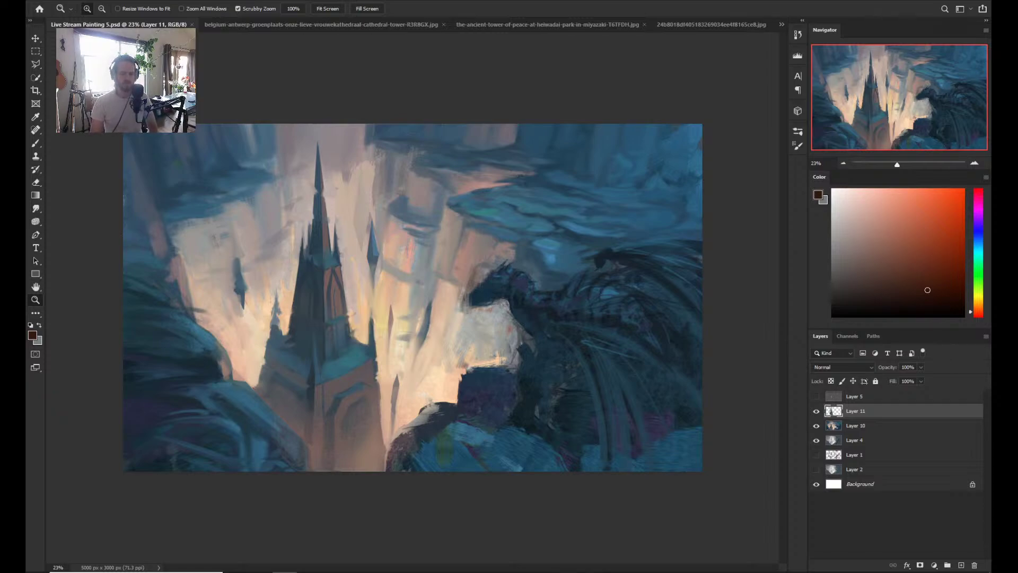
- Hide Layer 11, Layer 10 and Layer 4, and show the line sketch on Layer 1
left_click(817, 411)
left_click(816, 425)
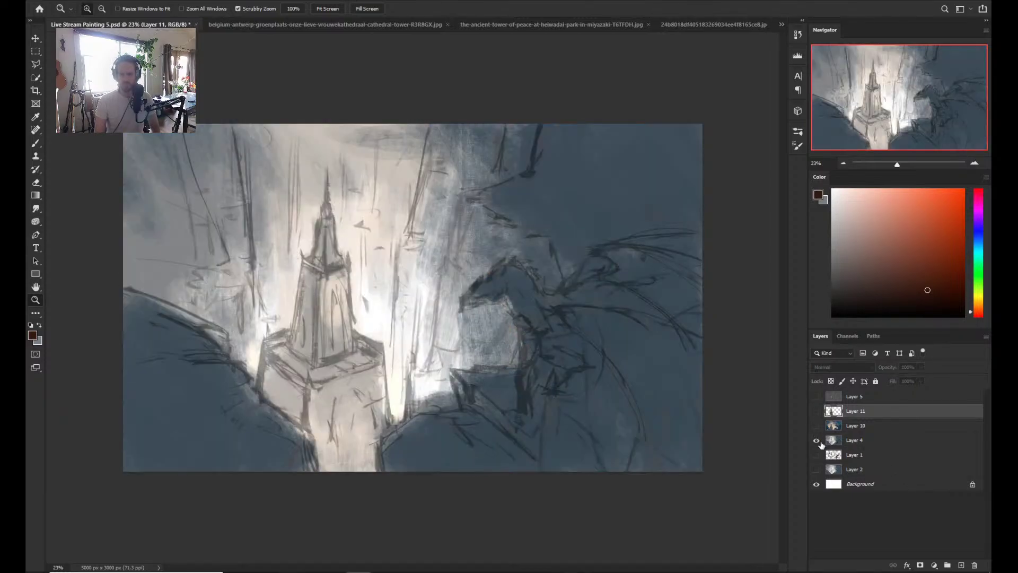
left_click(817, 442)
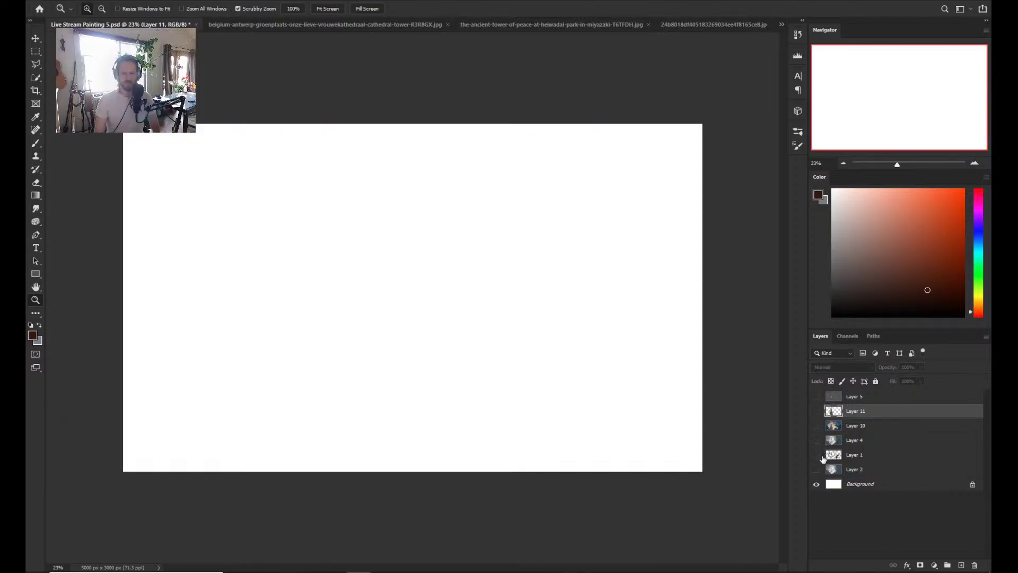
left_click(817, 456)
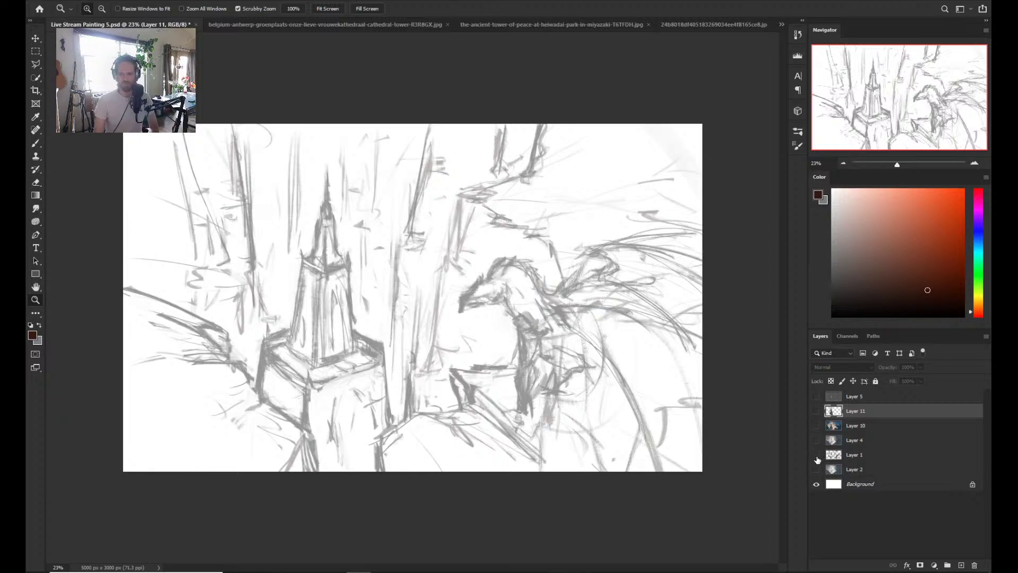
- Toggle the visibility of Layer 1 and Layer 2 to review the early sketch stages
left_click(817, 455)
left_click(817, 469)
left_click(817, 470)
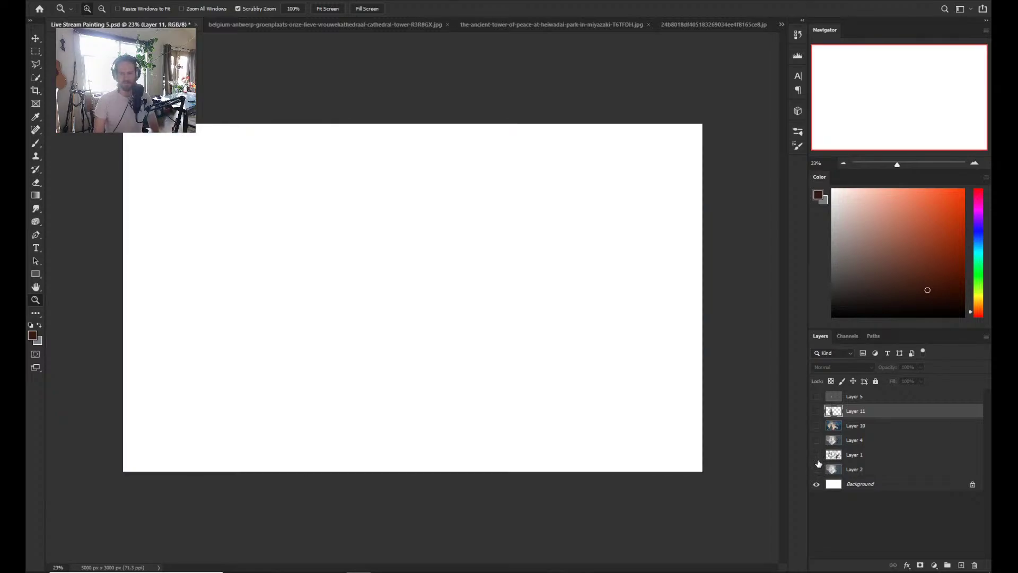
left_click(817, 455)
left_click(816, 469)
left_click(817, 470)
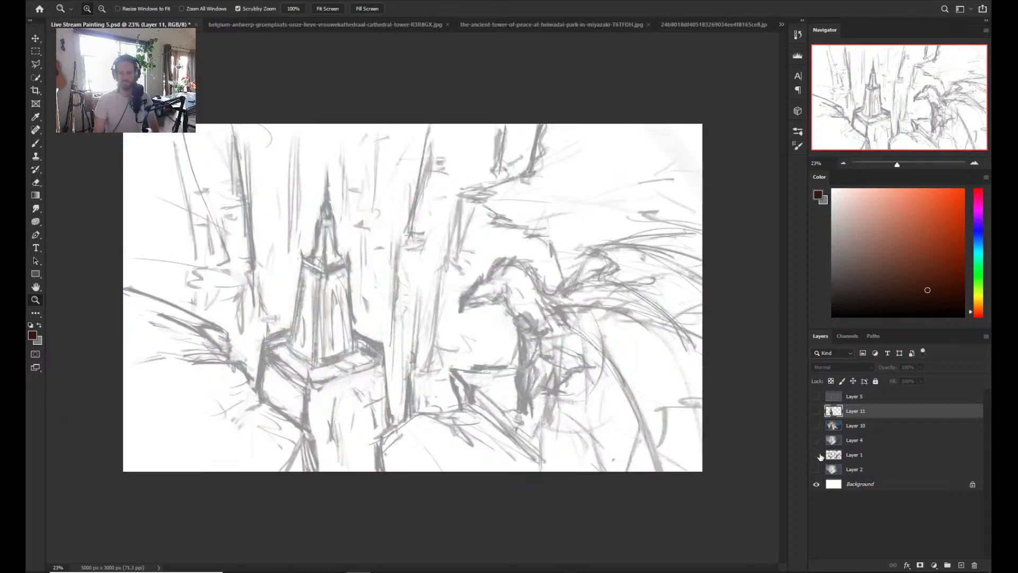
- Hide Layer 1 and show Layer 4 and Layer 10 again to review the value and colour stages
left_click(817, 455)
left_click(817, 441)
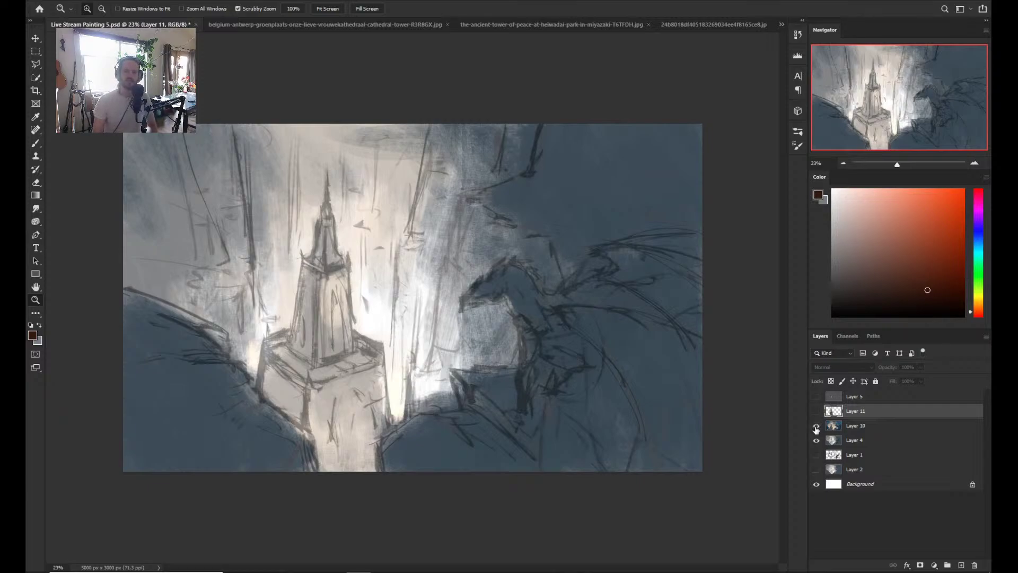
left_click(817, 425)
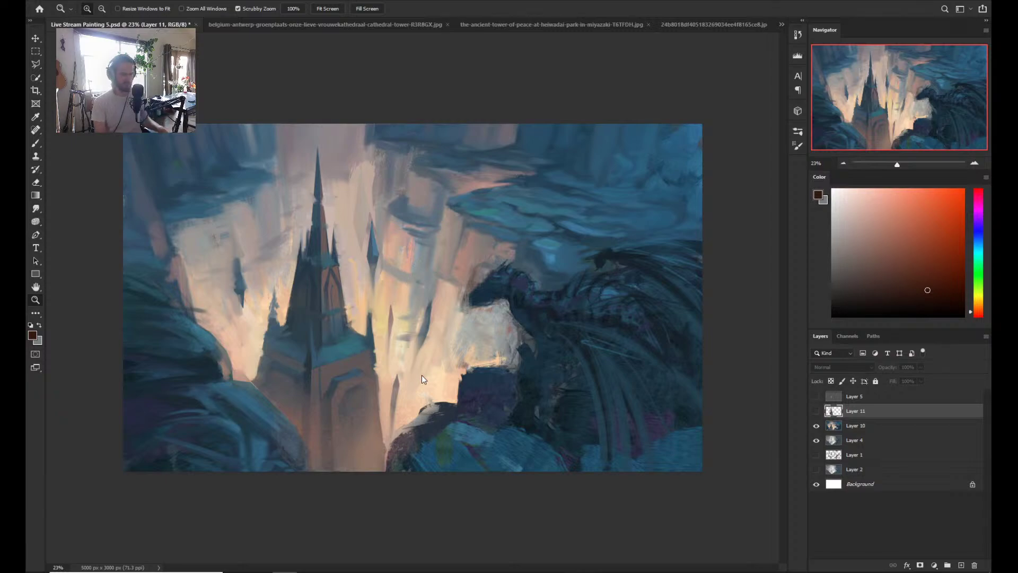
key("ctrl+plus")
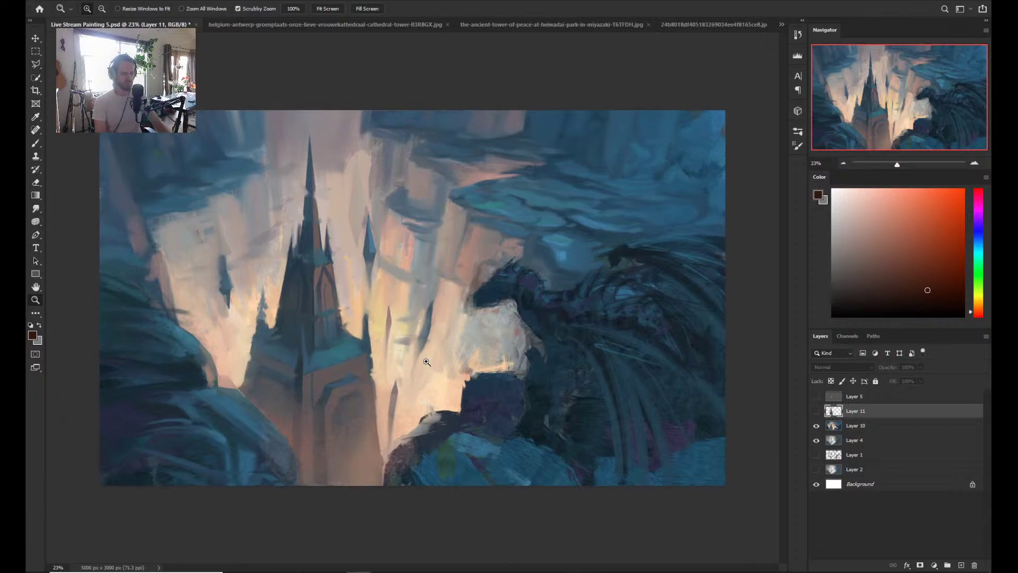
key("b")
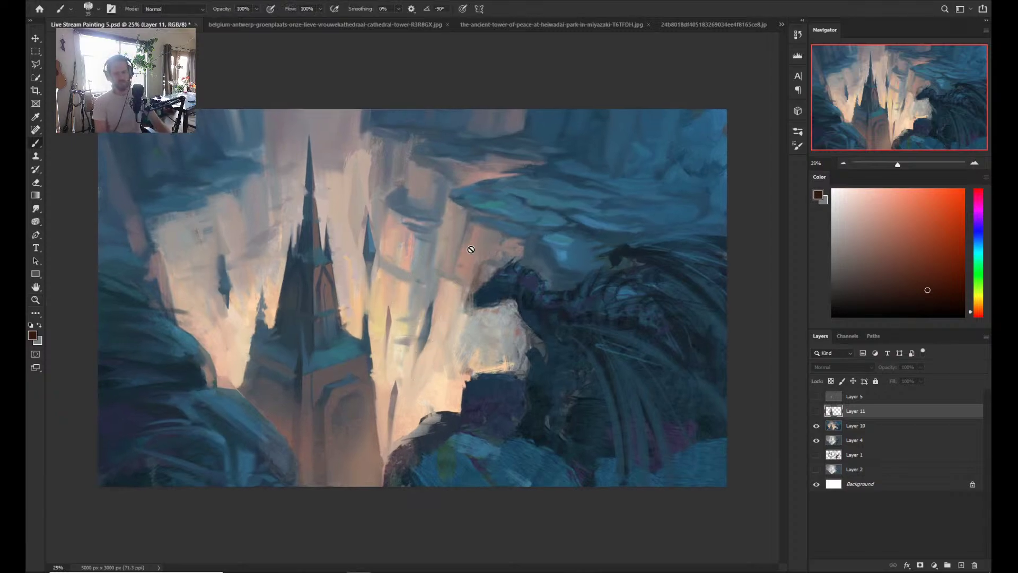
key("l")
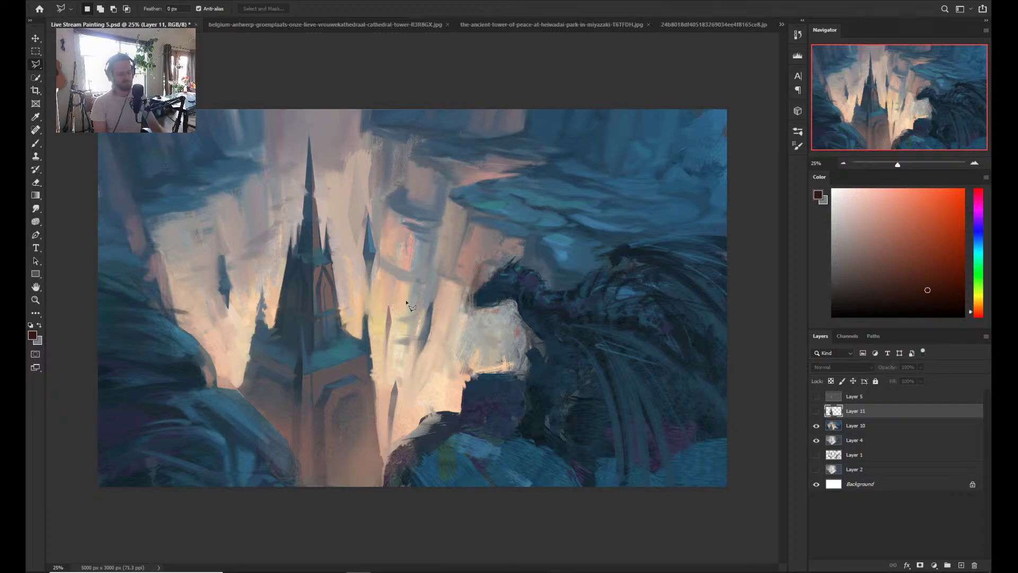
key("b")
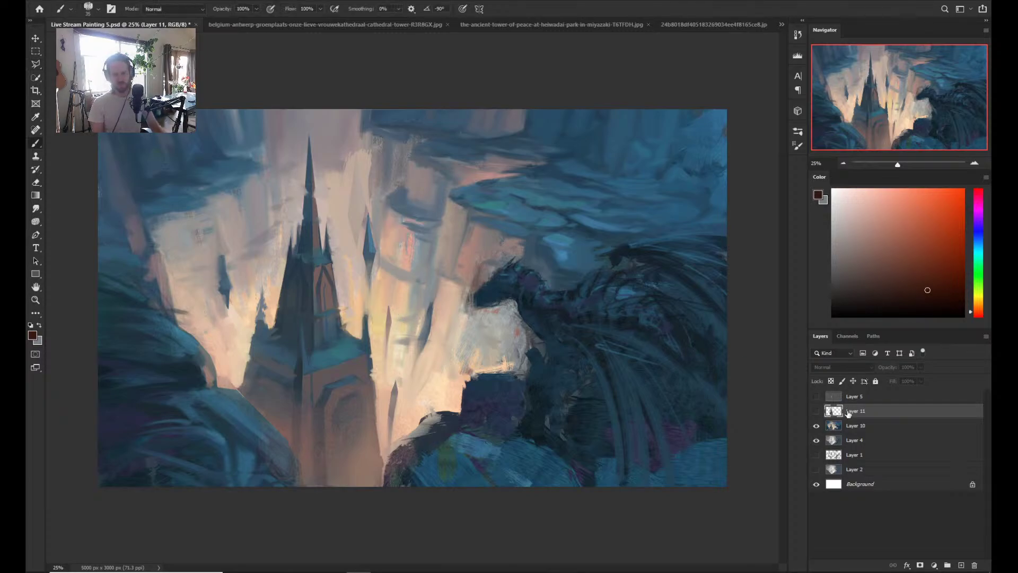
- Show Layer 11 again and merge it with Layer 10 into a single painting layer
left_click(816, 412)
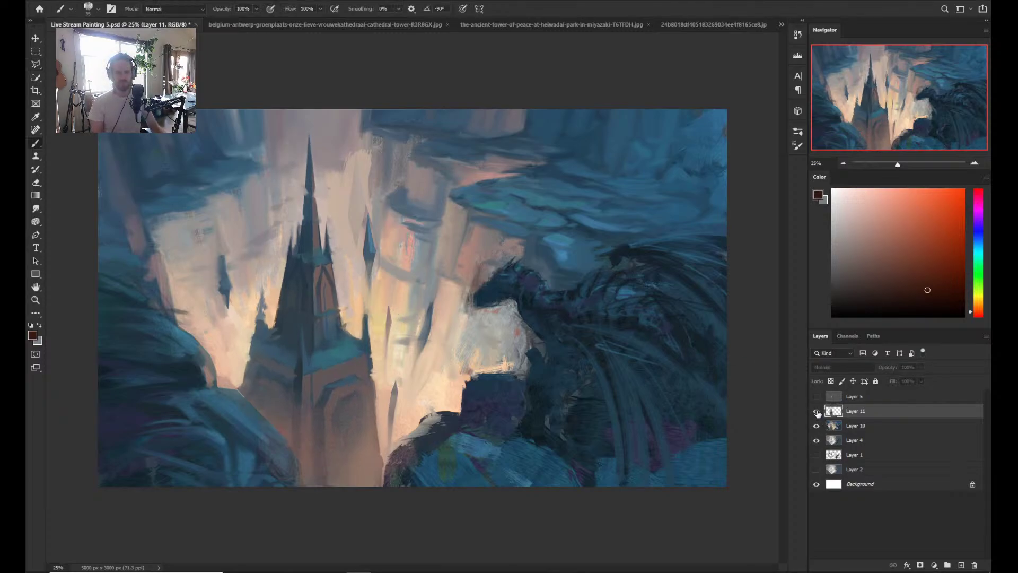
double_click(855, 426)
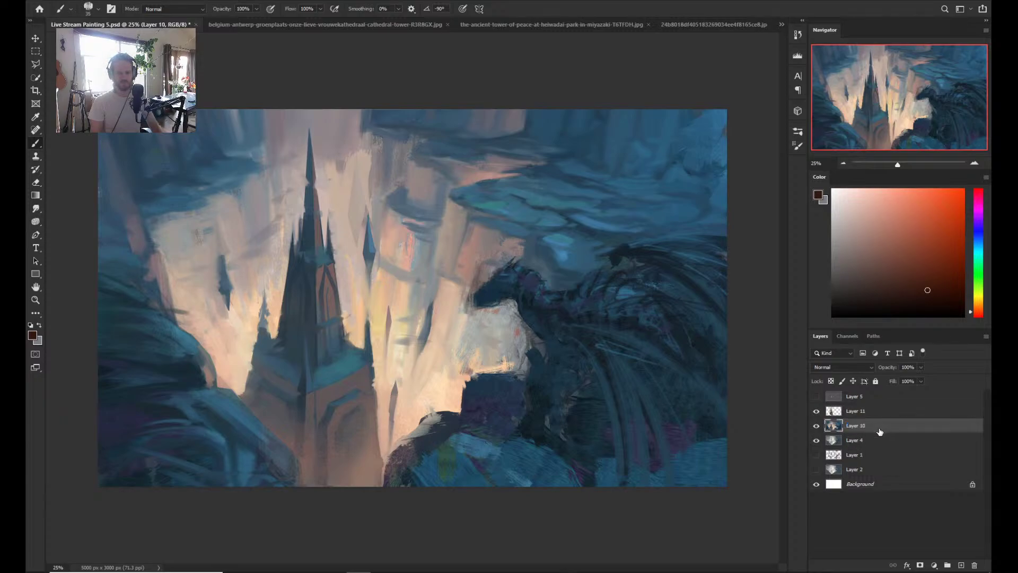
left_click_drag(881, 428, 880, 412)
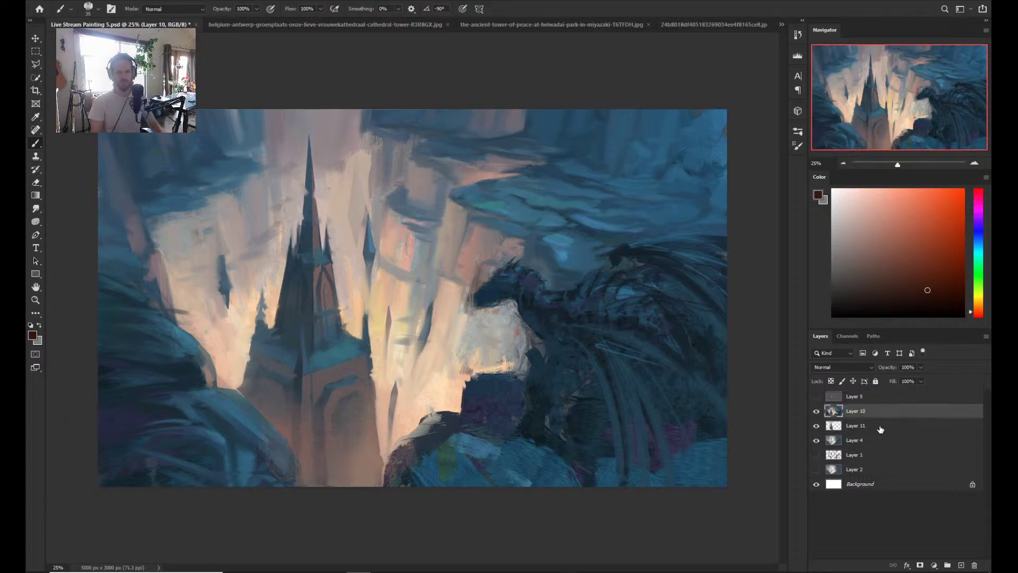
left_click_drag(857, 425, 859, 425)
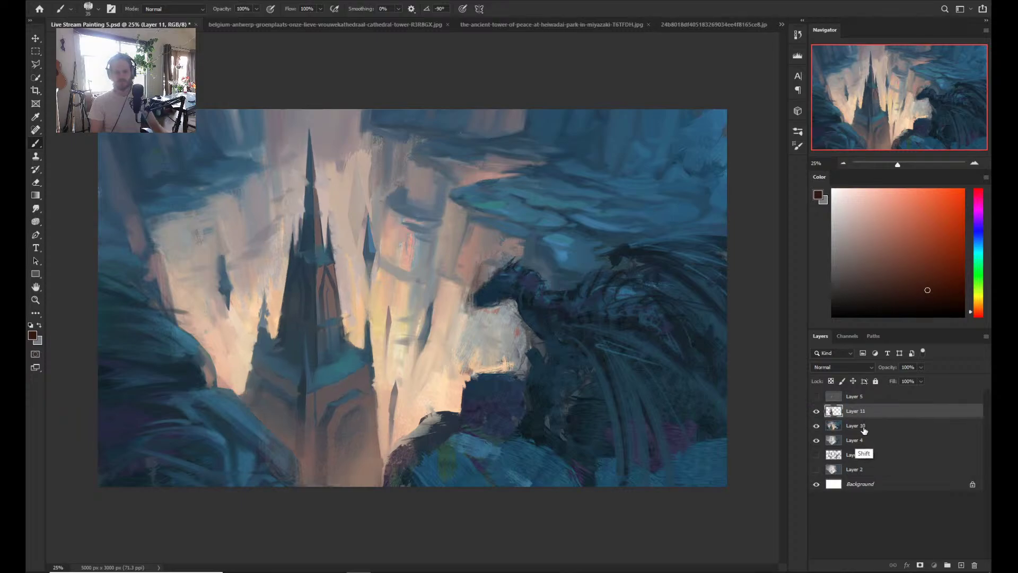
left_click(863, 425, "ctrl")
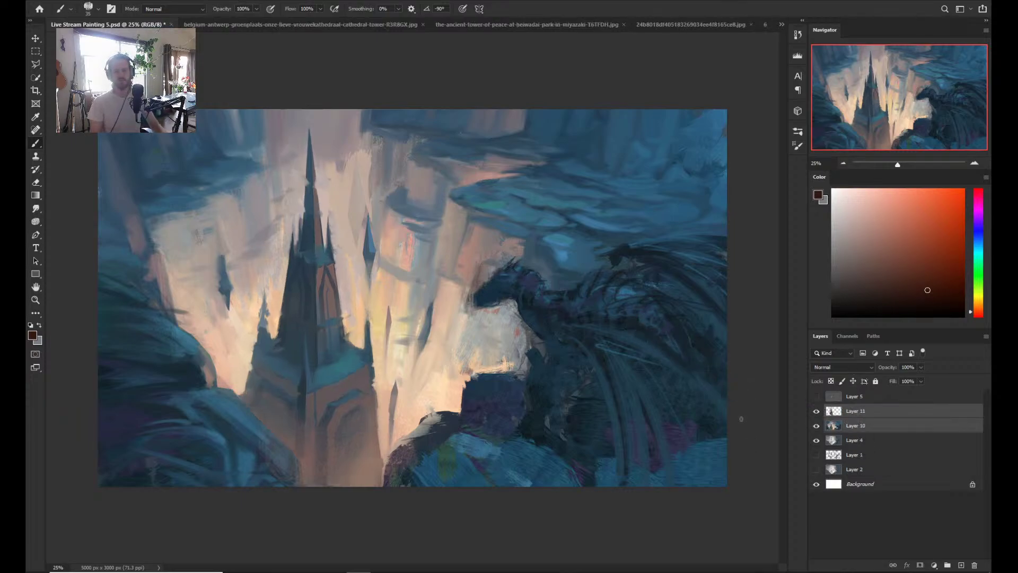
key("ctrl+e")
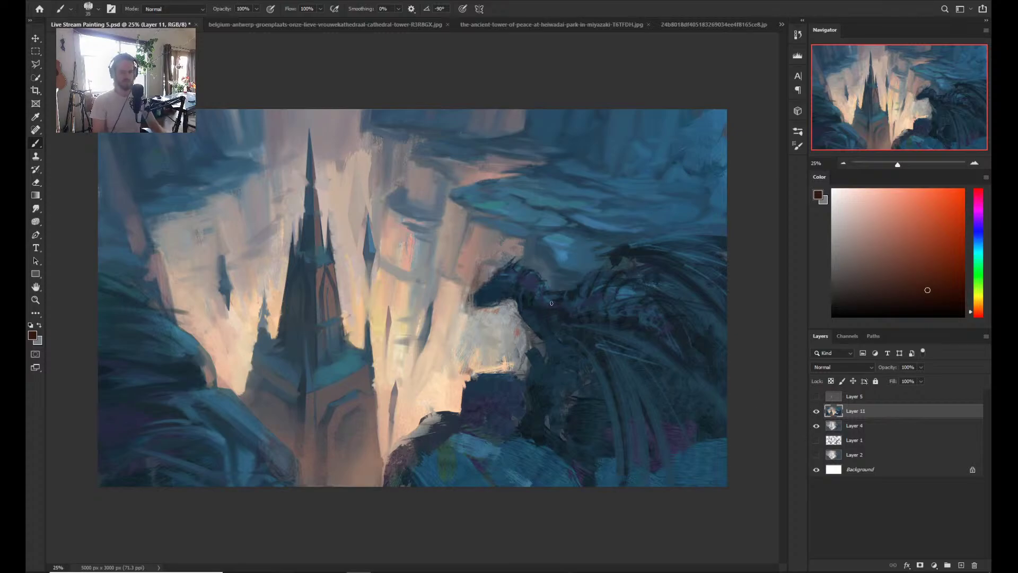
- Sample a blue from the dragon's head and choose the Thin Textured Lines brush from the Greg Rutkowski brush set
key("ctrl+space")
left_click_drag(480, 305, 441, 307)
key("alt")
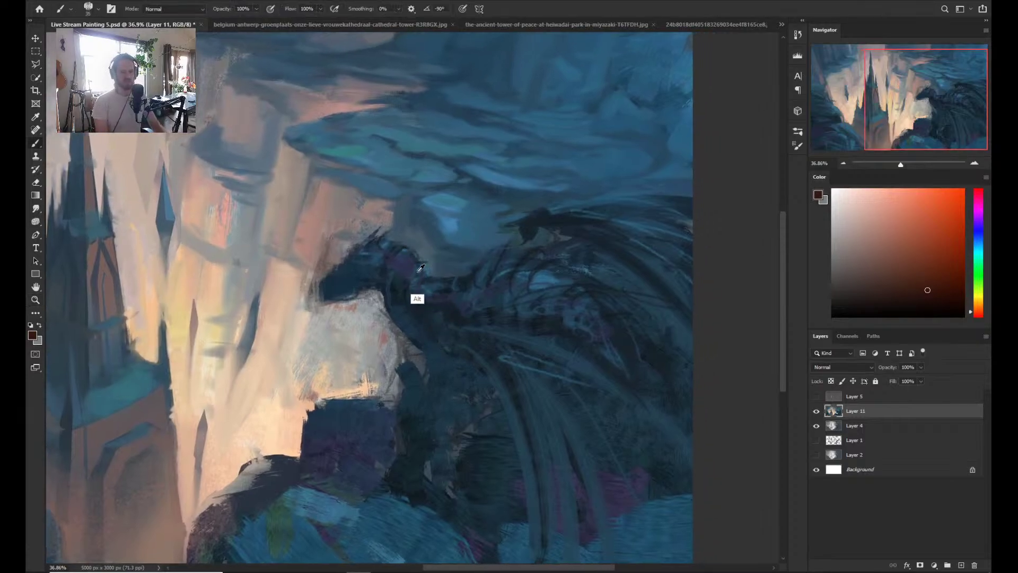
left_click(384, 244, "alt")
right_click(389, 246)
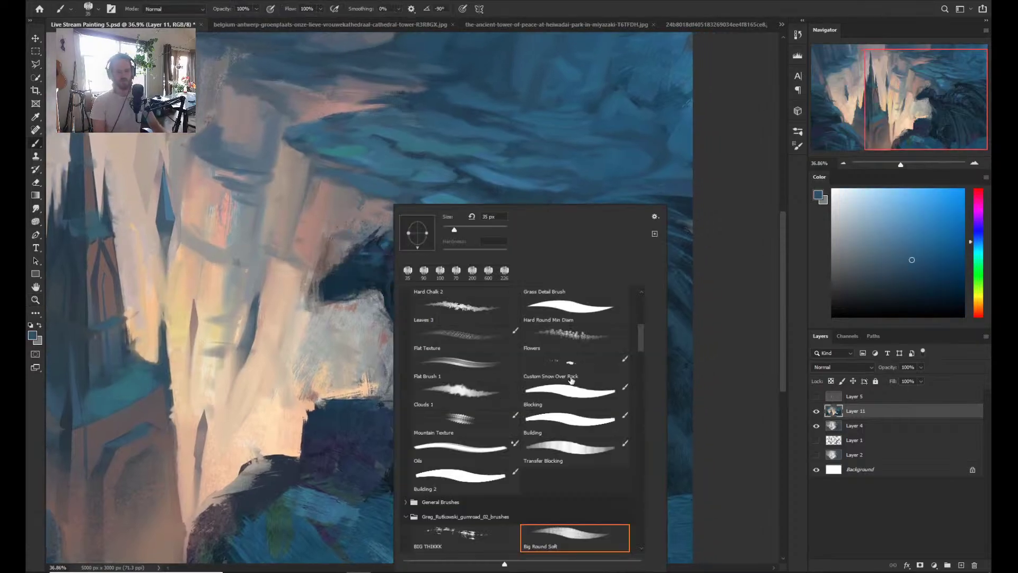
scroll(641, 354, "down", 5)
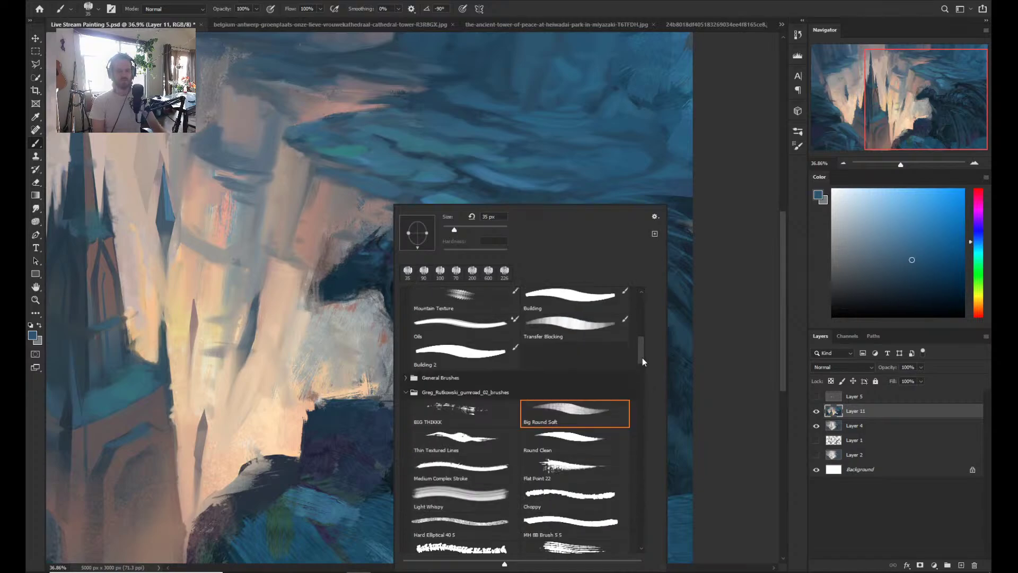
left_click(481, 463)
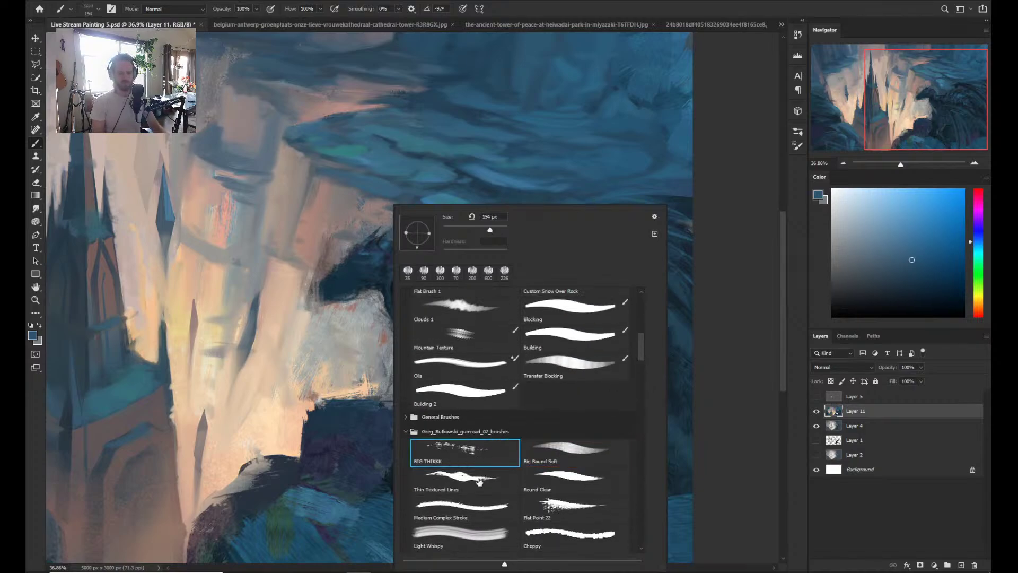
left_click(480, 485)
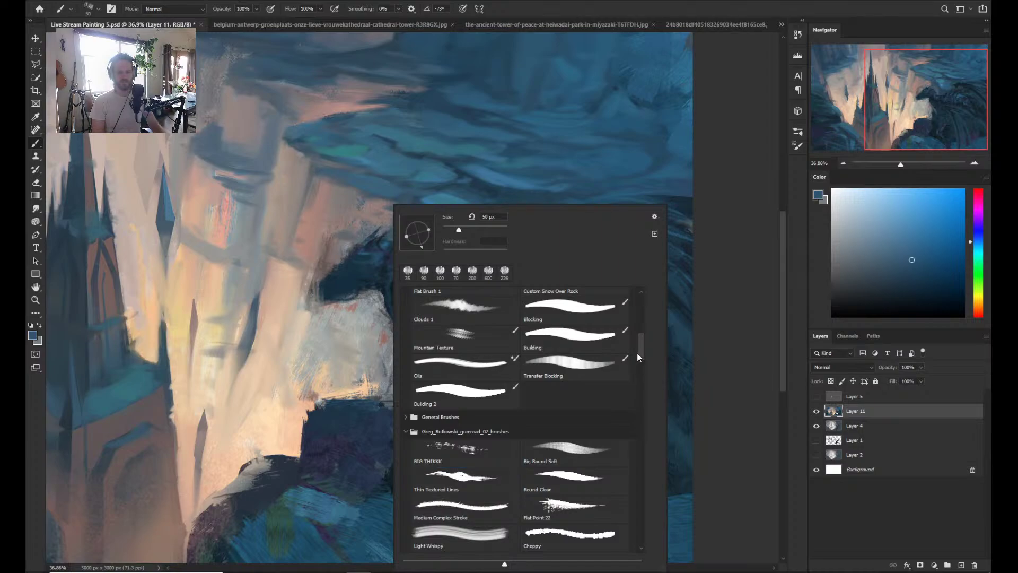
left_click_drag(638, 358, 638, 366)
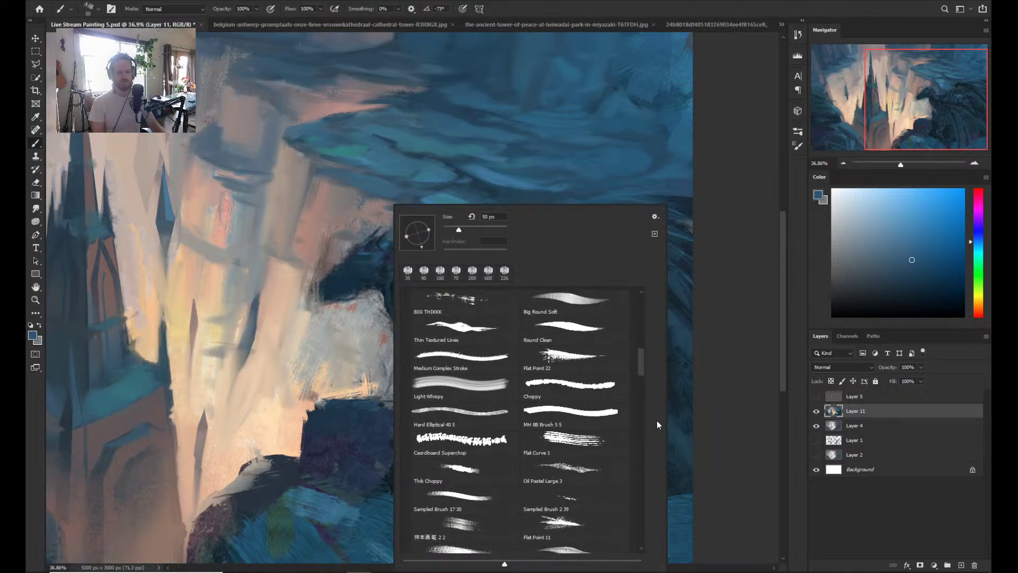
left_click_drag(641, 365, 643, 359)
scroll(636, 362, "up", 3)
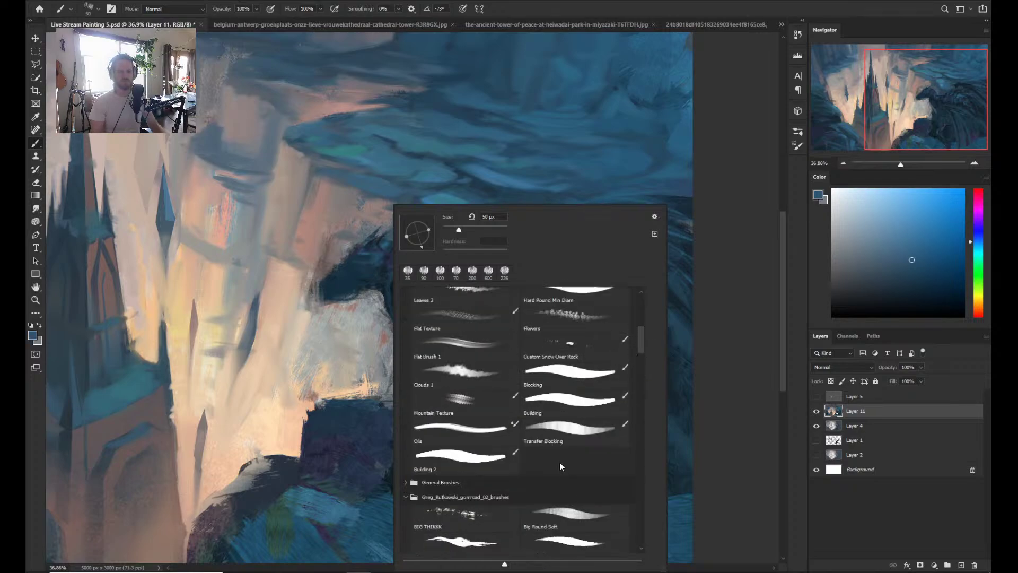
double_click(578, 430)
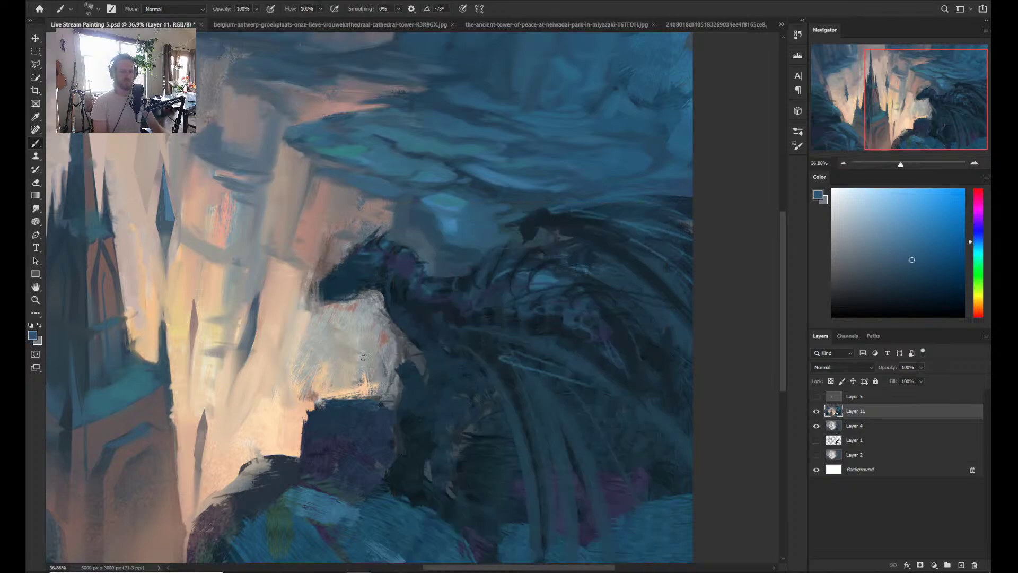
- Sample a dark blue from the dragon's neck as the painting colour
key("z")
left_click_drag(408, 341, 392, 347)
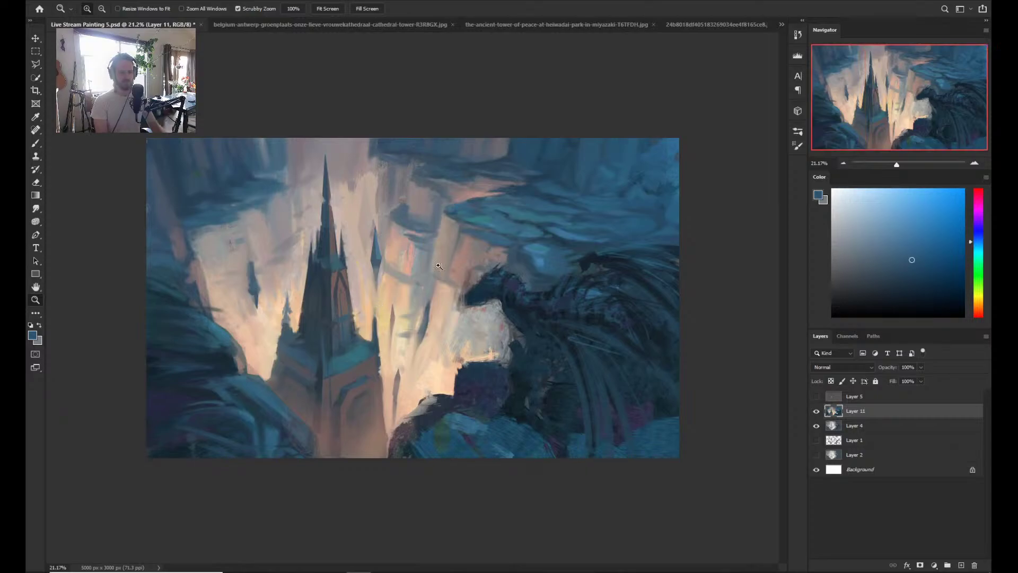
left_click_drag(501, 324, 556, 322)
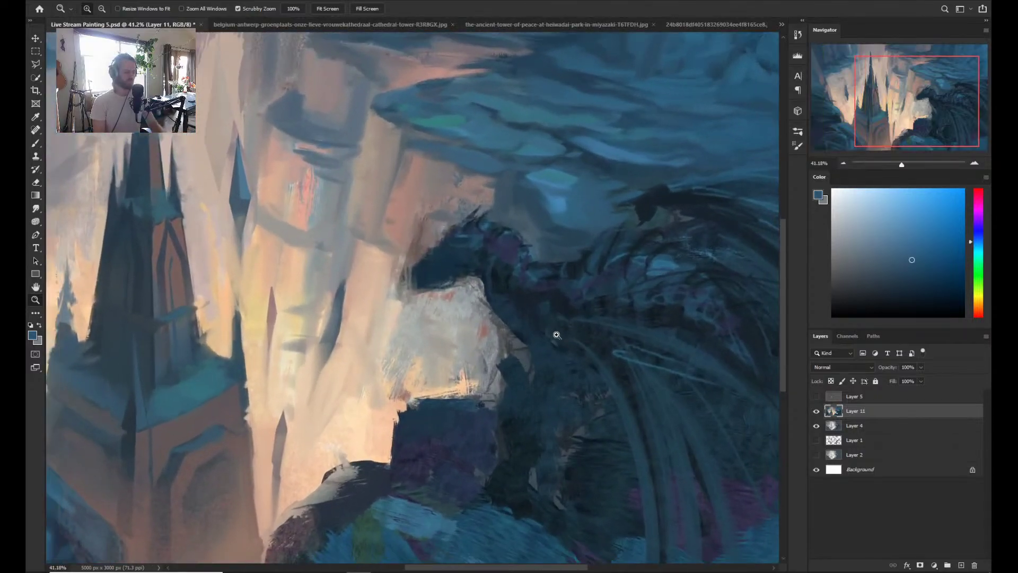
key("b")
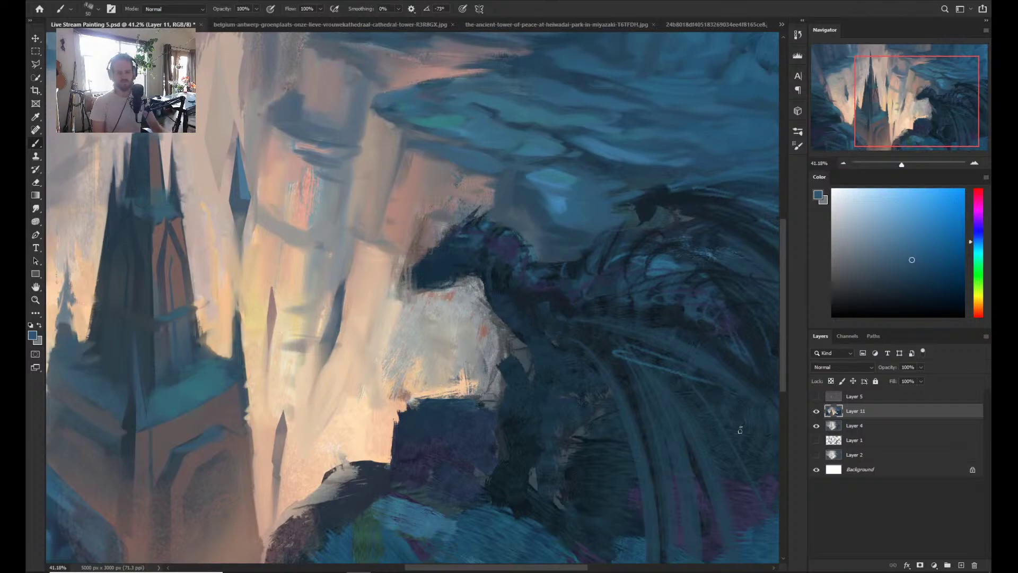
key("alt")
left_click(513, 281, "alt")
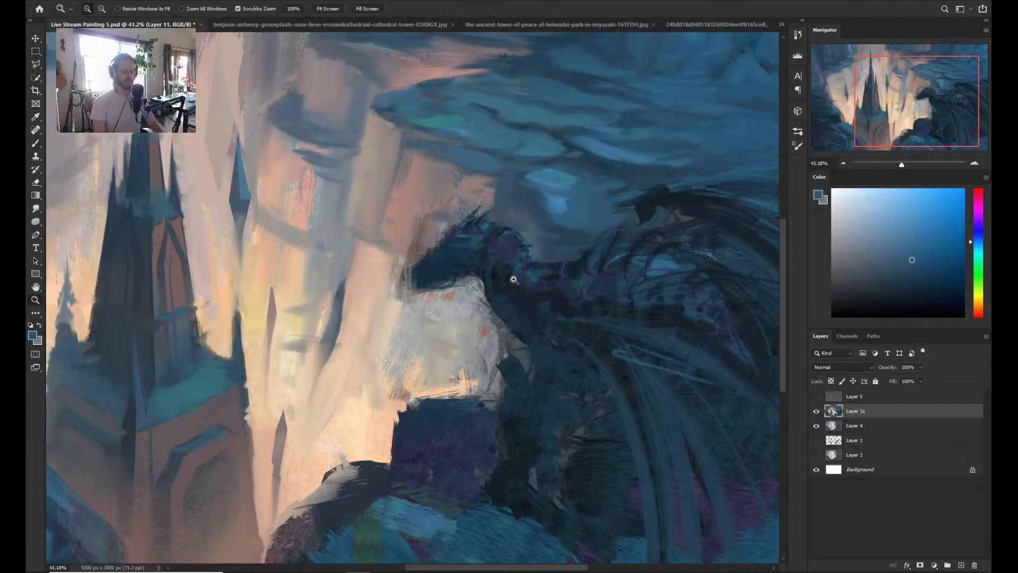
- Choose the Sketch Dynamic brush from the Eben's Essentials set
right_click(482, 279)
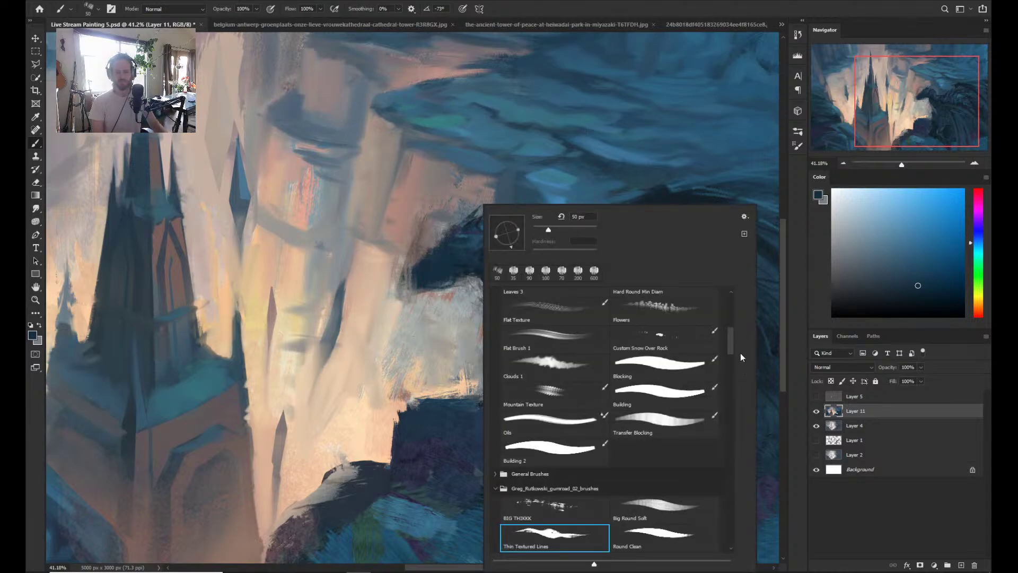
scroll(735, 355, "down", 2)
scroll(735, 336, "up", 5)
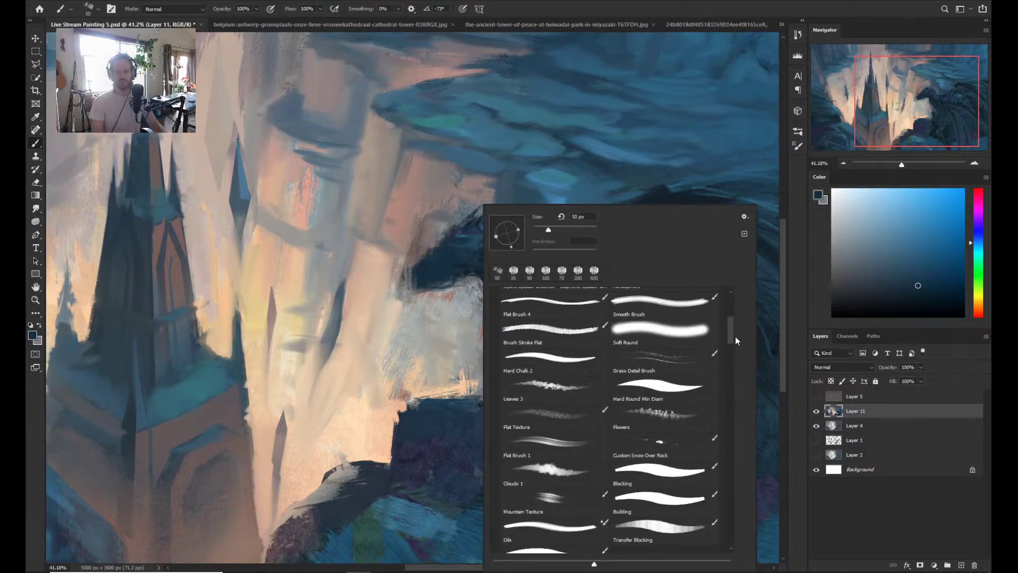
scroll(735, 333, "up", 3)
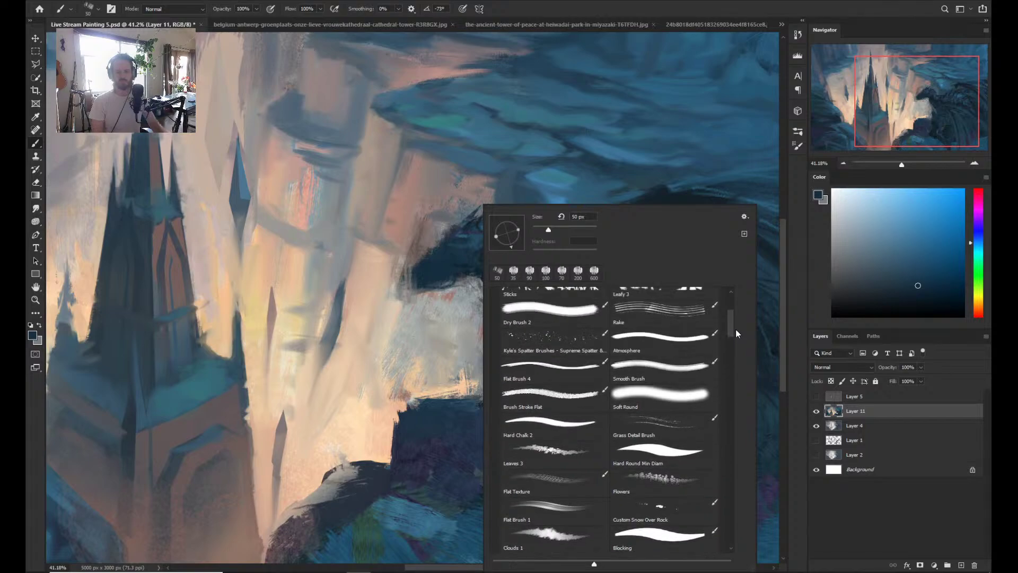
scroll(736, 327, "up", 4)
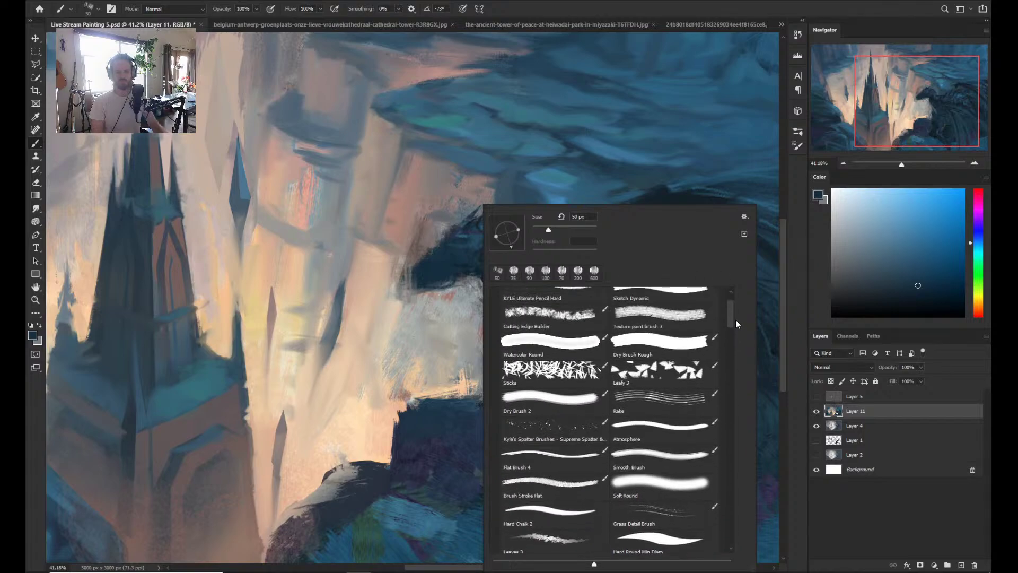
scroll(734, 316, "up", 2)
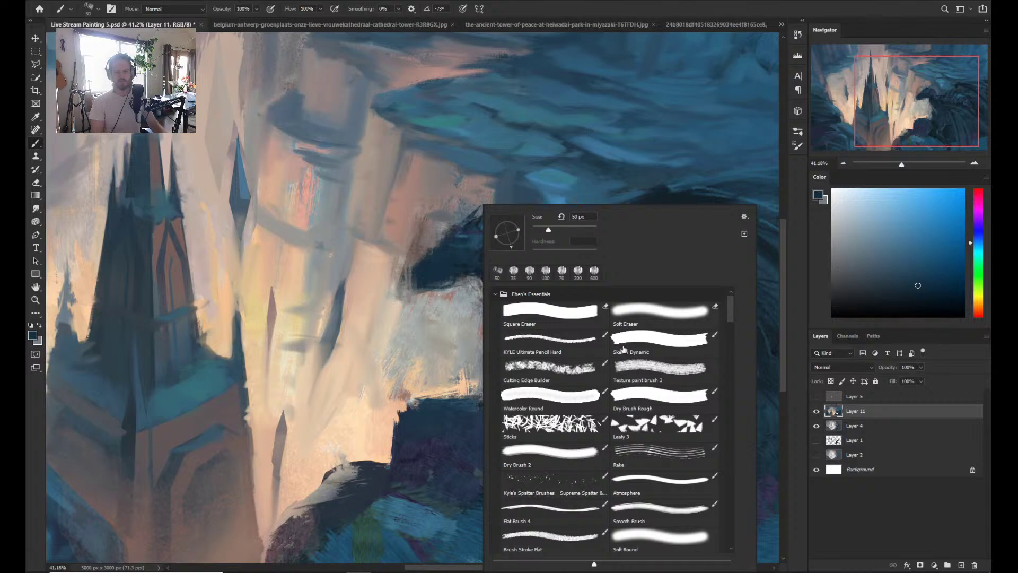
left_click(652, 350)
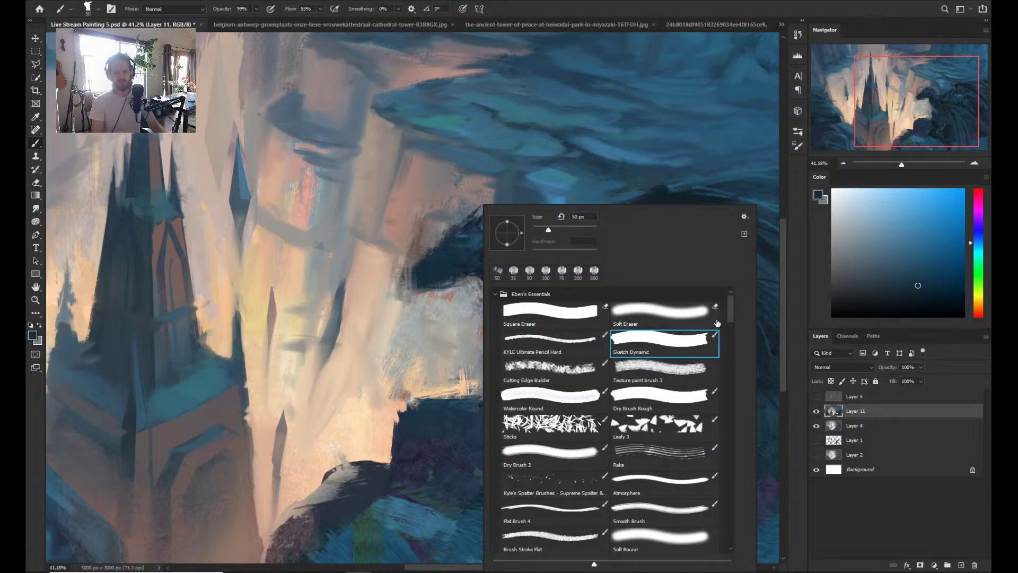
- Try the Medium Complex Stroke brush from the Greg Rutkowski set and the Building brush from Eben's Essentials
left_click_drag(731, 313, 730, 363)
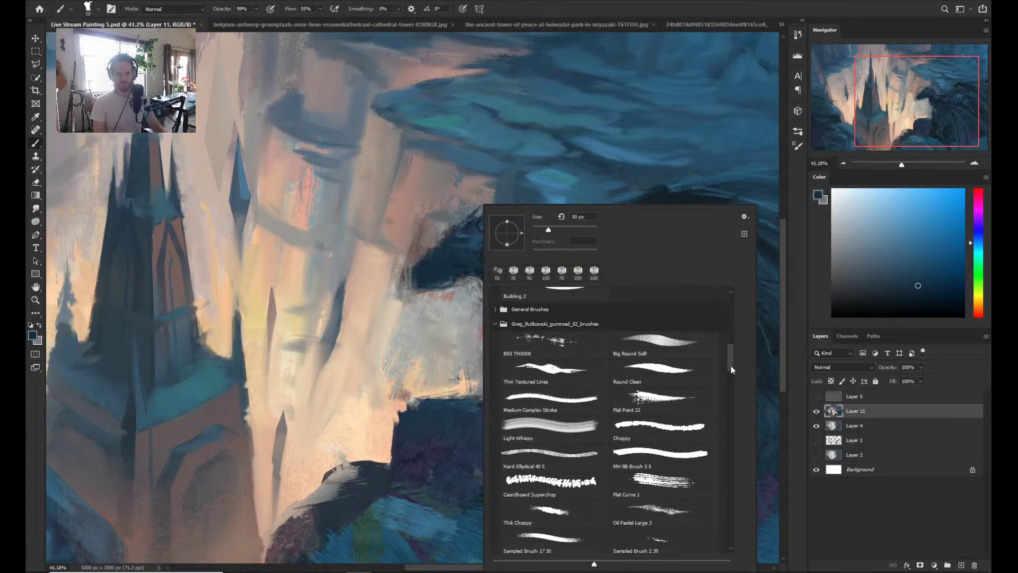
left_click_drag(730, 364, 731, 371)
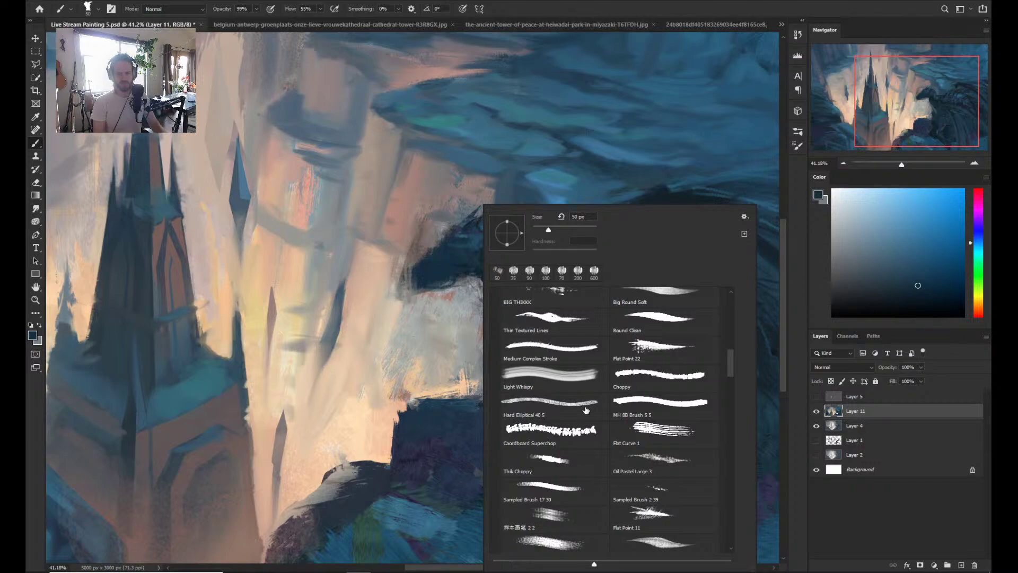
left_click(583, 356)
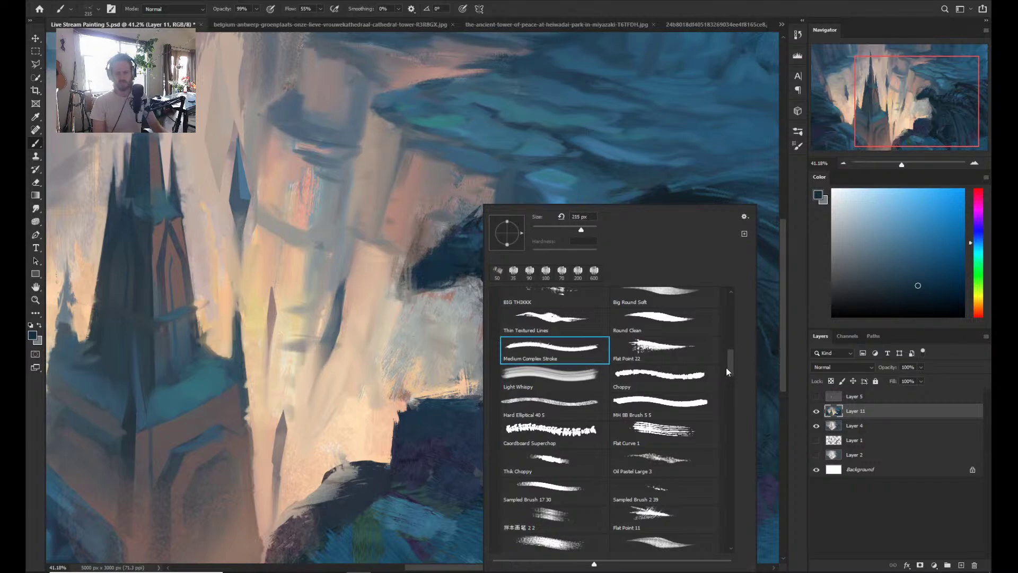
left_click_drag(726, 371, 736, 345)
left_click(653, 399)
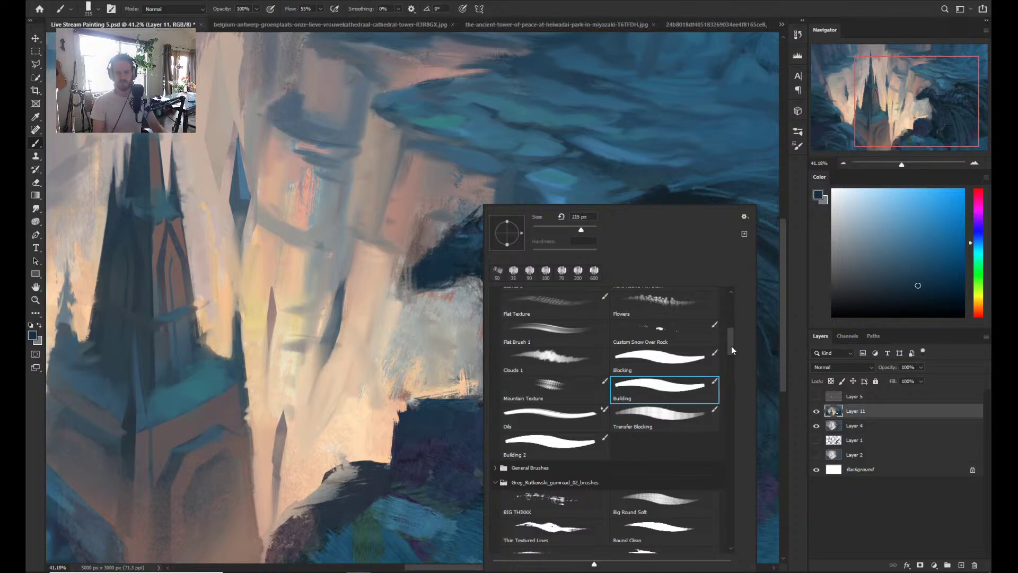
- Return to the Sketch Dynamic brush in the Eben's Essentials set, ready to paint on the dragon
scroll(729, 345, "up", 2)
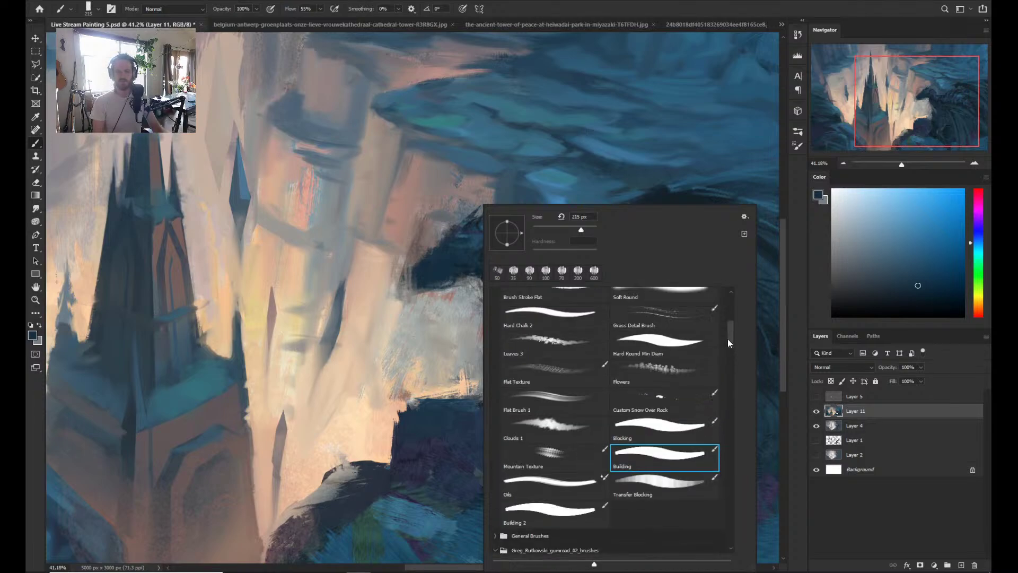
scroll(728, 339, "up", 3)
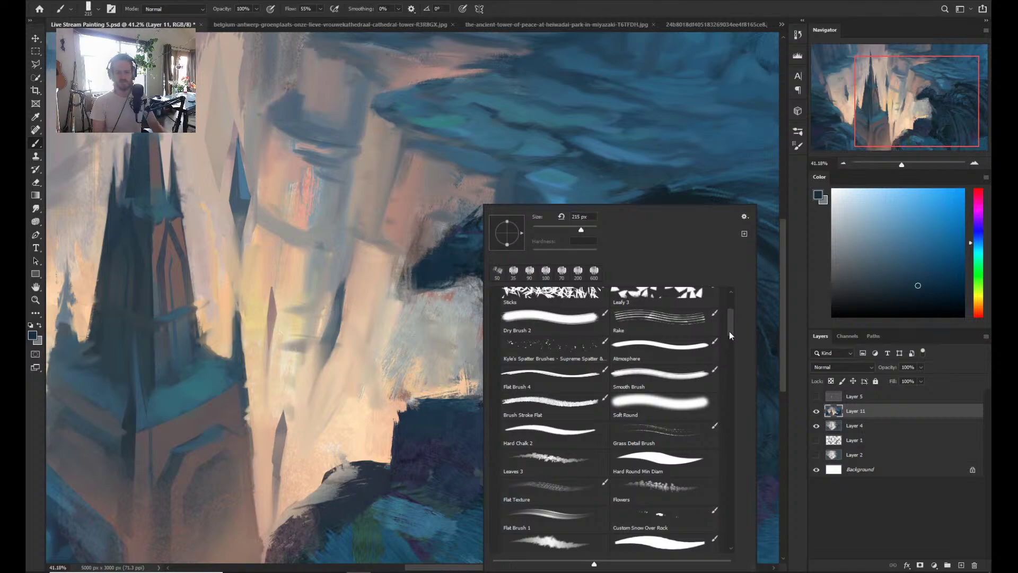
scroll(728, 333, "up", 1)
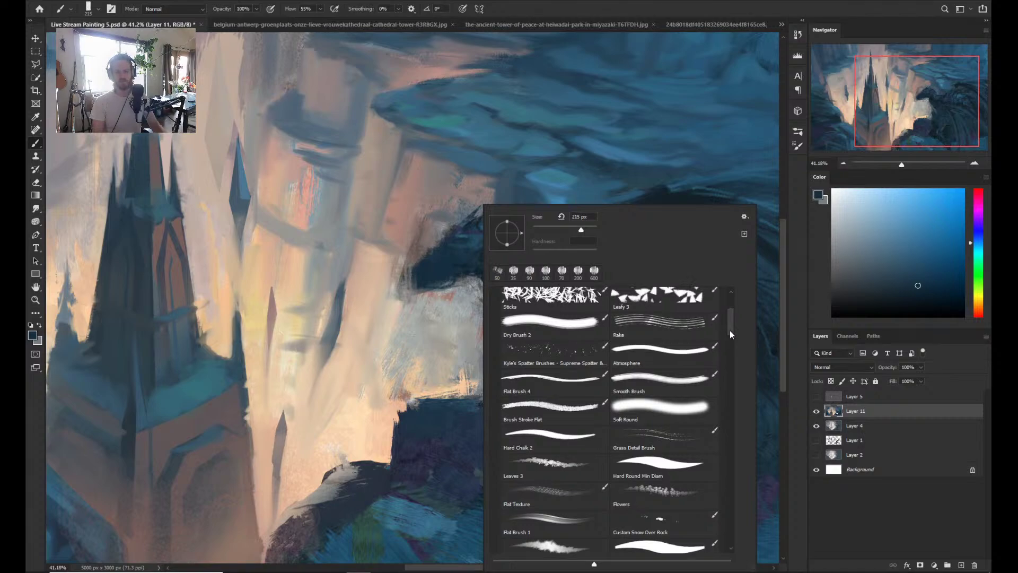
scroll(729, 330, "up", 4)
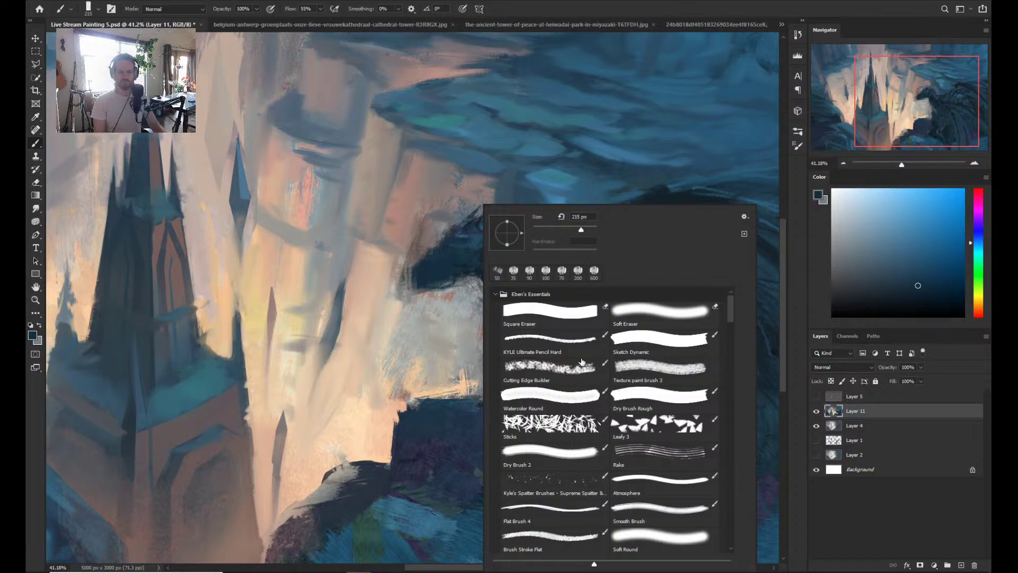
left_click(639, 349)
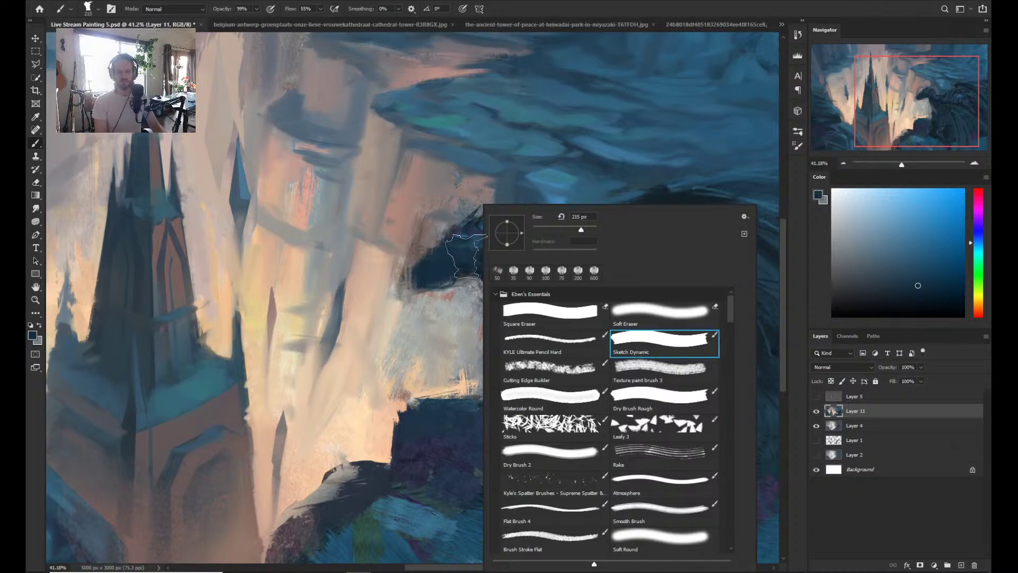
left_click(466, 257)
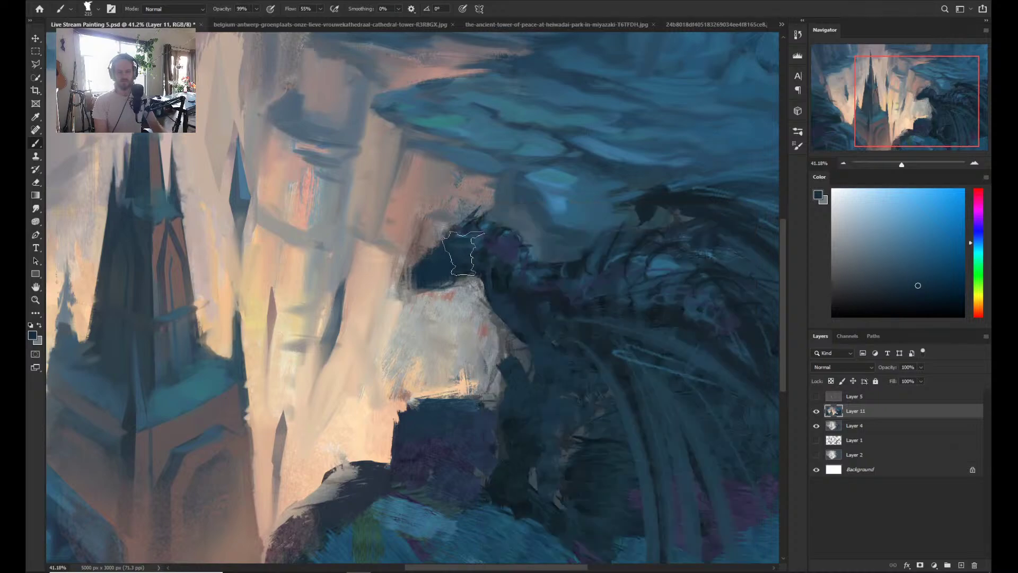
- Paint a lighter blue sampled from the dragon's neck along the neck and reduce the Sketch Dynamic brush to 70 px
left_click(517, 263, "alt")
mouse_move(521, 272)
left_mouse_down()
mouse_move(532, 253)
mouse_move(542, 262)
mouse_move(527, 290)
mouse_move(534, 282)
mouse_move(511, 258)
mouse_move(535, 267)
mouse_move(539, 287)
mouse_move(521, 278)
mouse_move(549, 275)
mouse_move(546, 298)
left_mouse_up()
key("bracketleft")
key("bracketleft")
key("bracketleft")
key("bracketleft")
key("bracketleft")
key("bracketleft")
key("bracketleft")
key("bracketleft")
key("bracketleft")
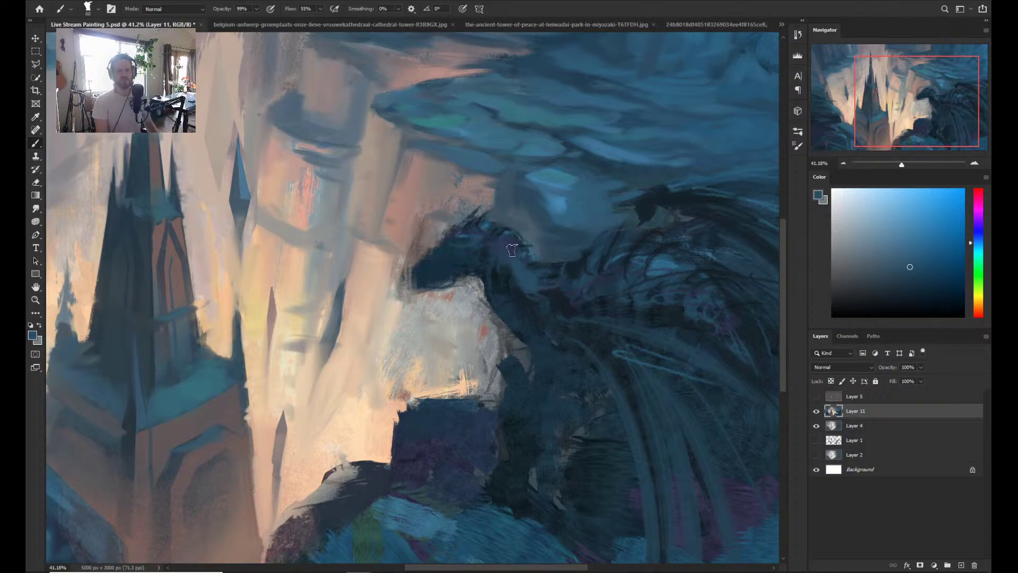
key("bracketright")
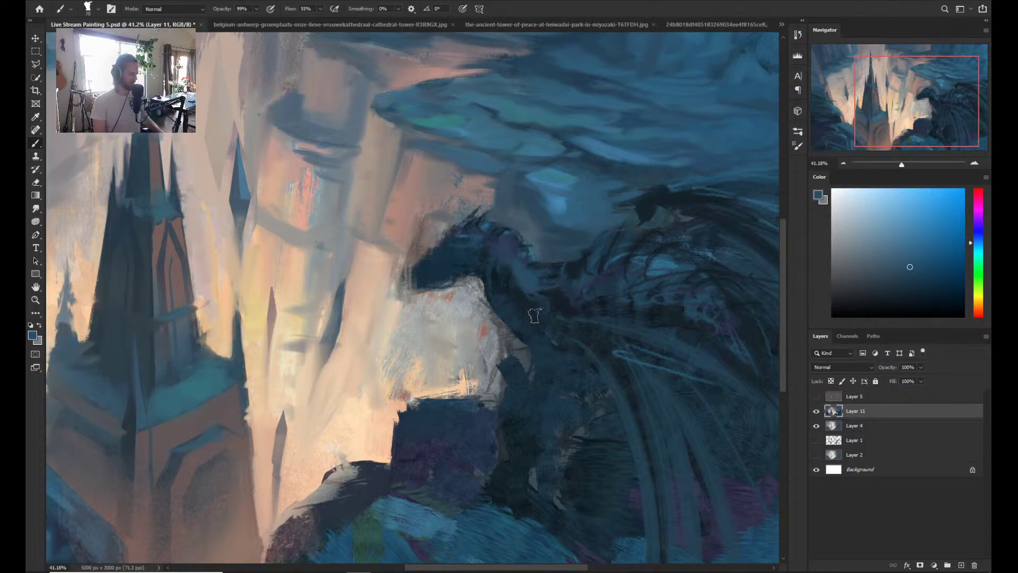
key("z")
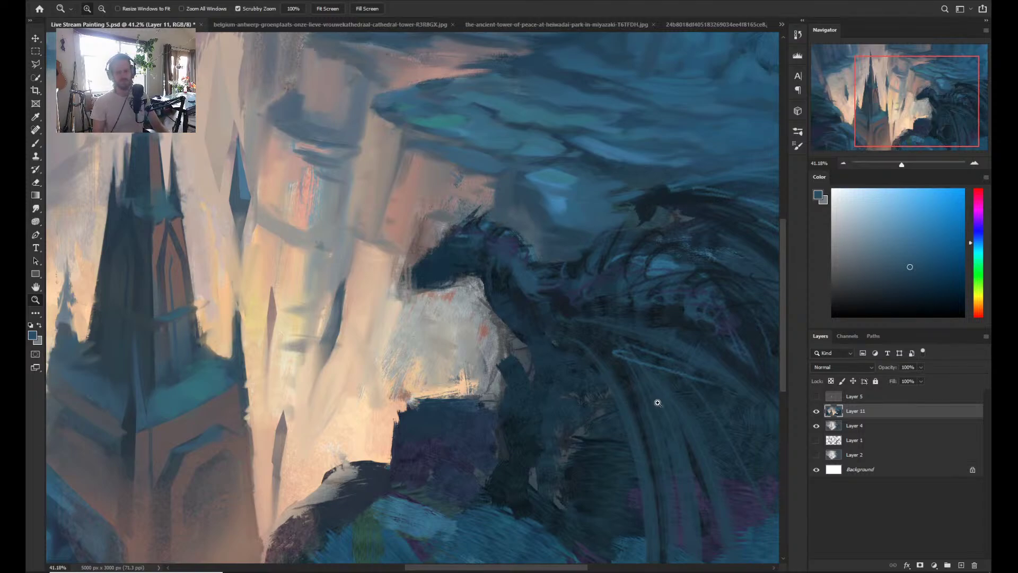
key("b")
right_click(586, 321)
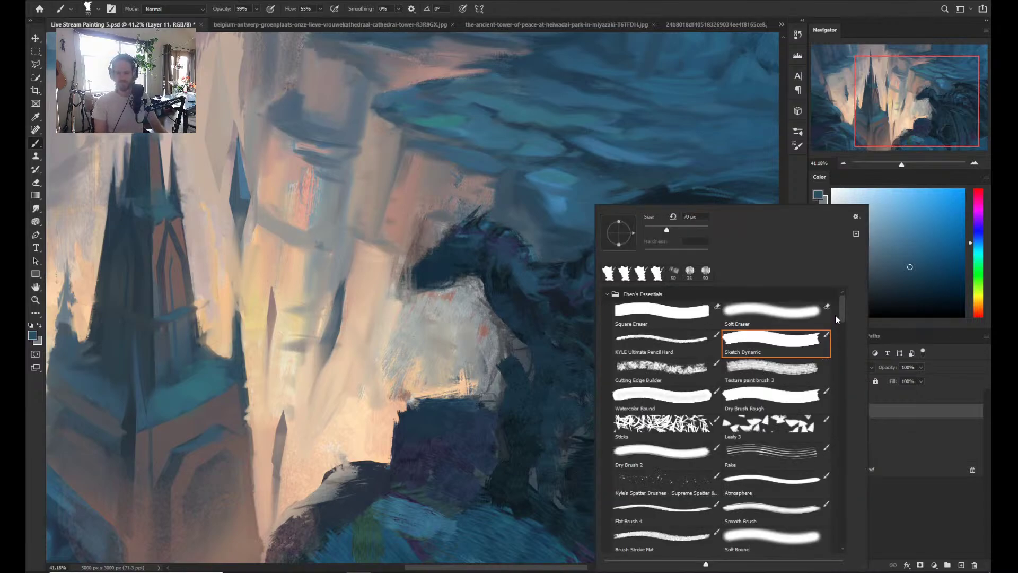
left_click(526, 317)
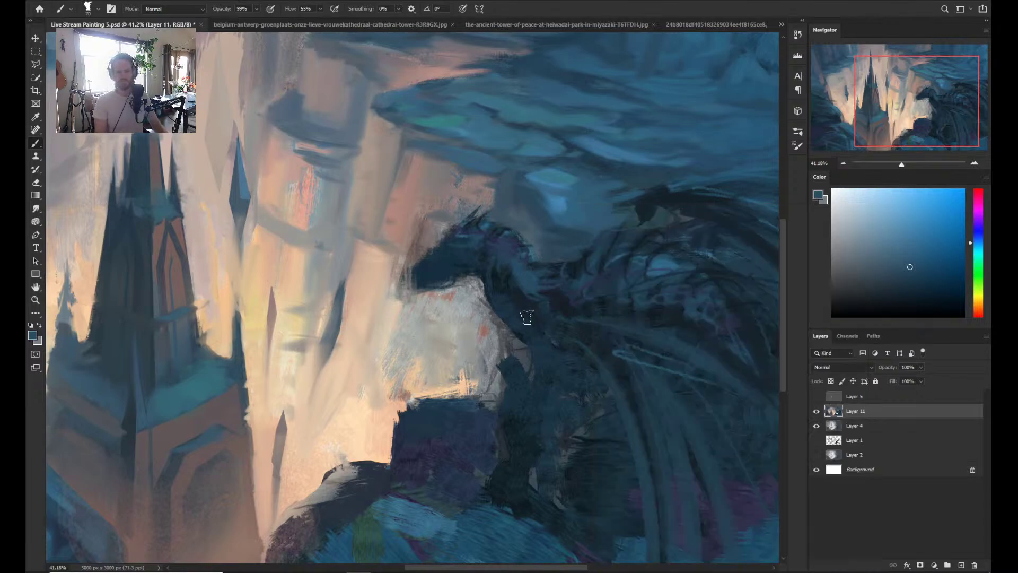
- Clean up the edge of the dragon's snout and jaw with light beige and grey tones sampled from the surrounding background
key("alt")
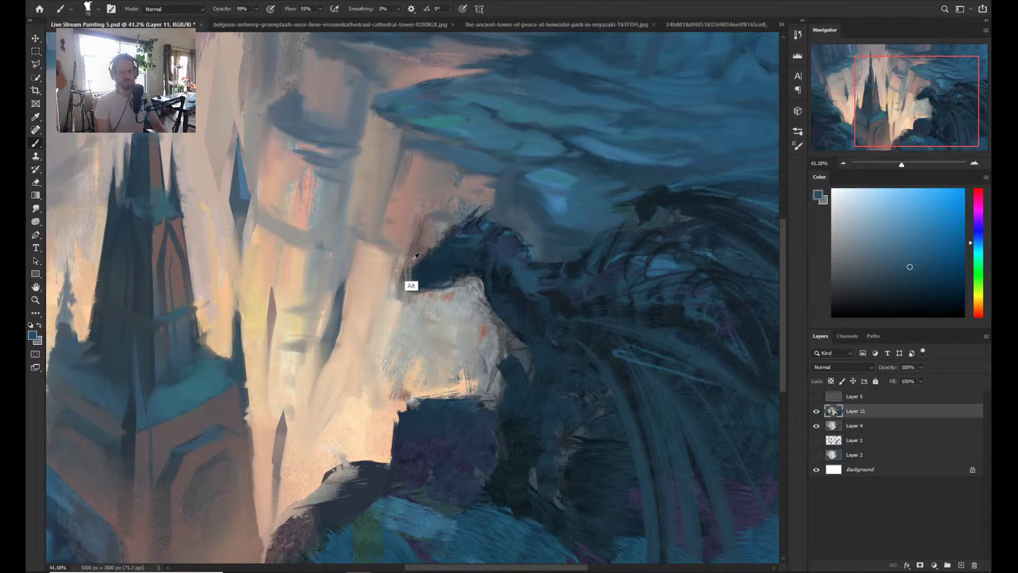
left_click(414, 259, "alt")
left_click(399, 293, "alt")
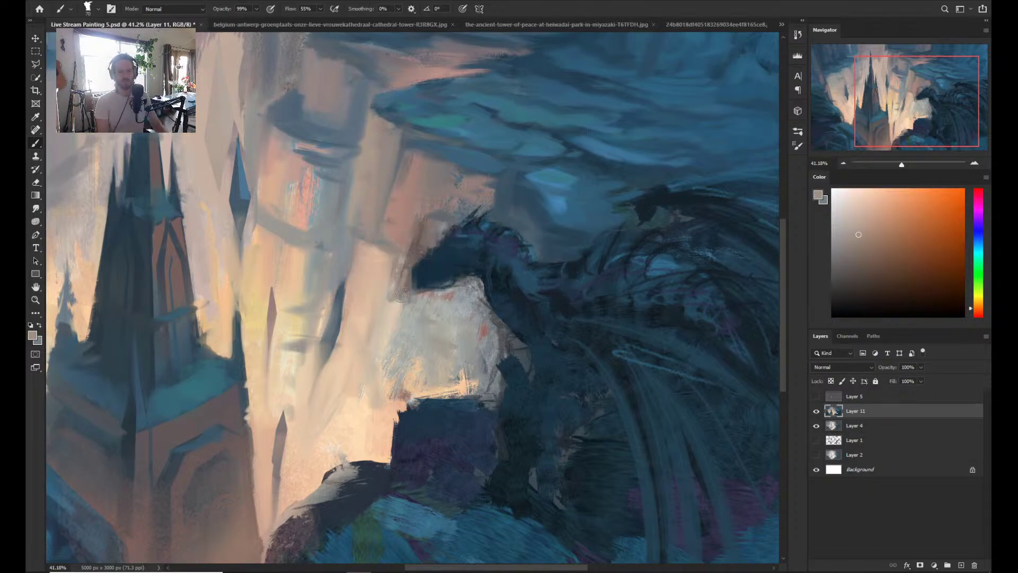
left_click(397, 299, "alt")
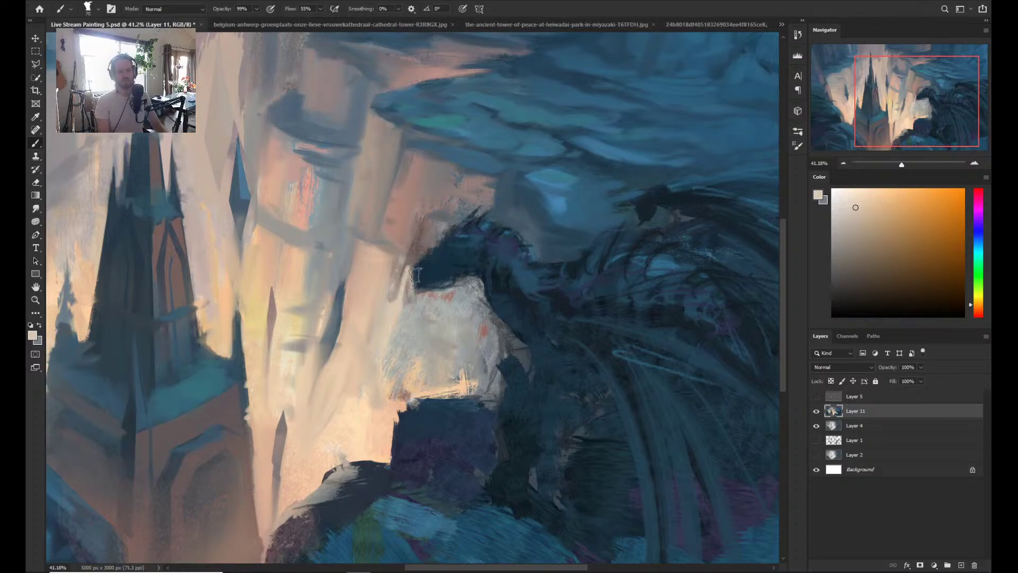
left_click(419, 329, "alt")
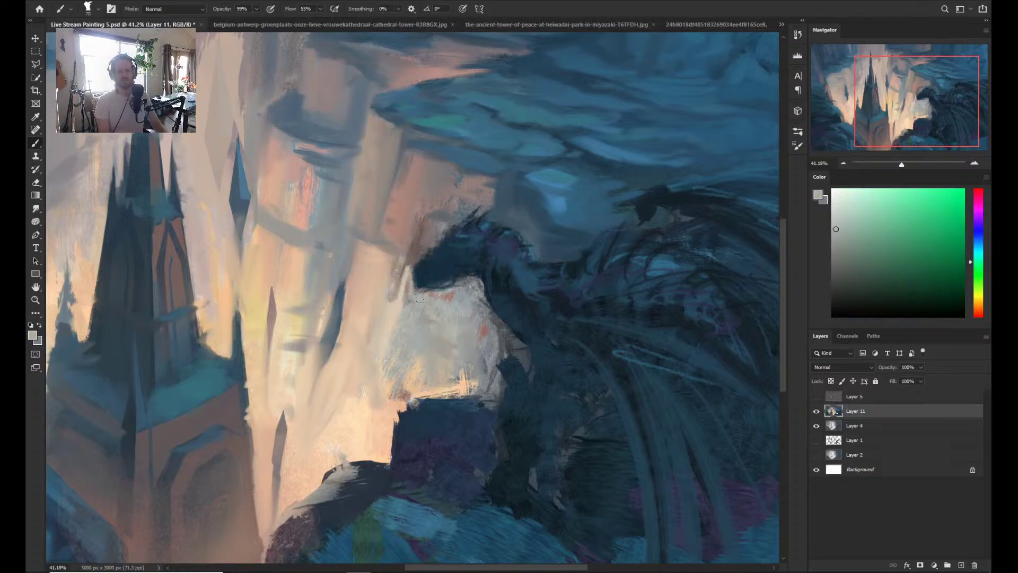
- Switch to the Mixer Brush, reduce its size to 70 px and set its Mix to 27%
key("shift+b")
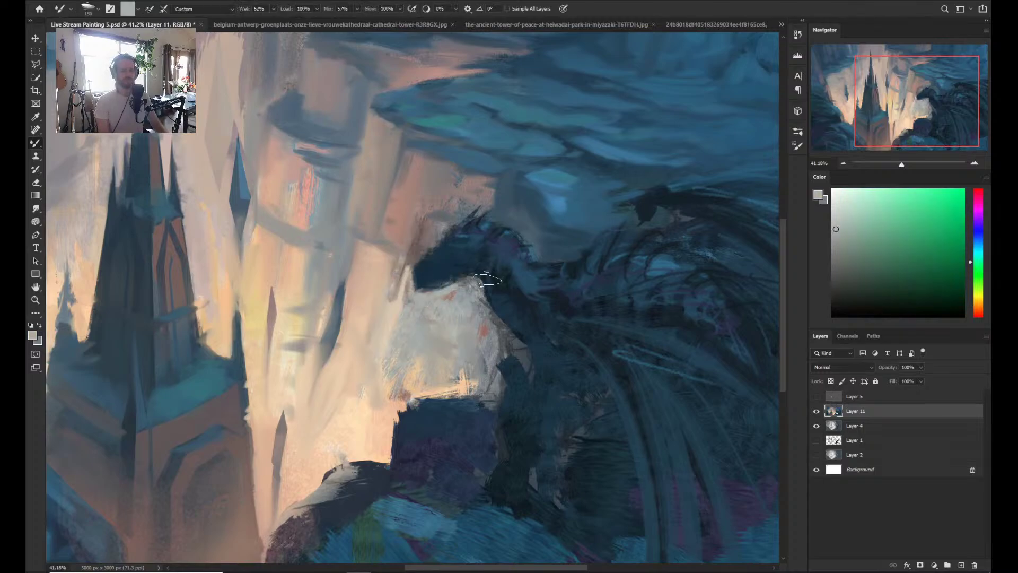
key("bracketleft")
key("bracketleft")
key("bracketleft")
key("bracketleft")
key("bracketleft")
key("bracketleft")
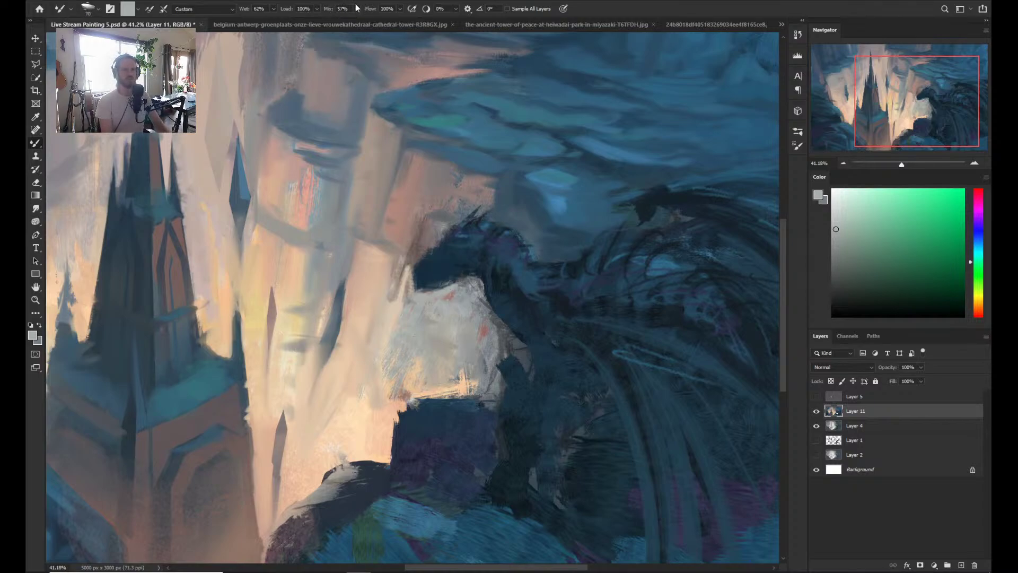
left_click_drag(356, 8, 341, 18)
- Blend sampled warm greys into the background beneath the dragon's jaw and along the top edge of its snout
key("alt")
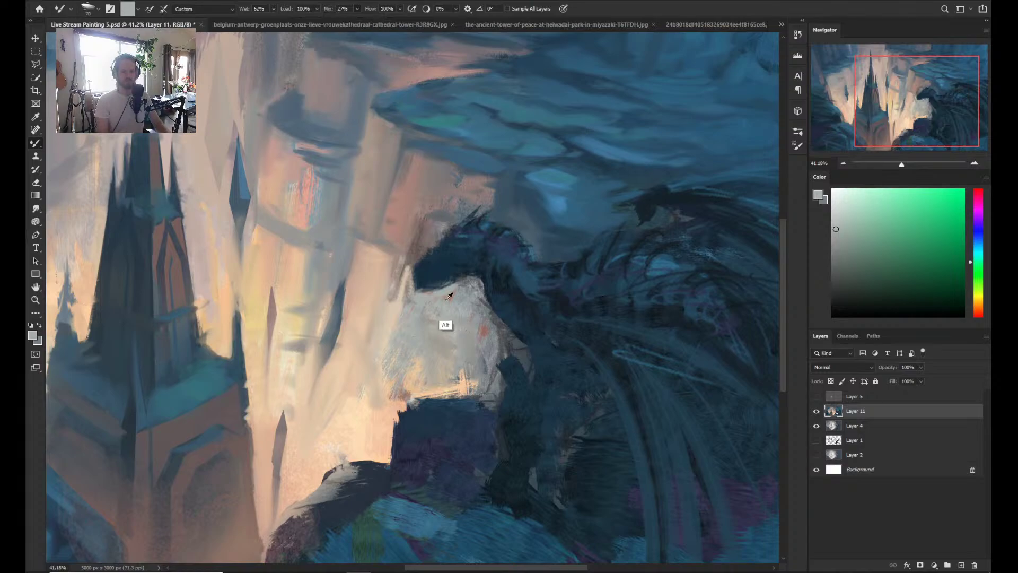
left_click(448, 297, "alt")
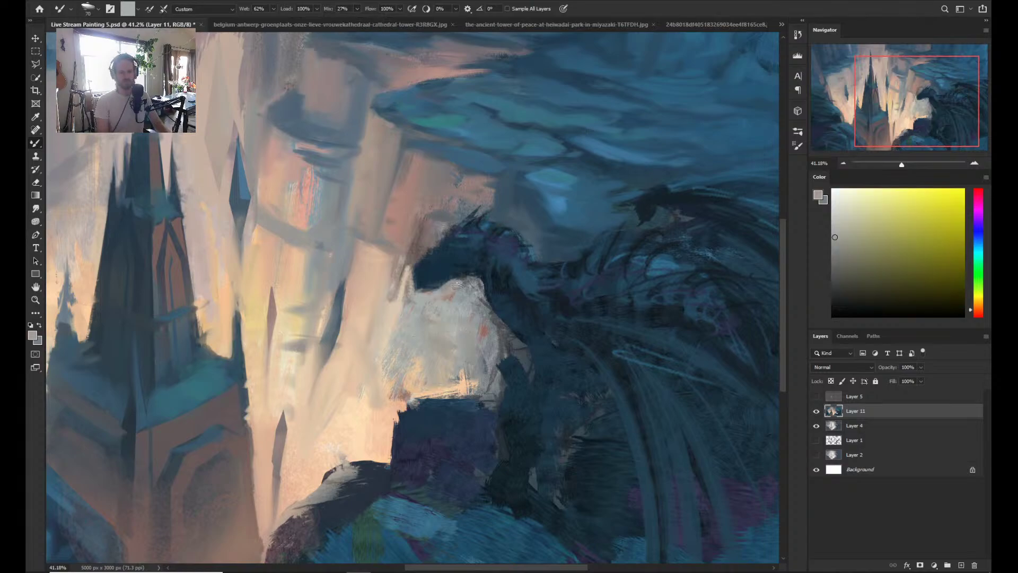
left_click(423, 298, "alt")
mouse_move(424, 244)
left_mouse_down()
mouse_move(413, 265)
mouse_move(455, 229)
left_mouse_up()
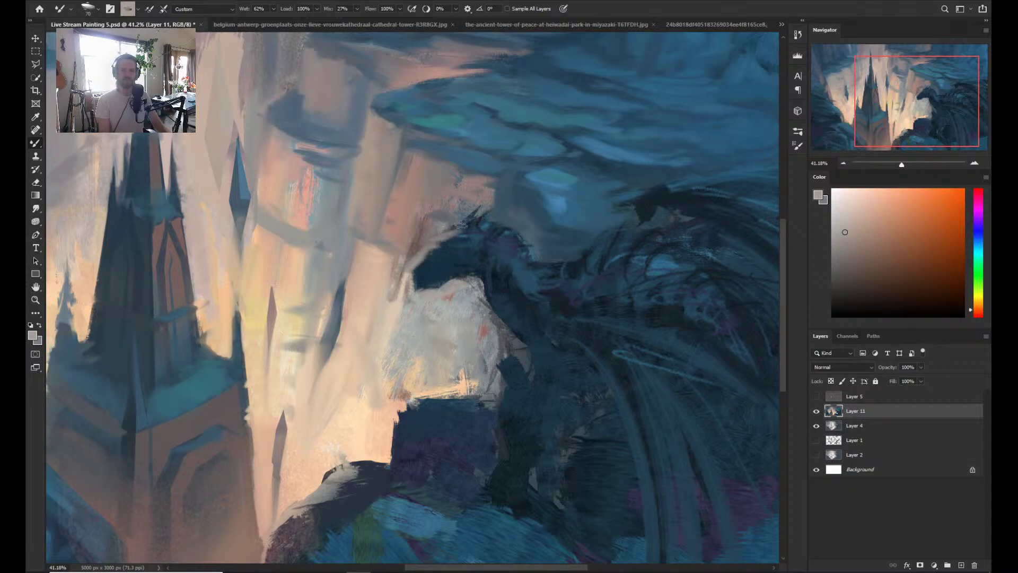
- Soften the dragon's brow and horn outline with background greys and blues sampled around the top of its head
left_click(465, 211, "alt")
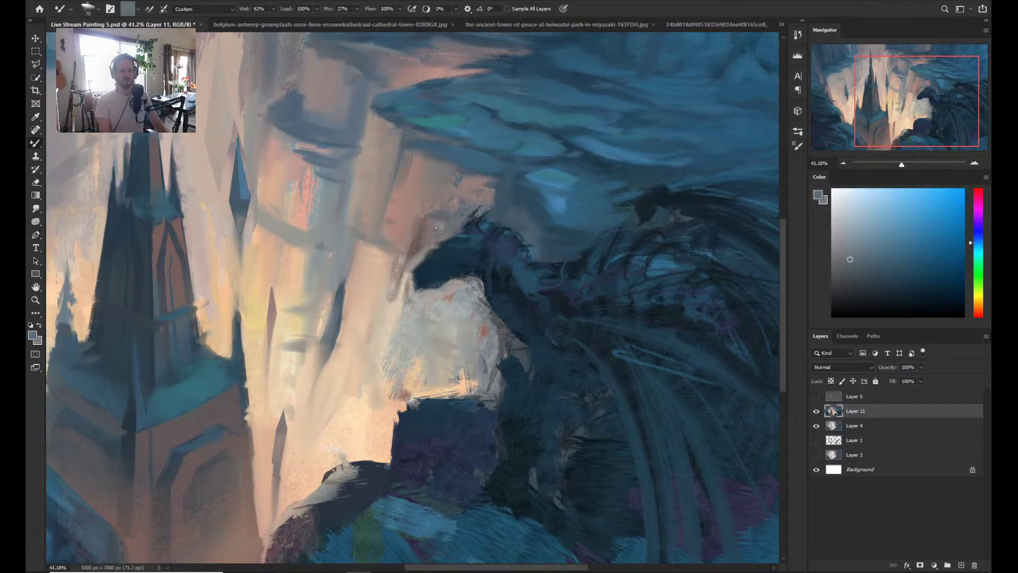
left_click(409, 260, "alt")
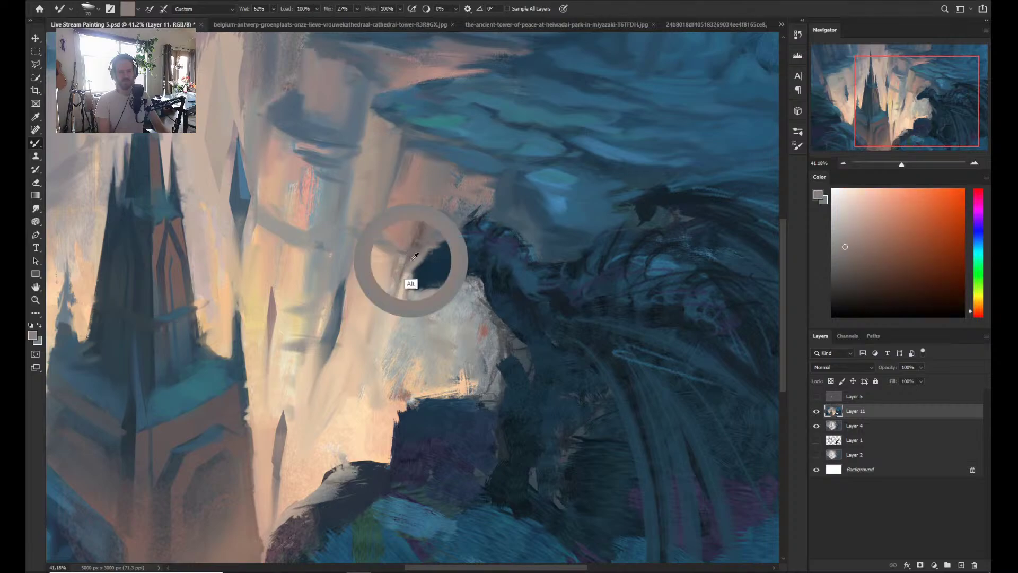
left_click(438, 240, "alt")
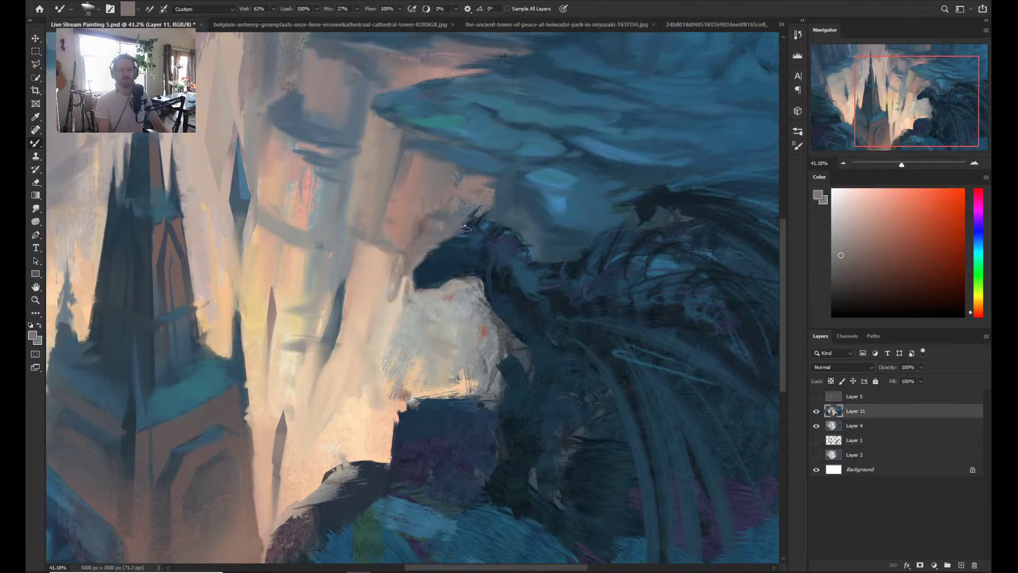
left_click(480, 229, "alt")
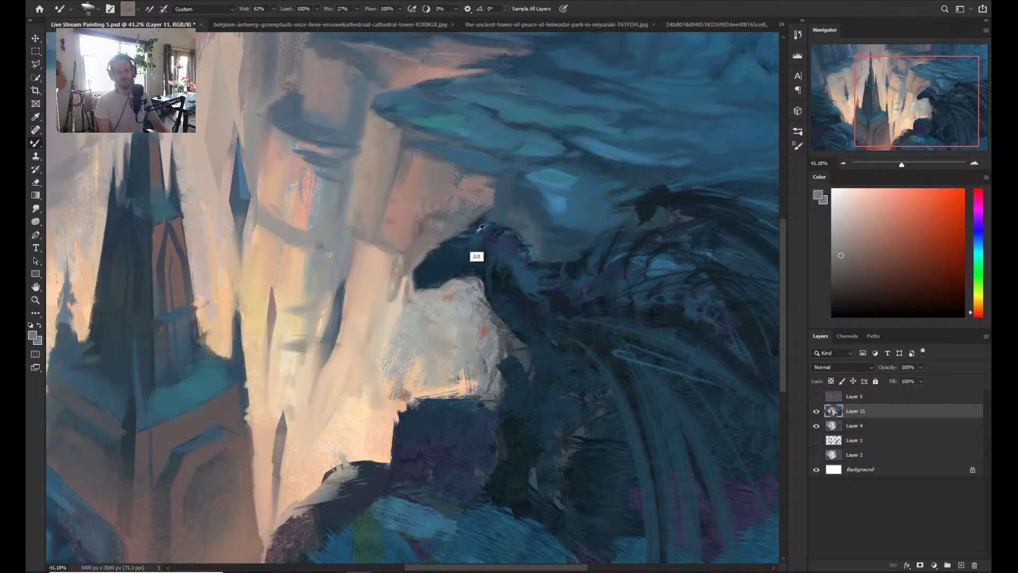
left_click(473, 215, "alt")
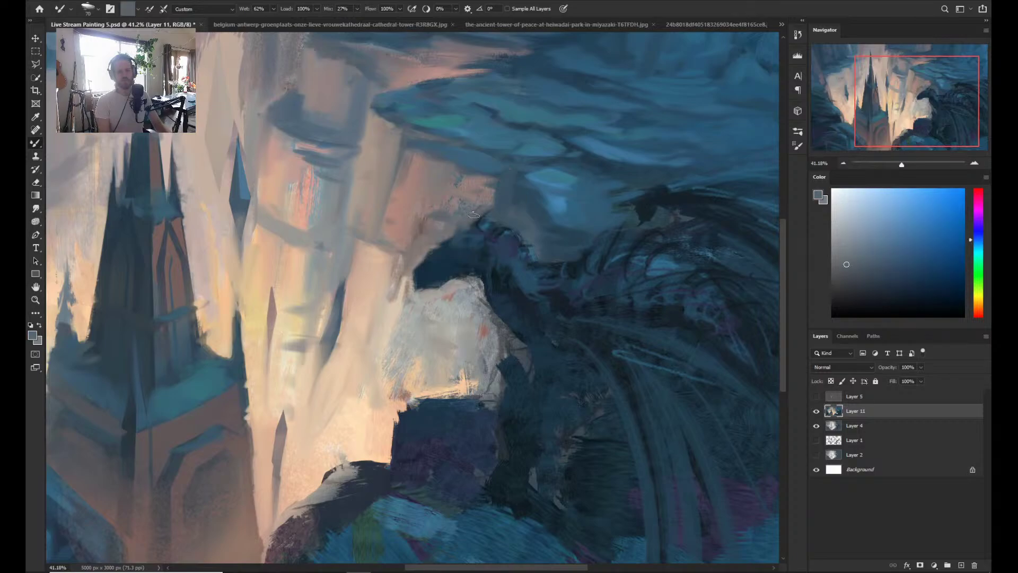
- Reduce the Mixer Brush to 45 px and paint small spikes on the dragon's forehead with dark blues sampled from its head
key("bracketleft")
key("bracketleft")
key("bracketleft")
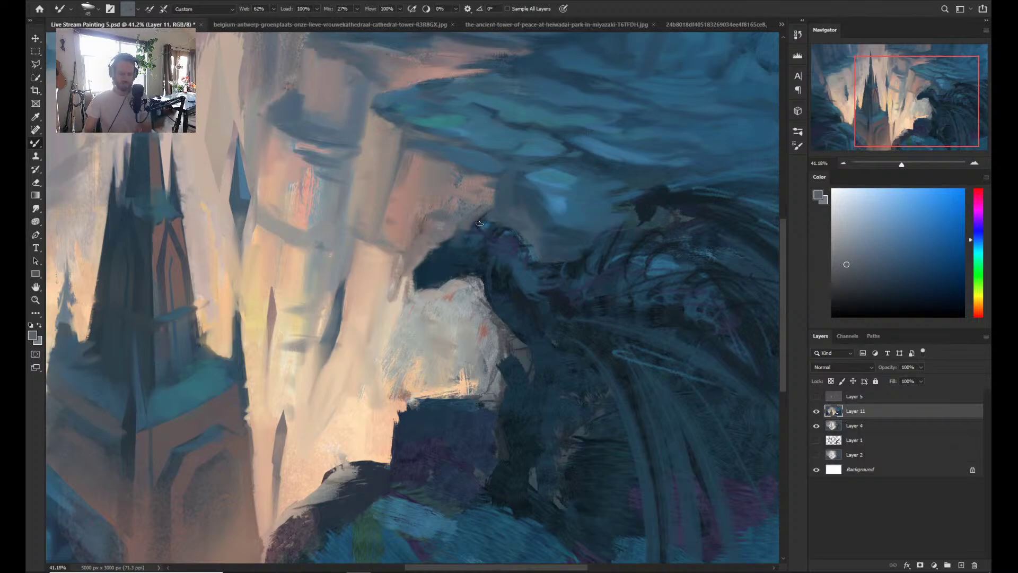
left_click(454, 251, "alt")
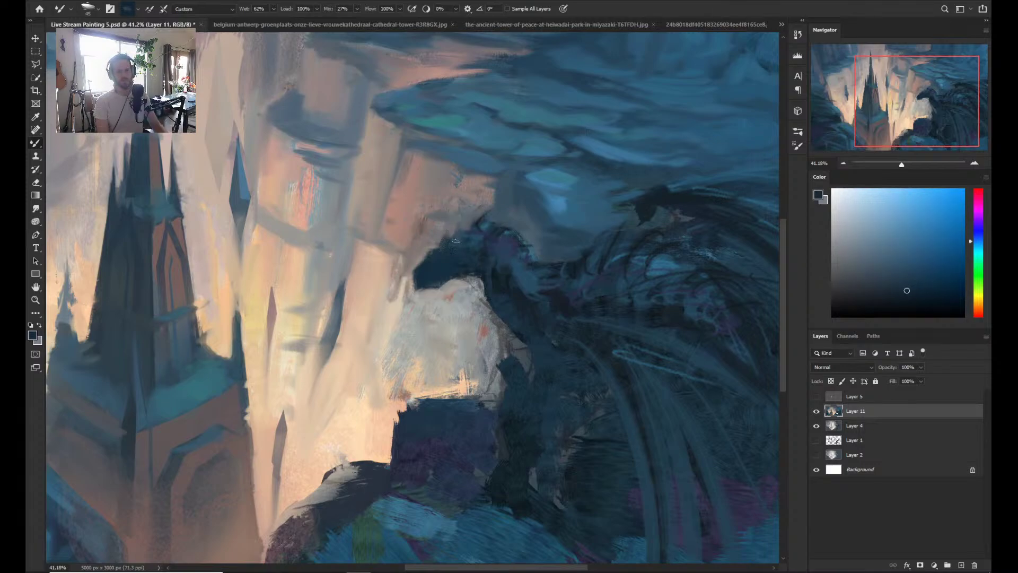
left_click(459, 244, "alt")
left_click(455, 289, "alt")
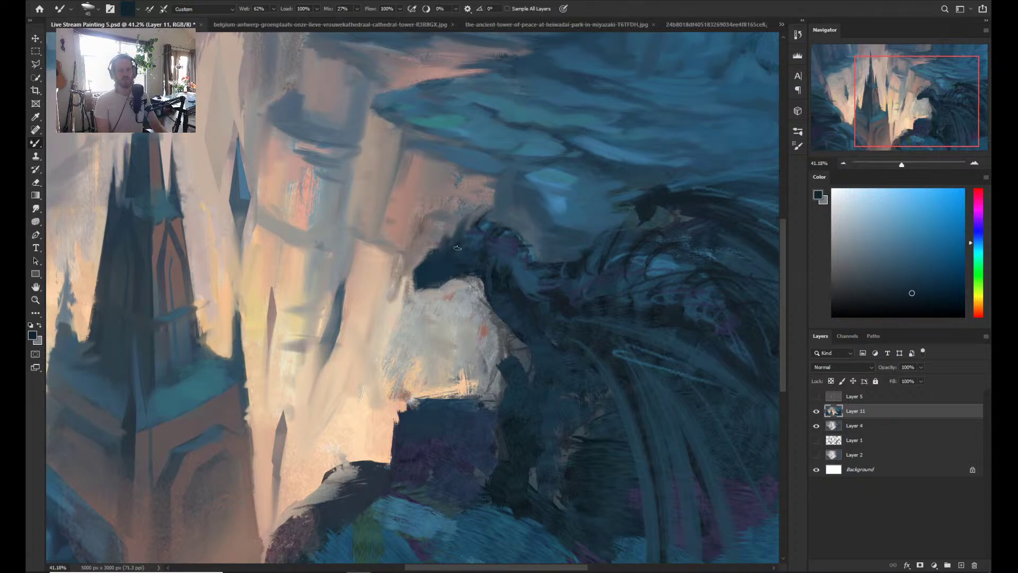
left_click_drag(459, 246, 450, 224)
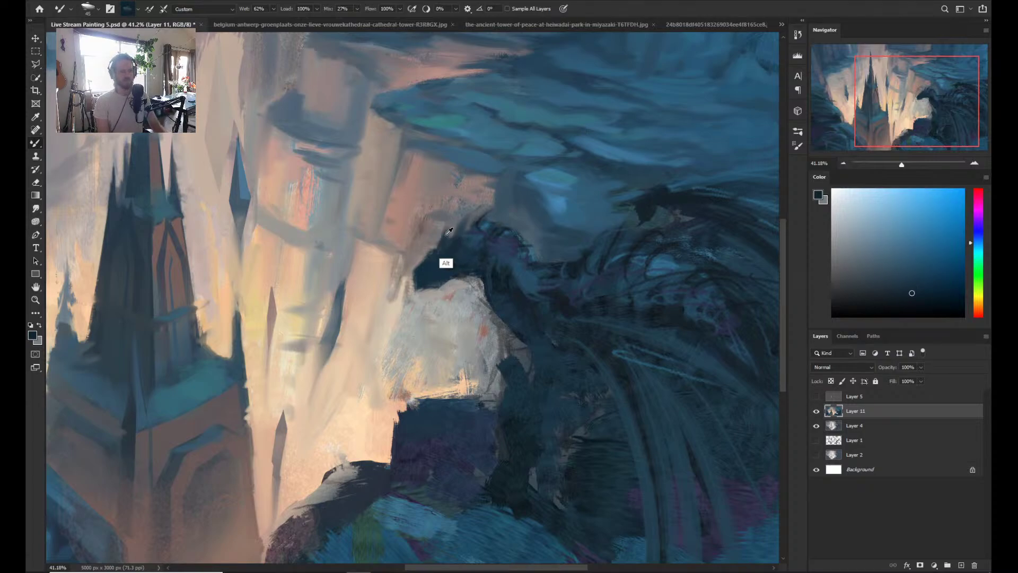
left_click(461, 255, "alt")
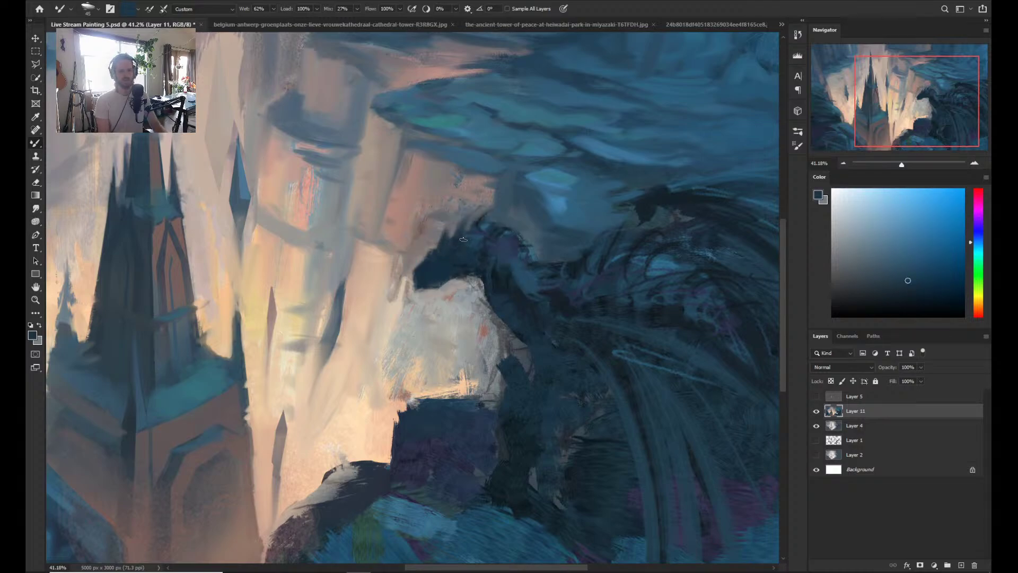
left_click(475, 222, "alt")
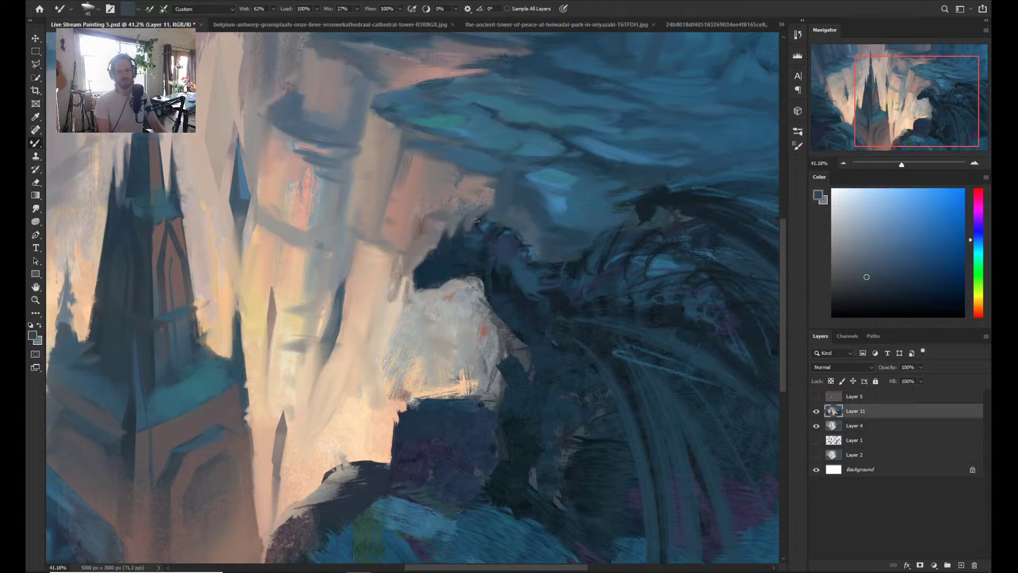
- Refine the horn outline on top of the dragon's head with sampled background blue, pinkish grey and dark blue
left_click(498, 232, "alt")
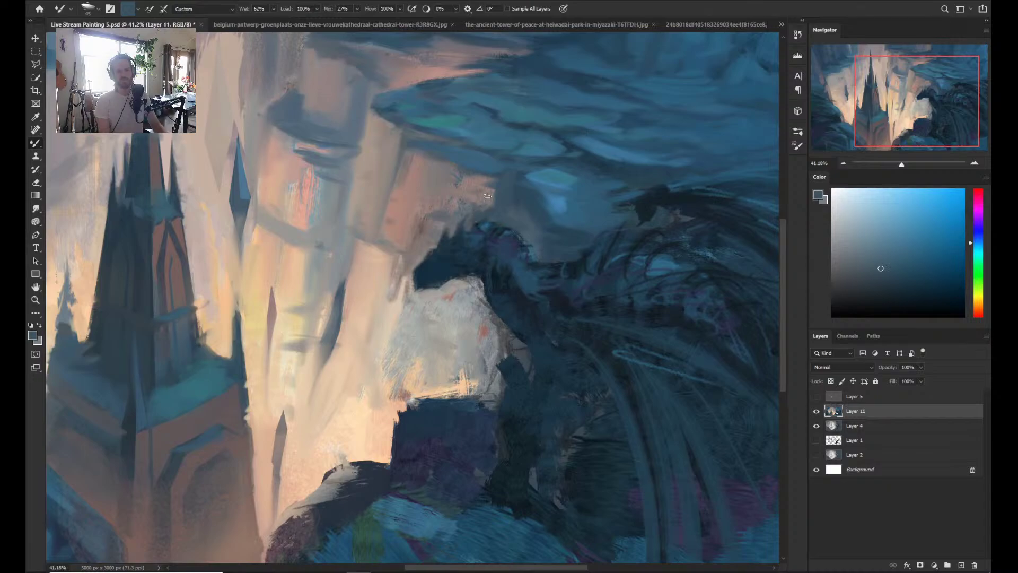
left_click(487, 197, "alt")
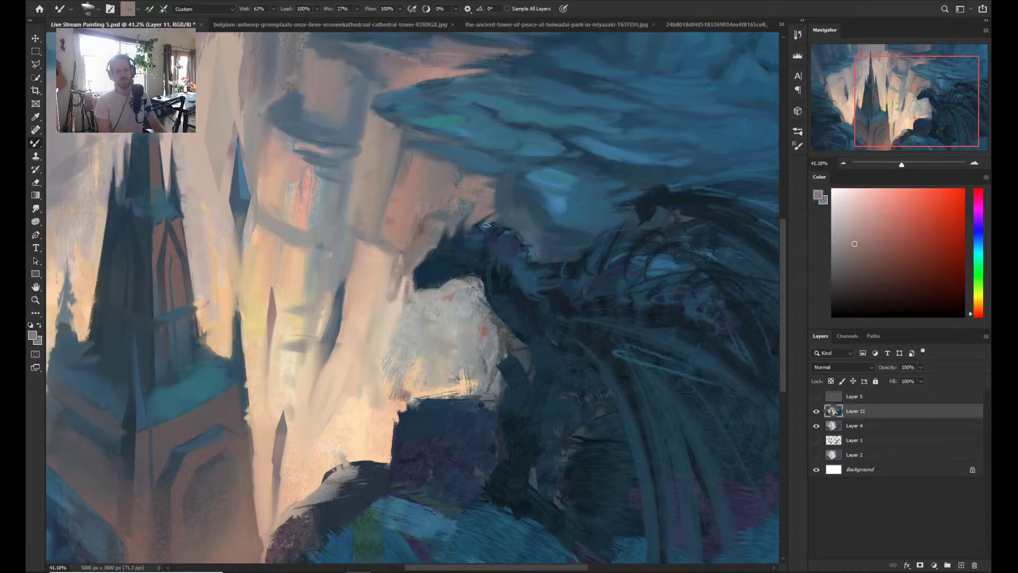
left_click(475, 242, "alt")
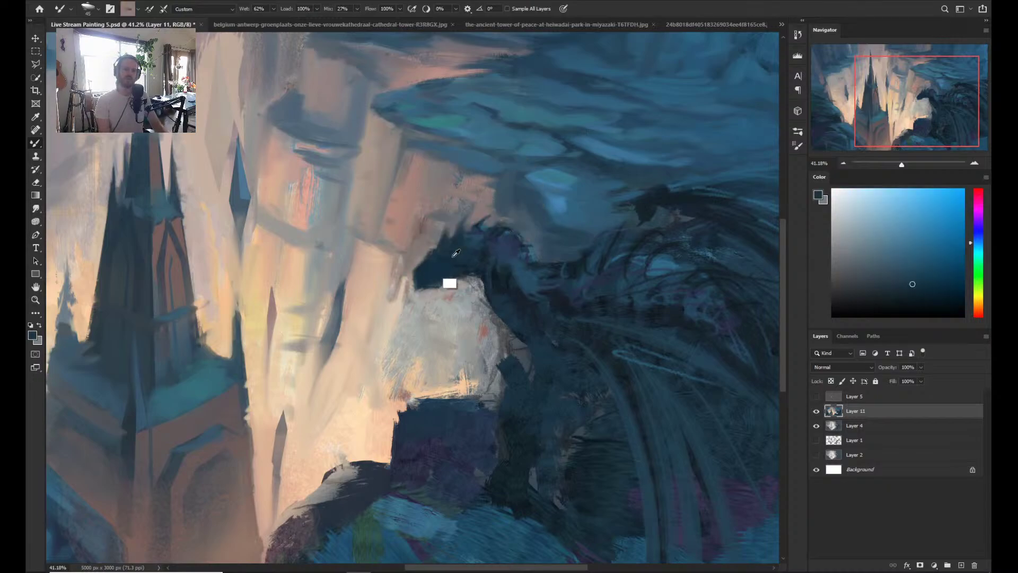
- Switch to the regular Brush and darken the dragon's neck and chest with dark blue sampled from its head
key("z")
left_click_drag(513, 207, 480, 235)
key("b")
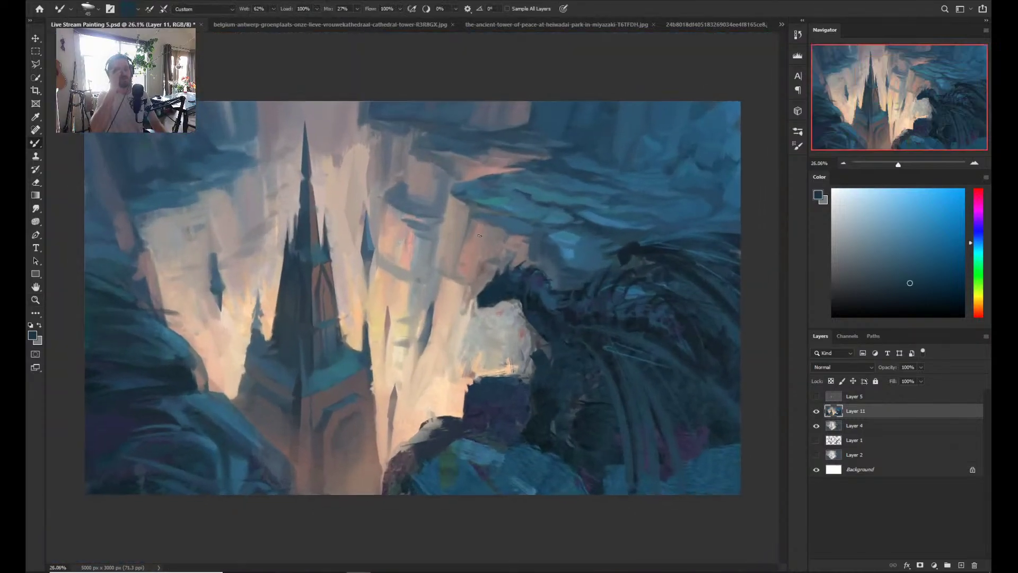
key("z")
mouse_move(479, 235)
left_mouse_down()
mouse_move(552, 316)
mouse_move(504, 318)
left_mouse_up()
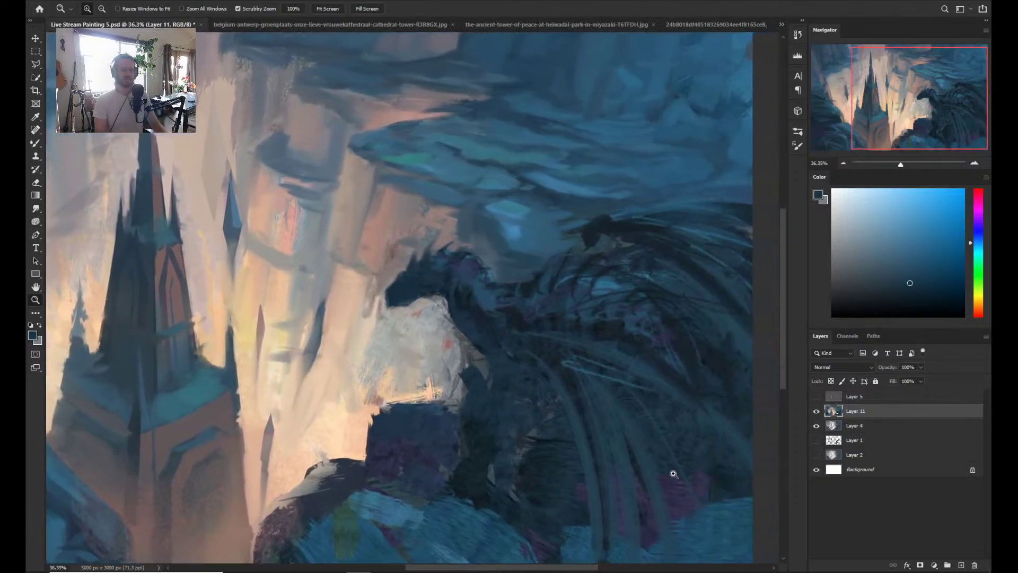
key("b")
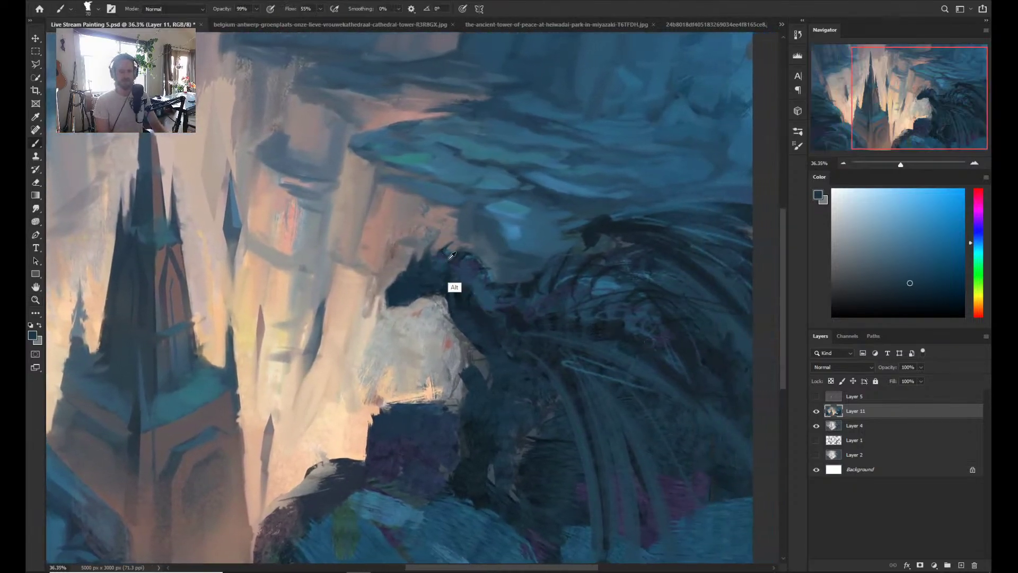
left_click(421, 278, "alt")
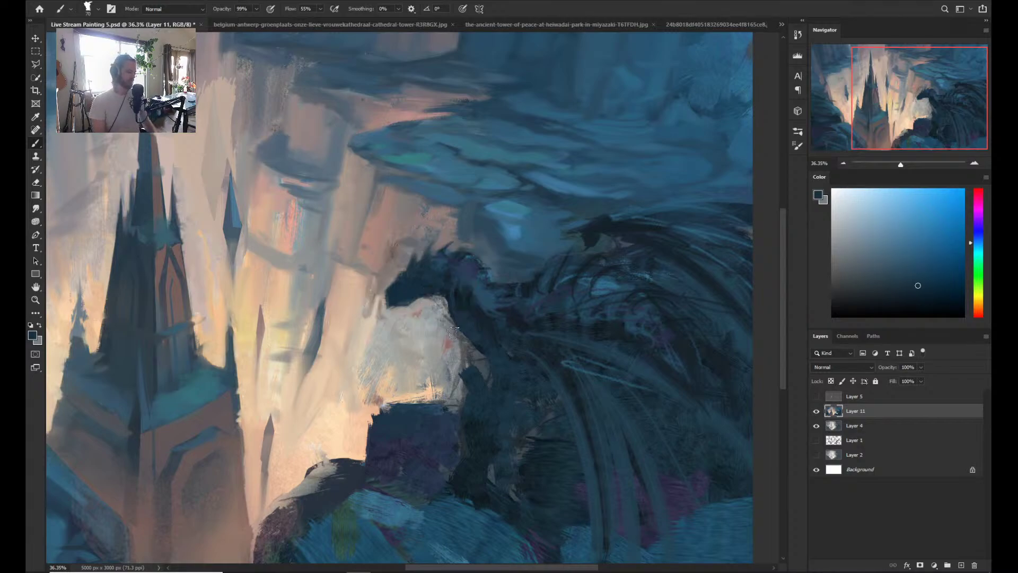
- Switch back to the Mixer Brush and blend dark and mid blues sampled from the dragon across its face and brow
key("shift+b")
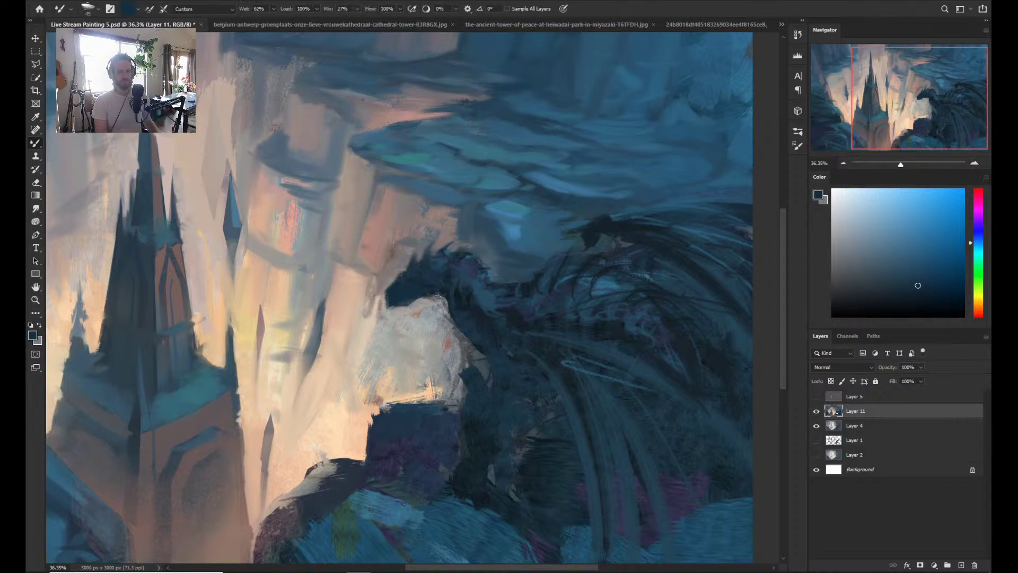
left_click(416, 294, "alt")
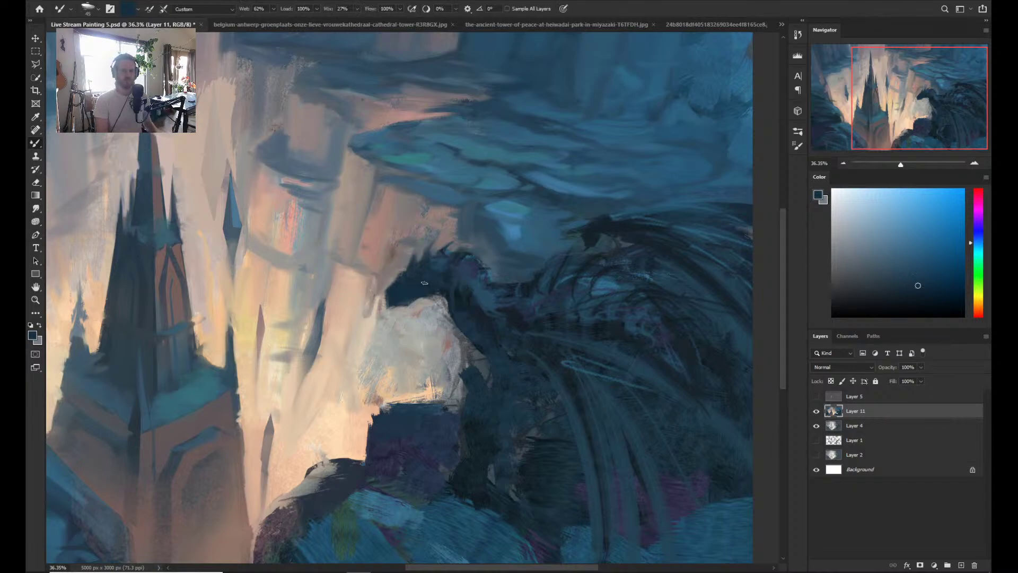
left_click(465, 273, "alt")
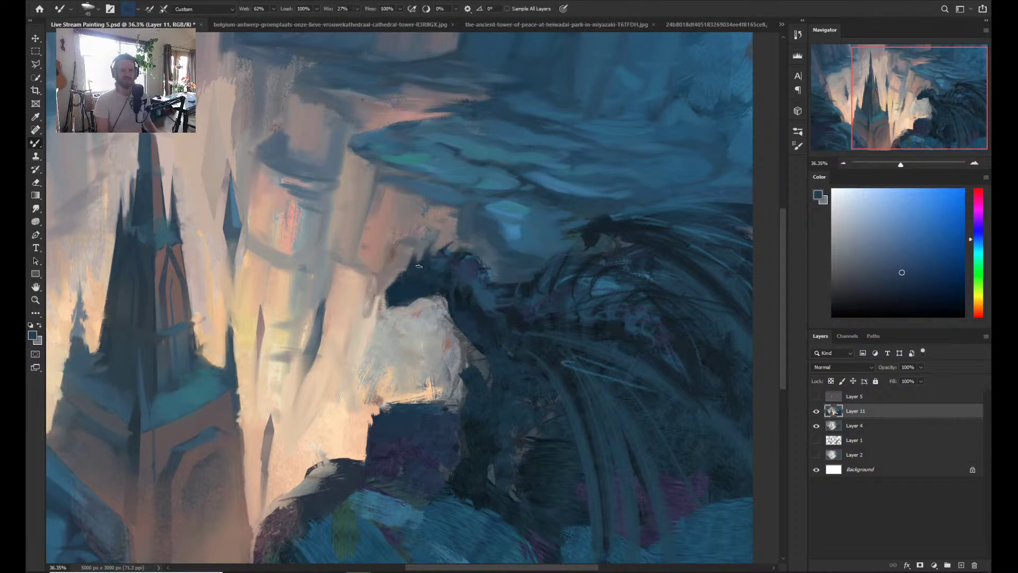
left_click(444, 264, "alt")
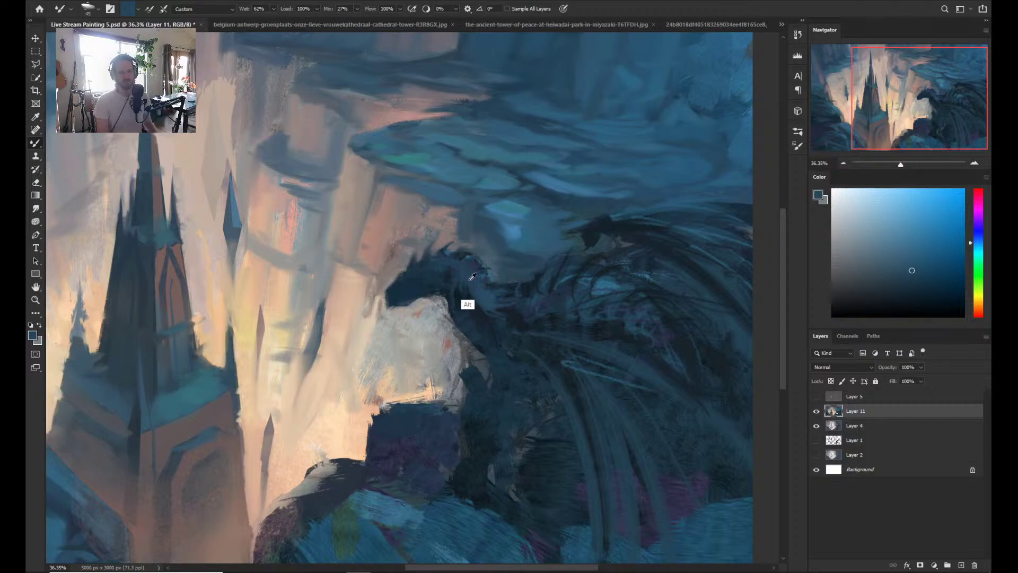
left_click(472, 291, "alt")
- Paint small dark blue spikes along the underside of the dragon's jaw with a colour sampled from its throat
left_click(448, 295, "alt")
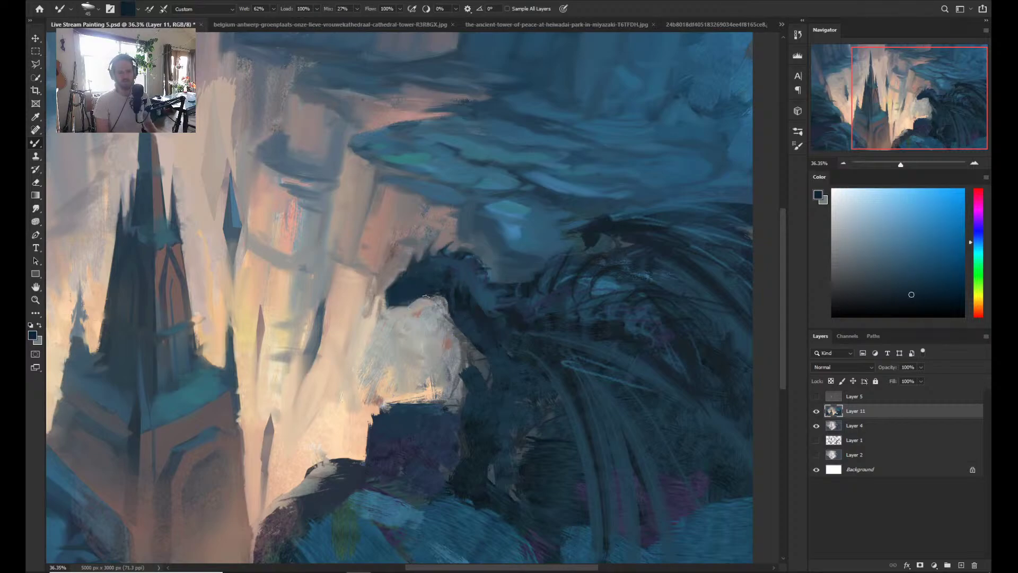
left_click_drag(436, 297, 436, 293)
left_click_drag(440, 305, 437, 293)
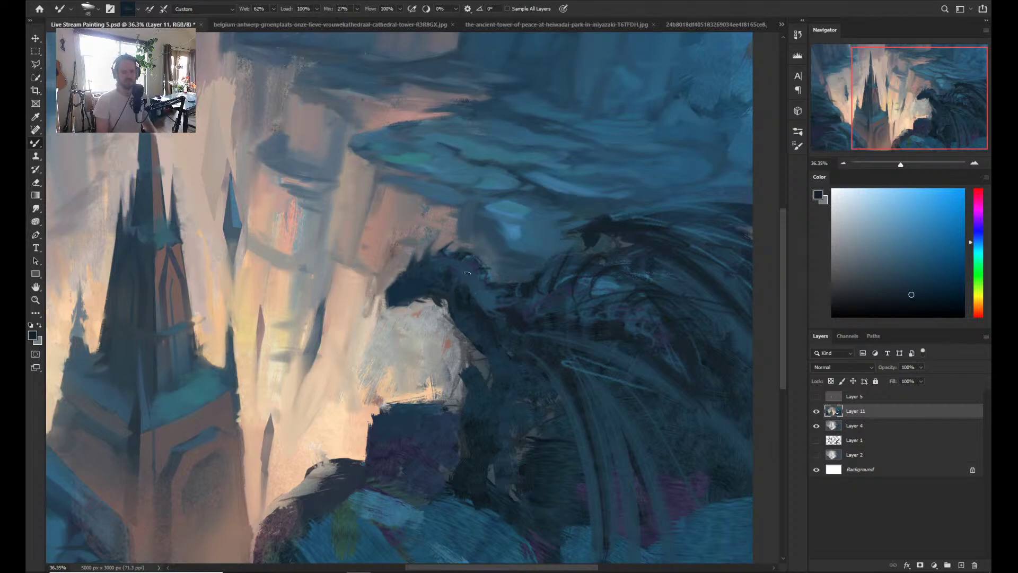
- Blend the back of the dragon's neck into the background with greys and blues sampled around the neck and wing base
left_click(490, 303, "alt")
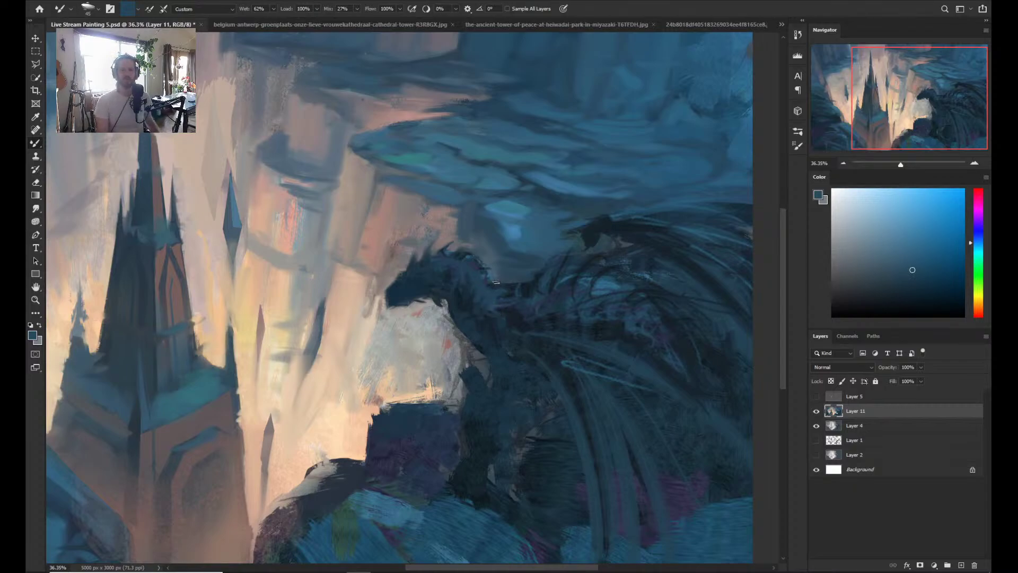
left_click(498, 281, "alt")
left_click_drag(498, 281, 486, 279)
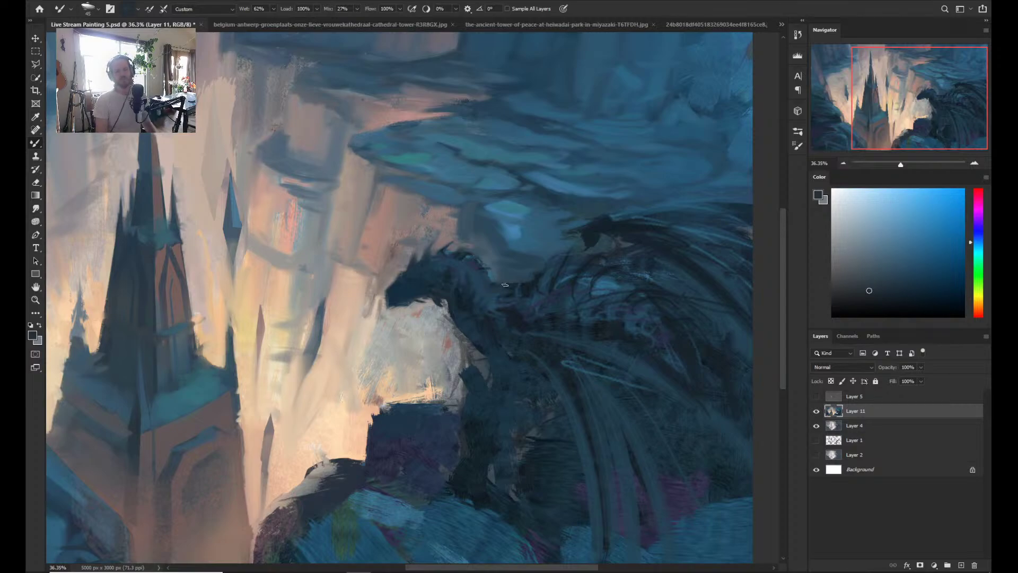
left_click(501, 289, "alt")
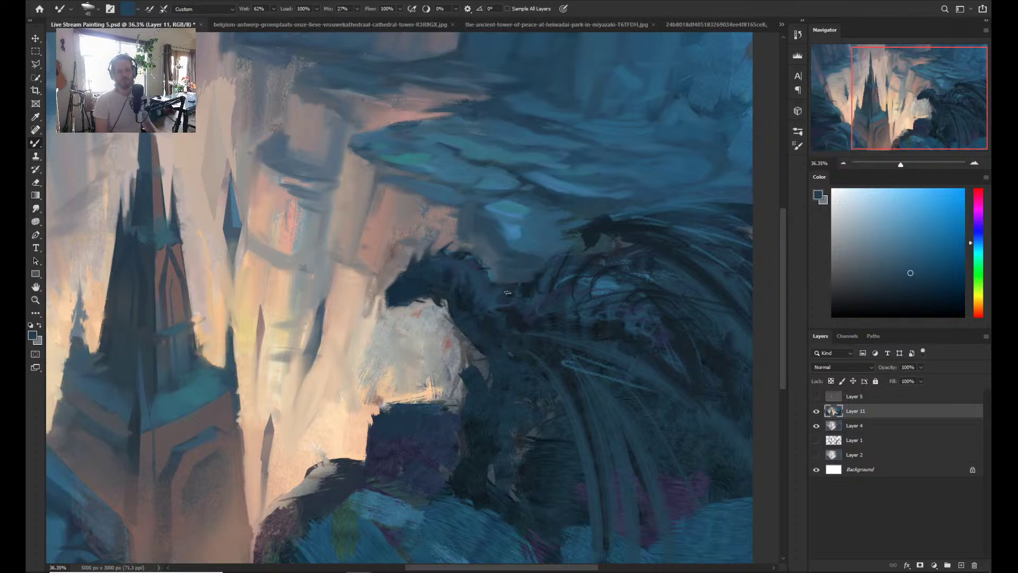
left_click(498, 287, "alt")
mouse_move(511, 302)
left_mouse_down()
mouse_move(487, 302)
mouse_move(493, 292)
mouse_move(467, 302)
mouse_move(481, 308)
mouse_move(493, 295)
left_mouse_up()
- Raise the painted layer's saturation to +26 with a Hue/Saturation adjustment
key("z")
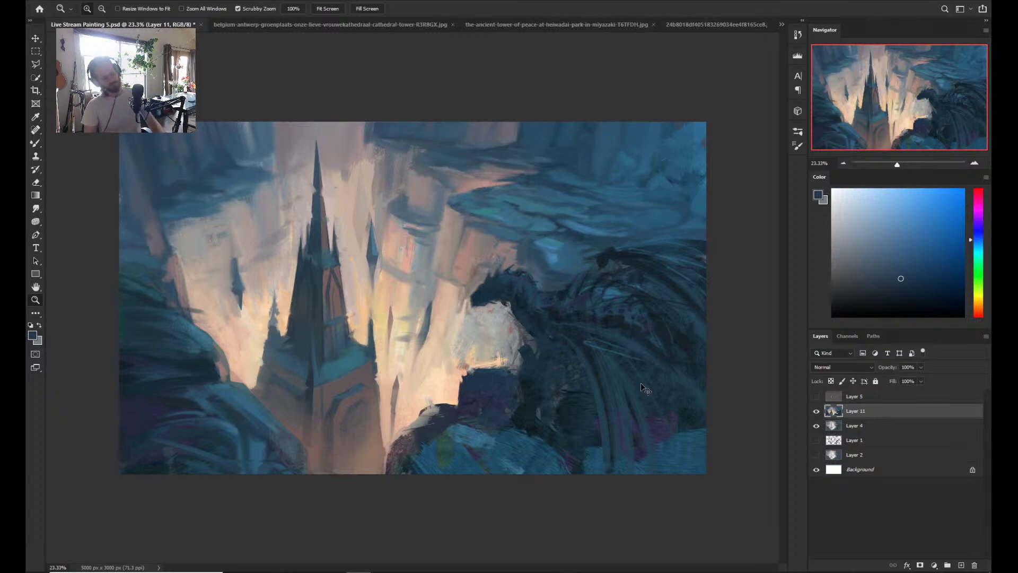
key("ctrl+u")
left_click_drag(700, 364, 713, 367)
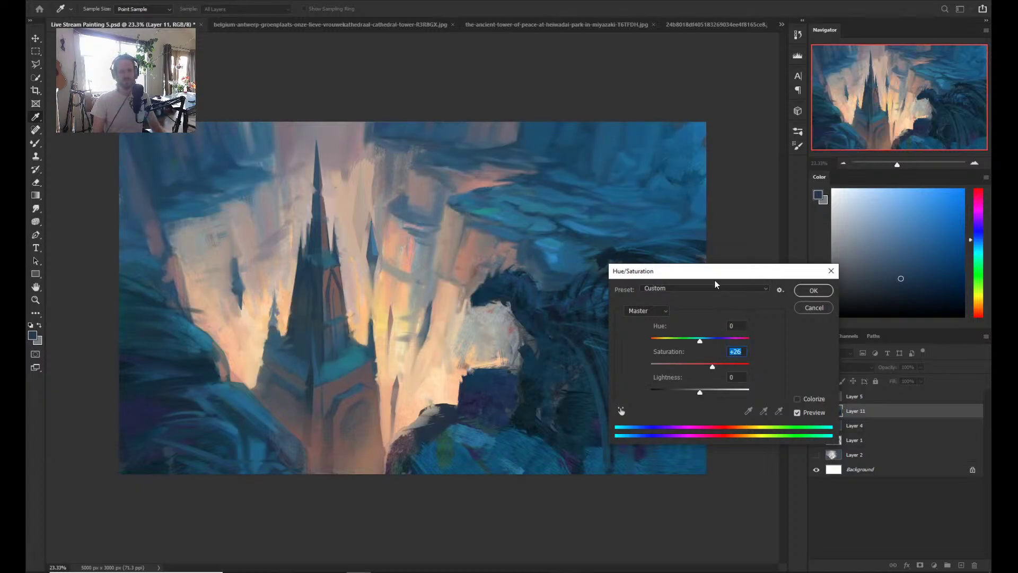
left_click_drag(715, 282, 645, 218)
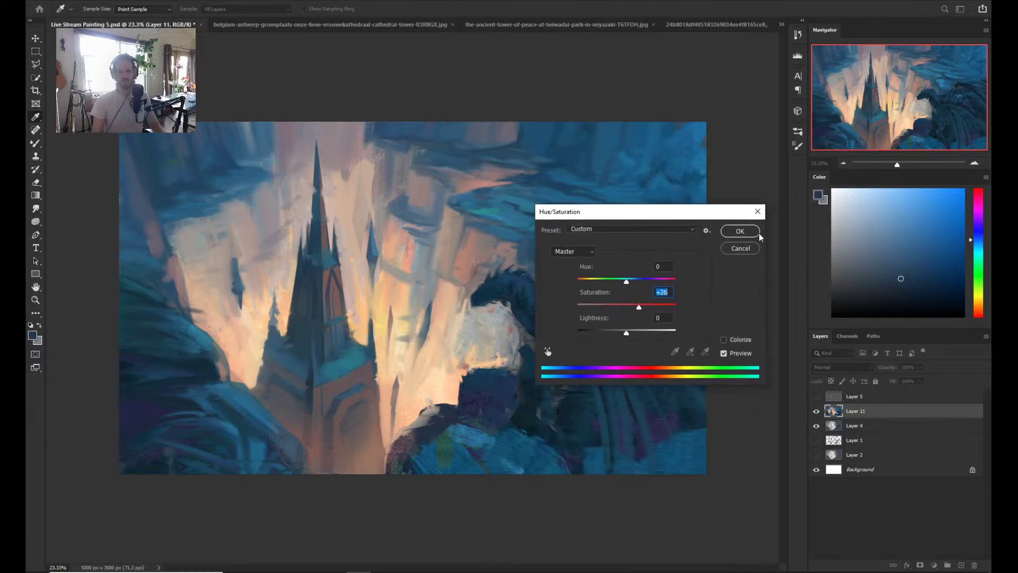
left_click(746, 233)
- Paint blue highlights on the dragon's neck with the Mixer Brush, using blues sampled from its wing and neck
key("z")
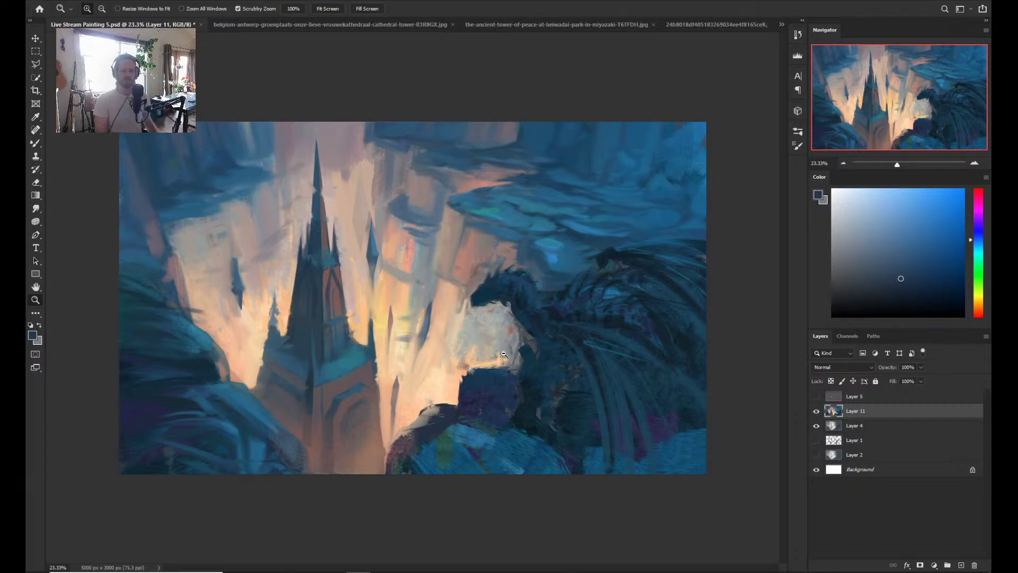
left_click_drag(503, 354, 522, 343)
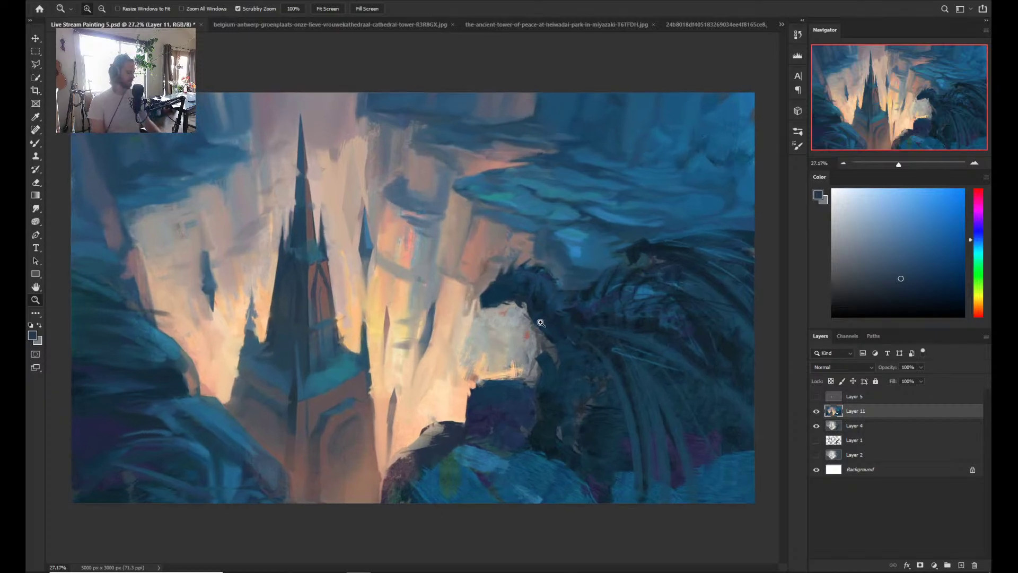
left_click_drag(562, 294, 570, 307)
key("e")
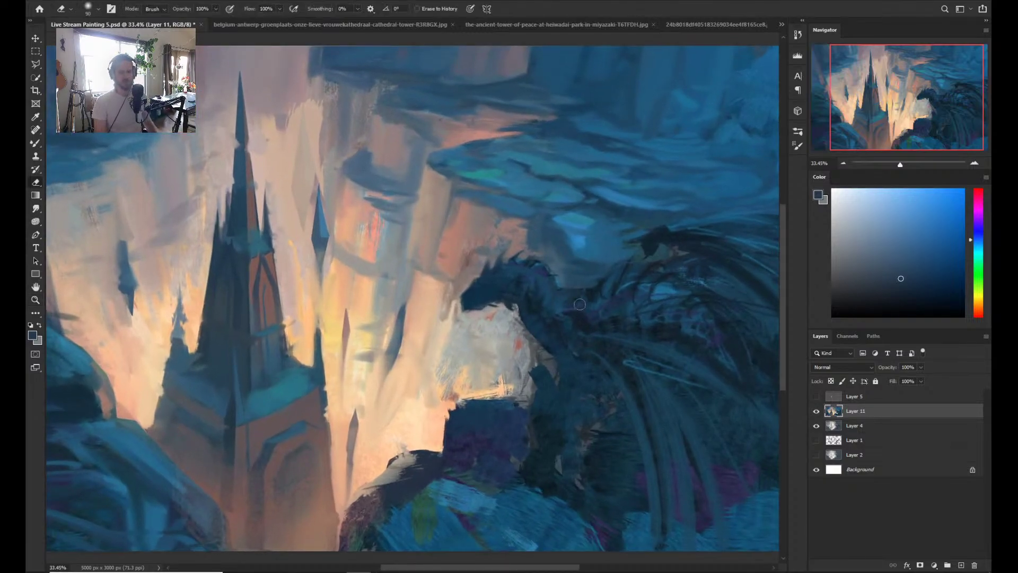
key("b")
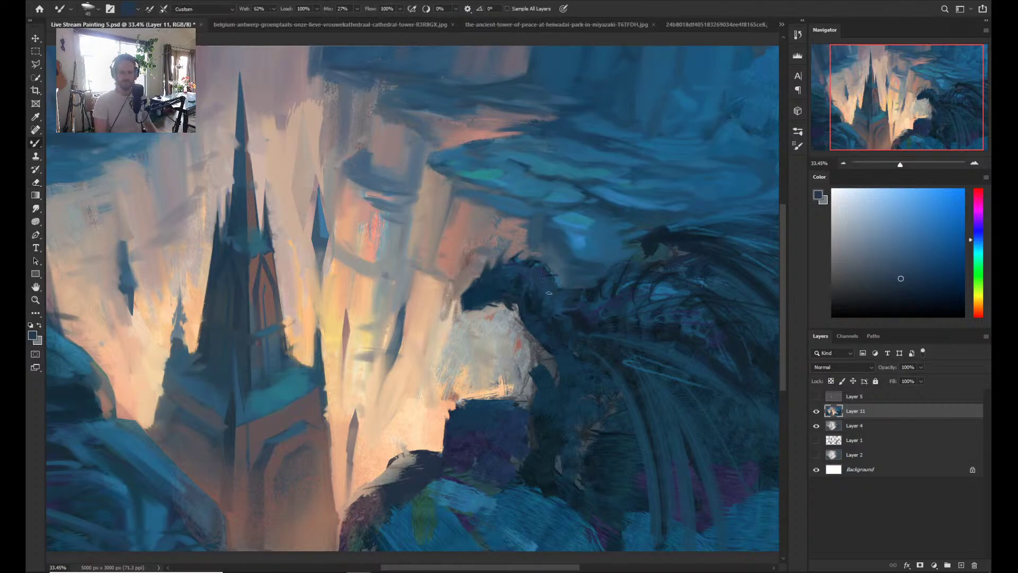
left_click(662, 298, "alt")
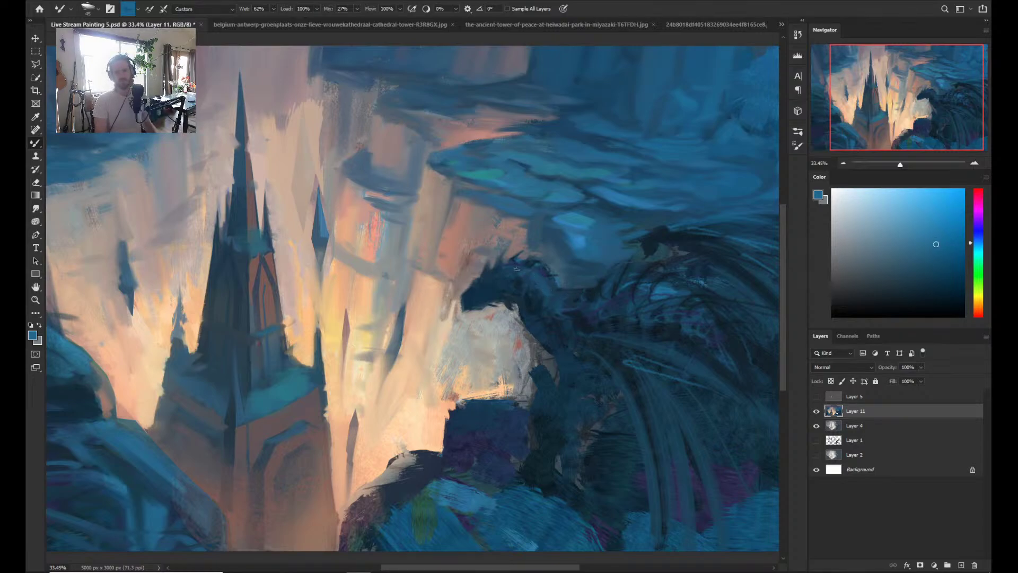
left_click(546, 298, "alt")
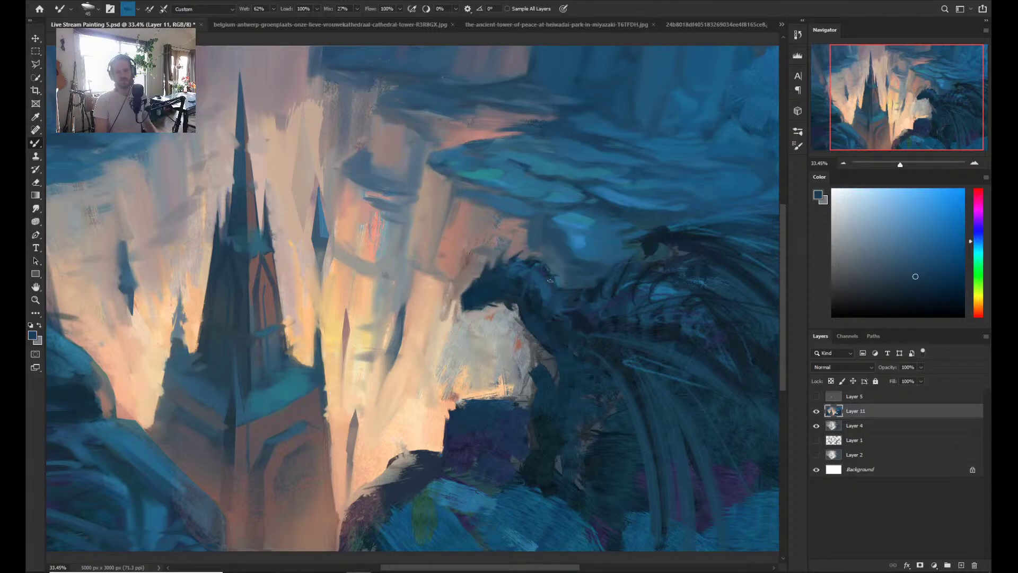
left_click(547, 321, "alt")
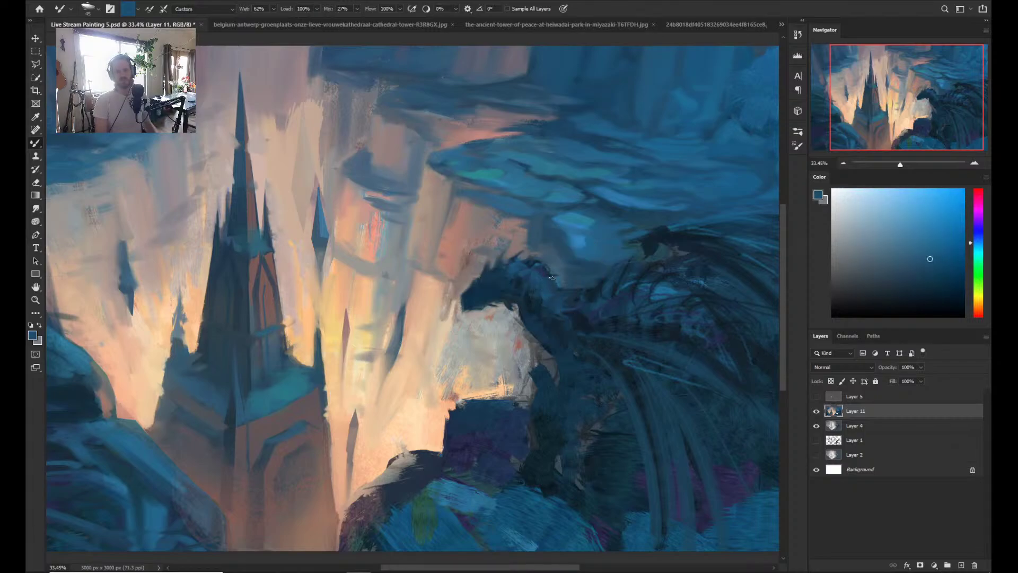
- Reshape the back of the dragon's head and neck with sampled background grey-blues and dark blues from its body
left_click(557, 305, "alt")
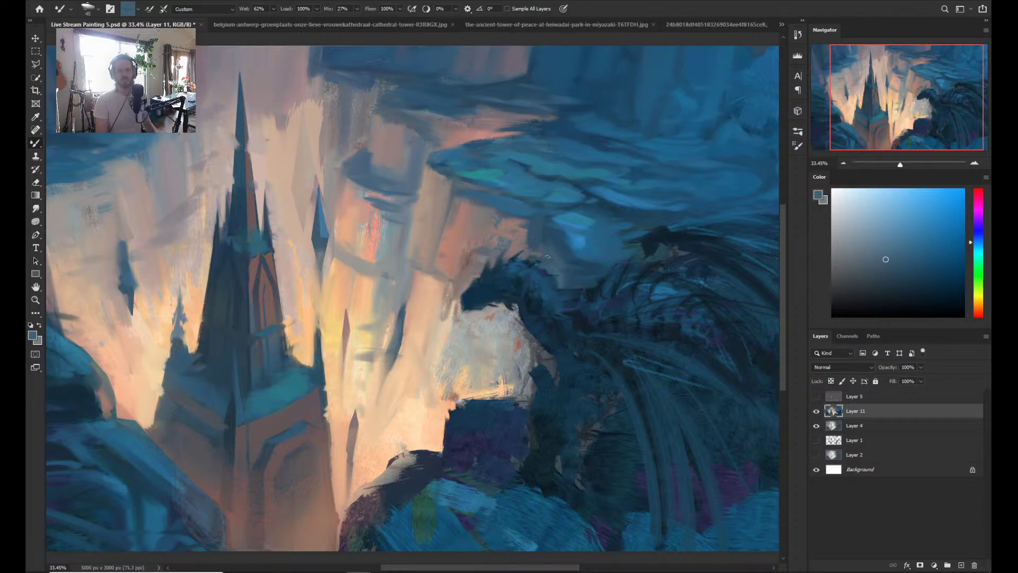
left_click(546, 286, "alt")
left_click(568, 288, "alt")
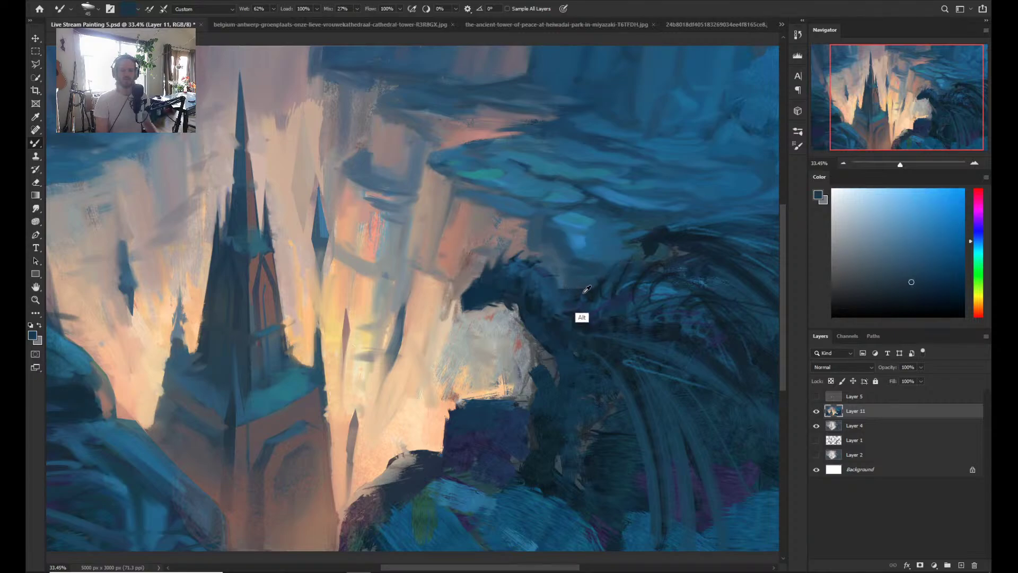
left_click(580, 314, "alt")
left_click(570, 289, "alt")
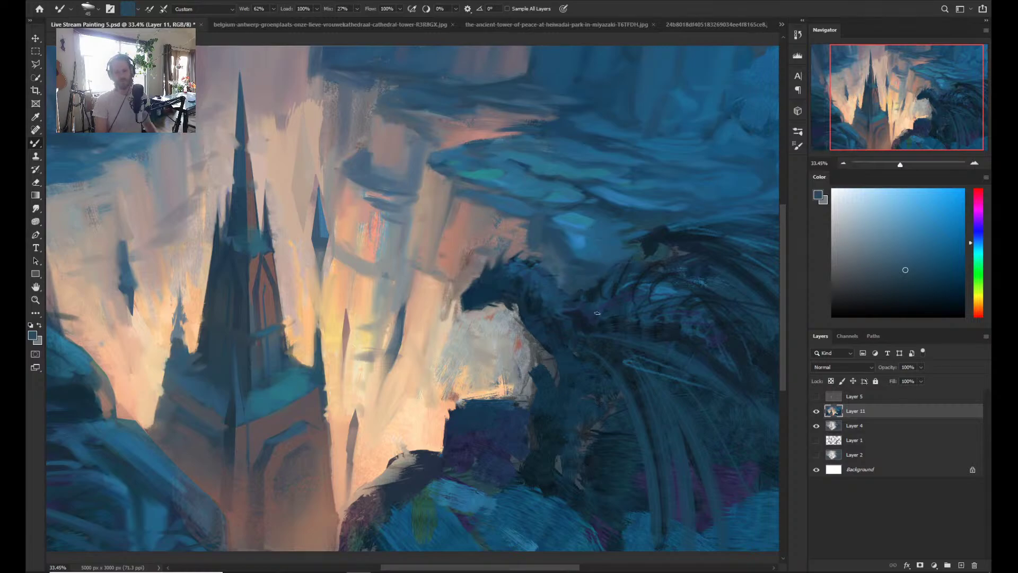
- Refine the edge between the dragon's neck and wing base with sampled background grey-blue and darker wing blues
left_click(561, 274, "alt")
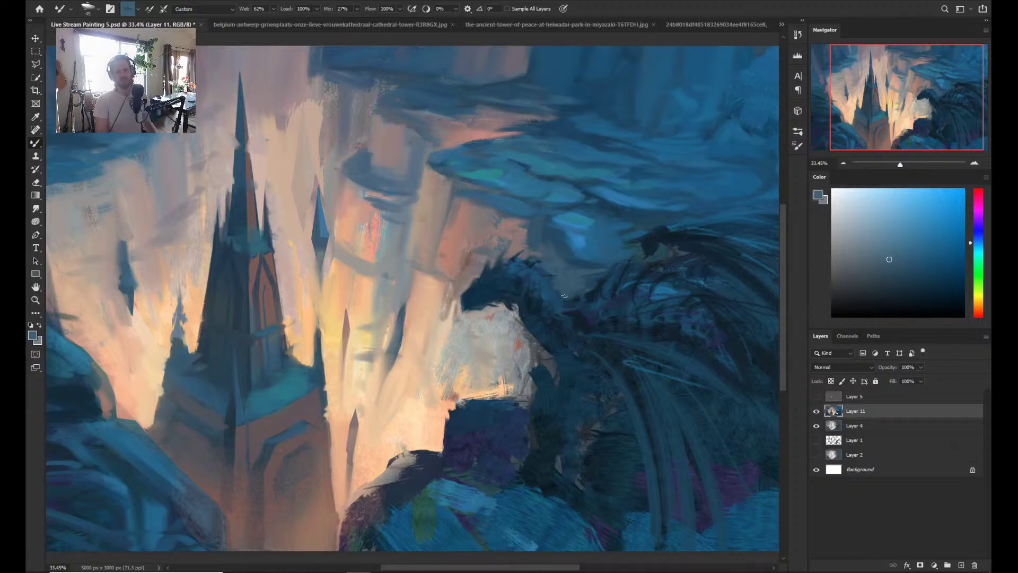
left_click(552, 289, "alt")
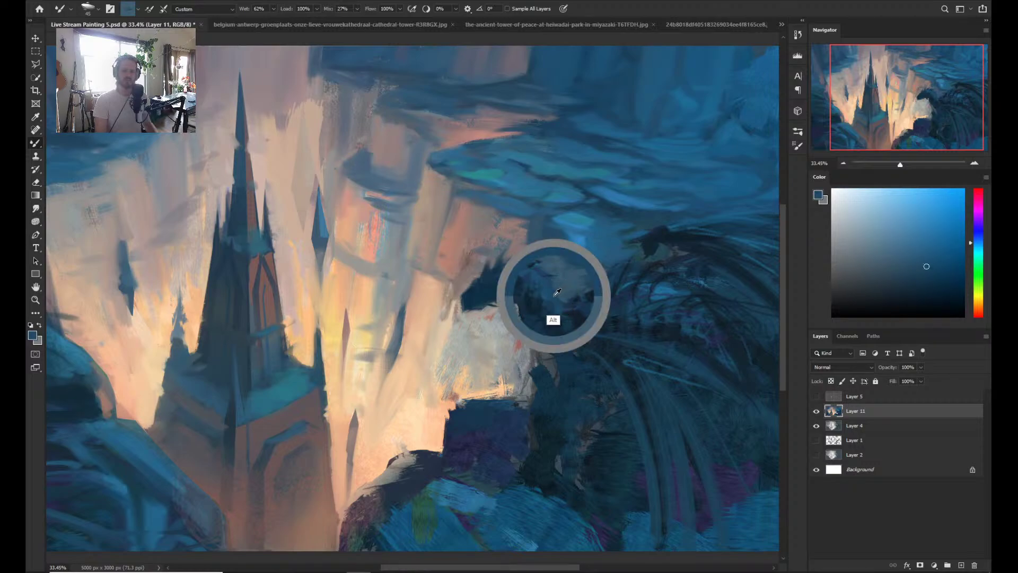
left_click(578, 313, "alt")
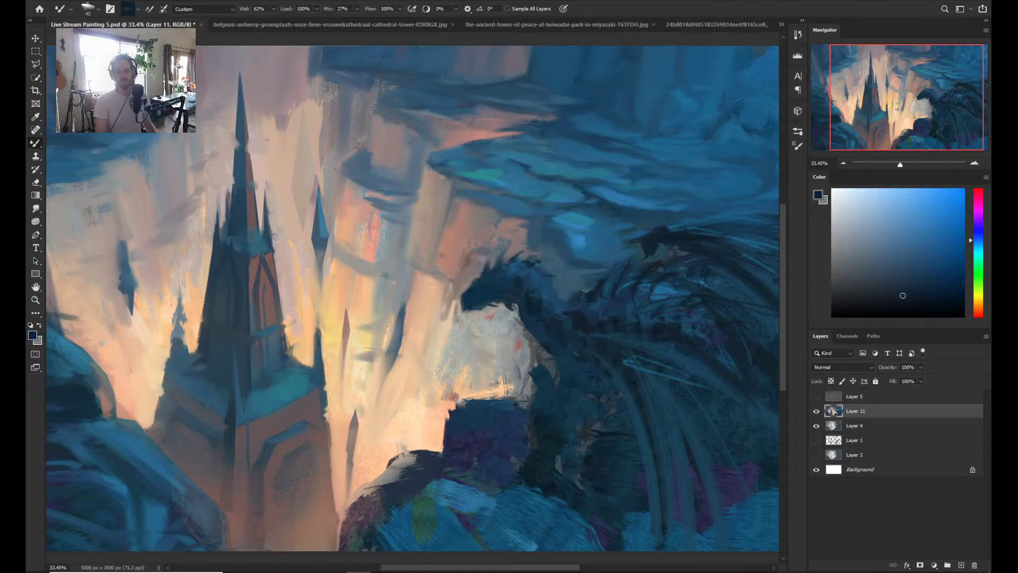
left_click(625, 281, "alt")
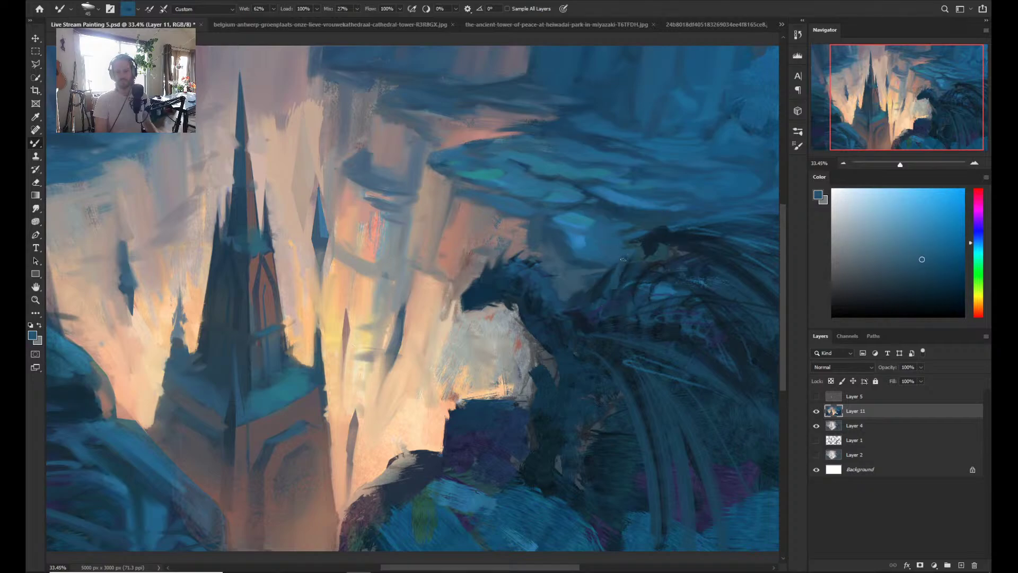
- Sharpen the spikes on the dragon's head with dark blue sampled from the wing and warm grey from the background
left_click(603, 286, "alt")
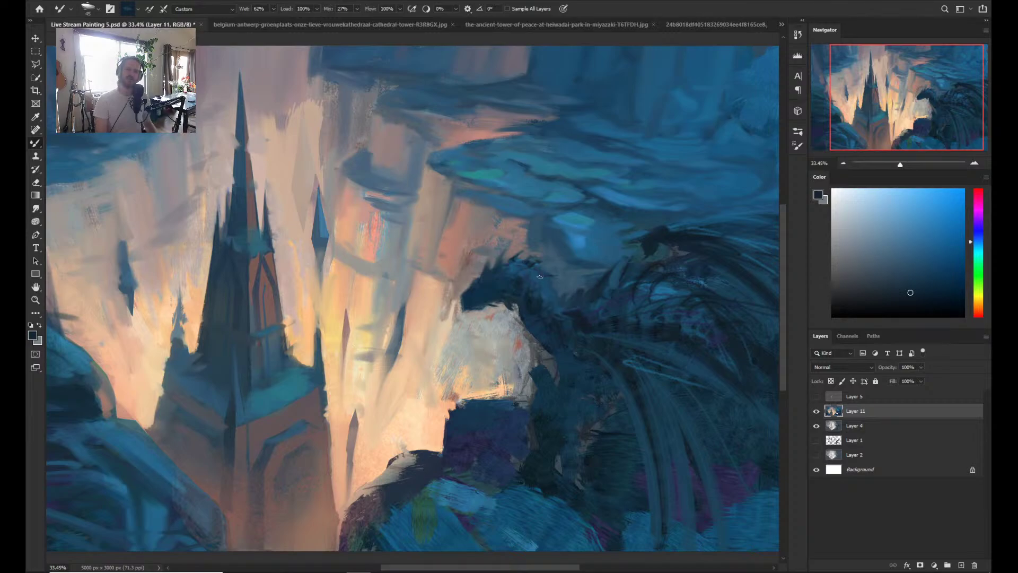
left_click(506, 261, "alt")
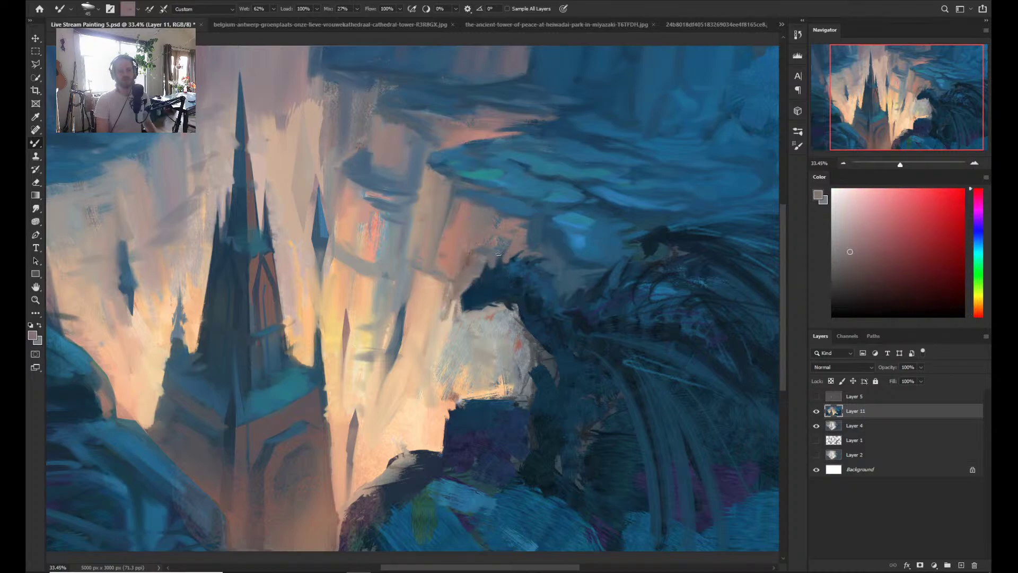
- Touch up the back of the dragon's neck with the Mixer Brush using mid-blues sampled from the neck and nearby background
left_click(560, 287, "alt")
left_click(554, 287, "alt")
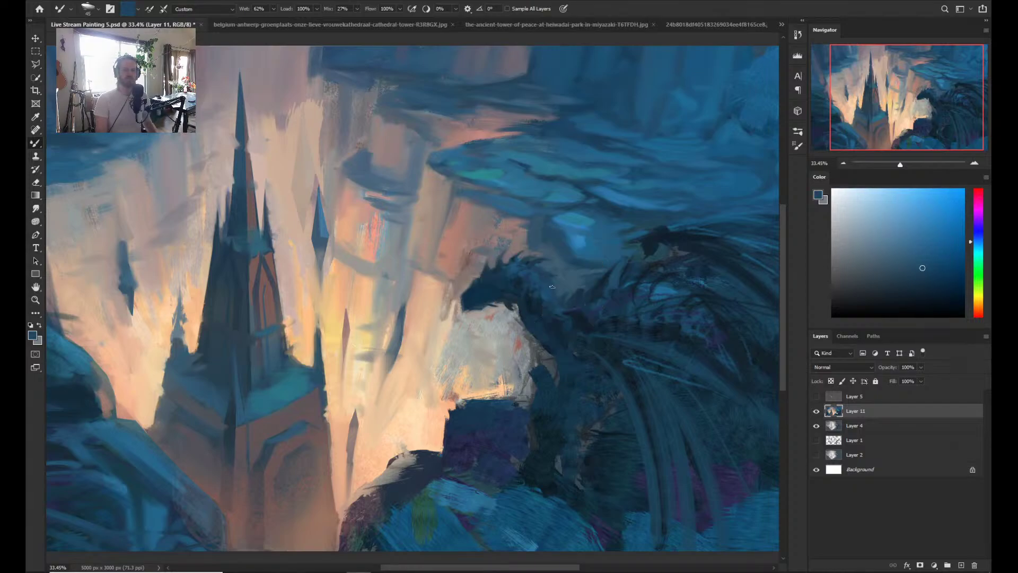
left_click(545, 296, "alt")
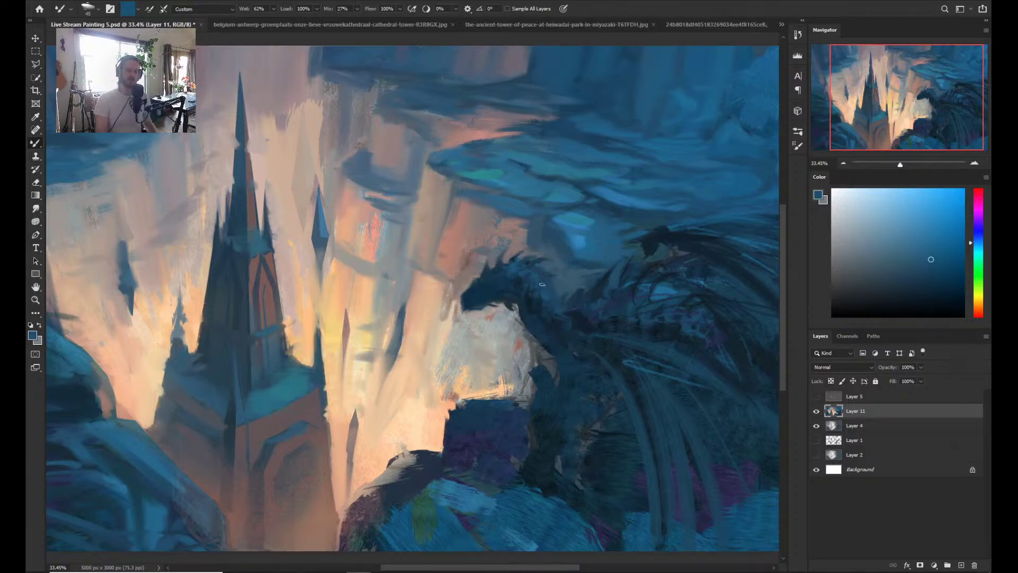
left_click(555, 311, "alt")
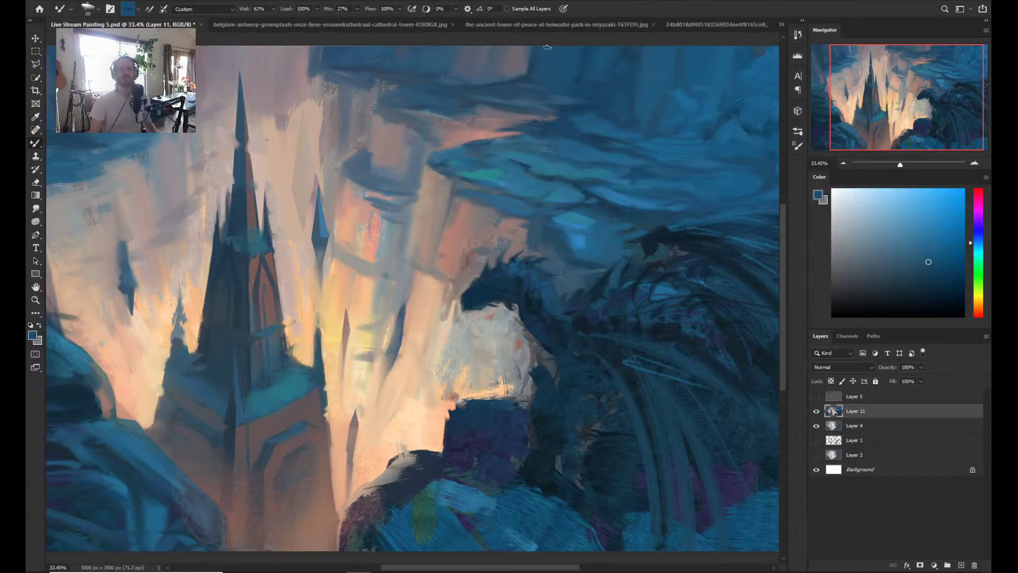
- Look through the open reference photos of the stone tower, leather armour, lizards, Komodo dragon and sea cliffs
left_click(535, 22)
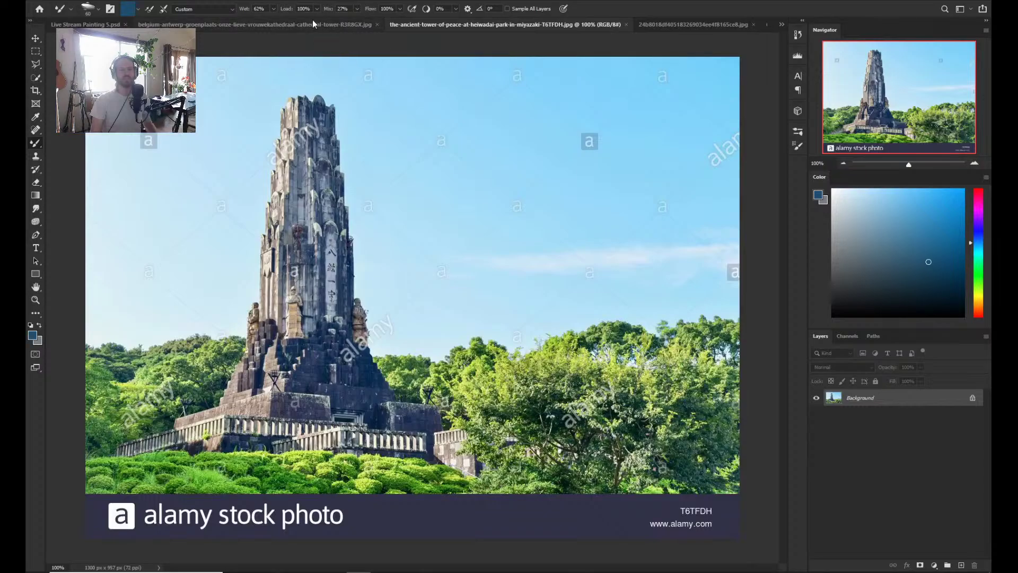
key("ctrl+shift+Tab")
left_click(546, 24)
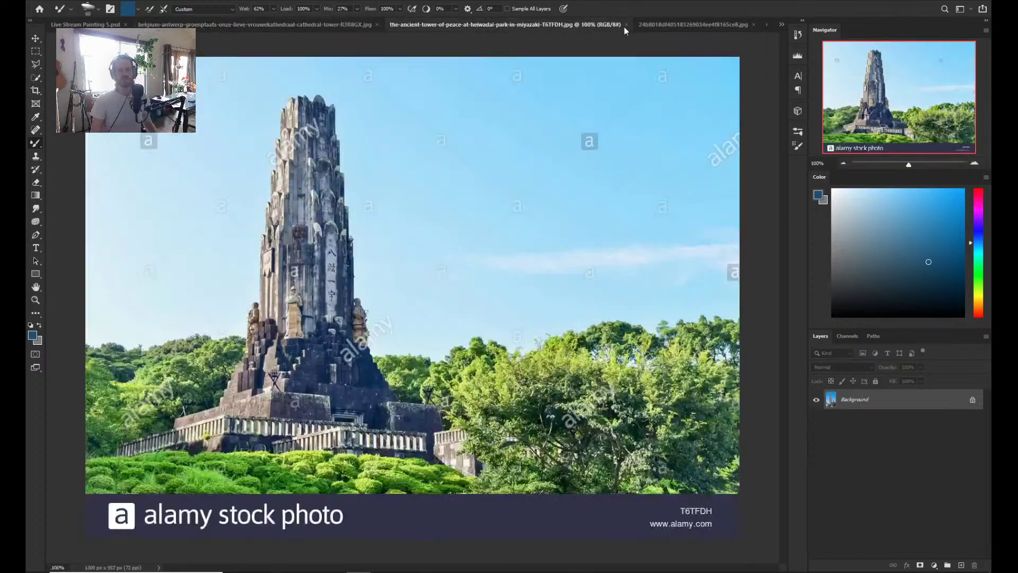
left_click(663, 25)
left_click(781, 24)
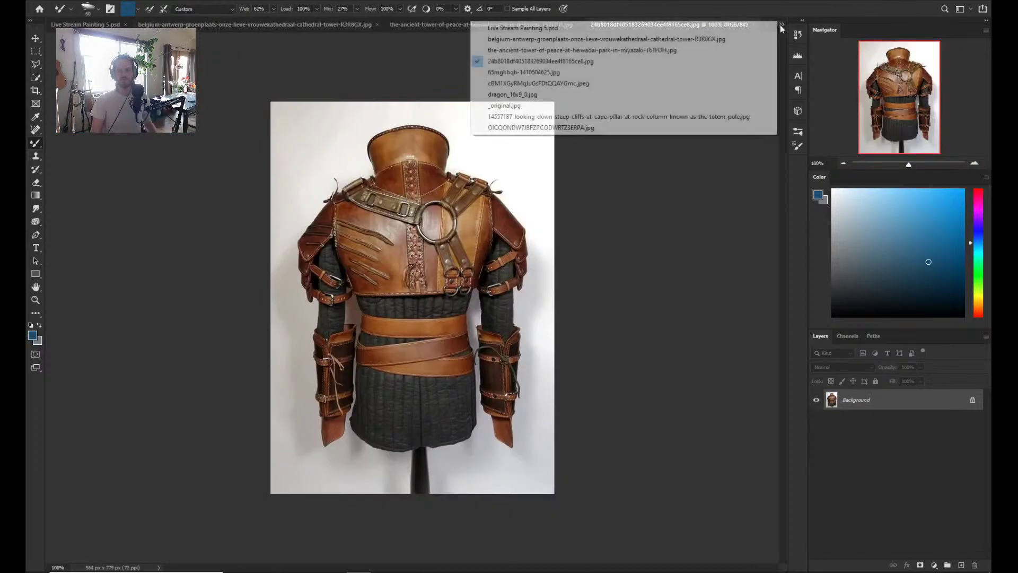
left_click(551, 68)
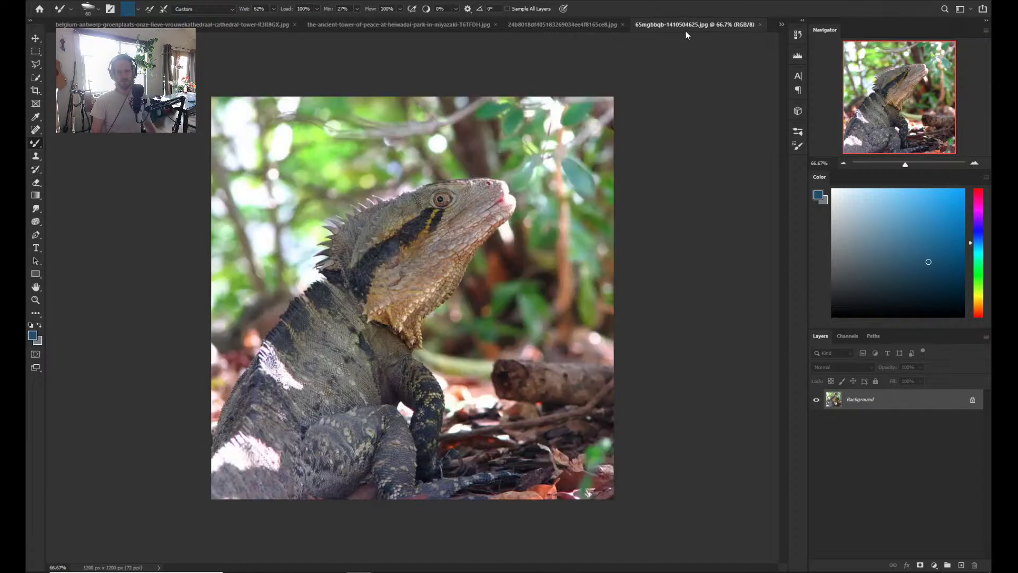
left_click(781, 24)
left_click(578, 84)
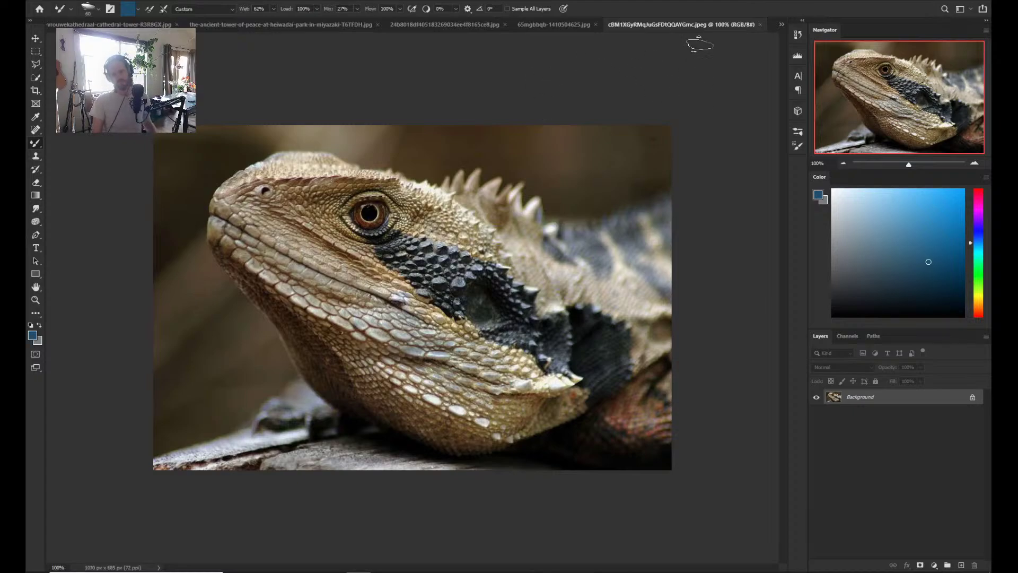
left_click(781, 25)
left_click(508, 94)
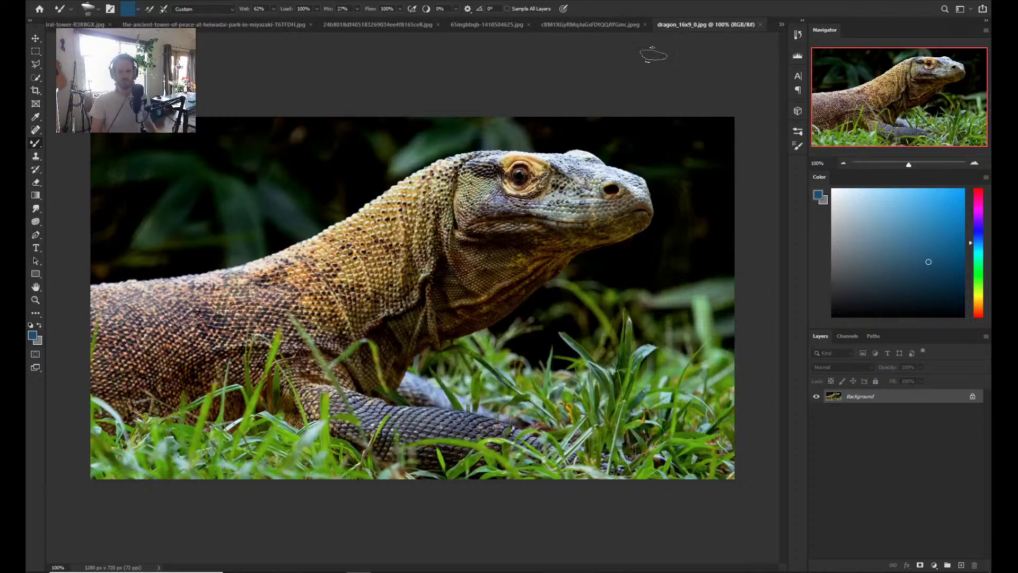
left_click(780, 25)
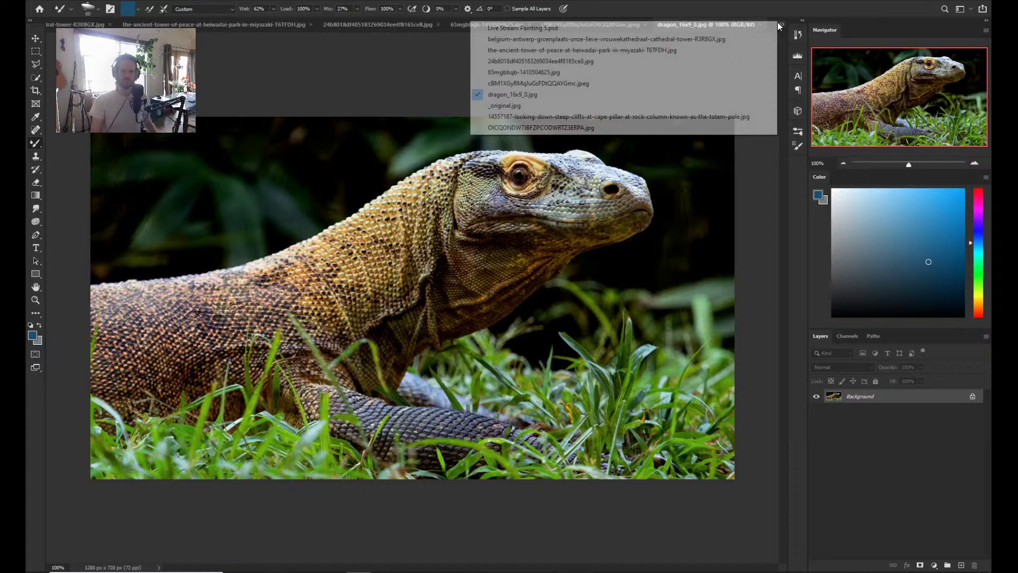
left_click(604, 106)
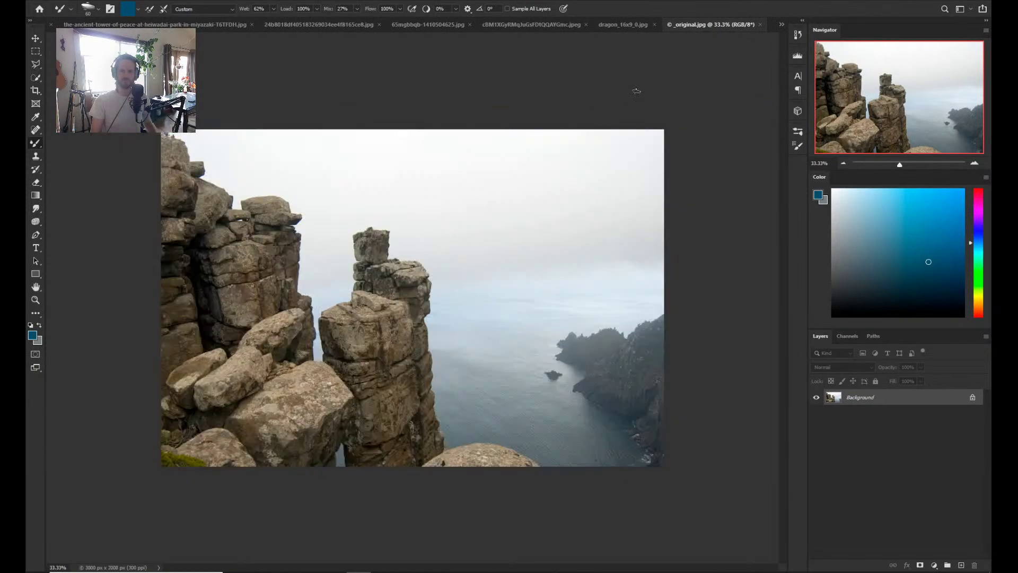
- Return to the Komodo dragon photo dragon_16x9_0.jpg and examine its head and neck at different magnifications
left_click(638, 25)
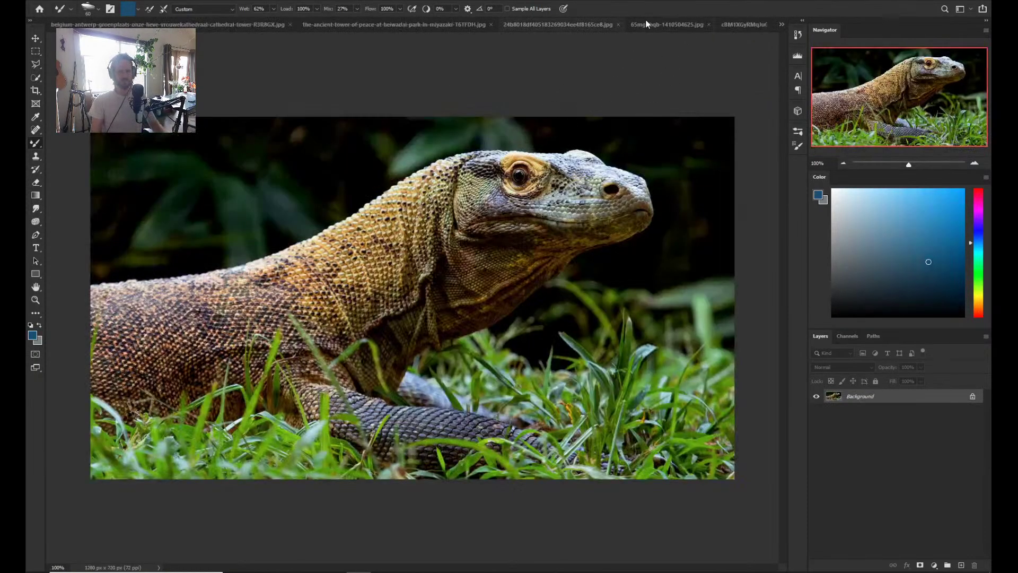
left_click(781, 25)
left_click(549, 96)
key("z")
mouse_move(588, 85)
left_mouse_down()
mouse_move(575, 104)
mouse_move(536, 74)
left_mouse_up()
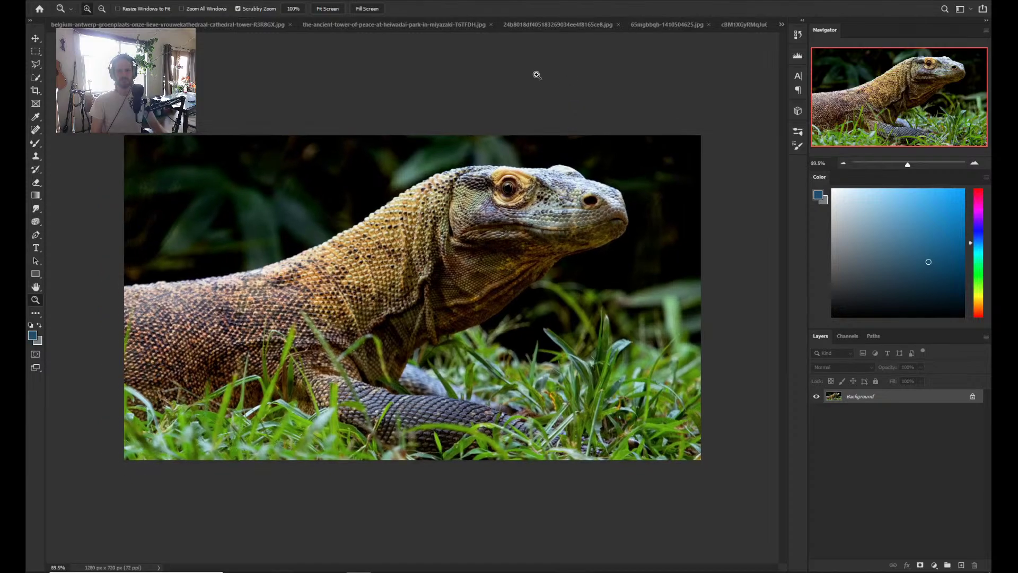
left_click(781, 25)
left_click(571, 95)
left_click_drag(352, 135, 510, 160)
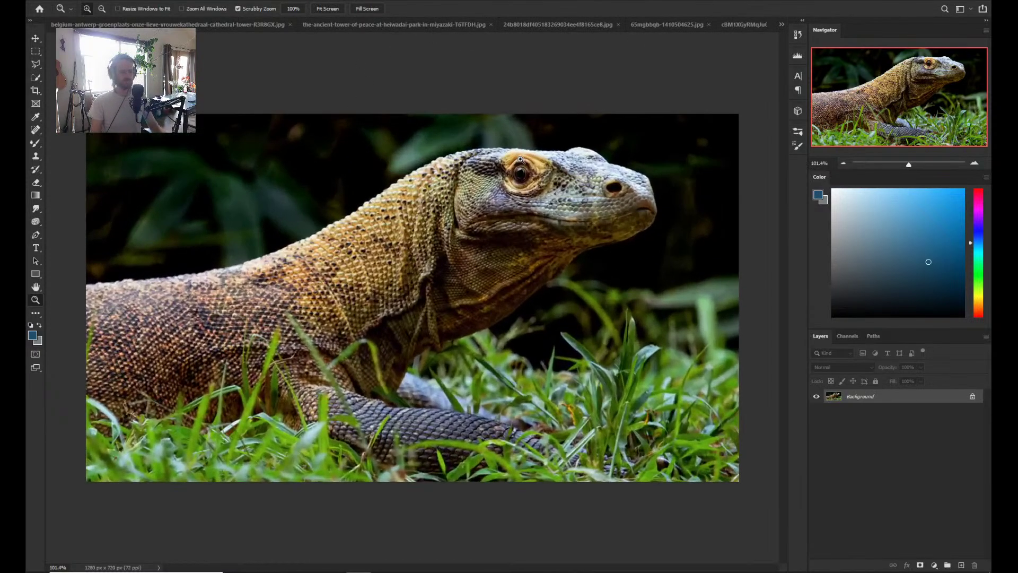
left_click(781, 24)
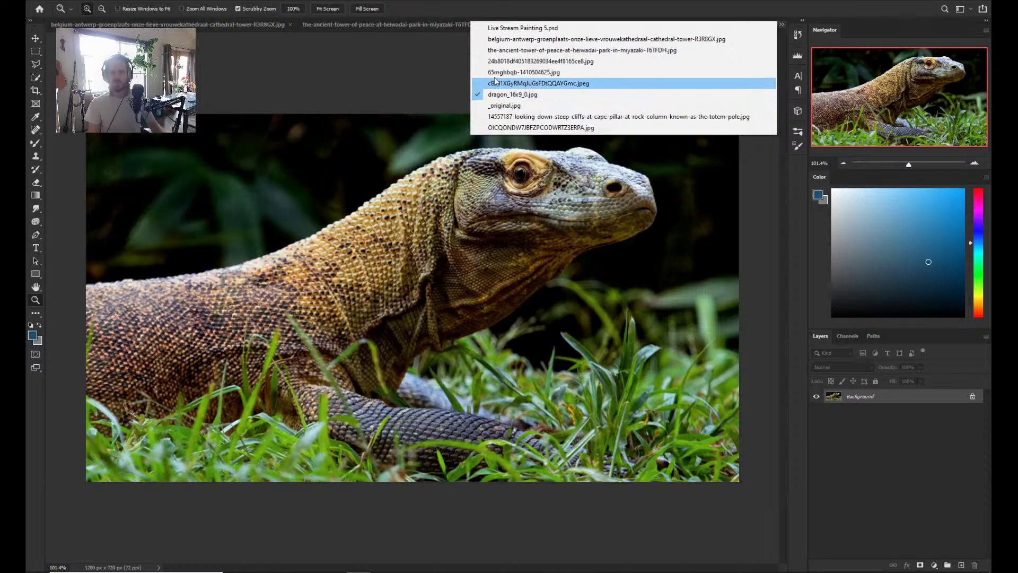
left_click(292, 79)
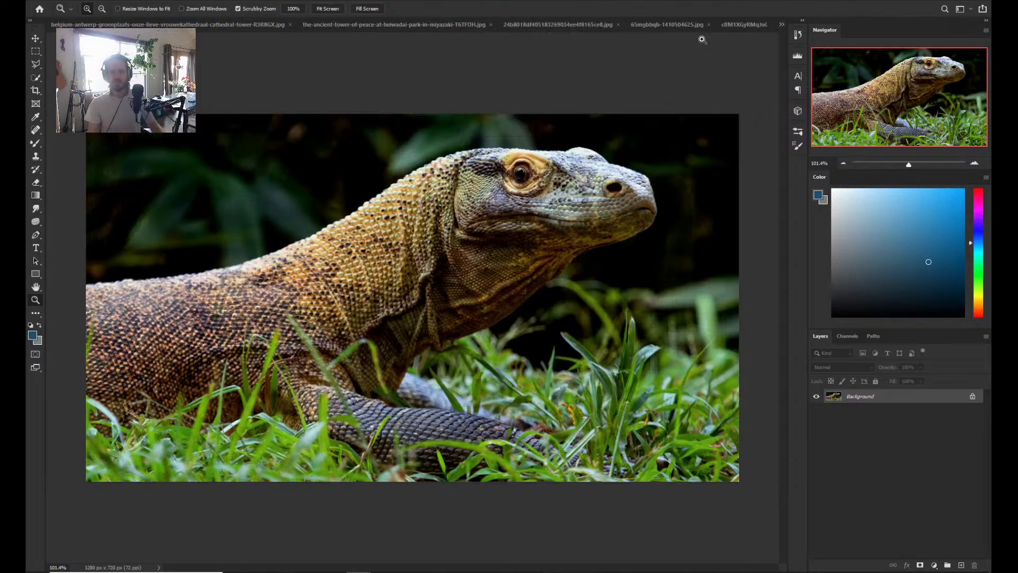
- Detach the Komodo dragon photo dragon_16x9_0.jpg as a floating window and bring up Live Stream Painting 5.psd behind it
left_click(782, 24)
left_click(432, 24)
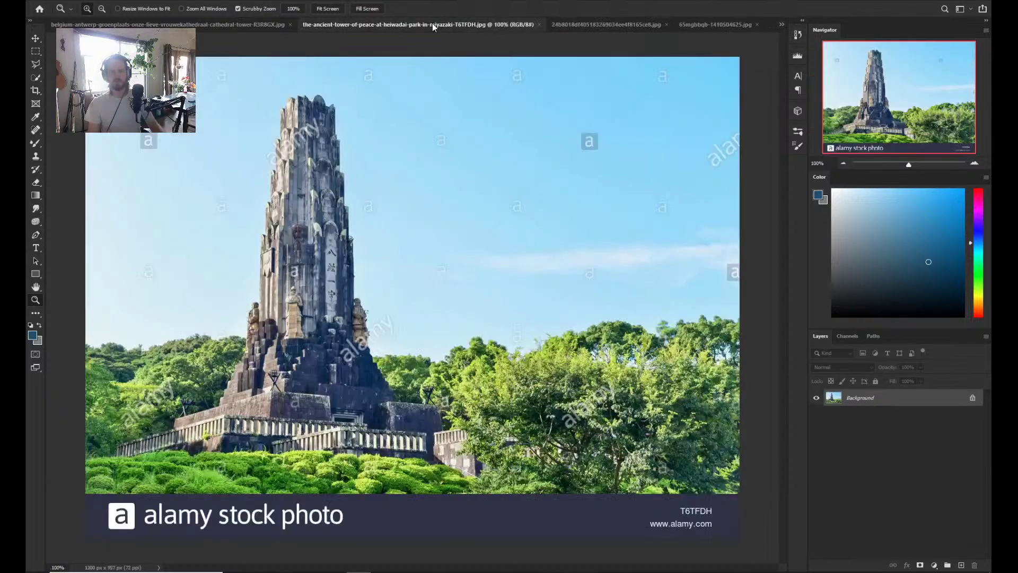
left_click(618, 24)
left_click(716, 24)
left_click(782, 25)
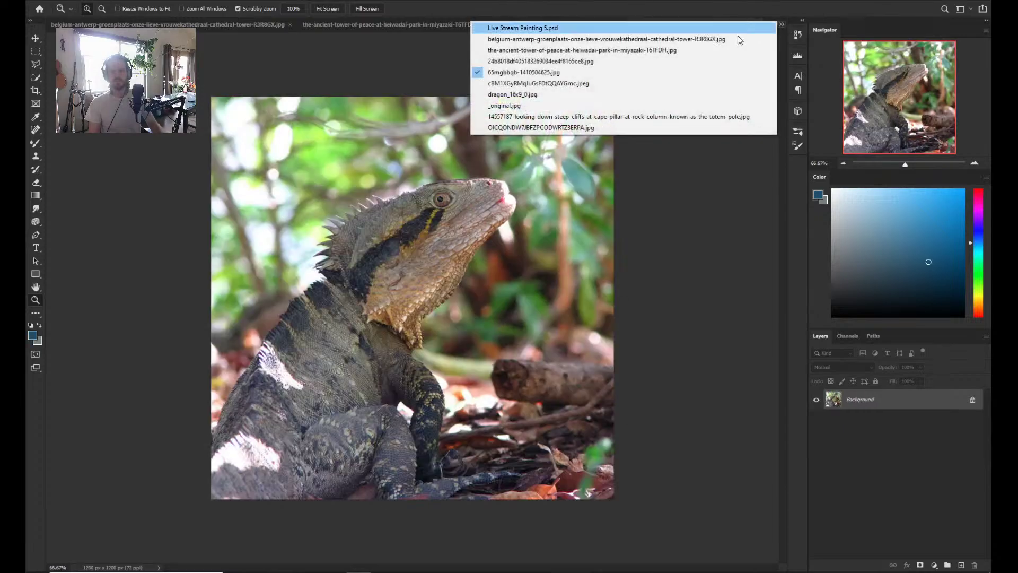
left_click(690, 96)
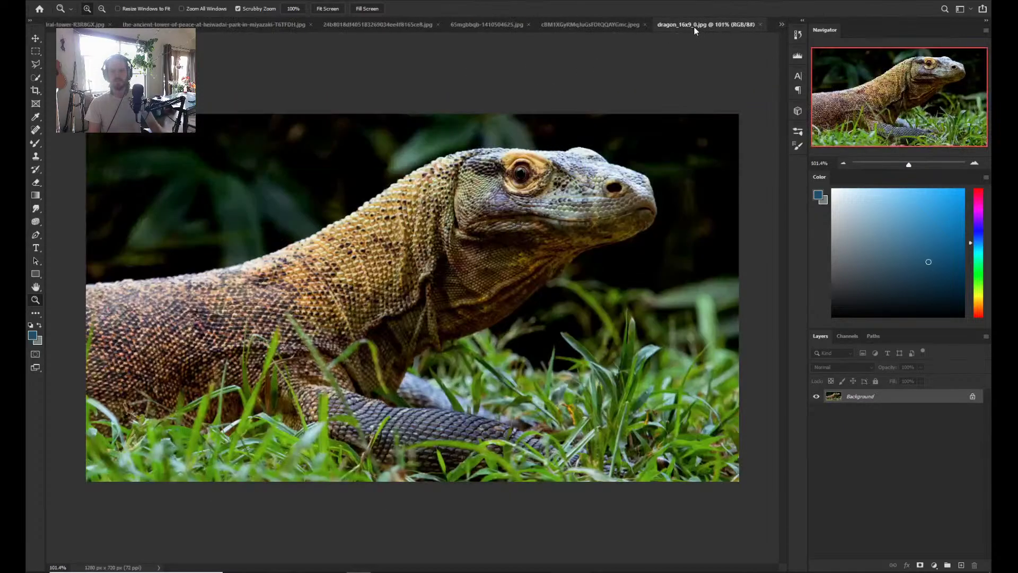
left_click_drag(694, 31, 466, 99)
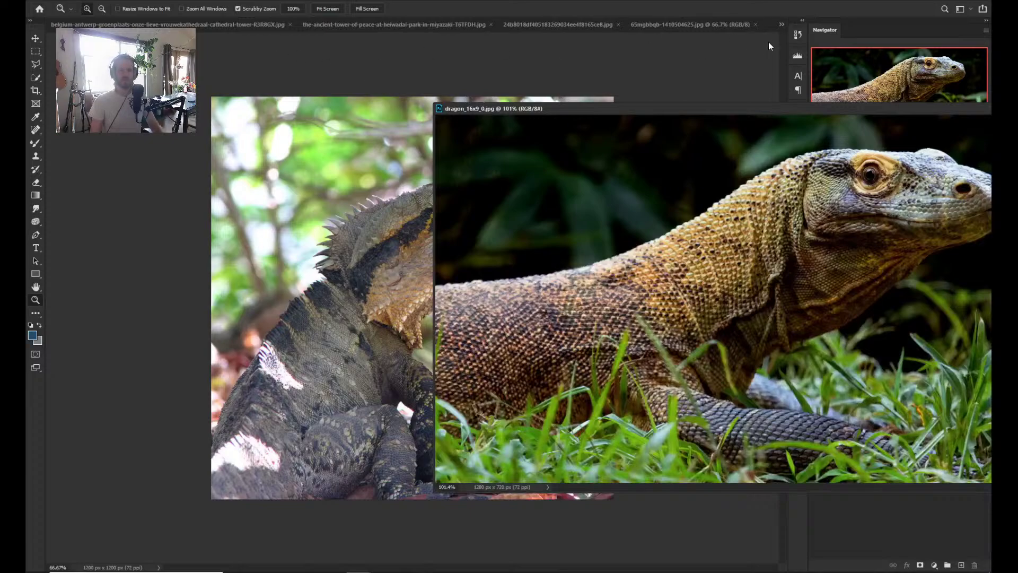
left_click(782, 25)
left_click(567, 26)
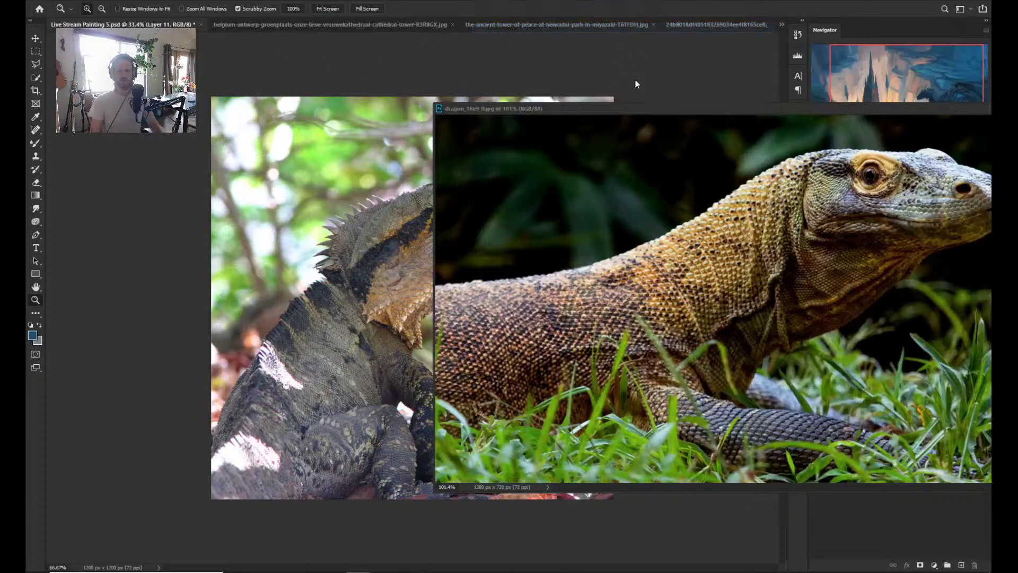
- Shrink the floating Komodo dragon photo to a small reference beside the painted dragon and flip it horizontally
mouse_move(646, 109)
left_mouse_down()
mouse_move(460, 107)
mouse_move(313, 70)
left_mouse_up()
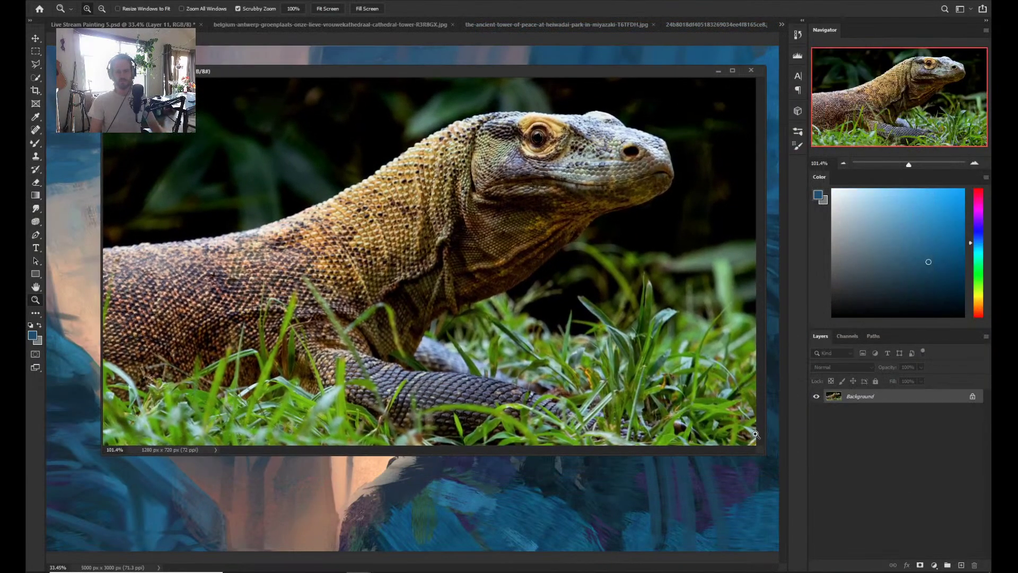
left_click_drag(764, 454, 730, 432)
scroll(532, 137, "down", 5)
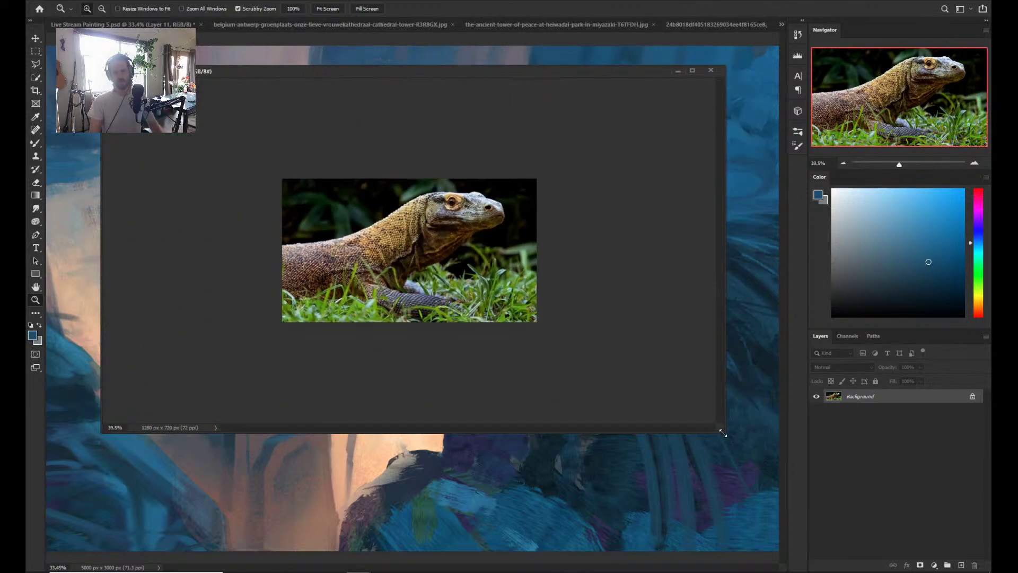
mouse_move(722, 432)
left_mouse_down()
mouse_move(604, 341)
mouse_move(422, 228)
mouse_move(373, 237)
left_mouse_up()
scroll(283, 148, "up", 2)
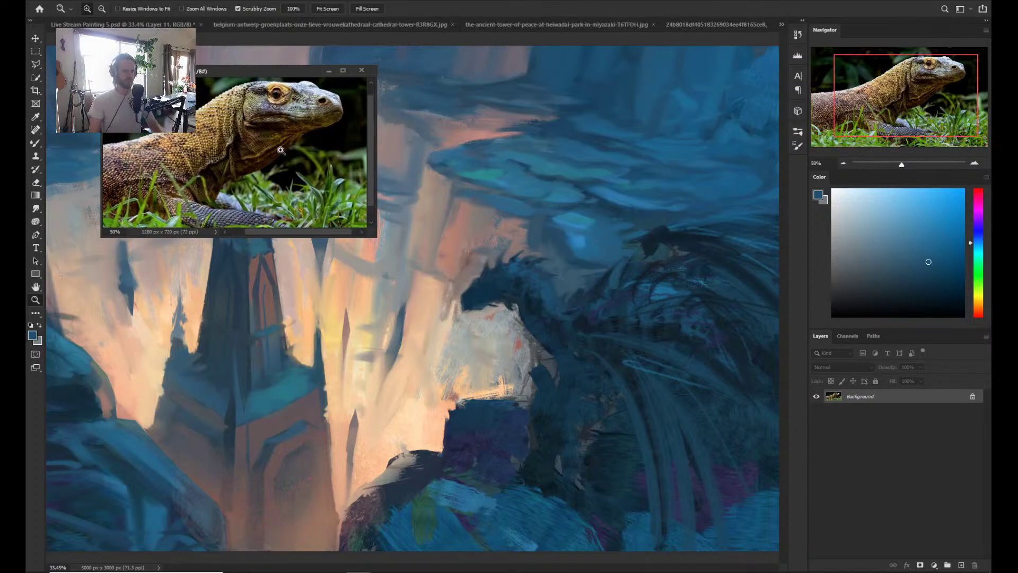
scroll(282, 150, "down", 2)
key("ctrl+shift+h")
- Fill in the underside of the painted dragon's jaw and throat with the Brush, using dark blue sampled from its head
left_click(571, 309)
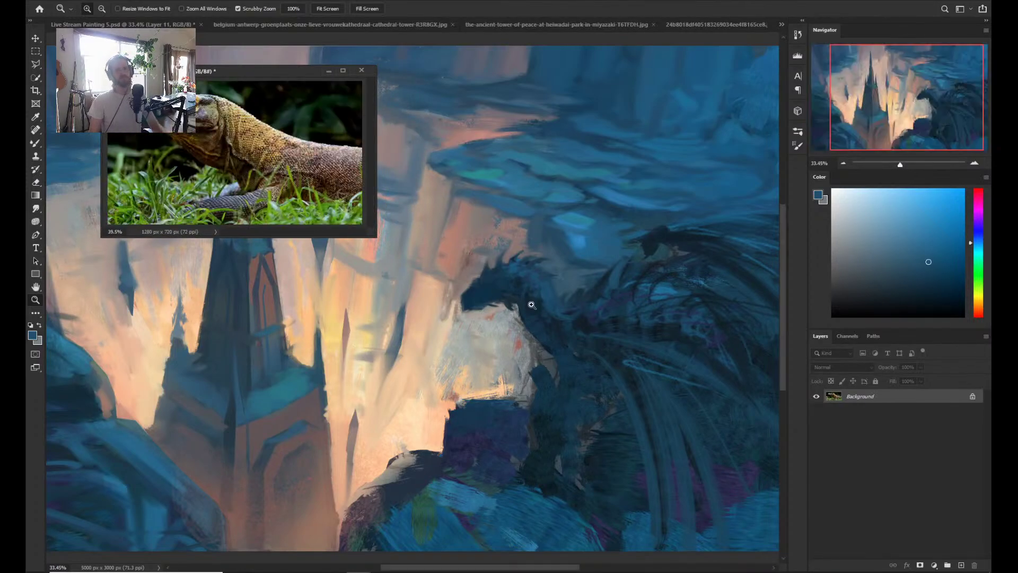
left_click(566, 301)
key("b")
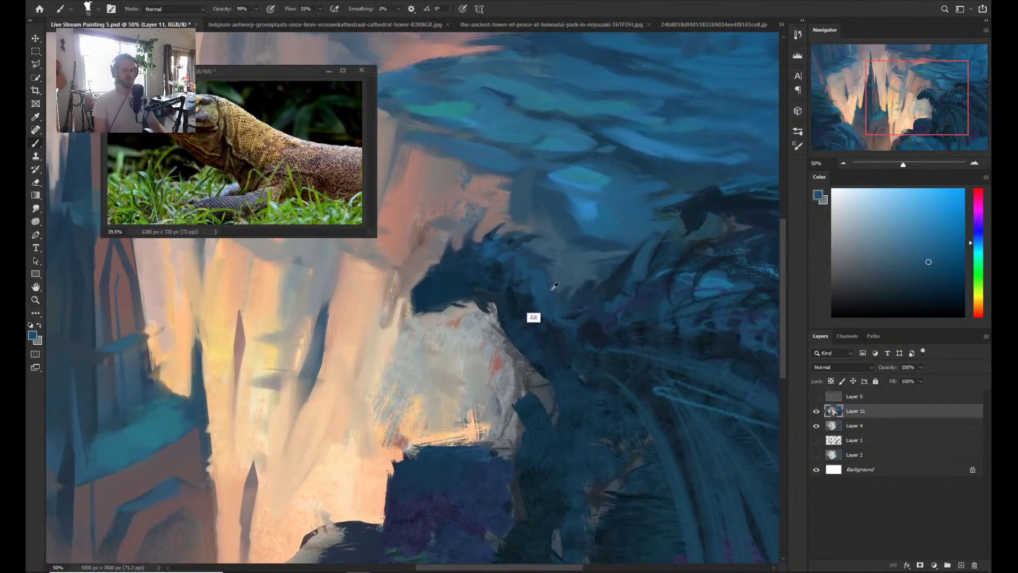
left_click(469, 294, "alt")
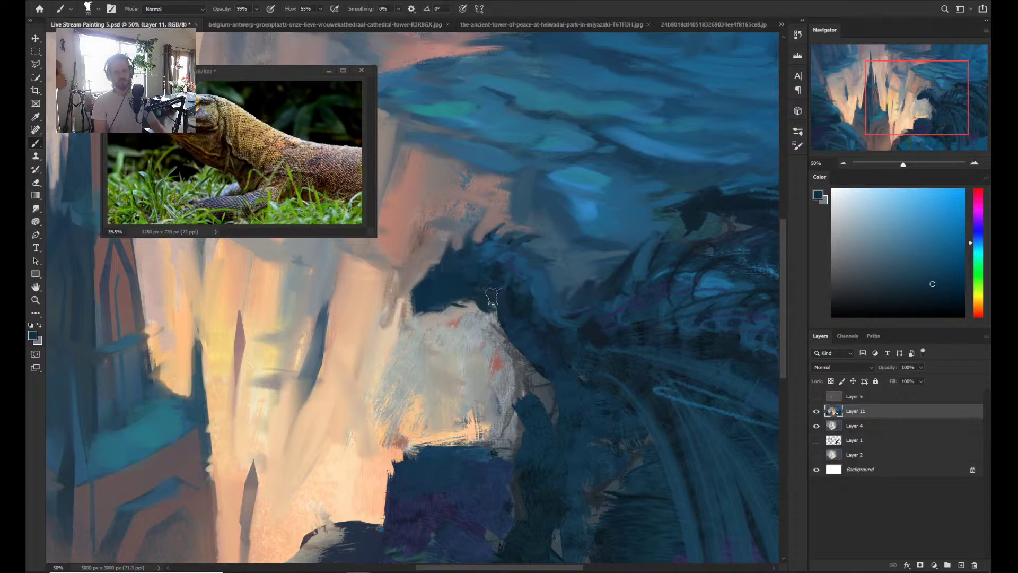
mouse_move(489, 293)
left_mouse_down()
mouse_move(471, 305)
mouse_move(501, 321)
mouse_move(488, 306)
left_mouse_up()
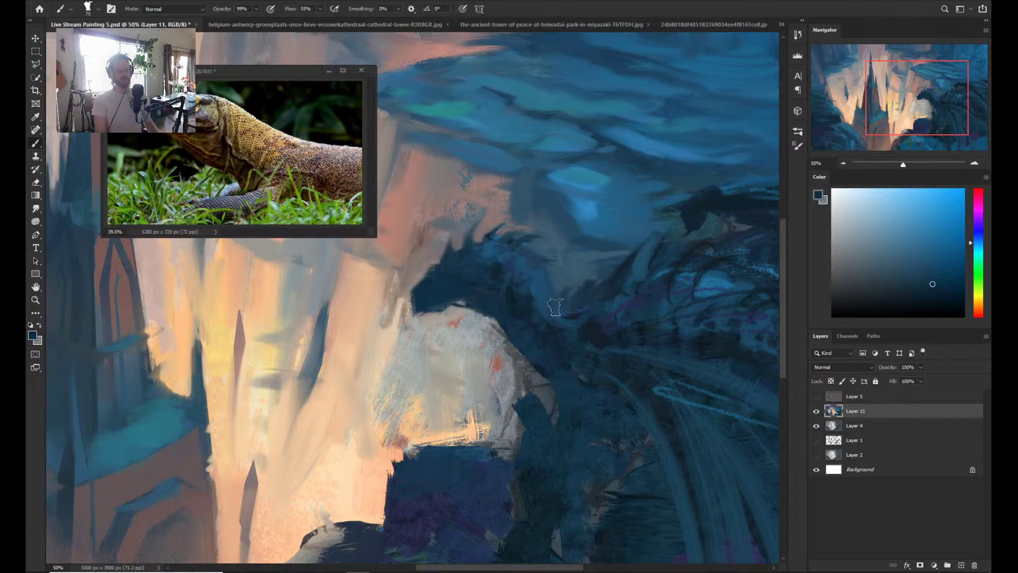
- Refine the dragon's throat and back of the neck with the Mixer Brush, using sampled dark blue and background grey-blue
key("shift+b")
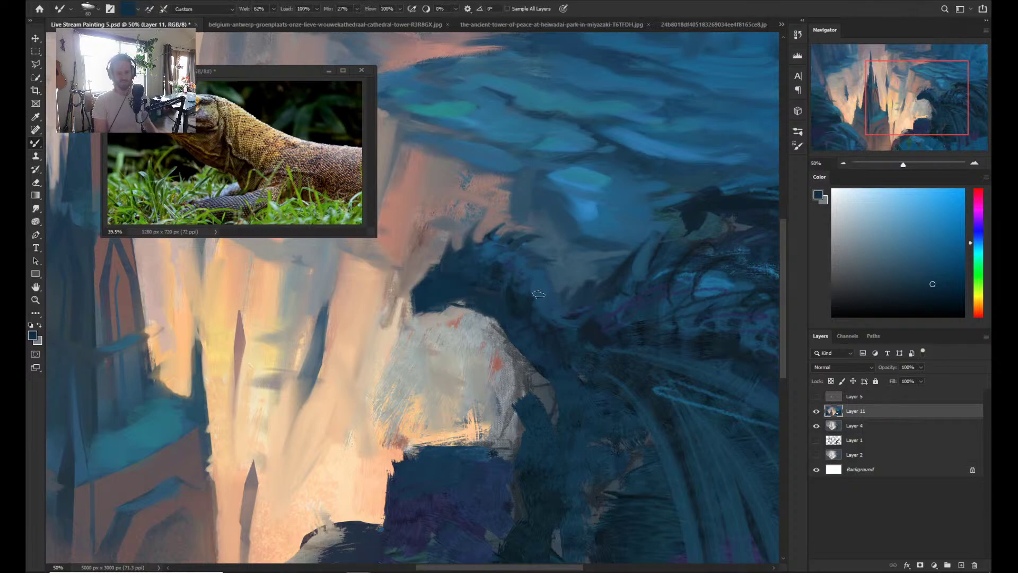
left_click(470, 299, "alt")
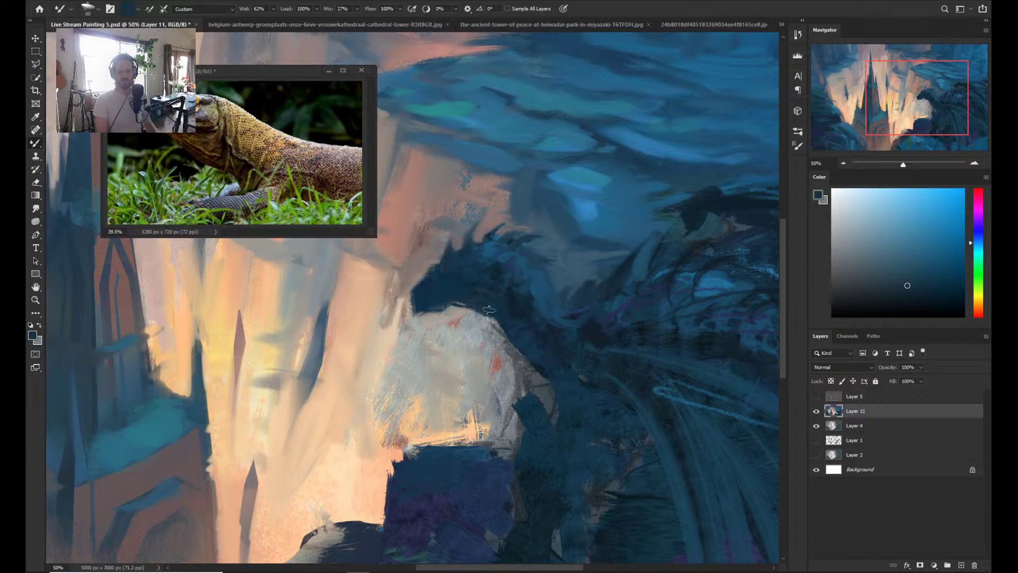
left_click(554, 273, "alt")
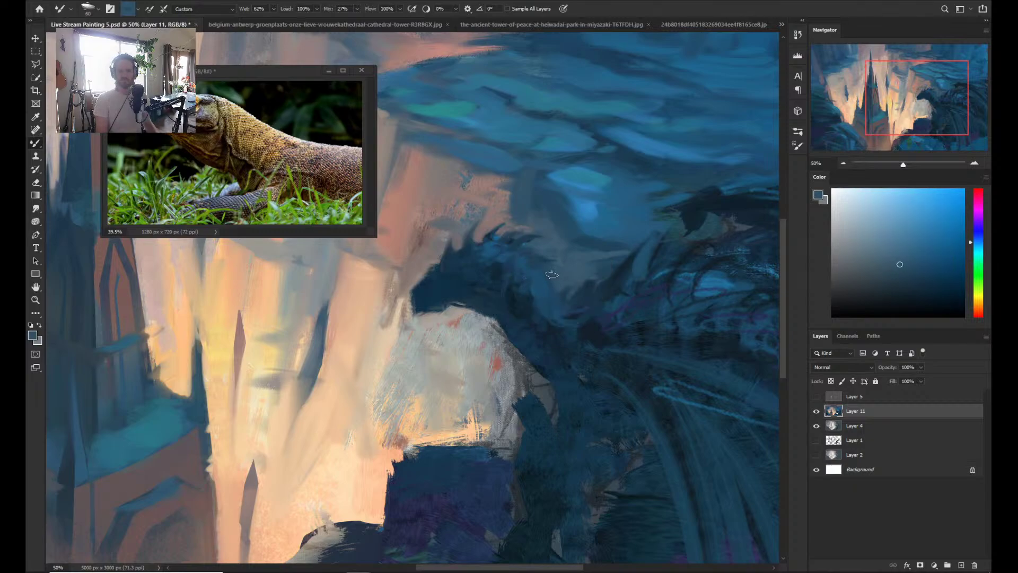
- Paint dark detail lines into the dragon's face and jaw with dark blues sampled from its neck and head
left_click(521, 303, "alt")
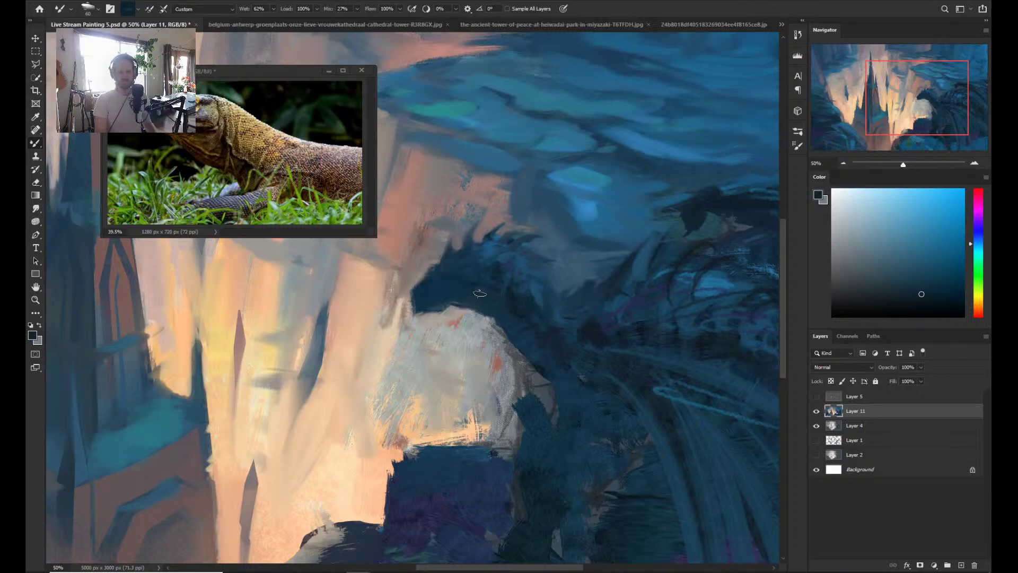
left_click(500, 270, "alt")
left_click_drag(501, 271, 498, 273)
key("shift+b")
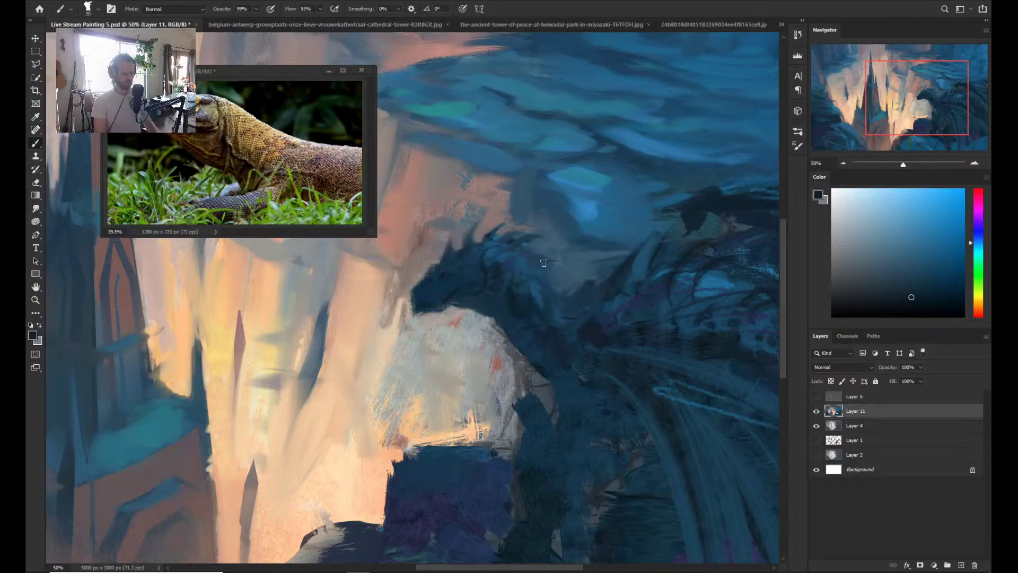
- Paint blue highlights onto the dragon's head and neck with the Mixer Brush, using blues sampled from the head and neck plus a lighter blue
key("z")
mouse_move(561, 266)
left_mouse_down()
mouse_move(608, 303)
mouse_move(536, 288)
mouse_move(520, 298)
mouse_move(530, 324)
mouse_move(519, 318)
left_mouse_up()
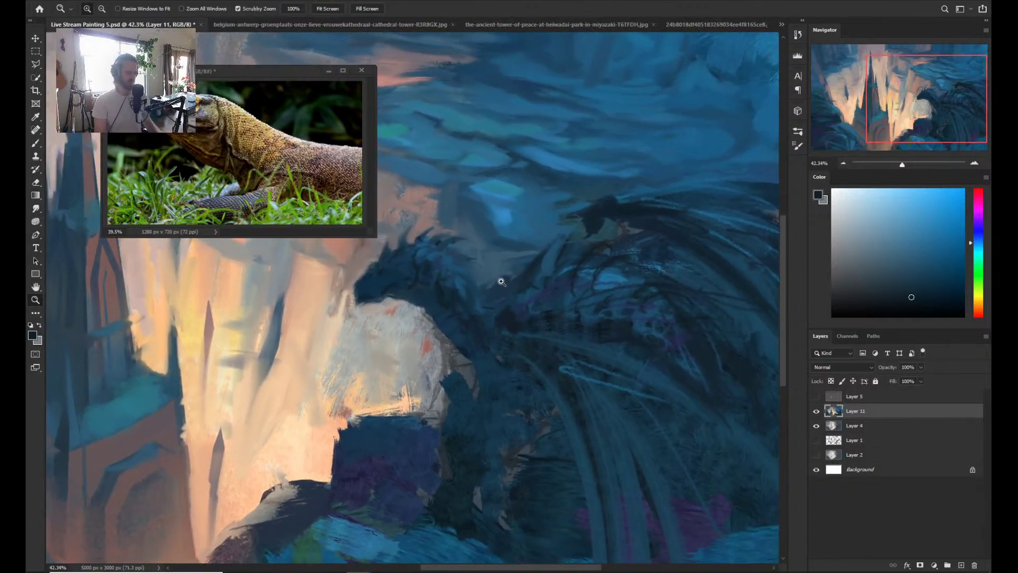
key("b")
key("shift+b")
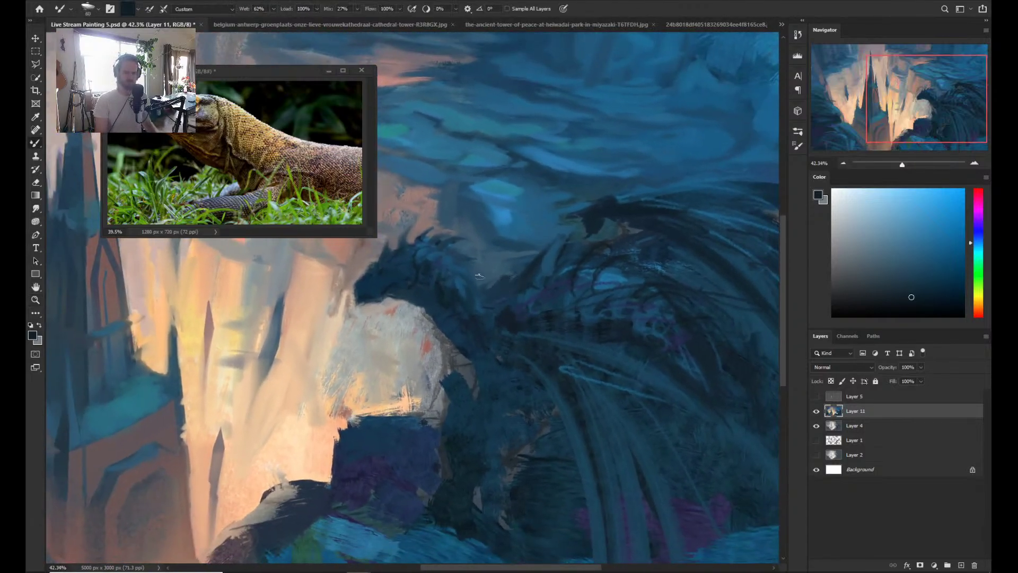
key("z")
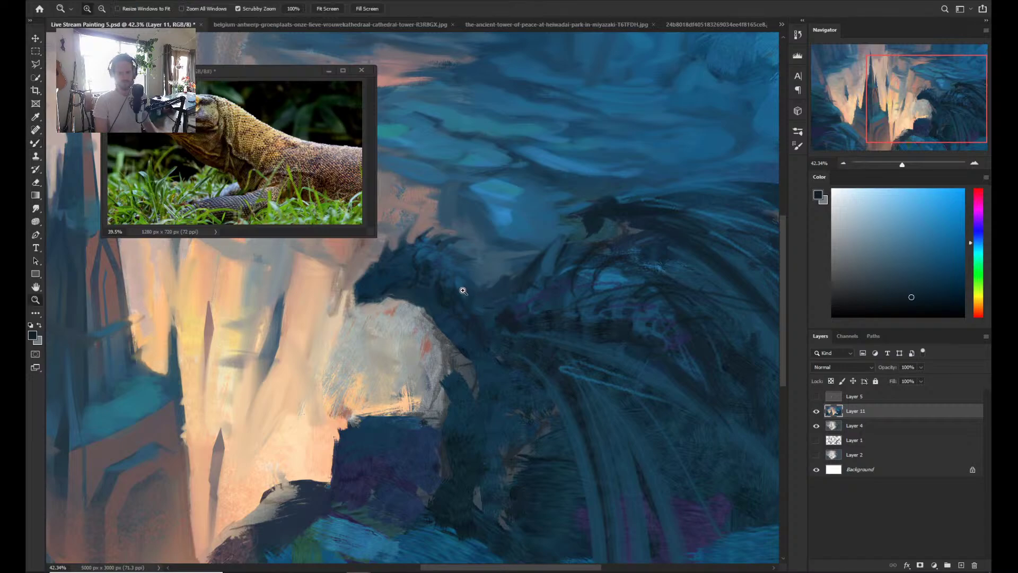
key("b")
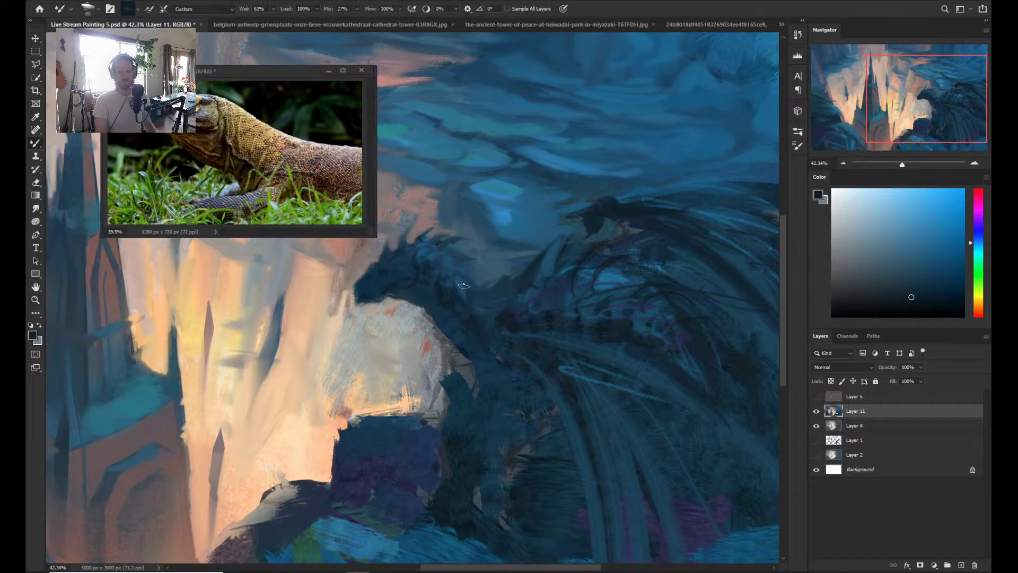
left_click(459, 312, "alt")
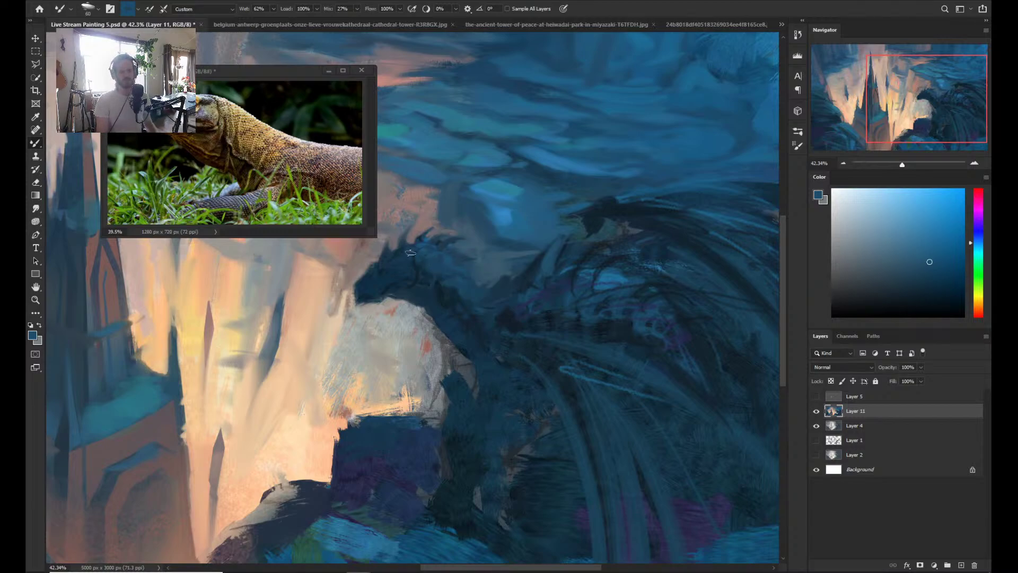
left_click(425, 240, "alt")
left_click_drag(425, 240, 410, 251)
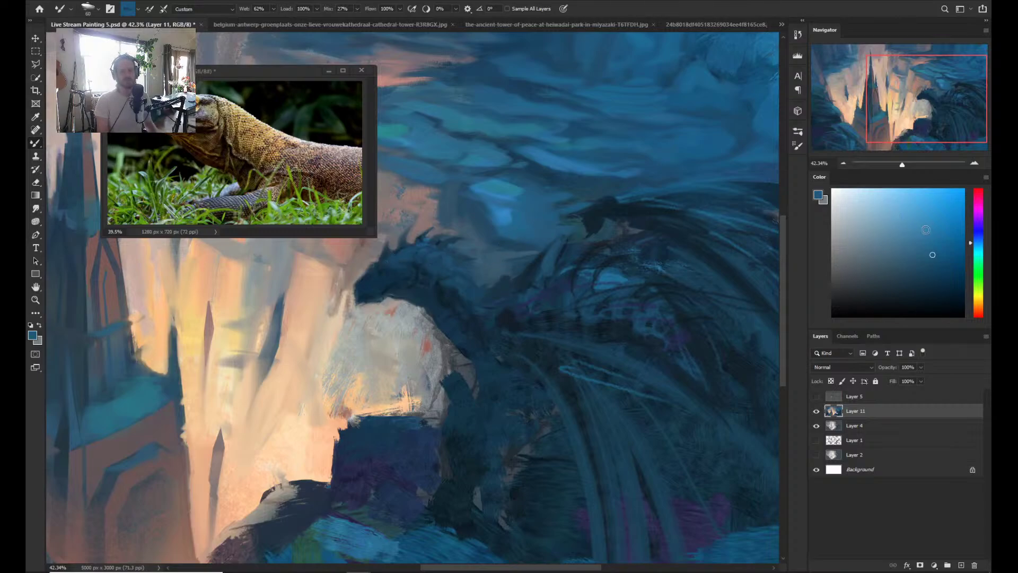
left_click(917, 234)
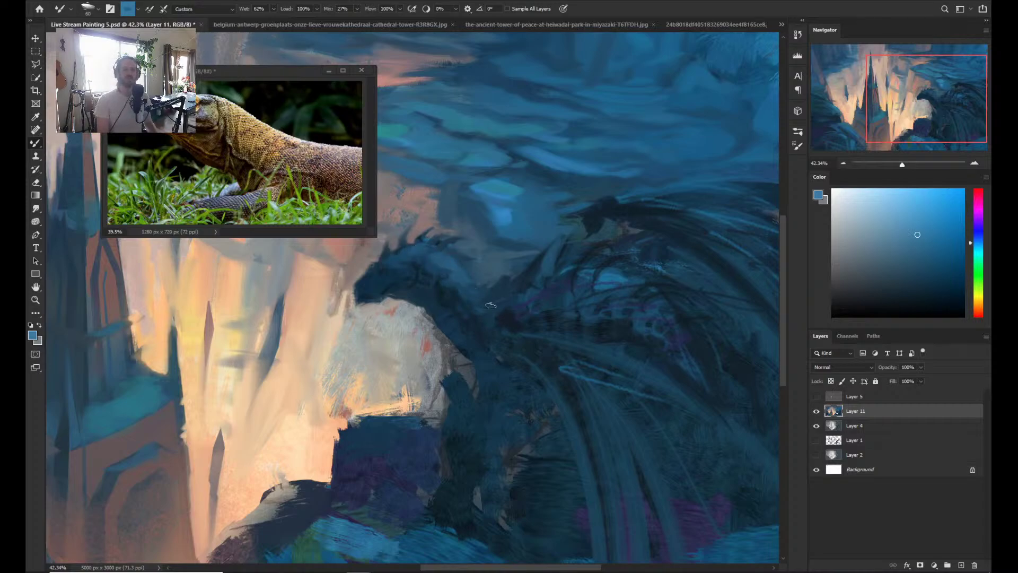
- Model the dragon's neck behind the jaw with alternating mid and dark blues sampled from its head and neck
left_click(438, 262, "alt")
left_click(430, 289, "alt")
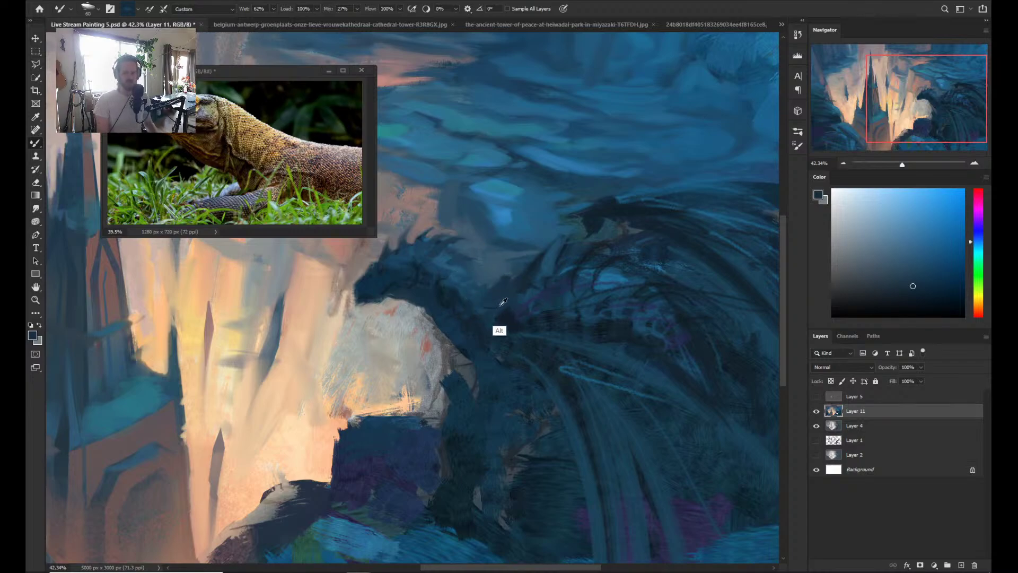
left_click(454, 270, "alt")
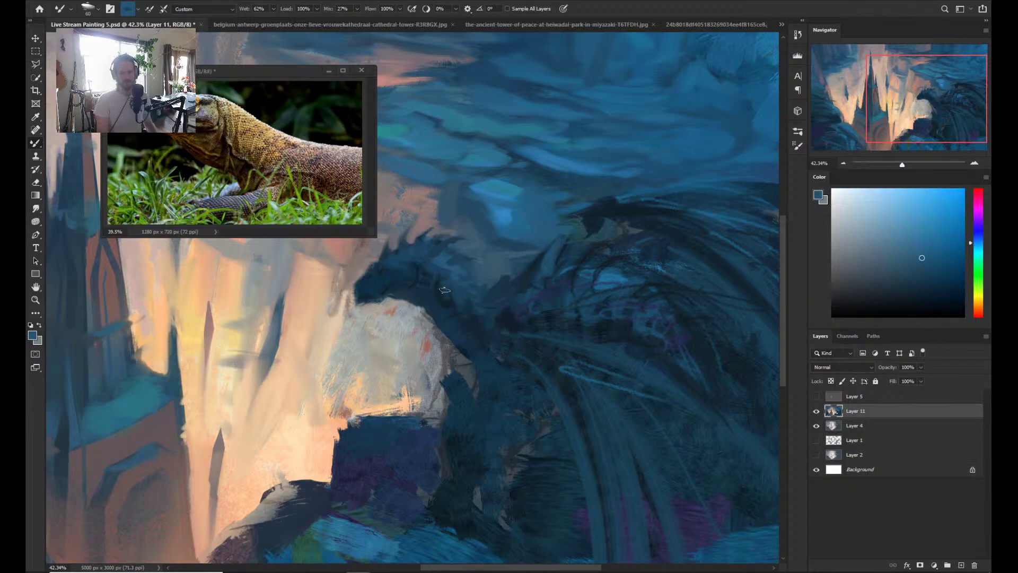
left_click(440, 302, "alt")
left_click(440, 302, "alt")
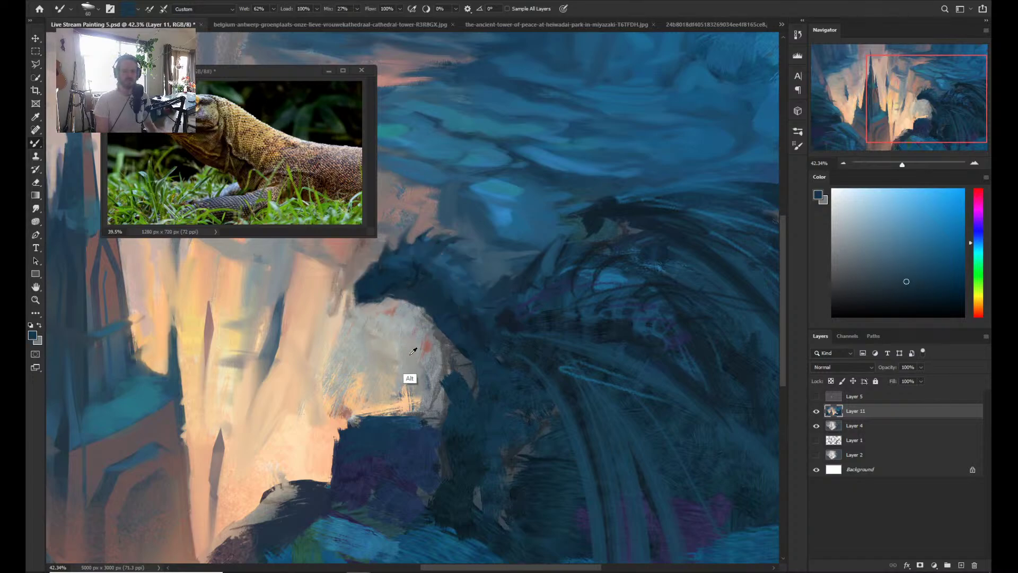
- Refine the front edge of the dragon's throat and chest with sampled grey and dark blue
left_click(366, 254, "alt")
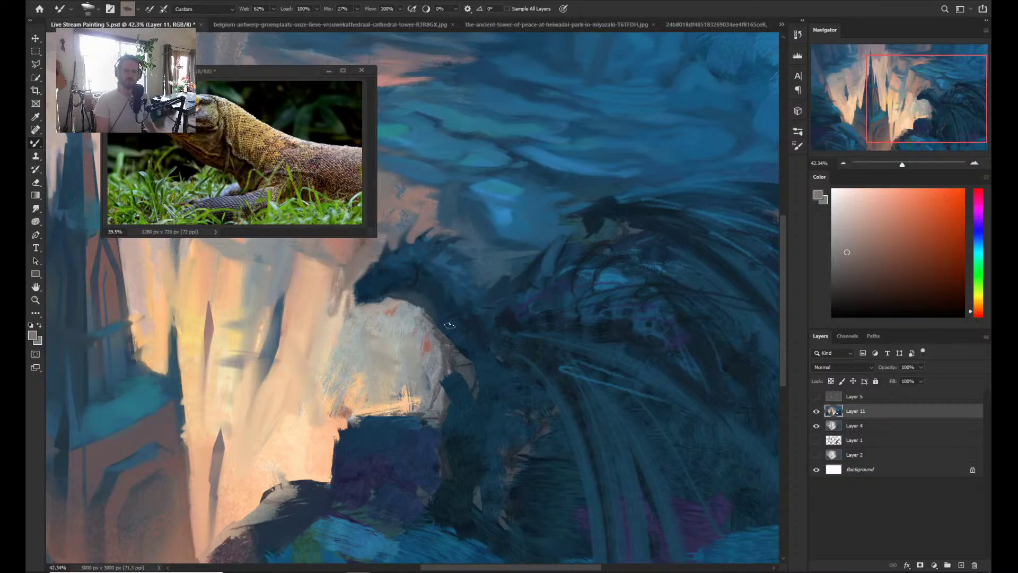
left_click_drag(458, 341, 494, 374)
left_click(487, 362, "alt")
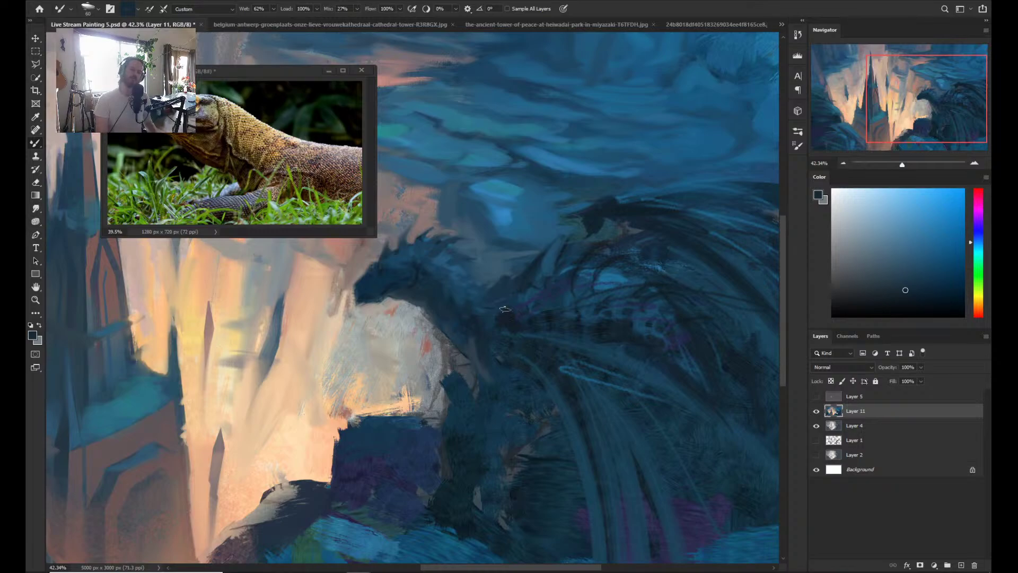
left_click_drag(434, 312, 463, 336)
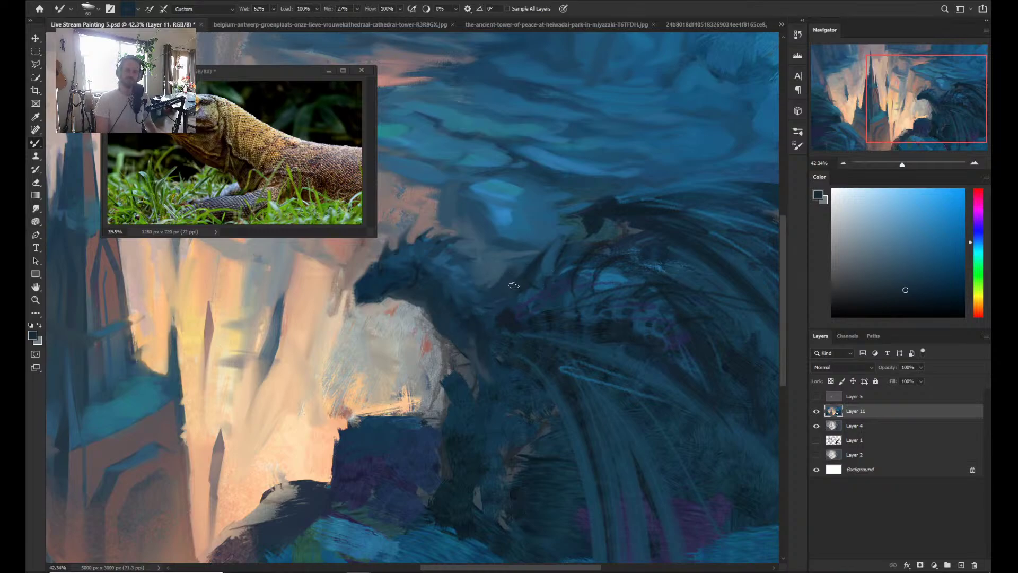
- Soften the front edge of the dragon's wing with sampled blue and paint sampled dark blue over the purple patches at the shoulder
key("alt")
left_click(571, 238, "alt")
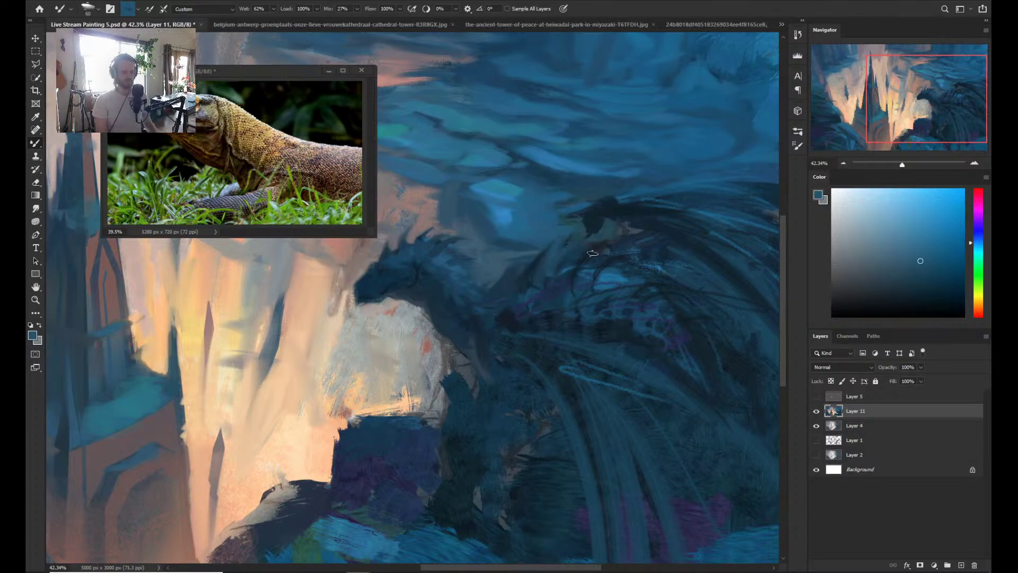
key("z")
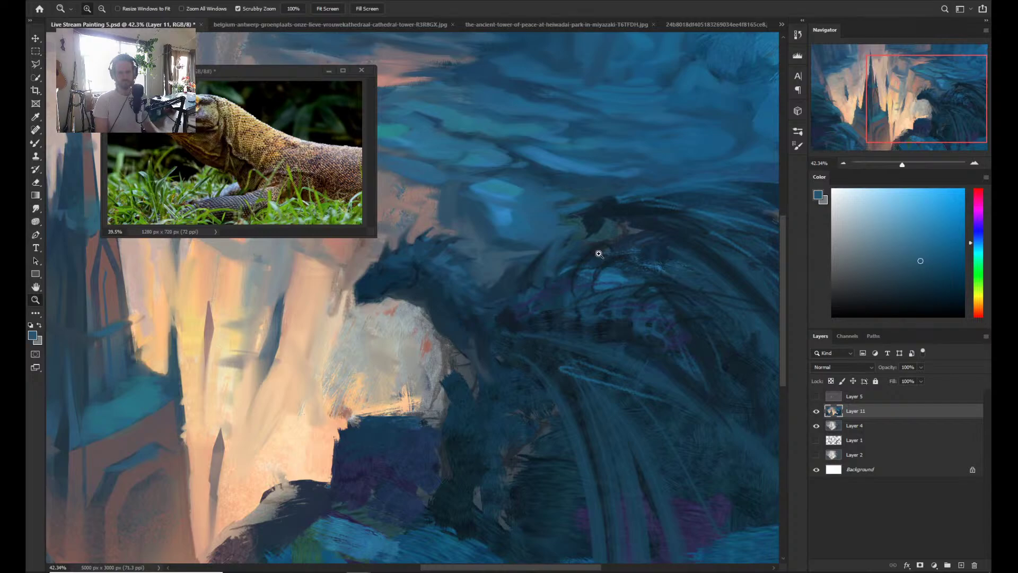
mouse_move(603, 256)
left_mouse_down()
mouse_move(552, 257)
mouse_move(508, 288)
left_mouse_up()
key("e")
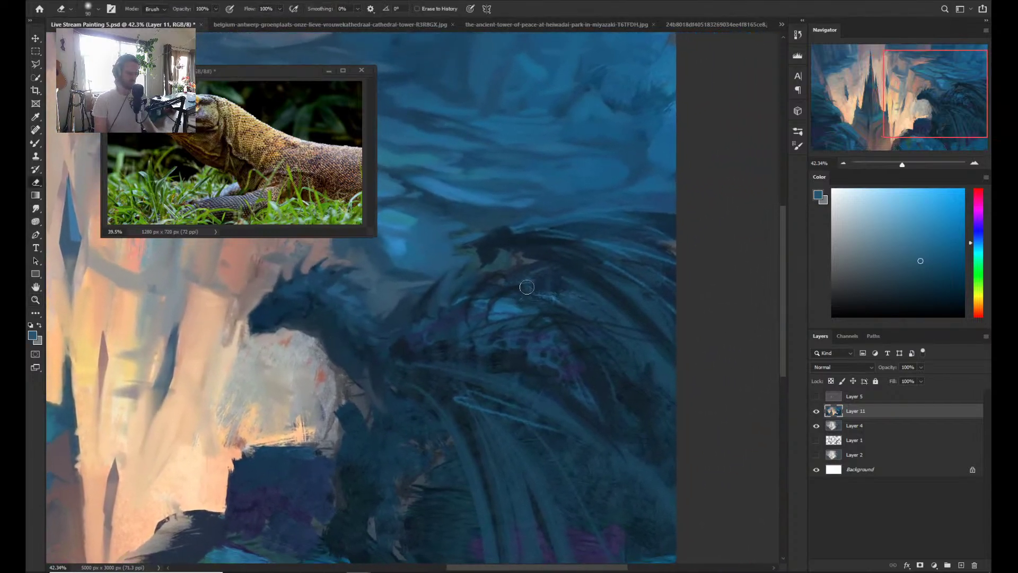
key("b")
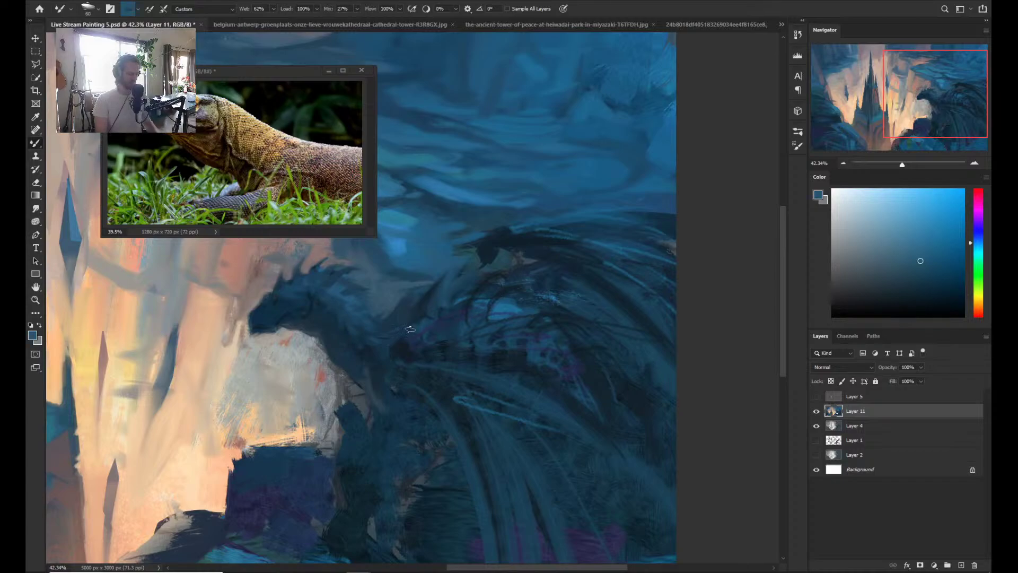
left_click(406, 346, "alt")
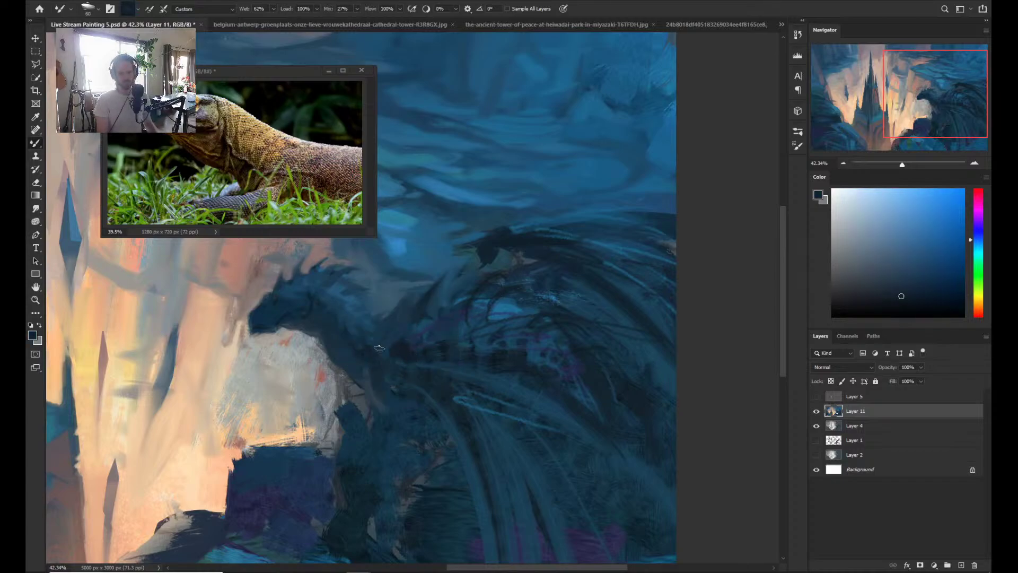
left_click(403, 348, "alt")
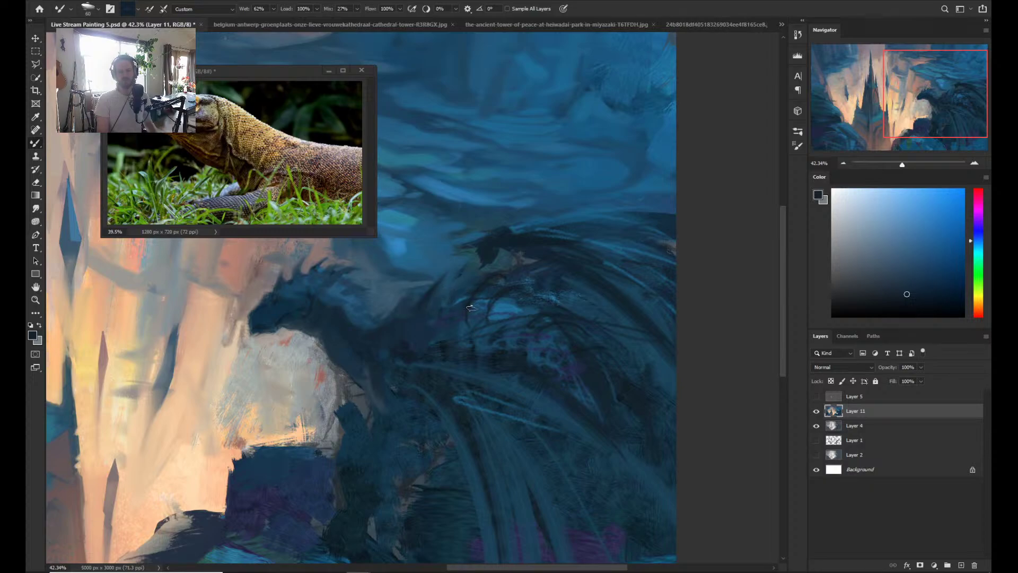
- Cover the light scribbles and purple patches on the inner wing with broad mid-blue strokes, using a sampled colour and a larger Mixer Brush
left_click(509, 312, "alt")
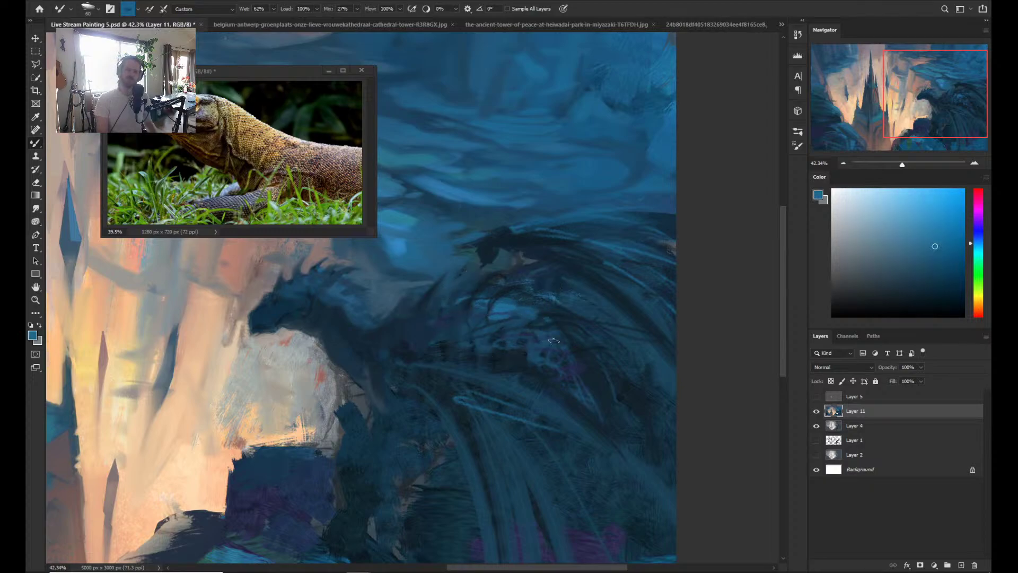
mouse_move(549, 338)
left_mouse_down()
mouse_move(504, 315)
mouse_move(489, 335)
mouse_move(543, 336)
mouse_move(565, 353)
mouse_move(452, 322)
mouse_move(486, 315)
mouse_move(478, 305)
mouse_move(512, 313)
mouse_move(479, 311)
mouse_move(556, 370)
mouse_move(477, 329)
mouse_move(551, 356)
mouse_move(503, 337)
mouse_move(423, 334)
mouse_move(397, 353)
mouse_move(398, 341)
mouse_move(430, 346)
mouse_move(433, 316)
mouse_move(434, 328)
mouse_move(563, 338)
mouse_move(587, 367)
mouse_move(532, 335)
mouse_move(531, 316)
mouse_move(599, 395)
left_mouse_up()
key("bracketright")
key("bracketright")
key("bracketright")
key("bracketright")
key("bracketright")
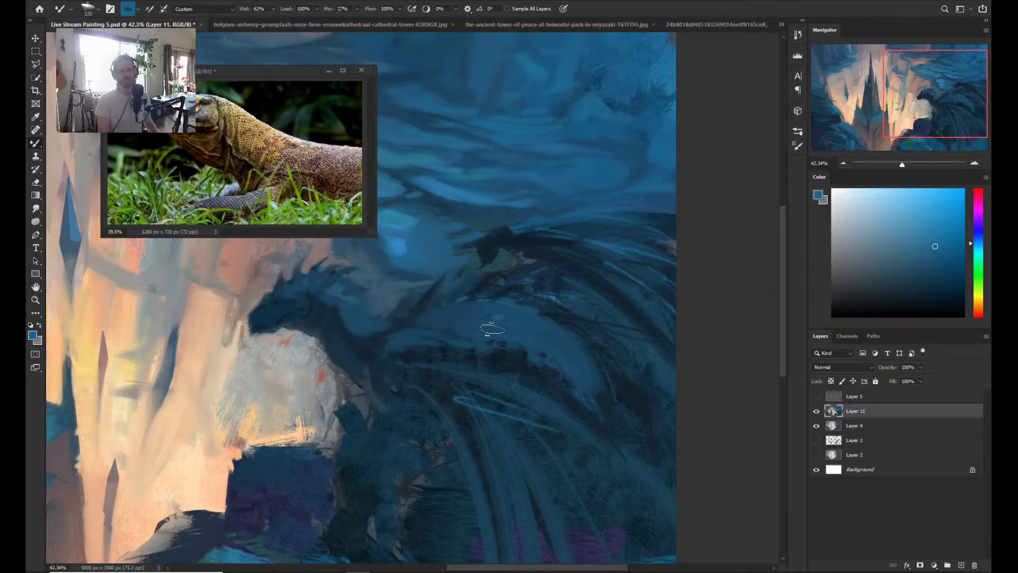
- Blend the area where the dragon's wing meets the shoulder, using mid blues sampled from the shoulder
key("z")
mouse_move(509, 326)
left_mouse_down()
mouse_move(424, 322)
mouse_move(504, 325)
mouse_move(550, 345)
mouse_move(482, 368)
left_mouse_up()
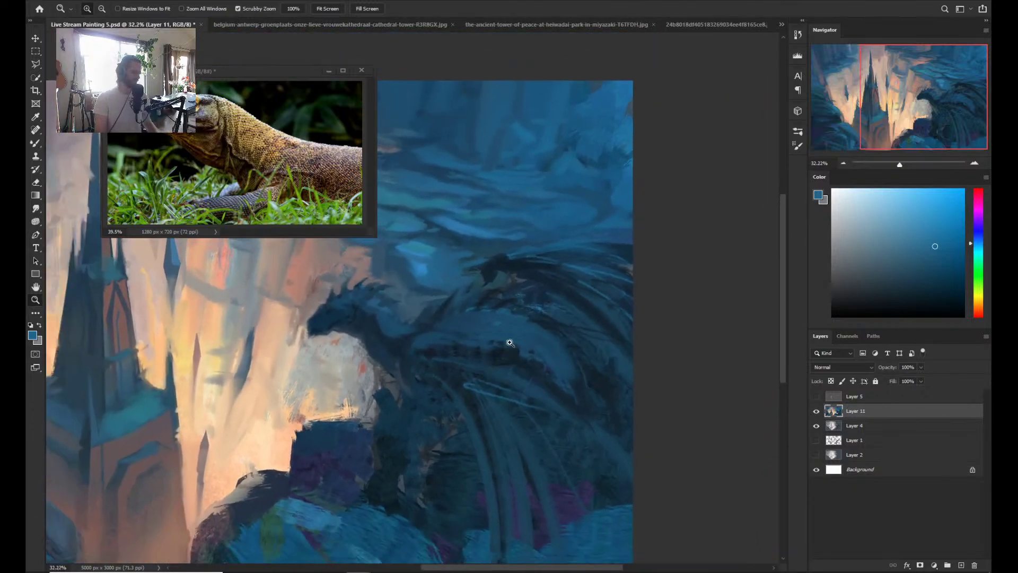
key("b")
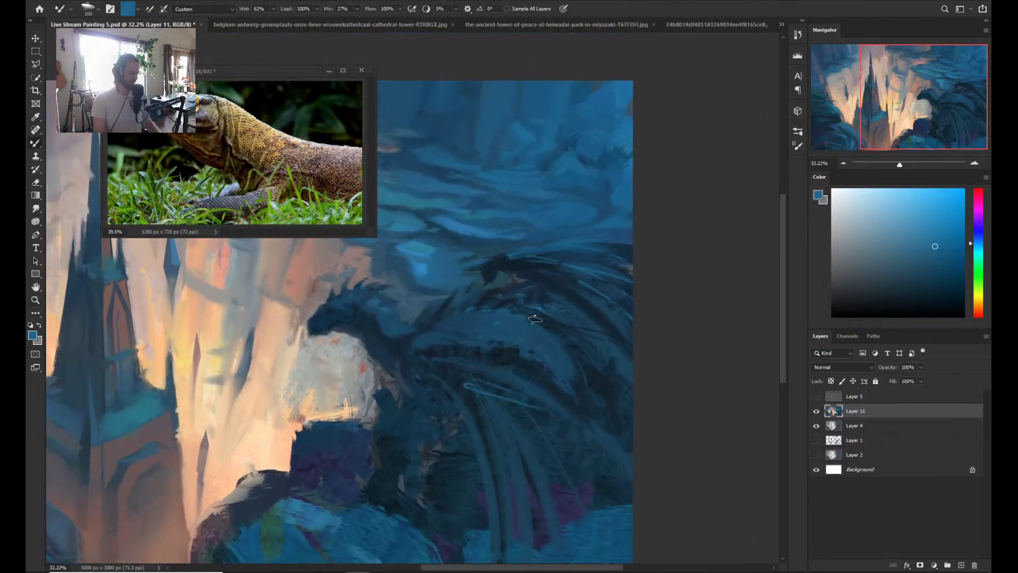
key("alt")
left_click(422, 334, "alt")
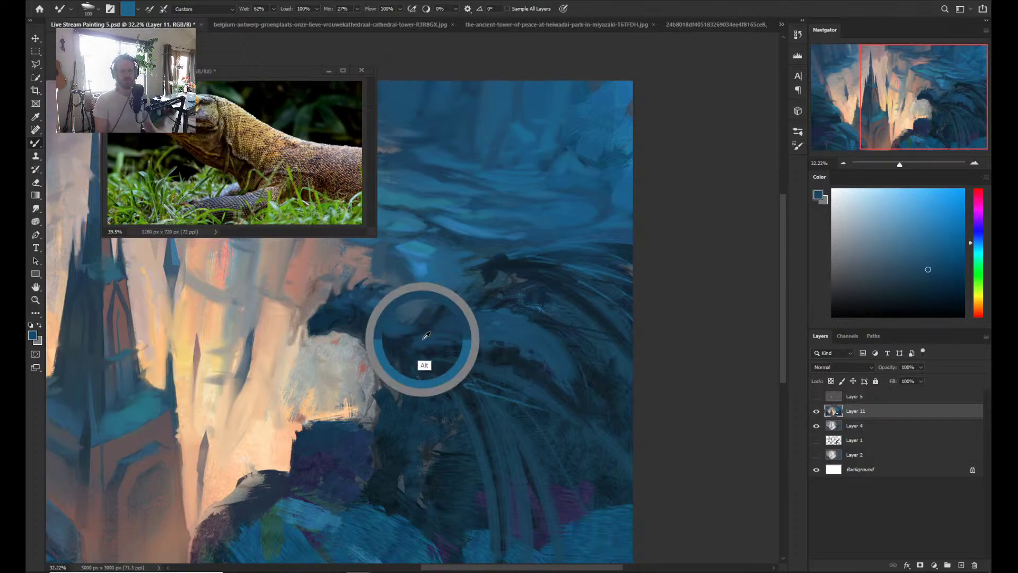
left_click_drag(466, 341, 425, 345)
left_click(443, 335, "alt")
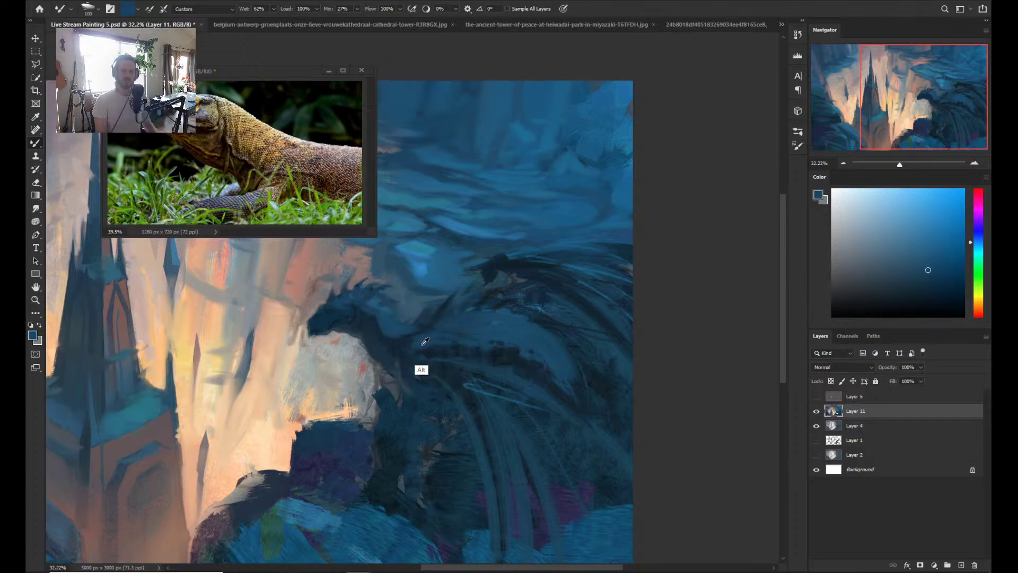
- Fill and blend the dragon's chest, neck base and dark shoulder band with blues sampled from the surrounding body
left_click(399, 375, "alt")
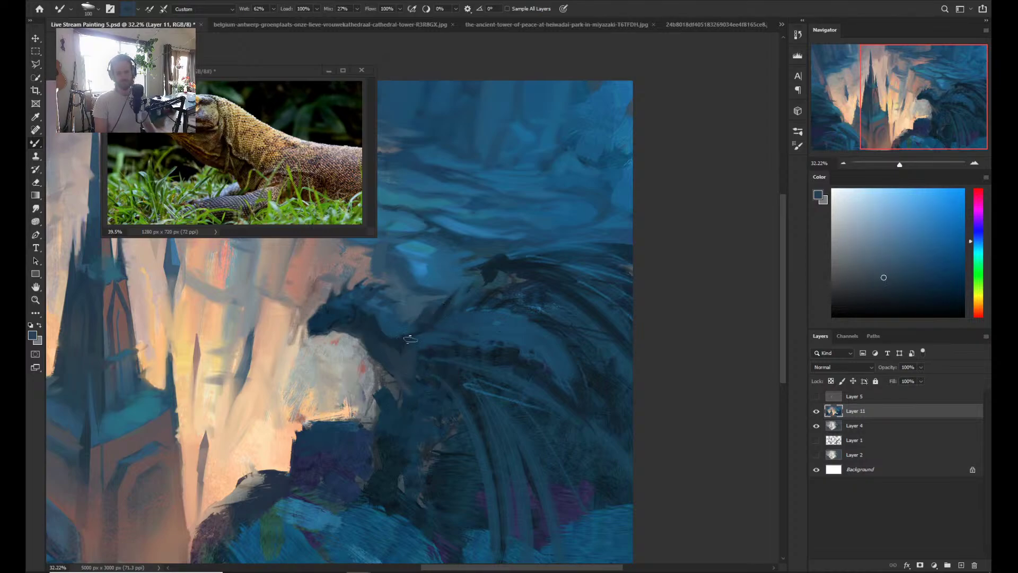
left_click(406, 364, "alt")
left_click(414, 364, "alt")
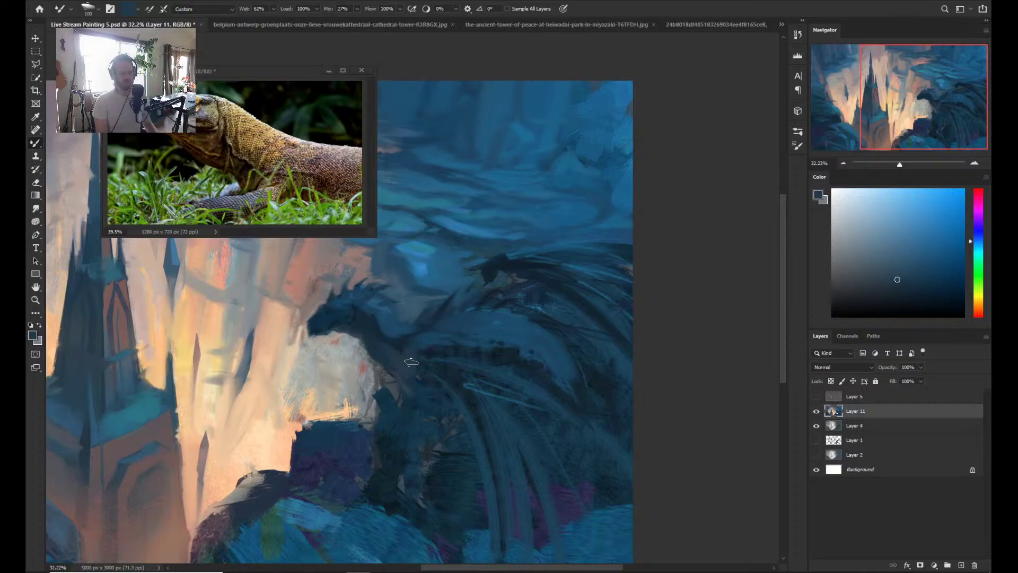
left_click(401, 368, "alt")
left_click(407, 388, "alt")
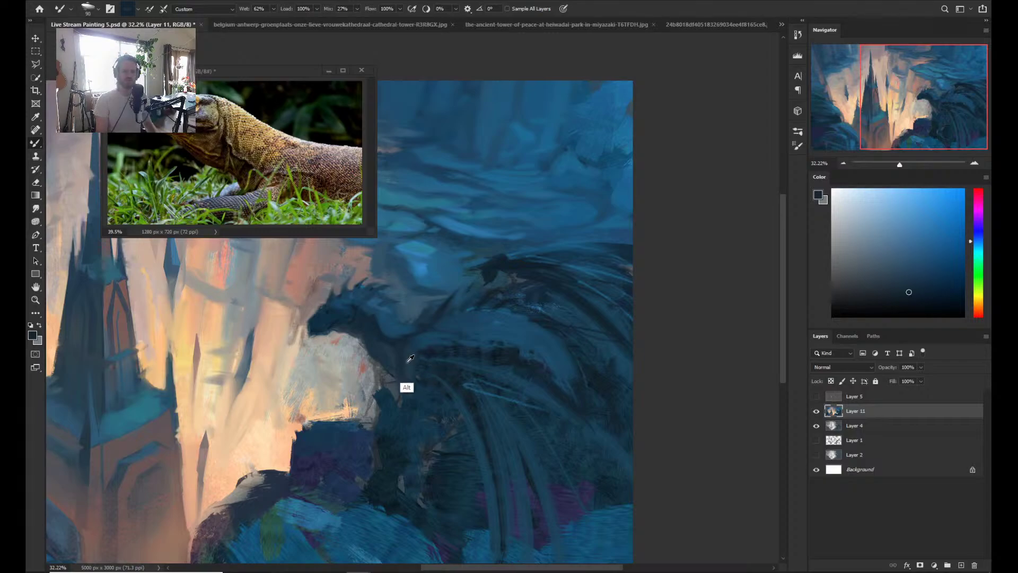
left_click(438, 340, "alt")
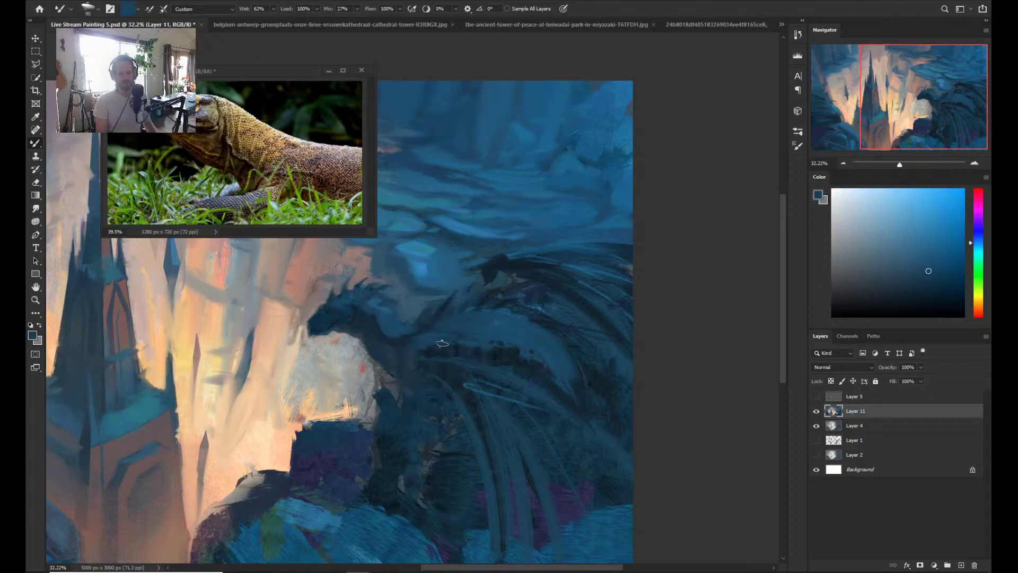
left_click(437, 336, "alt")
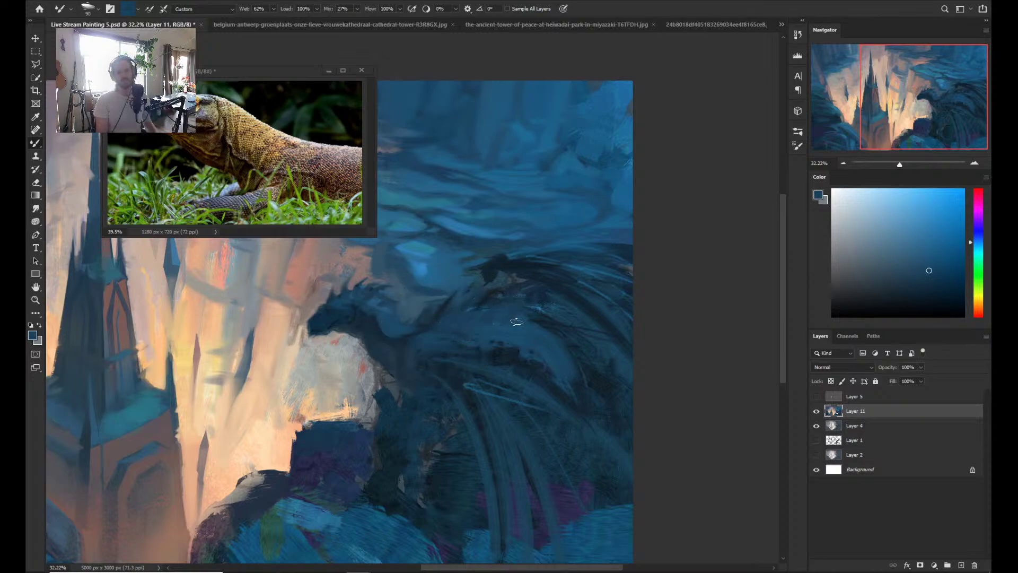
- Model the dragon's back and flank beneath the raised wing with mid and dark blue strokes sampled from the surrounding body
left_click(528, 332, "alt")
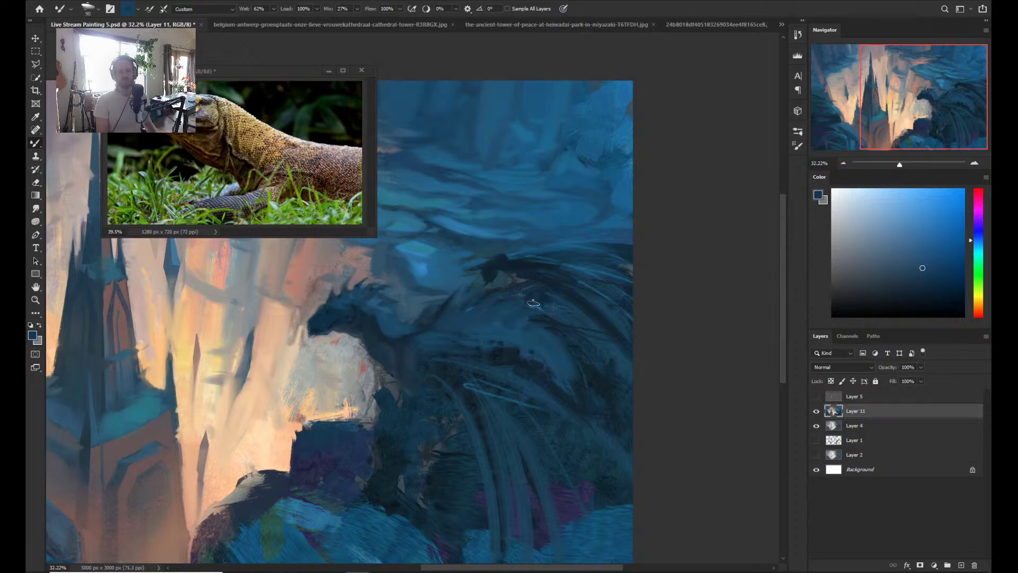
left_click(554, 342, "alt")
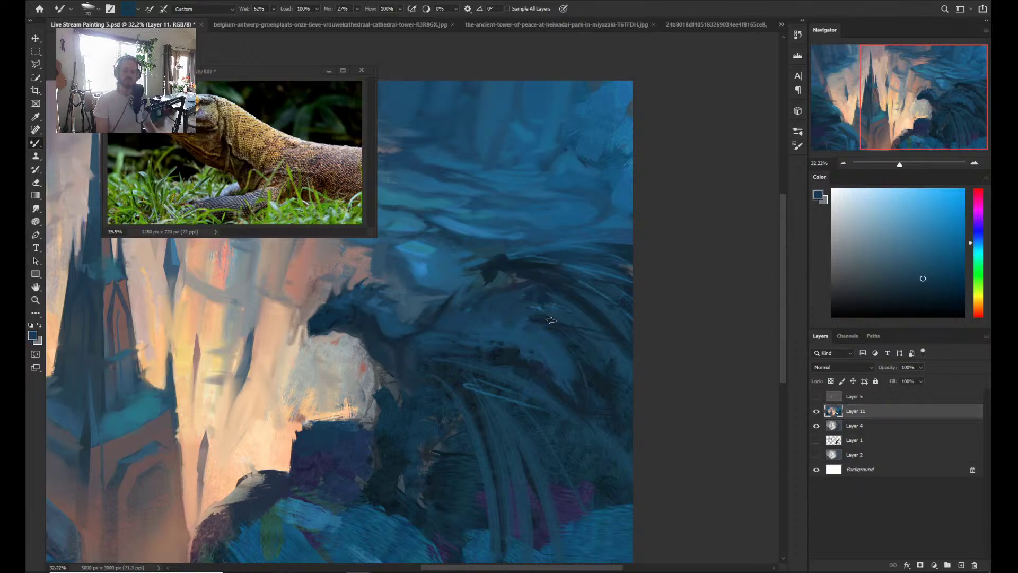
left_click(556, 348, "alt")
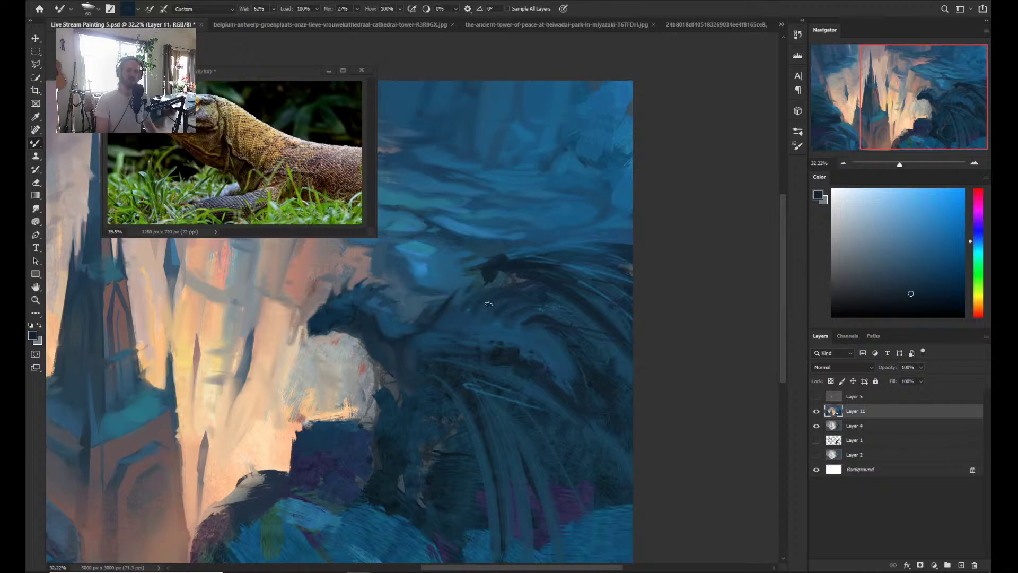
left_click(500, 285, "alt")
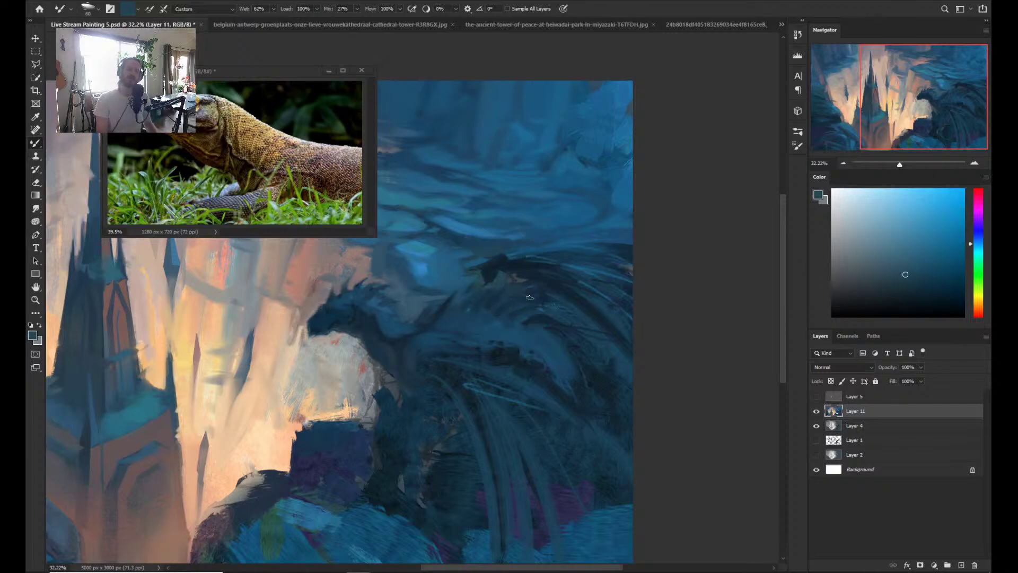
left_click(518, 338, "alt")
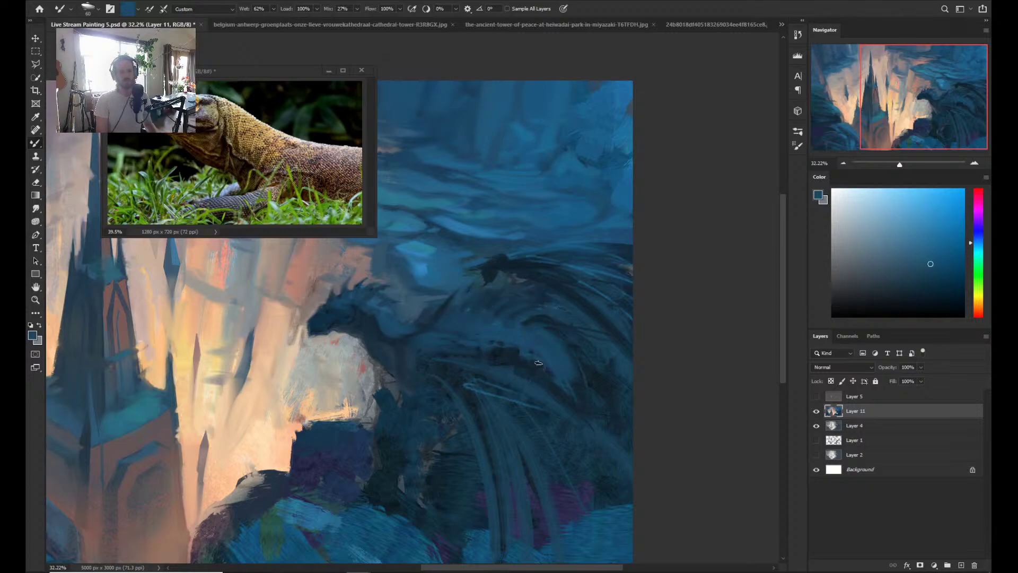
left_click(535, 365, "alt")
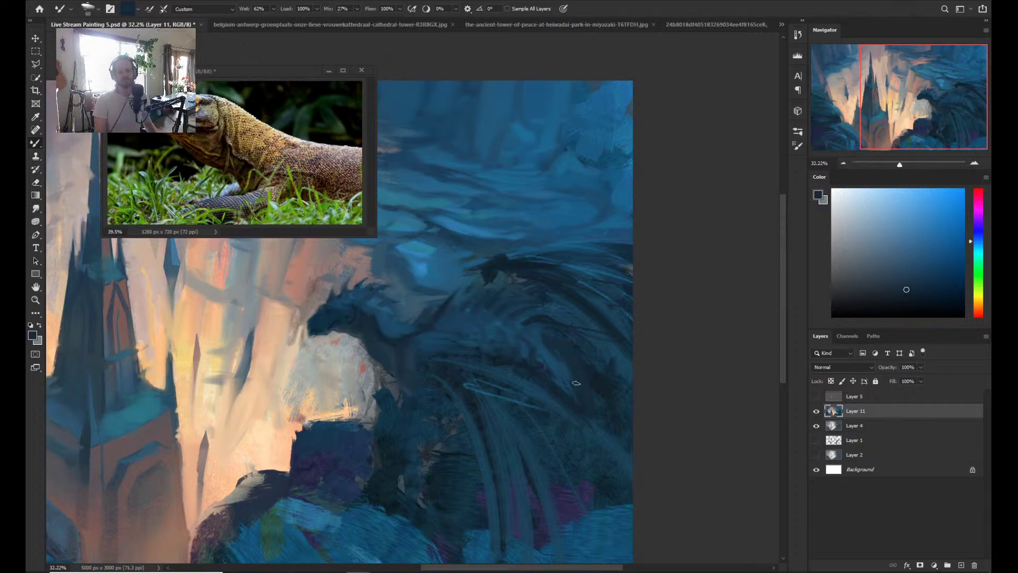
- Add muted grey-blue to the dragon's flank folds and cover the black joint and light scratches on the upper wing with sampled dark blues
left_click(874, 283)
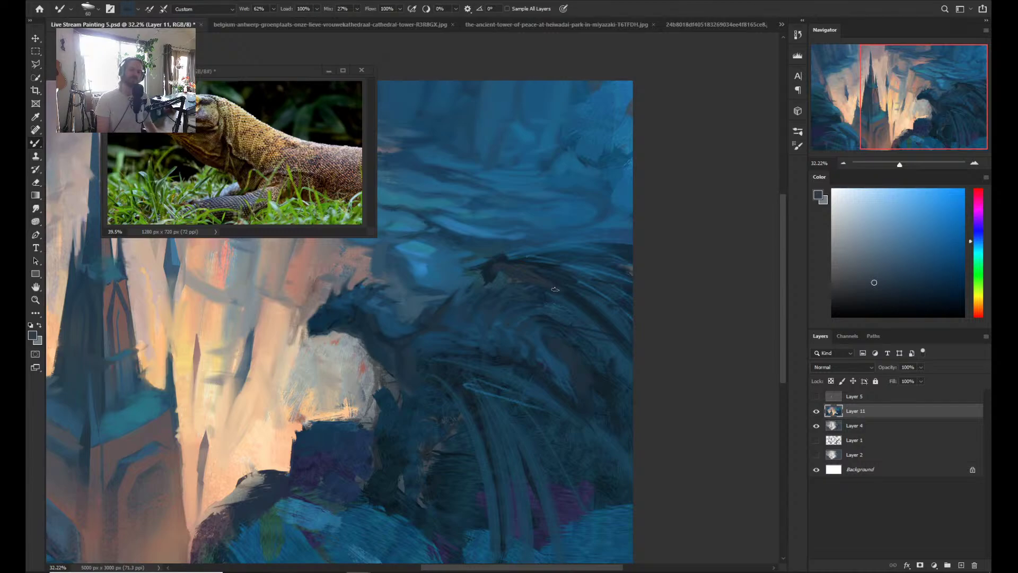
left_click(570, 318, "alt")
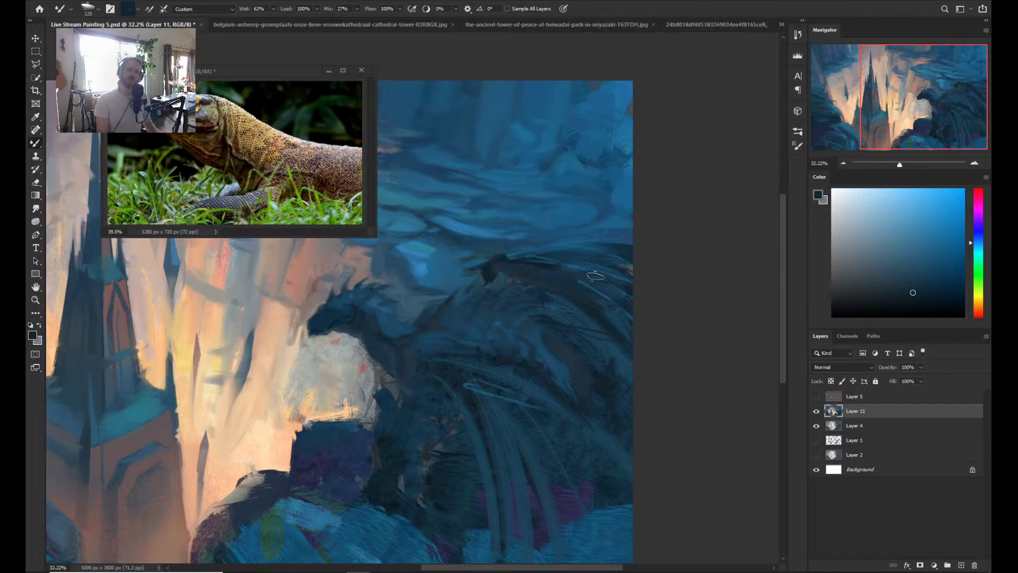
left_click(596, 305, "alt")
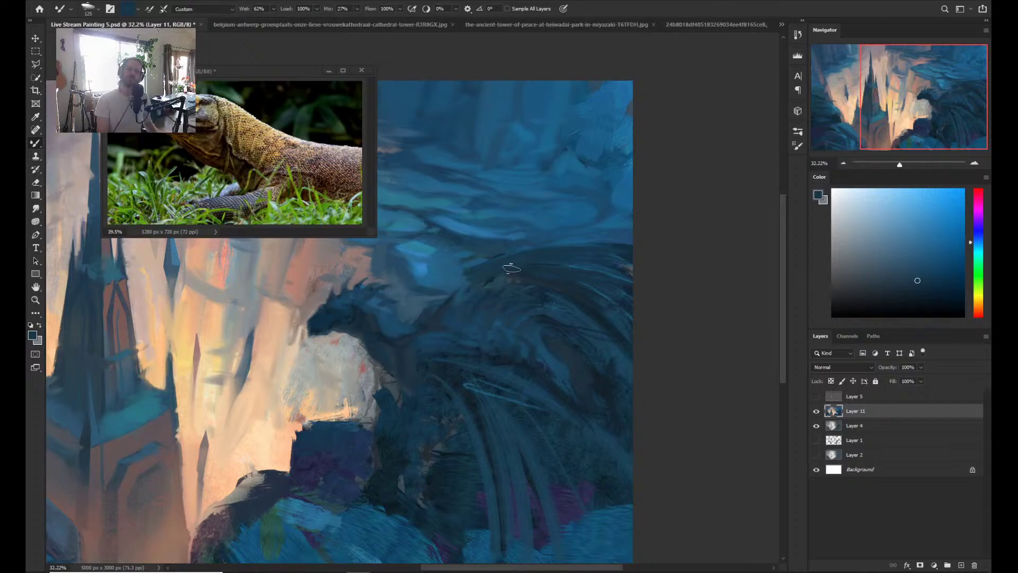
left_click(491, 310, "alt")
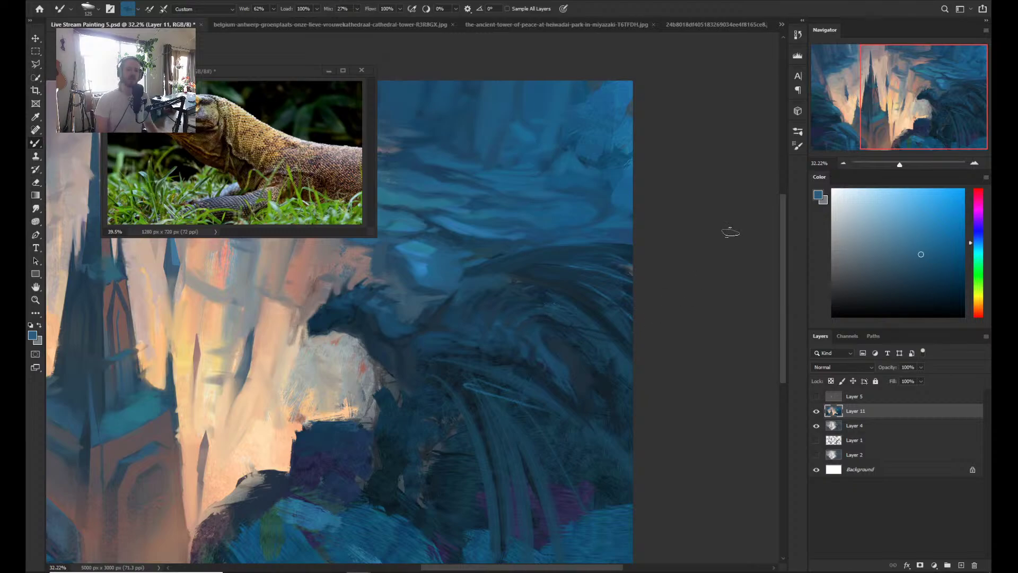
- Paint a pale, desaturated grey-blue highlight along the top of the dragon's wing
left_click(508, 335, "alt")
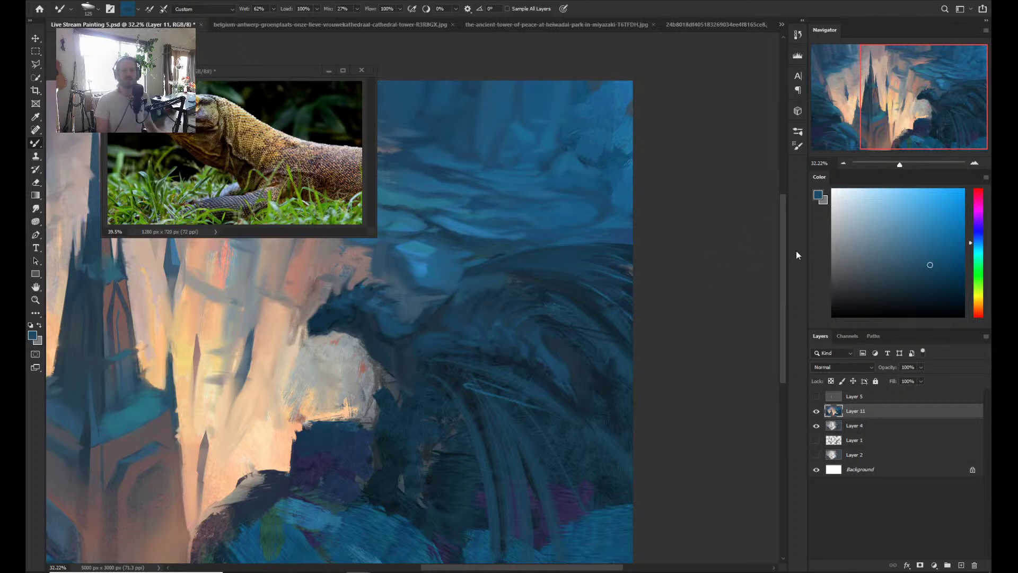
left_click(905, 236)
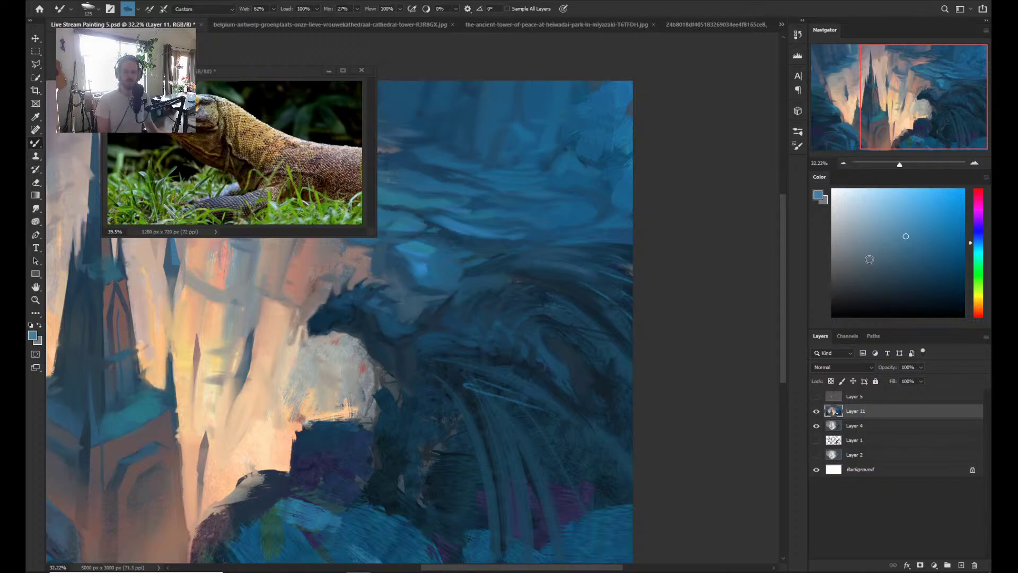
left_click(847, 238)
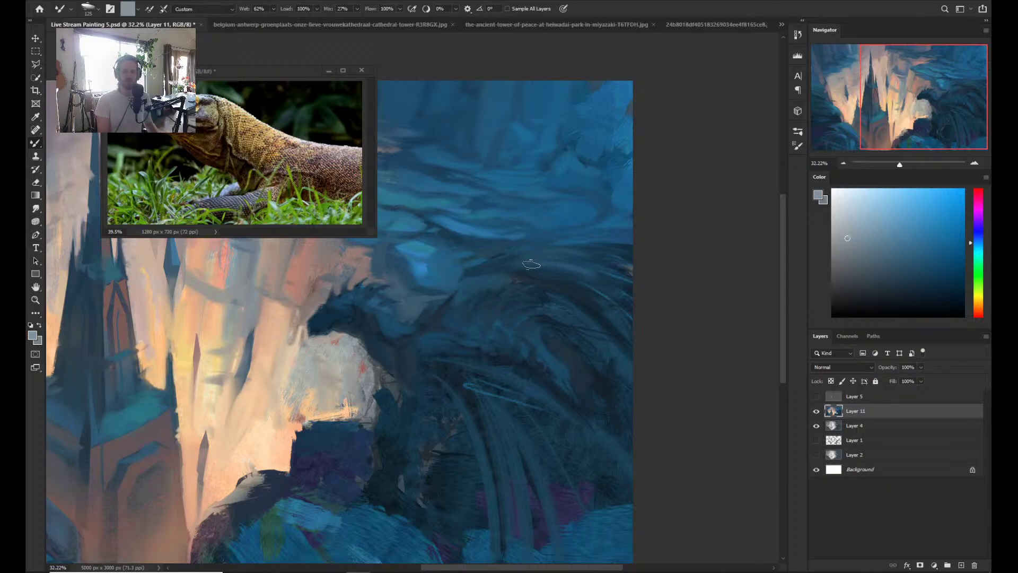
left_click_drag(525, 263, 583, 261)
key("alt")
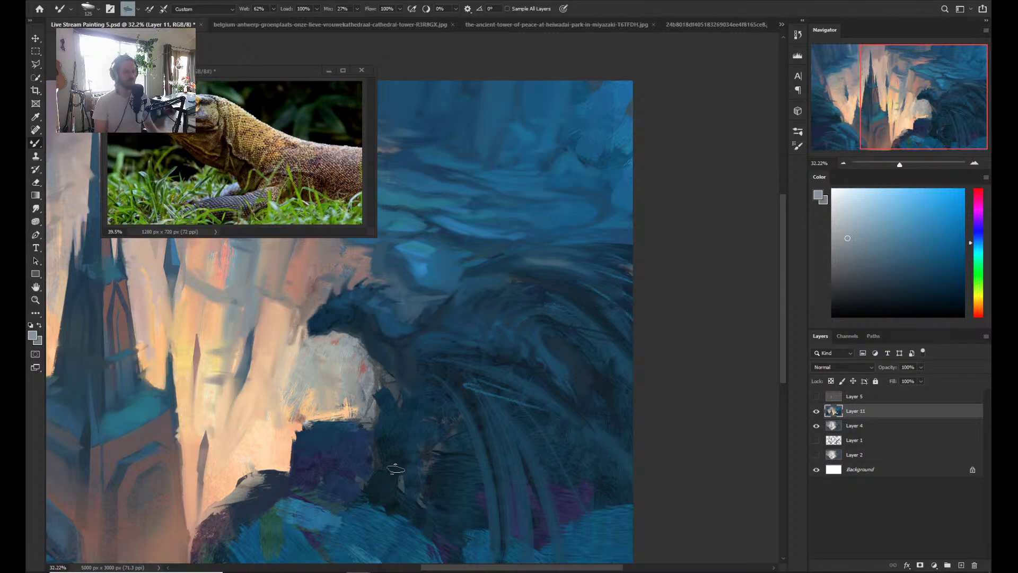
- Blend the highlight on the upper wing with sampled darker blues and redefine the wing's top edge against the background
left_click(521, 258, "alt")
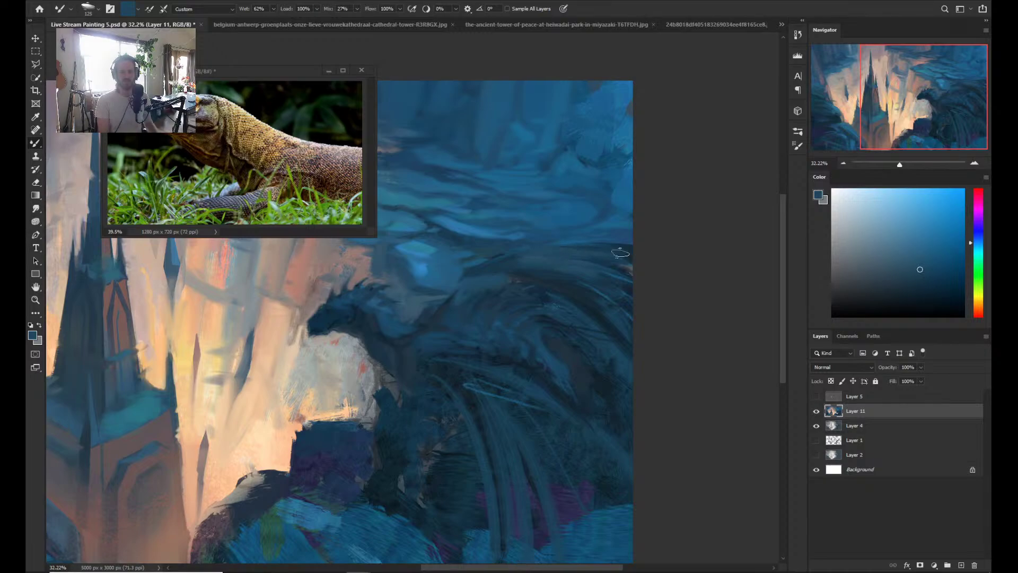
left_click(602, 262, "alt")
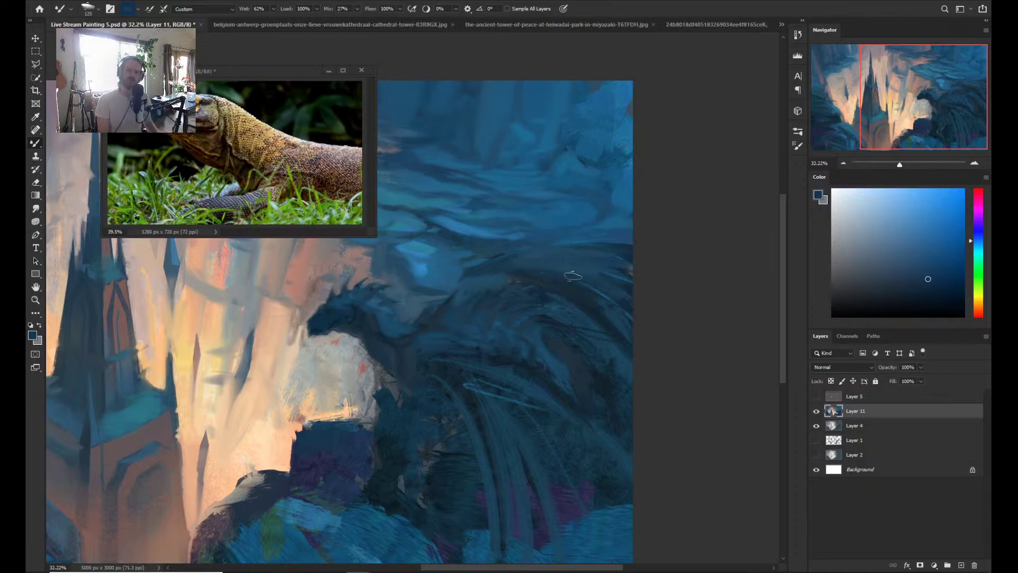
left_click(603, 324, "alt")
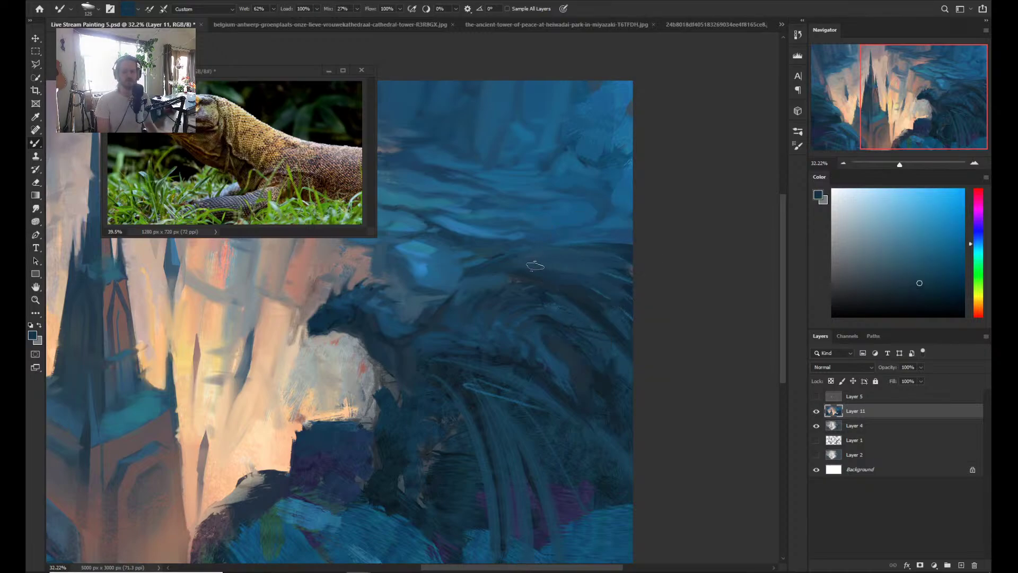
left_click_drag(535, 267, 593, 270)
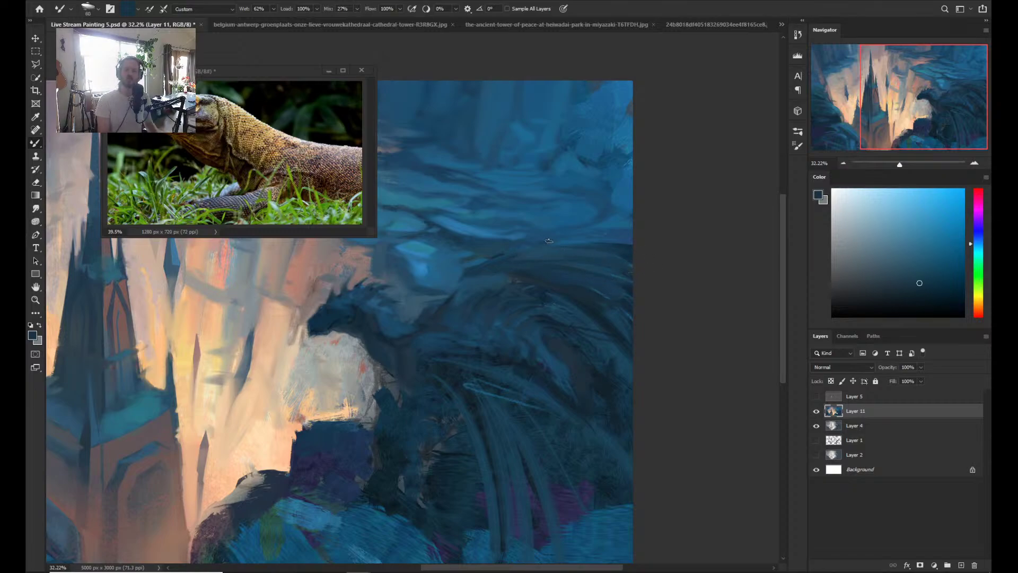
left_click_drag(549, 241, 538, 243)
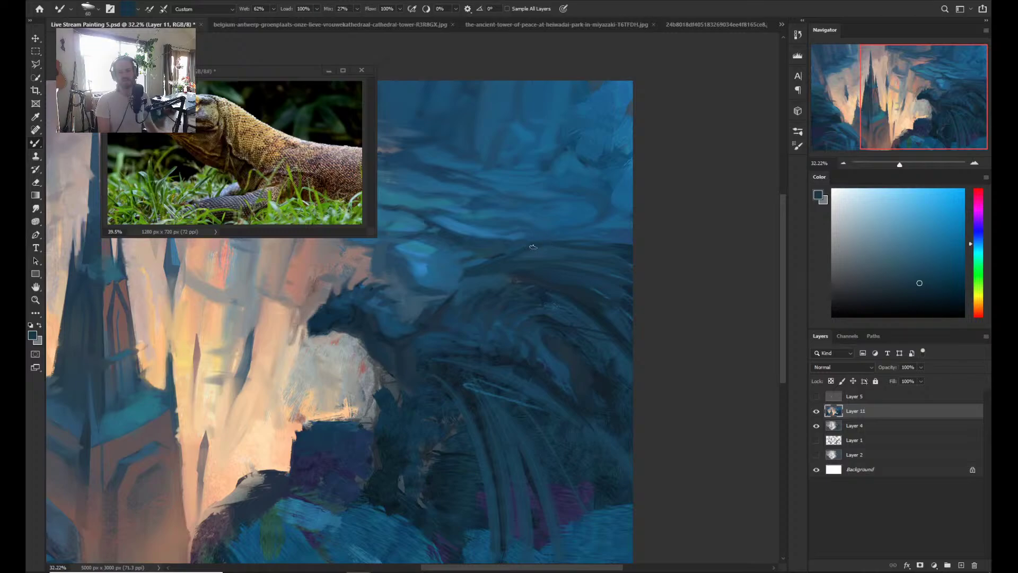
- Paint lighter background blues into the gap between the dragon's neck and wing, and darken the adjoining wing folds with sampled dark blues
left_click(437, 284, "alt")
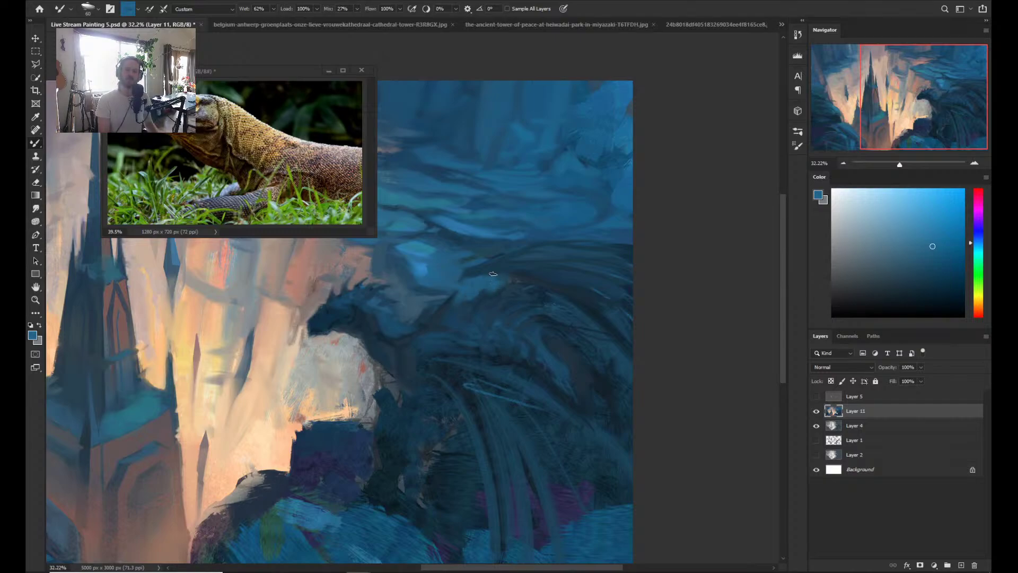
left_click(407, 271, "alt")
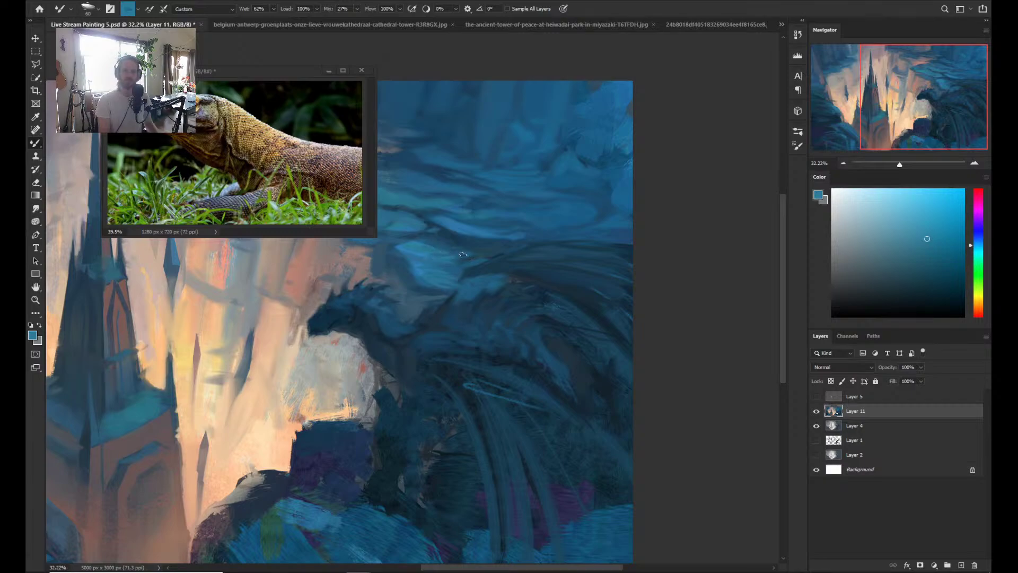
left_click(463, 270, "alt")
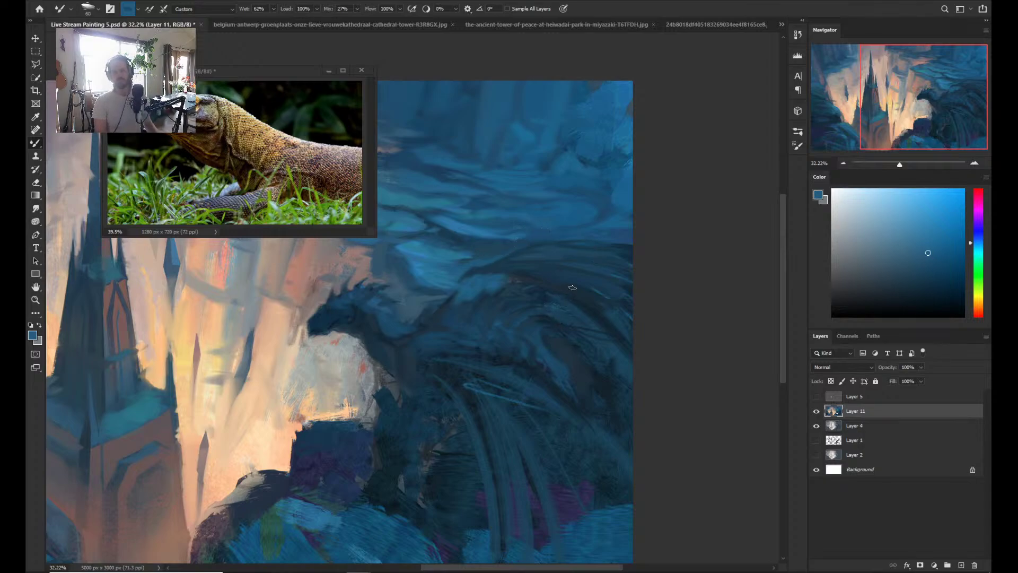
left_click(527, 275, "alt")
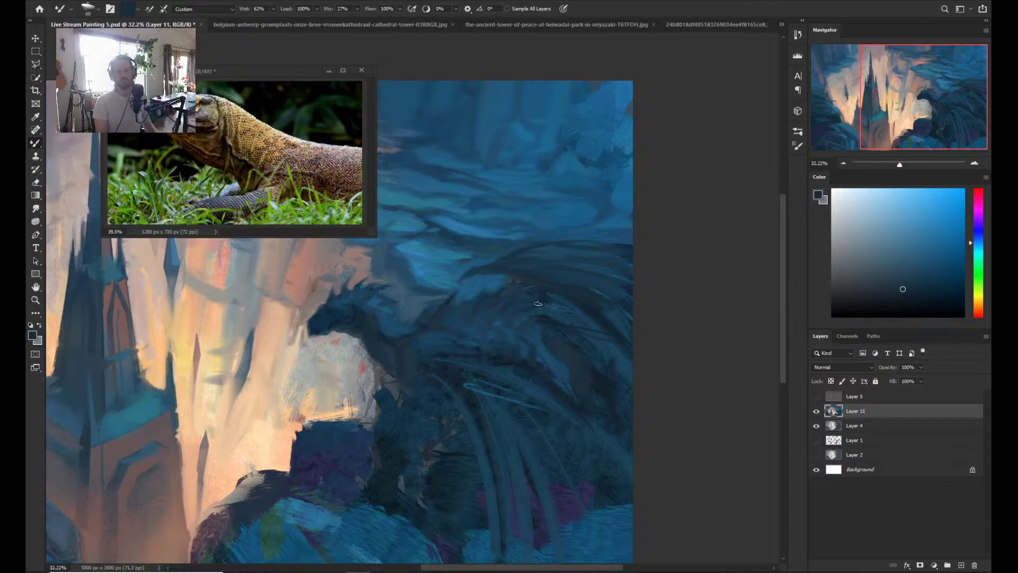
left_click(582, 304, "alt")
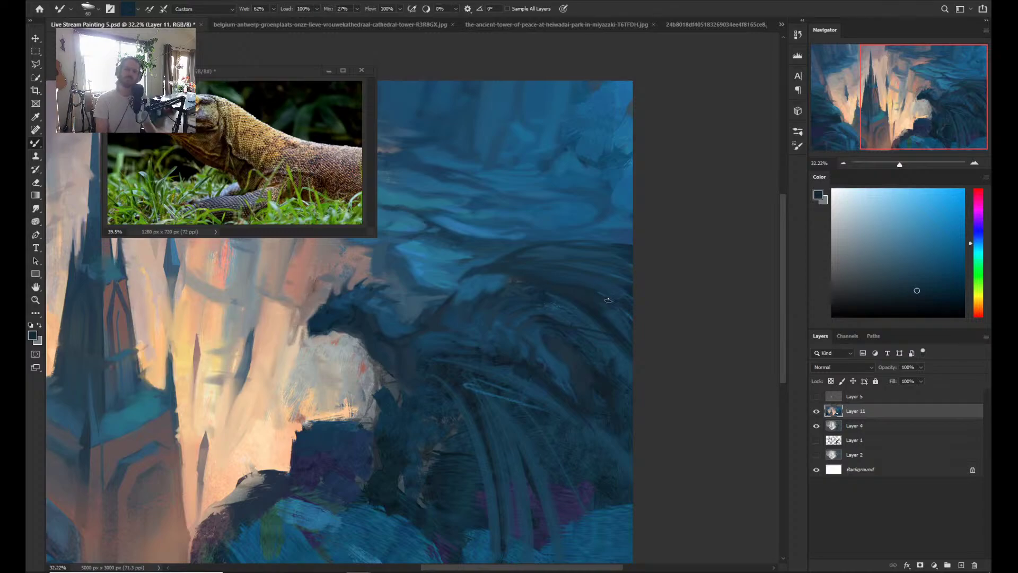
- Smooth over the dark patches on the dragon's flank with broad sampled mid-blue strokes, using a larger Mixer Brush
key("alt")
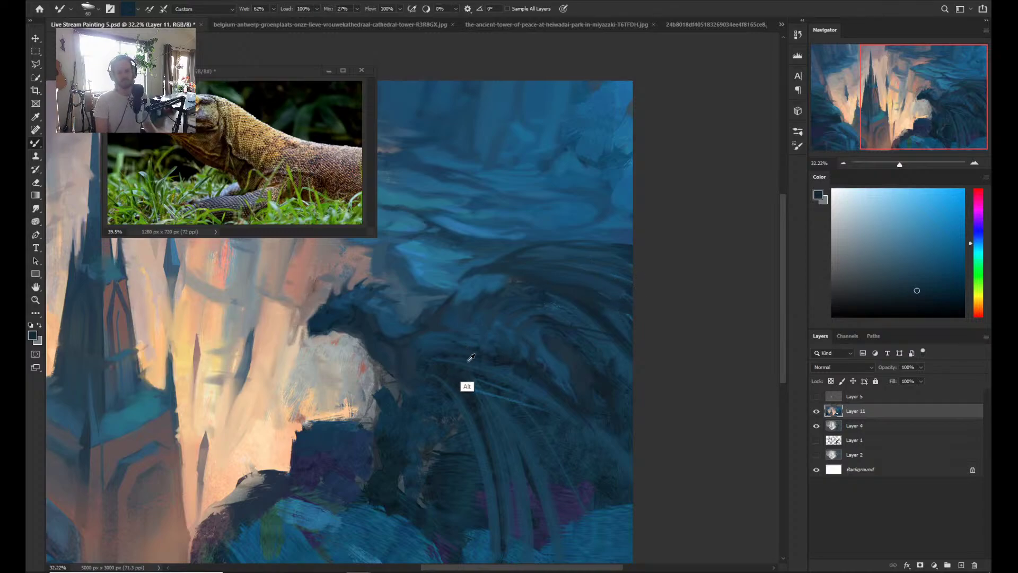
left_click(496, 367, "alt")
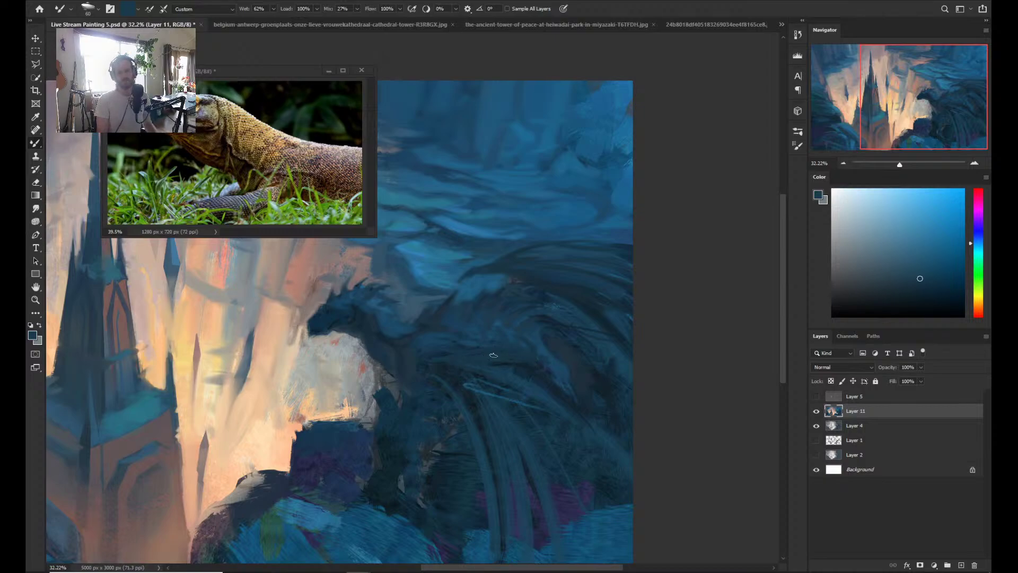
key("bracketright")
key("bracketright")
key("bracketright")
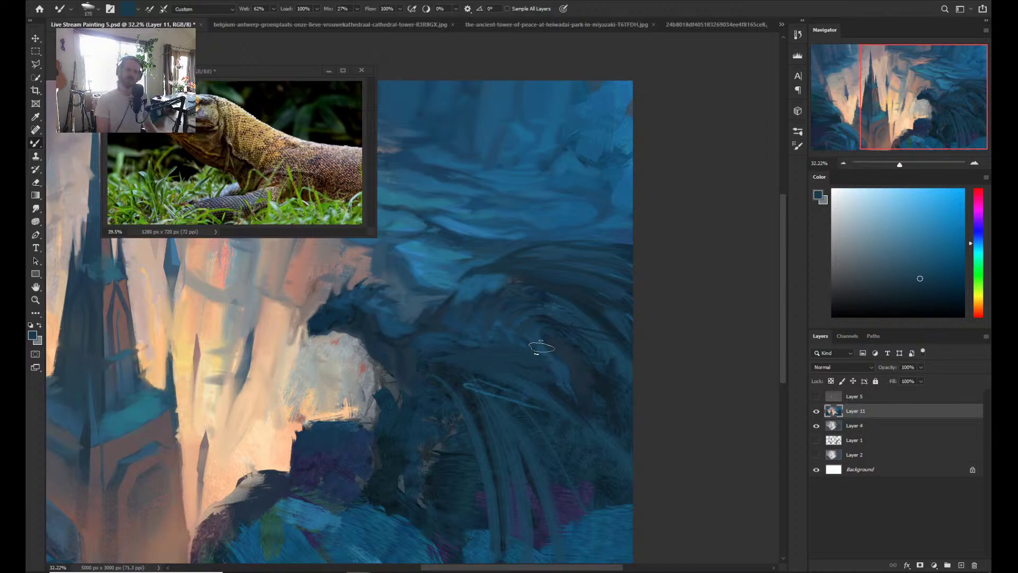
key("alt")
left_click(546, 353, "alt")
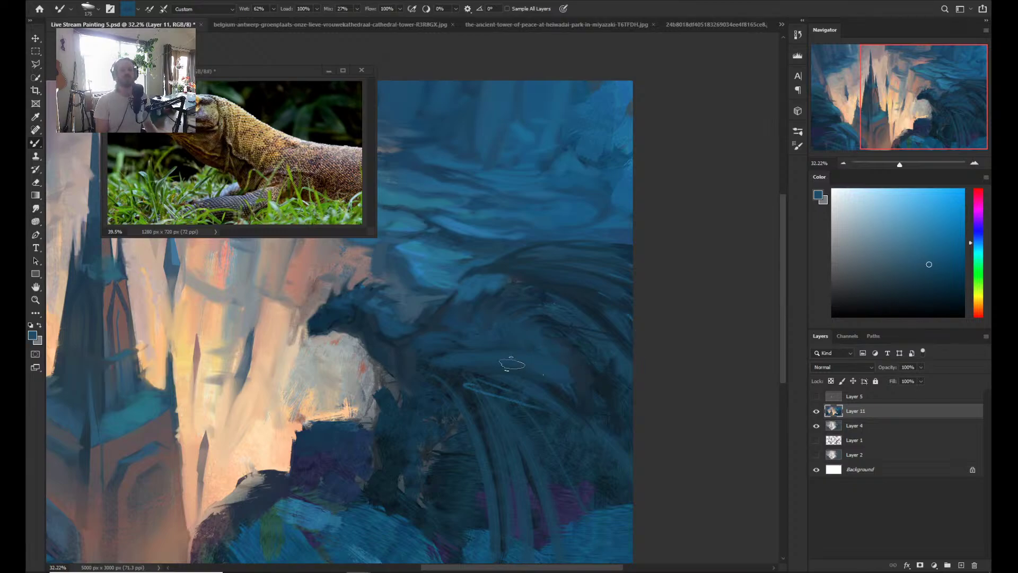
- Refine the shoulder fold where the dragon's foreleg meets the flank with a smaller Mixer Brush and sampled mid and dark blues
left_click(435, 356, "alt")
key("bracketleft")
key("bracketleft")
key("bracketleft")
mouse_move(425, 366)
left_mouse_down()
mouse_move(444, 371)
mouse_move(426, 364)
mouse_move(434, 367)
left_mouse_up()
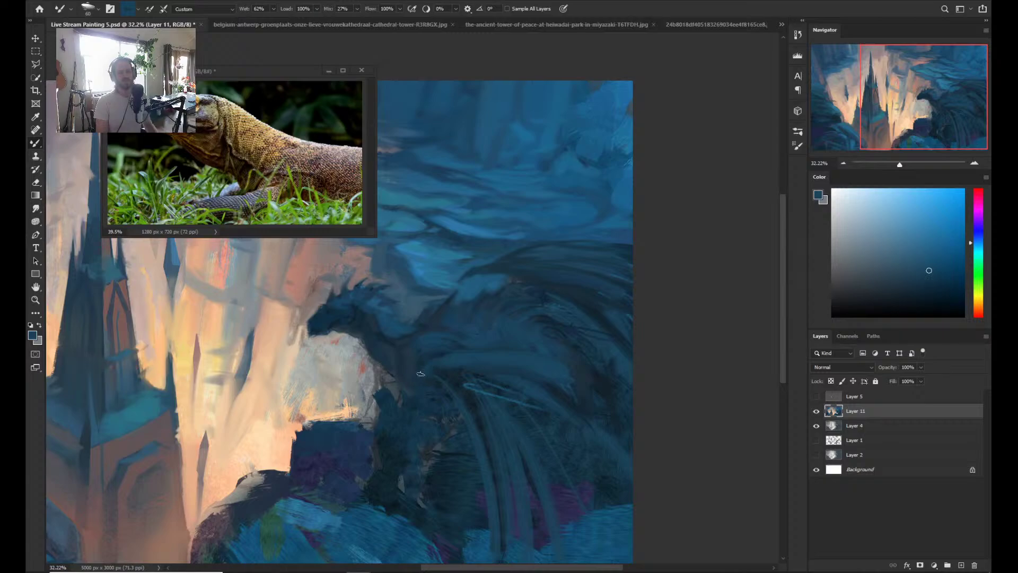
left_click(440, 354, "alt")
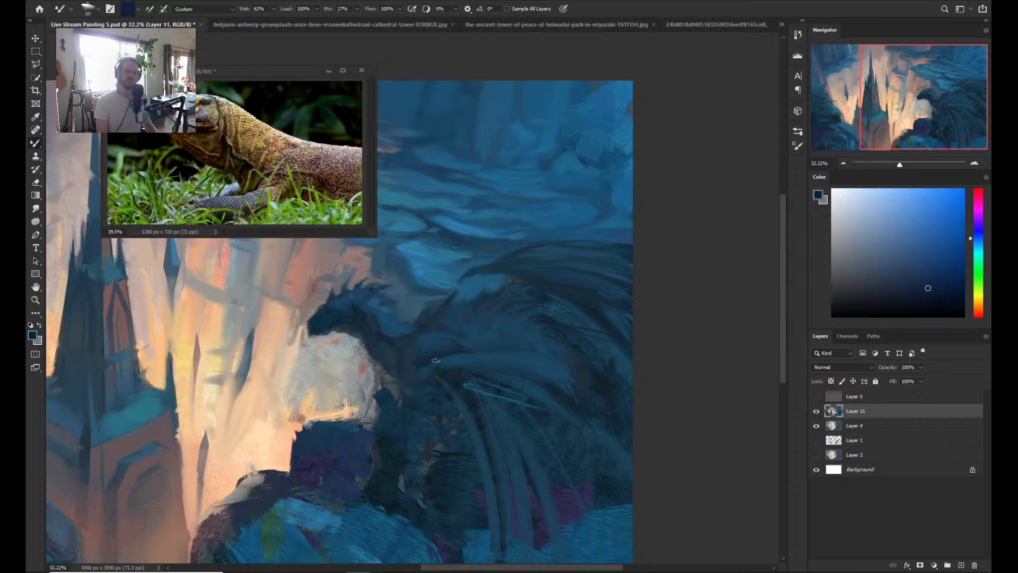
left_click(441, 360, "alt")
left_click(433, 373, "alt")
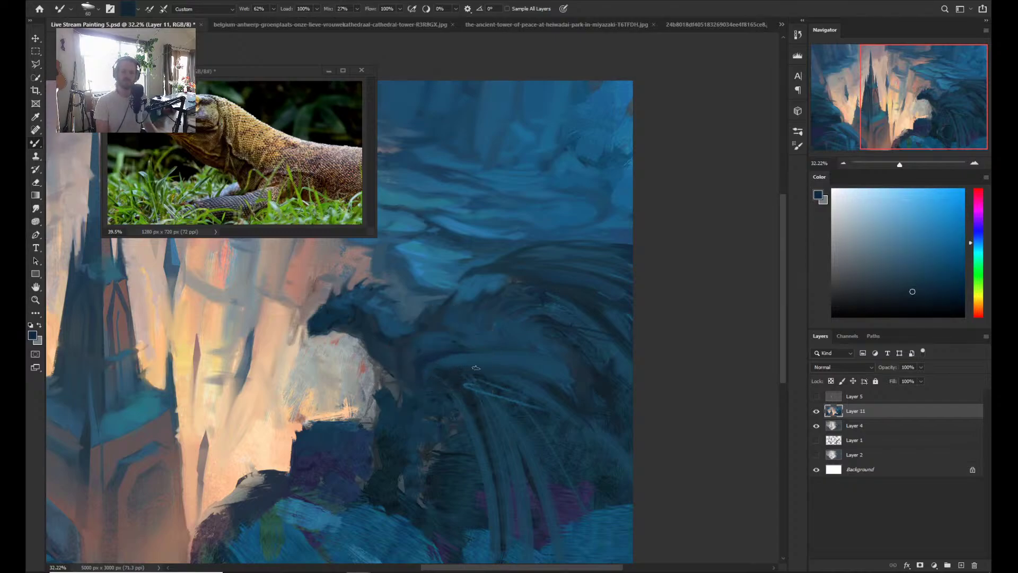
- Blend the lower flank and the body's rear edge beneath the wing with sampled mid and dark blues
left_click(469, 356, "alt")
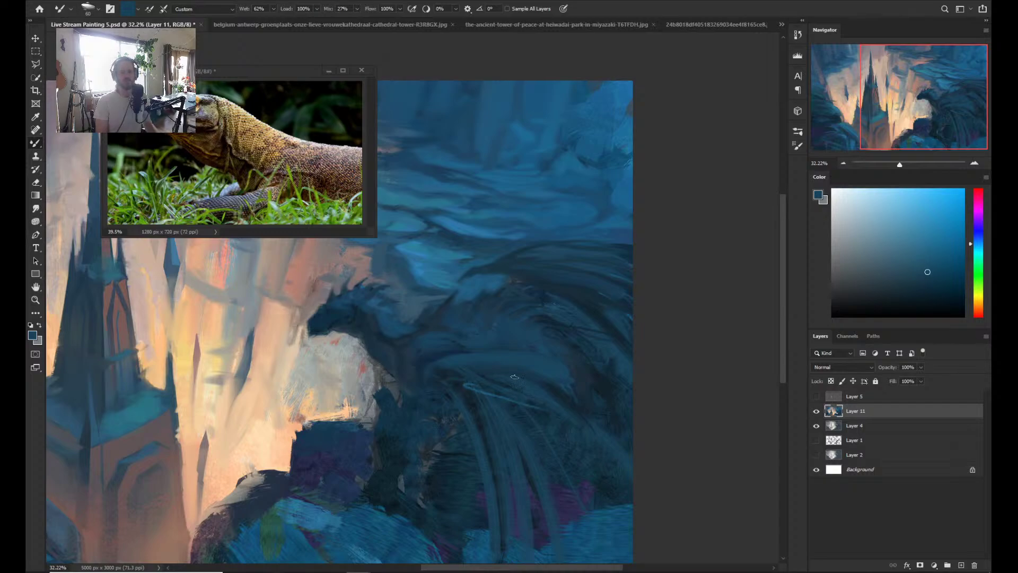
left_click(560, 384, "alt")
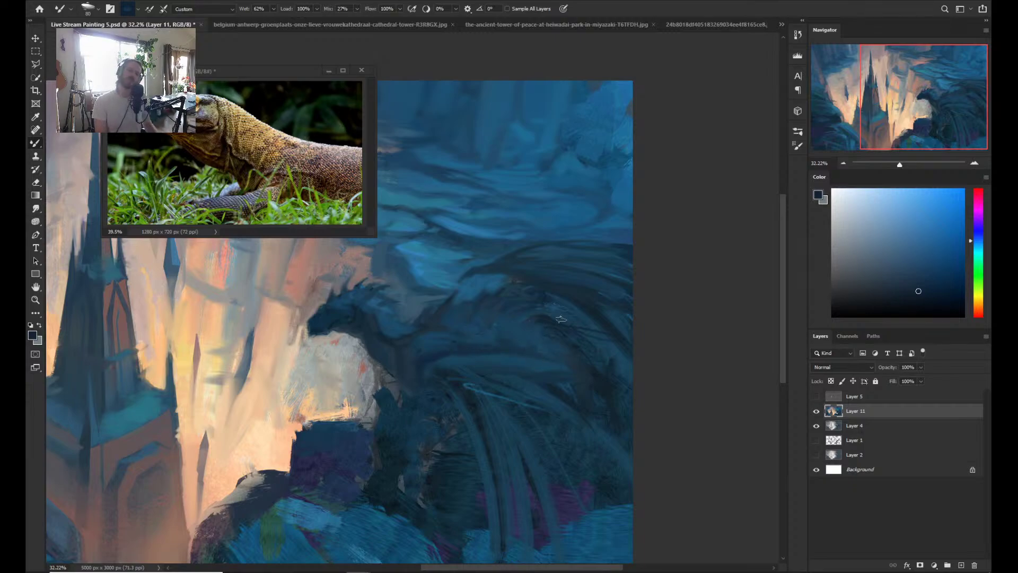
left_click(512, 343, "alt")
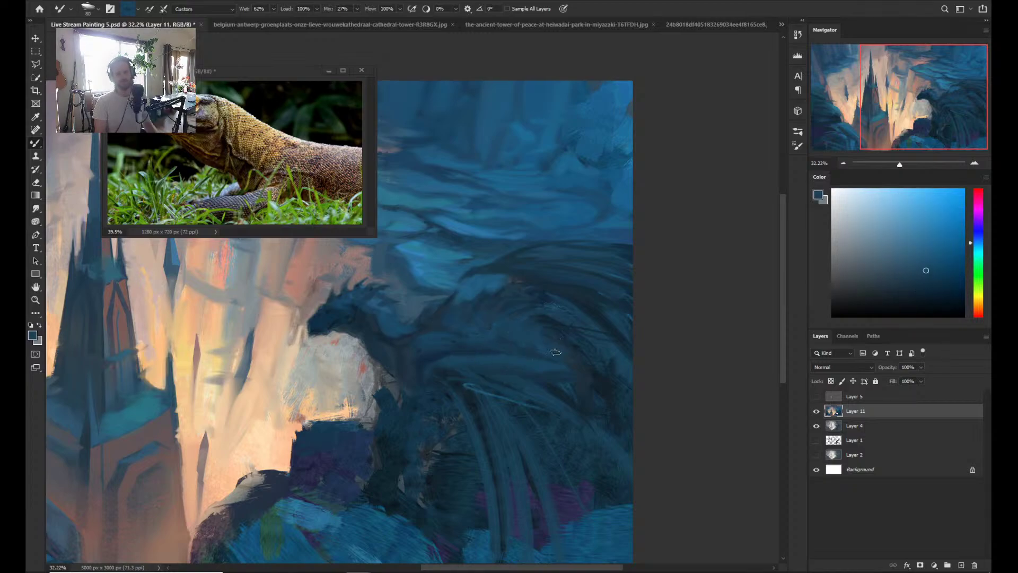
left_click(559, 387, "alt")
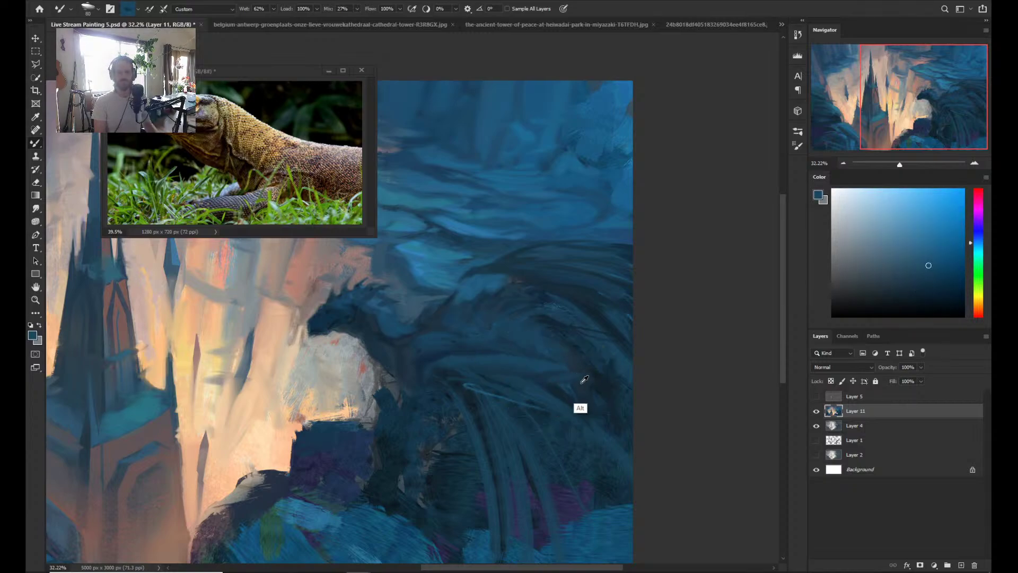
- Repaint the dark folds at the rear of the dragon's body beneath the wing with sampled dark and mid blues
left_click(588, 370, "alt")
left_click(582, 367, "alt")
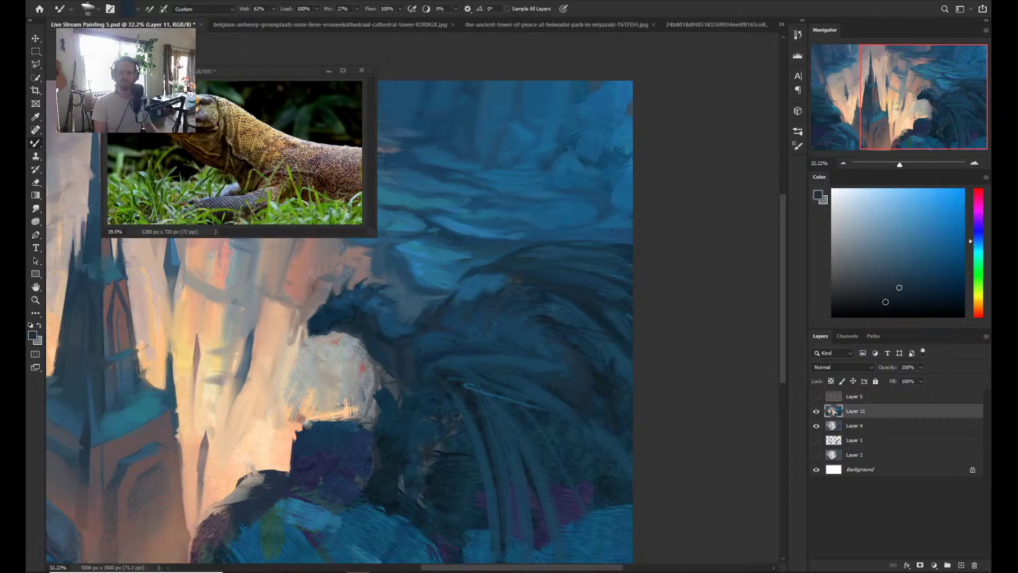
left_click(588, 396, "alt")
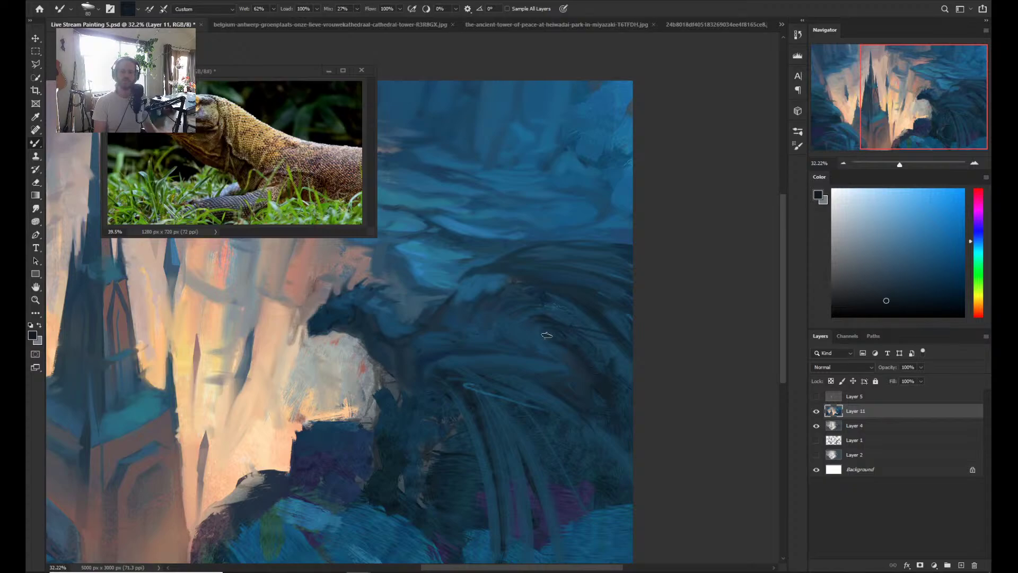
left_click_drag(546, 335, 591, 386)
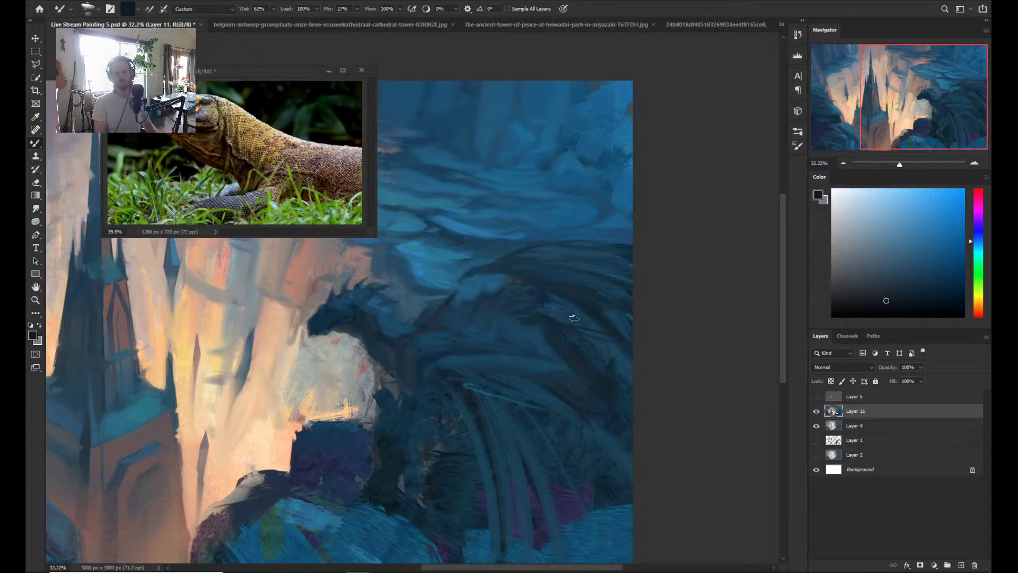
left_click(449, 359, "alt")
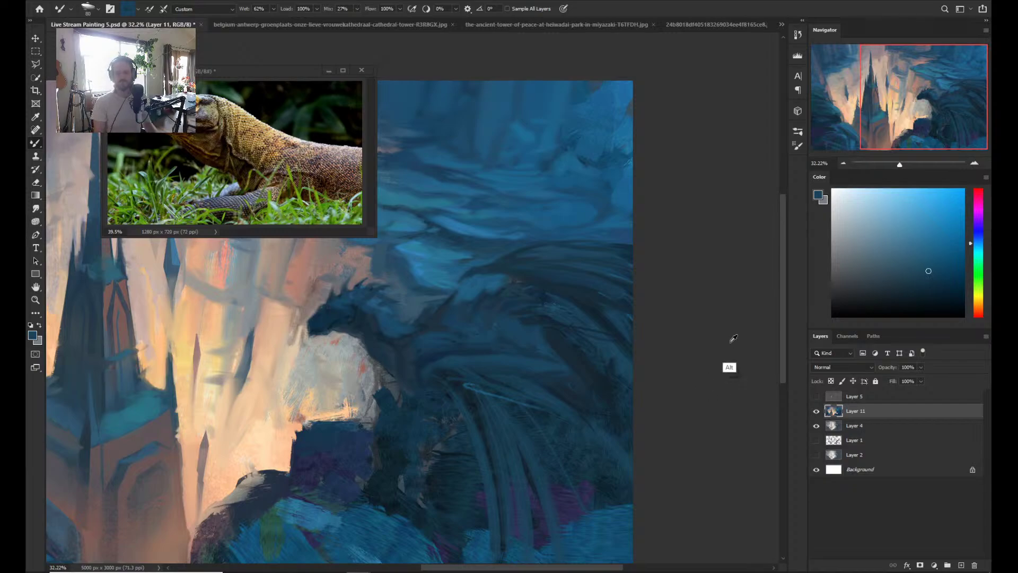
left_click(565, 284, "alt")
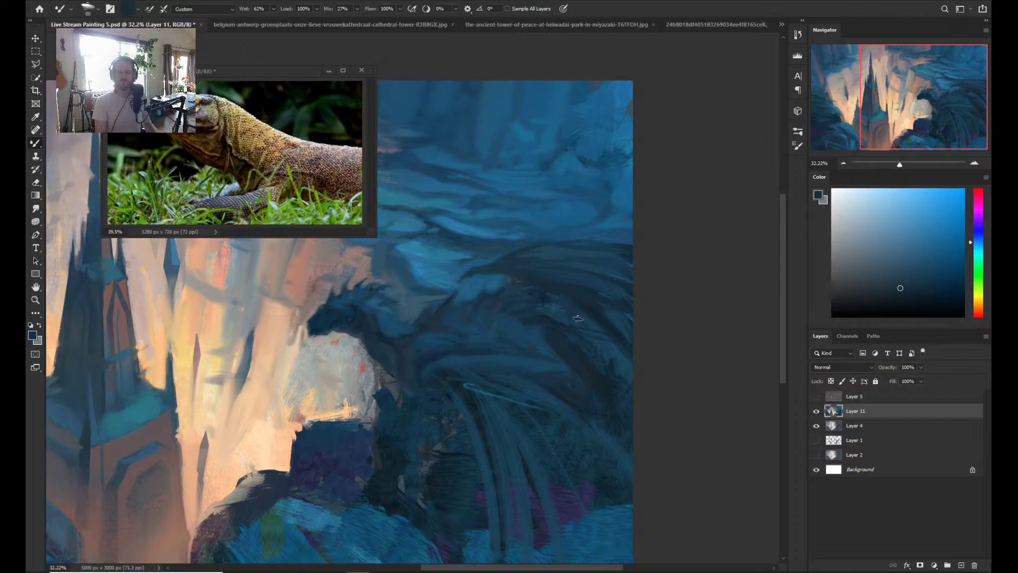
left_click(583, 295, "alt")
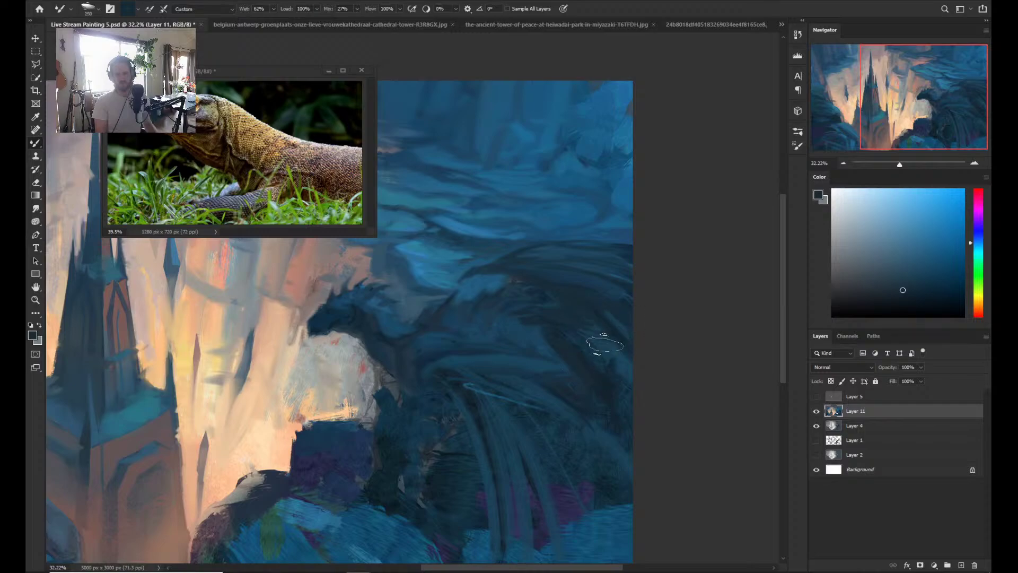
- Smooth the dragon's rear flank beneath the wing with broad dark-blue strokes, using the Mixer Brush enlarged to 300 px
key("bracketright")
key("bracketright")
key("bracketright")
key("bracketright")
key("bracketright")
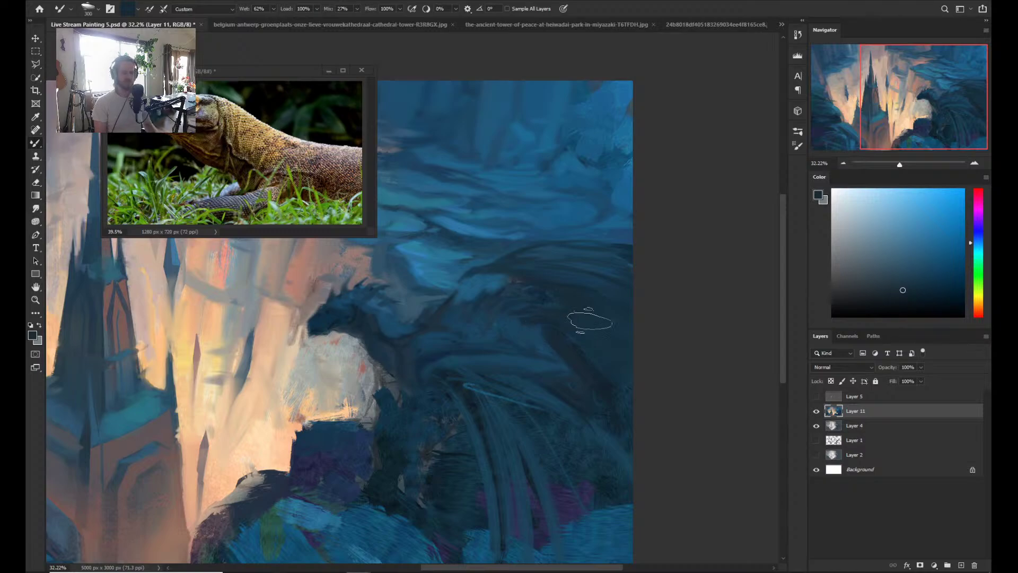
key("bracketright")
key("bracketright")
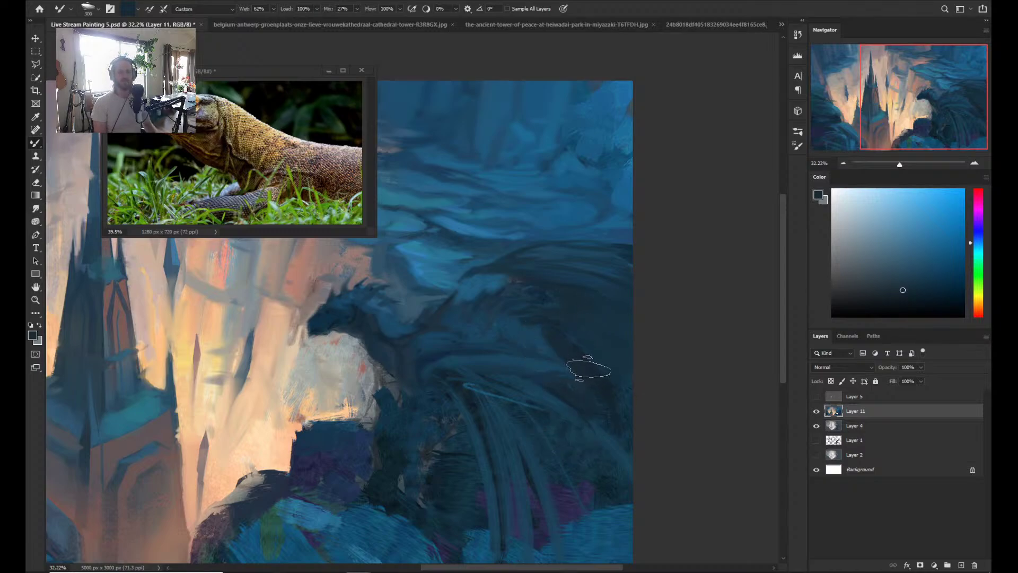
- Refine the flank and shoulder folds above the foreleg with a smaller Mixer Brush and sampled dark and mid blues
key("bracketleft")
key("bracketleft")
key("bracketleft")
key("bracketleft")
key("bracketleft")
key("bracketleft")
key("bracketleft")
left_click(558, 344, "alt")
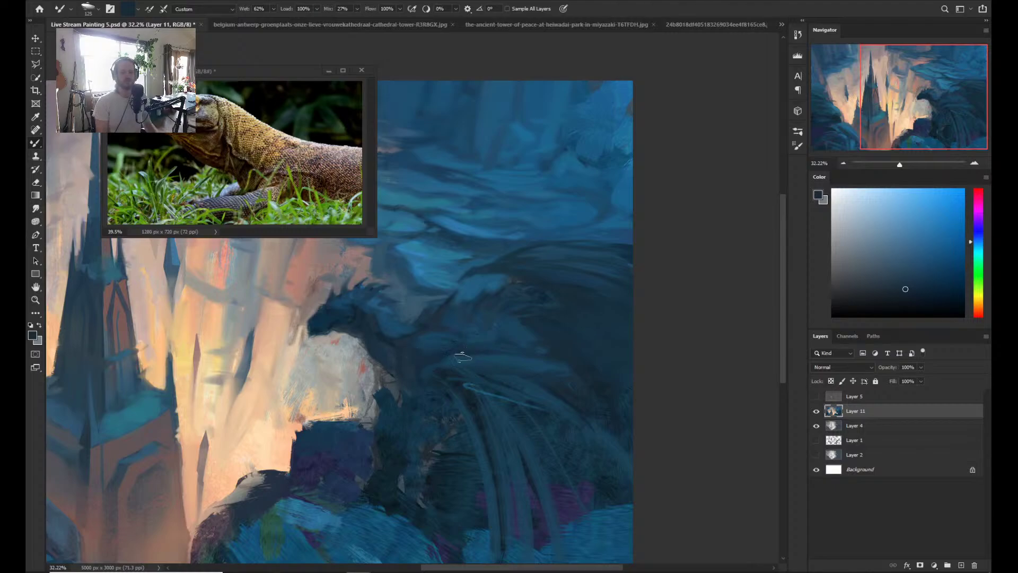
key("bracketright")
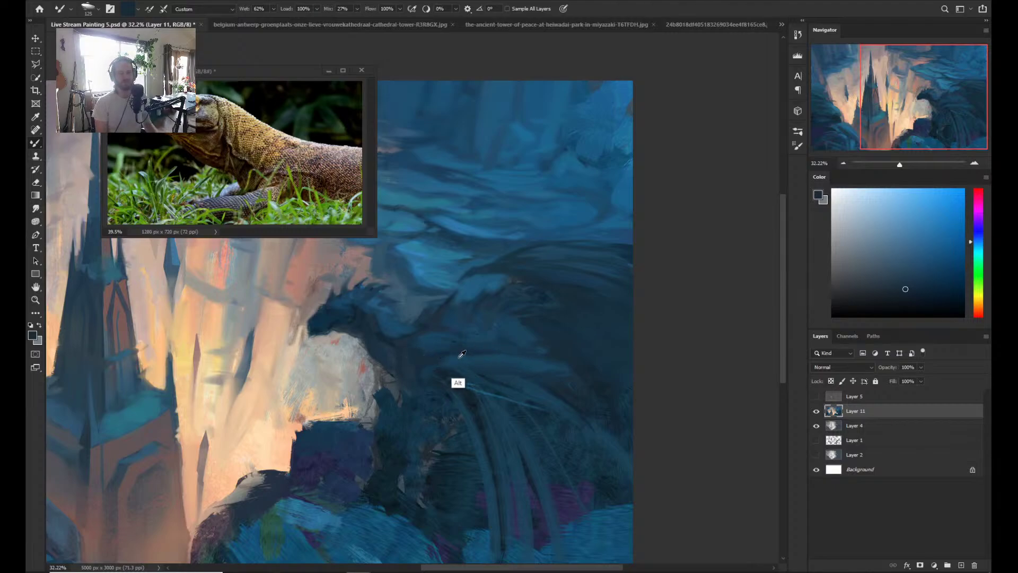
left_click(450, 358, "alt")
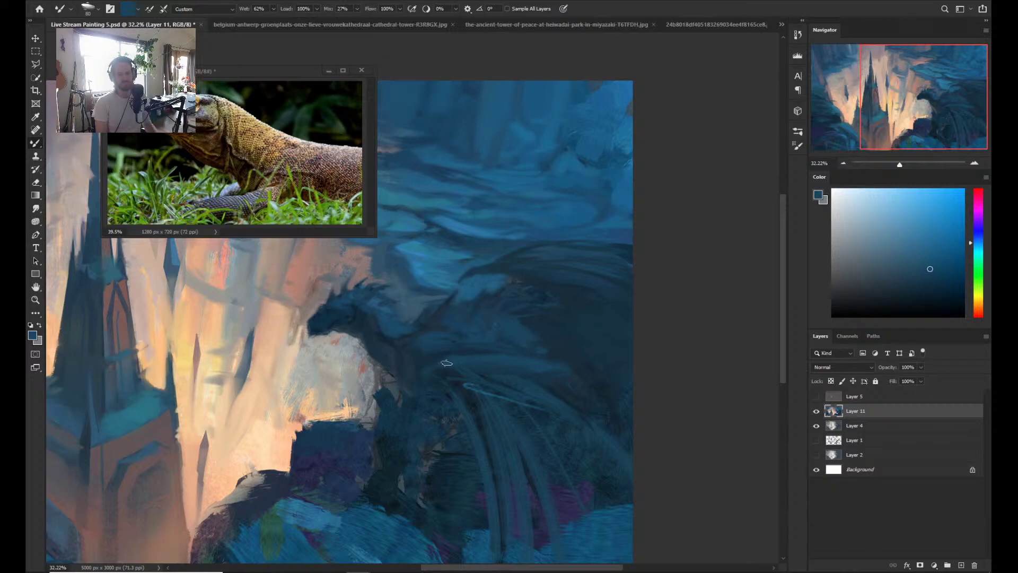
left_click(464, 352, "alt")
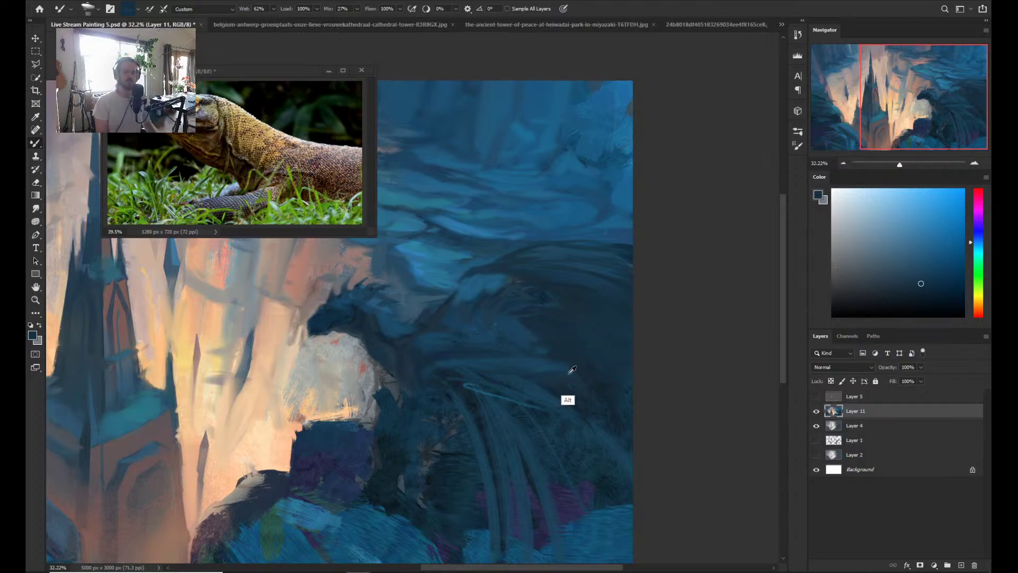
left_click(557, 357, "alt")
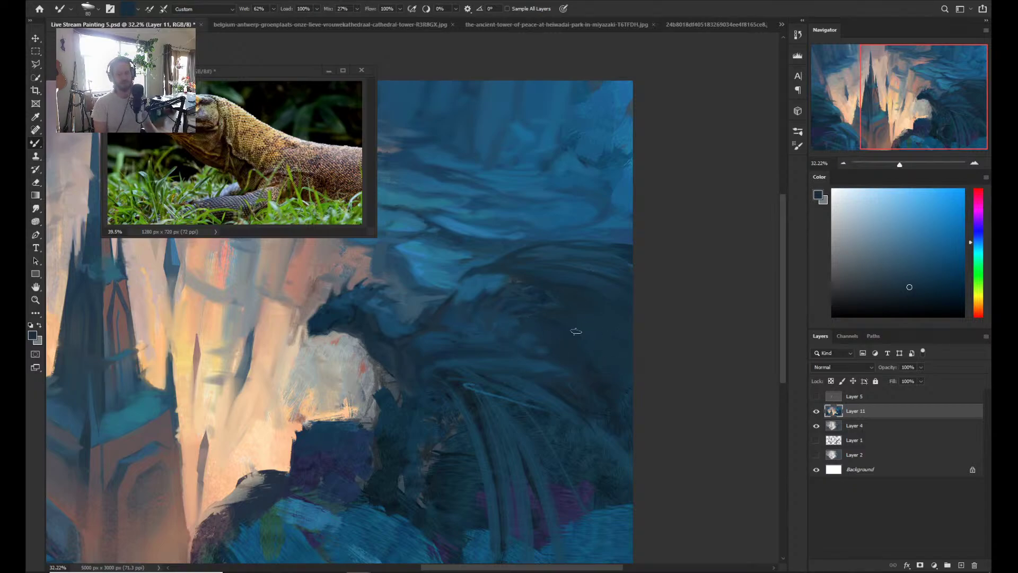
key("alt")
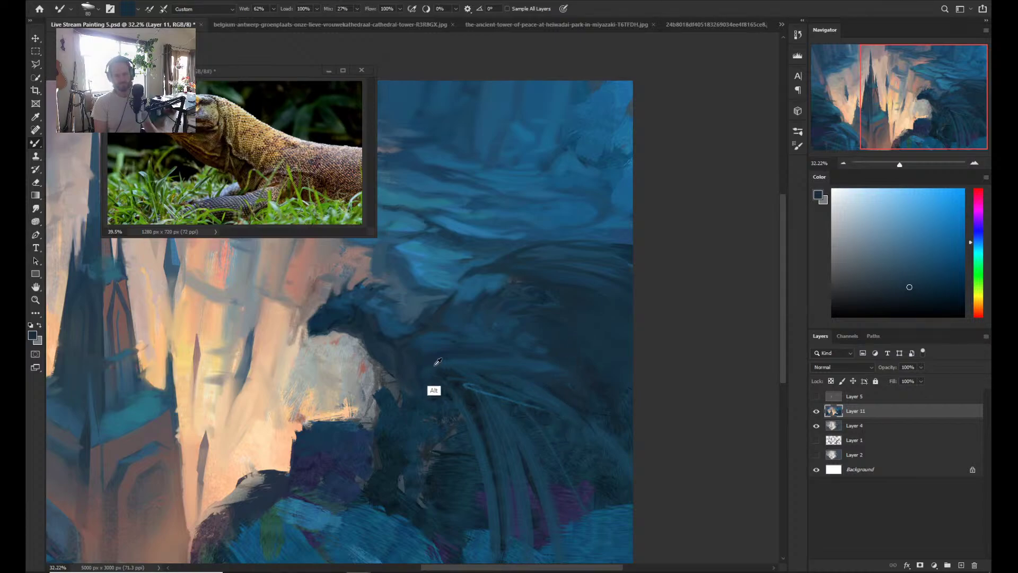
- Paint highlights along the back of the dragon's neck with sampled light and mid blues
left_click(474, 286, "alt")
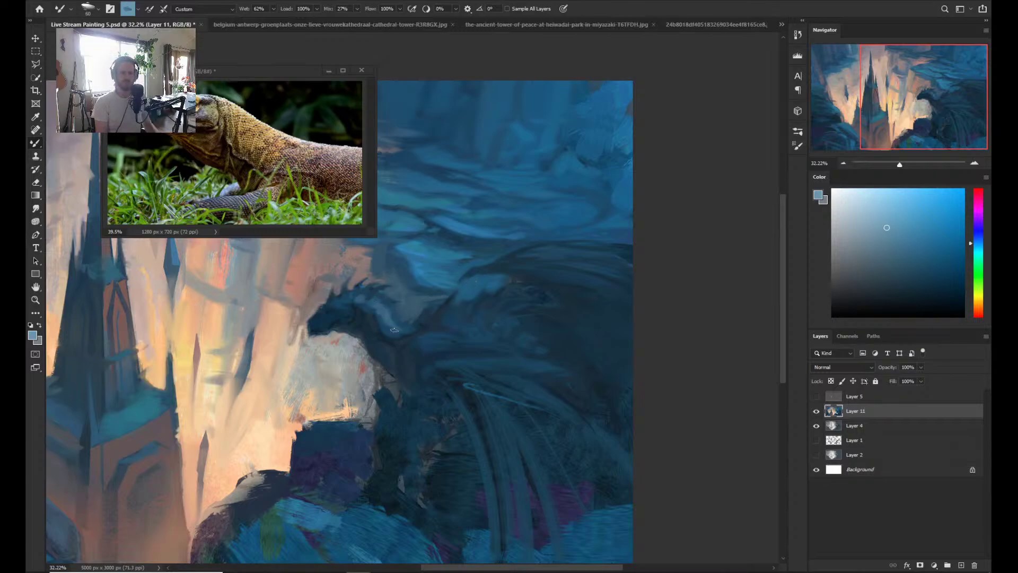
left_click(392, 320, "alt")
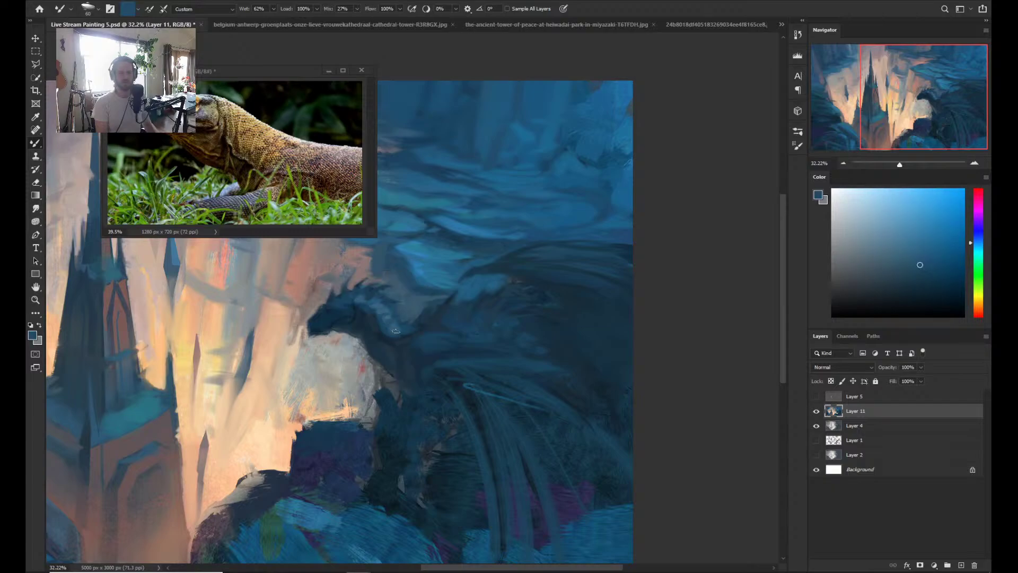
left_click(380, 312, "alt")
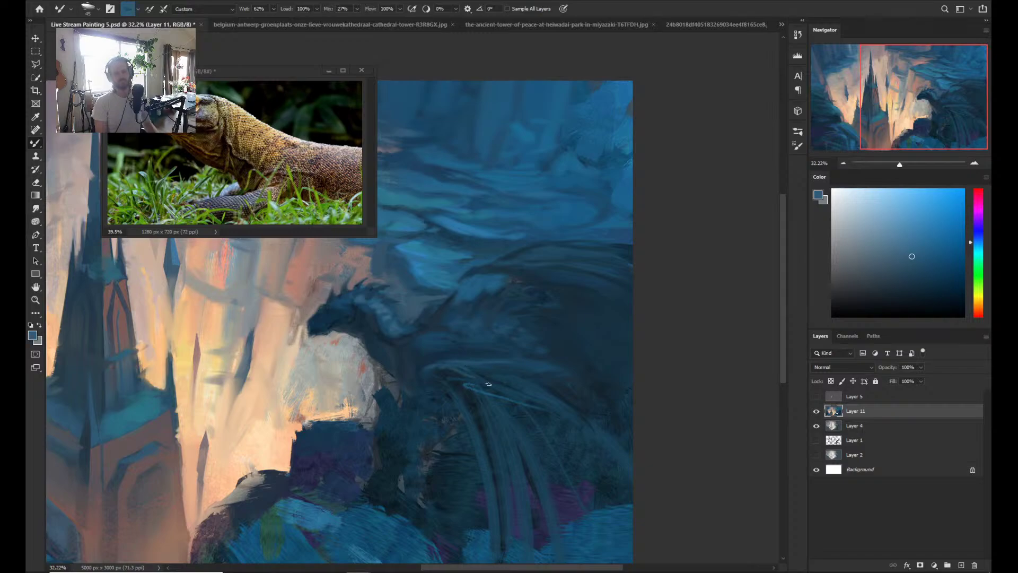
- Block in the front of the hanging lower wing membrane with long sampled mid-blue strokes, extending them over the rocks to the canvas edge
left_click(532, 365, "alt")
left_click_drag(461, 385, 482, 485)
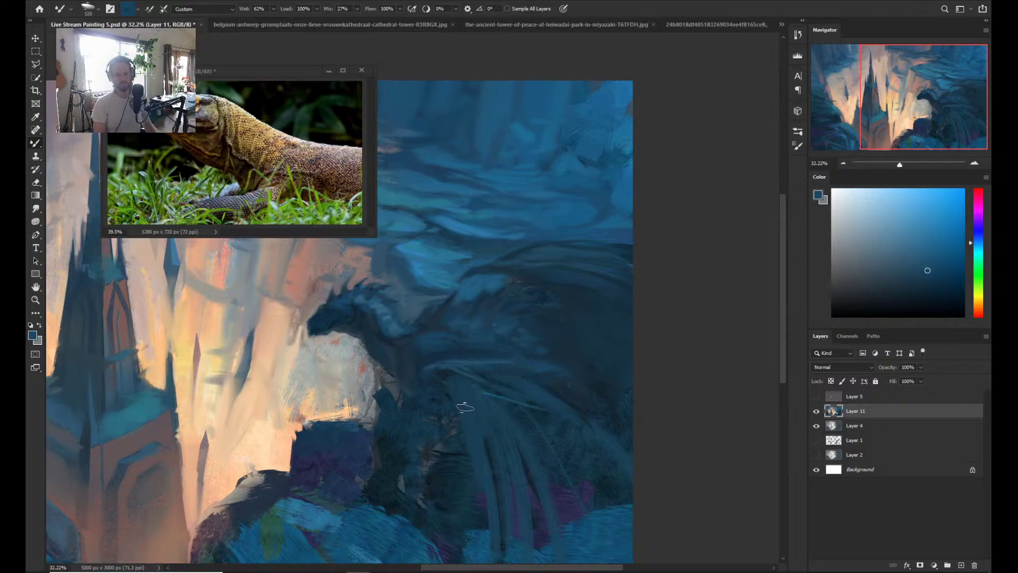
left_click_drag(461, 409, 455, 492)
mouse_move(449, 384)
left_mouse_down()
mouse_move(444, 481)
mouse_move(452, 539)
left_mouse_up()
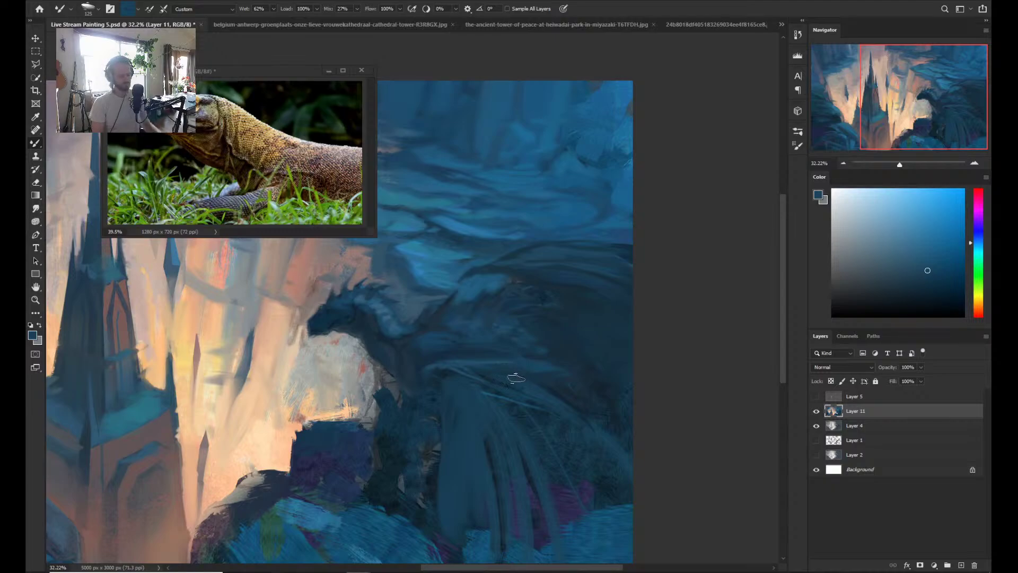
mouse_move(519, 379)
left_mouse_down()
mouse_move(528, 297)
mouse_move(557, 323)
left_mouse_up()
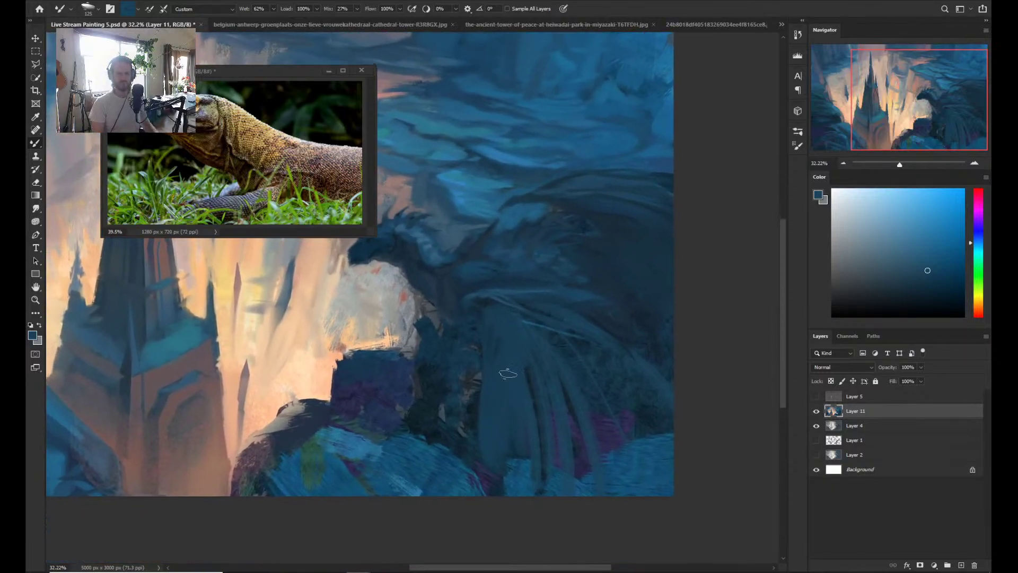
left_click_drag(467, 432, 489, 393)
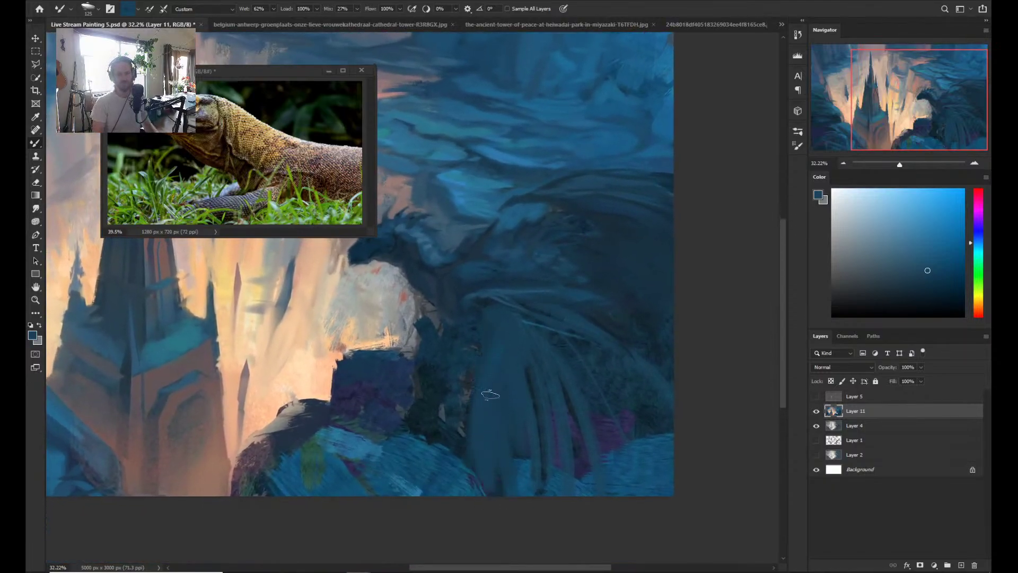
mouse_move(477, 436)
left_mouse_down()
mouse_move(488, 391)
mouse_move(478, 474)
mouse_move(490, 324)
mouse_move(467, 433)
mouse_move(507, 308)
mouse_move(493, 332)
mouse_move(486, 494)
mouse_move(480, 444)
mouse_move(498, 333)
mouse_move(479, 302)
mouse_move(500, 307)
mouse_move(491, 304)
mouse_move(488, 339)
mouse_move(494, 386)
mouse_move(500, 345)
left_mouse_up()
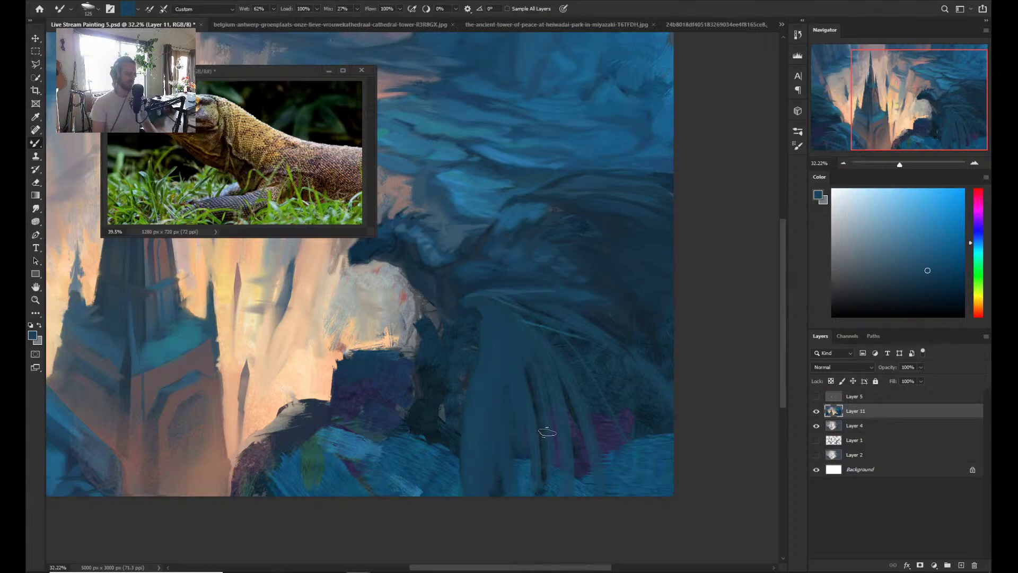
mouse_move(478, 430)
left_mouse_down()
mouse_move(526, 315)
mouse_move(600, 423)
mouse_move(523, 339)
mouse_move(546, 325)
mouse_move(593, 357)
mouse_move(615, 354)
left_mouse_up()
- Fill the rest of the lower wing membrane over the ribs and magenta patch with sampled purplish blue, enlarging the Mixer Brush to 500 px
key("bracketright")
key("bracketright")
key("bracketright")
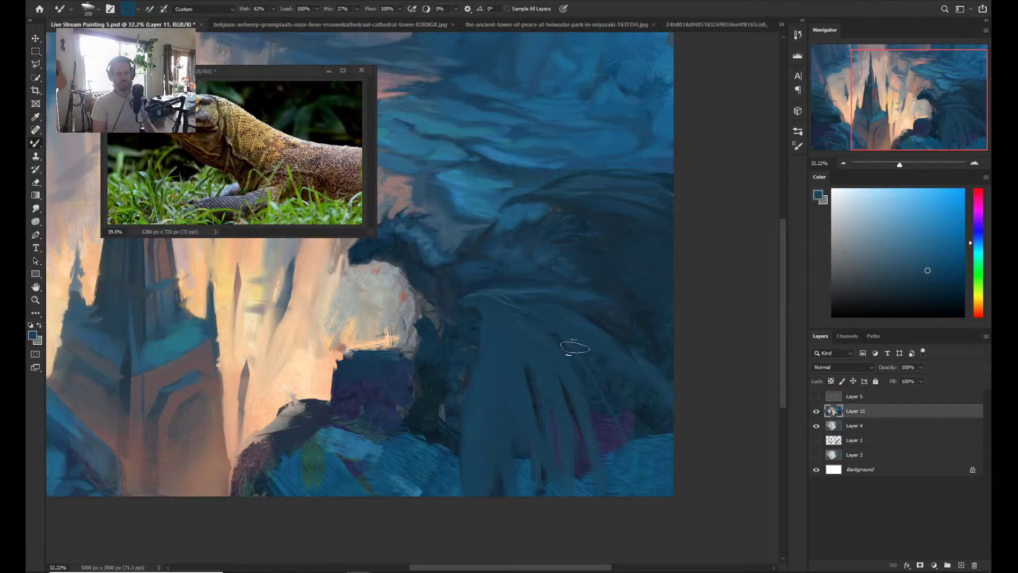
key("alt")
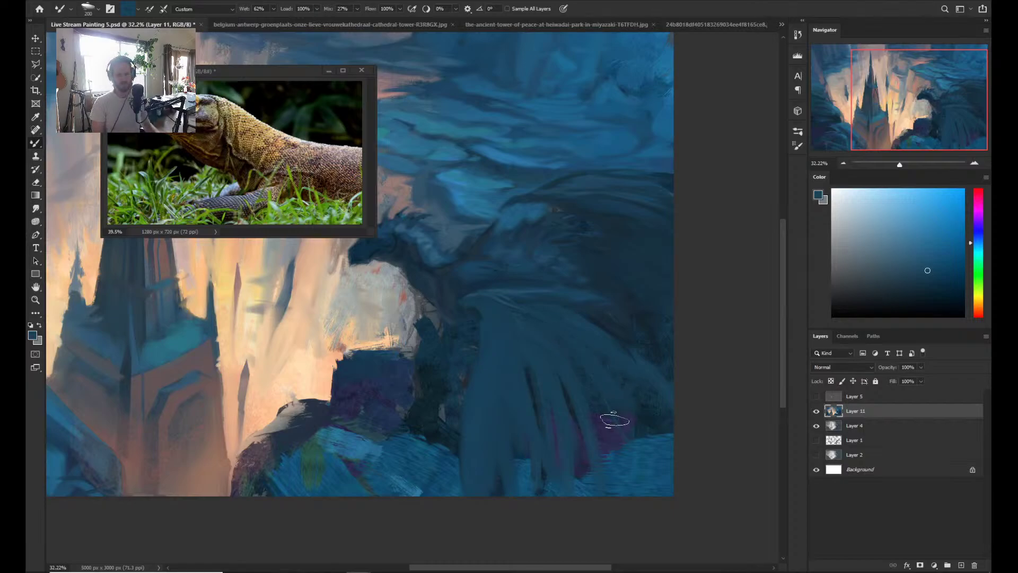
left_click(611, 432, "alt")
key("bracketright")
key("bracketright")
key("bracketright")
mouse_move(543, 374)
left_mouse_down()
mouse_move(567, 398)
mouse_move(535, 355)
mouse_move(579, 408)
mouse_move(592, 357)
left_mouse_up()
key("bracketright")
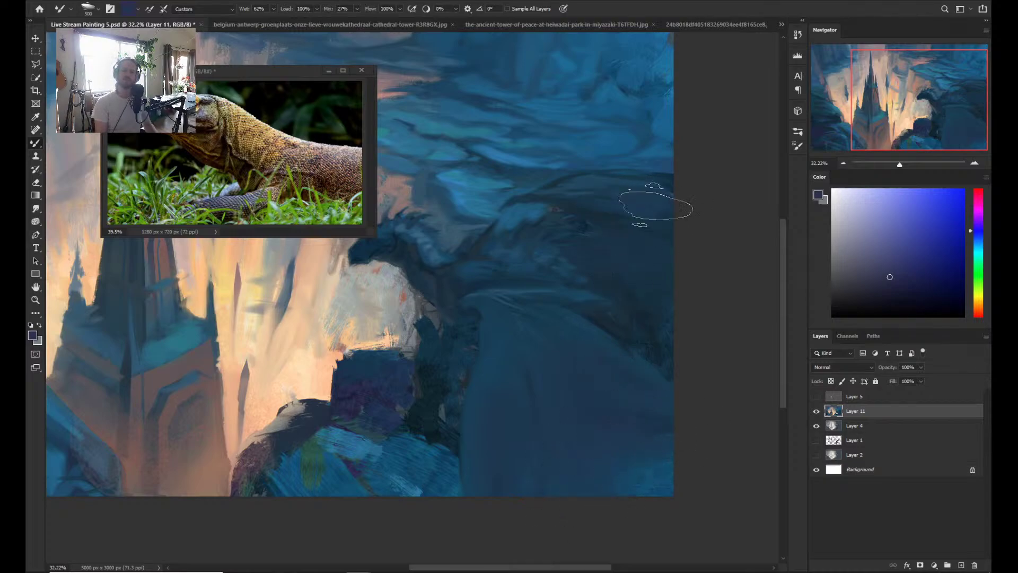
- Blend purplish blue into the dragon's flank above the membrane fold, using the Mixer Brush reduced to 100 px
key("bracketleft")
key("bracketleft")
key("bracketleft")
key("bracketleft")
key("bracketleft")
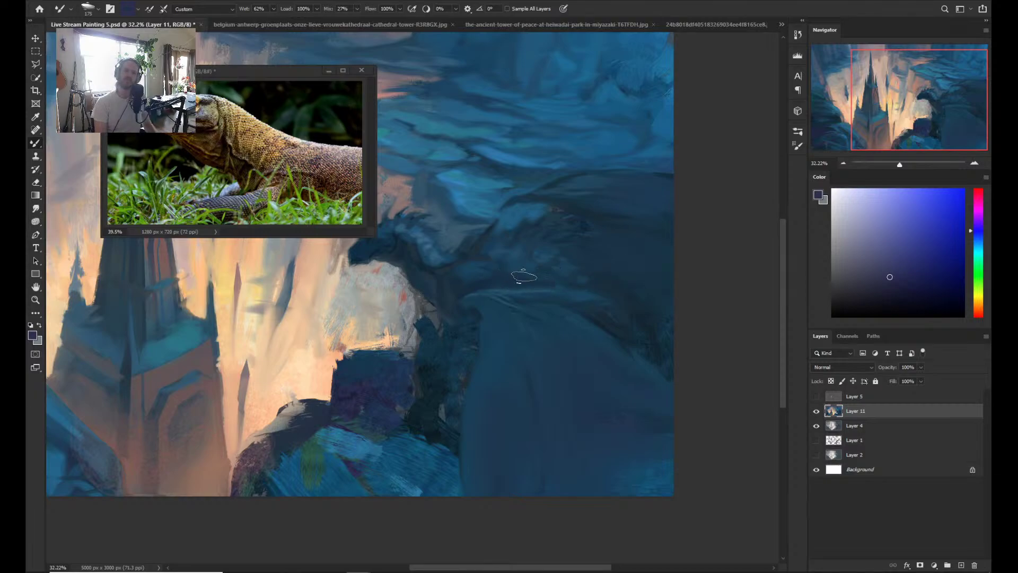
key("bracketleft")
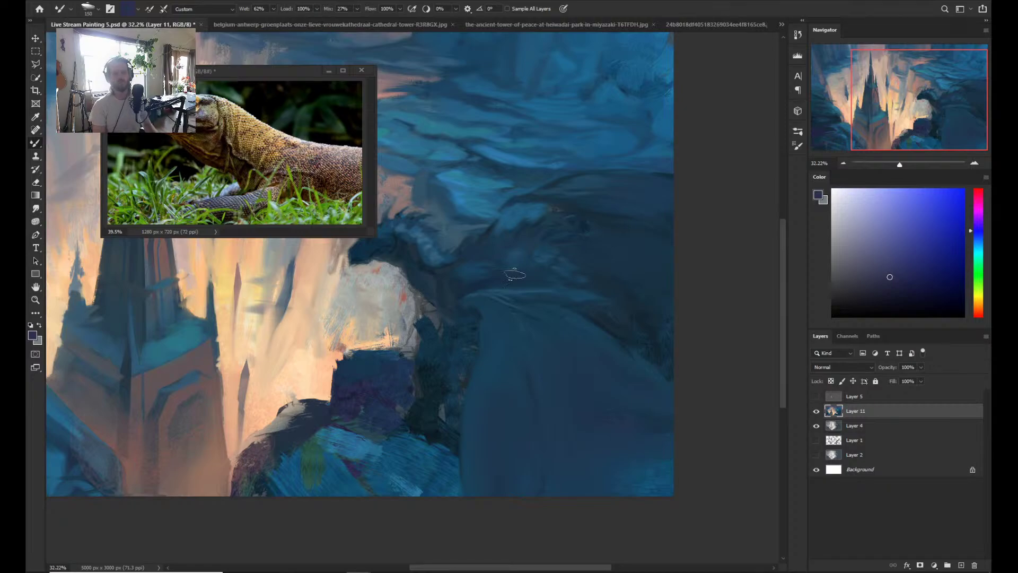
- Refine the membrane's front edge beside the foreleg with a sampled mid blue, alternating between the Mixer Brush and the Eraser
left_click(494, 325, "alt")
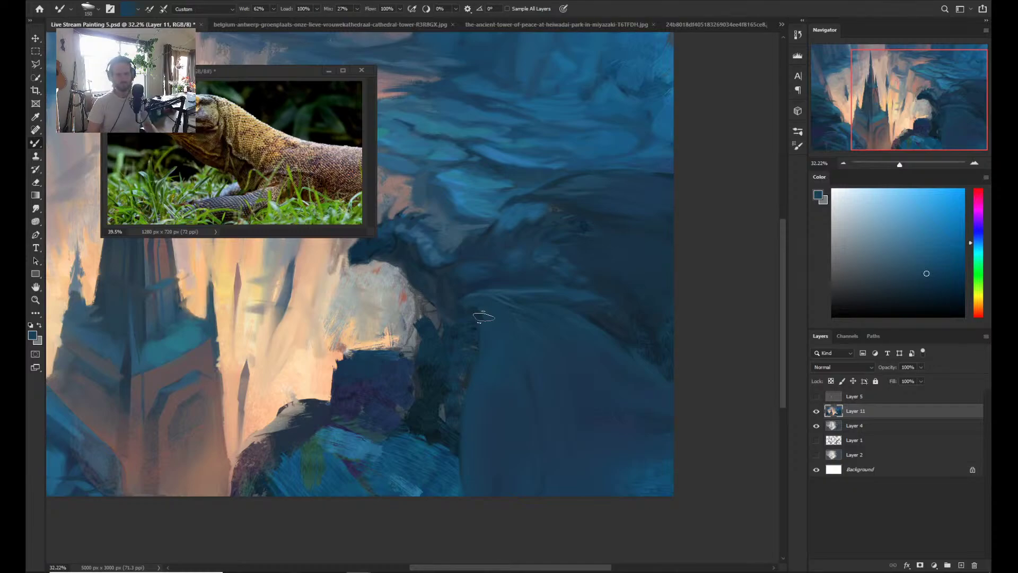
key("e")
key("b")
key("bracketright")
key("bracketright")
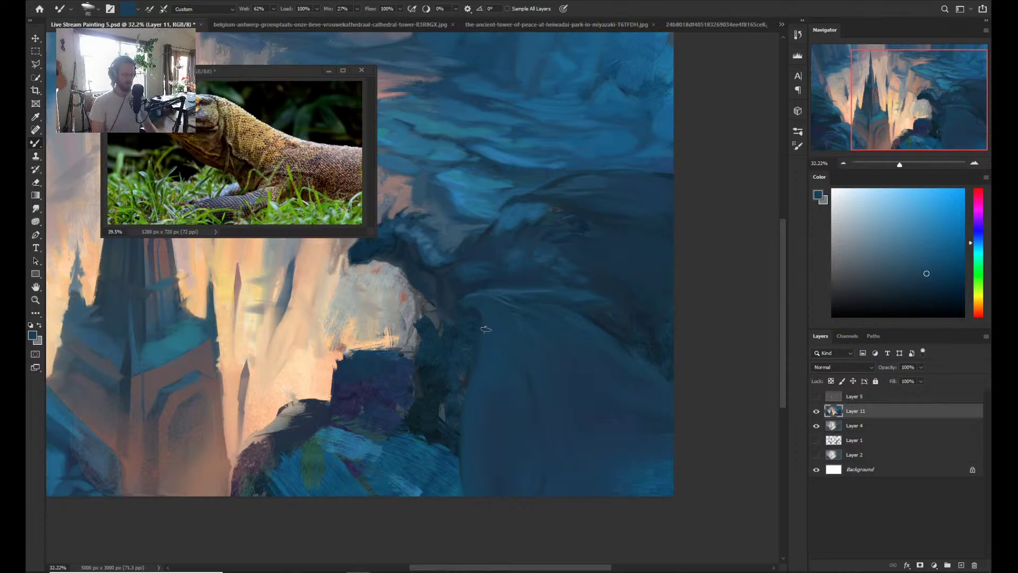
key("e")
key("b")
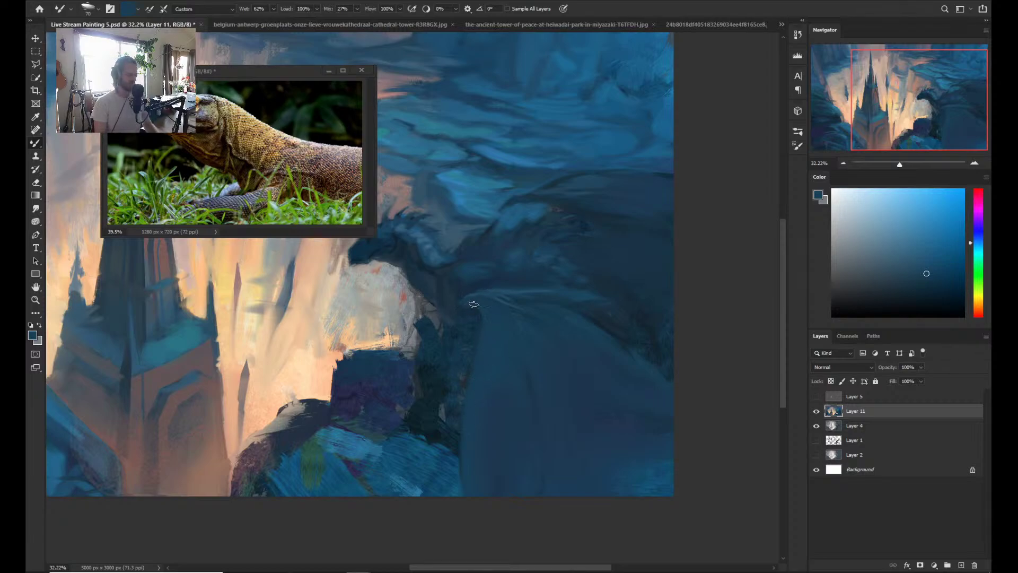
key("e")
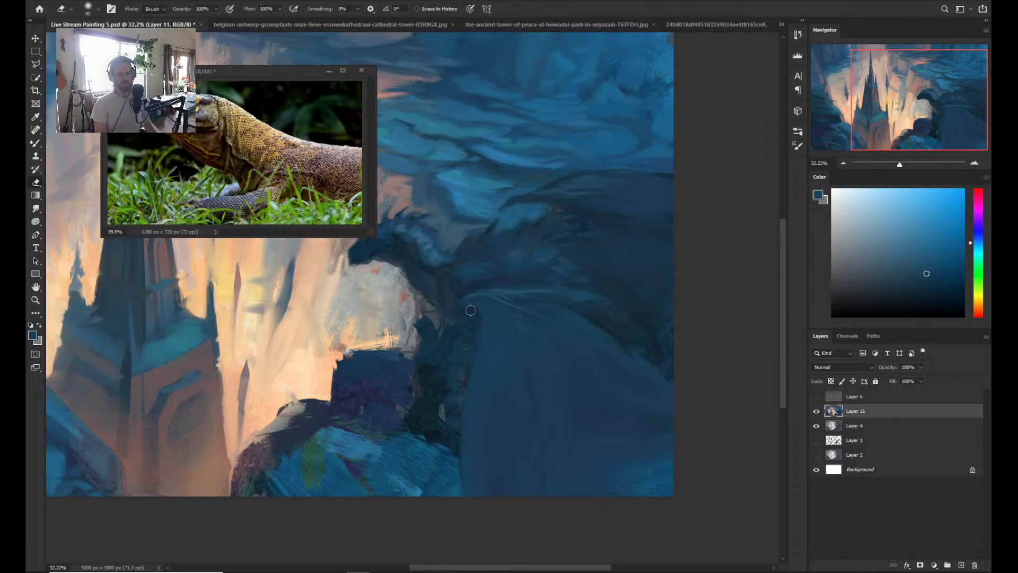
key("b")
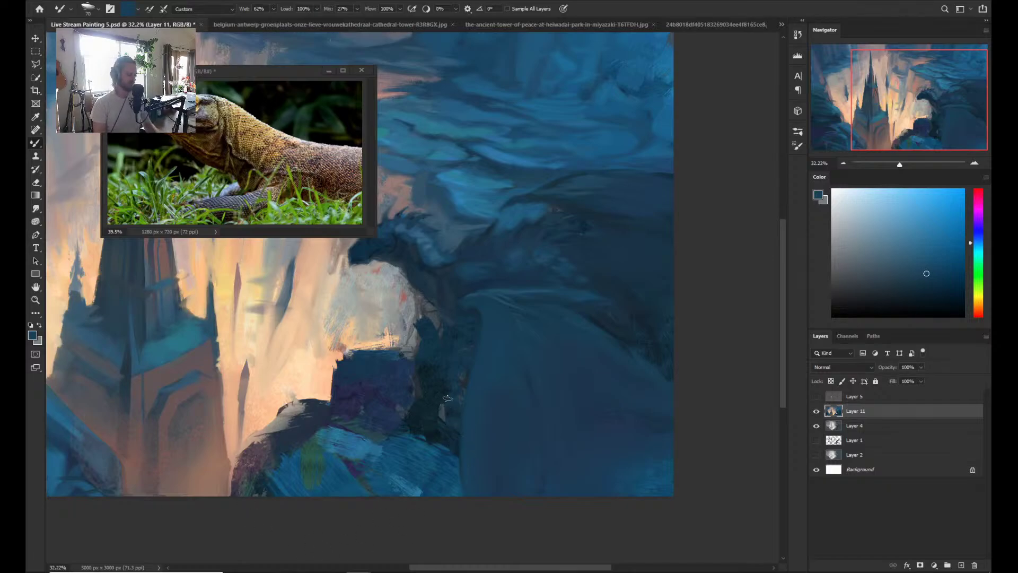
key("e")
key("b")
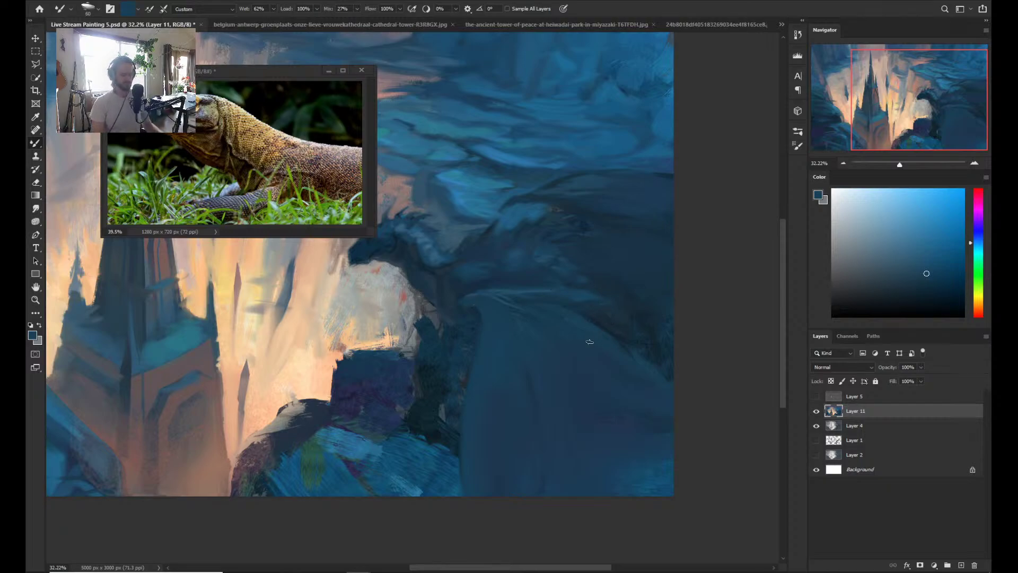
- Deepen the shadow along the membrane's upper rear edge with sampled dark blues, using a smaller Mixer Brush and returning to Layer 11
key("[")
key("alt+[")
key("alt+[")
key("alt+]")
left_click(611, 331, "alt")
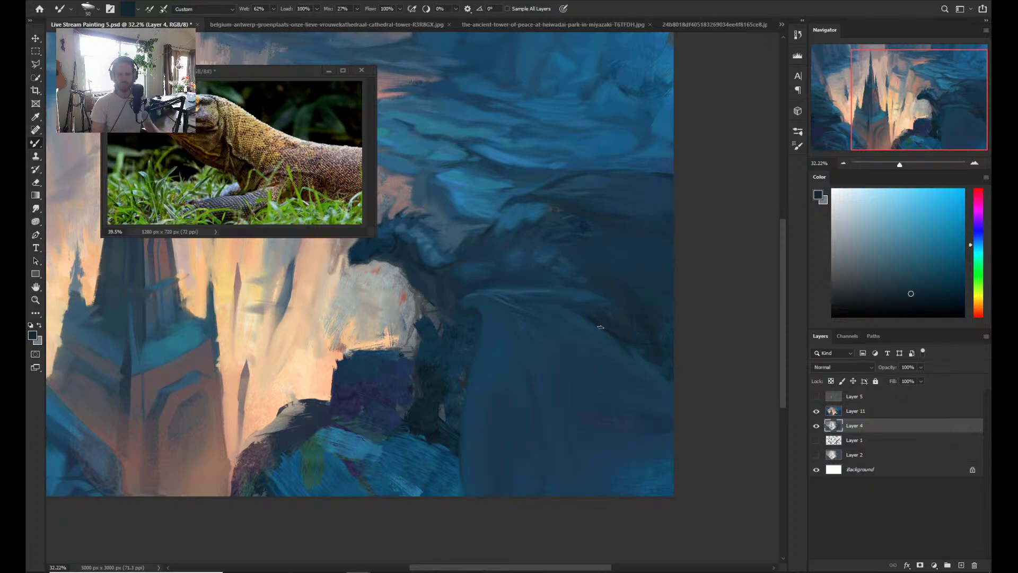
left_click(602, 327, "alt")
key("alt+]")
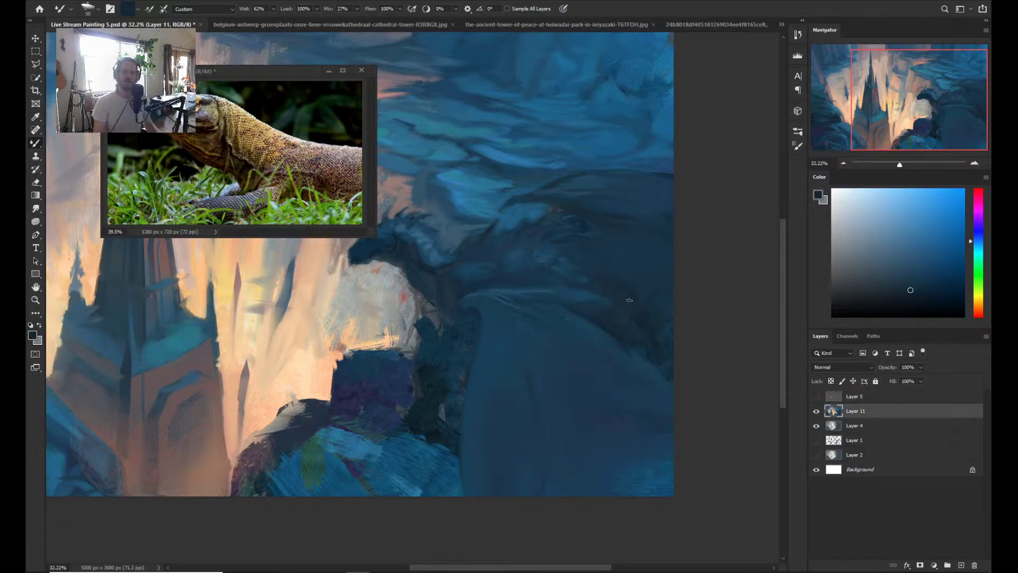
- Darken the dragon's rear flank above the membrane near the canvas edge with a sampled near-black, enlarging the Mixer Brush to 400 px
left_click(648, 336, "alt")
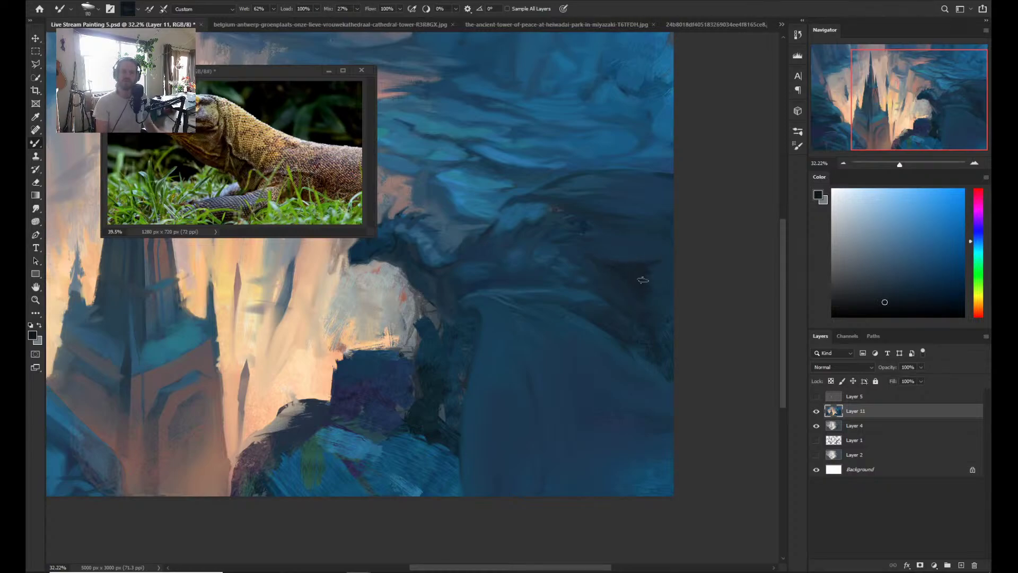
key("bracketright")
key("bracketright")
key("bracketright")
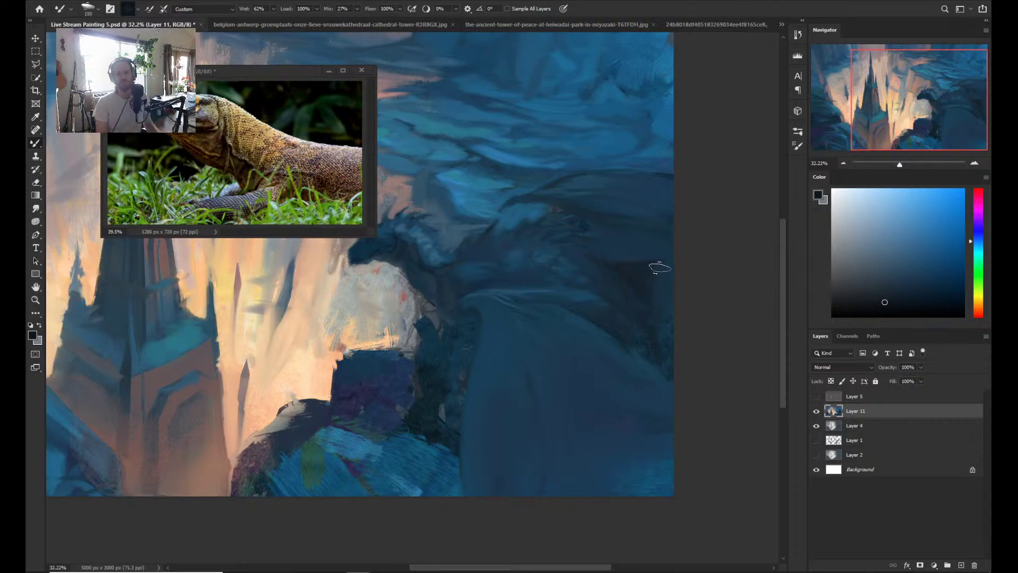
key("bracketright")
key("bracketright")
key("bracketright")
key("bracketright")
key("bracketright")
key("bracketleft")
key("bracketleft")
key("bracketleft")
key("bracketleft")
key("bracketleft")
key("bracketleft")
key("bracketleft")
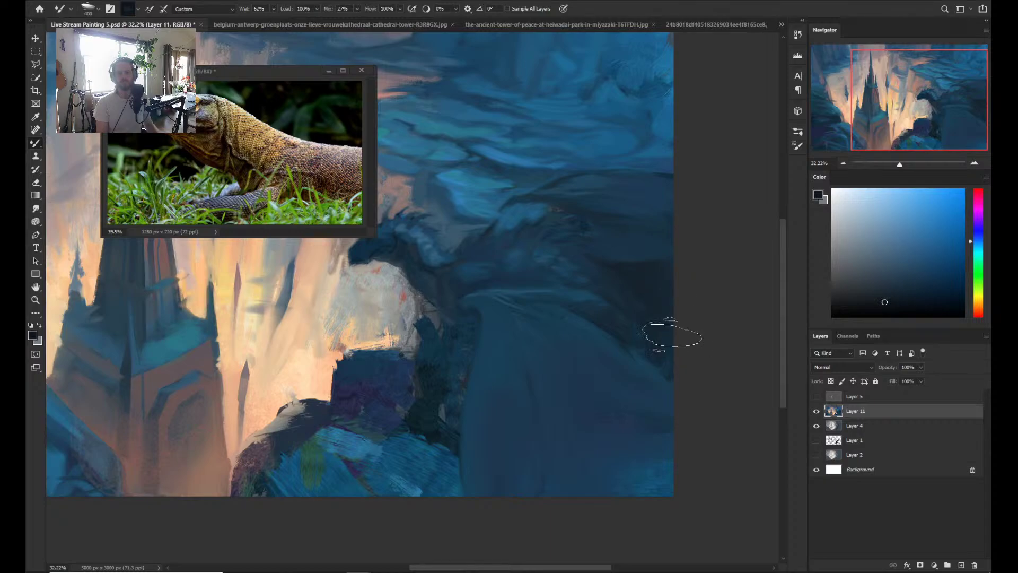
- Blend sampled dark and mid blues into the flank and the membrane's upper fold with a much smaller Mixer Brush
key("bracketleft")
key("bracketleft")
key("bracketleft")
key("bracketleft")
key("bracketleft")
left_click(588, 262, "alt")
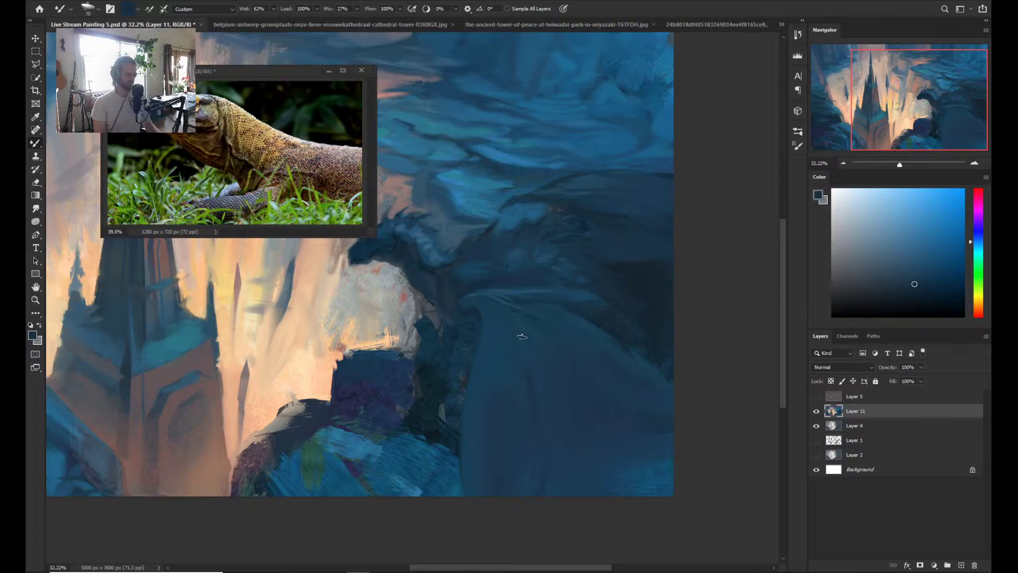
left_click(492, 338, "alt")
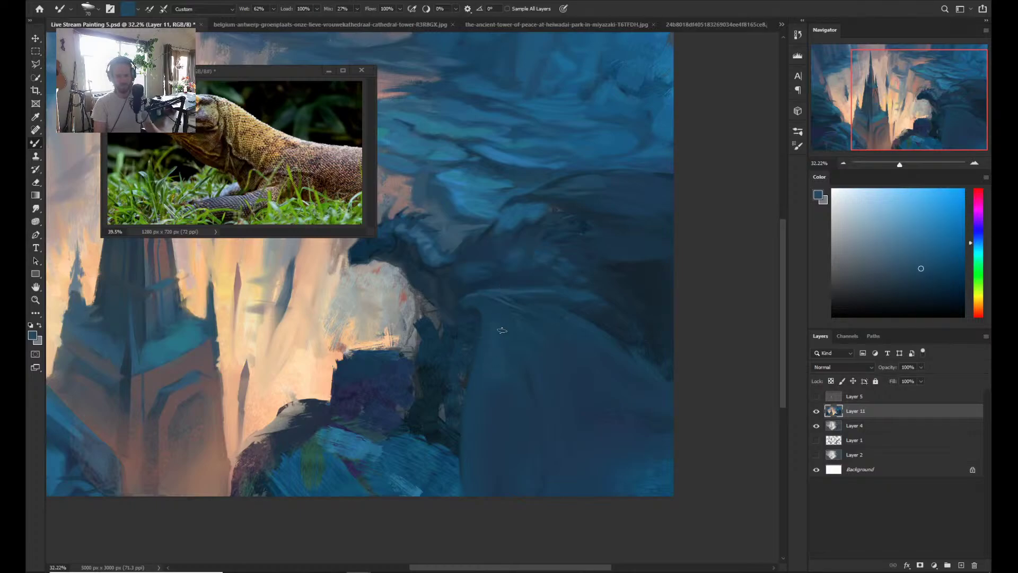
- Tint the front part of the hanging wing membrane with a muted violet and resample the blended colour from it
left_click(896, 262)
left_click(984, 230)
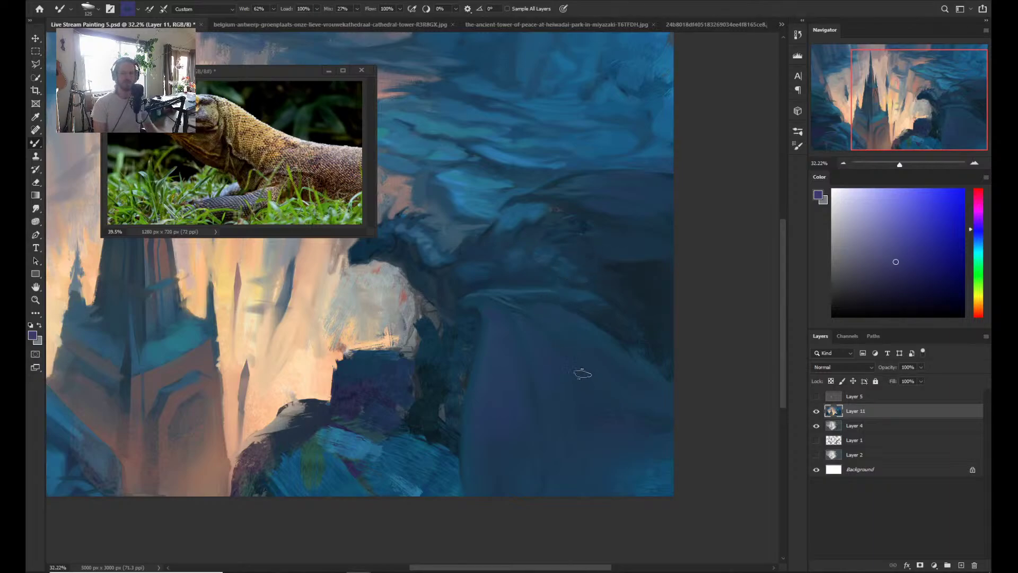
left_click(501, 342, "alt")
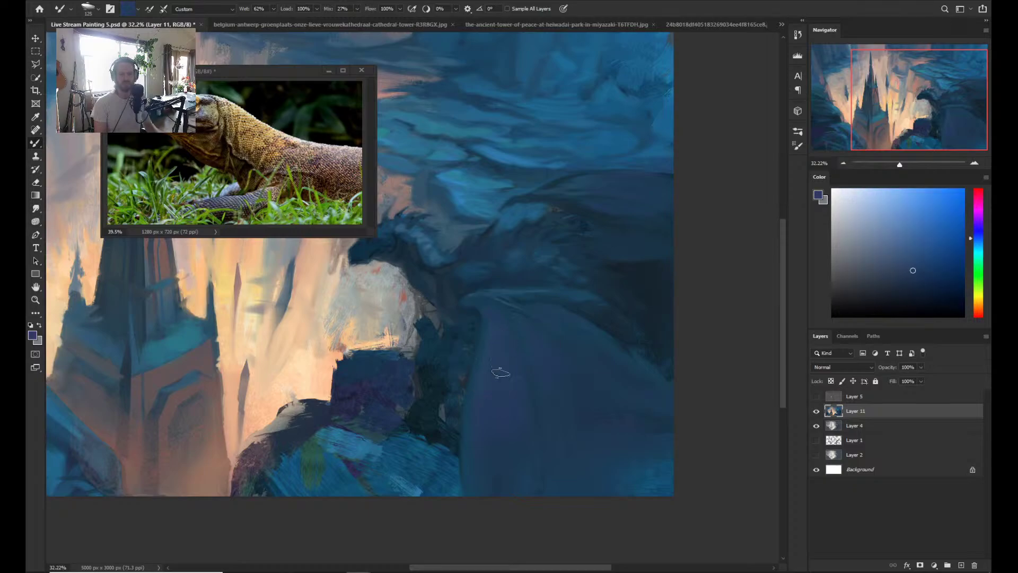
- Extend deep violet over the upper membrane and a brighter violet into the shoulder at the neck's base, reducing the Mixer Brush
left_click(980, 230)
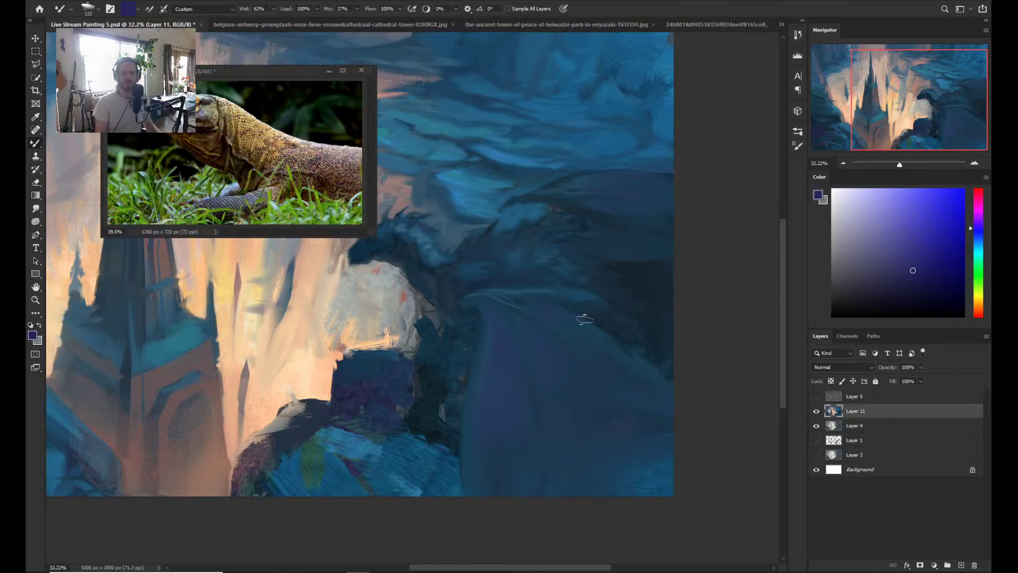
key("bracketleft")
key("bracketleft")
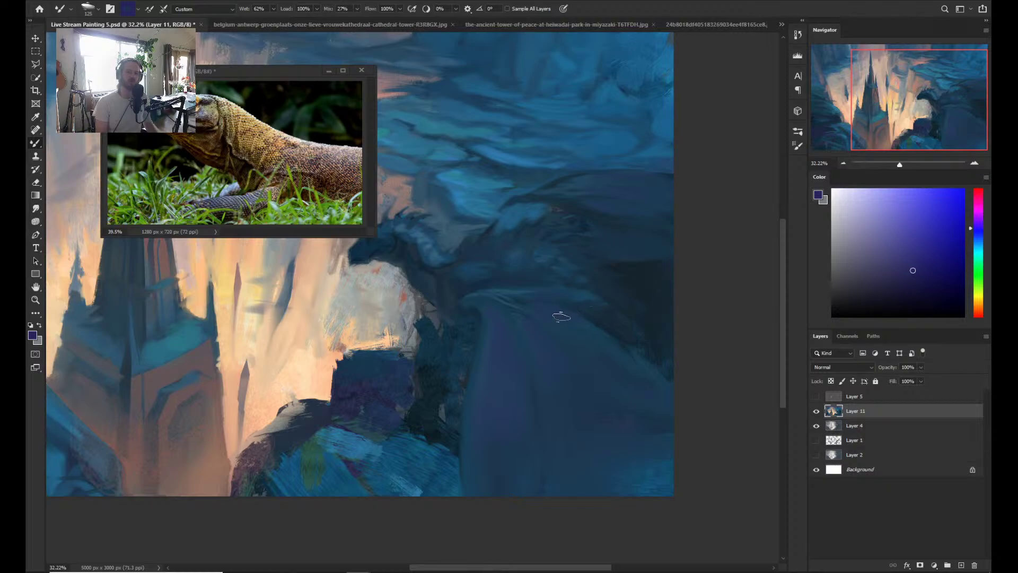
left_click(916, 251)
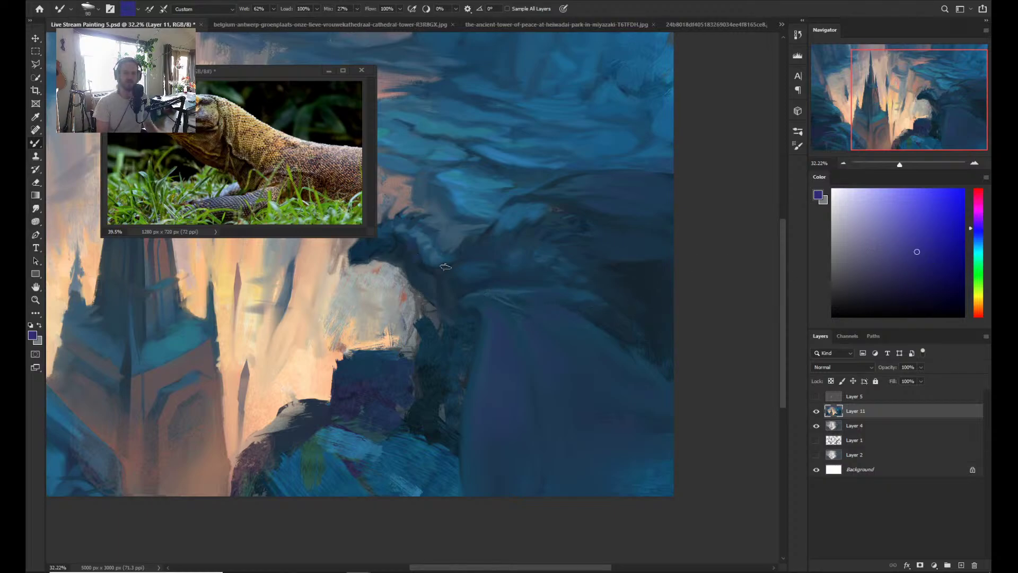
key("bracketleft")
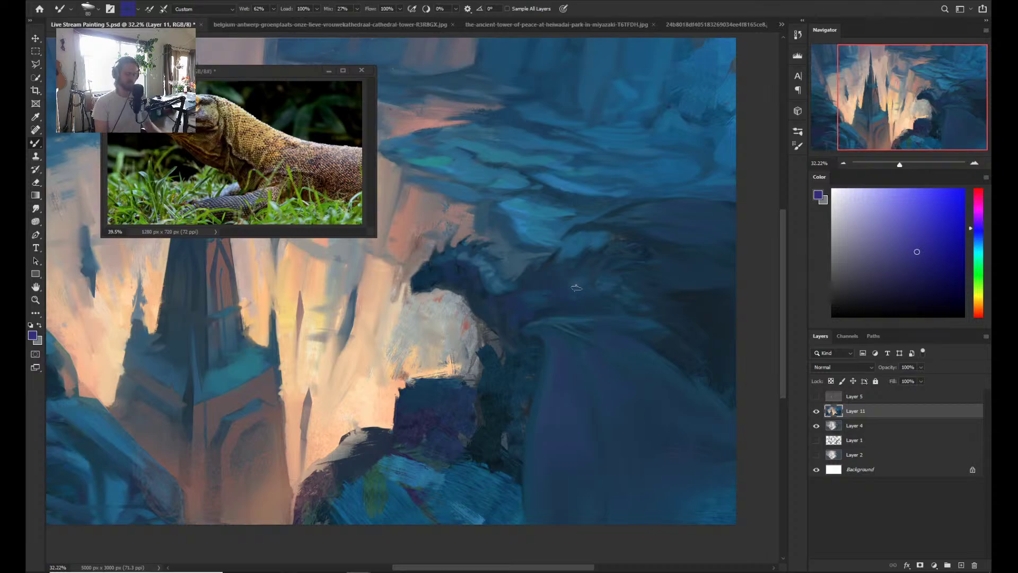
- Paint curved ridge strokes across the dragon's shoulder and back with the regular Brush, using sampled mid blues
key("z")
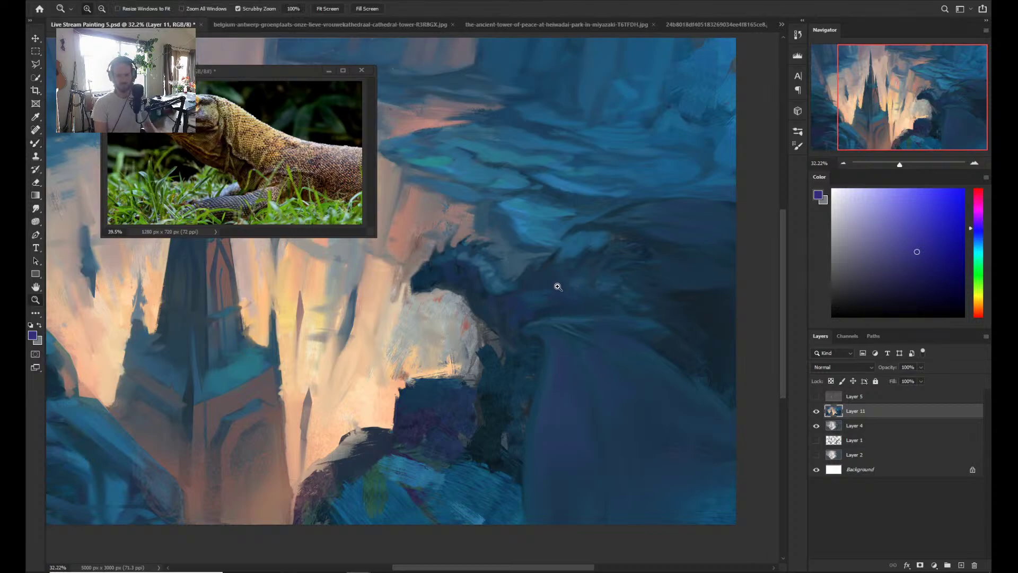
key("b")
left_click(537, 299, "alt")
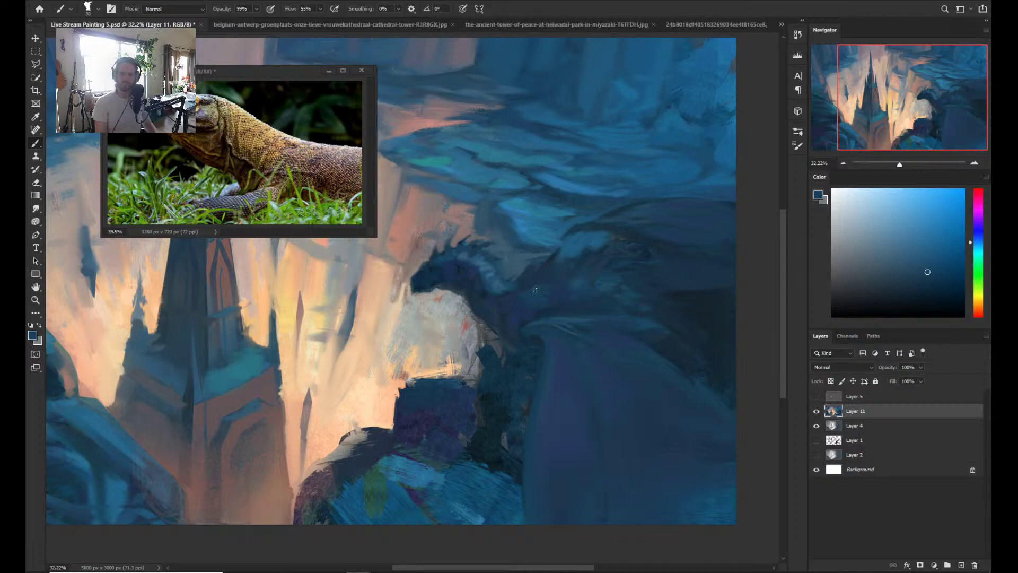
left_click(582, 289, "alt")
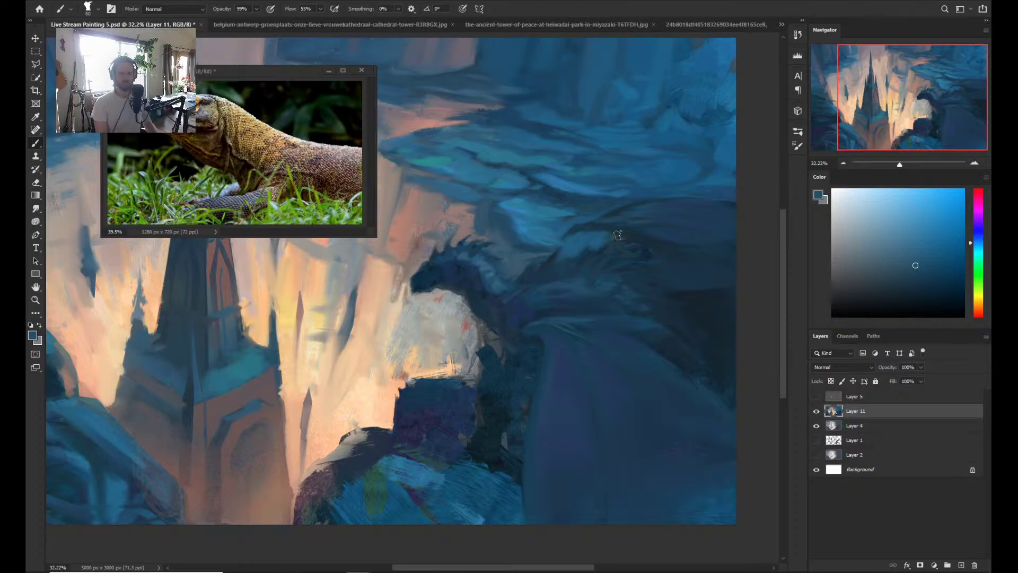
key("alt")
left_click(495, 289, "alt")
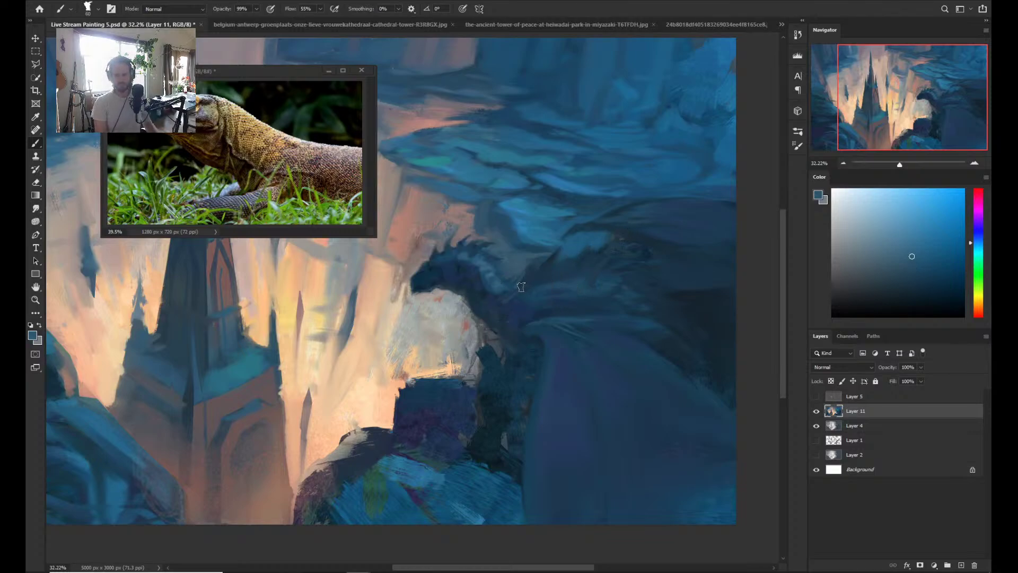
left_click_drag(561, 247, 547, 281)
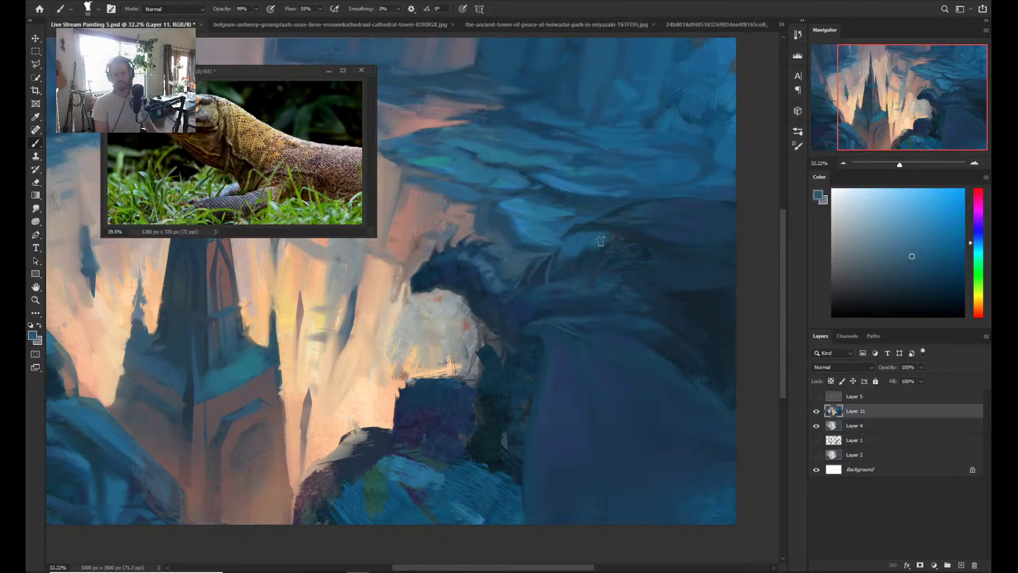
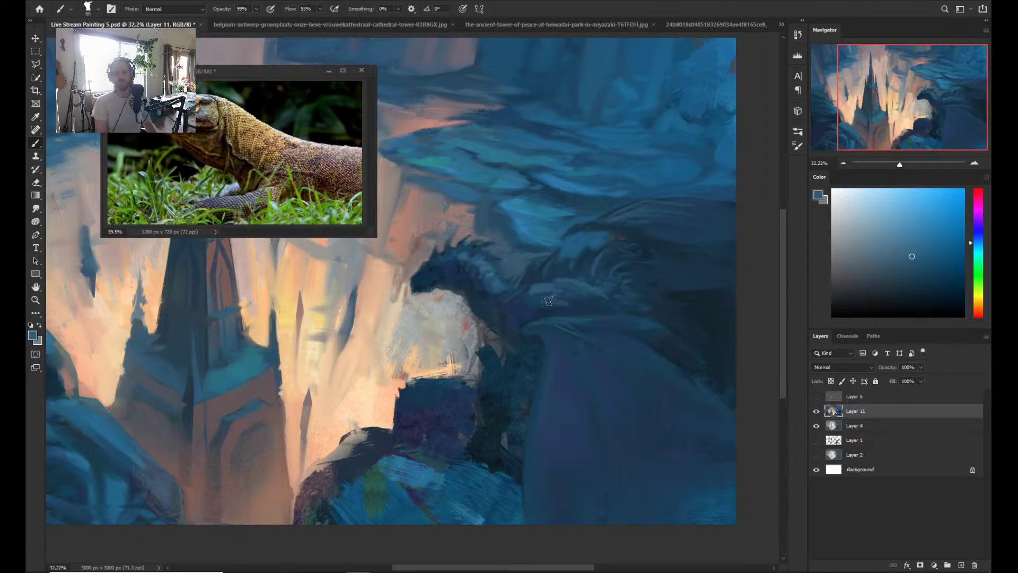
left_click_drag(548, 301, 574, 307)
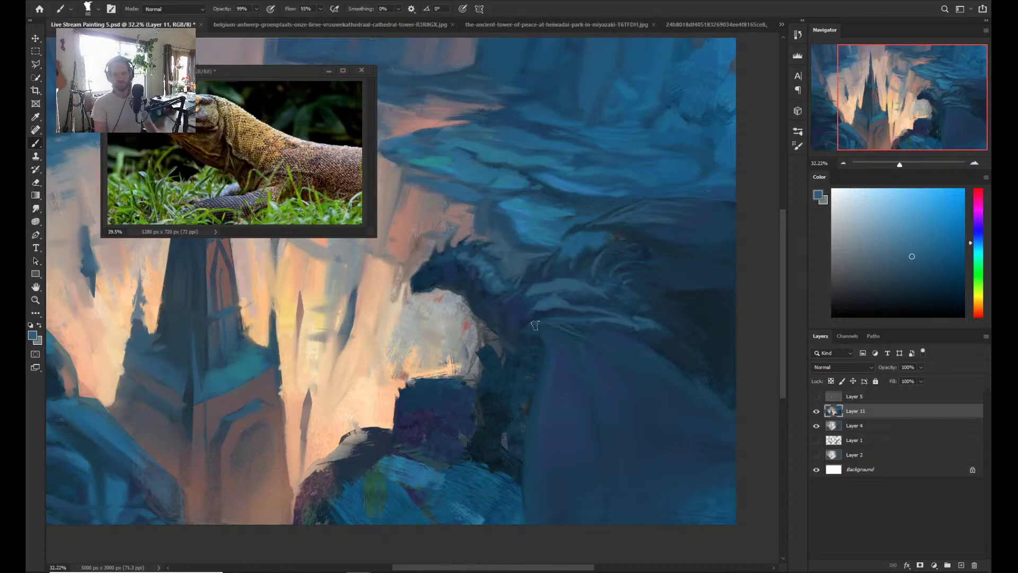
- Highlight the membrane's top fold, wing ribs and back ridge with thin strokes of a lighter blue
mouse_move(520, 336)
left_mouse_down()
mouse_move(558, 318)
mouse_move(583, 326)
mouse_move(550, 321)
mouse_move(575, 318)
mouse_move(549, 324)
mouse_move(578, 336)
mouse_move(580, 356)
mouse_move(557, 328)
mouse_move(588, 376)
left_mouse_up()
left_click(890, 231)
left_click_drag(545, 333, 547, 381)
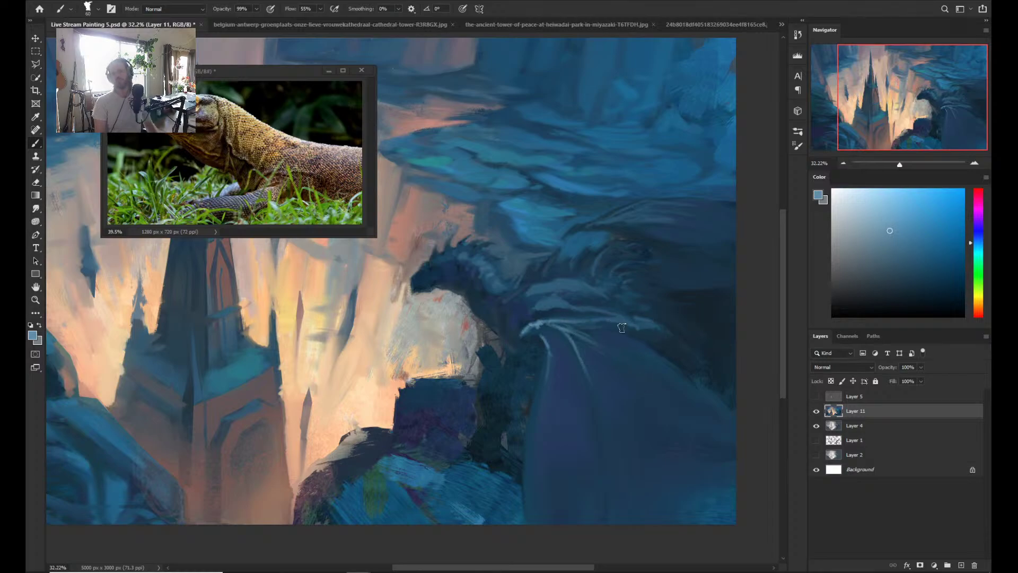
left_click_drag(639, 320, 663, 333)
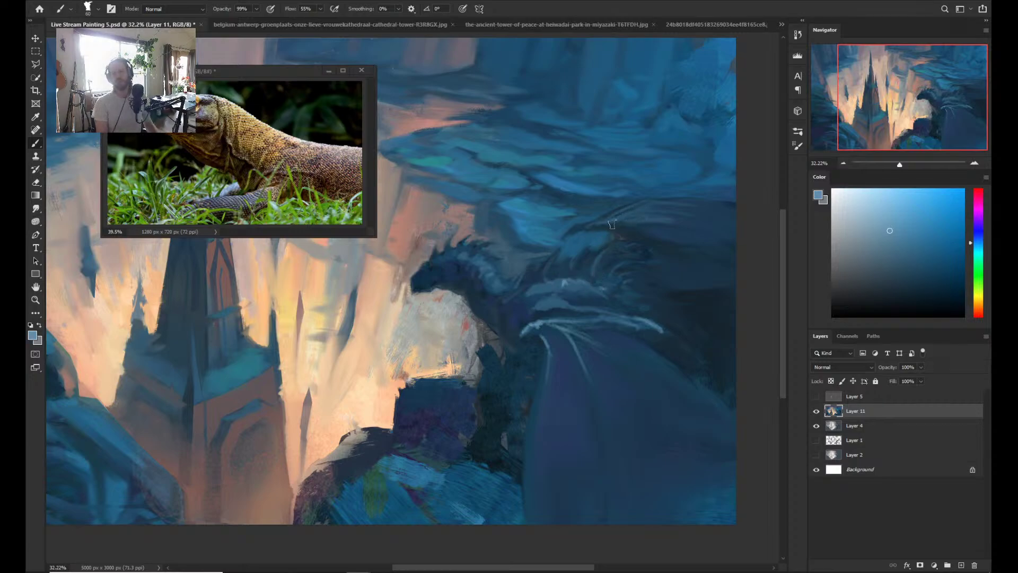
left_click_drag(604, 218, 638, 214)
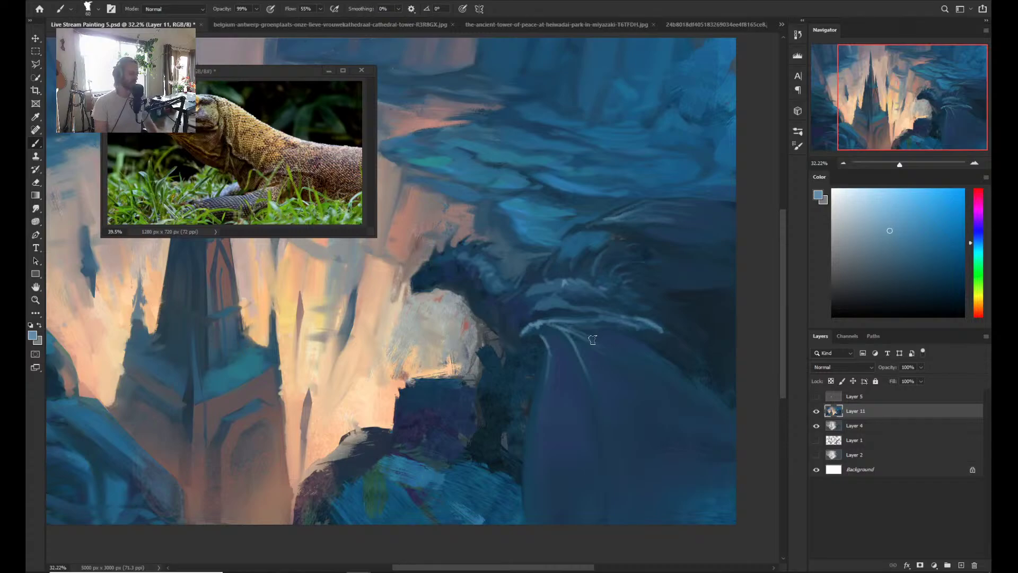
- Flip the canvas horizontally to check the composition and move the Komodo dragon reference window clear of the painting
key("z")
left_click_drag(596, 337, 550, 350)
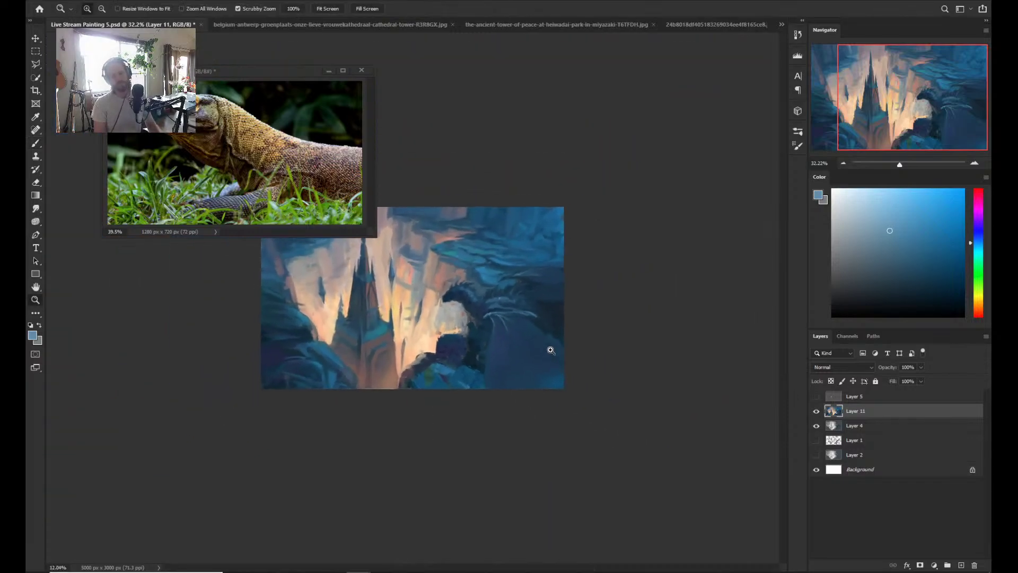
key("ctrl+shift+h")
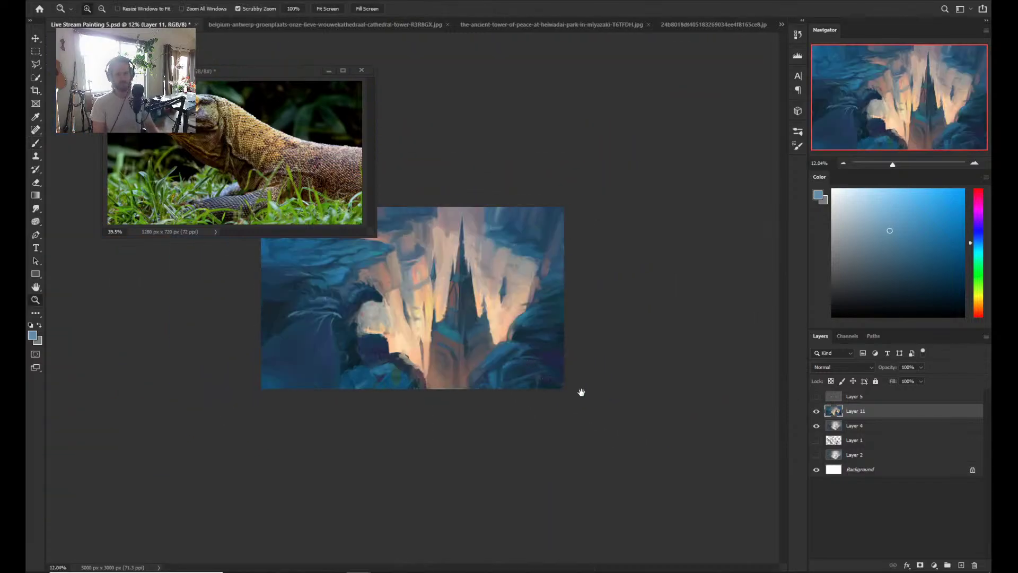
left_click_drag(441, 366, 462, 366)
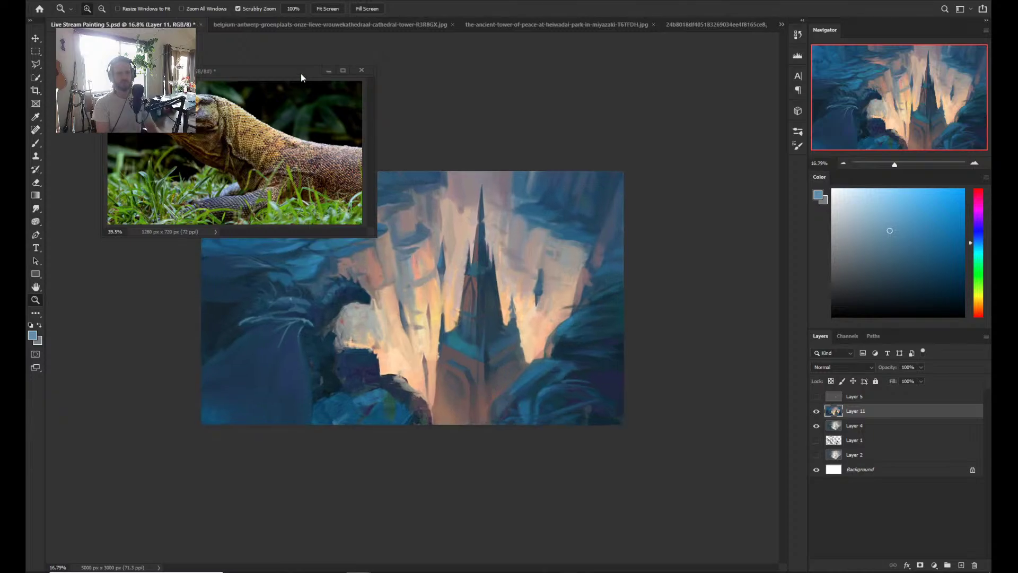
left_click_drag(300, 74, 839, 50)
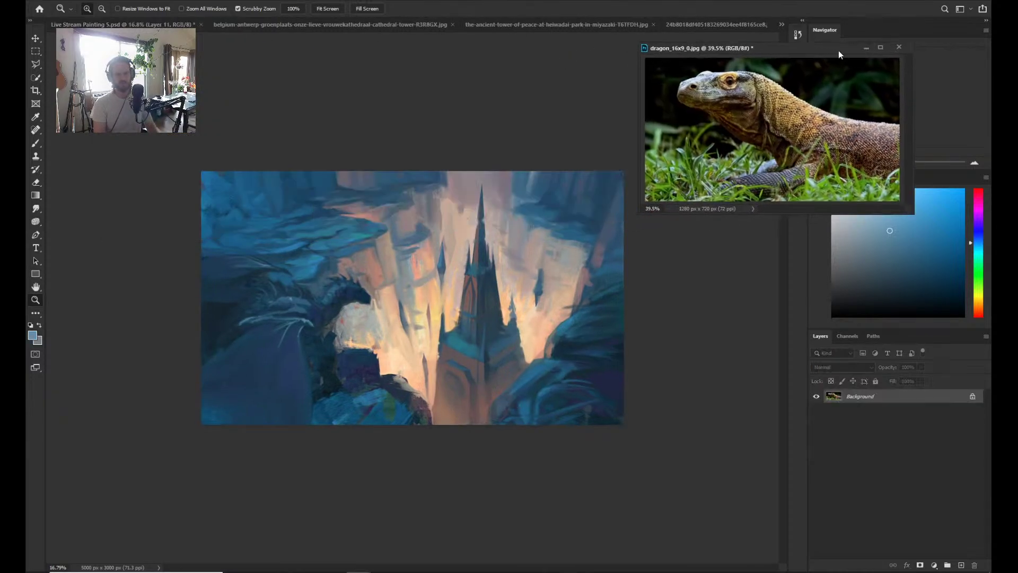
left_click(455, 350)
left_click_drag(456, 350, 441, 352)
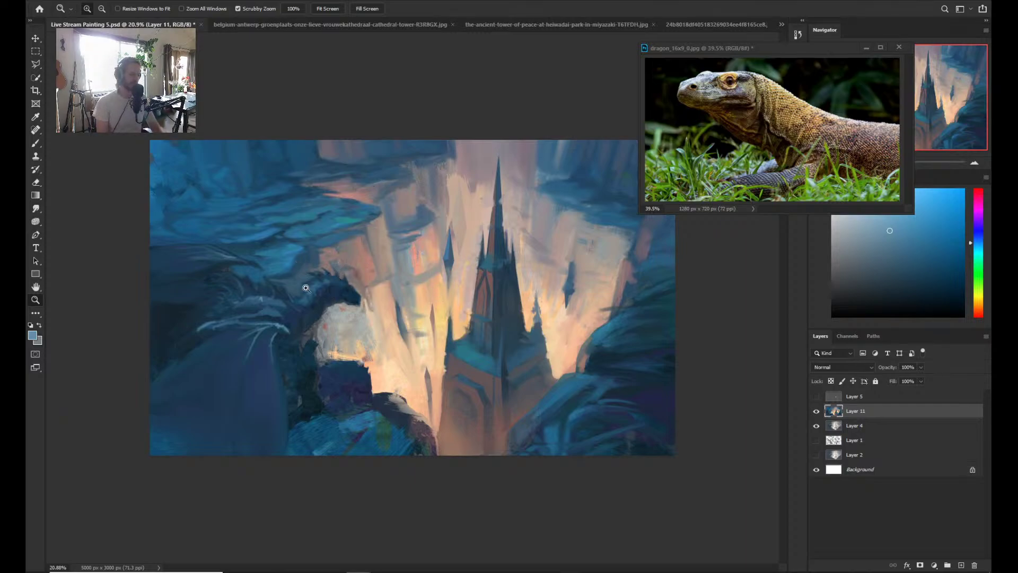
- Paint pale blue highlights along the dragon's neck and head in the mirrored view, lightening a blue sampled from the wing fold
key("b")
key("z")
mouse_move(363, 351)
left_mouse_down()
mouse_move(318, 389)
mouse_move(341, 360)
left_mouse_up()
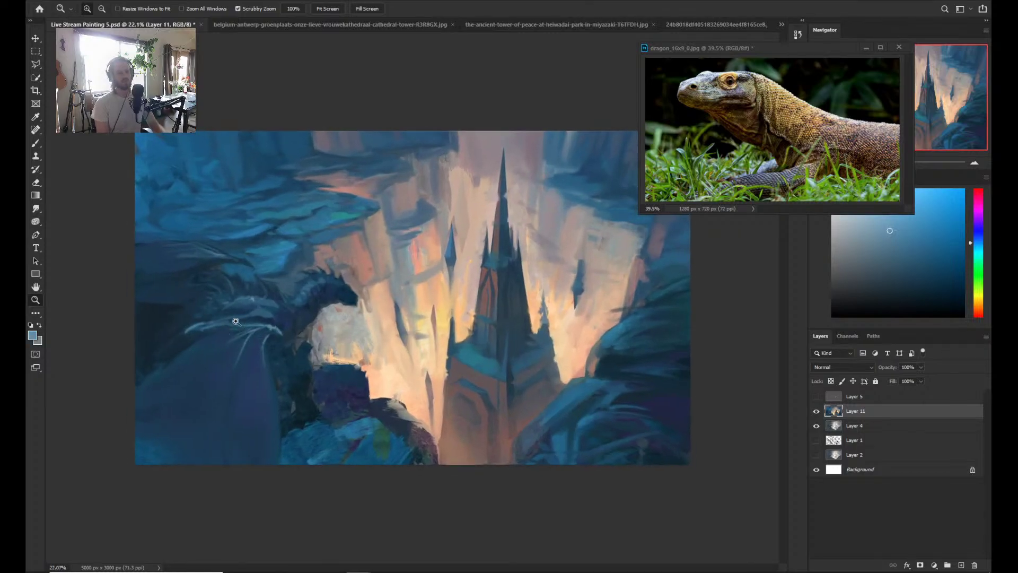
key("b")
left_click(272, 327, "alt")
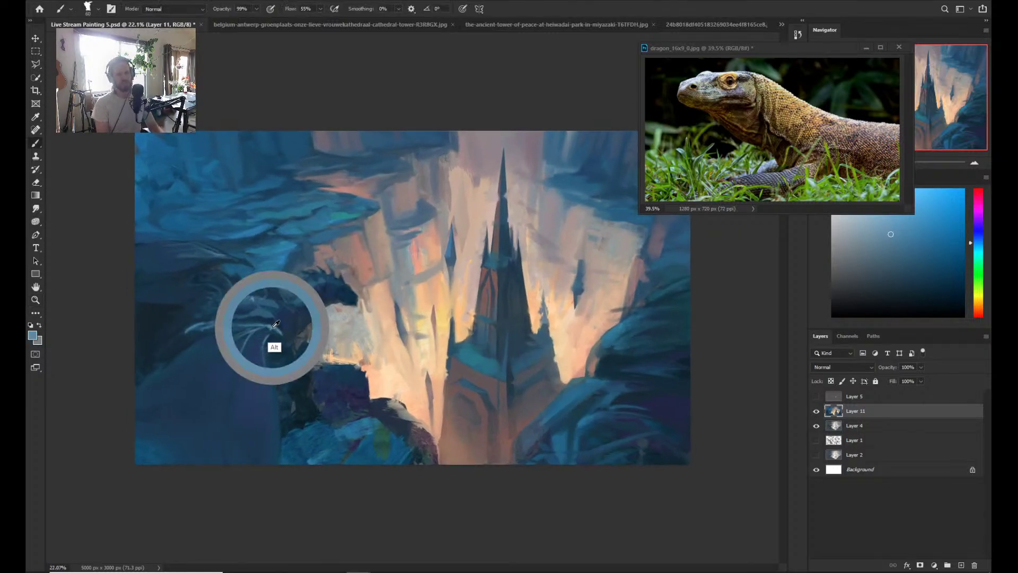
key("z")
left_click_drag(248, 316, 258, 316)
key("b")
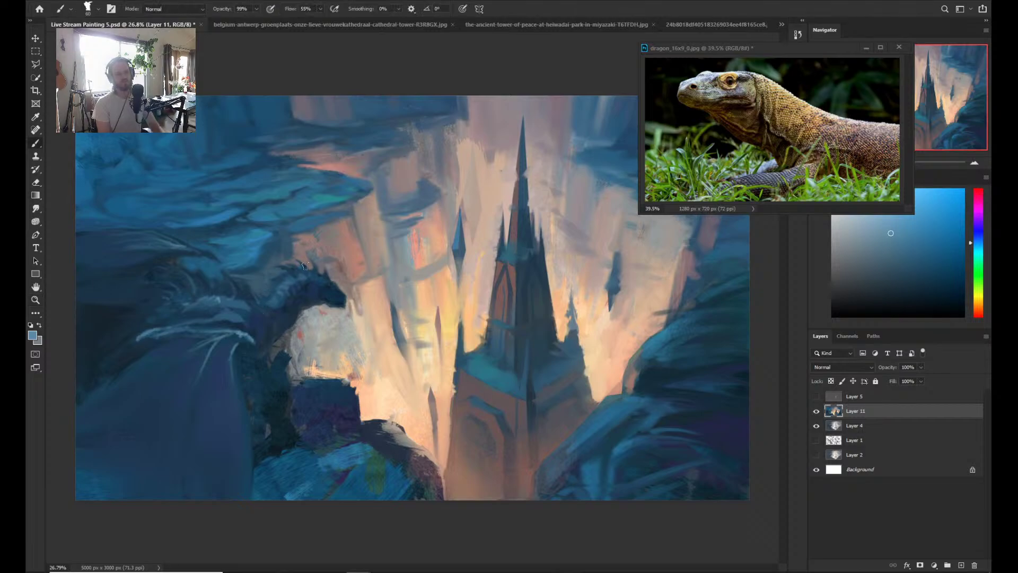
left_click(867, 218)
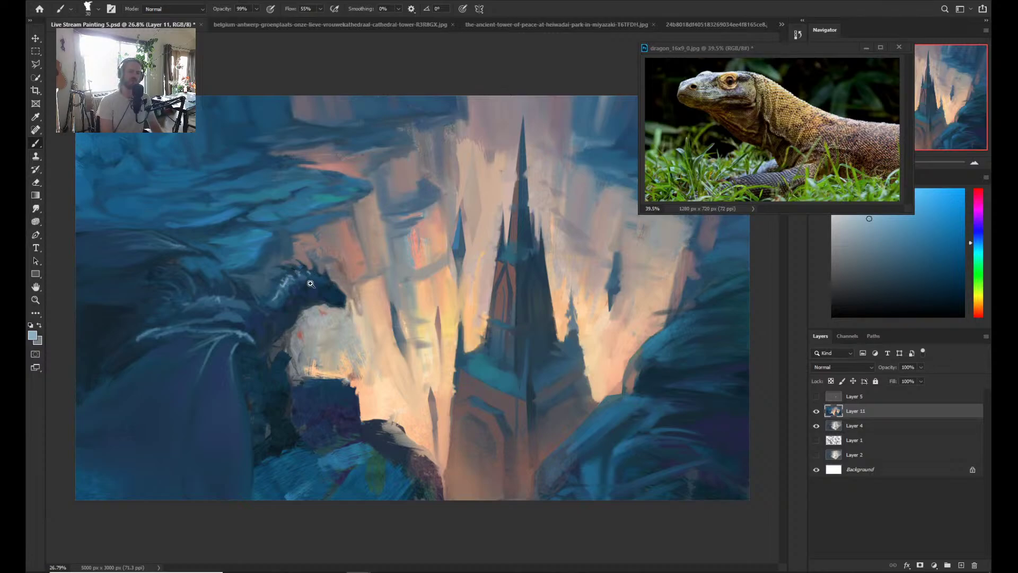
- Review the whole painting at small scale and flip the canvas back to its original orientation
key("z")
left_click_drag(311, 284, 268, 299)
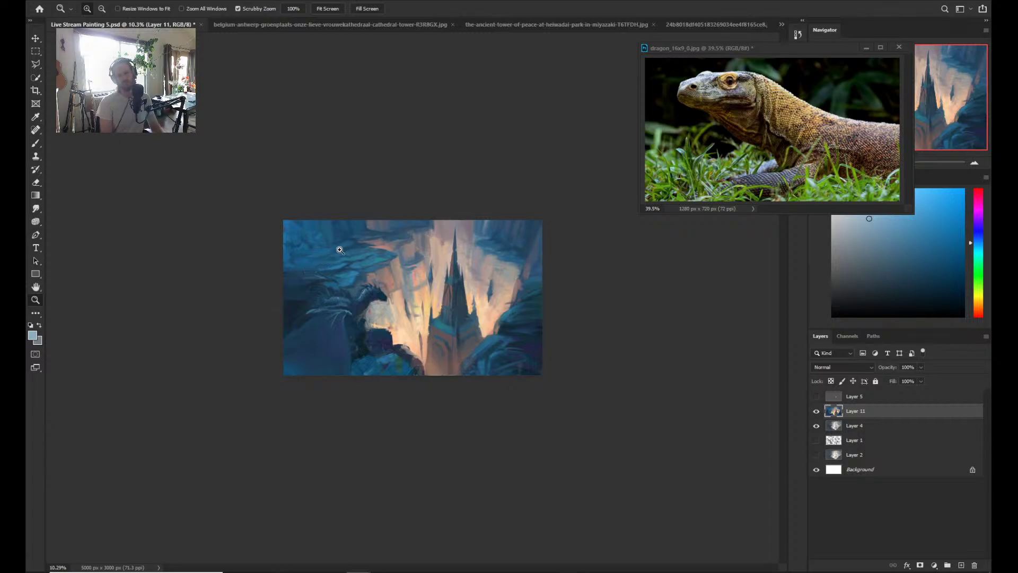
left_click_drag(326, 269, 349, 247)
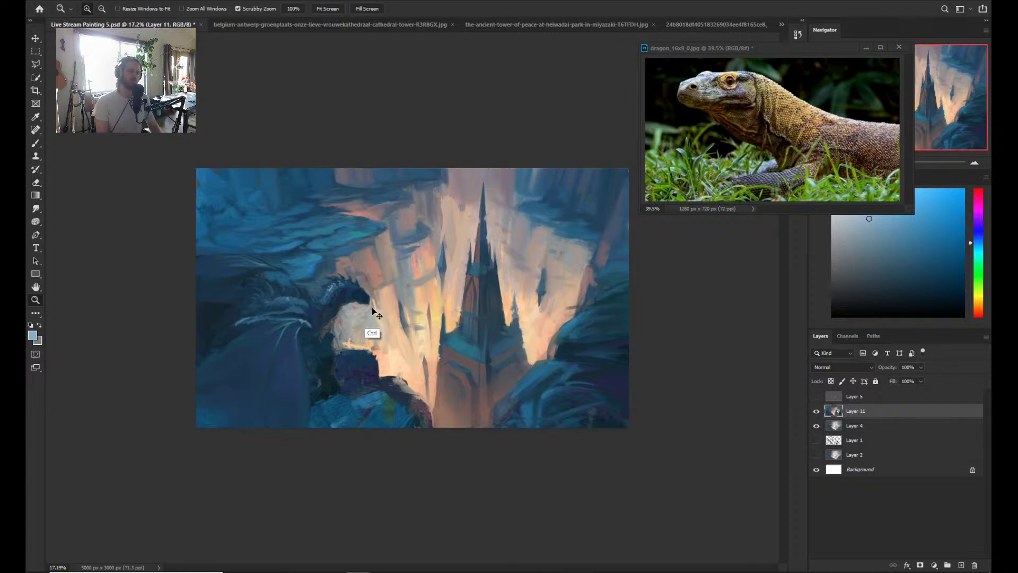
key("h")
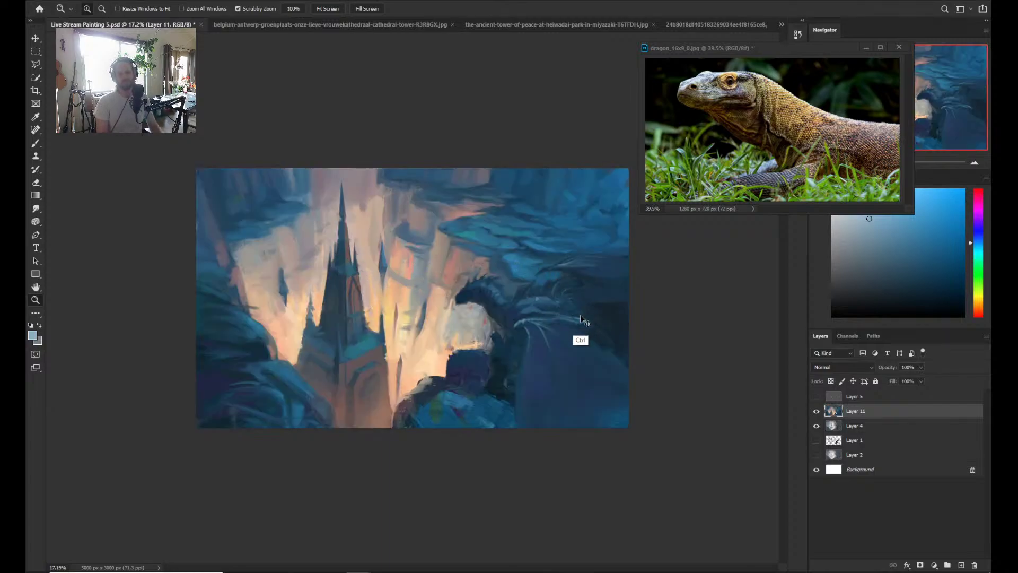
left_click(559, 304)
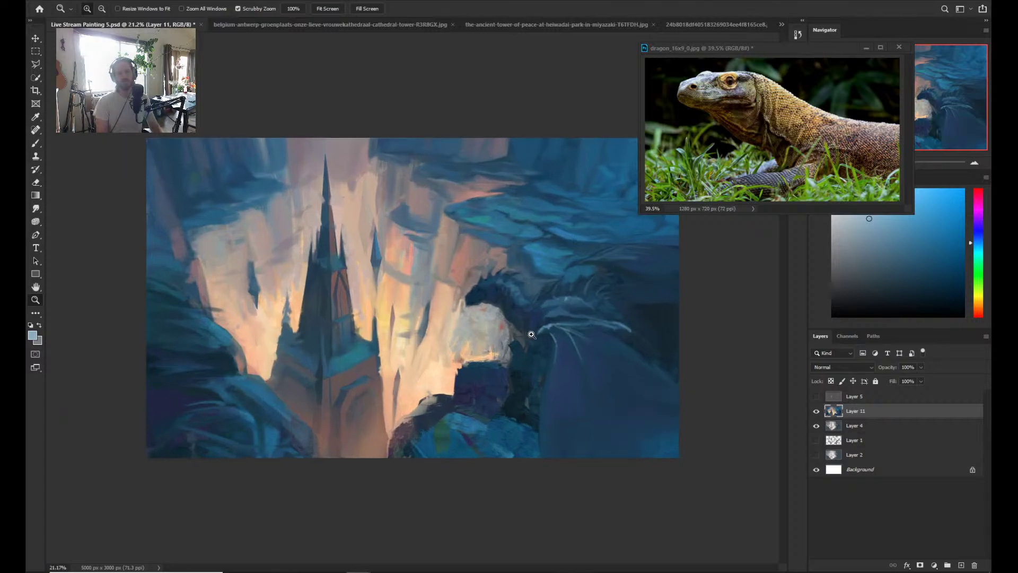
mouse_move(532, 332)
left_mouse_down()
mouse_move(553, 332)
mouse_move(505, 338)
mouse_move(511, 325)
left_mouse_up()
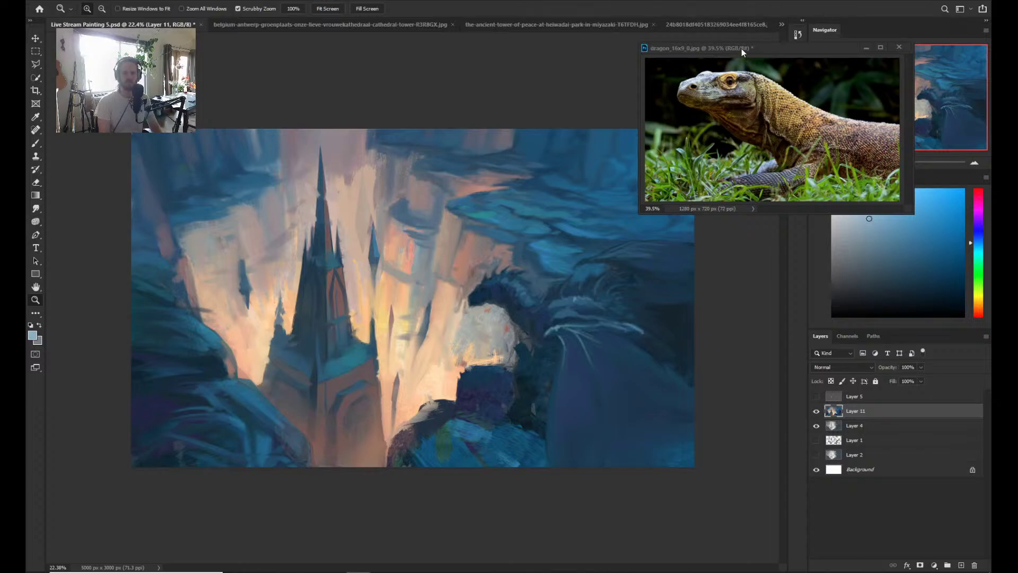
- Move the Komodo dragon reference window off the painted area and minimize it
left_click_drag(742, 49, 817, 79)
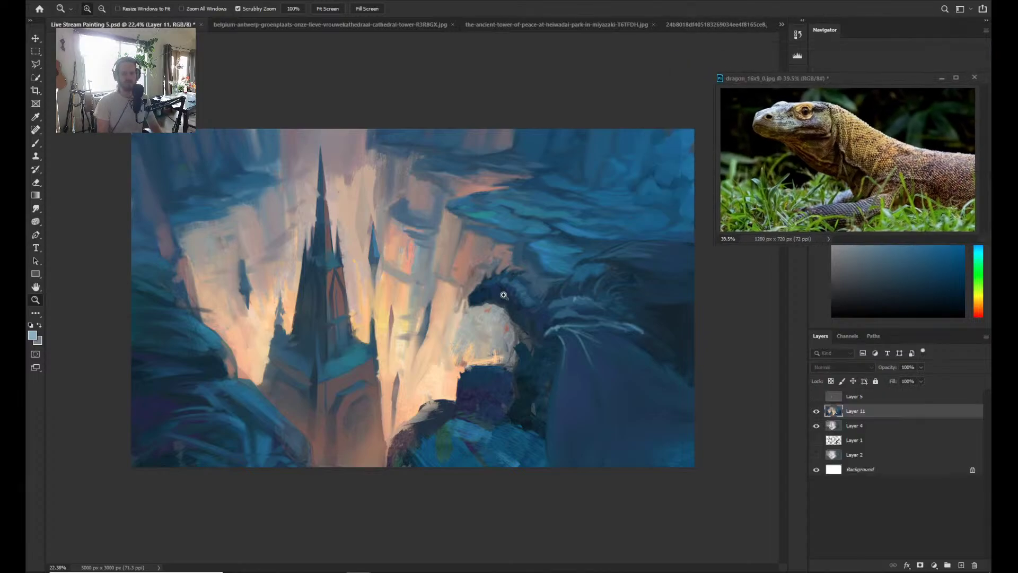
left_click_drag(503, 295, 545, 290)
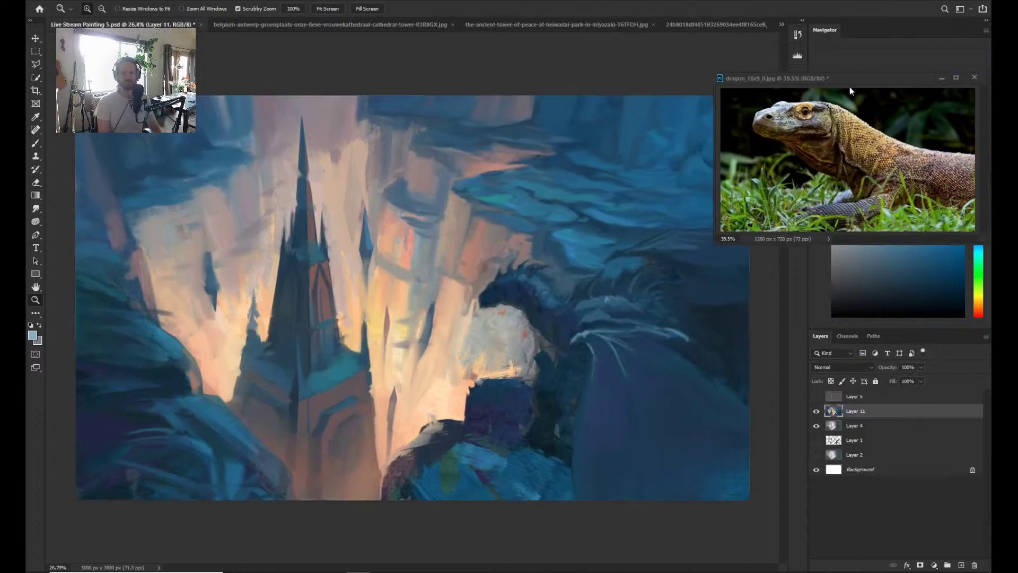
left_click_drag(849, 87, 660, 135)
left_click(757, 130)
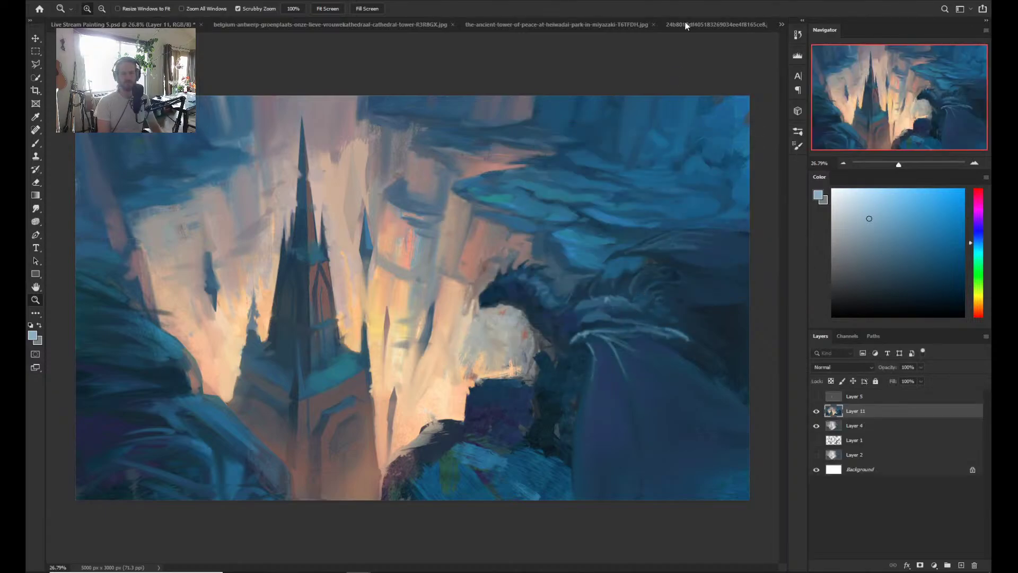
- Look through the list of open documents for the dragon reference, viewing the rocky cave photo OICQONDW7JBFZPCODWRTZ3ERPA.jpg
left_click(779, 23)
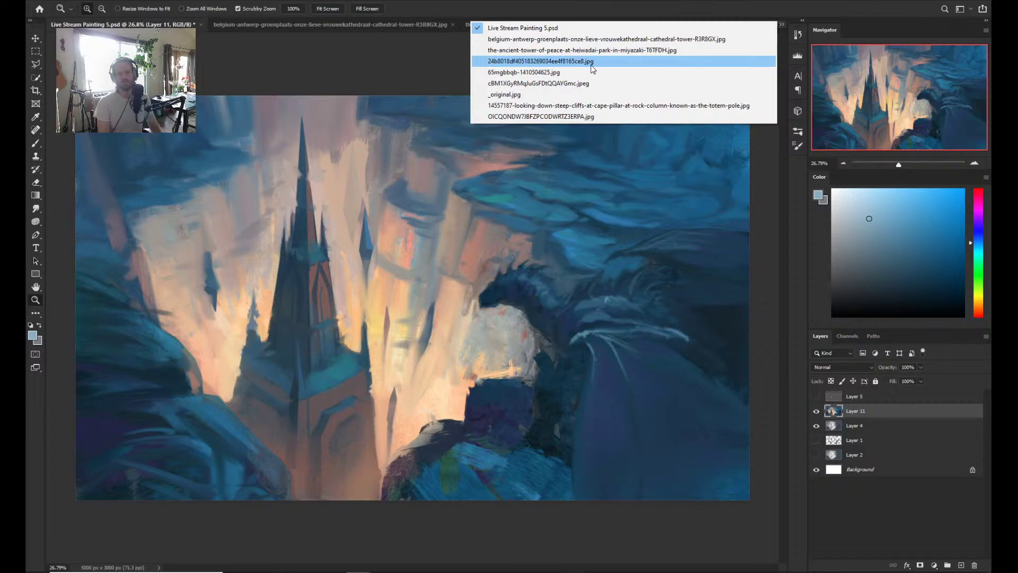
left_click(422, 68)
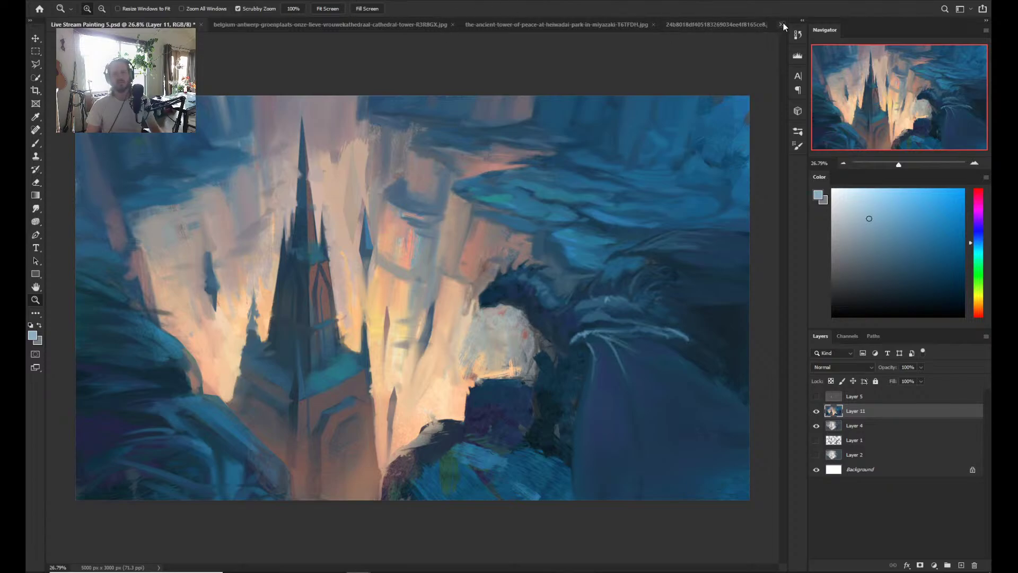
left_click(783, 24)
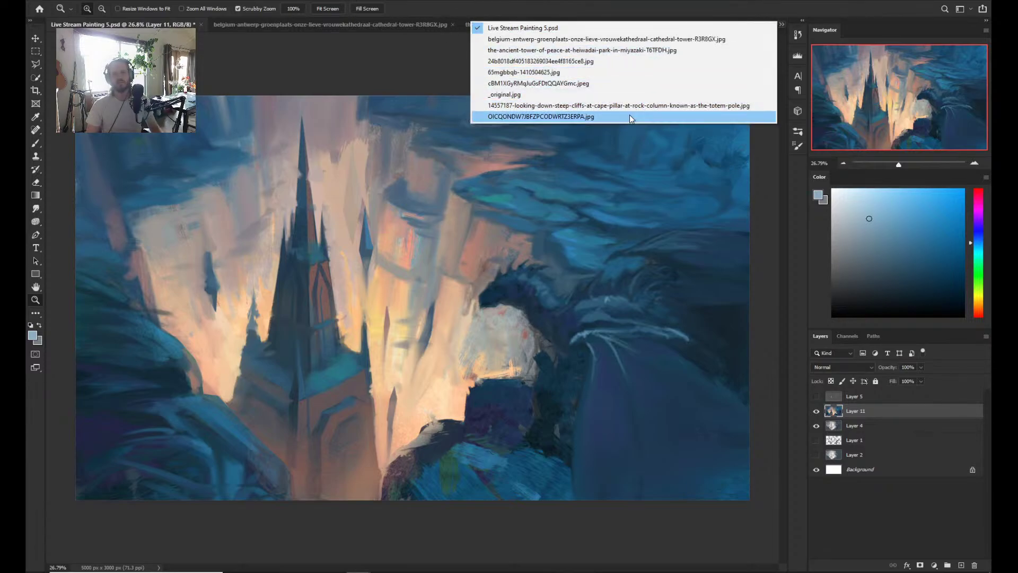
left_click(629, 116)
left_click(781, 25)
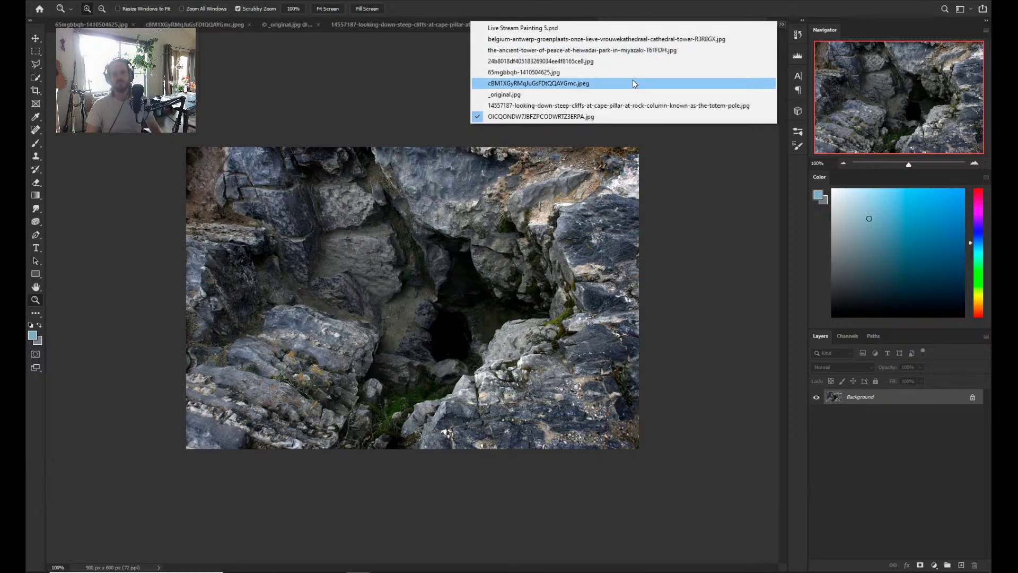
left_click(270, 78)
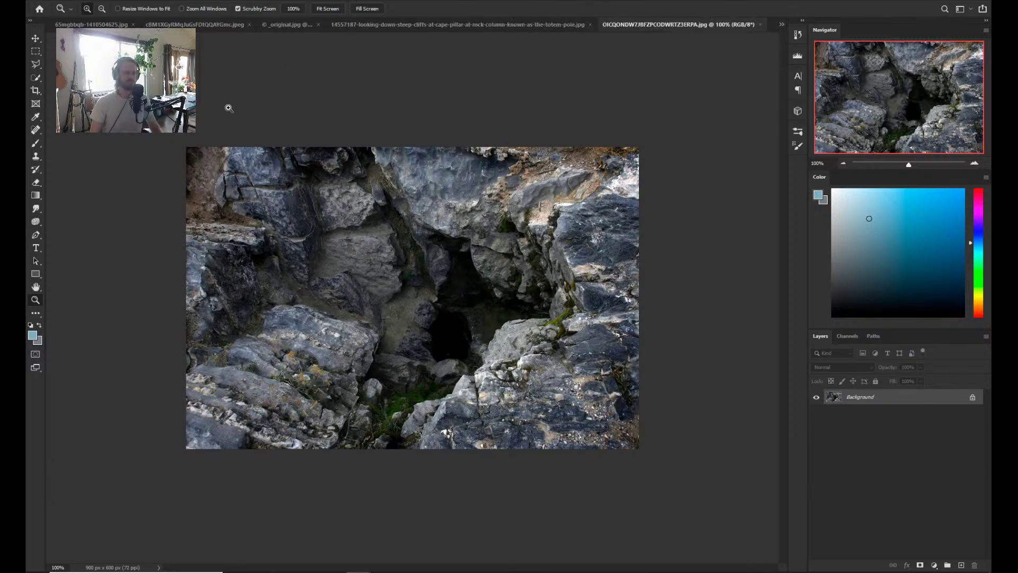
- Restore the Komodo dragon reference, move it out of the workspace, and return to Live Stream Painting 5.psd
left_click(397, 536)
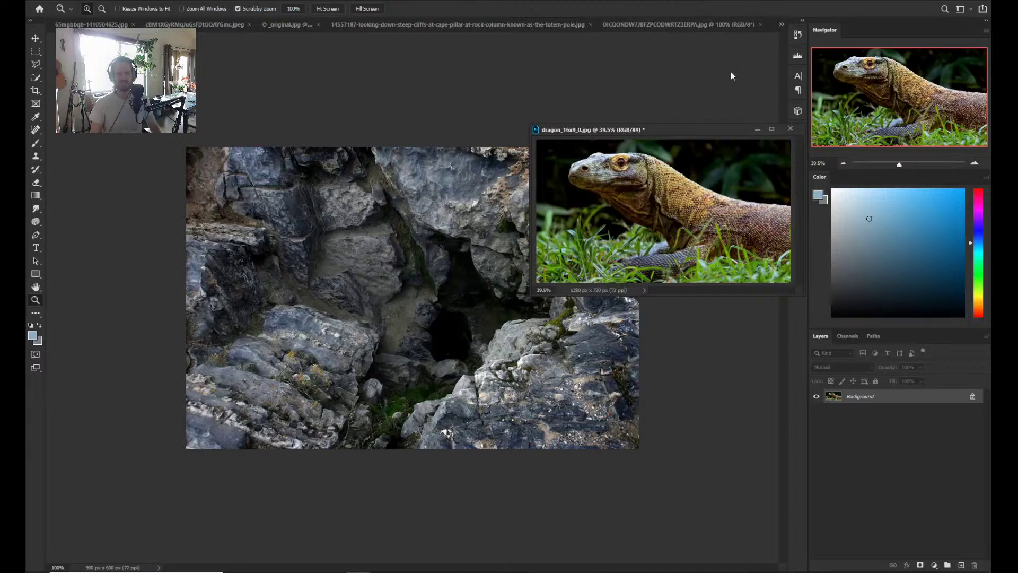
left_click_drag(668, 130, 26, 144)
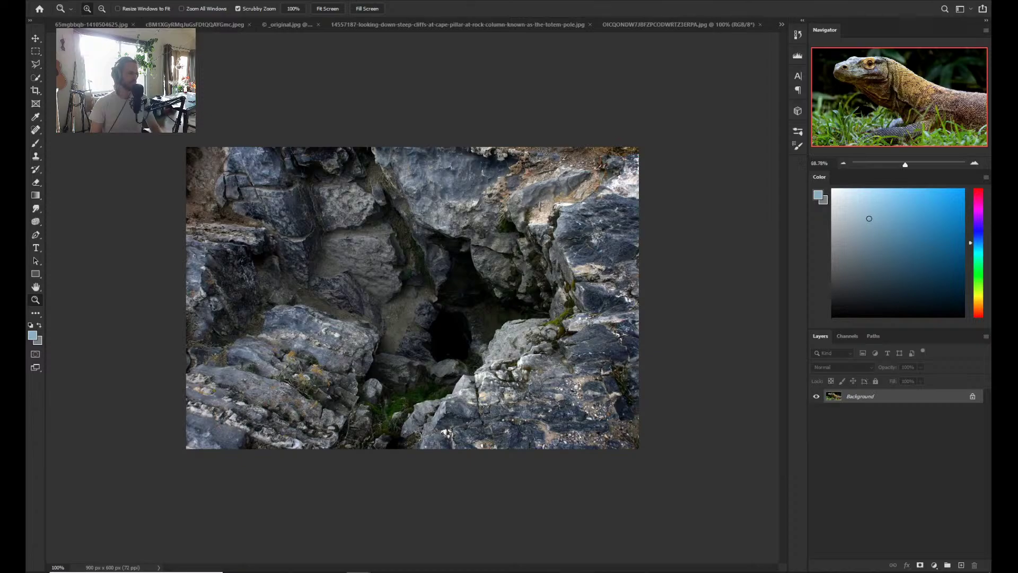
left_click(782, 25)
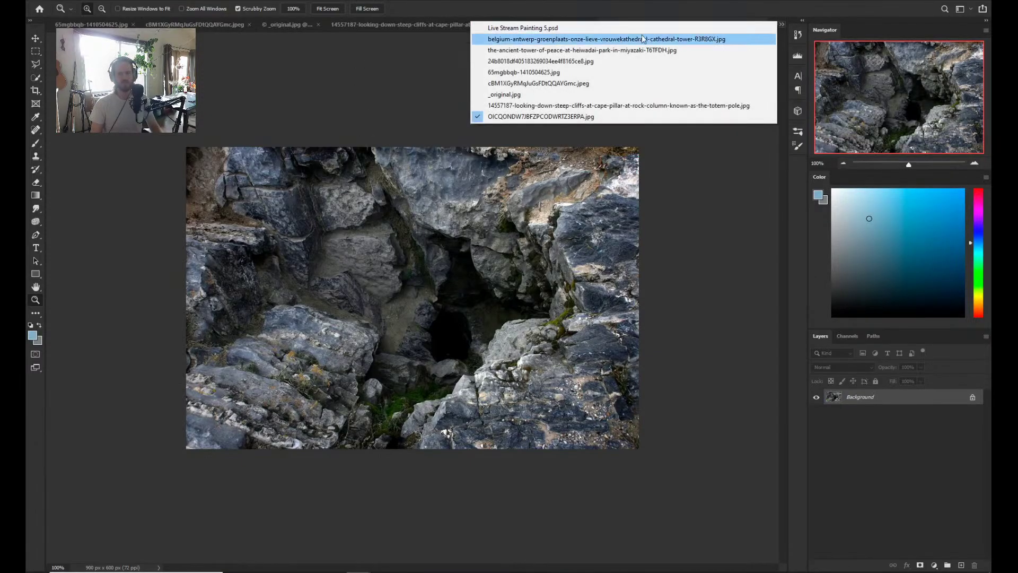
left_click(611, 27)
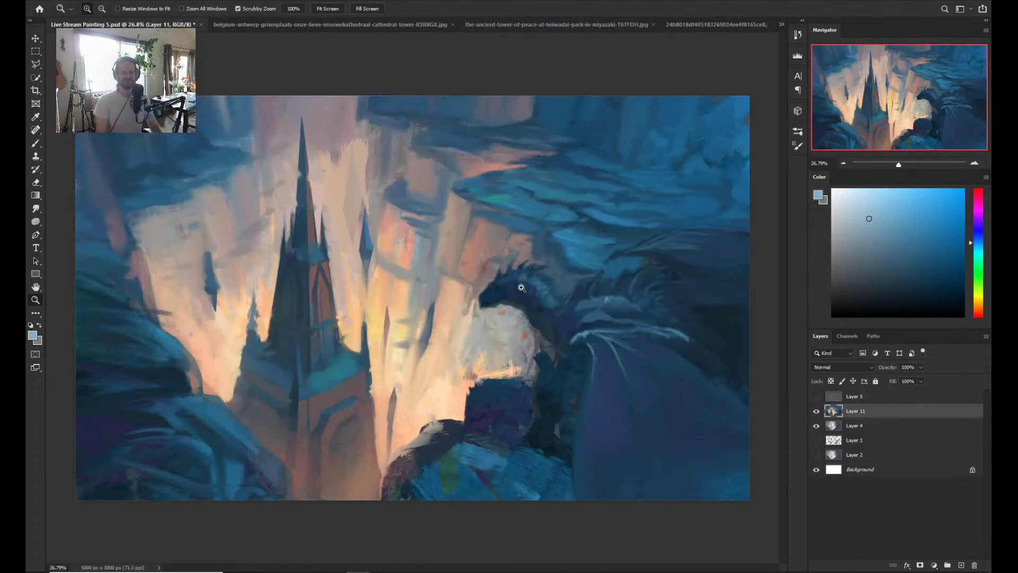
left_click_drag(522, 288, 465, 311)
left_click_drag(464, 310, 541, 316)
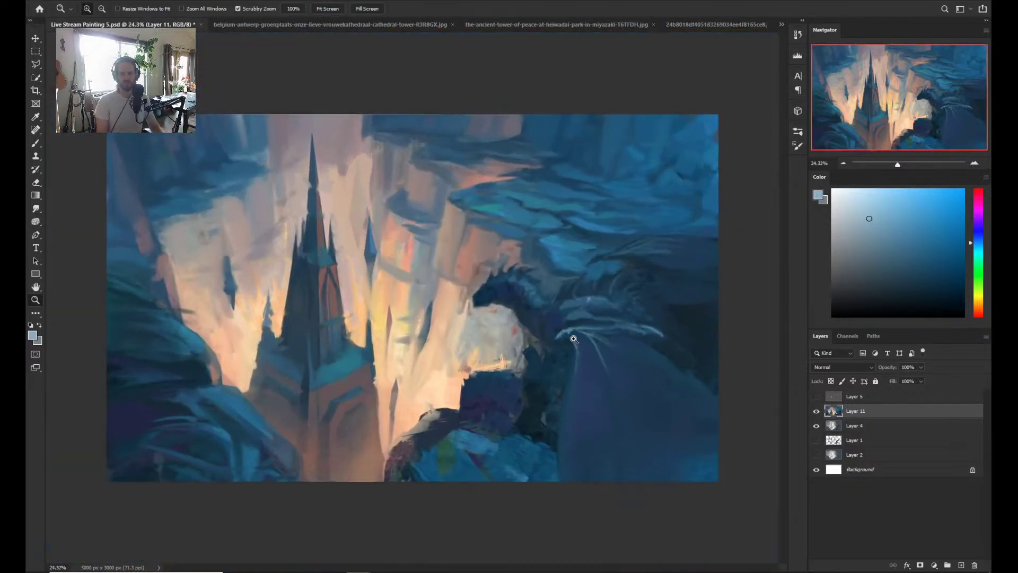
left_click_drag(613, 357, 566, 332)
- Soften the highlight at the outer end of the wing fold and blend the far wing with the Mixer Brush, using a sampled mid blue
key("b")
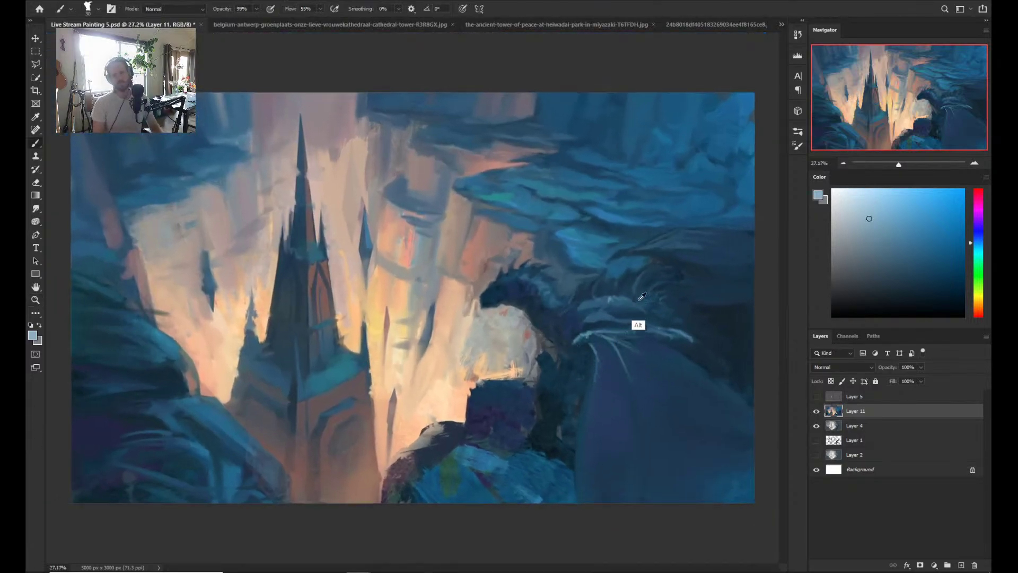
key("alt+s")
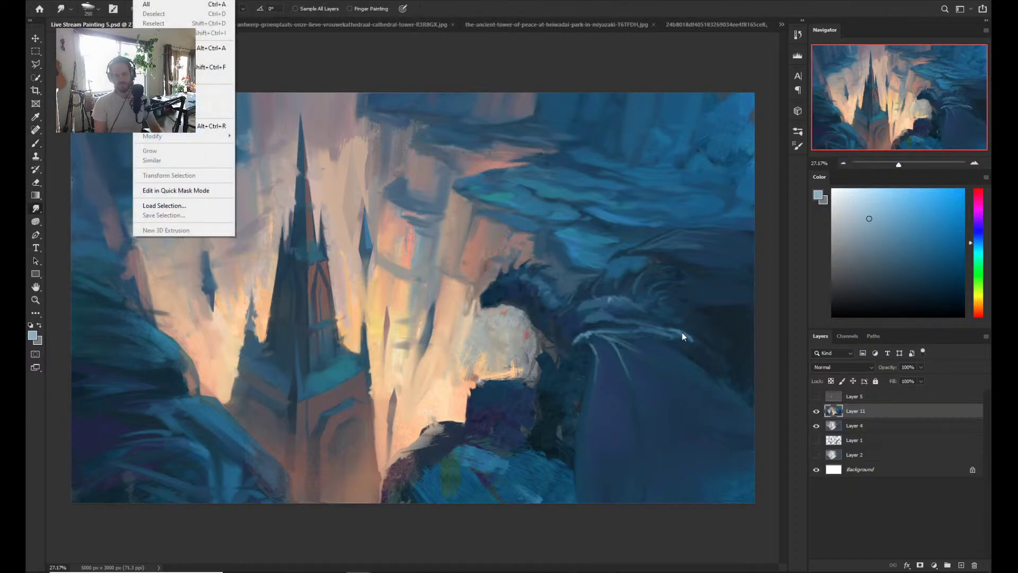
key("Escape")
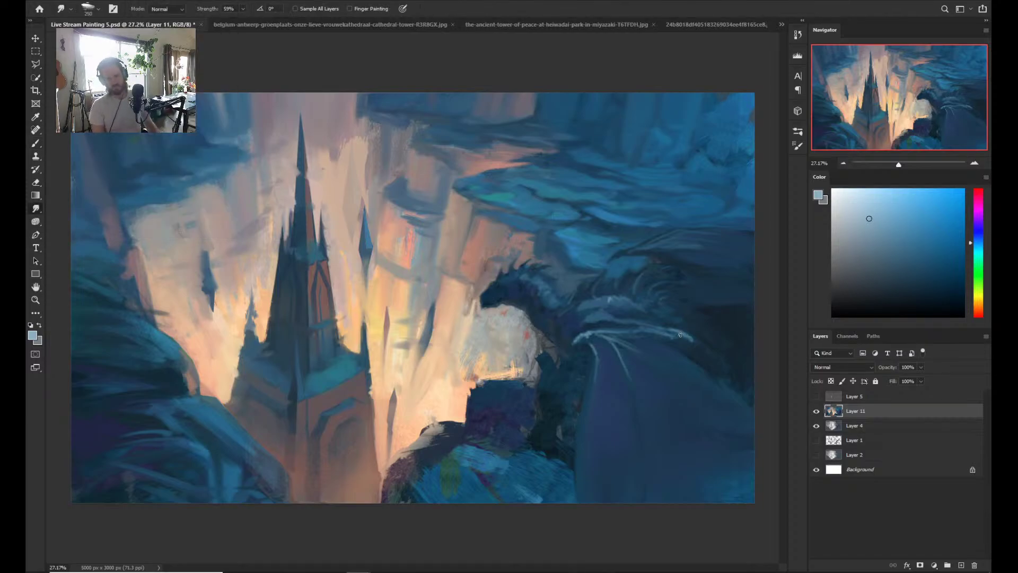
key("b")
key("shift+b")
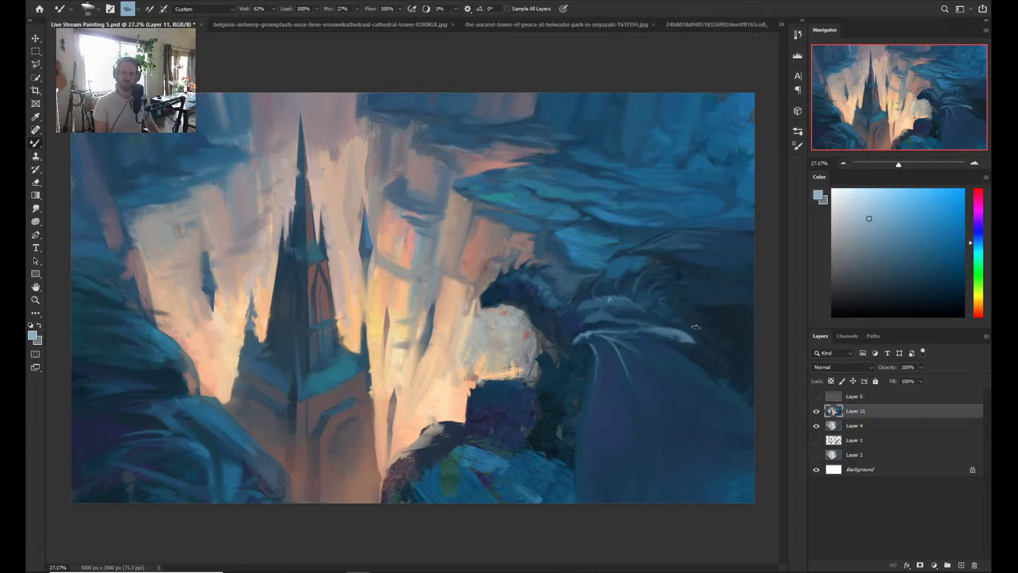
left_click(738, 486, "alt")
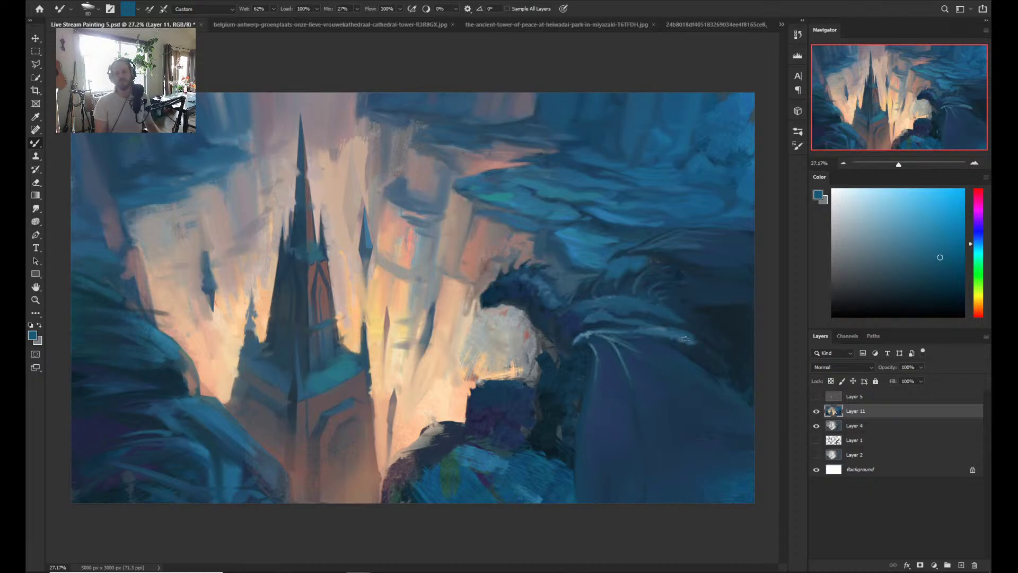
left_click_drag(713, 348, 696, 338)
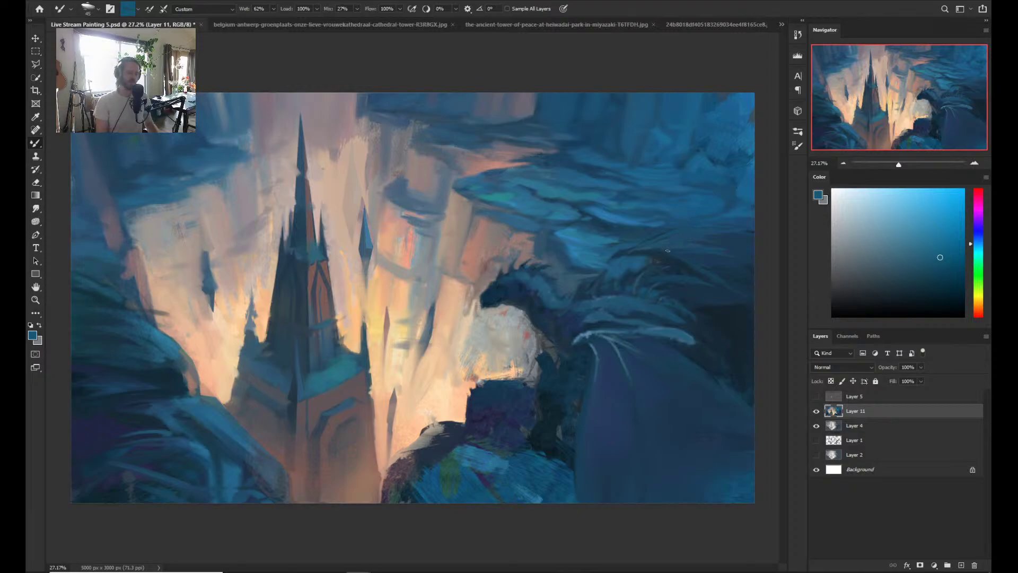
- Outline the dragon's far wing, spiked back ridge and upper body with a lasso selection
key("l")
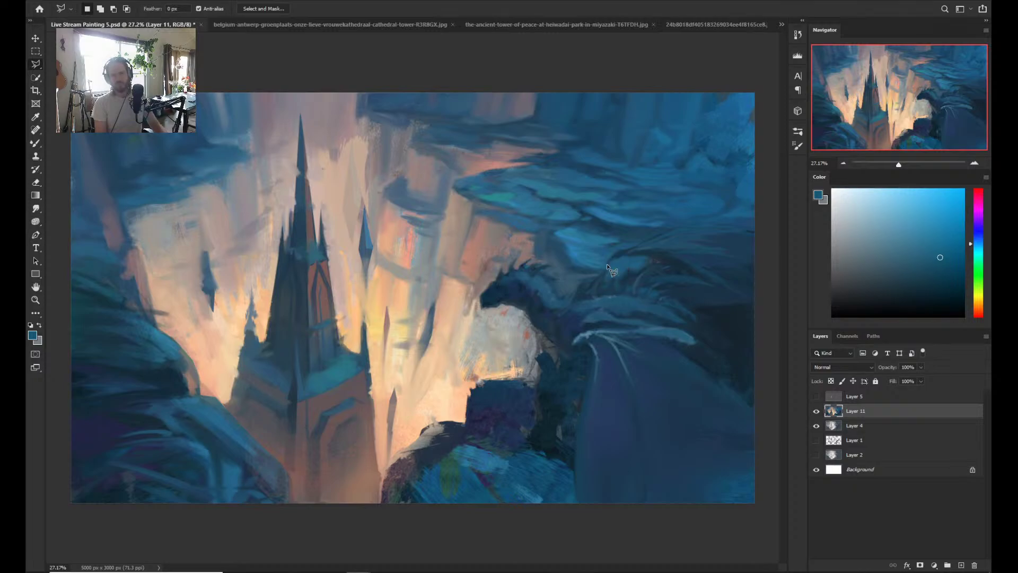
mouse_move(608, 266)
left_mouse_down()
mouse_move(619, 297)
mouse_move(649, 281)
mouse_move(644, 265)
mouse_move(628, 271)
mouse_move(615, 255)
mouse_move(671, 224)
left_mouse_up()
key("ctrl+d")
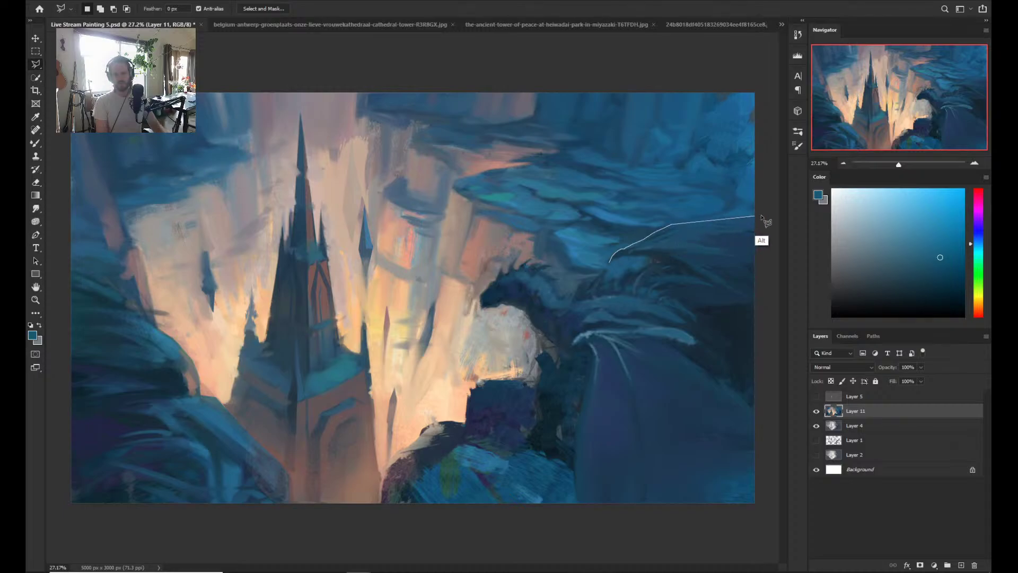
left_click(755, 216)
left_click(773, 239)
left_click(770, 313)
left_click(758, 347)
left_click(727, 356)
mouse_move(706, 354)
left_mouse_down()
mouse_move(634, 343)
mouse_move(556, 318)
mouse_move(607, 264)
mouse_move(598, 284)
mouse_move(617, 278)
mouse_move(598, 290)
mouse_move(619, 271)
mouse_move(624, 286)
mouse_move(636, 274)
mouse_move(631, 288)
mouse_move(651, 267)
mouse_move(640, 285)
mouse_move(651, 292)
mouse_move(657, 271)
mouse_move(672, 272)
mouse_move(617, 262)
left_mouse_up()
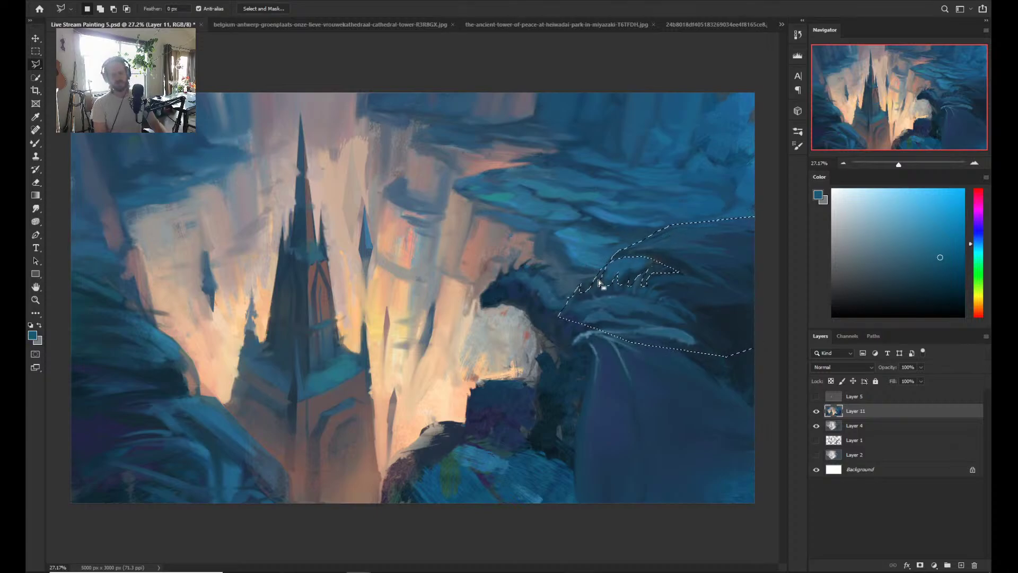
key("ctrl")
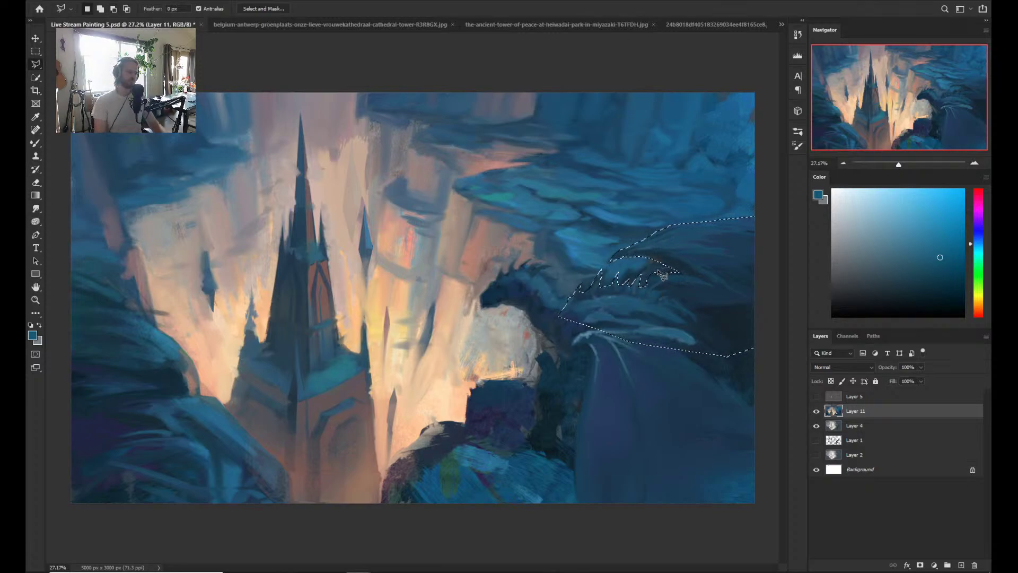
- Invert the selection and paint the background behind the back spikes with Dry Brush 2 in blues sampled from the surroundings
key("b")
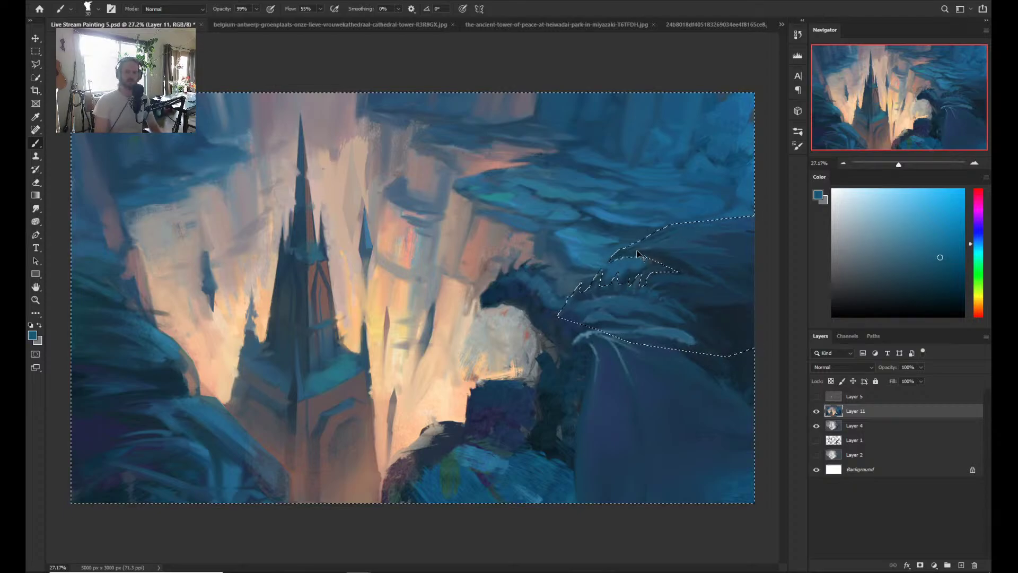
key("ctrl+shift+i")
left_click(619, 264, "alt")
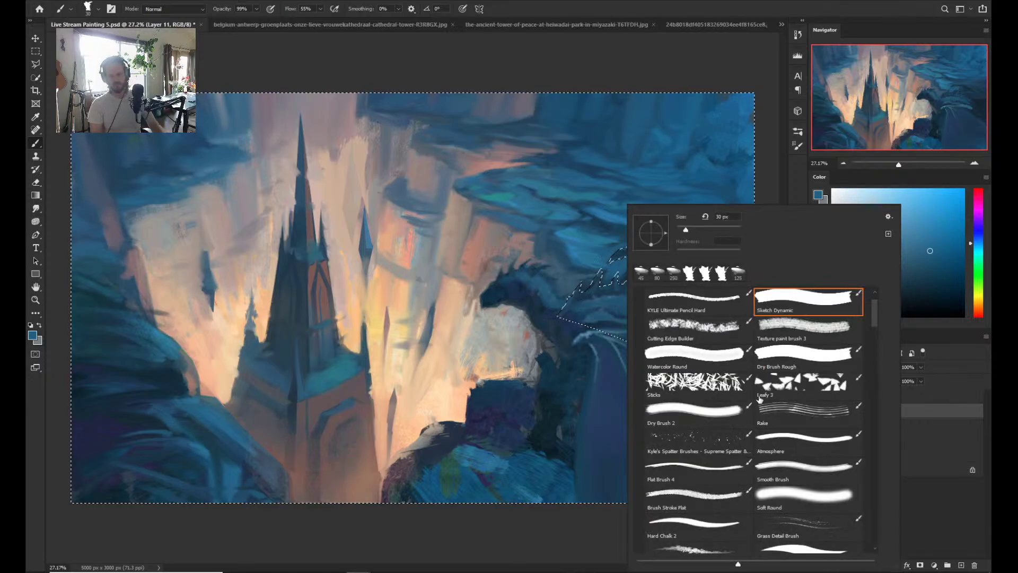
left_click(724, 412)
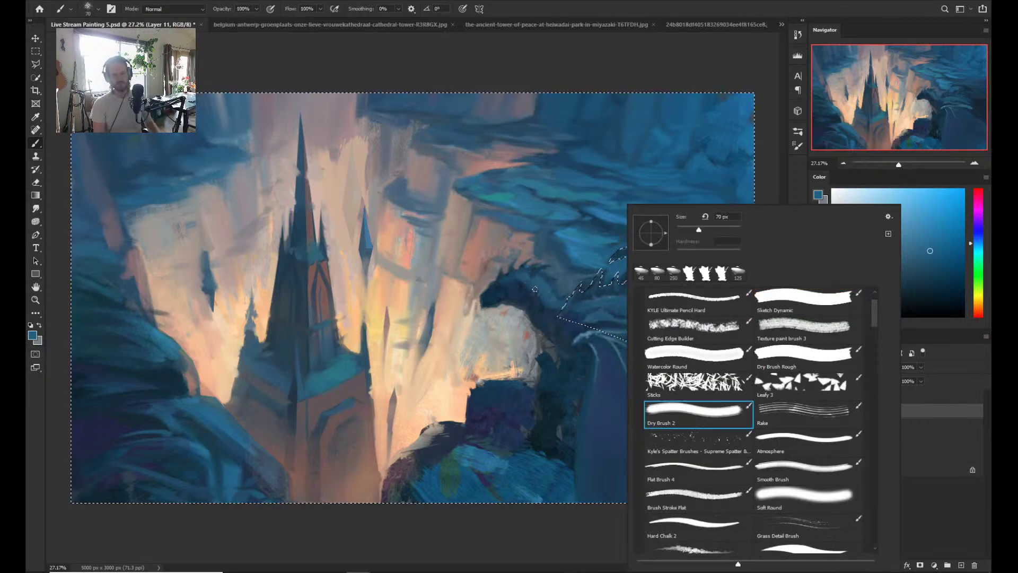
key("Return")
mouse_move(640, 285)
left_mouse_down()
mouse_move(663, 265)
mouse_move(676, 287)
mouse_move(662, 267)
left_mouse_up()
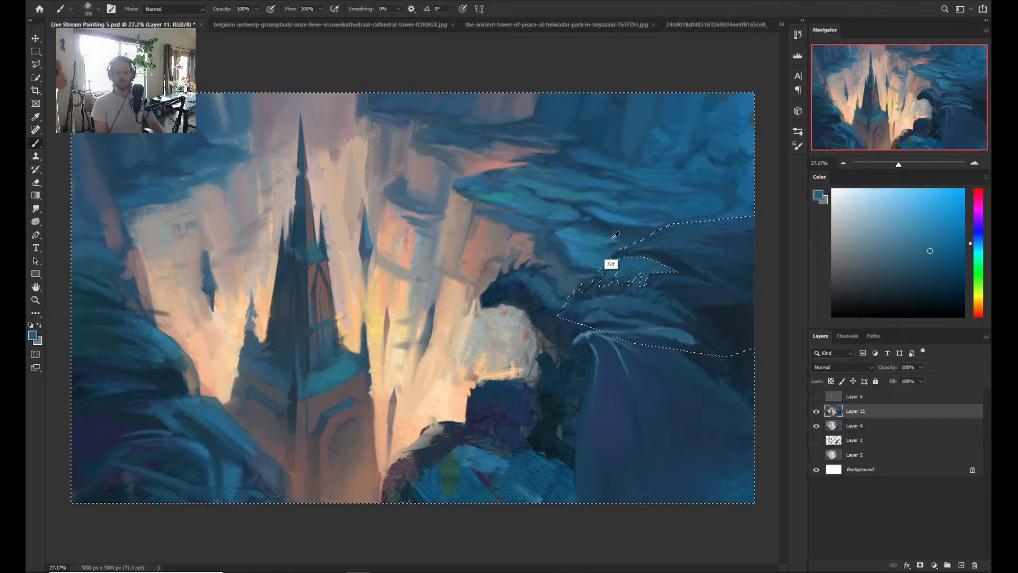
left_click(608, 269, "alt")
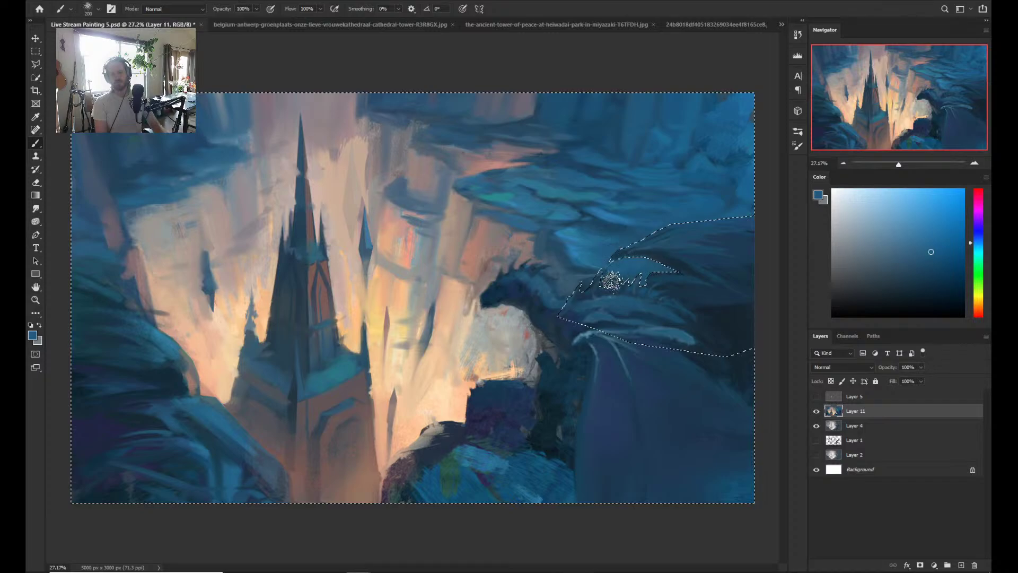
left_click(594, 289, "alt")
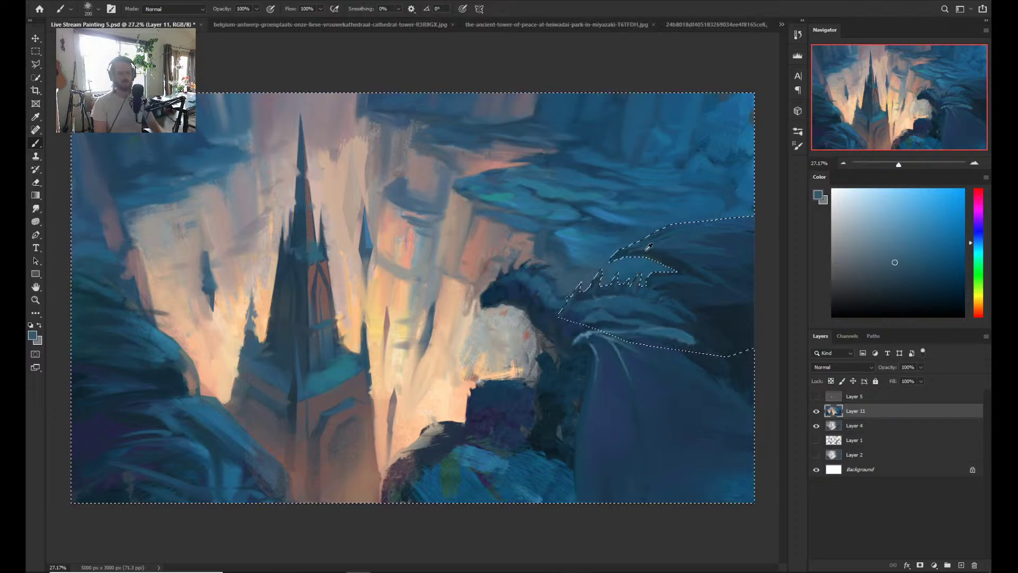
- Invert the selection back to the wing and body, darken them with a sampled near-black blue, and deselect
key("ctrl+shift+i")
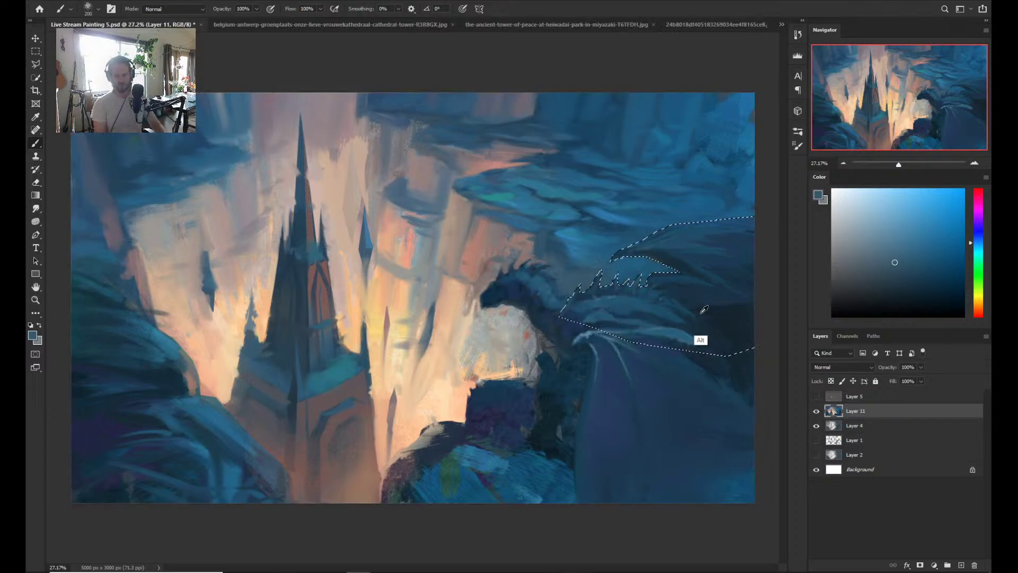
left_click(728, 318, "alt")
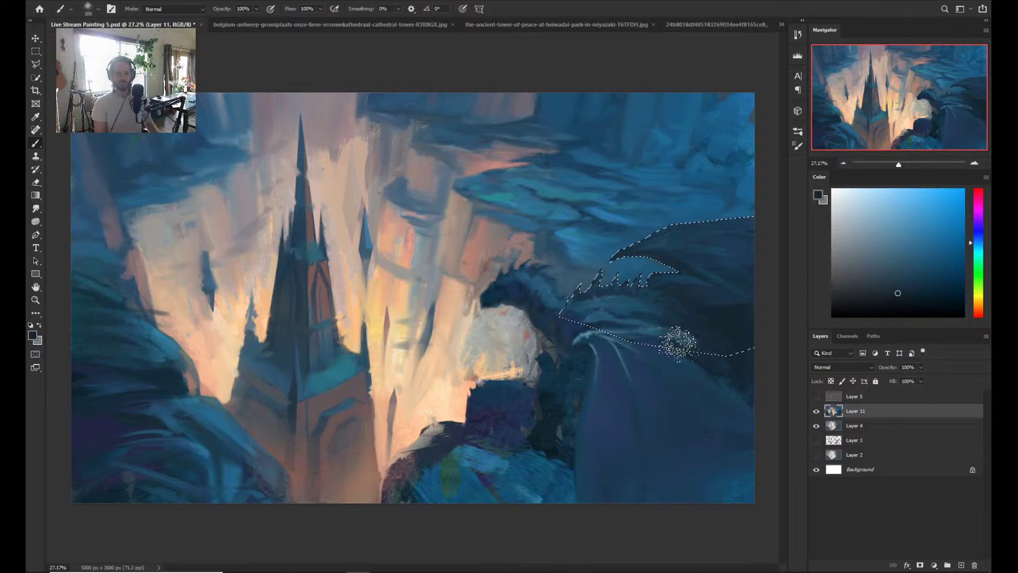
key("ctrl+d")
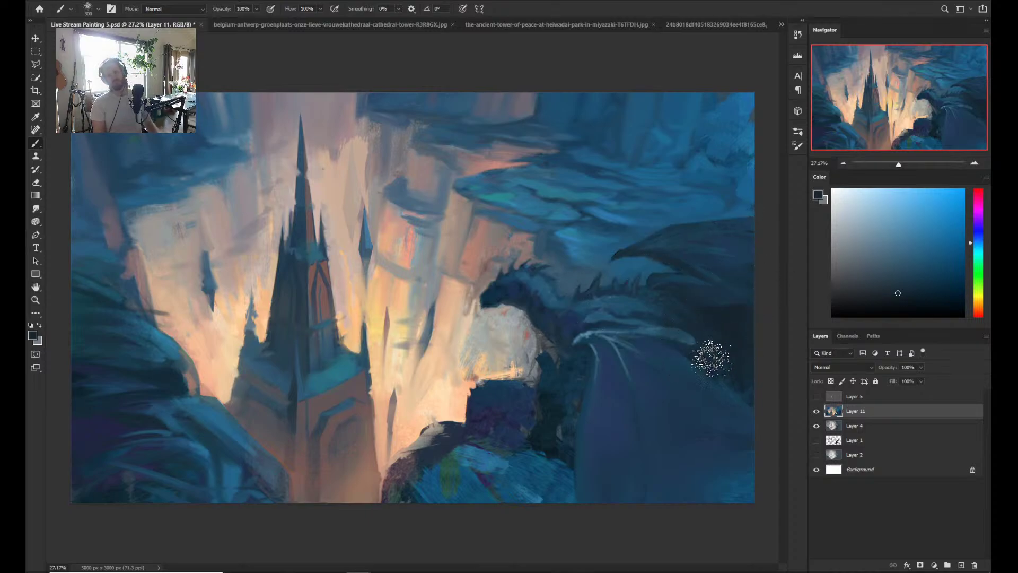
- Enlarge the brush to 700 px and darken the lower part of the near wing membrane with the dark blue
key("bracketright")
key("bracketright")
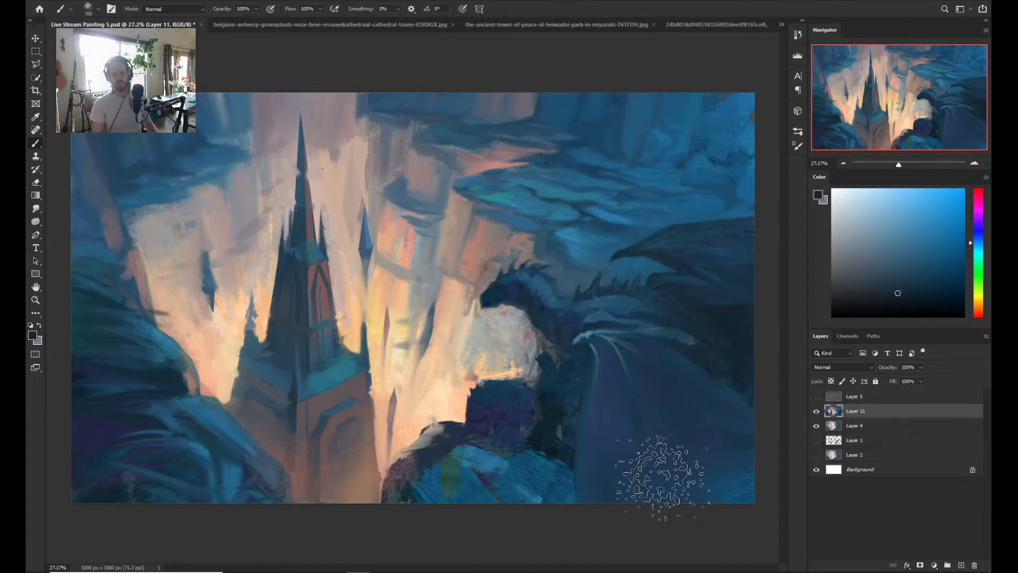
key("bracketright")
key("bracketright")
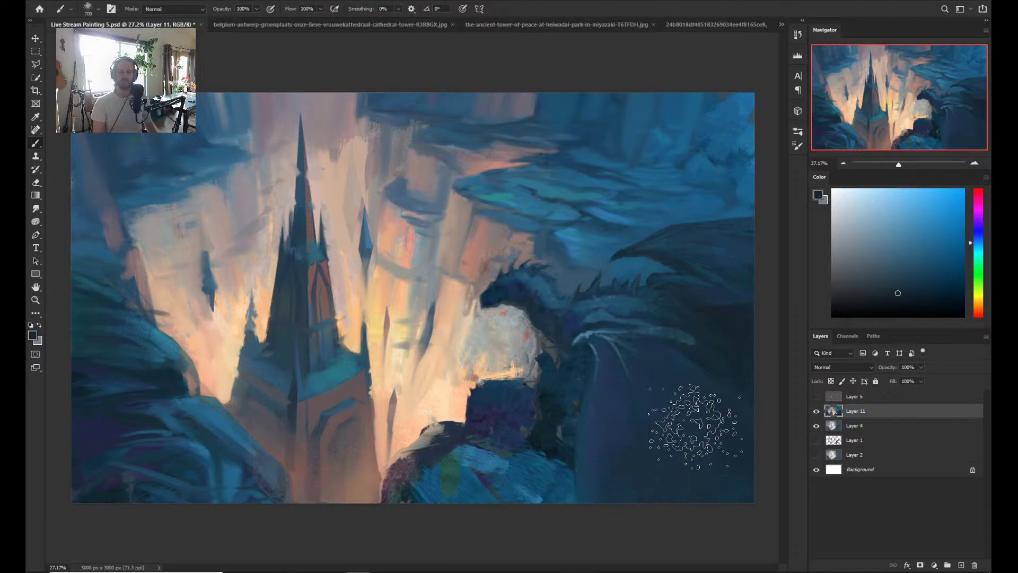
key("l")
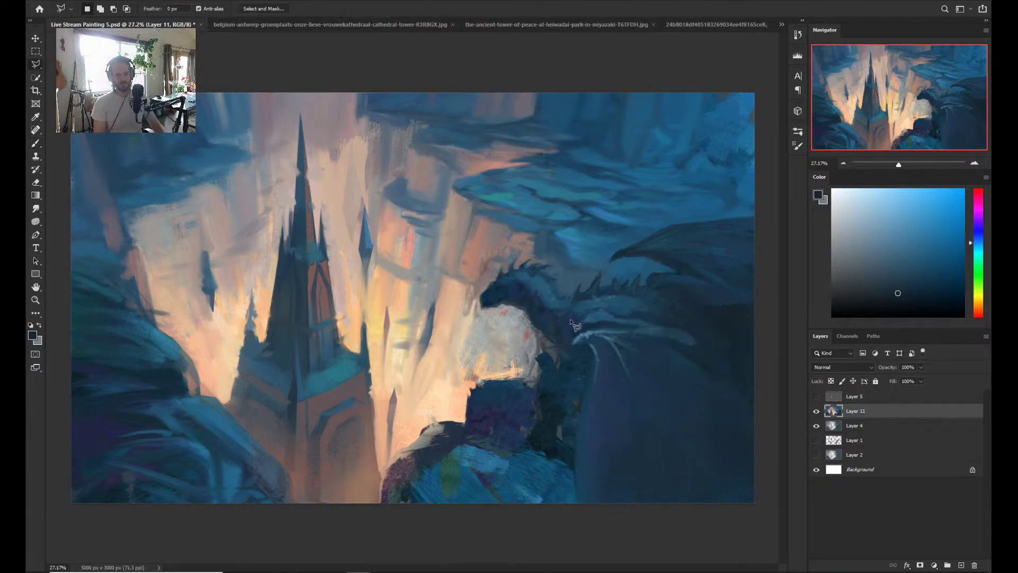
- Outline the dragon's near wing membrane, from its clawed tip down to the canvas edge, with a lasso selection
mouse_move(581, 340)
left_mouse_down()
mouse_move(569, 352)
mouse_move(585, 340)
mouse_move(593, 357)
mouse_move(578, 503)
left_mouse_up()
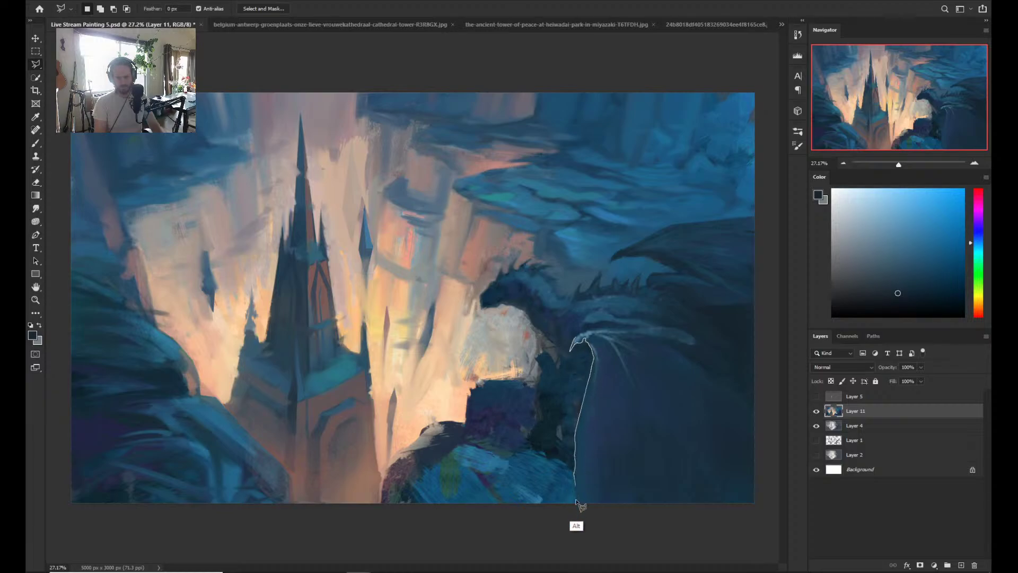
left_click(769, 518)
left_click(777, 349)
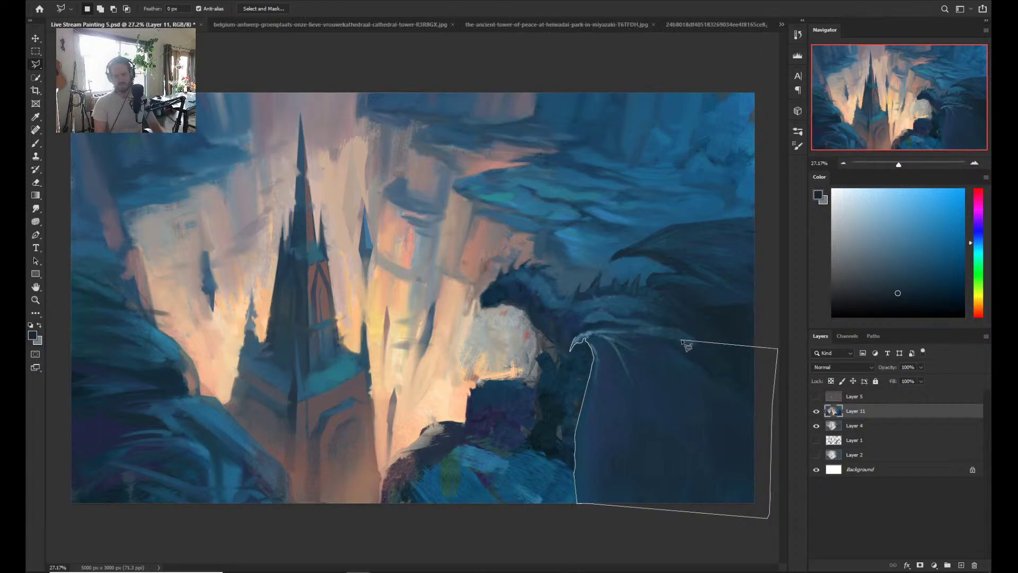
mouse_move(661, 329)
left_mouse_down()
mouse_move(578, 332)
mouse_move(571, 351)
left_mouse_up()
- Repaint the selected near wing membrane with dark navy tones and a lighter blue sampled from the dragon's back
key("b")
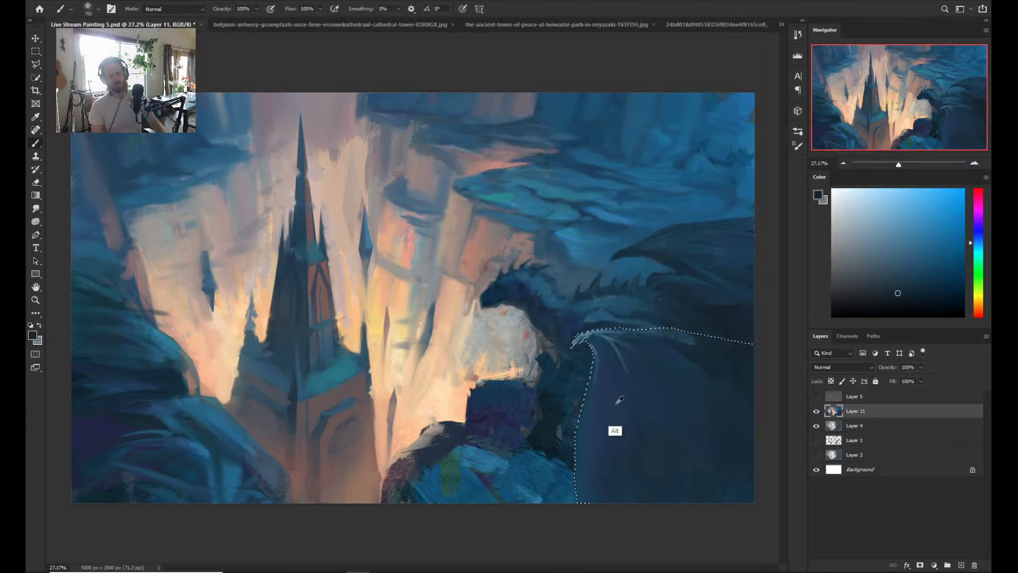
mouse_move(640, 444)
left_mouse_down()
mouse_move(610, 371)
mouse_move(692, 347)
left_mouse_up()
left_click(604, 406, "alt")
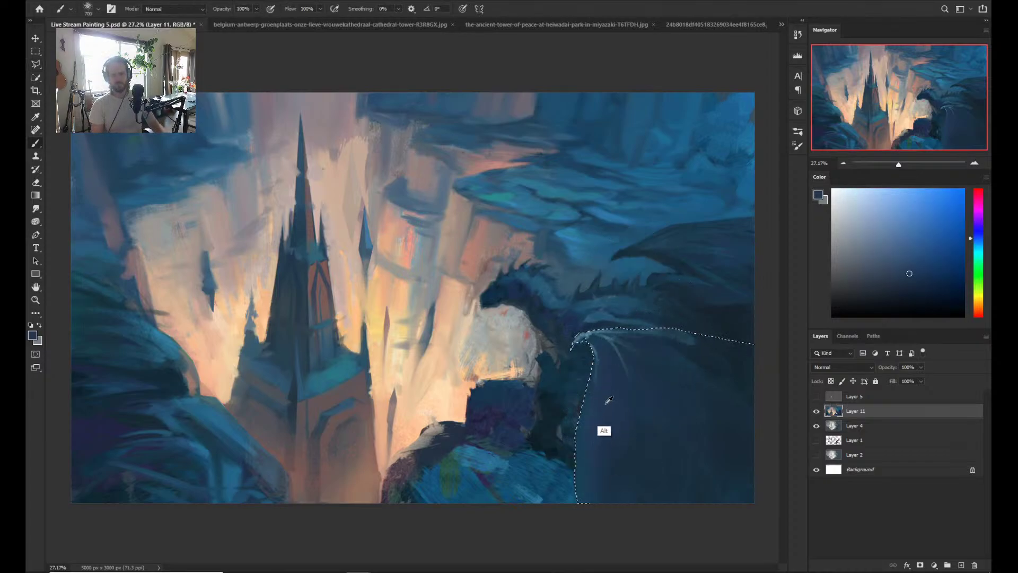
left_click(598, 440, "alt")
left_click(734, 344, "alt")
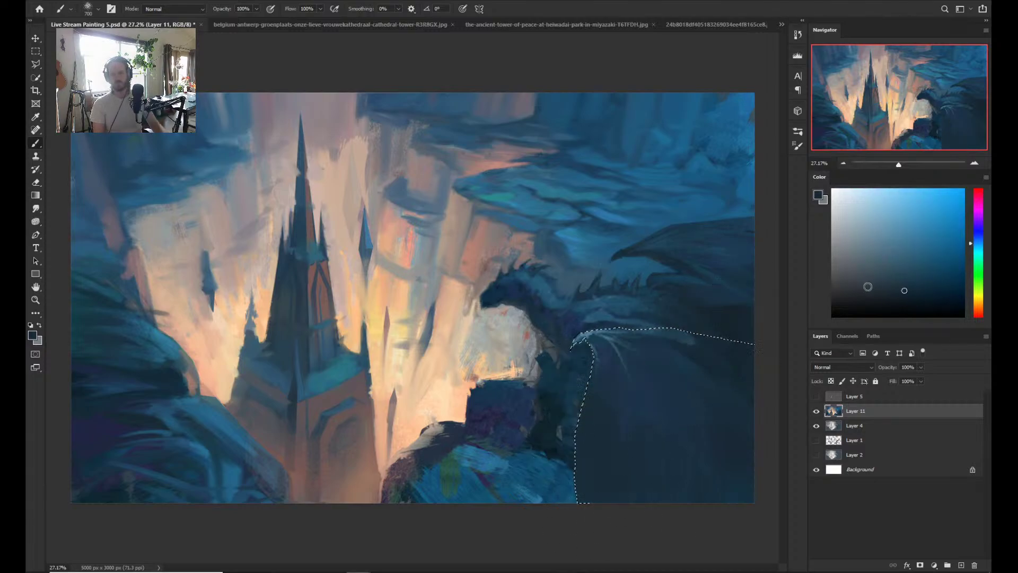
left_click(884, 291)
mouse_move(610, 383)
left_mouse_down()
mouse_move(579, 412)
mouse_move(630, 489)
left_mouse_up()
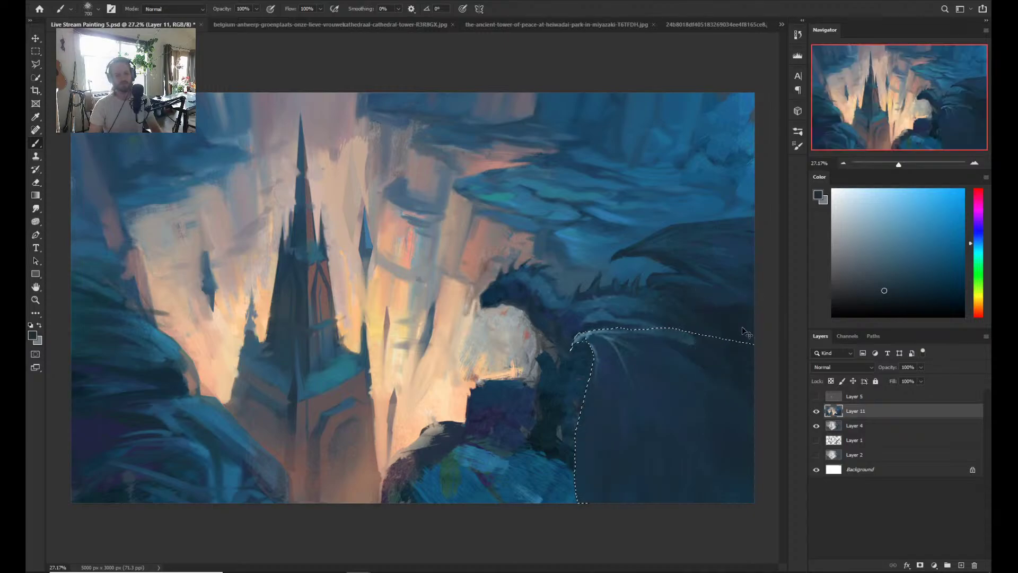
key("ctrl+d")
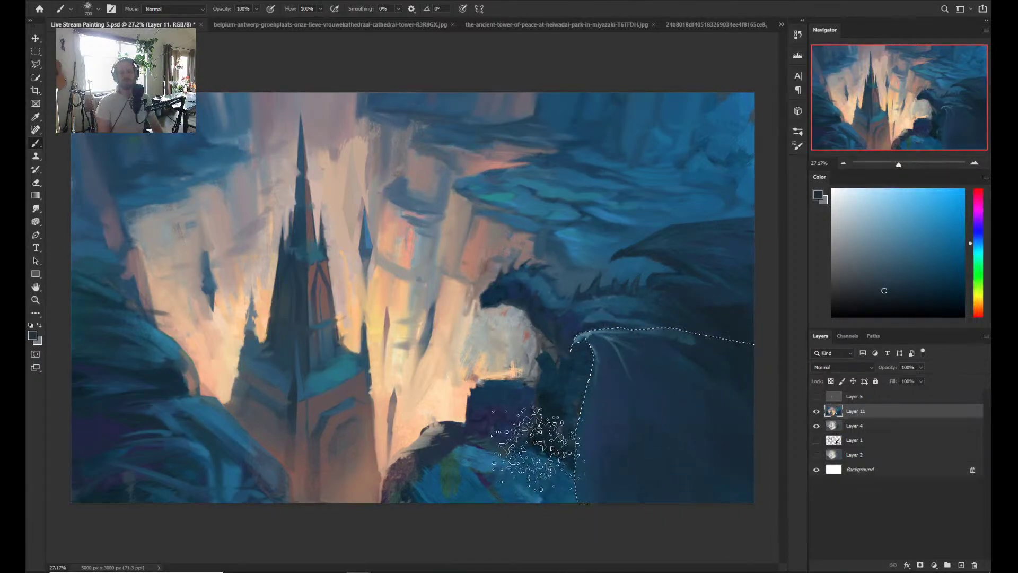
left_click(608, 294, "alt")
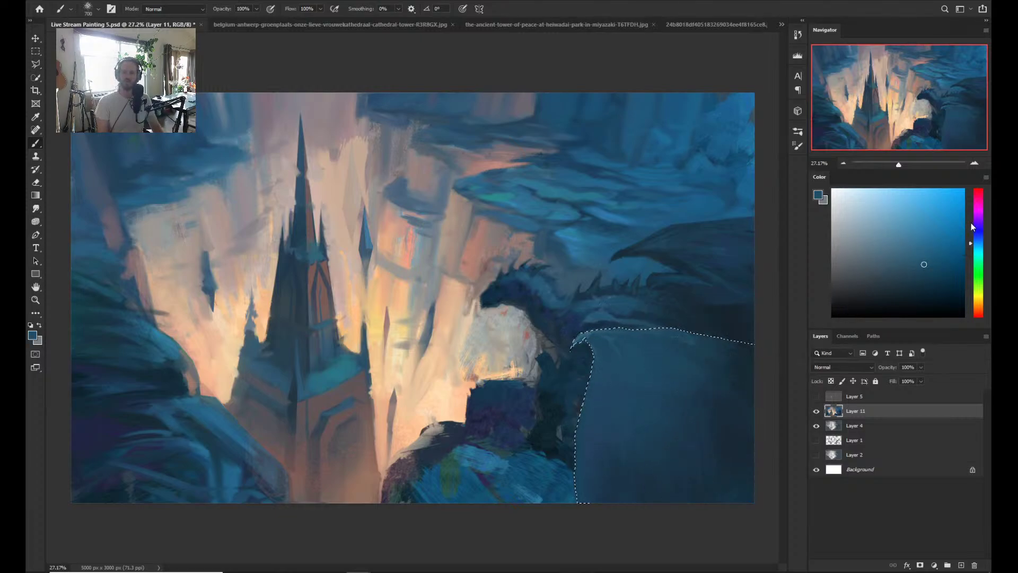
- Sample a purplish dark blue from the rocks, reduce the brush to 150 px and paint it down the membrane's front edge
left_click(577, 311, "alt")
left_click(481, 425, "alt")
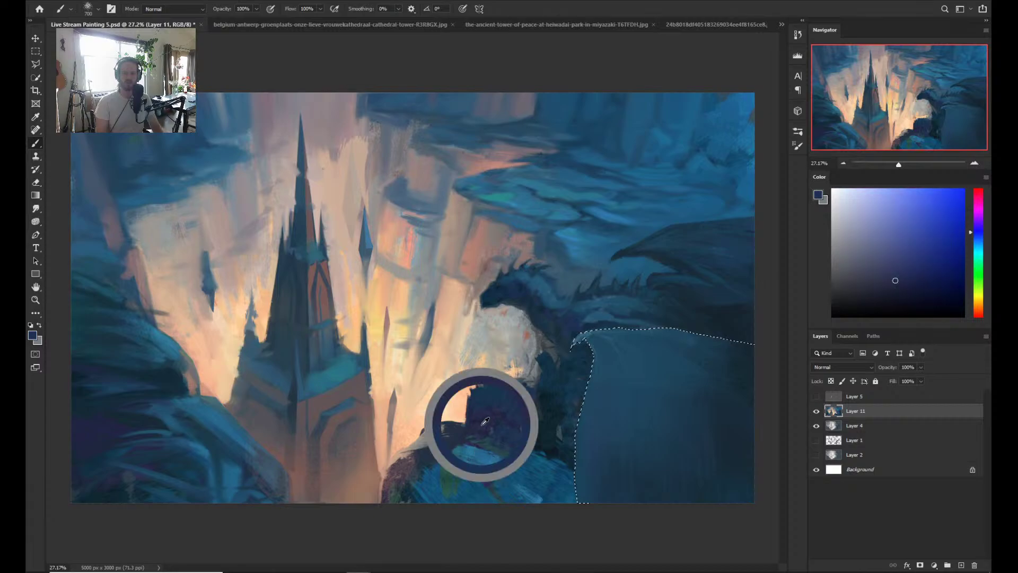
key("bracketleft")
key("bracketleft")
key("bracketleft")
key("bracketleft")
key("bracketleft")
key("bracketleft")
key("bracketleft")
key("bracketleft")
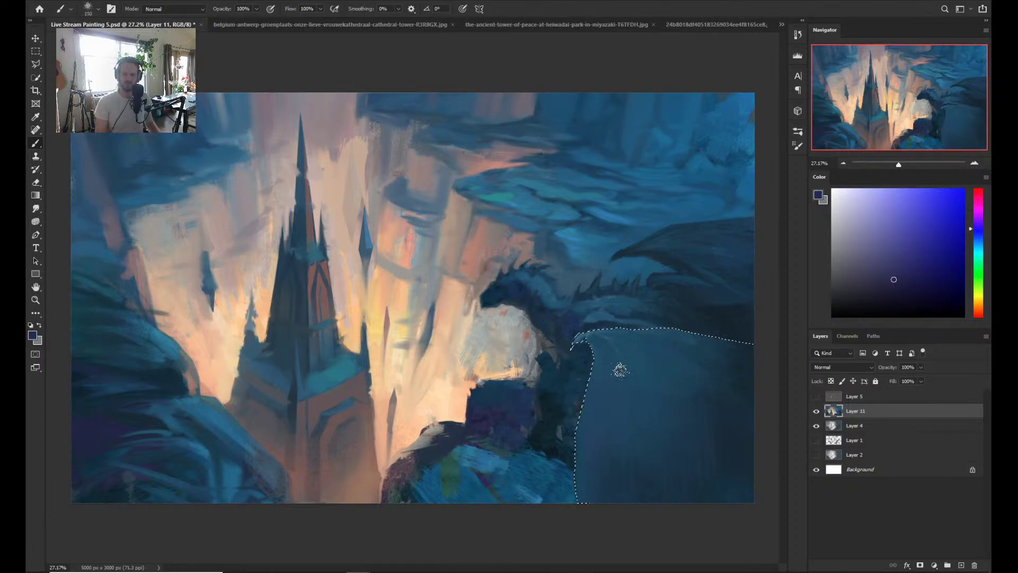
mouse_move(609, 358)
left_mouse_down()
mouse_move(604, 393)
mouse_move(611, 357)
mouse_move(629, 448)
mouse_move(613, 369)
mouse_move(626, 400)
mouse_move(628, 350)
mouse_move(675, 345)
mouse_move(673, 355)
mouse_move(606, 360)
mouse_move(604, 349)
mouse_move(643, 388)
mouse_move(608, 356)
mouse_move(640, 398)
mouse_move(644, 380)
mouse_move(618, 356)
mouse_move(655, 334)
mouse_move(668, 359)
mouse_move(646, 408)
mouse_move(660, 419)
mouse_move(654, 405)
mouse_move(636, 420)
mouse_move(611, 405)
mouse_move(663, 390)
mouse_move(667, 359)
mouse_move(673, 406)
mouse_move(652, 438)
mouse_move(598, 453)
mouse_move(602, 479)
left_mouse_up()
- Enlarge the brush to 400 px, brush a lighter purple over the upper near wing membrane, and deselect
key("bracketright")
key("bracketright")
key("bracketright")
key("bracketright")
key("bracketright")
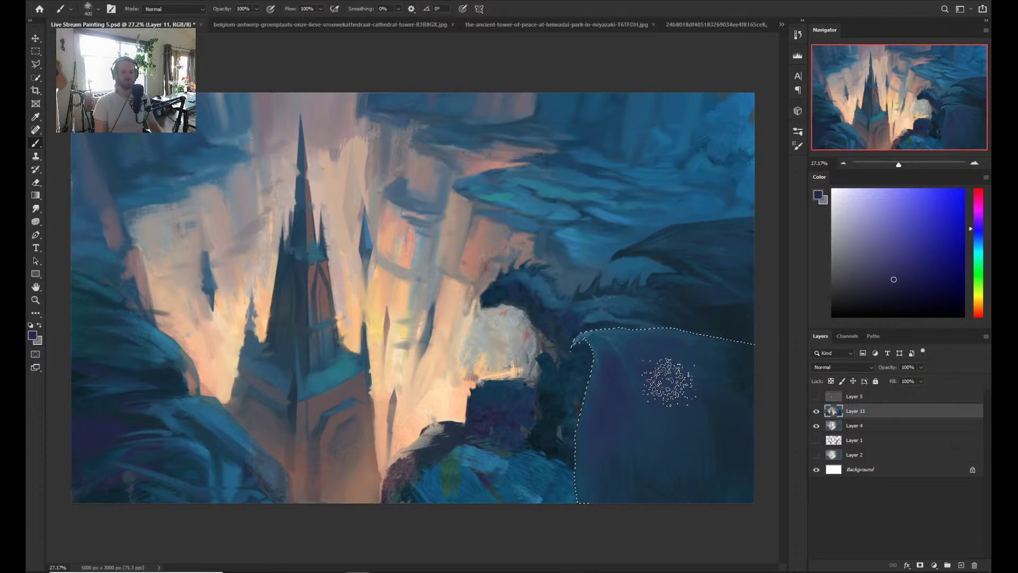
left_click(888, 253)
mouse_move(621, 371)
left_mouse_down()
mouse_move(602, 412)
mouse_move(593, 404)
mouse_move(585, 429)
mouse_move(614, 357)
mouse_move(668, 376)
mouse_move(656, 355)
mouse_move(733, 376)
mouse_move(689, 391)
mouse_move(630, 459)
mouse_move(639, 358)
mouse_move(679, 320)
mouse_move(583, 455)
mouse_move(645, 383)
mouse_move(669, 341)
mouse_move(661, 336)
mouse_move(711, 353)
mouse_move(705, 317)
mouse_move(660, 317)
left_mouse_up()
key("ctrl+d")
- Restore the selection inverted to everything outside the membrane and darken around the wing claw with sampled dark blue at 125 px
key("z")
left_click_drag(592, 290, 633, 301)
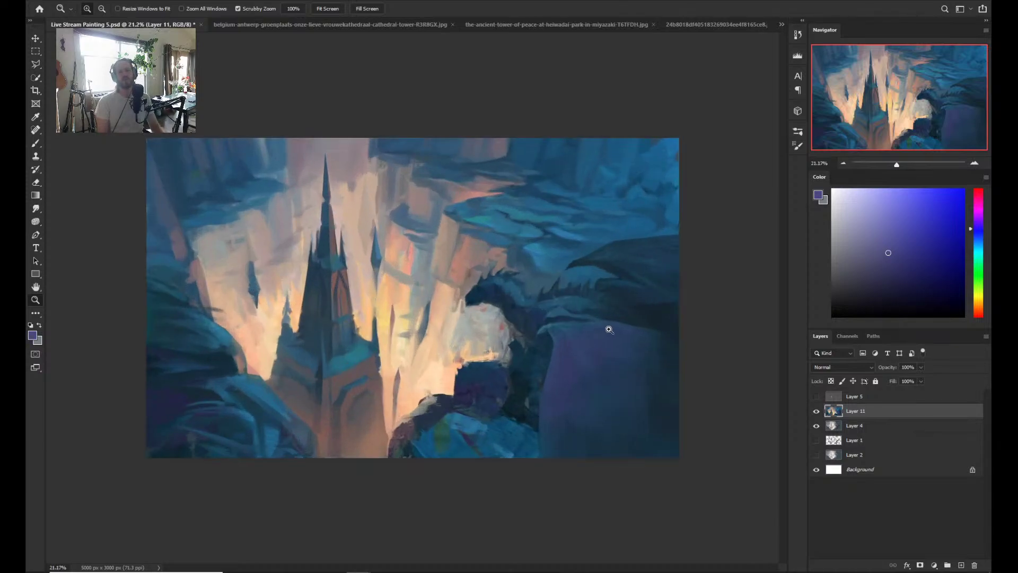
left_click_drag(626, 340, 609, 352)
key("b")
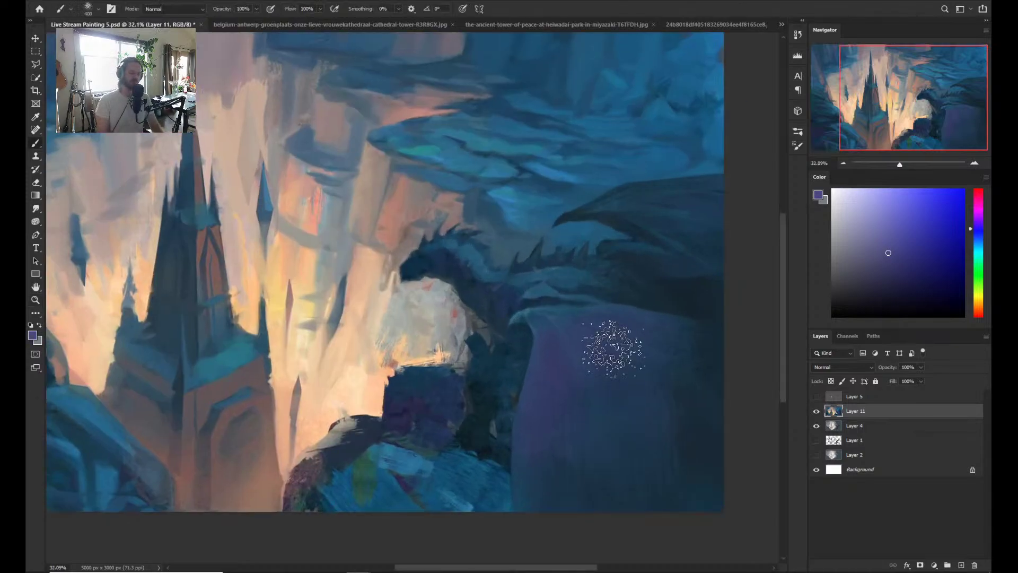
key("ctrl+shift+d")
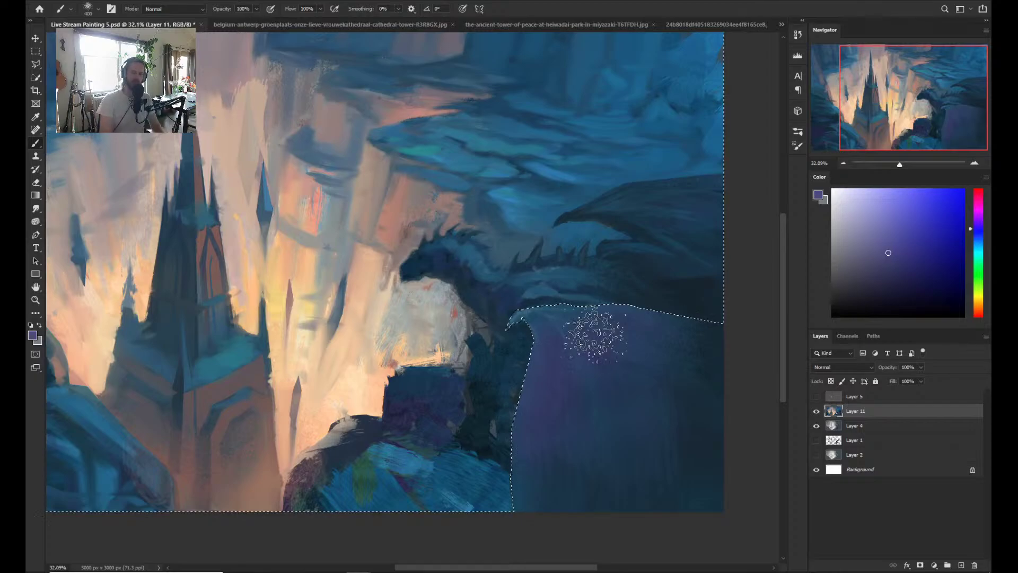
left_click(517, 305, "alt")
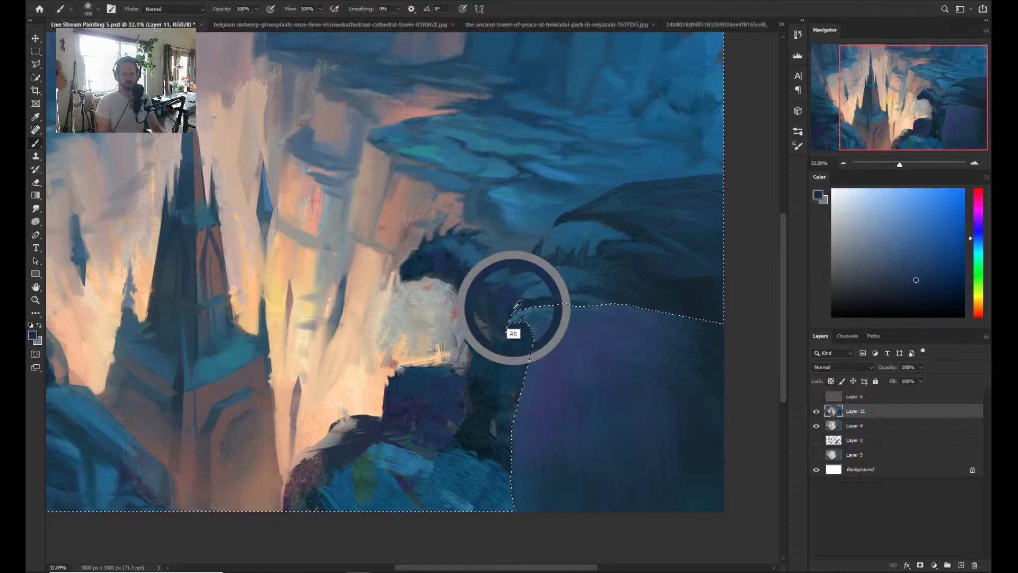
key("bracketleft")
key("bracketleft")
key("bracketleft")
key("bracketleft")
key("bracketleft")
key("bracketleft")
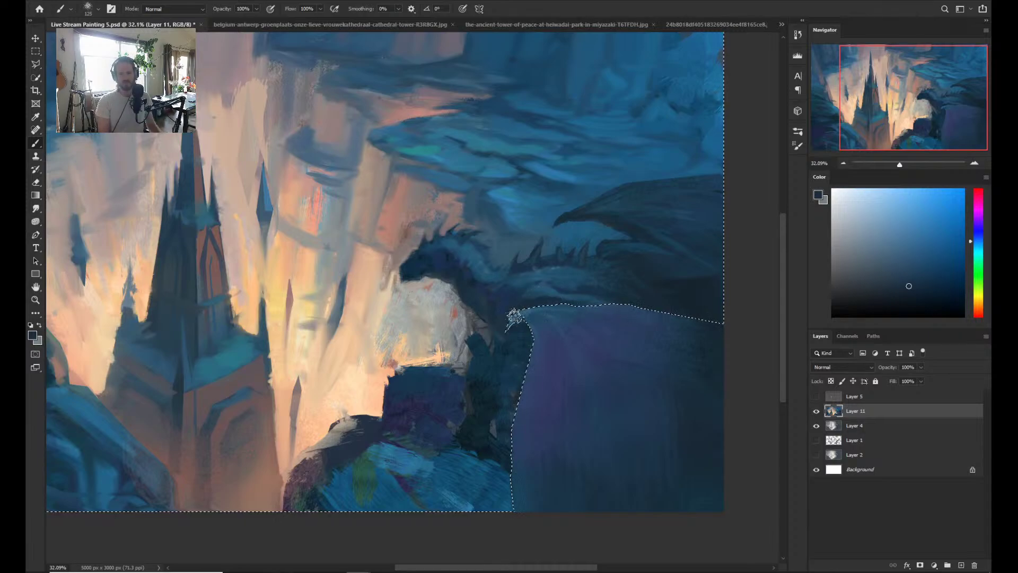
- Darken the body and rocks beside the near wing with a large 600 px brush in sampled near-black blue and a greyer dark tone, then deselect
left_click(497, 451, "alt")
key("bracketright")
key("bracketright")
key("bracketright")
key("bracketright")
key("bracketright")
key("bracketright")
key("bracketright")
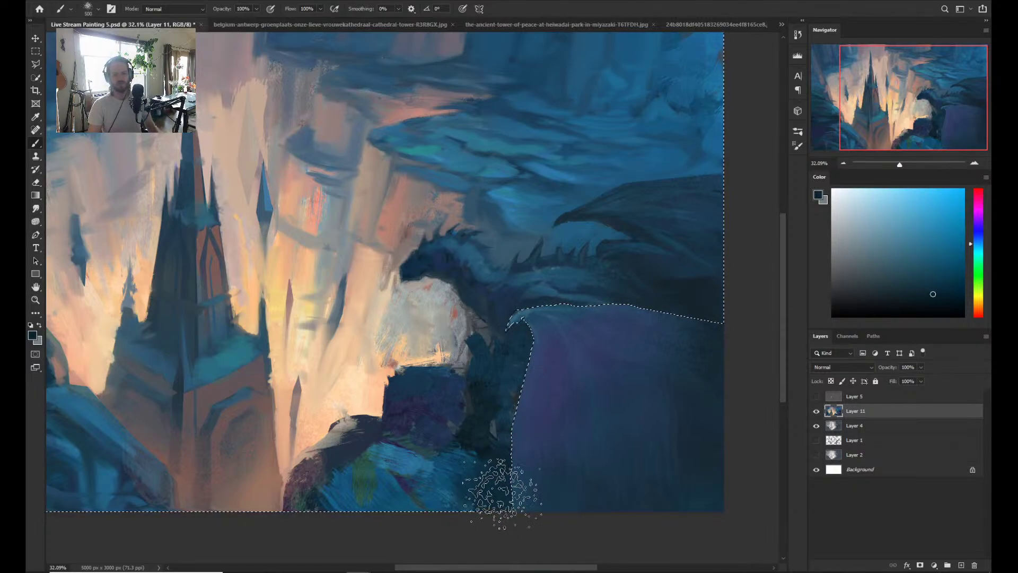
mouse_move(466, 480)
left_mouse_down()
mouse_move(505, 462)
mouse_move(493, 476)
mouse_move(511, 493)
mouse_move(463, 497)
mouse_move(466, 510)
mouse_move(467, 473)
mouse_move(432, 452)
mouse_move(427, 468)
mouse_move(466, 519)
mouse_move(472, 485)
mouse_move(525, 493)
mouse_move(503, 475)
mouse_move(405, 467)
mouse_move(405, 512)
mouse_move(451, 493)
mouse_move(430, 425)
mouse_move(488, 477)
left_mouse_up()
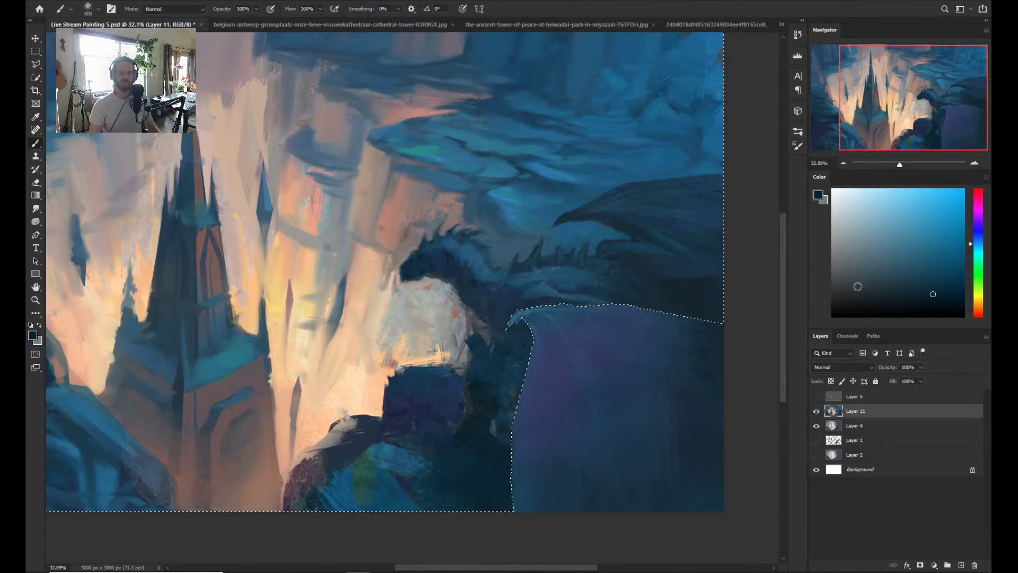
left_click(875, 290)
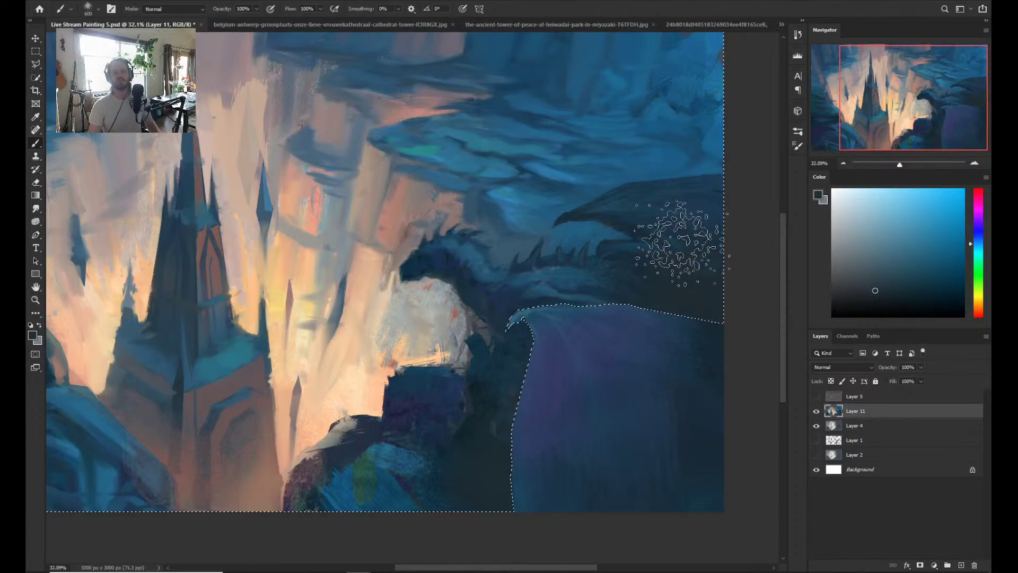
key("ctrl+d")
- Flip the whole canvas horizontally to check the composition in mirror image
key("F2")
key("ctrl+space")
left_click_drag(654, 312, 630, 322)
left_click_drag(334, 409, 377, 375)
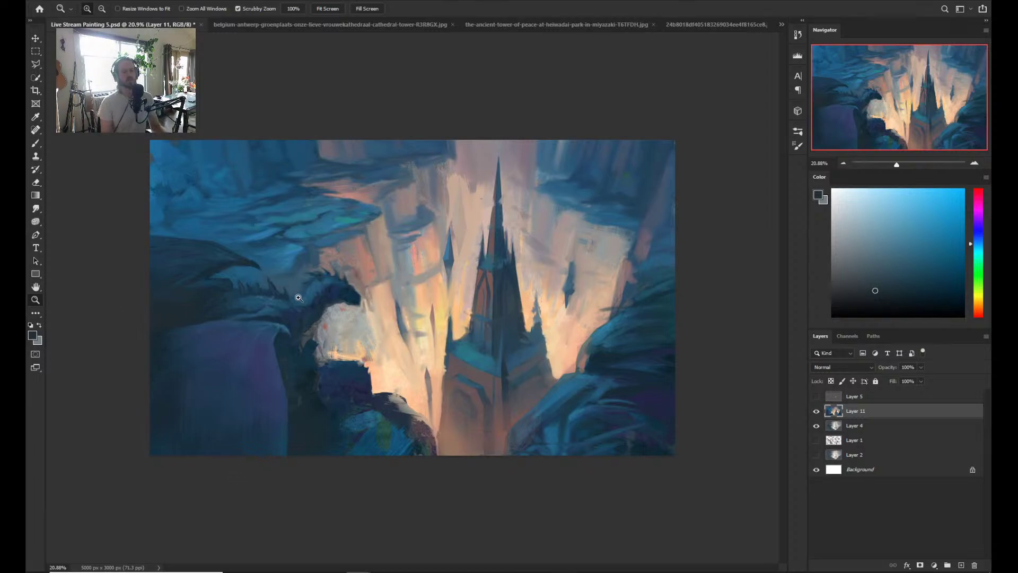
- Examine the dragon's silhouette and wings in the flipped painting at several zoom levels
key("b")
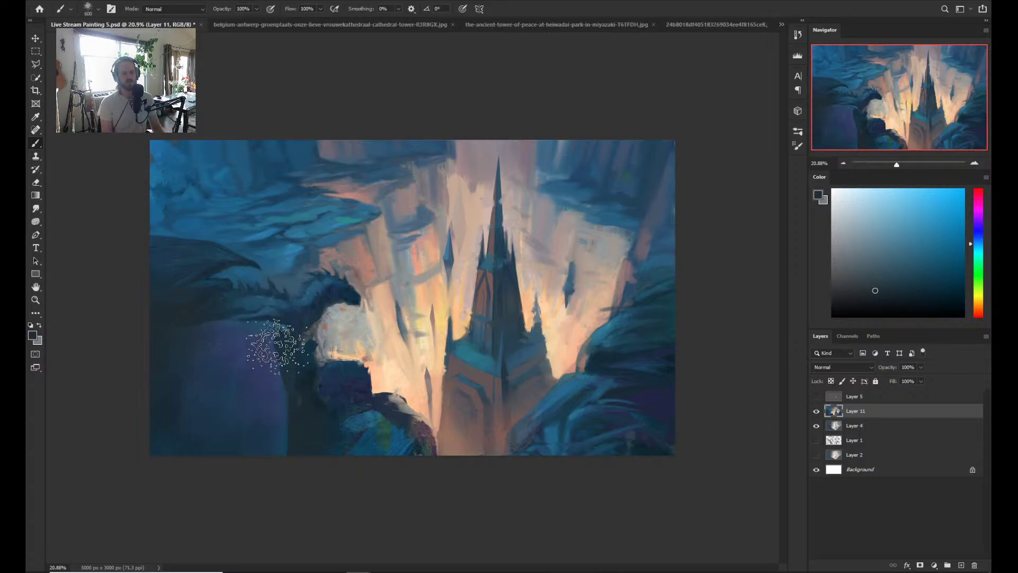
key("z")
left_click_drag(265, 326, 191, 269)
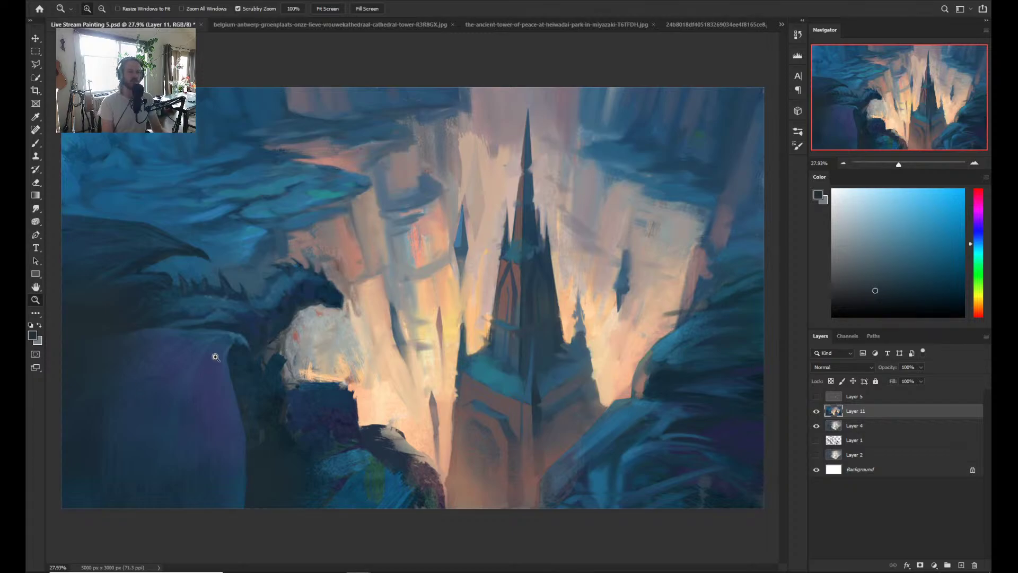
left_click_drag(215, 357, 201, 361)
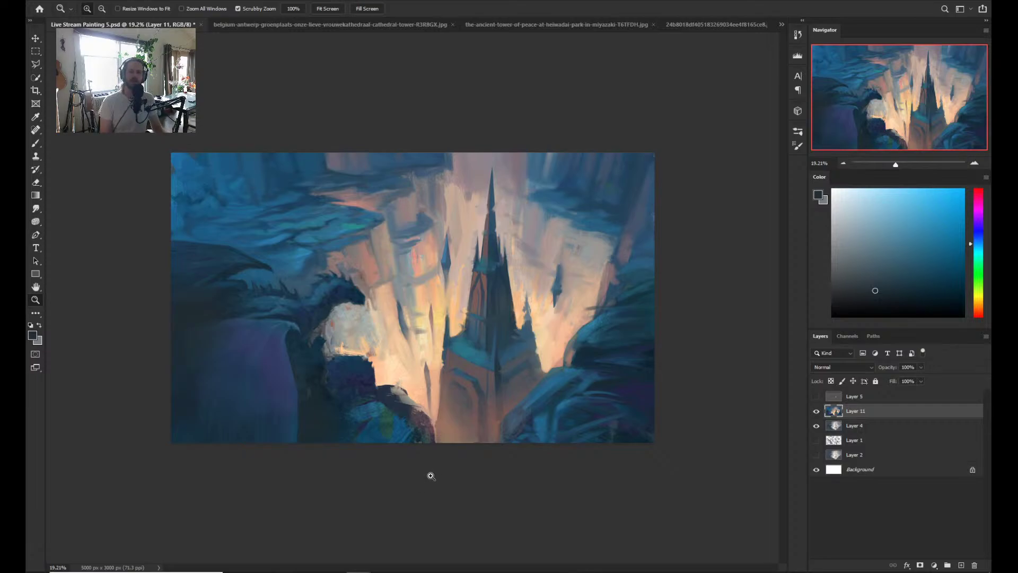
left_click_drag(426, 325, 412, 354)
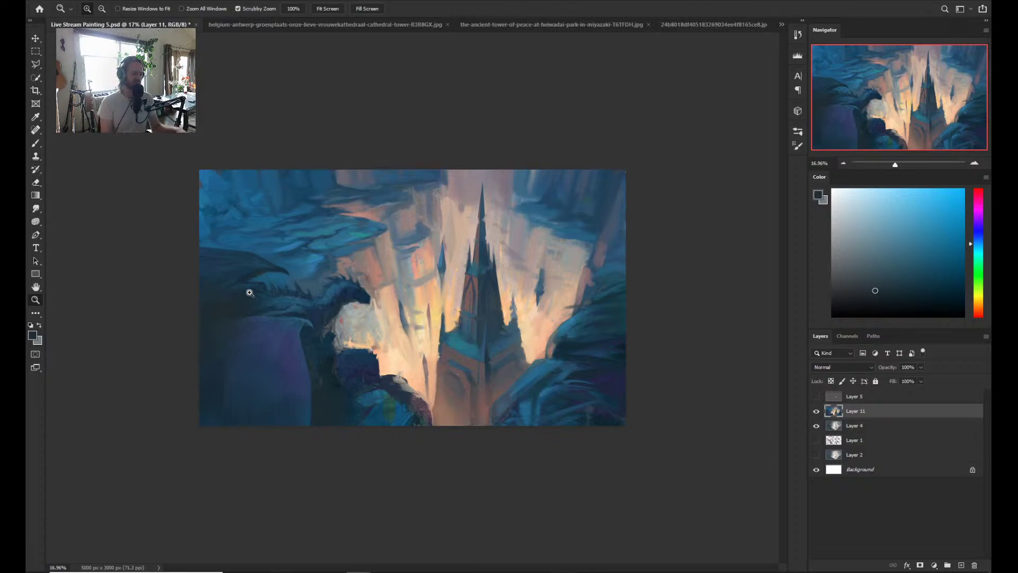
left_click_drag(266, 293, 277, 297)
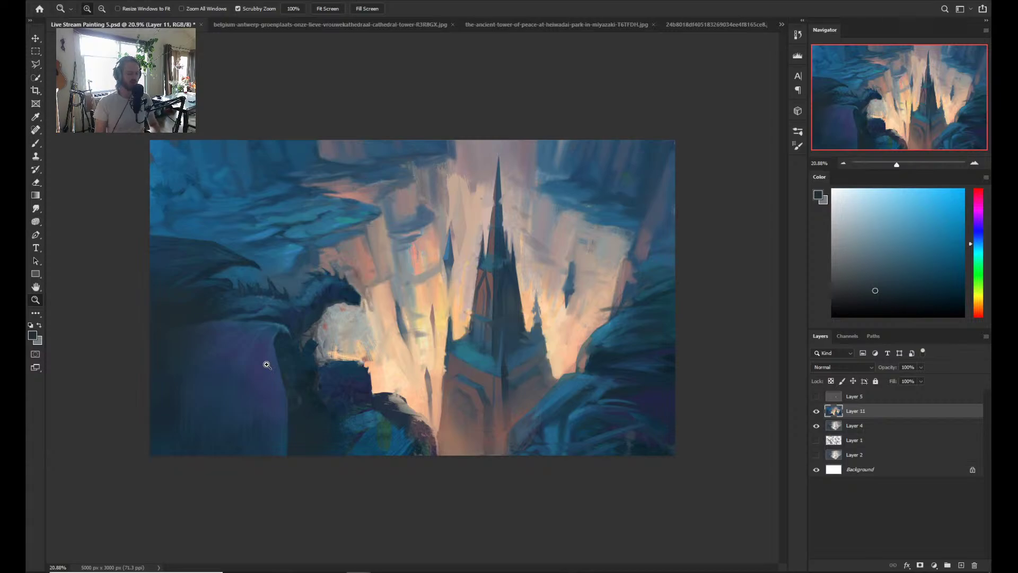
left_click_drag(348, 293, 345, 331)
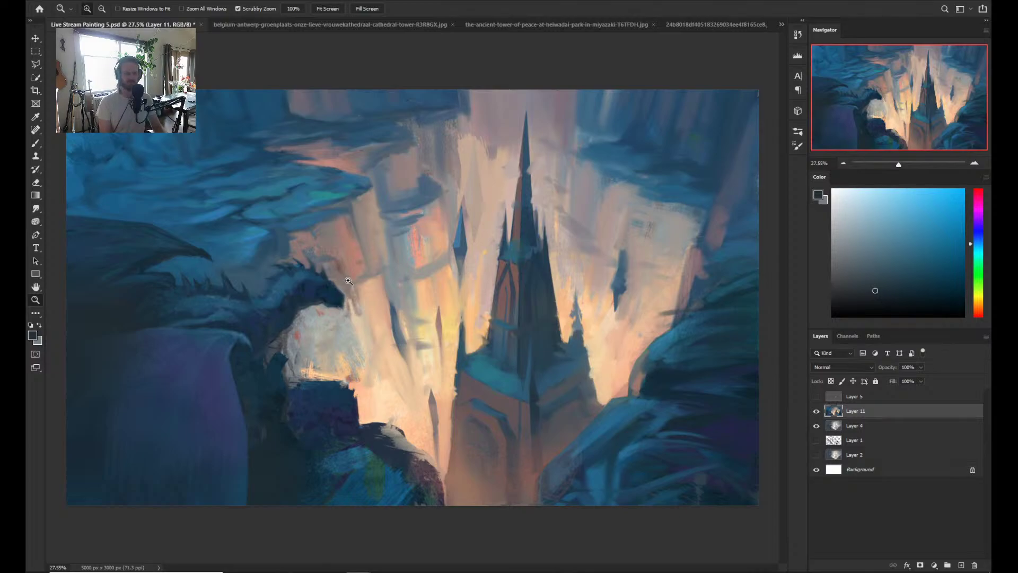
mouse_move(300, 335)
left_mouse_down()
mouse_move(330, 338)
mouse_move(291, 359)
mouse_move(294, 341)
left_mouse_up()
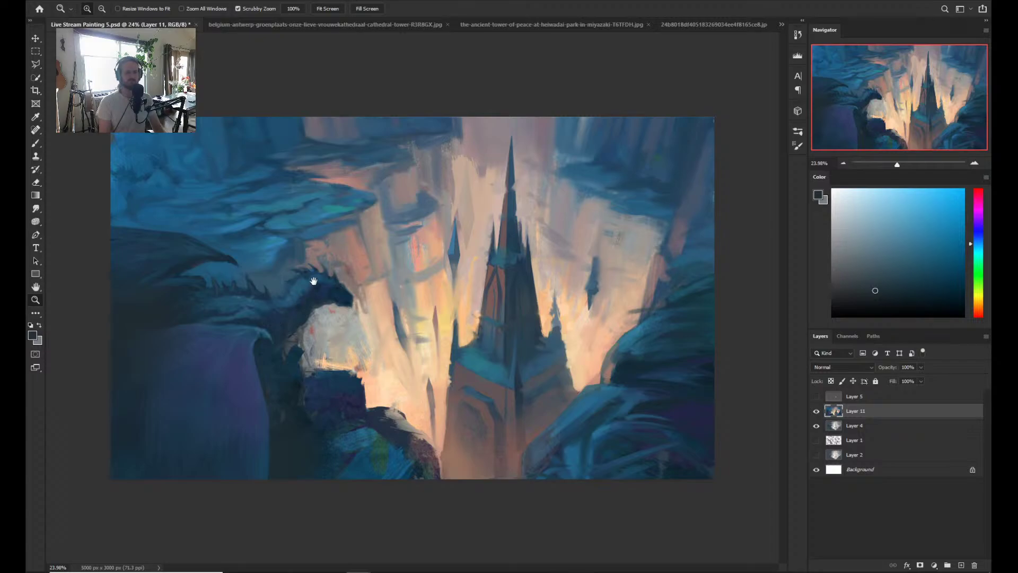
- Blend the dragon's far wing and back with the Mixer Brush, using blues sampled from the wing area and purple-blue from the near membrane
key("b")
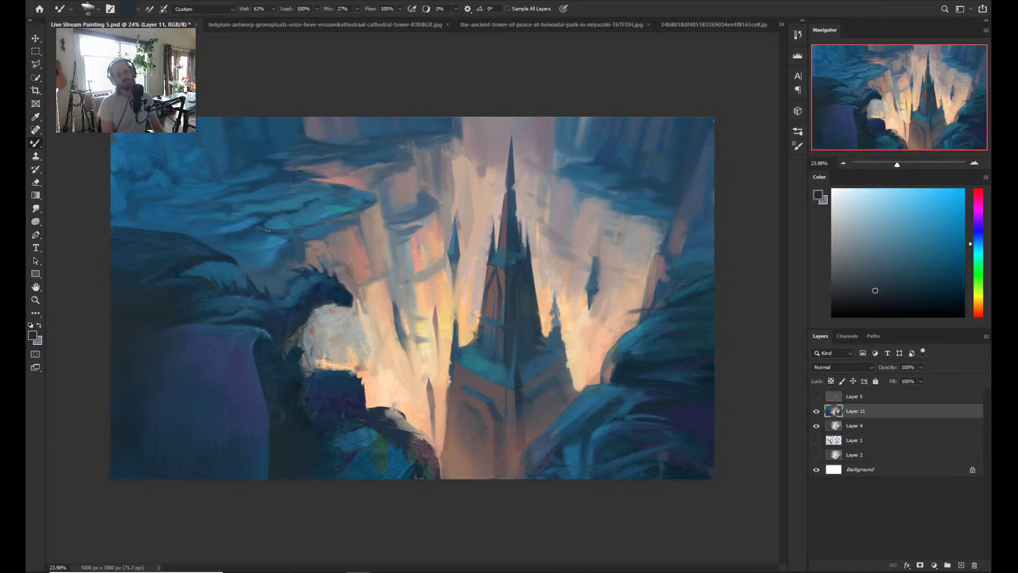
left_click(207, 277, "alt")
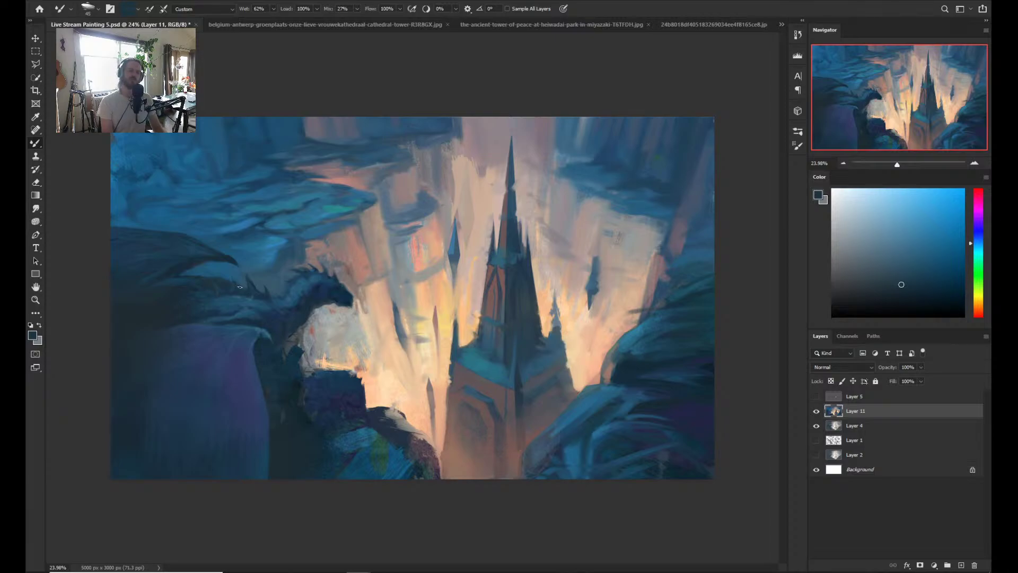
left_click(216, 271, "alt")
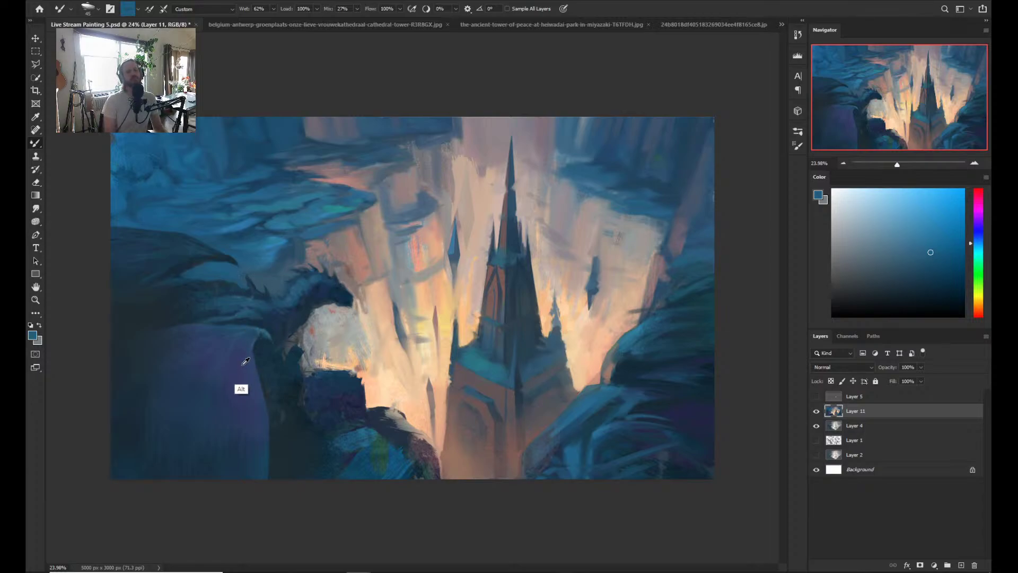
left_click(240, 388, "alt")
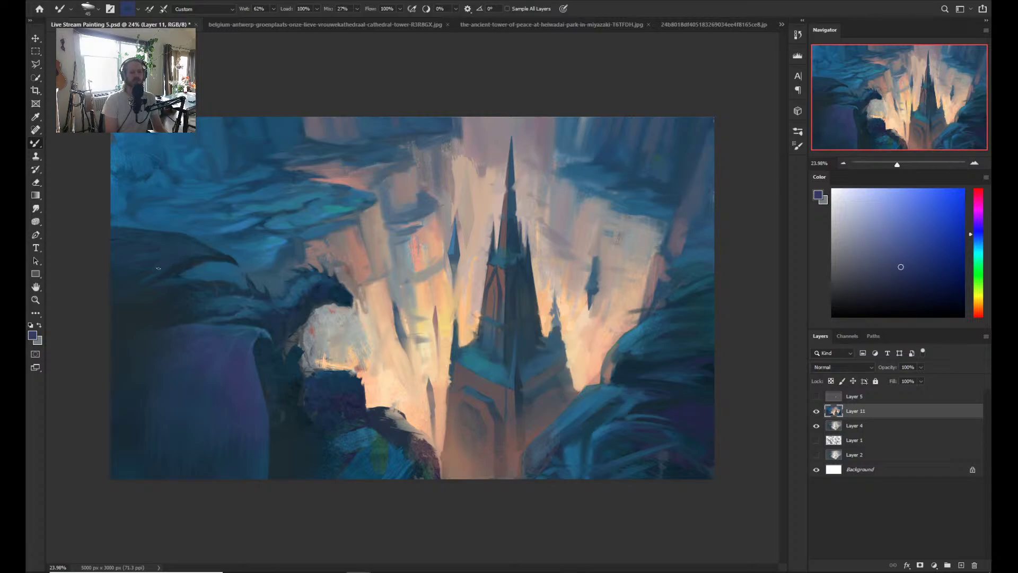
key("bracketright")
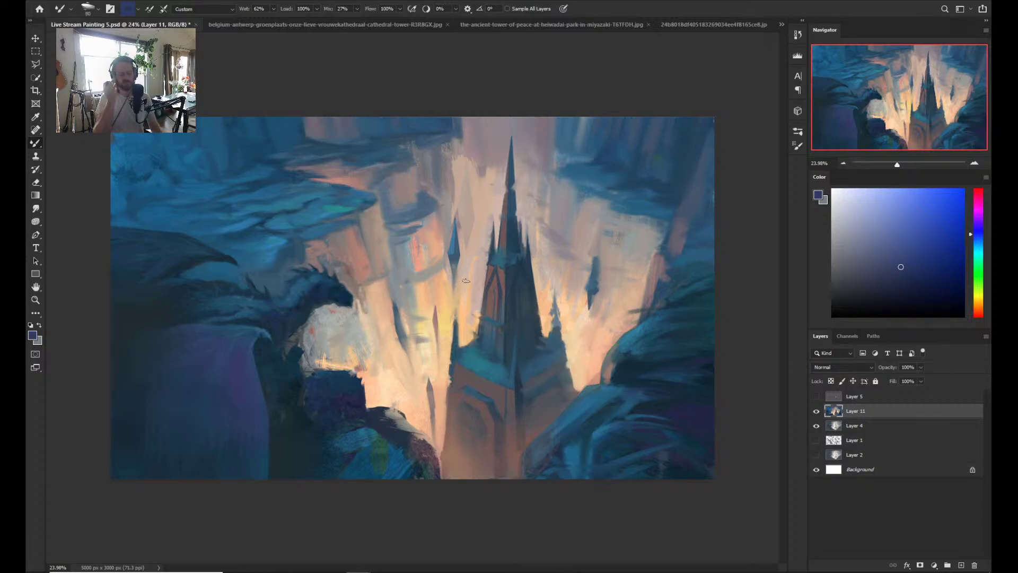
- Switch to the regular Brush with the Transfer Blocking preset and reduce its size to 70 px
key("z")
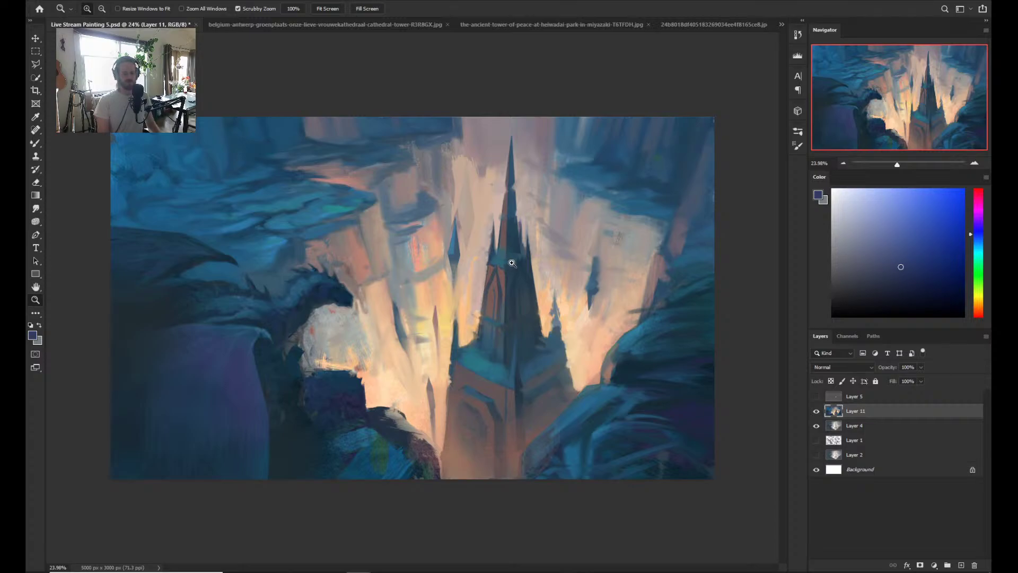
key("b")
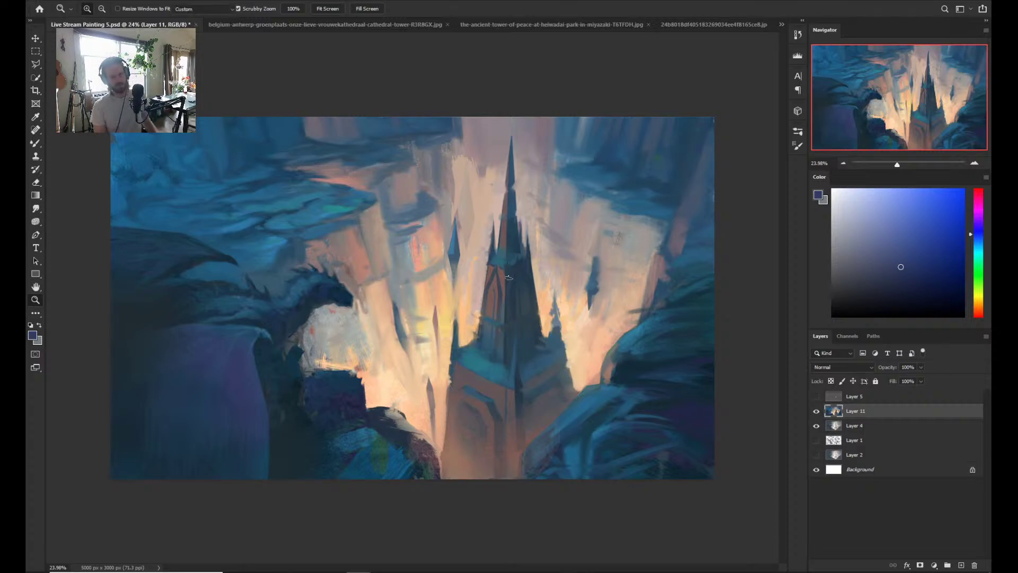
key("shift+b")
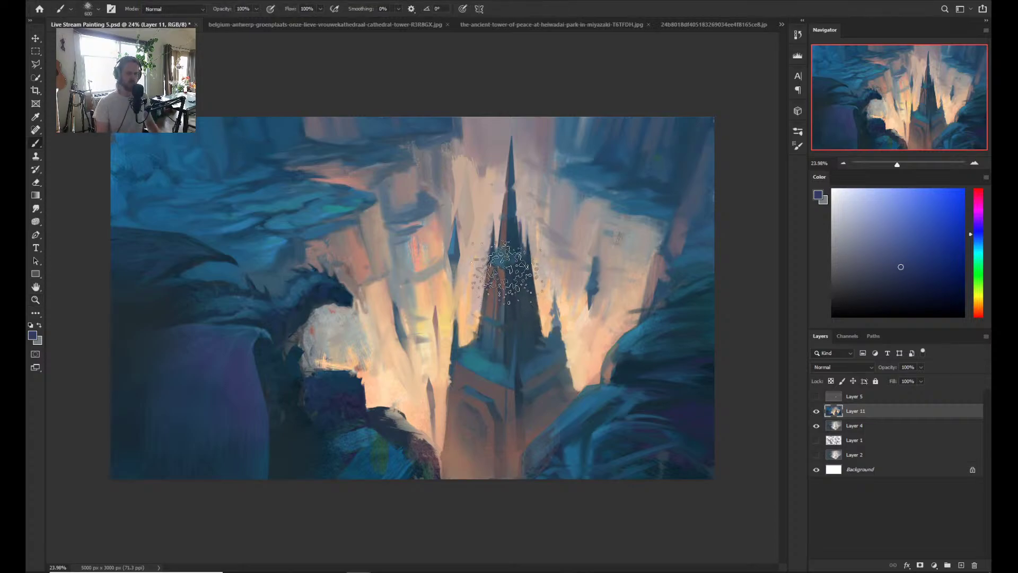
right_click(499, 282)
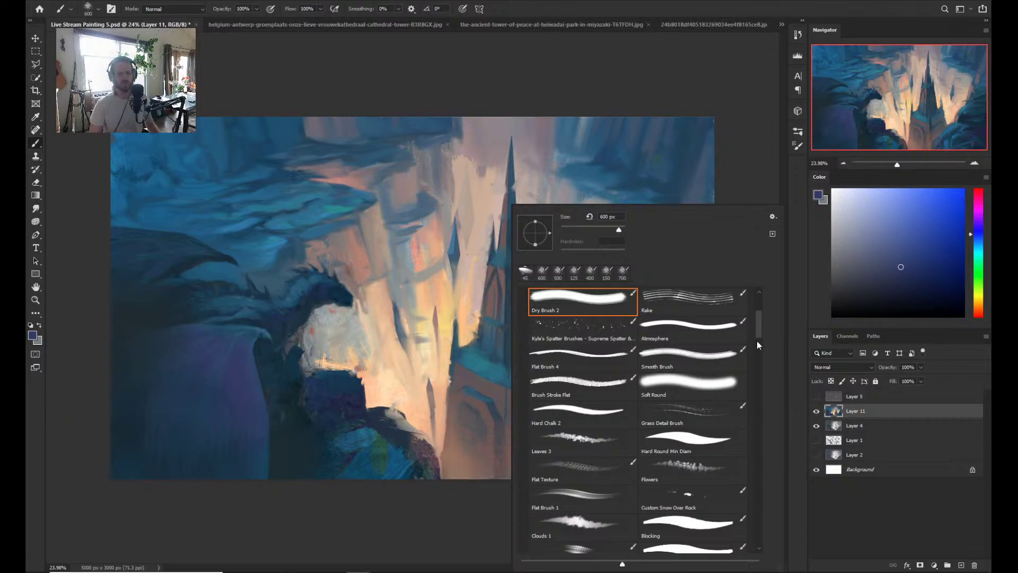
left_click_drag(759, 331, 761, 347)
scroll(761, 348, "up", 2)
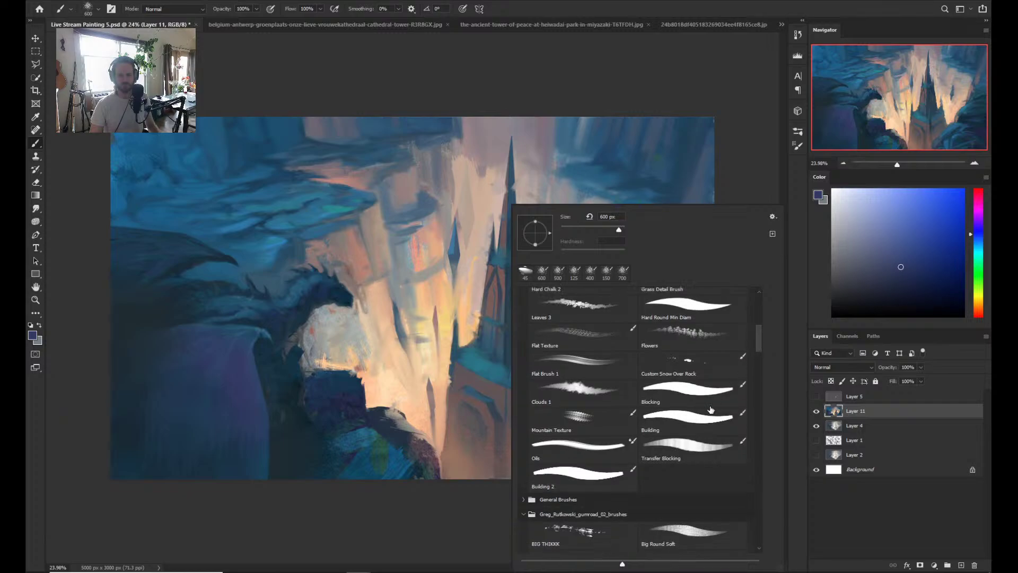
left_click(690, 448)
left_click(273, 366)
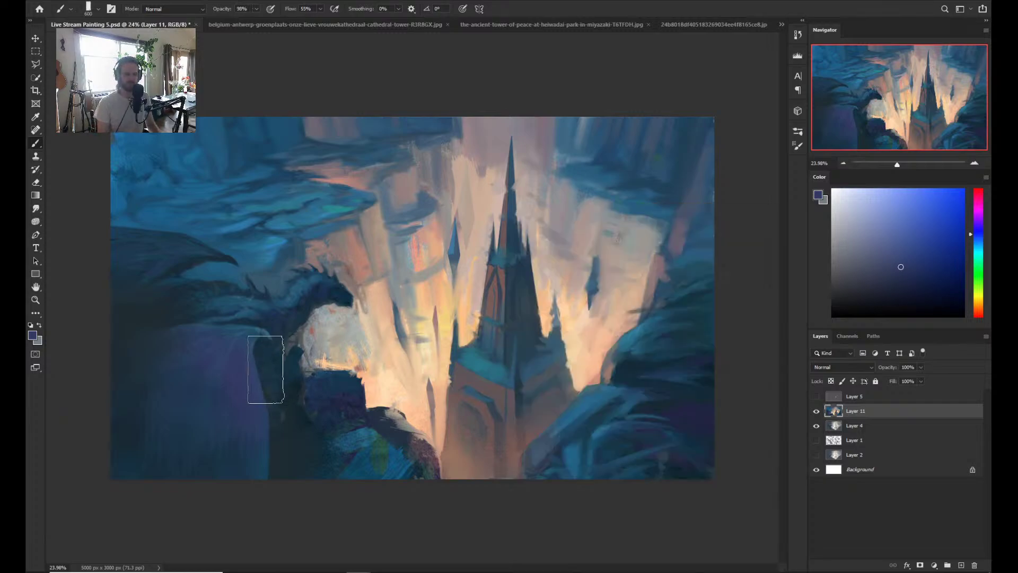
key("bracketleft")
key("bracketleft")
key("bracketleft")
key("bracketleft")
key("bracketleft")
key("bracketleft")
key("bracketleft")
key("bracketleft")
key("bracketleft")
key("bracketleft")
key("bracketleft")
key("bracketleft")
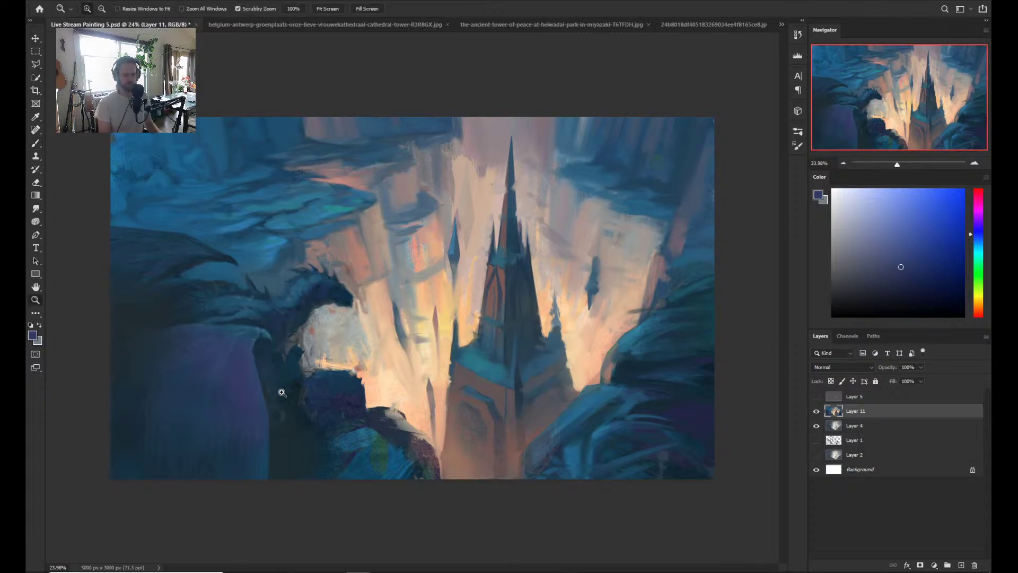
- Paint a dark fold into the top of the near wing's purple membrane using near-black blue sampled from the shadow beside it
key("z")
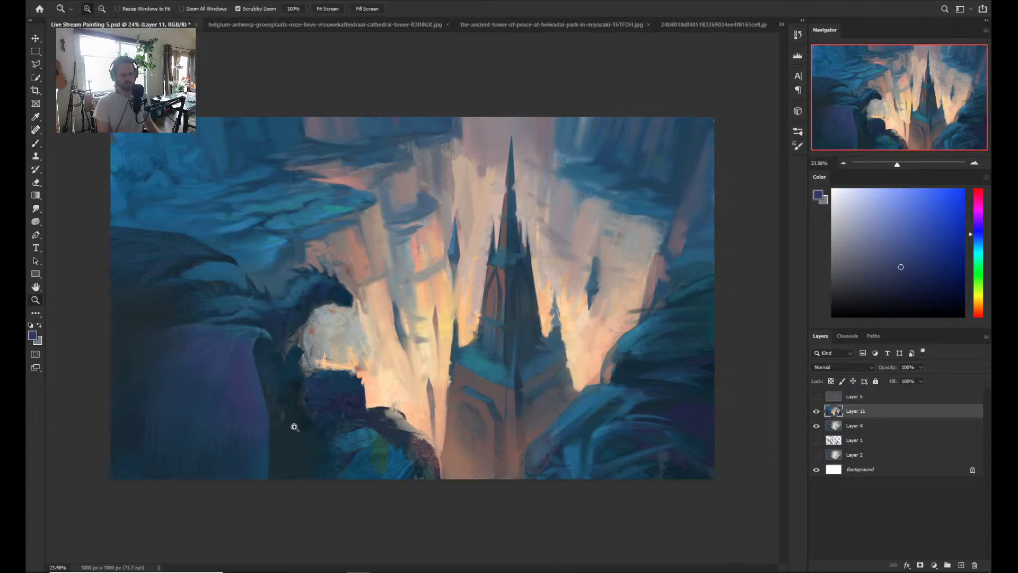
key("b")
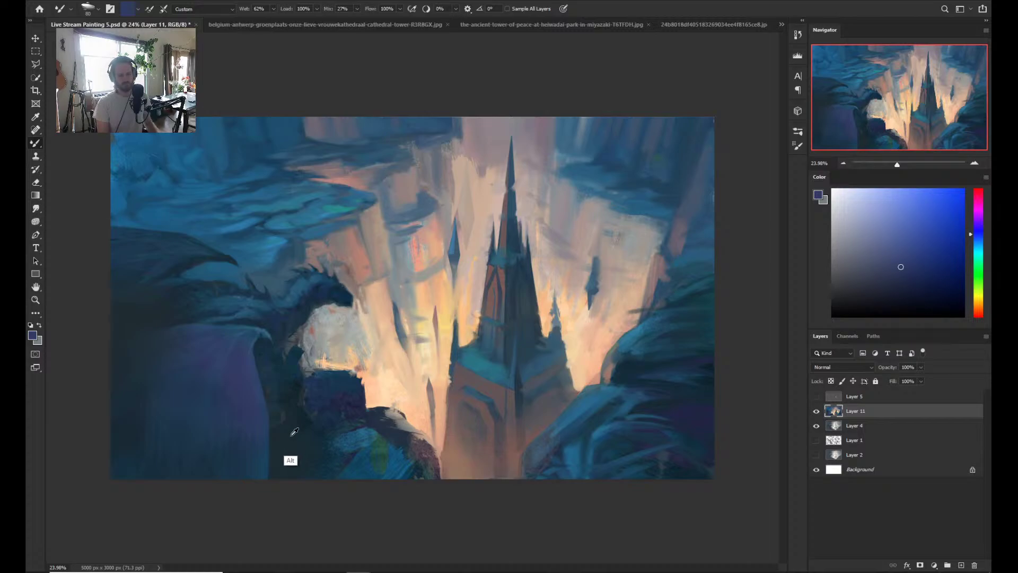
left_click(291, 457, "alt")
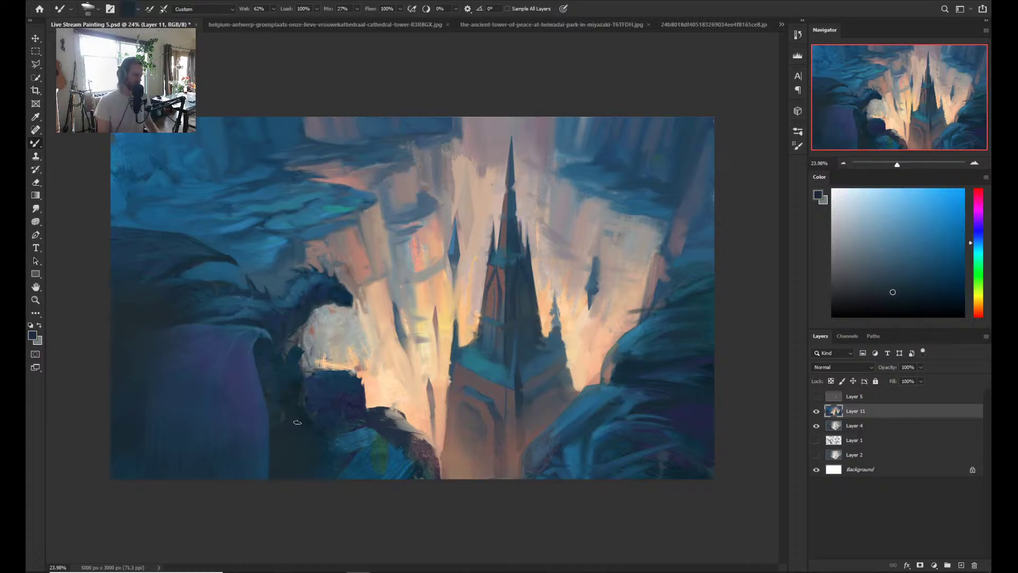
key("shift+b")
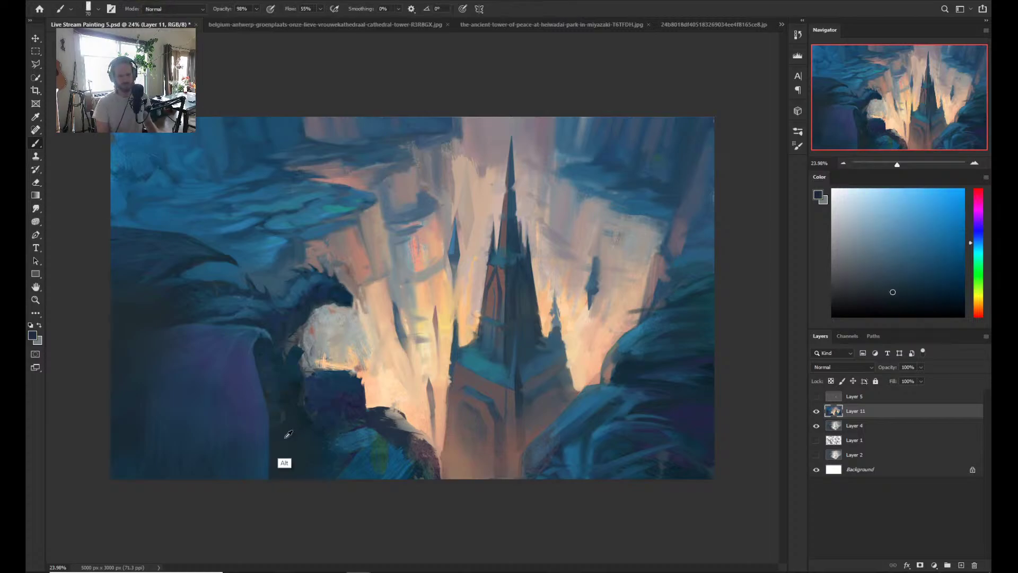
left_click(291, 396, "alt")
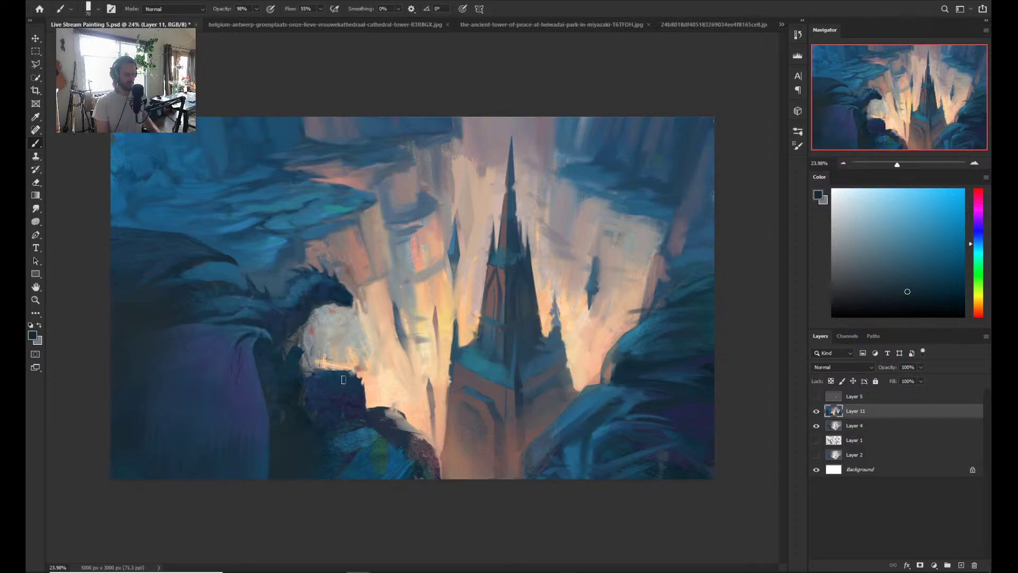
- Choose the Smooth Brush preset and soften the near wing's fold with blues sampled around it, enlarging the brush to 125 px
right_click(330, 328)
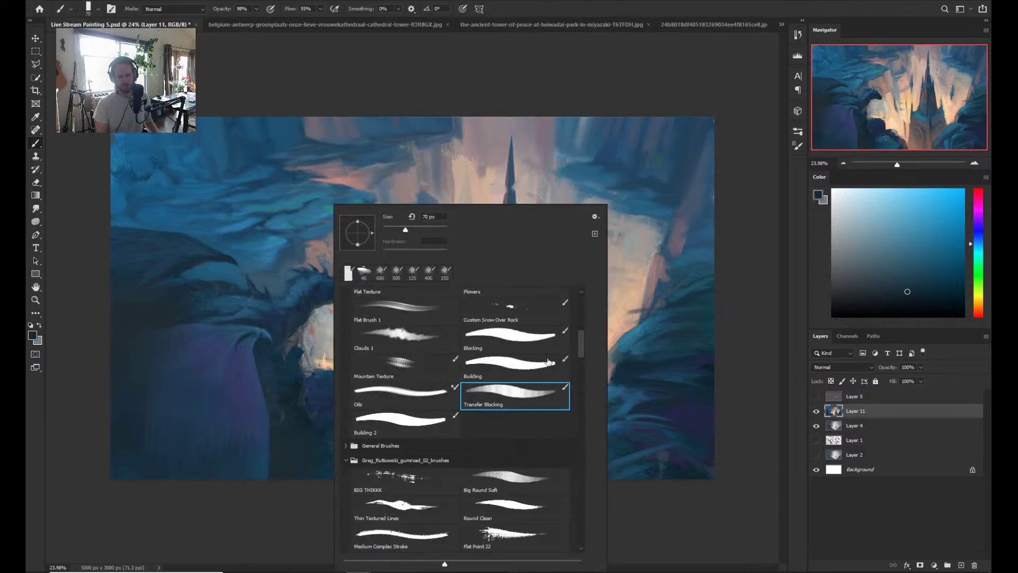
left_click_drag(581, 344, 575, 326)
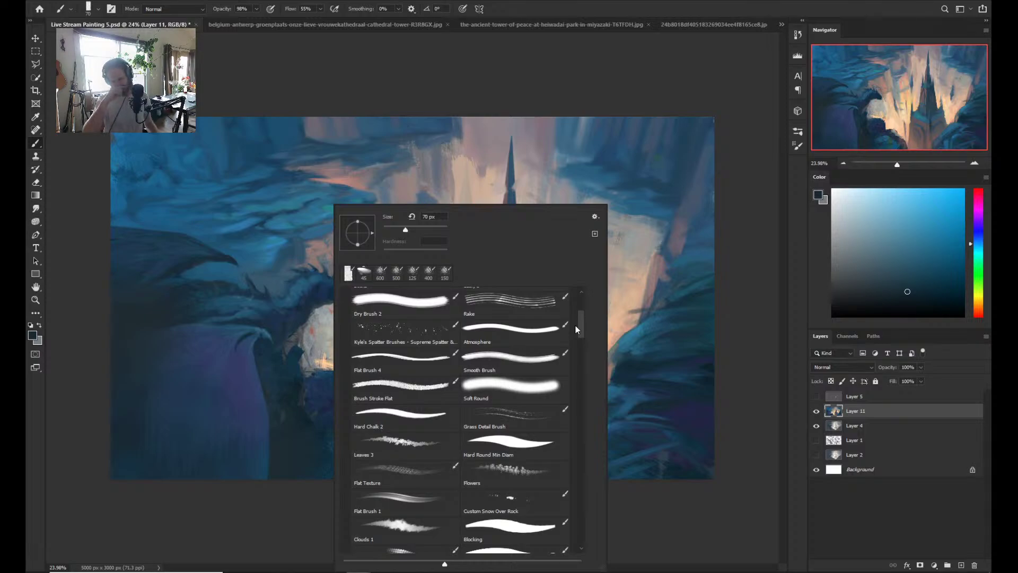
left_click(517, 367)
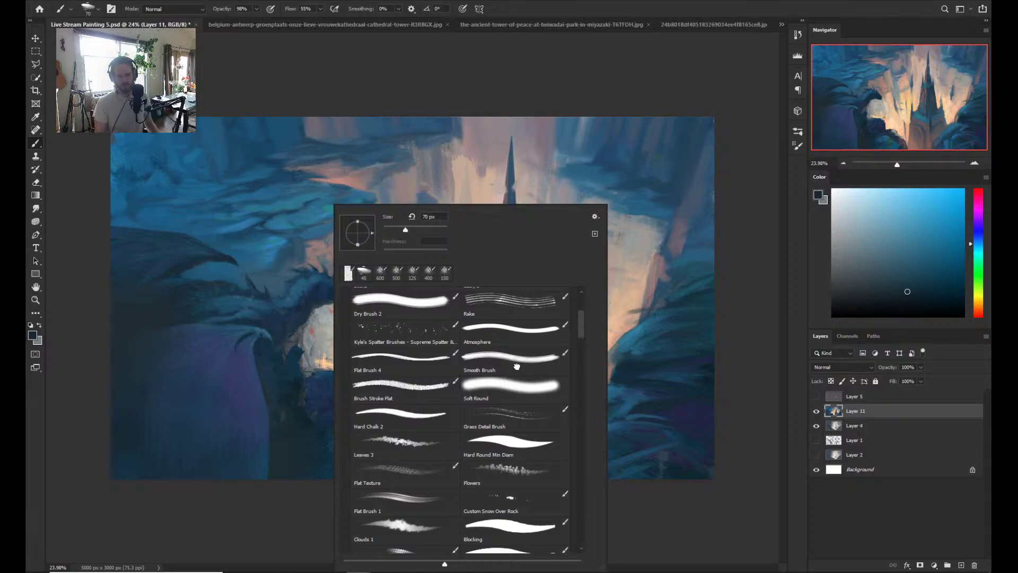
left_click(287, 369)
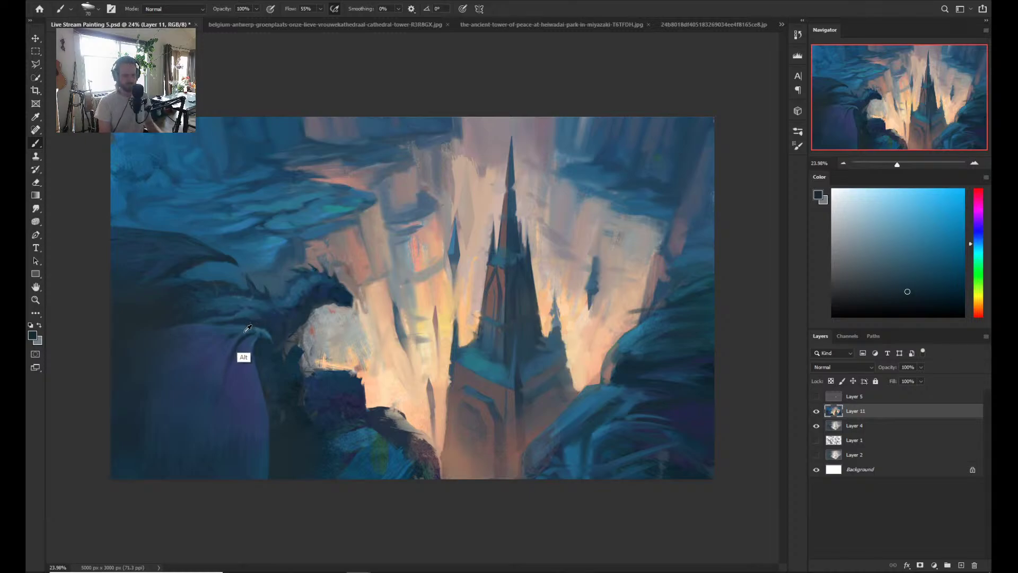
left_click(247, 334, "alt")
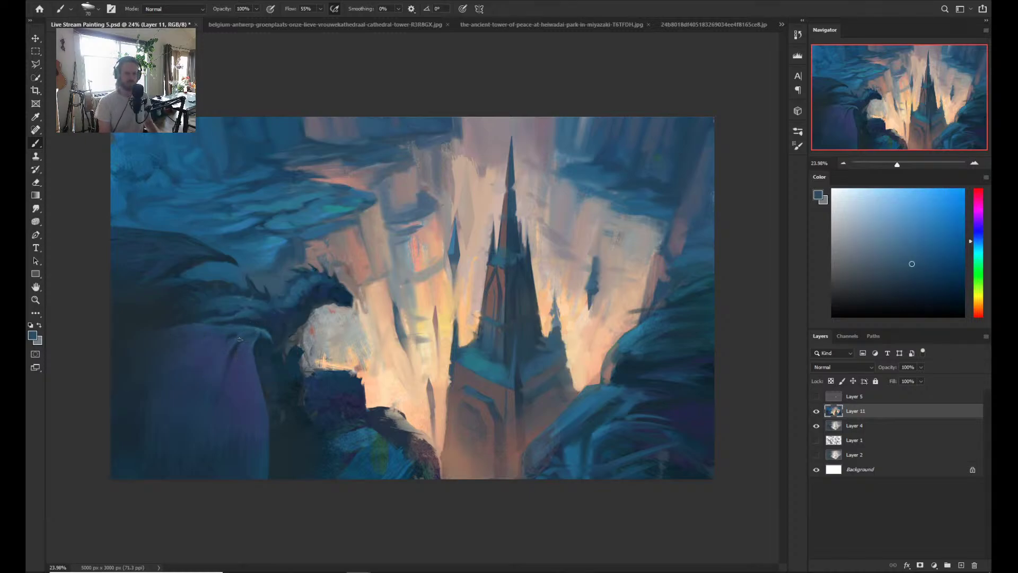
left_click(233, 348, "alt")
key("bracketright")
key("bracketright")
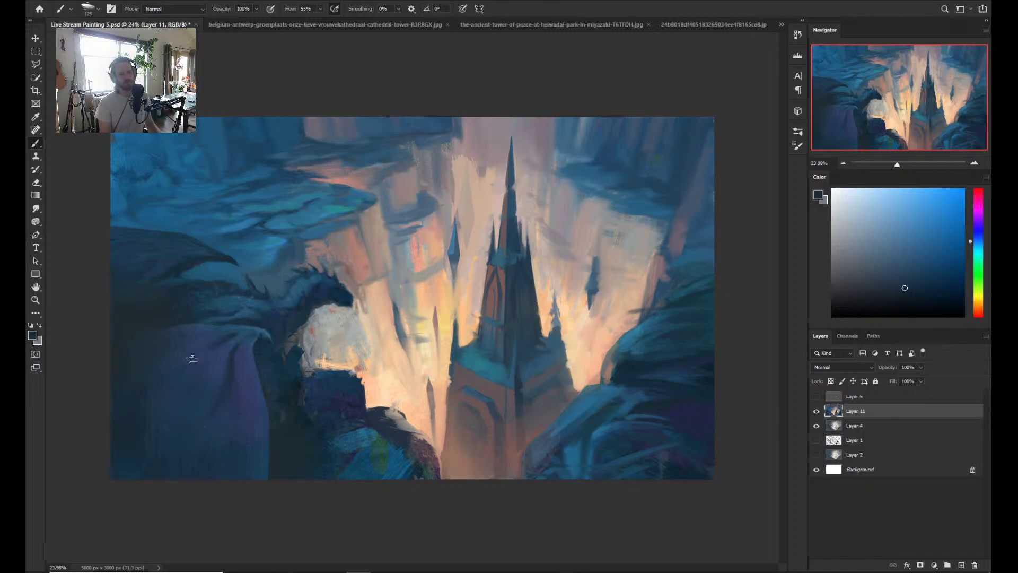
- Paint lighter blue highlights along the near wing's upper edge and folds with a smaller brush, using colors sampled from the wing
key("bracketleft")
key("bracketleft")
key("bracketleft")
key("bracketleft")
key("bracketleft")
left_click(264, 325, "alt")
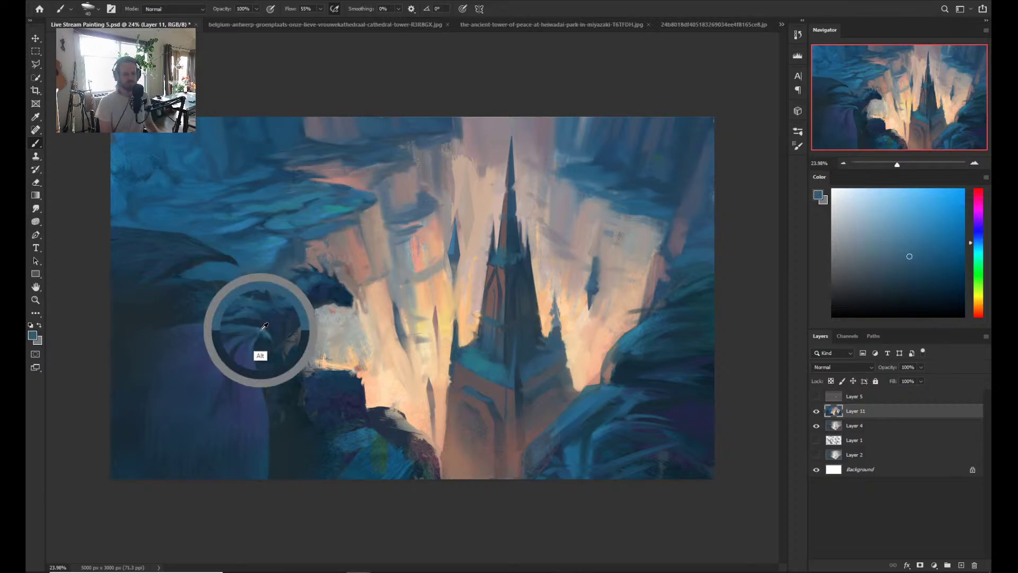
left_click_drag(263, 325, 251, 332)
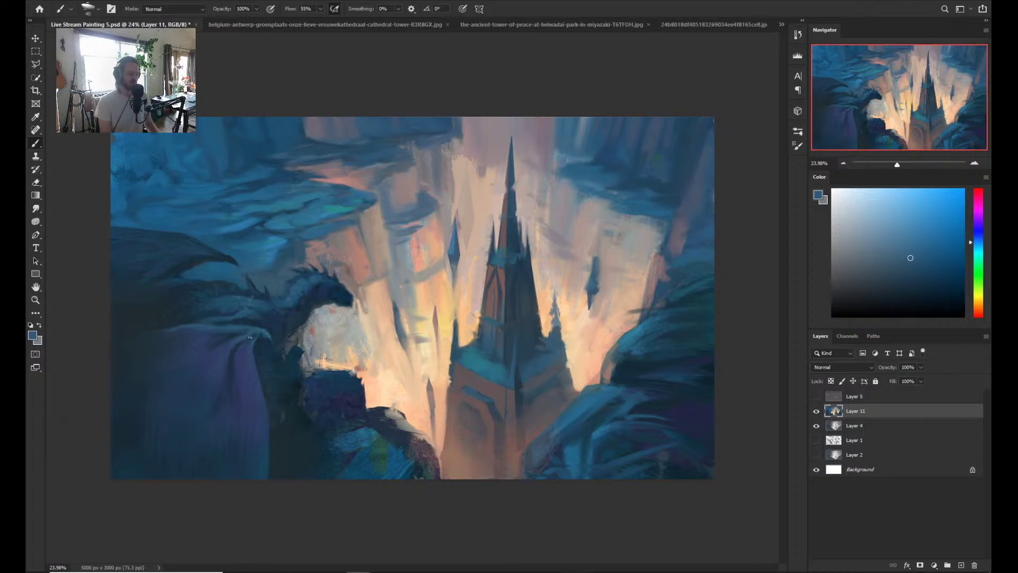
key("bracketright")
key("bracketright")
key("bracketright")
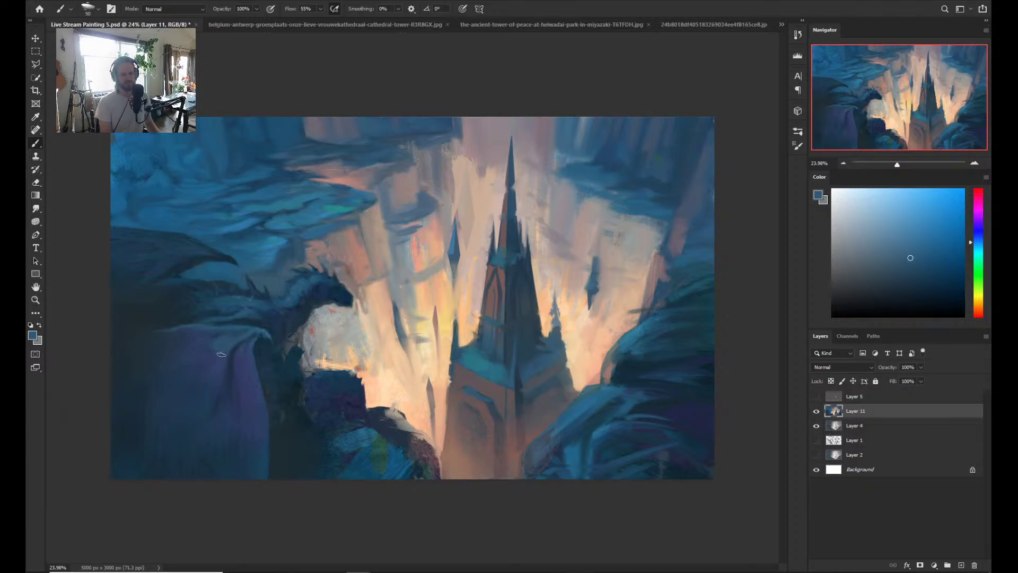
left_click(221, 387, "alt")
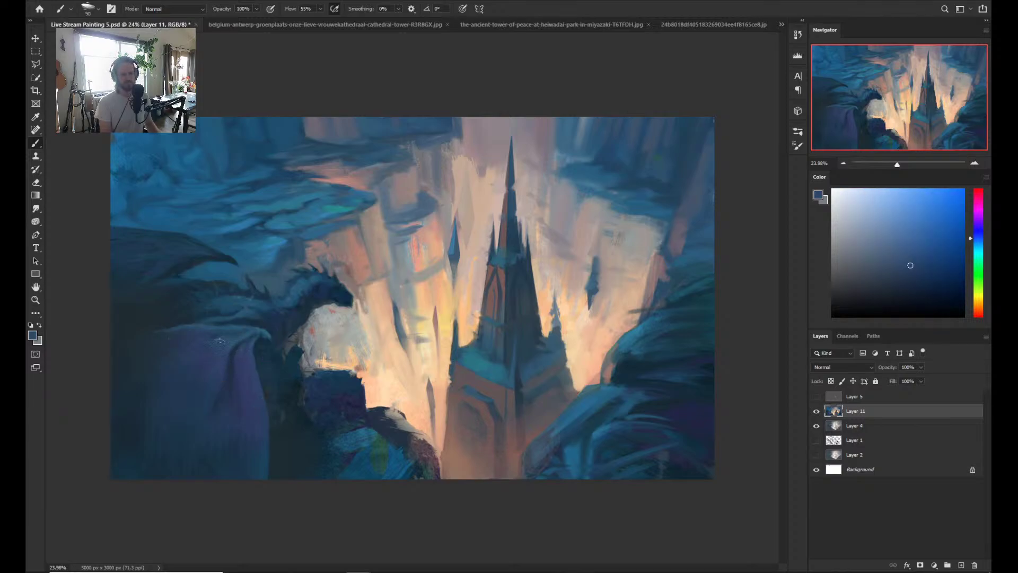
- Paint and blend light ribs and dark folds across the near wing membrane with the Mixer Brush, using blues sampled from the wing
key("shift+b")
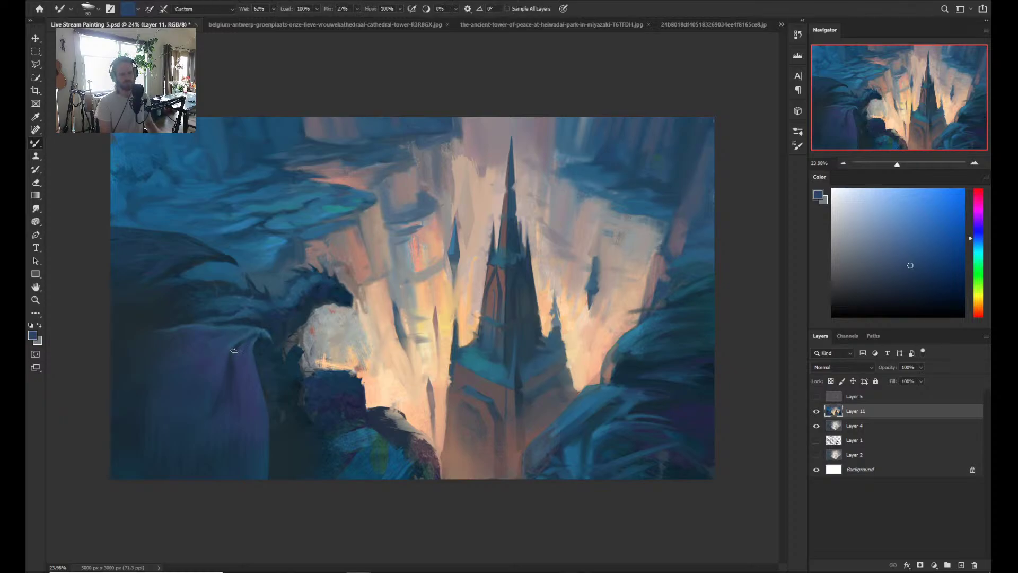
left_click(232, 368, "alt")
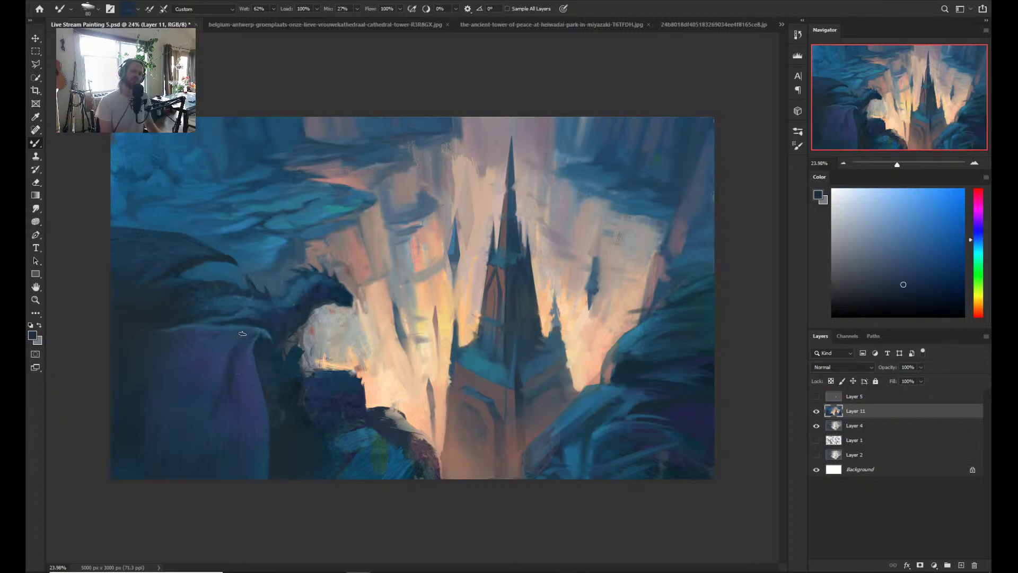
left_click(240, 319, "alt")
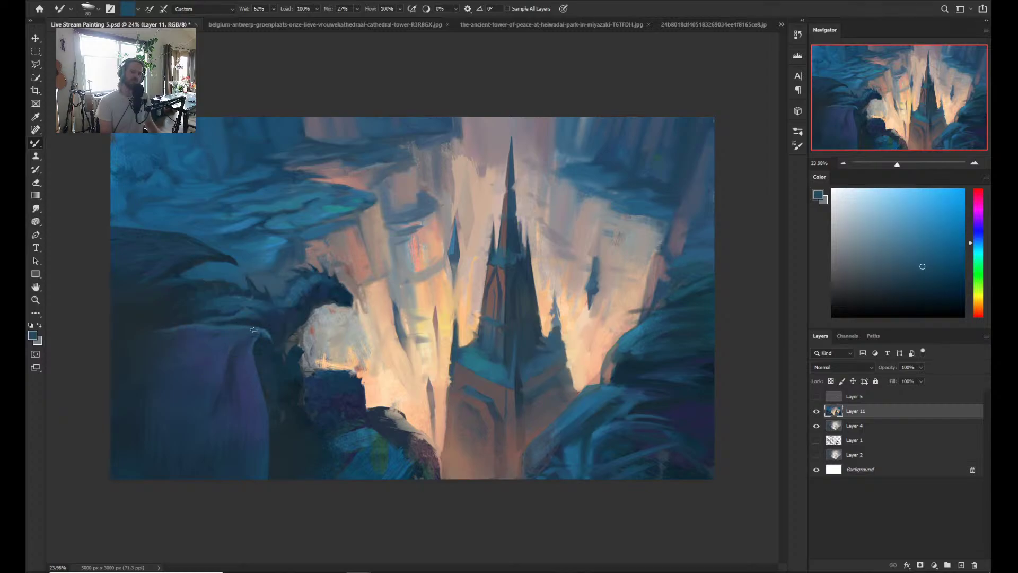
left_click(255, 330, "alt")
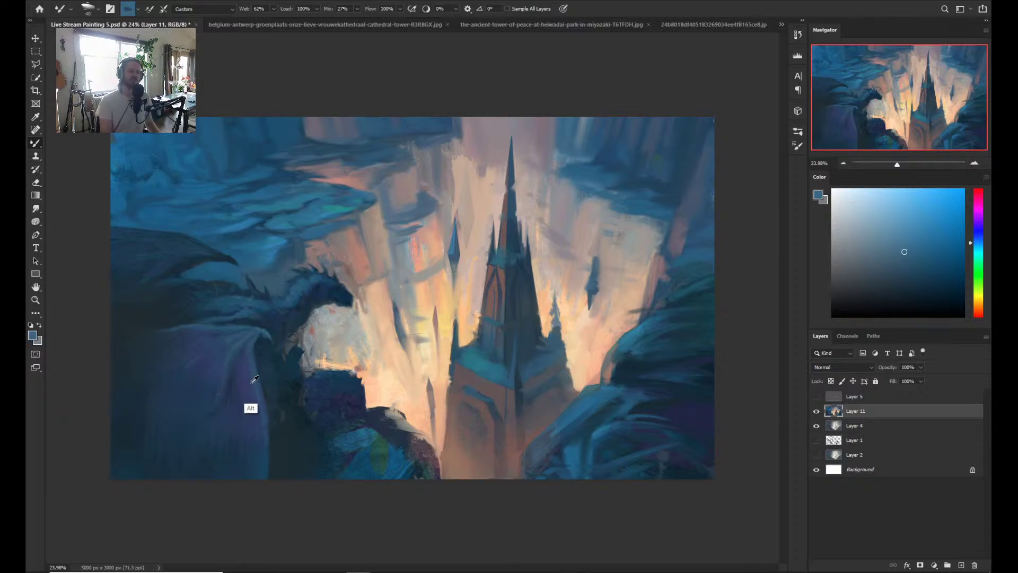
left_click(217, 420, "alt")
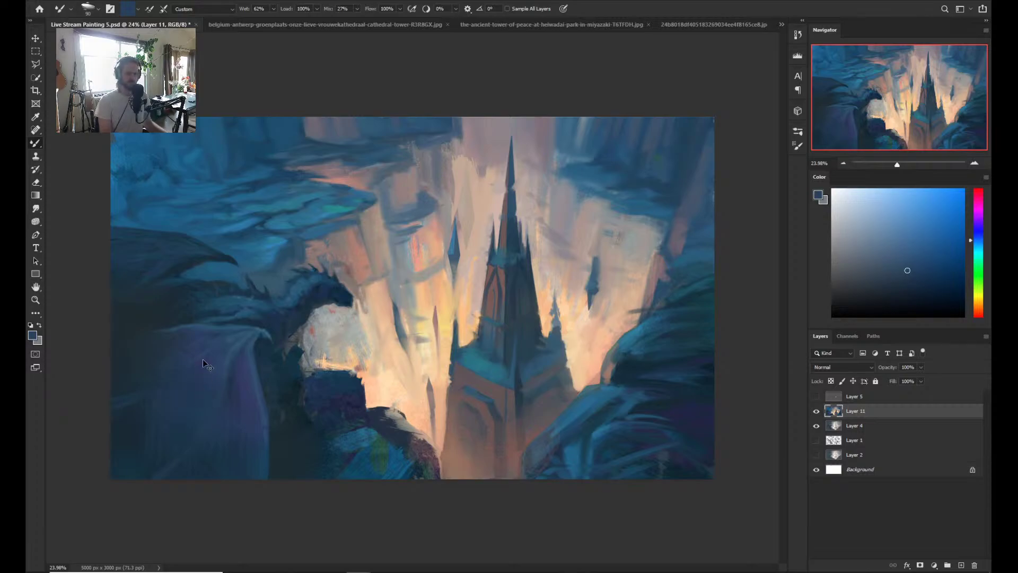
left_click(234, 352, "alt")
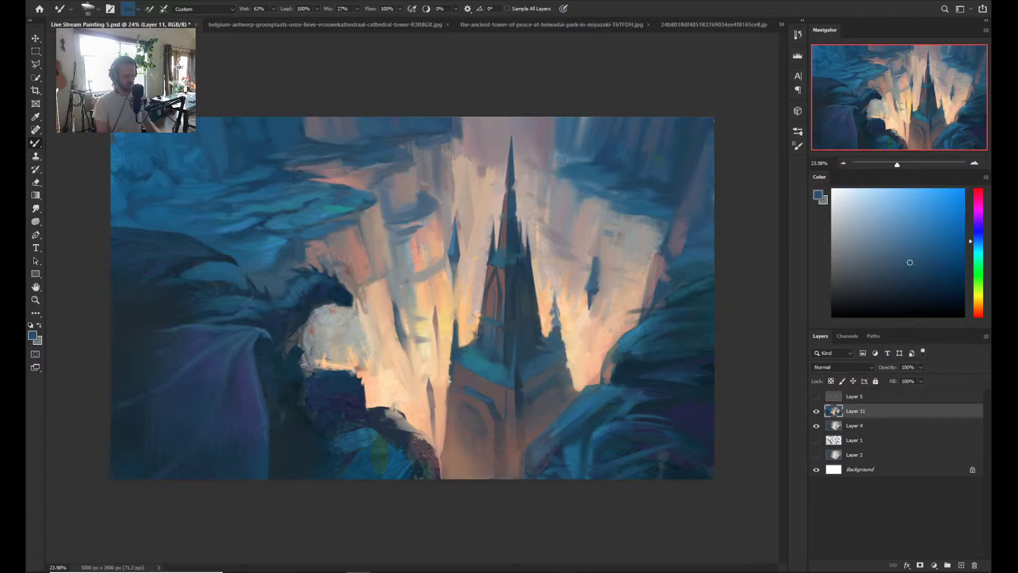
- Switch from the Mixer Brush to the regular Brush and darken the underside of the dragon's neck with dark blues sampled from its throat and head
key("z")
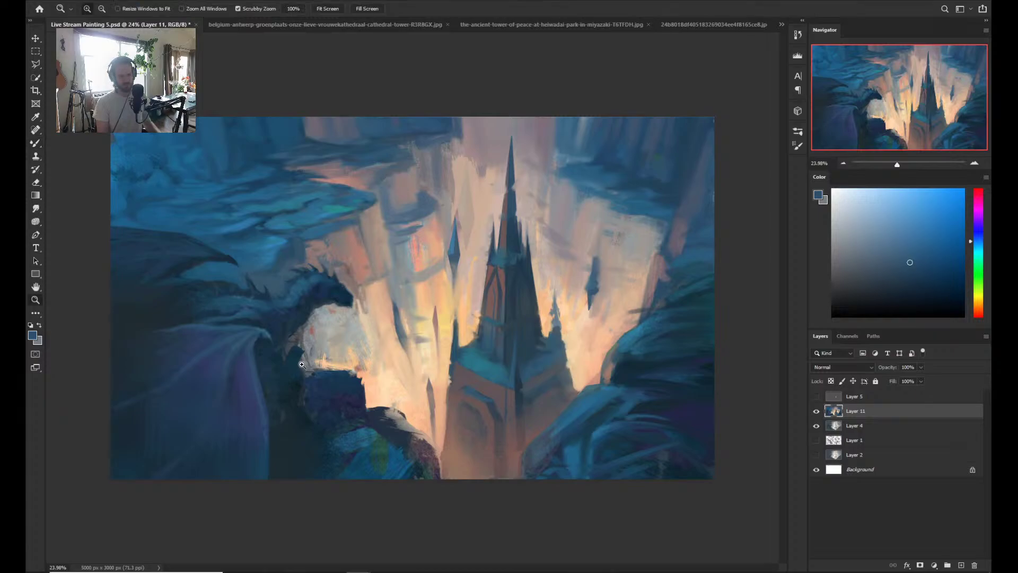
mouse_move(302, 365)
left_mouse_down()
mouse_move(330, 380)
mouse_move(313, 391)
left_mouse_up()
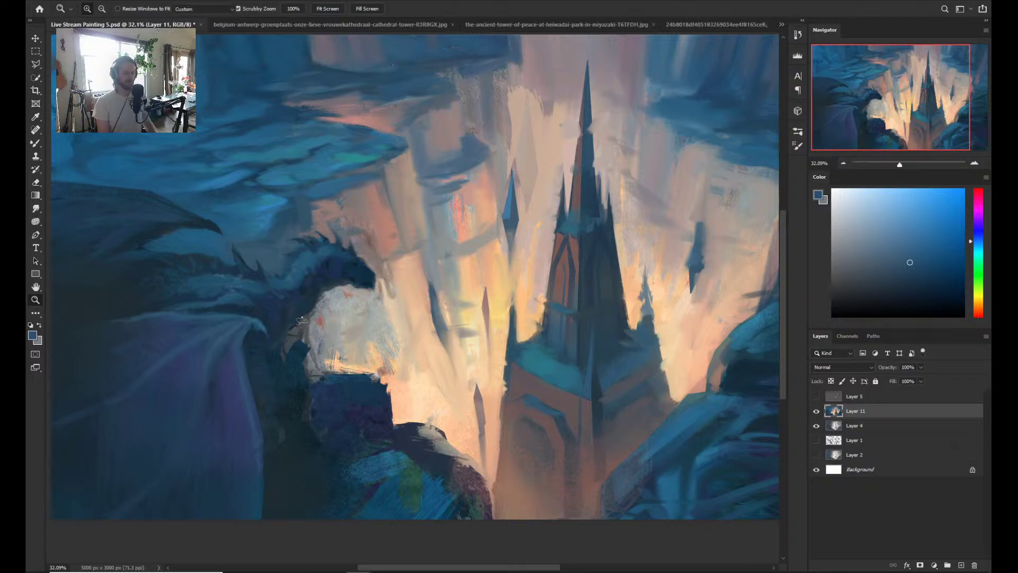
key("b")
key("z")
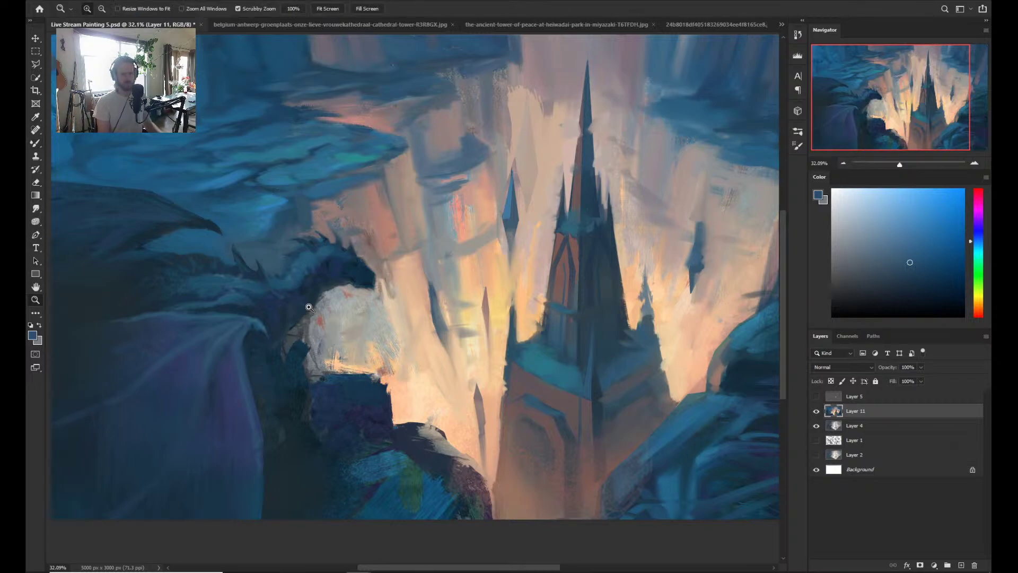
key("b")
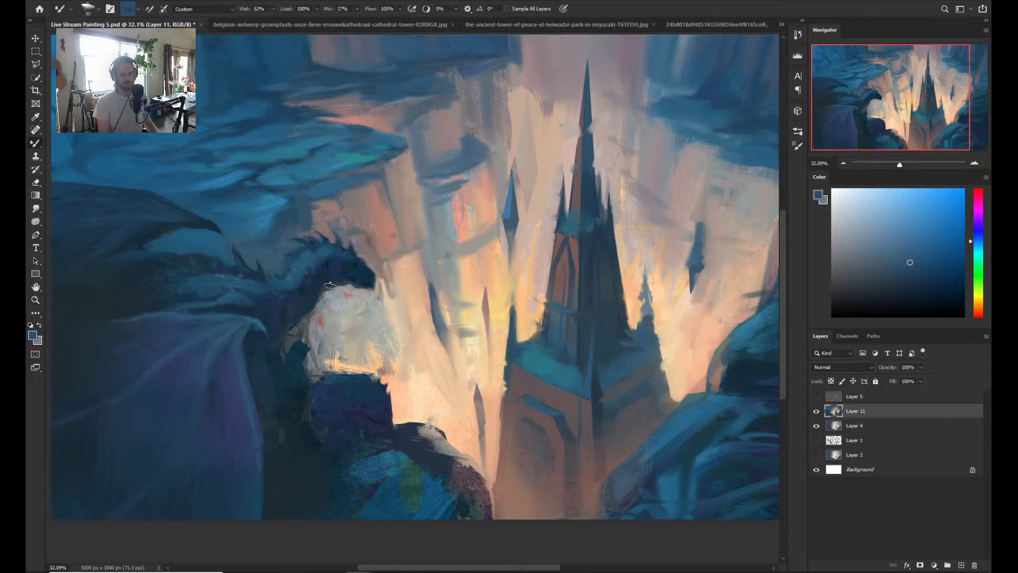
key("shift+b")
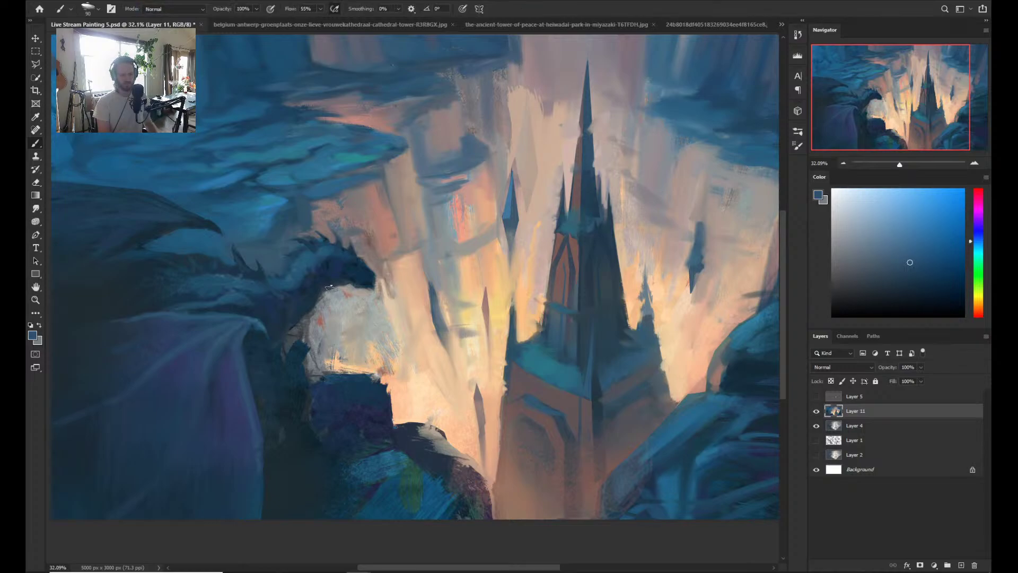
left_click(313, 334, "alt")
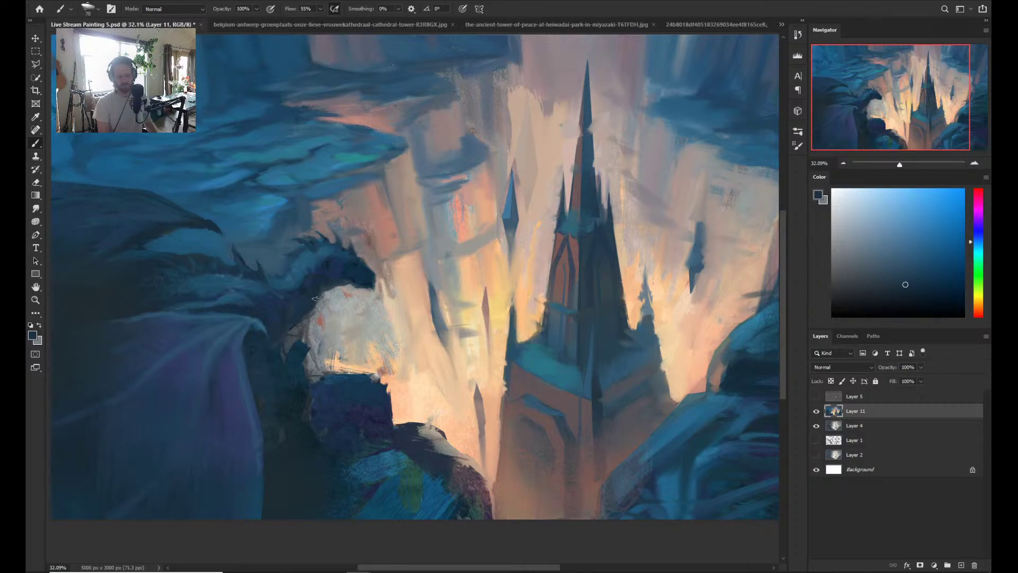
left_click(330, 261, "alt")
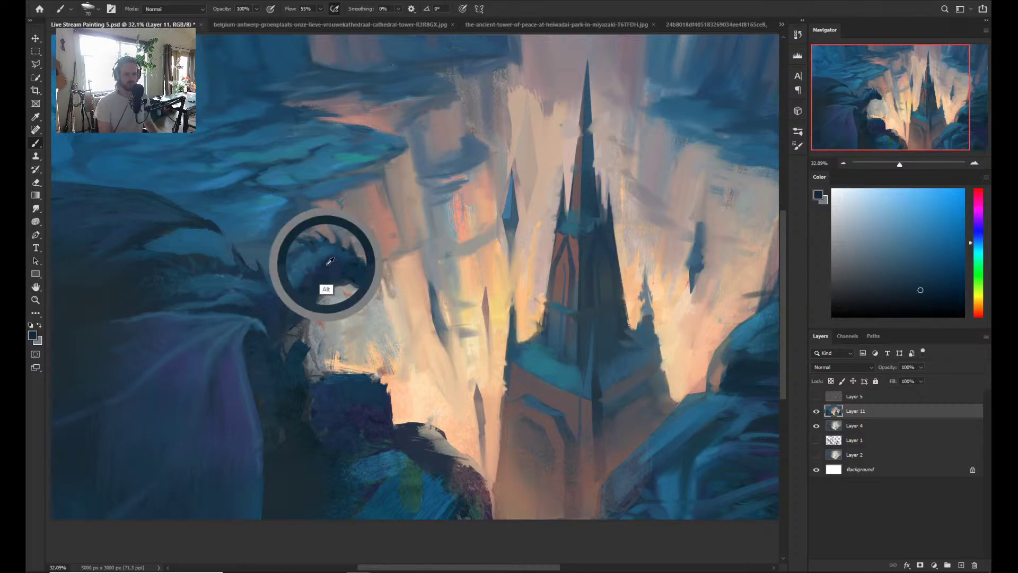
left_click_drag(330, 261, 318, 287)
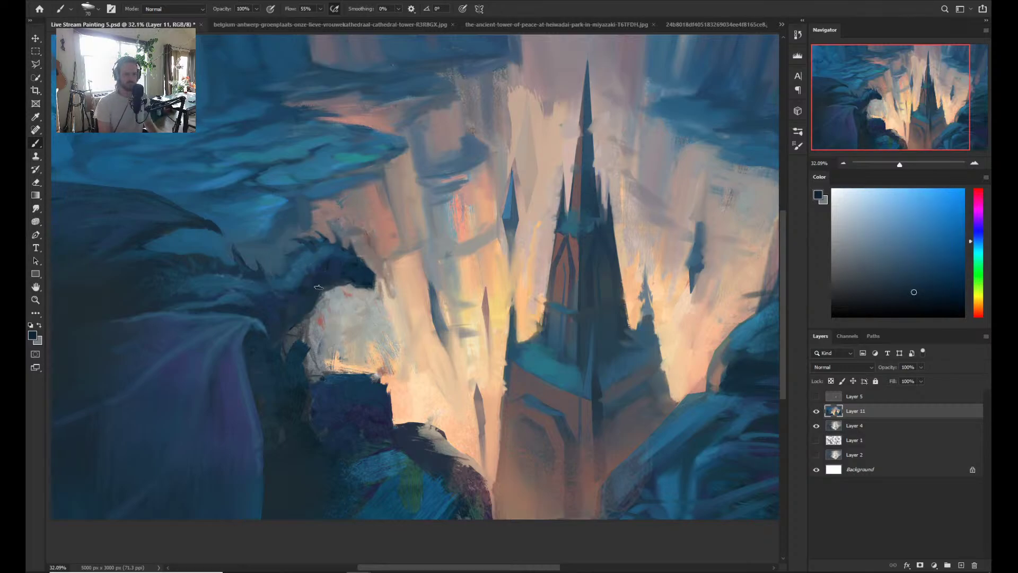
- Model the dragon's jaw and upper neck with alternating dark and mid blues sampled from the head and neck
left_click(350, 277, "alt")
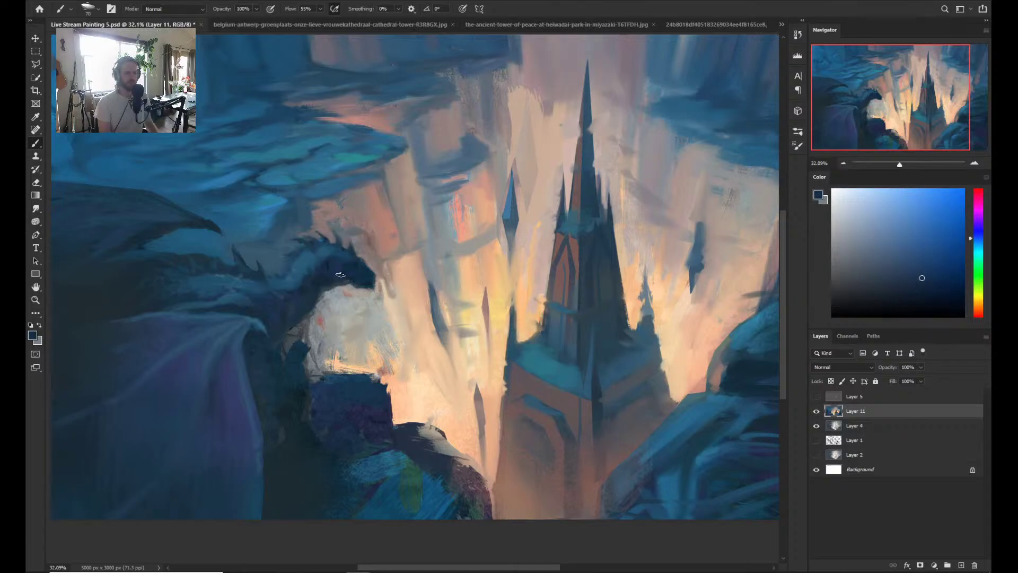
left_click(350, 277, "alt")
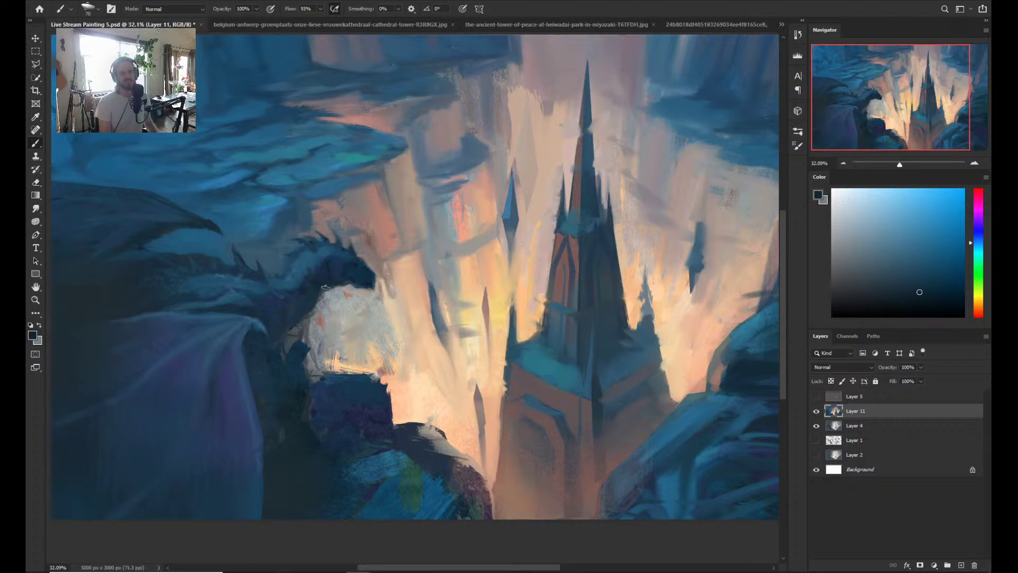
left_click(313, 275, "alt")
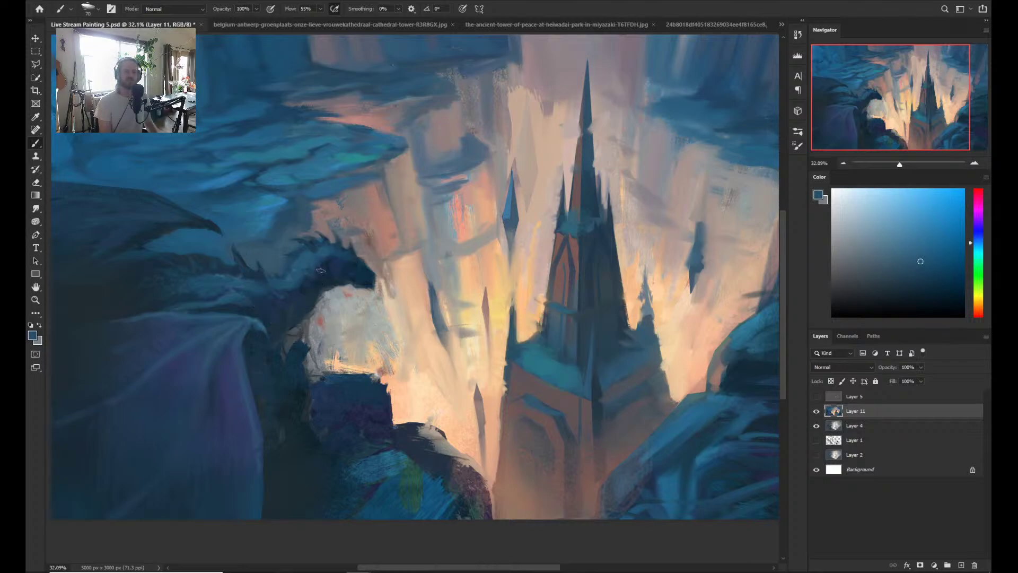
left_click(318, 281, "alt")
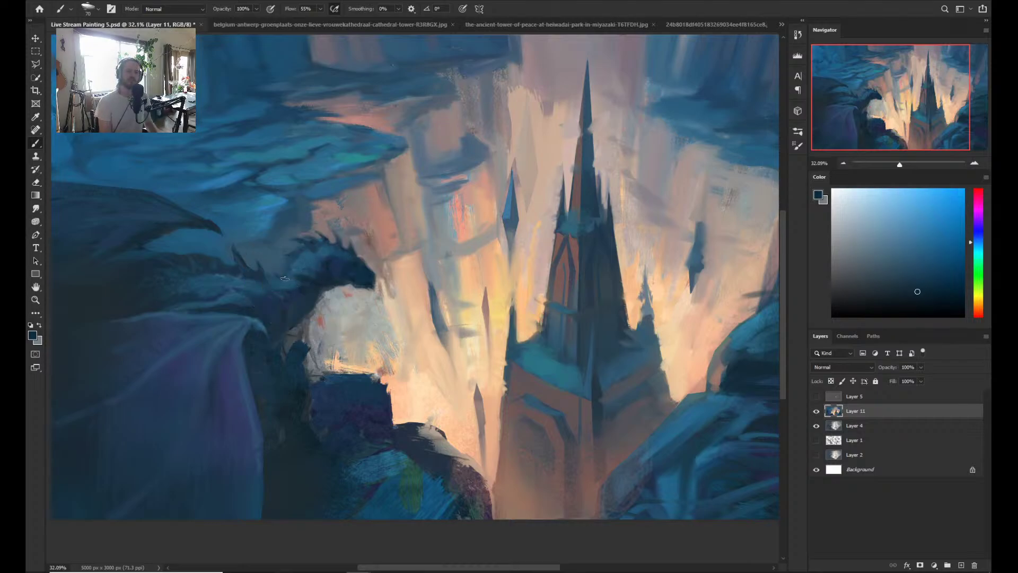
left_click(304, 275, "alt")
left_click(298, 280, "alt")
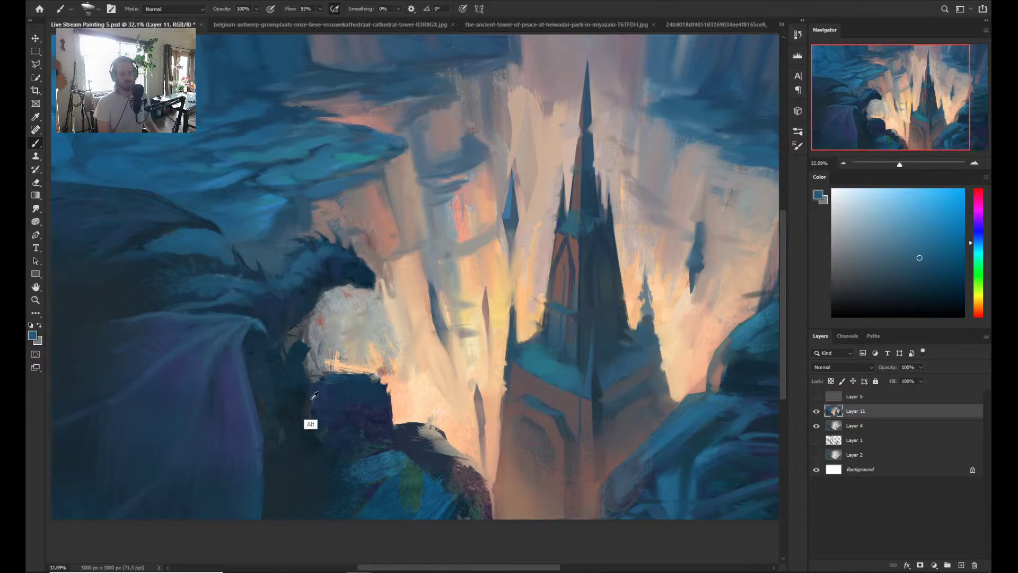
- Paint shadows and blue tones into the dragon's throat and lower neck, using near-black sampled from the body shadow and blues from the neck
left_click(289, 420, "alt")
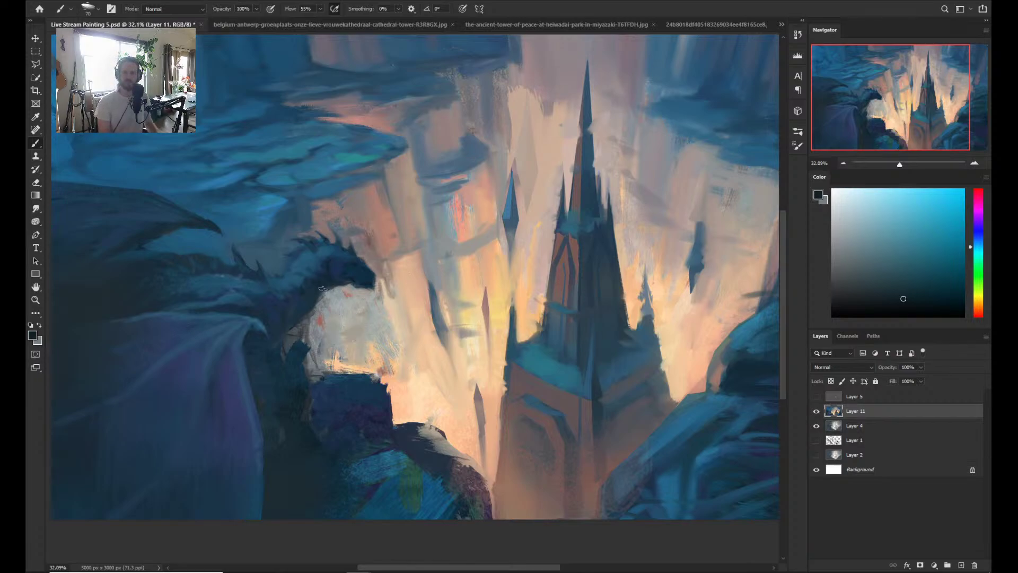
left_click(282, 286, "alt")
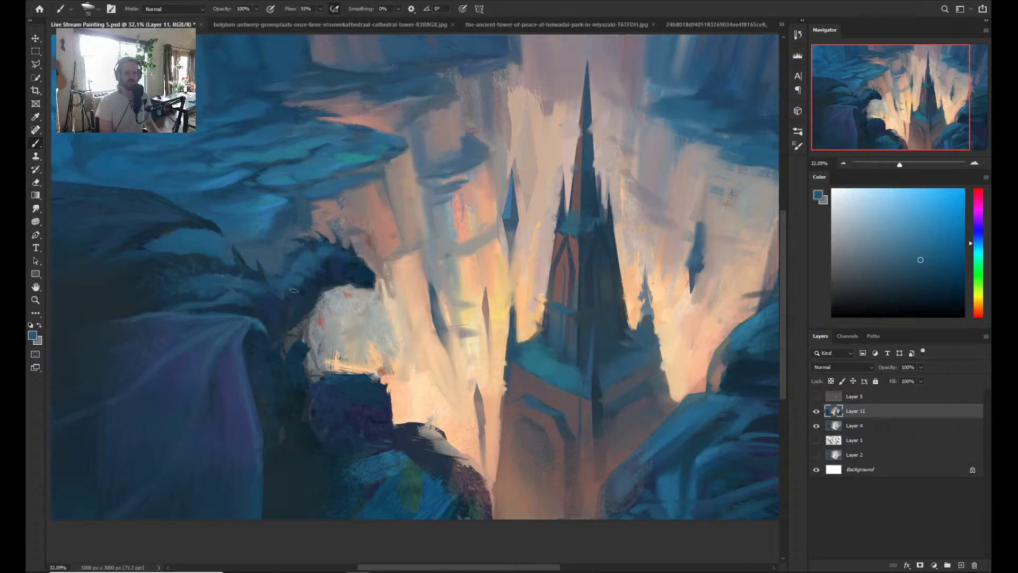
left_click(281, 292, "alt")
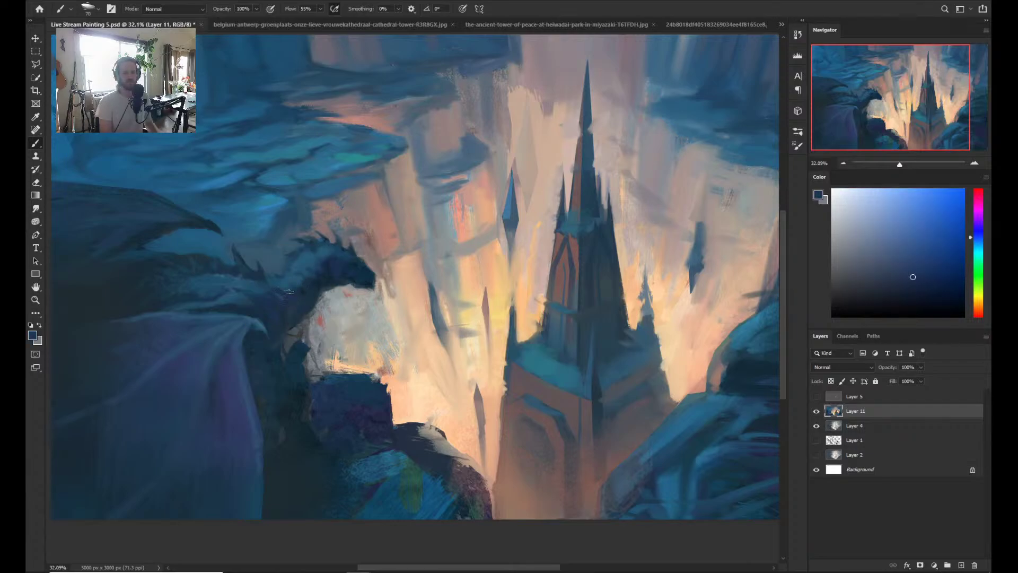
left_click(262, 405, "alt")
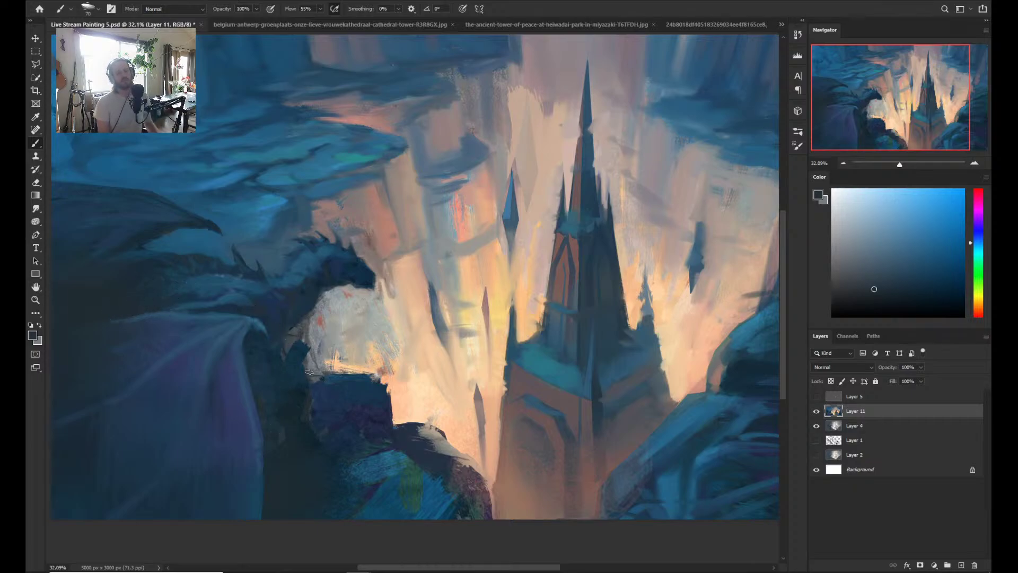
- Trim the silhouette under the dragon's throat, jaw and snout with greys sampled from the pale background beside them
left_click(301, 391, "alt")
left_click_drag(302, 391, 303, 328, "alt")
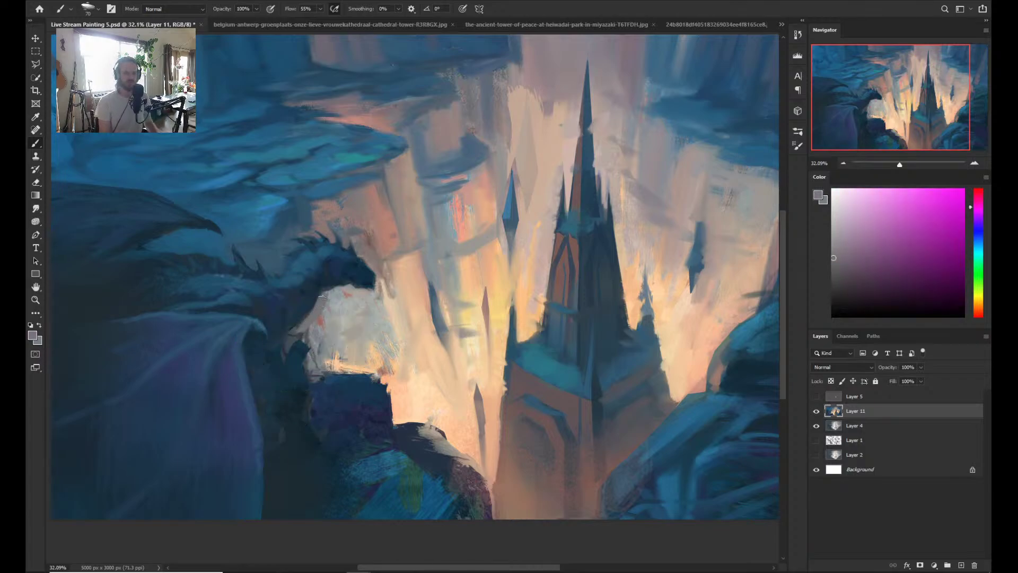
left_click(333, 295, "alt")
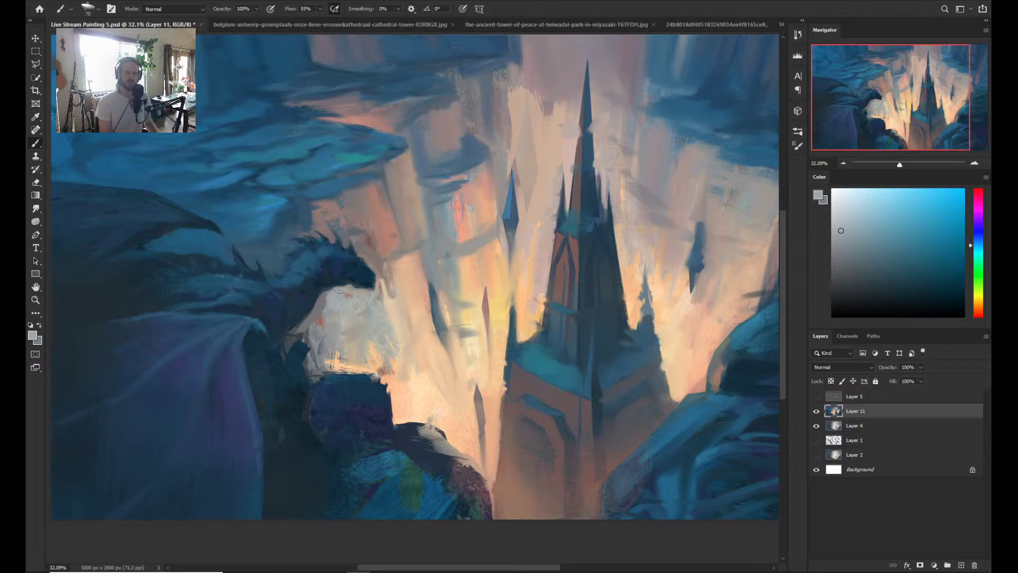
mouse_move(329, 294)
left_mouse_down()
mouse_move(323, 306)
mouse_move(328, 294)
left_mouse_up()
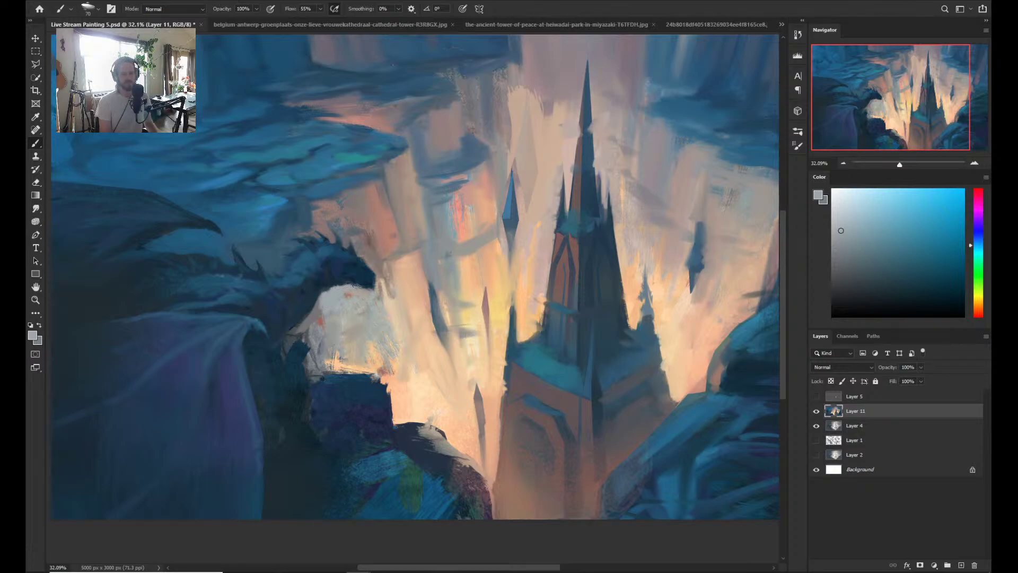
left_click(374, 287, "alt")
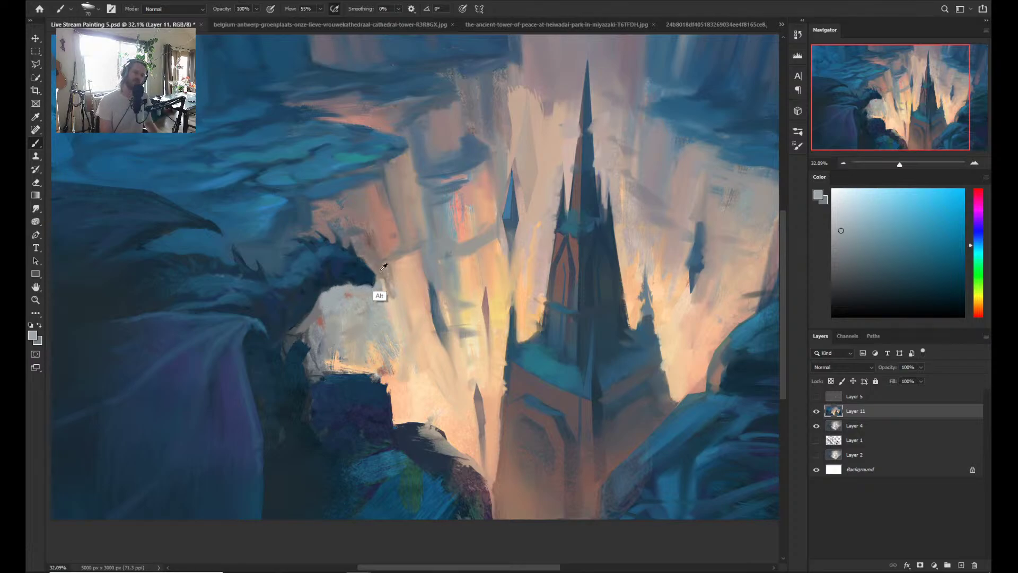
left_click(373, 287, "alt")
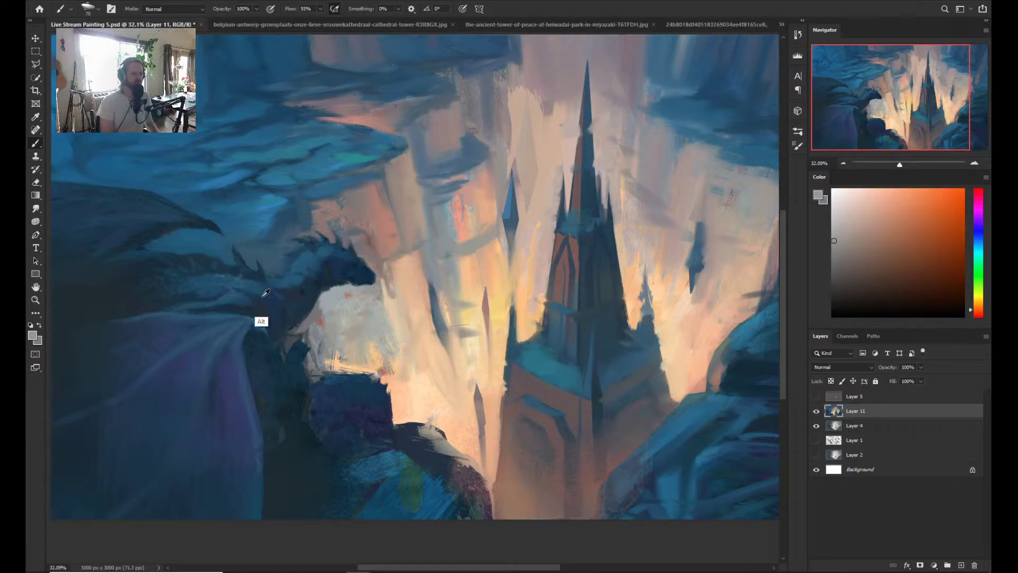
- Clean up the edge behind the dragon's neck with muted blue-grey sampled from the cliff, adjusting the brush size, and touch up the neck with its own blue
left_click(310, 231, "alt")
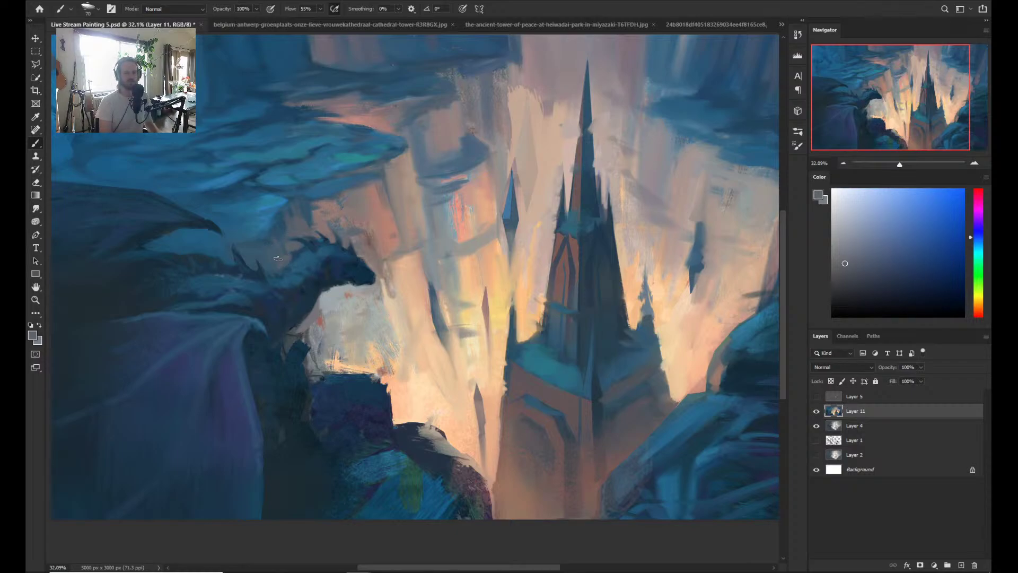
key("bracketright")
key("bracketright")
key("bracketright")
key("bracketright")
key("bracketleft")
key("bracketleft")
key("bracketleft")
key("bracketleft")
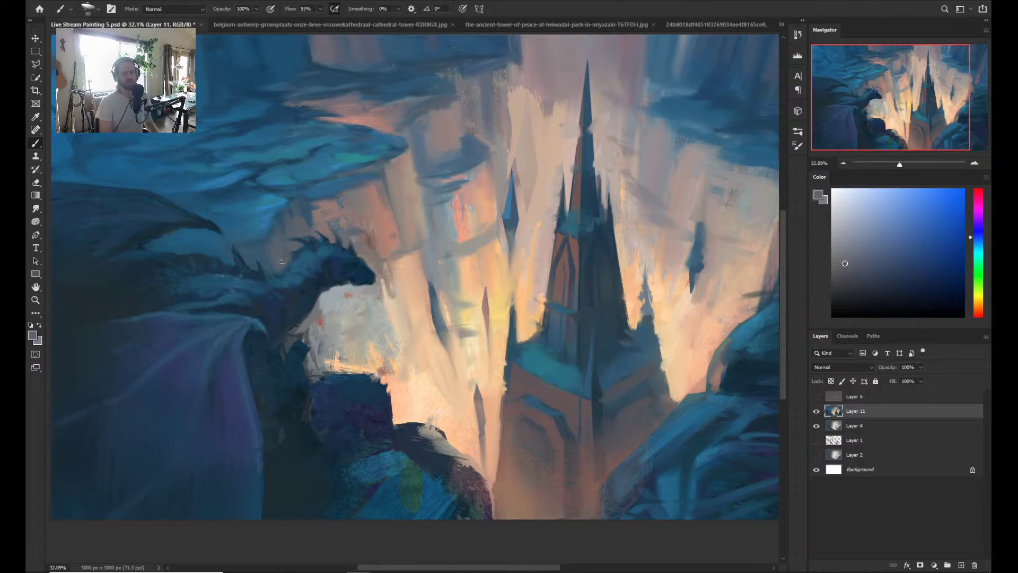
left_click(294, 253, "alt")
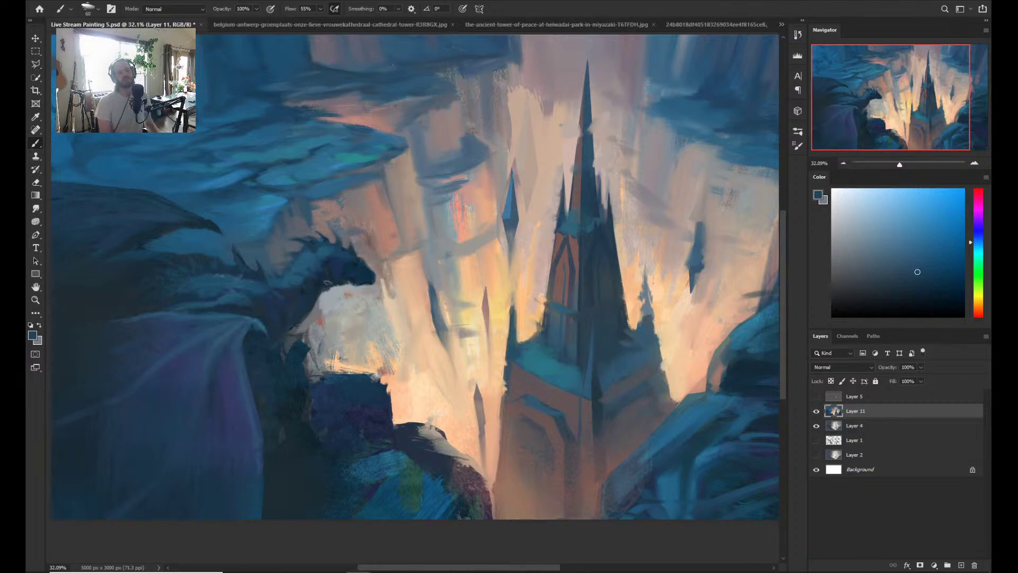
- Paint sampled neutral grey over the pale cliff edge directly beside the dragon's chest
left_click(297, 245, "alt")
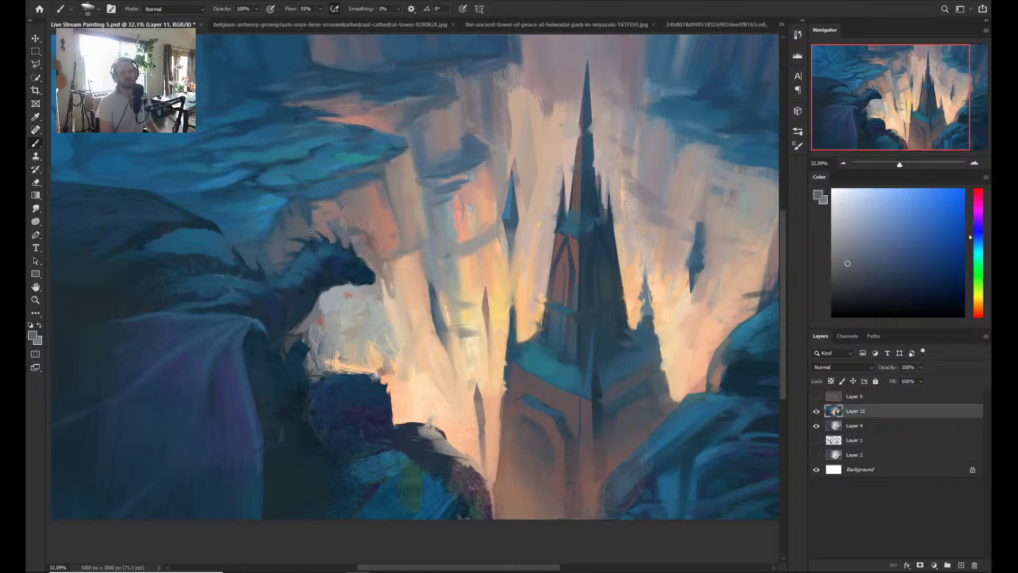
left_click(304, 350, "alt")
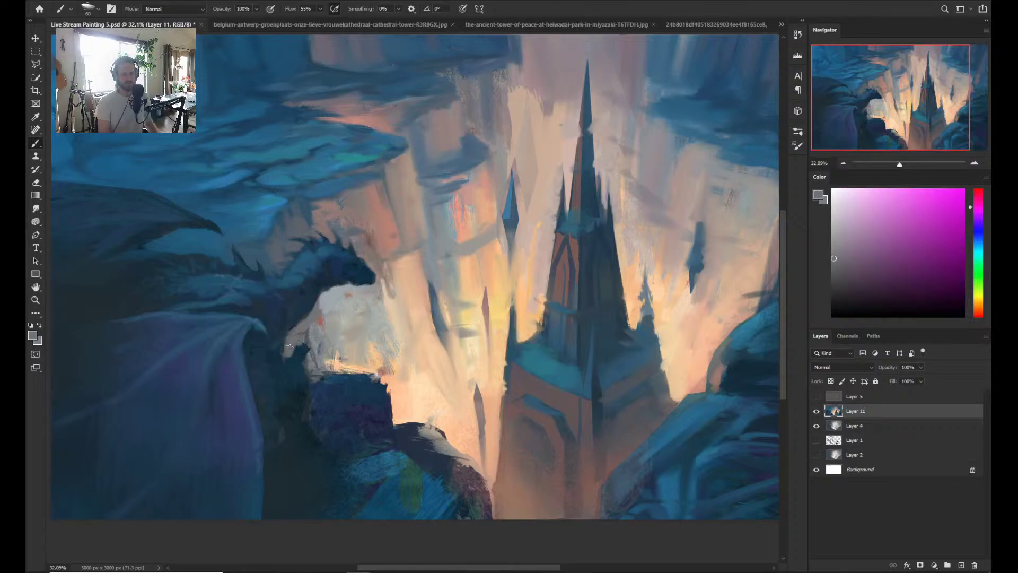
mouse_move(302, 332)
left_mouse_down()
mouse_move(318, 319)
mouse_move(326, 348)
mouse_move(324, 313)
mouse_move(321, 361)
left_mouse_up()
- Enlarge the brush and paint sampled muted pink over the pale cliff area beneath the dragon's head
key("bracketright")
key("bracketright")
key("bracketright")
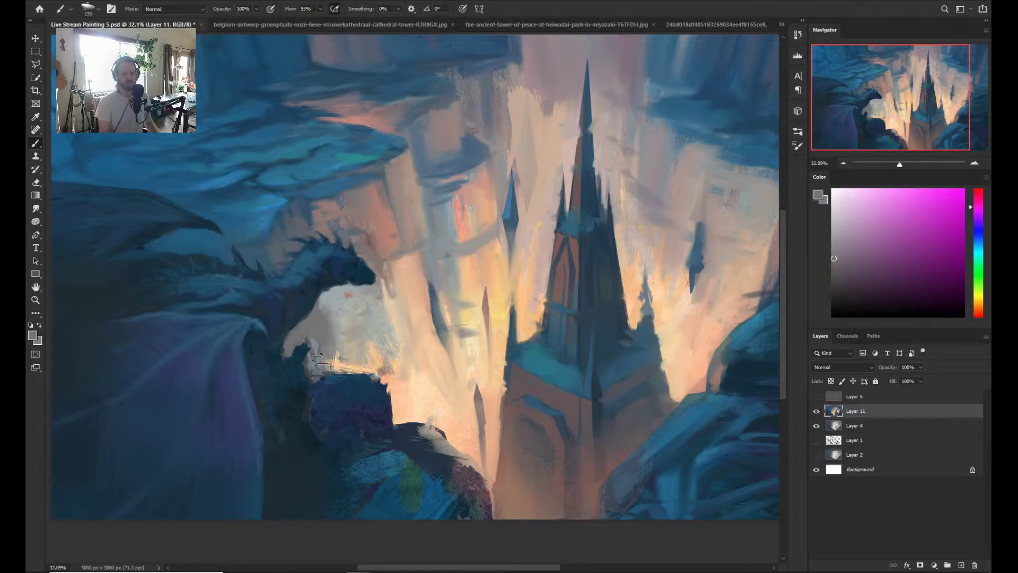
left_click(392, 241, "alt")
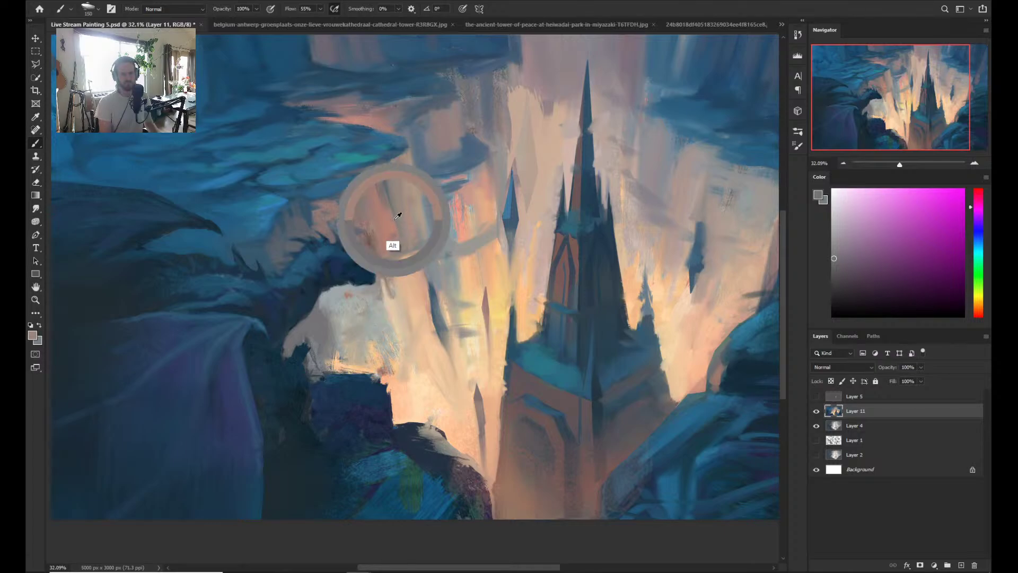
left_click_drag(313, 354, 328, 325)
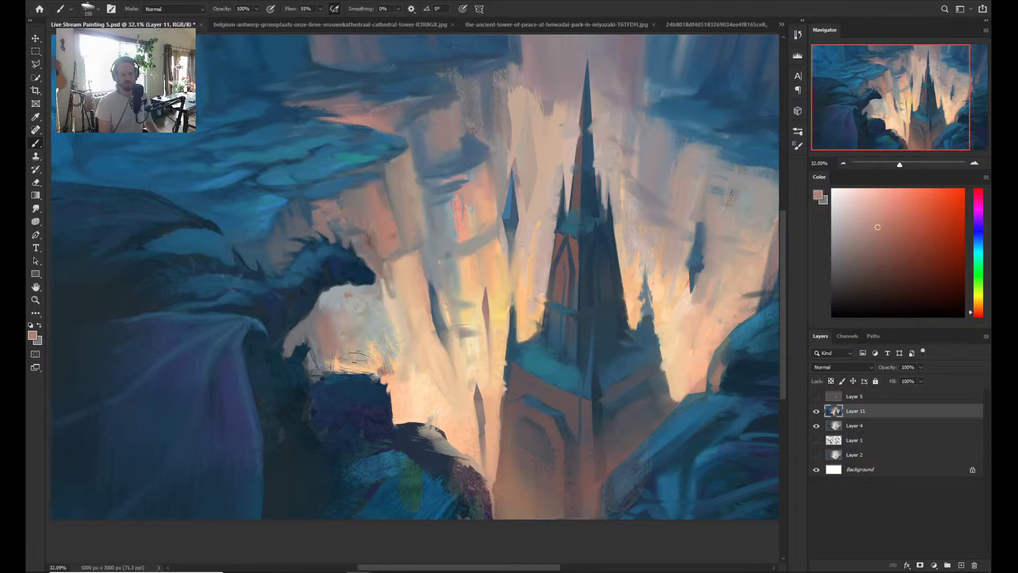
- Soften the yellowish patches beneath the dragon's head with sampled light grey, switching briefly to the Mixer Brush and back
left_click(380, 329, "alt")
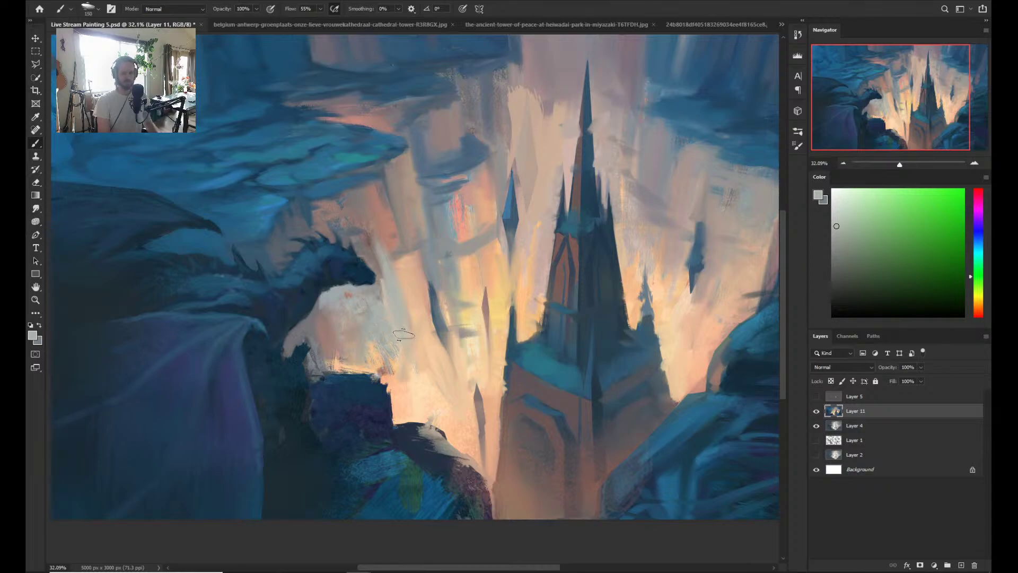
key("shift+b")
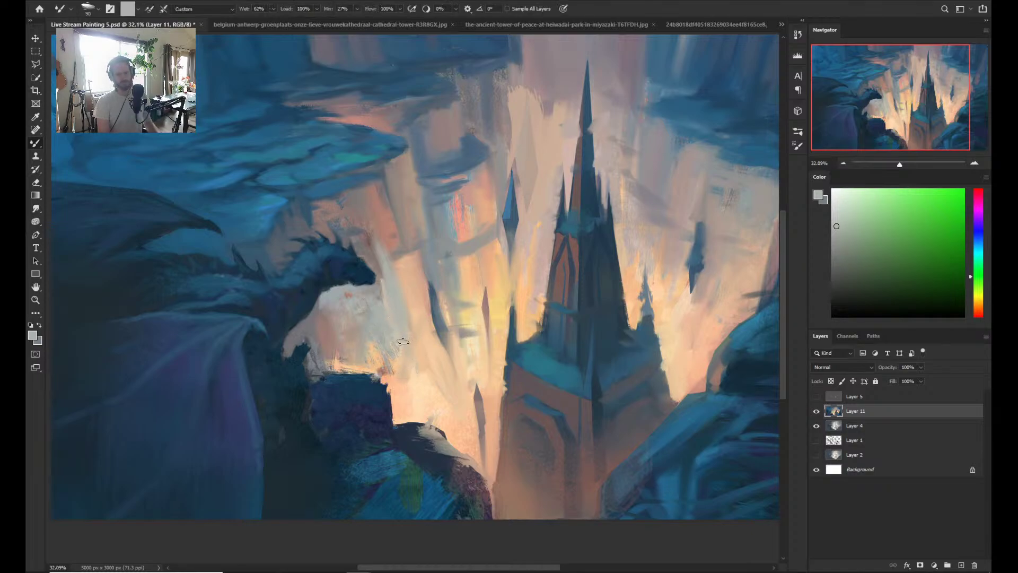
key("shift+b")
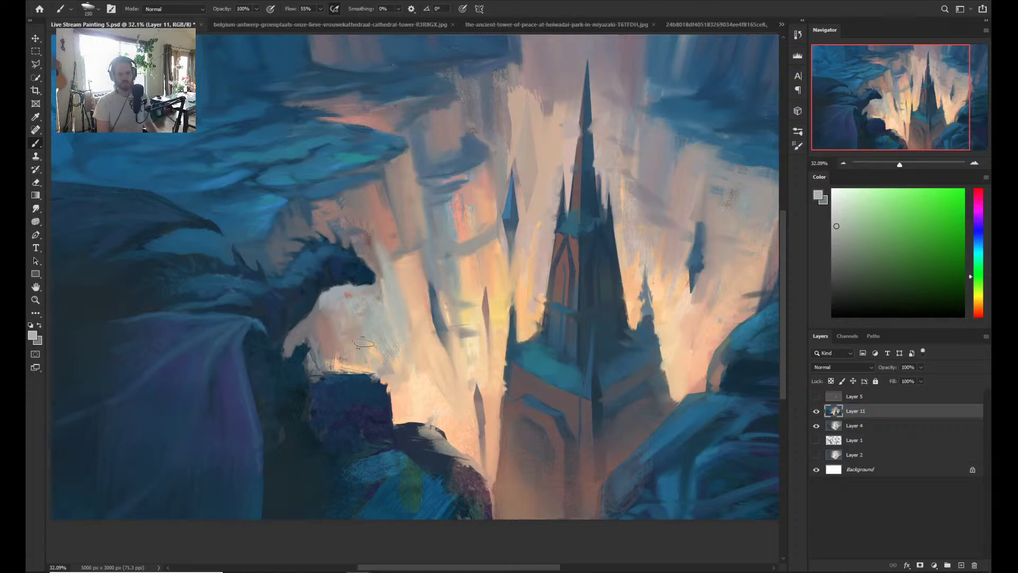
- Paint warm peach tones over the rough cliff base just above the dark rock in front of the dragon
left_click(398, 398, "alt")
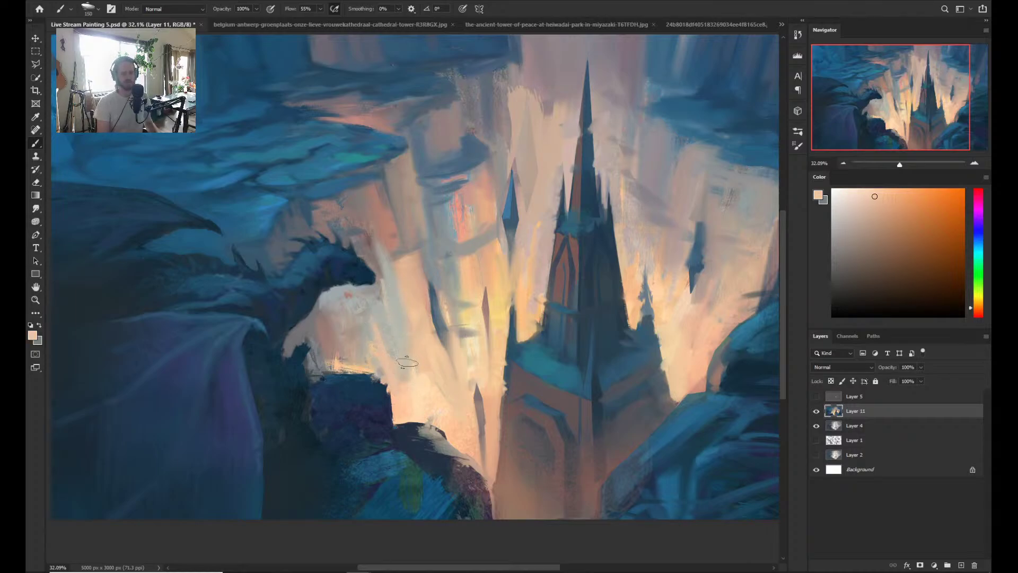
mouse_move(321, 338)
left_mouse_down()
mouse_move(314, 371)
mouse_move(317, 356)
mouse_move(325, 366)
mouse_move(318, 371)
mouse_move(318, 356)
left_mouse_up()
key("alt")
left_click(342, 365, "alt")
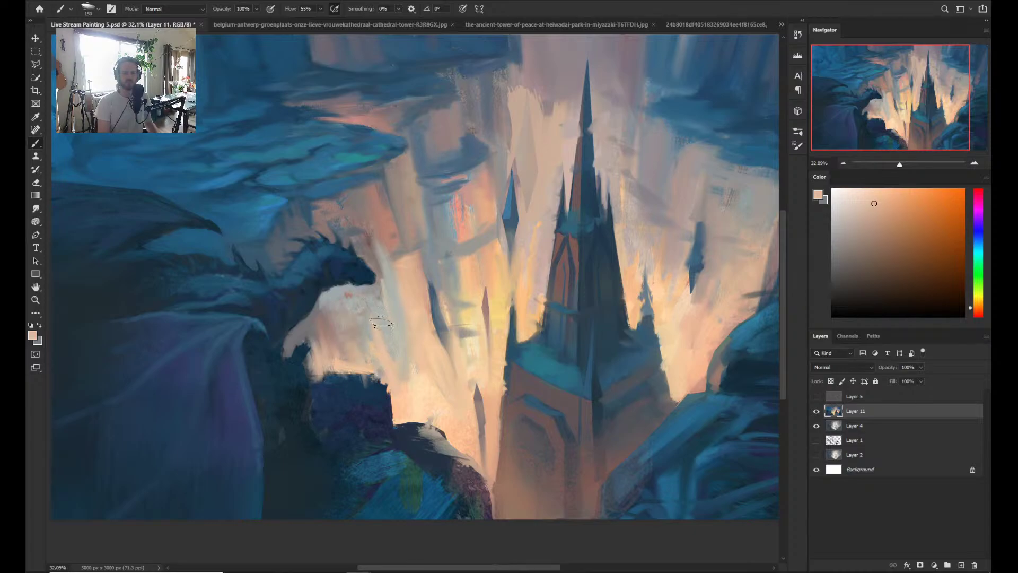
- Paint a long muted brown stroke down the cliff column in front of the dragon's snout
left_click(408, 313, "alt")
left_click(409, 269, "alt")
left_click_drag(409, 268, 418, 366)
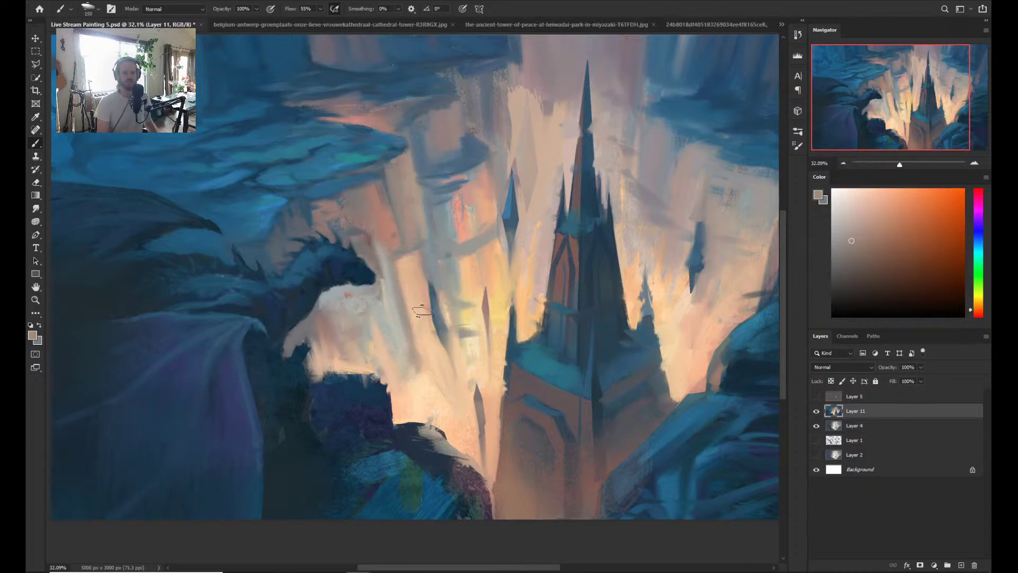
- Reduce the brush size and paint dark blue-grey shadow lines along the edge of the column beside the dragon's snout
left_click(383, 176, "alt")
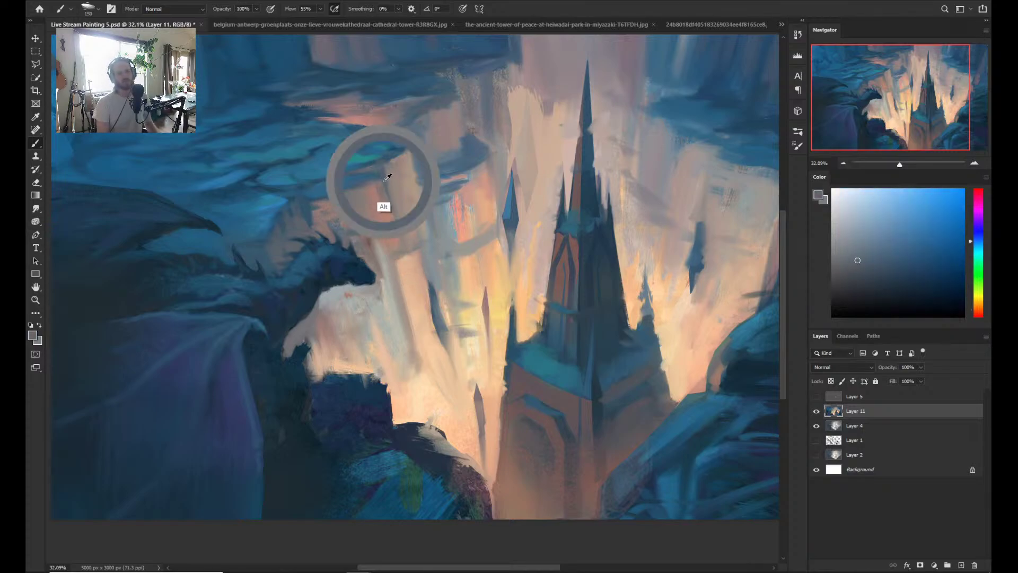
key("bracketleft")
key("bracketleft")
key("bracketleft")
left_click_drag(396, 299, 389, 266)
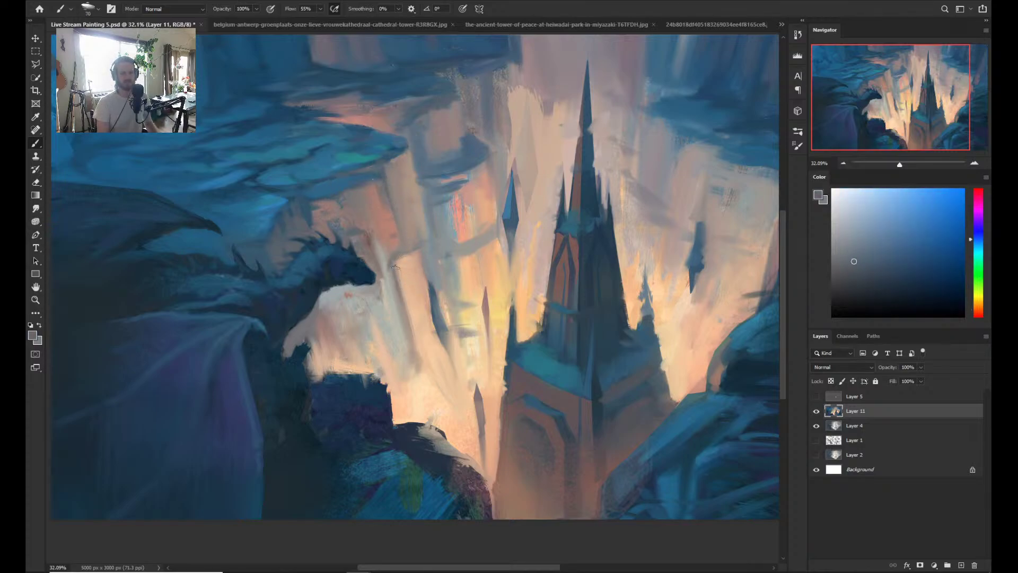
mouse_move(400, 314)
left_mouse_down()
mouse_move(389, 255)
mouse_move(379, 235)
mouse_move(398, 320)
mouse_move(369, 234)
mouse_move(391, 284)
mouse_move(398, 245)
mouse_move(361, 173)
mouse_move(413, 247)
left_mouse_up()
- Paint a muted blue ledge on top of the column beside the dragon's head, refining its edges with sampled pinkish brown and blue
left_click(359, 174, "alt")
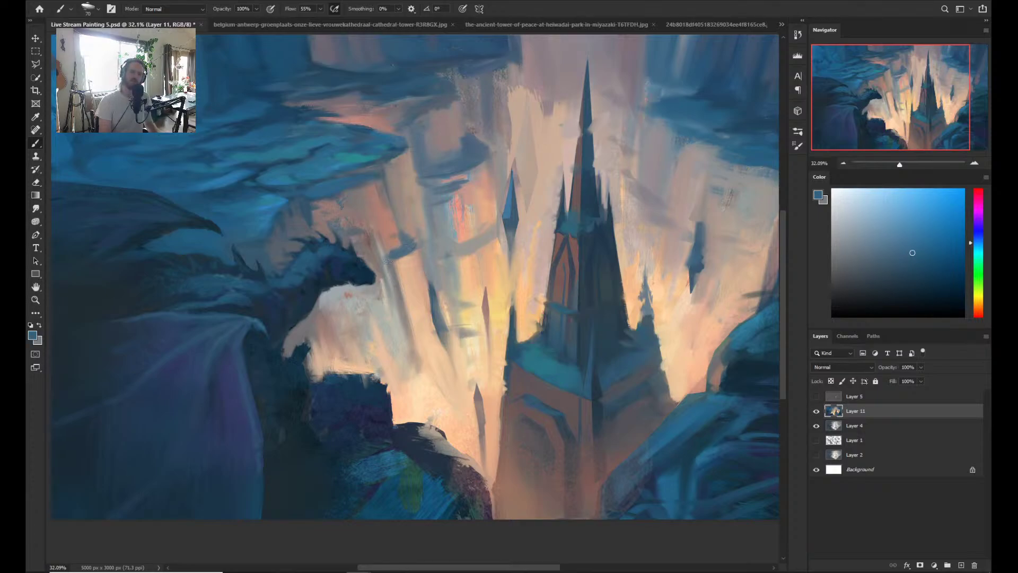
left_click(414, 219, "alt")
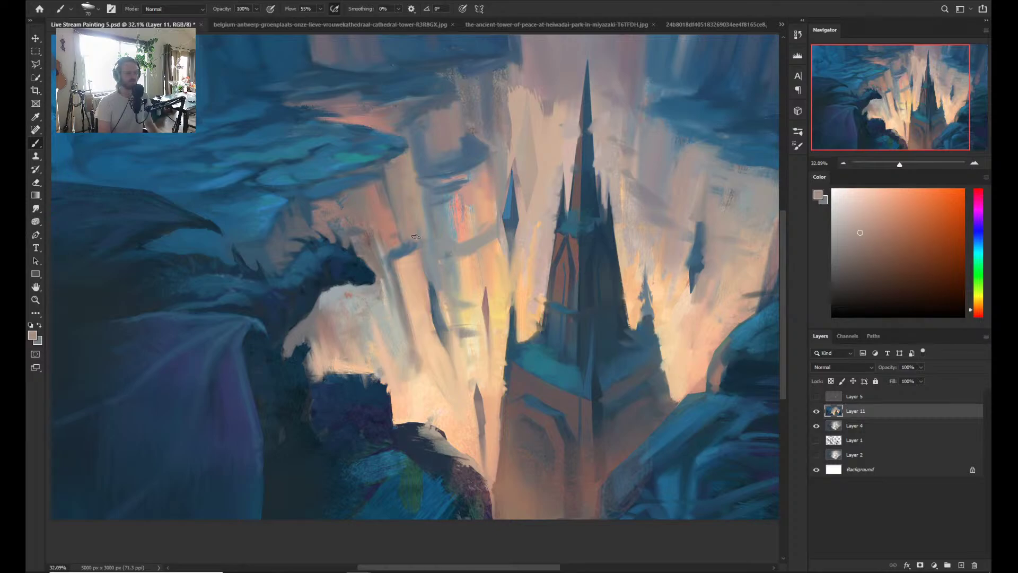
left_click(413, 246, "alt")
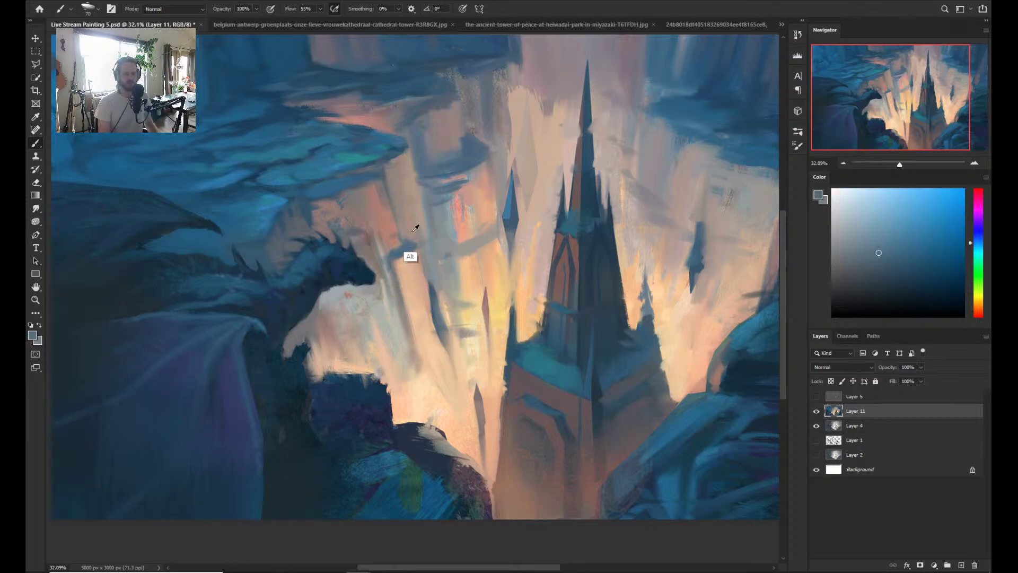
left_click(403, 235, "alt")
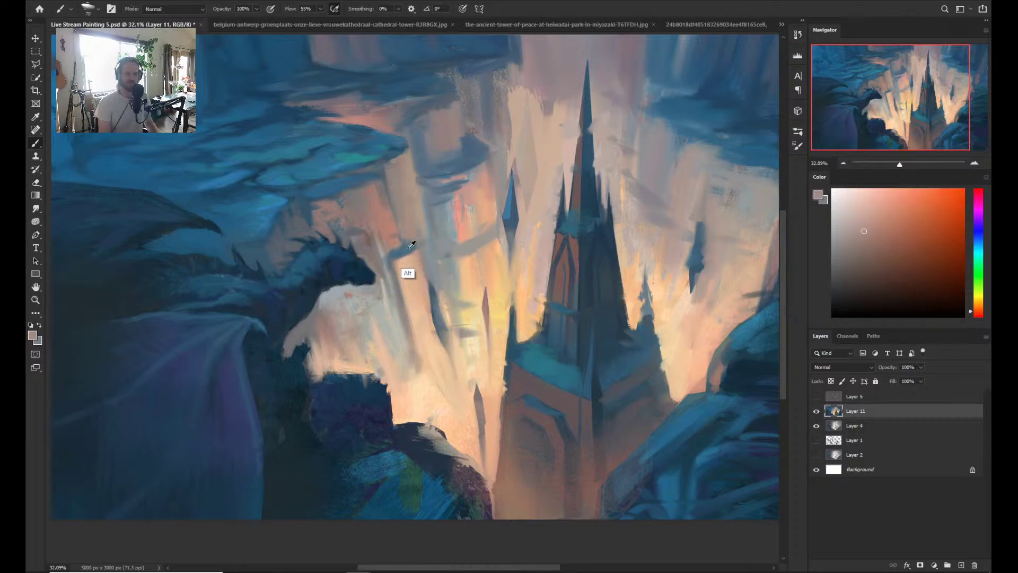
left_click(407, 245, "alt")
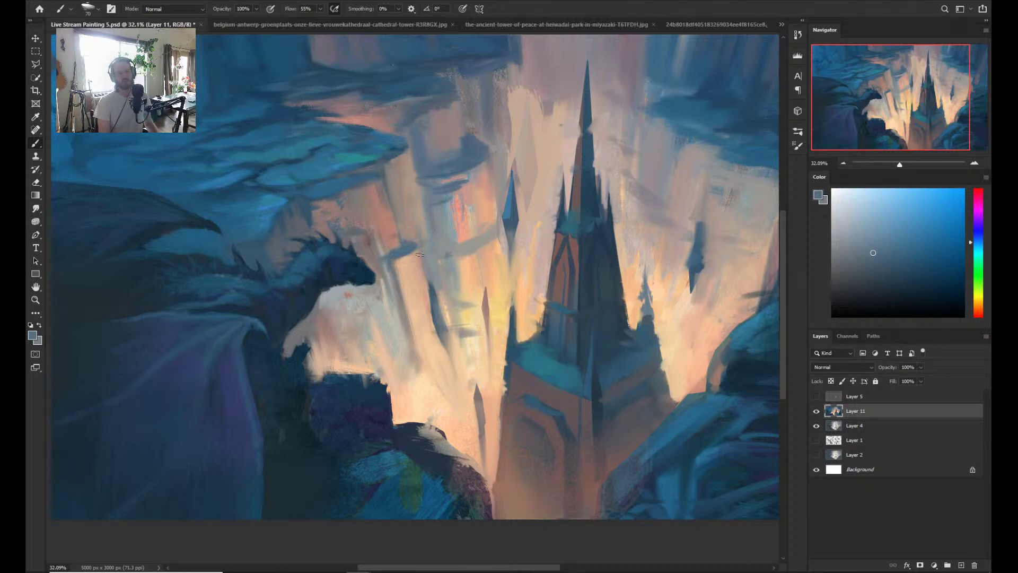
left_click(401, 237, "alt")
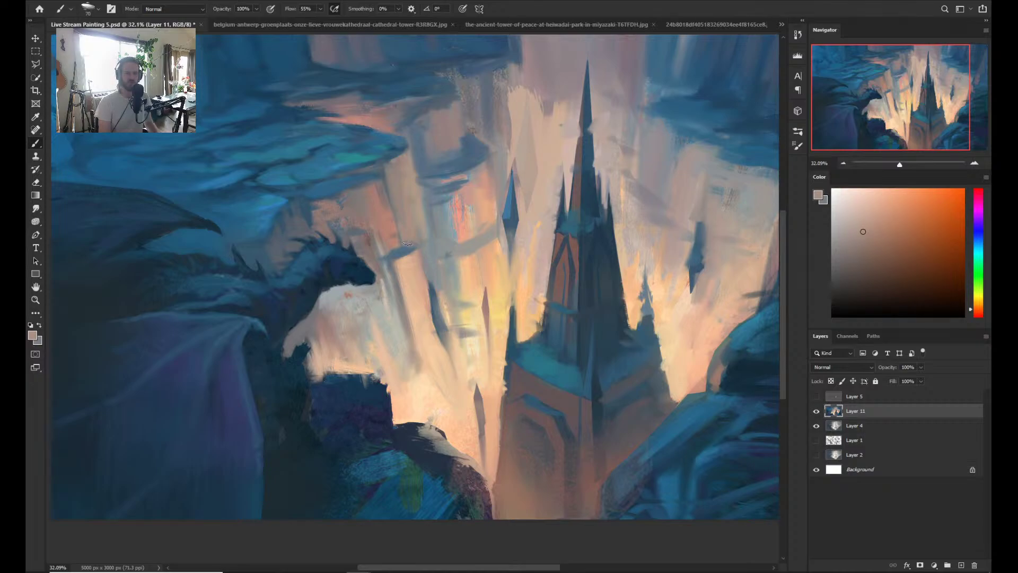
left_click(403, 249, "alt")
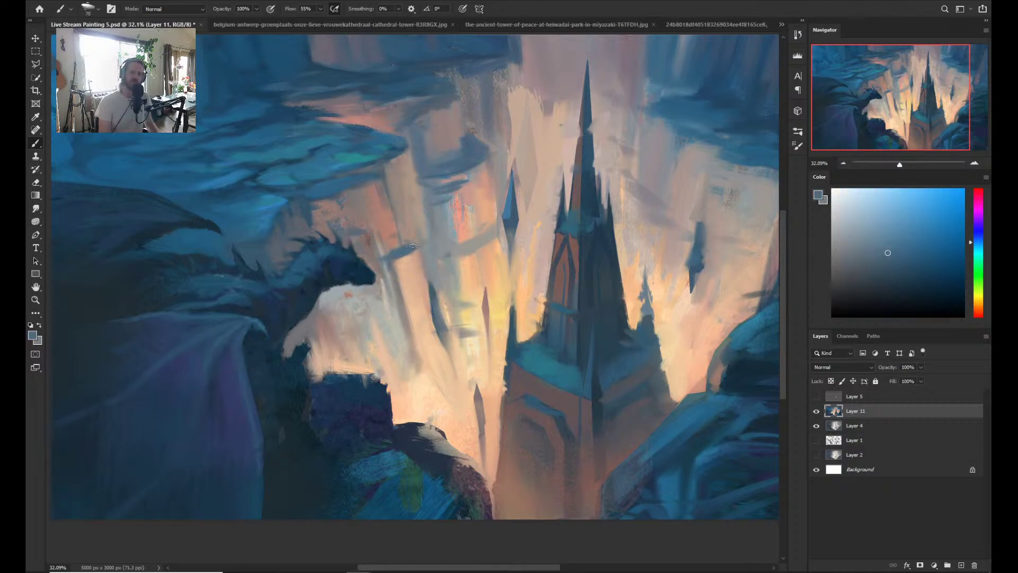
key("alt")
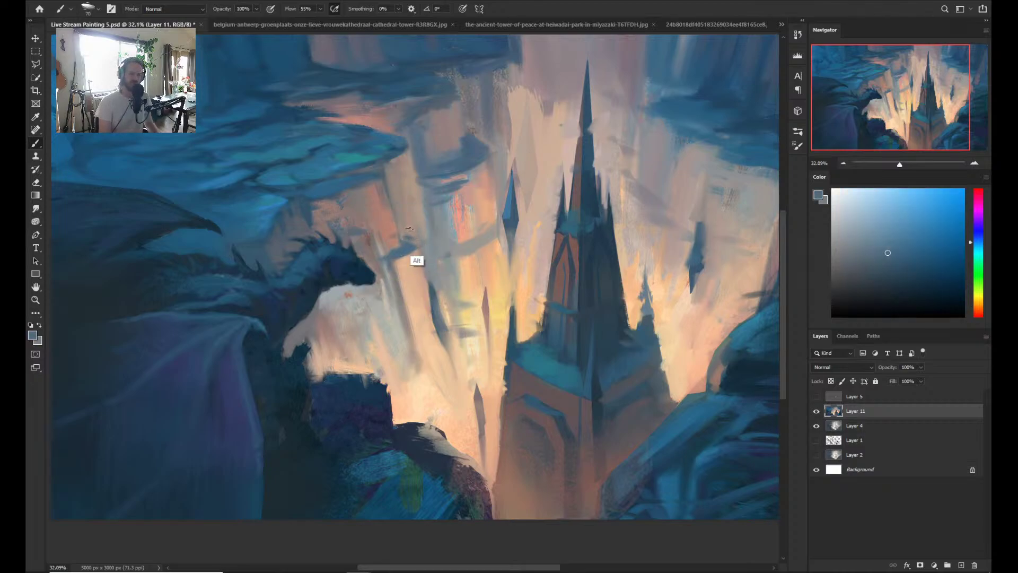
left_click(414, 227, "alt")
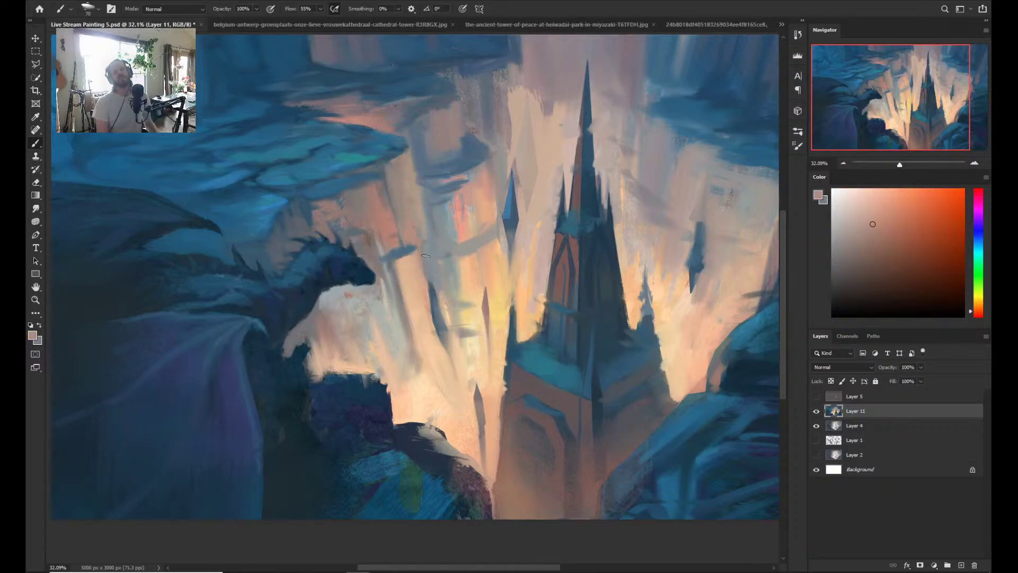
left_click(408, 248, "alt")
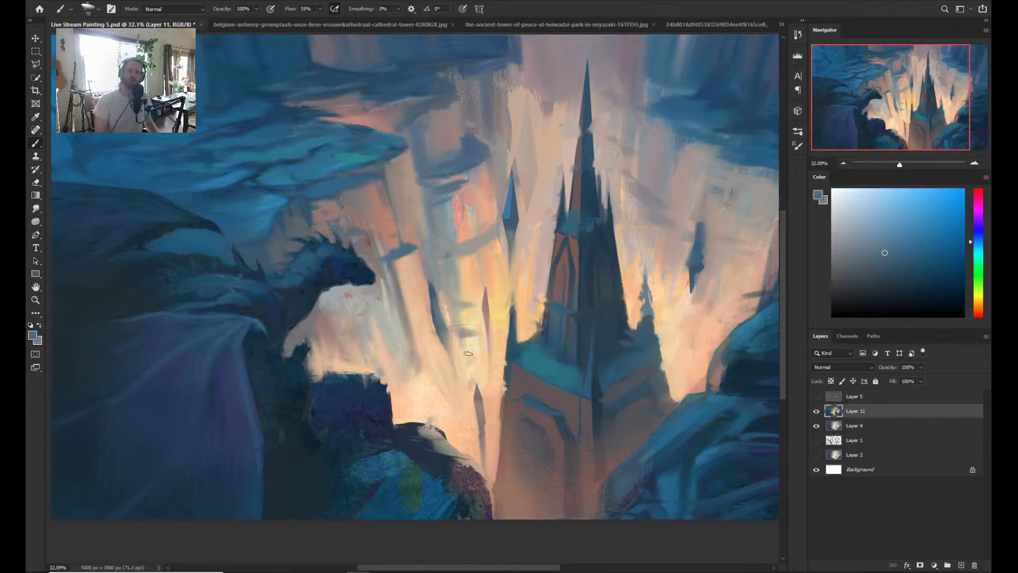
- Repaint the column's blue ledge in warmer greys and shade the column's edge below it
left_click(358, 231, "alt")
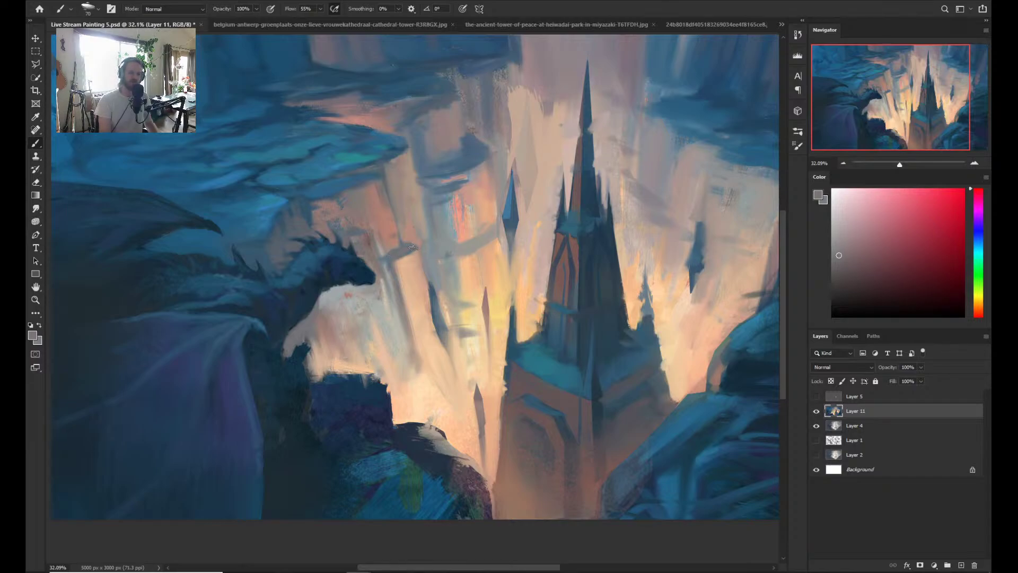
left_click(410, 260, "alt")
left_click(402, 251, "alt")
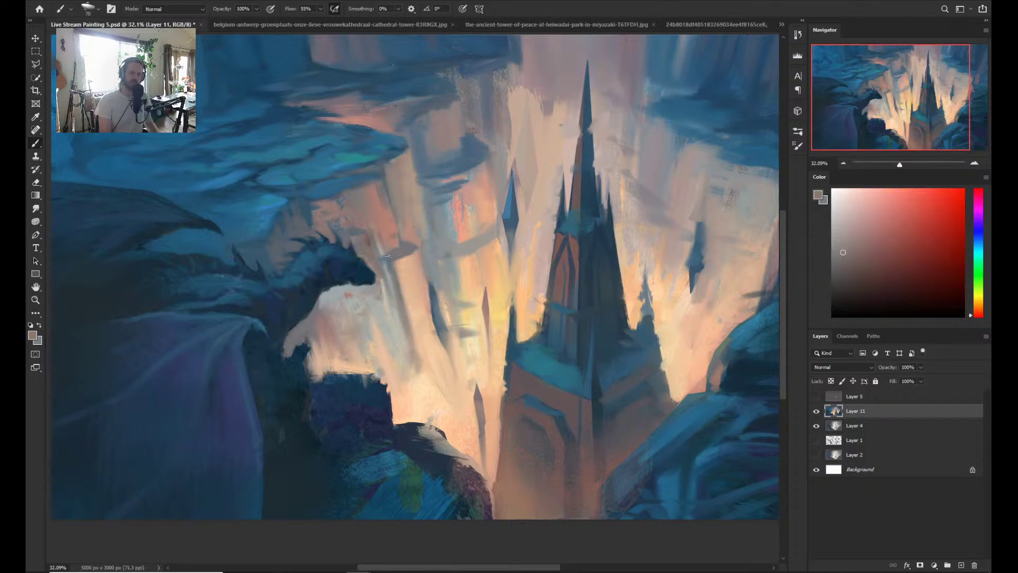
left_click(366, 236, "alt")
left_click_drag(387, 258, 401, 308)
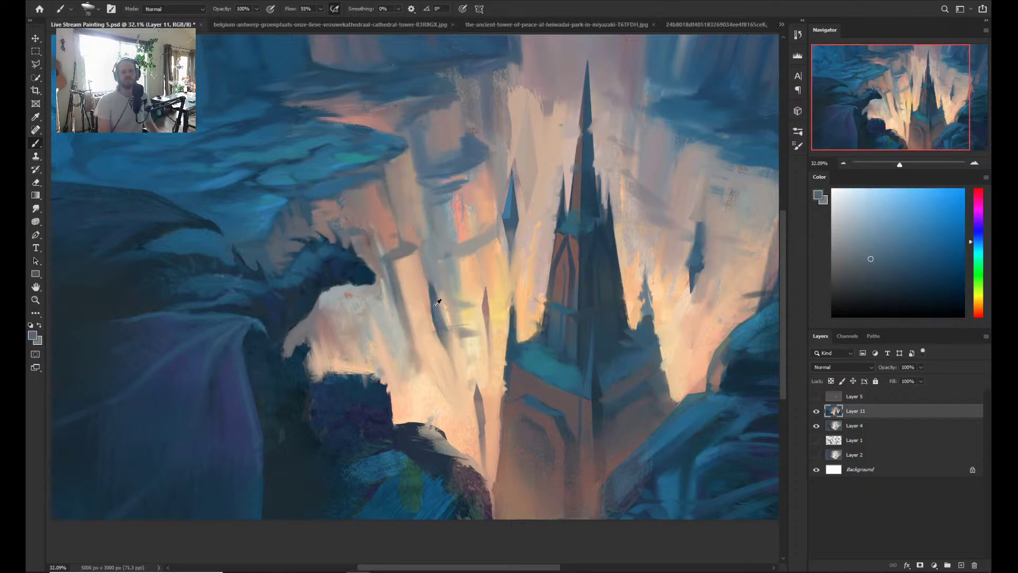
- Paint blue-grey shadow shapes down the column beneath the ledge and touch up its lit face with pale peach
left_click(419, 251, "alt")
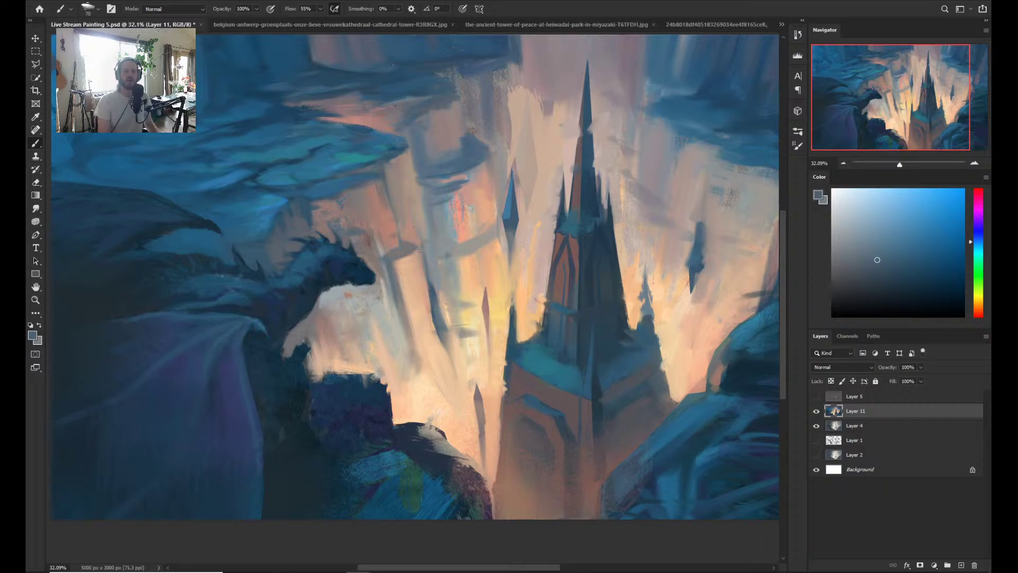
left_click(398, 293, "alt")
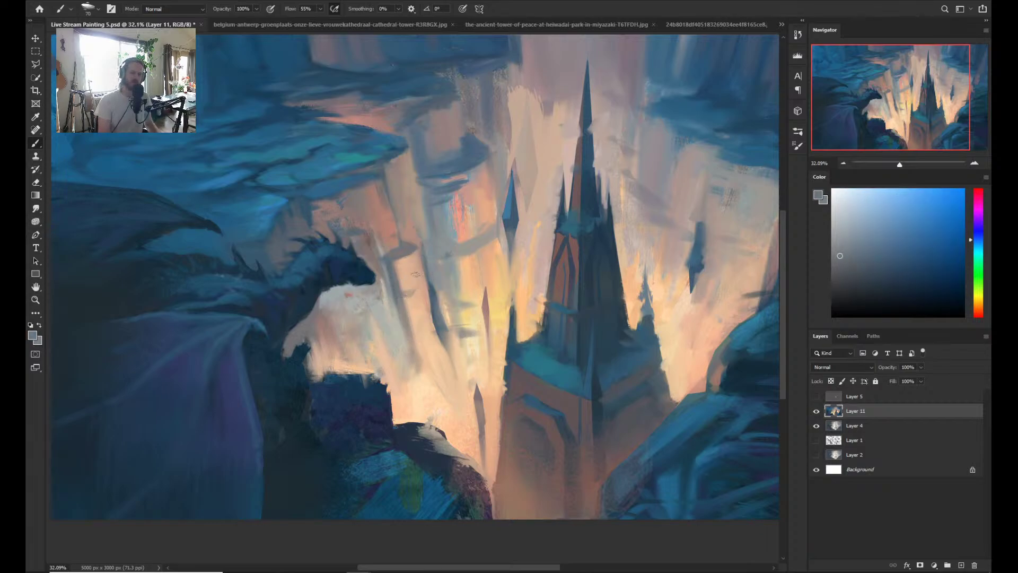
left_click(430, 301, "alt")
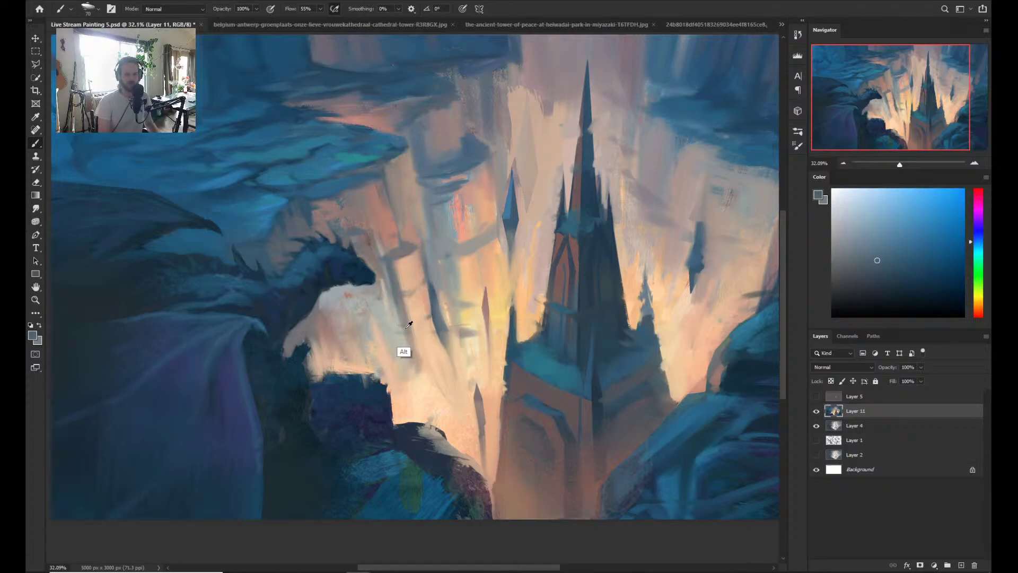
left_click(441, 307, "alt")
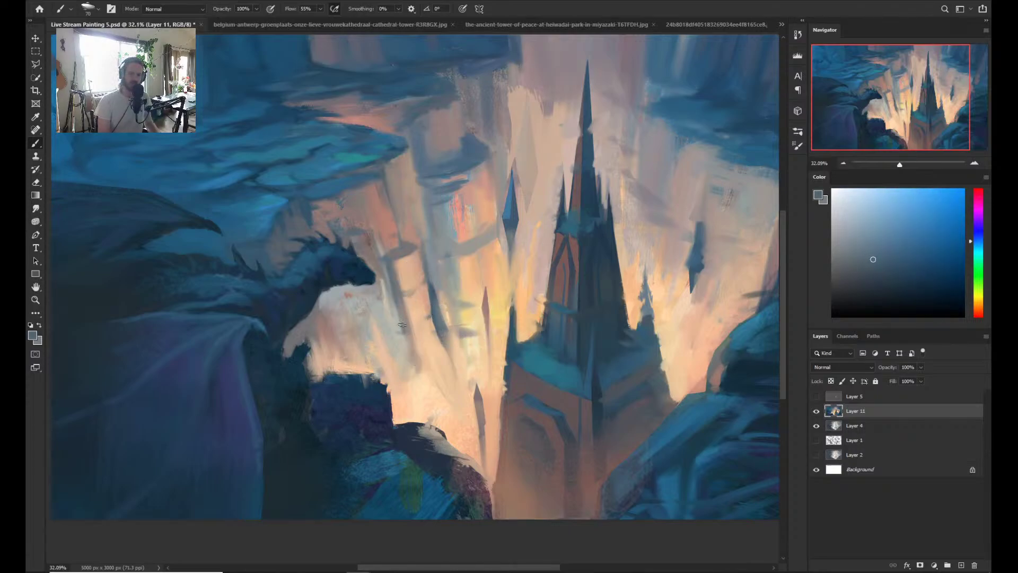
left_click(407, 323, "alt")
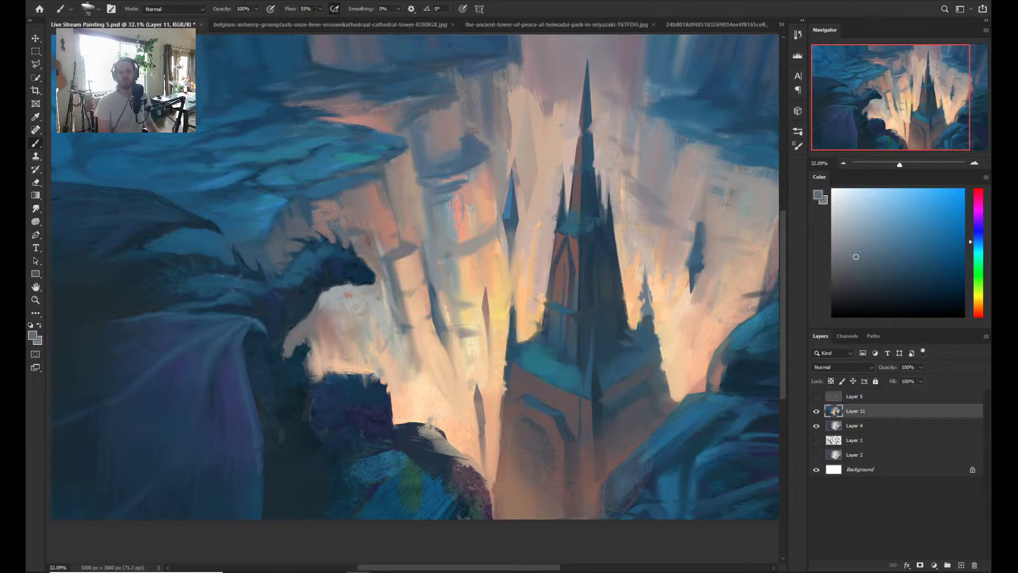
left_click(414, 304, "alt")
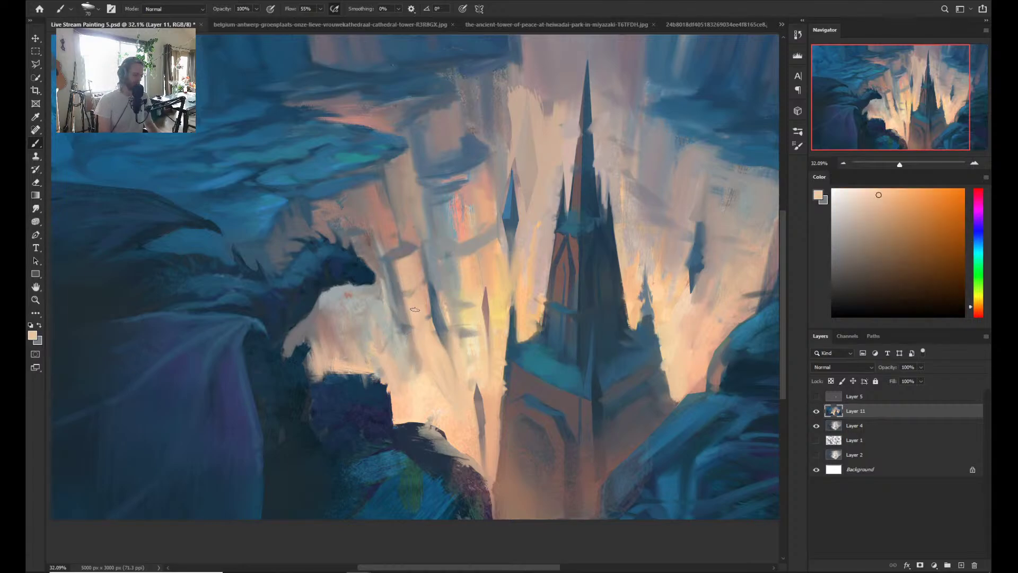
- Paint grey rock streaks across the pale cliff beneath the dragon's head, using greys sampled near its chest
left_click(317, 315, "alt")
mouse_move(319, 314)
left_mouse_down()
mouse_move(358, 366)
mouse_move(338, 297)
mouse_move(352, 332)
mouse_move(385, 347)
left_mouse_up()
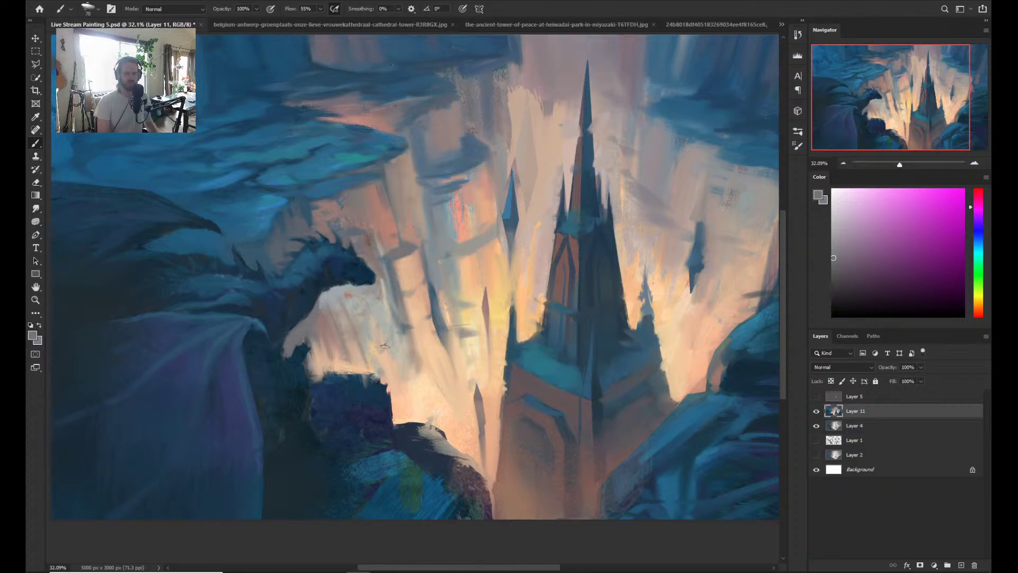
mouse_move(345, 301)
left_mouse_down()
mouse_move(350, 337)
mouse_move(364, 281)
mouse_move(357, 306)
left_mouse_up()
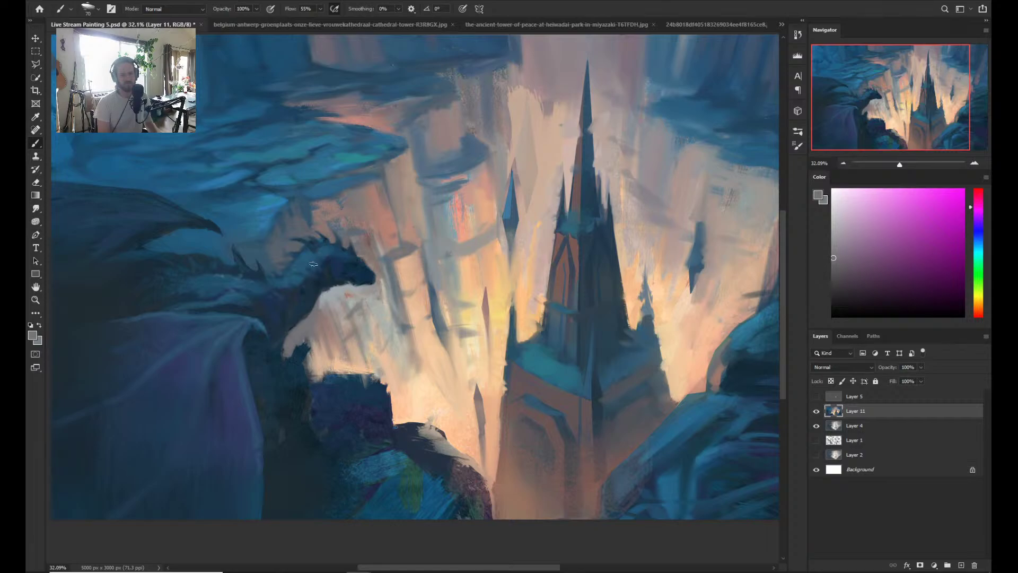
left_click(291, 343, "alt")
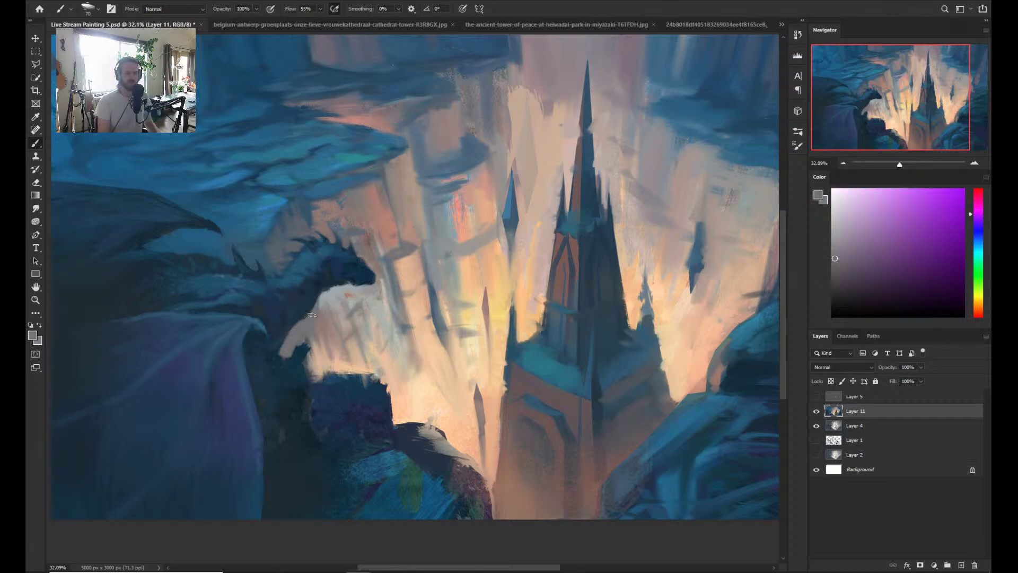
- Refine the silhouette of the small dark shape below the dragon's chest, alternating dark blue with pale peach around its edges
mouse_move(306, 332)
left_mouse_down()
mouse_move(292, 356)
mouse_move(315, 340)
mouse_move(326, 360)
mouse_move(305, 344)
mouse_move(285, 354)
mouse_move(314, 346)
mouse_move(305, 373)
left_mouse_up()
left_click(325, 361, "alt")
left_click(302, 355, "alt")
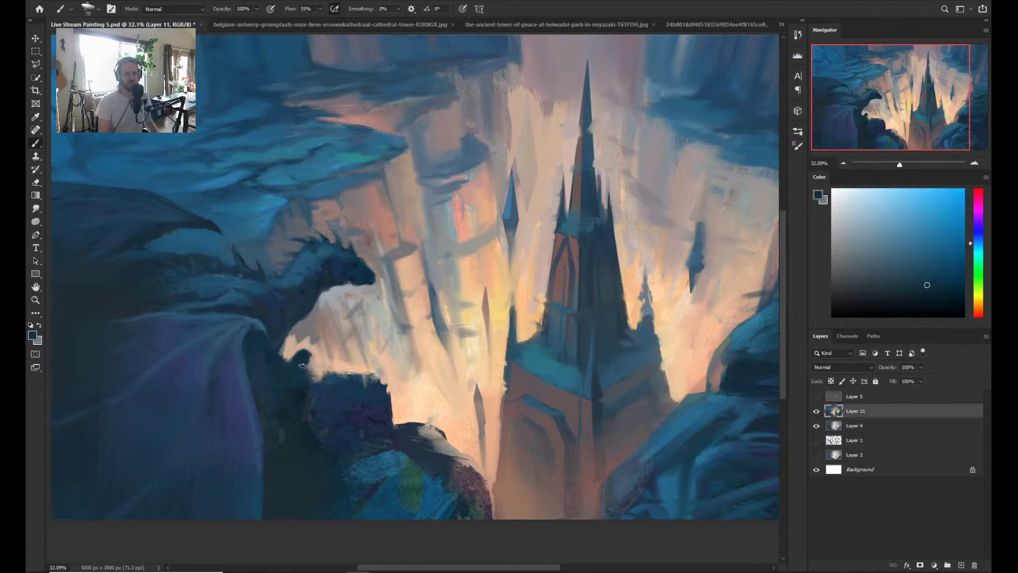
left_click(287, 350, "alt")
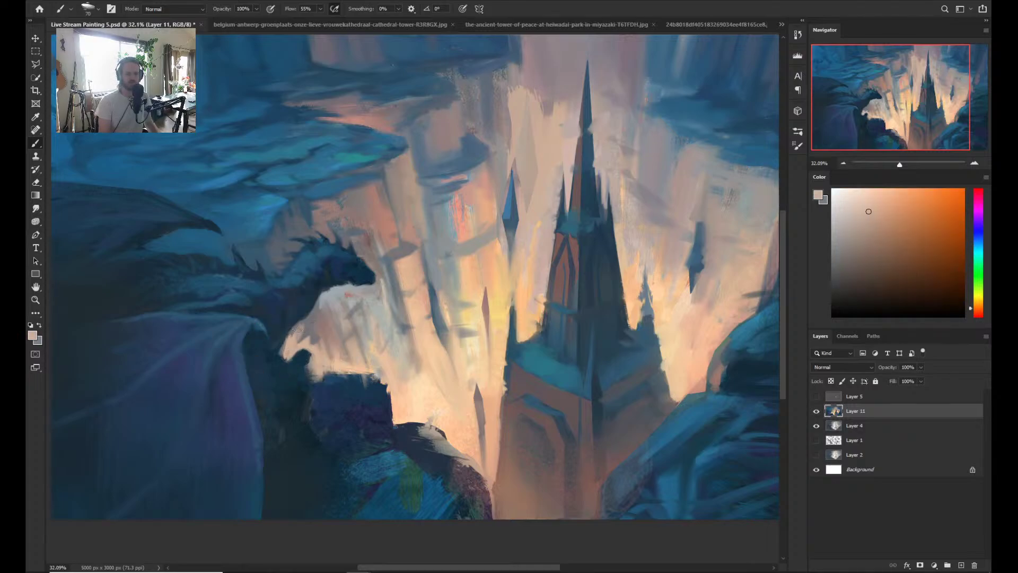
mouse_move(295, 336)
left_mouse_down()
mouse_move(313, 342)
mouse_move(322, 325)
mouse_move(324, 334)
left_mouse_up()
left_click(296, 391, "alt")
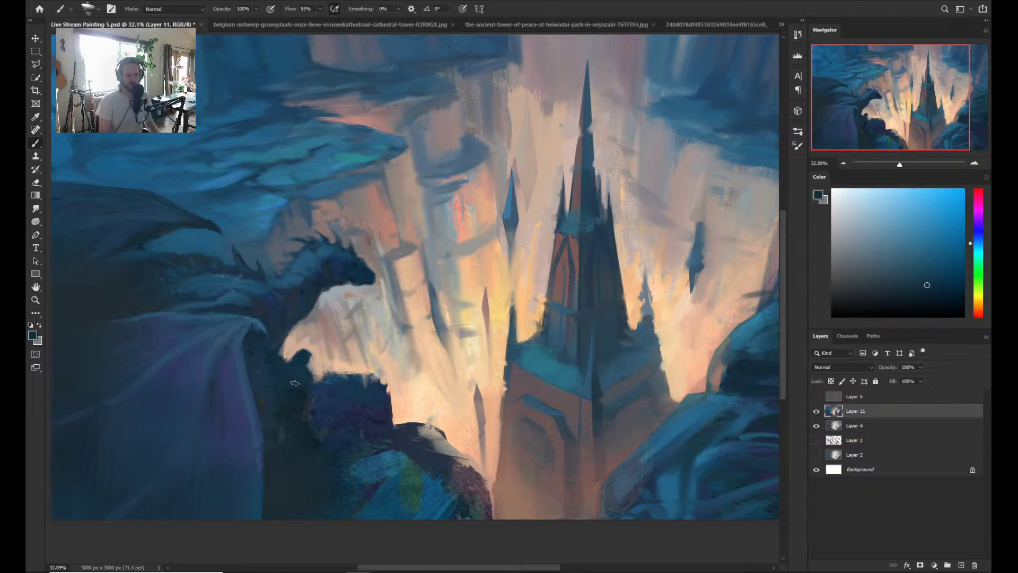
left_click(286, 354, "alt")
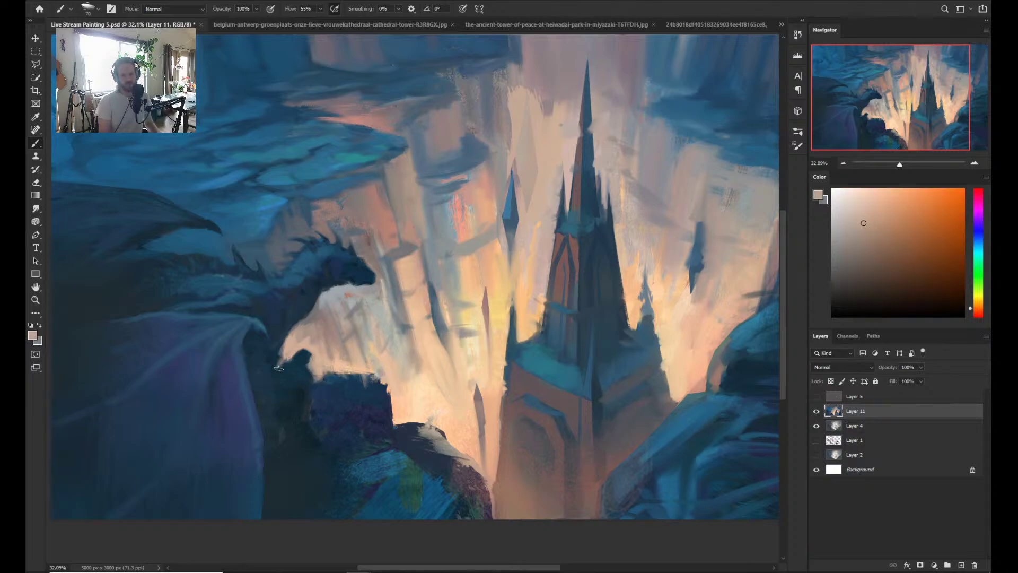
- Smooth the dark mass beneath the small silhouette with dark blue and teal tones sampled from the surrounding shadows
left_click(271, 361, "alt")
left_click(284, 366, "alt")
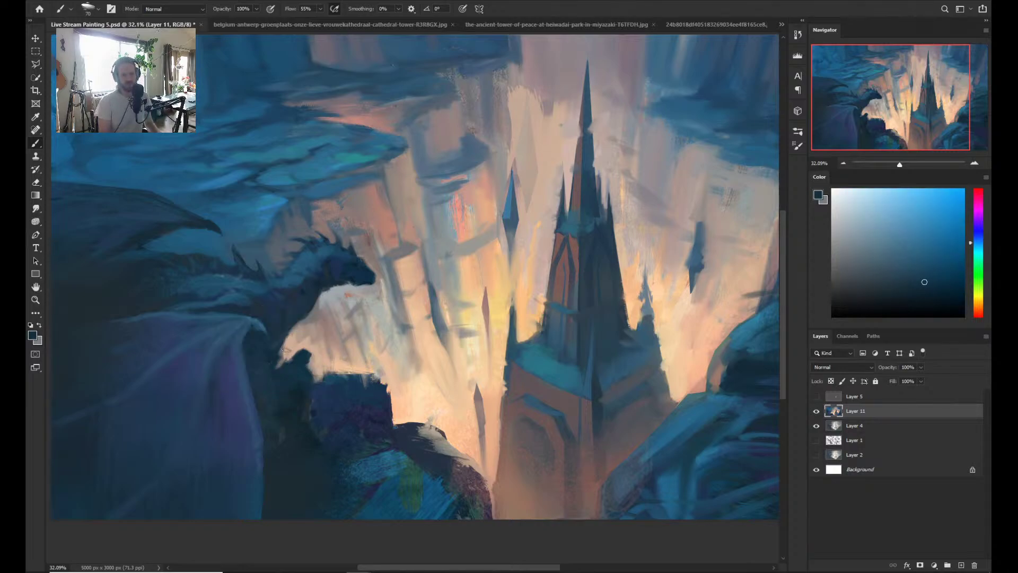
left_click(308, 377, "alt")
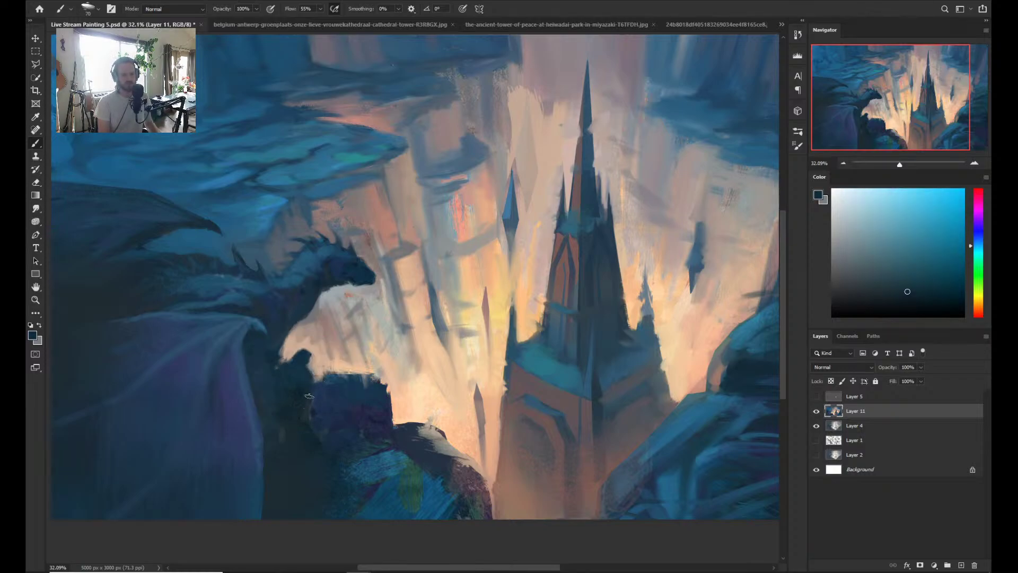
left_click(304, 387, "alt")
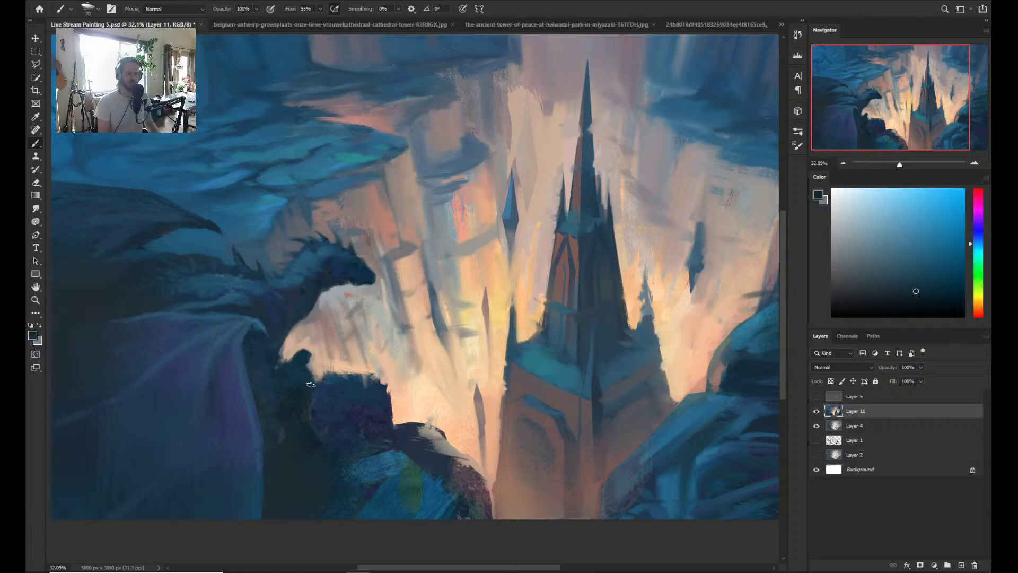
left_click(298, 399, "alt")
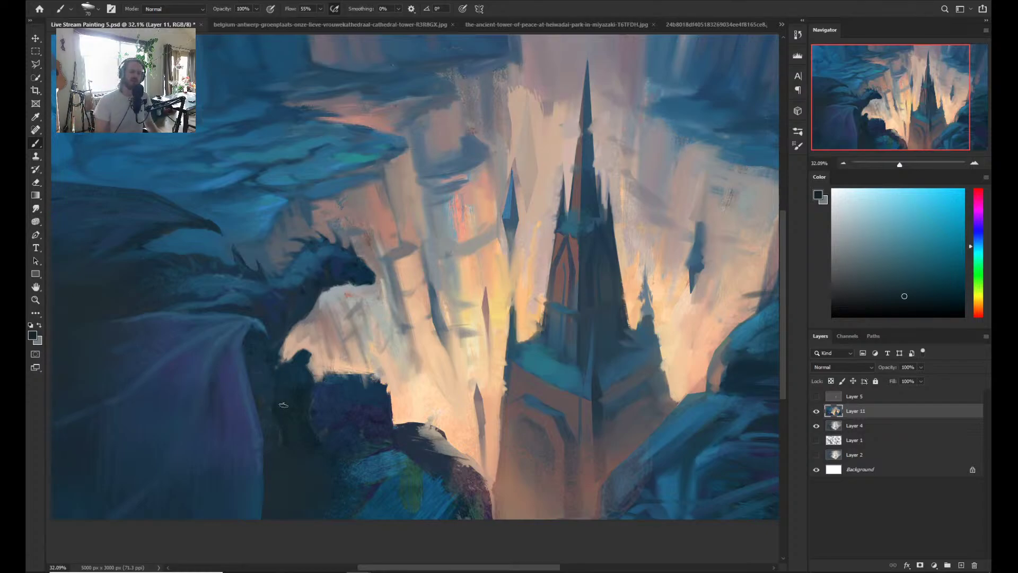
- Touch up the dragon's wing joint and lower chest with sampled dark blues, and darken the small silhouette beside them
left_click(258, 334, "alt")
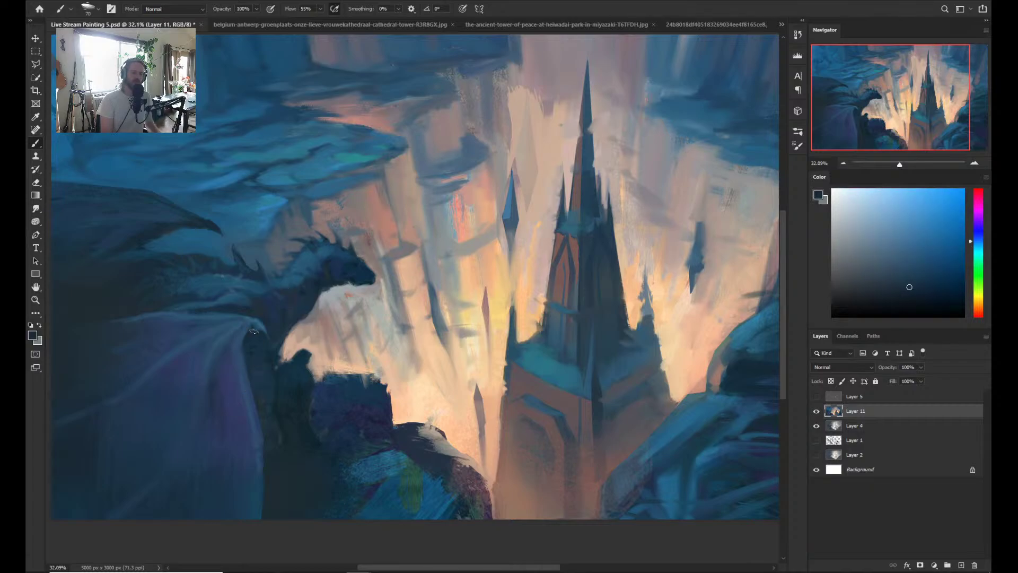
left_click(257, 323, "alt")
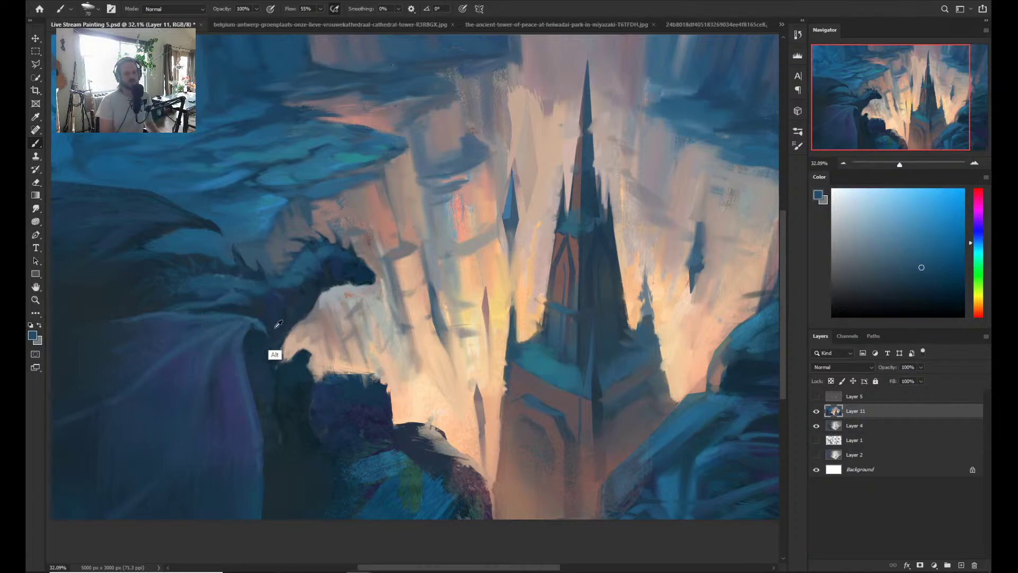
left_click(270, 350, "alt")
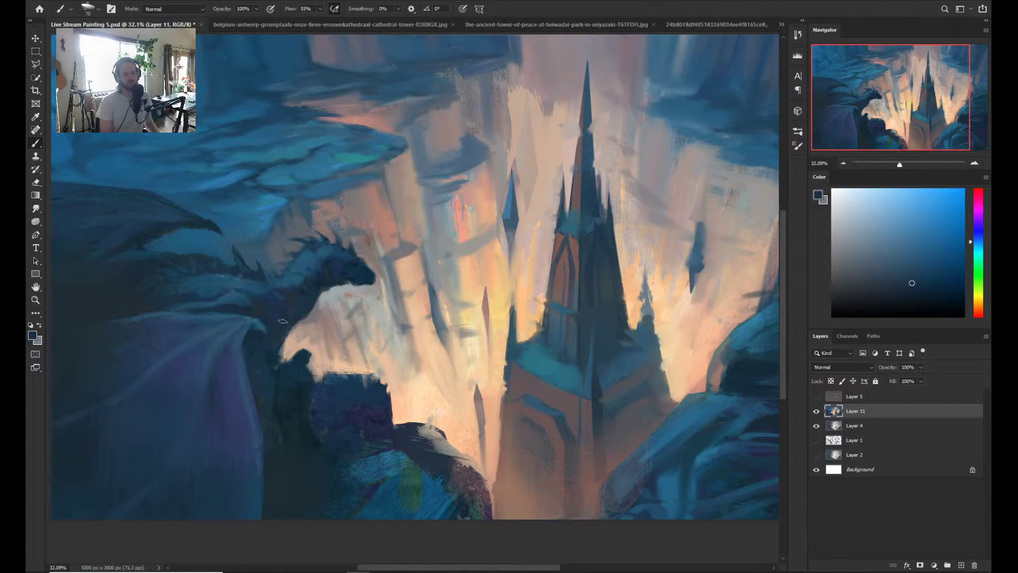
left_click(253, 313, "alt")
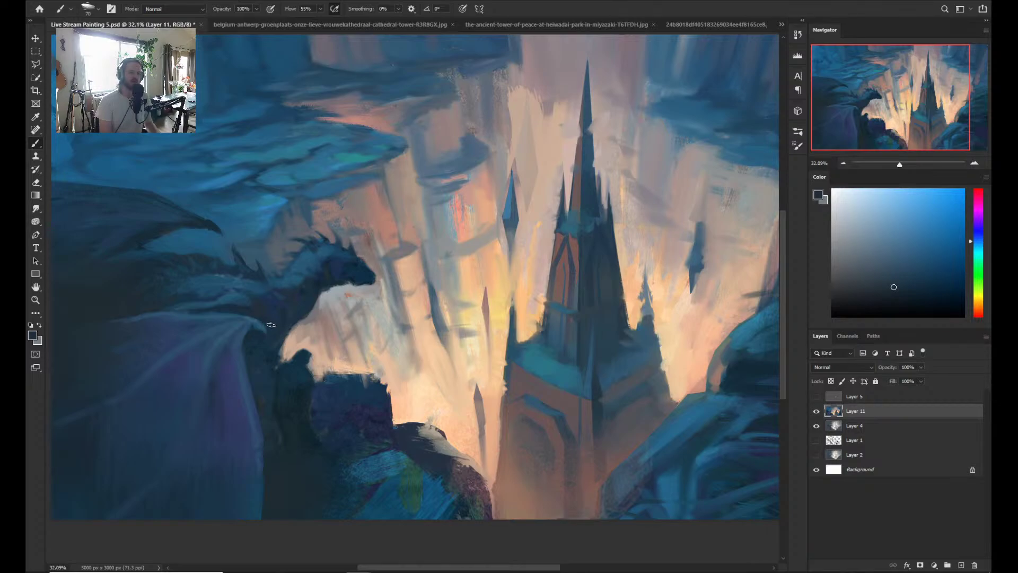
left_click(218, 308, "alt")
left_click(302, 398, "alt")
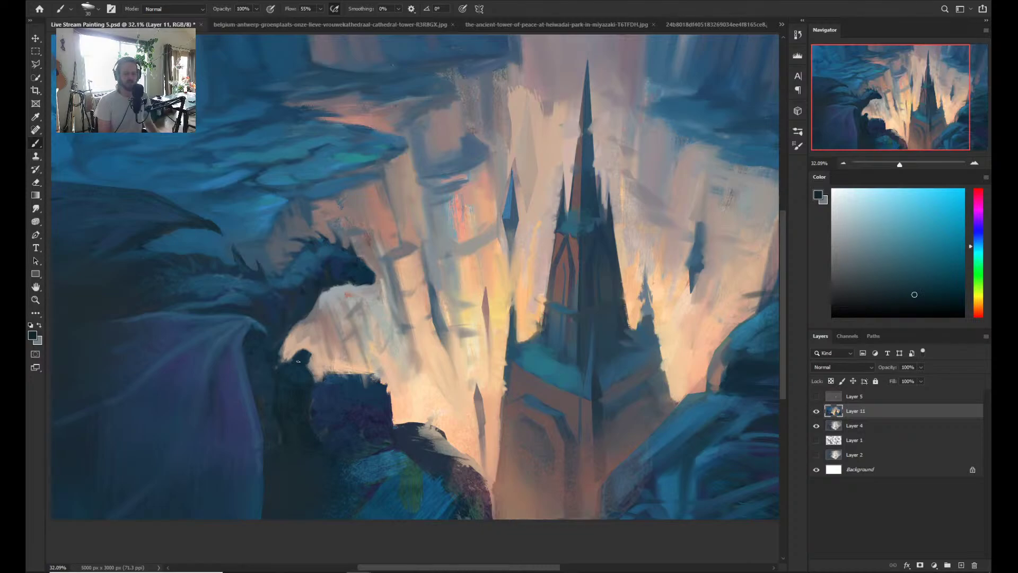
left_click(296, 358, "alt")
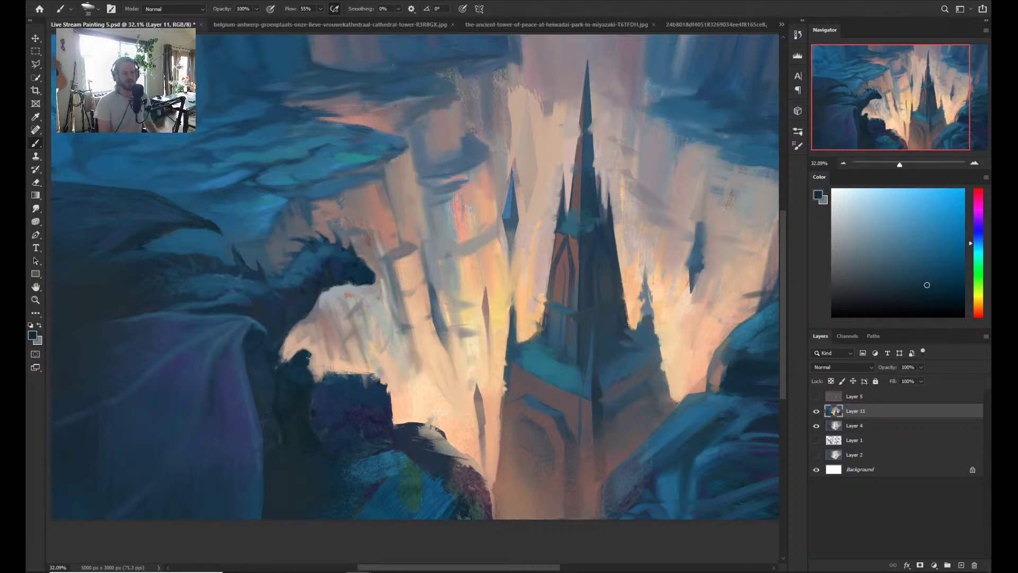
- Repaint the ragged top edge of the dark rock block below the dragon with sampled grey-browns and light peach, giving it a cleaner slope
left_click(313, 365, "alt")
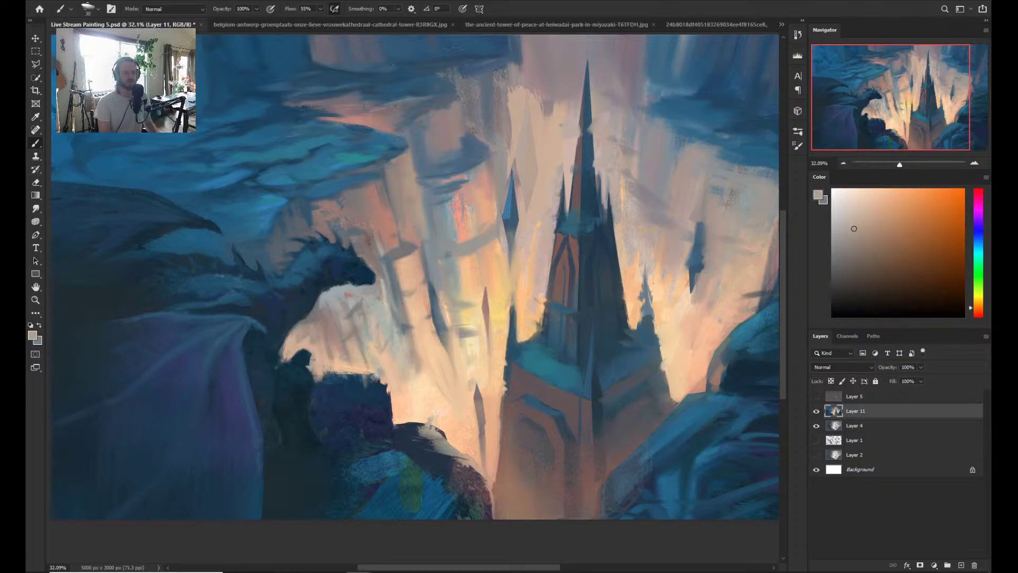
left_click(312, 370, "alt")
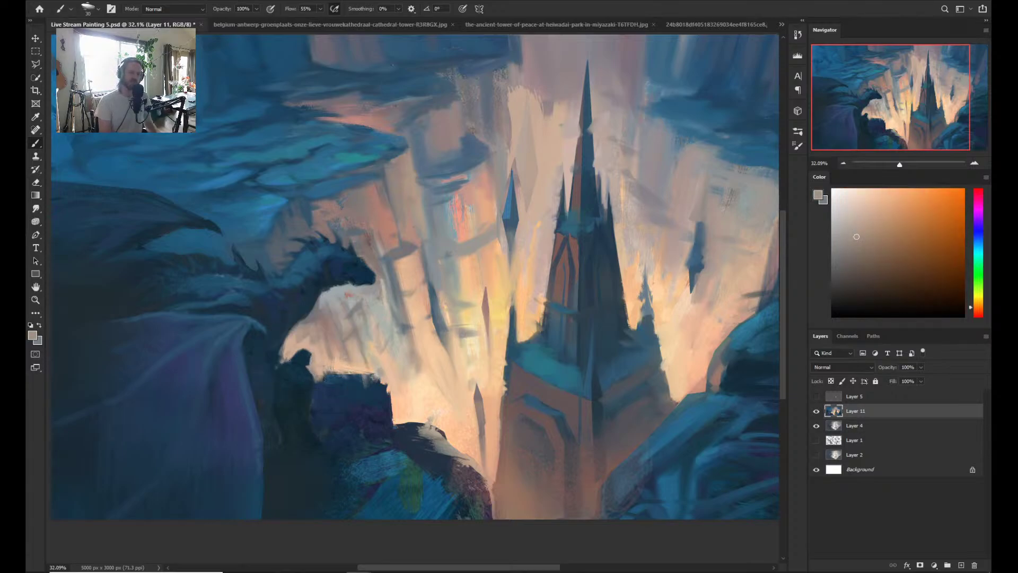
left_click(321, 380, "alt")
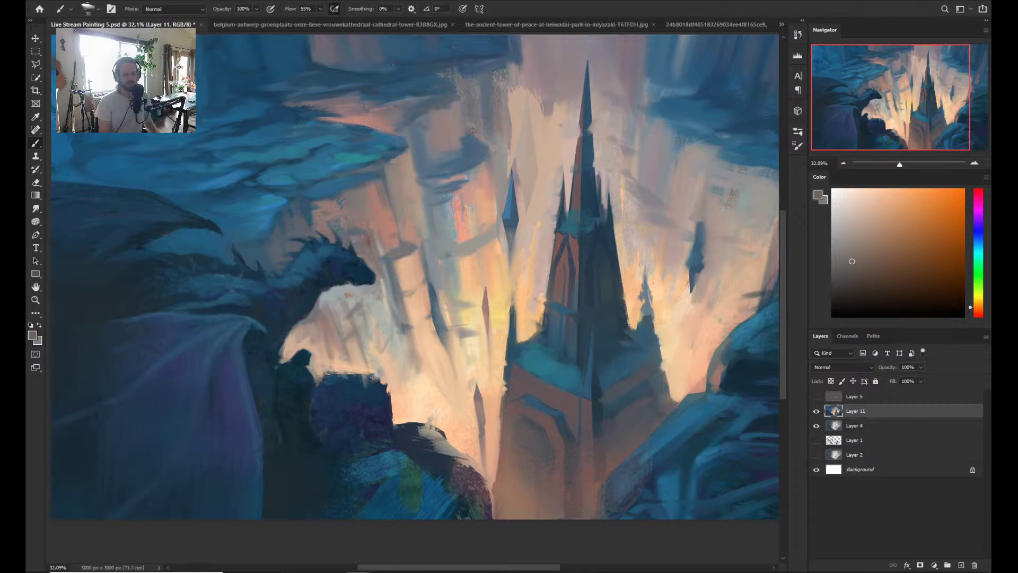
mouse_move(327, 373)
left_mouse_down()
mouse_move(366, 372)
mouse_move(321, 380)
mouse_move(360, 373)
left_mouse_up()
left_click(338, 366, "alt")
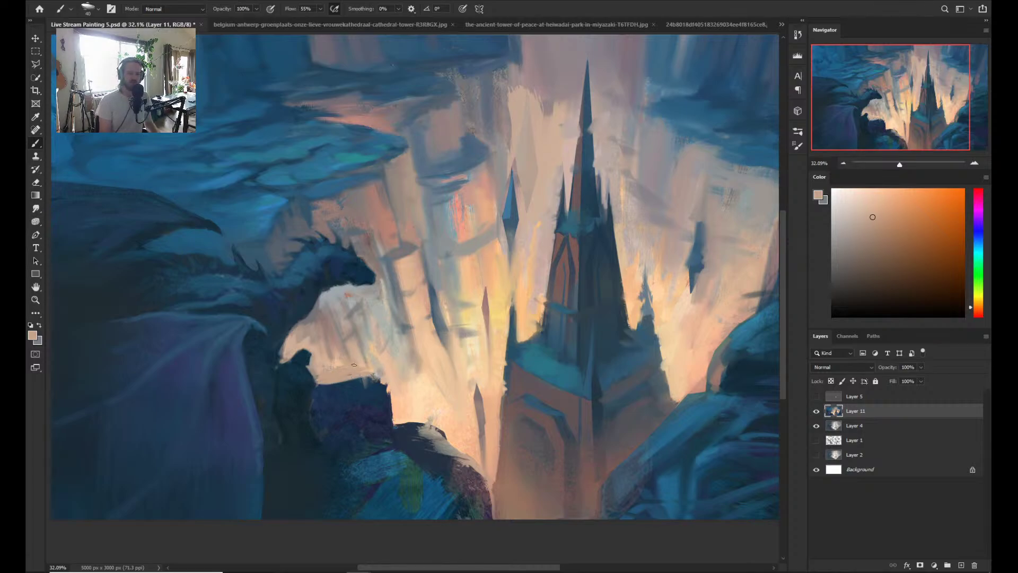
left_click(399, 401, "alt")
mouse_move(351, 373)
left_mouse_down()
mouse_move(370, 374)
mouse_move(345, 378)
mouse_move(353, 373)
mouse_move(342, 353)
mouse_move(342, 372)
left_mouse_up()
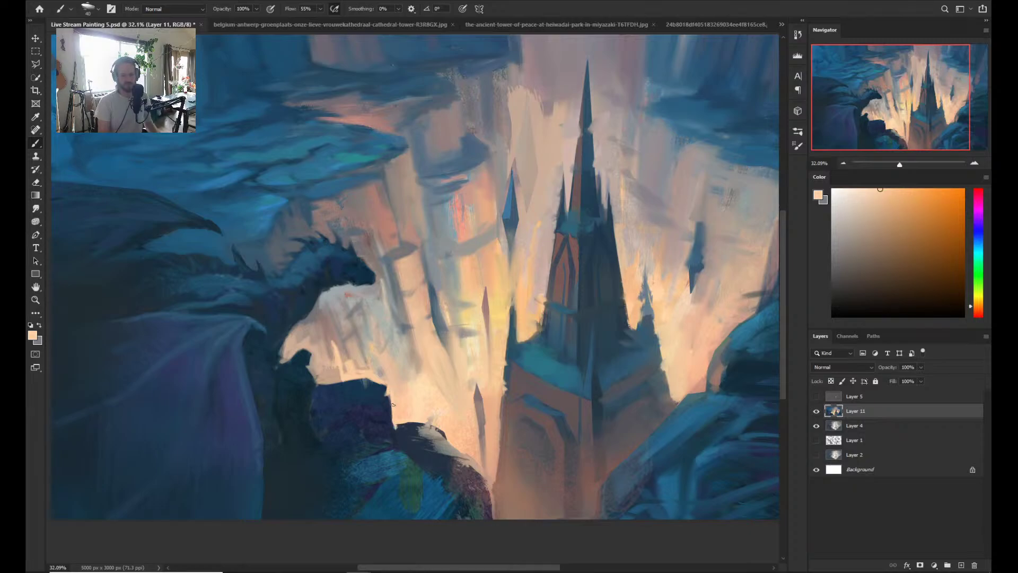
- Define the upper edge of the lower rock outcrop with dark blue strokes and trim it with pale cream
left_click(409, 427, "alt")
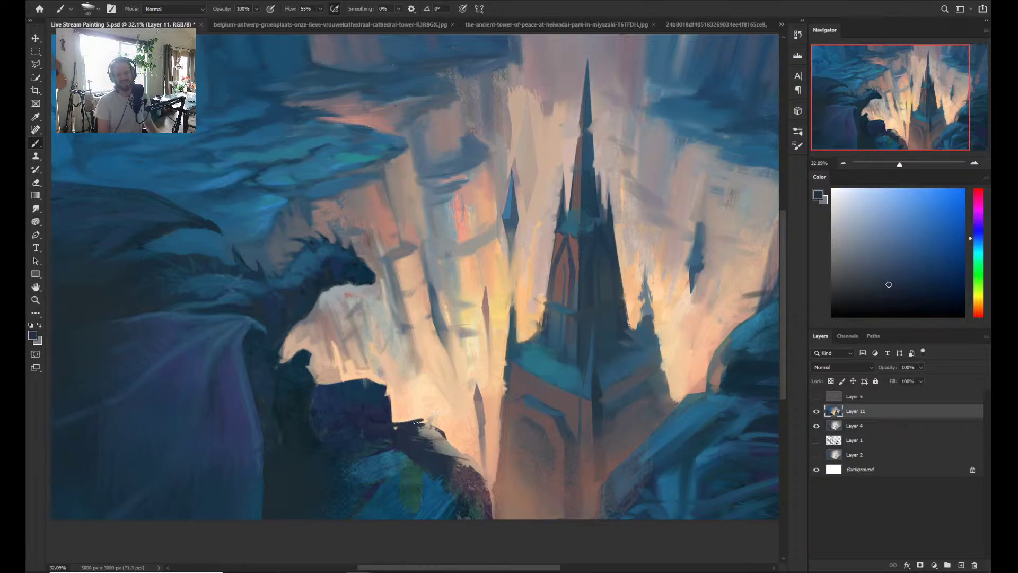
mouse_move(417, 423)
left_mouse_down()
mouse_move(395, 419)
mouse_move(428, 416)
mouse_move(401, 413)
left_mouse_up()
left_click(417, 404, "alt")
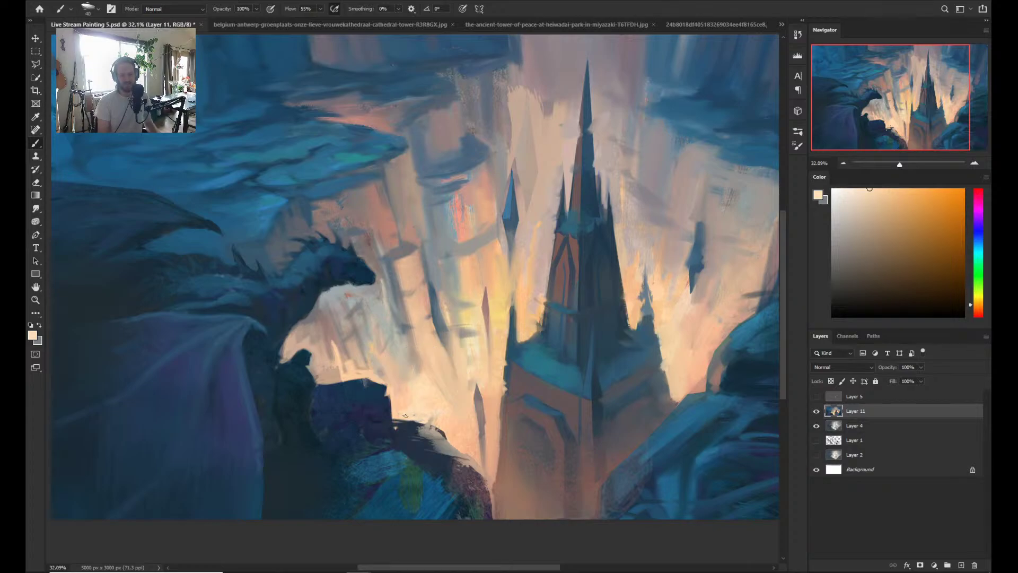
left_click(404, 424, "alt")
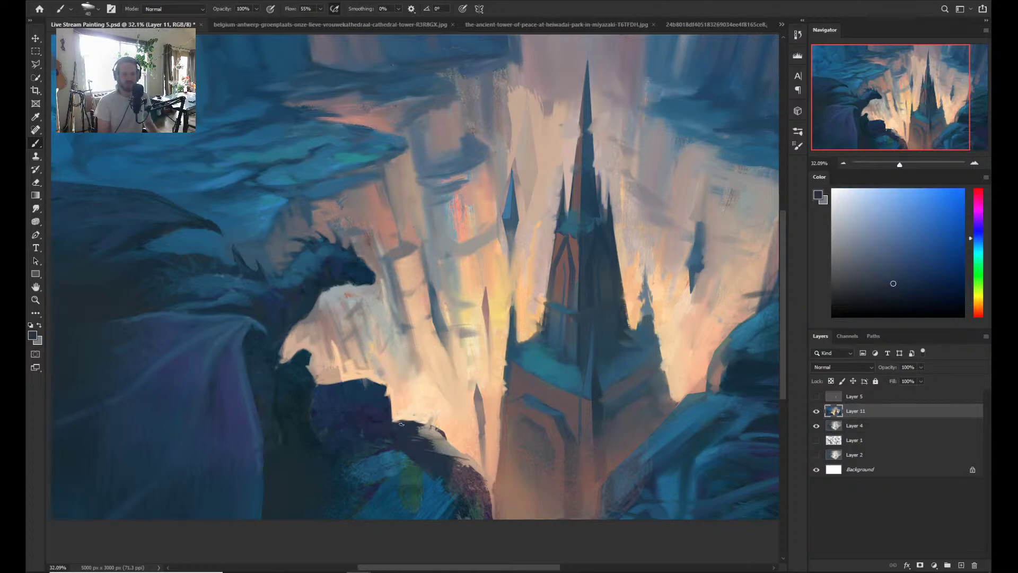
- Paint over the purple texture on the dark rock block with sampled dark blues, forming simpler rock planes
left_click(292, 466, "alt")
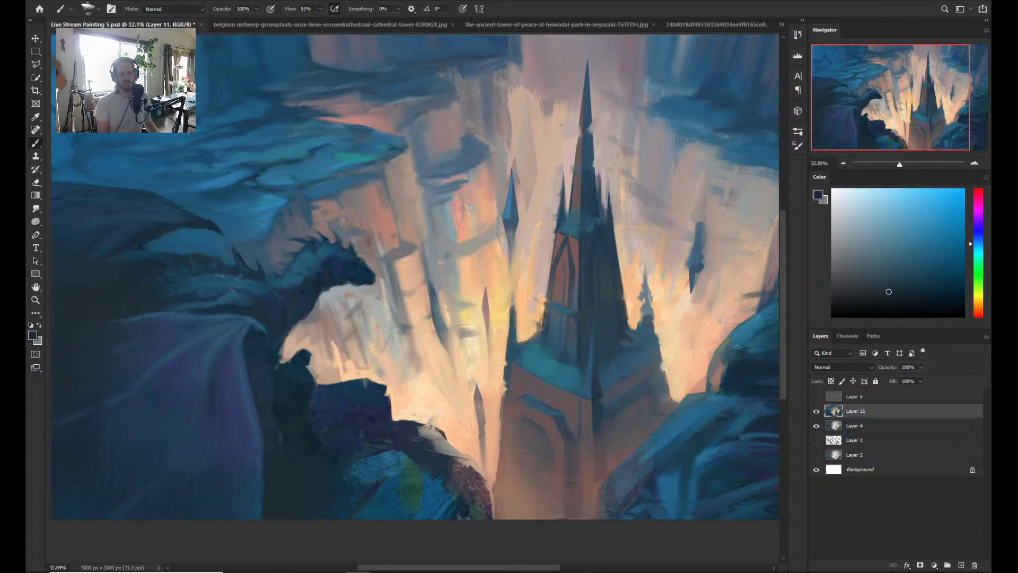
left_click(340, 426, "alt")
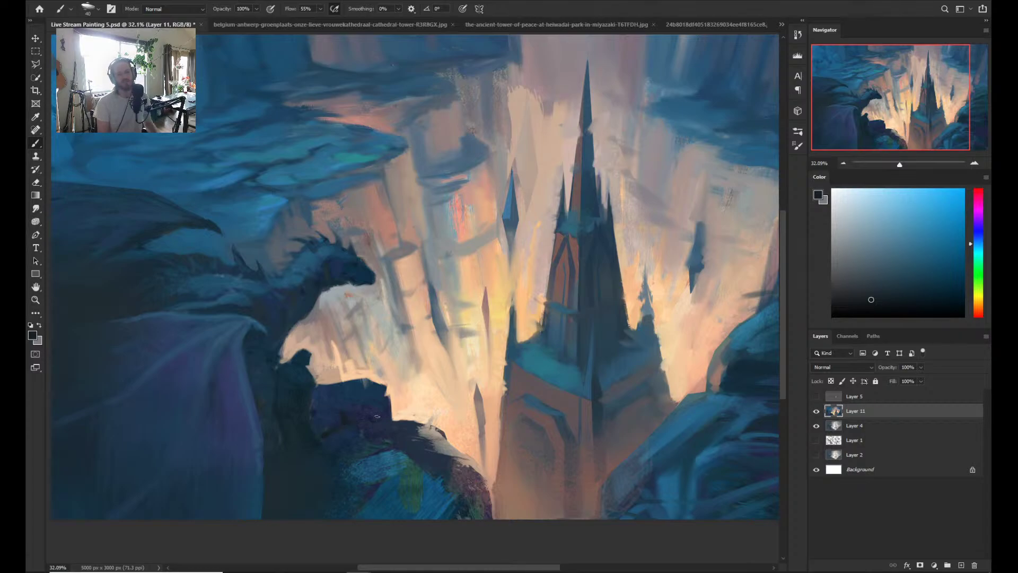
left_click(309, 404, "alt")
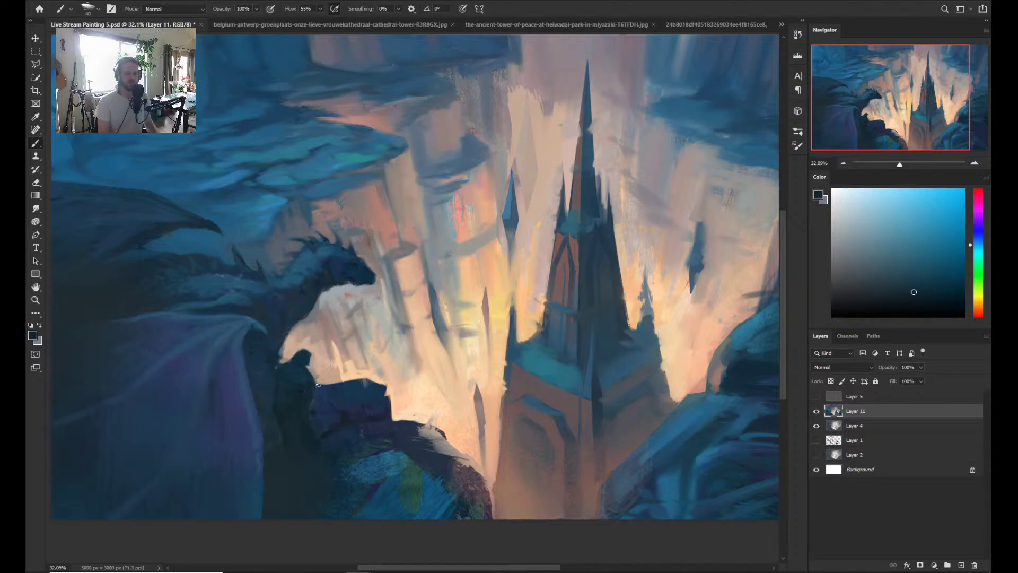
left_click(370, 436, "alt")
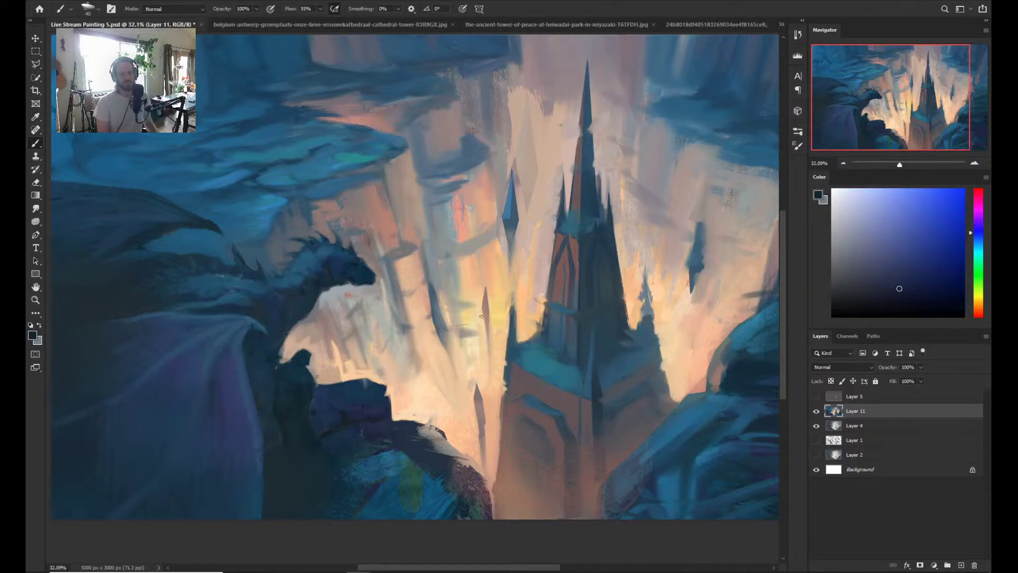
- Zoom out to the whole painting and brush muted teal-blue strokes across the dark rock block below the dragon
key("z")
left_click_drag(563, 345, 544, 364)
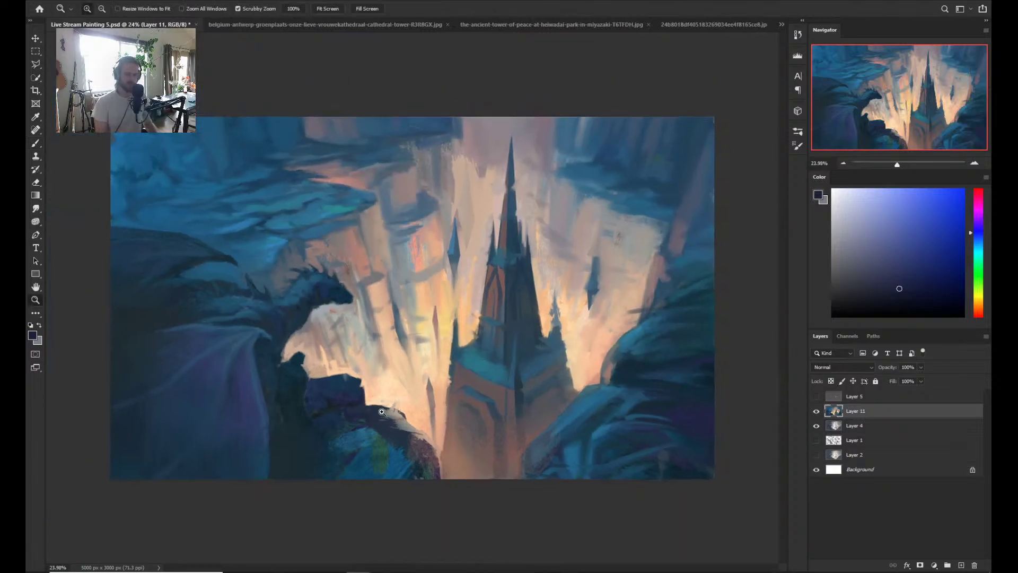
left_click_drag(374, 394, 380, 392)
key("alt")
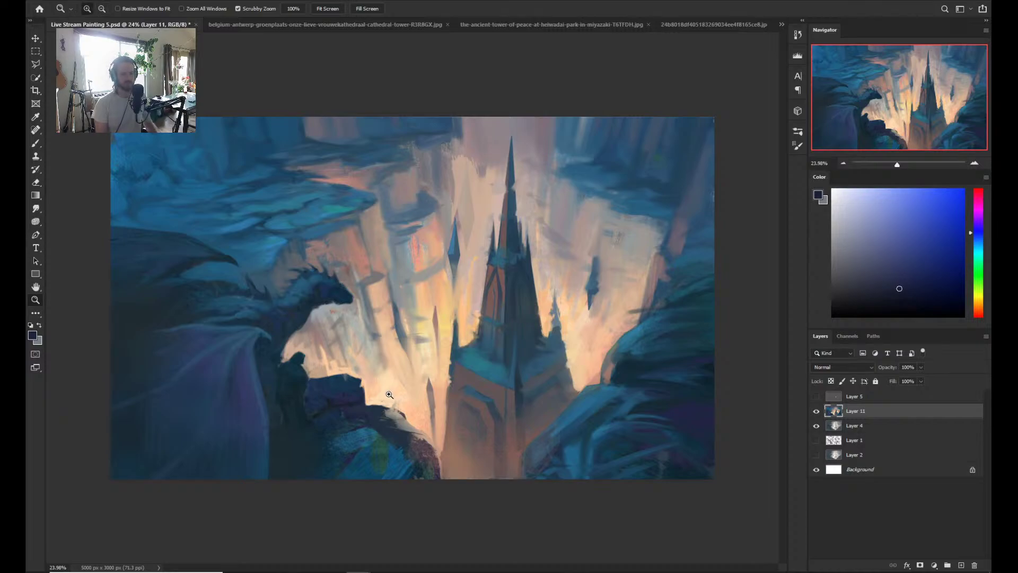
key("alt+e")
key("Escape")
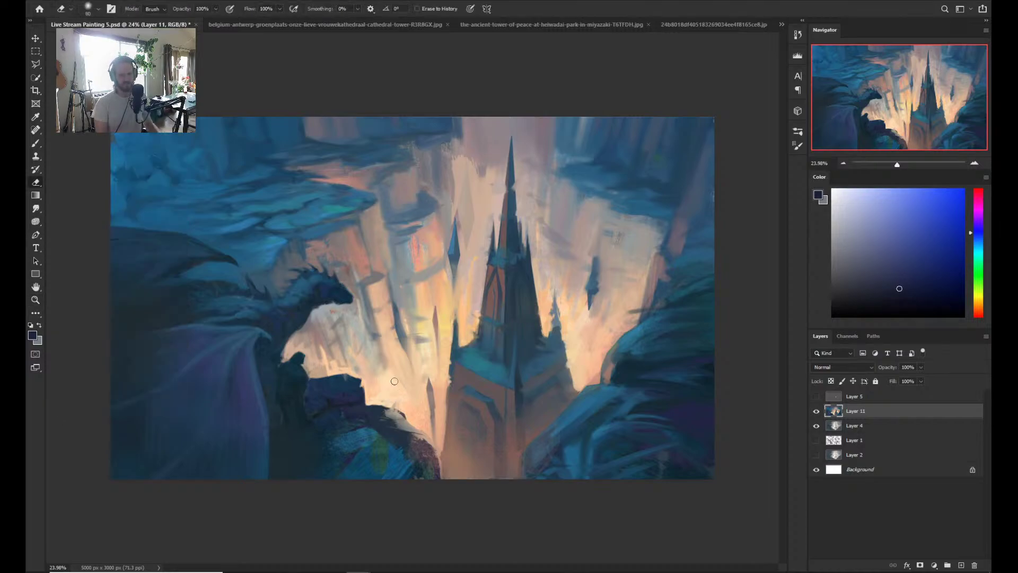
key("b")
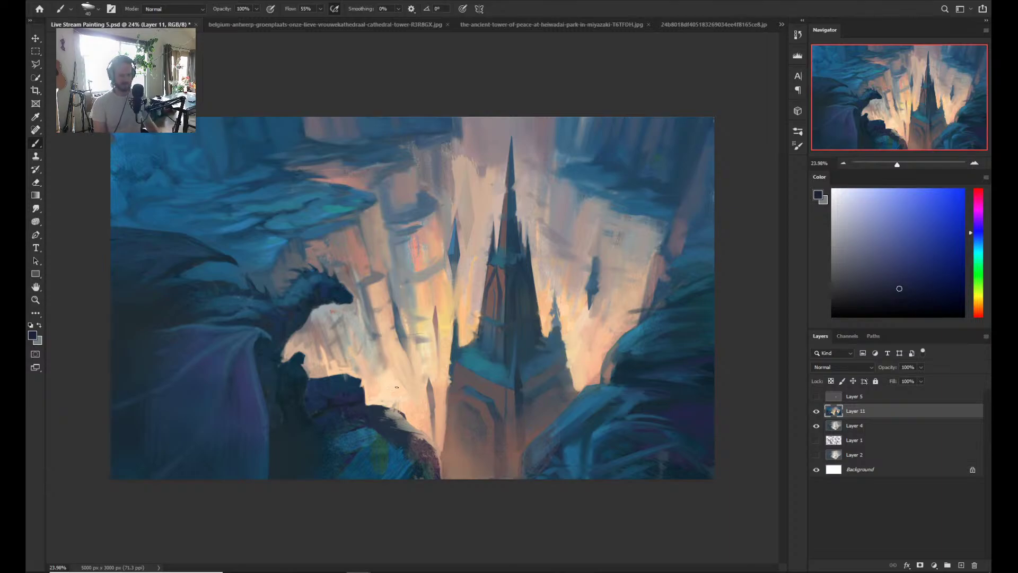
key("alt")
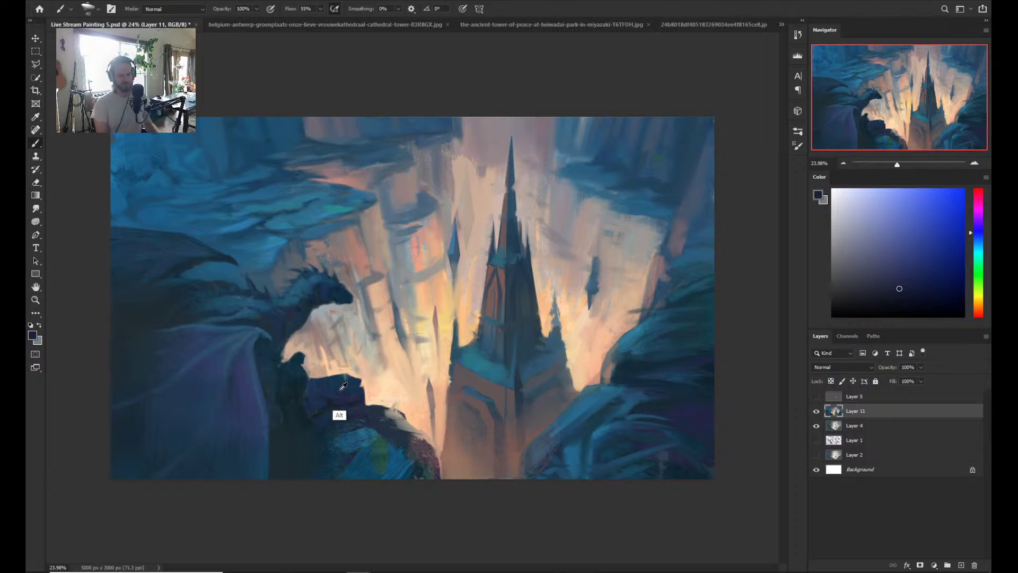
left_click(365, 434, "alt")
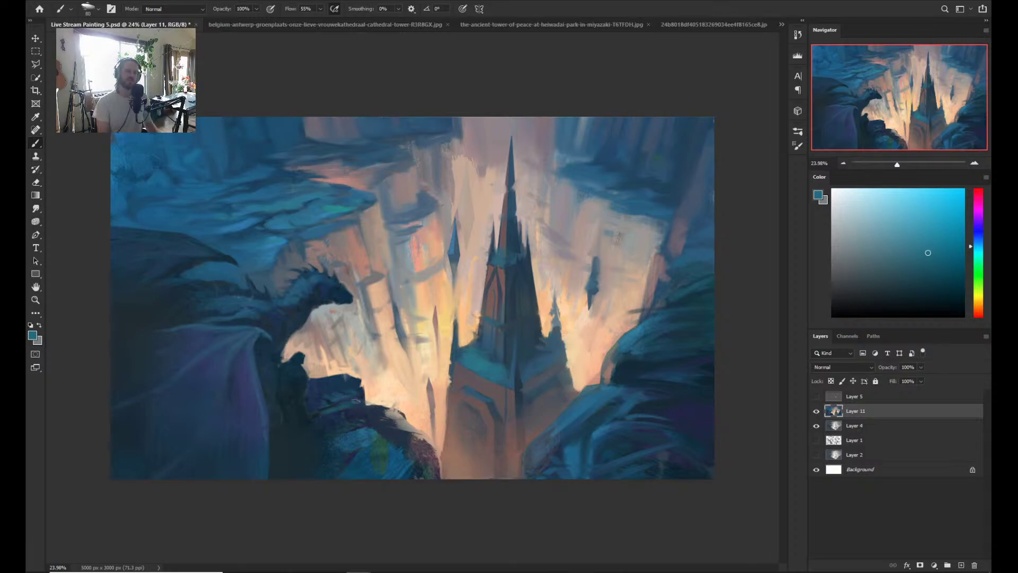
- Blend the rock block's top and side planes with sampled dark blue, indigo and mid-blue tones
left_click(323, 398, "alt")
left_click(356, 412, "alt")
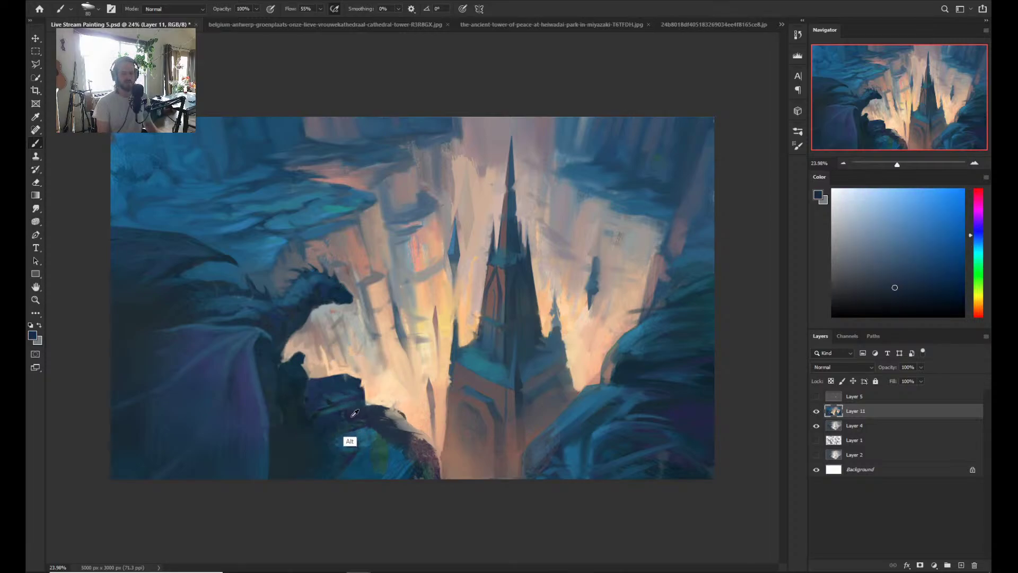
left_click(339, 414, "alt")
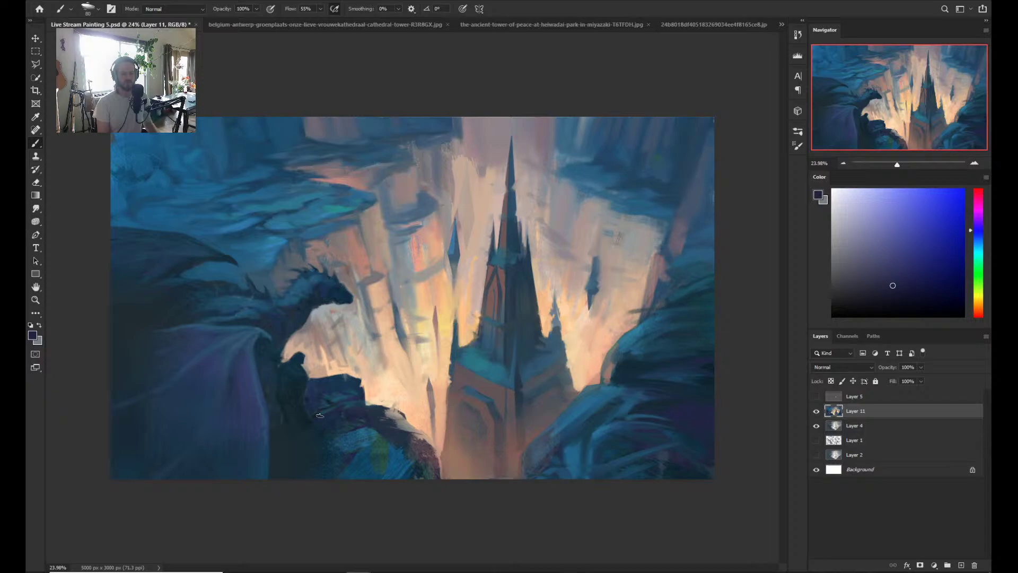
left_click(343, 397, "alt")
left_click(340, 392, "alt")
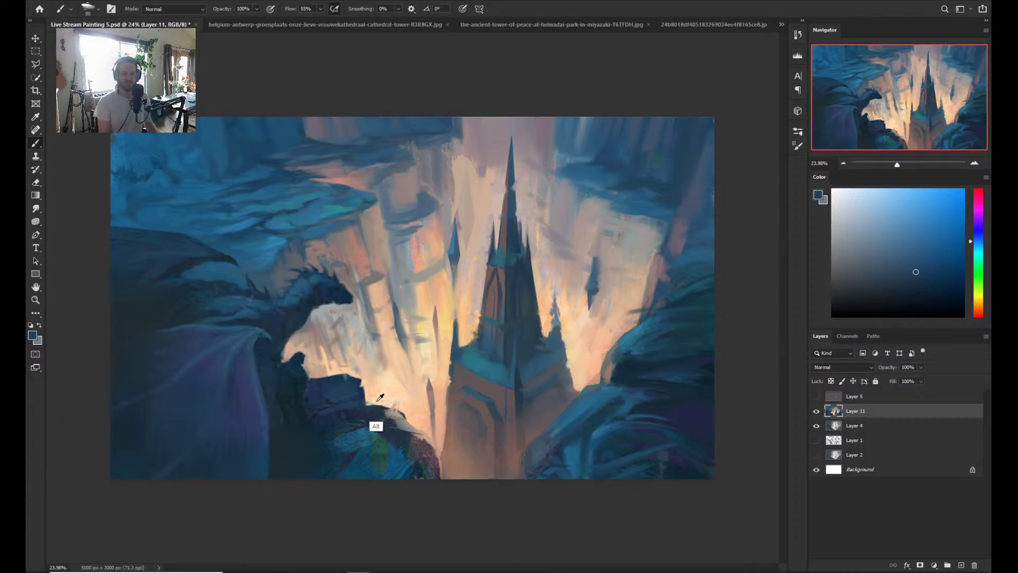
- Darken the shadowed side of the rock block below the dragon with sampled indigo and deep teal, using a larger brush
left_click(347, 408, "alt")
left_click(316, 417, "alt")
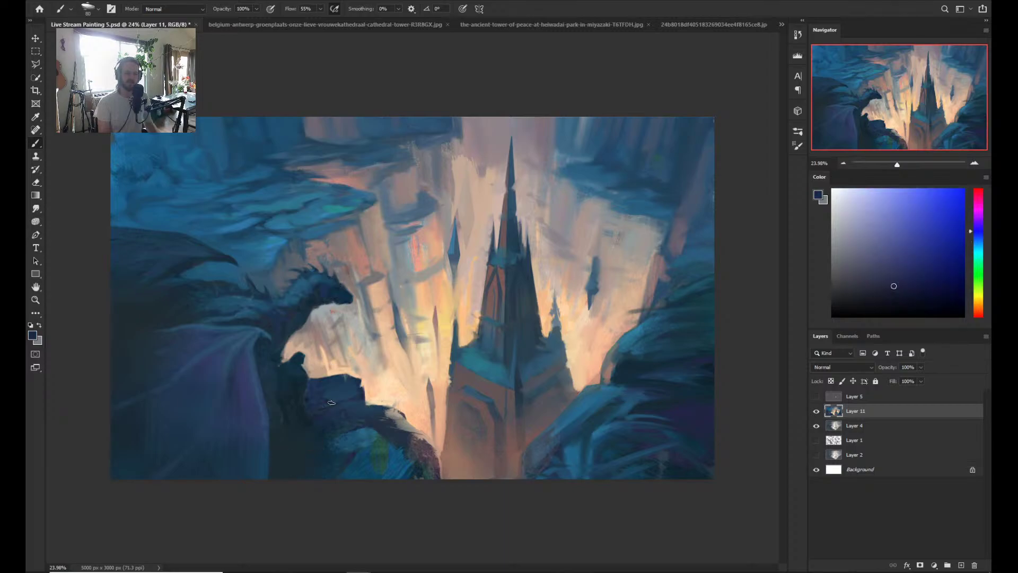
left_click(311, 418, "alt")
key("bracketright")
key("bracketright")
key("bracketright")
key("bracketright")
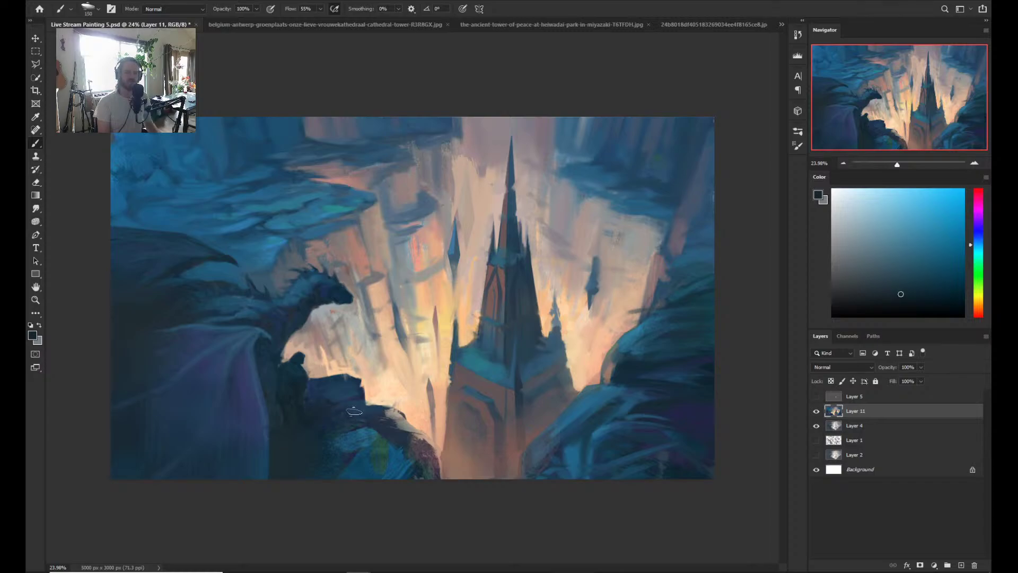
- Refine the rock block's upper planes and edge with a smaller brush and sampled mid-blue tones
key("bracketleft")
key("bracketleft")
key("bracketleft")
key("bracketleft")
key("bracketleft")
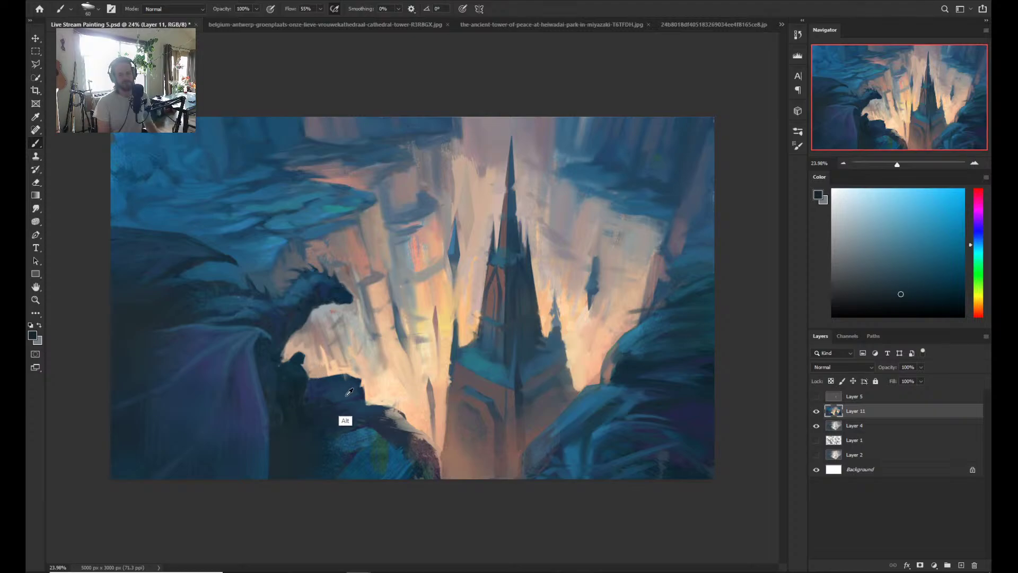
left_click(349, 392, "alt")
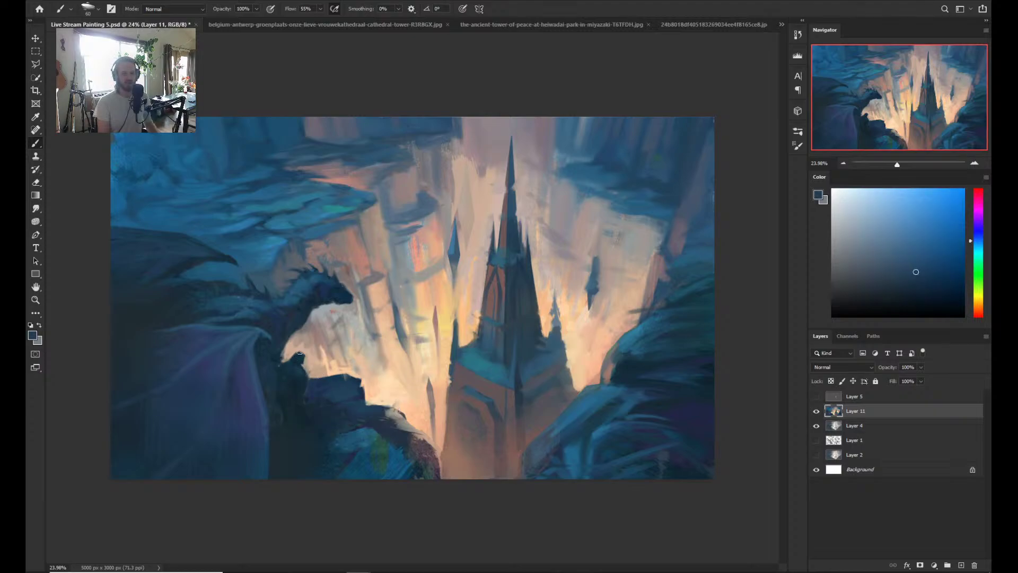
left_click(306, 382, "alt")
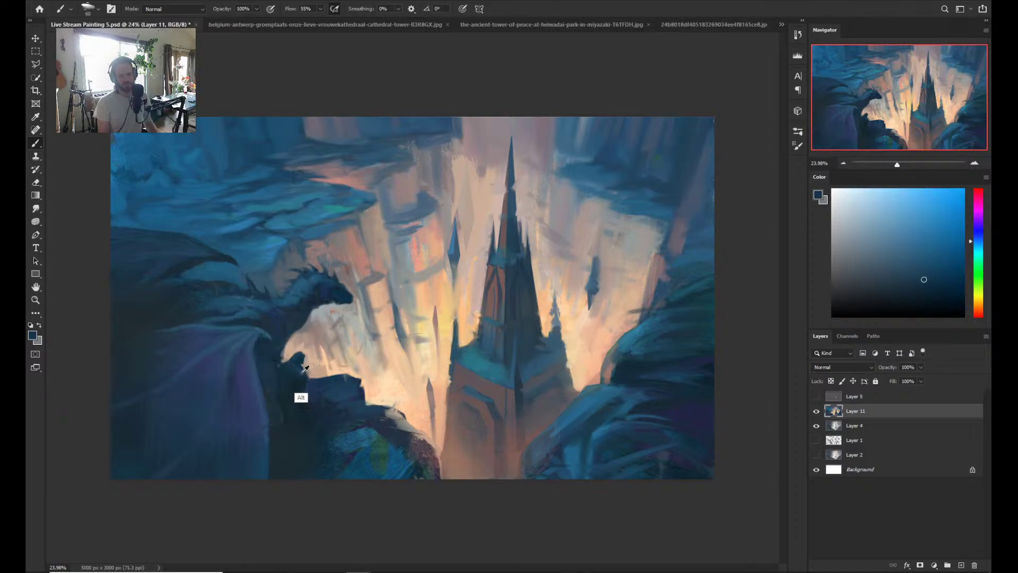
- Deepen the shadow between the dragon's wing and the rock block with sampled dark teal and a size 200 brush
left_click(285, 437, "alt")
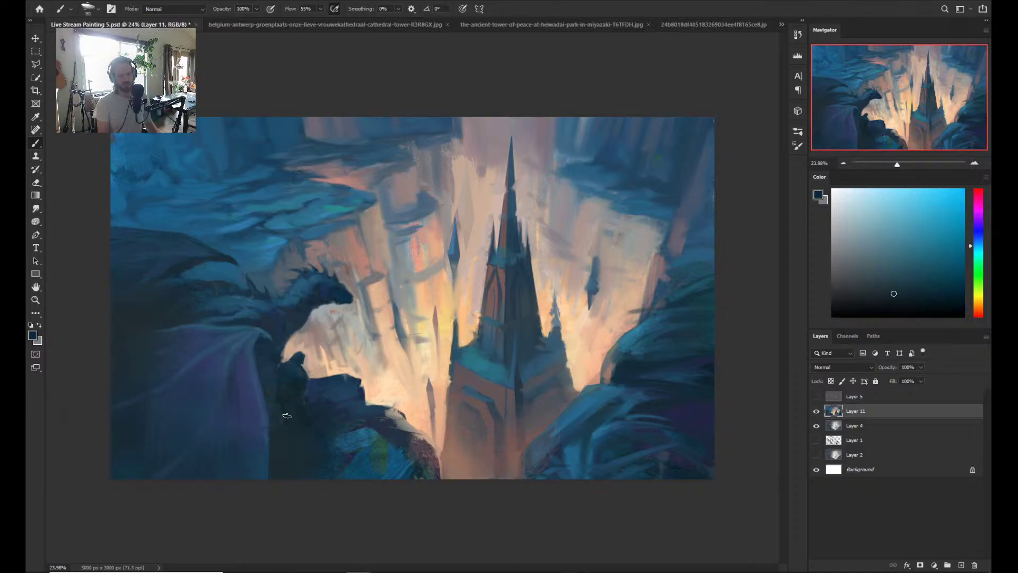
key("bracketright")
key("bracketright")
key("bracketright")
key("bracketright")
key("bracketright")
key("bracketright")
key("bracketright")
key("bracketright")
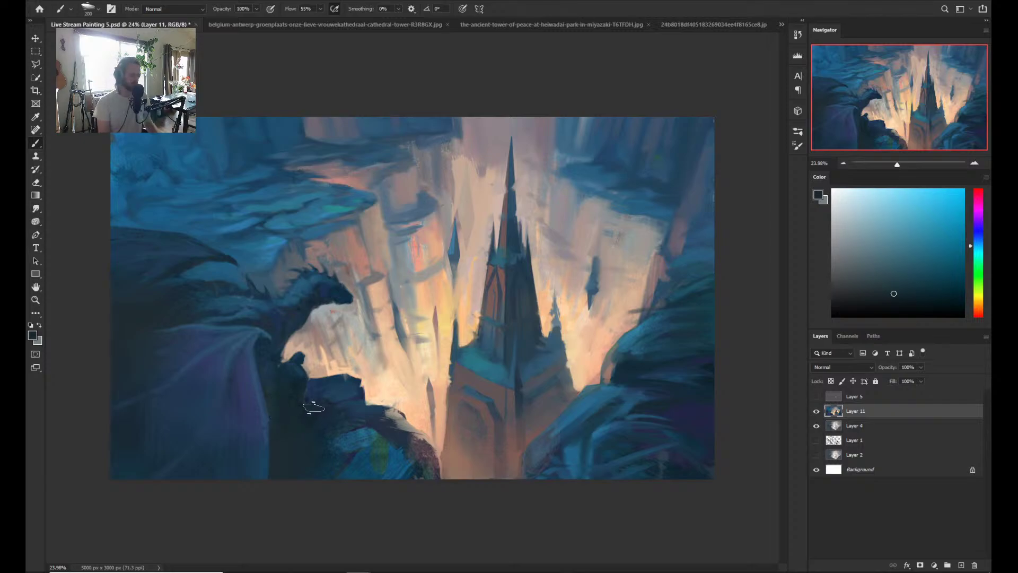
- Shape the small dark form beside the dragon's wing with a smaller brush, using sampled blue and dark teal
key("bracketleft")
key("bracketleft")
key("bracketleft")
key("bracketleft")
key("bracketleft")
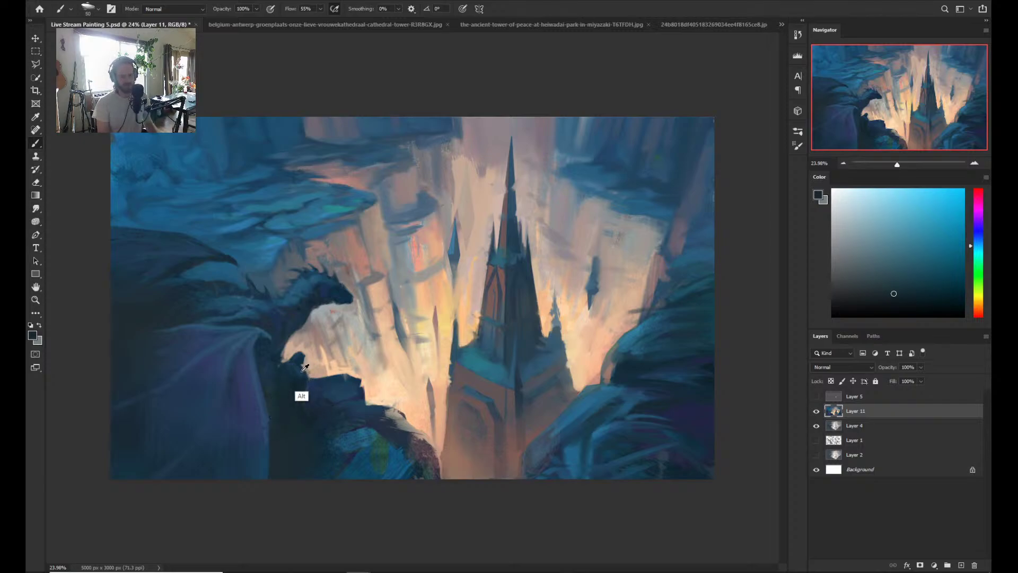
left_click(301, 374, "alt")
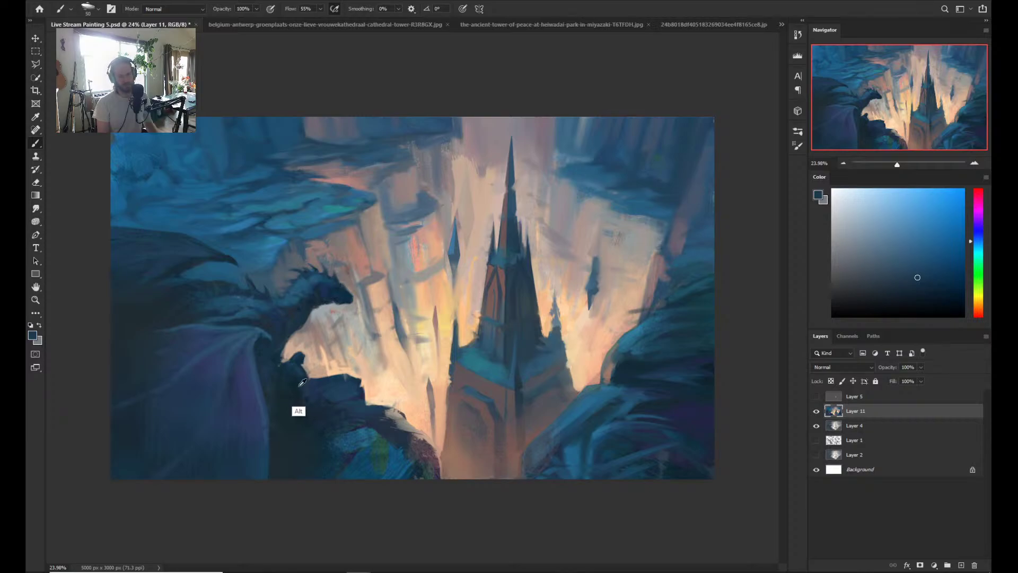
left_click(298, 383, "alt")
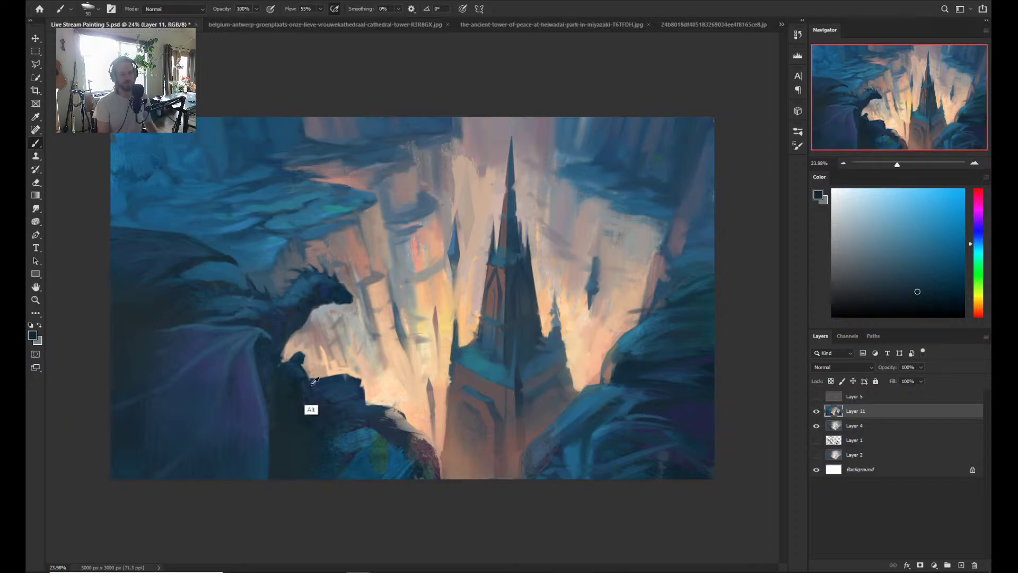
- Blend the junction between the dark form beside the wing and the rock block with sampled blues and dark teals
left_click(296, 397, "alt")
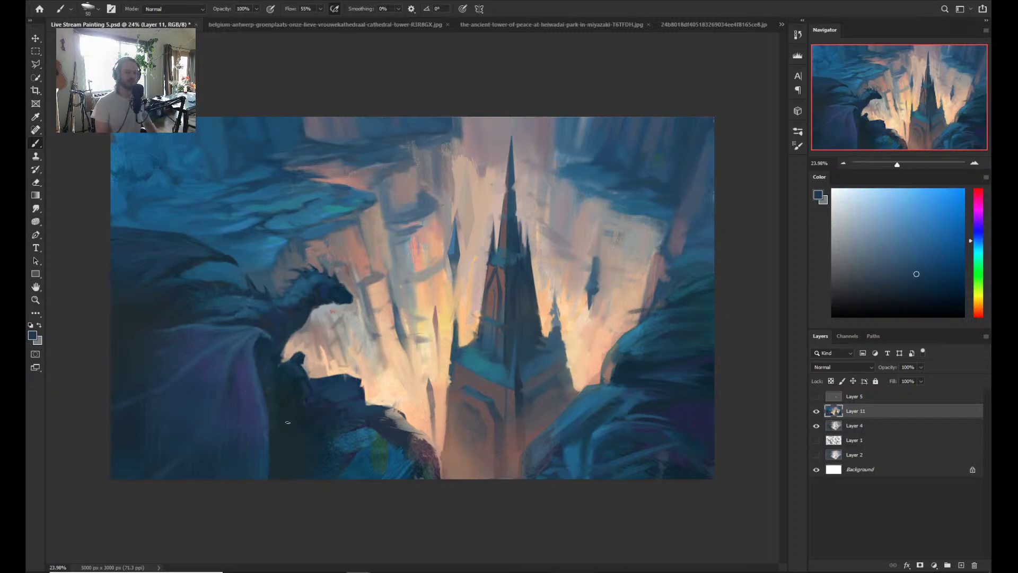
left_click(298, 392, "alt")
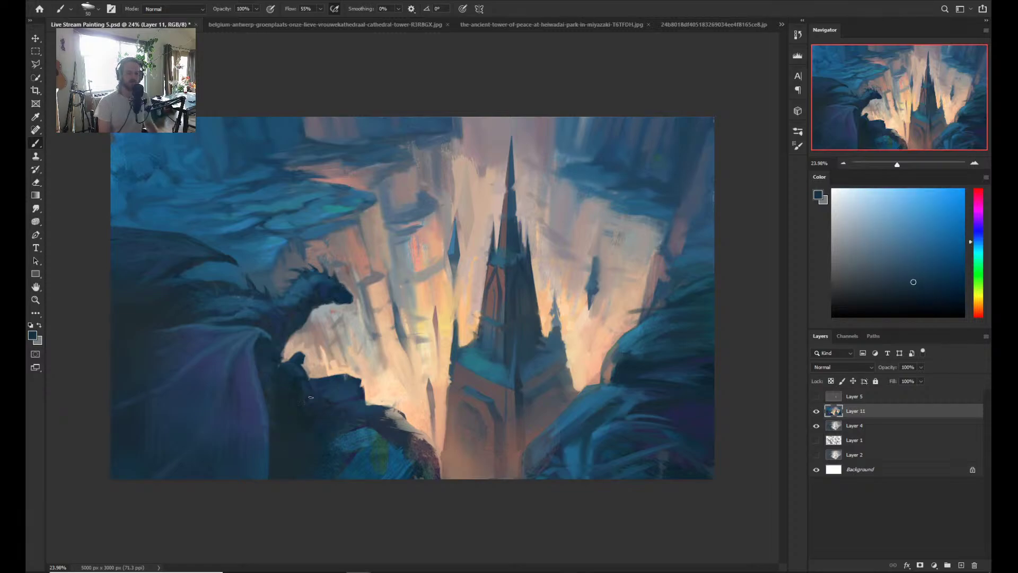
left_click(302, 391, "alt")
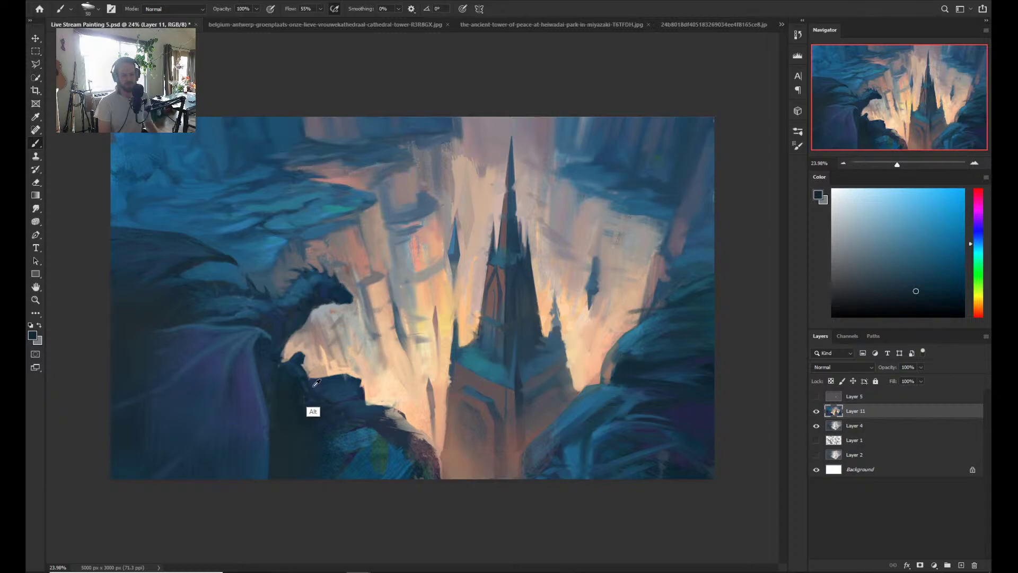
left_click(309, 388, "alt")
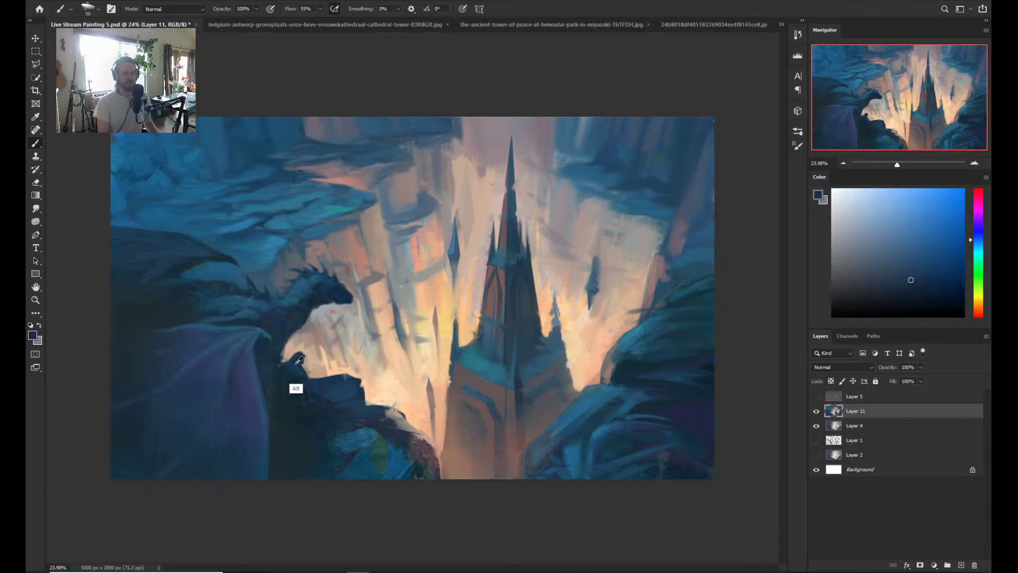
left_click(359, 436, "alt")
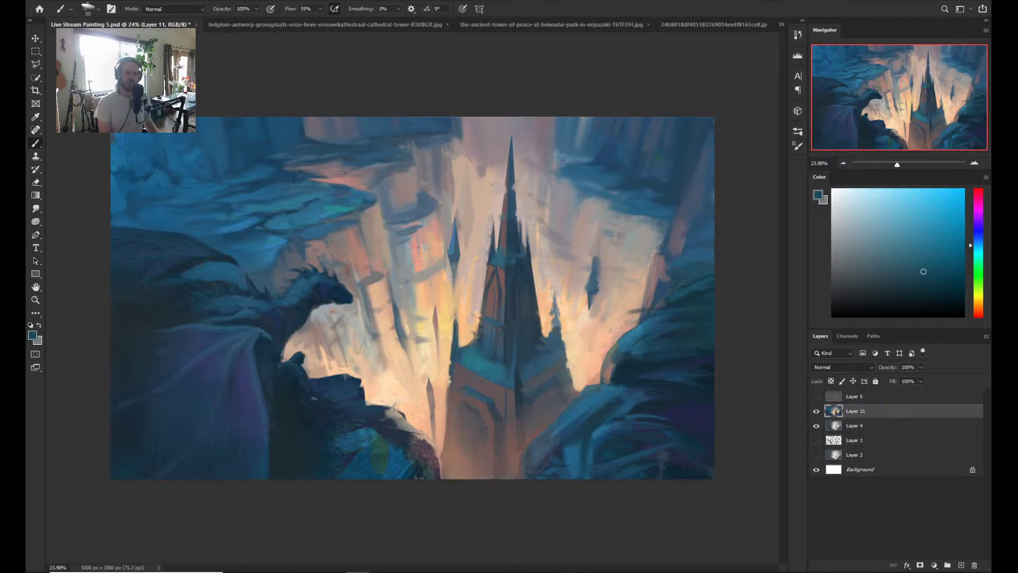
left_click(300, 390, "alt")
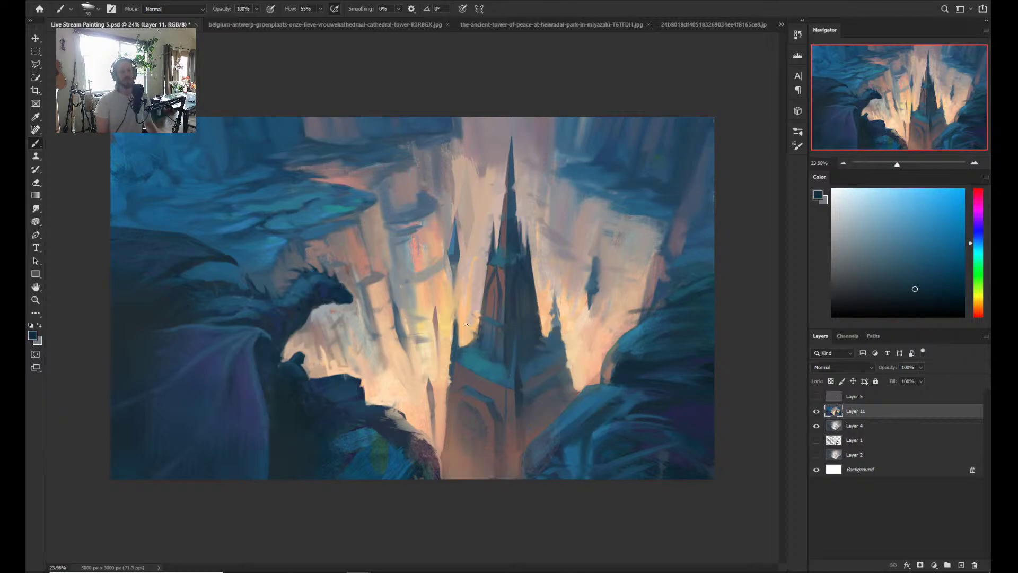
left_click(291, 386, "alt")
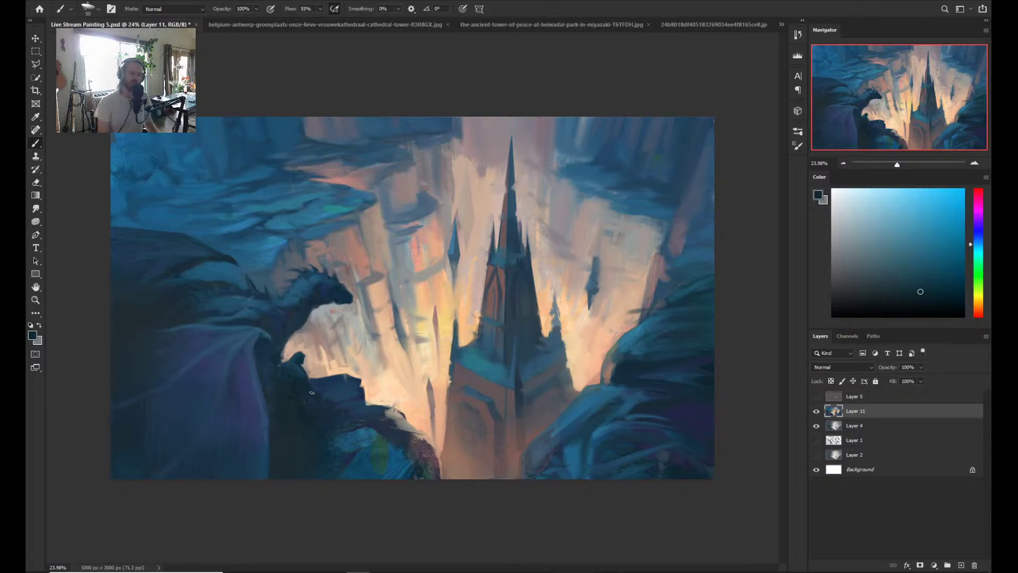
- Add touches of blue sampled from the lower rocks to the dark rock block and the rocks beneath it
left_click(334, 423, "alt")
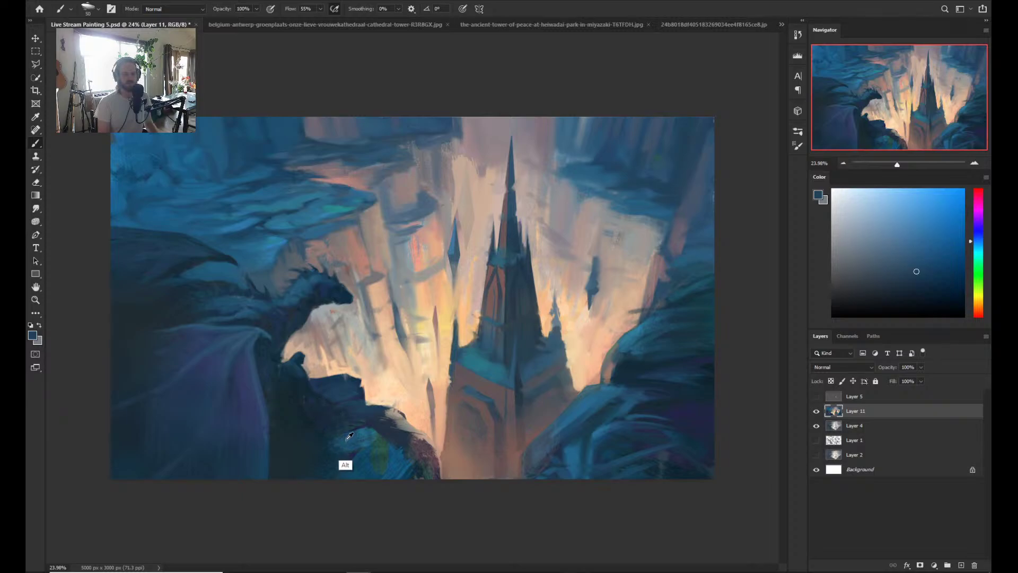
left_click(342, 467, "alt")
left_click(358, 469, "alt")
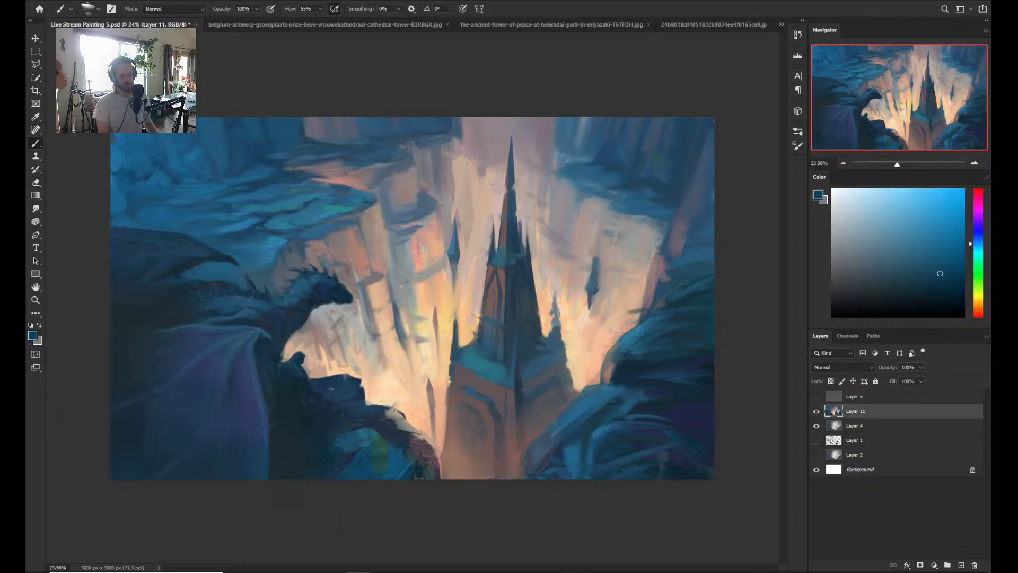
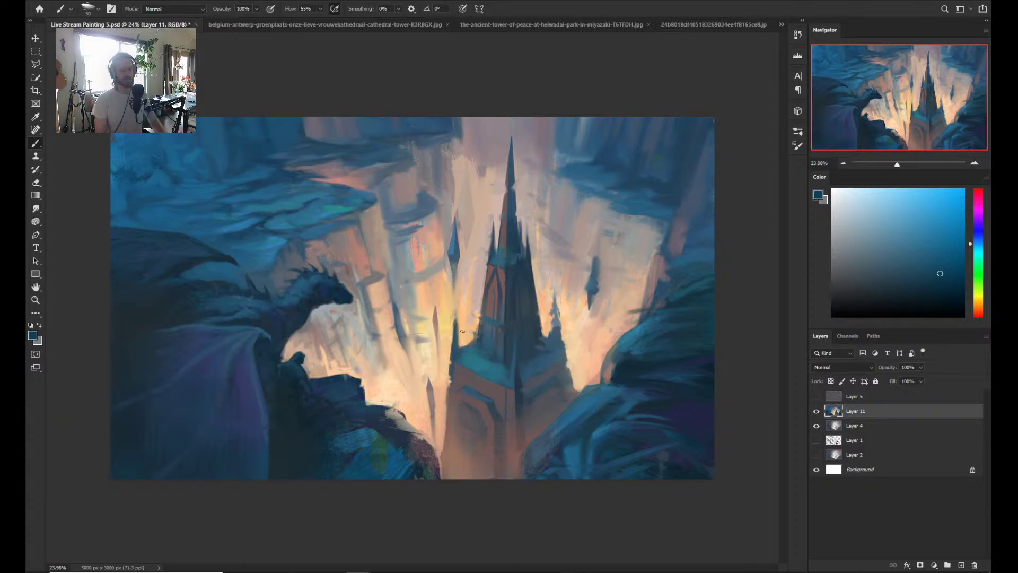
- Touch up the top of the dark form beside the wing with sampled dark blue and muted teal
key("z")
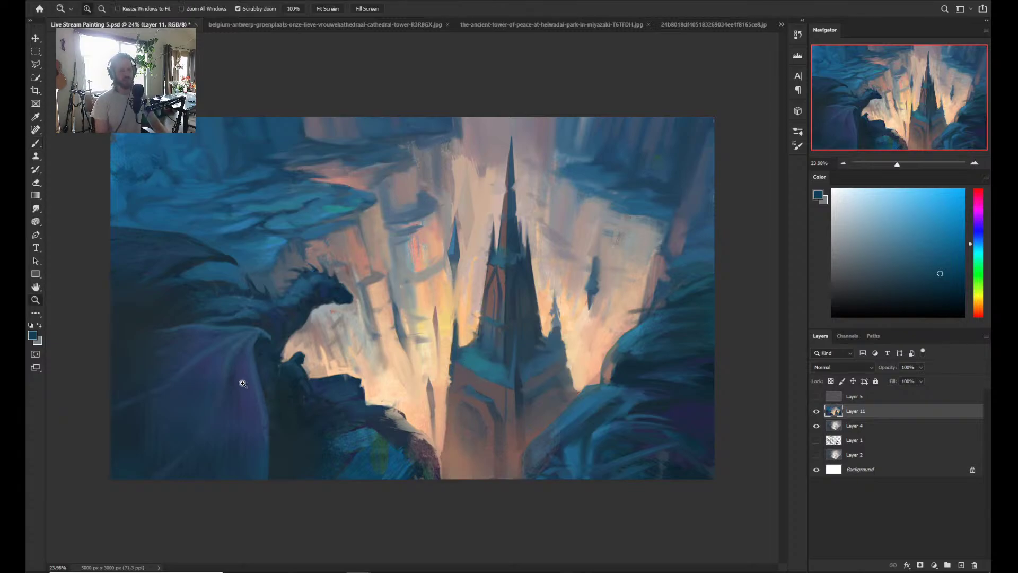
key("b")
left_click(288, 374, "alt")
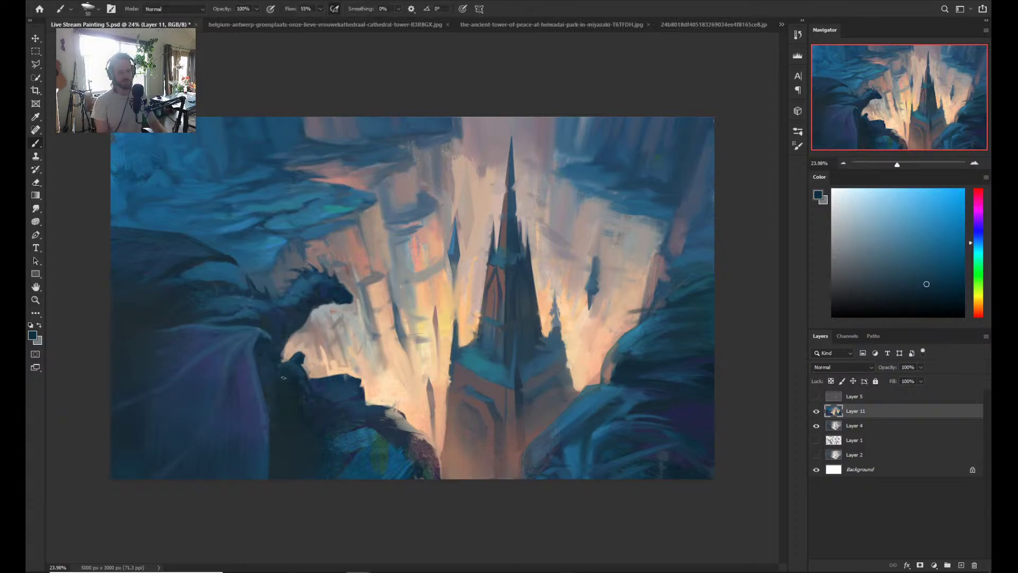
left_click(294, 363, "alt")
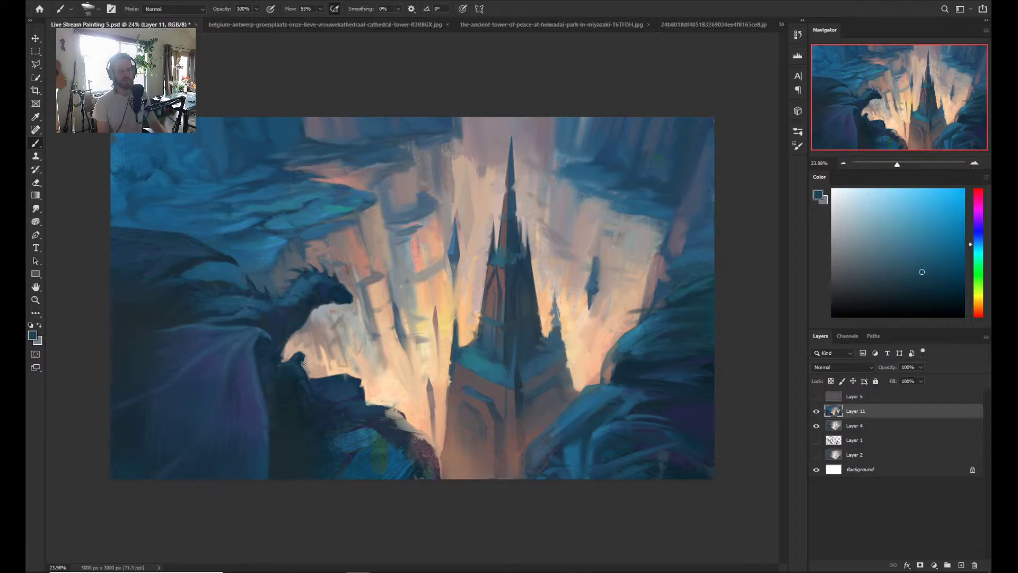
- Paint dark blue spikes under the dragon's neck and jaw, sampling the background grey and the head's dark blue
left_click(281, 345, "alt")
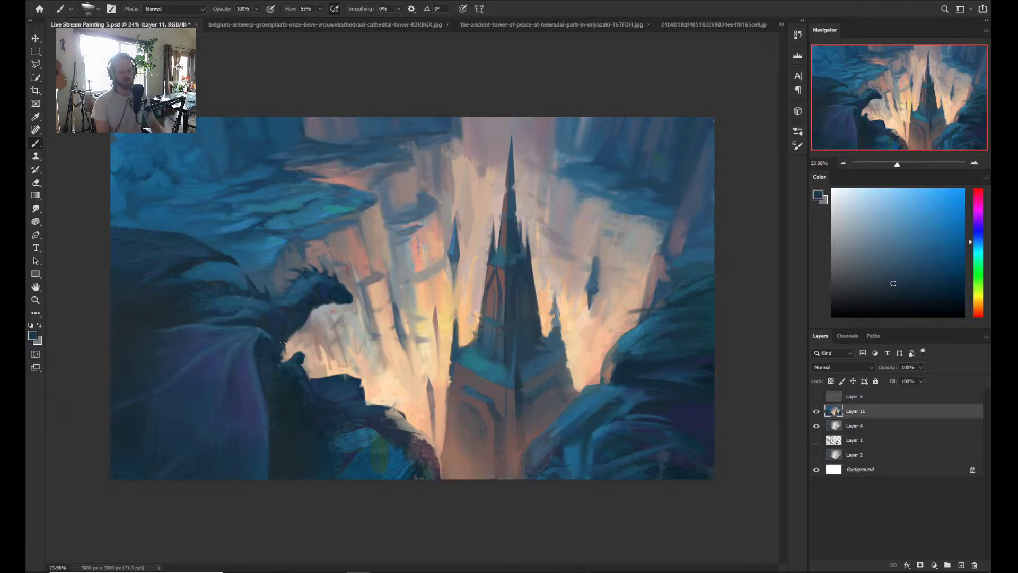
left_click_drag(296, 331, 295, 348)
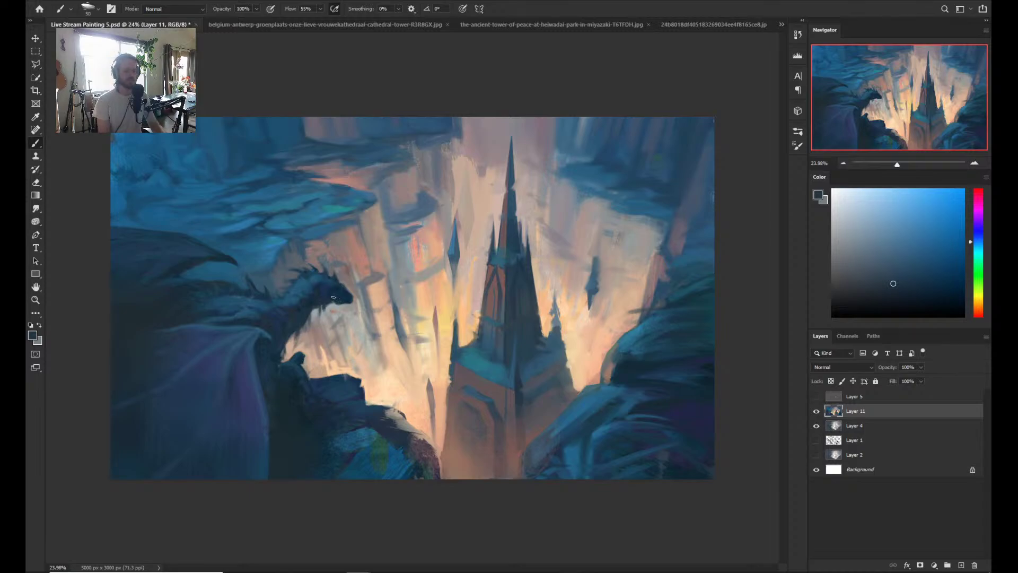
left_click(325, 336, "alt")
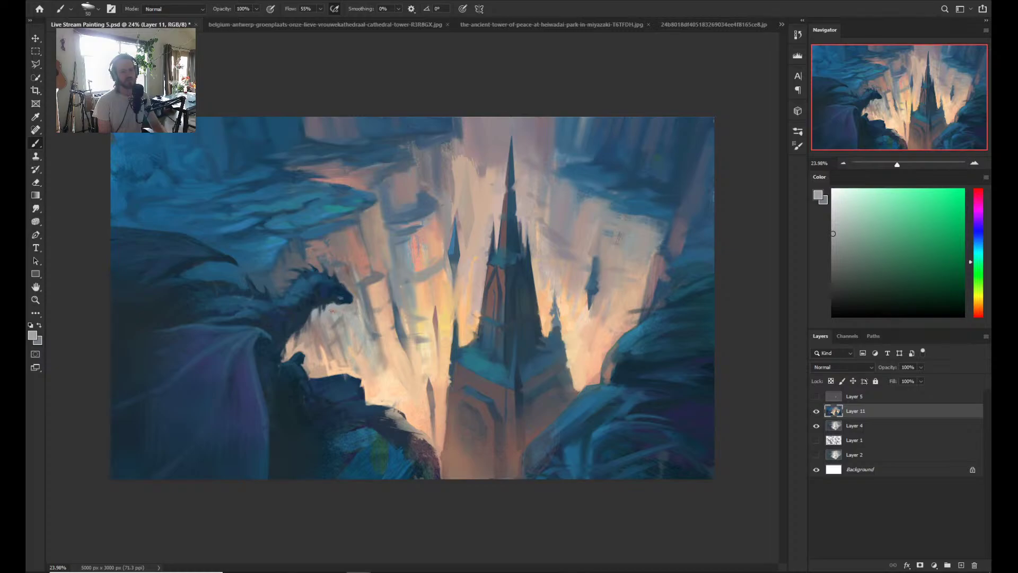
left_click(338, 297, "alt")
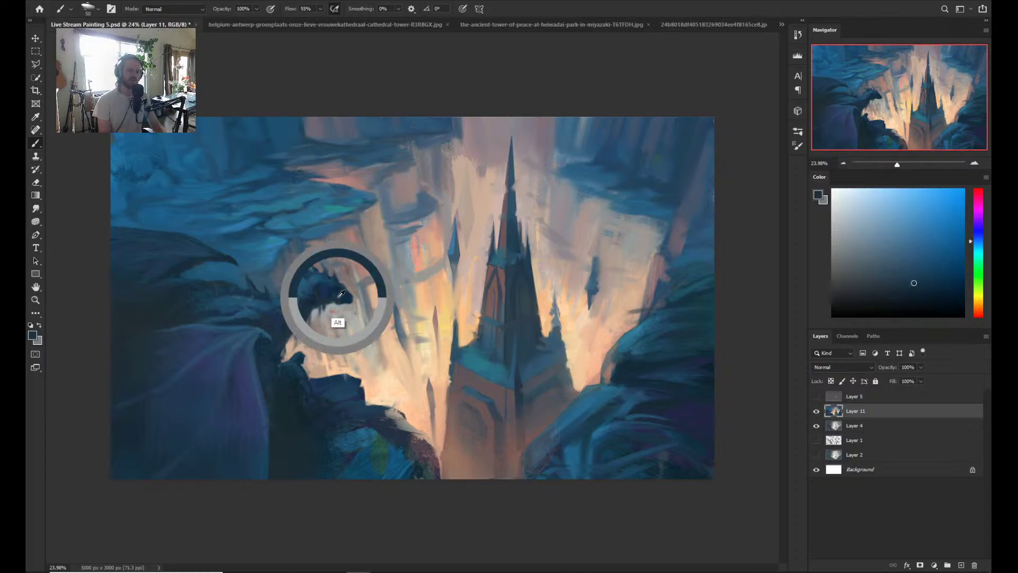
- Refine the dragon's chest and neck base with sampled dark blues along the edge against the light background
left_click(284, 342, "alt")
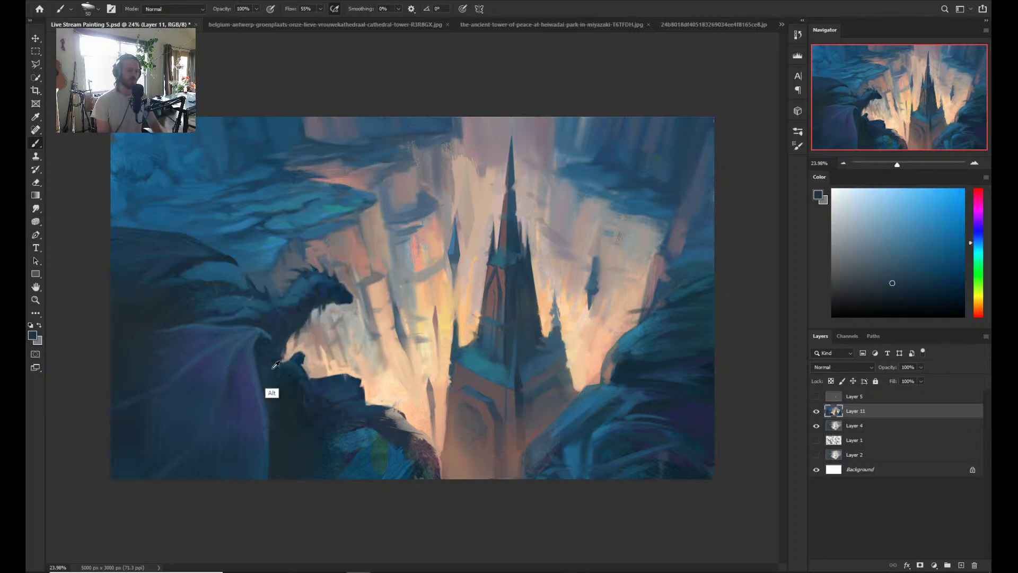
left_click(252, 315, "alt")
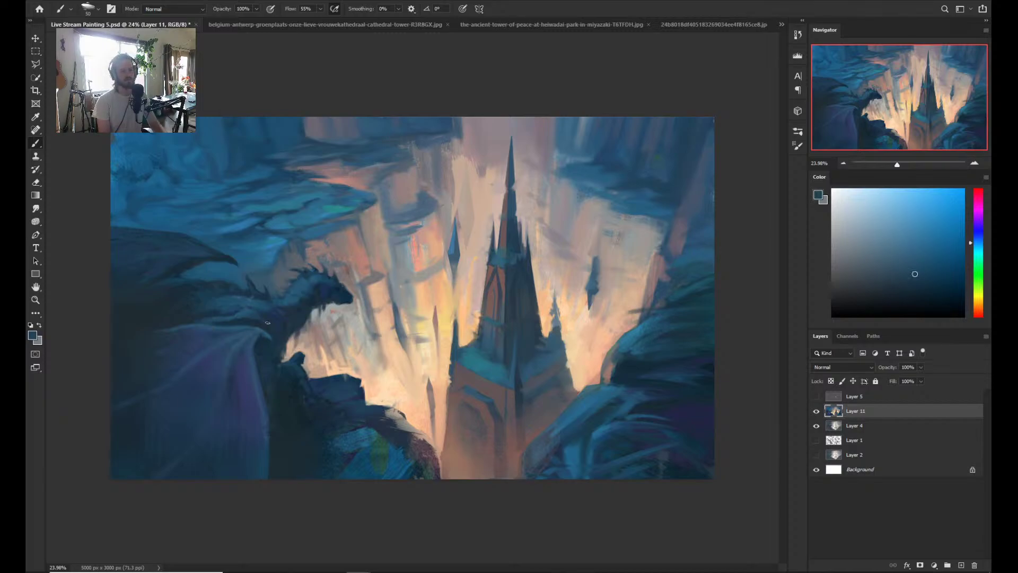
left_click(268, 330, "alt")
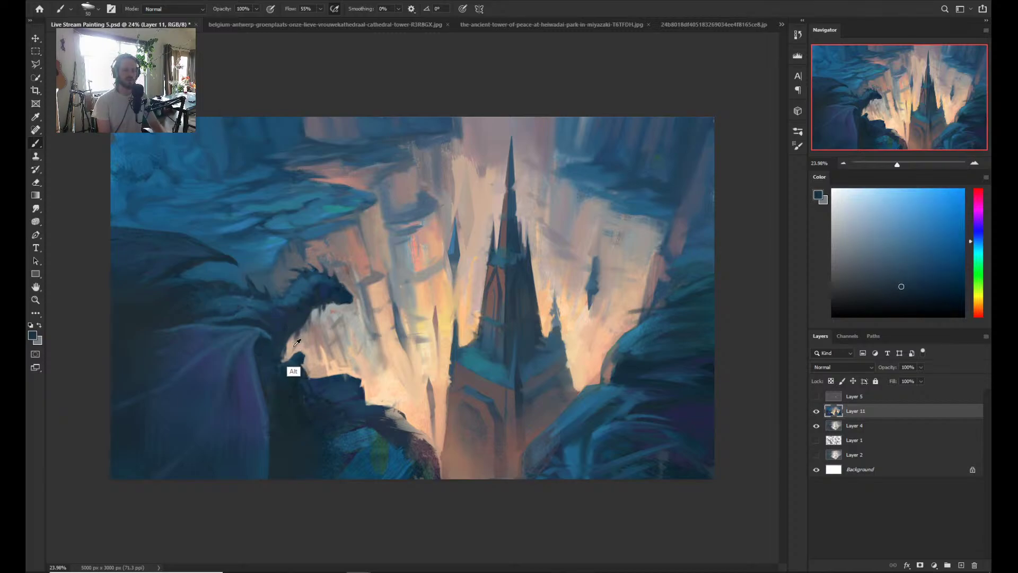
mouse_move(278, 340)
left_mouse_down()
mouse_move(285, 318)
mouse_move(284, 345)
left_mouse_up()
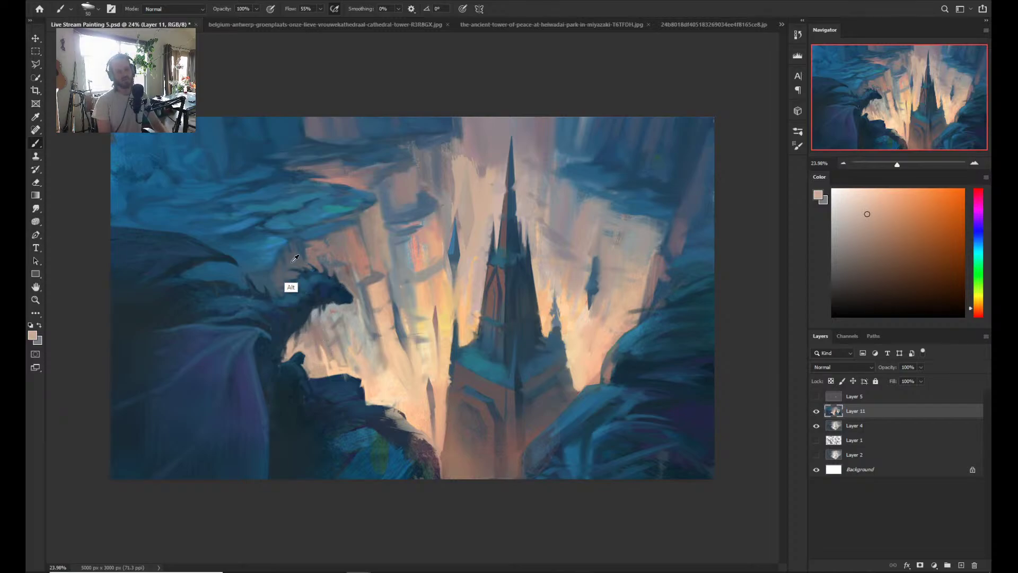
- Touch up the base of the dragon's neck with sampled grey-blue and dark blue tones
left_click(281, 328, "alt")
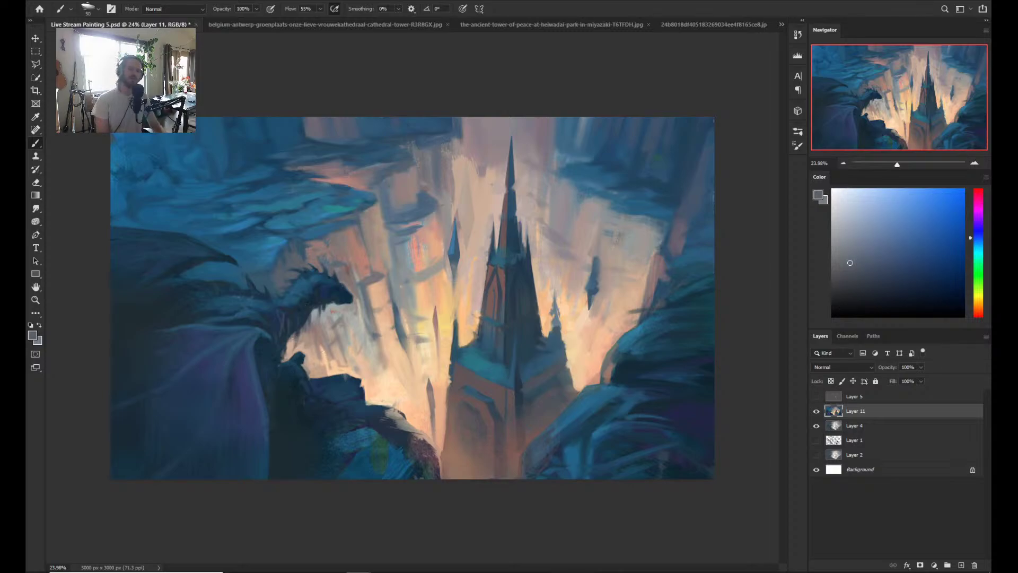
key("ctrl")
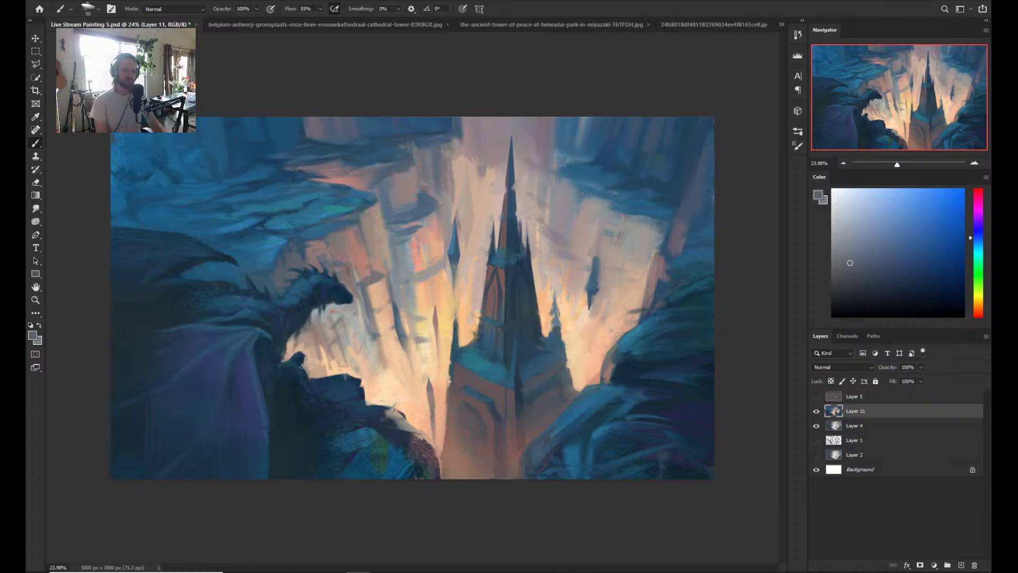
left_click(246, 320, "alt")
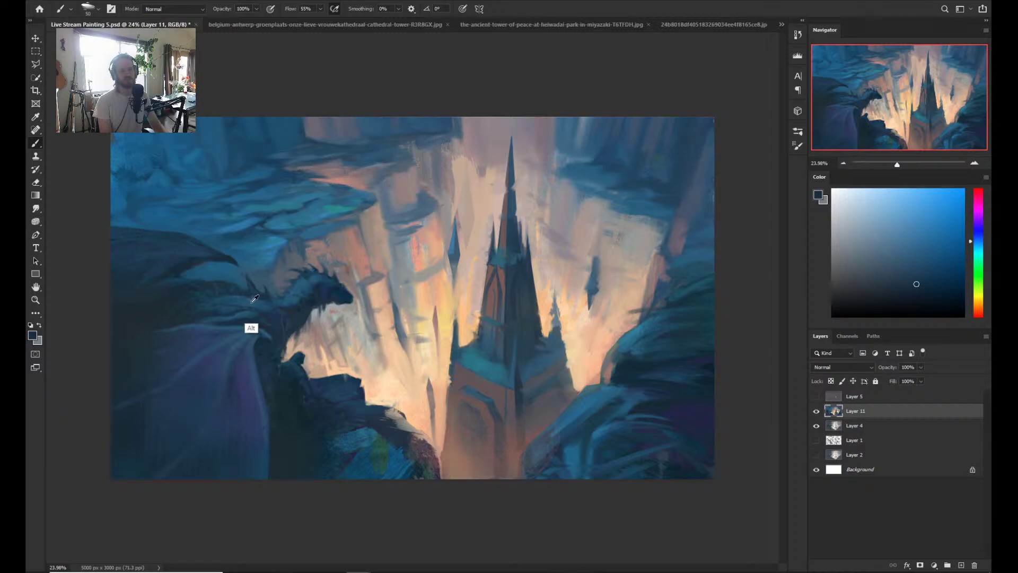
left_click(273, 319, "alt")
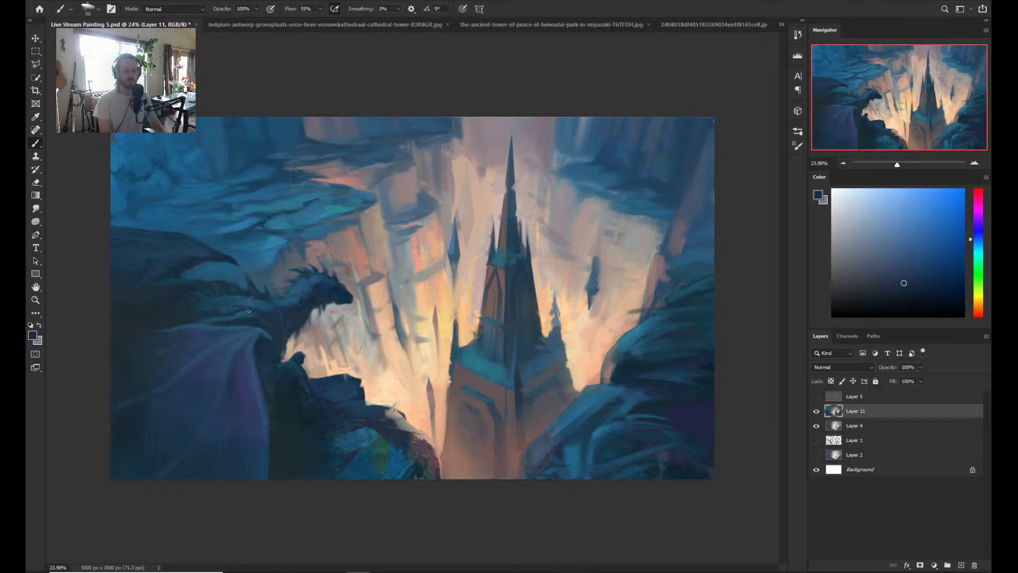
left_click(248, 313, "alt")
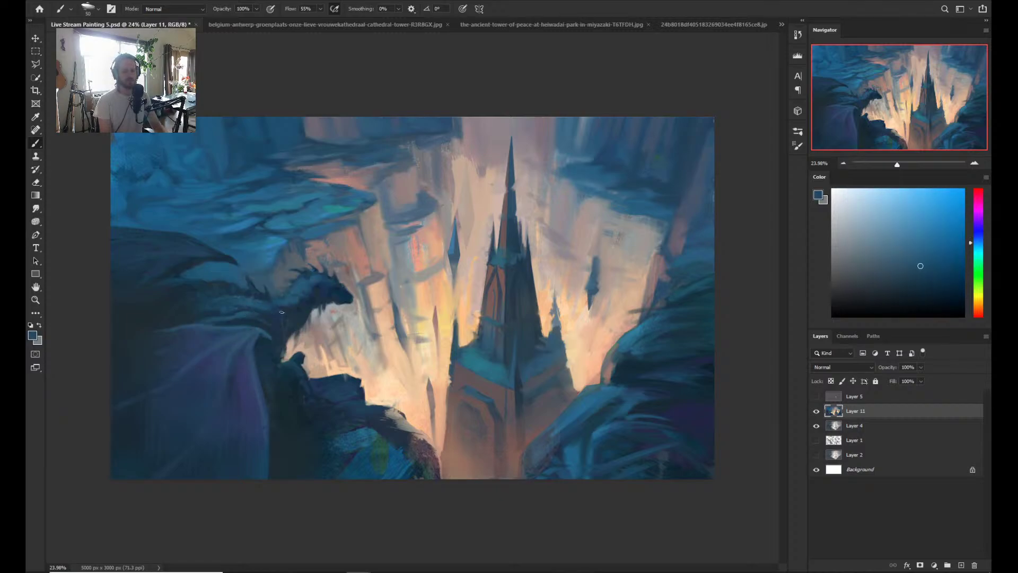
- Detail the dragon's shoulder above the purple wing with dark and mid blues sampled from the surrounding scales
left_click(220, 312, "alt")
left_click(167, 317, "alt")
left_click(228, 307, "alt")
left_click(231, 318, "alt")
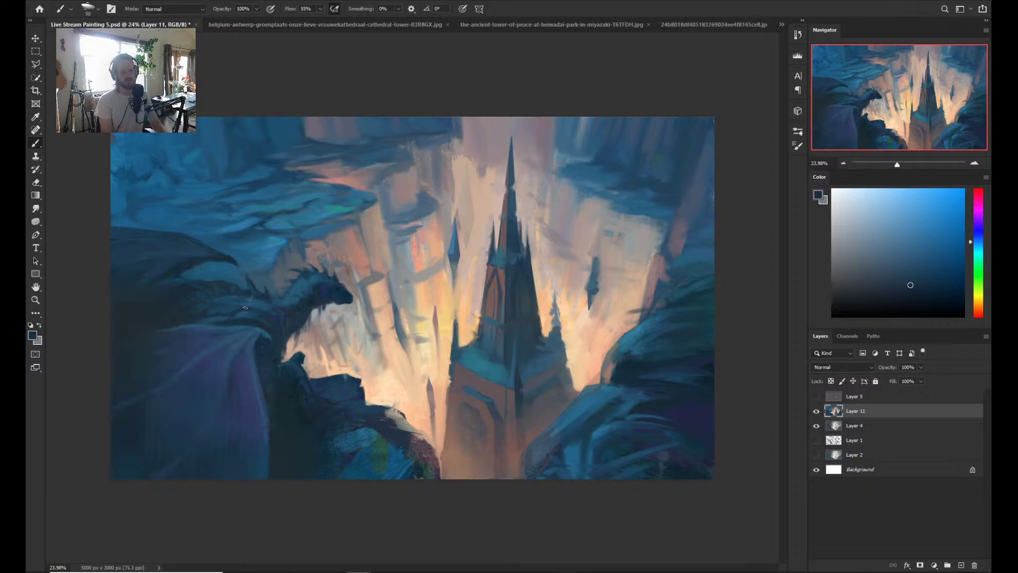
left_click(251, 316, "alt")
left_click(250, 310, "alt")
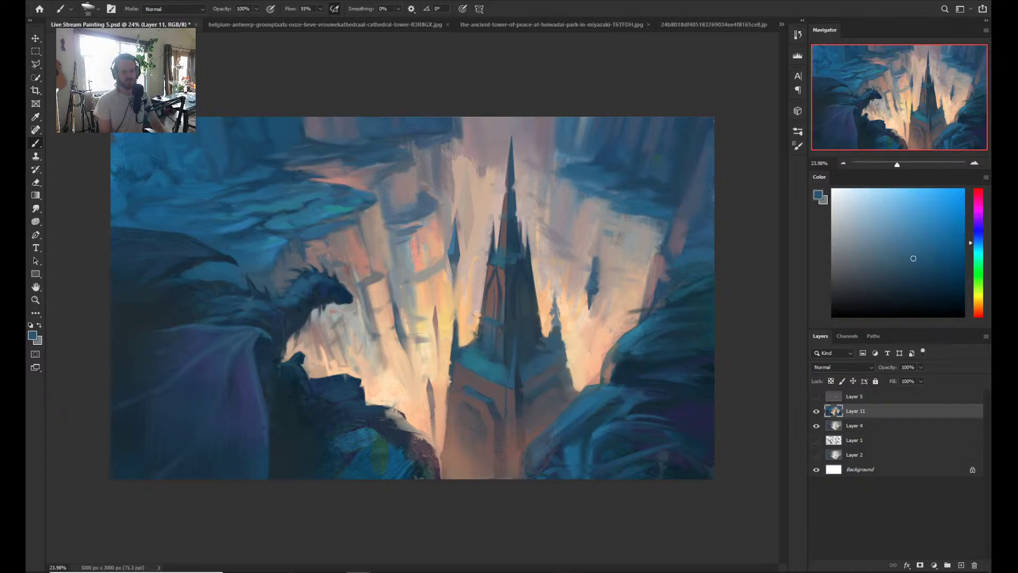
left_click(234, 322, "alt")
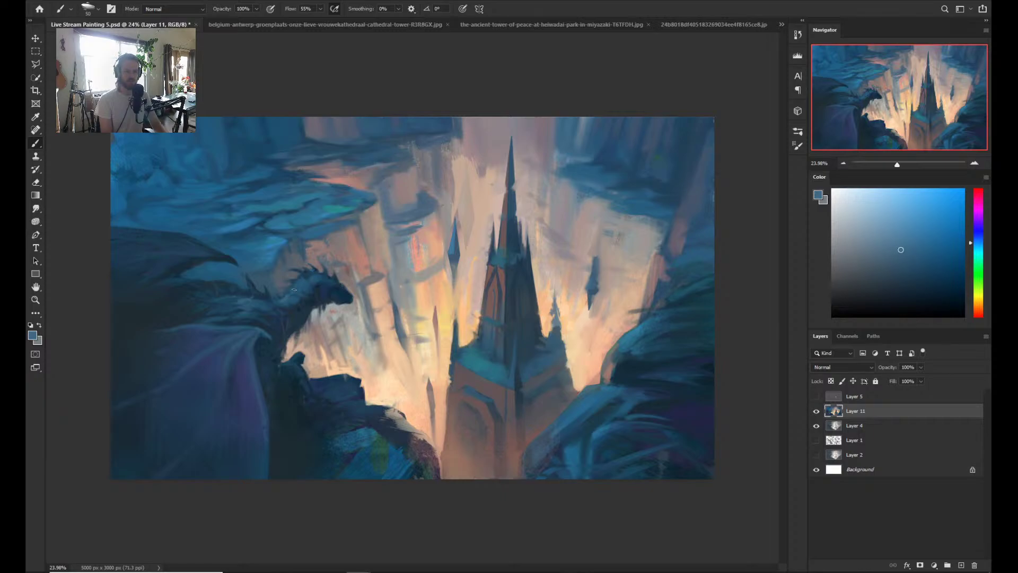
- Rework the dark rocks beneath the dragon with teal, dark blue and near-black tones sampled from the surrounding rock
mouse_move(302, 325)
left_mouse_down()
mouse_move(280, 346)
mouse_move(294, 337)
mouse_move(300, 397)
mouse_move(283, 395)
left_mouse_up()
left_click(353, 346, "ctrl")
left_click(366, 442, "alt")
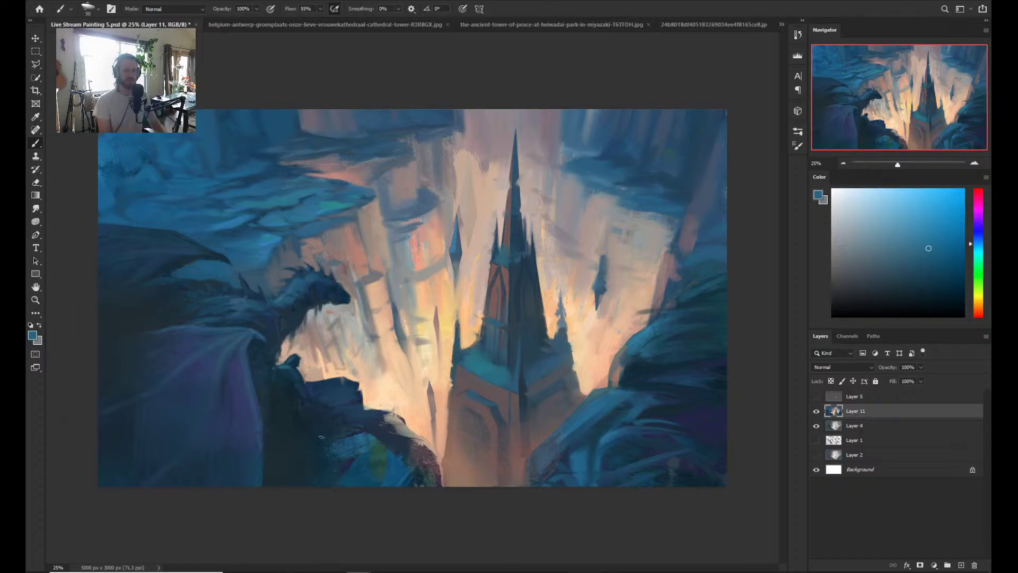
left_click(341, 416, "alt")
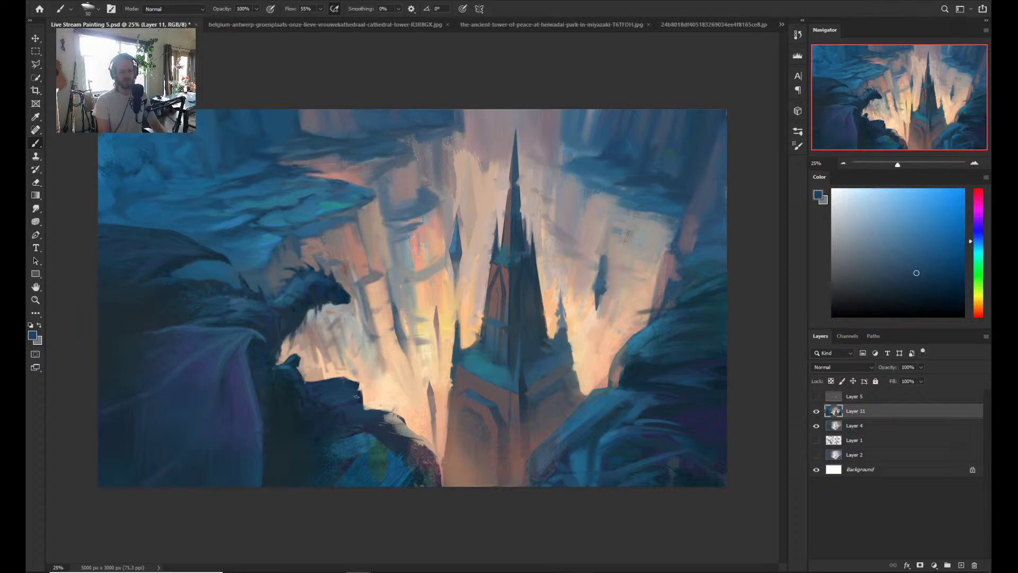
left_click(310, 414, "alt")
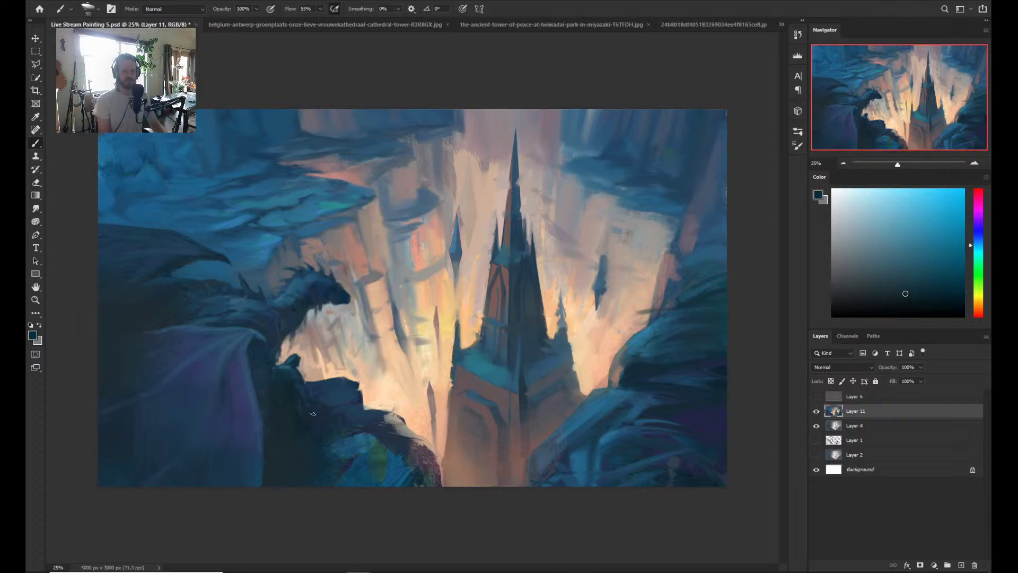
left_click(357, 426, "alt")
left_click(324, 409, "alt")
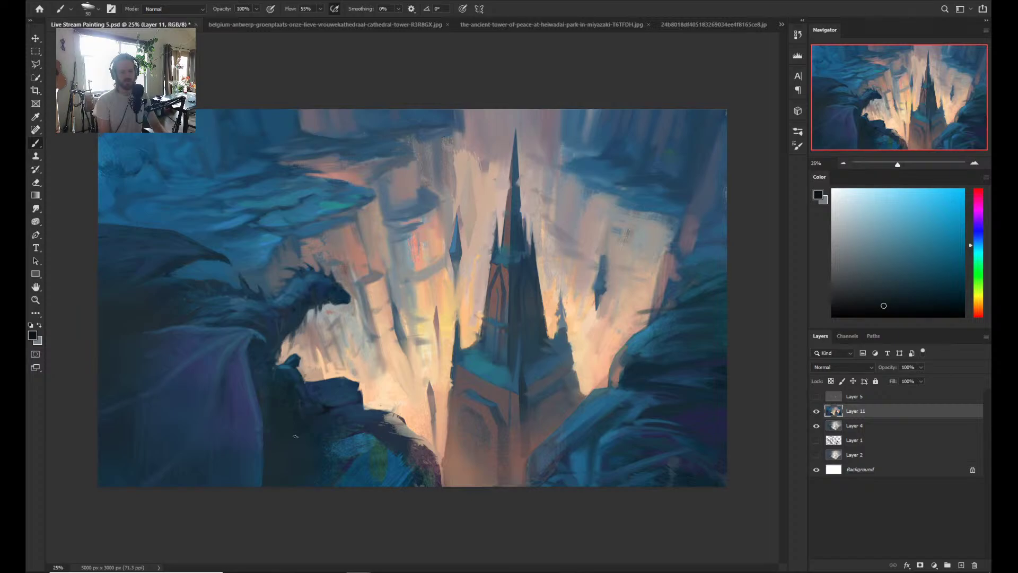
- Refine the faces and light-facing edge of the dark rock ledge with sampled navy and teal blue
left_click(325, 418, "alt")
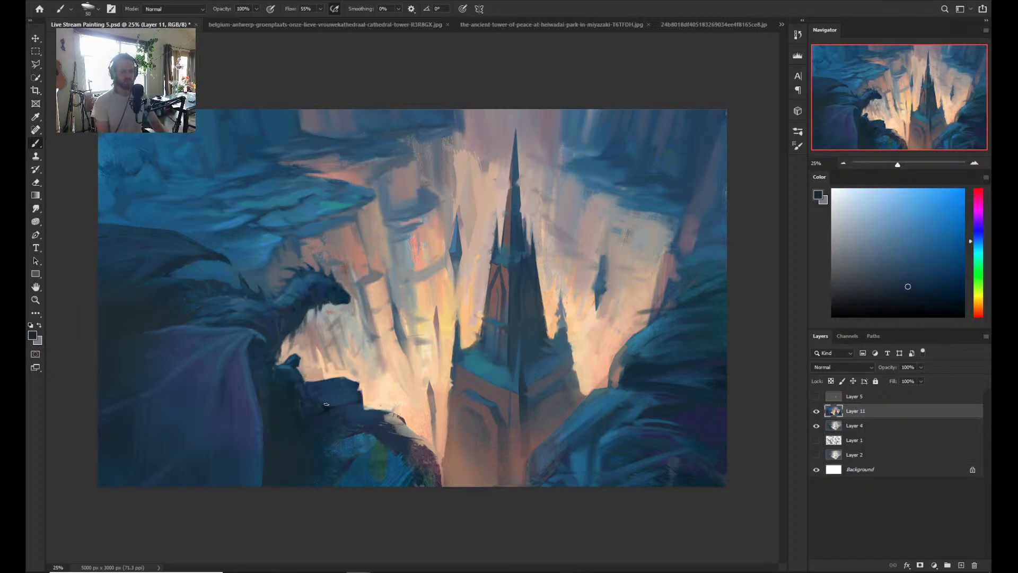
left_click(334, 405, "alt")
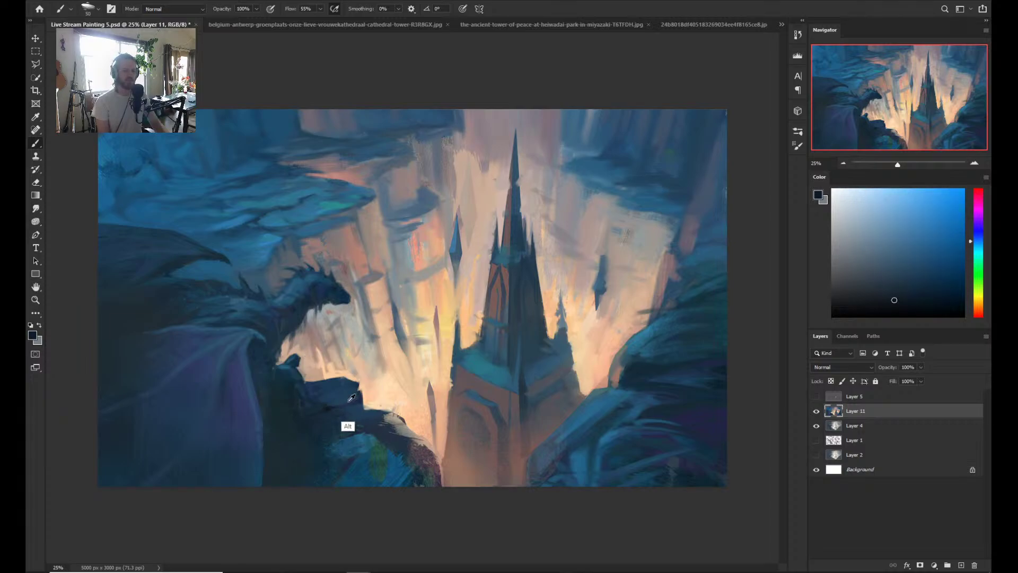
left_click(341, 422, "alt")
left_click(354, 413, "alt")
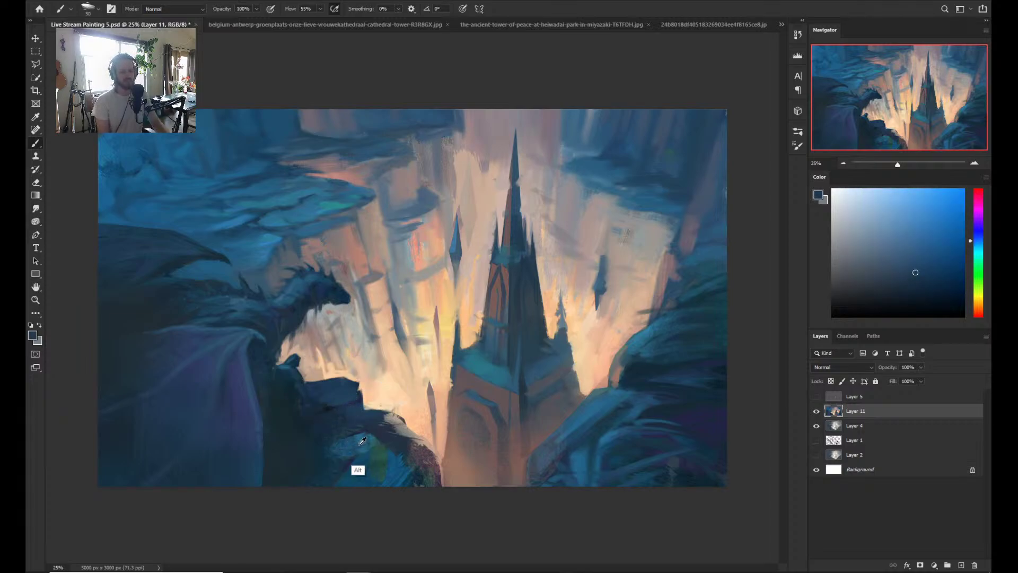
left_click(358, 446, "alt")
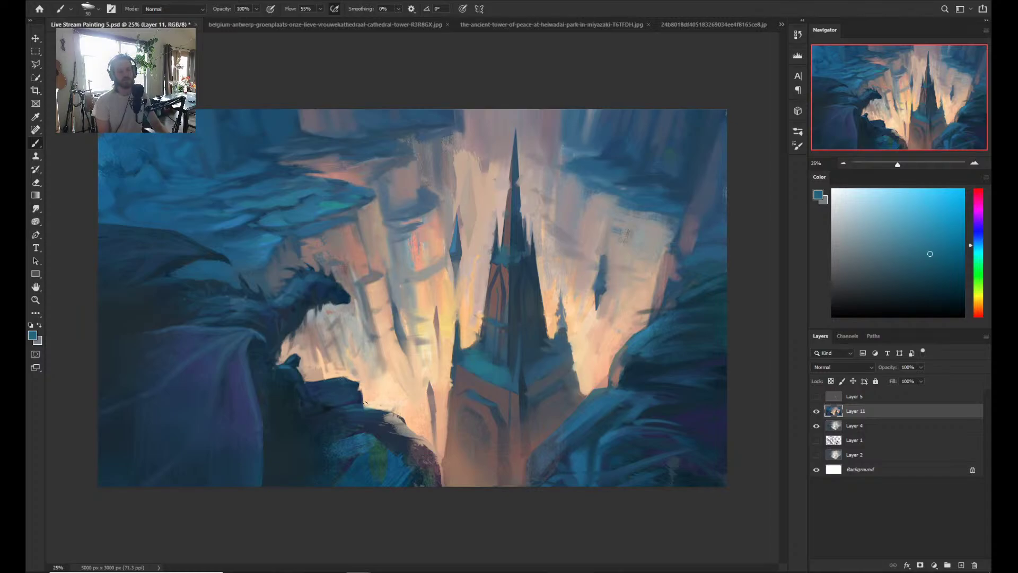
left_click_drag(365, 403, 385, 407)
left_click(357, 431, "alt")
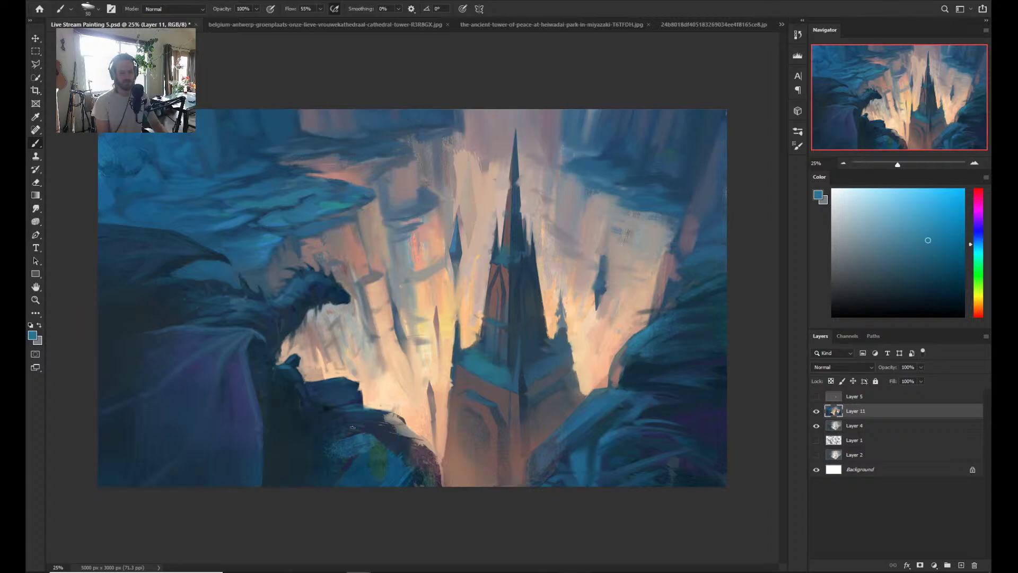
- Shape the small hooded form between the wing and the rock ledge with sampled navy and teal
left_click(329, 406, "alt")
left_click(329, 409, "alt")
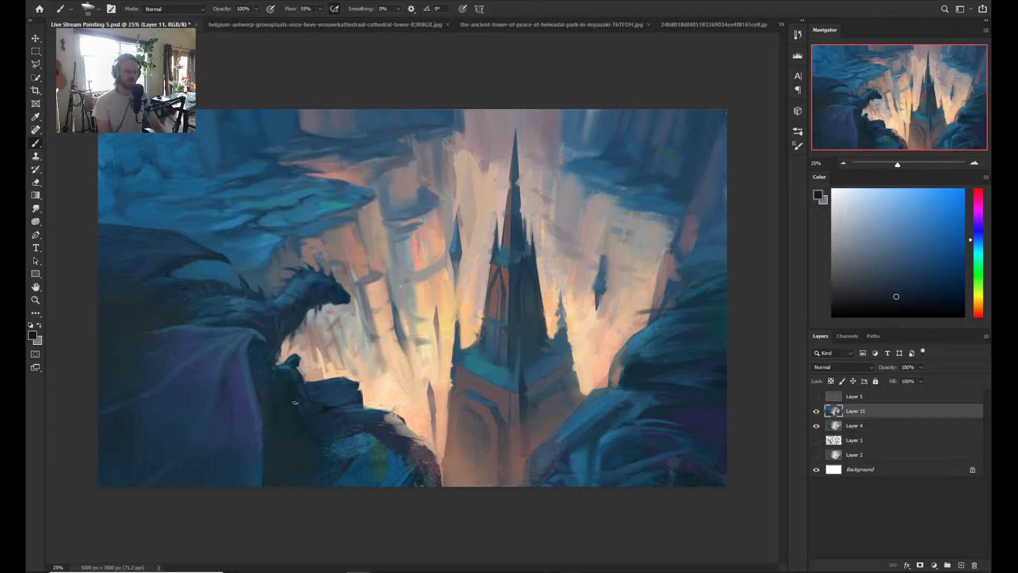
left_click(331, 403, "alt")
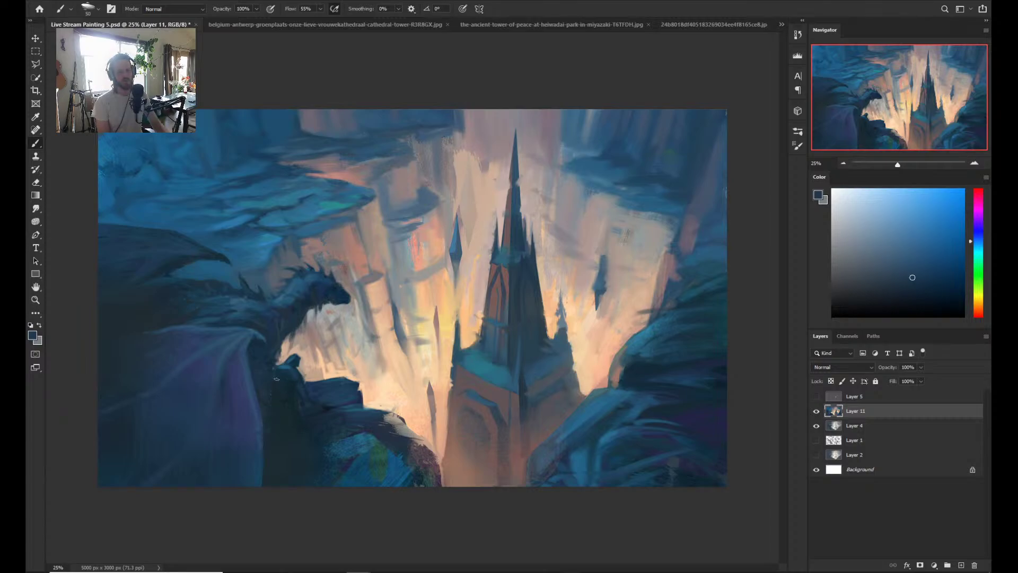
left_click(286, 363, "alt")
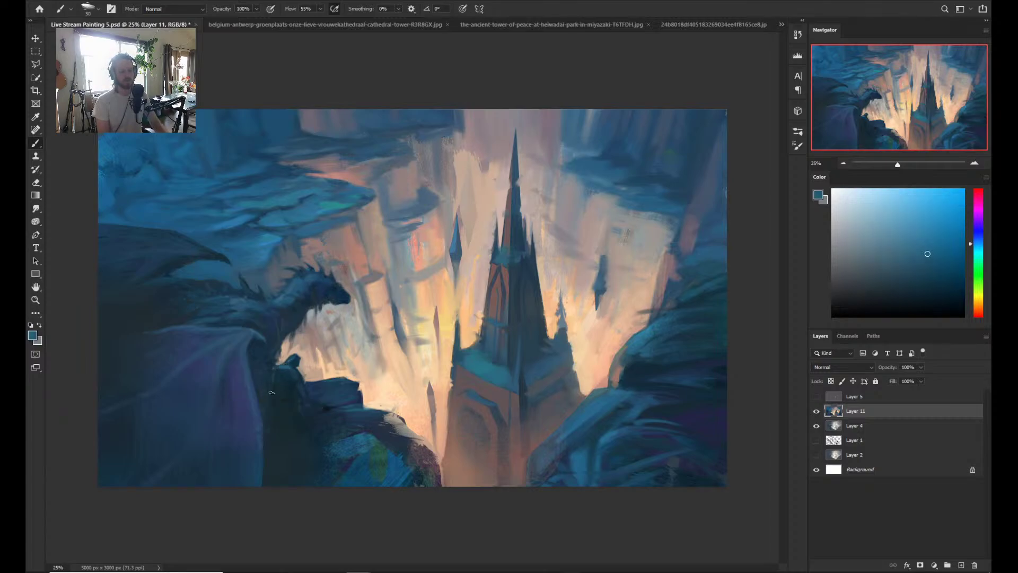
left_click(296, 409, "alt")
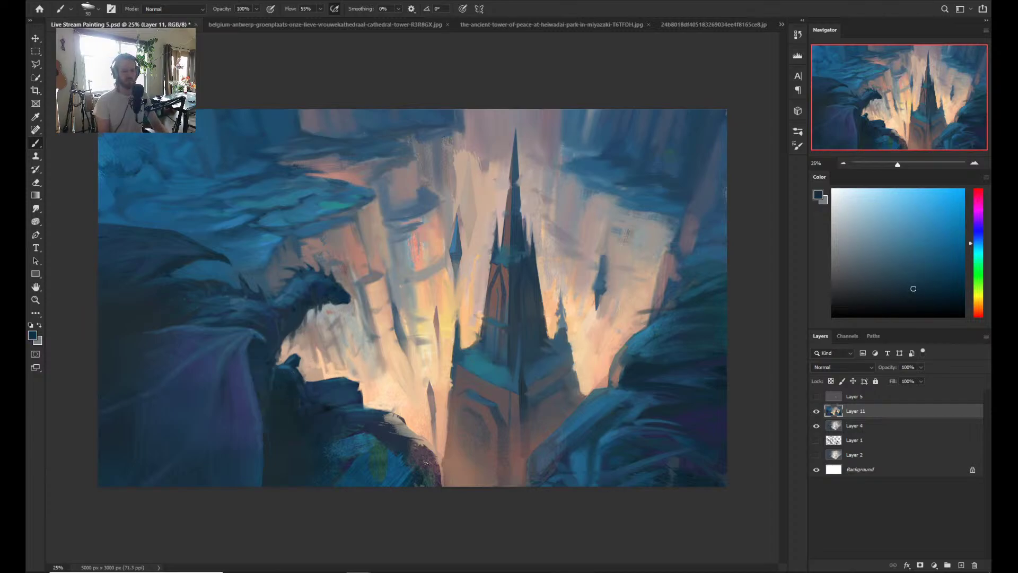
left_click(324, 406, "alt")
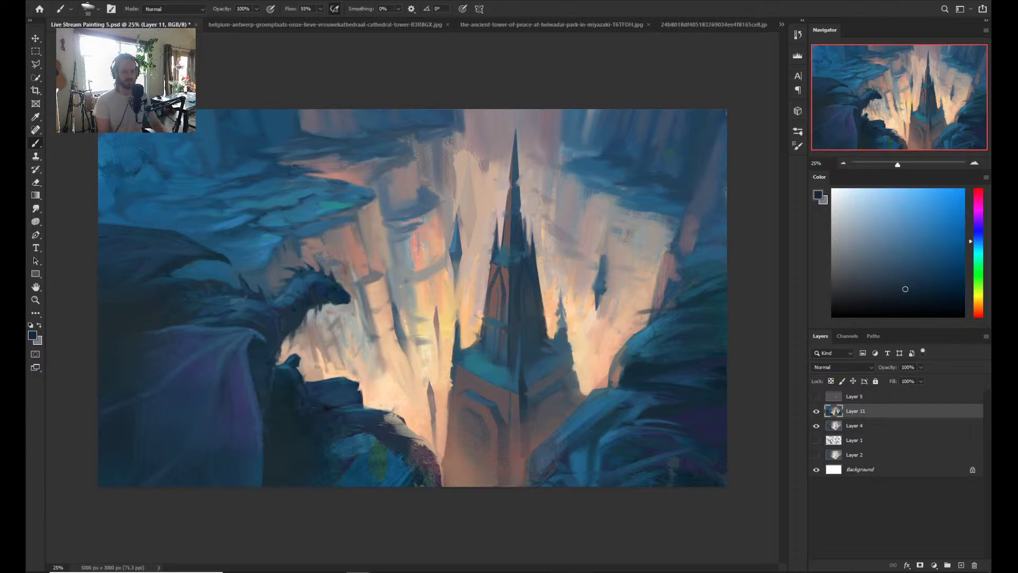
- Paint a thin dark vertical staff against the light background beside the small hooded figure
mouse_move(318, 381)
left_mouse_down()
mouse_move(318, 360)
mouse_move(310, 380)
left_mouse_up()
key("ctrl+z")
key("ctrl+z")
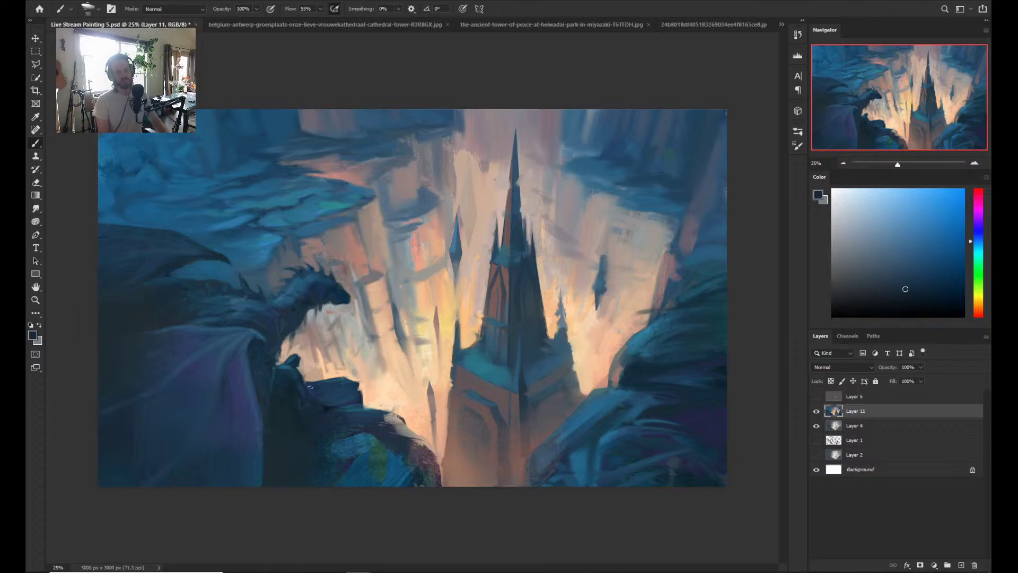
key("ctrl+shift+z")
mouse_move(314, 361)
left_mouse_down()
mouse_move(311, 380)
mouse_move(315, 342)
left_mouse_up()
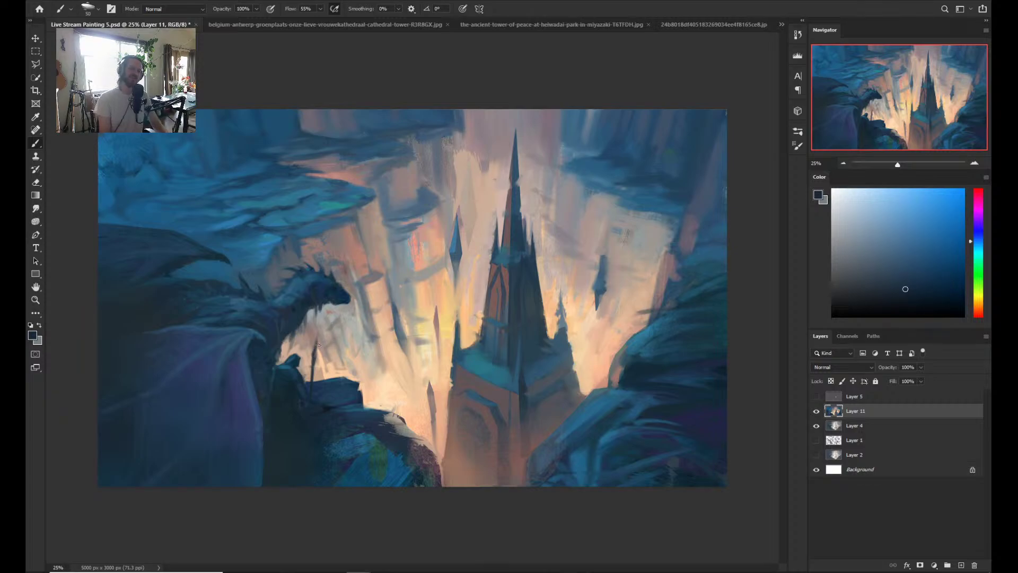
- Touch up the base of the staff and the hooded figure's cloak with sampled near-black and dark teal
left_click(305, 392, "alt")
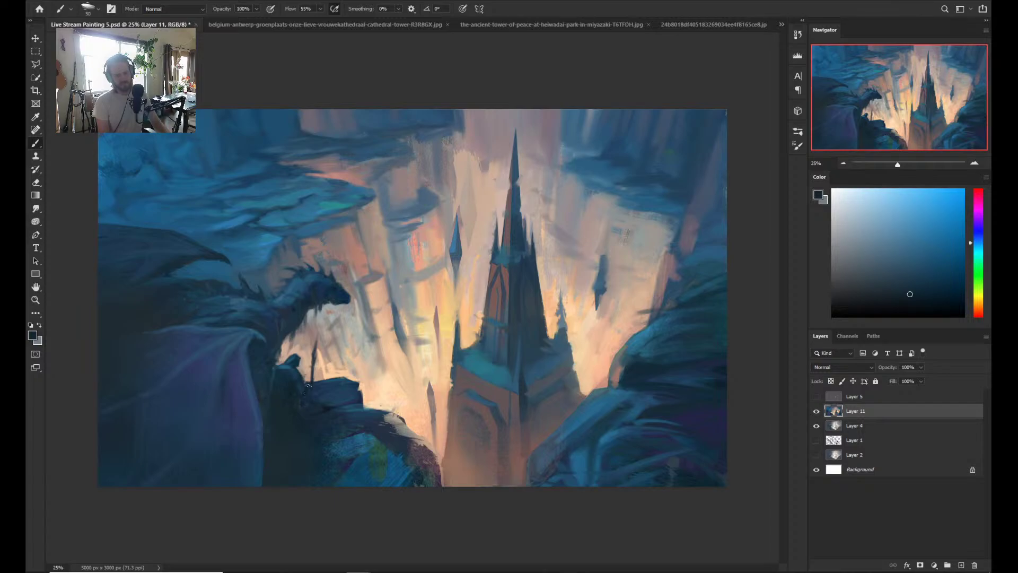
key("ctrl+minus")
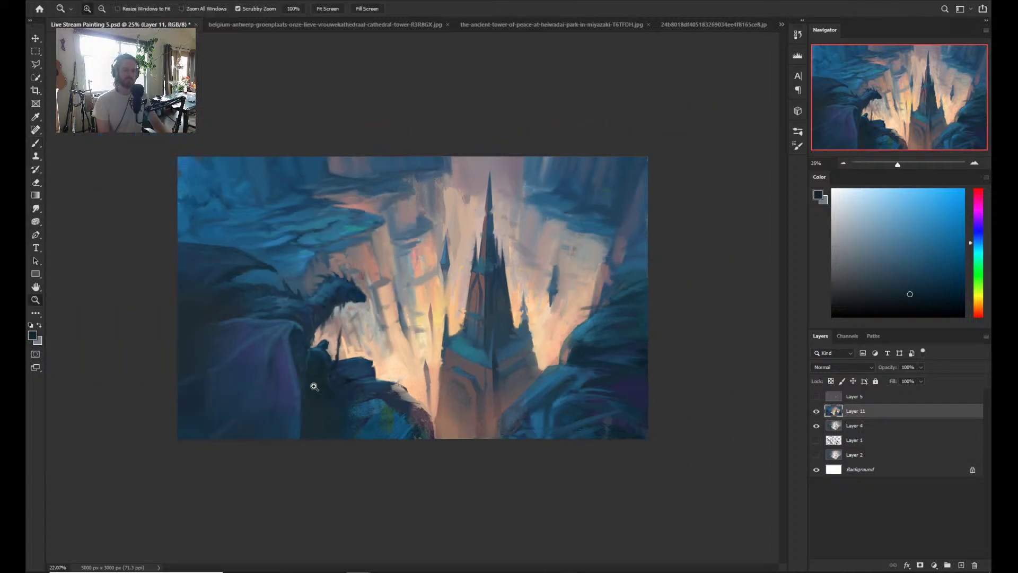
key("ctrl+plus")
left_click(313, 383, "alt")
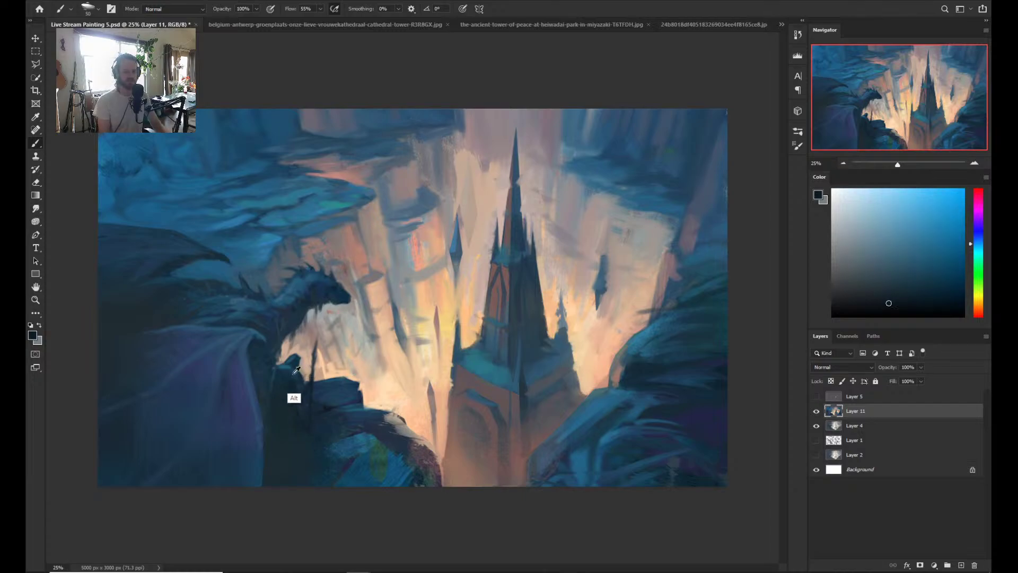
left_click(291, 405, "alt")
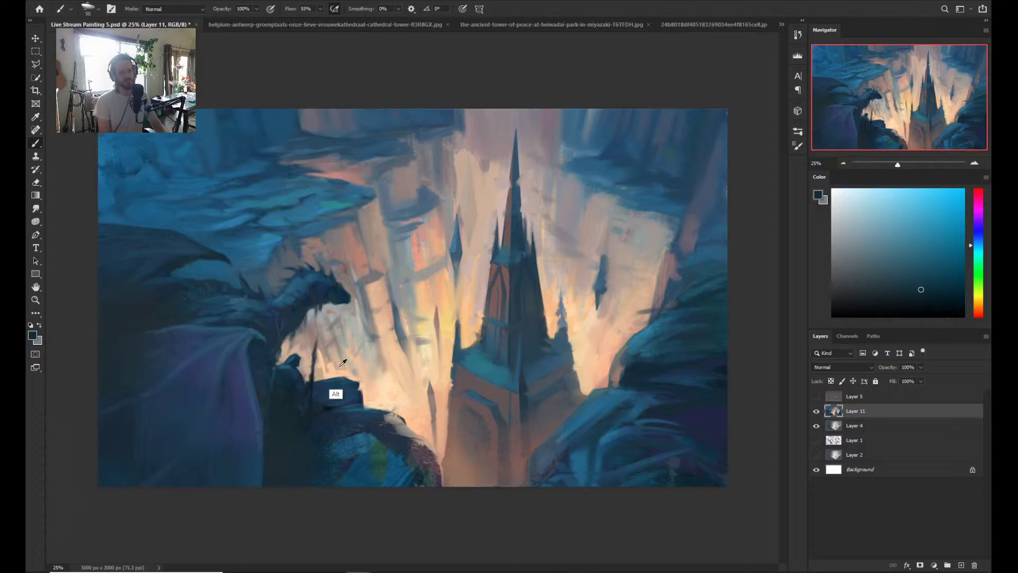
- Flip the painting horizontally
key("z")
scroll(336, 381, "down", 2)
scroll(356, 359, "up", 1)
key("h")
key("b")
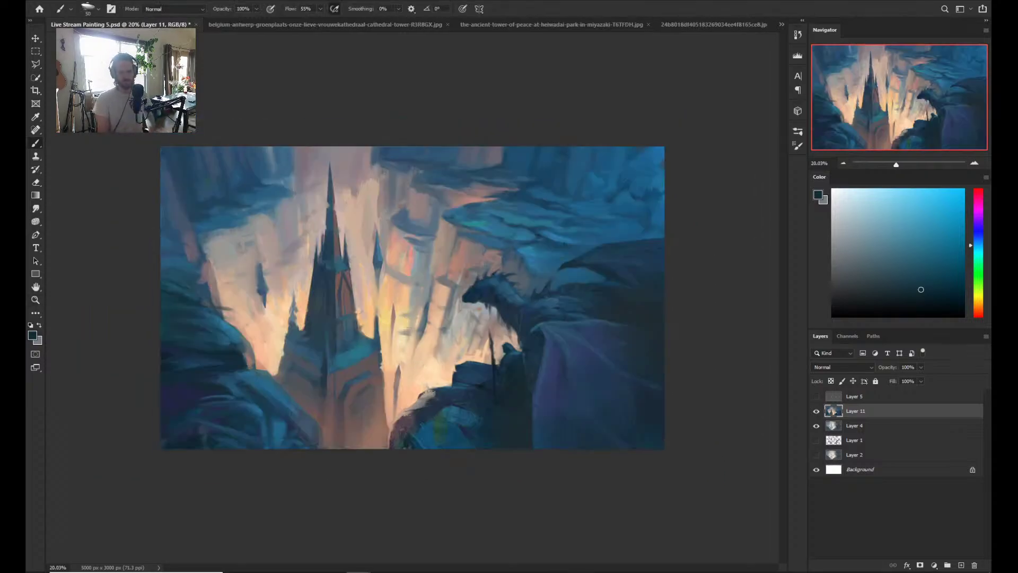
- Paint over the hooded figure's cloak and shoulder with sampled muted blue, navy and dark teal
scroll(448, 377, "up", 1)
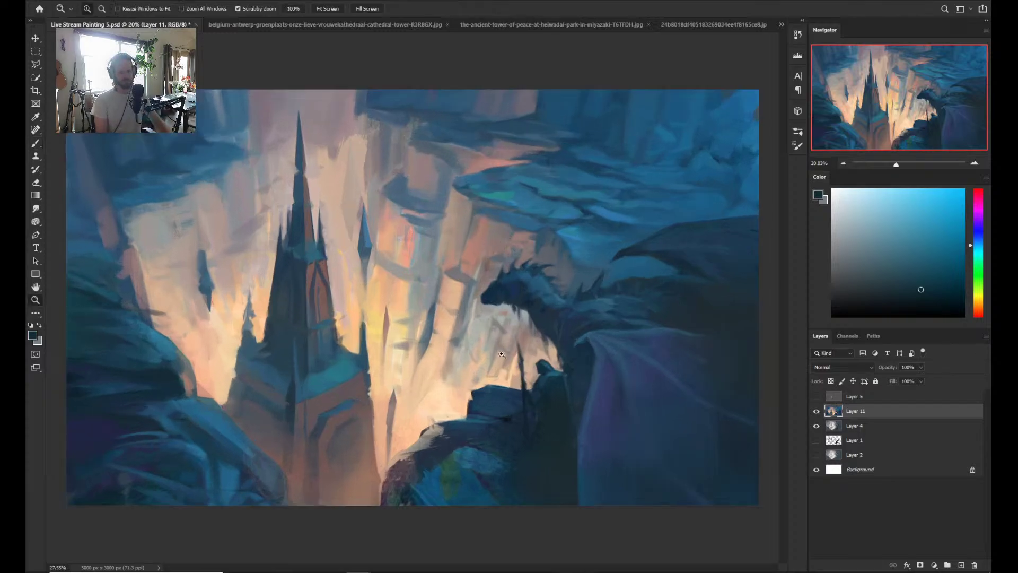
scroll(557, 367, "up", 1)
left_click(558, 368, "alt")
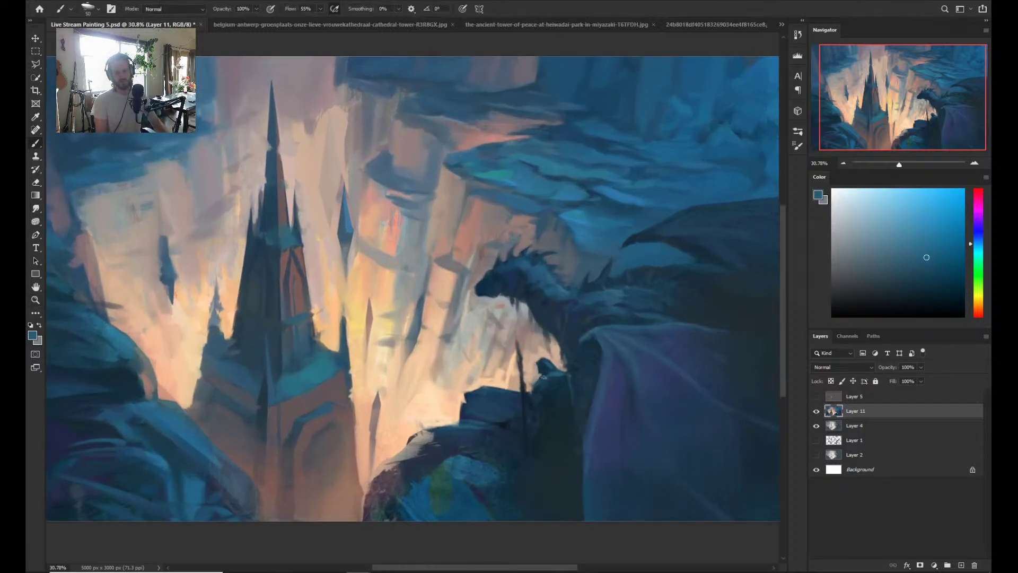
scroll(551, 391, "down", 1)
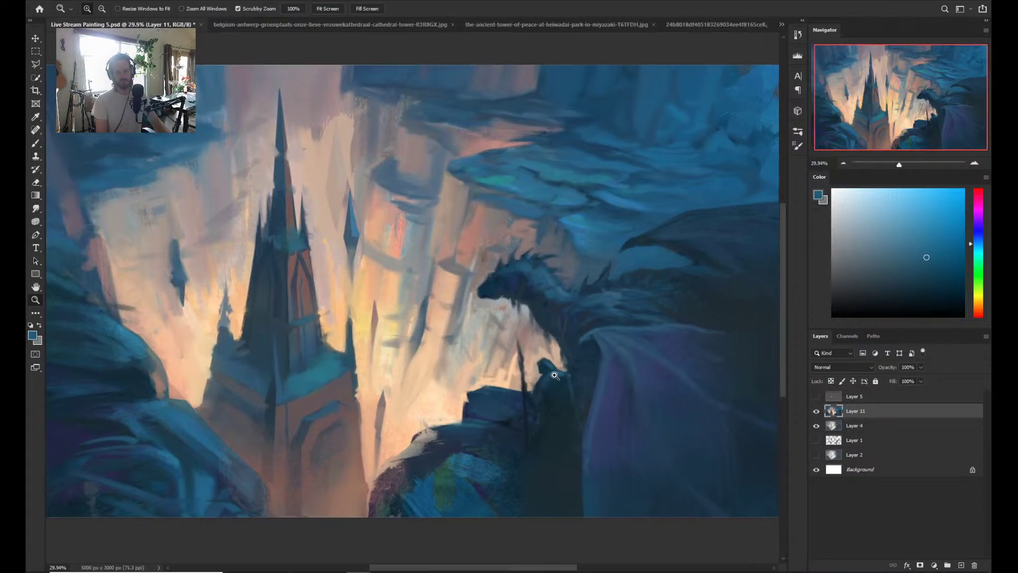
left_click(543, 395, "alt")
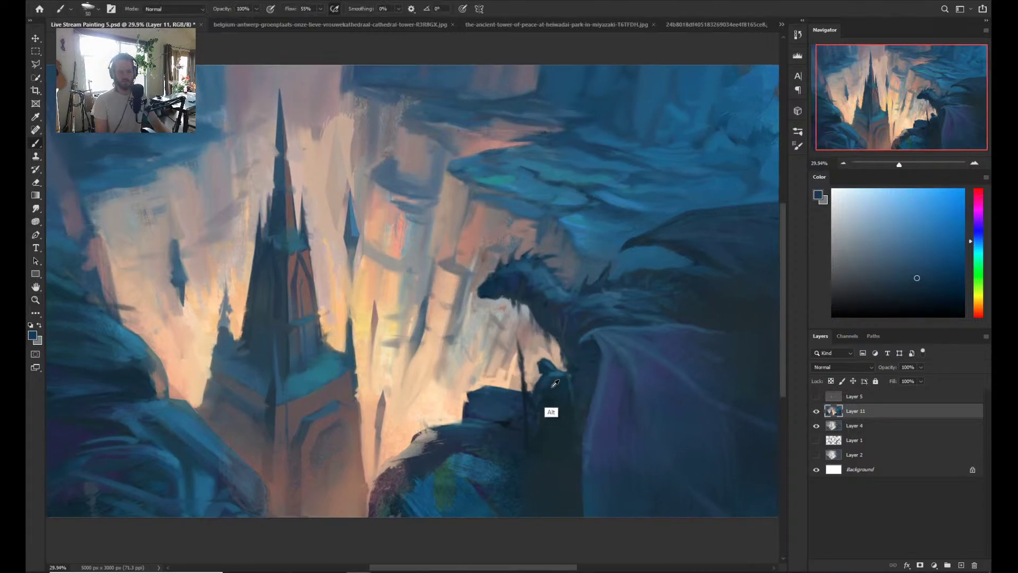
left_click(551, 412, "alt")
key("ctrl")
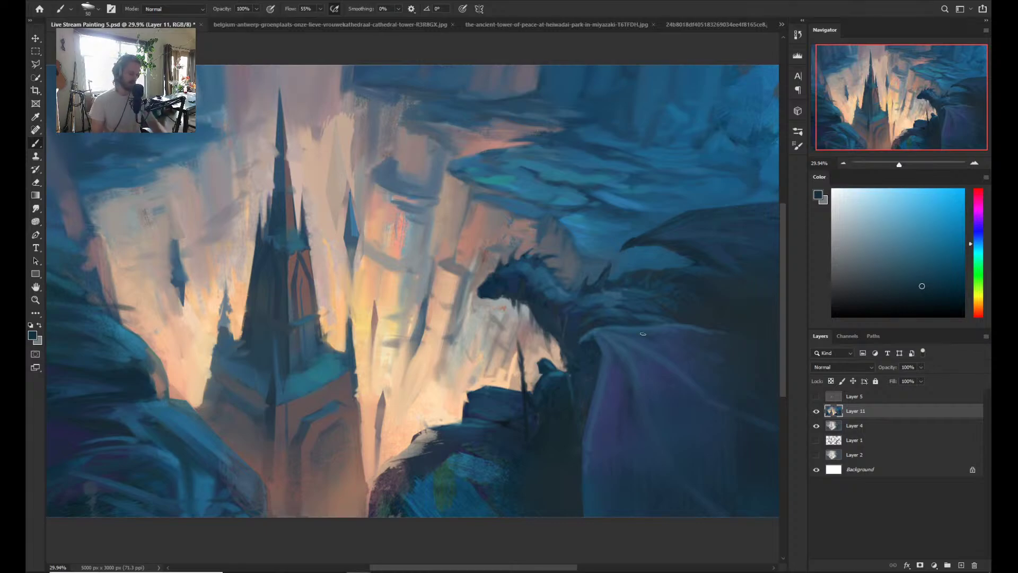
- Refine the figure's shoulder and front edge against the glowing background with sampled teal, warm grey and dark navy
key("alt")
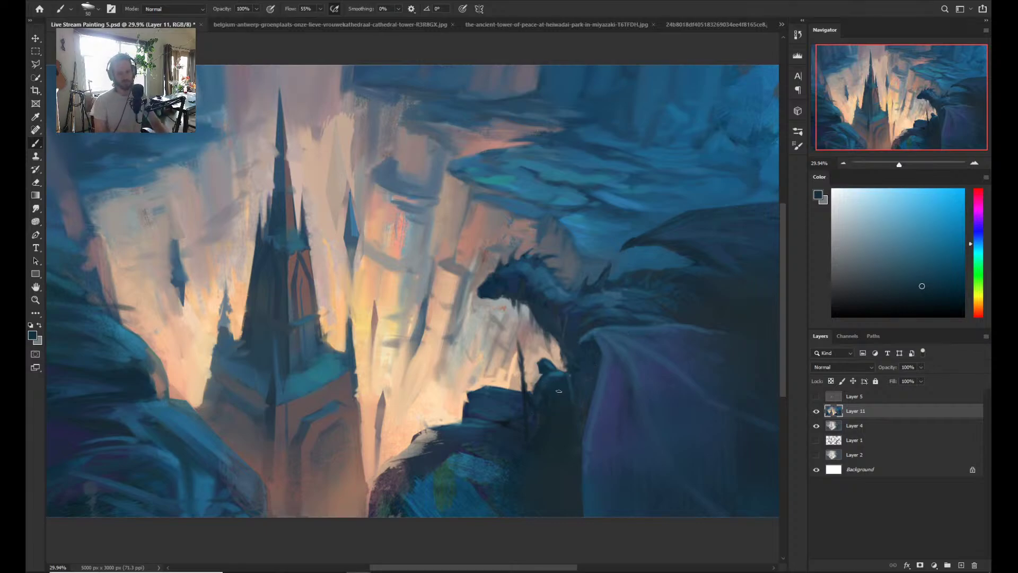
left_click(551, 380, "alt")
left_click(540, 376, "alt")
left_click(535, 377, "alt")
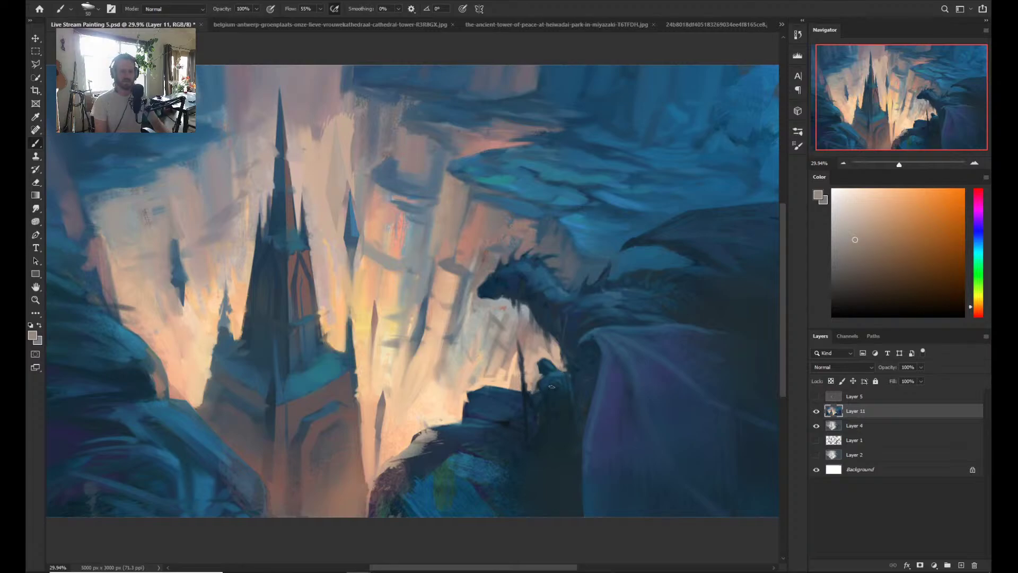
left_click(539, 418, "alt")
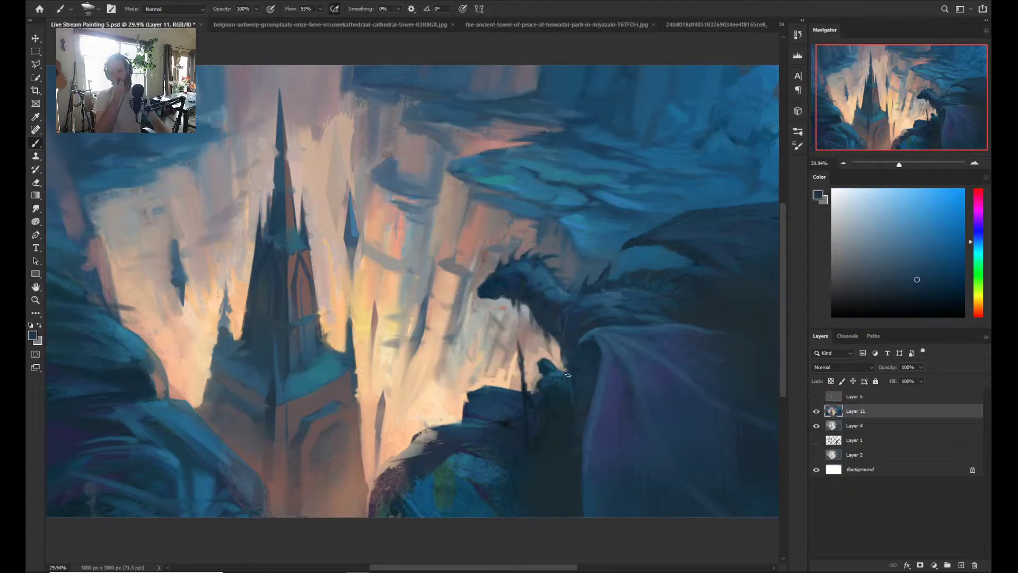
- Model the folds across the upper back and torso of the figure's cloak with sampled dark blues
left_click(549, 397, "alt")
left_click(550, 395, "alt")
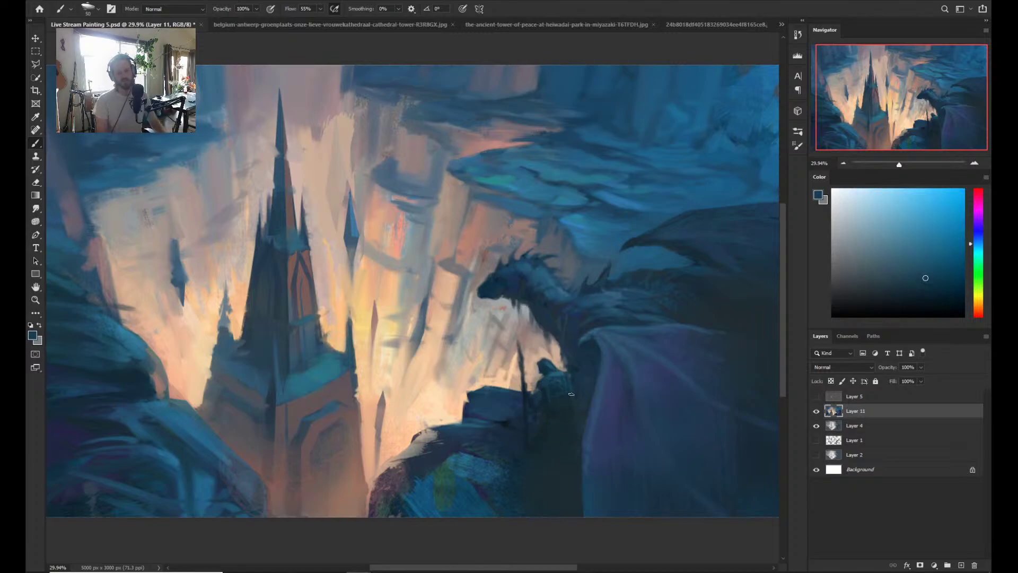
left_click(547, 424, "alt")
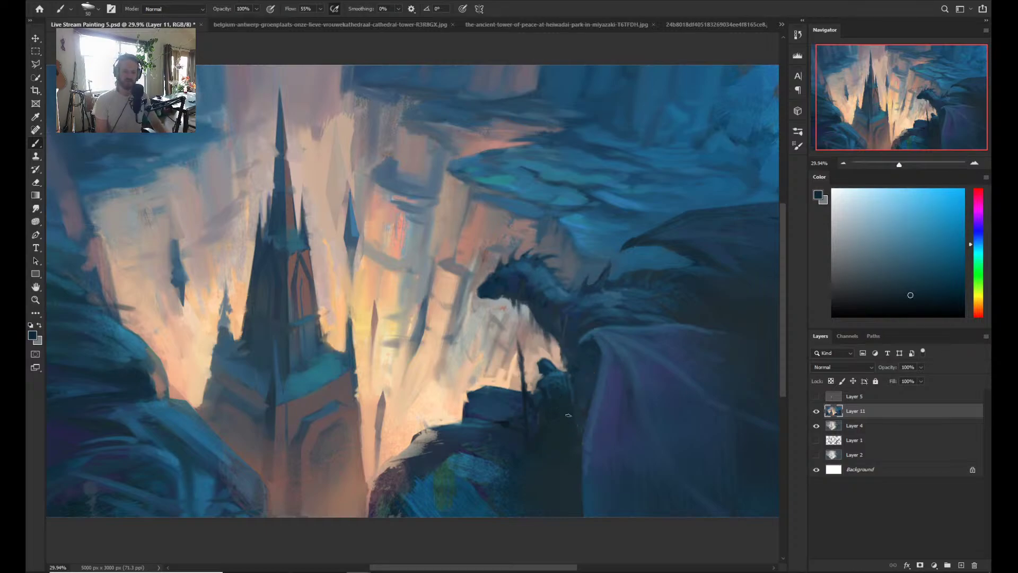
left_click(548, 395, "alt")
left_click(533, 406, "alt")
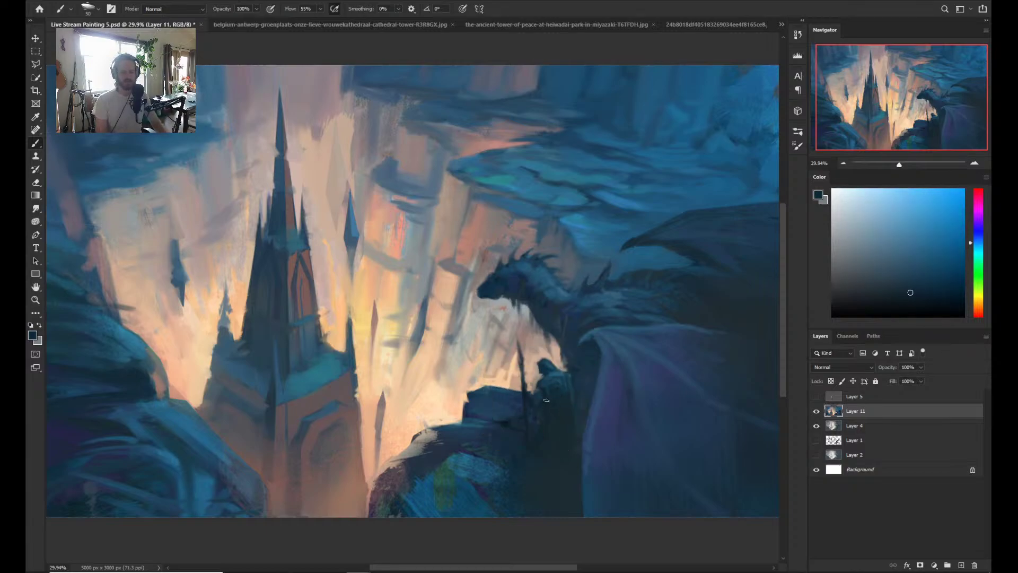
left_click(571, 395, "alt")
left_click(539, 384, "alt")
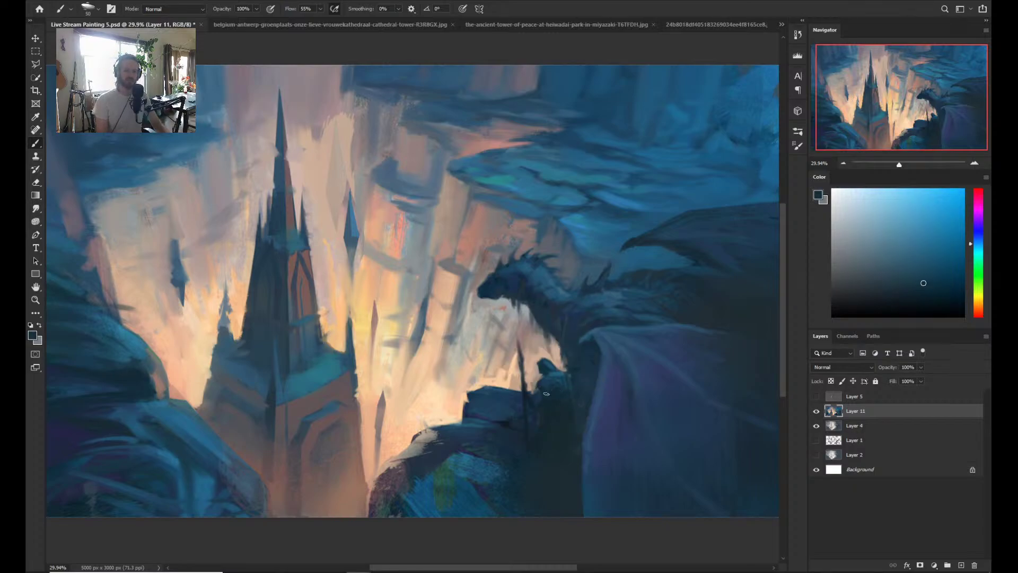
- Reshape the figure's hood and shoulders with sampled mid-blue and clean the hood's outline with peach background colour
left_click(545, 392, "alt")
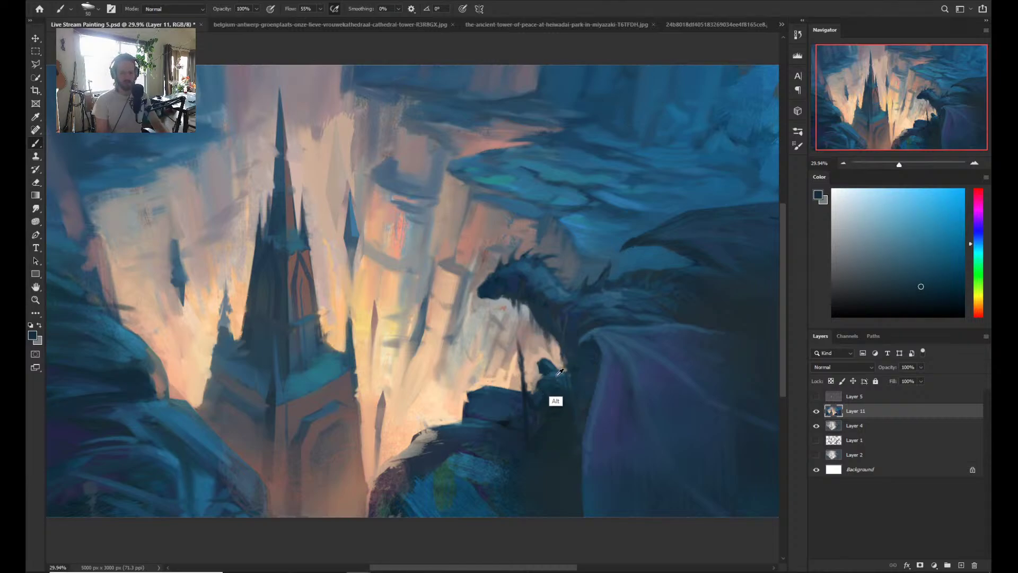
left_click(547, 391, "alt")
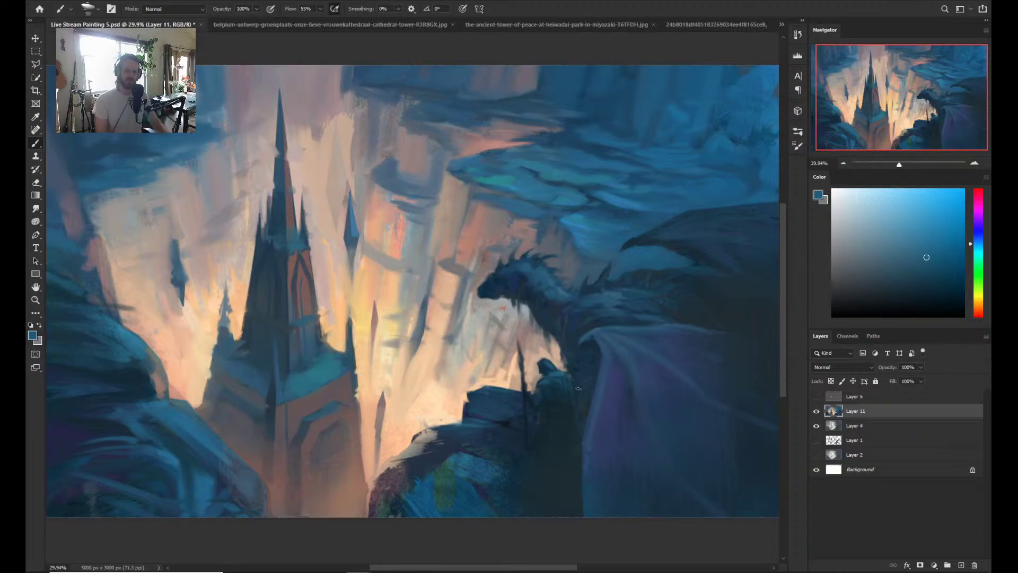
left_click(546, 363, "alt")
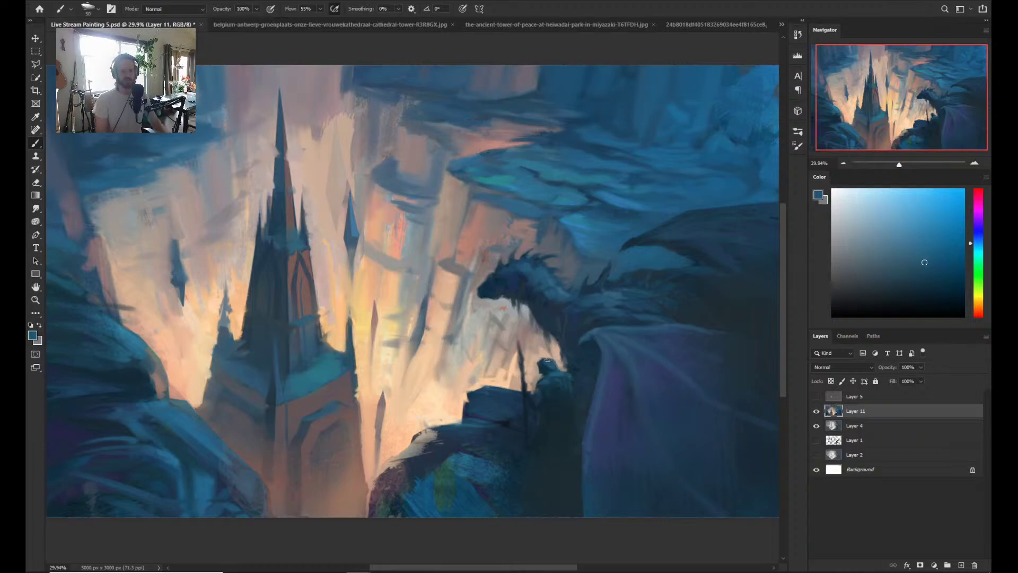
left_click(556, 357, "alt")
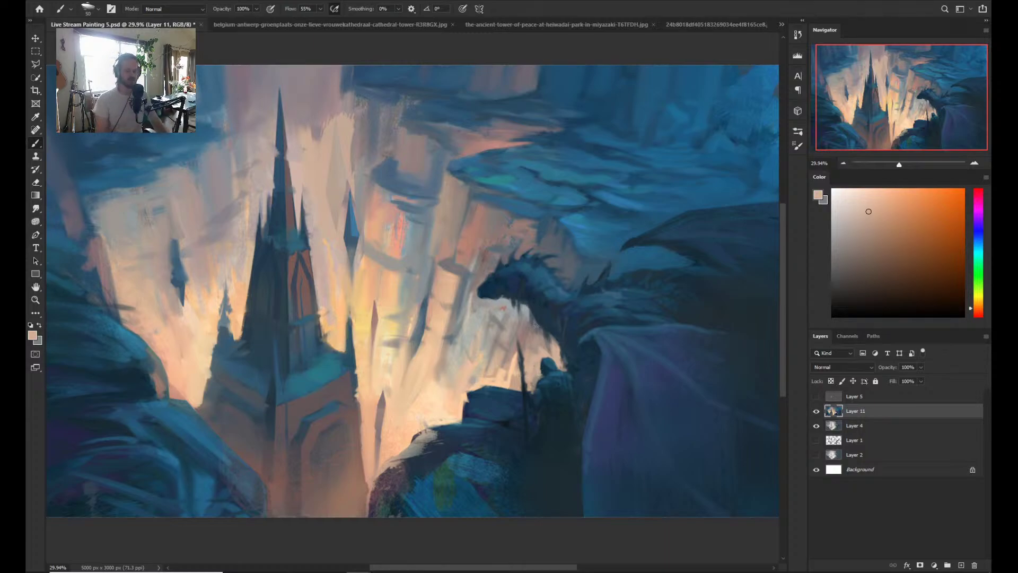
- Paint the figure's arm reaching toward the staff with sampled dark navy tones
key("z")
left_click_drag(560, 379, 578, 379)
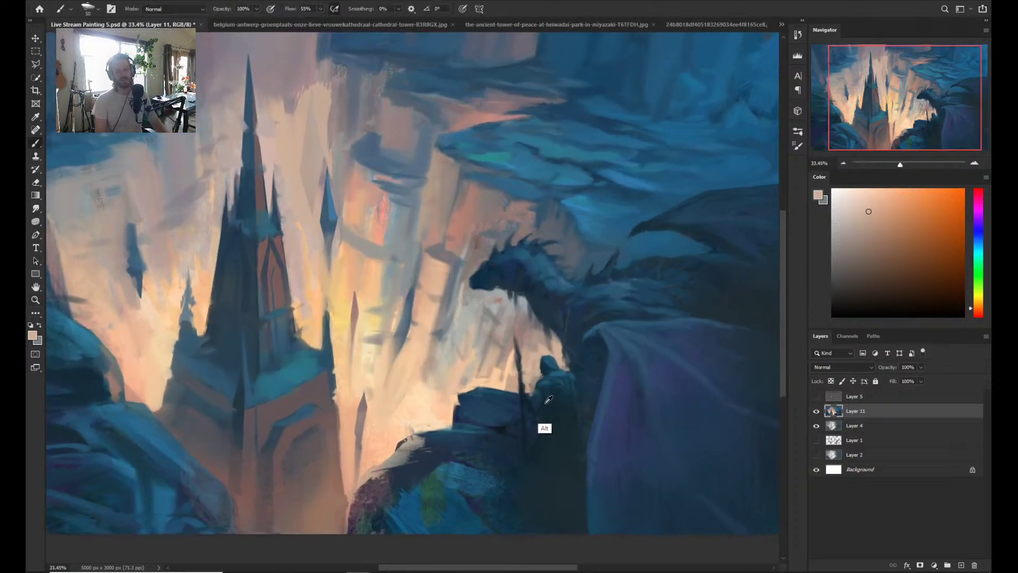
left_click(535, 398, "alt")
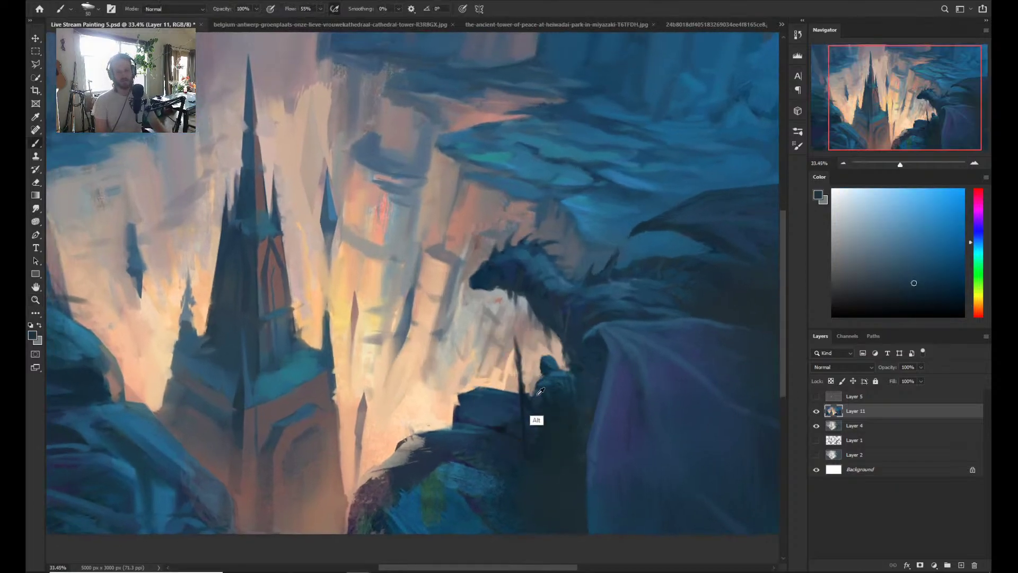
left_click(537, 396, "alt")
left_click(532, 409, "alt")
left_click(535, 403, "alt")
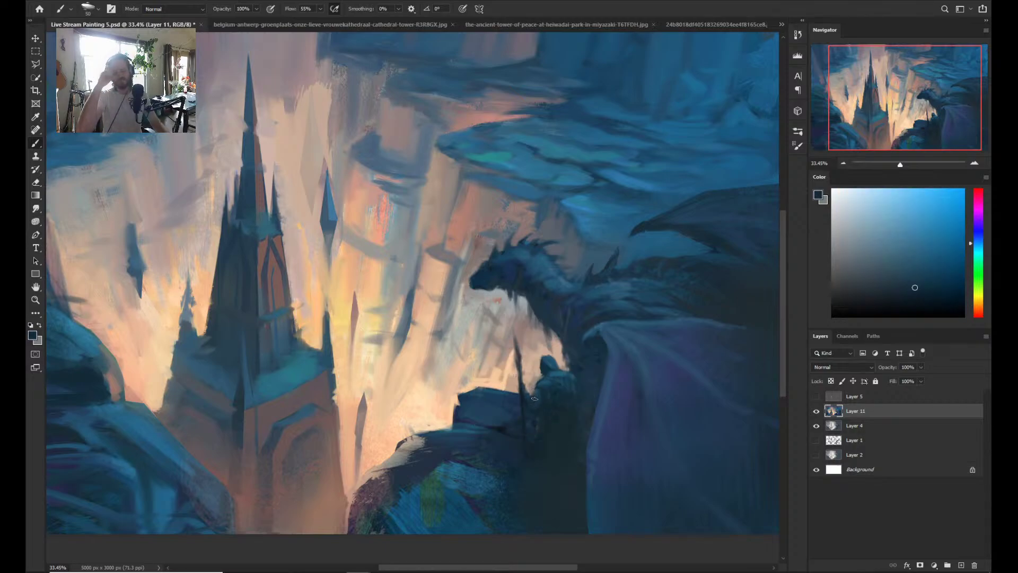
left_click(527, 400, "alt")
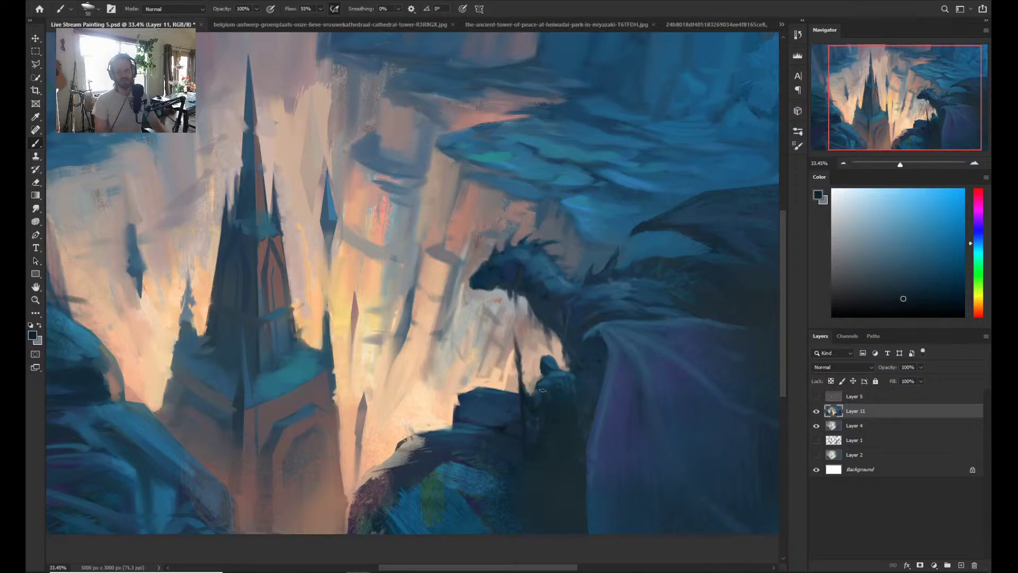
- Touch up the figure's cloak and the area beside the staff with sampled navy and muted violet-blue
left_click(586, 385, "alt")
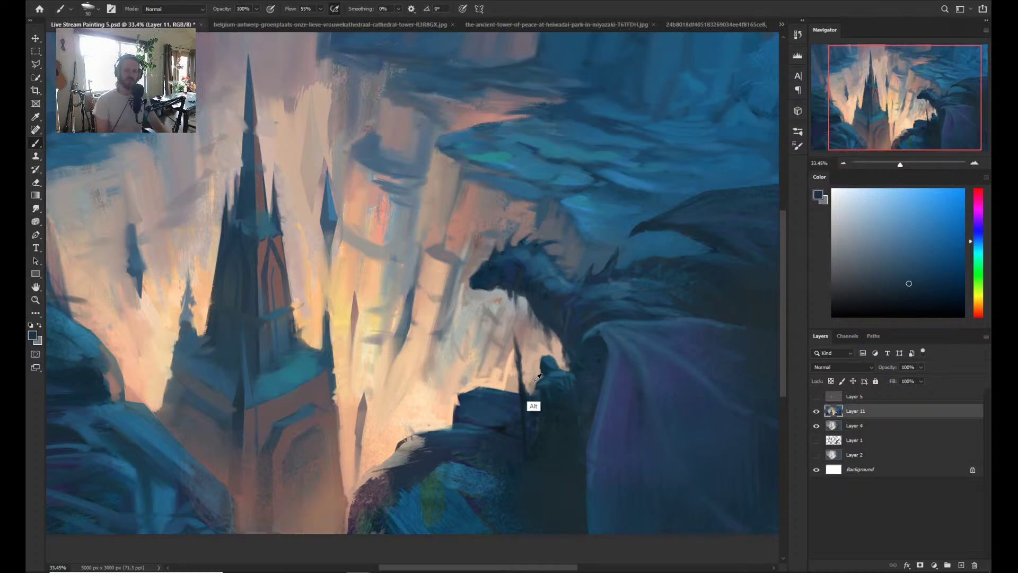
left_click(626, 379, "alt")
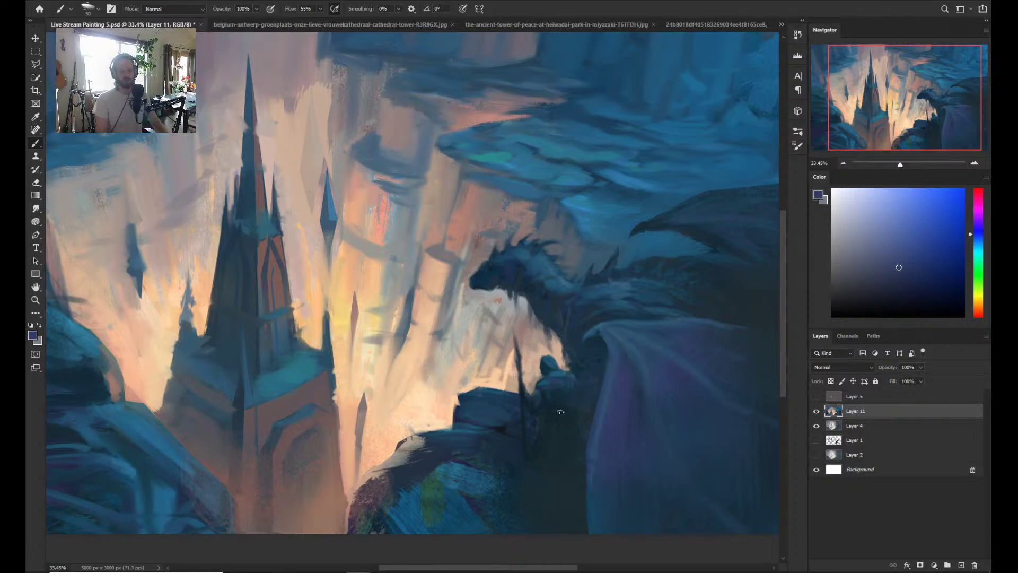
left_click(525, 386, "alt")
key("z")
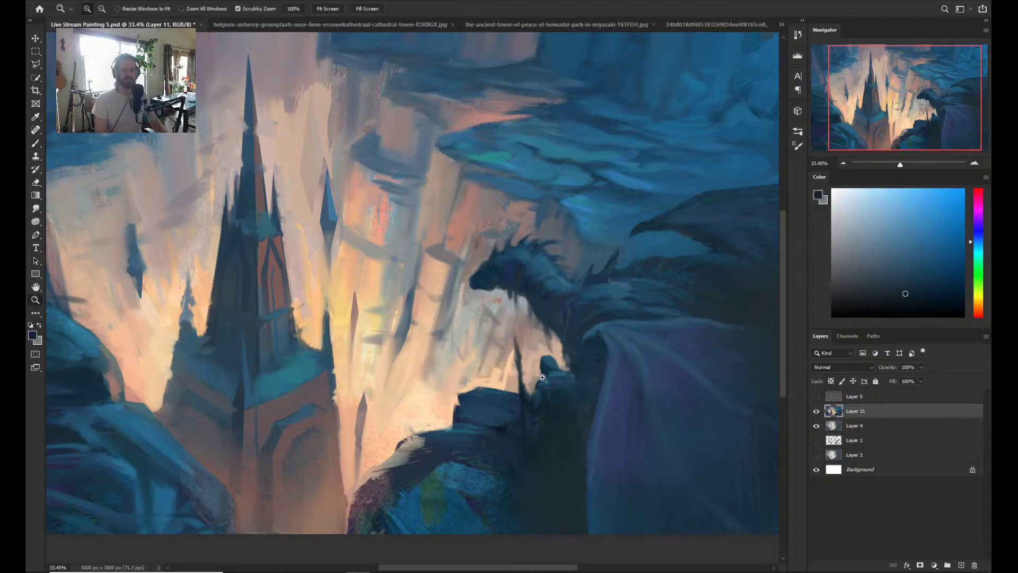
left_click(543, 377, "alt")
key("b")
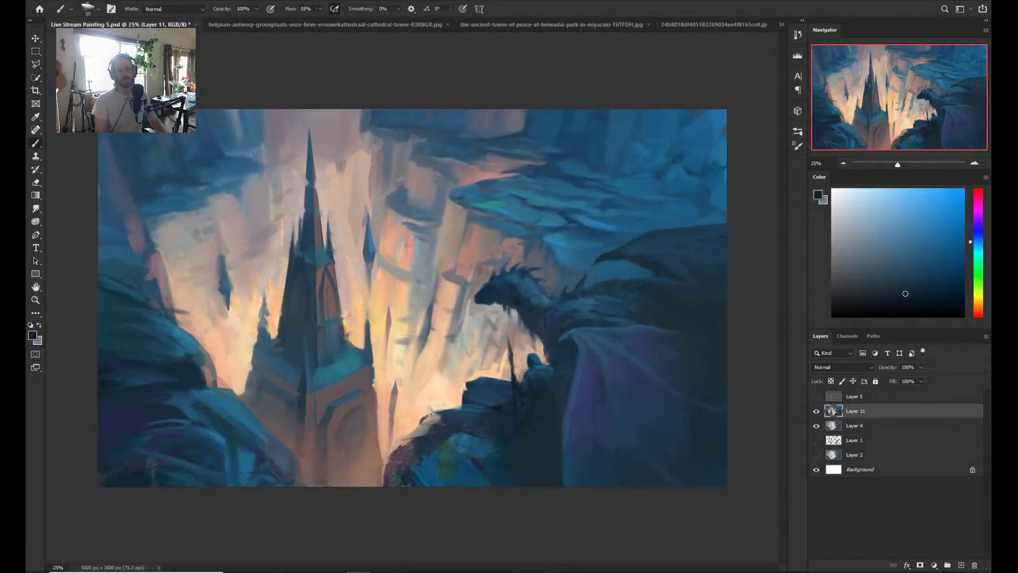
- Refine the dragon's snout and brow with sampled dark blues and neutral grey
key("z")
left_click_drag(505, 323, 517, 321)
key("b")
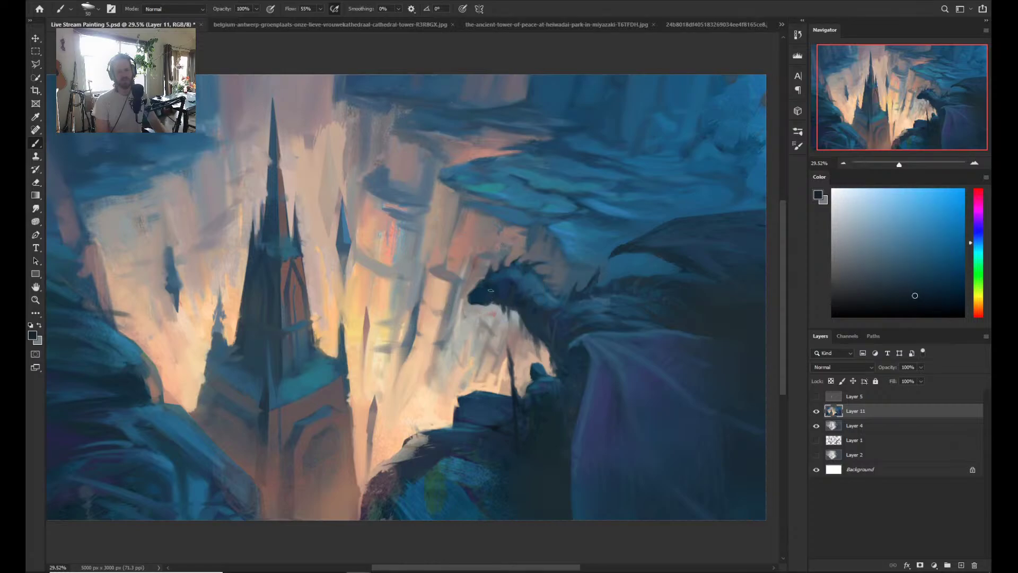
left_click(499, 297, "alt")
left_click(484, 283, "alt")
left_click(484, 286, "alt")
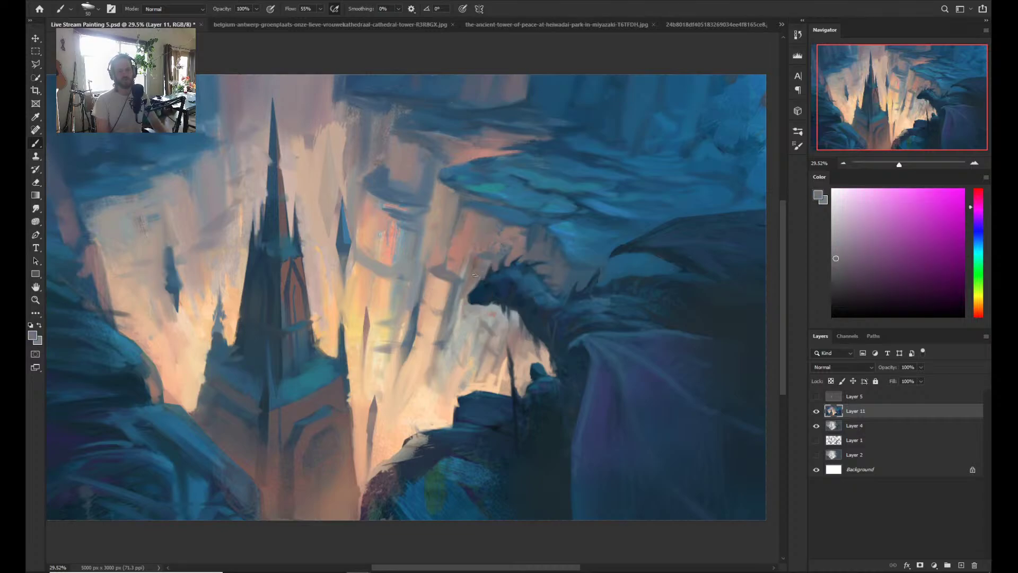
left_click(481, 293, "alt")
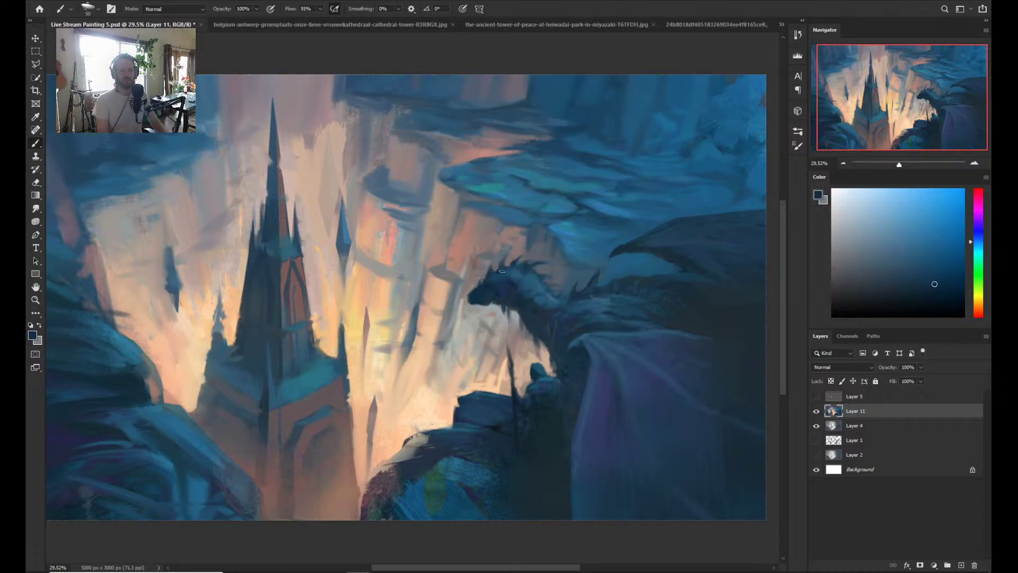
- Sharpen the horns and spines on the dragon's head using sampled muted grey and reddish background tones
left_click(498, 273, "alt")
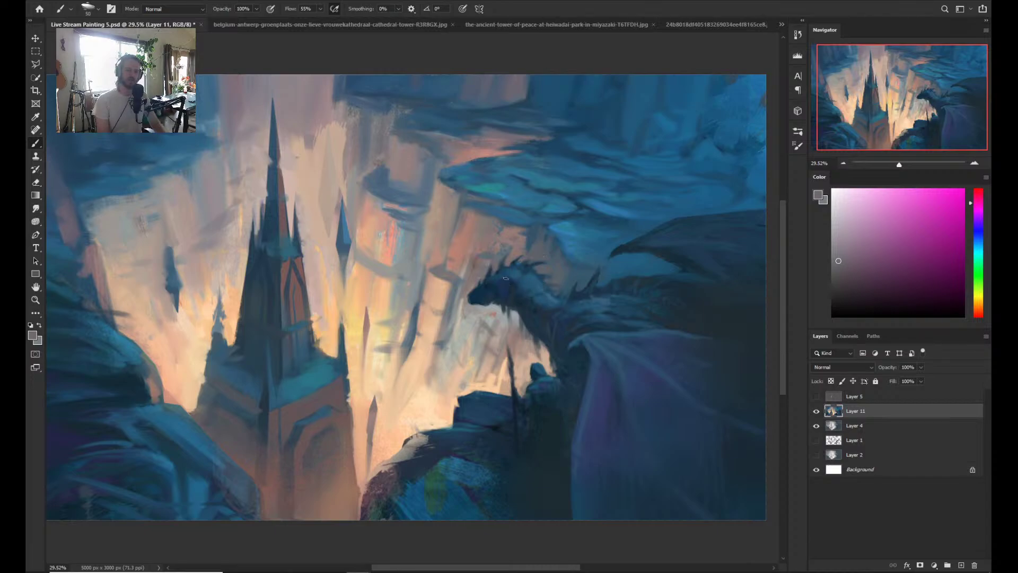
left_click(507, 264, "alt")
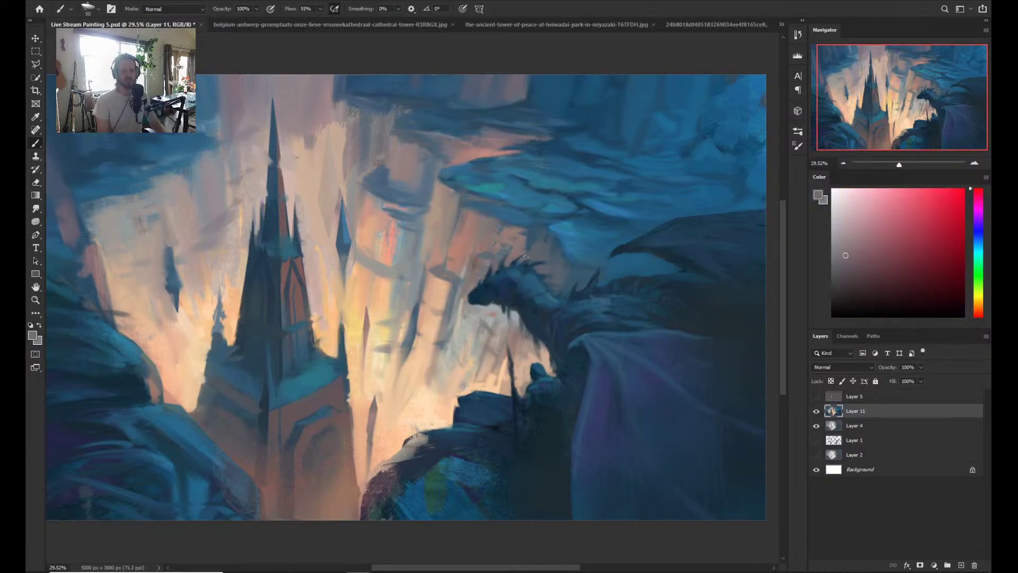
left_click(508, 248, "alt")
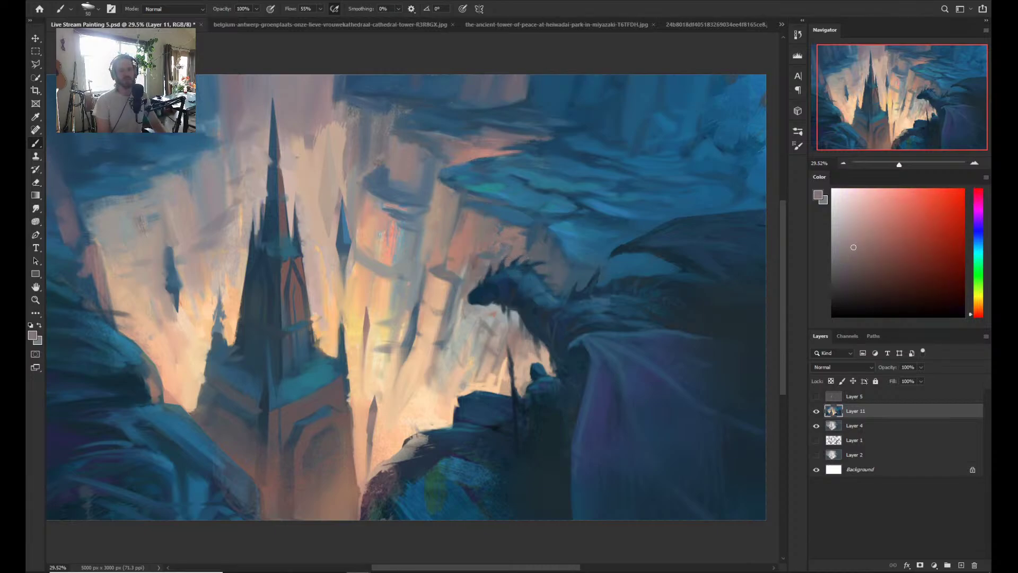
left_click(522, 254, "alt")
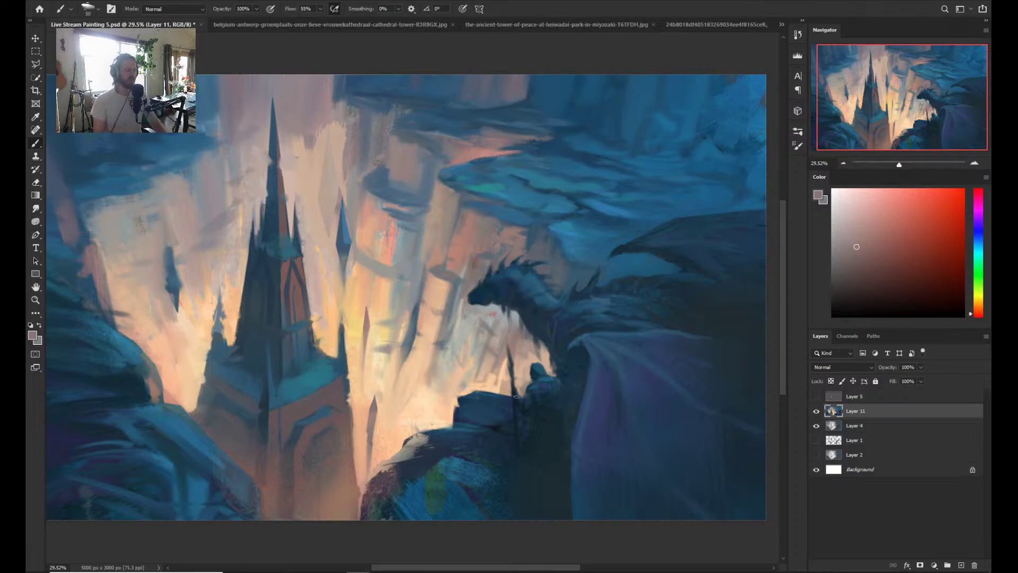
left_click(523, 279, "alt")
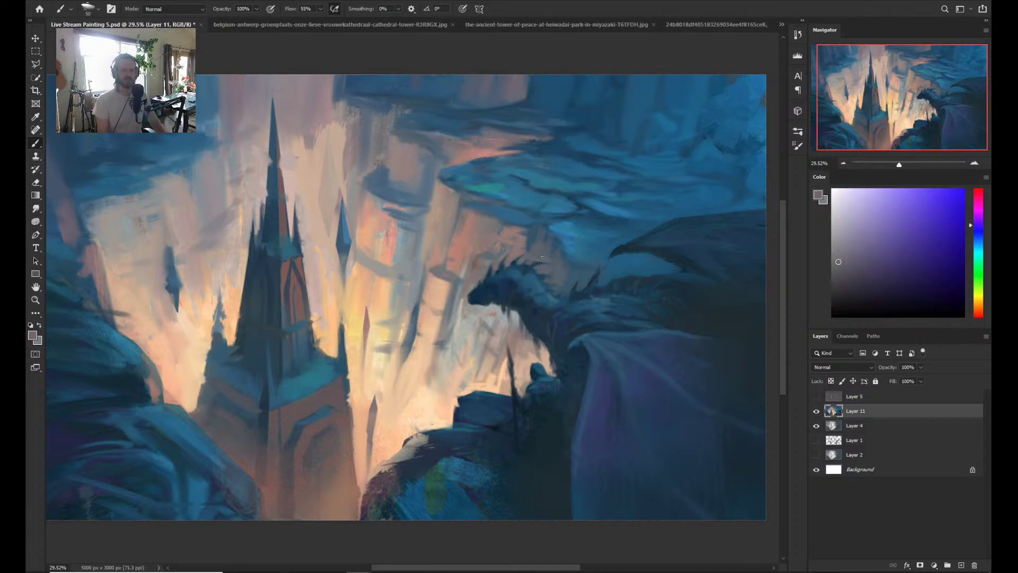
- Detail the dragon's face and jaw with sampled mid-blue and deep navy
left_click(490, 289, "alt")
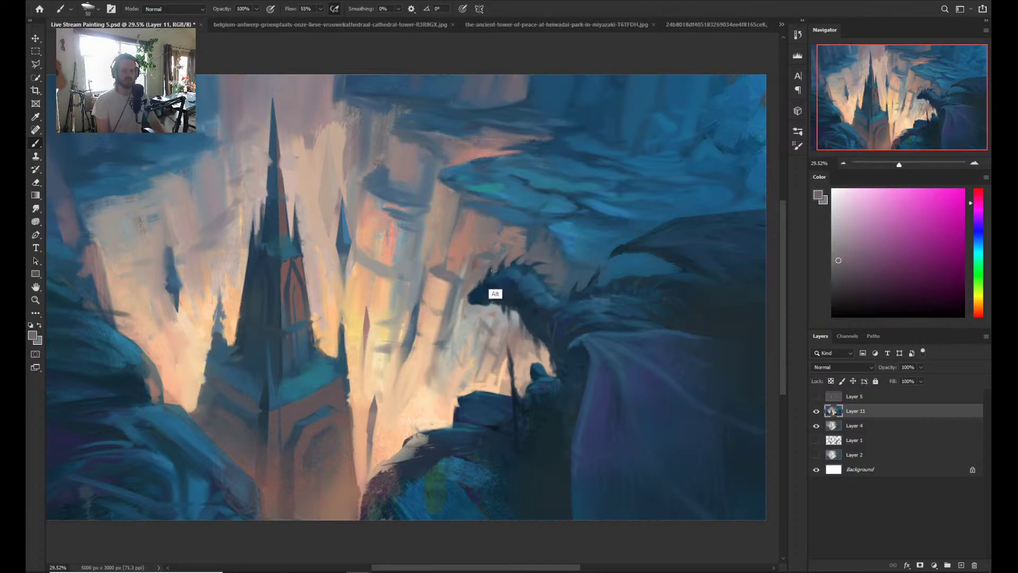
left_click(490, 286, "alt")
left_click(496, 300, "alt")
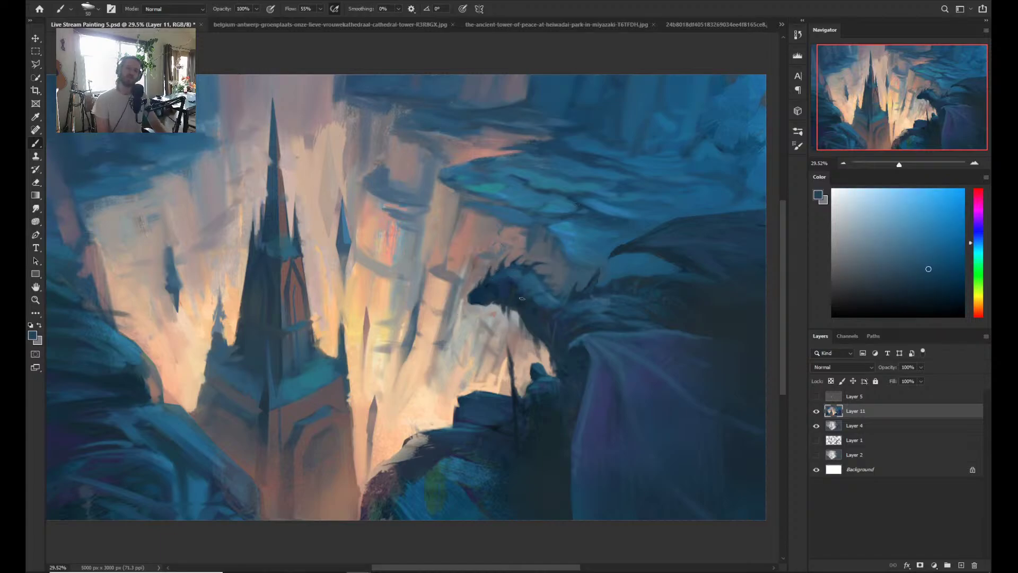
scroll(522, 299, "down", 3)
scroll(481, 297, "up", 2)
left_click(480, 295, "alt")
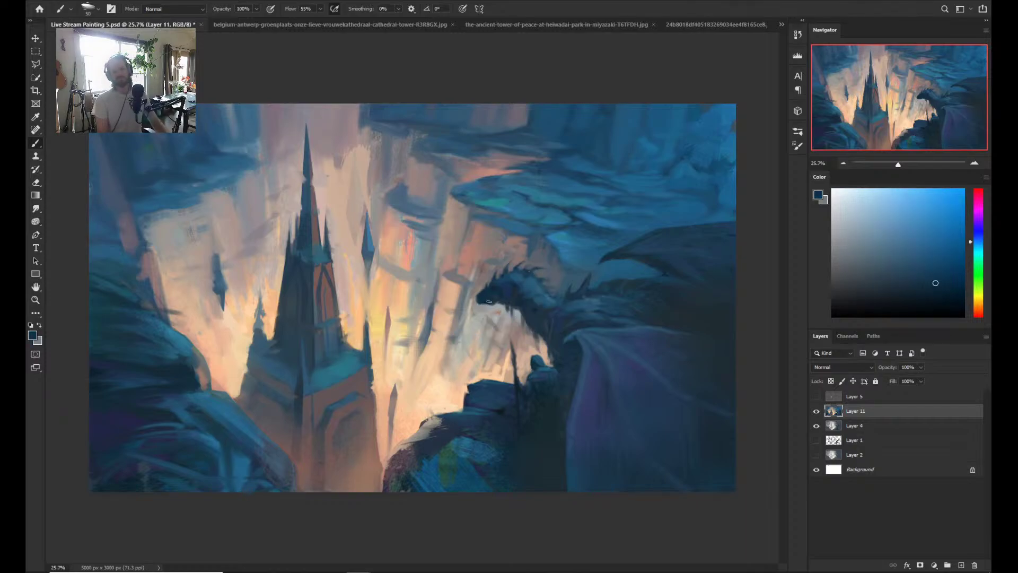
- Refine the dragon's snout, cheek and jaw with sampled dark blues
left_click(482, 298, "alt")
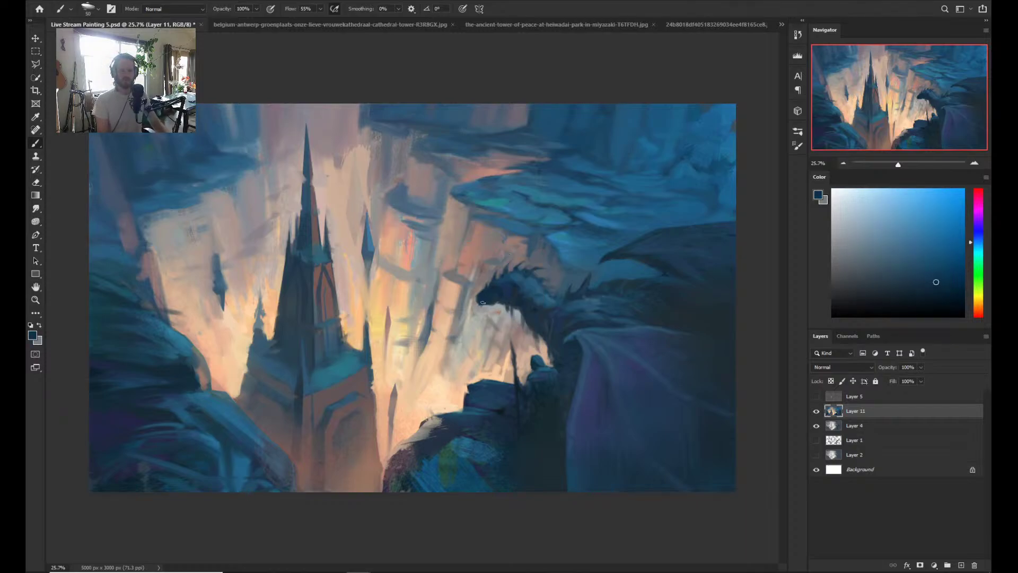
key("ctrl")
left_click(482, 300, "alt")
left_click(503, 296, "alt")
left_click(504, 312, "alt")
left_click(504, 300, "alt")
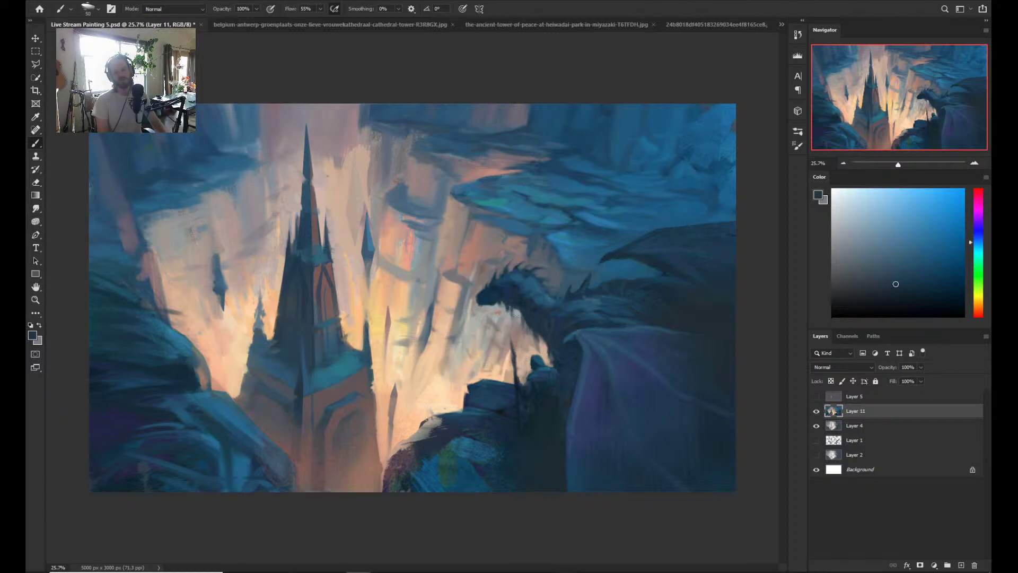
left_click(510, 297, "alt")
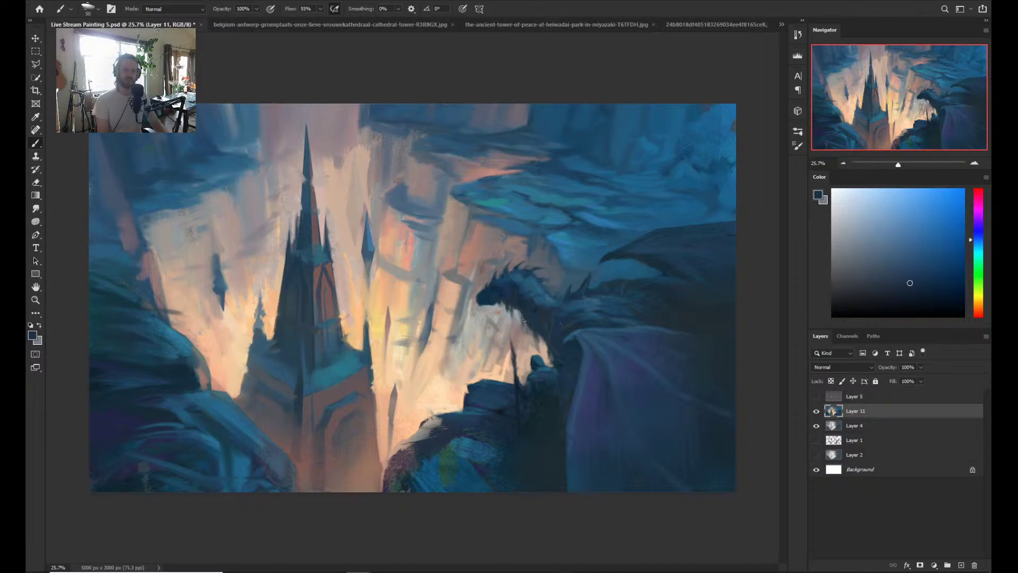
- Clean up the background beneath the dragon's jaw and throat with a sampled warm grey
left_click(518, 317, "alt")
left_click(519, 321, "alt")
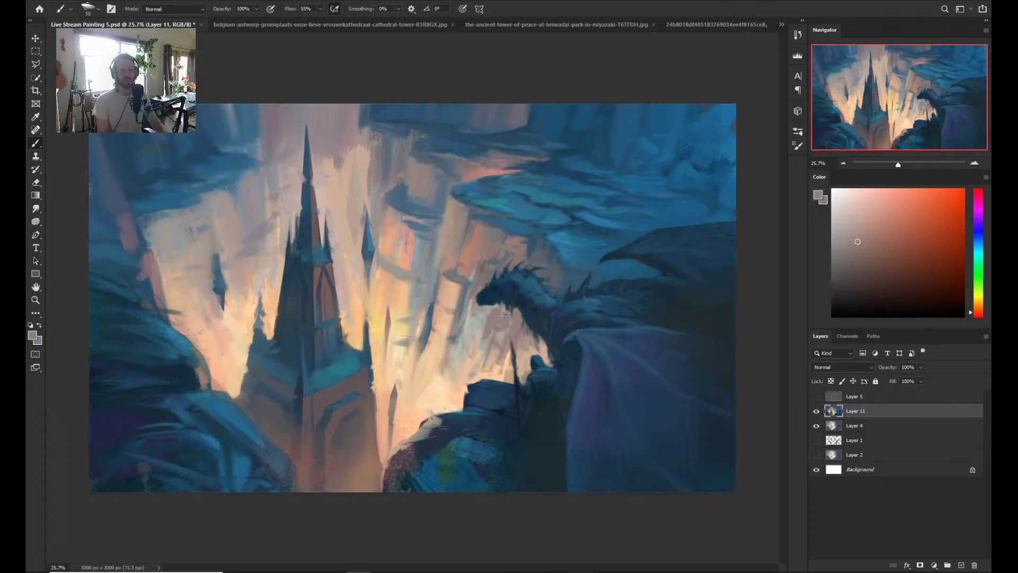
left_click_drag(483, 310, 486, 326)
- Detail the dragon's neck, back and shoulder scales with sampled mid-blue and dark navy
key("z")
mouse_move(552, 336)
left_mouse_down()
mouse_move(511, 330)
mouse_move(551, 331)
left_mouse_up()
key("b")
left_click(560, 298, "alt")
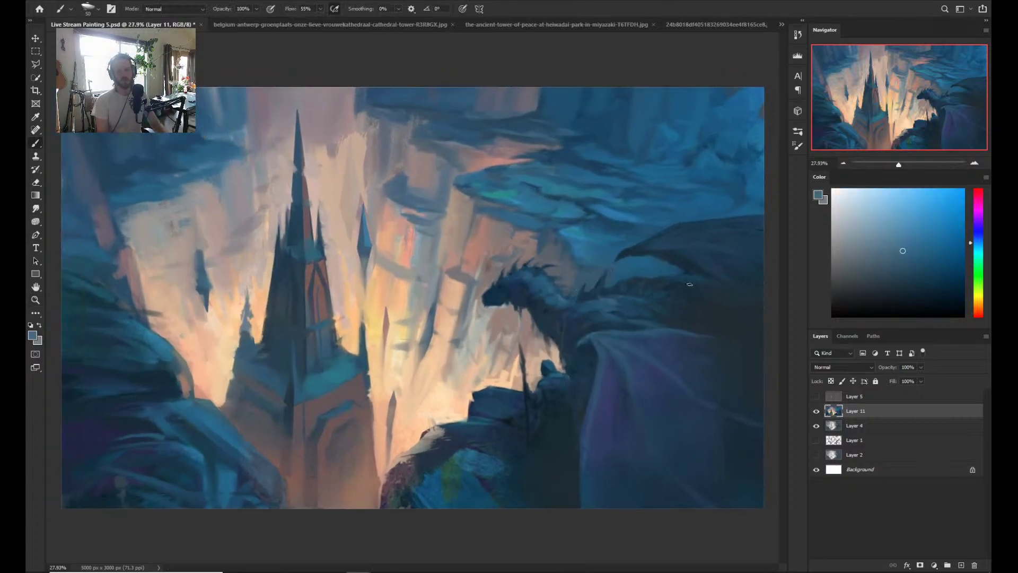
left_click(537, 274, "alt")
left_click(599, 308, "alt")
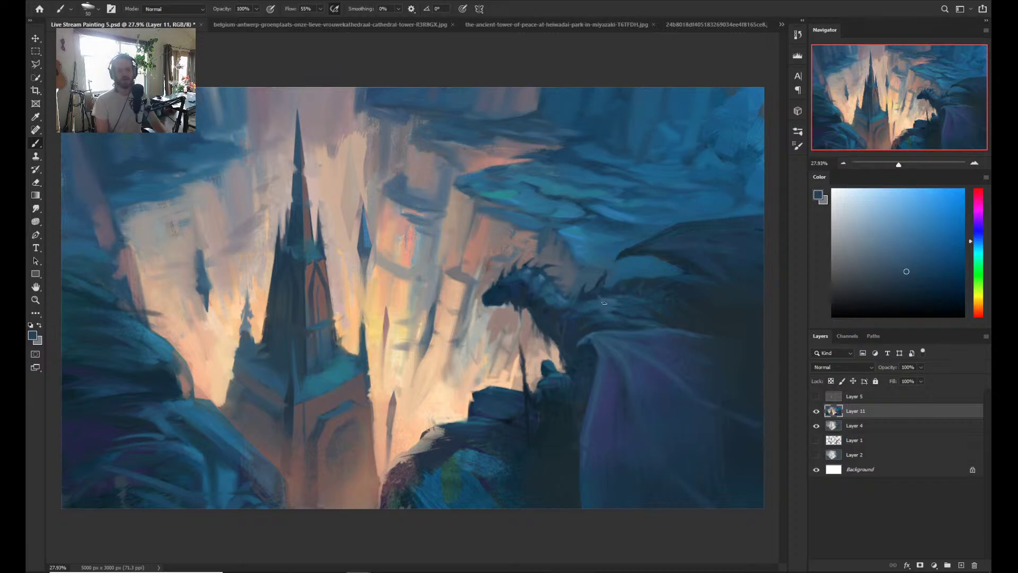
left_click(694, 254, "alt")
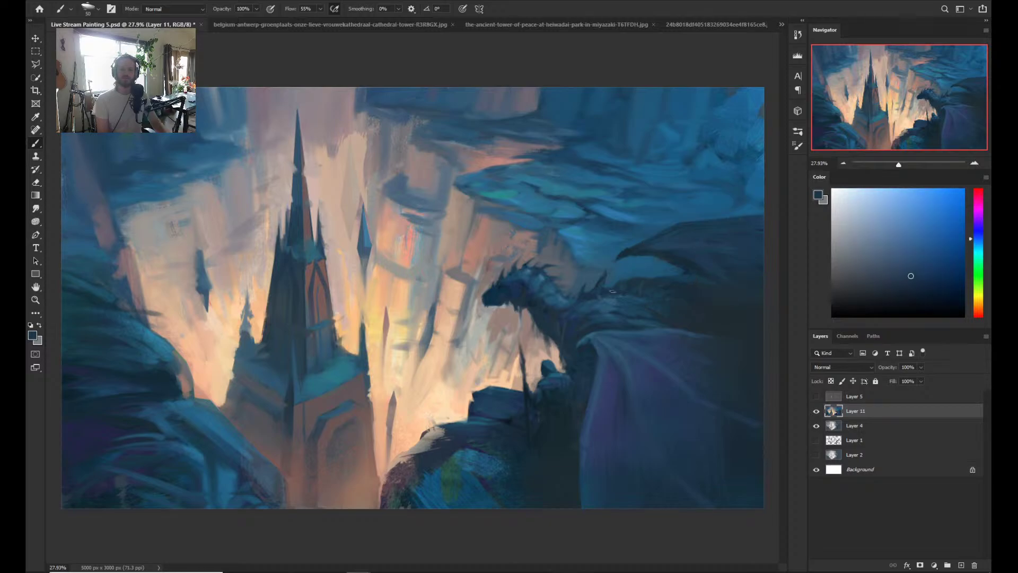
left_click(667, 307, "alt")
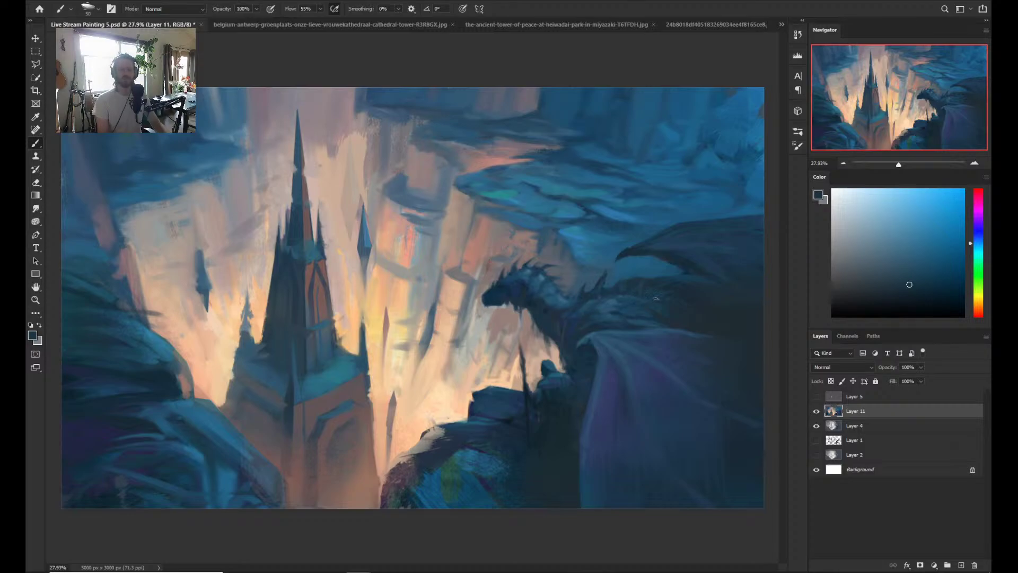
- Sharpen the spines behind the dragon's head with sampled dark blue and muted grey-blue
scroll(610, 302, "down", 3)
scroll(578, 316, "up", 3)
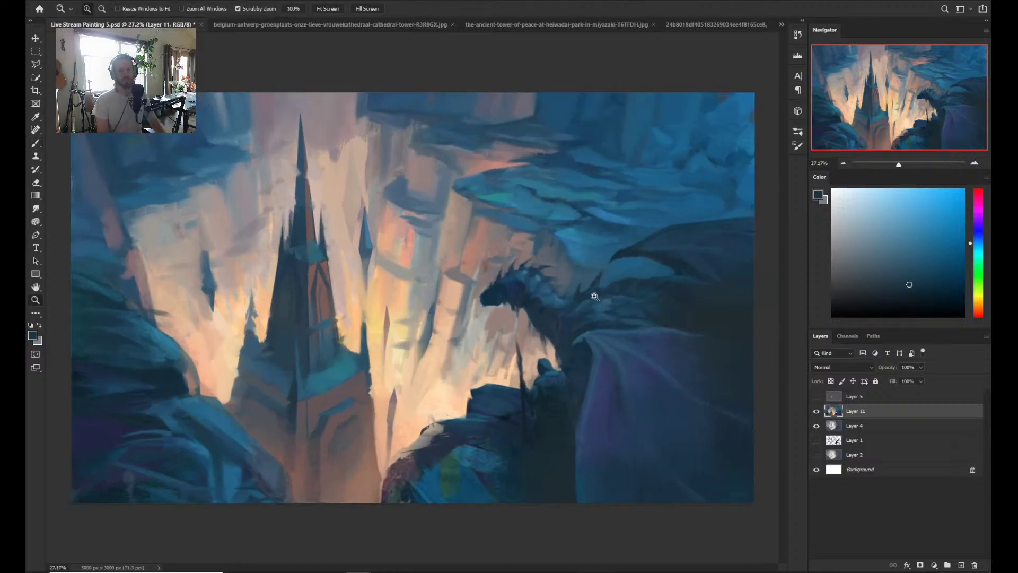
left_click(551, 270, "alt")
left_click(542, 269, "alt")
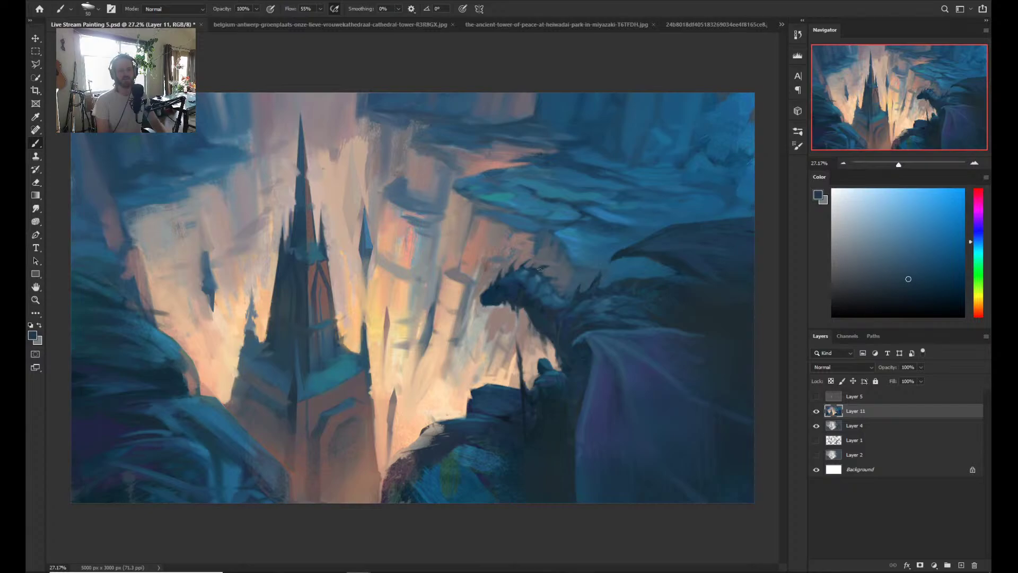
left_click(560, 268, "alt")
left_click(549, 259, "alt")
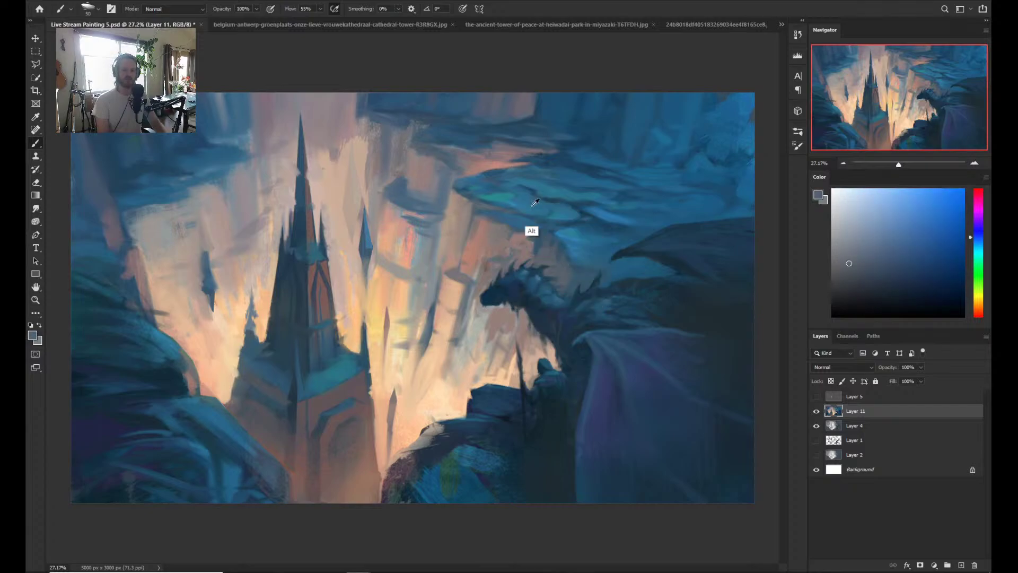
- Trim the silhouette around the dragon's snout and chin with sampled warm background greys
left_click(521, 309, "alt")
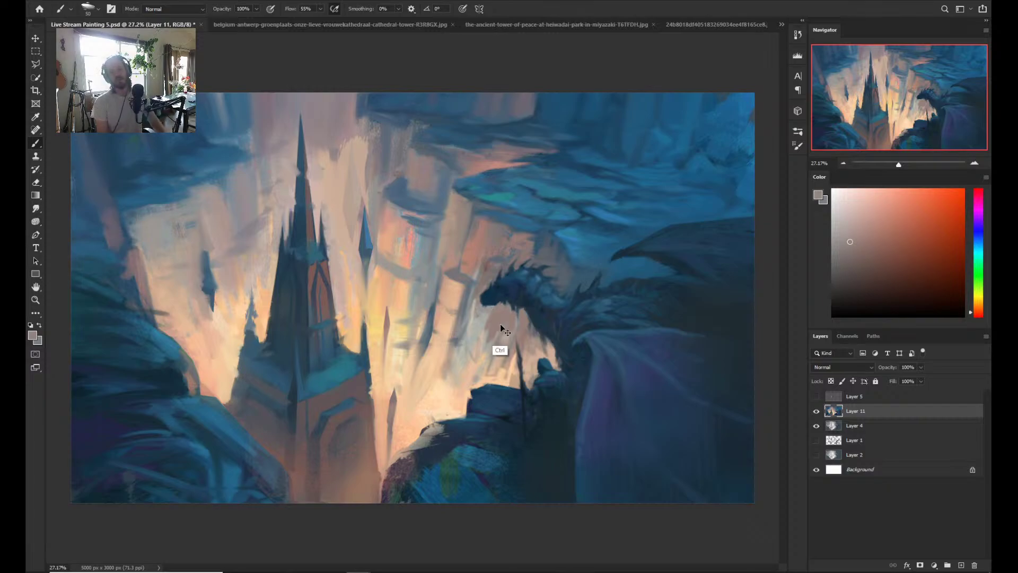
key("z")
left_click_drag(500, 323, 510, 304)
key("b")
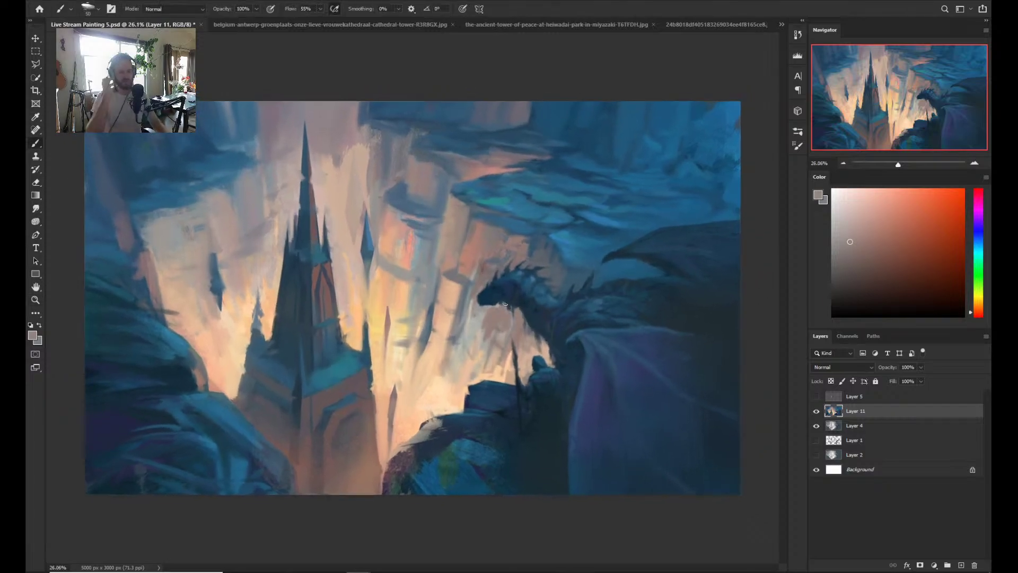
left_click(479, 288, "alt")
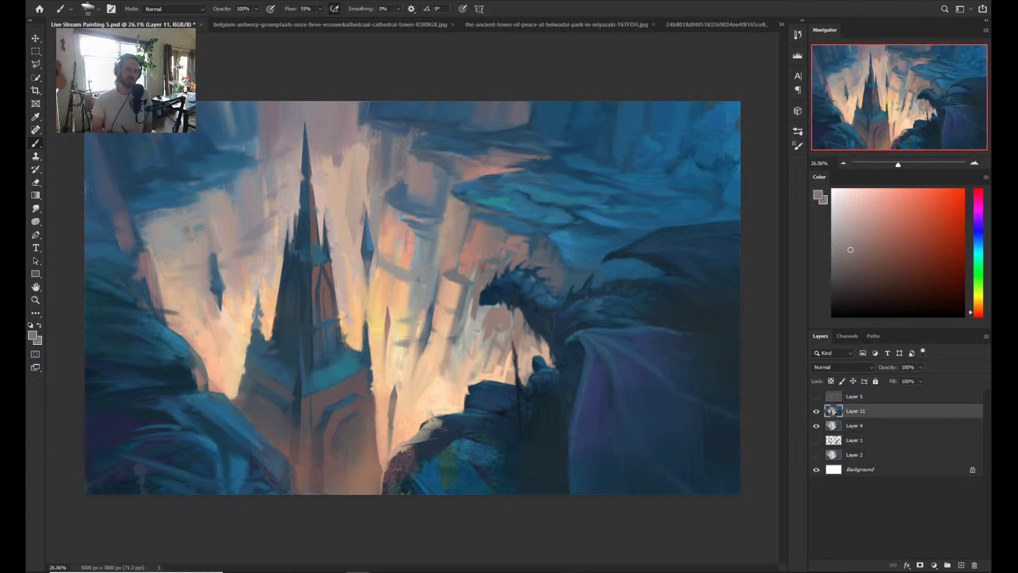
key("alt")
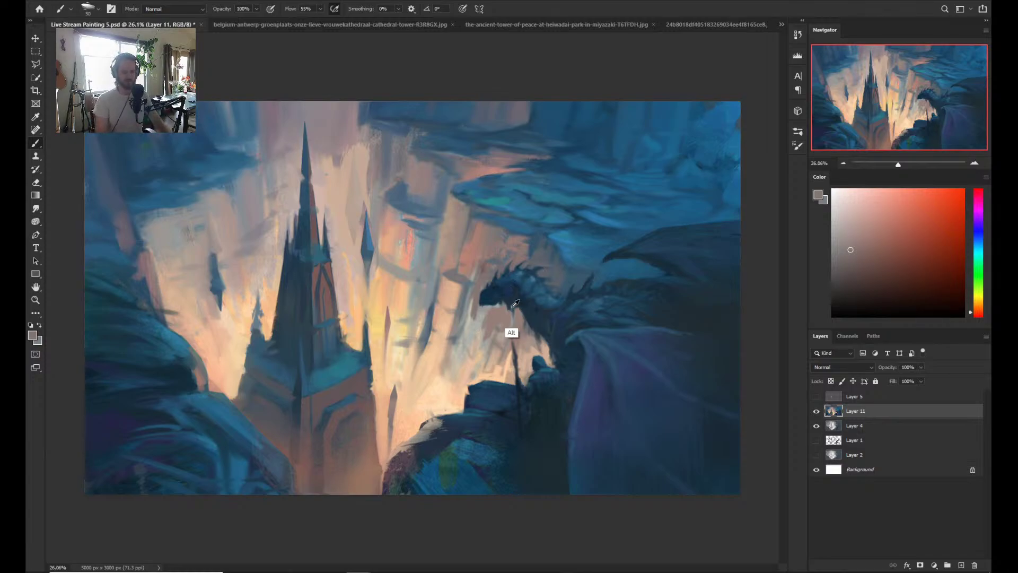
left_click(478, 309, "alt")
- Paint dusty rose over the background below the dragon's snout with an enlarged brush
left_click(472, 260, "alt")
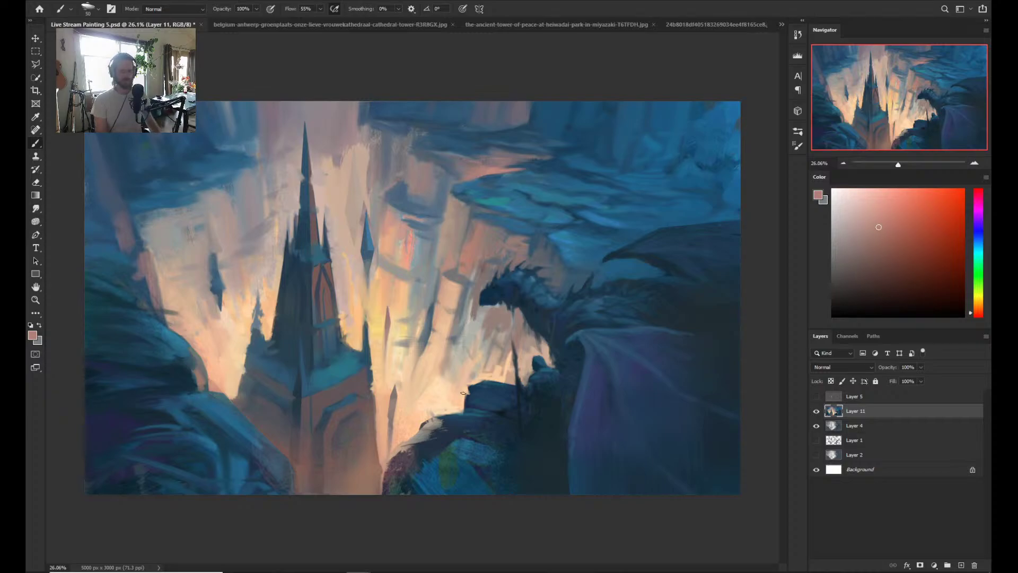
key("bracketright")
key("bracketright")
key("bracketright")
key("bracketright")
key("bracketright")
key("bracketright")
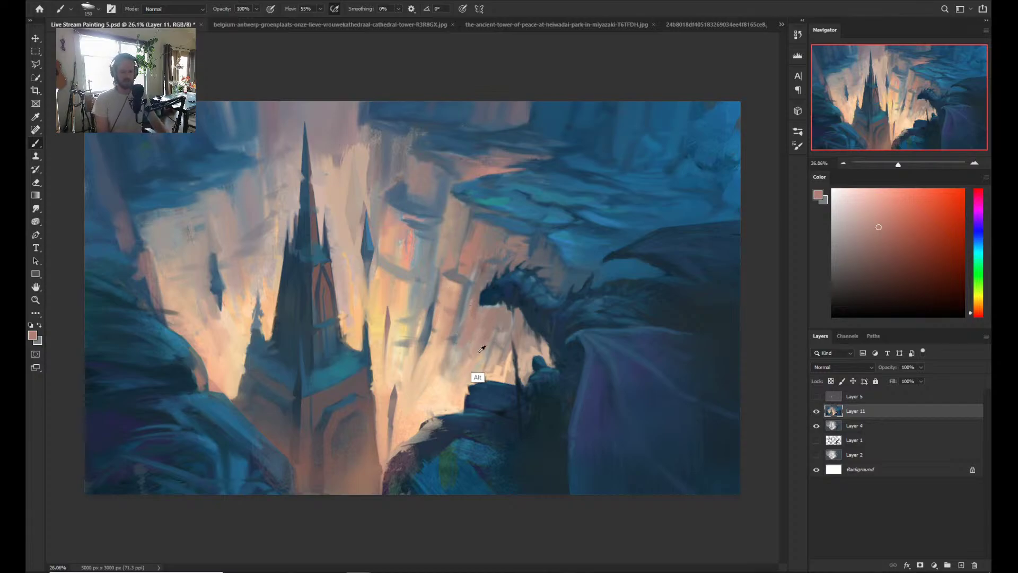
- Brighten the glowing background above the rocky ledge with slanted strokes of sampled peach, cream and tan
left_click(466, 398, "alt")
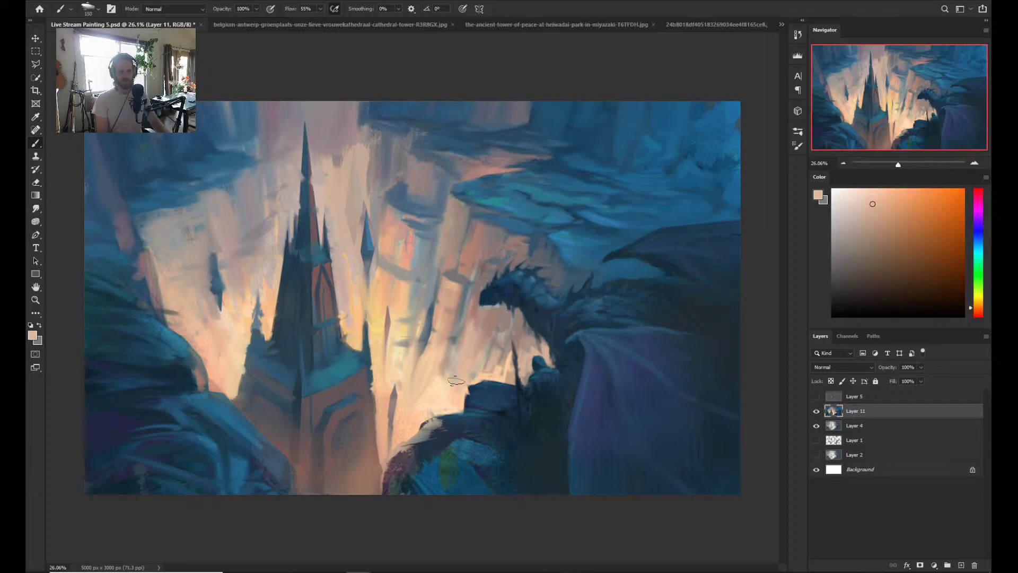
left_click(445, 388, "alt")
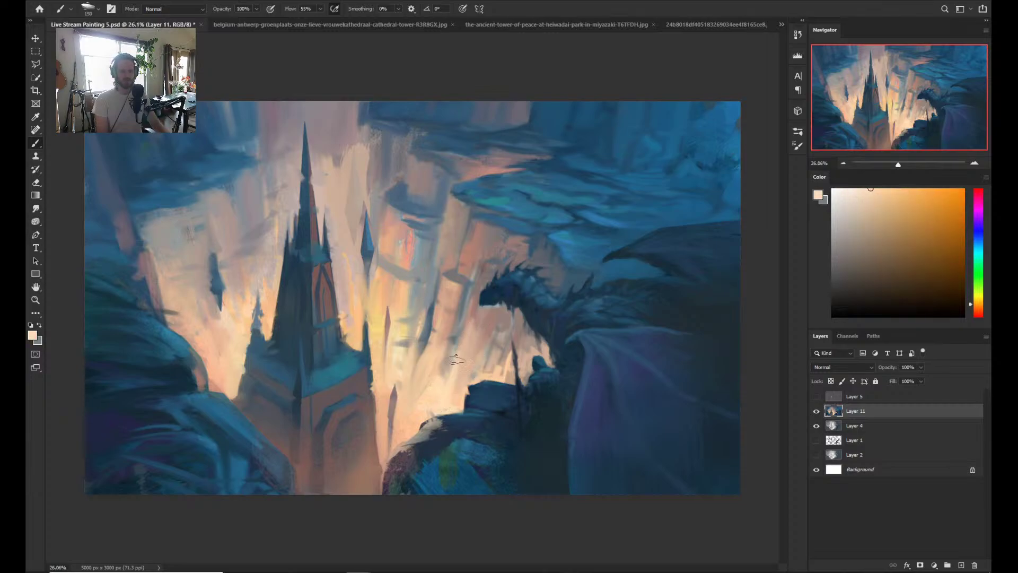
mouse_move(454, 390)
left_mouse_down()
mouse_move(467, 322)
mouse_move(458, 393)
mouse_move(468, 327)
mouse_move(463, 341)
mouse_move(431, 339)
mouse_move(420, 368)
mouse_move(435, 335)
left_mouse_up()
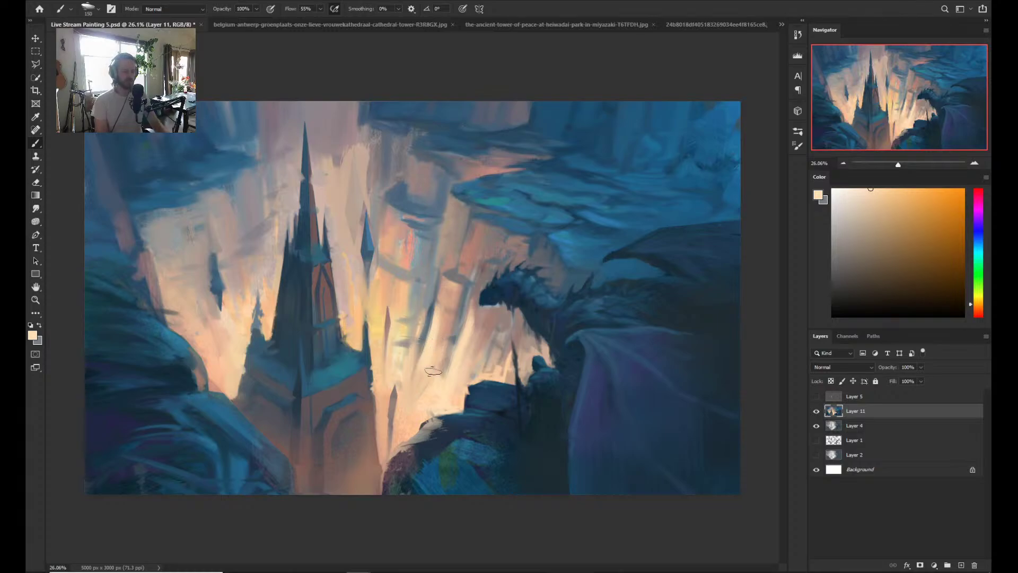
left_click(441, 319, "alt")
left_click_drag(441, 319, 434, 345)
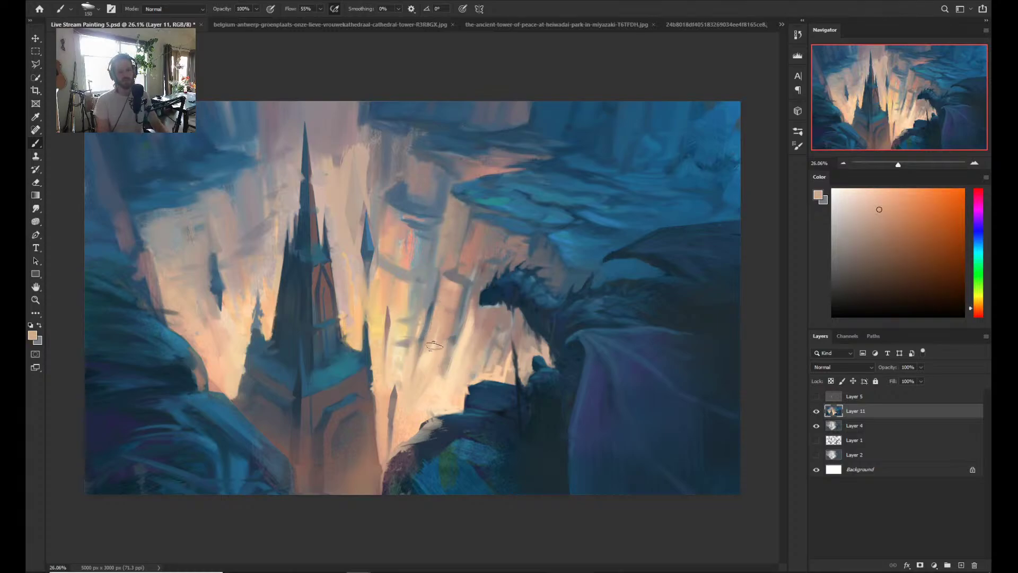
- Layer slanted light streaks between the spire and the dragon using sampled dusty rose, peach, taupe and cream
left_click(470, 249, "alt")
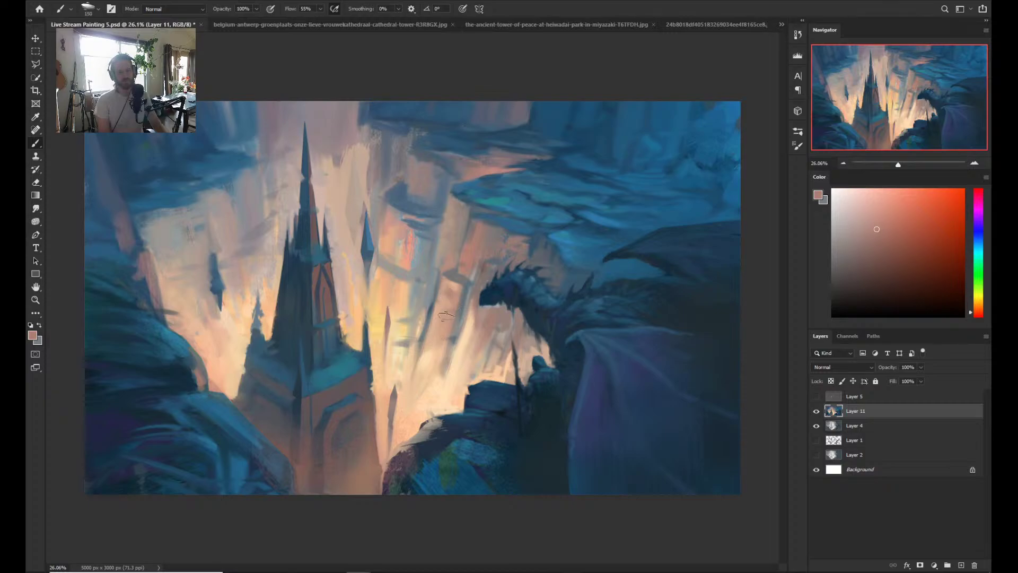
left_click(435, 382, "alt")
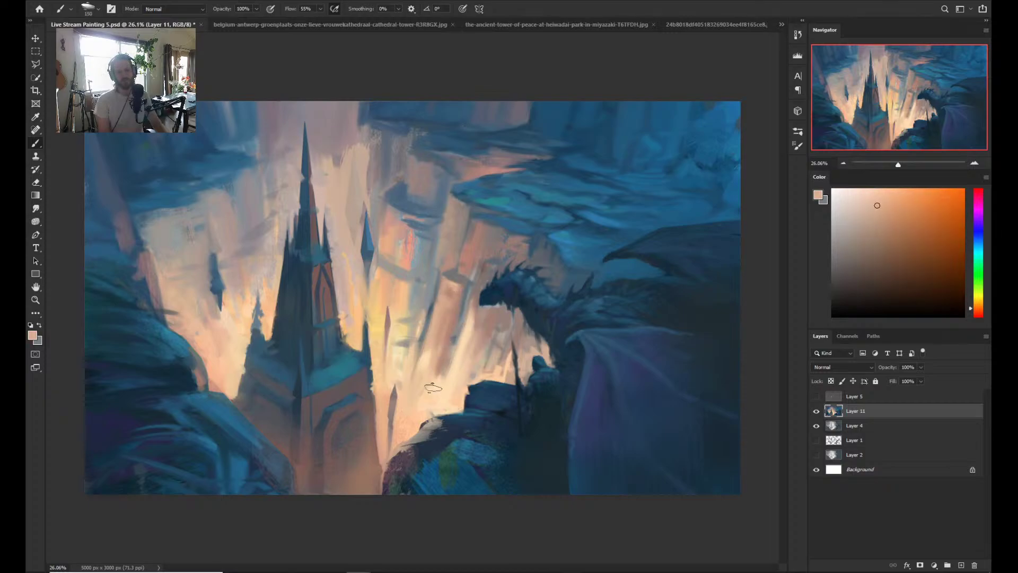
left_click_drag(461, 295, 454, 324)
left_click(461, 363, "alt")
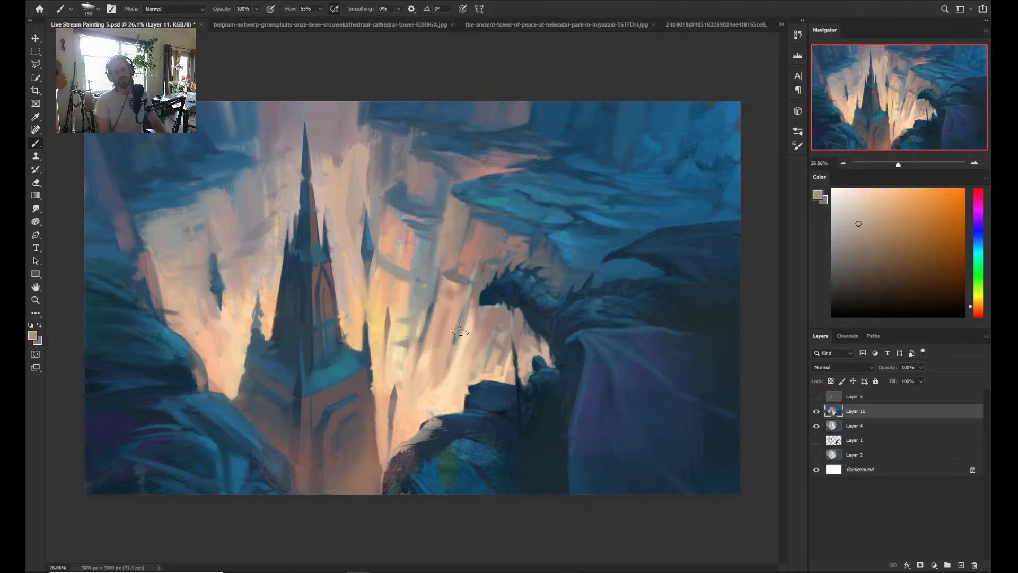
left_click_drag(447, 371, 466, 322)
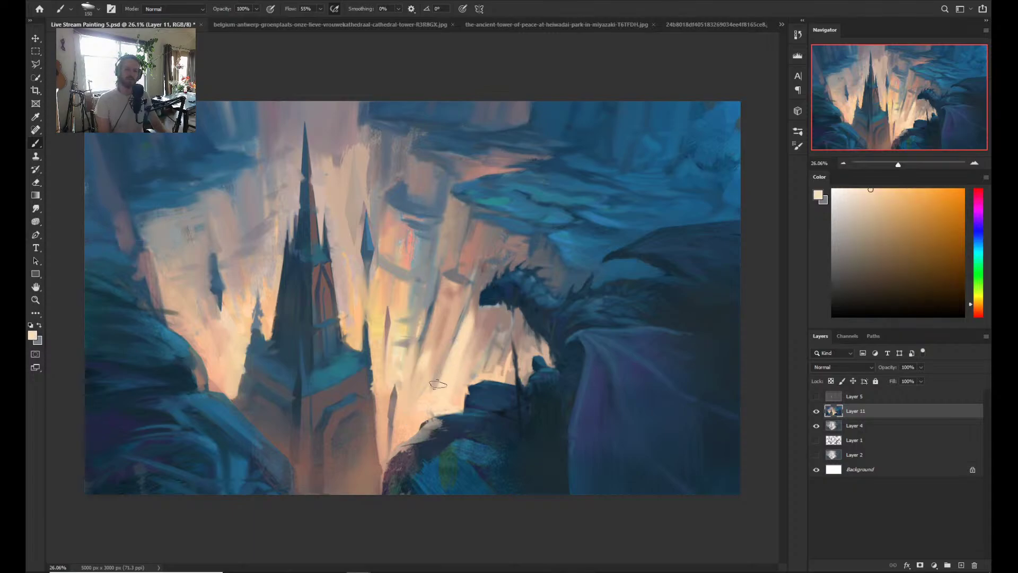
- Soften the light streaks in front of the dragon with sampled tan, using brush sizes 500 and 200
left_click(446, 334, "alt")
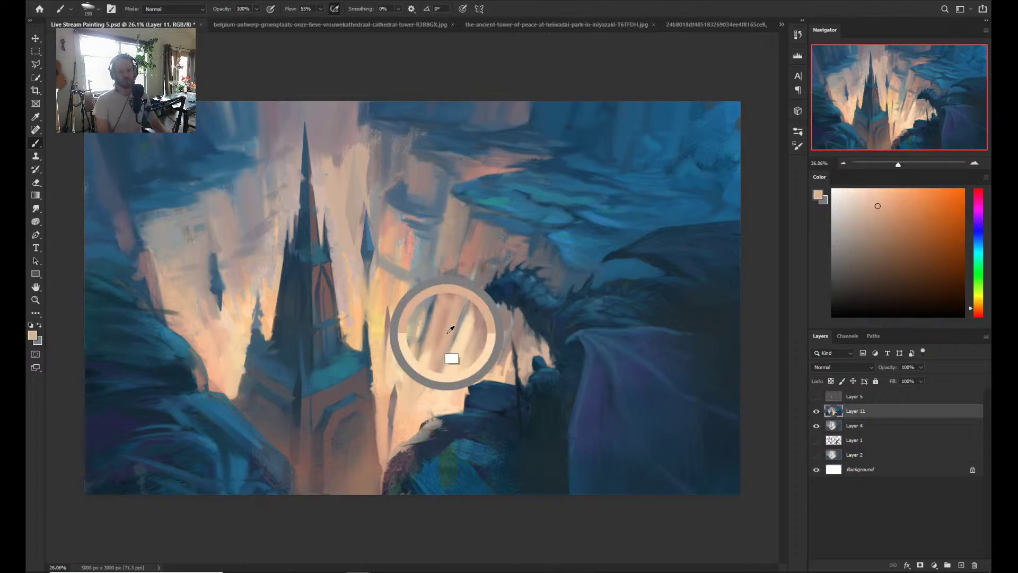
key("]")
key("]")
key("]")
key("]")
key("]")
key("]")
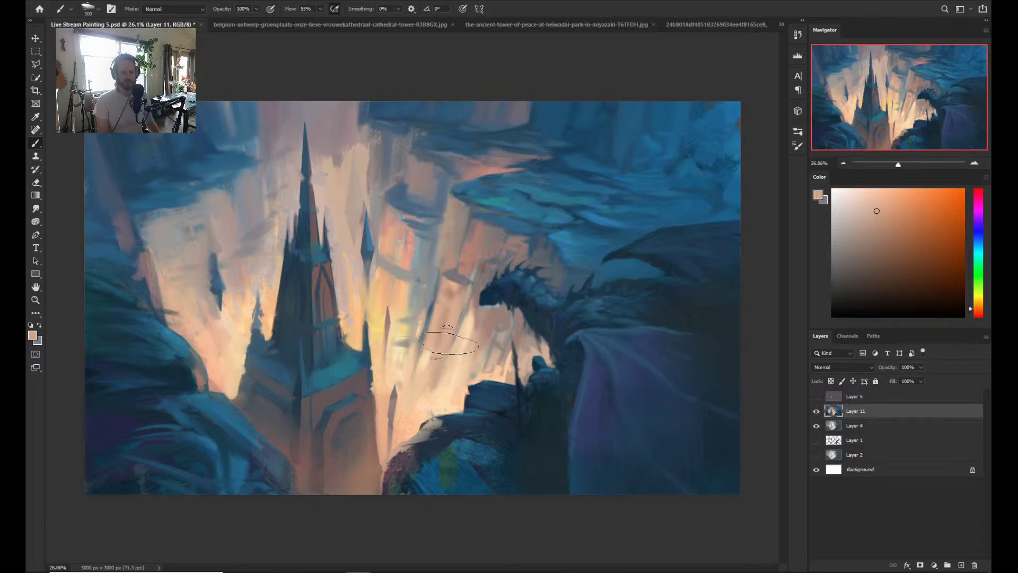
key("[")
key("[")
key("[")
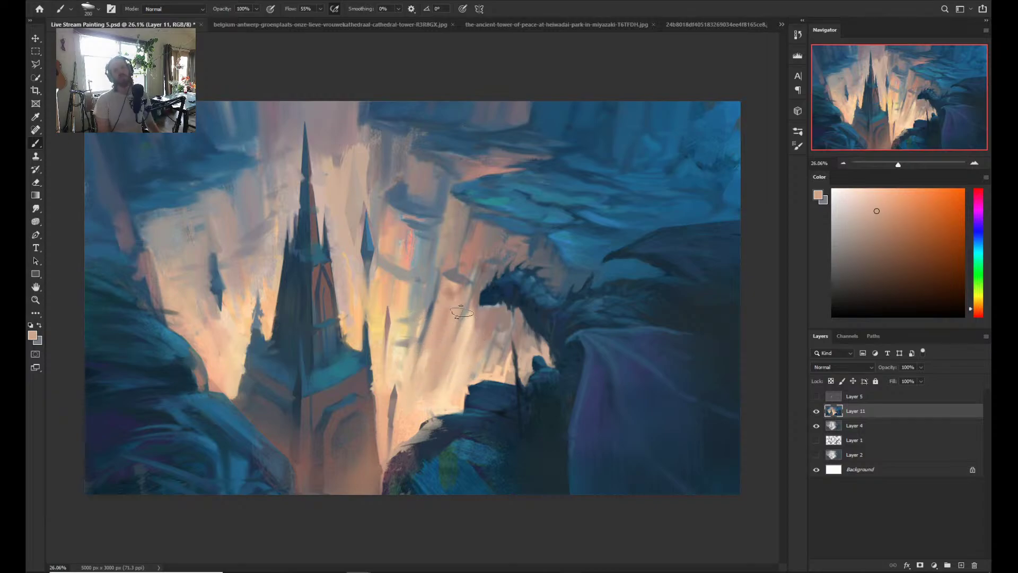
- Define the rock columns above and in front of the dragon's head with sampled reddish tones at brush size 100
left_click(470, 265, "alt")
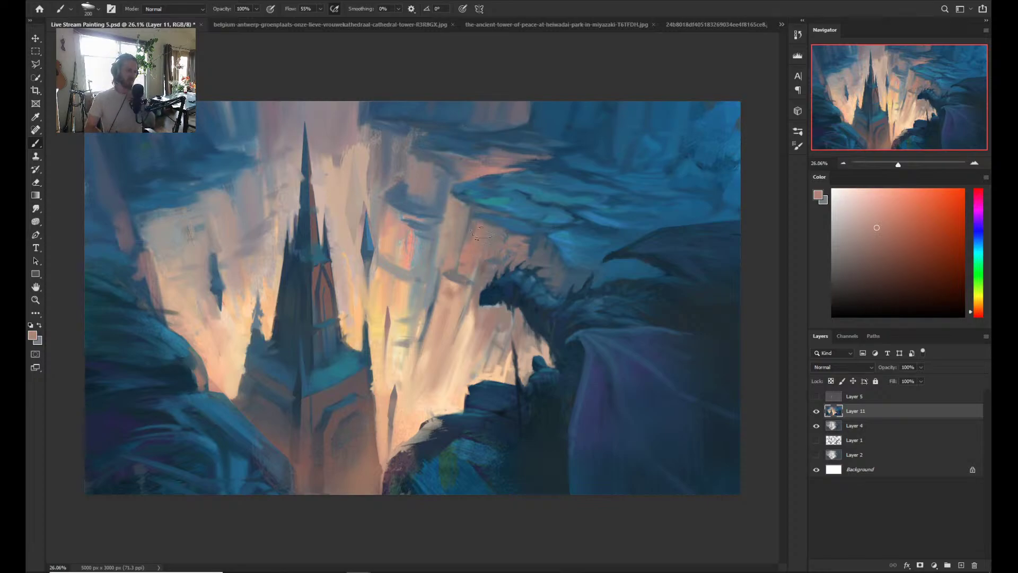
key("[")
key("[")
key("[")
key("[")
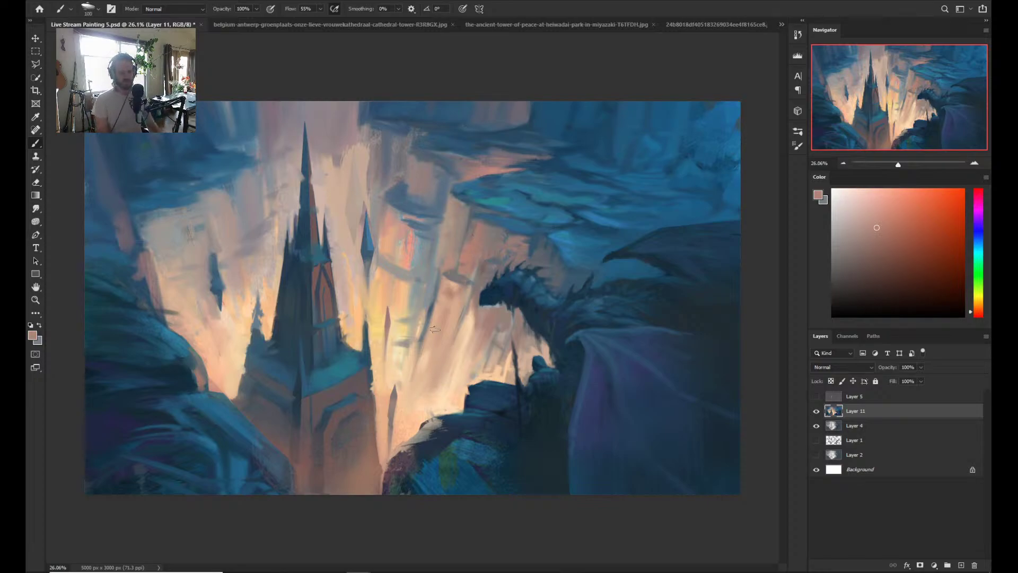
left_click(450, 277, "alt")
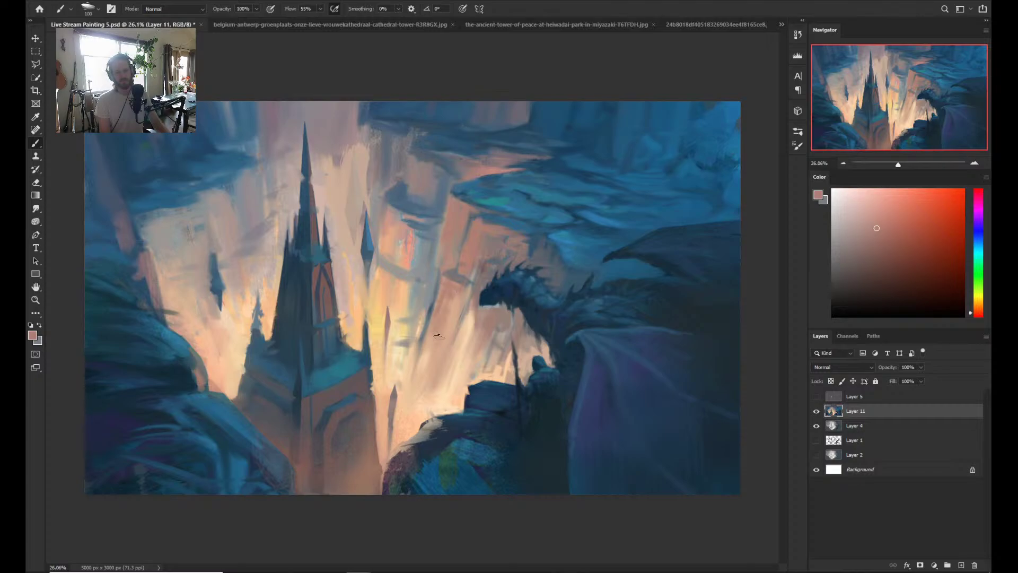
key("ctrl")
left_click(469, 253, "alt")
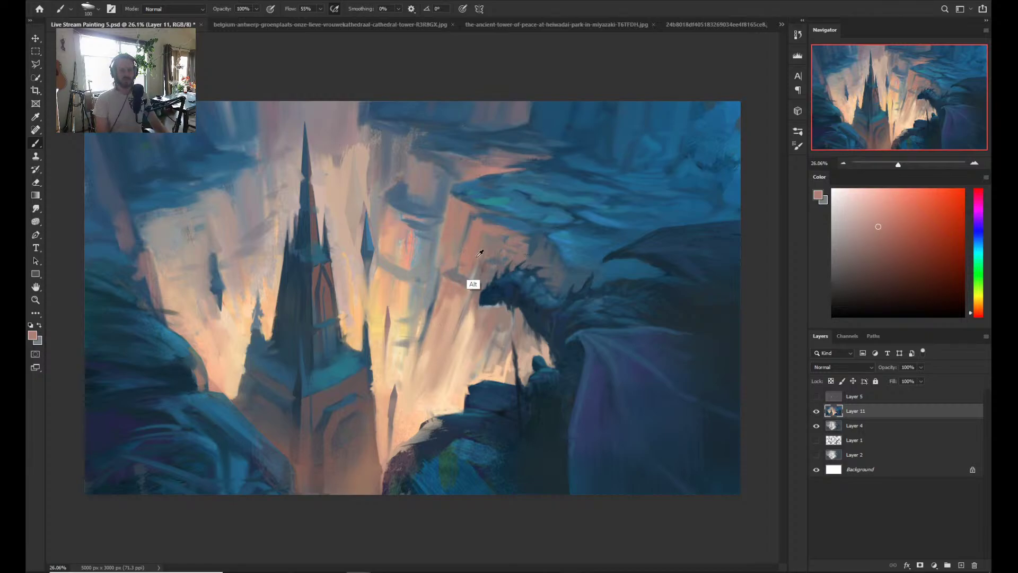
- Shape the rock face behind the dragon's head, under the blue plateau, with sampled slate blue, grey and dusty rose strokes
left_click(484, 217, "alt")
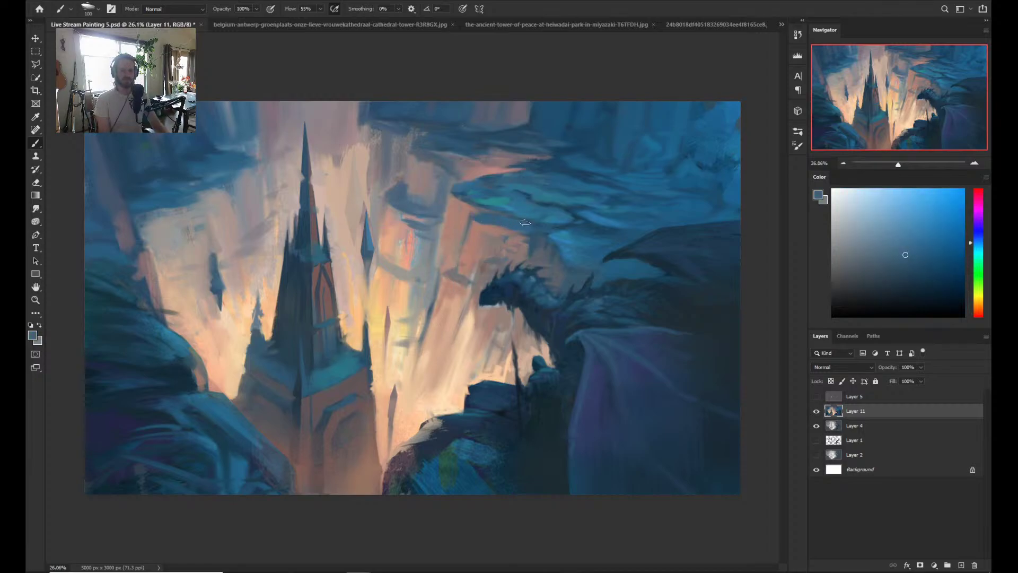
left_click_drag(517, 227, 527, 226)
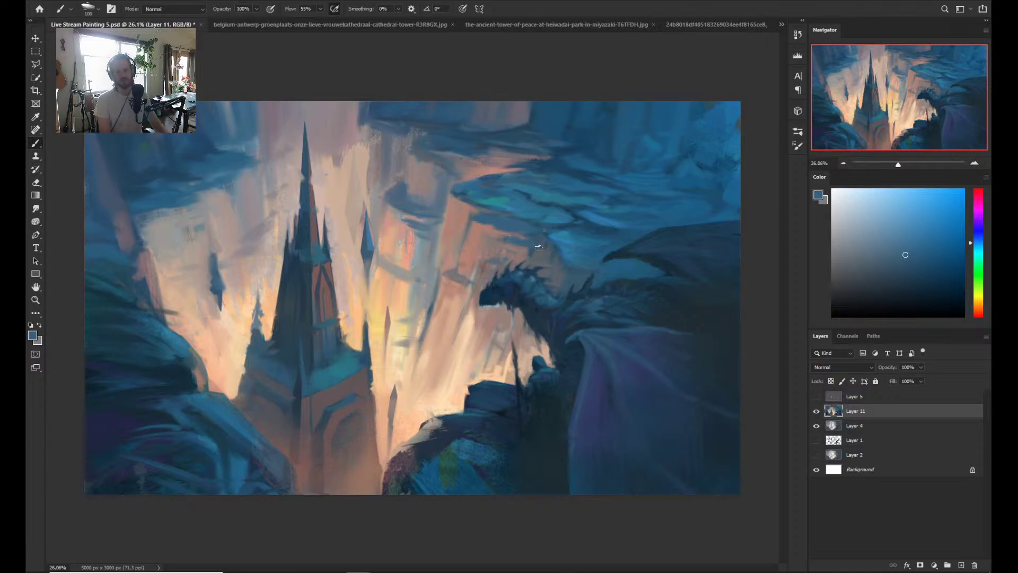
left_click(510, 272, "alt")
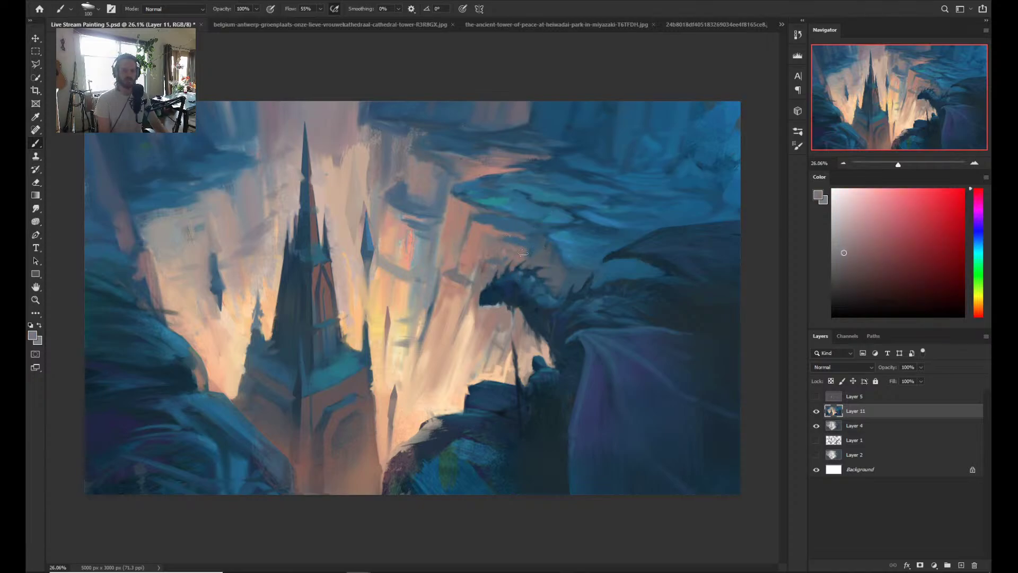
left_click(492, 232, "alt")
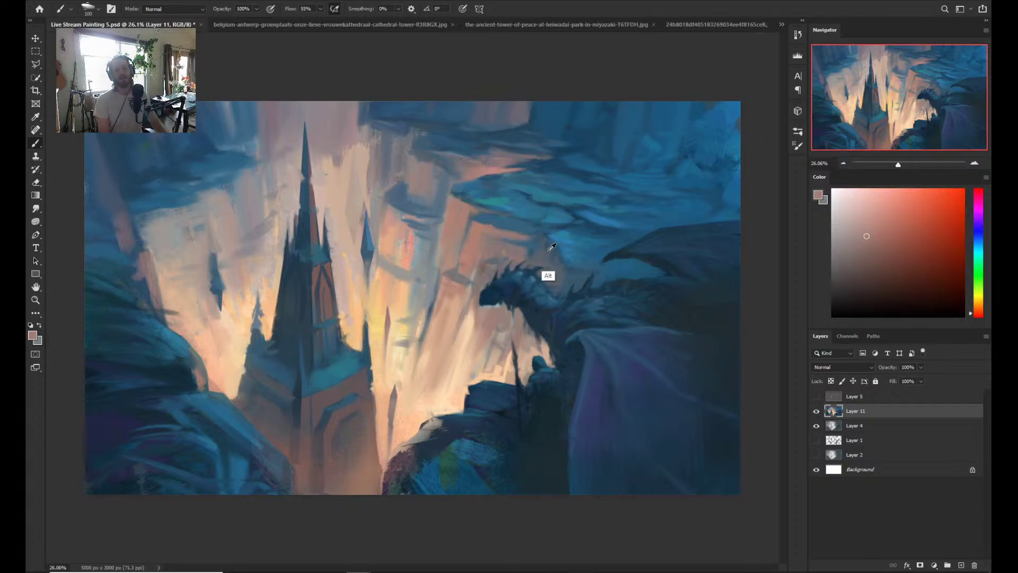
left_click(511, 253, "alt")
mouse_move(559, 261)
left_mouse_down()
mouse_move(551, 254)
mouse_move(547, 265)
mouse_move(568, 273)
left_mouse_up()
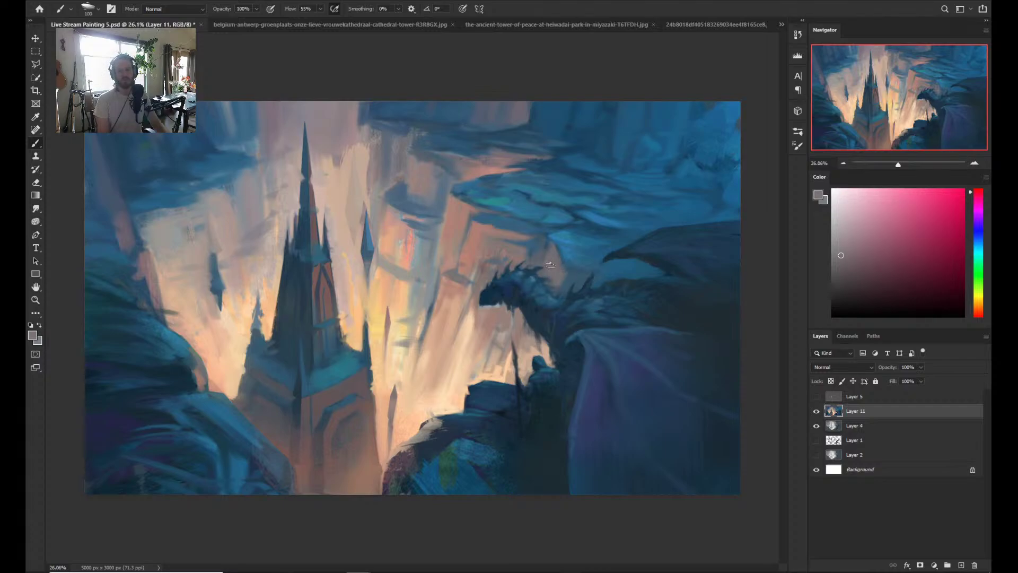
left_click(560, 276, "alt")
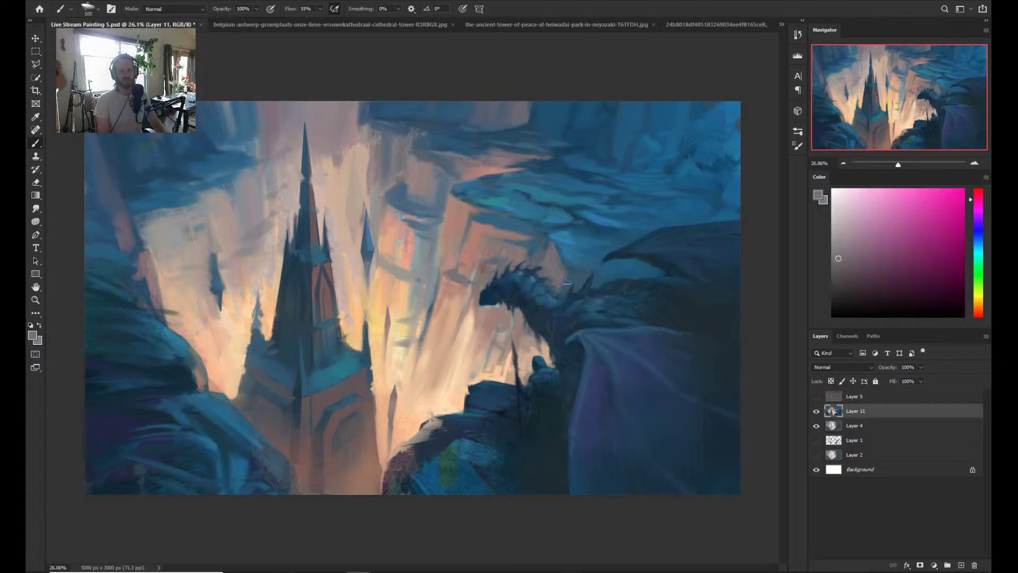
- Blend the tall rock column in front of the dragon's head using sampled dusty rose and peach
left_click(468, 228, "alt")
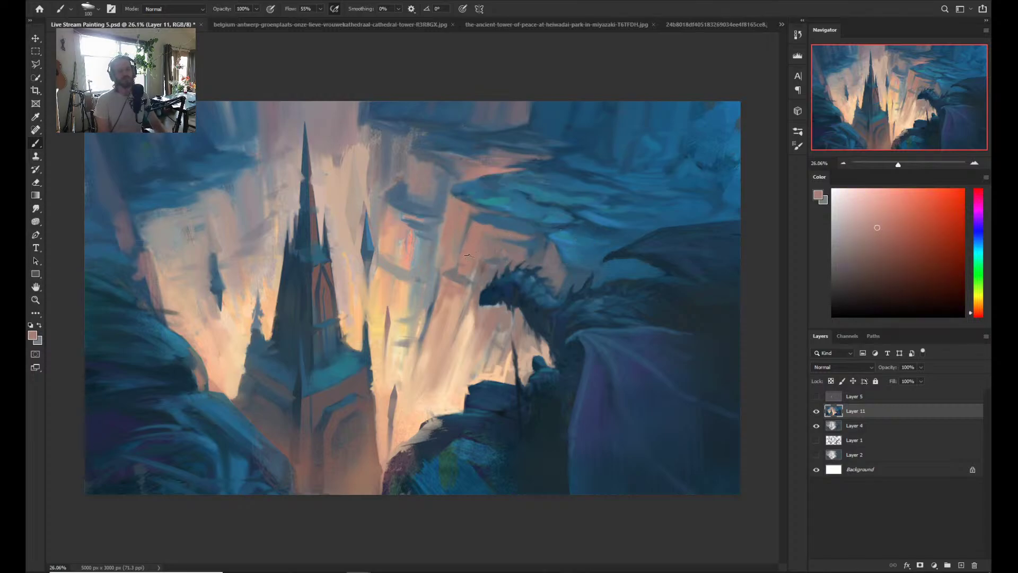
left_click(463, 221, "alt")
left_click(457, 308, "alt")
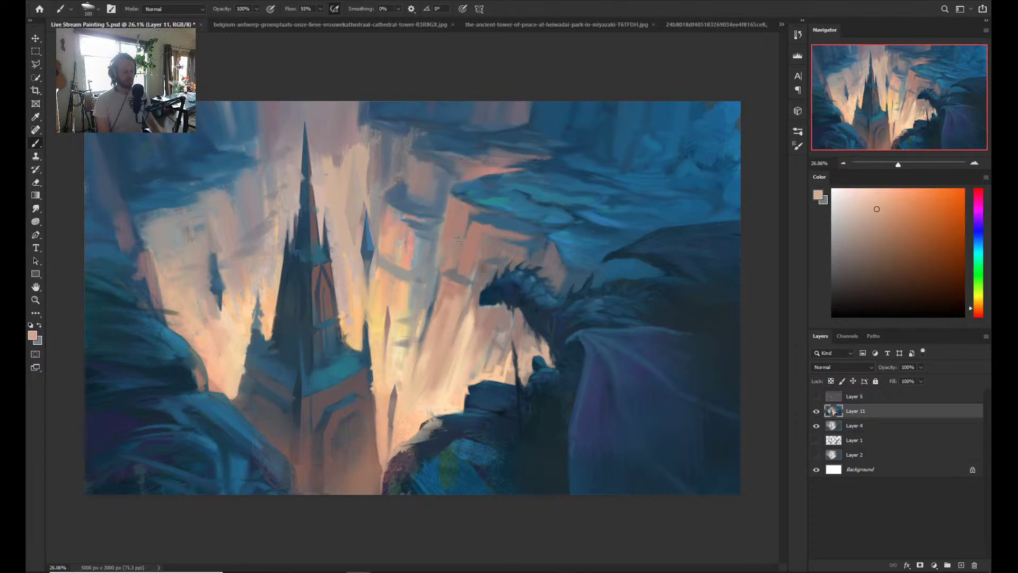
- Reduce the brush size to 60 and warm the column's upper edge with sampled dusty rose and salmon
key("bracketleft")
key("bracketleft")
key("bracketleft")
key("bracketleft")
key("bracketleft")
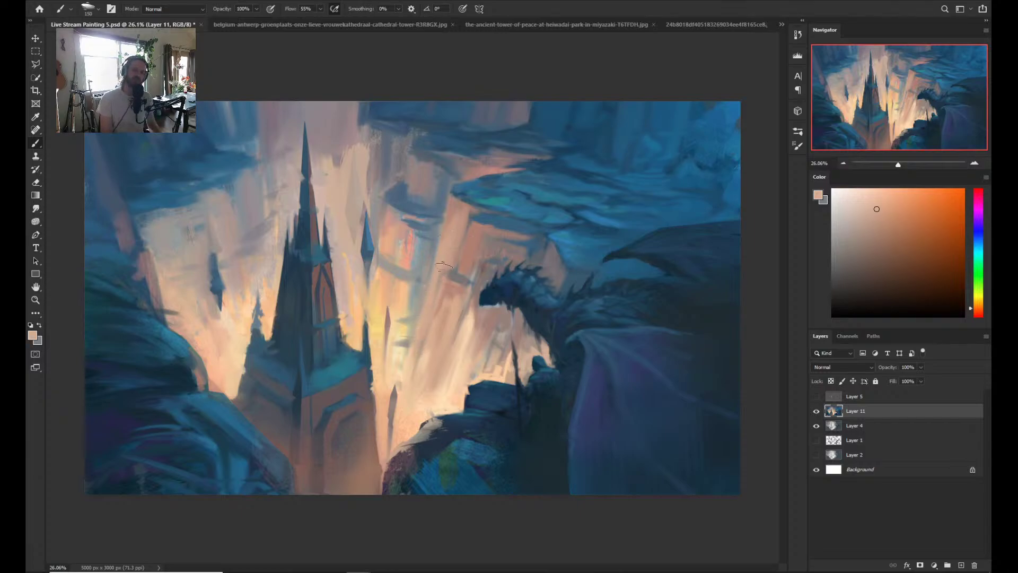
left_click(477, 253, "alt")
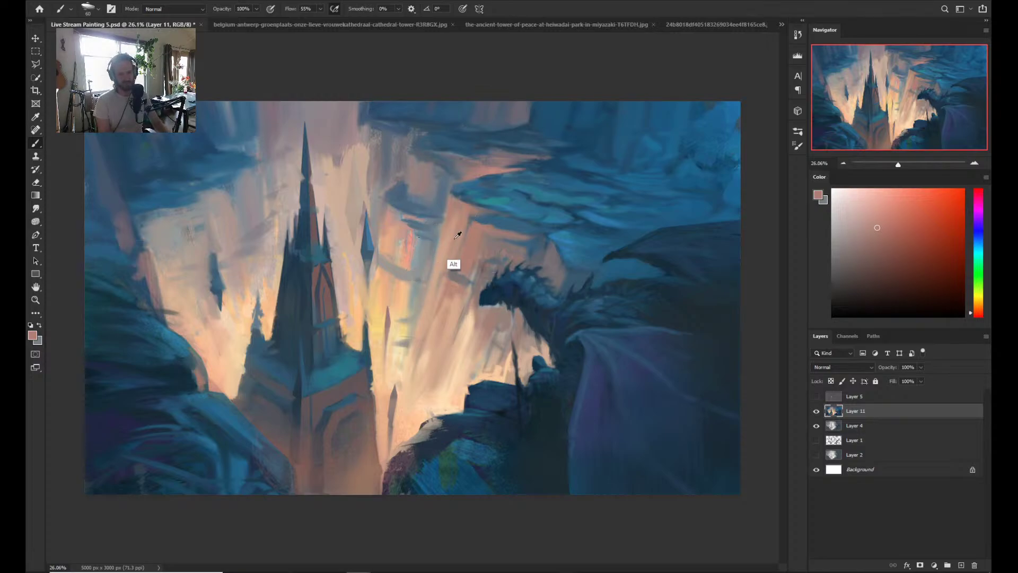
left_click(455, 263, "alt")
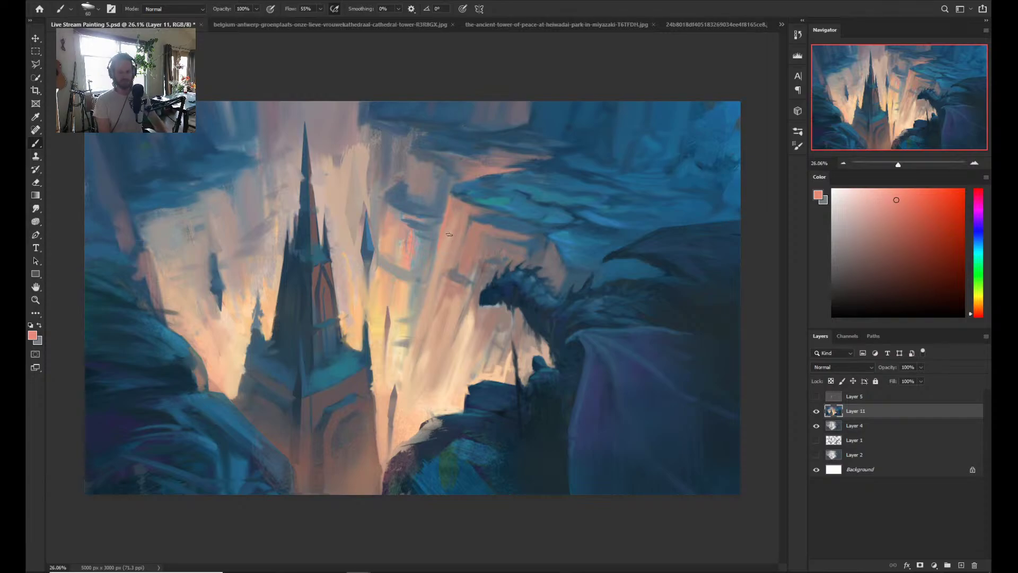
left_click_drag(479, 241, 471, 213)
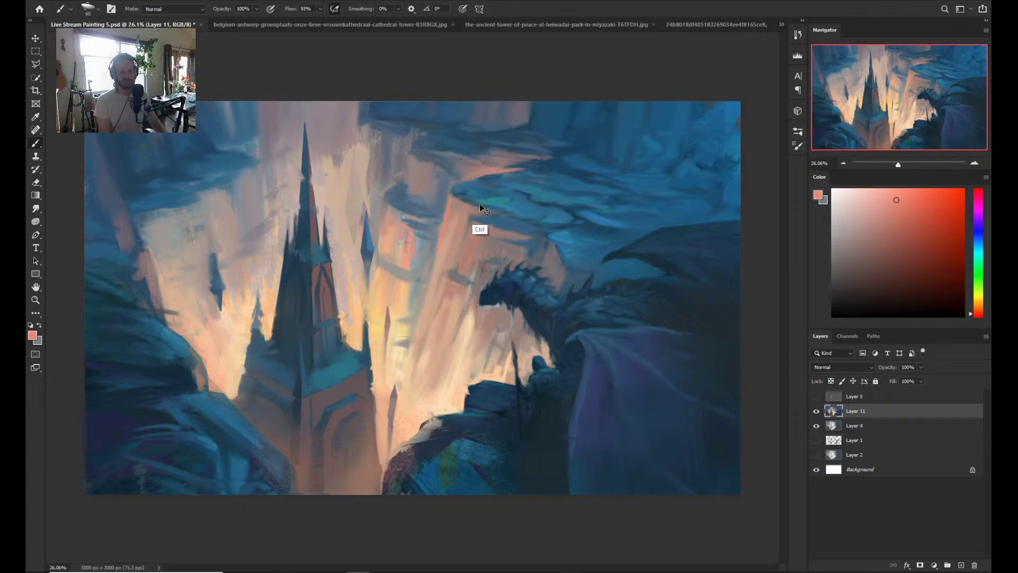
- Carve a dark notch into the upper part of the column with sampled taupe, slate blue and tan
left_click(465, 227, "alt")
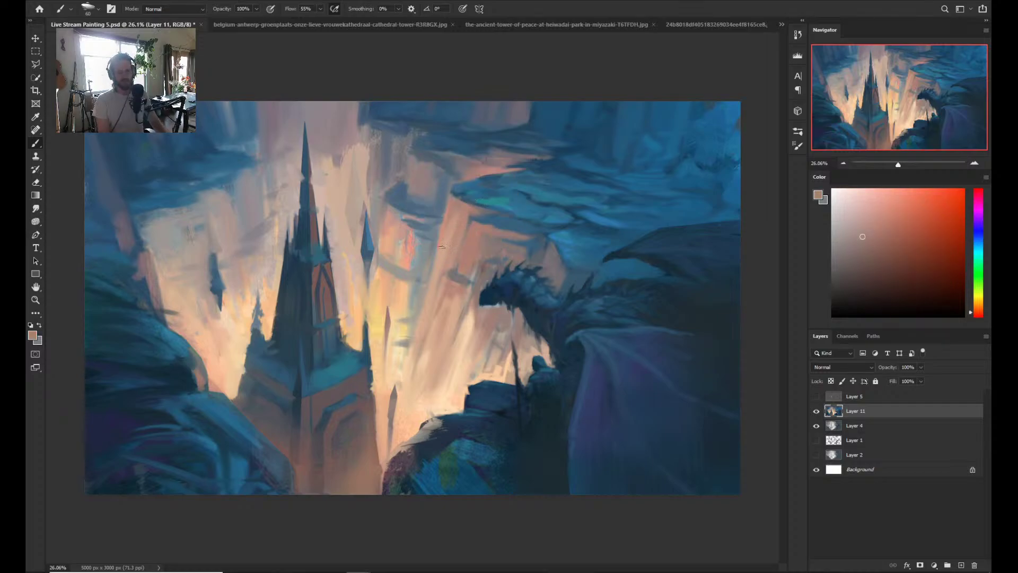
left_click(449, 219, "alt")
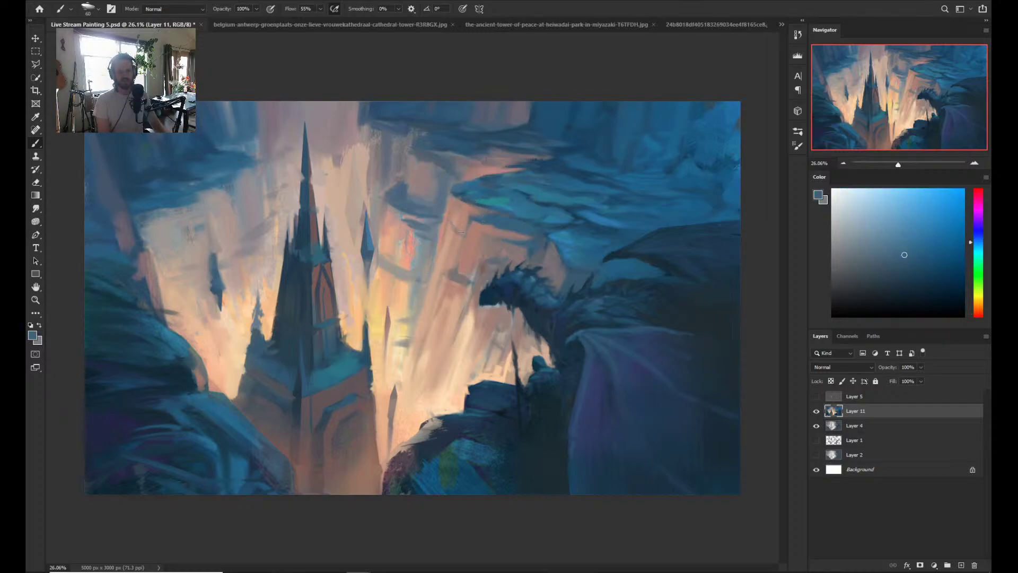
left_click(448, 264, "alt")
left_click(454, 229, "alt")
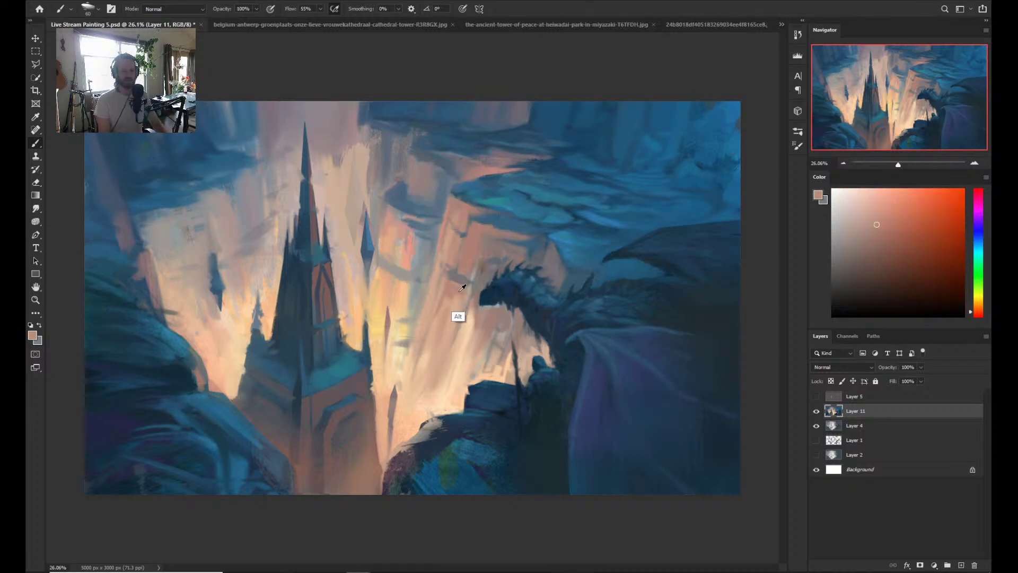
- Lighten the column face beside the dragon's snout with sampled cream and peach, adding mauve-grey under its small ledge
left_click(464, 269, "alt")
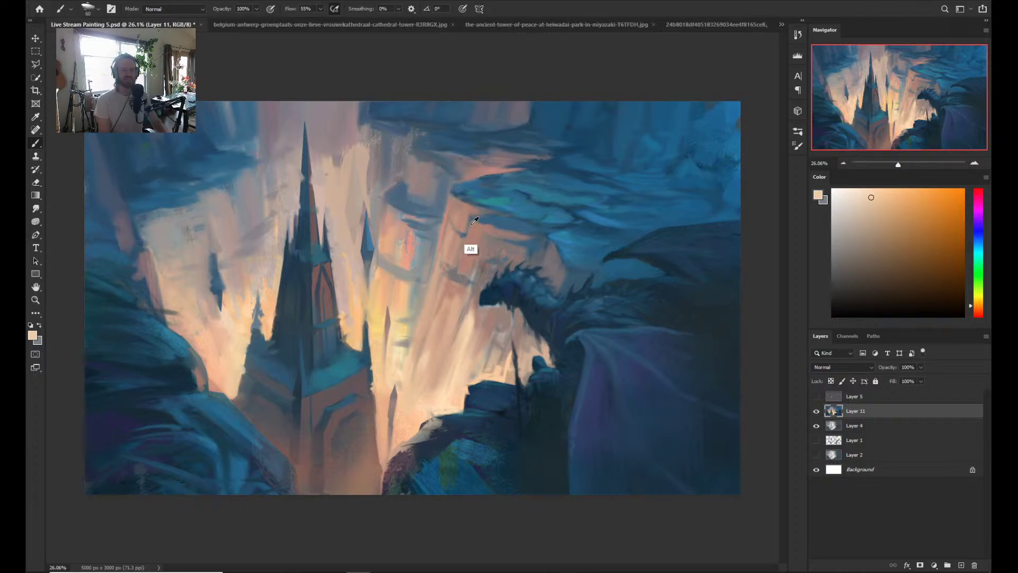
left_click(471, 262, "alt")
left_click(469, 325, "alt")
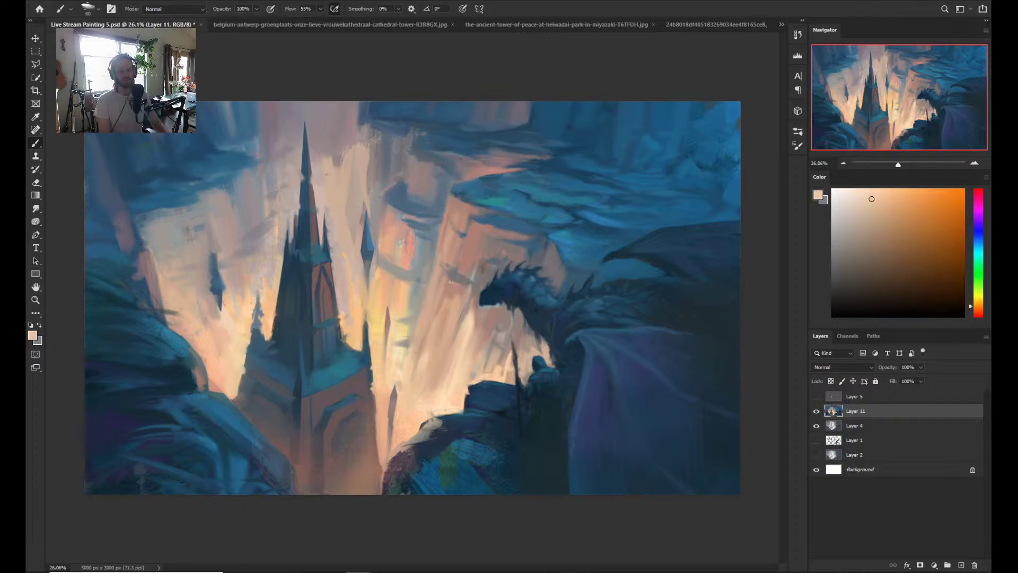
left_click(455, 309, "alt")
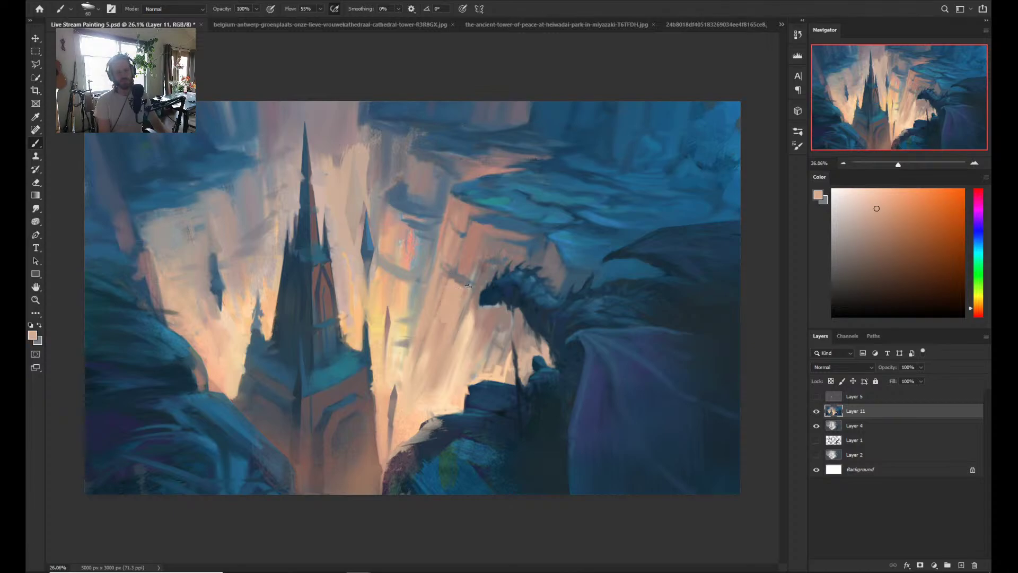
left_click(457, 301, "alt")
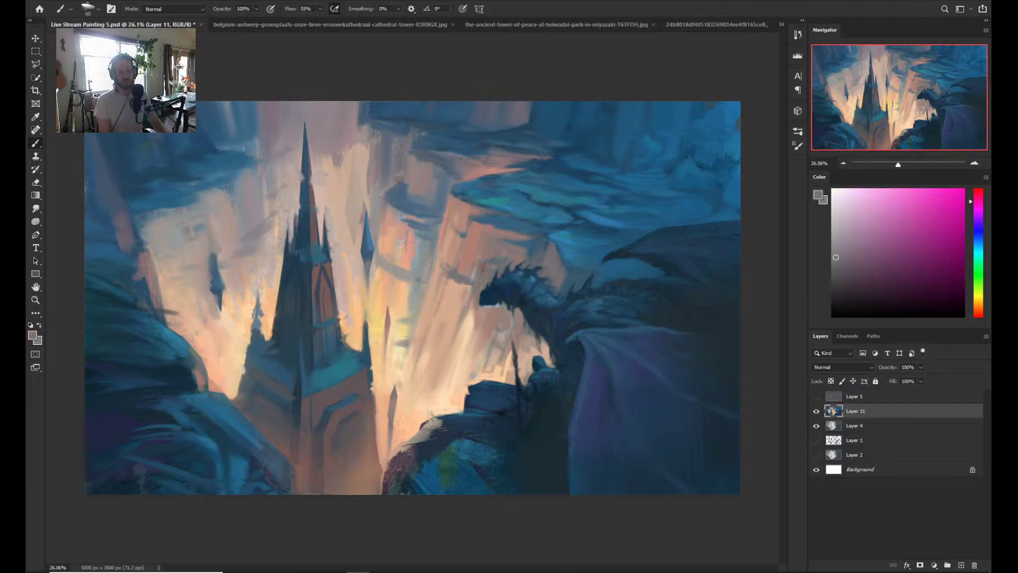
- Sharpen the shadowed ledge in front of the dragon's snout with sampled slate blue, grey, peach and dusty rose
left_click(502, 248, "alt")
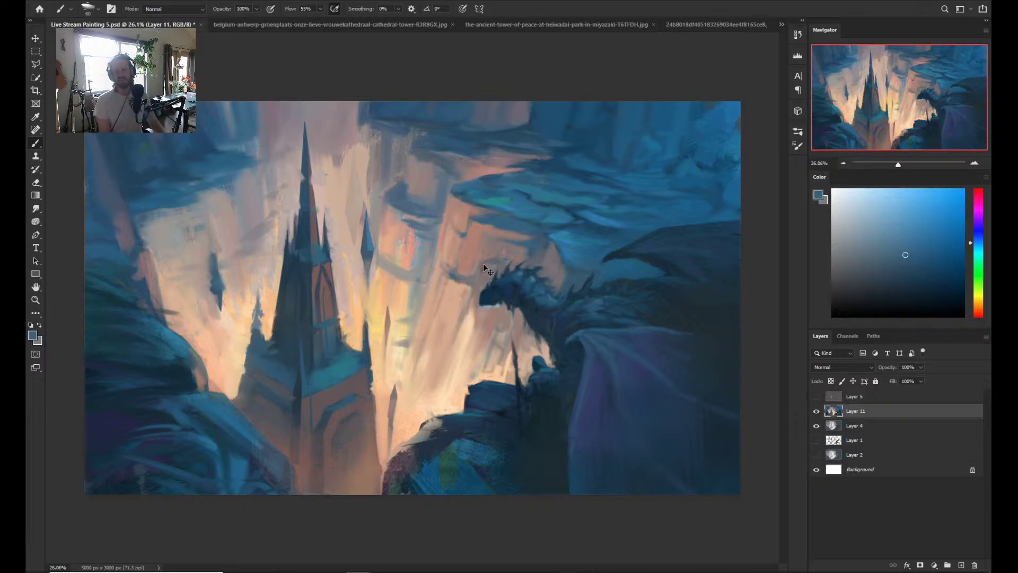
left_click(452, 274, "alt")
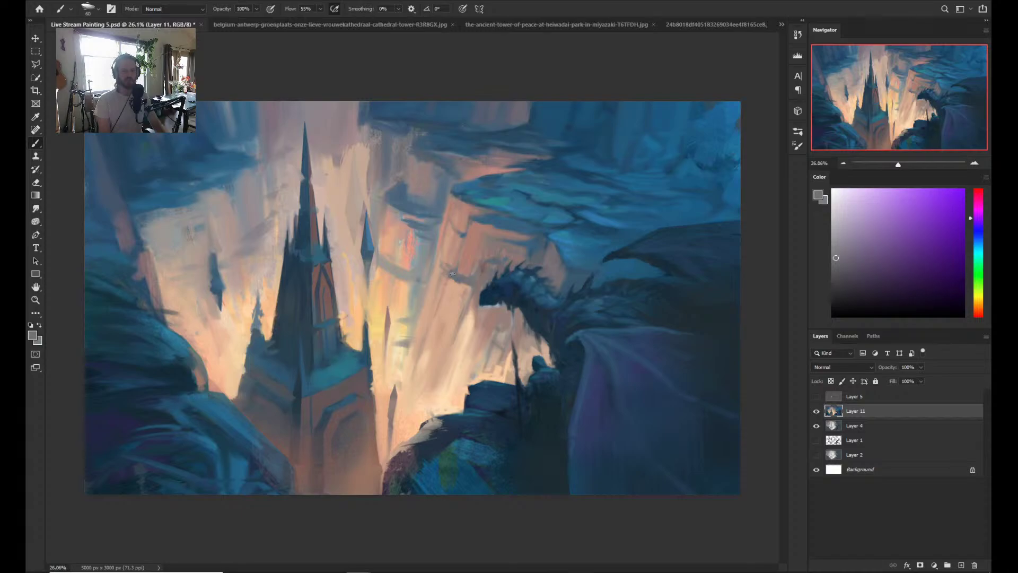
left_click(456, 281, "alt")
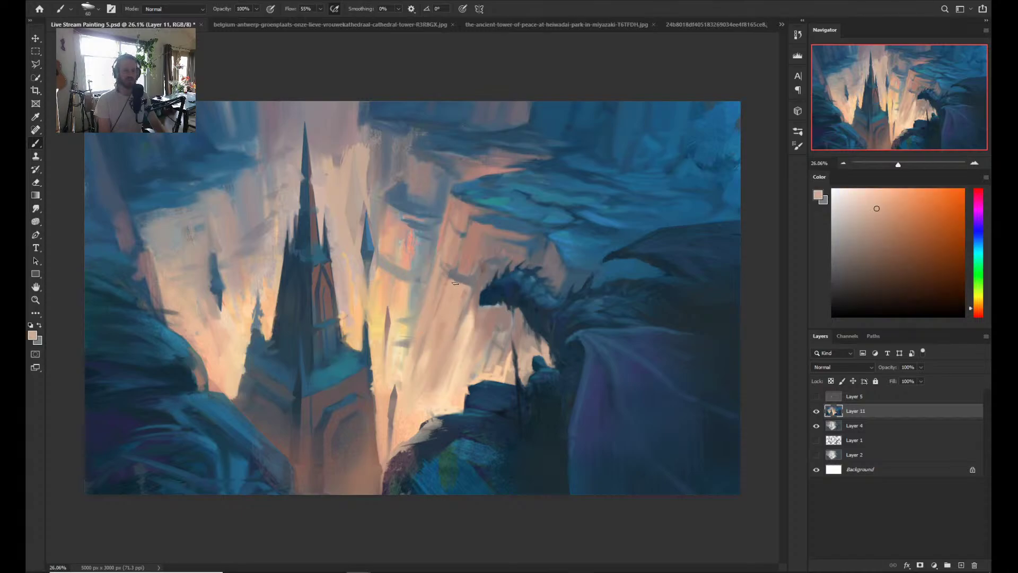
left_click(489, 223, "alt")
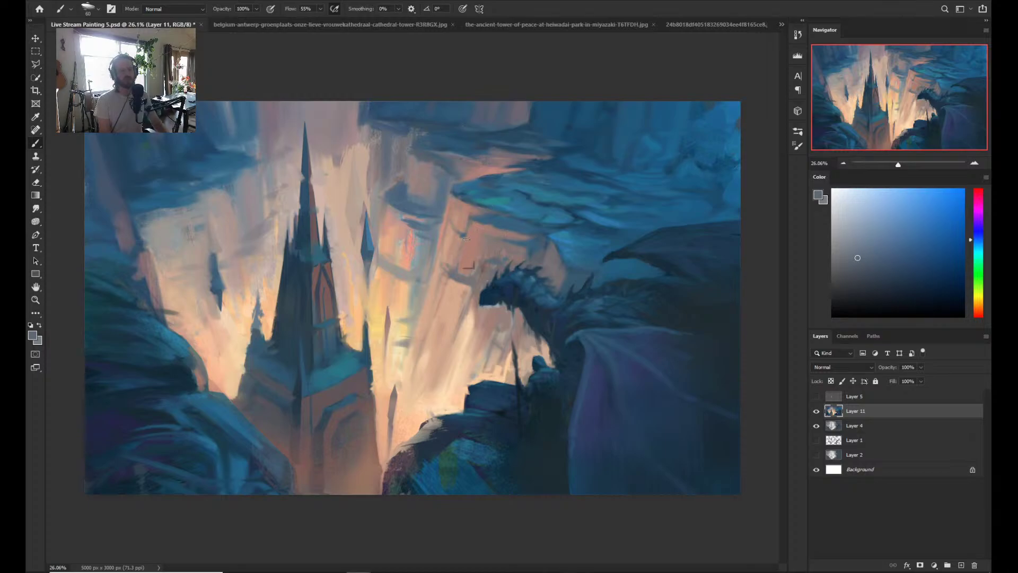
left_click(464, 226, "alt")
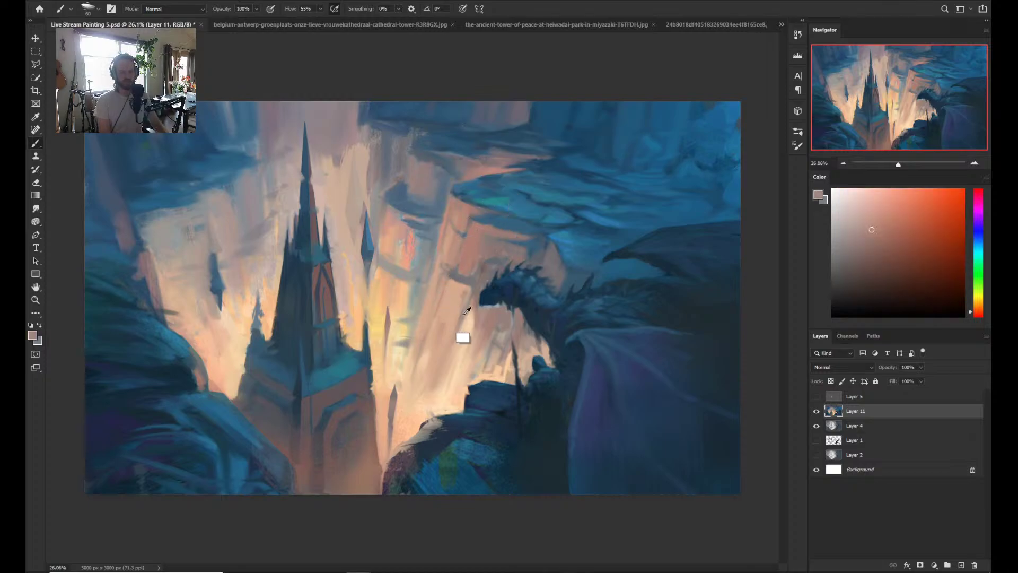
- Highlight the edges of the column in front of the dragon with slanted strokes of sampled cream, peach and taupe
left_click(466, 354, "alt")
left_click_drag(439, 248, 429, 292)
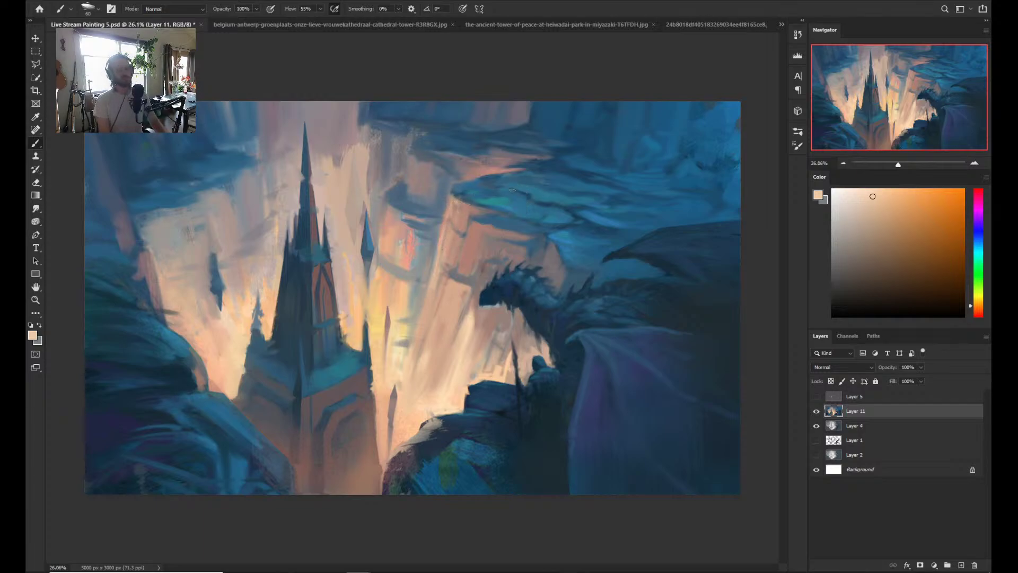
left_click(462, 288, "alt")
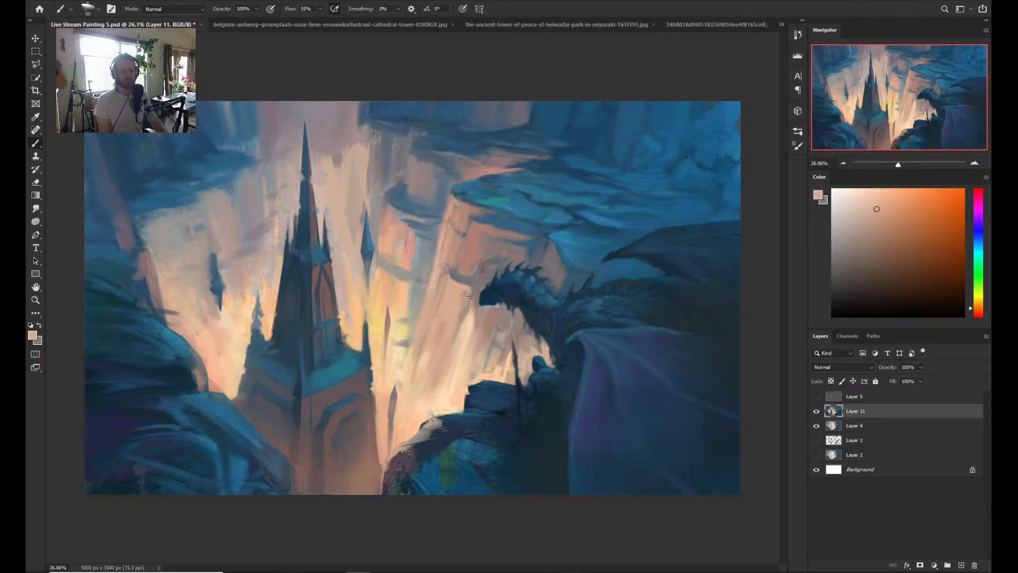
left_click_drag(482, 269, 471, 308)
left_click(477, 321, "alt")
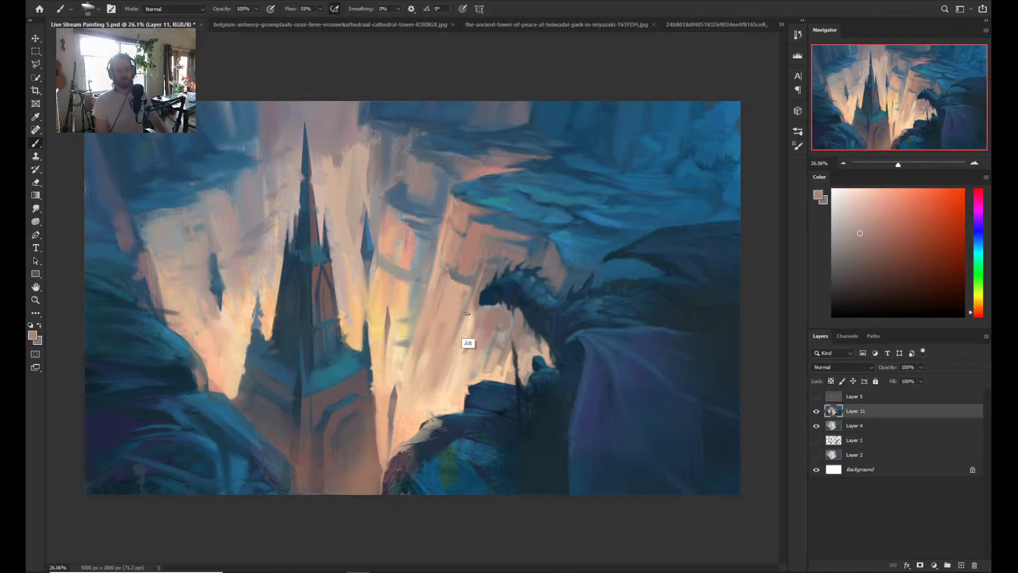
- Paint a lower ledge and cracks on the column below the dragon's snout with sampled slate blue, mauve-grey and peach
left_click(518, 244, "alt")
left_click(511, 253, "alt")
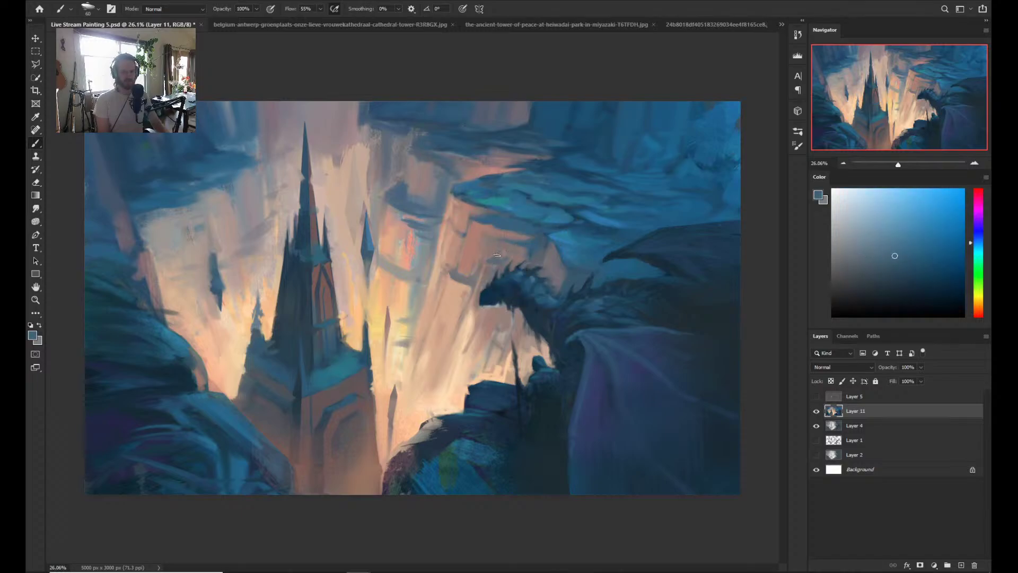
left_click(463, 299, "alt")
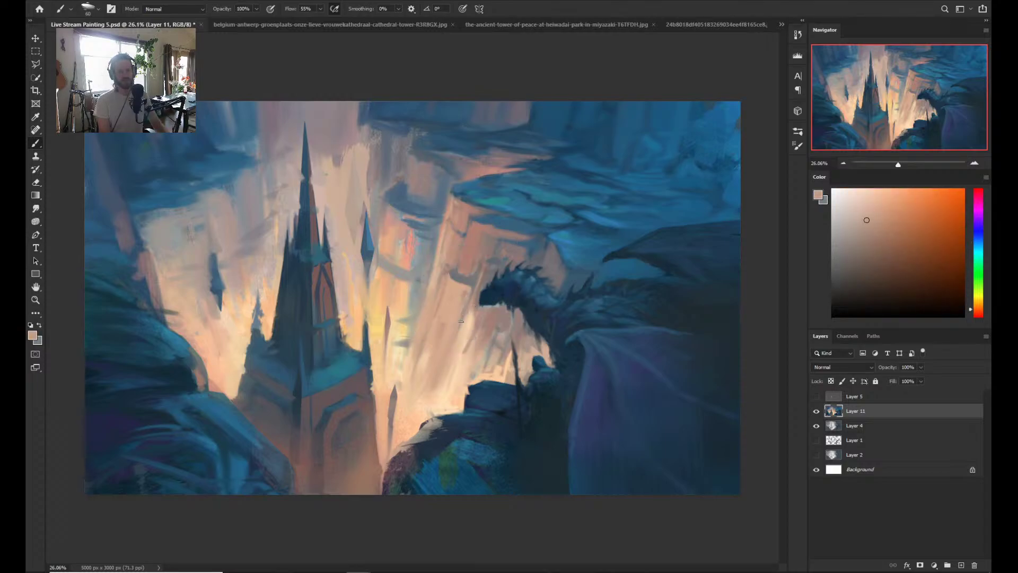
left_click(465, 308, "alt")
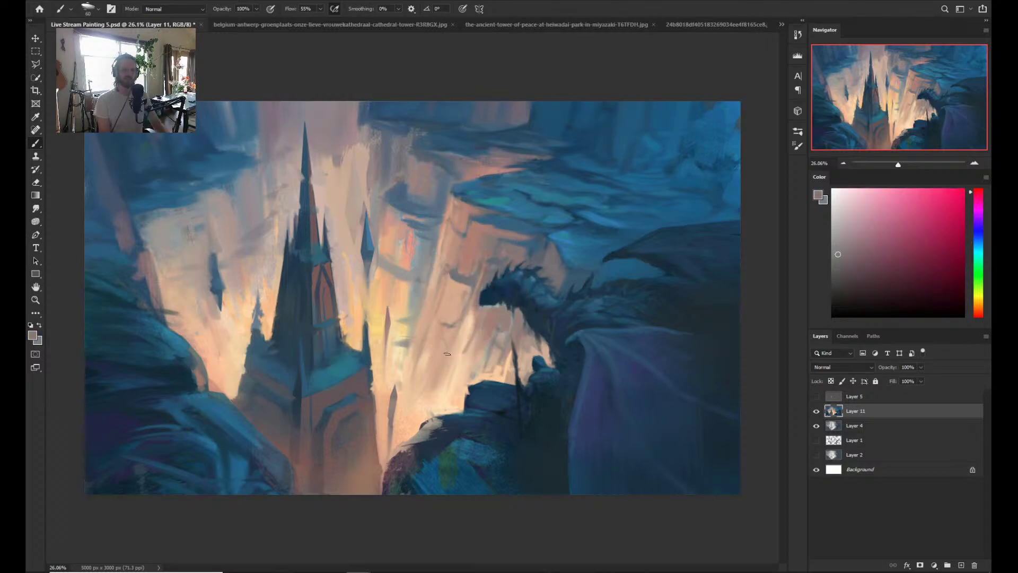
left_click(448, 315, "alt")
left_click(461, 316, "alt")
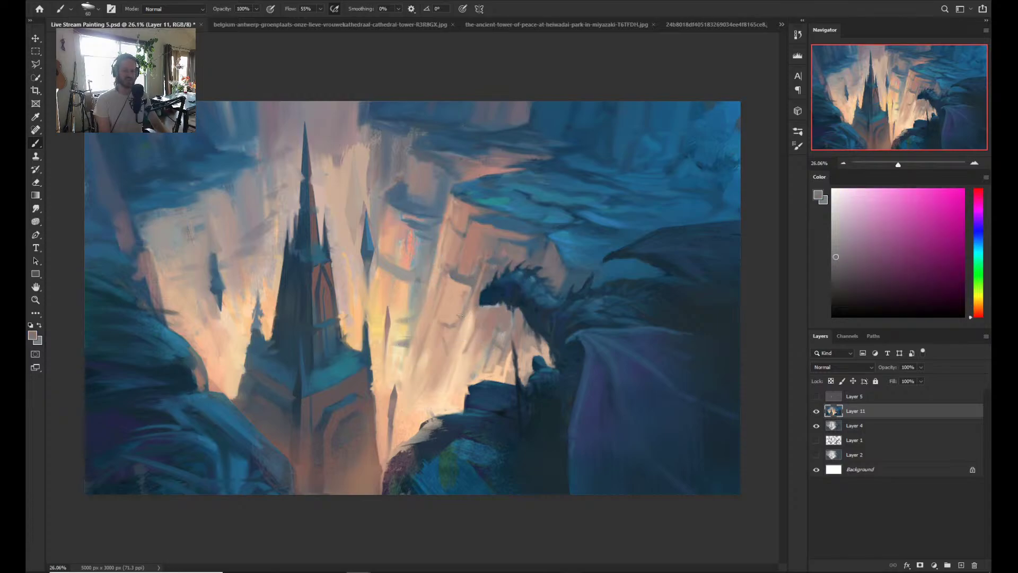
left_click(461, 316, "alt")
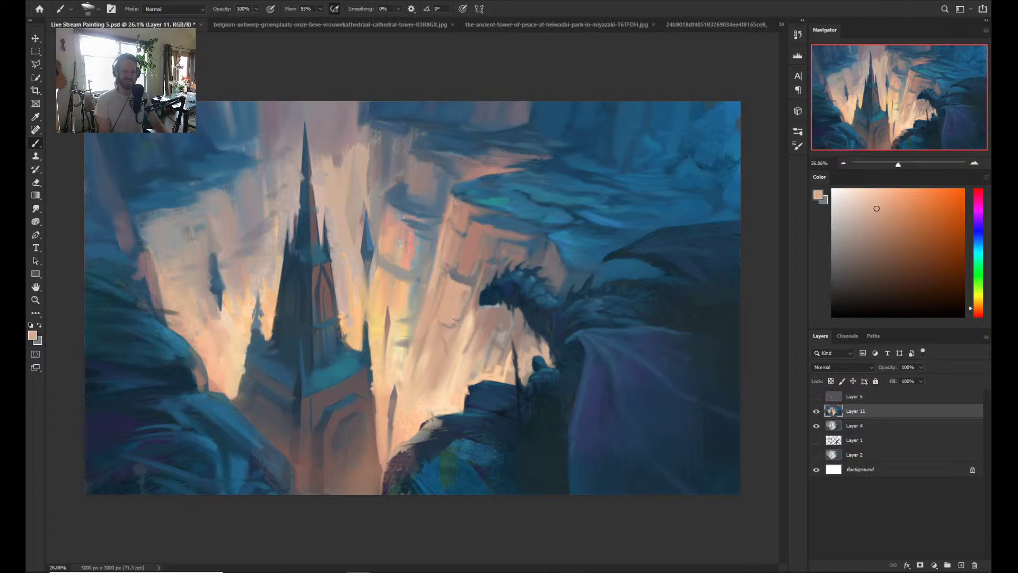
- Draw thin vertical divisions in the rock columns above the dragon's snout with sampled grey and slate blue
left_click(465, 288, "alt")
left_click(460, 303, "alt")
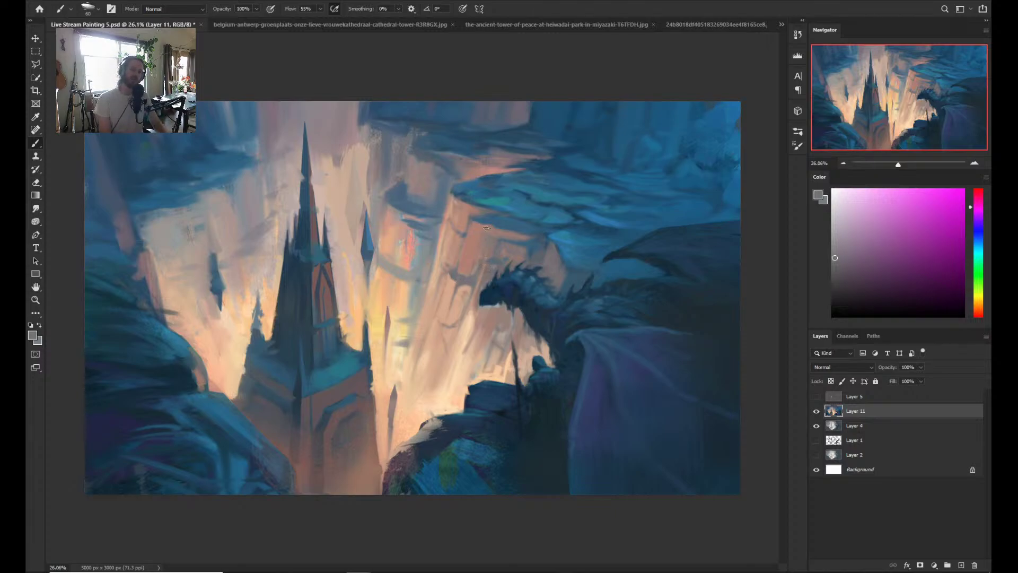
left_click(496, 247, "alt")
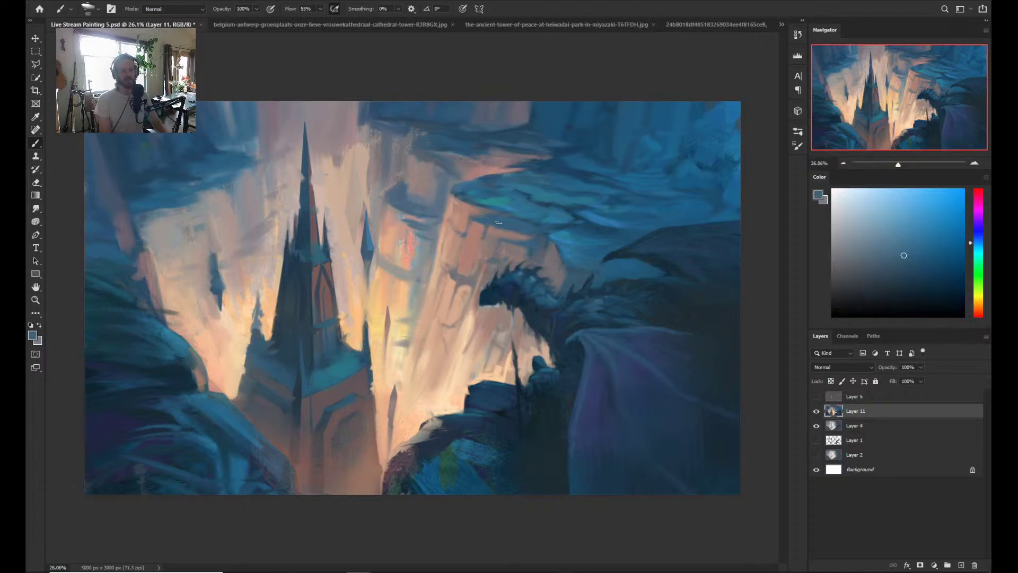
left_click(480, 265, "alt")
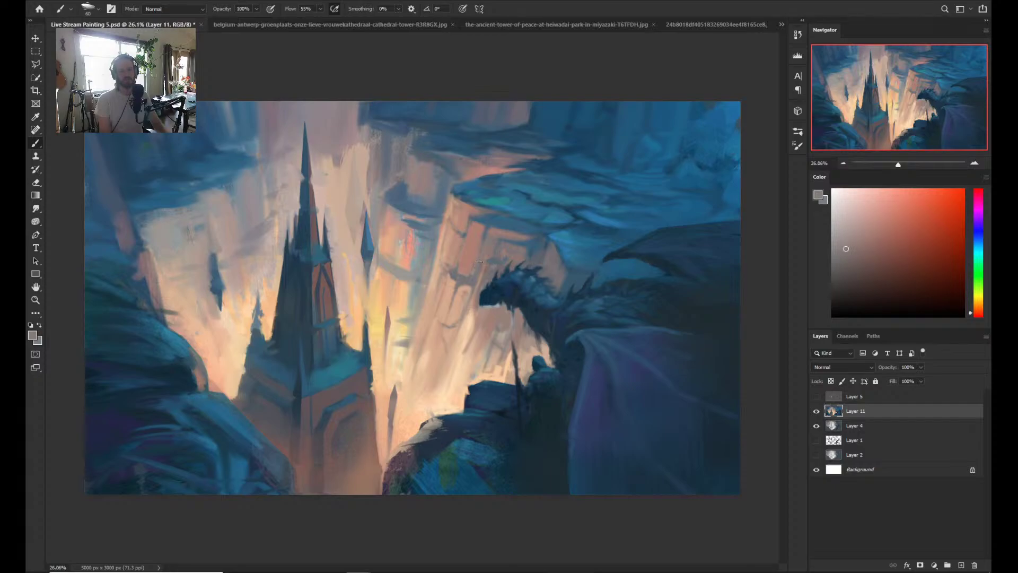
- Flip the canvas horizontally to view the whole painting mirrored
left_click(461, 300, "alt")
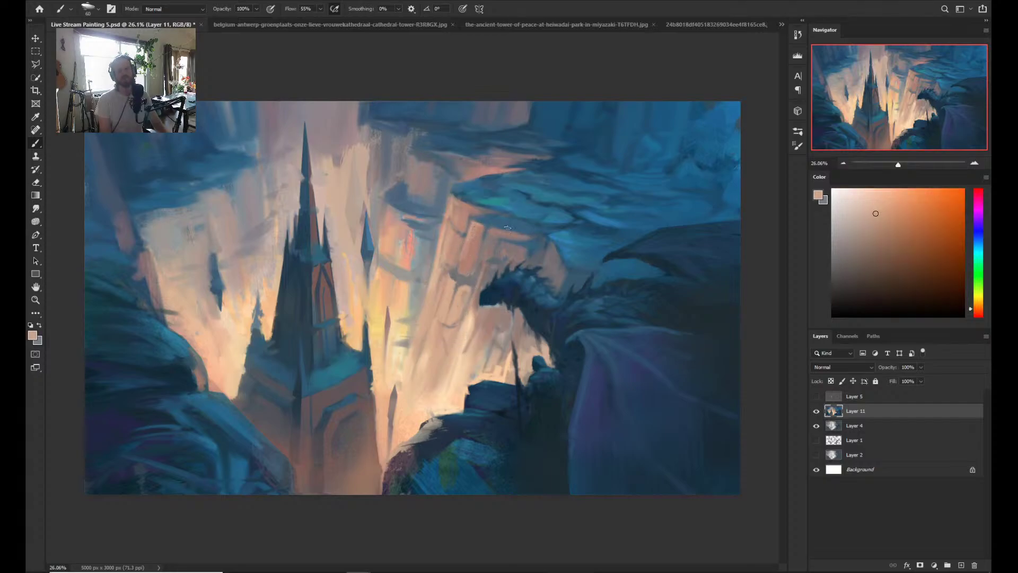
scroll(496, 294, "down", 2)
scroll(499, 305, "up", 1)
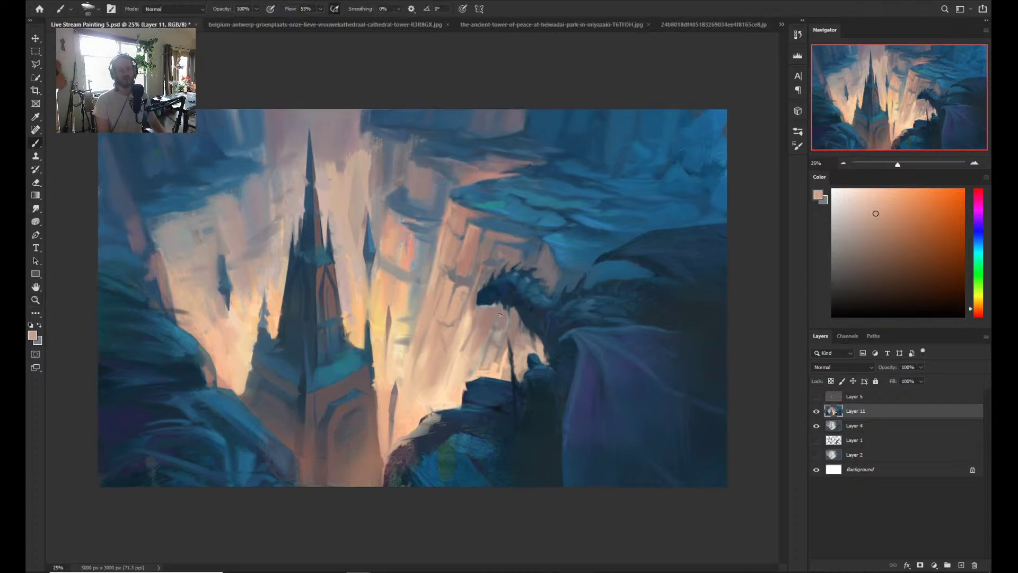
key("h")
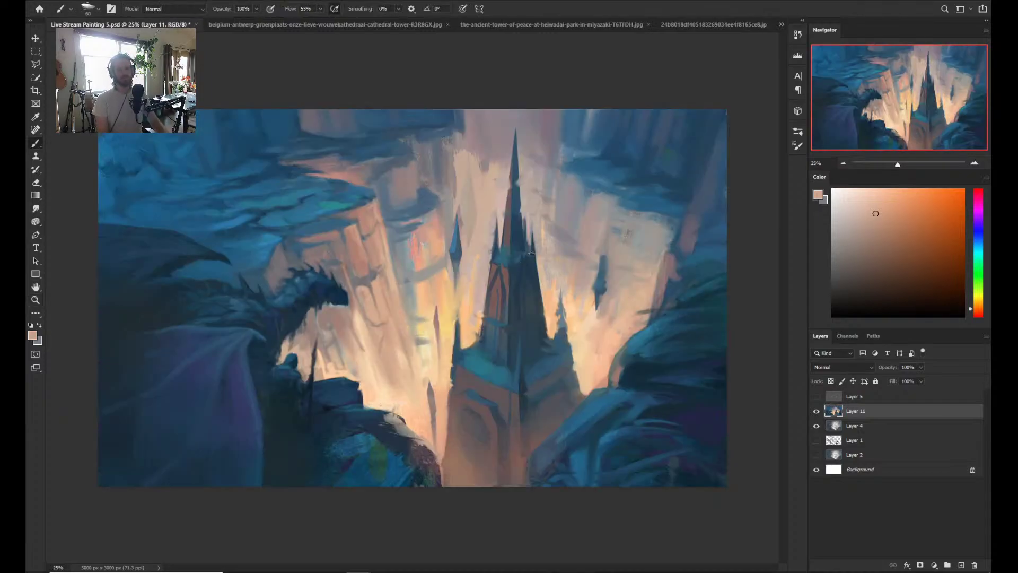
- Deepen the shadowed ledge on the column behind the dragon's rock wall with a smaller brush and sampled taupe and slate blue
left_click(397, 208, "alt")
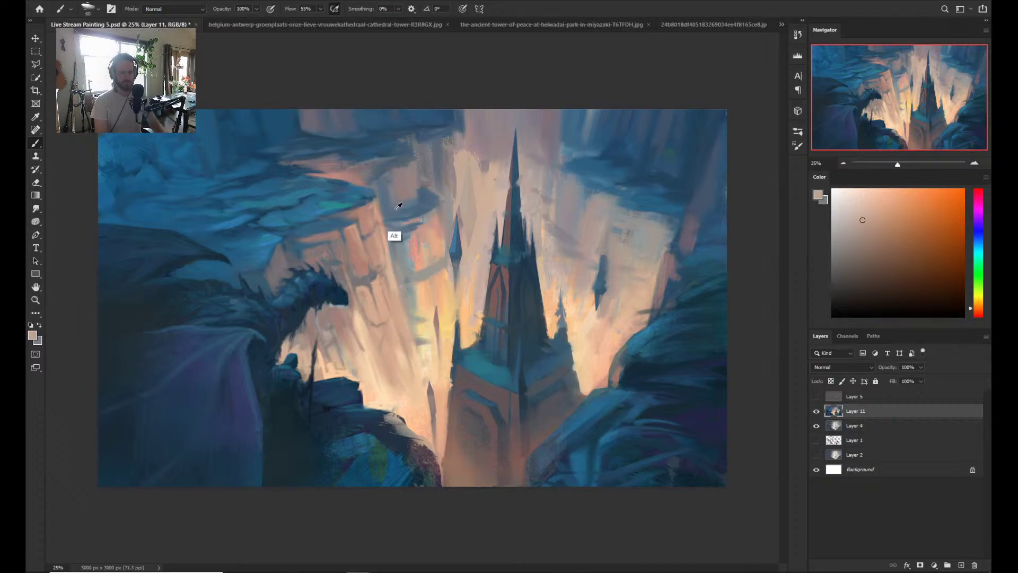
left_click(395, 215, "alt")
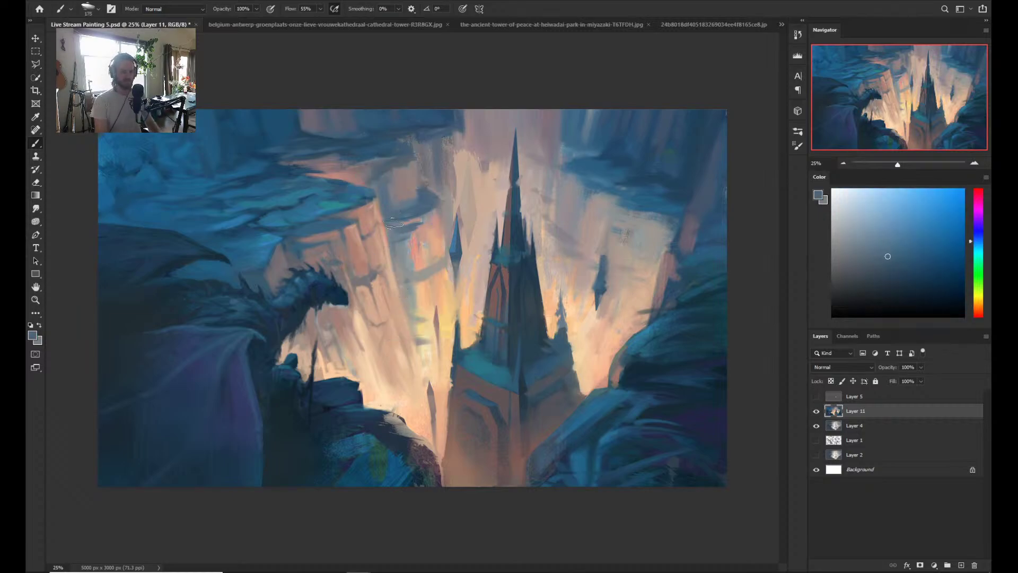
key("bracketleft")
key("bracketleft")
key("bracketleft")
key("bracketleft")
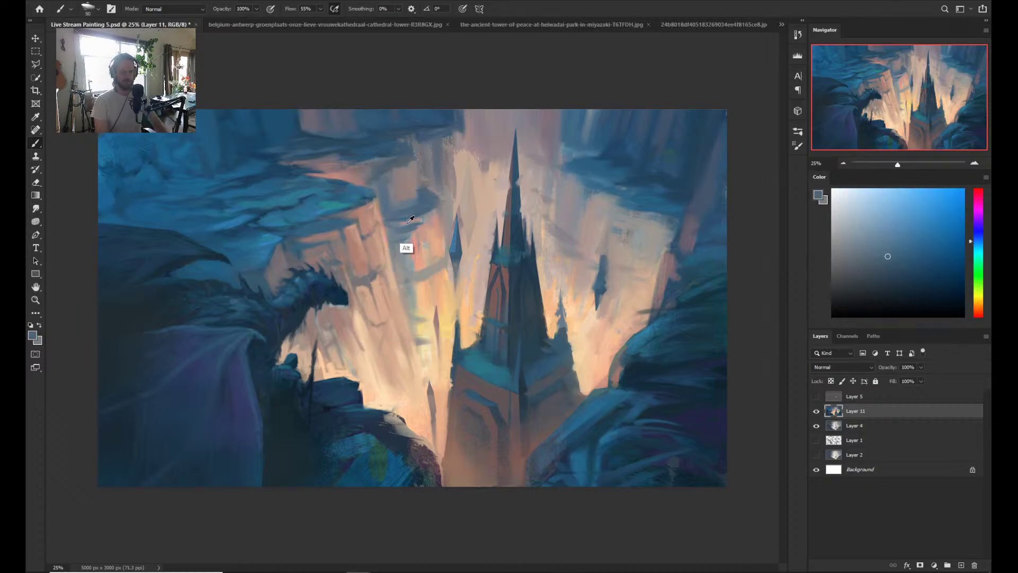
left_click(410, 214, "alt")
left_click(408, 215, "alt")
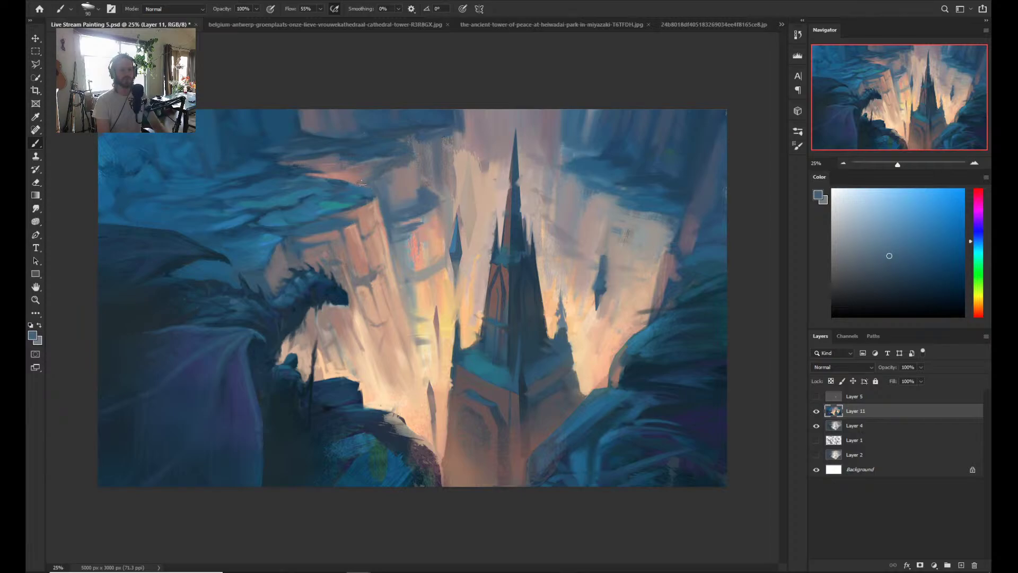
- Paint thin vertical divisions in the small rock columns above the shadowed ledge with sampled mauve-grey and slate blue
key("alt")
left_click(409, 178, "alt")
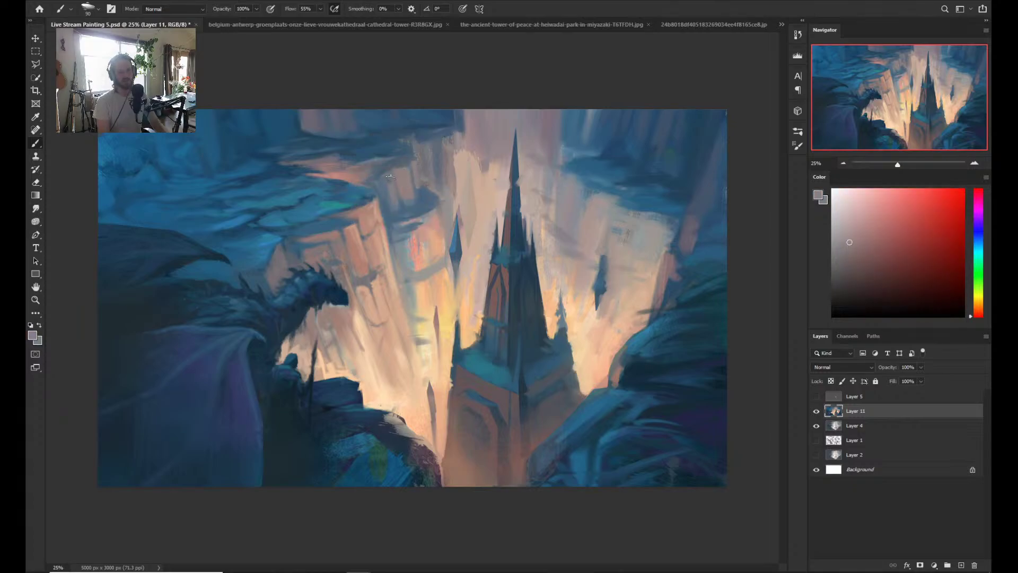
left_click(421, 202, "alt")
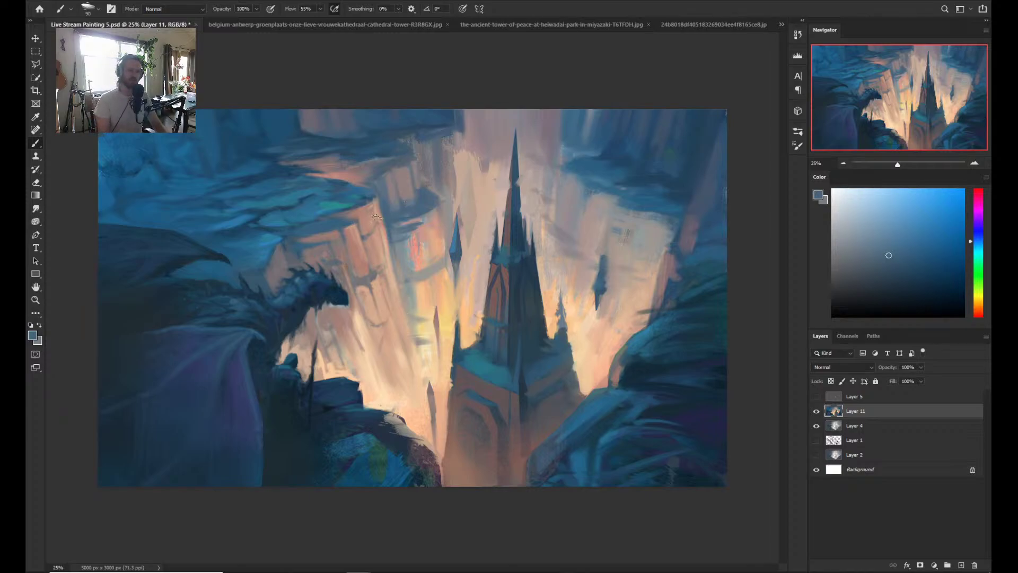
- Paint cracks across the rock plateau above the dragon's head with sampled navy, mid blue and teal blue
left_click(256, 219, "alt")
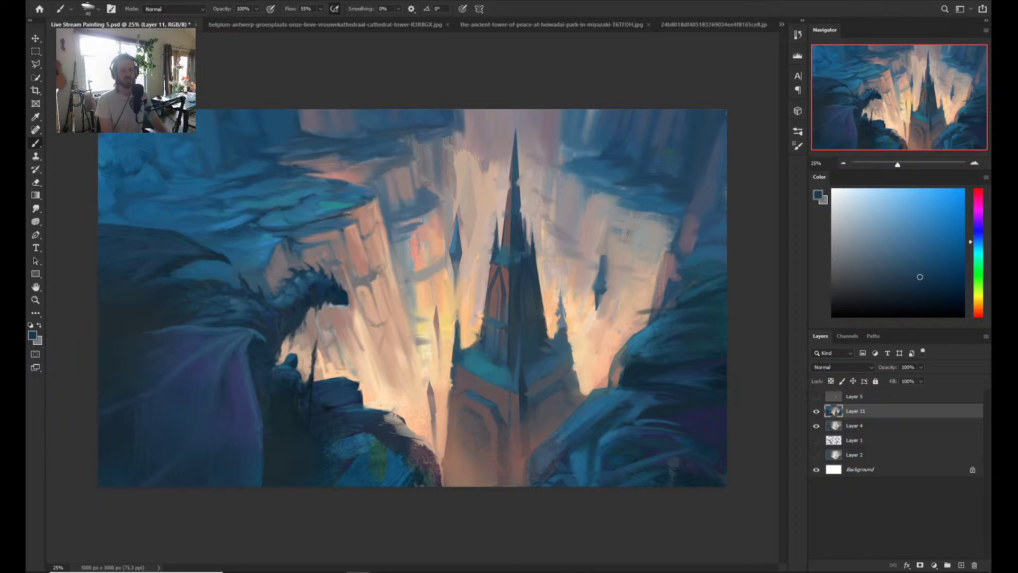
left_click(254, 227, "alt")
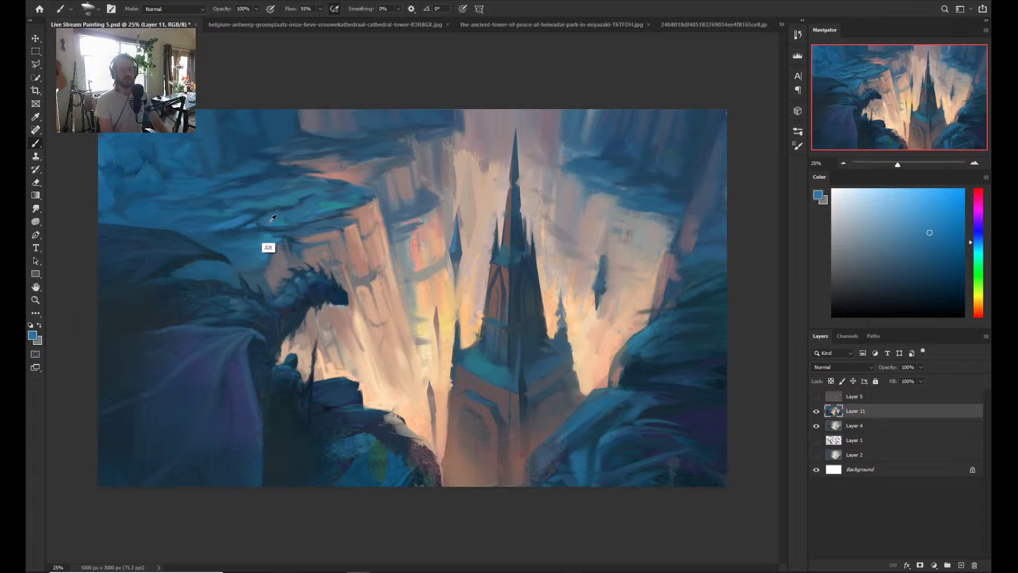
left_click(262, 220, "alt")
left_click(241, 219, "alt")
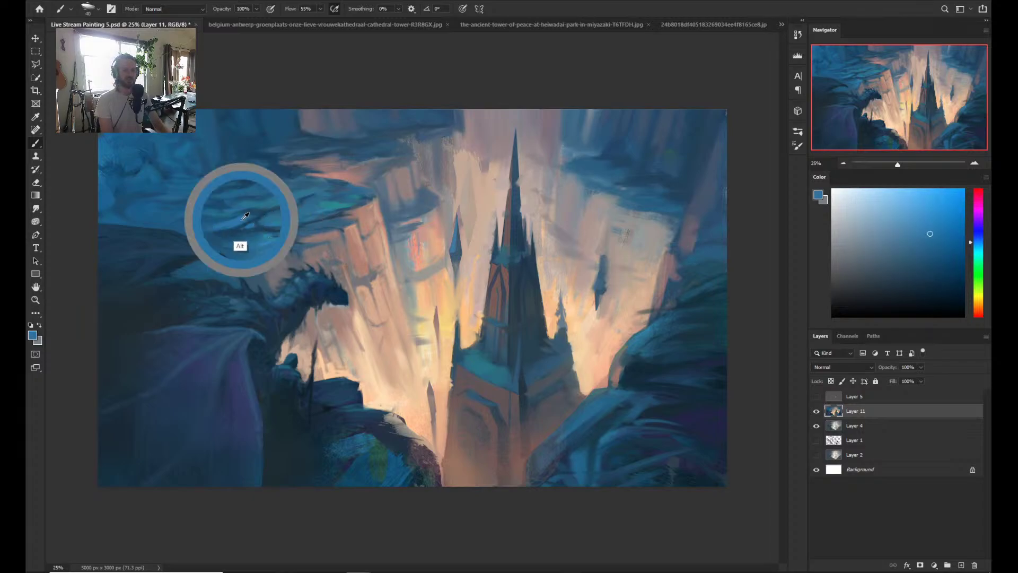
left_click(274, 216, "alt")
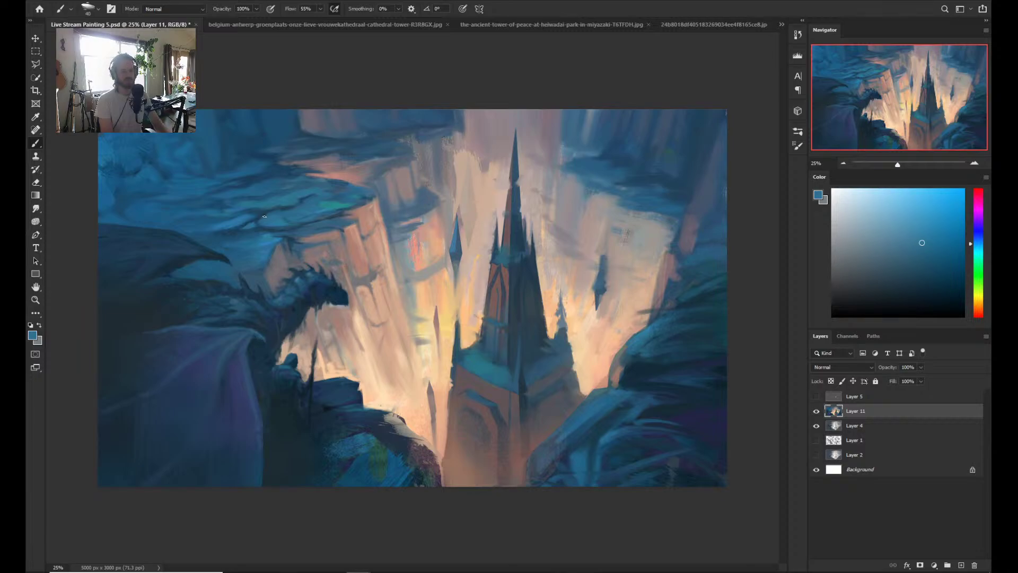
- Define the plateau's front rim above the dragon with sampled navy, teal blue, dark slate and bright blue strokes
left_click(261, 219, "alt")
left_click(259, 220, "alt")
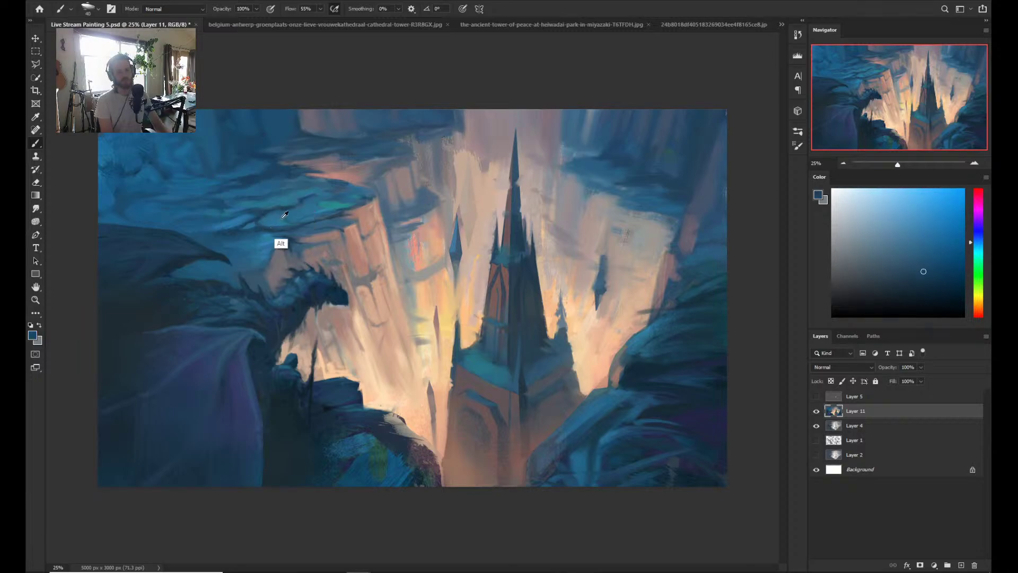
left_click(296, 218, "alt")
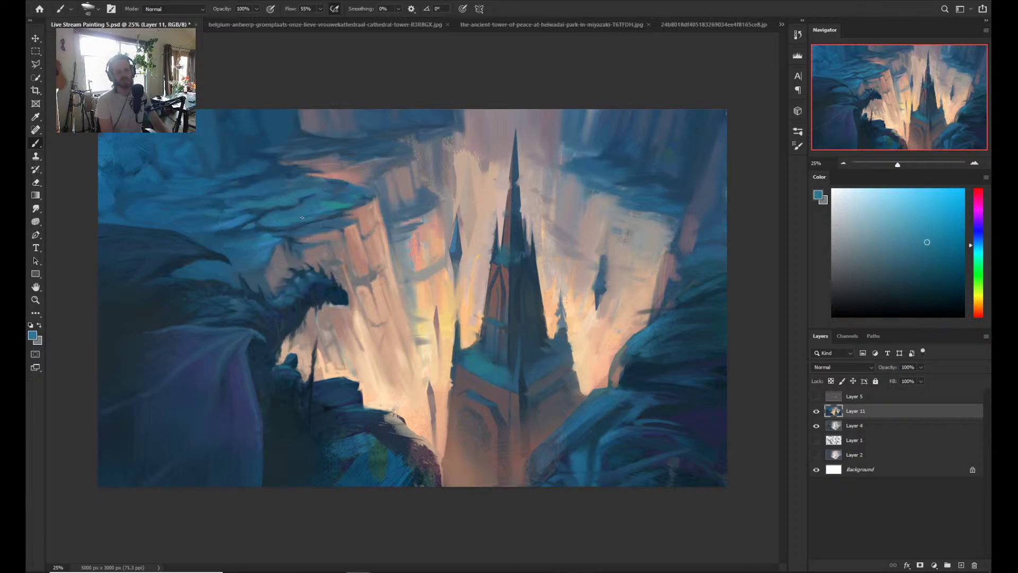
left_click(333, 219, "alt")
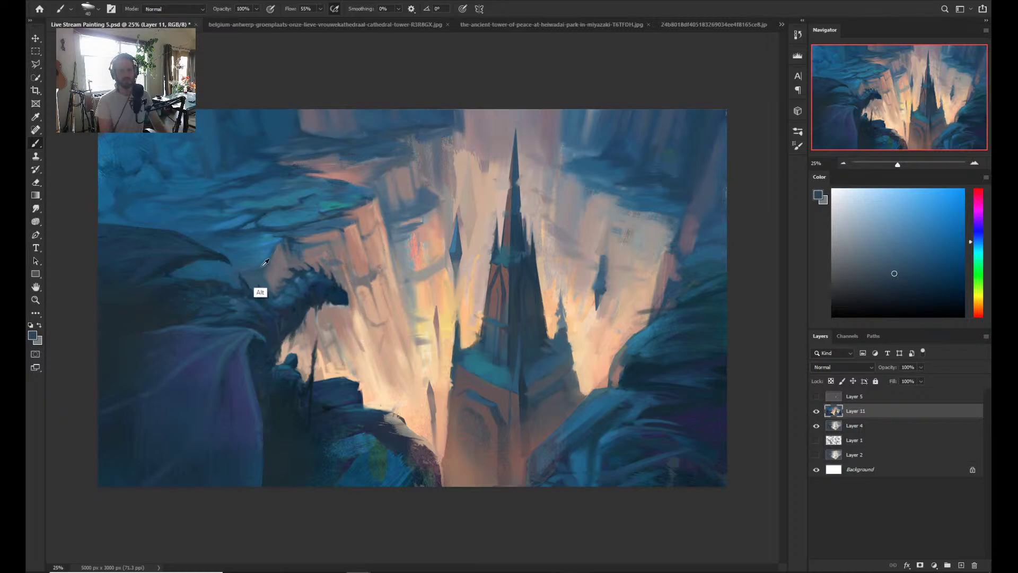
left_click(269, 250, "alt")
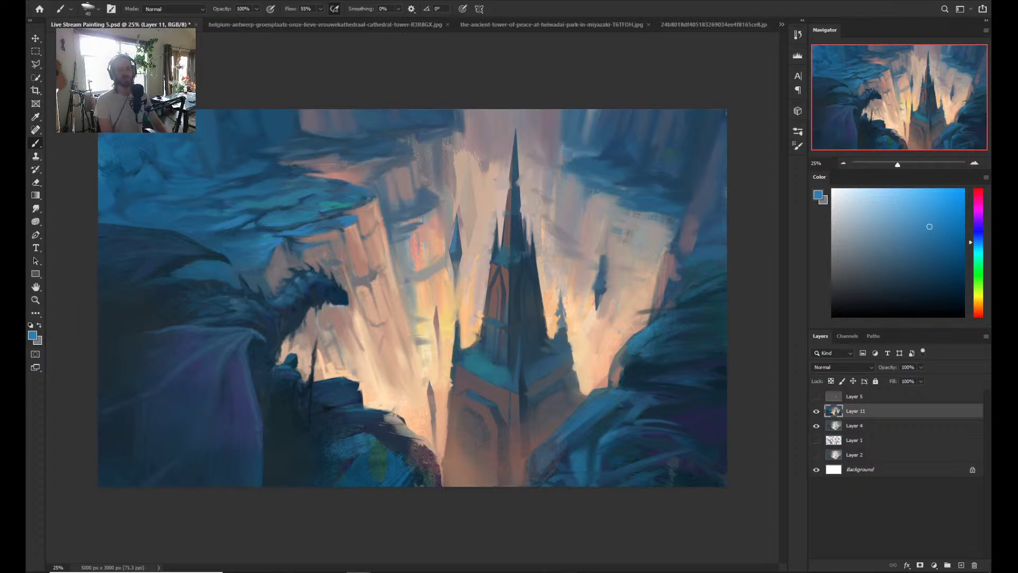
left_click(276, 236, "alt")
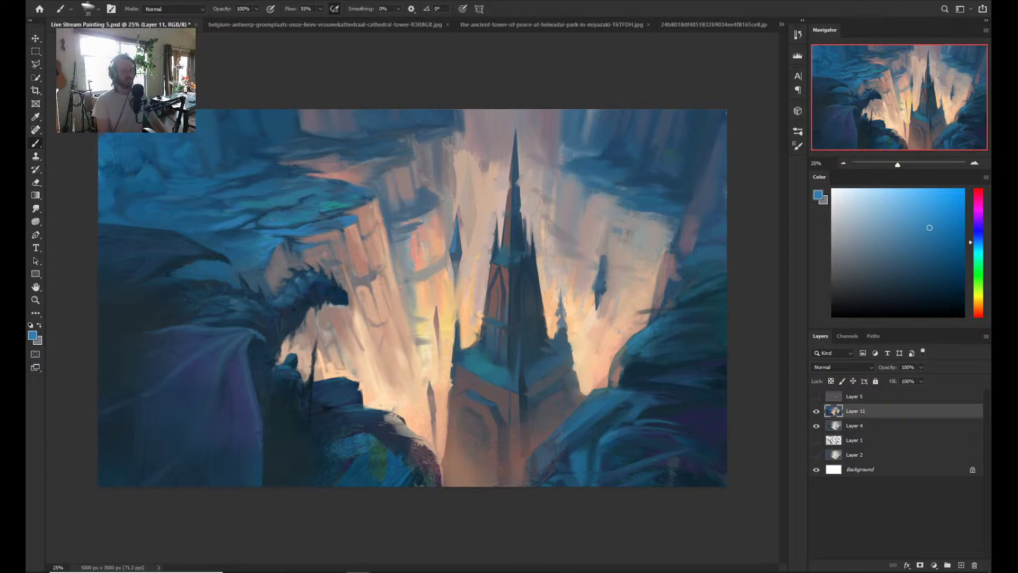
- Add small teal and blue accents between the cracks on the plateau's surface above the dragon
left_click(255, 223, "alt")
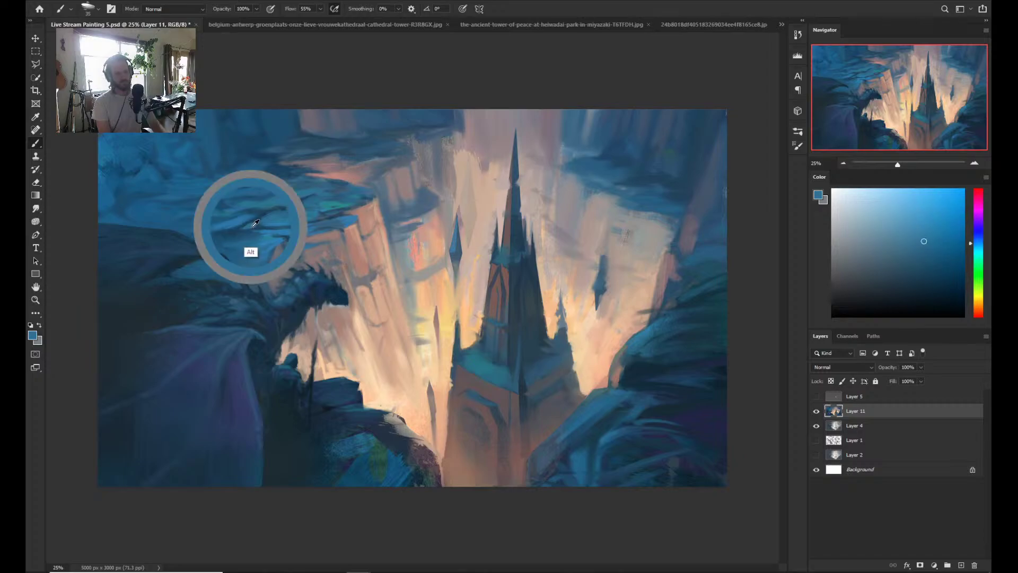
left_click(266, 218, "alt")
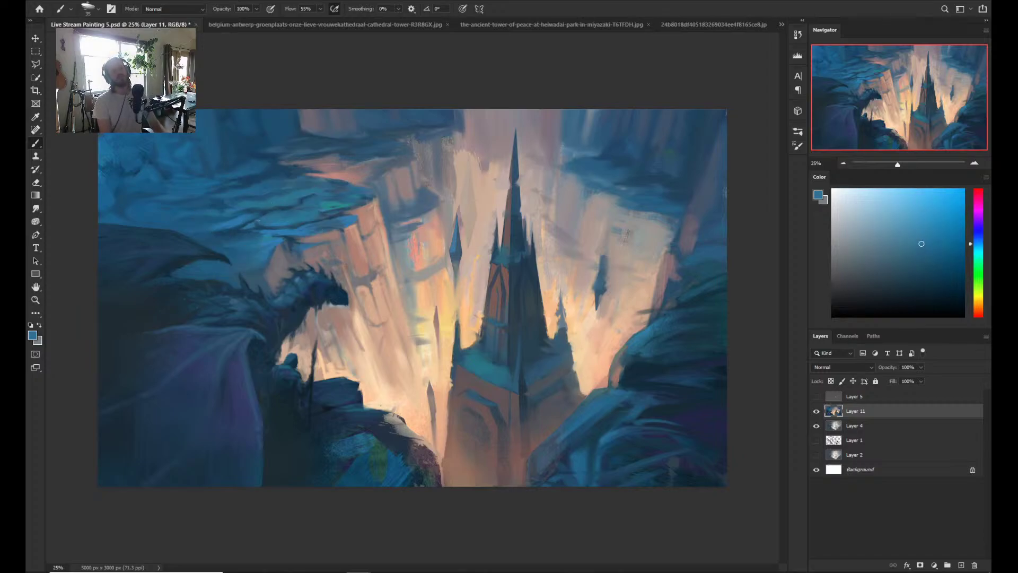
left_click(326, 208, "alt")
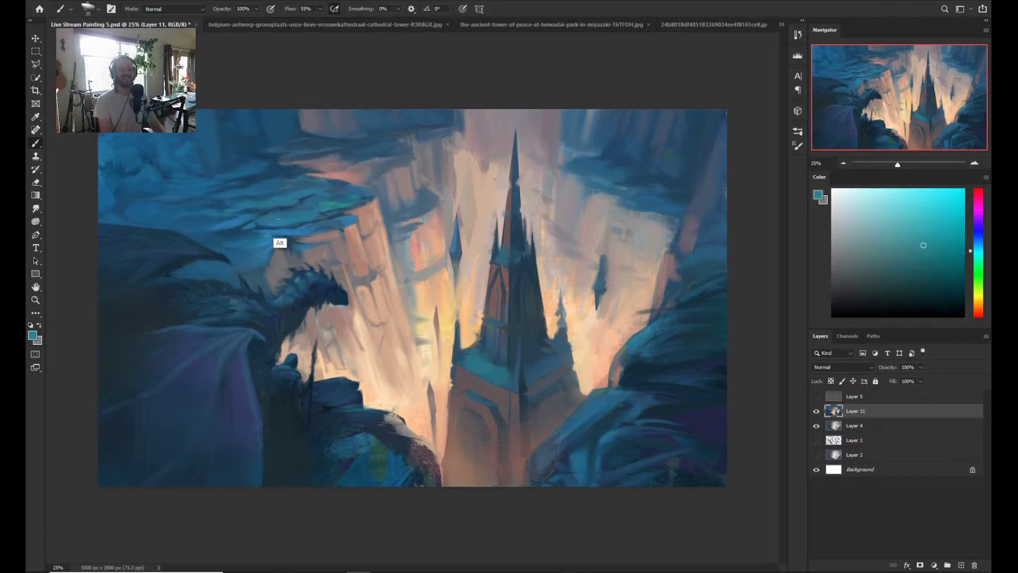
left_click(263, 220, "alt")
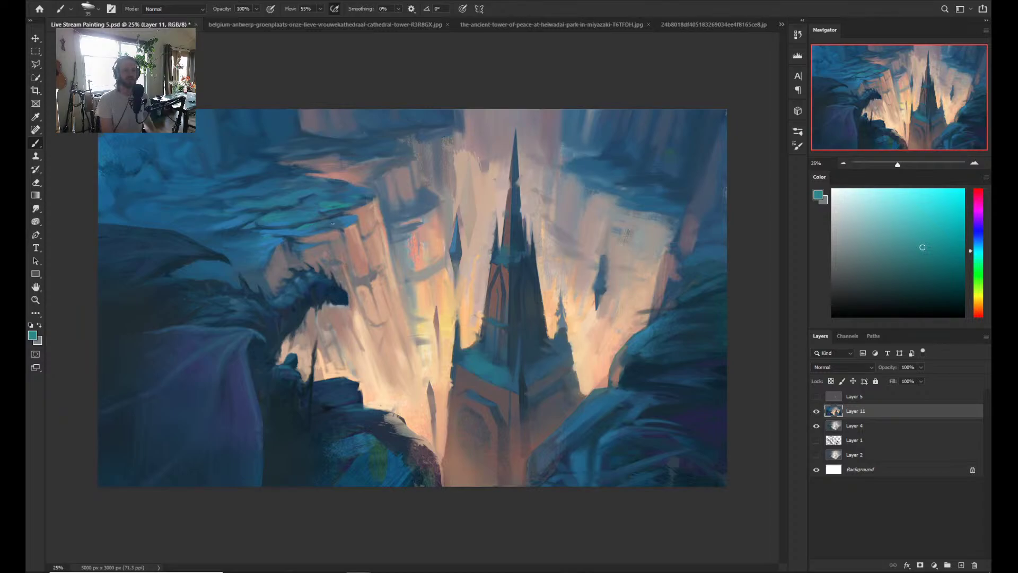
key("alt")
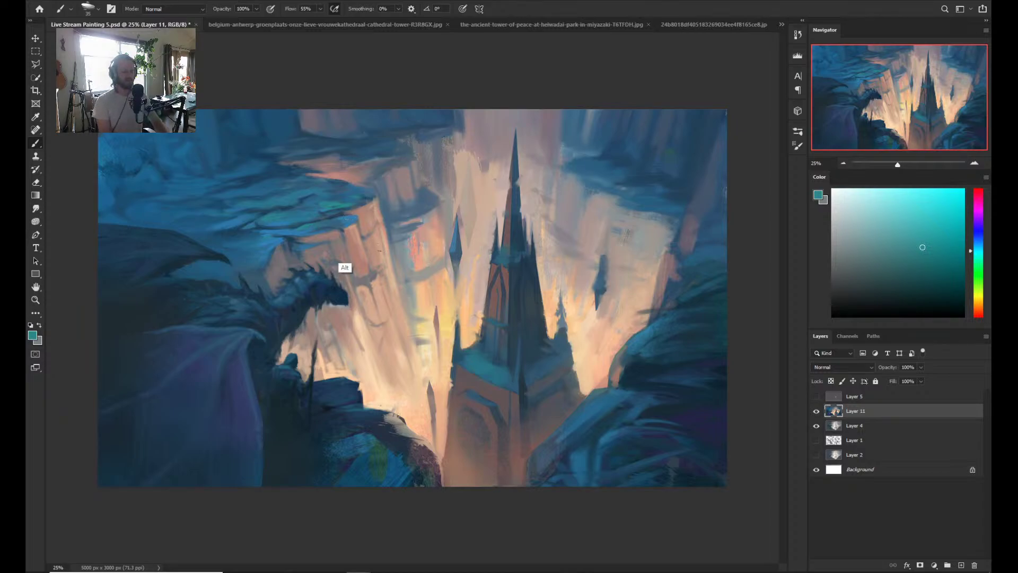
left_click(318, 228, "alt")
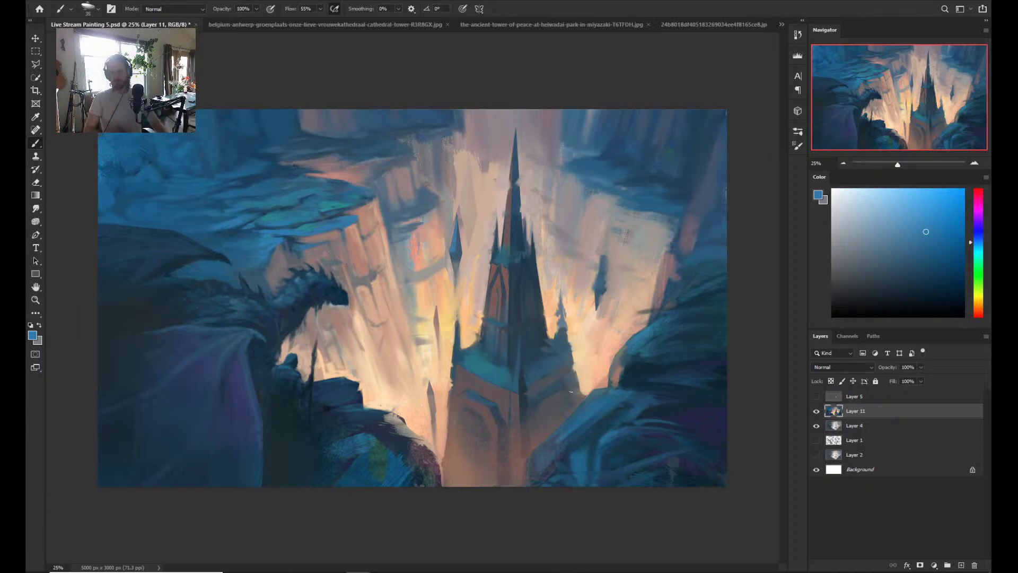
- Flip the canvas back and refine the plateau's corner nearest the spire with sampled teal blue, mauve-grey and slate grey
key("ctrl+shift+h")
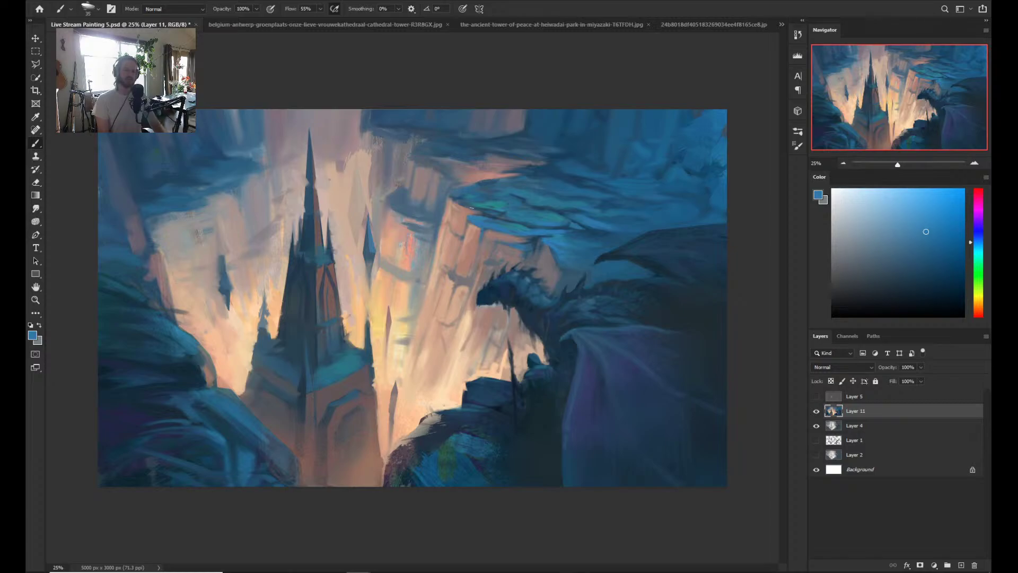
left_click(466, 202, "alt")
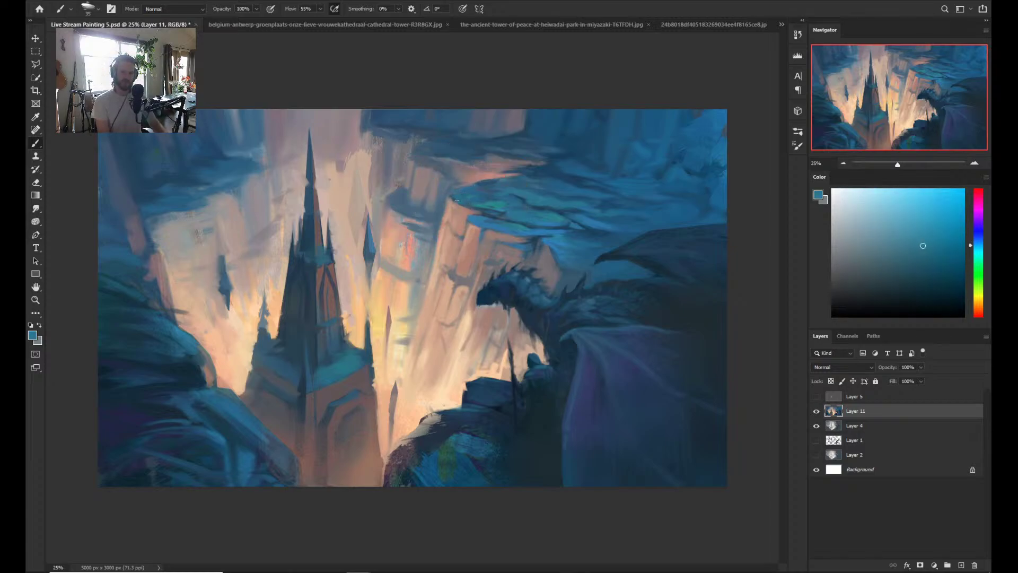
left_click(473, 184, "alt")
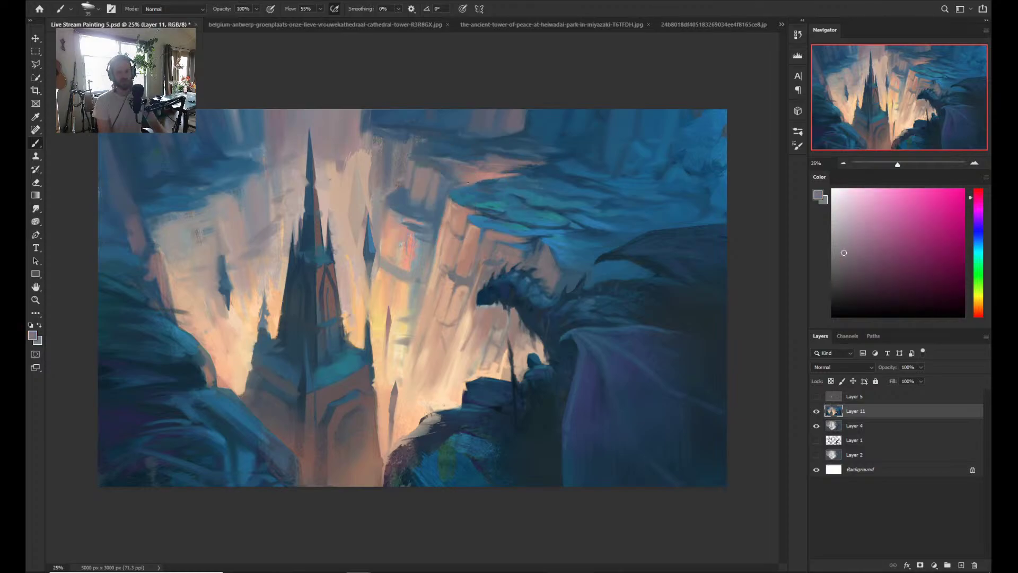
left_click(456, 200, "alt")
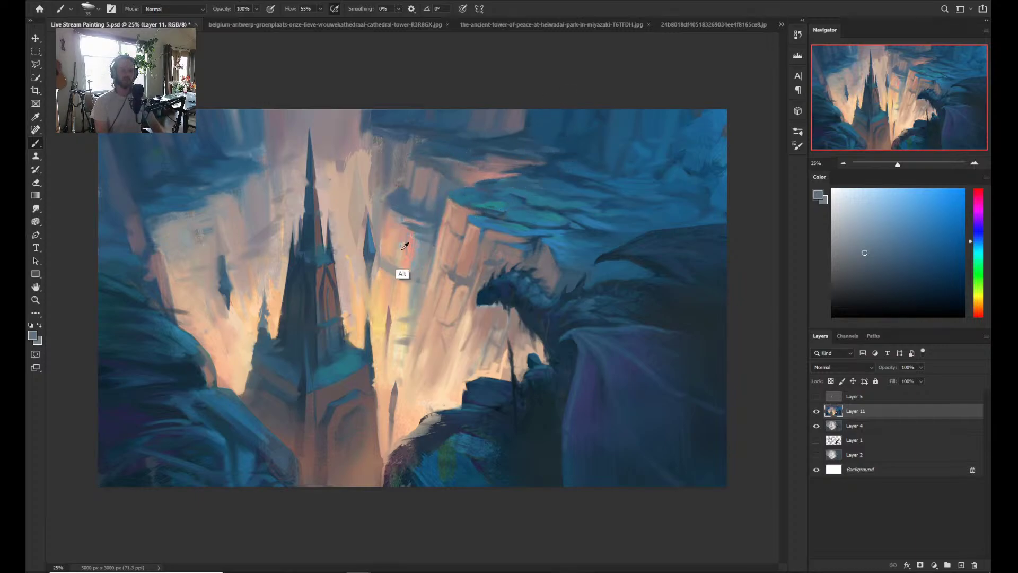
- Shade the side of the glowing column between spire and dragon with a larger brush, using sampled warm grey, cool grey and slate blue
left_click(420, 295, "alt")
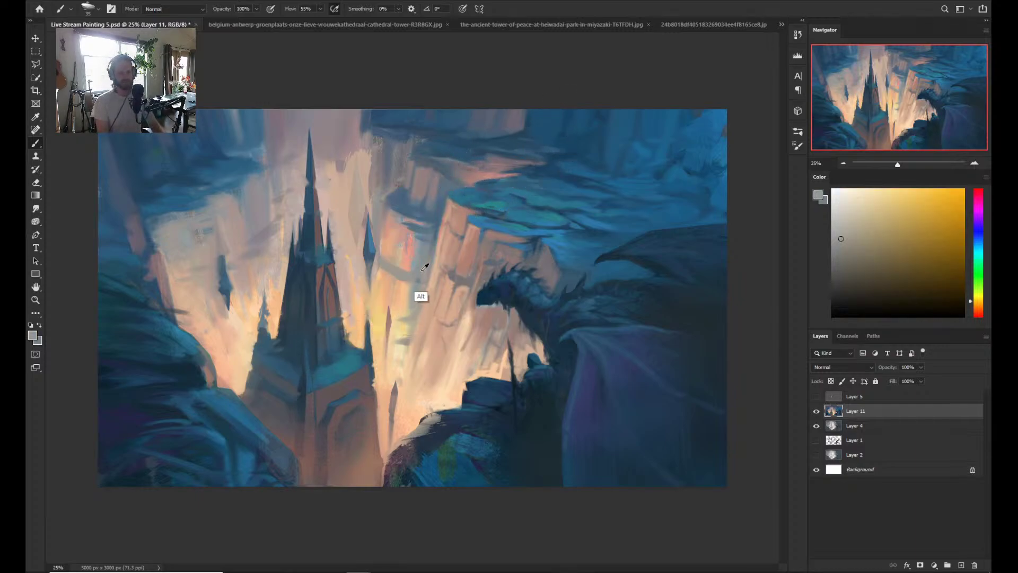
left_click(427, 274, "alt")
left_click(427, 258, "alt")
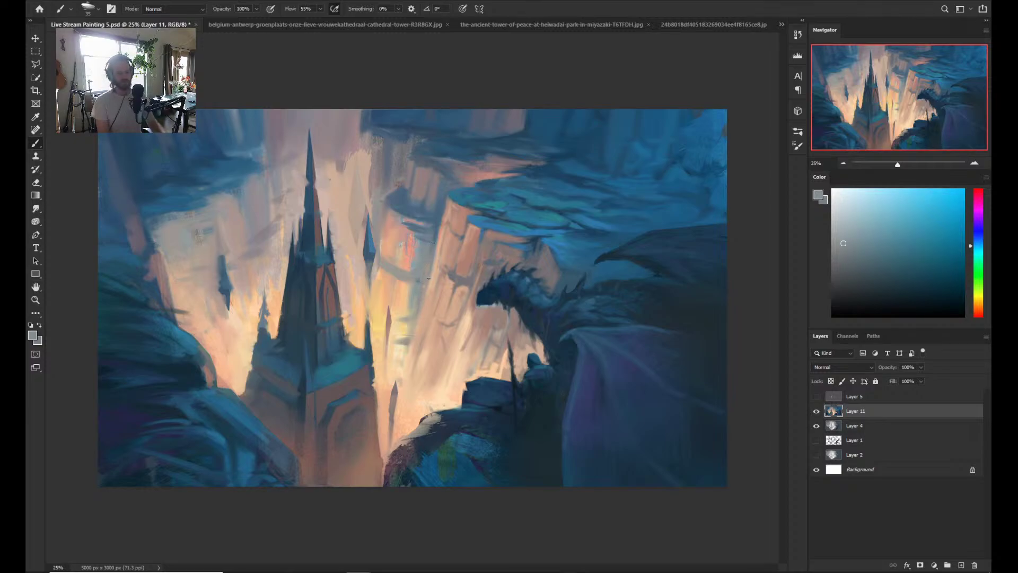
key("bracketright")
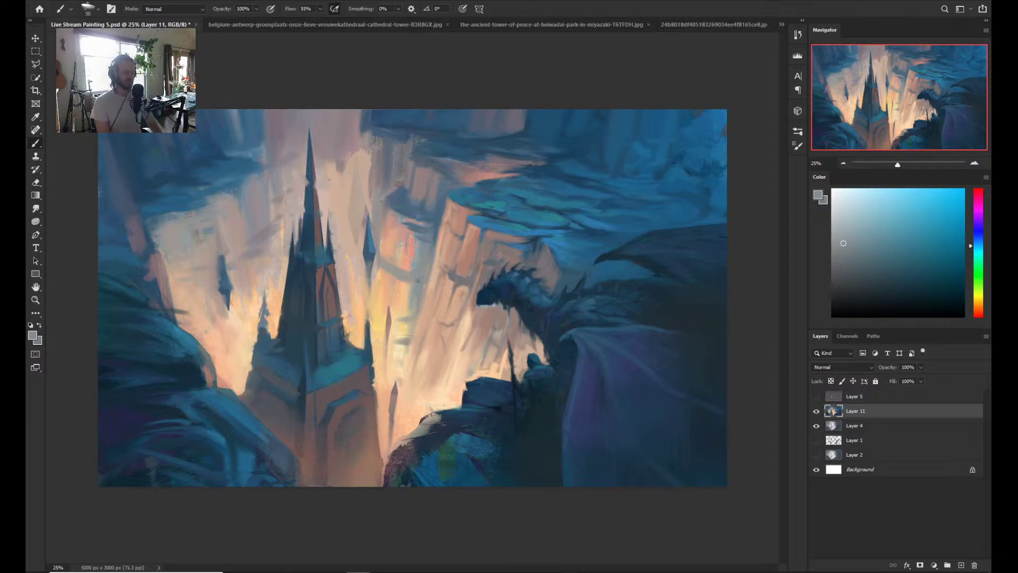
left_click(440, 241, "alt")
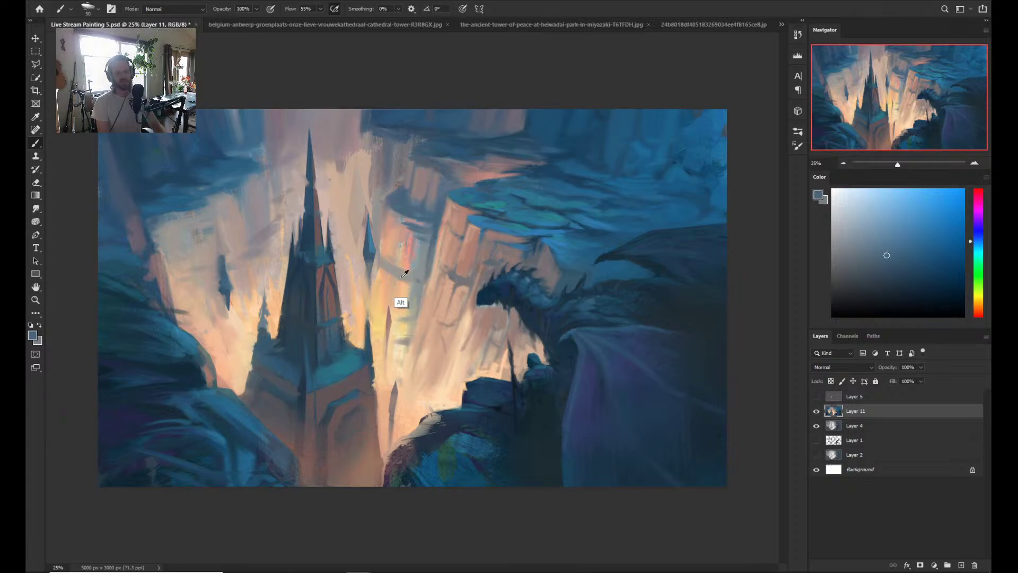
- Rework the lit face of the column between spire and dragon with sampled peach, dusty rose and slate-grey strokes
left_click(401, 321, "alt")
left_click_drag(414, 244, 412, 258)
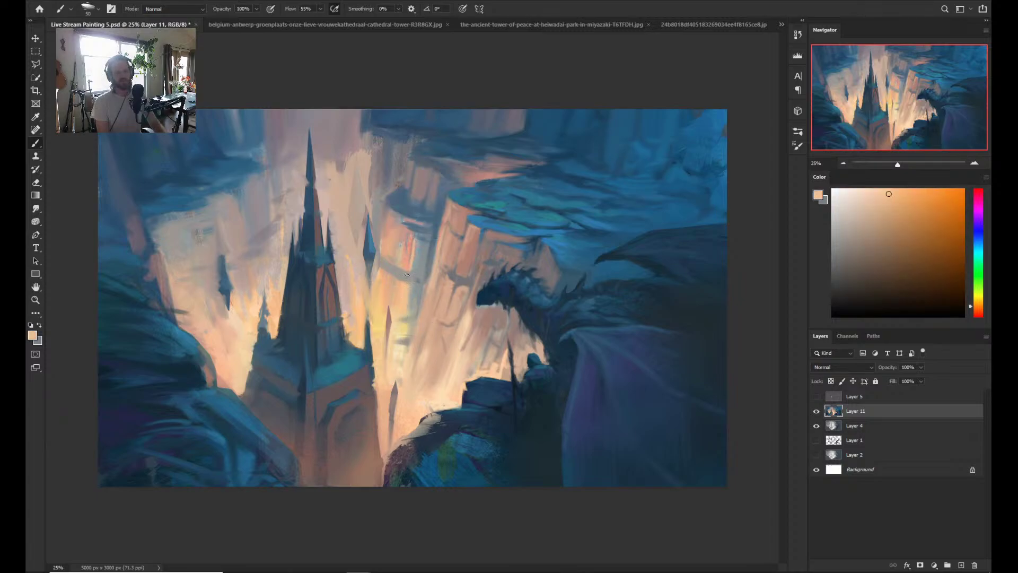
left_click(405, 305, "alt")
left_click(401, 253, "alt")
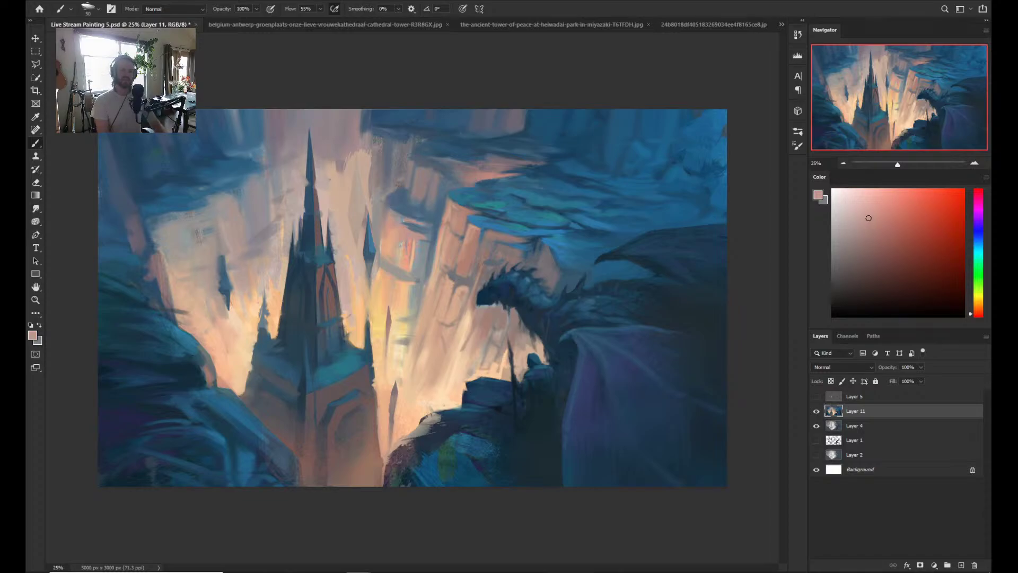
left_click(409, 224, "alt")
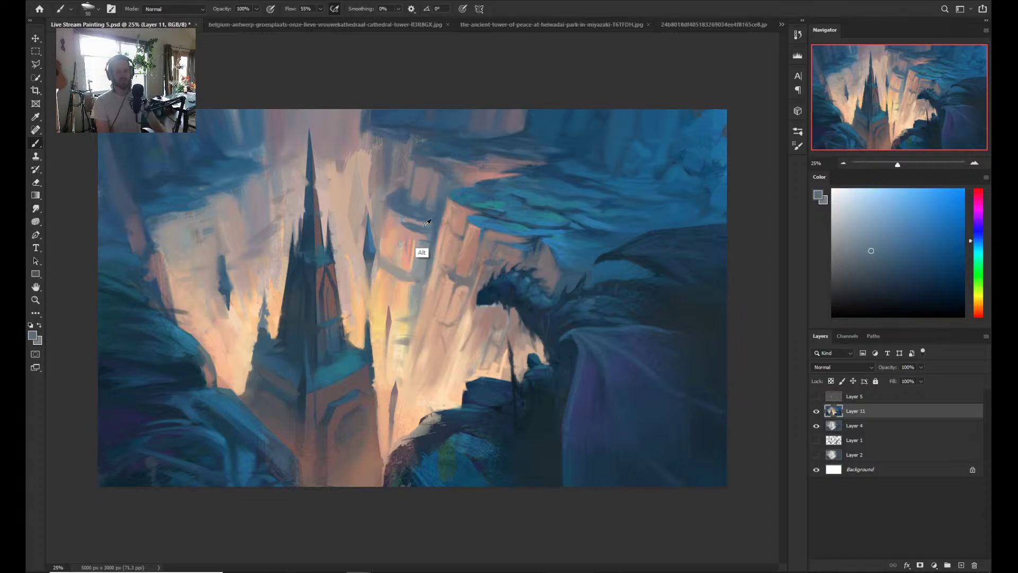
- Refine the top ledge and shaded edge of the column between spire and dragon with sampled slate blue and warm grey
left_click(412, 205, "alt")
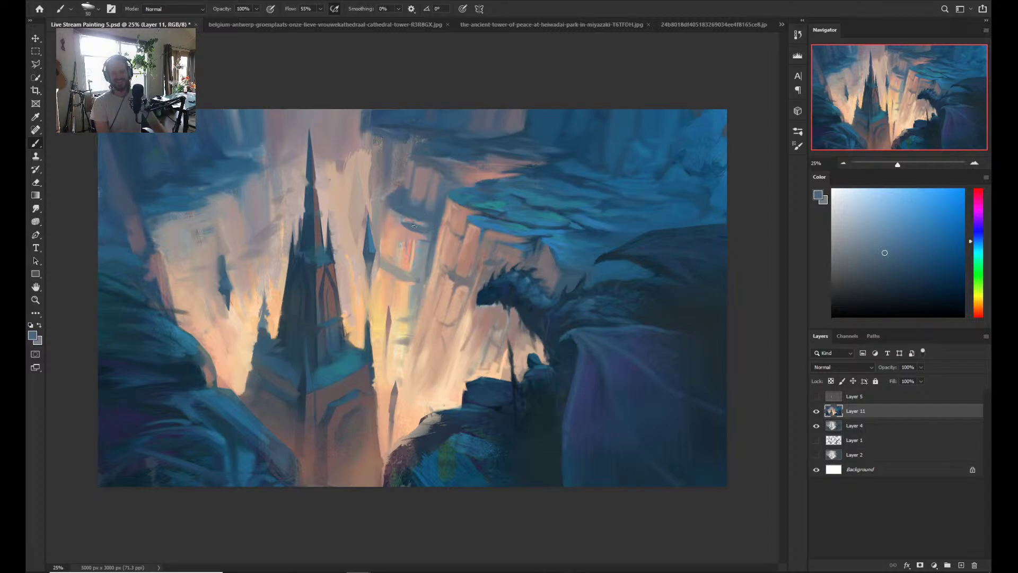
left_click(408, 245, "alt")
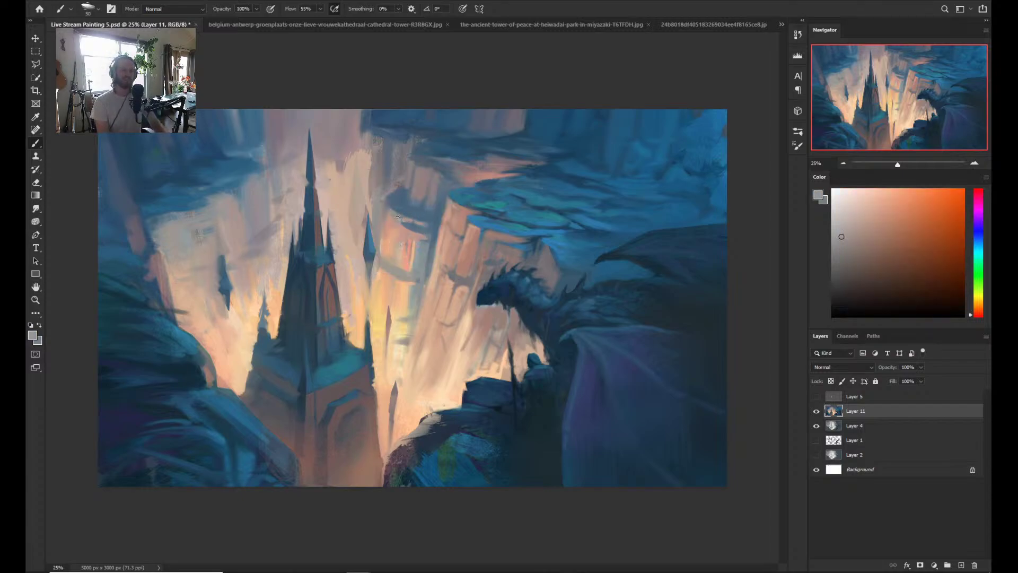
left_click(414, 255, "alt")
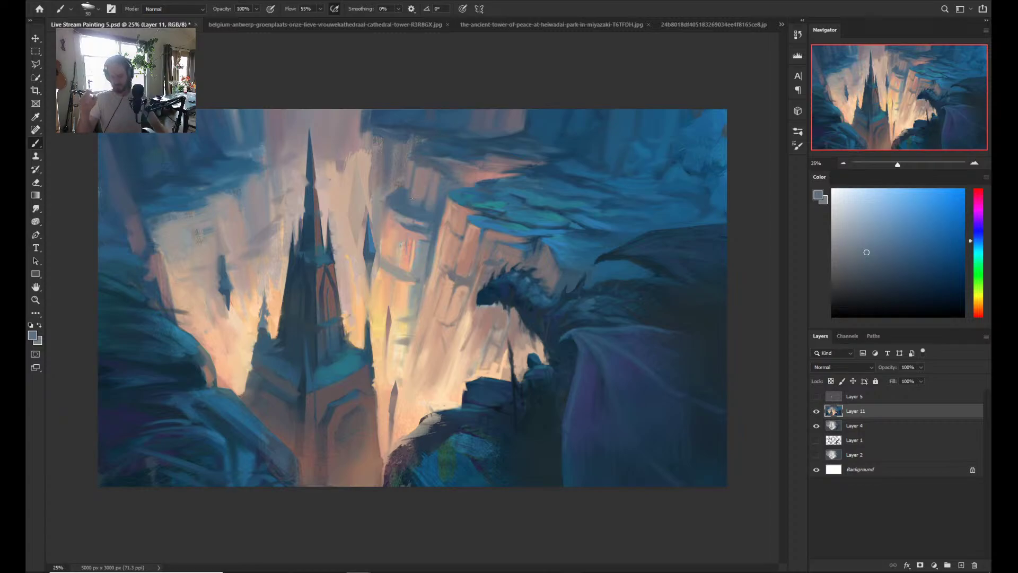
left_click(426, 187, "alt")
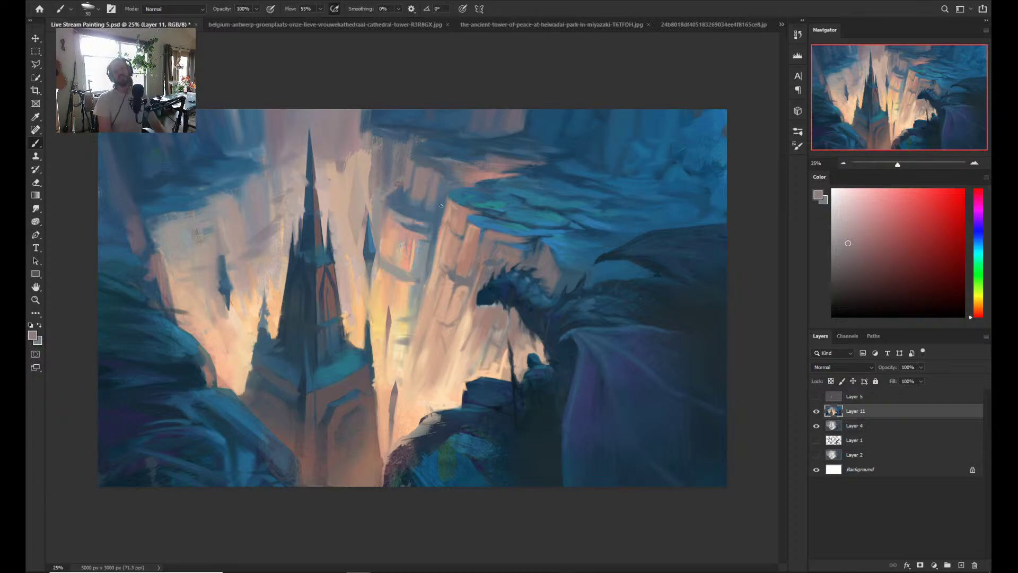
- Touch up the plateau's corner nearest the spire with sampled neutral grey, dusty peach and muted teal blue
left_click(463, 235, "alt")
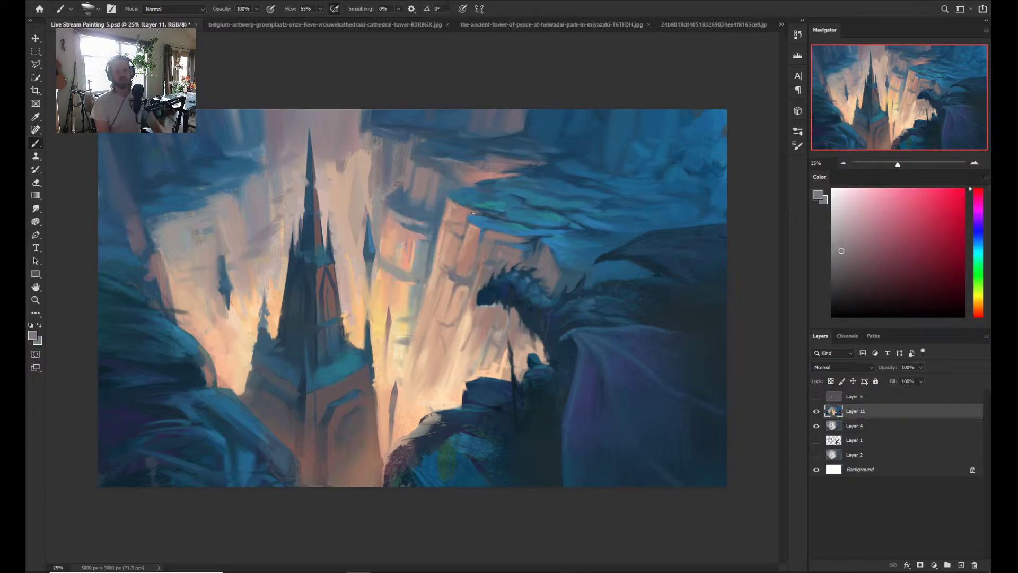
left_click(466, 228, "alt")
left_click(452, 205, "alt")
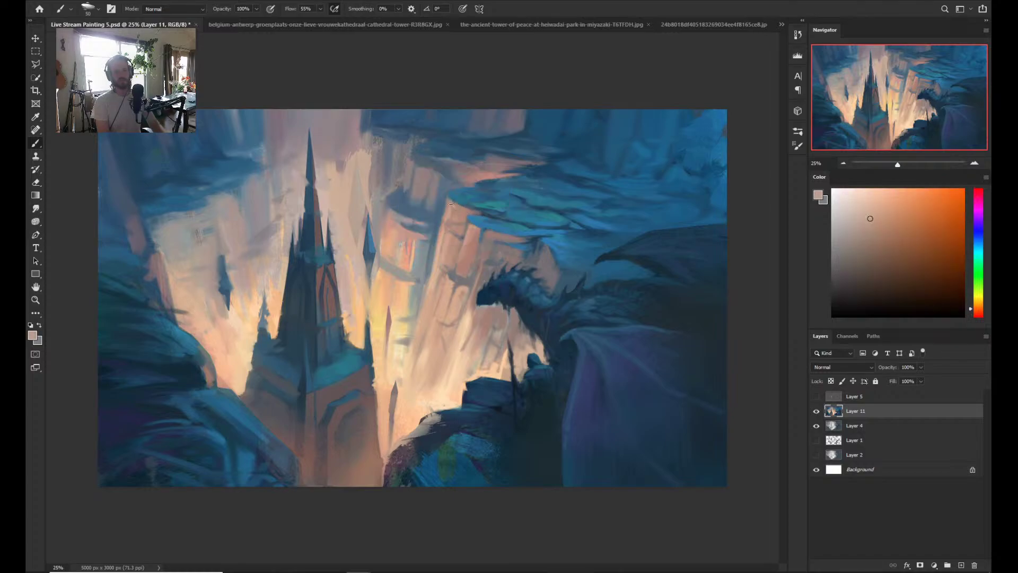
left_click(467, 201, "alt")
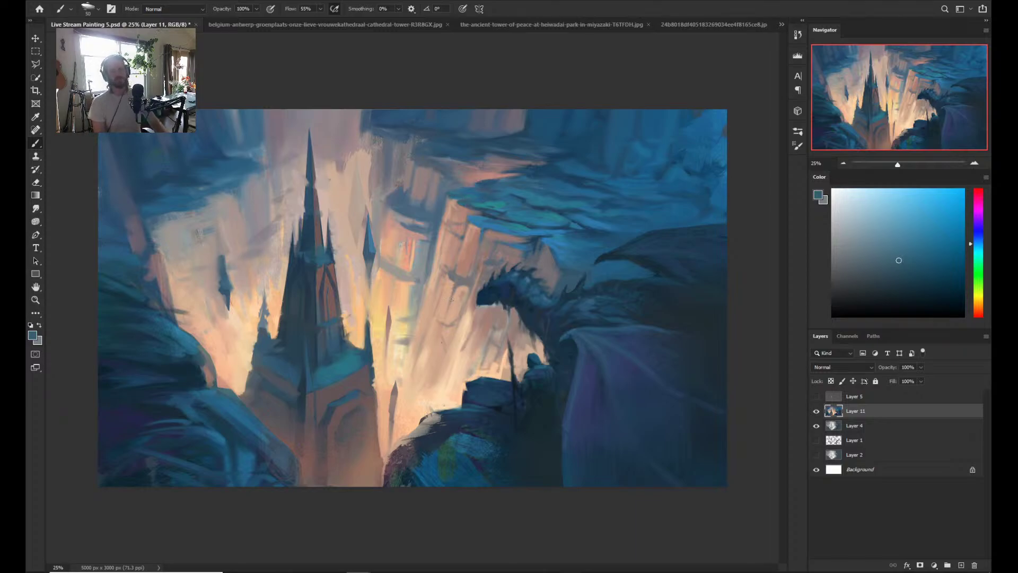
- Shade the gap between the column and the plateau's cliff with sampled slate blue, adding salmon-pink touches along its edge
key("z")
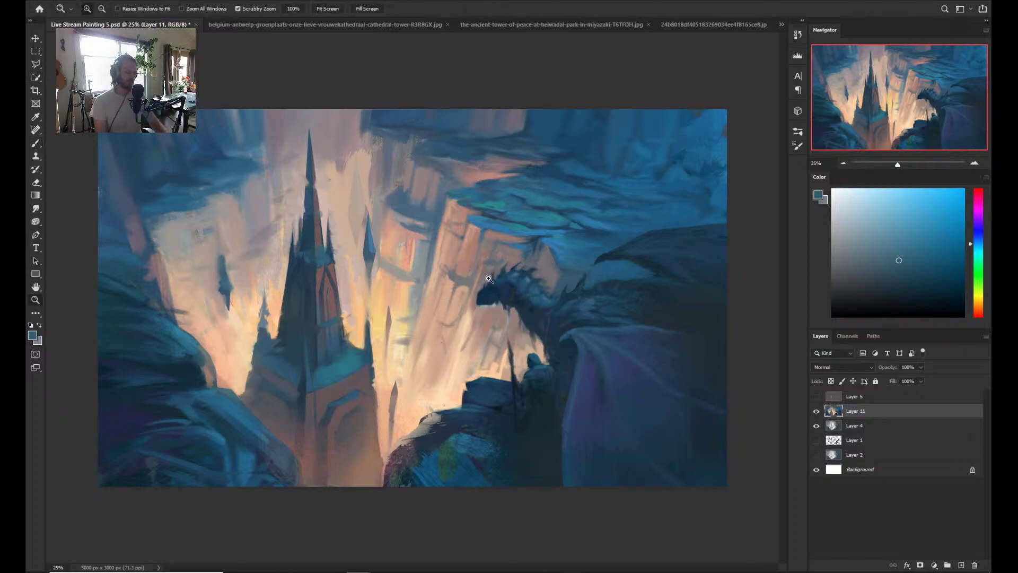
key("b")
left_click(435, 269, "alt")
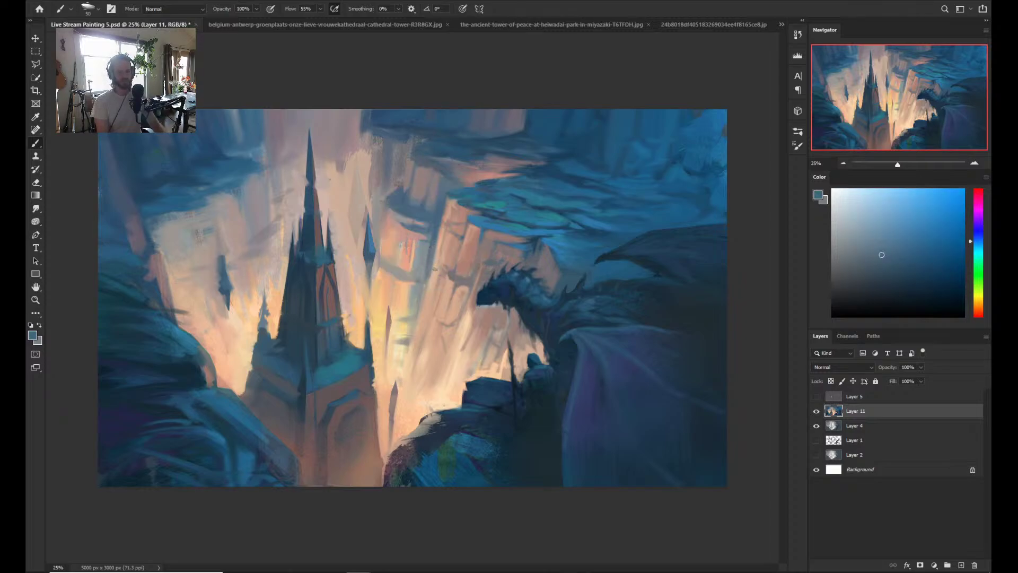
left_click(435, 268, "alt")
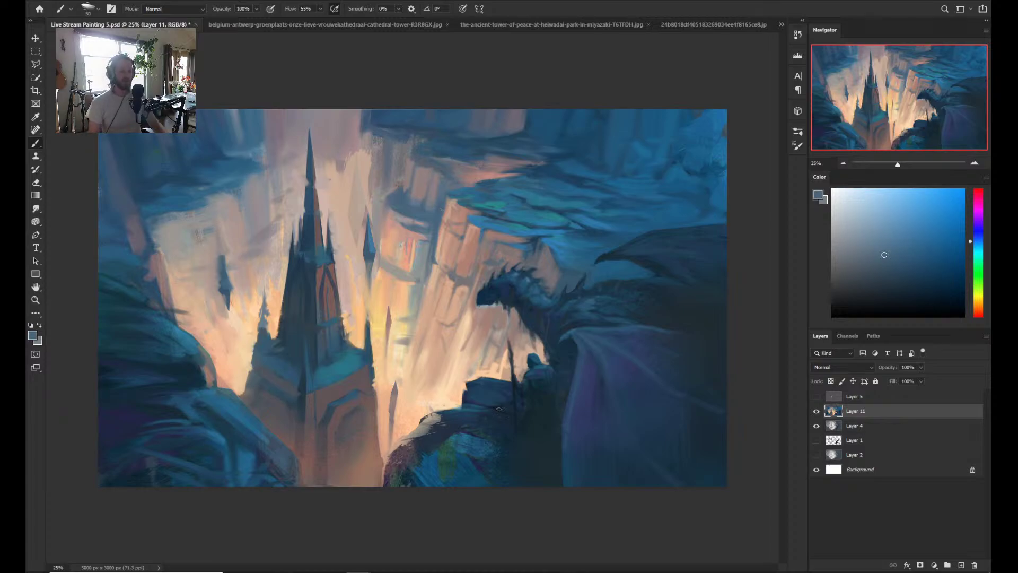
left_click(430, 218, "alt")
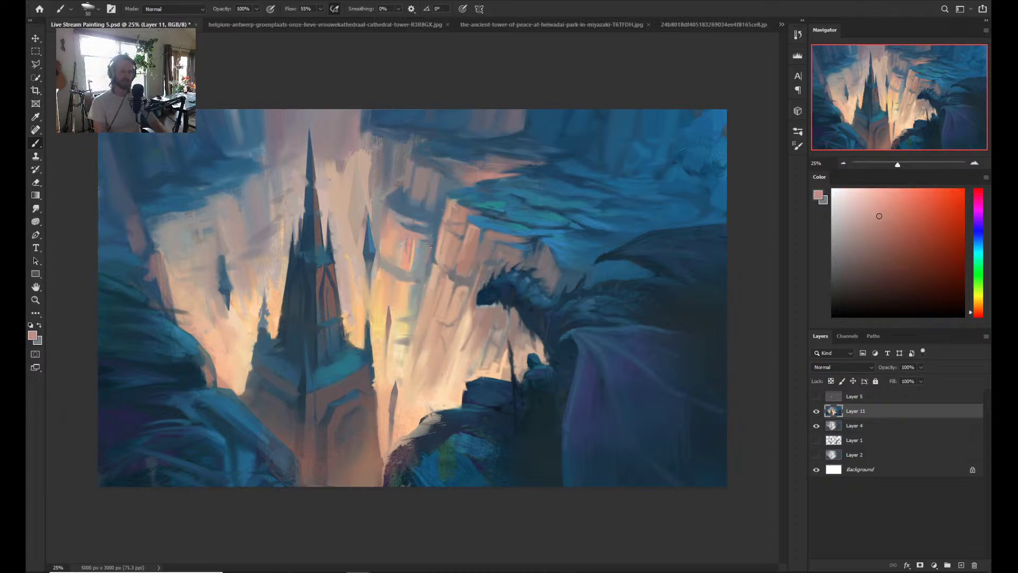
left_click(433, 255, "alt")
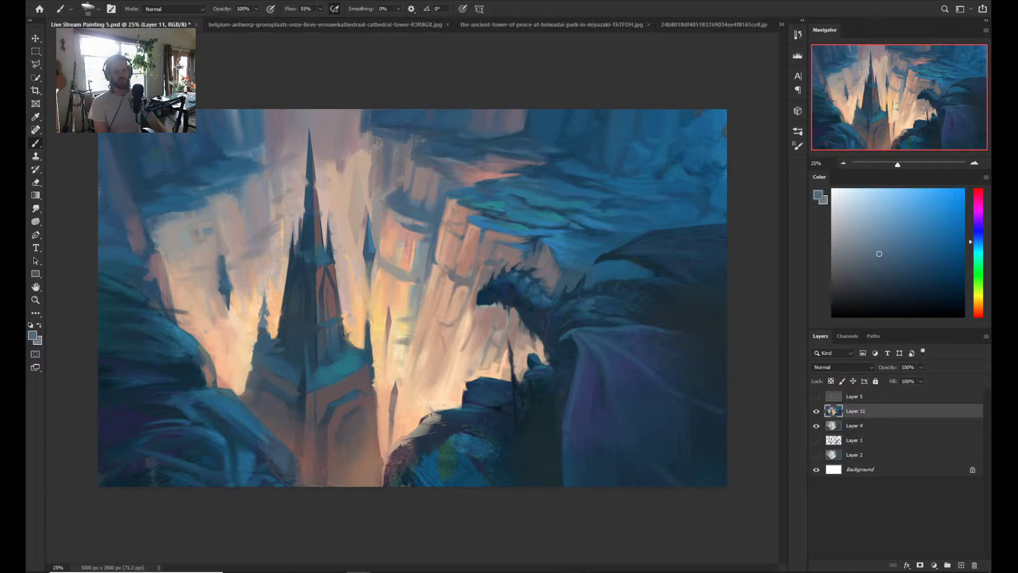
- Define the band across the column's lit face and its shaded side with sampled warm grey, slate blue and blue-grey strokes
left_click(407, 273, "alt")
left_click(401, 275, "alt")
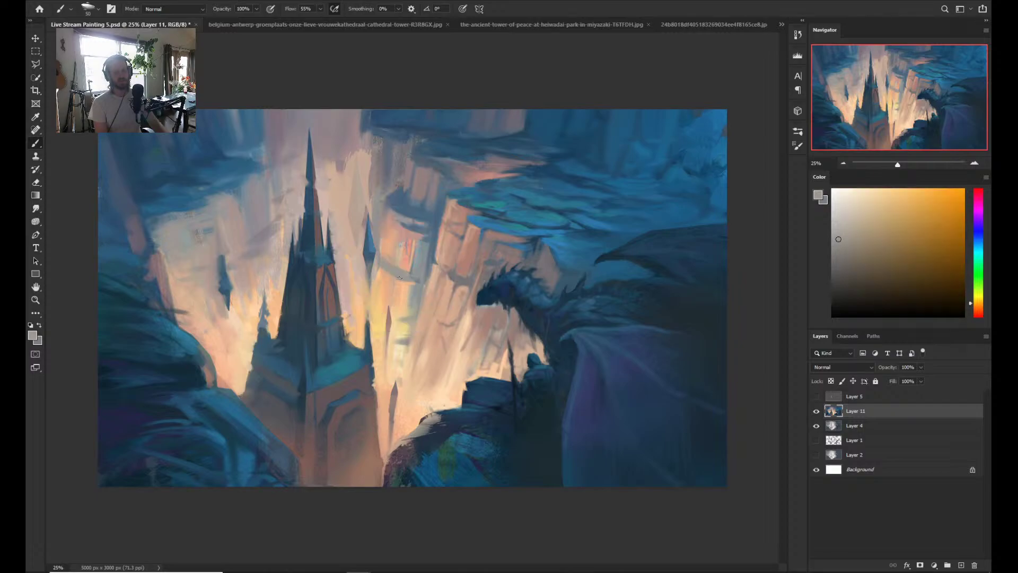
left_click(434, 270, "alt")
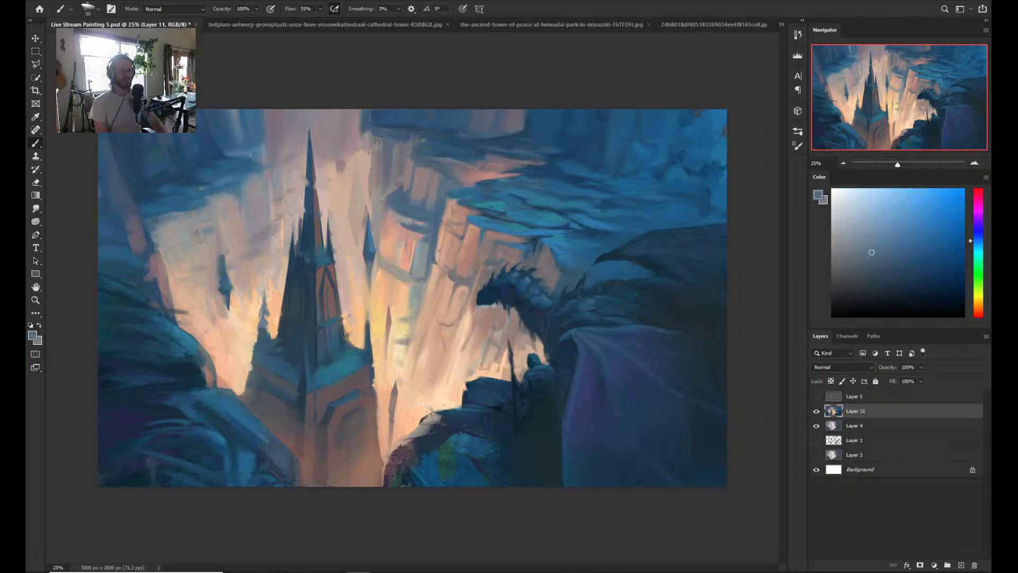
left_click(425, 253, "alt")
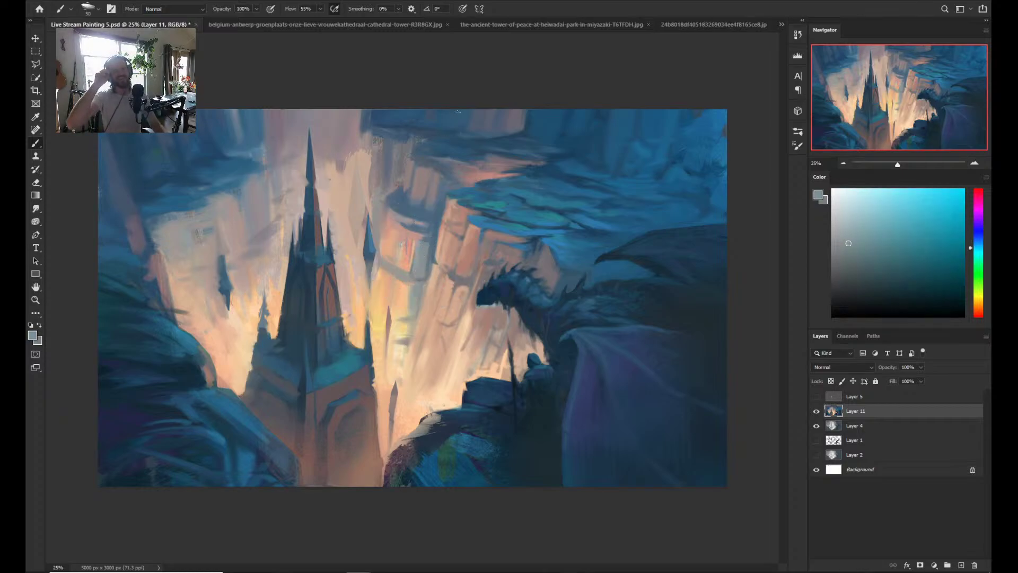
left_click_drag(420, 273, 419, 242)
- Flip the canvas and adjust the column's lit face and ledge with sampled violet-grey, peach and light blue-grey
key("h")
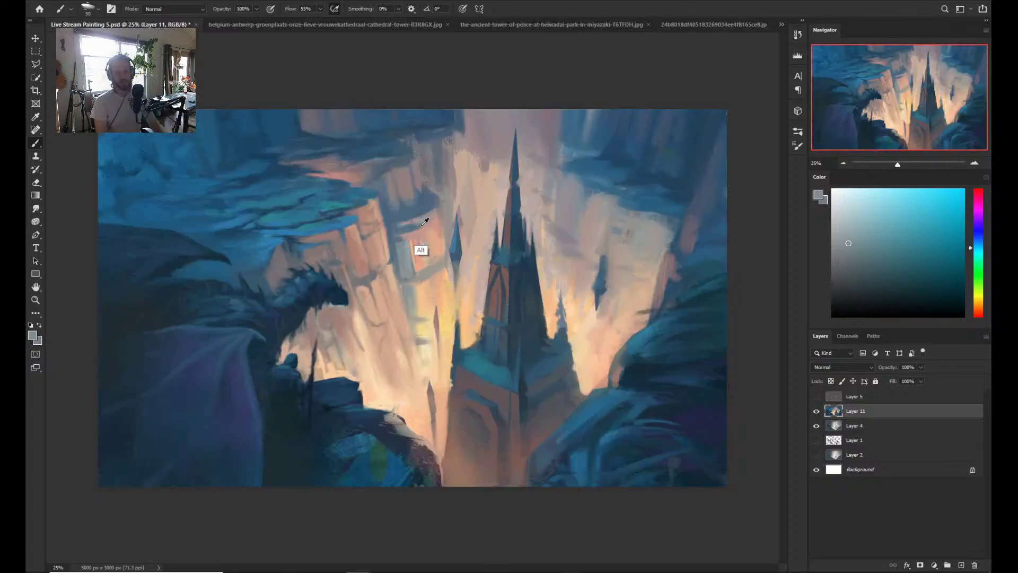
left_click(425, 254, "alt")
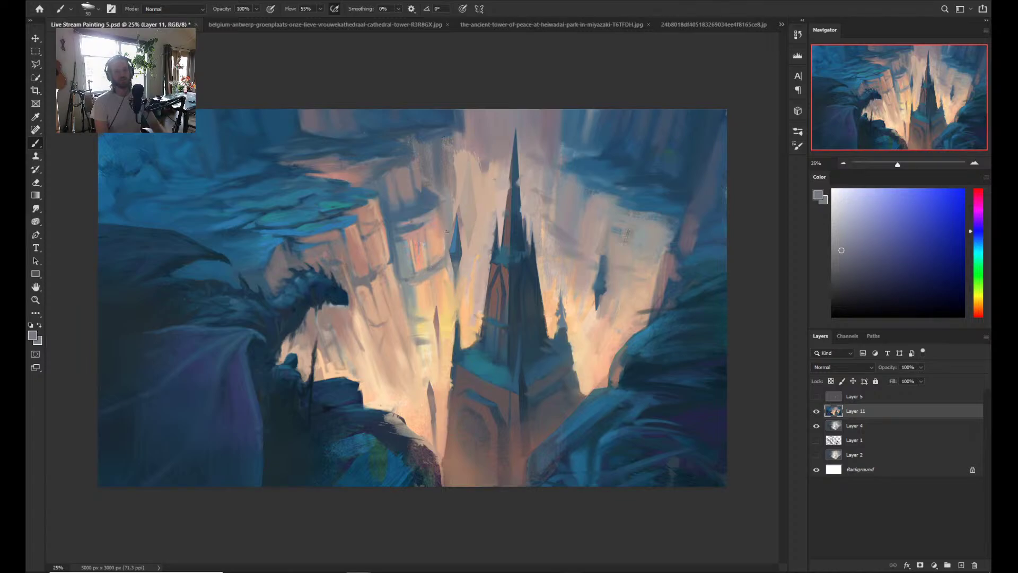
left_click(438, 274, "alt")
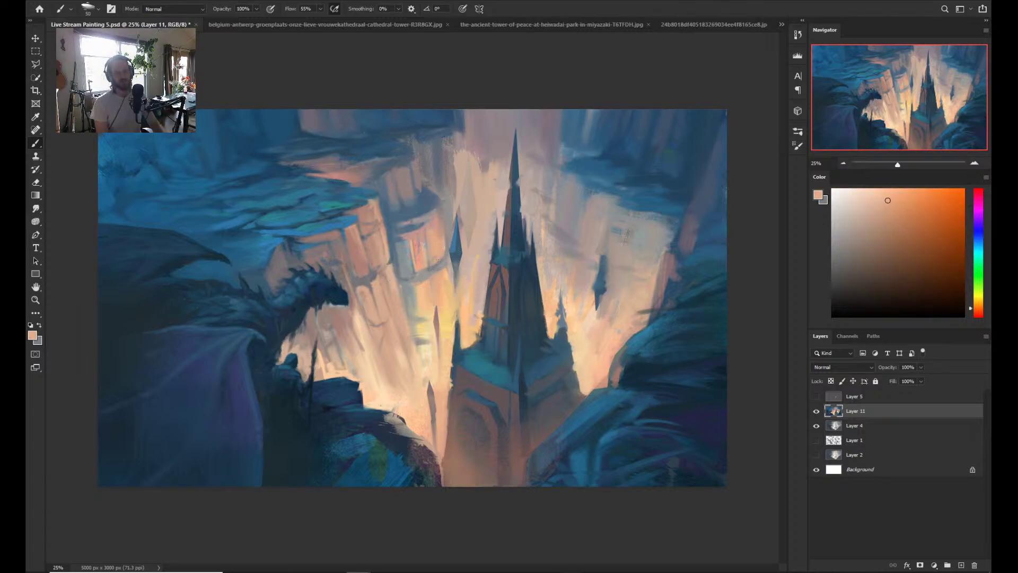
left_click(430, 264, "alt")
left_click(422, 263, "alt")
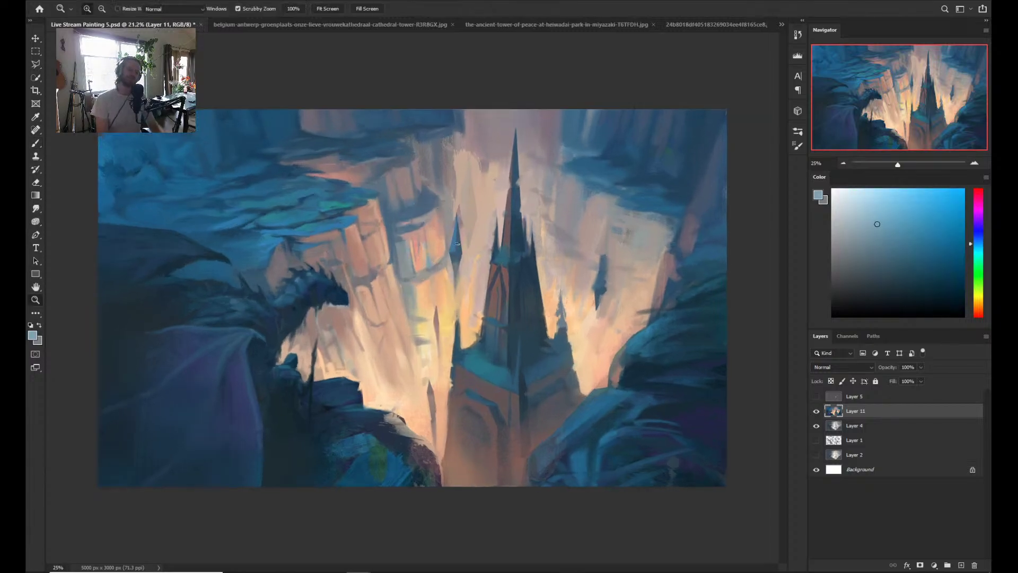
- Flip the canvas back and refine the cracks on the plateau's cliff face with sampled mauve-grey, teal blue, slate blue and peach
key("h")
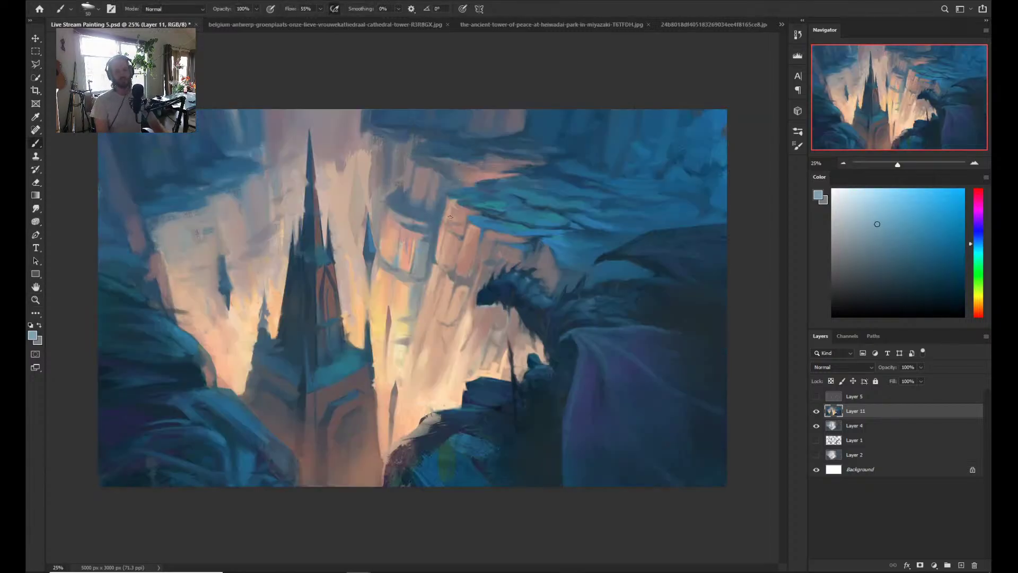
left_click_drag(443, 310, 467, 258)
left_click(454, 279, "alt")
left_click(482, 226, "alt")
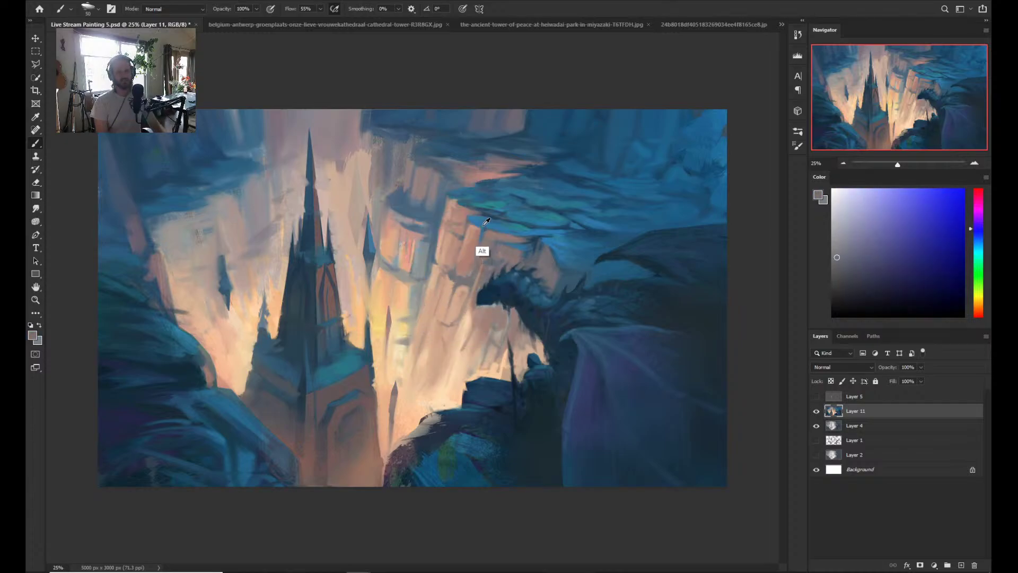
left_click(460, 190, "alt")
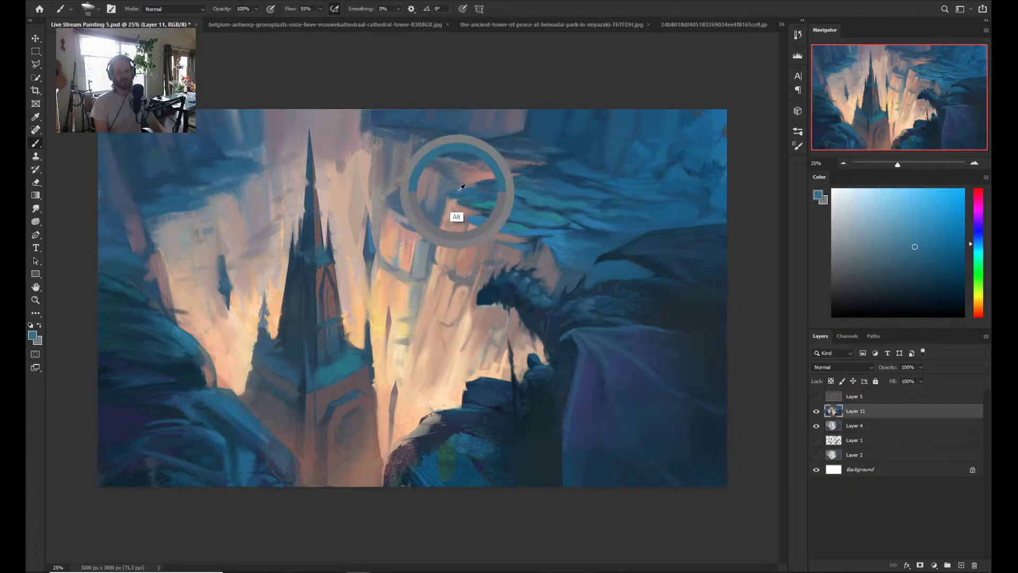
left_click(454, 279, "alt")
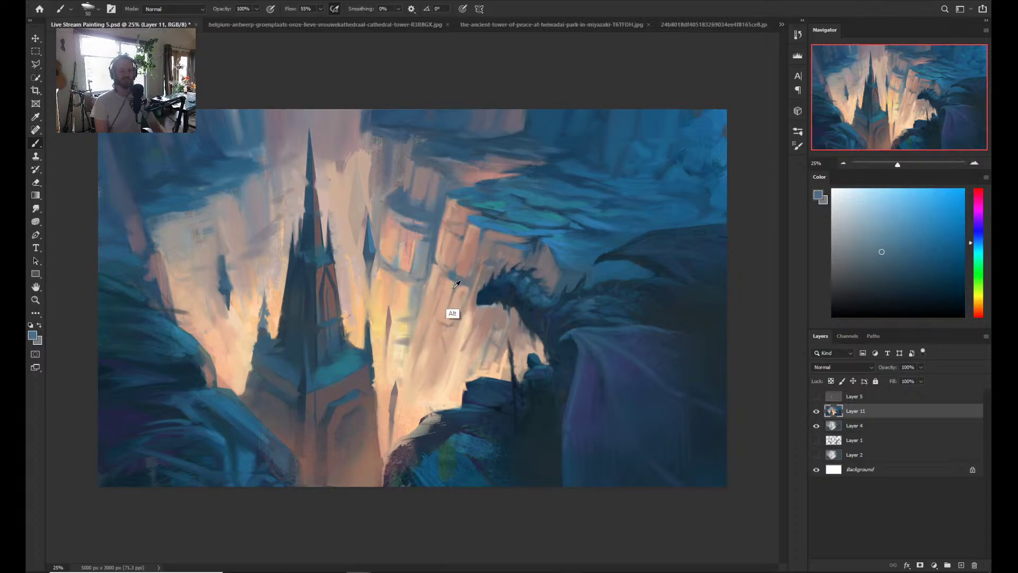
left_click(453, 282, "alt")
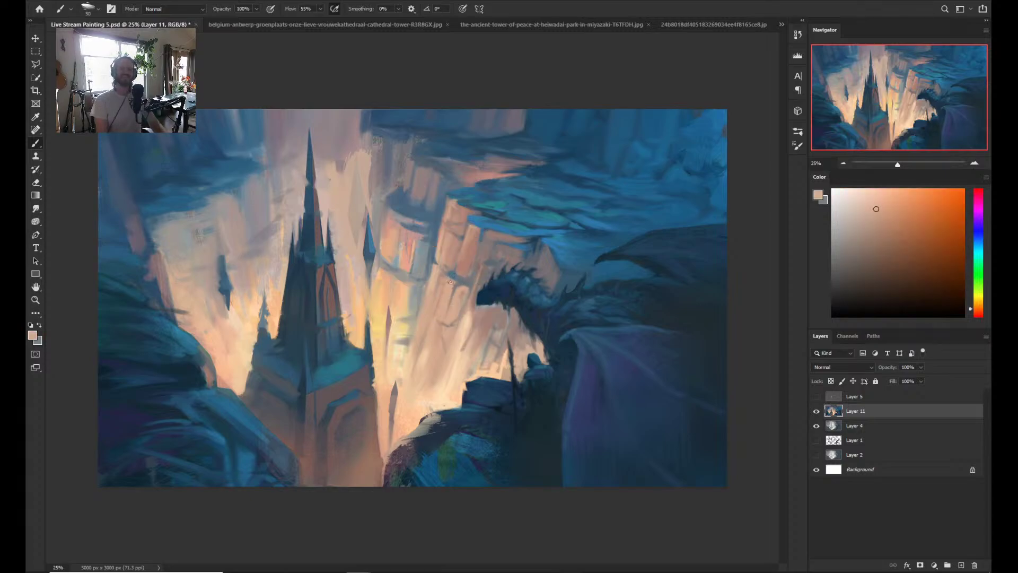
- Sharpen the upper rim and spire-side edge of the column between spire and dragon with sampled dusty rose, slate blue and salmon
left_click(415, 231, "alt")
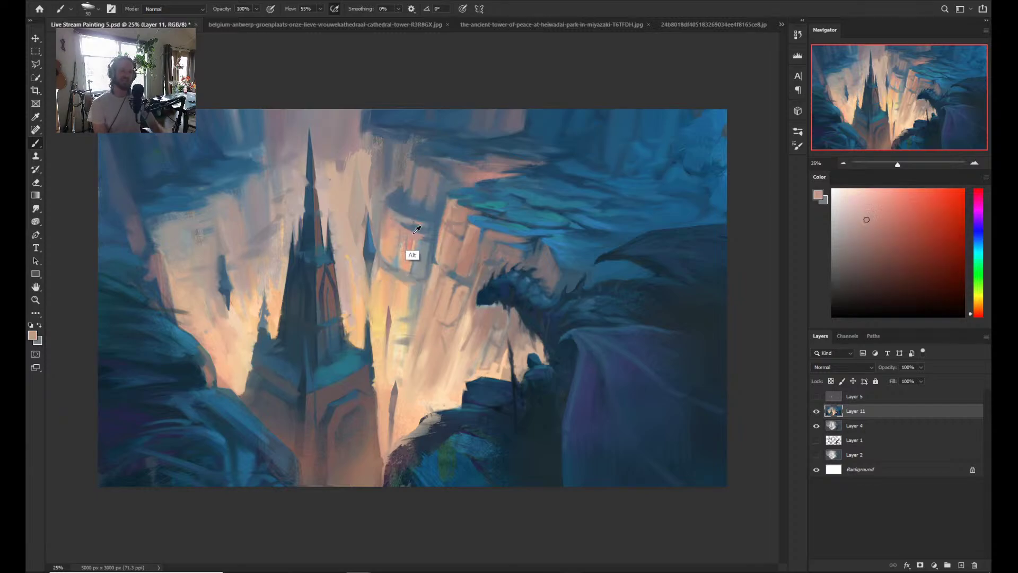
left_click(413, 230, "alt")
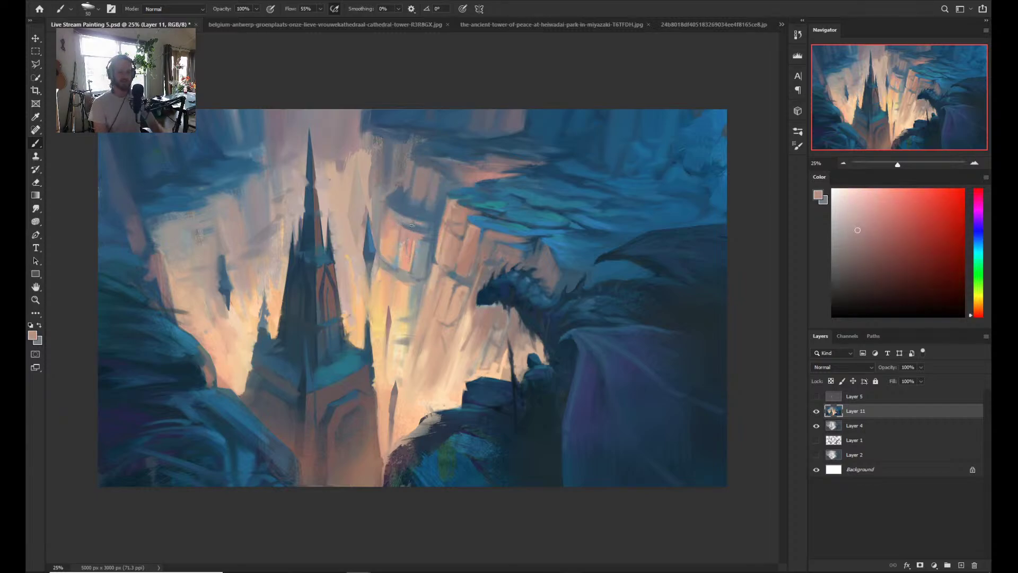
left_click(413, 225, "alt")
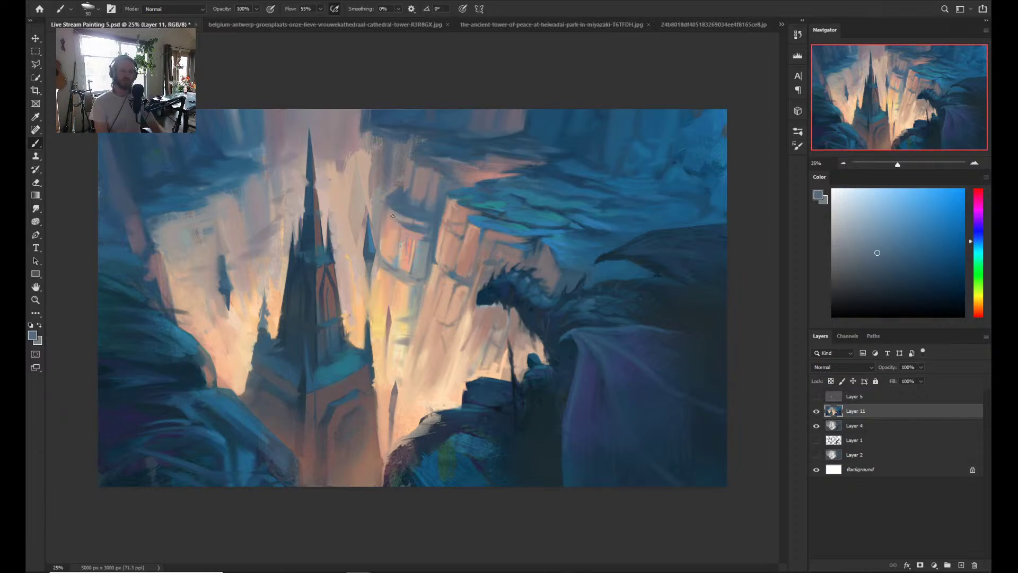
left_click(400, 228, "alt")
left_click(379, 239, "alt")
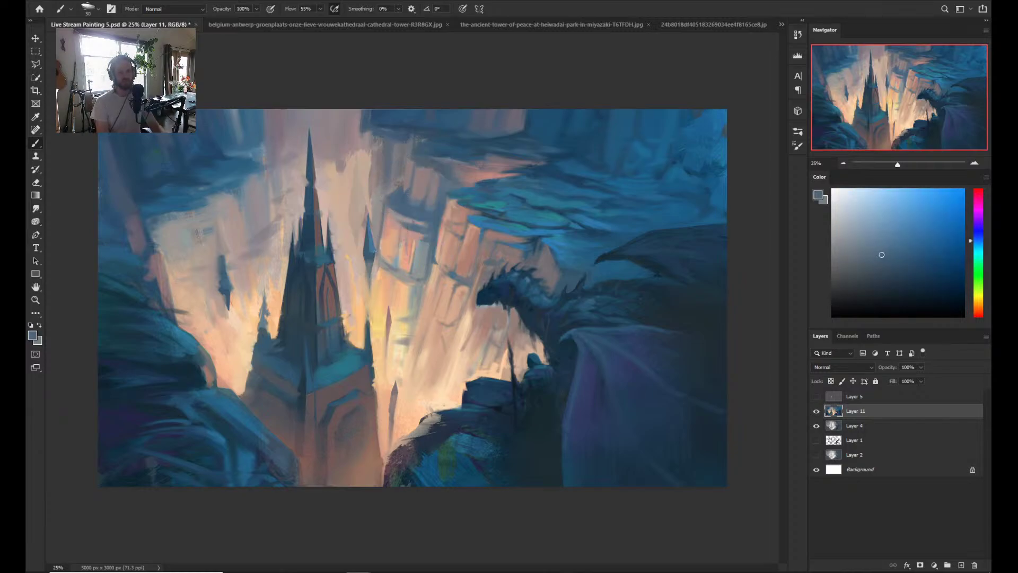
left_click(386, 256, "alt")
left_click_drag(383, 222, 381, 239)
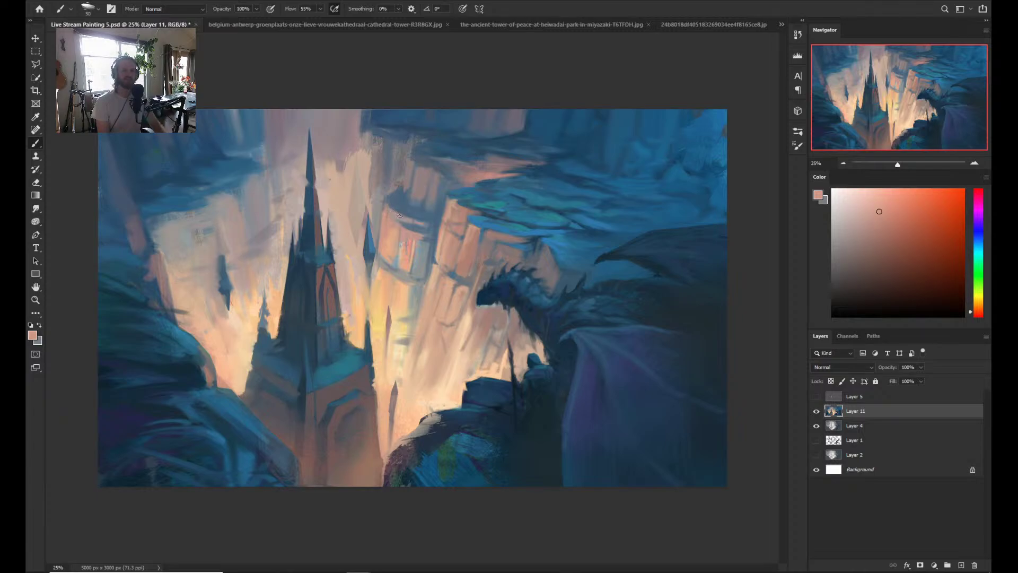
left_click(390, 213, "alt")
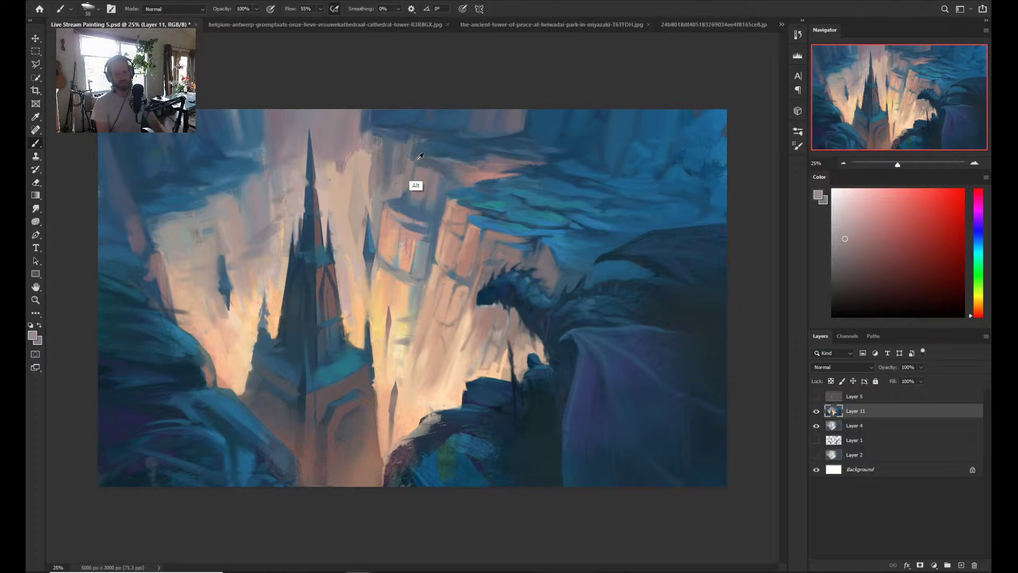
- Refine the small cliff face behind the column with a smaller brush and sampled peach, slate grey, warm grey and slate blue strokes
left_click(395, 234, "alt")
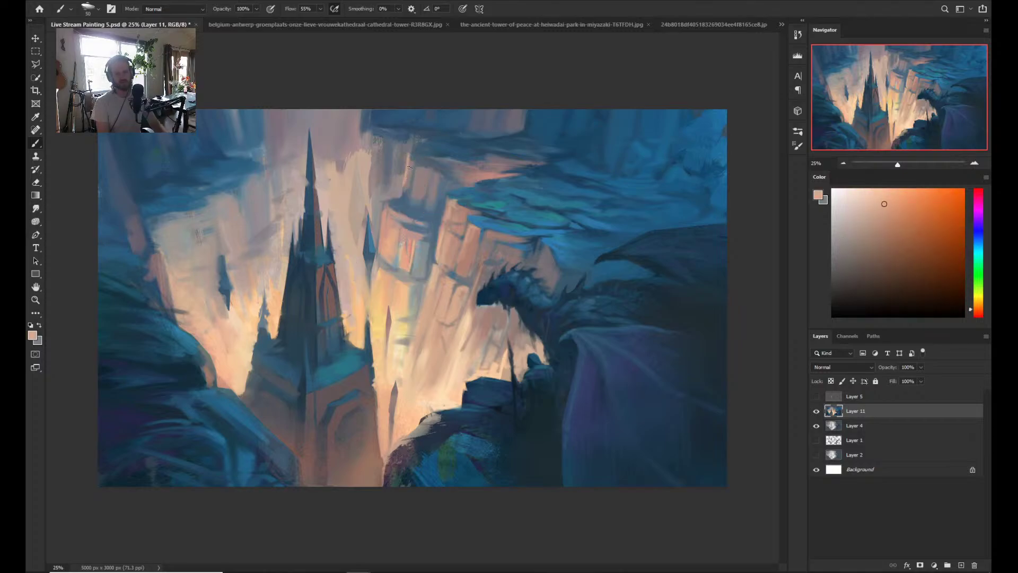
key("bracketleft")
key("bracketleft")
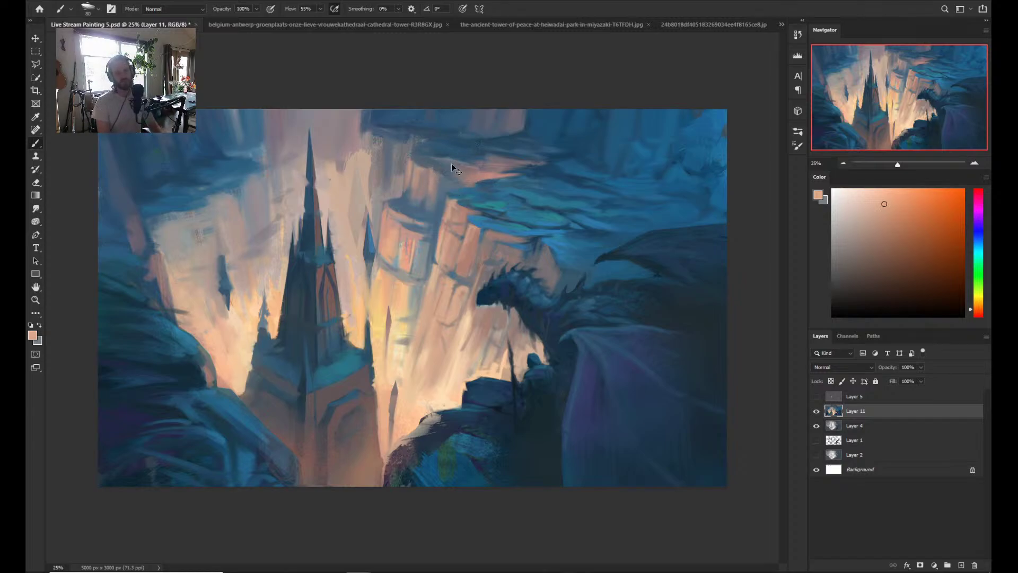
left_click(421, 160, "alt")
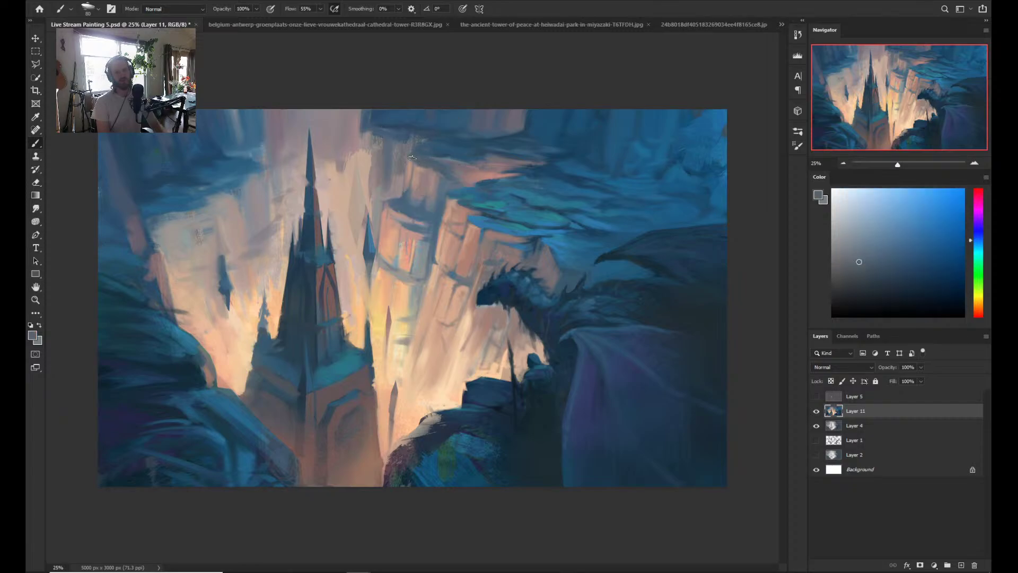
left_click(404, 159, "alt")
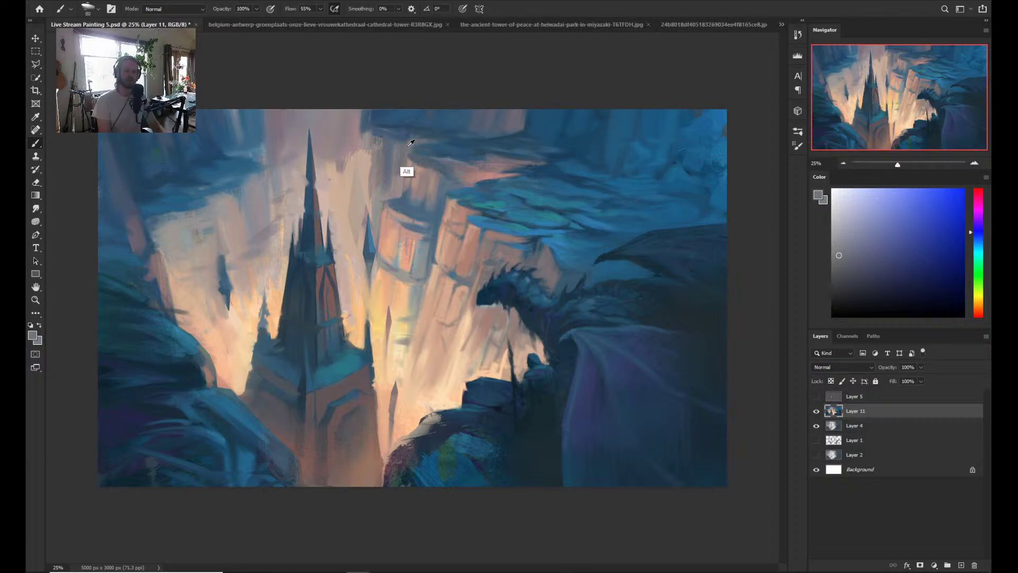
left_click(405, 184, "alt")
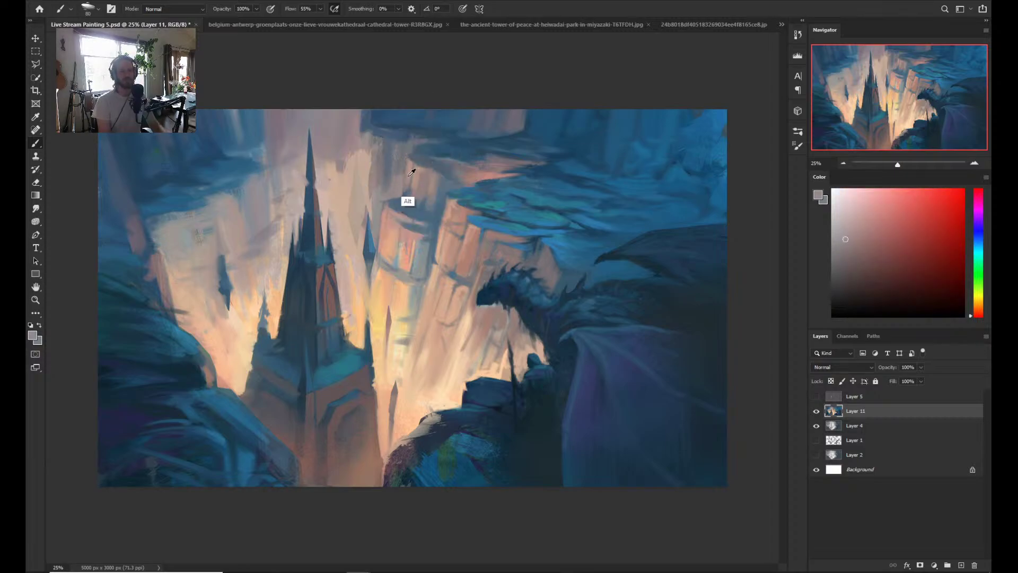
left_click(409, 200, "alt")
left_click(407, 200, "alt")
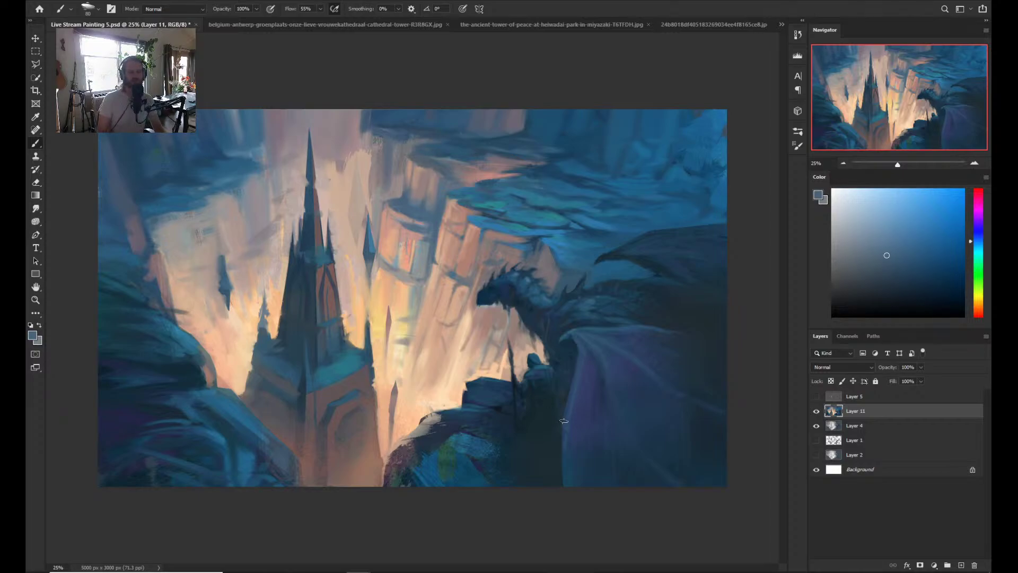
- Highlight the lit corner of the plateau's cliff beside the column with a sampled light peach
key("alt")
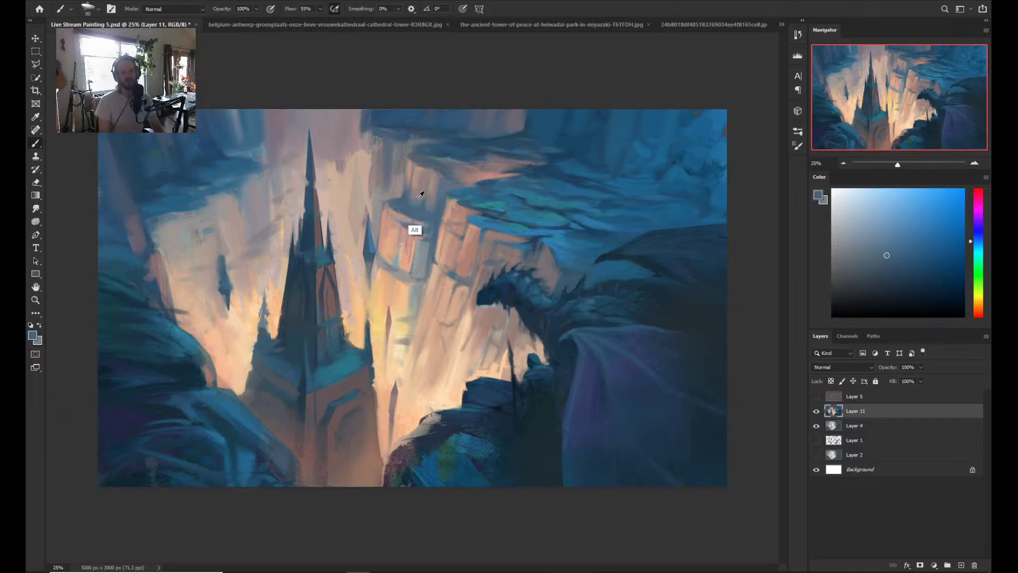
left_click(454, 367, "alt")
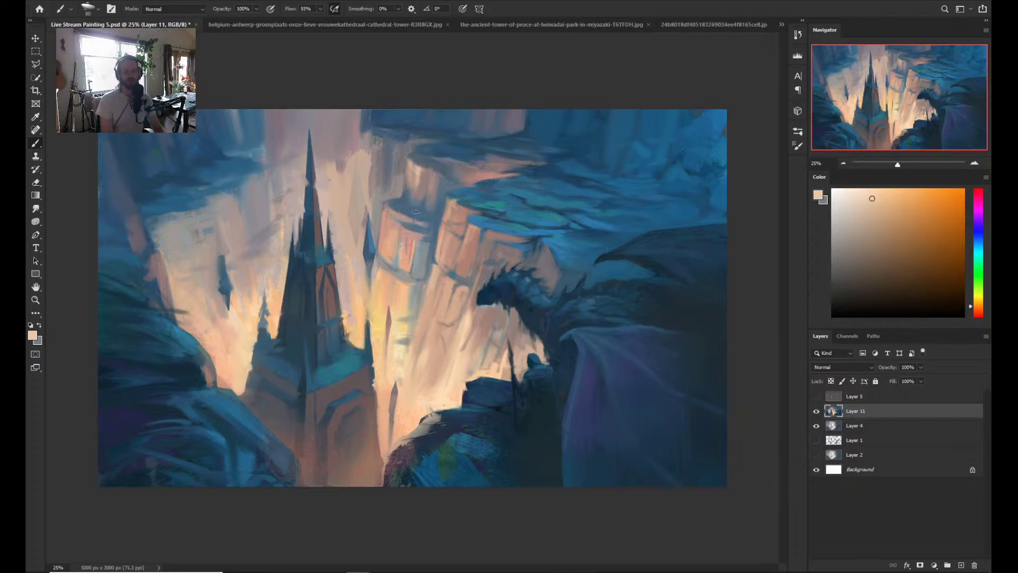
key("ctrl")
left_click_drag(451, 202, 444, 218)
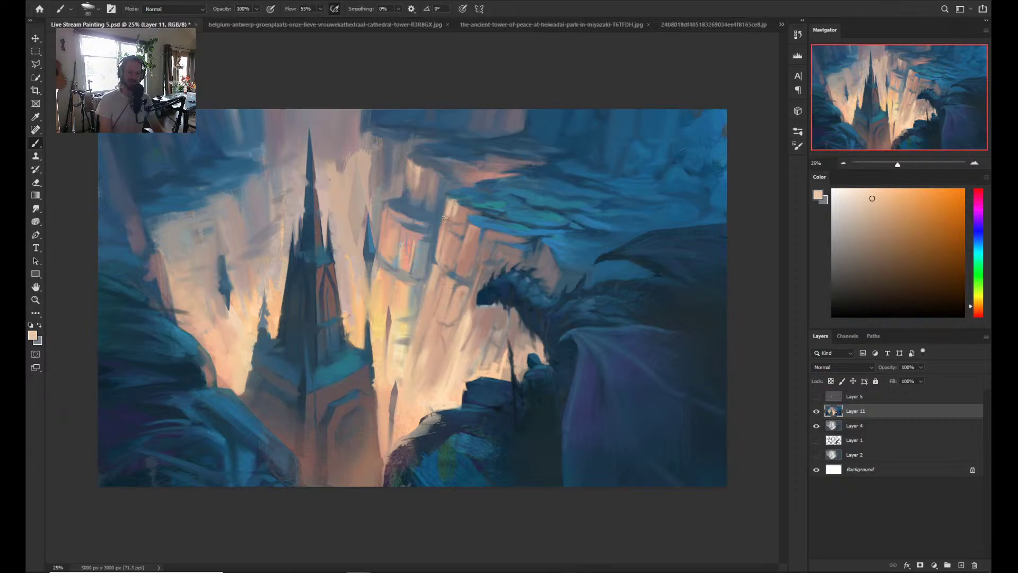
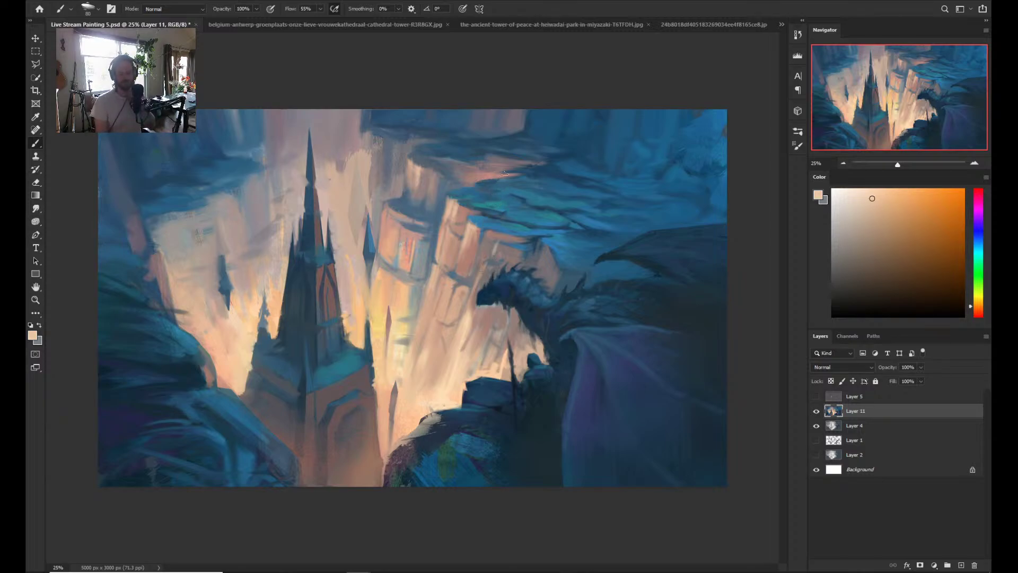
- Flip the canvas and define the shaded edge beside the plateau's lit corner with sampled slate blue and salmon
key("z")
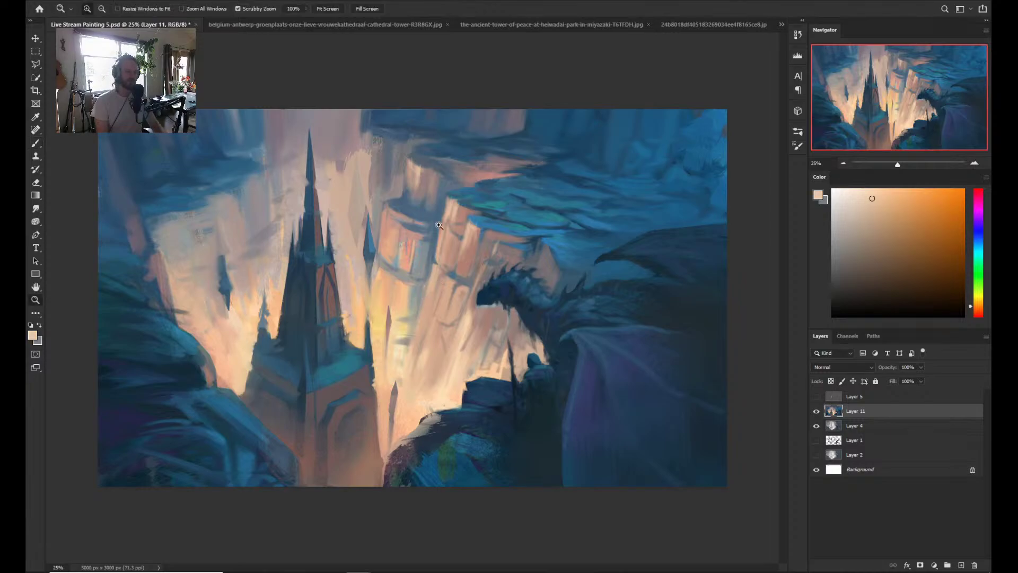
key("ctrl+shift+h")
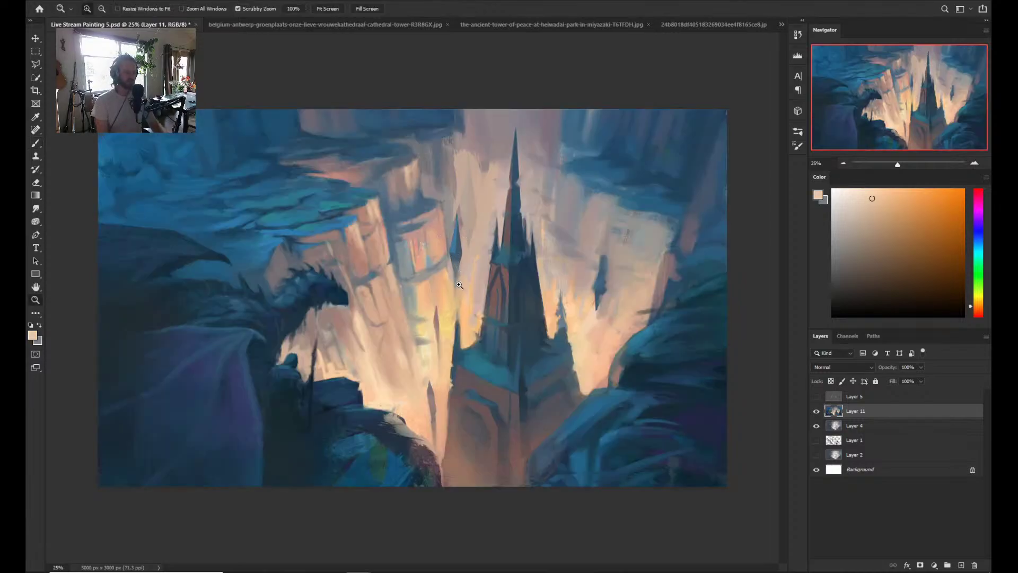
key("b")
left_click(384, 205, "alt")
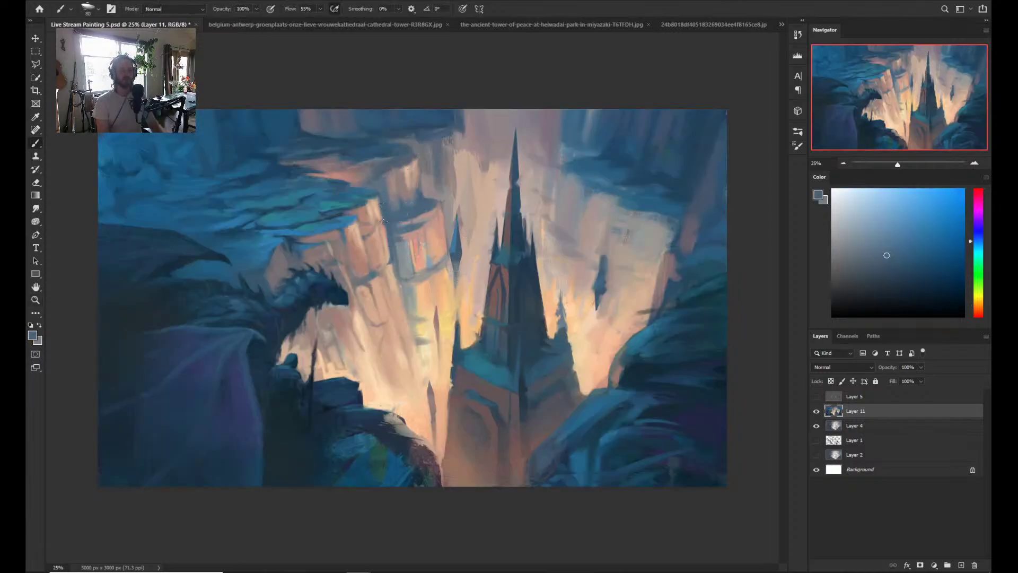
left_click(381, 223, "alt")
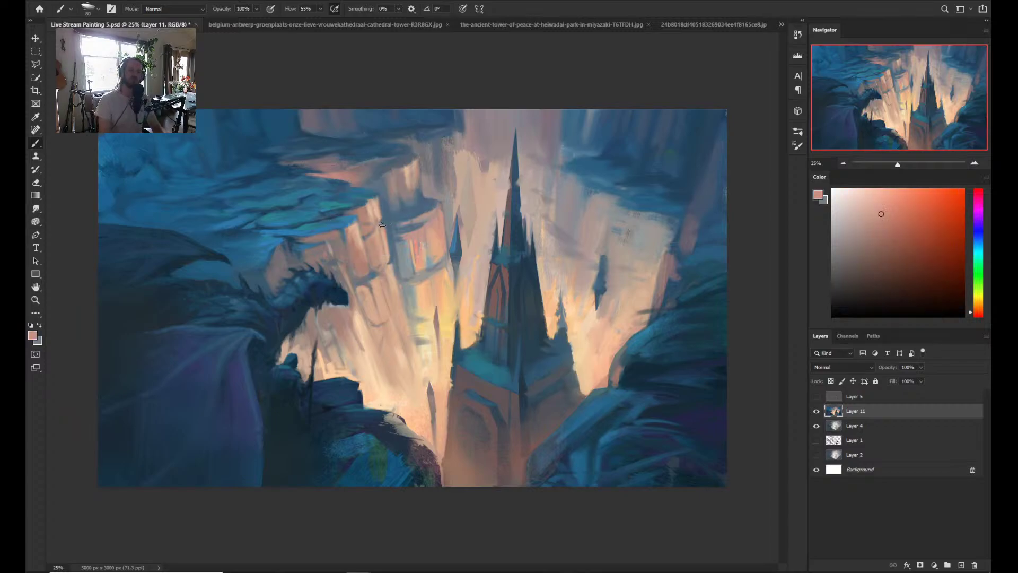
left_click(387, 217, "alt")
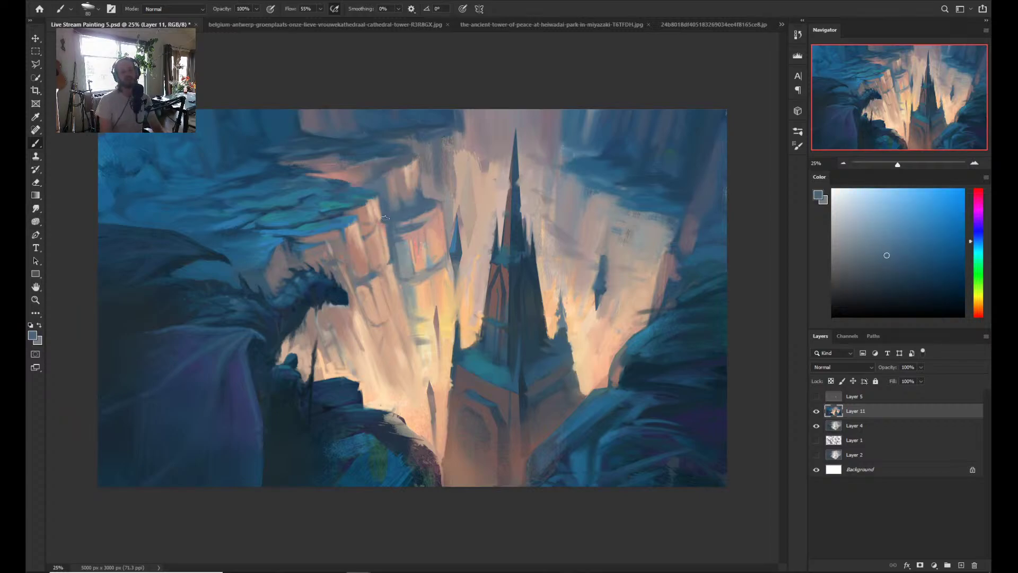
left_click(389, 227, "alt")
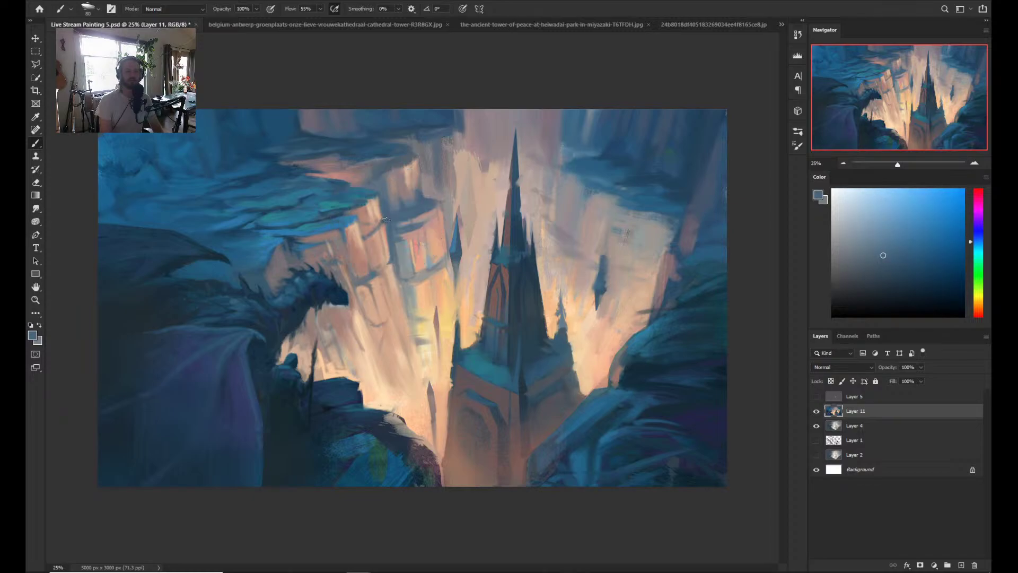
left_click(390, 233, "alt")
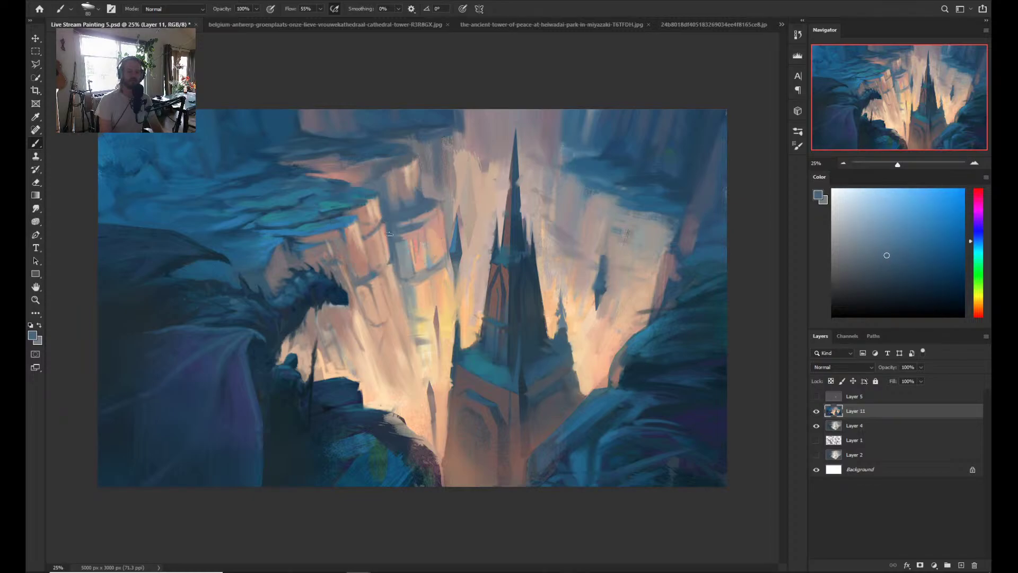
- Rework the column's upper rim and shaded side with sampled muted teal, blue-grey and slate blue strokes
left_click(358, 227, "alt")
left_click(371, 262, "alt")
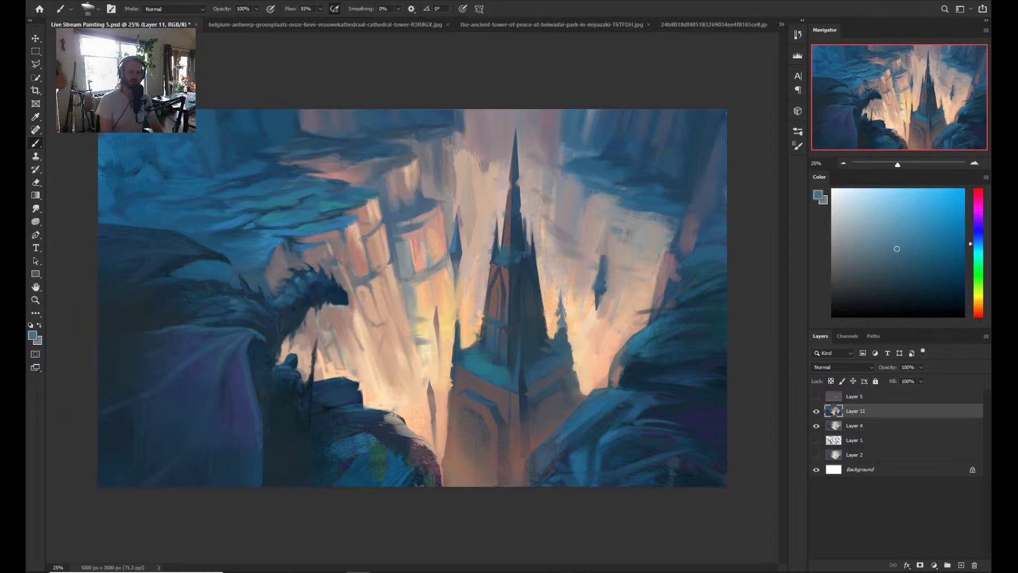
left_click(403, 234, "alt")
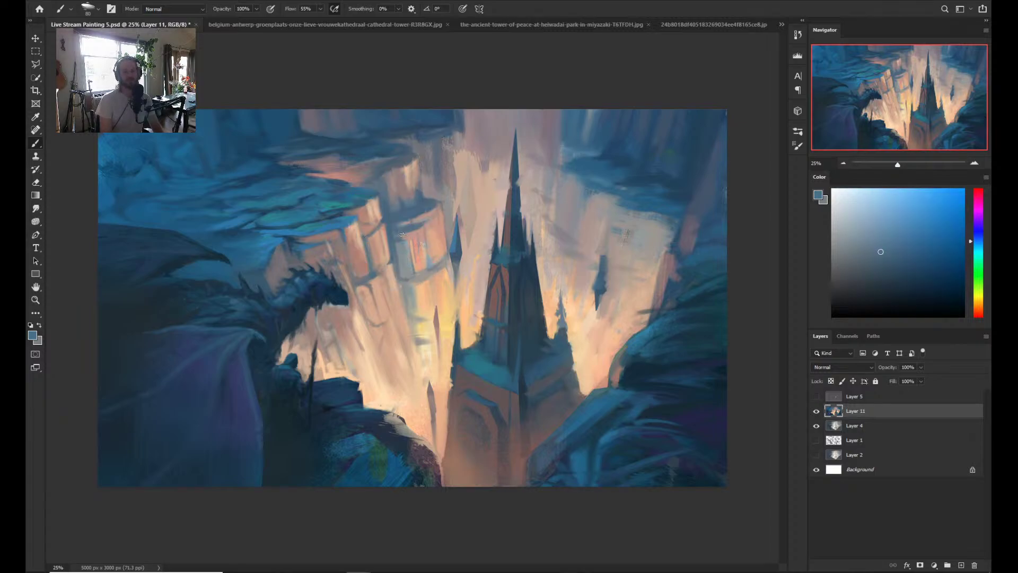
left_click(424, 219, "alt")
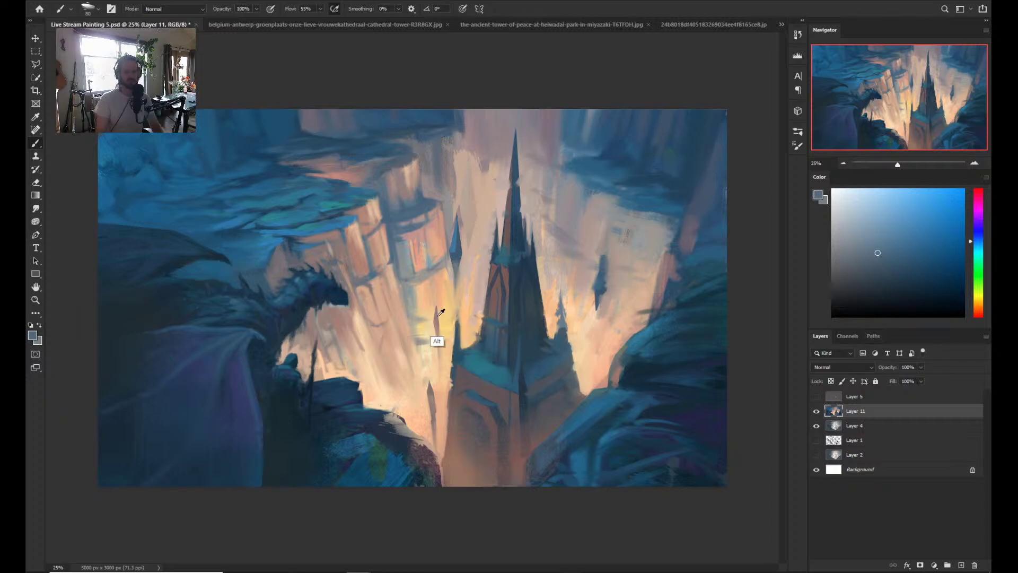
left_click(426, 276, "alt")
left_click(396, 239, "alt")
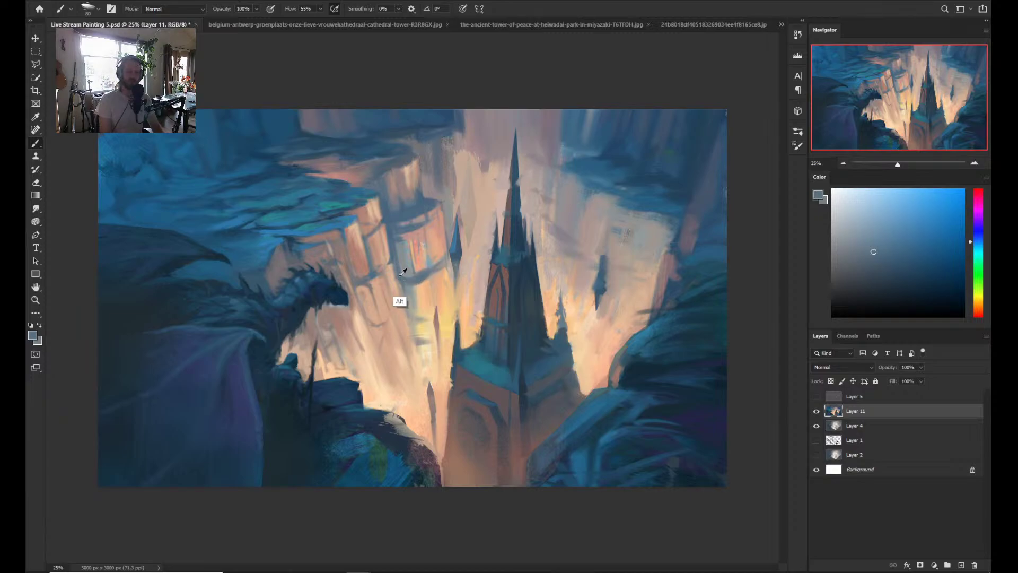
- Shape the column's ledge and the lit face beneath it with sampled blue-grey, light peach, tan and neutral grey
left_click(401, 276, "alt")
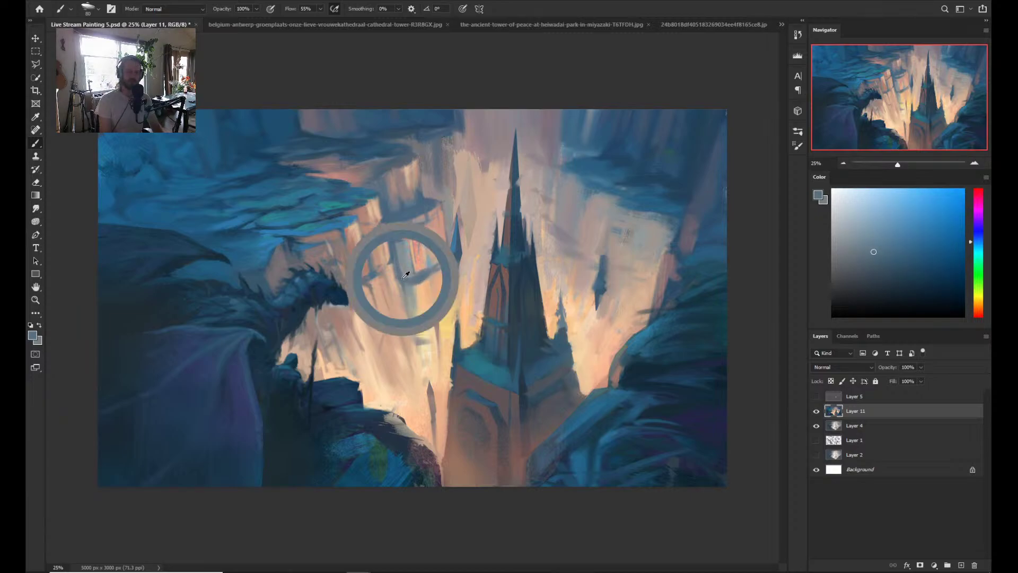
left_click(411, 313, "alt")
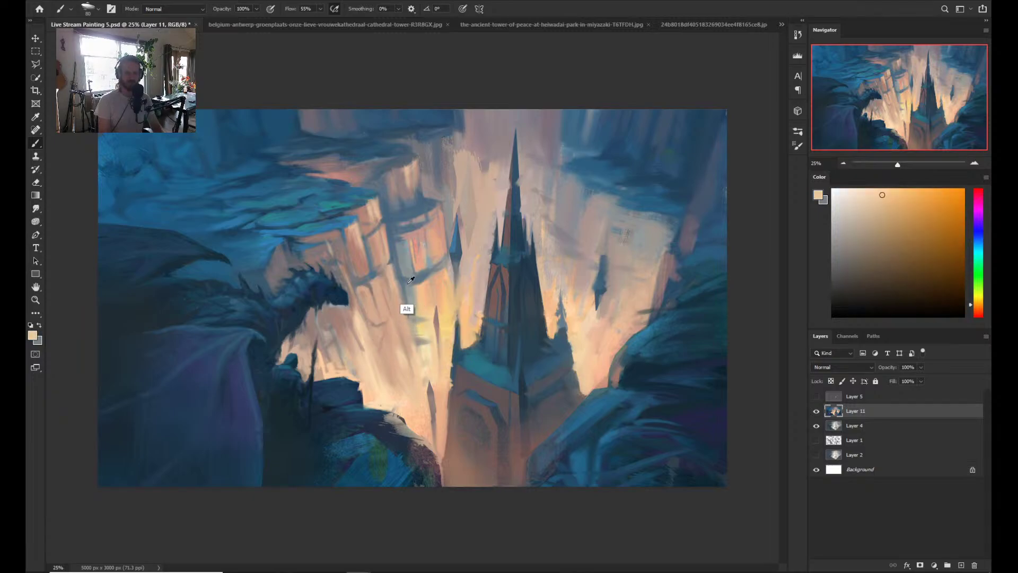
left_click(413, 304, "alt")
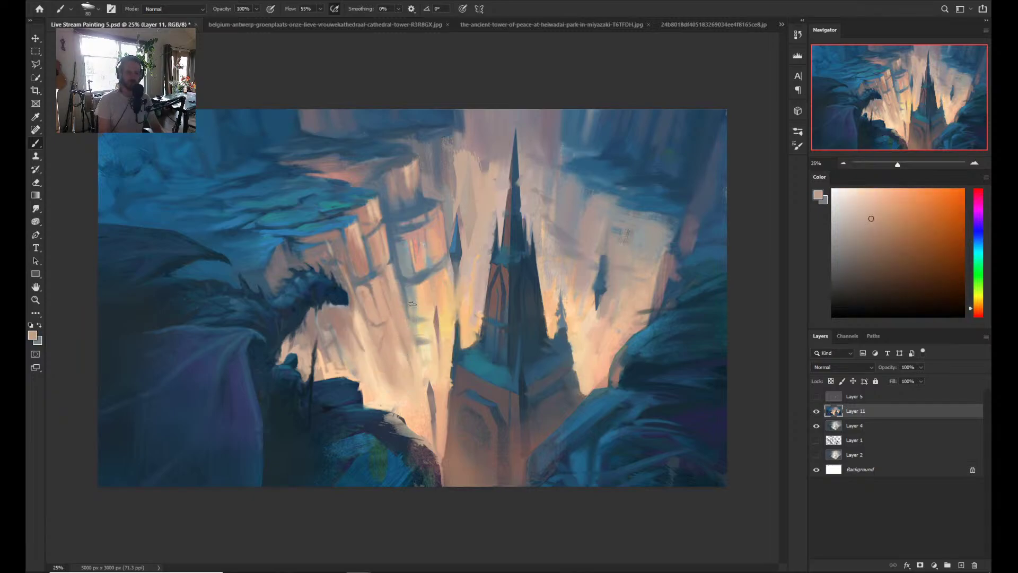
left_click(431, 272, "alt")
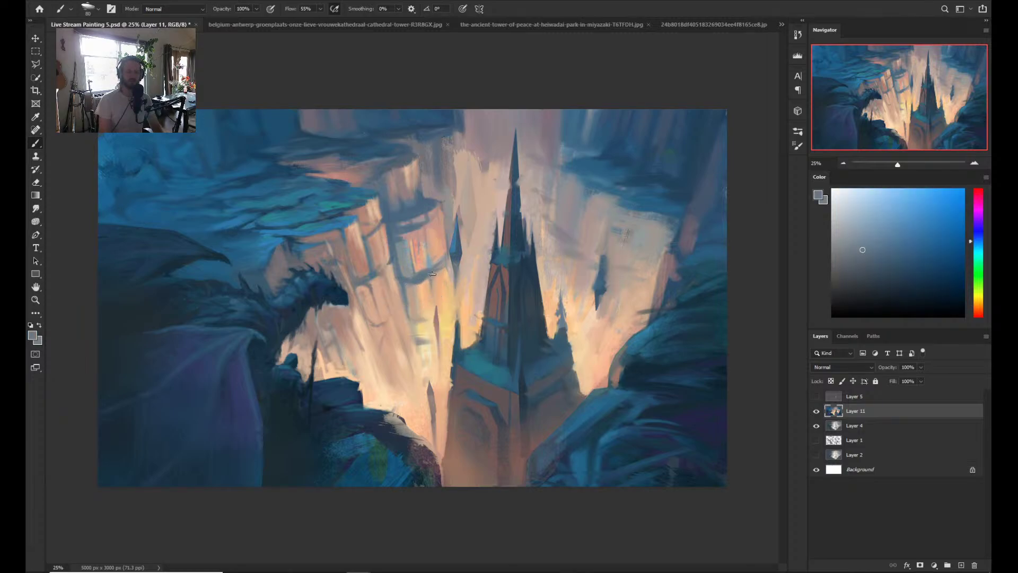
left_click(455, 260, "alt")
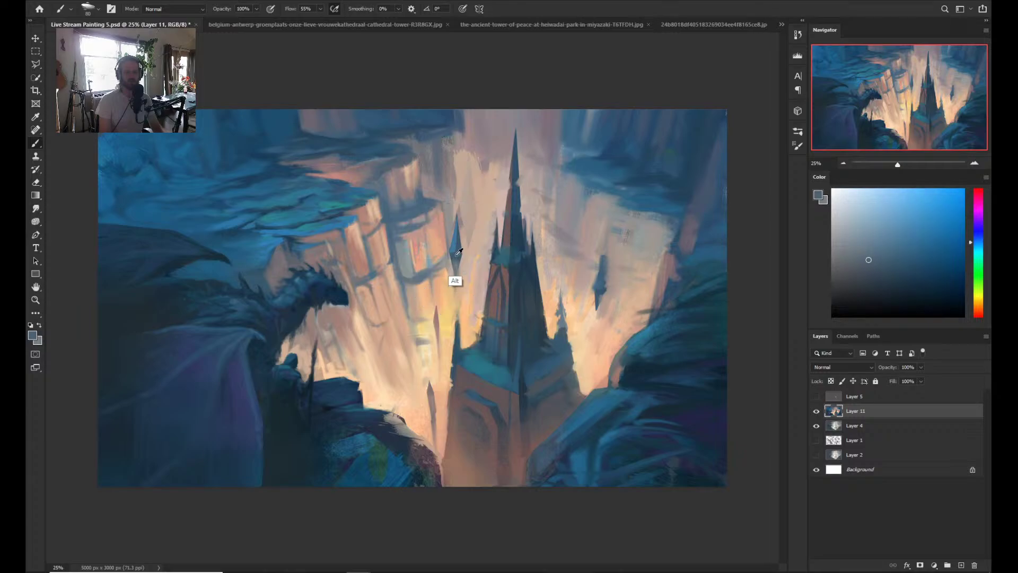
left_click(448, 237, "alt")
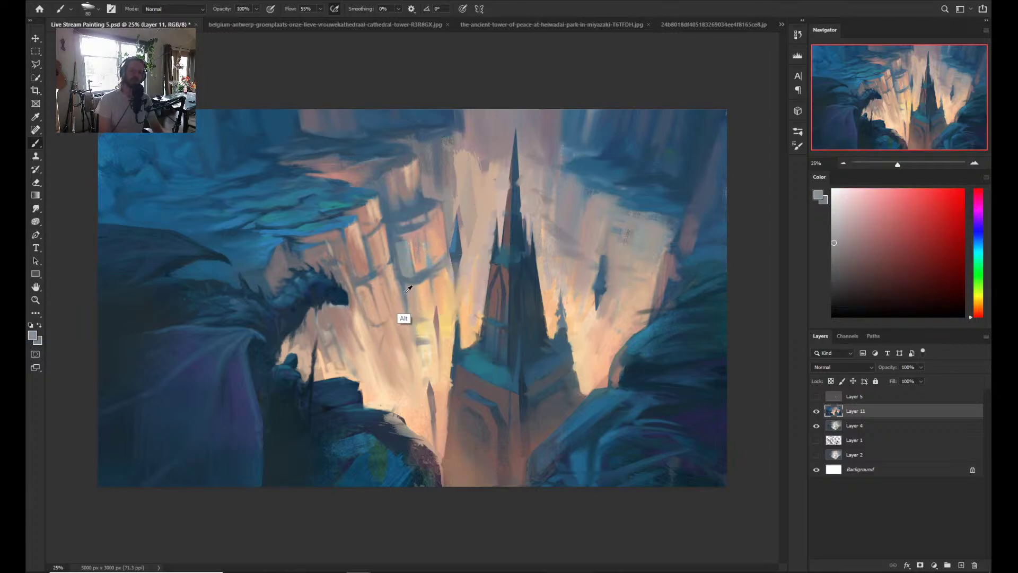
- Define the shadow edge and cracks on the column's lower section with sampled slate grey, tan and warm grey
left_click(413, 307, "alt")
left_click(406, 313, "alt")
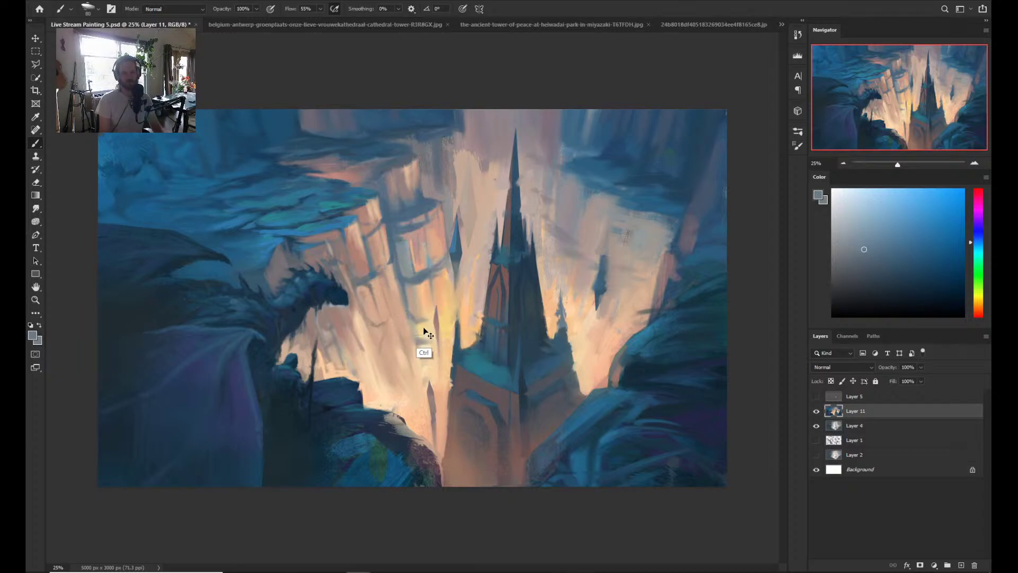
left_click(412, 312, "alt")
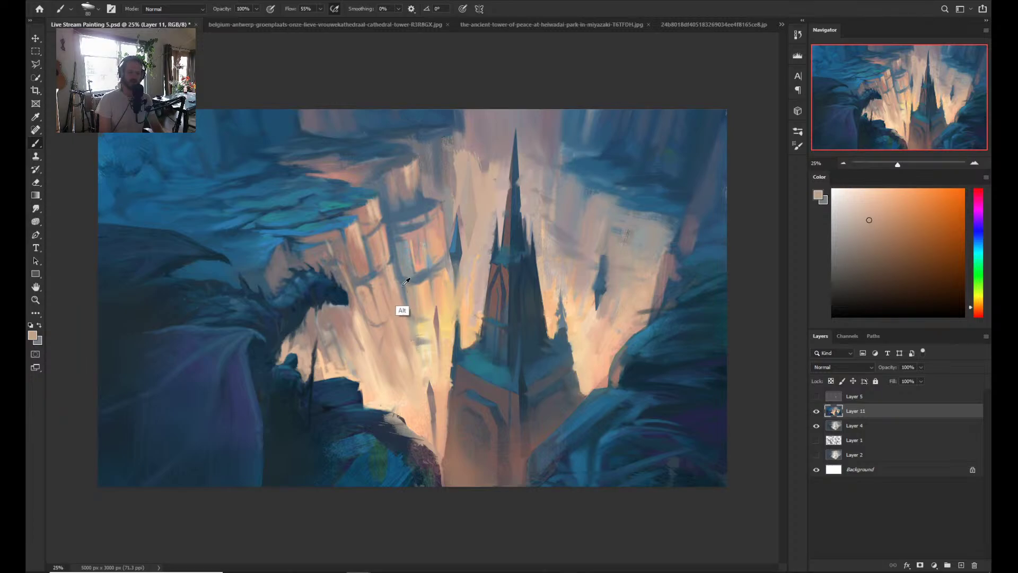
left_click(401, 303, "alt")
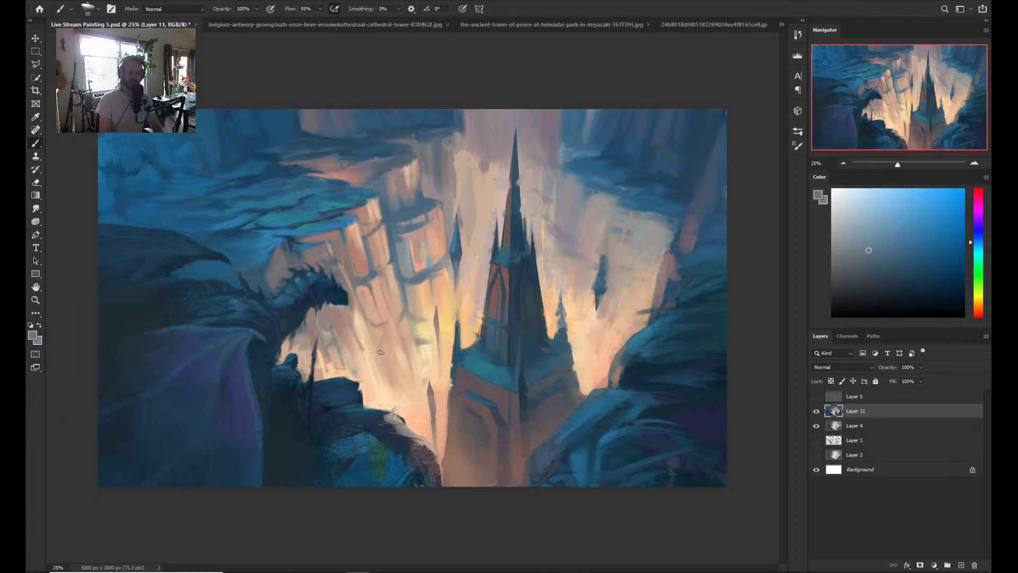
left_click(419, 365, "alt")
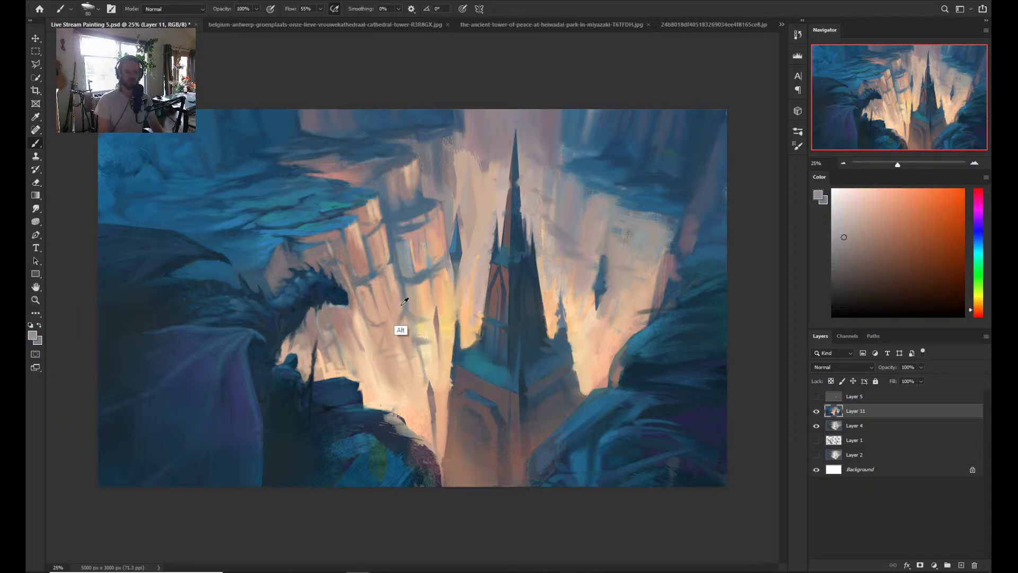
- Paint cracks and ledge shadows on the plateau's cliff face near the dragon's head with sampled slate blue and muted teal
left_click(366, 307, "alt")
left_click(363, 304, "alt")
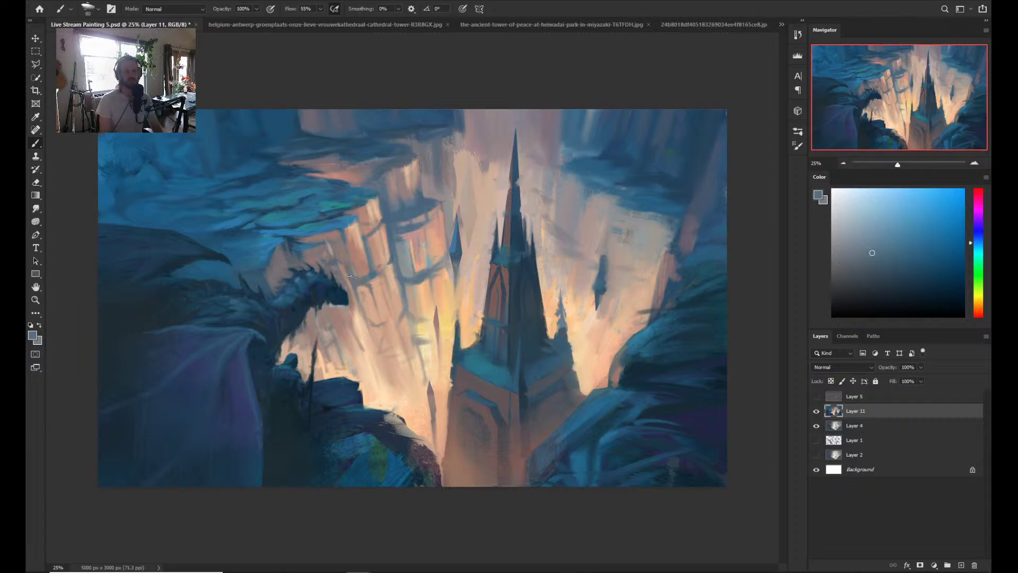
left_click(342, 277, "alt")
left_click(331, 262, "alt")
left_click(375, 270, "alt")
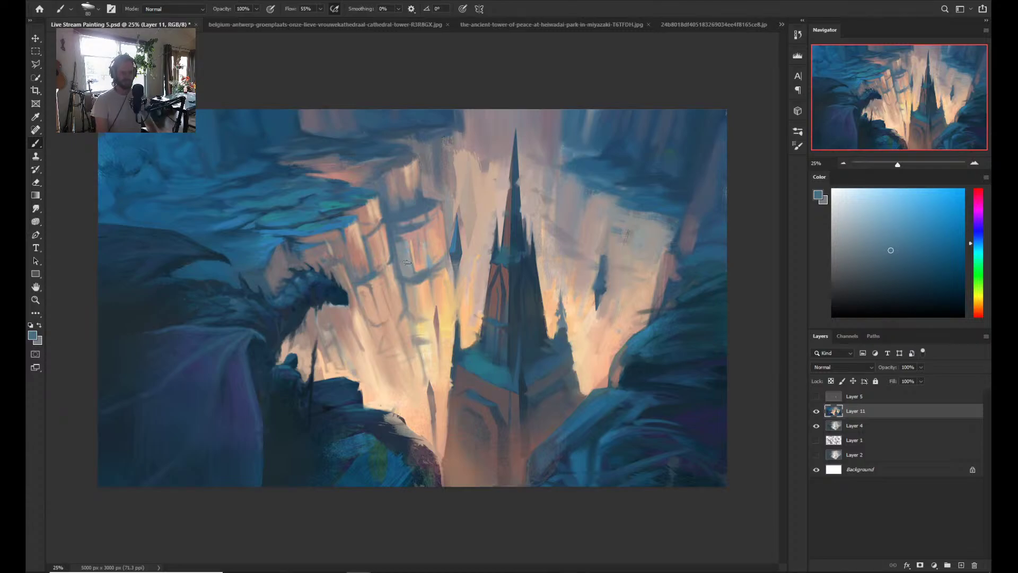
- Refine the plateau's cliff face beside the dragon's head using a smaller brush and sampled dusty rose, tan, neutral grey and slate blue
key("bracketleft")
key("bracketleft")
key("bracketleft")
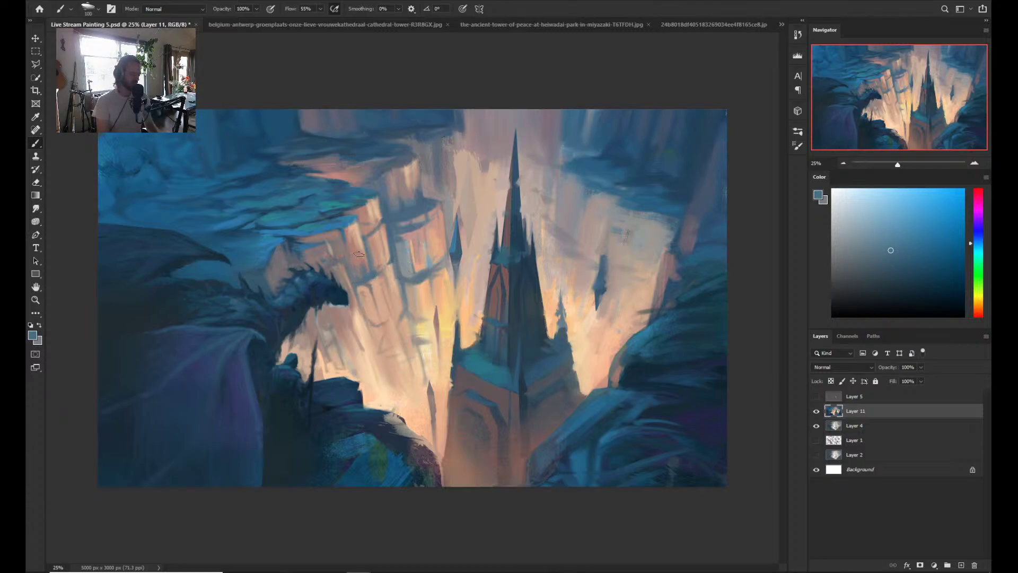
left_click(358, 254, "alt")
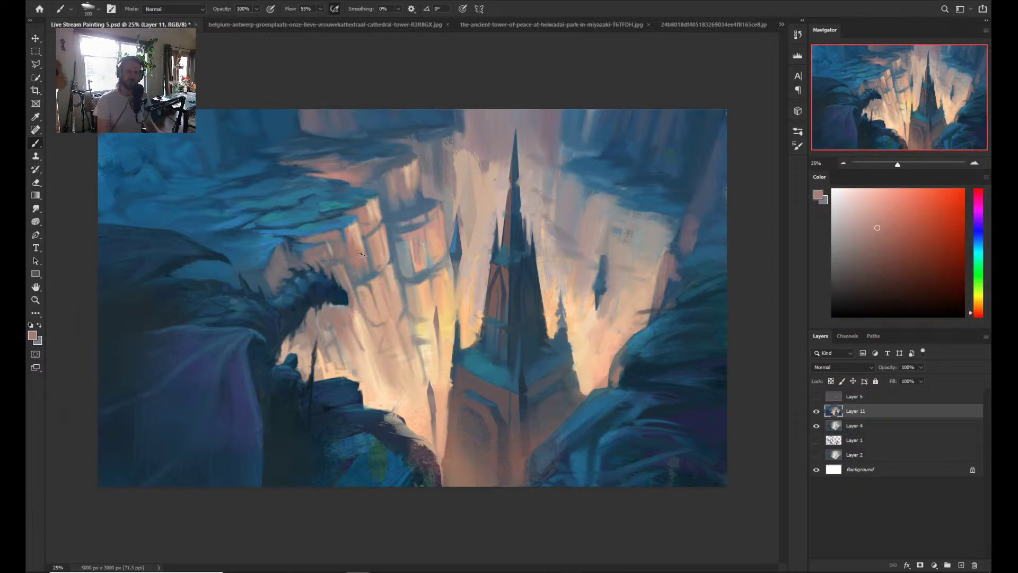
left_click(370, 279, "alt")
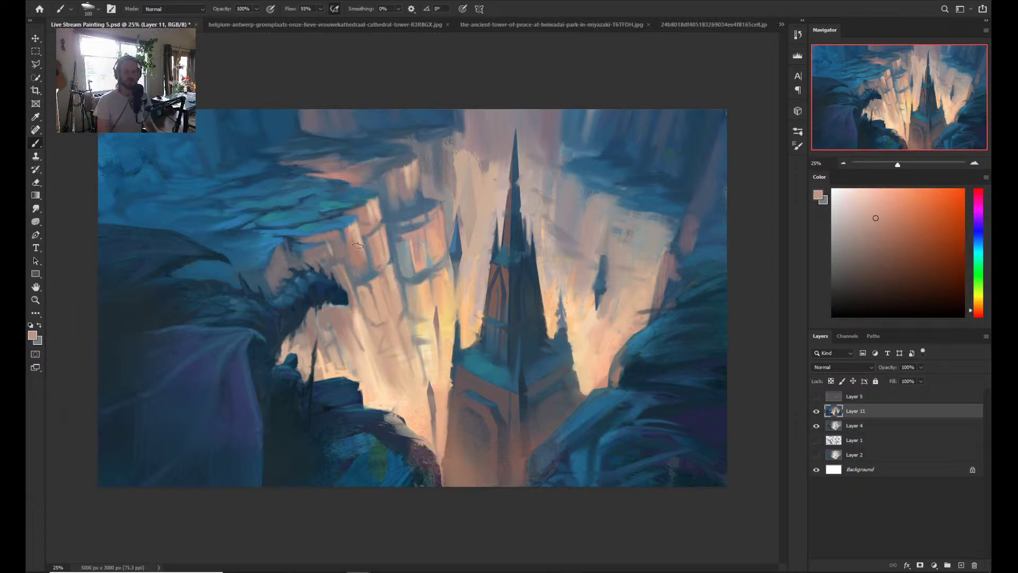
left_click(372, 266, "alt")
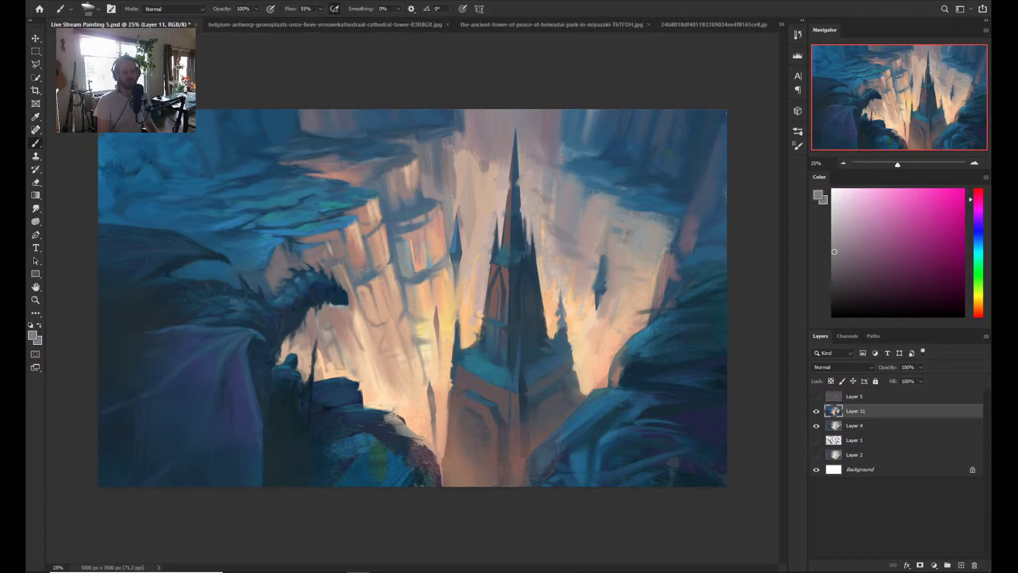
mouse_move(366, 270)
left_mouse_down()
mouse_move(364, 289)
mouse_move(360, 251)
left_mouse_up()
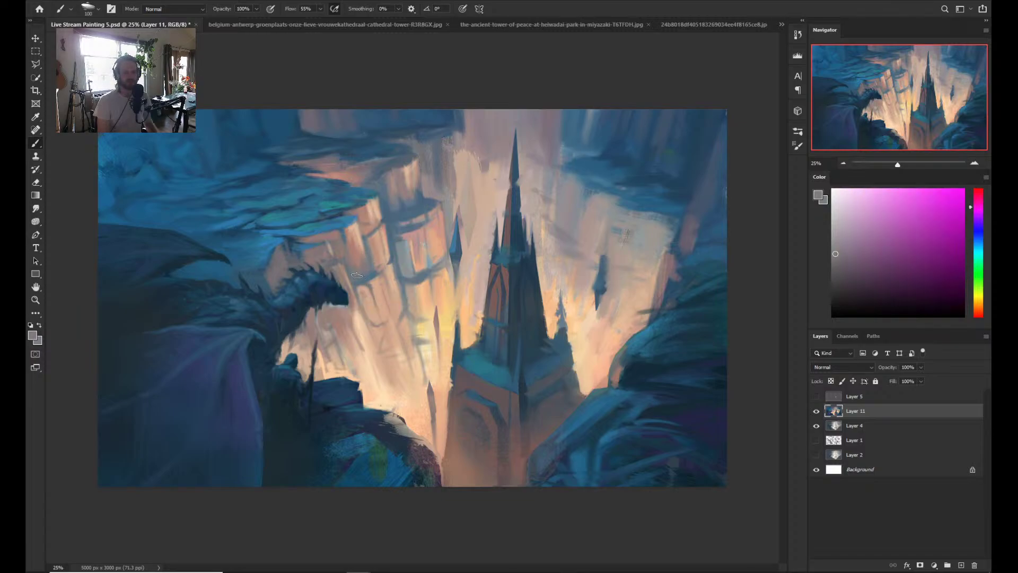
left_click(371, 300, "alt")
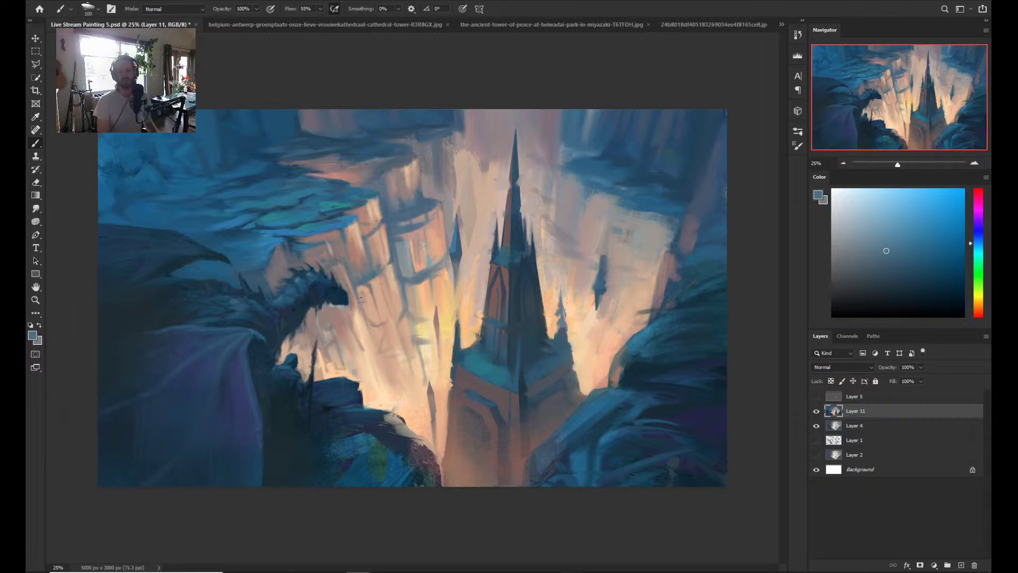
- Rework the glowing column's face around its ledge with sampled light peach, dusty pink and grey-blue strokes
left_click(416, 298, "alt")
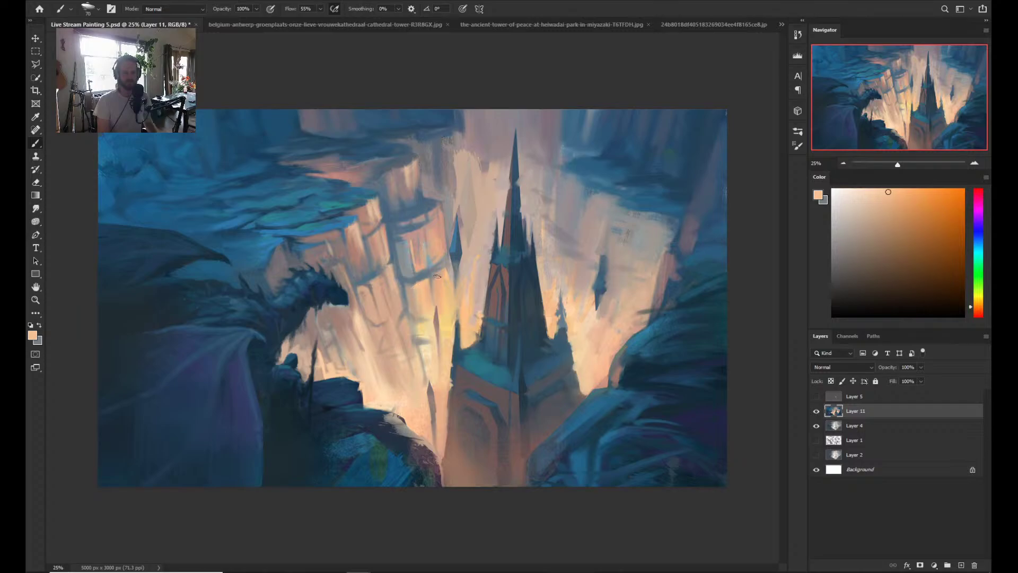
left_click(422, 261, "alt")
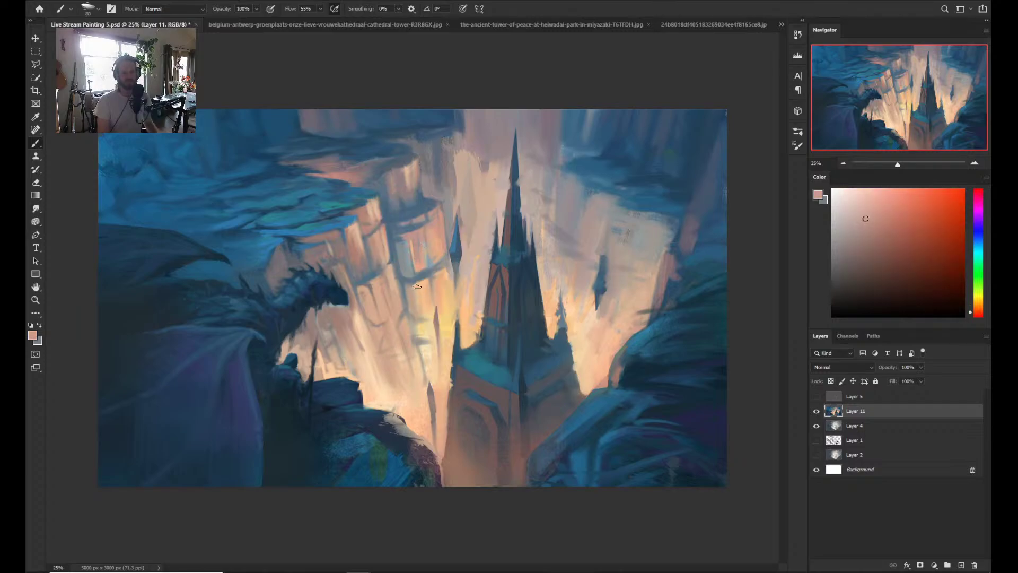
left_click(427, 276, "alt")
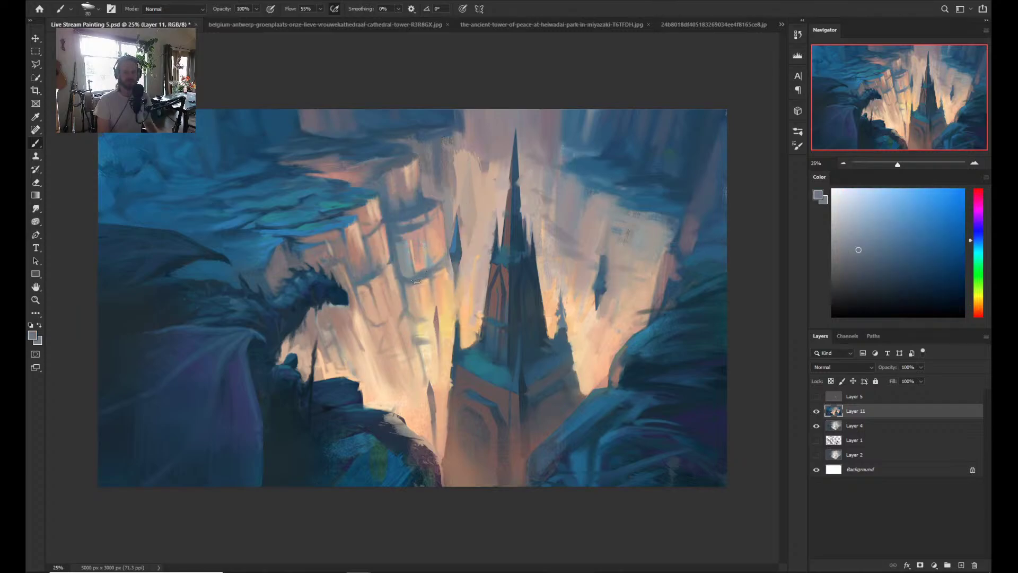
left_click(419, 236, "alt")
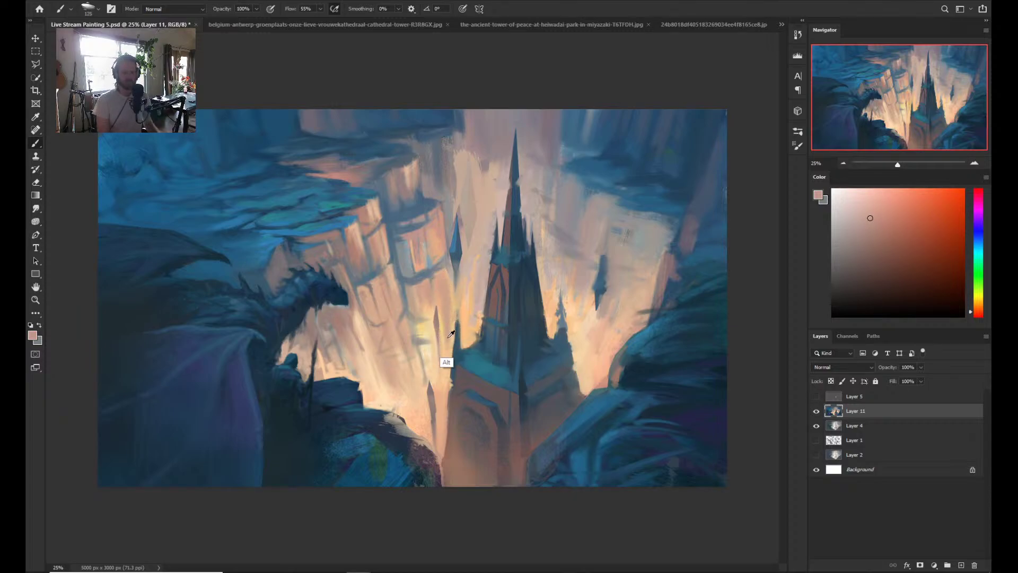
- Blend the column's lit lower face below the ledge with sampled light tan, peach, blue-grey and warm grey
left_click(449, 339, "alt")
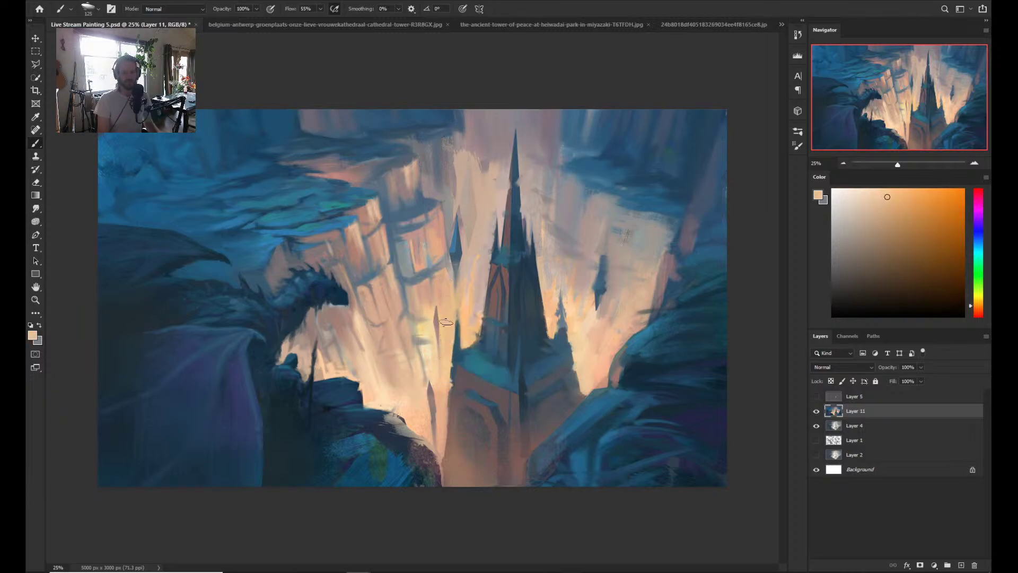
left_click(440, 286, "alt")
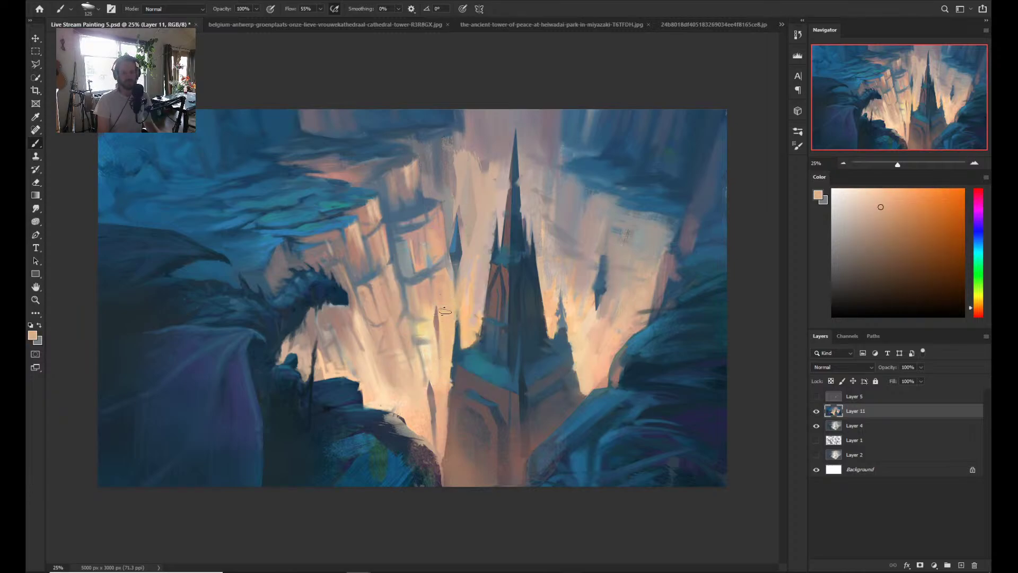
left_click(432, 281, "alt")
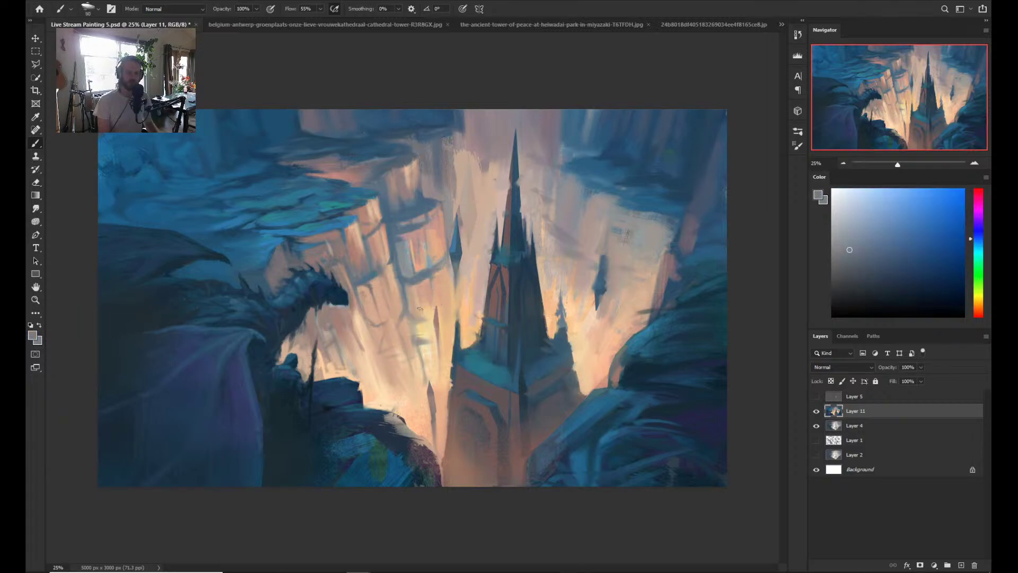
left_click(407, 295, "alt")
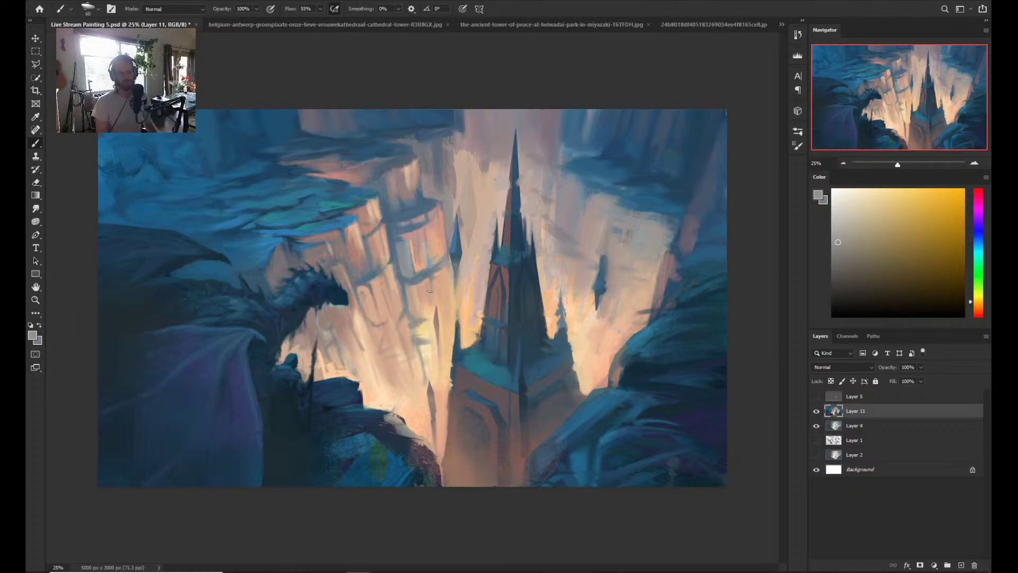
left_click(455, 272, "alt")
left_click(444, 273, "alt")
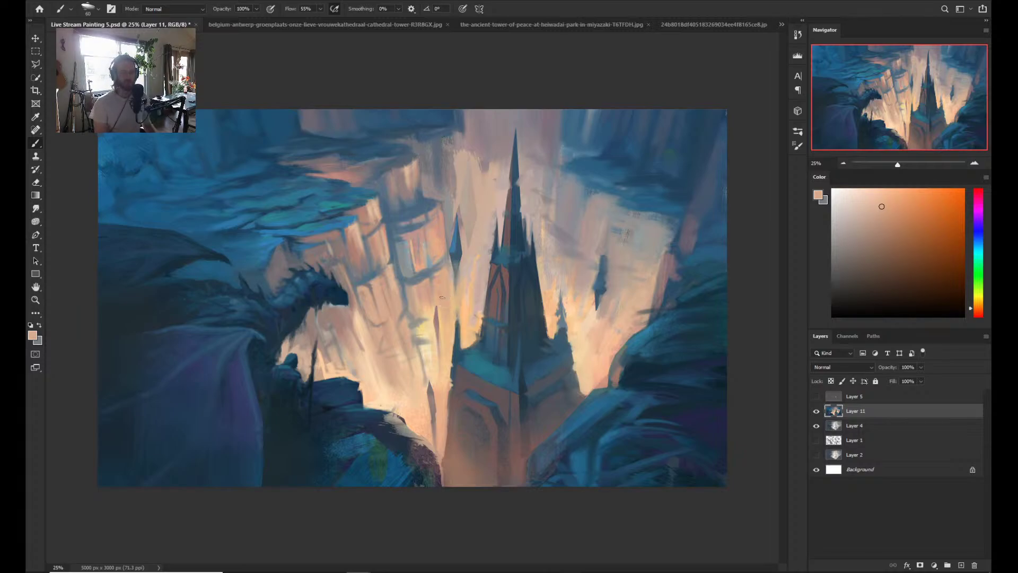
- Define the lit face, shaded base and rim of the rear rock column with sampled mauve-grey, slate grey and dusty tan
left_click(431, 196, "alt")
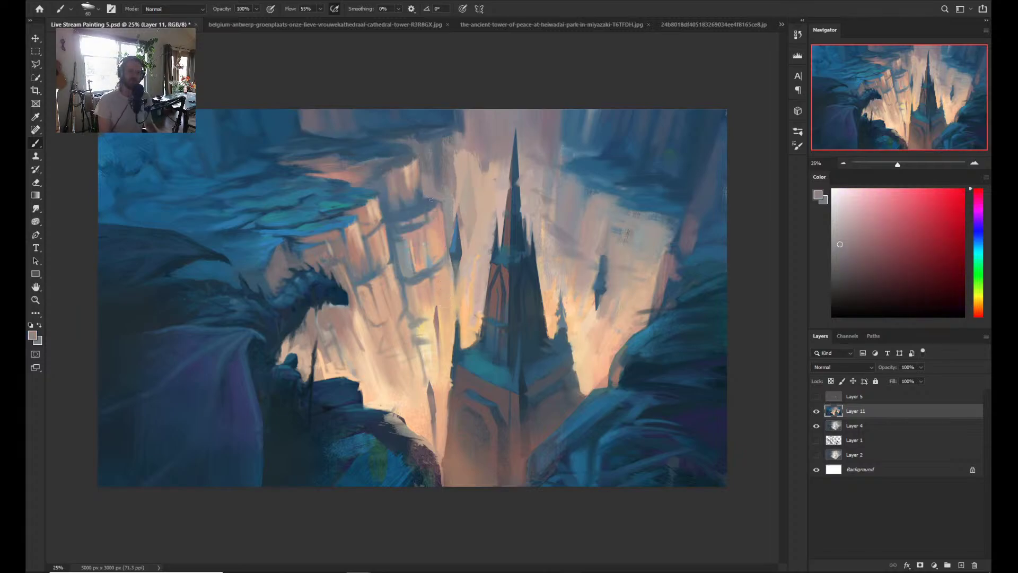
left_click(401, 197, "alt")
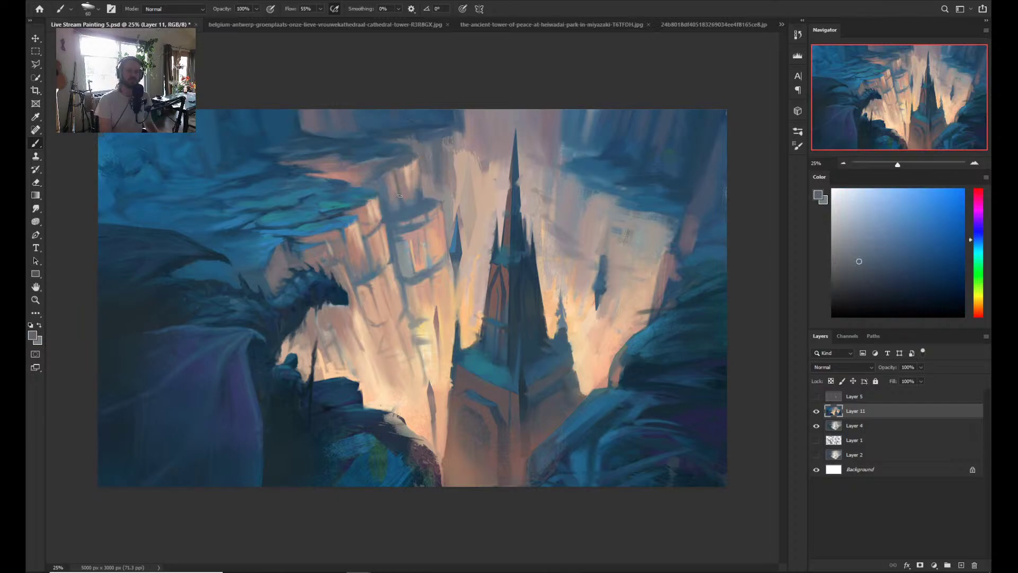
left_click(418, 157, "alt")
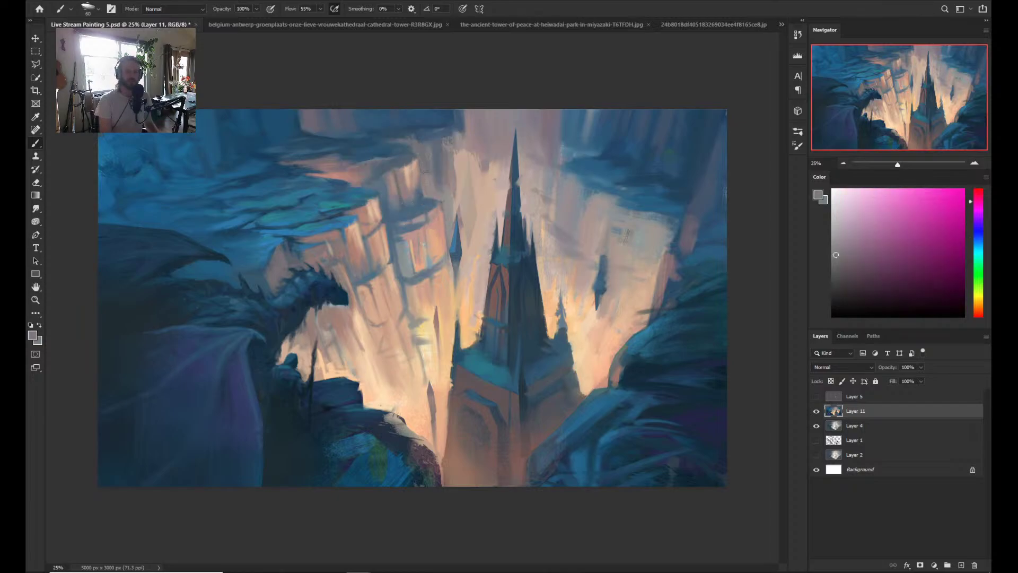
left_click(407, 206, "alt")
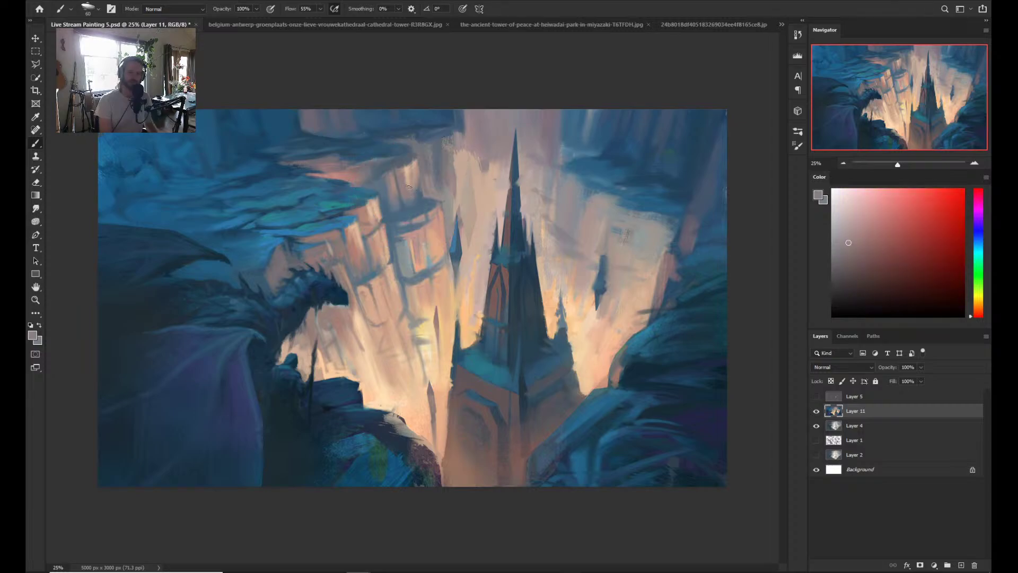
left_click(415, 195, "alt")
left_click_drag(415, 195, 411, 194)
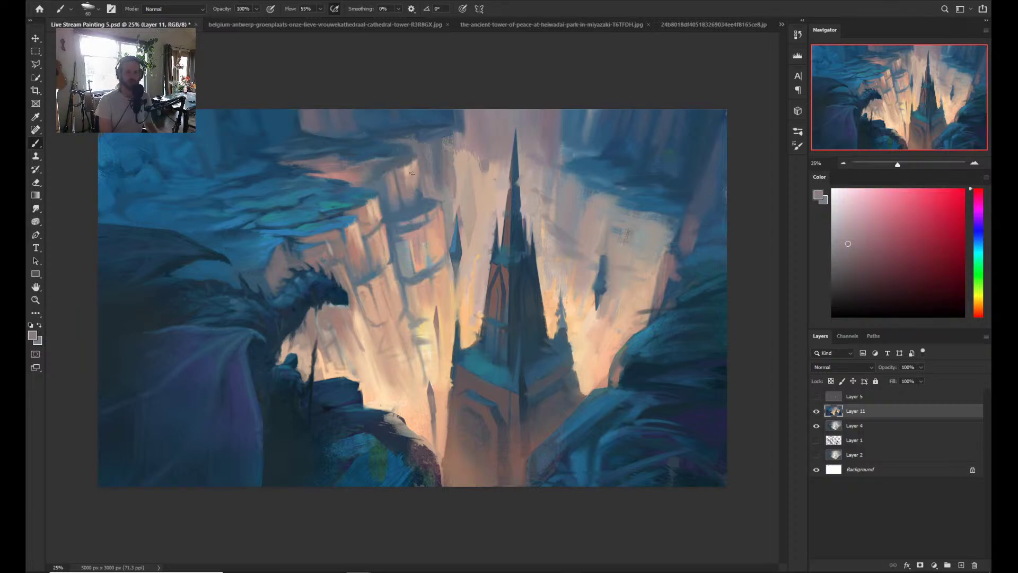
left_click(413, 155, "alt")
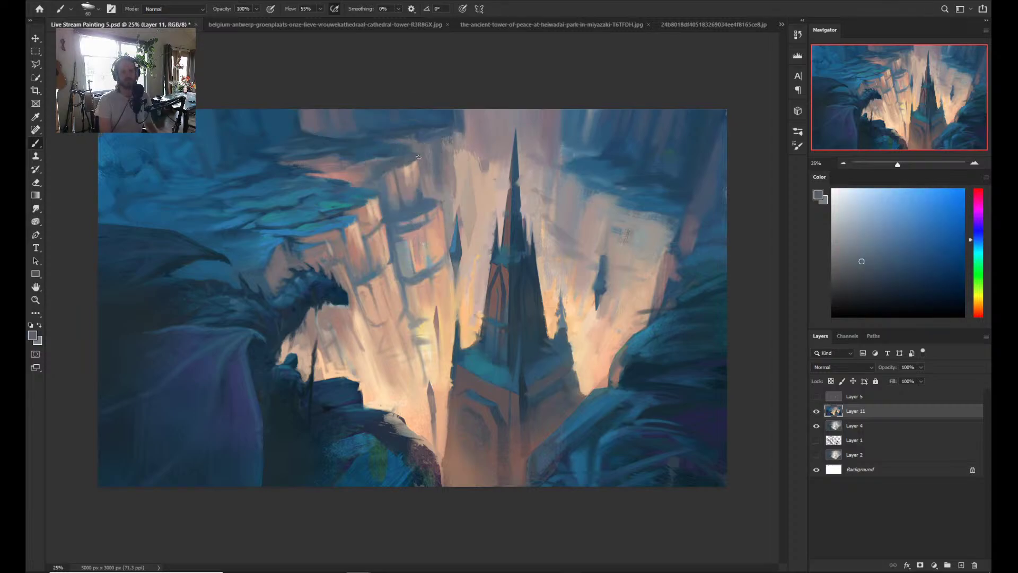
left_click(419, 194, "alt")
left_click(420, 187, "alt")
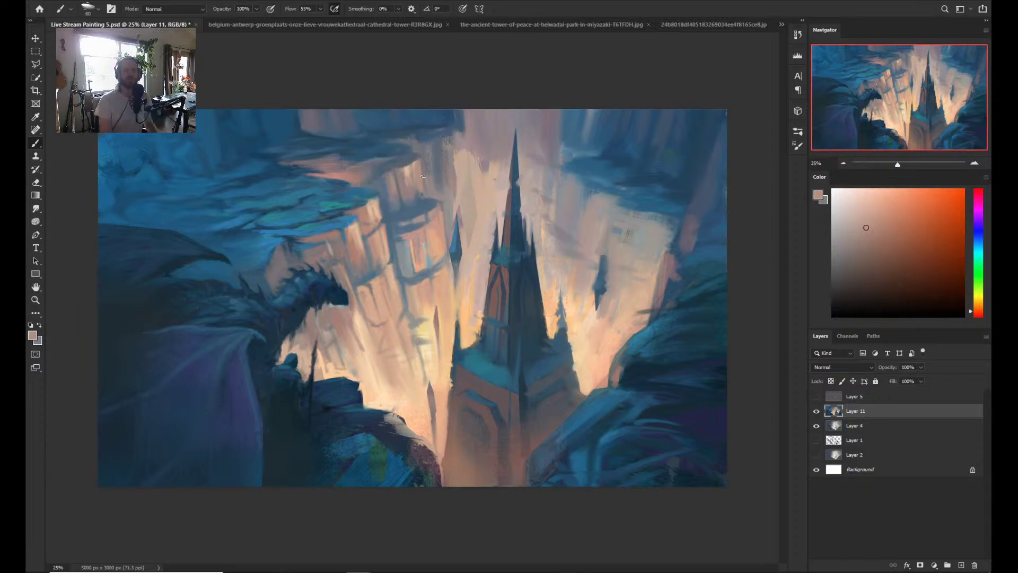
- Break up the peach glow on the plateau's rear ledge with sampled slate blue and deep blue strokes
left_click(374, 202, "alt")
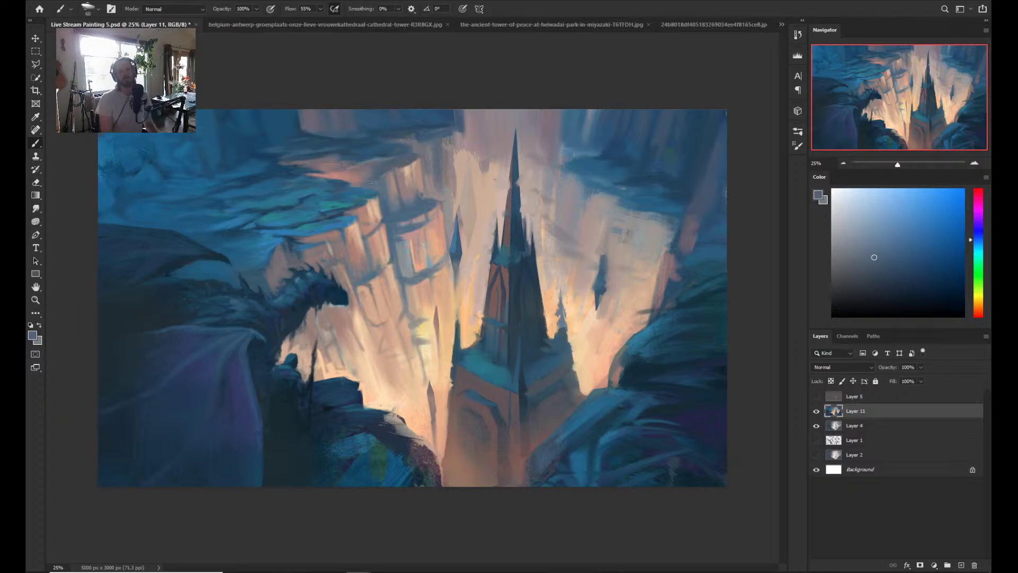
left_click(306, 169, "alt")
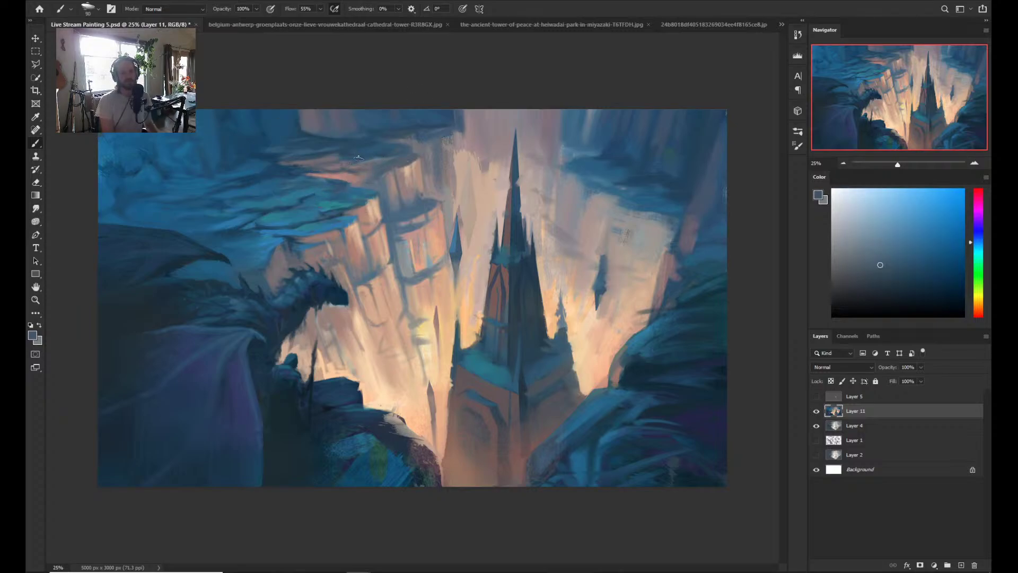
left_click(387, 149, "alt")
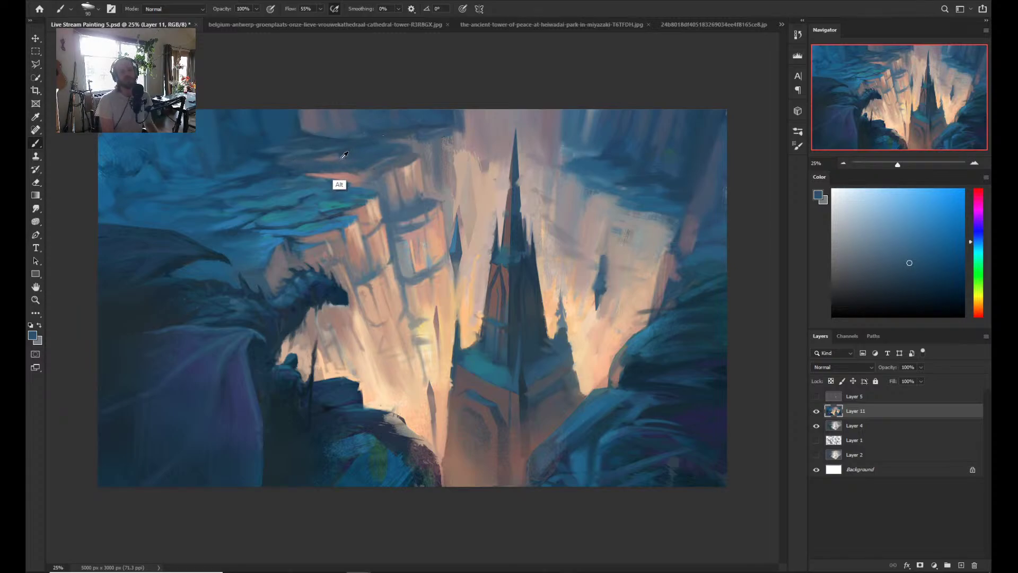
left_click(343, 157, "alt")
left_click(321, 167, "alt")
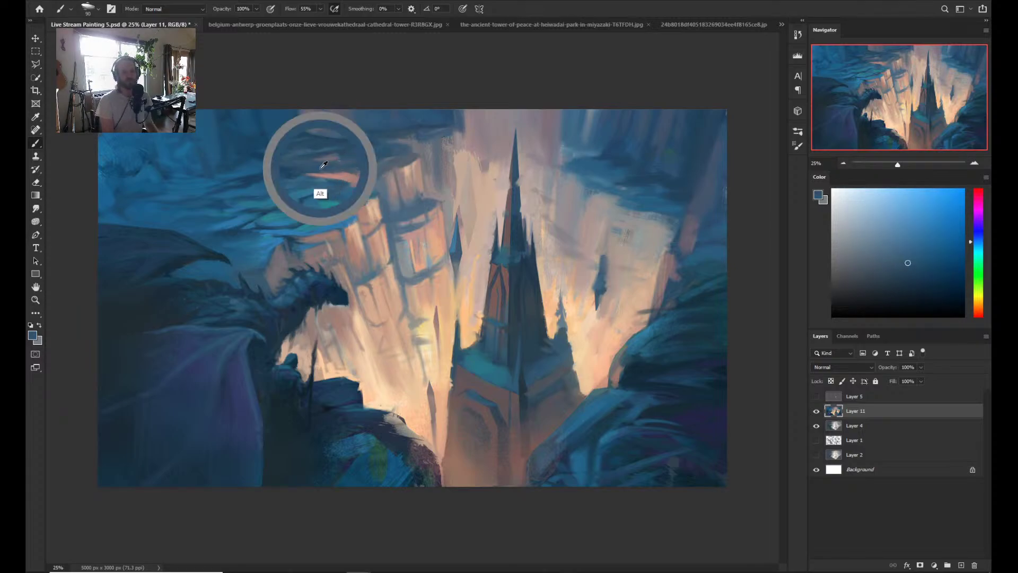
left_click(288, 170, "alt")
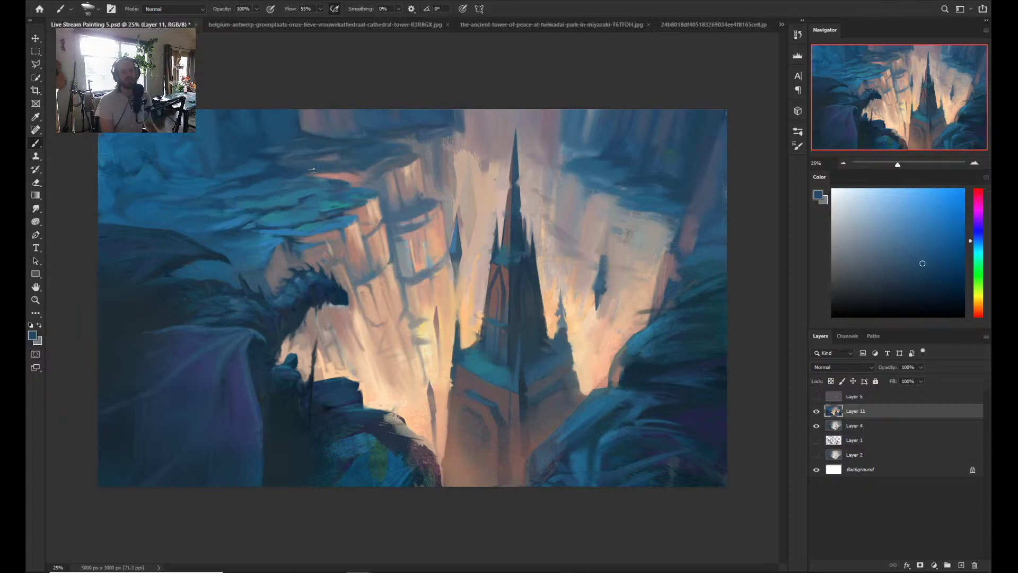
left_click(336, 152, "alt")
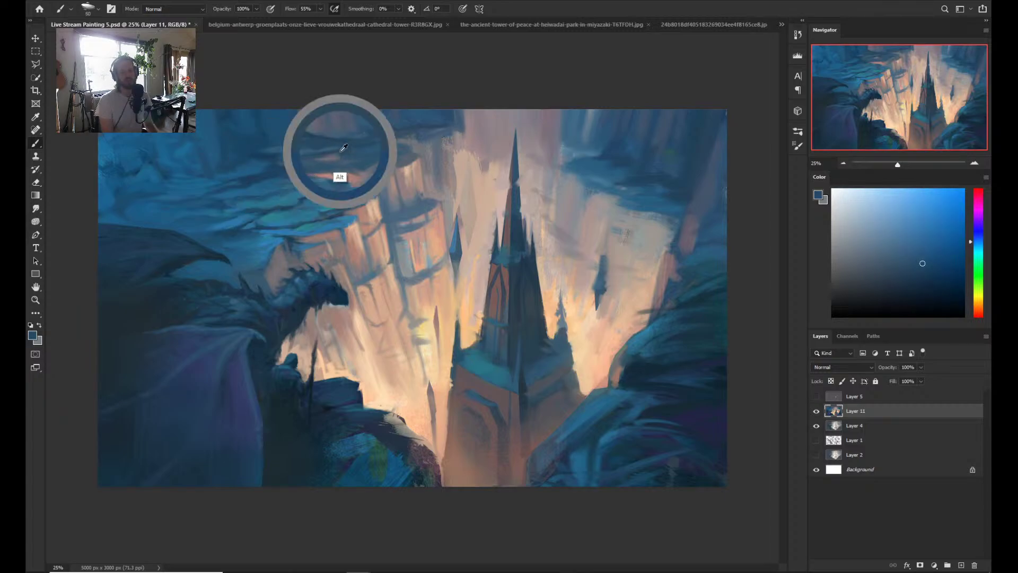
- Paint sampled deep and medium blue strokes across the rear ledge to merge it with the plateau's surface
left_click(267, 176, "alt")
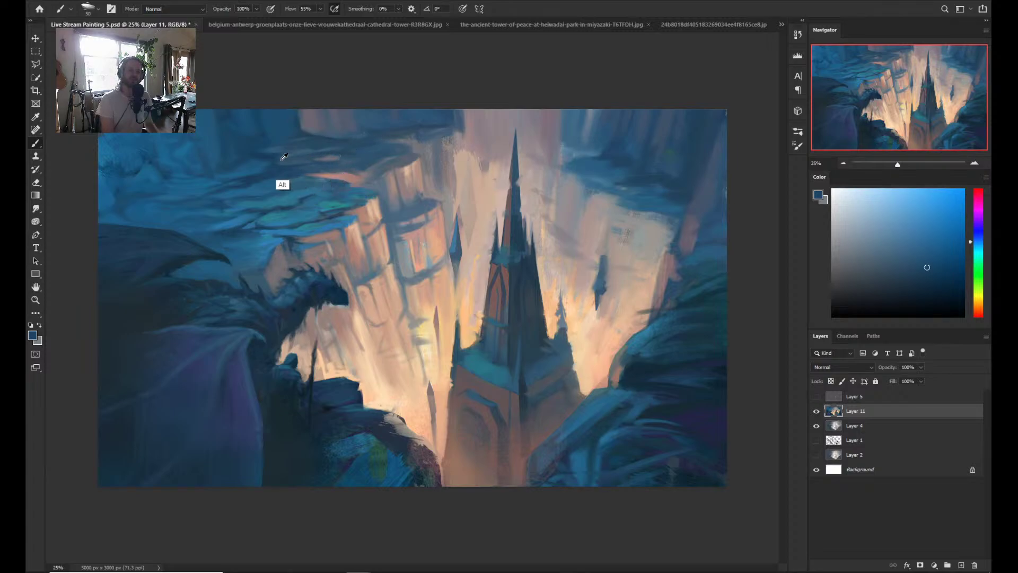
left_click(282, 144, "alt")
left_click(321, 152, "alt")
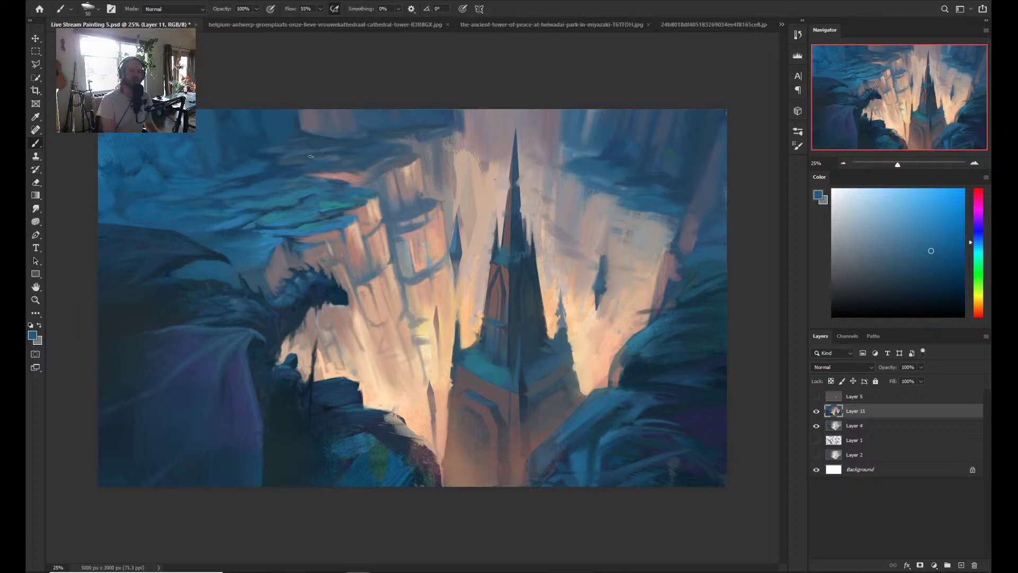
mouse_move(319, 159)
left_mouse_down()
mouse_move(275, 230)
mouse_move(242, 238)
left_mouse_up()
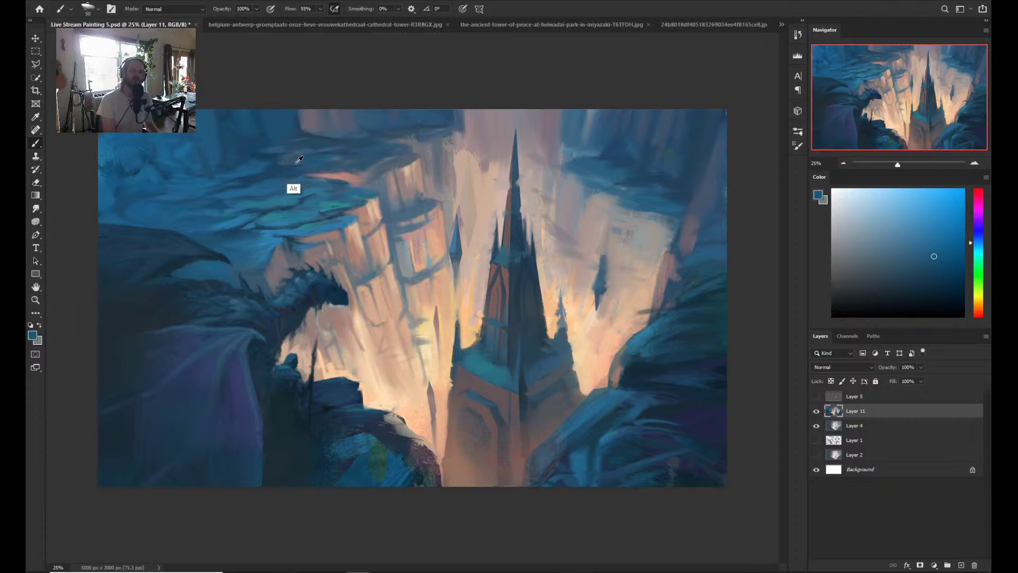
- Darken the rear ledge's cracks and trim the orange strip along its lower edge with sampled dark blue and slate blue
left_click(292, 161, "alt")
left_click(344, 149, "alt")
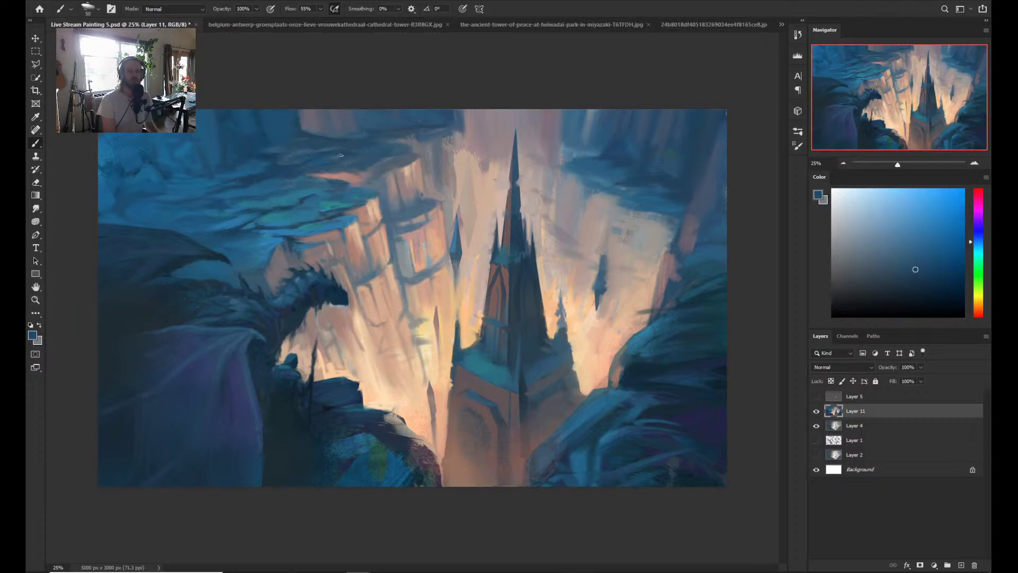
left_click(284, 164, "alt")
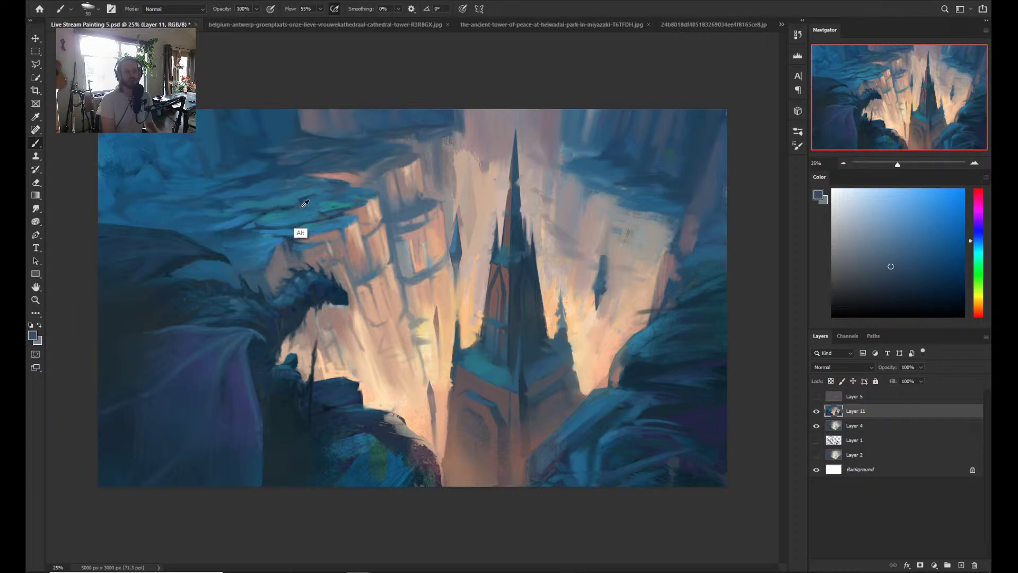
left_click(306, 196, "alt")
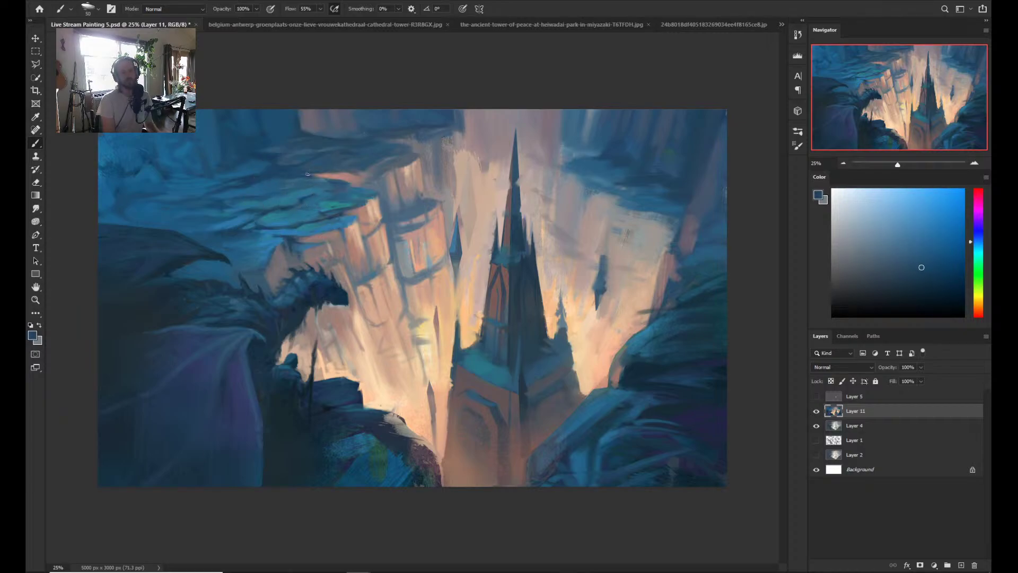
left_click_drag(307, 174, 351, 171)
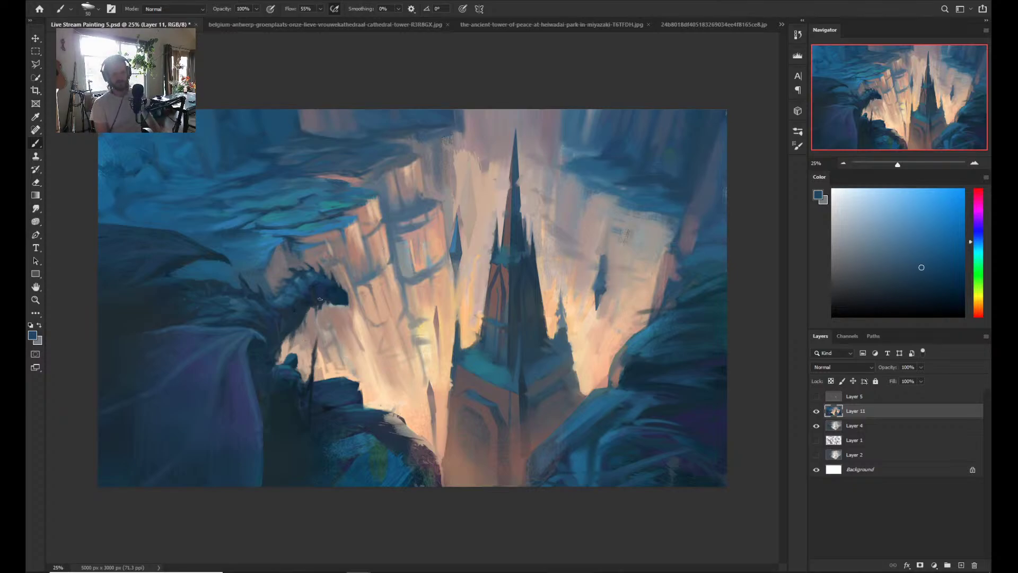
- Flip the whole canvas horizontally to check the composition in mirror view, keeping the Brush tool active
key("ctrl+space")
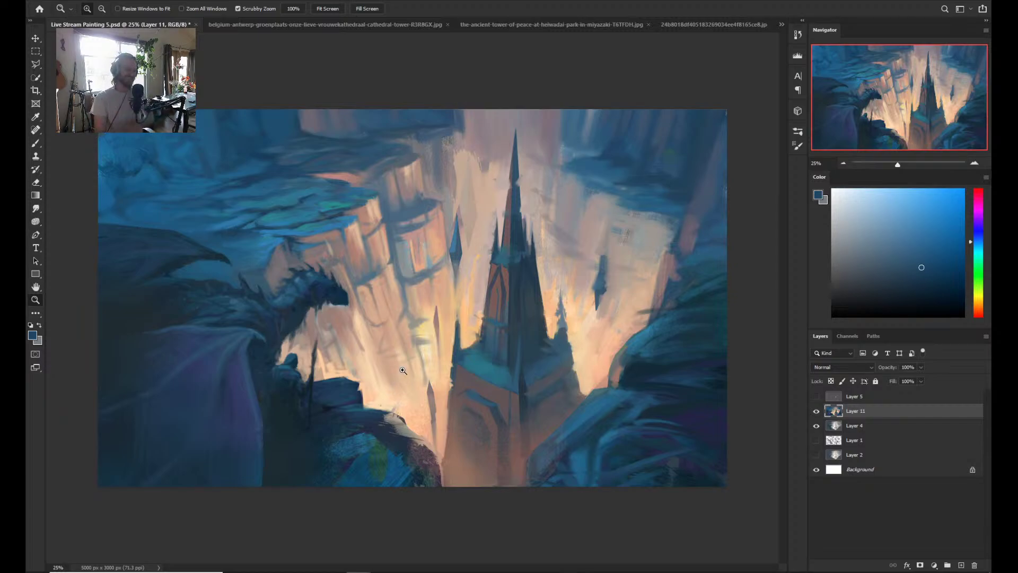
key("b")
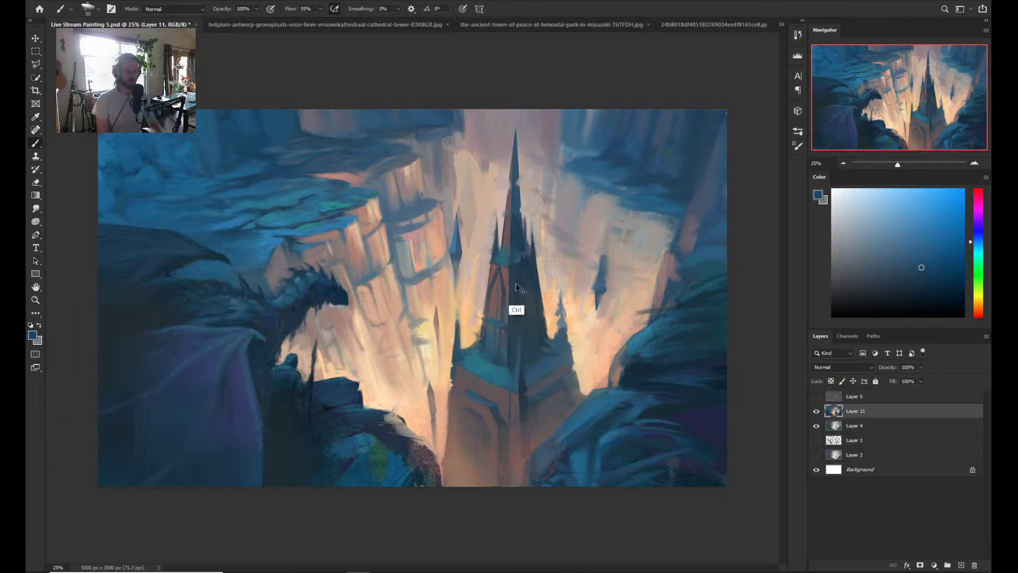
key("ctrl+shift+h")
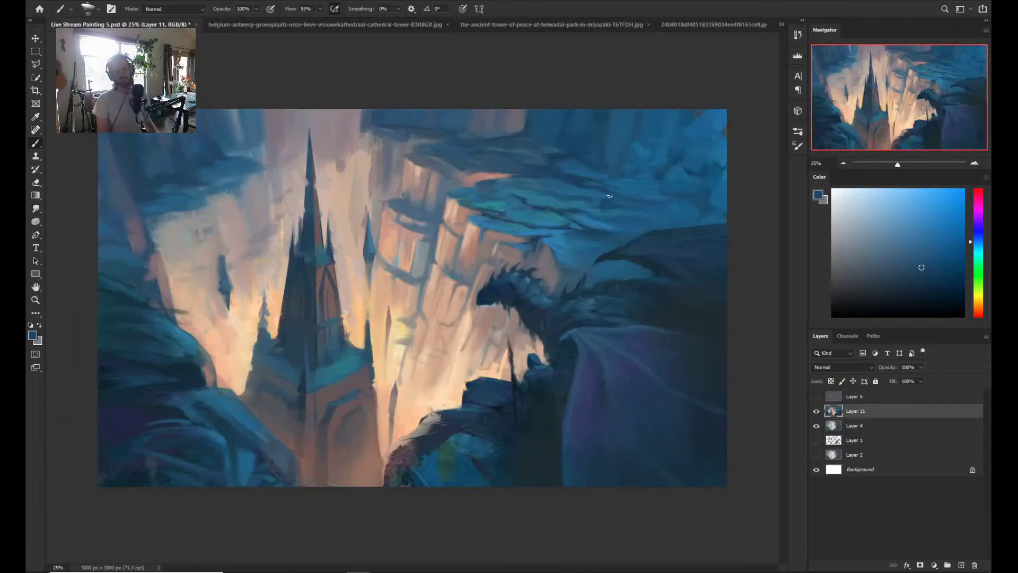
- Paint a thin blue spire tip rising above the small distant tower on the far cliff, using a sampled blue
left_click(517, 222, "alt")
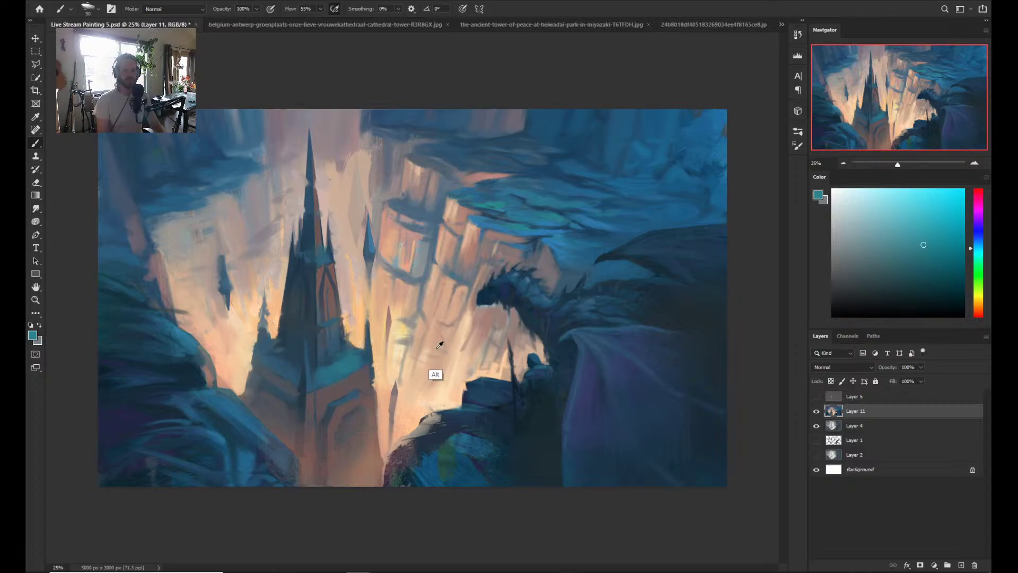
left_click(227, 373, "alt")
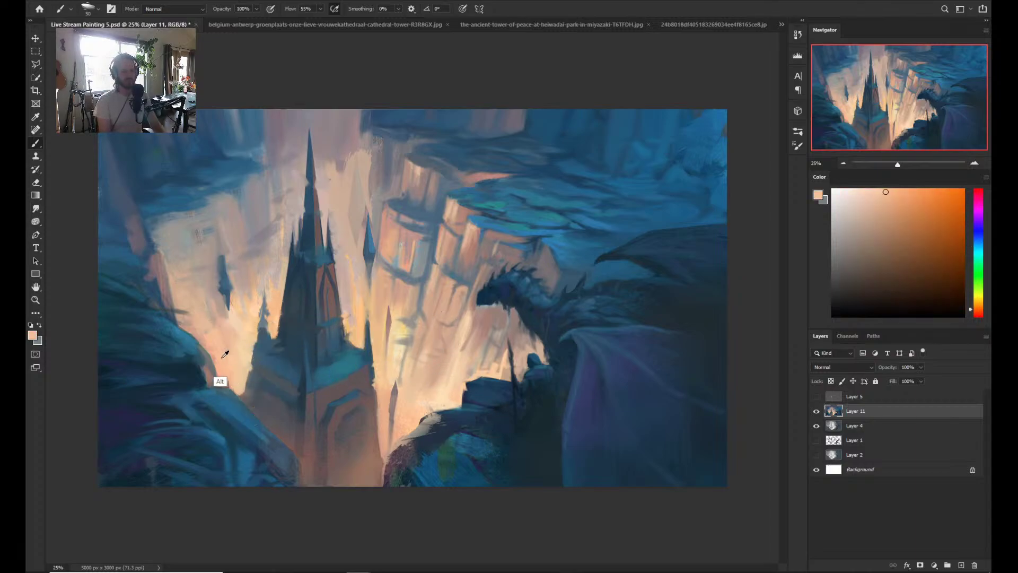
left_click(180, 201, "alt")
left_click_drag(213, 193, 222, 247)
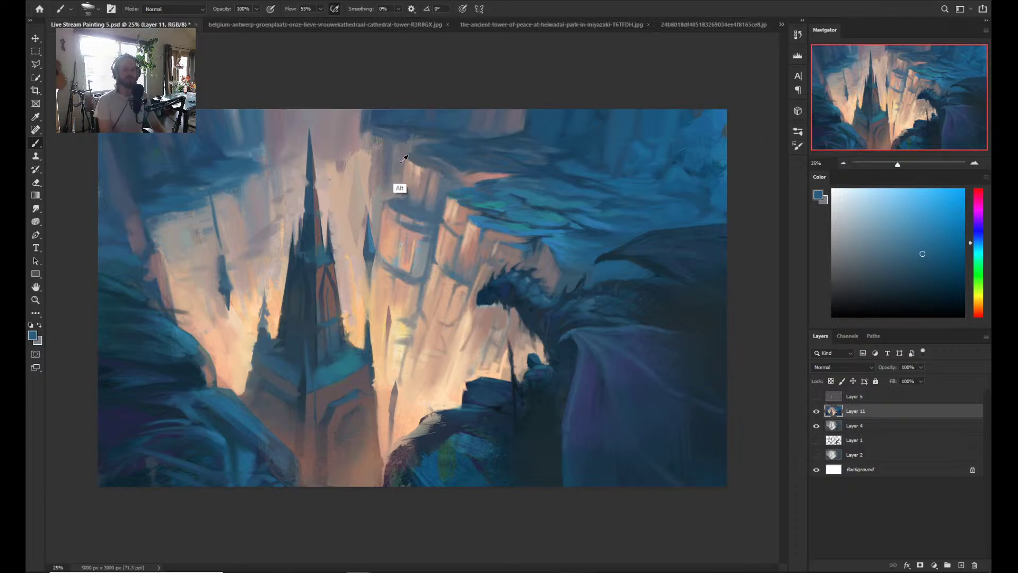
- Darken the recess between the rear rock column and the far cliff with sampled muted blue, adjusting the brush size
left_click(407, 132, "alt")
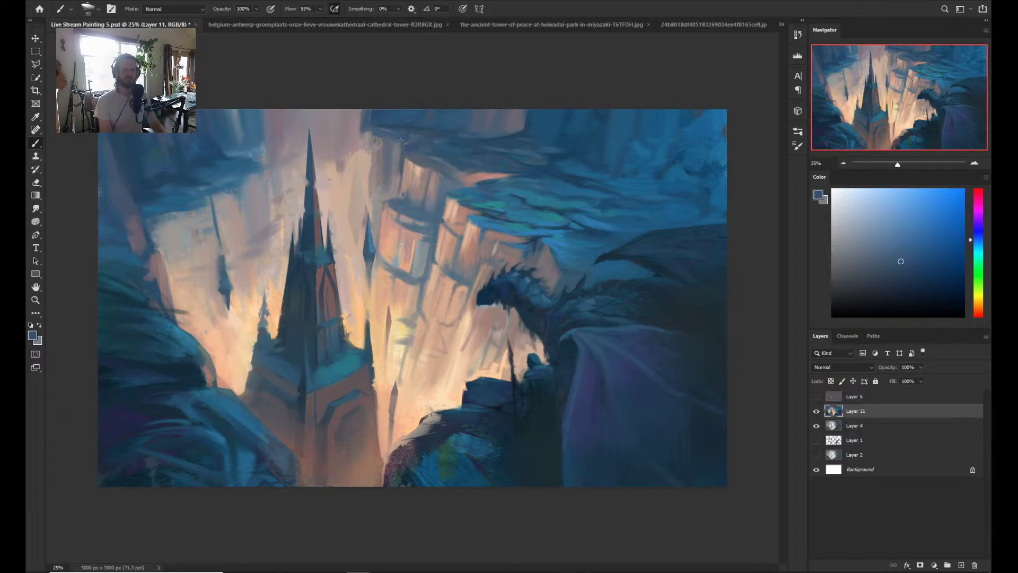
key("bracketright")
key("bracketright")
key("bracketright")
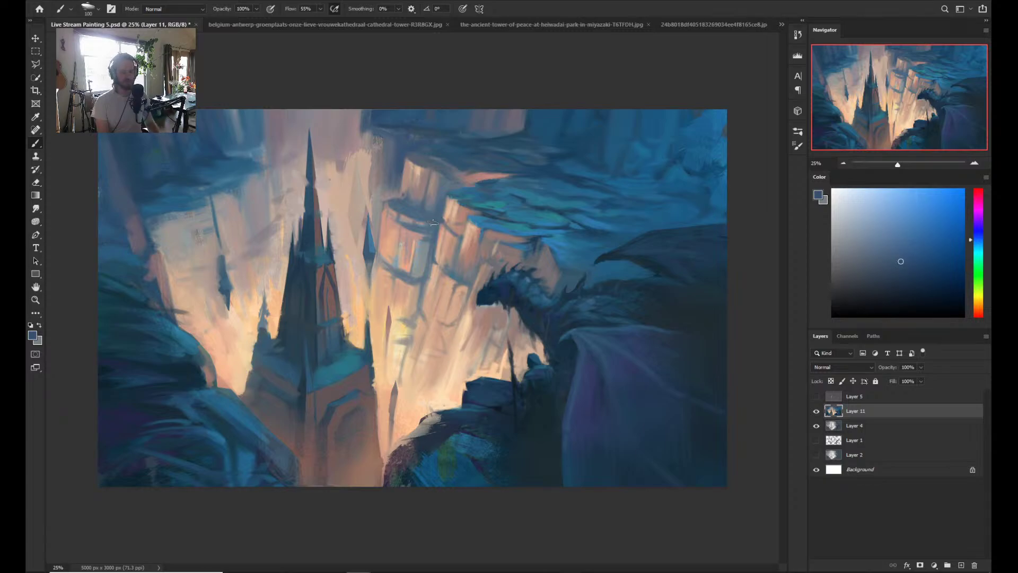
key("bracketleft")
key("bracketleft")
key("bracketleft")
key("bracketleft")
key("bracketleft")
key("bracketleft")
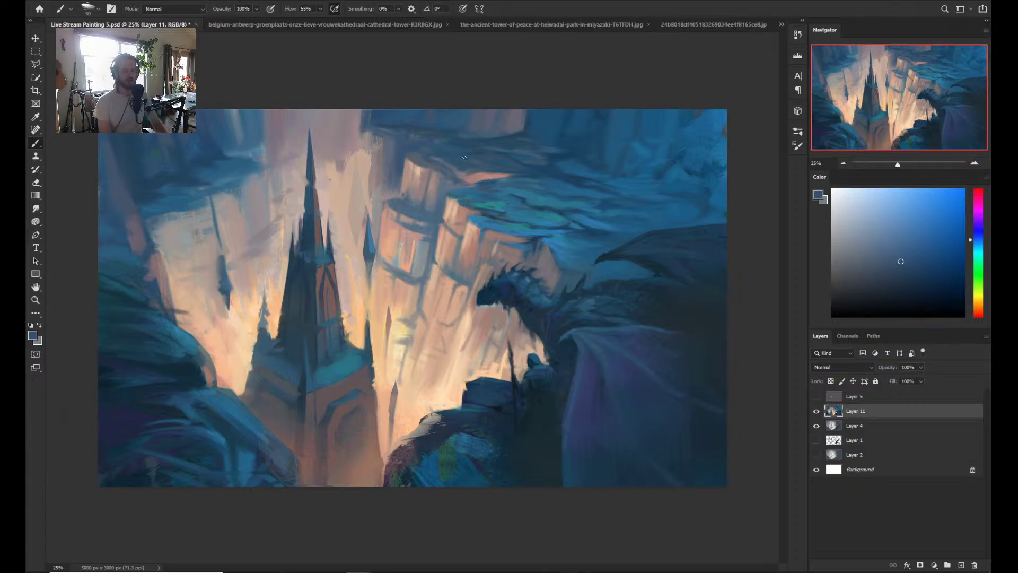
- Extend shadow over the ledge behind the rear column and down its shaded side with sampled slate blue and violet-grey
left_click(449, 157, "alt")
left_click(416, 142, "alt")
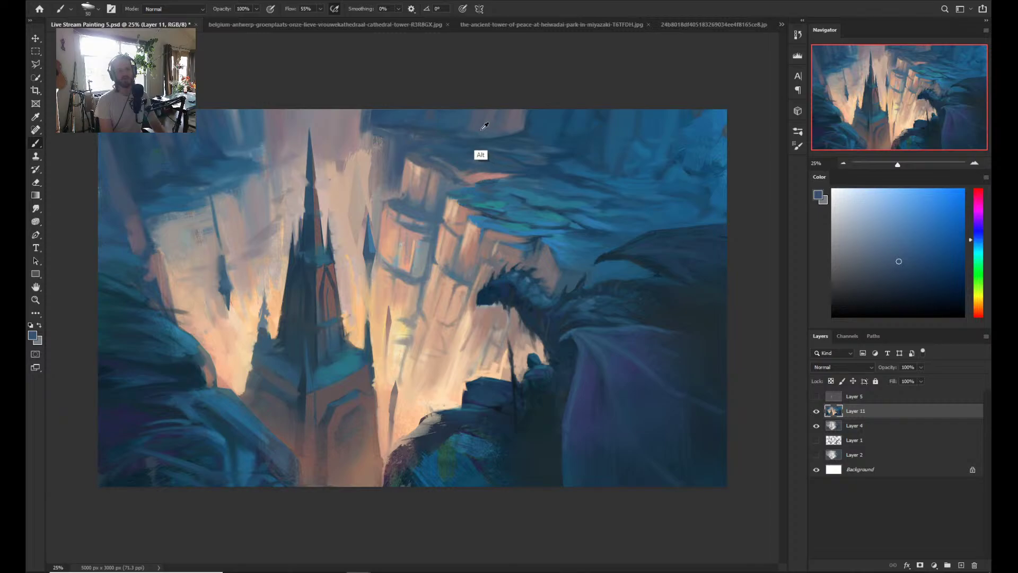
mouse_move(449, 161)
left_mouse_down()
mouse_move(505, 150)
mouse_move(434, 138)
left_mouse_up()
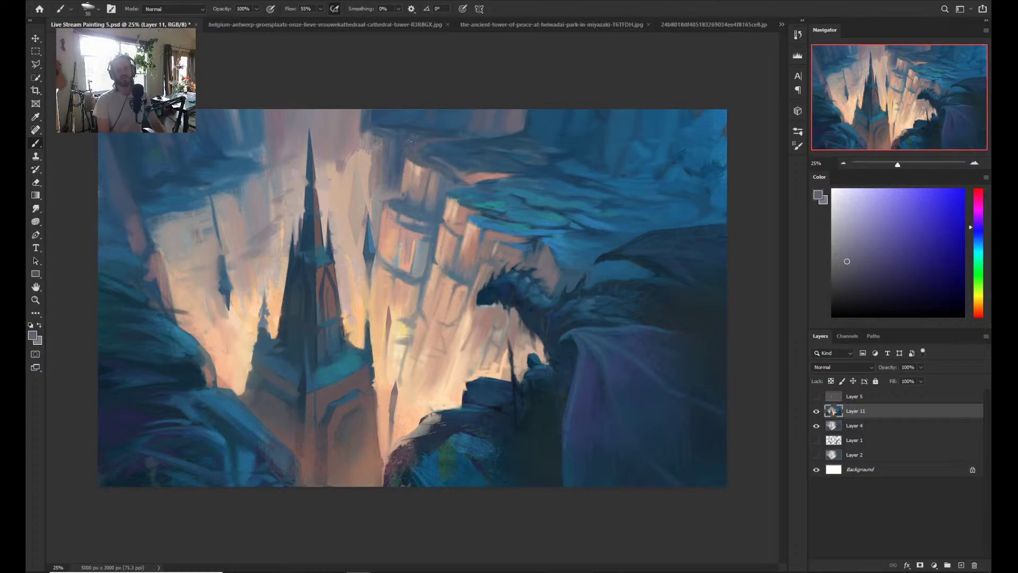
key("bracketright")
key("bracketright")
key("bracketright")
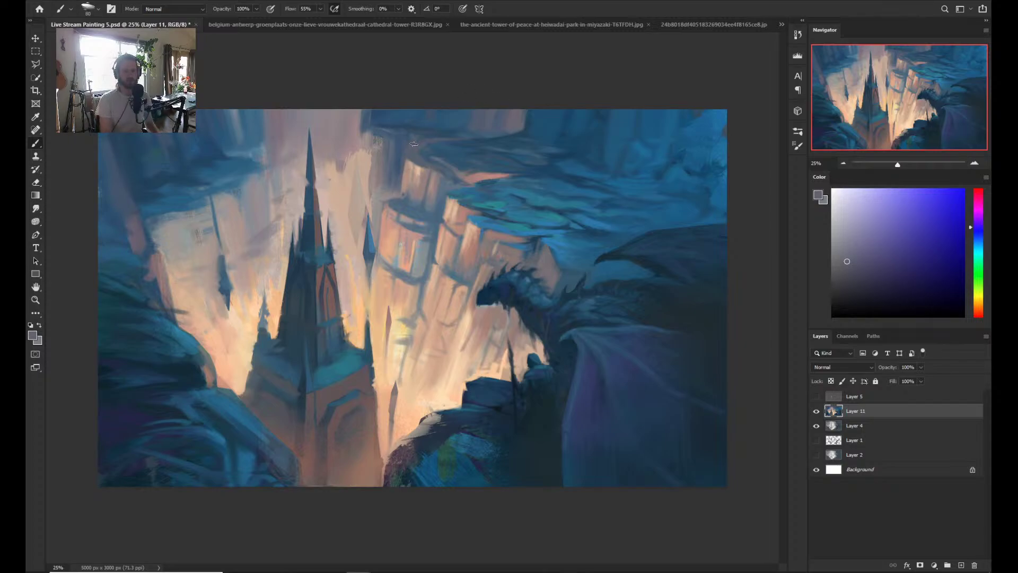
key("bracketright")
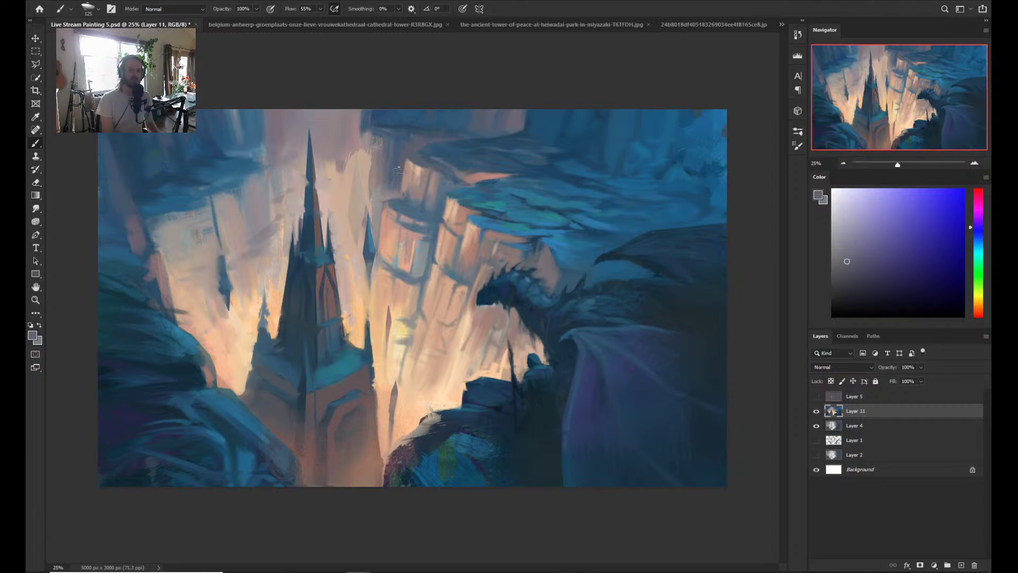
key("bracketleft")
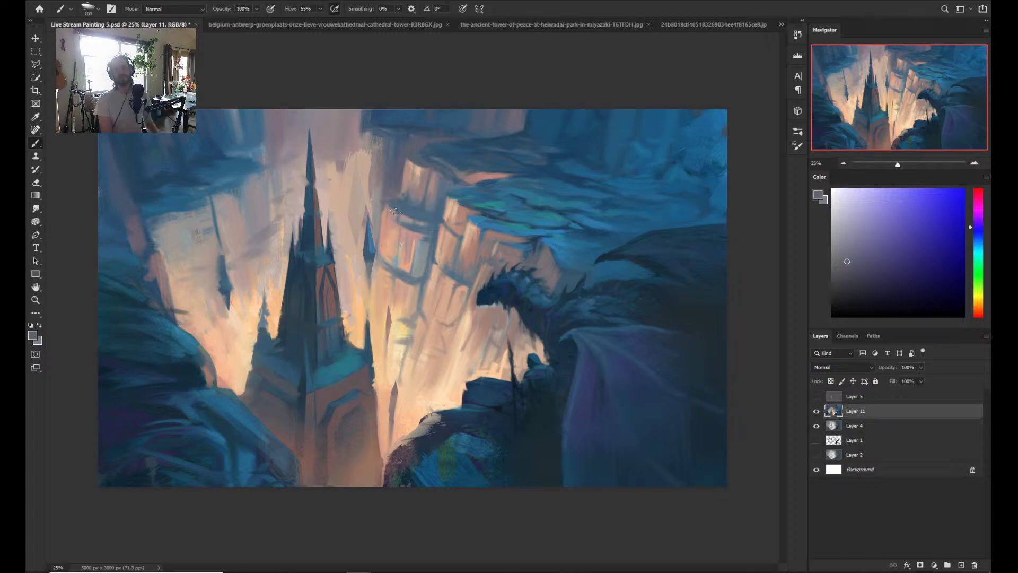
- Blend the rear column's shaded side and the far ledge beneath the back cliff with sampled neutral grey, slate blue and violet-grey
left_click(380, 213, "alt")
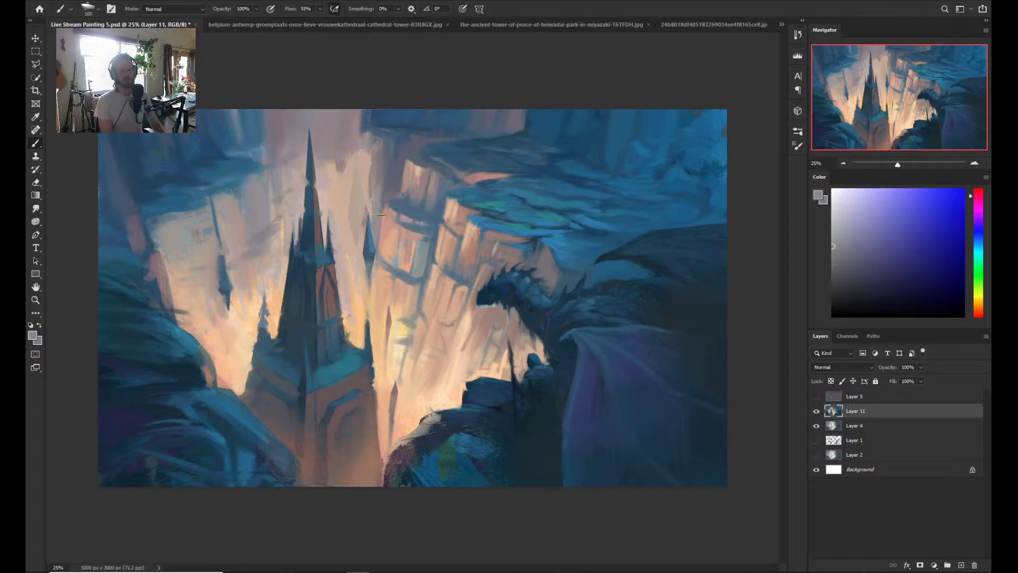
left_click(385, 196, "alt")
left_click(387, 160, "alt")
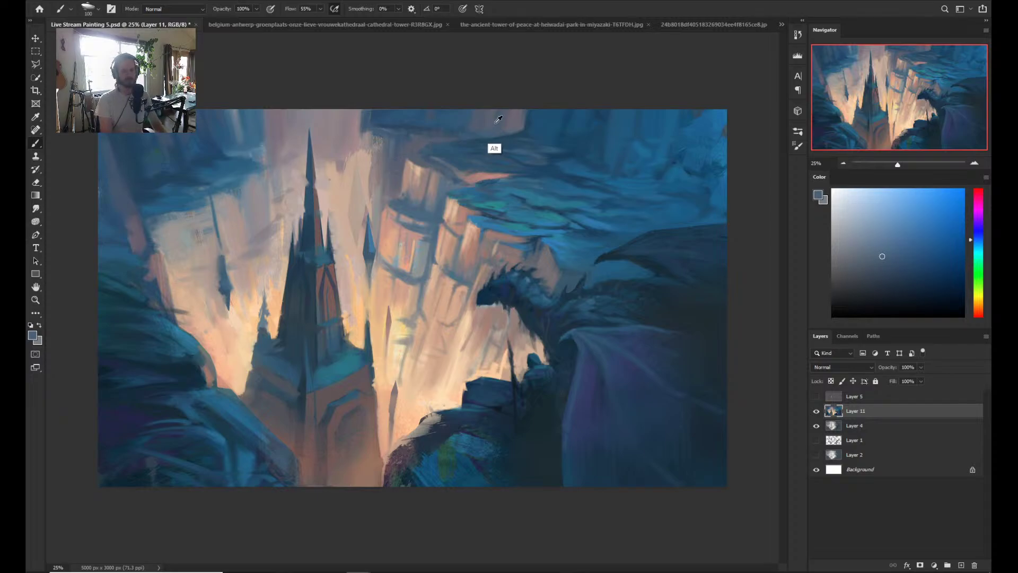
left_click(491, 151, "alt")
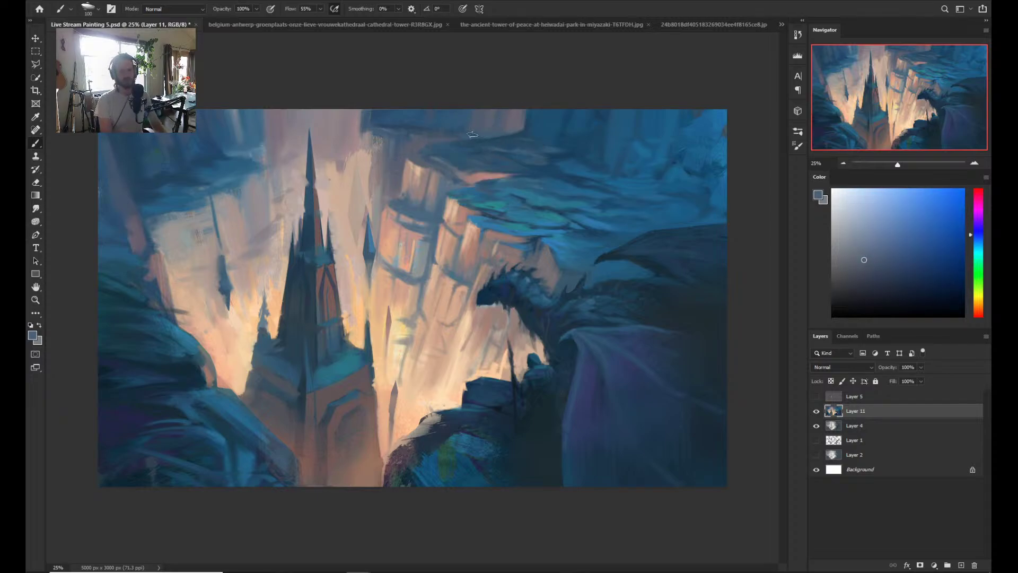
left_click(513, 125, "alt")
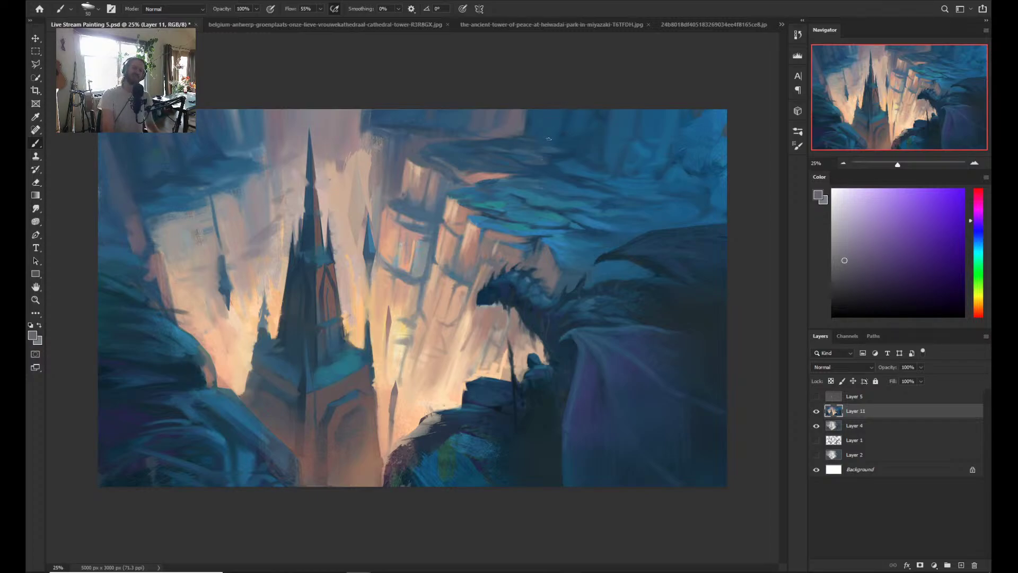
- Define the far cliff's corner beside the light shaft with sampled dusty mauve, dark blue and pale peach strokes
left_click(377, 170, "alt")
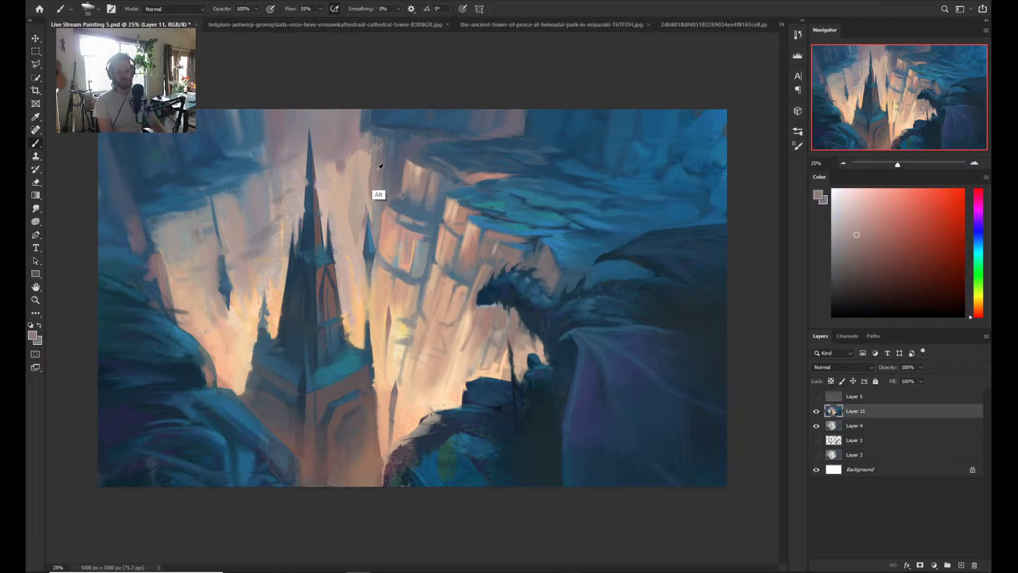
left_click(389, 122, "alt")
left_click(381, 124, "alt")
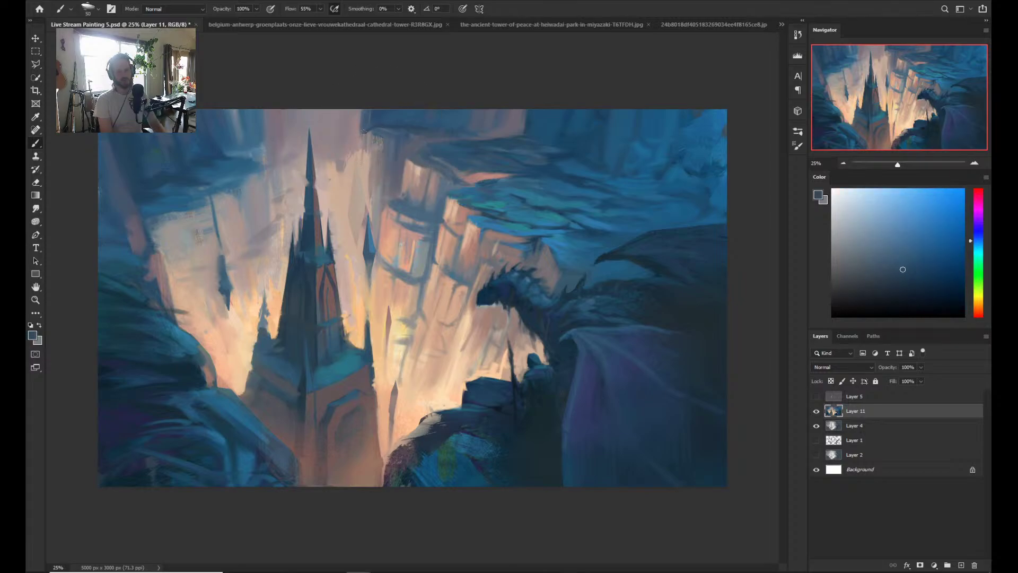
left_click(364, 168, "alt")
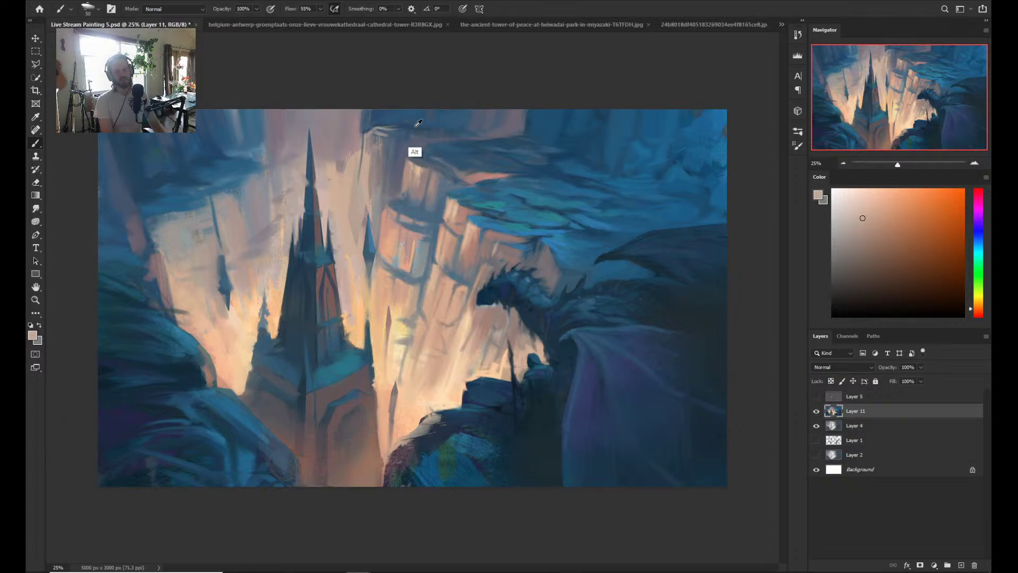
- Paint the top rim of the far cliff's corner with sampled bright blue and mute it with deeper blue
left_click(488, 214, "alt")
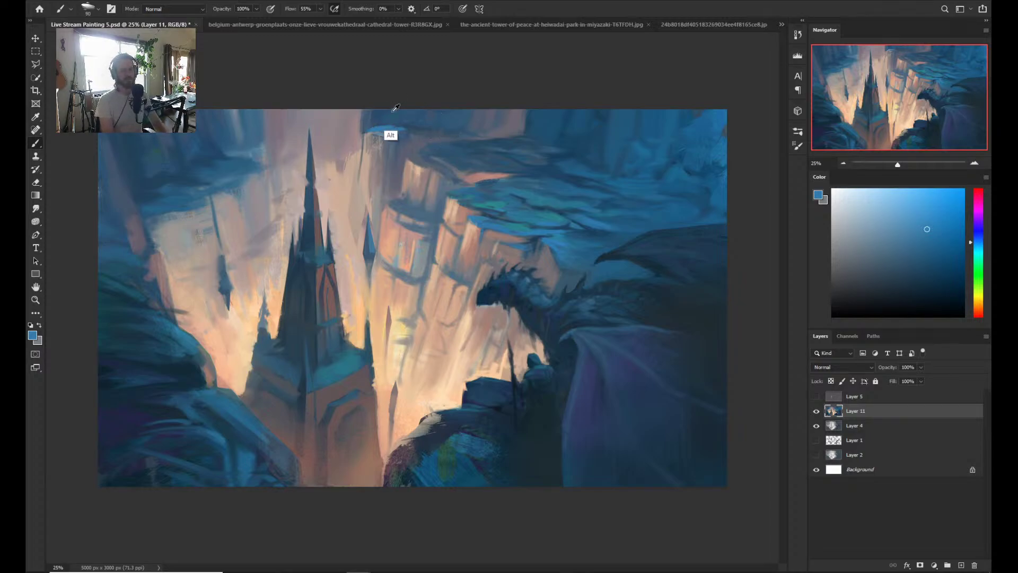
left_click(372, 121, "alt")
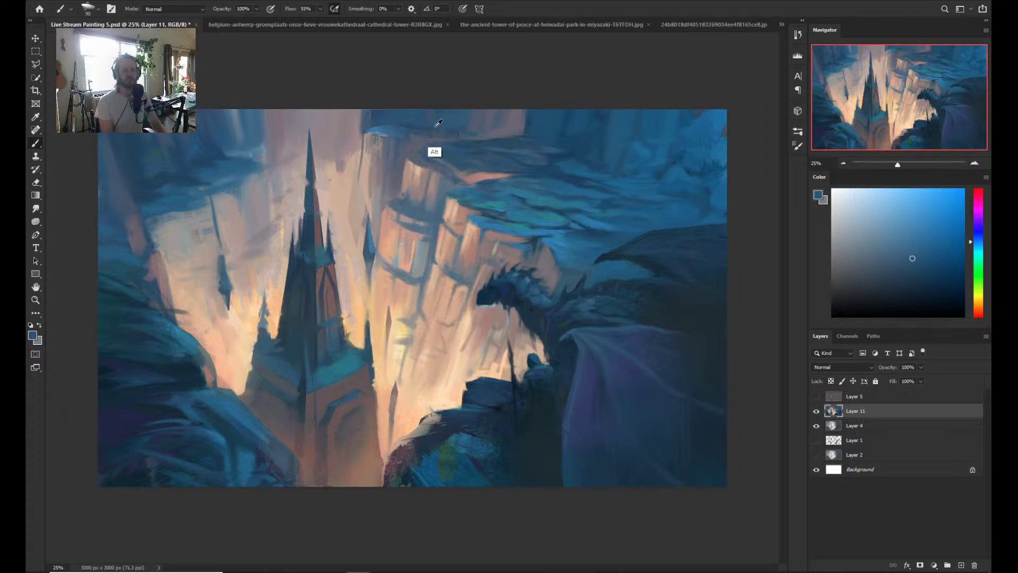
left_click(400, 127, "alt")
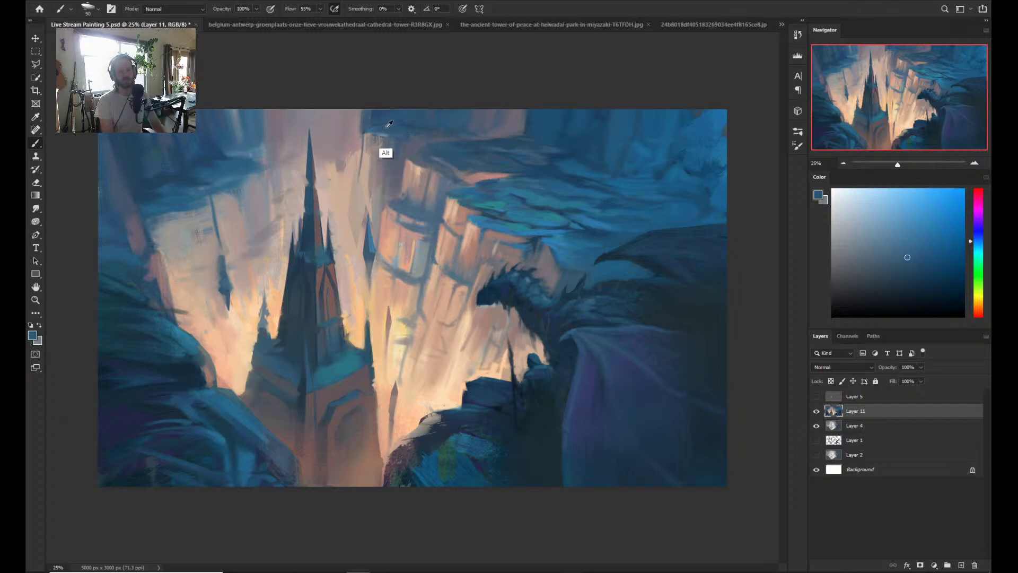
left_click(386, 127, "alt")
left_click(410, 125, "alt")
- Stroke blue down the face of the far cliff's corner and soften its rim with sampled slate grey and deep blue
mouse_move(376, 130)
left_mouse_down()
mouse_move(371, 159)
mouse_move(382, 175)
left_mouse_up()
left_click(374, 136, "alt")
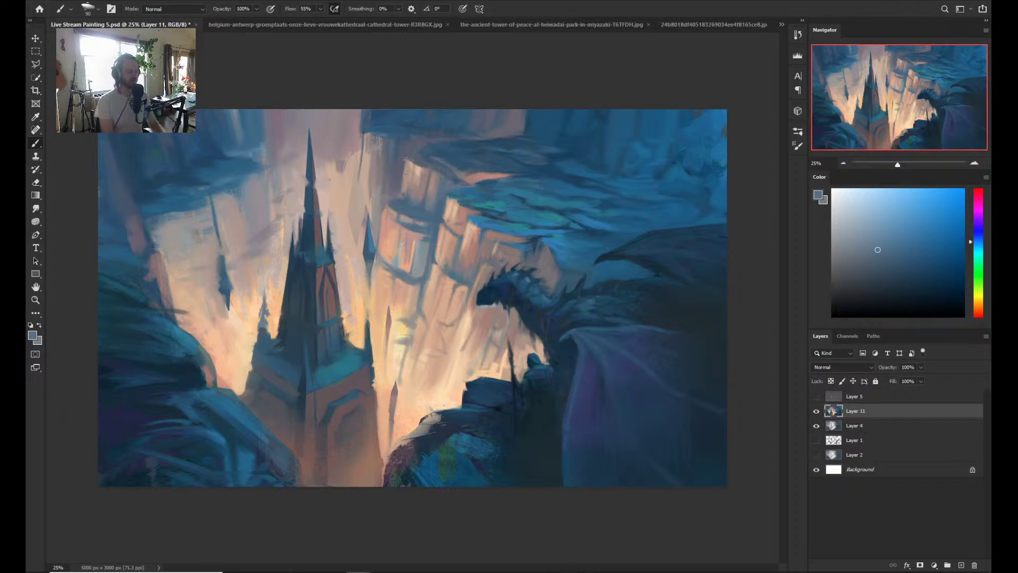
left_click(401, 166, "alt")
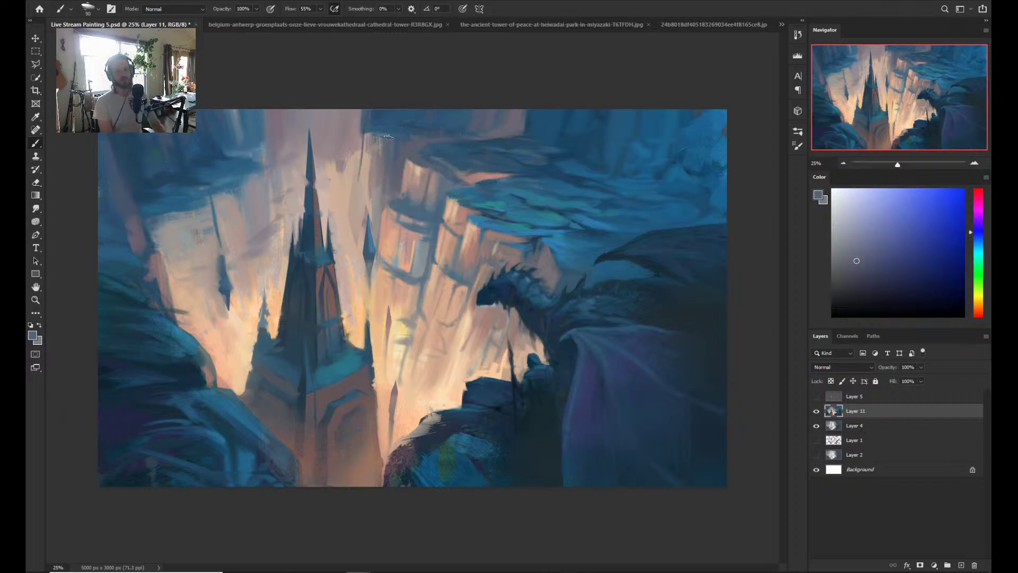
left_click(388, 124, "alt")
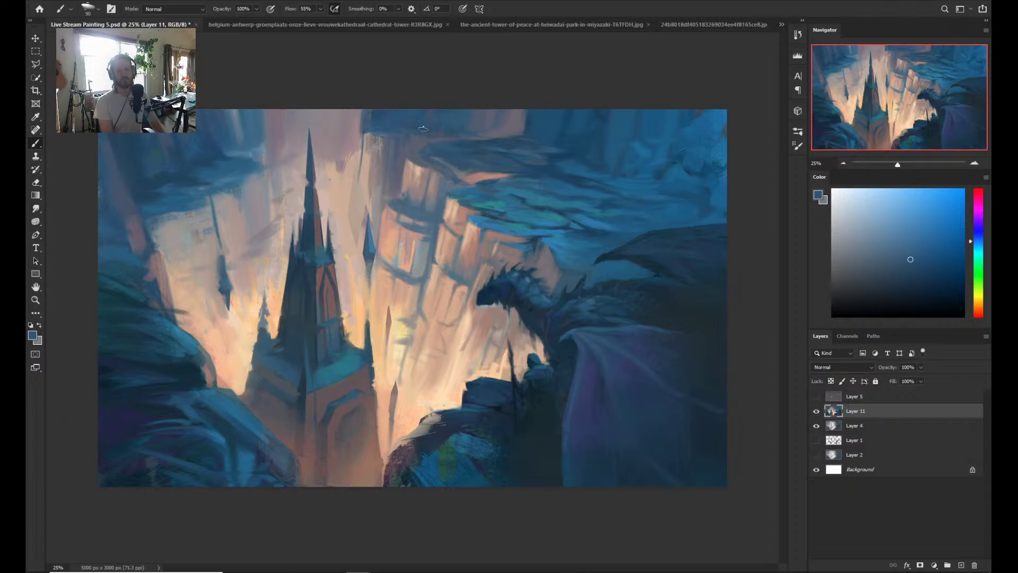
- Paint vertical strokes along the background cliff edge beside the main spire's tip, alternating sampled dark blue and greyish pink
left_click(529, 192, "alt")
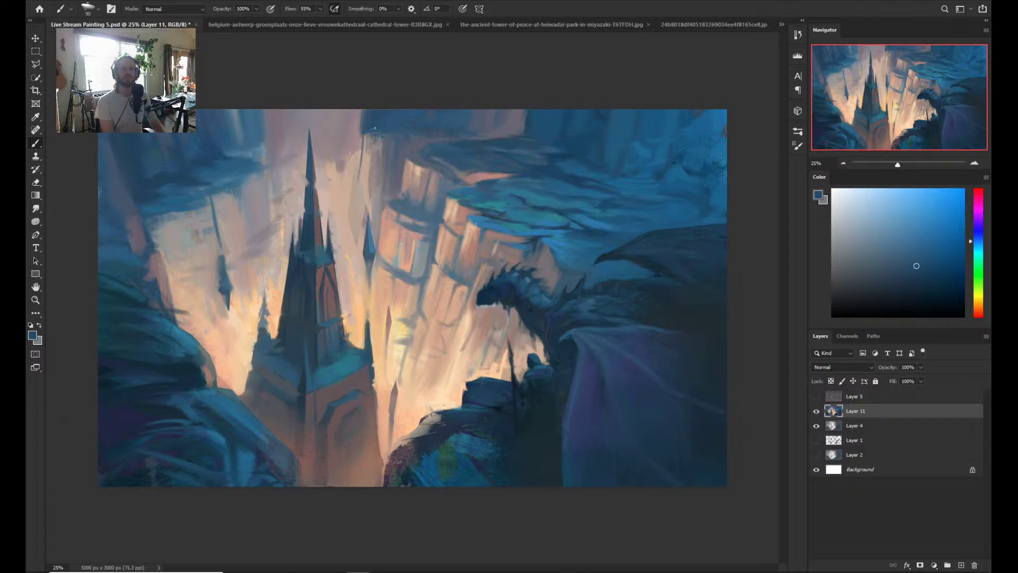
left_click(366, 166, "alt")
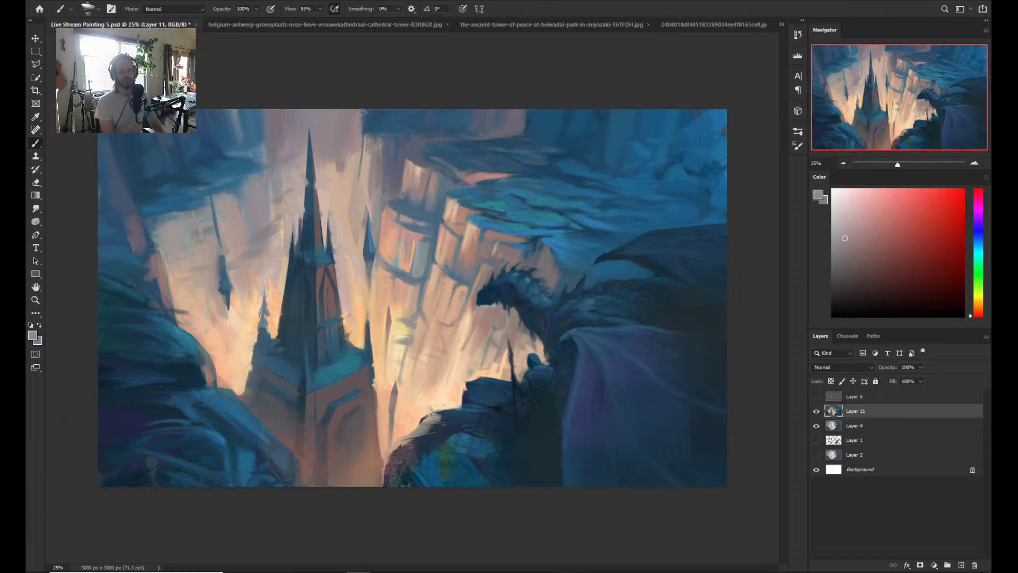
left_click_drag(364, 110, 365, 136)
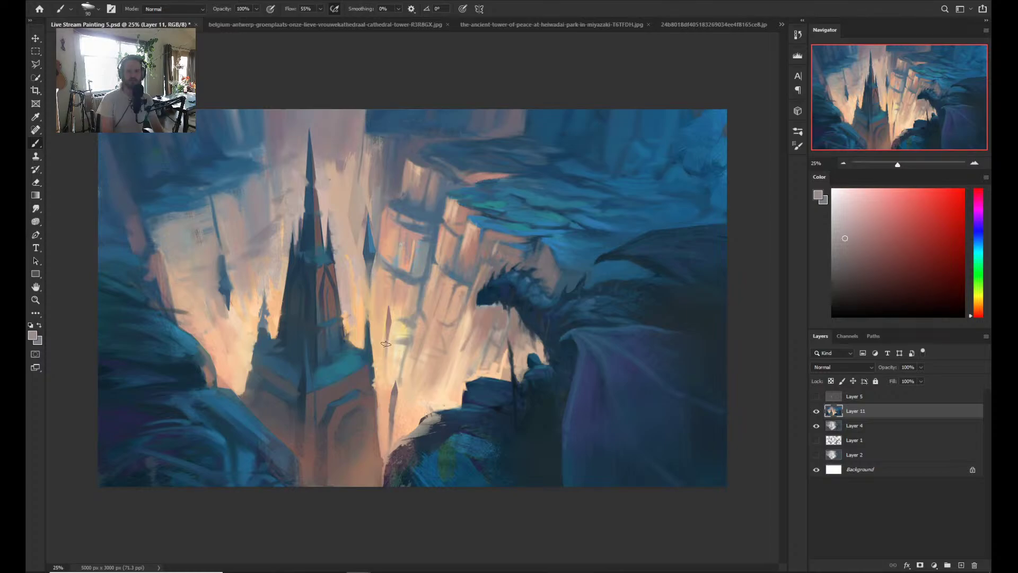
left_click(375, 116, "alt")
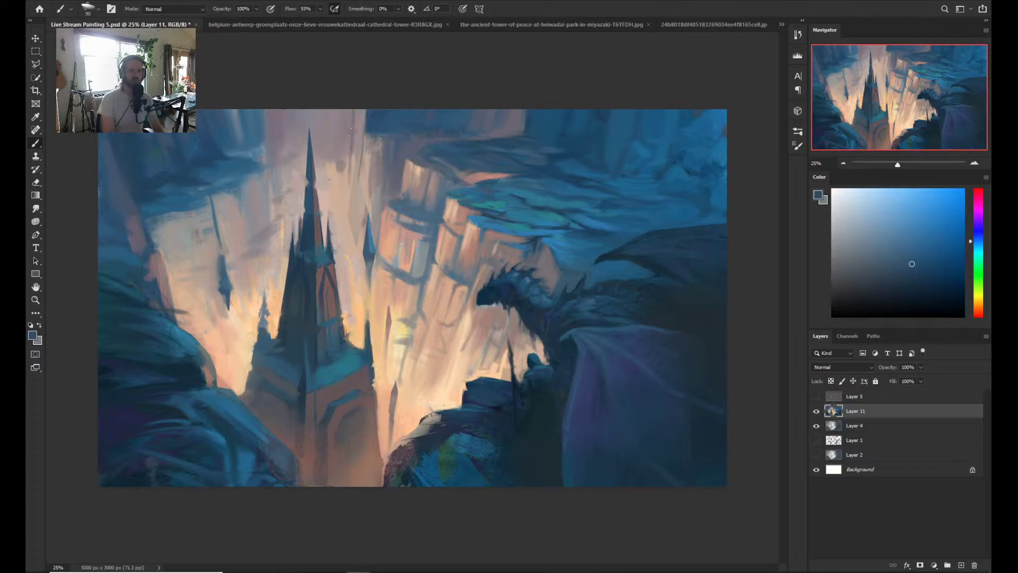
left_click_drag(351, 111, 350, 185)
left_click(374, 172, "alt")
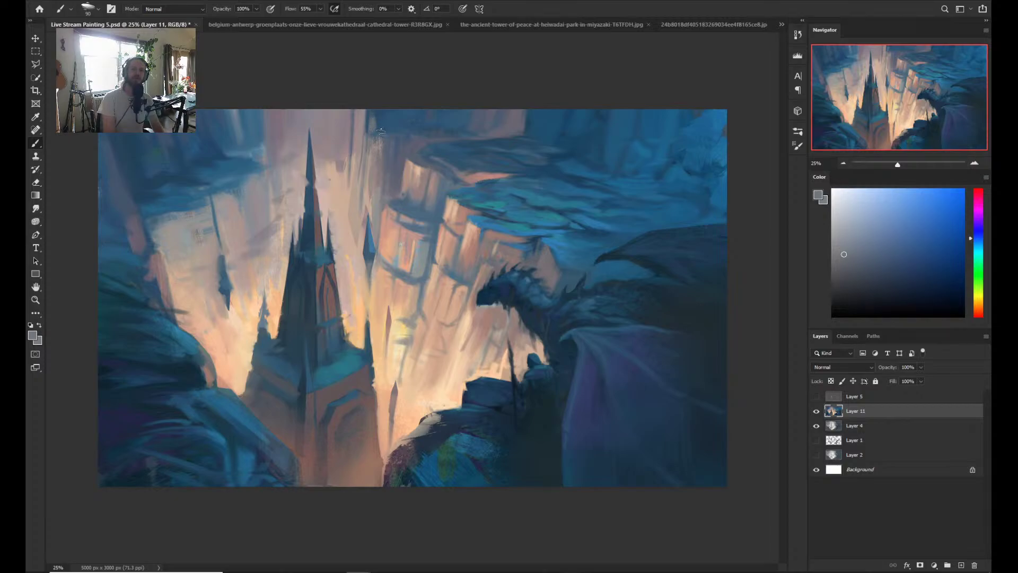
left_click(379, 115, "alt")
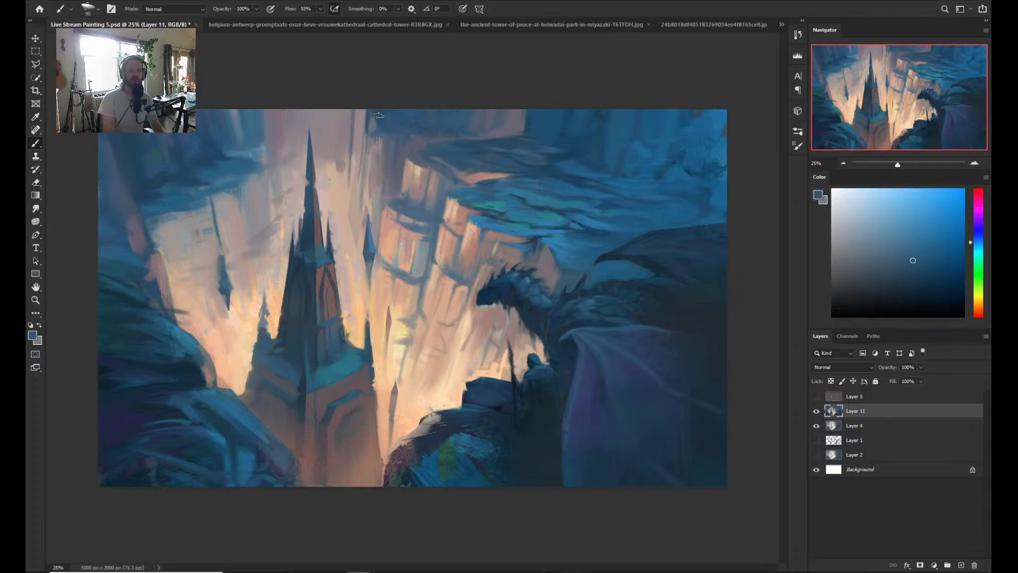
left_click(377, 171, "alt")
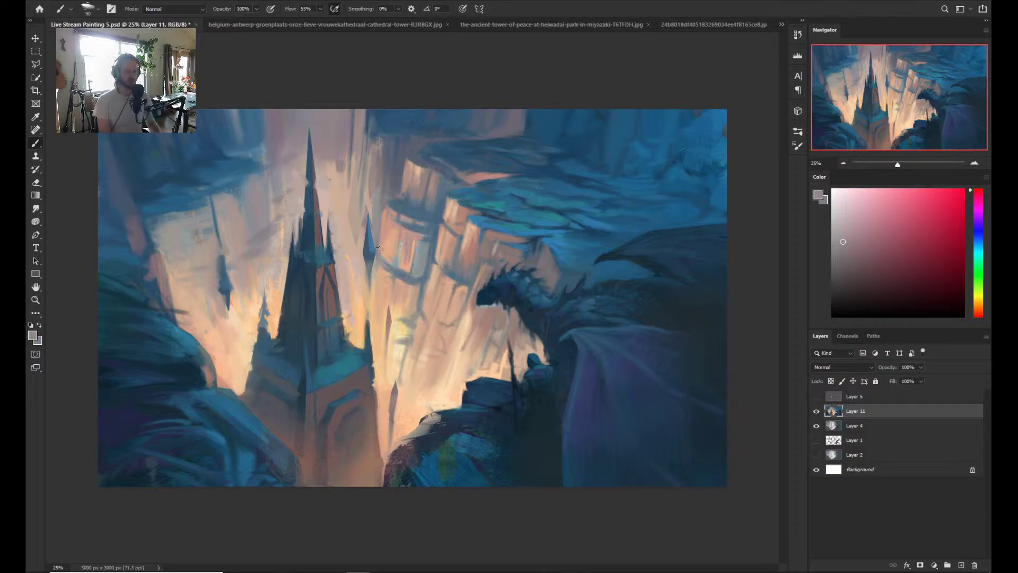
- Refine the thin vertical rock streaks beside the spire's tip with a smaller brush, using sampled warm grey and dark blue
key("bracketleft")
key("bracketleft")
key("bracketleft")
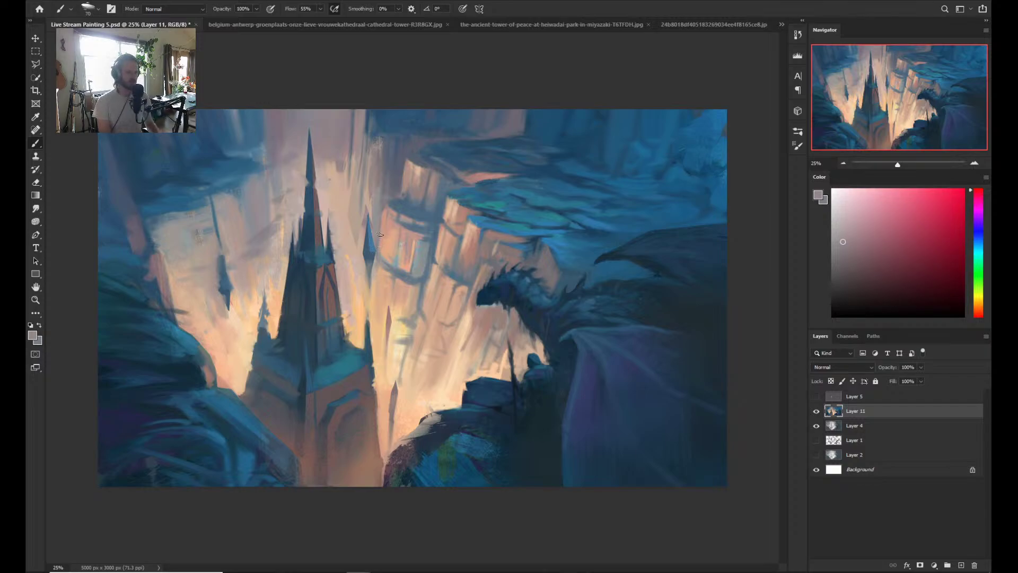
left_click(364, 154, "alt")
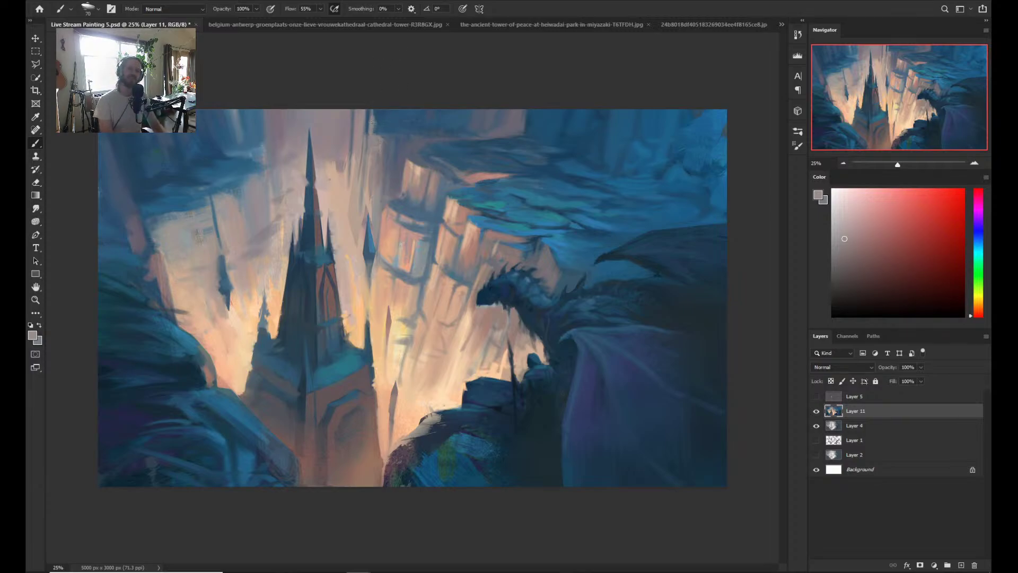
left_click(374, 127, "alt")
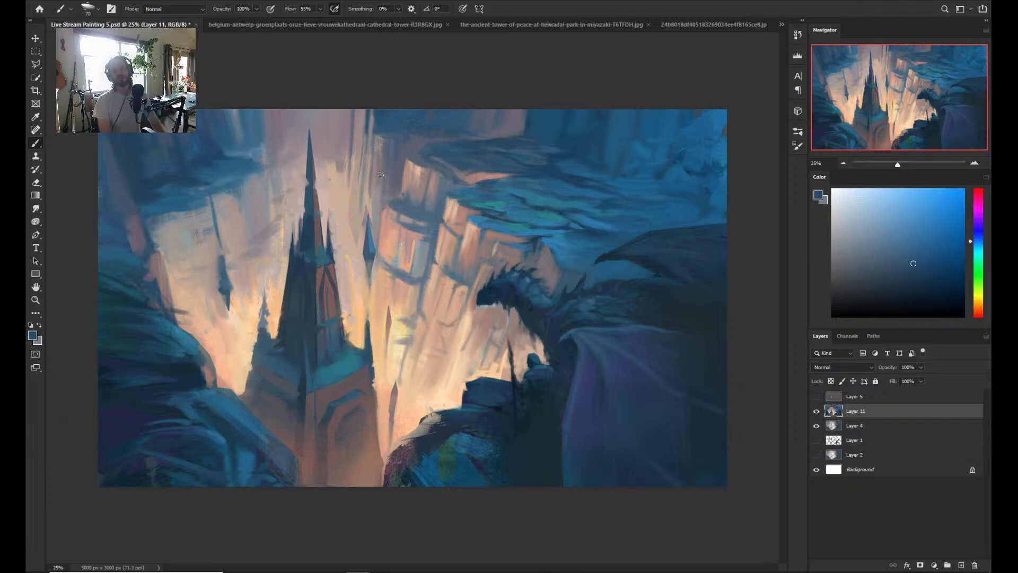
left_click(382, 125, "alt")
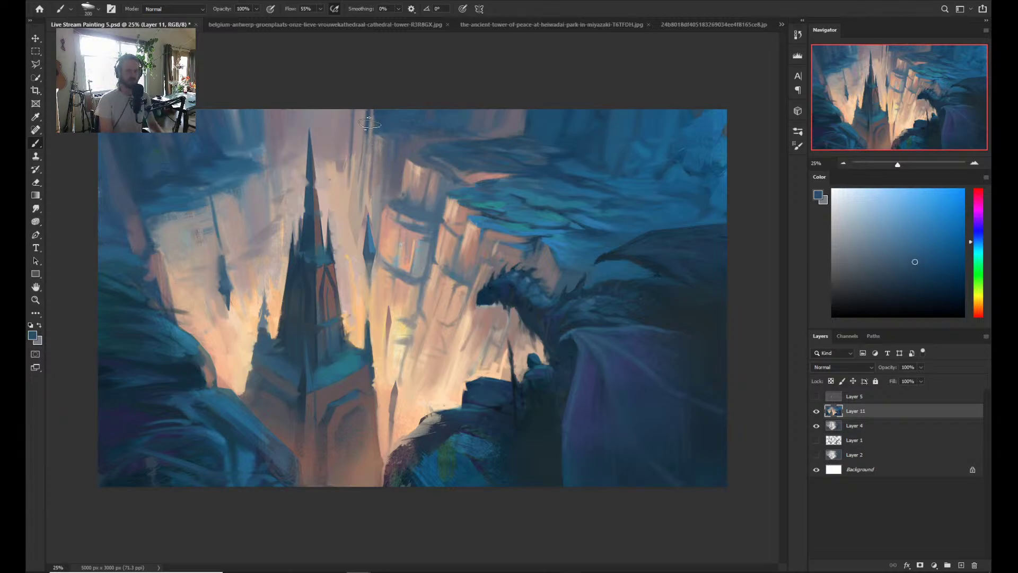
- Use the Soft Round brush at 500 px to glaze a sampled salmon haze over the cliffs beyond the spire
right_click(402, 253)
left_click(588, 320)
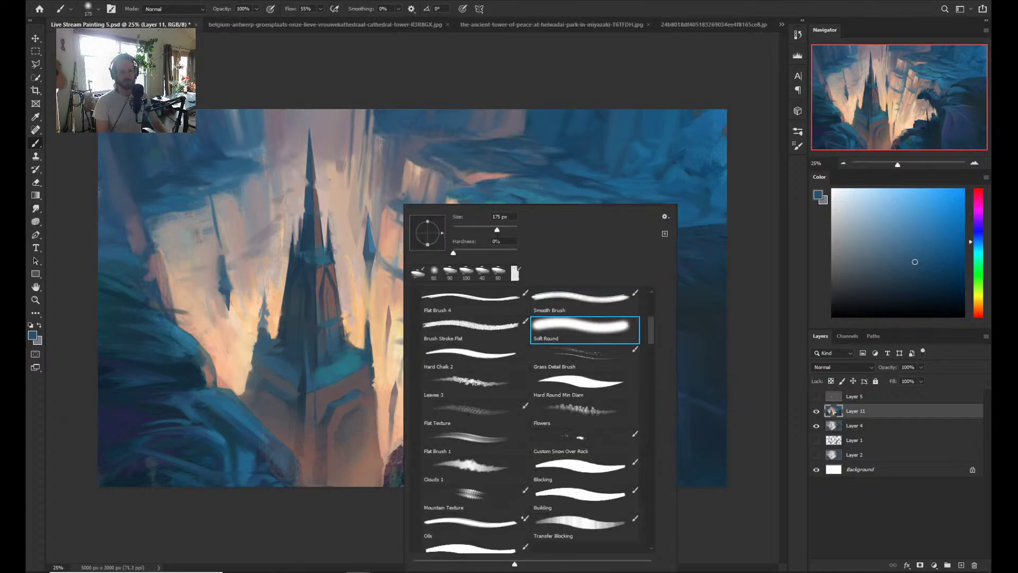
left_click(388, 120)
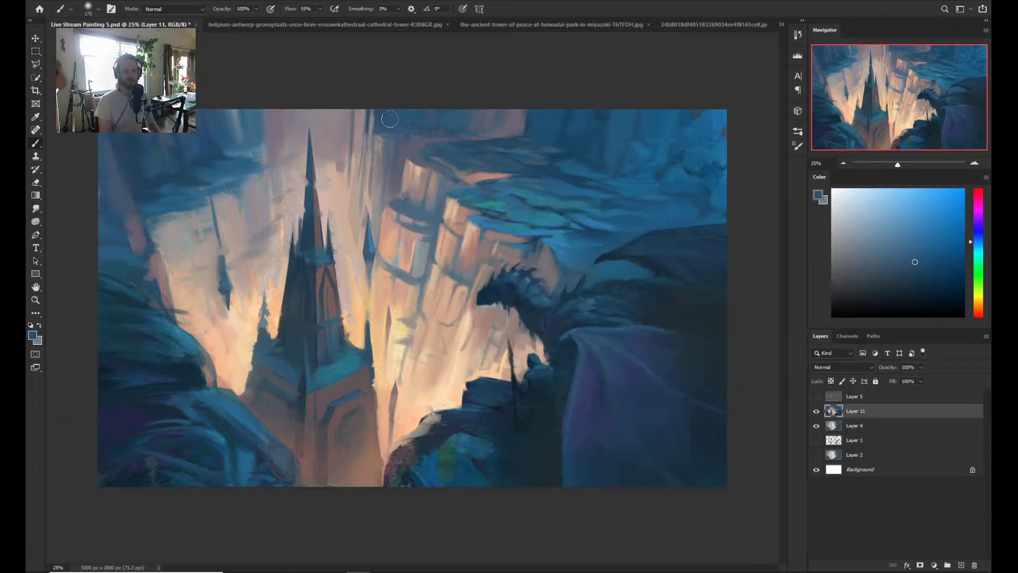
key("bracketright")
key("bracketright")
key("bracketright")
key("bracketright")
key("bracketright")
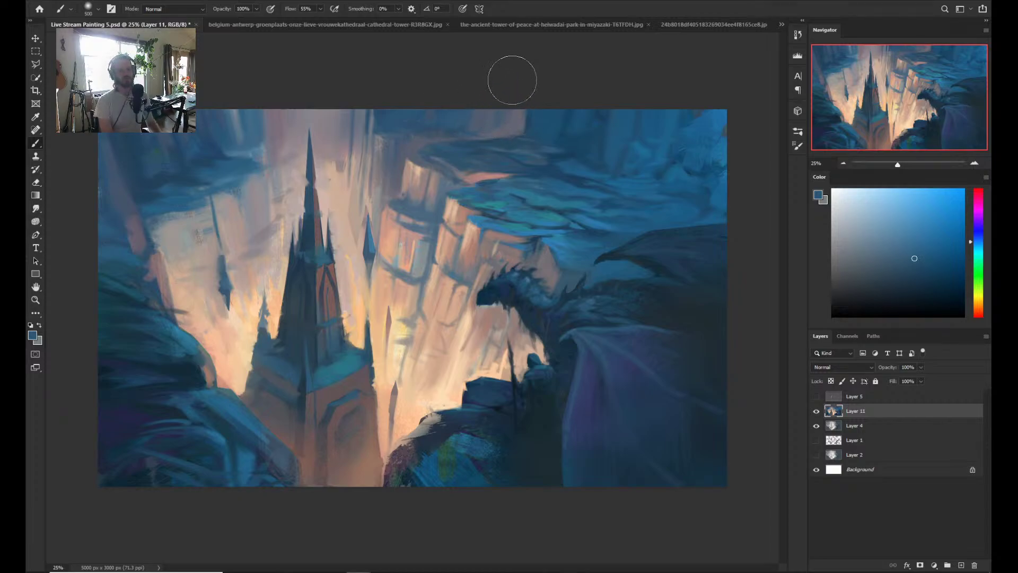
left_click(454, 237, "alt")
mouse_move(445, 135)
left_mouse_down()
mouse_move(487, 129)
mouse_move(517, 114)
left_mouse_up()
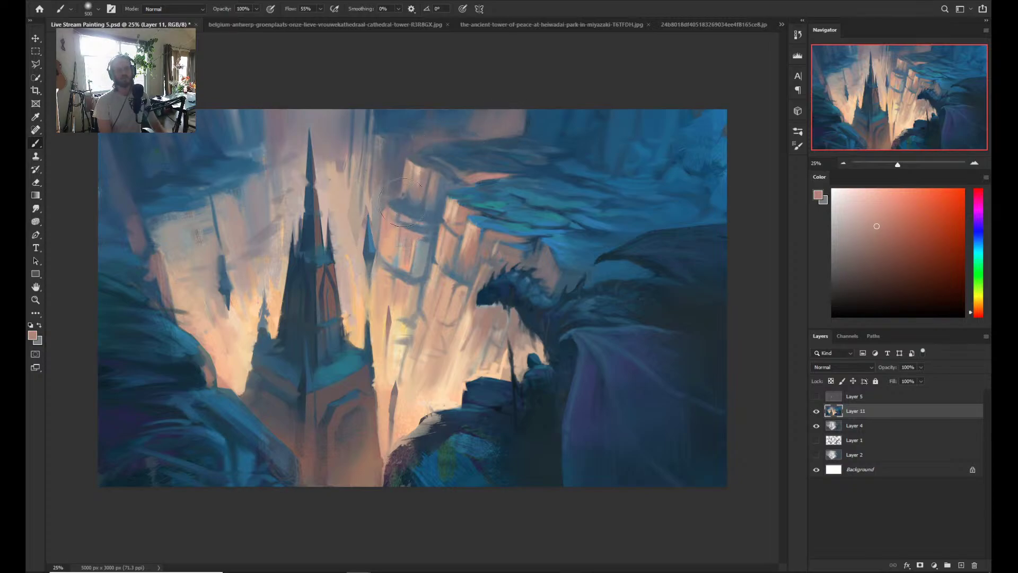
- Blend a soft peach glow over the gorge walls between the main tower and the dragon, using colours sampled there
left_click(380, 373, "alt")
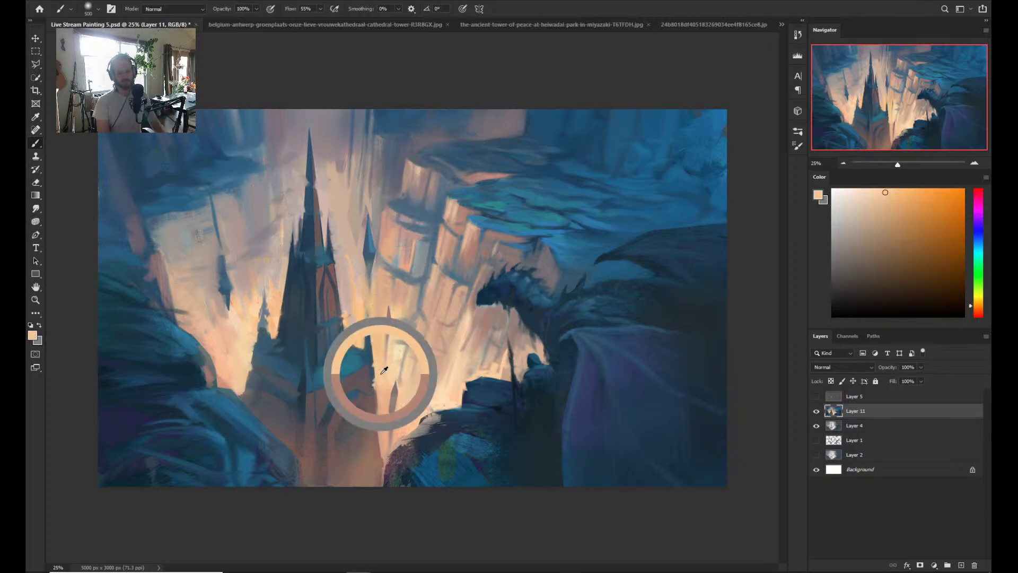
mouse_move(380, 373)
left_mouse_down()
mouse_move(385, 433)
mouse_move(420, 388)
mouse_move(414, 323)
mouse_move(456, 337)
mouse_move(472, 357)
mouse_move(451, 394)
mouse_move(475, 362)
mouse_move(405, 423)
mouse_move(466, 348)
mouse_move(383, 263)
left_mouse_up()
left_click(345, 311, "alt")
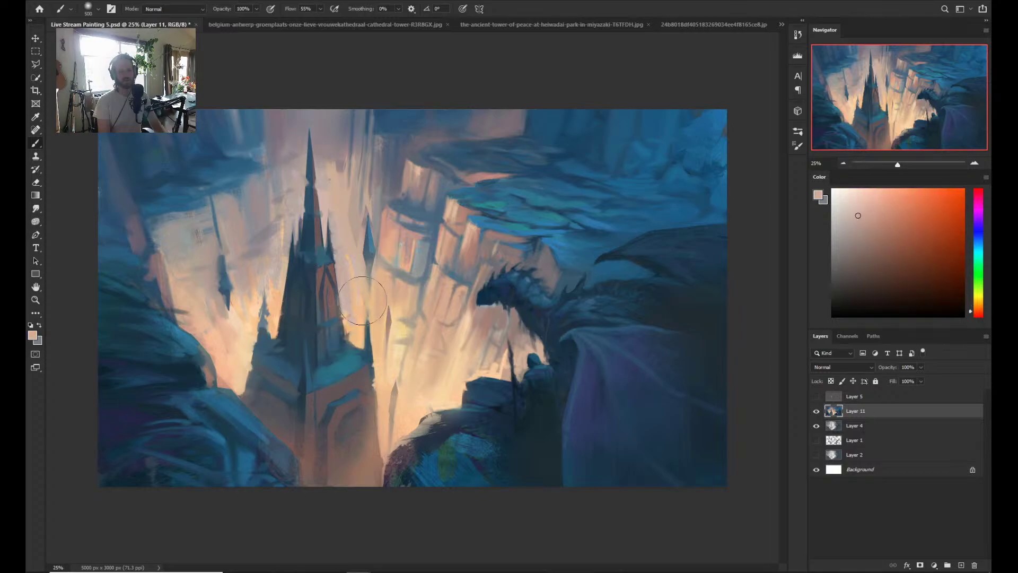
mouse_move(345, 312)
left_mouse_down()
mouse_move(366, 297)
mouse_move(380, 353)
left_mouse_up()
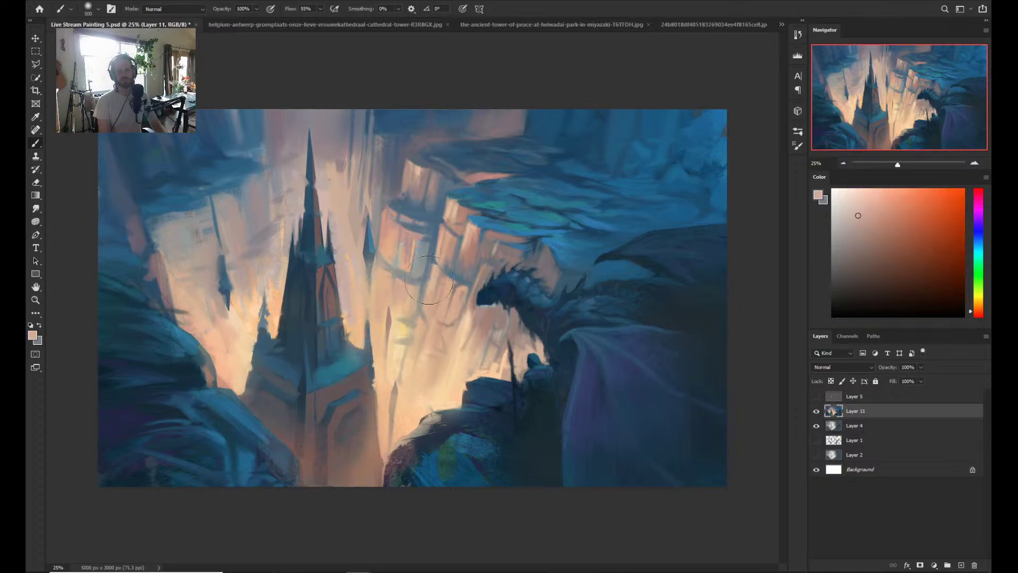
- Lighten the sampled cream colour and brush a bright glow into the gorge base on both sides of the tower
left_click(399, 350, "alt")
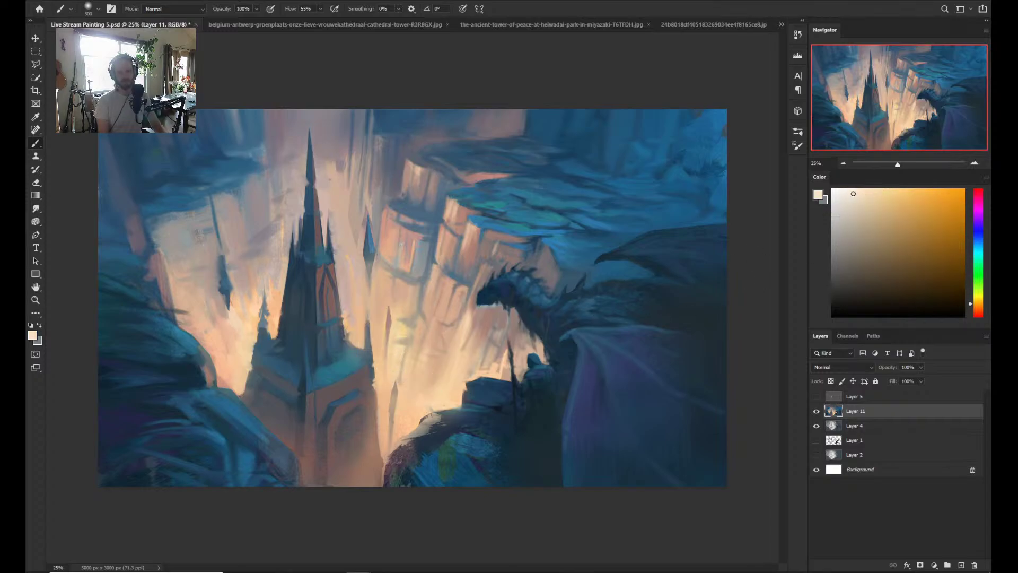
left_click(857, 188)
left_click_drag(426, 393, 398, 371)
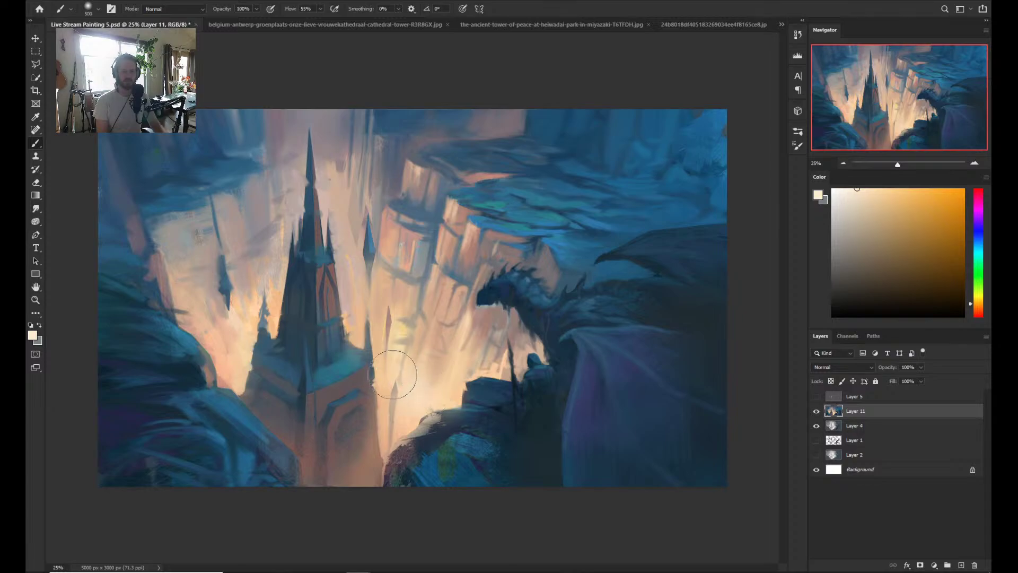
mouse_move(228, 372)
left_mouse_down()
mouse_move(233, 342)
mouse_move(220, 333)
mouse_move(254, 315)
mouse_move(277, 282)
mouse_move(275, 326)
left_mouse_up()
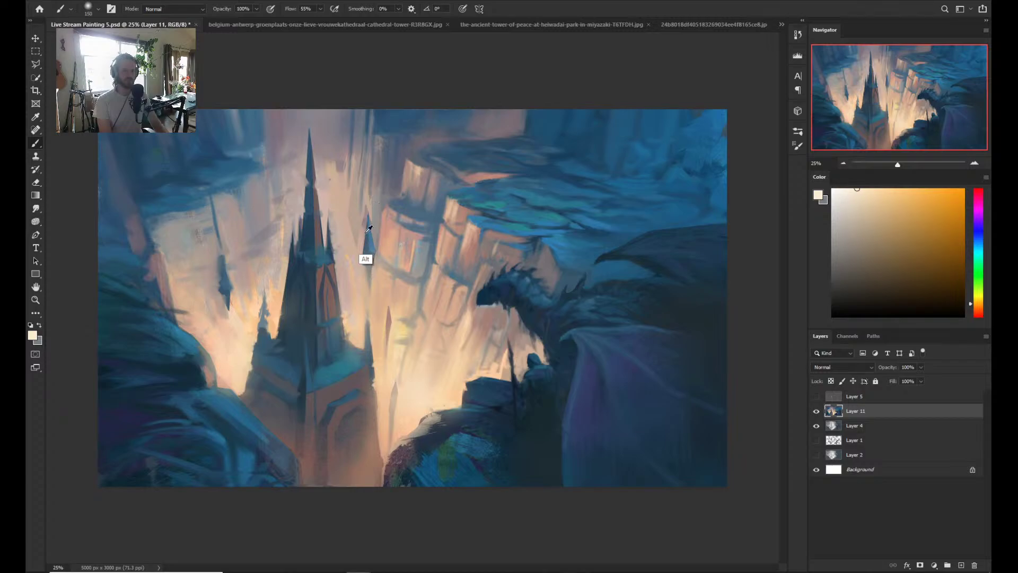
- Switch to the Smooth Brush and paint fine blue and warm grey vertical rock details on the cliff above the small blue spire
left_click(376, 150, "alt")
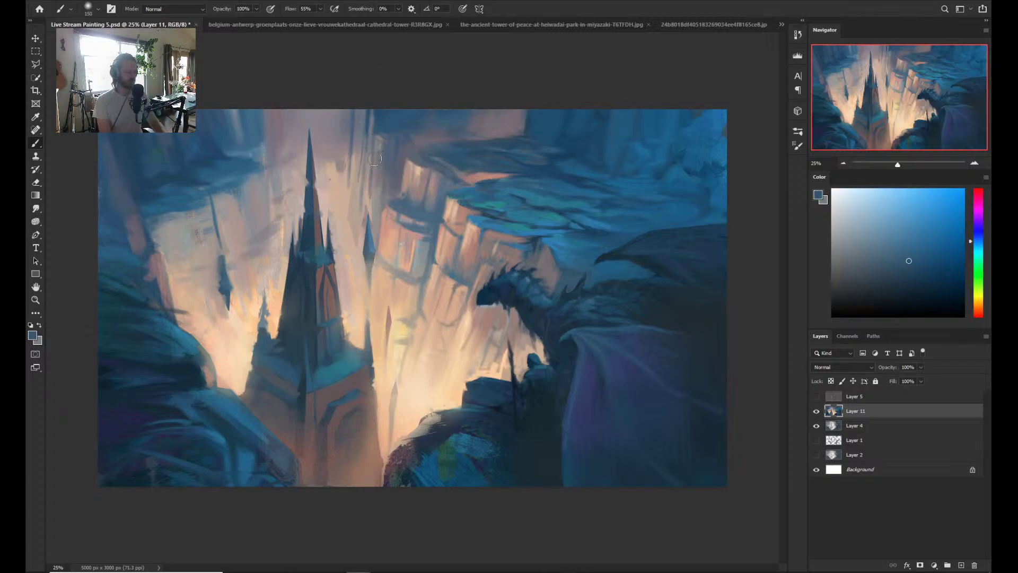
right_click(347, 181)
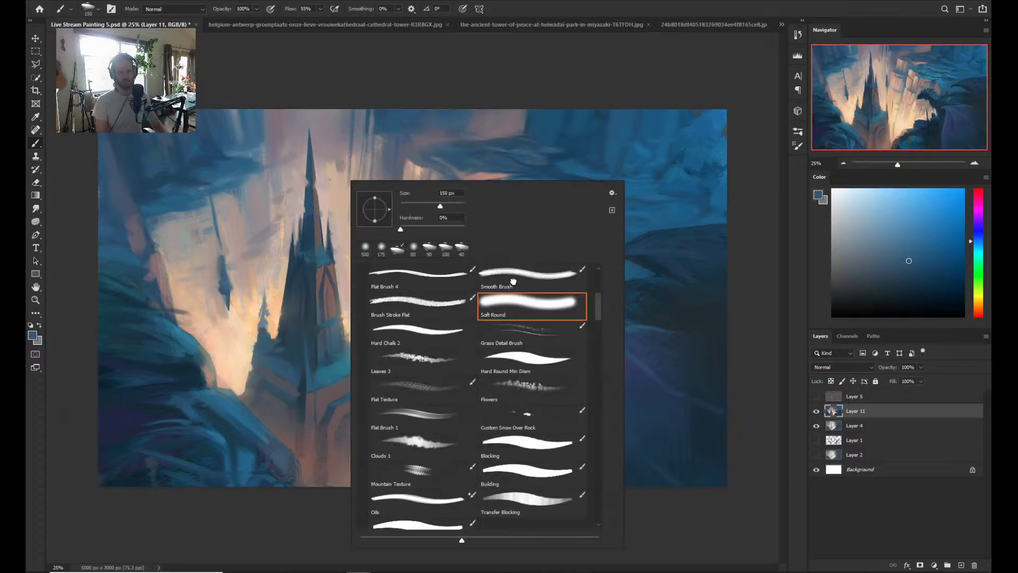
left_click(513, 281)
key("Return")
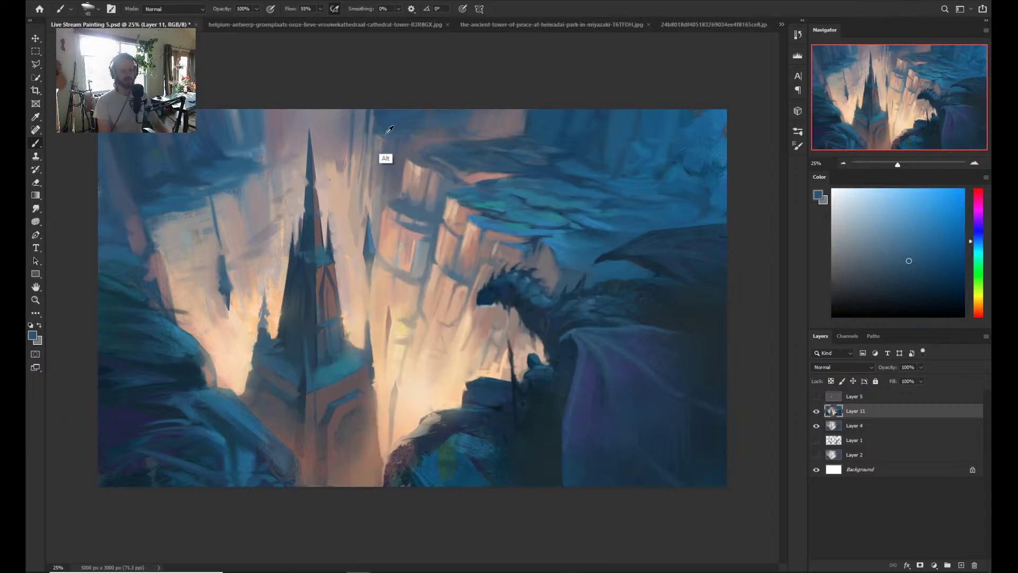
left_click(385, 156, "alt")
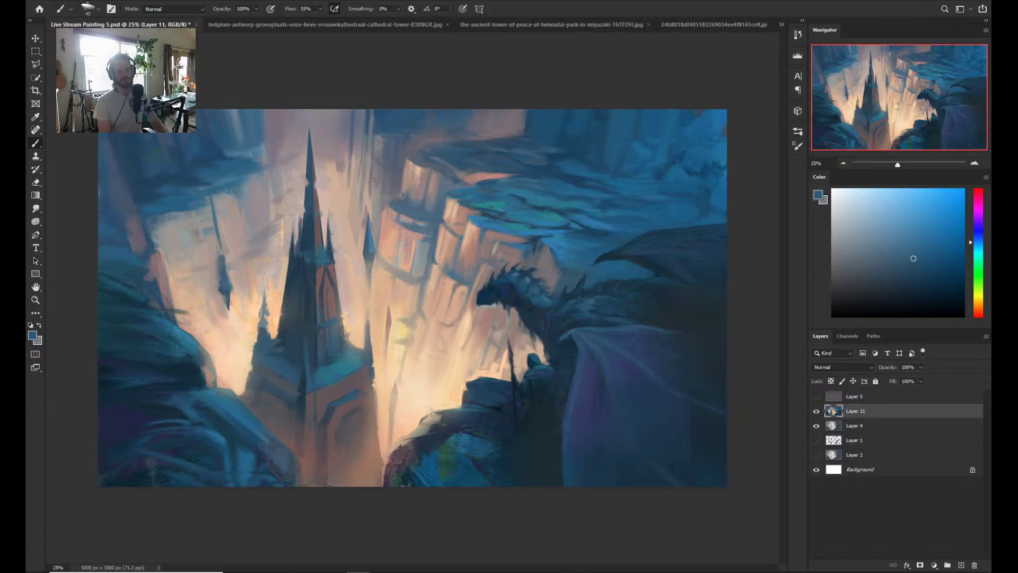
left_click(375, 203, "alt")
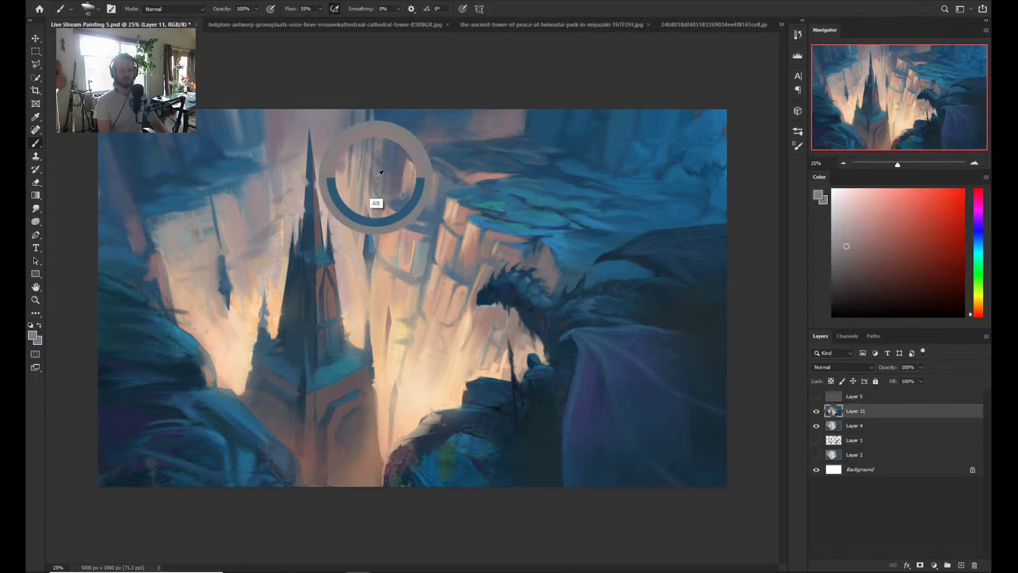
left_click(372, 219, "alt")
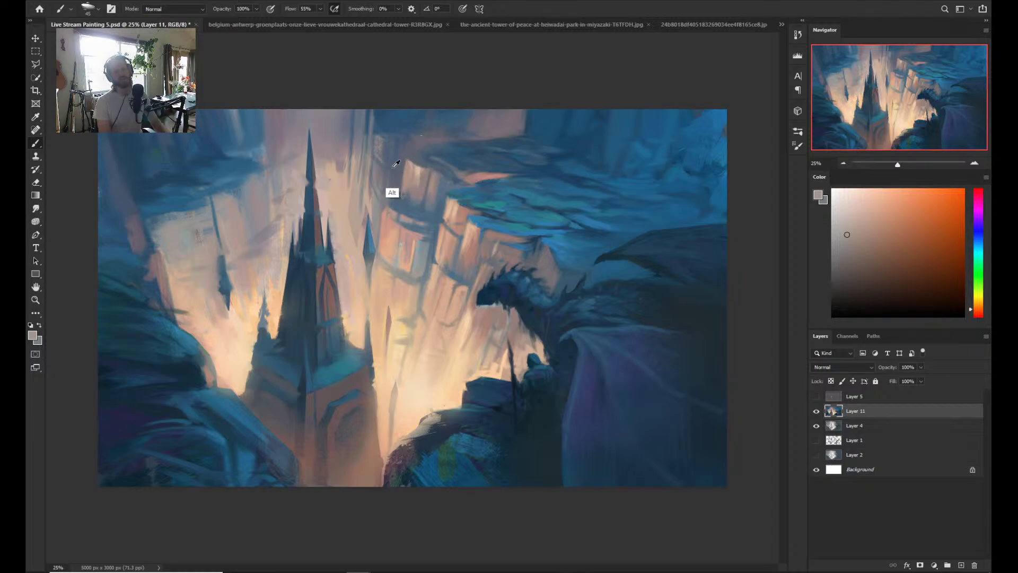
left_click(373, 203, "alt")
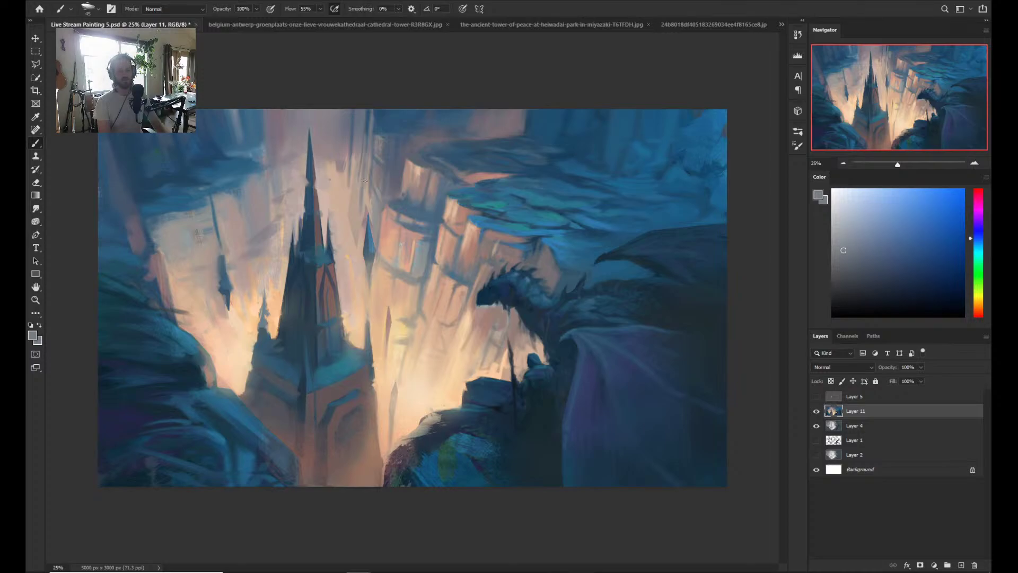
- Rework the cliff strip between the main spire and the small blue spire with sampled dark blue, peach and grey strokes
left_click(368, 148, "alt")
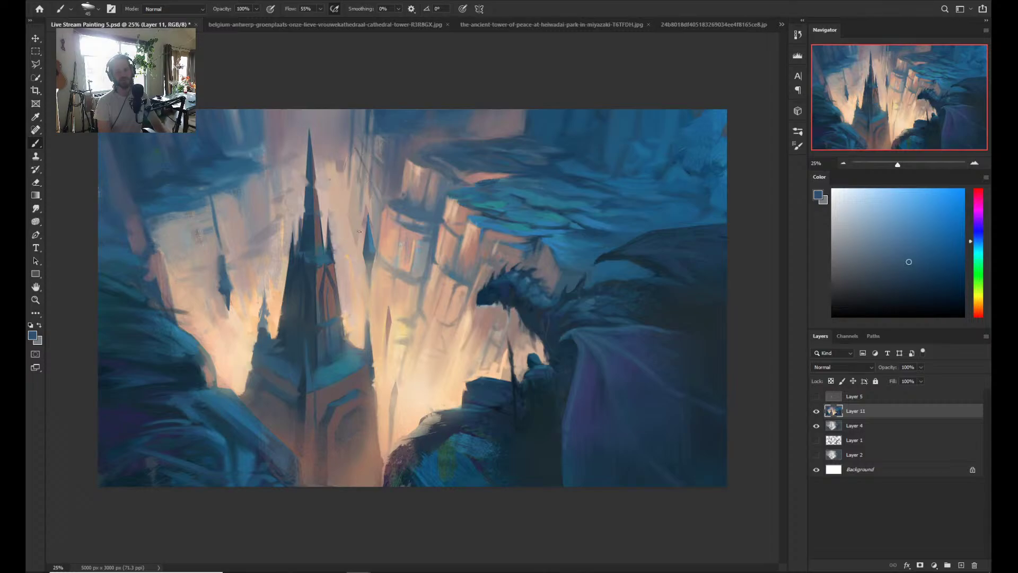
left_click(346, 256, "alt")
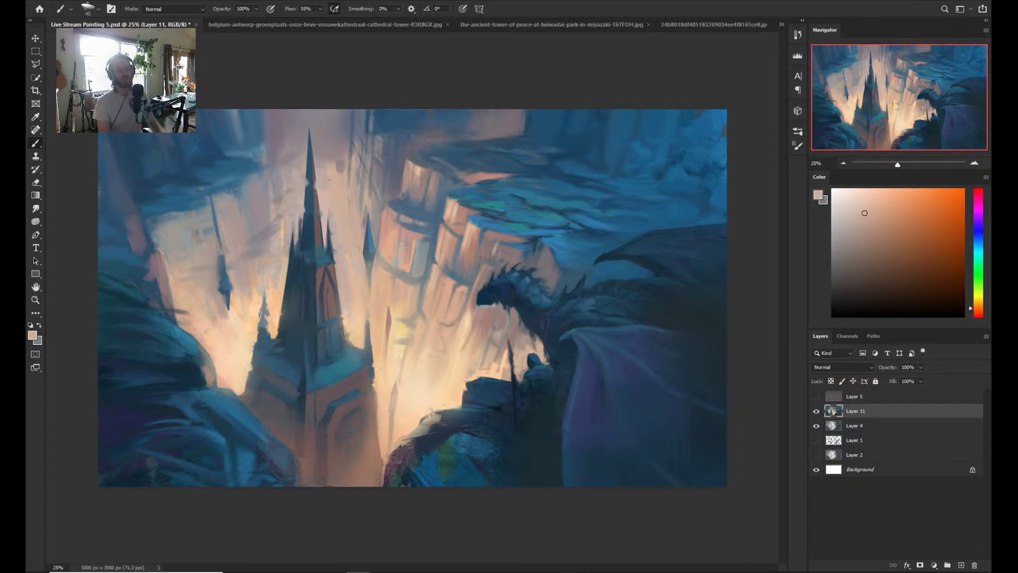
left_click(360, 155, "alt")
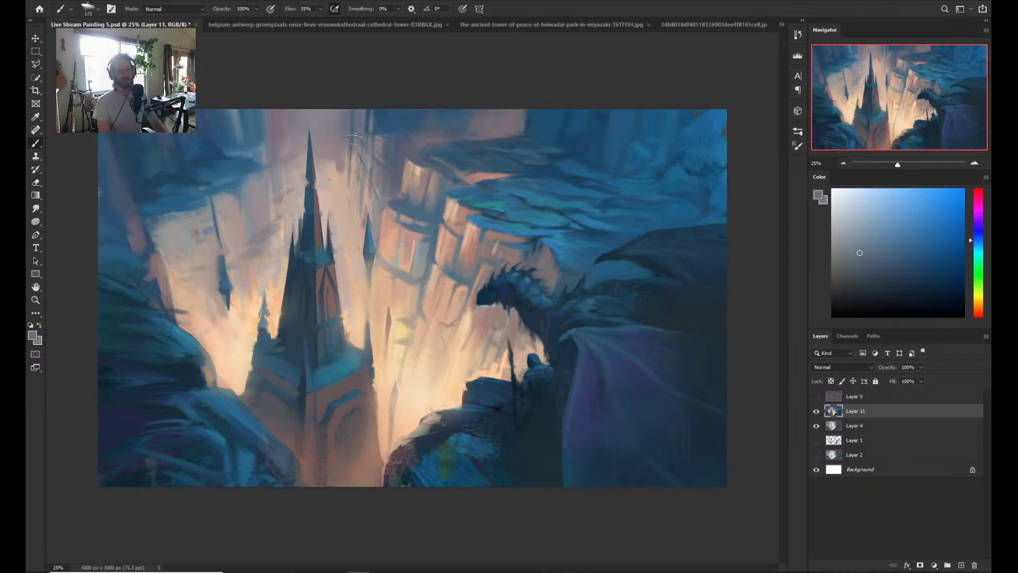
left_click(342, 205, "alt")
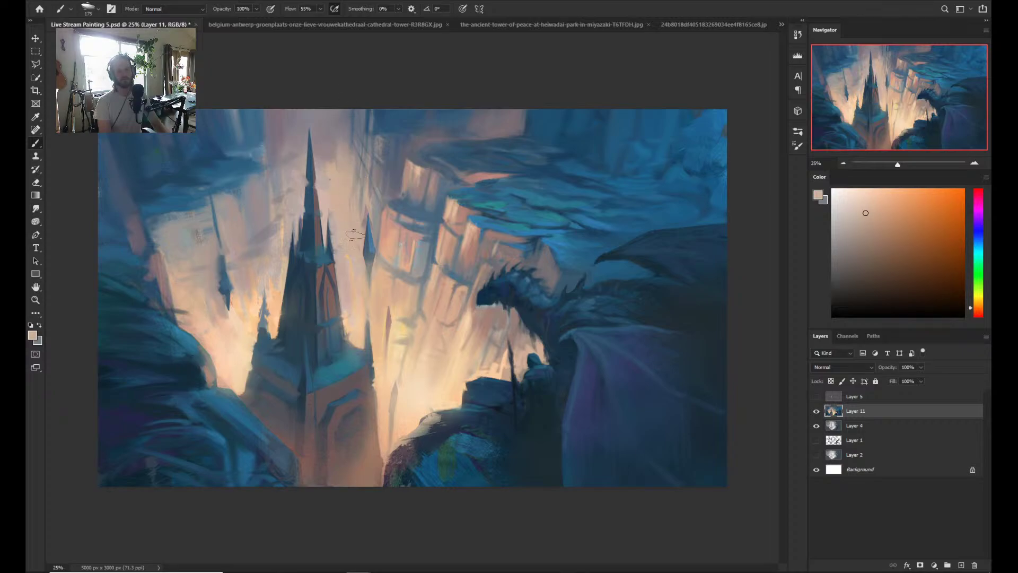
left_click(356, 171, "alt")
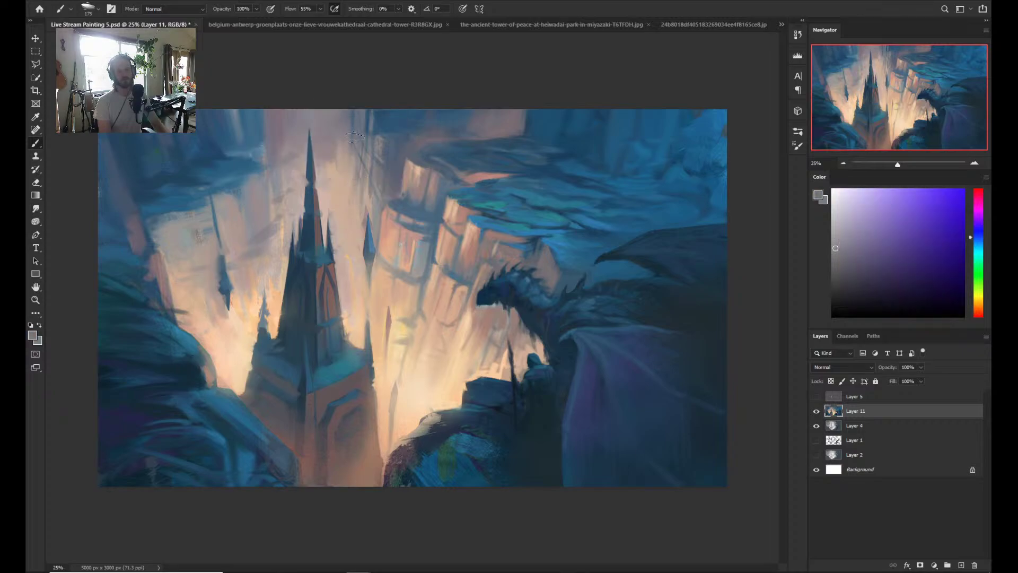
- Lighten and yellow the peach sampled beside the main tower, and brush bright cream light streaks between it and the small blue spire
left_click(354, 236, "alt")
left_click(862, 192)
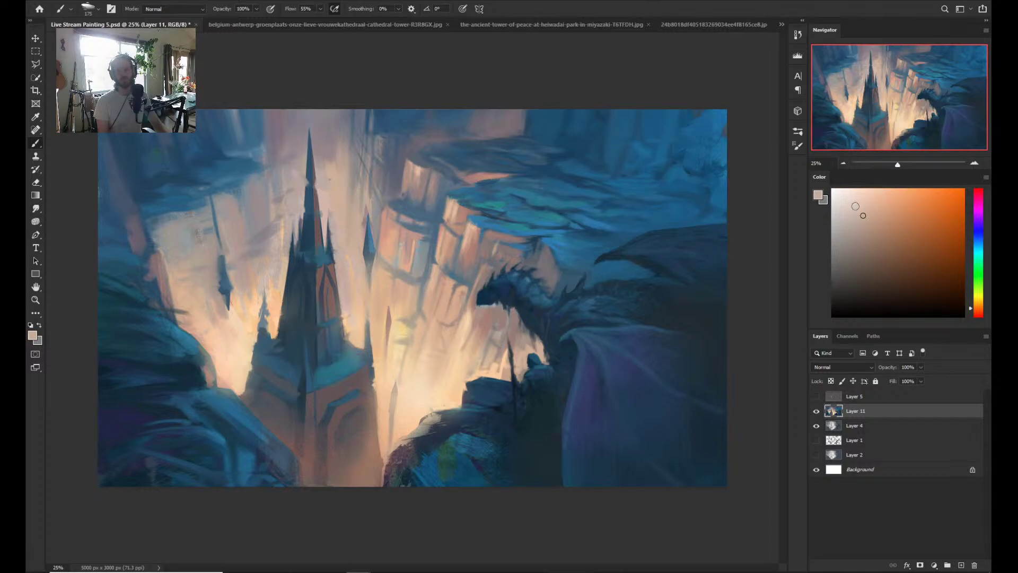
left_click_drag(979, 309, 979, 300)
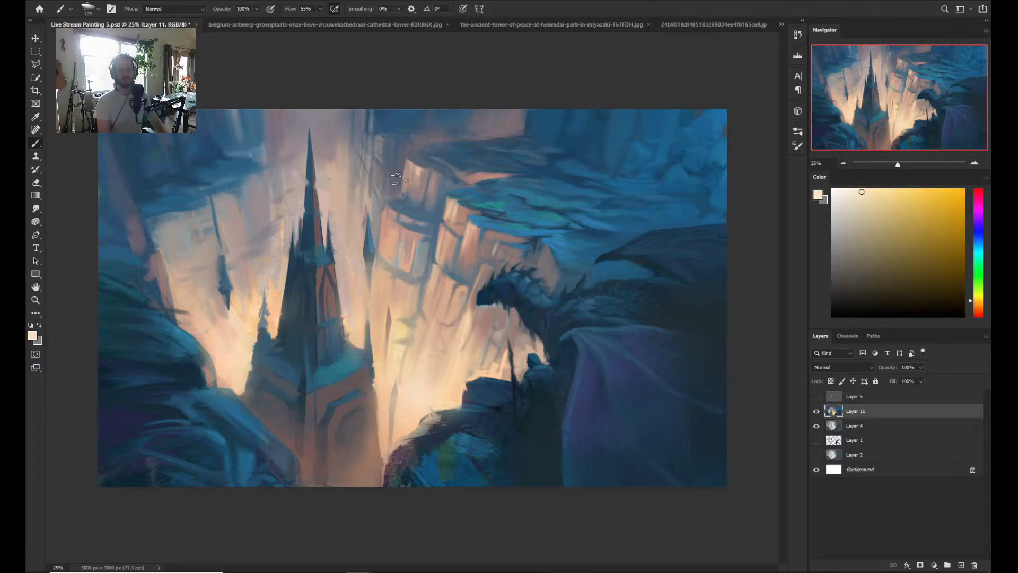
mouse_move(341, 252)
left_mouse_down()
mouse_move(346, 263)
mouse_move(349, 242)
mouse_move(353, 281)
mouse_move(356, 202)
mouse_move(339, 210)
left_mouse_up()
mouse_move(347, 258)
left_mouse_down()
mouse_move(344, 244)
mouse_move(358, 324)
left_mouse_up()
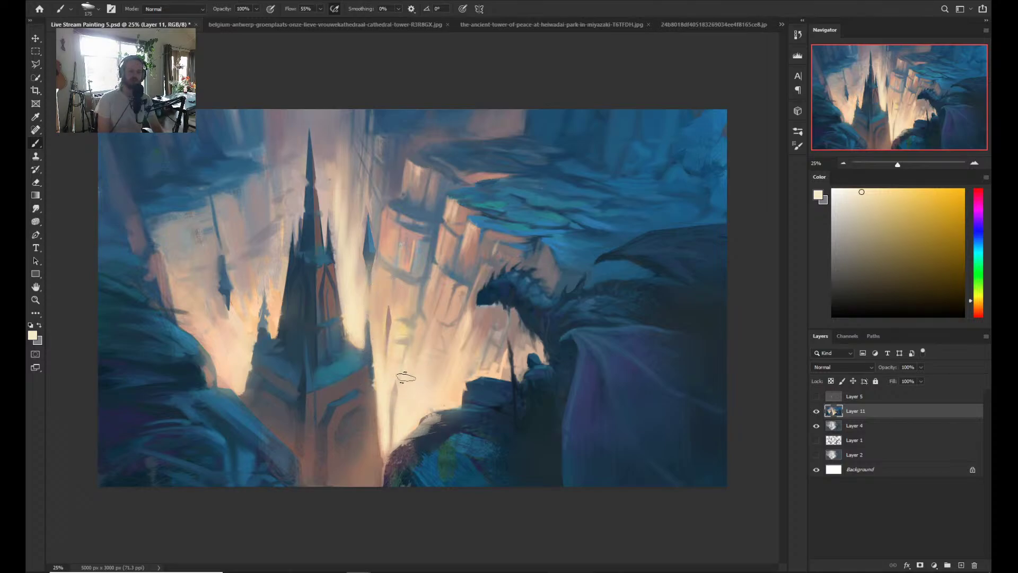
- Blend the gorge glow between the main tower's base and the rock ledge with cream and peach tones sampled there
key("alt")
left_click(422, 370, "alt")
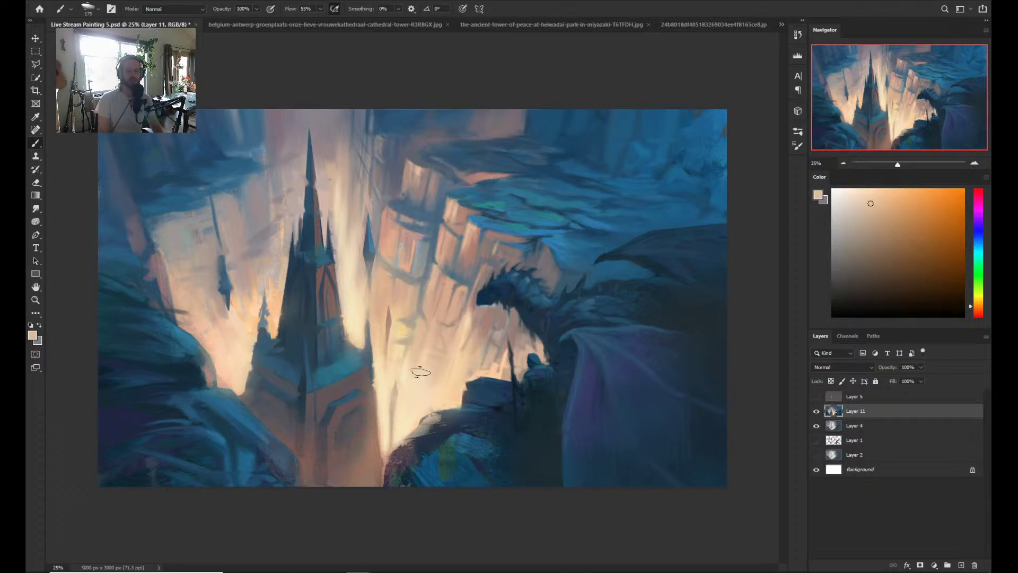
left_click(414, 392, "alt")
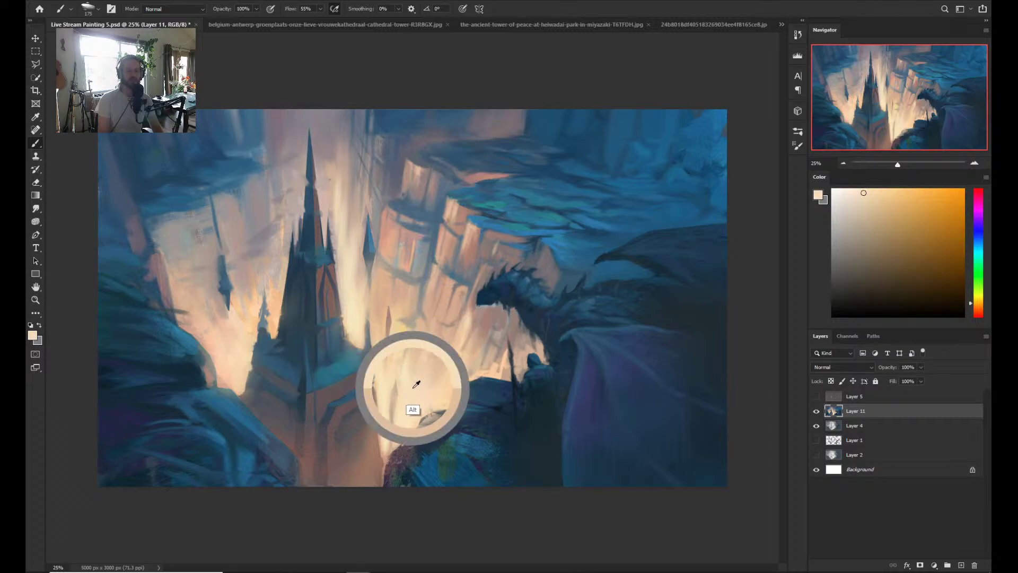
left_click(408, 327, "alt")
left_click(406, 308, "alt")
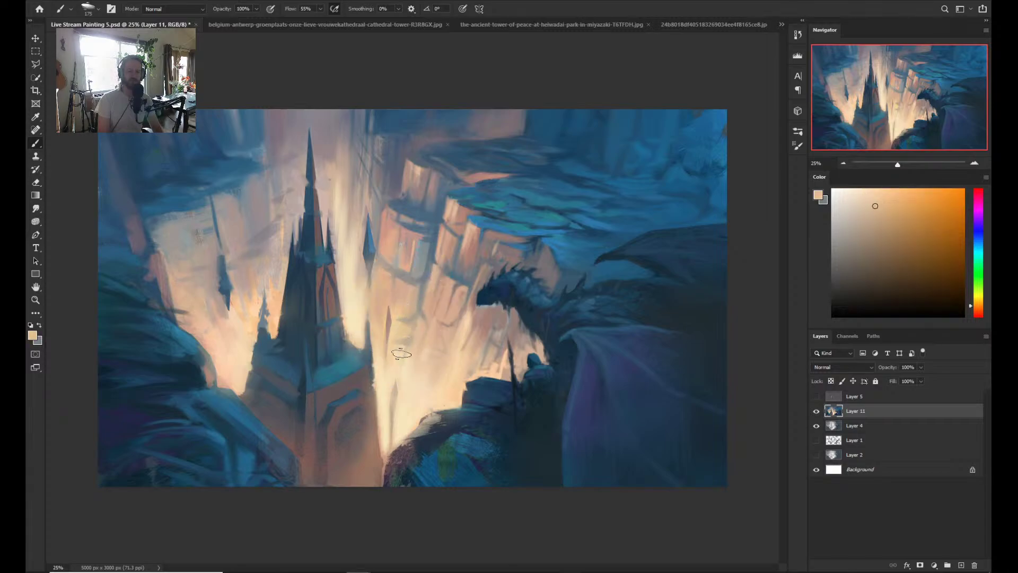
left_click(395, 381, "alt")
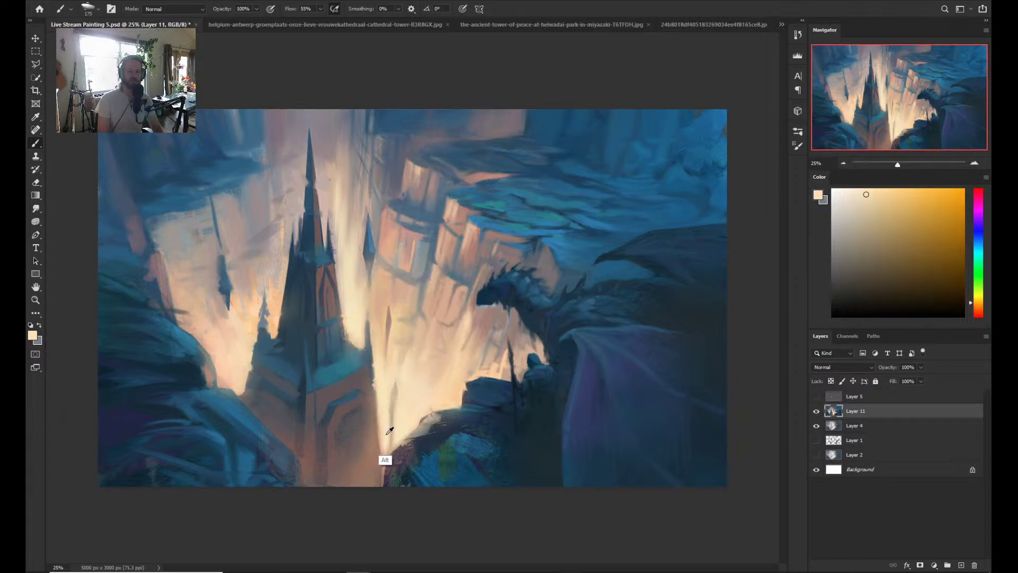
left_click(387, 371, "alt")
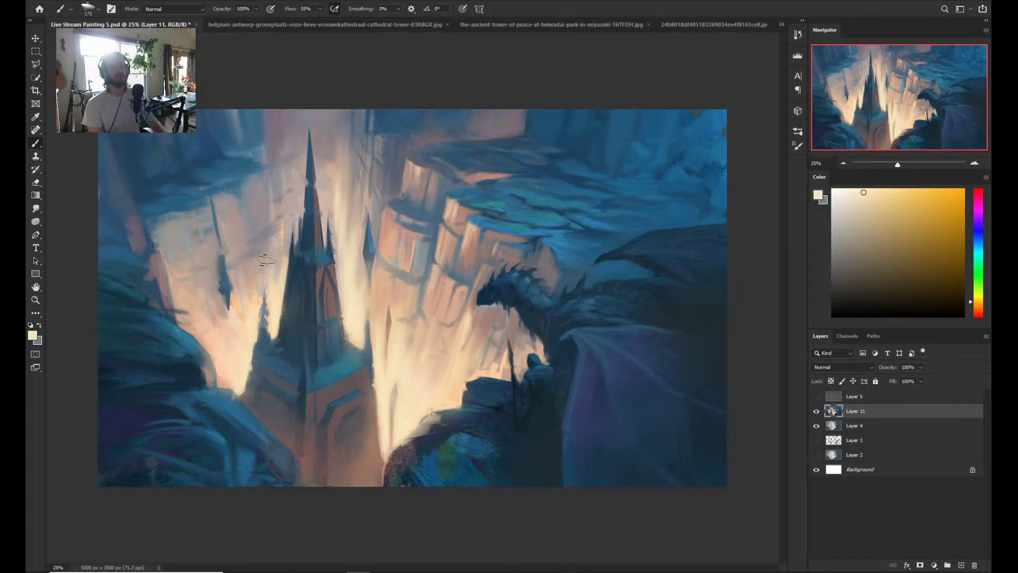
- Soften the cliff wall beneath the dragon's head with peach and warm orange tones sampled from the surrounding rock
left_click(477, 324, "alt")
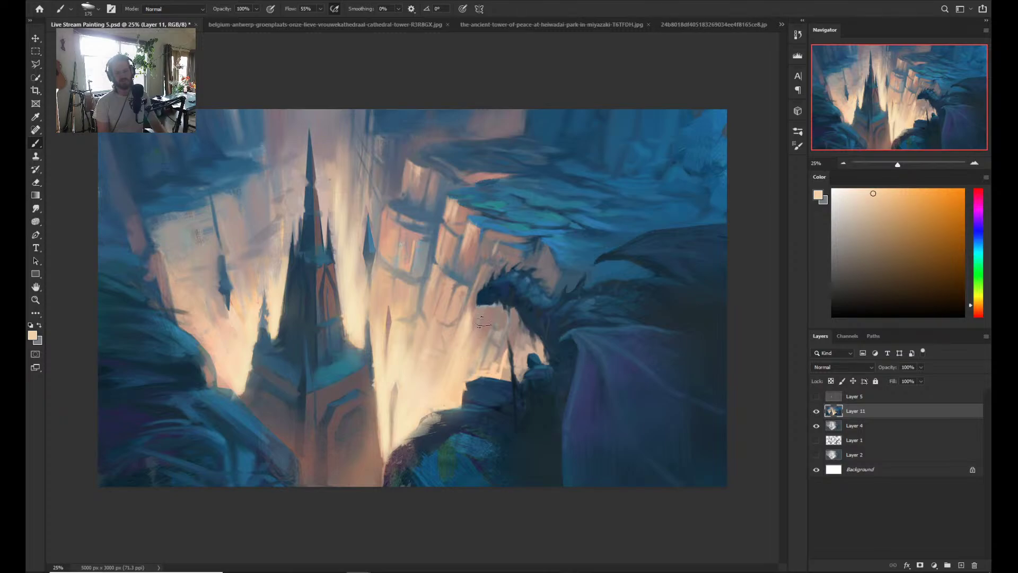
left_click(482, 323, "alt")
left_click(475, 325, "alt")
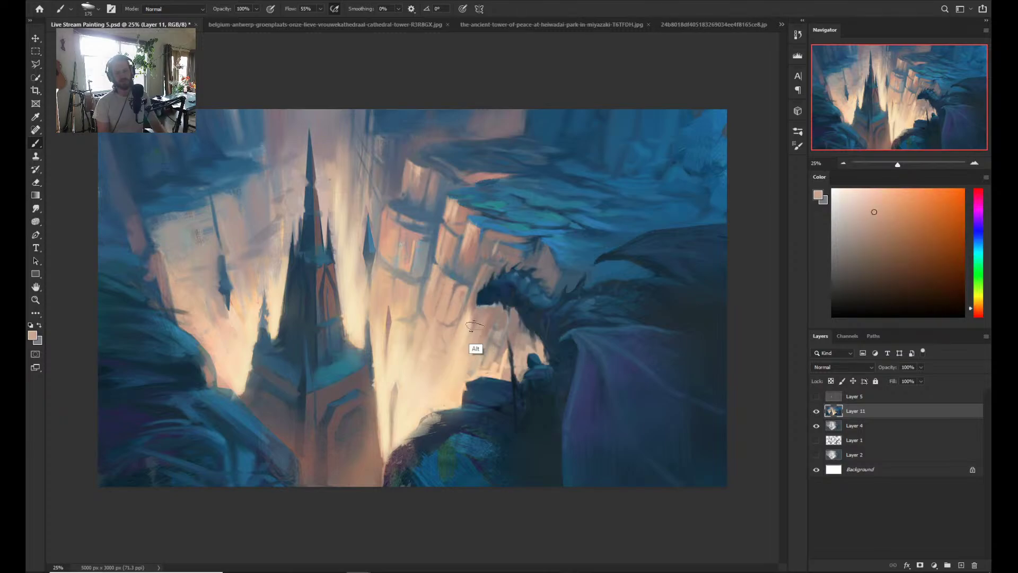
left_click(473, 326, "alt")
left_click(491, 351, "alt")
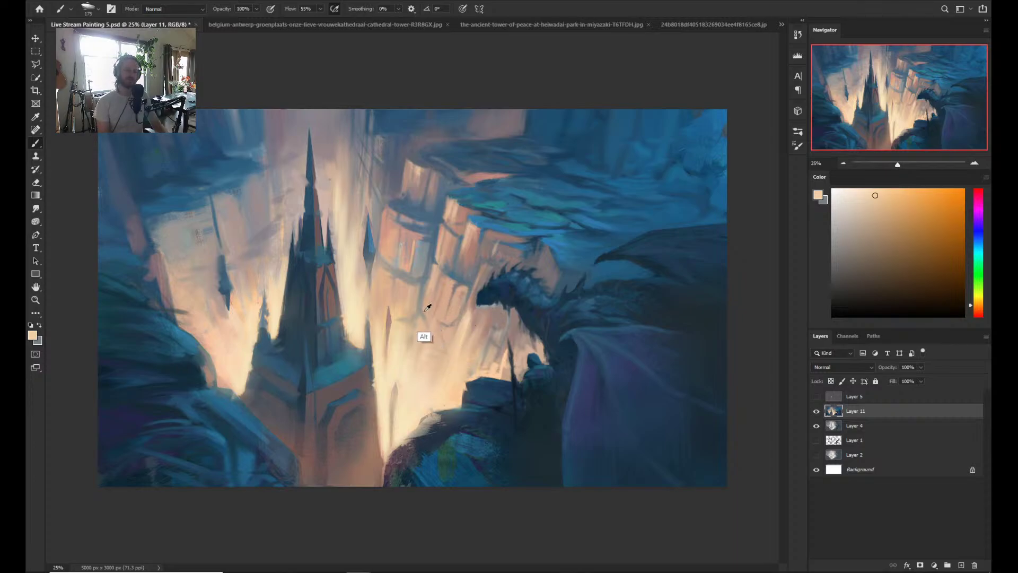
left_click(463, 338, "alt")
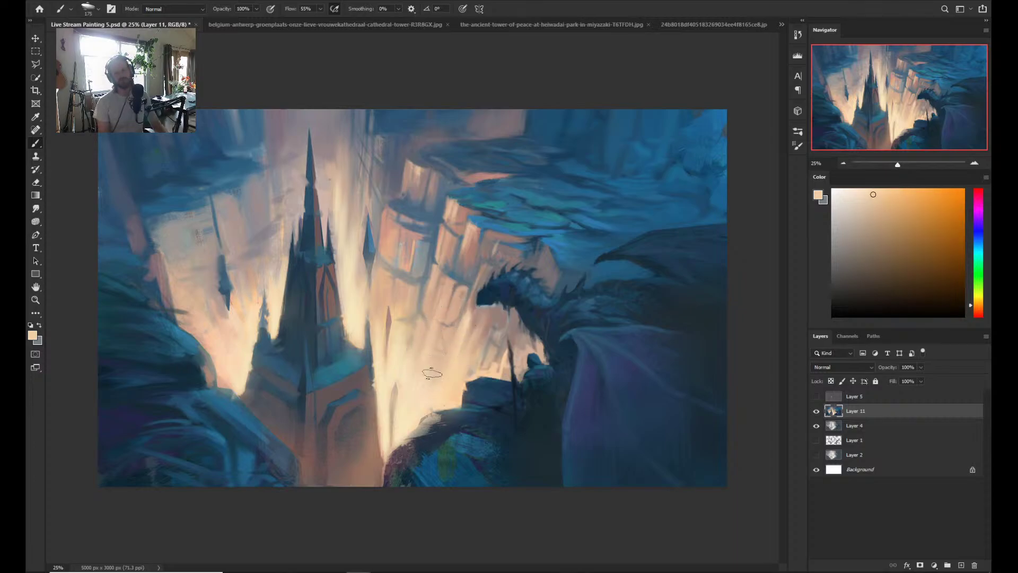
- Mirror the canvas view horizontally to check the composition
key("h")
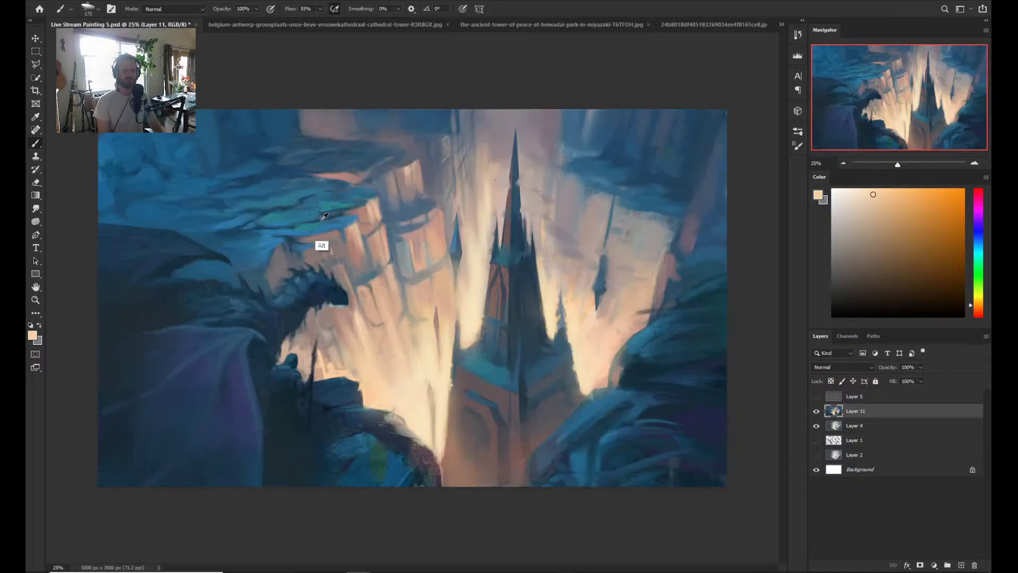
key("z")
mouse_move(371, 477)
left_mouse_down()
mouse_move(439, 415)
mouse_move(419, 335)
mouse_move(470, 325)
mouse_move(409, 352)
mouse_move(422, 316)
mouse_move(366, 446)
mouse_move(410, 445)
mouse_move(409, 492)
mouse_move(428, 440)
mouse_move(426, 406)
mouse_move(471, 340)
left_mouse_up()
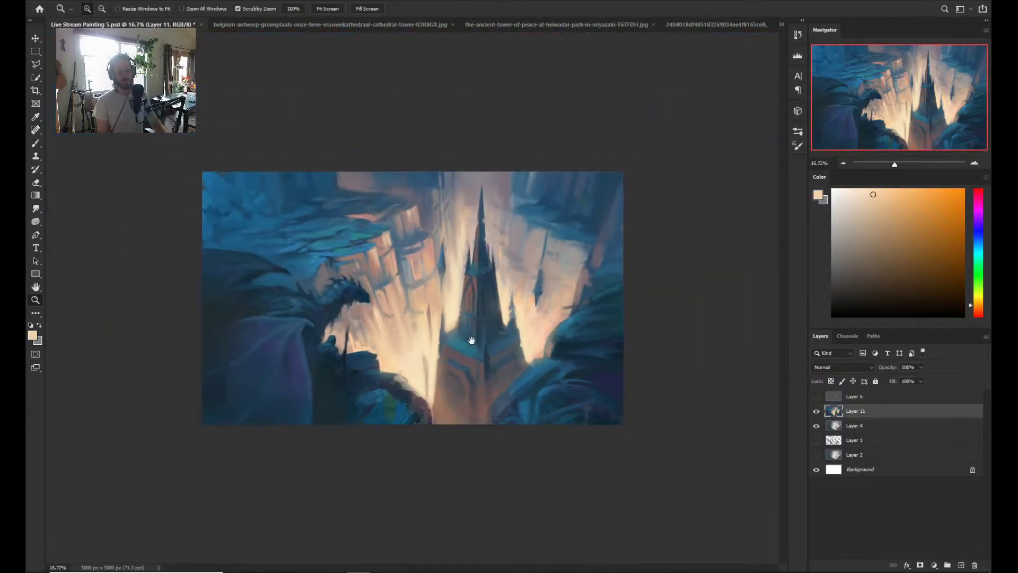
key("ctrl+plus")
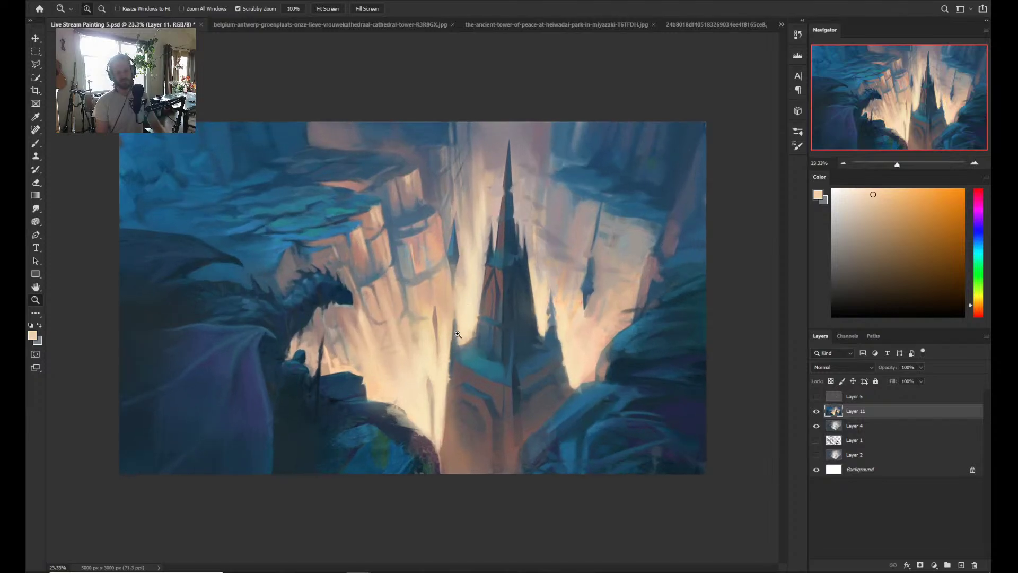
left_click_drag(433, 298, 452, 327)
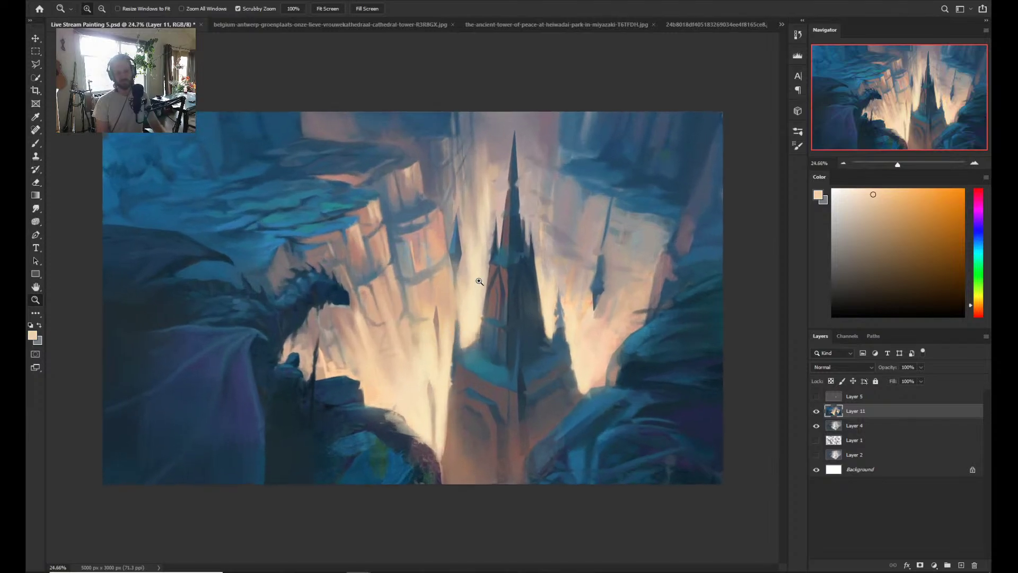
mouse_move(551, 308)
left_mouse_down()
mouse_move(595, 305)
mouse_move(523, 334)
mouse_move(565, 335)
left_mouse_up()
left_click(549, 302)
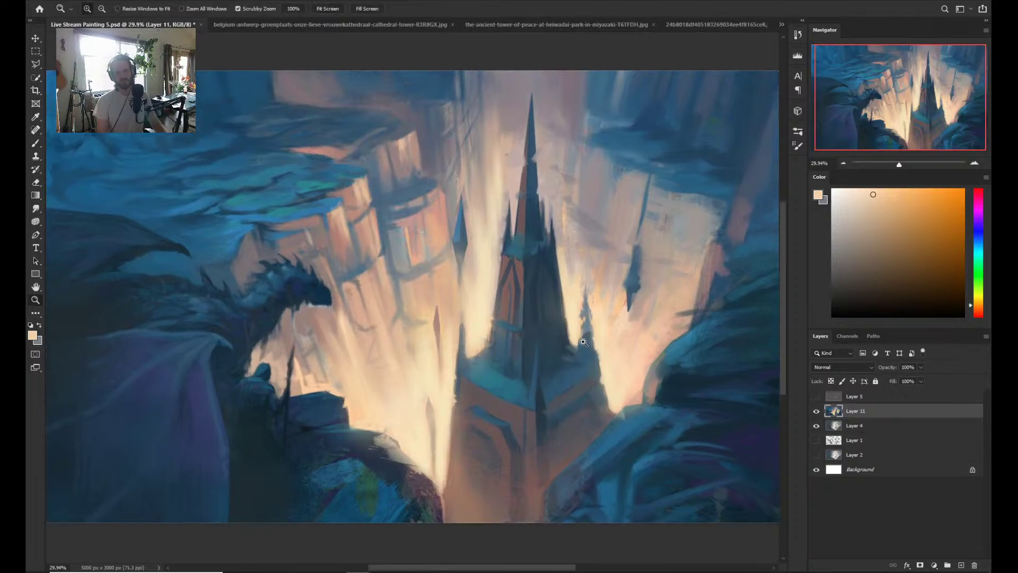
- Clean up the glow around the small turret beside the main tower using a smaller brush and peach tones sampled nearby
key("b")
scroll(583, 342, "up", 2)
left_click(585, 295, "alt")
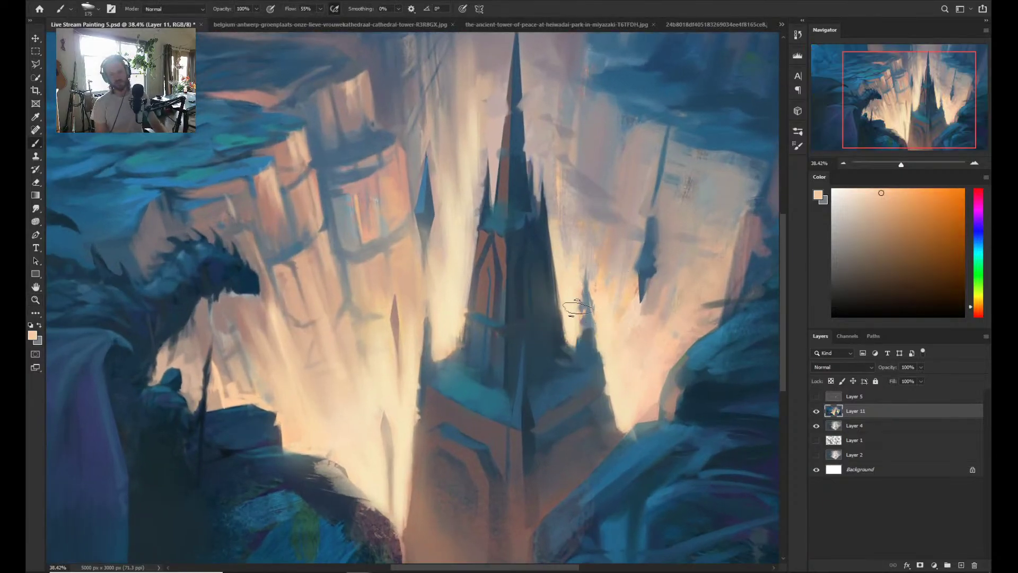
key("bracketleft")
key("bracketleft")
key("bracketleft")
key("bracketleft")
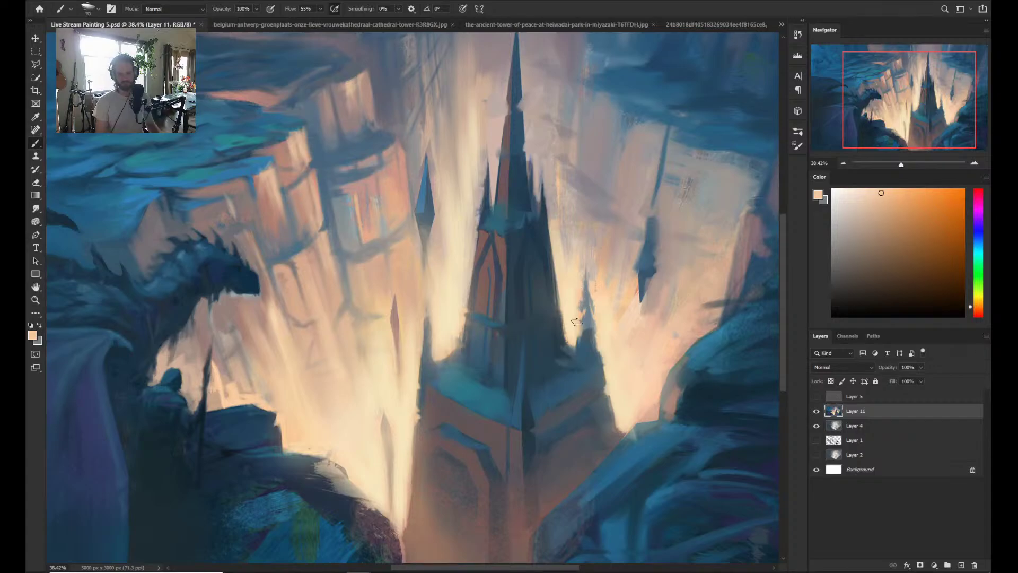
left_click(601, 305, "alt")
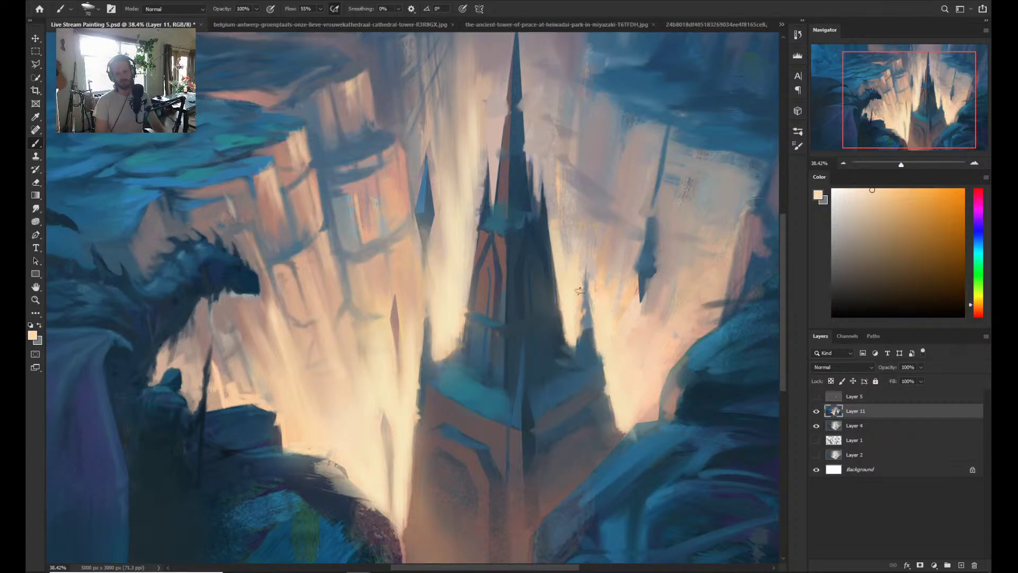
- Examine the overall balance of the tower, dragon and glowing gorge in the mirrored painting
key("z")
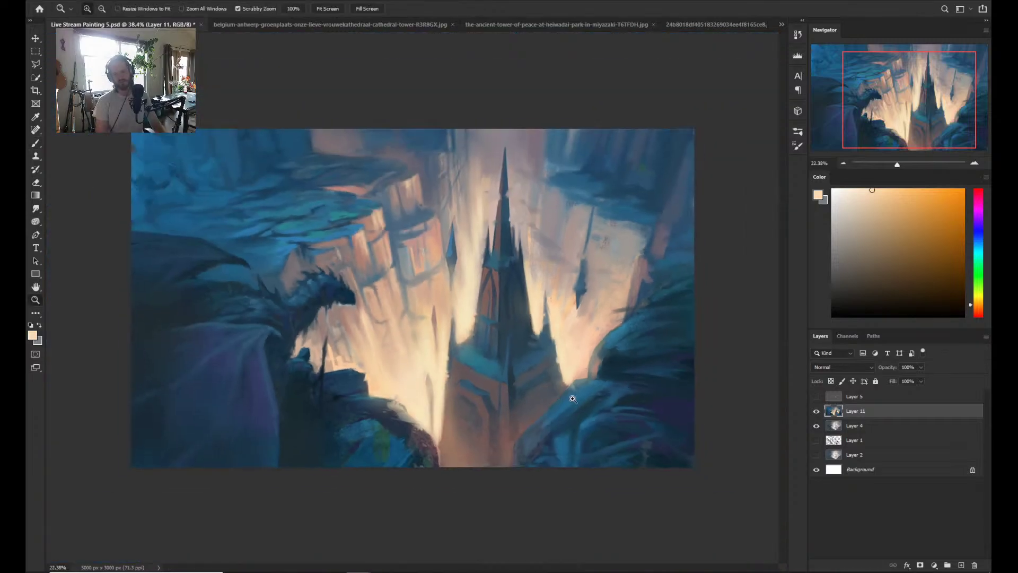
left_click_drag(607, 375, 586, 372)
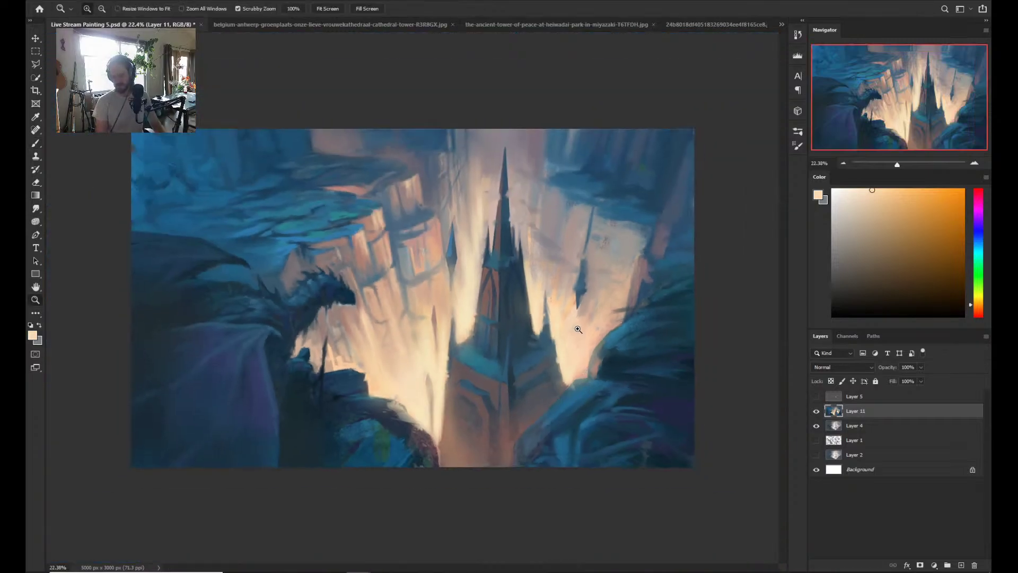
mouse_move(578, 330)
left_mouse_down()
mouse_move(596, 321)
mouse_move(561, 330)
mouse_move(567, 316)
left_mouse_up()
key("b")
key("z")
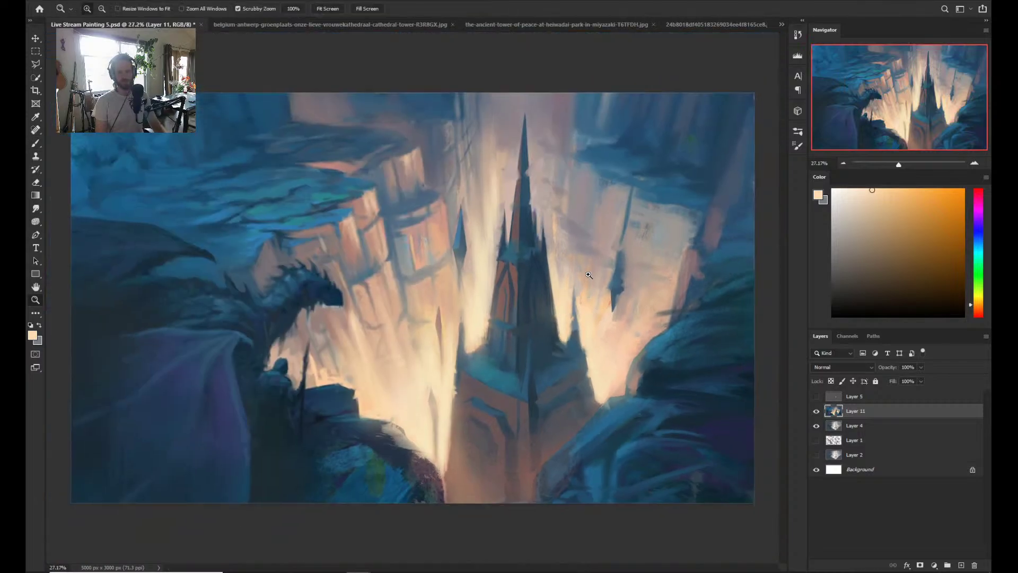
key("b")
left_click_drag(544, 231, 541, 237)
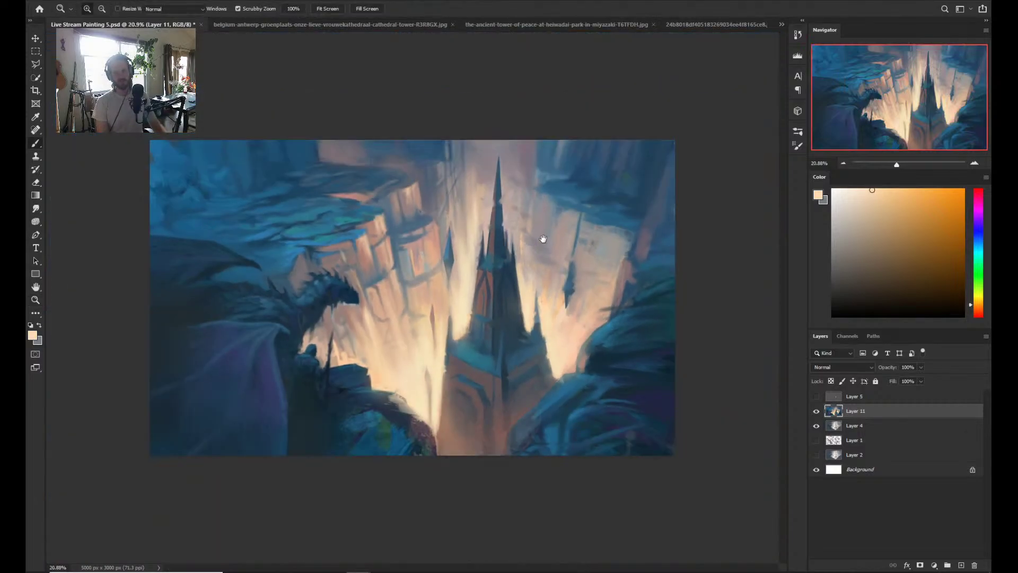
left_click_drag(537, 271, 540, 269)
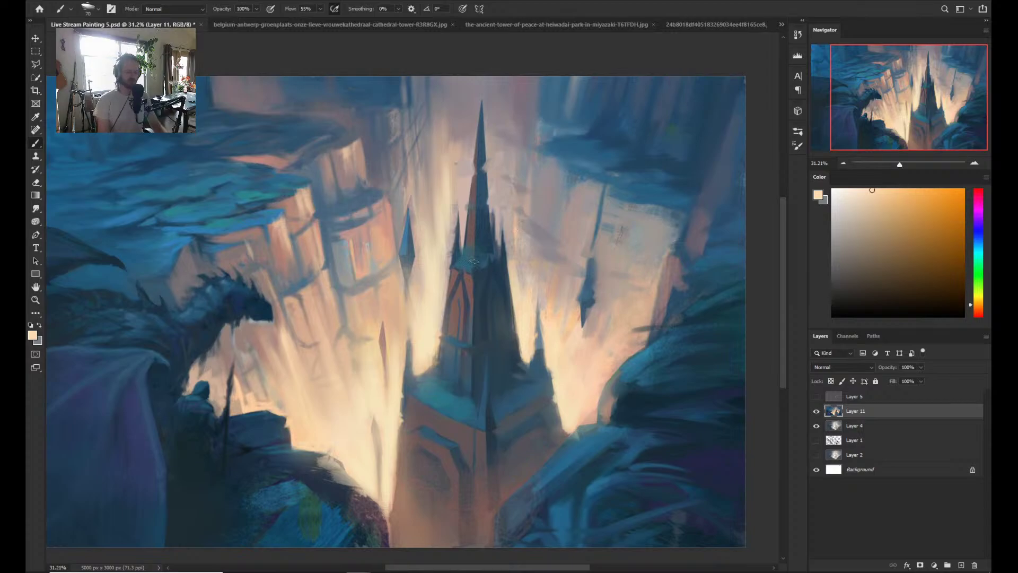
- Select the main tower's upper spire with the Polygonal Lasso and copy it to a new layer
left_click(467, 289, "alt")
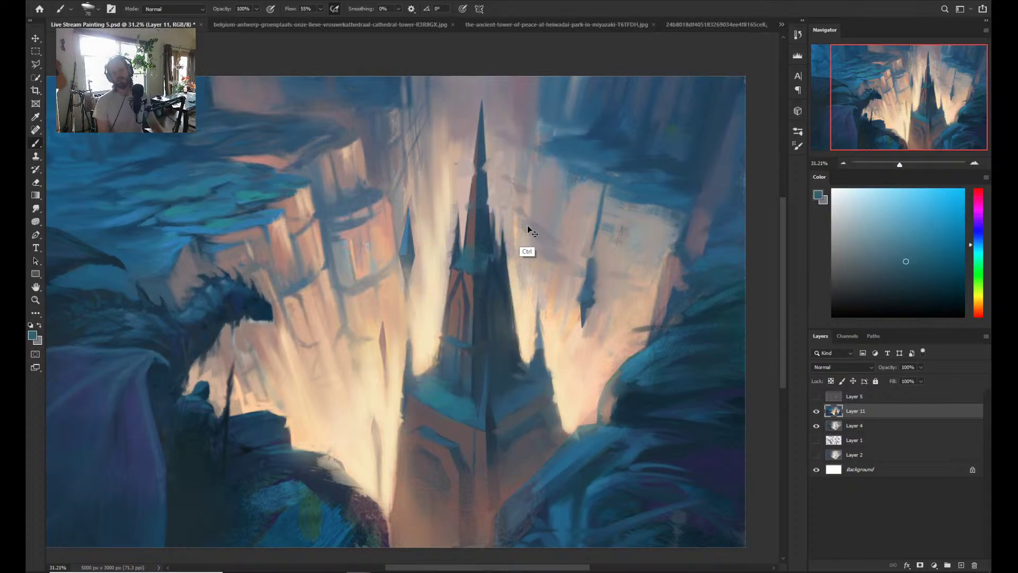
mouse_move(527, 224)
left_mouse_down()
mouse_move(506, 229)
mouse_move(517, 237)
mouse_move(488, 249)
mouse_move(480, 271)
mouse_move(535, 241)
left_mouse_up()
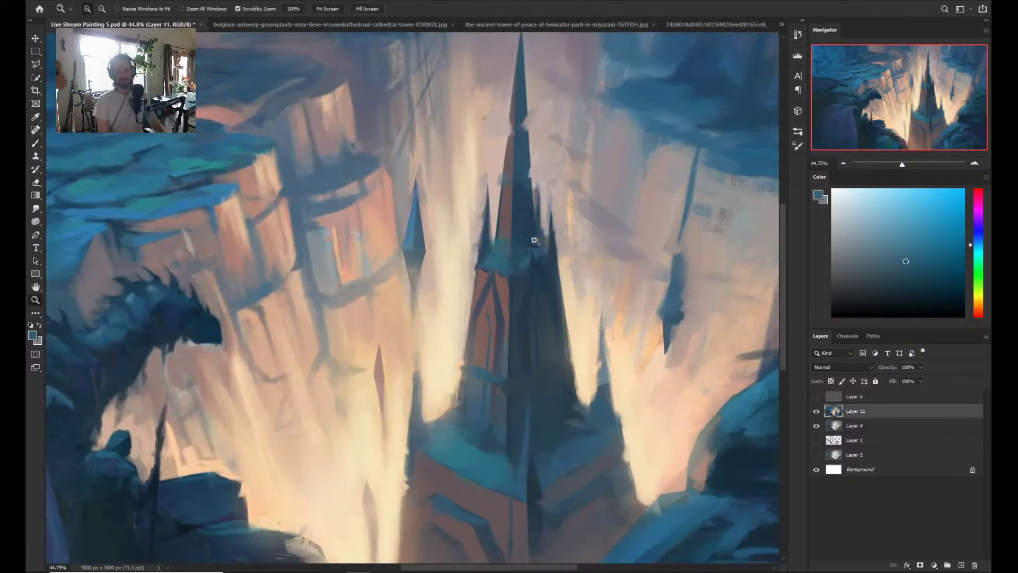
left_click_drag(553, 189, 411, 293)
key("l")
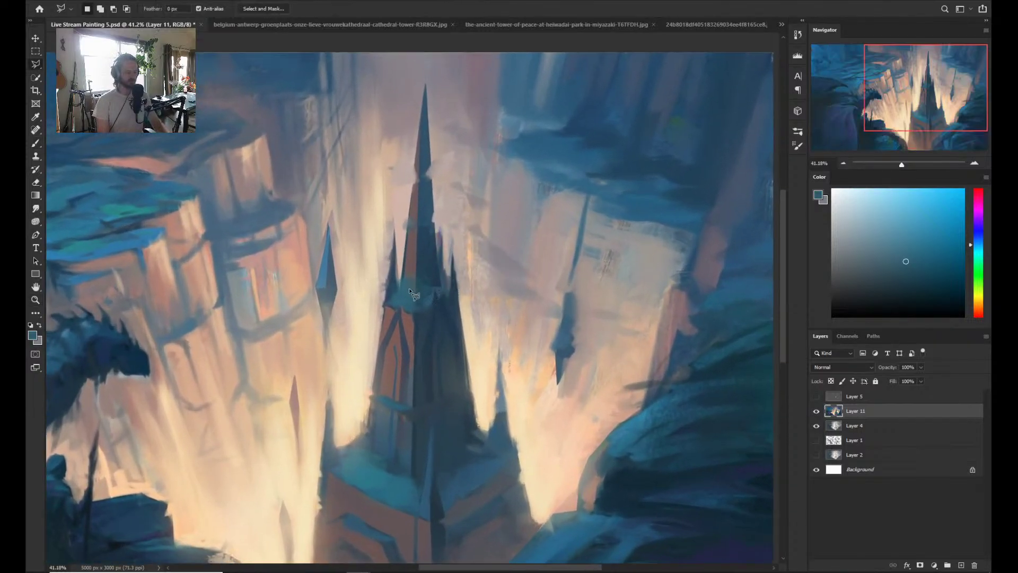
mouse_move(419, 301)
left_mouse_down()
mouse_move(448, 267)
mouse_move(455, 71)
mouse_move(425, 68)
mouse_move(412, 78)
mouse_move(395, 235)
mouse_move(398, 291)
mouse_move(421, 300)
left_mouse_up()
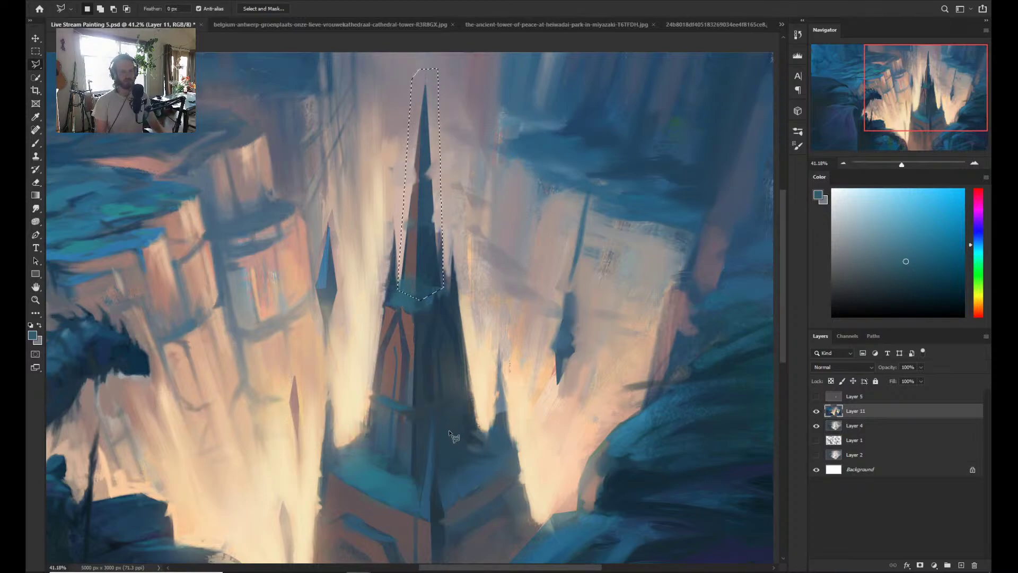
key("ctrl+j")
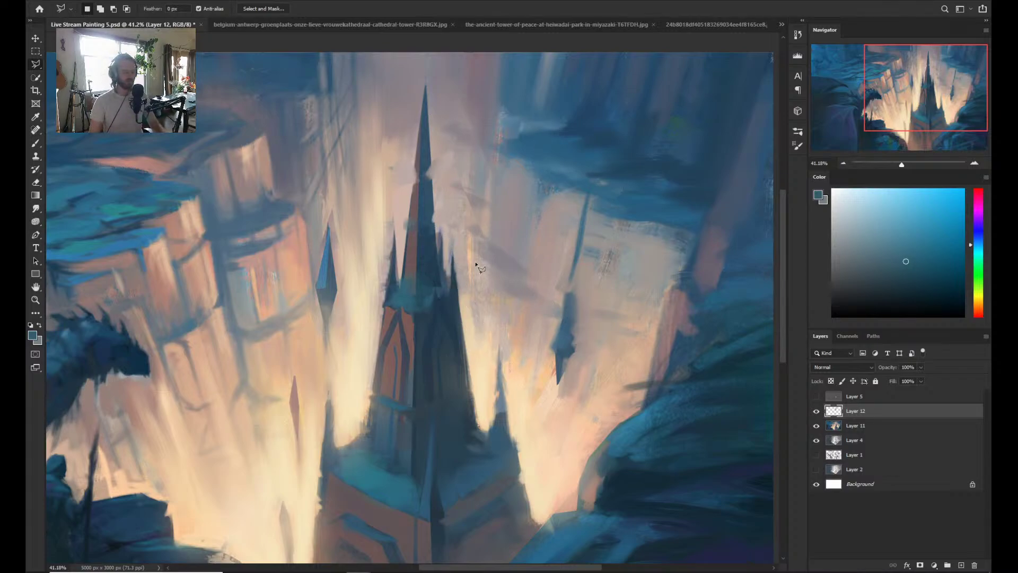
- Skew the copied spire with Free Transform, shifting its tip slightly toward the dragon's side while its base stays in place
key("ctrl+t")
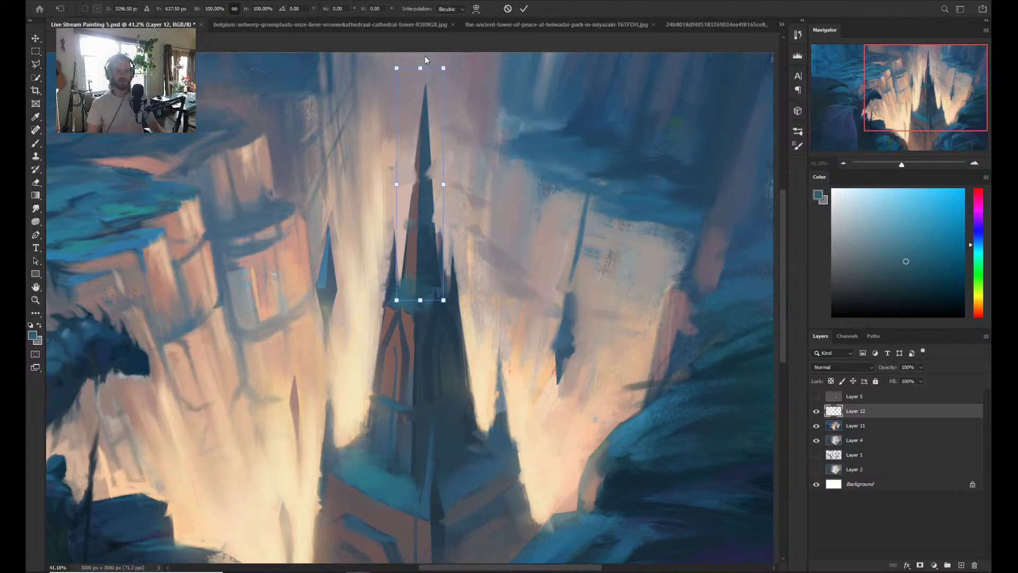
left_click_drag(421, 68, 416, 69)
key("Return")
key("l")
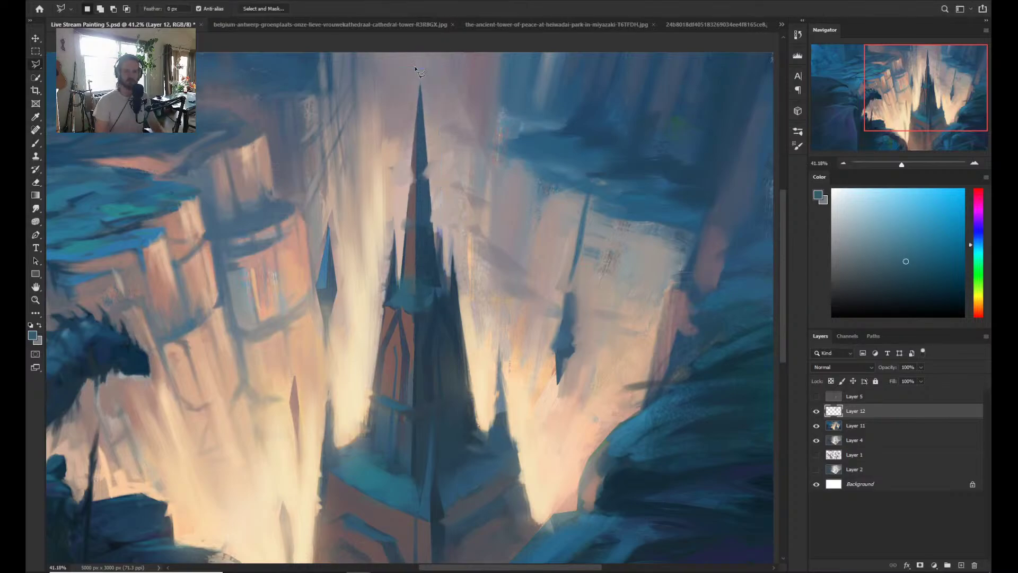
key("z")
left_click_drag(411, 250, 396, 217)
left_click_drag(586, 300, 540, 314)
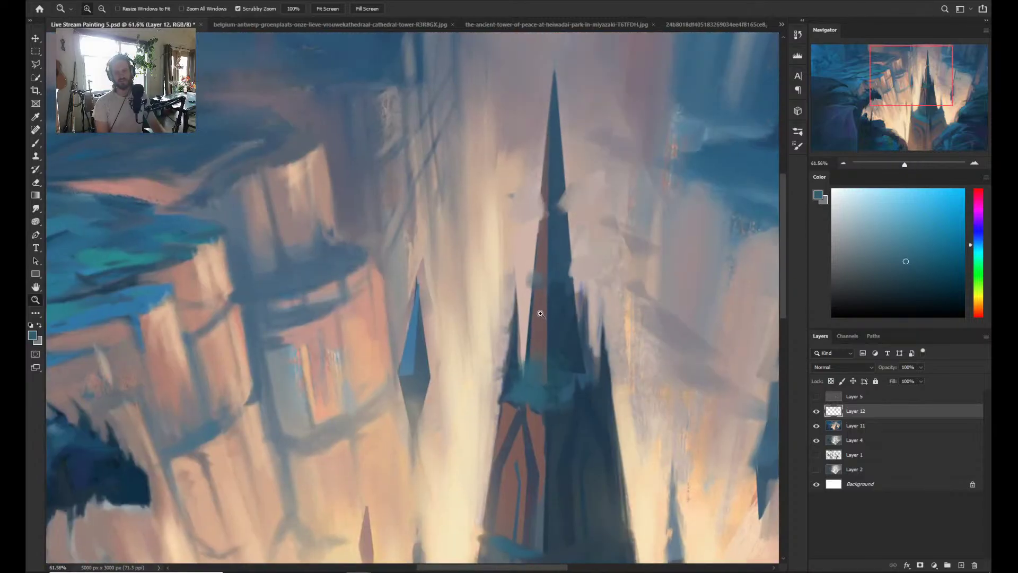
left_click_drag(614, 239, 515, 287)
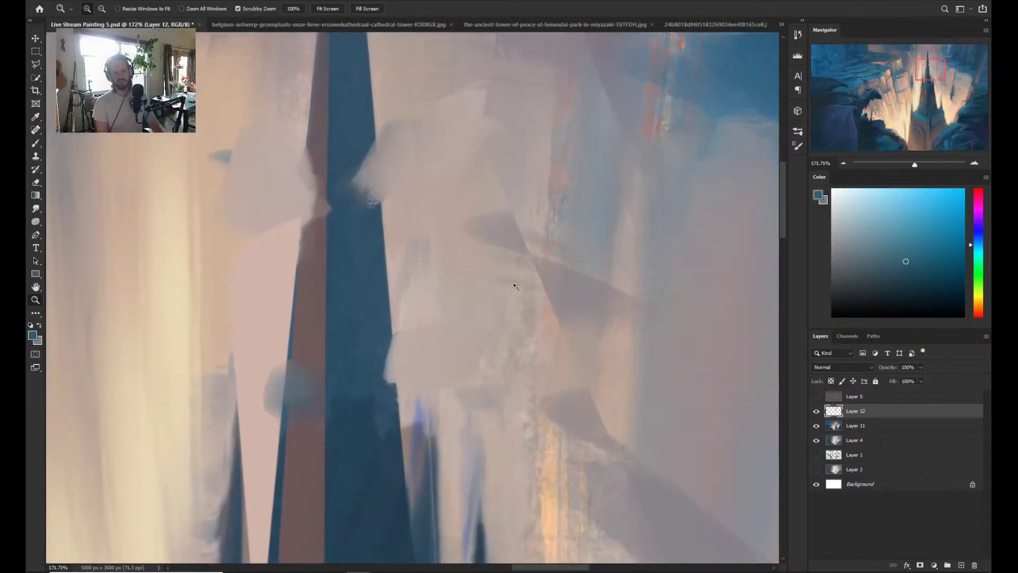
left_click_drag(578, 294, 514, 327)
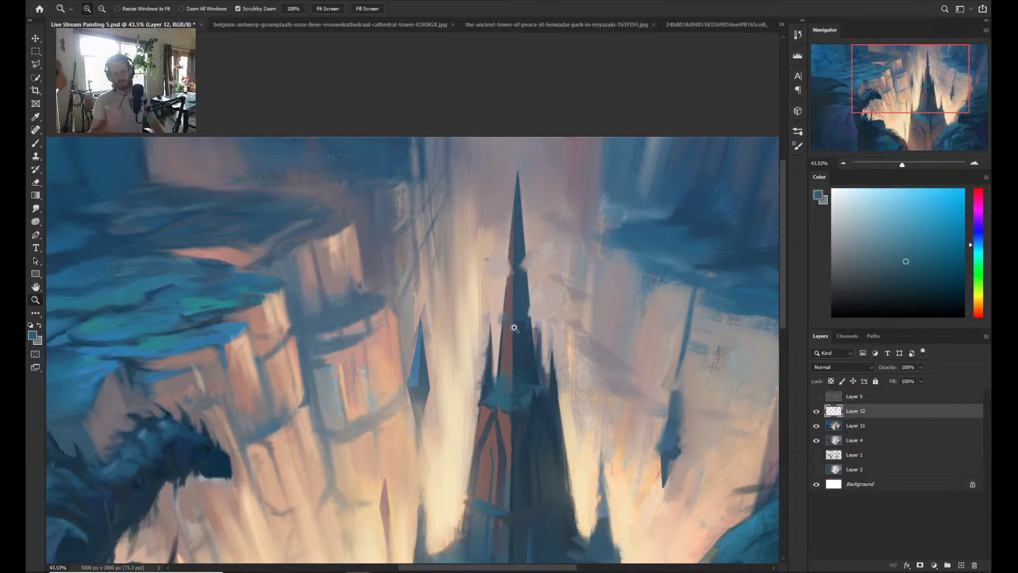
- Merge the skewed spire layer with Layer 11, the main painting layer beneath it
left_click_drag(534, 380, 528, 260)
mouse_move(541, 308)
left_mouse_down()
mouse_move(523, 414)
mouse_move(514, 347)
mouse_move(671, 390)
mouse_move(584, 332)
mouse_move(668, 352)
mouse_move(555, 474)
mouse_move(590, 459)
mouse_move(516, 432)
mouse_move(571, 329)
mouse_move(468, 257)
mouse_move(461, 271)
mouse_move(529, 280)
mouse_move(525, 269)
mouse_move(500, 289)
left_mouse_up()
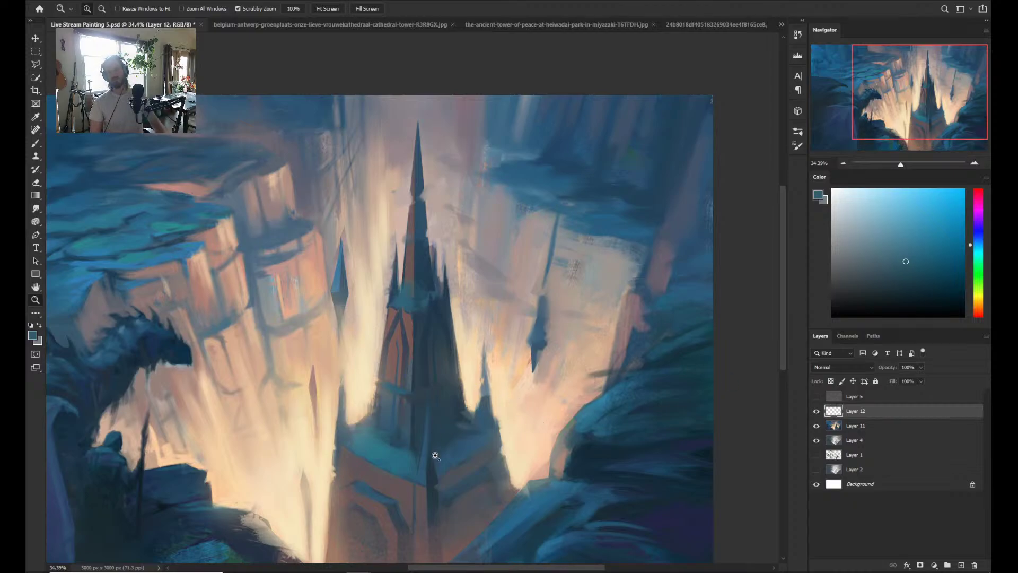
left_click_drag(393, 412, 445, 403)
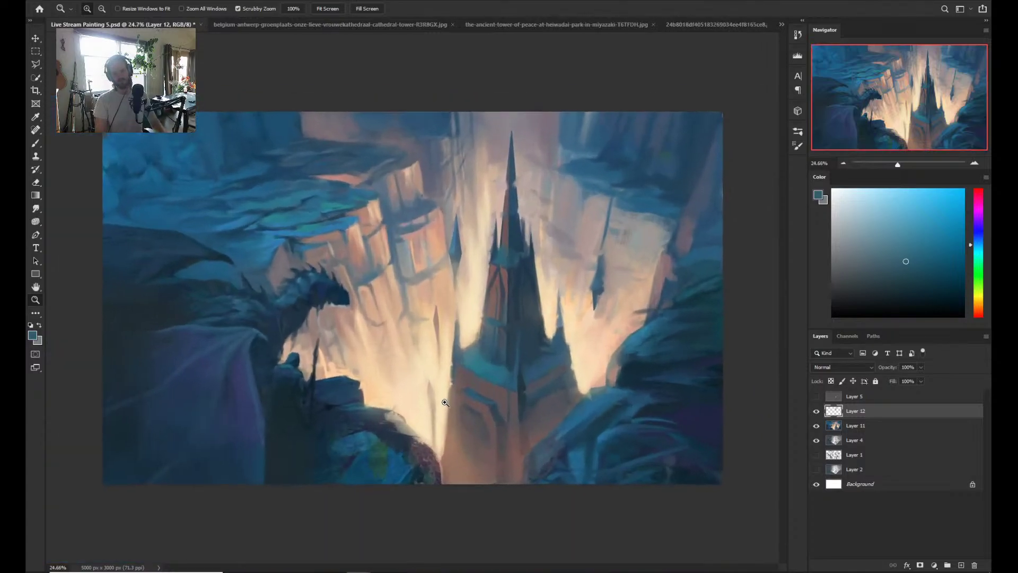
key("ctrl+shift+h")
left_click(851, 425)
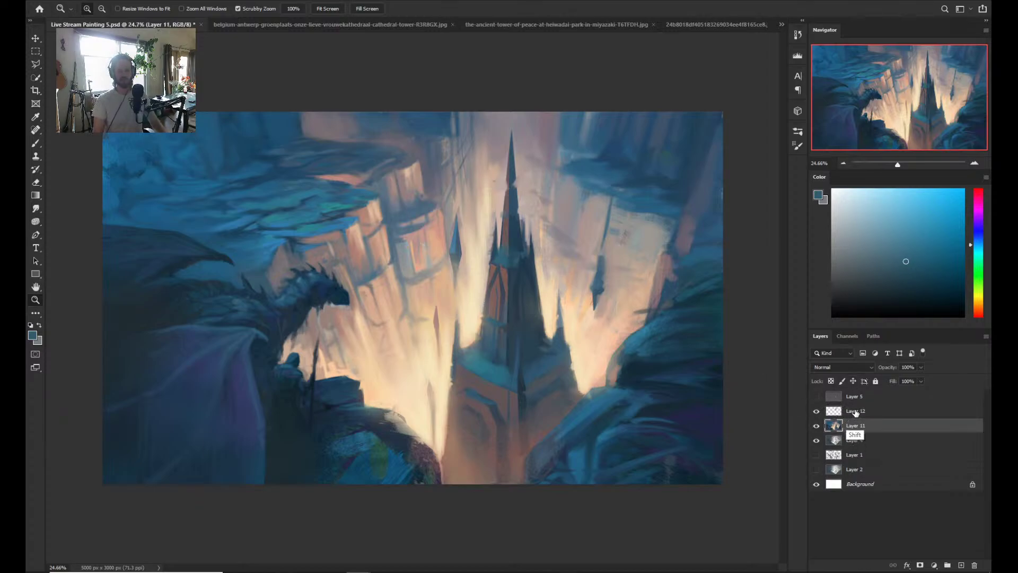
left_click(855, 411, "shift")
key("ctrl+e")
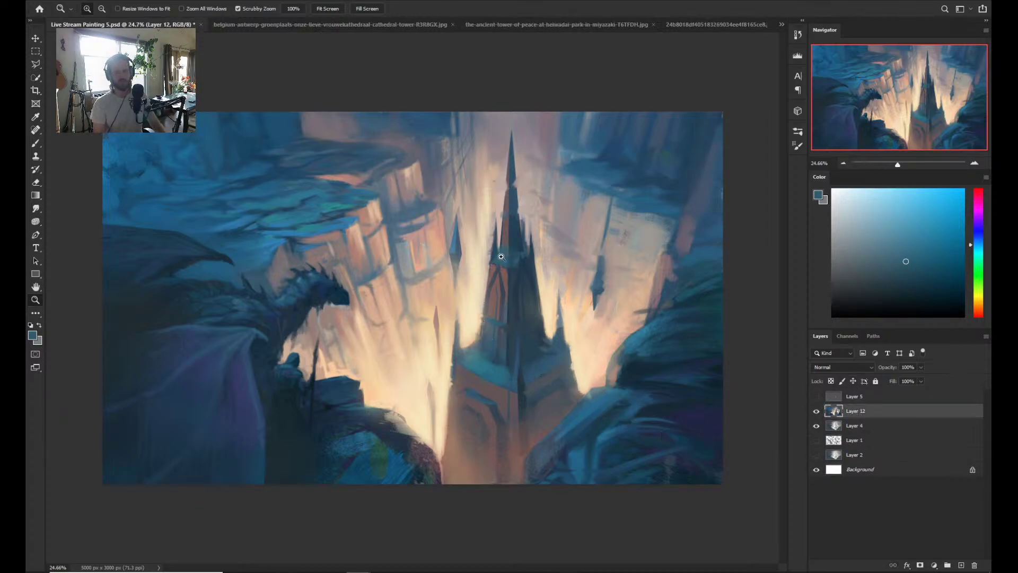
- Select the lit cliff between the dragon and the tower with the Polygonal Lasso and copy it to a new layer
mouse_move(538, 256)
left_mouse_down()
mouse_move(558, 258)
mouse_move(510, 326)
left_mouse_up()
left_click_drag(594, 336, 531, 348)
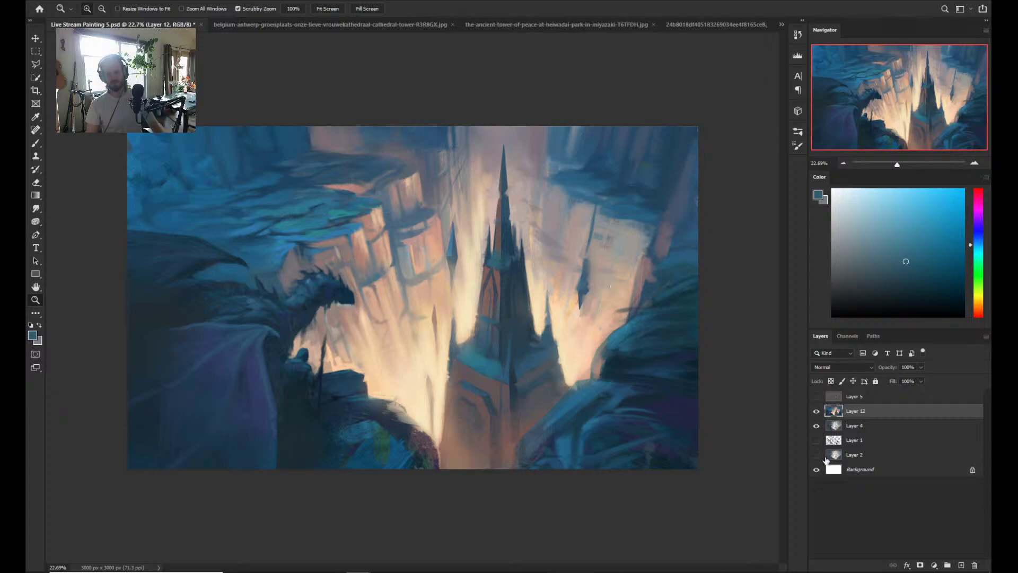
key("l")
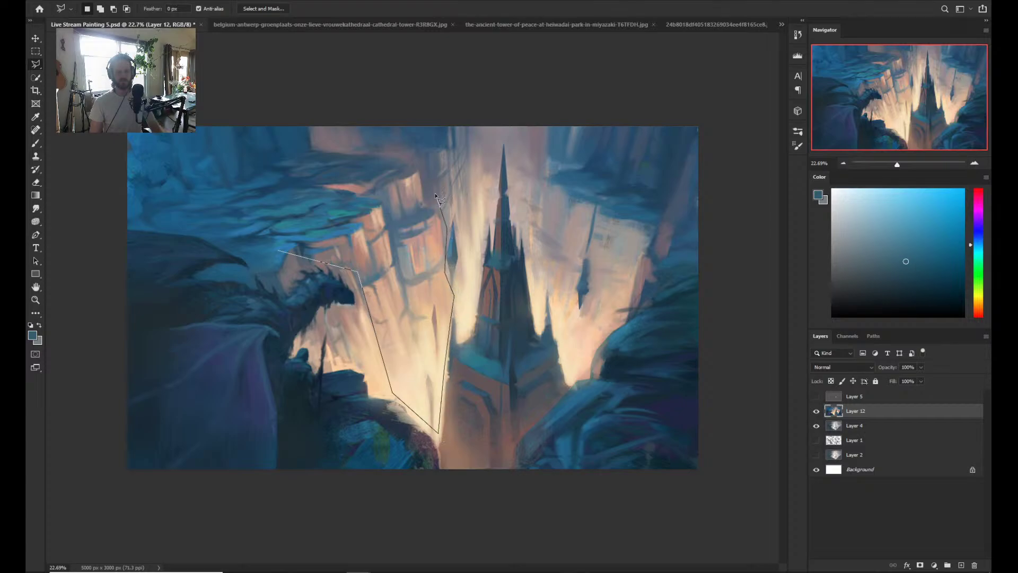
left_click(336, 154)
left_click(269, 168)
left_click(244, 210)
left_click(259, 240)
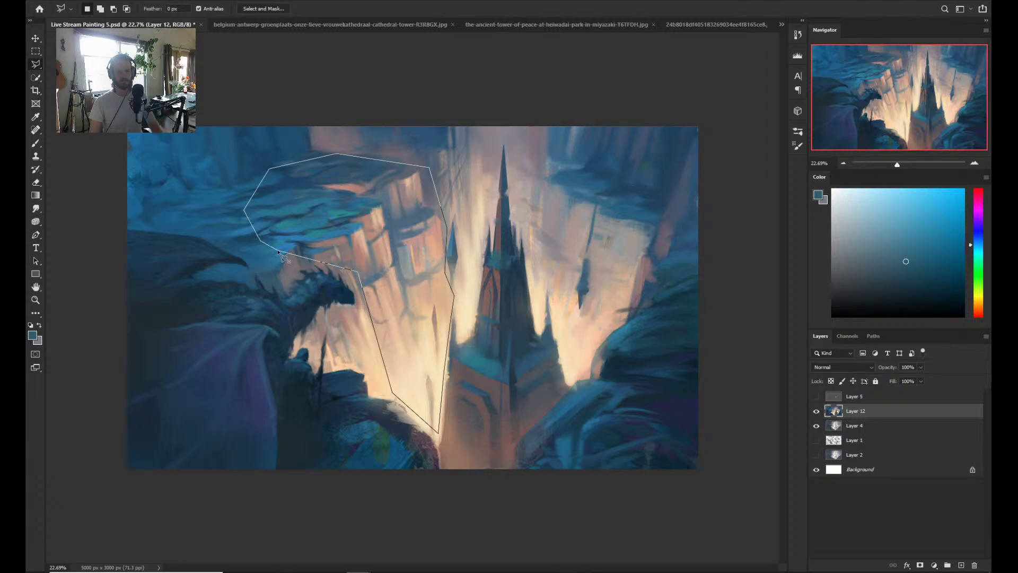
left_click(279, 253)
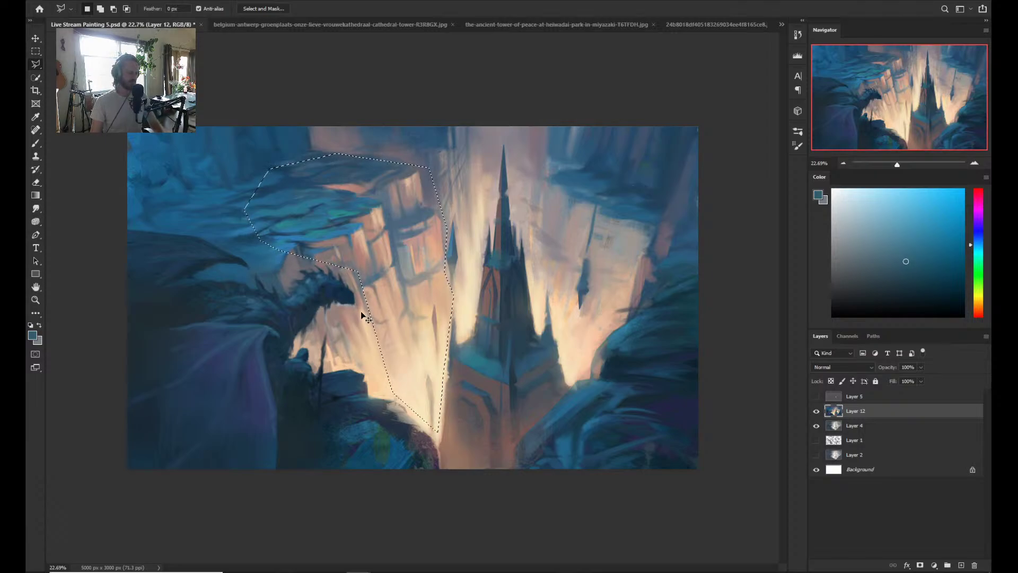
key("ctrl+j")
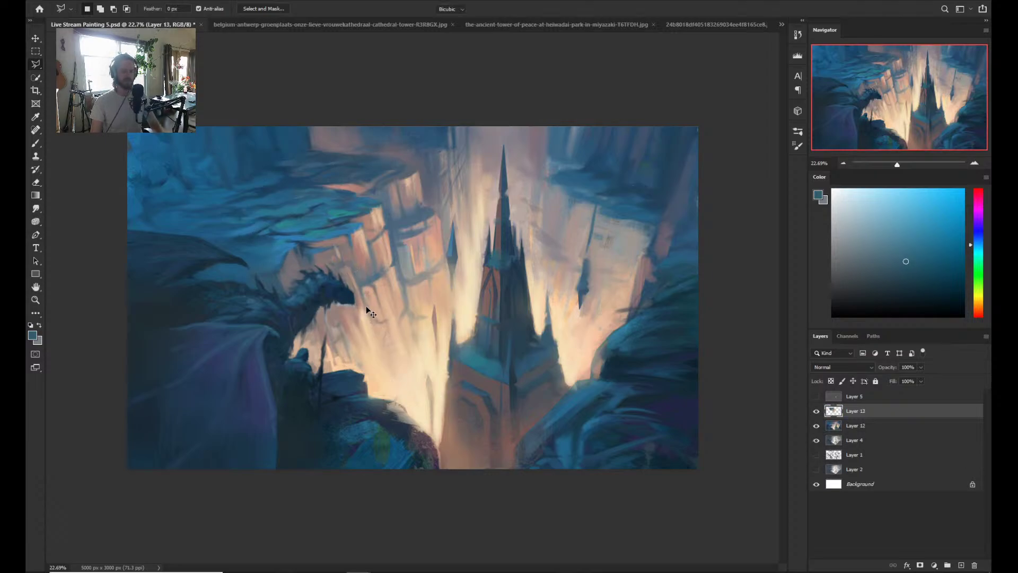
- Flip the copied cliff horizontally, scale it to 61.29%, move it to the tower's opposite side and tilt it slightly counterclockwise
key("ctrl+t")
right_click(367, 259)
left_click(427, 425)
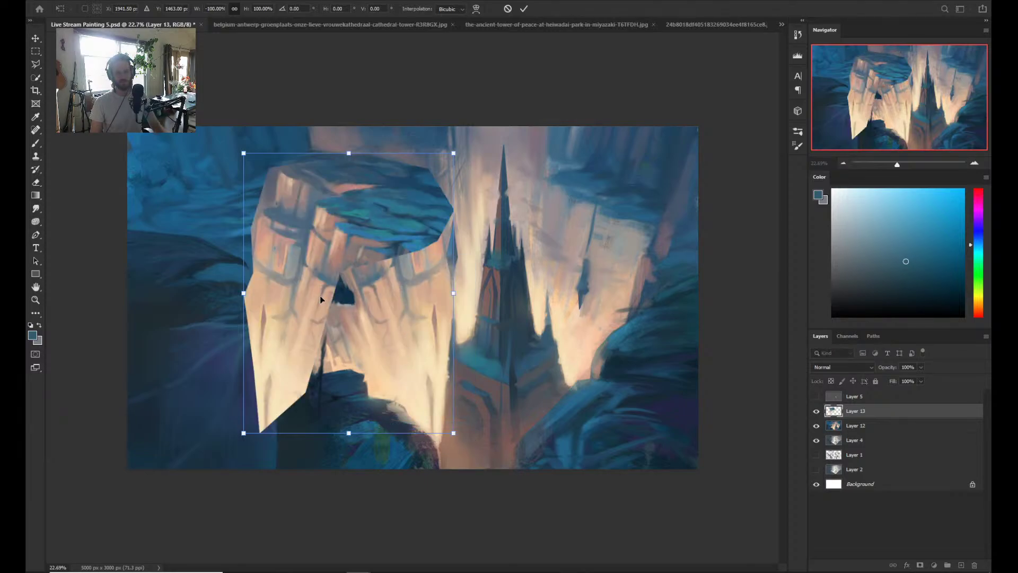
left_click_drag(320, 300, 613, 253)
left_click_drag(744, 139, 617, 234)
left_click_drag(594, 295, 594, 205)
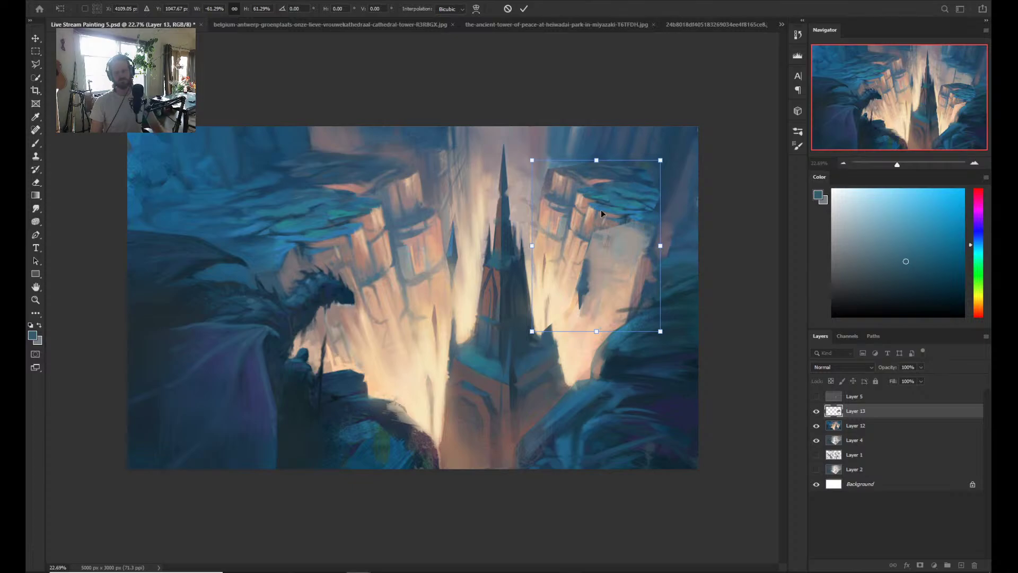
left_click_drag(679, 150, 669, 137)
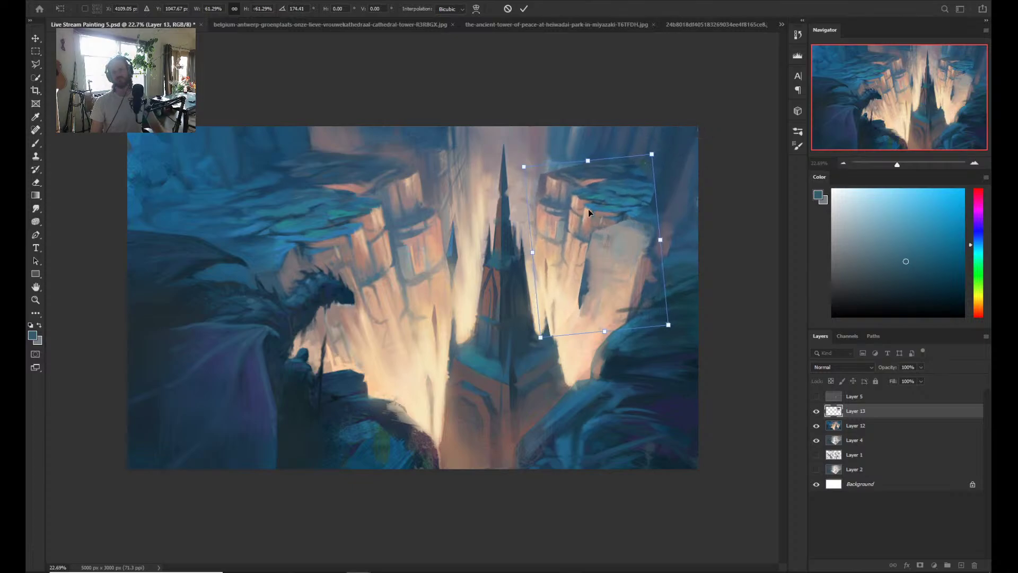
left_click_drag(583, 219, 578, 218)
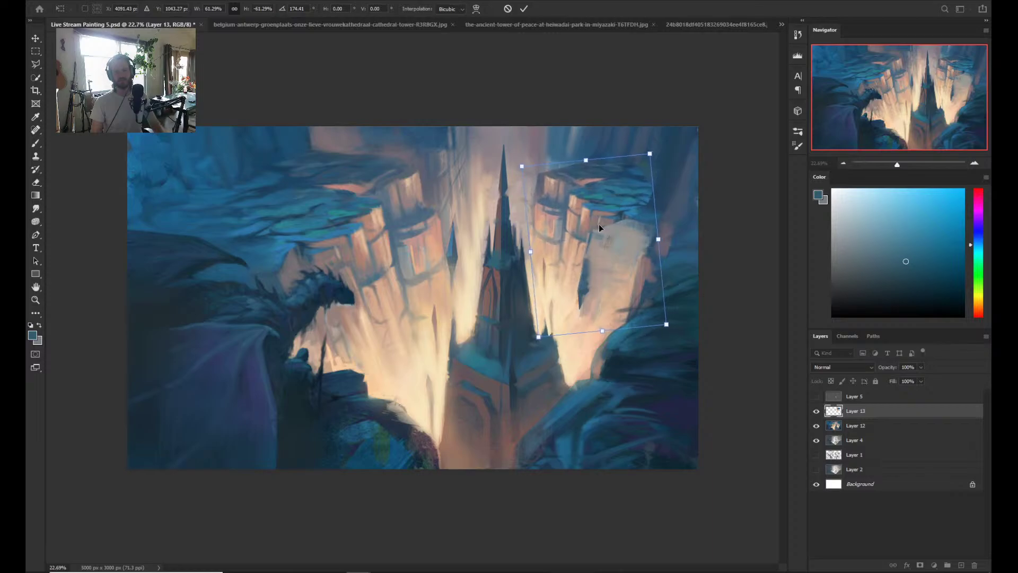
key("Return")
- Warp the copied cliff, lowering its upper edge and pulling its inner side and base away from the main tower
key("z")
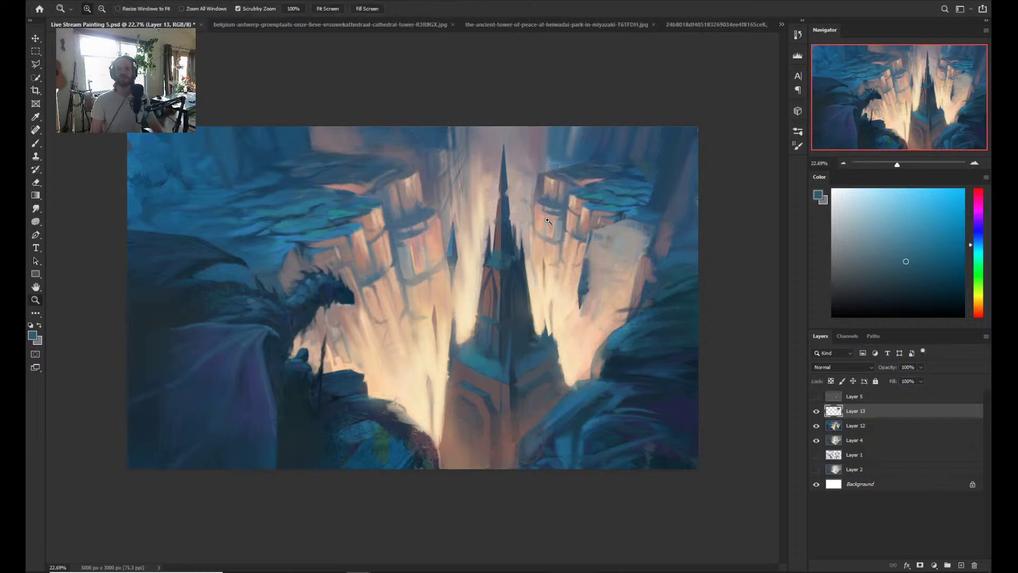
left_click_drag(557, 233, 562, 233)
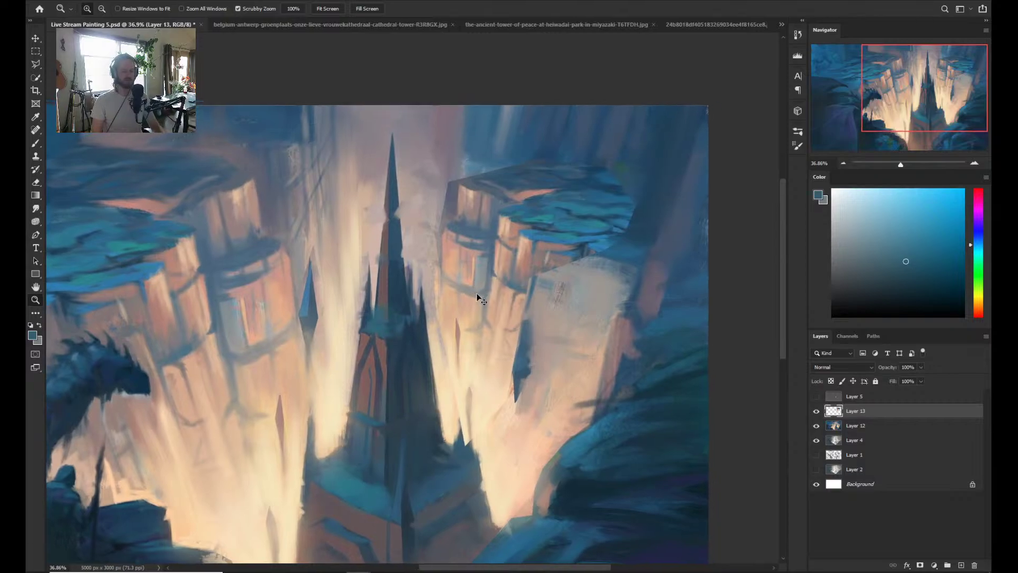
key("ctrl+t")
mouse_move(634, 300)
left_mouse_down()
mouse_move(635, 275)
mouse_move(619, 314)
mouse_move(620, 303)
left_mouse_up()
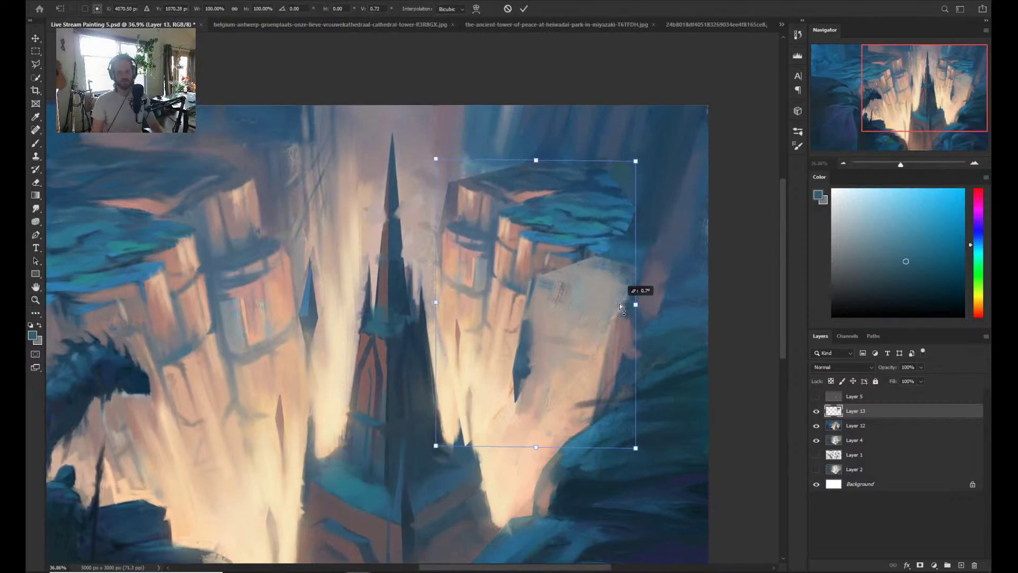
left_click_drag(450, 190, 460, 215)
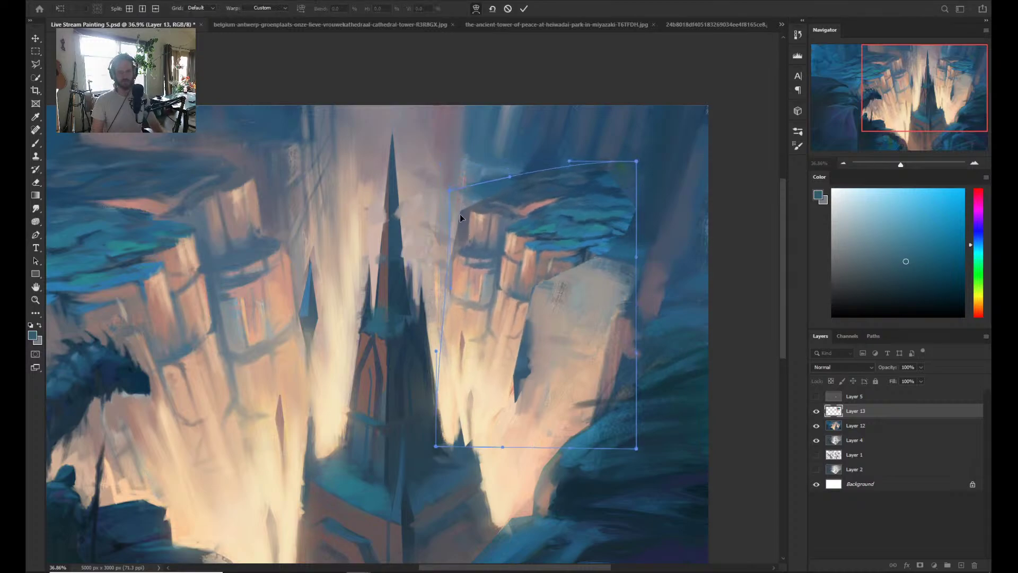
left_click_drag(609, 206, 470, 234)
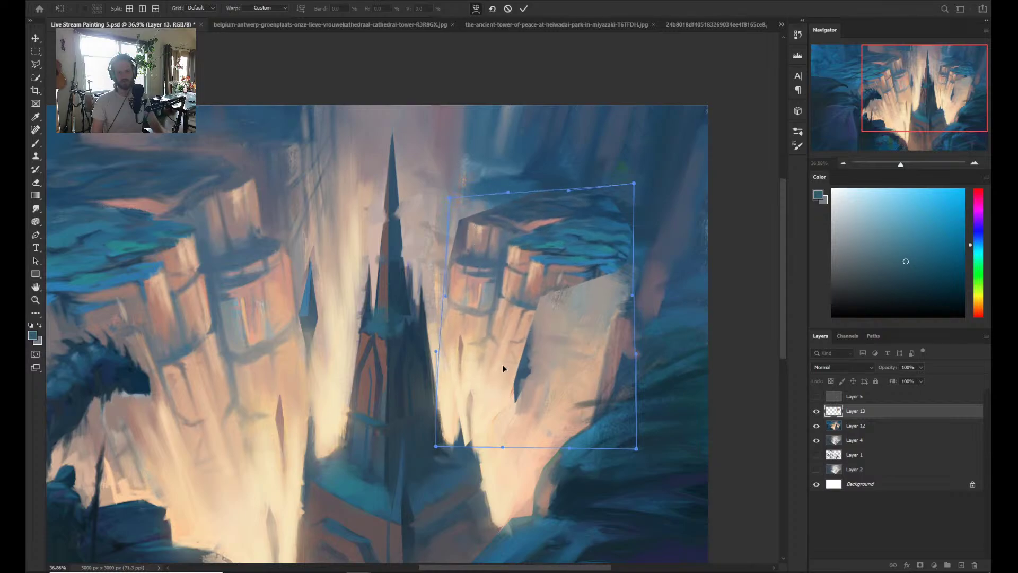
left_click_drag(505, 364, 572, 287)
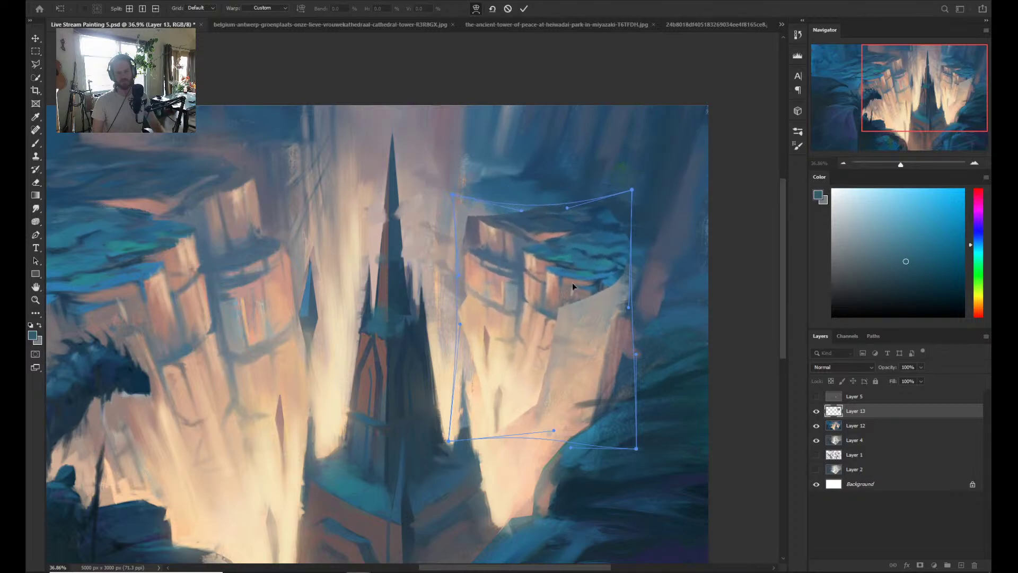
key("Return")
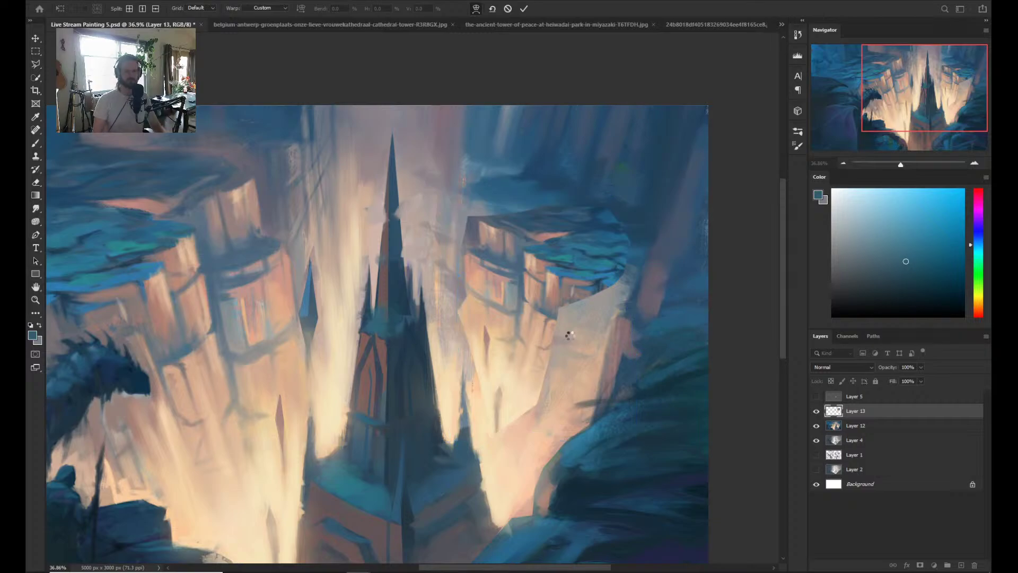
- Erase the hard edges and lower part of the copied cliff with an enlarged eraser so it blends into the gorge
key("z")
left_click_drag(569, 335, 563, 250)
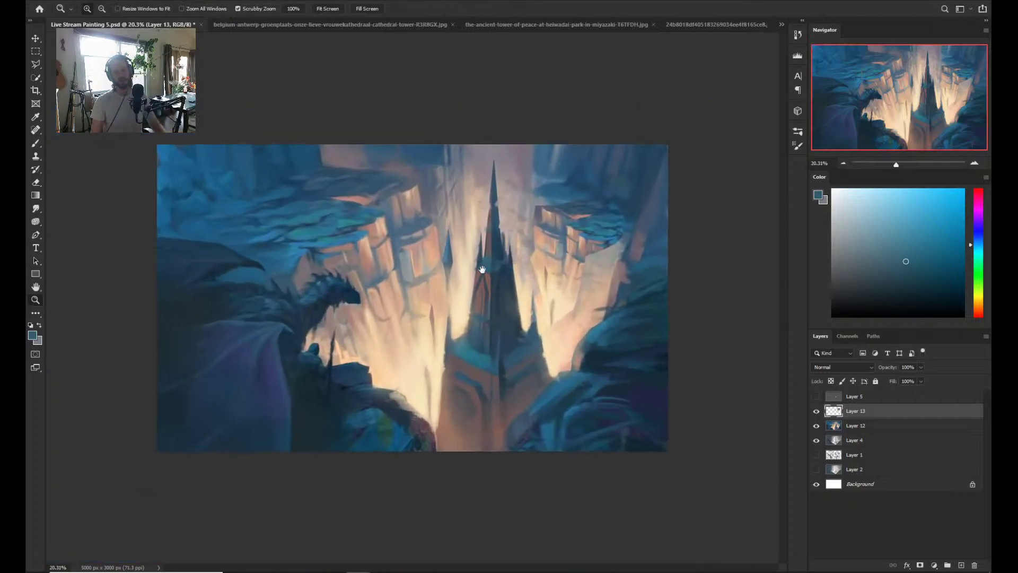
left_click_drag(482, 269, 509, 269)
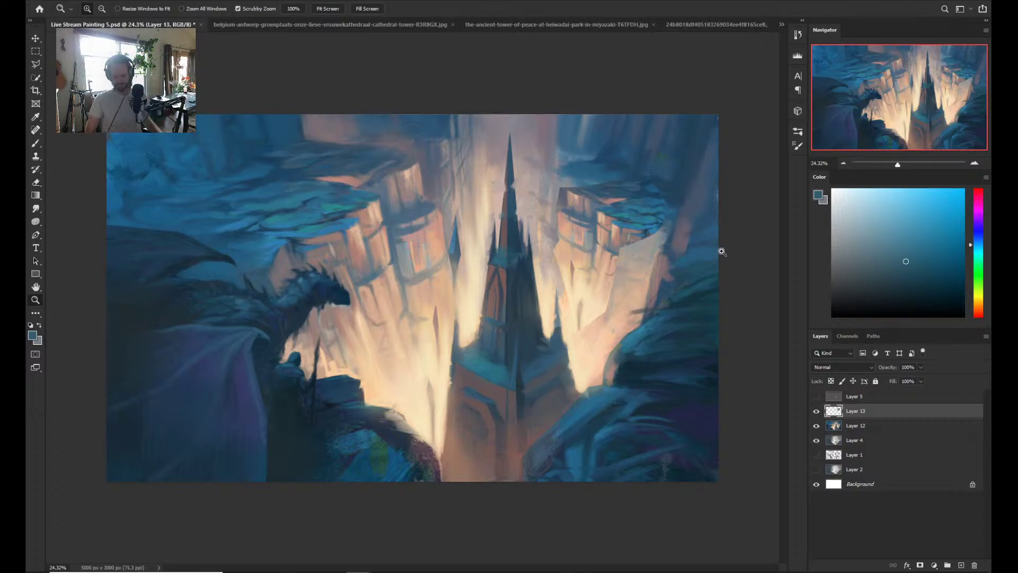
key("ctrl+equal")
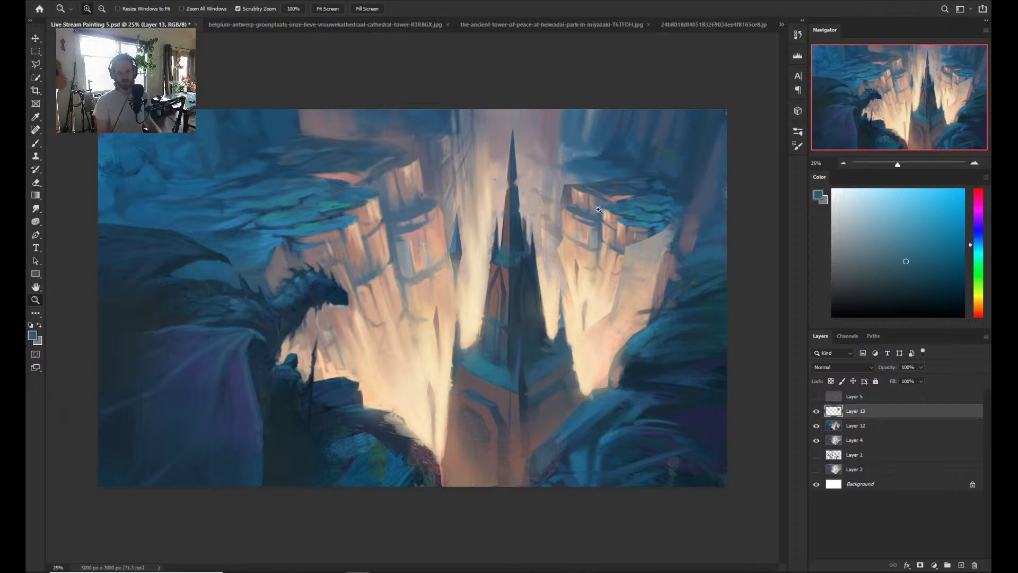
left_click_drag(668, 220, 553, 247)
left_click_drag(625, 254, 506, 322)
key("e")
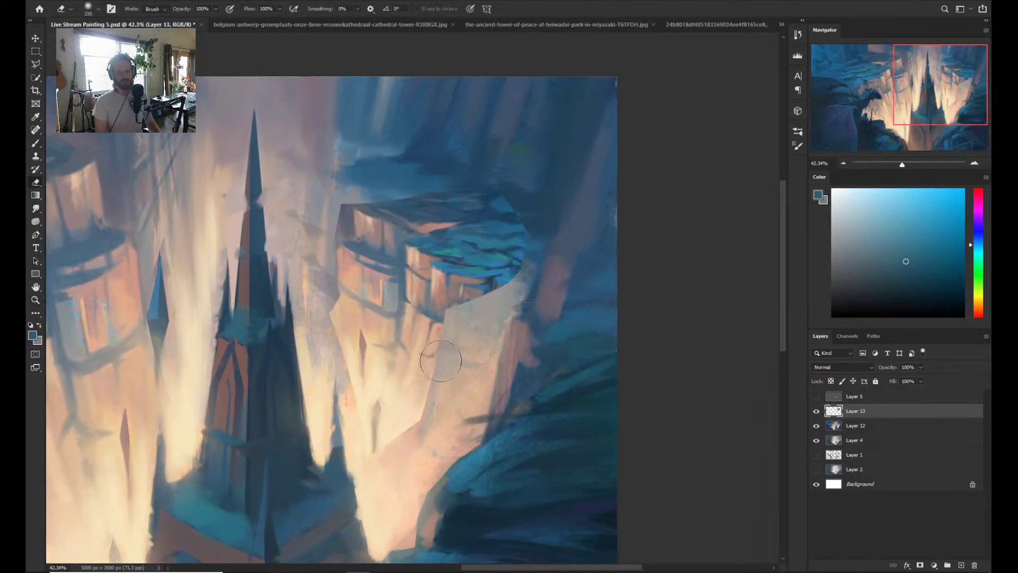
key("bracketright")
mouse_move(440, 361)
left_mouse_down()
mouse_move(440, 418)
mouse_move(397, 468)
mouse_move(318, 328)
mouse_move(318, 344)
mouse_move(336, 369)
mouse_move(315, 286)
mouse_move(304, 322)
mouse_move(318, 198)
mouse_move(446, 135)
mouse_move(460, 181)
mouse_move(532, 233)
mouse_move(541, 223)
mouse_move(519, 194)
mouse_move(562, 268)
mouse_move(529, 282)
mouse_move(516, 313)
mouse_move(490, 238)
mouse_move(526, 214)
mouse_move(528, 175)
mouse_move(578, 226)
mouse_move(457, 351)
mouse_move(439, 353)
mouse_move(487, 296)
mouse_move(511, 289)
mouse_move(513, 268)
mouse_move(471, 268)
mouse_move(456, 242)
mouse_move(536, 255)
mouse_move(455, 356)
mouse_move(530, 292)
mouse_move(453, 359)
mouse_move(415, 423)
mouse_move(393, 389)
mouse_move(396, 412)
mouse_move(388, 351)
mouse_move(372, 377)
mouse_move(333, 363)
mouse_move(323, 278)
left_mouse_up()
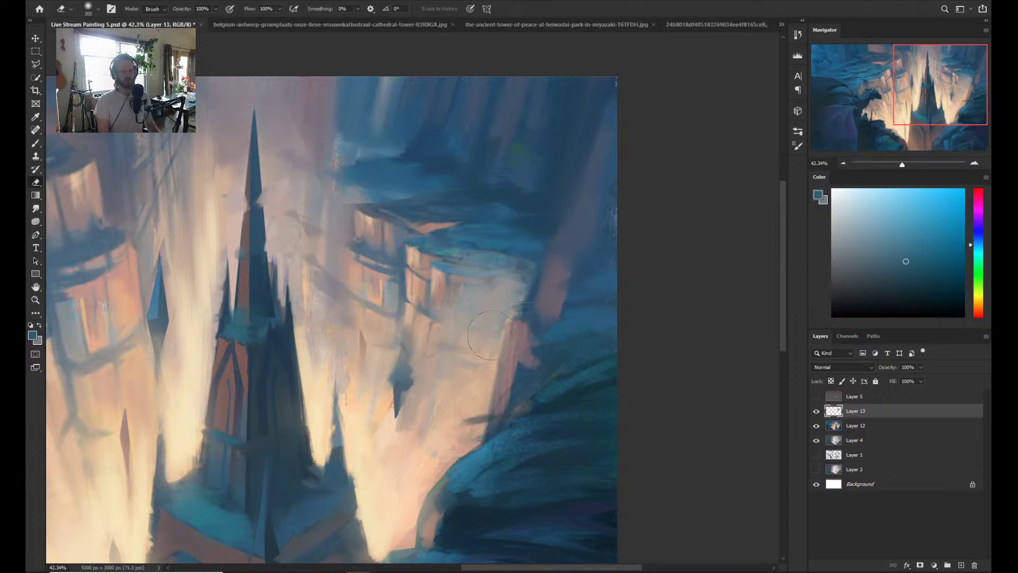
- Examine how the added cliff balances the composition, mirroring the canvas horizontally for a fresh view
key("z")
left_click_drag(492, 335, 488, 330)
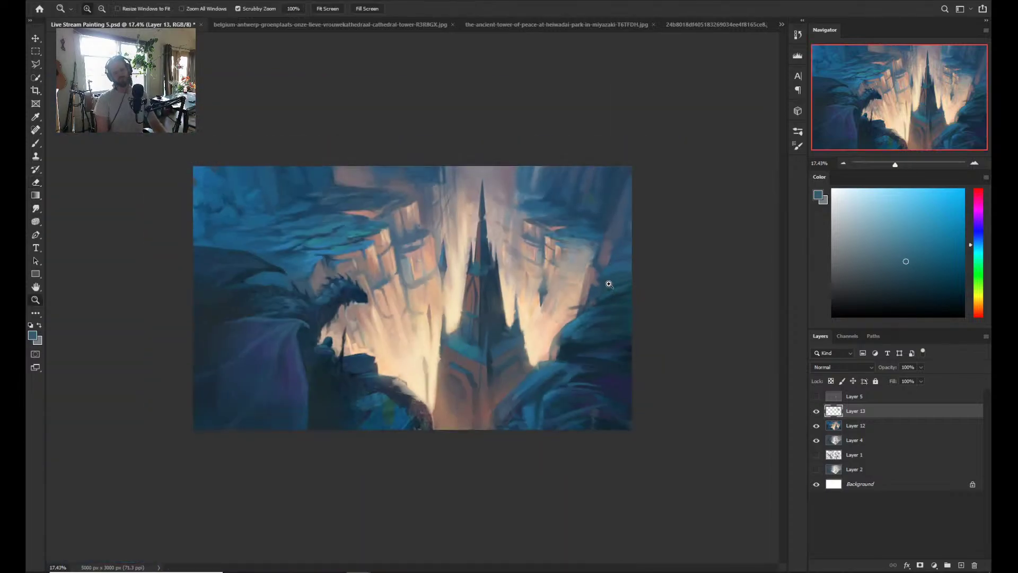
left_click_drag(579, 296, 610, 296)
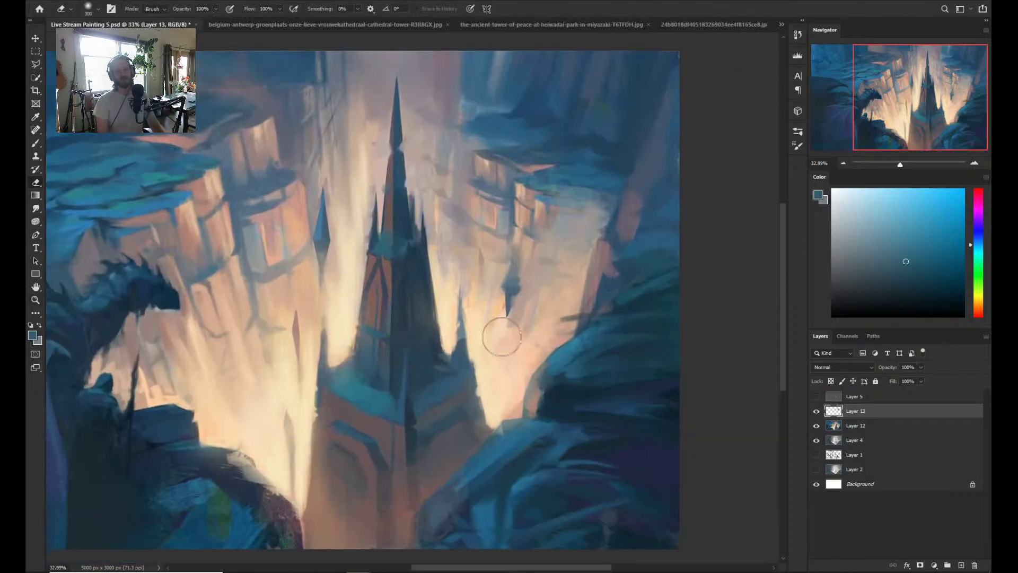
left_click_drag(498, 334, 456, 334)
key("e")
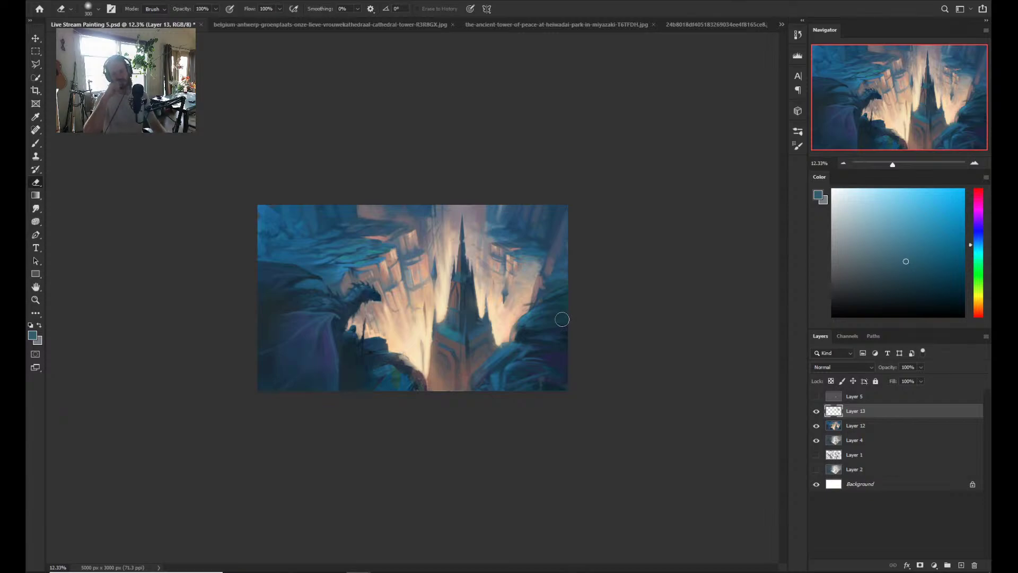
key("ctrl+shift+h")
key("z")
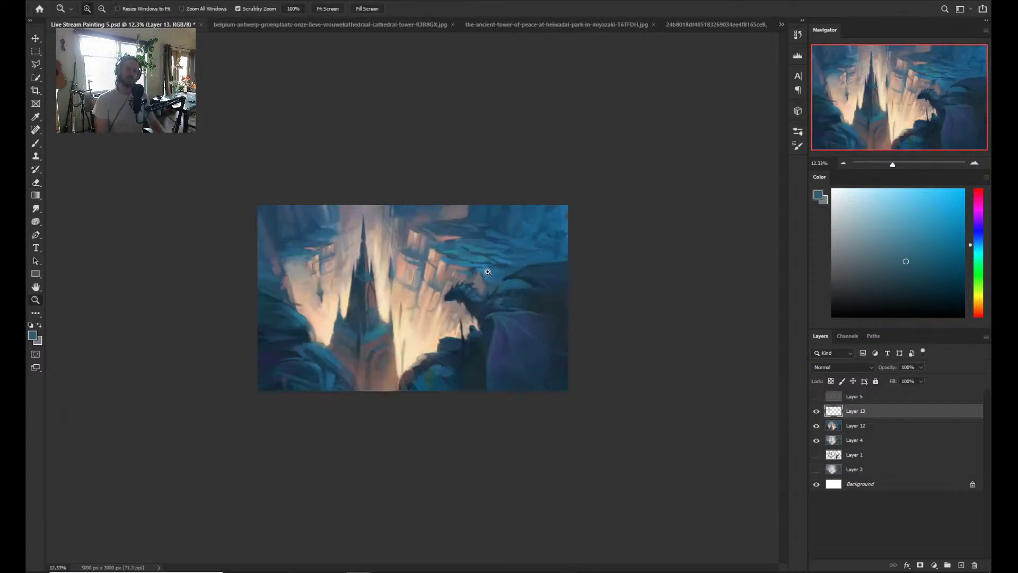
left_click_drag(431, 307, 451, 302)
key("ctrl+plus")
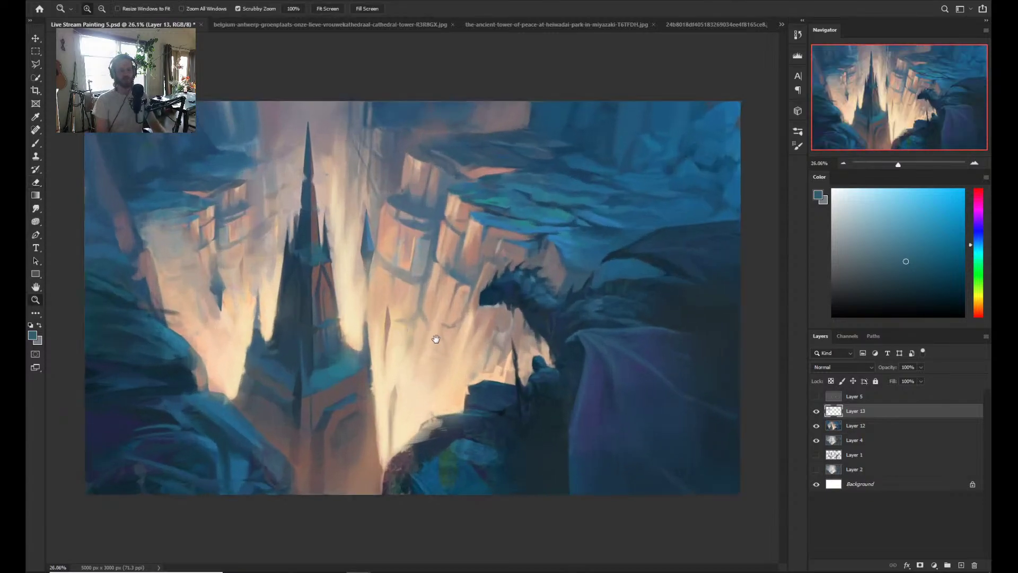
- Glaze a soft haze over the copied cliff beside the tower using the Soft Round brush and a pale peach sampled there
left_click_drag(315, 317, 358, 334)
key("b")
left_click(359, 278, "alt")
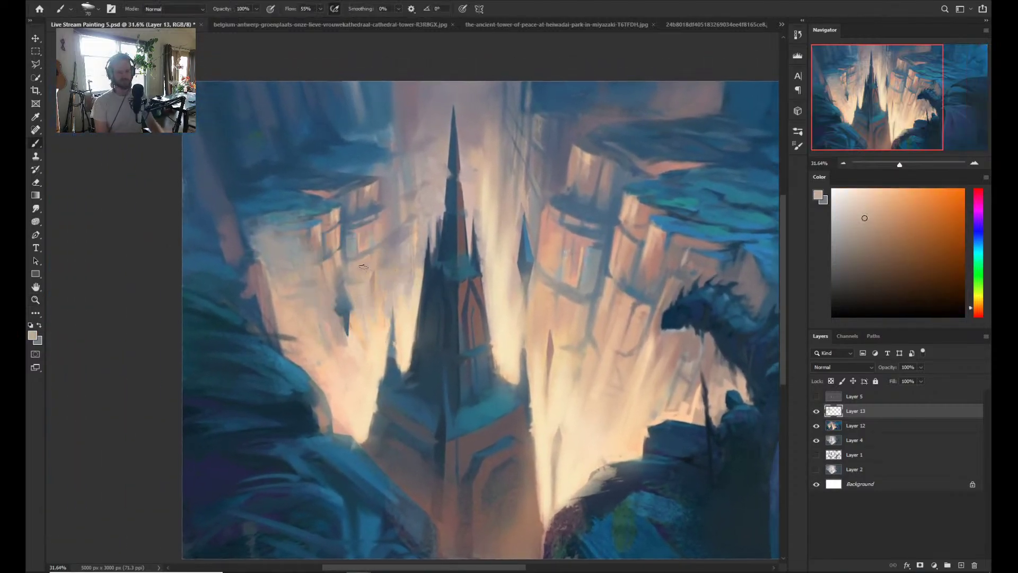
right_click(364, 256)
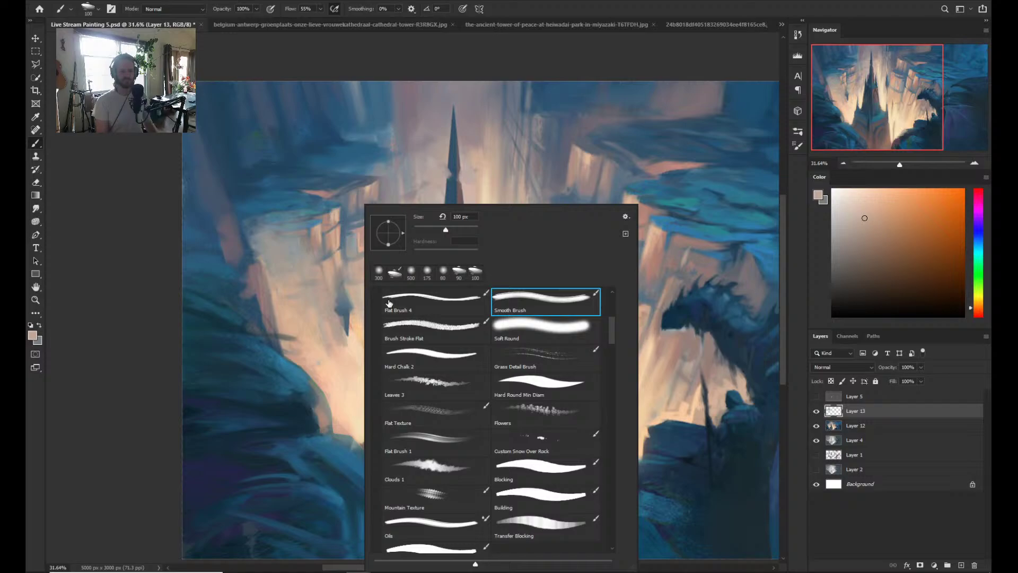
left_click(544, 330)
key("Return")
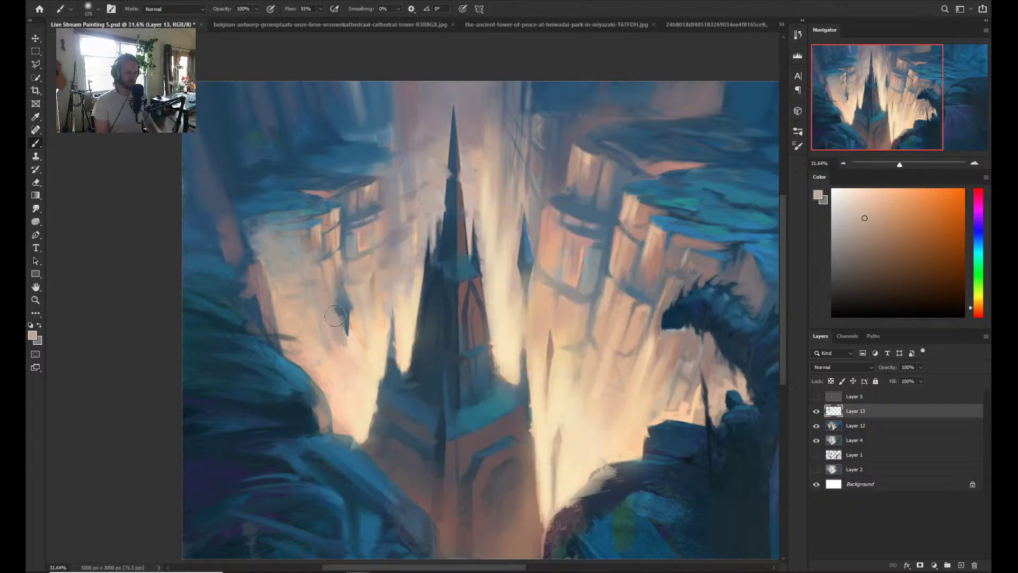
left_click_drag(351, 220, 363, 239)
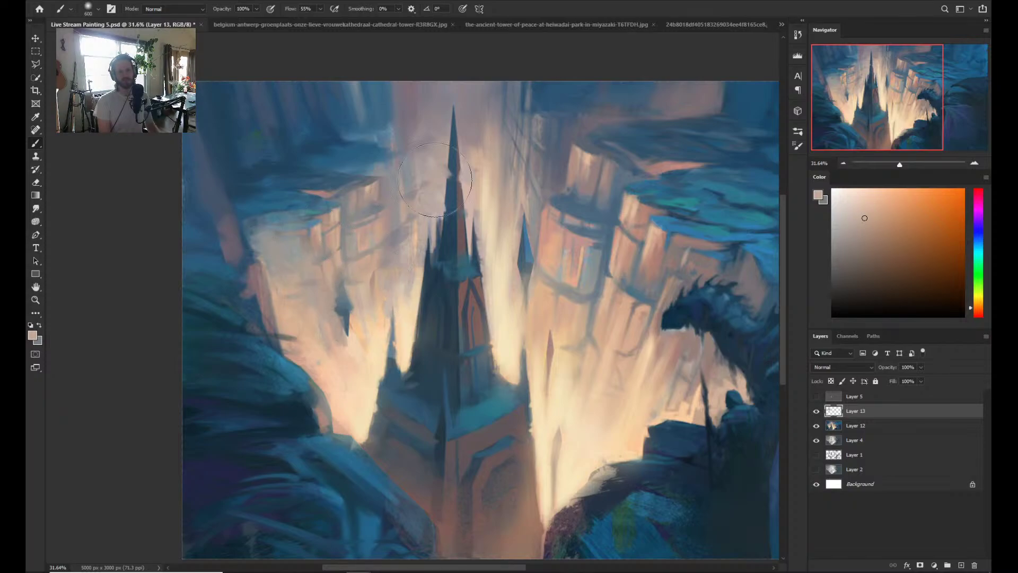
left_click_drag(549, 271, 469, 271)
left_click_drag(412, 303, 432, 300)
left_click_drag(342, 289, 379, 322)
left_click_drag(305, 290, 433, 424)
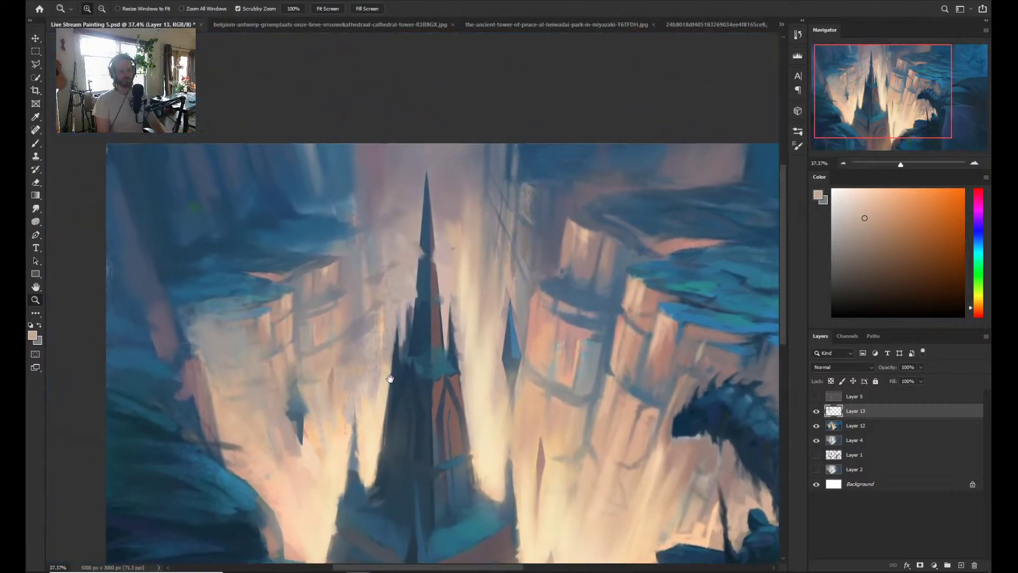
- Switch to the Smooth Brush and paint sampled dark blues over the flat top of the copied cliff
left_click(248, 270, "alt")
key("bracketleft")
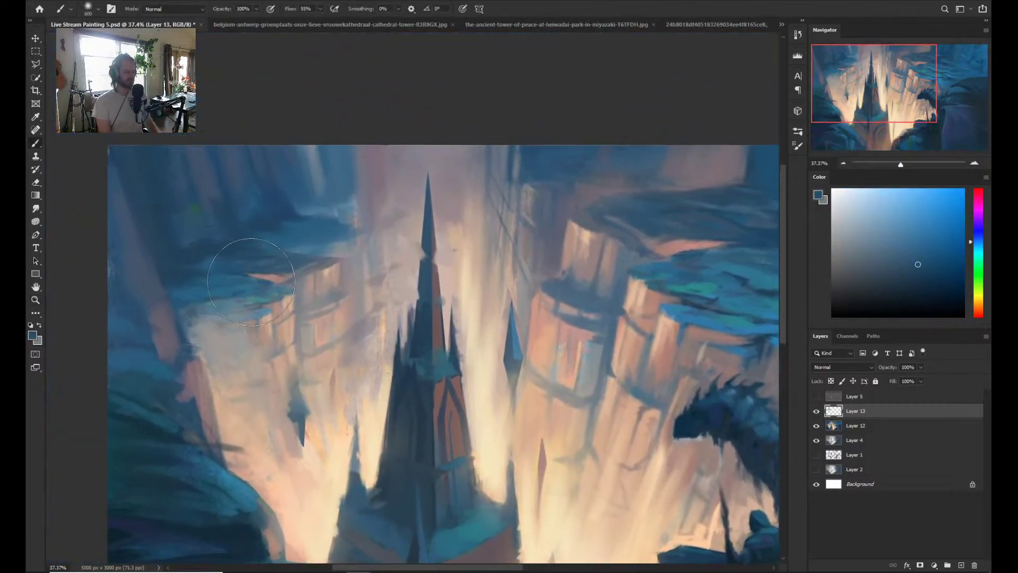
left_click(246, 277, "alt")
right_click(255, 265)
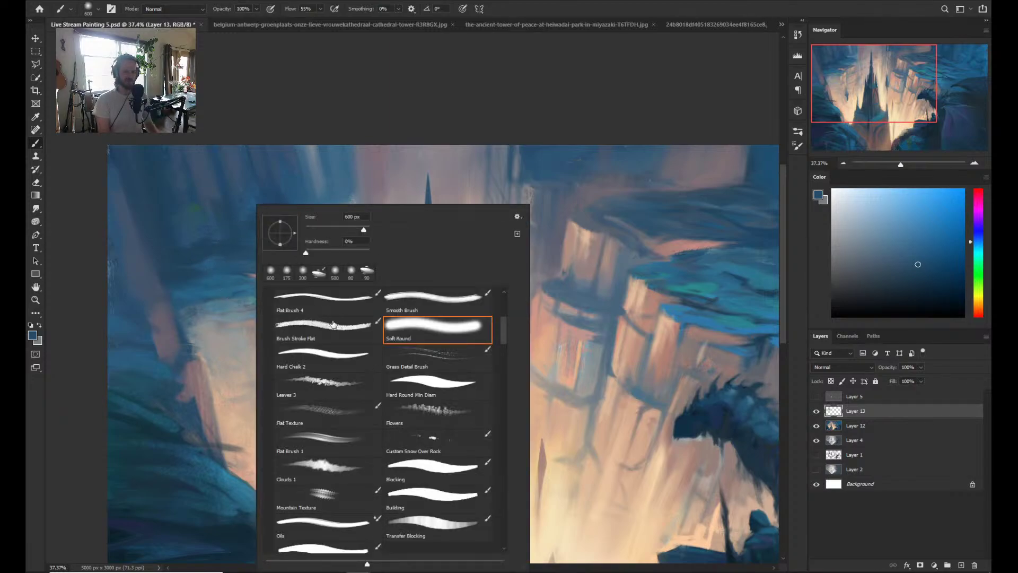
left_click(438, 302)
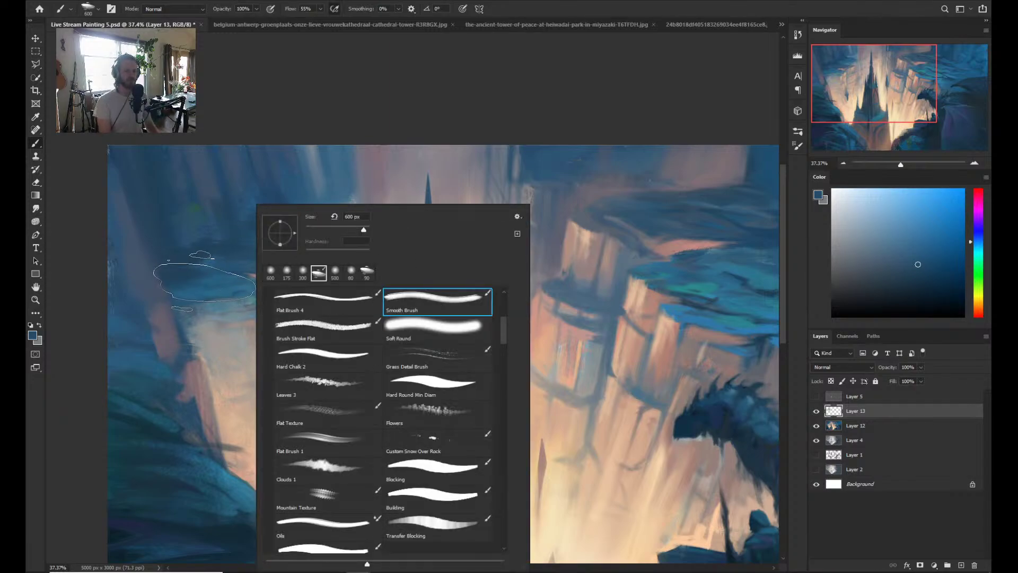
left_click(220, 263)
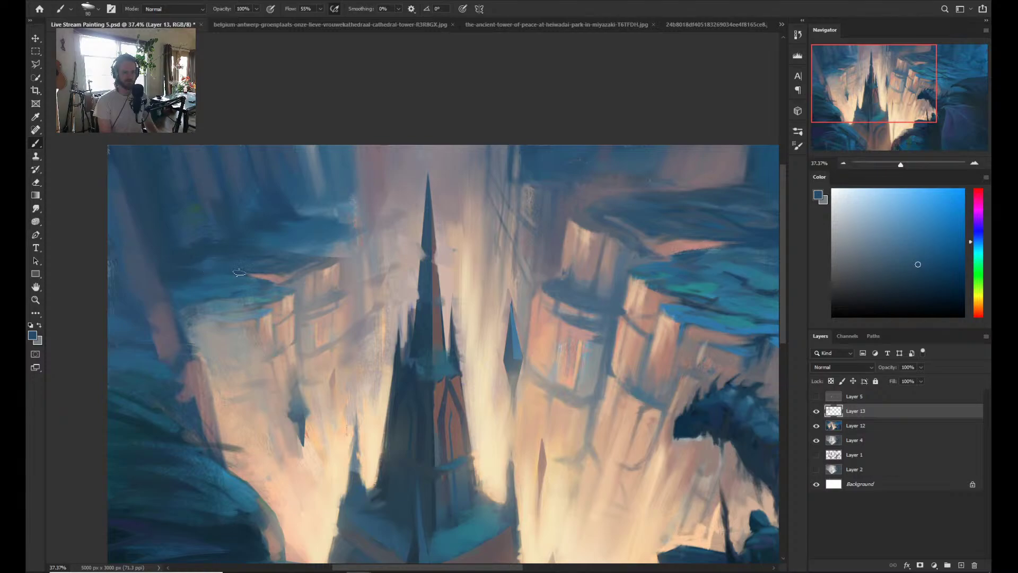
key("alt")
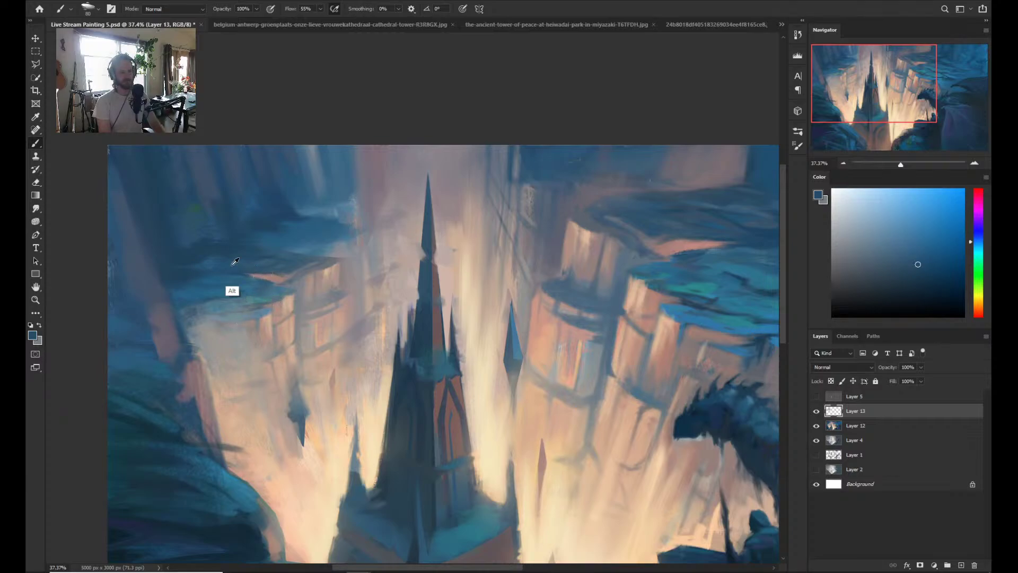
left_click(220, 245, "alt")
left_click_drag(220, 245, 202, 264)
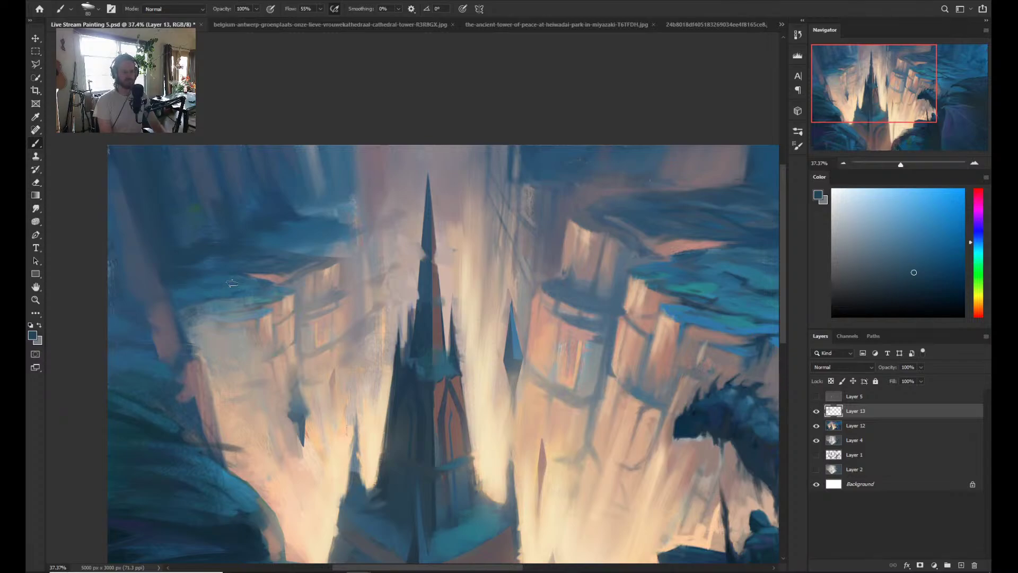
- Paint varied blues sampled nearby across the receding ledges behind the copied cliff's top
left_click(263, 223, "alt")
left_click(215, 264, "alt")
left_click(222, 244, "alt")
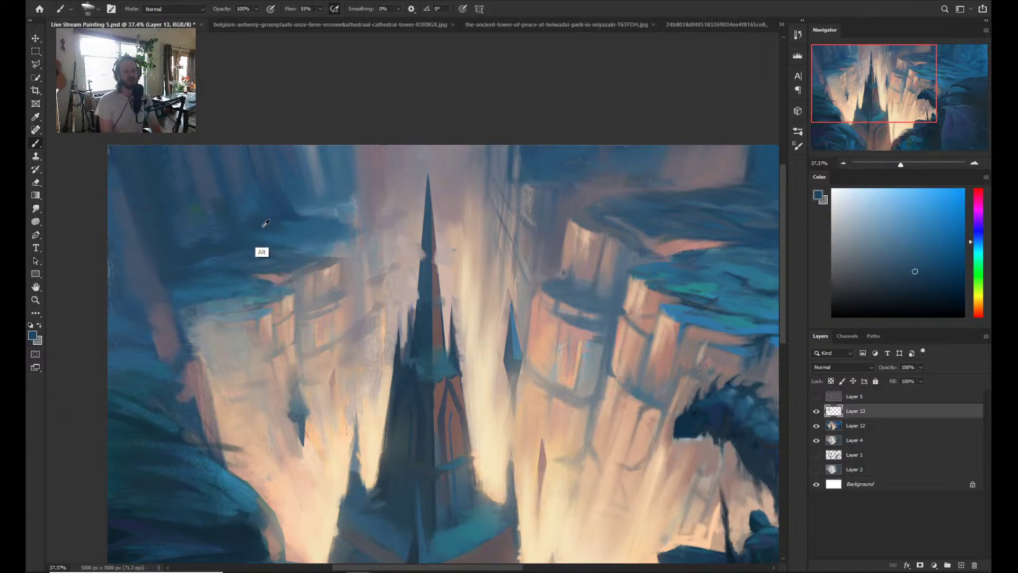
left_click(270, 249, "alt")
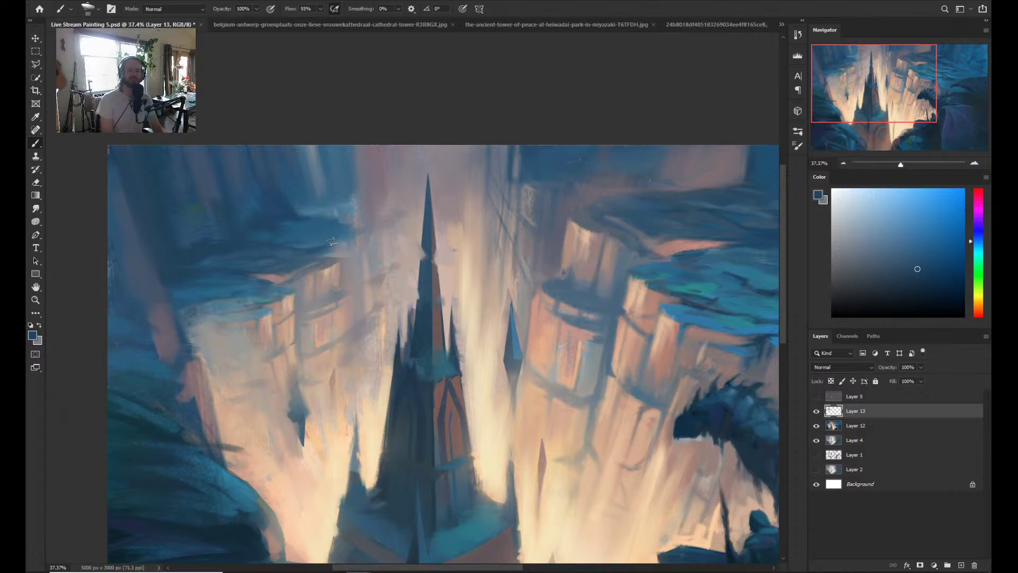
left_click(314, 245, "alt")
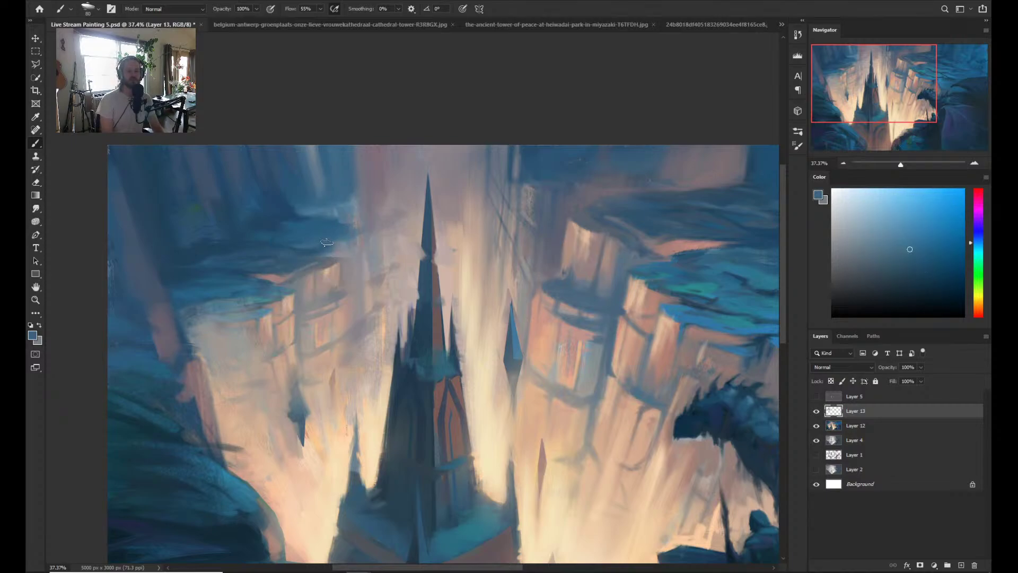
left_click(315, 234, "alt")
mouse_move(295, 256)
left_mouse_down()
mouse_move(217, 241)
mouse_move(260, 238)
mouse_move(278, 259)
mouse_move(225, 207)
left_mouse_up()
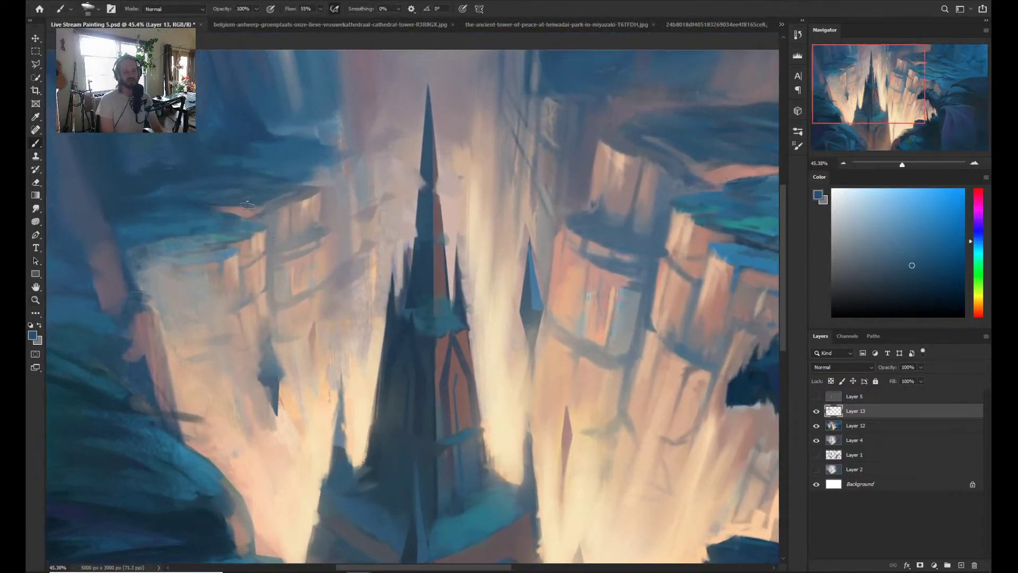
- Sharpen the pointed rim of the copied cliff's middle ledge with sampled blue and grey-blue tones
left_click(275, 184, "alt")
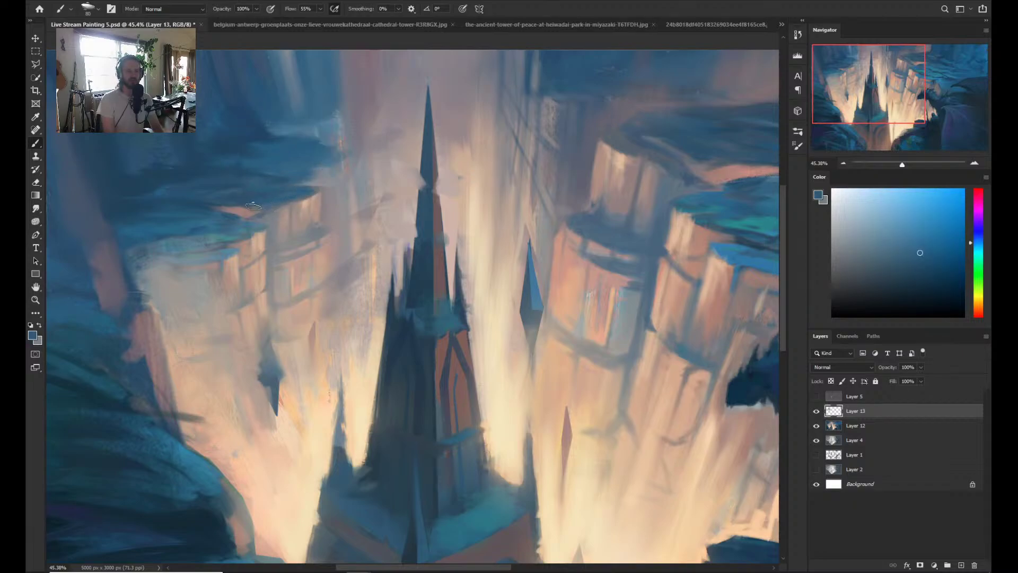
left_click(301, 231, "alt")
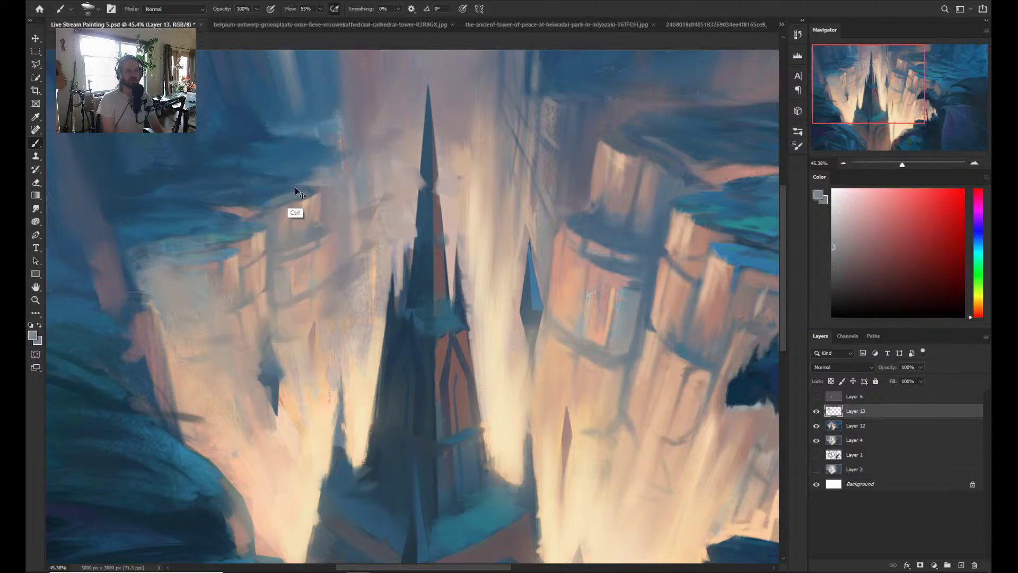
left_click(265, 195, "alt")
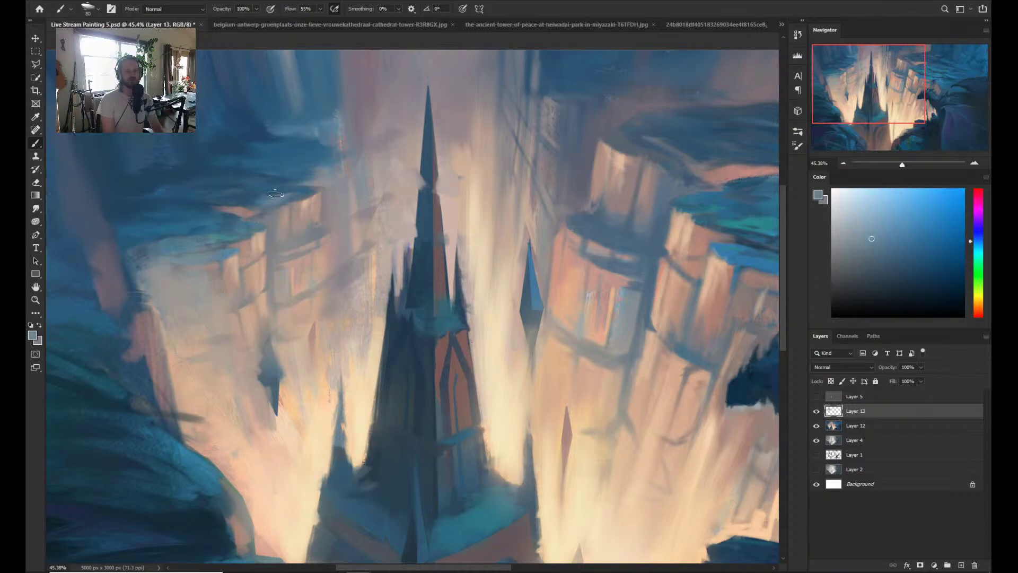
left_click(265, 191, "alt")
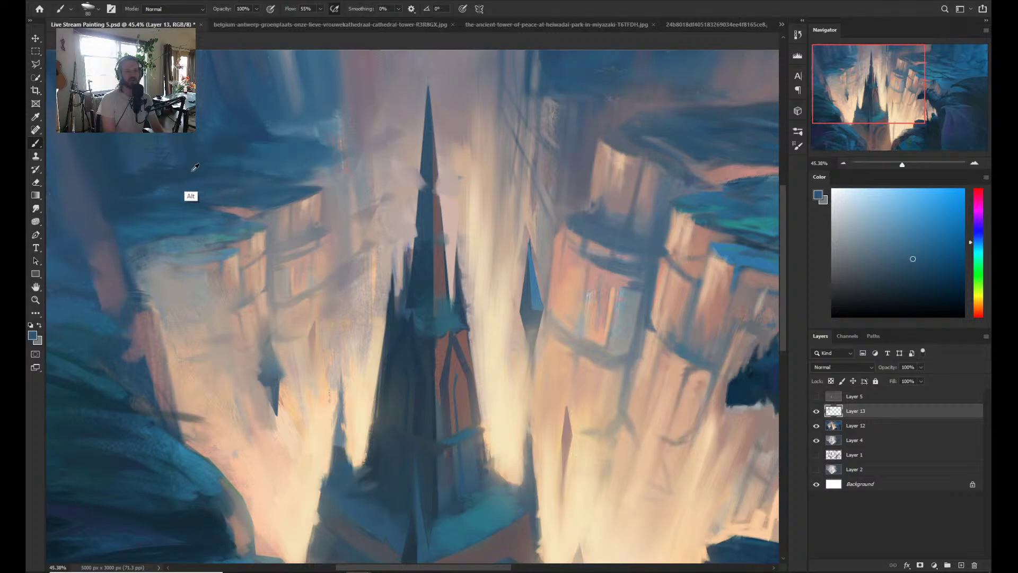
key("z")
mouse_move(371, 248)
left_mouse_down()
mouse_move(341, 278)
mouse_move(369, 208)
mouse_move(344, 232)
left_mouse_up()
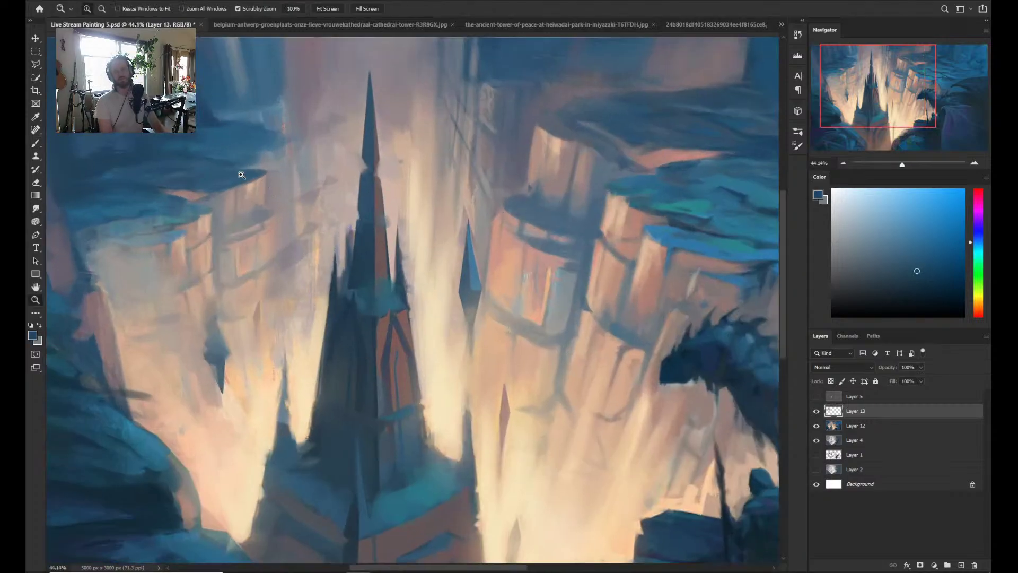
- Paint a pale peach strip of light behind the middle ledge's rim to separate it from the ledge above
left_click_drag(237, 168, 260, 191)
key("b")
left_click(291, 241, "alt")
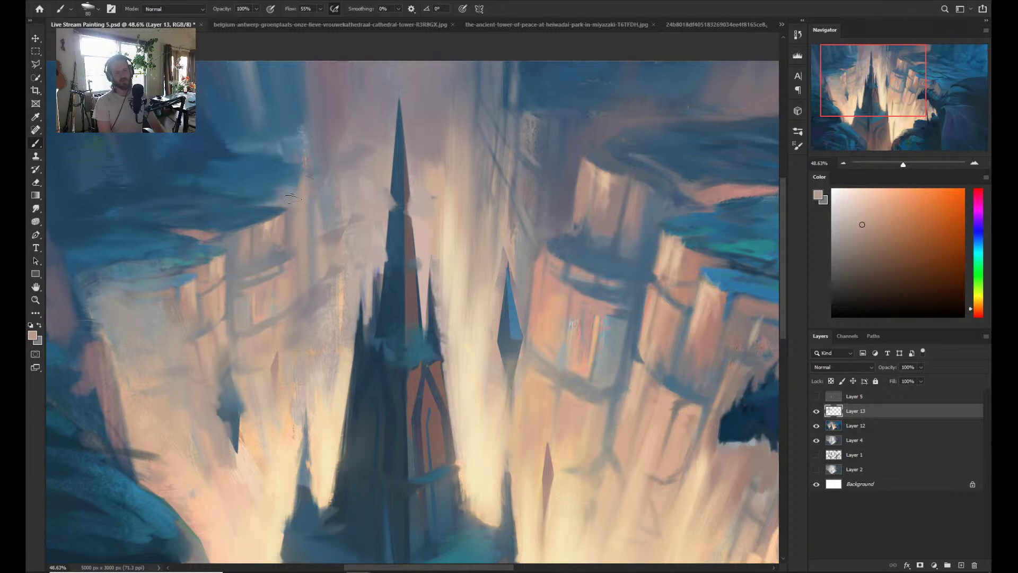
- Rework the surface of the middle ledge with several blues sampled from the surrounding rock
left_click(245, 204, "alt")
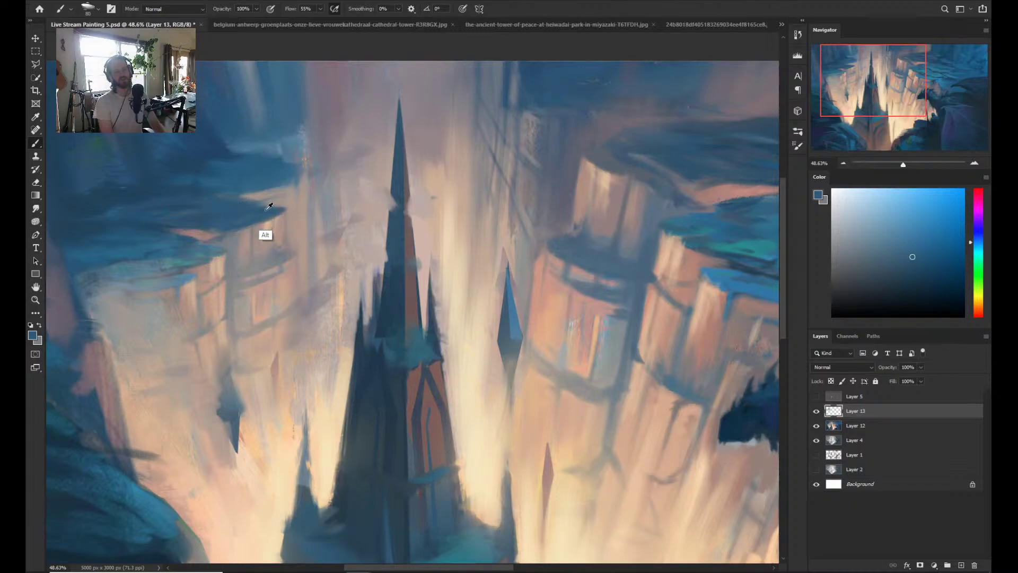
left_click(248, 211, "alt")
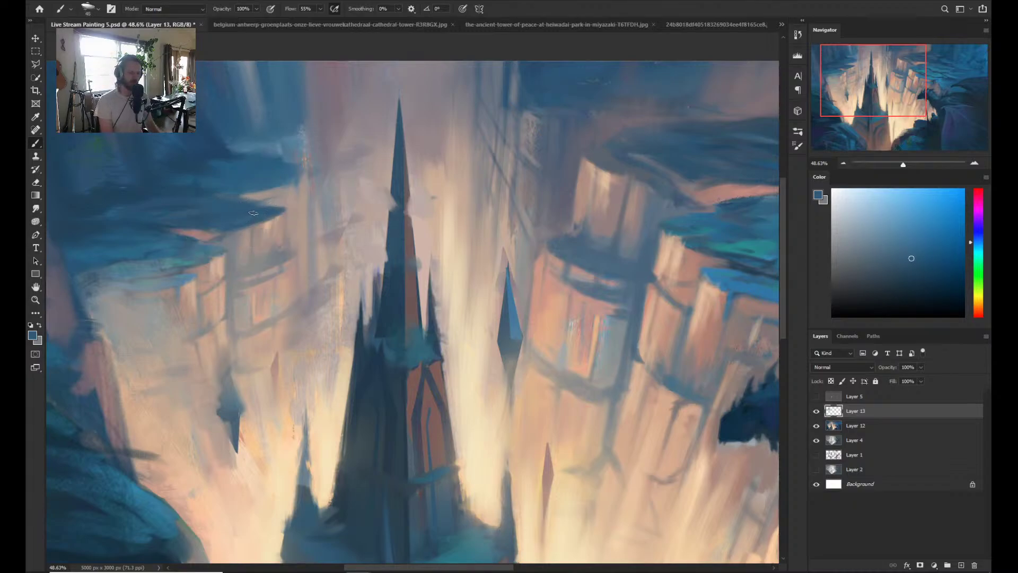
left_click(248, 212, "alt")
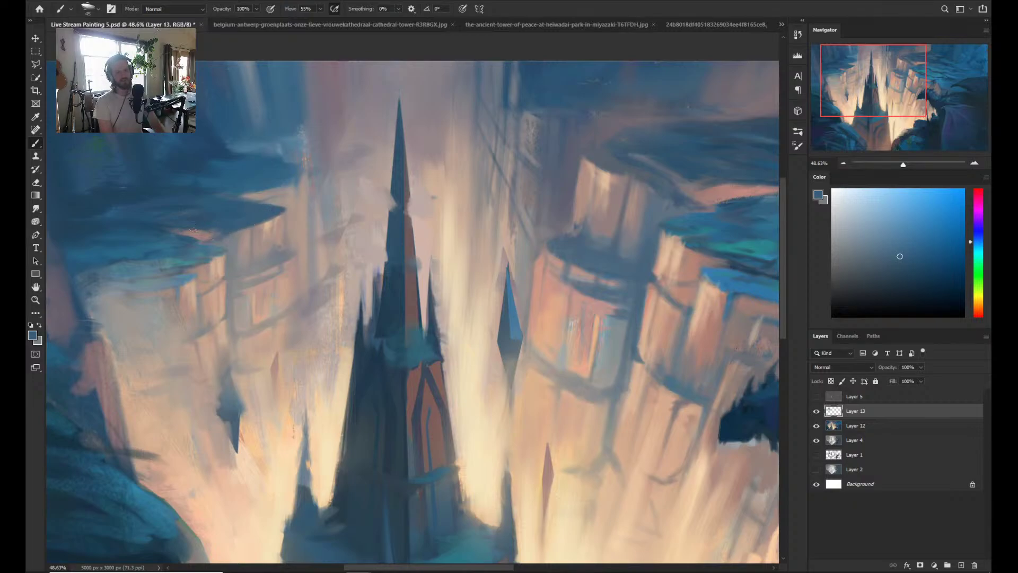
left_click(232, 204, "alt")
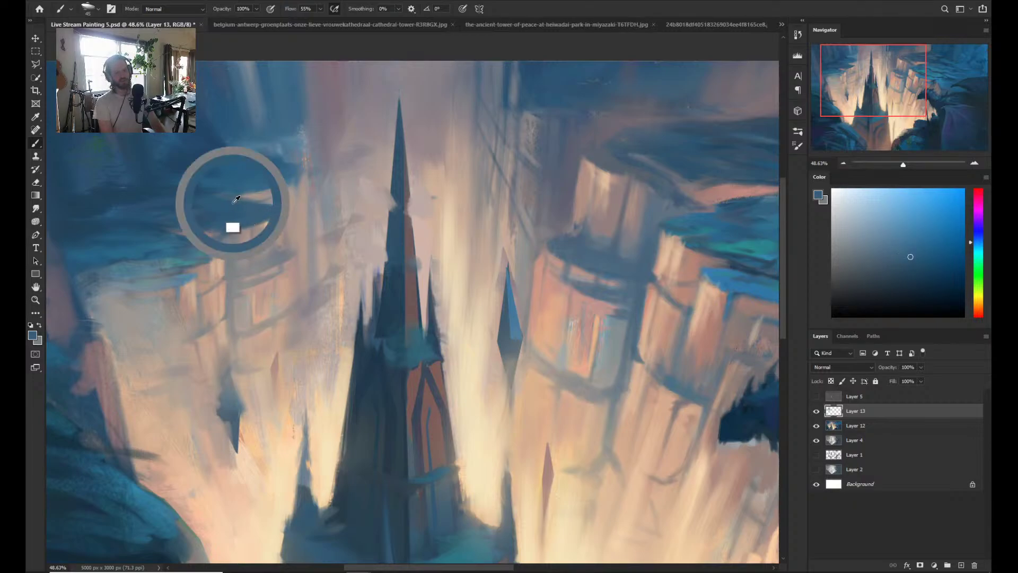
left_click(196, 164, "alt")
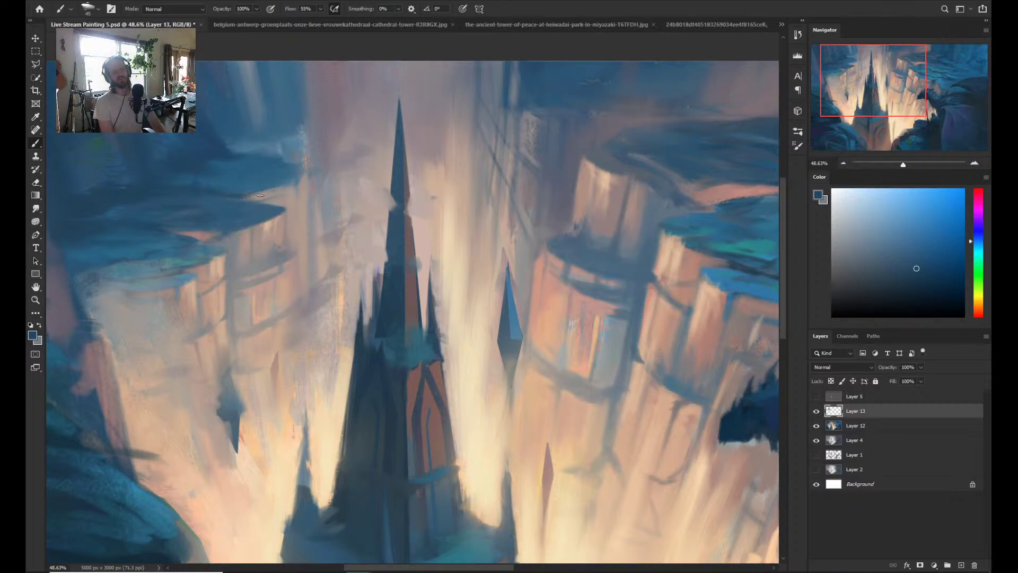
- Define the uppermost ledge with sampled blues and add warm grey-peach light along its outer rim
key("z")
mouse_move(318, 239)
left_mouse_down()
mouse_move(286, 239)
mouse_move(312, 236)
left_mouse_up()
left_click(278, 250, "alt")
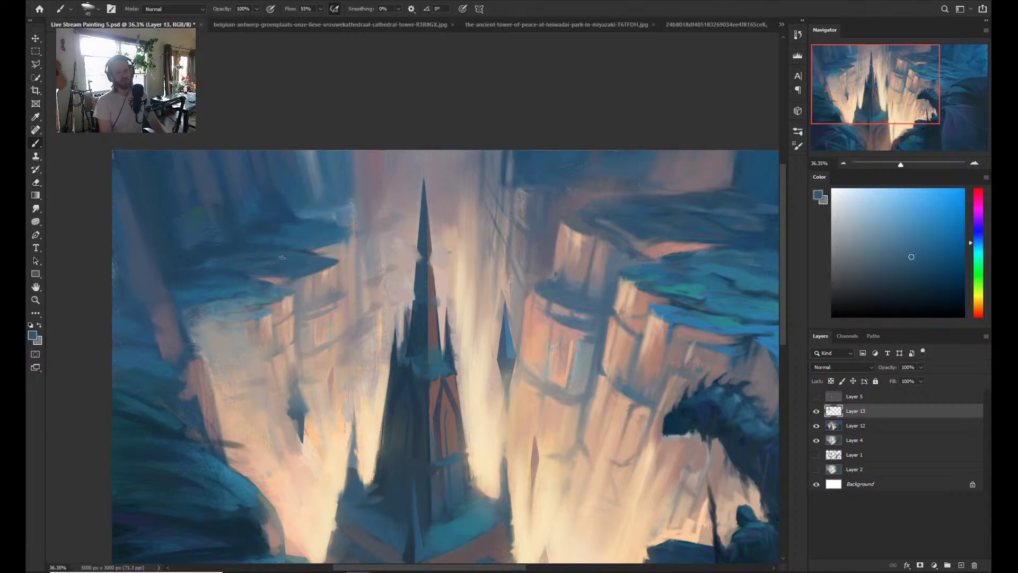
left_click(311, 249, "alt")
left_click(336, 248, "alt")
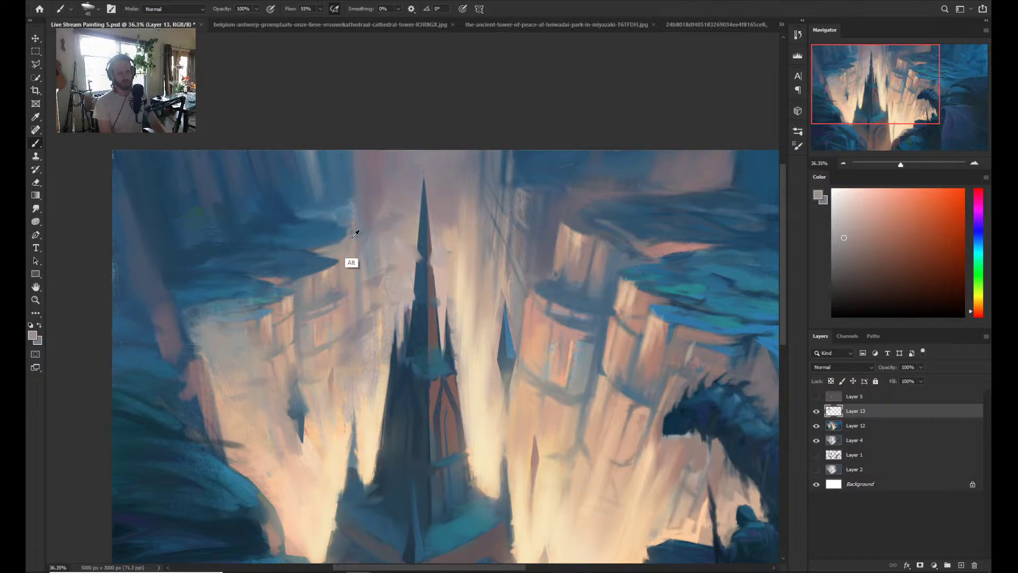
left_click(352, 246, "alt")
left_click_drag(349, 214, 343, 210)
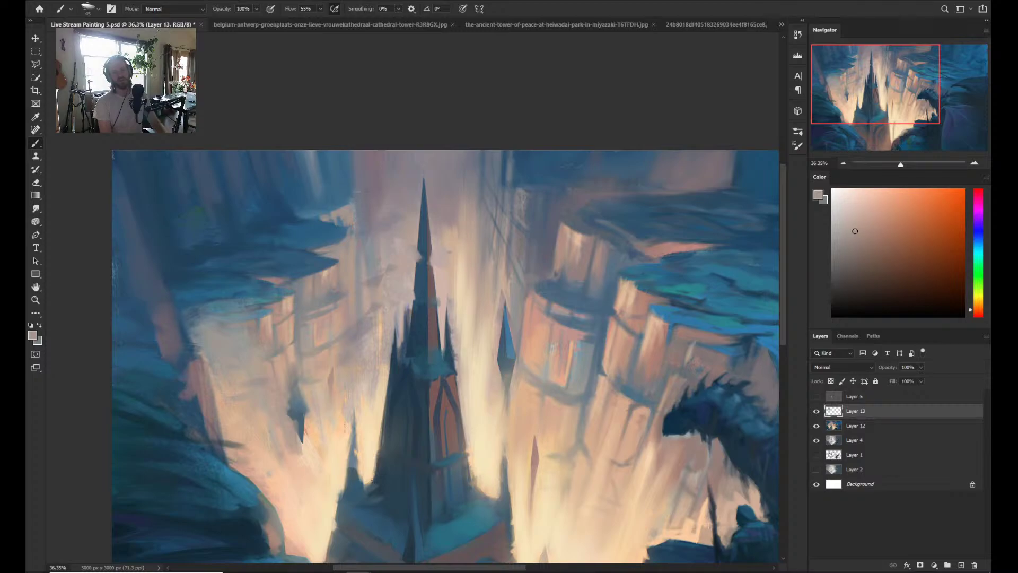
- Paint grey-blue vertical strokes on the rock wall above the uppermost ledge, using an enlarged brush for the lighter streaks
left_click(384, 263, "alt")
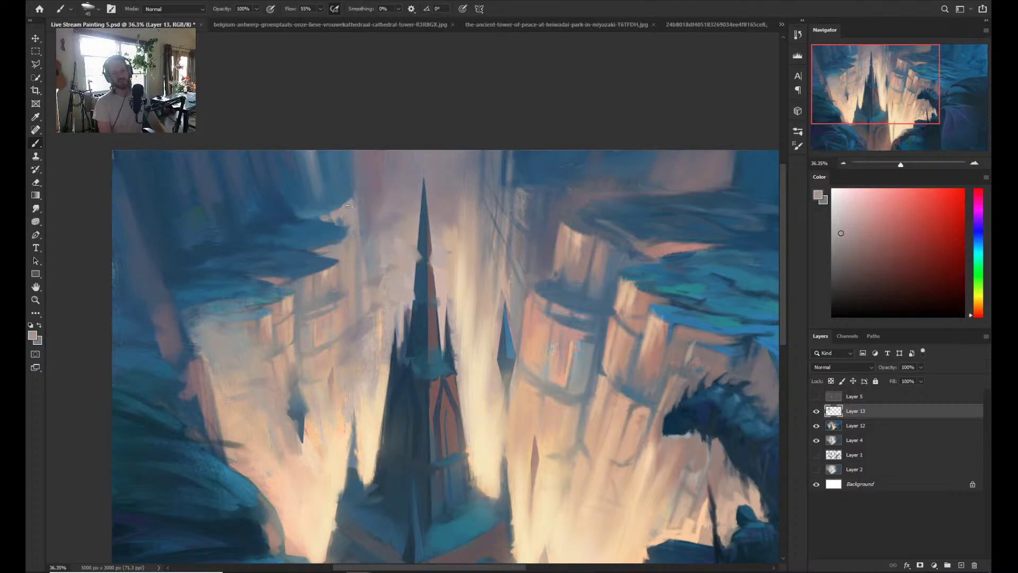
mouse_move(334, 171)
left_mouse_down()
mouse_move(325, 188)
mouse_move(324, 154)
mouse_move(348, 170)
mouse_move(359, 150)
left_mouse_up()
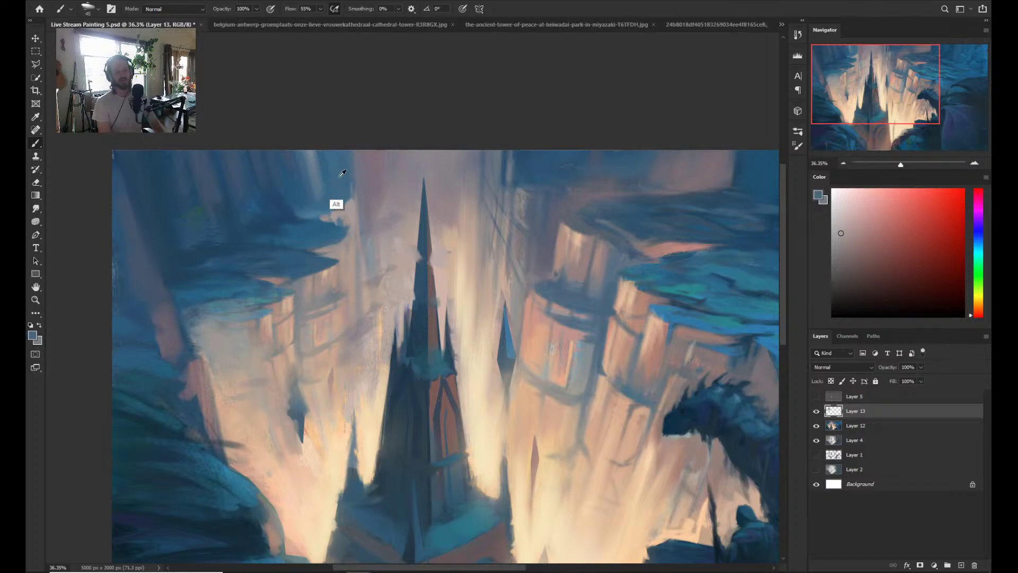
left_click(326, 204, "alt")
left_click(310, 158, "alt")
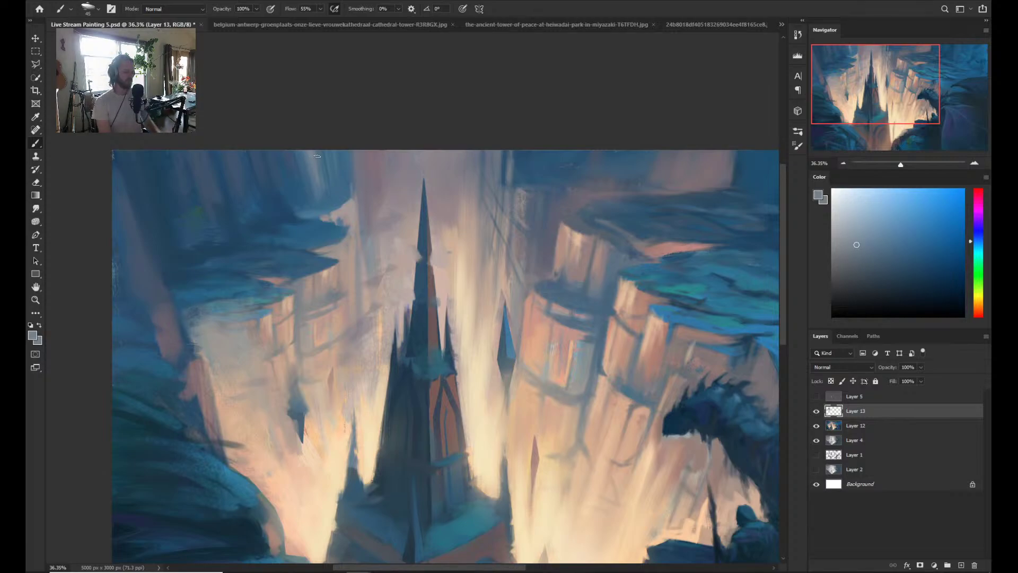
key("bracketright")
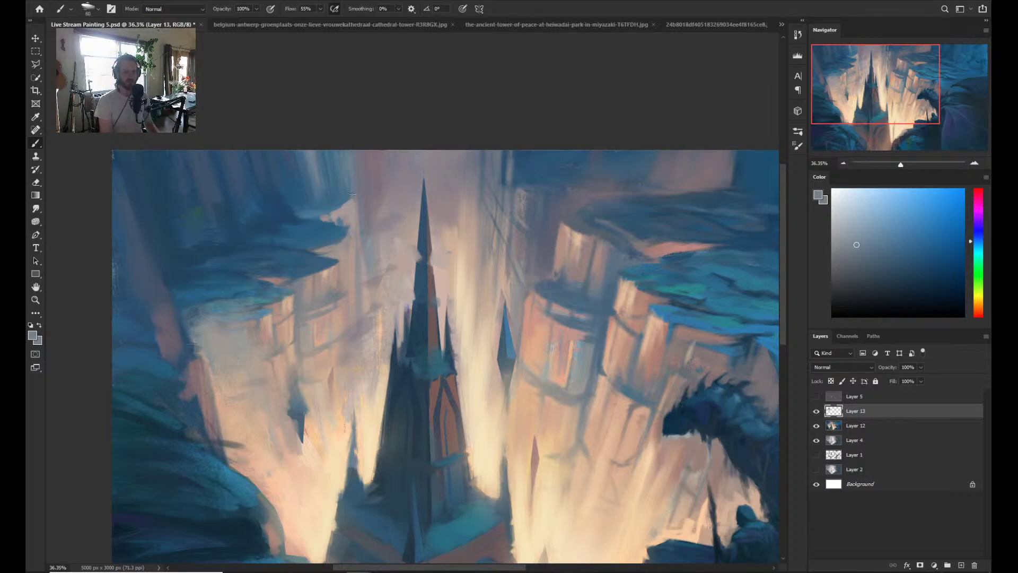
- Soften the outer edge of the uppermost ledge and wall into the mist with sampled violet-grey and warm grey
left_click(367, 209, "alt")
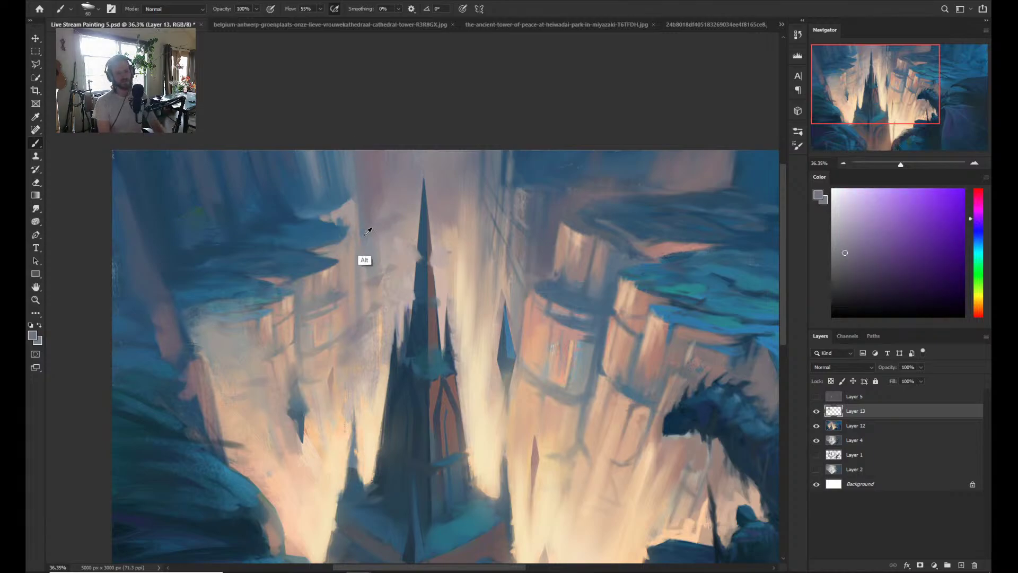
left_click(363, 239, "alt")
key("z")
scroll(401, 173, "down", 3)
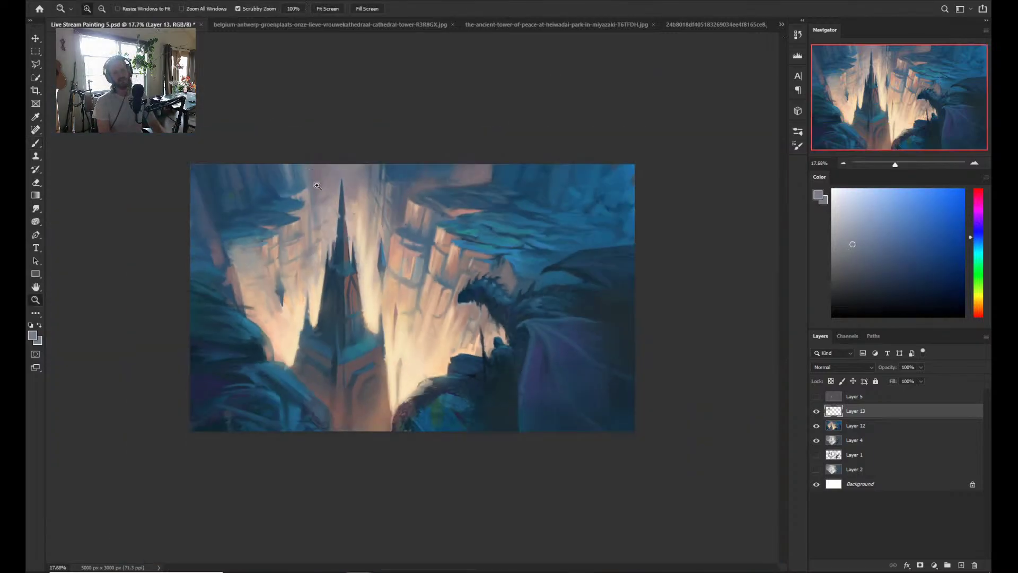
scroll(317, 186, "up", 2)
scroll(319, 220, "up", 1)
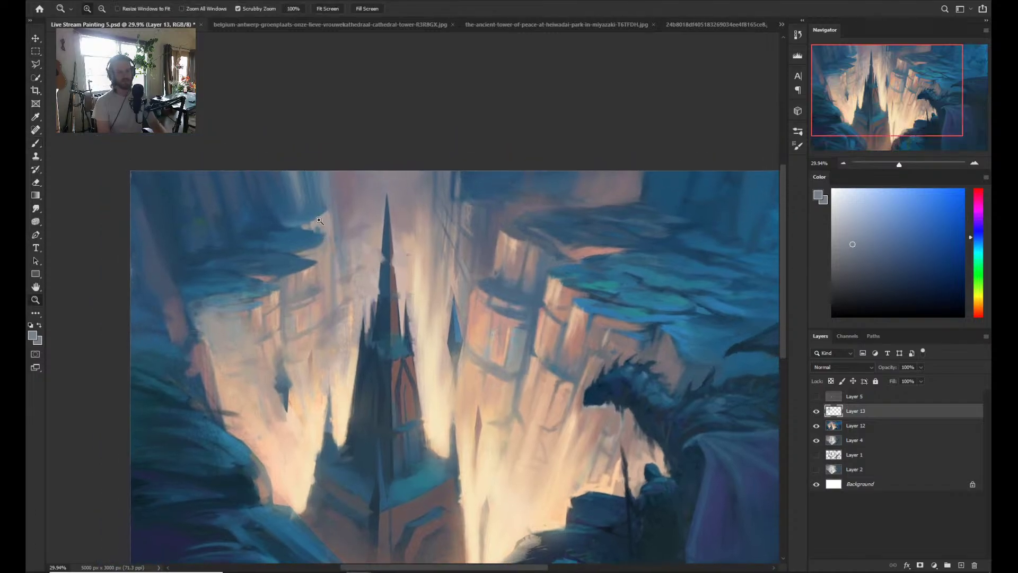
key("b")
left_click(322, 246, "alt")
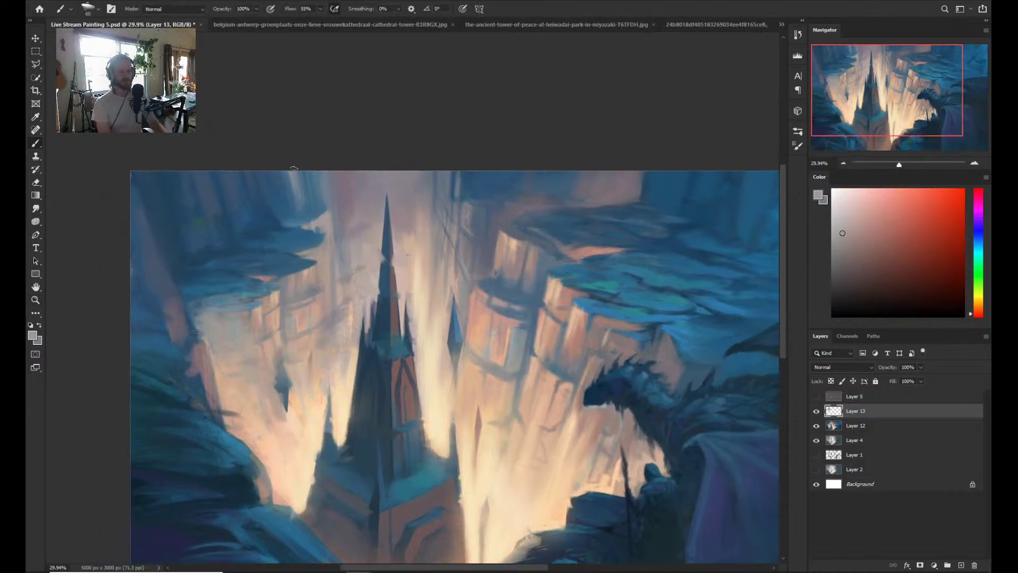
key("z")
scroll(289, 178, "up", 1)
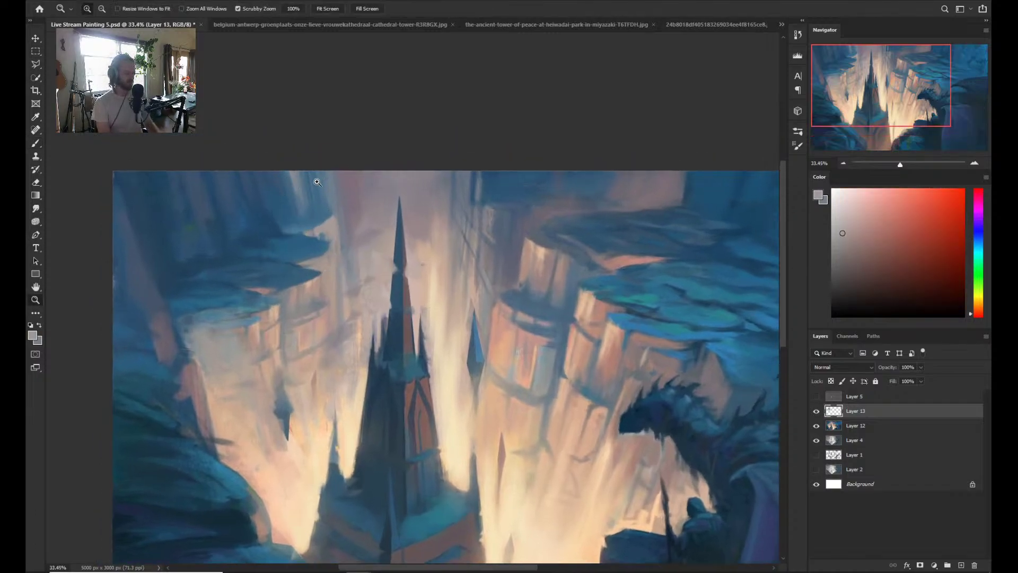
key("e")
key("alt+e")
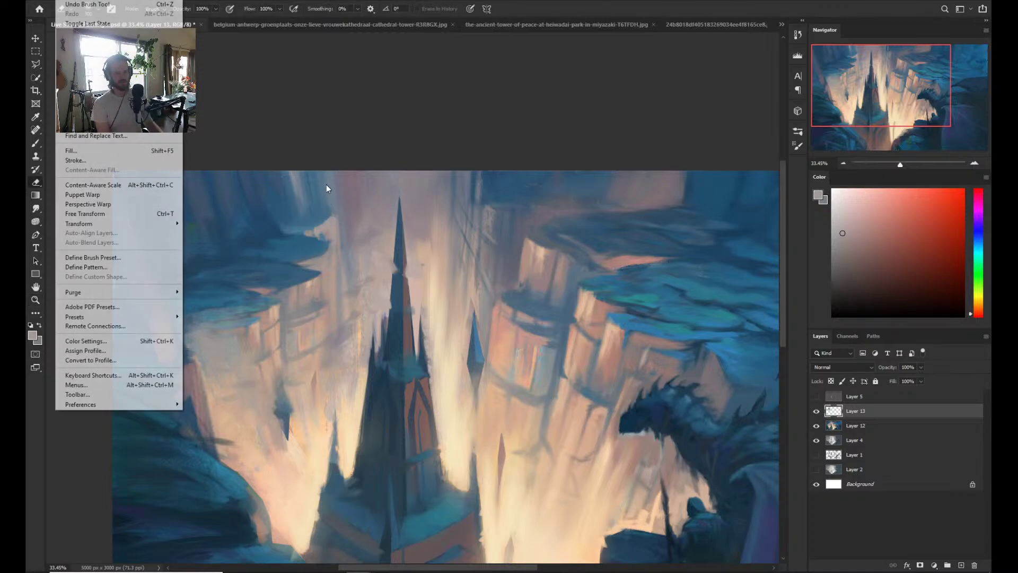
key("Escape")
key("b")
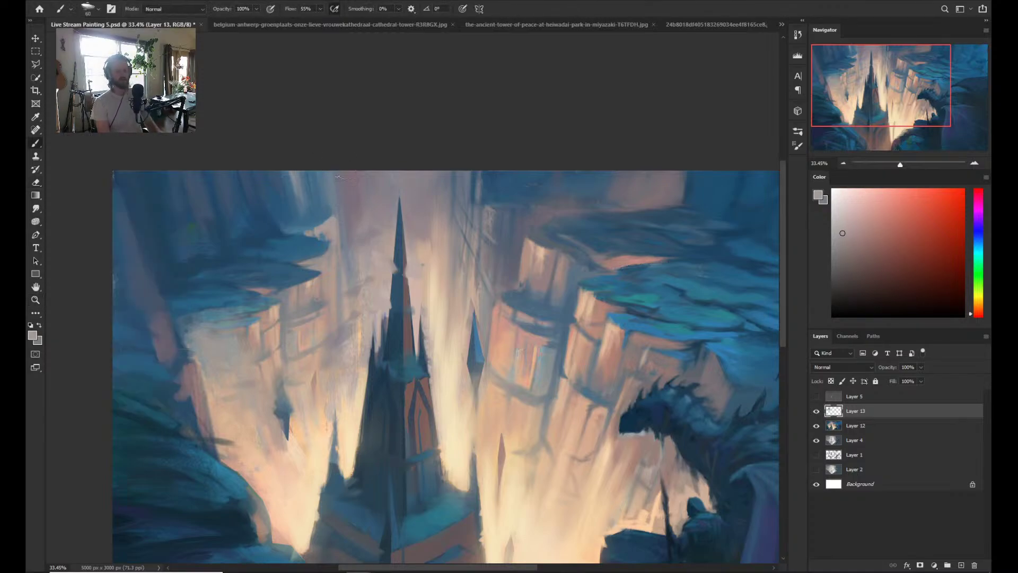
- Blend the streaked wall above the uppermost ledge into the mist with an enlarged brush and sampled violet-grey and warm grey
key("bracketright")
key("bracketright")
key("bracketright")
key("bracketright")
key("bracketright")
key("bracketright")
key("bracketright")
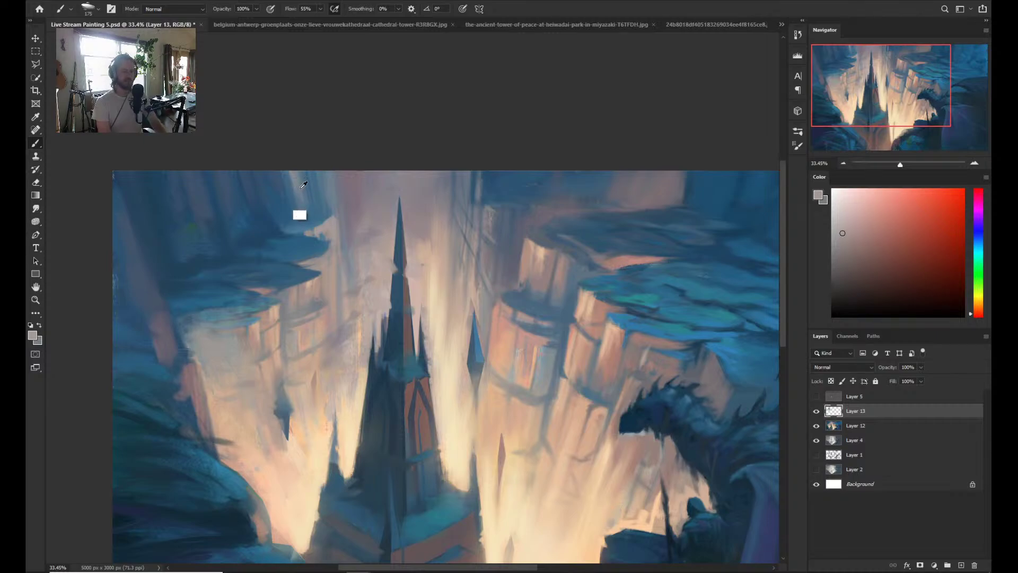
left_click(296, 209, "alt")
left_click(351, 195, "alt")
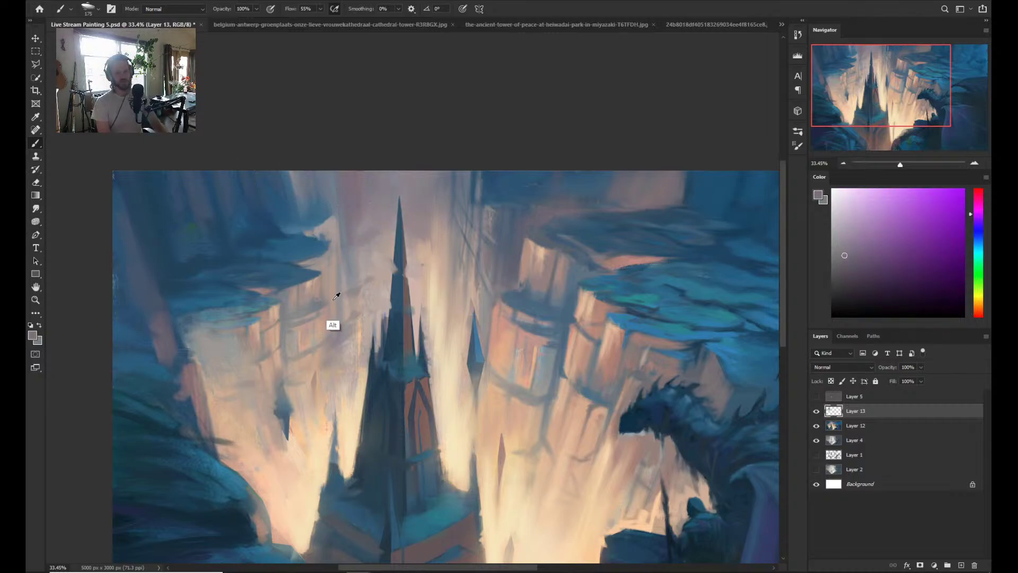
left_click(311, 289, "alt")
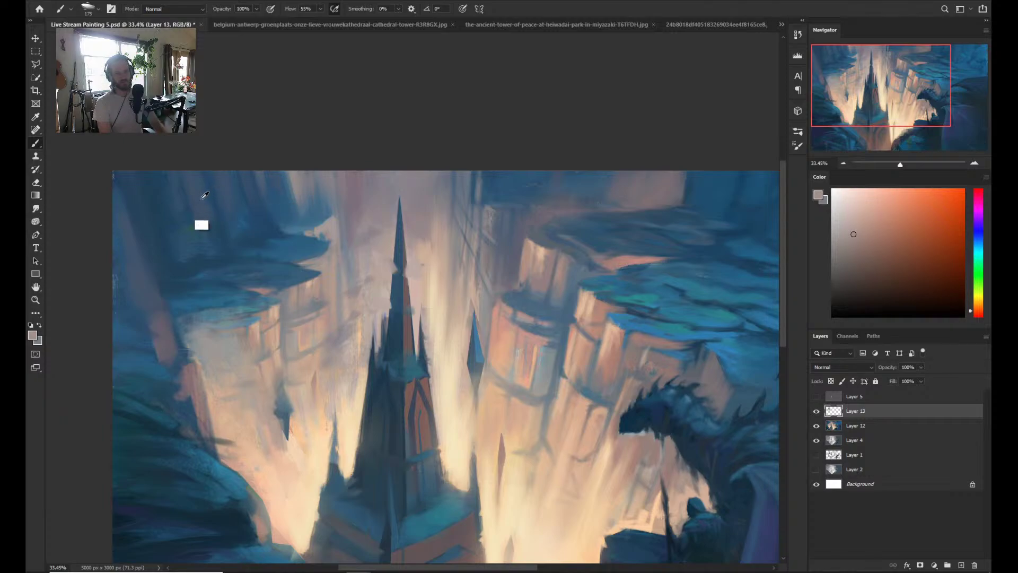
- Refine the surface of the uppermost ledge with several dark and mid blues sampled from the surrounding rock, using a smaller brush
left_click(201, 223, "alt")
left_click(275, 229, "alt")
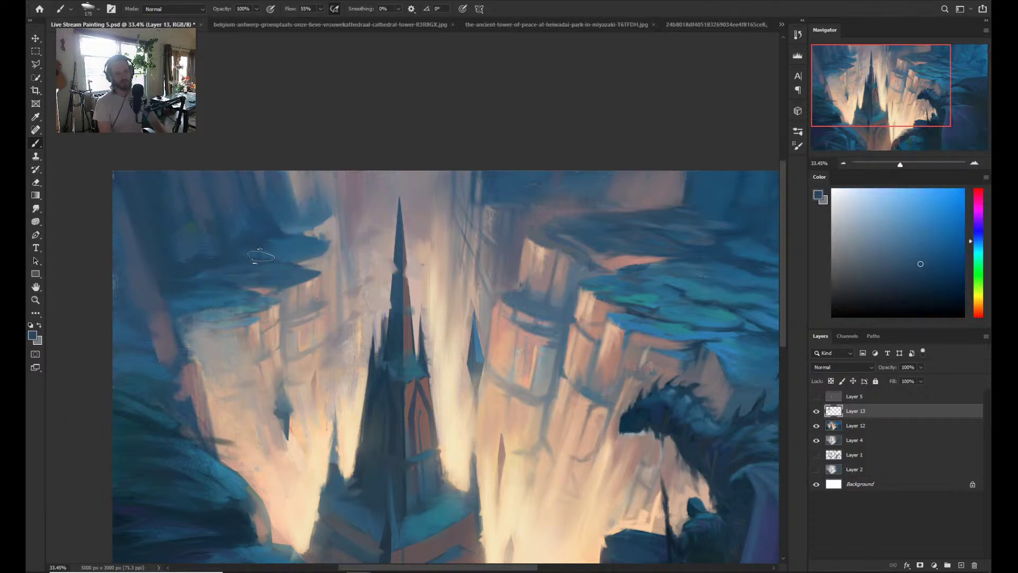
key("bracketleft")
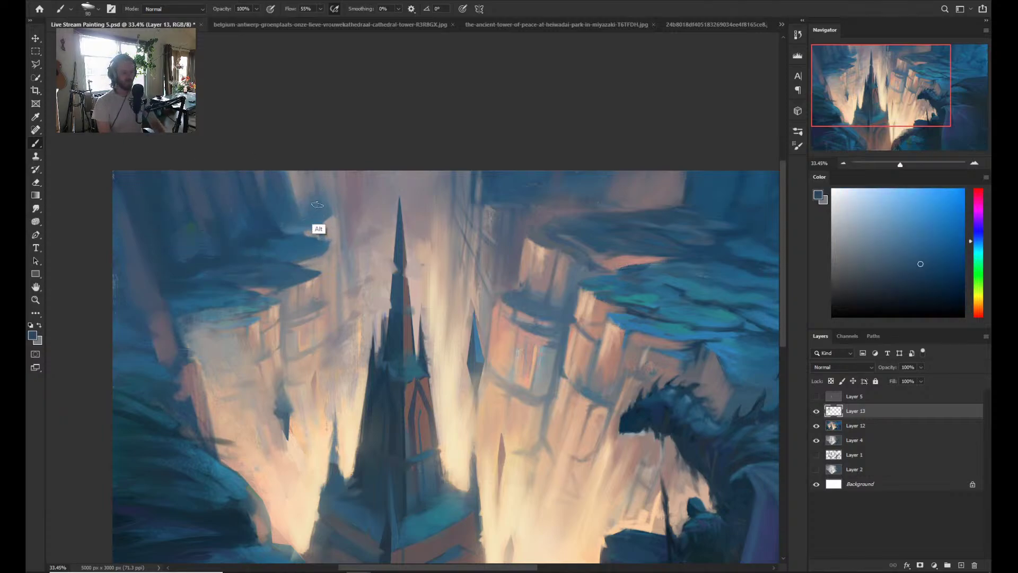
left_click(210, 257, "alt")
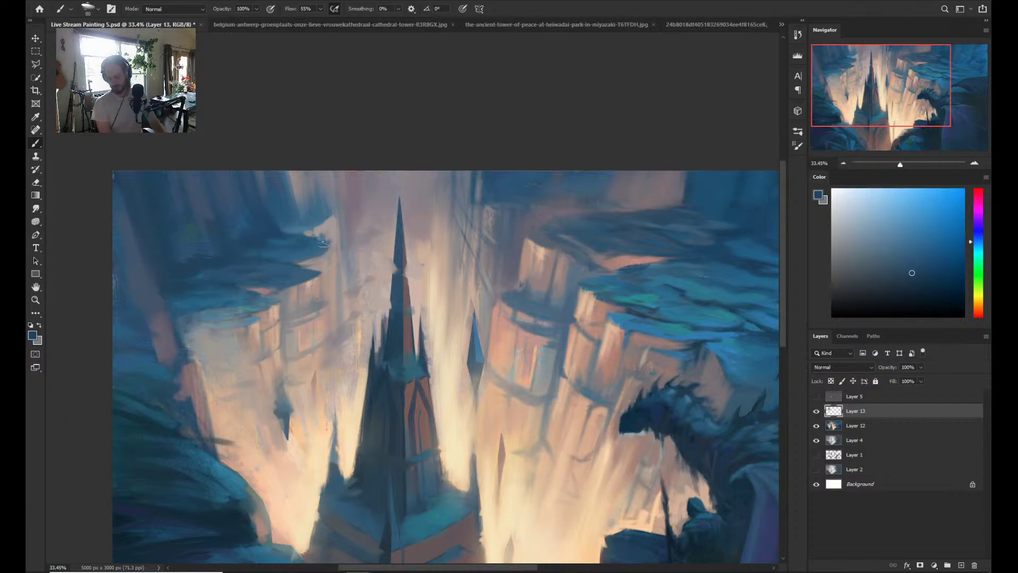
left_click(290, 241, "alt")
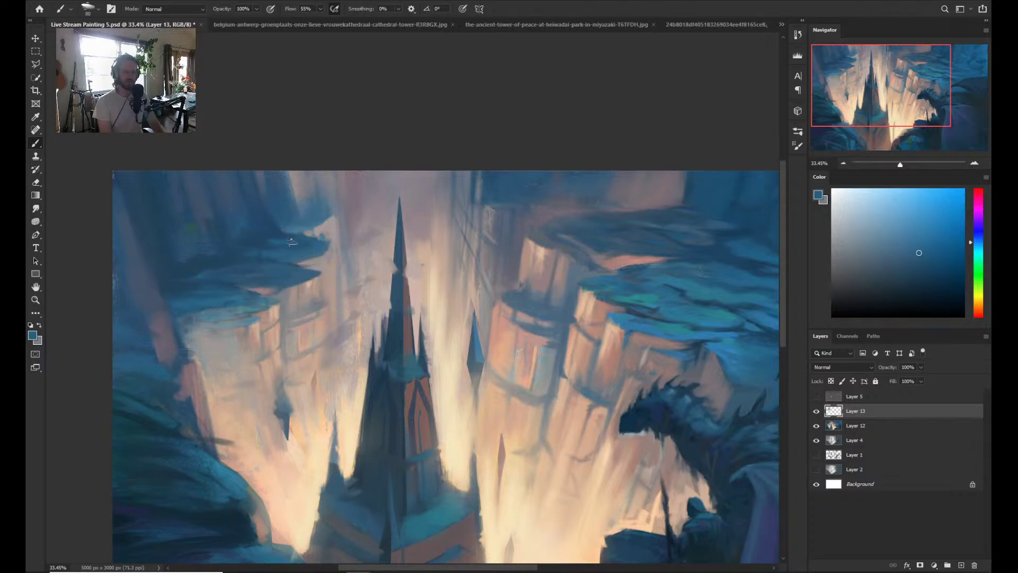
key("h")
left_click_drag(295, 238, 365, 267)
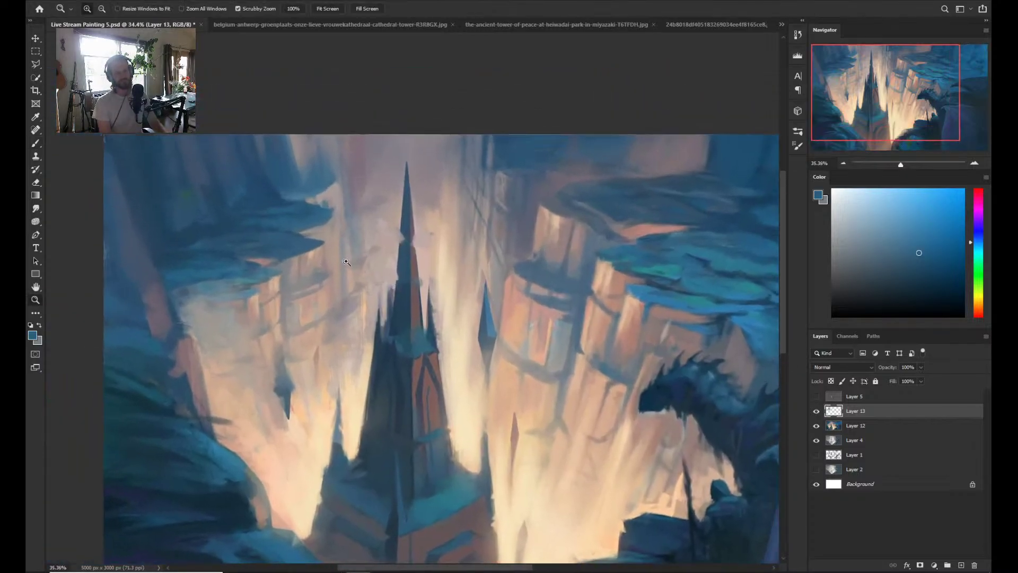
- Clean up the pointed tip of the uppermost ledge with sampled neutral grey, warm grey and muted blue
left_click(328, 203, "alt")
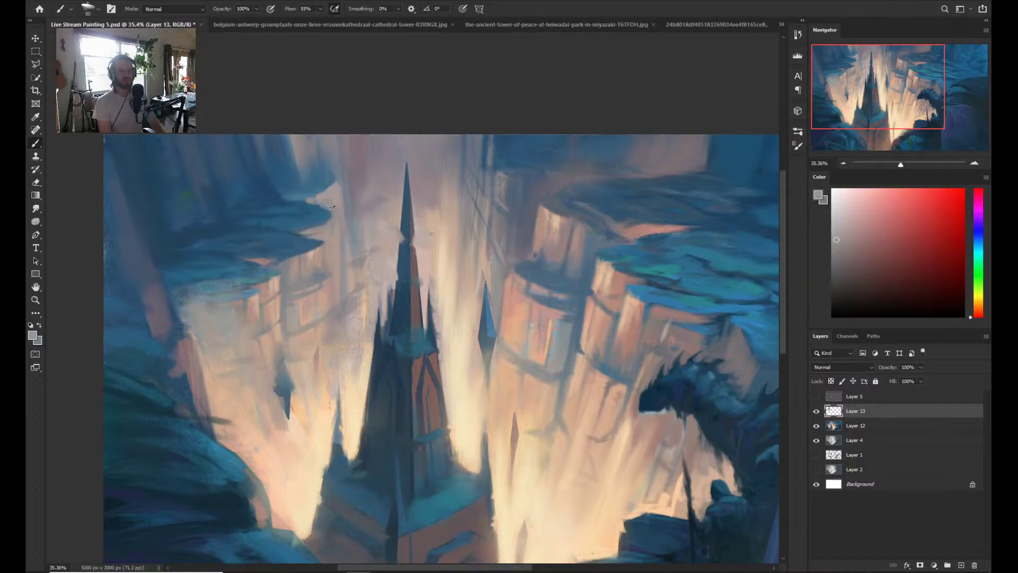
left_click(327, 204, "alt")
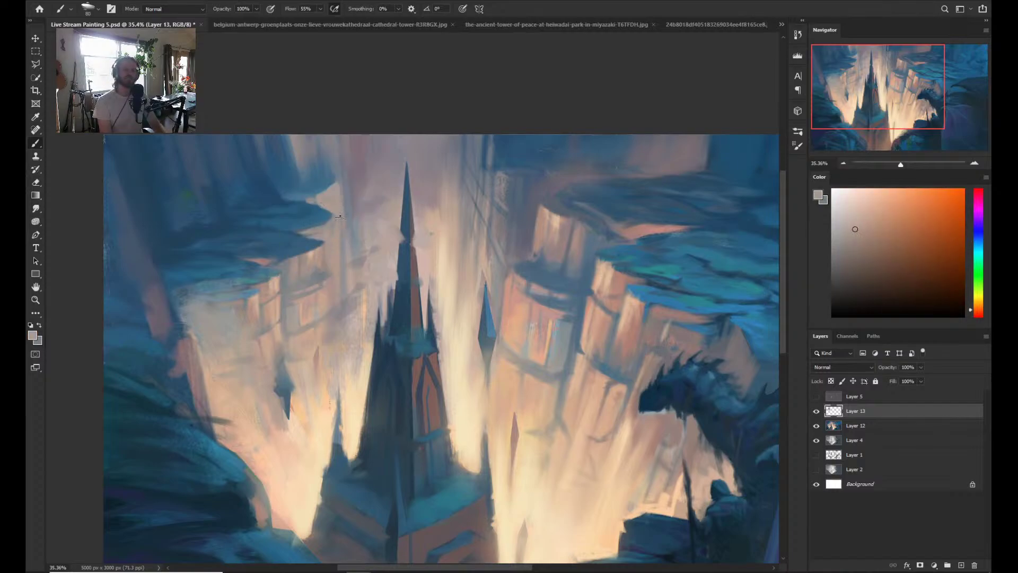
left_click(328, 200, "alt")
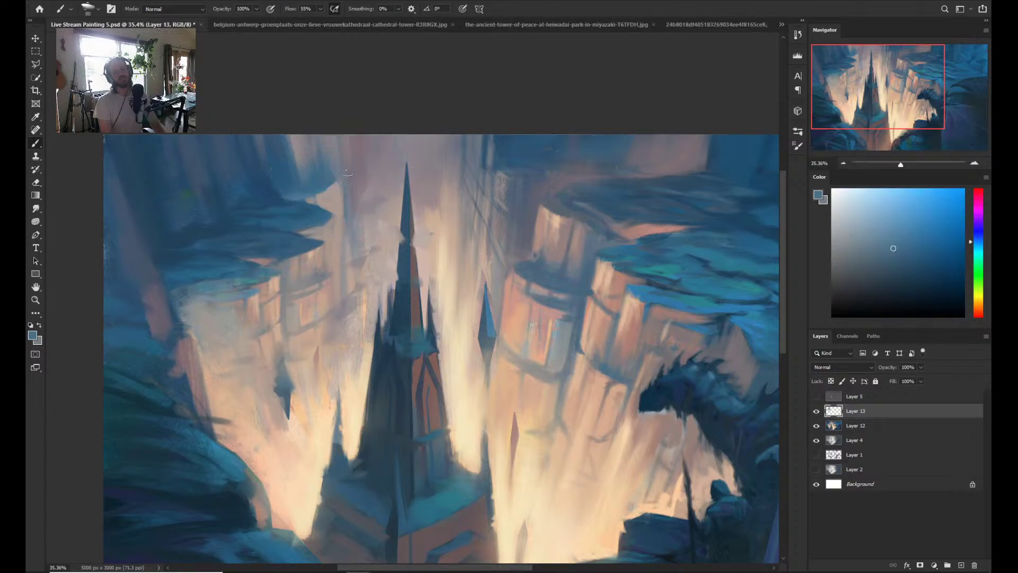
- Paint sampled dark blue over the light streak where the rock wall meets the uppermost ledge
left_click_drag(353, 261, 306, 213)
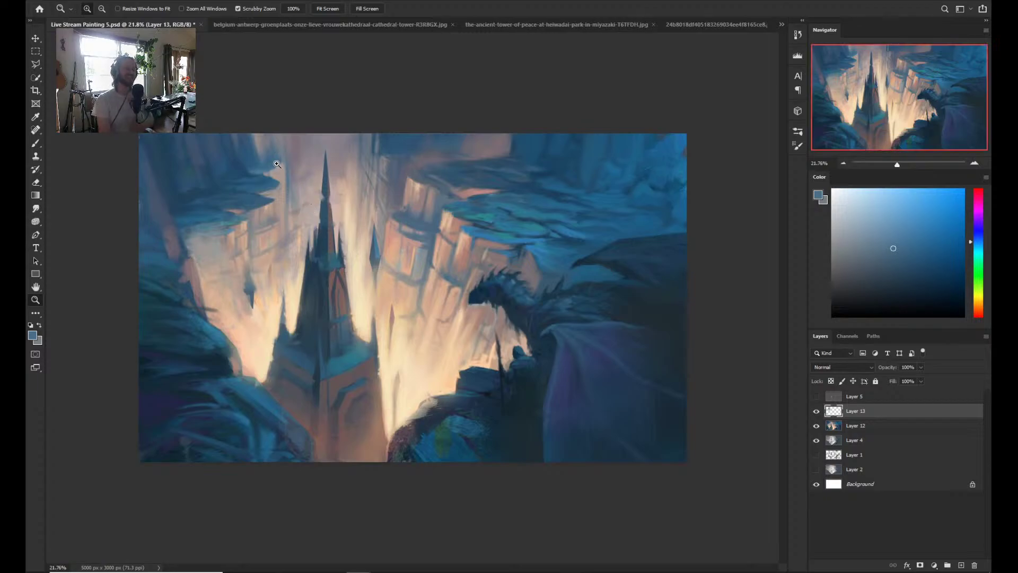
key("ctrl+0")
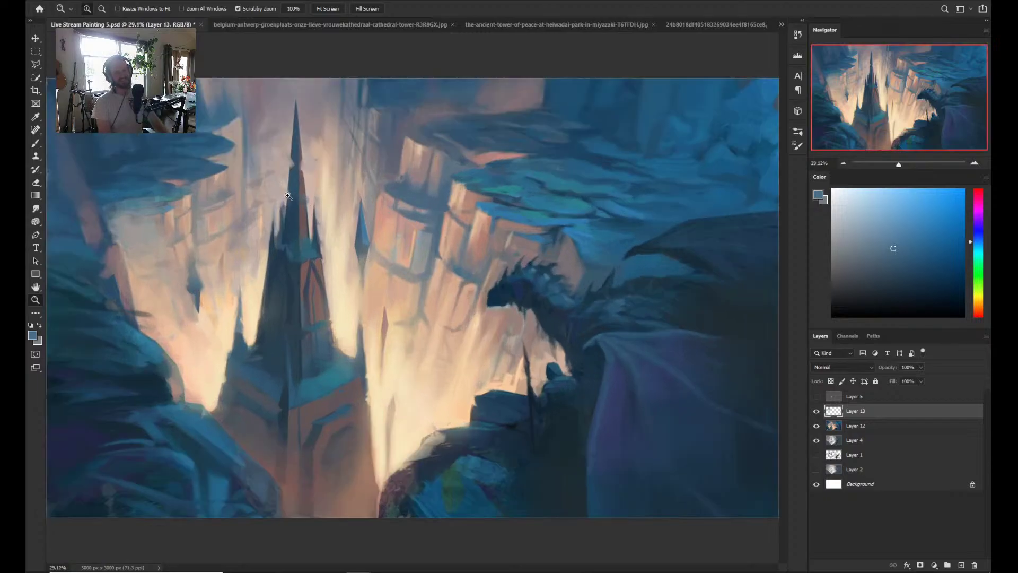
left_click_drag(288, 196, 329, 233)
key("b")
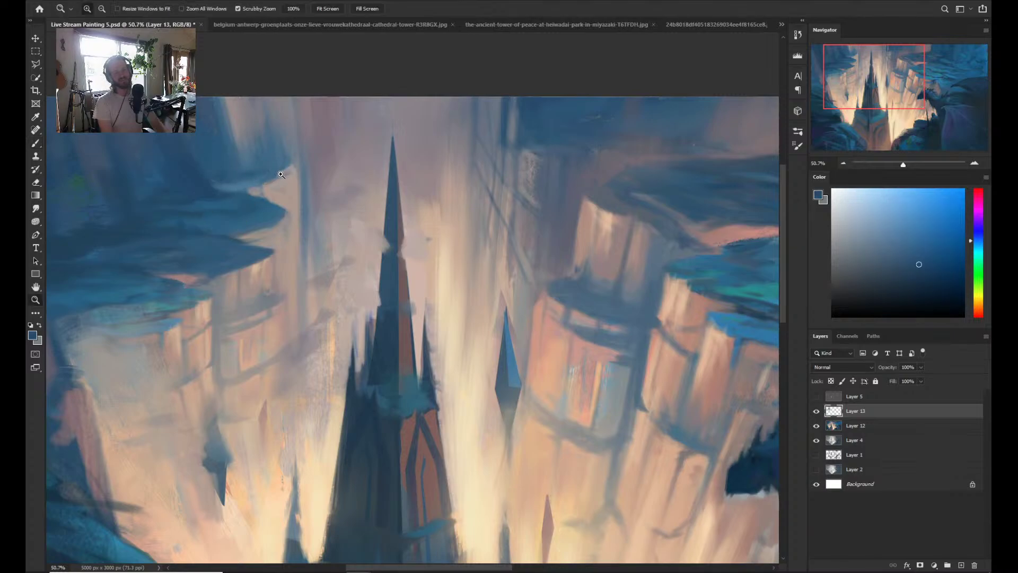
key("ctrl+space")
left_click_drag(277, 186, 241, 175)
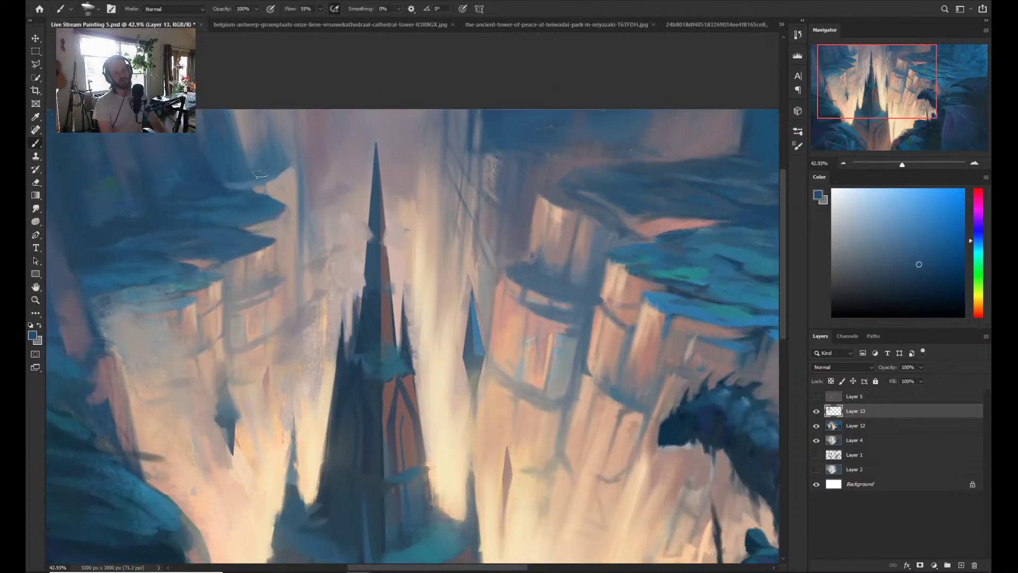
left_click(239, 173, "alt")
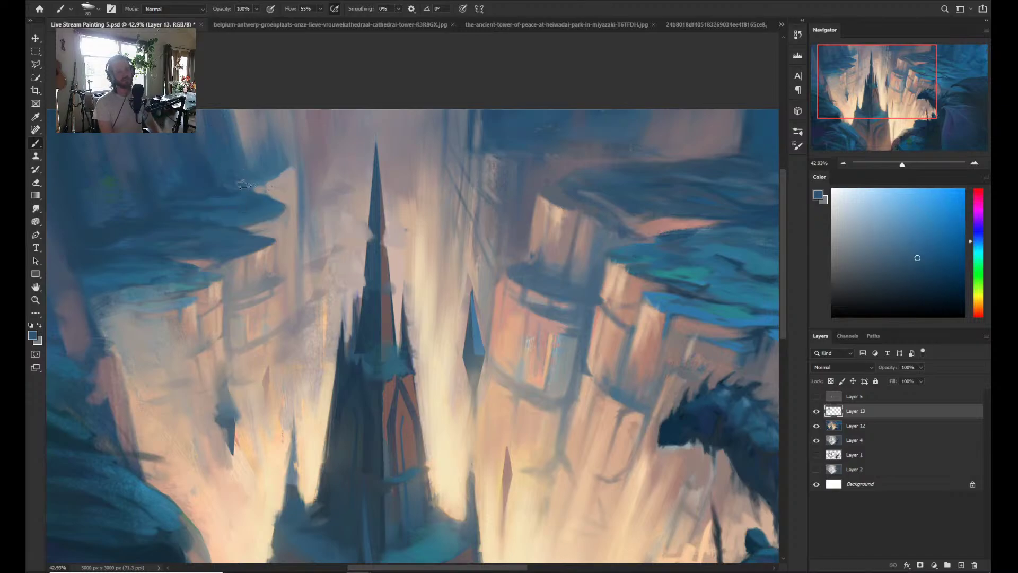
- Smooth the top surface of the middle ledge with dark blue and grey-blue sampled from the rock around it
key("z")
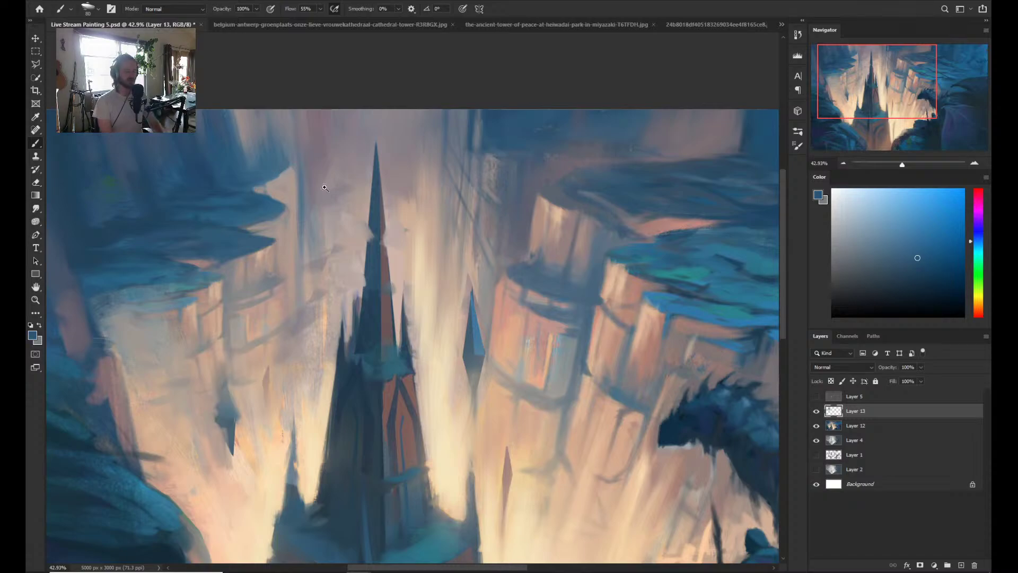
mouse_move(318, 181)
left_mouse_down()
mouse_move(306, 183)
mouse_move(317, 183)
left_mouse_up()
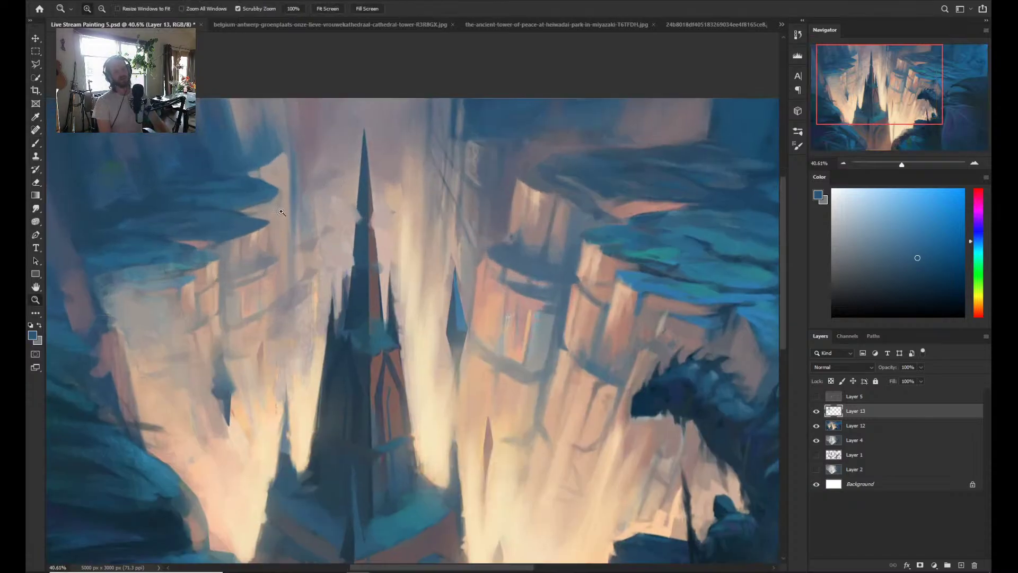
key("b")
left_click(142, 212, "alt")
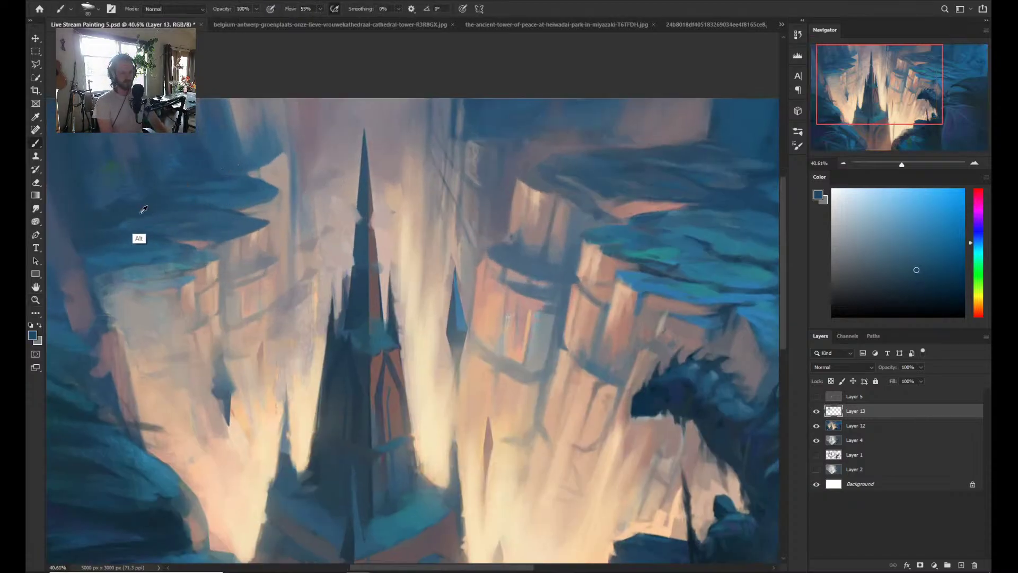
key("bracketright")
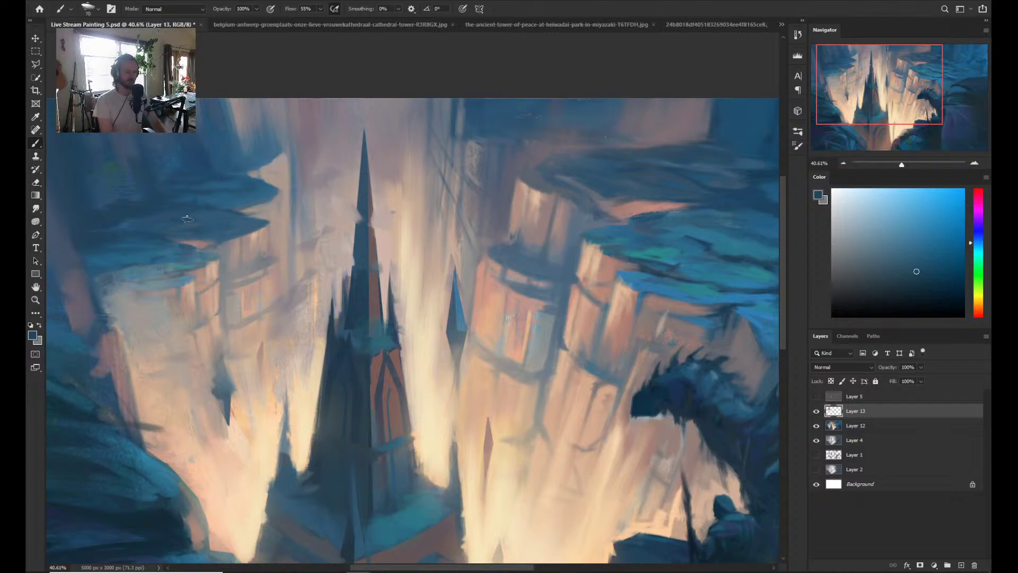
left_click(189, 221, "alt")
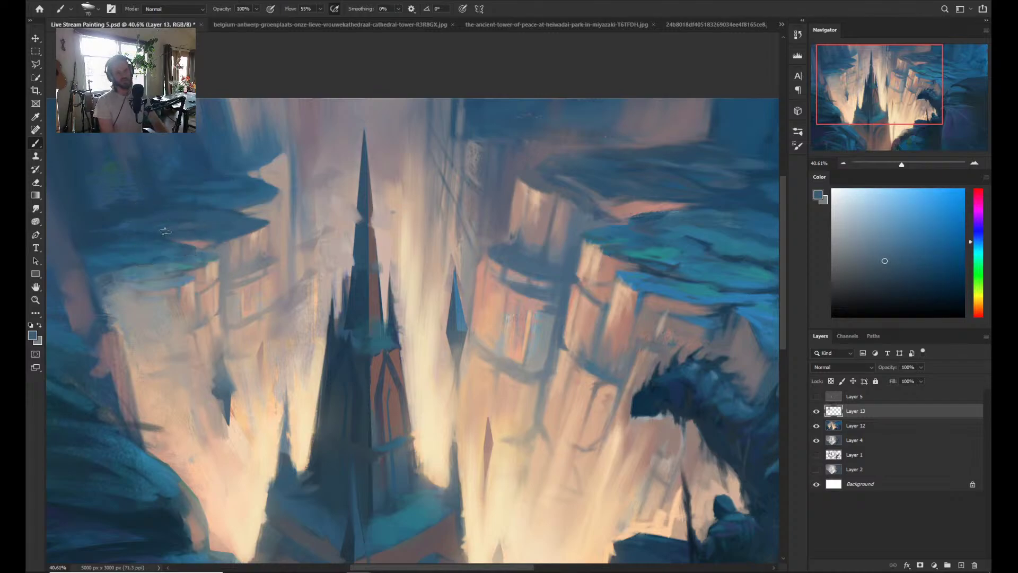
left_click(171, 231, "alt")
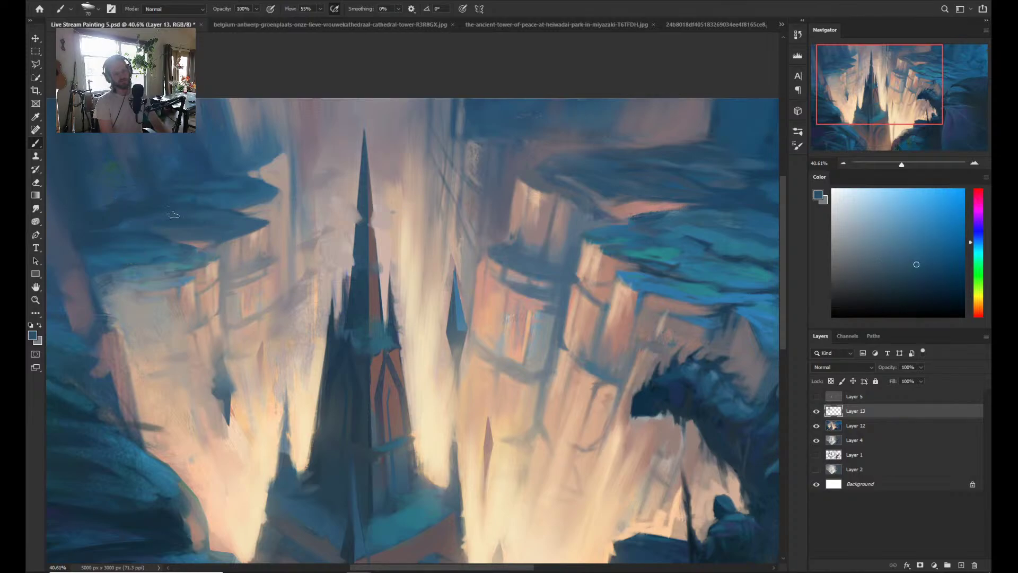
left_click(192, 238, "alt")
left_click(159, 223, "alt")
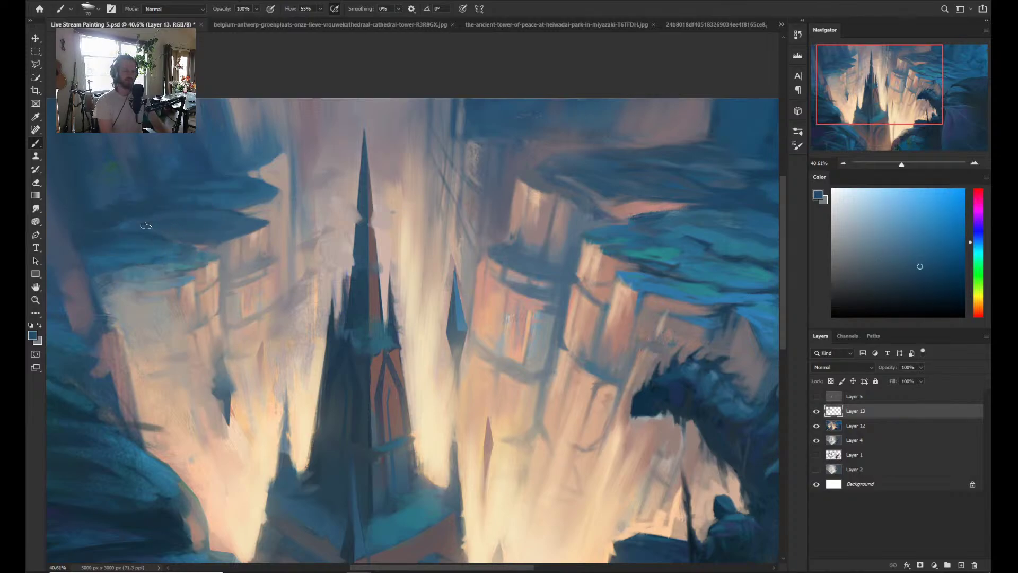
- Add blue strokes along the inner seam between the uppermost and middle ledges, alternating sampled dark and lighter blues
left_click(144, 221, "alt")
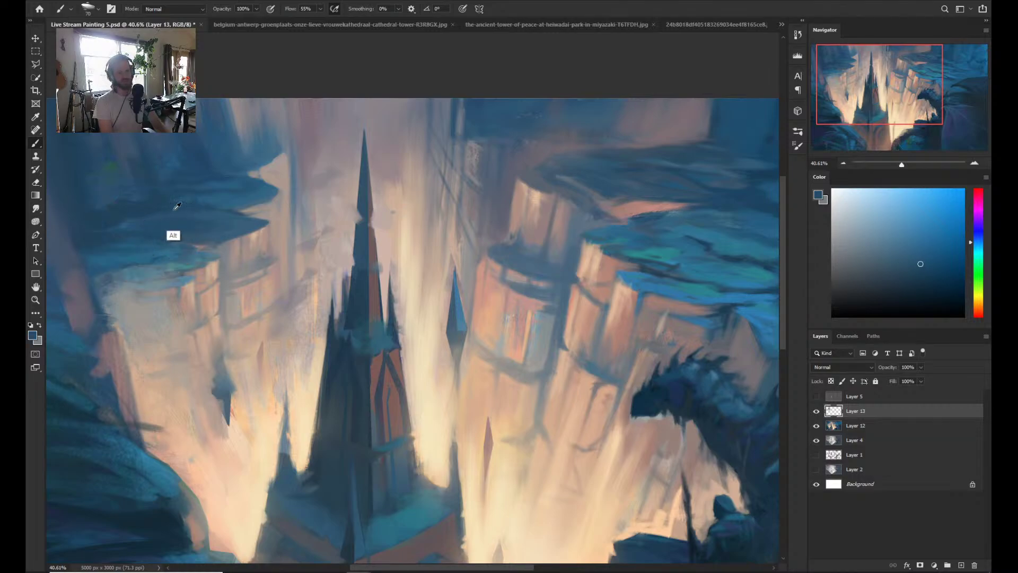
left_click(223, 198, "alt")
left_click_drag(103, 220, 167, 203)
left_click(117, 222, "alt")
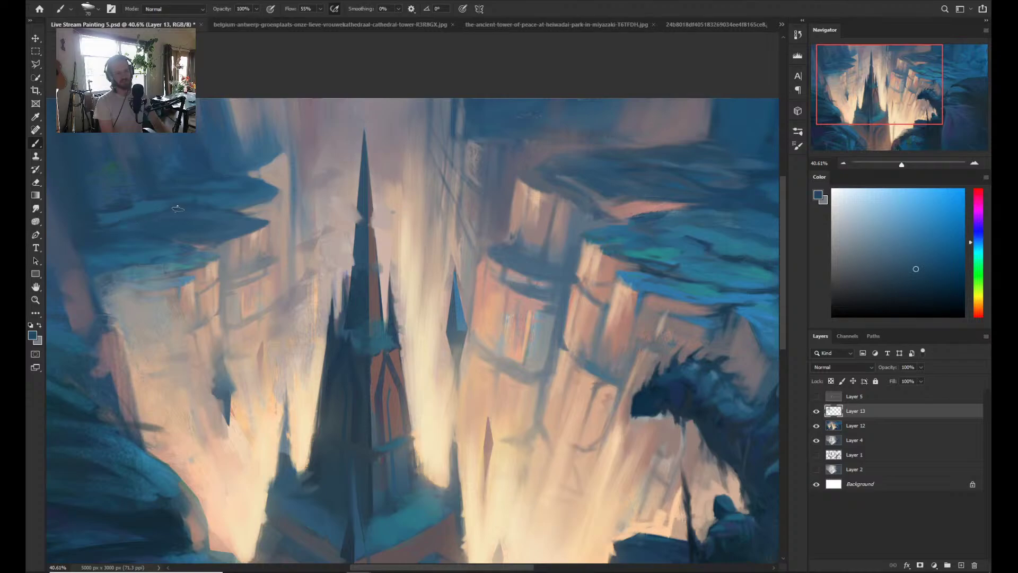
left_click(140, 210, "alt")
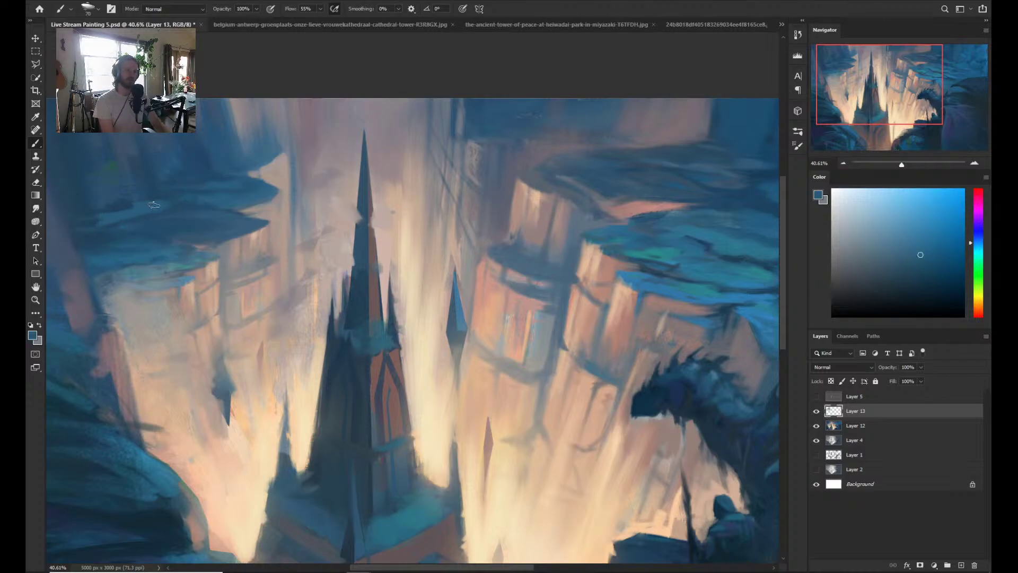
left_click(154, 204, "alt")
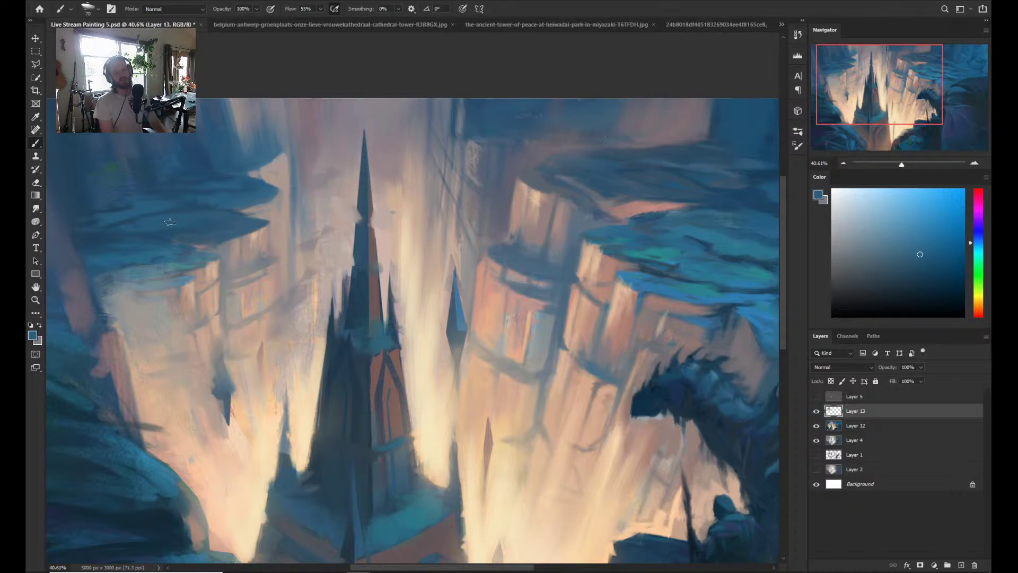
- Rework the shadowed rock behind the ledges with sampled dark blue and the mist beside the tower with sampled grey, using a larger brush
key("z")
left_click_drag(216, 220, 154, 236)
left_click_drag(242, 233, 289, 218)
key("b")
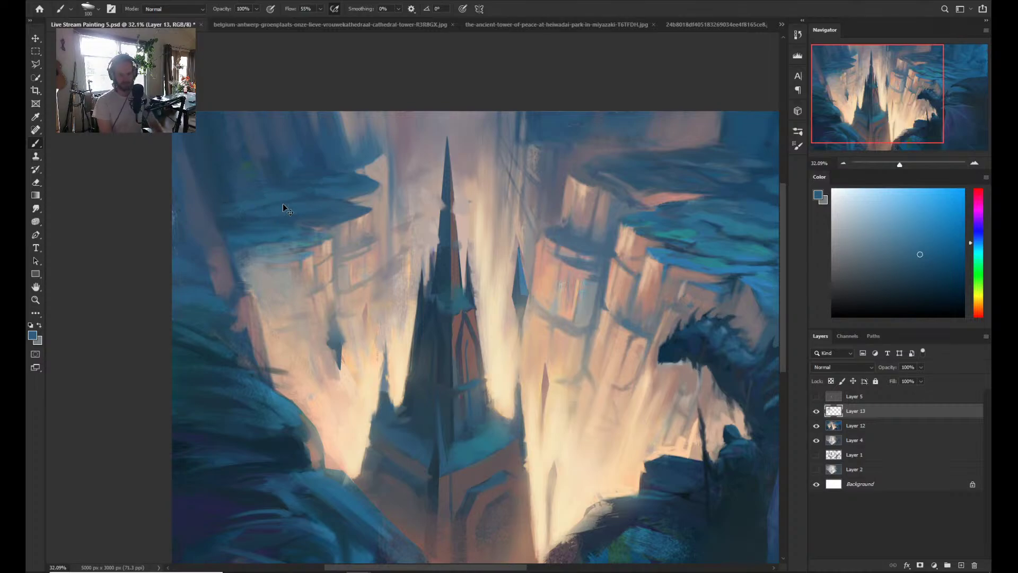
left_click(236, 182, "alt")
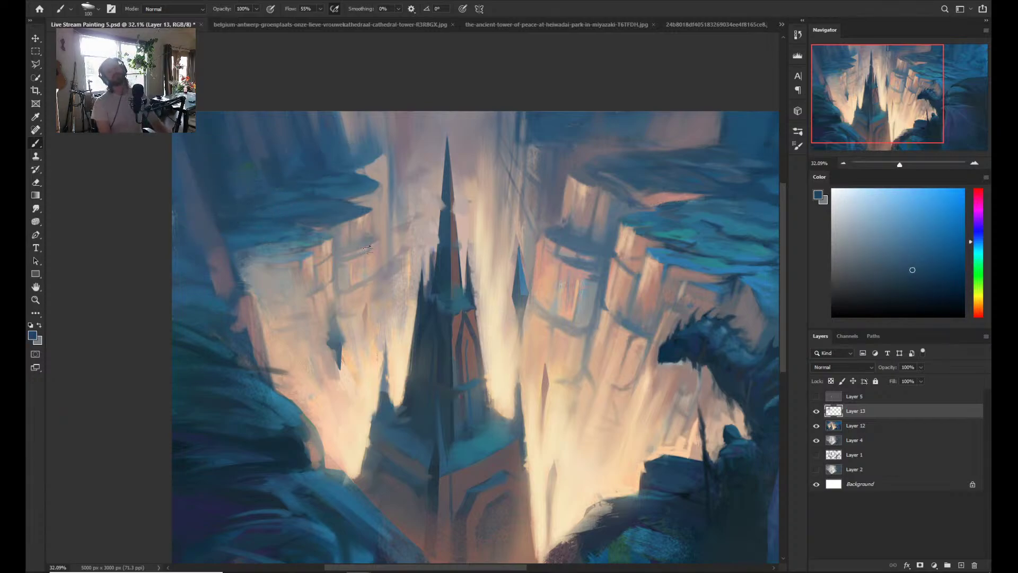
left_click(398, 255, "alt")
- Paint sampled blue and teal strokes across the lowest ledge's surface, covering the peach patch beneath the middle ledge
key("z")
left_click_drag(403, 278, 354, 279)
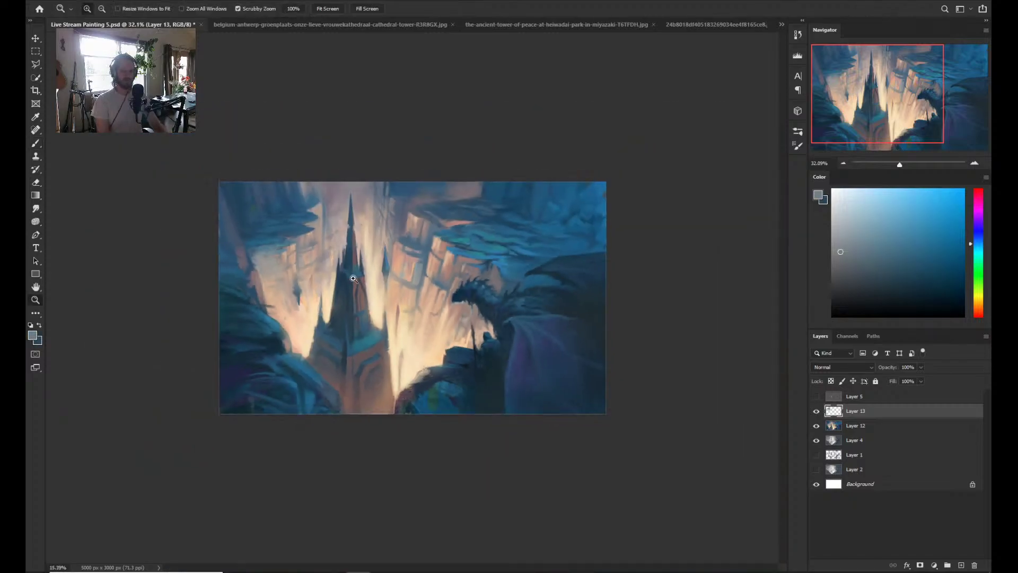
scroll(350, 249, "up", 5)
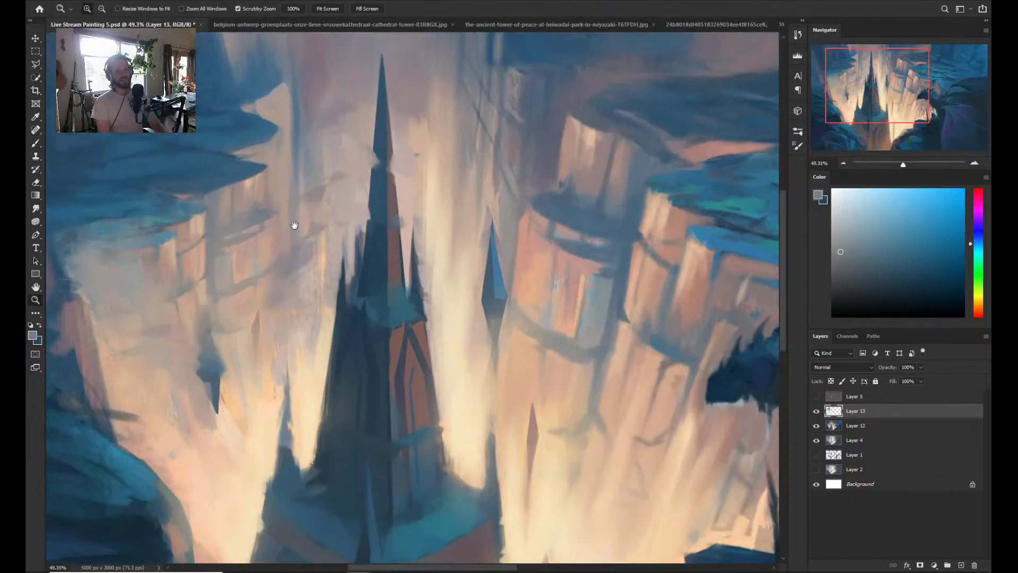
scroll(294, 225, "down", 2)
key("b")
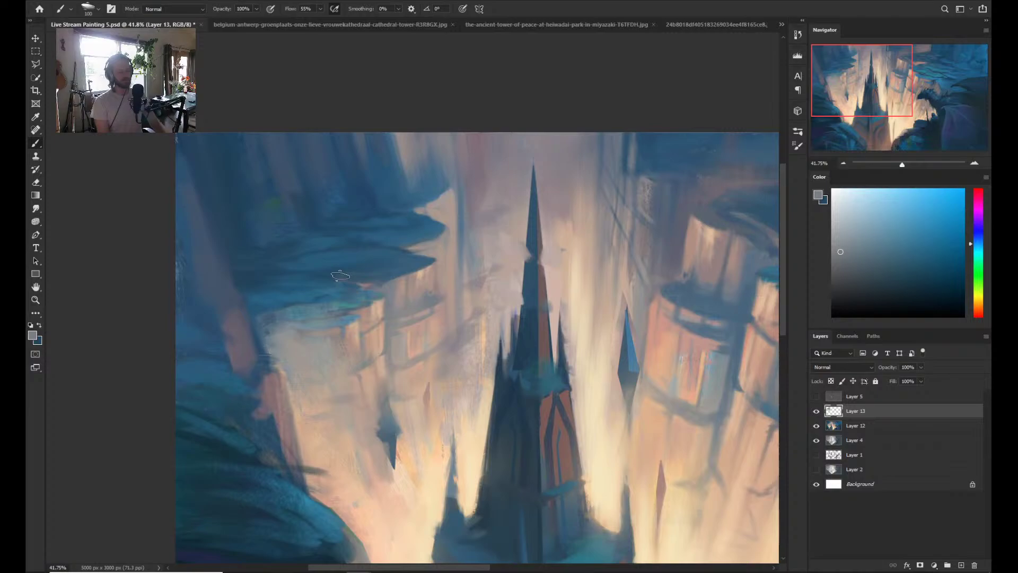
left_click(288, 292, "alt")
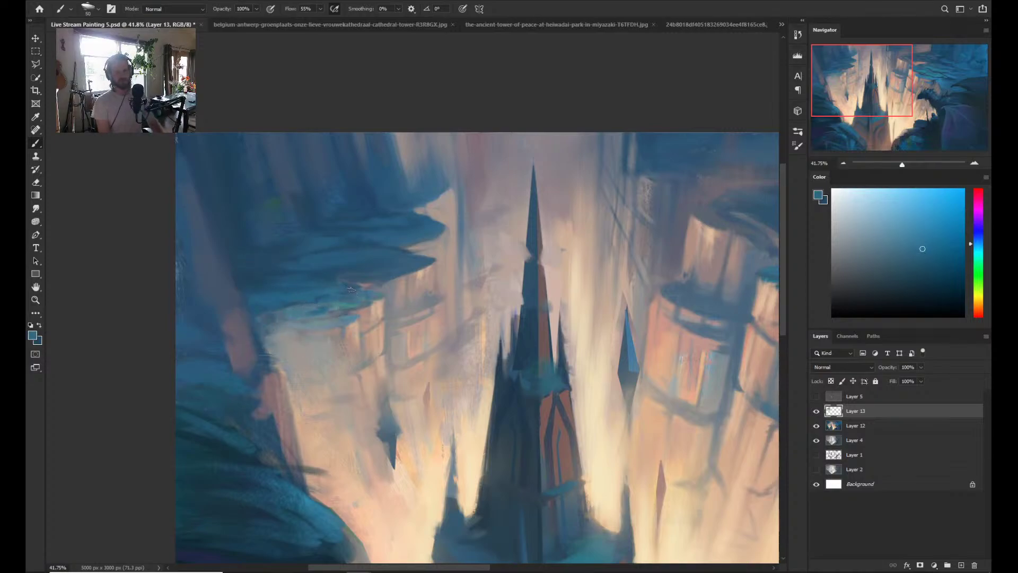
left_click(347, 307, "alt")
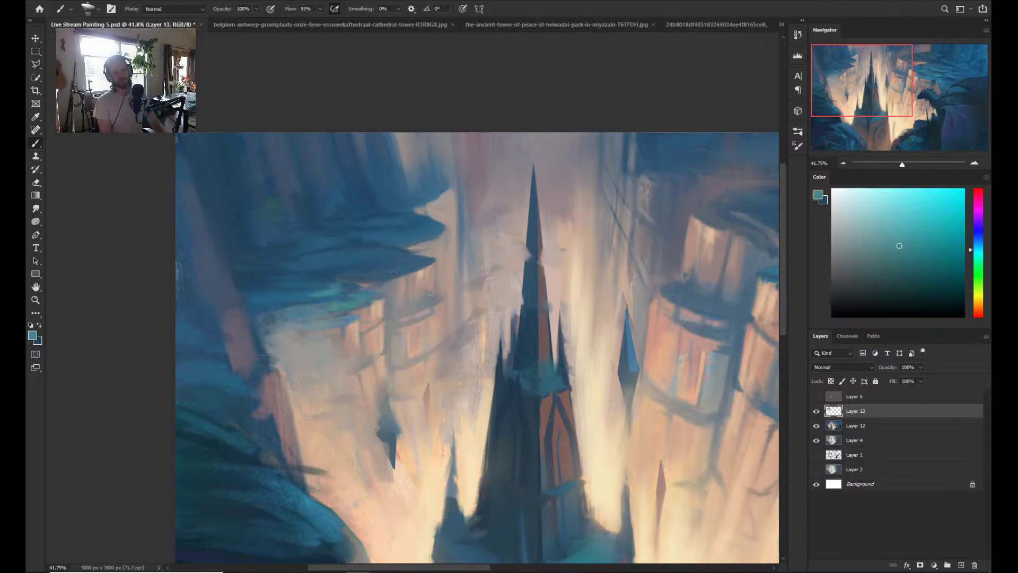
scroll(350, 269, "down", 5)
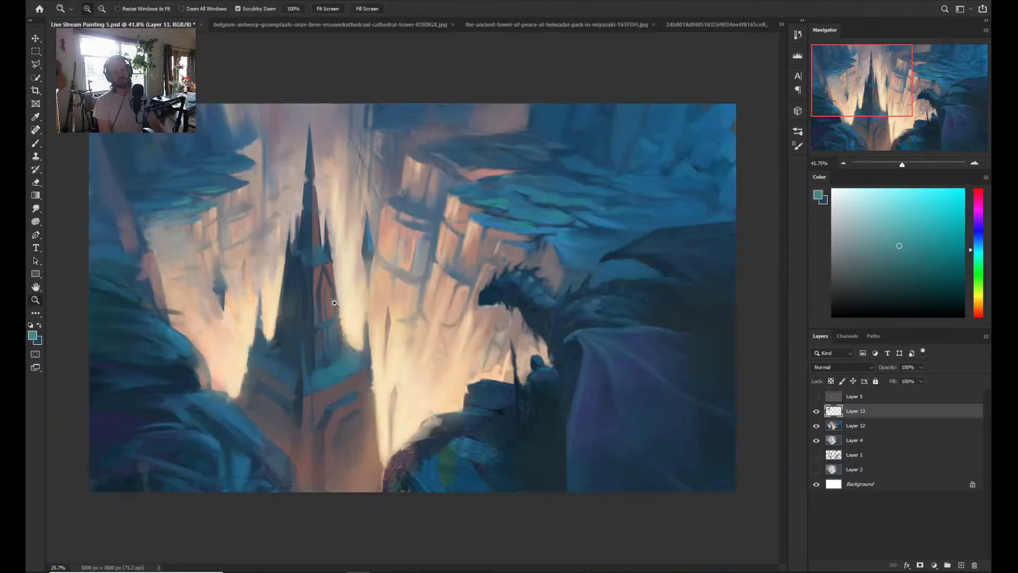
- Blend the pale inner part of the lowest ledge into the surrounding rock with the Mixer Brush and a sampled blue
scroll(321, 299, "up", 5)
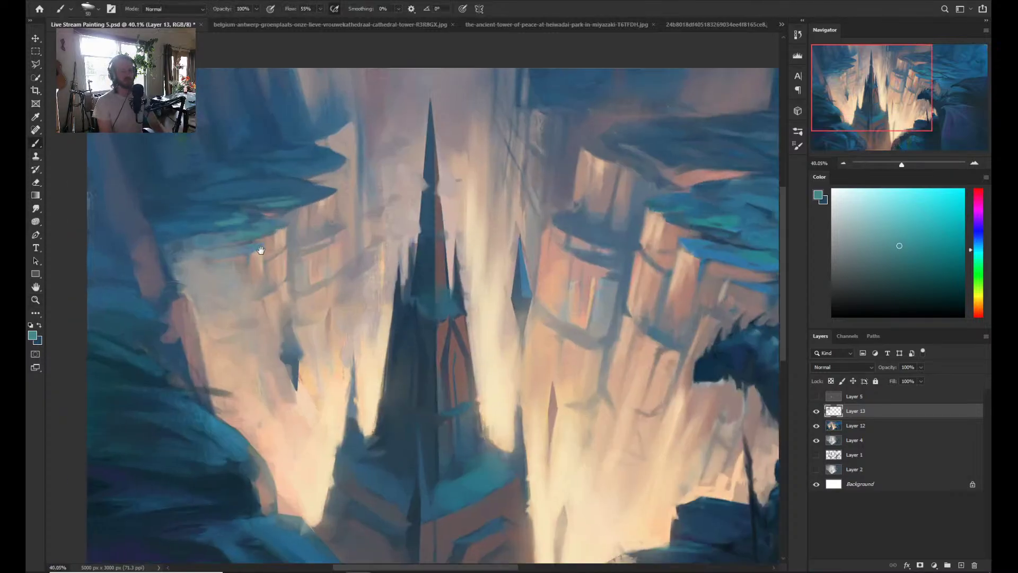
left_click_drag(160, 223, 307, 261)
scroll(371, 283, "up", 2)
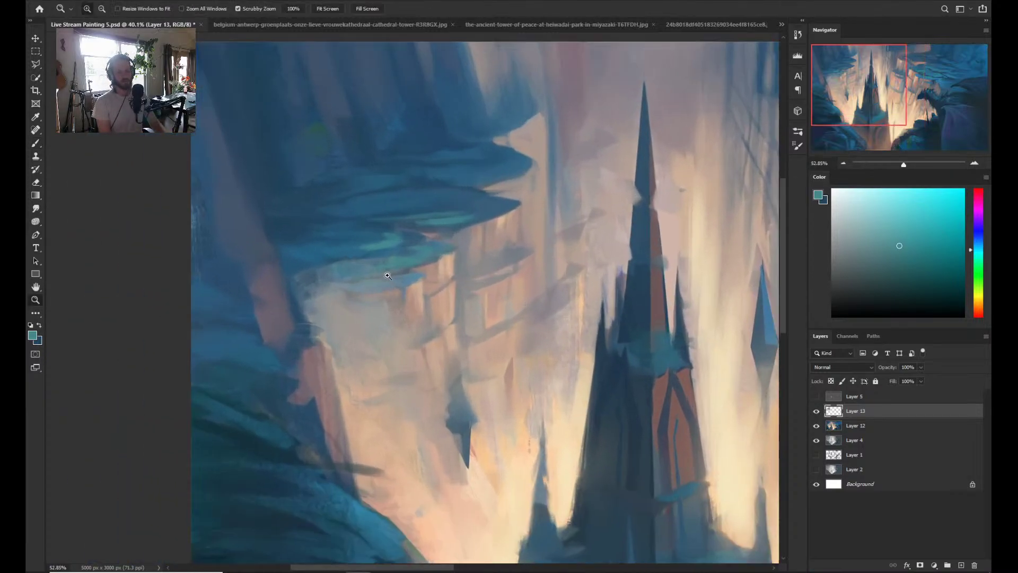
key("shift+b")
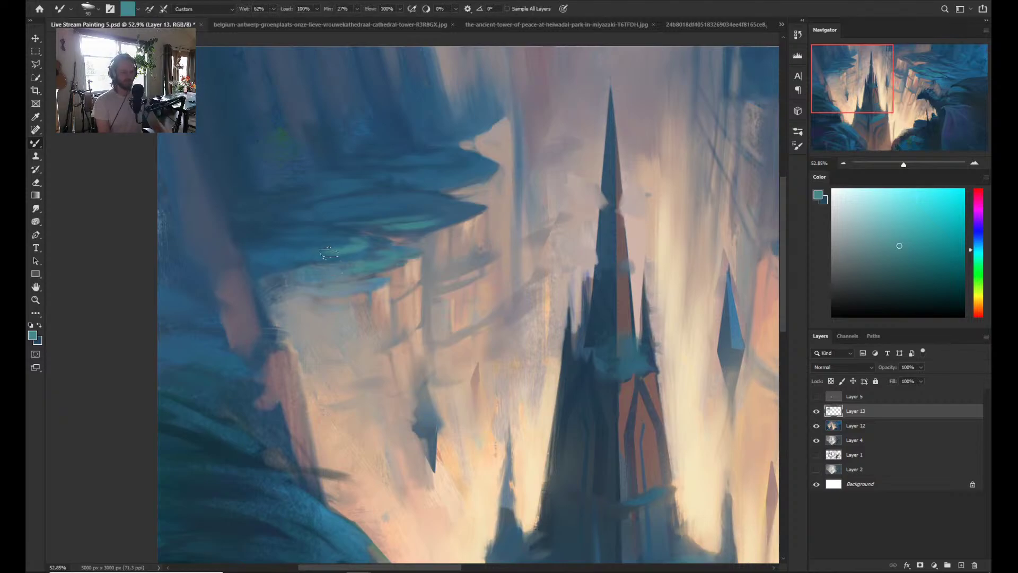
left_click(300, 255, "alt")
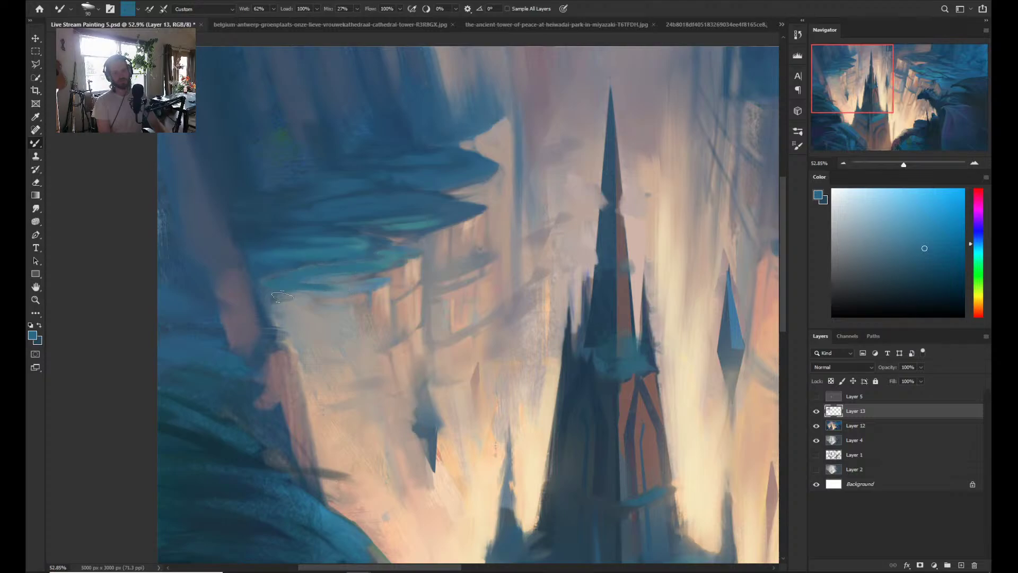
key("z")
mouse_move(352, 301)
left_mouse_down()
mouse_move(318, 301)
mouse_move(353, 300)
left_mouse_up()
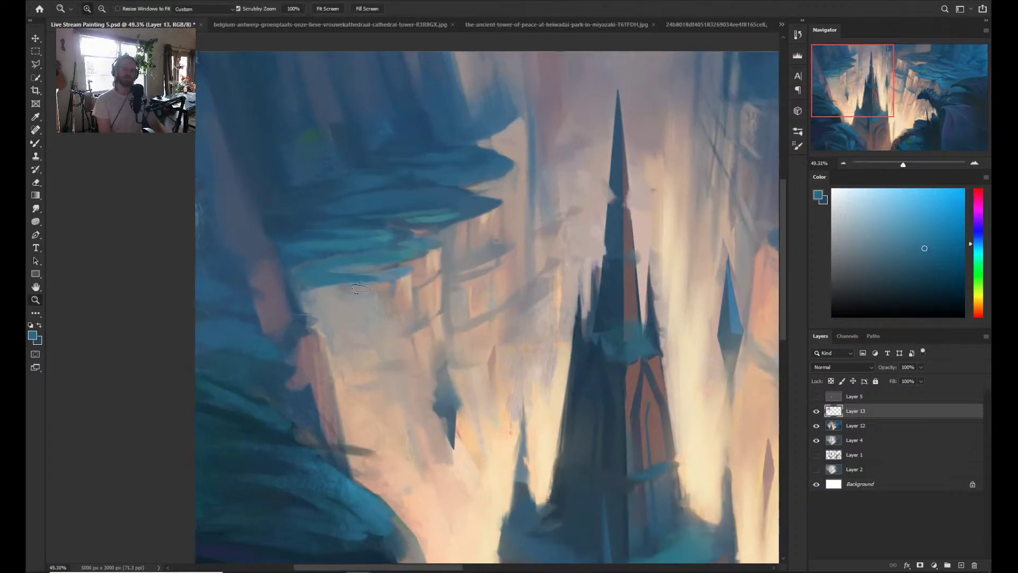
- Define the lowest ledge's rim and inner end with the regular Brush, using blues sampled from its surface
key("b")
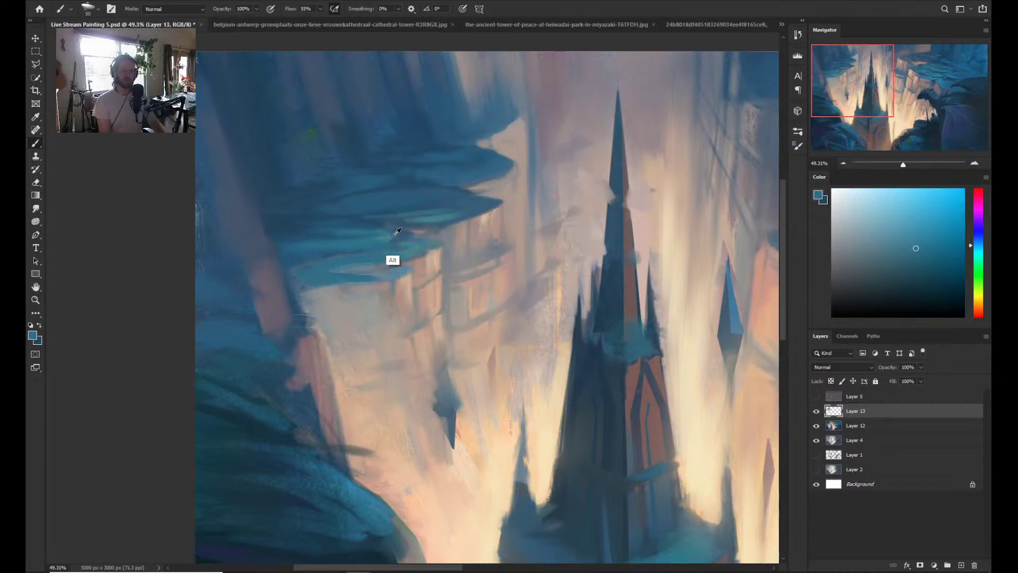
left_click(393, 258, "alt")
left_click(305, 280, "alt")
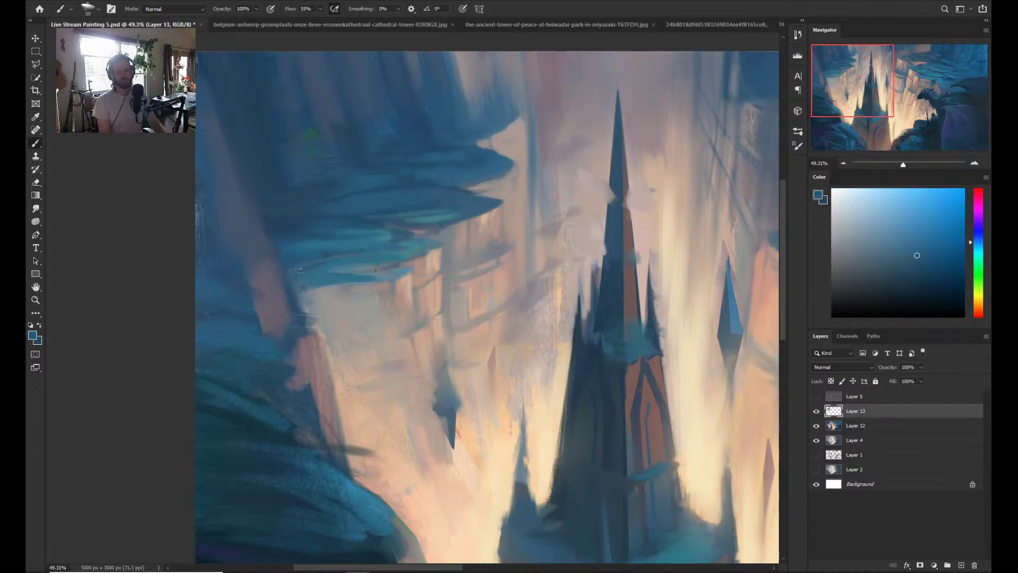
mouse_move(367, 269)
left_mouse_down()
mouse_move(394, 266)
mouse_move(353, 269)
mouse_move(408, 265)
mouse_move(392, 266)
mouse_move(362, 222)
left_mouse_up()
key("z")
left_click_drag(414, 298, 440, 297)
key("b")
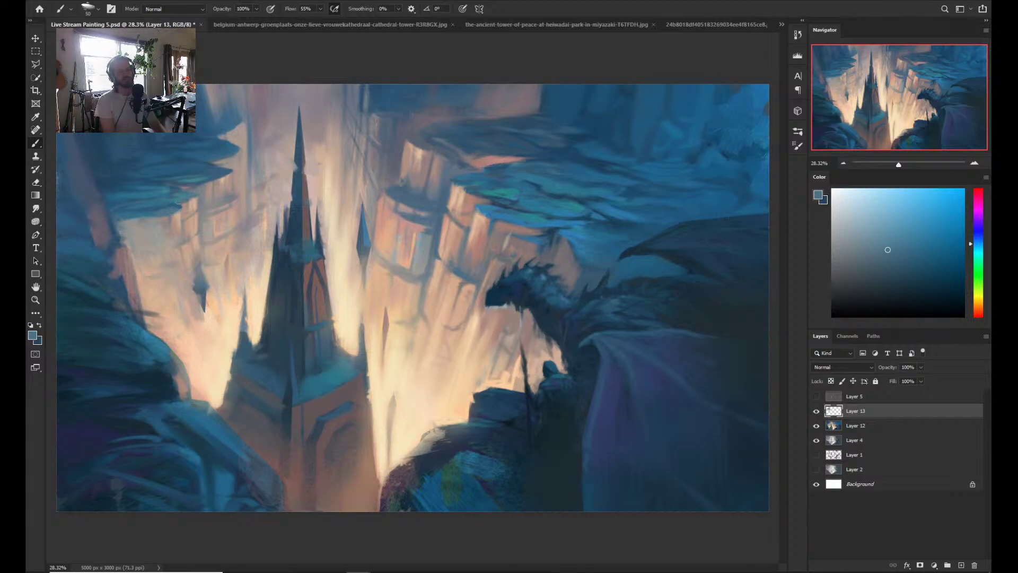
- Paint stone-block lines across the cliff face beneath the lowest ledge with sampled blue-grey, grey and peach tones
left_click_drag(225, 199, 198, 220)
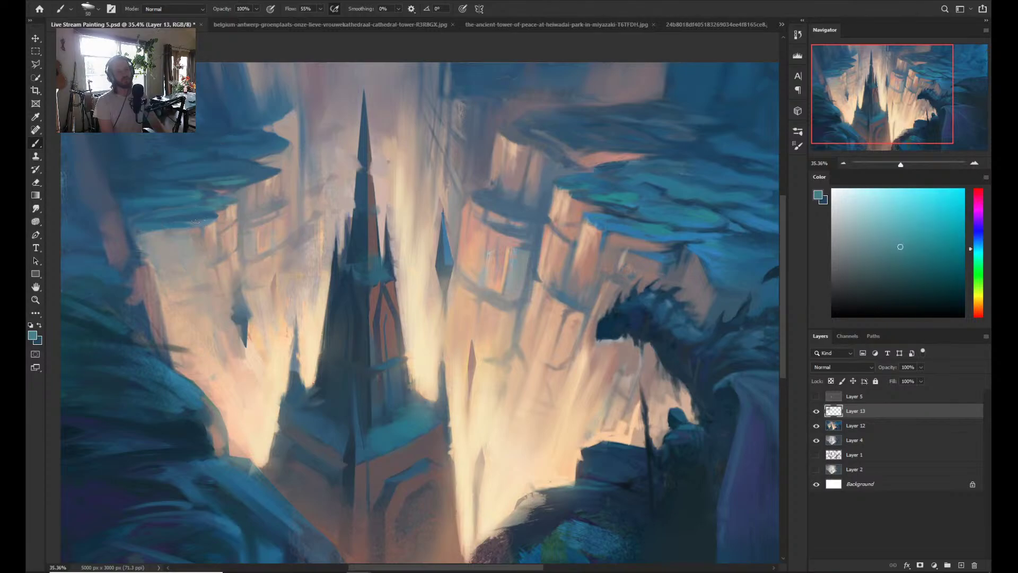
left_click(159, 238, "alt")
left_click_drag(141, 254, 170, 253)
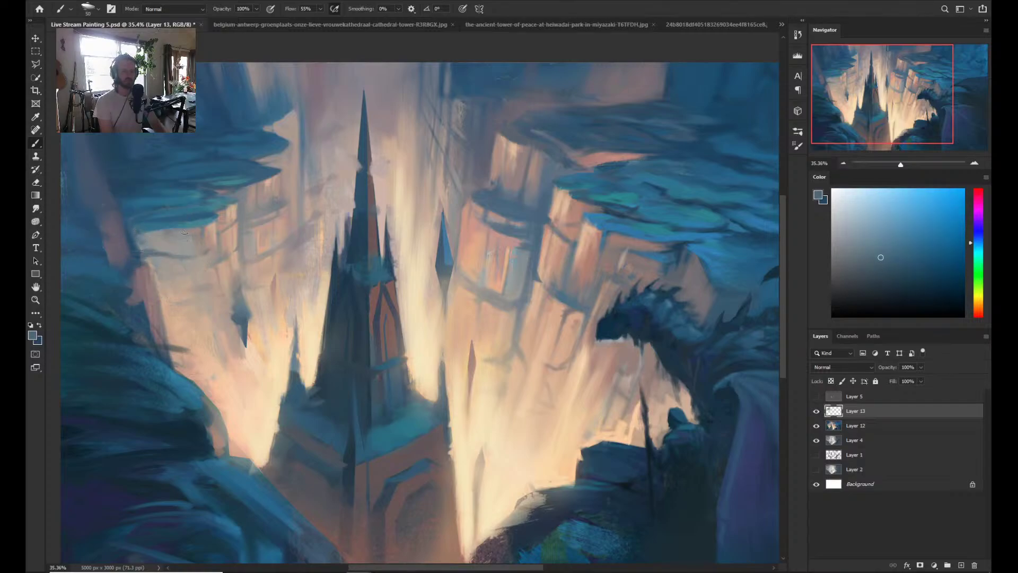
left_click(209, 228, "alt")
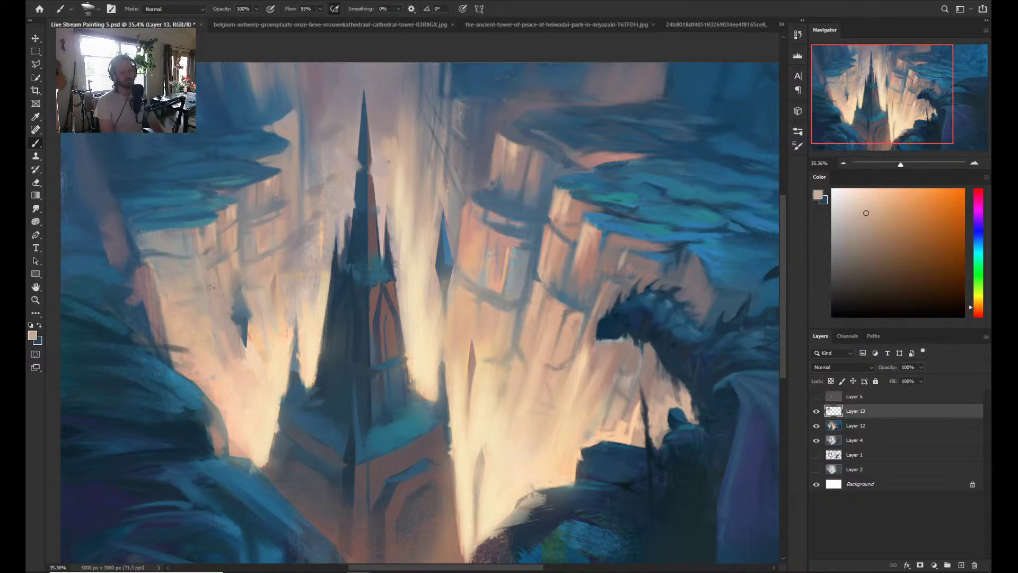
left_click(181, 251, "alt")
left_click(154, 255, "alt")
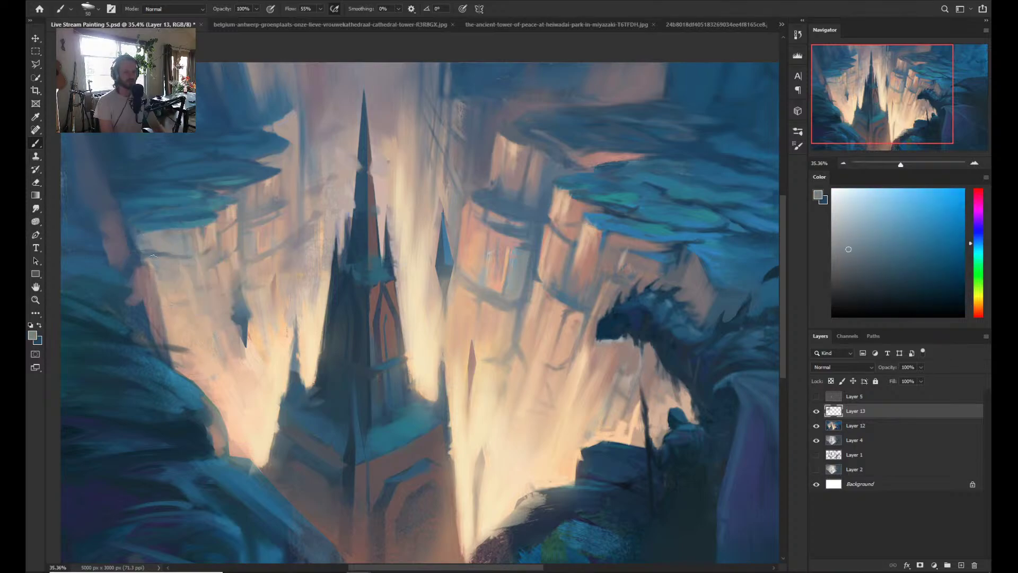
left_click(146, 229, "alt")
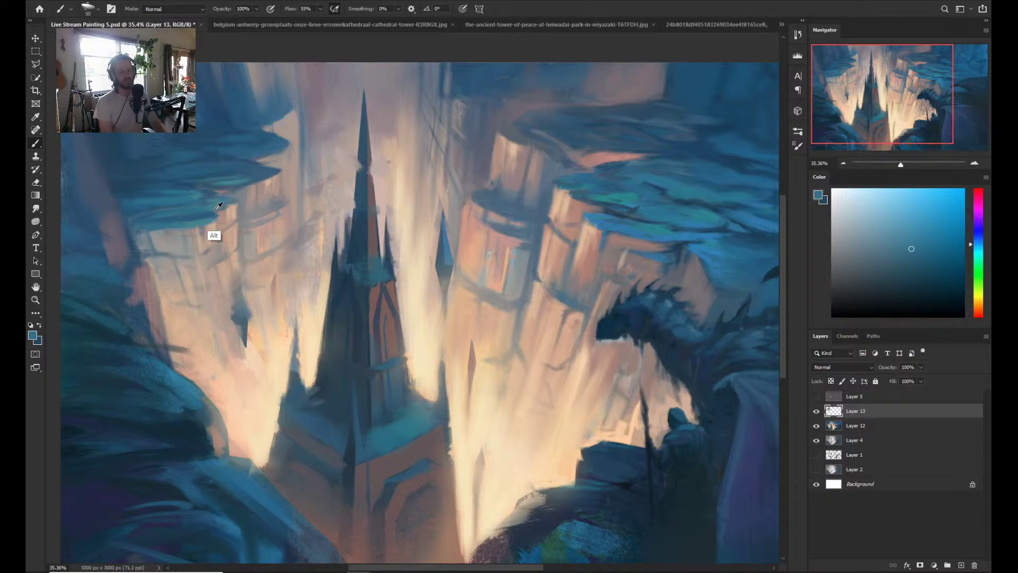
left_click(215, 236, "alt")
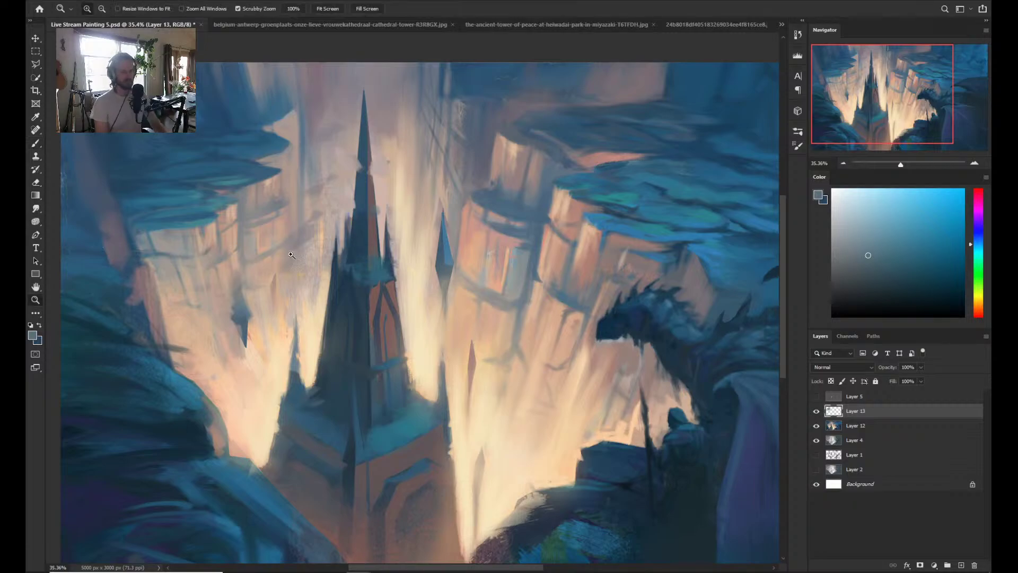
- Add dark and lighter blue strokes across the lowest ledge's surface and inner corner, sampling the colours from the surrounding rock
scroll(265, 249, "down", 2)
scroll(169, 187, "up", 3)
left_click(168, 187, "alt")
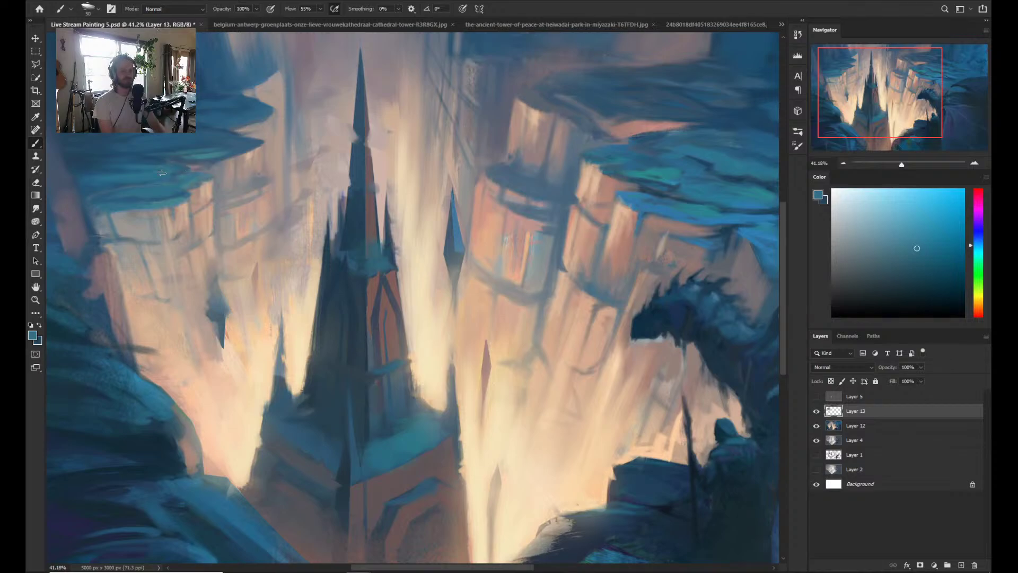
key("z")
left_click_drag(249, 216, 265, 231)
scroll(169, 227, "up", 1)
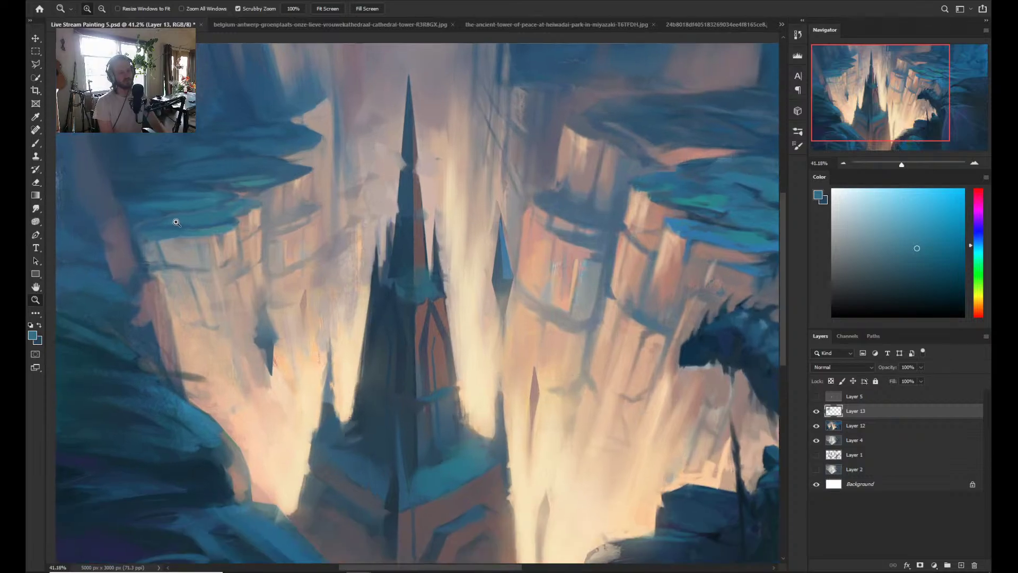
key("b")
left_click(130, 207, "alt")
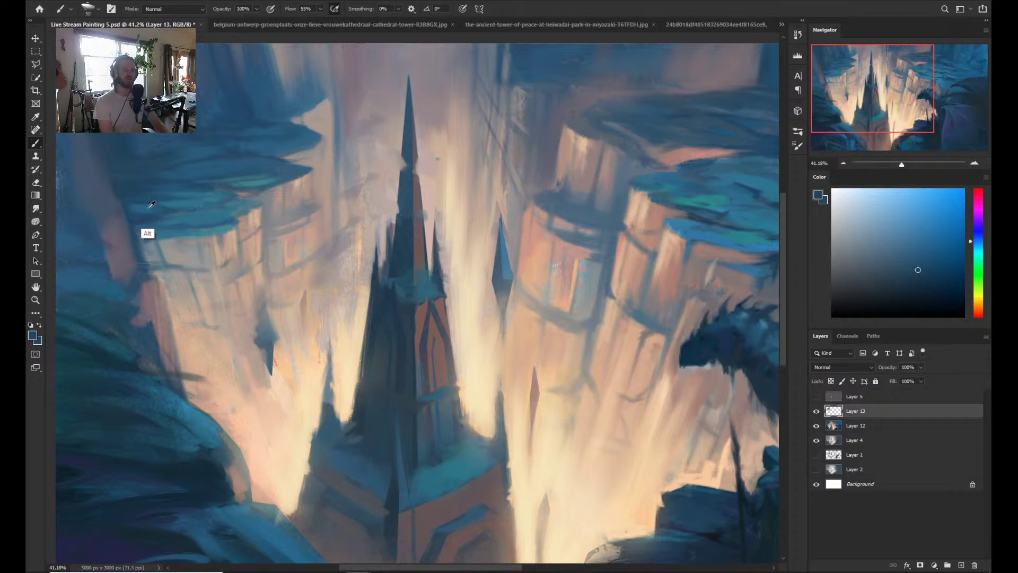
left_click(146, 229, "alt")
left_click(145, 202, "alt")
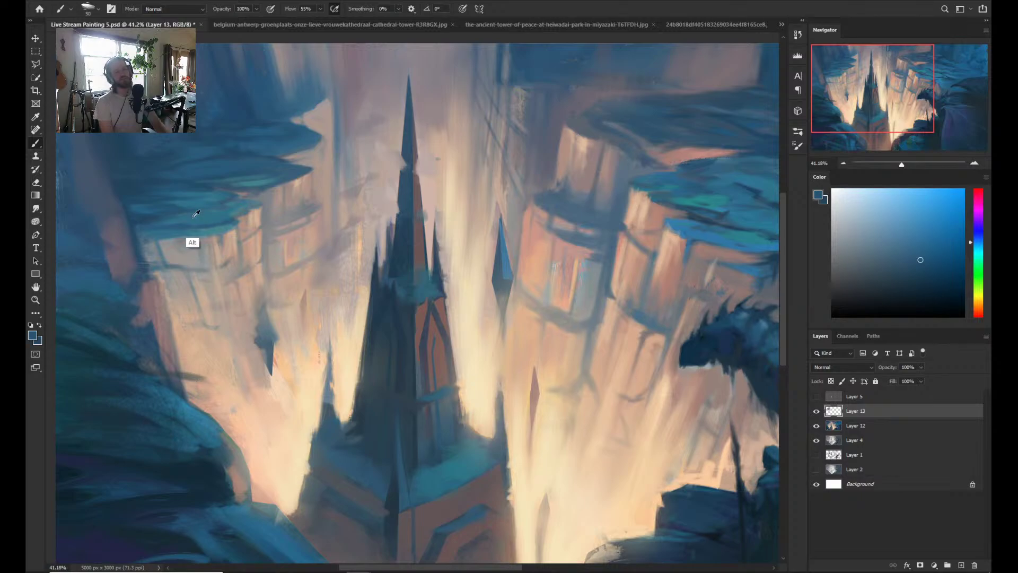
left_click(191, 215, "alt")
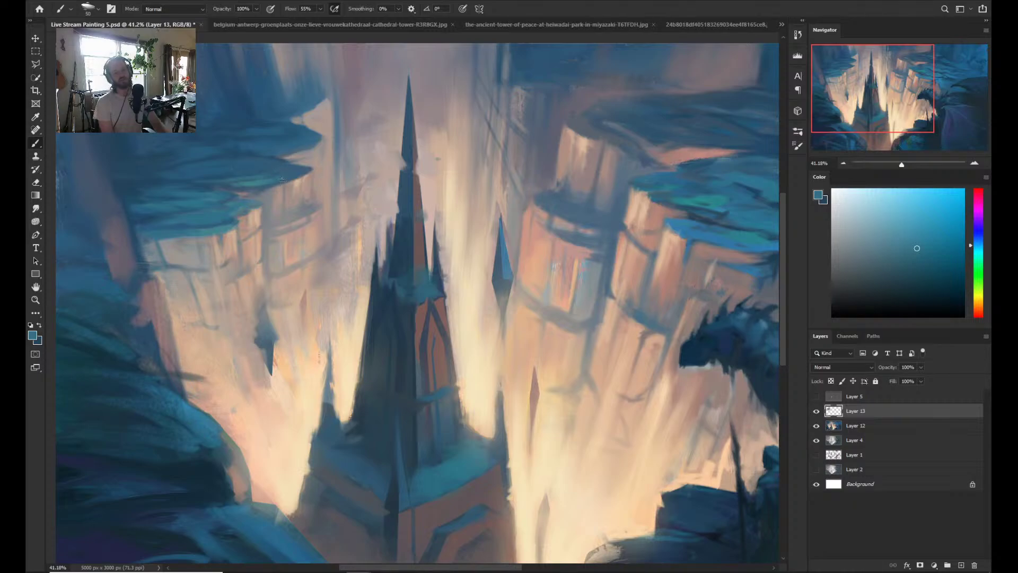
- Paint sampled dark blue into the shadowed inner seam between the middle and lowest ledges
key("z")
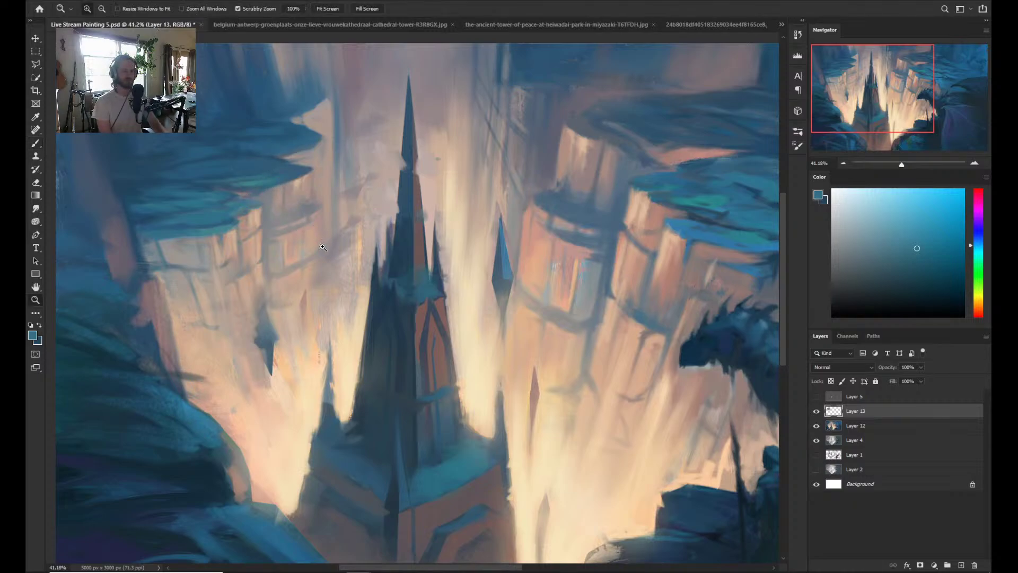
mouse_move(323, 247)
left_mouse_down()
mouse_move(292, 263)
mouse_move(332, 262)
left_mouse_up()
key("b")
key("alt")
left_click(190, 210, "alt")
key("z")
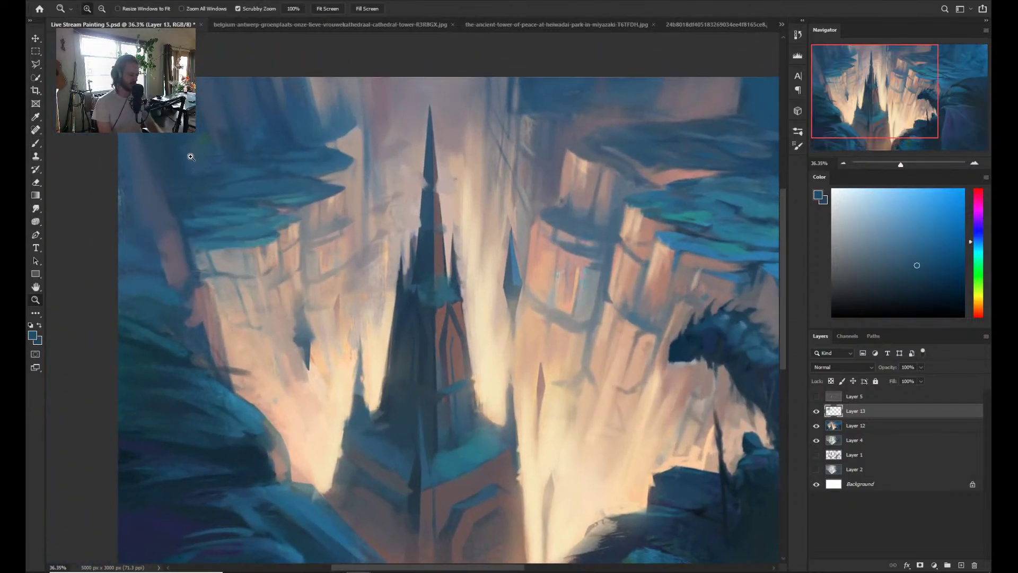
key("b")
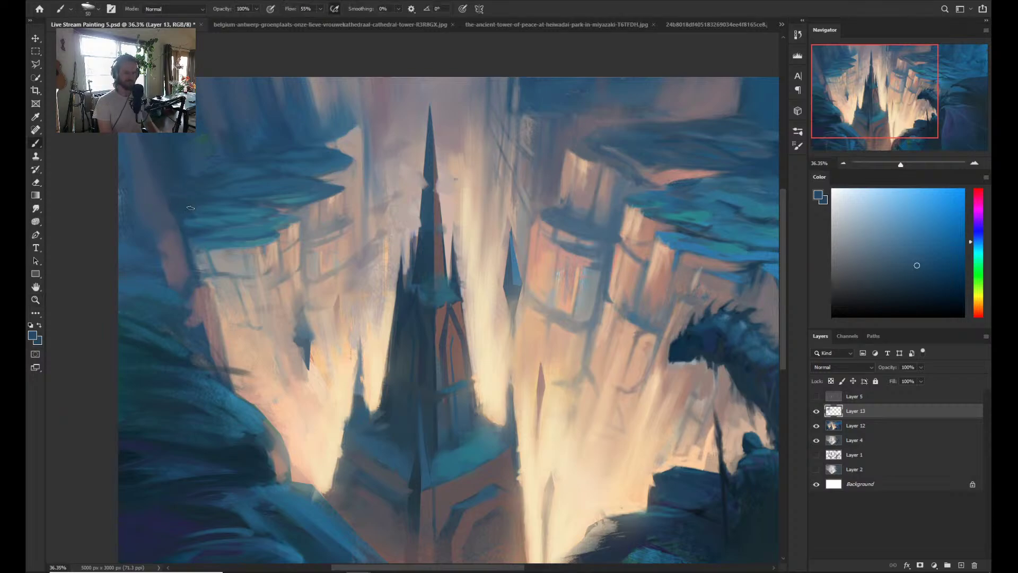
key("e")
key("alt+e")
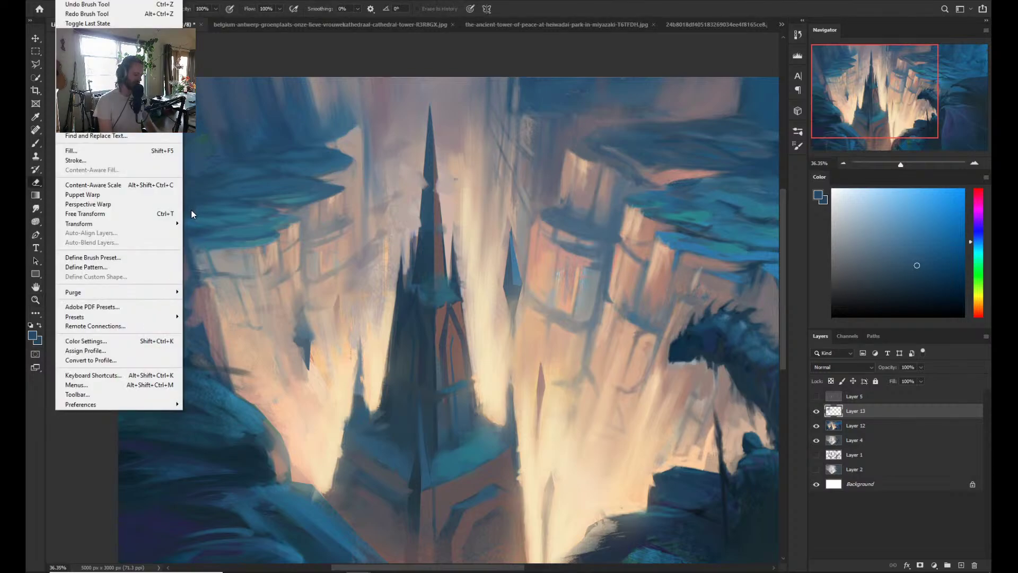
key("a")
left_click(233, 185)
key("b")
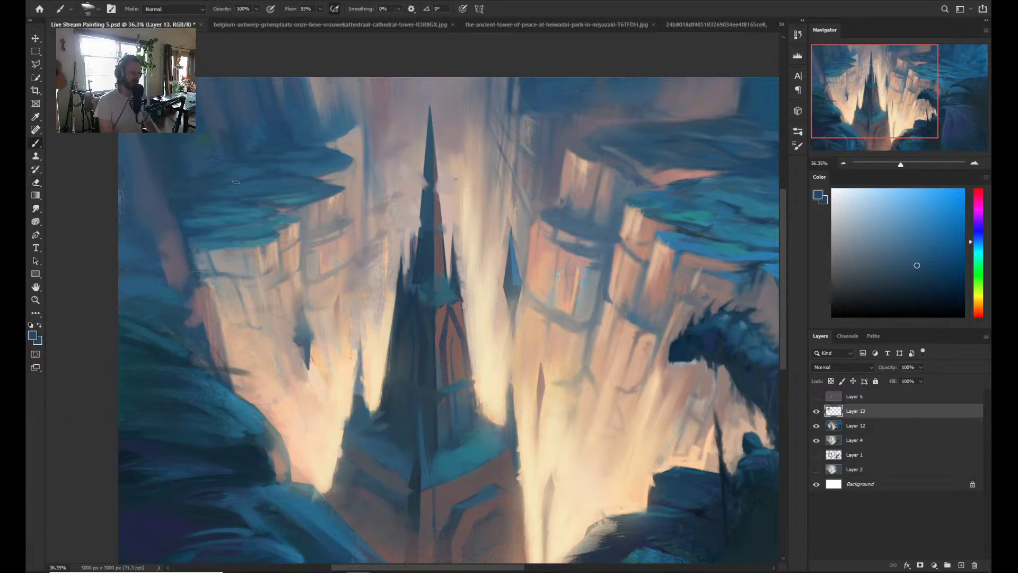
- Blend the inner surfaces of the middle and lowest ledges with an enlarged Mixer Brush, using sampled dark and mid blues
key("shift+b")
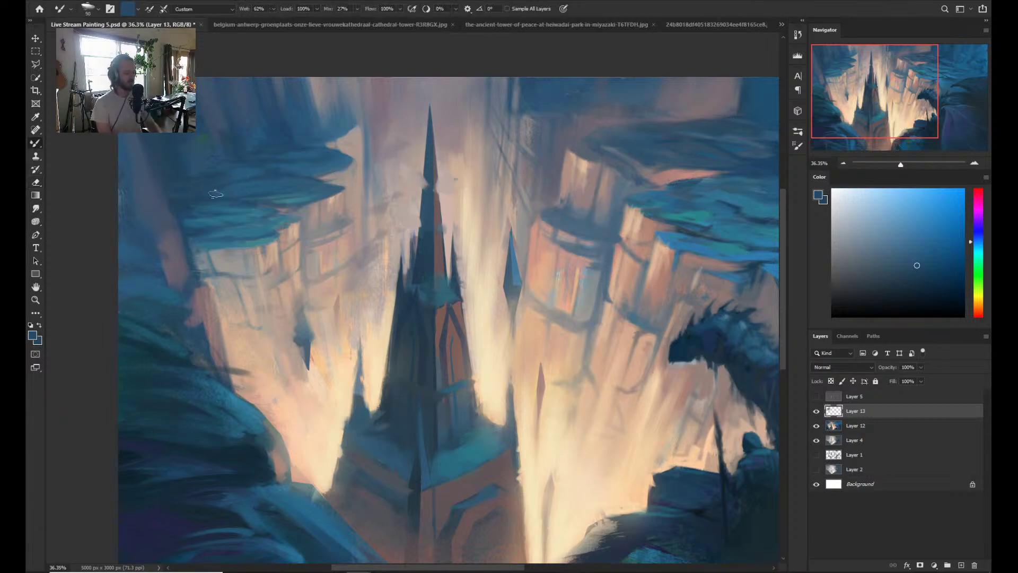
left_click(180, 230, "alt")
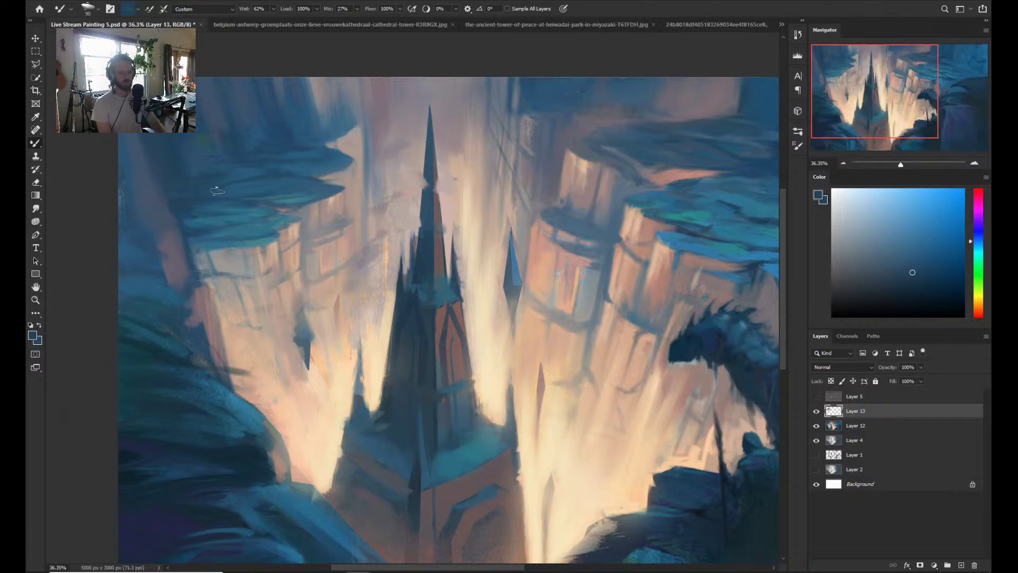
key("bracketright")
key("bracketright")
key("bracketright")
key("bracketright")
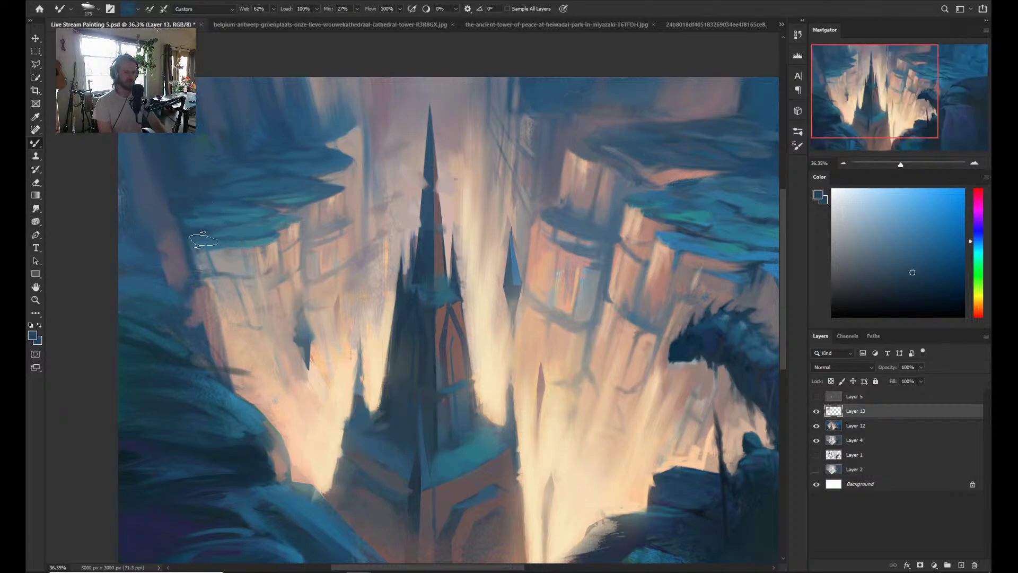
left_click(233, 222, "alt")
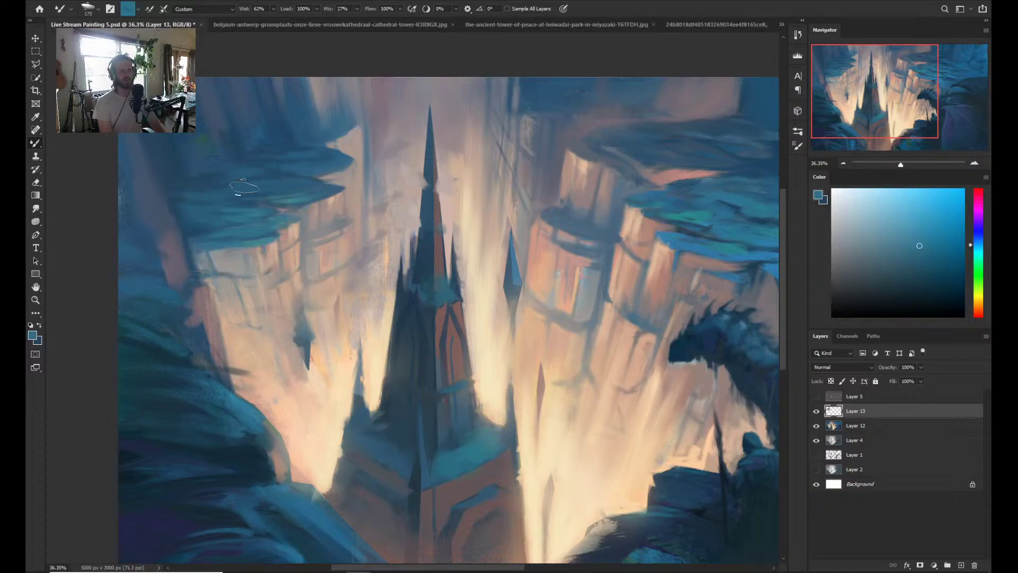
key("z")
mouse_move(241, 204)
left_mouse_down()
mouse_move(208, 215)
mouse_move(236, 207)
left_mouse_up()
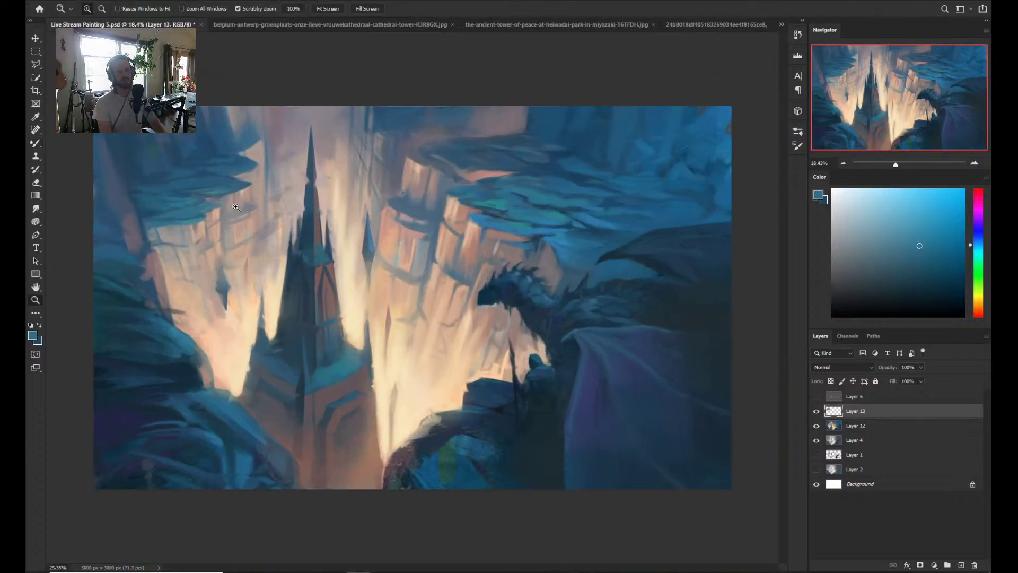
- Soften the pinkish vertical strip of rock beside the ledges with sampled blue-grey, muted purple and blue brush strokes
key("b")
left_click(162, 157, "alt")
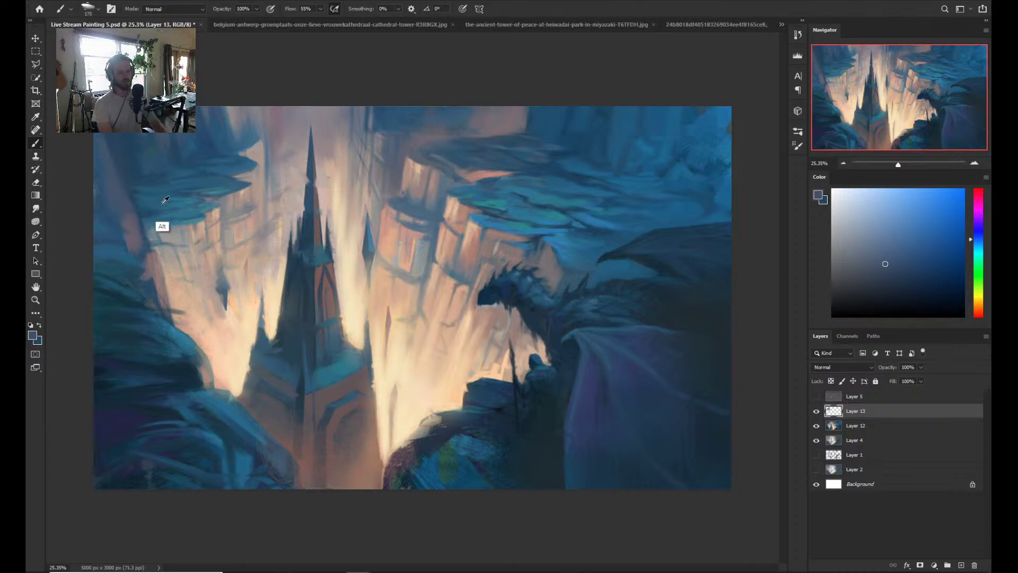
left_click(136, 217, "alt")
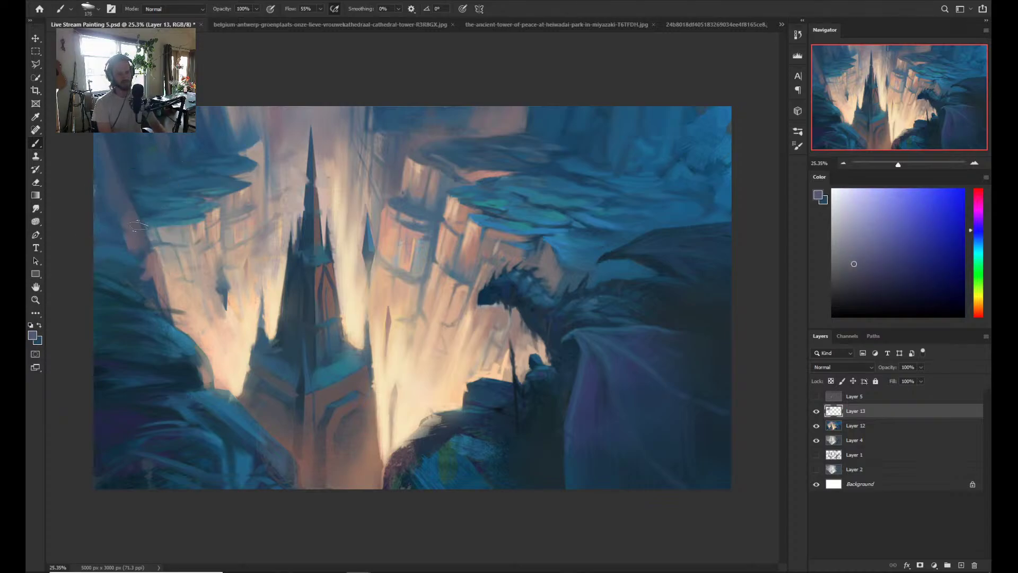
left_click(111, 224, "alt")
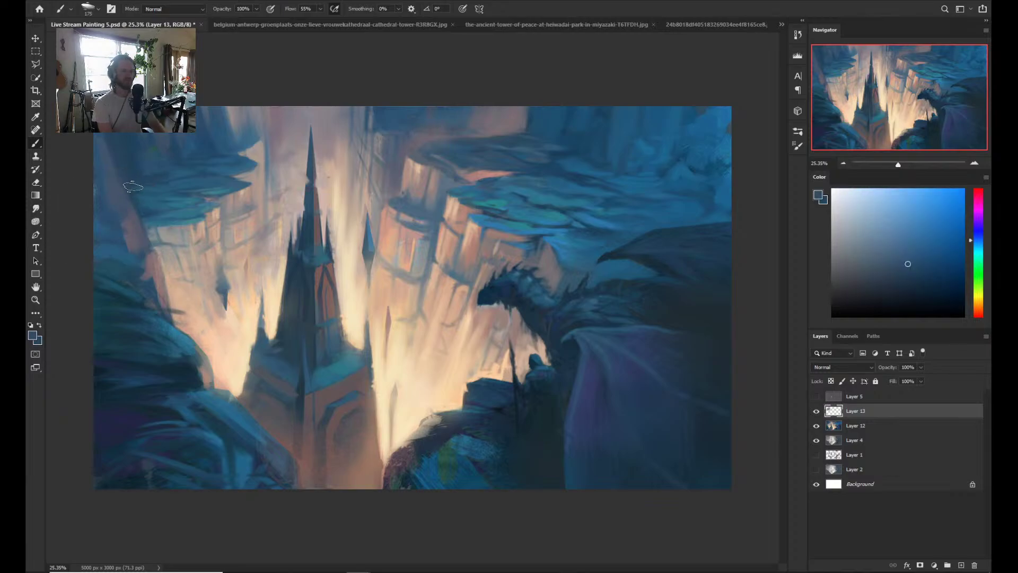
- Darken the pinkish strip's edges where it meets the ledges with sampled dark blues, using a much smaller brush
key("bracketleft")
key("bracketleft")
key("bracketleft")
key("bracketleft")
key("bracketleft")
key("bracketleft")
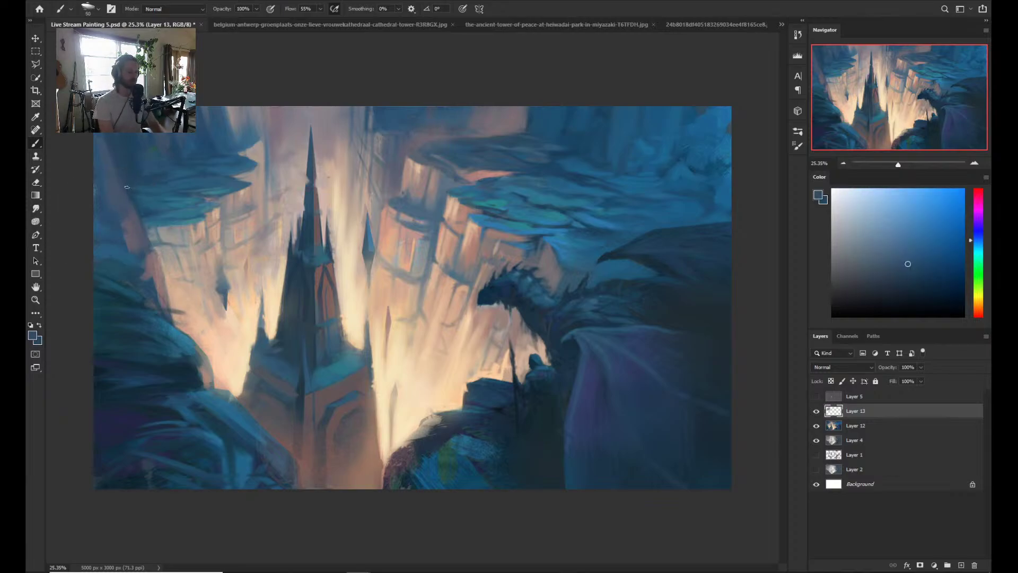
left_click(129, 192, "alt")
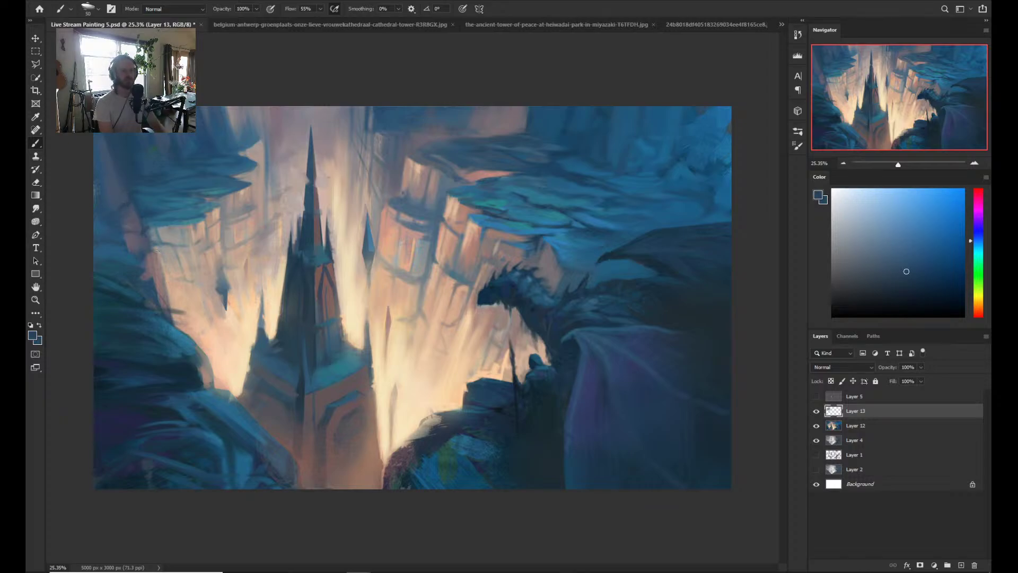
left_click(107, 225, "alt")
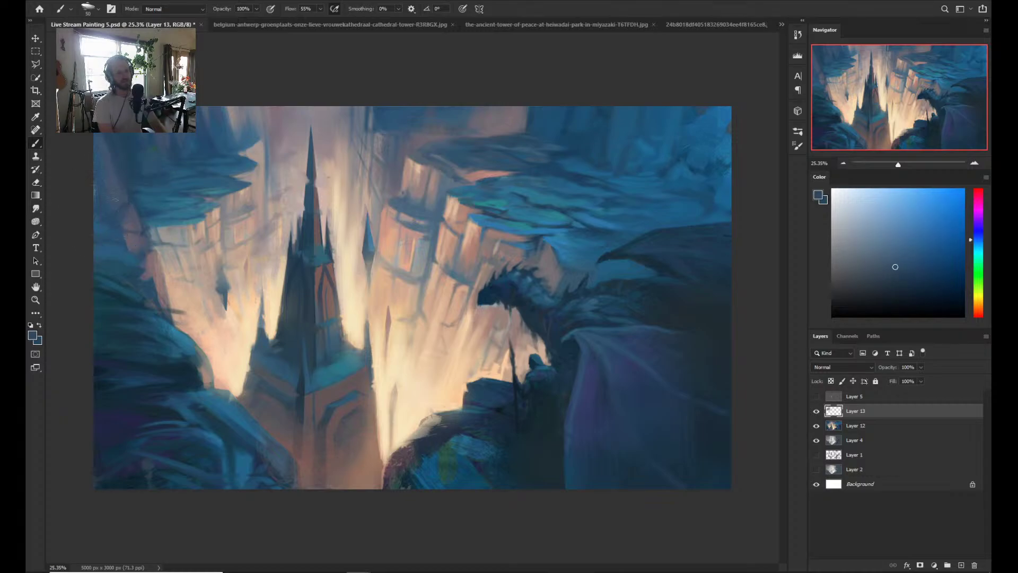
- Rework the upper and middle ledges opposite the dragon with small brush strokes in sampled dark and mid blues
left_click(150, 226, "alt")
left_click(136, 178, "alt")
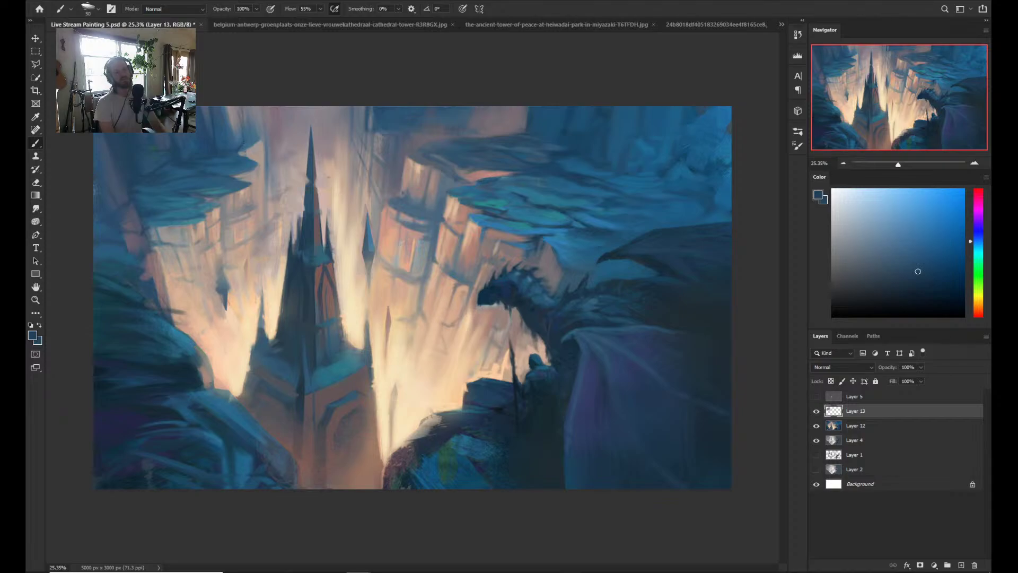
left_click(253, 164, "alt")
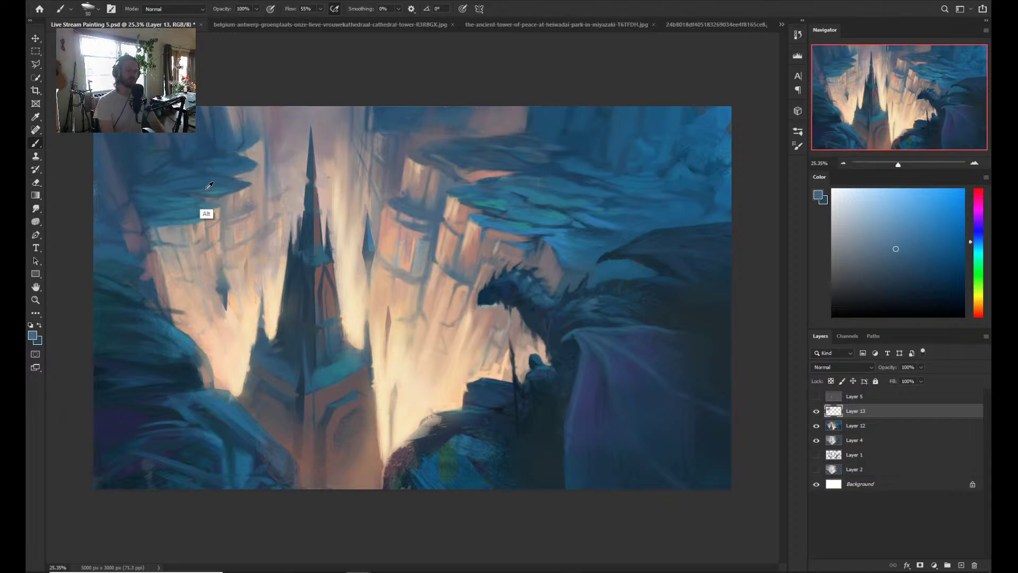
left_click(212, 218, "alt")
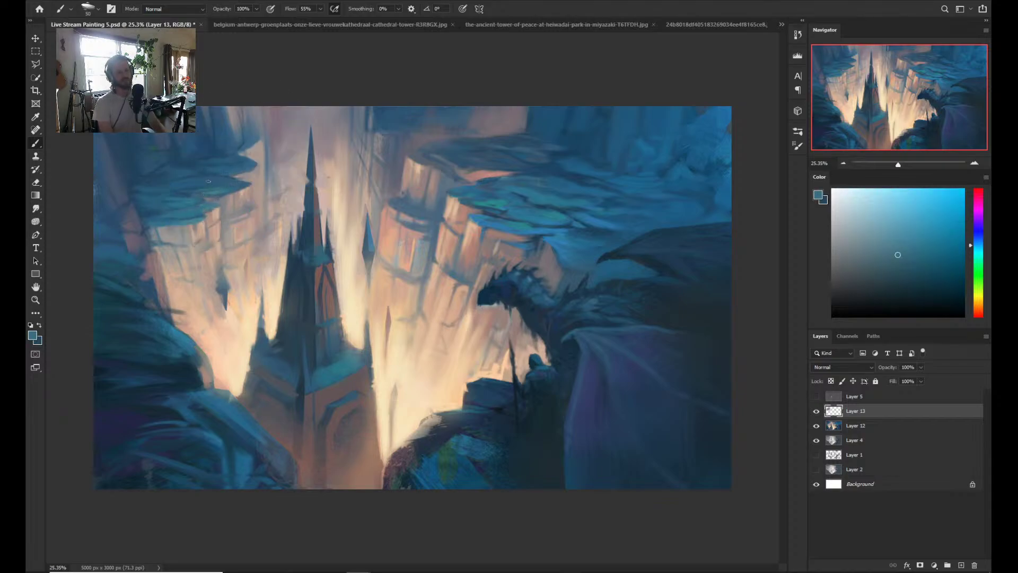
left_click(163, 166, "alt")
left_click(159, 150, "alt")
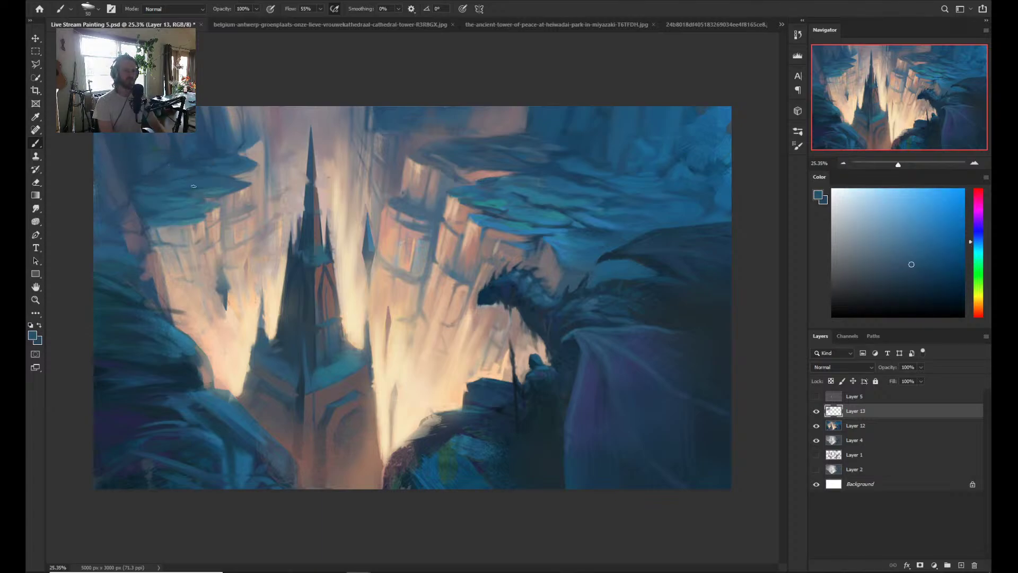
- Touch up the lowest ledge's rim and the rock below it with sampled teal, dark blue and muted pinkish grey
left_click(500, 199, "alt")
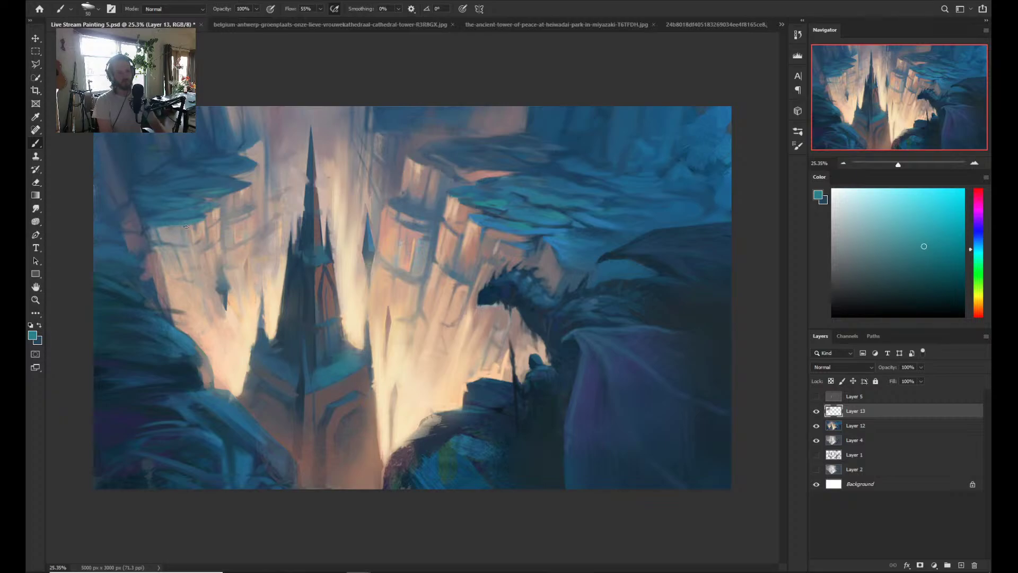
left_click(145, 230, "alt")
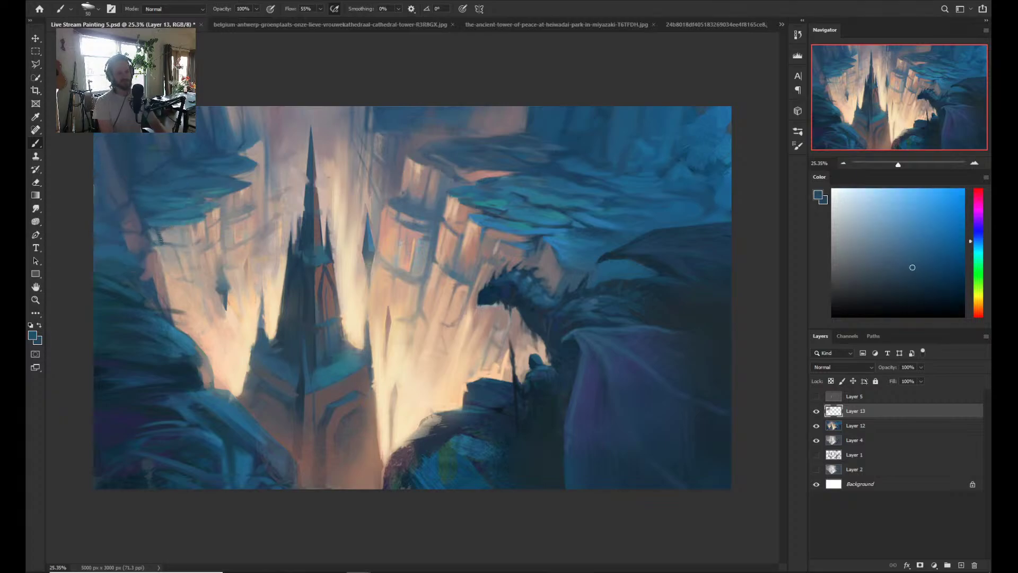
left_click(161, 240, "alt")
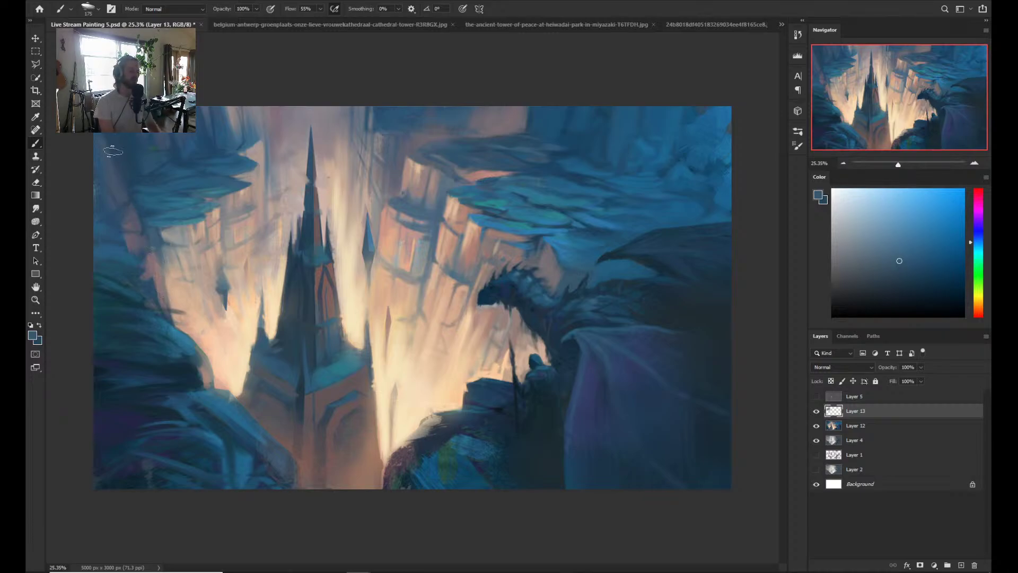
left_click(152, 253, "alt")
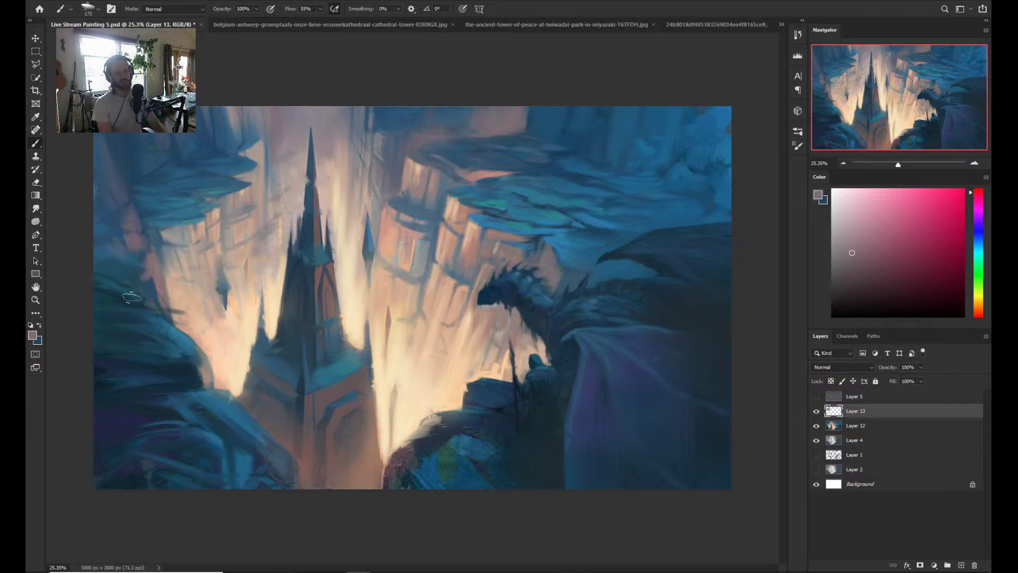
- Paint sampled greyish-beige strokes into the glowing haze between the spire and the ledge cliff
key("z")
key("ctrl+minus")
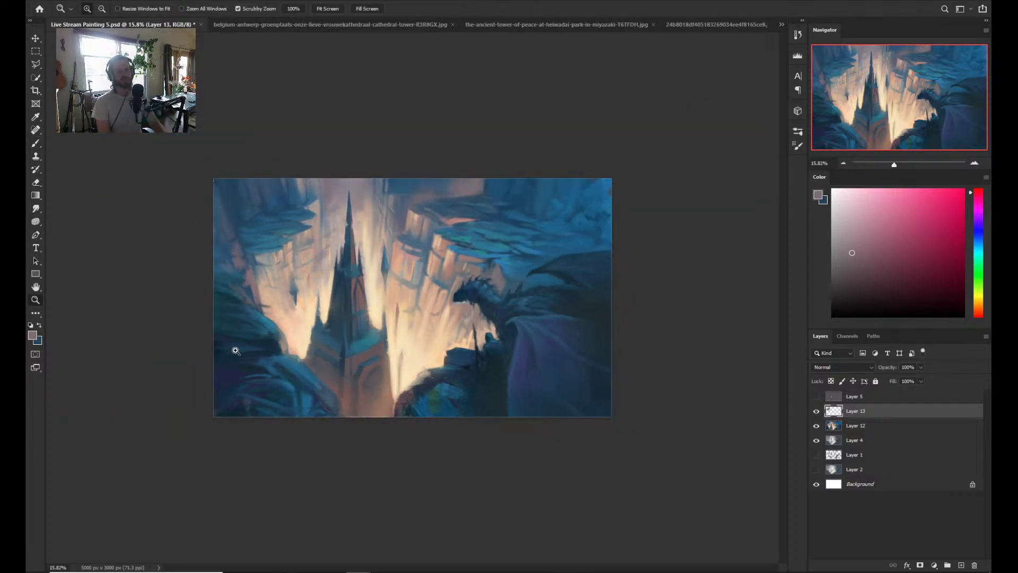
key("ctrl+plus")
key("ctrl+plus")
key("b")
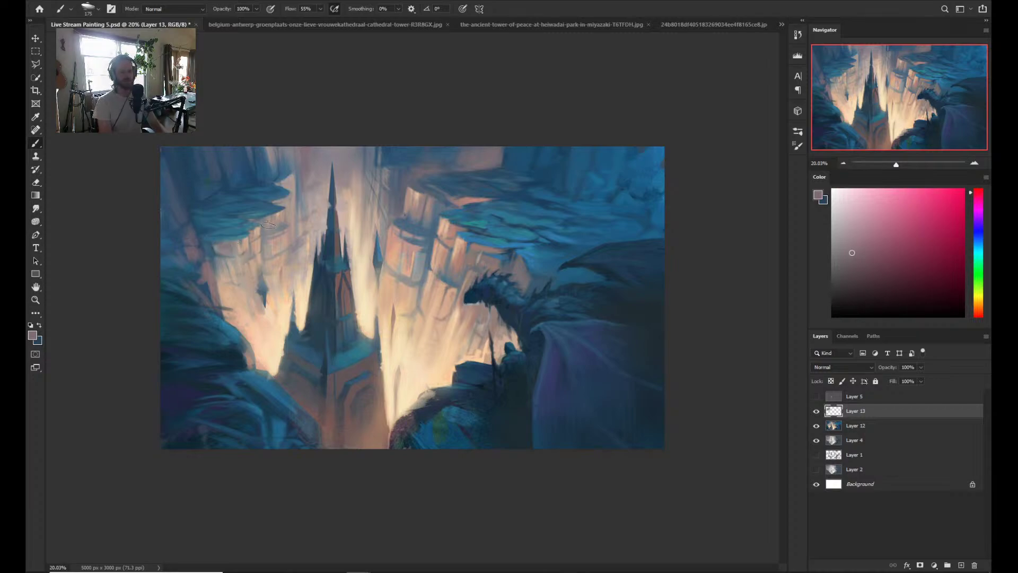
key("ctrl+minus")
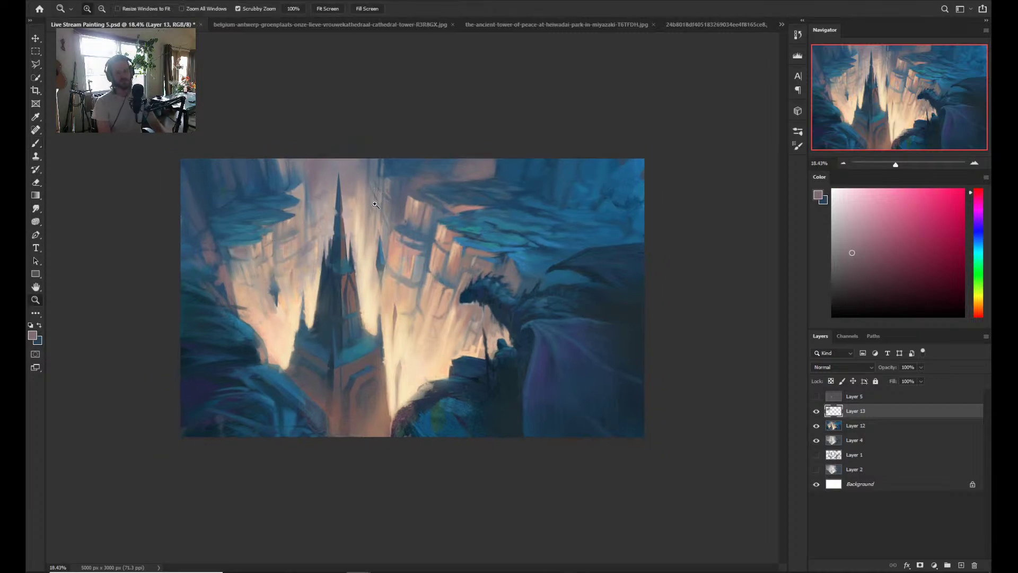
left_click(324, 225, "alt")
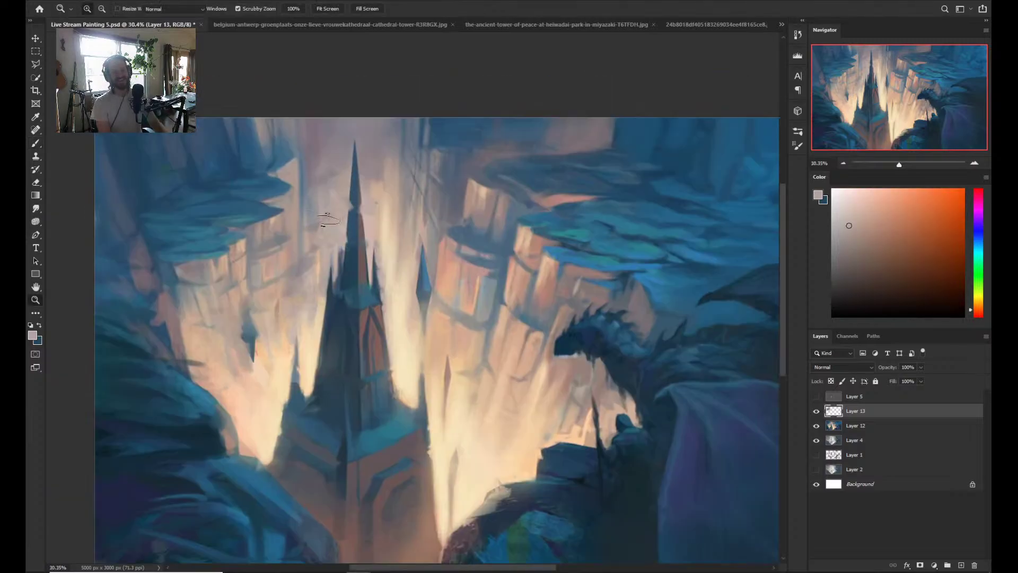
scroll(323, 226, "up", 3)
left_click(322, 230, "alt")
left_click(314, 322, "alt")
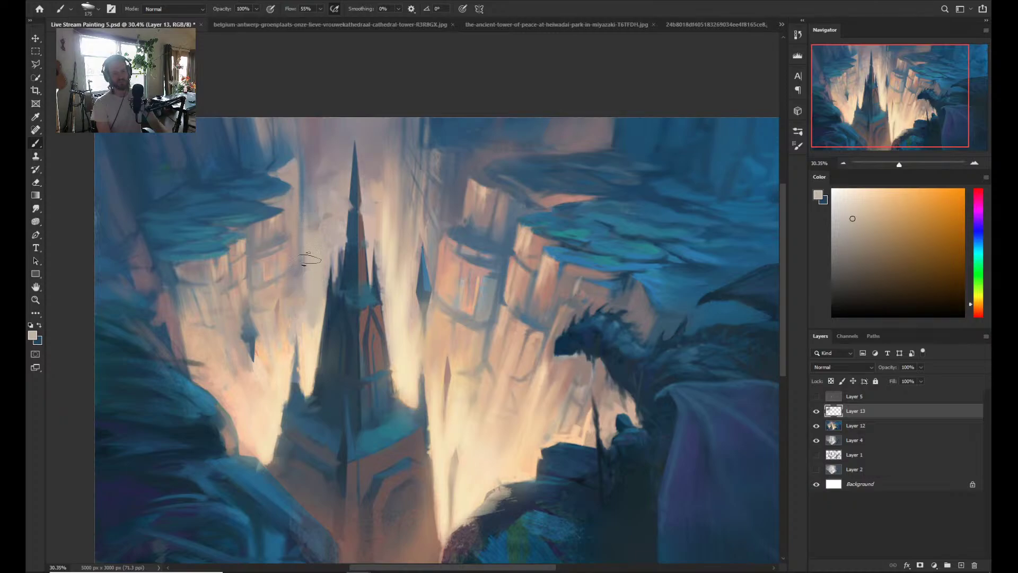
- Blend the haze between the ledge cliff and the spire with alternating sampled purple-grey and warm beige strokes
key("z")
mouse_move(318, 192)
left_mouse_down()
mouse_move(298, 194)
mouse_move(317, 195)
mouse_move(302, 192)
mouse_move(312, 207)
left_mouse_up()
key("b")
key("ctrl+space")
key("ctrl+space")
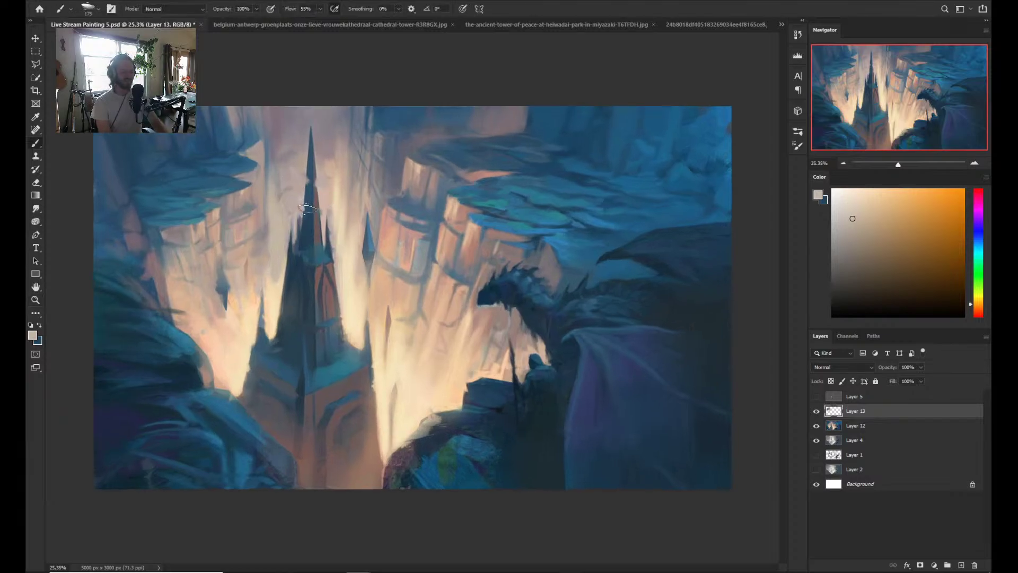
left_click(272, 172, "alt")
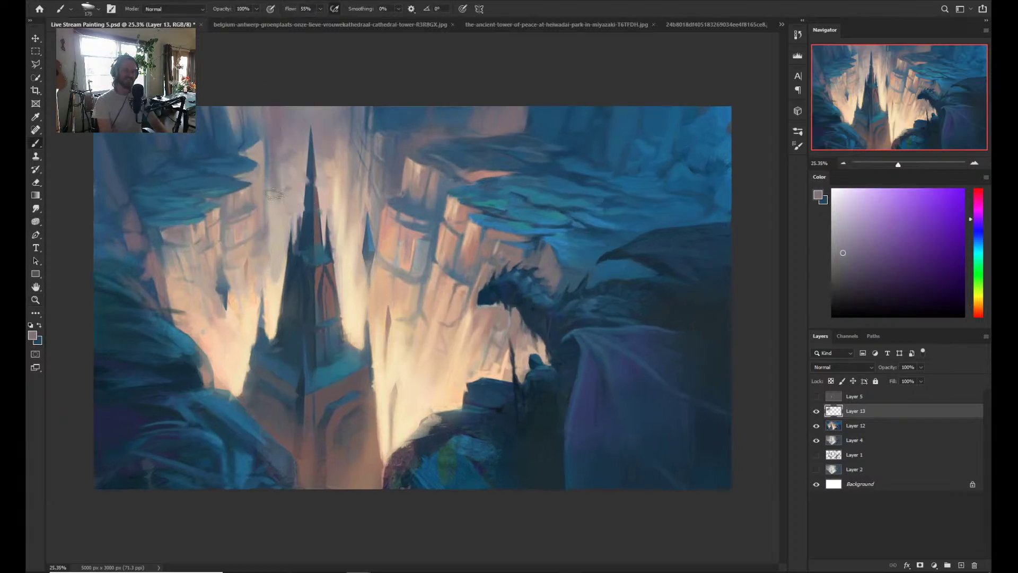
left_click(276, 213, "alt")
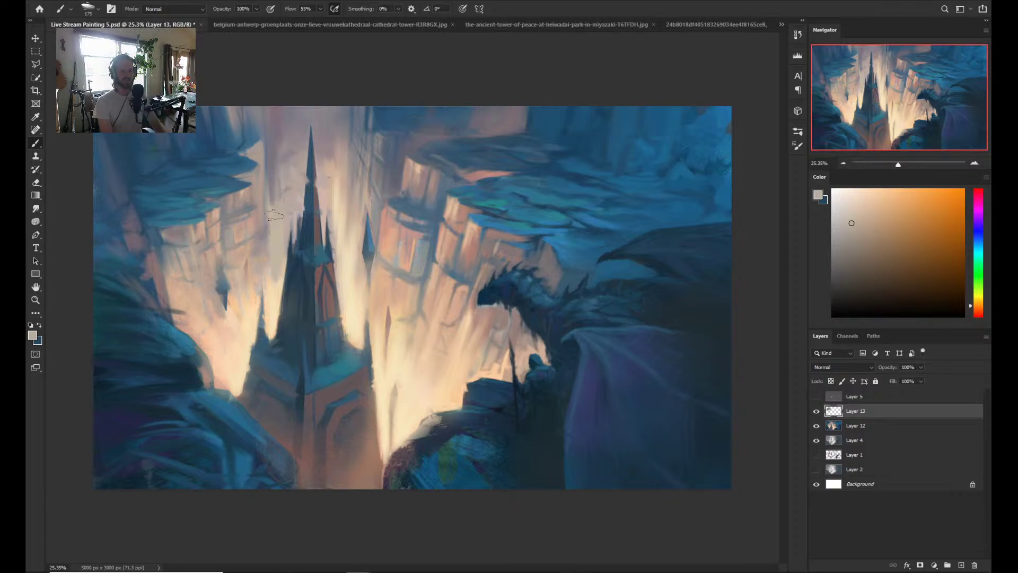
left_click(271, 168, "alt")
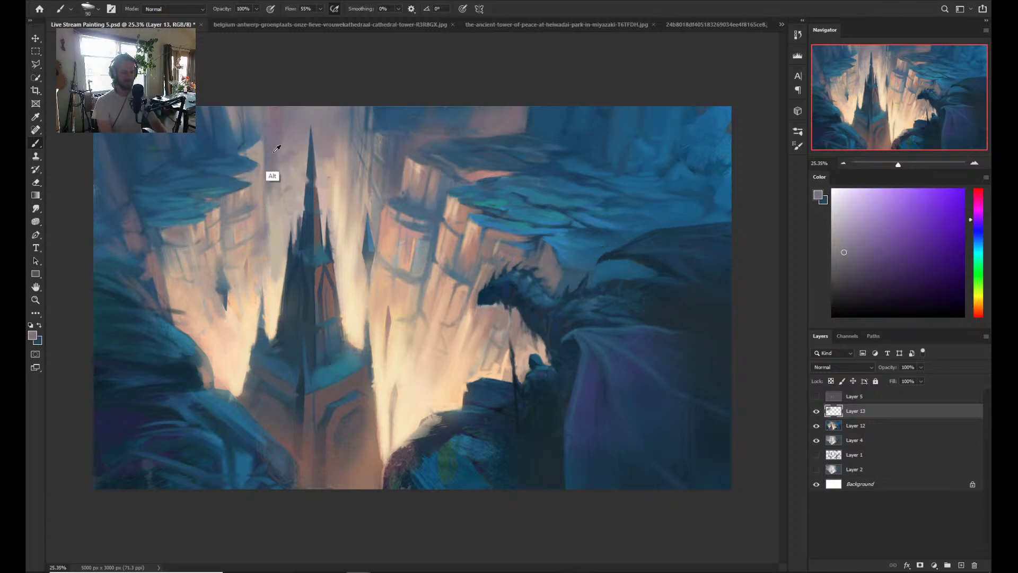
left_click(270, 137, "alt")
left_click(284, 202, "alt")
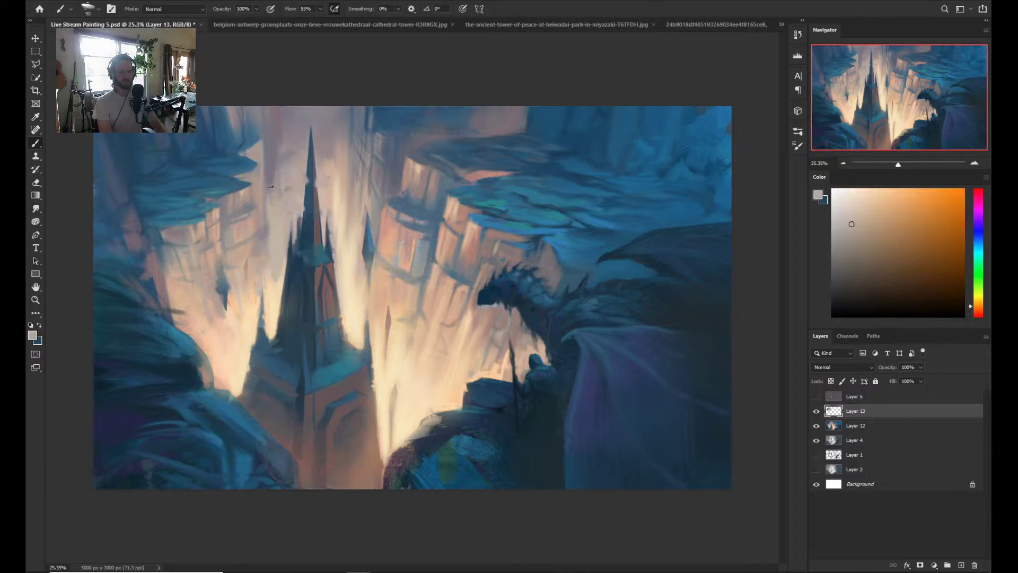
- Refine the ledge cliff's edge facing the spire with sampled blue and dark blue strokes
left_click(256, 222, "alt")
left_click(261, 135, "alt")
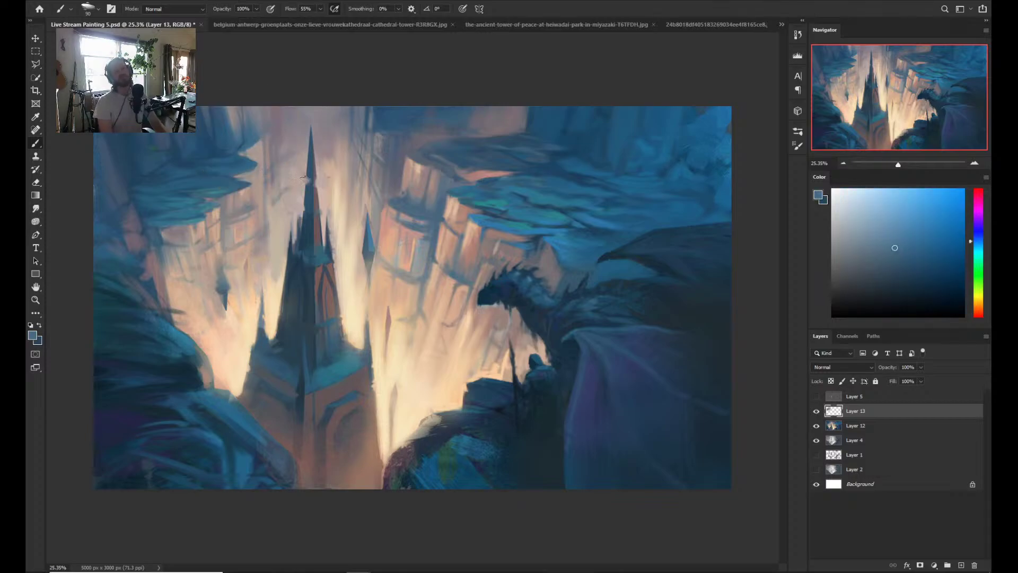
key("z")
left_click_drag(332, 175, 321, 159)
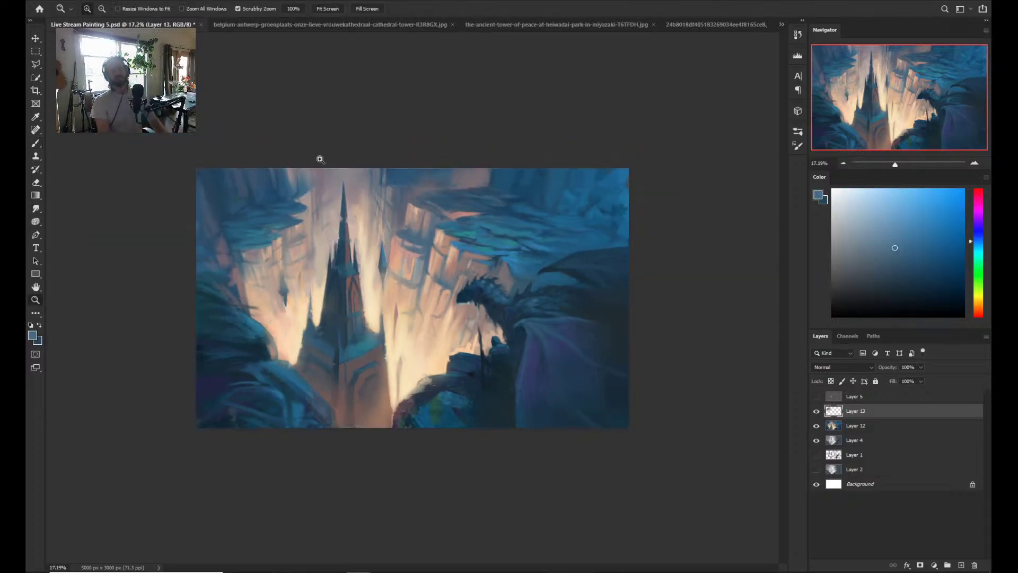
left_click(295, 228, "alt")
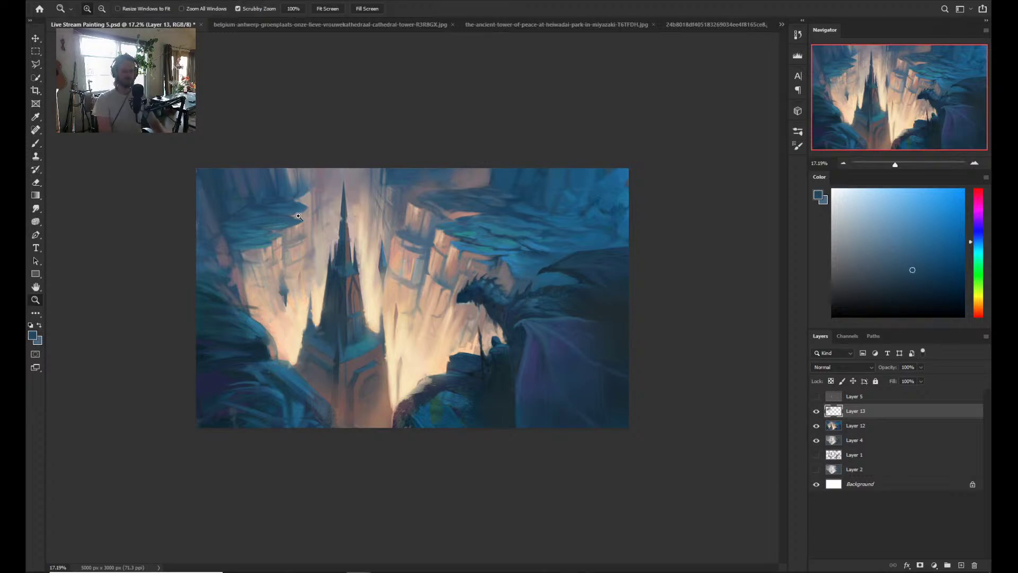
- Flip the whole painting horizontally and inspect the ledges opposite the dragon in the mirrored view
left_click_drag(299, 216, 324, 204)
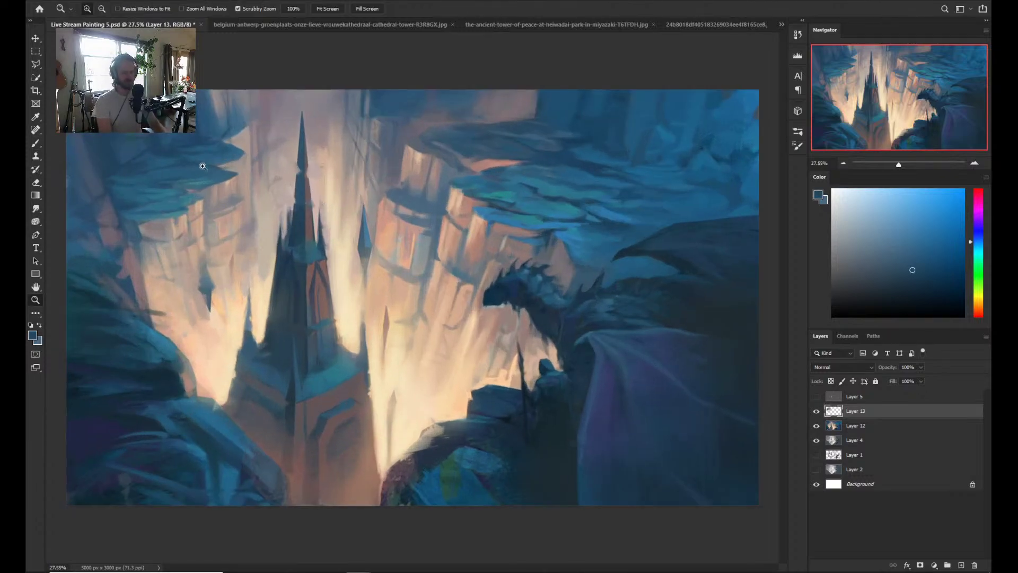
mouse_move(224, 184)
left_mouse_down()
mouse_move(212, 191)
mouse_move(231, 200)
left_mouse_up()
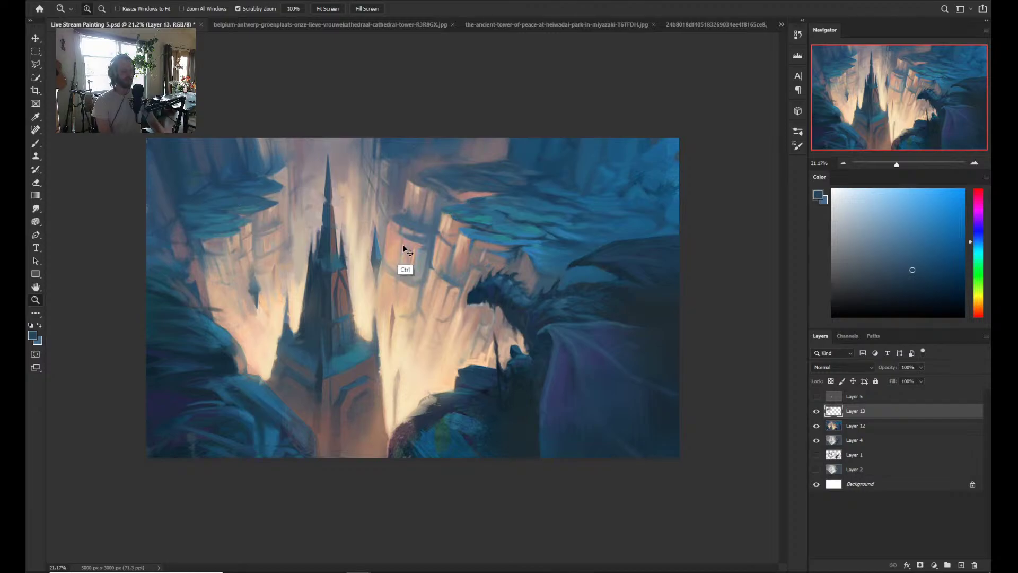
key("ctrl+shift+h")
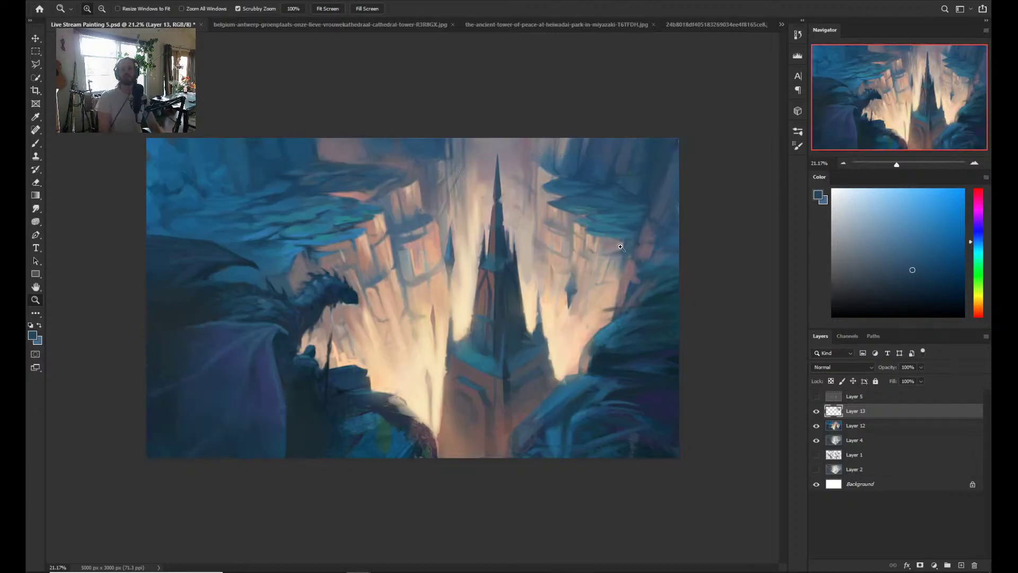
mouse_move(622, 247)
left_mouse_down()
mouse_move(643, 212)
mouse_move(561, 166)
mouse_move(490, 250)
mouse_move(541, 232)
left_mouse_up()
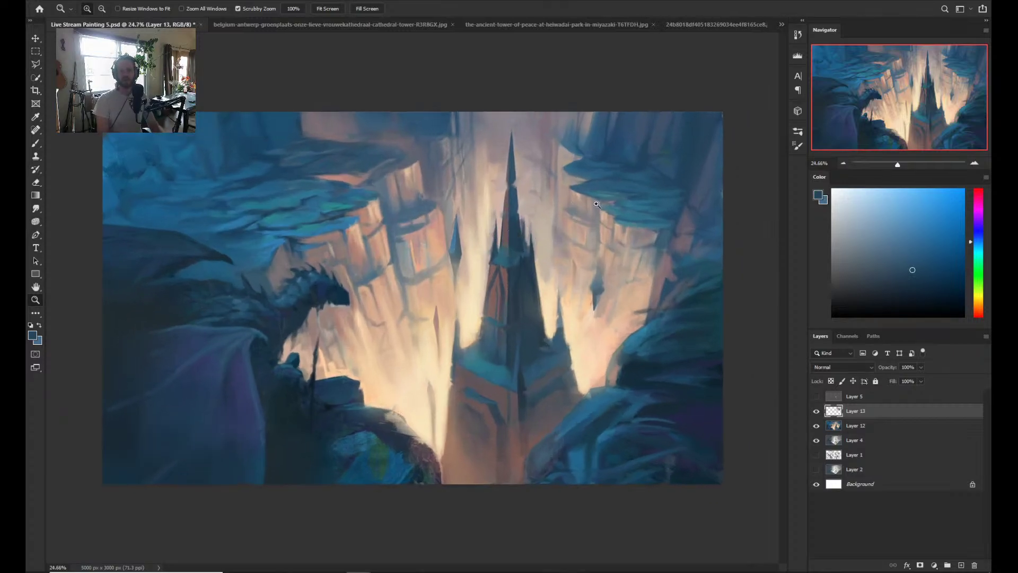
left_click_drag(597, 205, 492, 300)
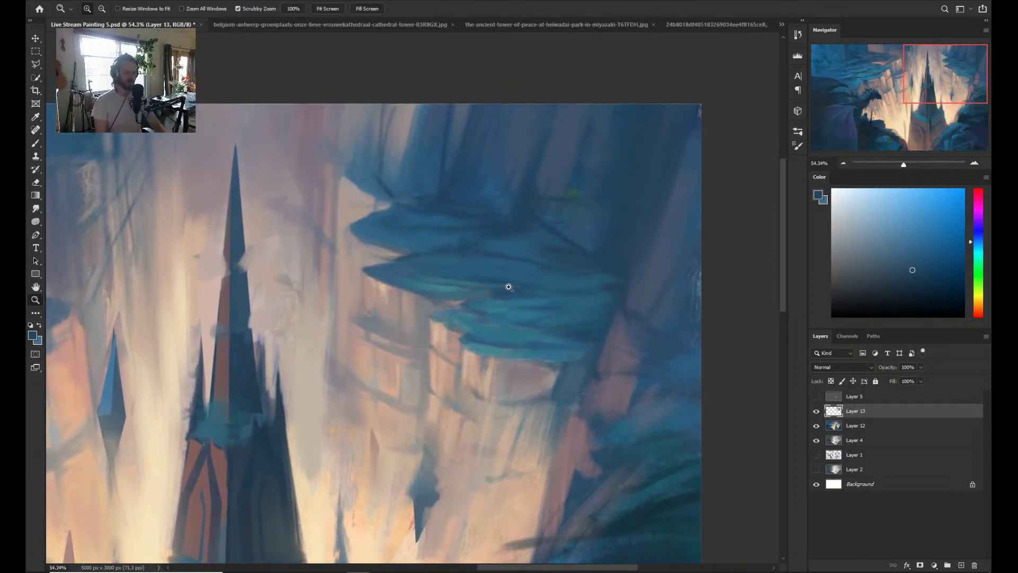
- Trace the scalloped front rims of the three ledges on a new layer with a small pinkish-red brush
key("ctrl+shift+alt+n")
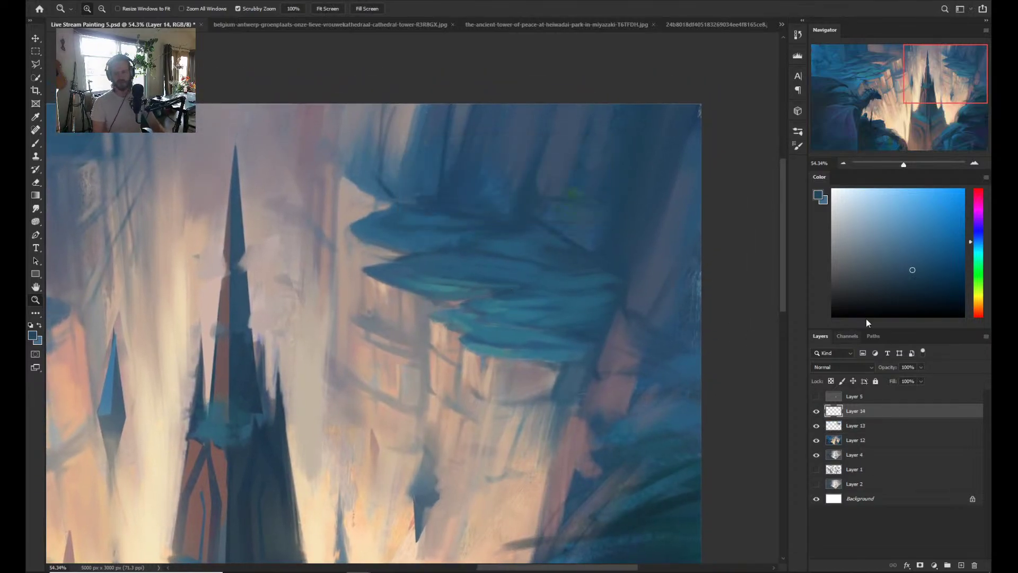
left_click_drag(981, 216, 980, 188)
left_click(909, 220)
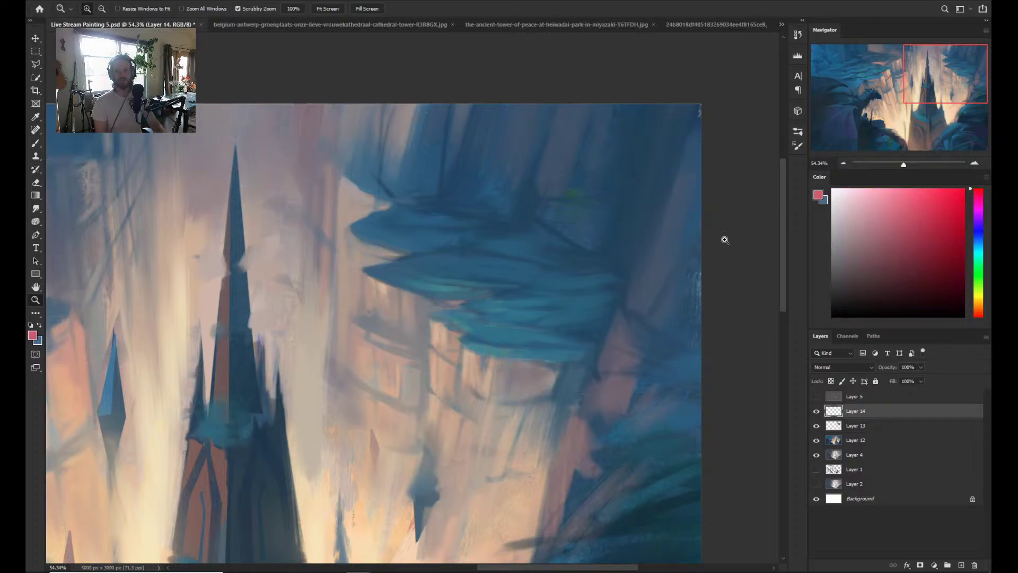
key("l")
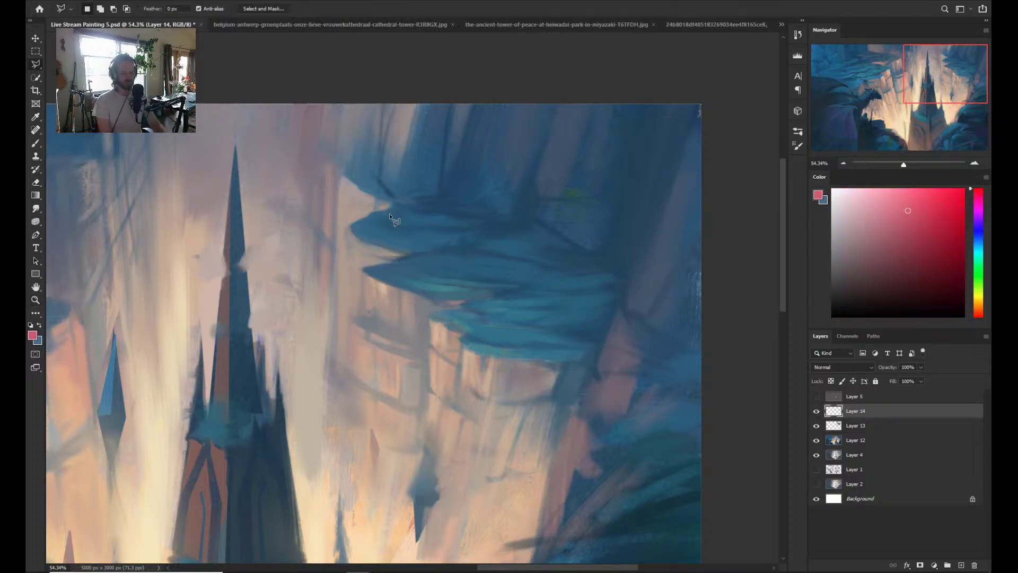
key("b")
key("bracketleft")
key("bracketleft")
key("bracketleft")
key("bracketleft")
key("bracketleft")
key("bracketleft")
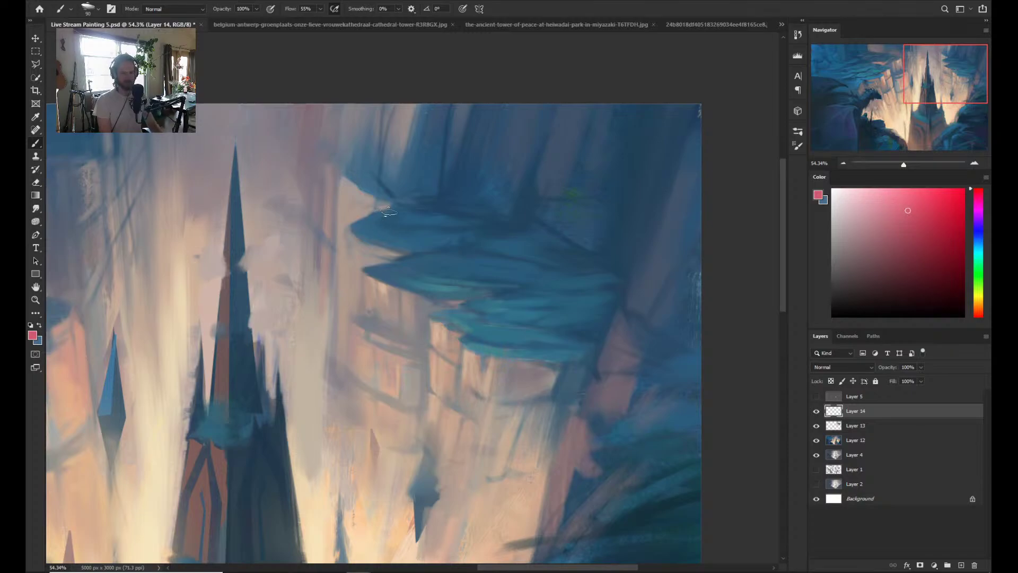
mouse_move(370, 216)
left_mouse_down()
mouse_move(382, 247)
mouse_move(412, 253)
mouse_move(395, 260)
mouse_move(416, 295)
mouse_move(467, 306)
mouse_move(441, 317)
mouse_move(501, 352)
mouse_move(584, 354)
mouse_move(524, 357)
left_mouse_up()
- Examine the traced ledge outline up close and against the surrounding cliffs and tower
key("z")
left_click_drag(559, 256, 600, 257)
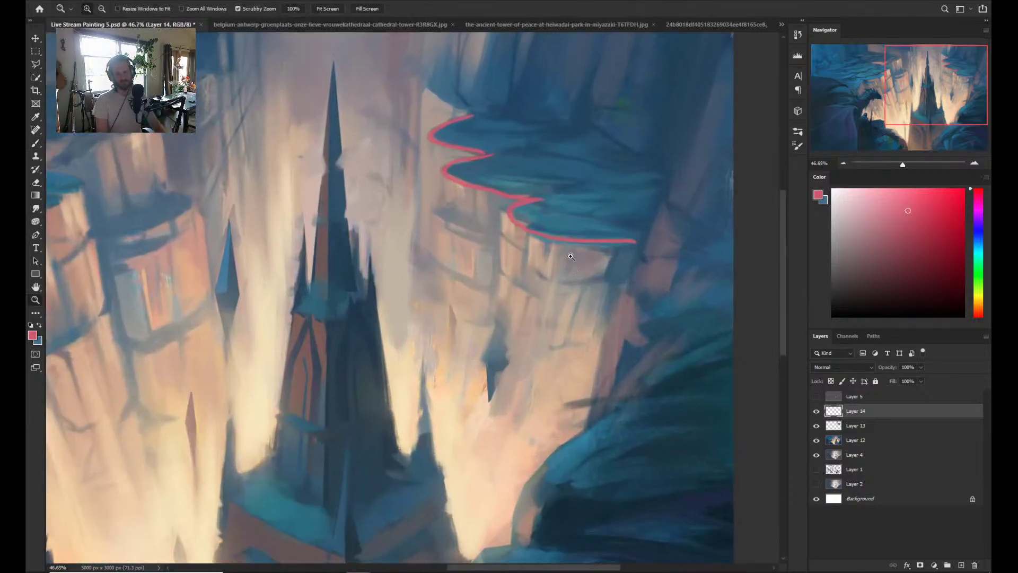
left_click_drag(527, 221, 507, 275)
scroll(493, 279, "up", 2)
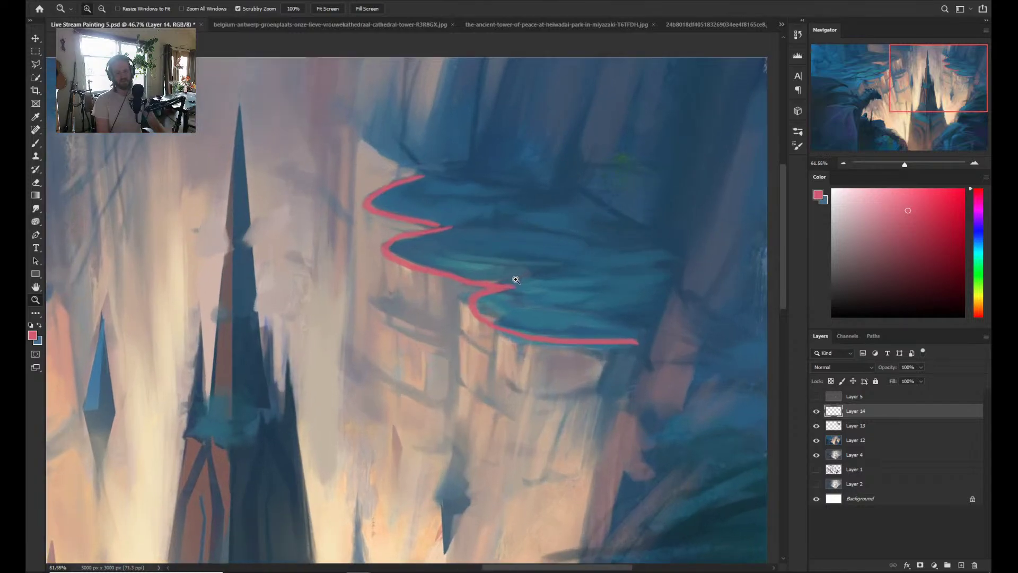
scroll(525, 289, "down", 4)
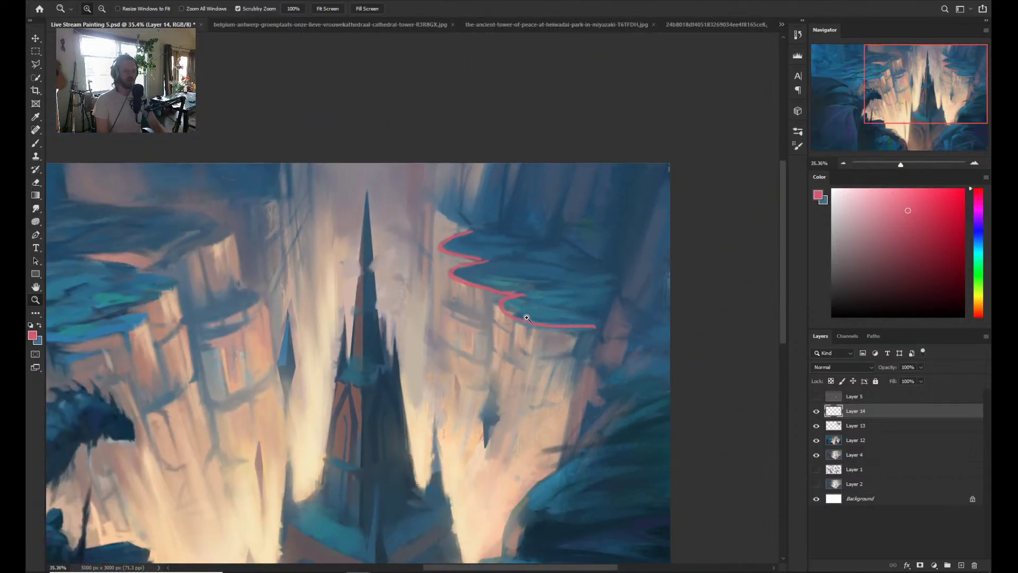
scroll(526, 318, "up", 2)
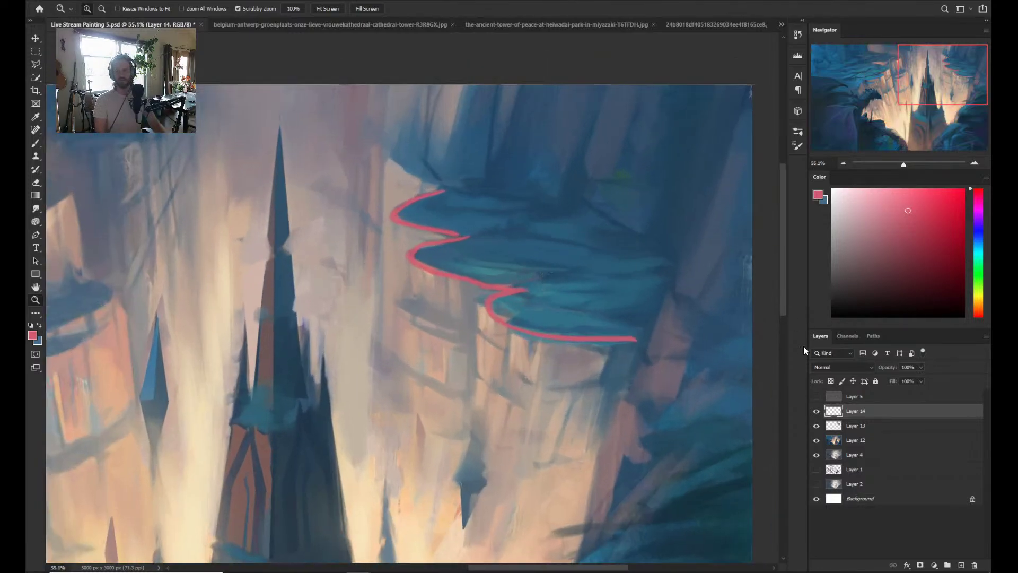
scroll(556, 382, "down", 2)
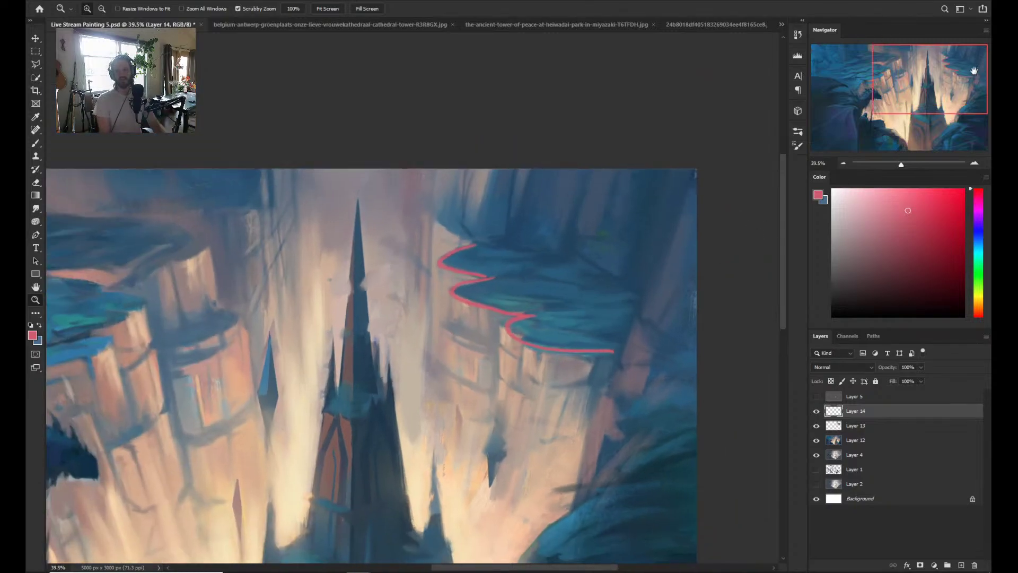
- Compare the ledges with the traced rim outline on Layer 14 hidden and shown, up close and from further out
scroll(516, 330, "up", 3)
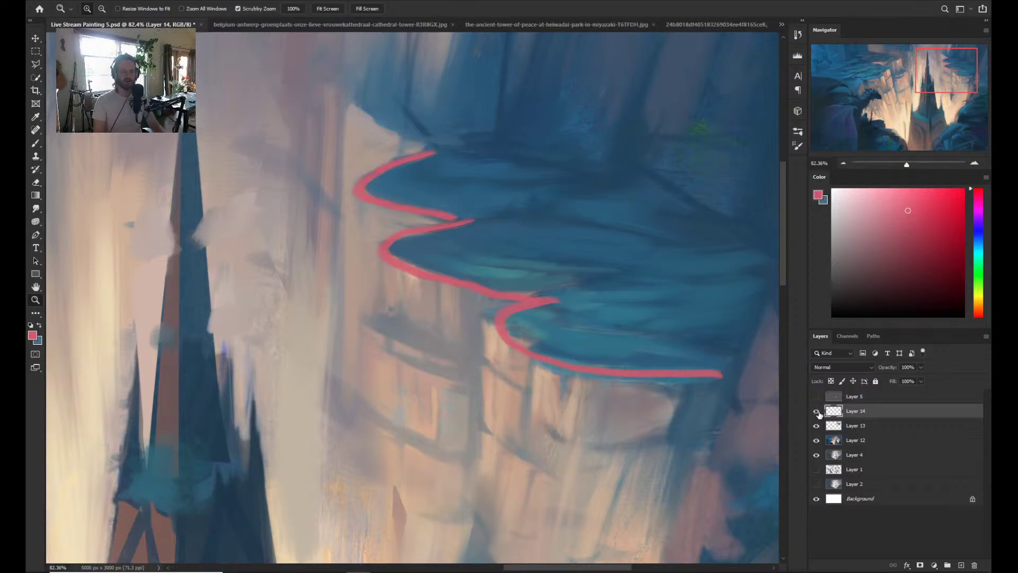
left_click(817, 411)
scroll(771, 381, "down", 2)
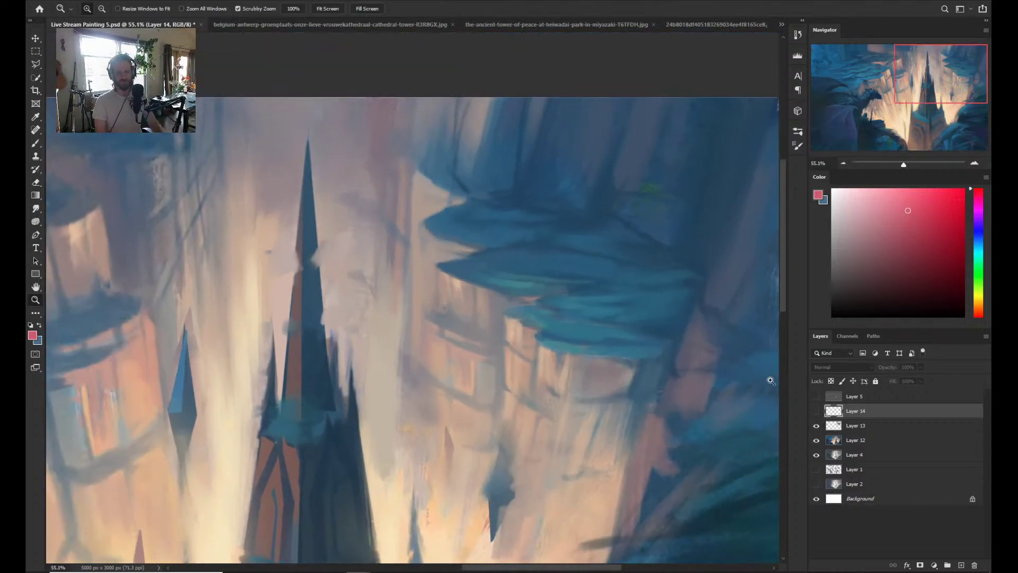
left_click(817, 411)
key("ctrl+comma")
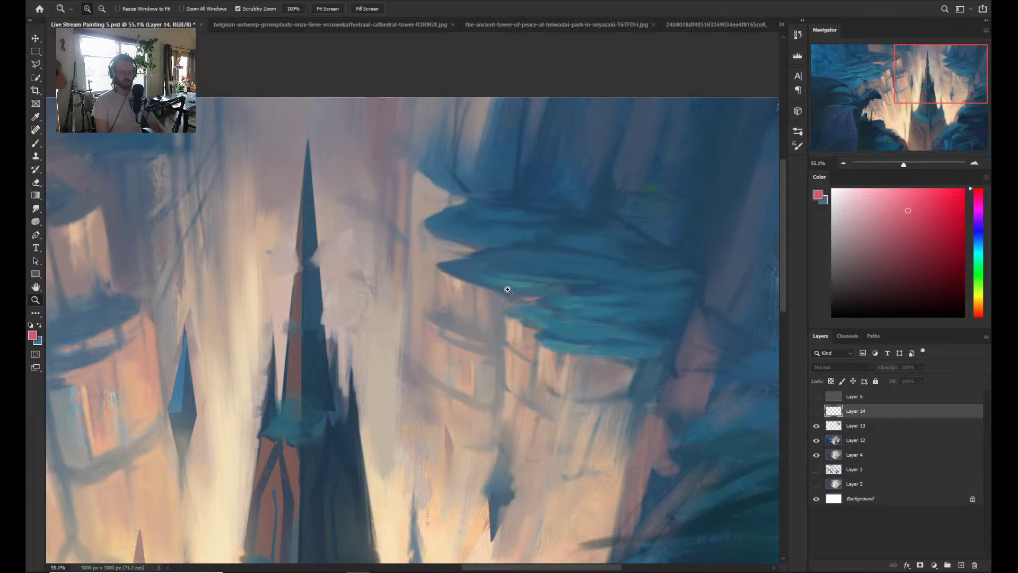
key("b")
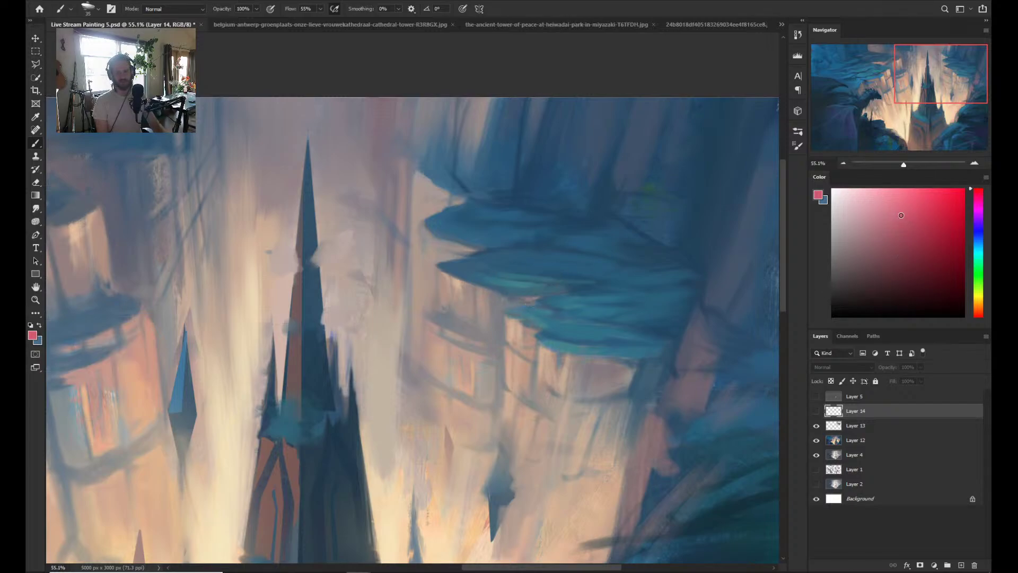
left_click(816, 411)
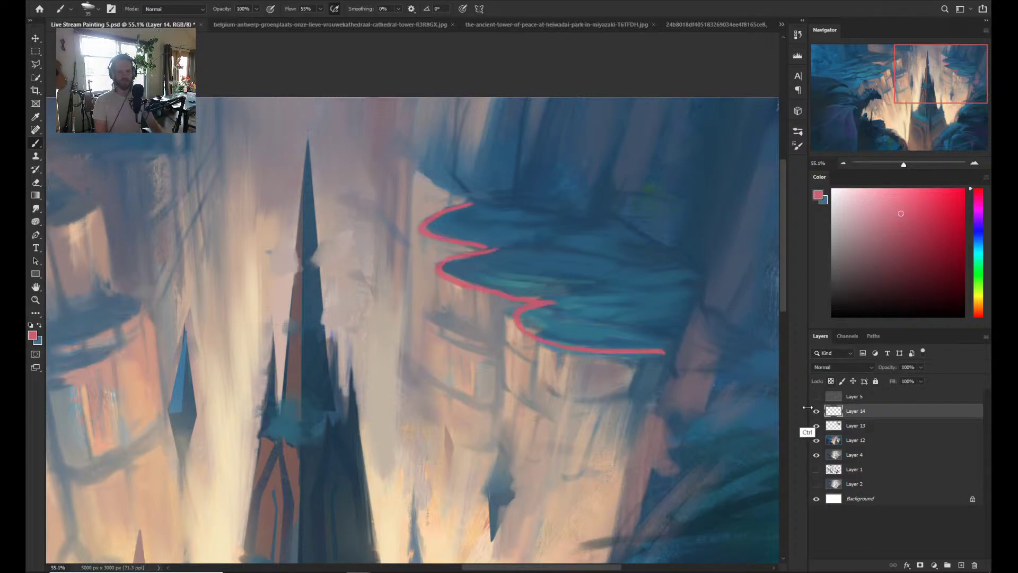
- Undo the traced pinkish-red rim outline together with its separate layer
key("ctrl+z")
key("ctrl+z")
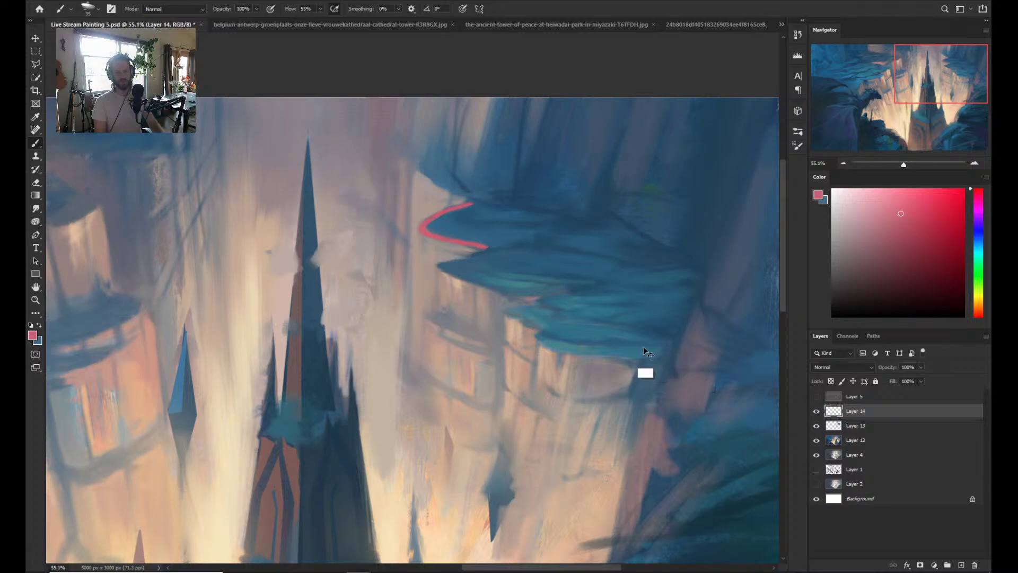
key("ctrl+z")
key("ctrl+z")
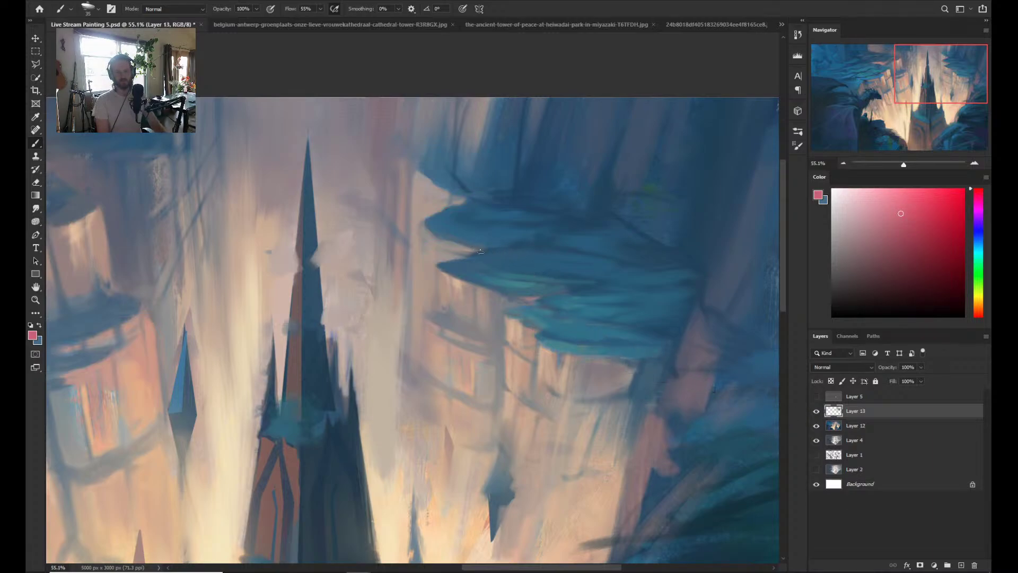
- Try a pinkish-red rim outline with rounder curves on the two upper ledges and a short notched lowest ledge
mouse_move(494, 241)
left_mouse_down()
mouse_move(432, 265)
mouse_move(527, 313)
mouse_move(587, 317)
mouse_move(603, 327)
mouse_move(592, 319)
mouse_move(597, 337)
mouse_move(658, 348)
left_mouse_up()
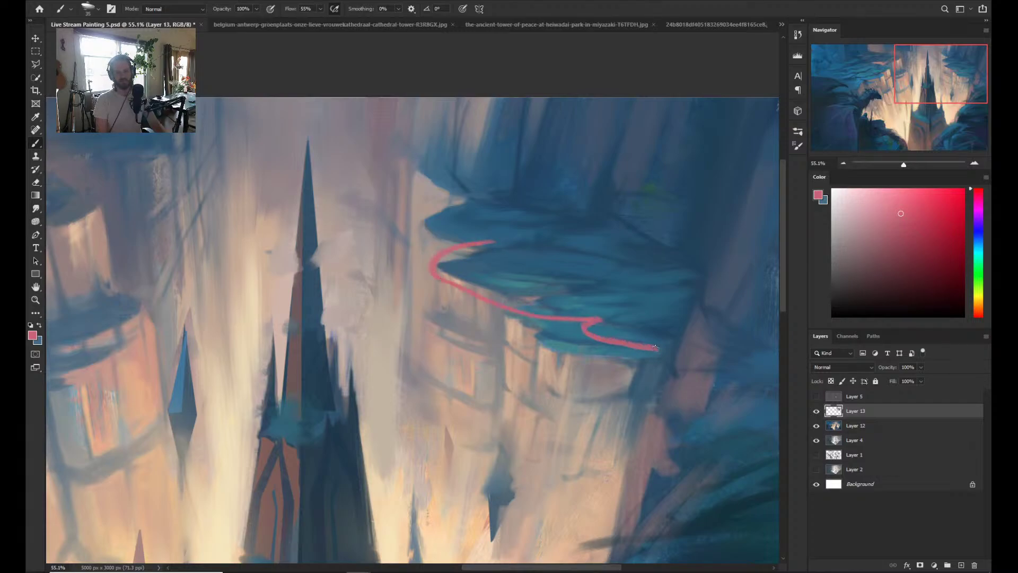
mouse_move(460, 238)
left_mouse_down()
mouse_move(471, 199)
mouse_move(501, 195)
left_mouse_up()
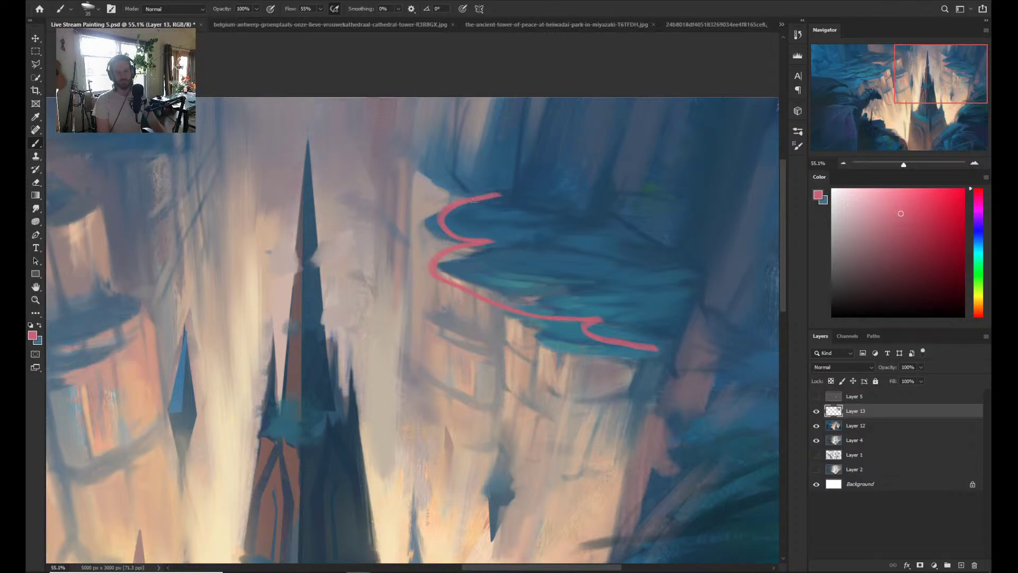
left_click_drag(464, 247, 527, 314)
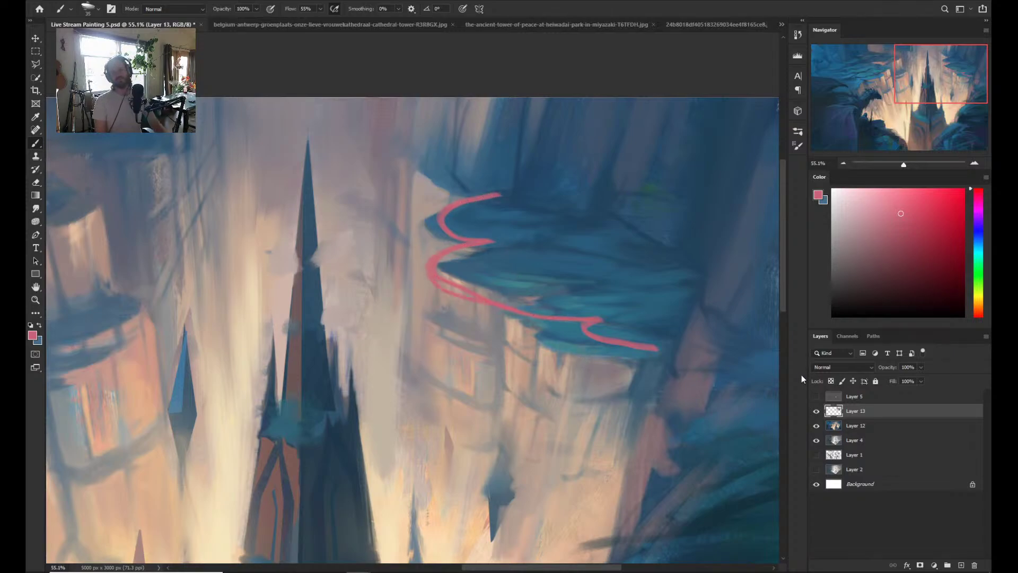
key("ctrl+z")
key("ctrl+z")
key("ctrl+z")
key("ctrl+z")
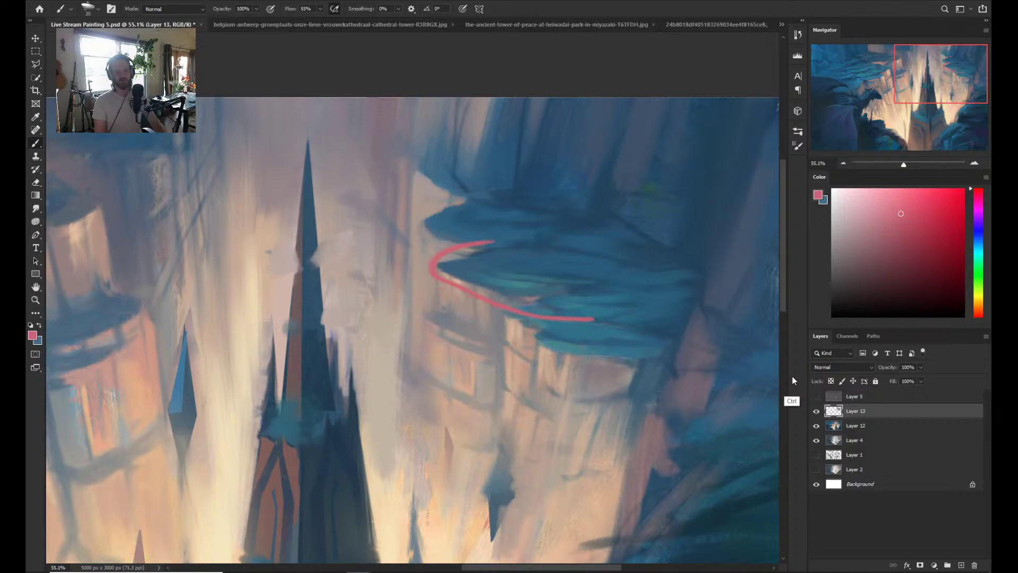
- Try one wide curve joining the two lower ledges, with a smaller notch and an overhanging rim above it
mouse_move(499, 254)
left_mouse_down()
mouse_move(488, 312)
mouse_move(669, 363)
left_mouse_up()
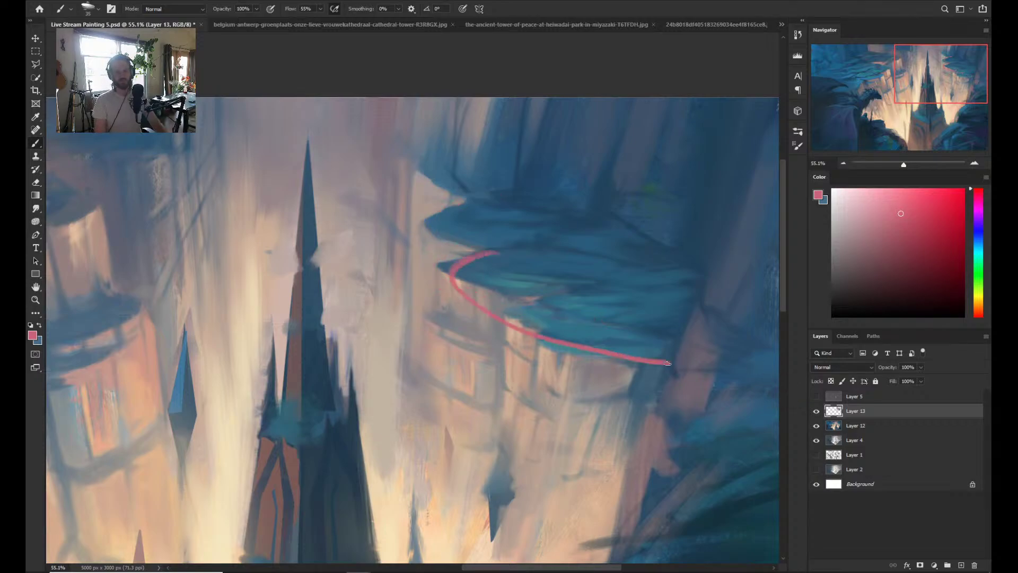
mouse_move(470, 252)
left_mouse_down()
mouse_move(450, 237)
mouse_move(466, 232)
mouse_move(410, 200)
mouse_move(455, 177)
left_mouse_up()
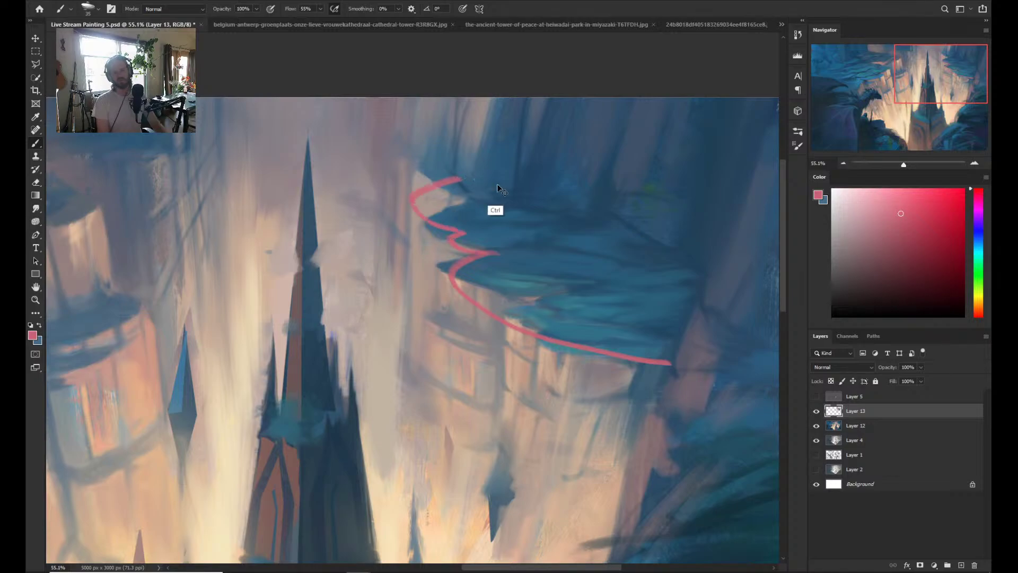
key("ctrl+z")
key("ctrl+z")
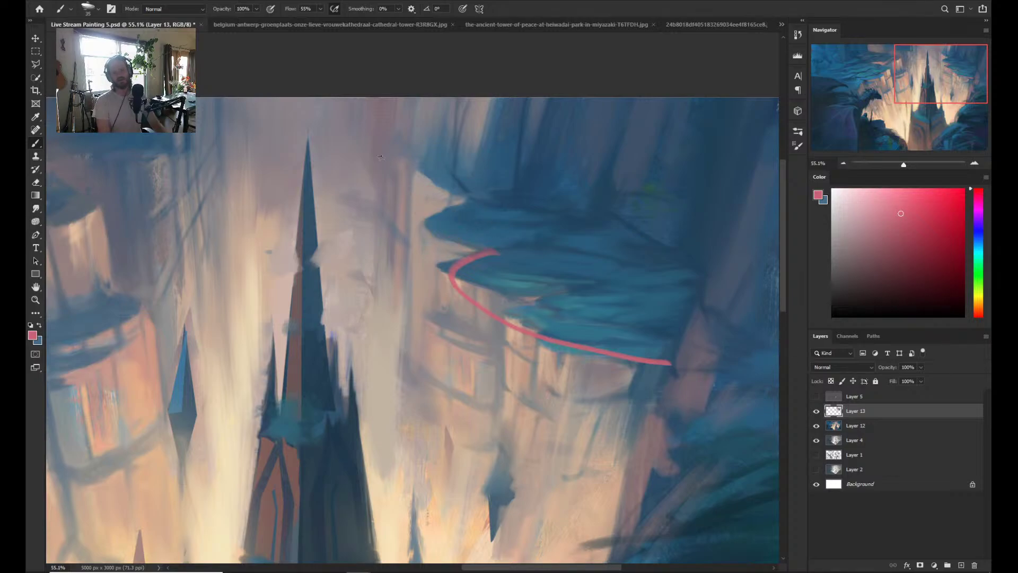
- Try a more recessed upper rim above the wide curve and compare the painting with Layer 13 hidden and shown
mouse_move(498, 248)
left_mouse_down()
mouse_move(563, 210)
mouse_move(495, 196)
left_mouse_up()
key("z")
left_click_drag(629, 286, 636, 348)
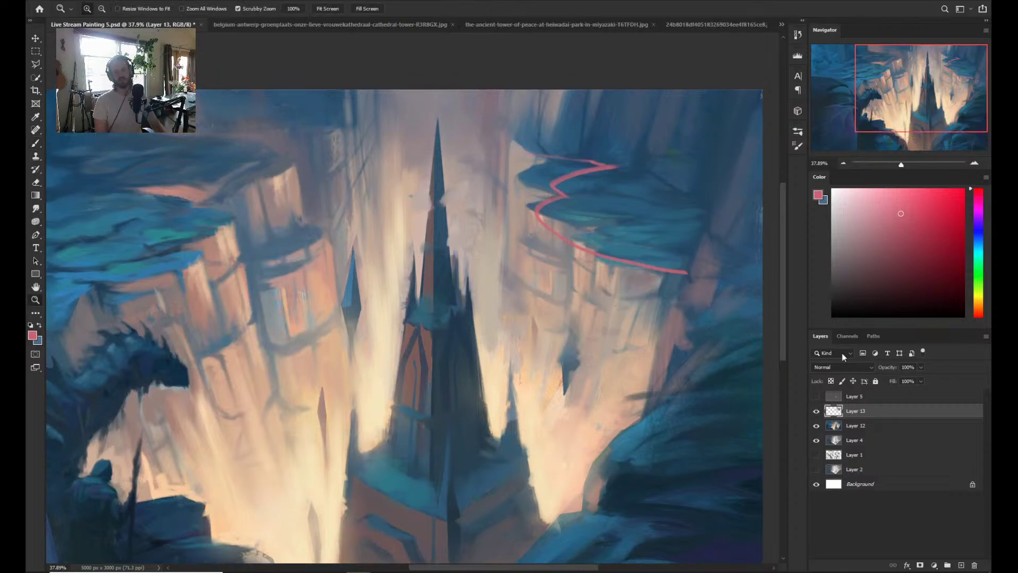
left_click(816, 411)
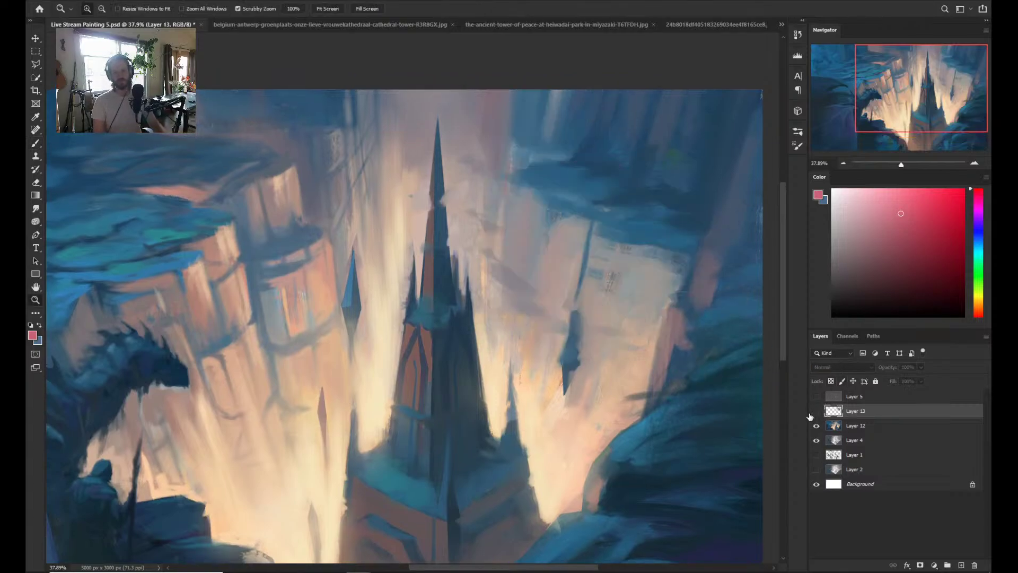
left_click(817, 411)
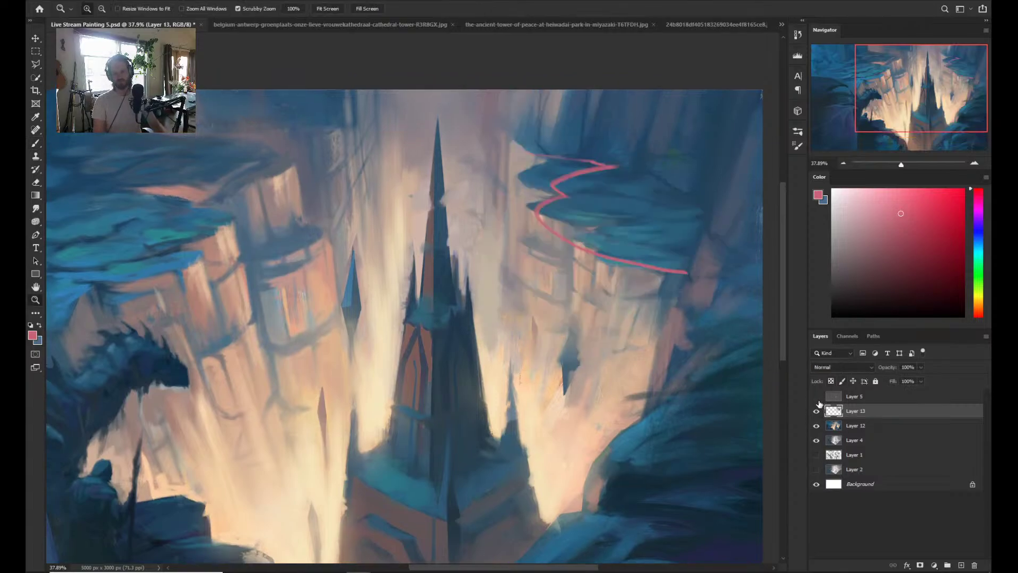
left_click(818, 412)
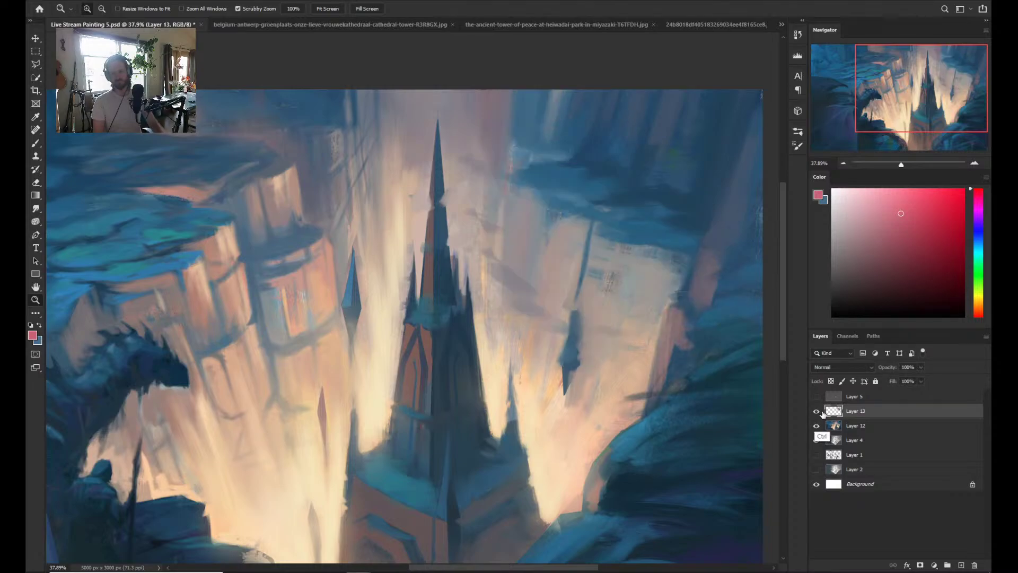
left_click(817, 412)
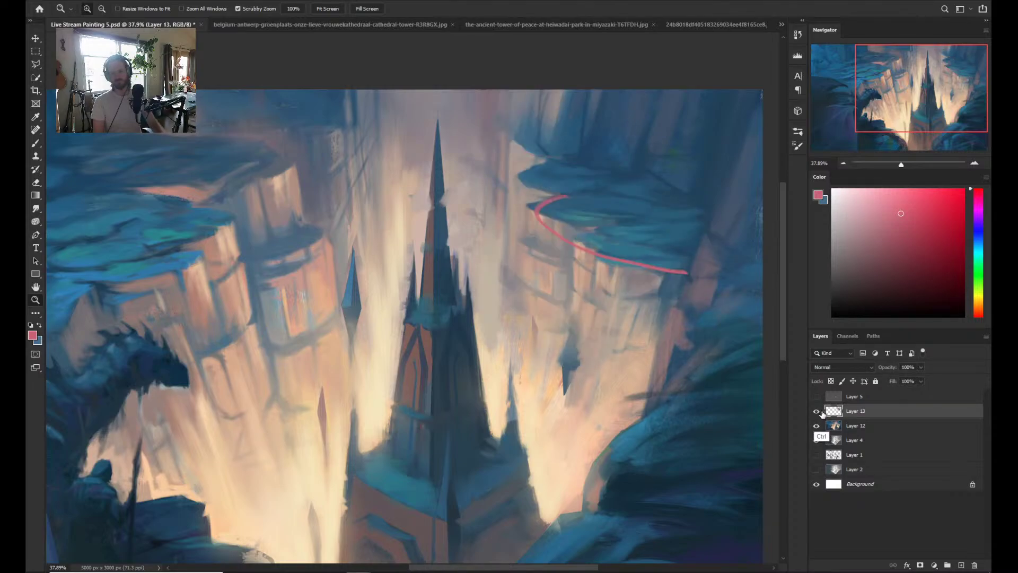
- Clear the remaining rim sketch and merge Layer 13 with Layer 12
key("h")
key("h")
left_click_drag(600, 348, 547, 351)
left_click(857, 427, "shift")
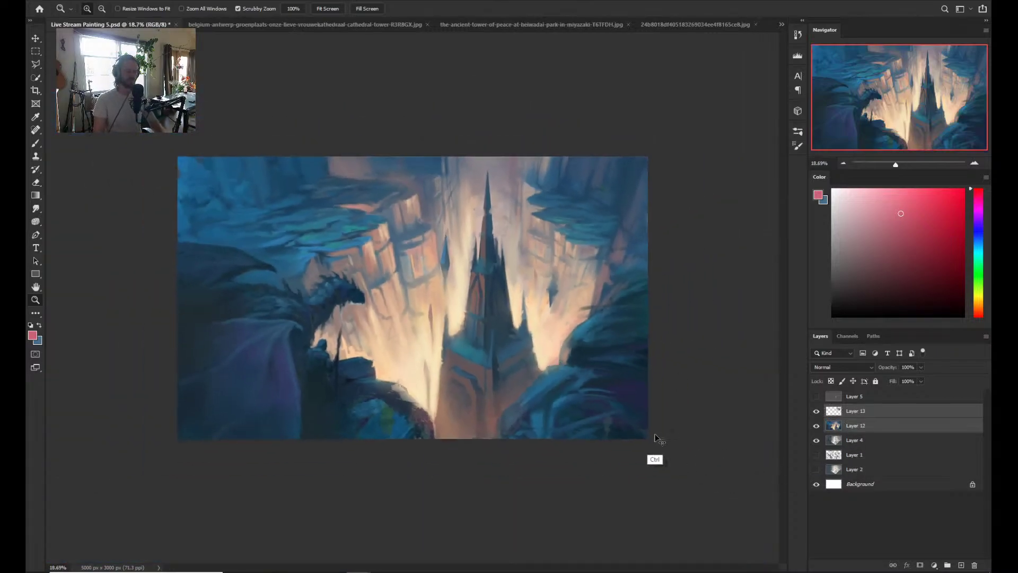
key("ctrl+e")
- Paint over the blue tip of the ledge nearest the spire's top with sampled greyish beige to push its rim back
key("ctrl+plus")
left_click_drag(610, 223, 589, 271)
key("l")
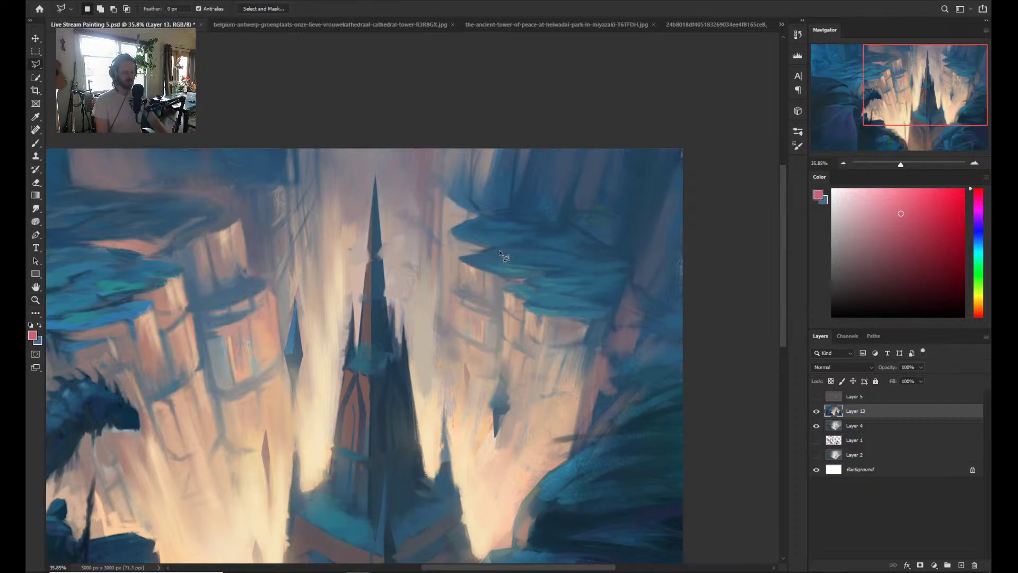
key("alt+l")
left_click(468, 243)
key("b")
left_click(458, 253, "alt")
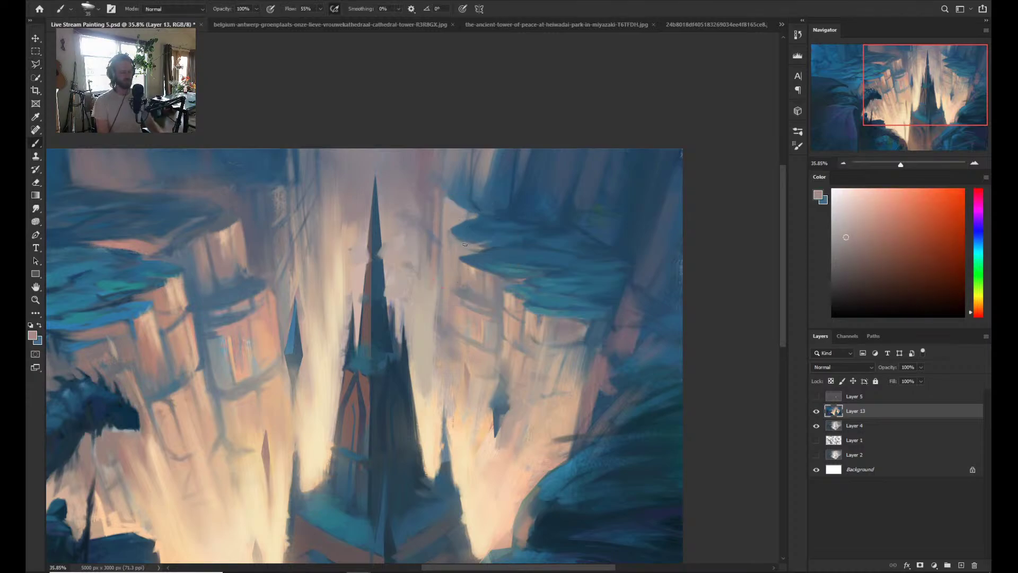
mouse_move(471, 234)
left_mouse_down()
mouse_move(498, 226)
mouse_move(475, 238)
mouse_move(490, 245)
mouse_move(448, 236)
left_mouse_up()
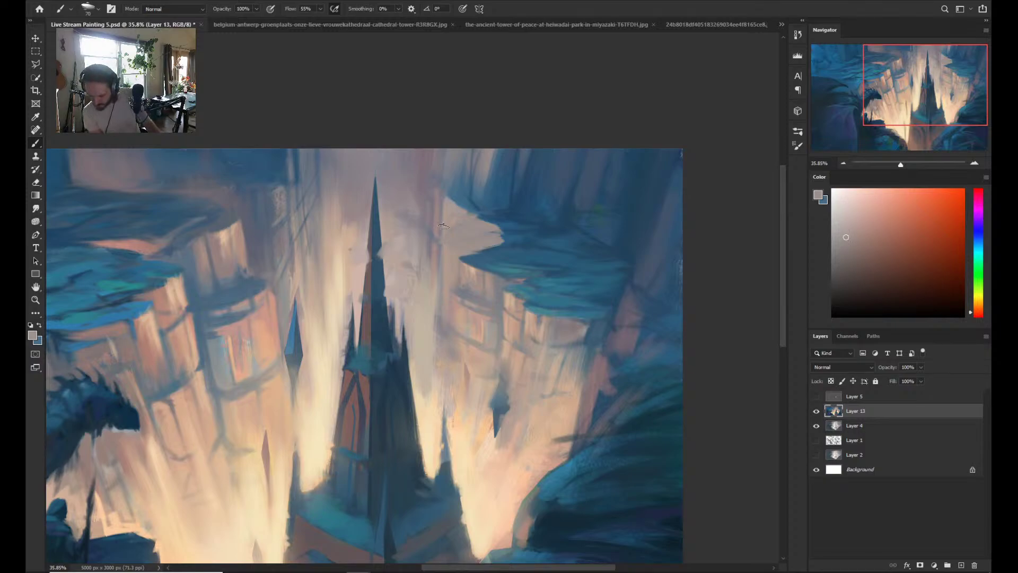
- Blend the new beige cliff face into the surrounding wall and upper ledge with a smaller brush and sampled beige, mauve-grey and blue
key("bracketleft")
key("bracketleft")
key("bracketleft")
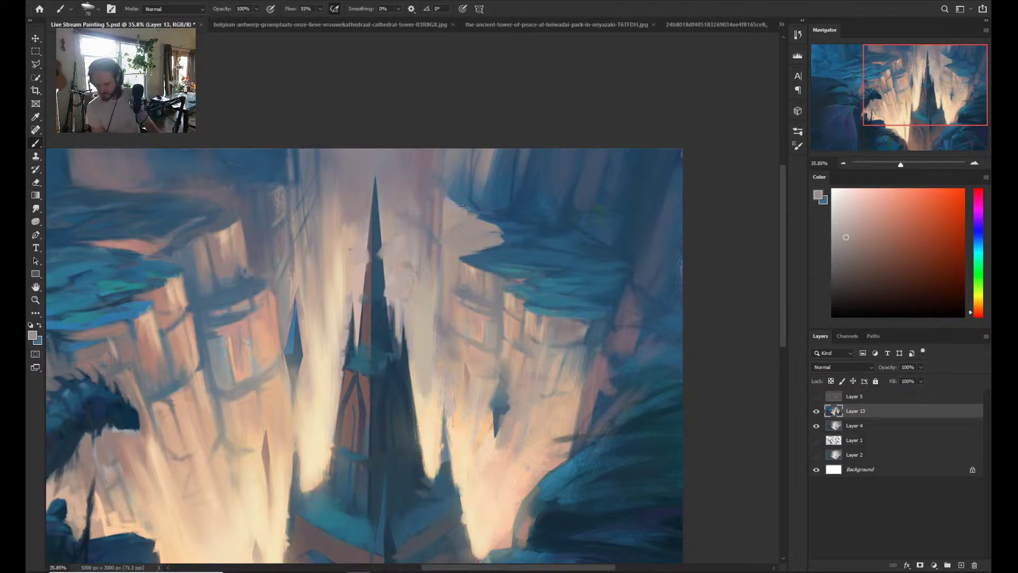
key("alt")
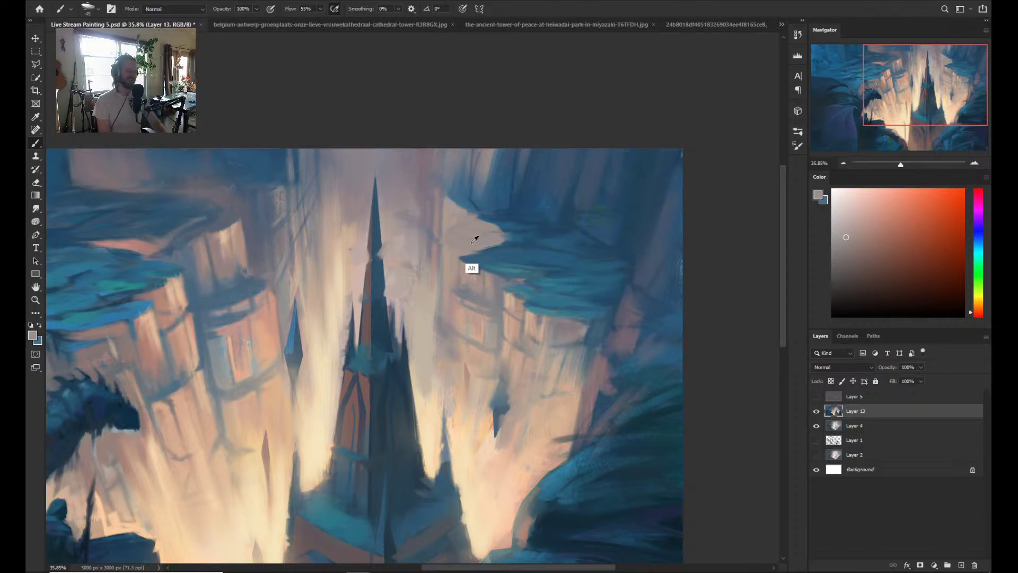
left_click(453, 226, "alt")
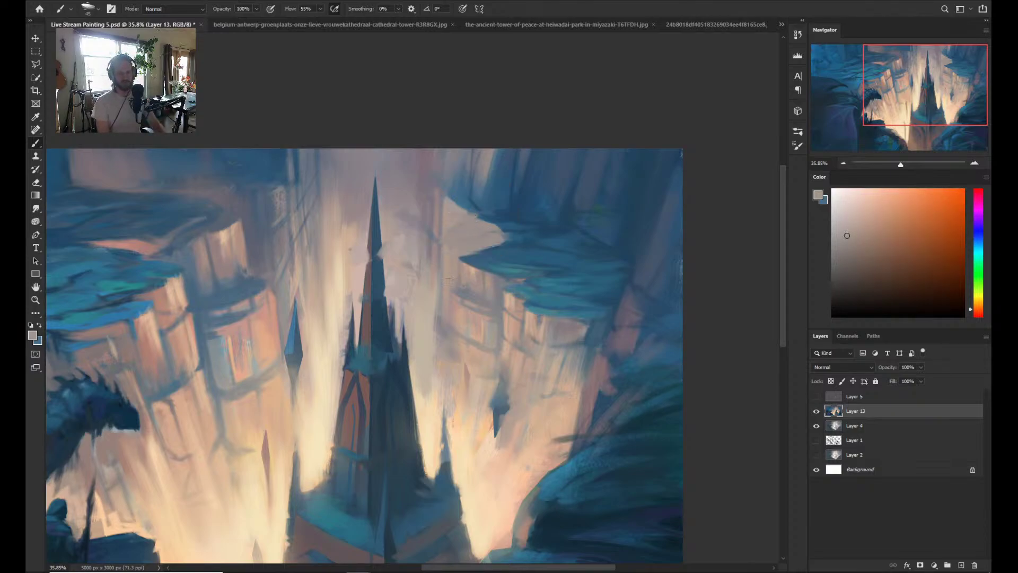
left_click(437, 218, "alt")
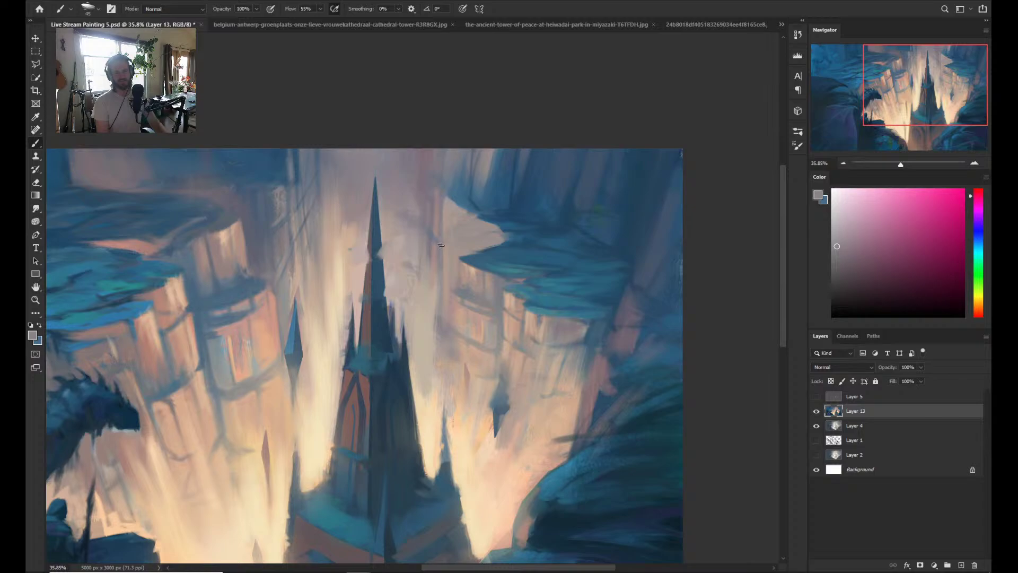
left_click(456, 208, "alt")
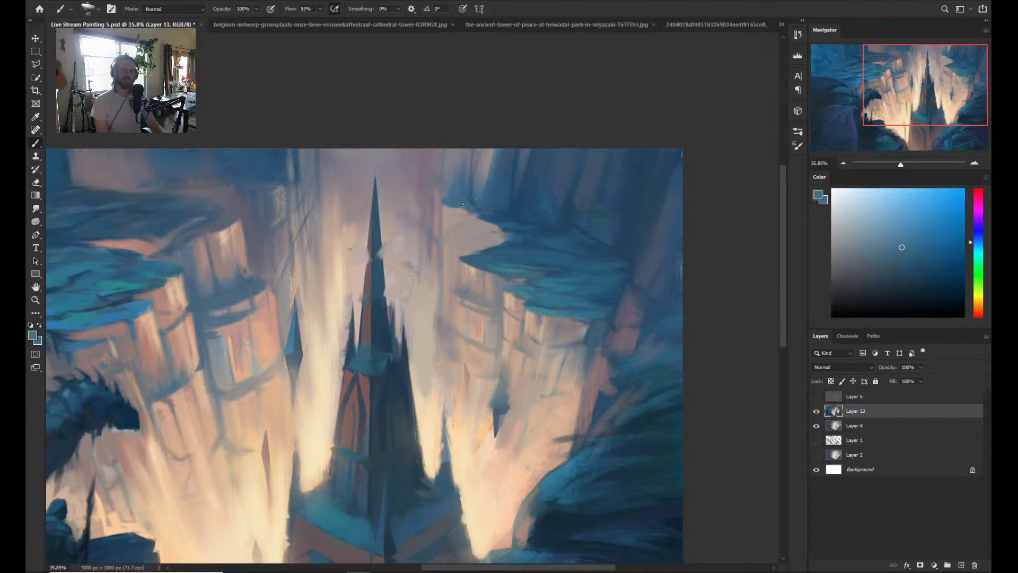
left_click(445, 209, "alt")
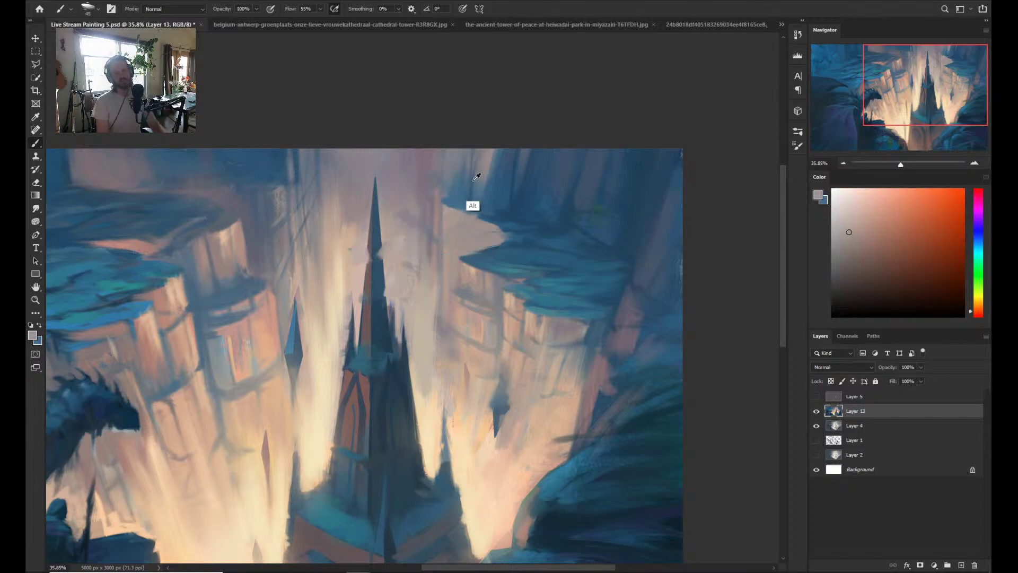
- Sharpen the recessed ledge's rim into a pointed notch with sampled grey and dark blue, and define the ledge edge above it
left_click(455, 228, "alt")
left_click(458, 228, "alt")
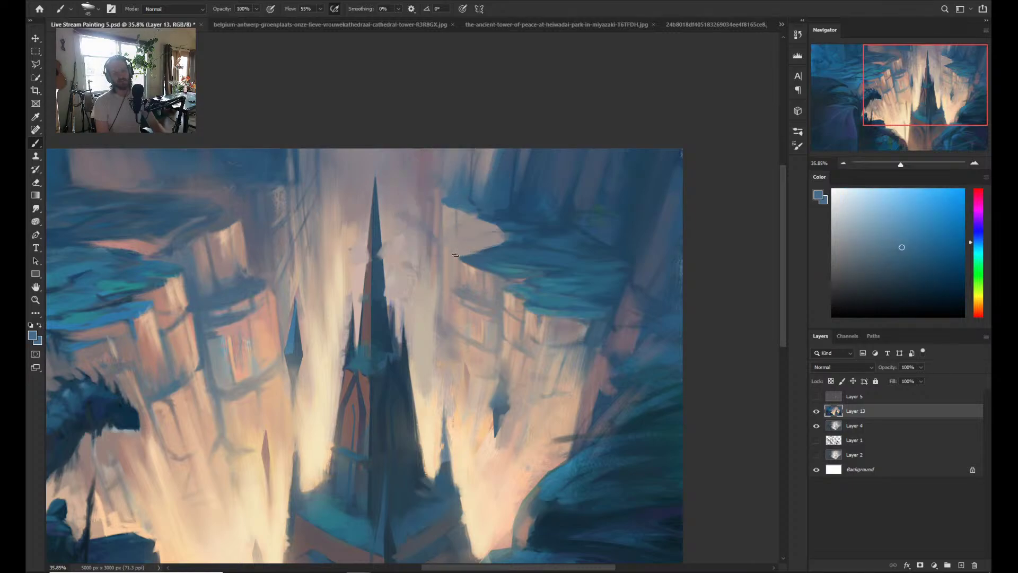
left_click(481, 232, "alt")
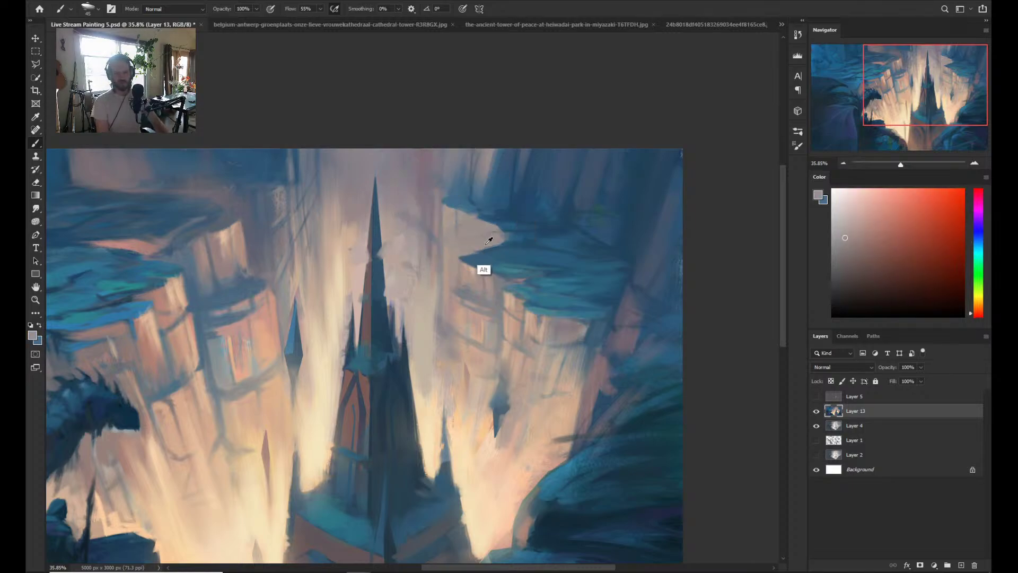
left_click(513, 244, "alt")
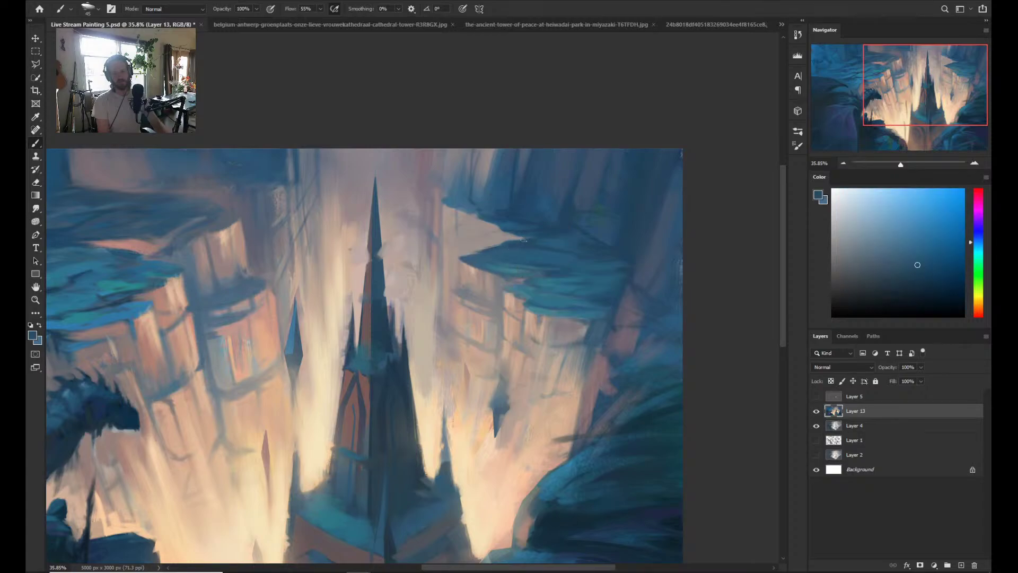
left_click(495, 237, "alt")
left_click(488, 213, "alt")
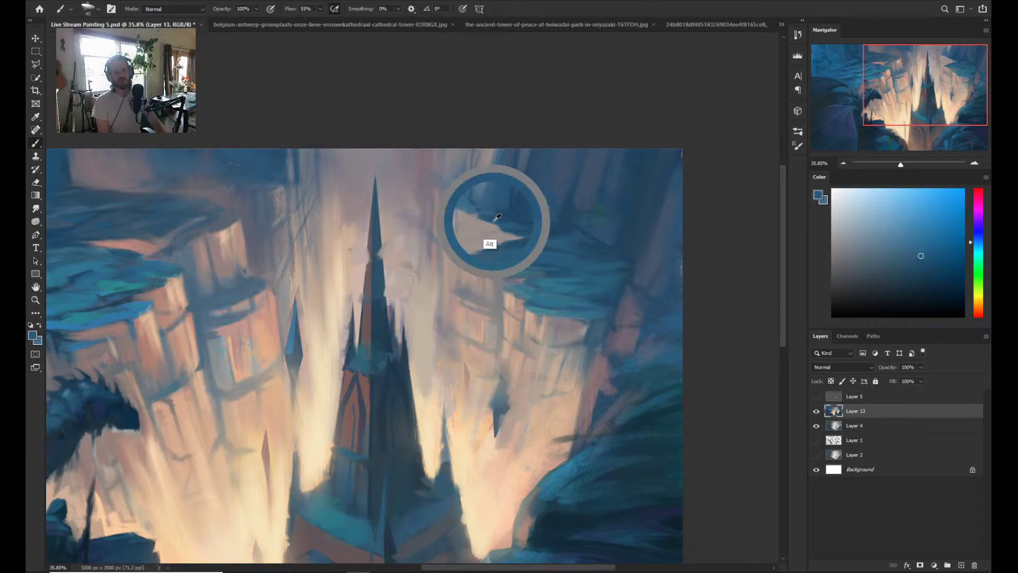
left_click(507, 236, "alt")
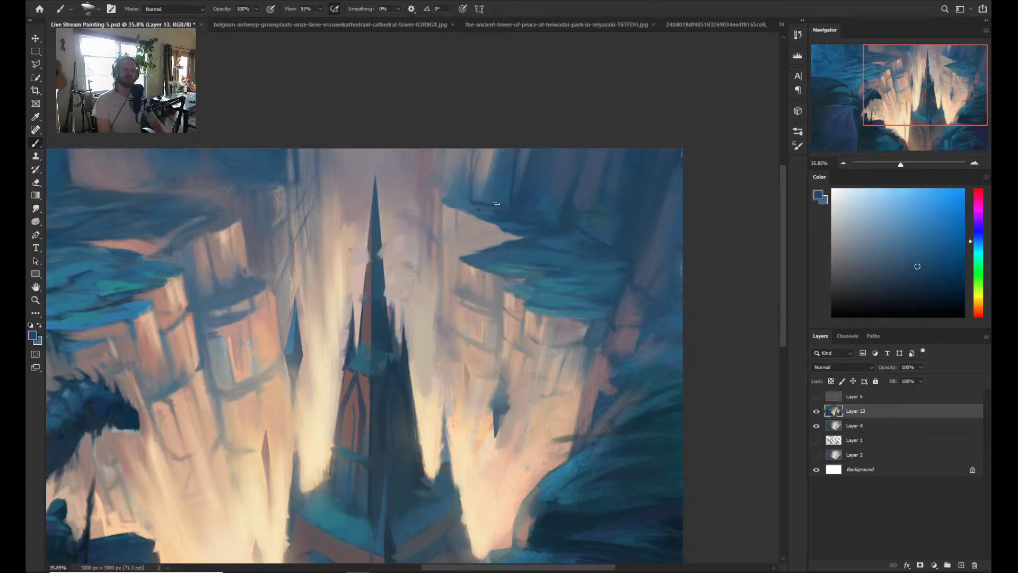
mouse_move(565, 188)
left_mouse_down()
mouse_move(534, 177)
mouse_move(566, 198)
left_mouse_up()
key("b")
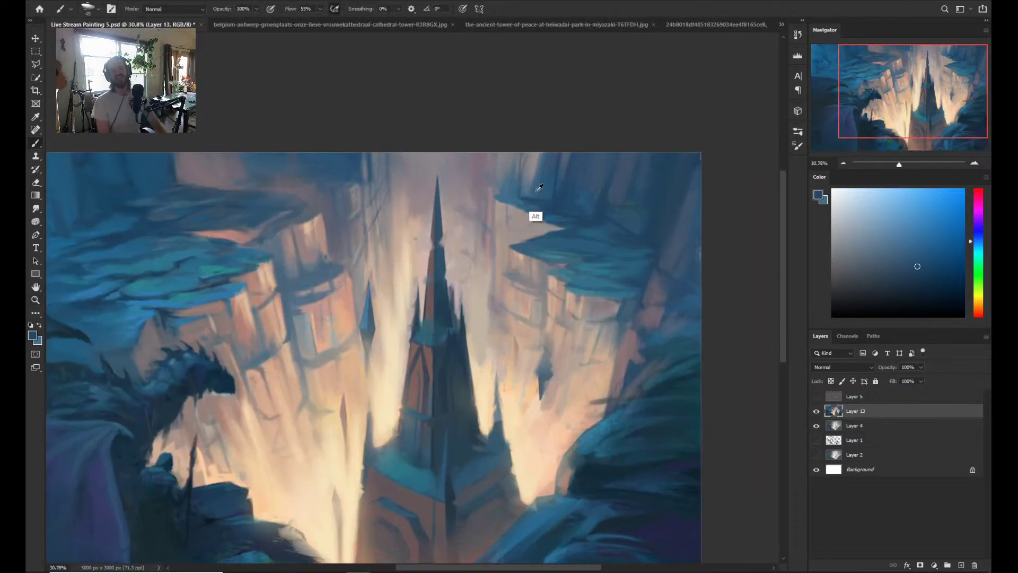
- Paint the upper ledge's top surface beside the spire with sampled mid and dark blues
left_click(535, 192, "alt")
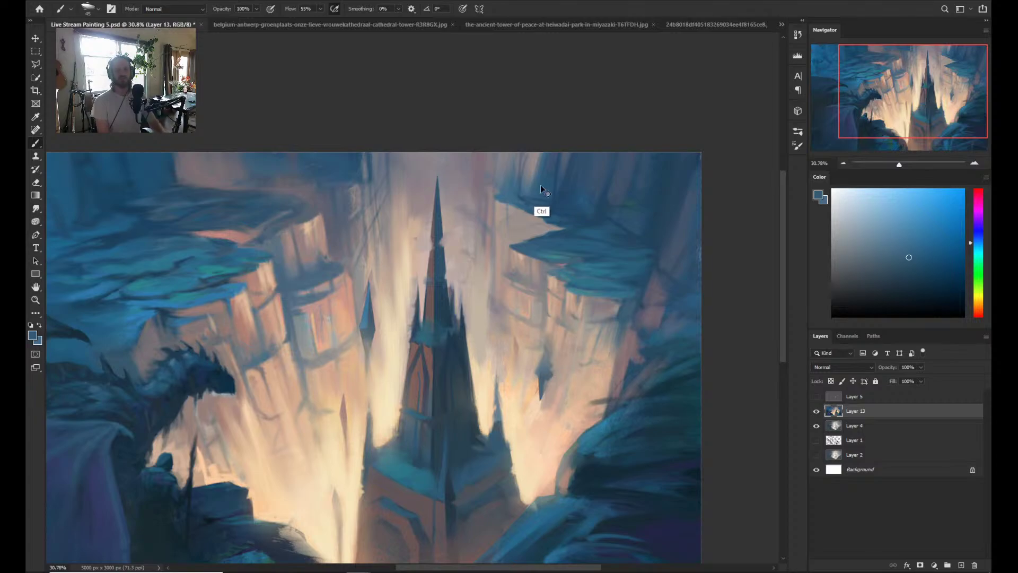
left_click(529, 189, "alt")
left_click(529, 190, "alt")
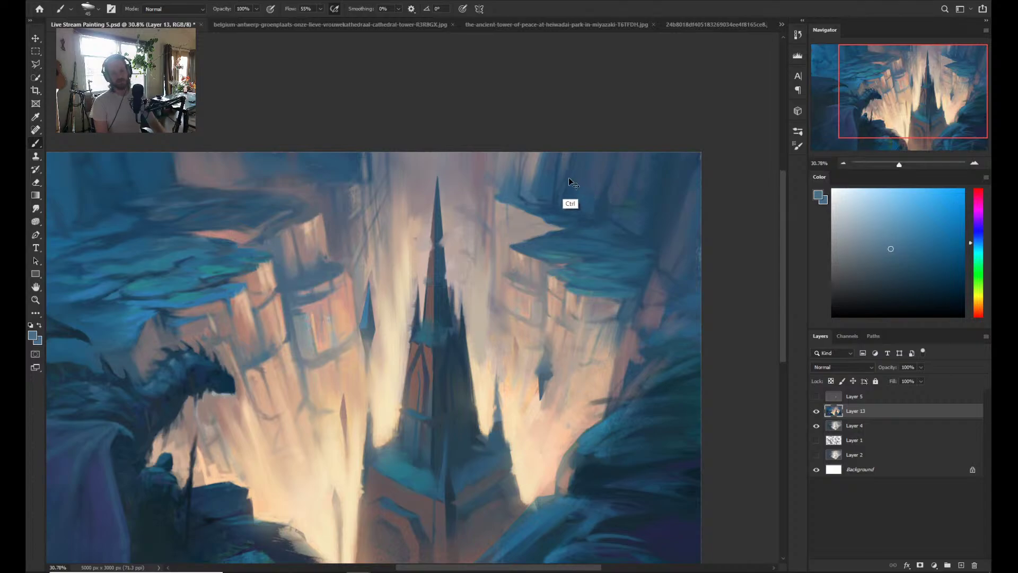
left_click(544, 187, "alt")
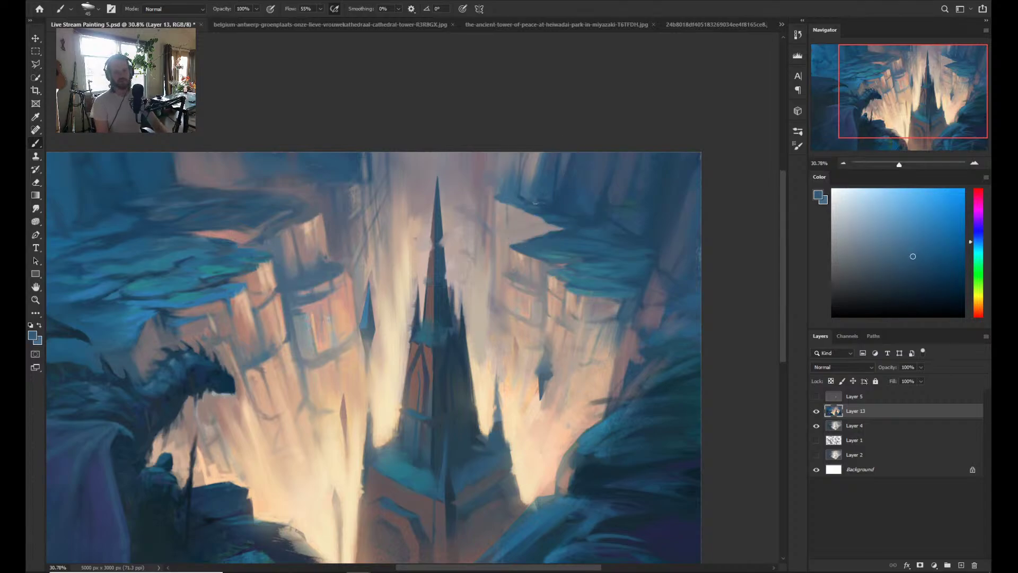
left_click(549, 205, "alt")
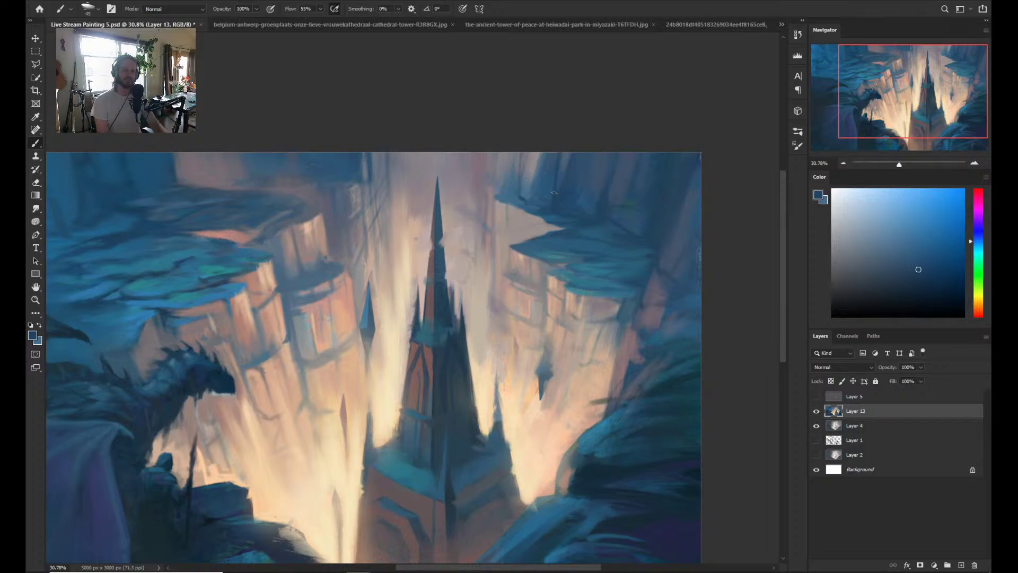
left_click(546, 195, "alt")
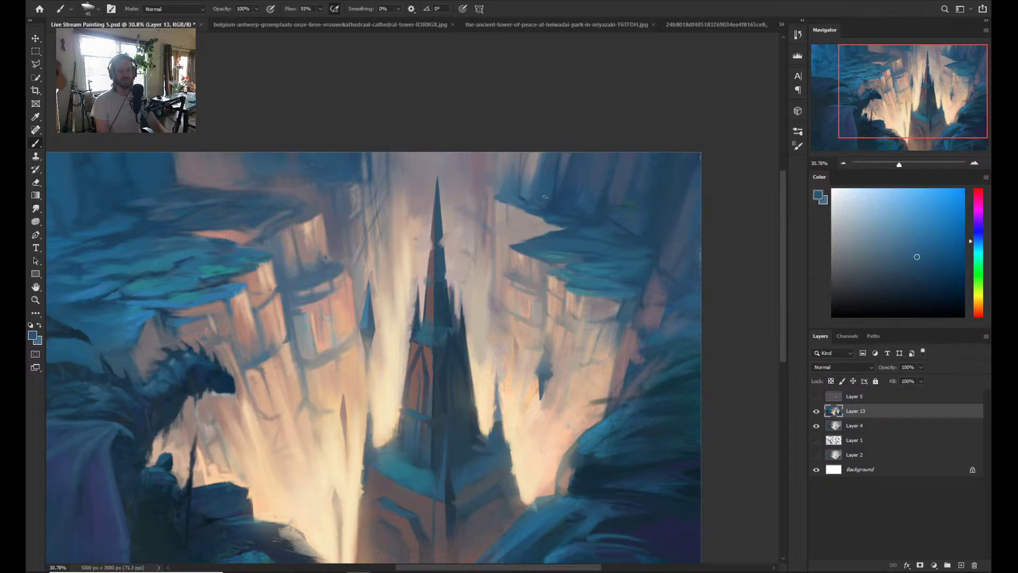
- Crisp up the upper ledge's thin rim above the beige notch with sampled blue and mauve-grey
left_click(548, 209, "alt")
left_click(526, 188, "alt")
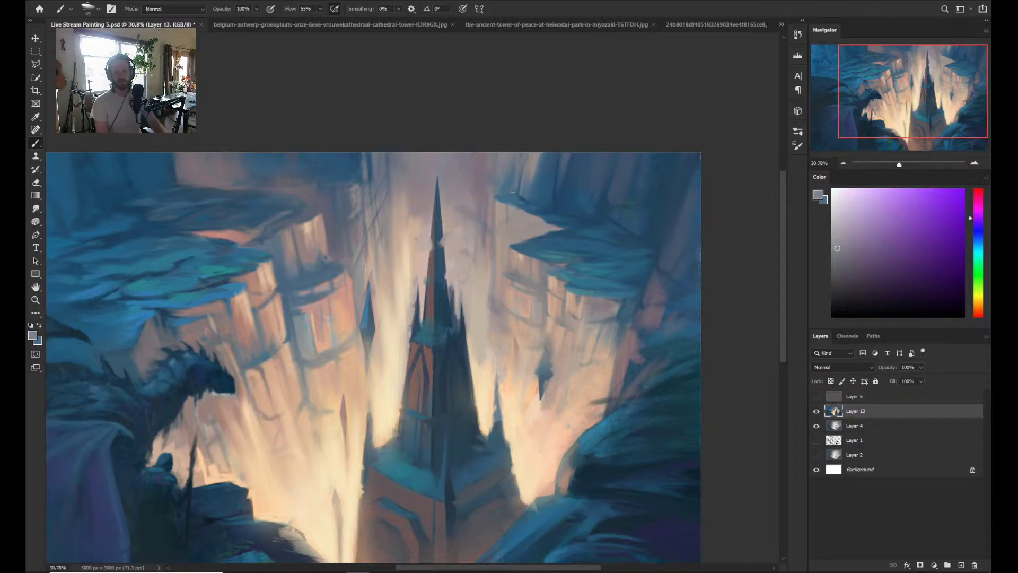
left_click(536, 206, "alt")
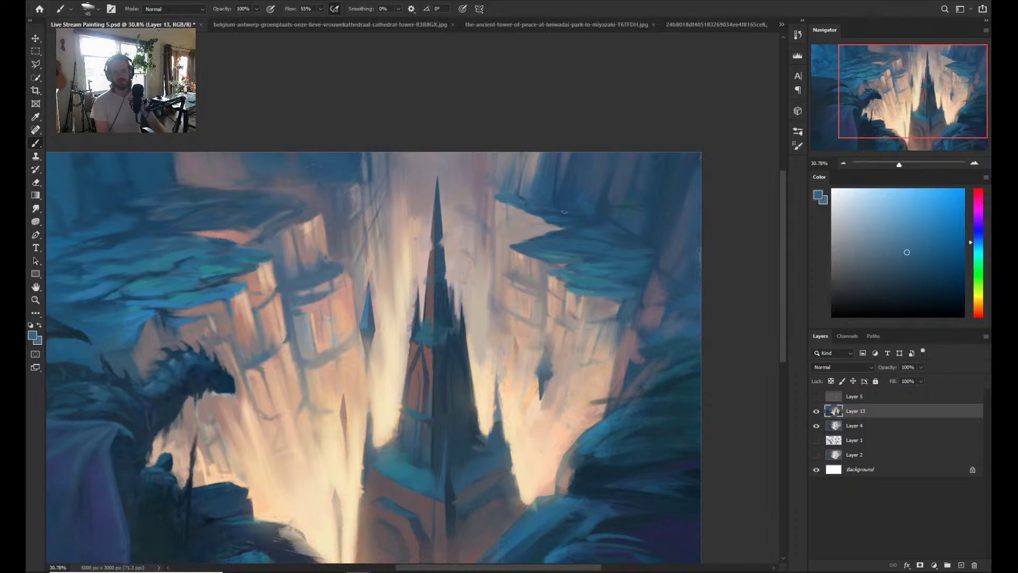
left_click(533, 214, "alt")
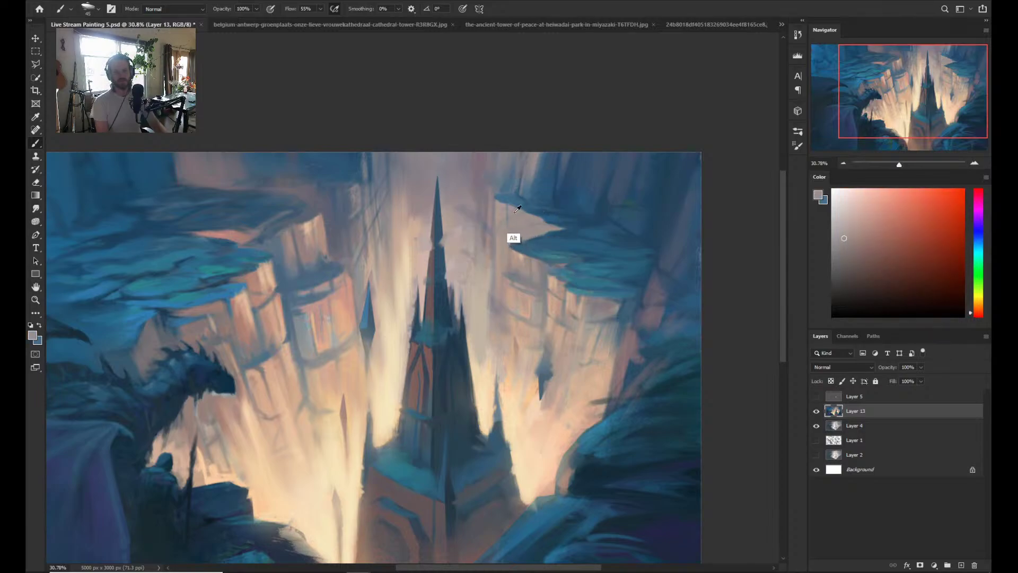
- Extend the beige notch deeper between the two ledges and round the lower ledge's rim with sampled blues
left_click_drag(543, 227, 582, 223)
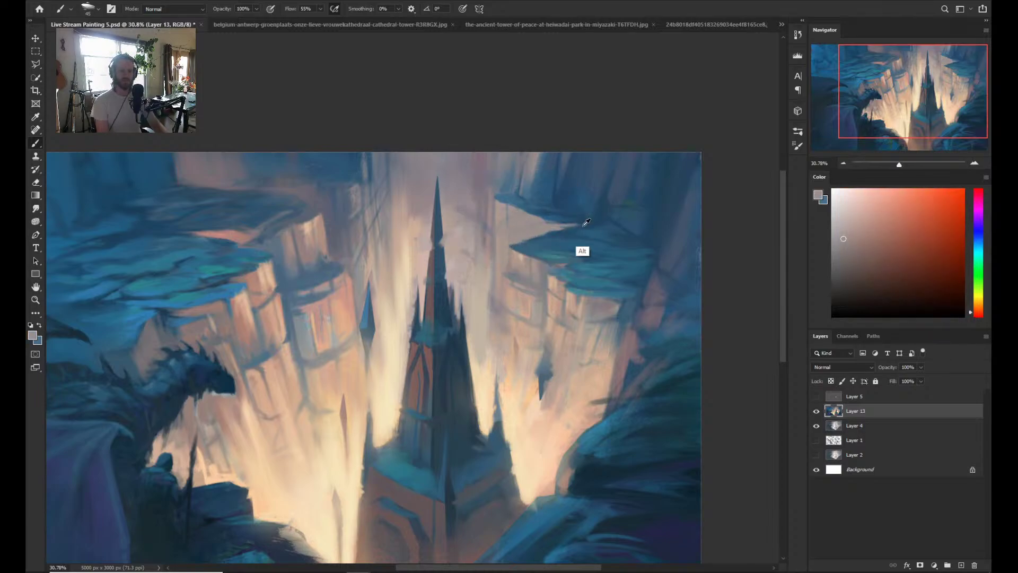
left_click(583, 225, "alt")
left_click_drag(517, 248, 539, 235)
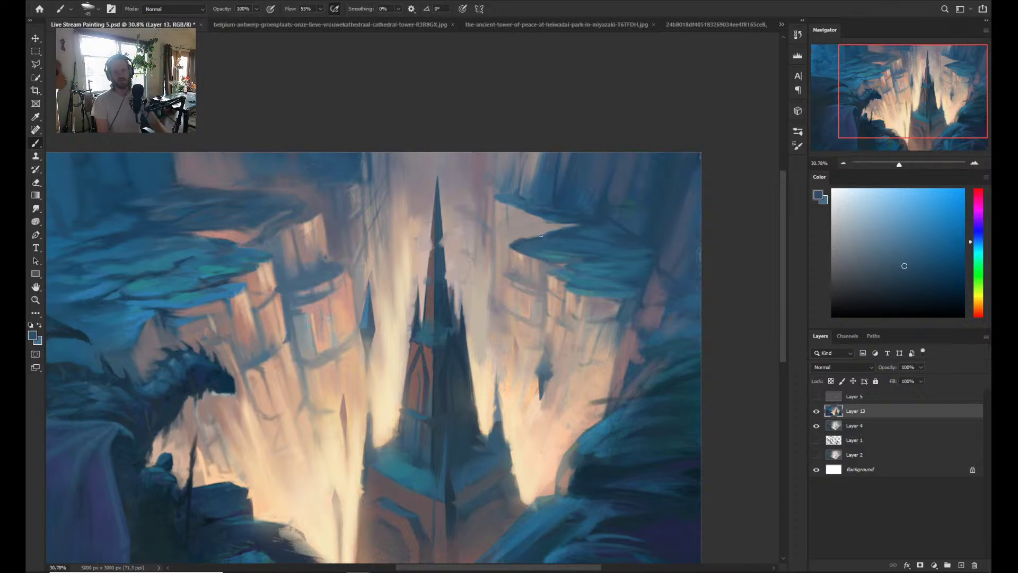
left_click(523, 248, "alt")
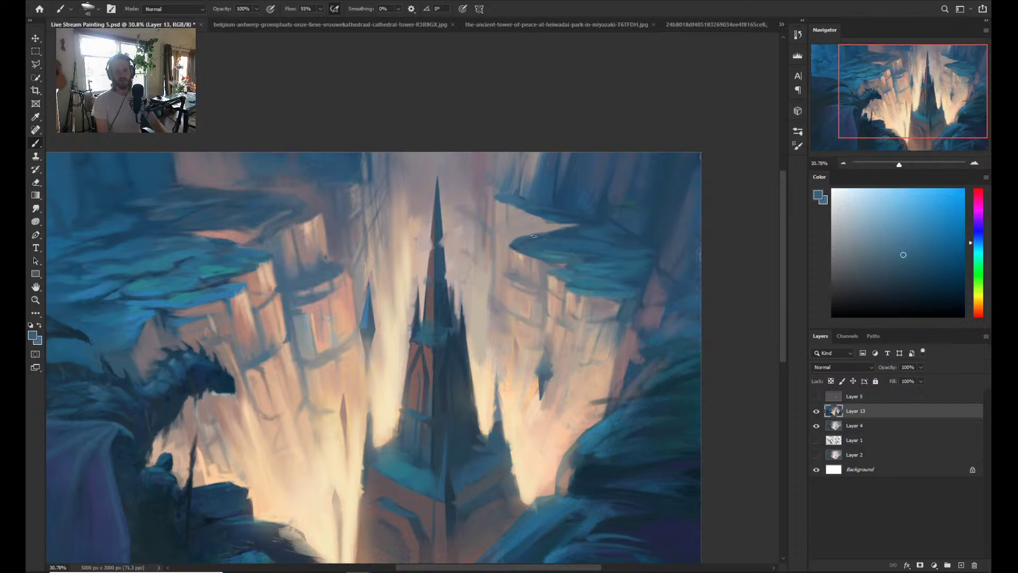
left_click_drag(521, 239, 539, 227)
left_click(517, 246, "alt")
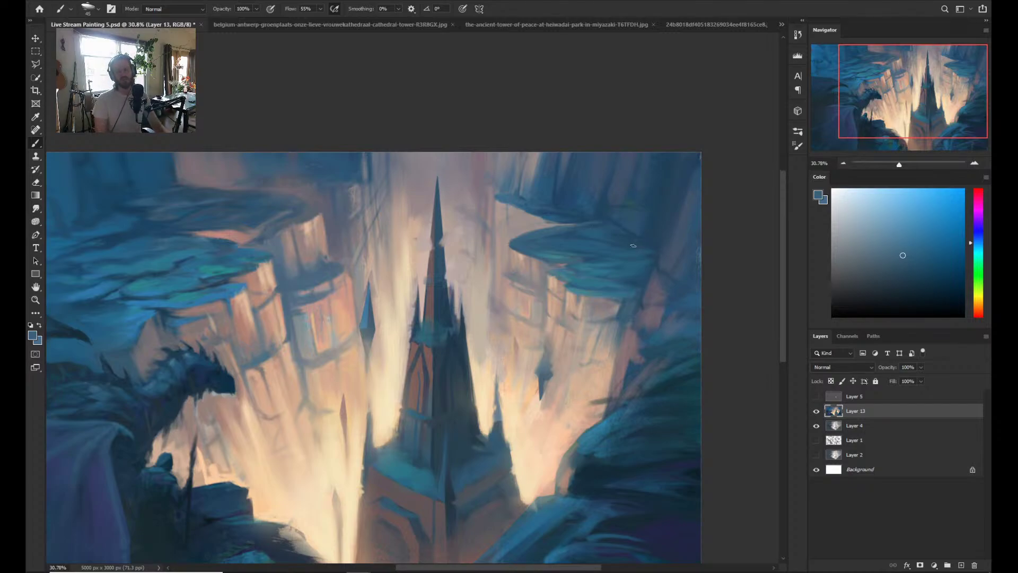
left_click(513, 247, "alt")
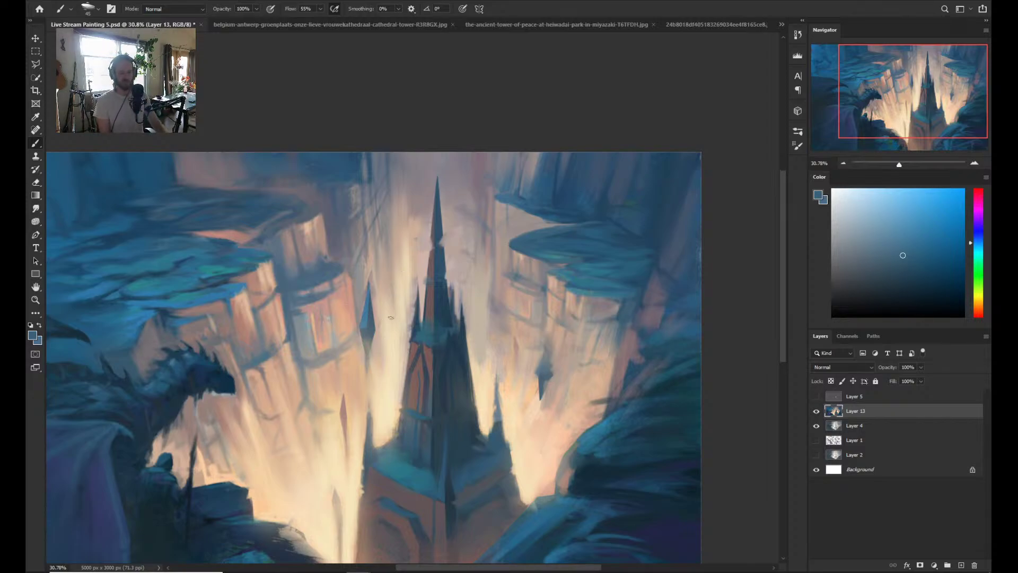
- Touch up the lower ledge's front lip and the cliff face beneath it with sampled grey-blue, blue and warm beige-grey
left_click(550, 266, "alt")
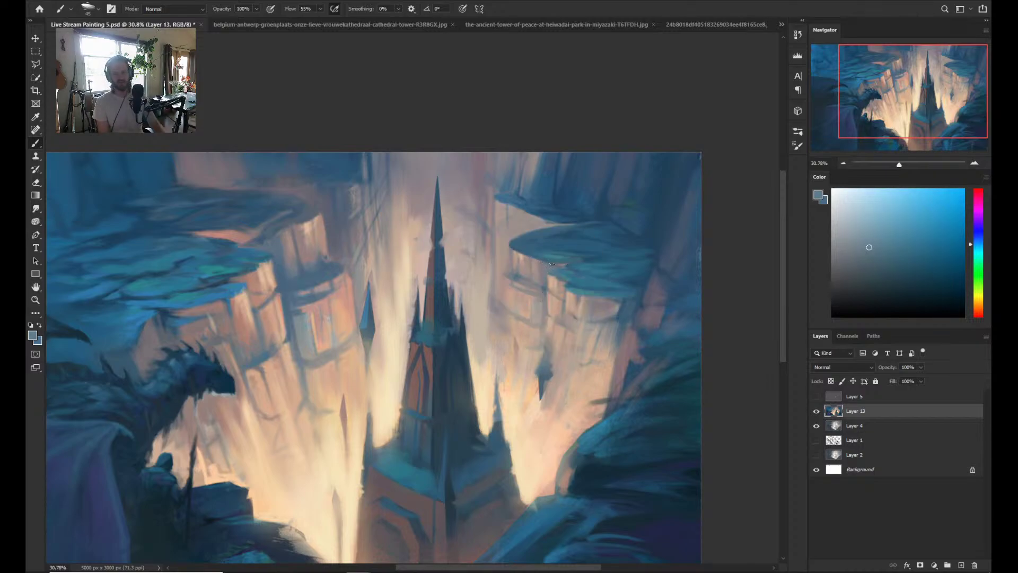
left_click(545, 291, "alt")
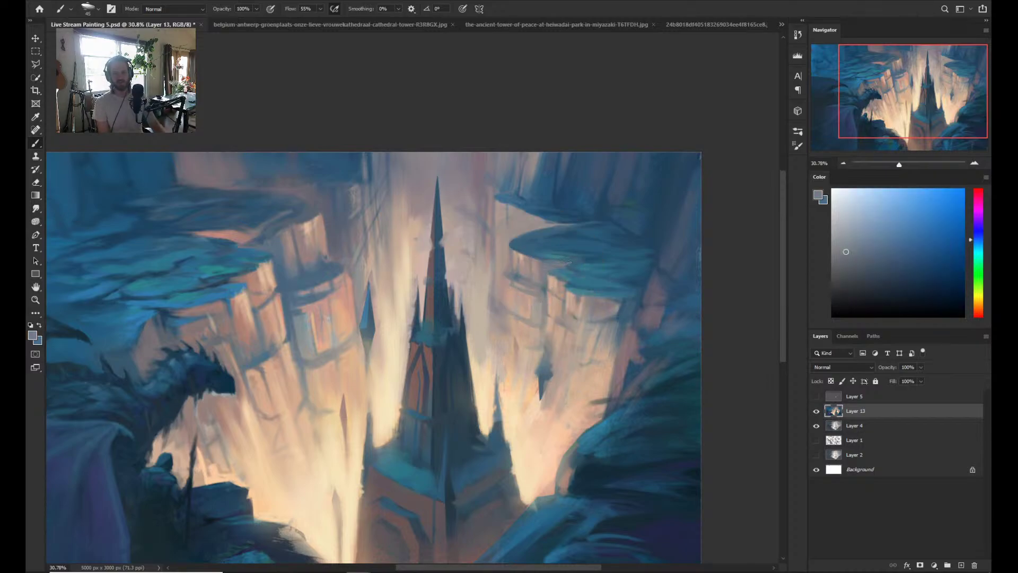
left_click(519, 256, "alt")
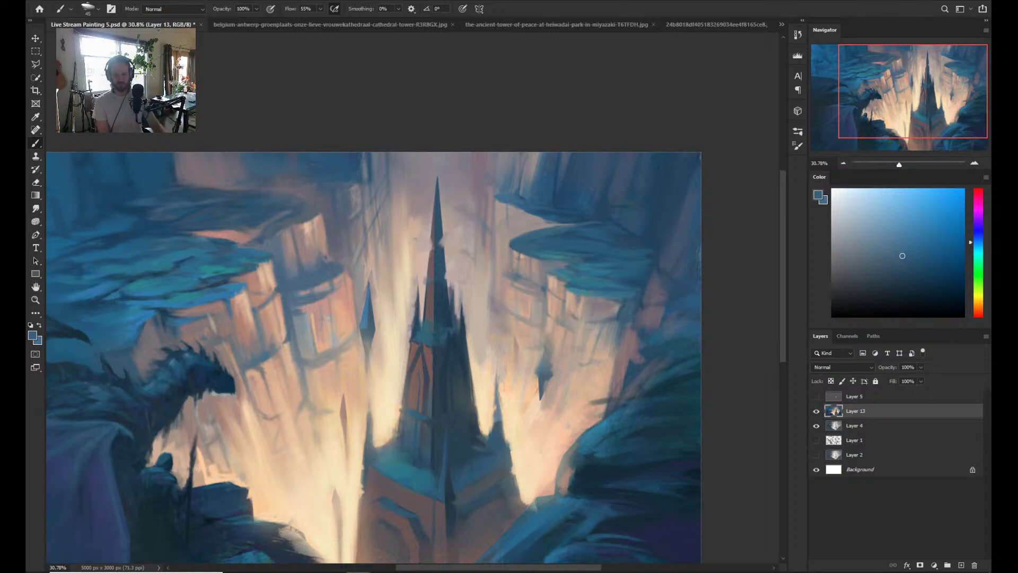
left_click(516, 274, "alt")
left_click(523, 282, "alt")
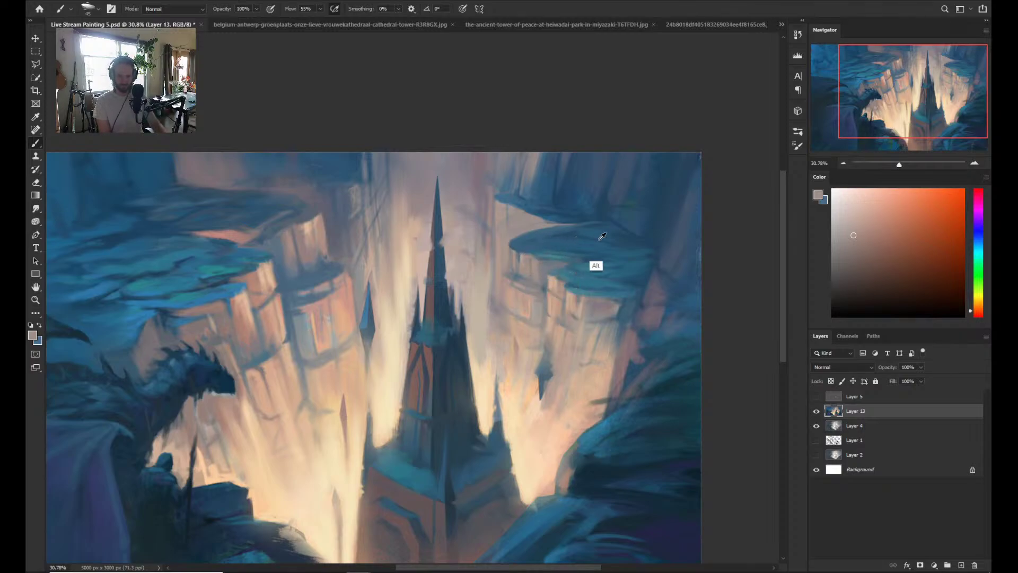
- Blend the rock behind the notch's tip into the back wall with sampled dark and greyish blues
left_click(607, 222, "alt")
left_click_drag(609, 221, 602, 213)
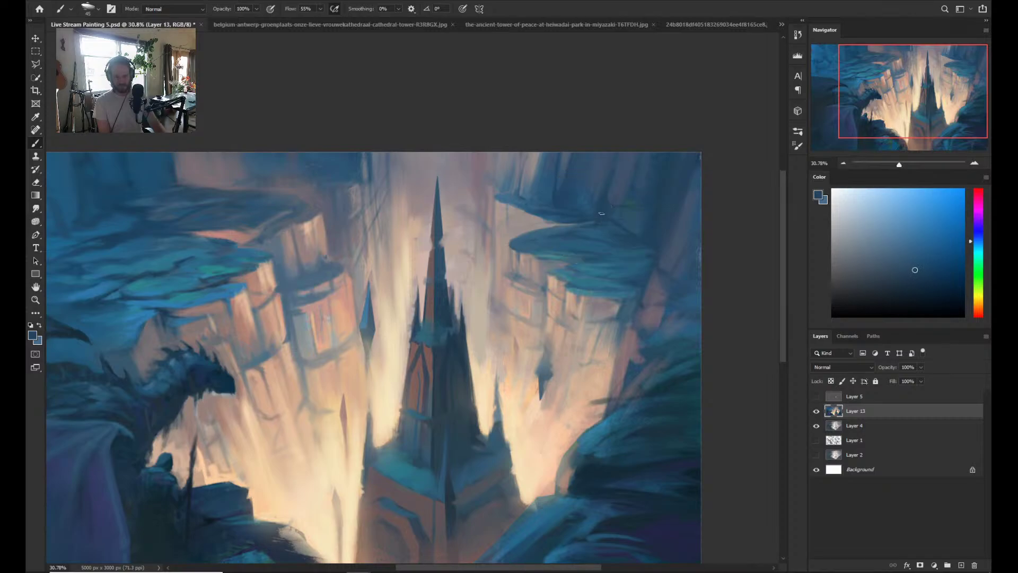
left_click(618, 186, "alt")
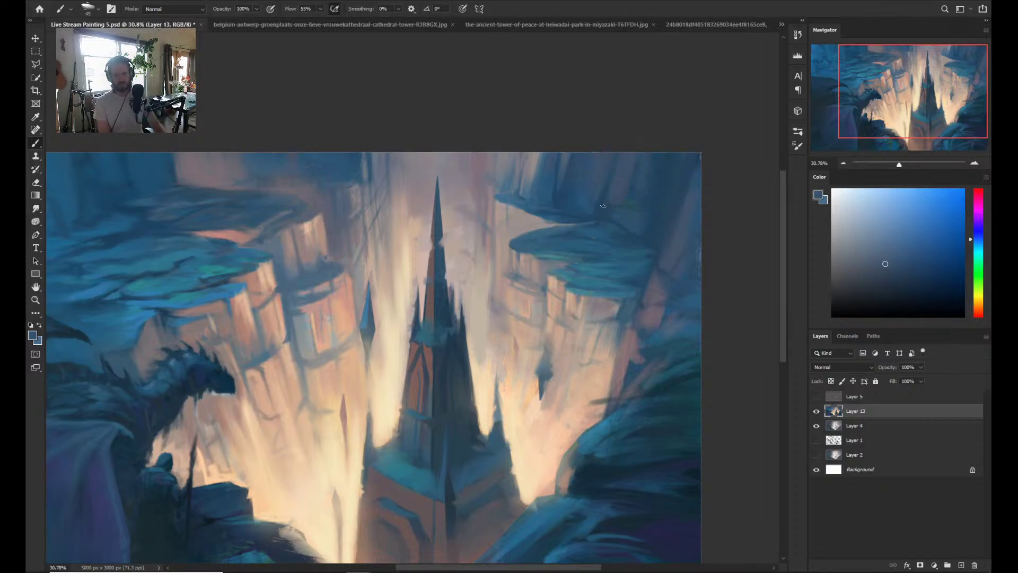
- Define the upper ledge's surface and the base of the wall behind it with alternating sampled mid and dark blues
left_click(549, 220, "alt")
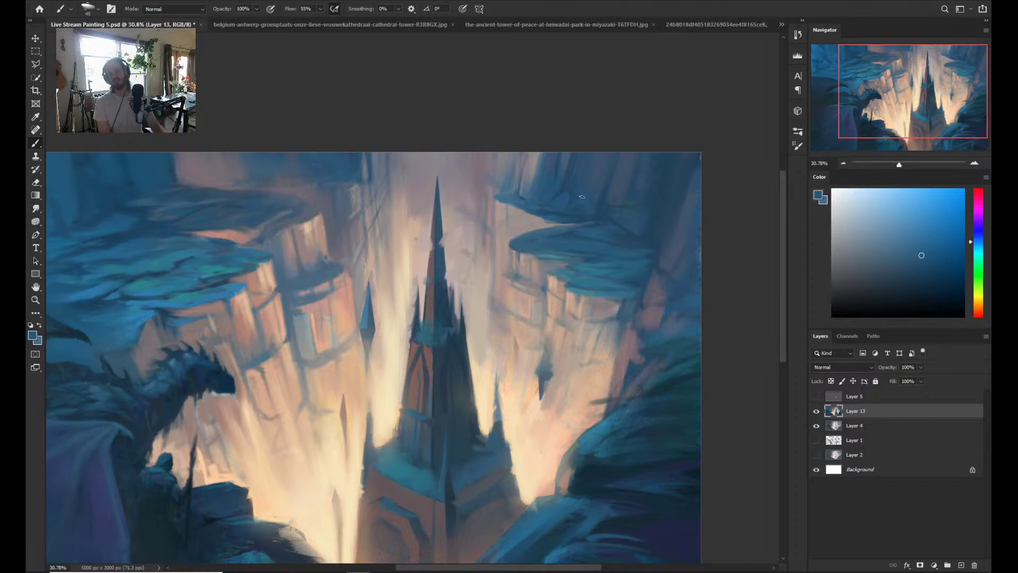
left_click(562, 190, "alt")
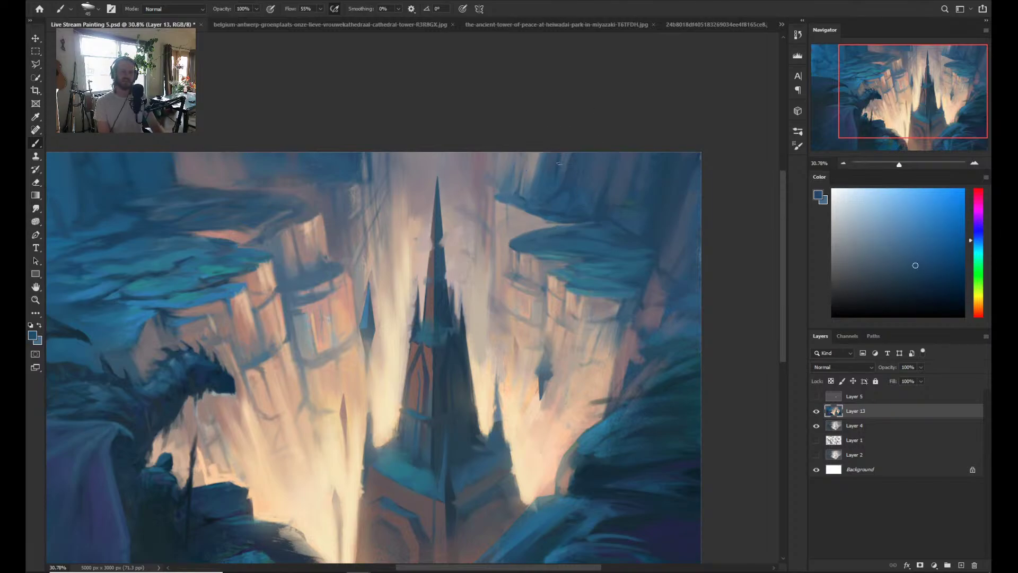
left_click(570, 188, "alt")
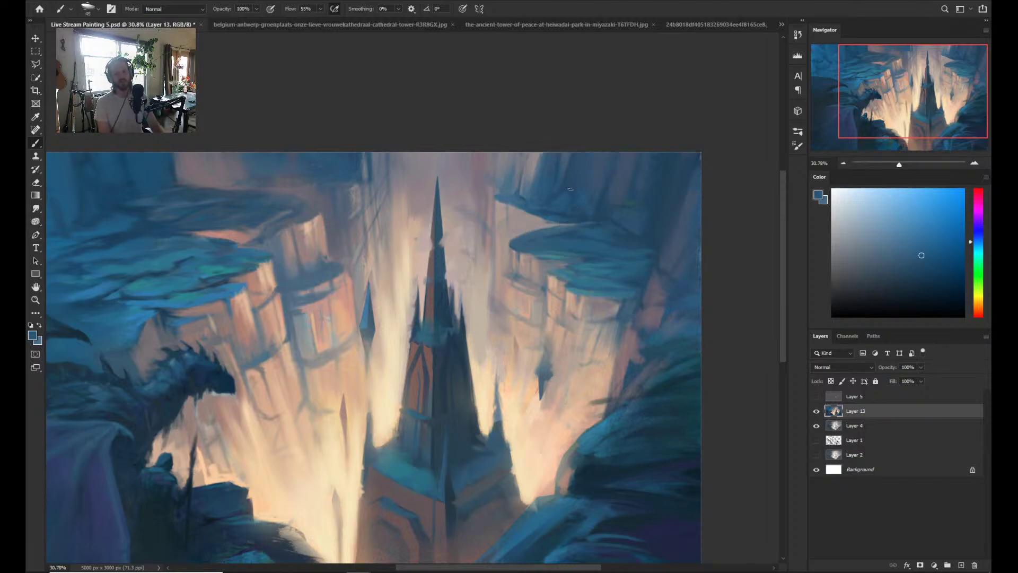
key("alt")
left_click(555, 221, "alt")
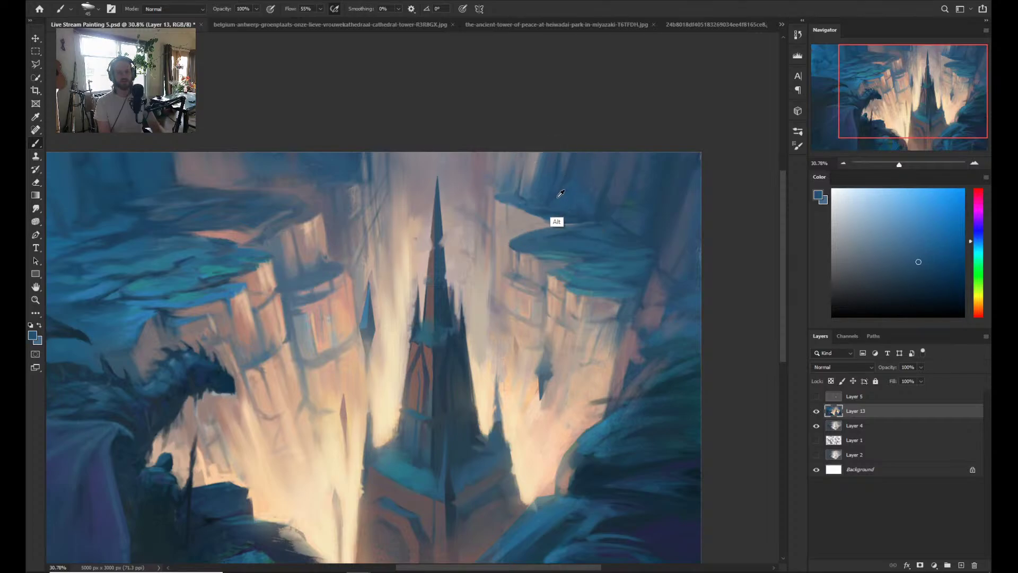
left_click(551, 198, "alt")
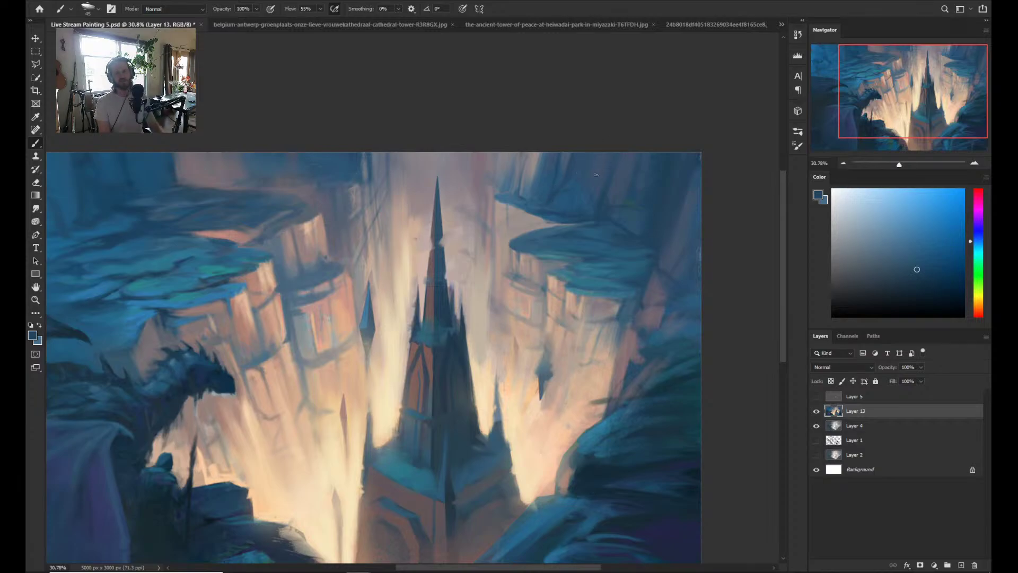
left_click(545, 210, "alt")
left_click(559, 212, "alt")
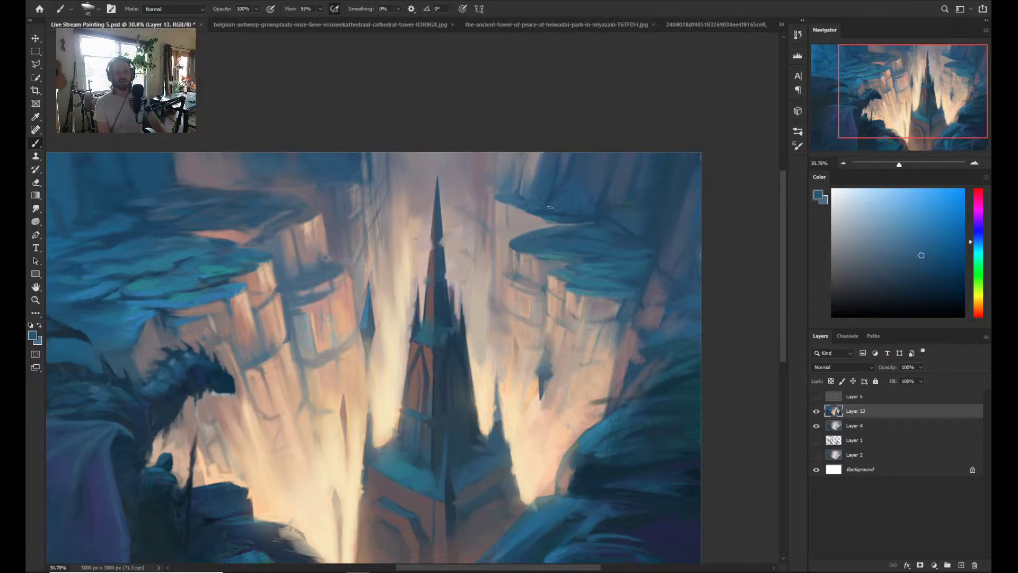
left_click(577, 213, "alt")
left_click(584, 215, "alt")
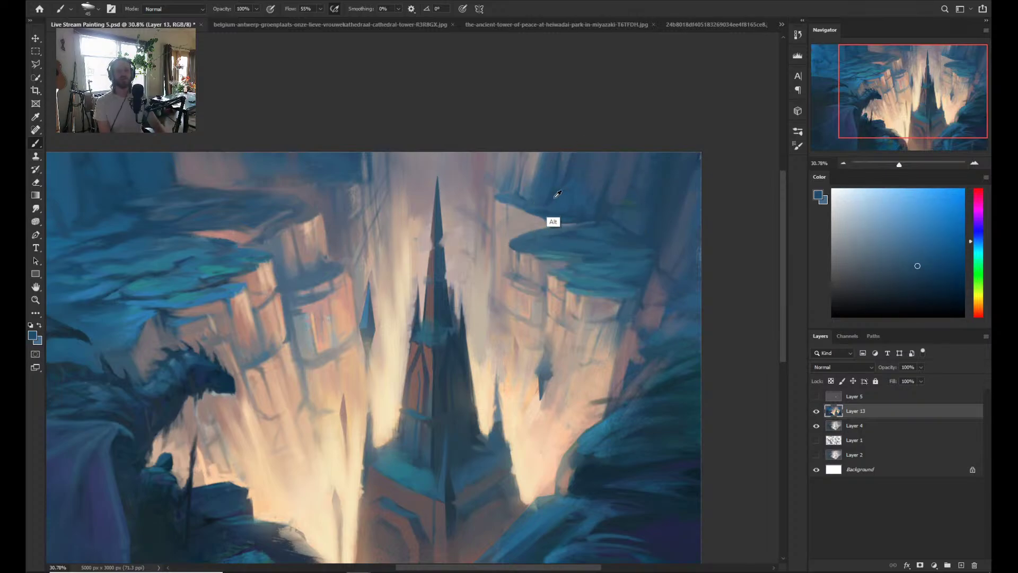
- Refine the notch's tip where the two ledges meet using sampled mauve-grey and blues
left_click(551, 249, "alt")
left_click(568, 225, "alt")
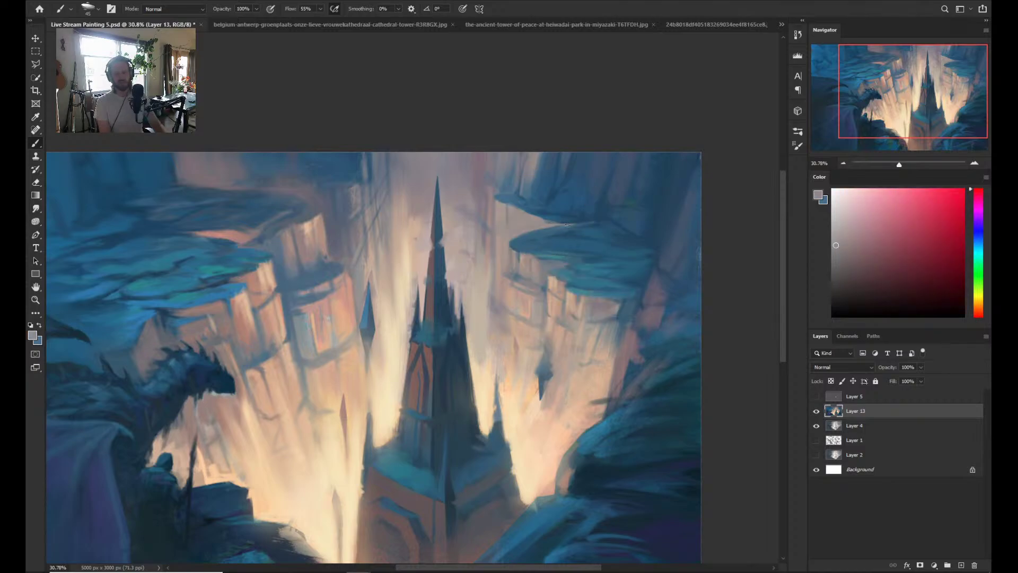
left_click(570, 228, "alt")
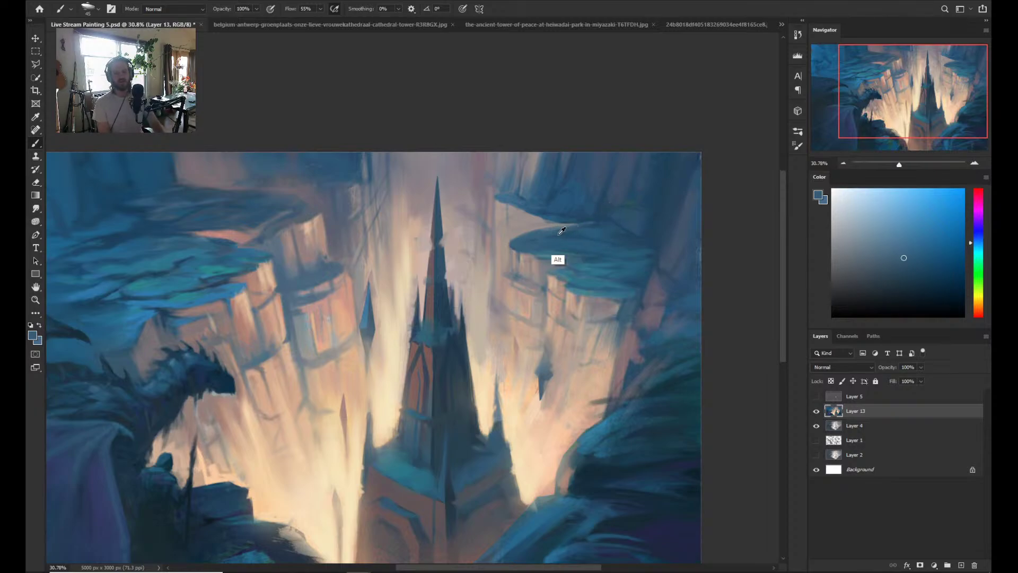
left_click(594, 226, "alt")
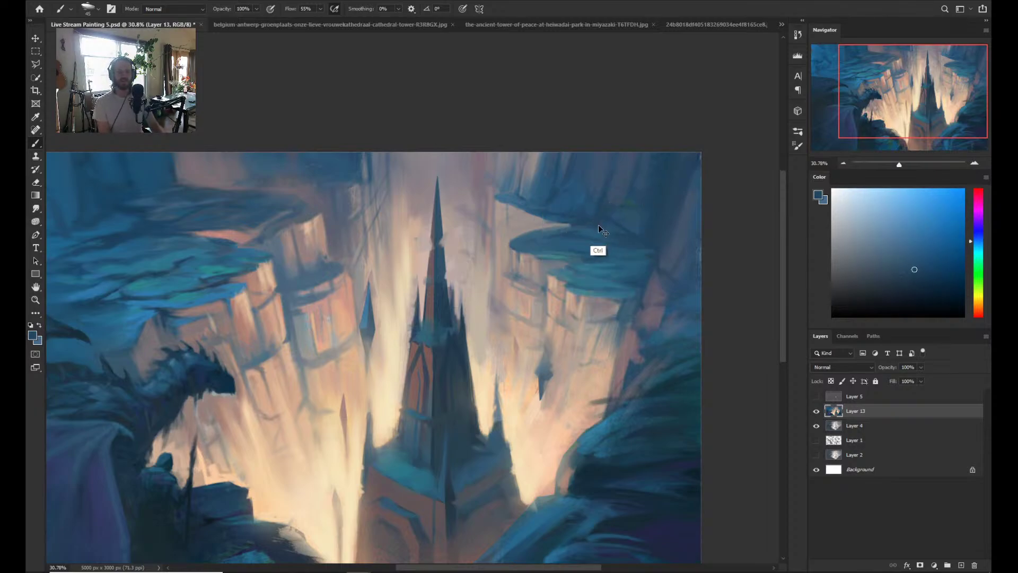
left_click(582, 236, "alt")
left_click(589, 232, "alt")
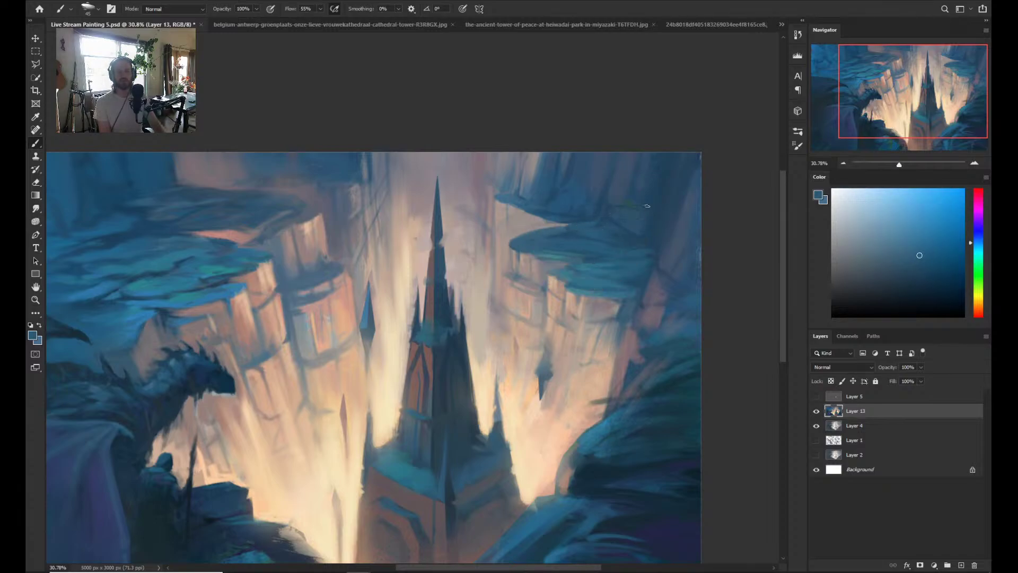
- Work sampled dark blue into the ledge area behind the notch with a larger brush, adding fine dark accents with a smaller one
key("bracketright")
key("bracketright")
key("bracketright")
key("bracketright")
key("ctrl")
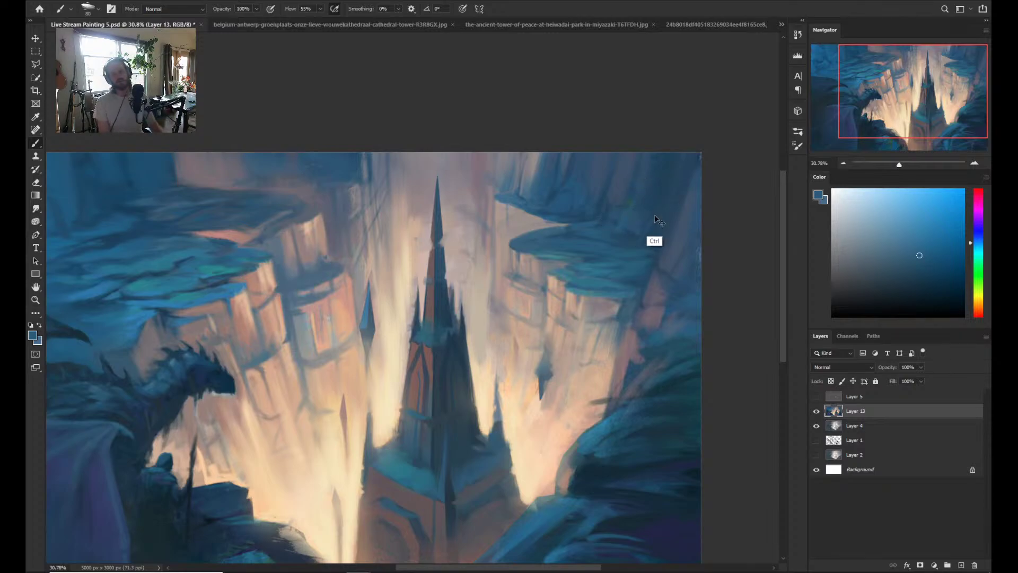
left_click(602, 223, "alt")
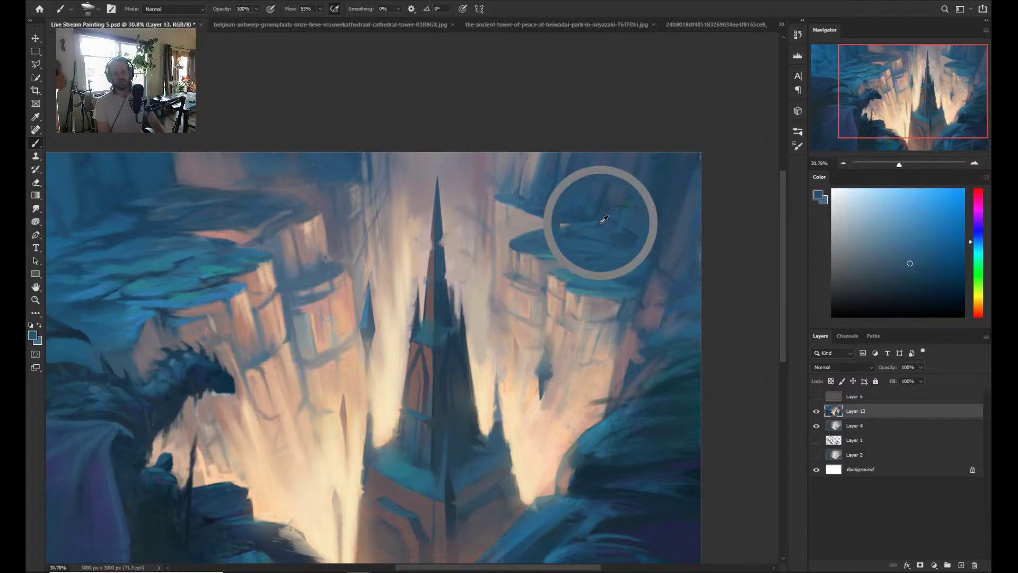
left_click(651, 224, "alt")
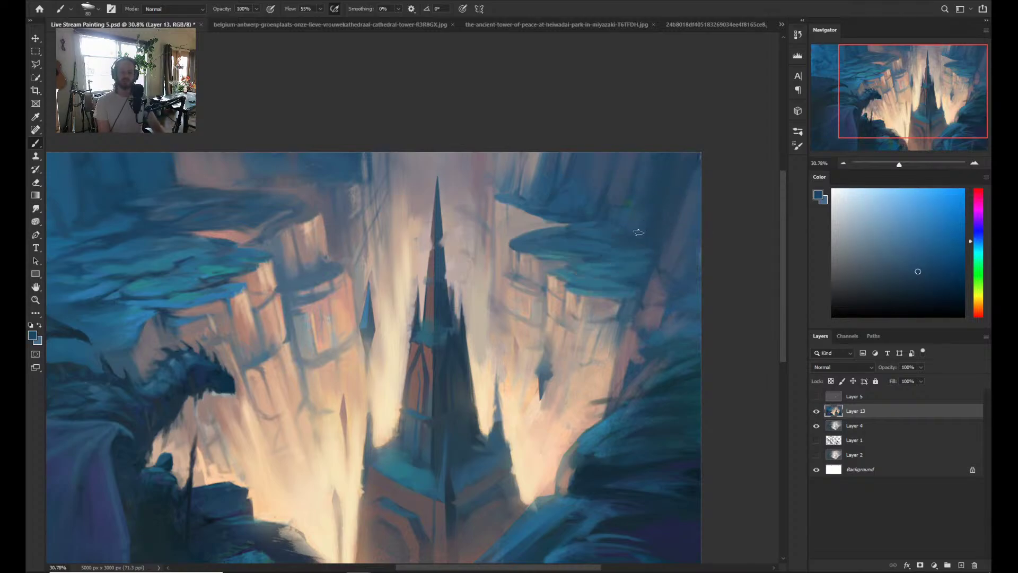
key("bracketleft")
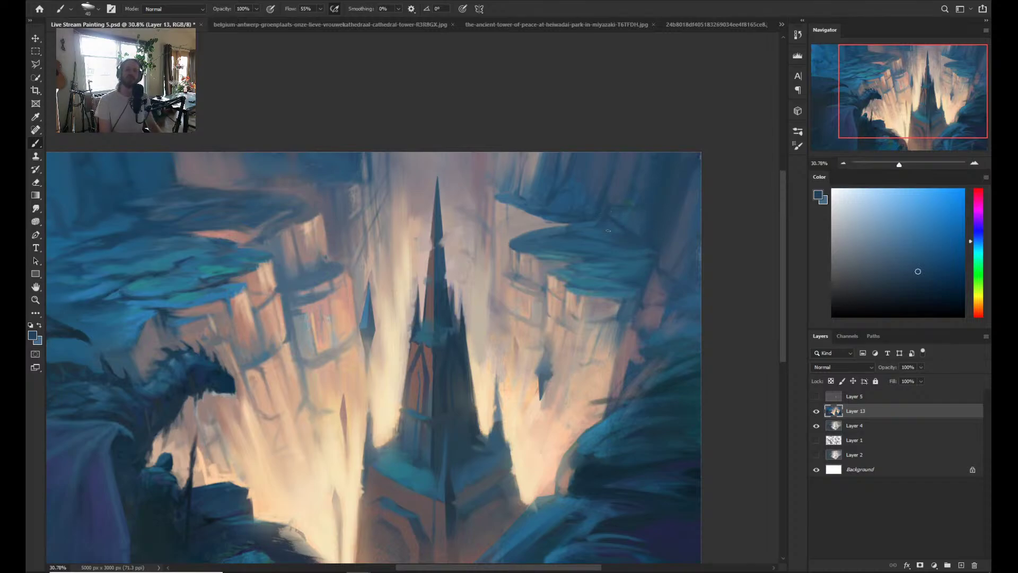
key("bracketleft")
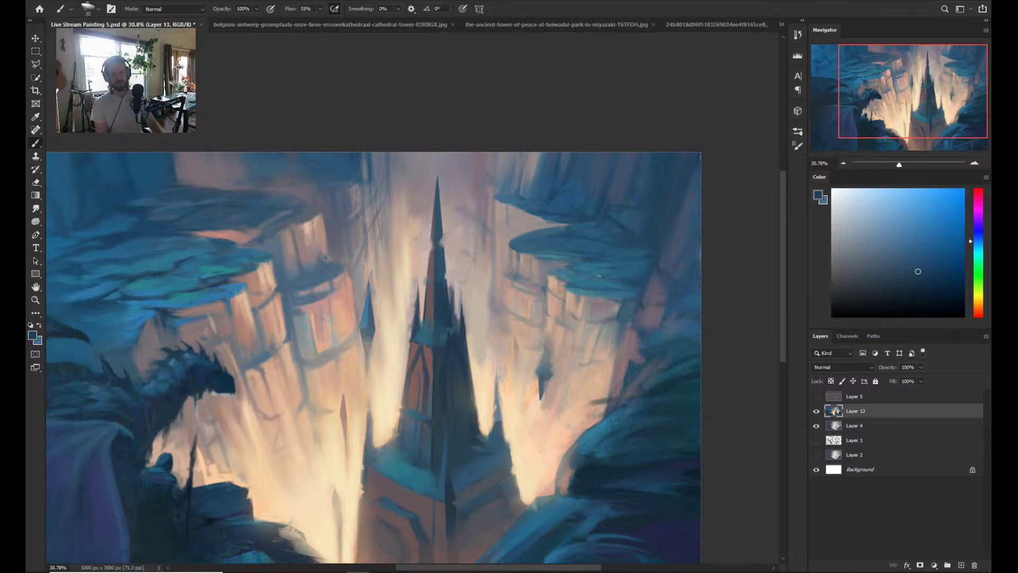
- Define the surface of the ledge beside the spire with a sampled dark blue where its upper and lower tiers meet
mouse_move(590, 293)
left_mouse_down()
mouse_move(519, 323)
mouse_move(553, 318)
left_mouse_up()
left_click_drag(563, 226, 623, 232)
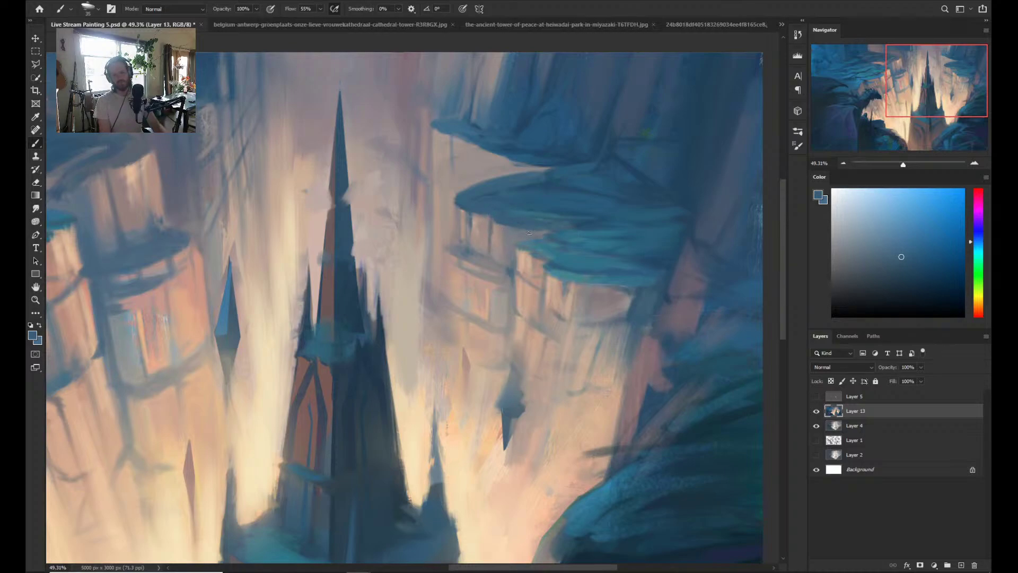
left_click(566, 218, "alt")
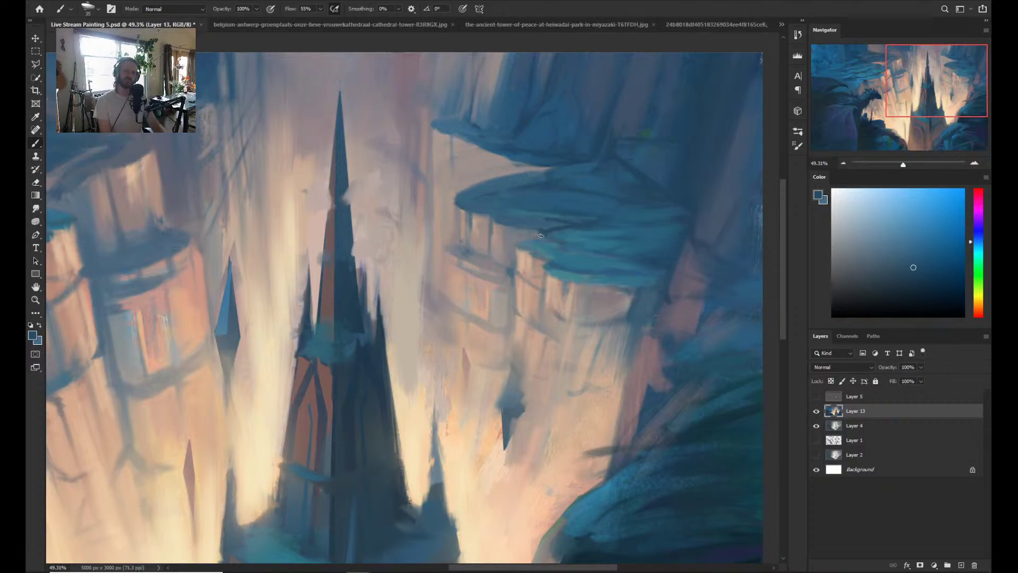
- Work sampled dark blues into the rock at the back of that ledge and save the painting
key("z")
mouse_move(547, 228)
left_mouse_down()
mouse_move(534, 224)
mouse_move(675, 171)
mouse_move(688, 150)
left_mouse_up()
key("b")
left_click(666, 154, "alt")
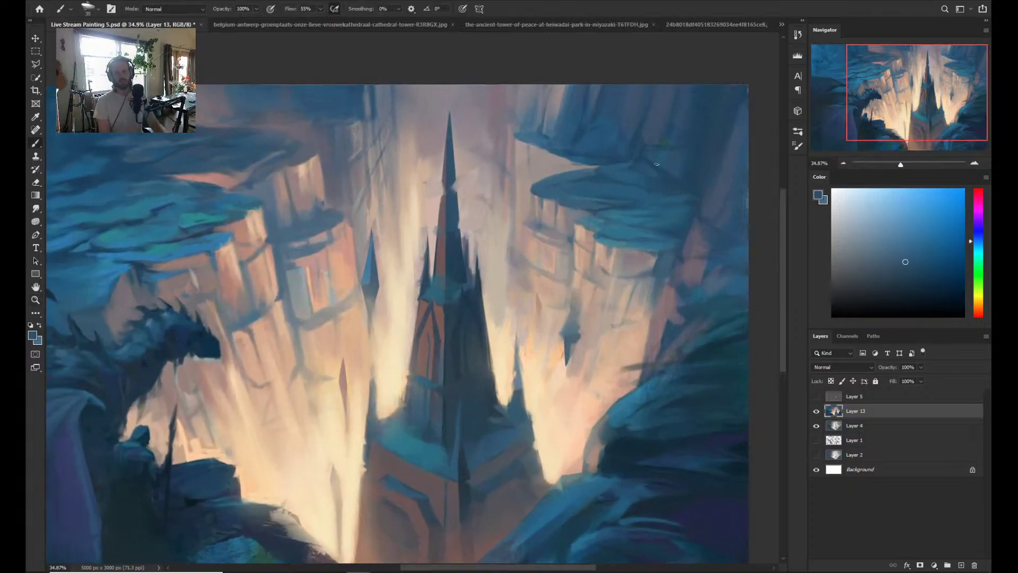
left_click(654, 151, "alt")
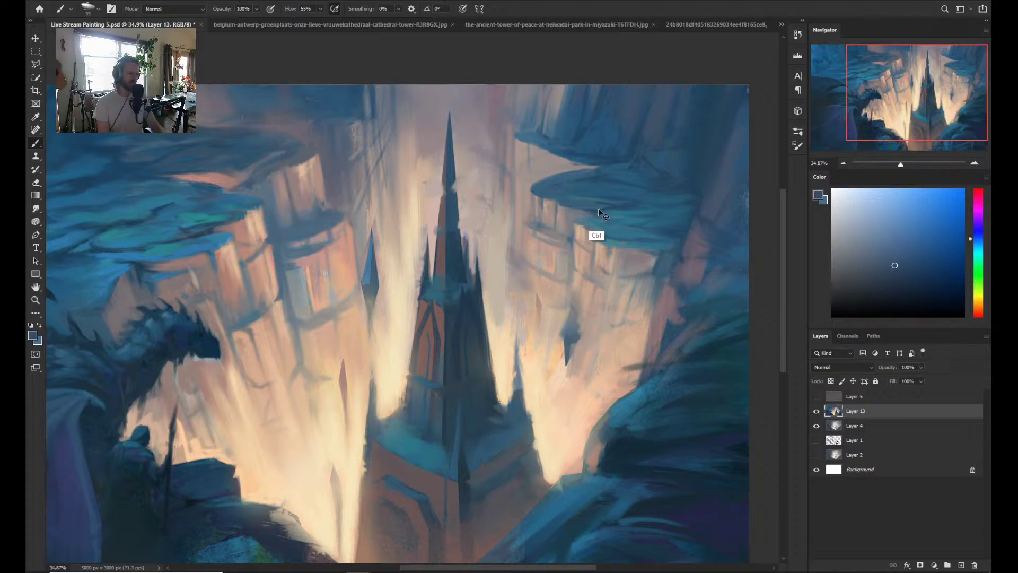
key("ctrl+s")
- Touch up the front rim of the teal ledge above the dragon with a sampled brighter blue
key("z")
left_click_drag(596, 234, 593, 260)
key("b")
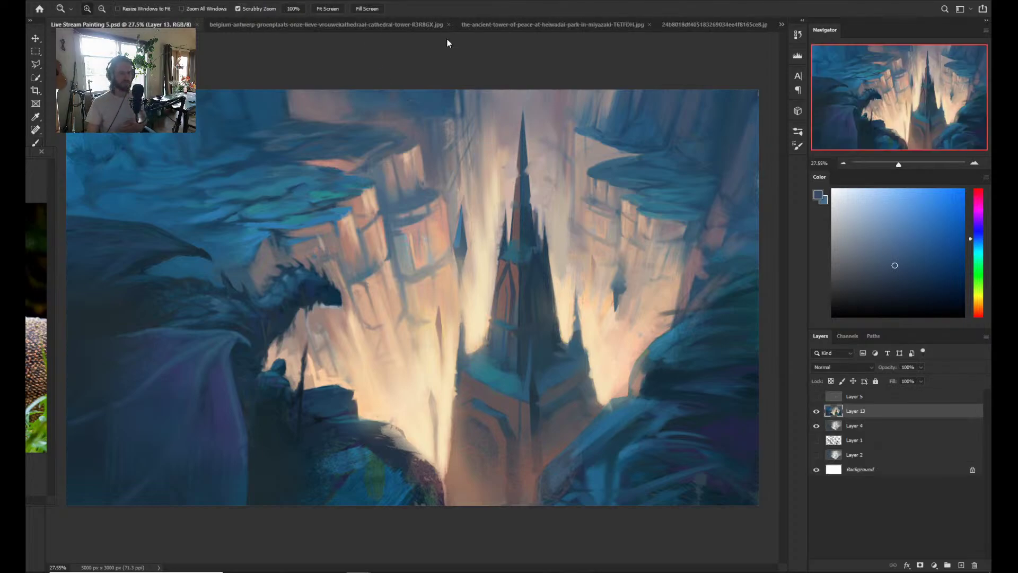
left_click_drag(448, 300, 451, 300)
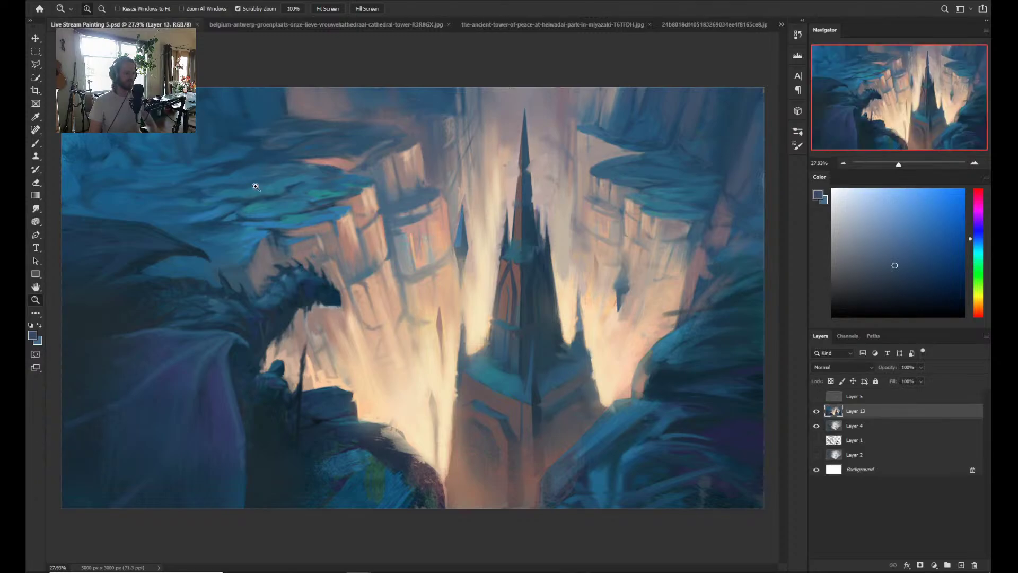
left_click(502, 340)
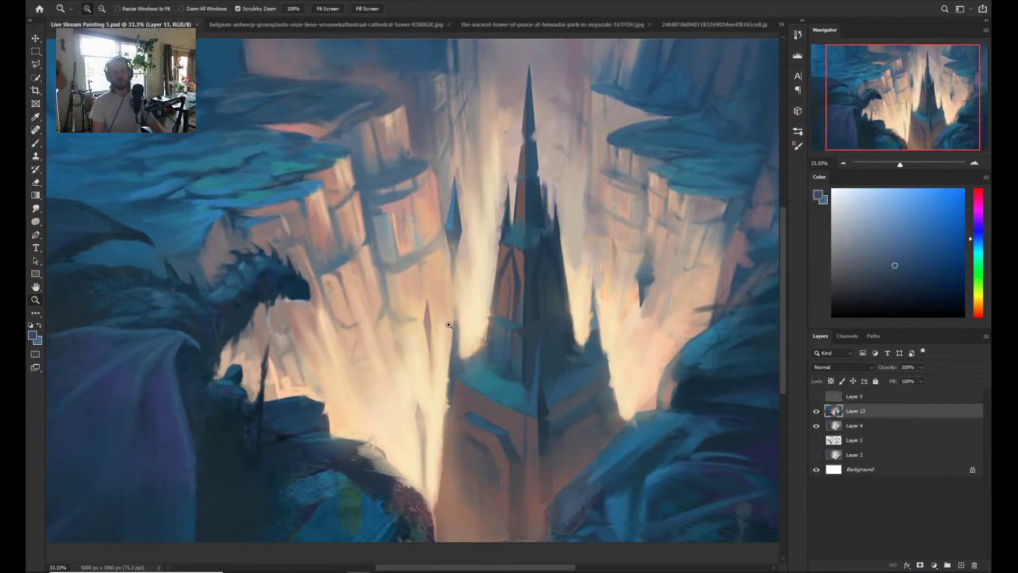
left_click_drag(443, 256, 425, 266)
key("b")
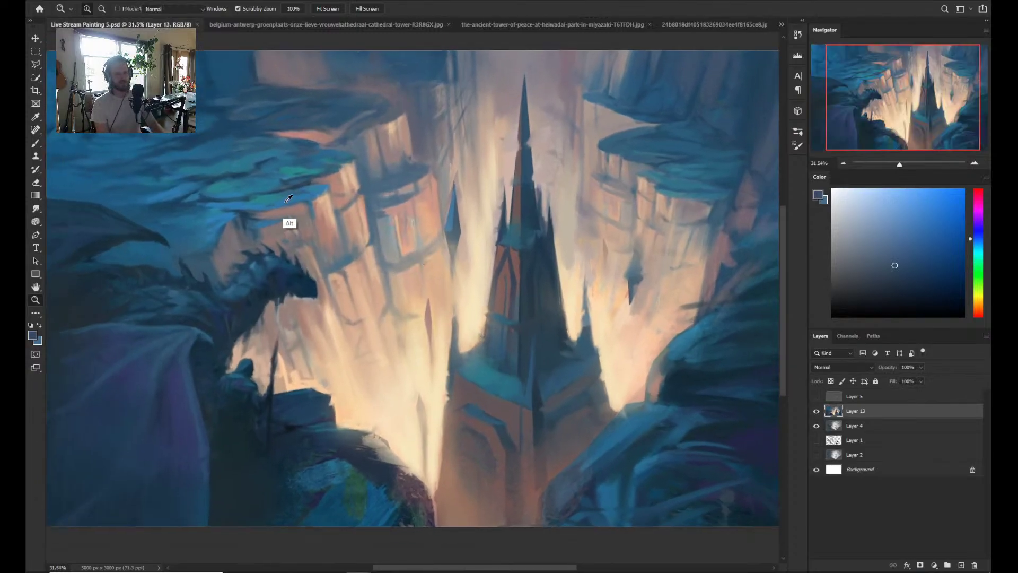
left_click(294, 183, "alt")
left_click_drag(310, 183, 309, 188)
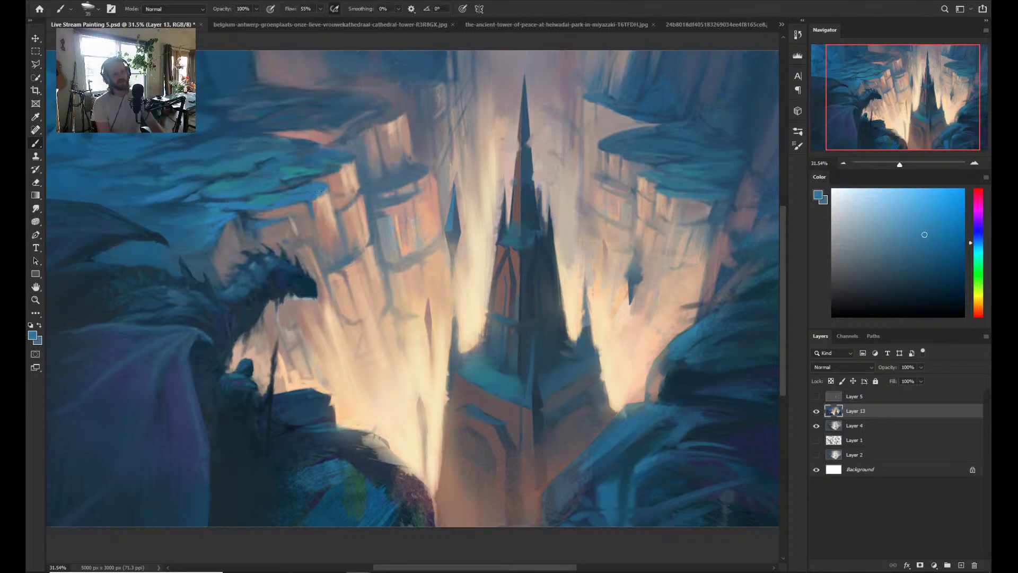
- Refine the cracks and edge of the ledge above the dragon with sampled dark blues, teal and greyish blue
left_click(233, 208, "alt")
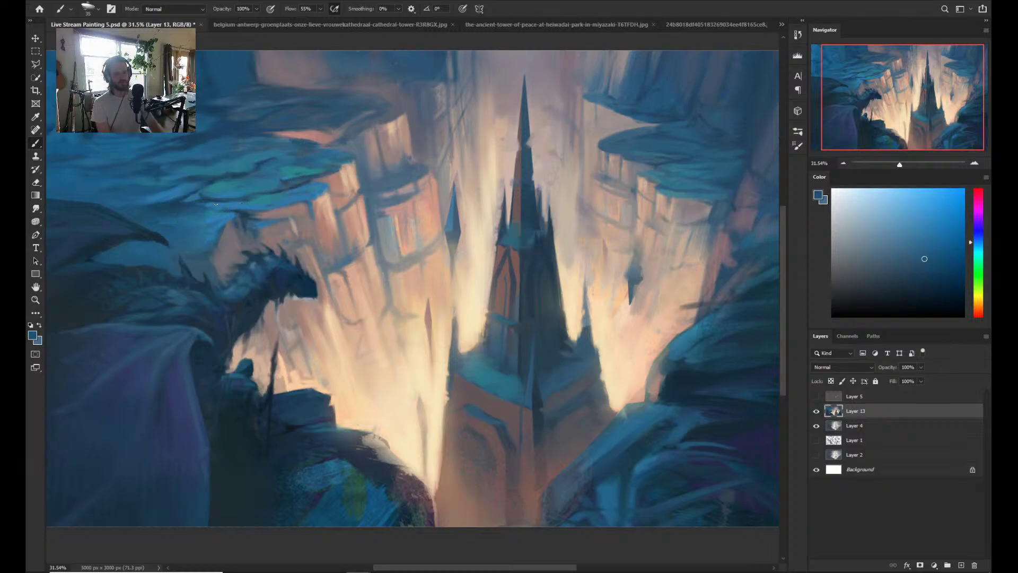
left_click(204, 205, "alt")
left_click(227, 207, "alt")
left_click(245, 200, "alt")
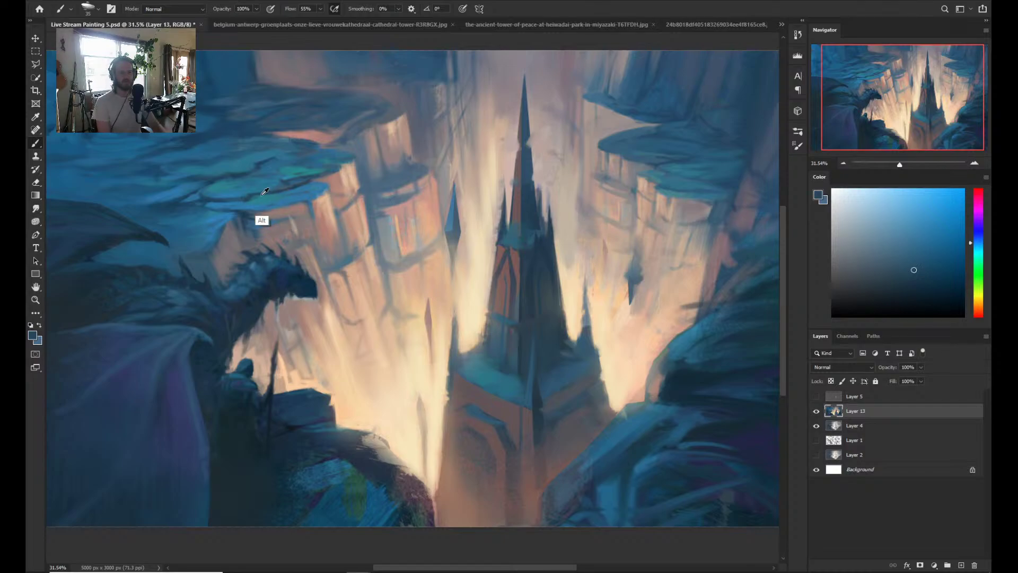
left_click(224, 194, "alt")
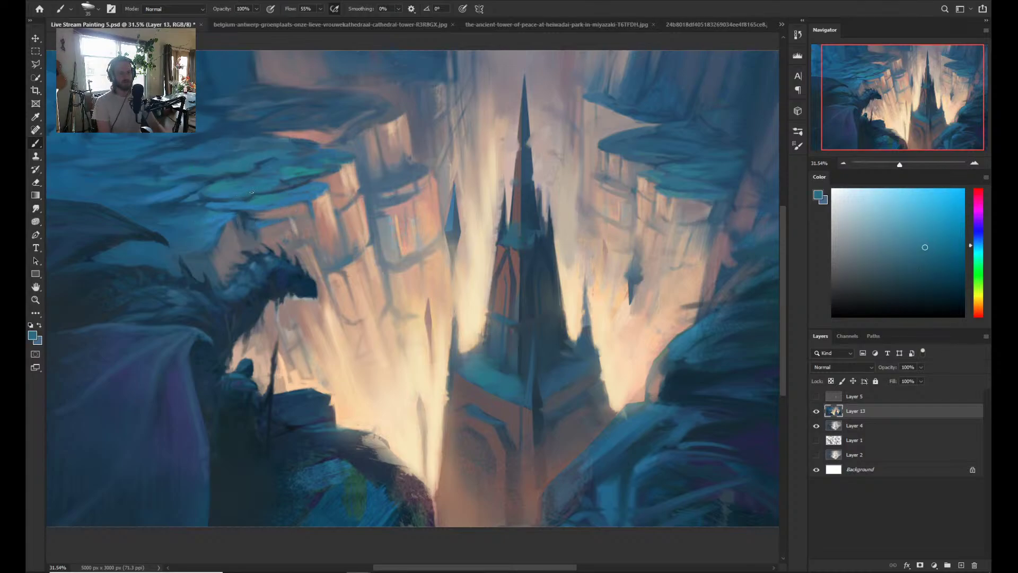
left_click(308, 173, "alt")
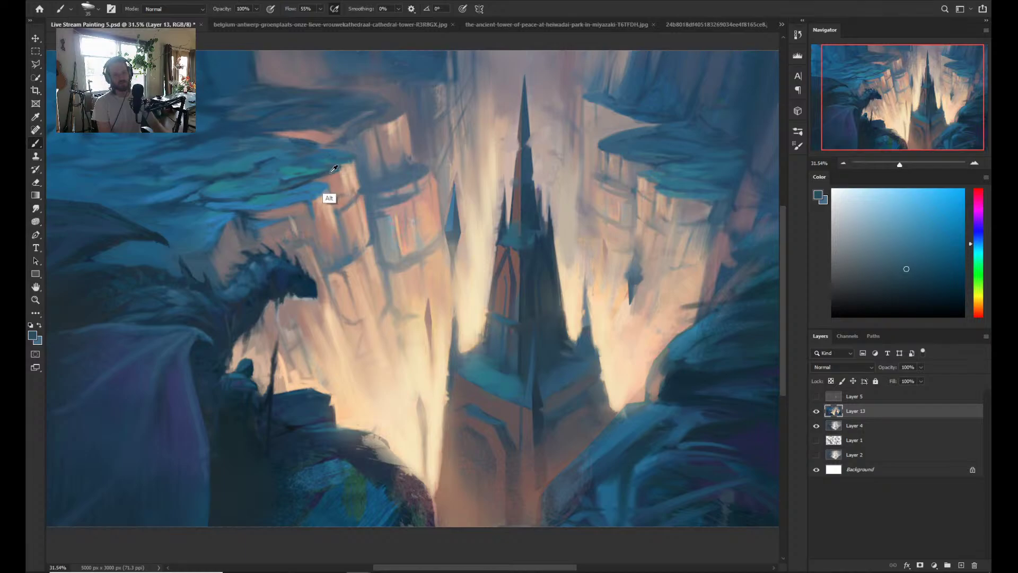
left_click(330, 197, "alt")
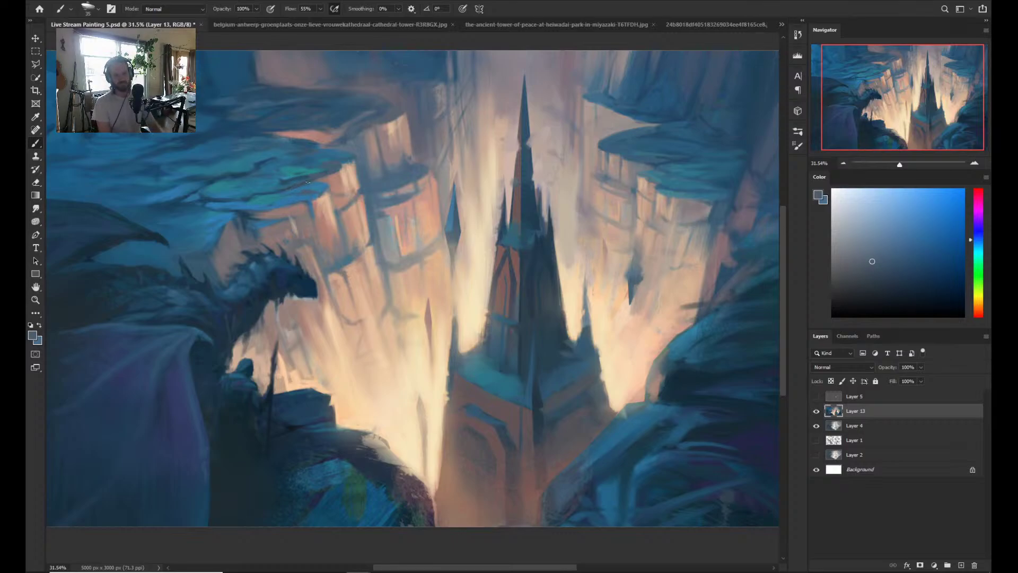
- Refine the farther ledge behind the teal one with sampled blues, and sample teal for the ledge across the gorge
key("z")
left_click_drag(572, 261, 536, 263)
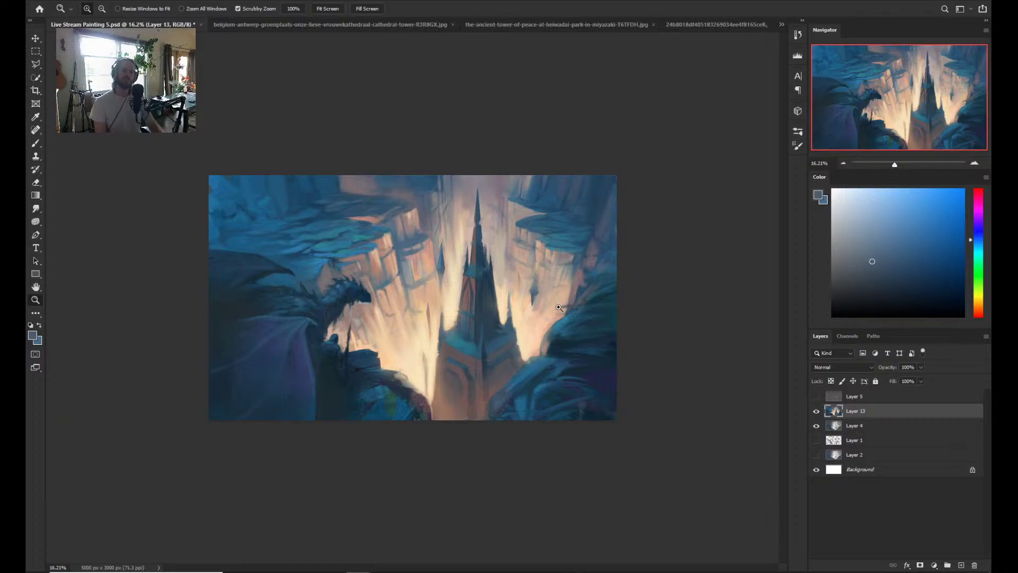
left_click_drag(560, 307, 576, 301)
key("b")
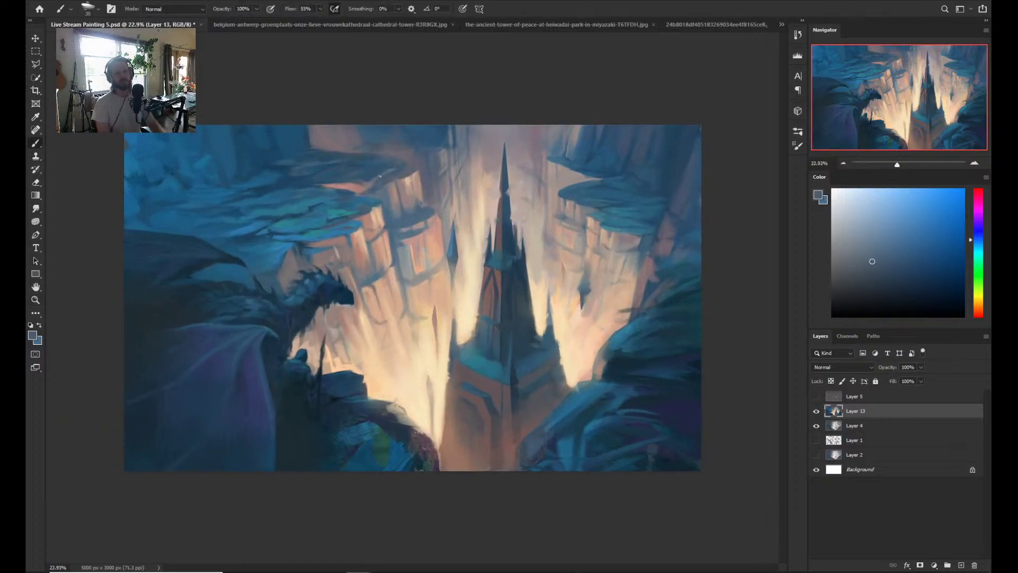
left_click(374, 179, "alt")
left_click(373, 177, "alt")
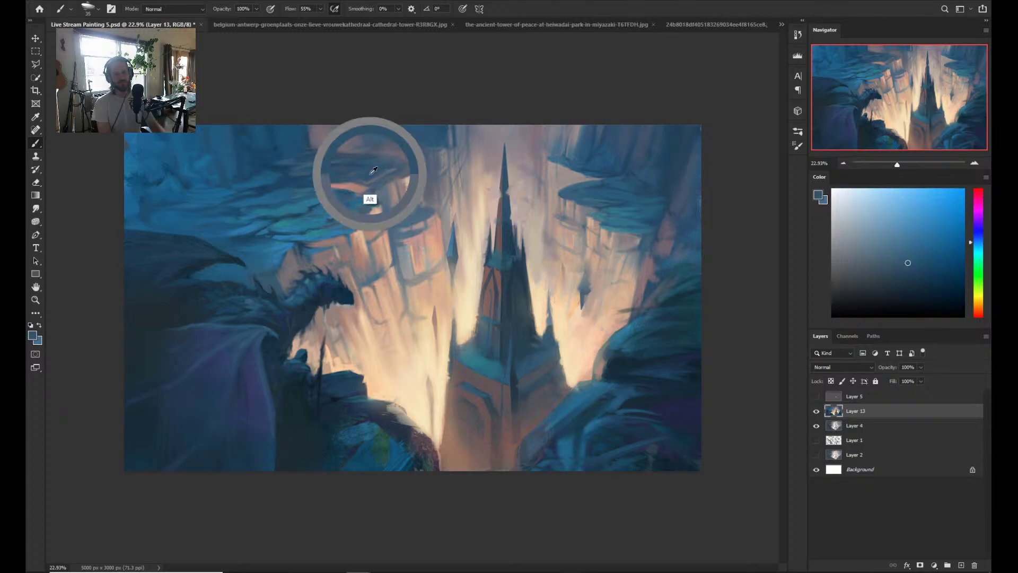
left_click(379, 164, "alt")
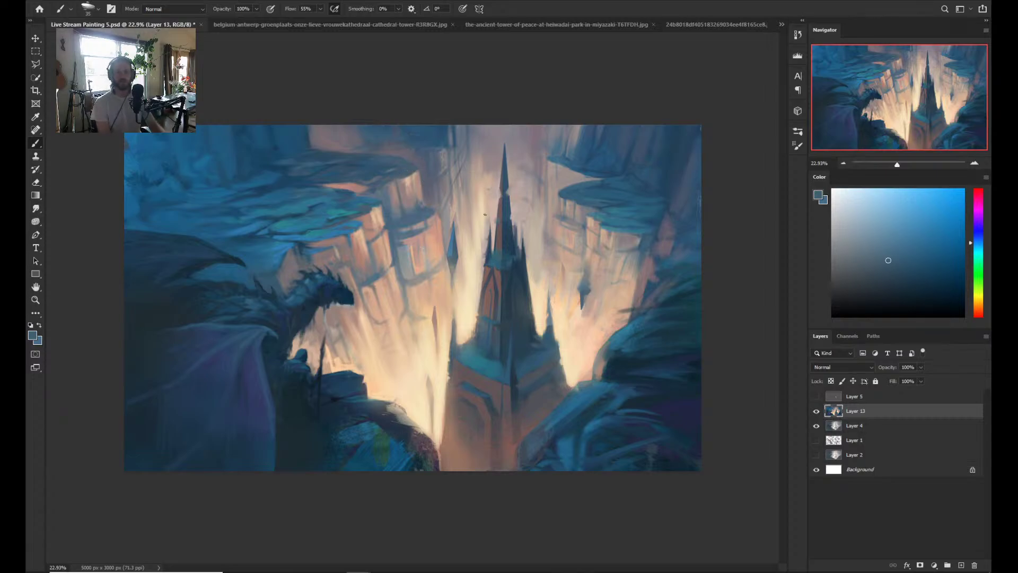
left_click(590, 220, "alt")
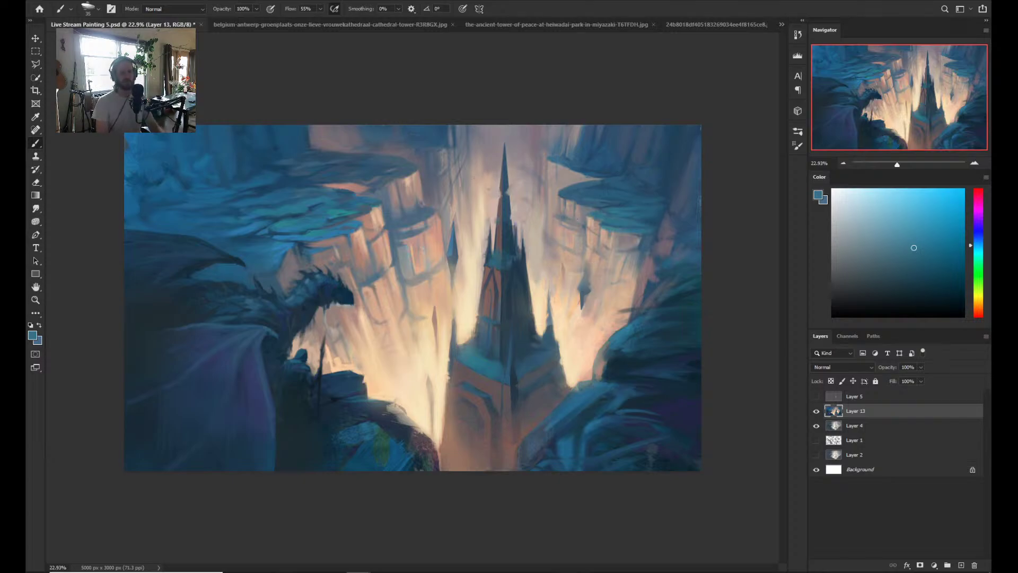
- Paint sampled mauve-grey along the pale gap between the spire and the far cliff's edge
key("z")
left_click_drag(552, 198, 571, 196)
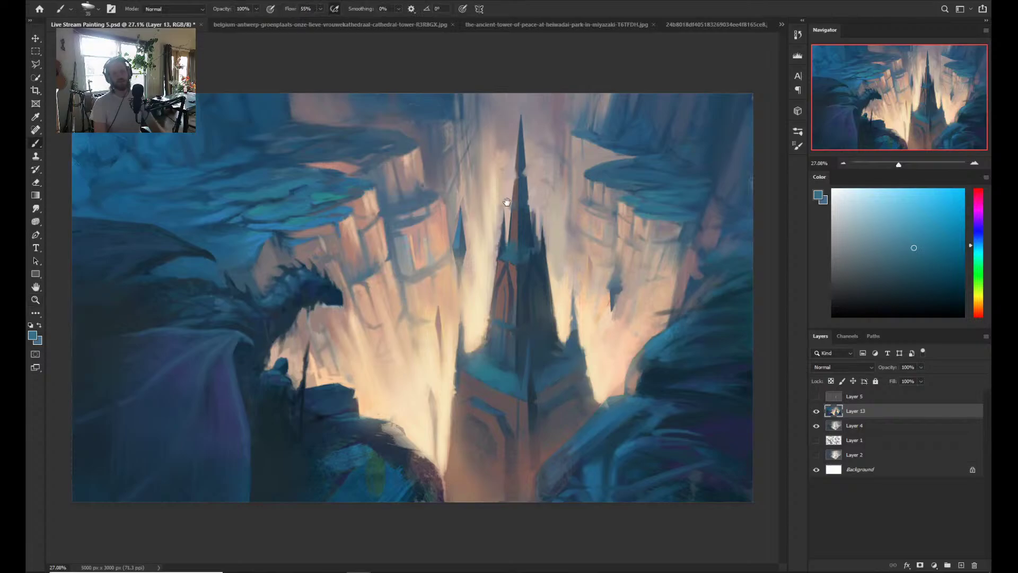
left_click_drag(464, 151, 505, 77)
scroll(505, 76, "down", 5)
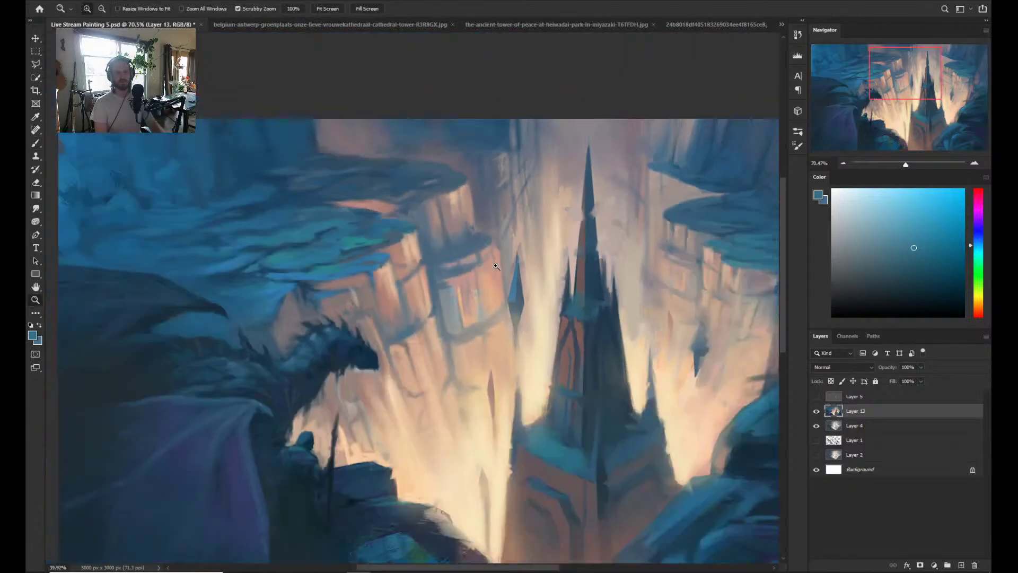
key("b")
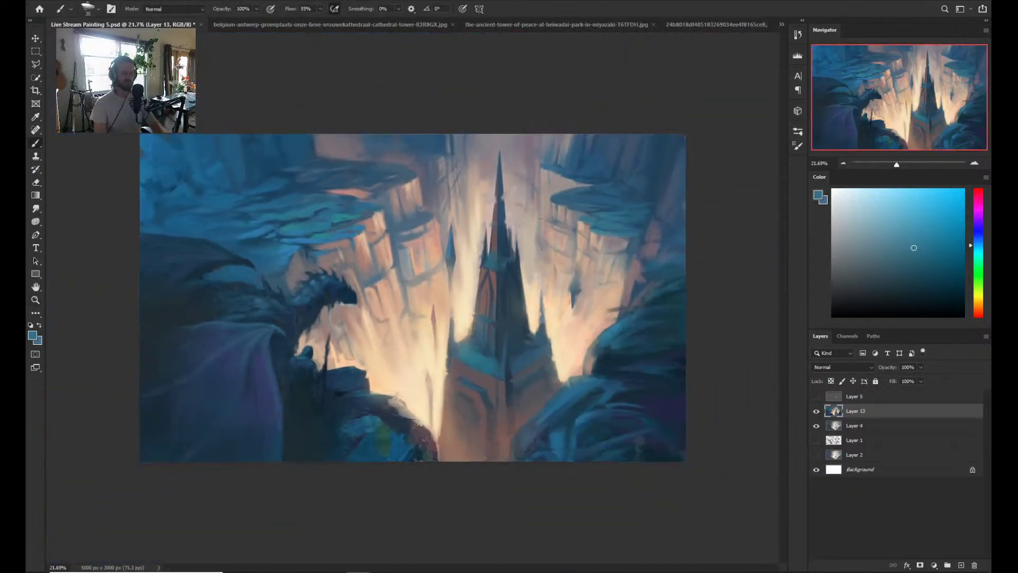
left_click(538, 181, "alt")
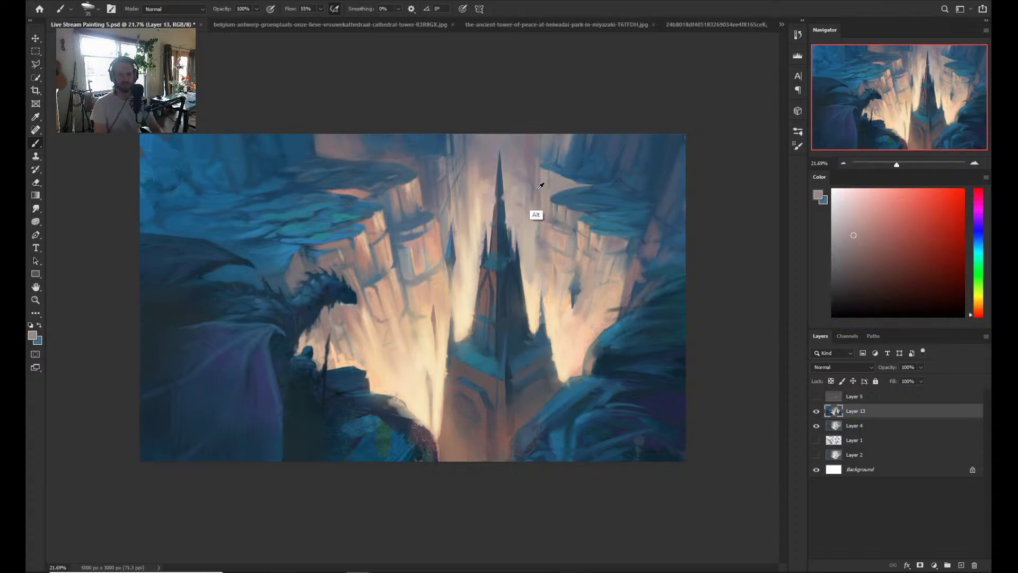
left_click(535, 182, "alt")
- Mark the far cliff's edge above the notch with a sampled mid blue
key("z")
scroll(538, 210, "up", 2)
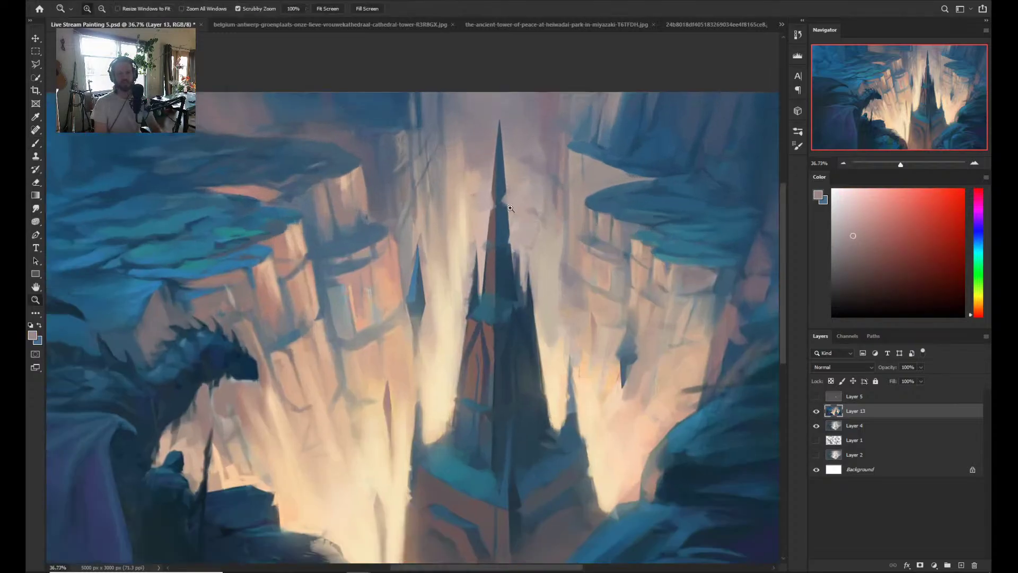
scroll(552, 223, "down", 4)
left_click_drag(556, 228, 638, 212)
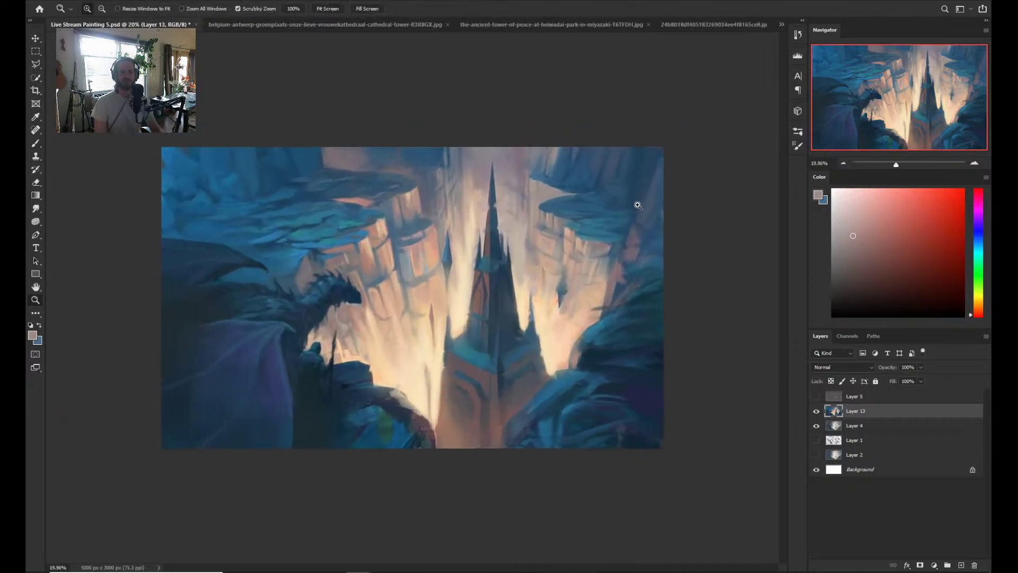
scroll(634, 209, "up", 1)
key("b")
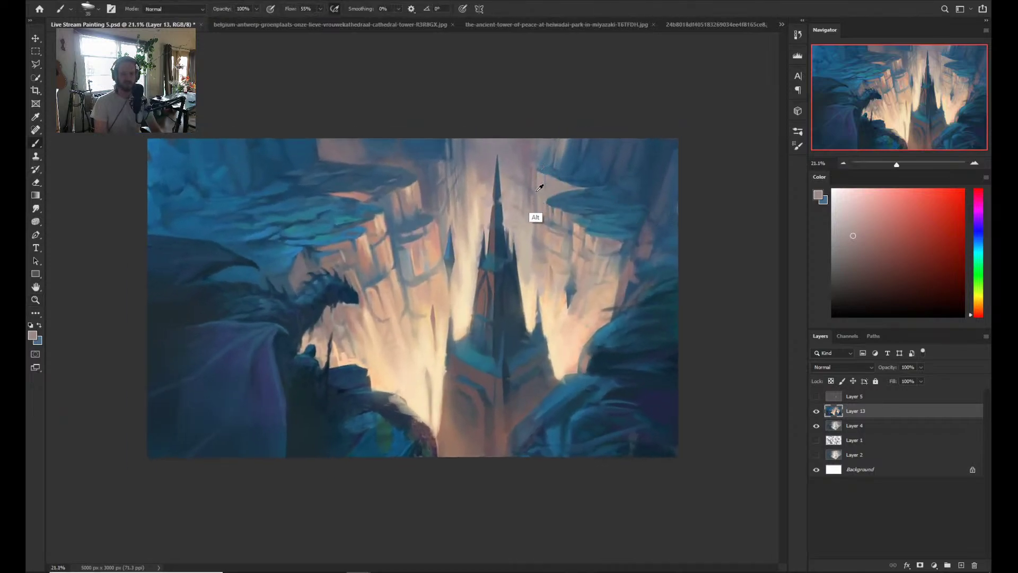
left_click(542, 169, "alt")
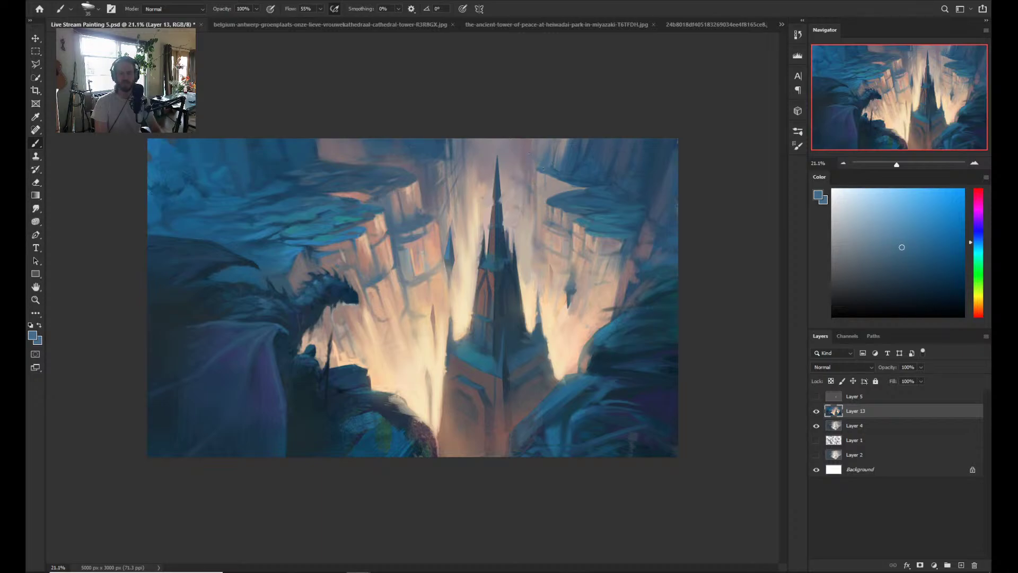
- Shape the hazy rock face between the spire and the far cliff with sampled mauve, grey and warm grey
left_click(529, 197, "alt")
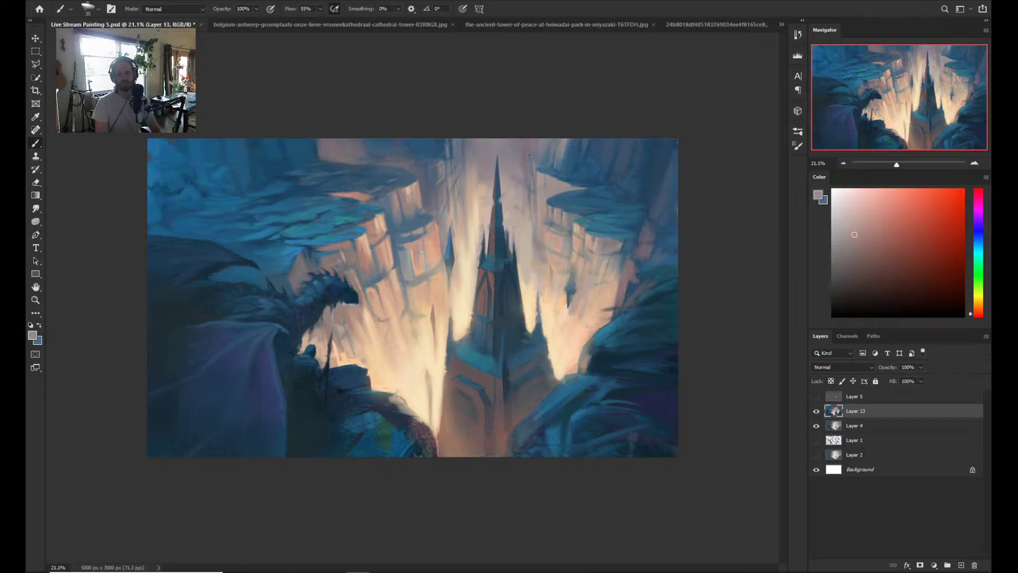
left_click(524, 179, "alt")
left_click(532, 173, "alt")
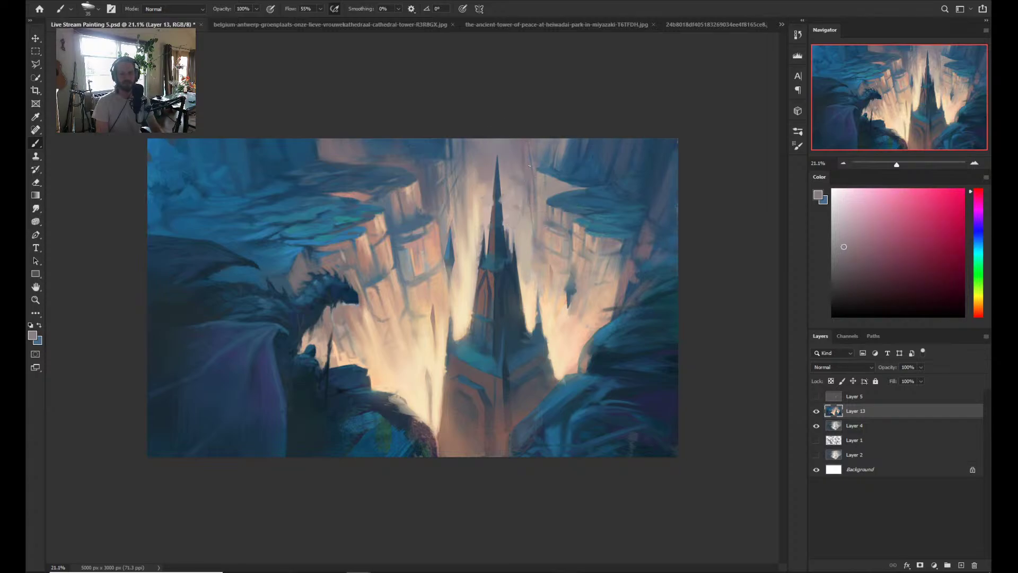
left_click(541, 178, "alt")
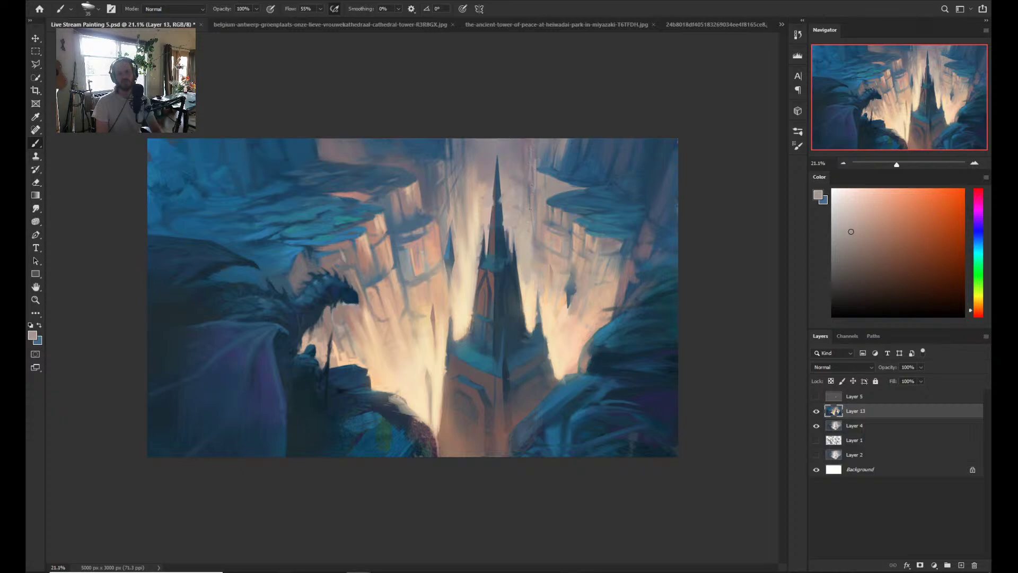
left_click(530, 175, "alt")
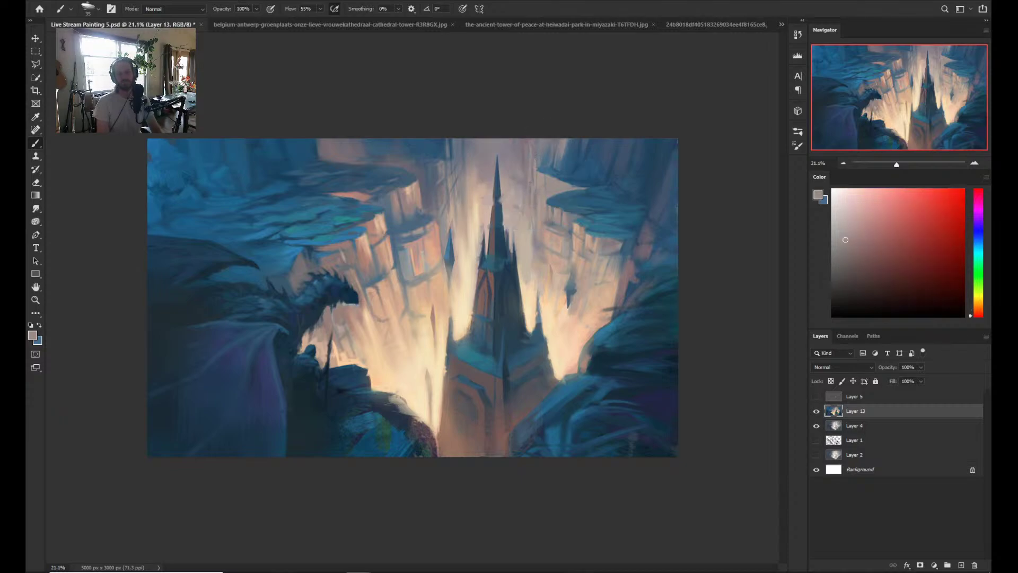
- Run thin blue vertical accents down the rock face beside the notch and soften them with sampled mauve-grey and beige
left_click(541, 139, "alt")
left_click(539, 174, "alt")
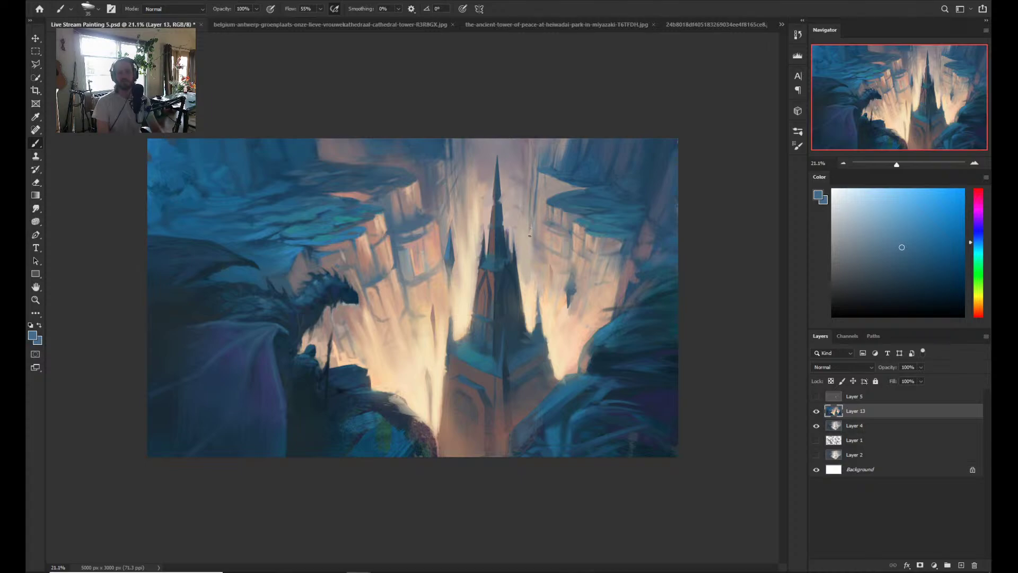
left_click(533, 196, "alt")
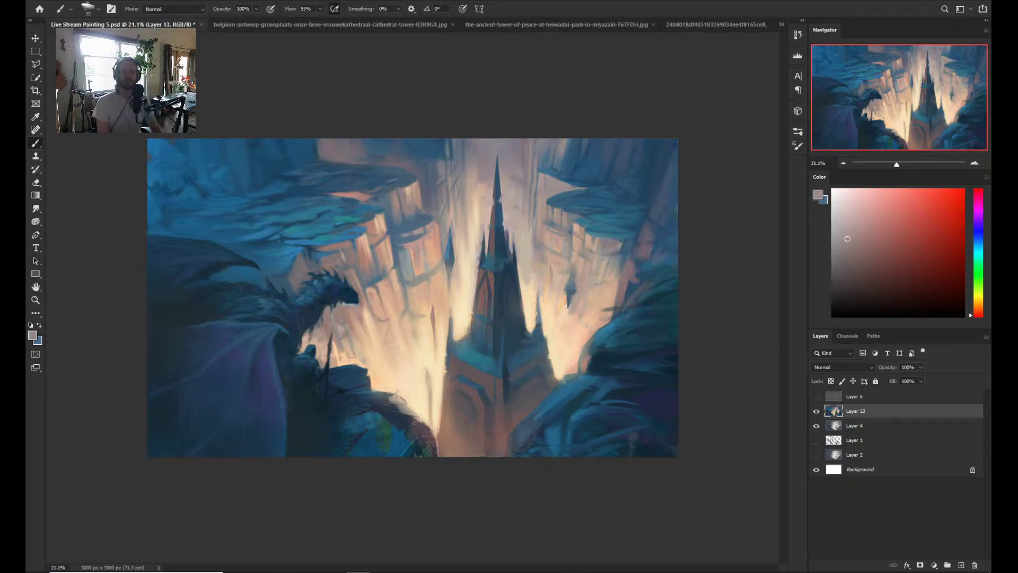
left_click(528, 249, "alt")
key("z")
left_click_drag(521, 179, 526, 208)
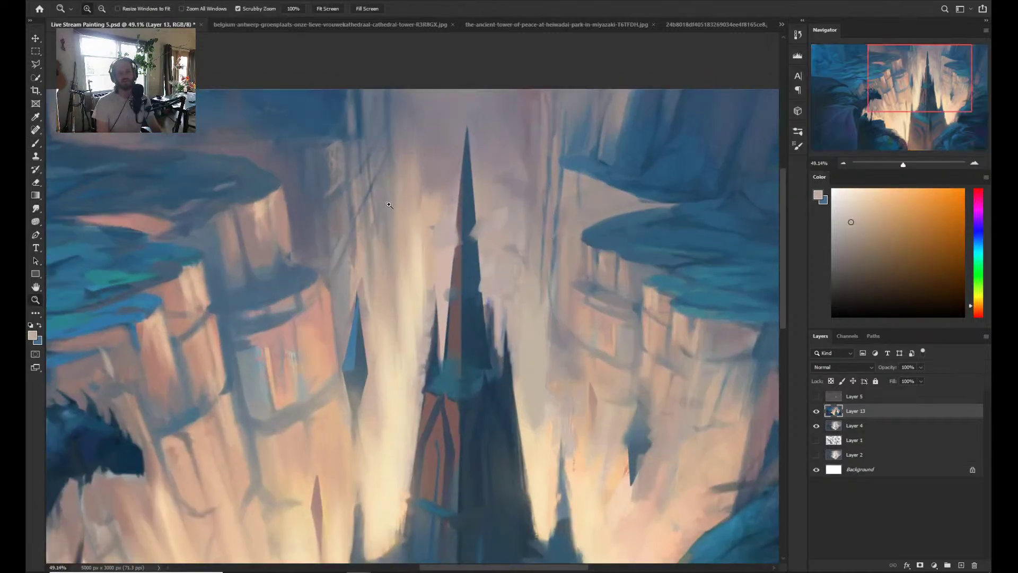
left_click_drag(418, 342, 382, 342)
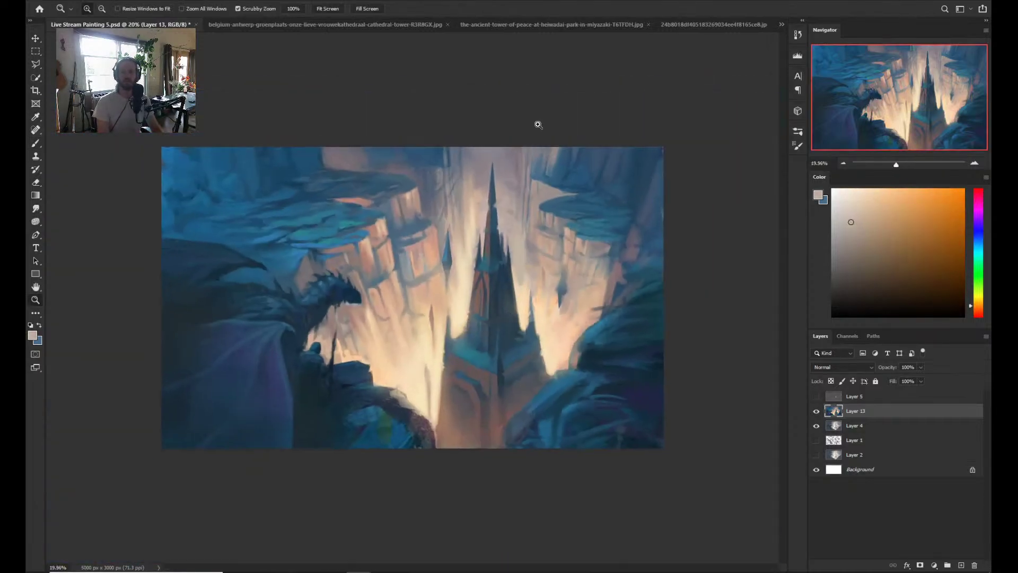
- Set up the Mixer Brush at size 125 with a pale cream sampled from the glow beside the spire
key("b")
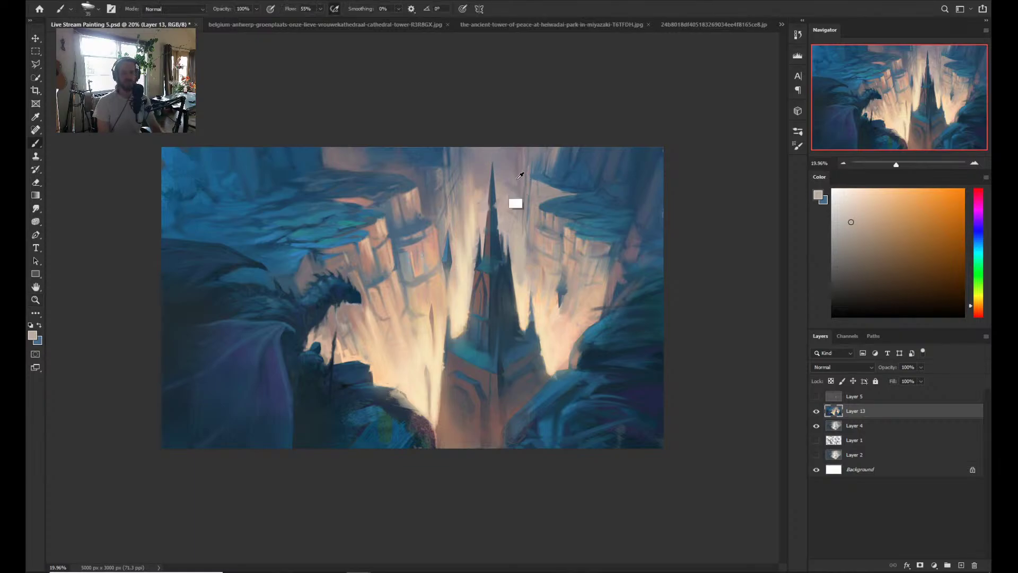
left_click(472, 290, "alt")
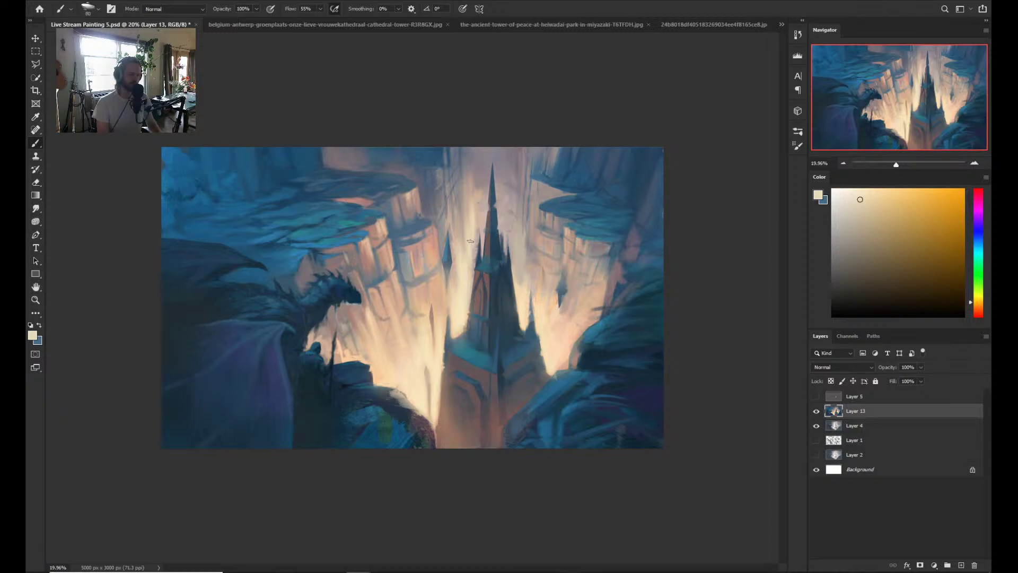
left_click(477, 229, "alt")
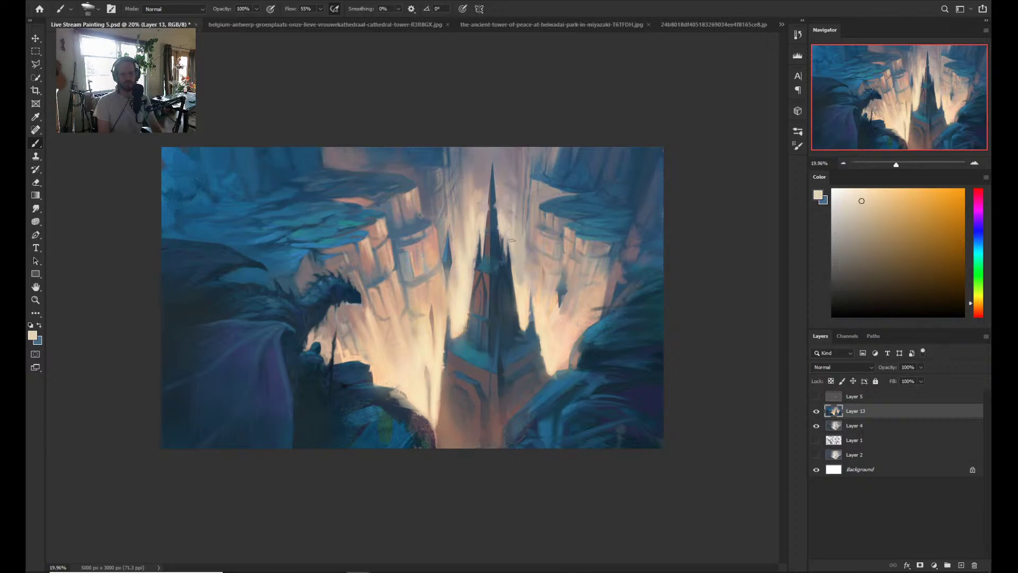
key("bracketright")
key("bracketright")
key("bracketright")
key("bracketright")
key("bracketright")
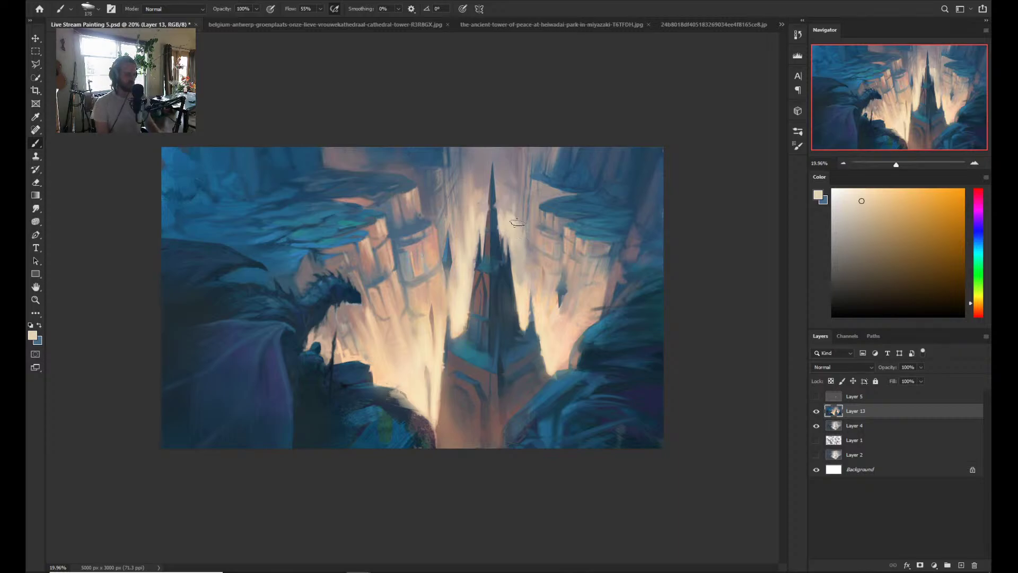
key("shift+b")
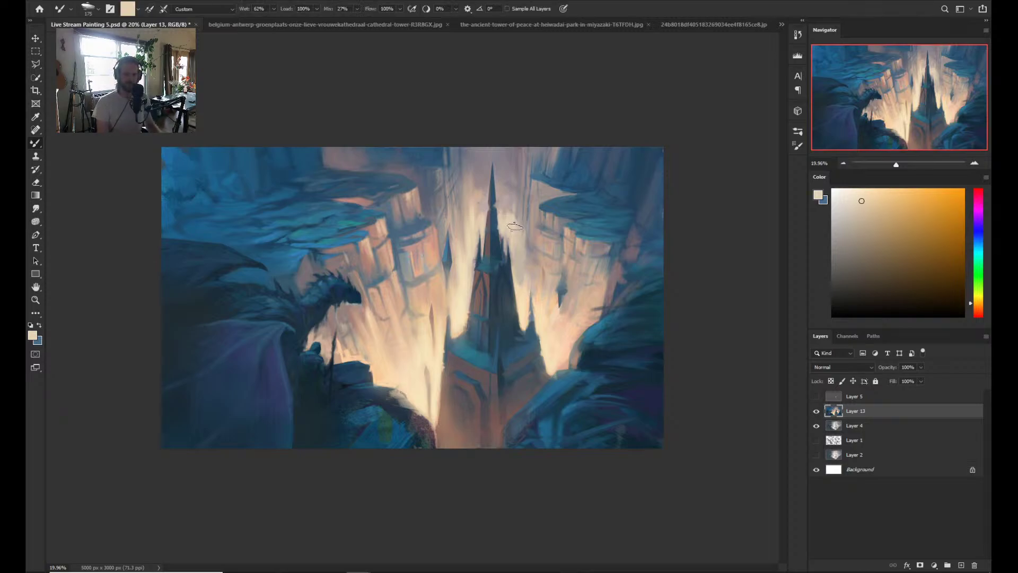
key("bracketleft")
left_click_drag(514, 225, 515, 210)
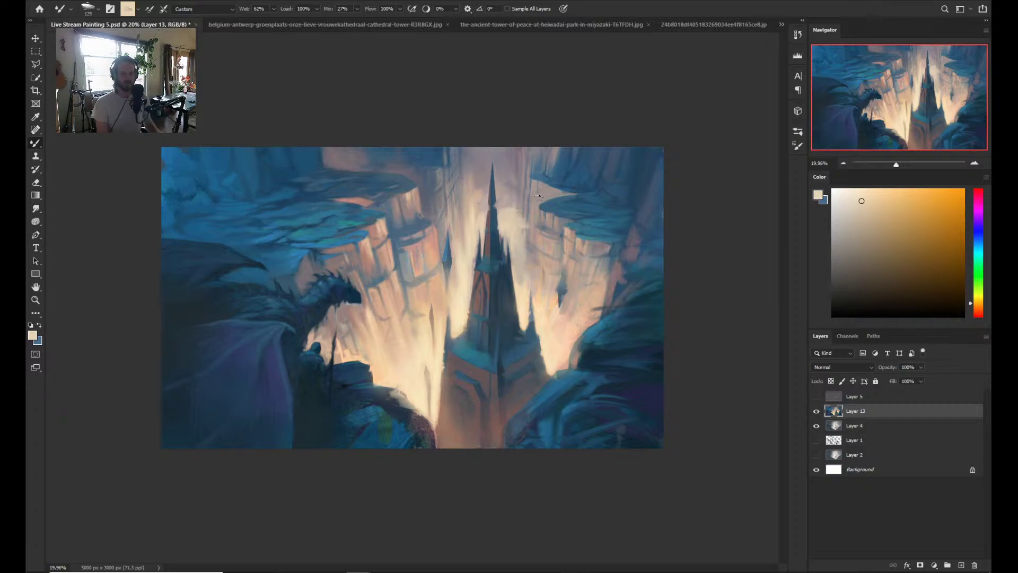
key("ctrl")
key("ctrl")
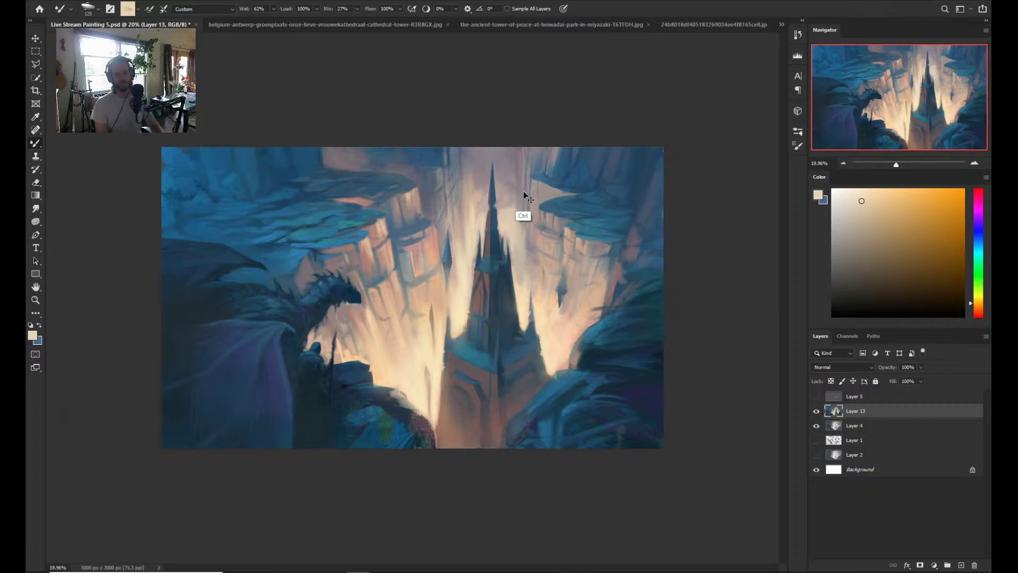
- Blend the haze between the spire's tip and the far cliff with sampled peach, warm grey, beige and mauve-grey
left_click(476, 204, "alt")
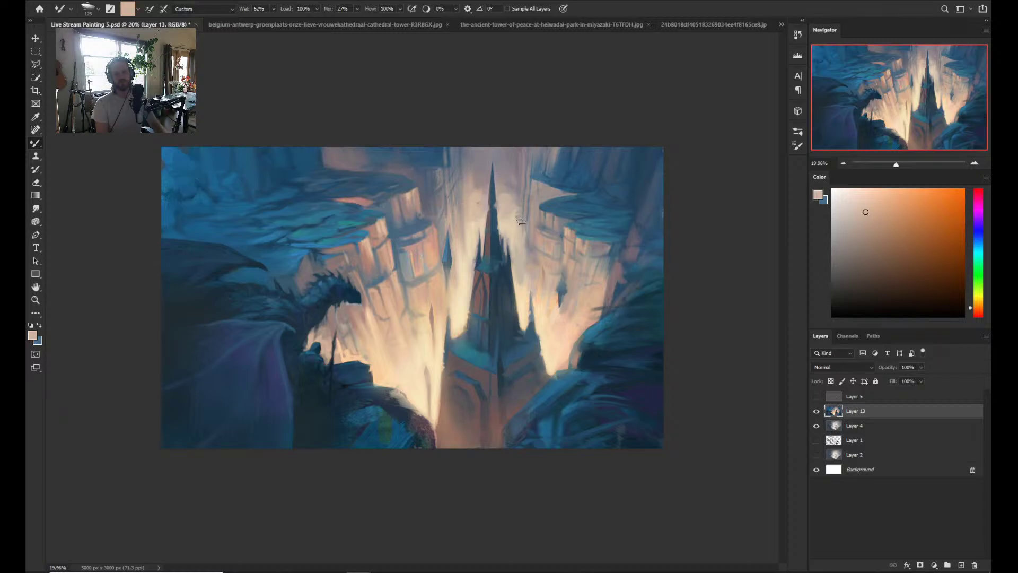
left_click(522, 246, "alt")
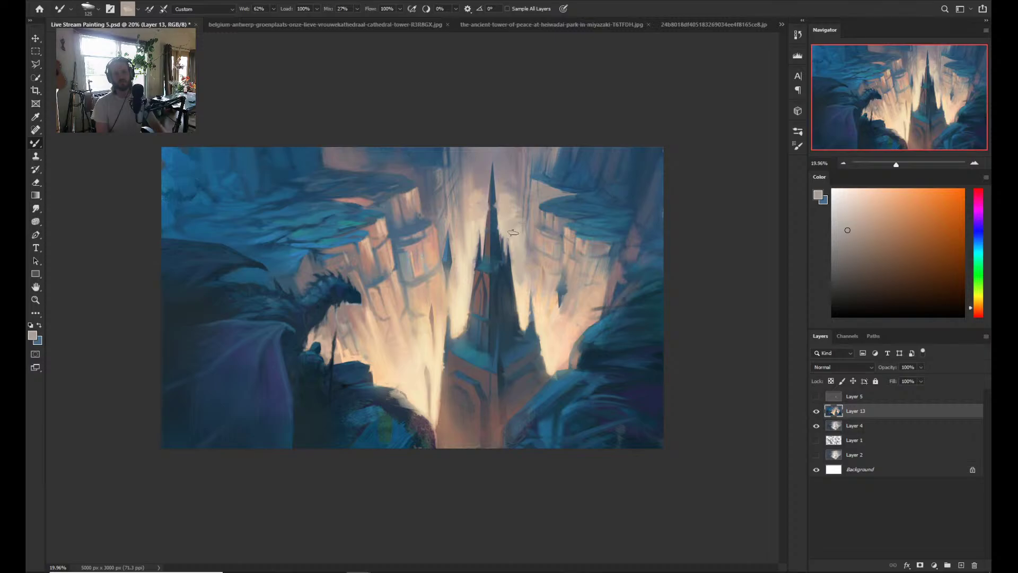
left_click(512, 228, "alt")
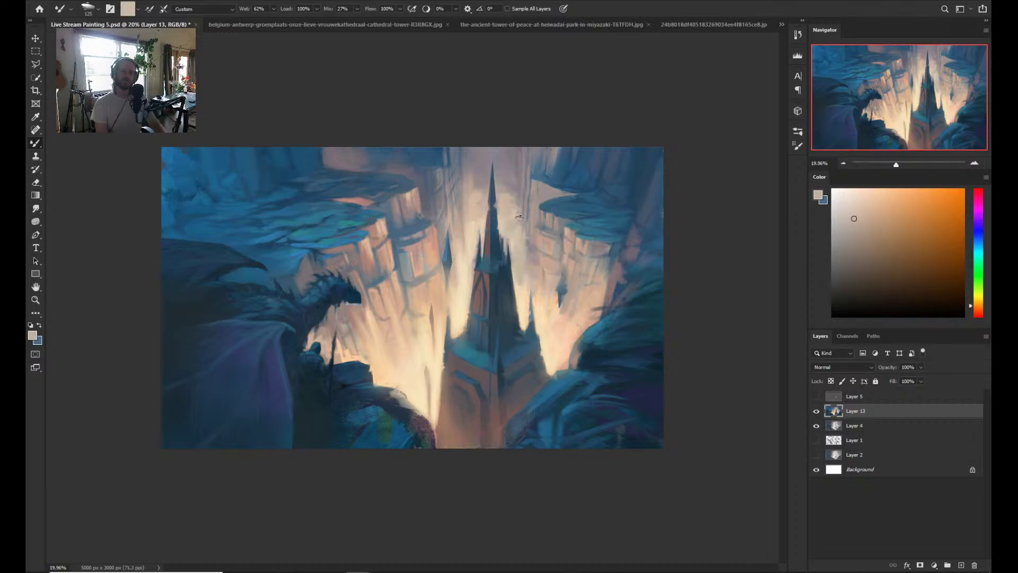
left_click(523, 233, "alt")
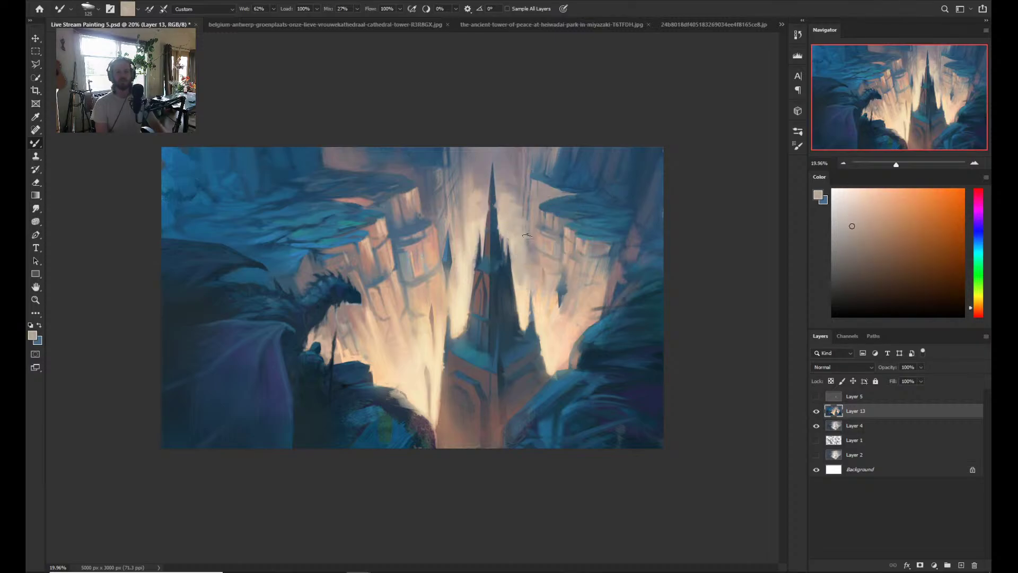
left_click(522, 207, "alt")
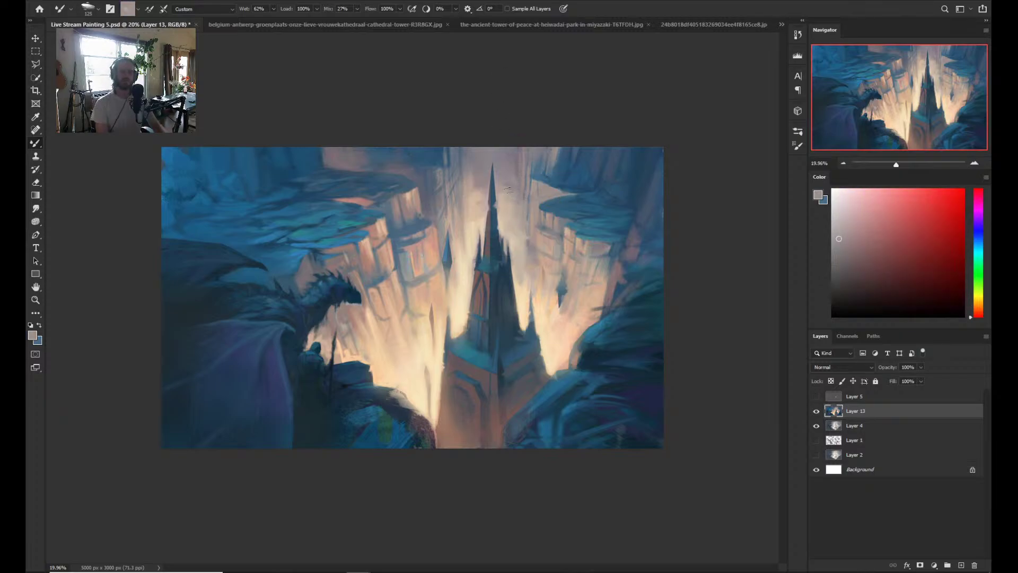
- Refine the glow along the spire's edge facing the far cliff with a smaller brush in sampled beige and pale cream
key("z")
scroll(507, 189, "down", 2)
scroll(502, 204, "up", 3)
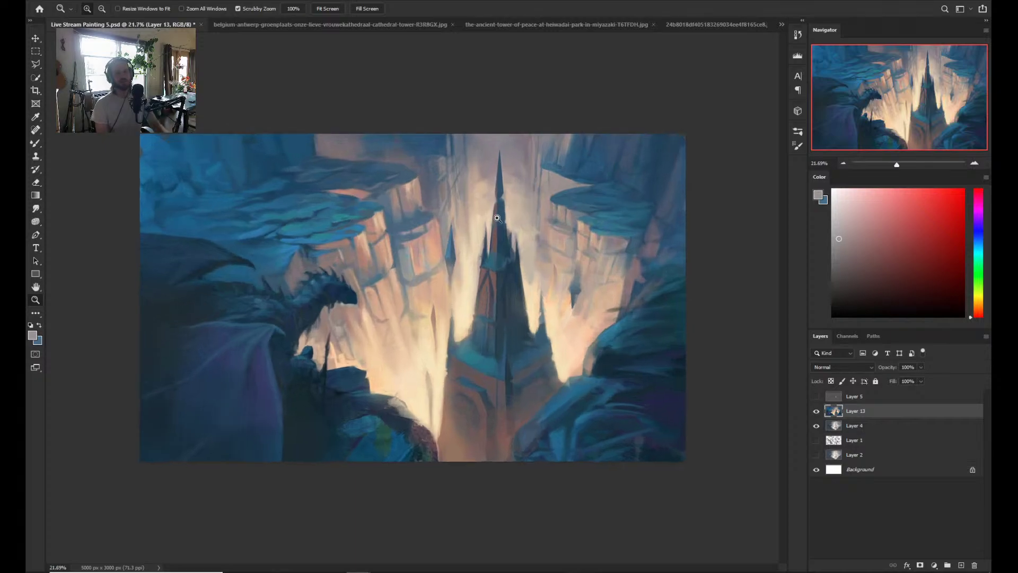
key("b")
key("bracketleft")
key("bracketleft")
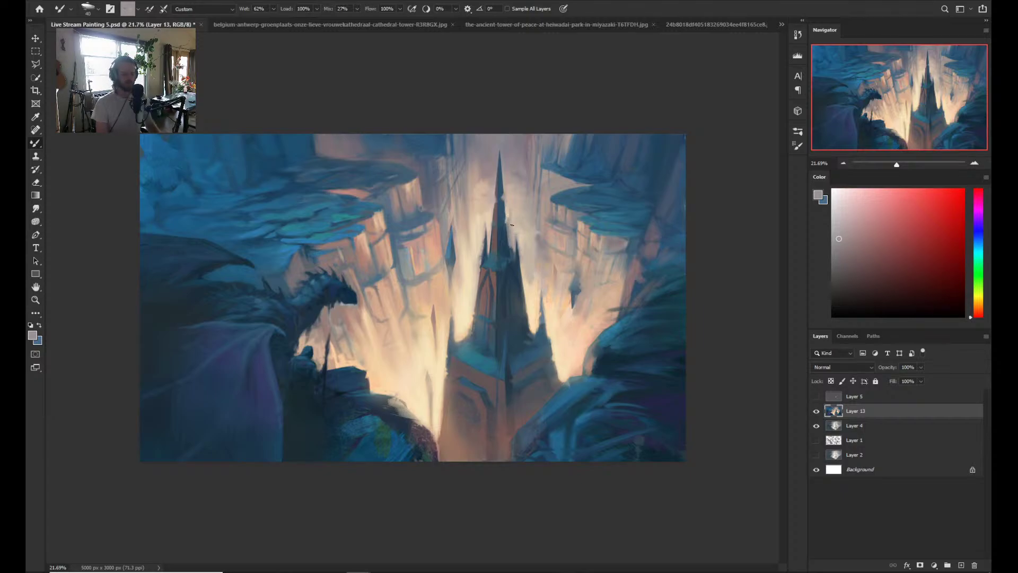
left_click(512, 239, "alt")
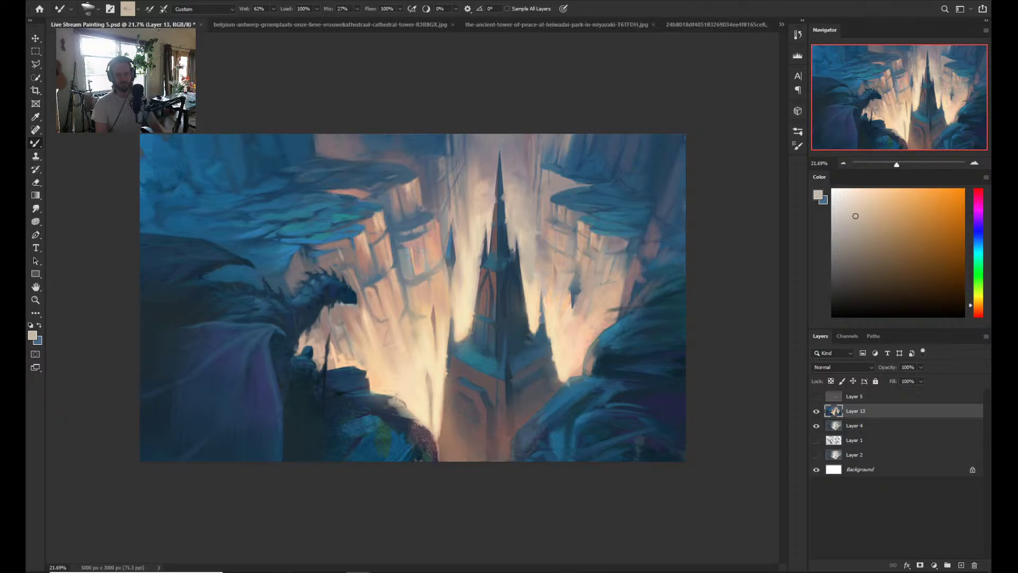
left_click(517, 223, "alt")
left_click(532, 308, "alt")
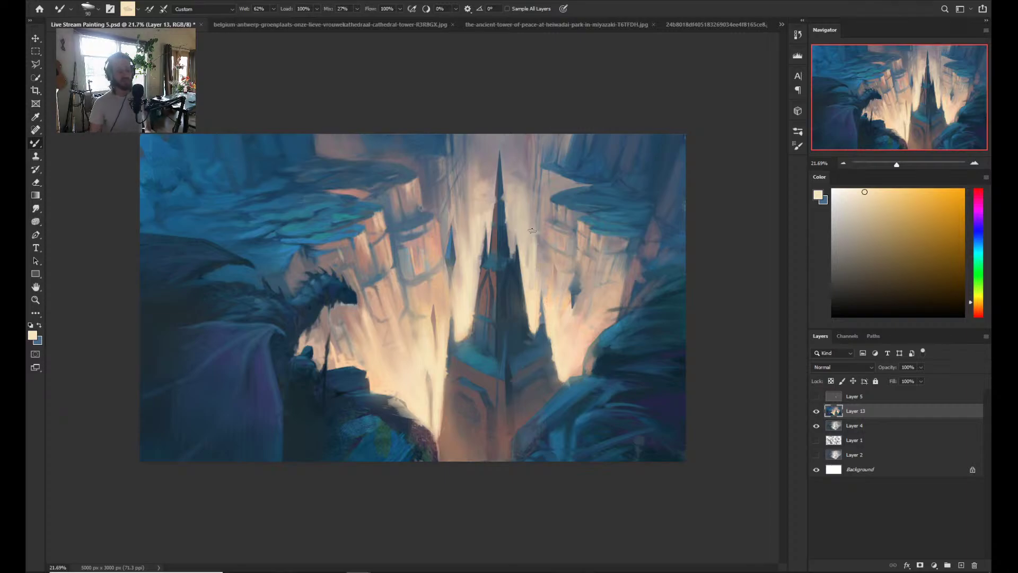
key("alt")
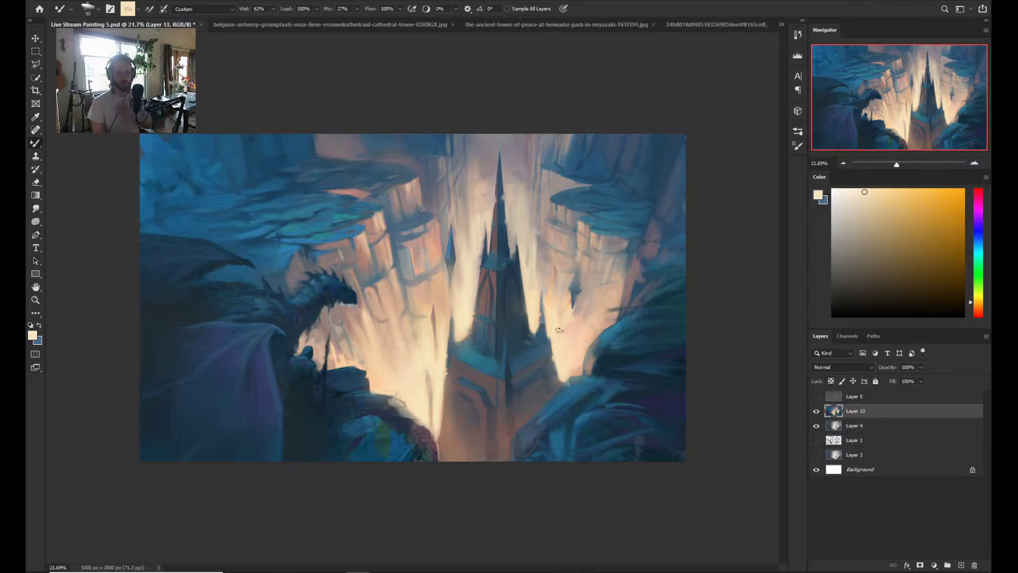
- Define the rim of the upper far ledge beside the spire with sampled mid blues and a grey-blue
left_click(563, 181, "alt")
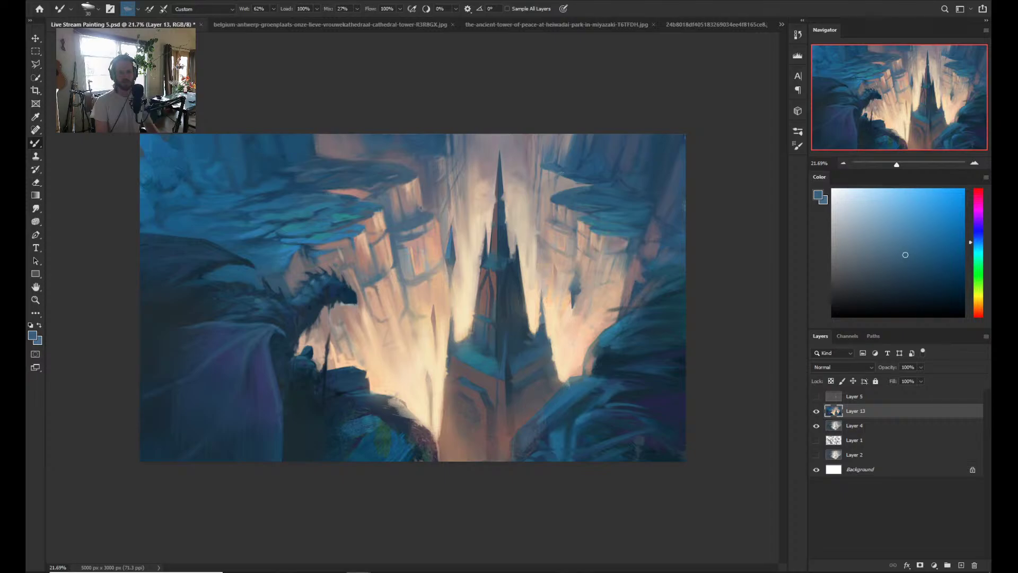
left_click(563, 175, "alt")
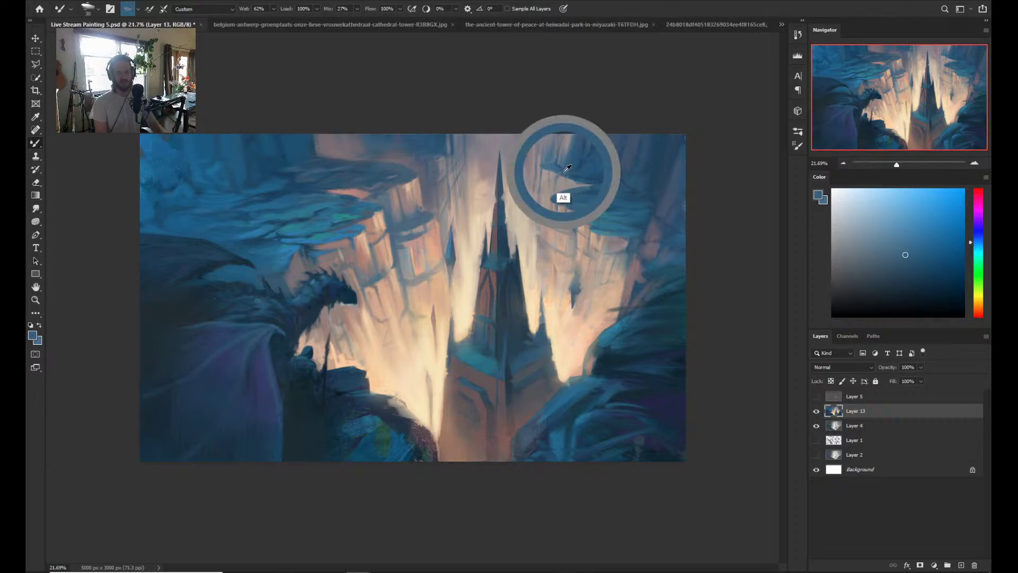
left_click(567, 183, "alt")
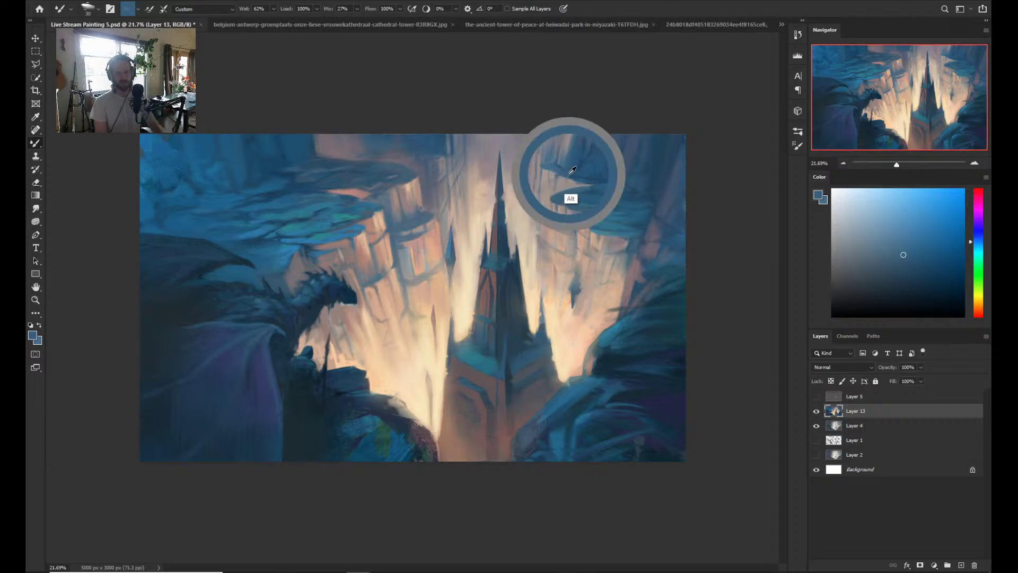
left_click(560, 209, "alt")
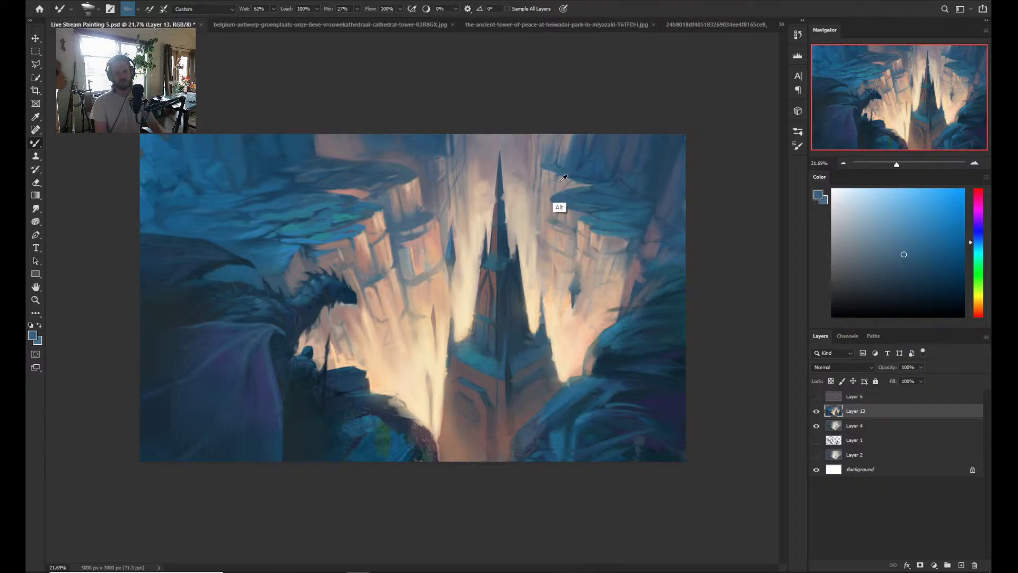
left_click(552, 194, "alt")
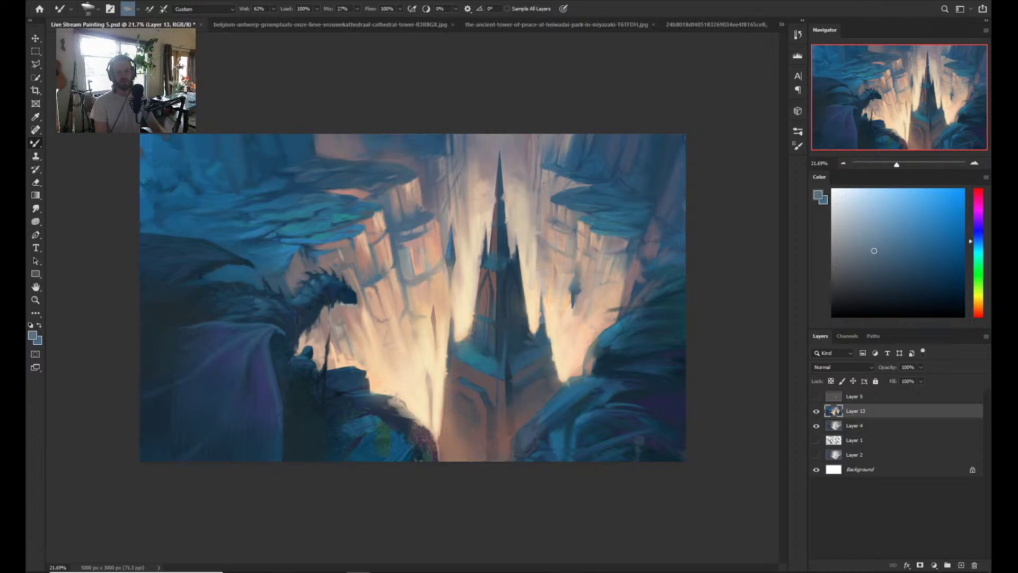
- Clean up the upper far ledge's rim by alternating sampled warm grey and deeper blue
left_click(565, 206, "alt")
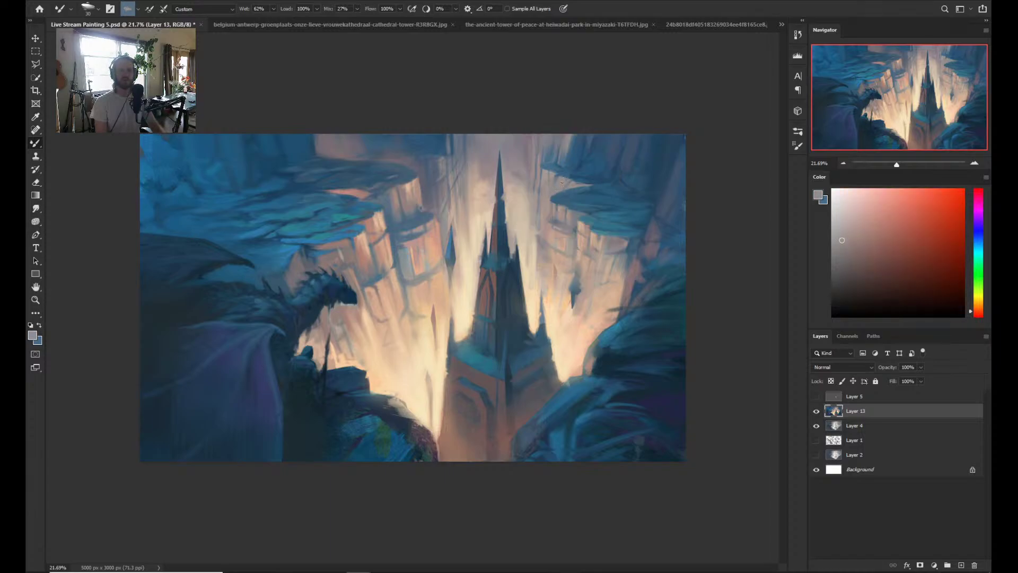
left_click(563, 201, "alt")
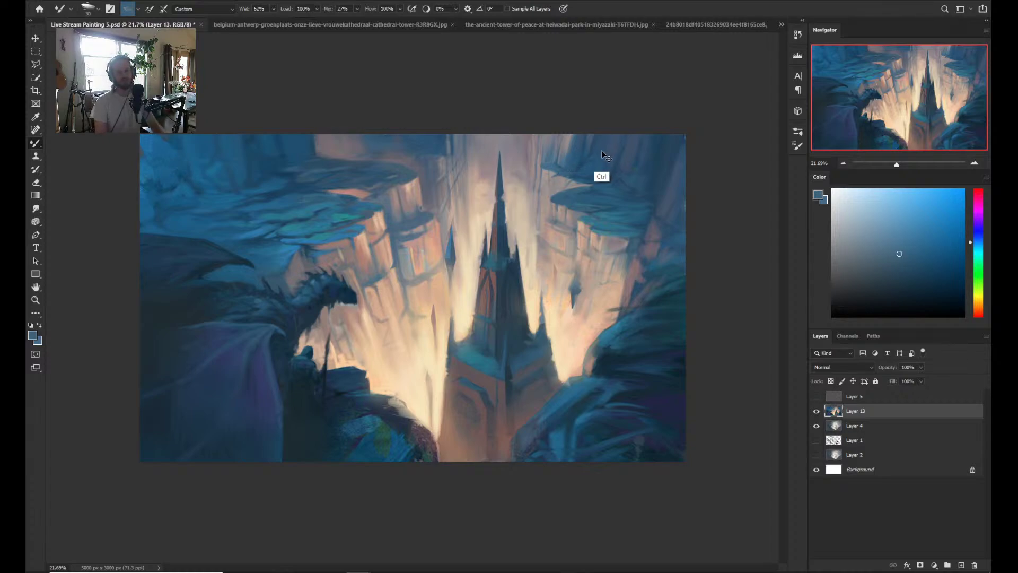
left_click(565, 183, "alt")
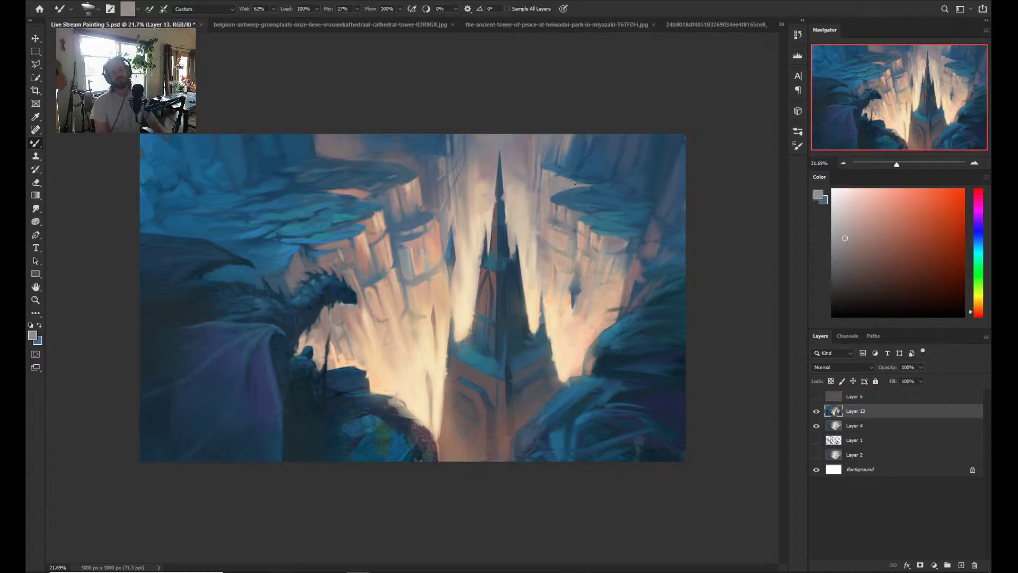
left_click(567, 180, "alt")
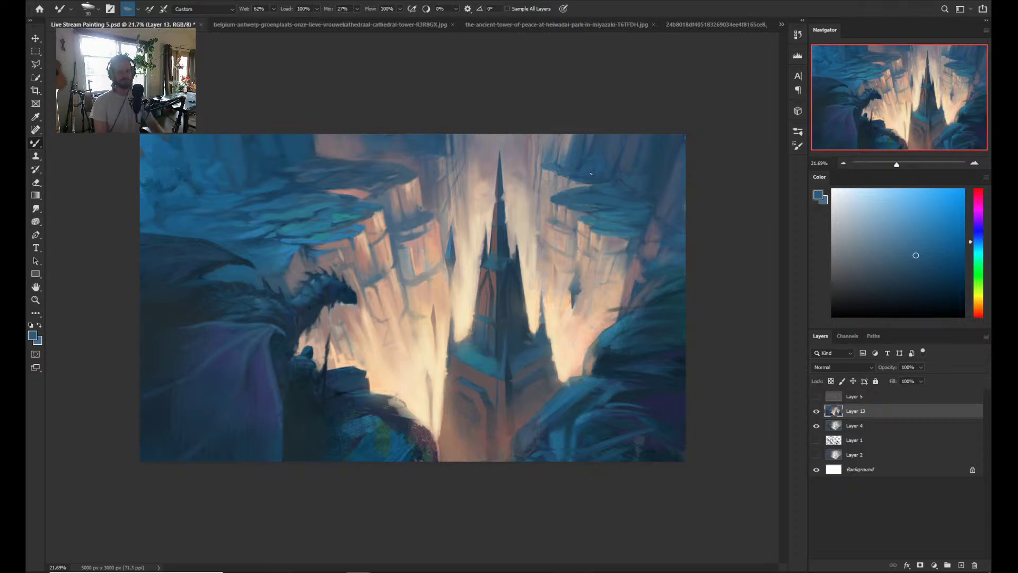
- Flip the image horizontally and smudge the blue rock above the upper far ledge at 59% strength
key("ctrl+h")
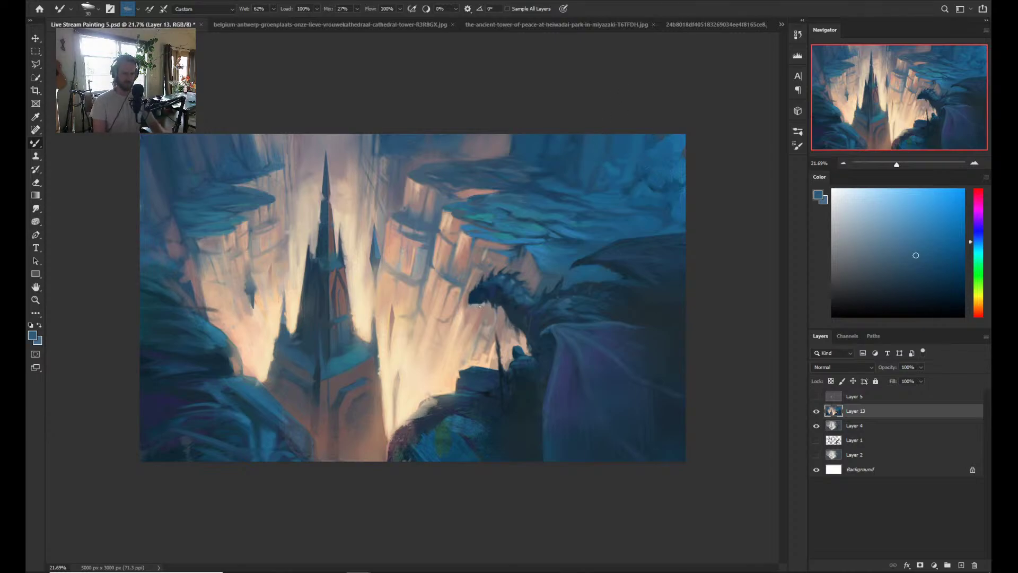
mouse_move(456, 303)
left_mouse_down()
mouse_move(261, 307)
mouse_move(409, 294)
left_mouse_up()
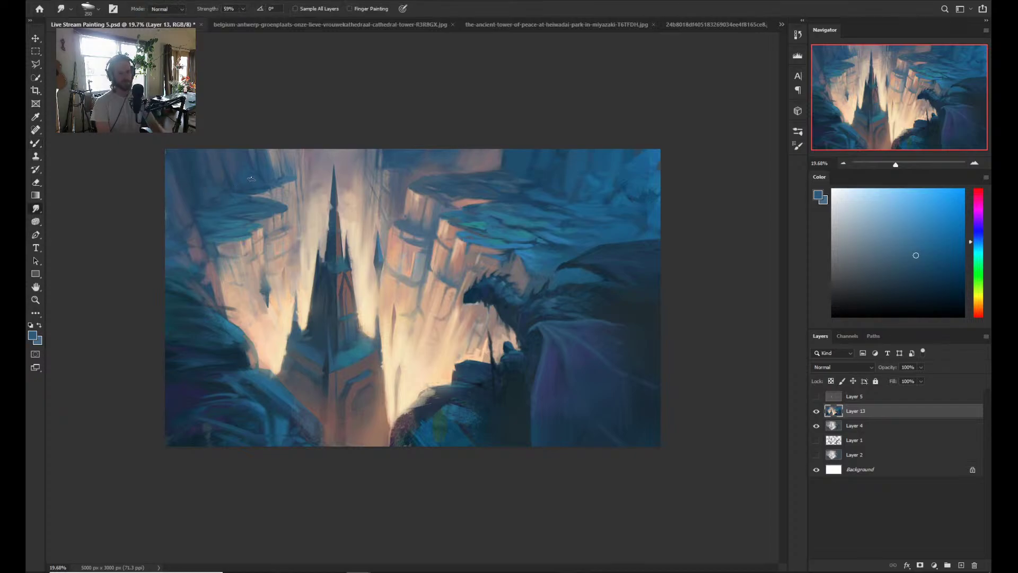
key("w")
key("s")
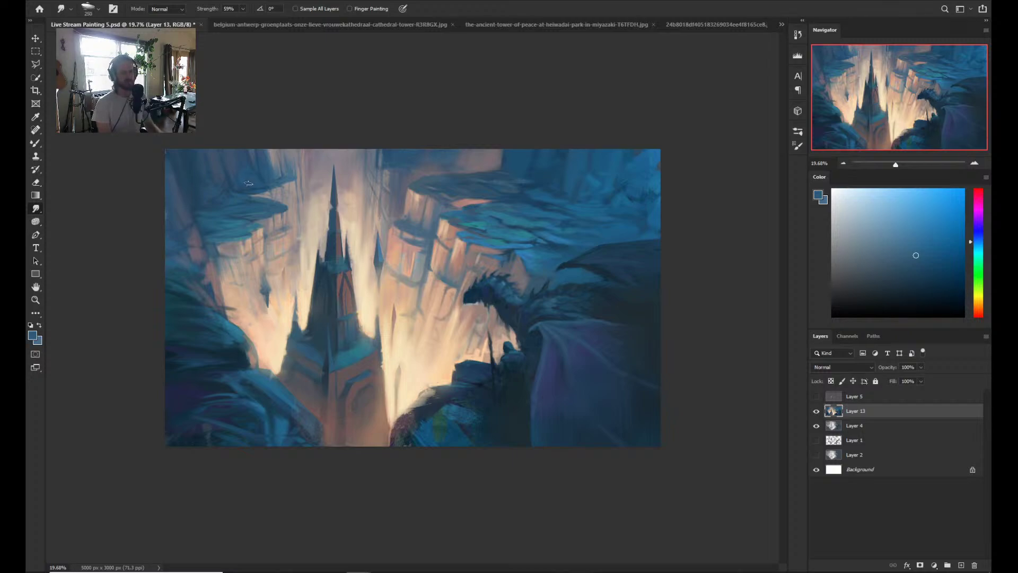
- Paint the blue surface of the upper far ledge with the Mixer Brush in sampled deeper blues
key("b")
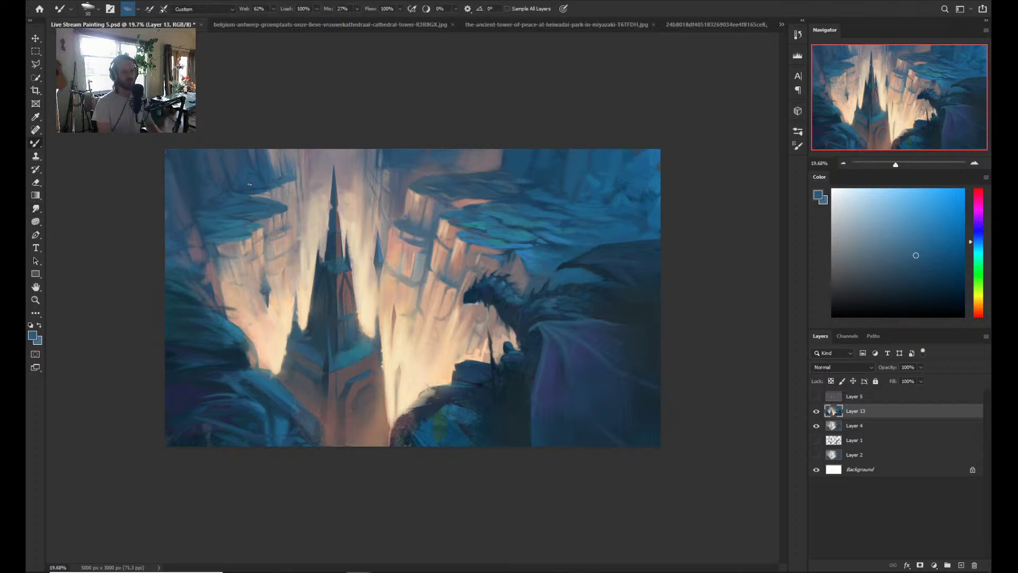
left_click(252, 180, "alt")
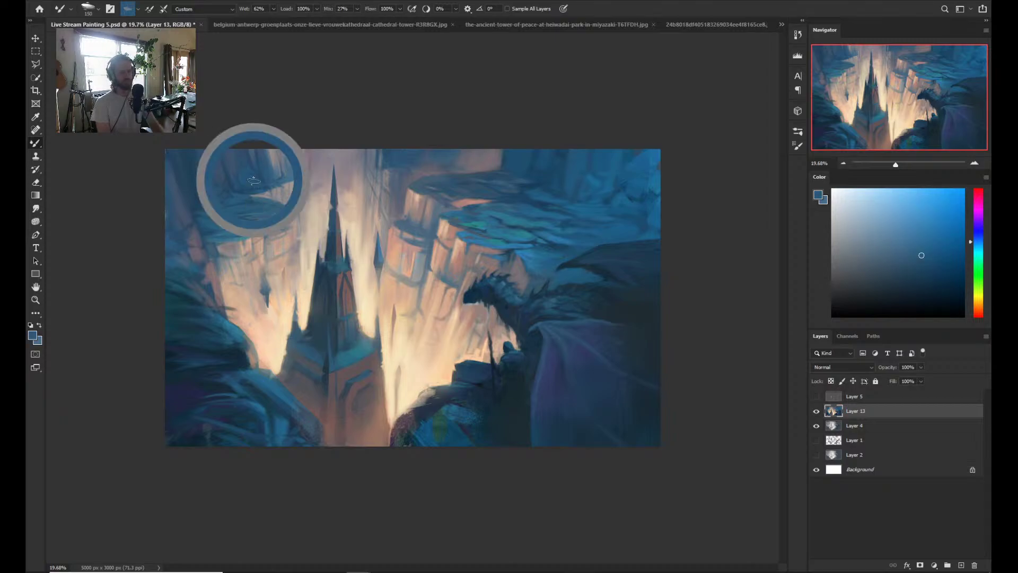
key("bracketleft")
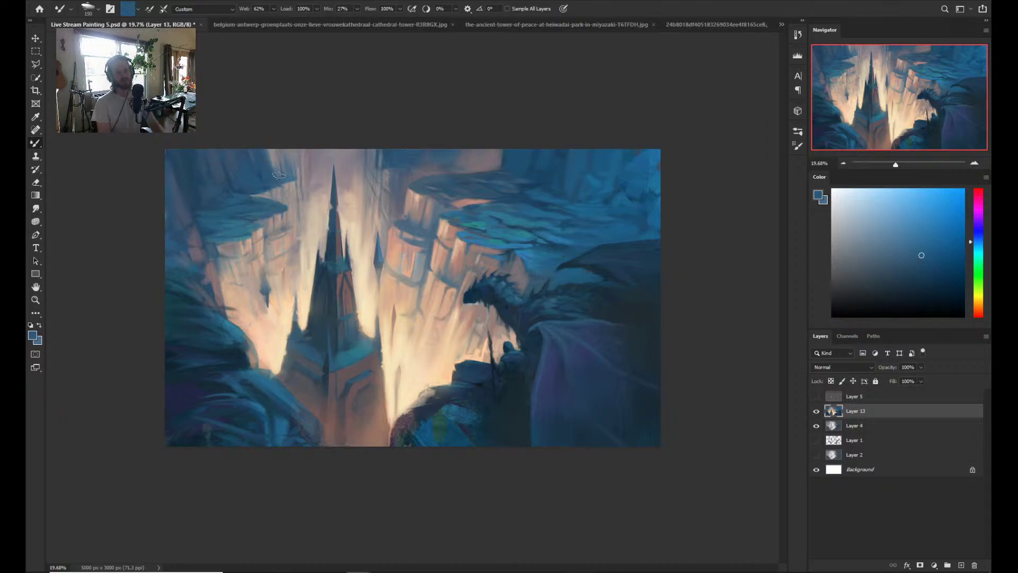
left_click(232, 200, "alt")
left_click(239, 205, "alt")
- Check the mirrored composition at a reduced size, comparing the far ledges with the spire and the dragon's side
key("z")
left_click(289, 199, "alt")
left_click_drag(289, 199, 297, 199)
key("b")
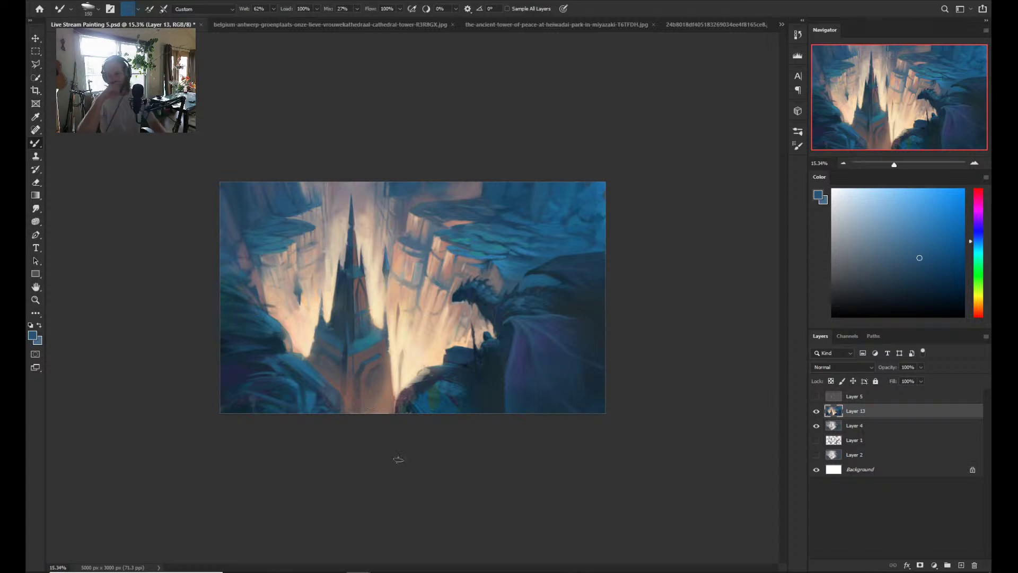
key("z")
left_click_drag(388, 339, 398, 339)
key("b")
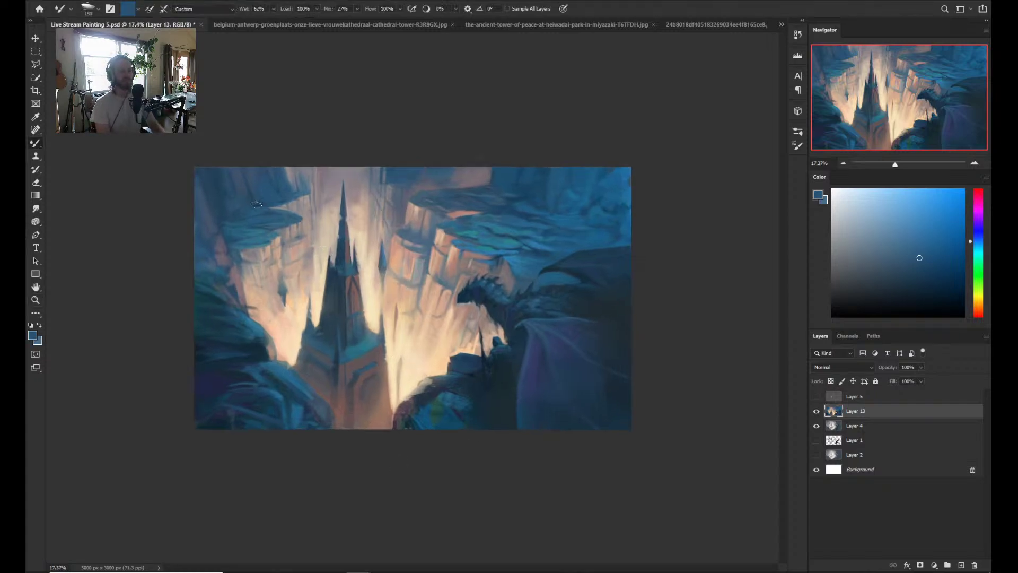
key("z")
left_click_drag(246, 226, 257, 226)
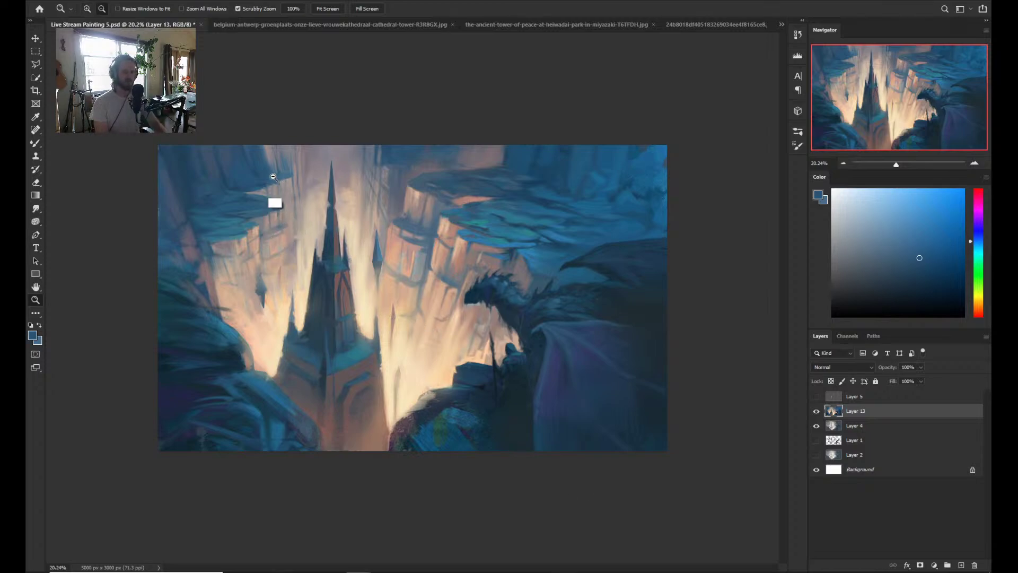
- Paint a muted purple-grey edge down the blue cliff at the image's upper left with a smaller Brush, using sampled greys
key("b")
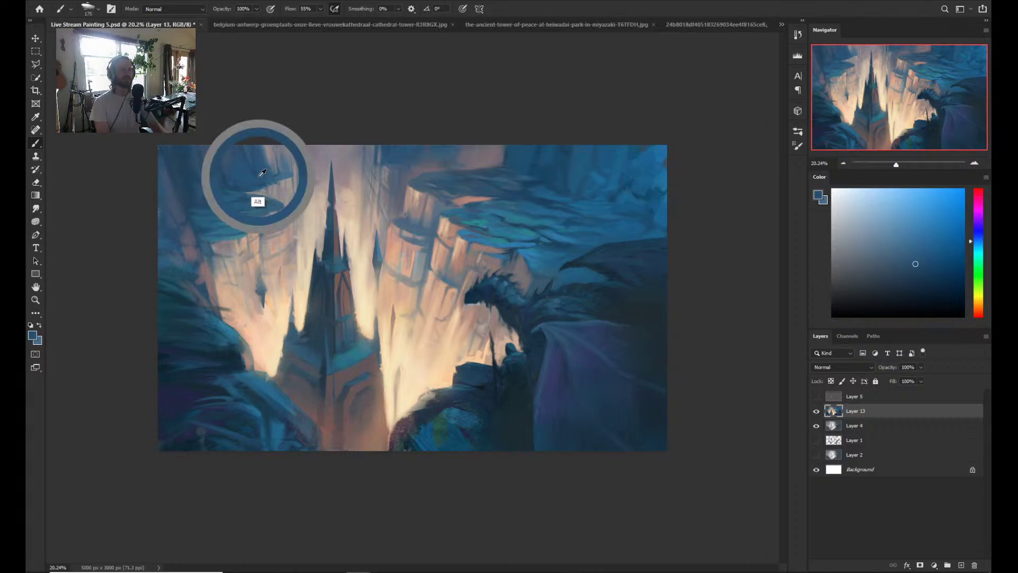
key("bracketleft")
key("bracketleft")
key("bracketleft")
key("bracketleft")
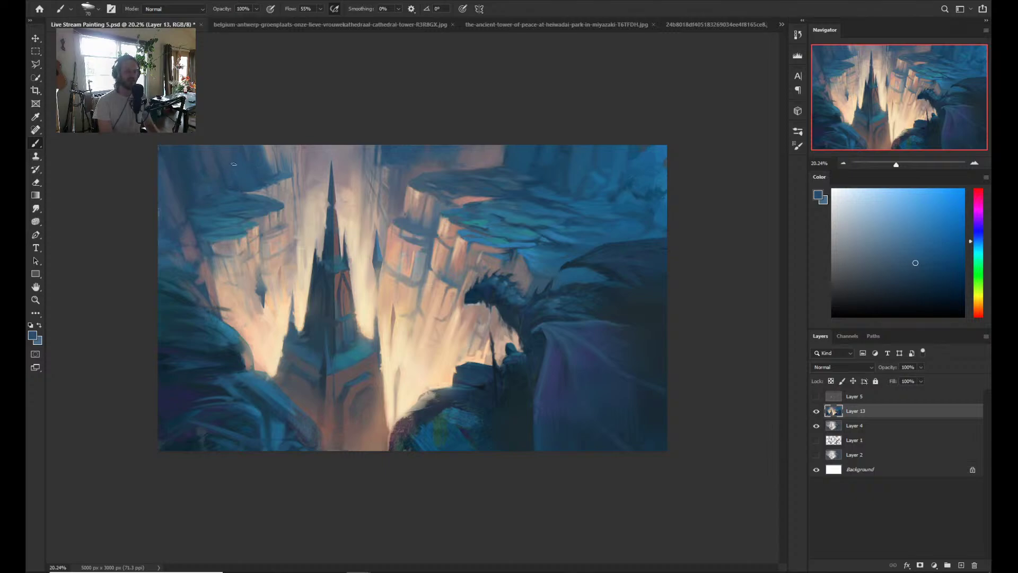
key("alt")
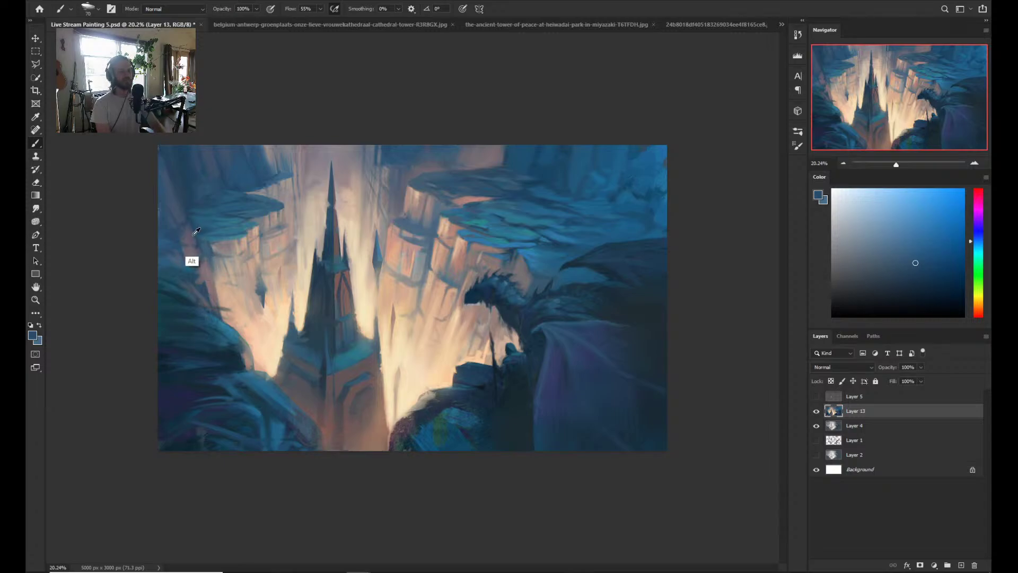
left_click(195, 234, "alt")
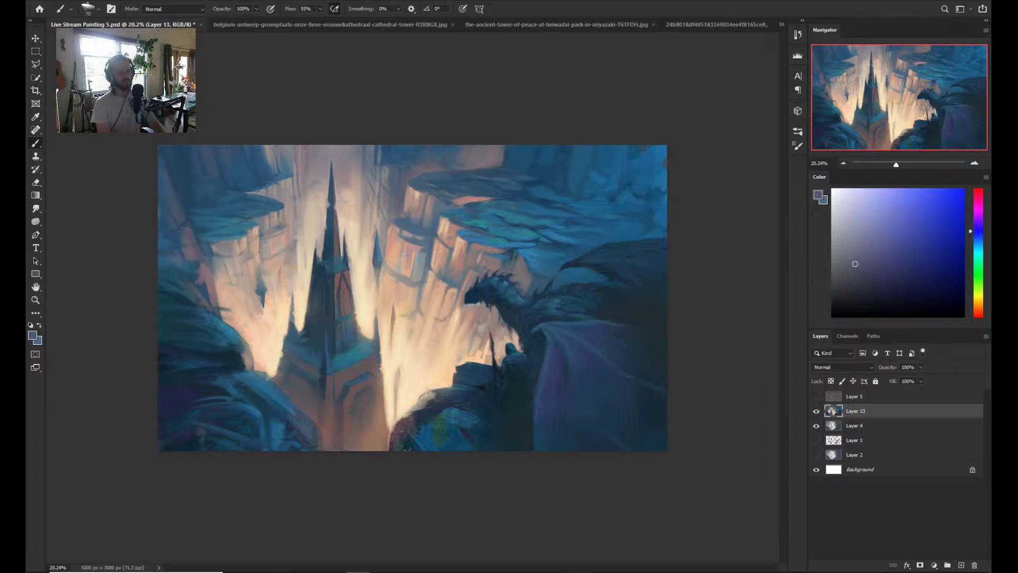
left_click(189, 232, "alt")
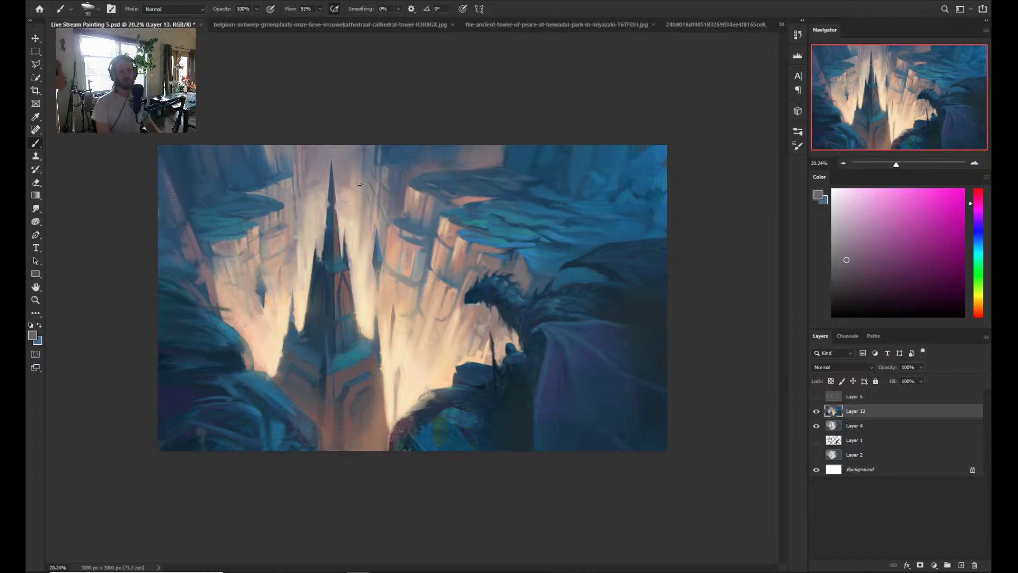
- Rework the blue rock around the two far ledges left of the spire with a larger brush, using sampled deep and mid blues
key("bracketright")
key("bracketright")
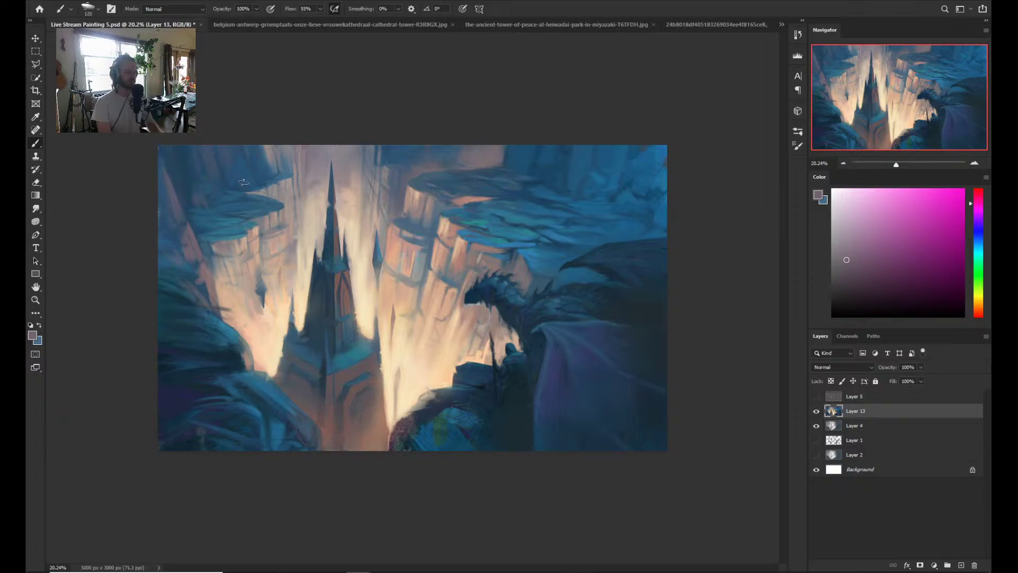
key("ctrl+alt")
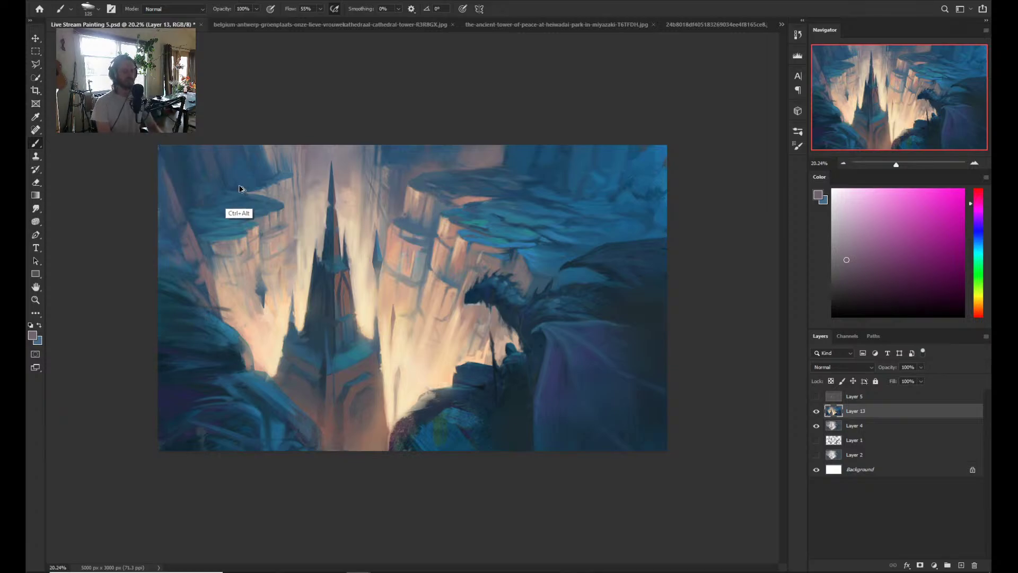
left_click(201, 189, "alt")
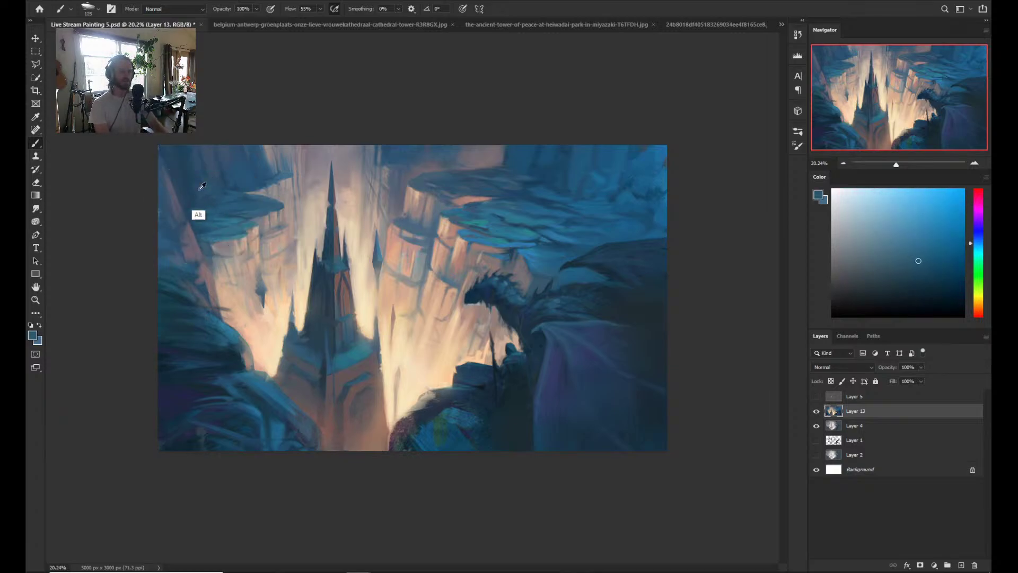
left_click(188, 190, "alt")
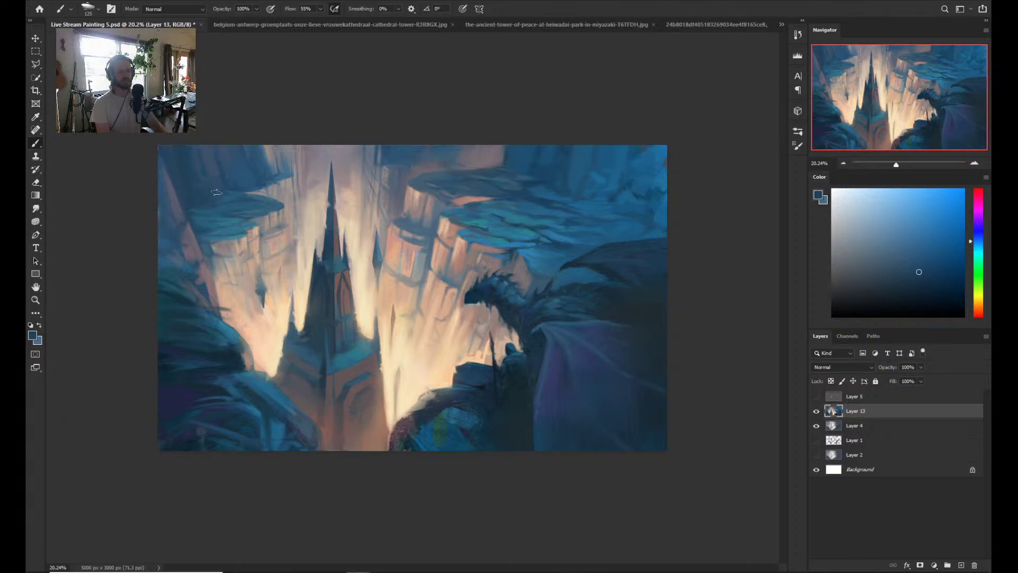
left_click(225, 220, "alt")
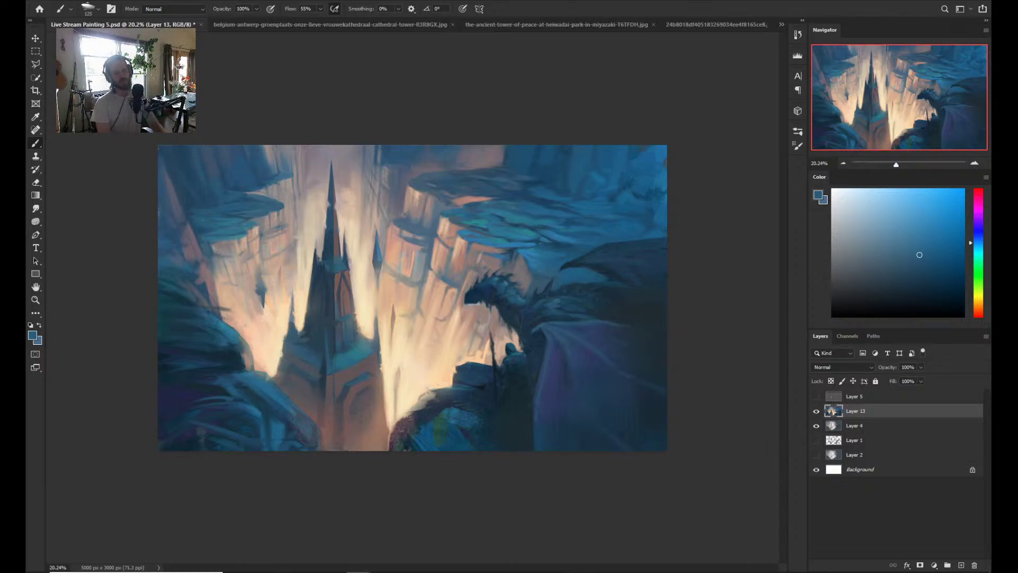
- Sample the warm peach tone from the lit cliff face and touch up the rock columns beside the central spire
left_click(397, 251, "alt")
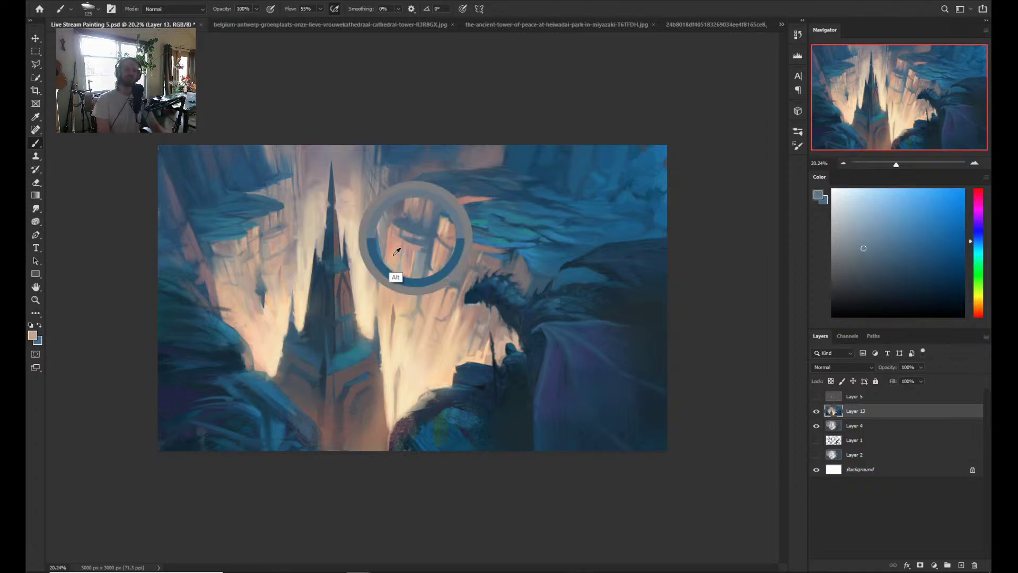
key("z")
mouse_move(424, 260)
left_mouse_down()
mouse_move(398, 272)
mouse_move(411, 270)
left_mouse_up()
key("b")
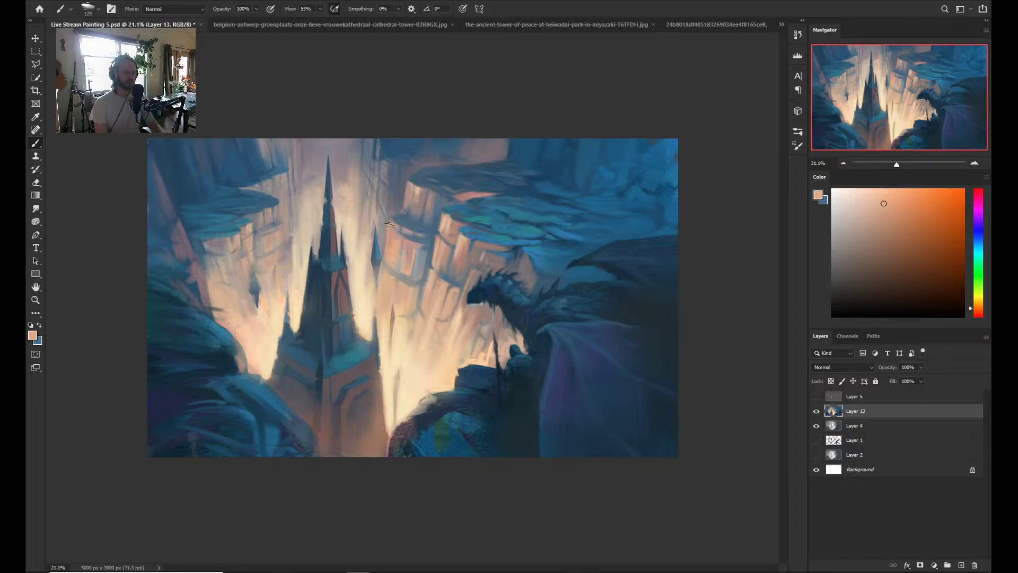
key("z")
mouse_move(389, 225)
left_mouse_down()
mouse_move(379, 246)
mouse_move(384, 235)
left_mouse_up()
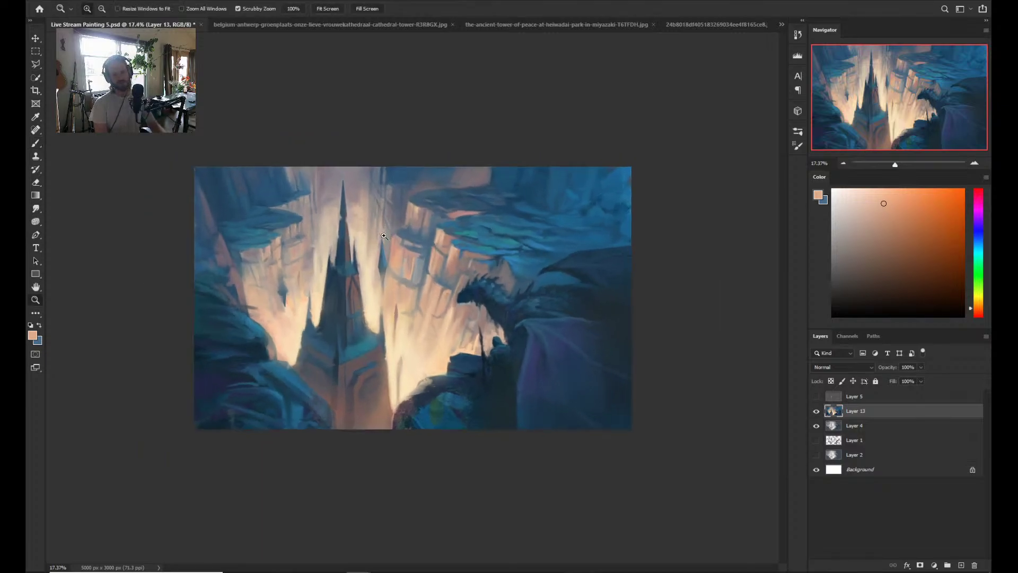
- Rework the far-left cliffs with the brush, using muted purple and greyish blue sampled from the rocks there
left_click_drag(279, 195, 291, 195)
key("b")
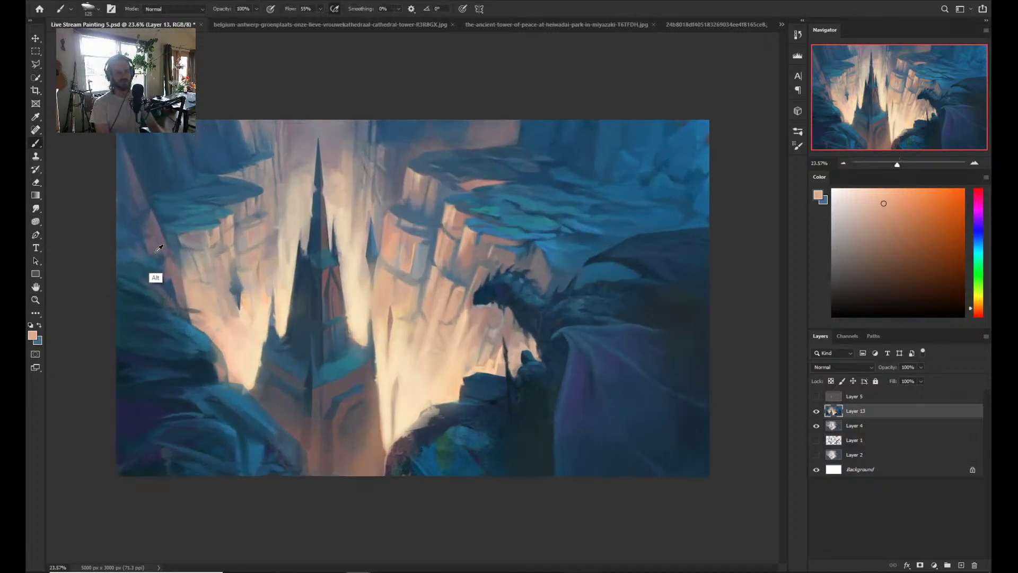
left_click(159, 248, "alt")
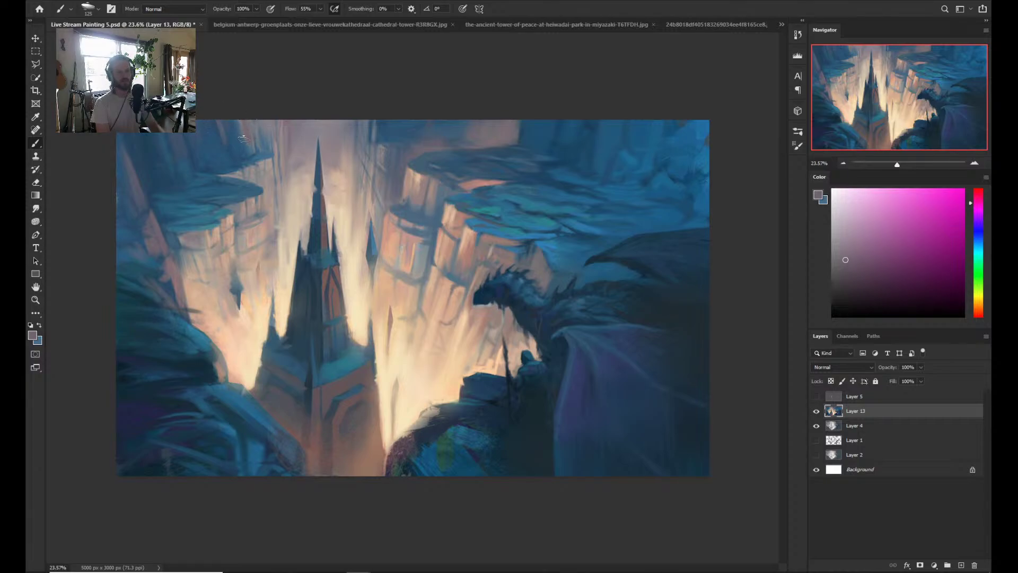
left_click(244, 146, "alt")
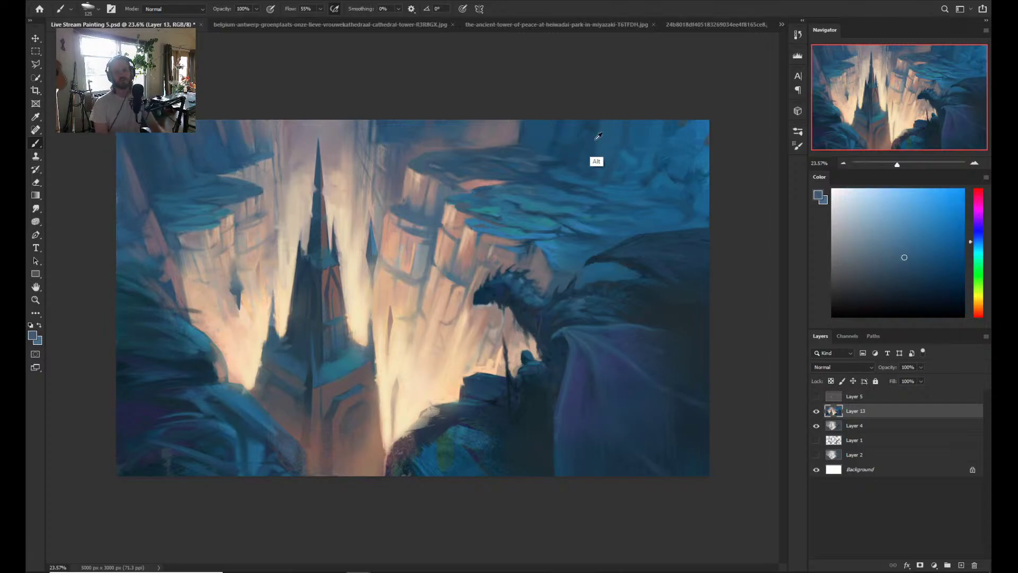
- Paint the distant cliffs behind the right plateau with dark blues sampled from the plateau and the cliff base
left_click(551, 203, "alt")
left_click(558, 163, "alt")
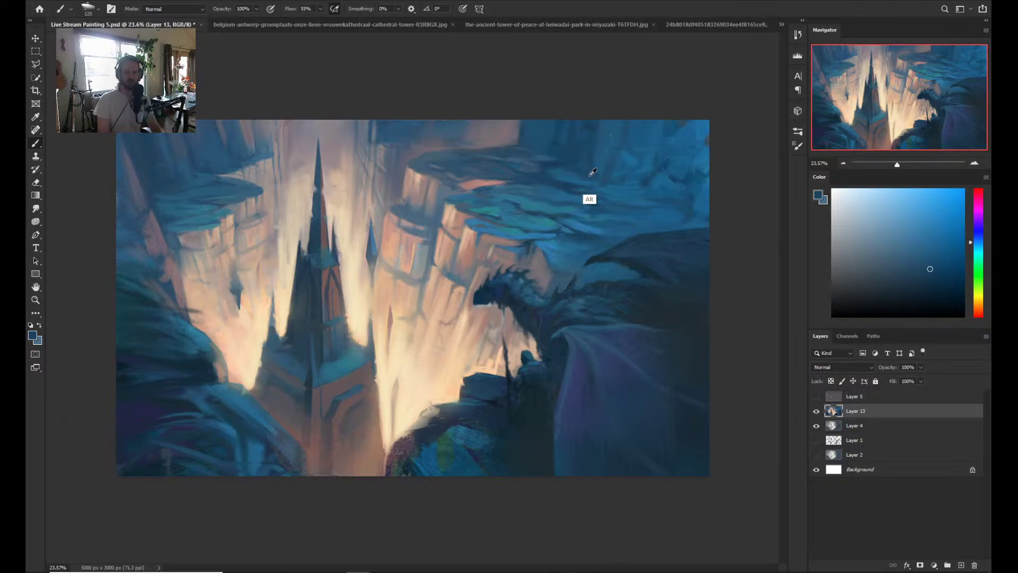
left_click(572, 177, "alt")
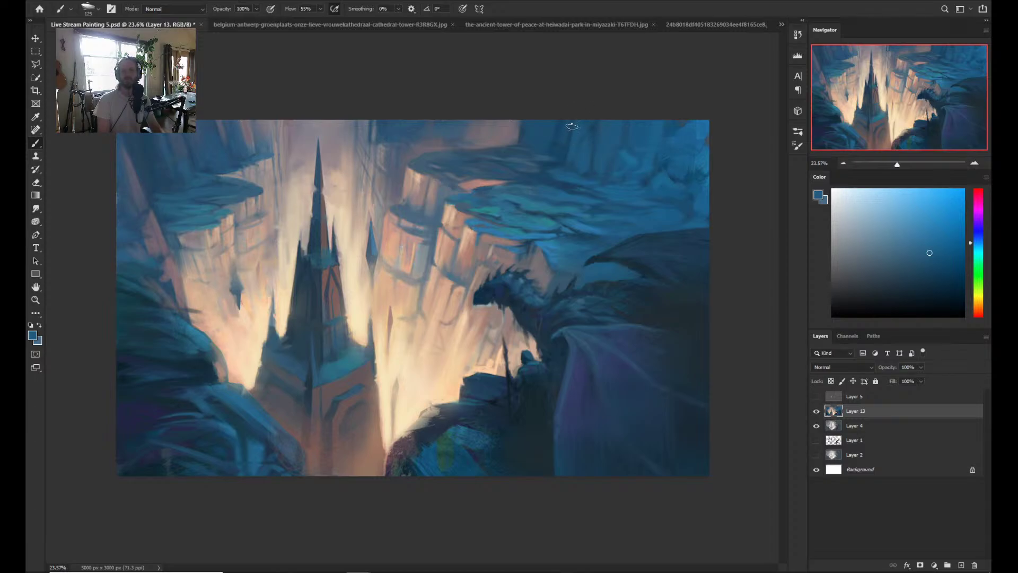
left_click(564, 158, "alt")
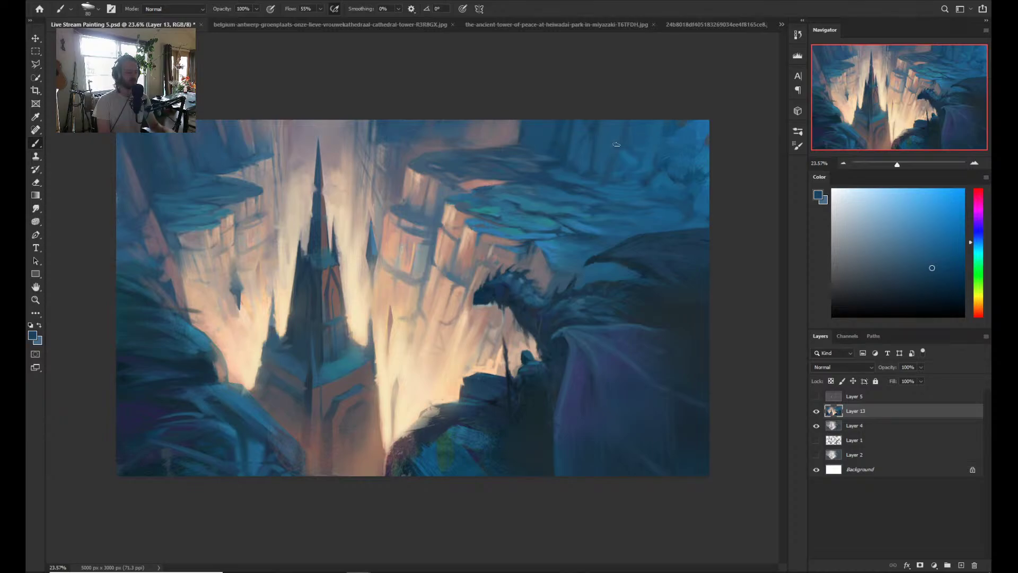
left_click(554, 159, "alt")
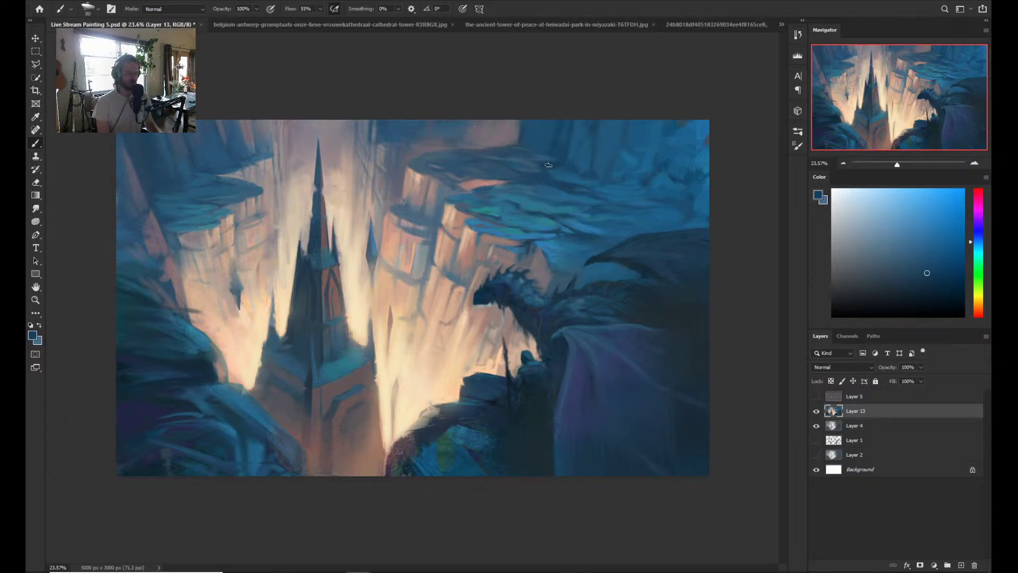
- Enlarge the brush to 300 px to work dark blue into the distant cliff wall, and reduce the brush for finer strokes
key("bracketright")
key("bracketright")
key("bracketright")
key("bracketright")
key("bracketright")
key("bracketright")
key("bracketright")
key("bracketright")
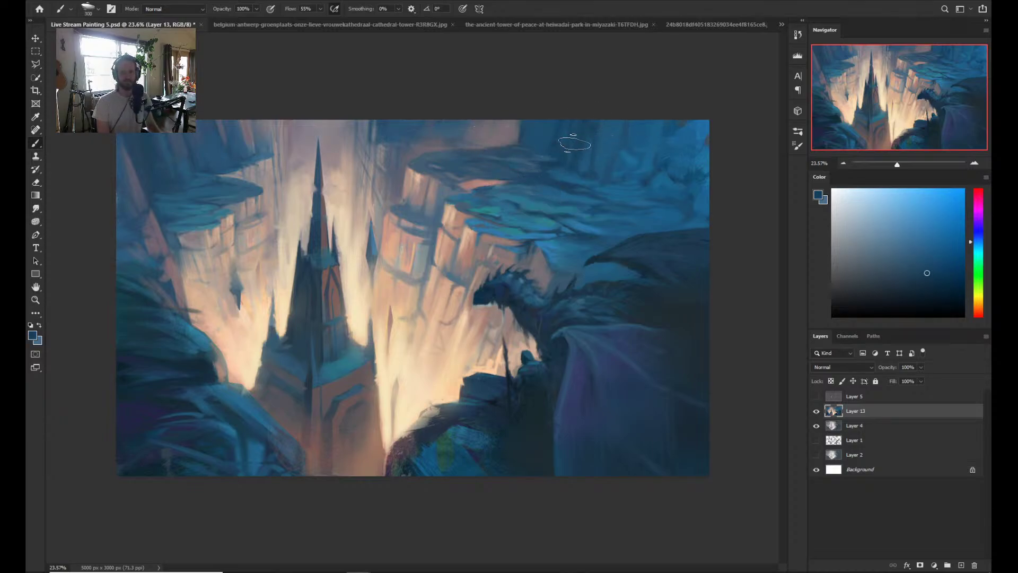
key("bracketleft")
key("bracketleft")
key("bracketleft")
key("bracketleft")
key("bracketleft")
key("bracketleft")
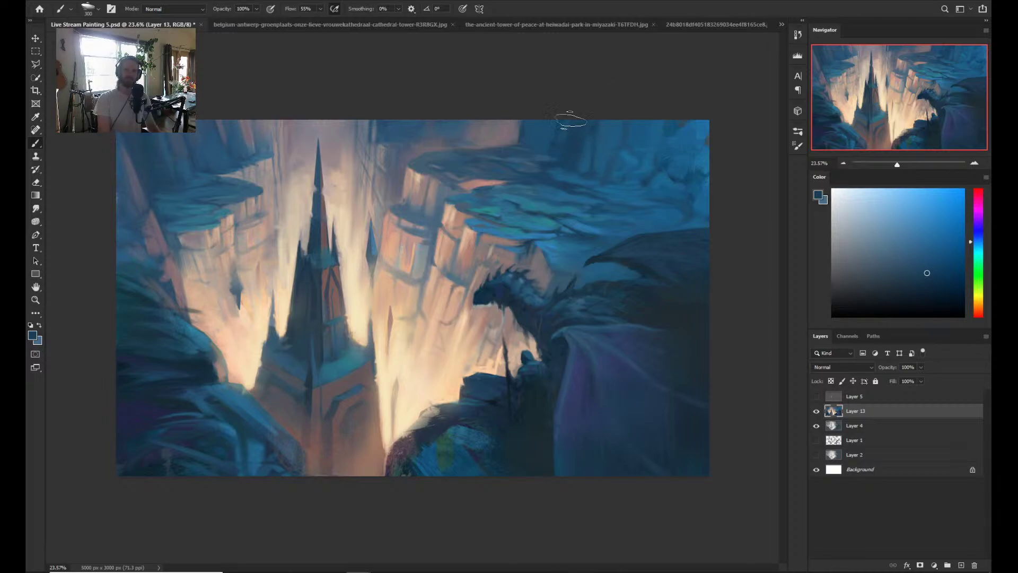
key("bracketleft")
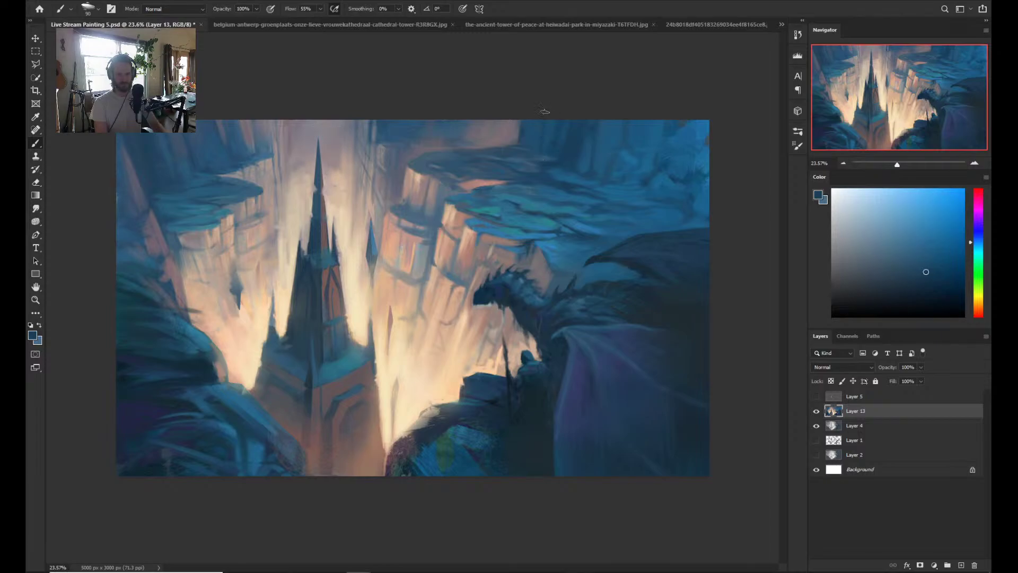
- Blend the base of the distant cliffs into the upper plateau with blues sampled from both areas
left_click(548, 136, "alt")
left_click(550, 125, "alt")
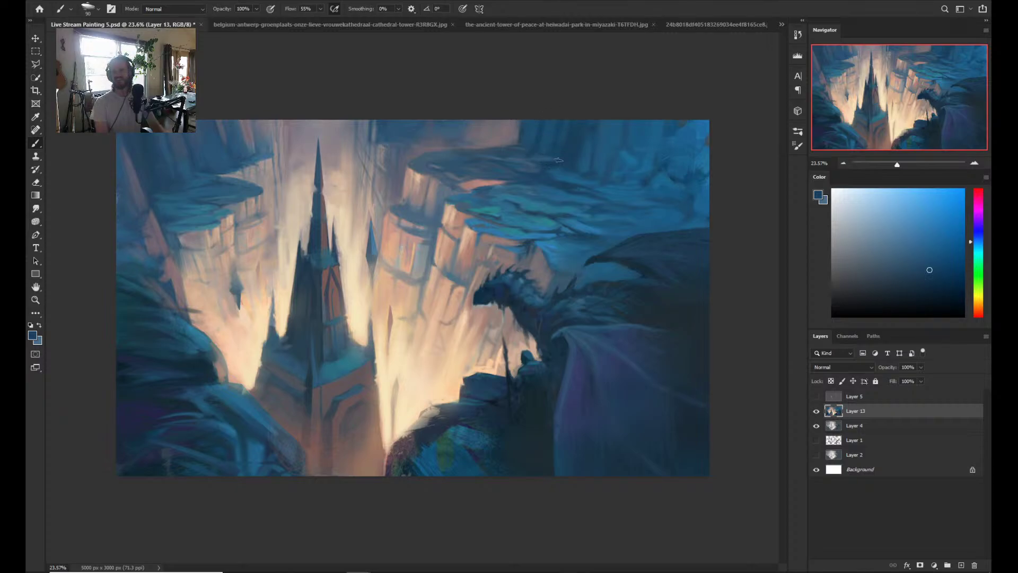
left_click(578, 163, "alt")
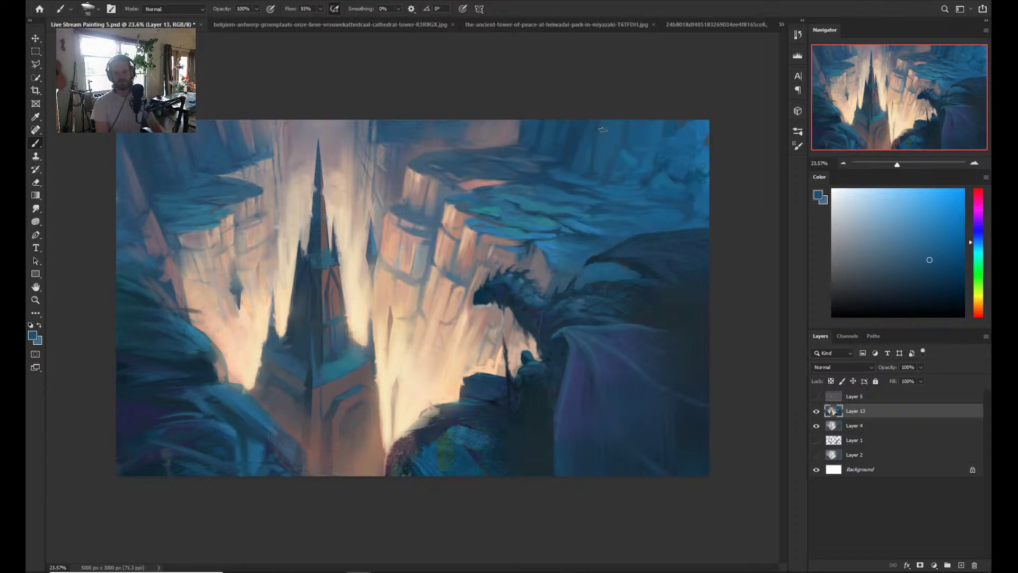
left_click(491, 167, "alt")
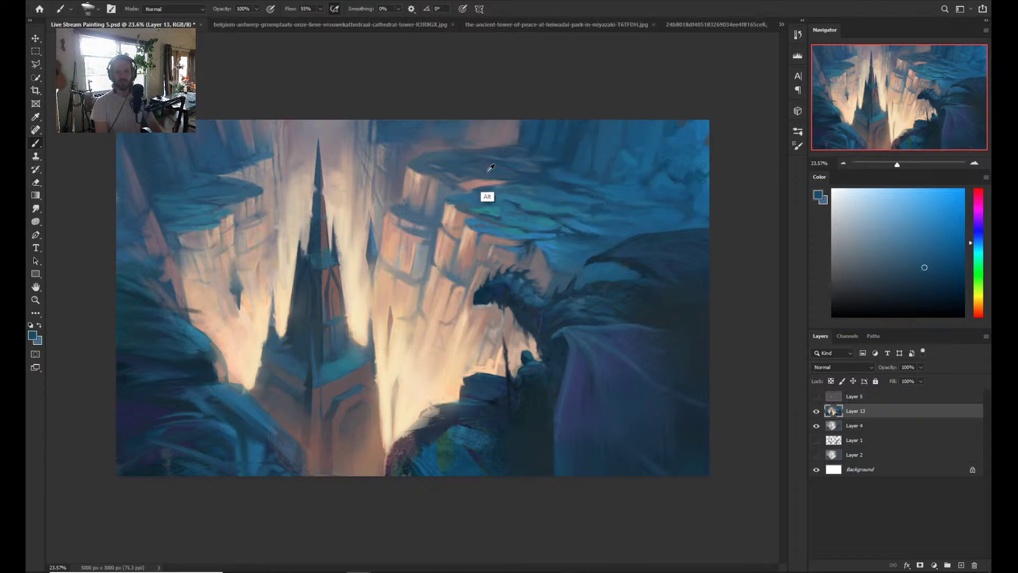
left_click(491, 168, "alt")
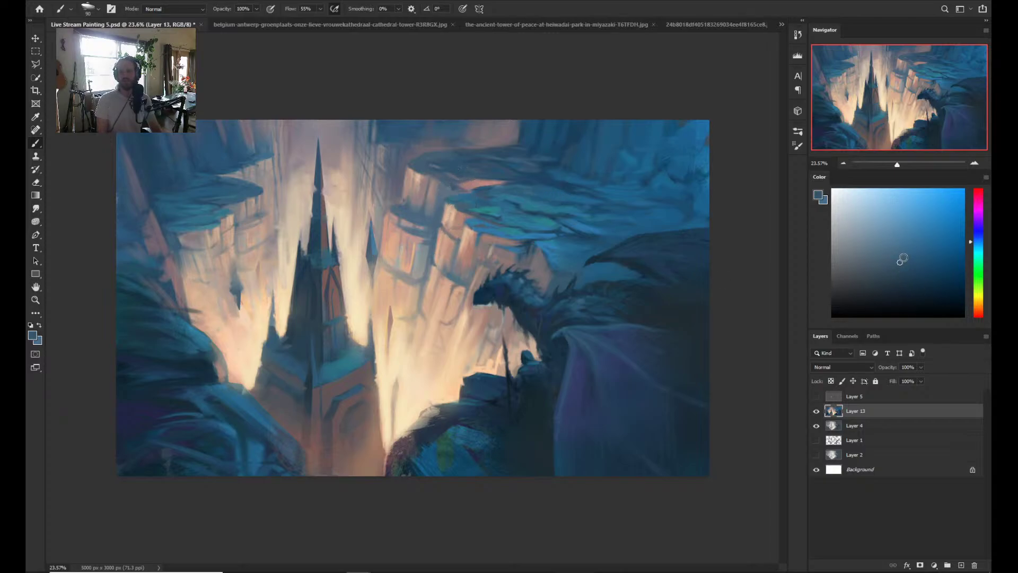
- Refine the rock forms in the painting's upper-right corner with brush strokes in a muted greyish blue
key("z")
mouse_move(590, 155)
left_mouse_down()
mouse_move(613, 155)
mouse_move(586, 189)
mouse_move(602, 182)
left_mouse_up()
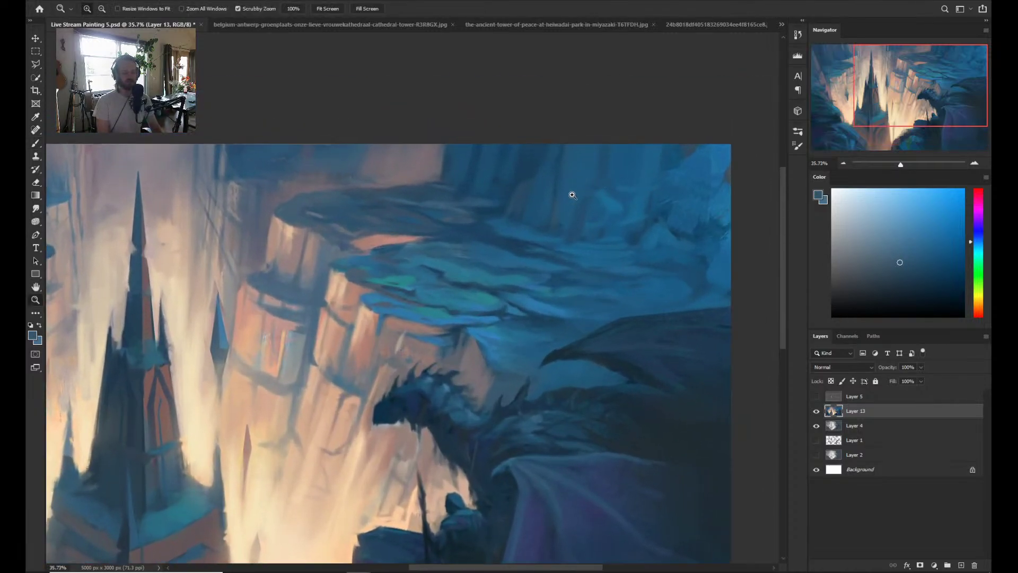
key("b")
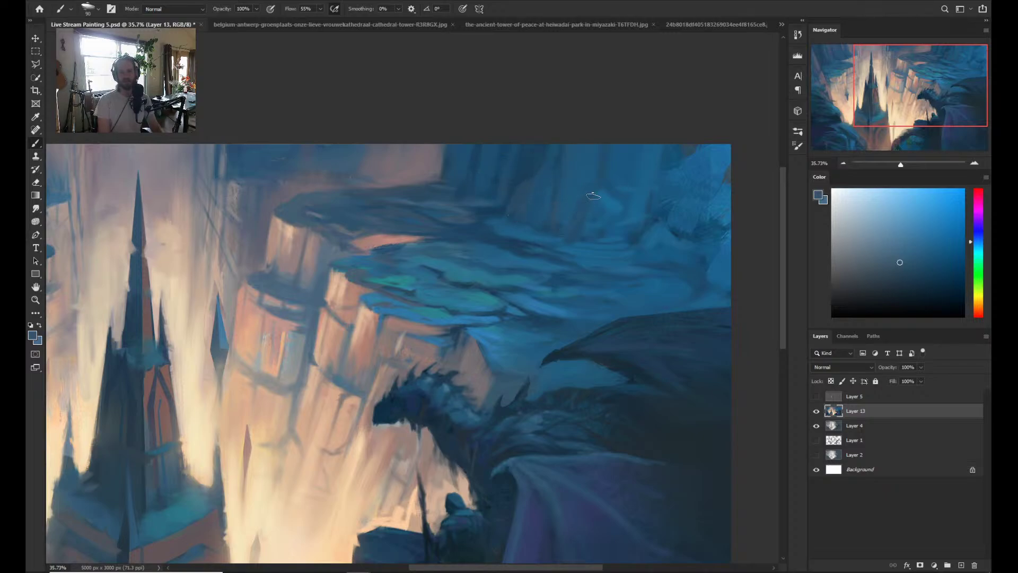
key("z")
left_click(618, 167, "alt")
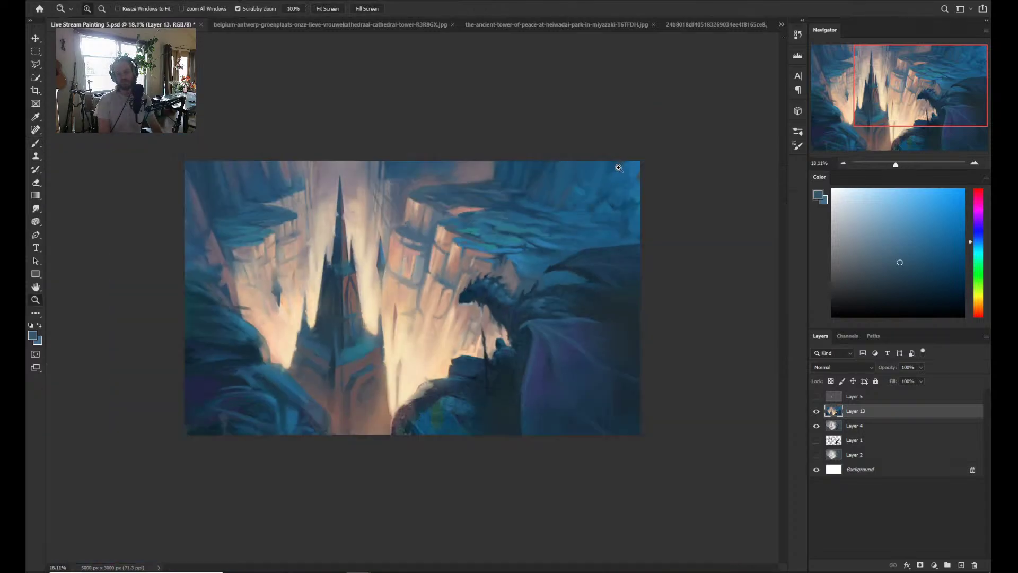
left_click(618, 167)
key("b")
- Choose a darker, greyer blue and paint shadow accents across the rear of the right plateau and the rocks behind it
key("ctrl+plus")
left_click_drag(596, 177, 521, 243)
left_click(901, 278)
left_click(888, 276)
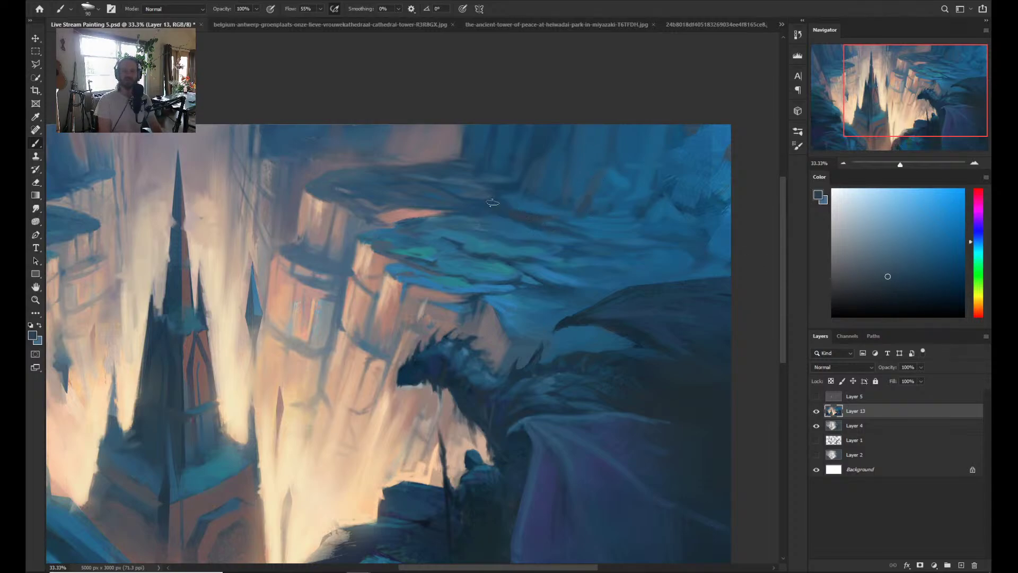
key("z")
left_click_drag(504, 225, 470, 226)
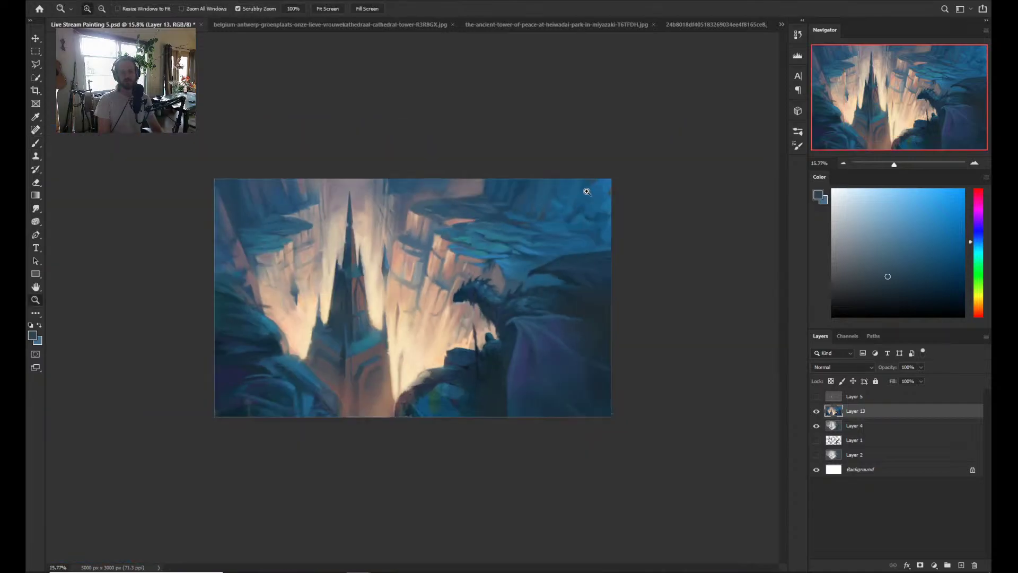
left_click_drag(532, 220, 562, 229)
key("b")
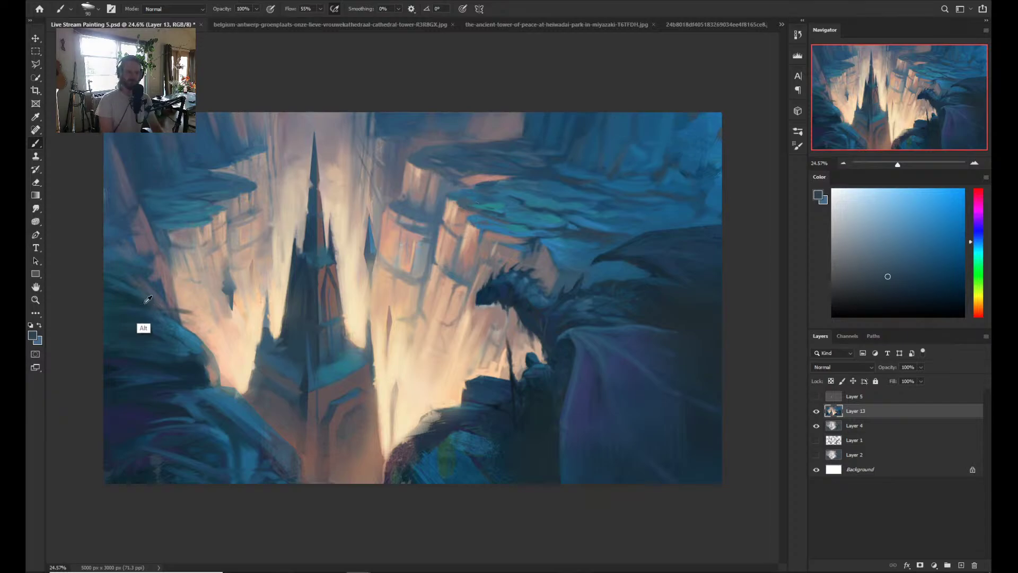
- Refine the surface of the teal-green plateau above the dragon with teal and dark blue sampled from it
key("z")
left_click_drag(141, 325, 324, 295)
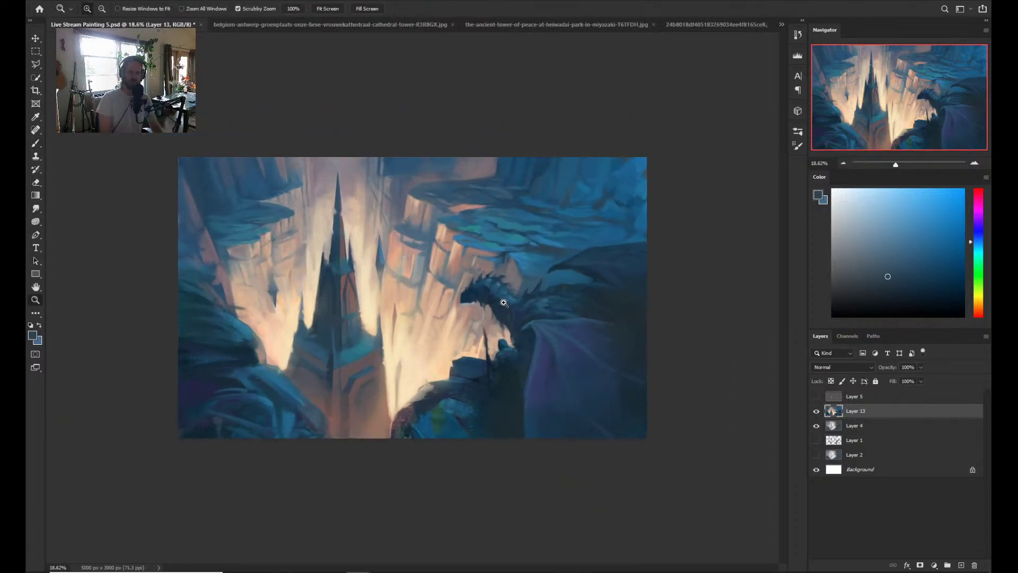
key("b")
scroll(504, 206, "up", 3)
left_click(485, 232, "alt")
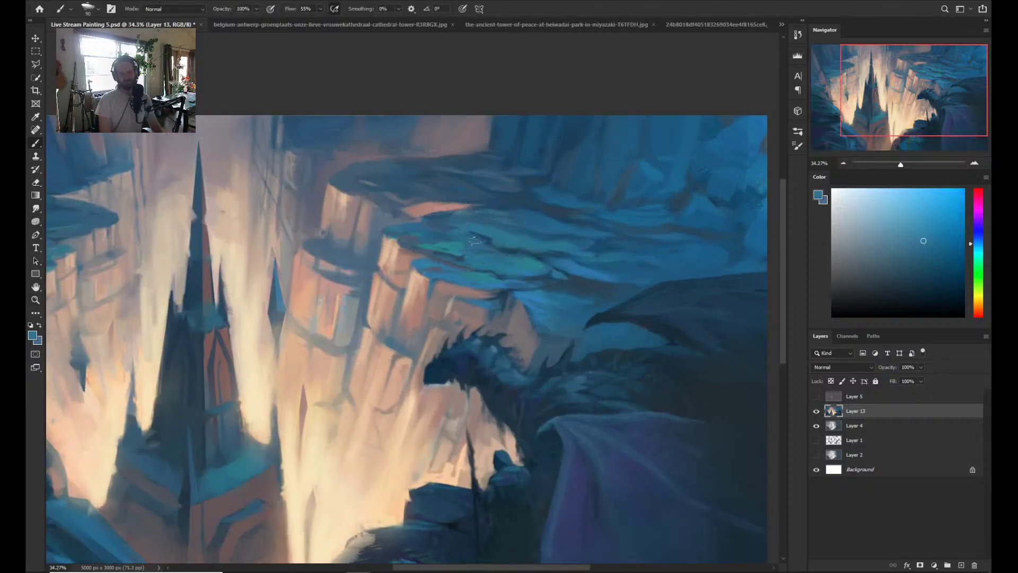
left_click(581, 282, "alt")
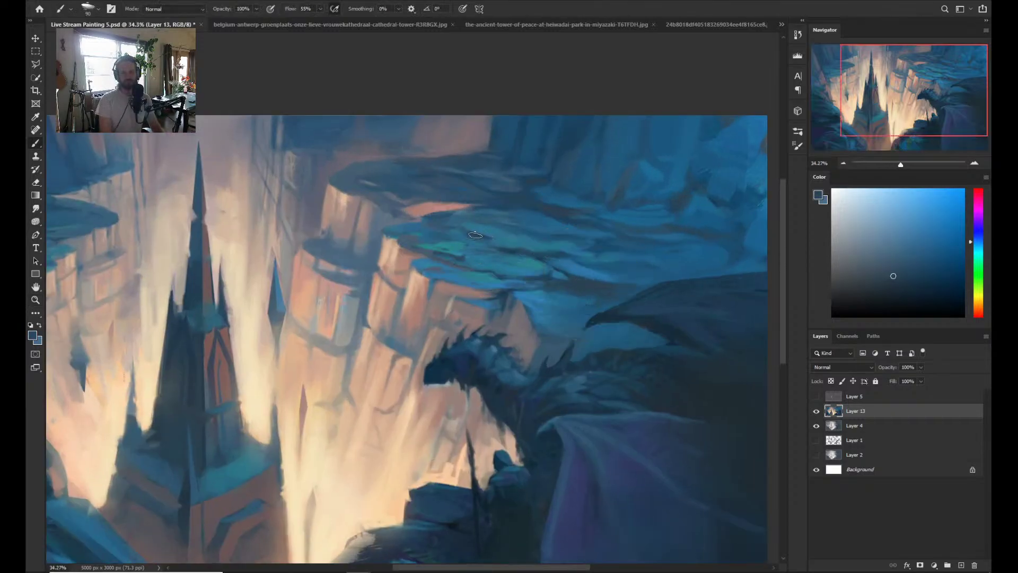
- Enlarge the brush to 125 px and continue refining the right plateau and upper-right rocks in dark greyish blue
key("z")
scroll(530, 248, "down", 5)
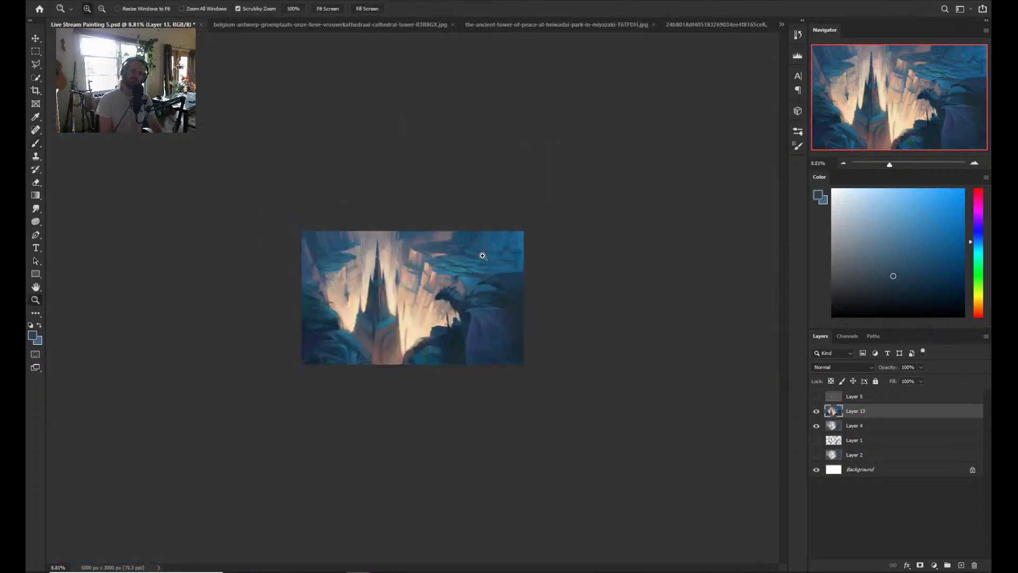
scroll(502, 230, "up", 3)
key("b")
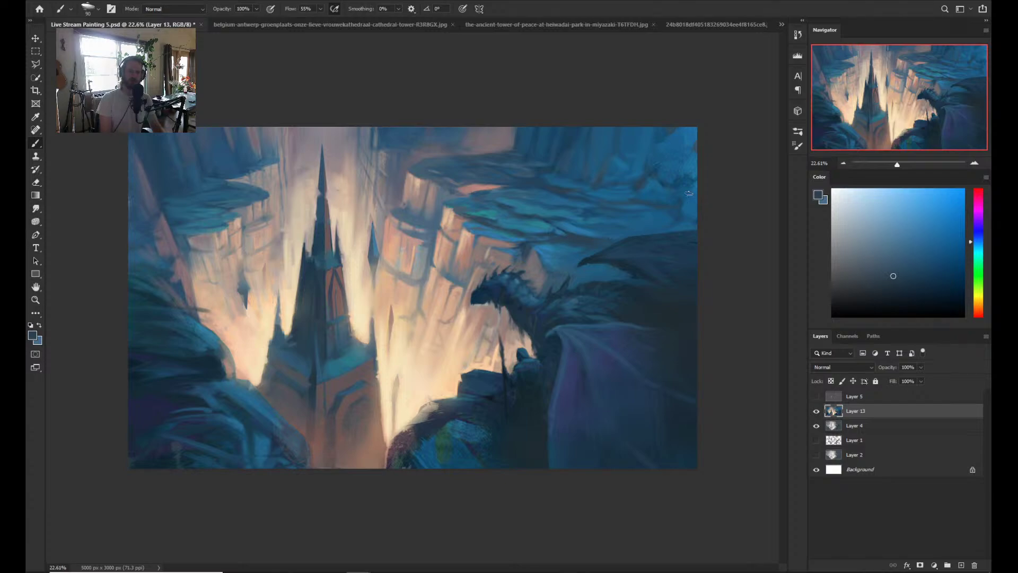
key("bracketright")
key("bracketright")
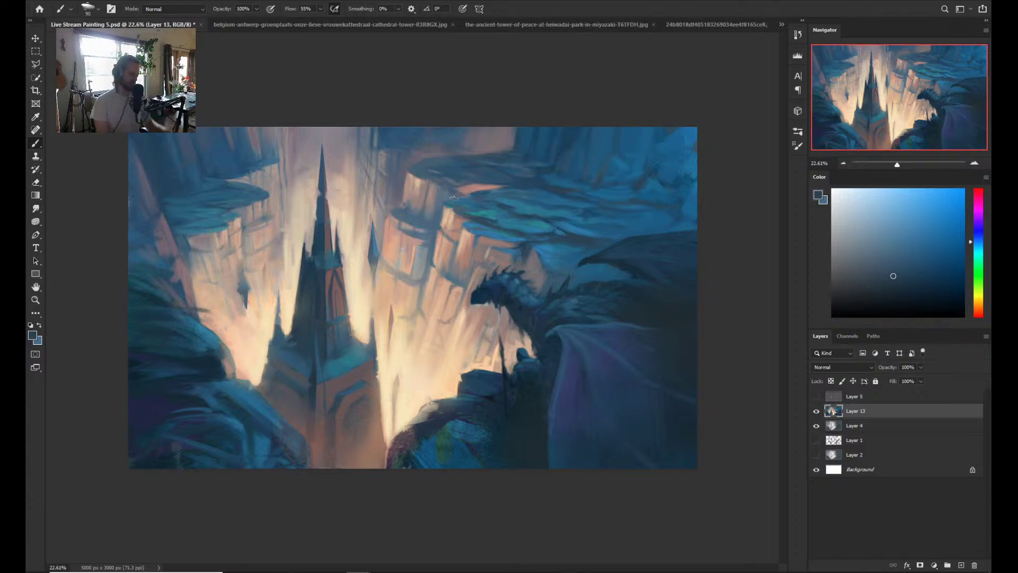
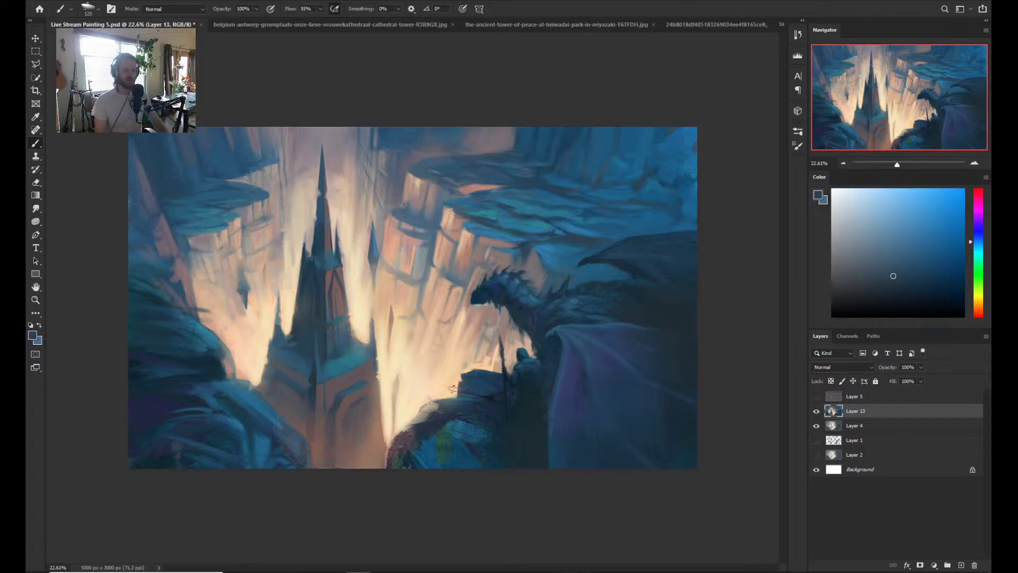
- Examine the central tower and the glowing chasm around it up close and within the whole composition
scroll(410, 316, "up", 1)
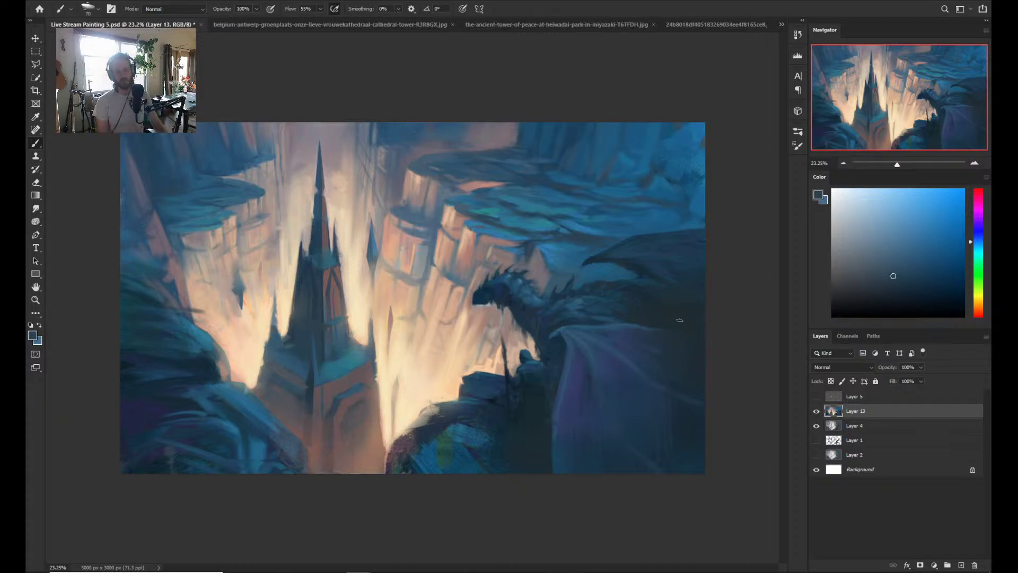
key("z")
left_click(325, 357)
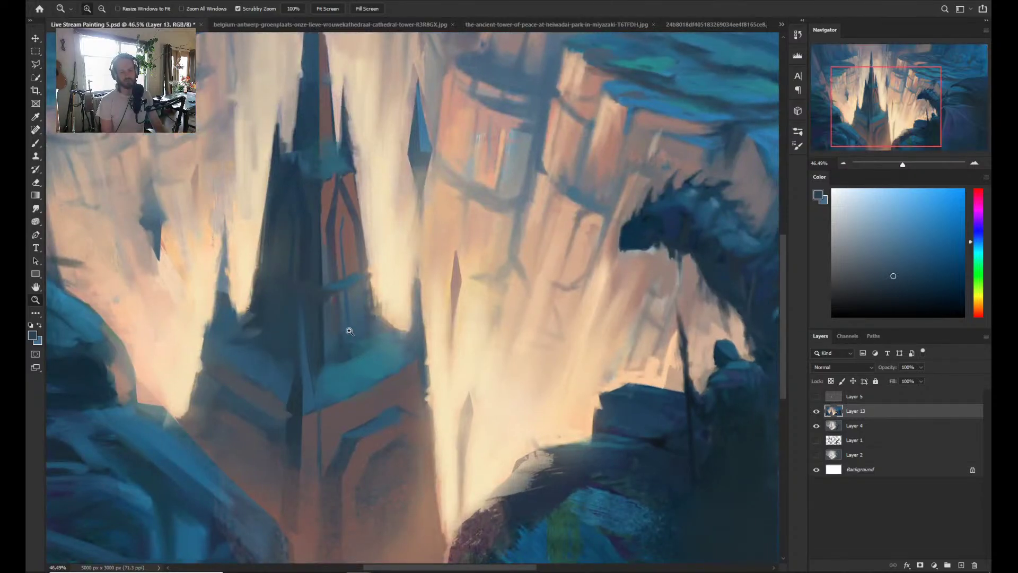
left_click_drag(424, 381, 407, 390)
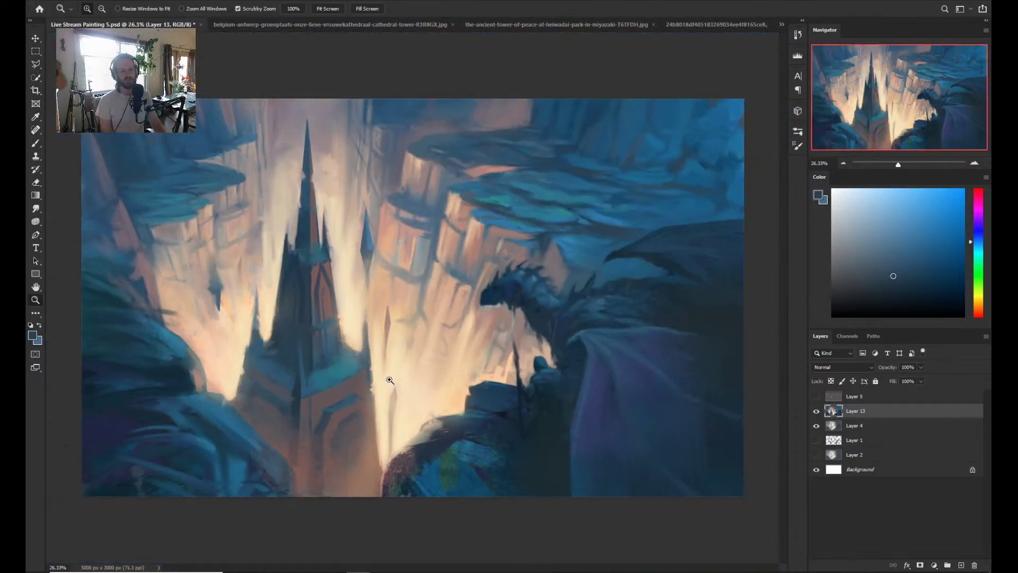
mouse_move(290, 367)
left_mouse_down()
mouse_move(325, 361)
mouse_move(268, 329)
mouse_move(284, 380)
mouse_move(371, 366)
left_mouse_up()
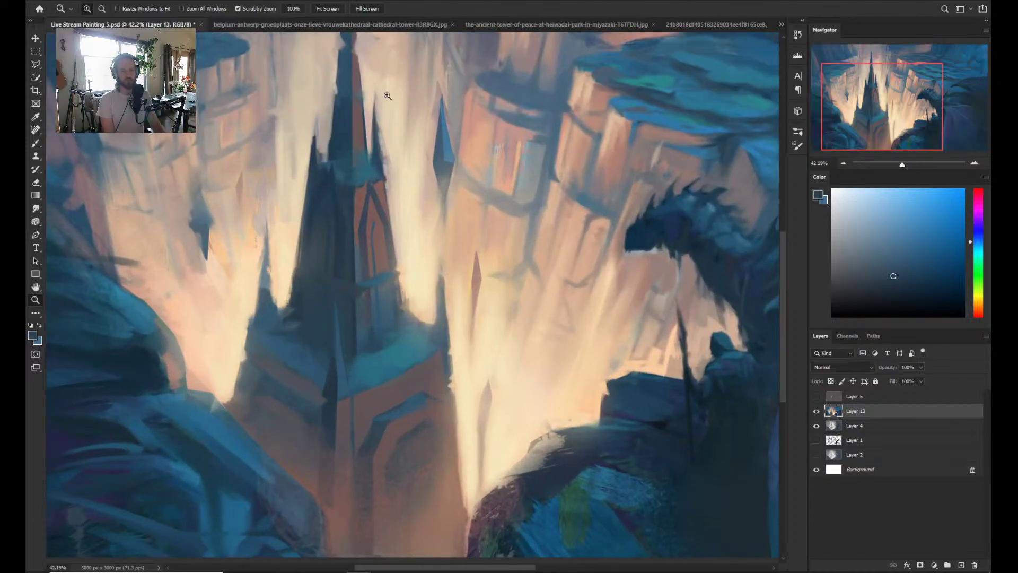
mouse_move(525, 352)
left_mouse_down()
mouse_move(555, 348)
mouse_move(472, 359)
mouse_move(522, 355)
mouse_move(481, 310)
left_mouse_up()
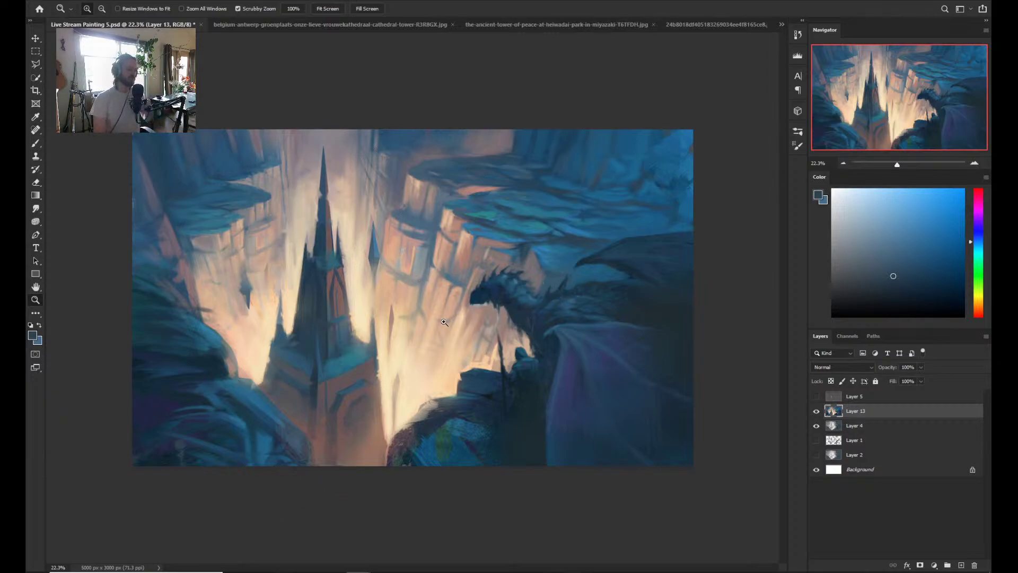
- Refine the surface of the right plateau above the dragon with teal and blue tones sampled from it
mouse_move(327, 329)
left_mouse_down()
mouse_move(350, 331)
mouse_move(360, 392)
mouse_move(345, 393)
left_mouse_up()
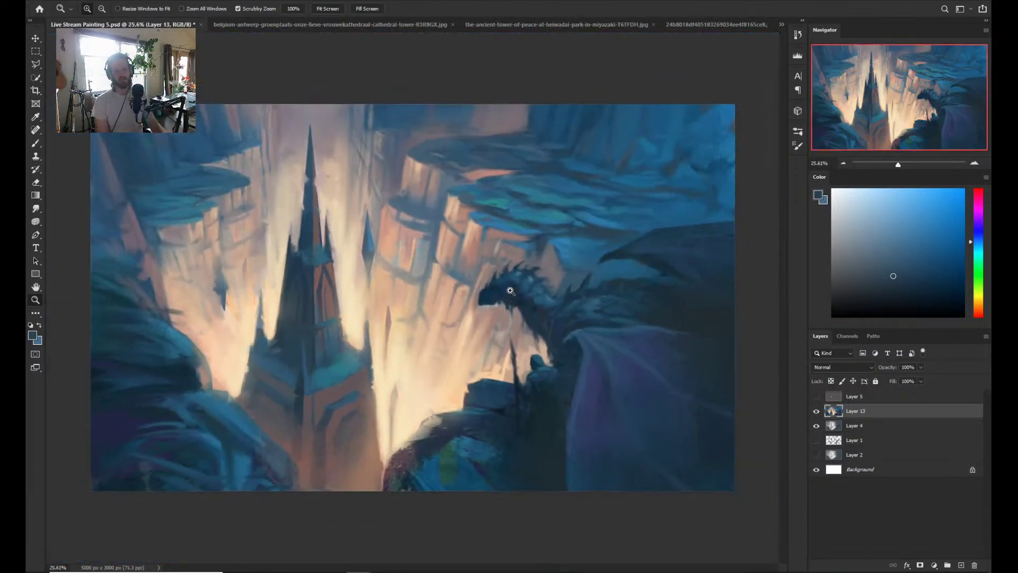
left_click_drag(444, 356, 530, 369)
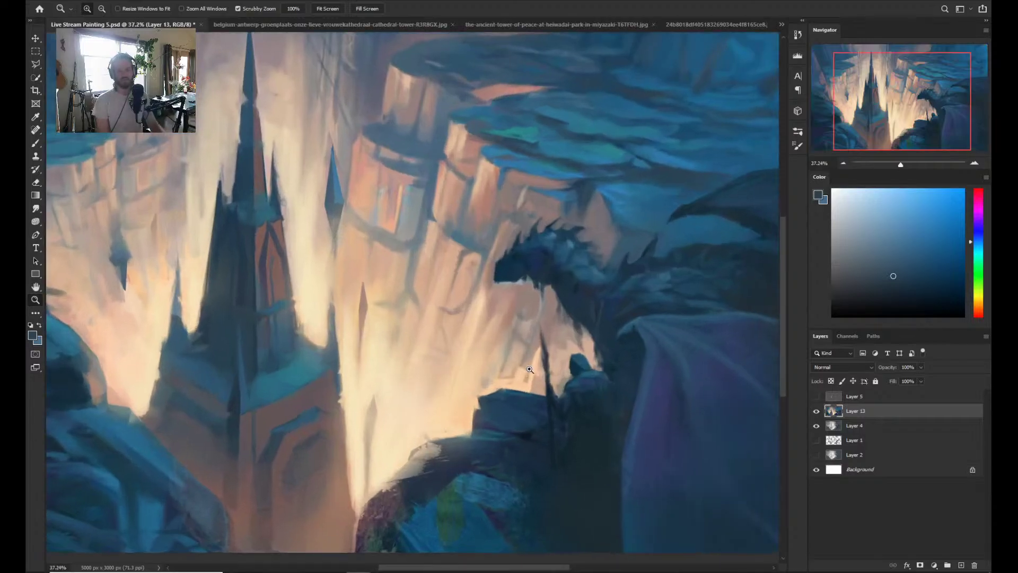
left_click_drag(444, 344, 381, 347)
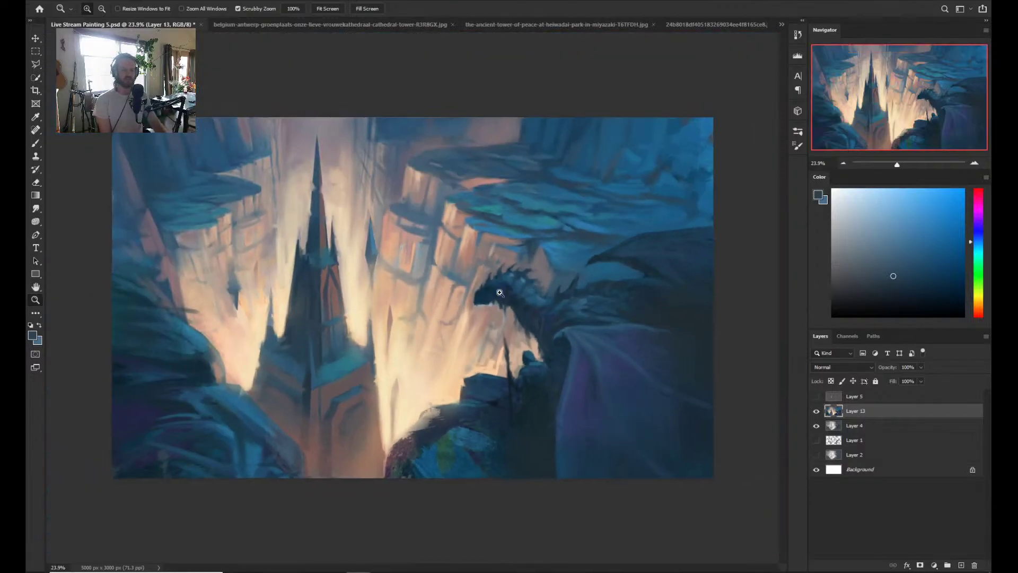
left_click_drag(390, 393, 406, 391)
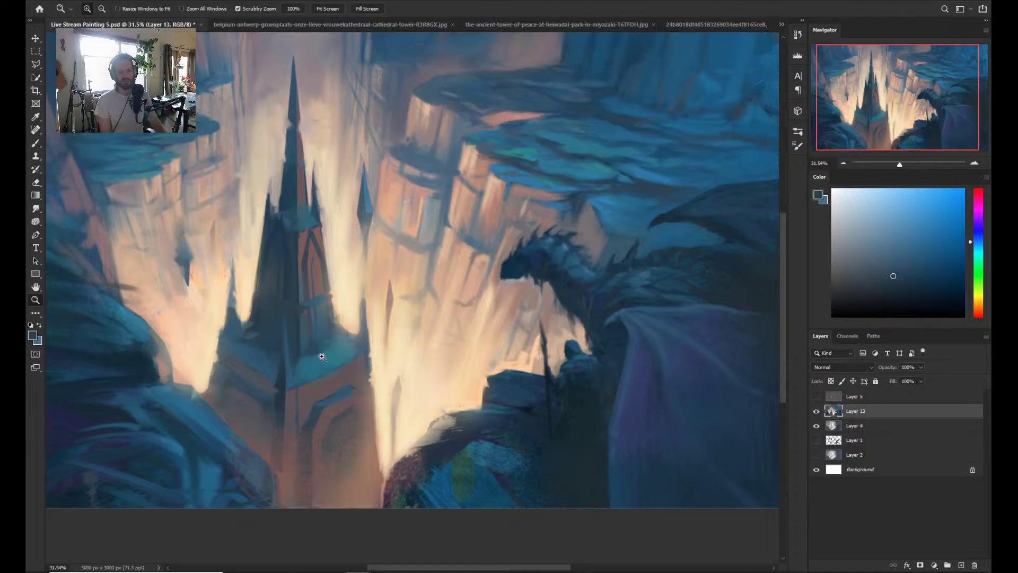
mouse_move(295, 357)
left_mouse_down()
mouse_move(335, 357)
mouse_move(317, 367)
left_mouse_up()
key("b")
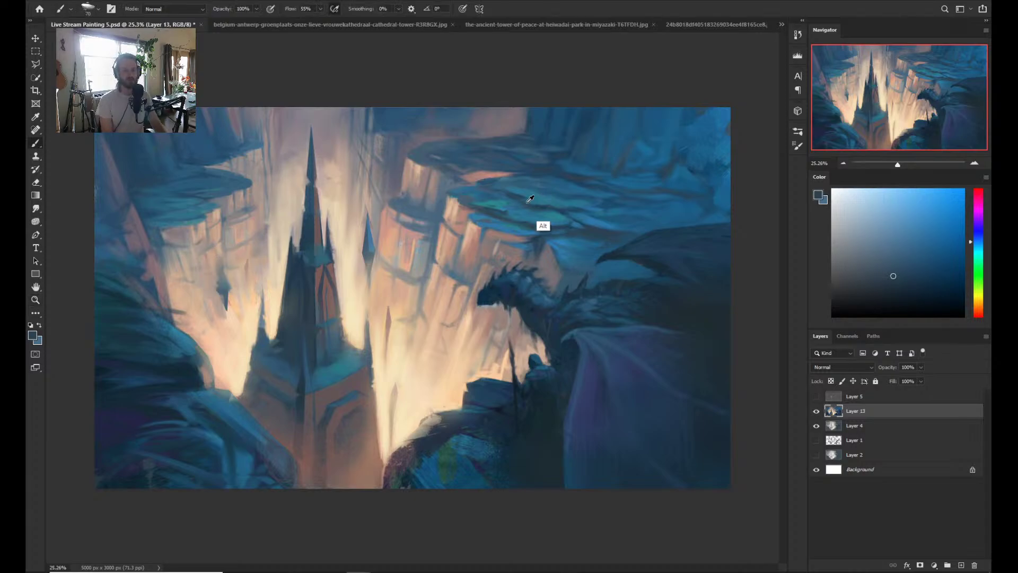
left_click(501, 201, "alt")
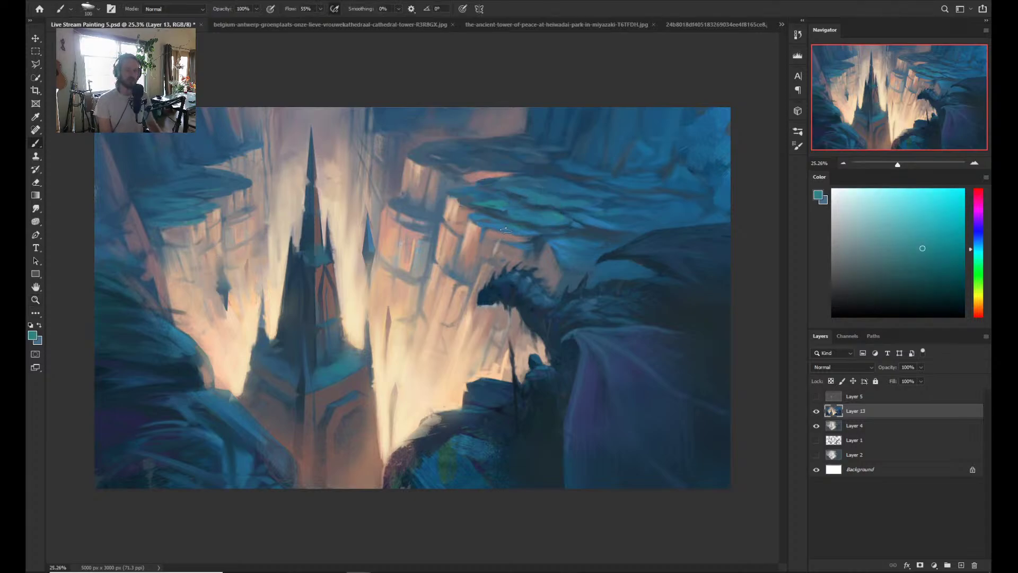
left_click(503, 216, "alt")
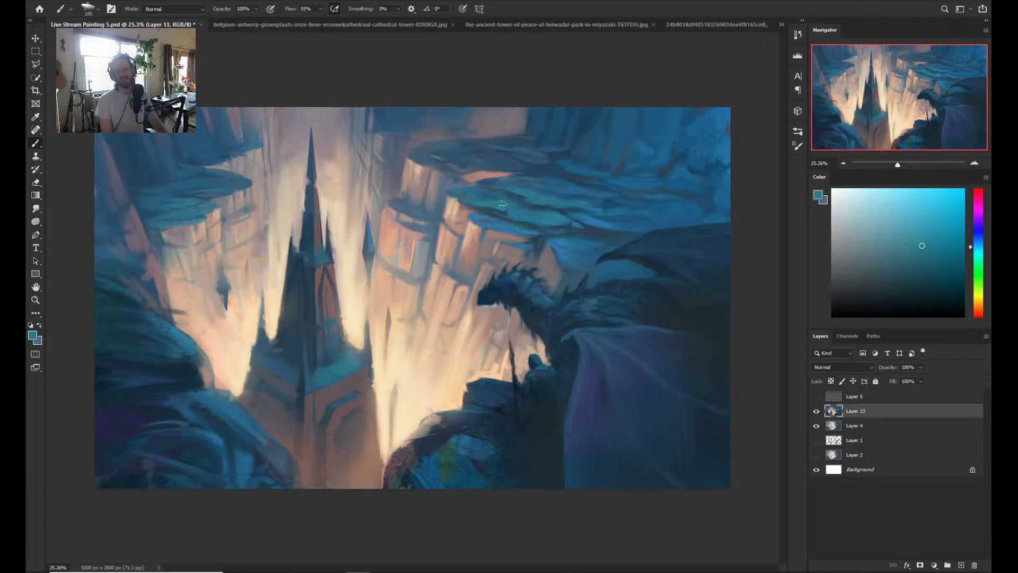
left_click(525, 186, "alt")
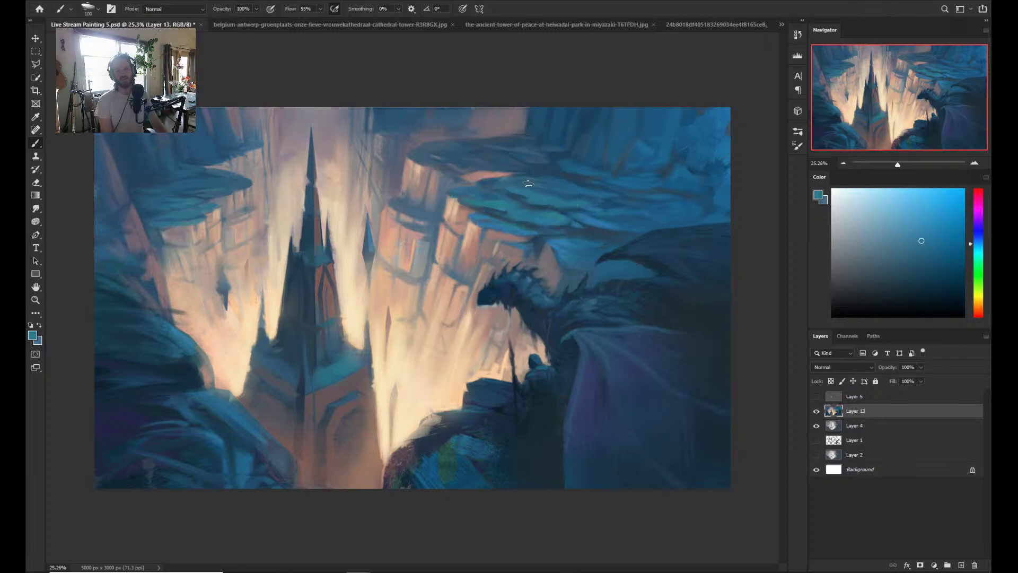
- Shrink the brush and clean up the background around the rider and staff with pinkish beige tones sampled beside them
key("z")
scroll(523, 374, "up", 4)
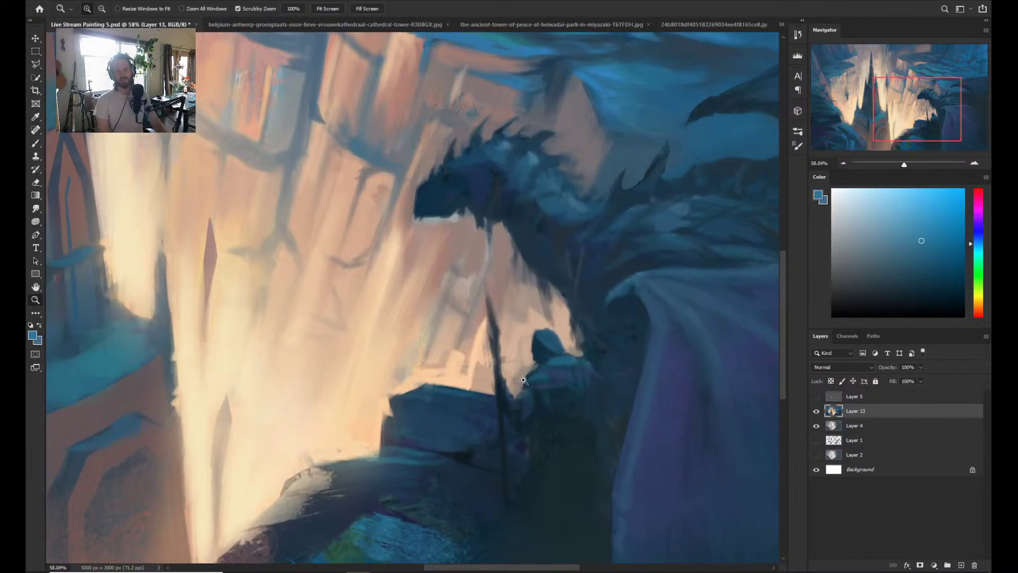
scroll(523, 374, "down", 2)
scroll(524, 374, "up", 2)
key("b")
left_click(512, 342, "alt")
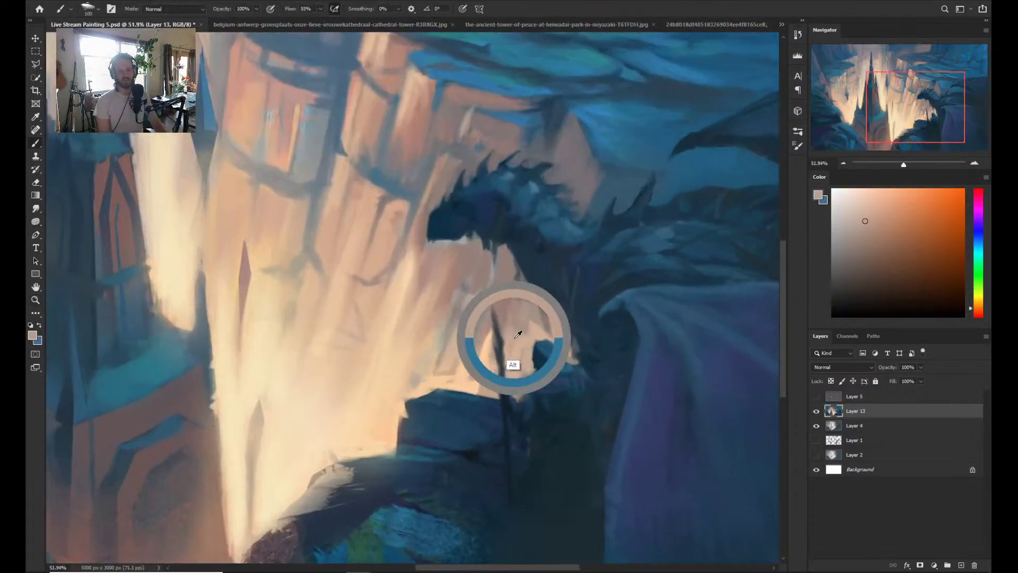
key("[")
key("[")
key("[")
key("[")
key("[")
key("[")
key("[")
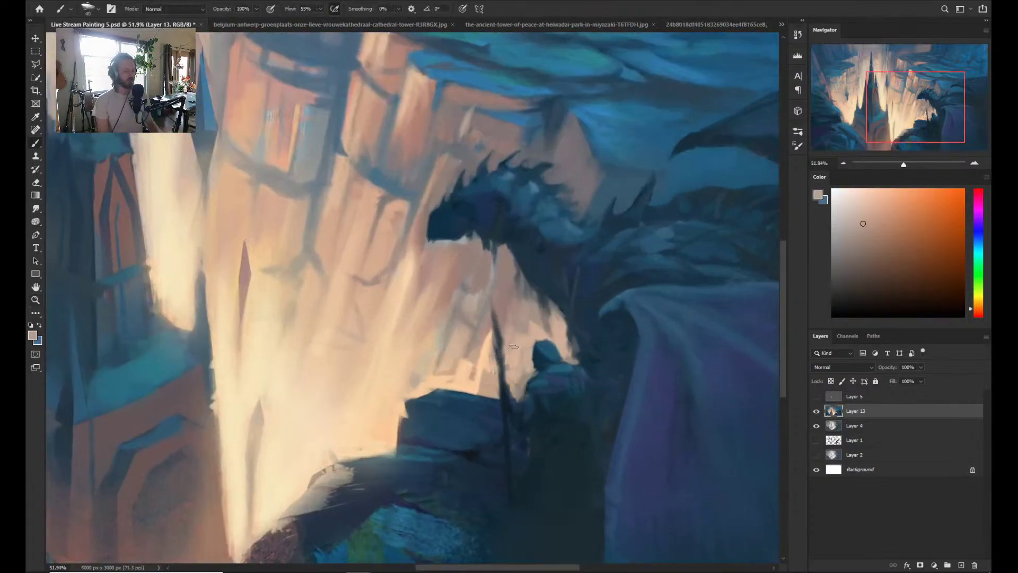
left_click(519, 334, "alt")
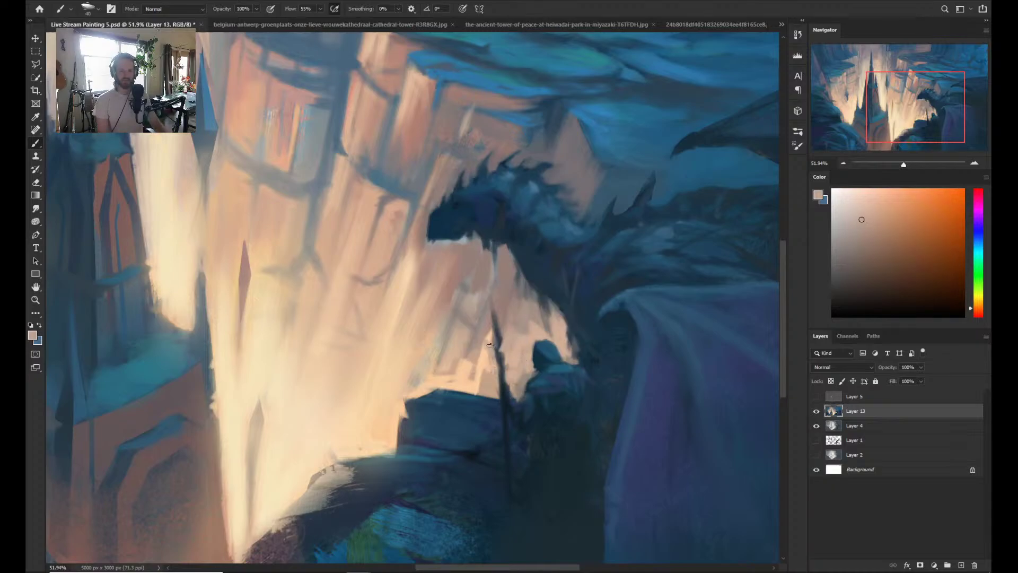
left_click(510, 358, "alt")
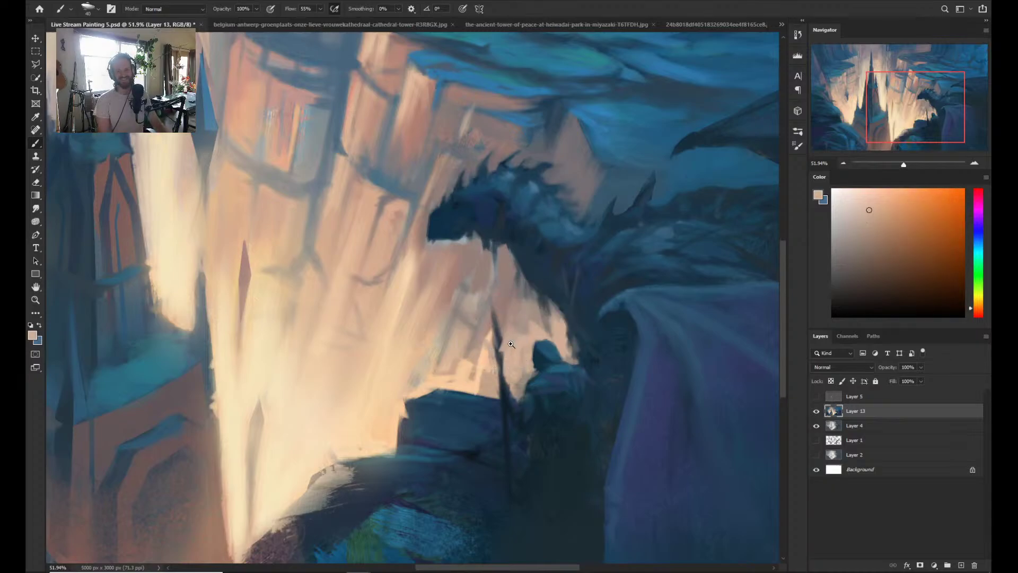
- Examine the rider and dragon against the glowing chasm, both up close and within the whole composition
key("z")
scroll(506, 337, "down", 4)
scroll(522, 334, "up", 3)
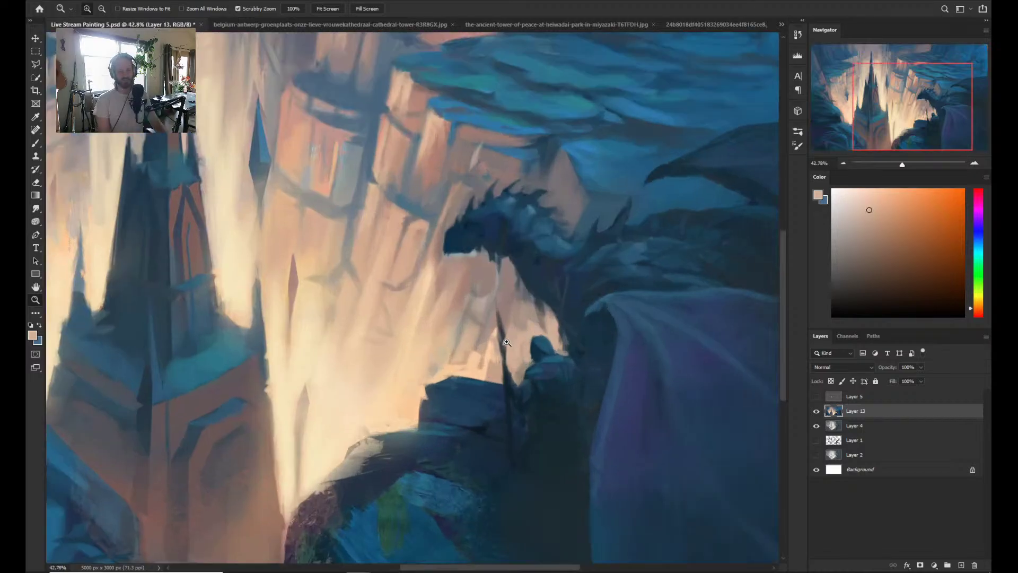
scroll(515, 320, "down", 2)
scroll(466, 375, "up", 2)
scroll(477, 355, "down", 1)
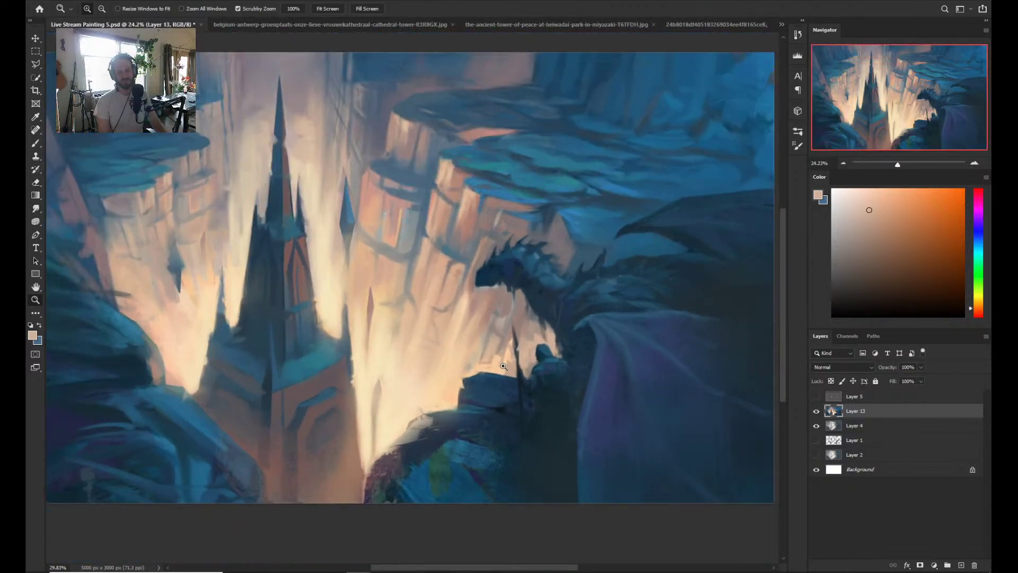
scroll(483, 344, "up", 1)
scroll(491, 327, "down", 3)
scroll(338, 346, "up", 2)
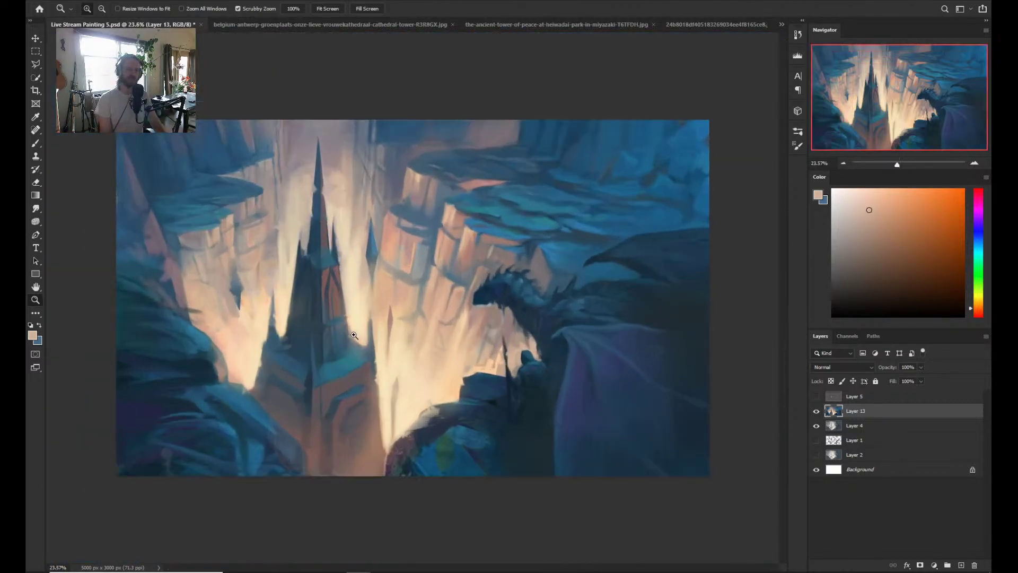
- Touch up the pointed rock edge beside the far-left plateau with dark blues sampled from that area
key("b")
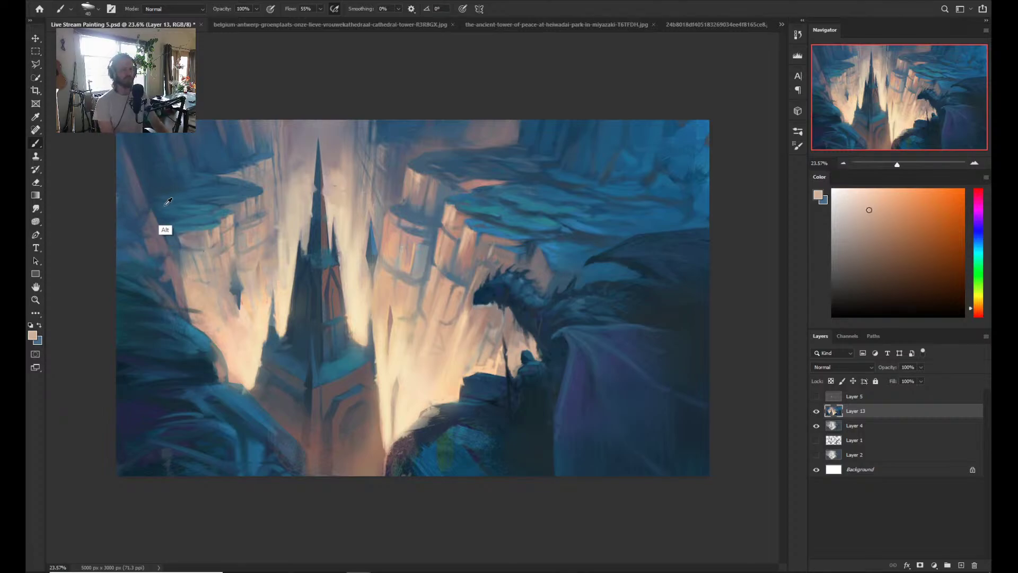
left_click(146, 206, "alt")
left_click(147, 218, "alt")
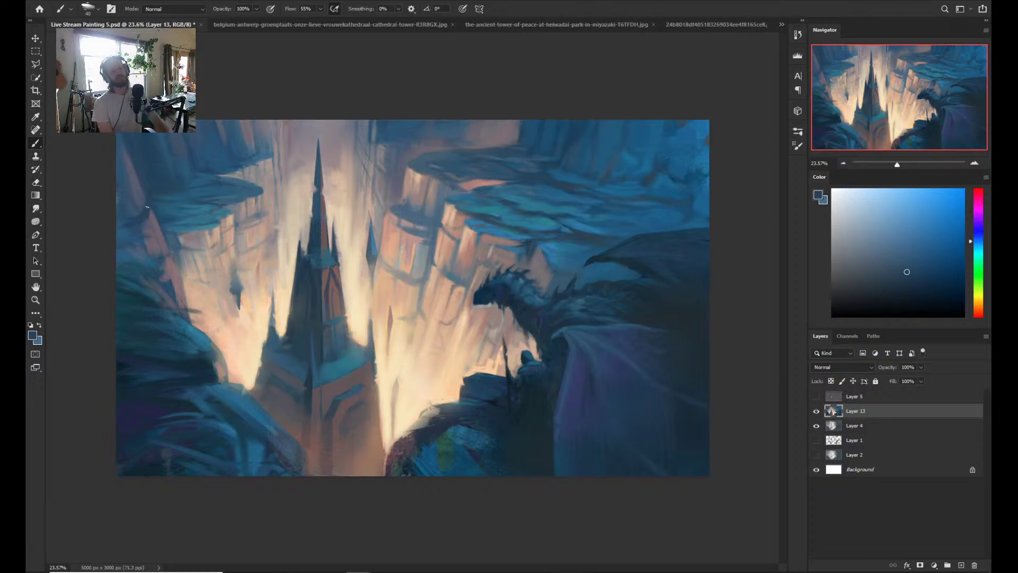
left_click(150, 203, "alt")
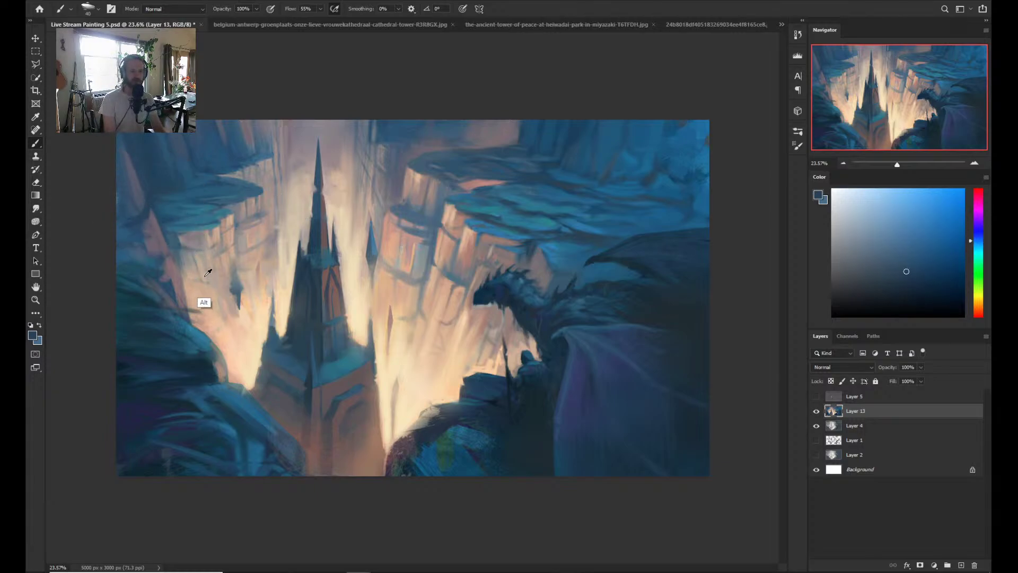
- Refine the small distant spires in the glow on both sides of the central tower with sampled grey-blue, mauve and peach tones
left_click(238, 290, "alt")
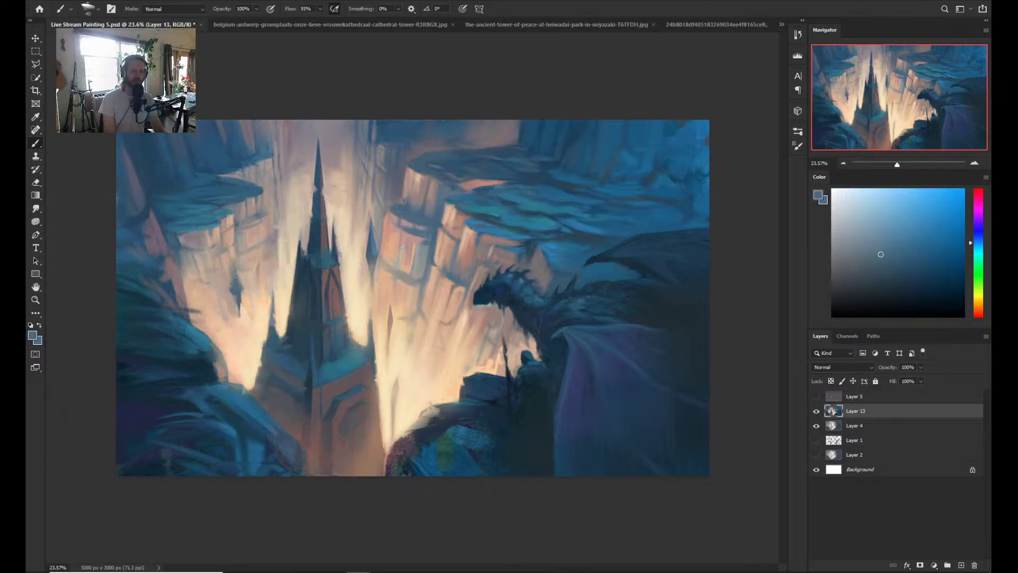
left_click(391, 324, "alt")
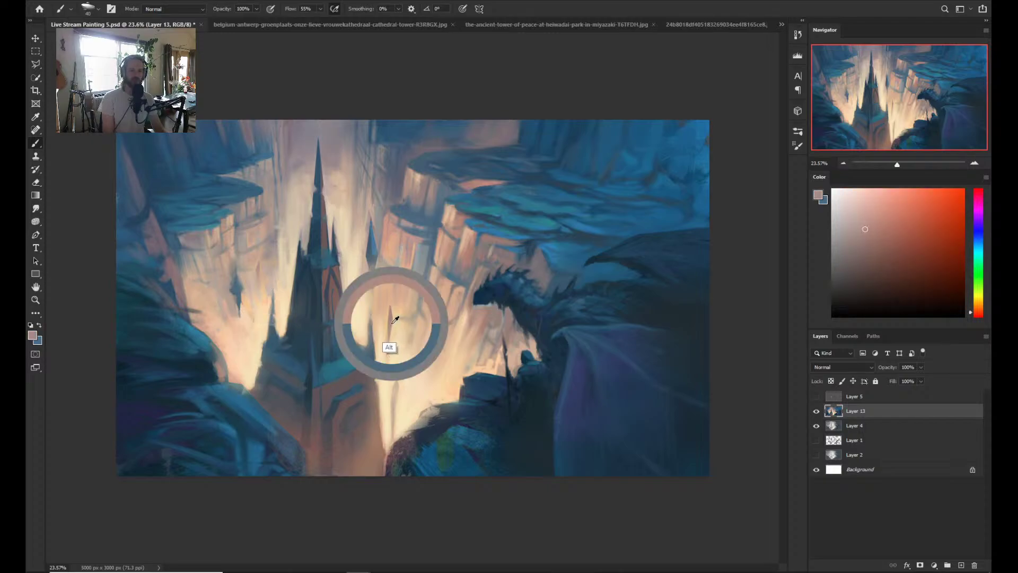
left_click(246, 363, "alt")
left_click(244, 336, "alt")
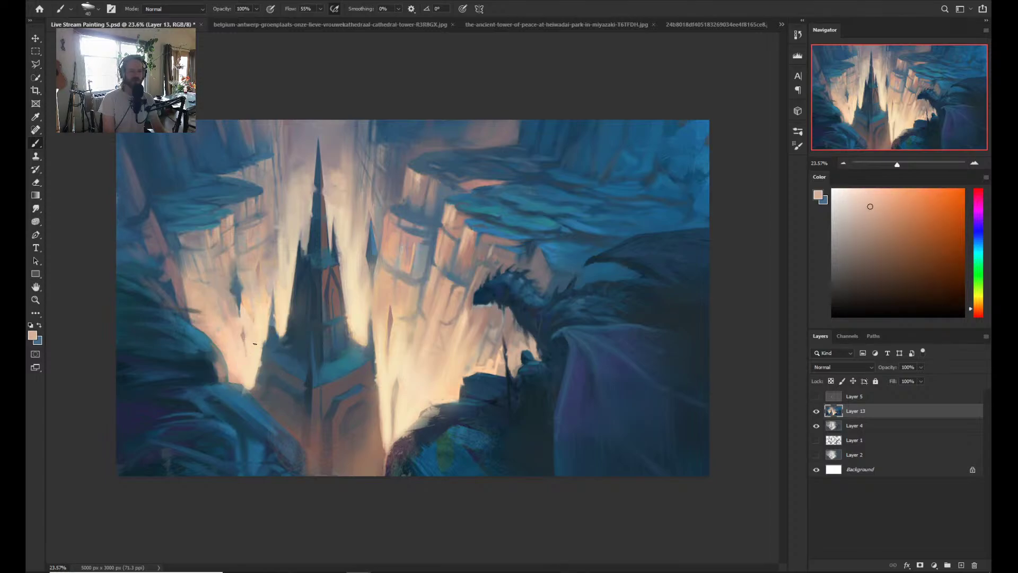
left_click(393, 417, "alt")
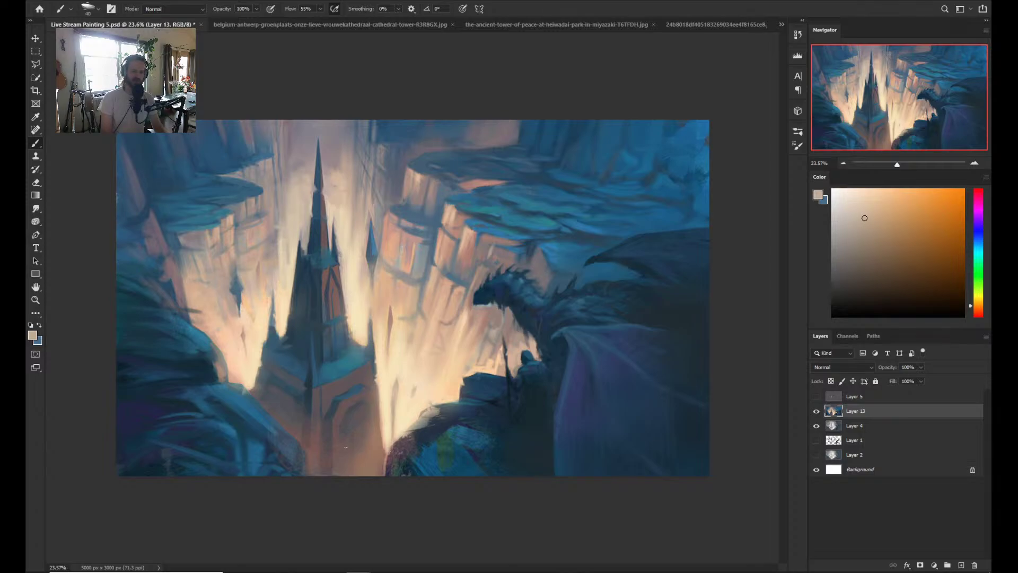
- Refine the far-left cliffs beside the left plateau with dark blue and teal-blue sampled nearby
left_click(124, 226, "alt")
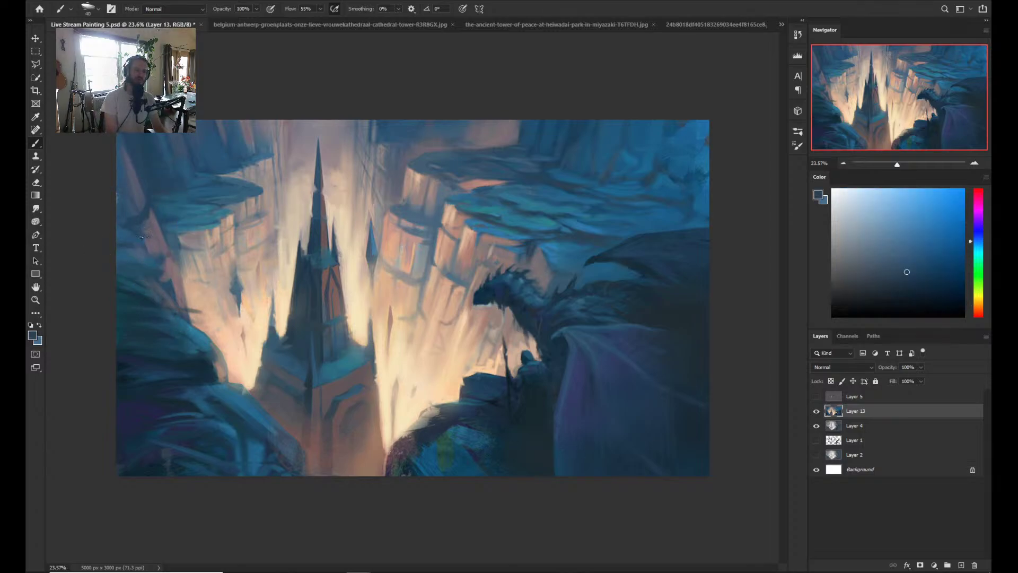
left_click(125, 239, "alt")
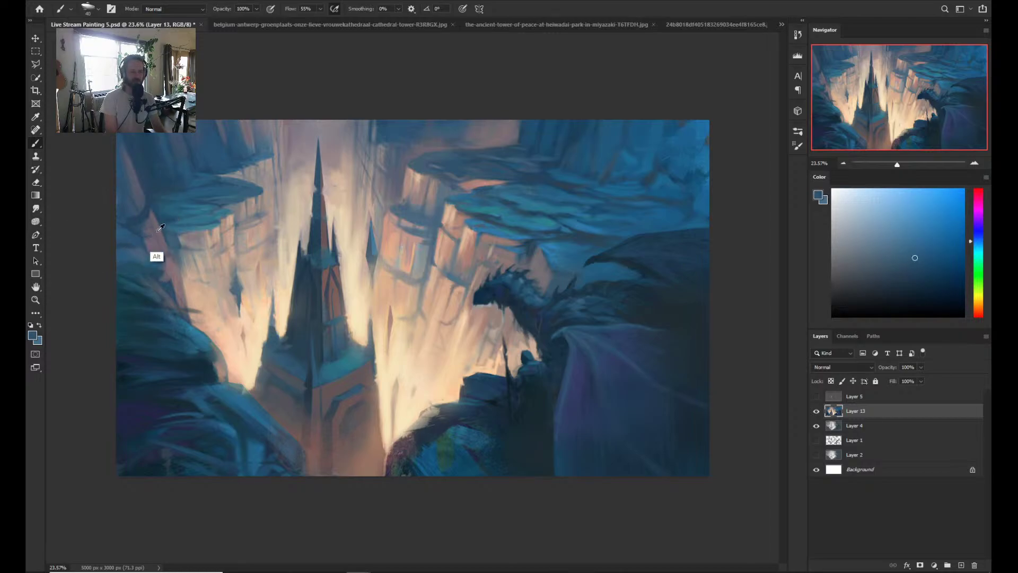
left_click(200, 215, "alt")
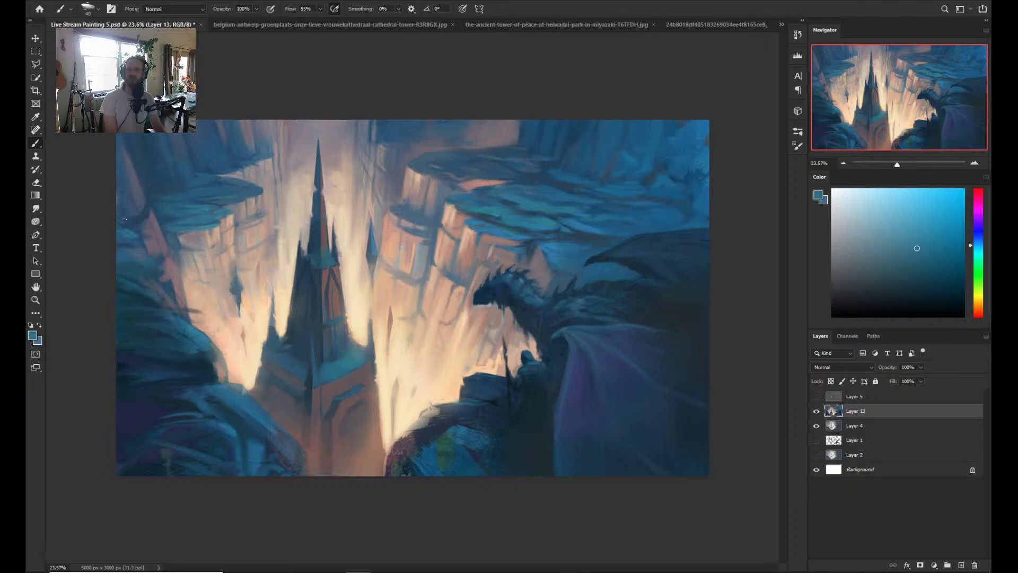
- Enlarge the brush and paint shadows across the left foreground rocks with dark blues sampled from them
key("bracketright")
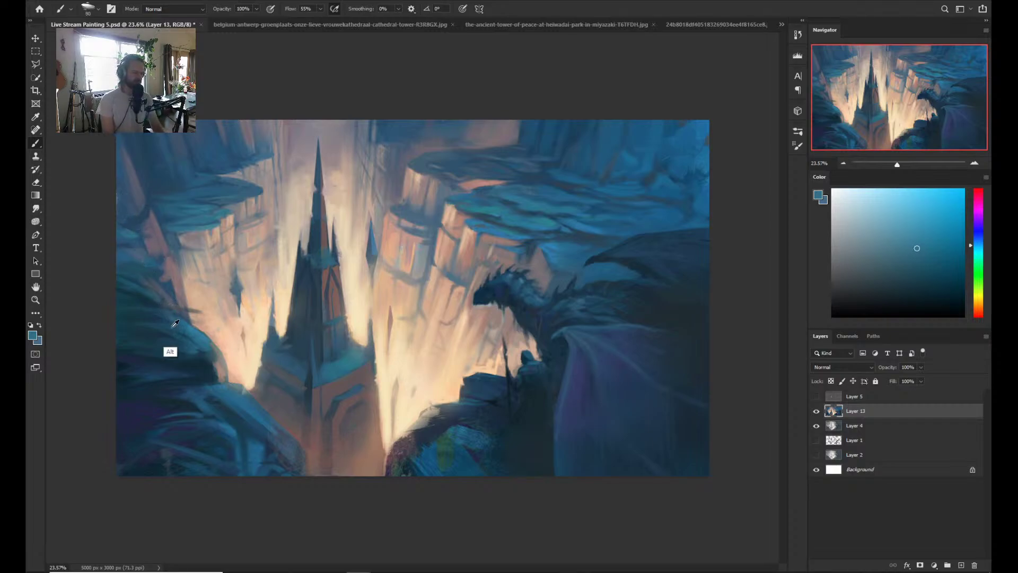
left_click(204, 370, "alt")
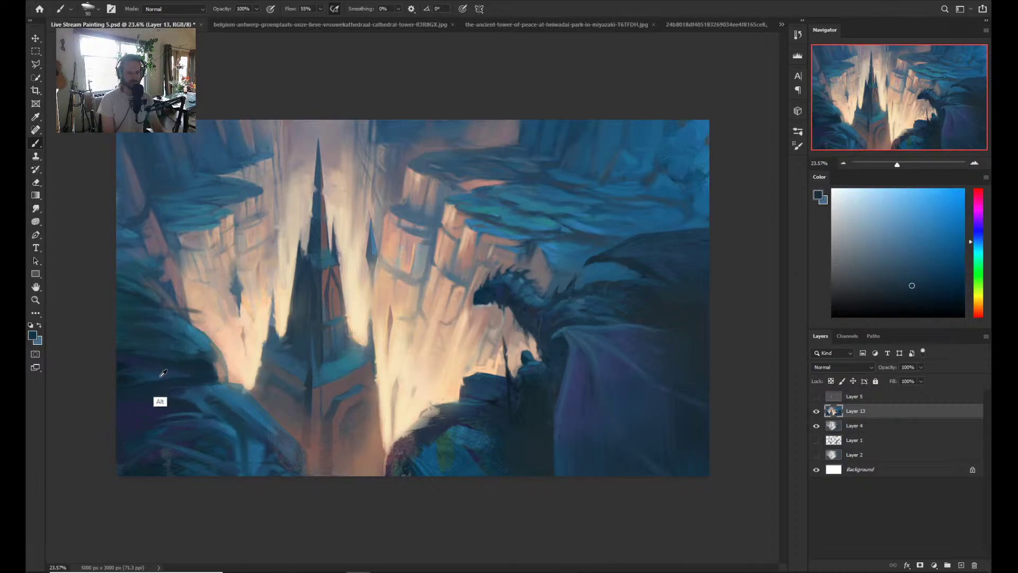
left_click(162, 376, "alt")
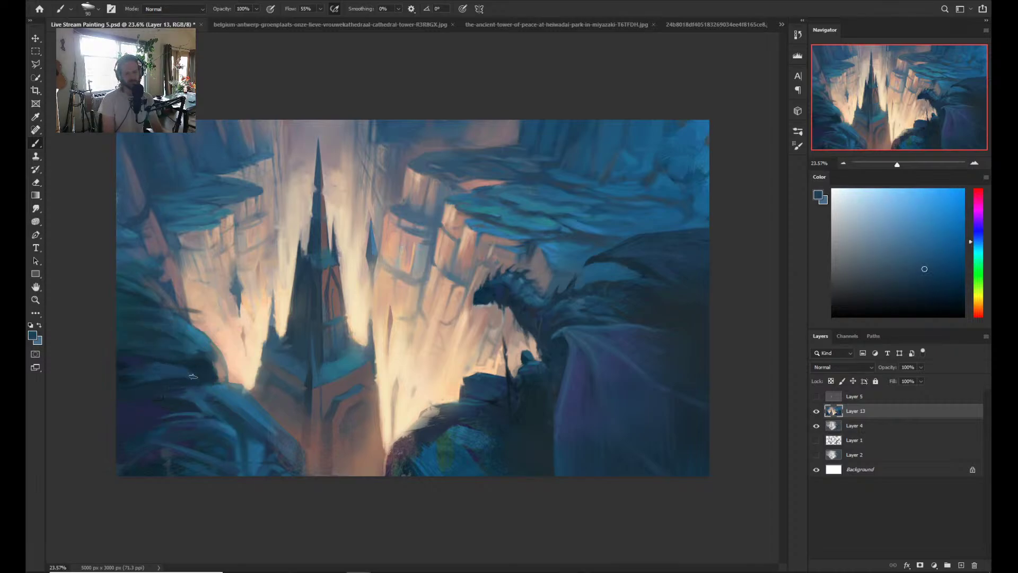
left_click(199, 404, "alt")
left_click(192, 359, "alt")
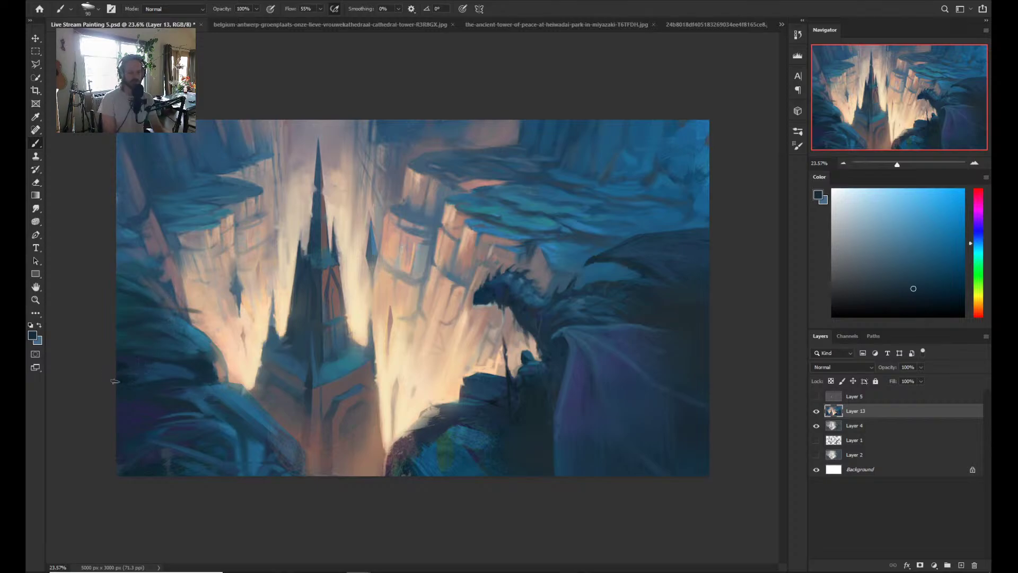
- Define the left foreground rock's rim and shadowed underside with sampled indigo, mid-blue and dark blue
key("alt")
left_click(142, 357, "alt")
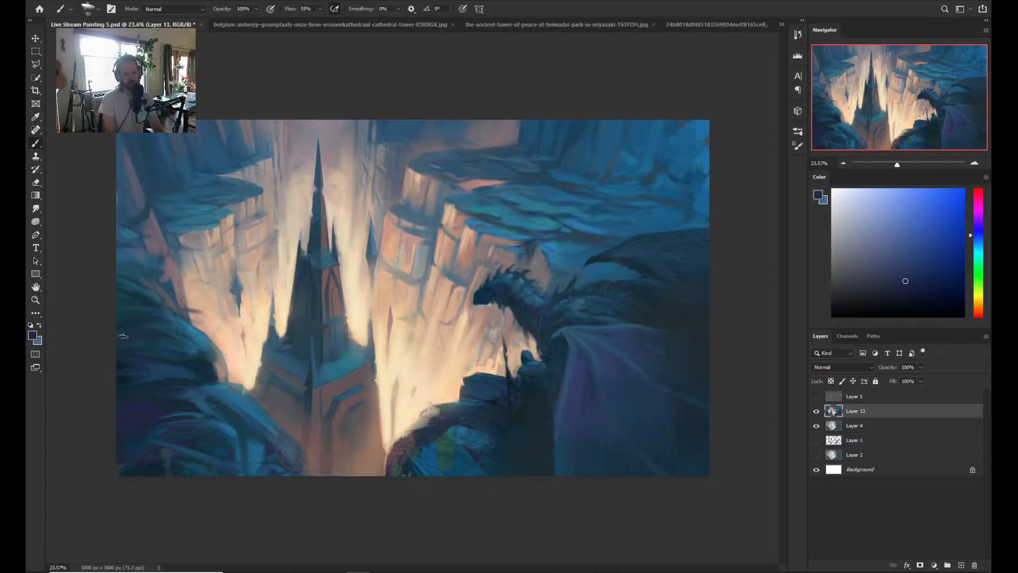
left_click(194, 337, "alt")
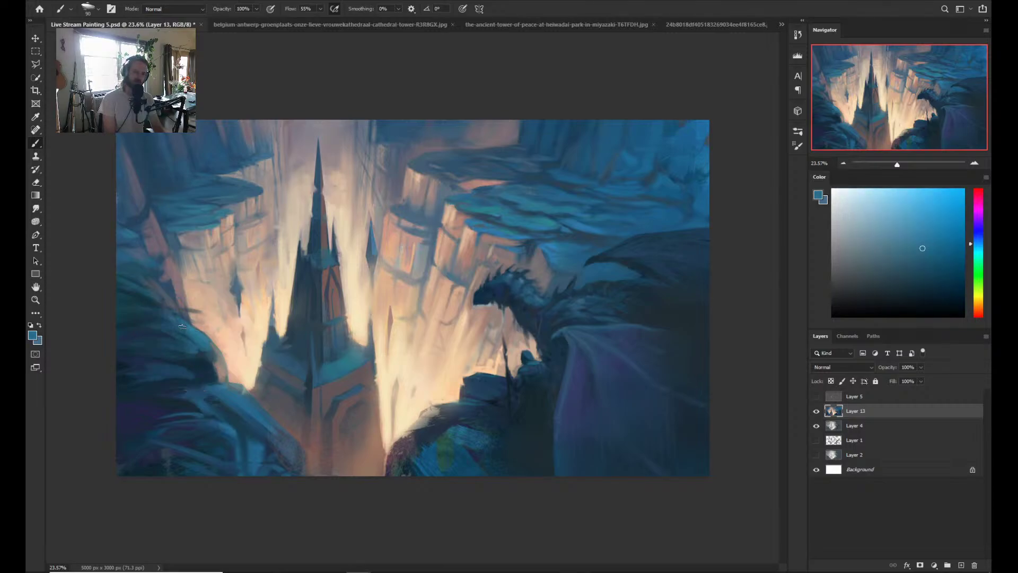
left_click(208, 365, "alt")
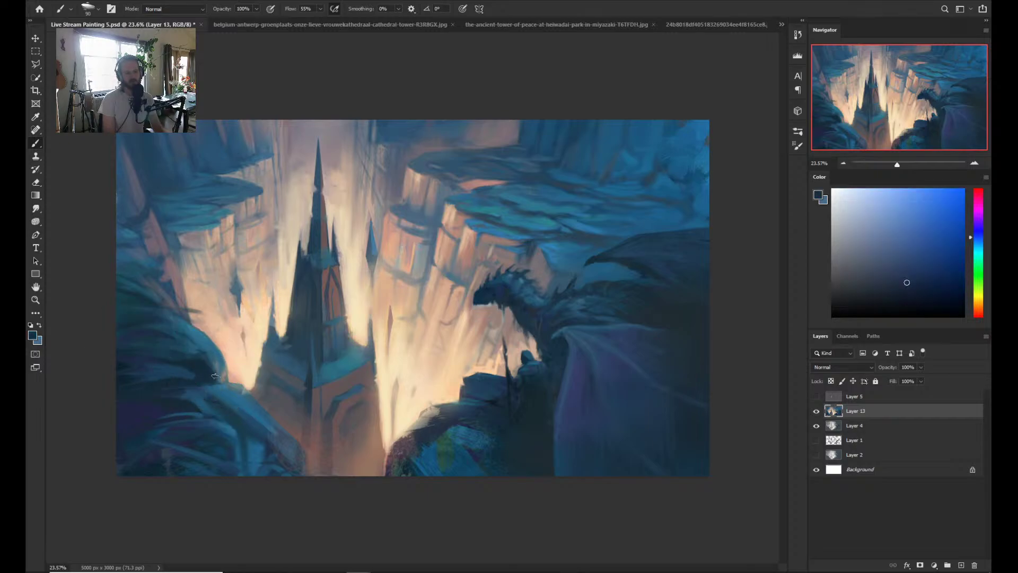
left_click(213, 346, "alt")
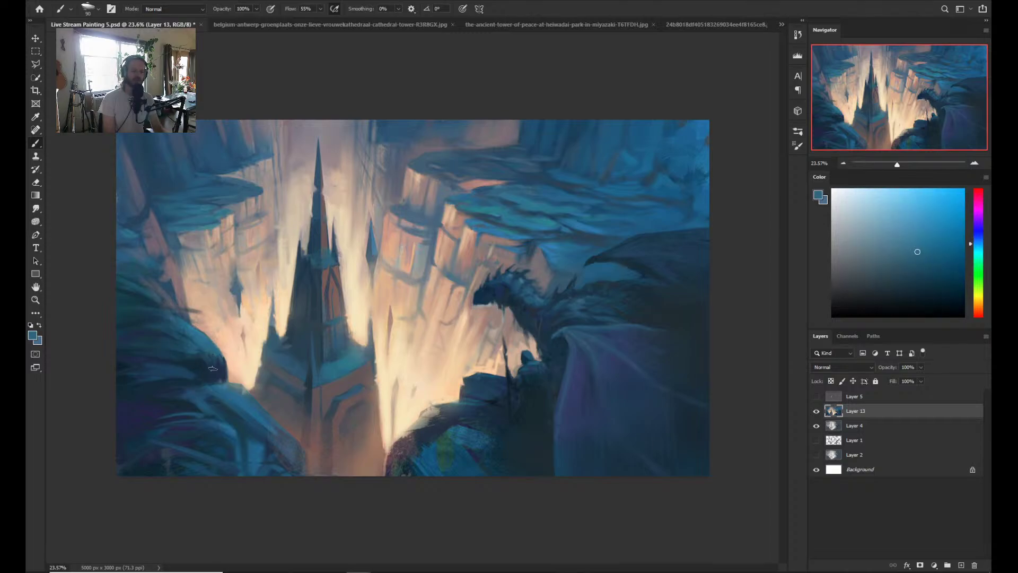
left_click(218, 373, "alt")
left_click(218, 378, "alt")
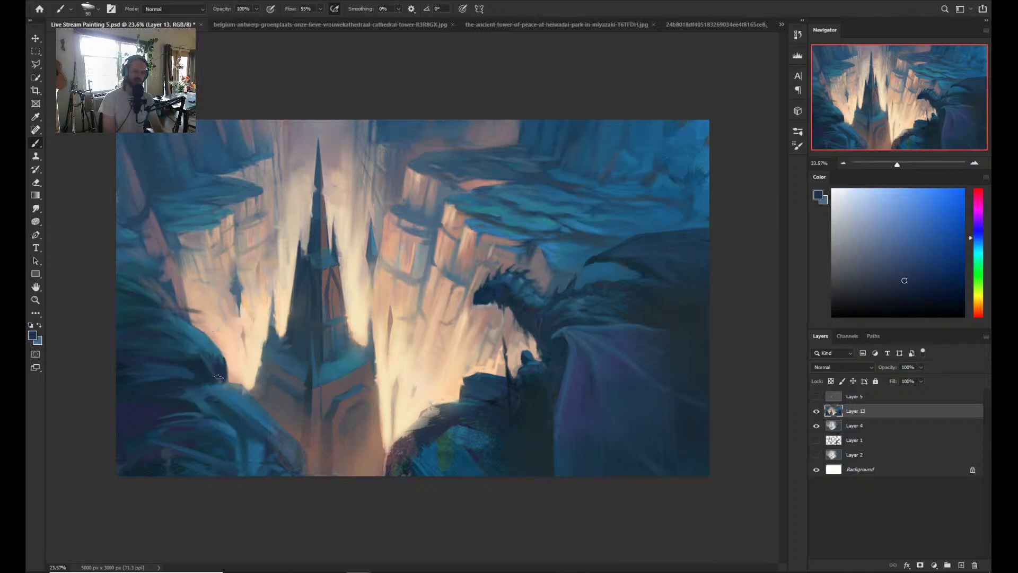
- Refine the upper surface of the left foreground rock with teal-blue and dark blue sampled from it
left_click(210, 364, "alt")
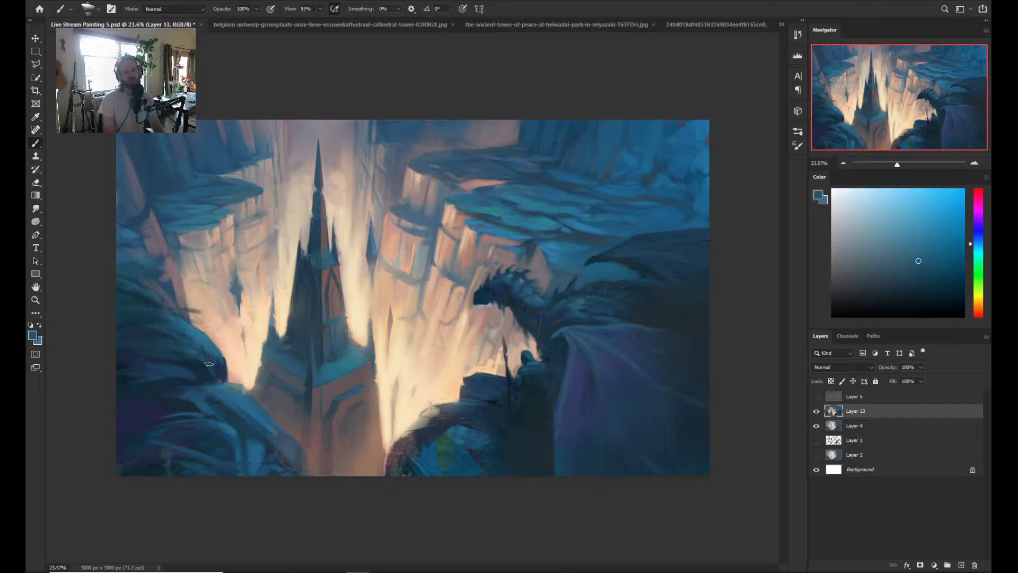
left_click(191, 354, "alt")
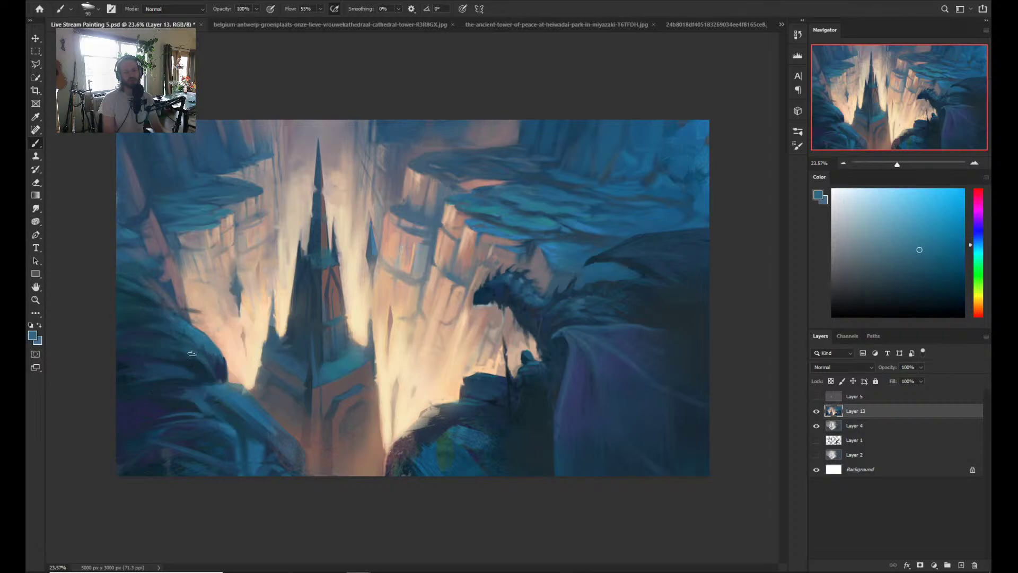
left_click(214, 377, "alt")
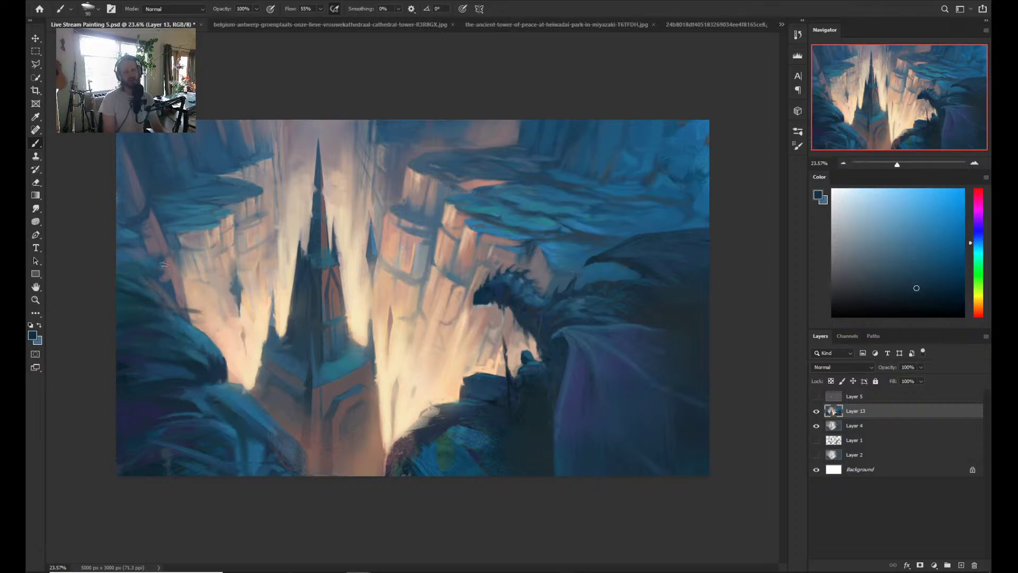
key("ctrl+plus")
left_click(176, 359, "alt")
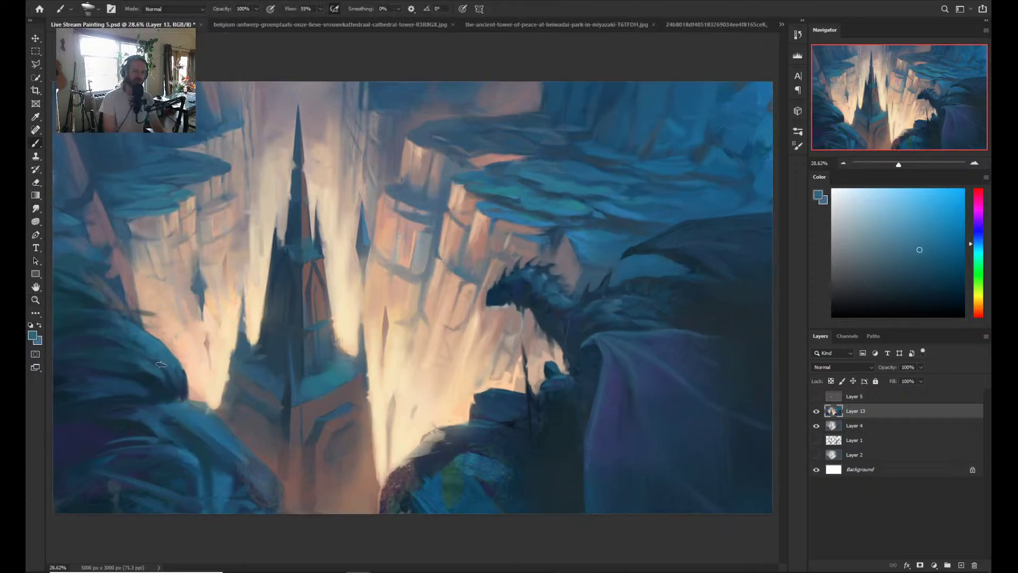
left_click(165, 370, "alt")
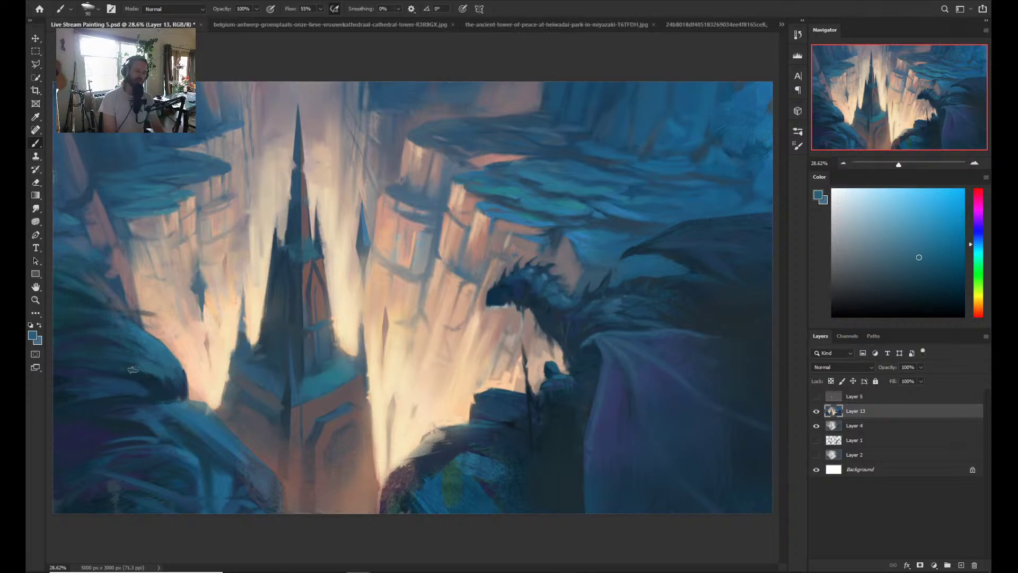
- Shape the rounded tip of the left foreground rock with sampled mid-blues and dark navy shadows
mouse_move(186, 366)
left_mouse_down()
mouse_move(174, 364)
mouse_move(227, 352)
left_mouse_up()
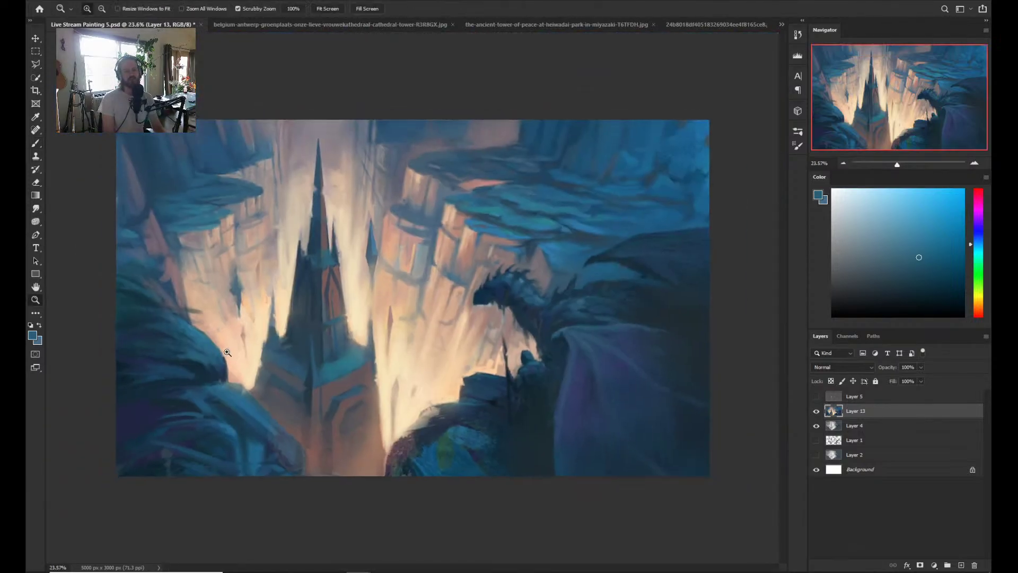
left_click(213, 365)
key("b")
left_click(180, 361, "alt")
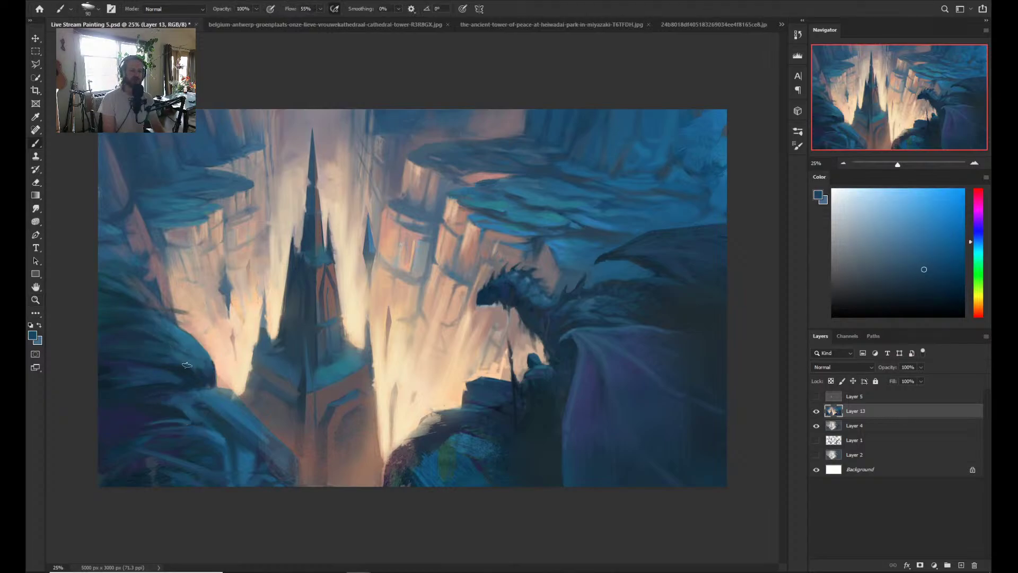
left_click(189, 369, "alt")
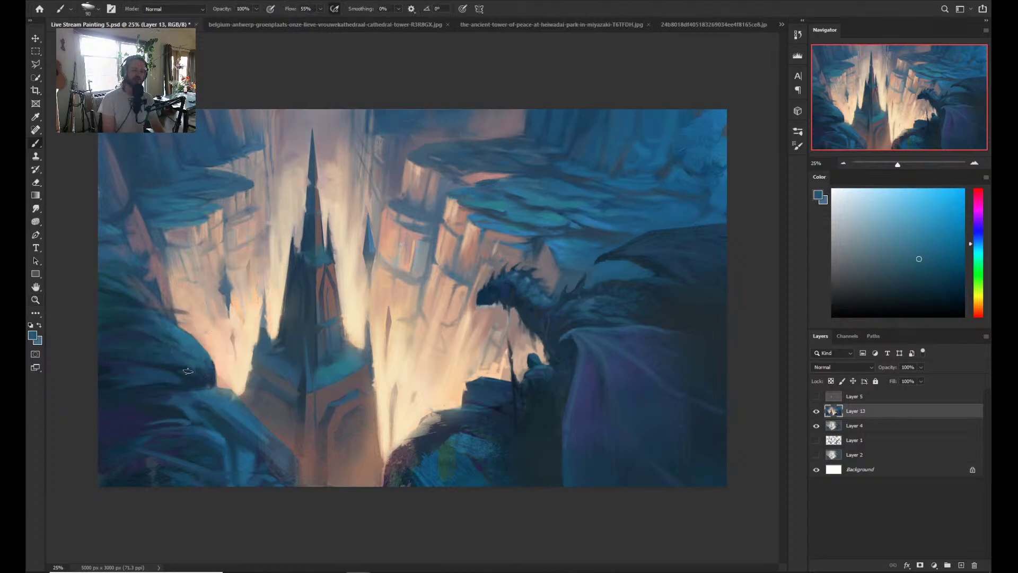
key("alt")
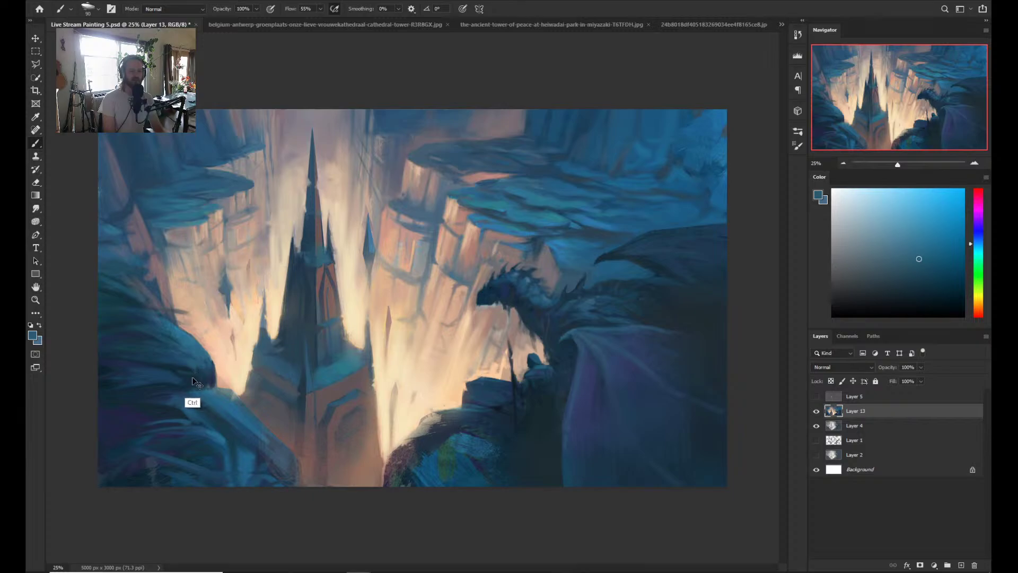
left_click(183, 371, "alt")
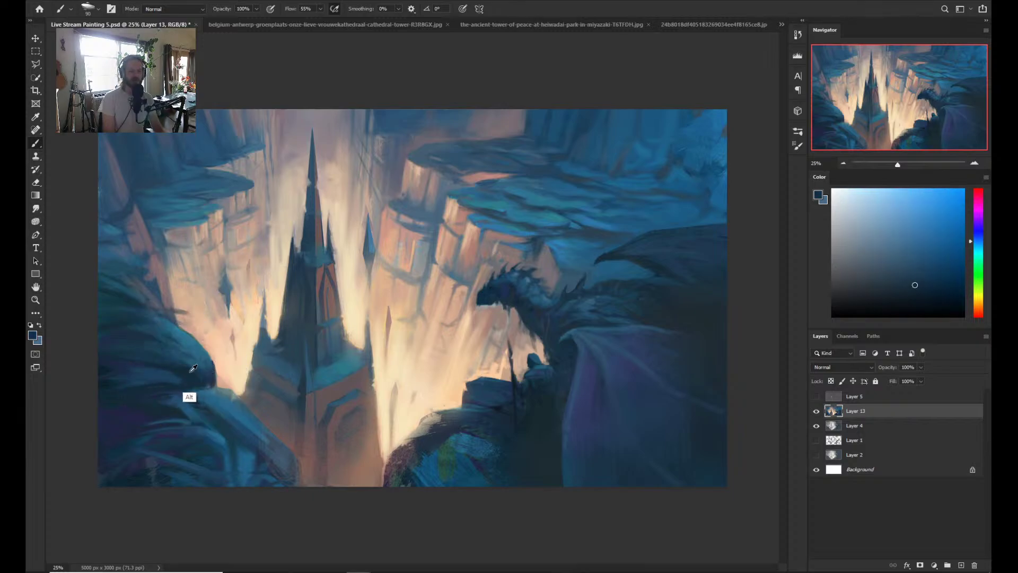
left_click(188, 373, "alt")
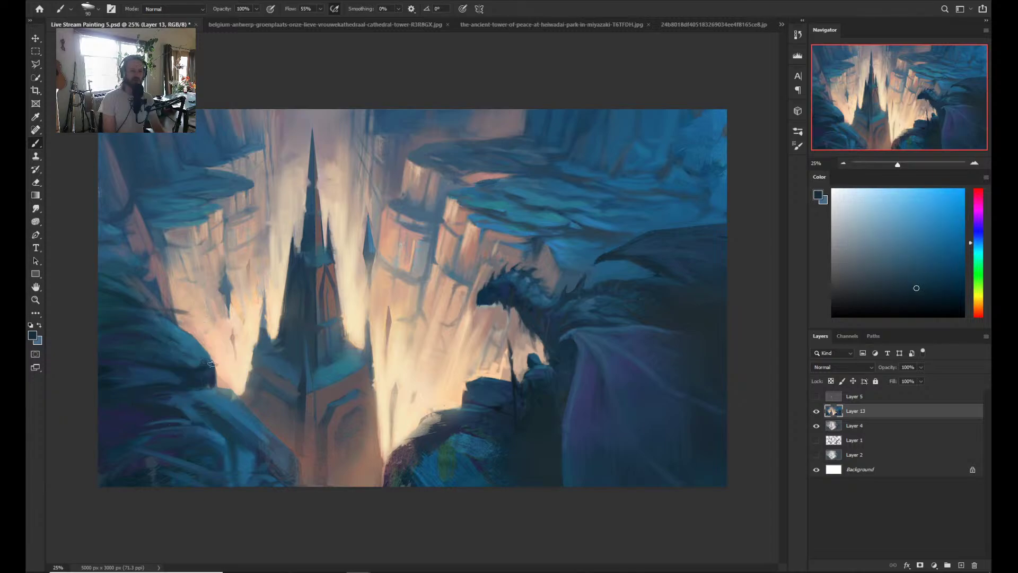
key("alt")
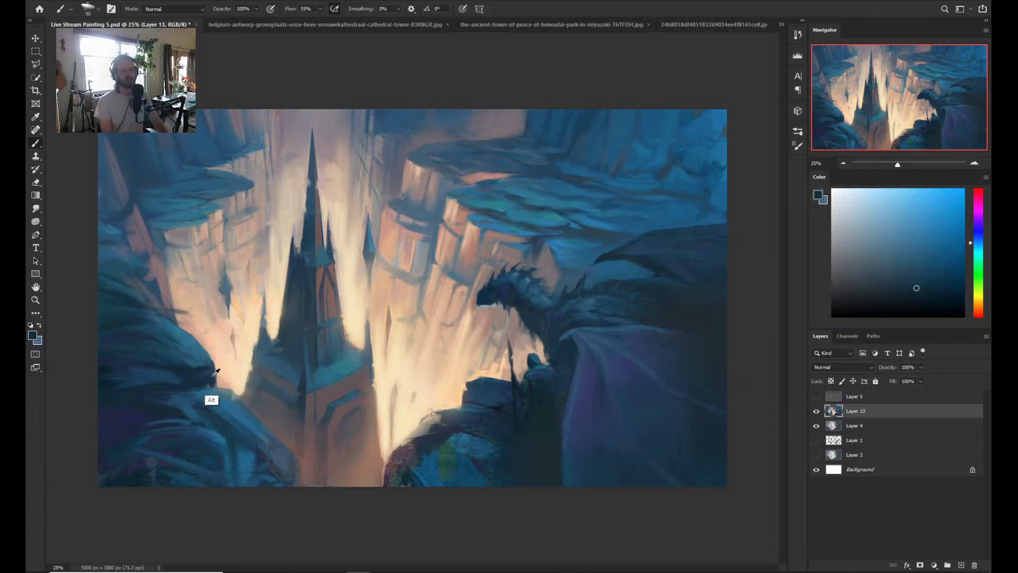
- Rework the left rock's outer edge beside the glow with sampled muted grey, teal-blue and dark blue
left_click(151, 326, "alt")
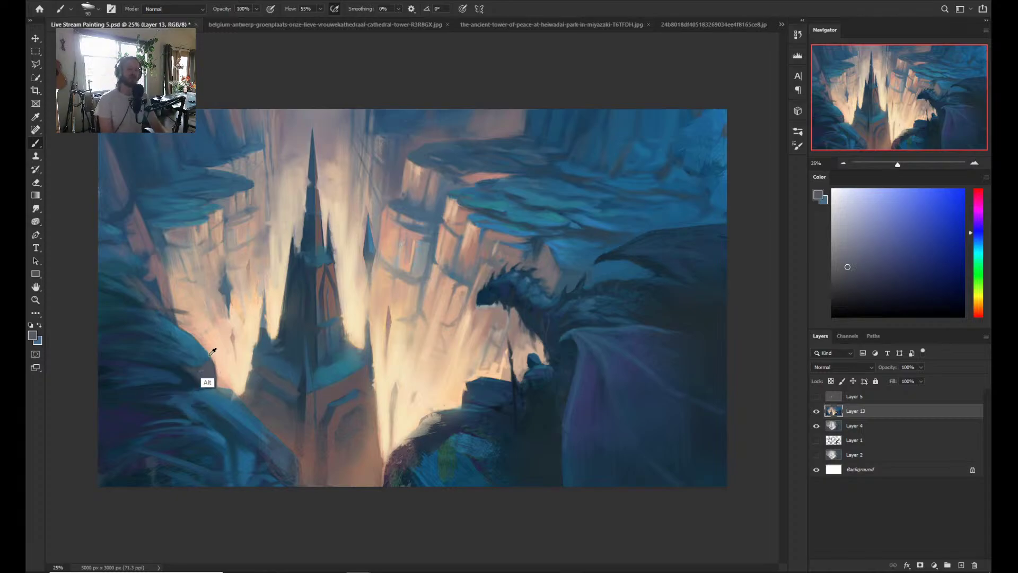
left_click(188, 359, "alt")
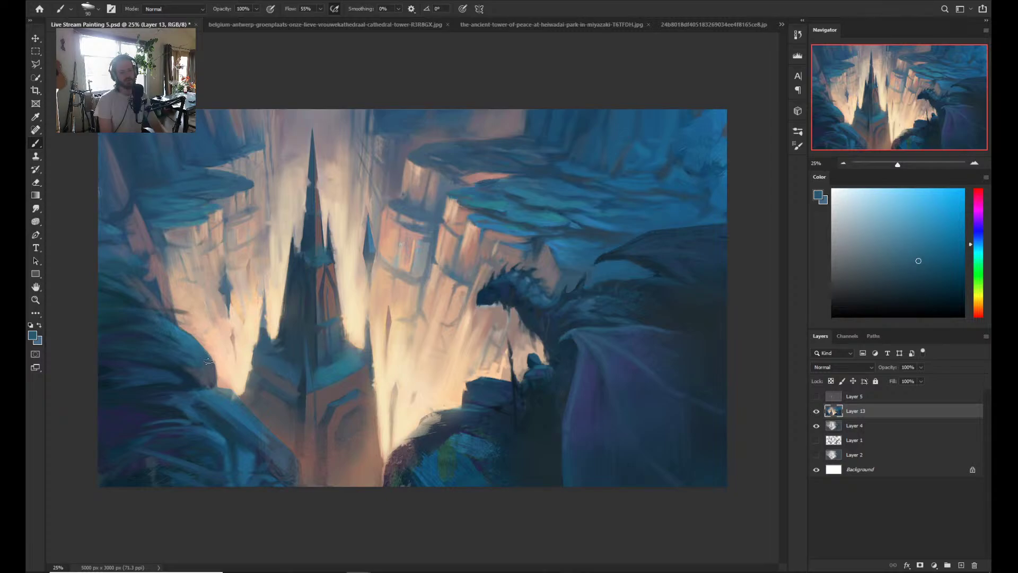
left_click(191, 376, "alt")
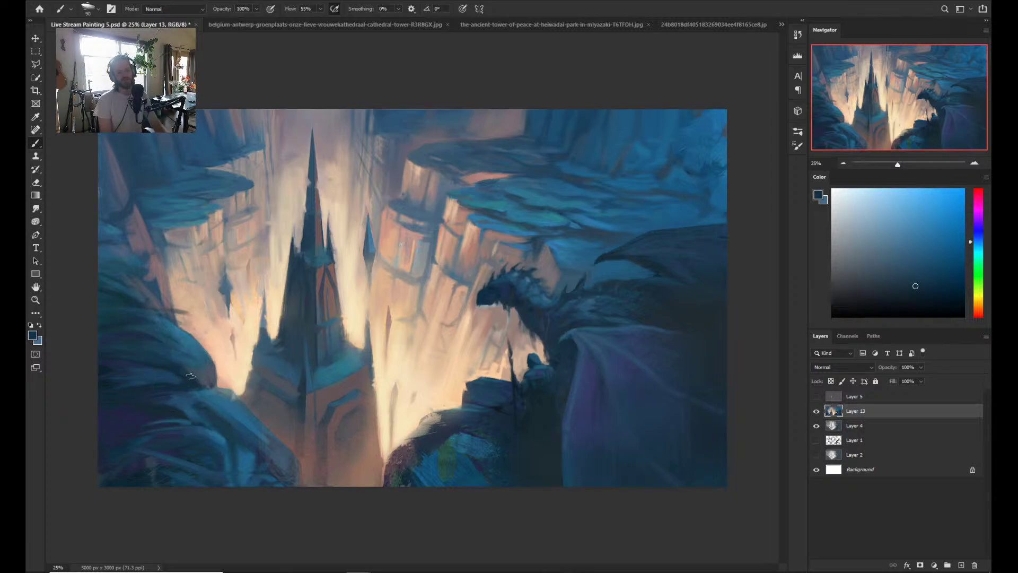
left_click(203, 381, "alt")
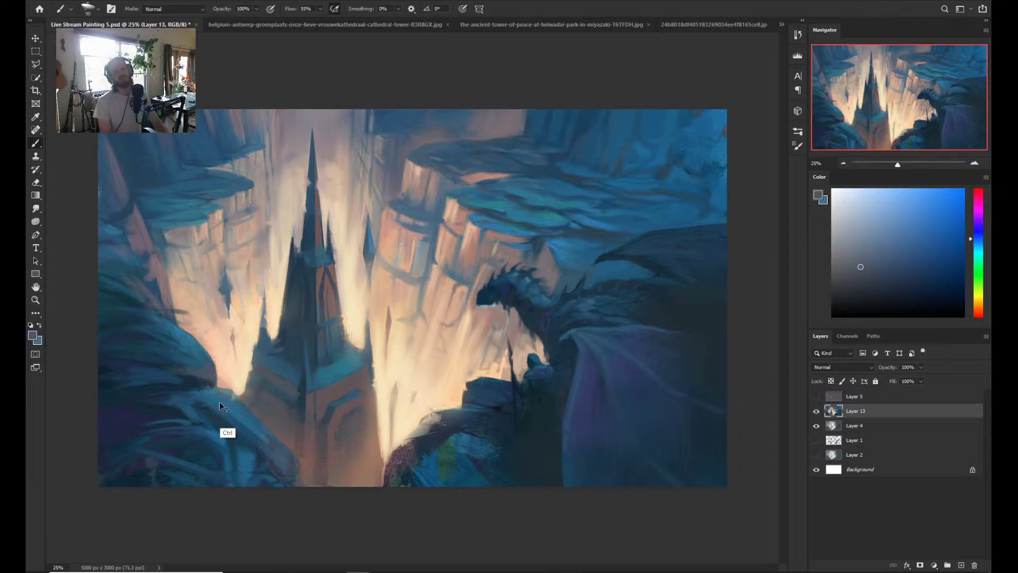
left_click(176, 379, "alt")
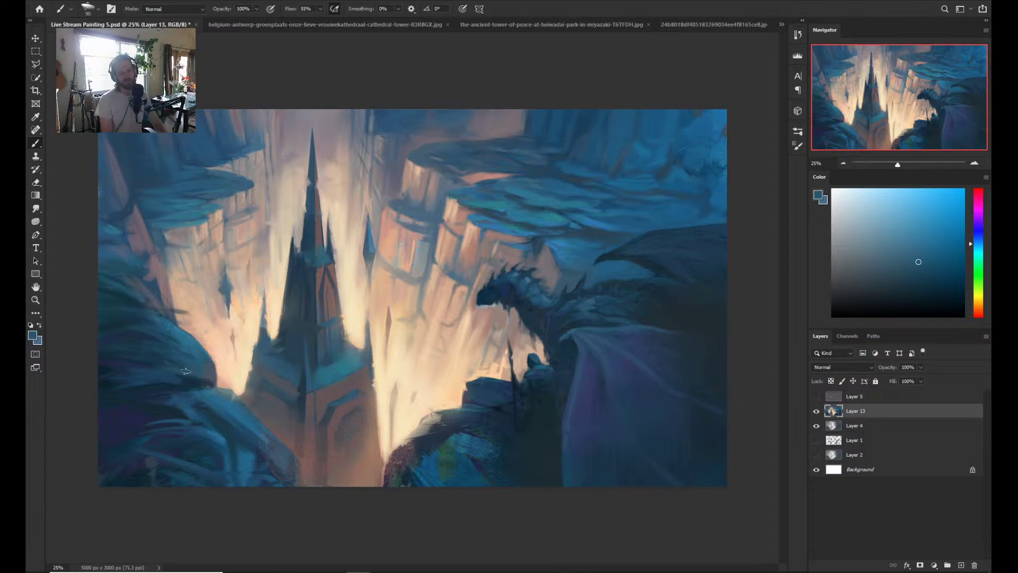
left_click(196, 375, "alt")
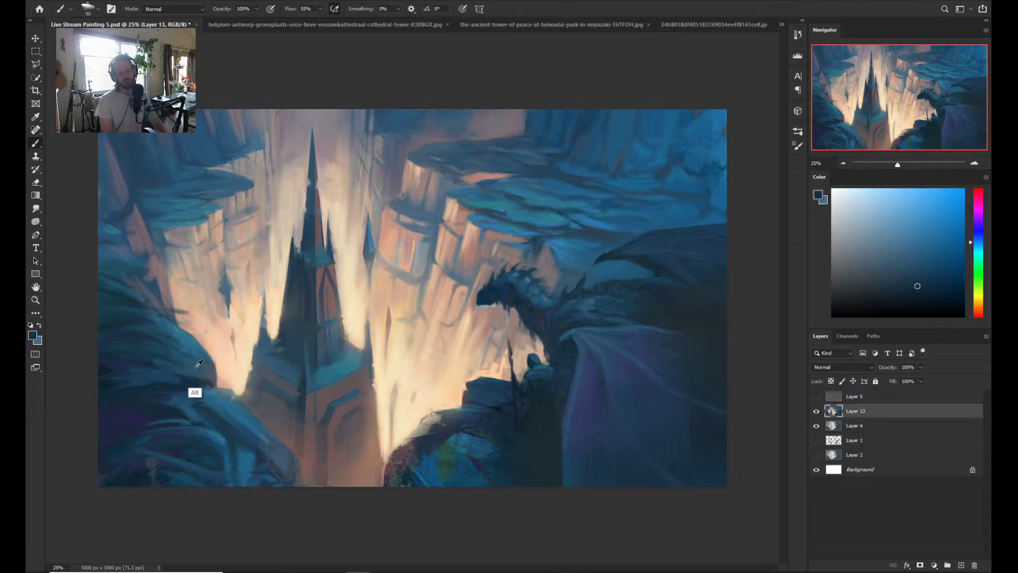
left_click(200, 364, "alt")
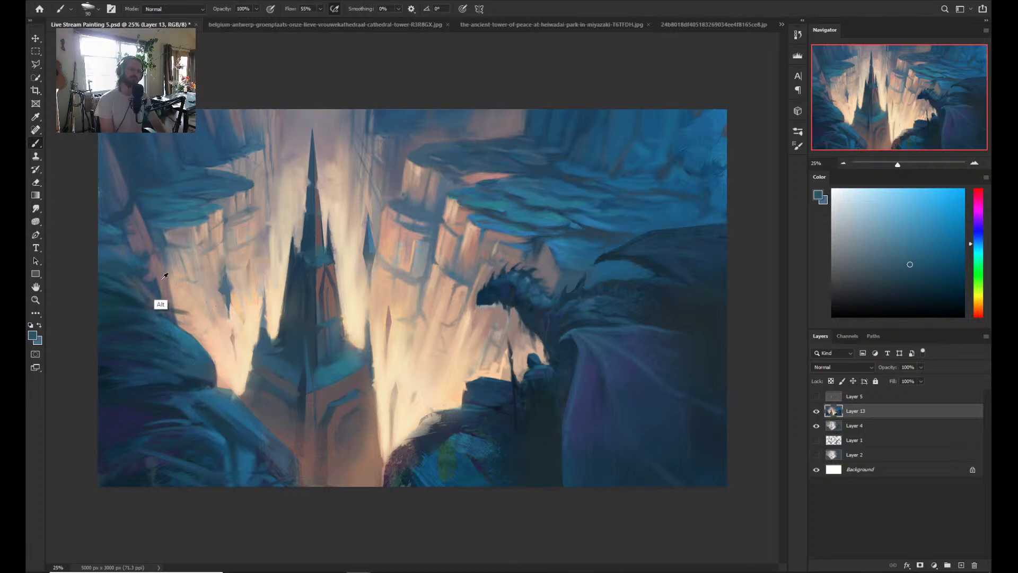
- Paint the crevice between the left rock's tip and the ledge below with sampled dark blue-greys
left_click(199, 384, "alt")
left_click(211, 382, "alt")
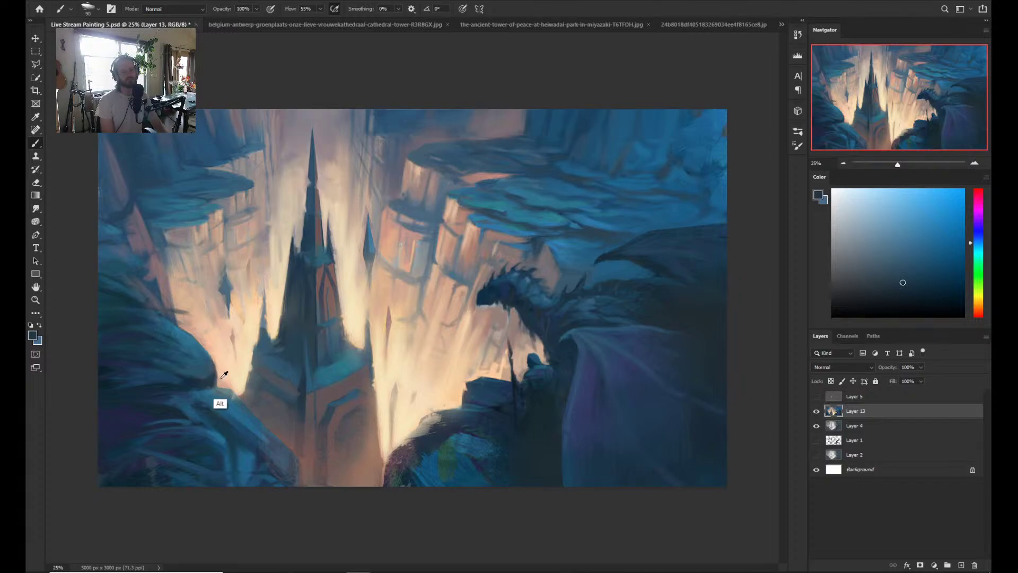
left_click(218, 402, "alt")
left_click(201, 411, "alt")
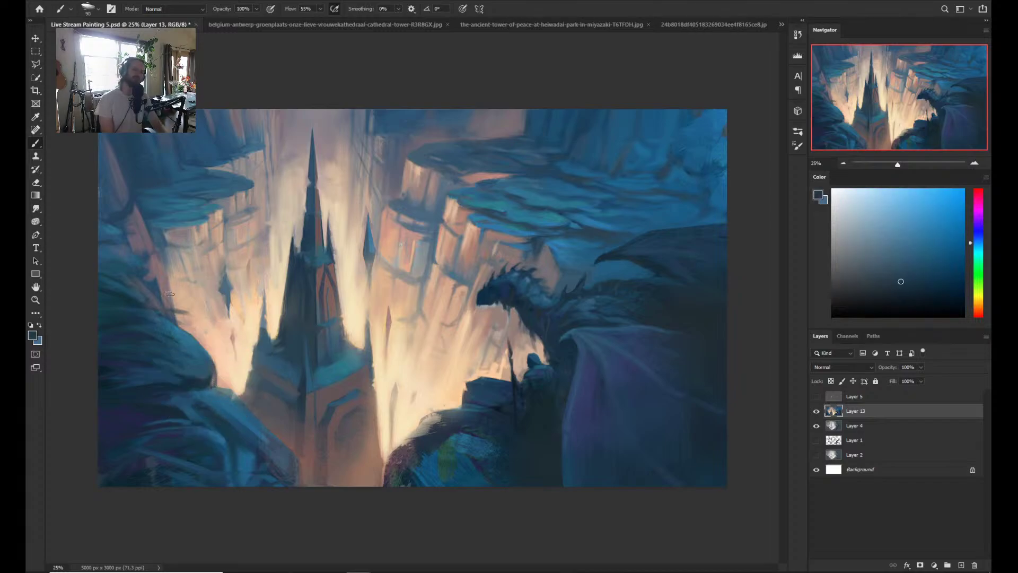
- Reduce the brush size and add fine dark crevices and teal highlights across the left foreground rock
left_click(196, 382, "alt")
key("bracketleft")
key("bracketleft")
key("bracketleft")
key("bracketleft")
key("bracketleft")
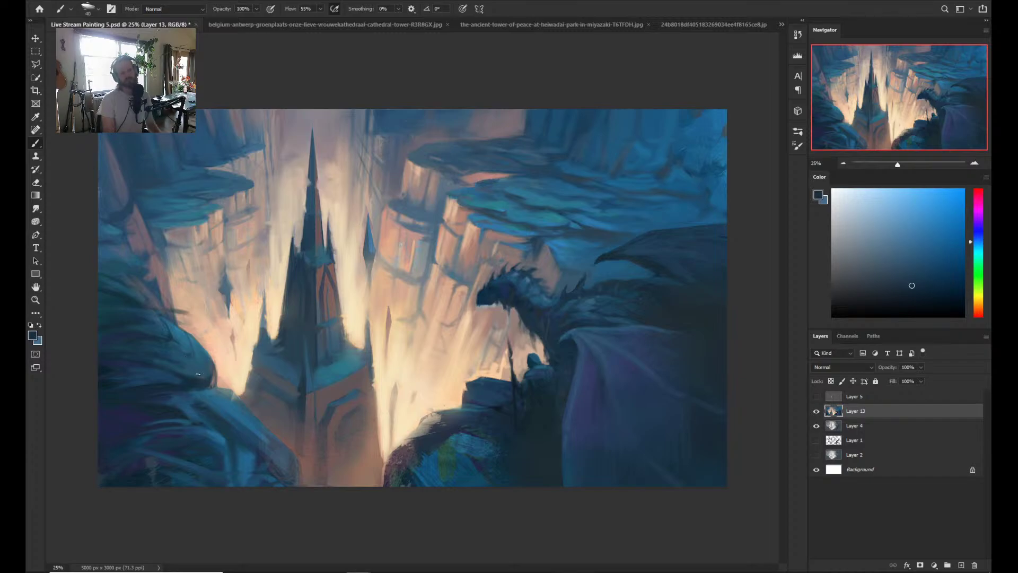
left_click(170, 330, "alt")
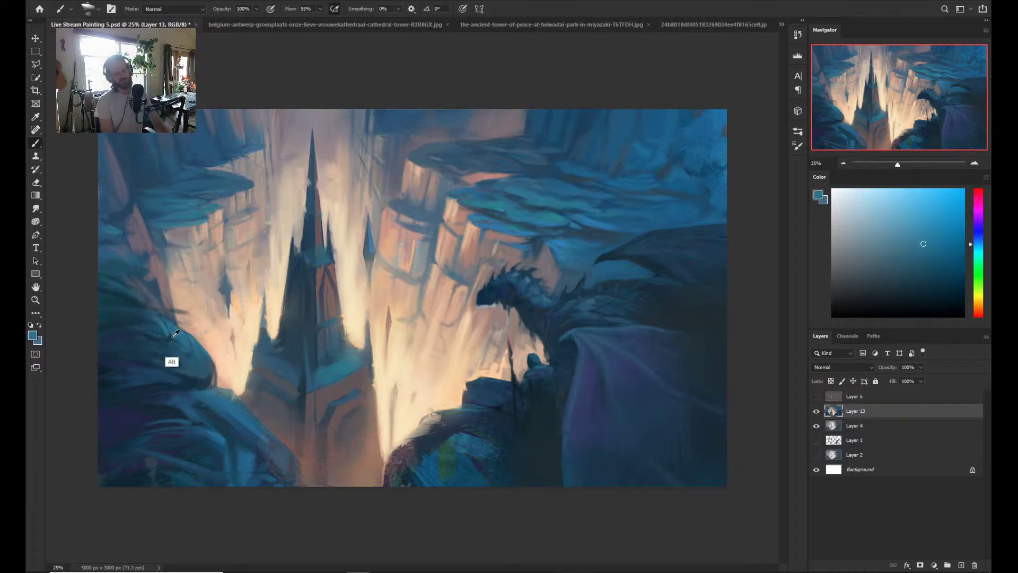
left_click(164, 356, "alt")
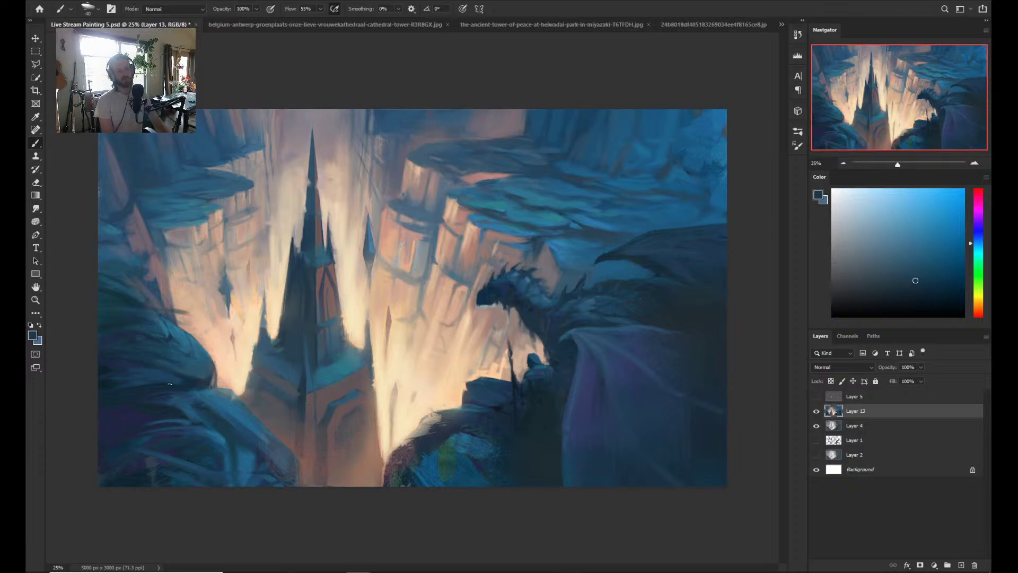
left_click(107, 308, "alt")
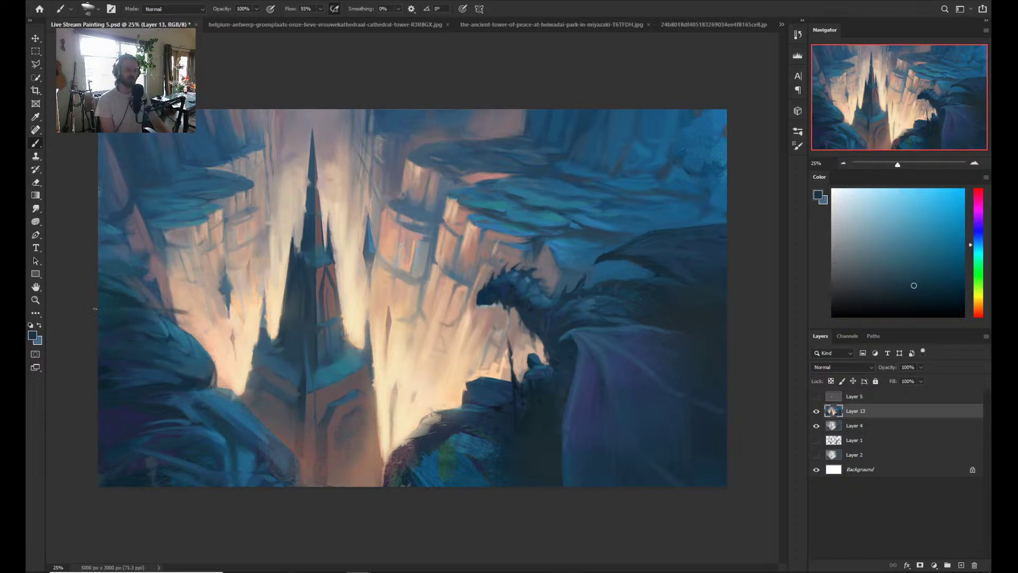
- Clean up the left rock's silhouette against the chasm with sampled peach, finishing with the Mixer Brush
left_click(176, 308, "alt")
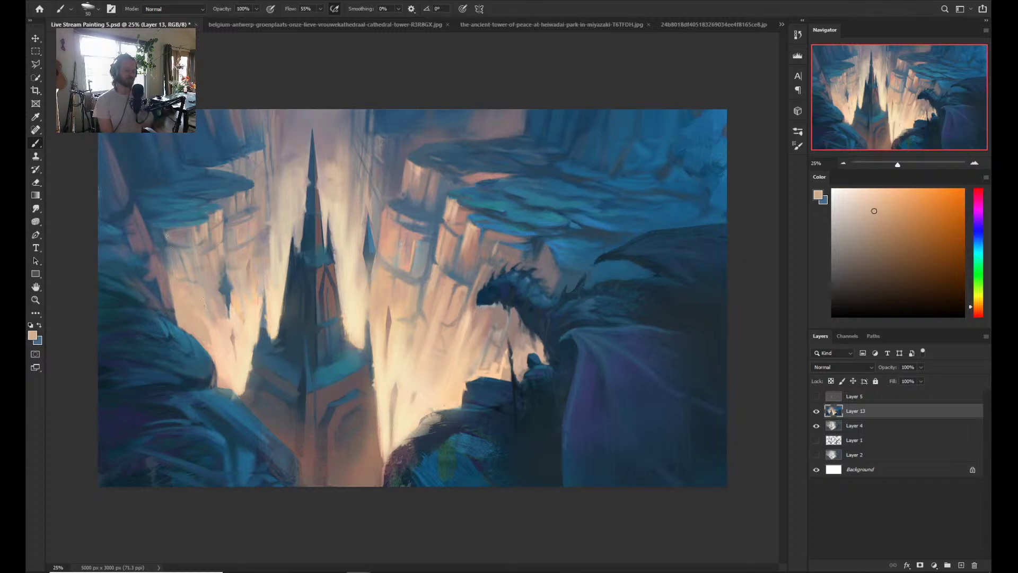
key("r")
key("bracketleft")
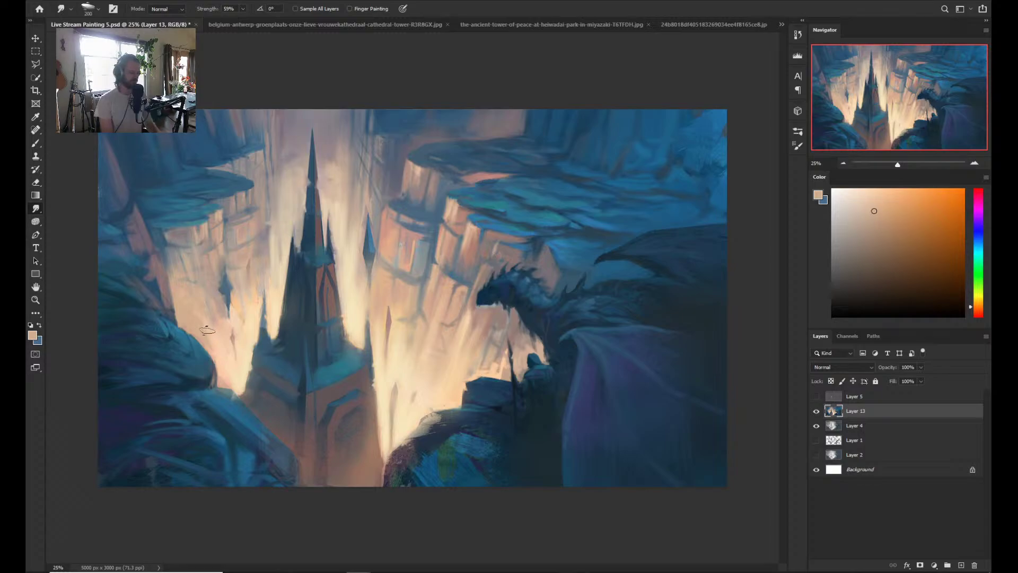
key("b")
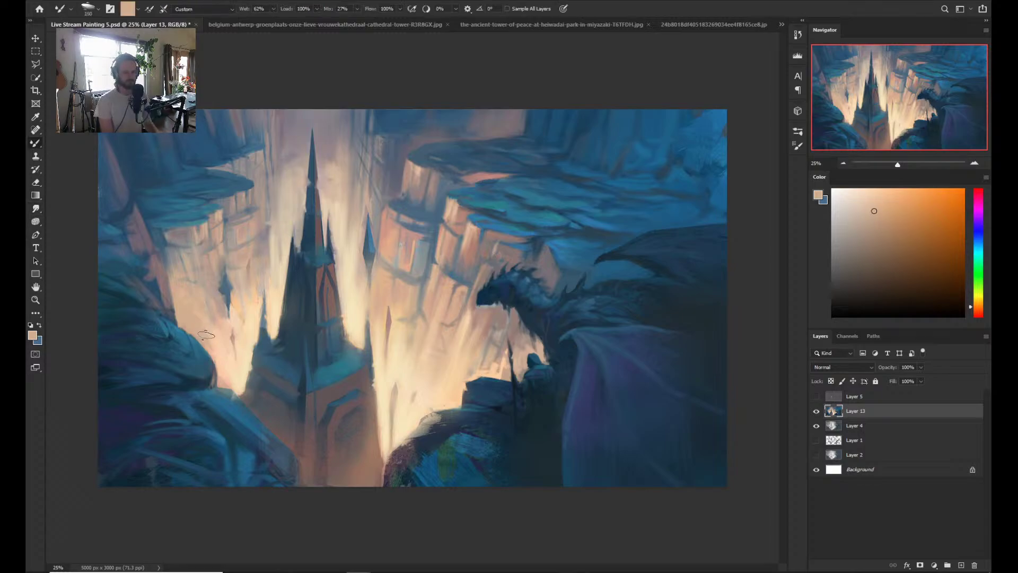
key("alt")
left_click(222, 357, "alt")
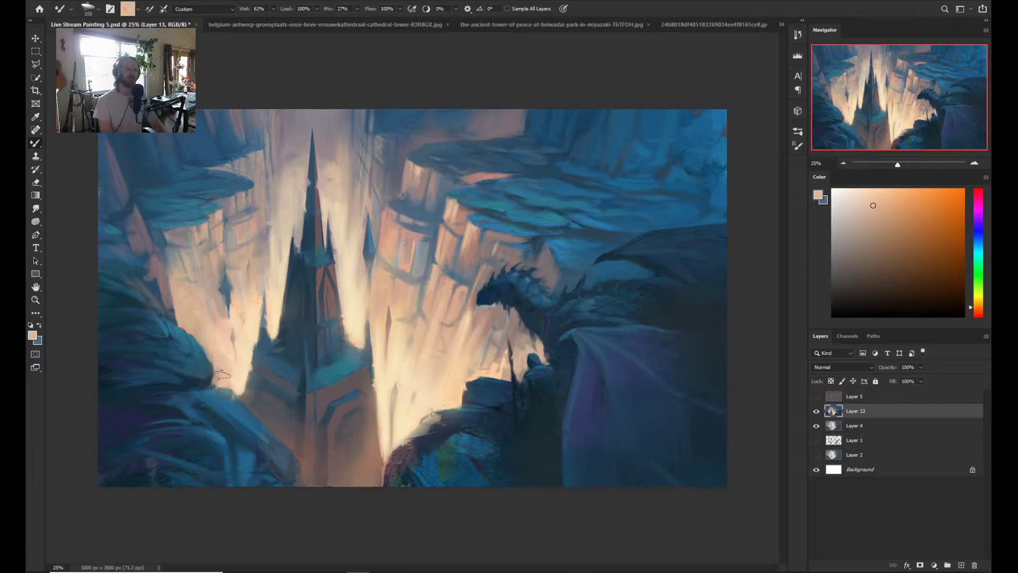
- Blend the left rock's surface and shadowed base with the Mixer Brush using sampled muted and dark blues
left_click(202, 367, "alt")
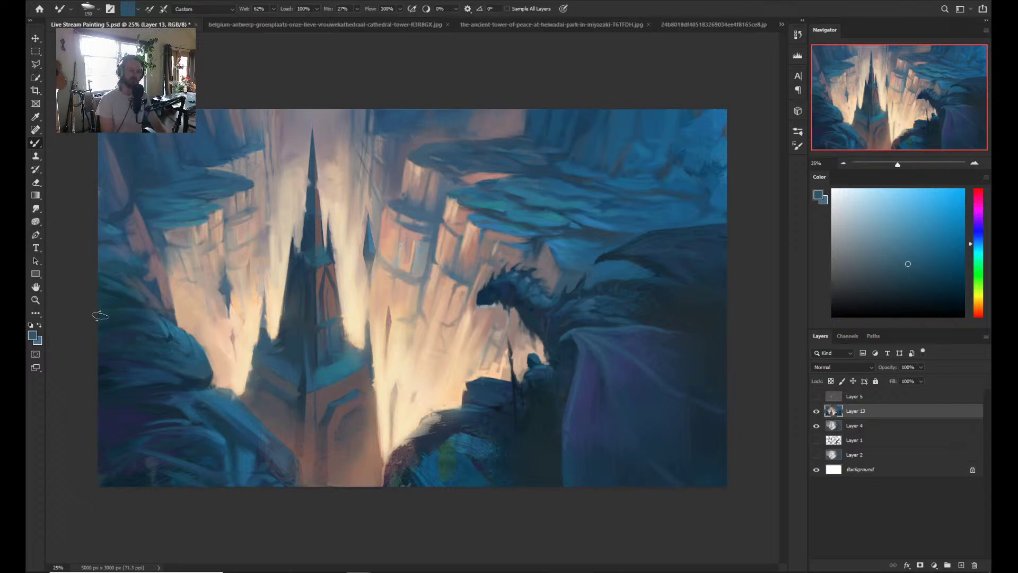
left_click(159, 321, "alt")
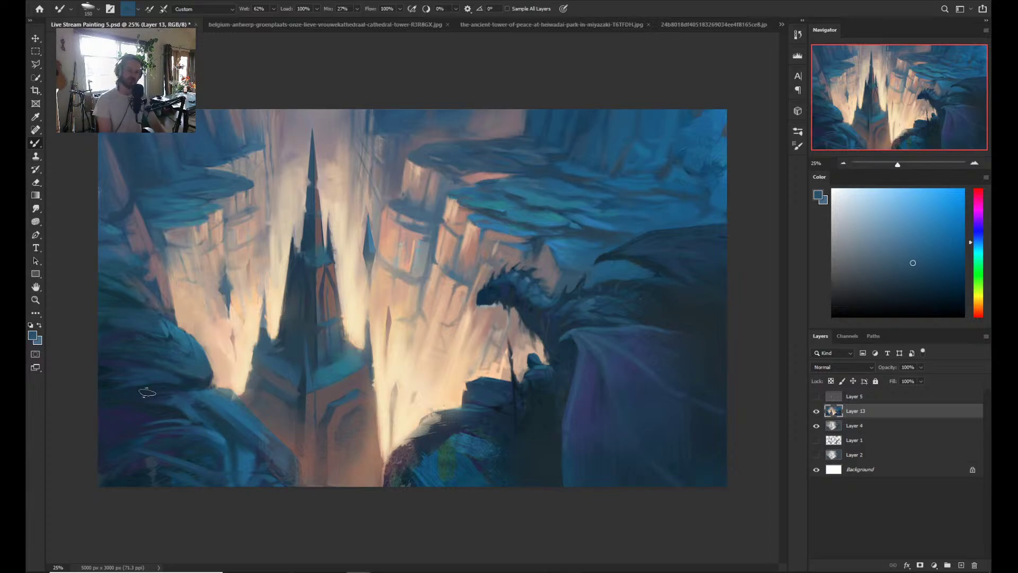
left_click(199, 374, "alt")
left_click(197, 378, "alt")
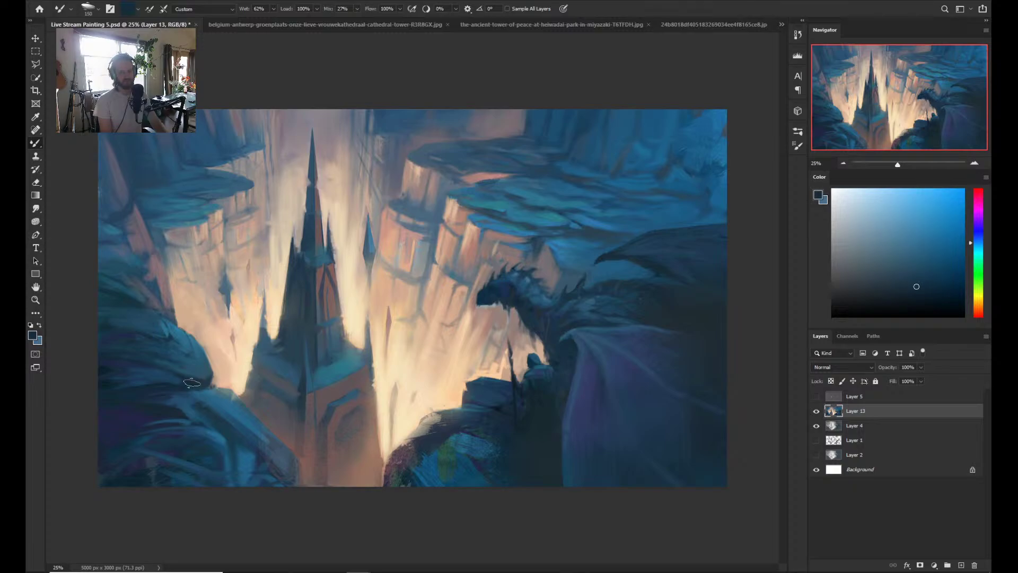
- Reduce the brush size and paint a crisp dark face under the left rock's tip with the Mixer Brush
key("bracketleft")
key("bracketleft")
key("bracketleft")
key("bracketleft")
key("bracketleft")
key("bracketleft")
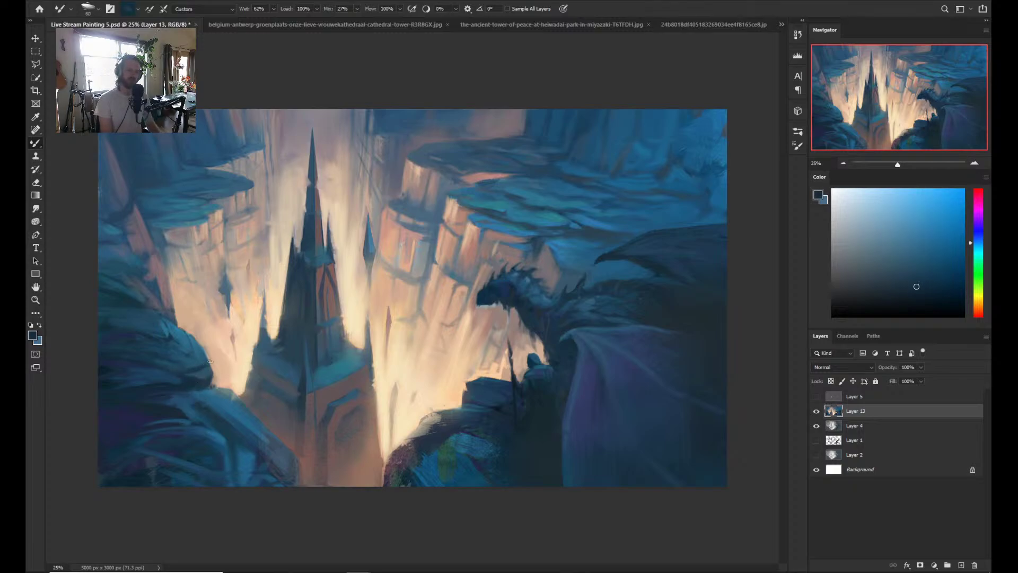
mouse_move(211, 360)
left_mouse_down()
mouse_move(218, 371)
mouse_move(207, 370)
left_mouse_up()
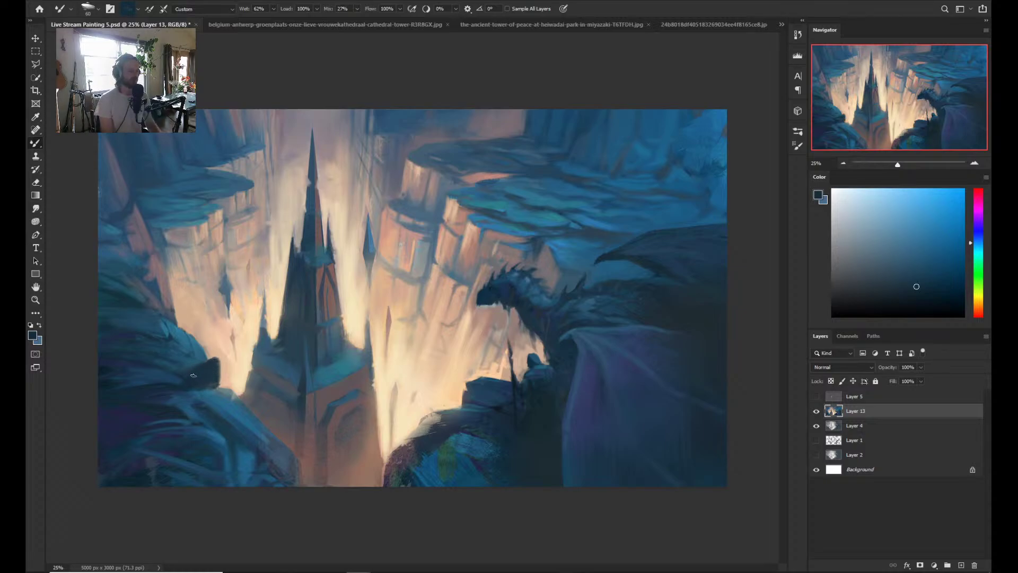
- Add sampled teal to the left rock's top and cut its upper edge back with sampled peach
left_click(187, 385, "alt")
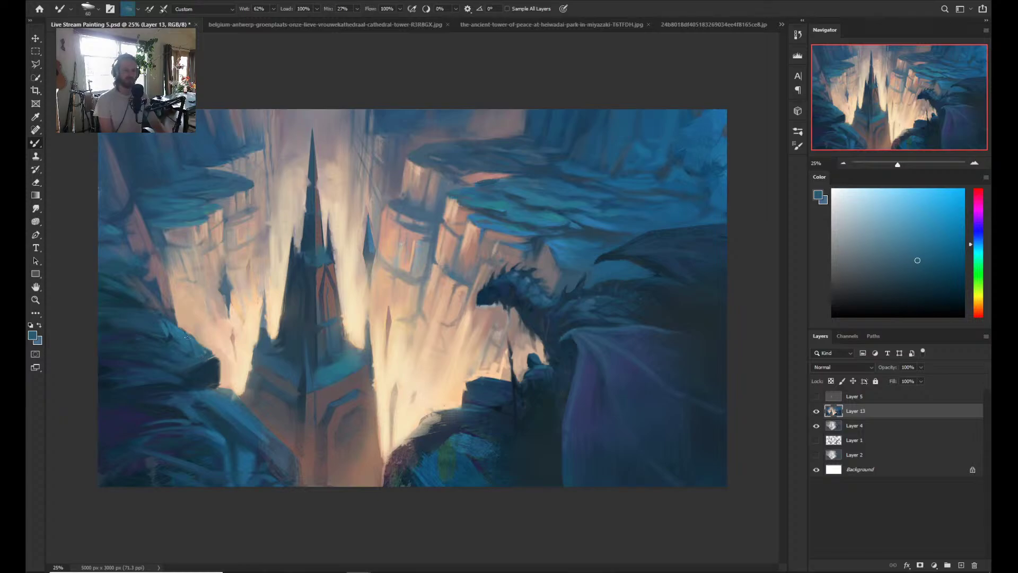
left_click_drag(186, 337, 184, 332)
left_click(193, 328, "alt")
left_click_drag(159, 326, 164, 326)
left_click(170, 314, "alt")
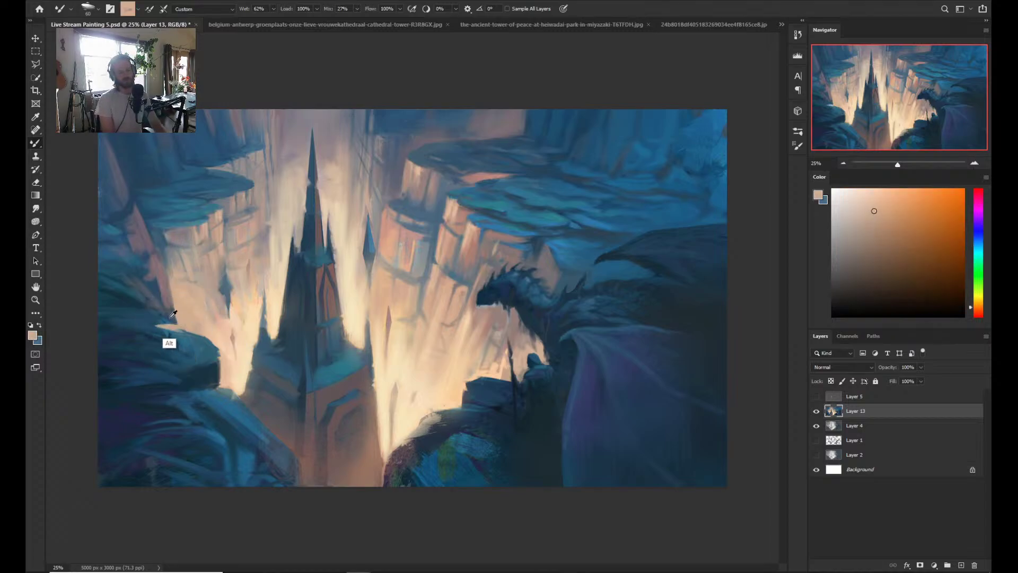
- Work sampled blues into the left rock's top edge and tip, and trim its chasm side with sampled light peach
left_click(160, 322, "alt")
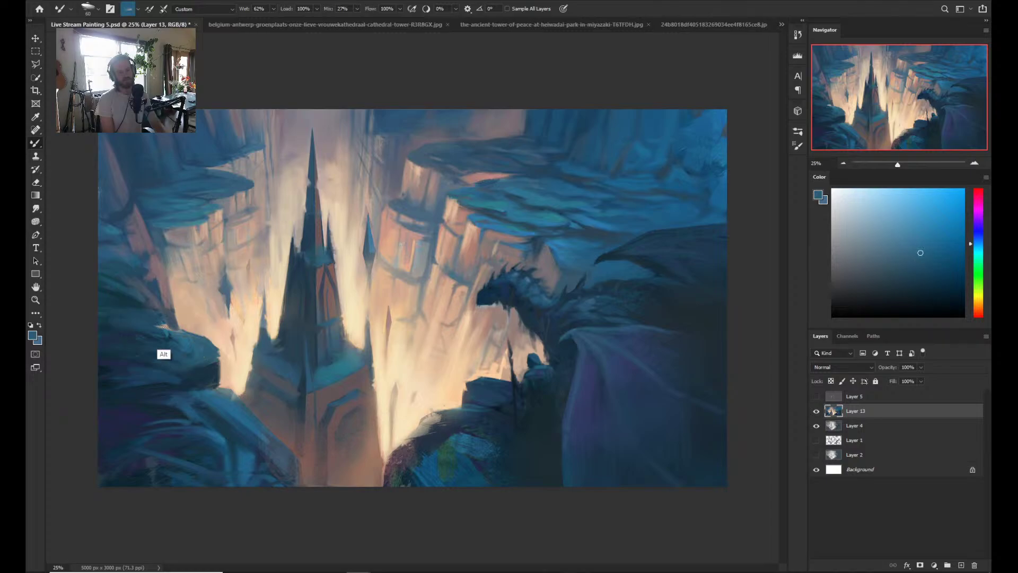
left_click(170, 330, "alt")
left_click(182, 364, "alt")
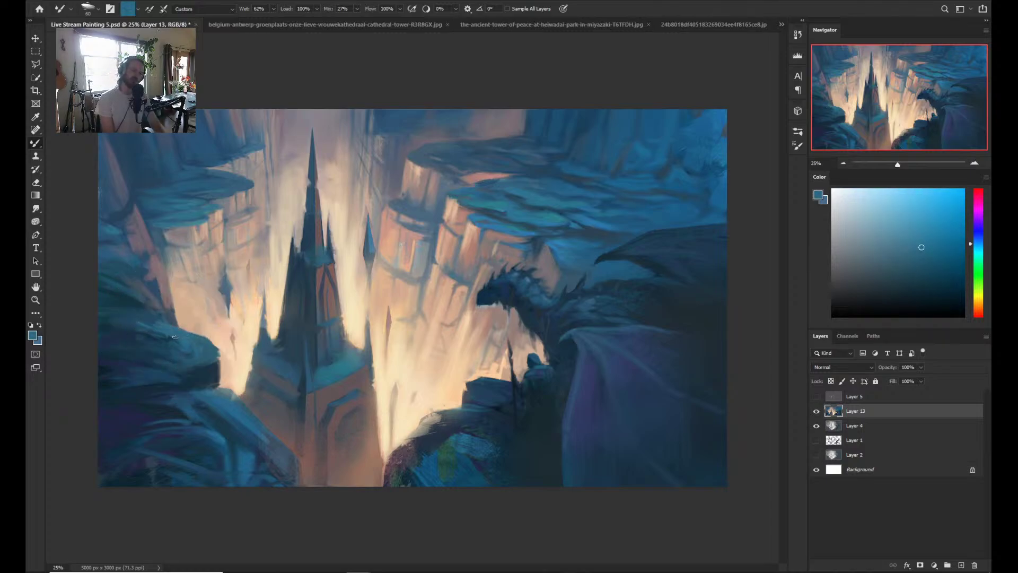
left_click(188, 389, "alt")
left_click(203, 383, "alt")
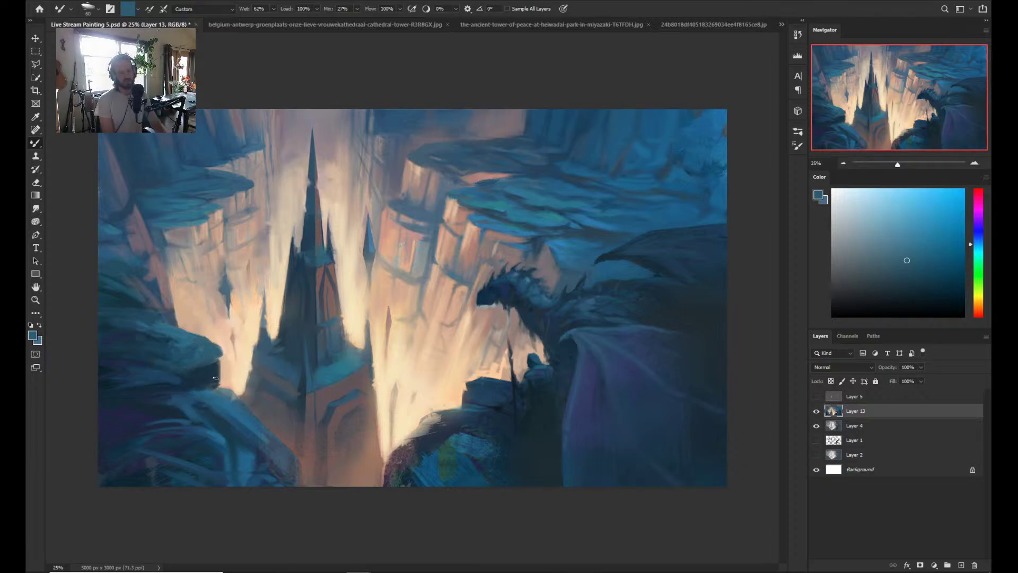
left_click(240, 357, "alt")
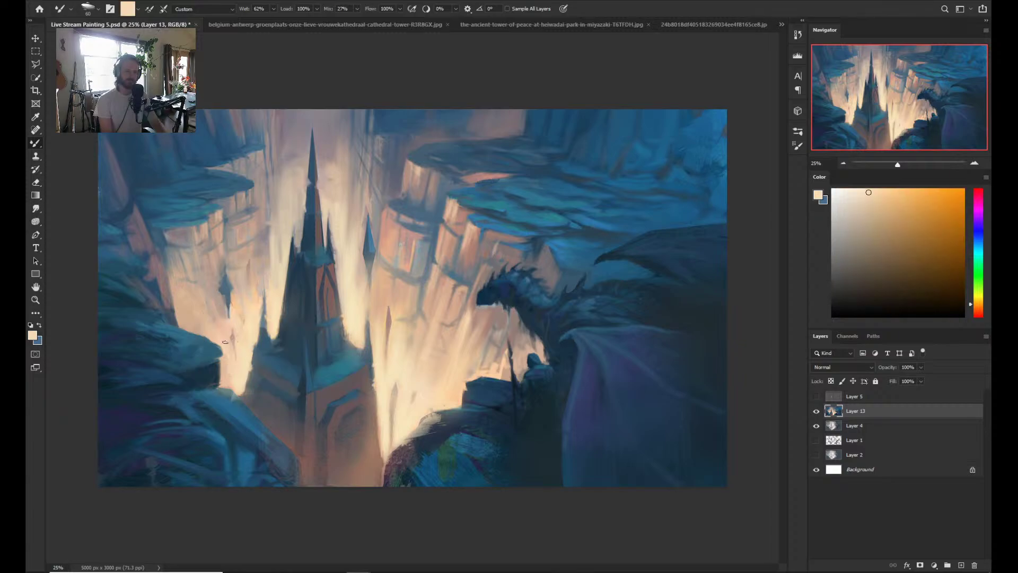
left_click_drag(225, 342, 223, 369)
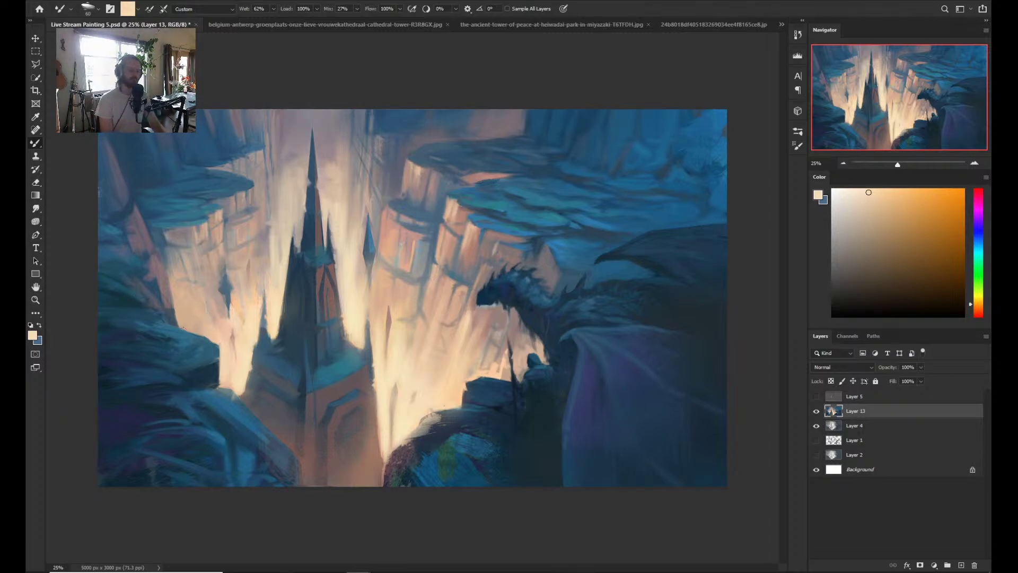
- Paint dark blue accents across the left rock's top surface with the regular Brush and sampled blues
key("shift+b")
left_click(180, 350, "alt")
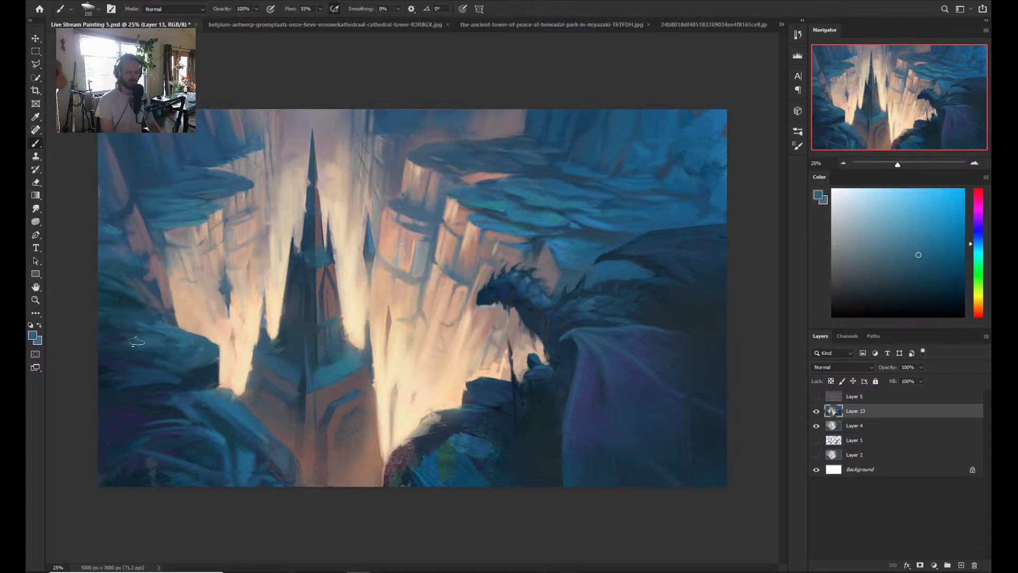
key("bracketright")
left_click(190, 372, "alt")
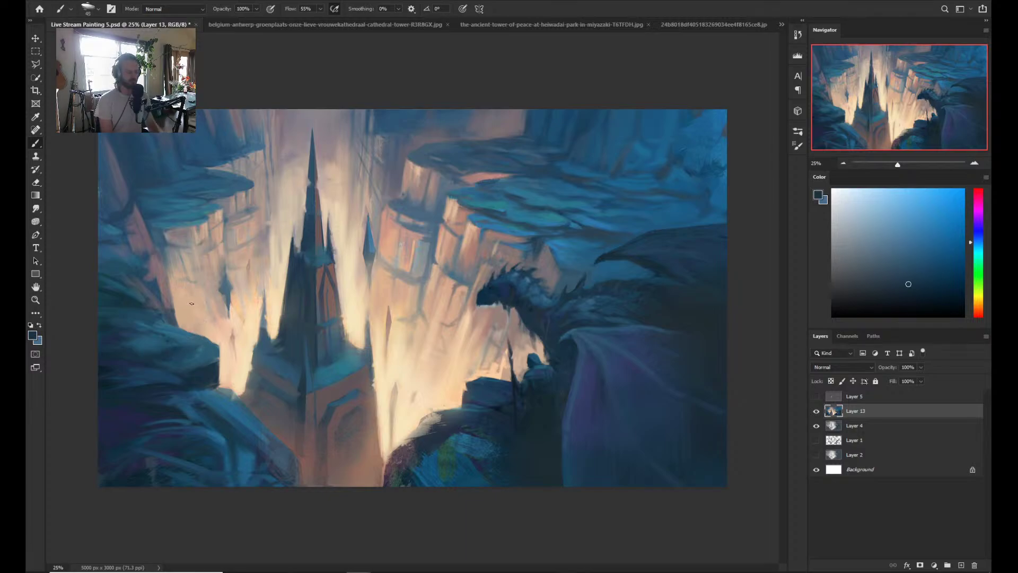
key("ctrl")
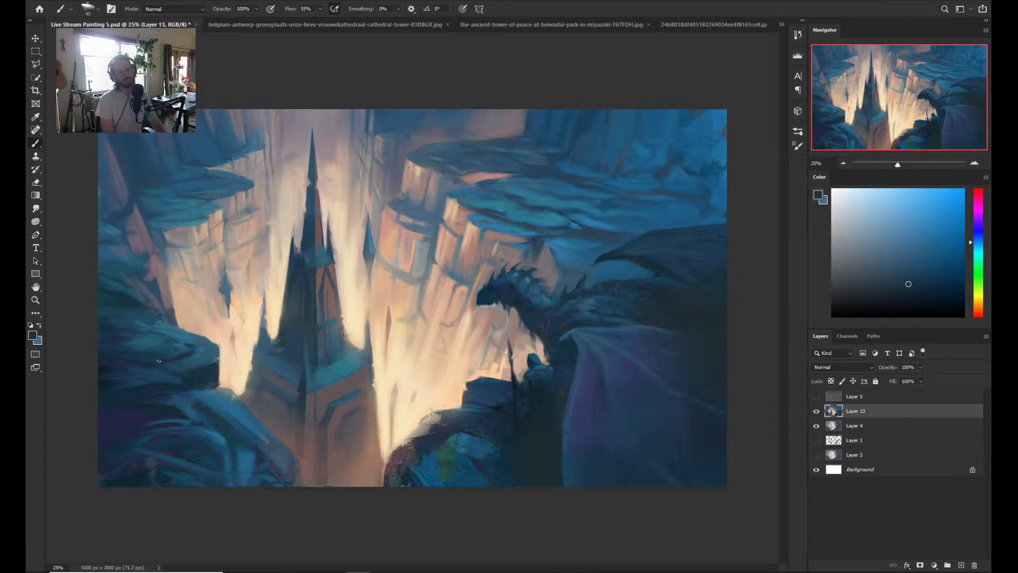
left_click(610, 234, "alt")
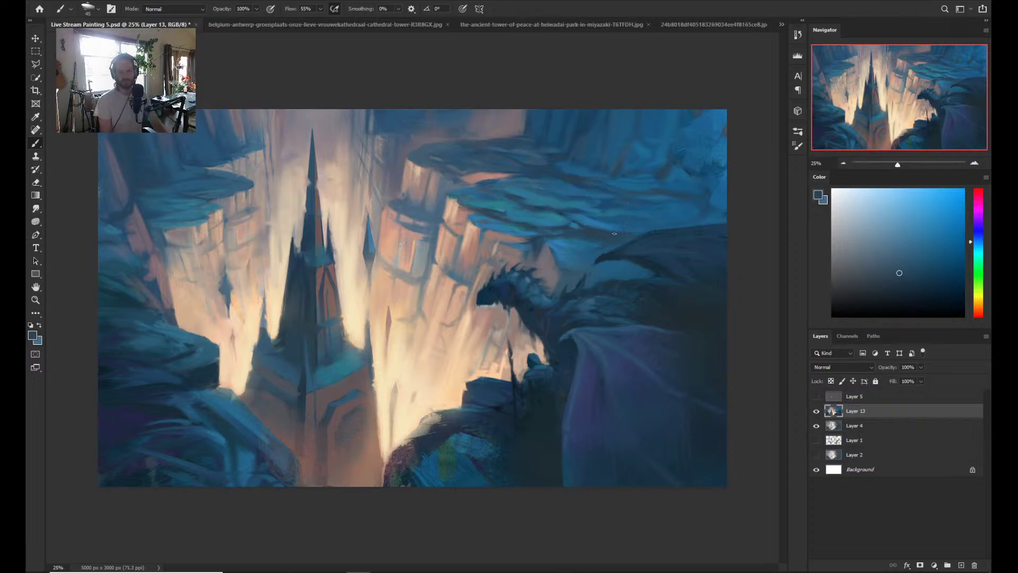
- Darken and define the upper ledge at the canvas's left edge with sampled dark blue-grey, adjusting the brush size
left_click(202, 373, "alt")
key("bracketright")
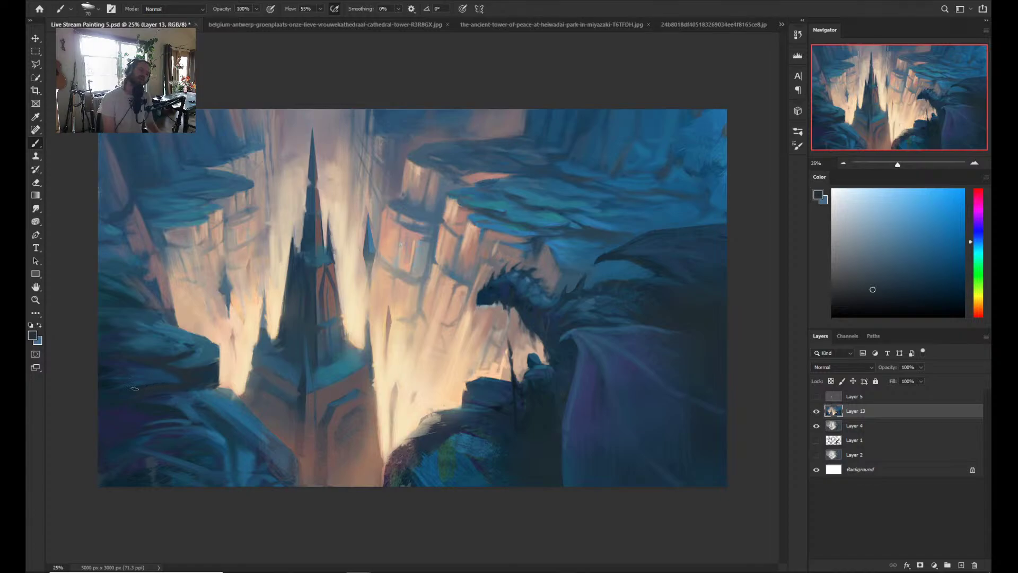
key("bracketright")
key("bracketright")
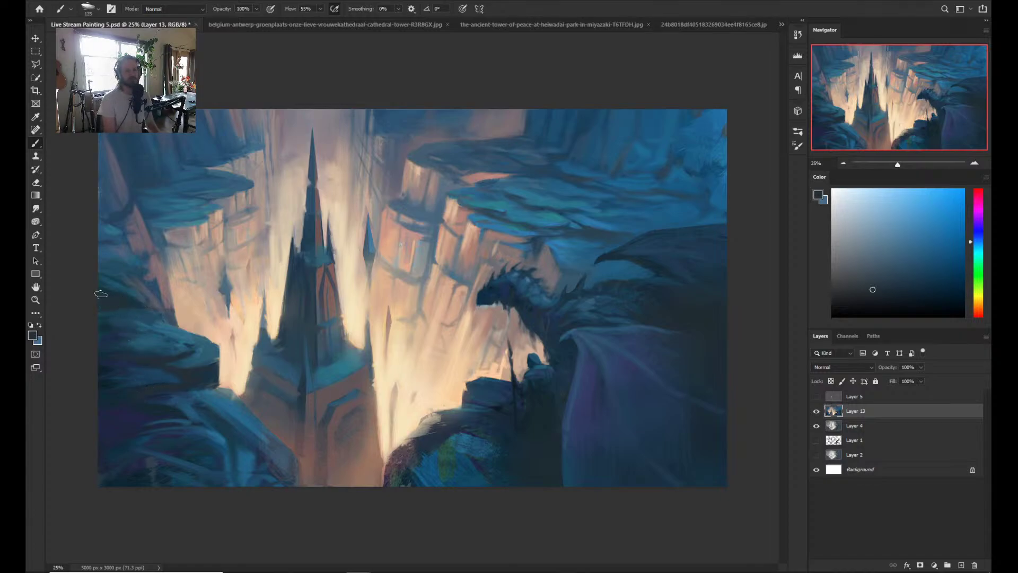
key("bracketleft")
key("bracketleft")
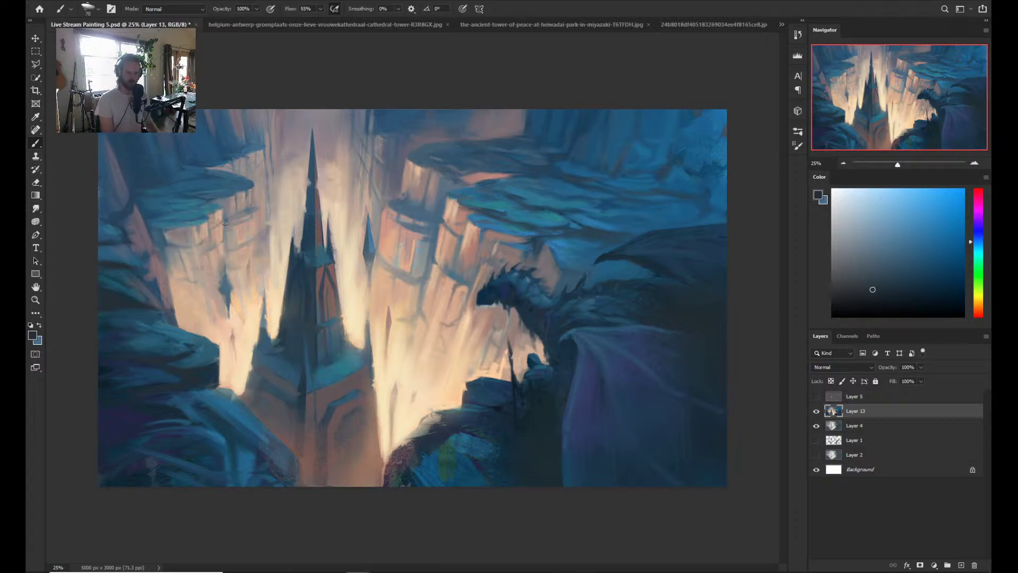
- Smooth the distant cliff face above the left ledge with the Mixer Brush and sampled muted blues
key("shift+b")
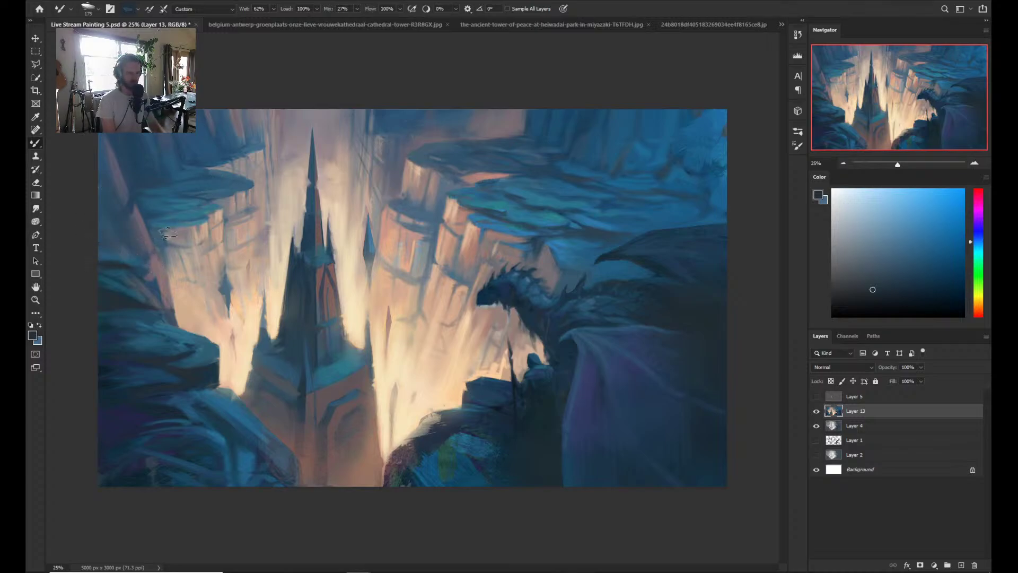
left_click(104, 257, "alt")
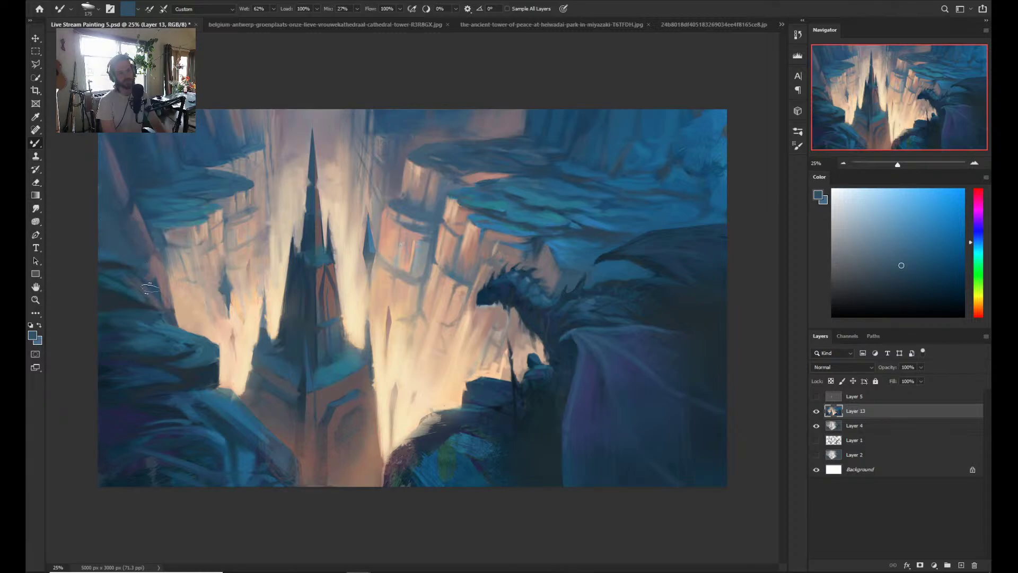
left_click(110, 257, "alt")
mouse_move(123, 254)
left_mouse_down()
mouse_move(107, 238)
mouse_move(114, 230)
mouse_move(145, 270)
mouse_move(138, 250)
mouse_move(151, 289)
left_mouse_up()
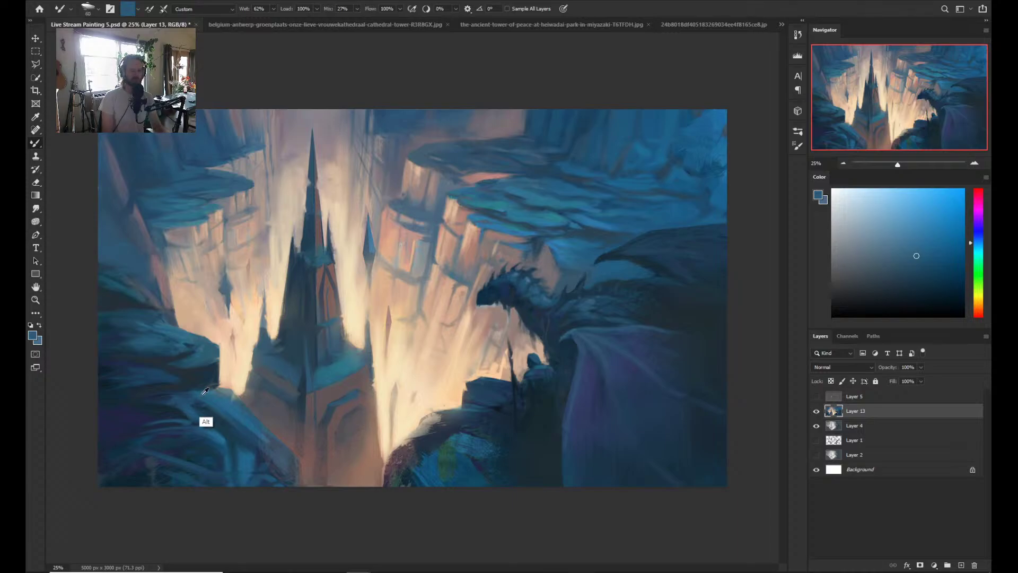
- Blend the upper edge of the lower-left foreground rock with the Mixer Brush using sampled dark and mid blues
left_click(182, 392, "alt")
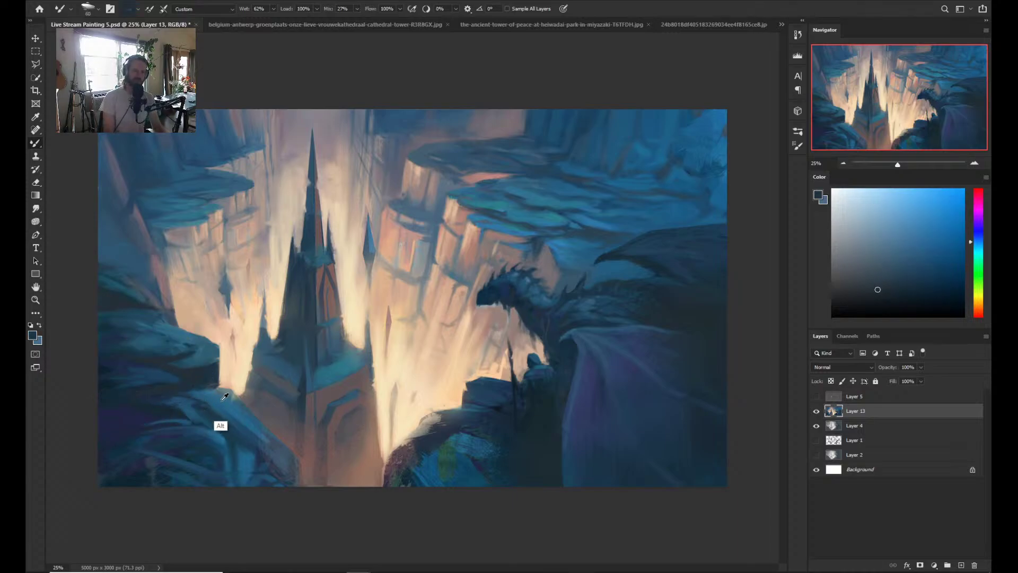
left_click(220, 422, "alt")
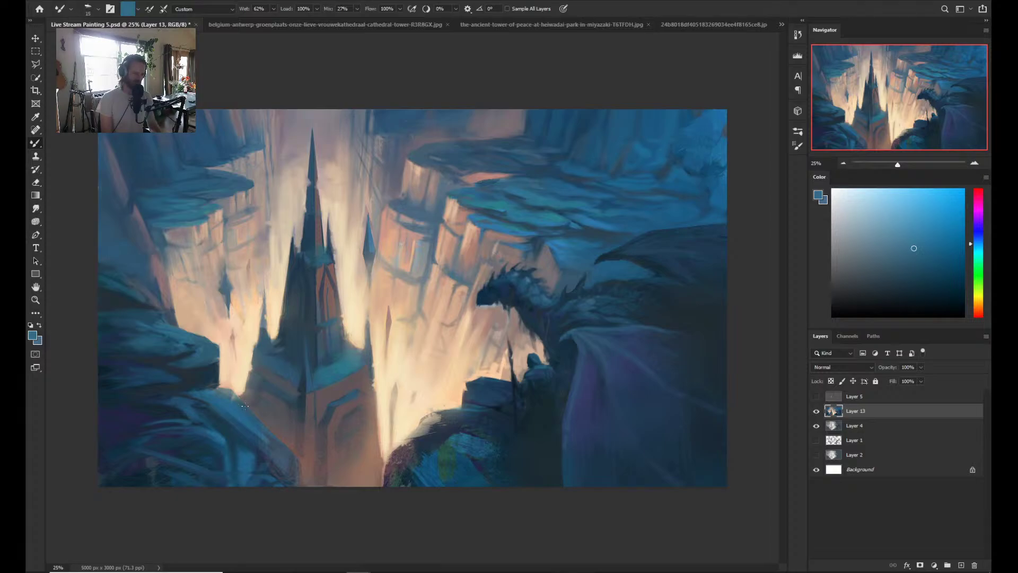
left_click(212, 419, "alt")
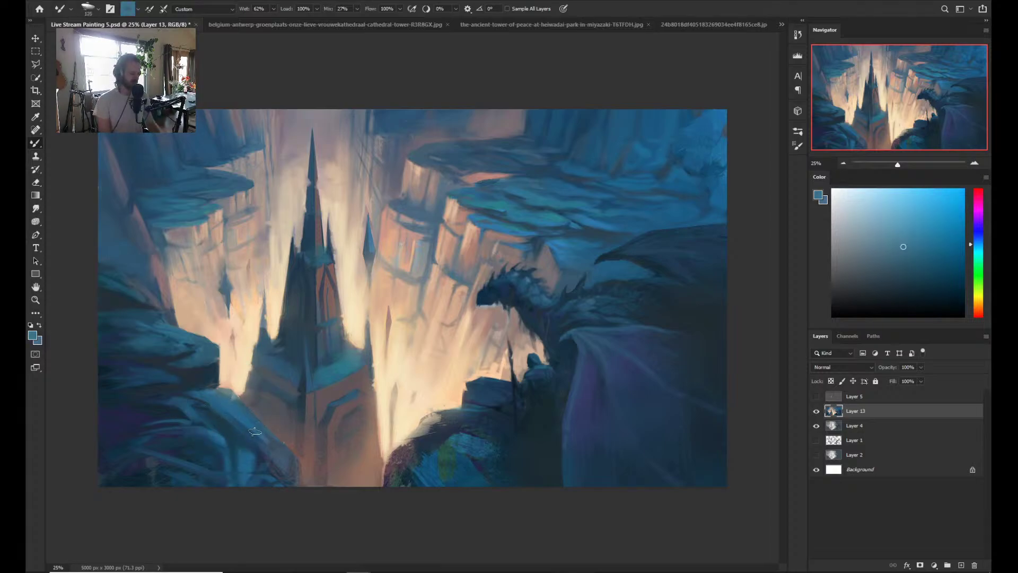
- Extend the lower-left rock into a smooth rounded edge against the tower base with the regular Brush and sampled blues
key("shift+b")
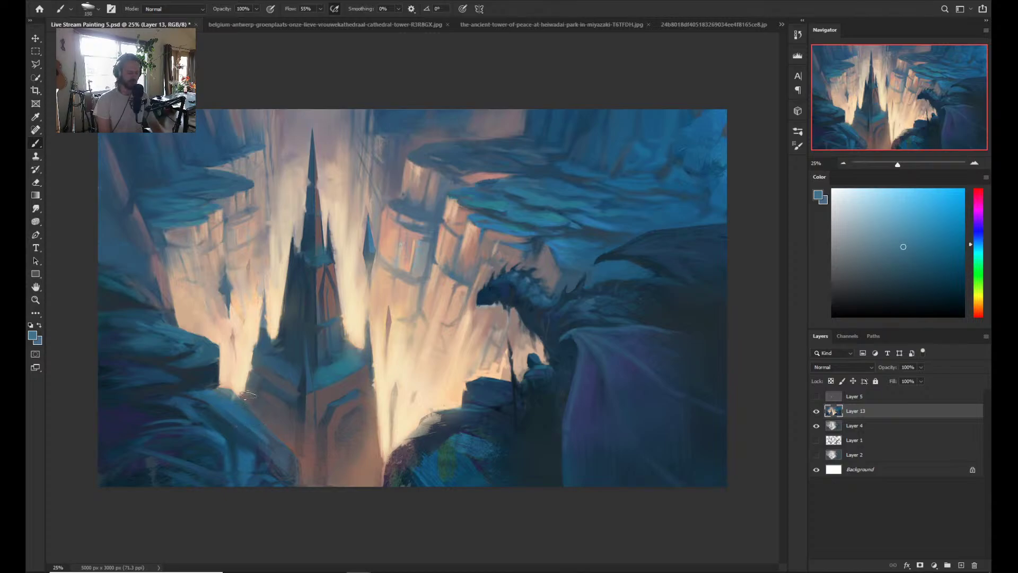
left_click(243, 437, "alt")
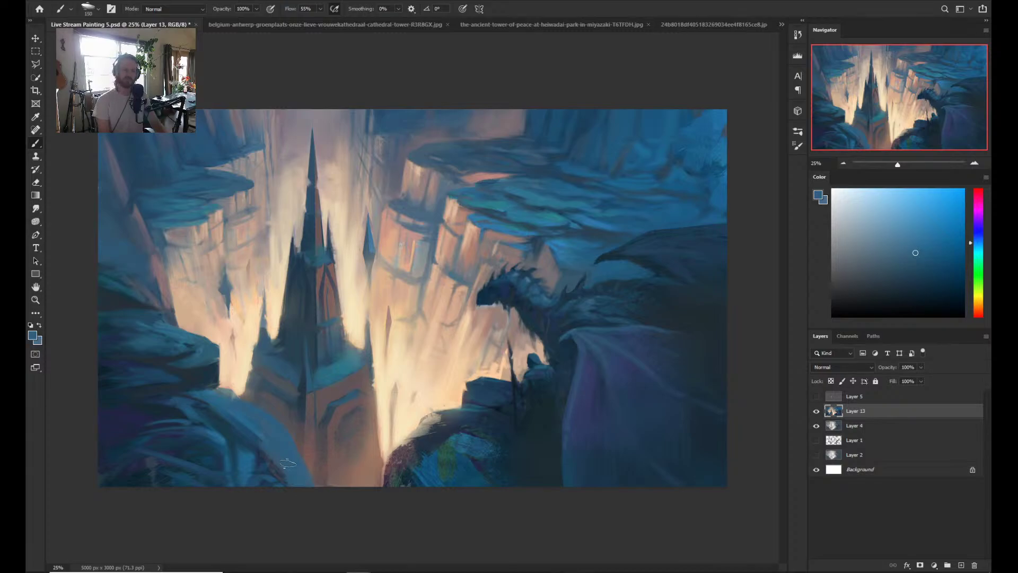
left_click(186, 430, "alt")
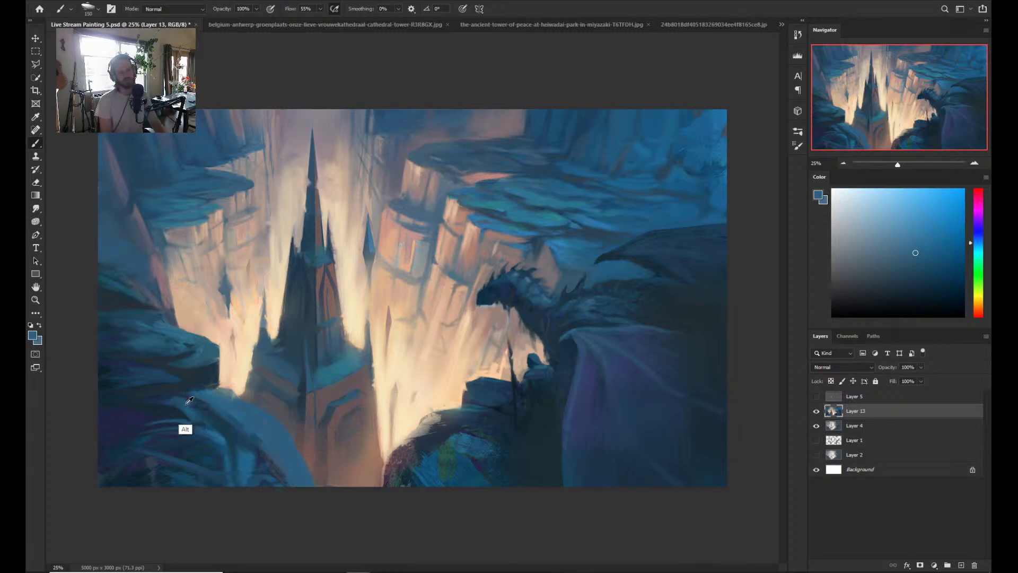
left_click(227, 406, "alt")
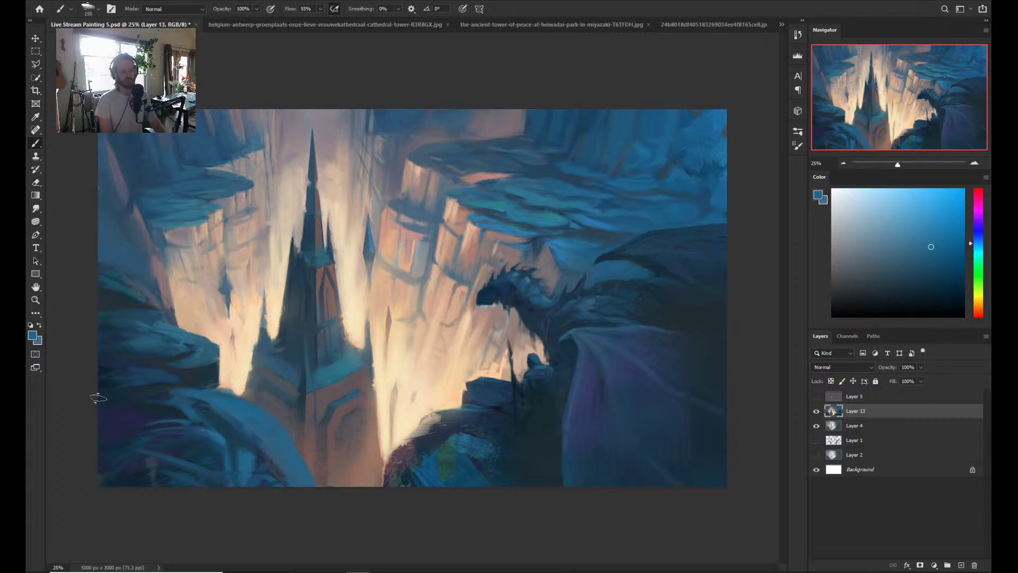
- Create a new layer and draw red guide curves along the edges of the two left foreground rocks
key("ctrl")
key("ctrl+shift+n")
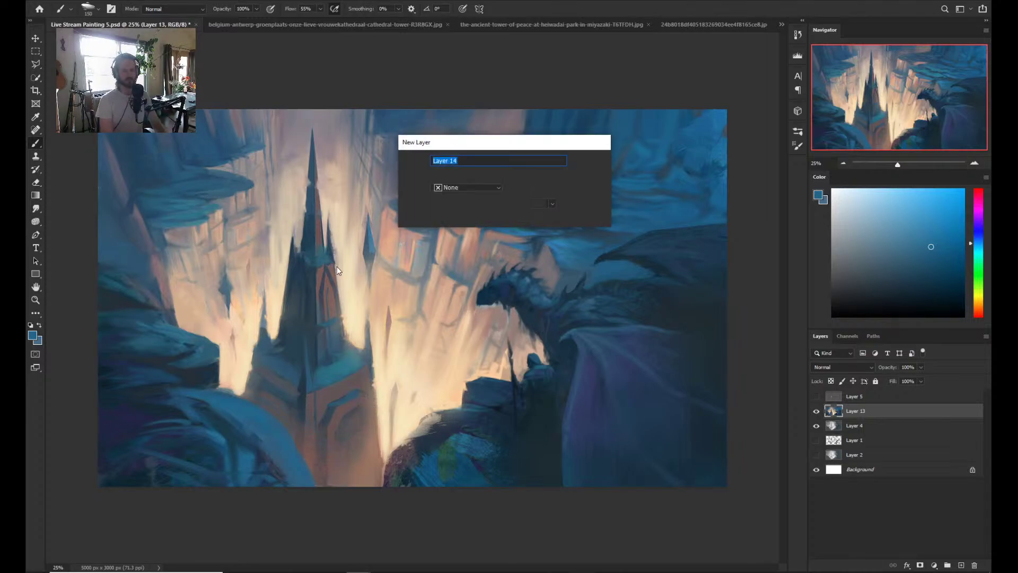
key("Return")
left_click_drag(982, 215, 984, 182)
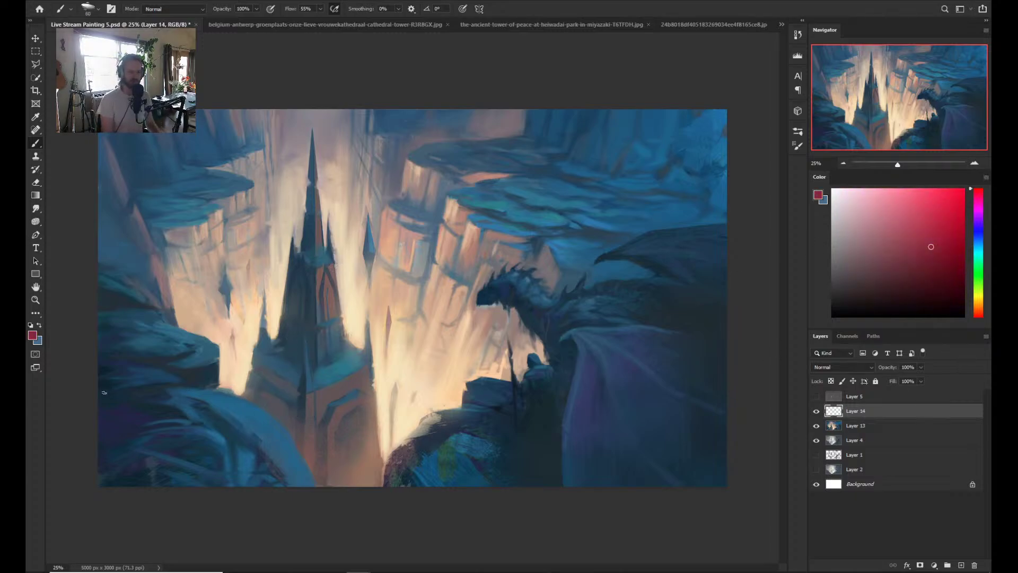
mouse_move(97, 396)
left_mouse_down()
mouse_move(175, 389)
mouse_move(285, 429)
mouse_move(340, 502)
left_mouse_up()
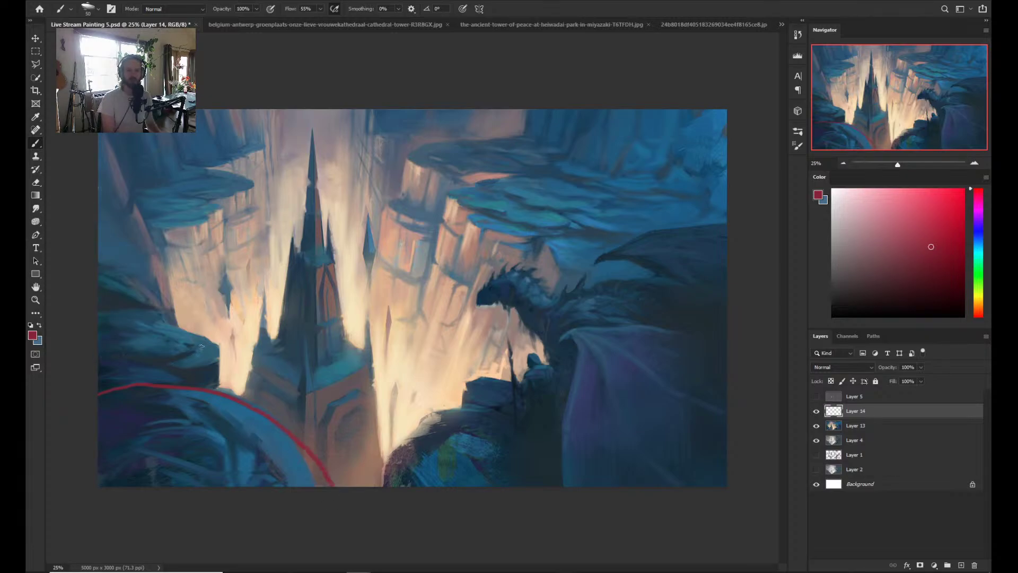
mouse_move(194, 335)
left_mouse_down()
mouse_move(212, 357)
mouse_move(168, 379)
left_mouse_up()
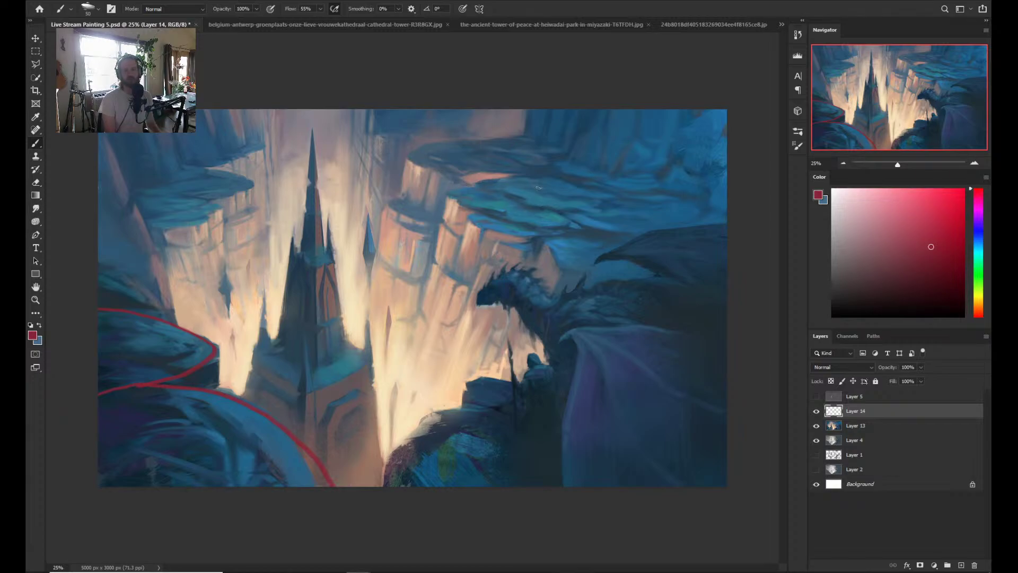
- Try red guide curves along both distant ledges and the right foreground rock, and undo them
left_click_drag(551, 186, 460, 188)
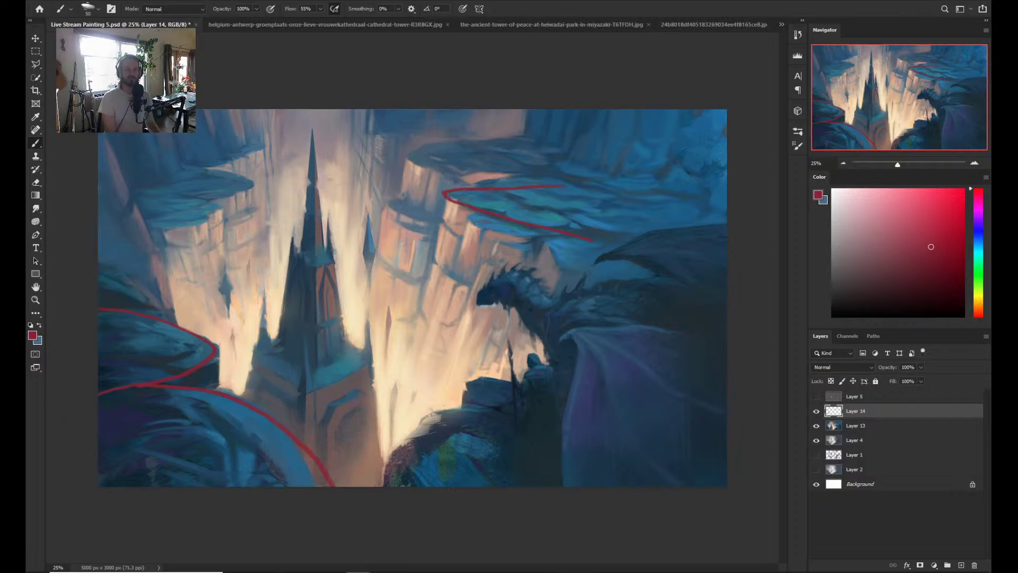
left_click_drag(254, 178, 174, 199)
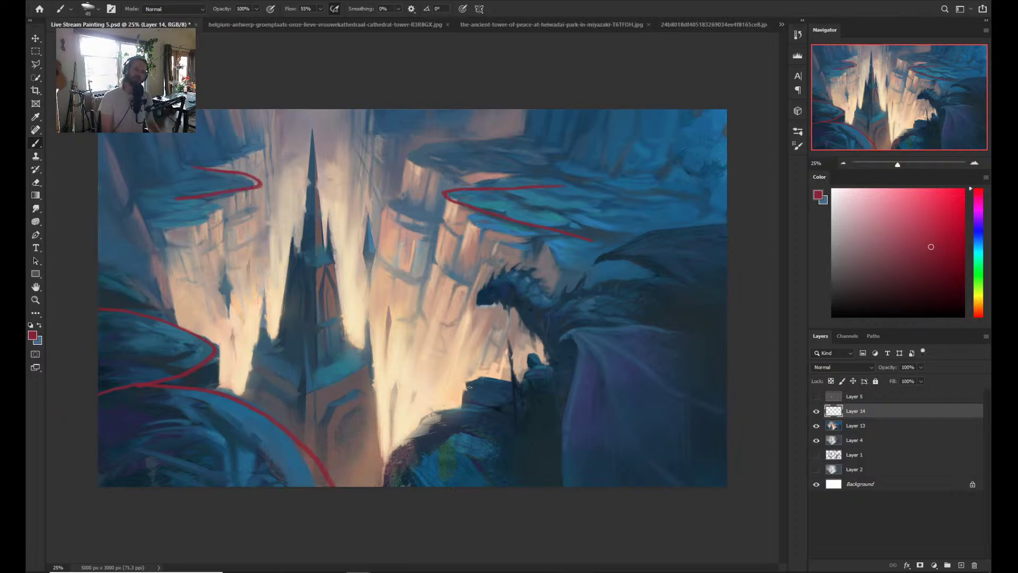
mouse_move(375, 513)
left_mouse_down()
mouse_move(389, 473)
mouse_move(479, 386)
mouse_move(683, 350)
left_mouse_up()
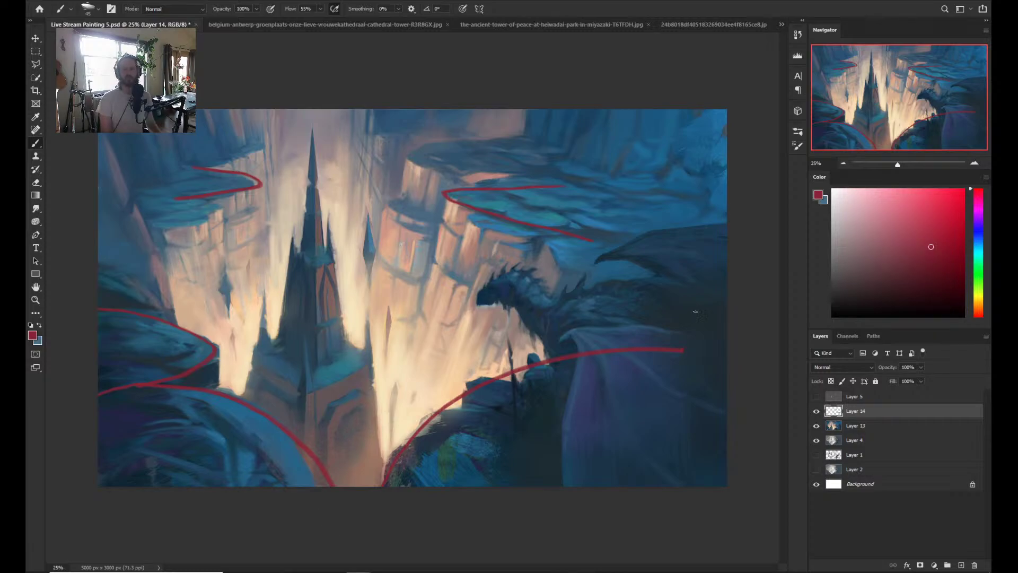
key("ctrl+z")
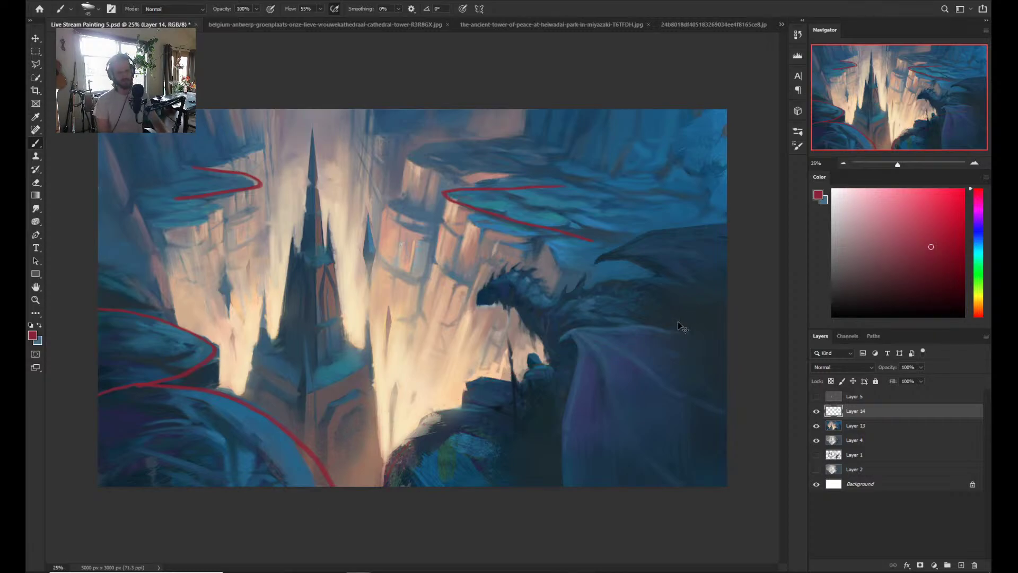
key("ctrl+z")
key("ctrl+z")
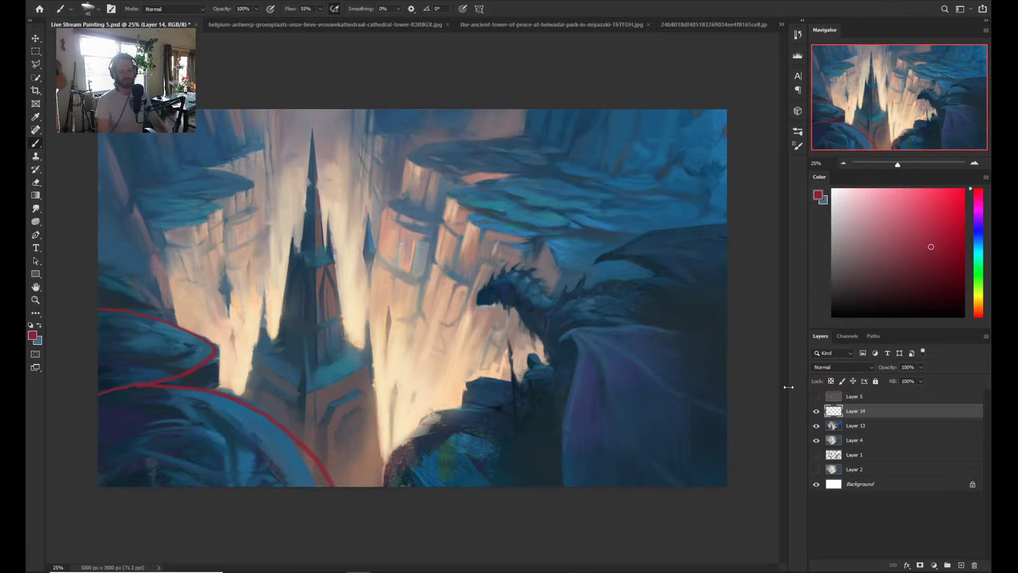
- Delete the layer with the red guide curves and sample the lower-left rocks' blues for retouching their edge
key("Delete")
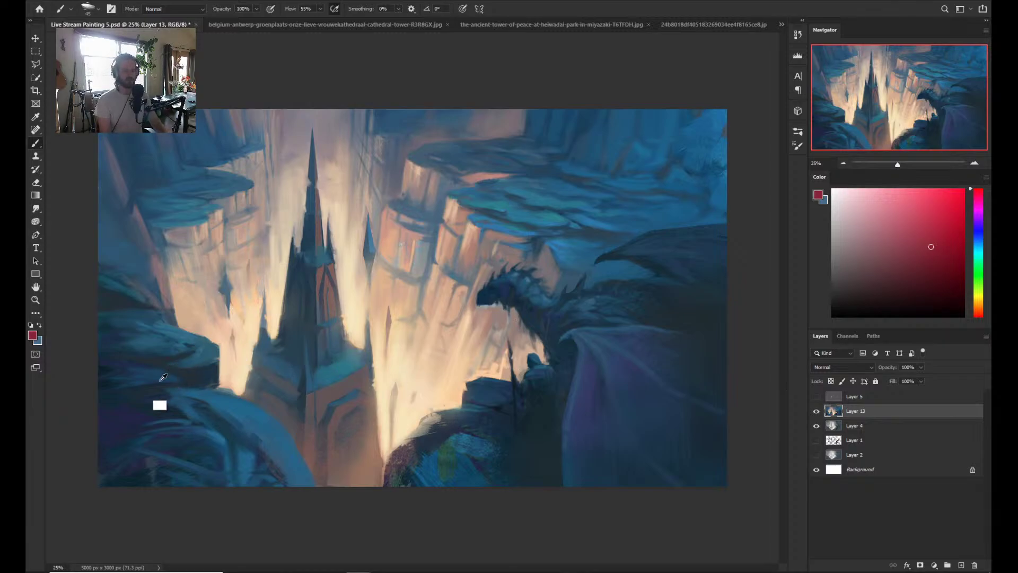
left_click(194, 392, "alt")
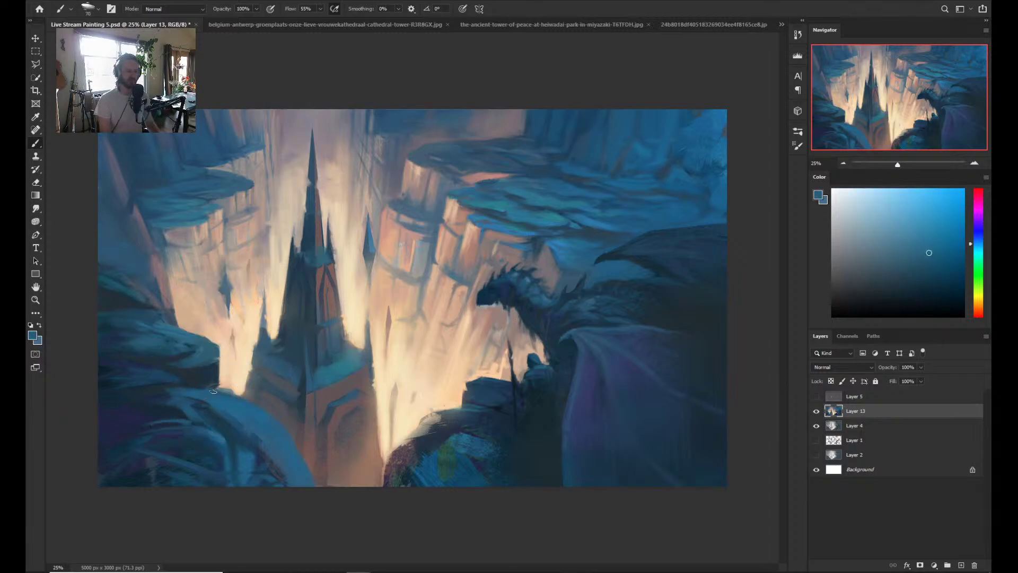
left_click(137, 408, "alt")
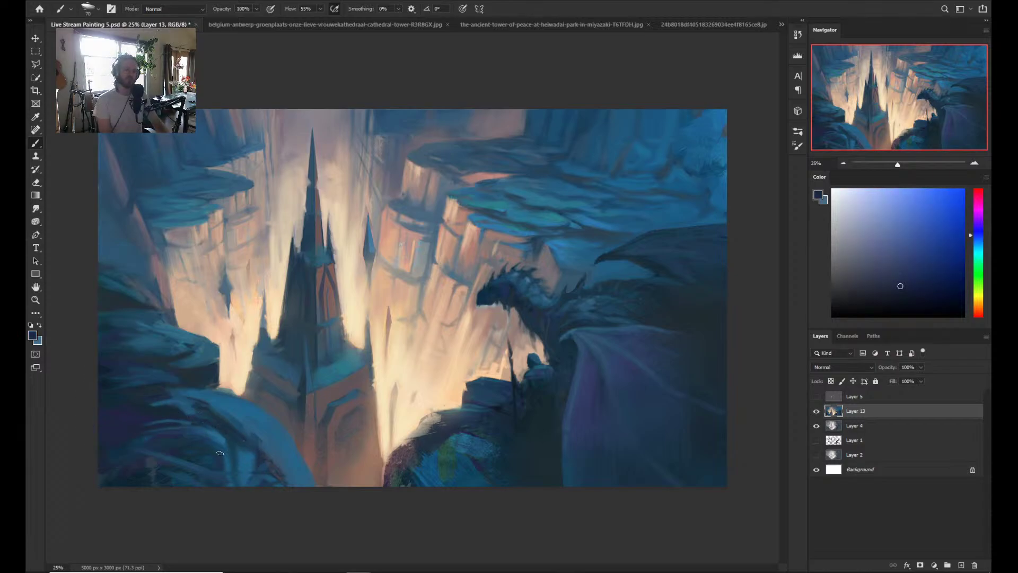
- Sweep a sampled mid blue over the lower-left foreground rock with the brush enlarged to 700 px, covering its busy texture
left_click(247, 457, "alt")
key("bracketright")
key("bracketright")
key("bracketright")
key("bracketright")
key("bracketright")
key("bracketright")
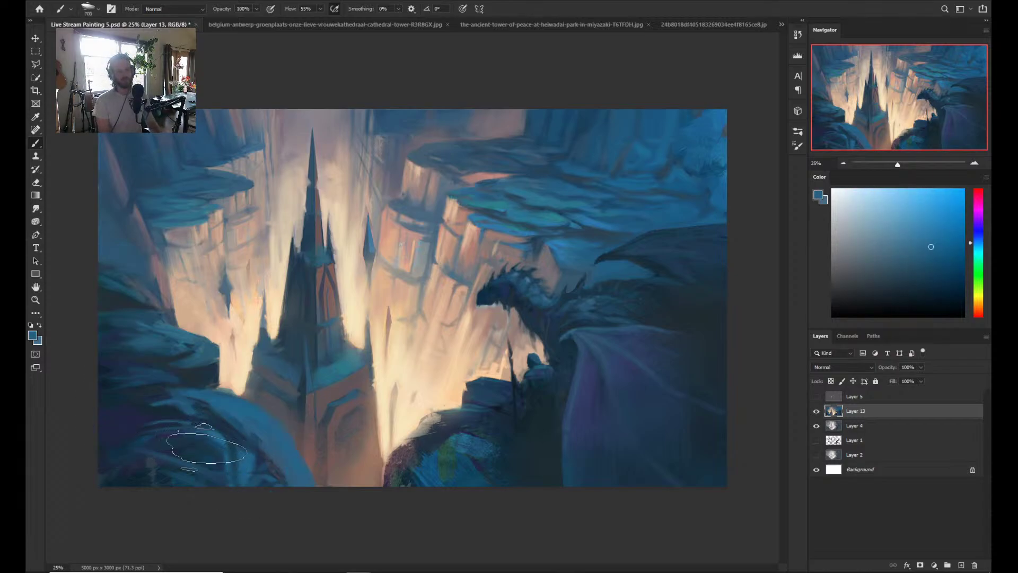
mouse_move(201, 447)
left_mouse_down()
mouse_move(206, 426)
mouse_move(171, 432)
mouse_move(228, 482)
mouse_move(248, 478)
left_mouse_up()
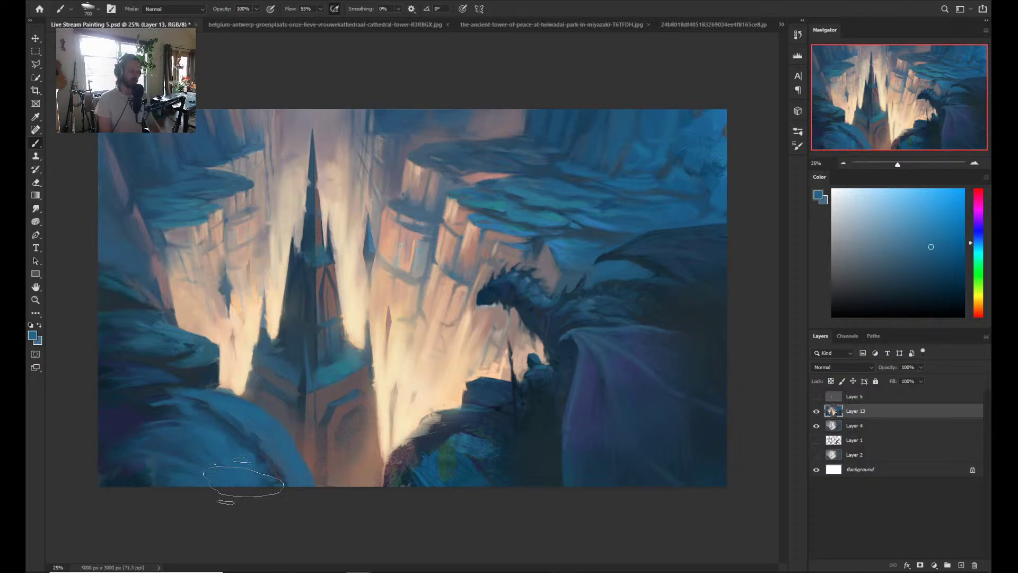
- Glaze the base and upper face of the lower-left rock with sampled dark purple-blue and deep teal-blue shadows
left_click(144, 480, "alt")
left_click(129, 451, "alt")
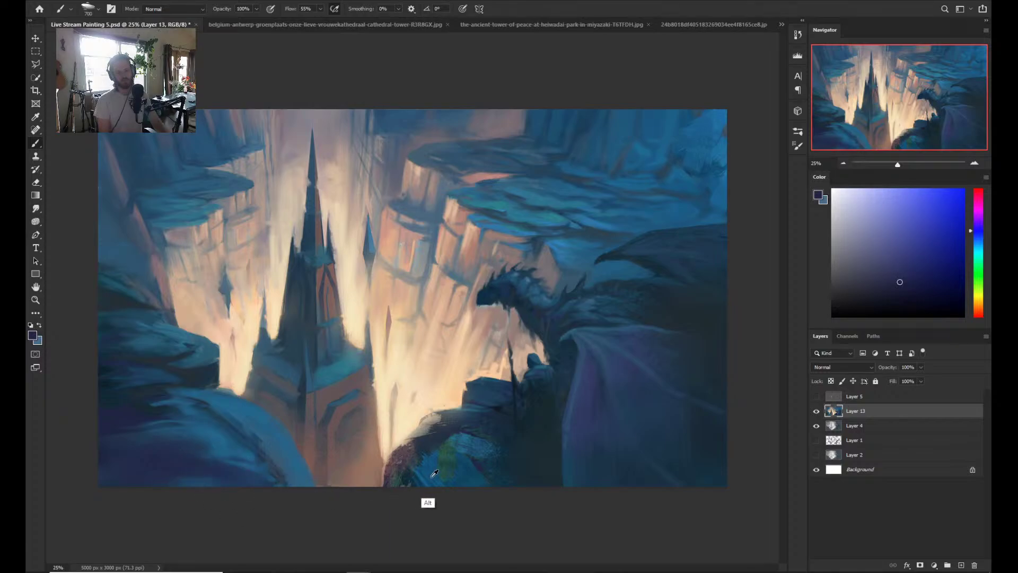
left_click(488, 474, "alt")
left_click_drag(179, 420, 202, 420)
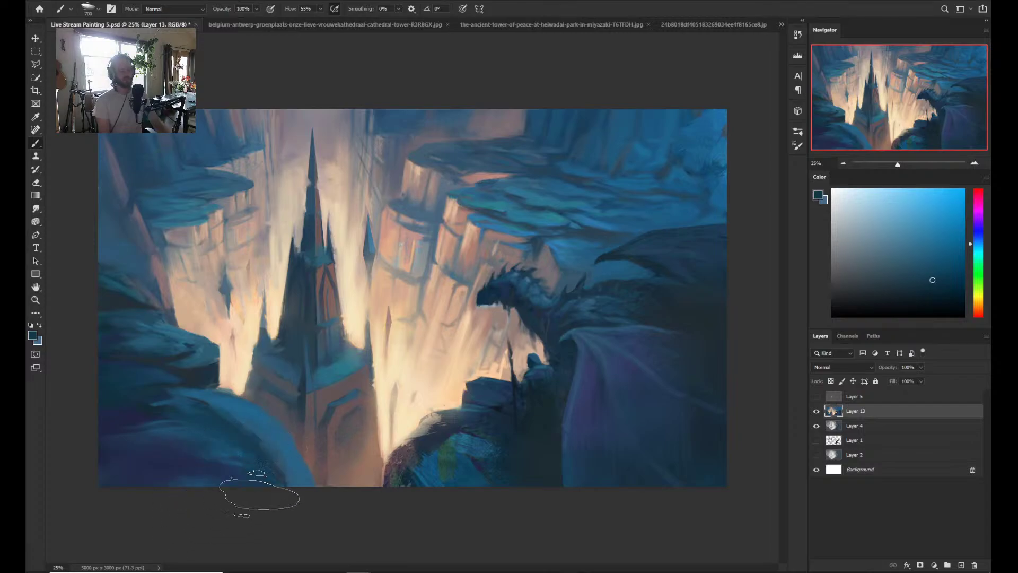
- Lasso the inner face of the lower-left rock, brush sampled mid blue along its upper rim inside the selection, and deselect
key("l")
mouse_move(174, 415)
left_mouse_down()
mouse_move(249, 440)
mouse_move(273, 460)
mouse_move(288, 519)
mouse_move(197, 526)
mouse_move(92, 510)
mouse_move(73, 444)
mouse_move(172, 413)
left_mouse_up()
key("b")
left_click(255, 414, "alt")
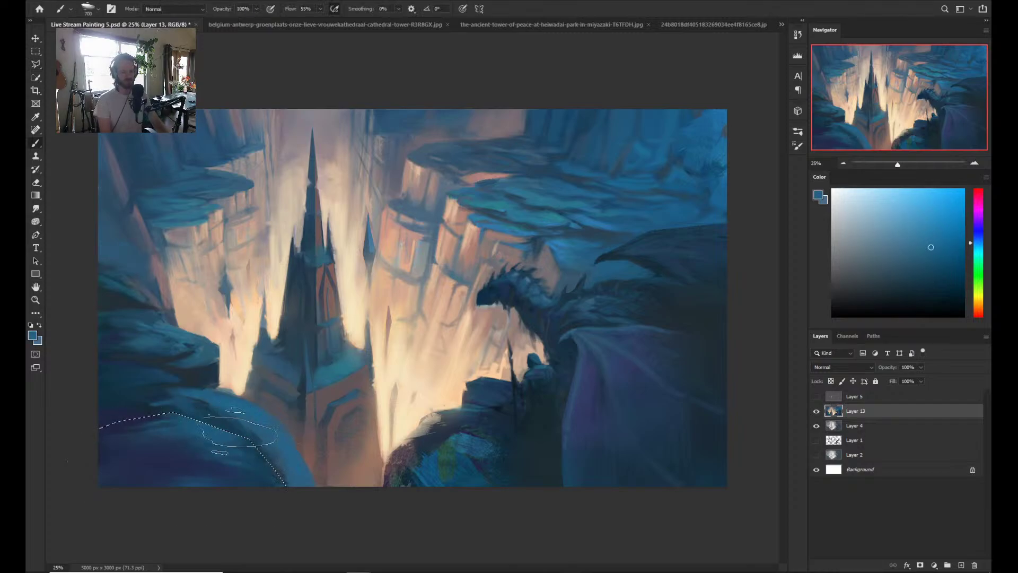
key("ctrl+d")
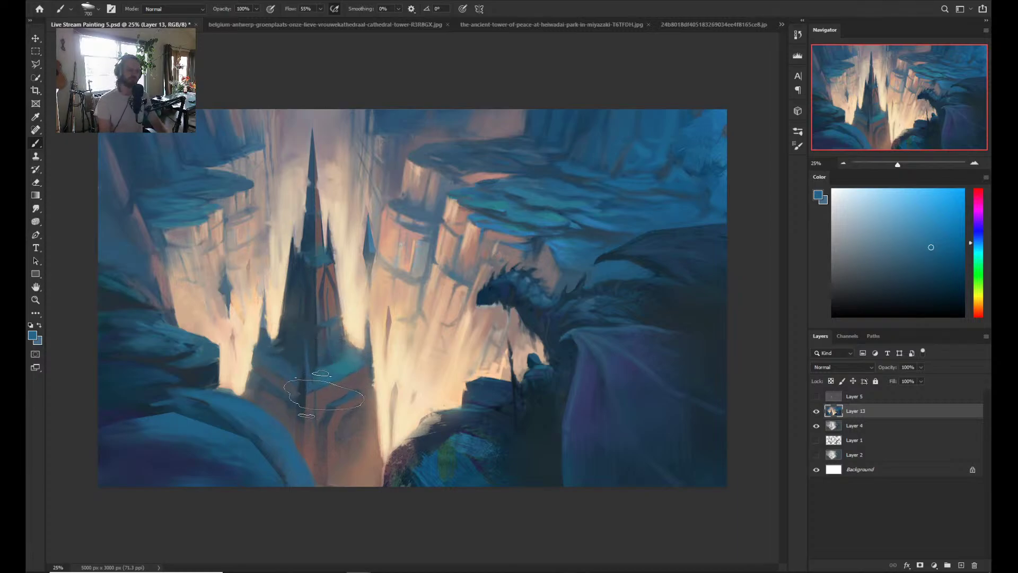
- Darken the gap between the two left foreground rocks with sampled dark blues, using the brush reduced to 175 px
left_click(198, 376, "alt")
key("l")
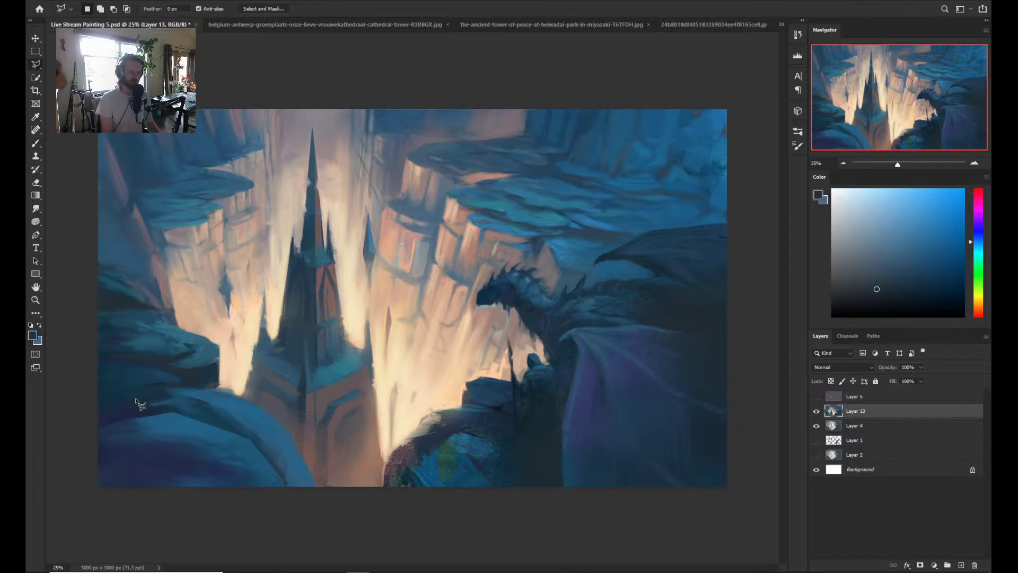
key("b")
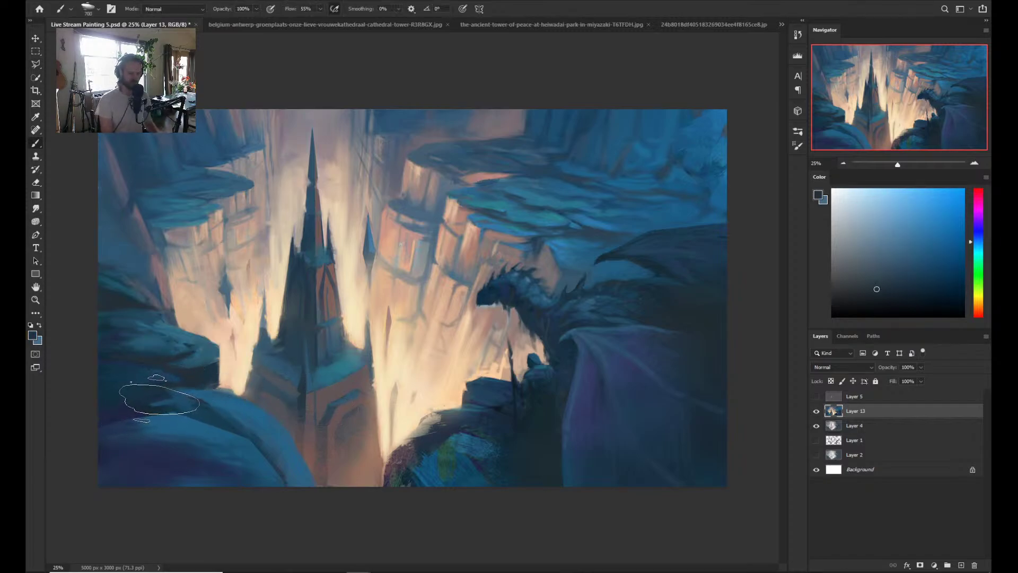
key("bracketleft")
key("bracketleft")
key("bracketleft")
key("bracketleft")
key("bracketleft")
key("bracketleft")
key("bracketleft")
left_click(117, 410, "alt")
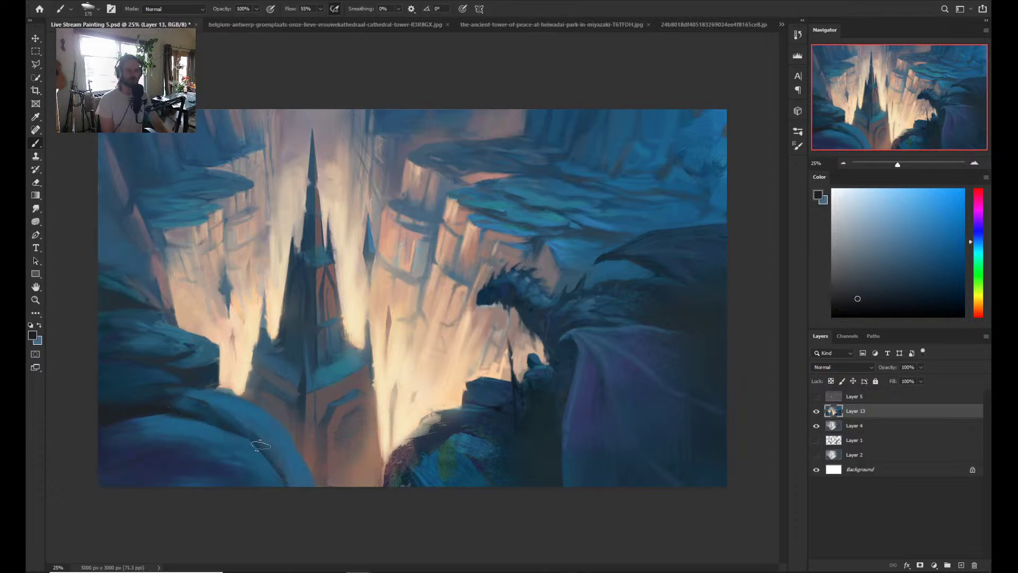
- Paint a thin dark crease down the outer side of the lower-left rock with a smaller brush
key("bracketleft")
key("bracketleft")
key("bracketleft")
key("bracketleft")
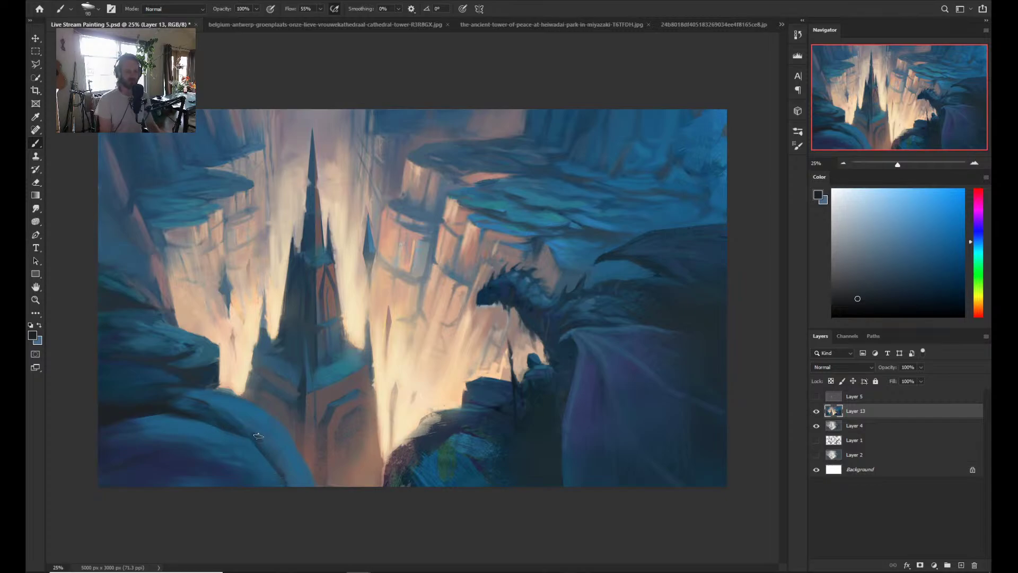
- Blend the rounded outer band and crease of the lower-left rock with the Mixer Brush and sampled mid blues
key("shift+b")
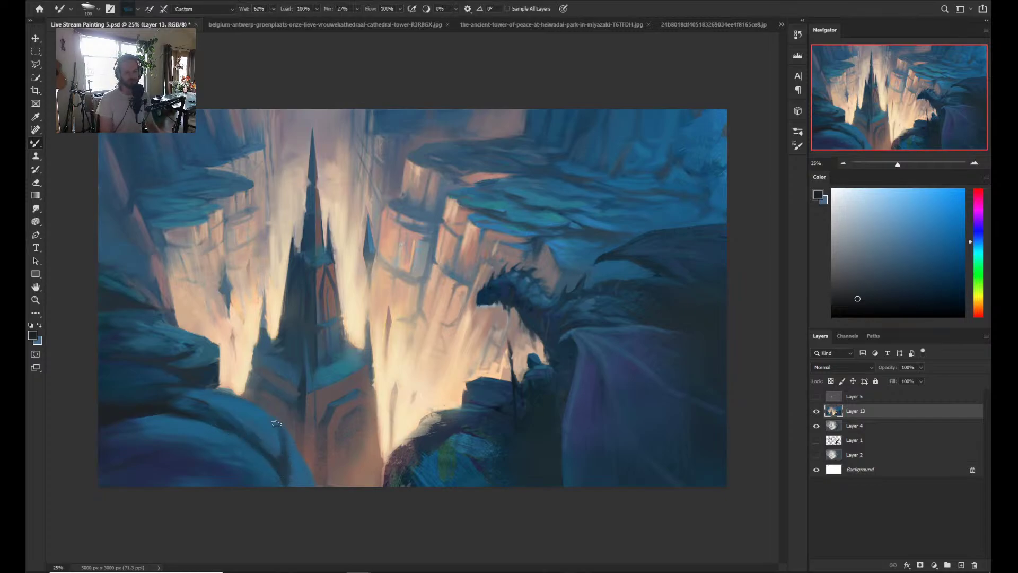
left_click(284, 456, "alt")
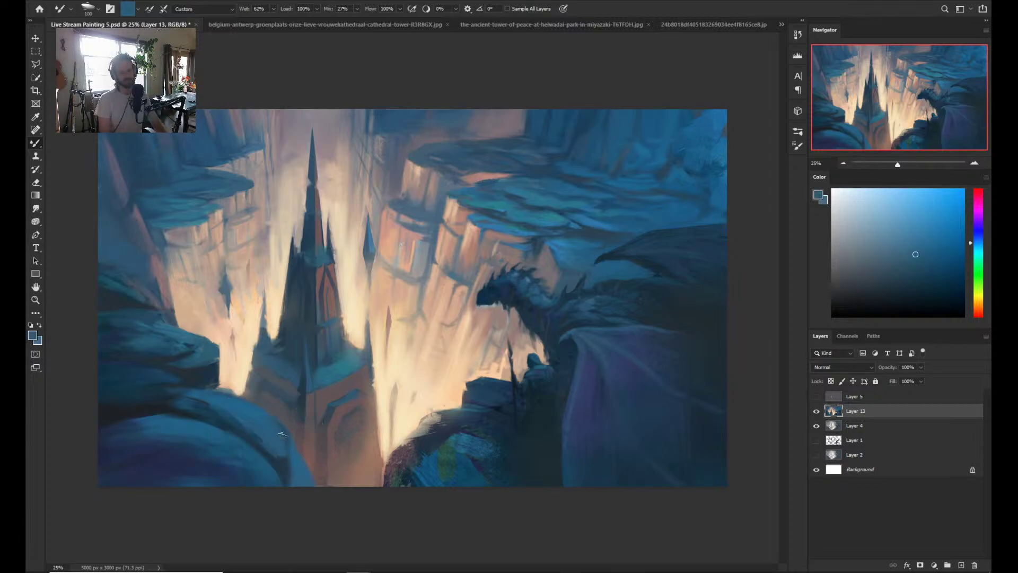
left_click(274, 466, "alt")
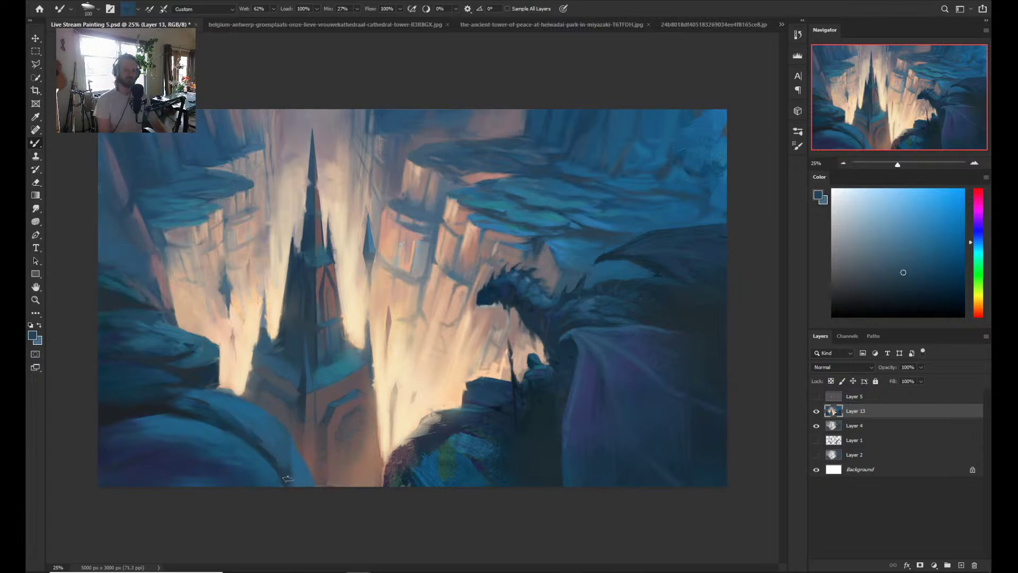
left_click(205, 422, "alt")
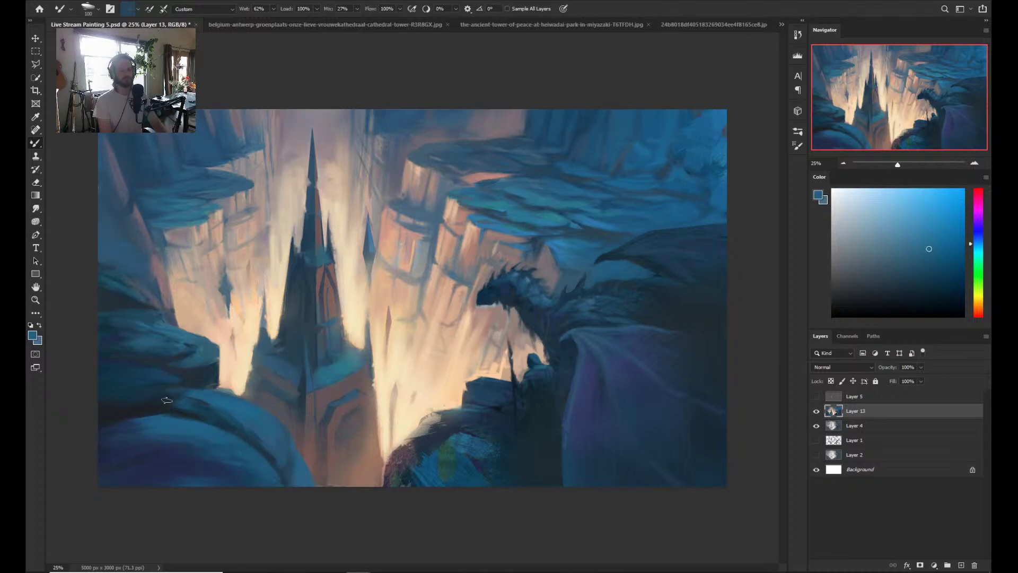
- Blend sampled dark blues into the shadowed gap beneath the upper-left rock with the Mixer Brush
left_click(151, 427, "alt")
left_click(192, 385, "alt")
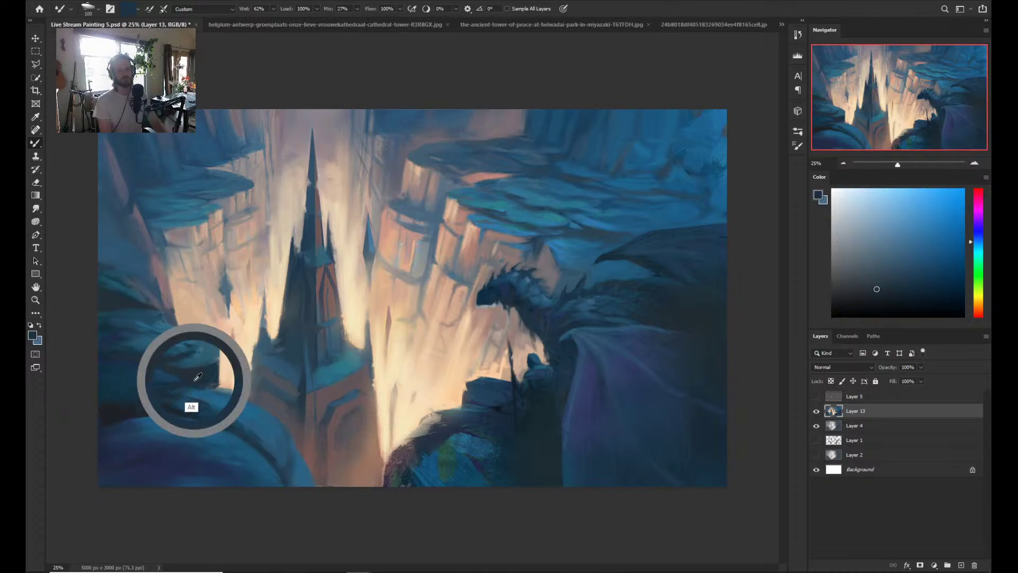
left_click(153, 407, "alt")
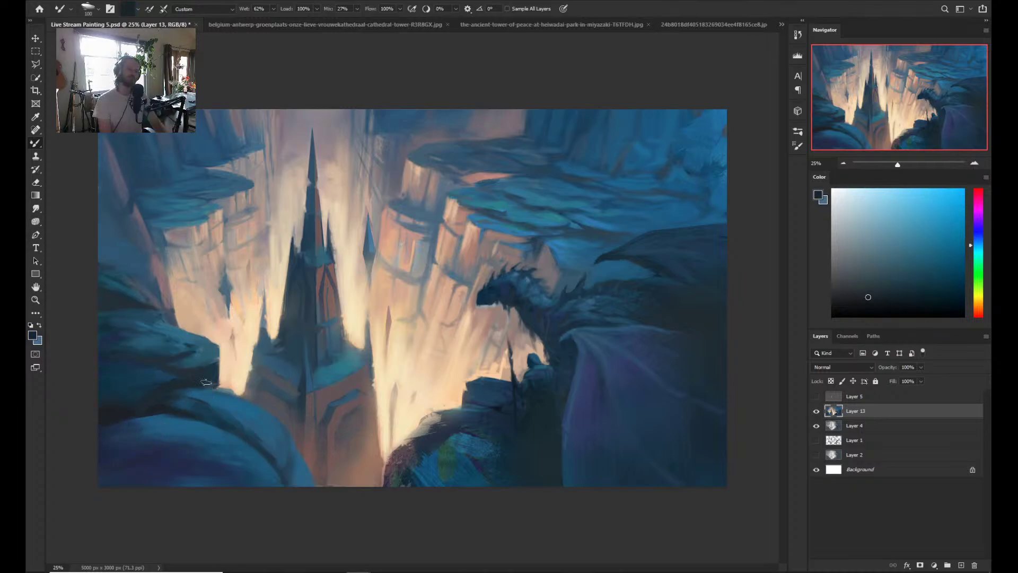
- Paint a second lighter blue fold across the bottom of the lower-left rock with sampled blues
left_click(175, 432, "alt")
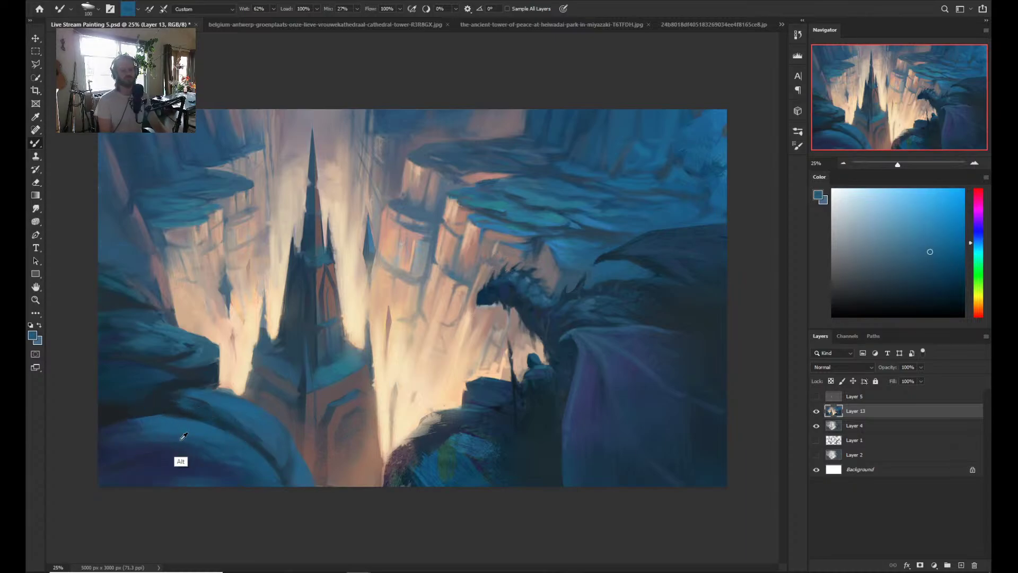
left_click(209, 431, "alt")
left_click(119, 441, "alt")
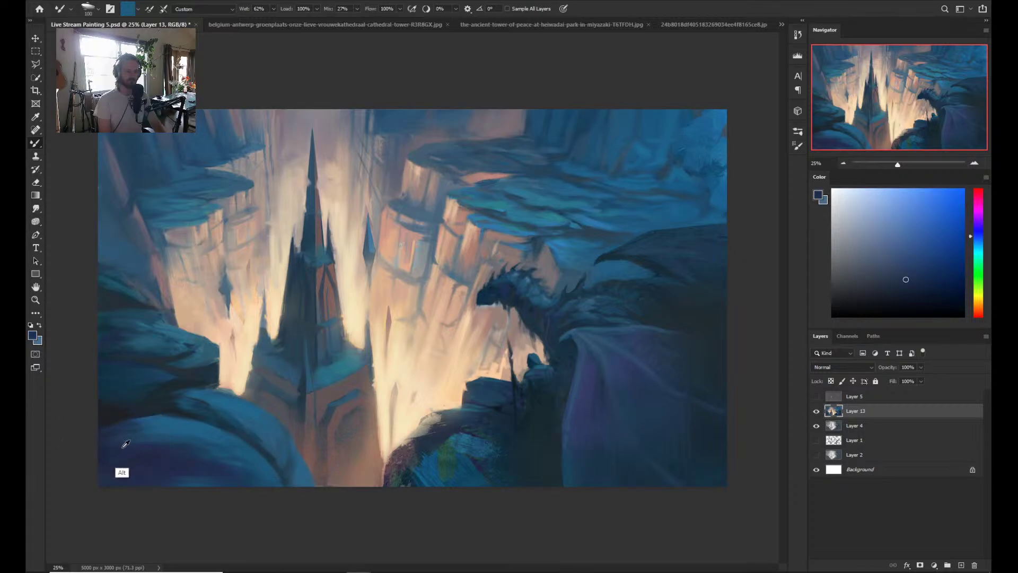
left_click(195, 432, "alt")
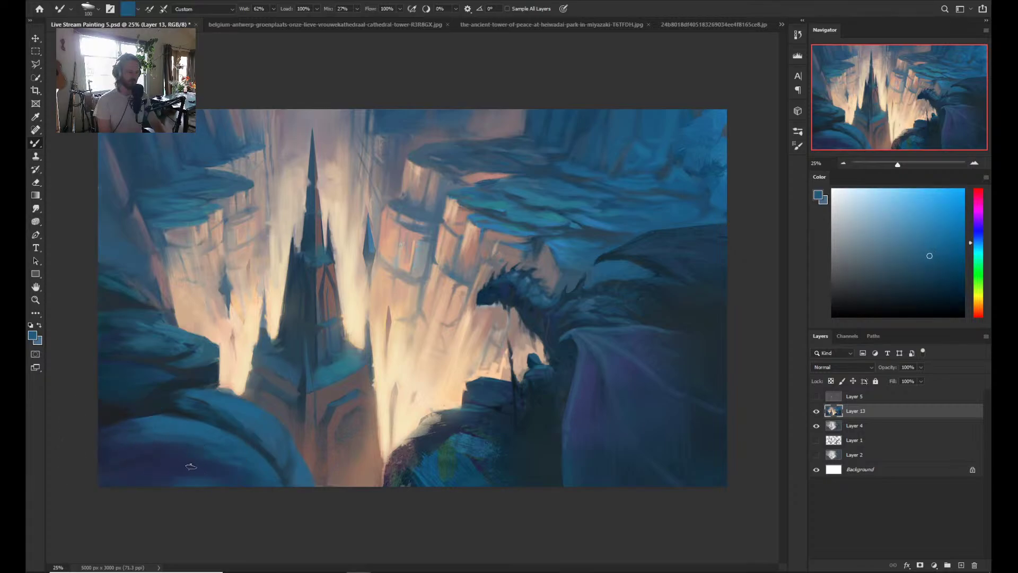
mouse_move(185, 470)
left_mouse_down()
mouse_move(230, 478)
mouse_move(254, 497)
mouse_move(161, 465)
mouse_move(251, 482)
mouse_move(202, 471)
mouse_move(229, 493)
left_mouse_up()
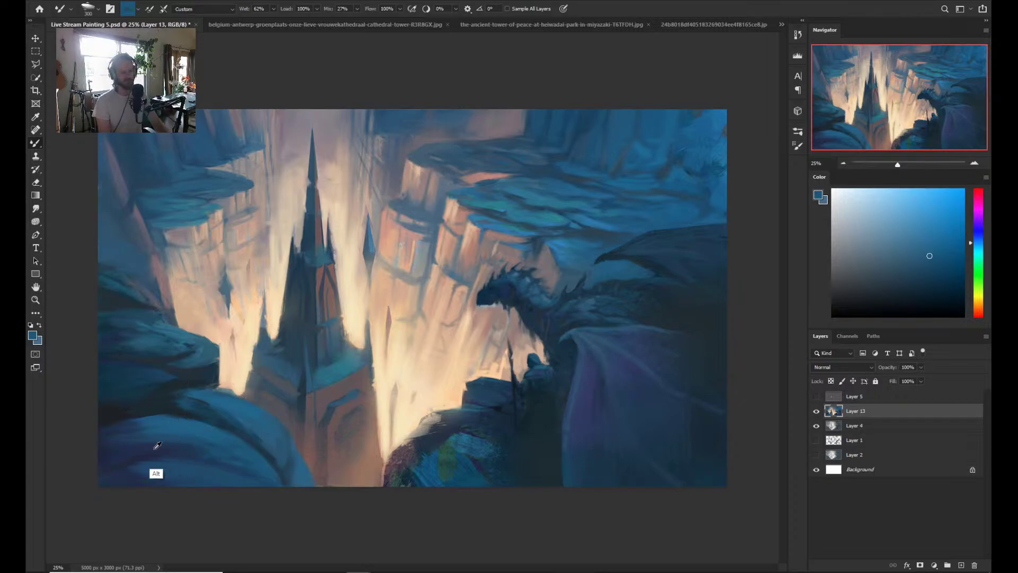
- Deepen the shadows between the lower-left rock's folds and under the upper rock with sampled dark blues, reducing the Mixer Brush to 125 px
left_click(119, 462, "alt")
left_click(107, 415, "alt")
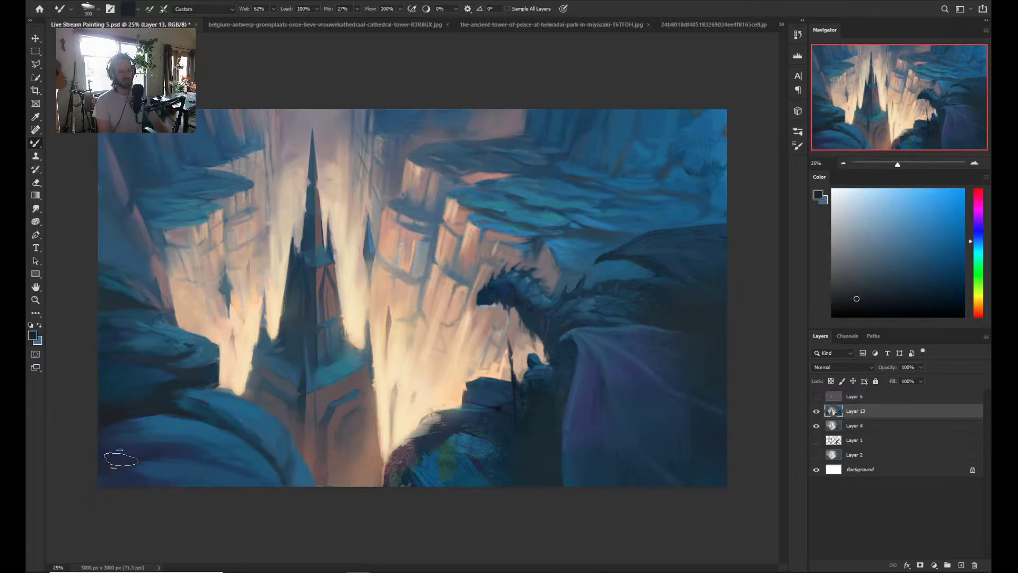
key("bracketleft")
key("bracketleft")
key("bracketleft")
key("bracketleft")
key("bracketleft")
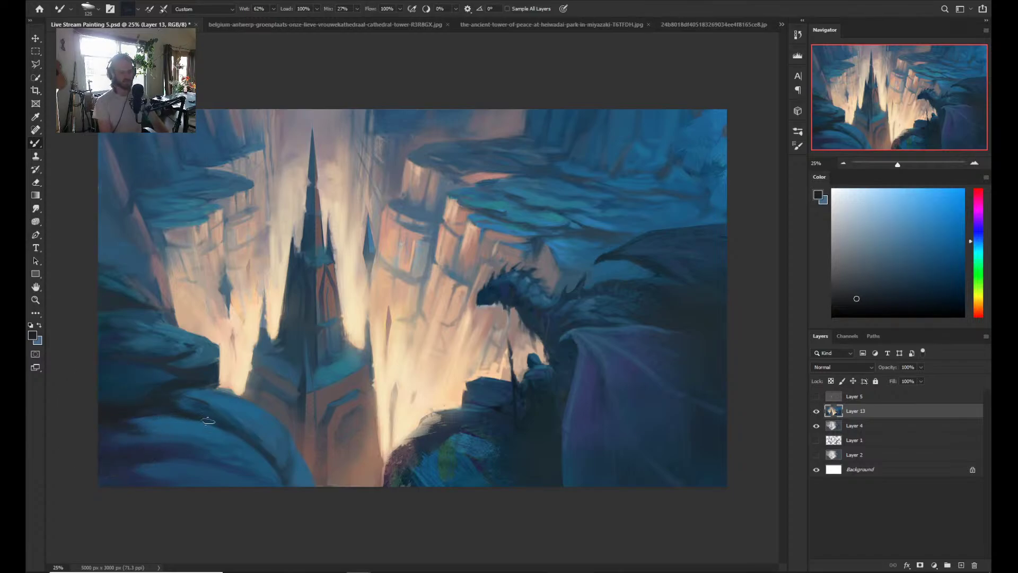
left_click(160, 403, "alt")
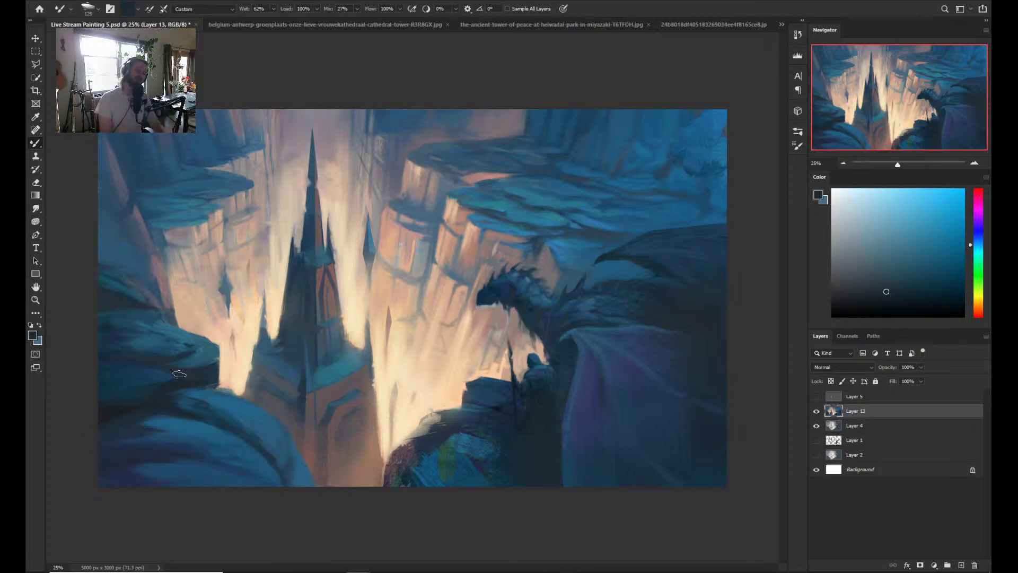
left_click(184, 390, "alt")
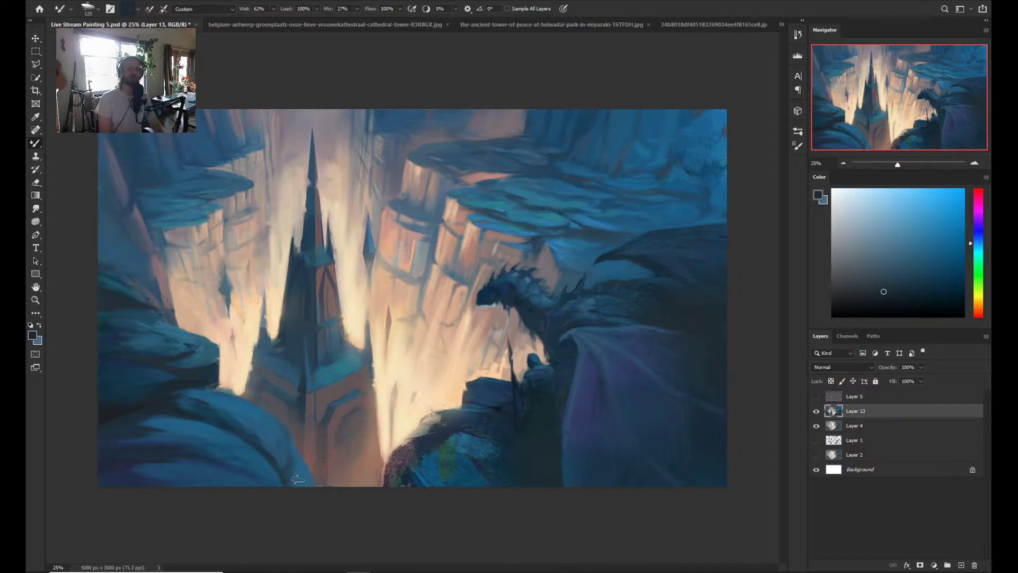
- Blend the lower folds of the lower-left rock with the Mixer Brush and sampled mid blues
left_click(243, 470, "alt")
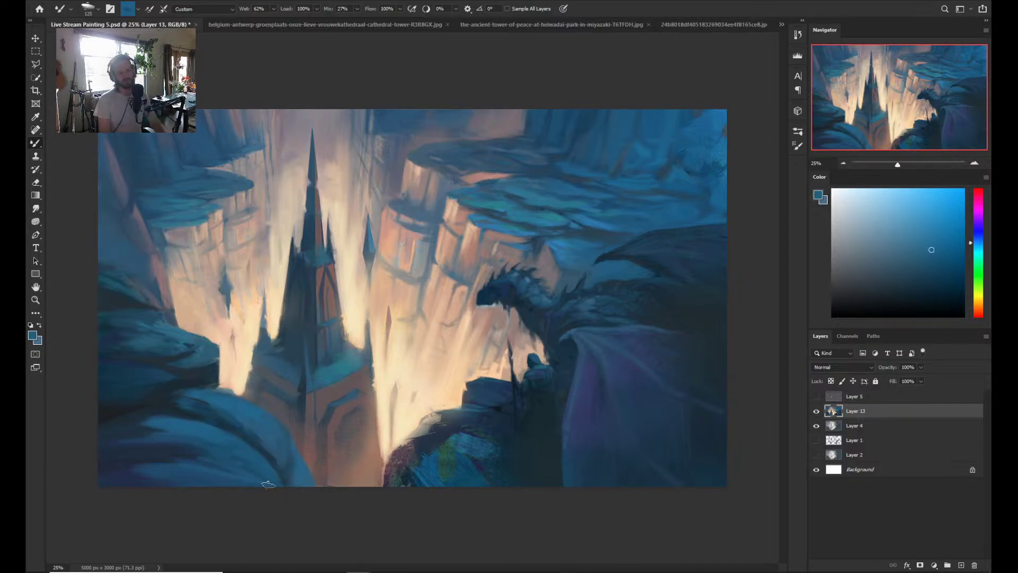
left_click(241, 433, "alt")
left_click_drag(180, 464, 216, 462)
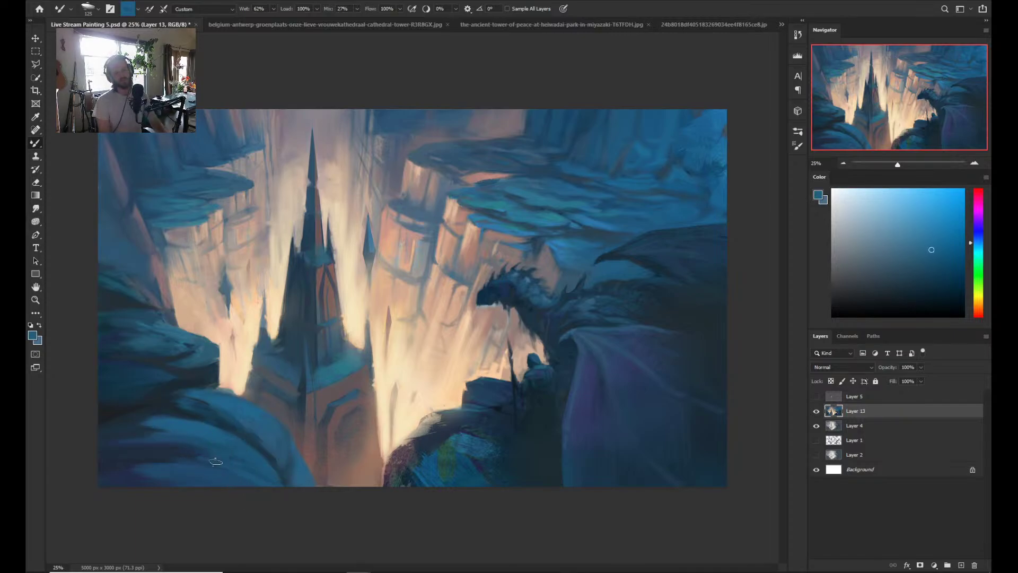
left_click(210, 419, "alt")
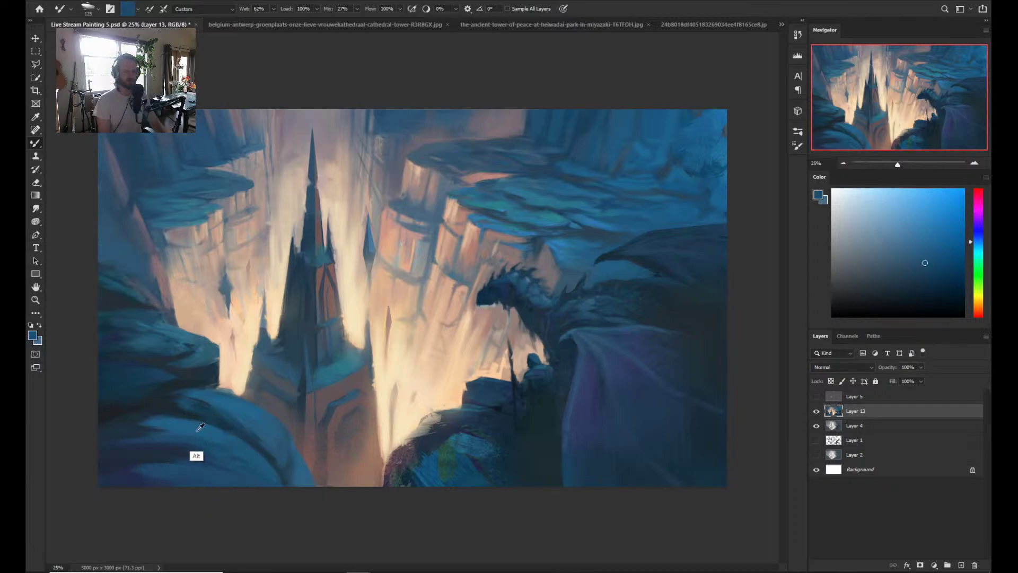
left_click(201, 427, "alt")
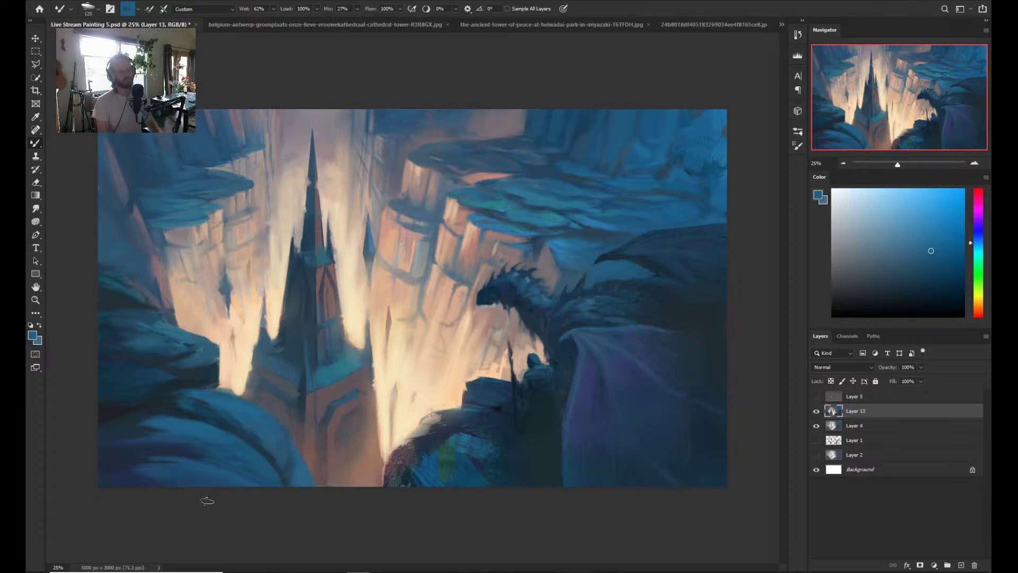
- Blend sampled dark blue over the canvas-edge side of the lower-left rock with a 300 px Mixer Brush, then refine its folds at 125 px
key("bracketright")
key("bracketright")
key("bracketright")
key("bracketright")
key("bracketright")
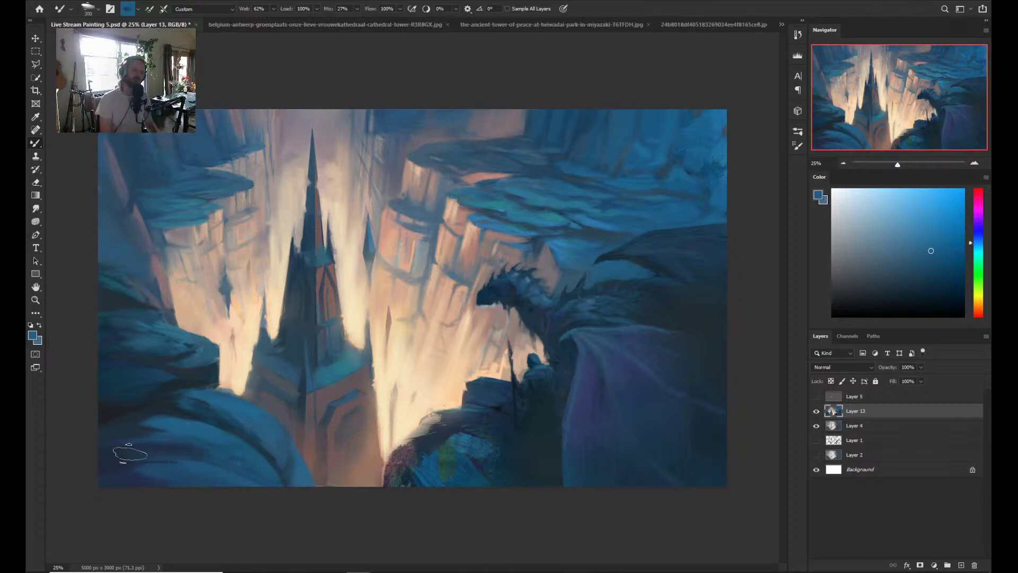
left_click(116, 408, "alt")
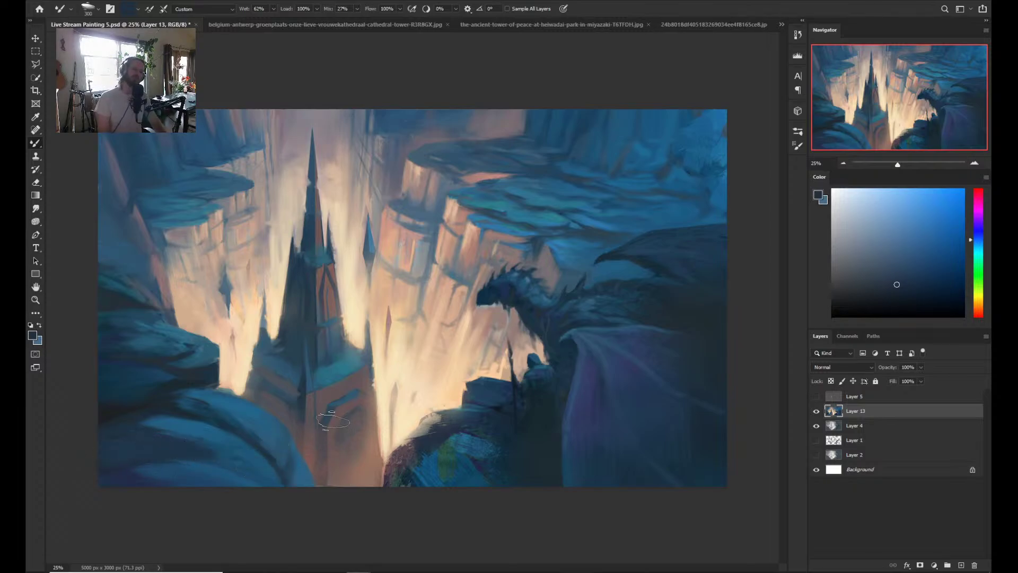
key("bracketleft")
key("bracketleft")
key("bracketleft")
key("bracketleft")
key("bracketleft")
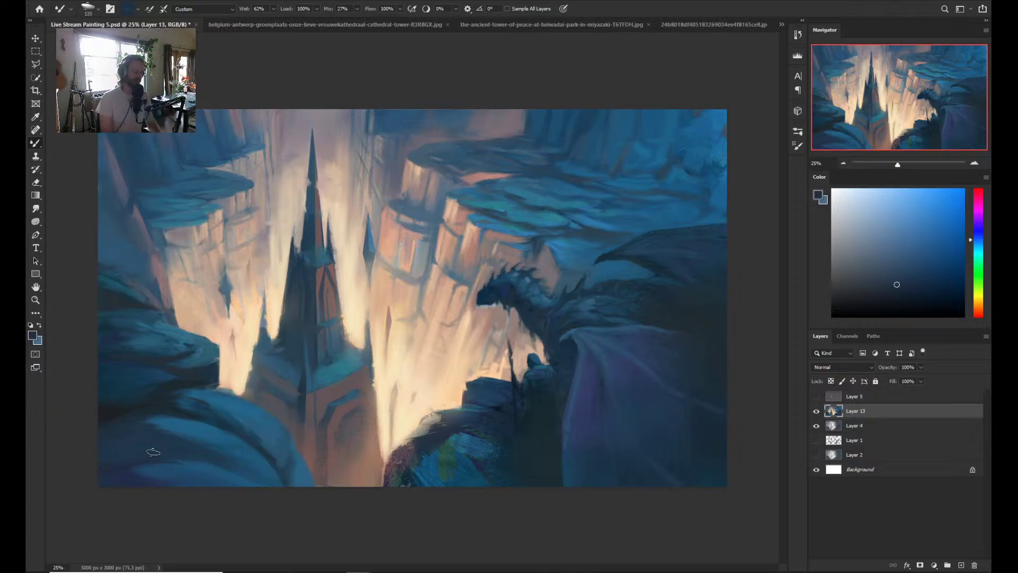
key("z")
mouse_move(154, 451)
left_mouse_down()
mouse_move(222, 431)
mouse_move(237, 415)
mouse_move(205, 433)
left_mouse_up()
mouse_move(459, 313)
left_mouse_down()
mouse_move(403, 348)
mouse_move(428, 358)
left_mouse_up()
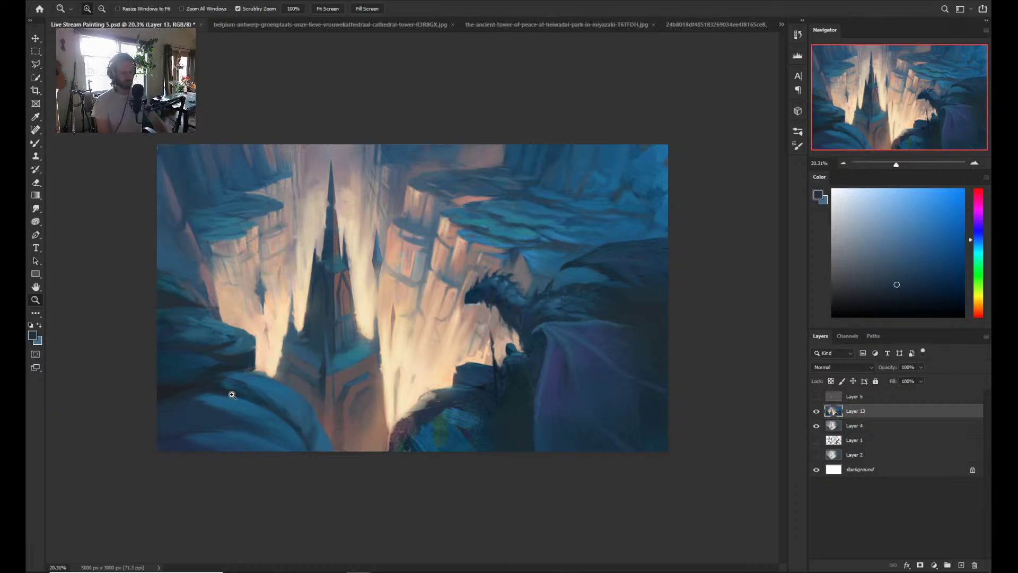
- Paint a lighter blue fold beneath the upper-left rock using the Brush tool and blues sampled from the surrounding rocks
key("b")
left_click(204, 369, "alt")
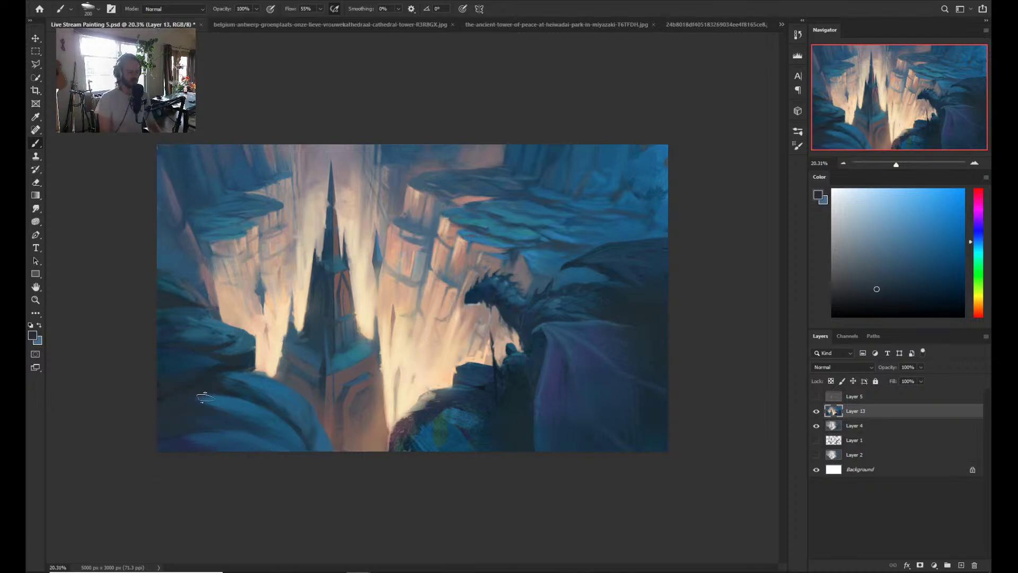
key("z")
left_click_drag(196, 378, 210, 377)
key("b")
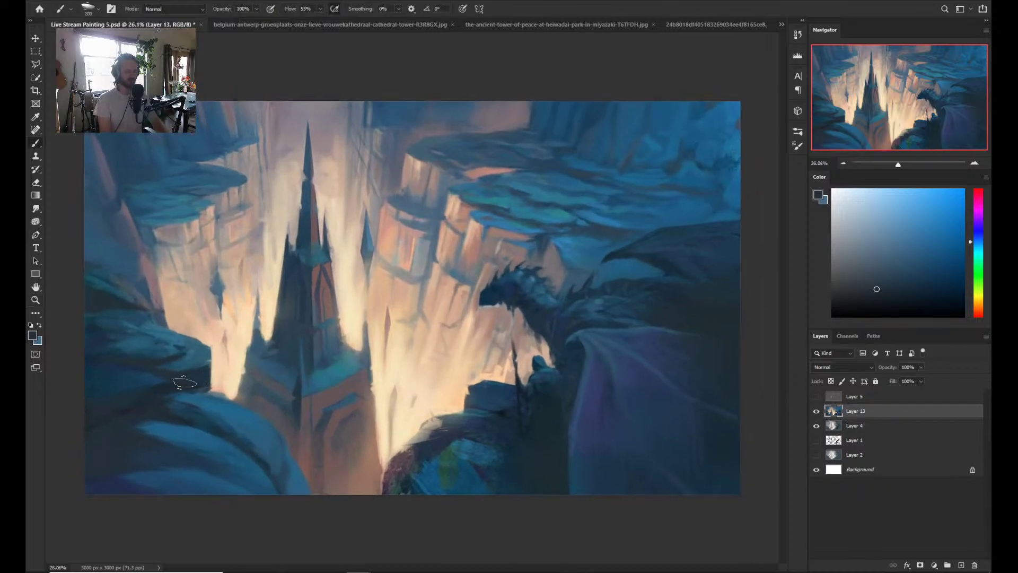
left_click(141, 382, "alt")
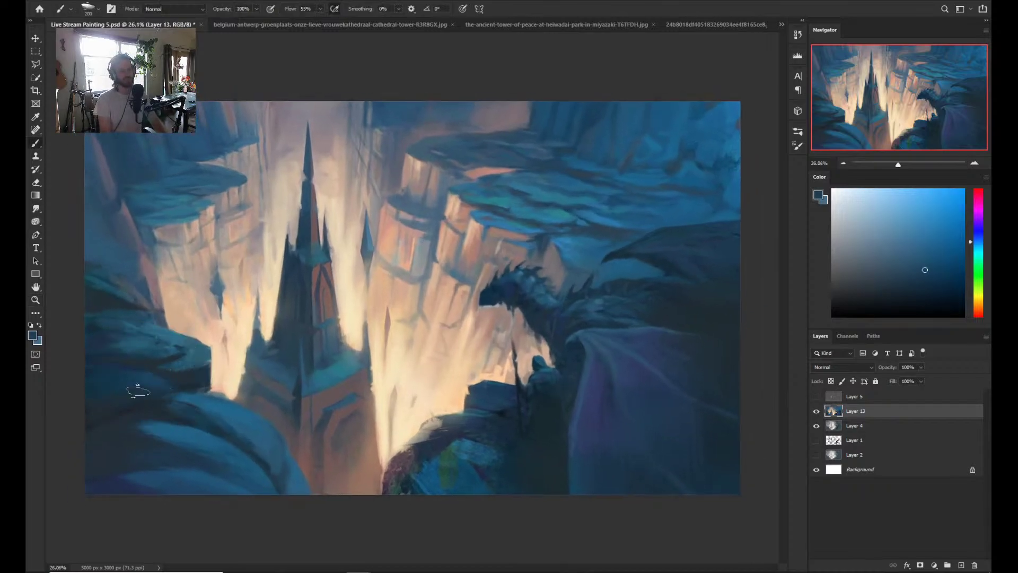
left_click(159, 382, "alt")
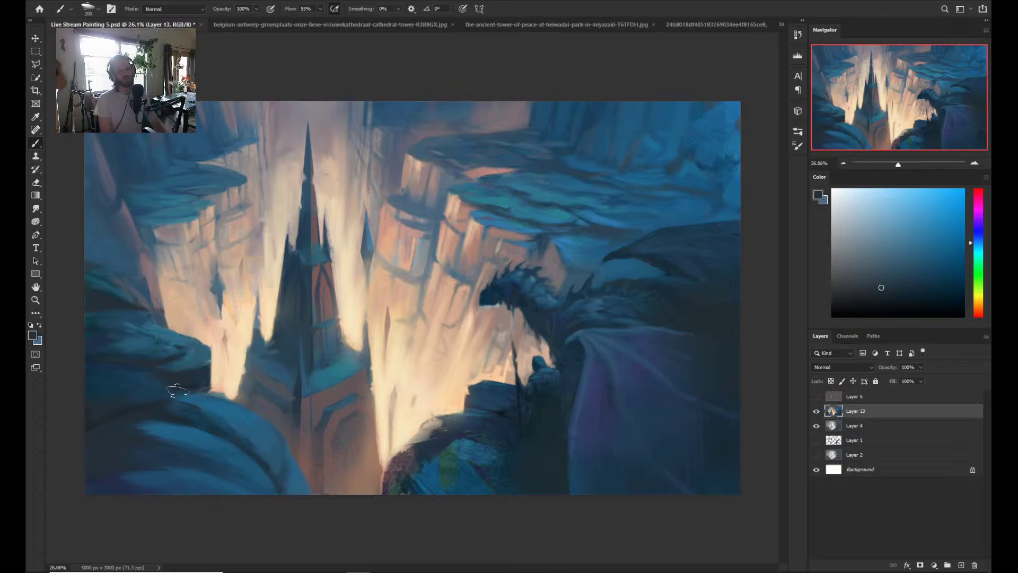
left_click(178, 427, "alt")
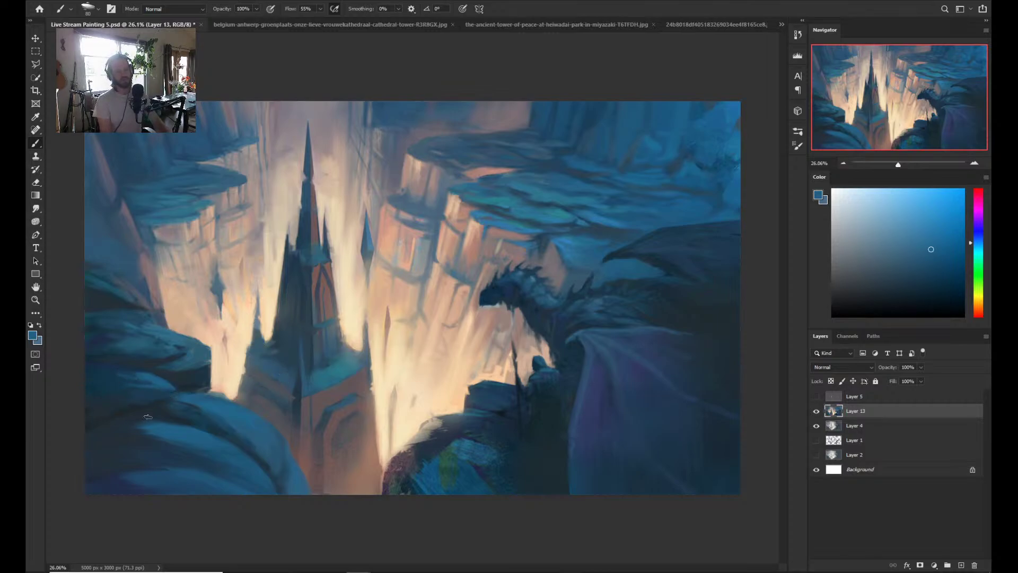
- Deepen the shadow on the canvas-edge side of the lower-left rock with sampled dark blues and a 175 px Brush
key("z")
left_click_drag(148, 404, 196, 400)
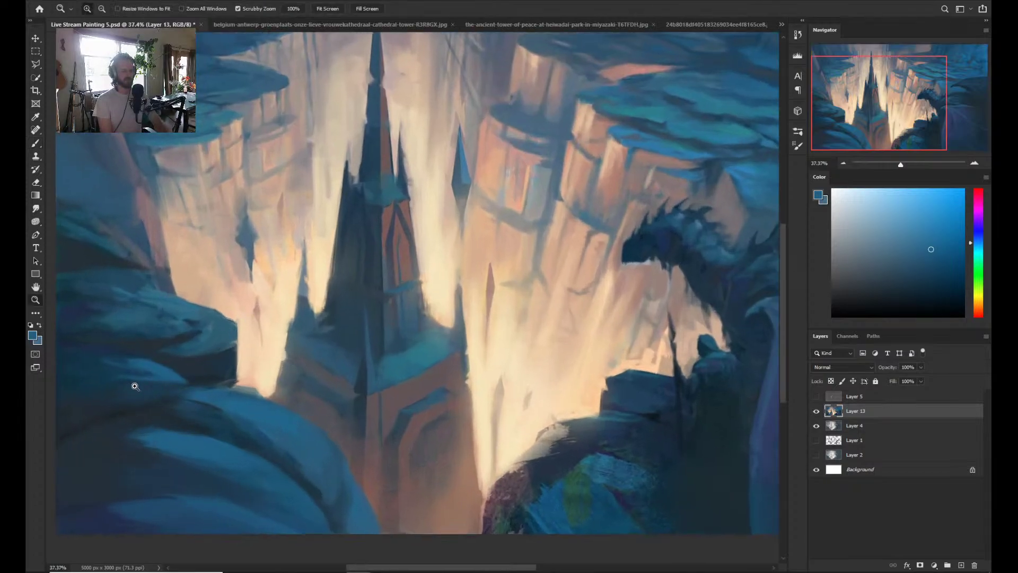
left_click_drag(175, 378, 163, 386)
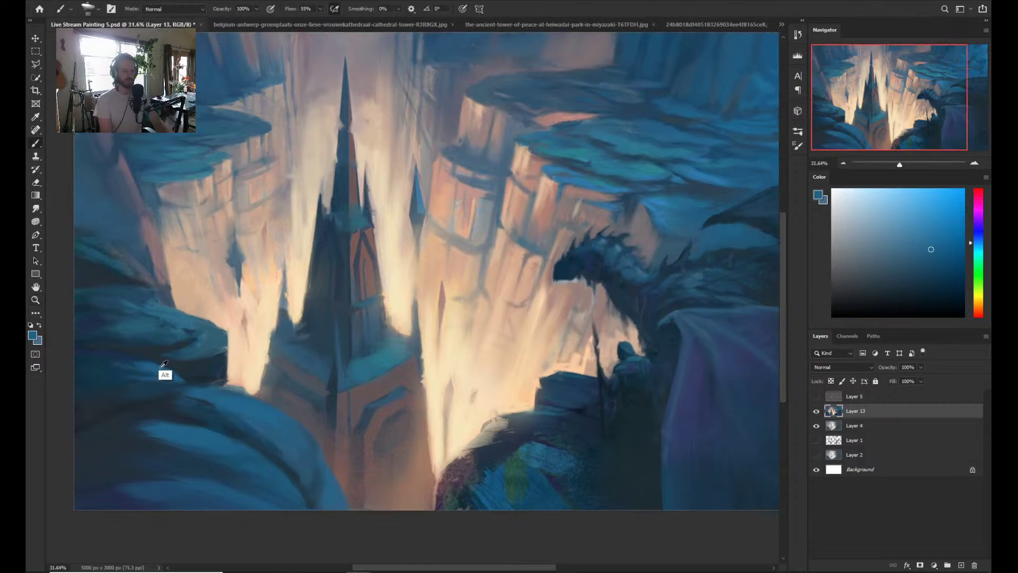
key("b")
key("z")
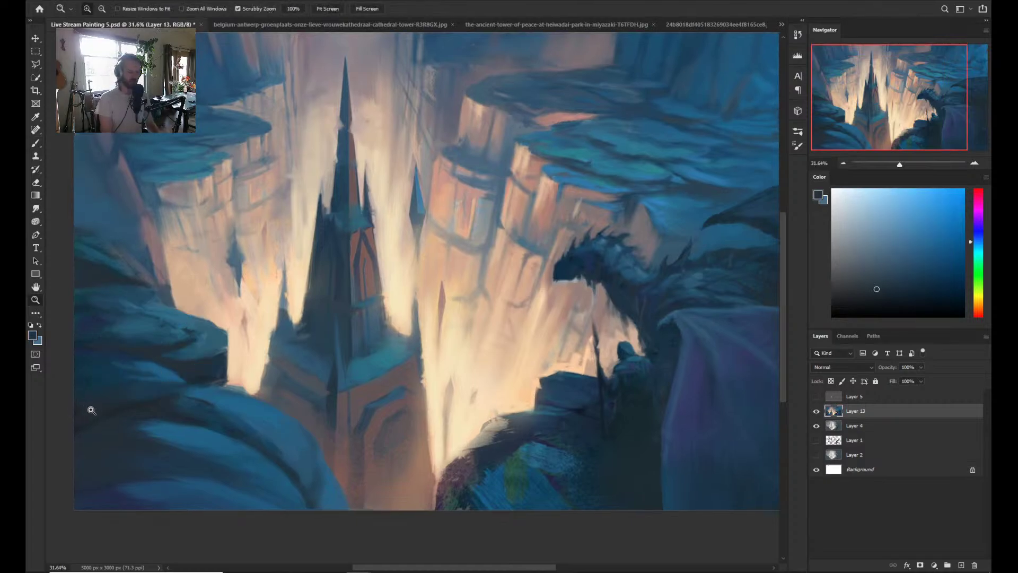
key("b")
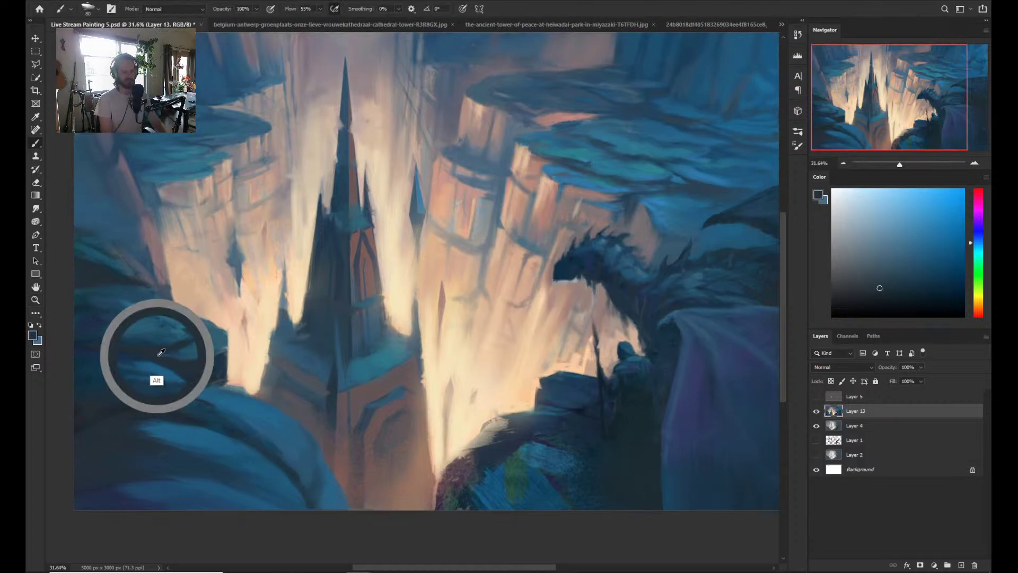
key("bracketright")
key("bracketright")
key("bracketright")
key("bracketright")
key("bracketright")
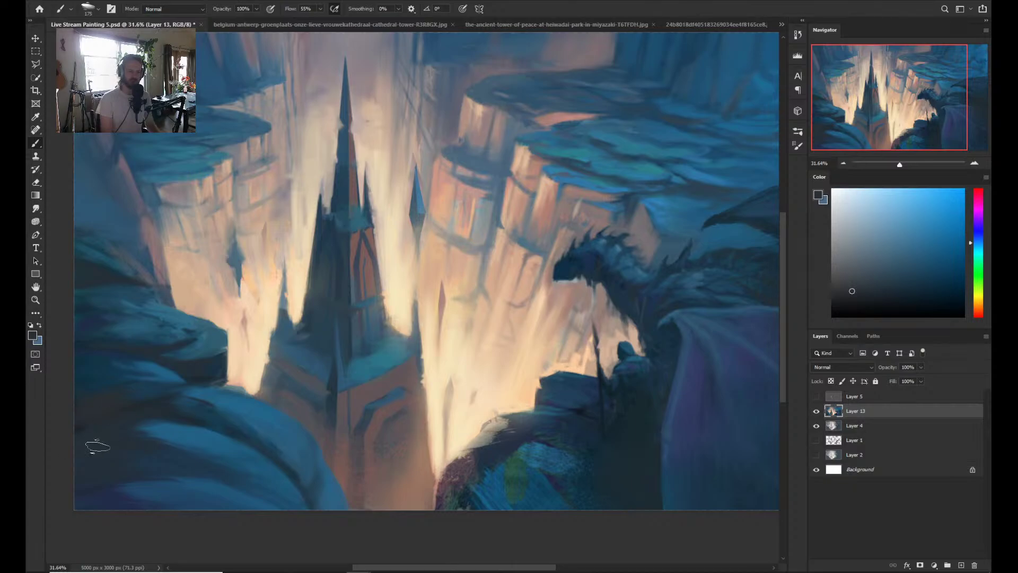
- Paint a thin near-black crevice between the lower-left rock and the fold above it, using a reduced brush size
key("bracketright")
key("bracketright")
key("bracketright")
key("bracketright")
key("bracketright")
key("bracketright")
key("bracketright")
key("bracketleft")
key("bracketleft")
key("bracketleft")
key("bracketleft")
key("bracketleft")
key("bracketleft")
key("bracketleft")
key("bracketleft")
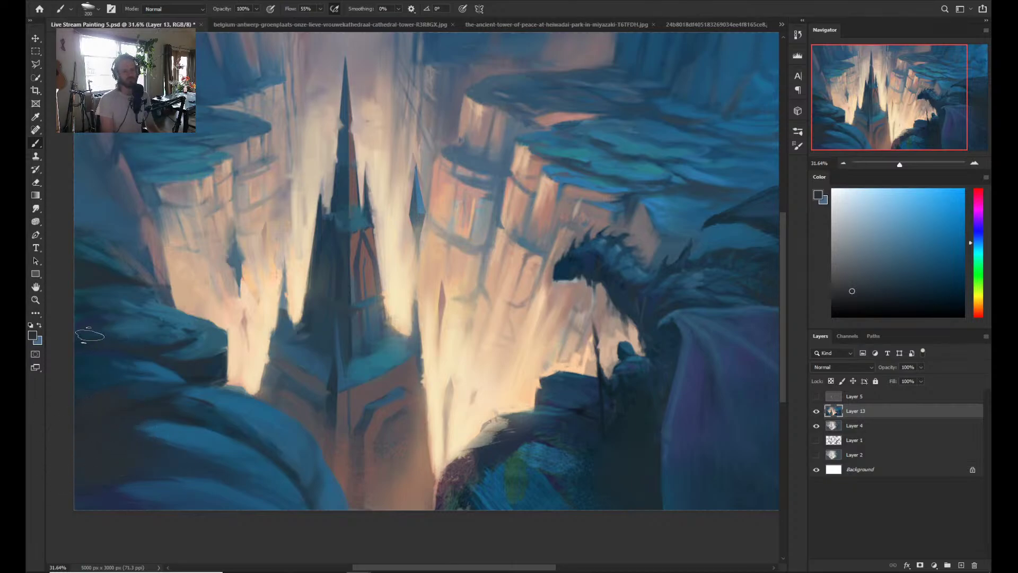
left_click(857, 300)
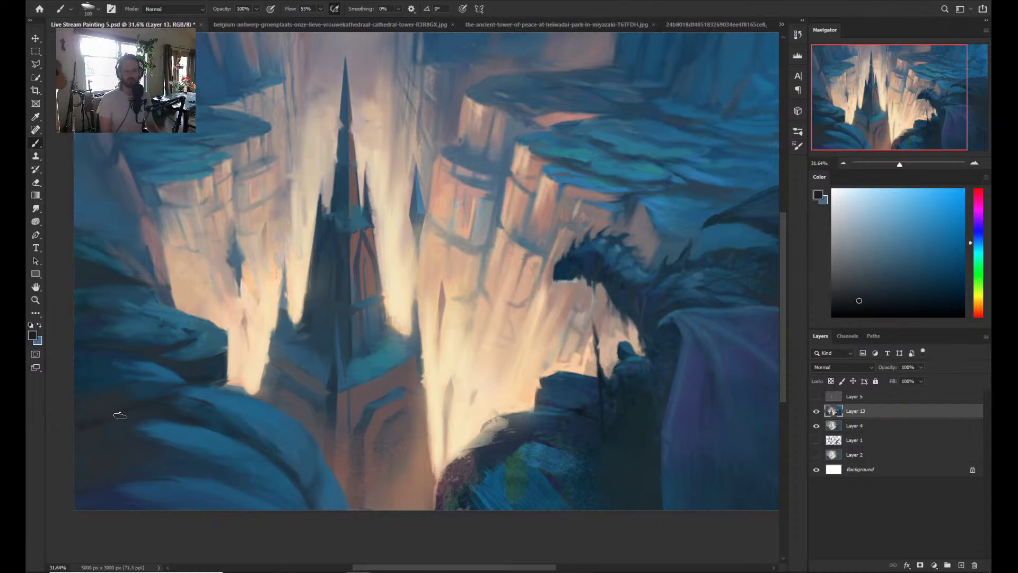
key("bracketleft")
key("bracketleft")
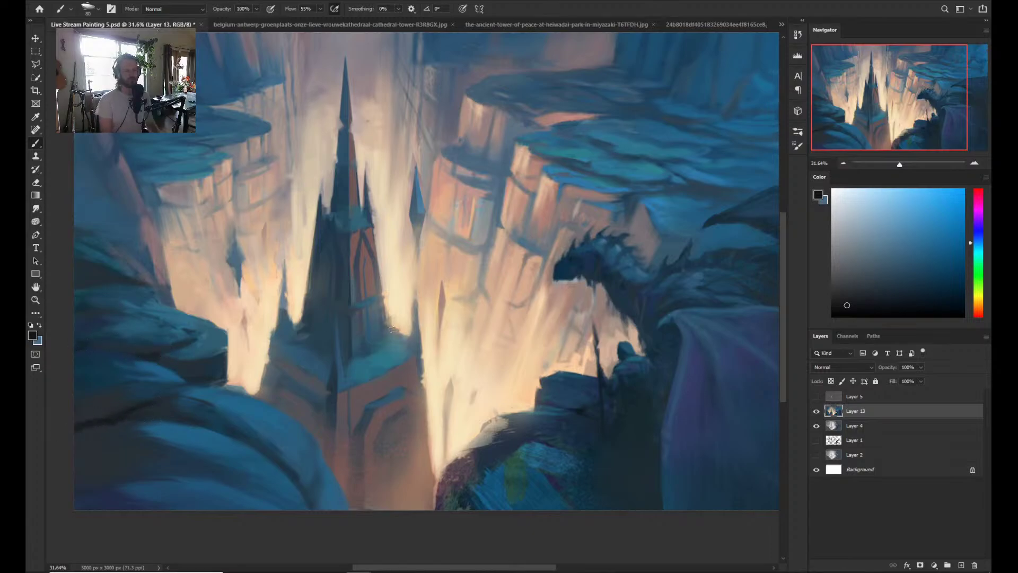
- Lasso a selection around the lower-left rock, giving its tower-facing edge a rounder contour and closing the outline outside the canvas
key("z")
left_click_drag(450, 291, 420, 290)
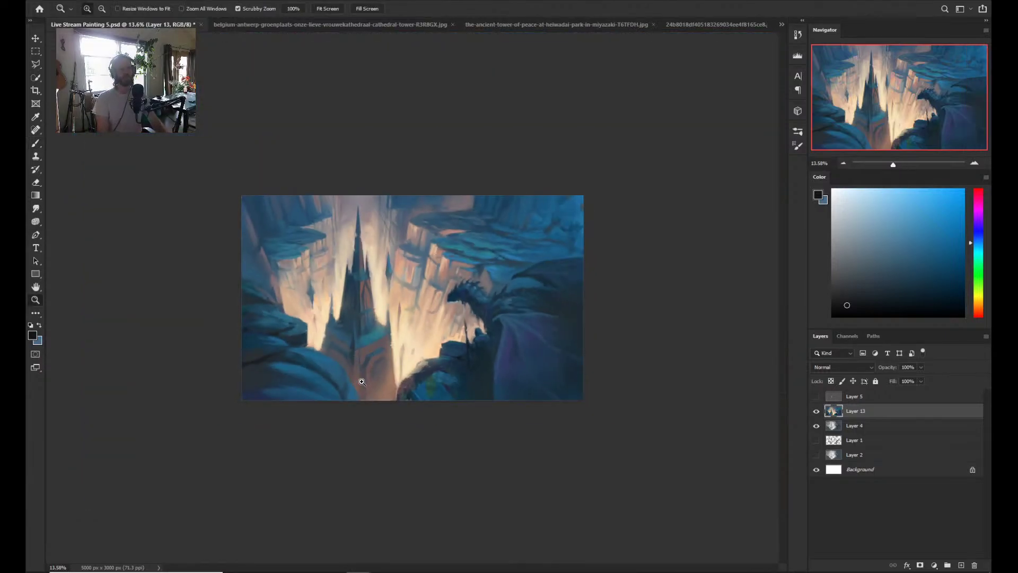
left_click_drag(364, 369, 391, 377)
key("b")
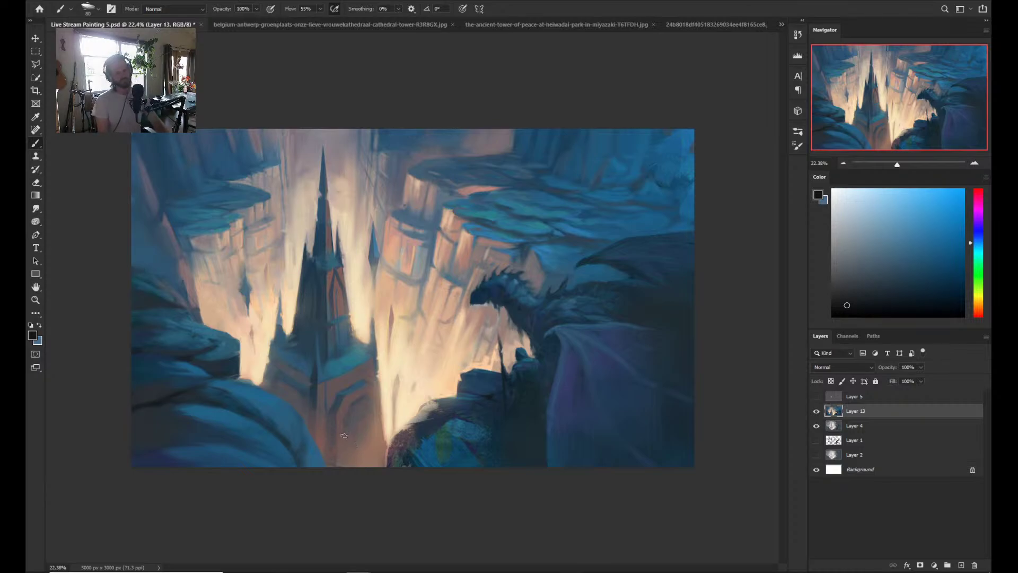
key("l")
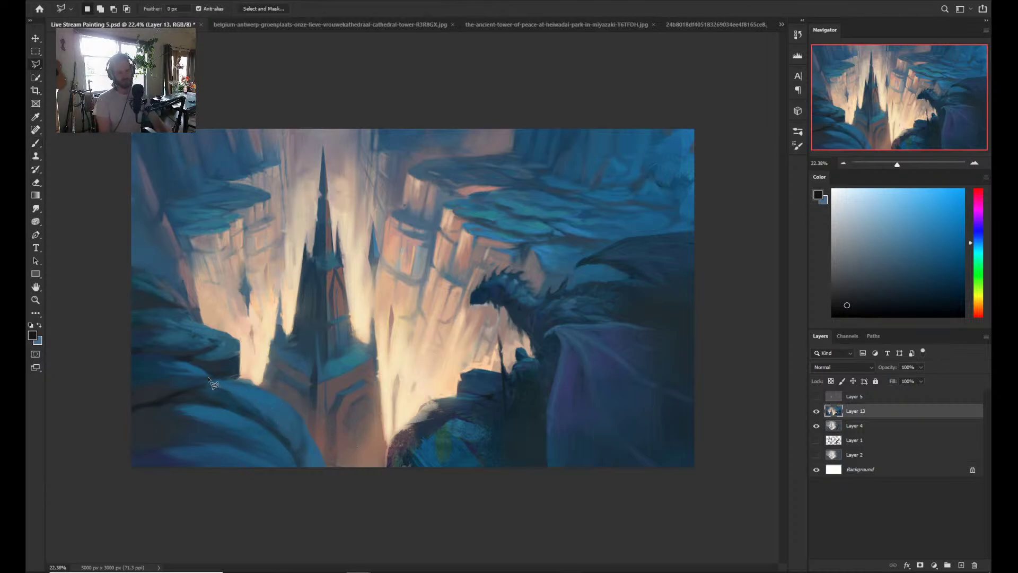
left_click_drag(217, 376, 287, 390)
key("Escape")
left_click(214, 379)
mouse_move(298, 404)
left_mouse_down()
mouse_move(306, 436)
mouse_move(279, 496)
mouse_move(280, 483)
mouse_move(267, 499)
left_mouse_up()
left_click(180, 516)
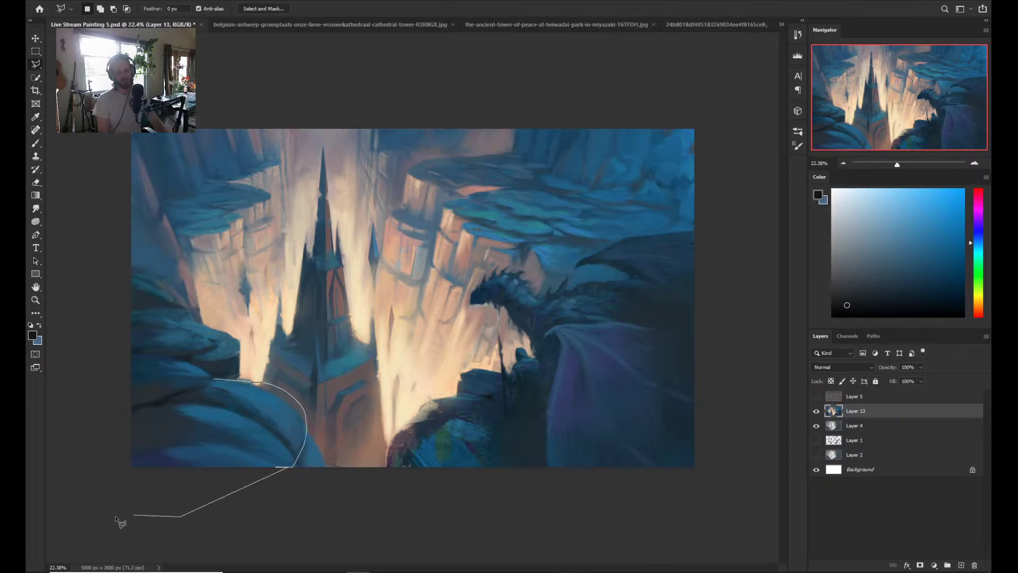
left_click(110, 516)
left_click(103, 441)
left_click(114, 407)
left_click(132, 392)
left_click(154, 382)
left_click(215, 379)
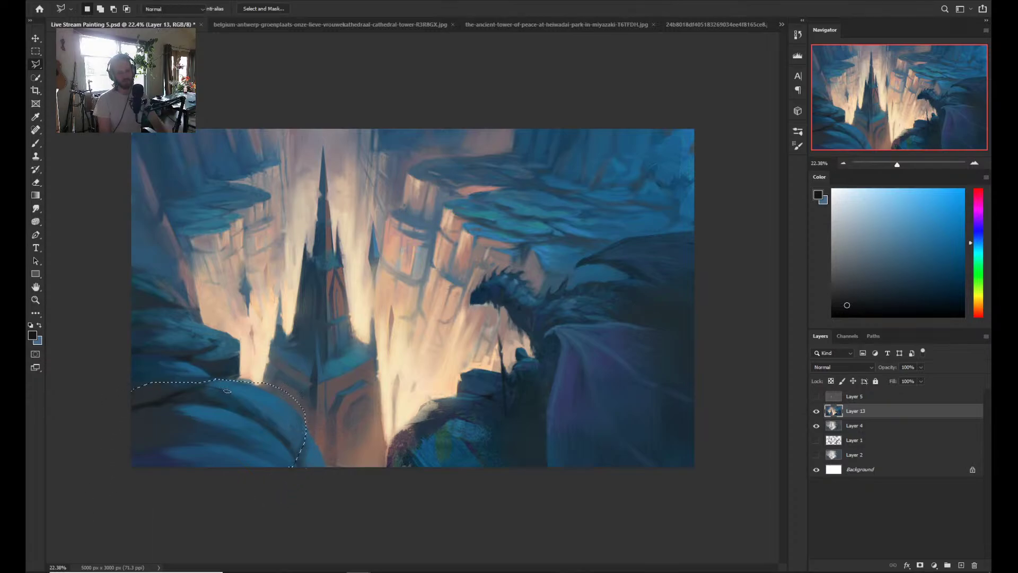
- Paint sampled blue along the inside of the selected rock's rounded edge with a 300 px Brush
key("b")
left_click(239, 392, "alt")
key("bracketright")
key("bracketright")
key("bracketright")
key("bracketright")
key("bracketright")
key("bracketright")
key("bracketright")
key("bracketright")
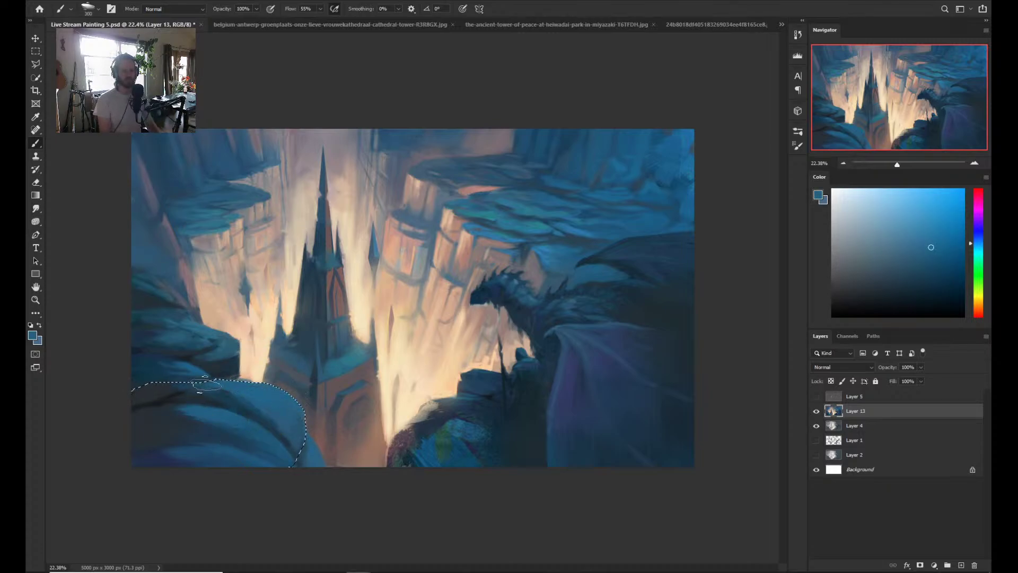
mouse_move(205, 383)
left_mouse_down()
mouse_move(305, 413)
mouse_move(307, 393)
mouse_move(313, 427)
left_mouse_up()
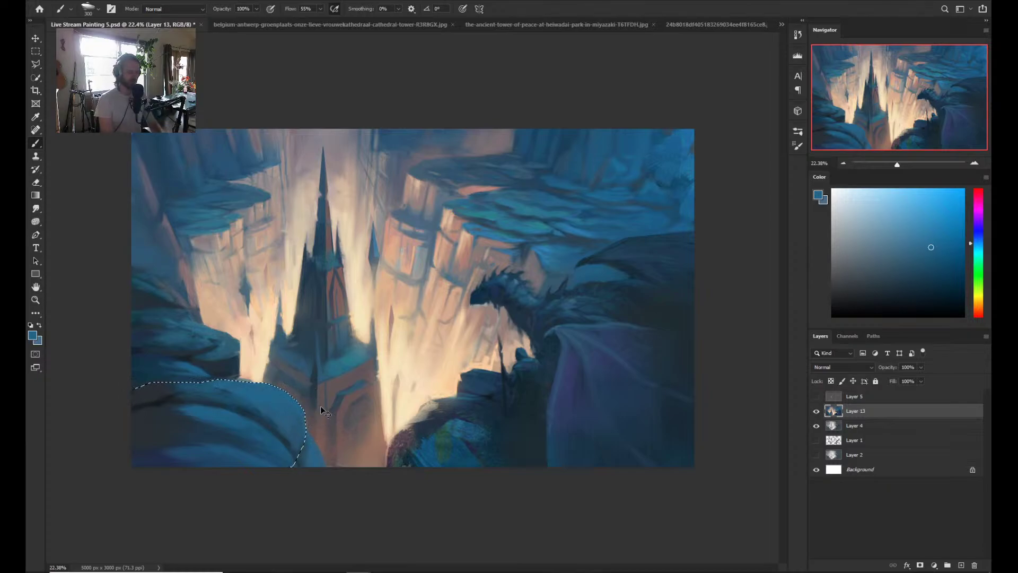
- Invert the selection and cover the old rock edge outside the new contour with sampled tower brown and dark blues
key("ctrl+shift+i")
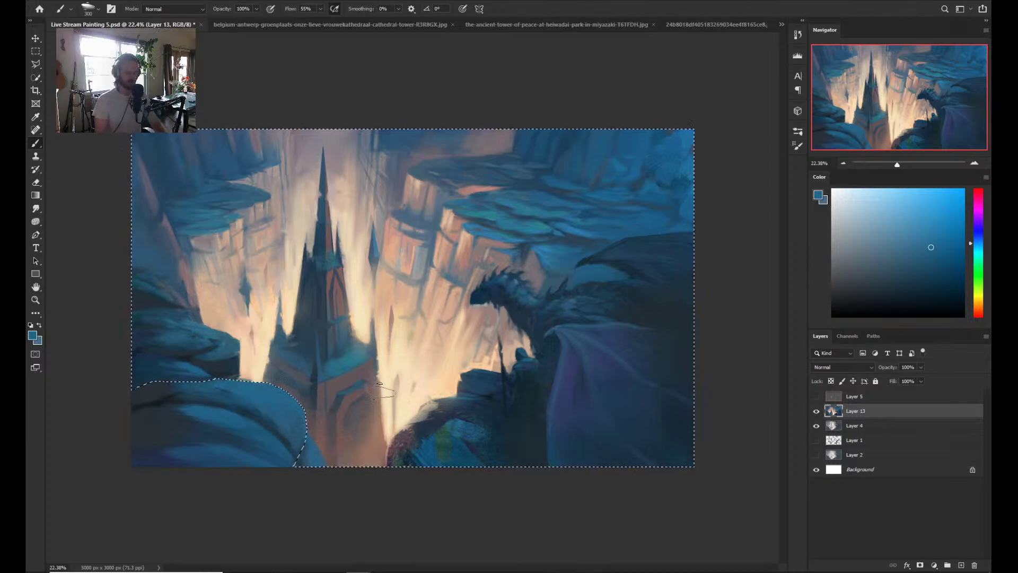
left_click(325, 437, "alt")
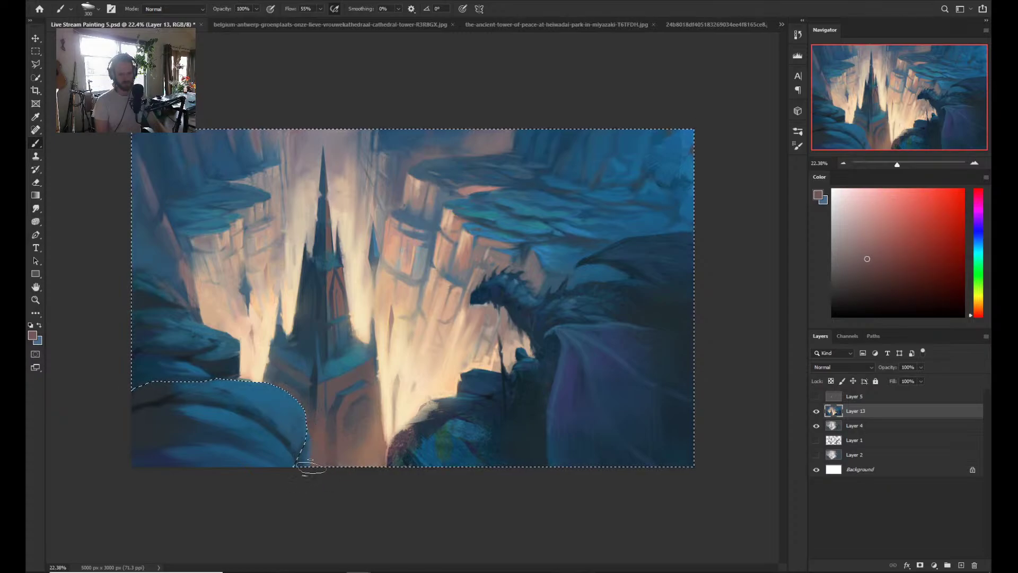
left_click(295, 450, "alt")
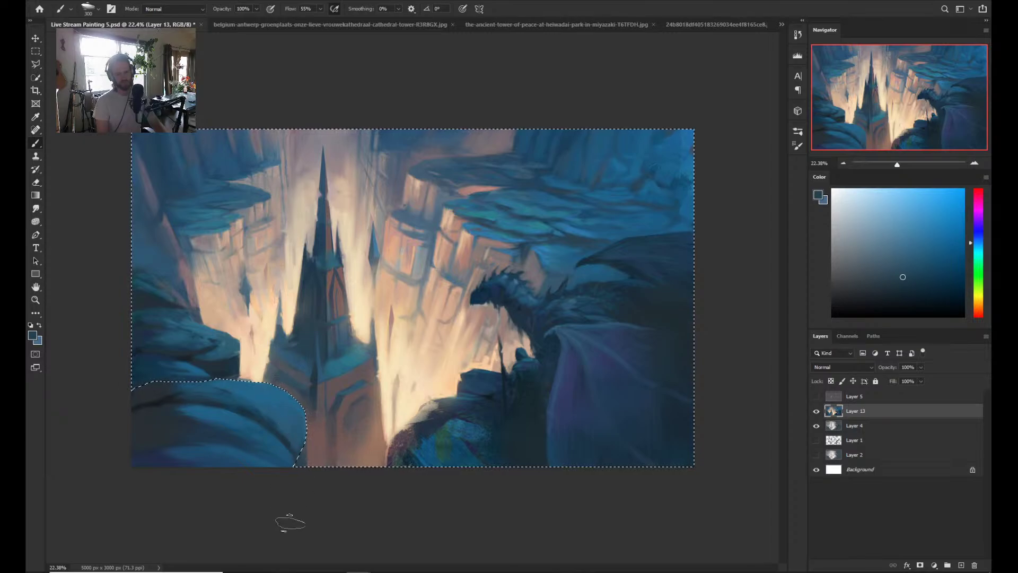
left_click(282, 436, "alt")
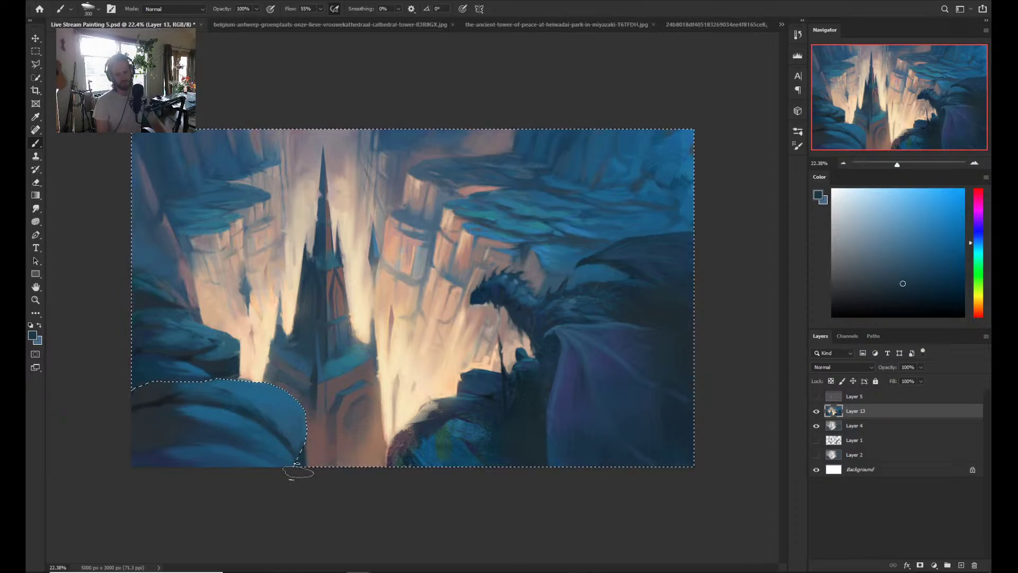
left_click(192, 356, "alt")
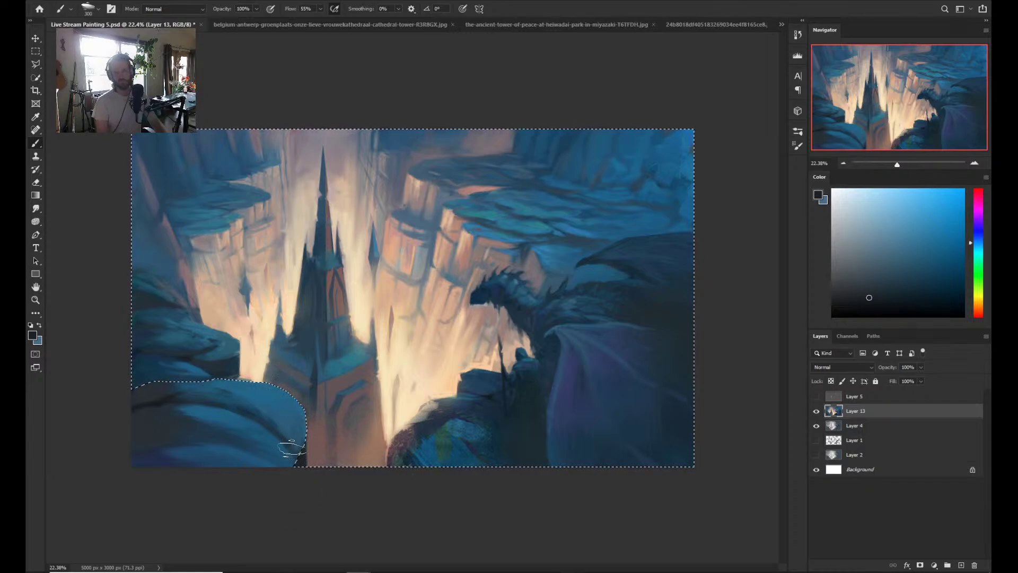
left_click(153, 422, "alt")
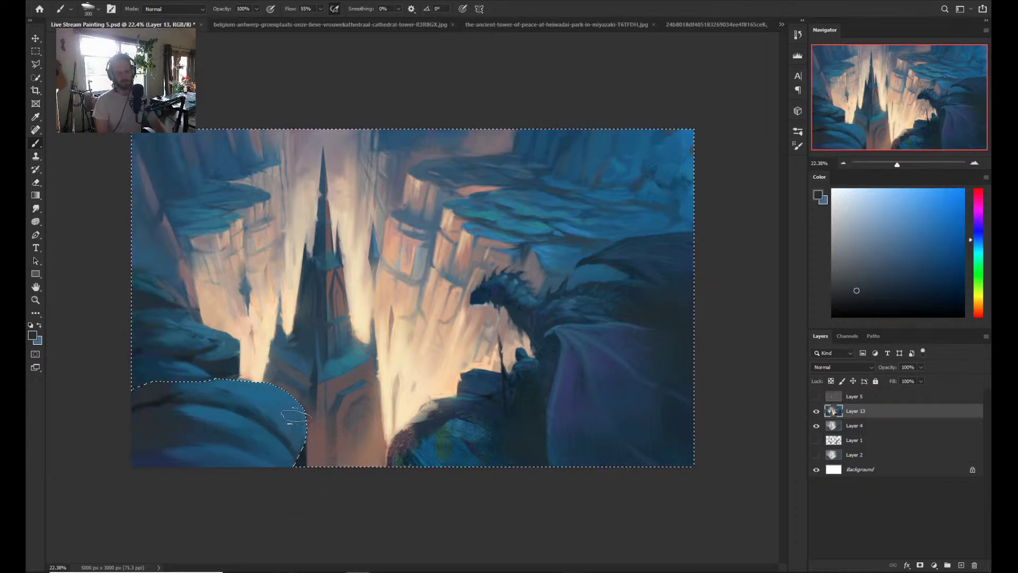
- Clear the selection and paint small dark cracks and sampled lighter blue accents on the lower-left rock's tower-facing side
key("ctrl+d")
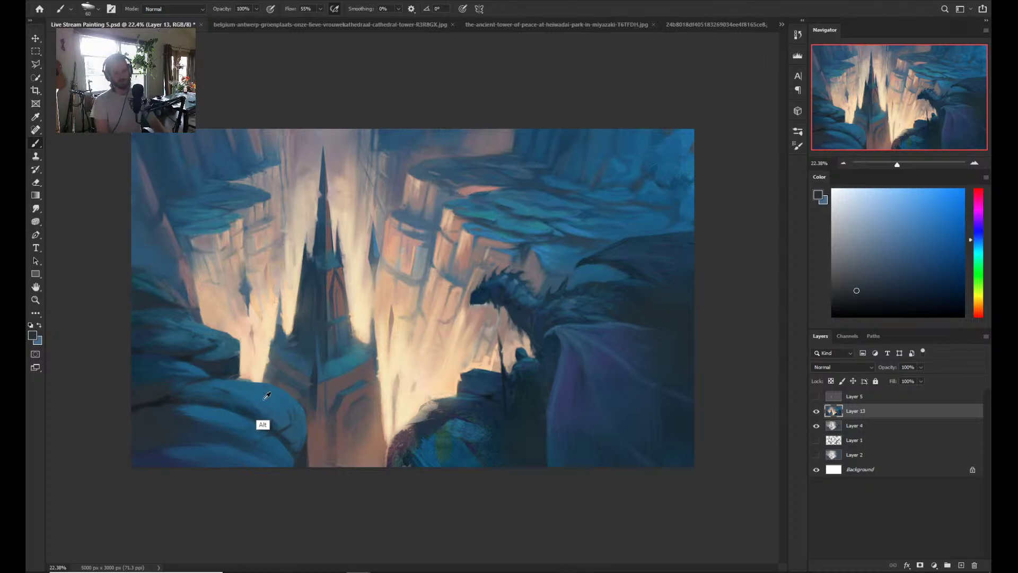
left_click(264, 424, "alt")
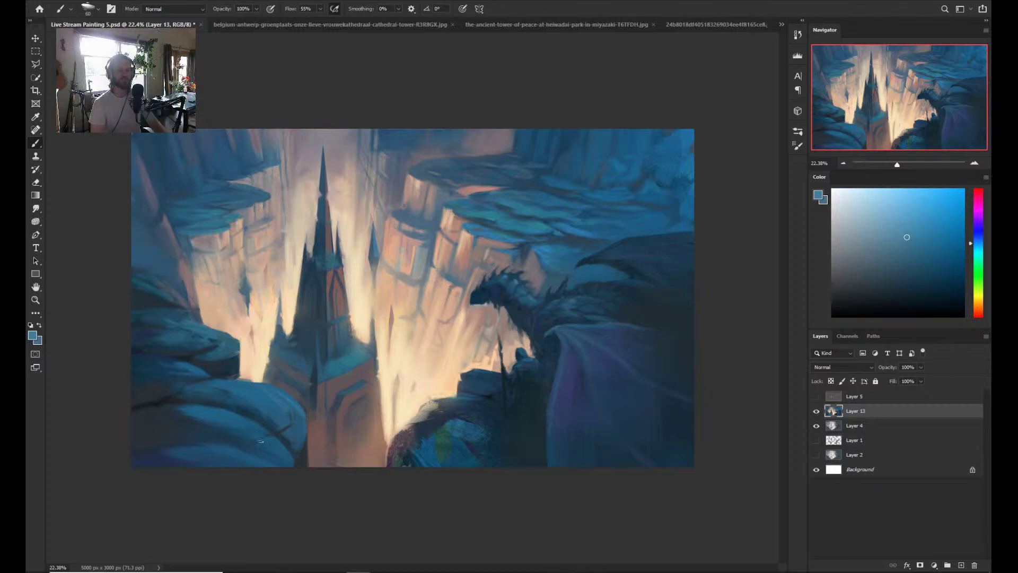
key("z")
left_click_drag(412, 412, 380, 442)
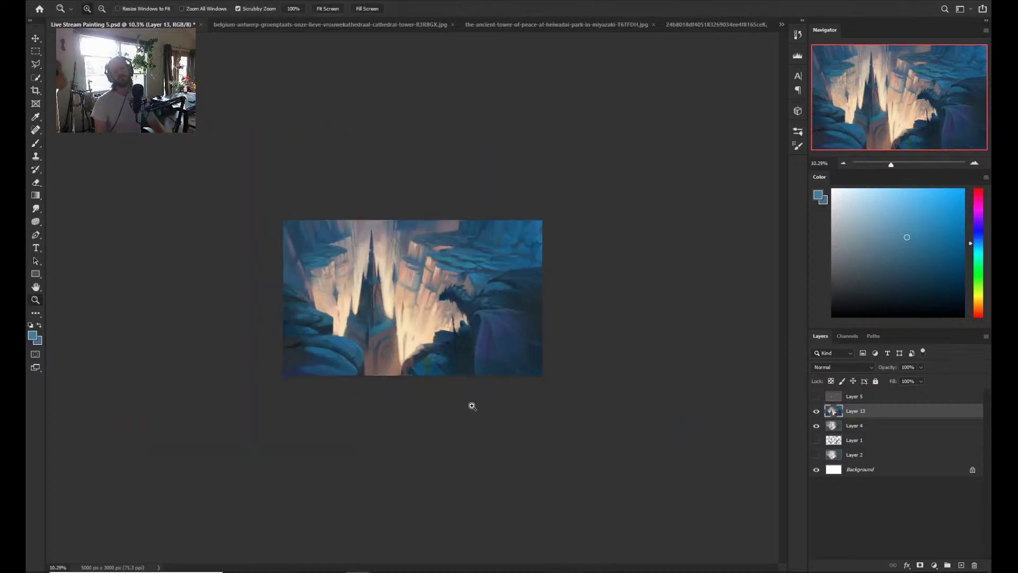
left_click_drag(472, 406, 511, 330)
left_click_drag(481, 393, 491, 380)
key("b")
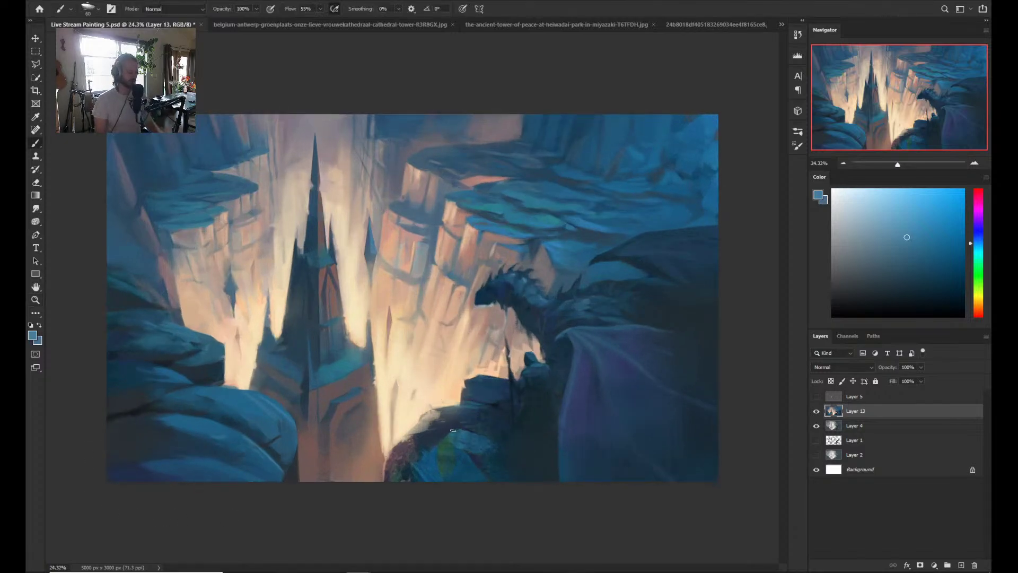
- Blend sampled near-black blue over the canvas-edge side of the left rocks with the Mixer Brush, using the Soft Round preset at 800 px
key("shift+b")
left_click(148, 411, "alt")
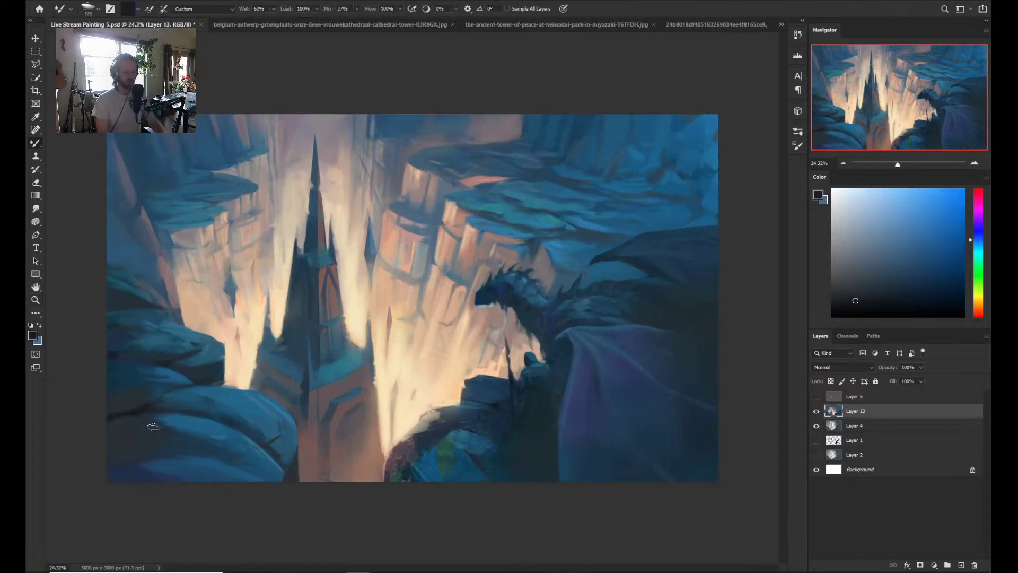
right_click(178, 330)
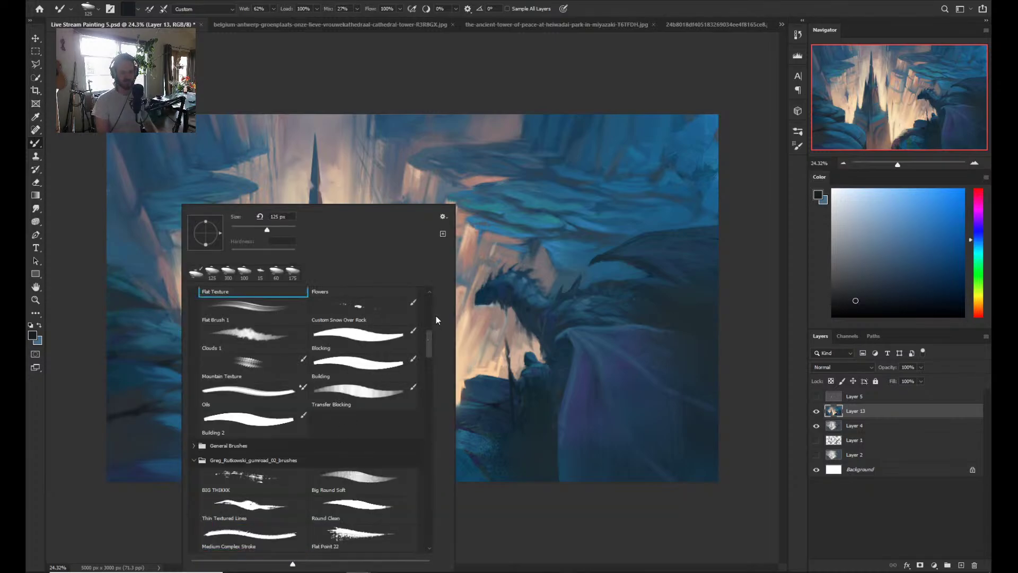
scroll(429, 323, "up", 7)
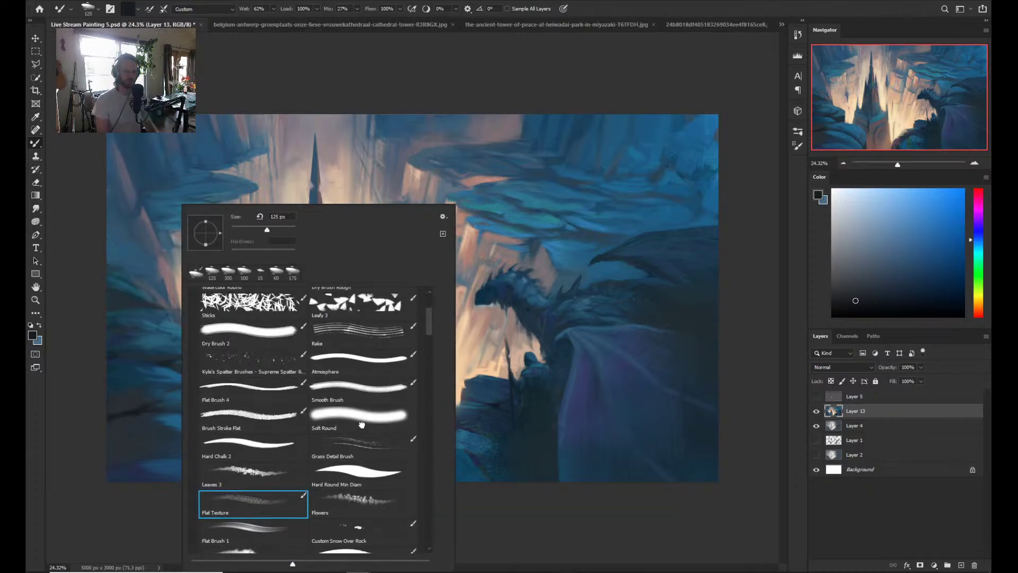
left_click(363, 419)
left_click(523, 331)
key("bracketright")
key("bracketright")
key("bracketright")
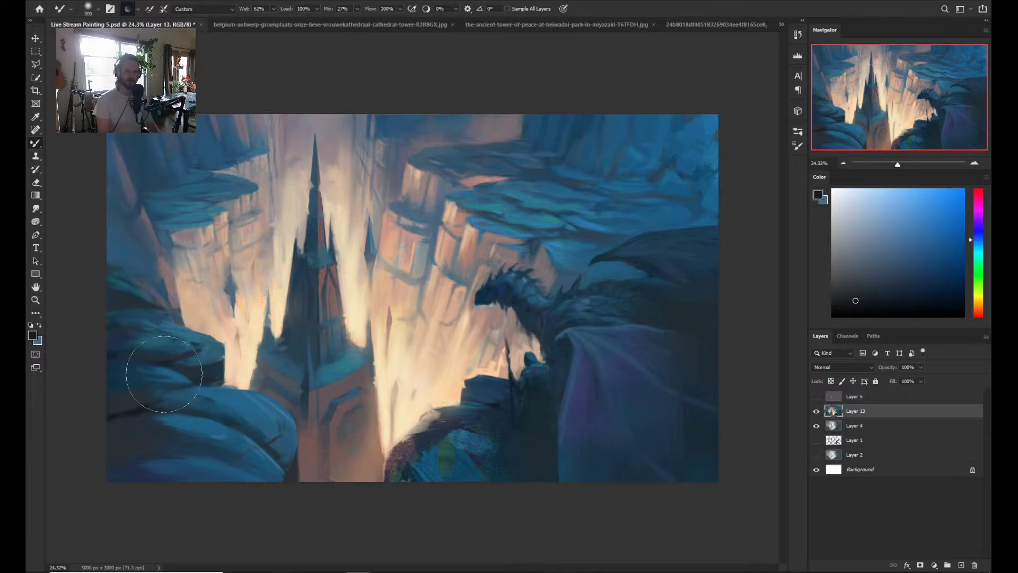
mouse_move(131, 356)
left_mouse_down()
mouse_move(141, 390)
mouse_move(128, 302)
left_mouse_up()
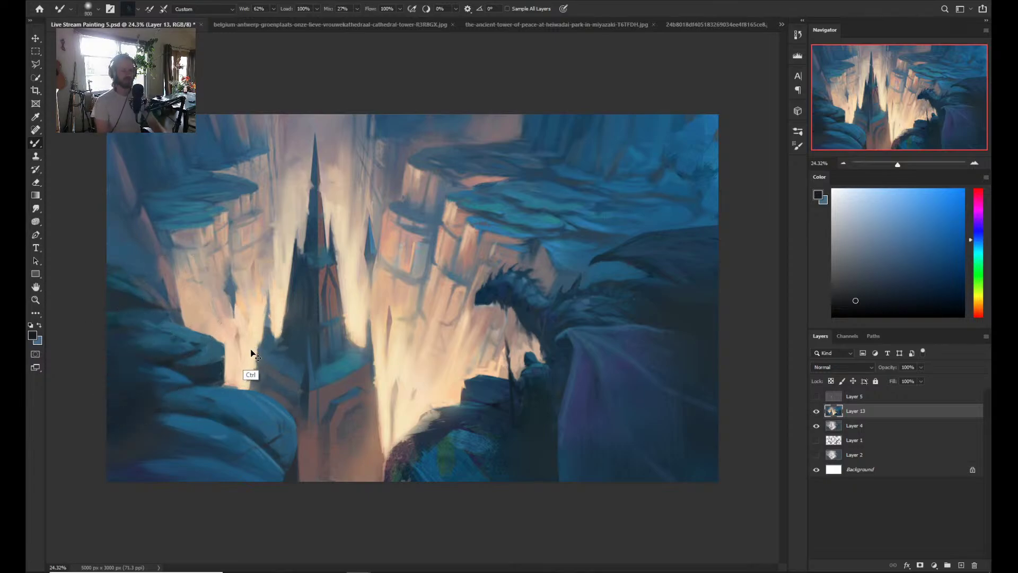
- Glaze near-black blue and a sampled mid blue softly over the left foreground rocks with the Soft Round Brush preset
key("shift+b")
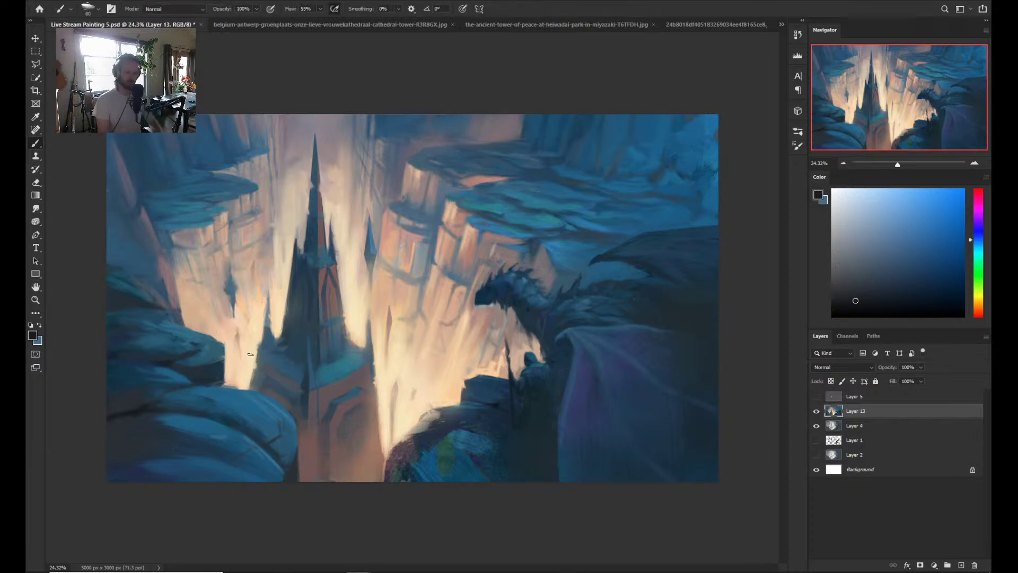
right_click(250, 343)
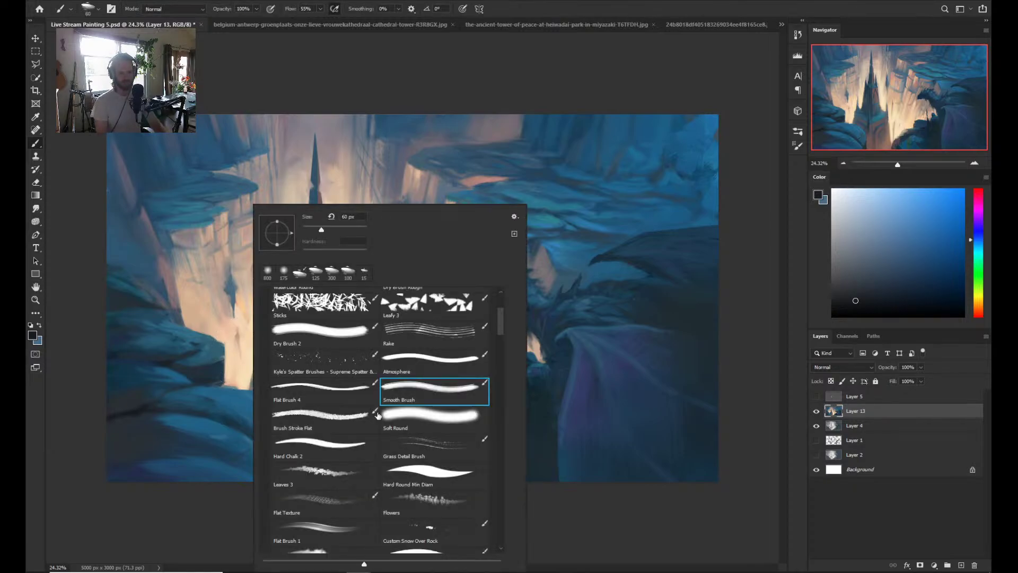
left_click(424, 415)
left_click(189, 348)
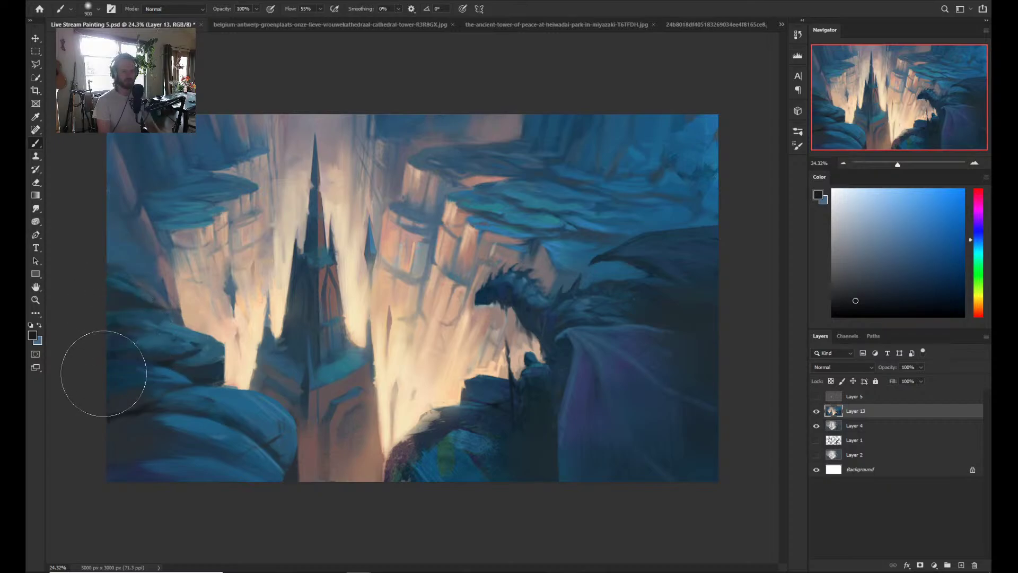
mouse_move(136, 371)
left_mouse_down()
mouse_move(145, 431)
mouse_move(168, 455)
mouse_move(208, 465)
mouse_move(207, 417)
mouse_move(146, 381)
mouse_move(179, 363)
mouse_move(210, 480)
left_mouse_up()
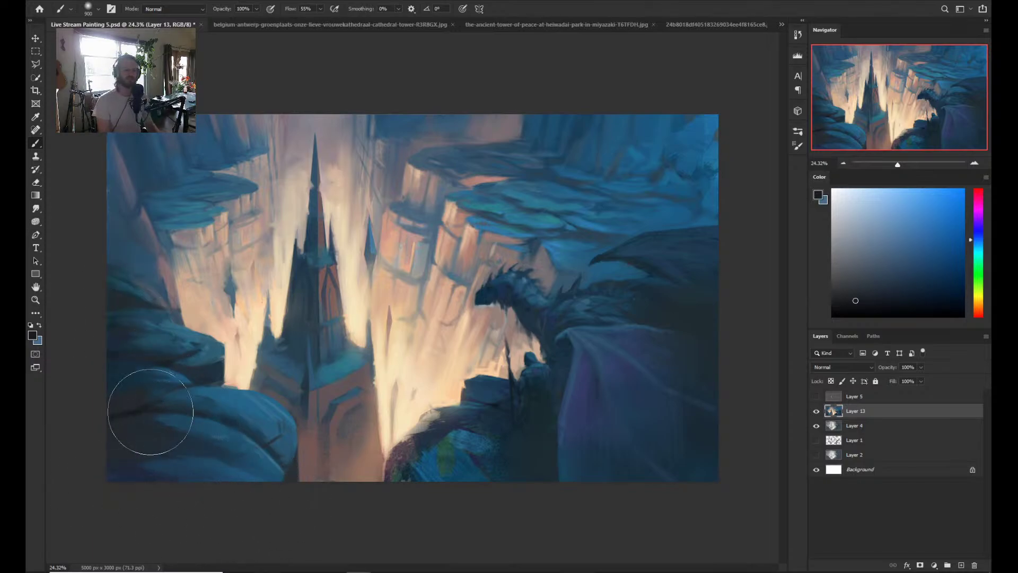
left_click(215, 421, "alt")
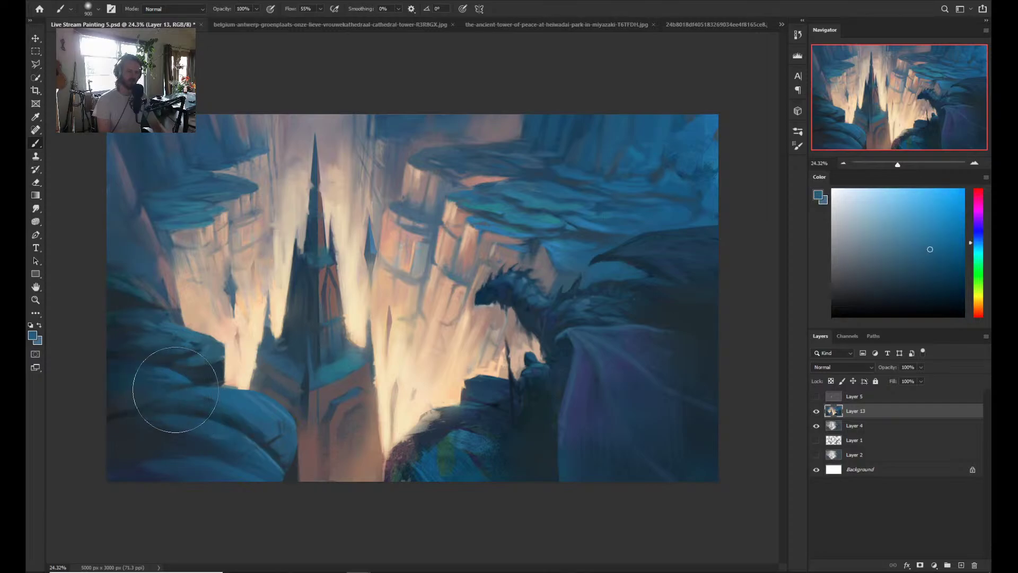
mouse_move(175, 390)
left_mouse_down()
mouse_move(156, 344)
mouse_move(202, 377)
mouse_move(172, 353)
mouse_move(183, 359)
mouse_move(191, 416)
mouse_move(283, 466)
left_mouse_up()
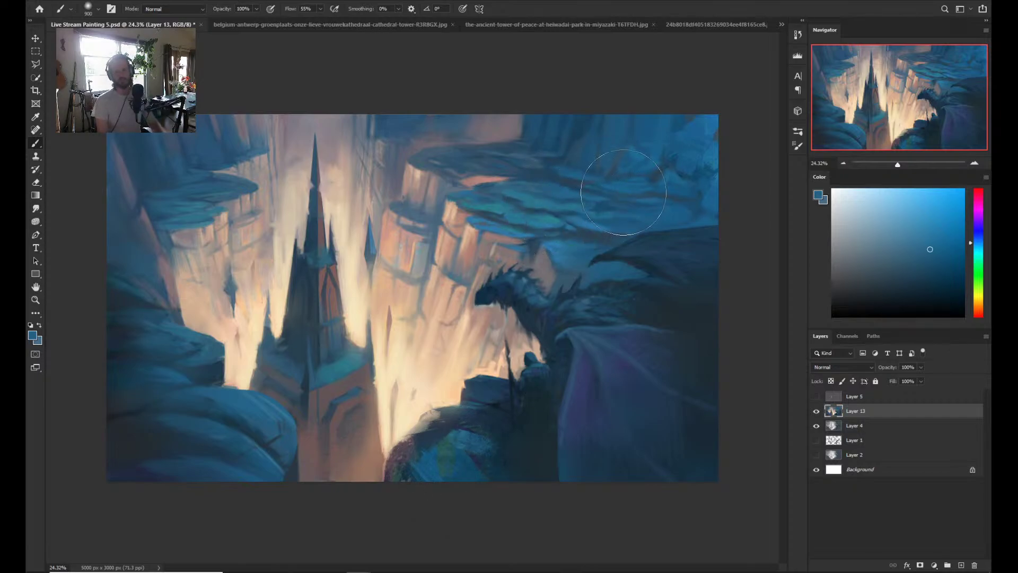
- Brush soft haze in sampled lighter and more saturated blues over the plateau and cliffs behind the dragon
key("alt")
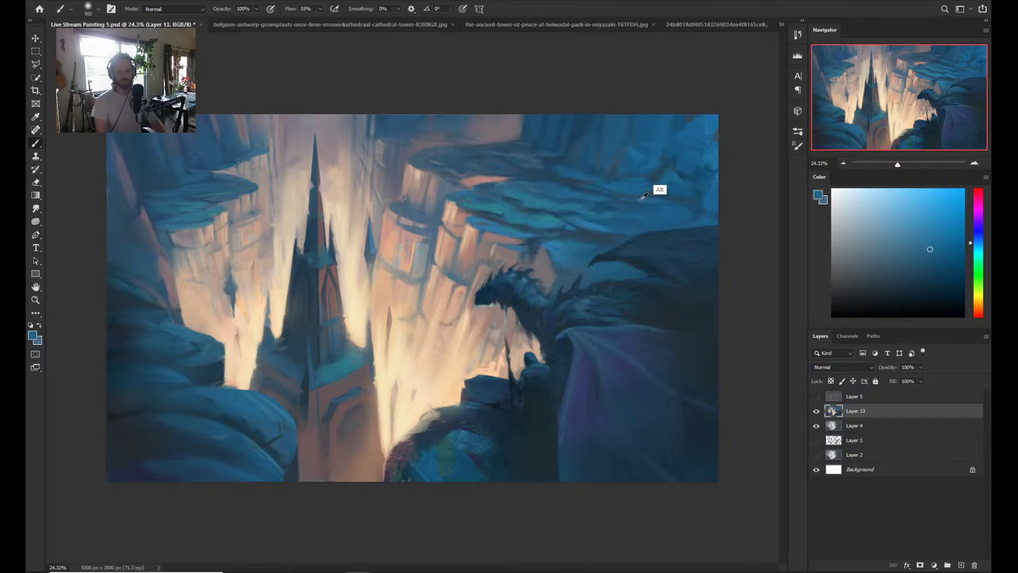
left_click(544, 220, "alt")
mouse_move(632, 212)
left_mouse_down()
mouse_move(572, 166)
mouse_move(557, 202)
mouse_move(650, 187)
left_mouse_up()
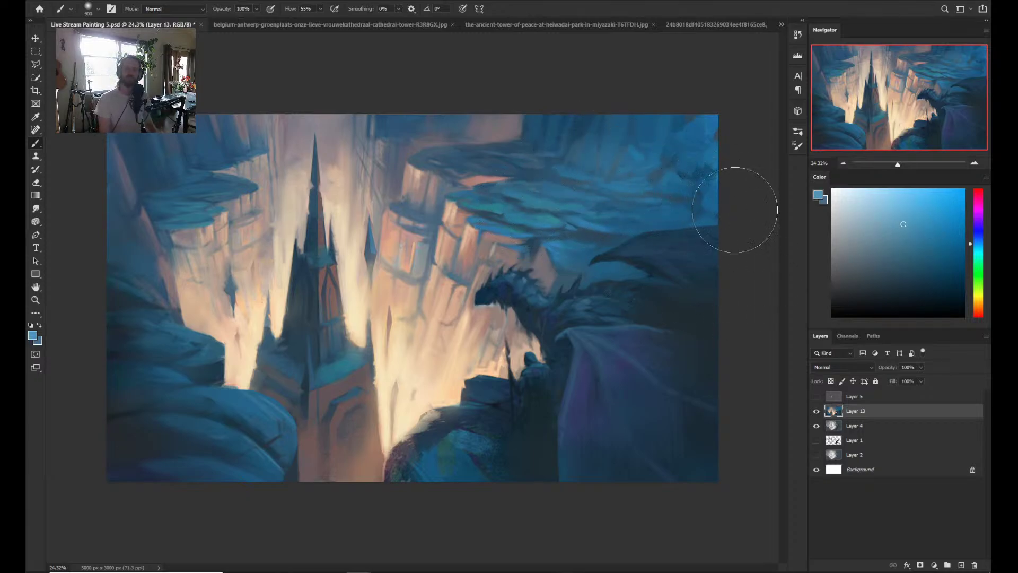
left_click_drag(890, 243, 928, 230)
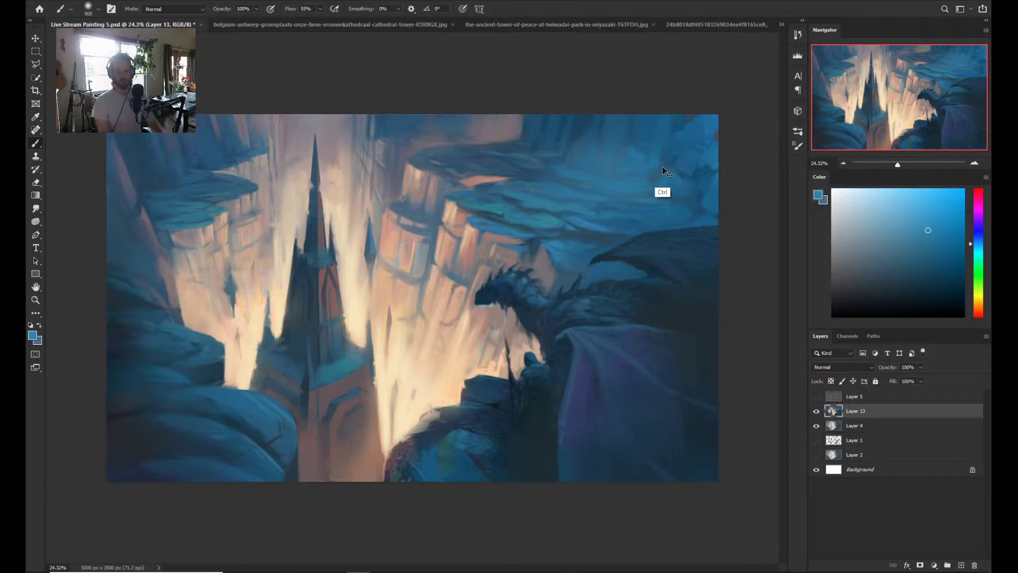
left_click_drag(661, 191, 563, 159)
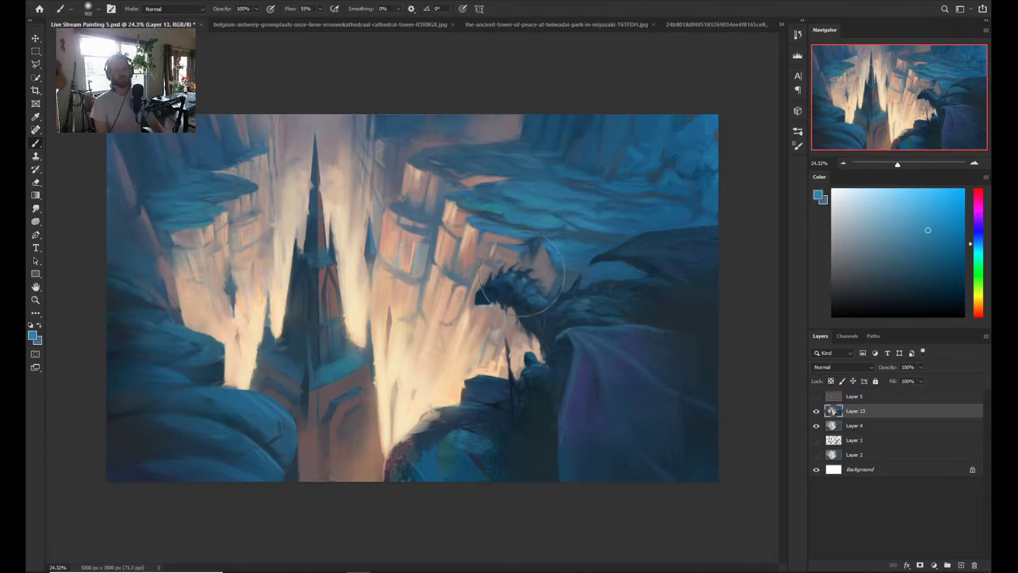
- Check the overall composition at reduced size and mirrored horizontally, and return the canvas to its original orientation
key("z")
mouse_move(530, 318)
left_mouse_down()
mouse_move(456, 328)
mouse_move(453, 343)
left_mouse_up()
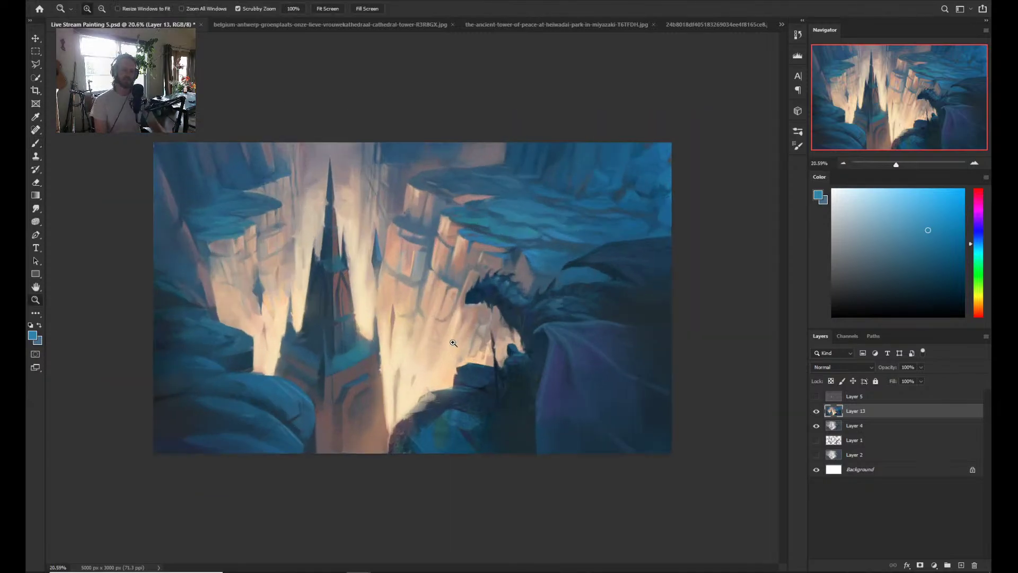
key("b")
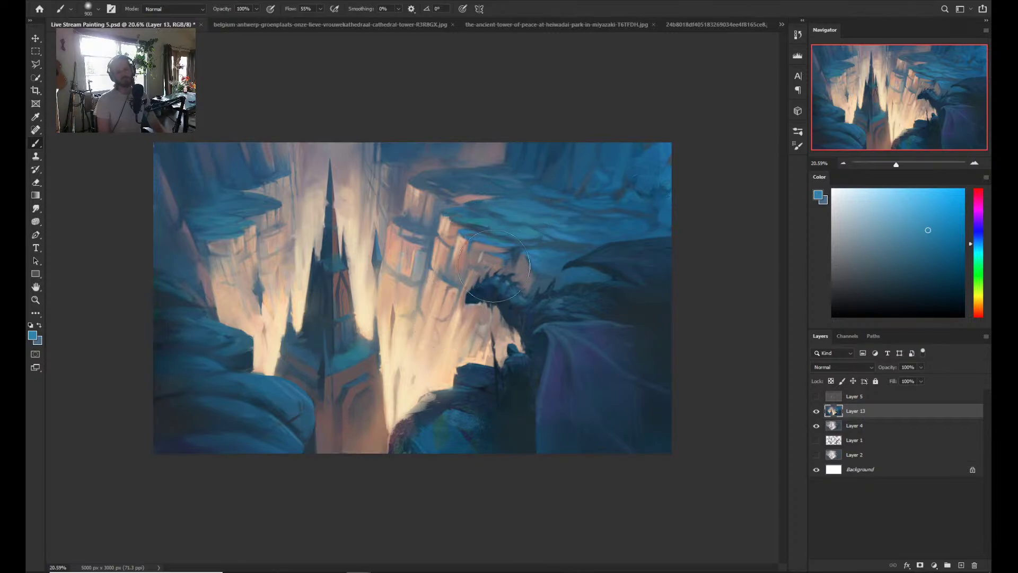
scroll(414, 298, "up", 1)
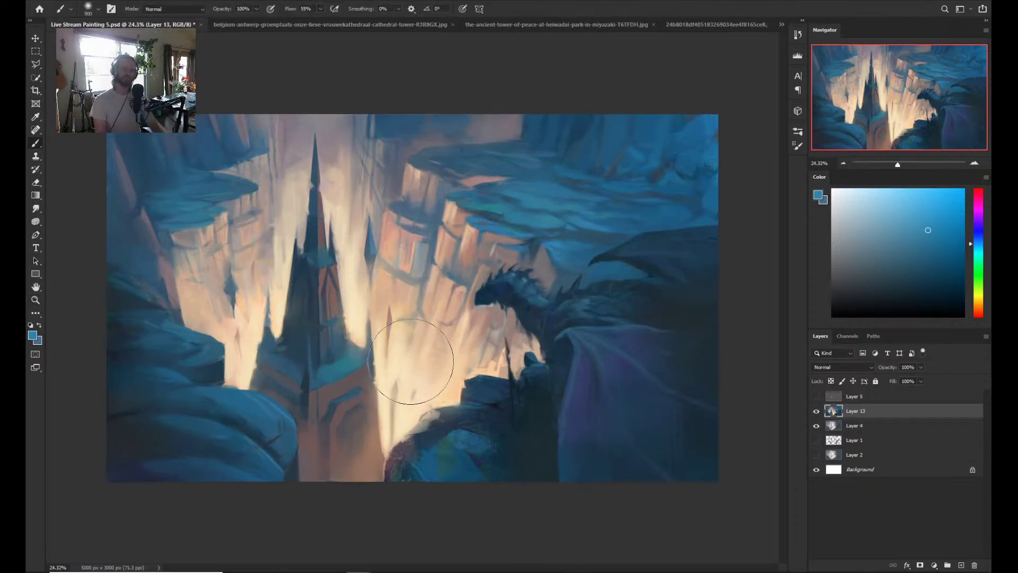
key("z")
left_click_drag(458, 334, 443, 345)
key("b")
key("ctrl+shift+h")
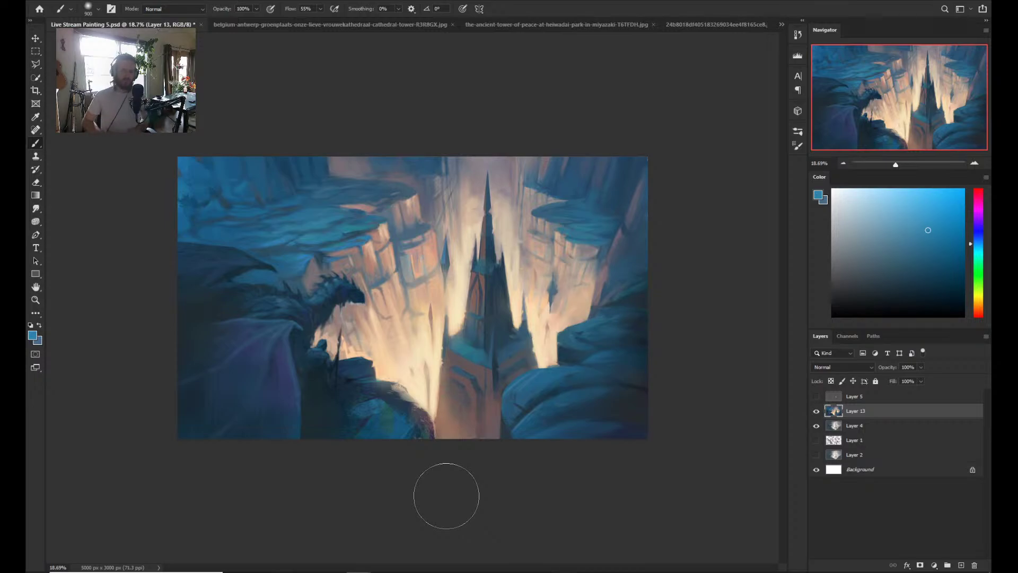
key("z")
mouse_move(480, 302)
left_mouse_down()
mouse_move(518, 307)
mouse_move(476, 361)
left_mouse_up()
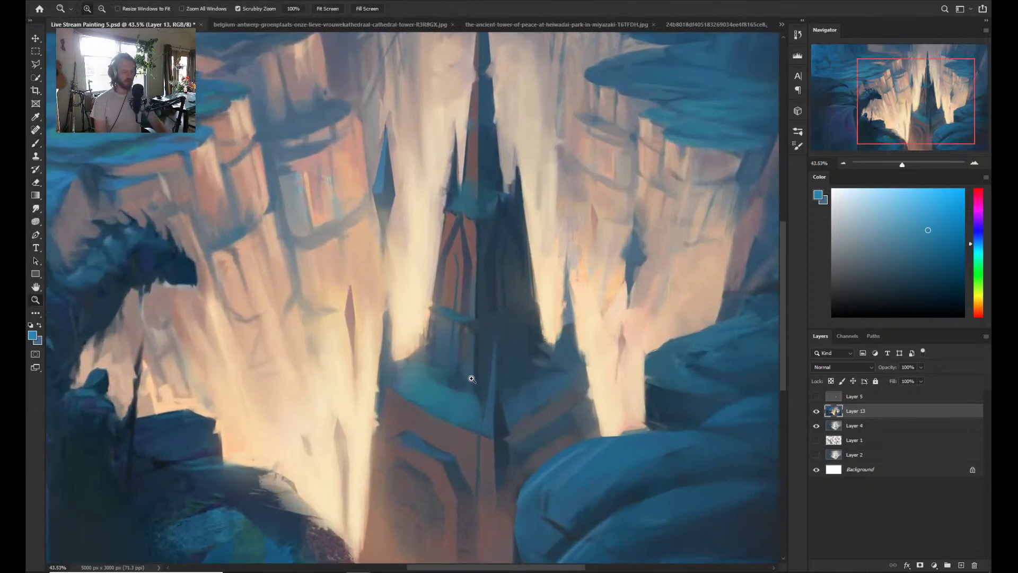
key("h")
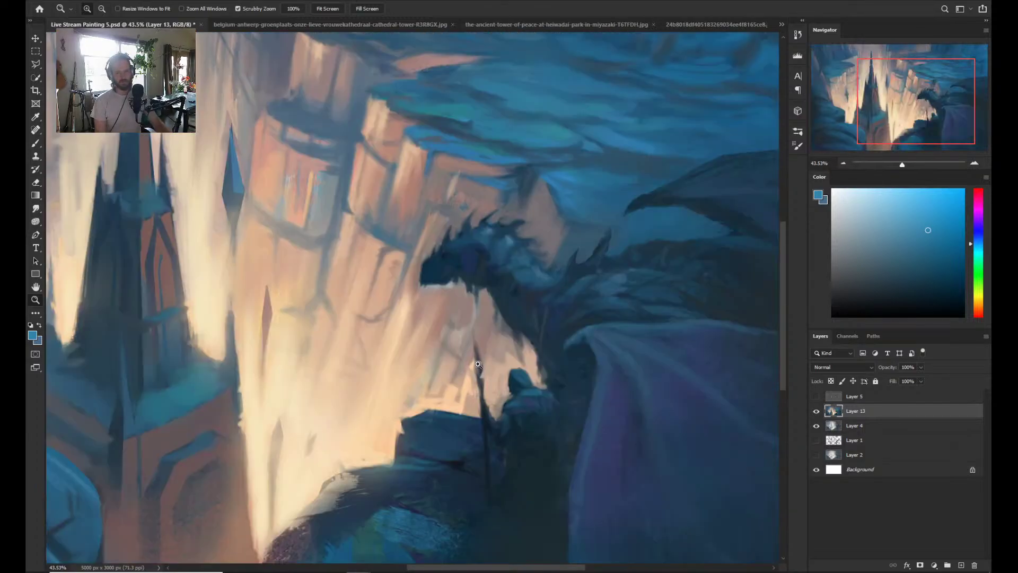
- Outline a narrow window slit and its spreading light patch on the tower's lower ledge with the Polygonal Lasso
left_click_drag(304, 383, 374, 375)
scroll(359, 378, "up", 1)
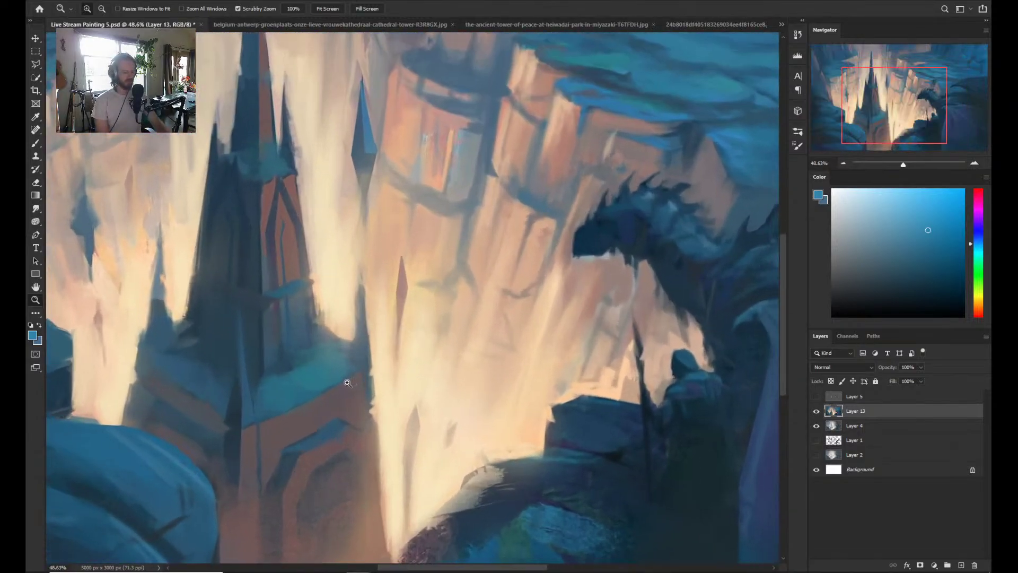
key("l")
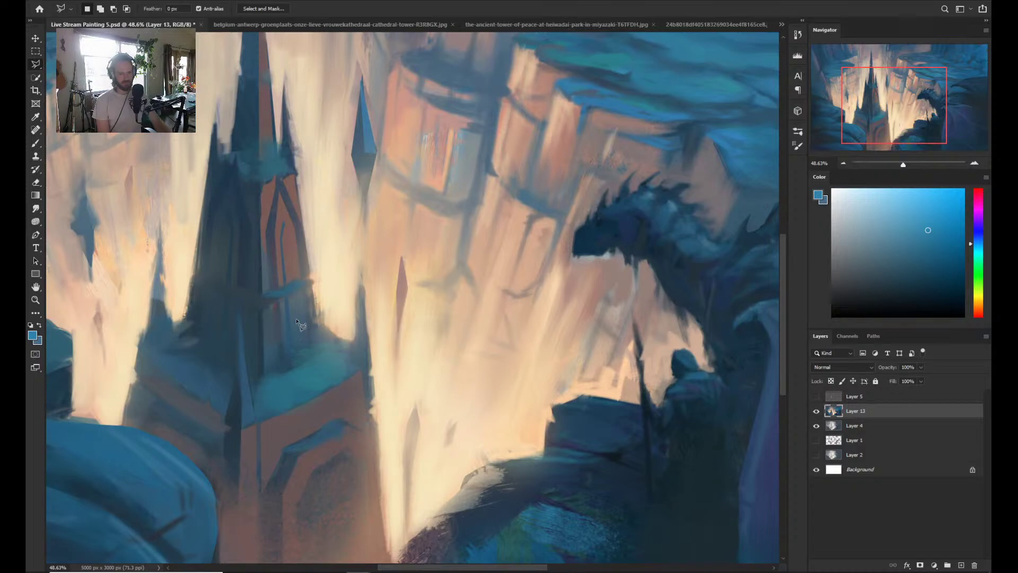
left_click_drag(297, 320, 294, 330)
left_click(297, 362)
left_click(324, 398)
left_click(305, 357)
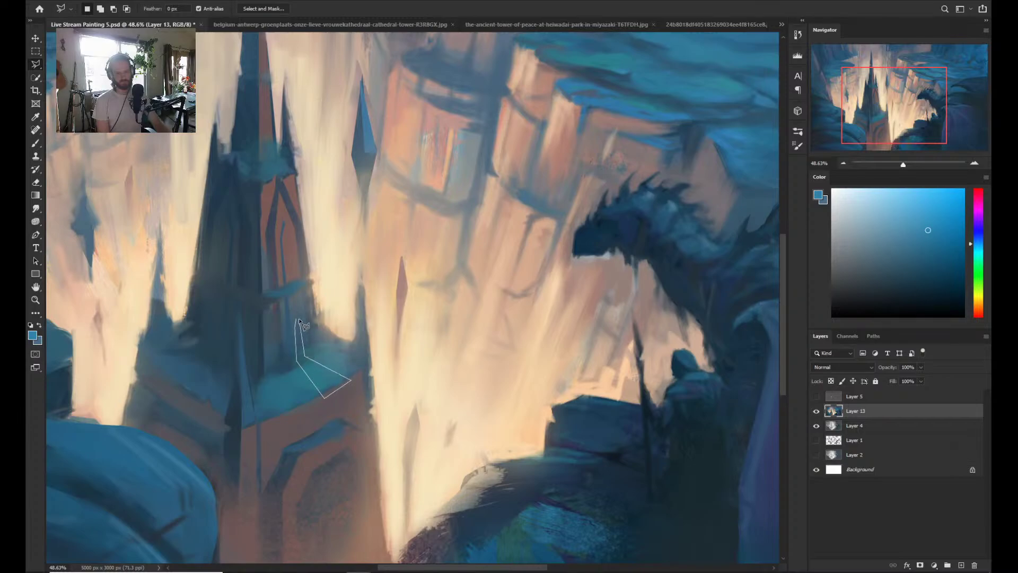
left_click(297, 322)
- Fill the selected slit and ledge patch with bright teal light, using a 175 px Brush, and clear the selection
key("b")
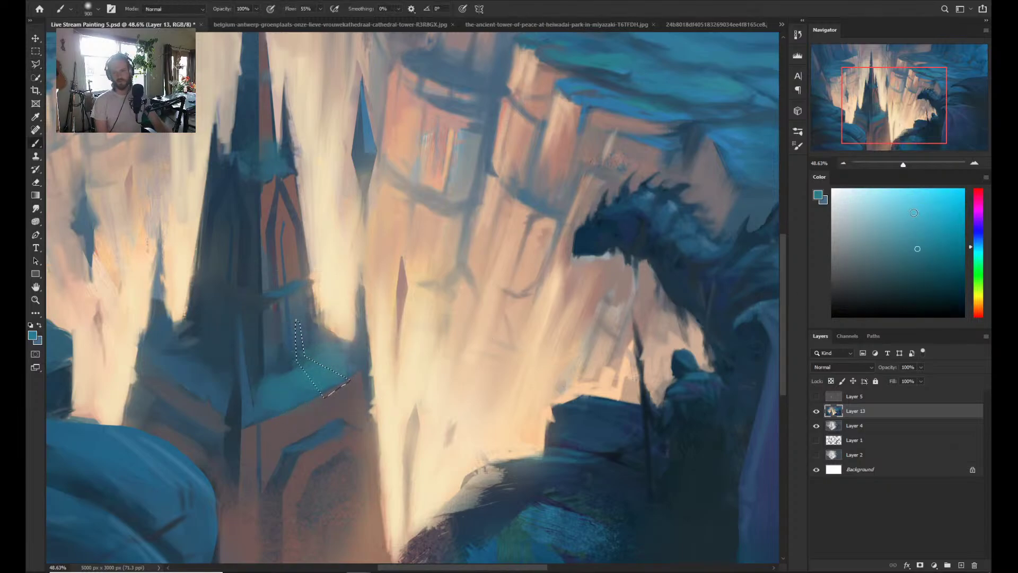
left_click(901, 224)
left_click(977, 254)
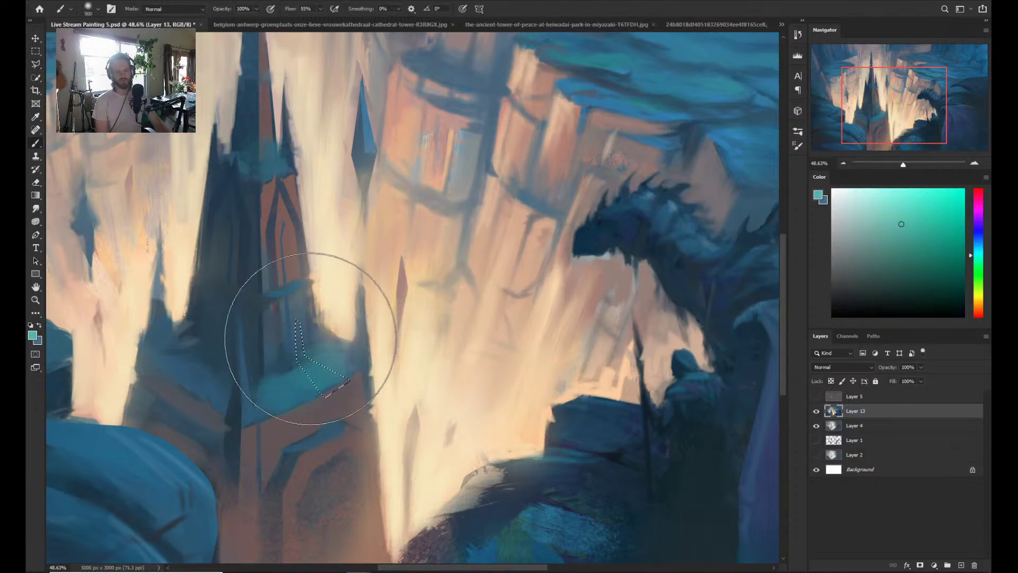
key("bracketleft")
key("bracketleft")
key("bracketleft")
key("bracketleft")
key("bracketleft")
key("bracketleft")
key("bracketleft")
key("bracketleft")
key("bracketleft")
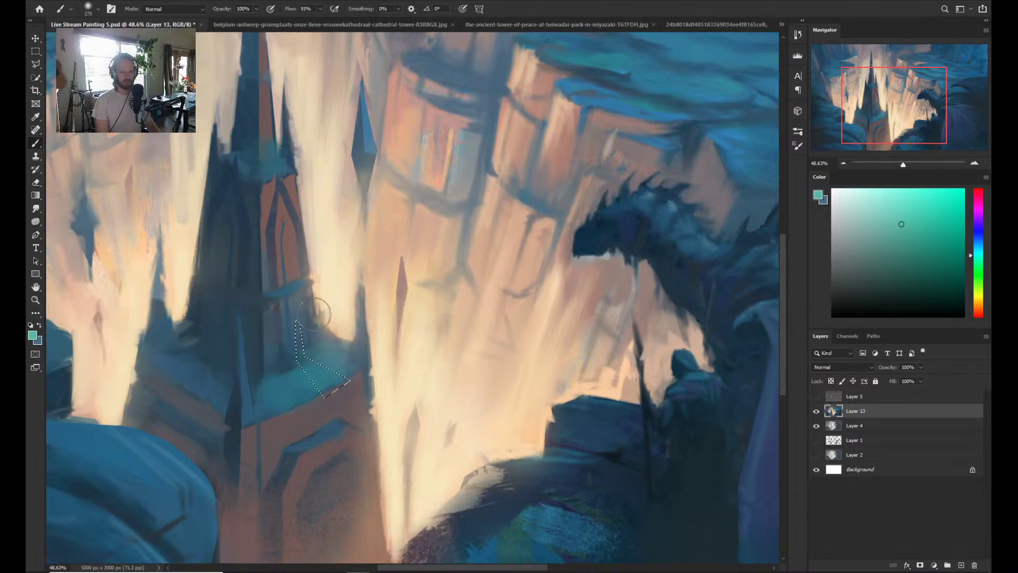
mouse_move(298, 355)
left_mouse_down()
mouse_move(290, 328)
mouse_move(309, 379)
left_mouse_up()
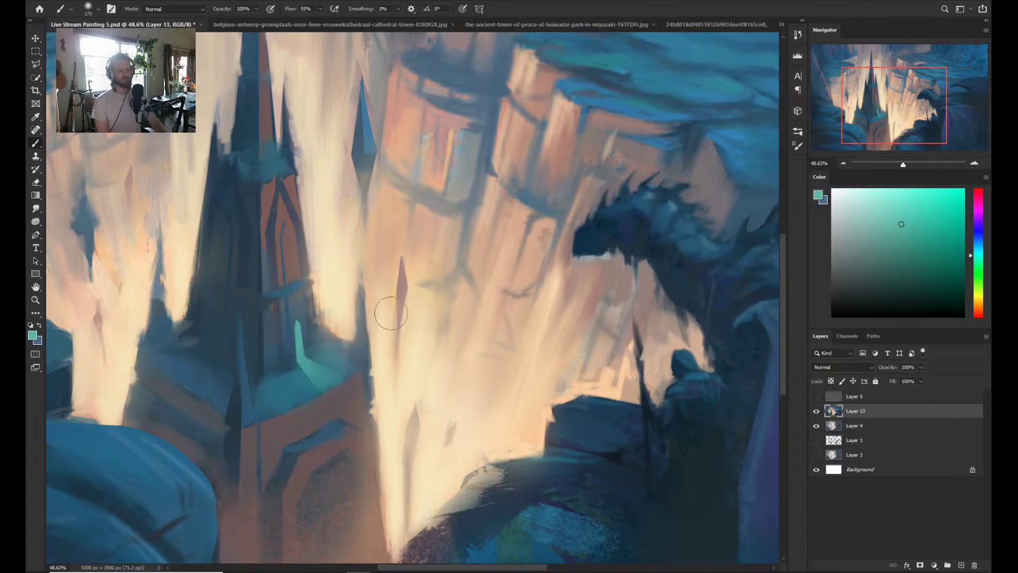
- Try a narrow teal window slit inside the tower's upper arch, using a Polygonal Lasso selection and the Brush
key("z")
key("ctrl+0")
scroll(449, 198, "down", 2)
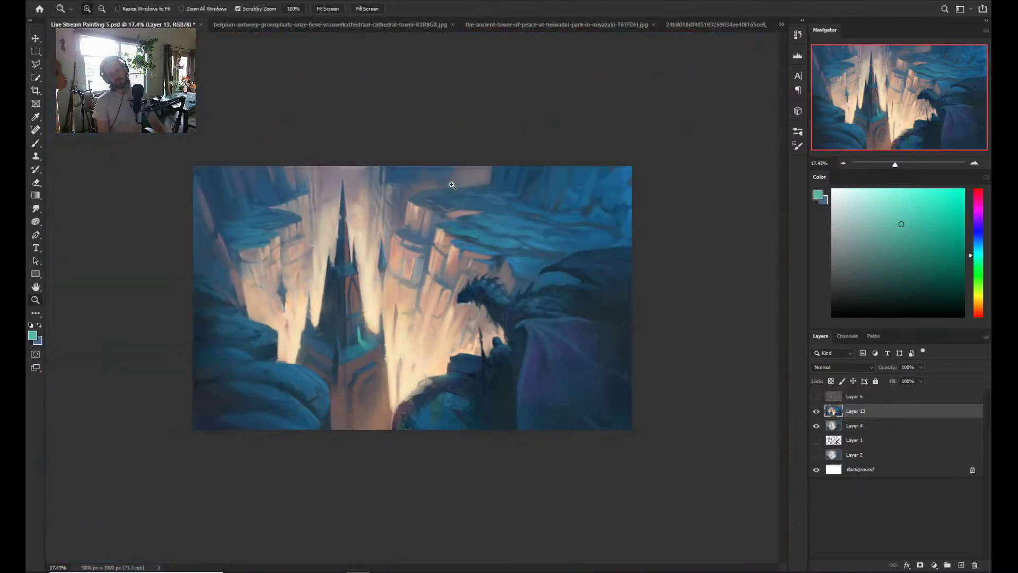
scroll(380, 314, "up", 3)
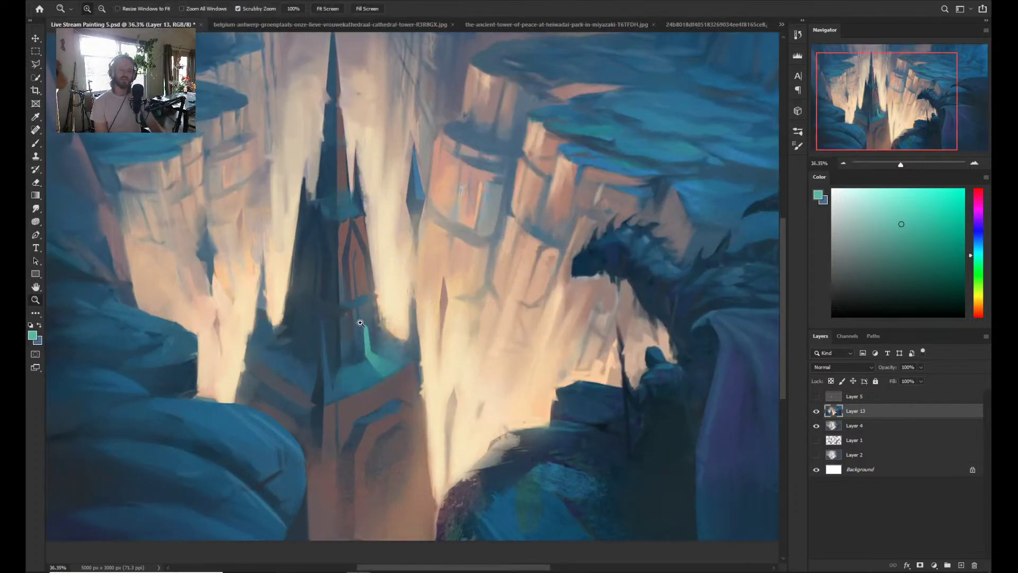
key("l")
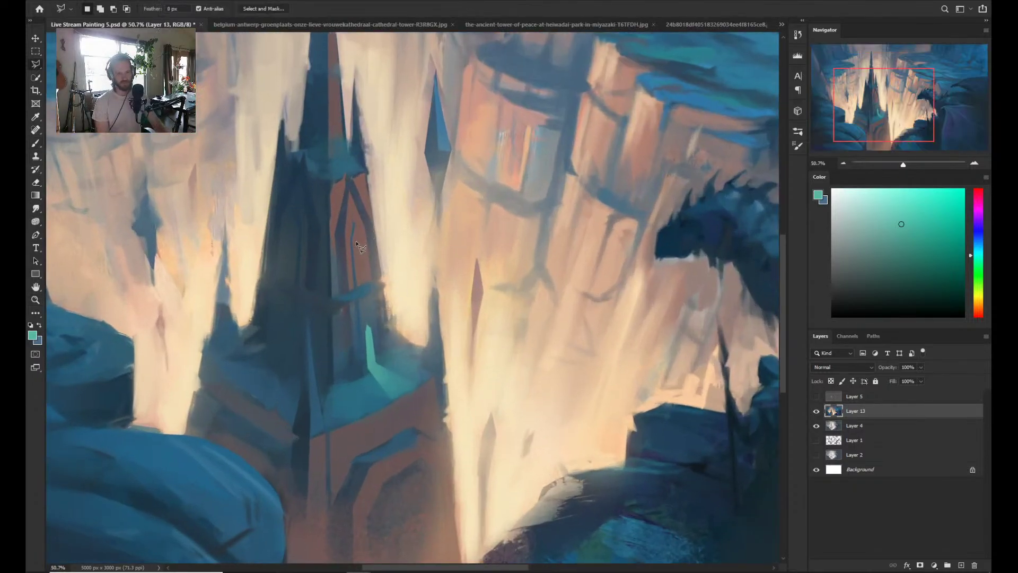
left_click(358, 235)
left_click(364, 276)
left_click(357, 234)
key("b")
left_click_drag(362, 273, 367, 214)
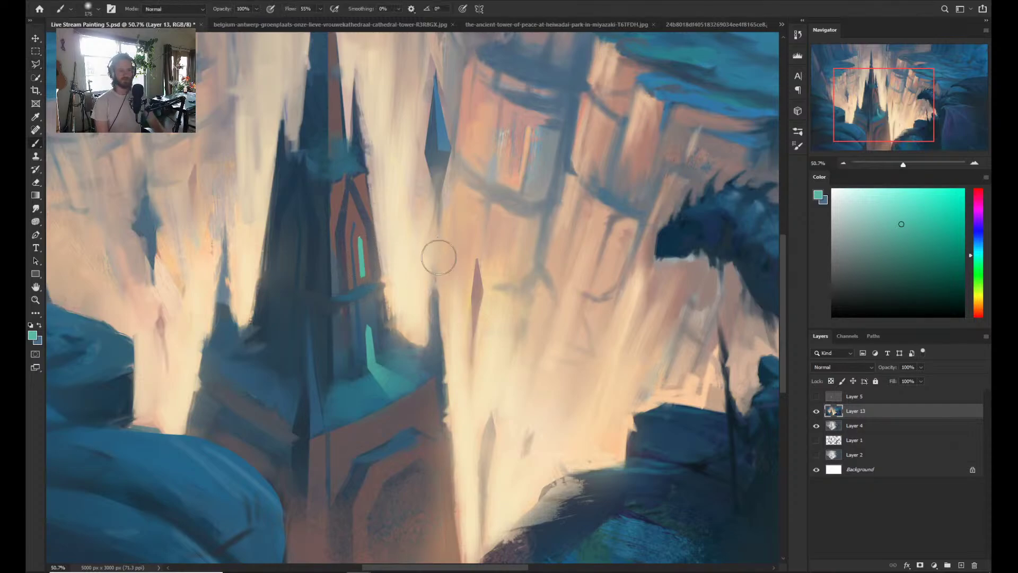
- Judge the teal window lights against the whole painting and undo the slit in the tower's upper arch
key("z")
left_click_drag(439, 256, 415, 304)
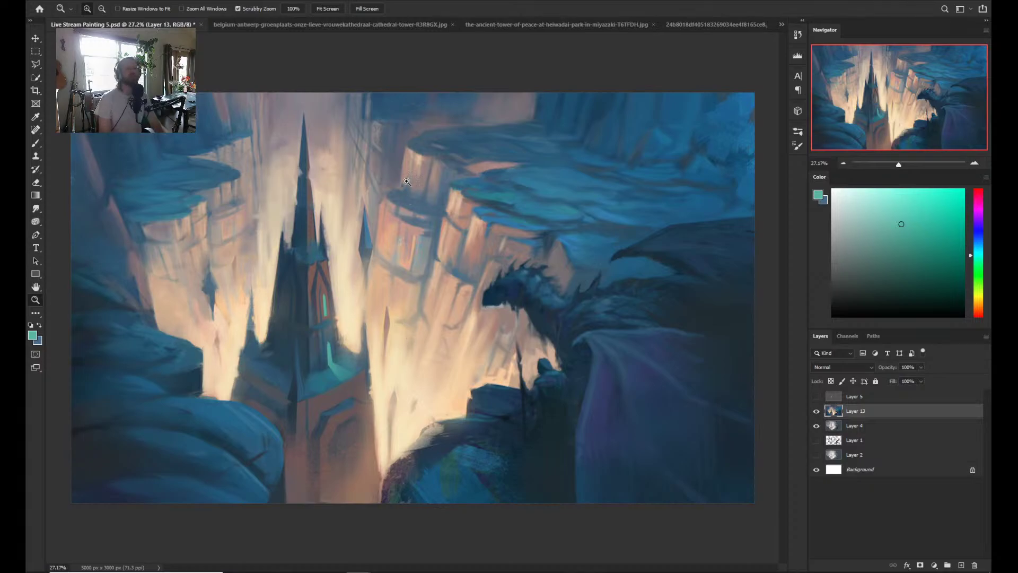
left_click_drag(427, 302, 419, 306)
key("b")
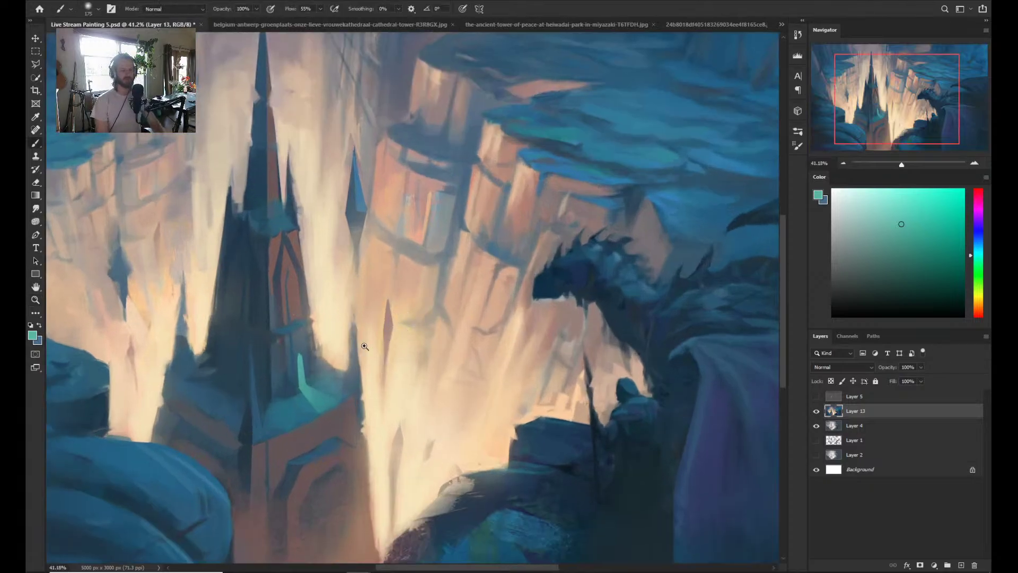
key("z")
left_click_drag(296, 386, 325, 375)
key("ctrl+minus")
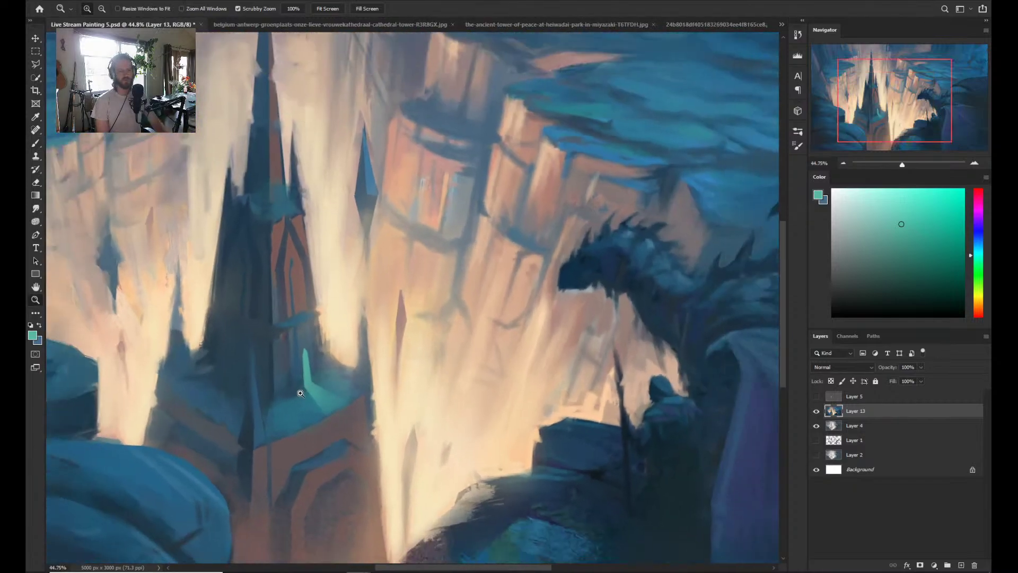
key("b")
- Cancel the new lasso outline on the tower's shadowed side and restore the selection around the teal window light
key("l")
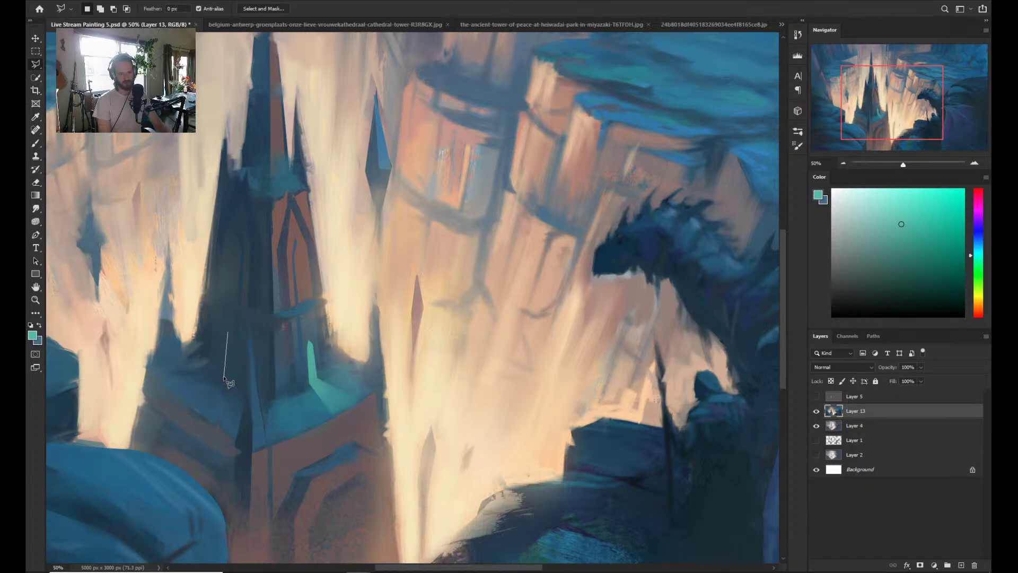
key("Escape")
key("ctrl+z")
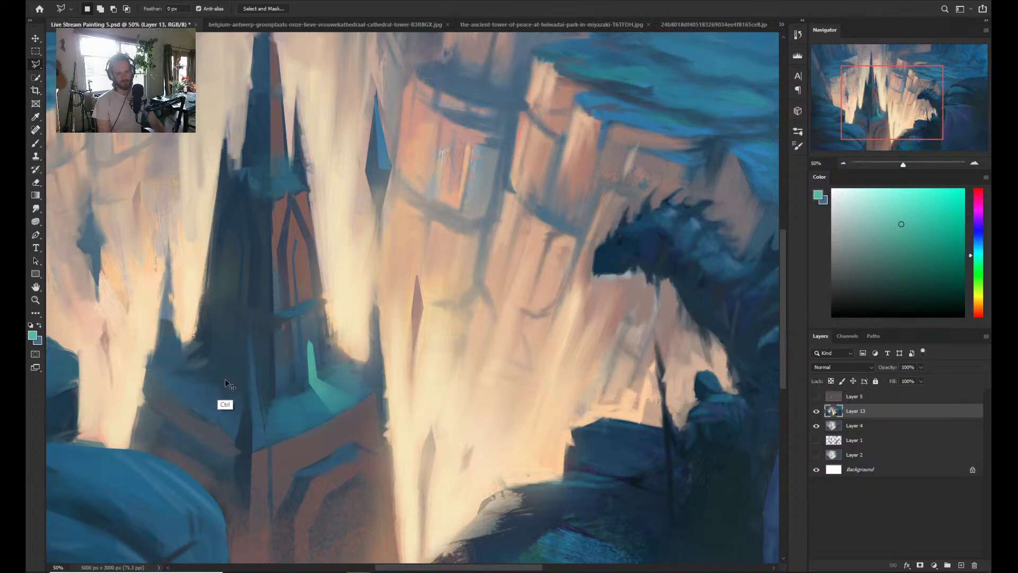
key("ctrl+z")
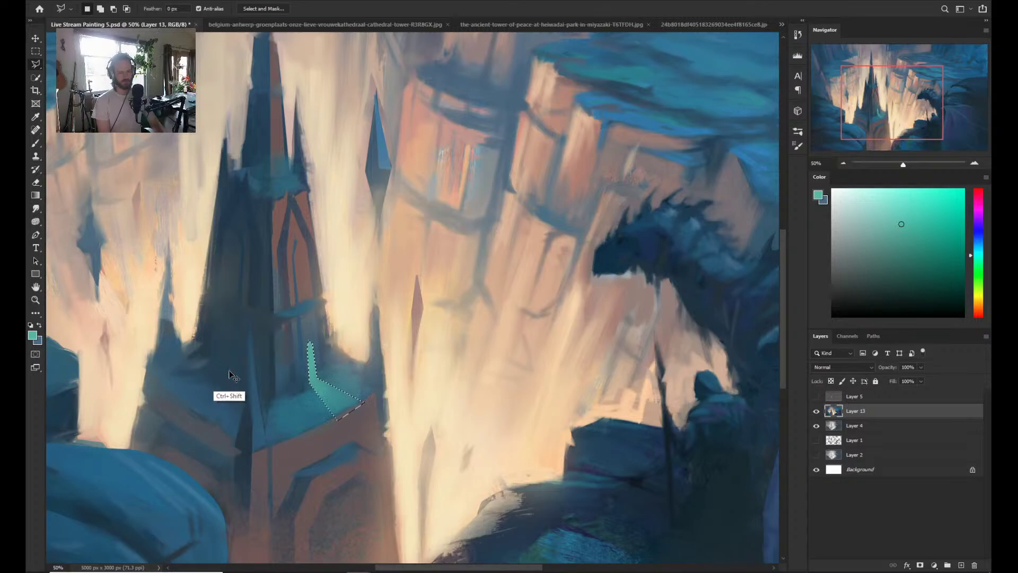
- Copy the selected teal window light onto its own layer and flip the copy horizontally
key("ctrl+j")
key("ctrl+t")
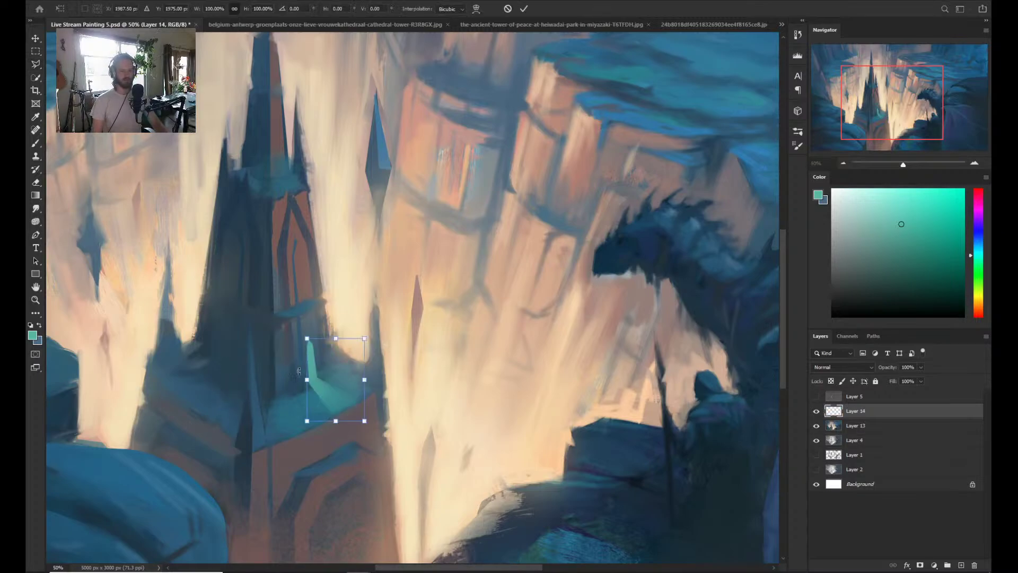
right_click(320, 402)
left_click(356, 383)
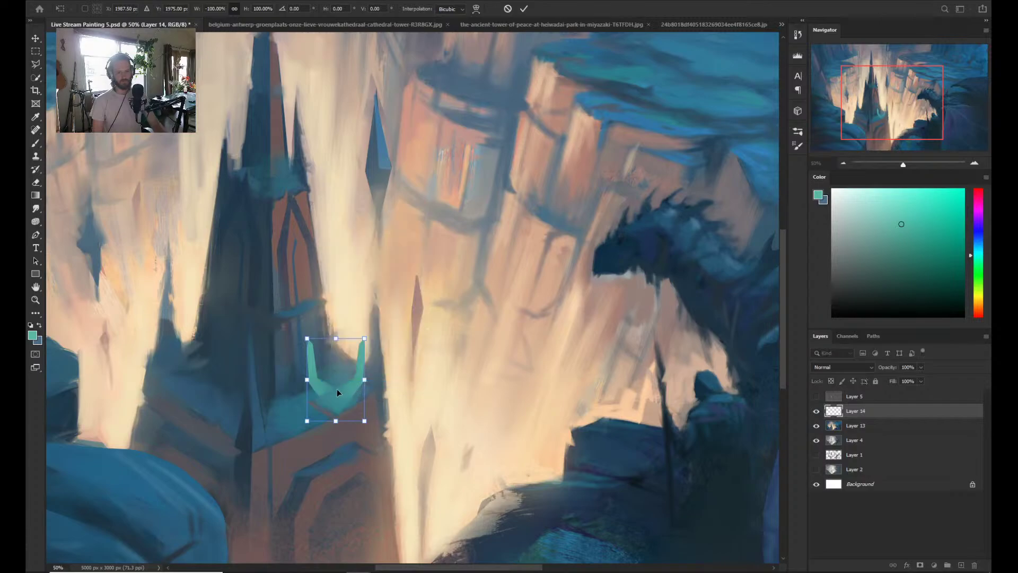
- Place the mirrored window light on the tower's shadowed side, level with the original, and judge it against the whole painting
left_click_drag(336, 389, 193, 385)
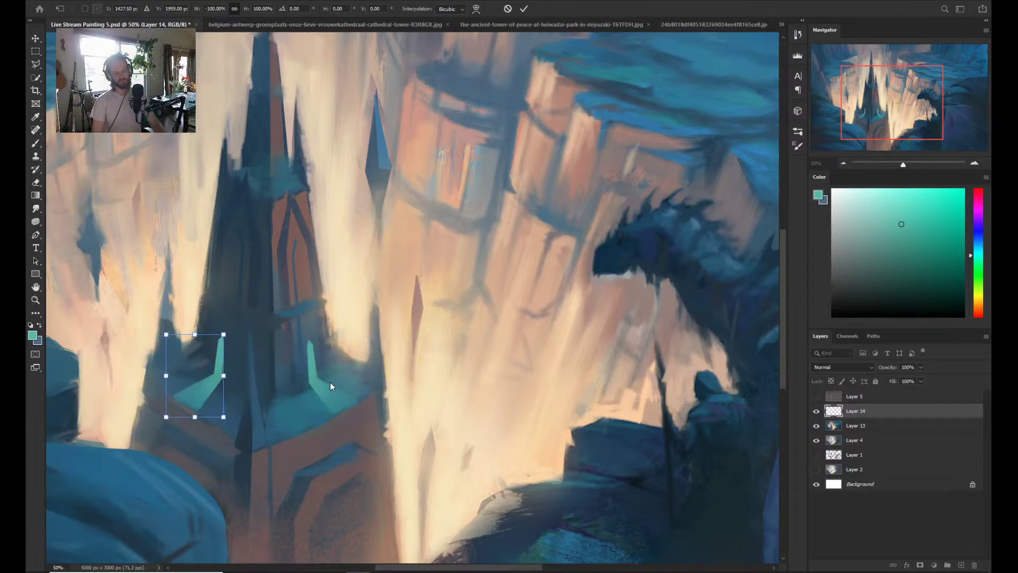
key("Down")
key("Down")
key("Down")
key("Left")
key("Left")
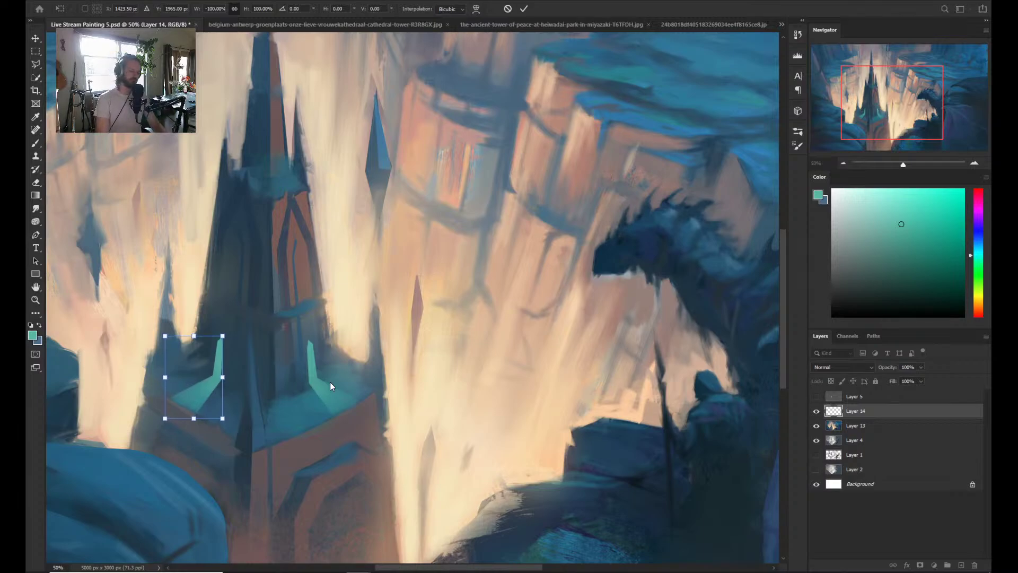
key("Return")
key("z")
left_click_drag(360, 382, 318, 380)
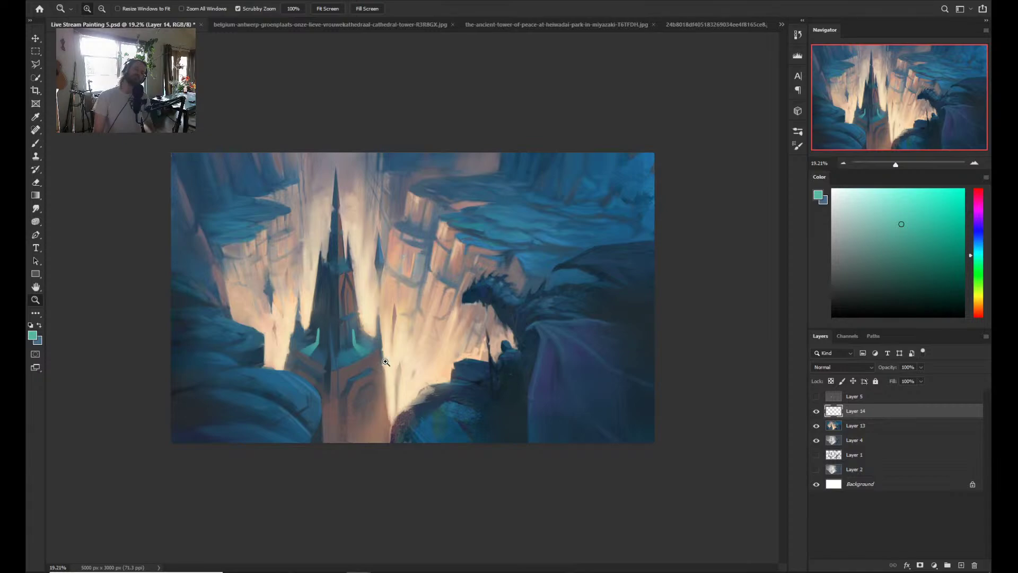
left_click_drag(386, 362, 404, 365)
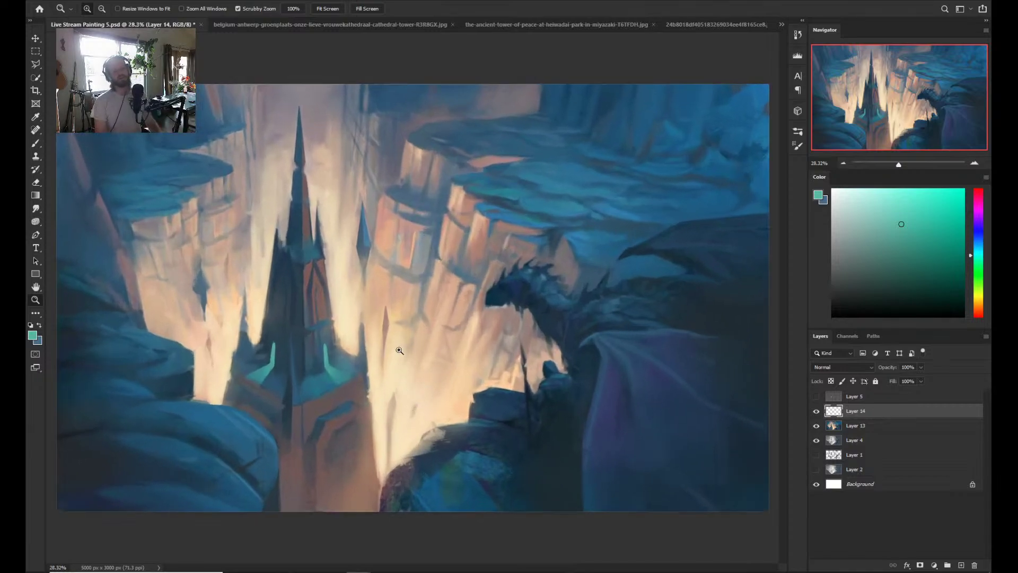
- Undo the mirrored window light to compare the tower without it, and restore it
key("ctrl+z")
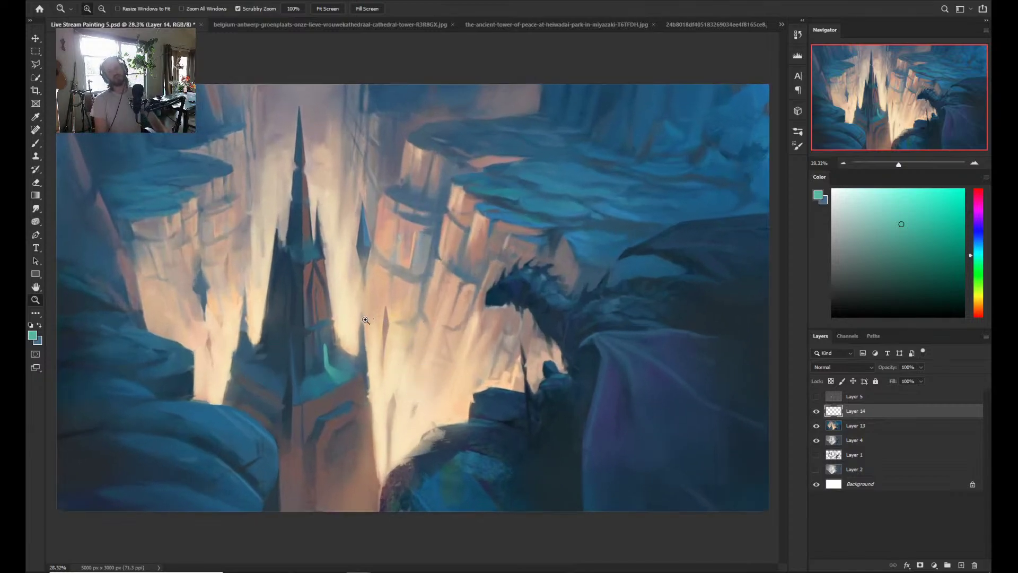
left_click_drag(334, 402, 342, 380)
key("b")
left_click(311, 357, "alt")
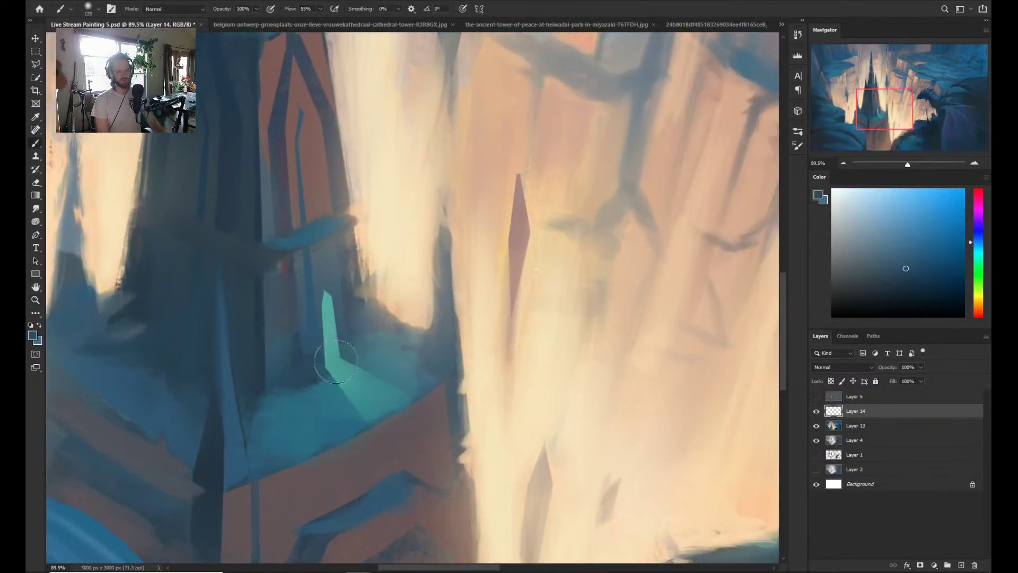
key("z")
mouse_move(331, 366)
left_mouse_down()
mouse_move(315, 375)
mouse_move(303, 366)
mouse_move(326, 371)
mouse_move(316, 363)
mouse_move(311, 376)
left_mouse_up()
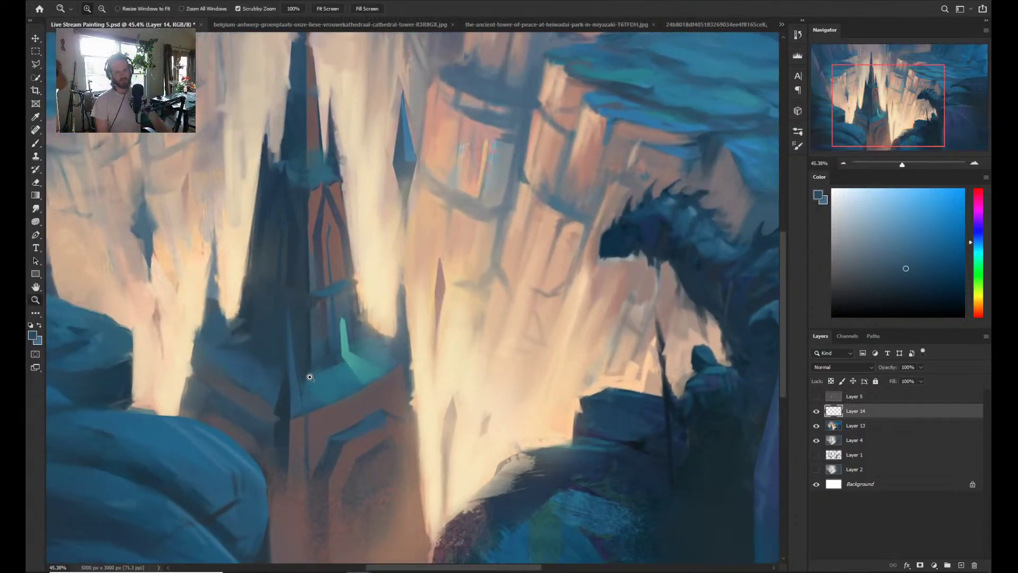
key("ctrl+z")
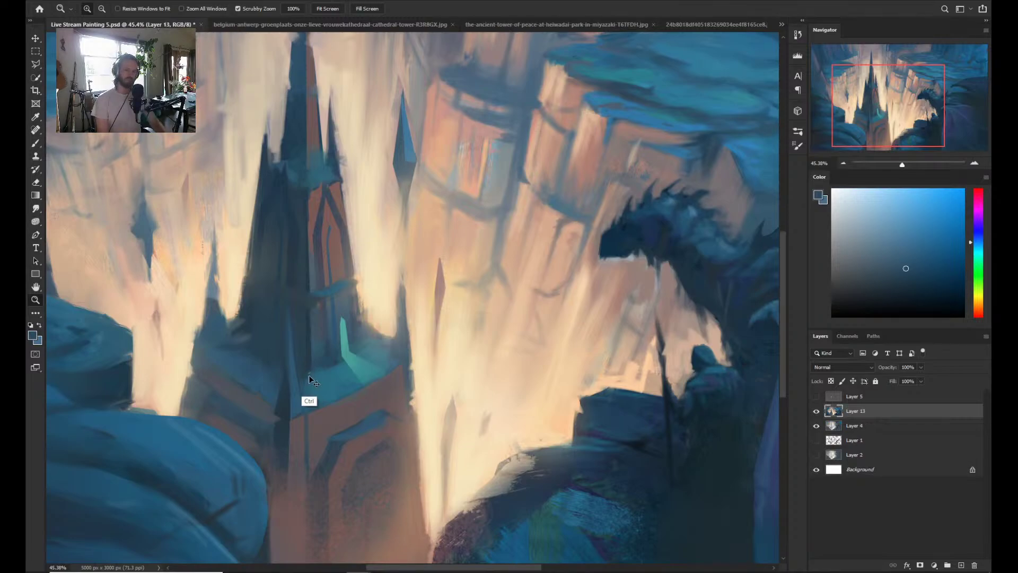
key("ctrl+shift+z")
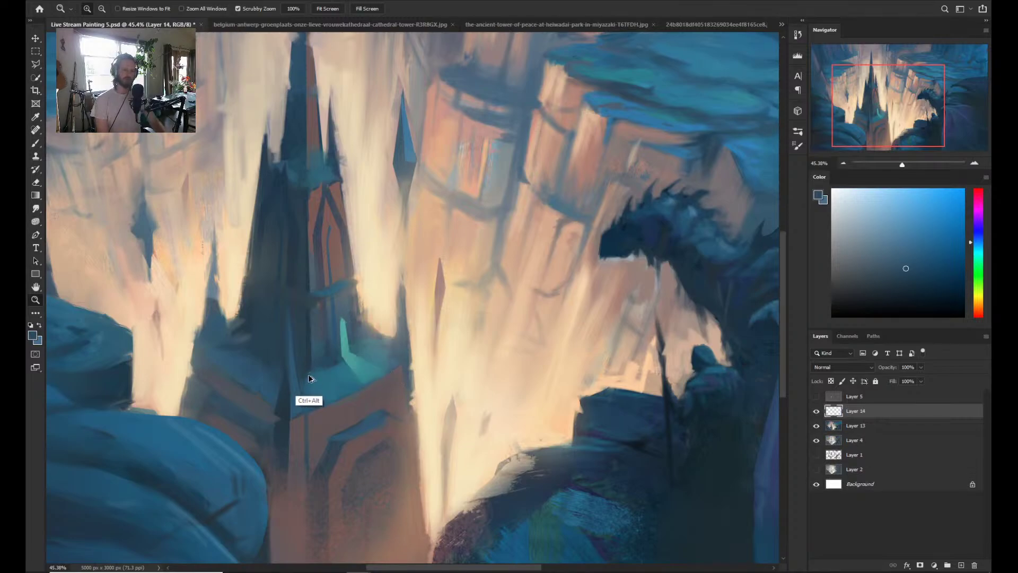
key("ctrl+shift+z")
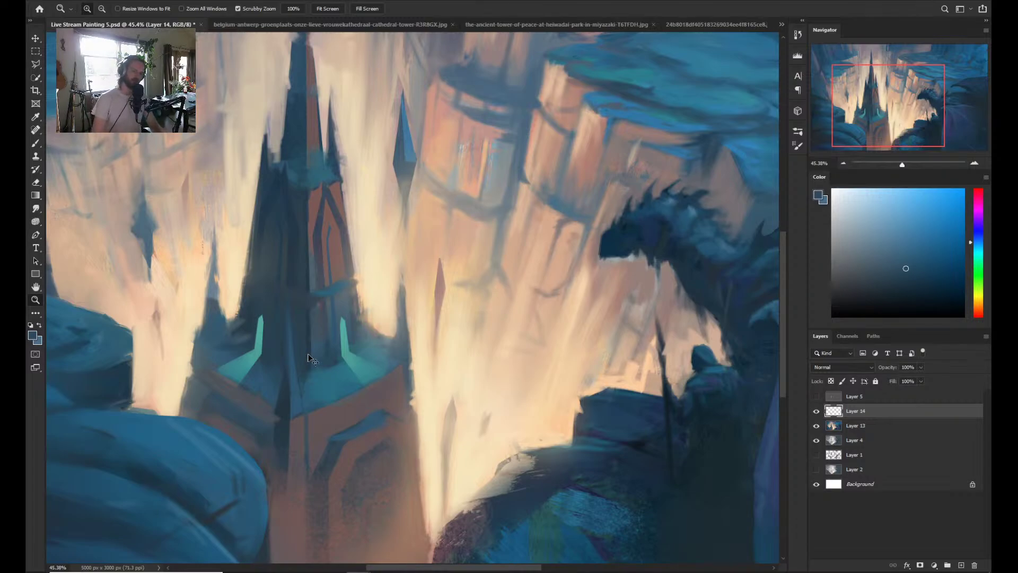
- Lower the opacity of the mirrored window light's layer to 36%
key("ctrl+t")
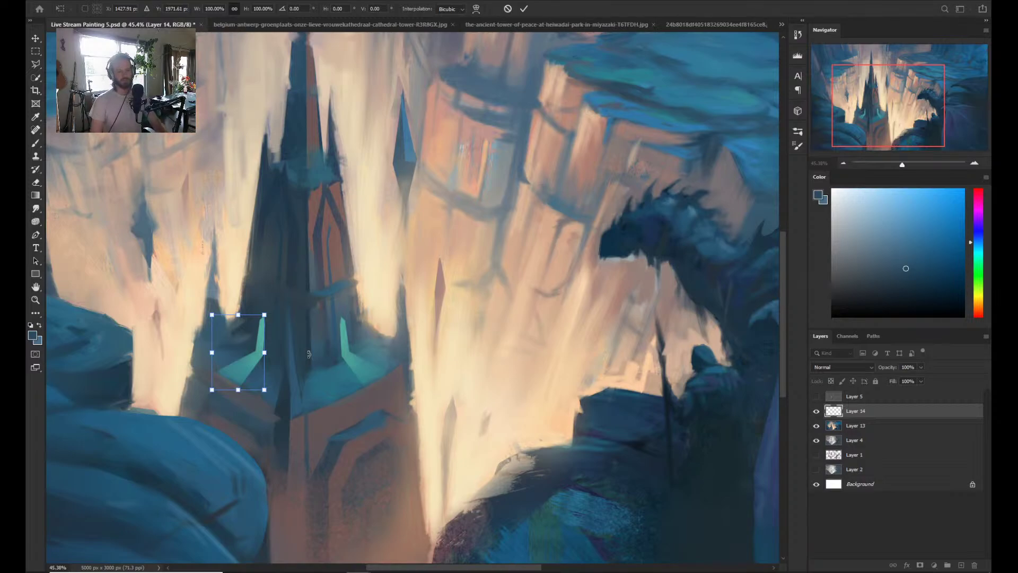
key("z")
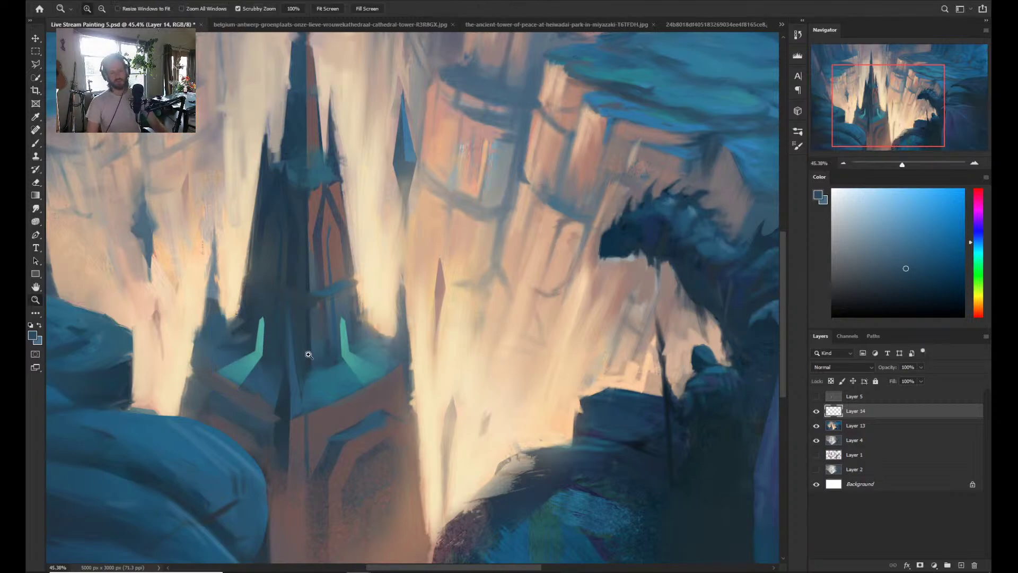
left_click(921, 367)
left_click_drag(900, 381, 893, 380)
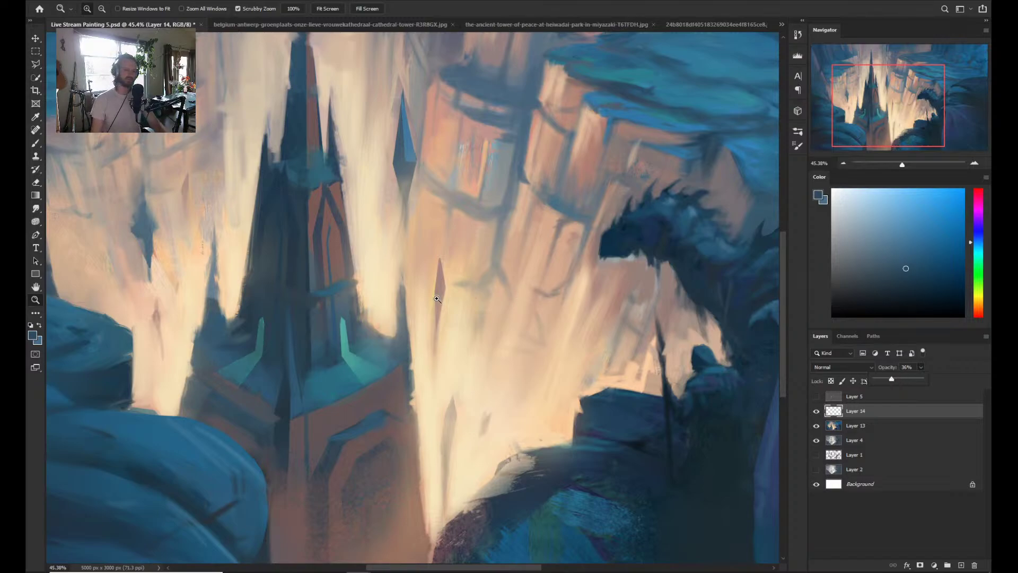
left_click_drag(437, 298, 406, 322)
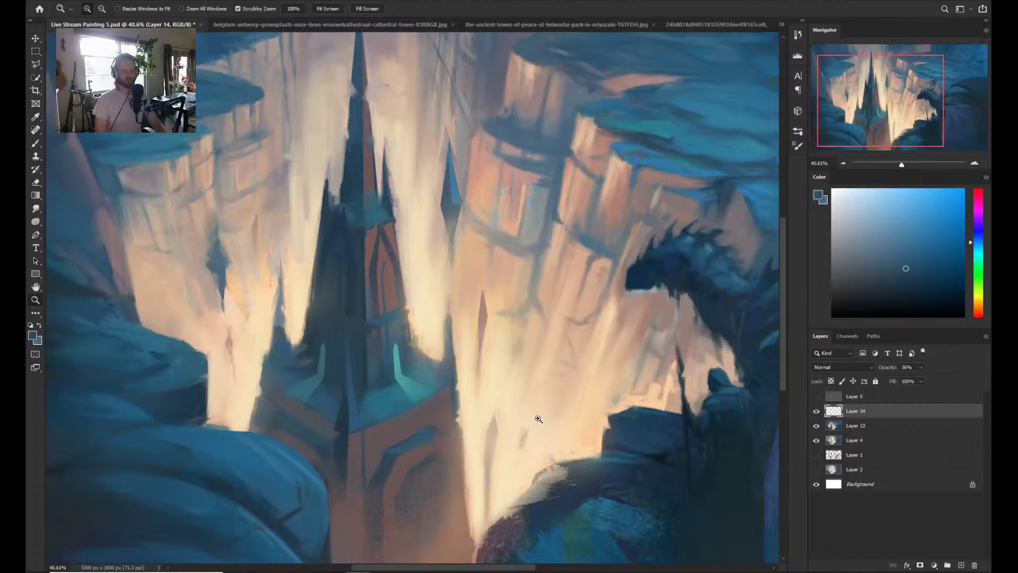
key("l")
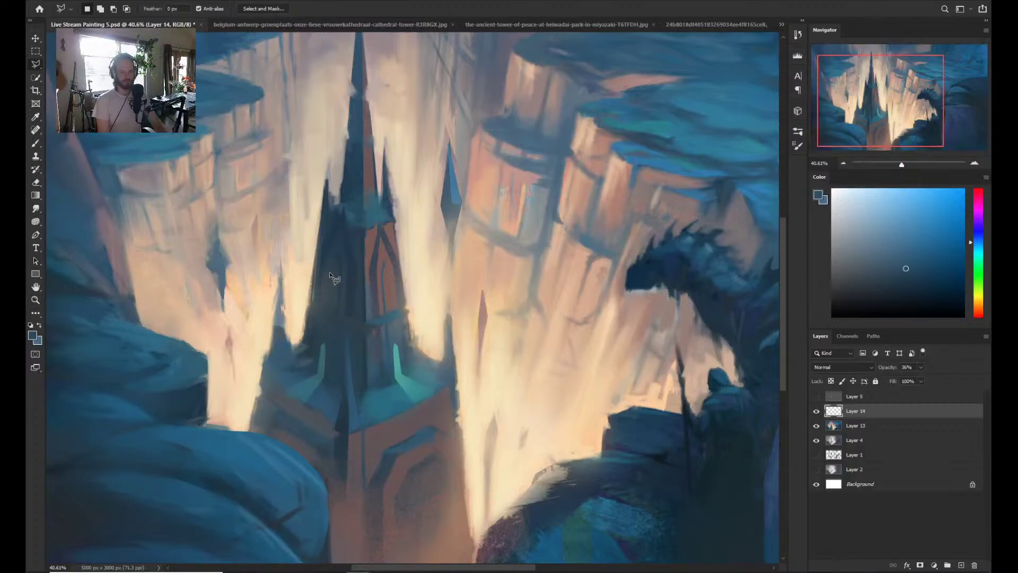
key("z")
mouse_move(380, 229)
left_mouse_down()
mouse_move(387, 362)
mouse_move(369, 410)
mouse_move(378, 390)
mouse_move(392, 388)
left_mouse_up()
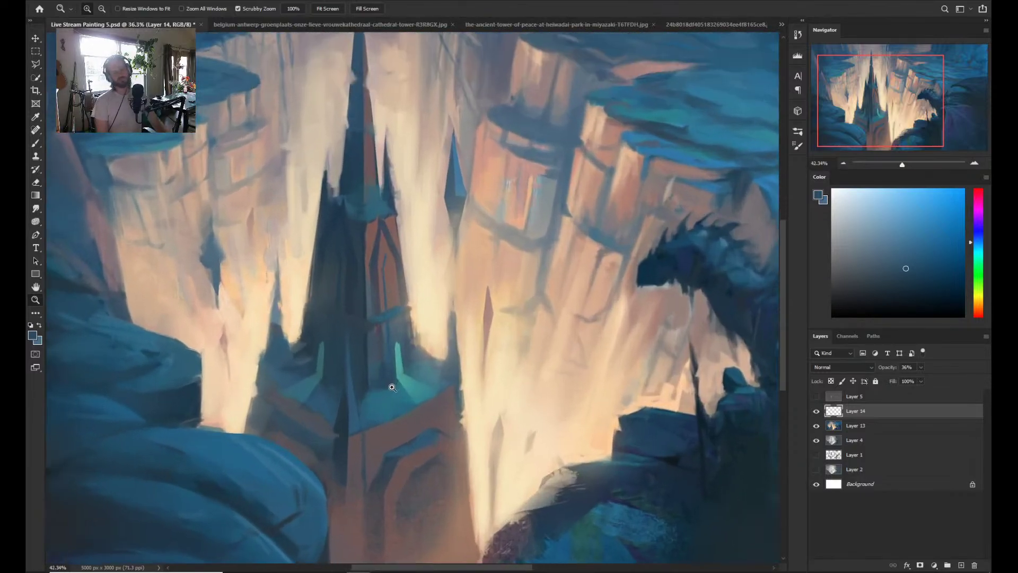
key("l")
left_click(248, 432)
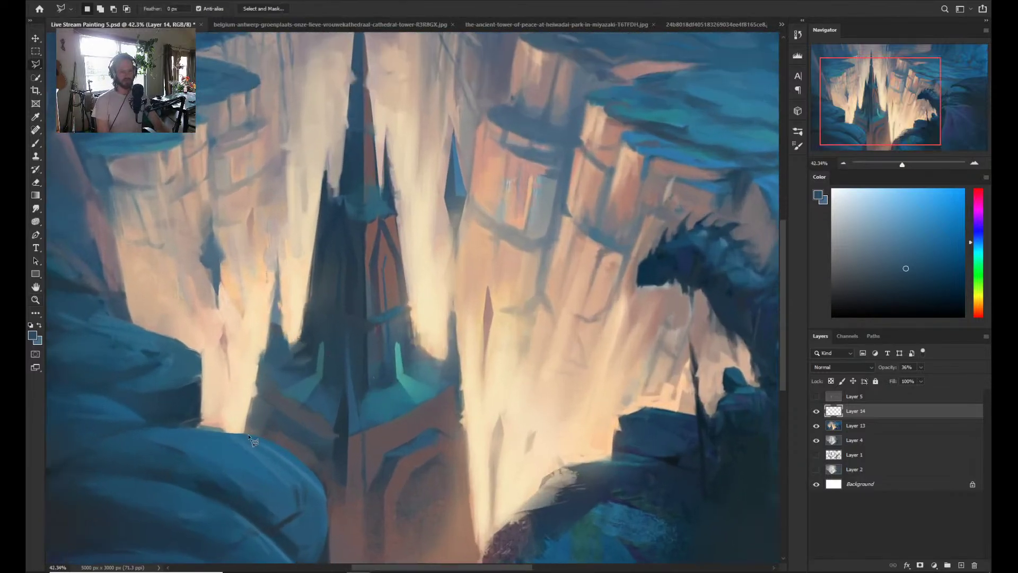
left_click(253, 396)
left_click(258, 393)
left_click(259, 359)
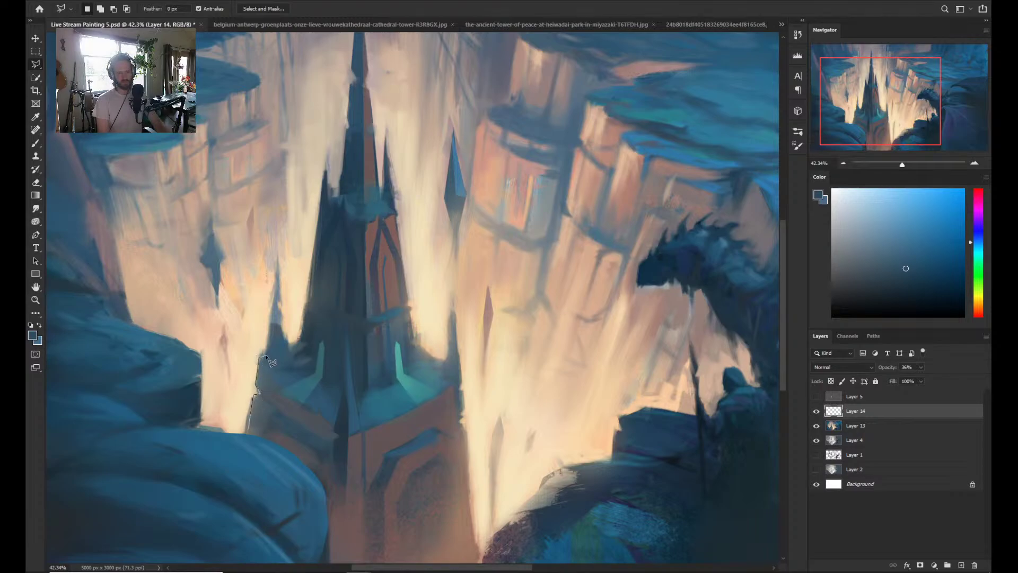
key("Escape")
- Outline the ledge around the tower's lower tier, including both window lights, with a Polygonal Lasso selection
key("z")
left_click_drag(350, 419, 324, 419)
key("l")
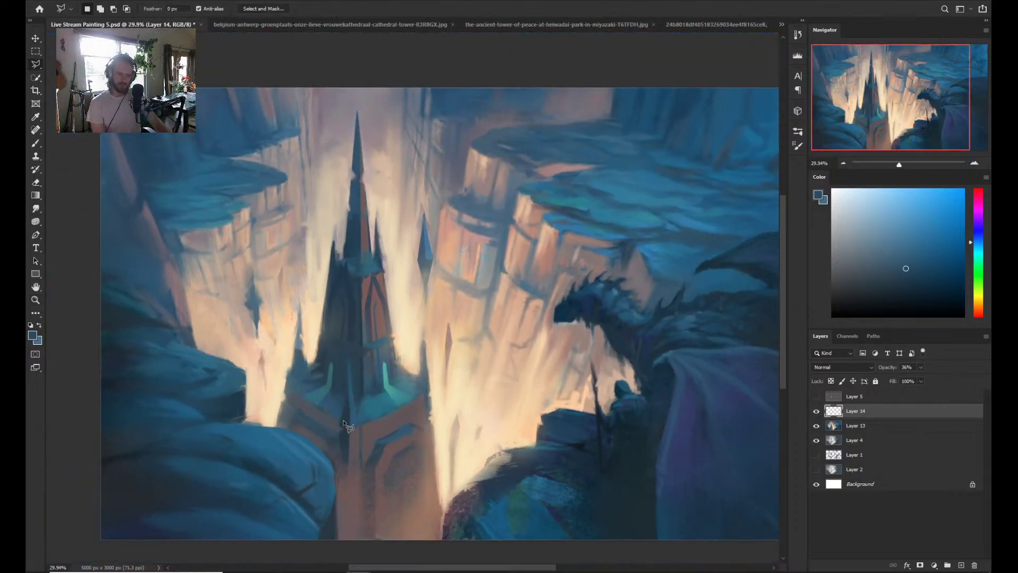
left_click(335, 421)
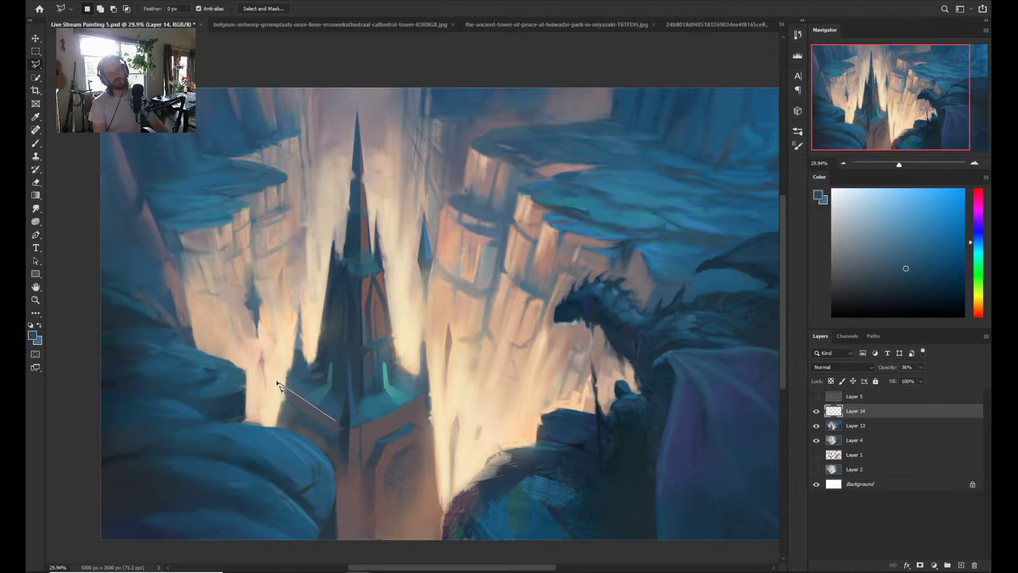
left_click(276, 381)
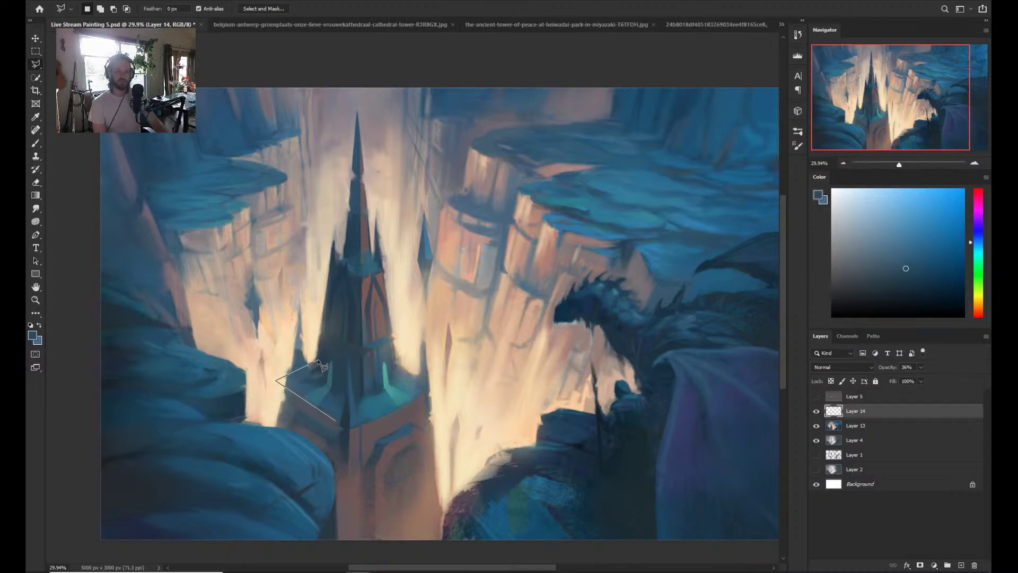
left_click(317, 361)
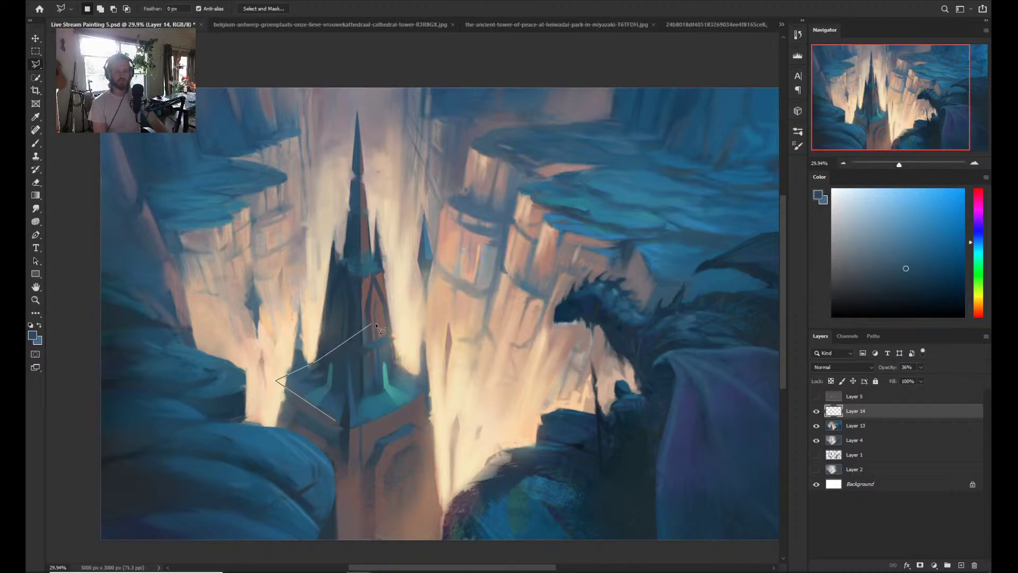
left_click(390, 359)
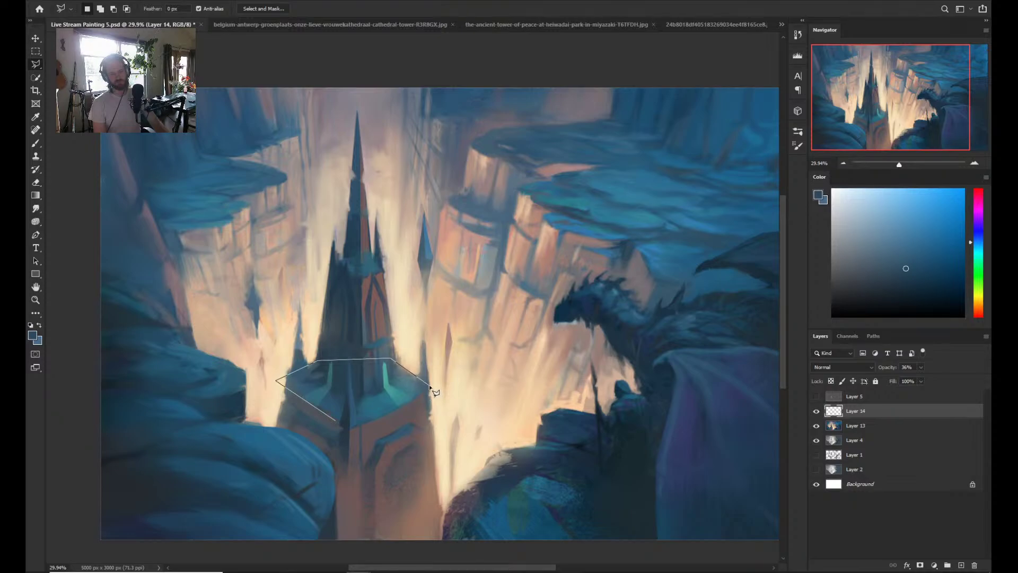
left_click(374, 366)
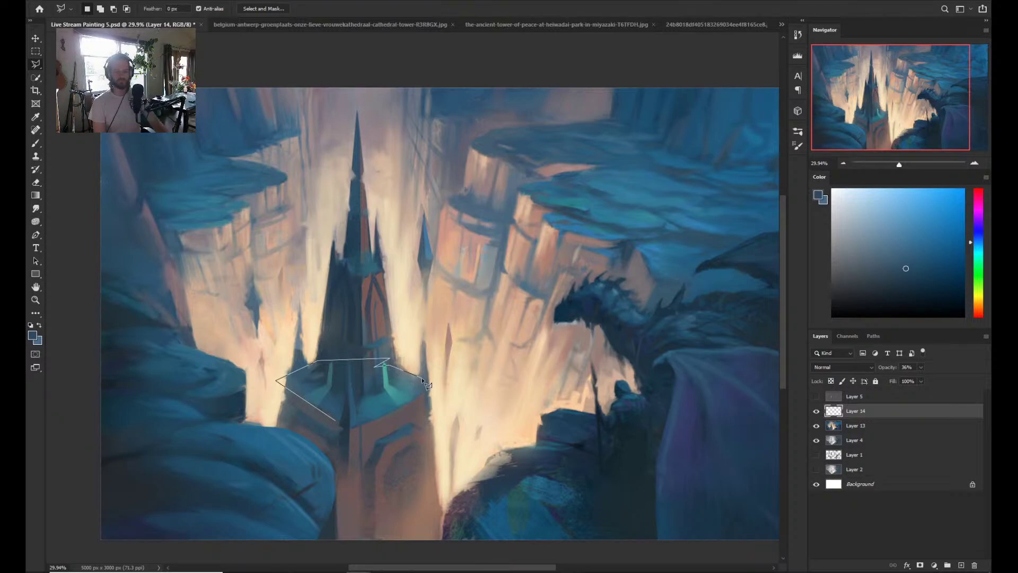
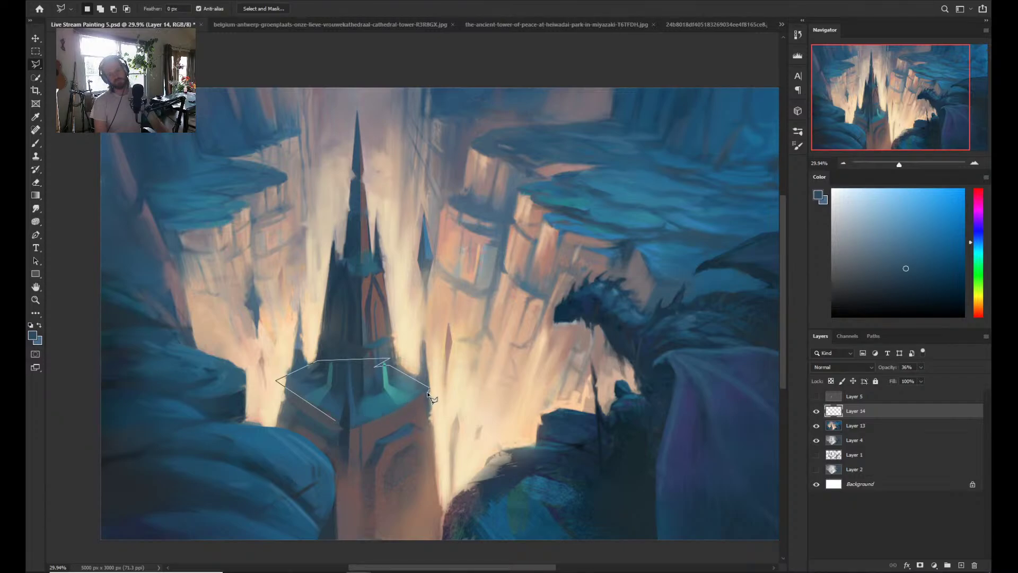
left_click(340, 426)
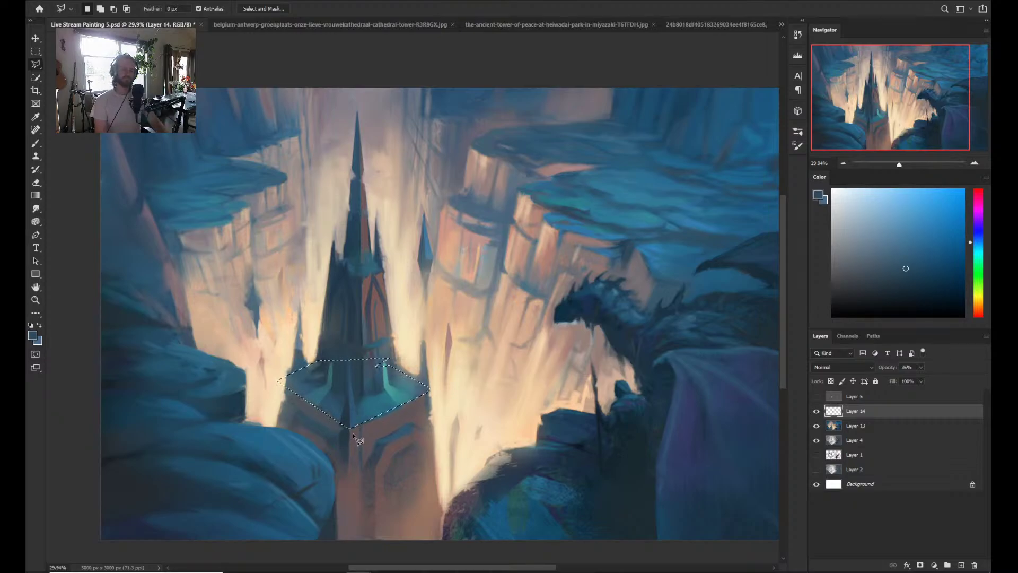
- Create a new layer and paint sampled blue and teal tones inside the selected ledge around the tower's lower tier
key("b")
mouse_move(311, 371)
left_mouse_down()
mouse_move(297, 386)
mouse_move(313, 391)
mouse_move(290, 382)
left_mouse_up()
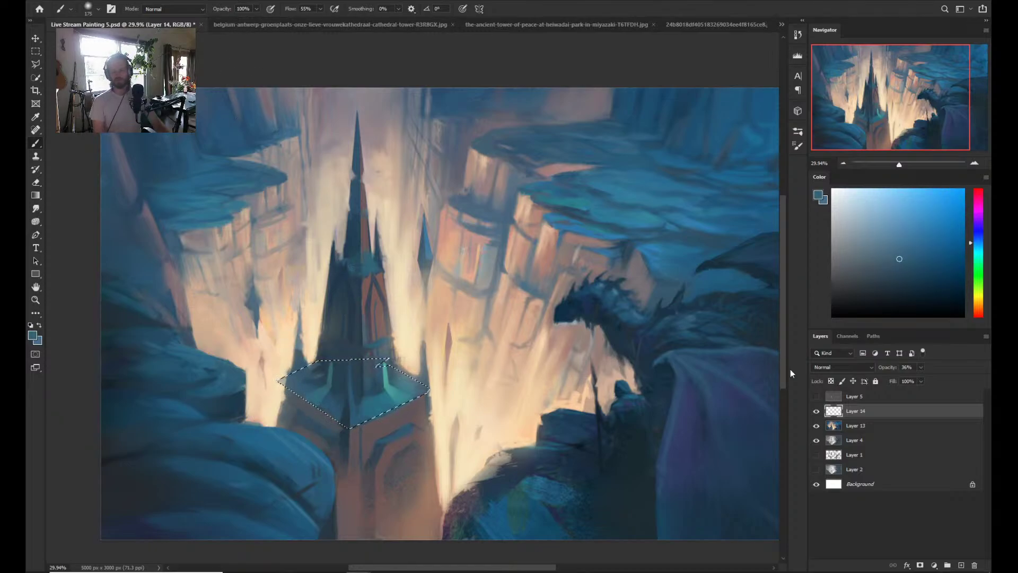
key("ctrl+shift+n")
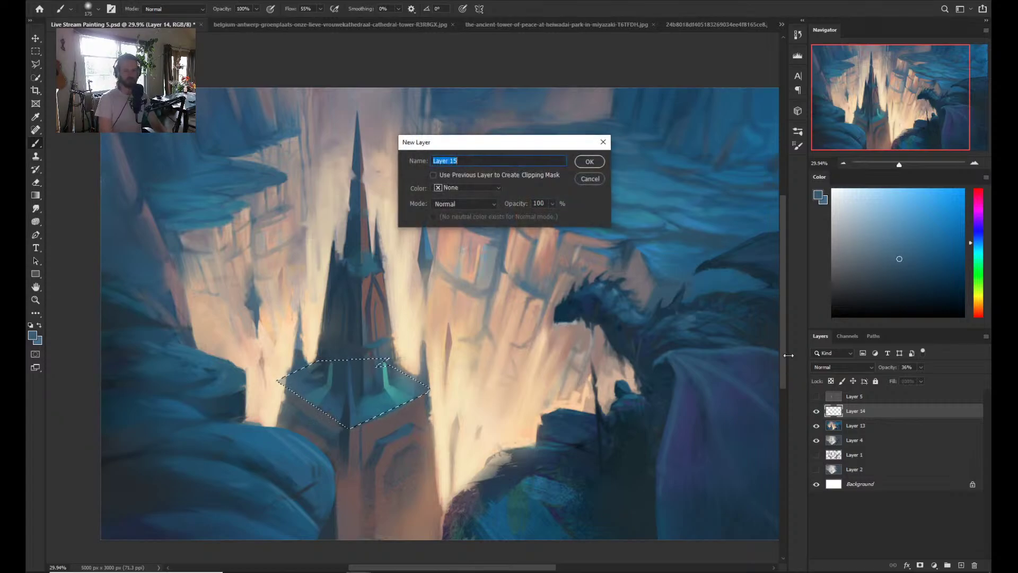
key("Return")
key("l")
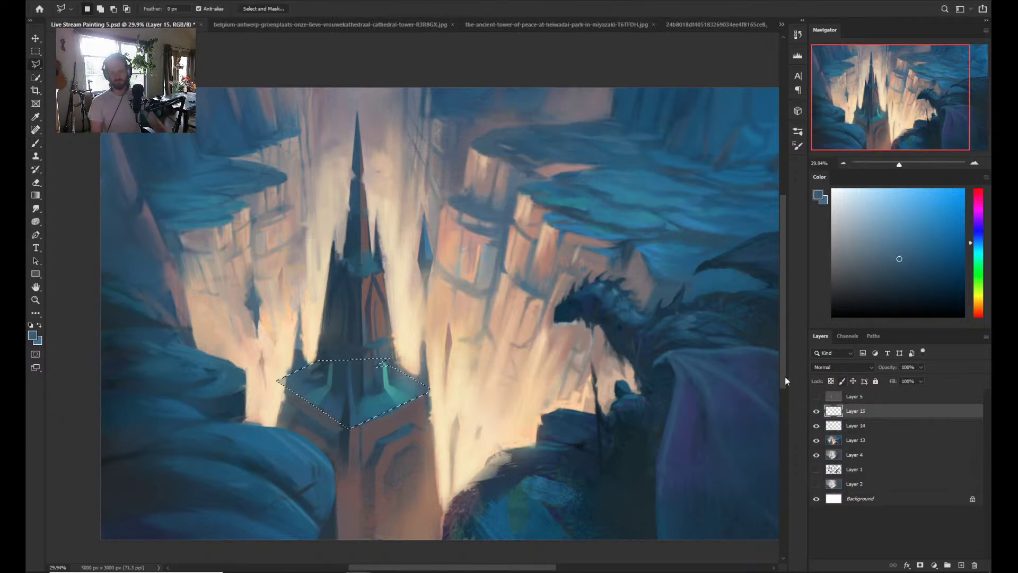
key("b")
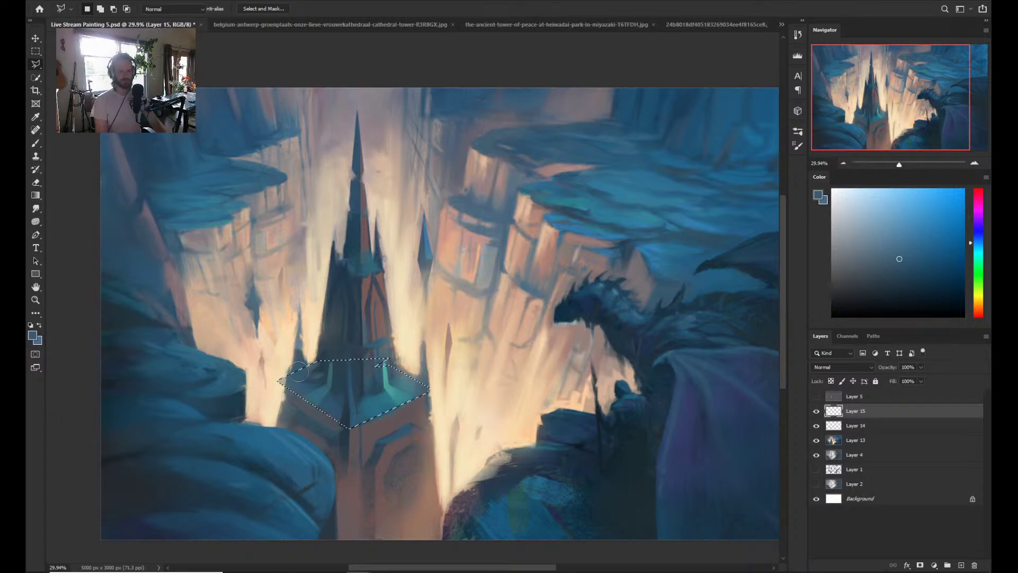
key("b")
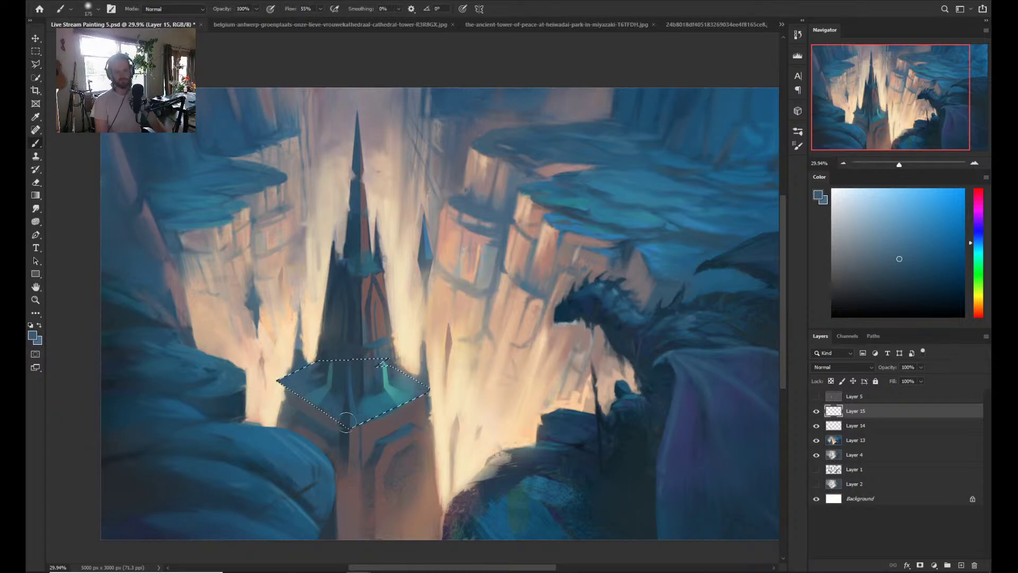
left_click(379, 408, "alt")
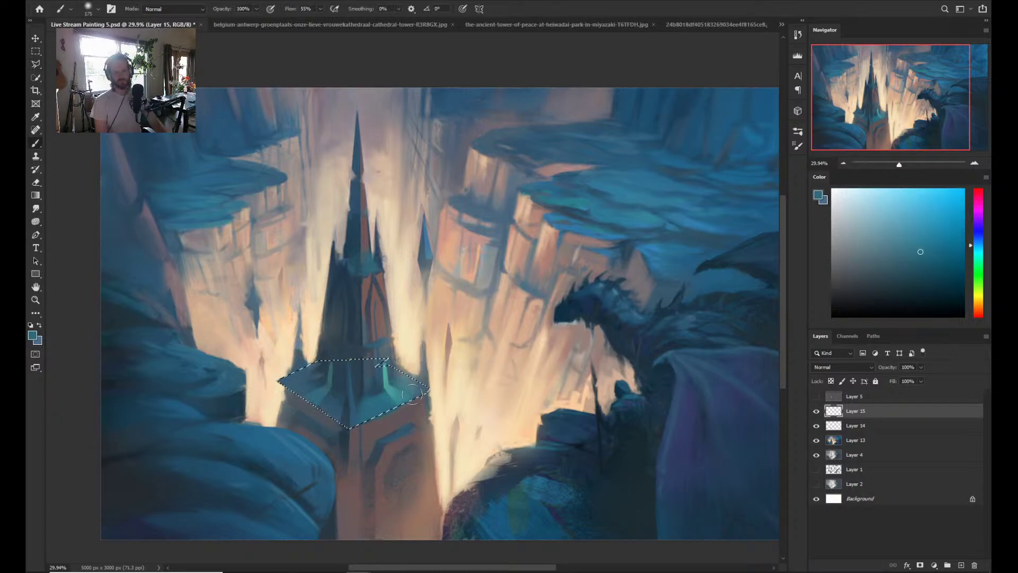
mouse_move(413, 394)
left_mouse_down()
mouse_move(413, 371)
mouse_move(385, 373)
left_mouse_up()
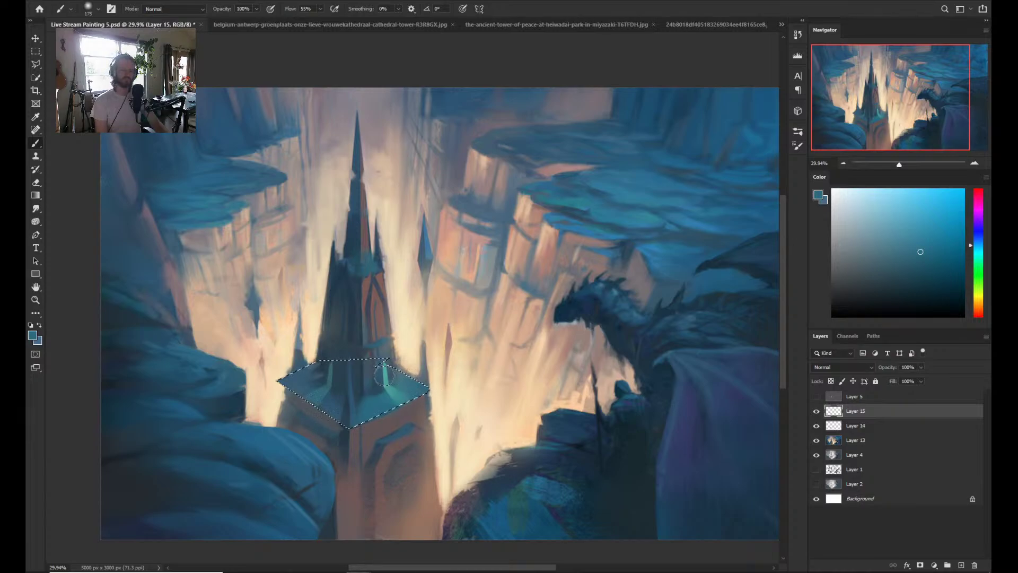
left_click(300, 381, "alt")
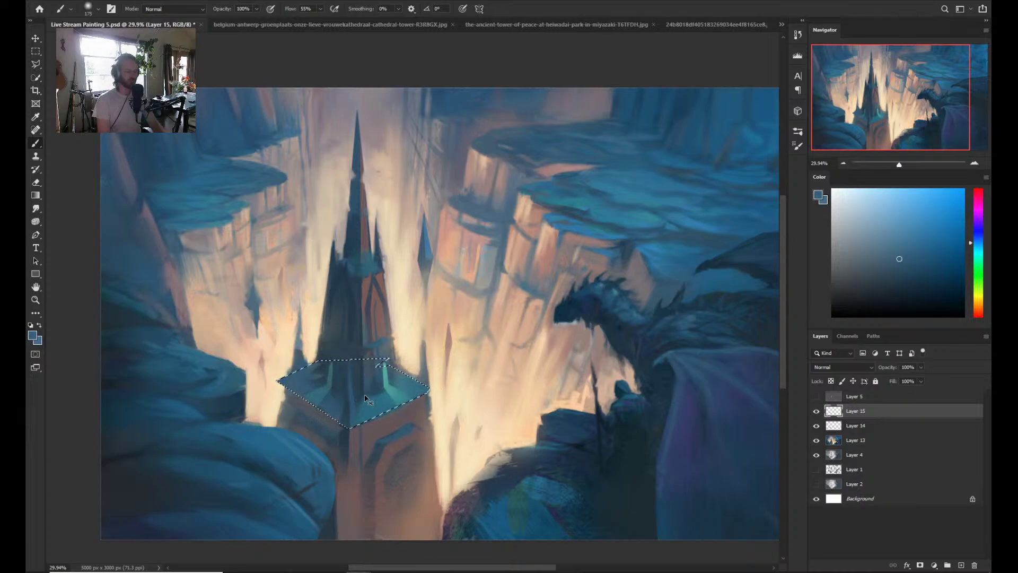
- Try inverting the ledge selection for painting around it, and undo the inversion and the new layer
key("ctrl+shift+i")
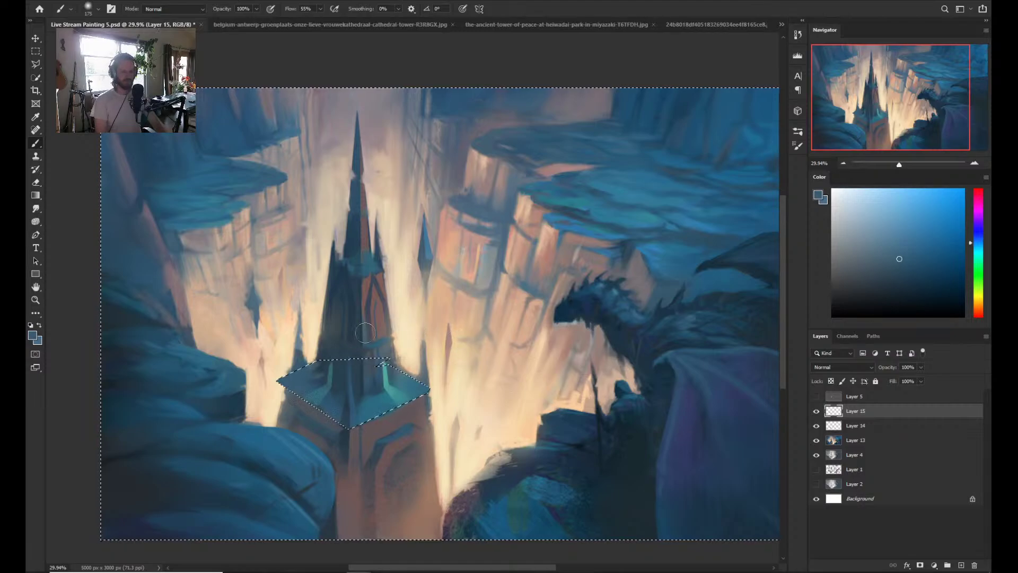
key("l")
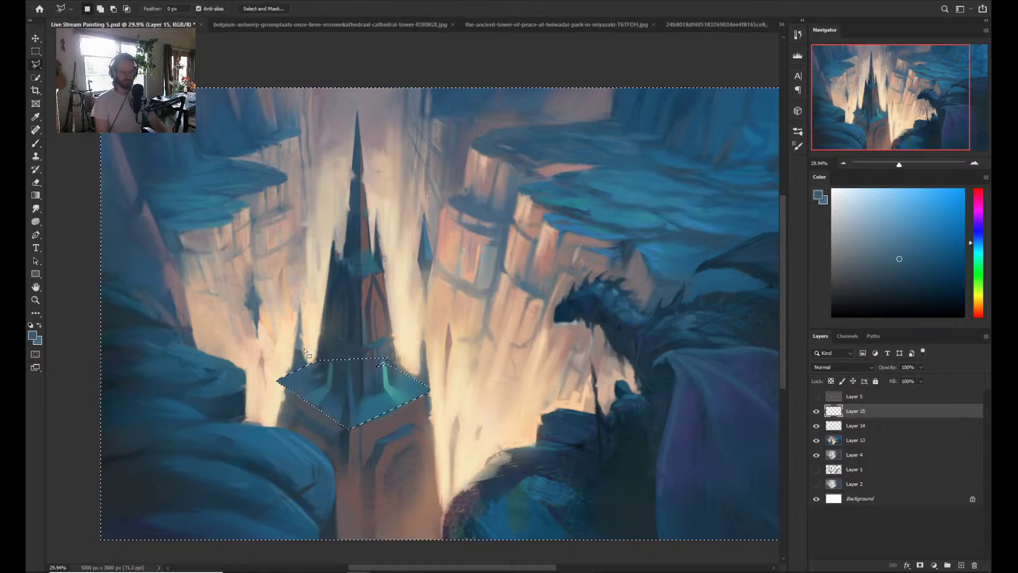
left_click(275, 381)
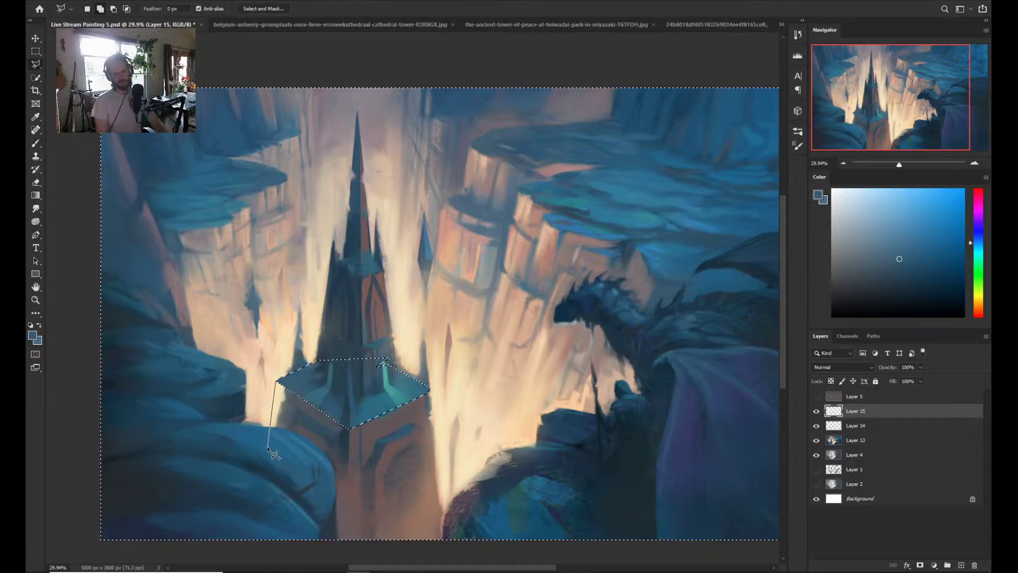
key("Escape")
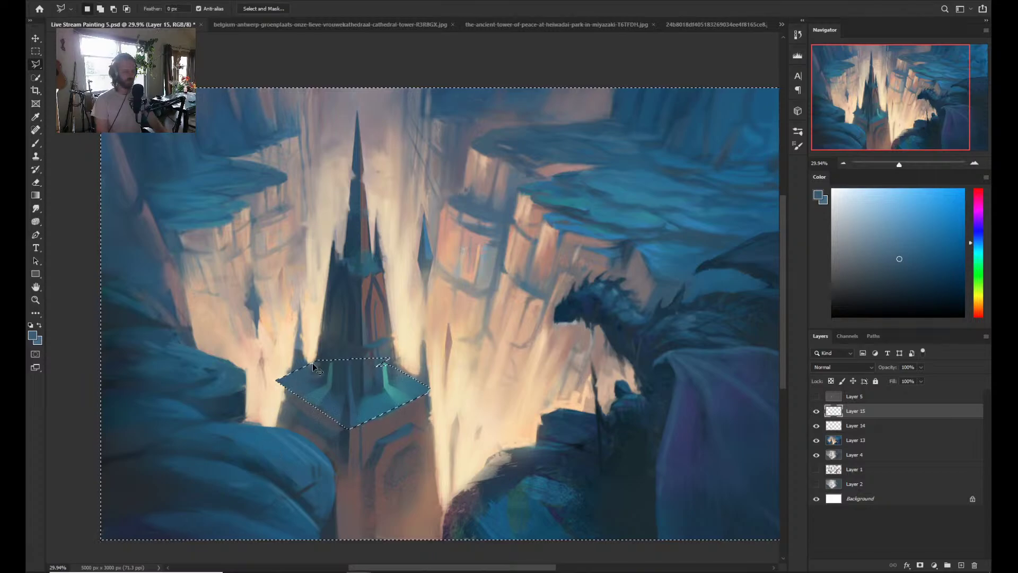
key("ctrl+d")
key("z")
left_click_drag(359, 330, 327, 339)
key("l")
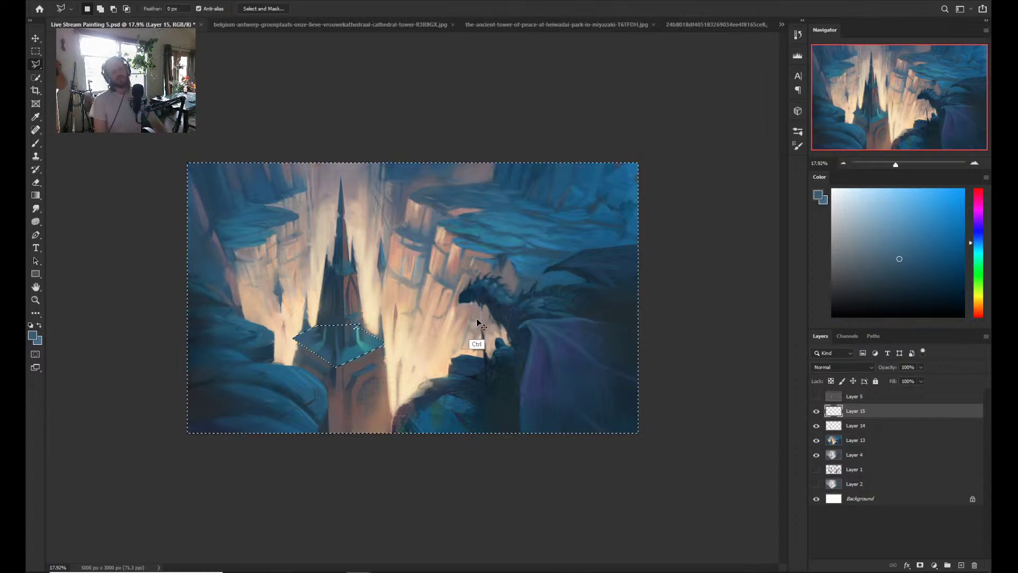
key("ctrl+z")
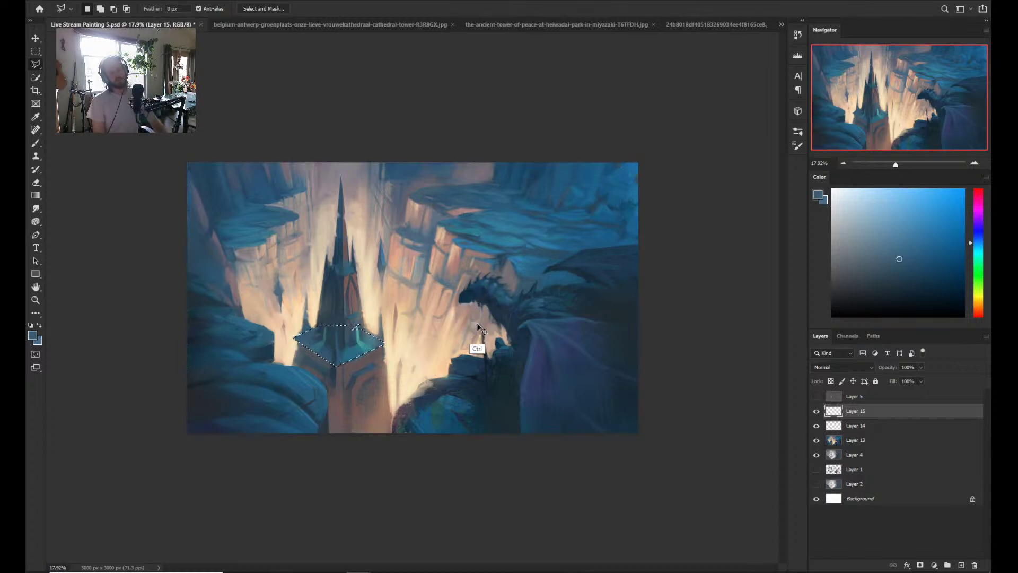
key("ctrl+e")
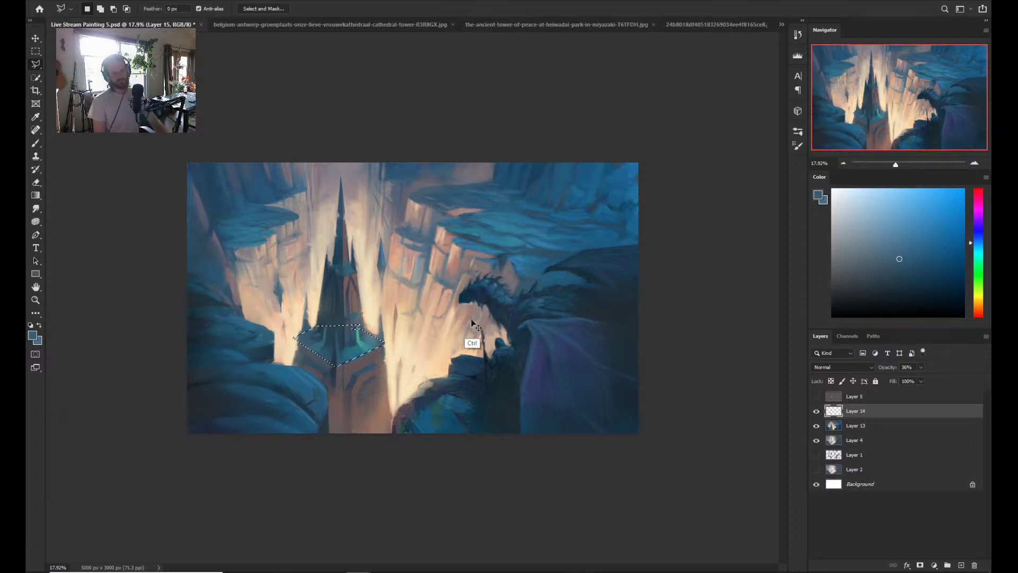
- Drop the ledge selection, keep the mirrored window light's layer at 36% opacity, and merge it with Layer 13
key("ctrl+d")
key("3")
key("6")
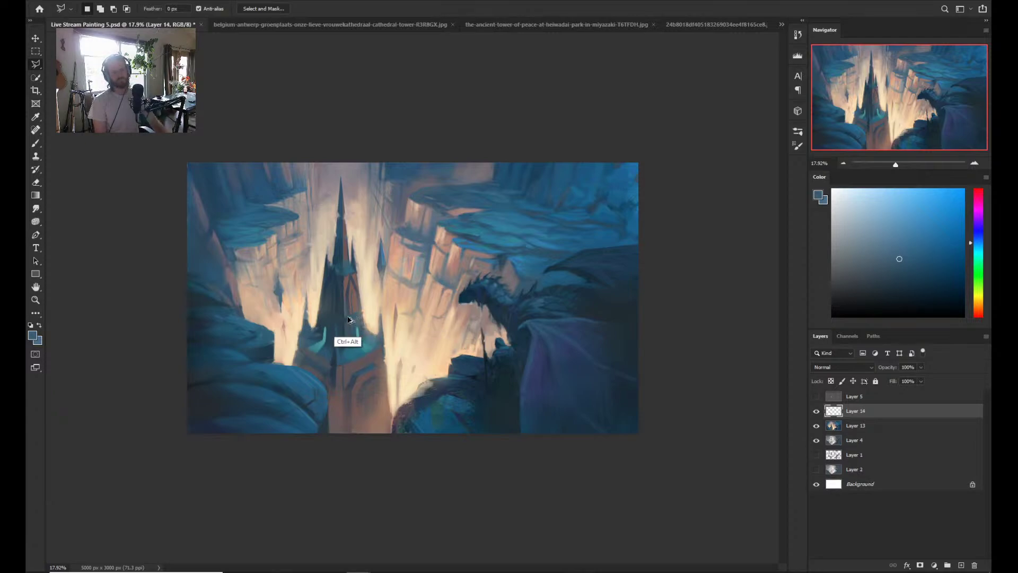
left_click(871, 424, "shift")
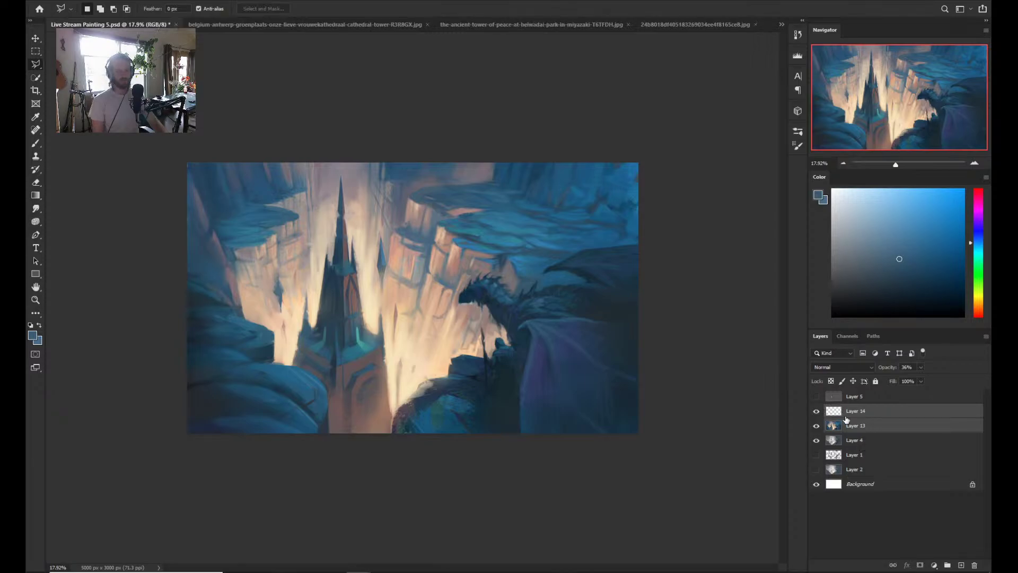
key("ctrl+e")
- Outline the ledge around the tower's lower tier as a four-cornered diamond with a Polygonal Lasso selection
key("z")
mouse_move(309, 336)
left_mouse_down()
mouse_move(321, 308)
mouse_move(317, 344)
left_mouse_up()
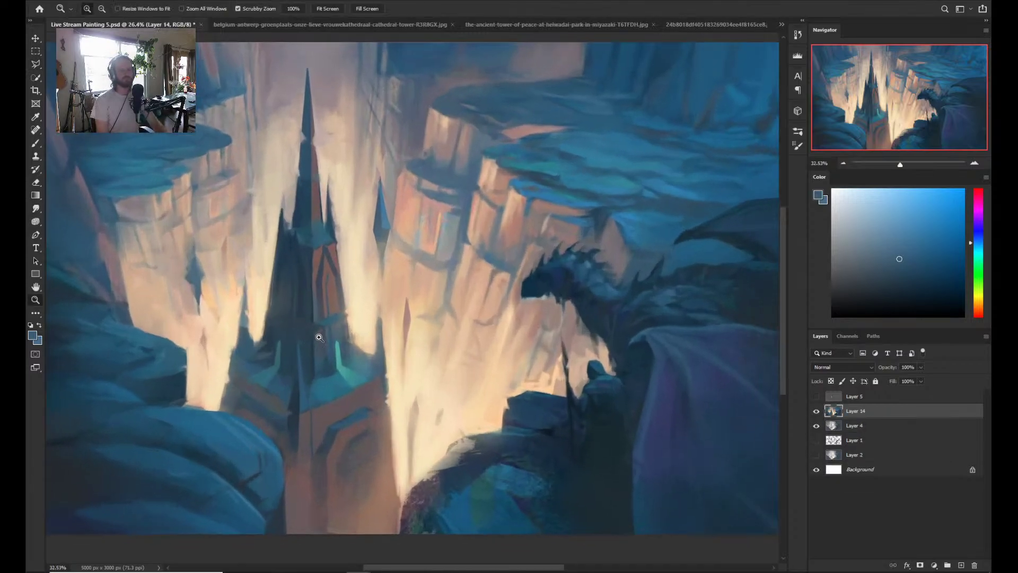
key("l")
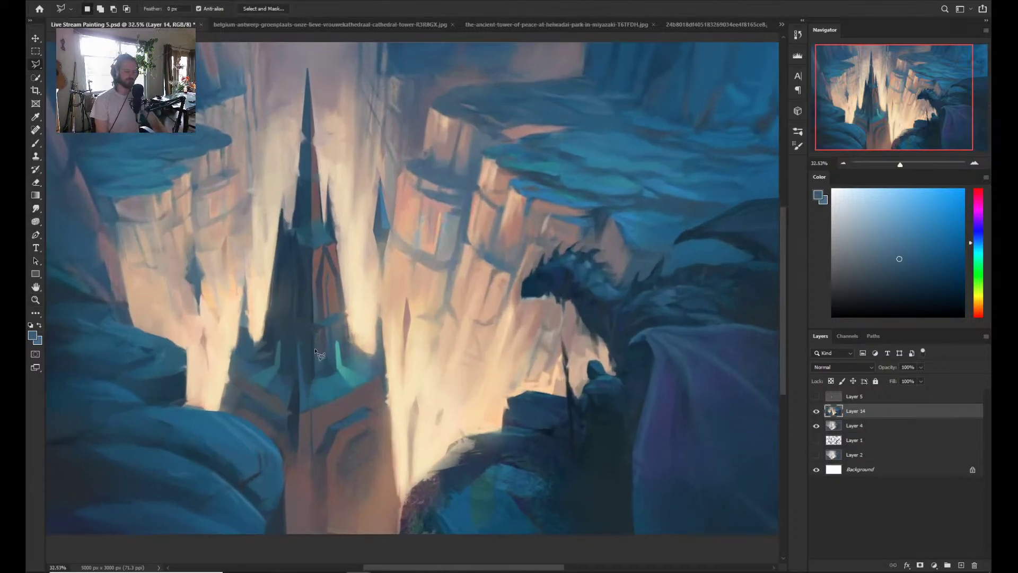
left_click(231, 359)
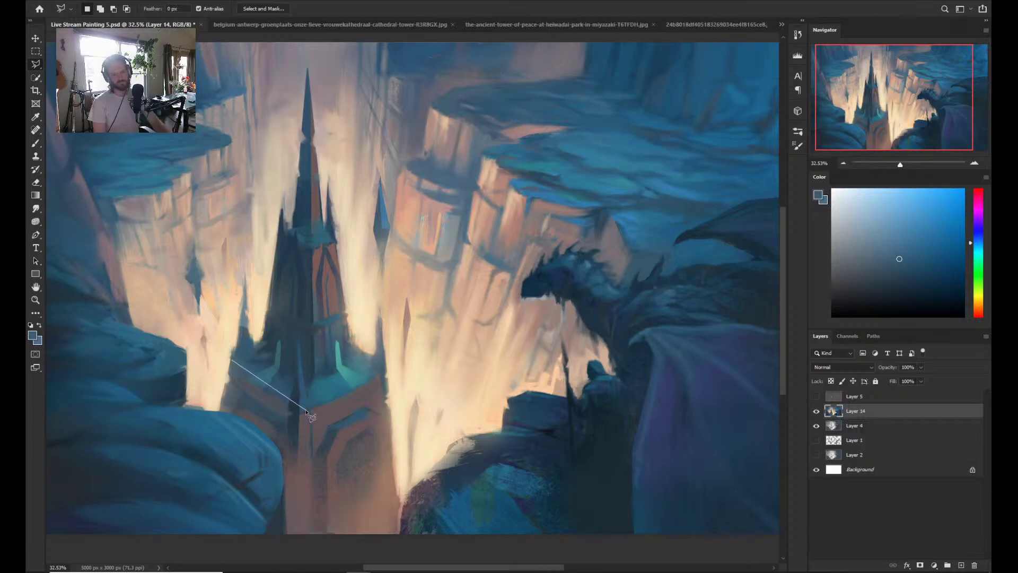
left_click(389, 366)
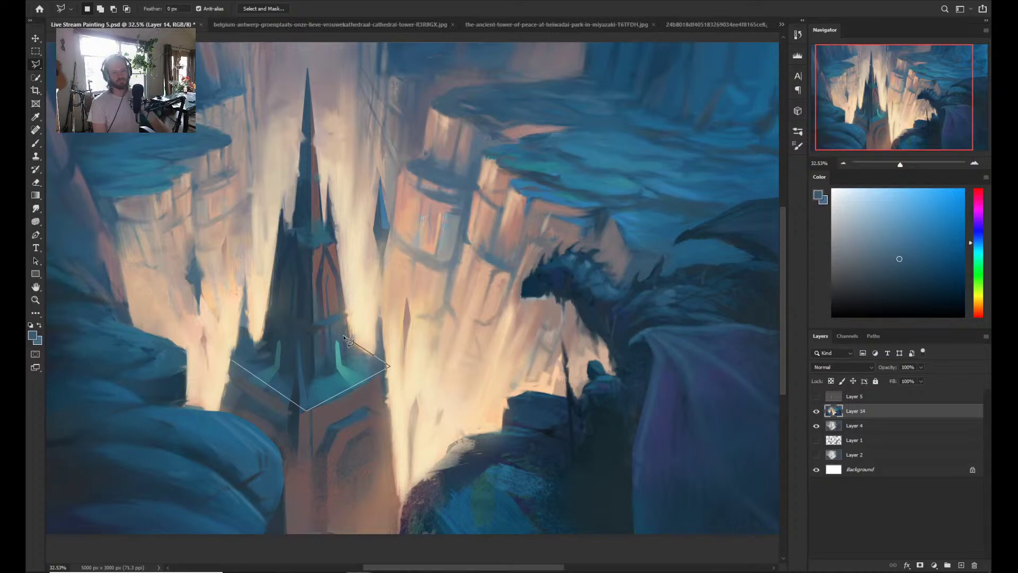
left_click(310, 325)
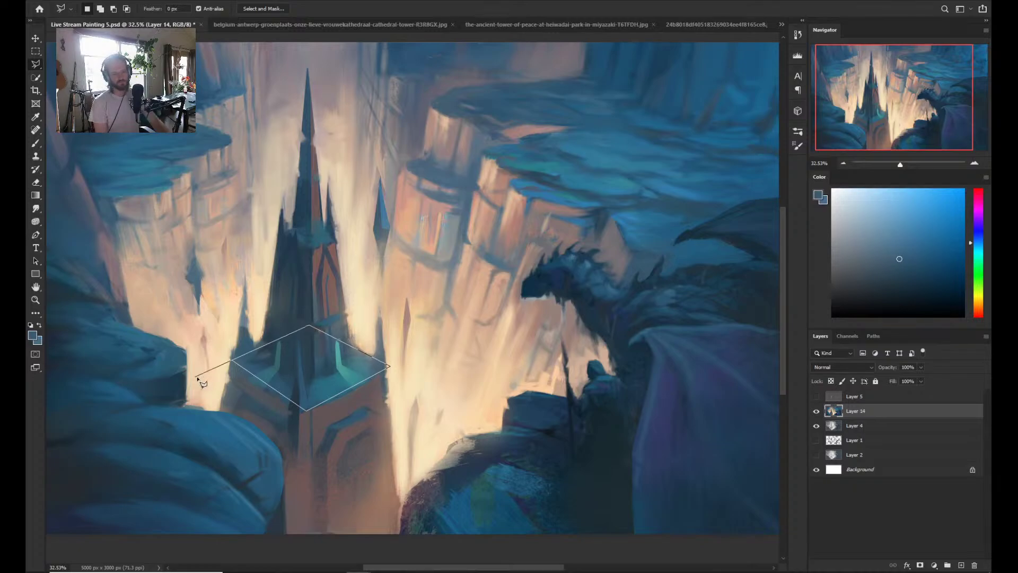
left_click(231, 361)
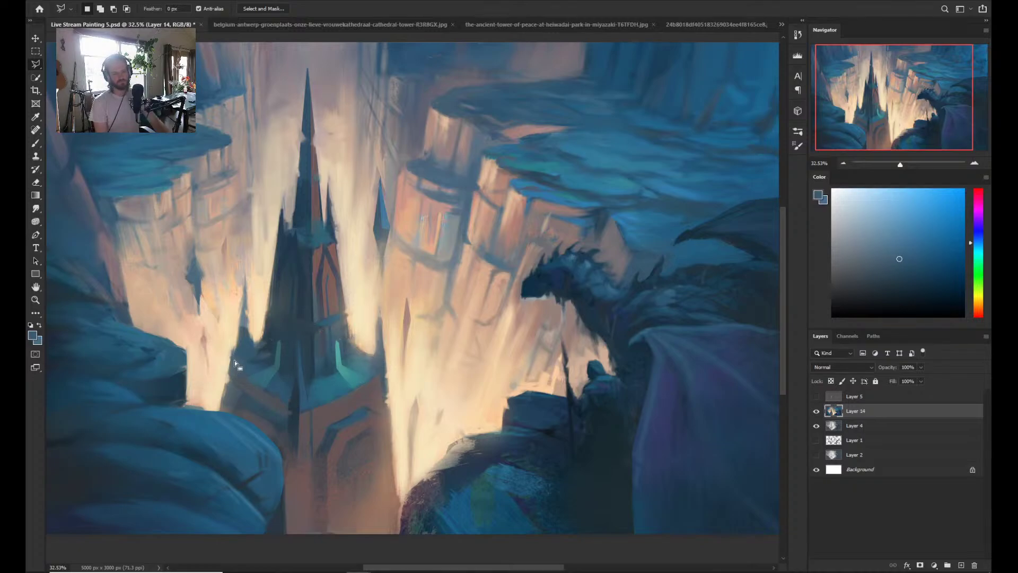
- Brush dark blue and teal tones sampled from the ledge inside the diamond selection to clean up its edges
key("b")
left_click(260, 359, "alt")
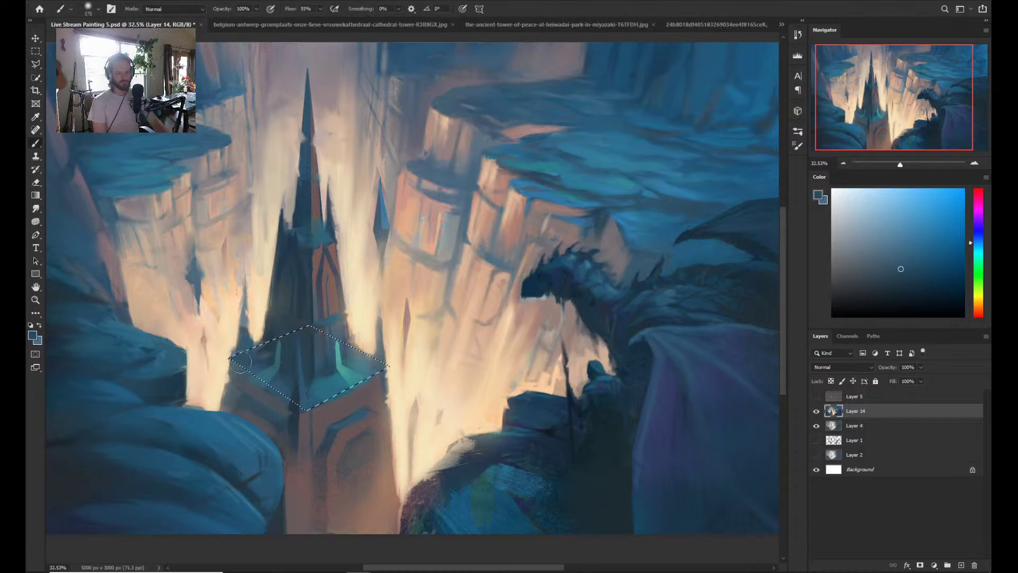
left_click(329, 395, "alt")
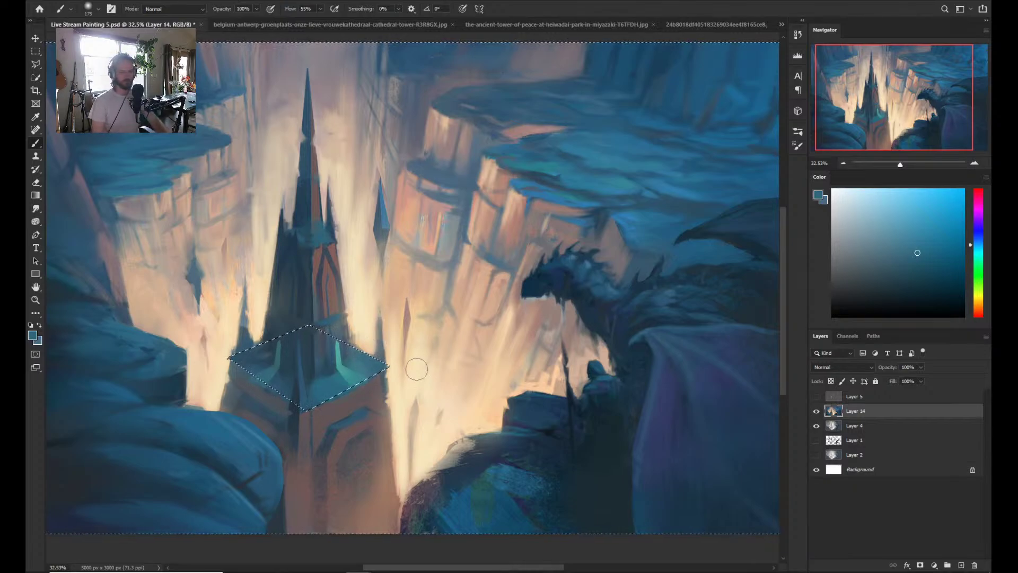
- Invert the selection and brush sampled cream glow and muted brown wall tones along the outside of the ledge
key("ctrl+shift+i")
left_click(367, 326, "alt")
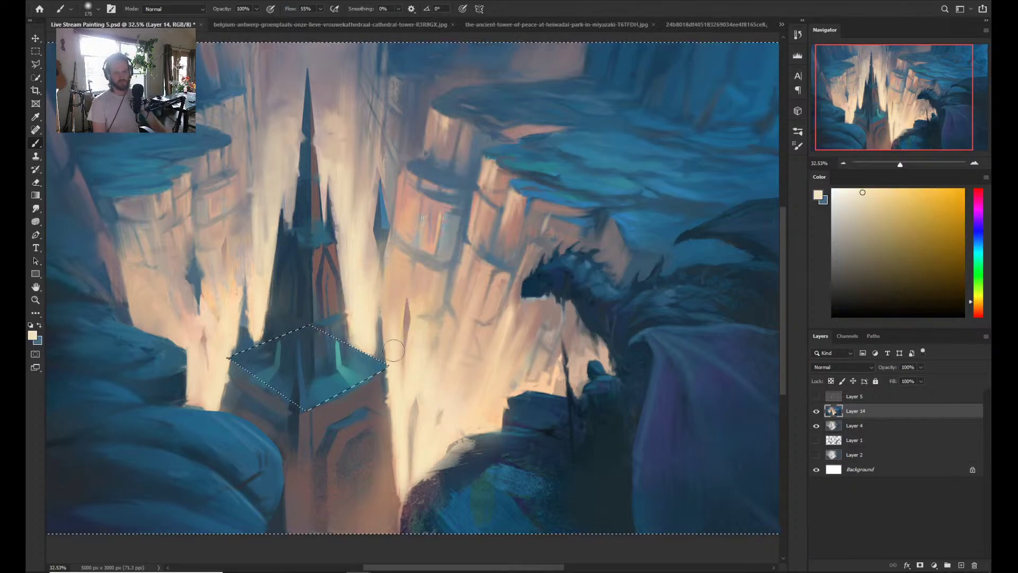
left_click(341, 407, "alt")
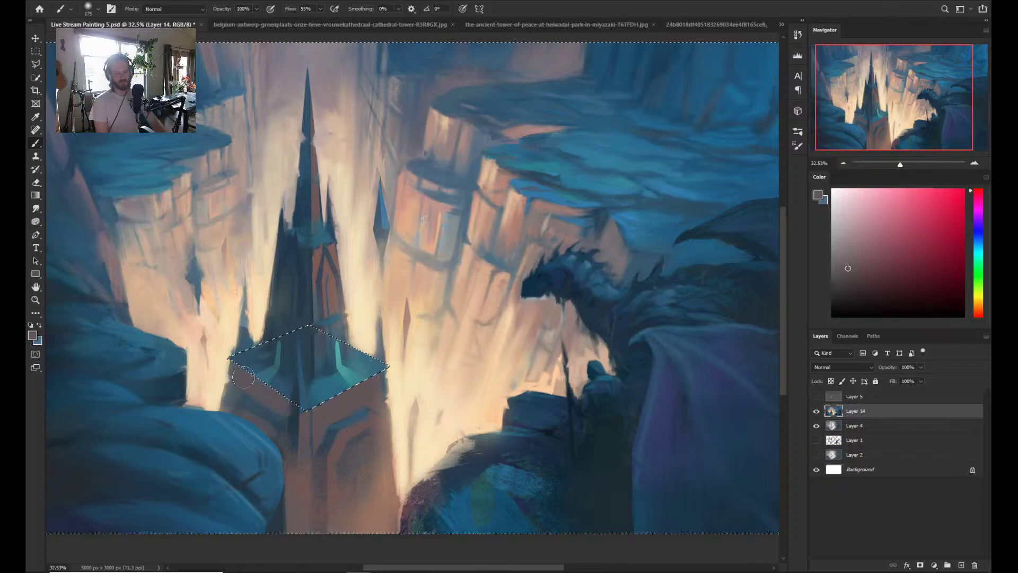
- Remove the selection and judge the cleaned-up ledge against the whole painting
key("z")
scroll(402, 228, "down", 3)
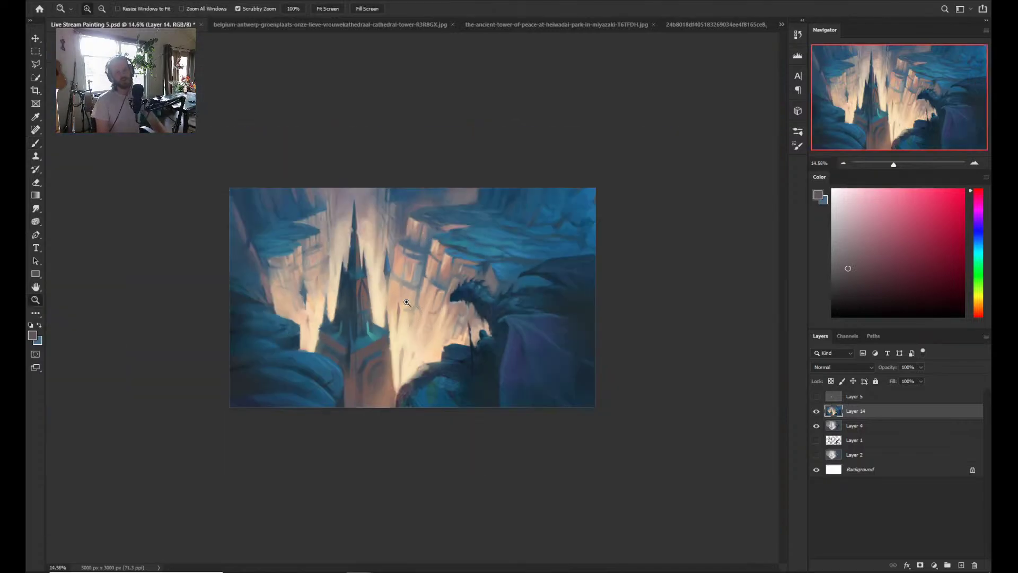
scroll(407, 302, "up", 3)
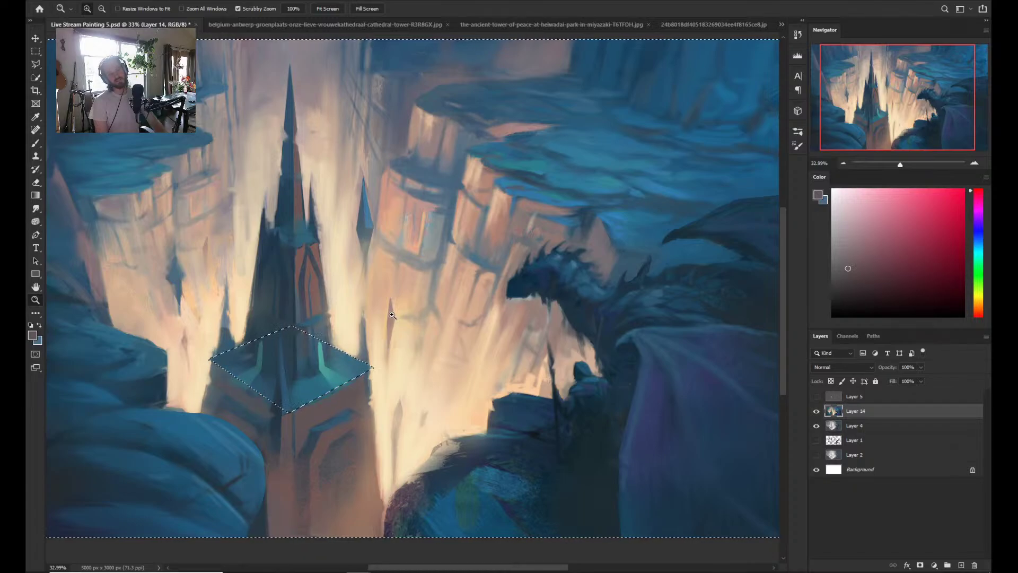
key("ctrl+d")
scroll(389, 340, "down", 2)
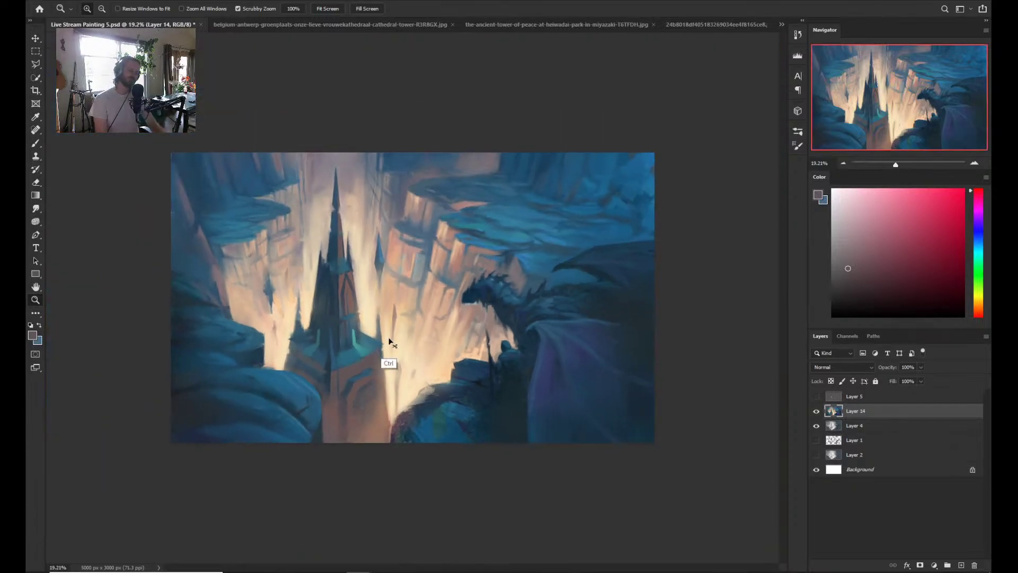
- Undo the recent ledge edits to compare the tower without them, and restore them
key("ctrl+z")
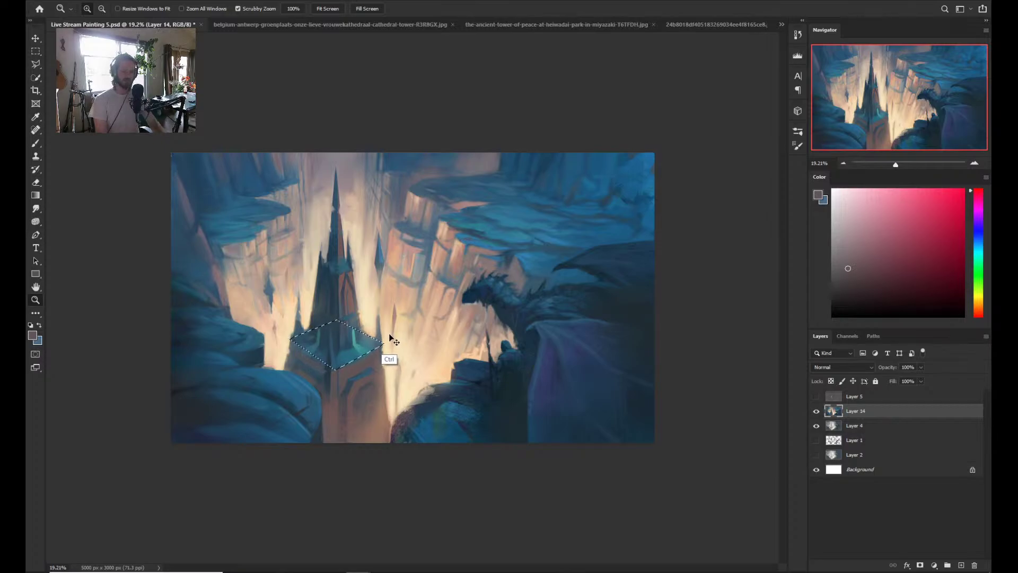
key("ctrl+d")
scroll(378, 347, "up", 1)
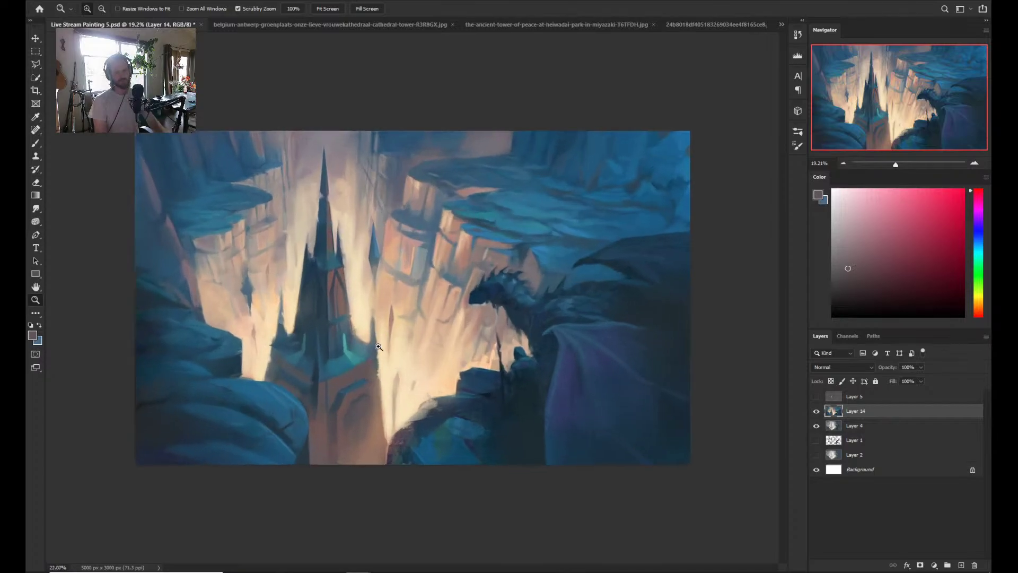
scroll(378, 347, "down", 1)
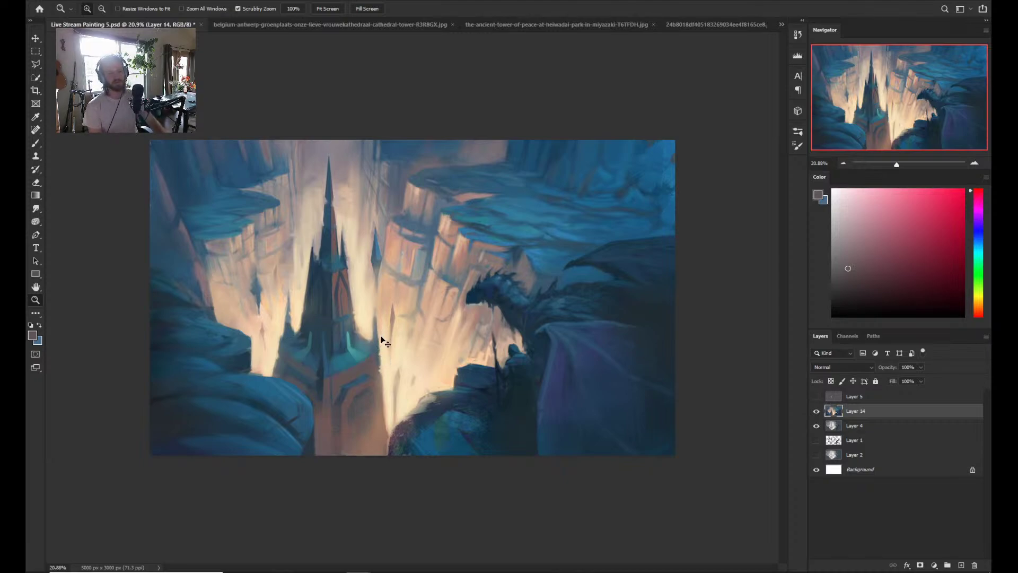
key("ctrl+z")
key("ctrl+z")
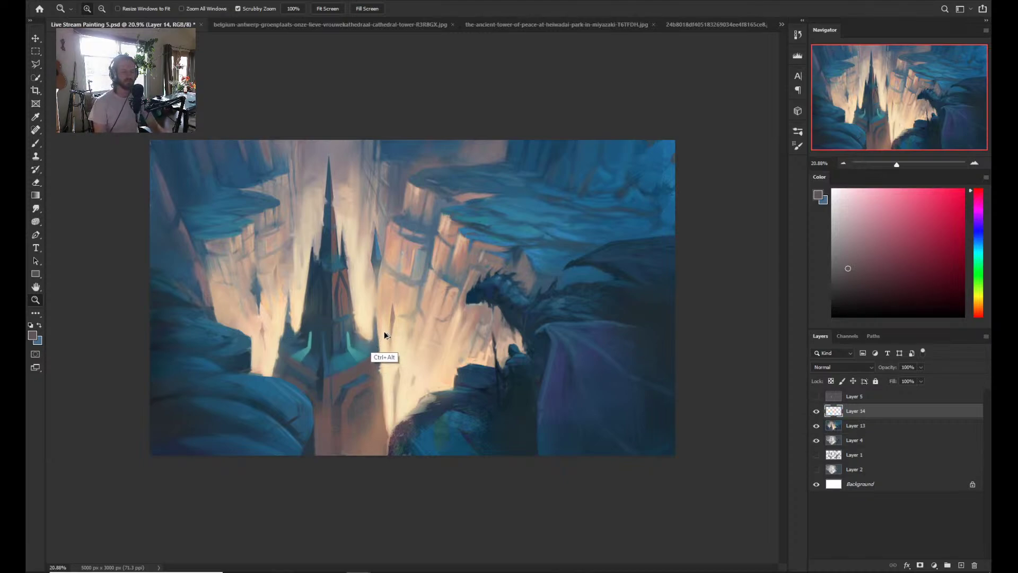
key("ctrl+shift+z")
key("ctrl+shift+z")
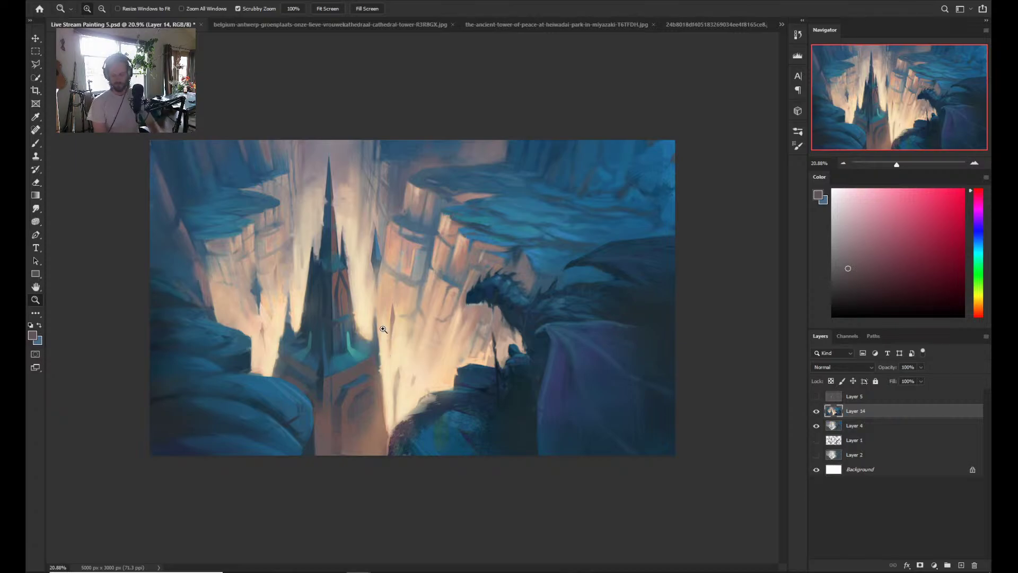
- Flip the painting horizontally to judge the tower in mirror view
key("ctrl+shift+h")
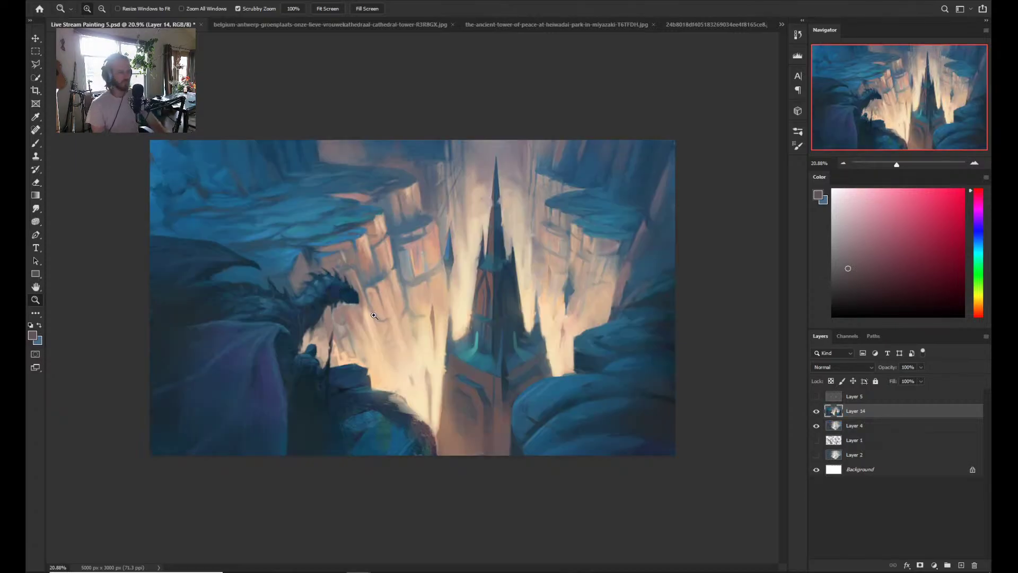
left_click_drag(413, 347, 495, 396)
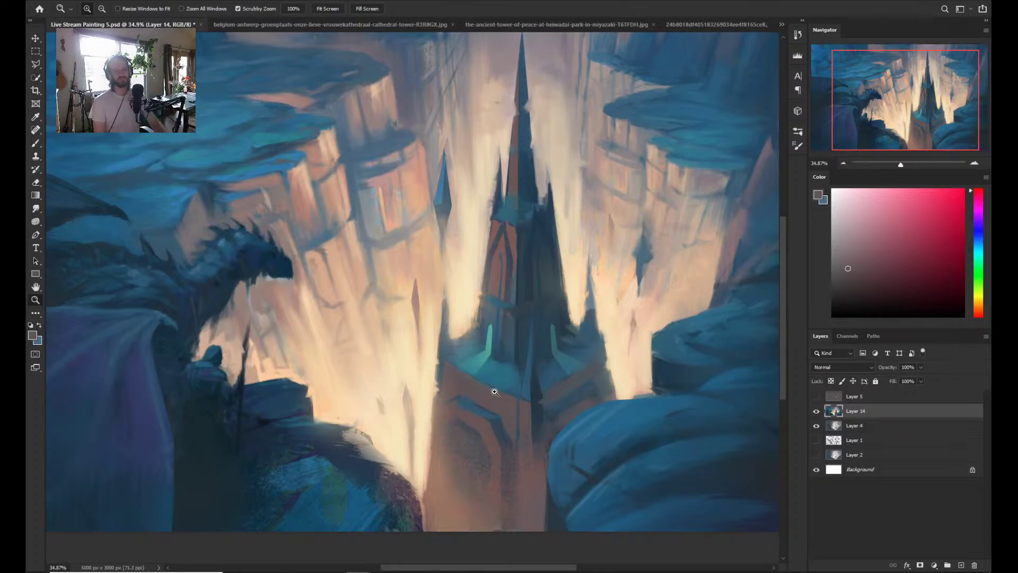
- Outline the upper tower from its ledge to the spire tip with a polygonal selection
key("l")
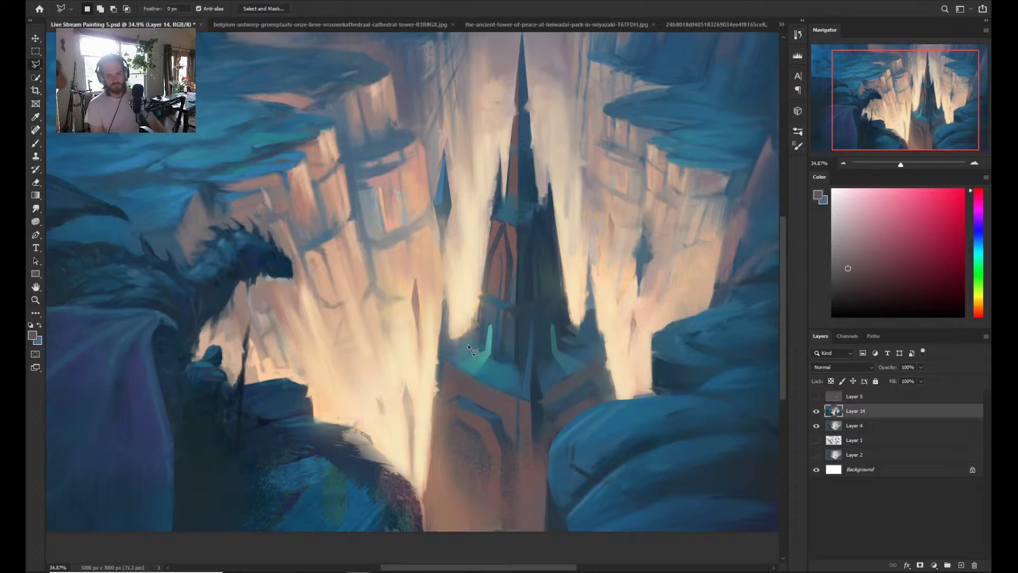
left_click(516, 366)
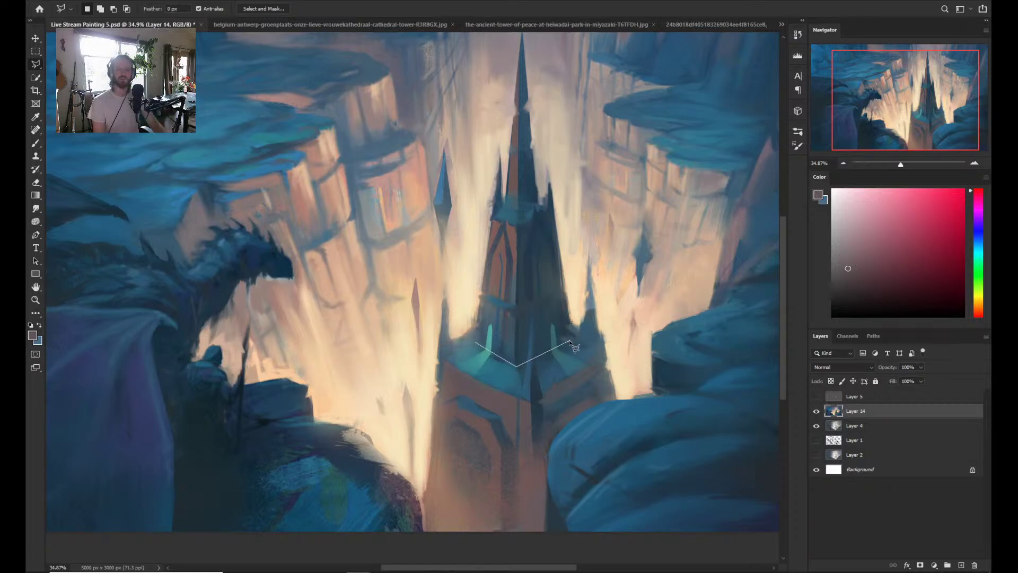
key("Escape")
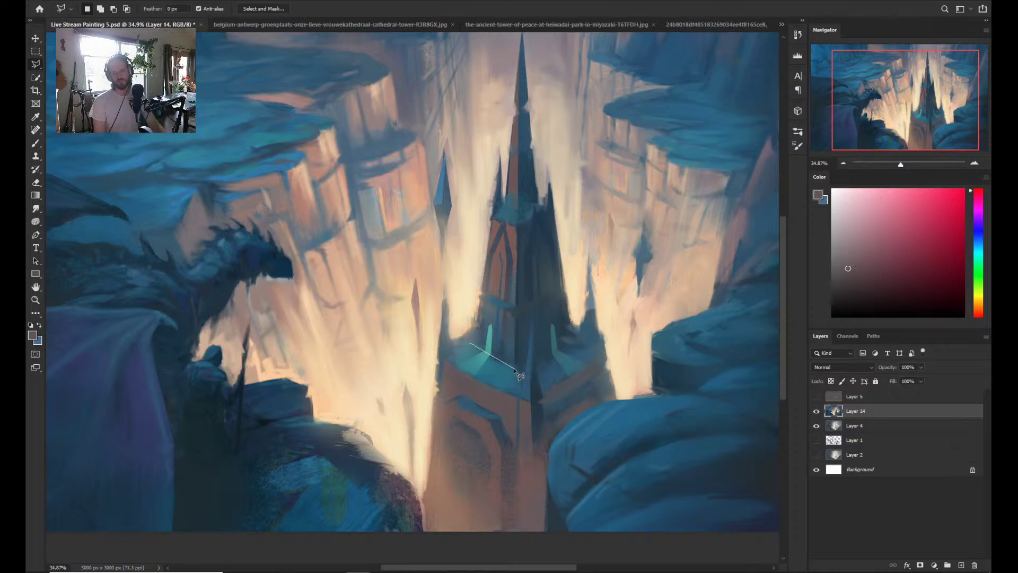
left_click(481, 338)
left_click(473, 337)
left_click(516, 363)
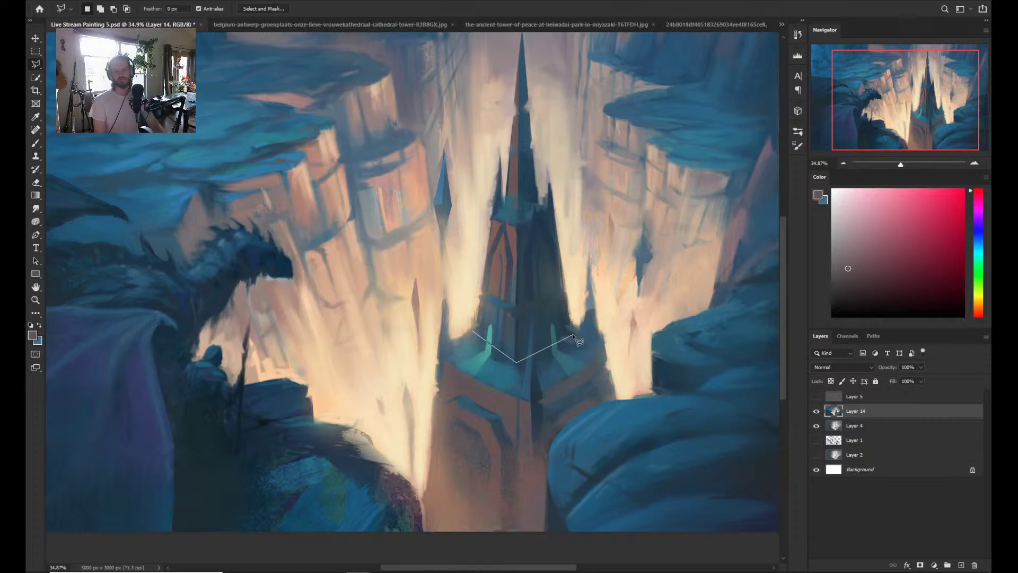
left_click(542, 208)
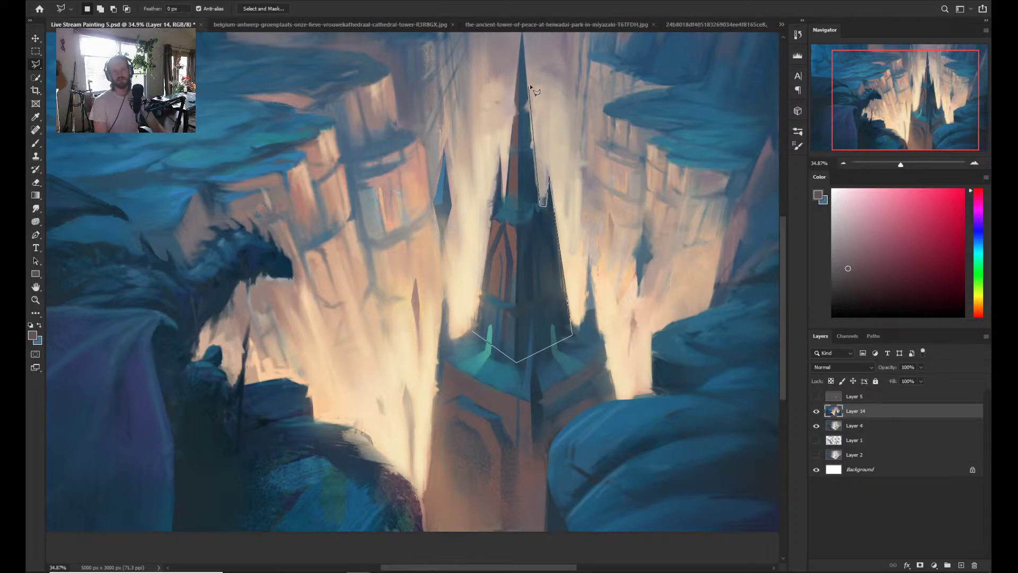
left_click(523, 35)
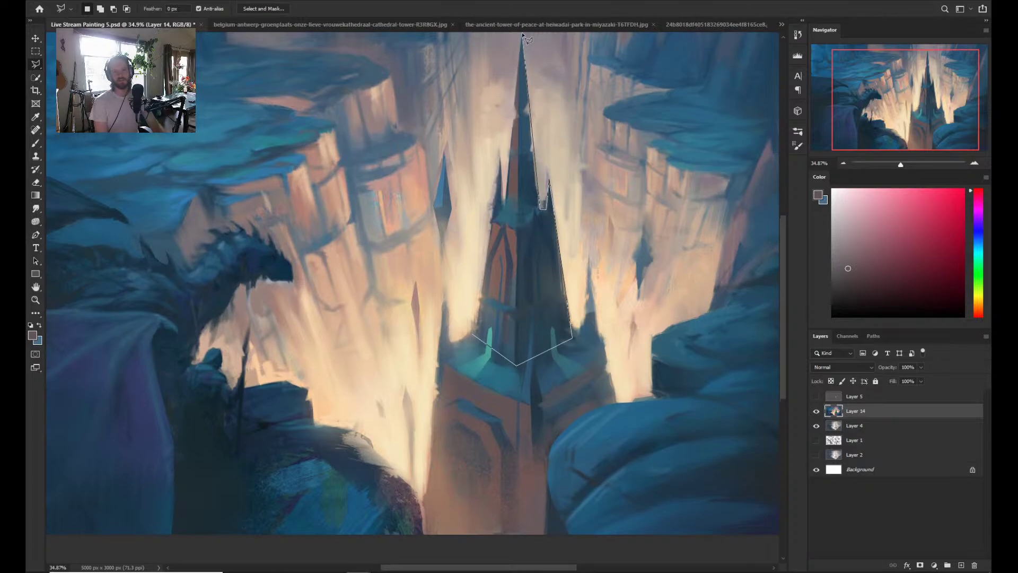
left_click(491, 207)
left_click(476, 337)
- Brush sampled slate-blue and muted red-brown tones inside the tower selection to firm up its lit outer edge
key("b")
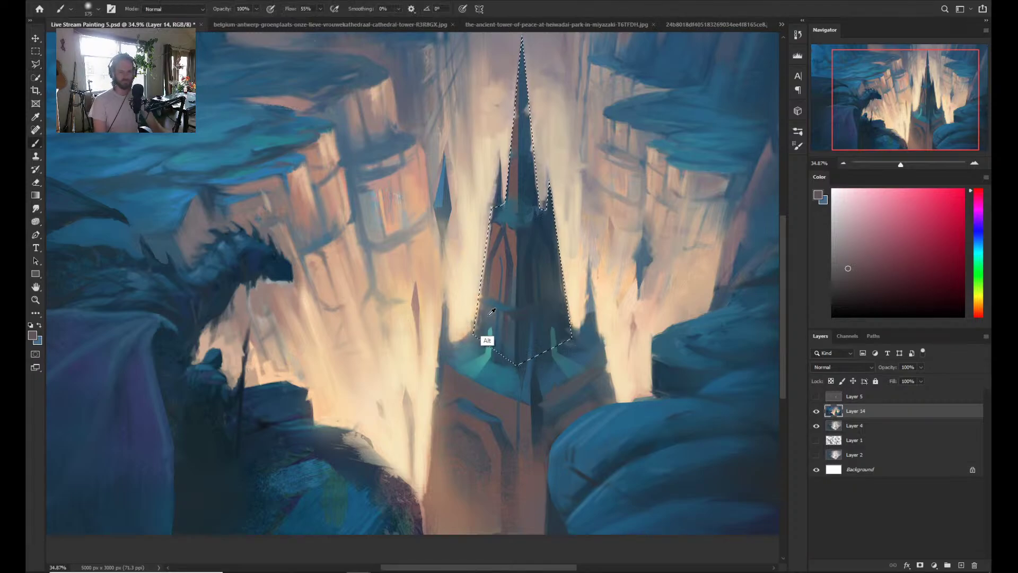
left_click(481, 317, "alt")
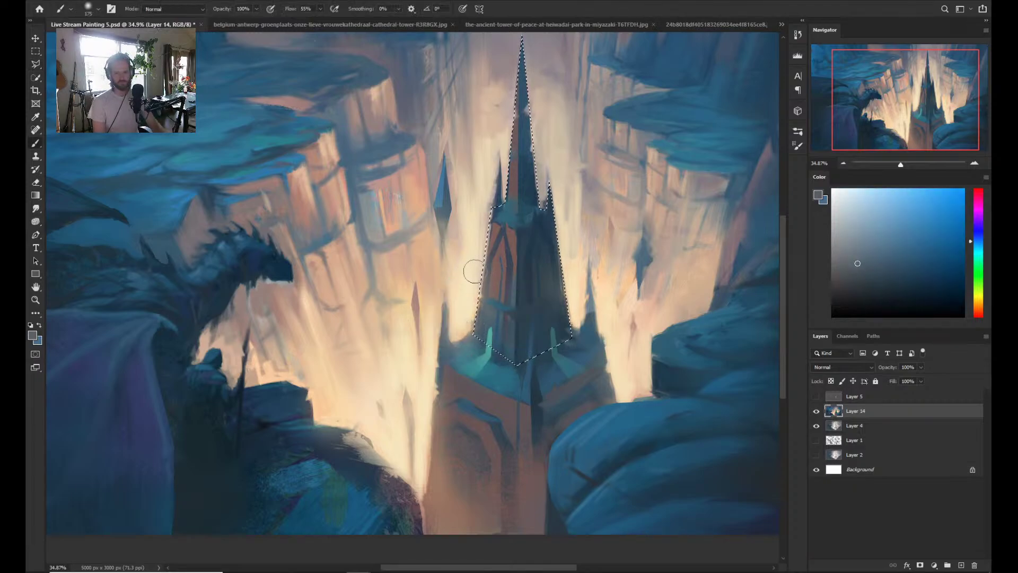
left_click(493, 234, "alt")
left_click(494, 257, "alt")
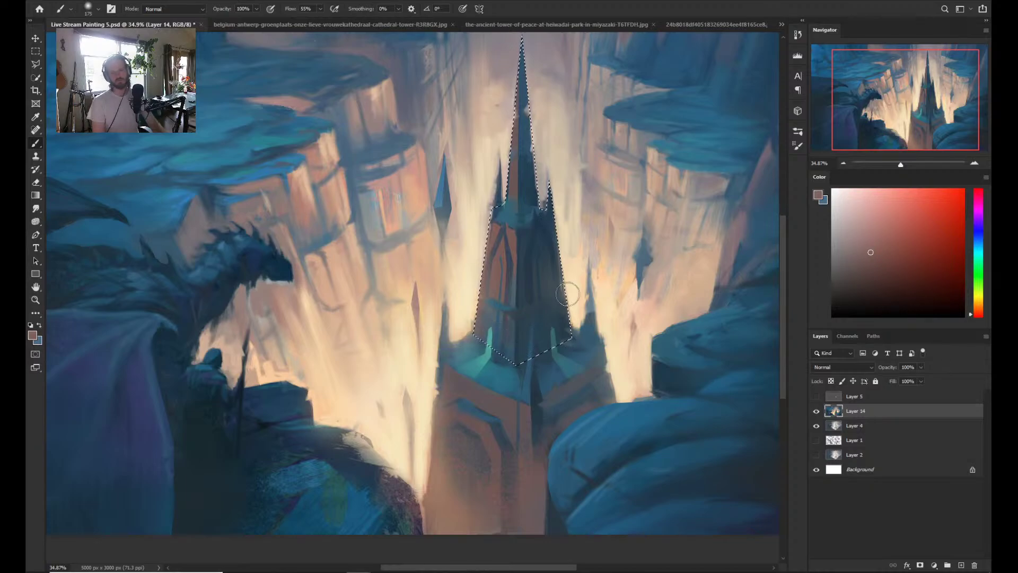
- Judge the tower silhouette against the whole painting and remove the selection
key("z")
left_click_drag(631, 298, 596, 305)
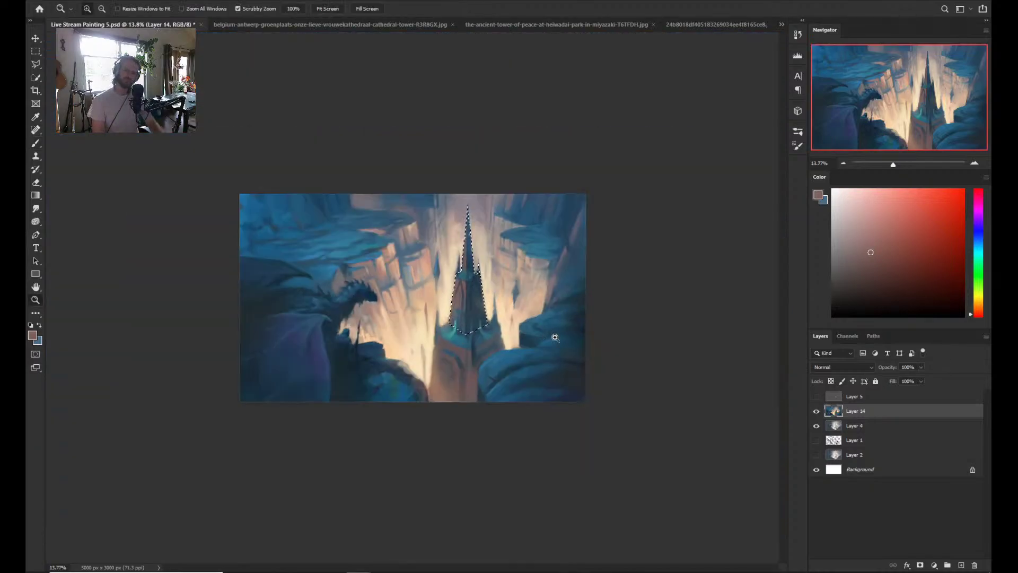
mouse_move(549, 340)
left_mouse_down()
mouse_move(584, 321)
mouse_move(580, 266)
left_mouse_up()
key("b")
key("ctrl+d")
key("z")
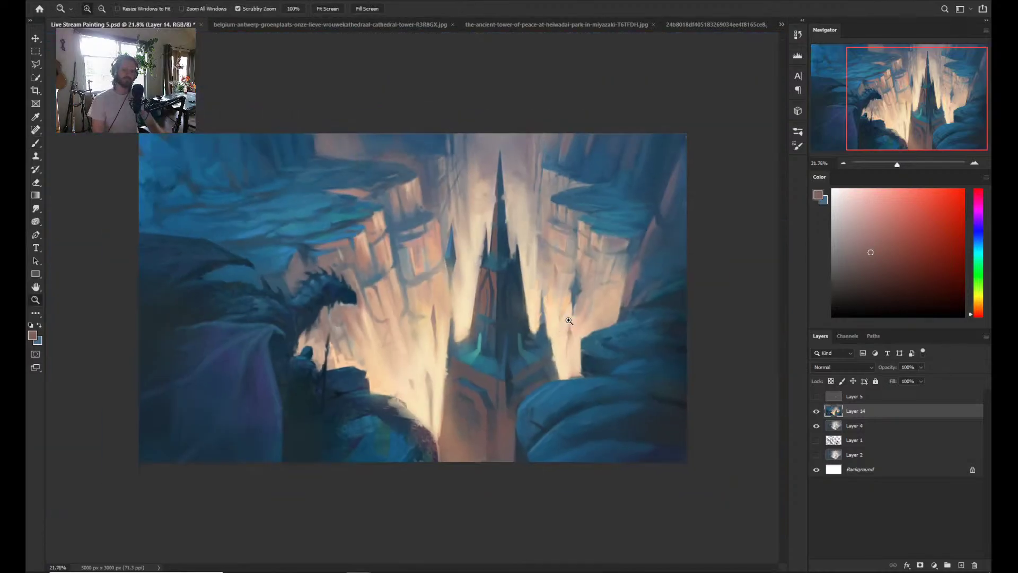
left_click_drag(570, 312, 588, 310)
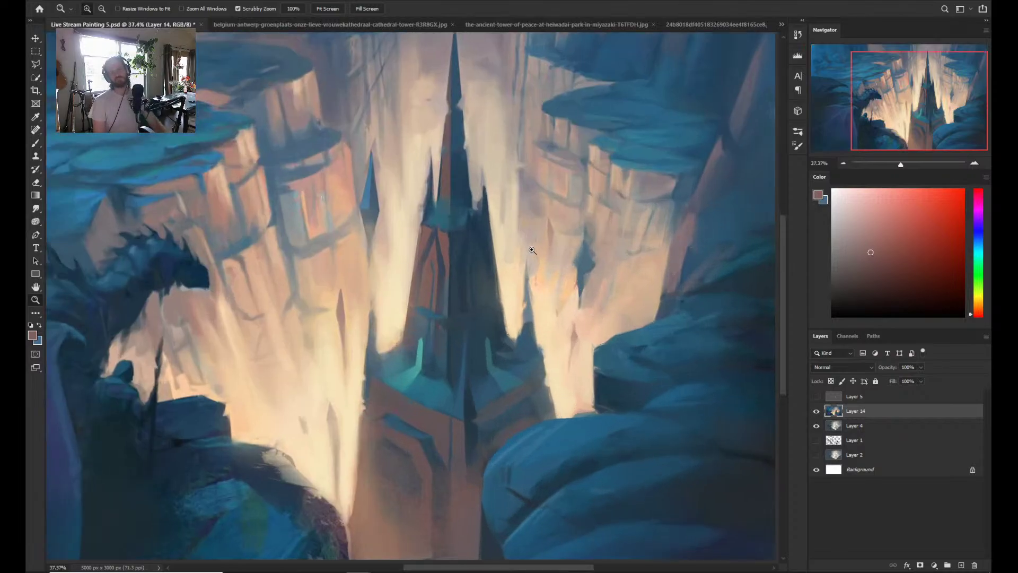
- Outline the tower's warm lit face between the upper and lower ledges with a polygonal selection
key("b")
key("l")
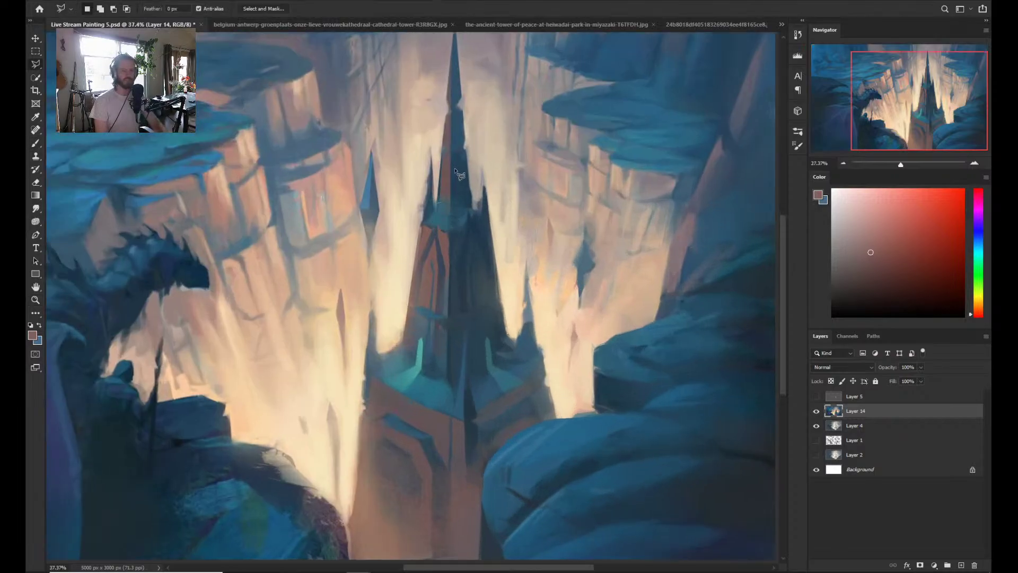
left_click(428, 151)
key("Escape")
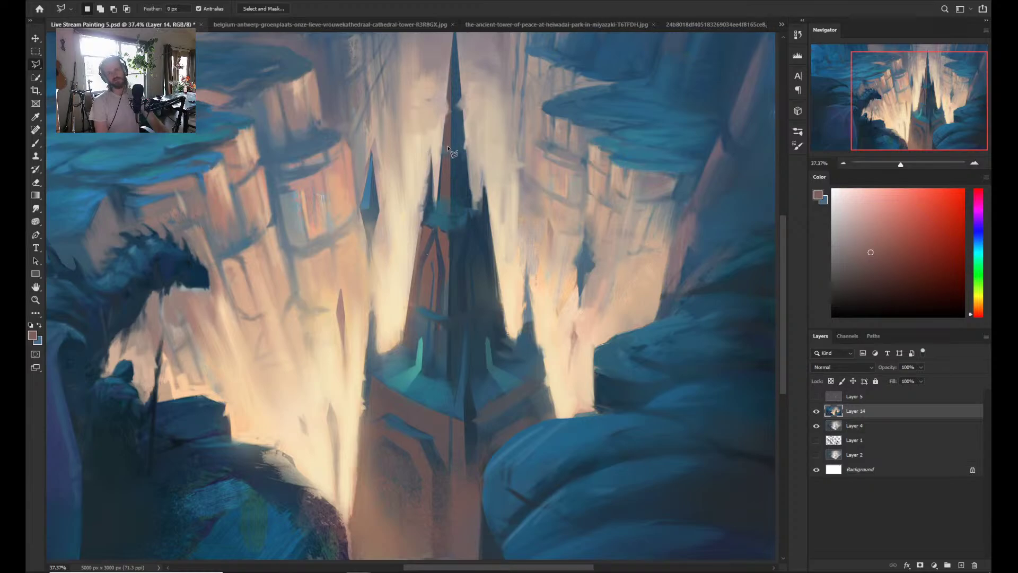
left_click(424, 224)
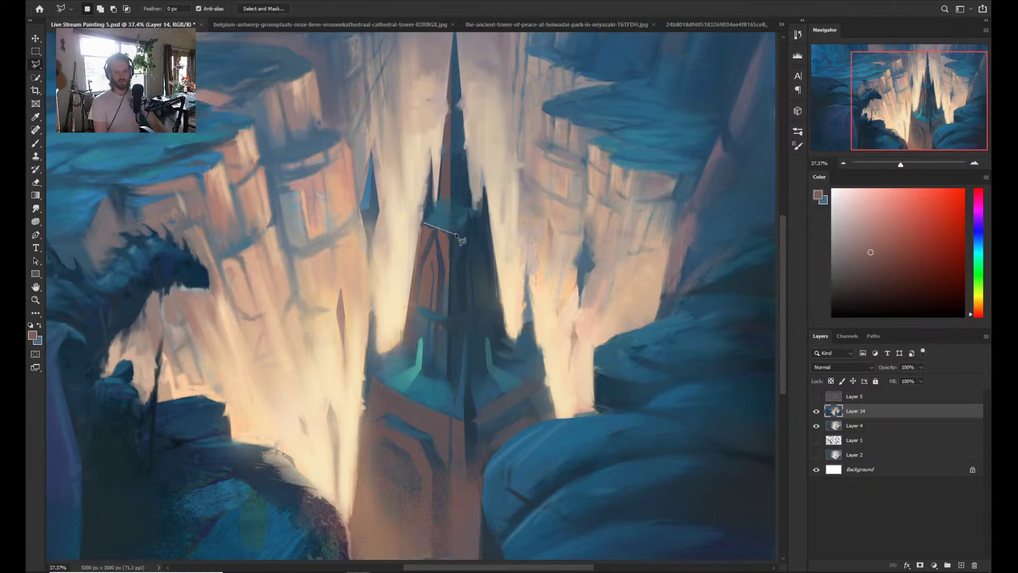
left_click(448, 230)
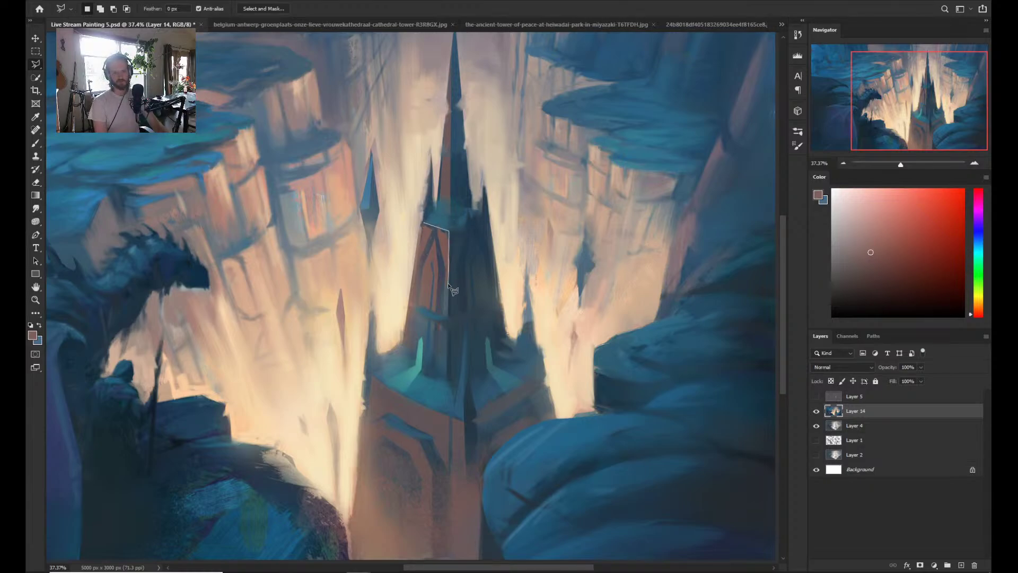
left_click(447, 378)
left_click(398, 350)
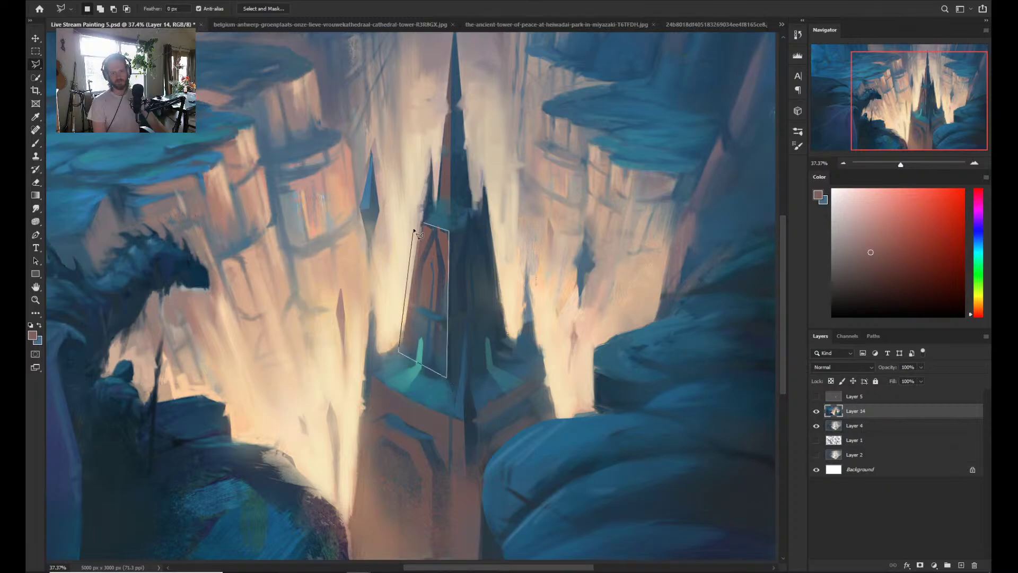
left_click(424, 223)
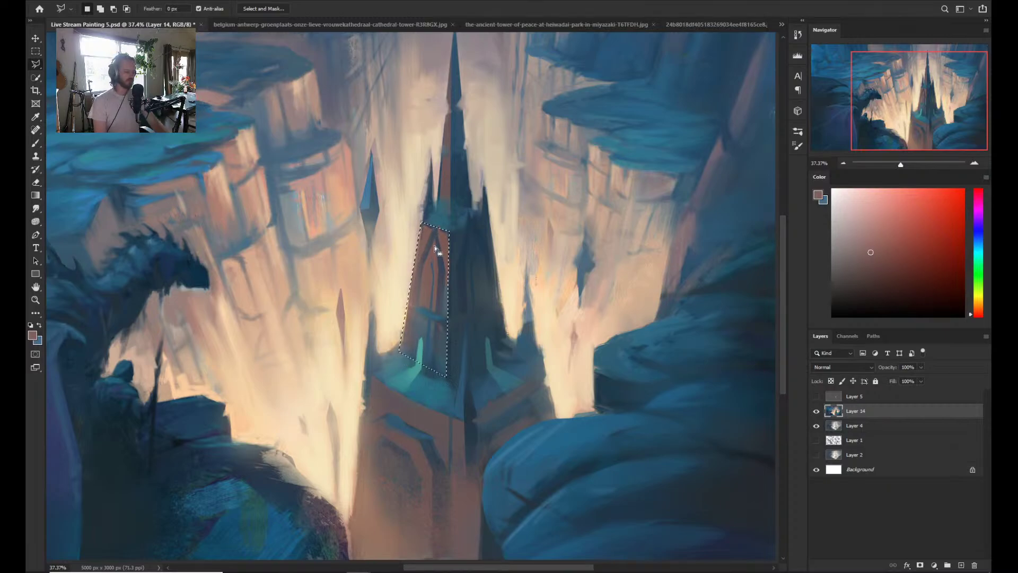
- Brush muted red-brown over the selected lit face with a smaller Smooth Brush and clear the selection
key("b")
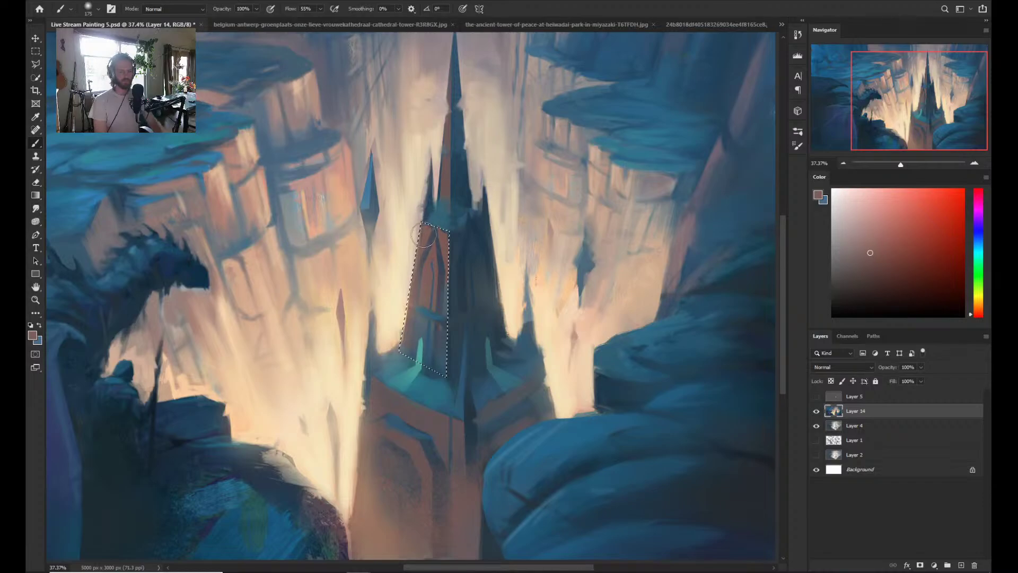
right_click(419, 227)
double_click(576, 393)
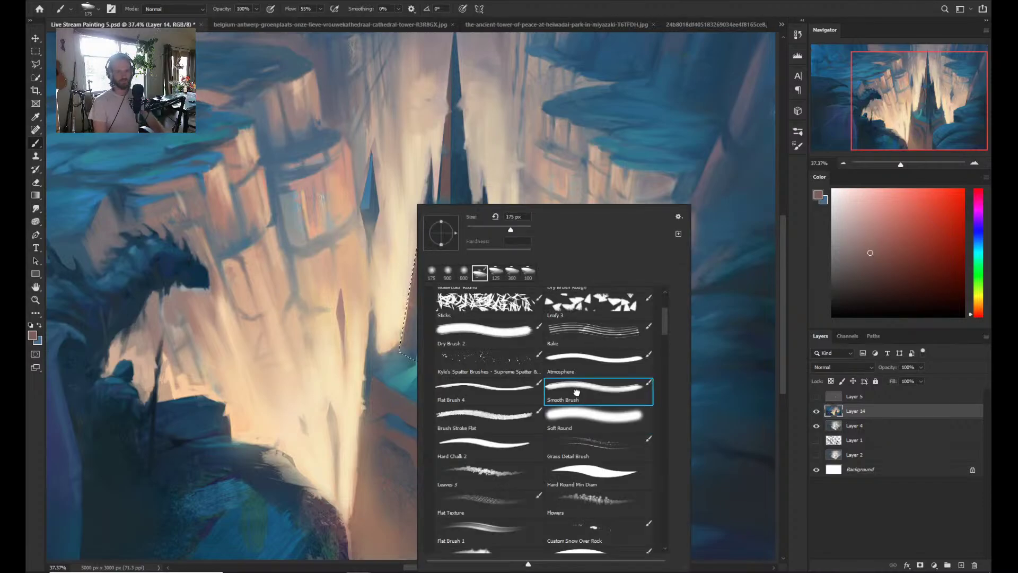
key("bracketleft")
key("bracketleft")
key("bracketleft")
key("bracketleft")
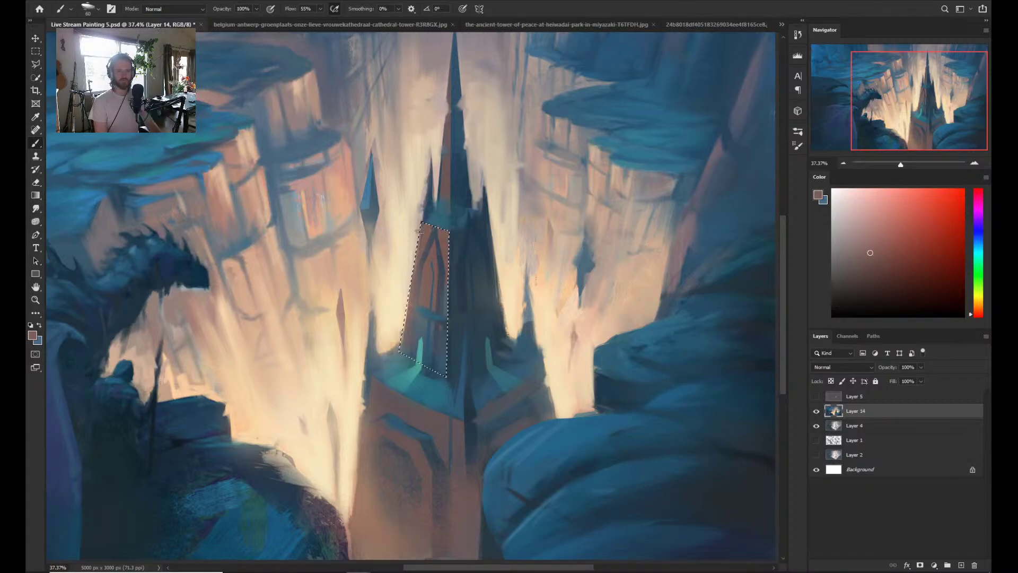
key("z")
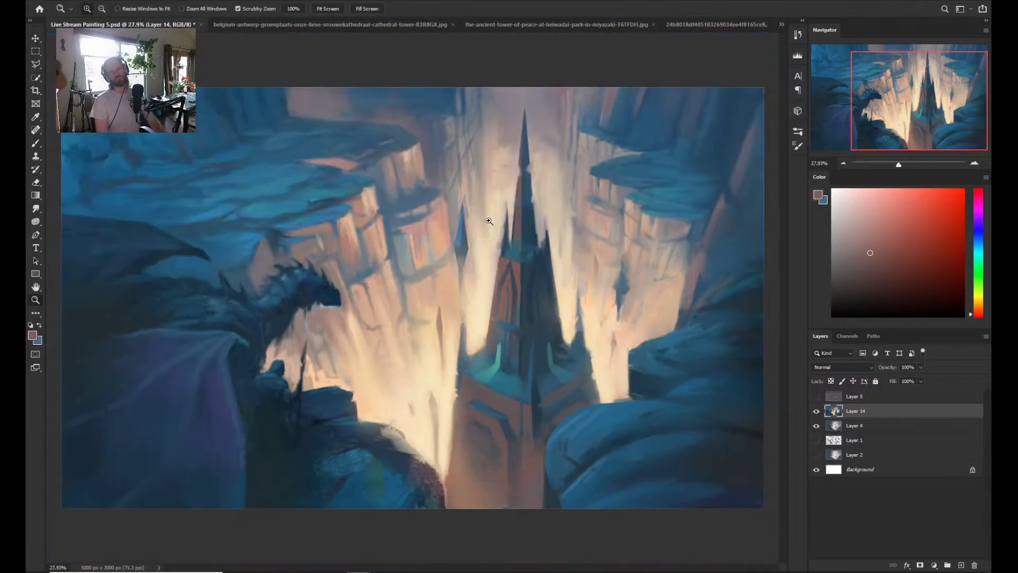
scroll(567, 265, "down", 2)
scroll(567, 264, "up", 2)
key("b")
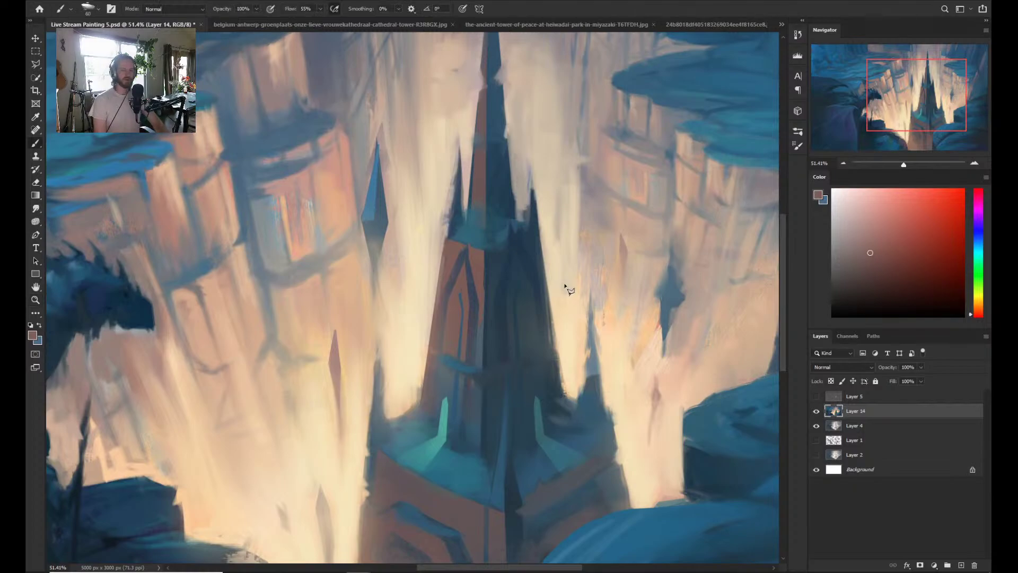
- Outline the tower's upper ledge with a diamond-shaped polygonal selection
key("l")
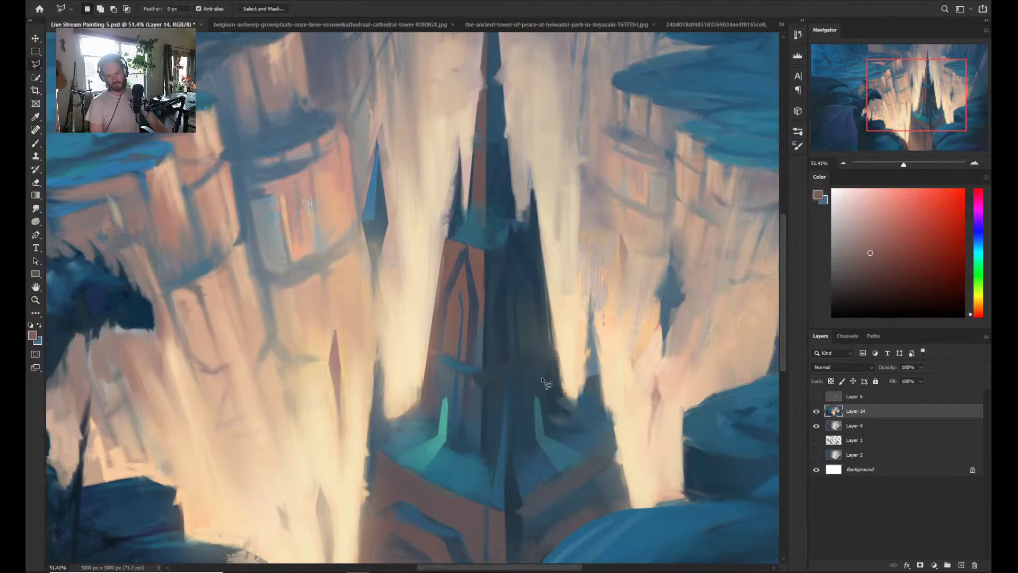
left_click(514, 452)
left_click(491, 248)
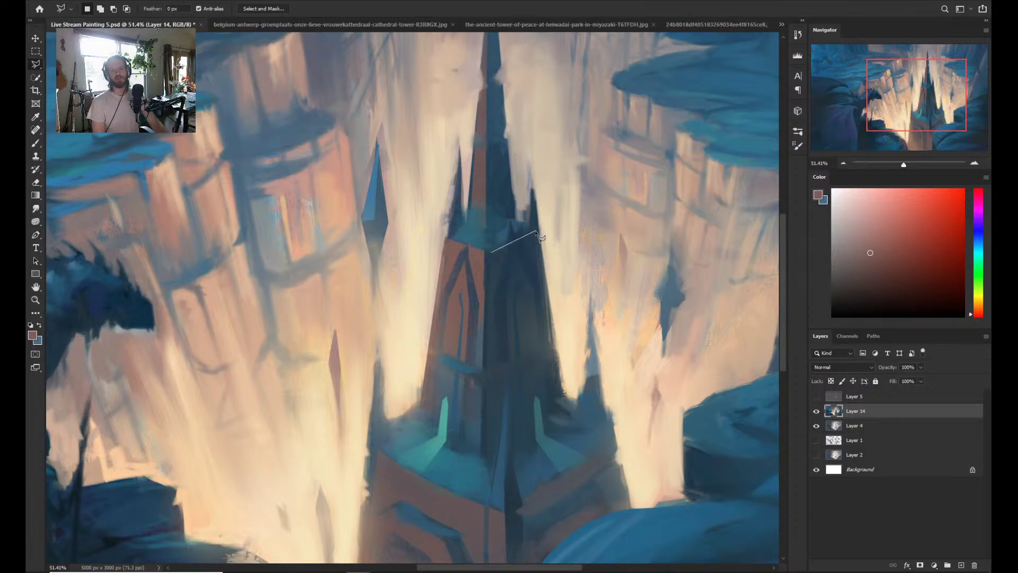
left_click(536, 232)
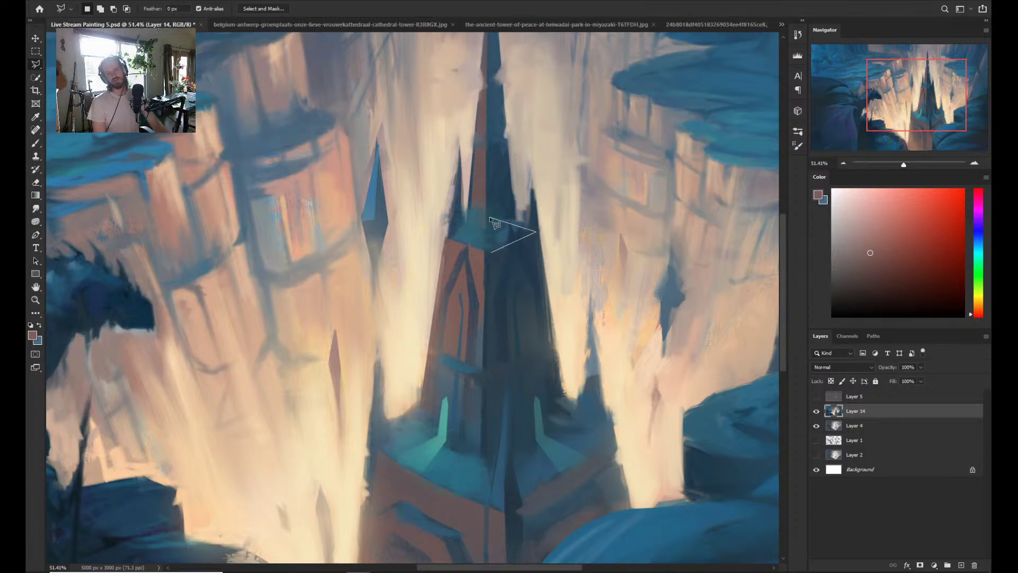
left_click(490, 218)
left_click(443, 238)
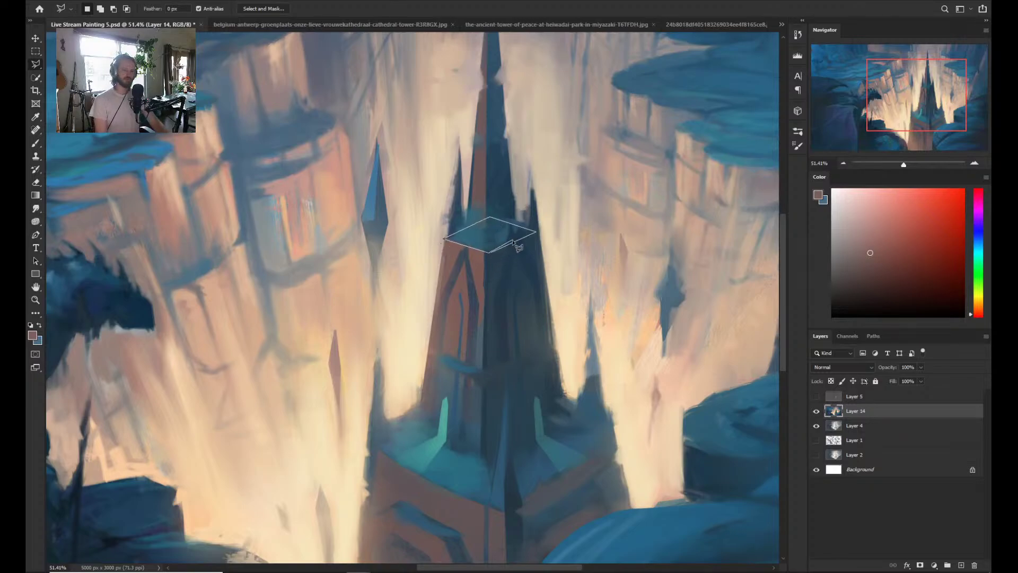
left_click(491, 253)
- Brush a sampled teal-blue over the selected upper ledge to sharpen its shape and remove the selection
key("b")
left_click(467, 235, "alt")
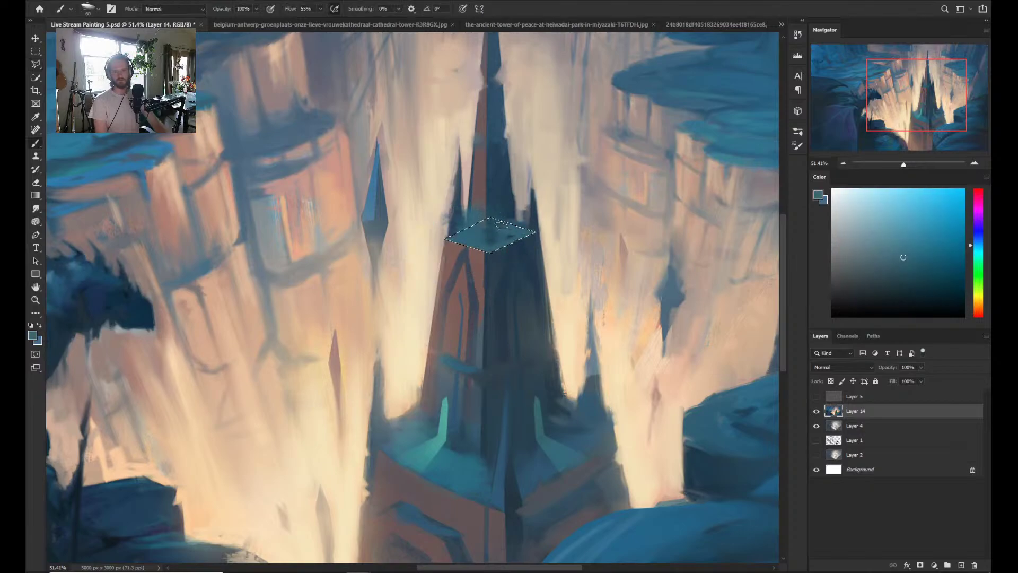
key("ctrl+d")
key("z")
left_click_drag(599, 206, 551, 195)
left_click_drag(519, 250, 572, 250)
key("b")
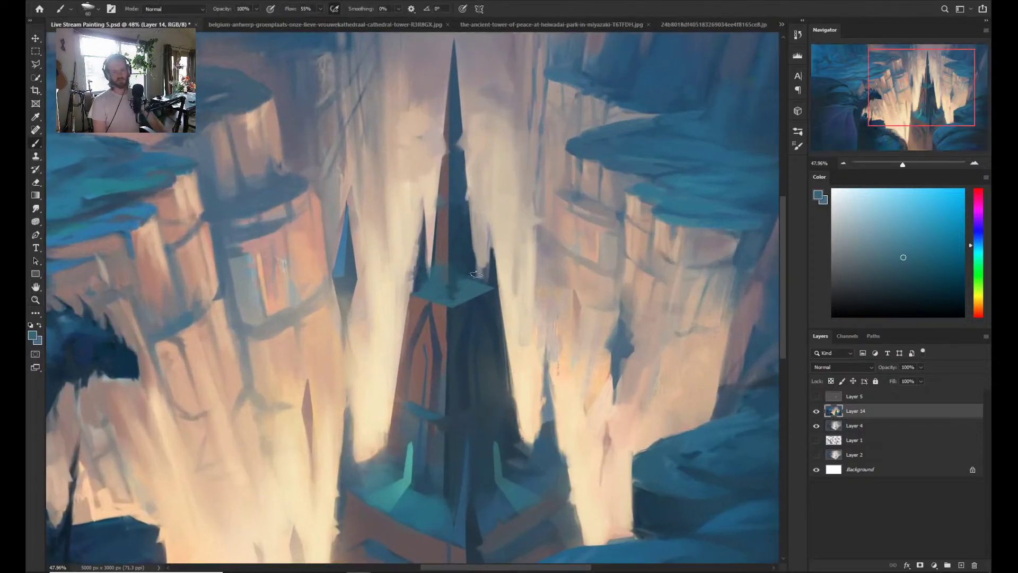
- Outline the central spire's narrow lit face above the upper ledge with a polygonal selection
key("l")
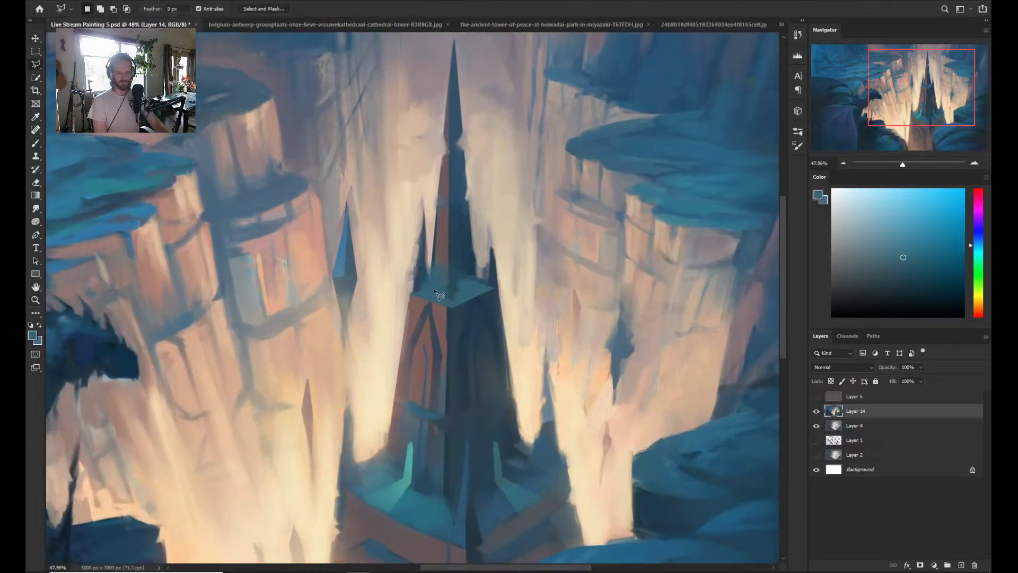
left_click(434, 287)
left_click(449, 295)
left_click(430, 286)
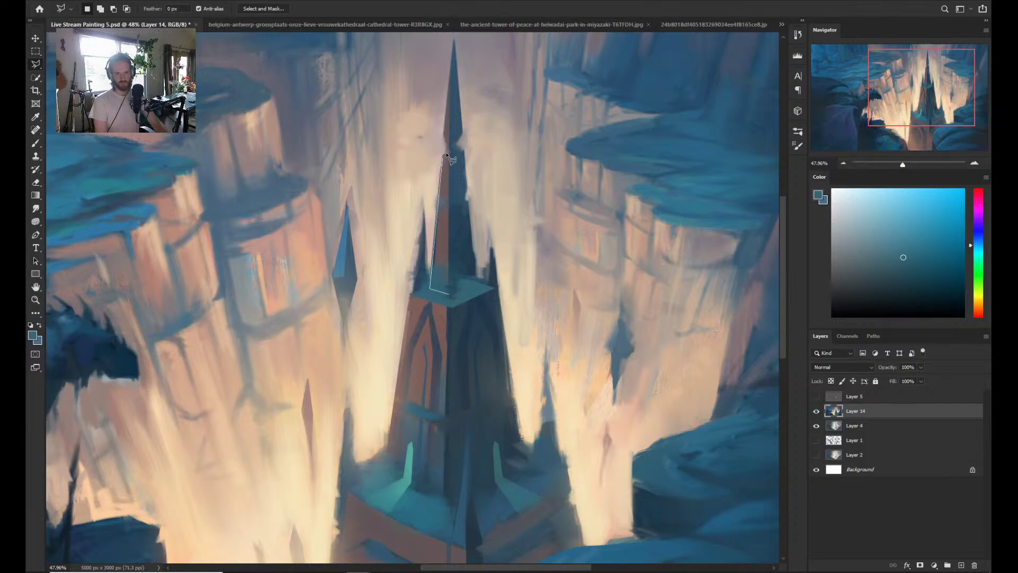
left_click(447, 155)
left_click(450, 296)
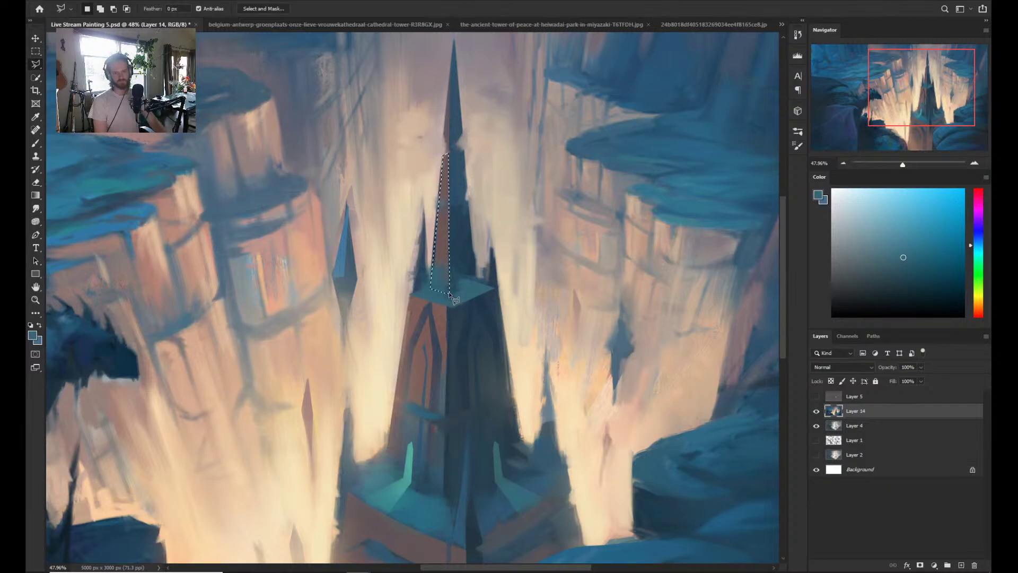
- Brush sampled dark blue and teal tones over the spire's selected lit face, covering the red-brown, and clear the selection
key("b")
left_click(443, 232, "alt")
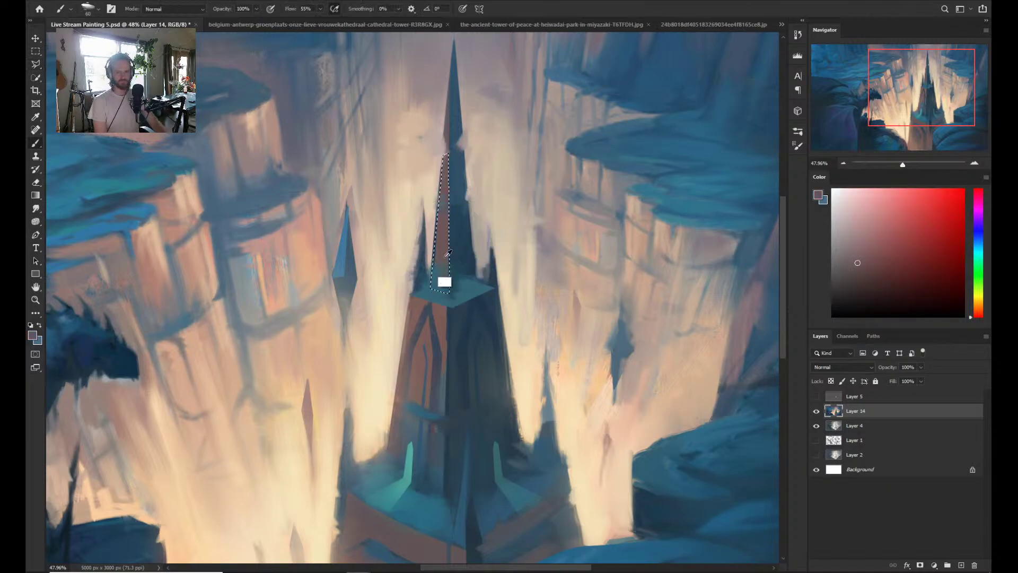
left_click(459, 233, "alt")
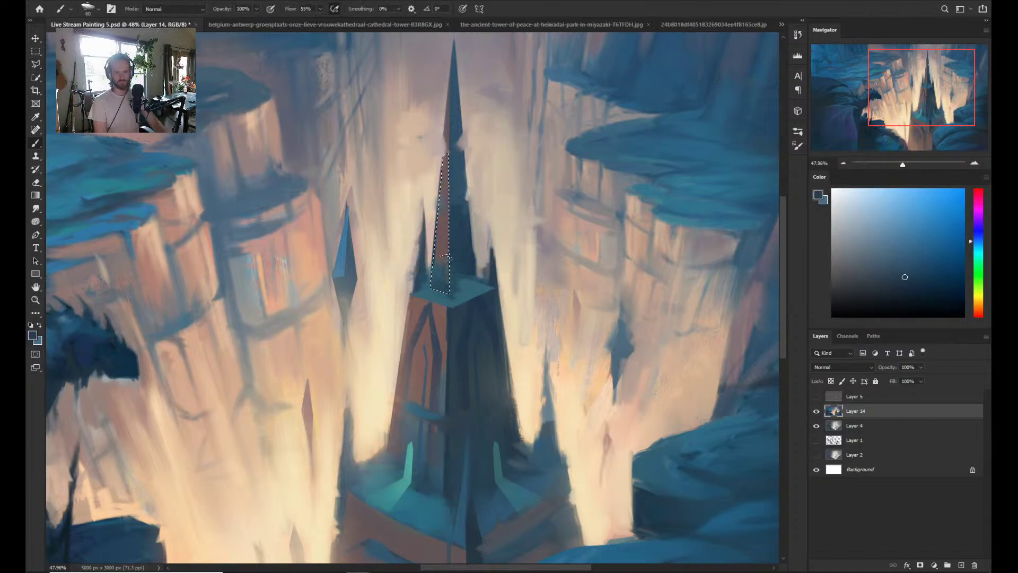
left_click_drag(446, 259, 440, 261)
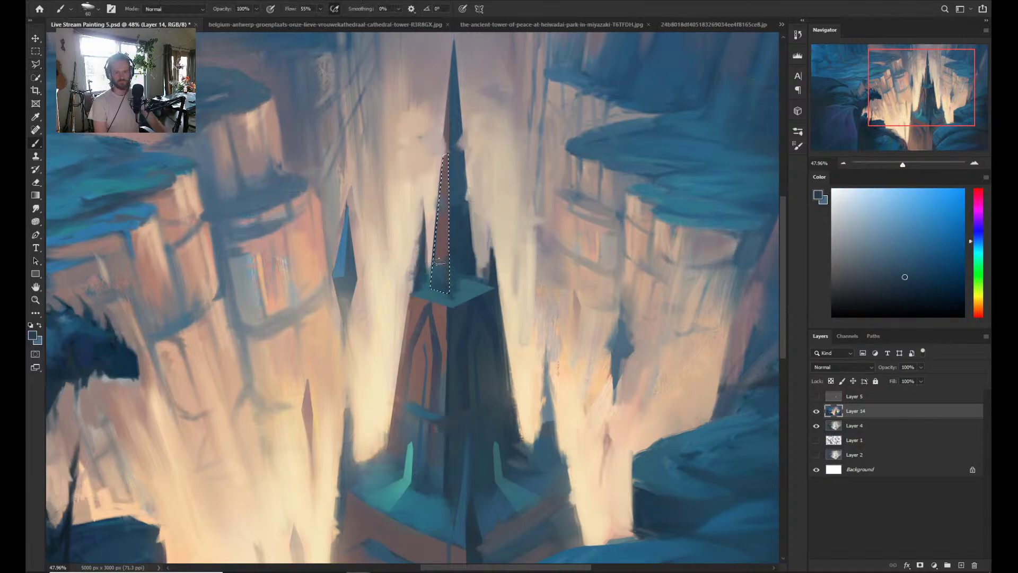
left_click(446, 210, "alt")
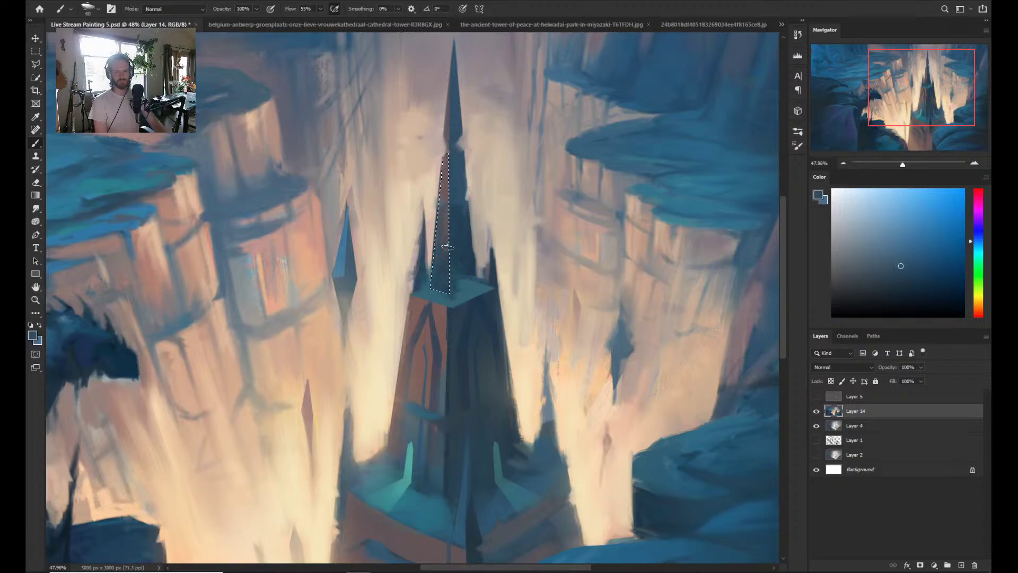
left_click(461, 310, "alt")
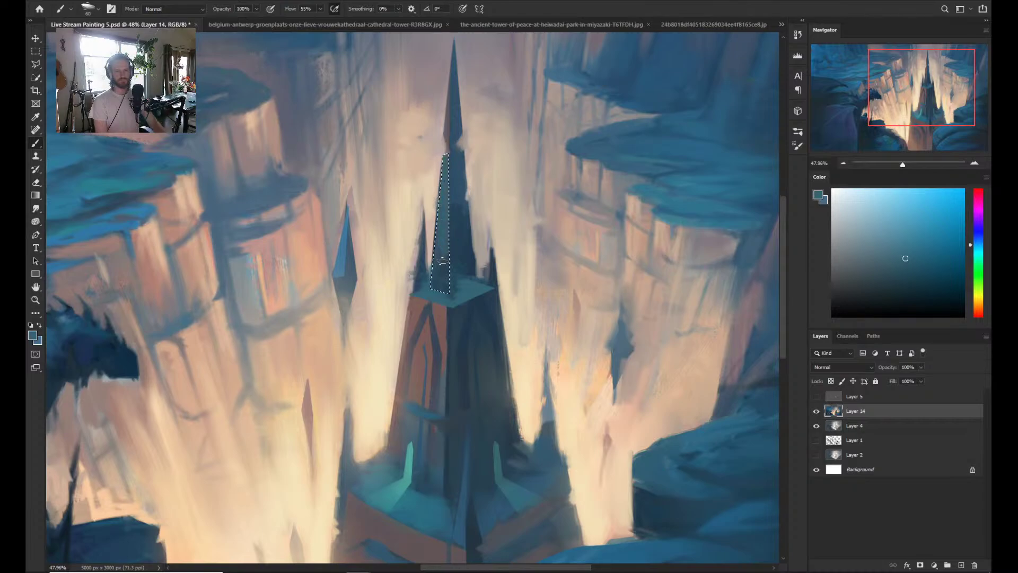
left_click(443, 294, "alt")
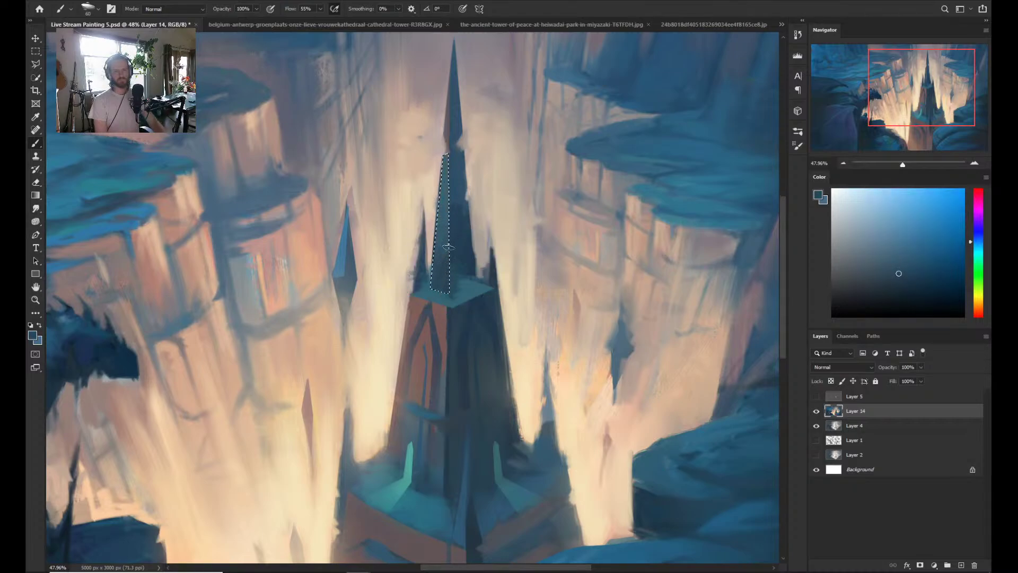
key("ctrl+d")
- Outline a narrow strip along the spire's shadowed edge down to the upper ledge with a polygonal selection
left_click_drag(476, 245, 520, 120)
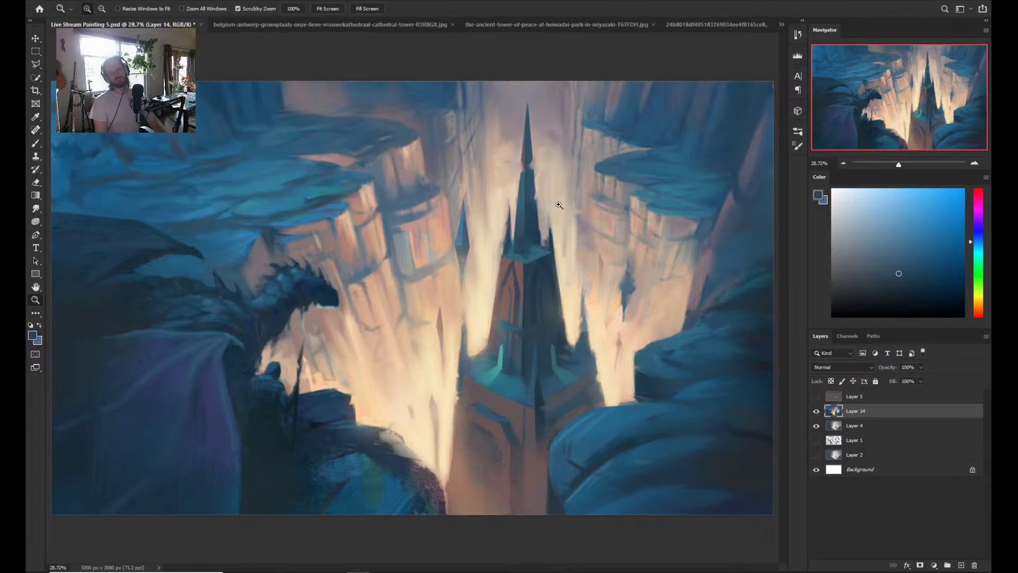
scroll(534, 242, "up", 2)
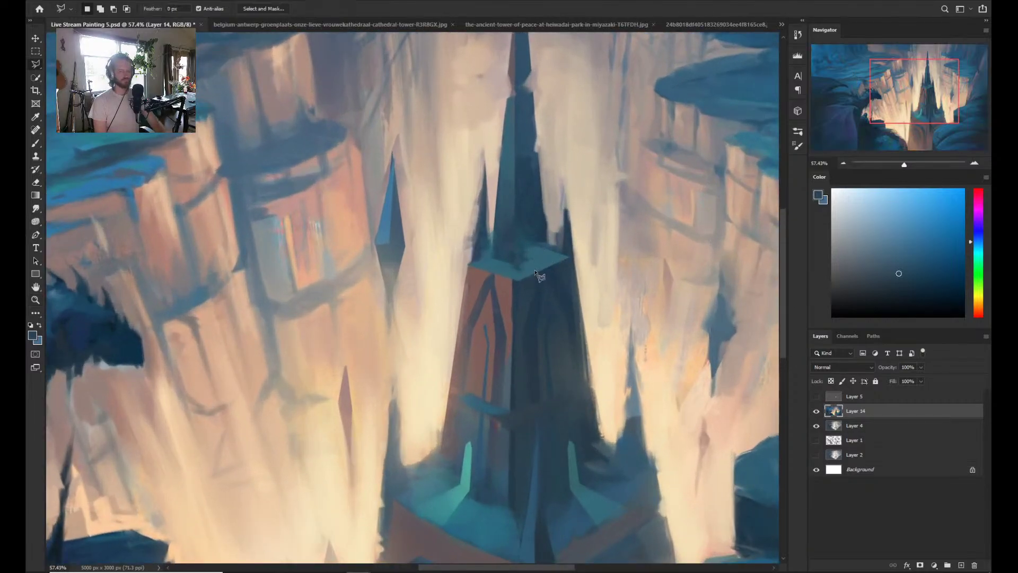
left_click(524, 82)
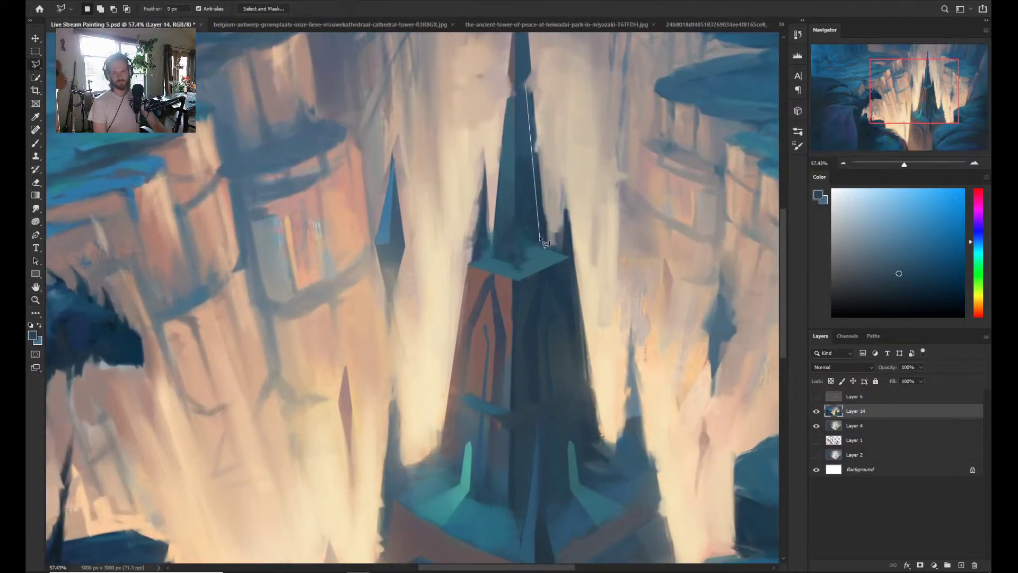
left_click(539, 253)
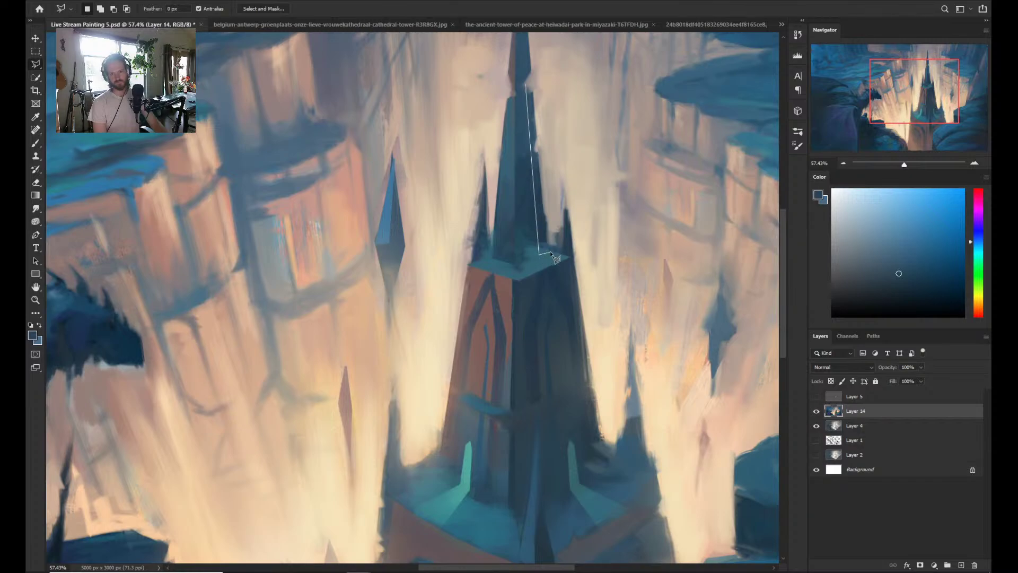
left_click_drag(551, 247, 552, 72)
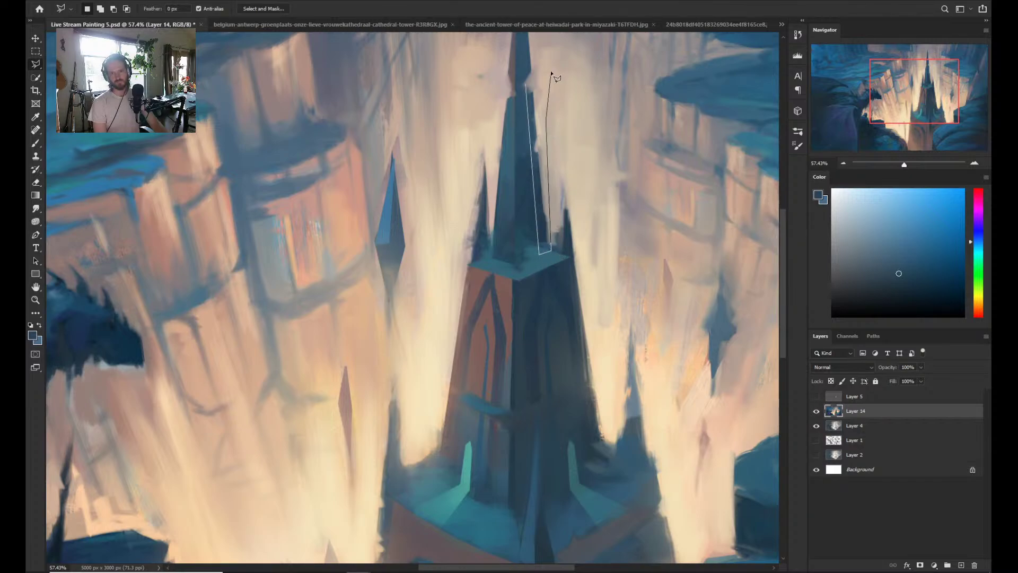
left_click(526, 85)
- Brush a sampled light beige from the glow inside the strip to straighten the spire's shadowed edge and clear the selection
key("b")
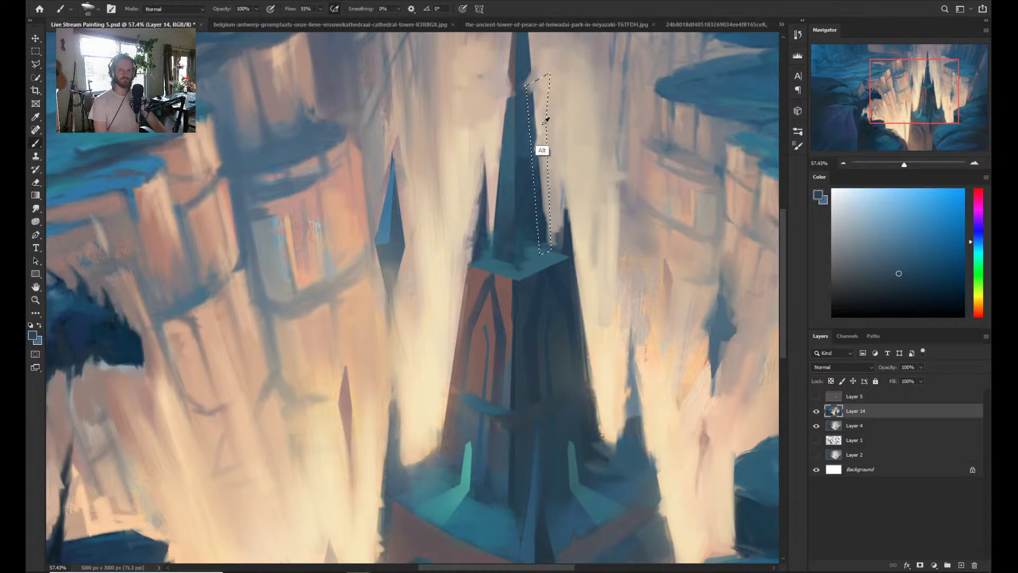
left_click(546, 121, "alt")
mouse_move(530, 96)
left_mouse_down()
mouse_move(538, 217)
mouse_move(541, 185)
mouse_move(545, 233)
mouse_move(564, 227)
left_mouse_up()
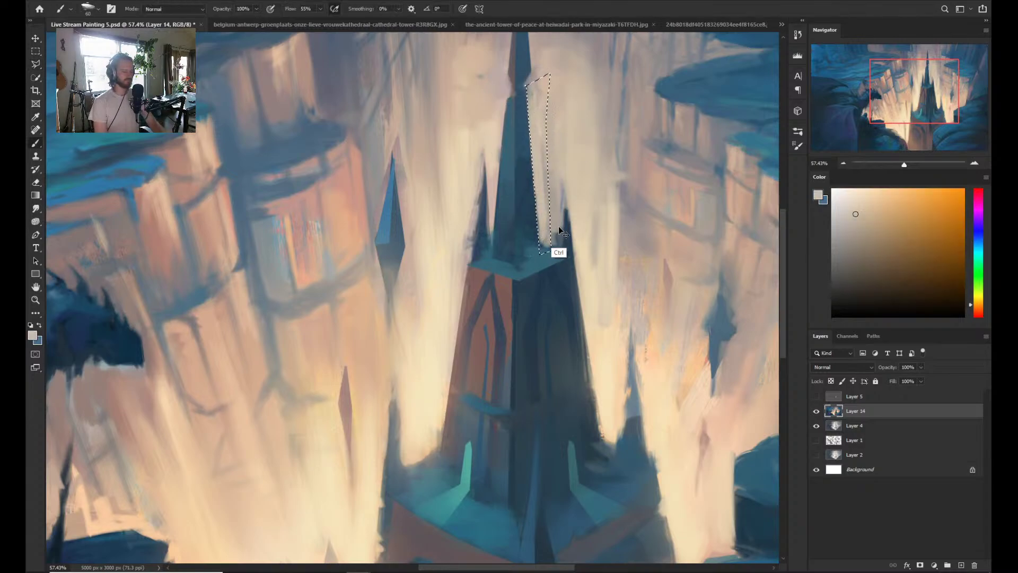
- Outline a tapered background area along the shadowed side of the spire's tip with a polygonal selection
key("z")
key("ctrl+0")
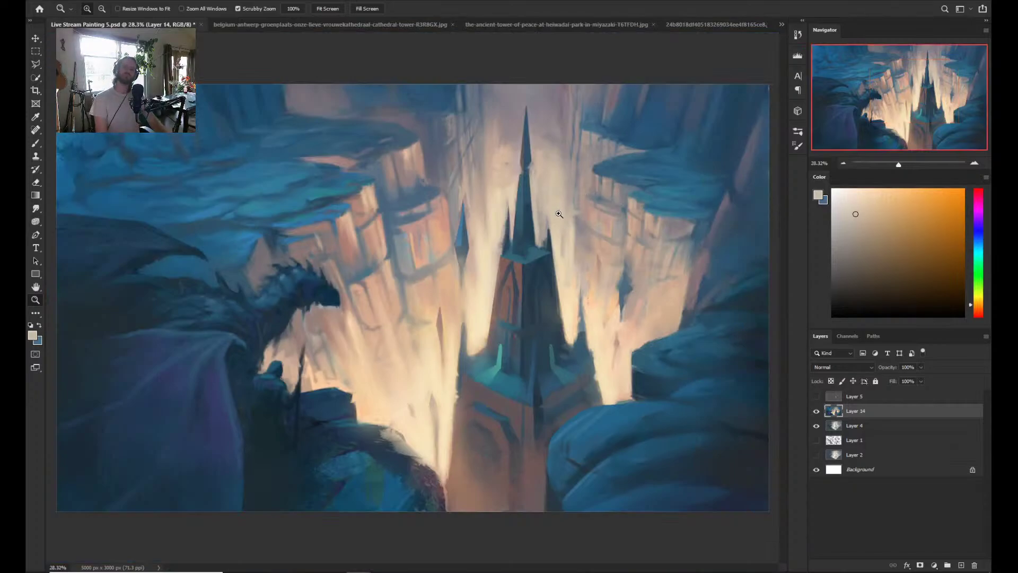
scroll(559, 214, "up", 2)
key("l")
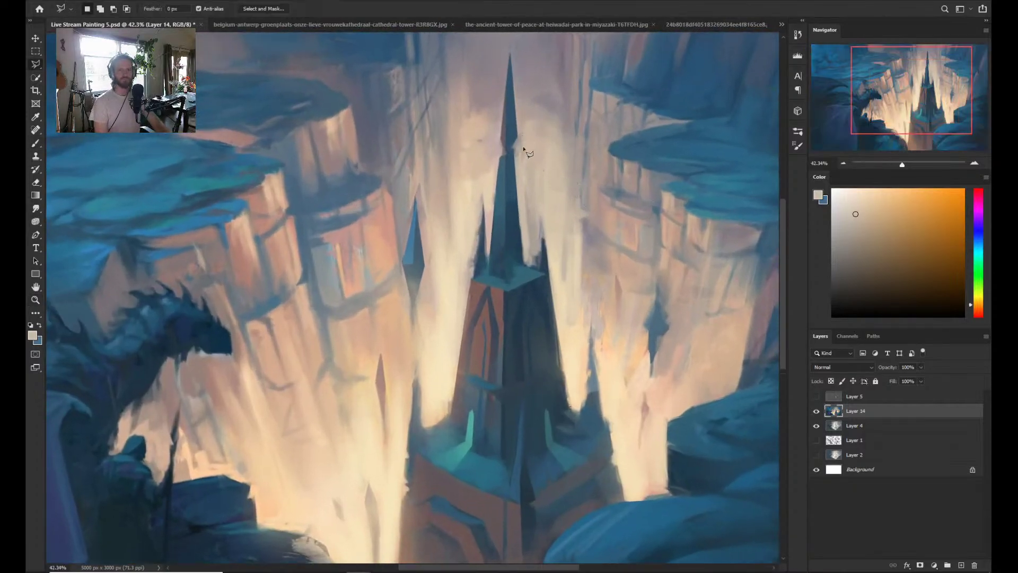
left_click(515, 154)
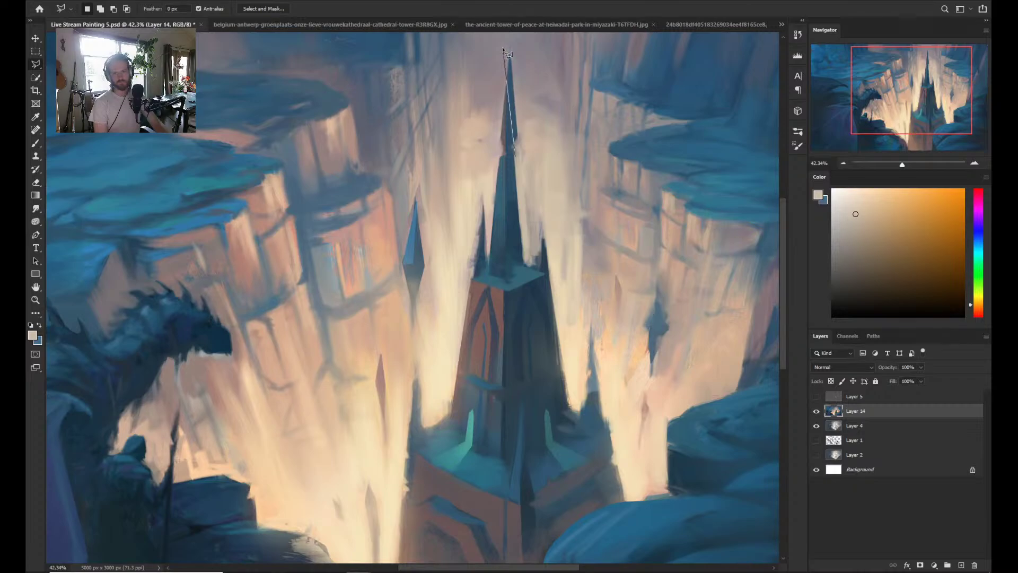
left_click(540, 158)
left_click(517, 158)
- Brush sampled beige and muted purple-grey background tones inside the selection to slim the spire's tip
key("b")
left_click(513, 107, "alt")
left_click_drag(514, 107, 516, 121)
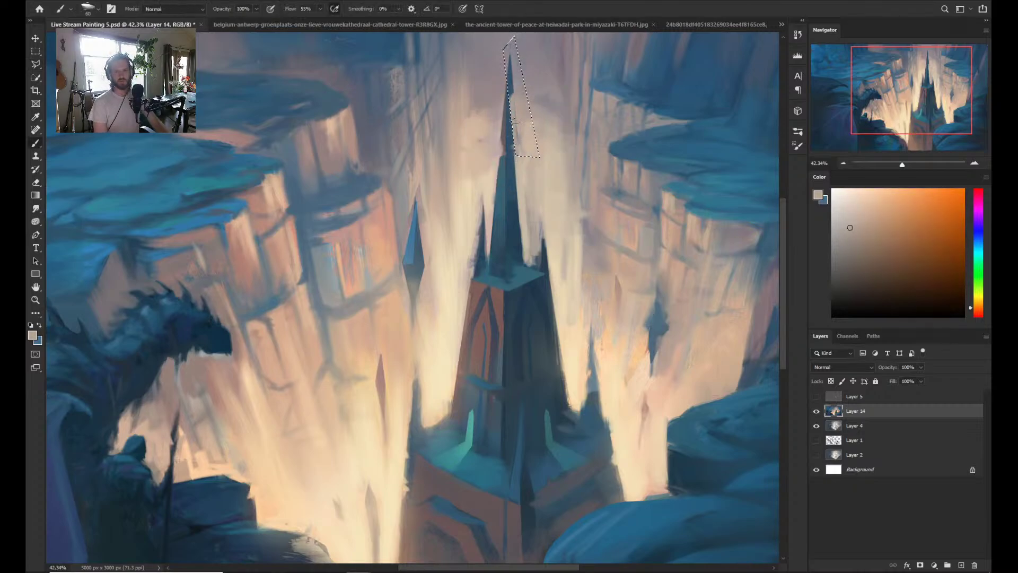
mouse_move(512, 83)
left_mouse_down()
mouse_move(507, 100)
mouse_move(509, 58)
left_mouse_up()
left_click(520, 103, "alt")
left_click(515, 41, "alt")
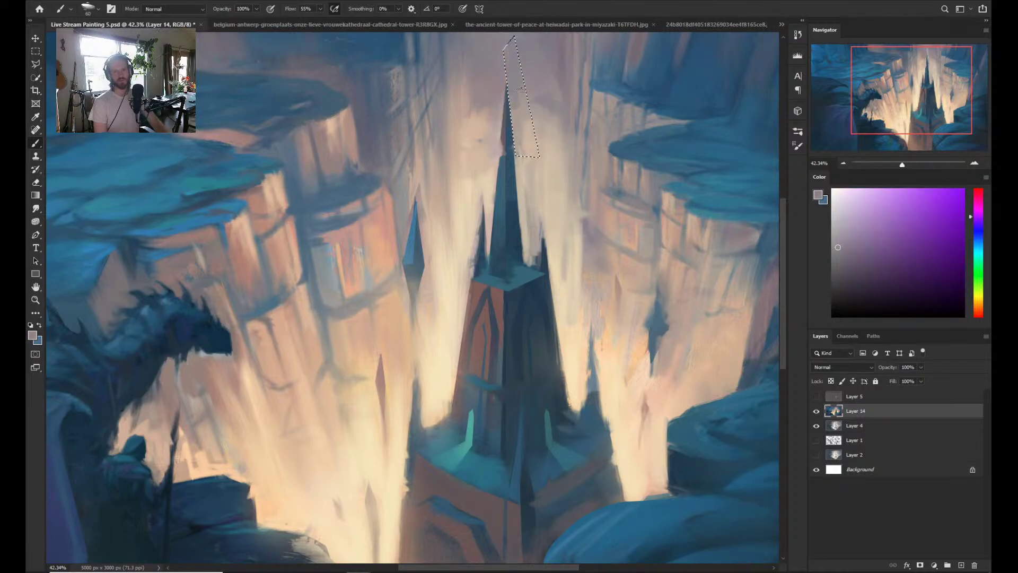
- Outline the background along the spire's lit side, from its tip down to near the upper ledge, with a polygonal selection
key("z")
left_click_drag(610, 89, 580, 89)
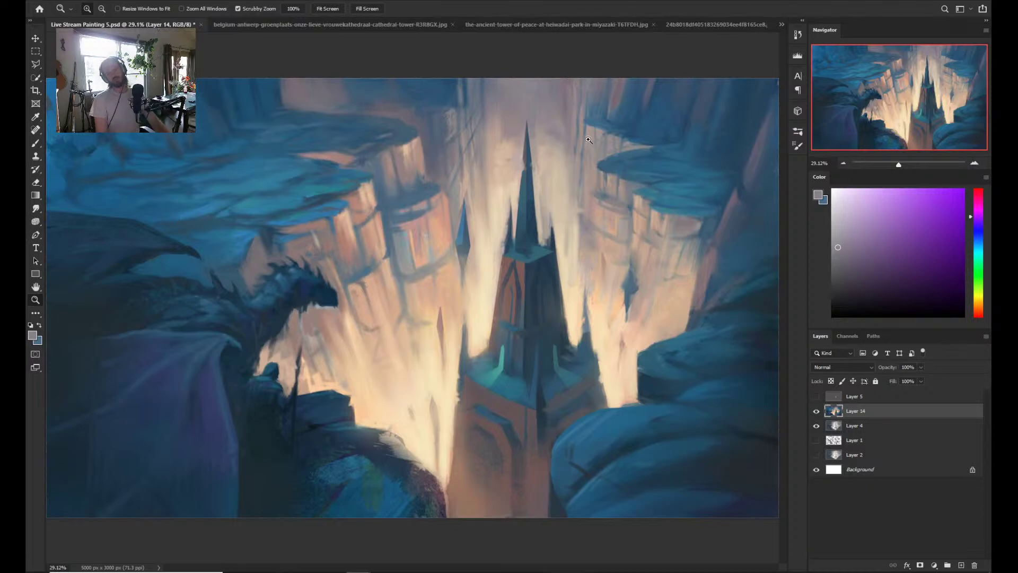
left_click_drag(579, 164, 584, 170)
key("b")
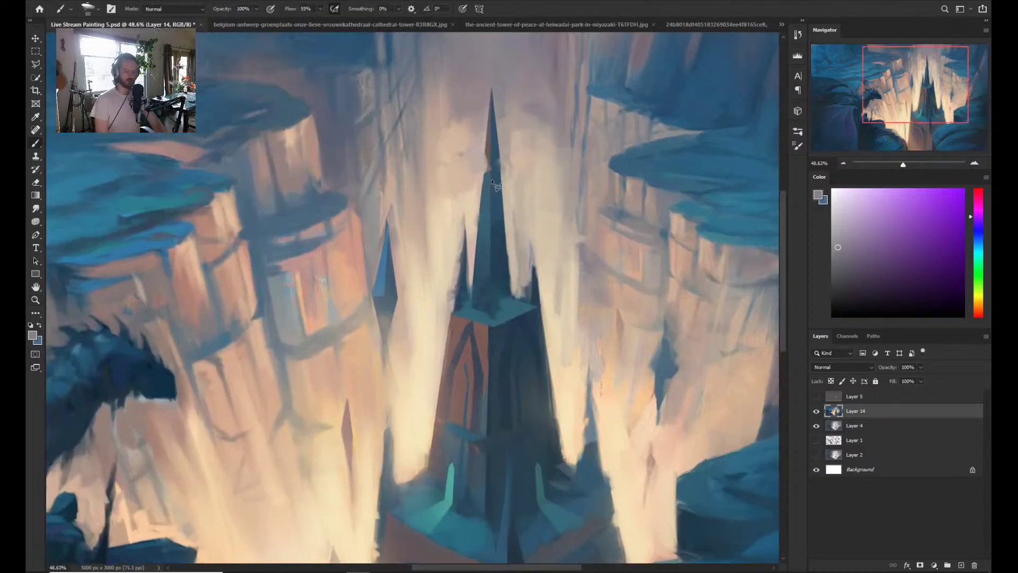
key("l")
mouse_move(476, 283)
left_mouse_down()
mouse_move(496, 99)
mouse_move(487, 77)
mouse_move(474, 120)
mouse_move(475, 280)
left_mouse_up()
- Brush sampled pale peach and greyish-pink background tones inside the selection to clean the spire's lit edge
key("b")
left_click(475, 208, "alt")
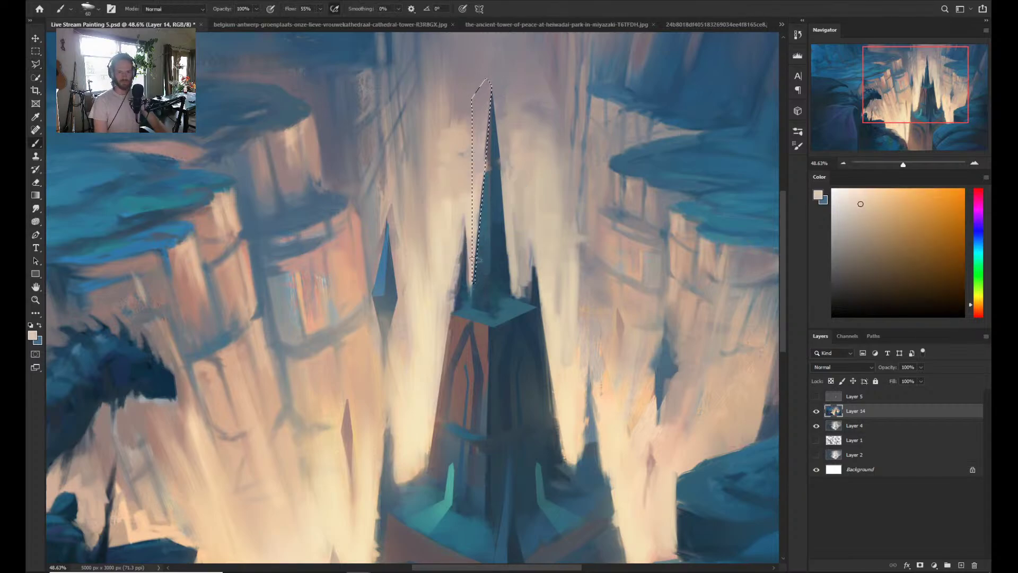
left_click(486, 98, "alt")
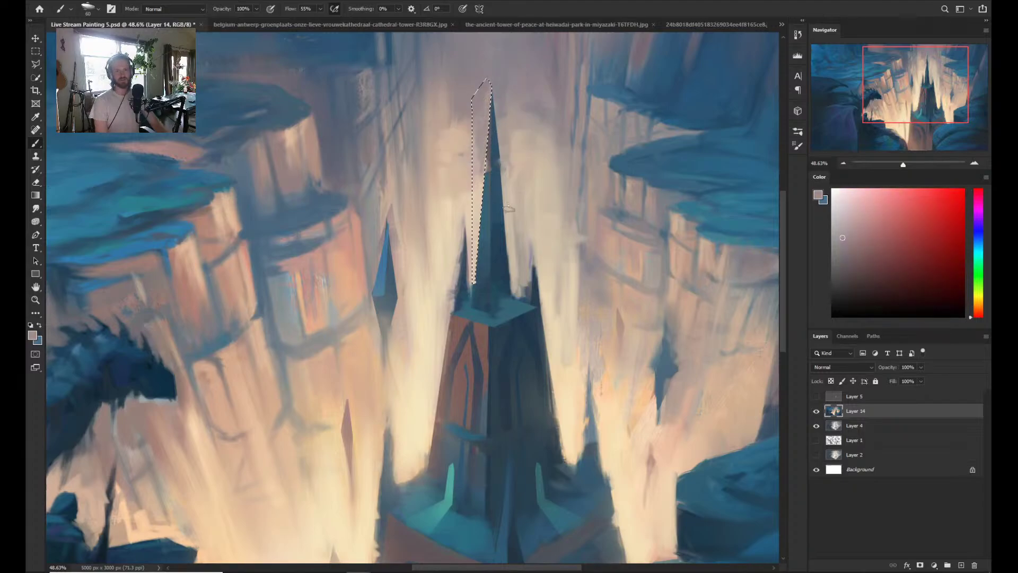
- Outline the lower part of the spire's shadowed face just above the upper ledge with a polygonal selection
key("z")
scroll(556, 242, "down", 2)
left_click_drag(629, 256, 602, 289)
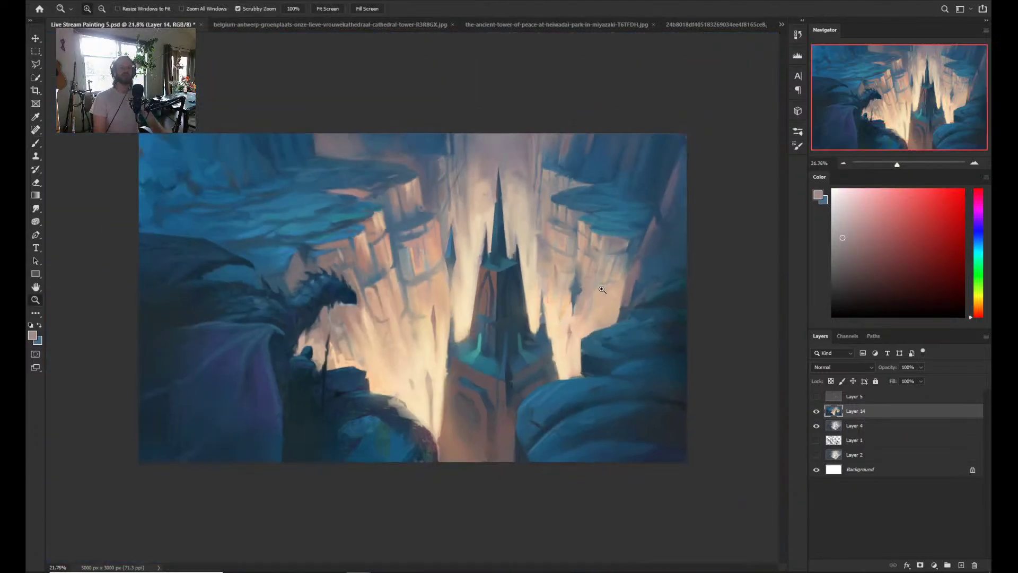
scroll(493, 233, "up", 5)
key("l")
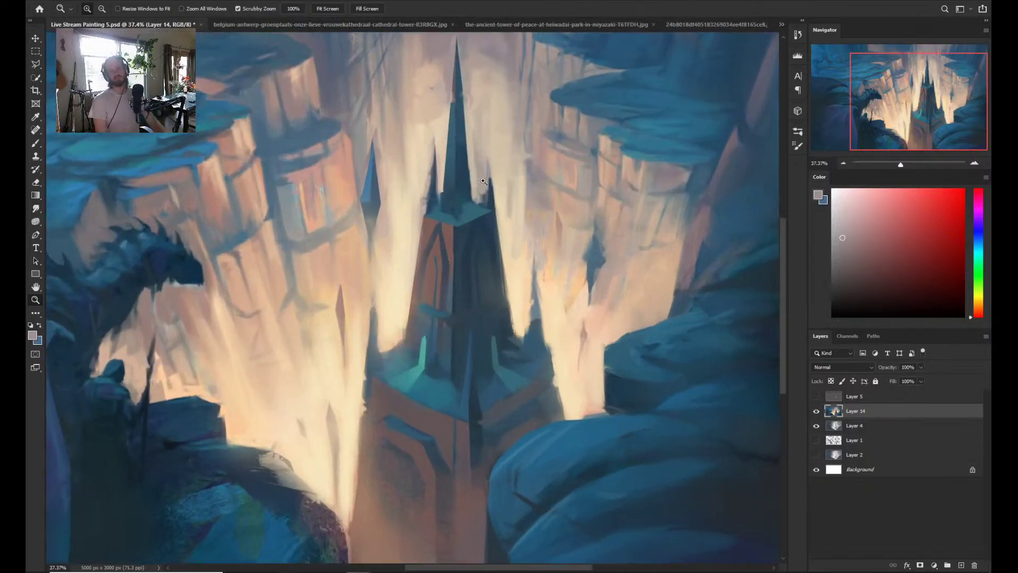
left_click_drag(484, 175, 478, 267)
key("z")
scroll(470, 268, "up", 1)
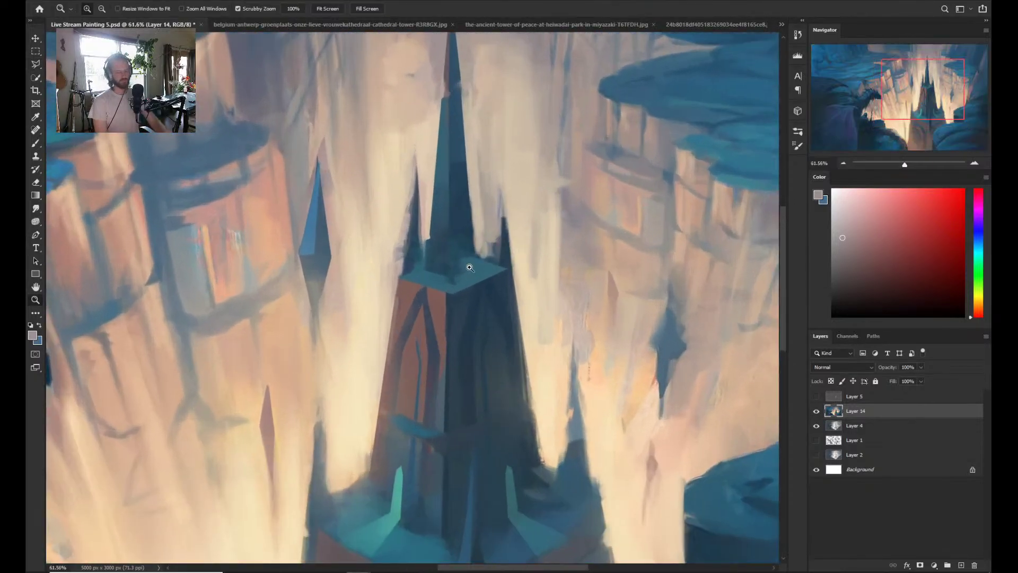
key("l")
left_click(454, 277)
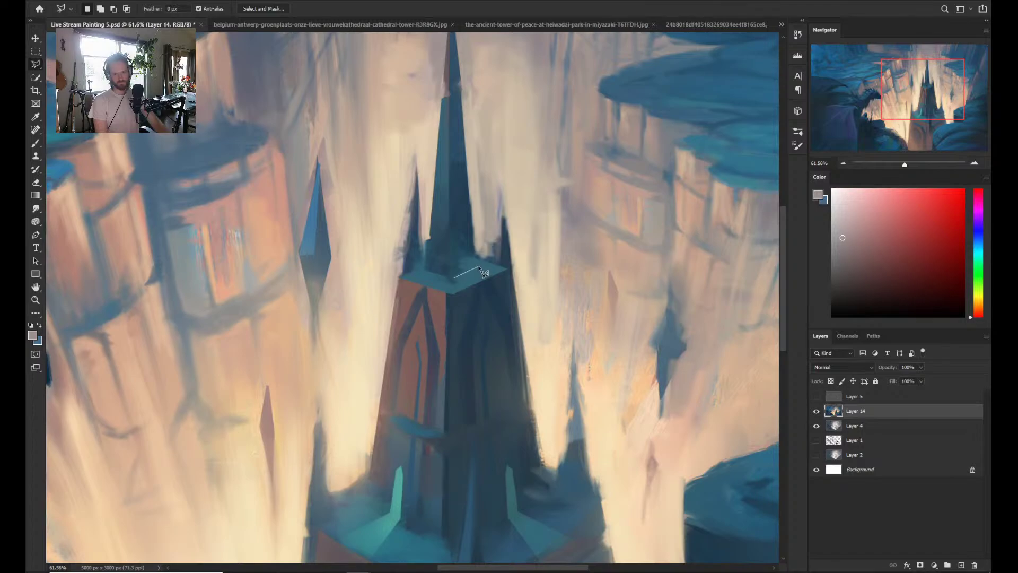
left_click(477, 269)
left_click(456, 215)
left_click(455, 277)
- Brush a sampled dark blue over the selected base of the spire's shadowed face and clear the selection
key("b")
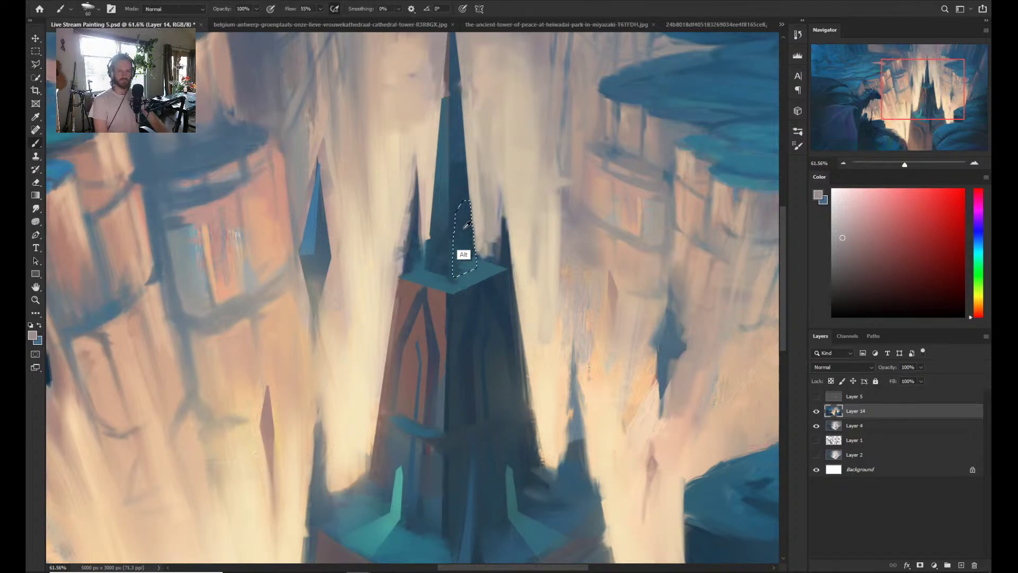
left_click(470, 247, "alt")
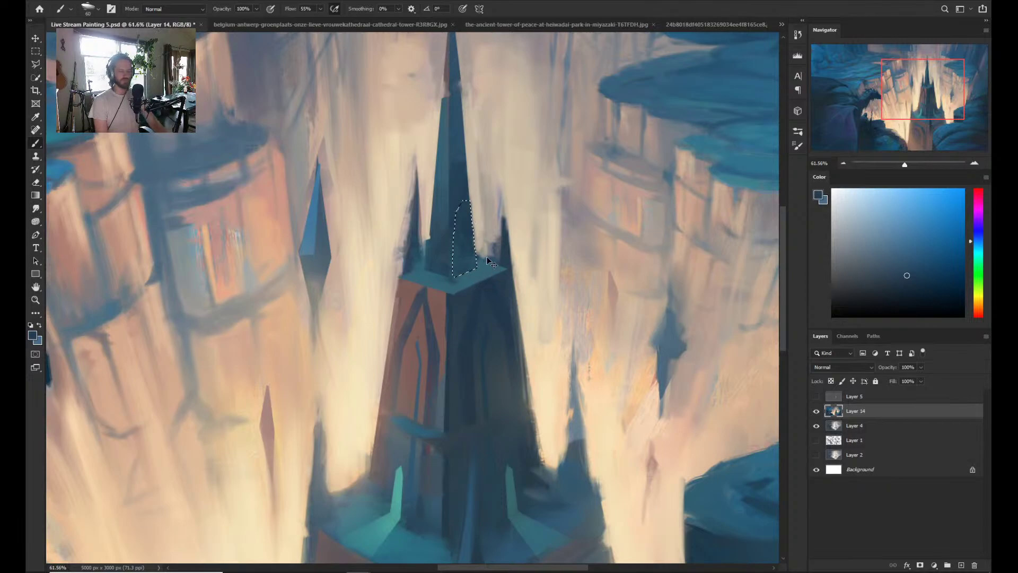
left_click_drag(489, 261, 461, 249)
key("z")
left_click(525, 251, "alt")
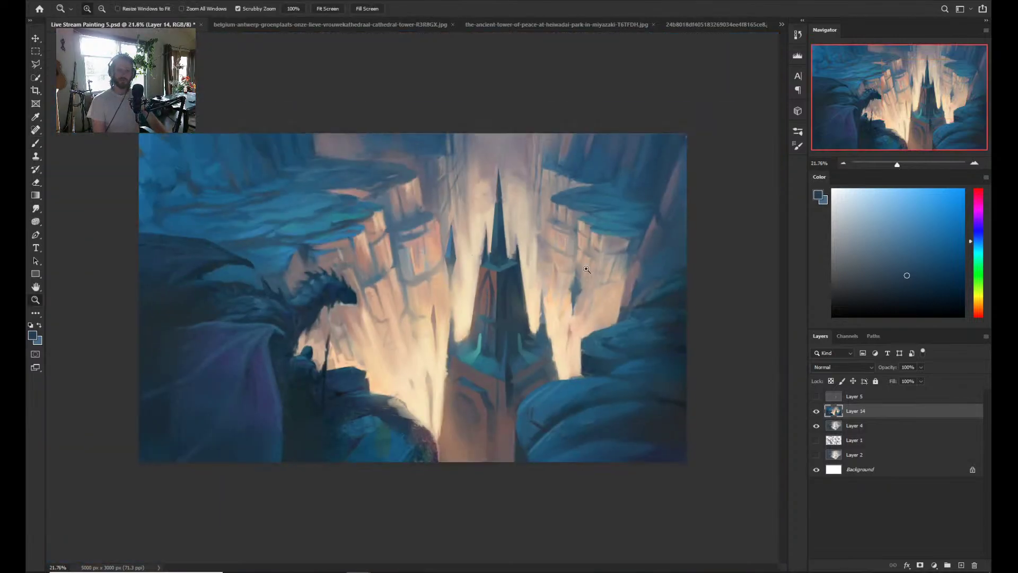
left_click_drag(515, 324, 552, 317)
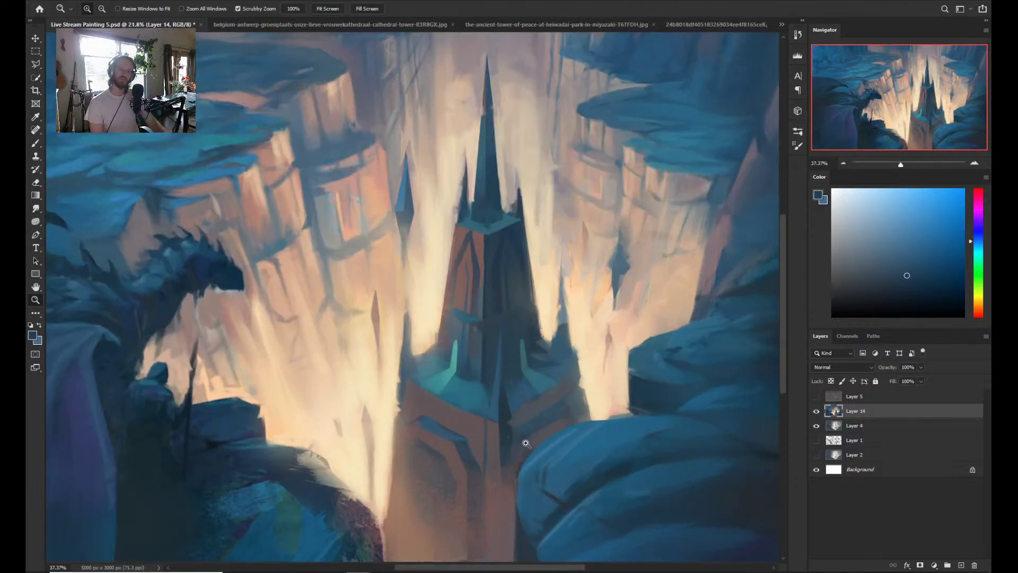
key("l")
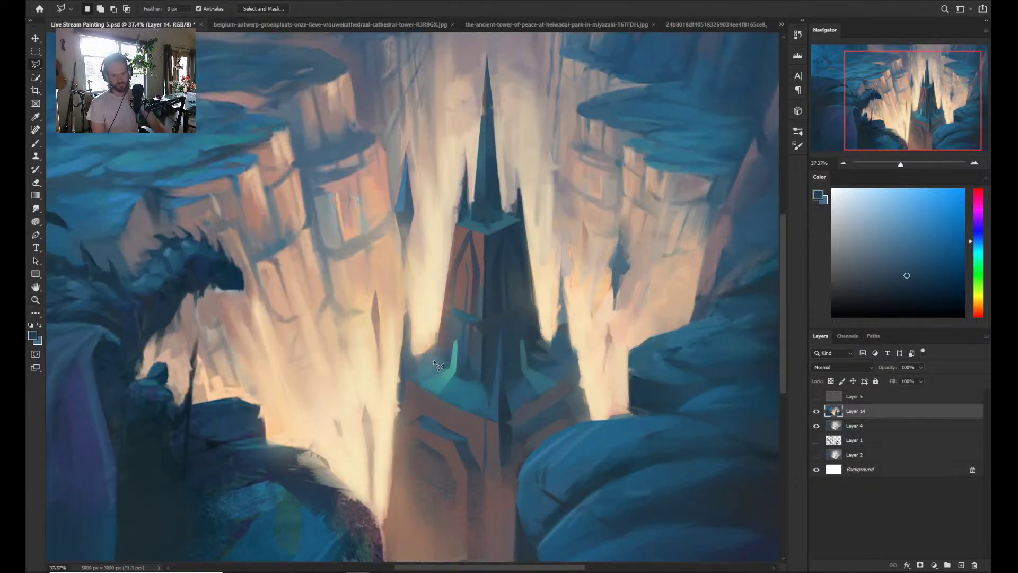
left_click(435, 359)
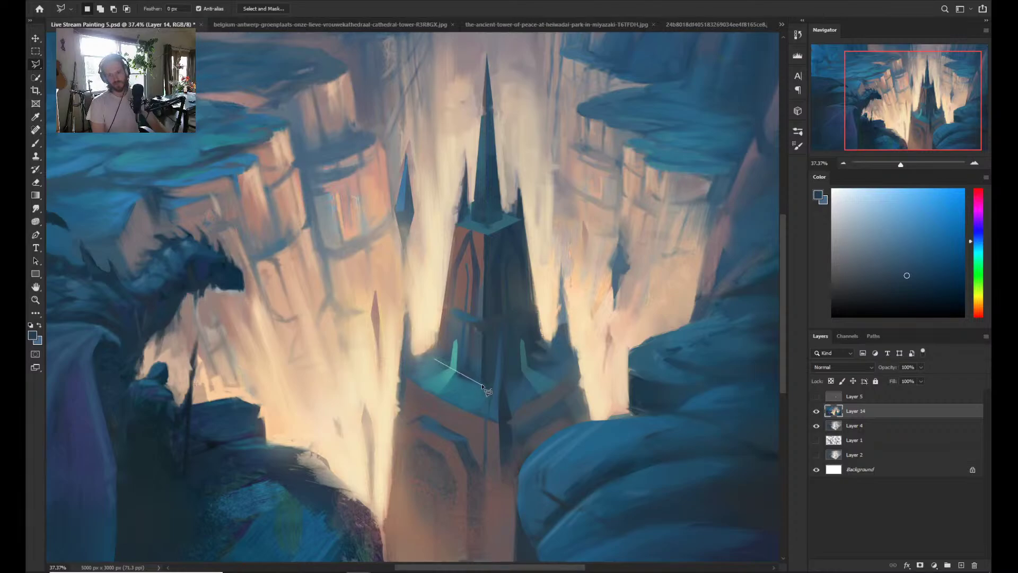
left_click(484, 383)
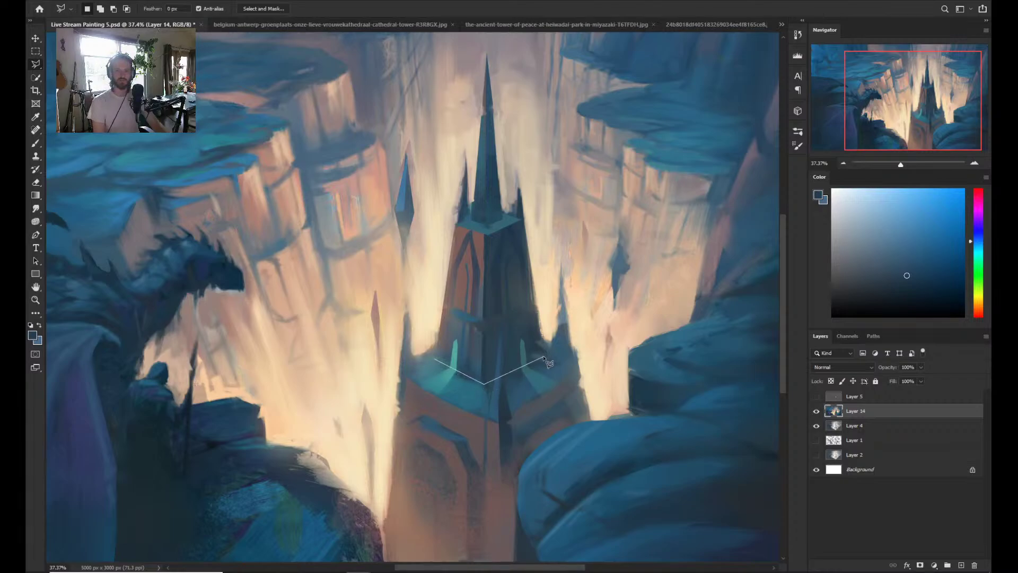
left_click(542, 356)
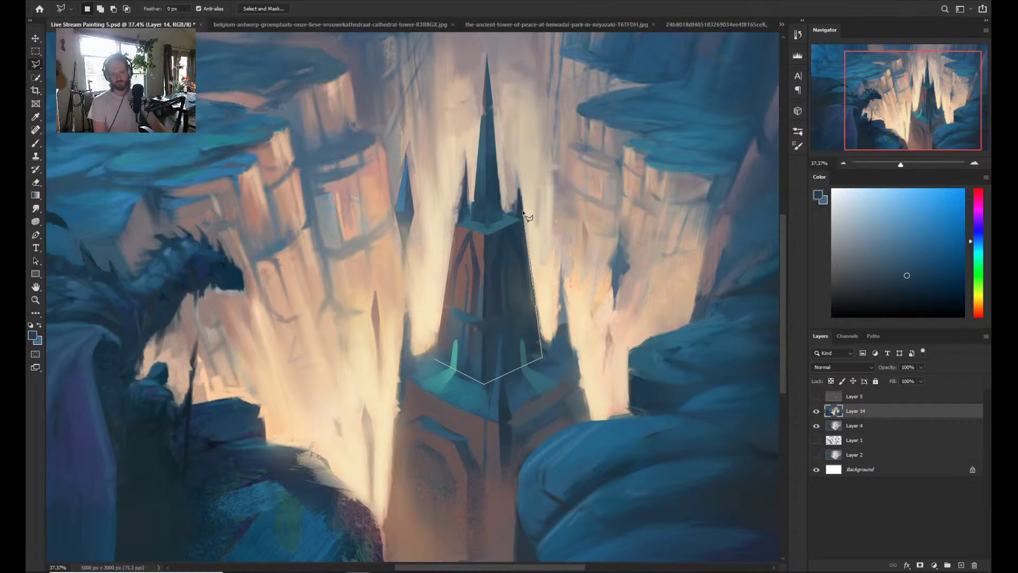
key("Escape")
- Outline the tower's middle section from outside with a polygonal selection, following both sides and its base corner on the lower ledge
left_click(439, 361)
left_click(485, 385)
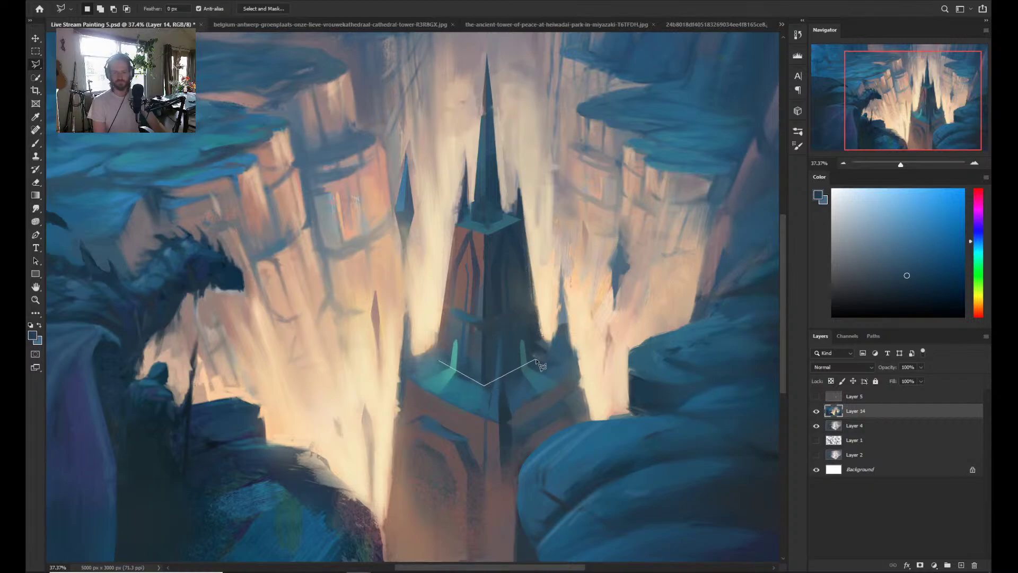
left_click(538, 360)
mouse_move(533, 201)
left_mouse_down()
mouse_move(557, 319)
mouse_move(556, 375)
mouse_move(536, 422)
mouse_move(457, 469)
mouse_move(362, 413)
mouse_move(367, 330)
mouse_move(402, 263)
mouse_move(435, 242)
mouse_move(450, 248)
mouse_move(440, 365)
left_mouse_up()
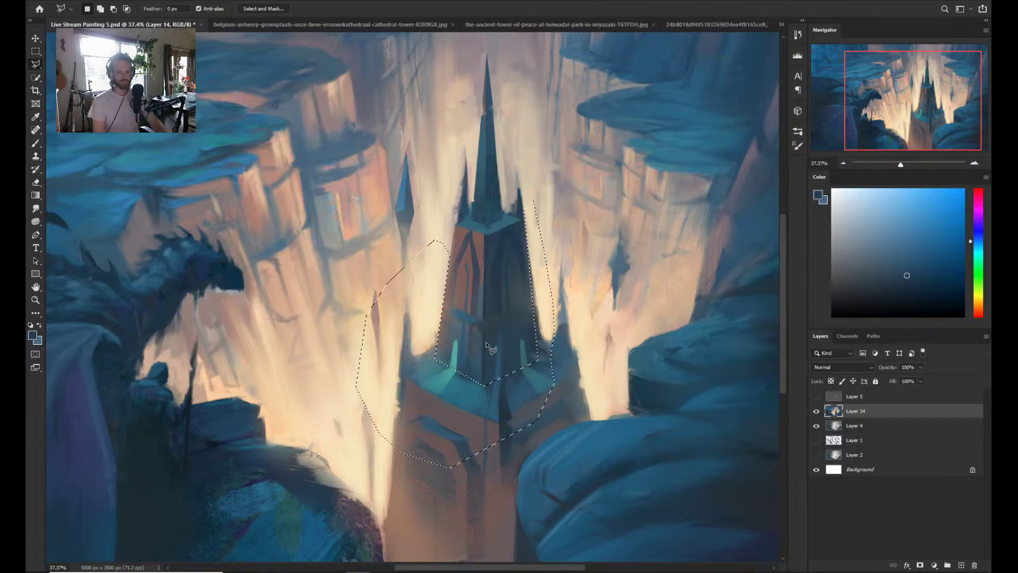
- Brush sampled pale cream and dark blue tones along the middle section's edges and base, inverting the selection in between, and clear the selection
key("b")
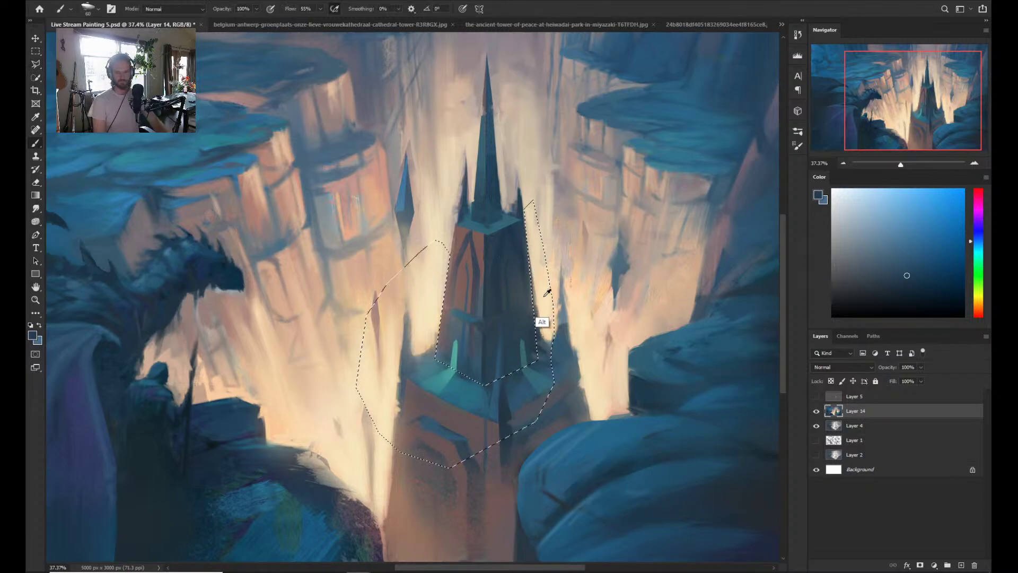
left_click(536, 272, "alt")
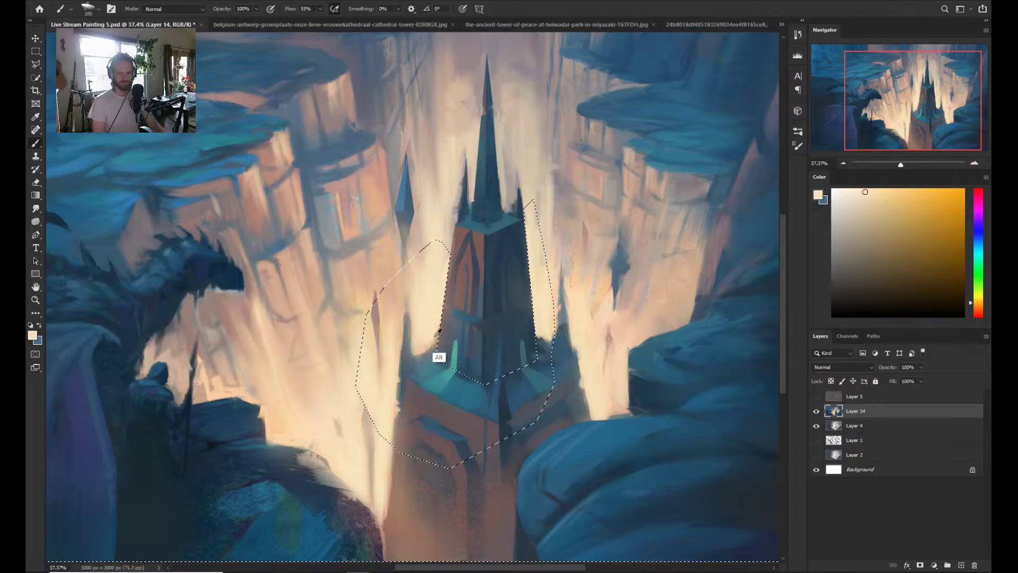
left_click(472, 364, "alt")
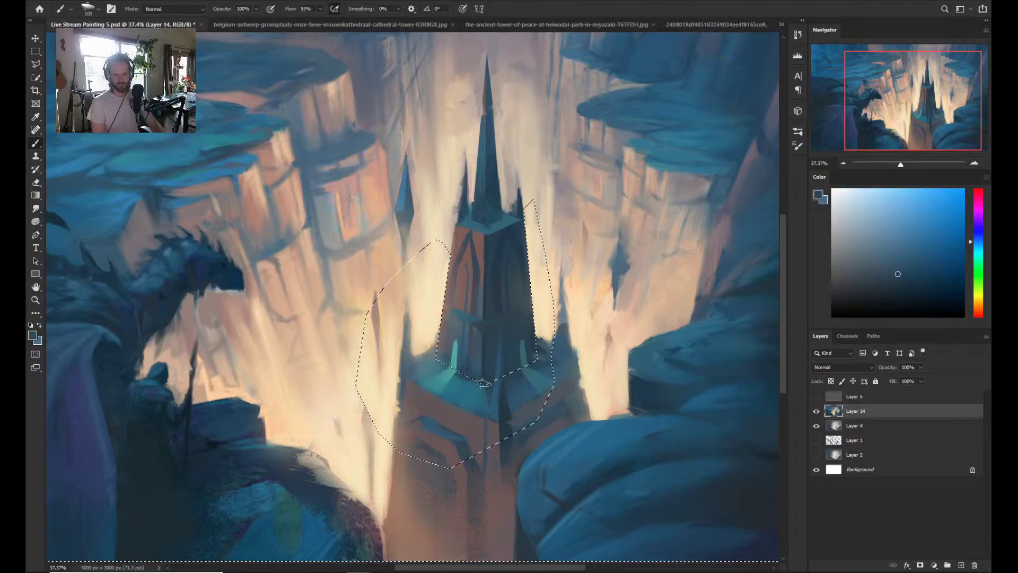
left_click(485, 379, "alt")
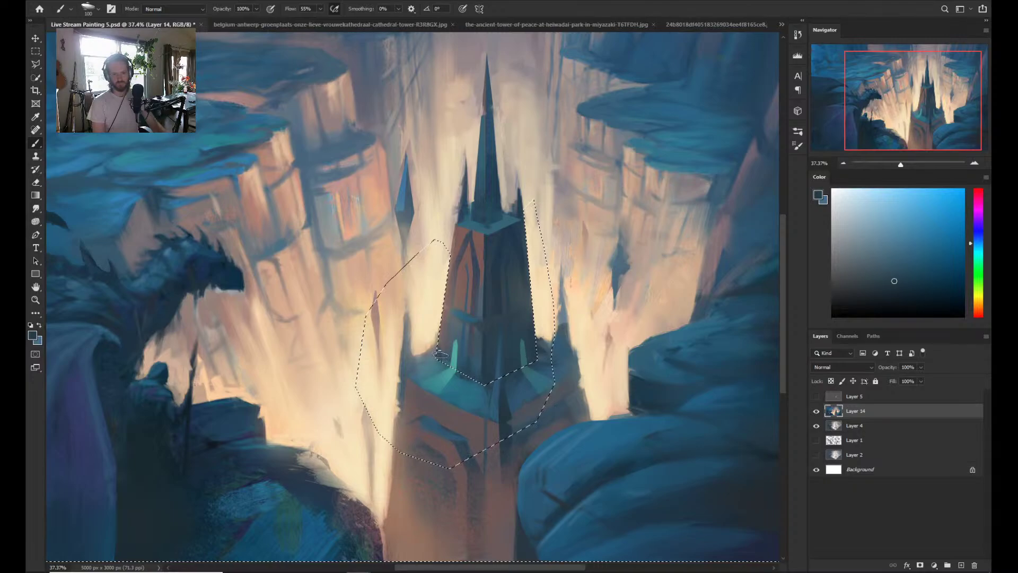
left_click(446, 331, "alt")
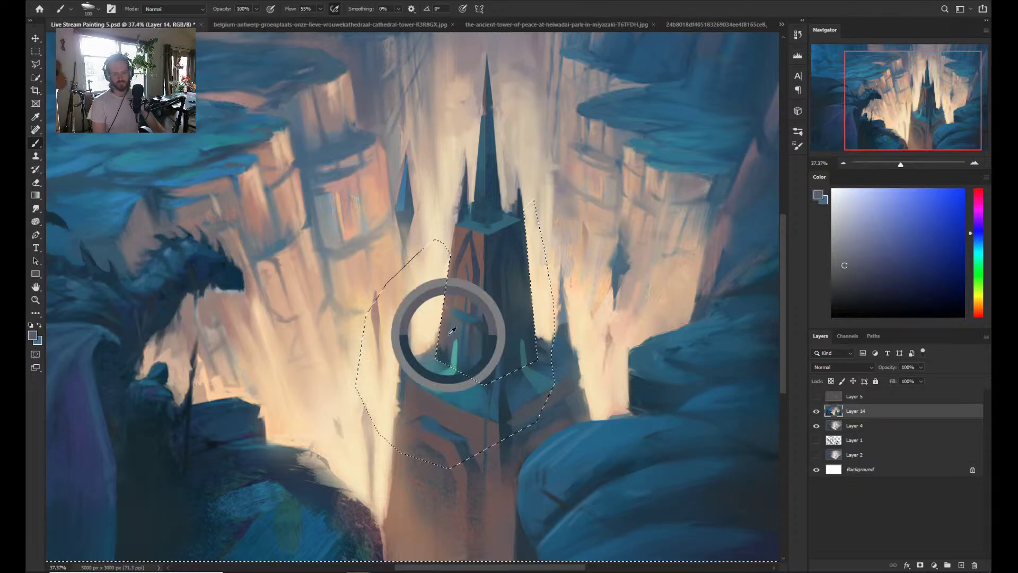
left_click(480, 367, "alt")
left_click(465, 362, "alt")
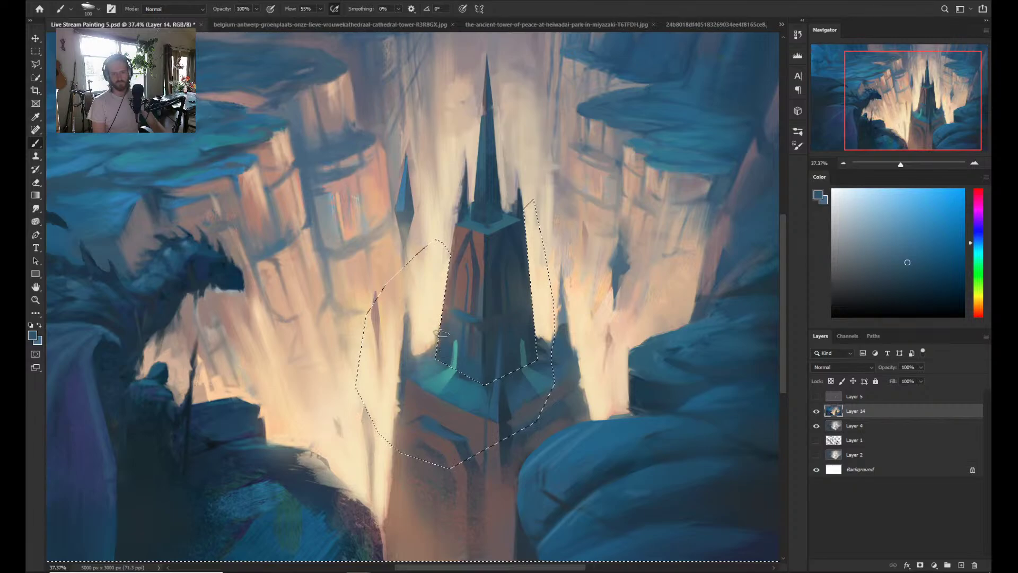
key("ctrl+d")
- Flip the canvas horizontally to check the whole composition
left_click_drag(475, 299, 479, 216)
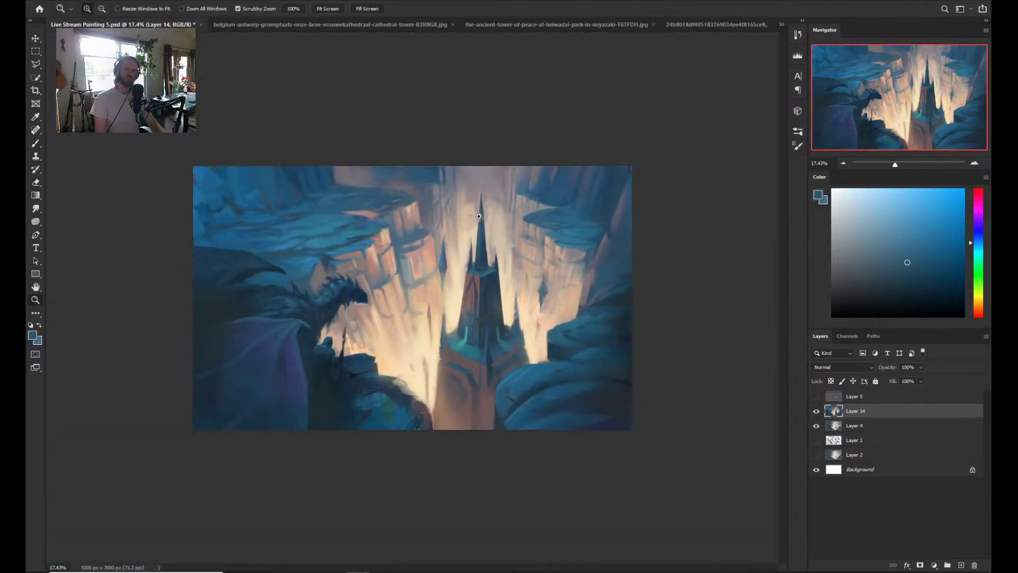
left_click_drag(499, 361, 530, 346)
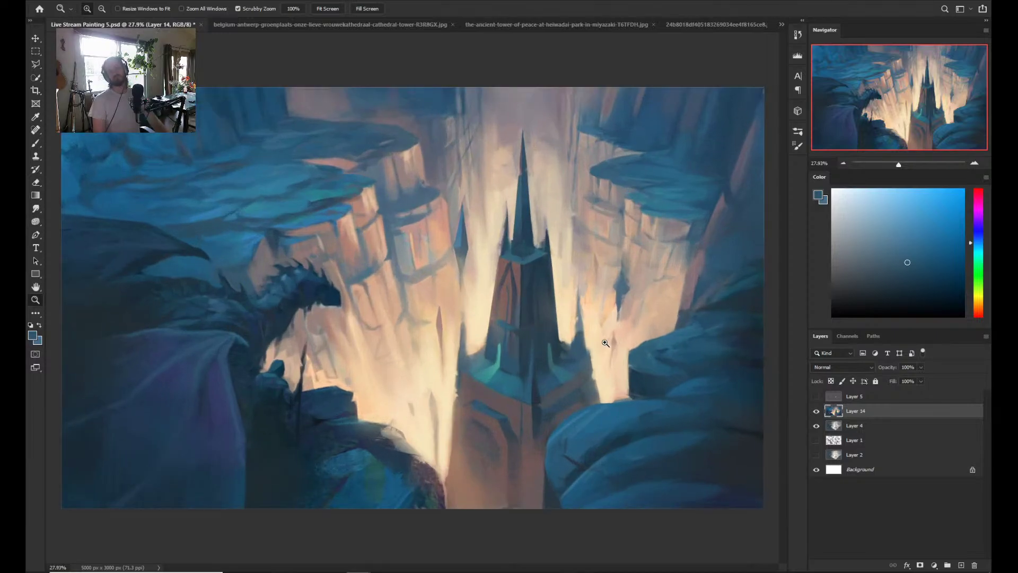
key("h")
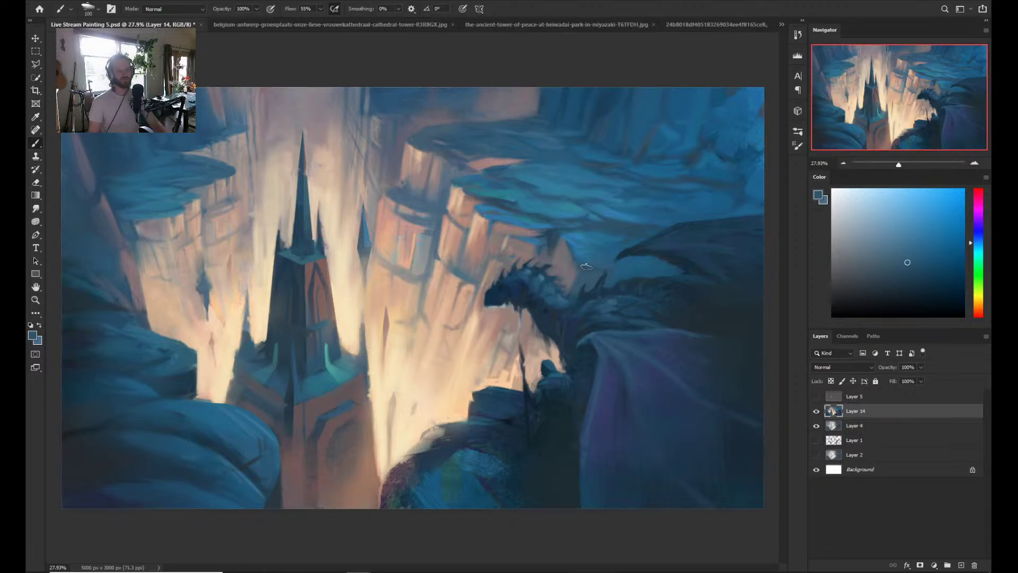
key("z")
left_click_drag(313, 366, 332, 370)
key("l")
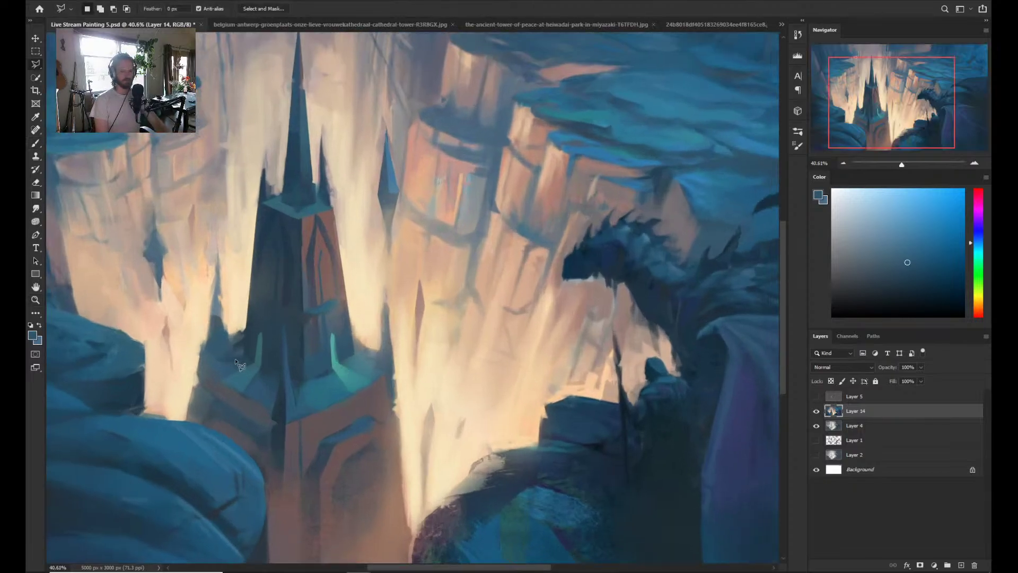
left_click(301, 385)
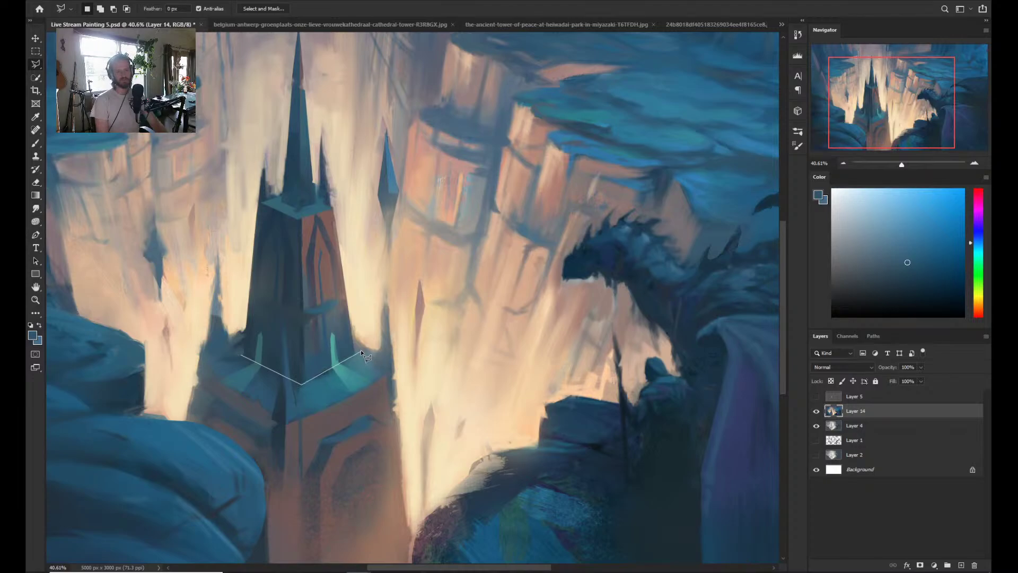
key("Escape")
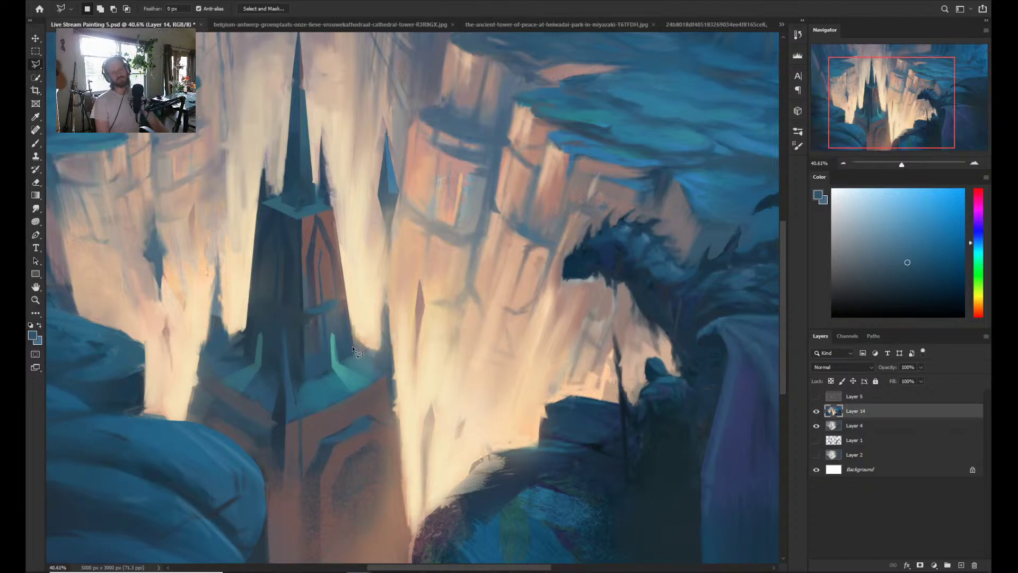
- Outline the upper tower from the lower ledge to above the spire's tip, including some background, with a polygonal selection
left_click(238, 348)
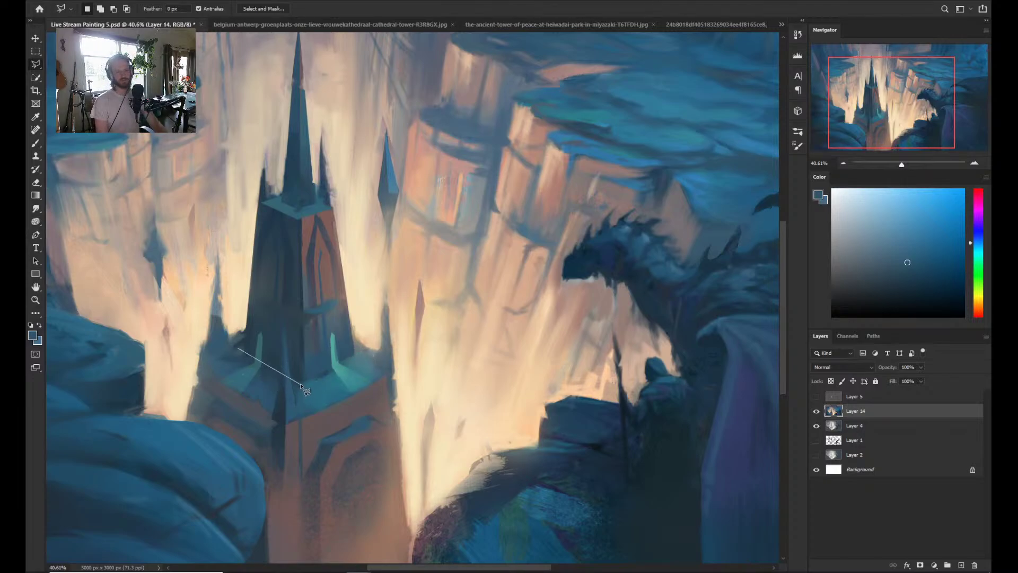
left_click(303, 384)
left_click(362, 349)
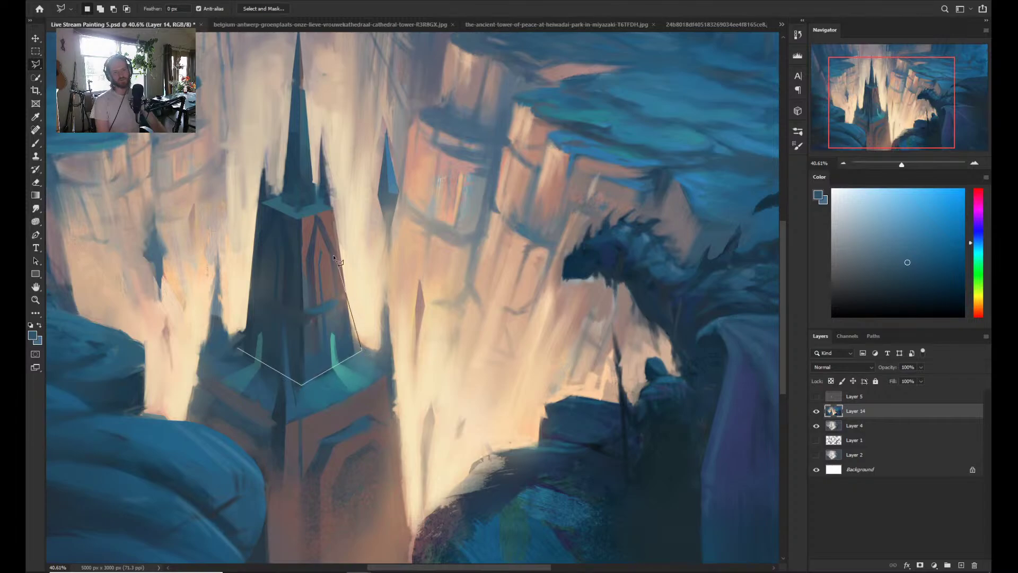
scroll(335, 100, "up", 3)
left_click(321, 68)
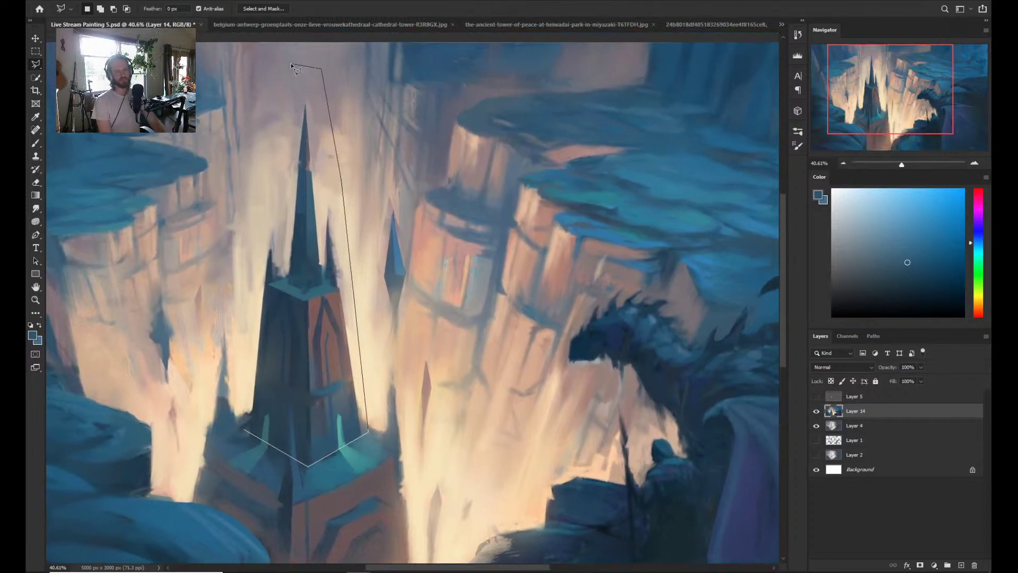
left_click(279, 71)
double_click(243, 314)
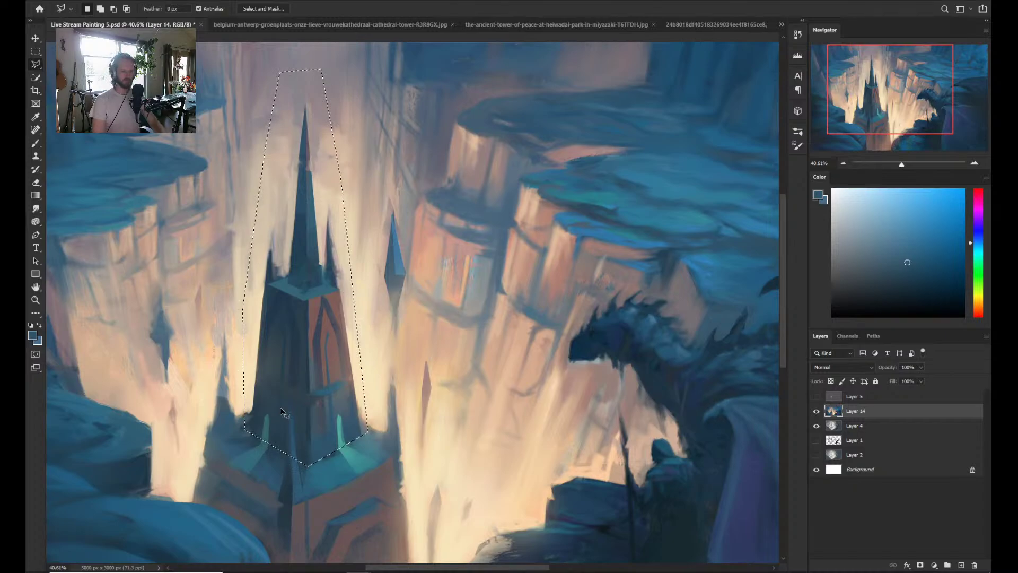
- Free-transform the selected upper tower, nudging it slightly left above the lower ledge
key("ctrl+t")
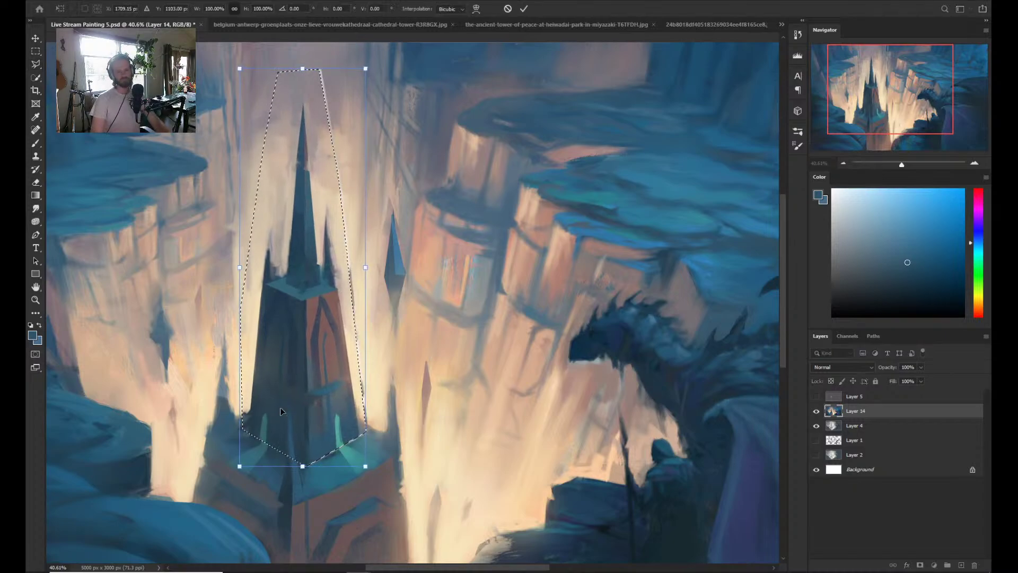
key("Return")
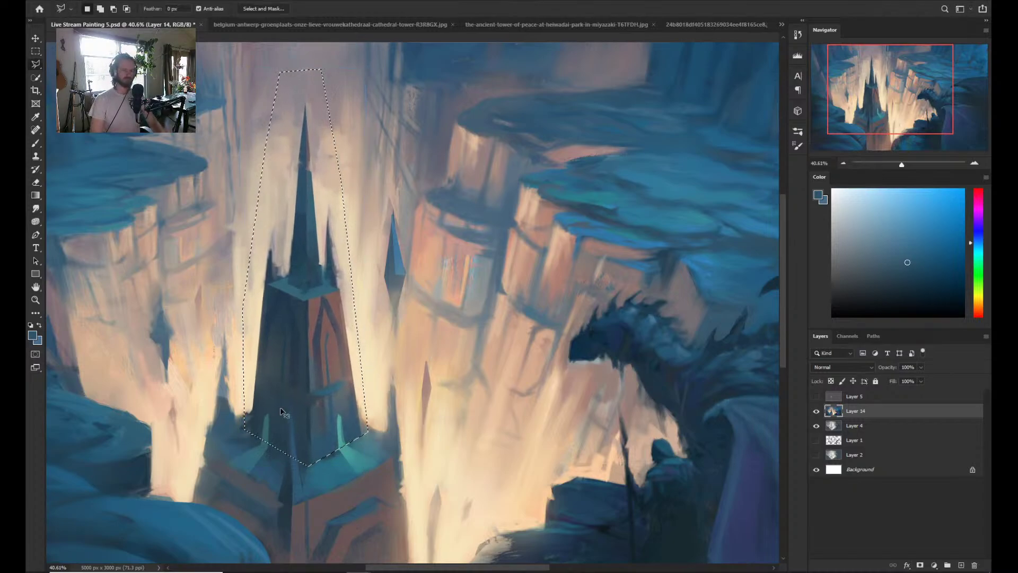
key("ctrl+t")
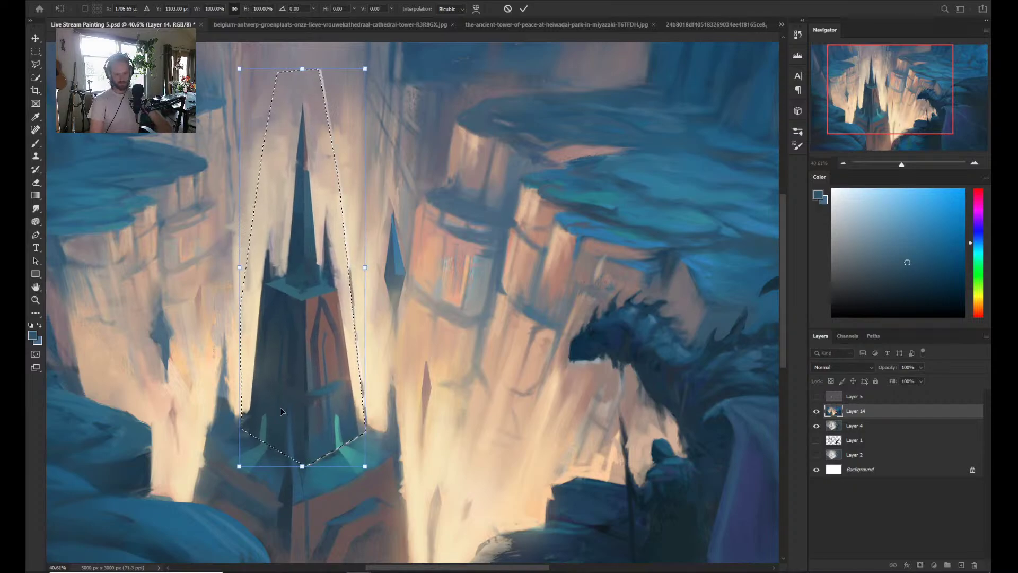
- Try to nudge the selected upper tower slightly left on Layer 14
key("Left")
key("Left")
key("Left")
key("Left")
key("Left")
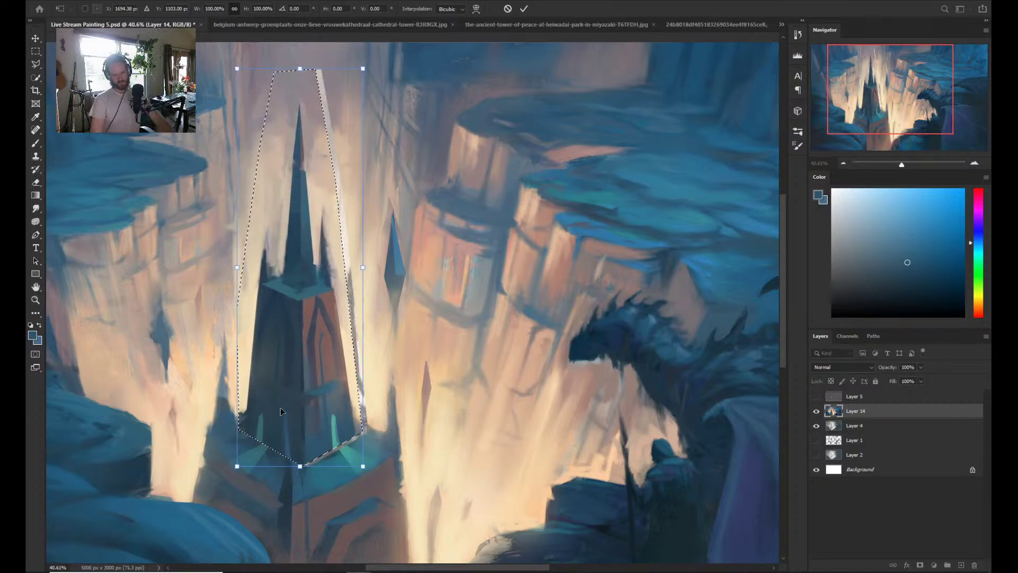
key("Return")
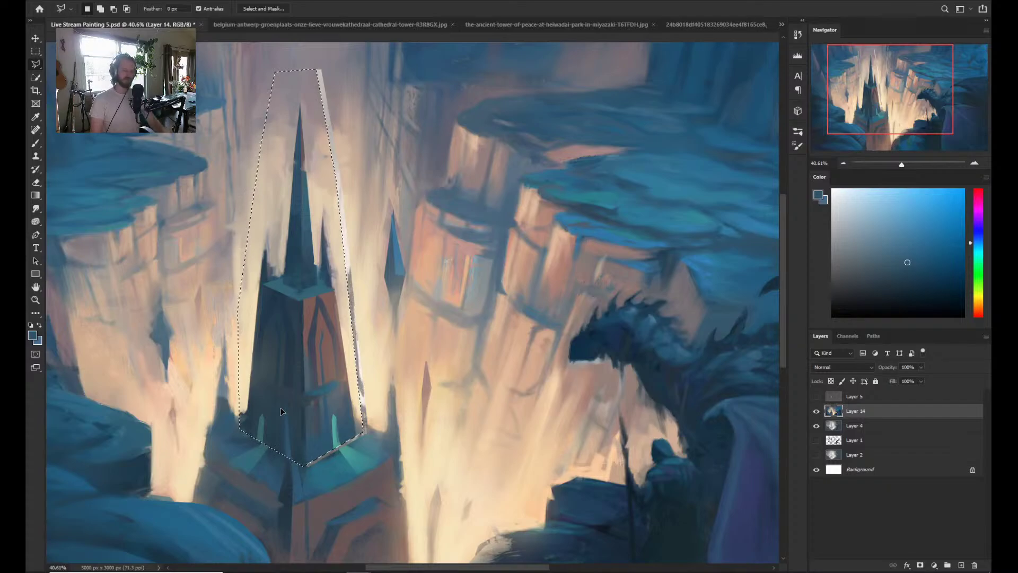
- Copy the selected upper tower onto a new layer and move the copy about 27 px left
key("ctrl+d")
key("ctrl+shift+alt+n")
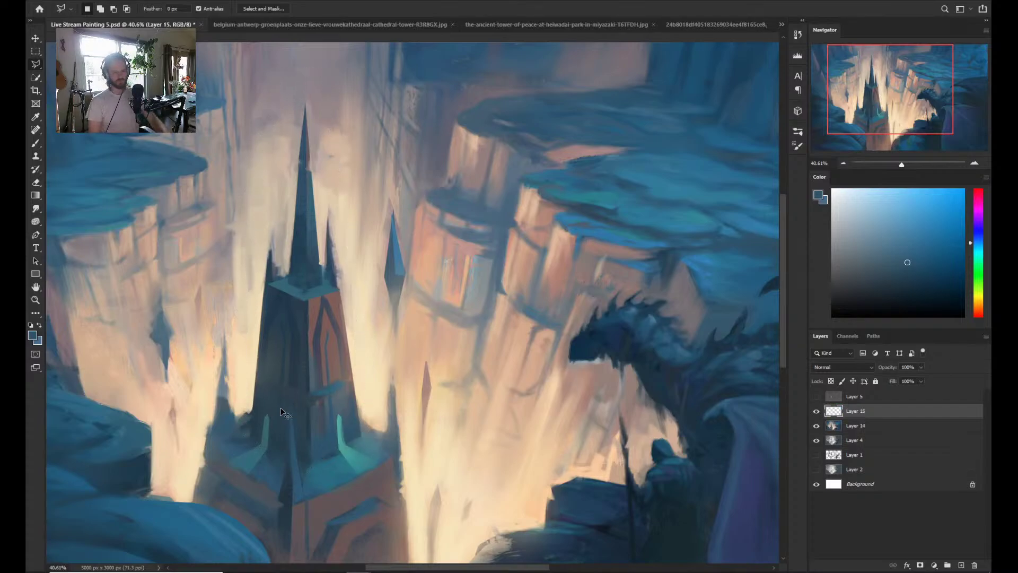
key("ctrl+t")
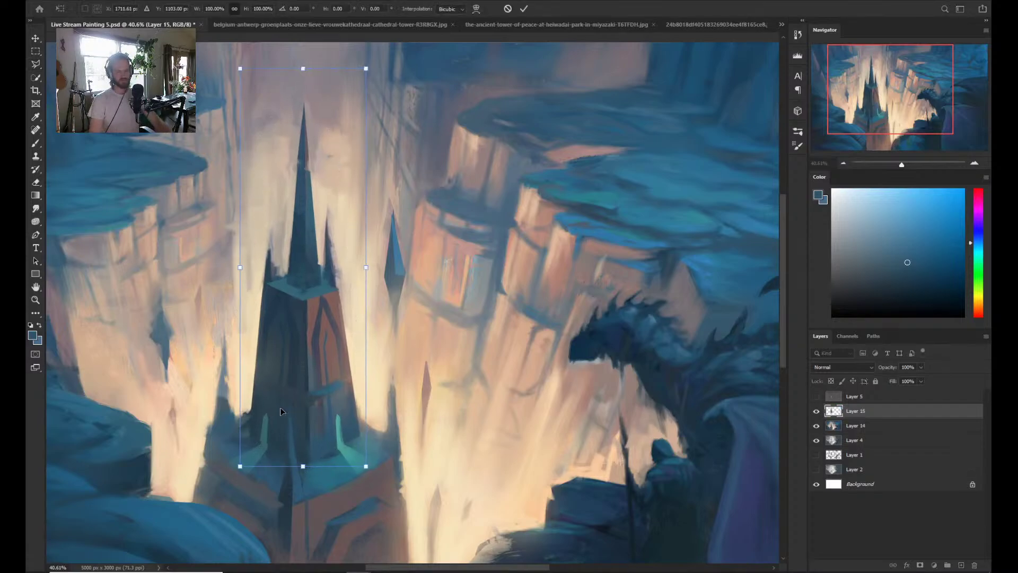
key("Left")
key("Left")
key("Left")
key("Left")
key("Left")
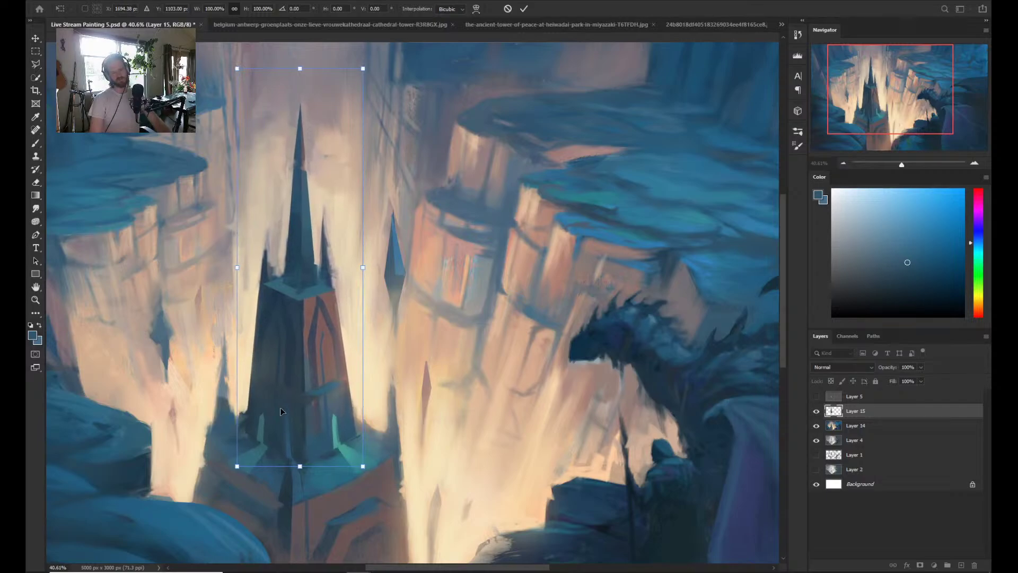
key("Left")
key("Left")
key("Left")
key("Left")
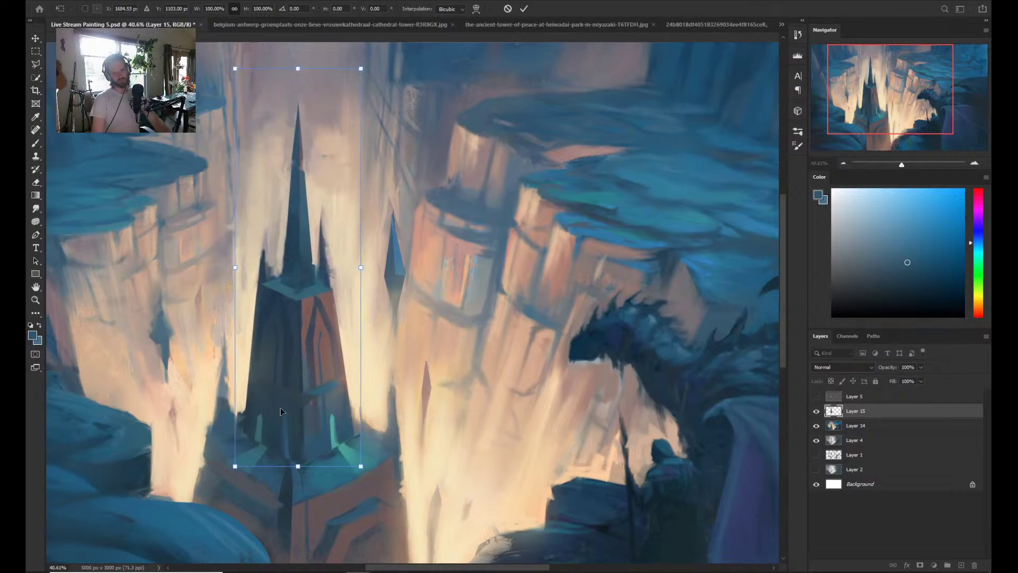
key("Return")
- Rotate the copied upper tower clockwise by about 0.6°
left_click_drag(434, 358, 411, 379)
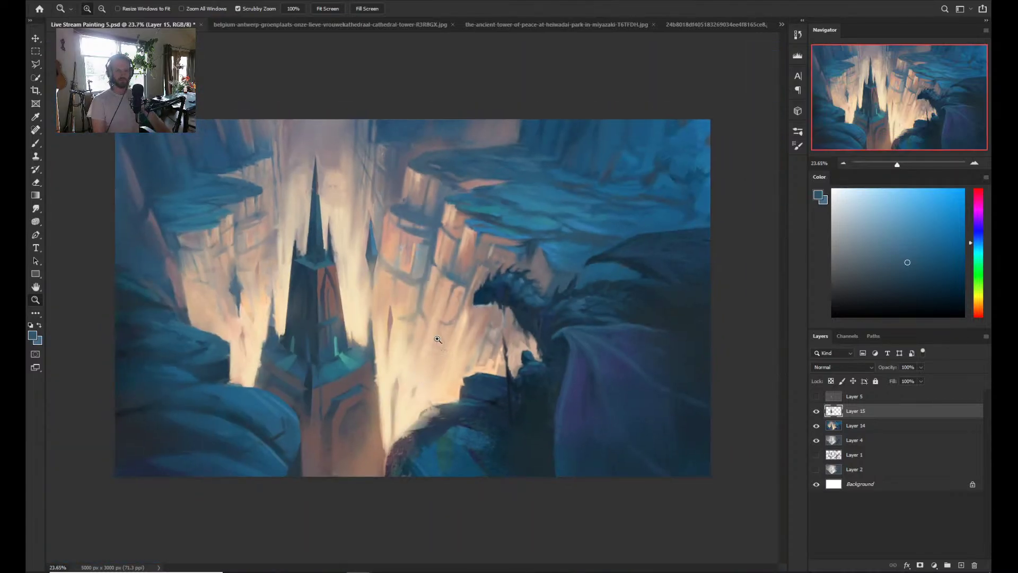
key("ctrl+t")
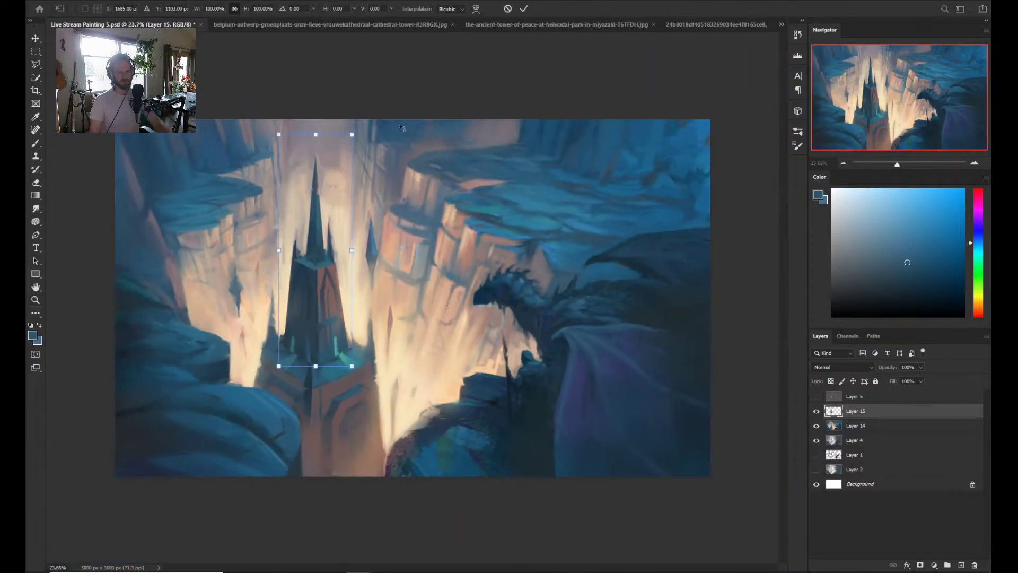
mouse_move(402, 128)
left_mouse_down()
mouse_move(404, 111)
mouse_move(386, 124)
left_mouse_up()
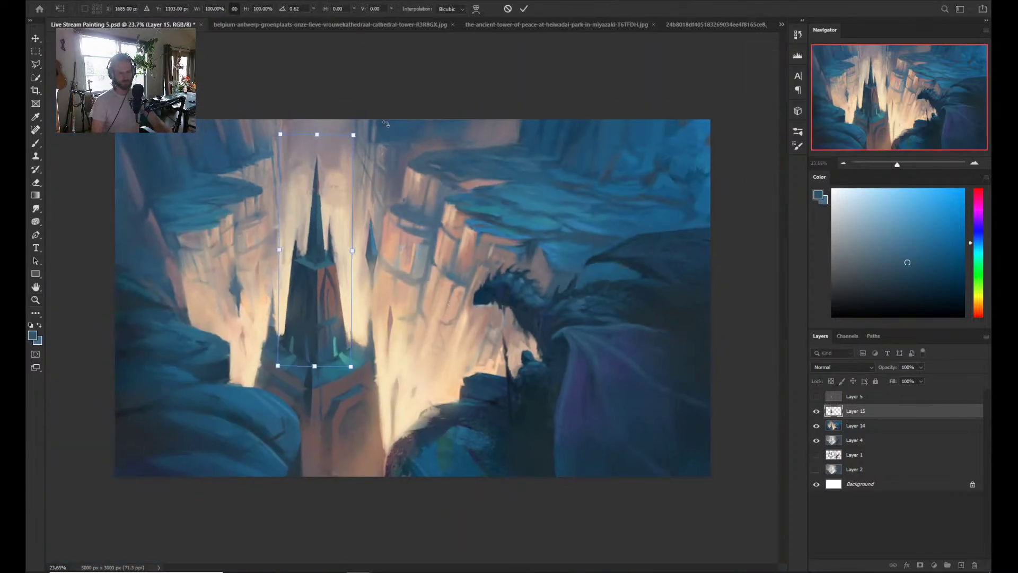
key("Return")
- Select a narrow polygonal area of bright background along the tower's left edge, enclosing the small left spire
key("ctrl+space")
left_click_drag(393, 395, 440, 413)
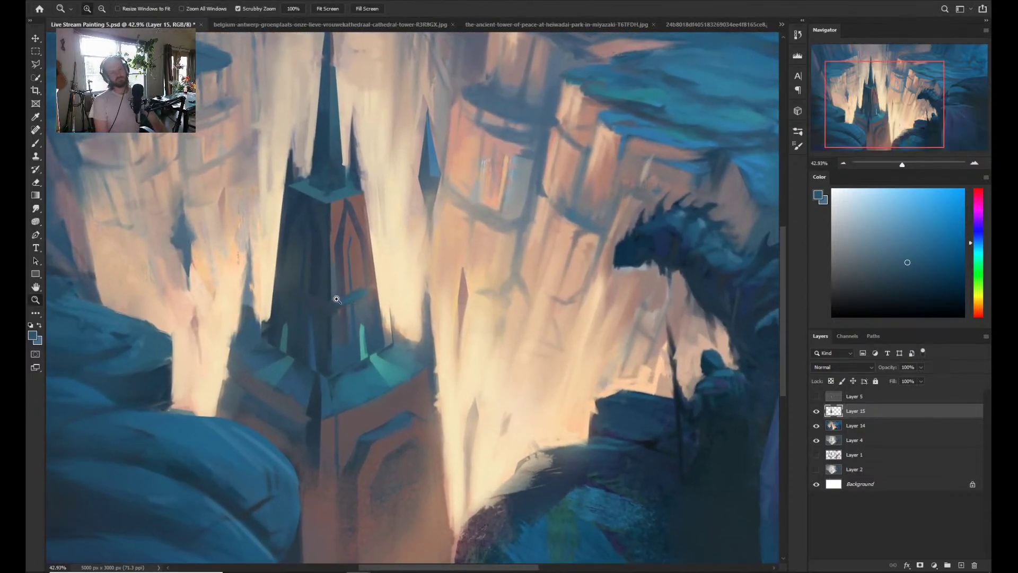
key("l")
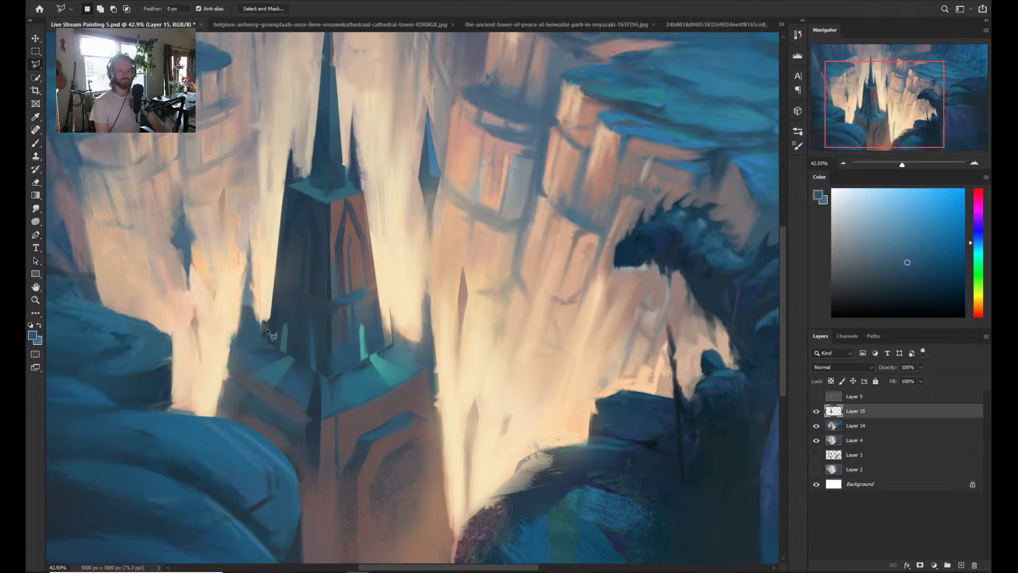
left_click(271, 341)
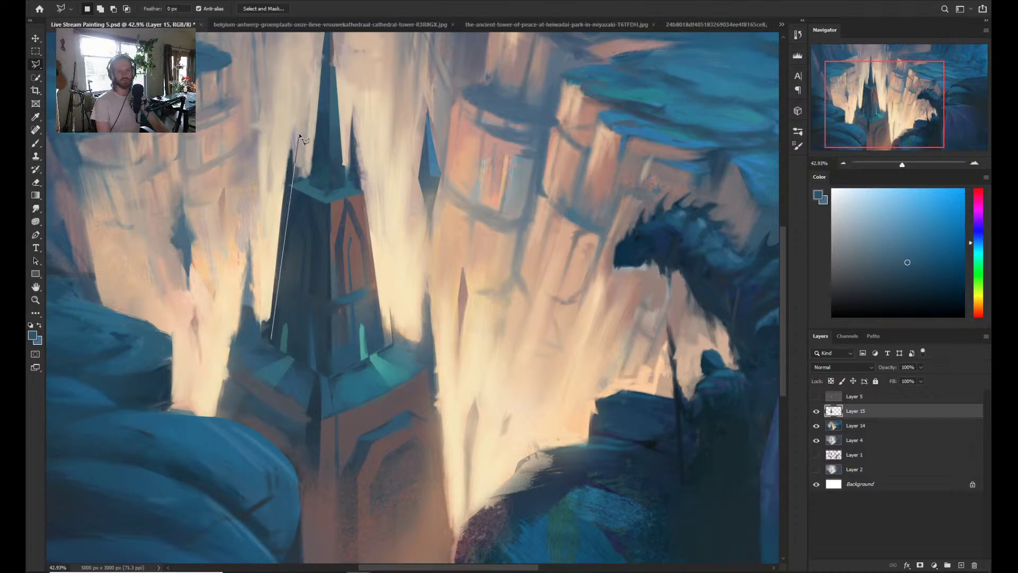
left_click(300, 132)
left_click(289, 120)
left_click(264, 142)
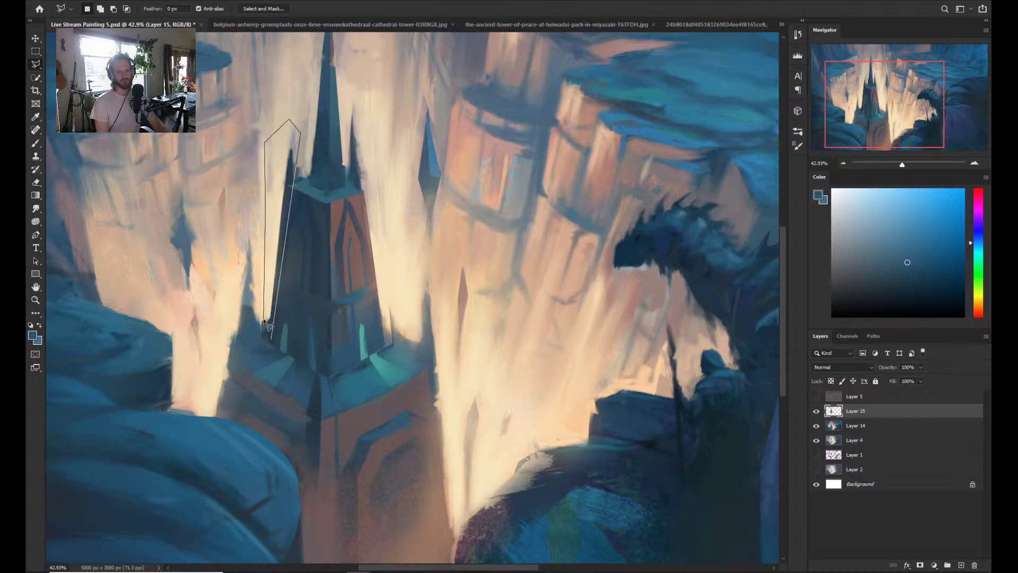
left_click(271, 341)
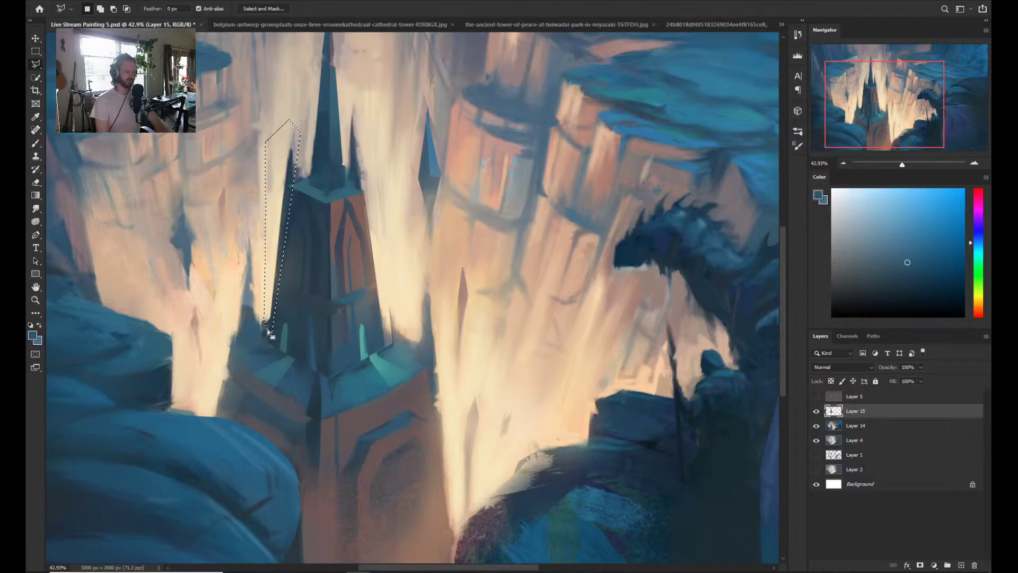
- Paint over the small left spire inside the selection with a sampled pale cream background colour, then deselect
key("b")
left_click(272, 288, "alt")
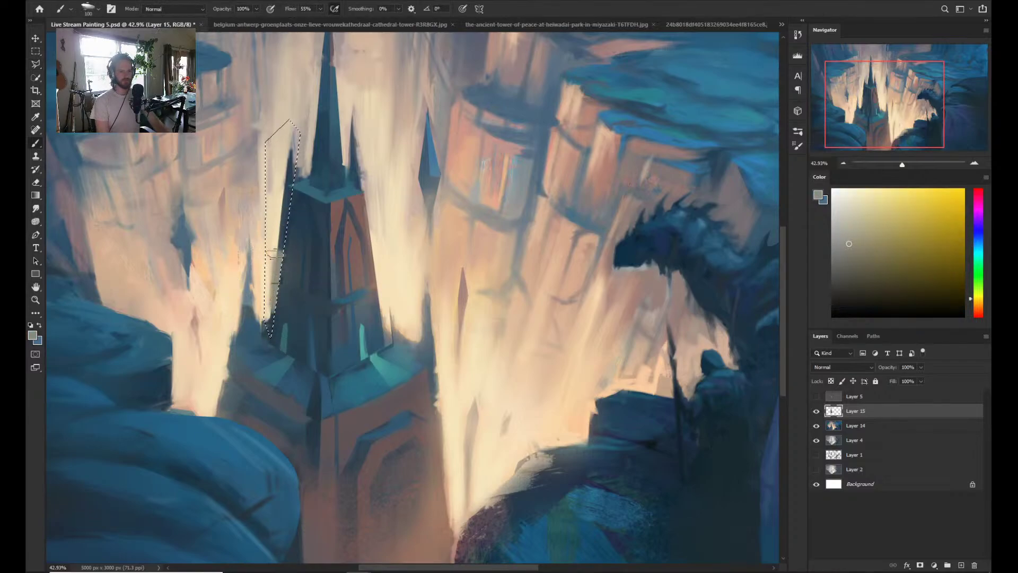
mouse_move(272, 288)
left_mouse_down()
mouse_move(278, 308)
mouse_move(289, 158)
left_mouse_up()
key("ctrl+d")
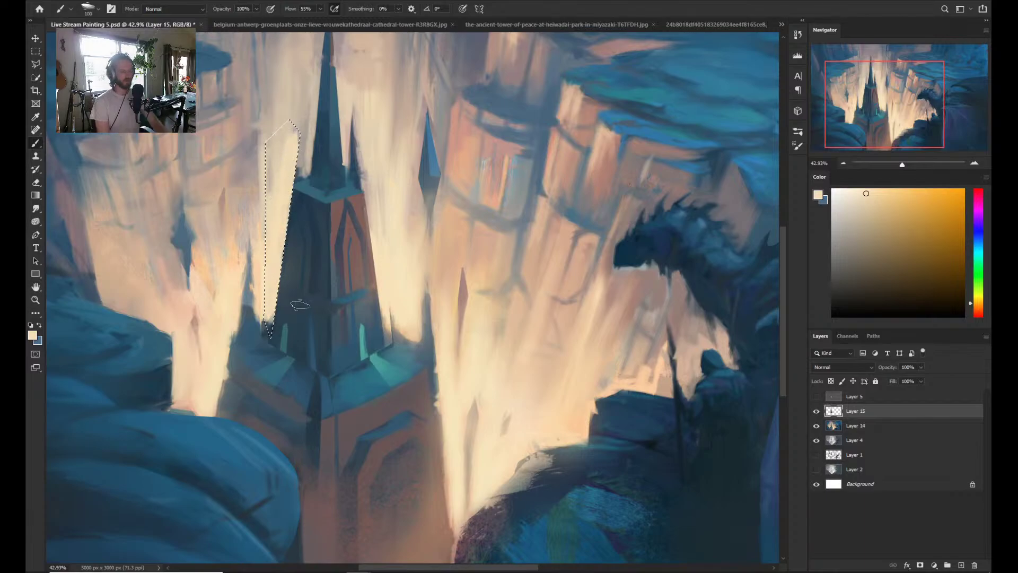
- Try smudging the hard-edged cream patch beside the main spire downward, then undo it
mouse_move(331, 252)
left_mouse_down()
mouse_move(284, 238)
mouse_move(377, 252)
left_mouse_up()
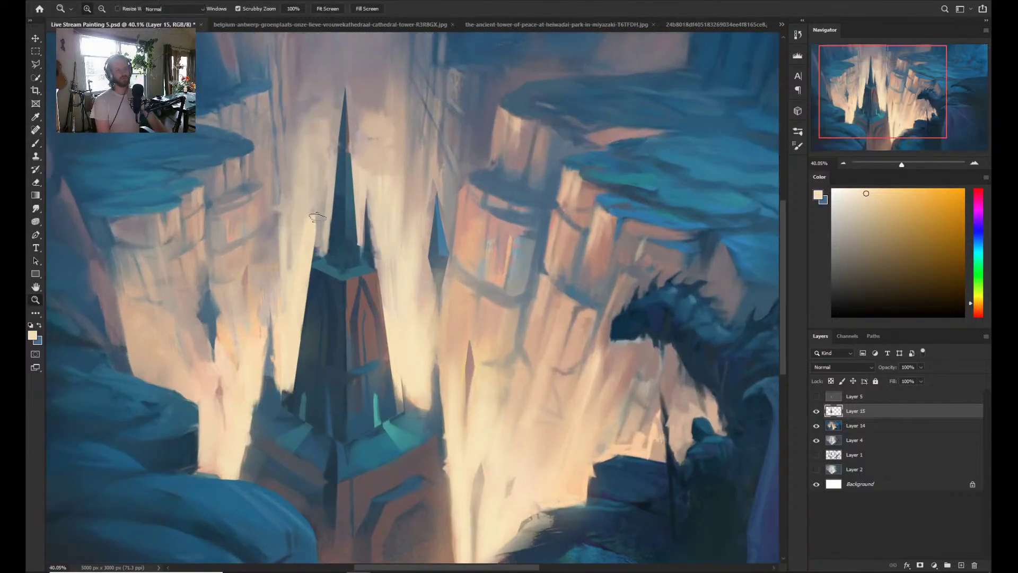
key("r")
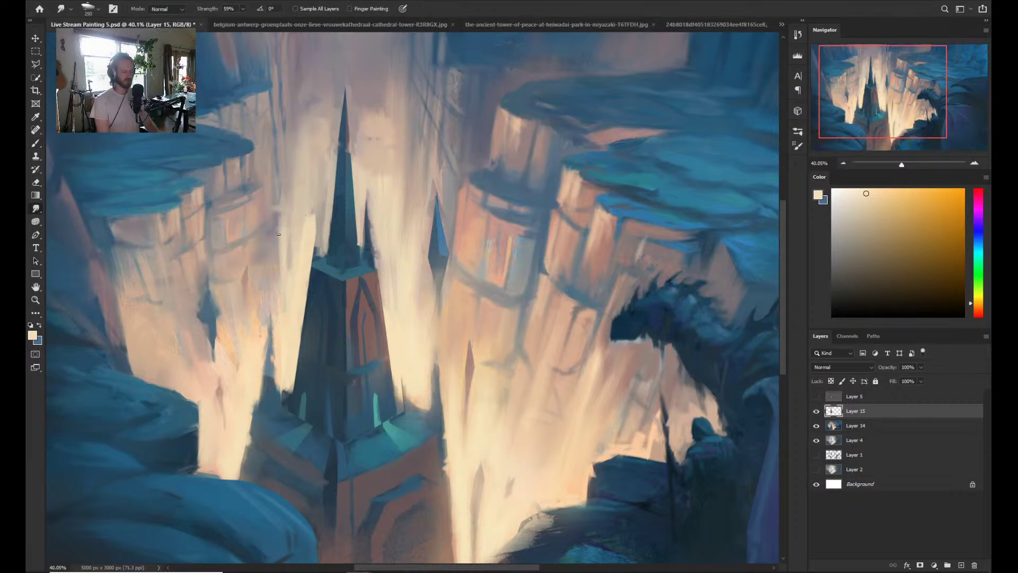
left_click_drag(321, 218, 314, 238)
left_click_drag(330, 197, 315, 250)
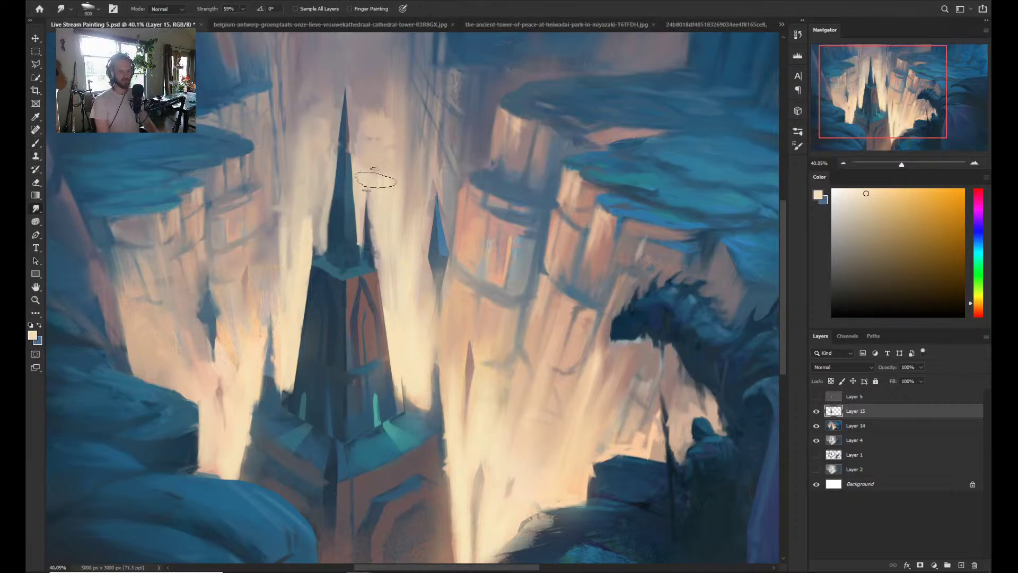
key("ctrl+z")
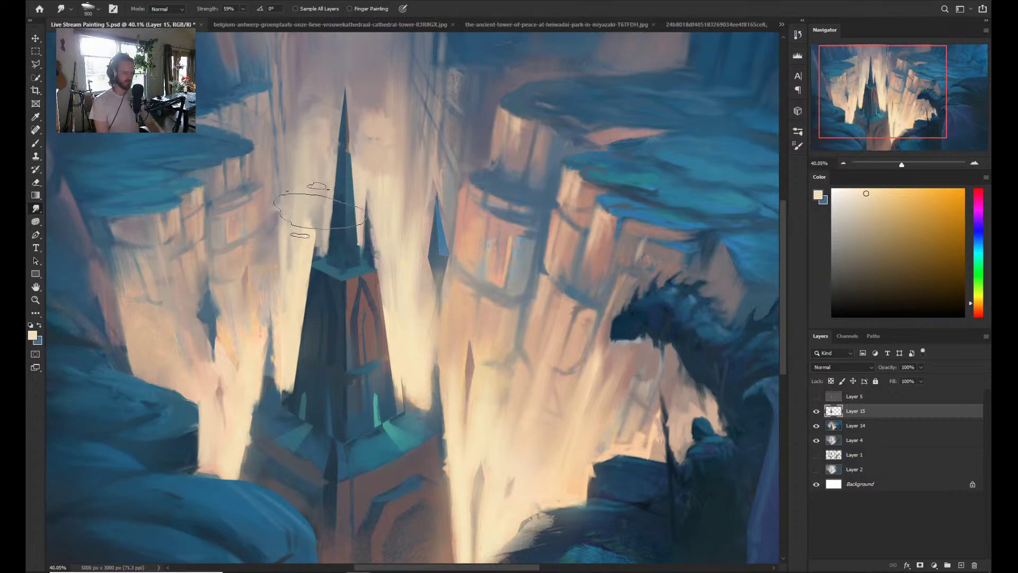
- Blend the cream patch into the glowing background left of the tower with the Mixer Brush at 125 px
key("b")
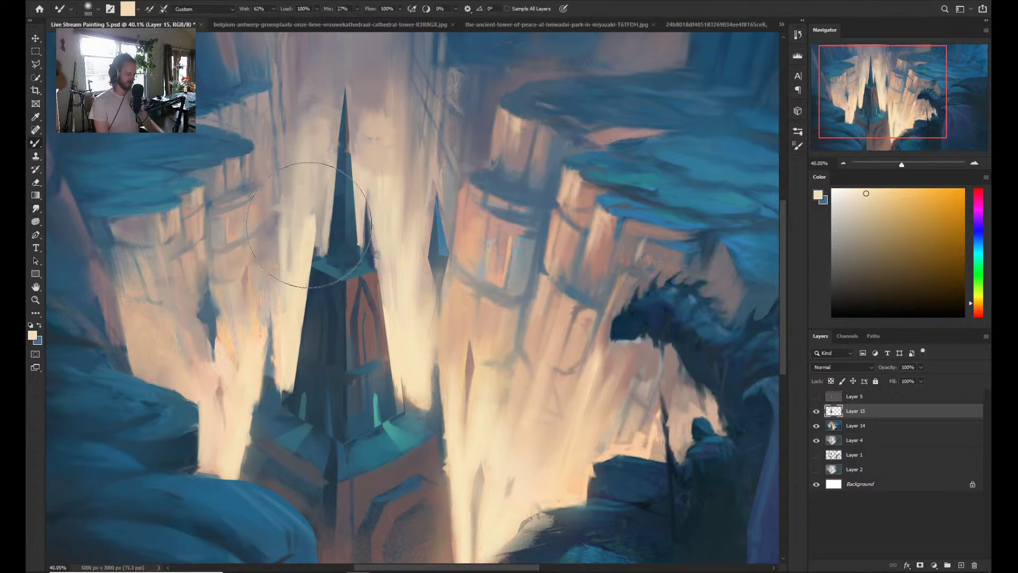
key("bracketleft")
key("bracketleft")
key("bracketleft")
key("bracketleft")
key("bracketleft")
key("bracketleft")
key("bracketleft")
key("bracketleft")
key("bracketleft")
key("bracketleft")
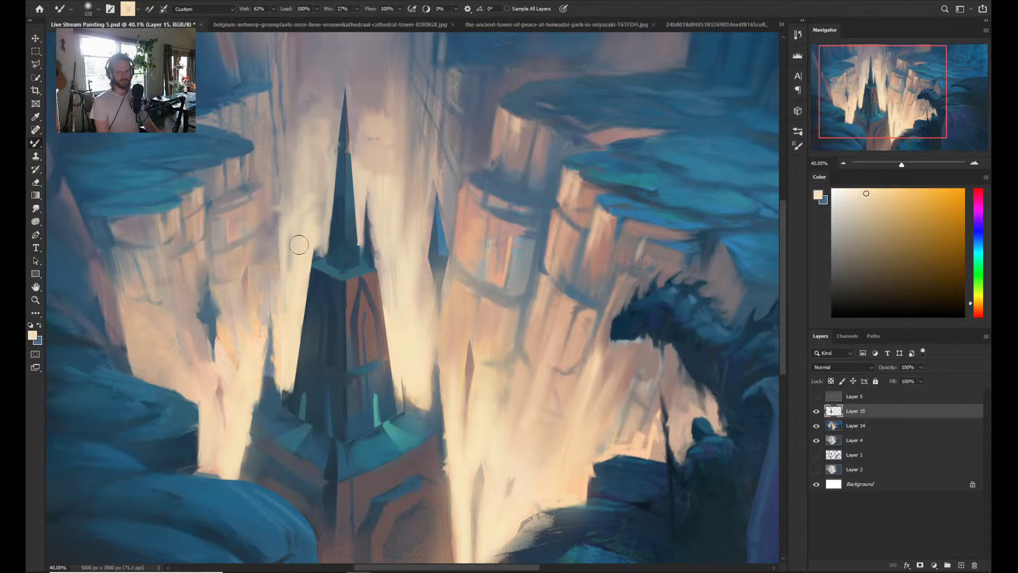
left_click_drag(291, 305, 284, 332)
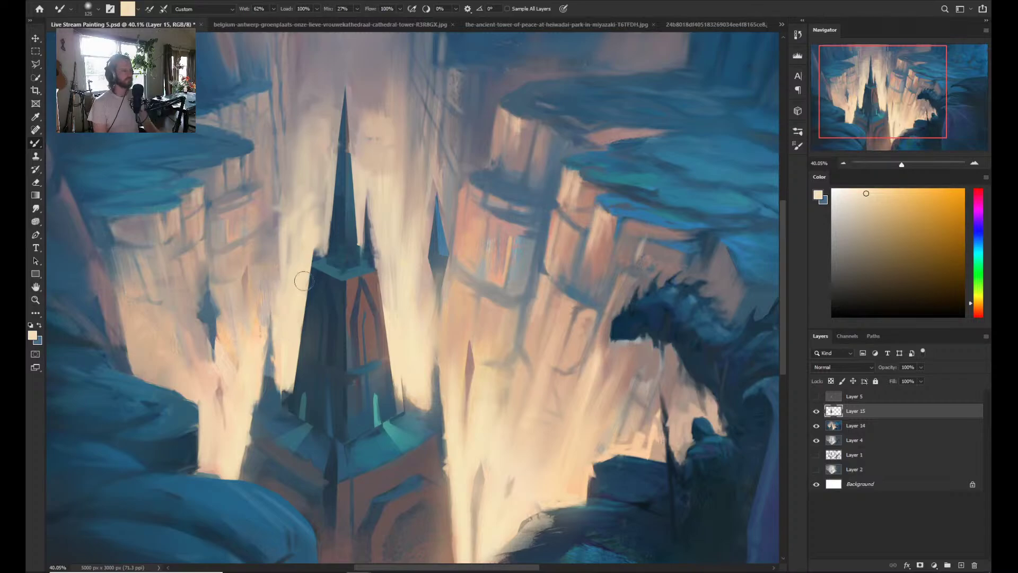
- Paint over the bright teal highlights on both sides of the tower's base with blues sampled from the surrounding roof
key("z")
left_click_drag(446, 318, 408, 316)
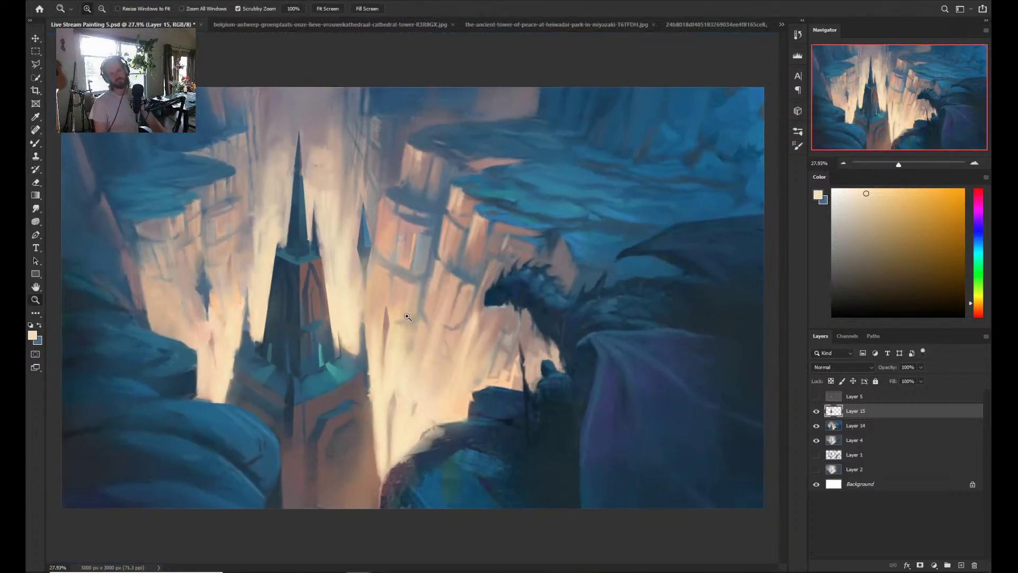
left_click_drag(317, 392, 345, 376)
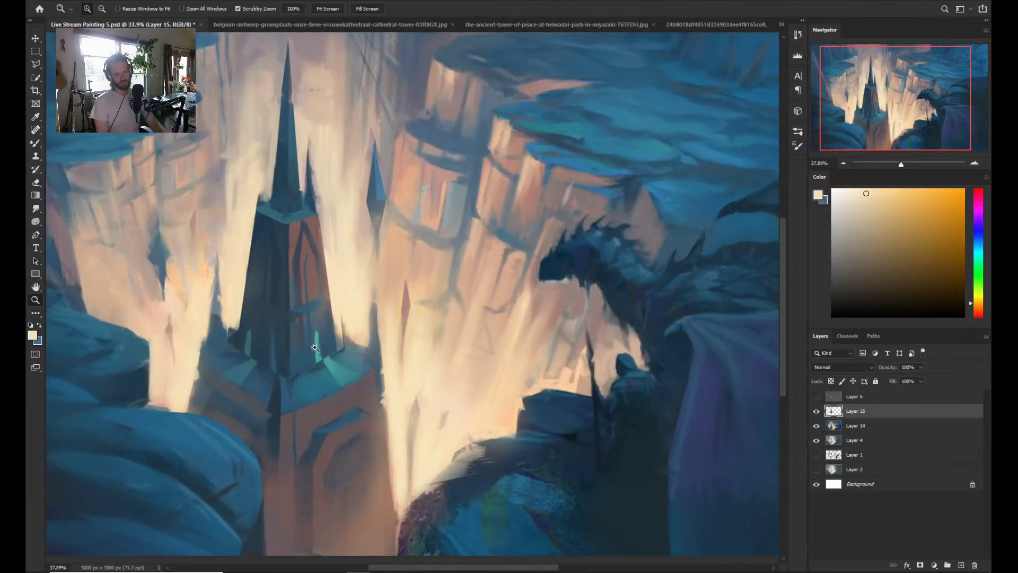
key("b")
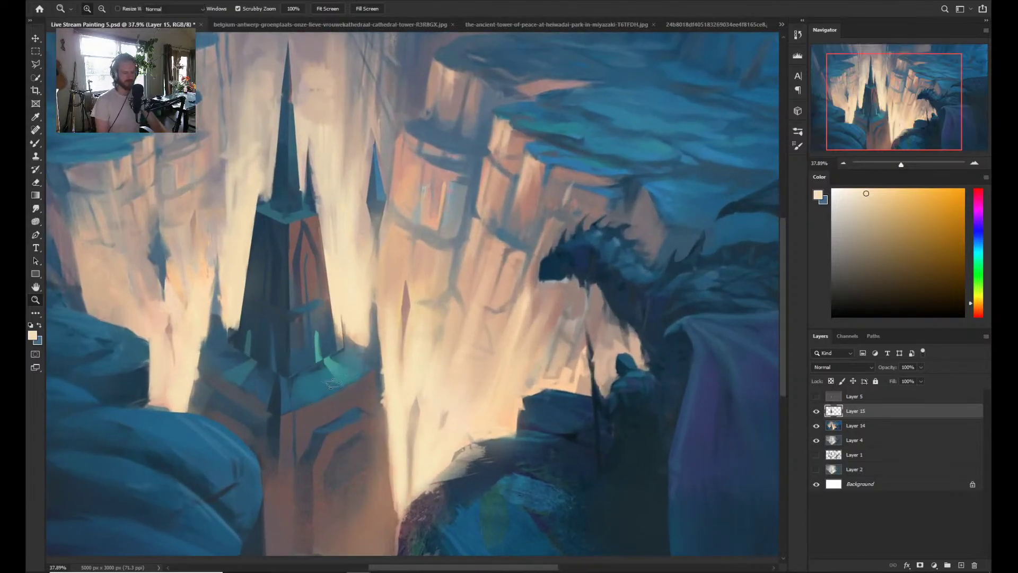
left_click(335, 375, "alt")
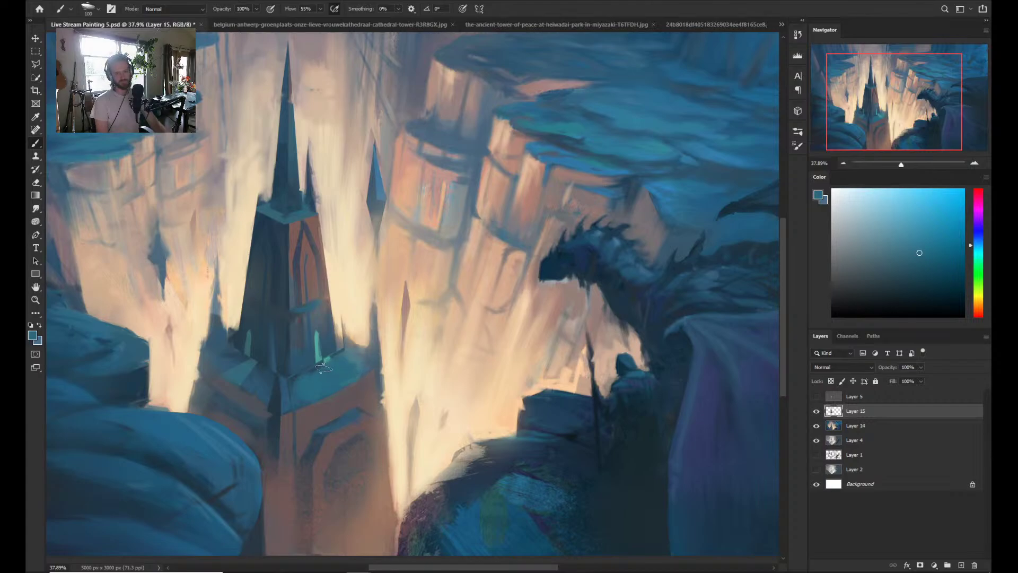
left_click(229, 371, "alt")
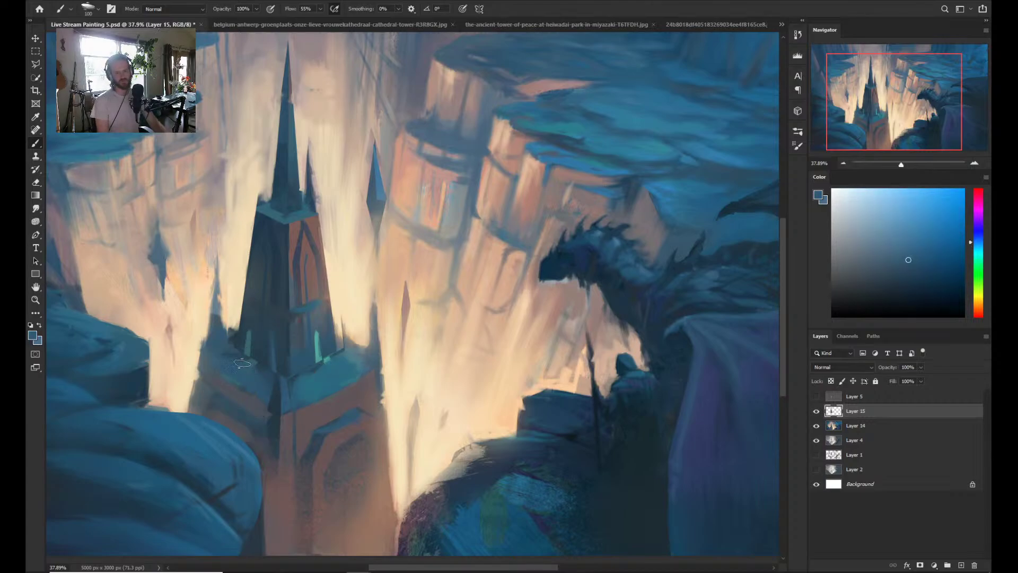
left_click(251, 336, "alt")
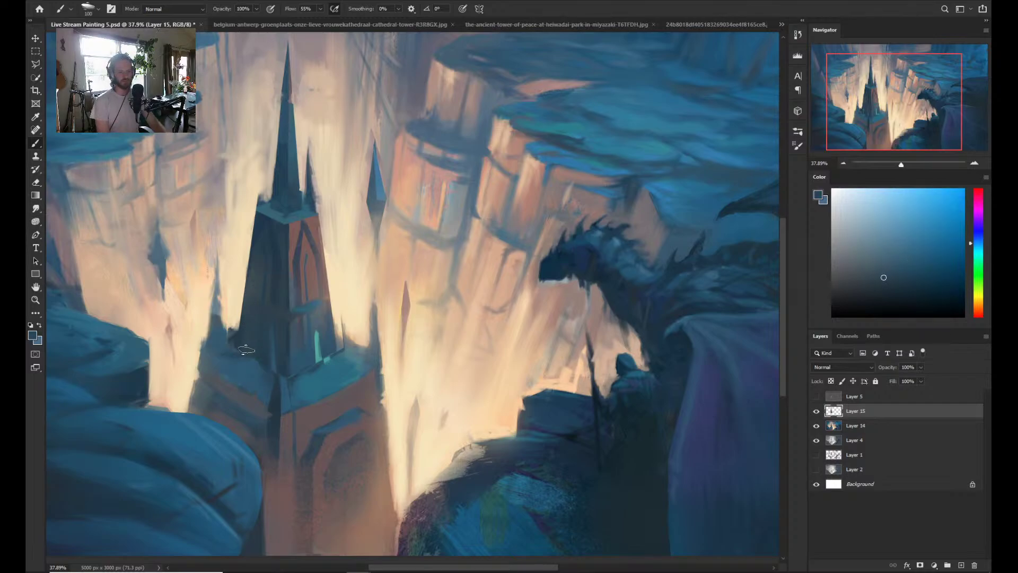
- Paint the tower's left face with a sampled dark blue, enlarging the brush to 200 px
key("z")
mouse_move(290, 346)
left_mouse_down()
mouse_move(294, 323)
mouse_move(320, 320)
mouse_move(298, 323)
left_mouse_up()
key("b")
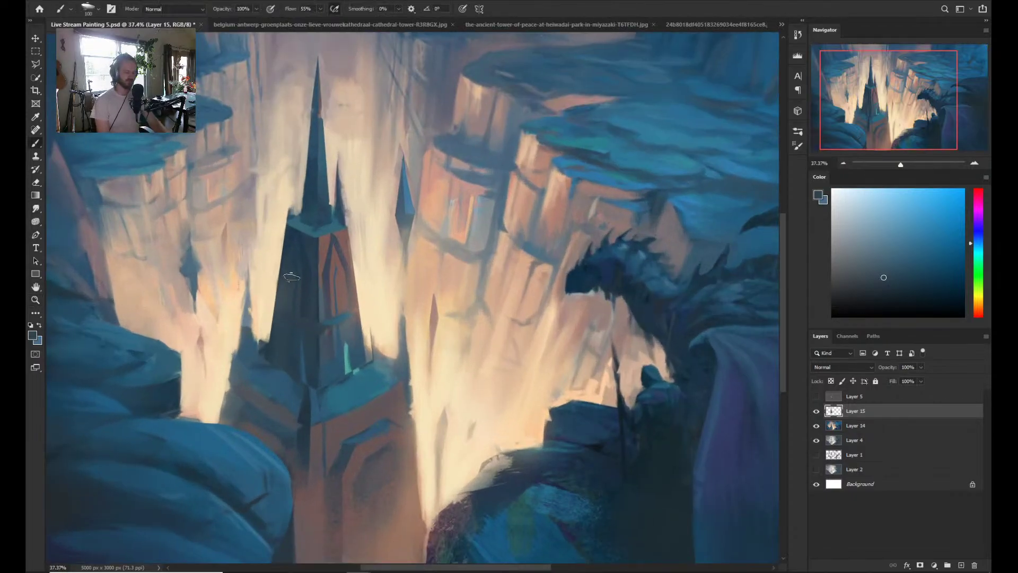
left_click(290, 261, "alt")
key("bracketright")
key("bracketright")
key("bracketright")
key("bracketright")
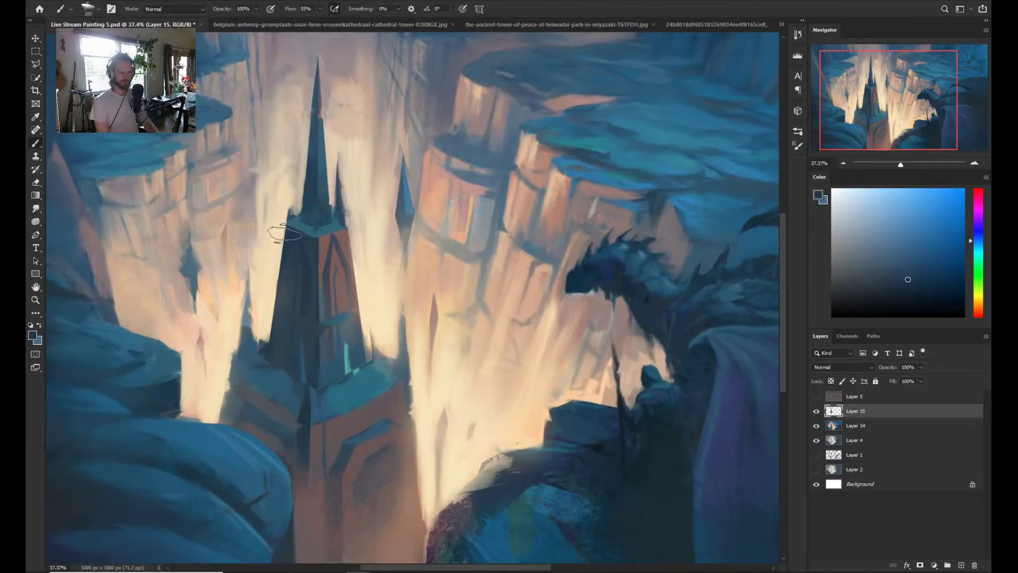
- Reduce the brush to 80 px and refine the left corner of the ledge below the main spire
key("bracketleft")
key("bracketleft")
key("bracketleft")
key("bracketleft")
key("bracketleft")
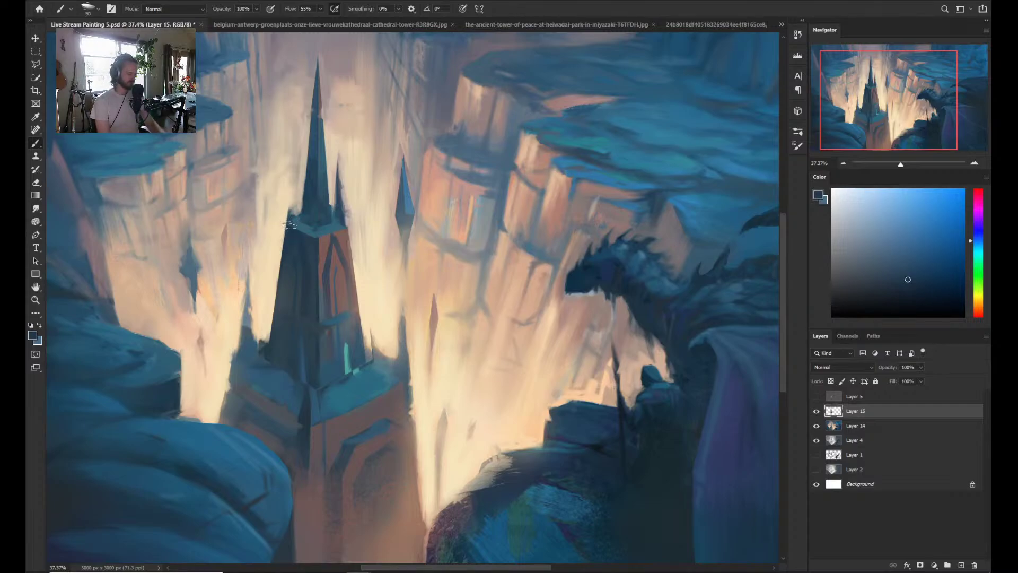
- Choose the Smooth Brush preset, touch up the ledge's left corner, and switch to the Eraser
key("e")
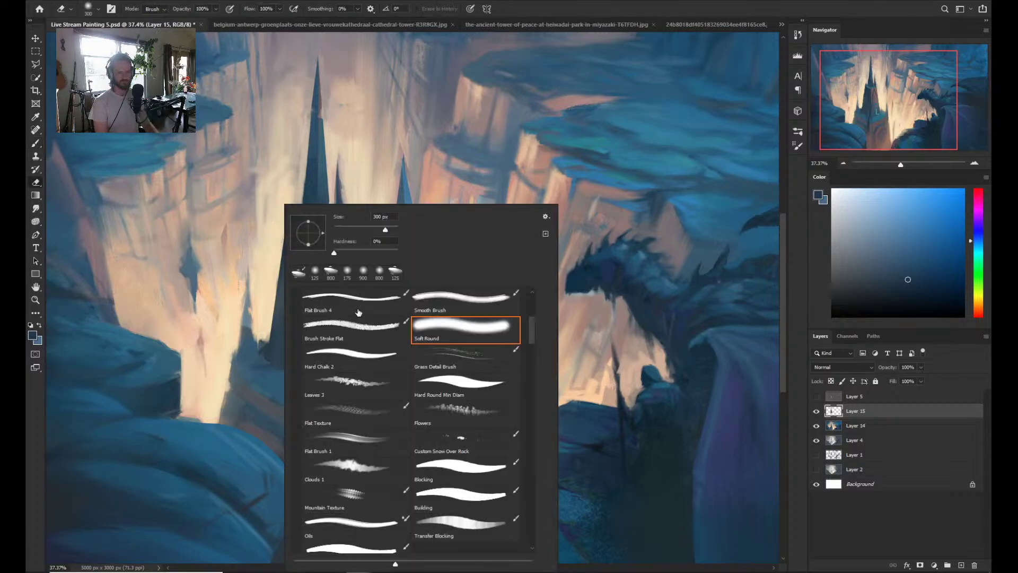
key("b")
left_click(440, 305)
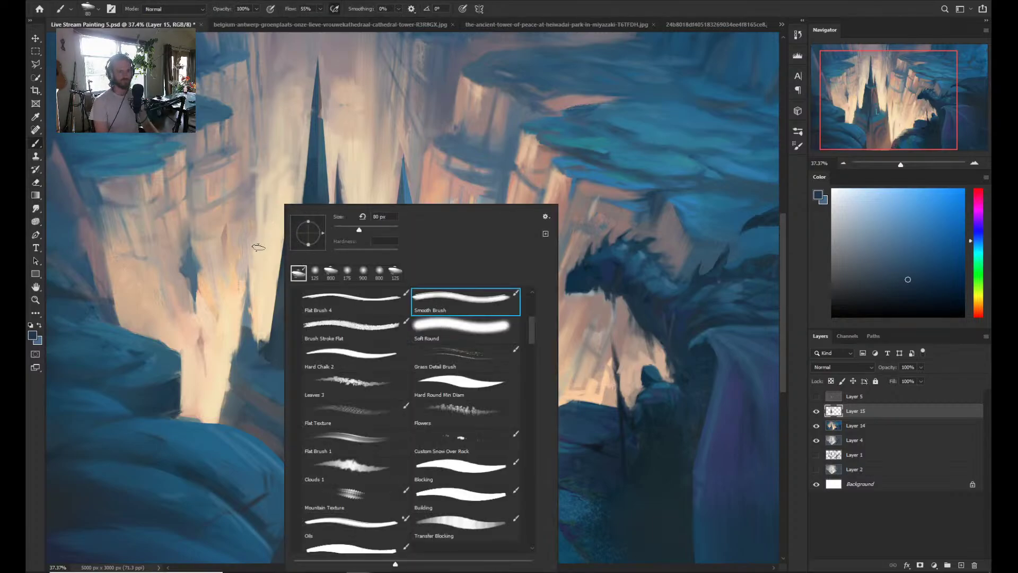
left_click(259, 247)
mouse_move(282, 225)
left_mouse_down()
mouse_move(287, 236)
mouse_move(279, 226)
left_mouse_up()
key("e")
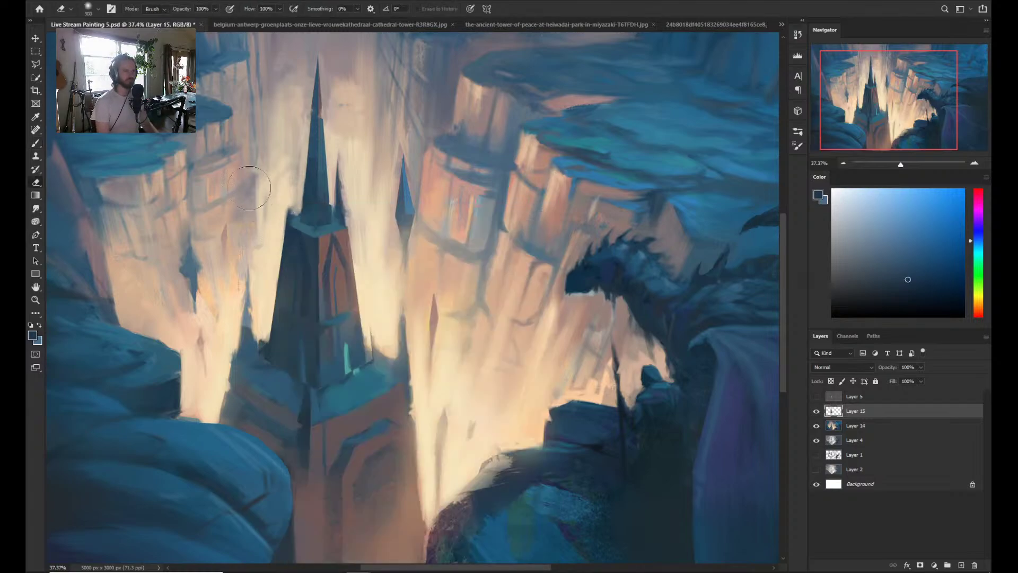
key("alt+e")
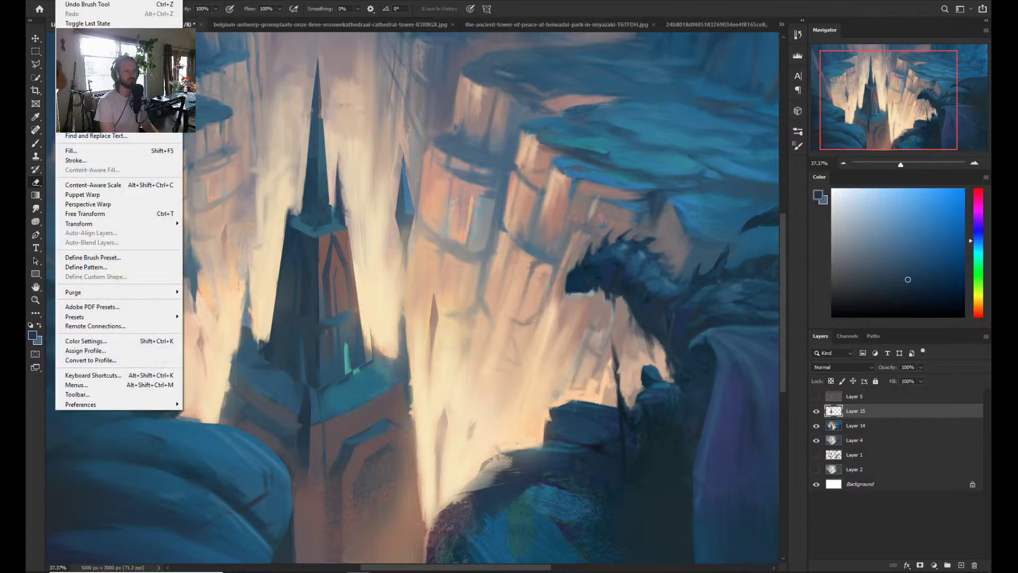
key("Escape")
key("b")
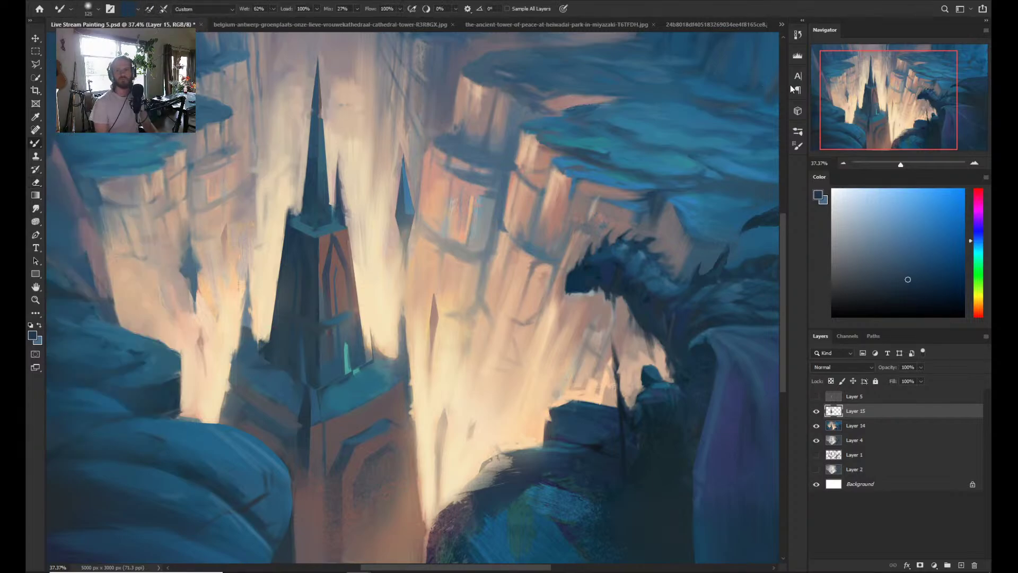
left_click(798, 147)
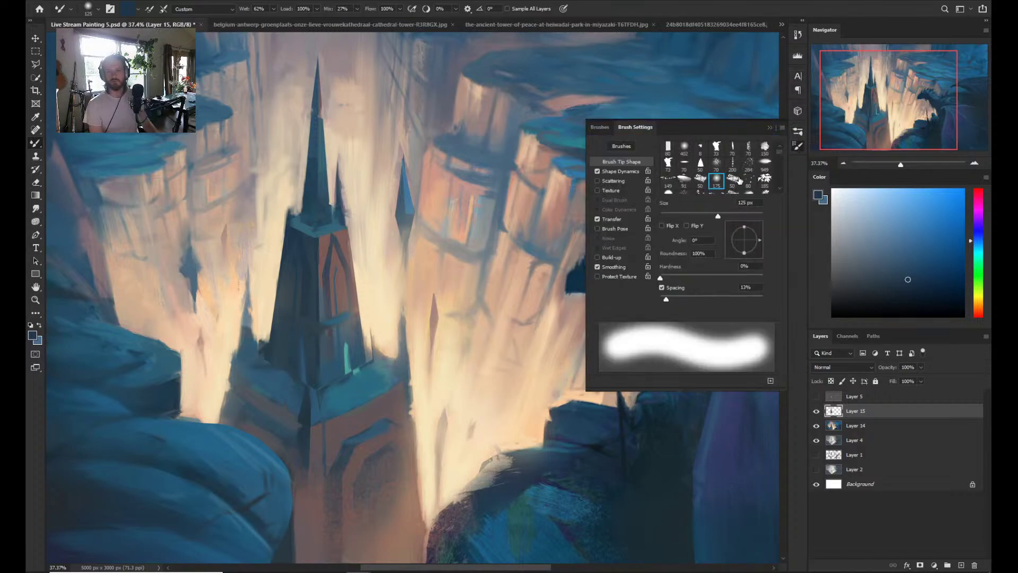
left_click(684, 179)
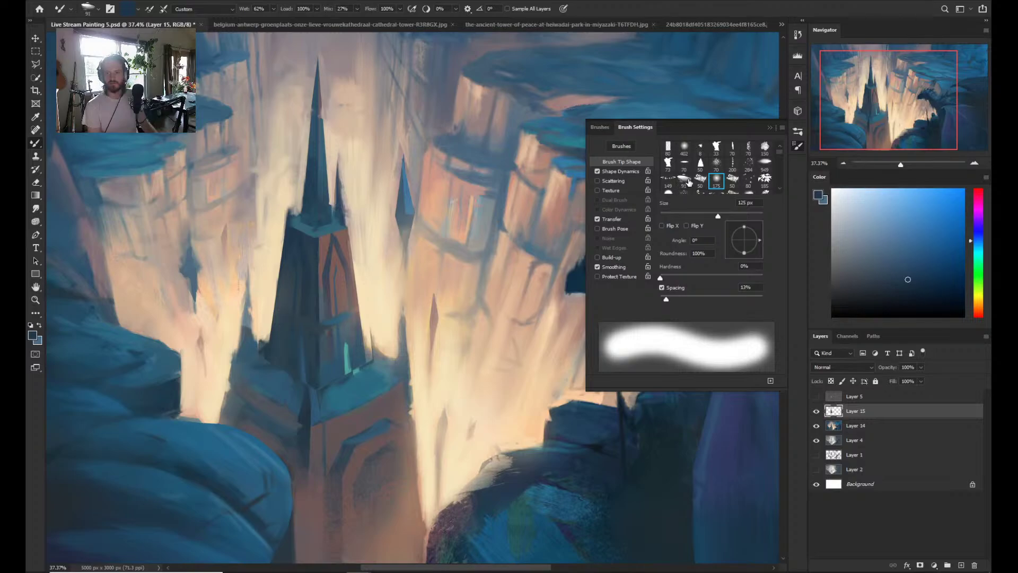
left_click(418, 288)
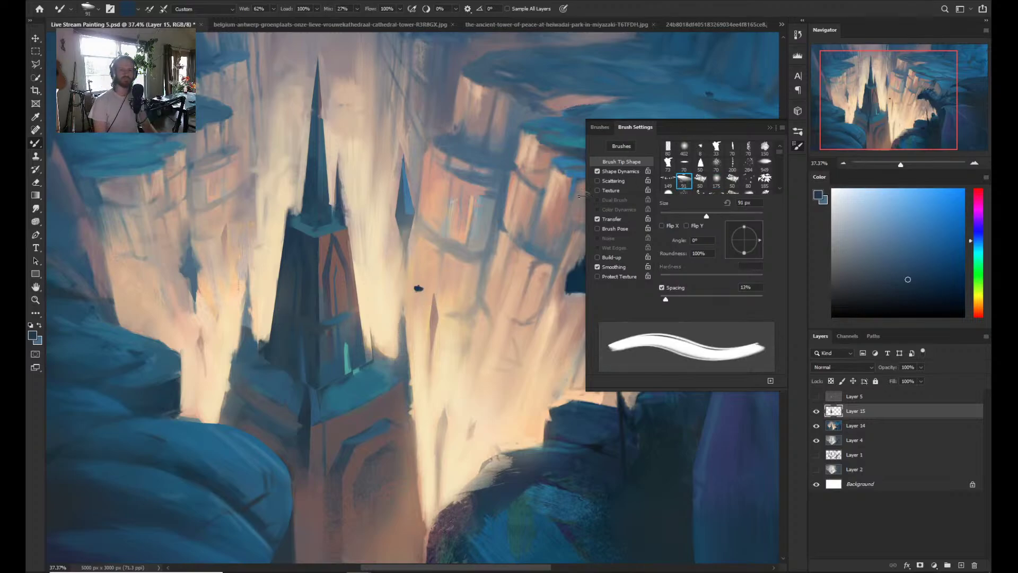
left_click(770, 128)
key("ctrl+z")
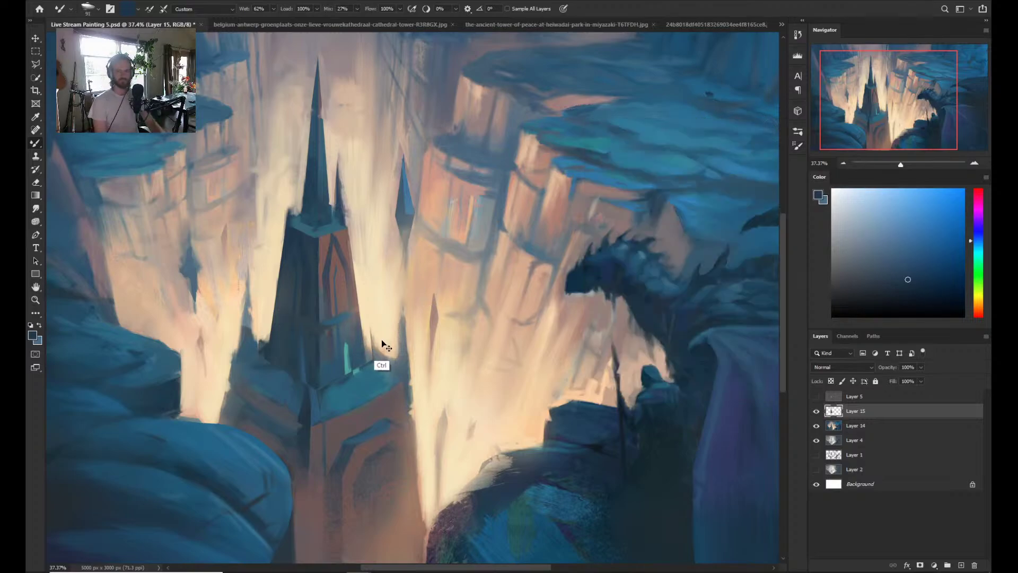
- Switch to the regular Brush tool at 25 px and paint a thin dark pinnacle above the ledge's left corner beside the main spire
key("shift+b")
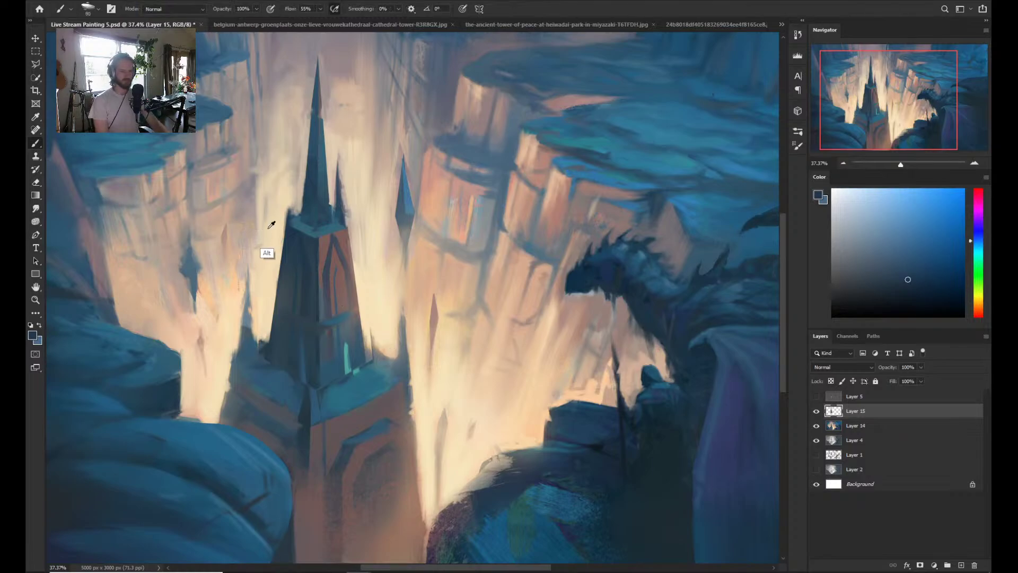
key("bracketleft")
key("bracketleft")
key("bracketleft")
key("bracketleft")
key("bracketleft")
key("bracketleft")
key("bracketleft")
key("bracketleft")
key("bracketleft")
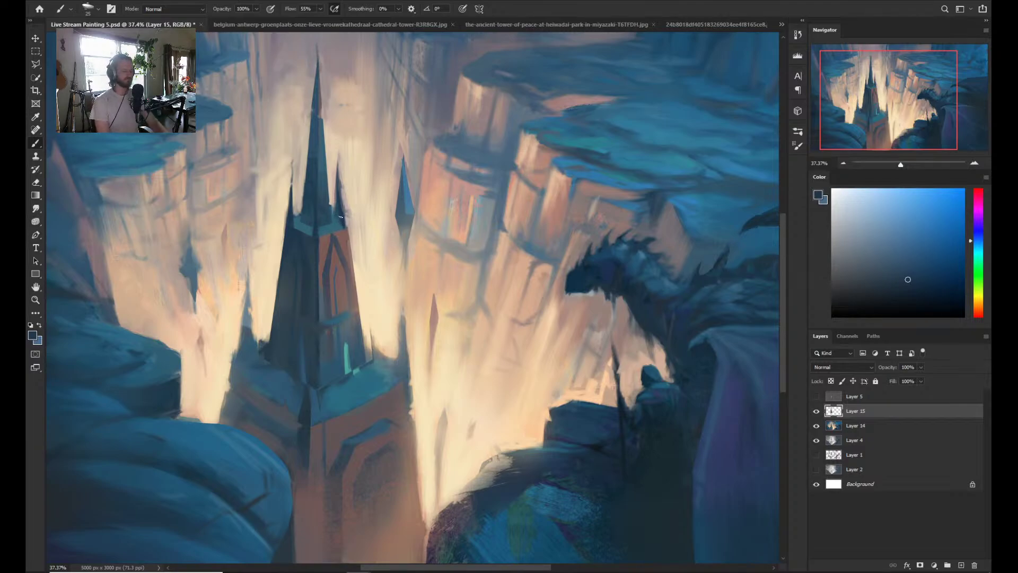
- Trim the small pinnacle right of the main spire with the sampled pale background glow, and resample its dark blue
left_click(333, 179, "alt")
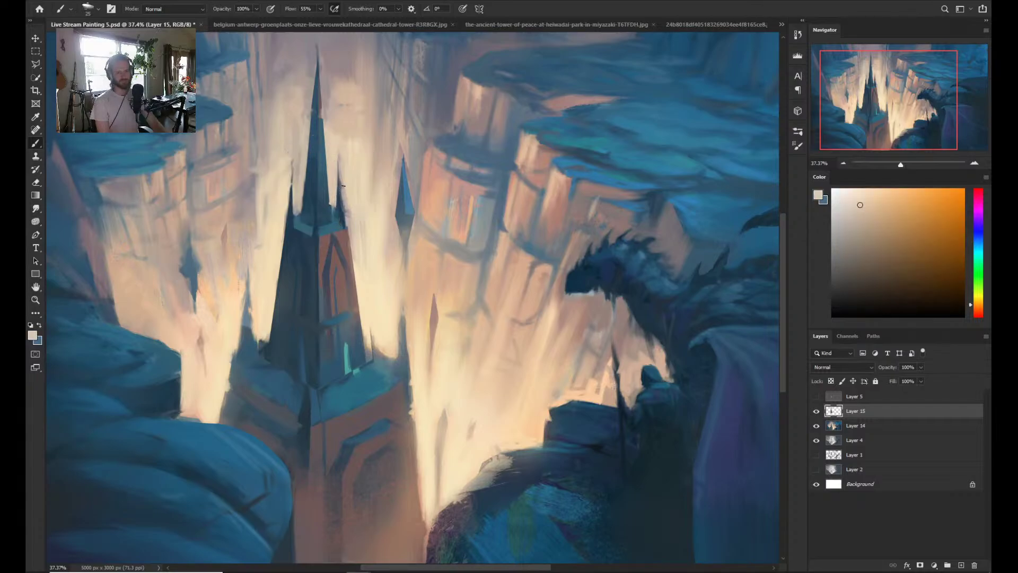
left_click_drag(346, 225, 338, 172)
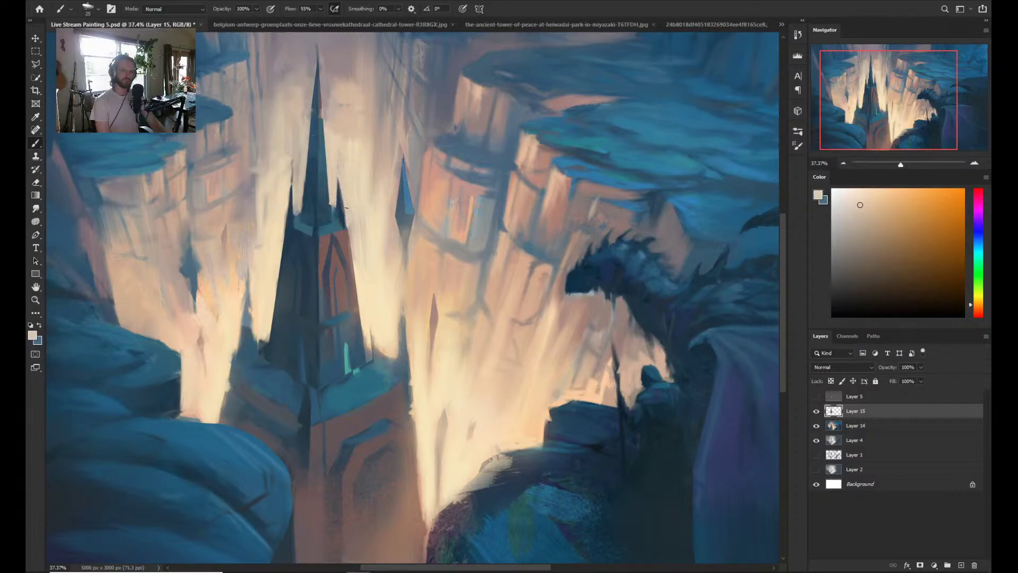
left_click(338, 189, "alt")
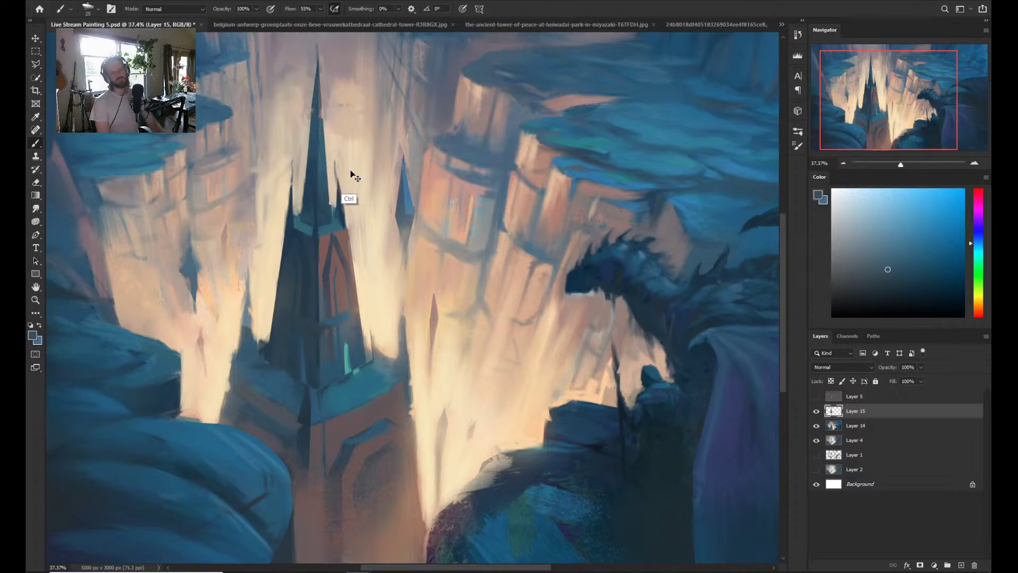
- Sample the bright teal at the tower's base and touch up that highlight with a 30 px brush
key("ctrl+space")
left_click_drag(368, 200, 354, 134)
left_click_drag(349, 249, 343, 219)
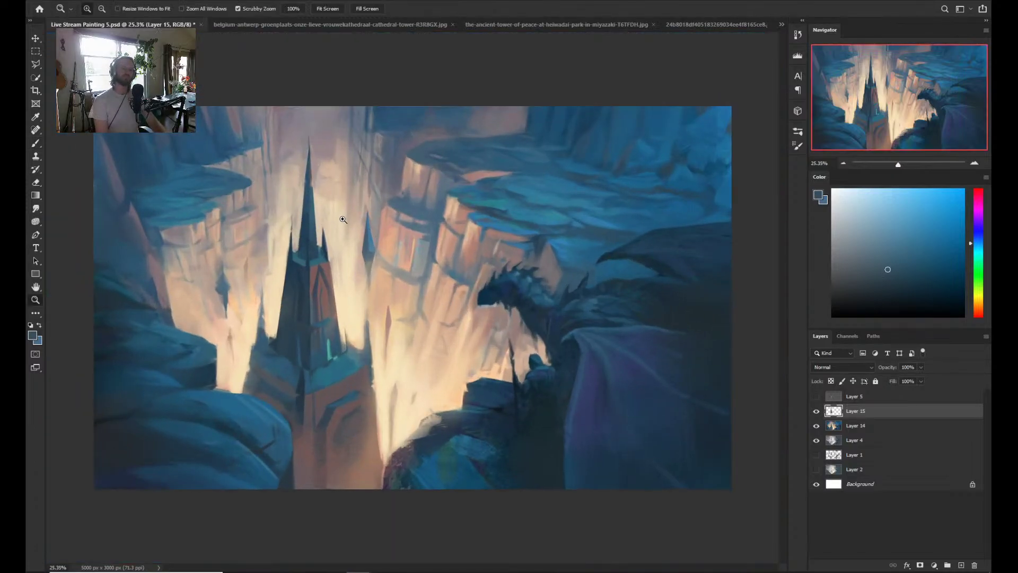
left_click_drag(302, 334, 310, 334)
left_click(318, 361, "alt")
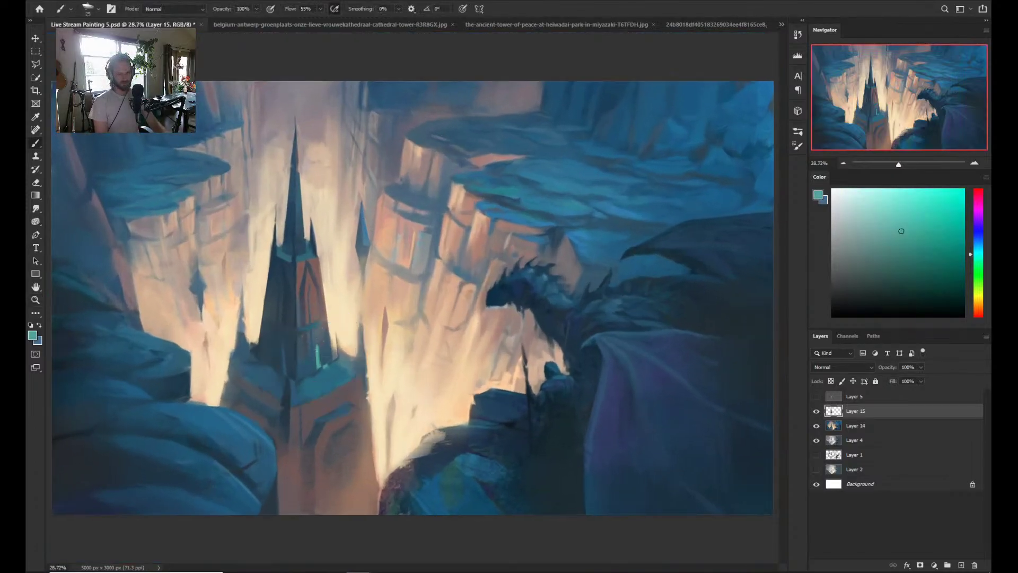
key("bracketright")
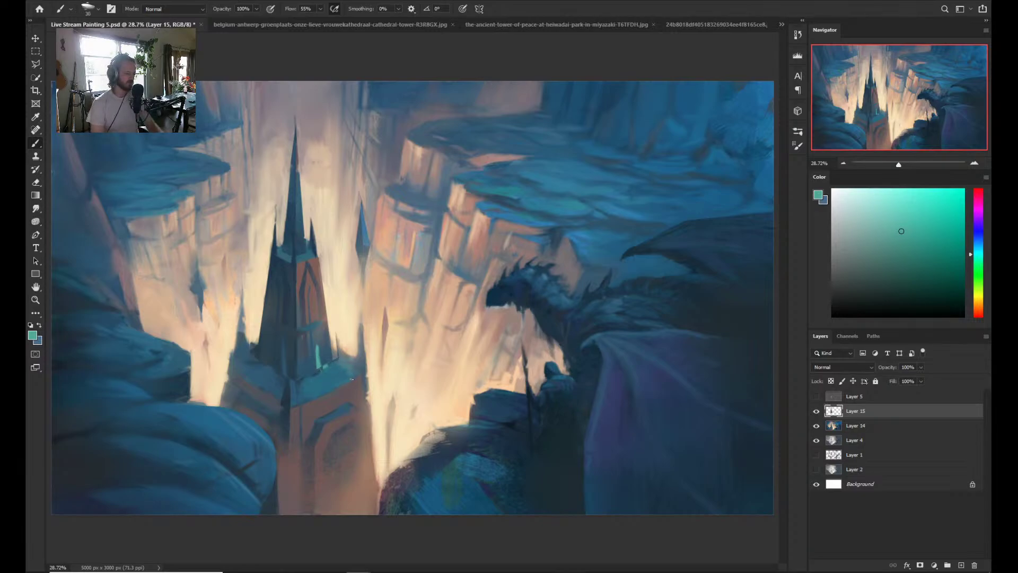
- Outline a narrow triangular area with the Polygonal Lasso on the teal roof, from the bright highlight down to the roof's lower edge
key("z")
left_click_drag(352, 378, 364, 392)
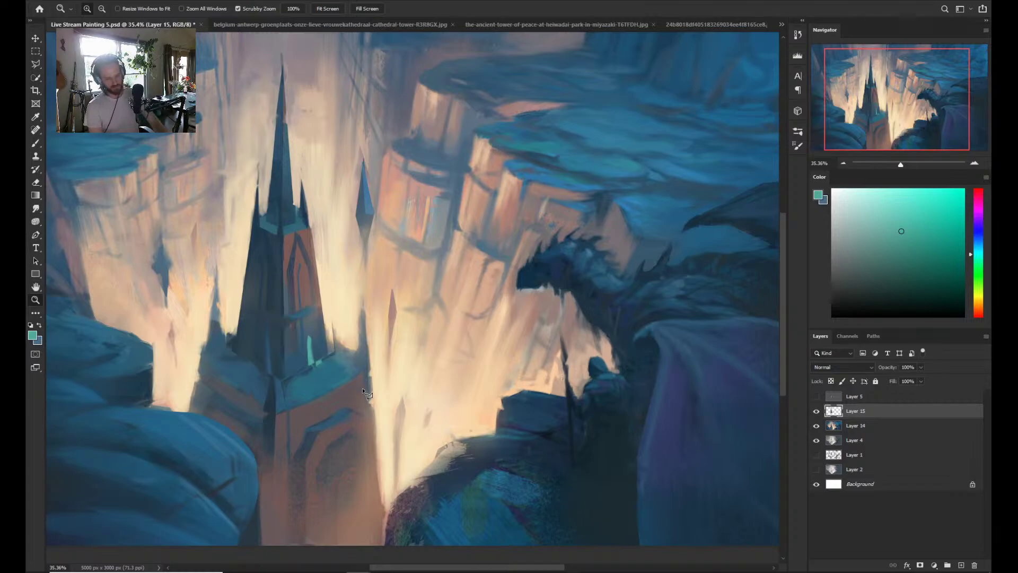
key("l")
left_click(316, 362)
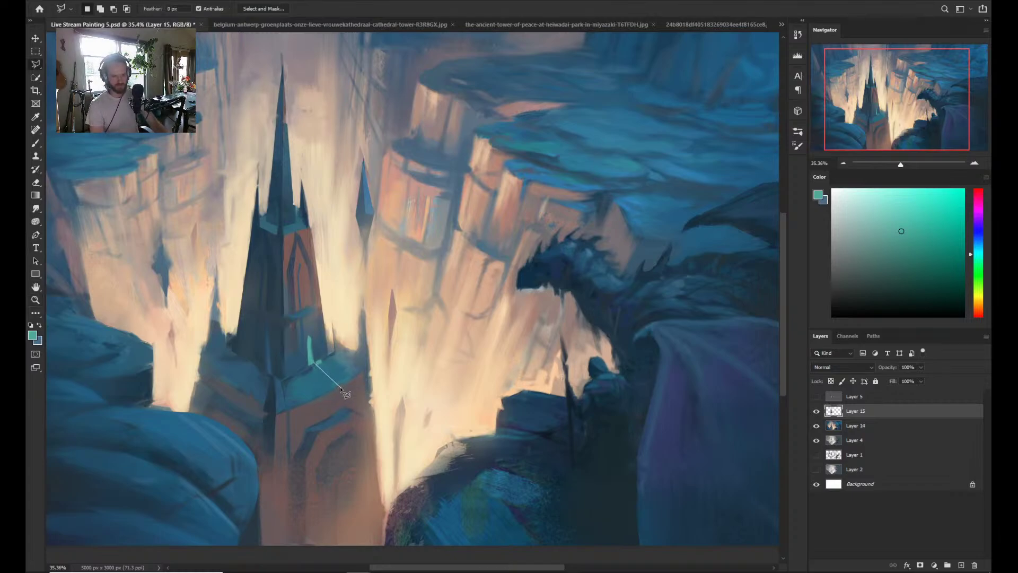
left_click(342, 387)
left_click(321, 401)
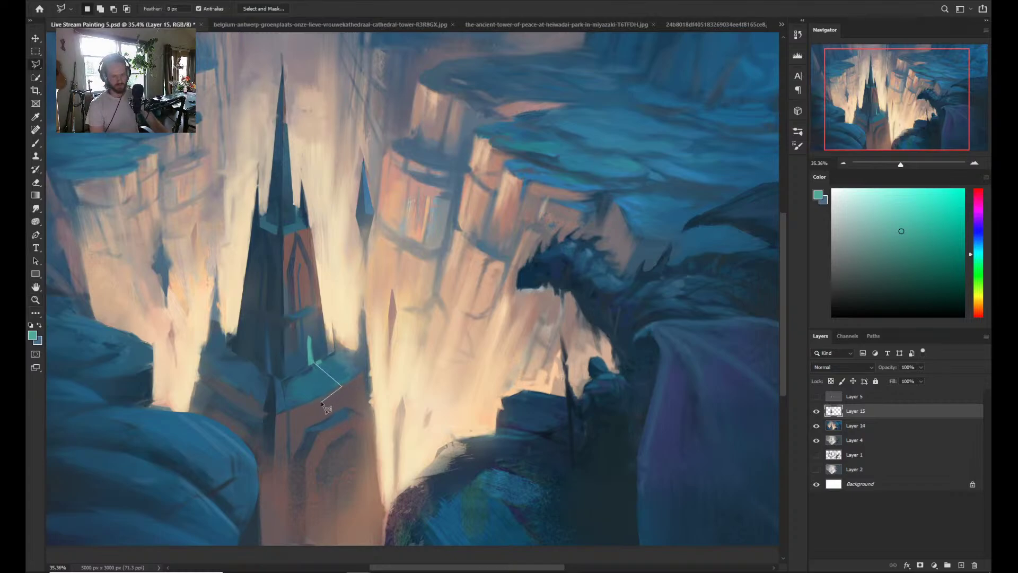
left_click(313, 364)
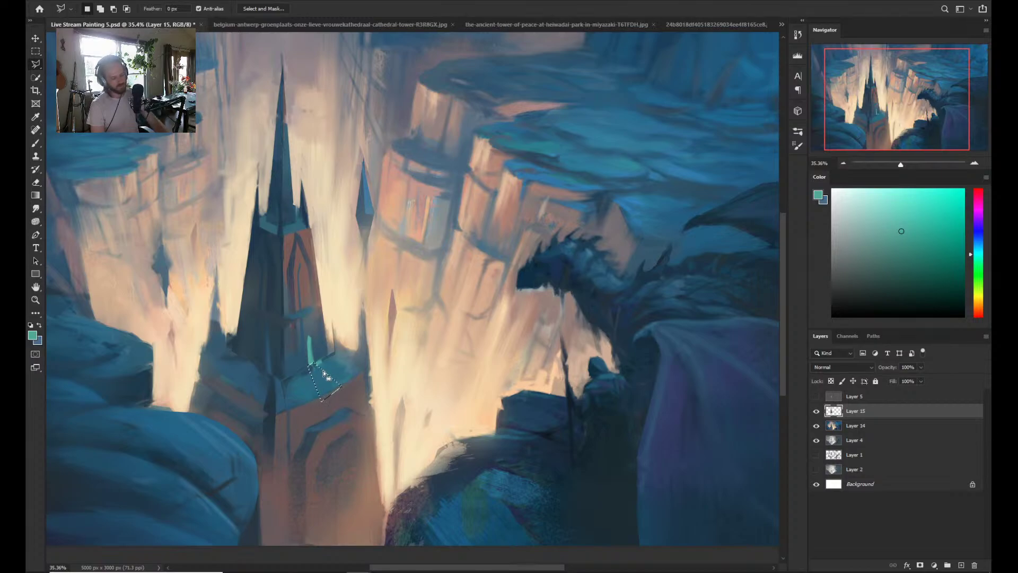
- Enlarge the brush to 50 px and paint a teal highlight inside the triangular selection
key("b")
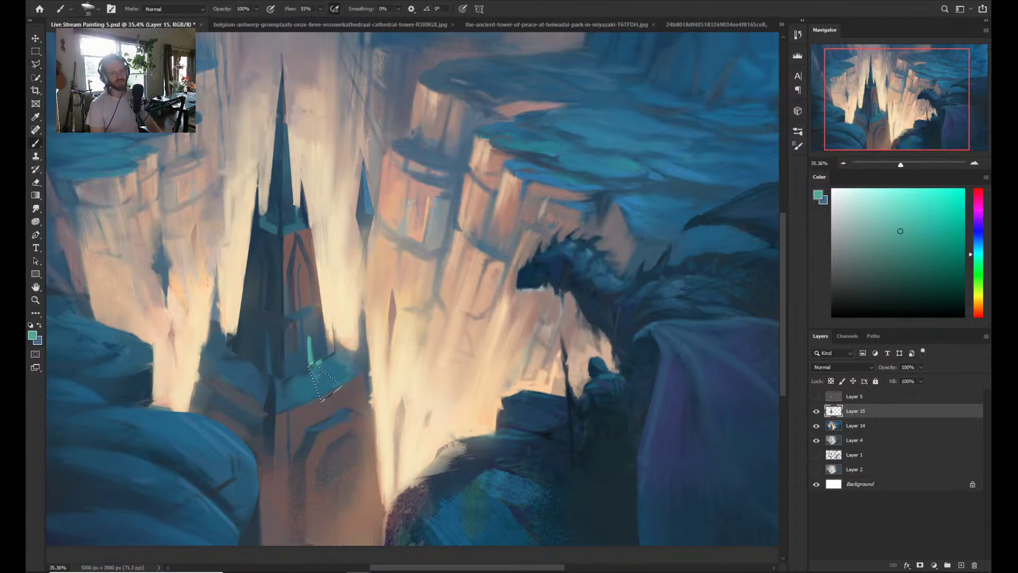
key("bracketright")
key("bracketright")
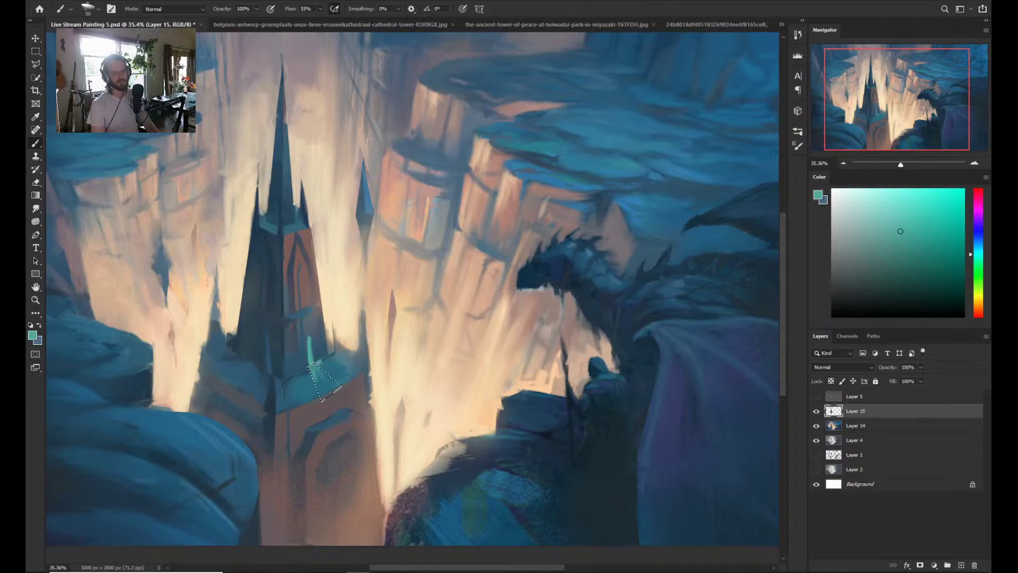
left_click_drag(315, 364, 319, 385)
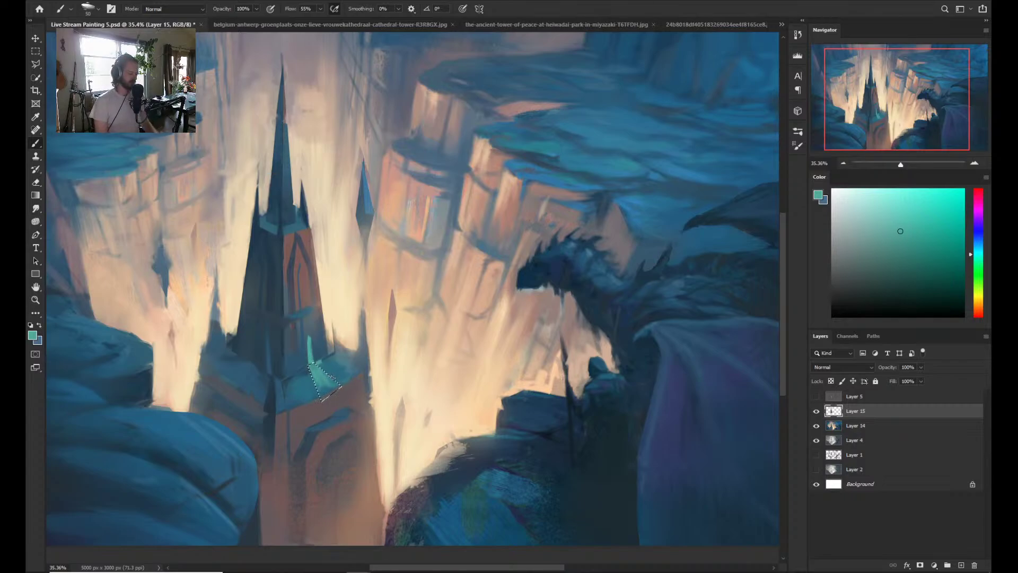
- Choose the Soft Round brush at 175 px and blend the triangular highlight using roof blue and bright teal sampled from the painting
right_click(339, 305)
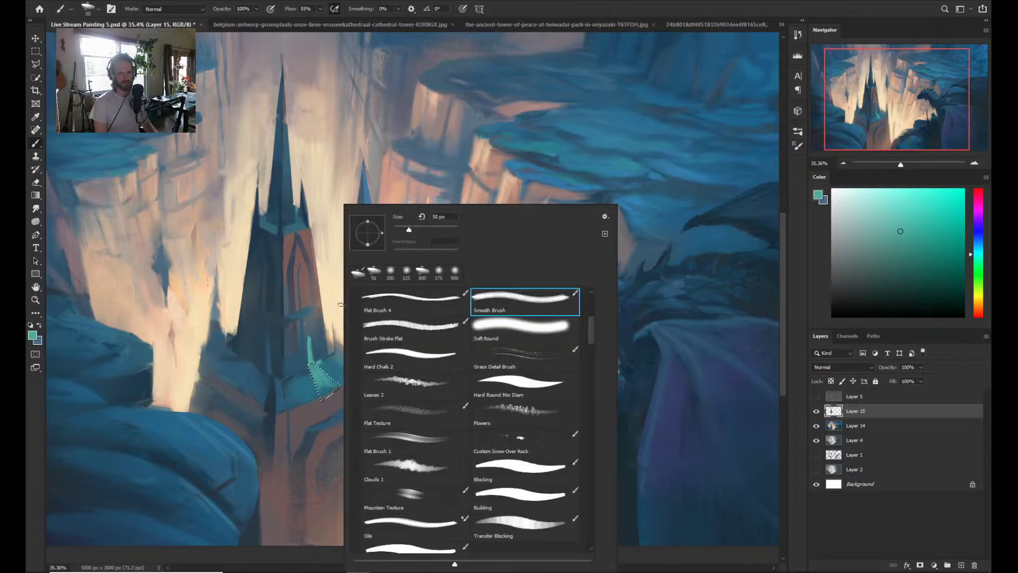
left_click(545, 345)
left_click(333, 394)
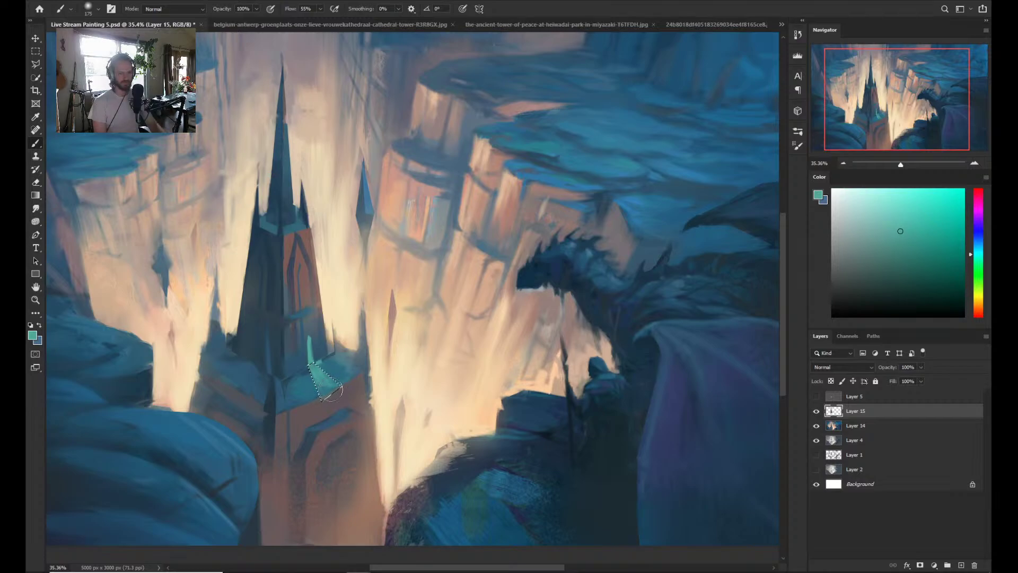
left_click(348, 371, "alt")
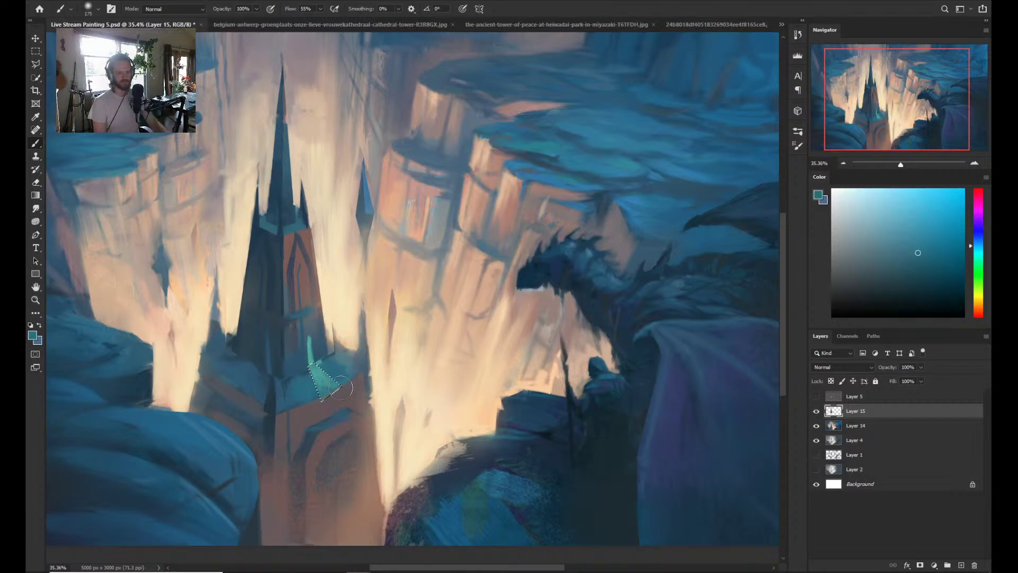
left_click(314, 364, "alt")
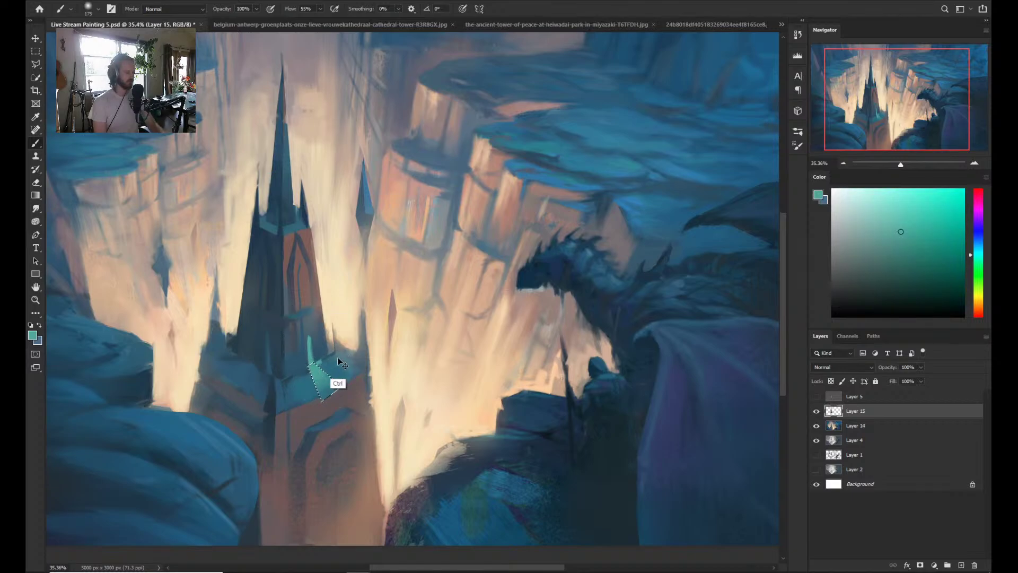
- Restore the triangular selection around the roof highlight and clear it again
key("z")
left_click_drag(435, 265, 387, 263)
left_click_drag(399, 347, 380, 372)
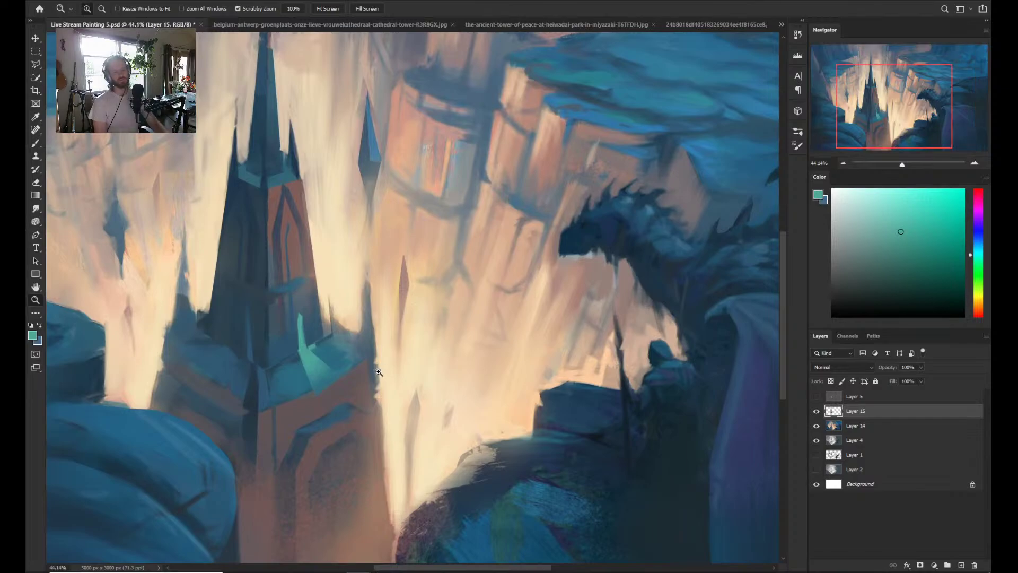
key("b")
key("ctrl+shift+d")
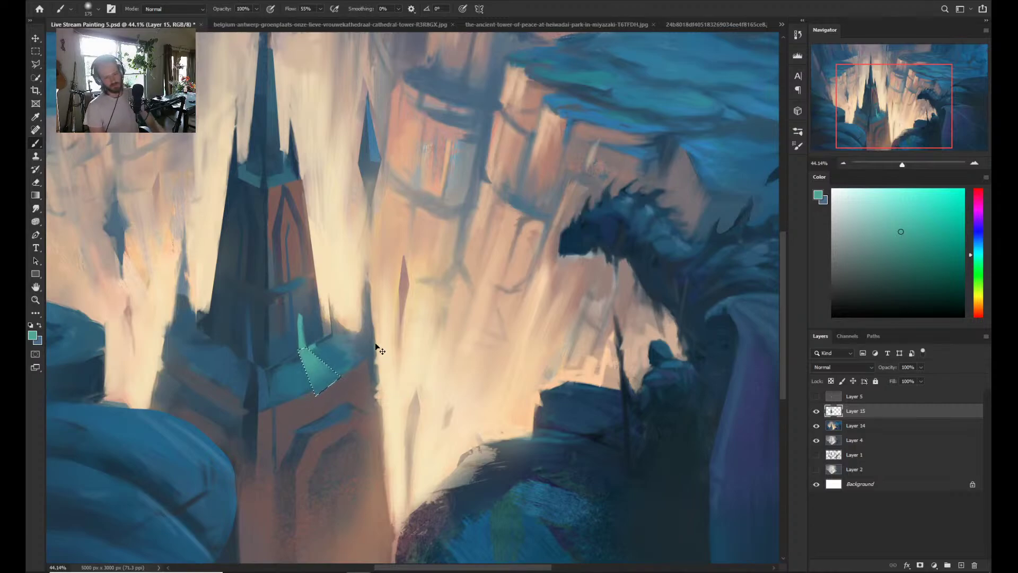
key("ctrl+d")
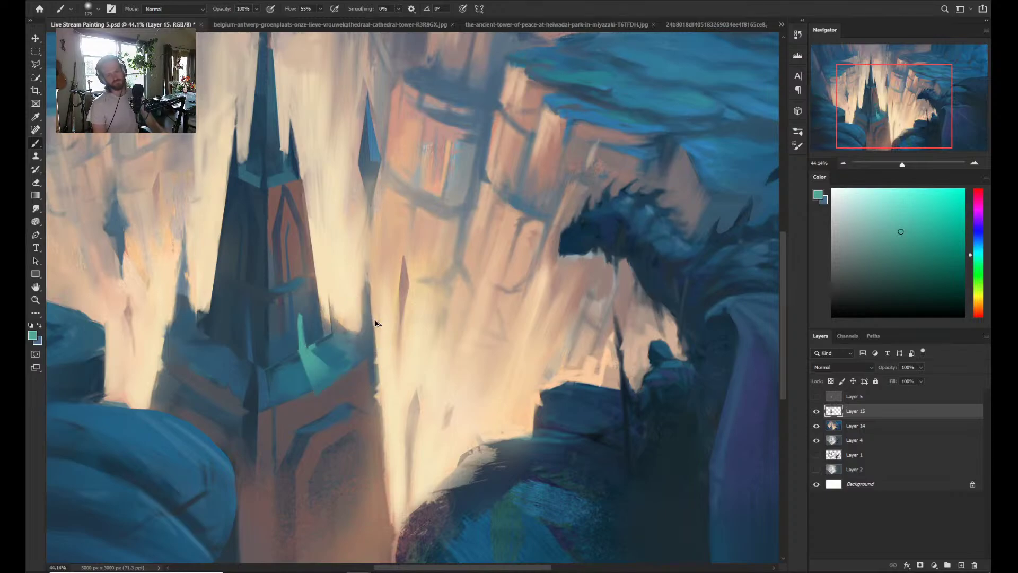
- Undo the teal strokes painted inside the triangular roof area and clear its selection
key("ctrl+z")
key("ctrl+z")
key("ctrl+z")
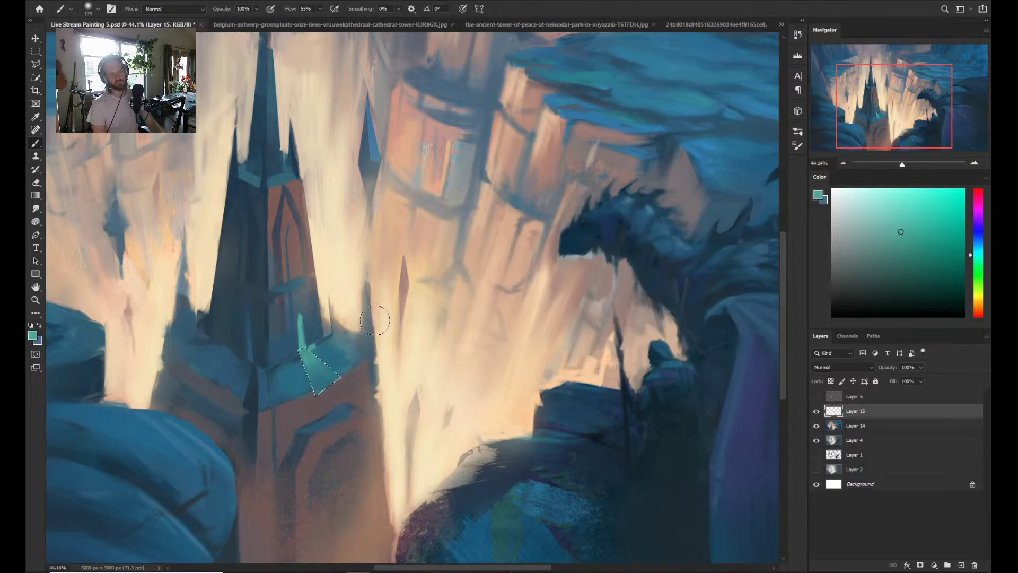
key("ctrl+z")
key("ctrl+z")
key("ctrl+z")
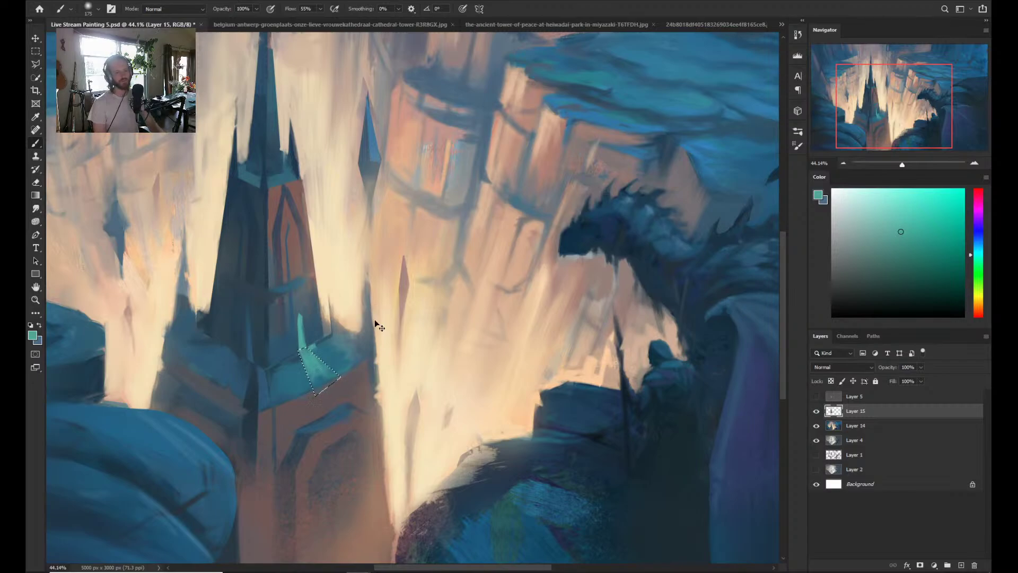
key("ctrl+z")
key("ctrl+z")
key("ctrl+z")
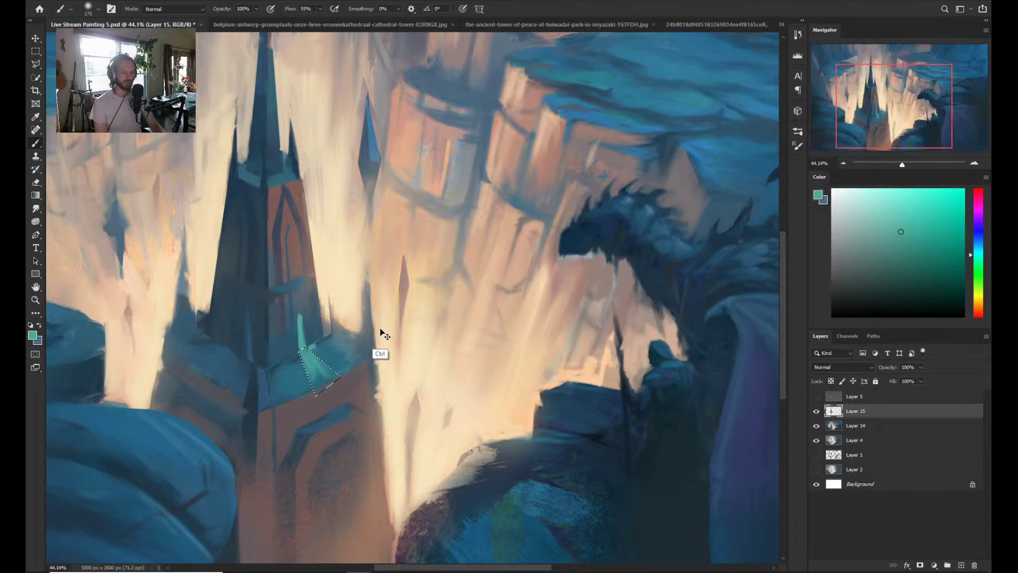
key("ctrl+z")
key("ctrl+z")
key("ctrl+z")
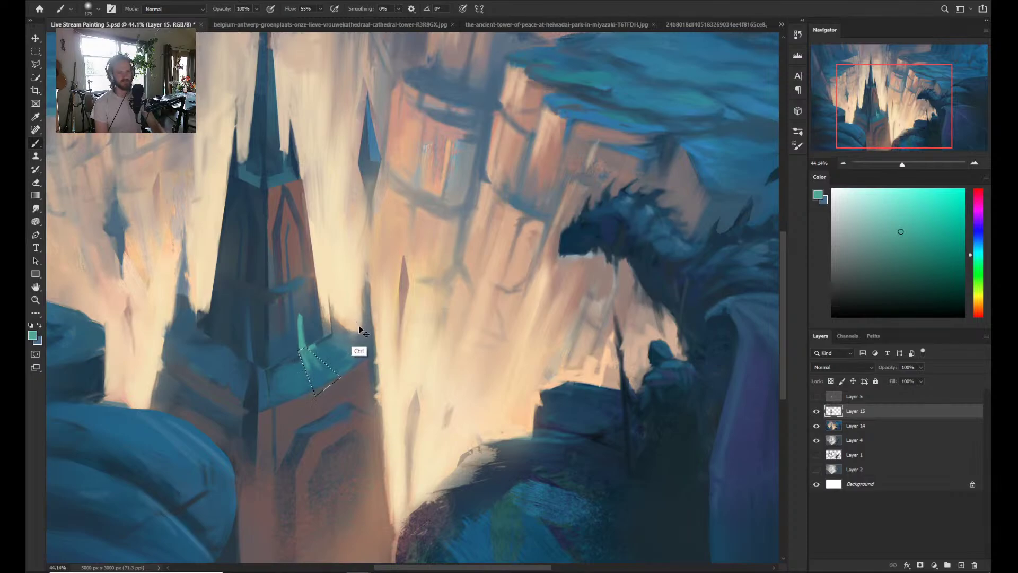
key("ctrl+z")
key("ctrl+z")
key("ctrl+z")
key("ctrl+z")
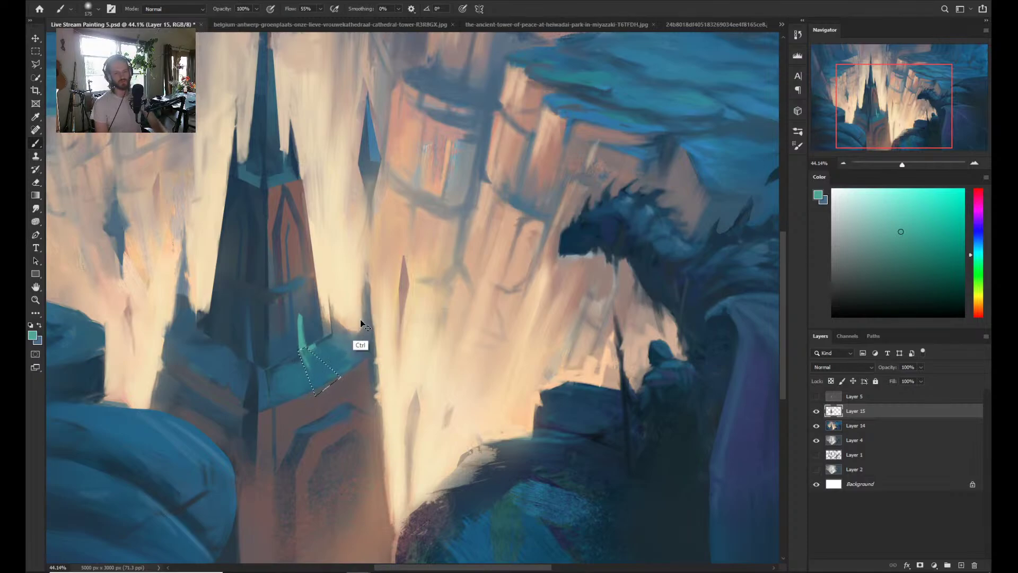
key("ctrl+d")
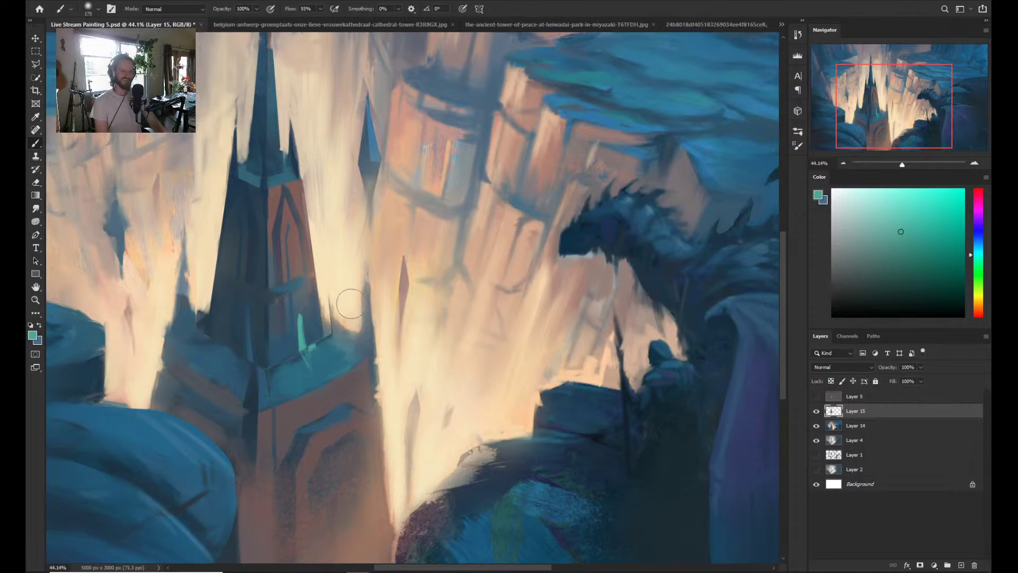
- Outline the whole blue roof of the tower's base with a six-sided Polygonal Lasso selection
key("l")
left_click(262, 411)
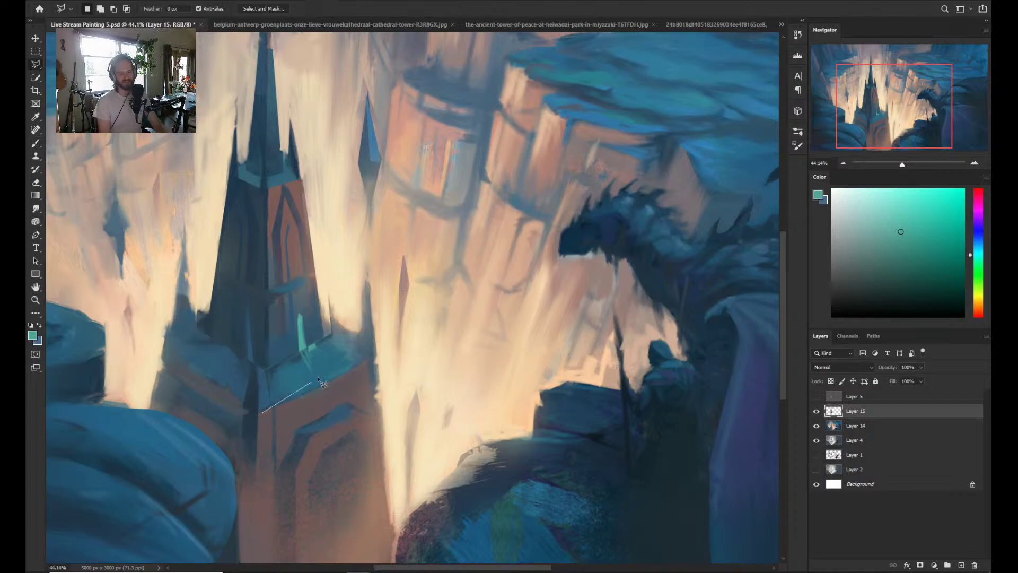
left_click(378, 350)
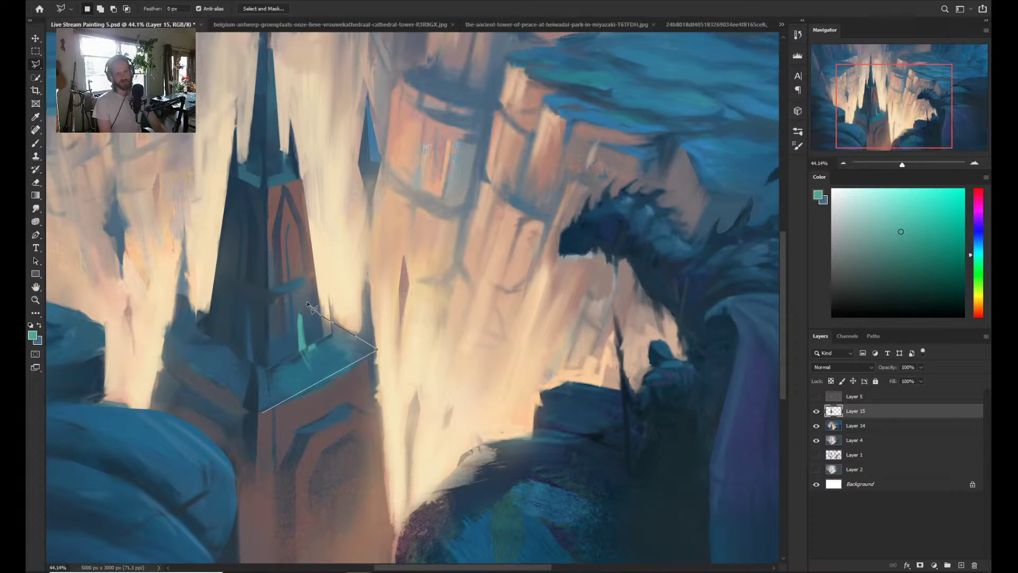
left_click(320, 315)
left_click(220, 306)
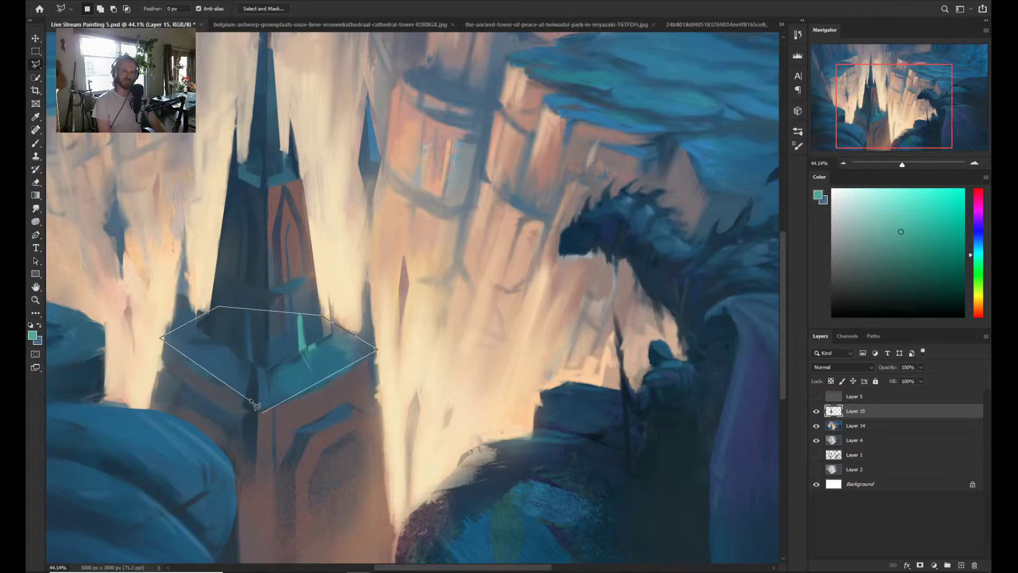
left_click(155, 343)
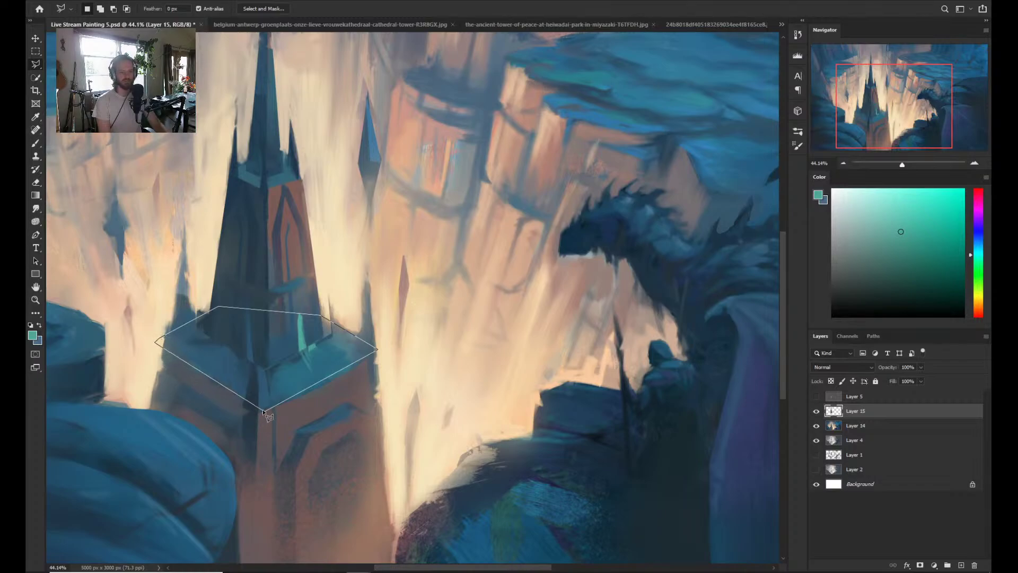
left_click(262, 412)
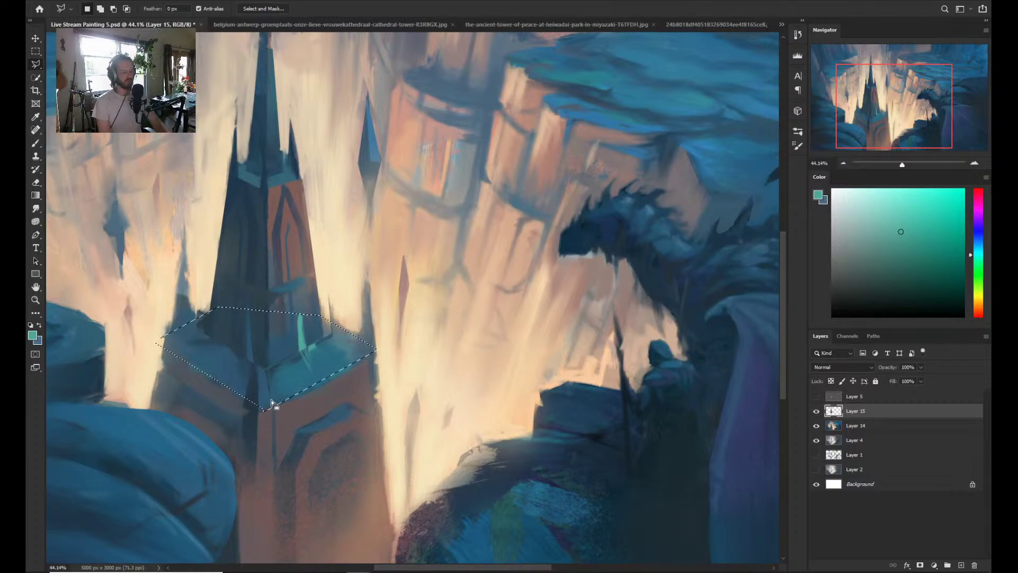
- Paint over the selected base roof with blues sampled from it, smoothing away the streaky teal highlight
key("b")
left_click(315, 377, "alt")
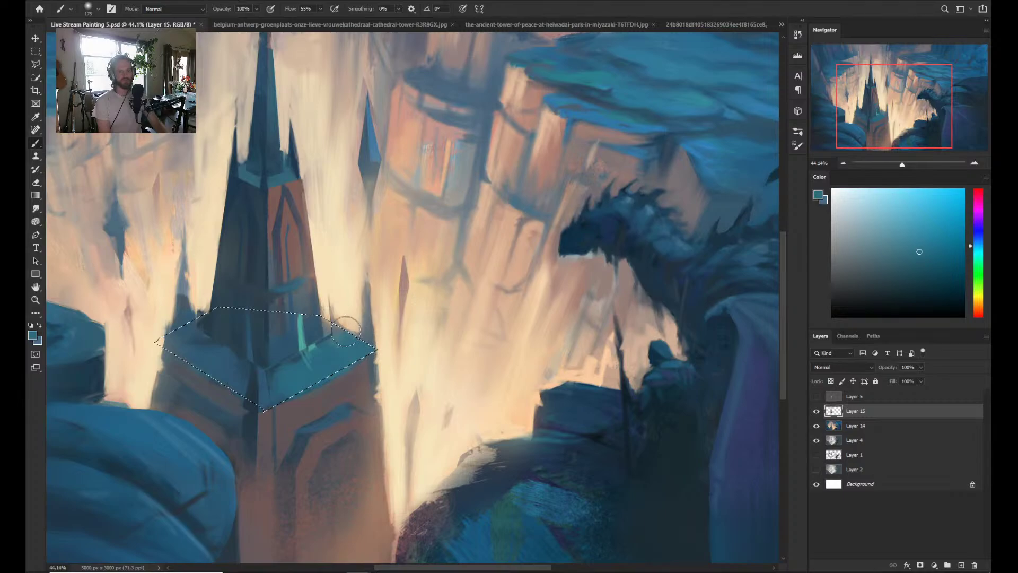
left_click(213, 356, "alt")
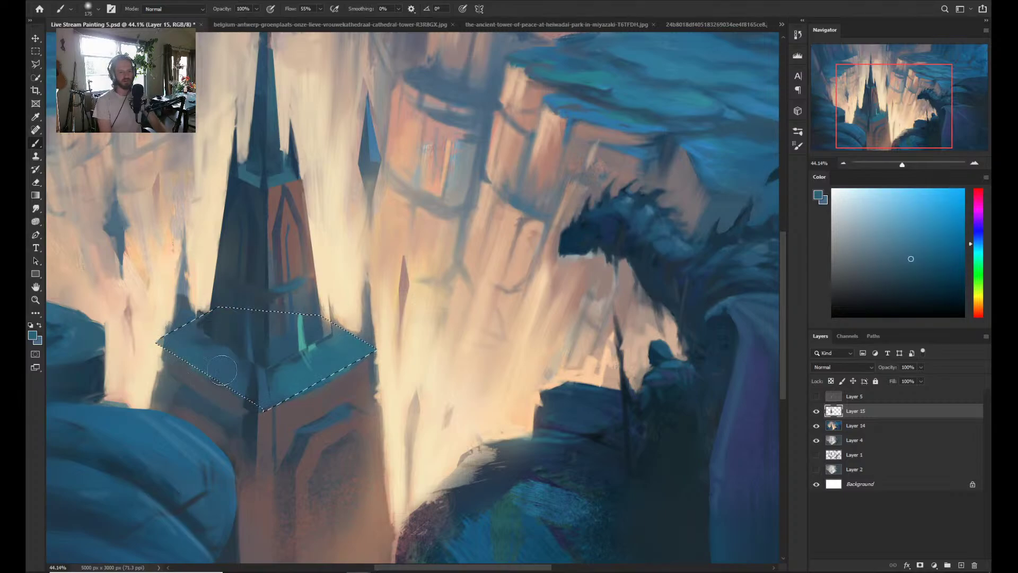
left_click(185, 341, "alt")
left_click_drag(154, 343, 175, 356)
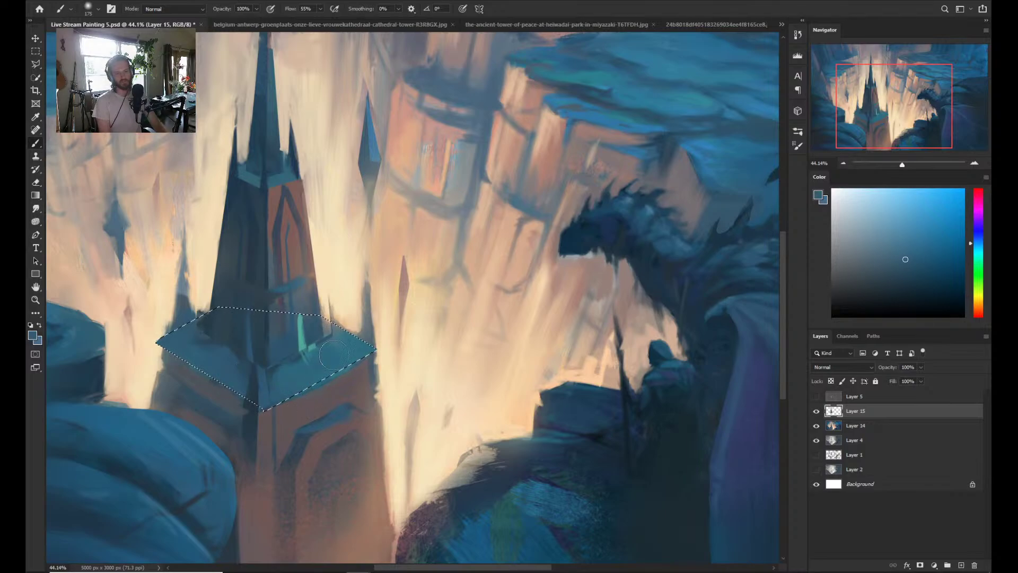
key("alt")
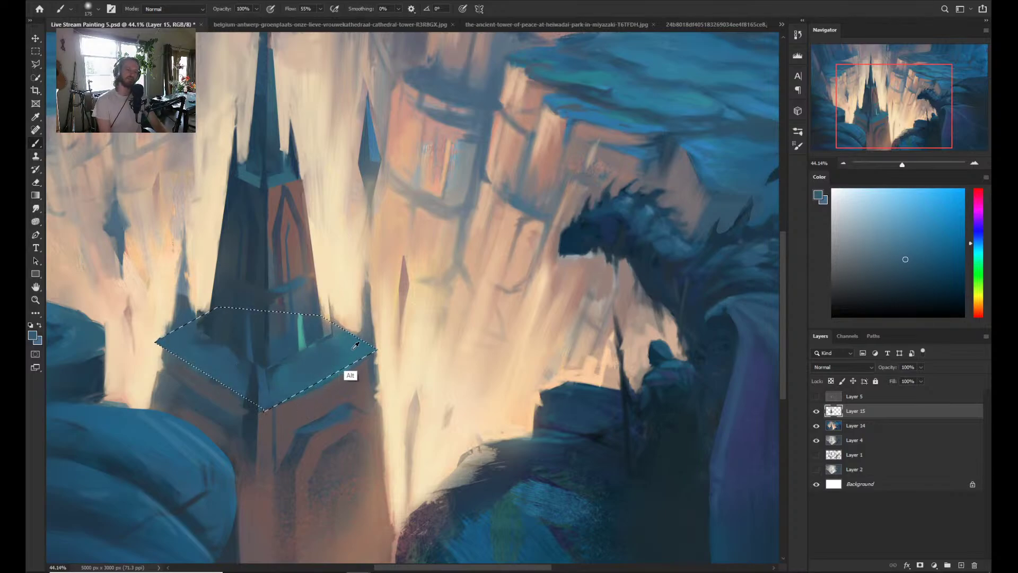
left_click(291, 363, "alt")
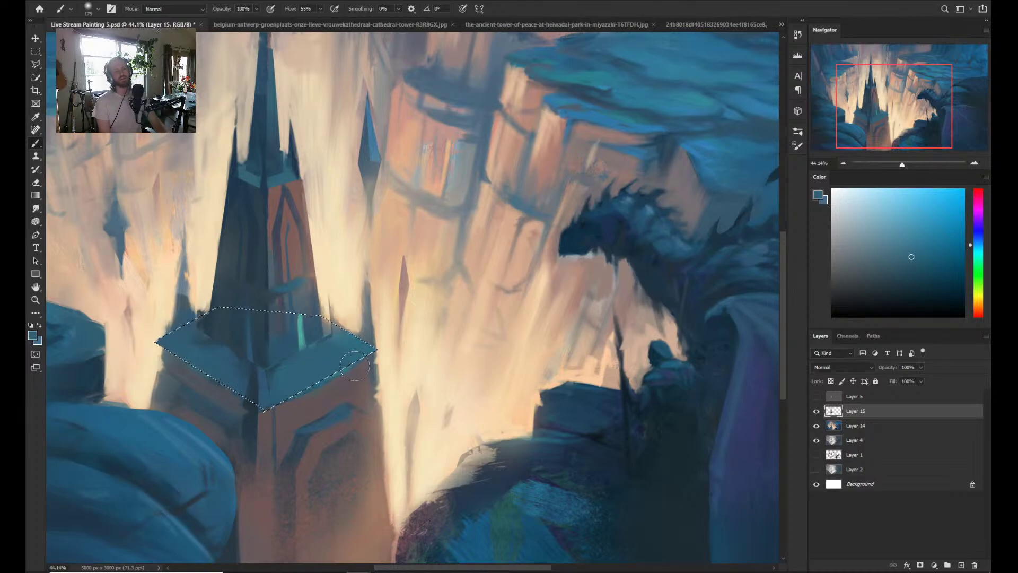
- Clear the roof selection and lasso the shadowed left wall of the tower base, from the roof edge down to the rocks
key("z")
mouse_move(440, 333)
left_mouse_down()
mouse_move(377, 331)
mouse_move(360, 360)
left_mouse_up()
key("l")
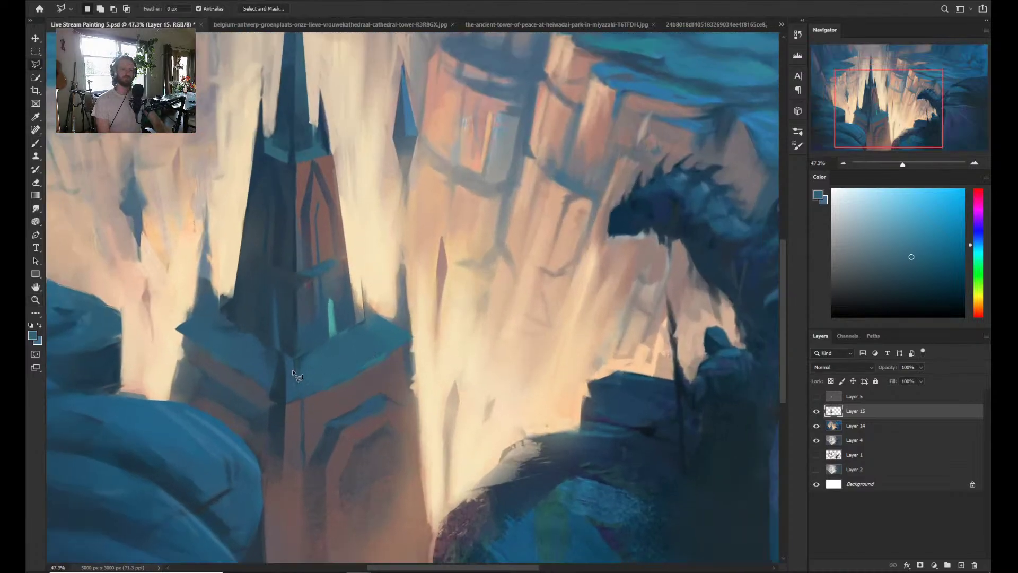
left_click(177, 334)
left_click(166, 402)
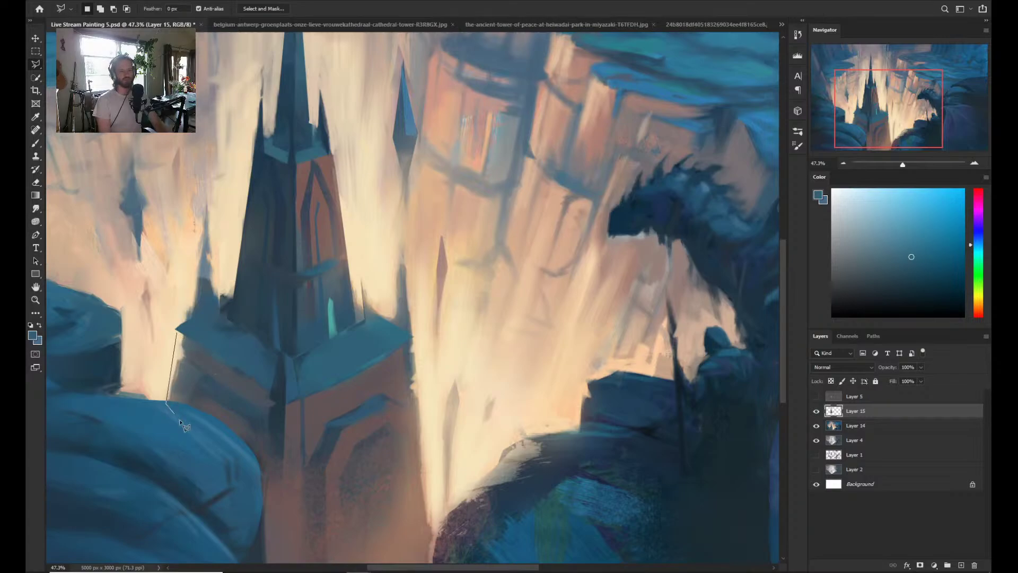
left_click(270, 486)
left_click(274, 393)
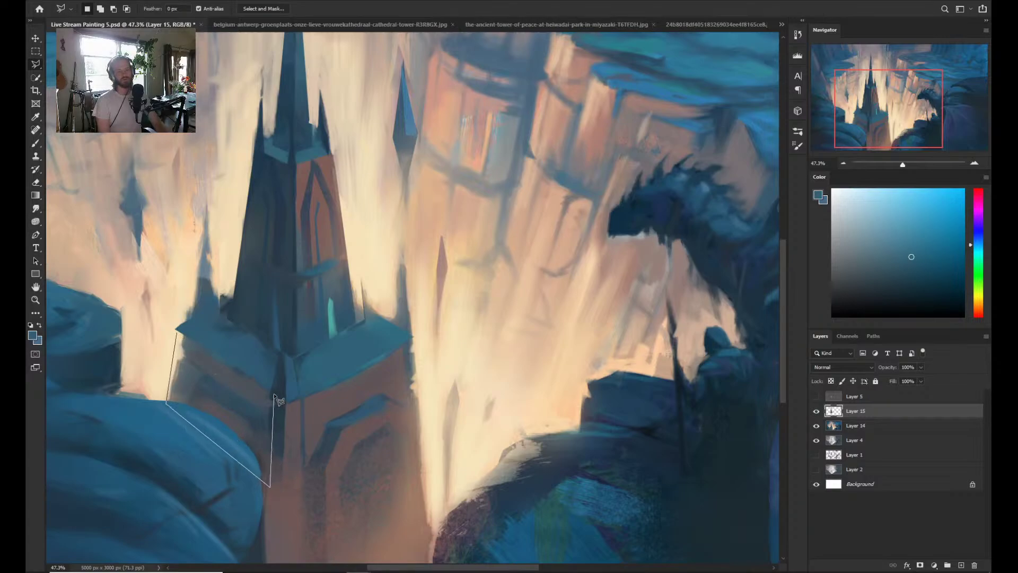
left_click(177, 333)
left_click(177, 334)
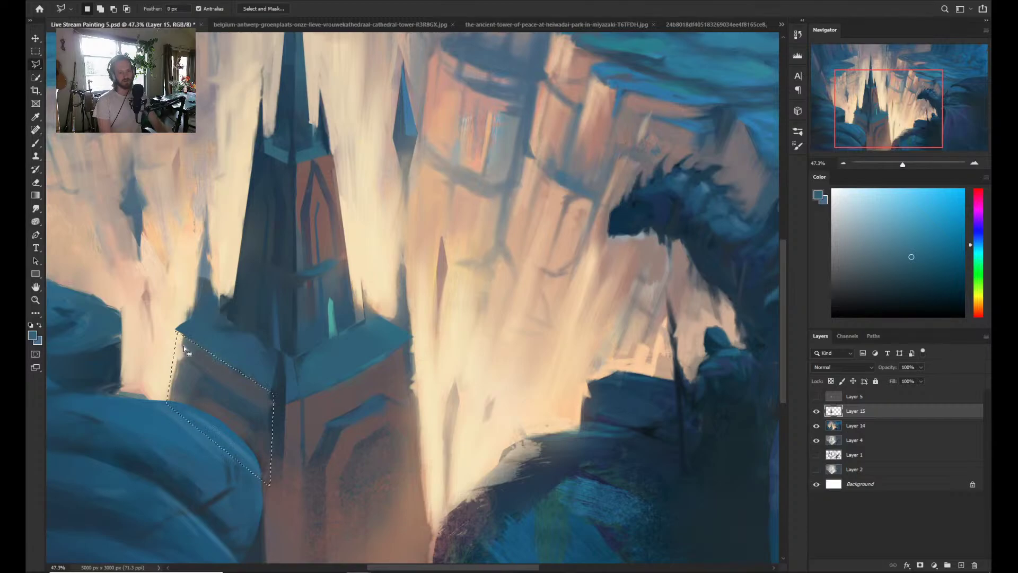
- Smooth the selected shadowed wall with a muted colour sampled just below the roof edge
key("b")
left_click(204, 357, "alt")
mouse_move(171, 386)
left_mouse_down()
mouse_move(186, 336)
mouse_move(228, 371)
mouse_move(222, 363)
mouse_move(220, 399)
mouse_move(205, 405)
mouse_move(249, 388)
left_mouse_up()
- Lasso the warm reddish wall of the tower base, from the roof's lower edge to the bottom of the wall
scroll(373, 338, "down", 4)
key("z")
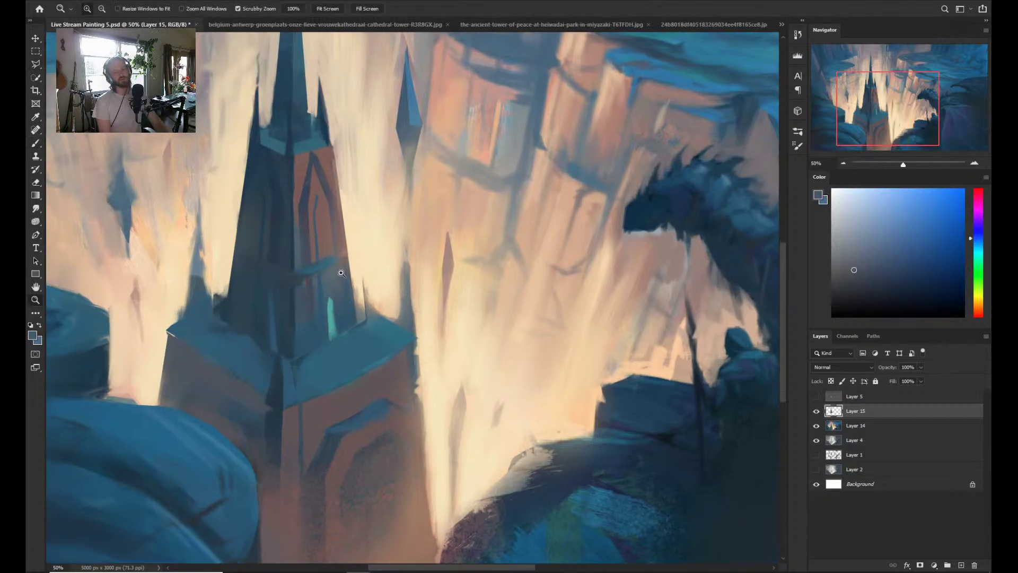
scroll(369, 301, "up", 3)
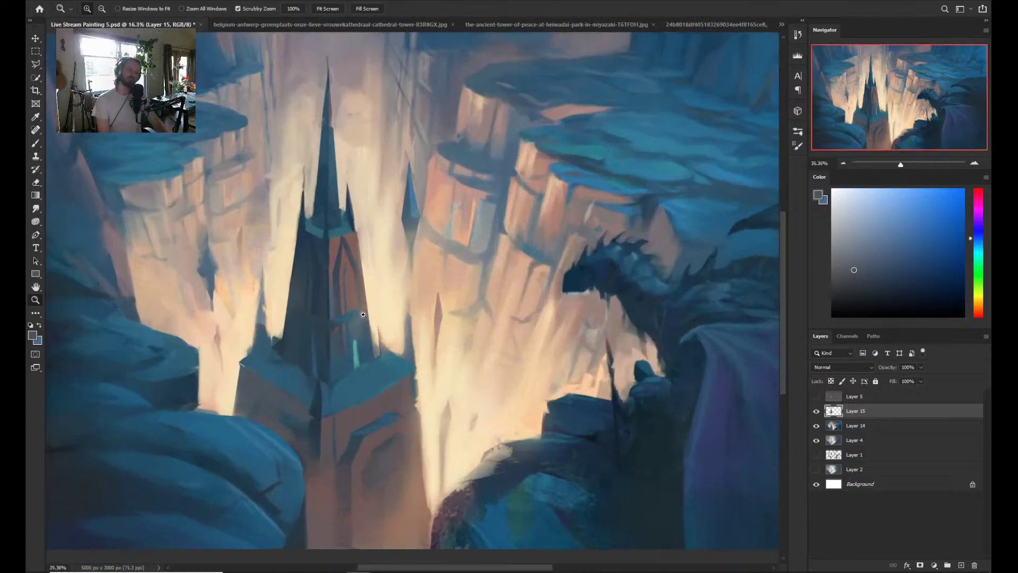
scroll(363, 345, "up", 2)
key("l")
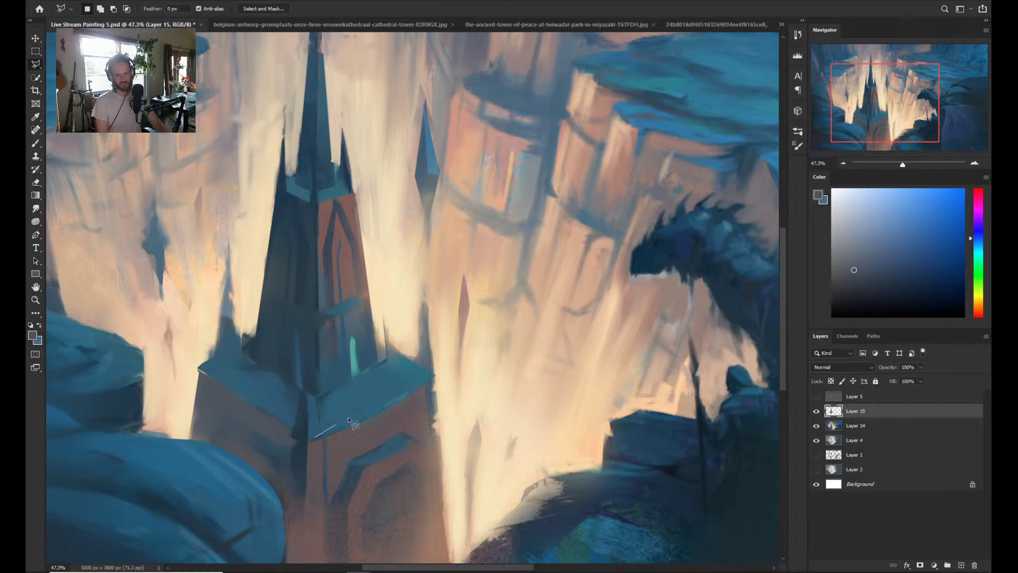
left_click(314, 437)
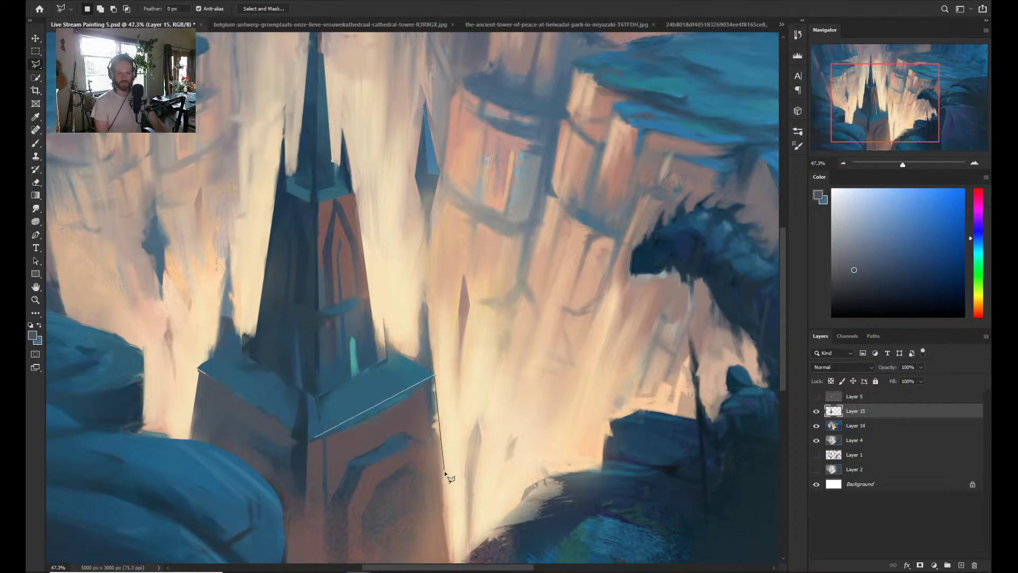
left_click(455, 559)
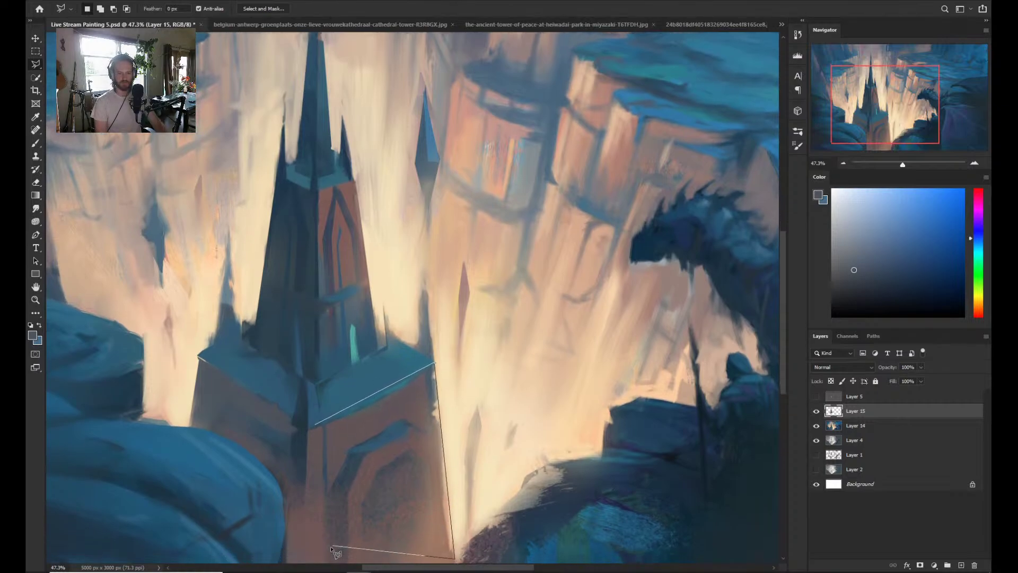
left_click(320, 554)
left_click(316, 426)
- Paint a sampled reddish brown along the roof edge inside the warm wall selection and clear the selection
key("b")
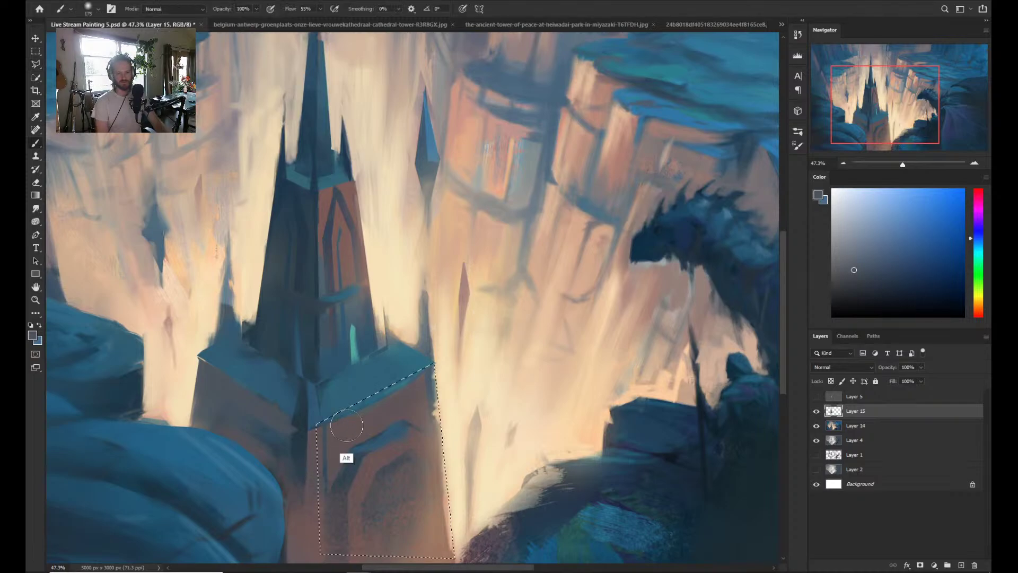
left_click(347, 433, "alt")
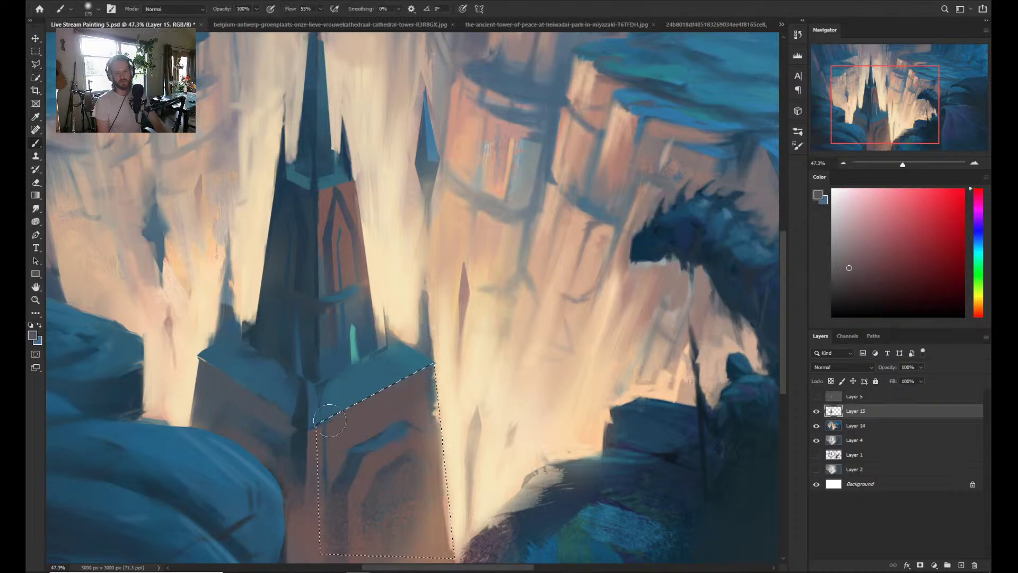
key("ctrl+d")
- Flip the canvas horizontally to check the whole composition mirrored
key("ctrl+space")
left_click_drag(408, 357, 389, 354)
left_click_drag(431, 265, 423, 335)
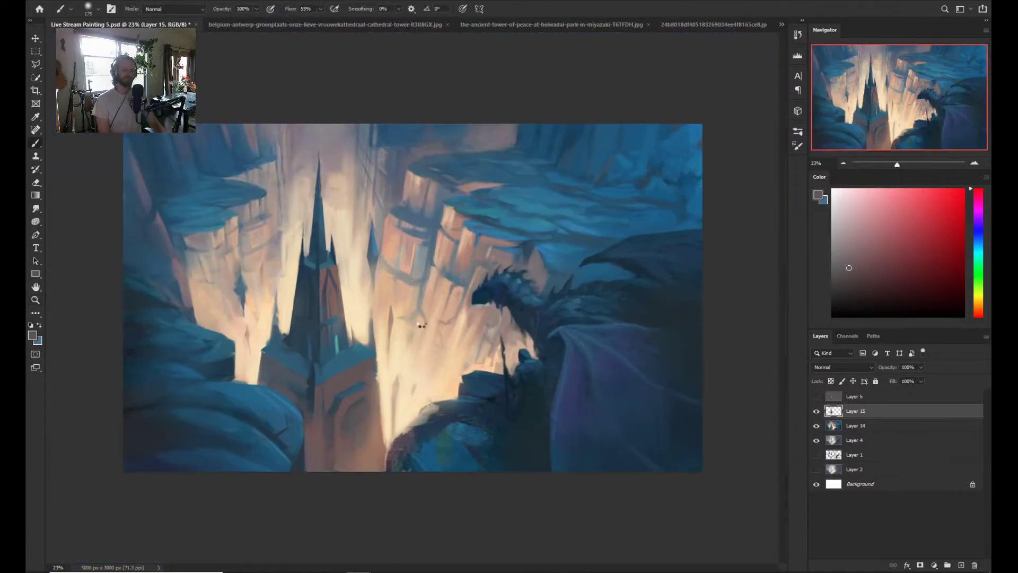
key("ctrl+shift+h")
- Lasso a four-sided light patch on the base roof, running from the teal window to the roof's lower edge
key("ctrl+space")
left_click_drag(514, 335, 530, 341)
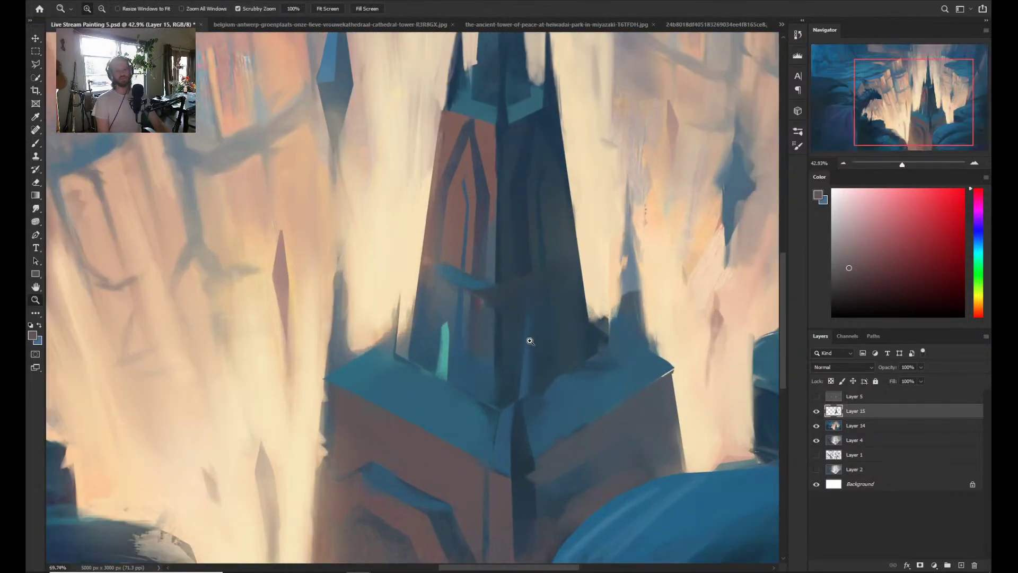
key("l")
left_click(432, 377)
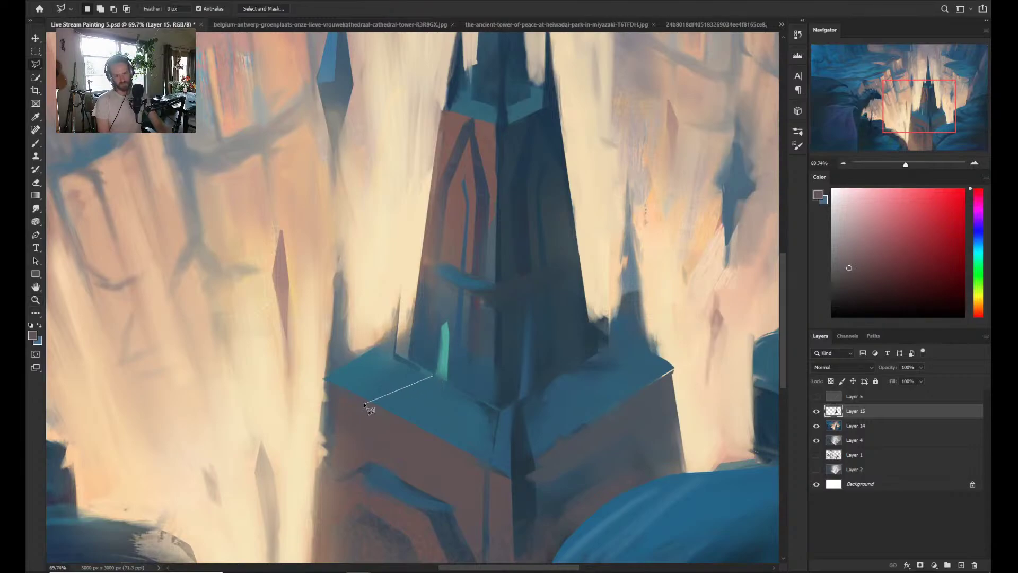
left_click(362, 396)
left_click(406, 420)
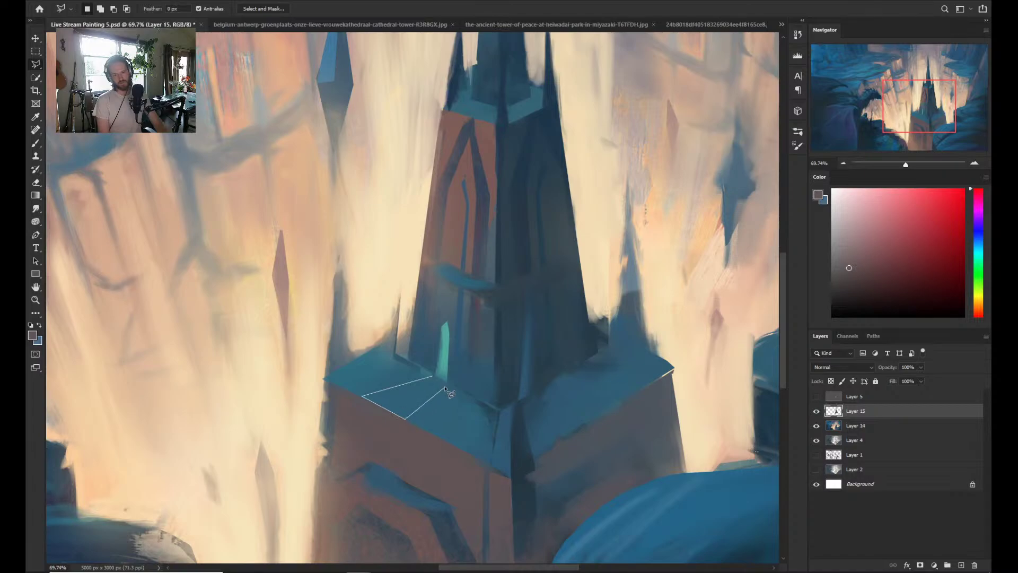
left_click(435, 378)
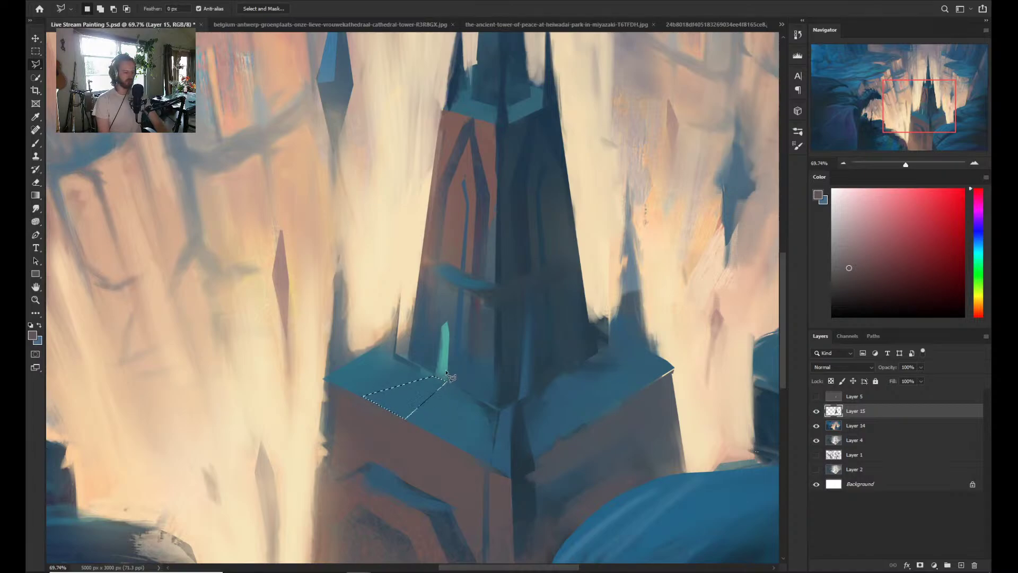
- Paint a soft highlight across the selected roof patch using the bright teal sampled from the window
key("b")
left_click(447, 373, "alt")
mouse_move(448, 373)
left_mouse_down()
mouse_move(409, 382)
mouse_move(449, 380)
mouse_move(400, 398)
mouse_move(422, 395)
mouse_move(444, 380)
mouse_move(354, 405)
mouse_move(416, 419)
mouse_move(360, 398)
left_mouse_up()
- Lasso a tall, narrow pinnacle rising from the roof's outer corner and continuing down the warm wall's edge
key("z")
left_click_drag(454, 340, 438, 323)
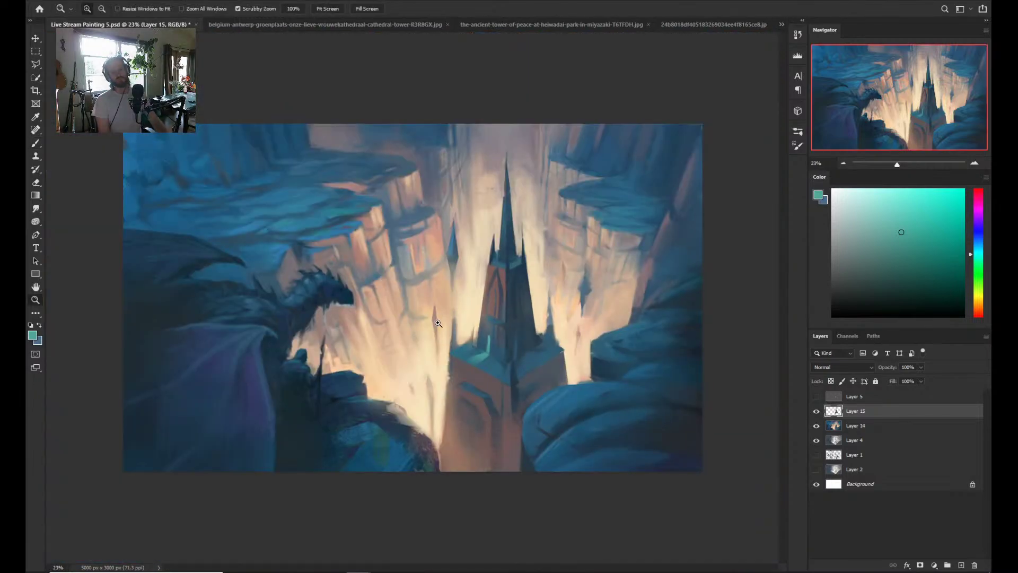
left_click_drag(533, 324, 552, 325)
key("l")
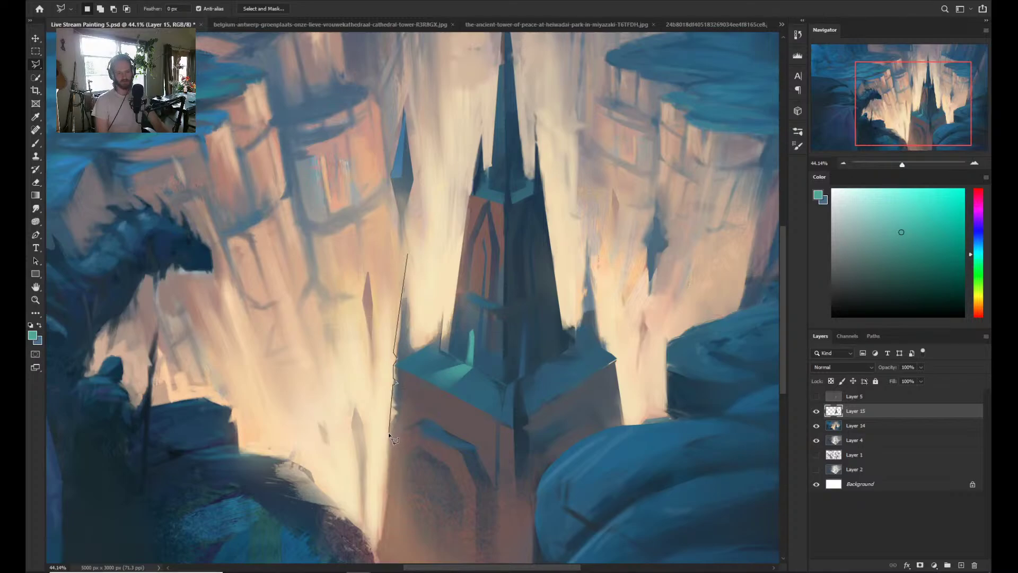
mouse_move(399, 517)
left_mouse_down()
mouse_move(422, 415)
mouse_move(419, 359)
mouse_move(414, 381)
left_mouse_up()
double_click(412, 378)
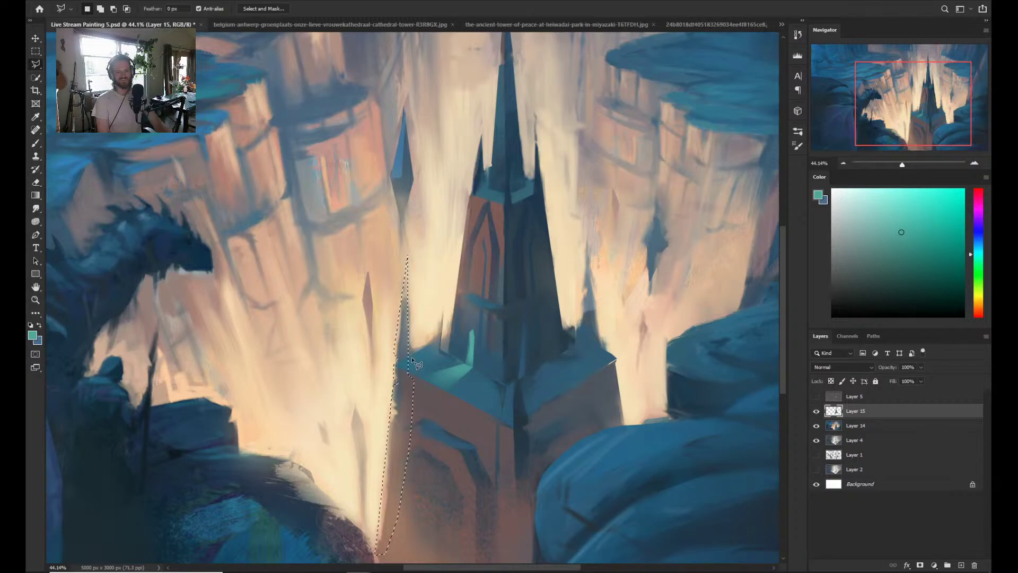
- Paint the selected pinnacle in sampled roof blue and the wall edge beneath it in sampled warm browns
key("b")
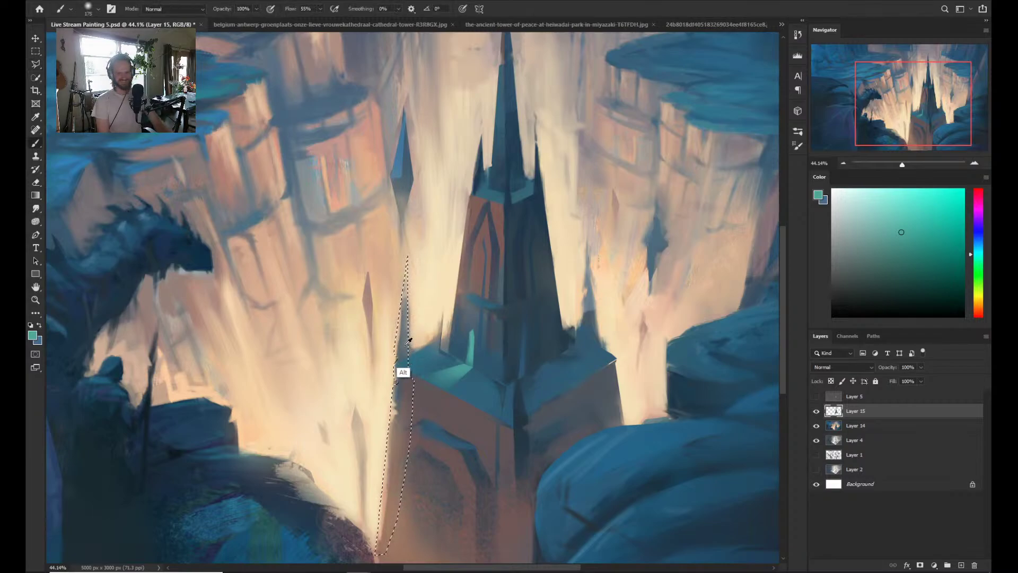
left_click(403, 369, "alt")
left_click(398, 353, "alt")
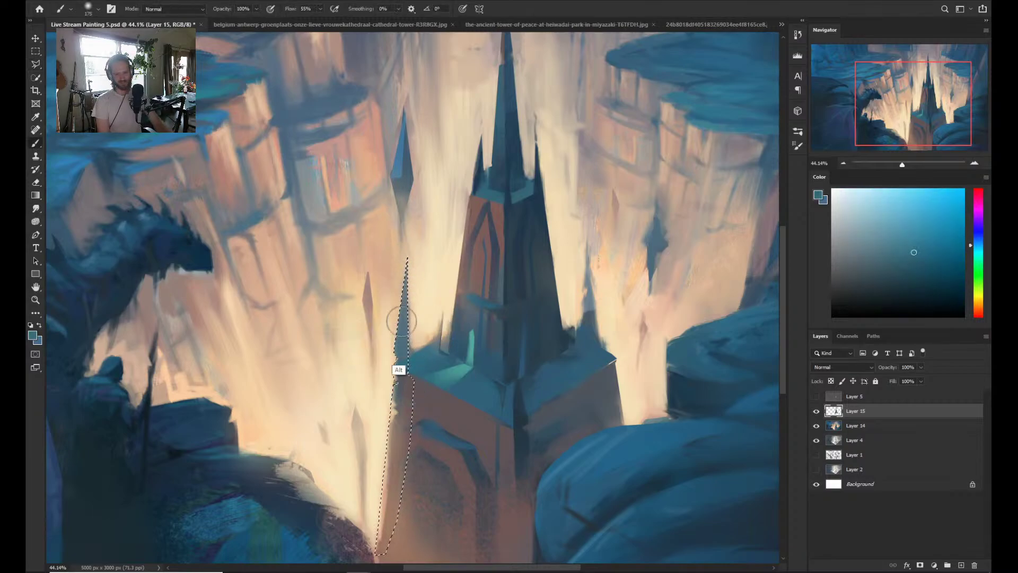
left_click(396, 403, "alt")
mouse_move(396, 405)
left_mouse_down()
mouse_move(393, 421)
mouse_move(403, 408)
left_mouse_up()
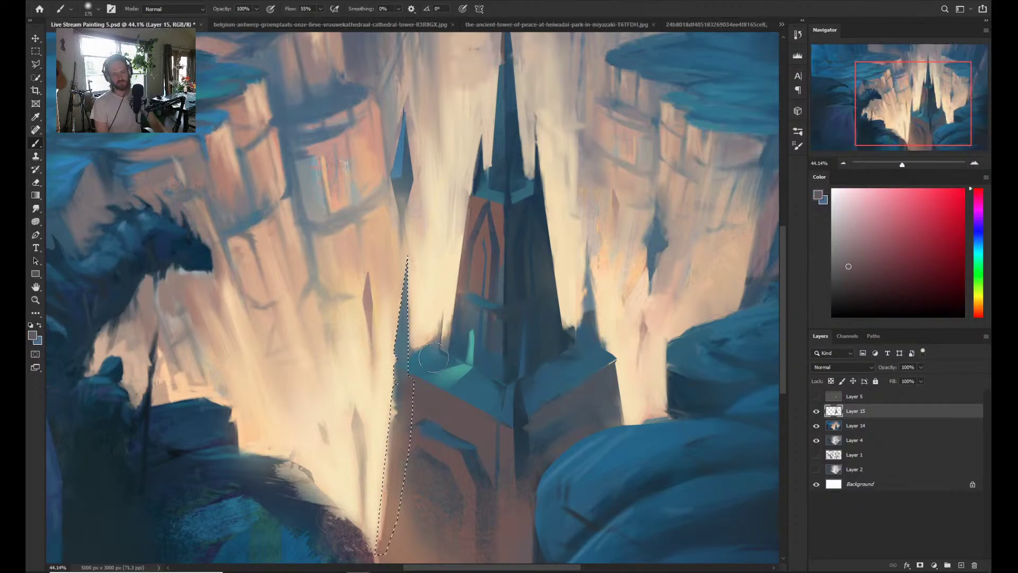
mouse_move(419, 380)
left_mouse_down()
mouse_move(397, 419)
mouse_move(390, 536)
left_mouse_up()
left_click(408, 527, "alt")
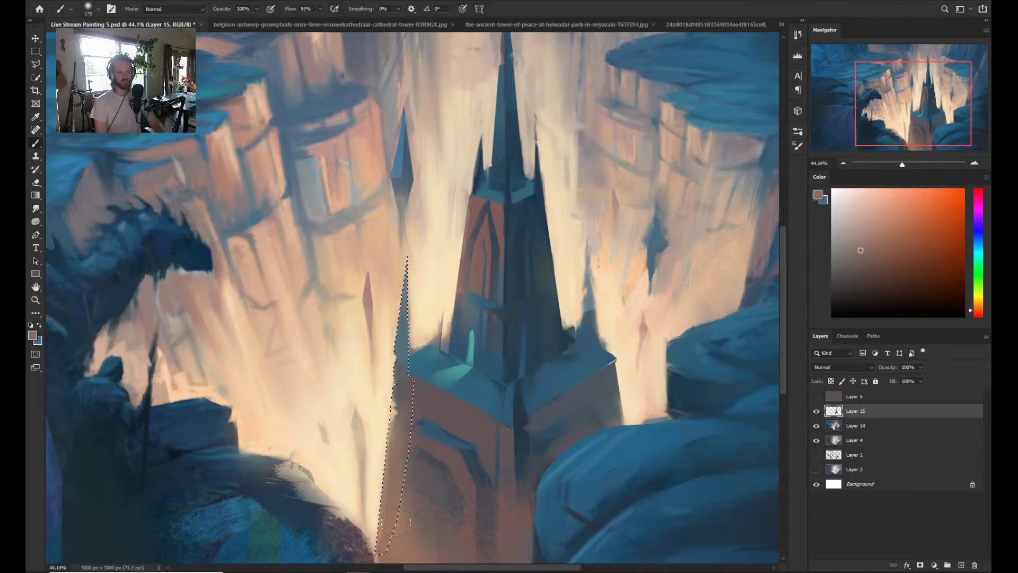
- Lasso the glowing background beside the tower's shaded side, enclosing the old rough pinnacle above the base roof
key("z")
left_click_drag(398, 511, 434, 372)
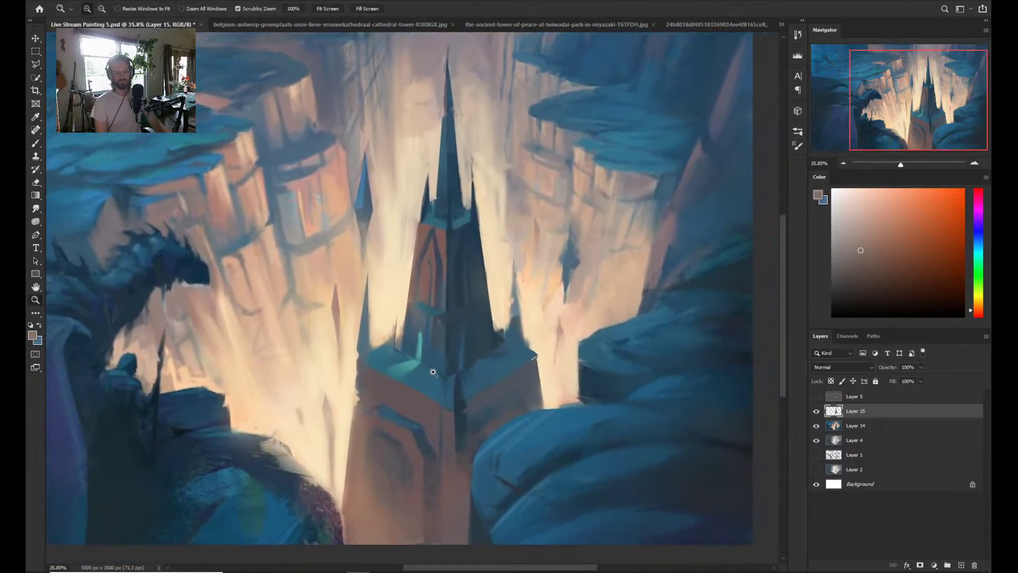
key("l")
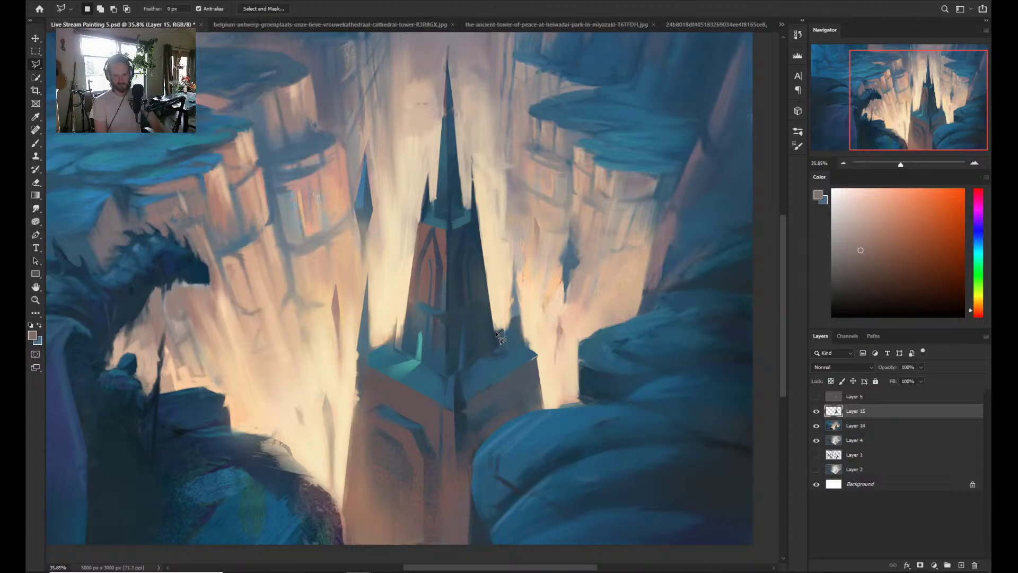
left_click(502, 333)
mouse_move(536, 353)
left_mouse_down()
mouse_move(496, 336)
mouse_move(492, 277)
mouse_move(503, 239)
mouse_move(516, 248)
mouse_move(538, 359)
left_mouse_up()
- Paint out the old pinnacle inside the selection with sampled cream and peach background colors, and drop the selection
key("b")
left_click(530, 338, "alt")
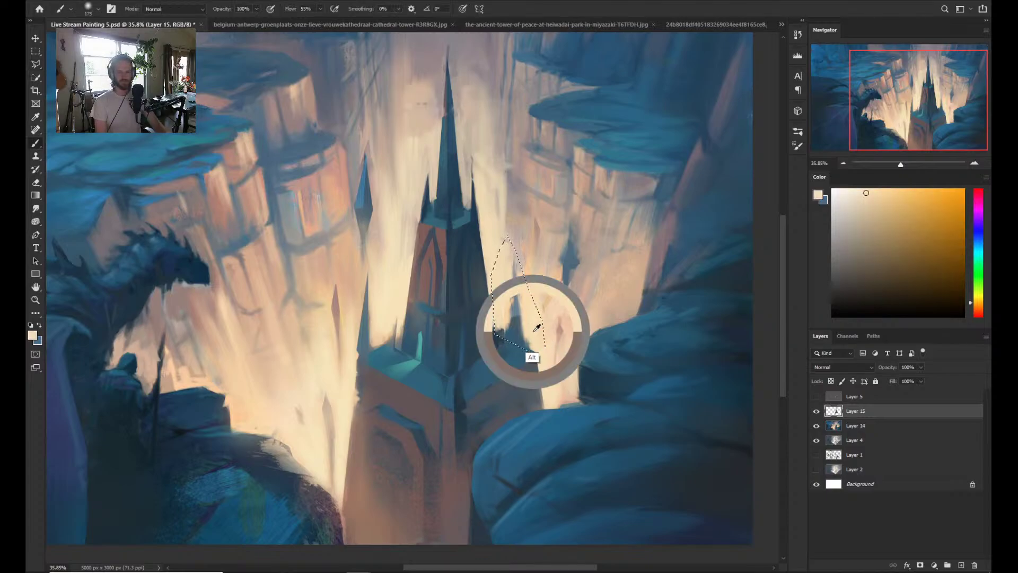
left_click(530, 277, "alt")
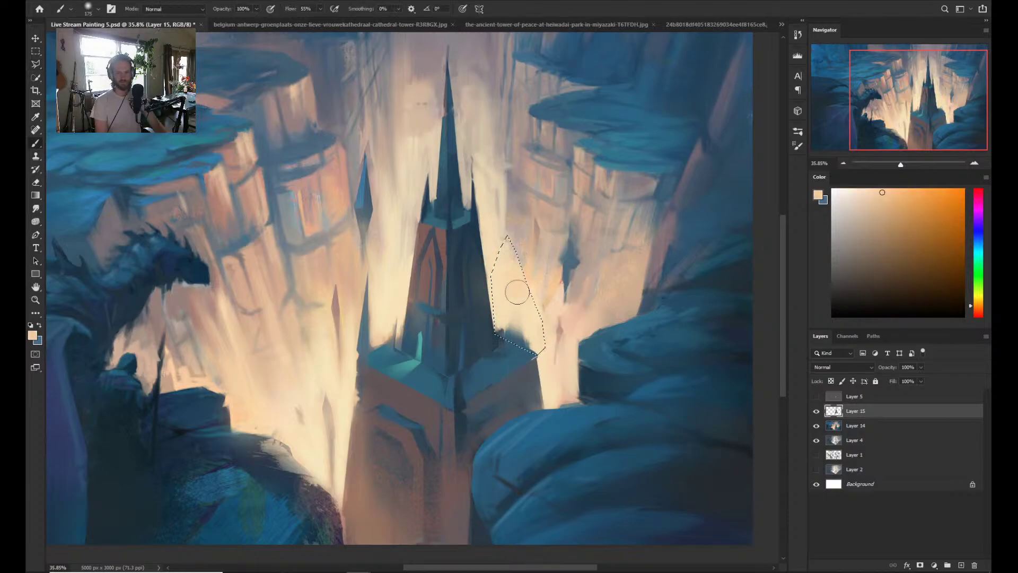
left_click(527, 322, "alt")
left_click(528, 322, "alt")
mouse_move(527, 322)
left_mouse_down()
mouse_move(512, 337)
mouse_move(528, 345)
mouse_move(517, 334)
mouse_move(525, 325)
mouse_move(575, 306)
left_mouse_up()
key("ctrl+d")
- Lasso the finished blue pinnacle on the warm-lit roof corner and copy it to a new layer
key("z")
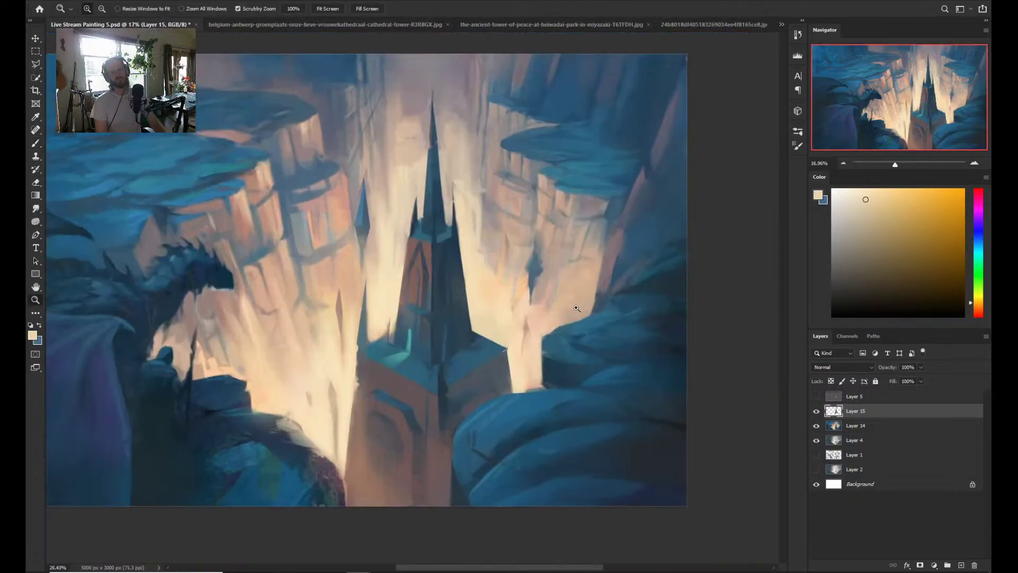
key("l")
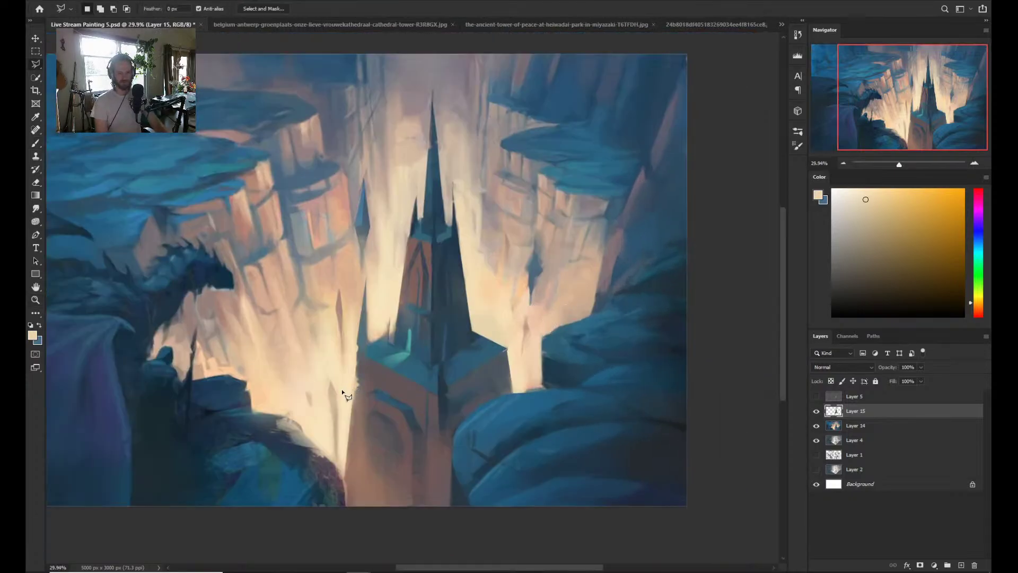
mouse_move(351, 410)
left_mouse_down()
mouse_move(380, 336)
mouse_move(359, 264)
mouse_move(351, 408)
left_mouse_up()
left_click(355, 413)
key("ctrl+j")
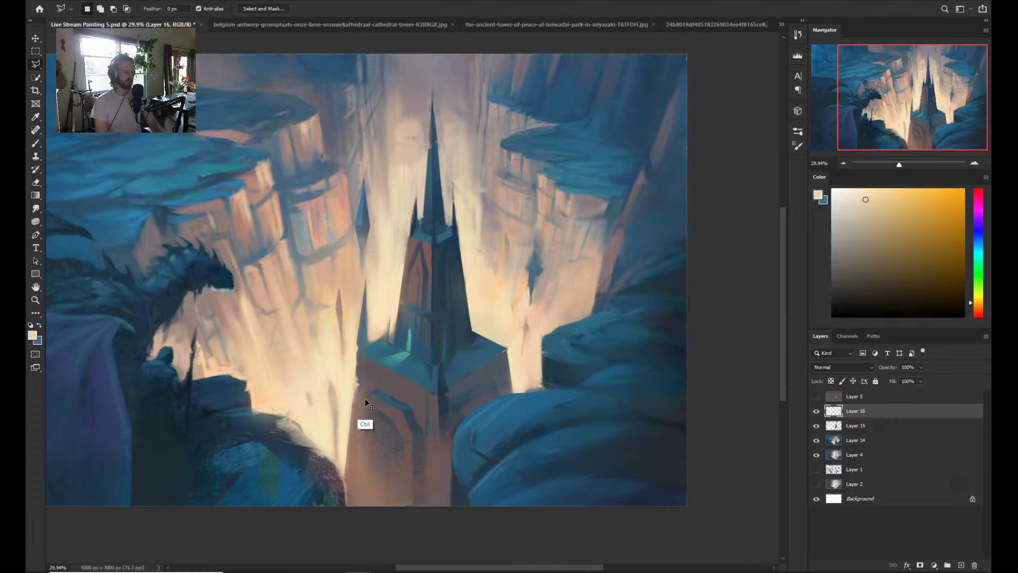
- Flip the copied pinnacle horizontally and move it to the opposite roof corner, at about X 3786.5 px, Y 1903 px
key("ctrl+t")
right_click(361, 342)
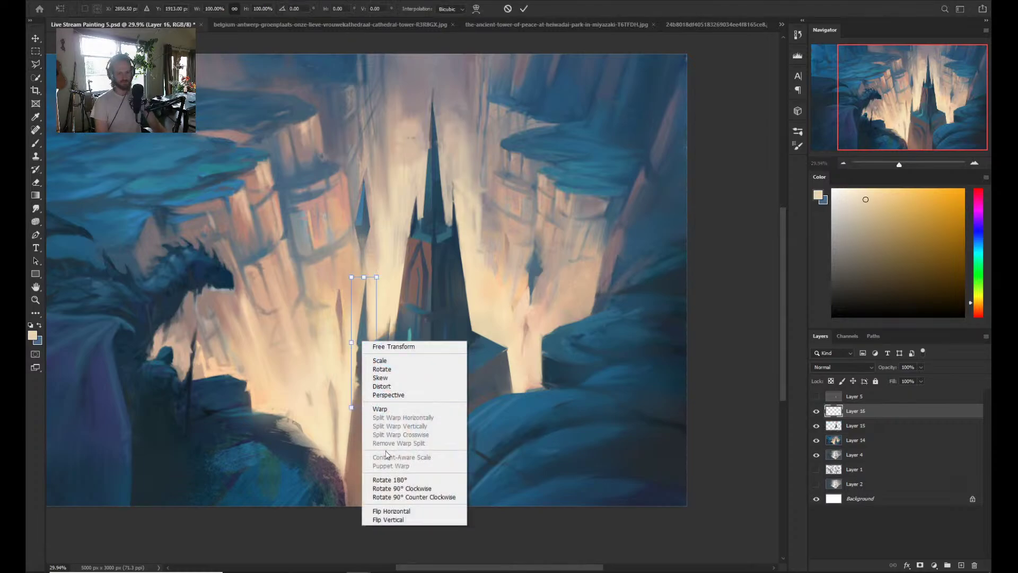
left_click(400, 512)
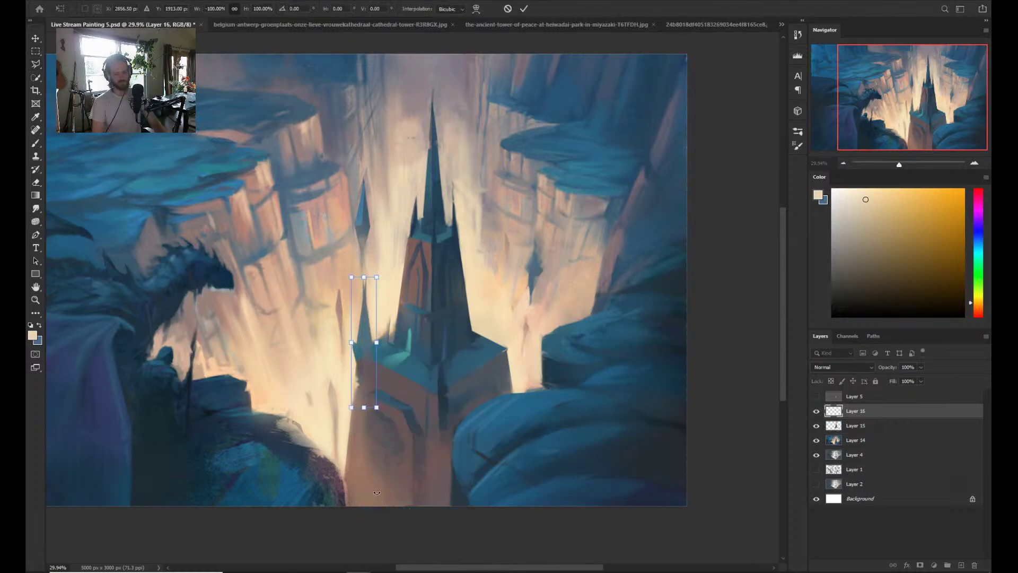
key("shift+Right")
key("shift+Right")
key("shift+Right")
key("shift+Right")
key("shift+Right")
key("shift+Right")
key("shift+Right")
key("shift+Right")
key("shift+Right")
key("shift+Right")
key("shift+Right")
key("shift+Right")
key("shift+Right")
key("shift+Right")
key("shift+Right")
key("shift+Right")
key("shift+Right")
key("shift+Right")
key("shift+Right")
key("shift+Right")
key("shift+Right")
key("shift+Right")
key("shift+Right")
key("shift+Right")
key("shift+Right")
key("shift+Right")
key("shift+Right")
key("shift+Right")
key("shift+Right")
key("shift+Right")
key("shift+Right")
key("shift+Right")
key("shift+Right")
key("shift+Right")
key("shift+Right")
key("shift+Right")
key("shift+Right")
key("shift+Right")
key("shift+Right")
key("shift+Right")
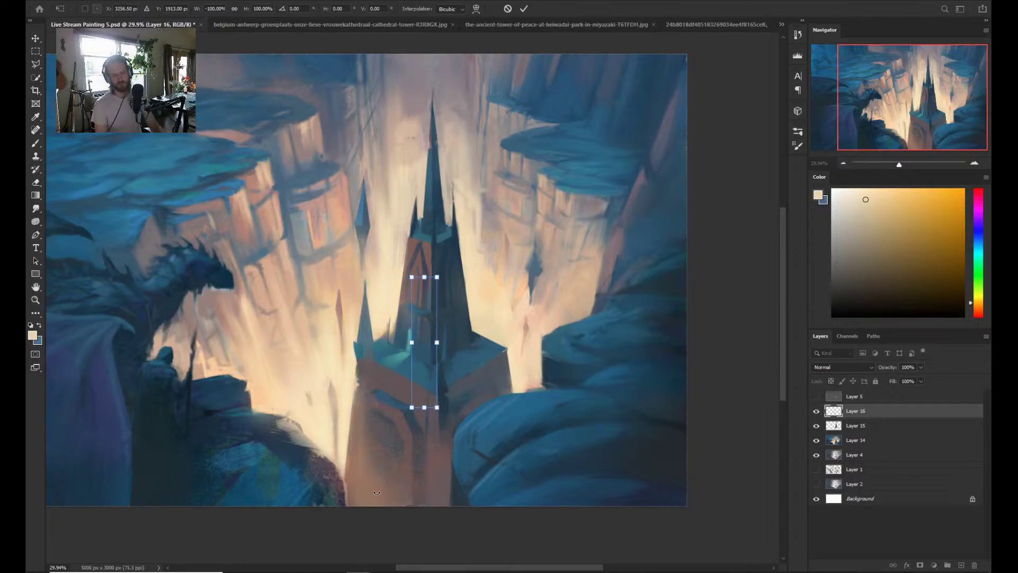
key("shift+Right")
key("shift+Right")
key("shift+Right")
key("shift+Right")
key("shift+Right")
key("shift+Right")
key("shift+Right")
key("shift+Right")
key("shift+Right")
key("shift+Right")
key("shift+Right")
key("shift+Right")
key("shift+Right")
key("shift+Right")
key("shift+Right")
key("shift+Right")
key("shift+Right")
key("shift+Right")
key("shift+Right")
key("shift+Right")
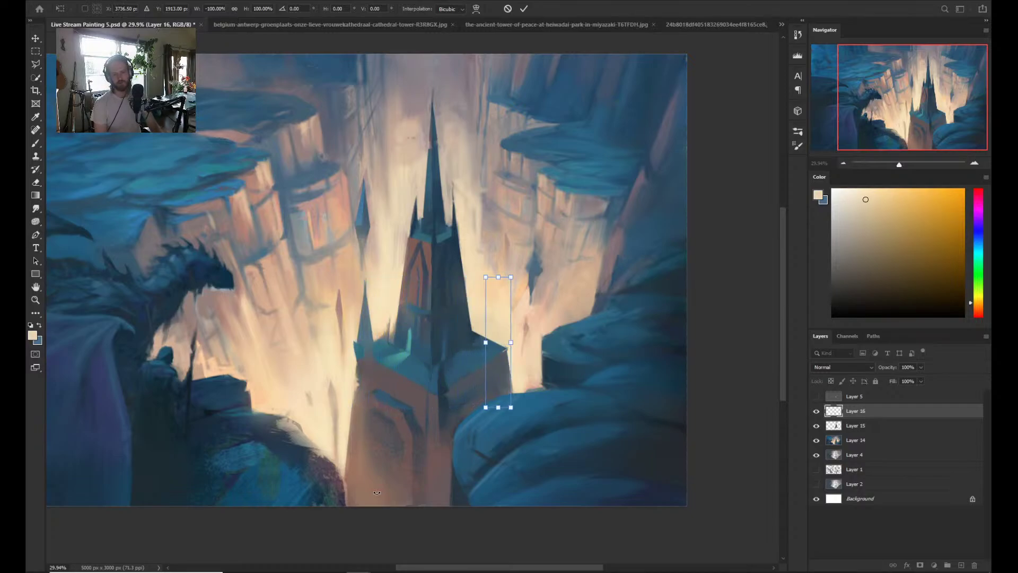
key("shift+Up")
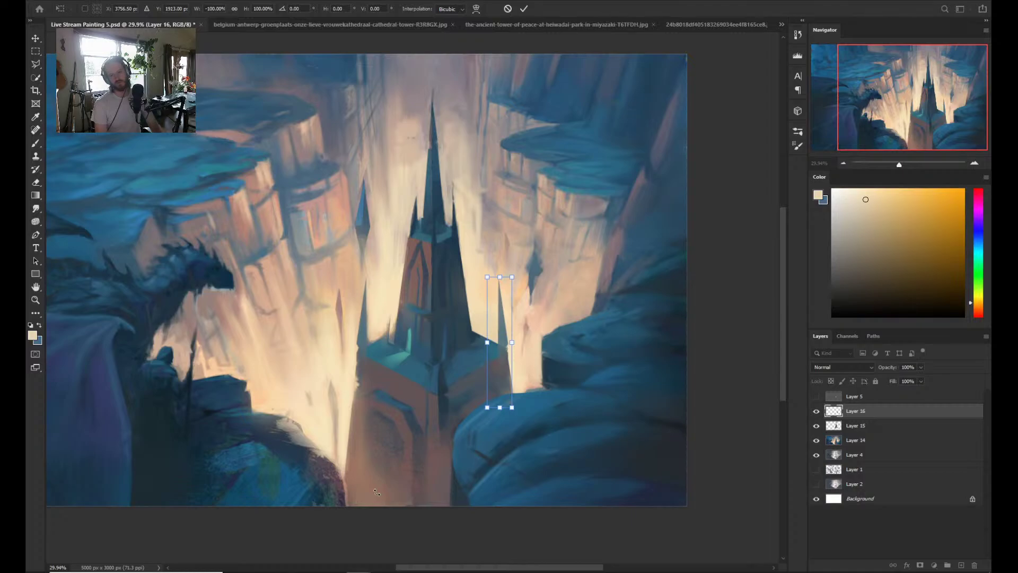
key("shift+Right")
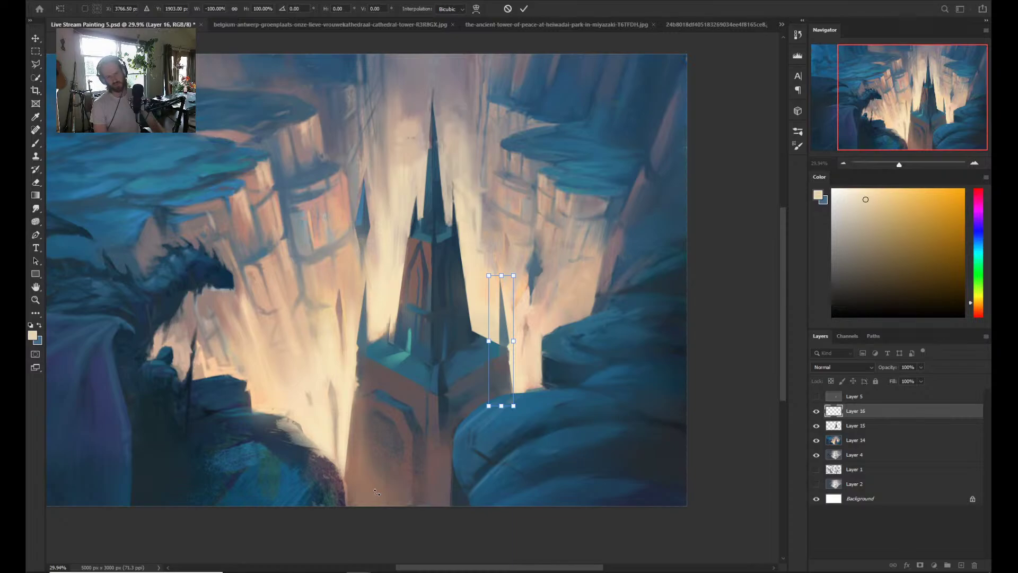
key("shift+Right")
key("shift+Right")
key("shift+Right")
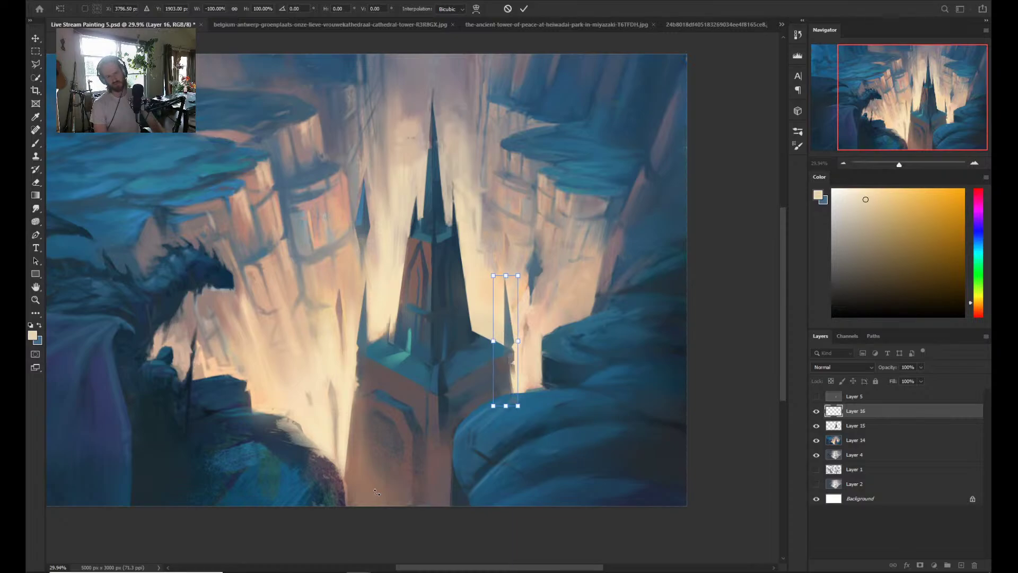
key("shift+Left")
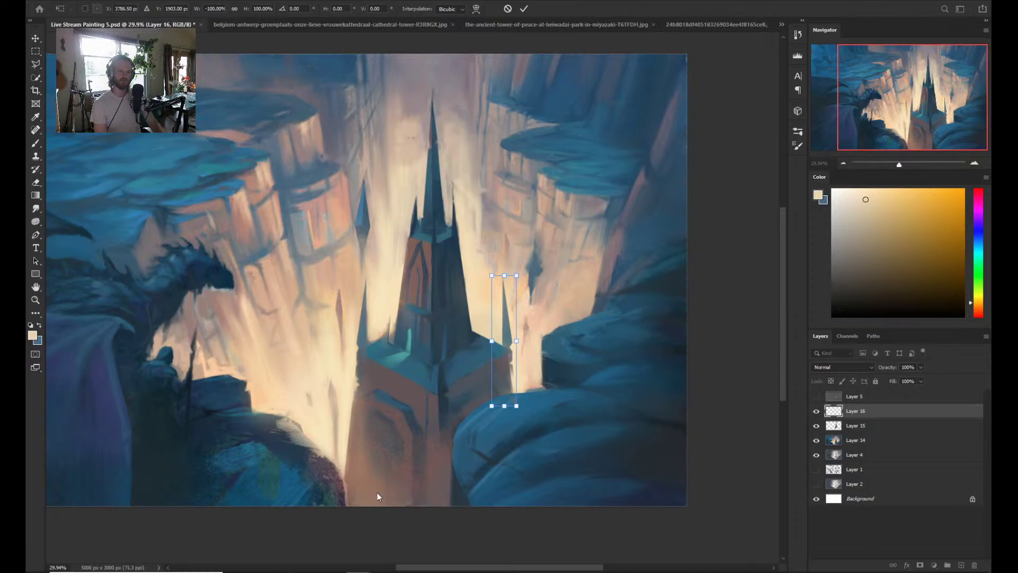
key("Return")
key("l")
key("z")
mouse_move(448, 418)
left_mouse_down()
mouse_move(359, 430)
mouse_move(427, 424)
left_mouse_up()
left_click_drag(487, 284, 503, 283)
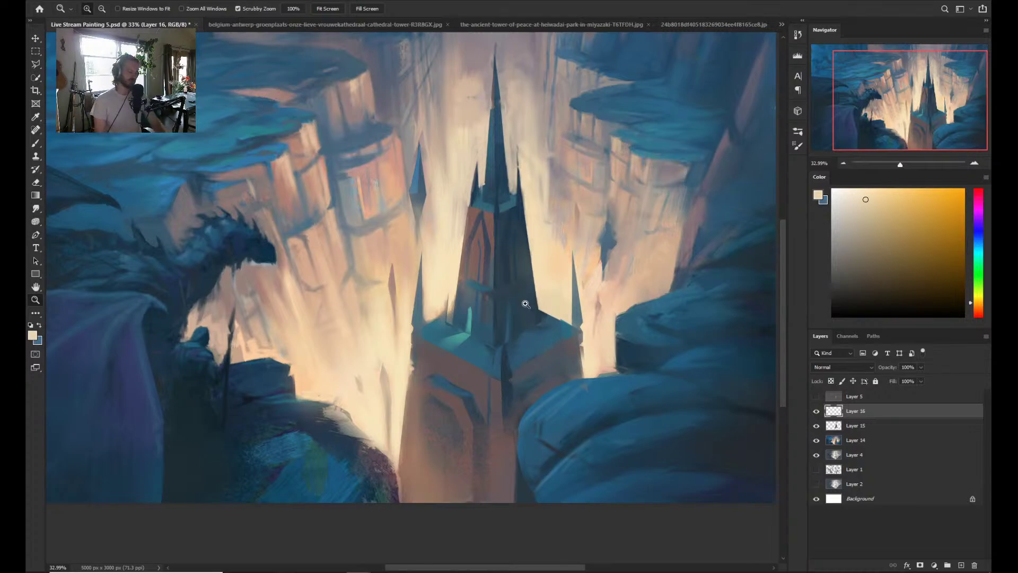
key("l")
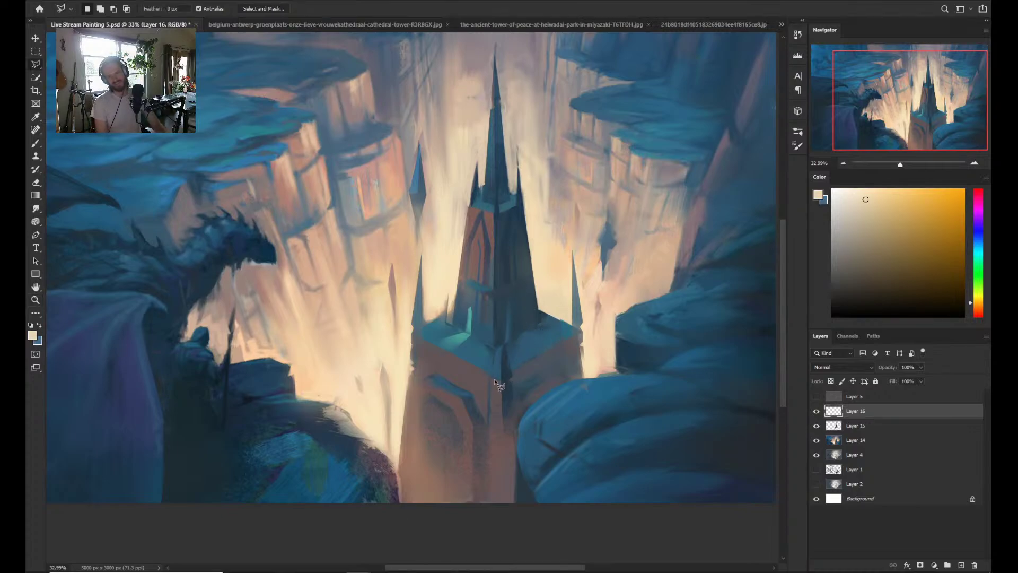
left_click(507, 376)
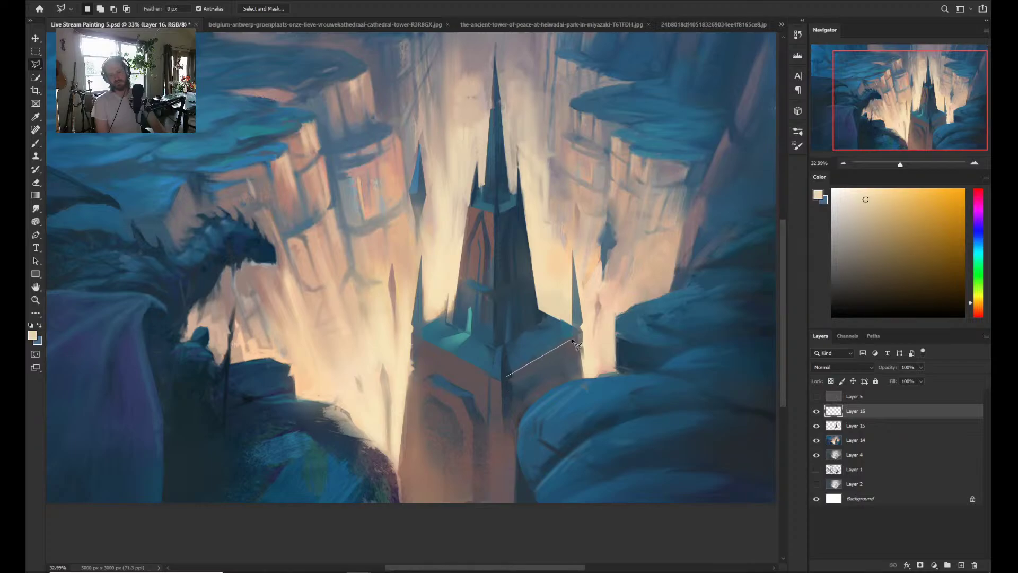
key("z")
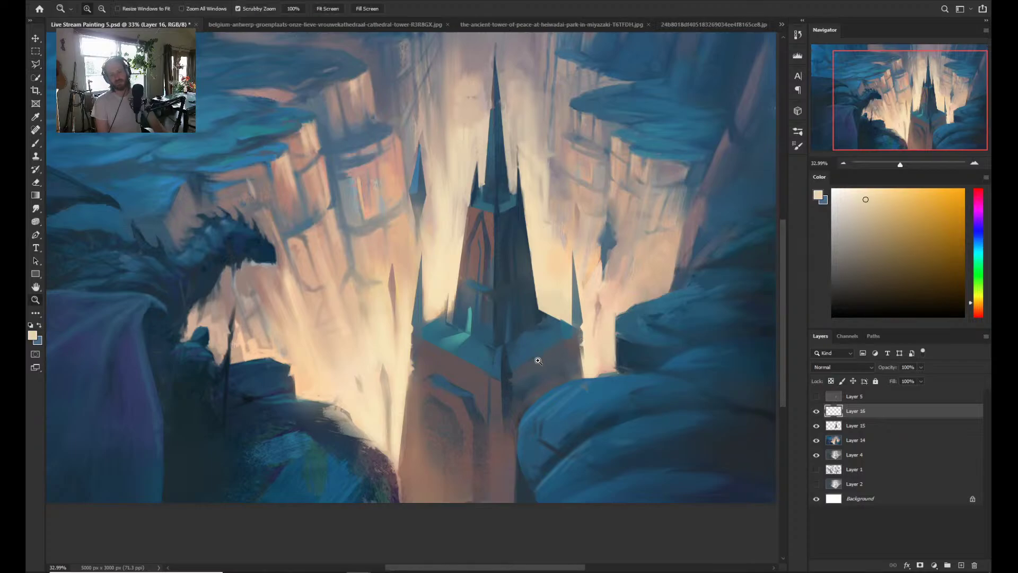
- Lasso a tall, narrow spike on the tower's central edge down to the roof's front corner, and sample the roof blue for it
mouse_move(536, 355)
left_mouse_down()
mouse_move(518, 352)
mouse_move(536, 345)
mouse_move(545, 356)
left_mouse_up()
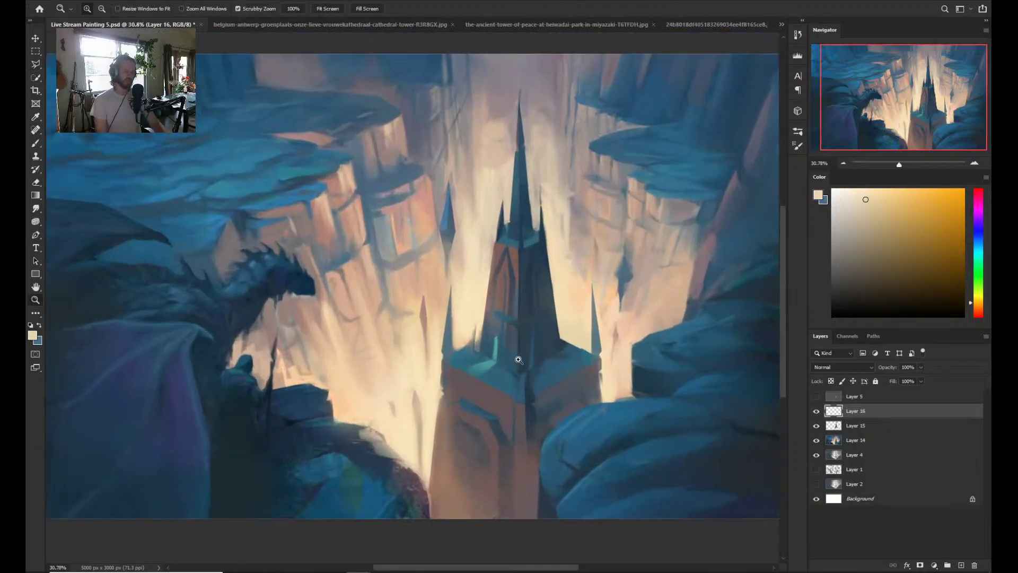
key("l")
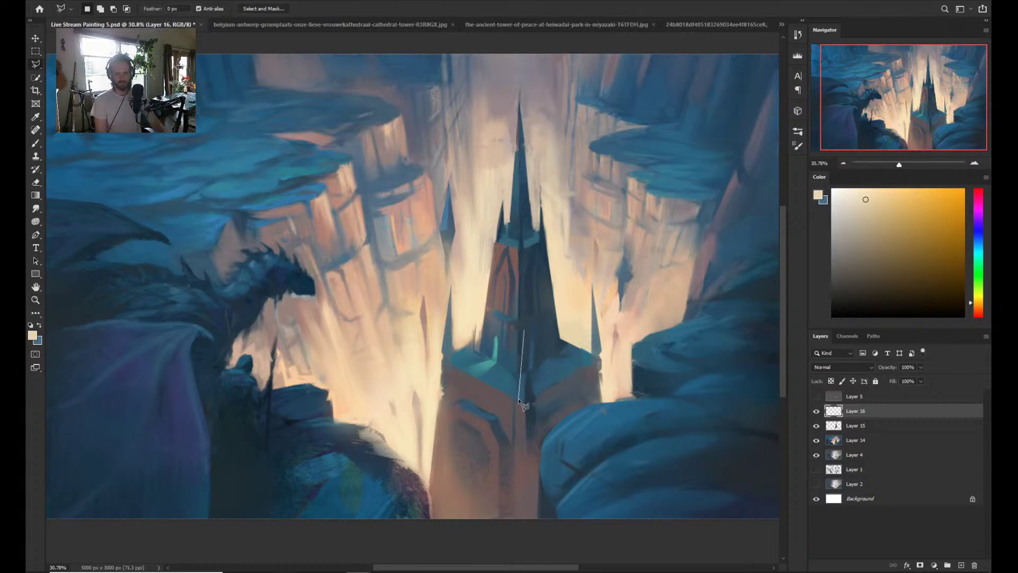
left_click(525, 315)
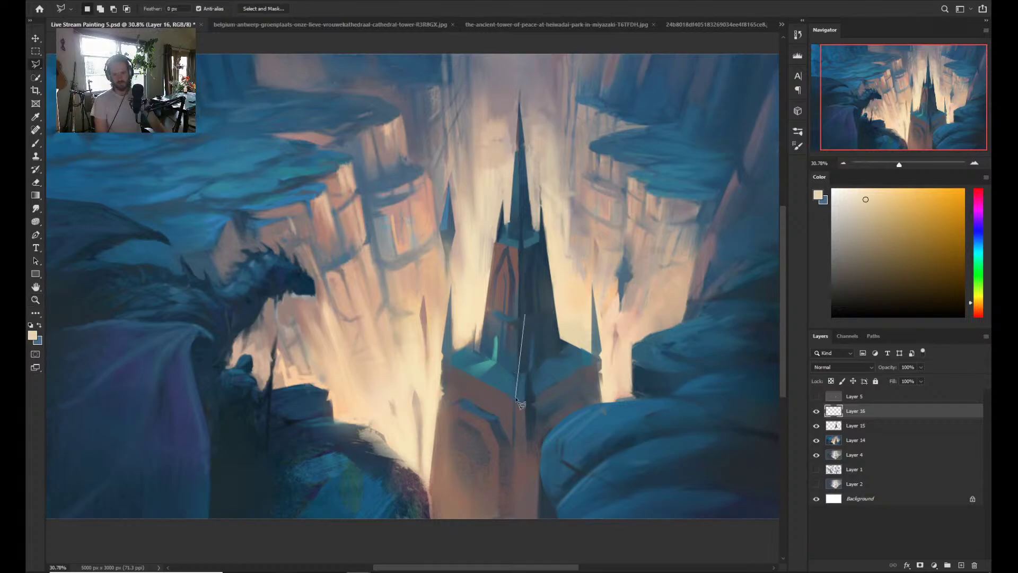
left_click(526, 407)
left_click(525, 315)
key("b")
left_click(518, 381, "alt")
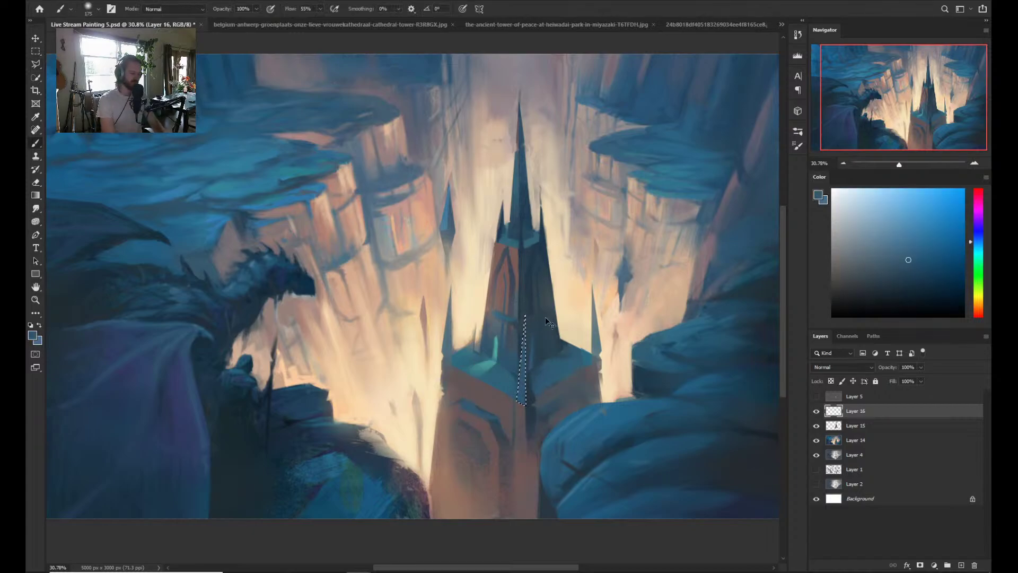
- Invert the spike selection and sample dark blue from the tower's shaded side for painting around it
key("ctrl+shift+i")
left_click(551, 342, "alt")
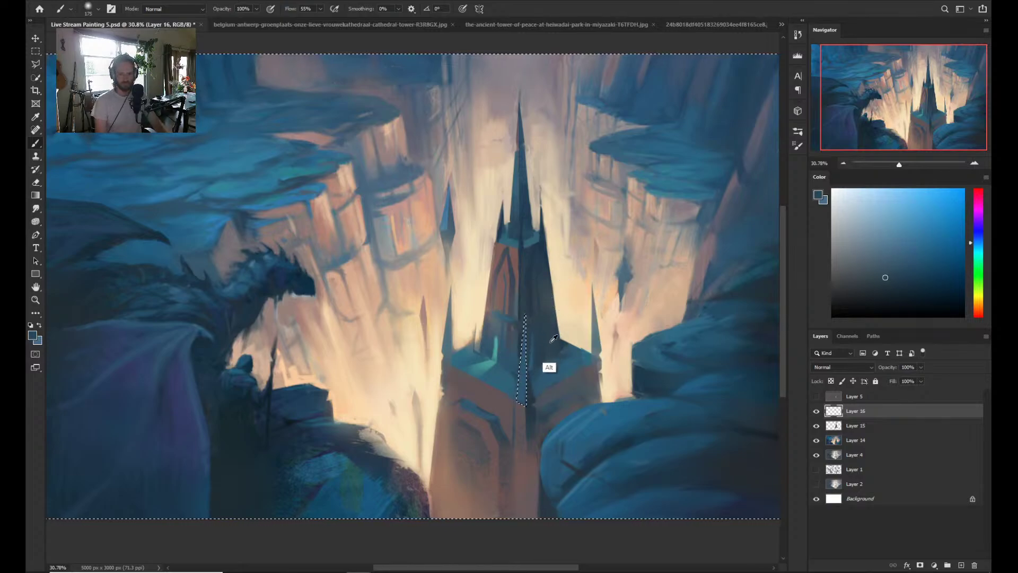
left_click(553, 338, "alt")
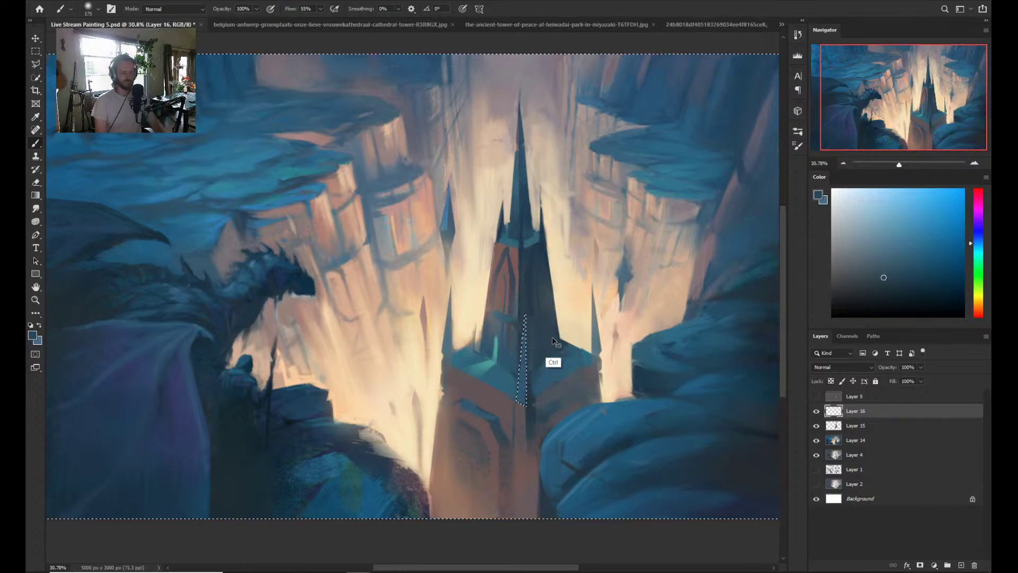
key("z")
mouse_move(552, 357)
left_mouse_down()
mouse_move(522, 359)
mouse_move(551, 313)
mouse_move(557, 343)
mouse_move(567, 342)
mouse_move(549, 336)
left_mouse_up()
key("b")
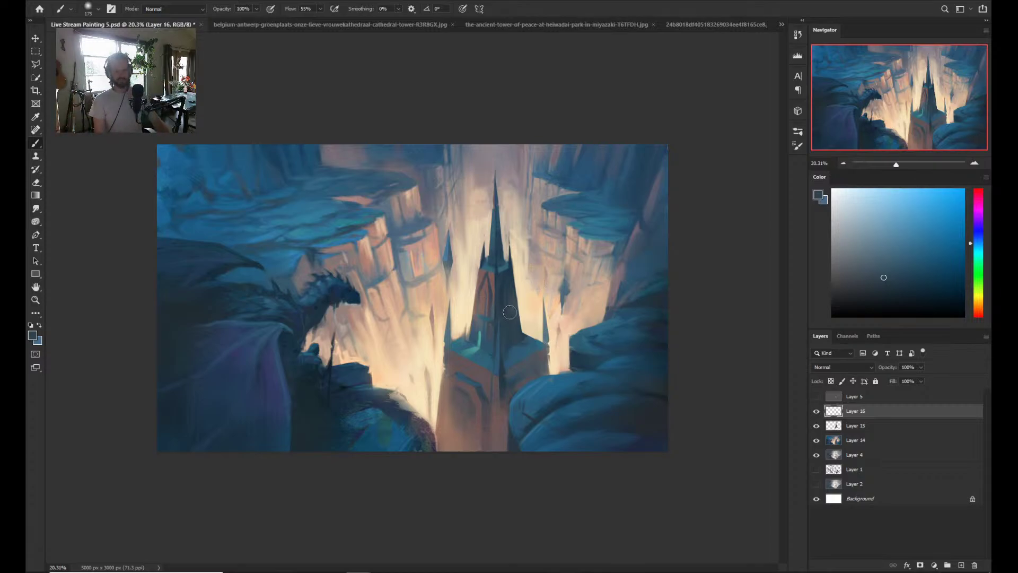
- Show the selection outline and paint the central spike in a brighter blue sampled near the dragon
key("ctrl+h")
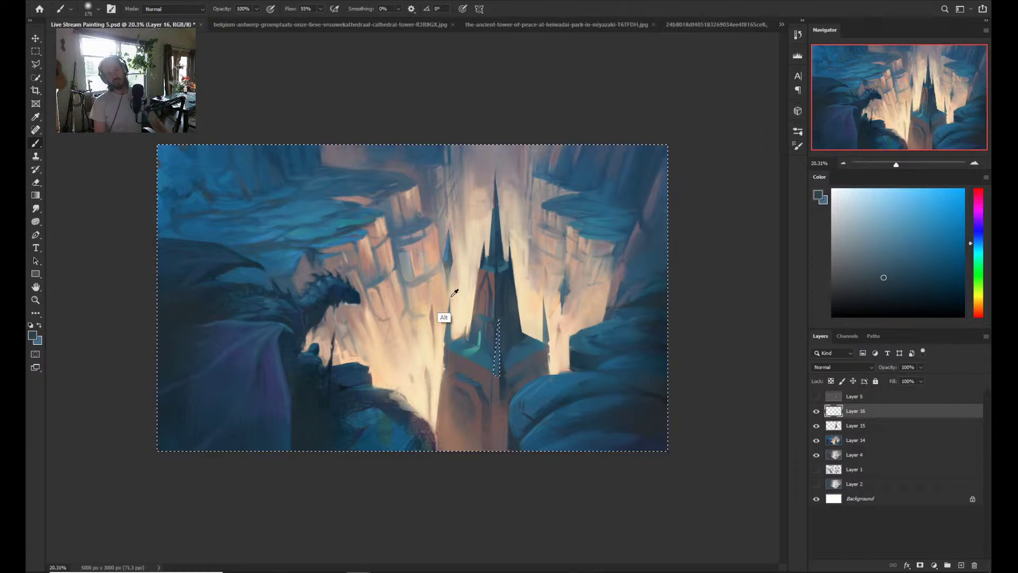
left_click(324, 264, "alt")
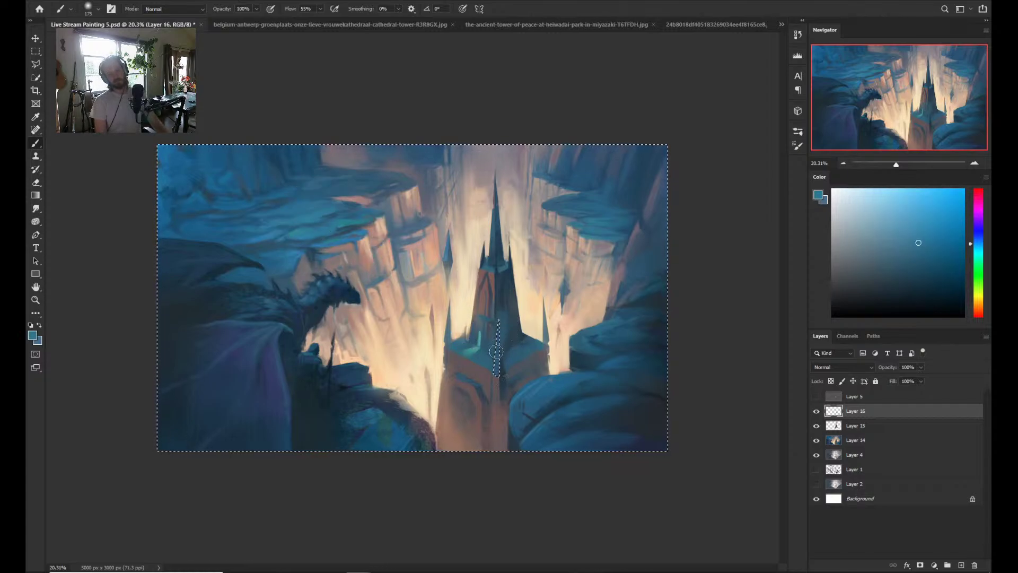
mouse_move(497, 318)
left_mouse_down()
mouse_move(499, 368)
mouse_move(512, 354)
left_mouse_up()
- Flip the canvas horizontally to check the tower's composition in mirror view
key("z")
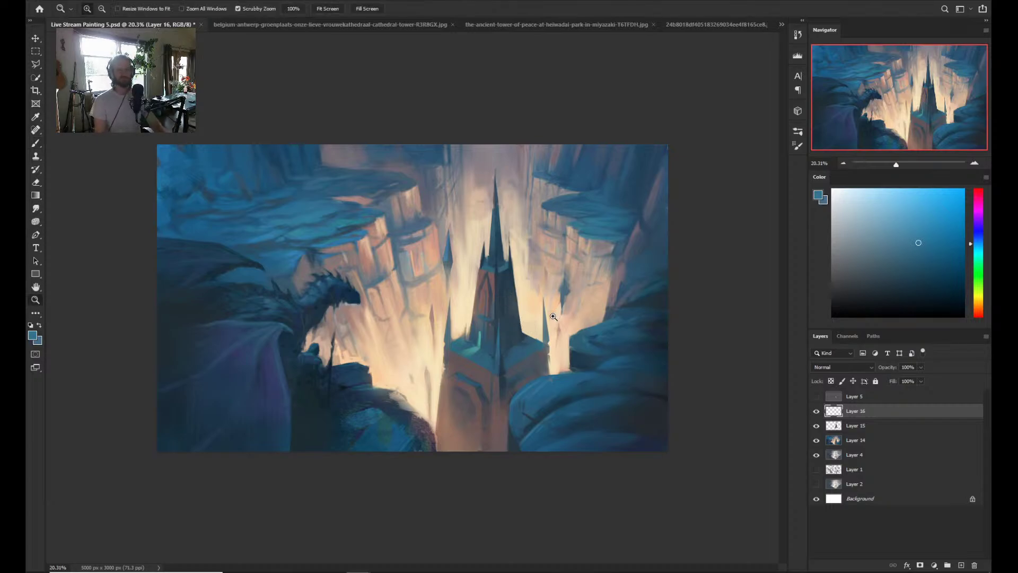
mouse_move(533, 299)
left_mouse_down()
mouse_move(550, 299)
mouse_move(550, 379)
left_mouse_up()
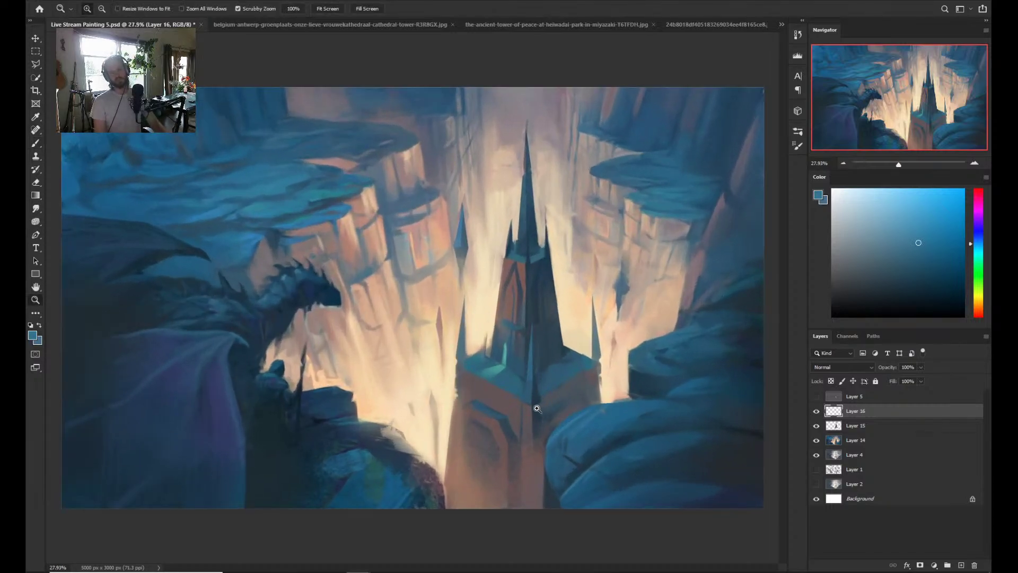
key("b")
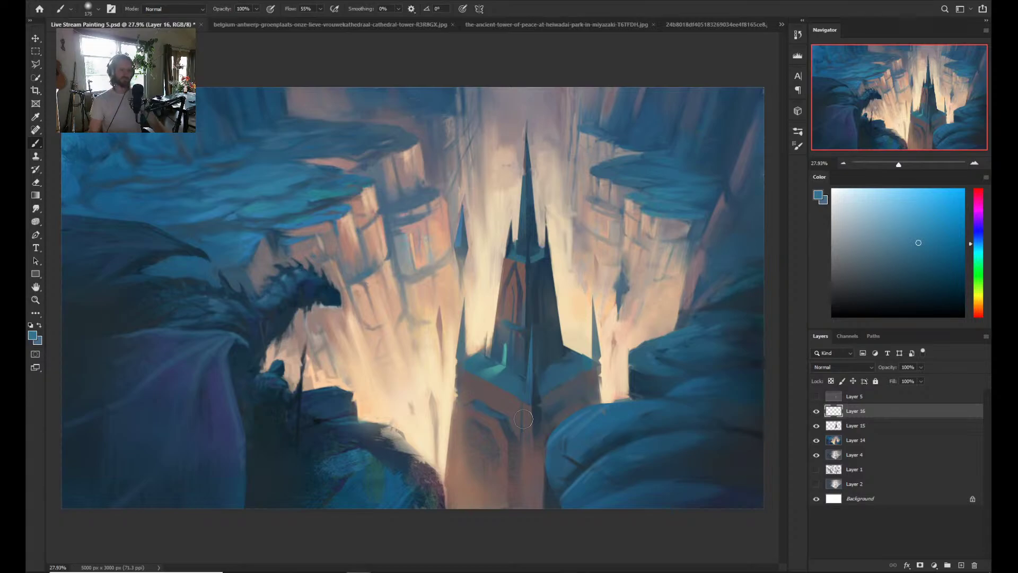
key("z")
mouse_move(516, 354)
left_mouse_down()
mouse_move(539, 353)
mouse_move(555, 336)
mouse_move(495, 383)
mouse_move(522, 404)
left_mouse_up()
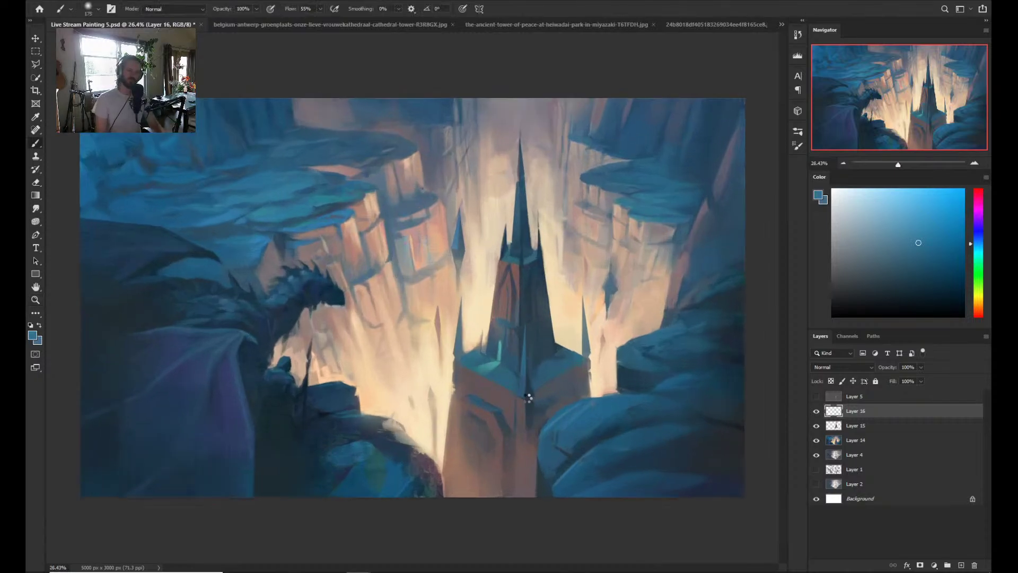
key("ctrl+shift+h")
left_click_drag(552, 348, 532, 363)
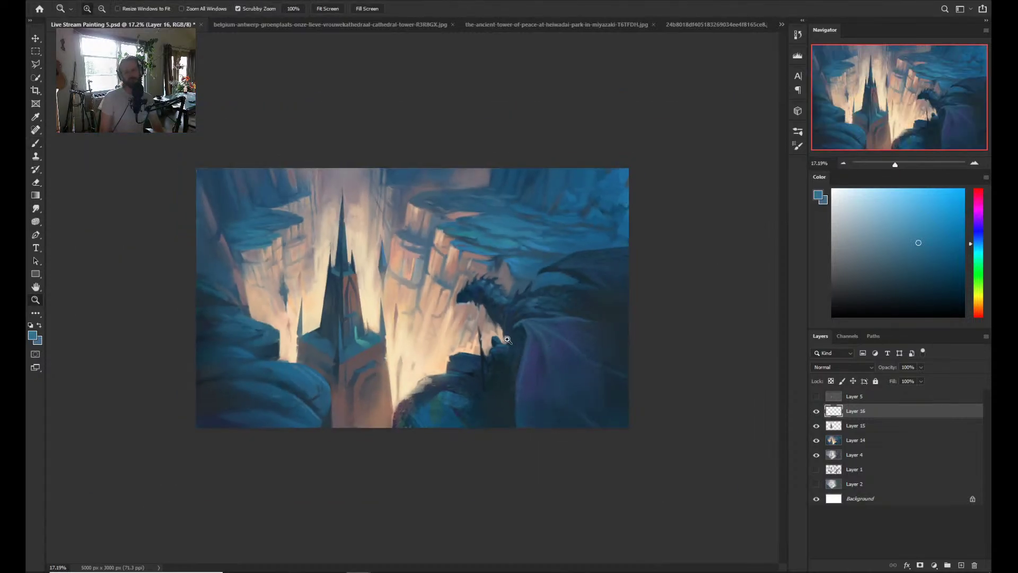
left_click_drag(414, 298, 432, 297)
- Lasso the tower's central spire from its base to above the tip and try to transform it on Layer 16
key("l")
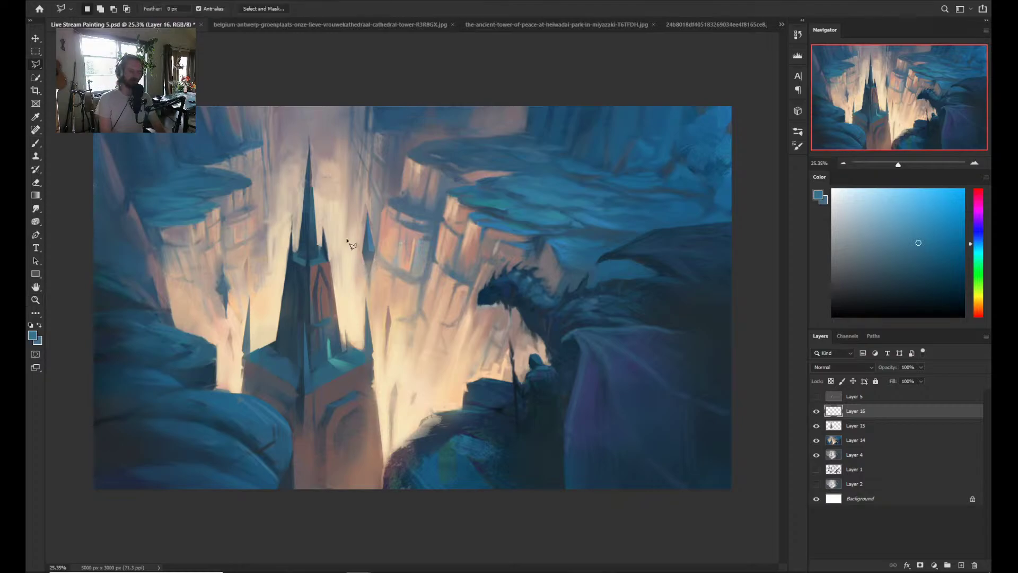
left_click(319, 259)
left_click(323, 253)
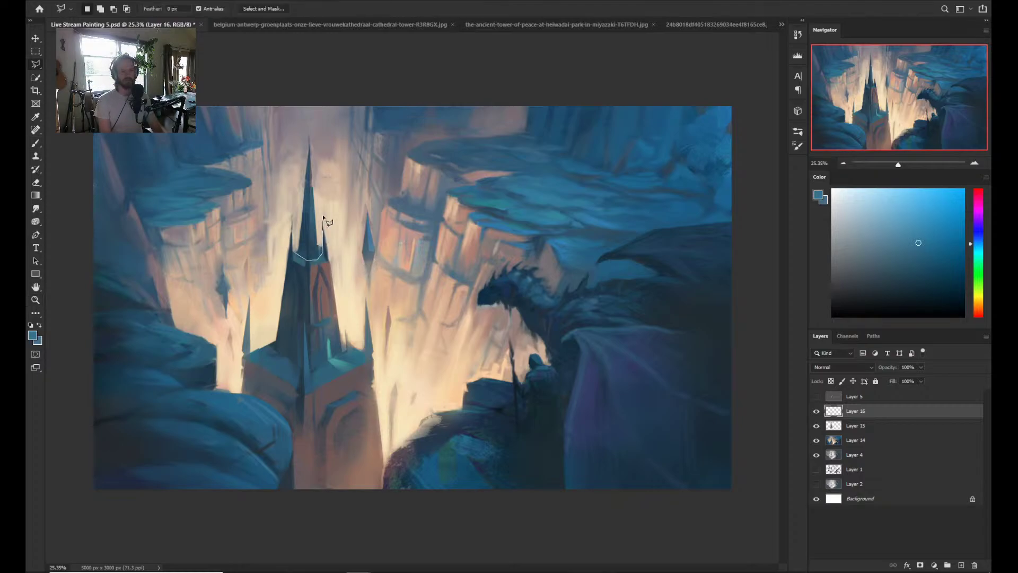
left_click(322, 200)
left_click(316, 114)
left_click(299, 115)
left_click(295, 249)
left_click(318, 259)
key("ctrl+t")
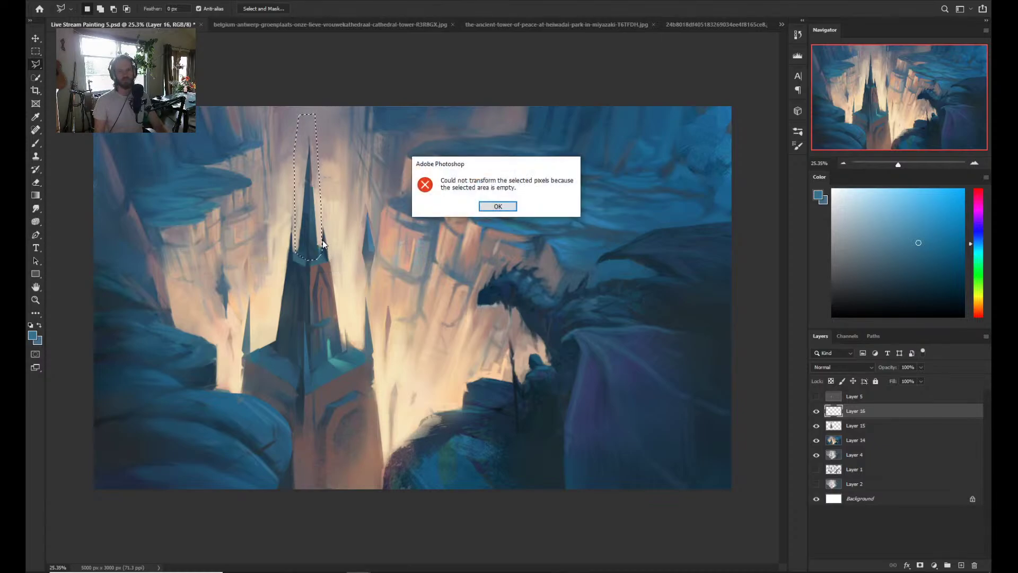
left_click(497, 206)
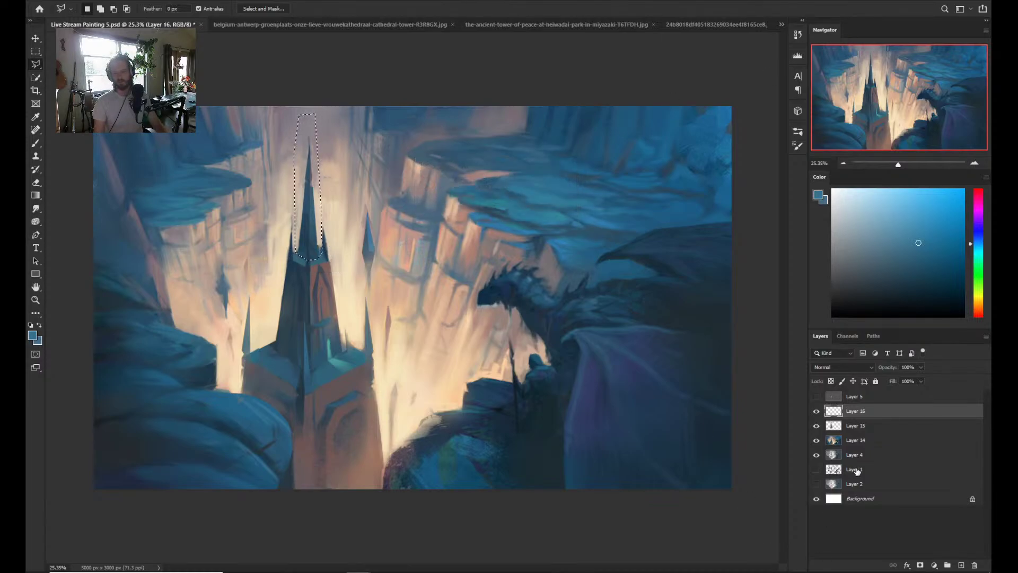
- Merge Layers 14, 15 and 16 into one layer and copy the selected spire onto its own layer
left_click(864, 447, "shift")
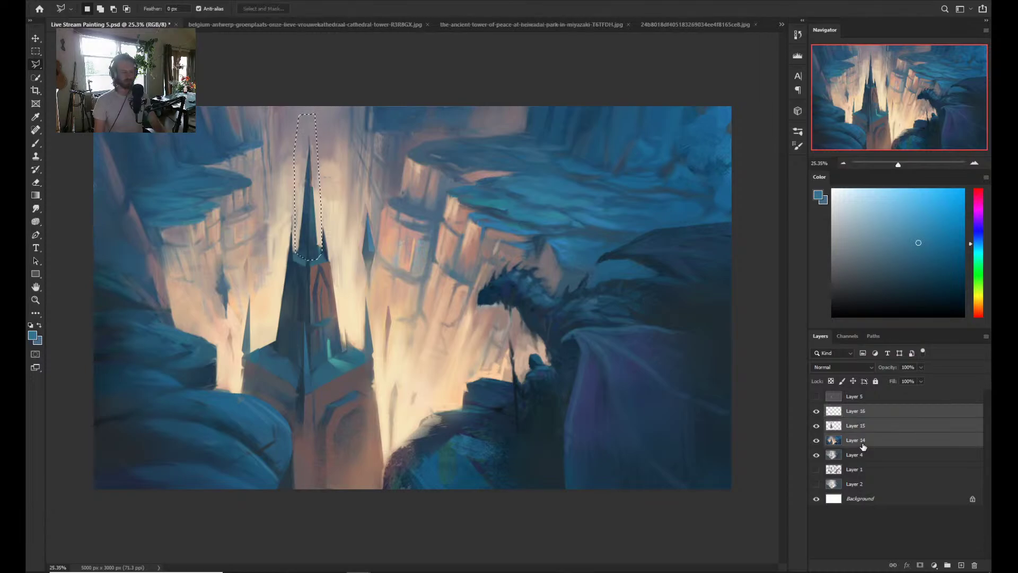
key("ctrl+e")
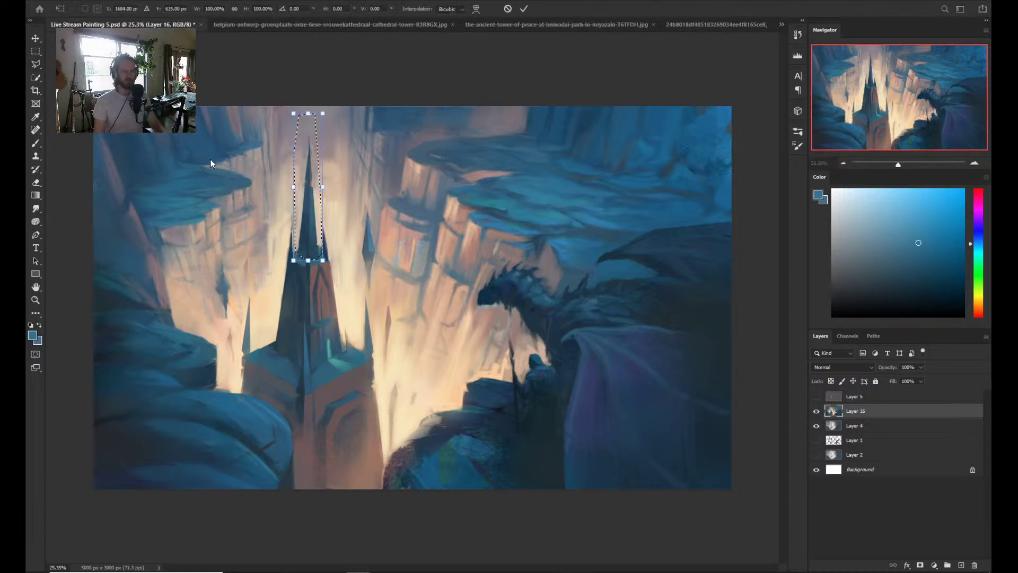
key("ctrl+shift+alt+n")
key("ctrl+d")
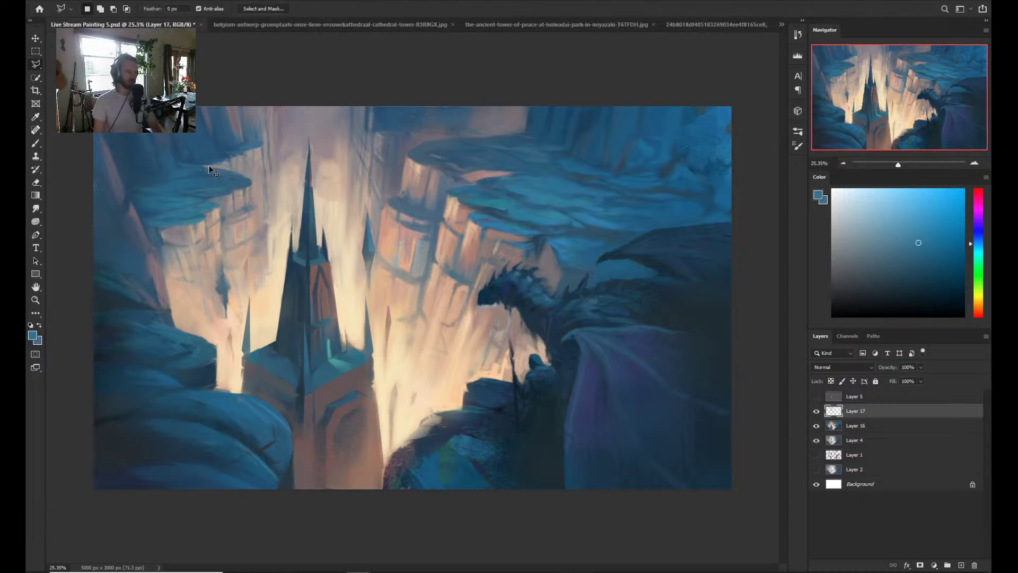
- Skew the copied spire horizontally by about 1.4° so its tip leans slightly left
key("ctrl+t")
left_click_drag(309, 115, 307, 115)
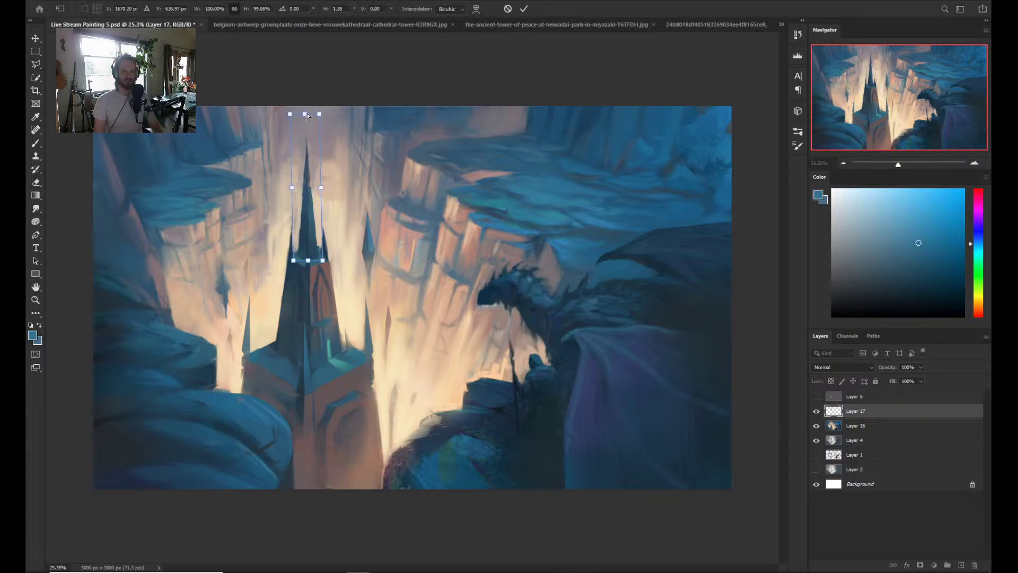
key("Return")
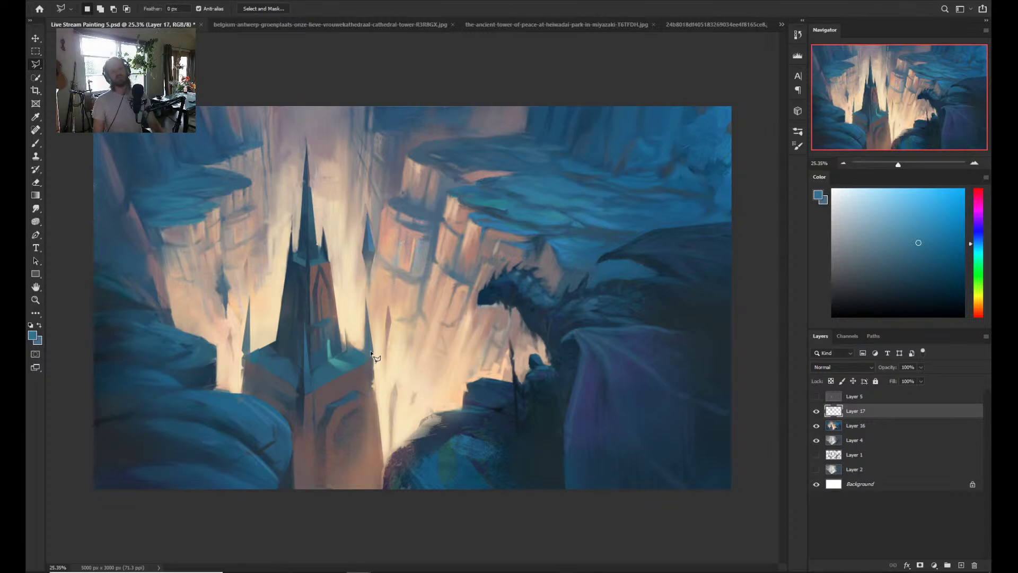
- Smudge the tip of the central spire into a thin, sharp point against the pale sky
left_click(338, 140)
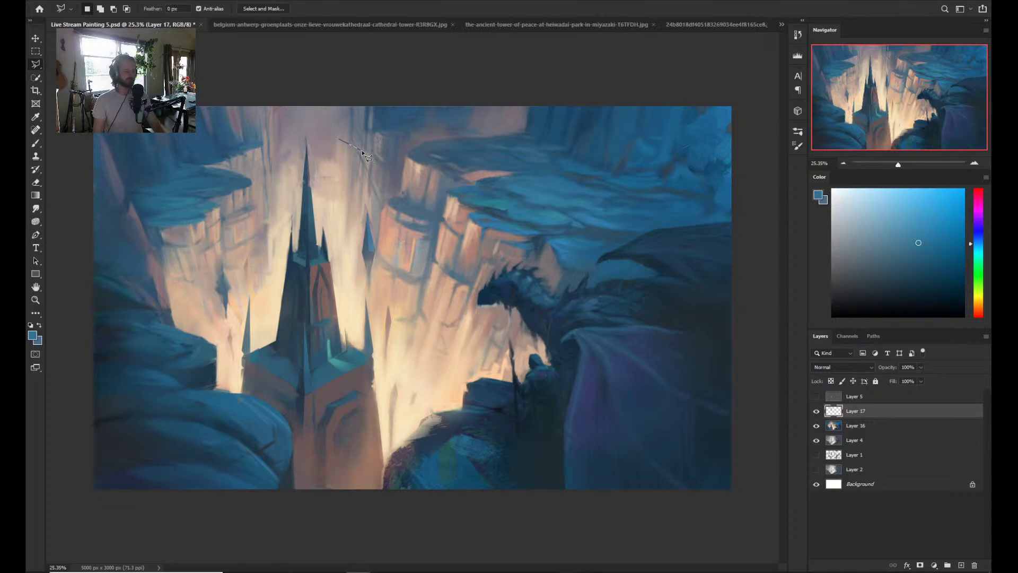
key("z")
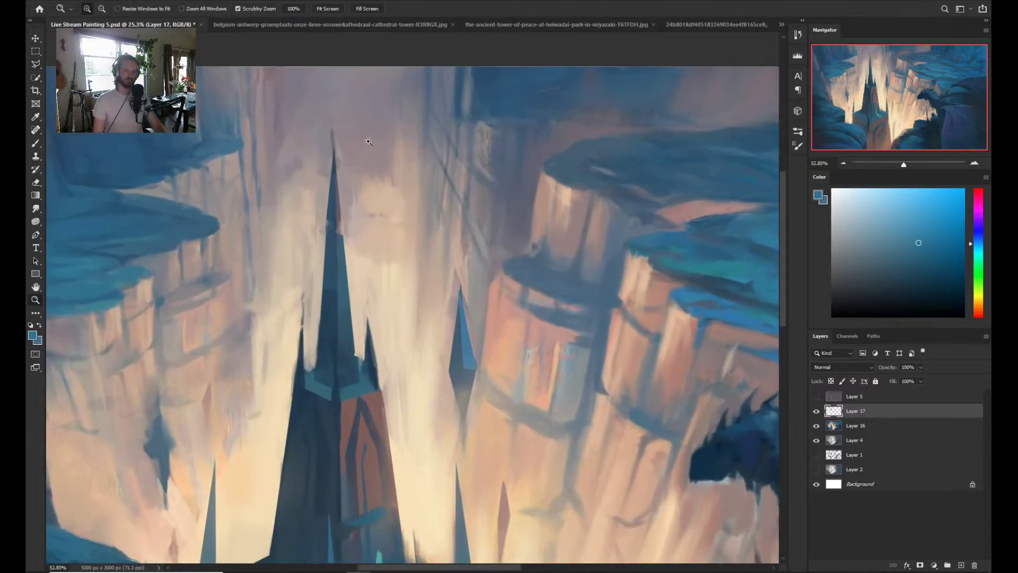
left_click_drag(276, 143, 307, 144)
key("r")
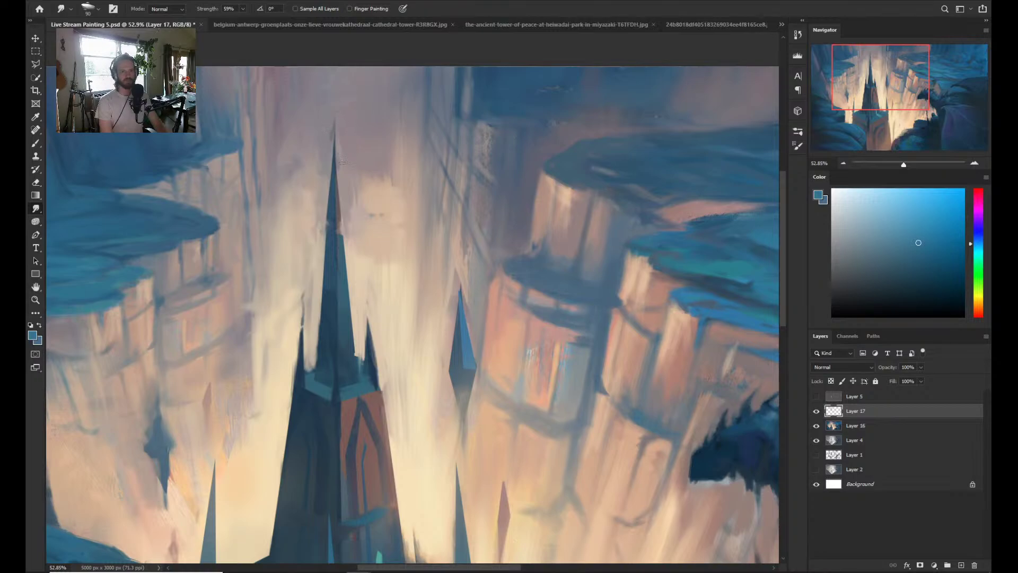
scroll(342, 161, "down", 2)
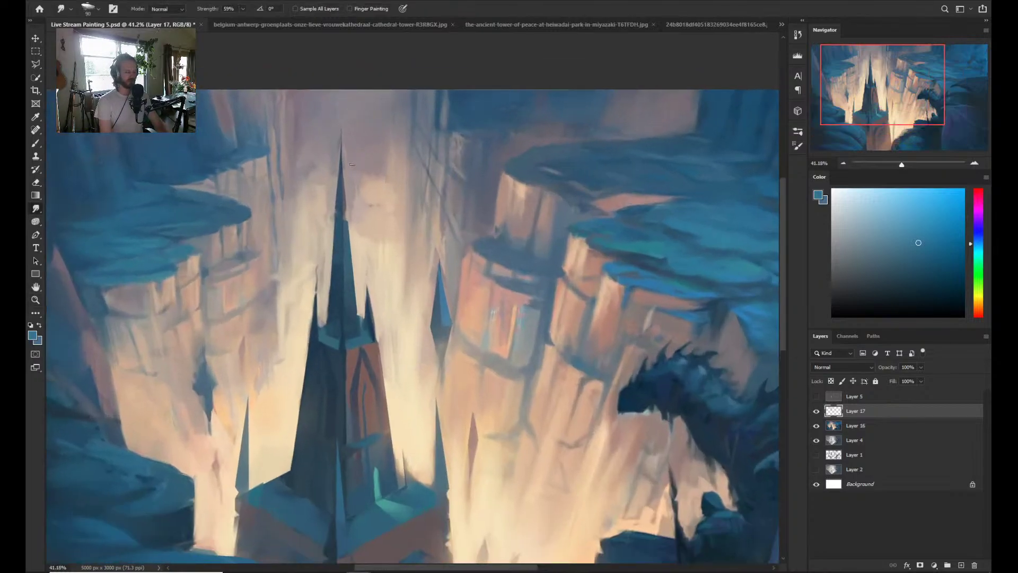
key("b")
key("r")
scroll(409, 159, "down", 3)
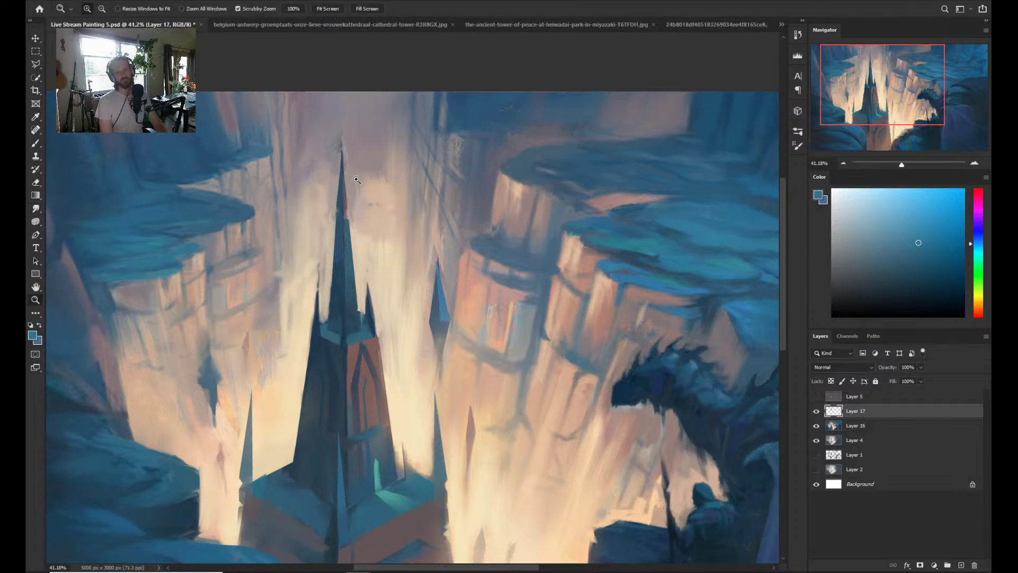
scroll(409, 143, "up", 2)
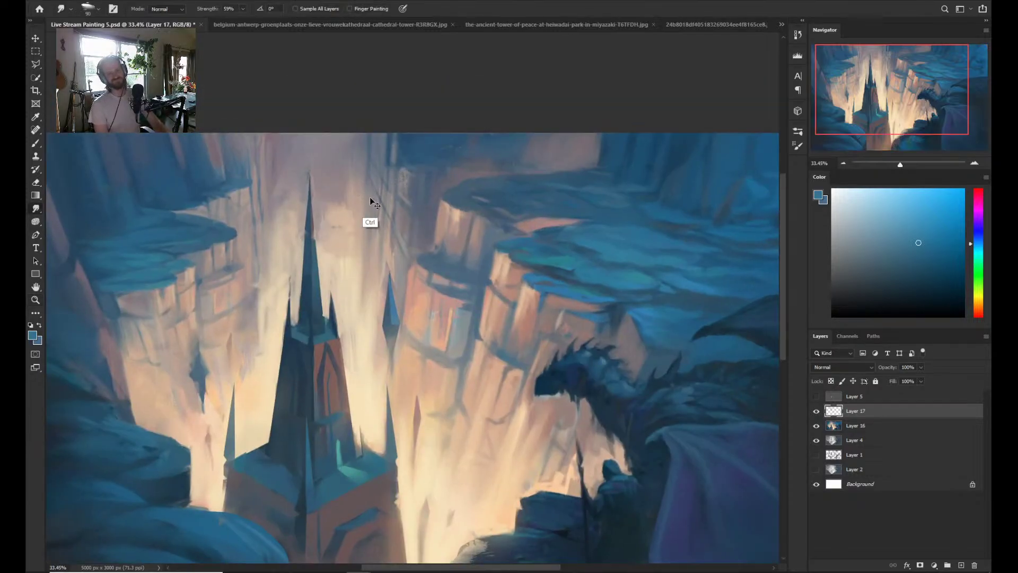
key("z")
scroll(403, 286, "down", 2)
scroll(422, 356, "up", 1)
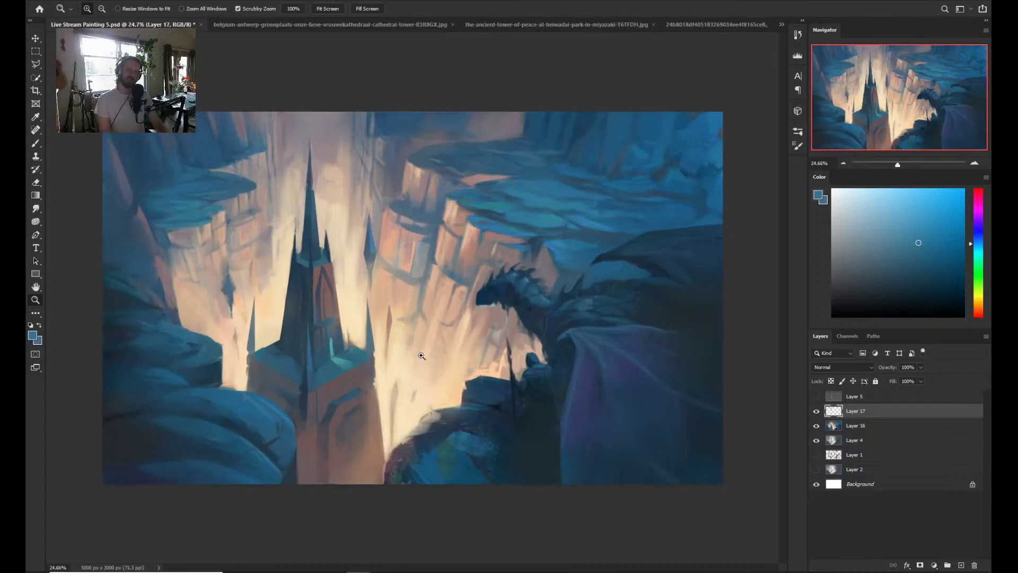
- Enlarge the Smudge brush and merge Layers 16 and 17 into a single layer
key("r")
key("bracketright")
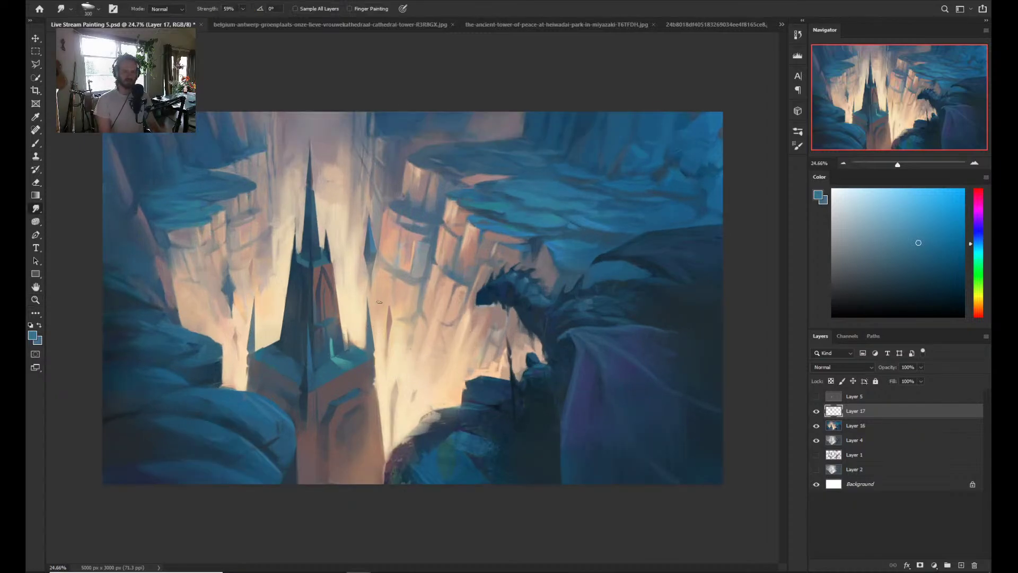
key("bracketright")
key("bracketright")
key("bracketright")
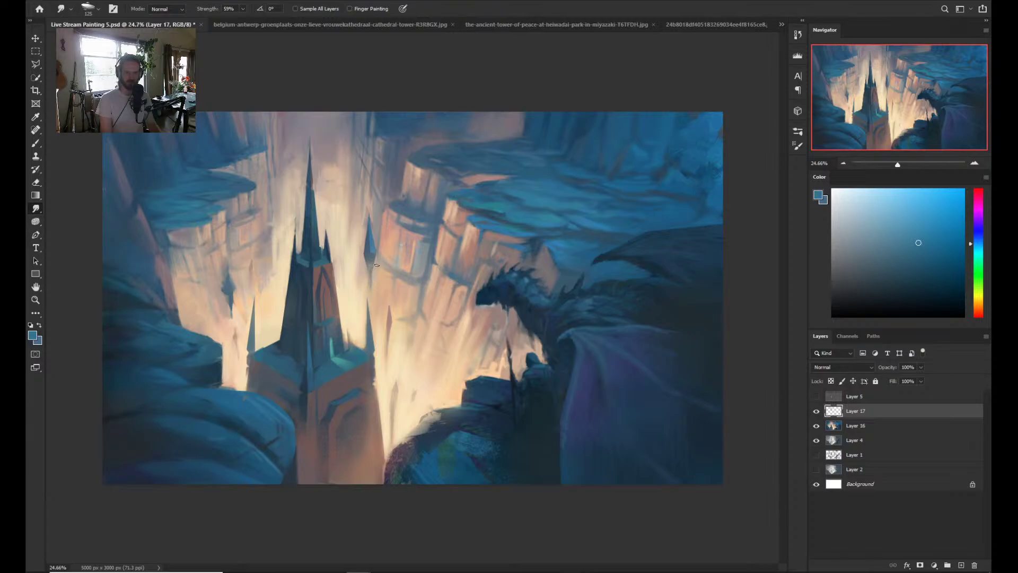
left_click(855, 426)
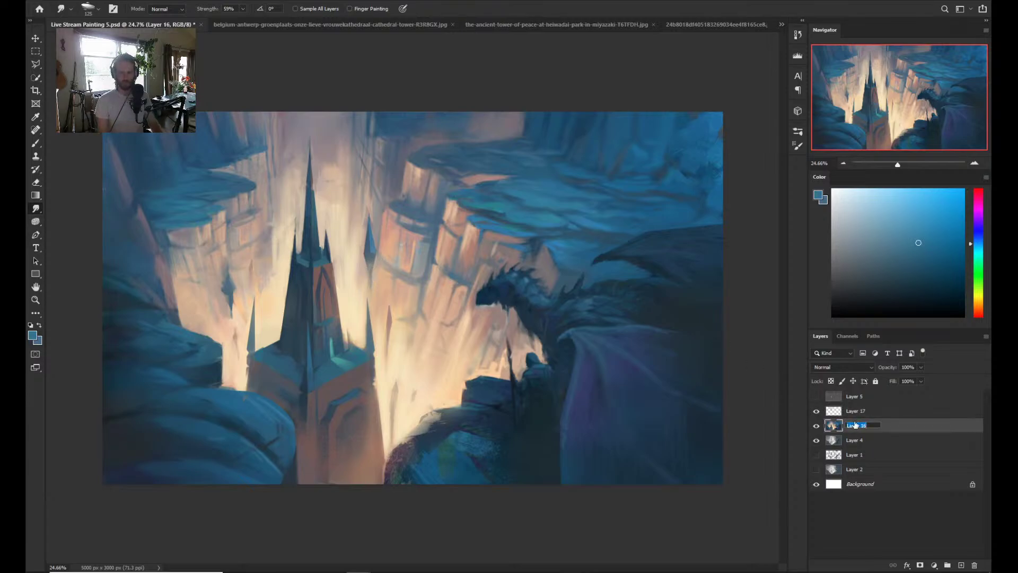
left_click(875, 414, "ctrl")
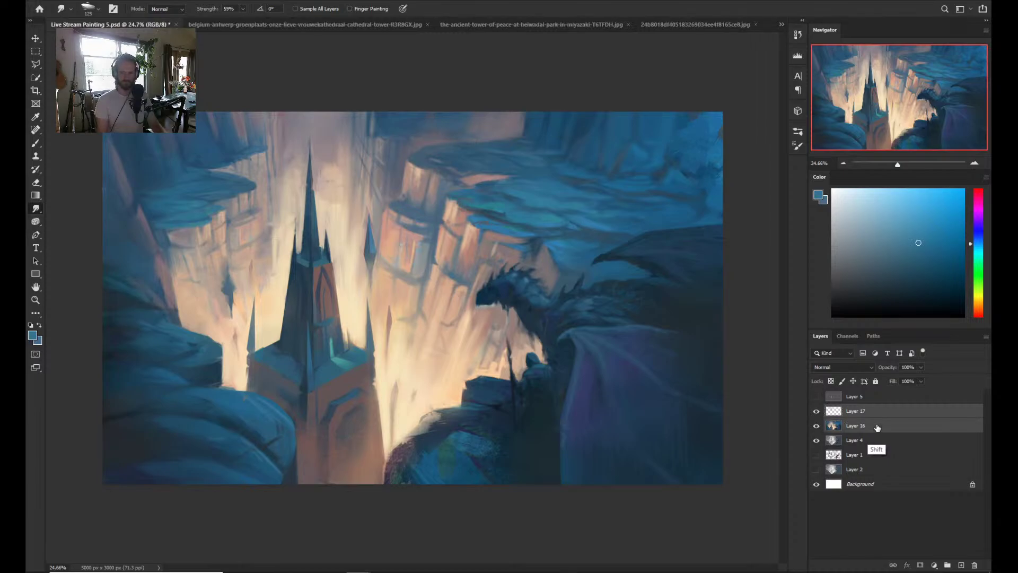
key("ctrl+e")
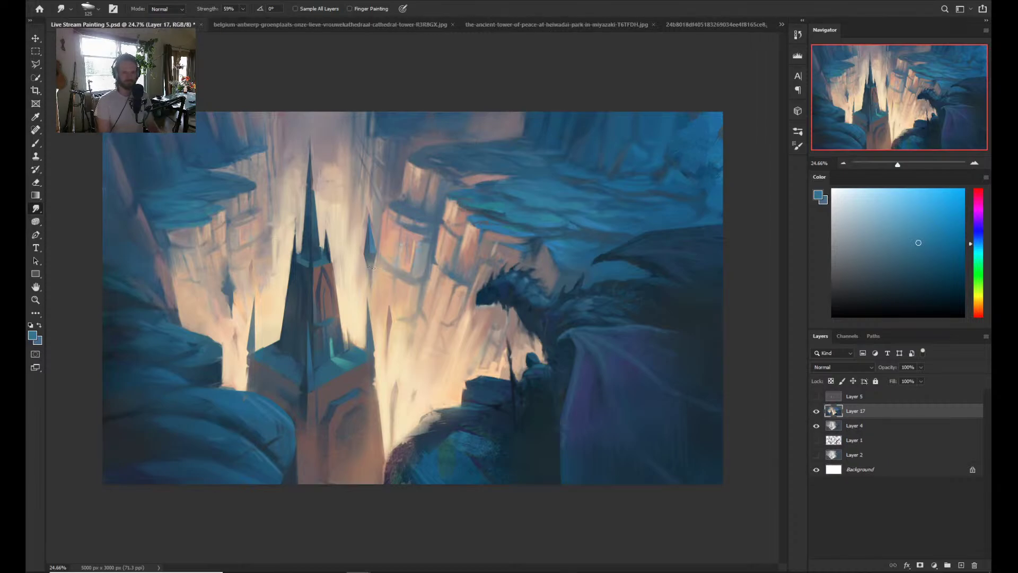
- Smudge small pointed spurs outward along the side edges of the tower's upper section
key("bracketright")
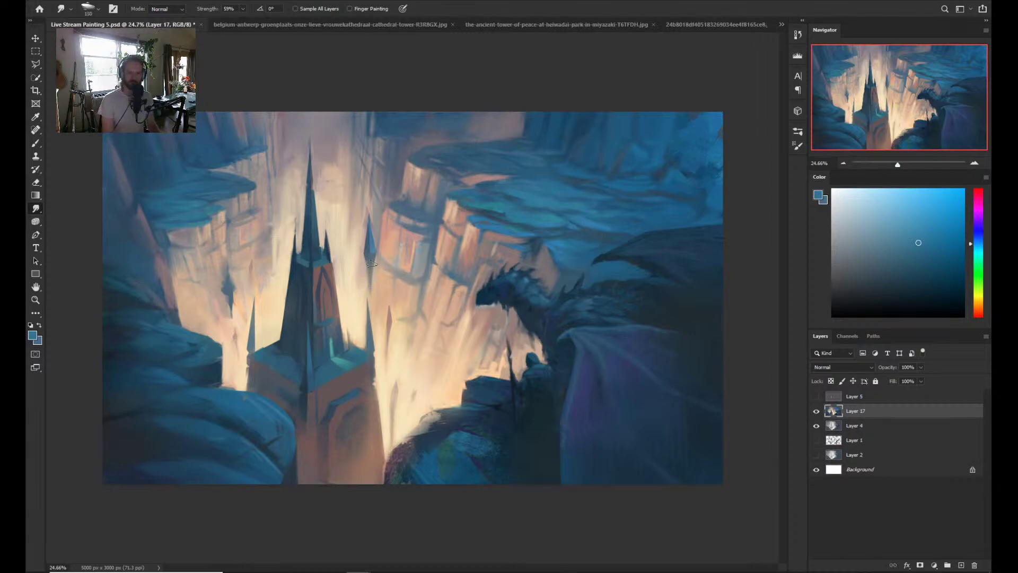
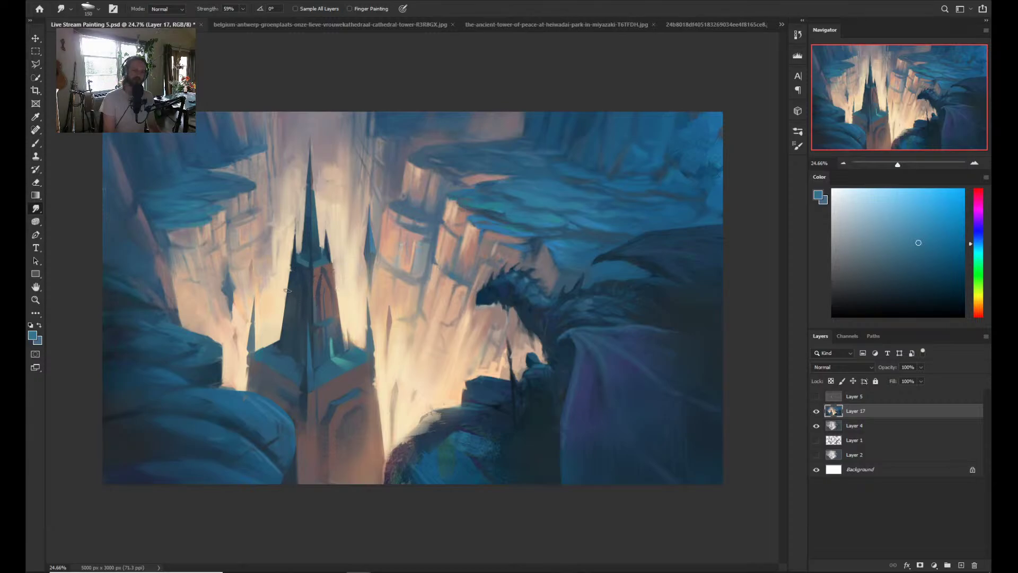
key("bracketleft")
key("bracketright")
key("bracketright")
key("bracketright")
key("bracketright")
key("bracketright")
key("bracketright")
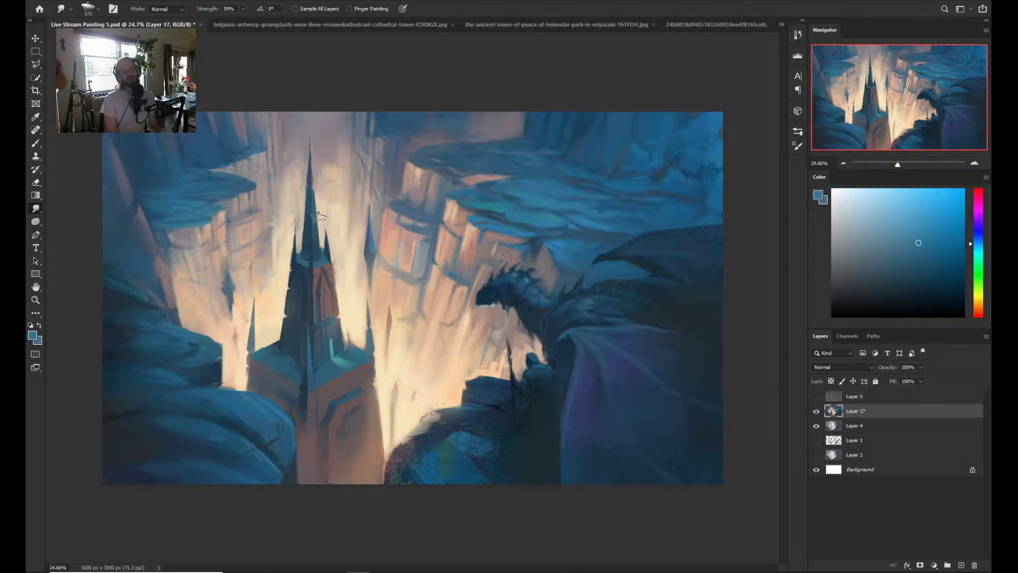
- Smudge finer spurs onto the central spire, corner pinnacles and lower ledge of the tower with a smaller brush
key("bracketleft")
key("bracketleft")
key("bracketleft")
key("bracketleft")
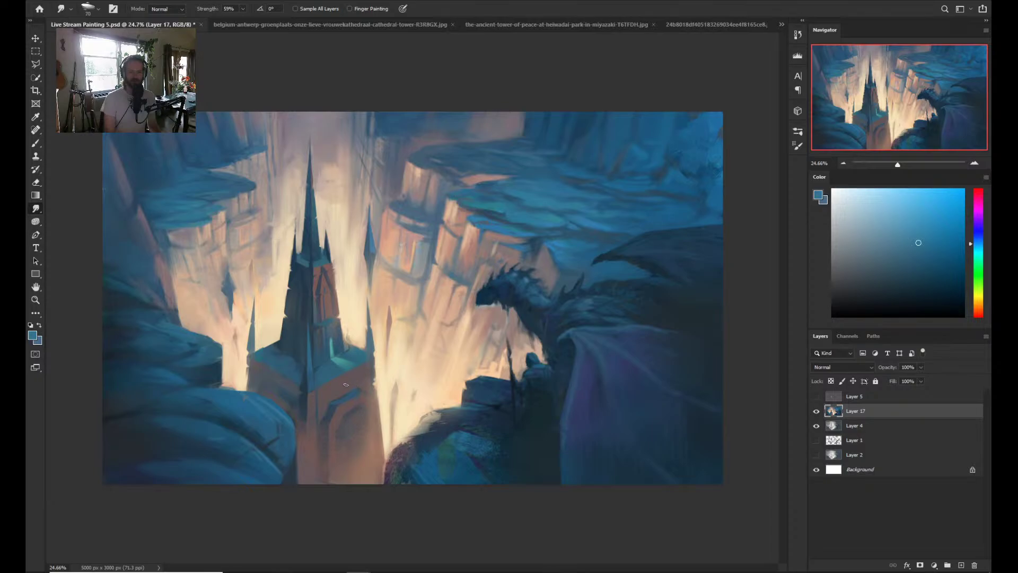
key("bracketleft")
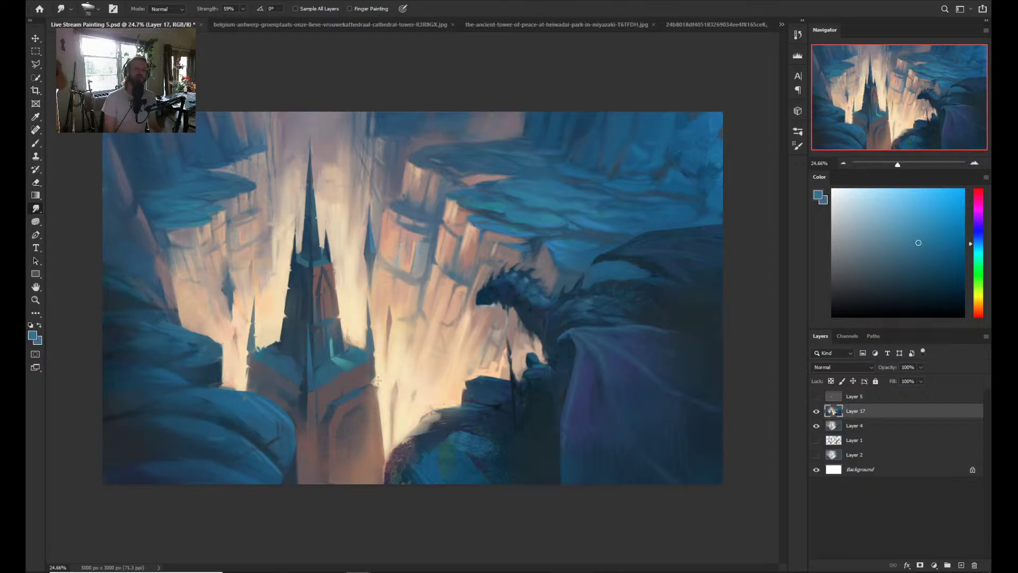
- Smudge the dragon's snout and brow edges to define the head against the glowing background
key("z")
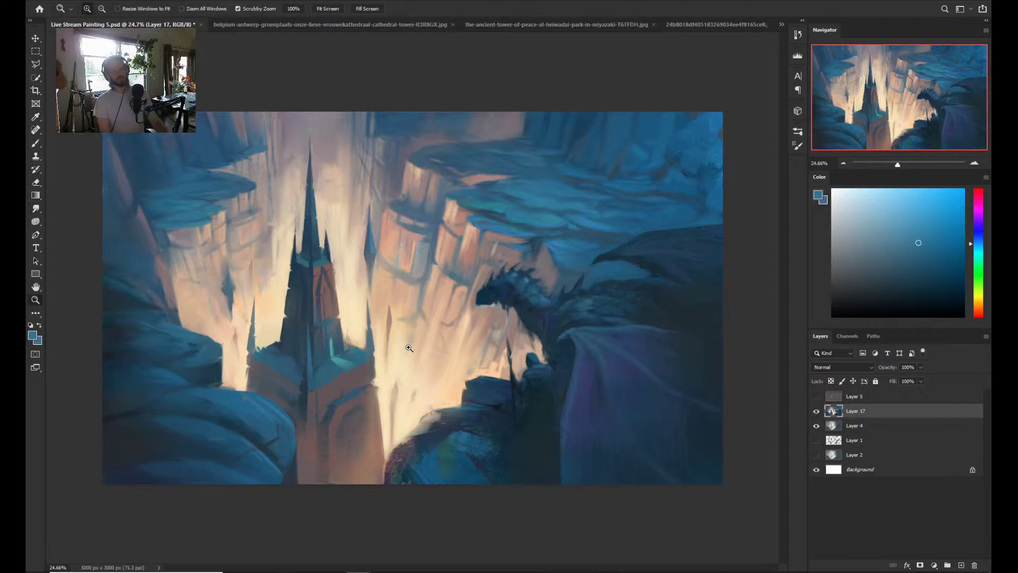
scroll(409, 348, "down", 3)
scroll(411, 344, "up", 2)
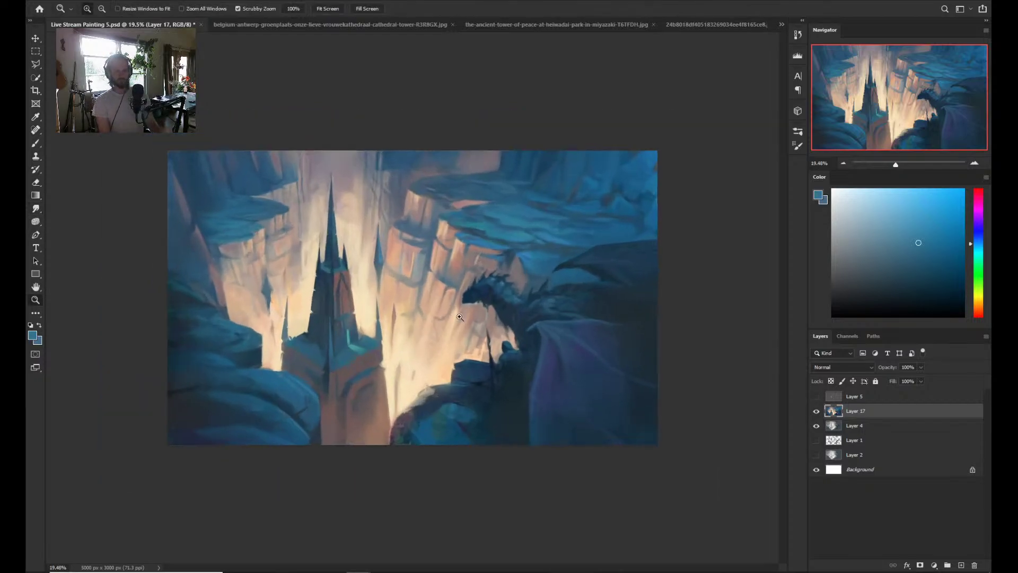
left_click_drag(460, 317, 595, 291)
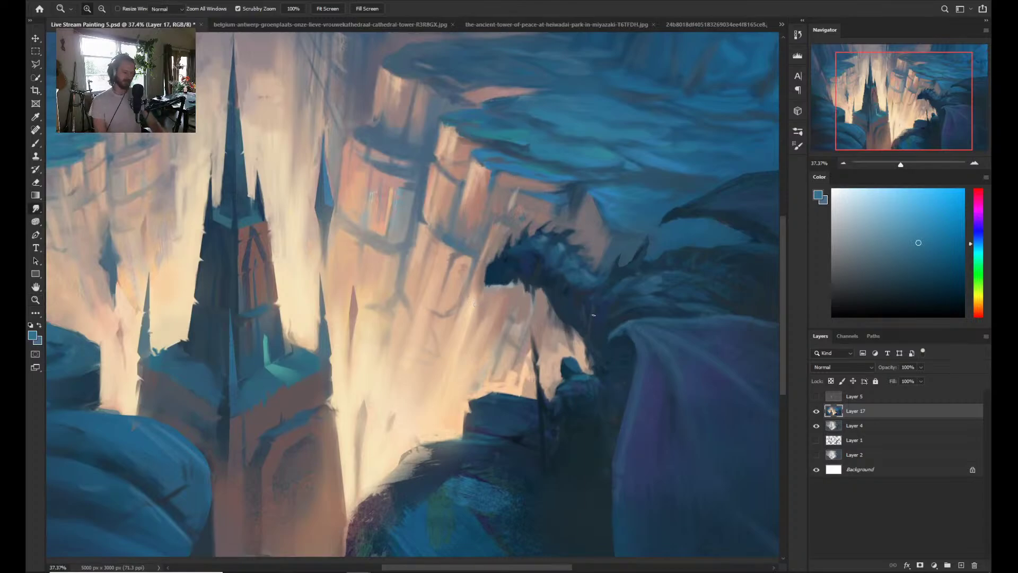
mouse_move(506, 289)
left_mouse_down()
mouse_move(560, 289)
mouse_move(498, 301)
left_mouse_up()
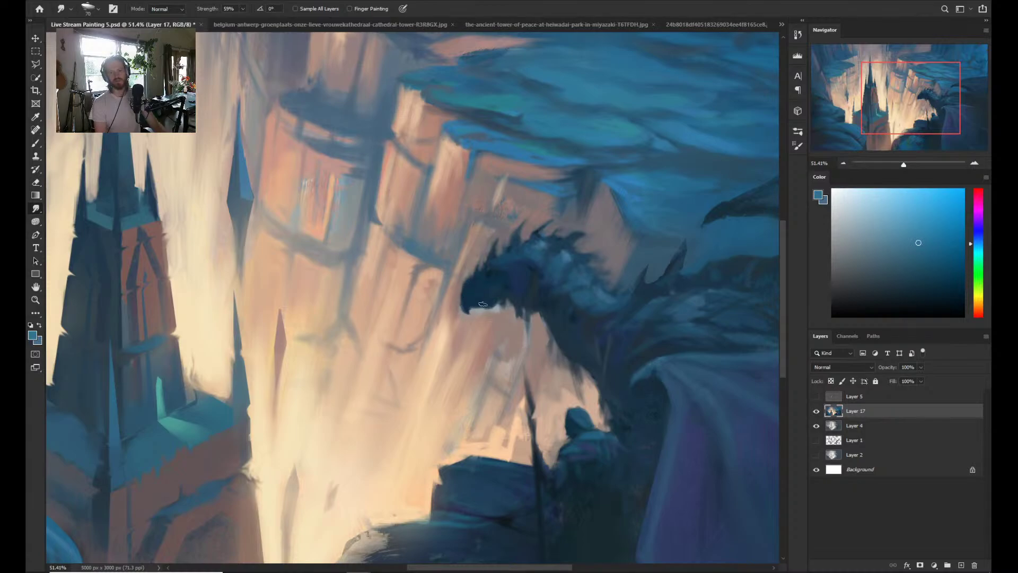
scroll(482, 304, "down", 3)
scroll(484, 302, "up", 5)
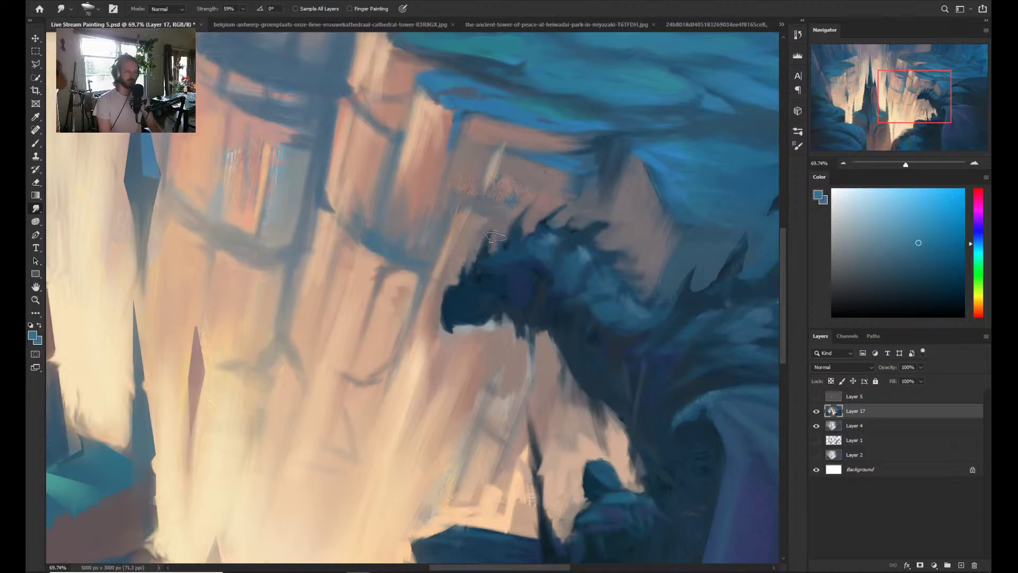
- Pull sharp, thin spikes out of the crest on the dragon's head using a smaller Smudge brush
key("bracketleft")
key("bracketleft")
key("bracketleft")
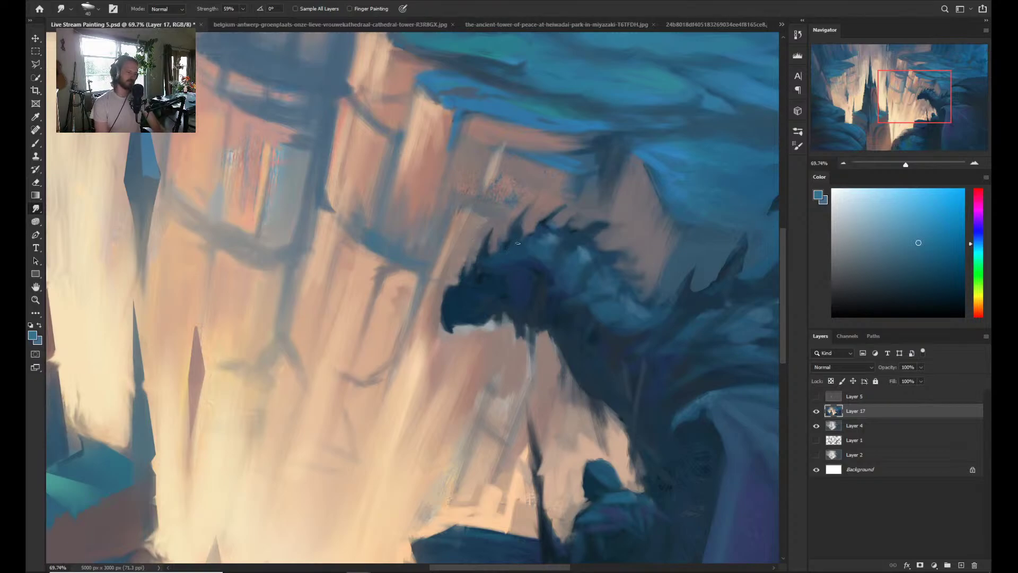
key("z")
left_click_drag(531, 246, 525, 245)
key("r")
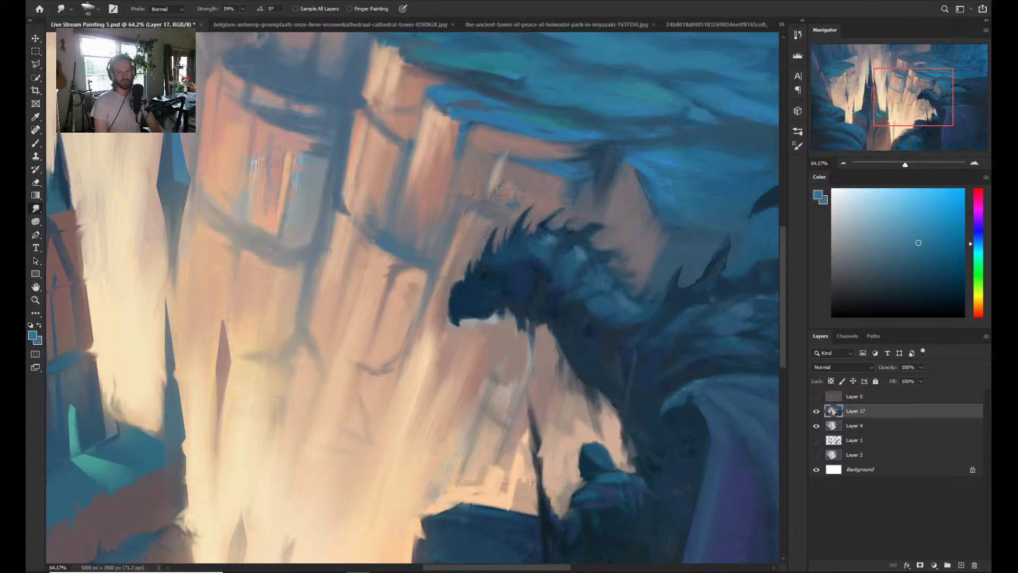
- Smudge the row of spikes down the back of the dragon's neck into crisper points
scroll(466, 265, "down", 4)
scroll(498, 249, "up", 2)
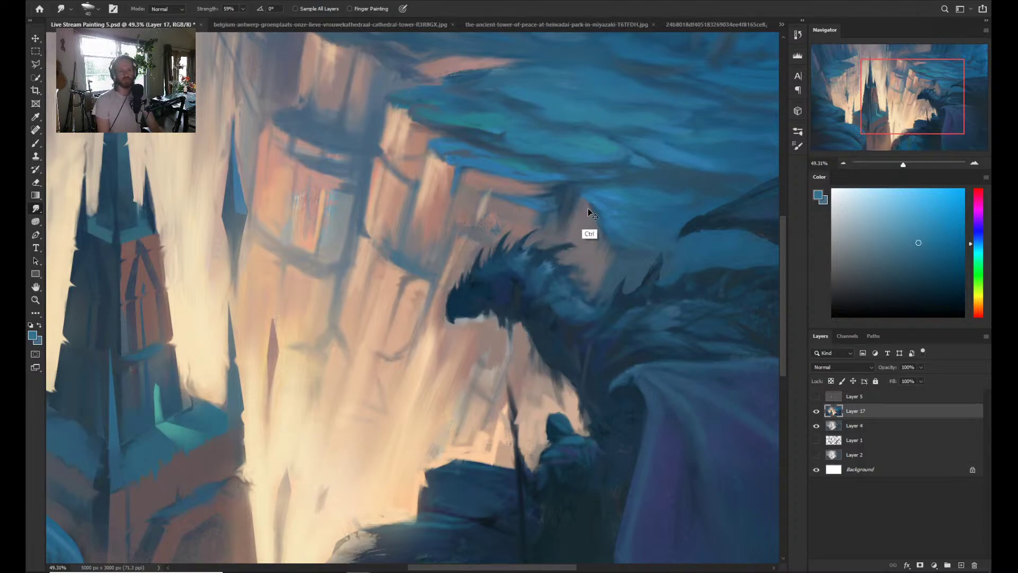
left_click_drag(586, 271, 604, 268)
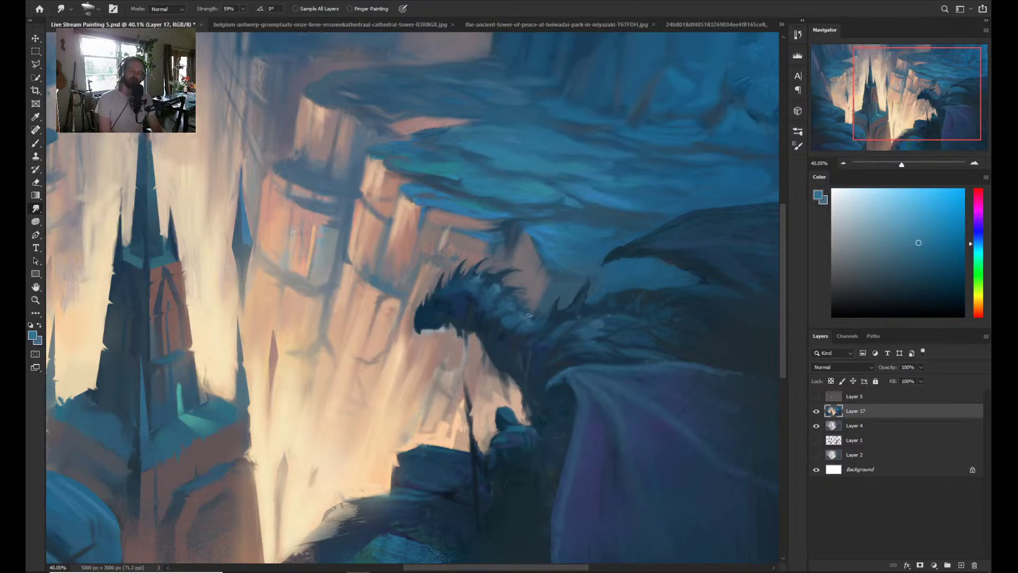
- Smudge the spikes at the base of the dragon's neck into sharper curved points
key("z")
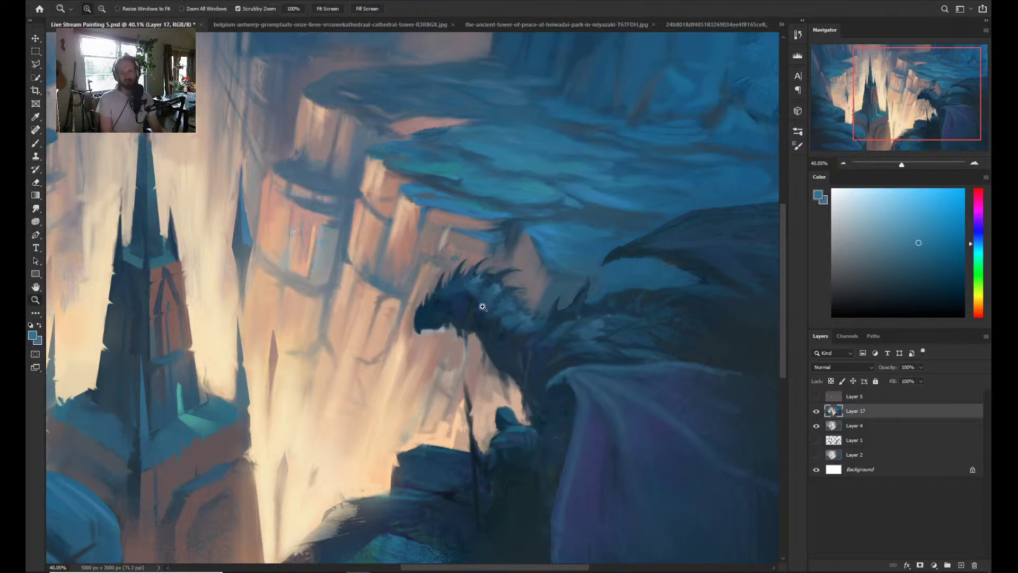
left_click_drag(483, 304, 451, 300)
left_click_drag(514, 285, 541, 260)
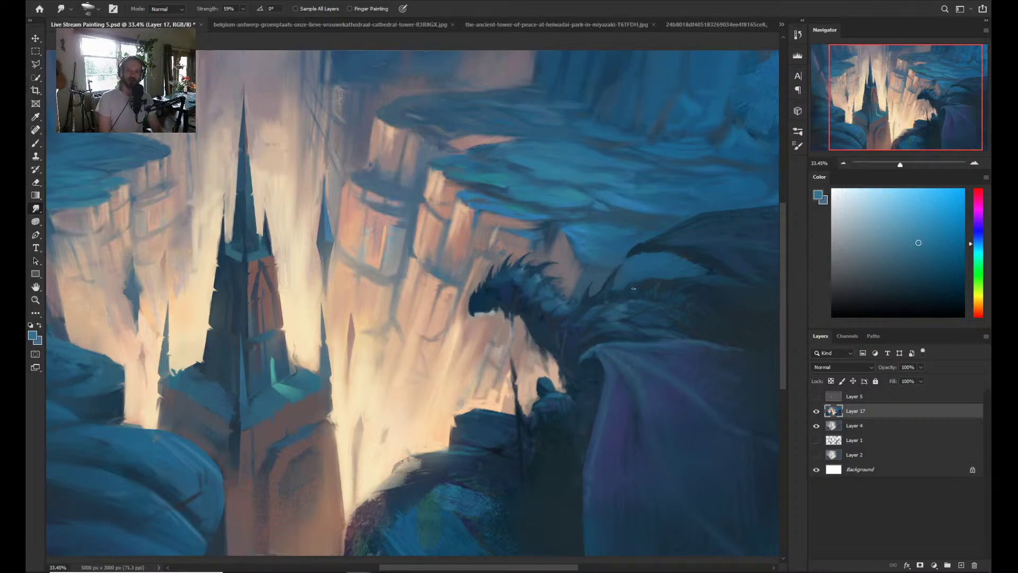
key("bracketright")
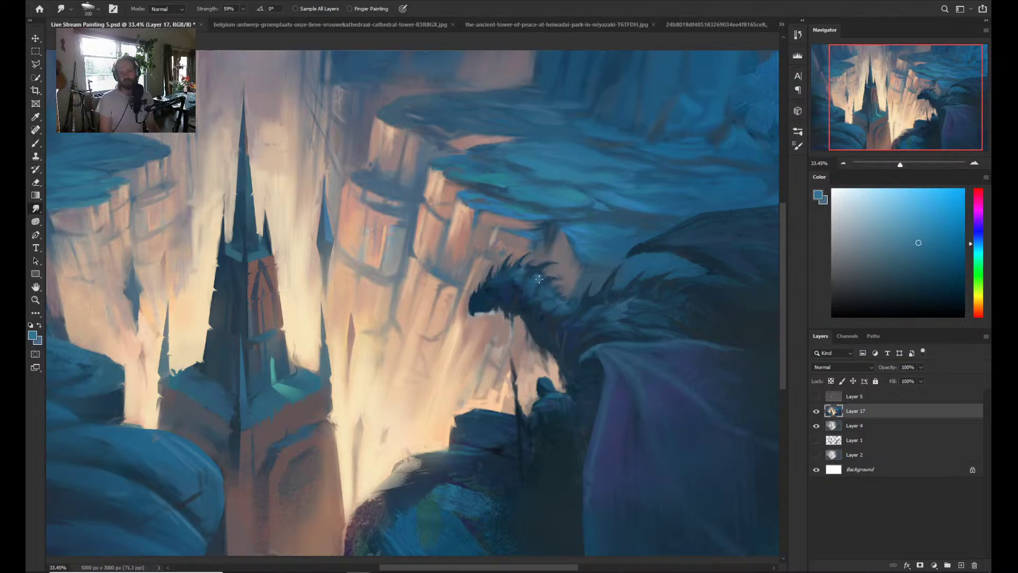
key("z")
left_click_drag(561, 292, 577, 275)
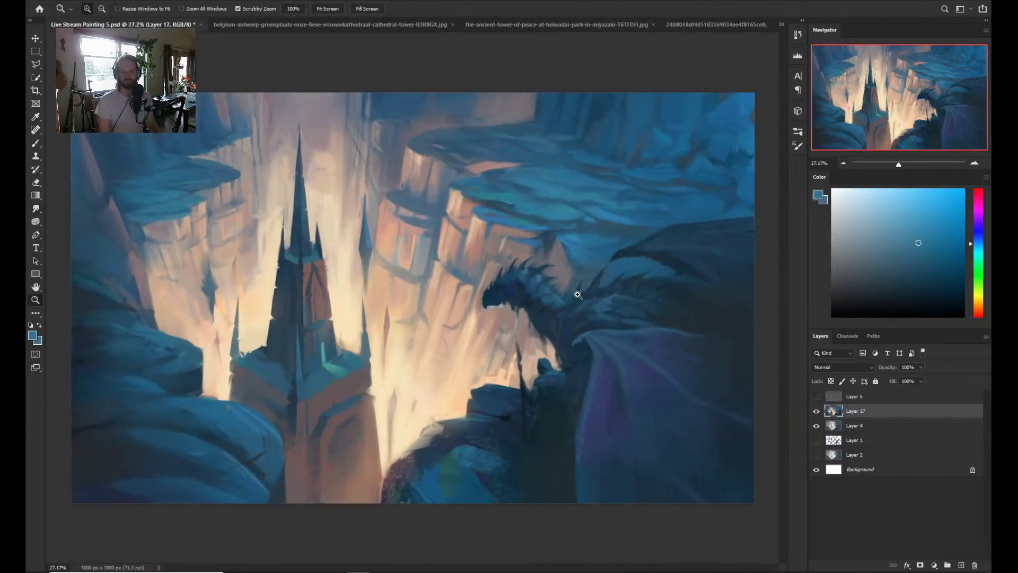
- Smudge the spikes between the dragon's shoulders and wing joint, resizing the Smudge brush as needed
key("r")
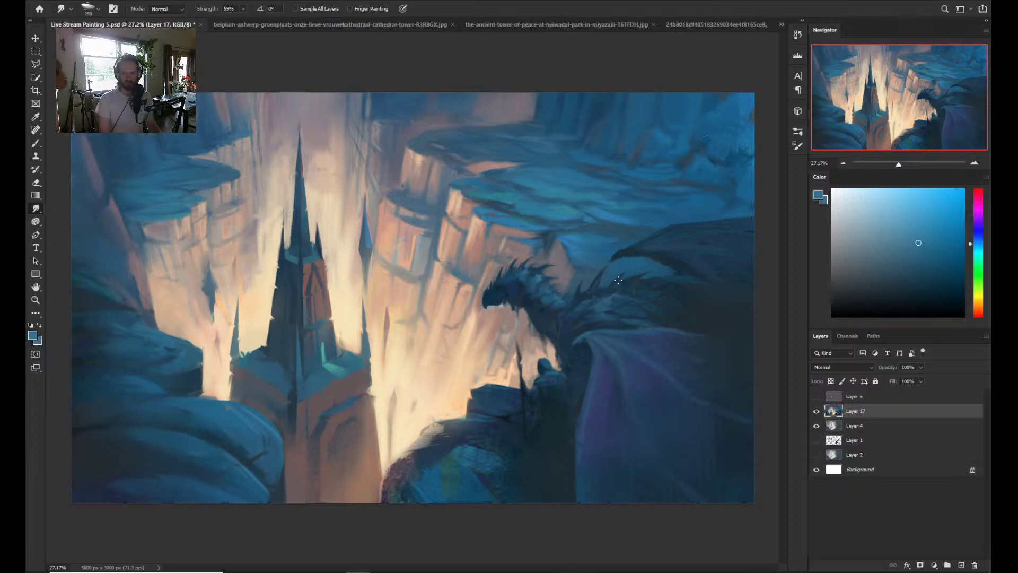
key("bracketright")
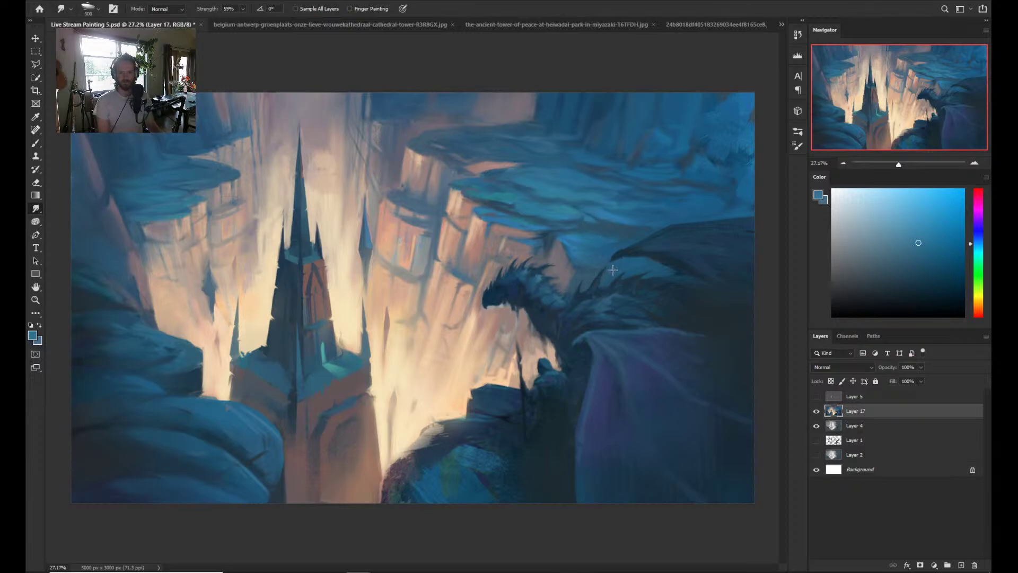
key("bracketright")
key("bracketright")
key("bracketright")
key("bracketright")
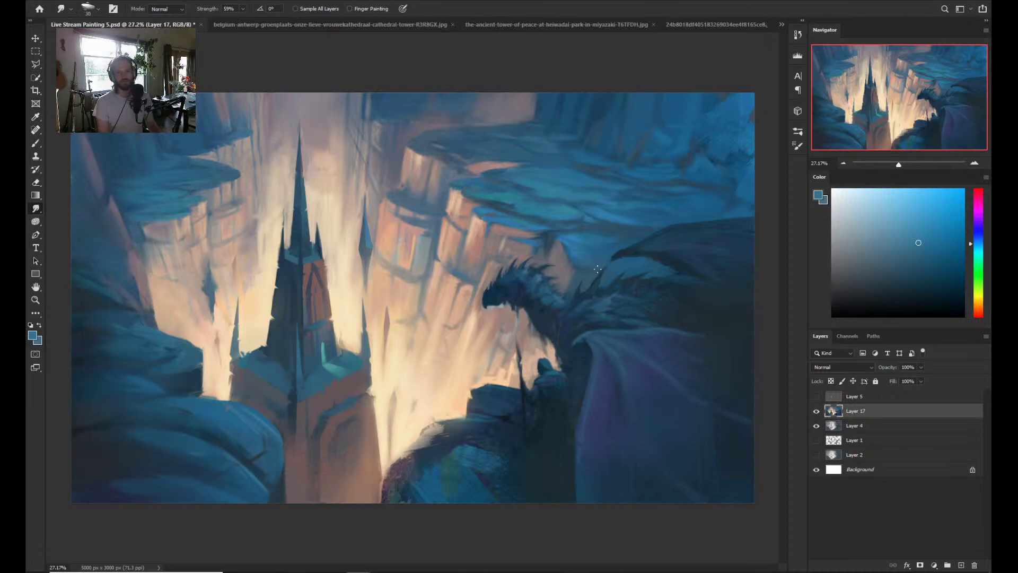
key("bracketright")
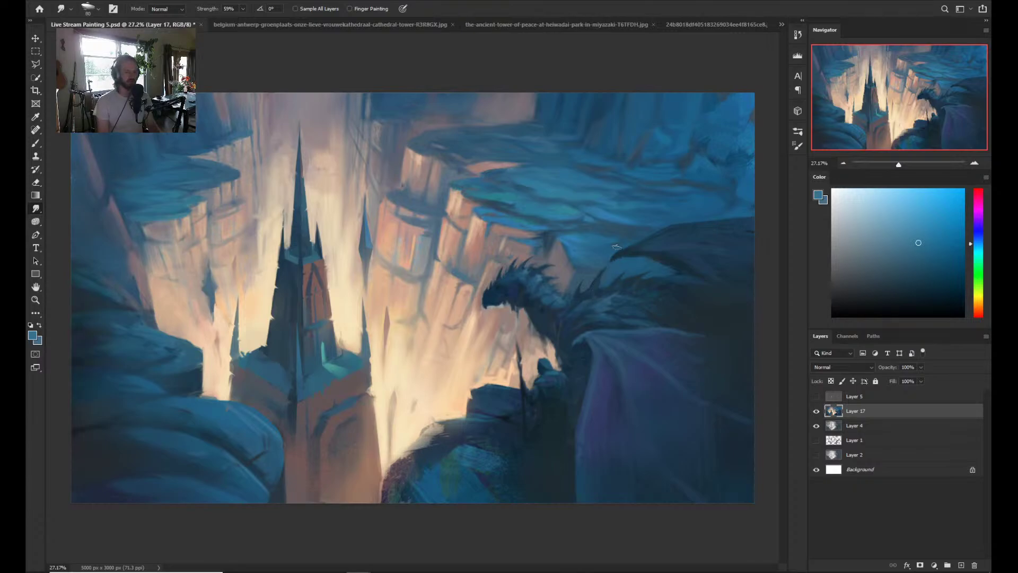
- Pull a row of curved spikes along the dragon's back beneath the raised far wing
key("z")
left_click_drag(617, 267, 630, 269)
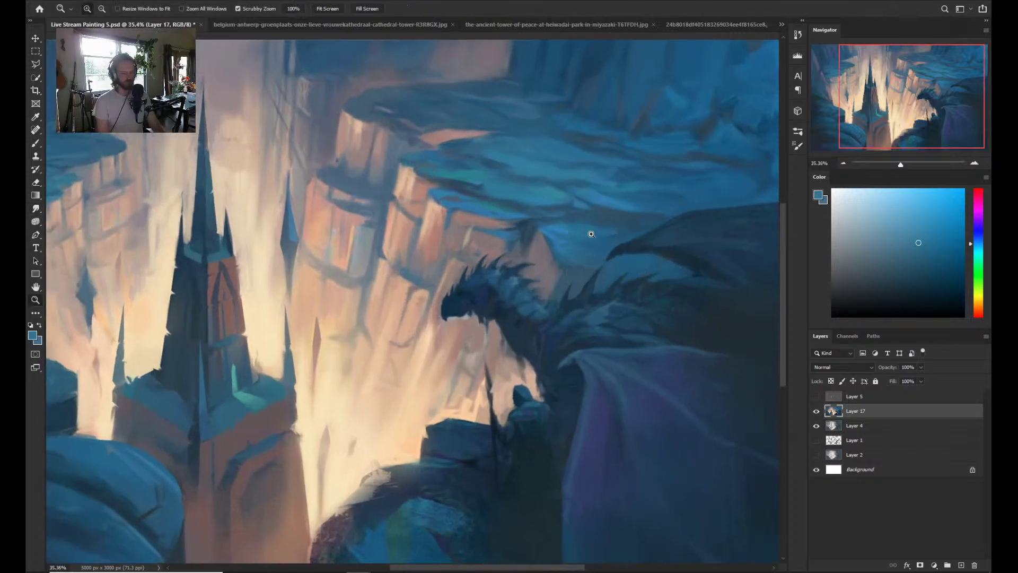
key("r")
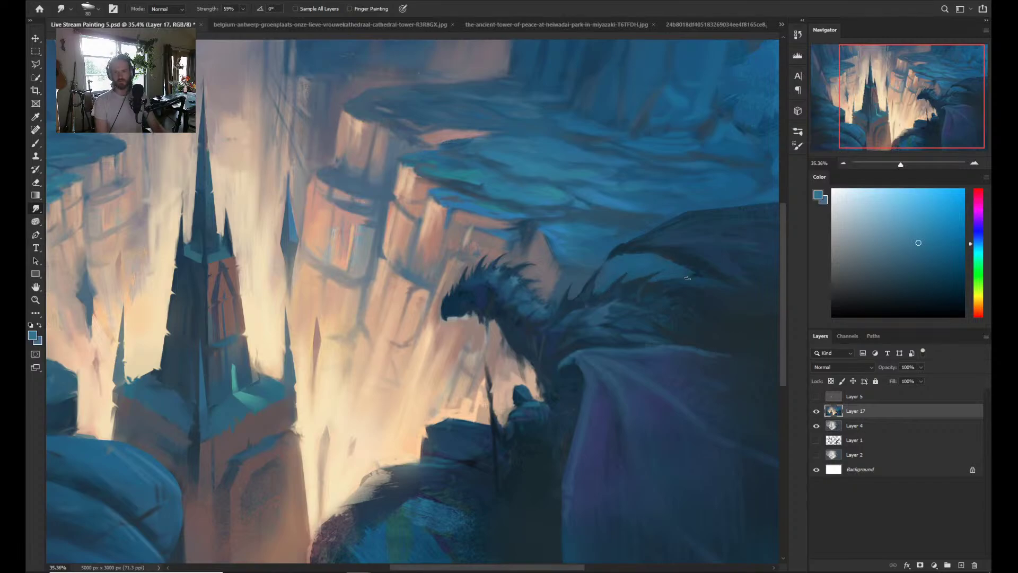
key("z")
mouse_move(688, 278)
left_mouse_down()
mouse_move(648, 296)
mouse_move(673, 284)
left_mouse_up()
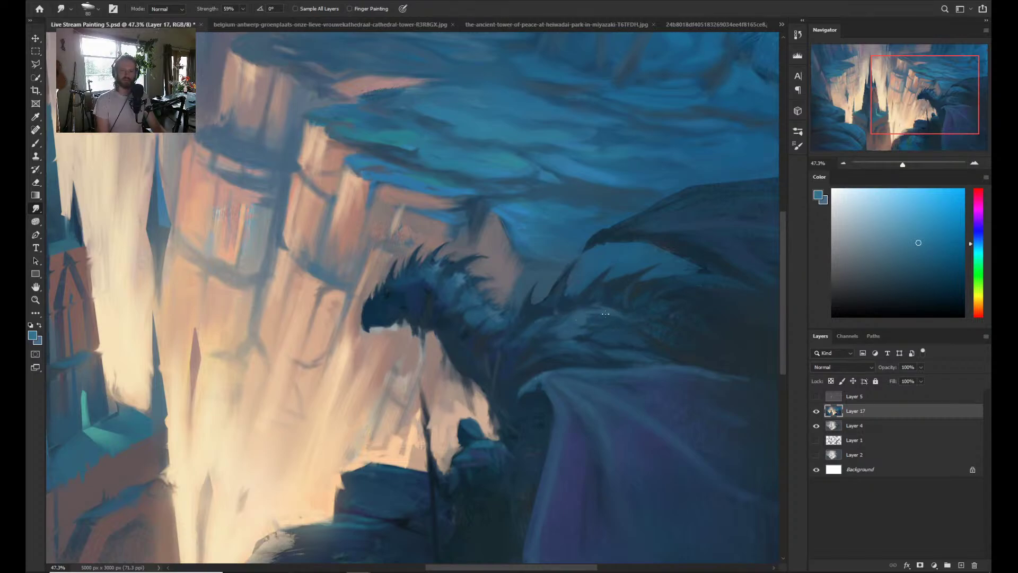
mouse_move(636, 327)
left_mouse_down()
mouse_move(627, 307)
mouse_move(659, 302)
mouse_move(583, 309)
left_mouse_up()
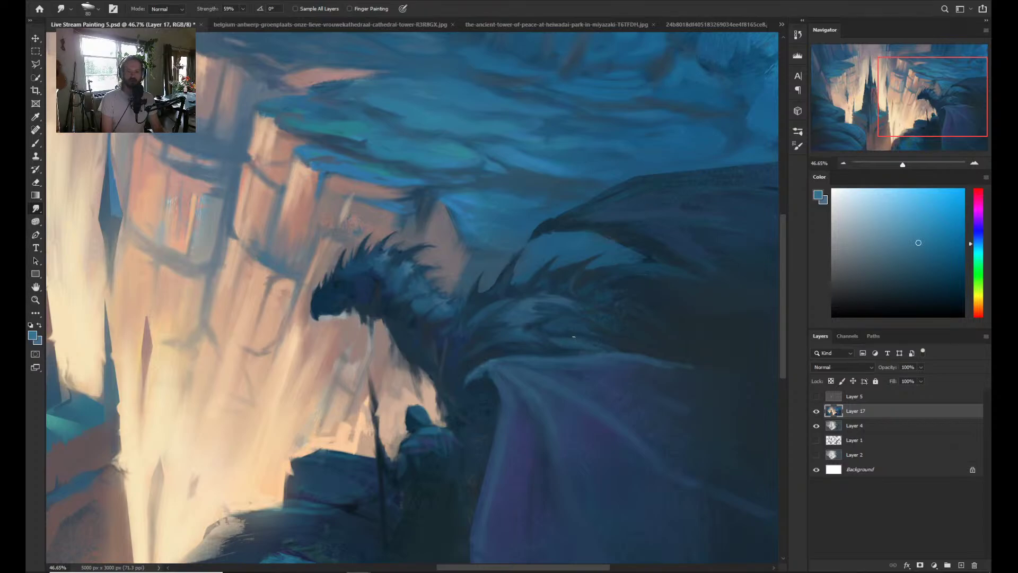
- Smudge the scale texture on the dragon's shoulder and the dark lower edge of its far wing
key("z")
left_click_drag(641, 330, 579, 345)
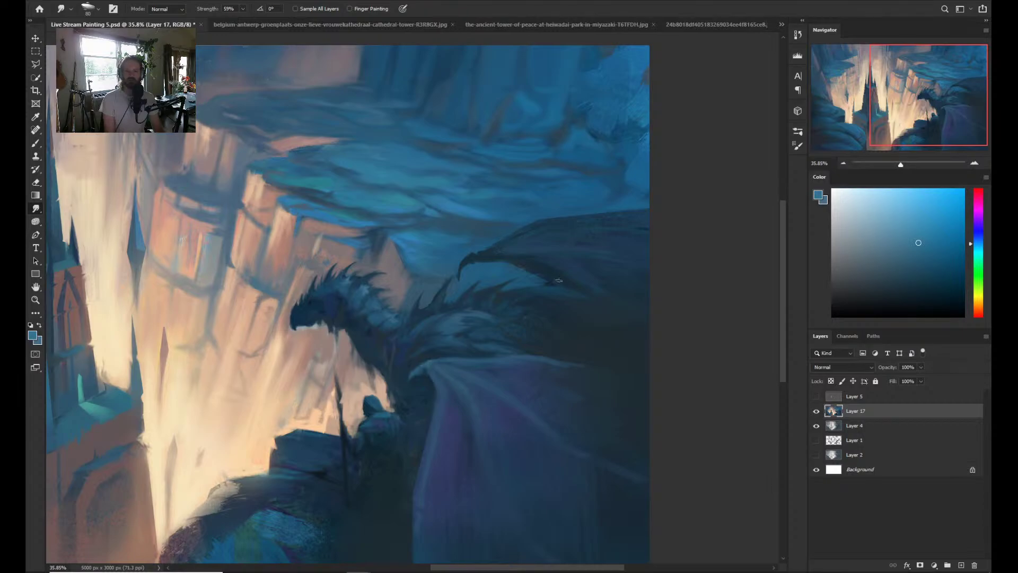
key("z")
mouse_move(559, 280)
left_mouse_down()
mouse_move(546, 368)
mouse_move(554, 372)
left_mouse_up()
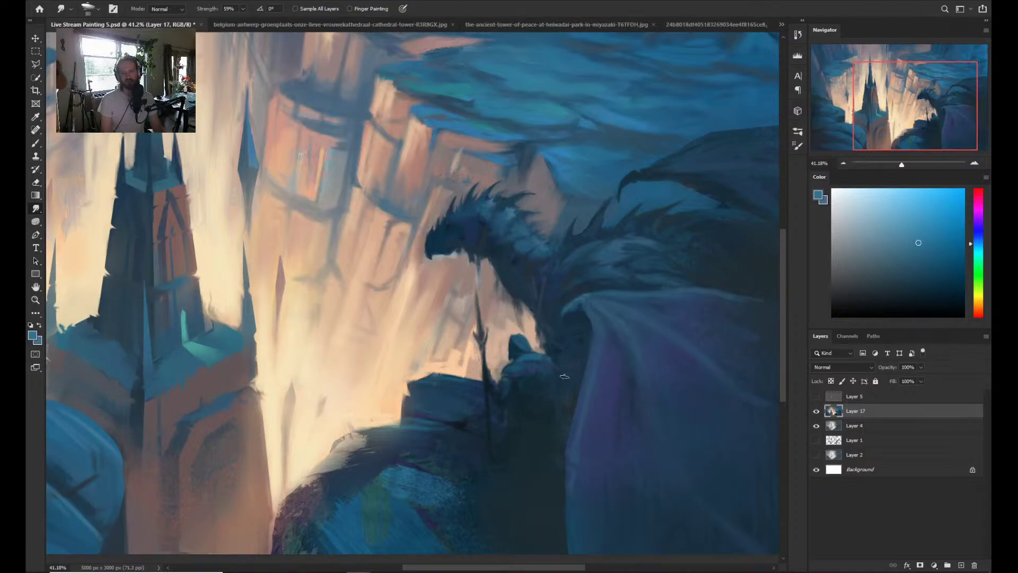
- Smudge the hooded figure's head and shoulders and the staff beside it into a clearer silhouette
key("z")
left_click_drag(573, 323, 577, 253)
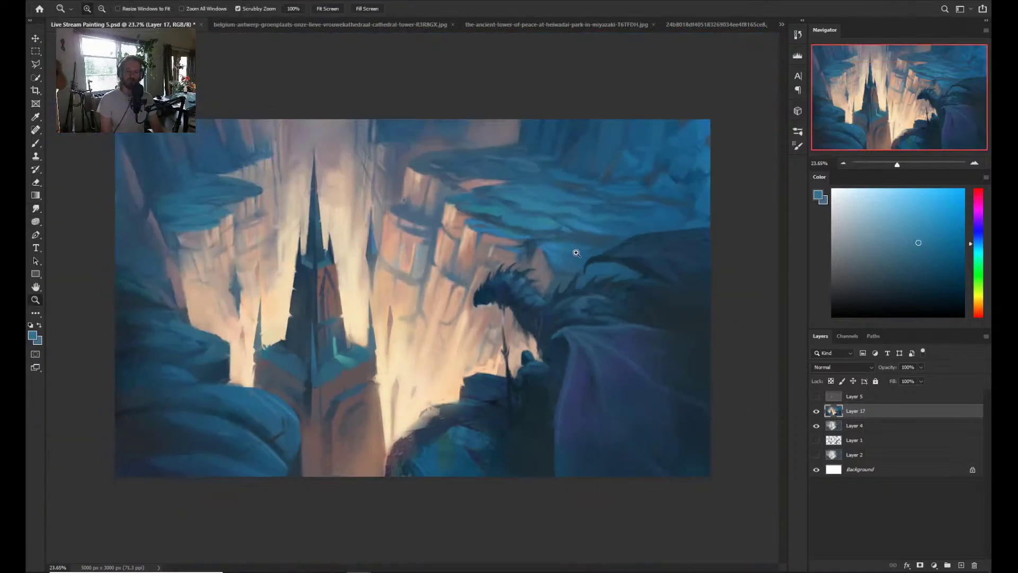
left_click_drag(545, 350, 531, 376)
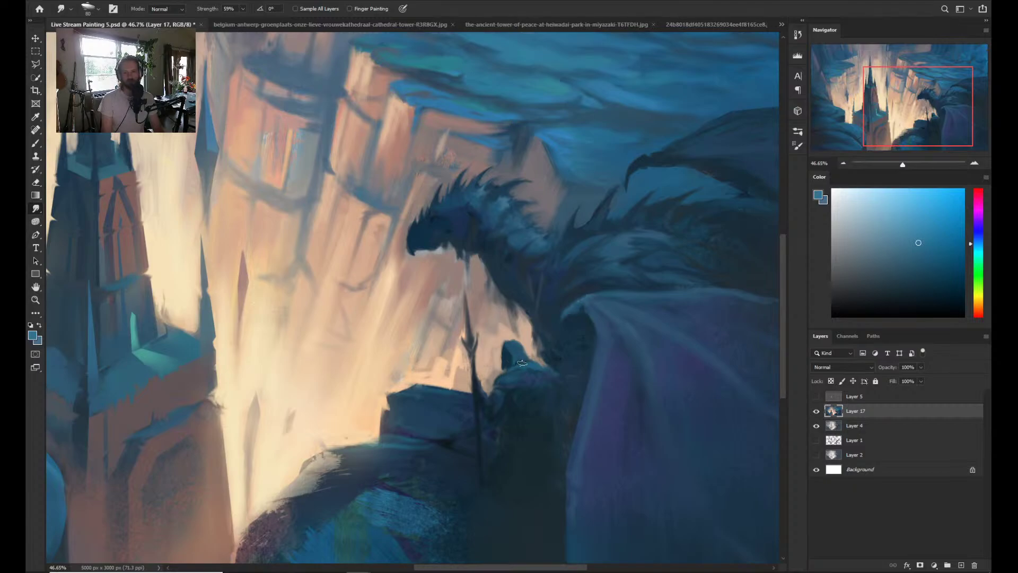
scroll(553, 357, "down", 3)
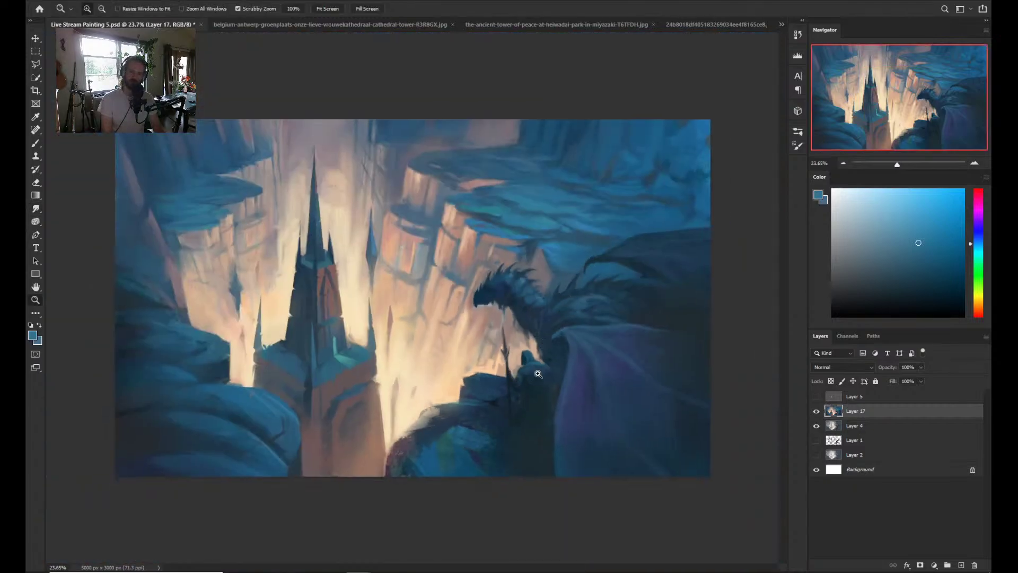
scroll(520, 354, "up", 2)
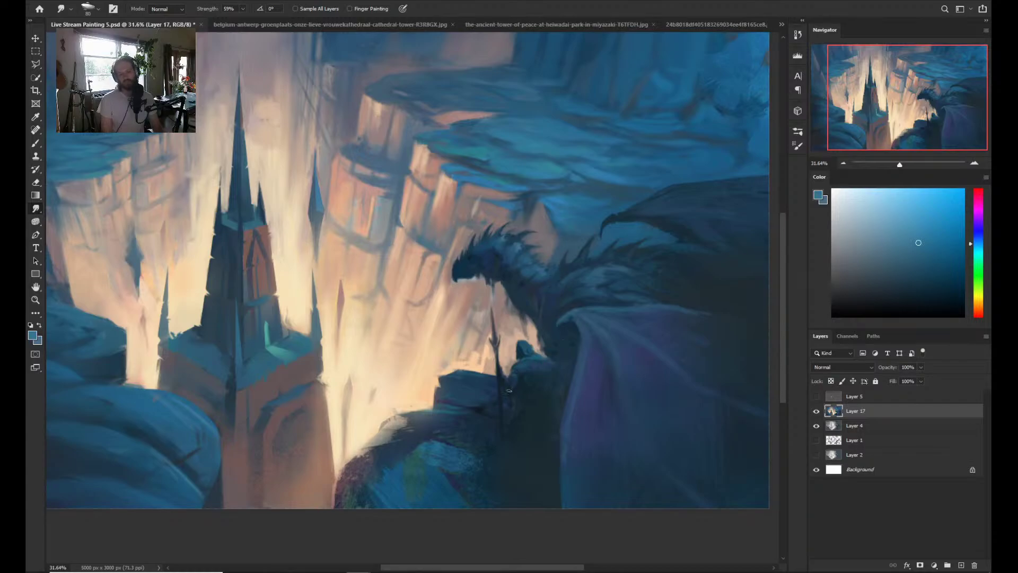
key("z")
scroll(501, 443, "down", 3)
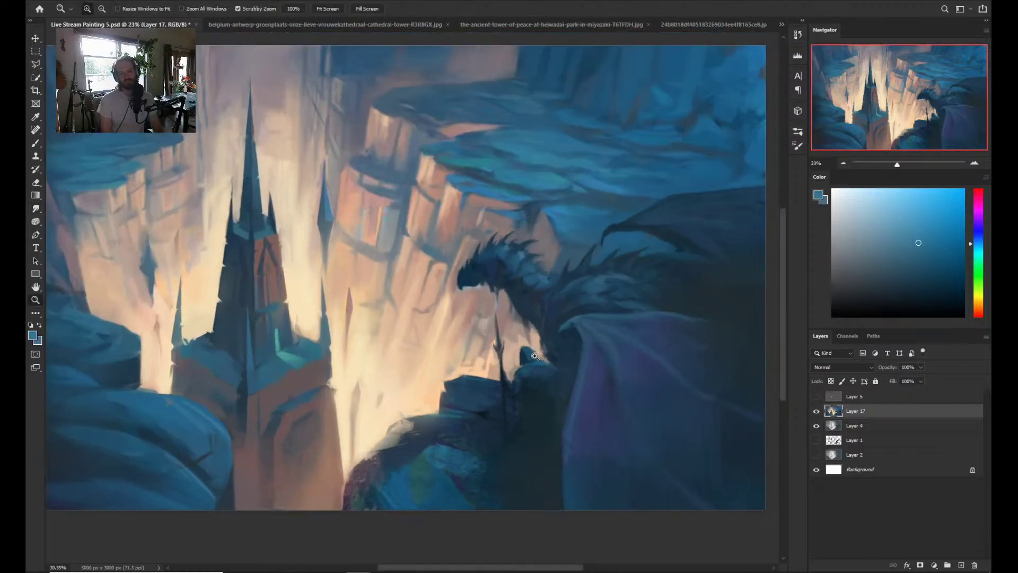
scroll(516, 357, "up", 3)
scroll(477, 397, "down", 3)
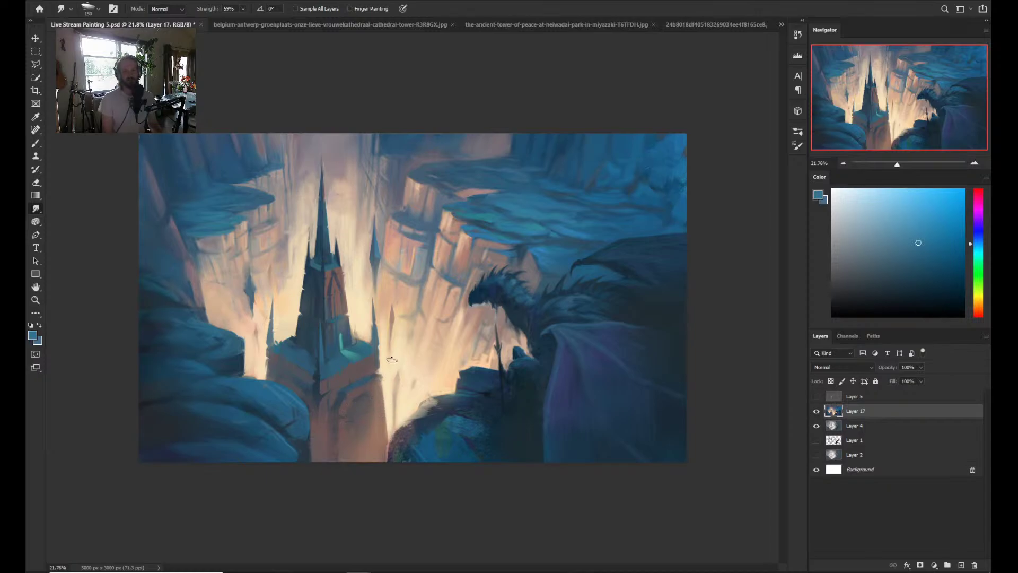
- Enlarge the Smudge brush and blend the glowing light along the tower's lower edge and the adjacent rocky ledge
key("bracketright")
key("bracketright")
key("bracketright")
key("bracketright")
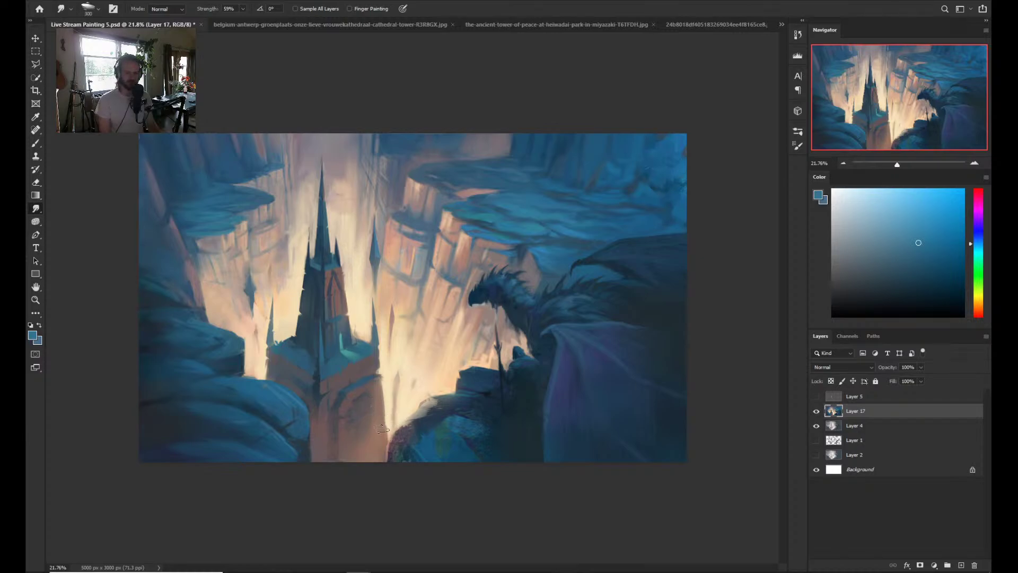
key("bracketright")
key("bracketright")
key("bracketright")
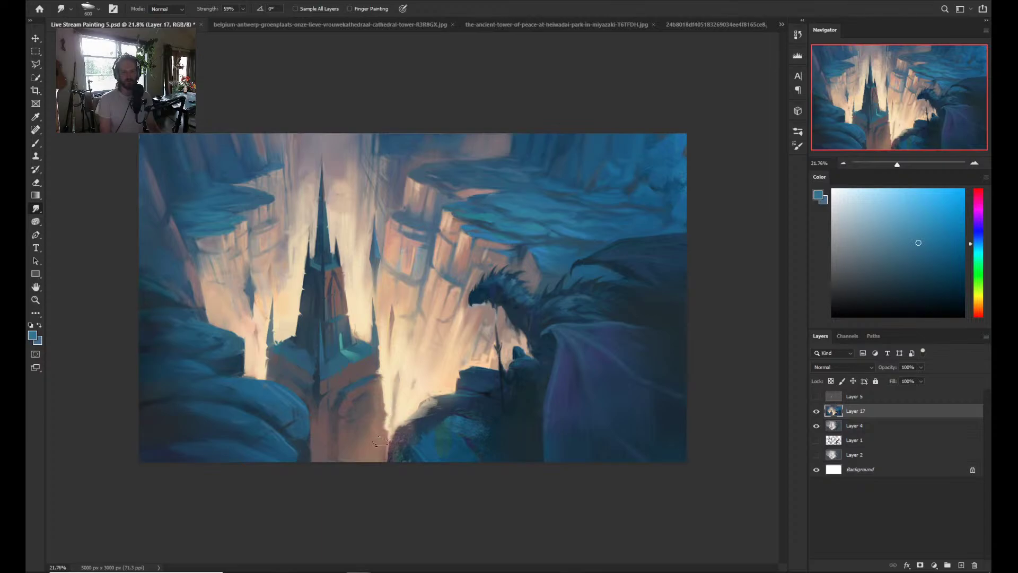
key("bracketright")
key("bracketright")
left_click_drag(411, 418, 380, 437)
left_click_drag(384, 396, 418, 354)
- Smudge the bright gap between the tower's ledge and the foreground rocks with a smaller brush
key("bracketleft")
key("bracketleft")
key("bracketleft")
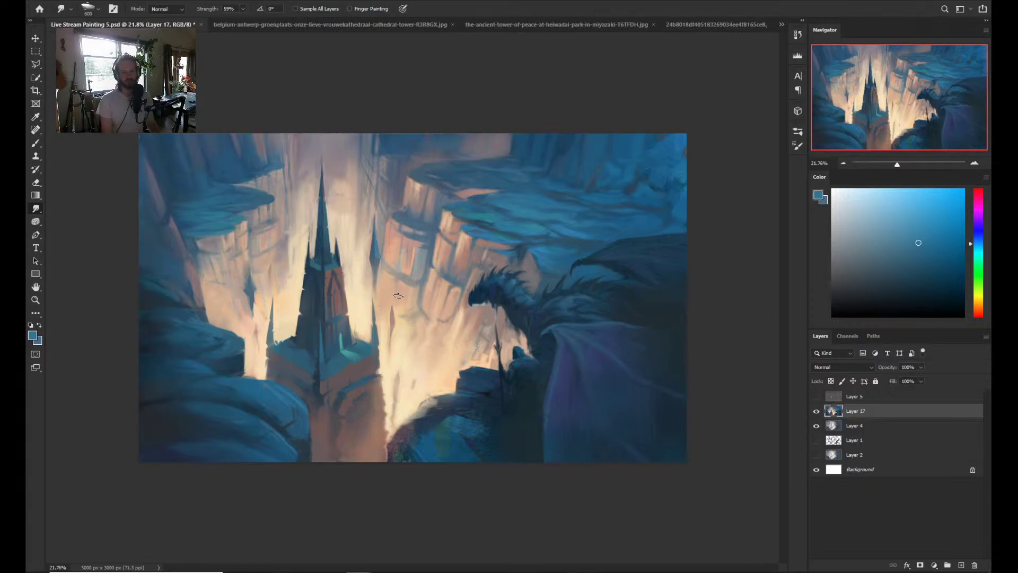
key("bracketleft")
left_click_drag(260, 369, 266, 376)
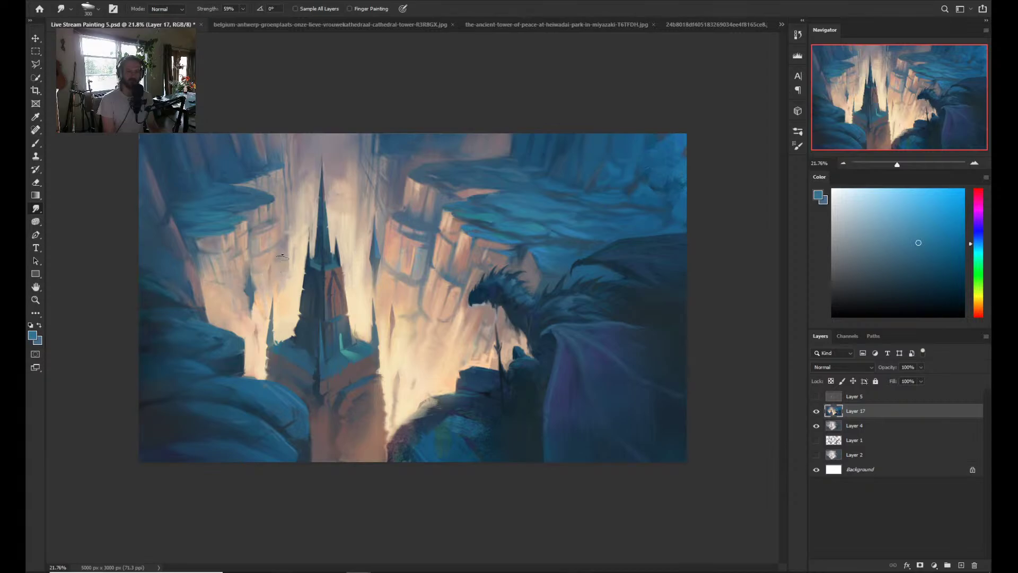
- Blend the pale light beside the tower's upper spire into the distant cliff with a much larger Smudge brush
key("bracketright")
key("bracketright")
key("bracketright")
key("bracketright")
key("bracketright")
key("bracketright")
mouse_move(288, 249)
left_mouse_down()
mouse_move(293, 259)
mouse_move(296, 251)
left_mouse_up()
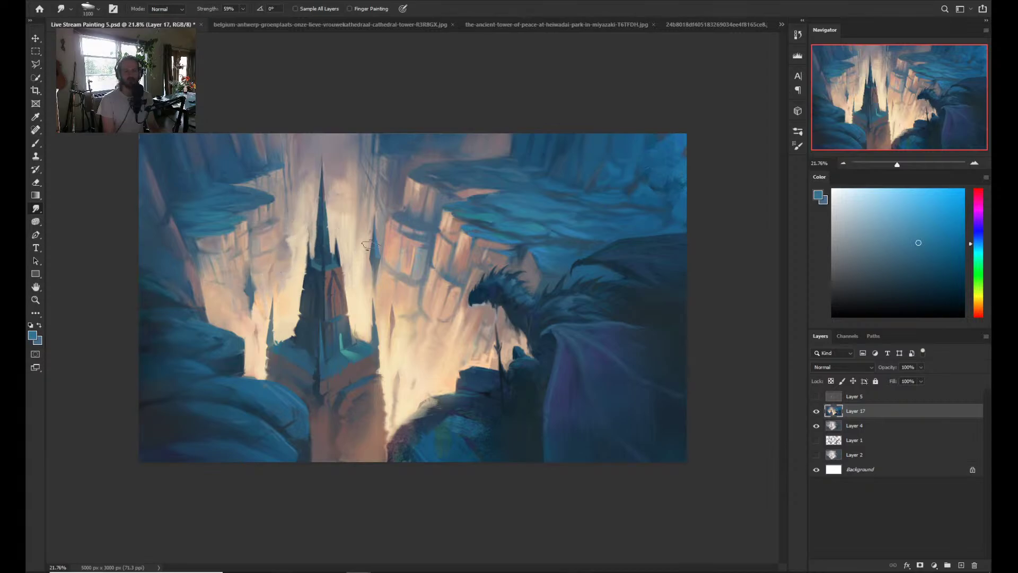
- Soften the details on the rounded cliff columns between the tower and the dragon with a smaller Smudge brush
key("bracketleft")
key("bracketleft")
key("bracketleft")
key("bracketleft")
key("bracketleft")
key("bracketleft")
key("bracketleft")
key("bracketleft")
key("bracketleft")
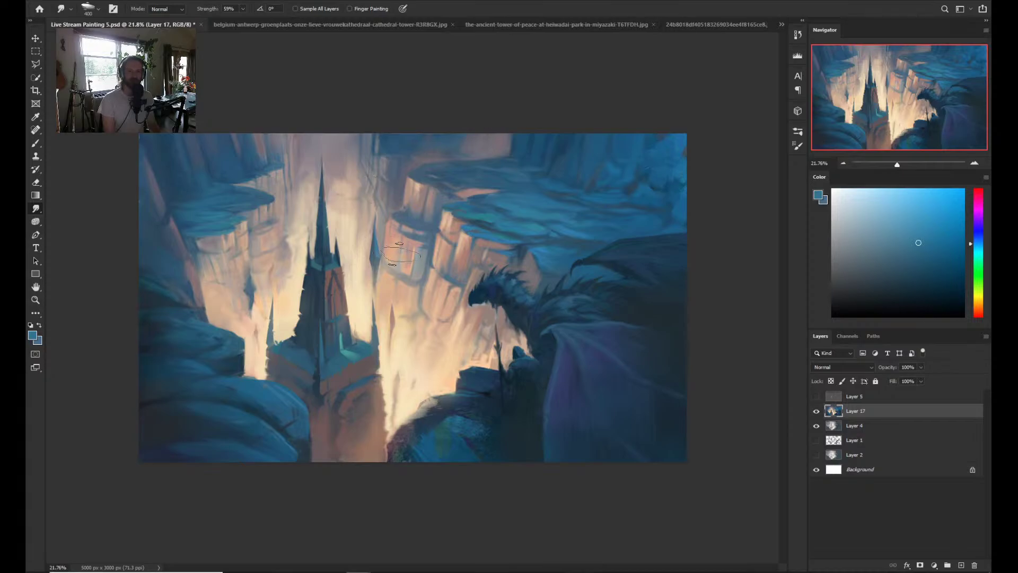
key("bracketleft")
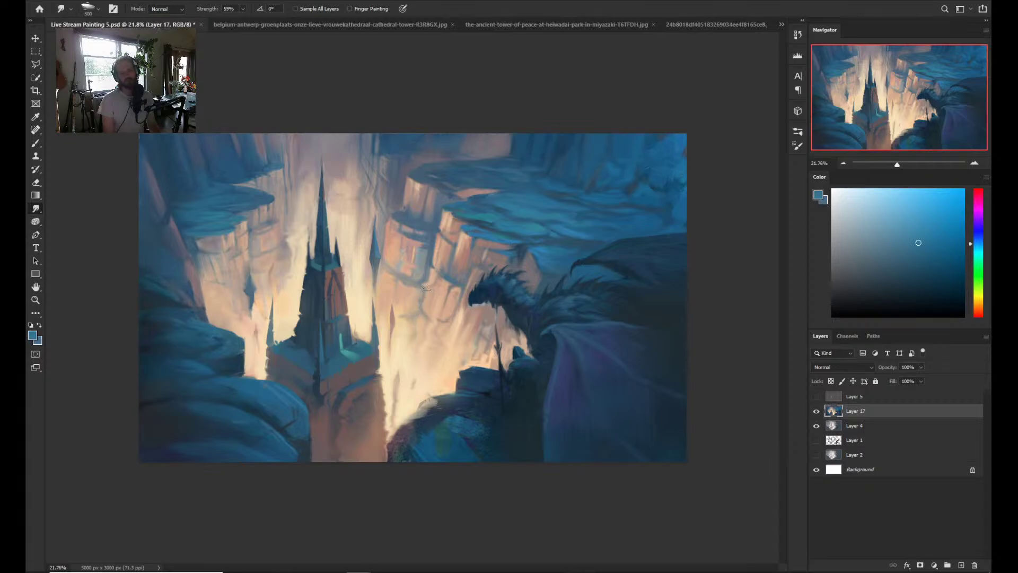
- Blend the glow around the tower's lower body and the chasm floor, increasing the Smudge brush to 1100
key("bracketright")
key("bracketright")
key("bracketright")
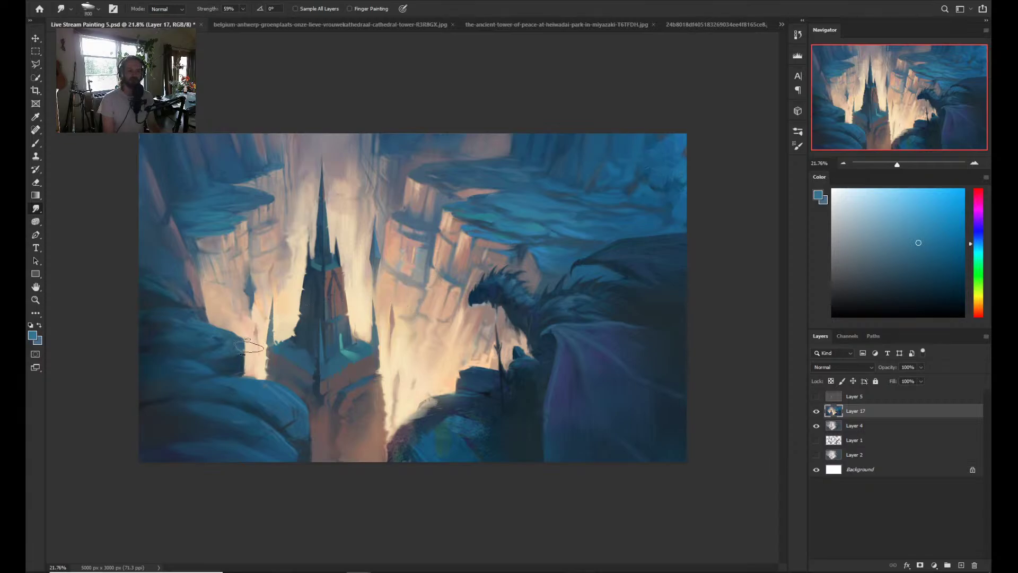
key("bracketleft")
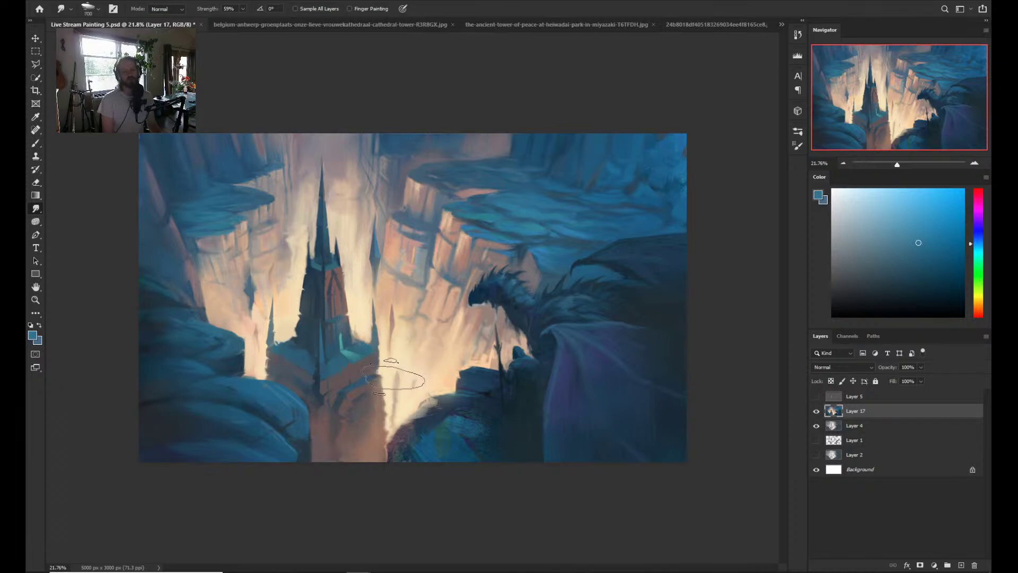
key("bracketright")
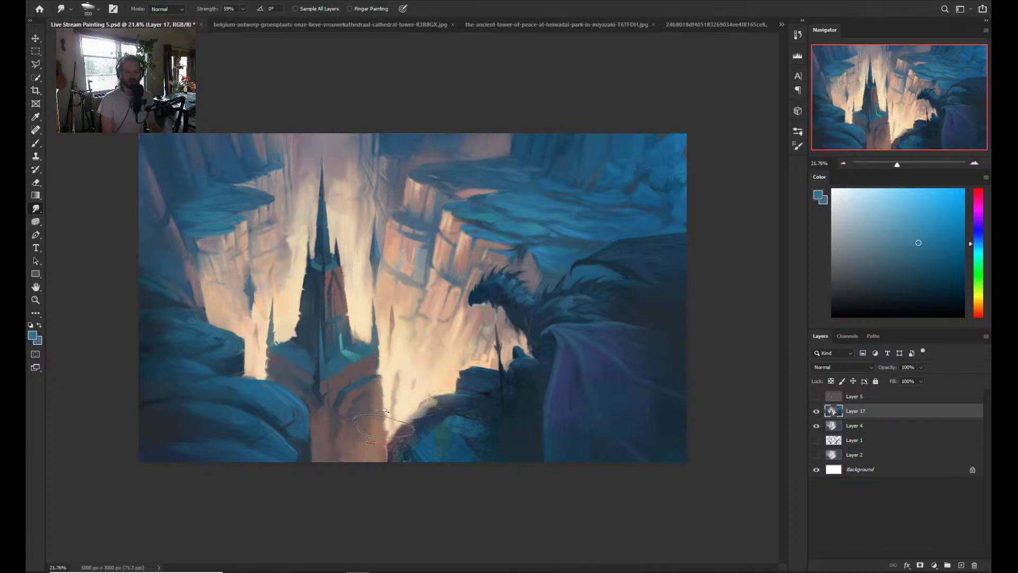
key("bracketright")
key("bracketright")
key("bracketright")
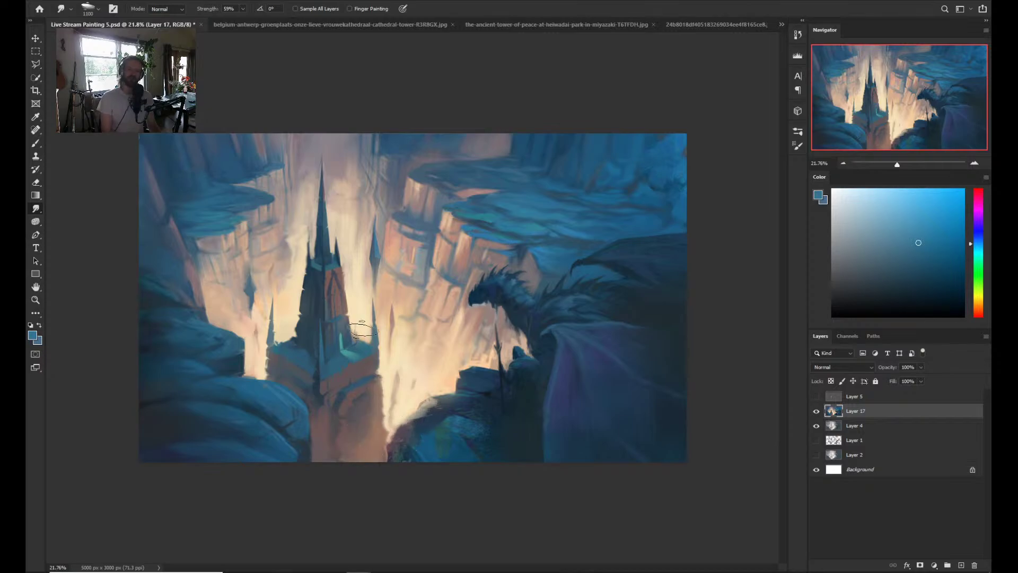
key("z")
left_click(412, 341, "alt")
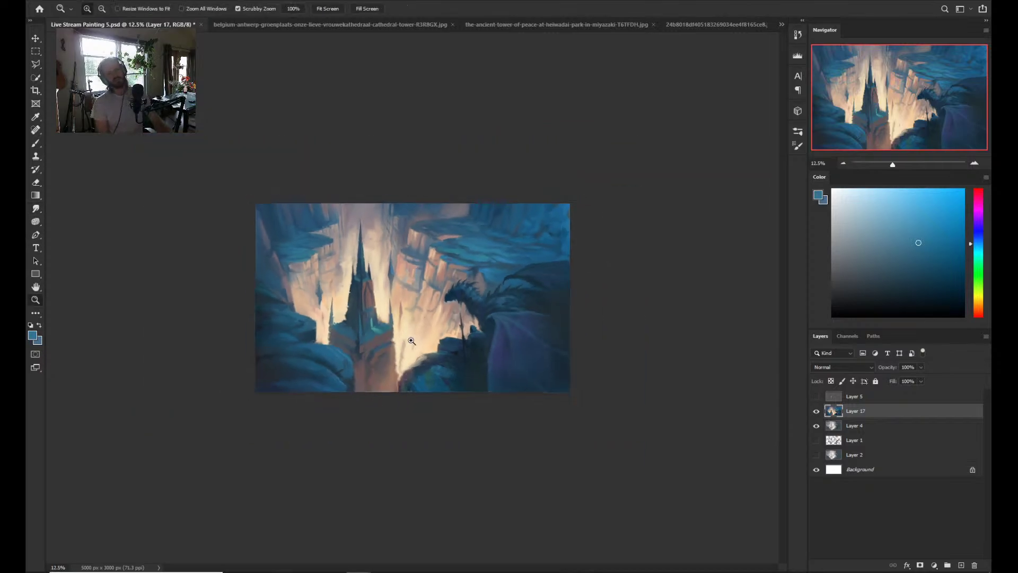
left_click_drag(422, 320, 437, 324)
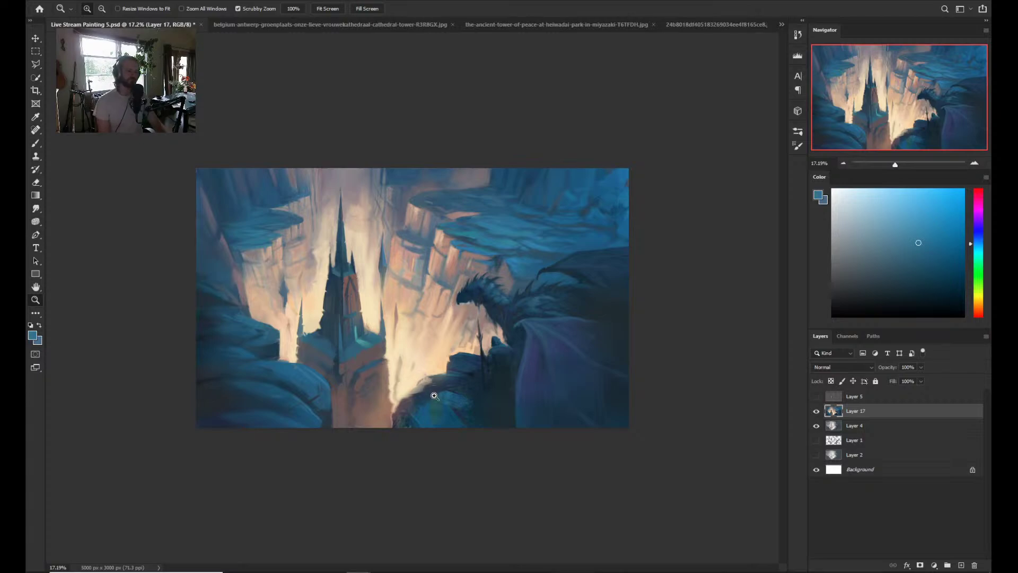
left_click(386, 392)
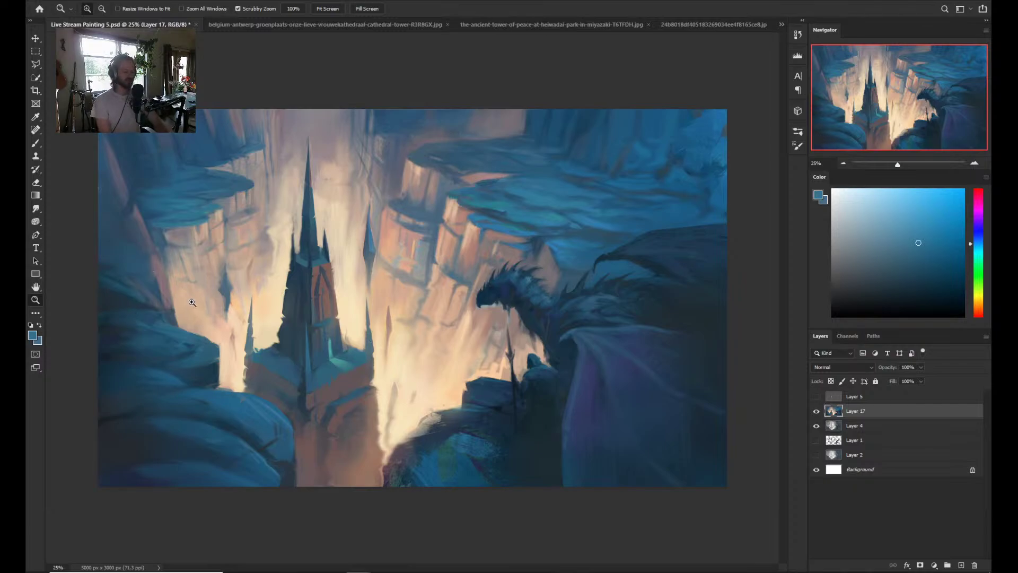
left_click_drag(257, 308, 365, 332)
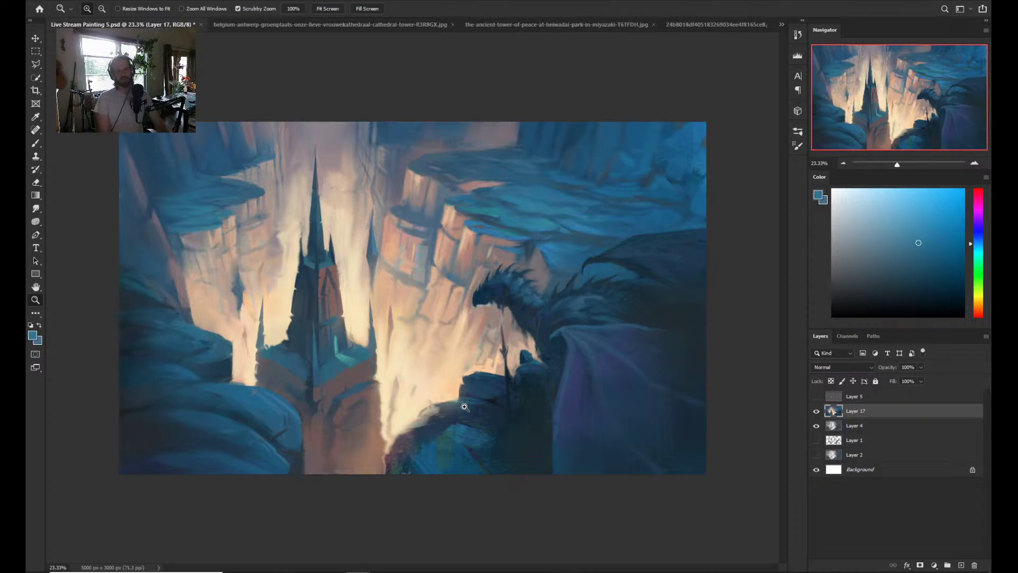
- Select the hooded figure's hood and cloak with a freehand Polygonal Lasso outline
left_click_drag(449, 428, 459, 424)
key("b")
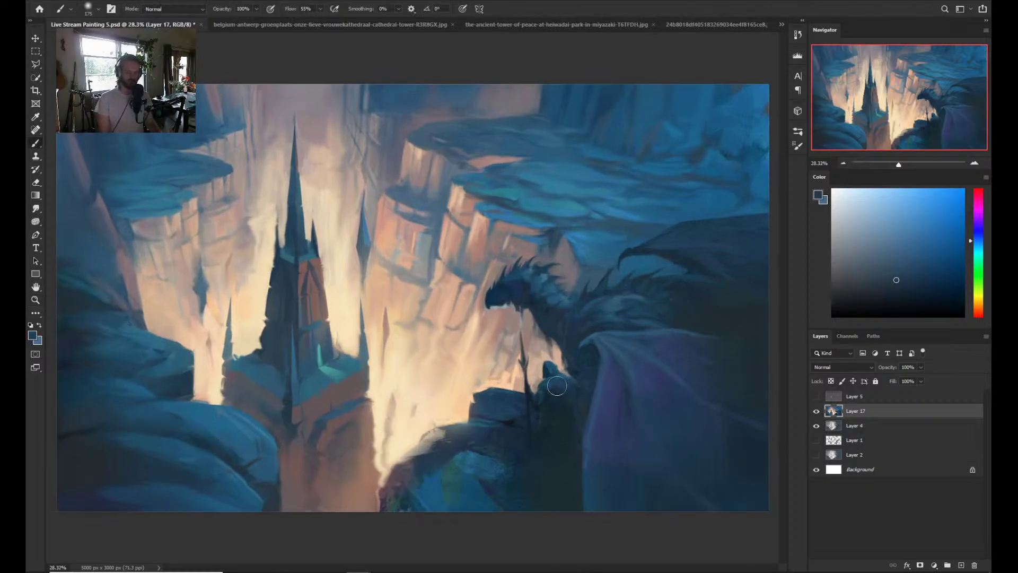
key("z")
mouse_move(573, 383)
left_mouse_down()
mouse_move(584, 378)
mouse_move(543, 400)
mouse_move(584, 388)
mouse_move(548, 400)
mouse_move(559, 404)
left_mouse_up()
key("l")
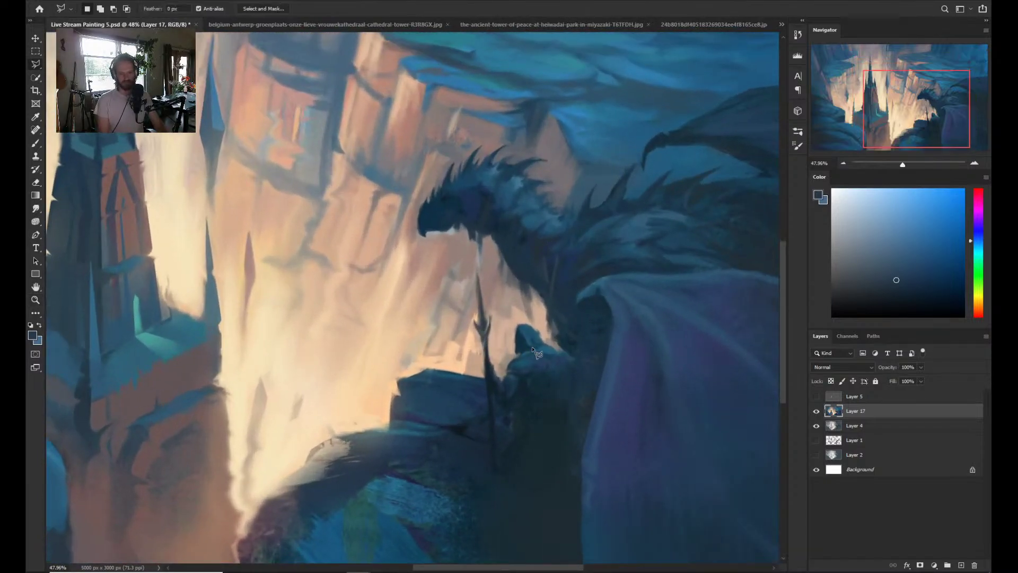
mouse_move(508, 373)
left_mouse_down()
mouse_move(537, 348)
mouse_move(573, 367)
mouse_move(583, 458)
mouse_move(586, 441)
mouse_move(574, 488)
mouse_move(505, 475)
mouse_move(509, 375)
left_mouse_up()
mouse_move(528, 325)
left_mouse_down()
mouse_move(545, 346)
mouse_move(525, 360)
left_mouse_up()
- Set the brush blending mode to Color and choose a dark purple paint colour
key("b")
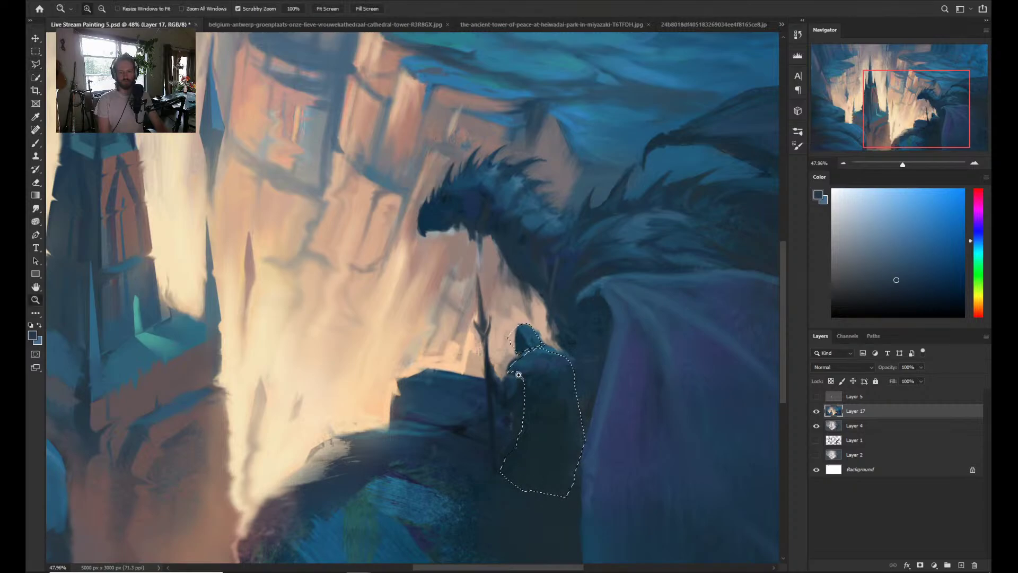
scroll(530, 339, "down", 1)
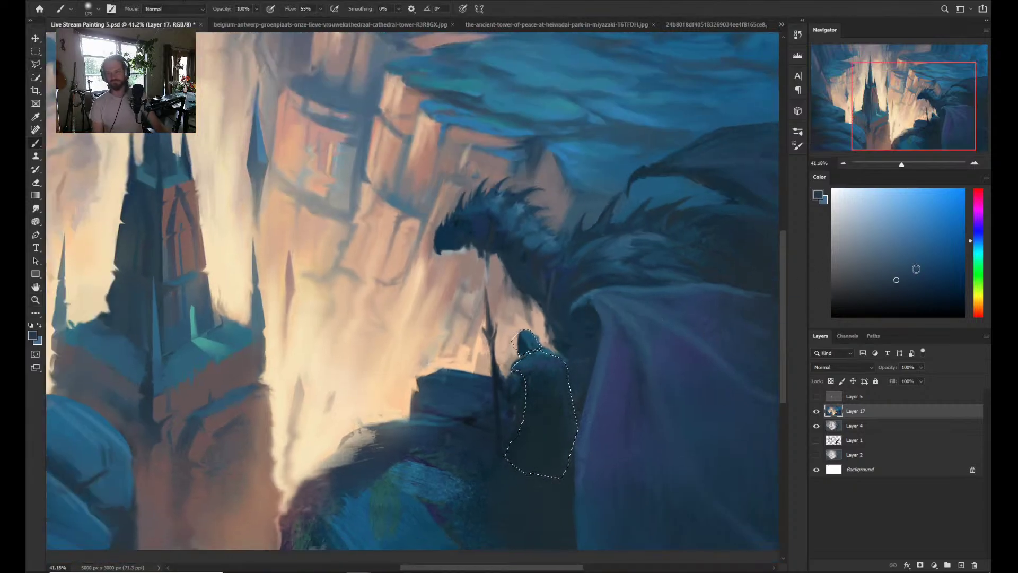
left_click(178, 9)
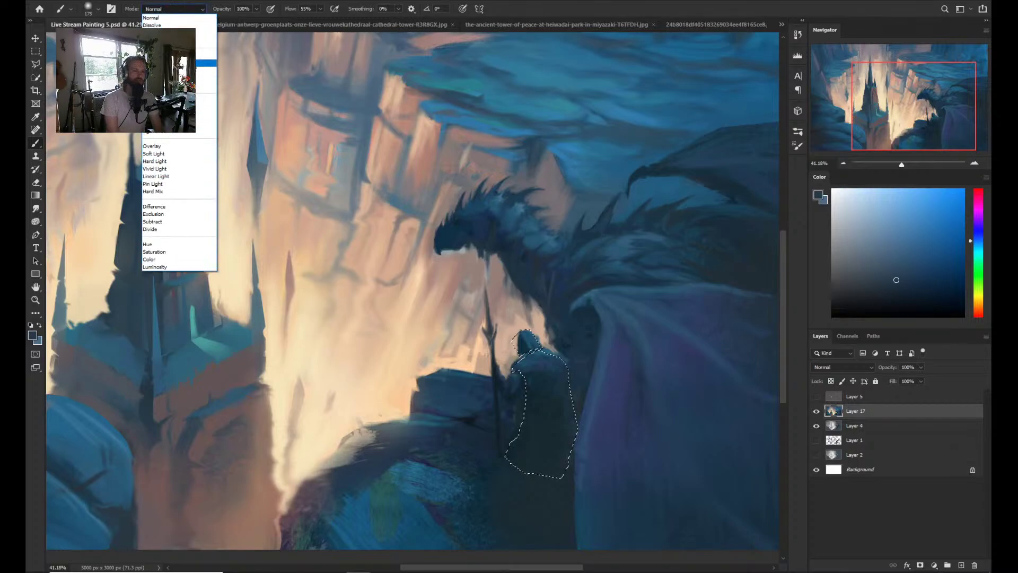
left_click(151, 259)
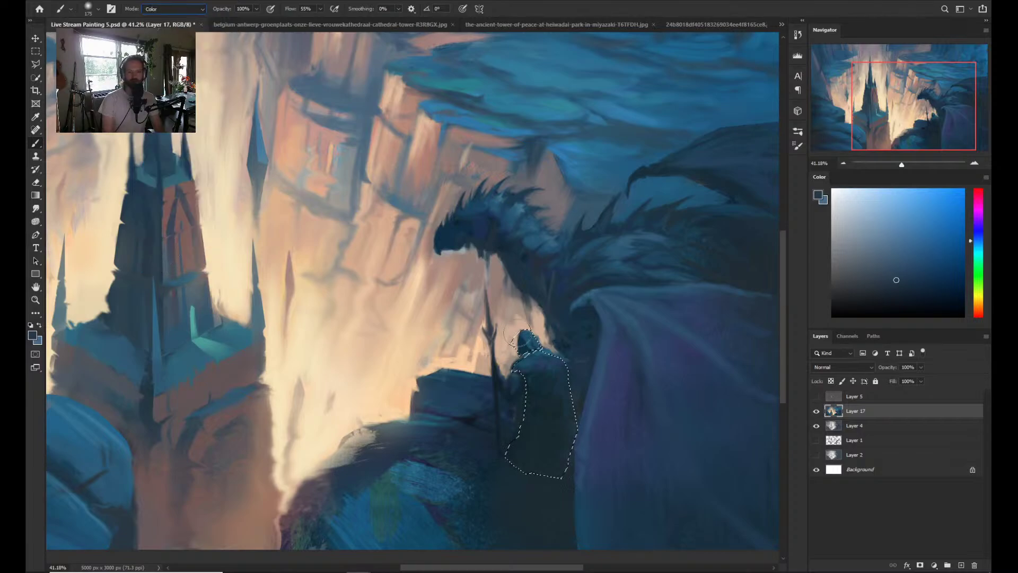
left_click(980, 218)
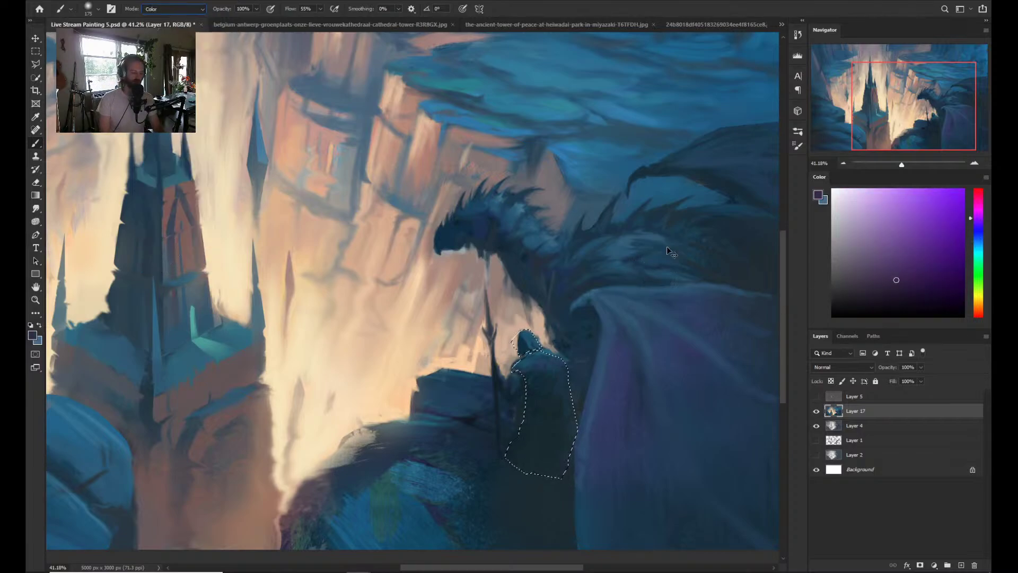
key("ctrl+y")
key("ctrl+u")
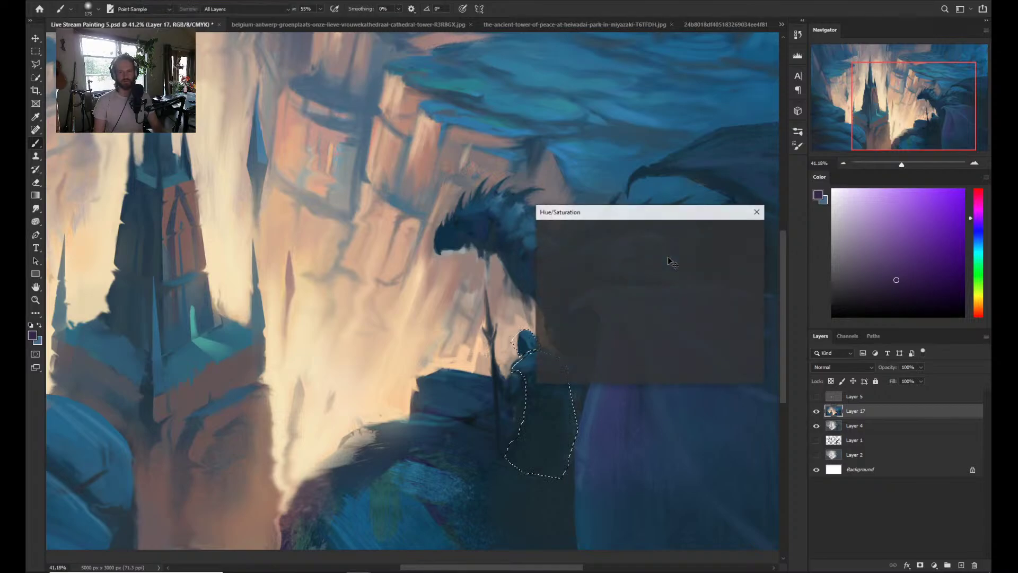
left_click_drag(634, 213, 734, 191)
left_click(735, 255)
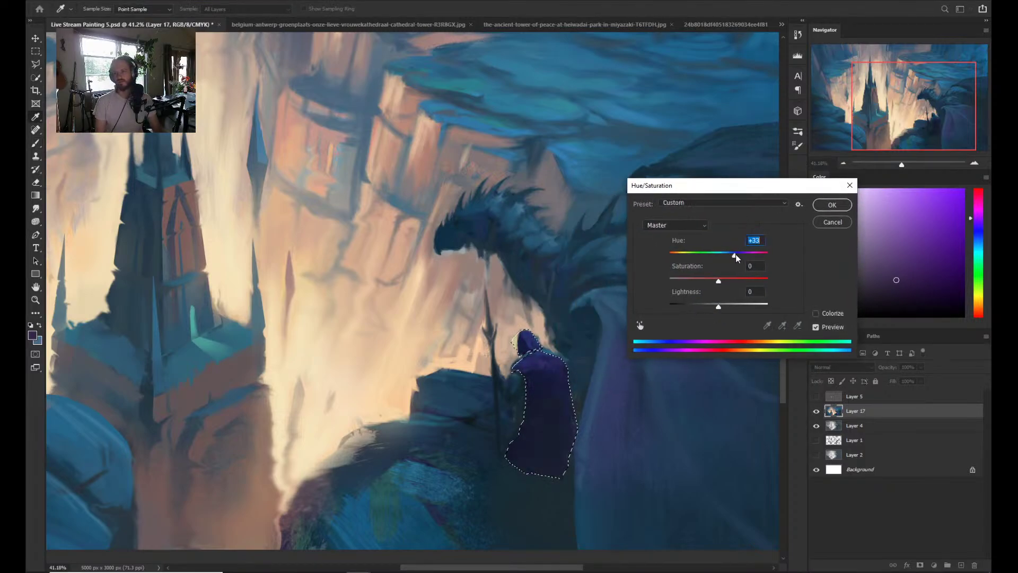
left_click_drag(736, 258, 683, 257)
left_click(833, 223)
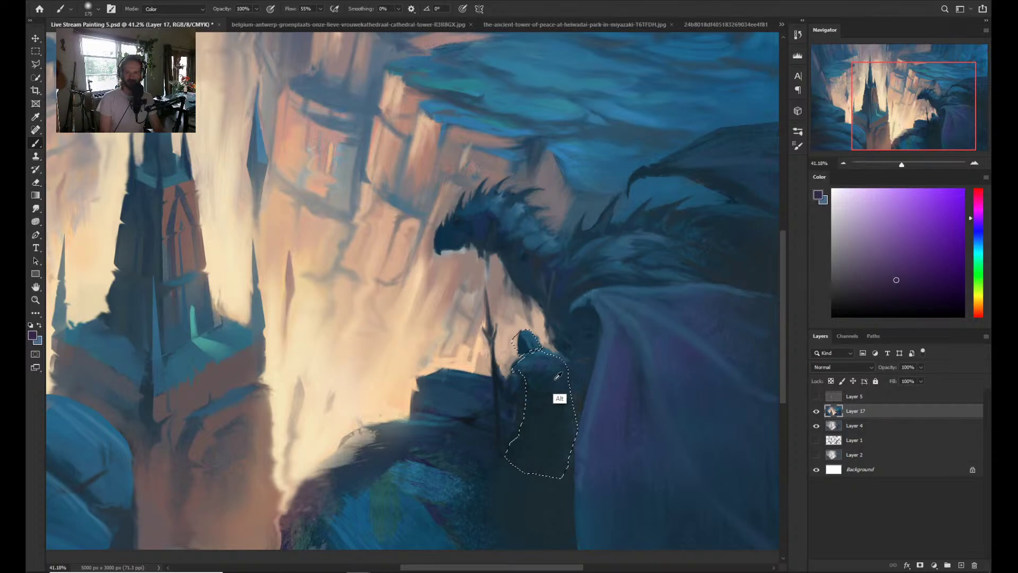
- Tint the selected cloak magenta, and cover the hood in the same colour with the brush mode set to Normal
left_click(981, 208)
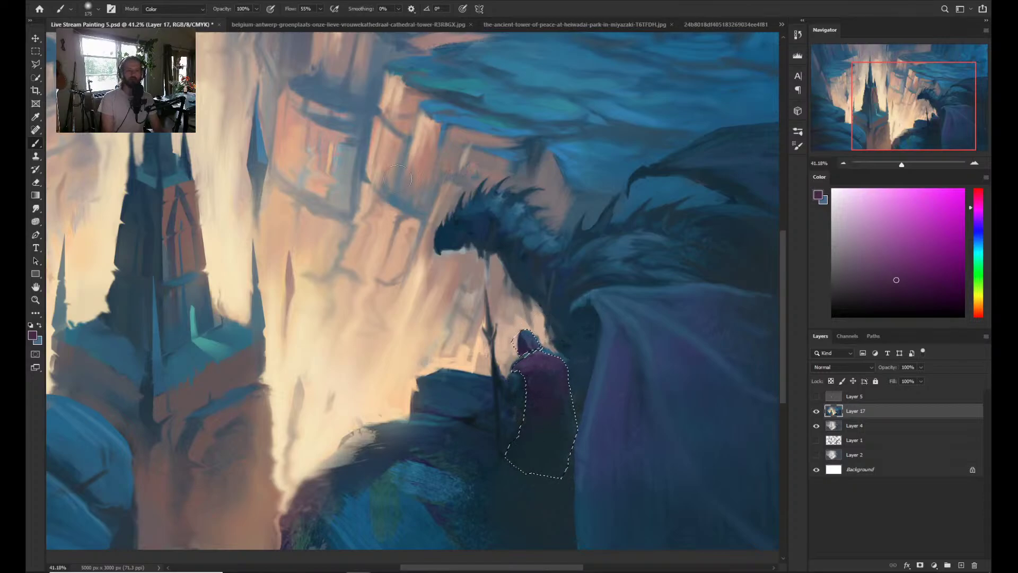
left_click(174, 9)
left_click(159, 17)
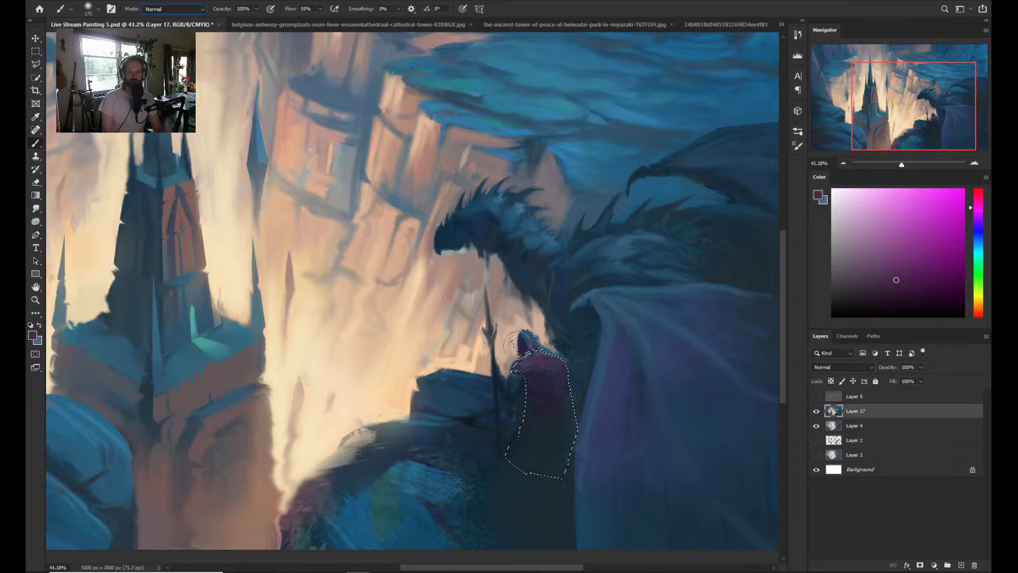
mouse_move(512, 344)
left_mouse_down()
mouse_move(522, 328)
mouse_move(536, 334)
left_mouse_up()
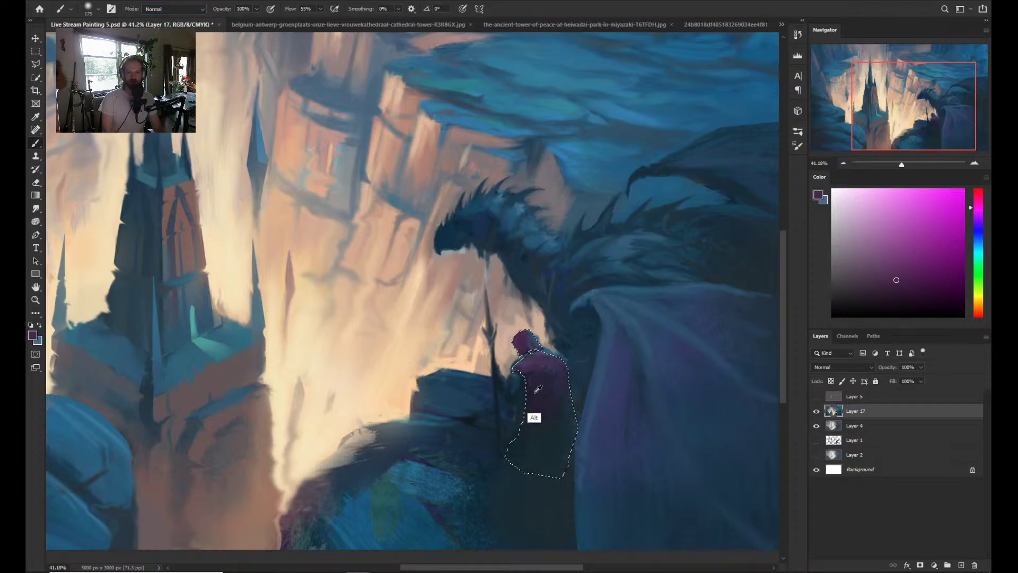
- Highlight the cloak's shoulders with blue-grey sampled from the dragon's wing, using a 45 px brush, and clear the selection
left_click(525, 337, "alt")
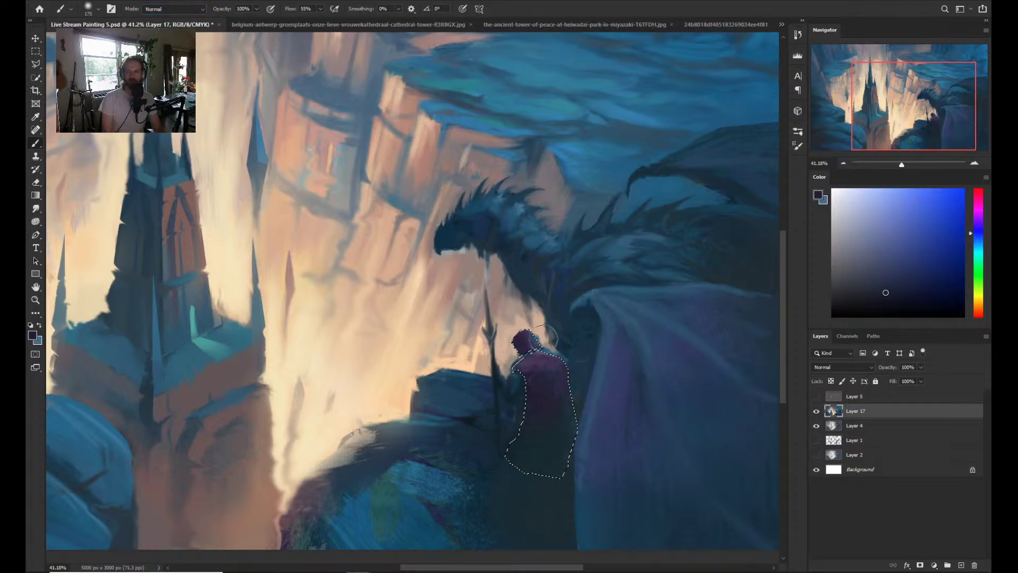
left_click(601, 325, "alt")
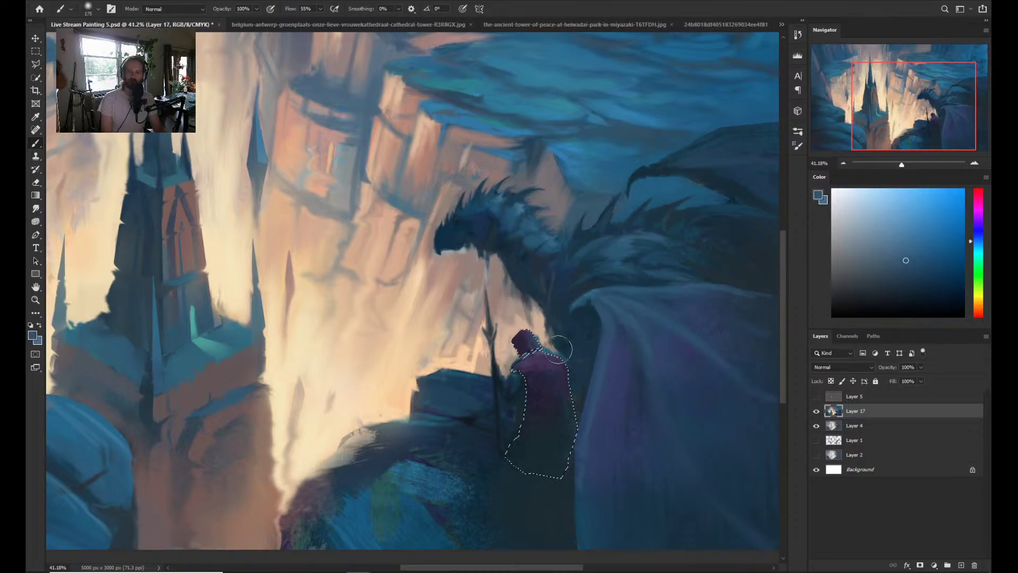
key("bracketleft")
key("bracketleft")
key("bracketleft")
key("bracketleft")
key("bracketleft")
key("bracketleft")
key("bracketleft")
key("bracketleft")
key("bracketleft")
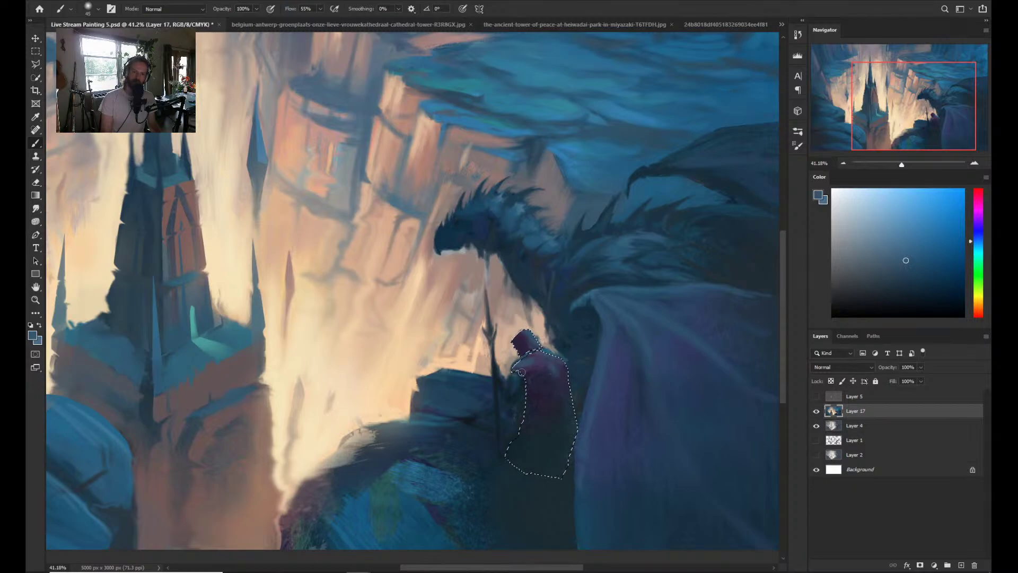
key("ctrl+d")
- Flip the canvas horizontally to check the composition with the recoloured hooded figure
key("ctrl+minus")
key("ctrl+minus")
key("ctrl+minus")
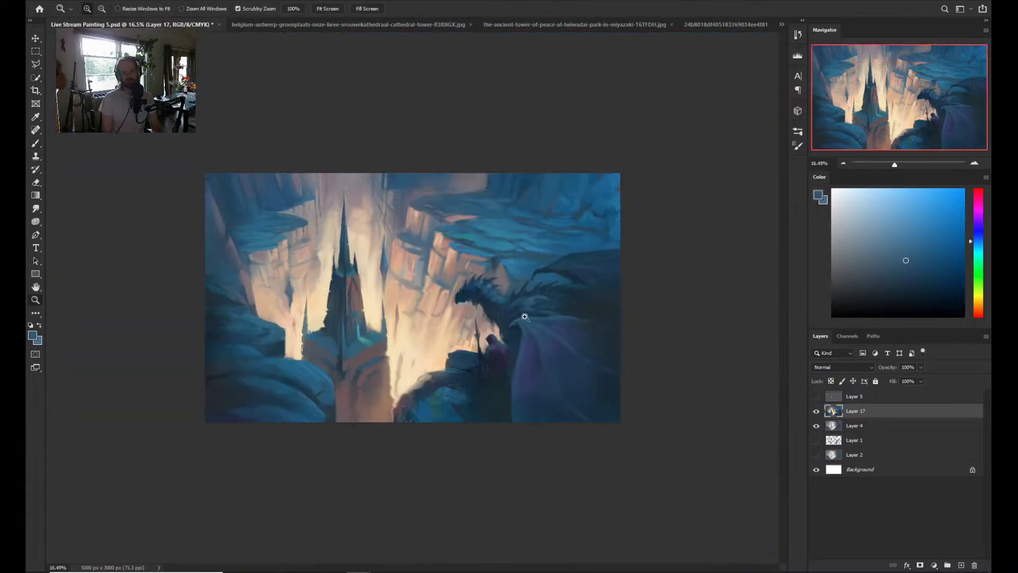
key("z")
left_click_drag(553, 307, 567, 359)
key("b")
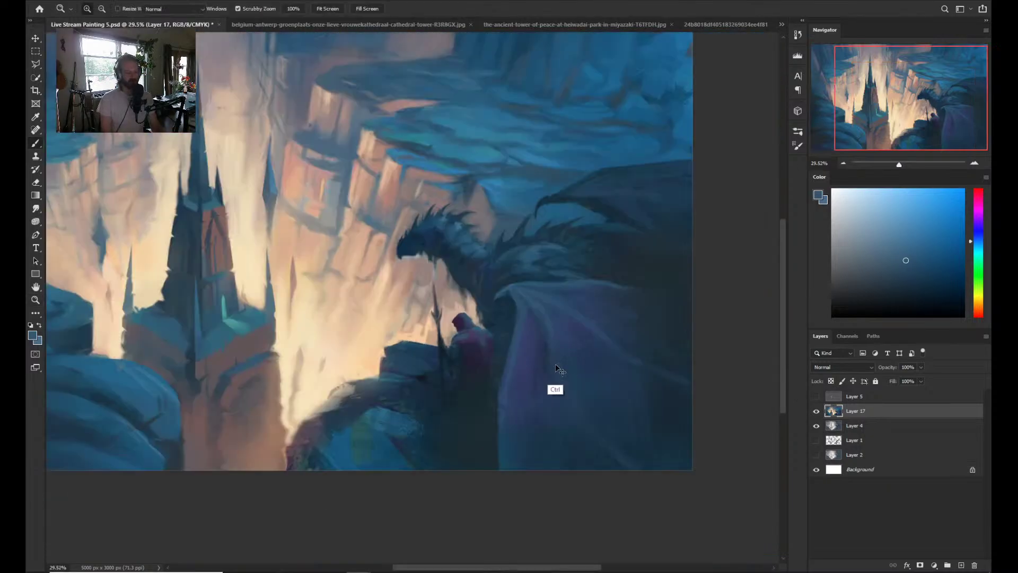
key("h")
key("z")
key("ctrl+minus")
key("ctrl+minus")
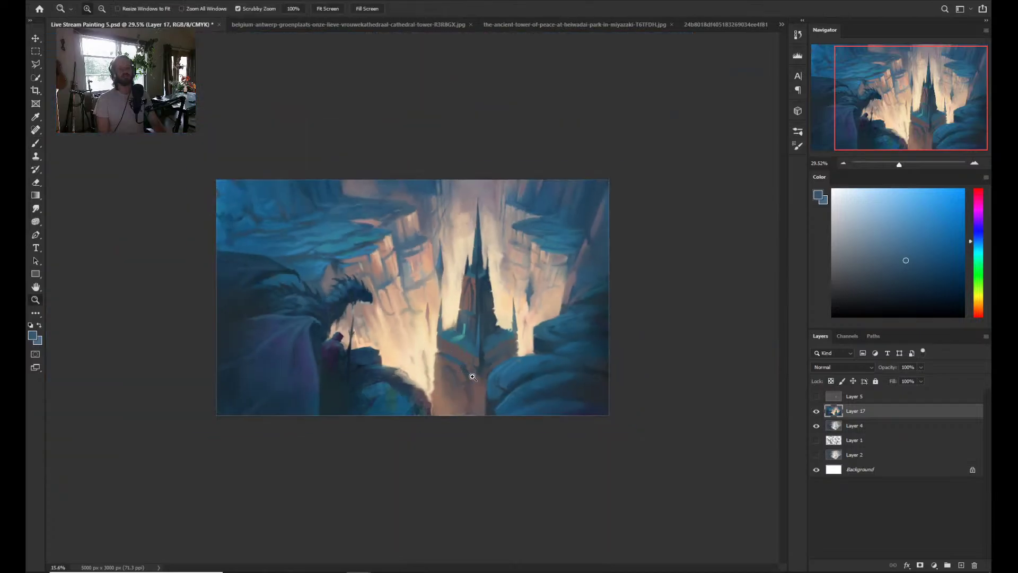
left_click_drag(249, 345, 274, 346)
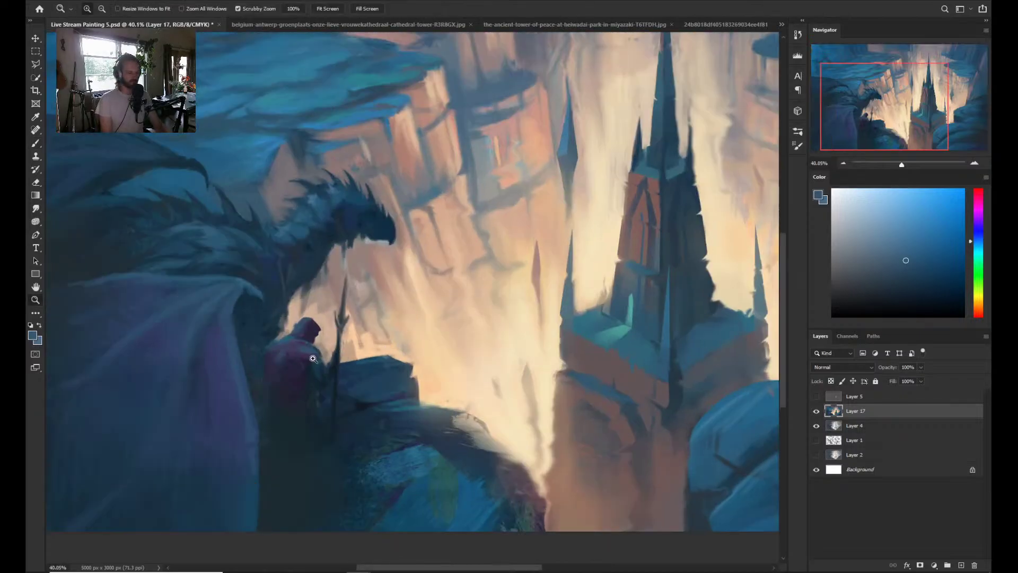
- Paint dark folds across the magenta cloak's shoulders with the Smooth Brush, using dark blue sampled beside the staff
key("l")
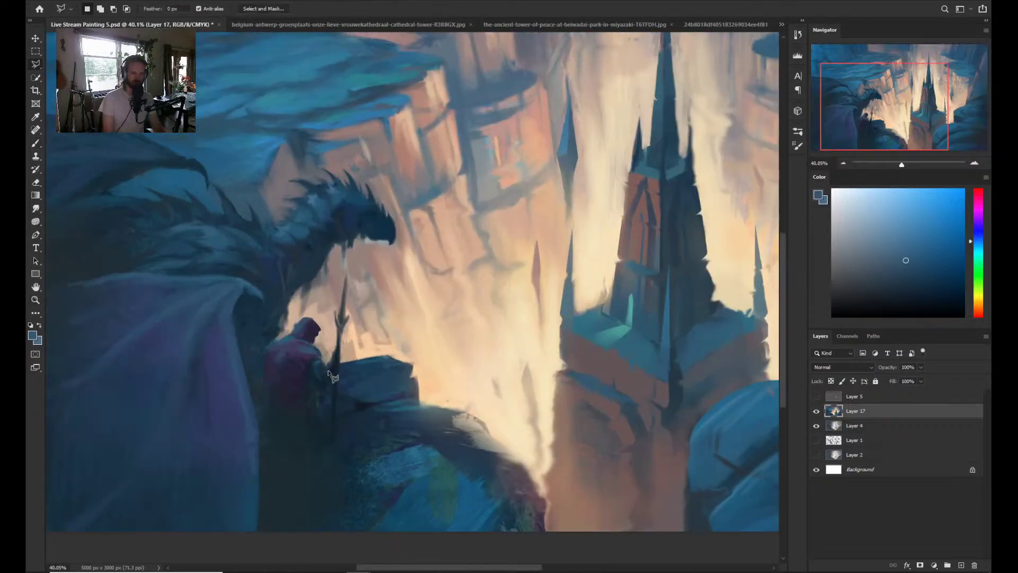
key("b")
left_click(335, 392, "alt")
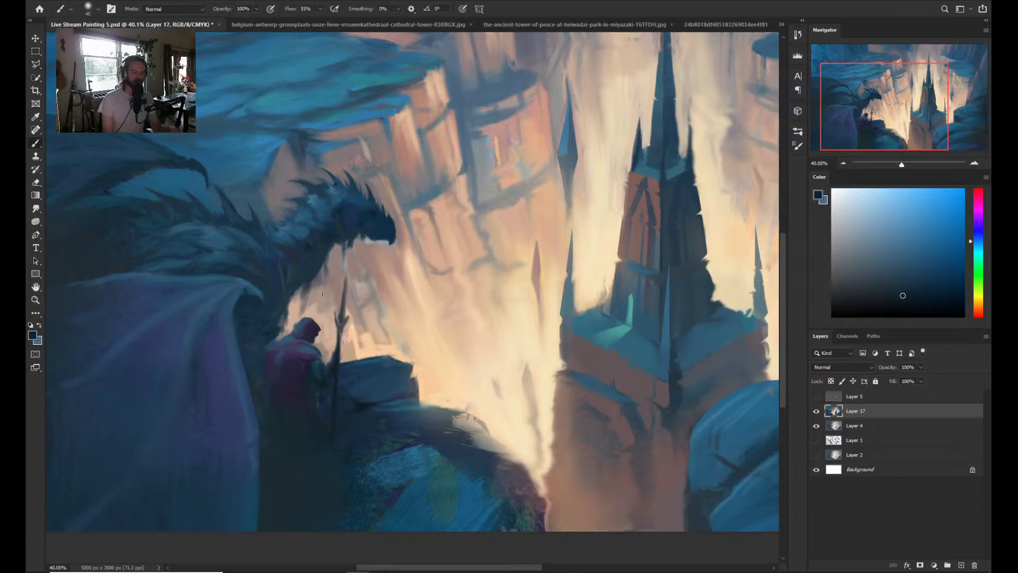
right_click(331, 368)
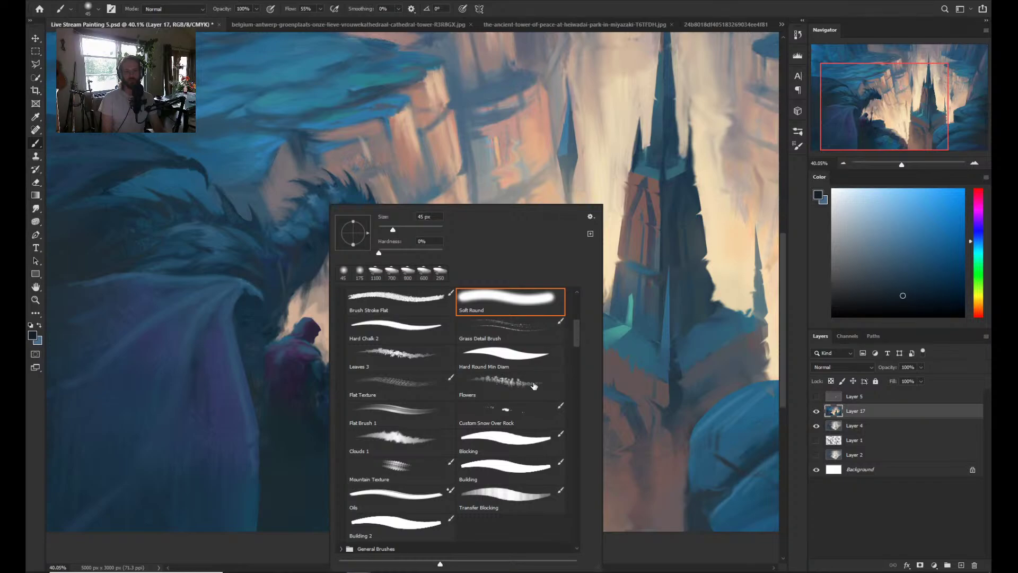
scroll(576, 329, "up", 3)
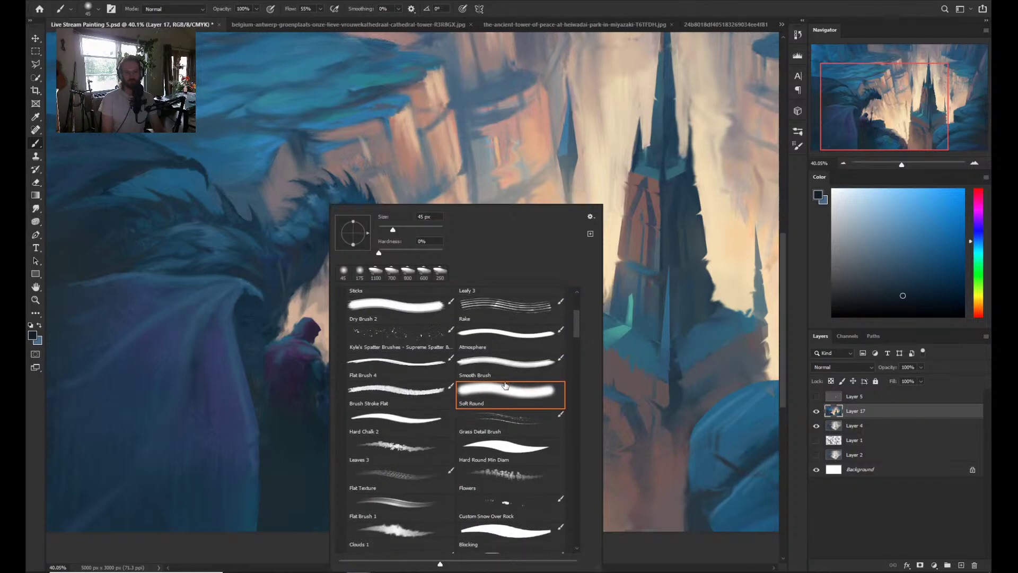
left_click(499, 365)
left_click(303, 348)
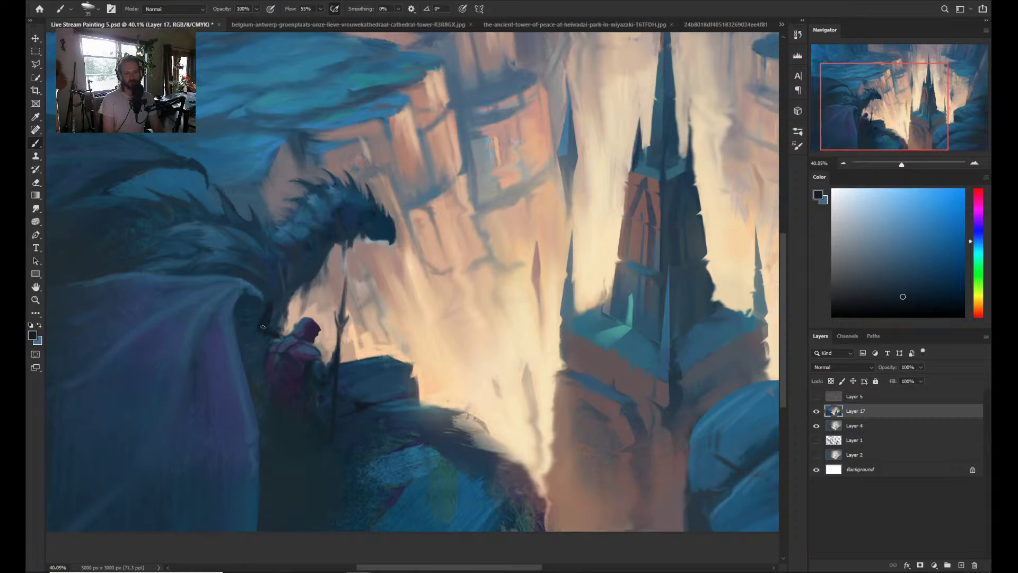
key("z")
left_click_drag(274, 306, 250, 297)
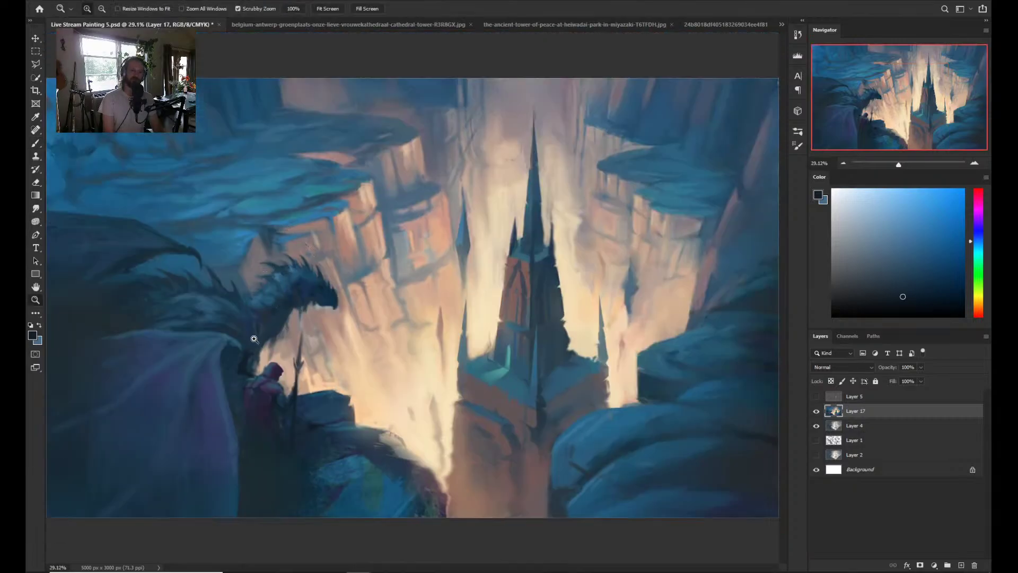
left_click_drag(254, 339, 272, 330)
key("b")
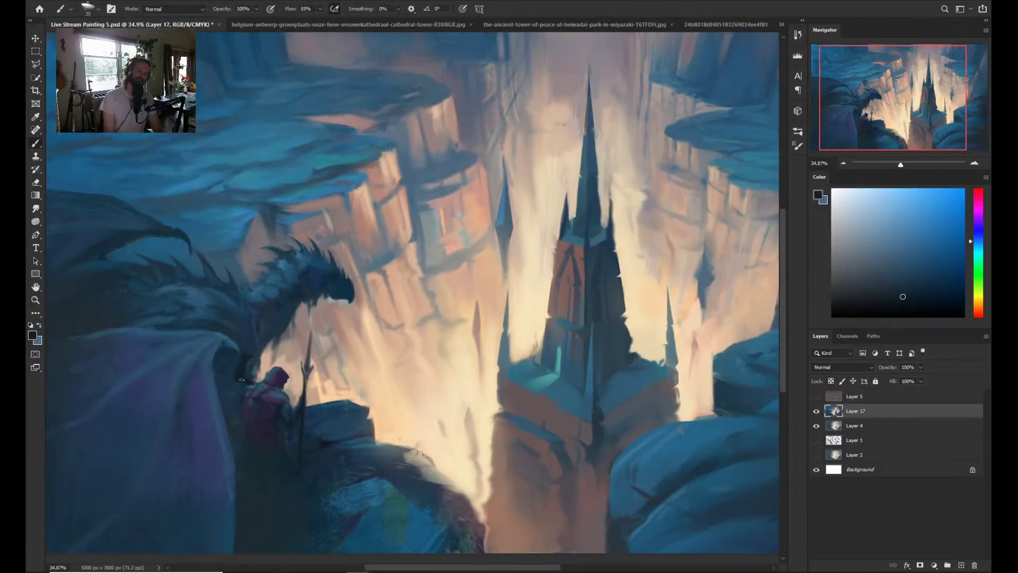
- Undo the latest brush strokes around the hooded figure's shoulders
key("z")
key("ctrl+z")
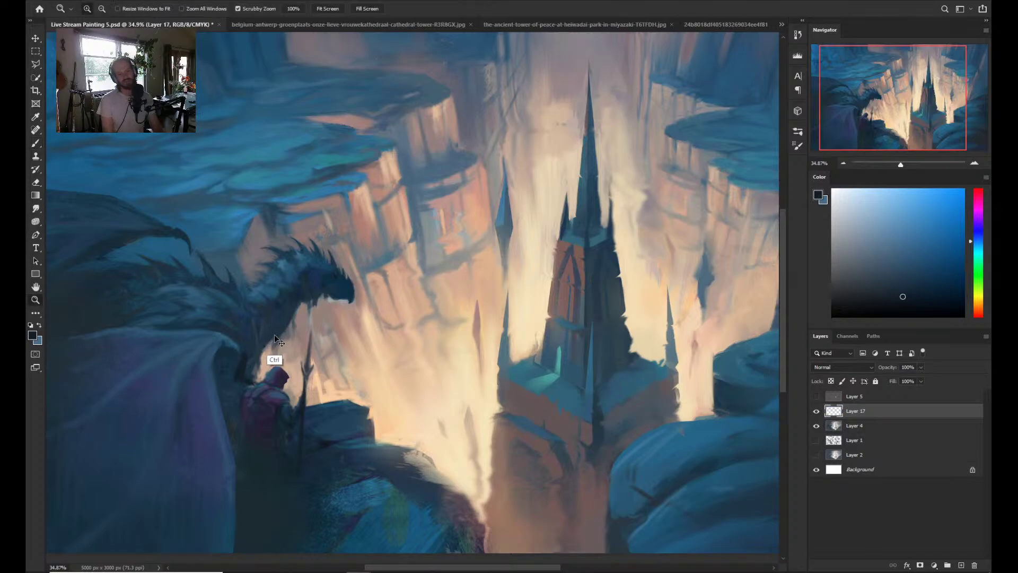
key("ctrl+z")
key("ctrl+z")
key("ctrl+z")
key("ctrl+z")
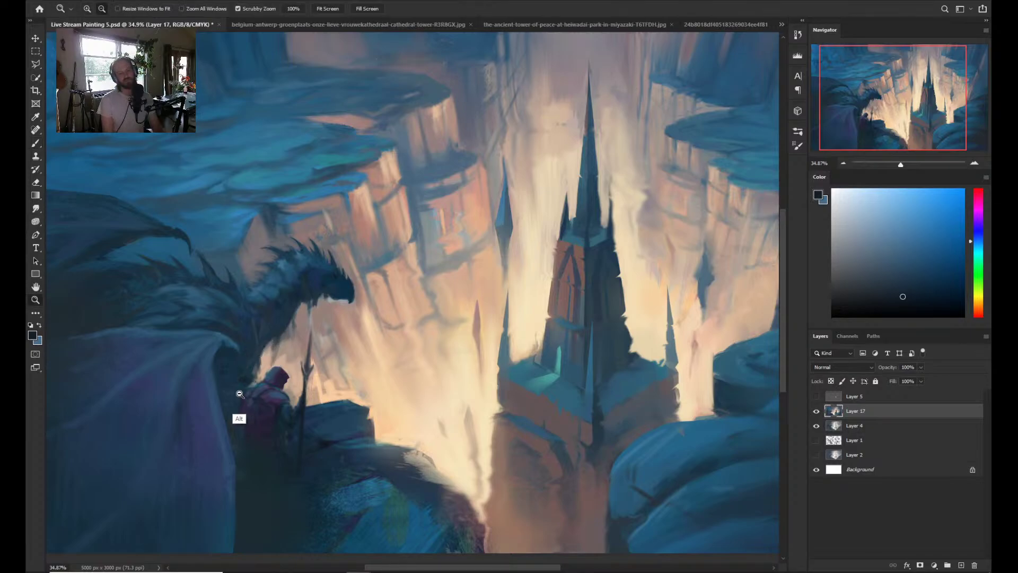
- Smudge the dark area between the dragon's wing and the hooded figure's shoulder, reducing the brush size from 1100 to 250
key("alt+s")
key("Escape")
key("ctrl+shift+z")
key("ctrl+shift+z")
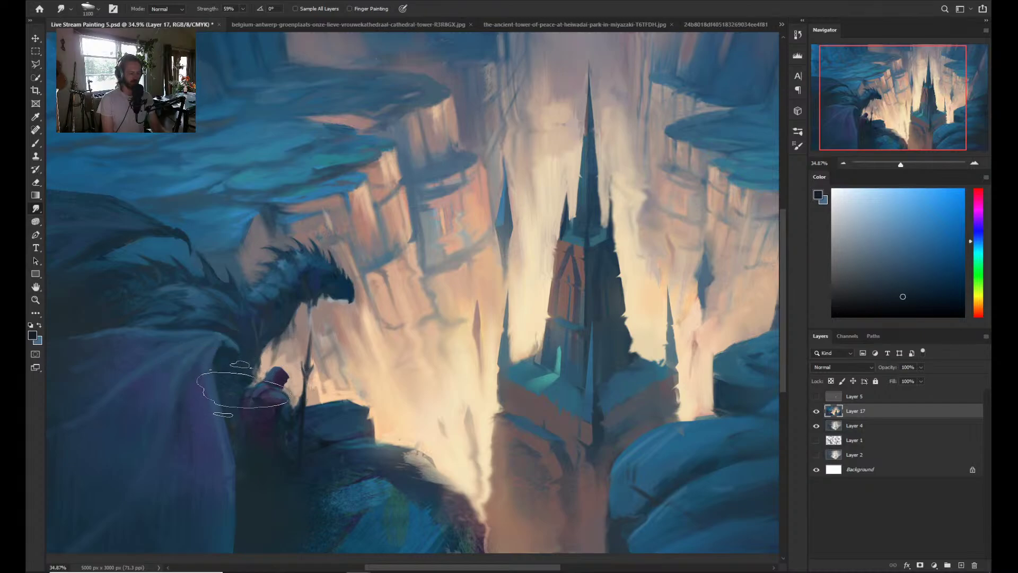
key("z")
key("r")
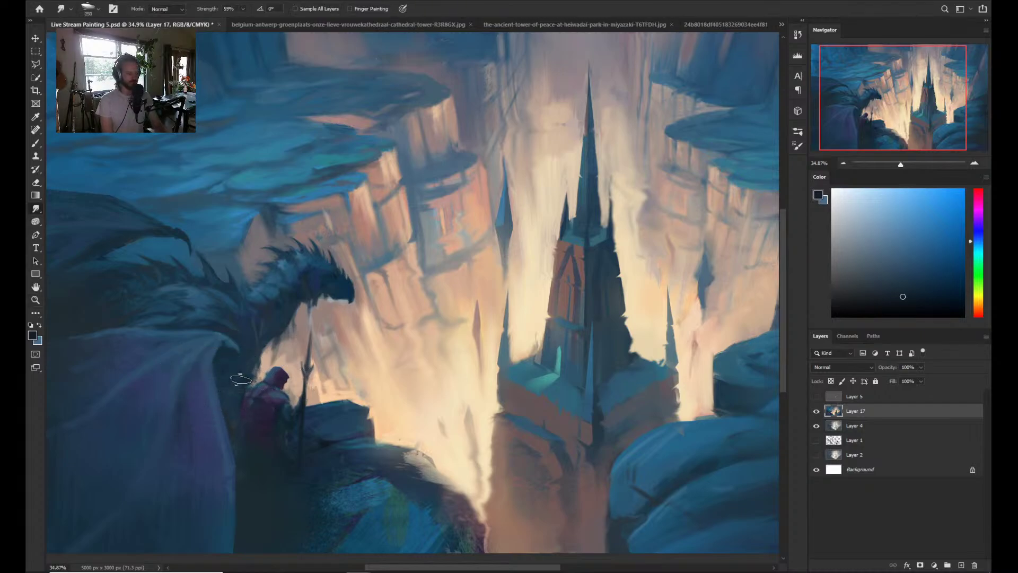
- Darken and soften the hooded figure's cloak with the Mixer Brush, using blues sampled from the shadow and the shoulder
key("b")
left_click(238, 393, "alt")
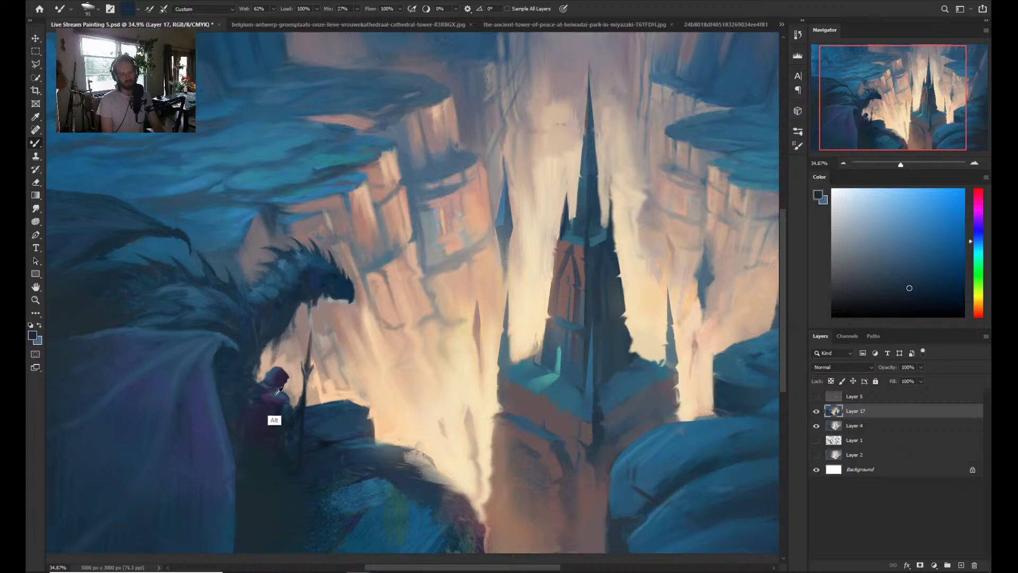
left_click(263, 388, "alt")
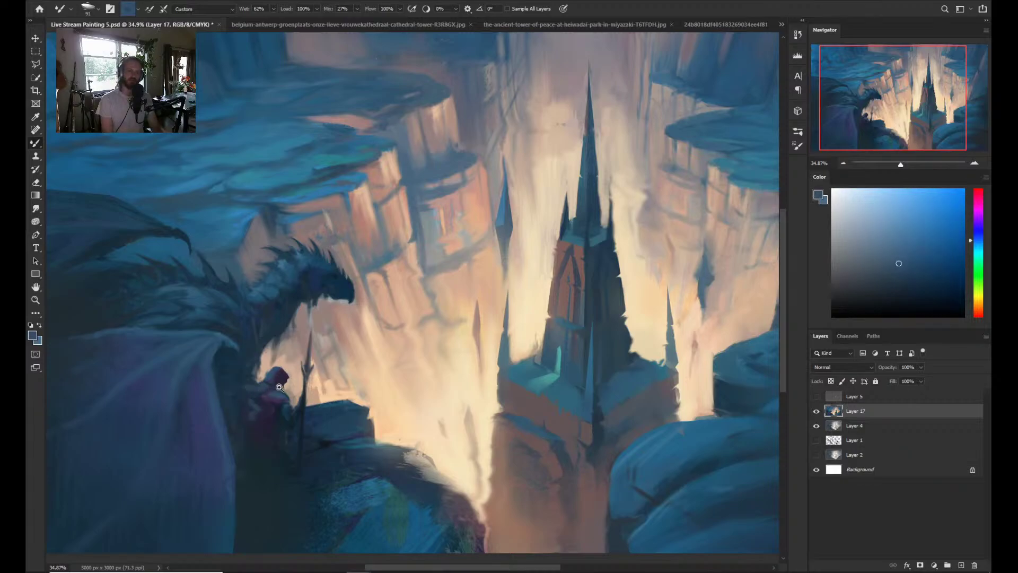
mouse_move(313, 366)
left_mouse_down()
mouse_move(296, 356)
mouse_move(298, 331)
left_mouse_up()
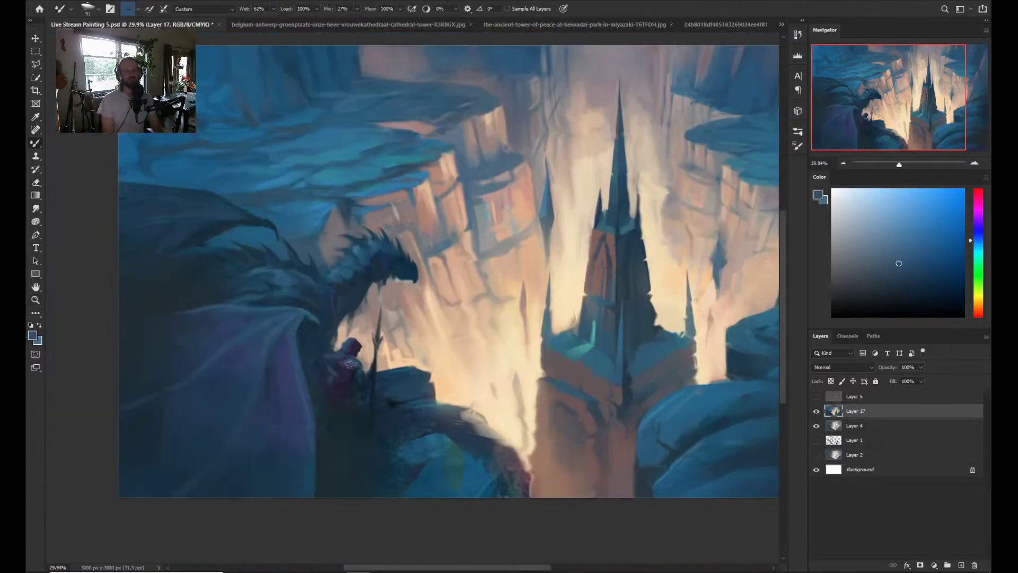
- Undo the last two Mixer Brush strokes on the hooded figure's cloak
scroll(354, 370, "up", 3)
key("ctrl+z")
key("ctrl+z")
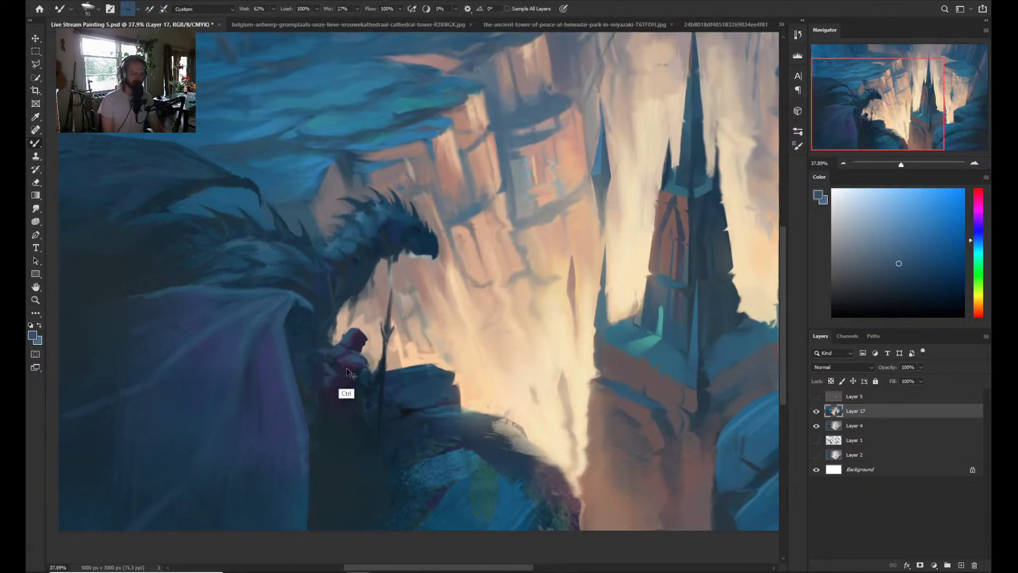
- Paint light blue highlights on the dragon's neck scales with the Mixer Brush, using a brightened blue sampled from the painting
left_click(333, 351, "alt")
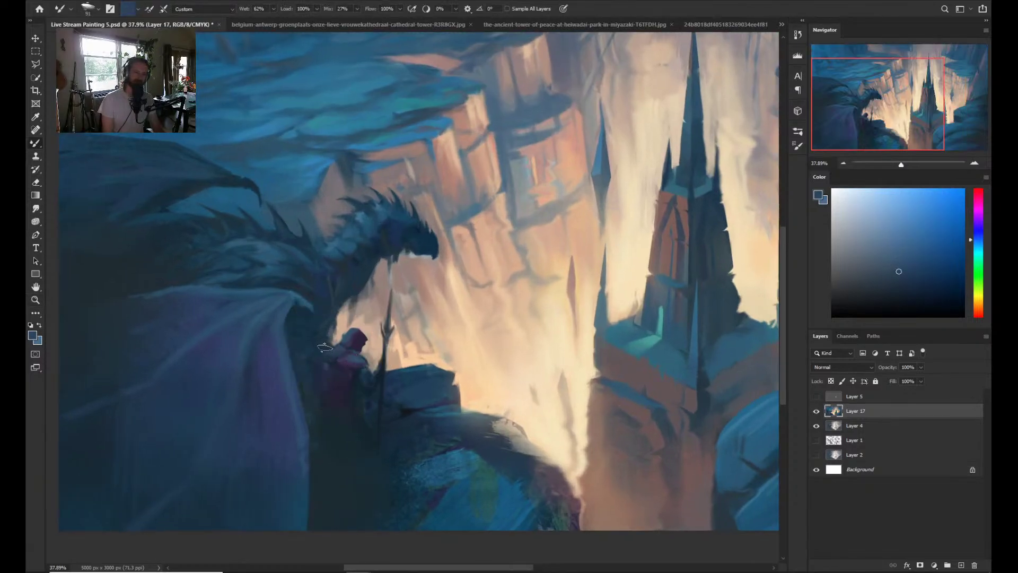
left_click(358, 360, "alt")
left_click(338, 241, "alt")
left_click(337, 124, "alt")
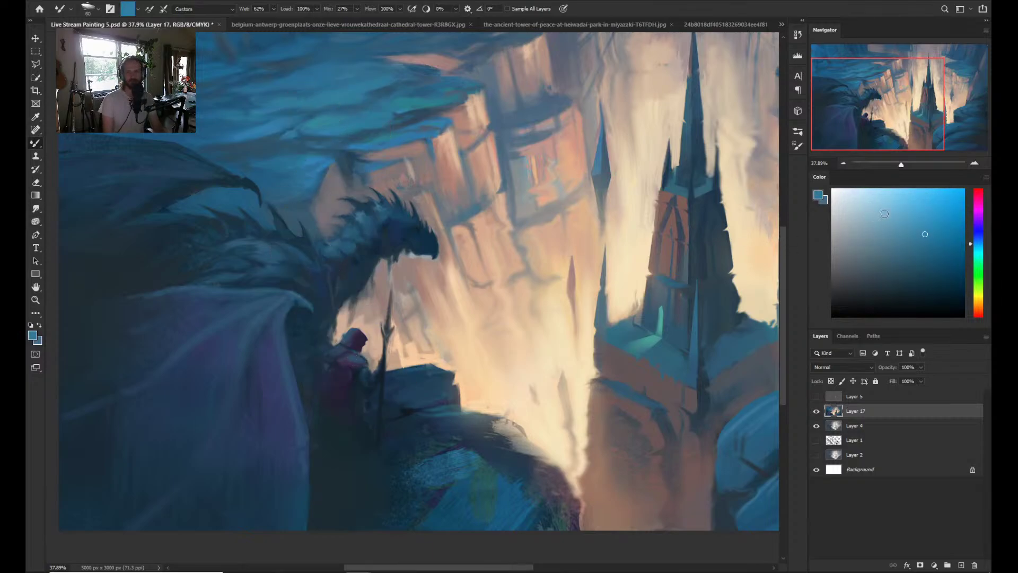
left_click(905, 208)
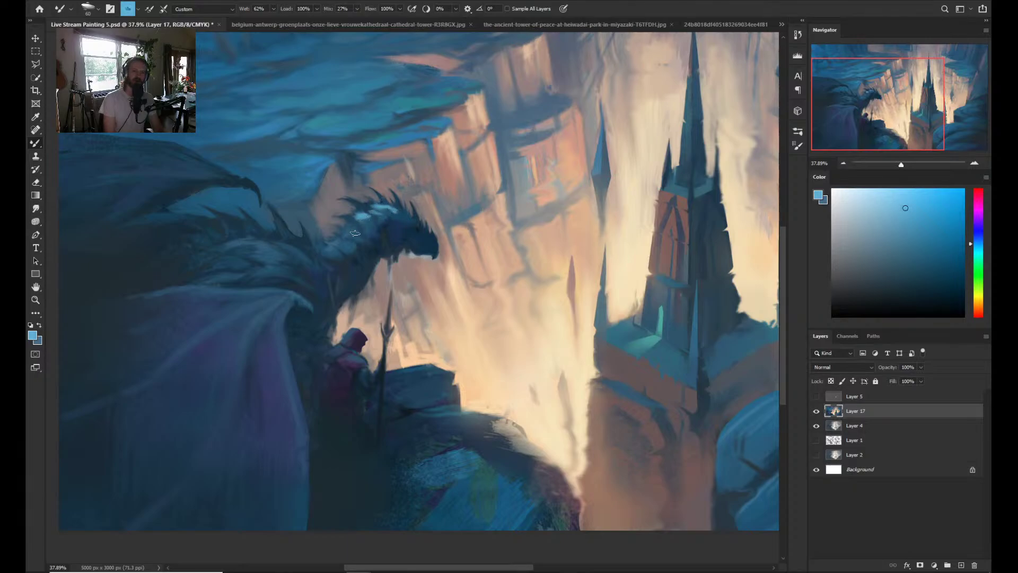
key("z")
left_click_drag(370, 236, 318, 234)
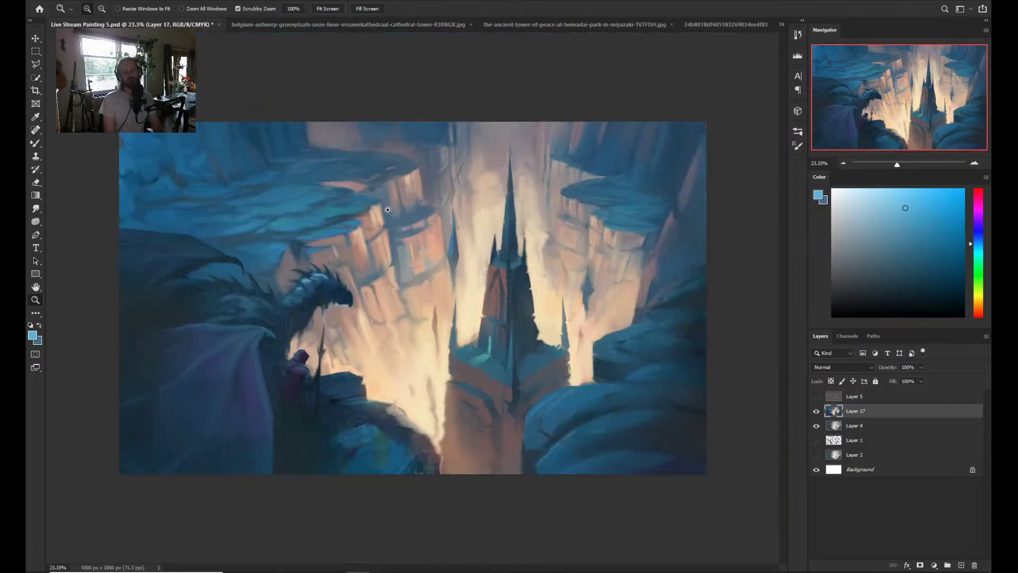
key("b")
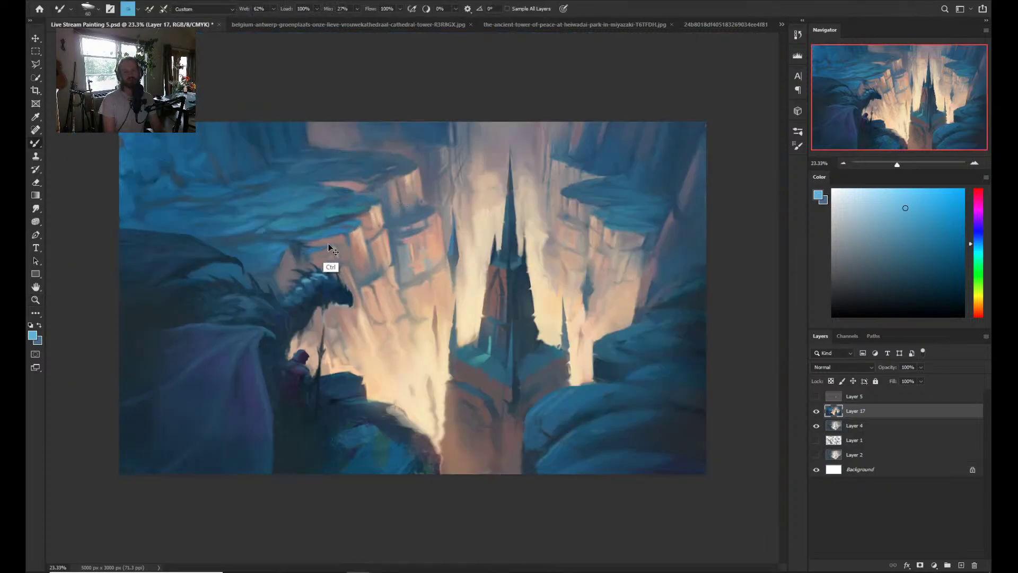
left_click_drag(350, 234, 352, 281)
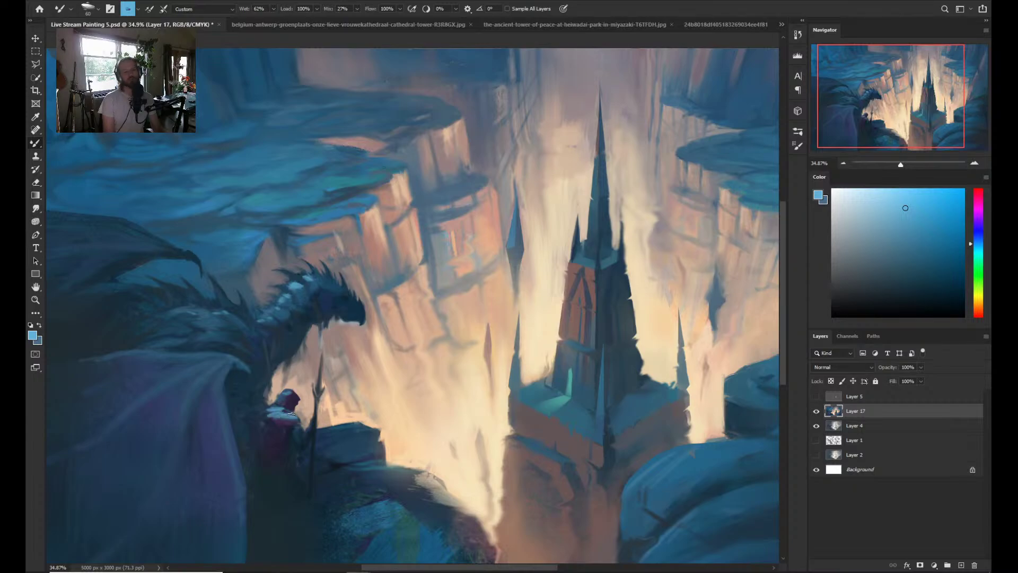
- Add light blue rim highlights to the hooded figure's shoulder and hood with the regular Brush
key("z")
mouse_move(290, 415)
left_mouse_down()
mouse_move(313, 403)
mouse_move(277, 394)
mouse_move(348, 341)
mouse_move(358, 352)
left_mouse_up()
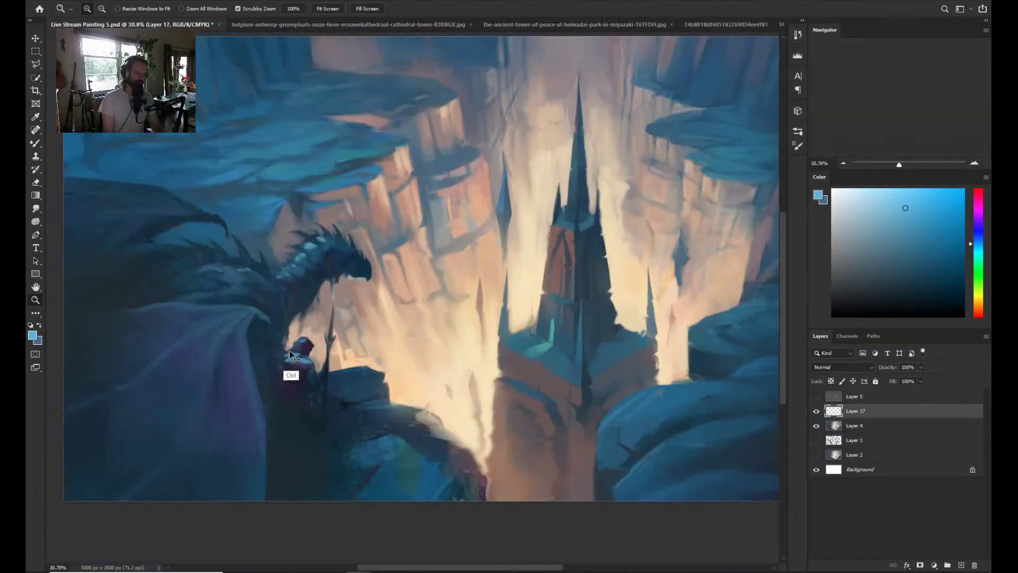
key("v")
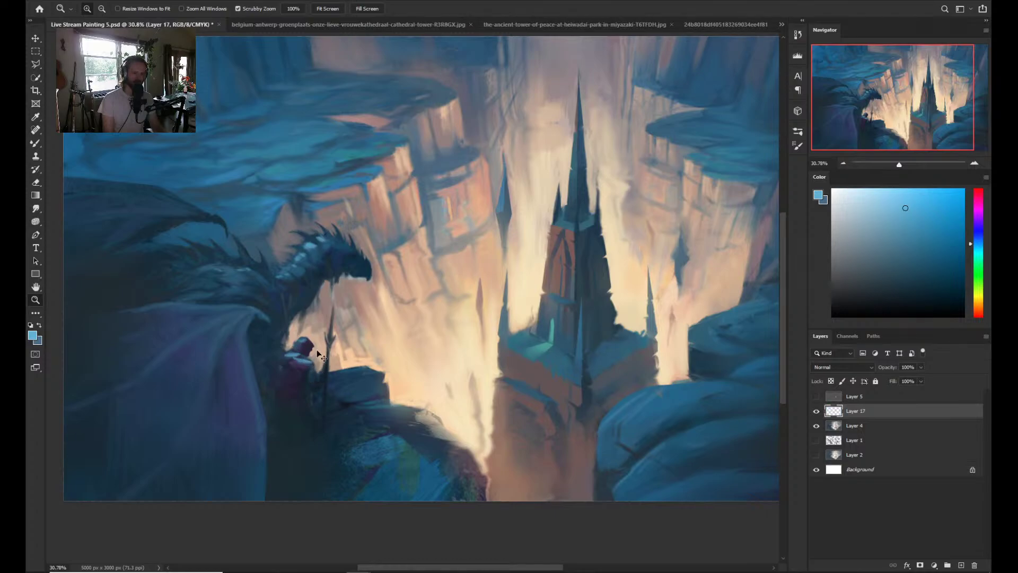
left_click_drag(317, 353, 311, 350)
key("z")
key("b")
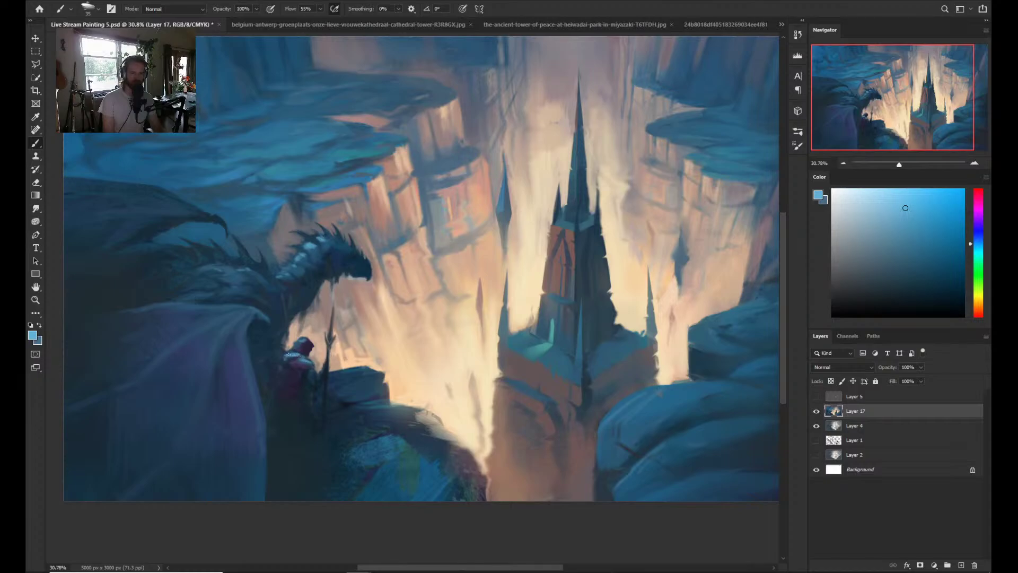
mouse_move(317, 347)
left_mouse_down()
mouse_move(297, 353)
mouse_move(303, 359)
left_mouse_up()
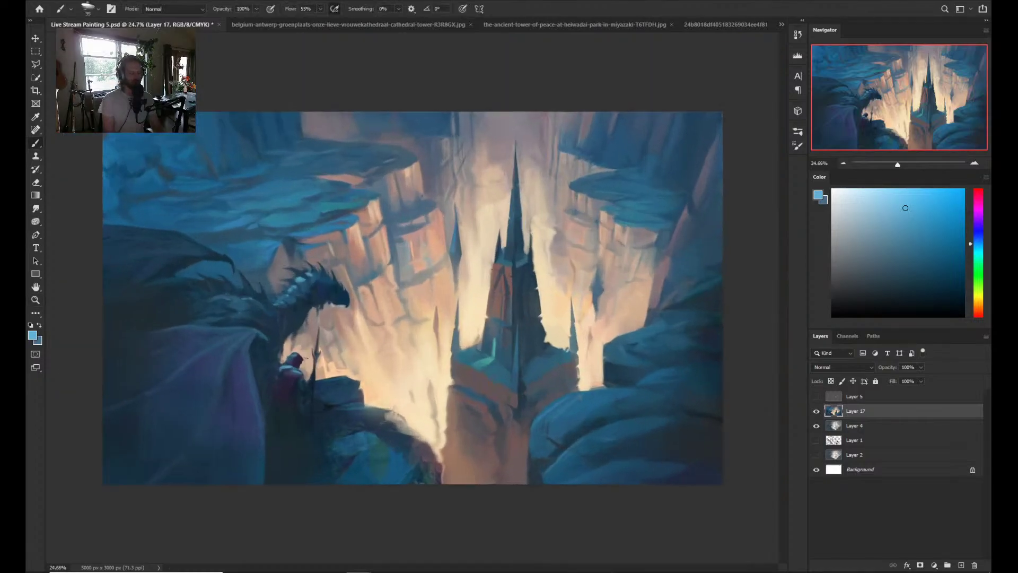
- Switch to the Mixer Brush and sample a dark blue from the shadow beside the hooded figure
key("shift+b")
key("shift+b")
key("shift+b")
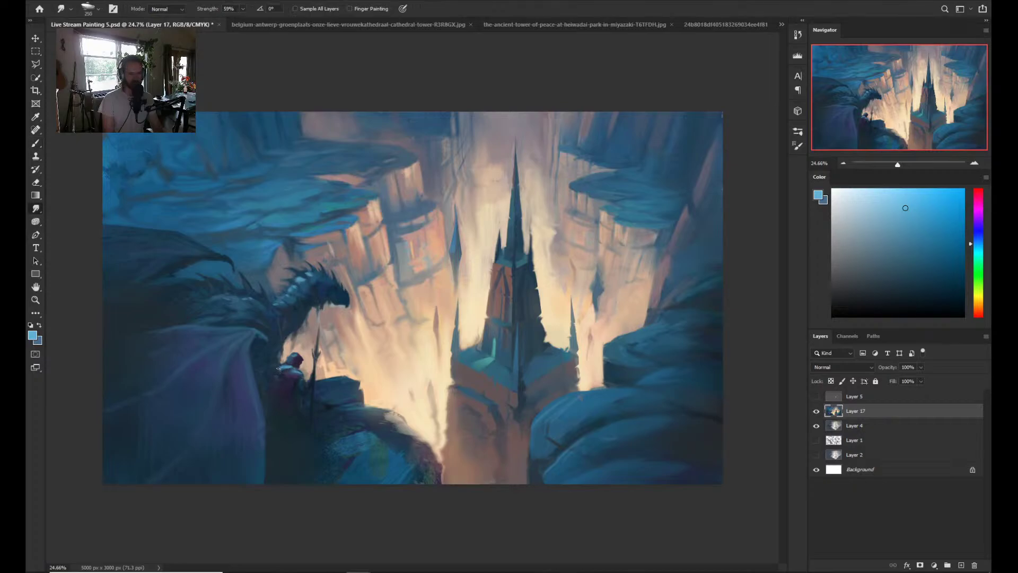
key("s")
key("alt+s")
key("Escape")
key("b")
left_click(275, 372, "alt")
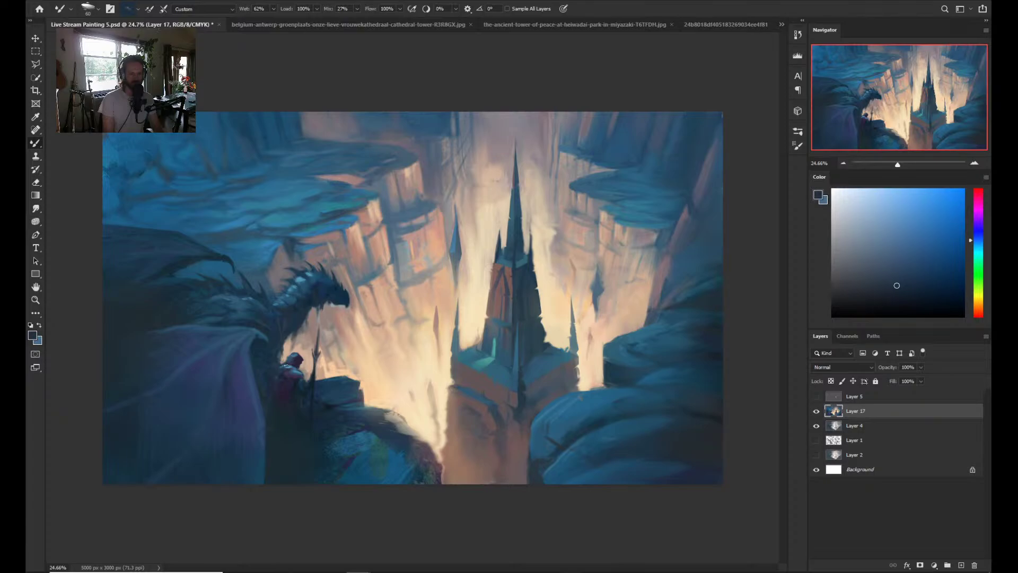
- Pull curved horns out of the hooded figure's head with the Smudge tool, using a smaller brush
key("z")
left_click_drag(291, 371, 335, 318)
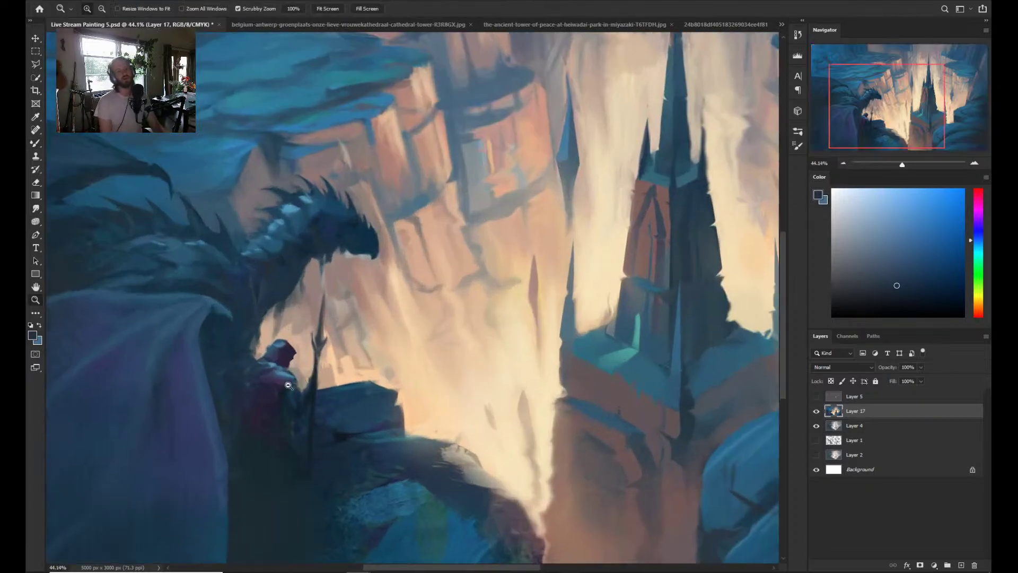
mouse_move(295, 379)
left_mouse_down()
mouse_move(266, 380)
mouse_move(294, 380)
mouse_move(300, 366)
left_mouse_up()
key("r")
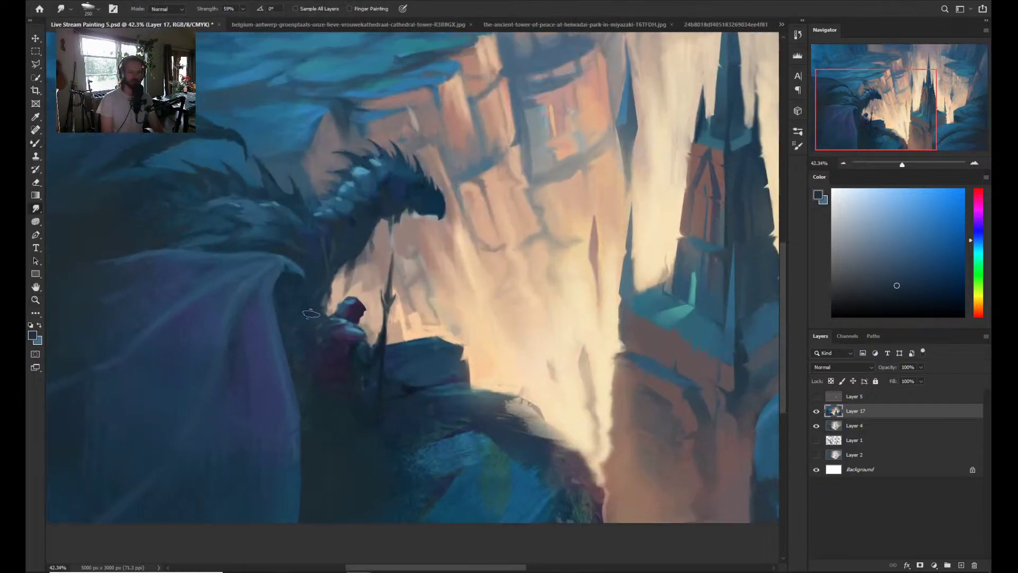
key("bracketleft")
key("bracketleft")
key("bracketleft")
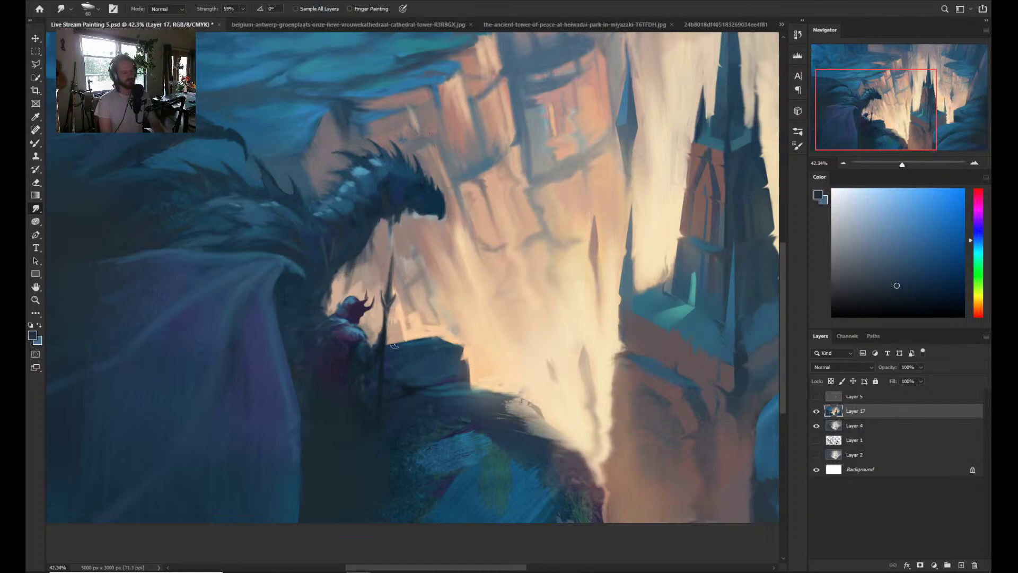
- Flip the canvas horizontally and check the mirrored composition up close and as a whole
key("z")
left_click(401, 280, "alt")
left_click(401, 280, "alt")
key("r")
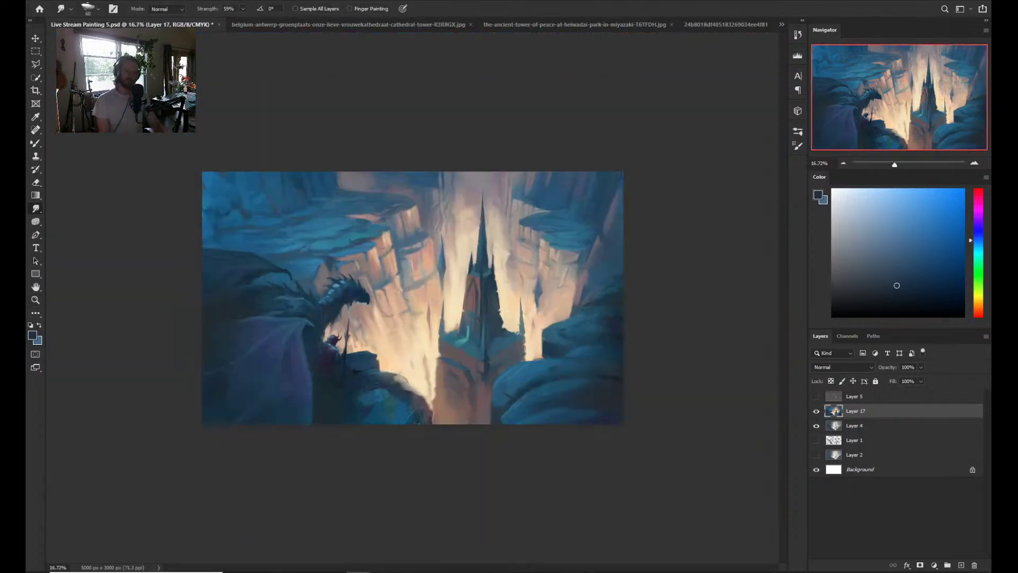
key("ctrl+shift+h")
key("z")
left_click_drag(531, 334, 548, 326)
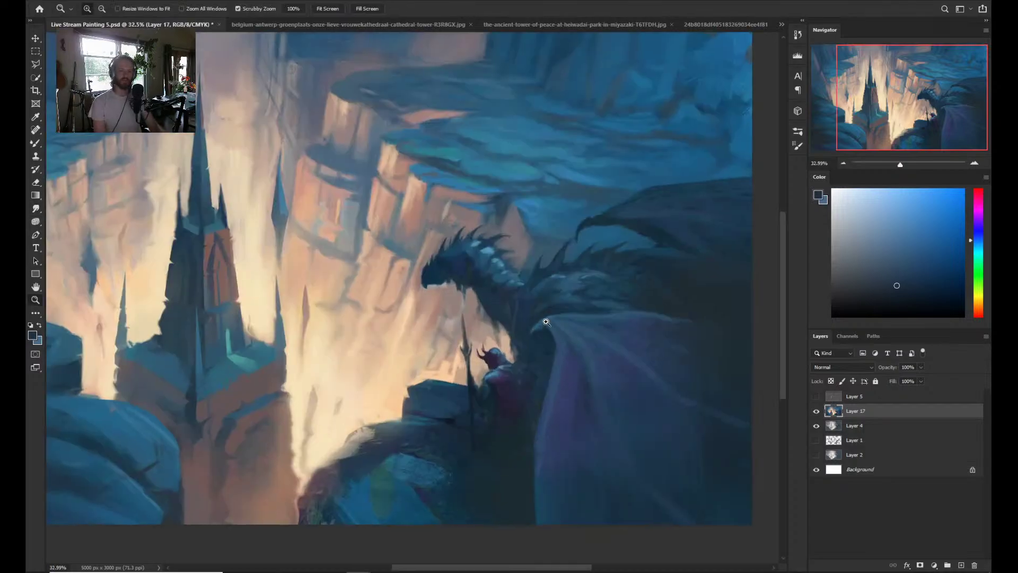
left_click_drag(441, 280, 444, 246)
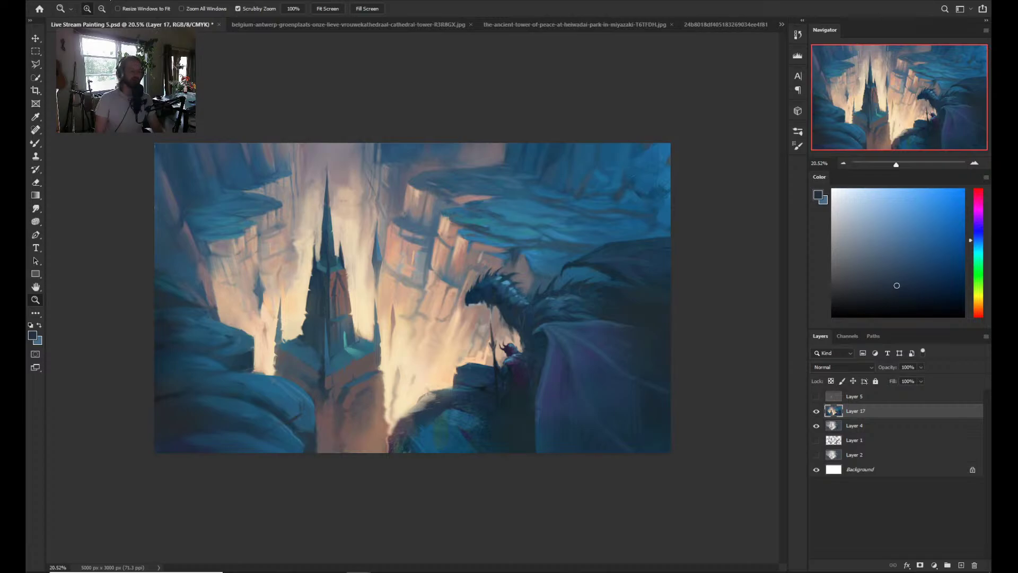
- Darken the dragon's wing and the outer edge beside it with the Burn tool on Midtones, enlarging the brush to 1100
left_click(99, 1)
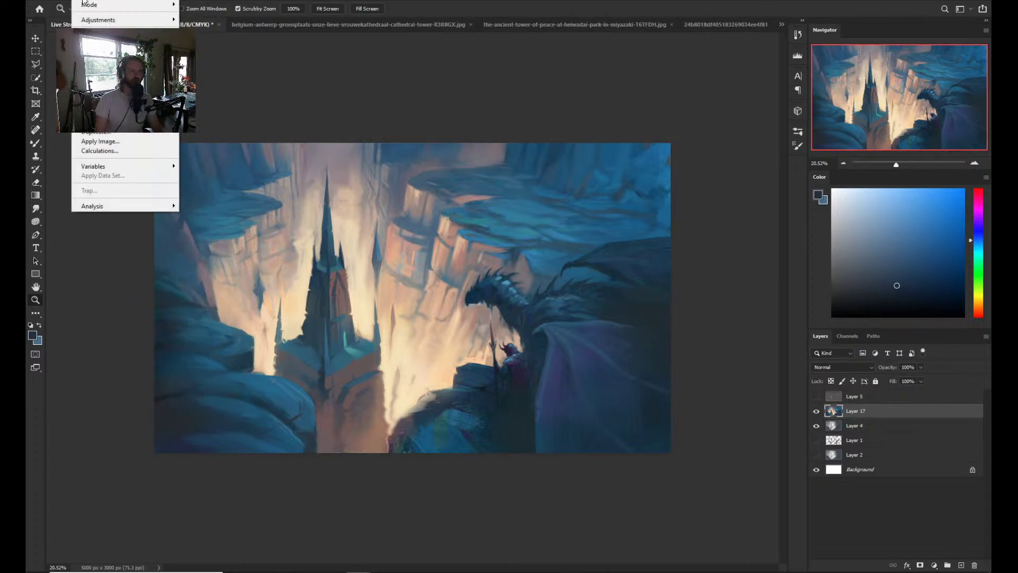
left_click(84, 1)
left_click_drag(37, 219, 55, 231)
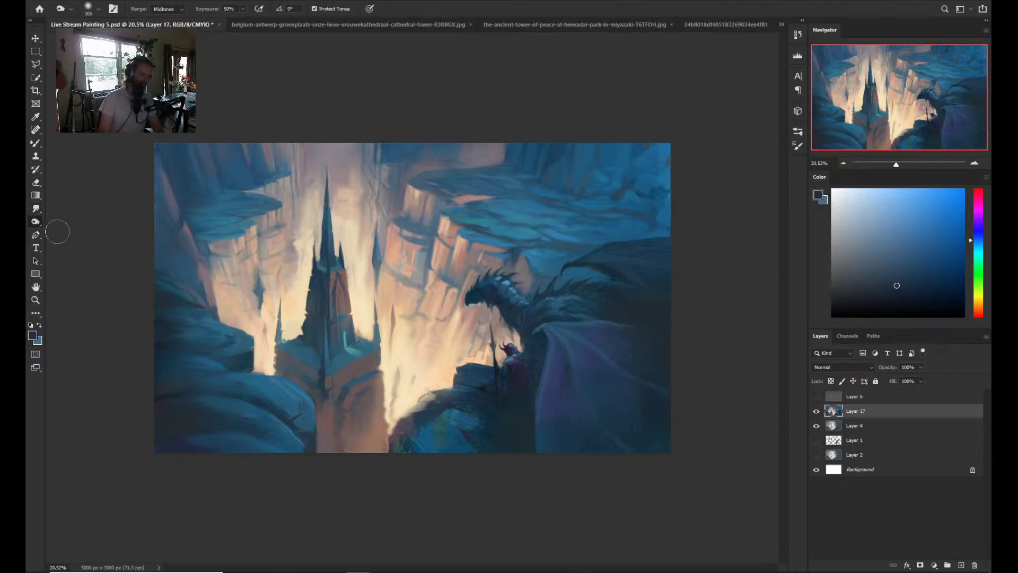
key("bracketright")
key("bracketright")
key("bracketright")
key("bracketright")
key("bracketright")
key("bracketright")
key("bracketright")
key("bracketright")
key("bracketright")
key("bracketright")
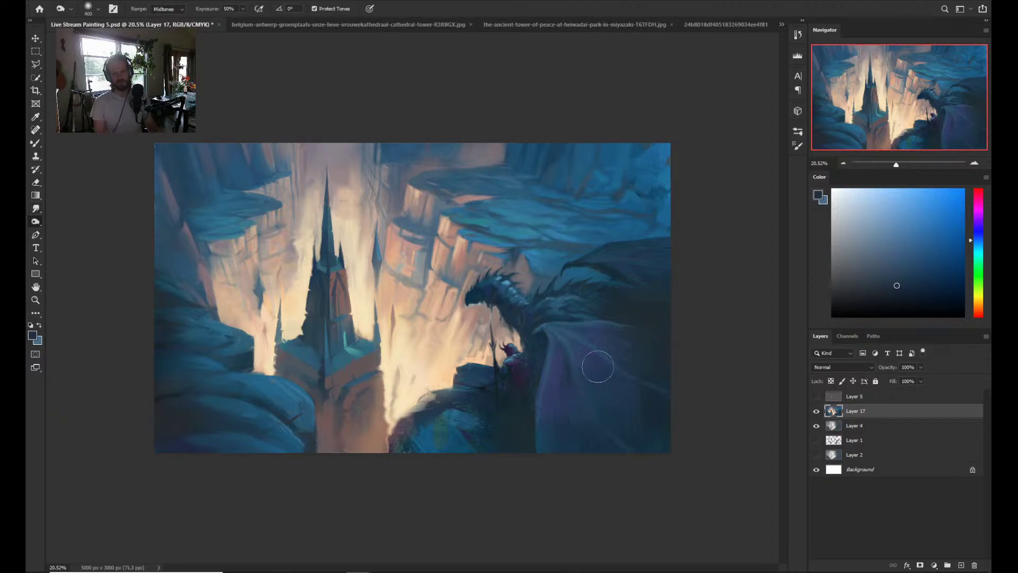
key("bracketleft")
key("bracketleft")
key("bracketleft")
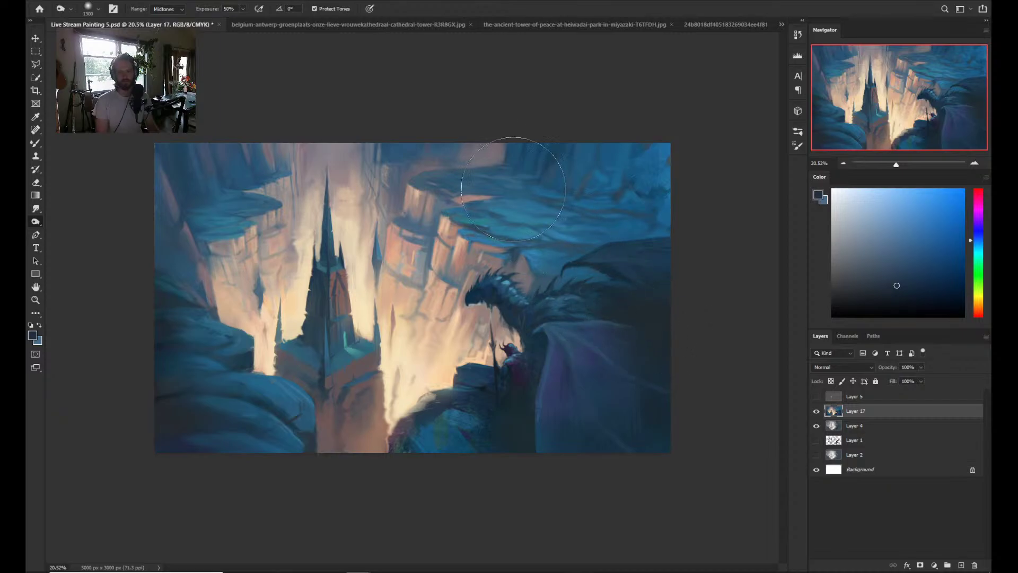
key("bracketright")
key("bracketright")
key("bracketright")
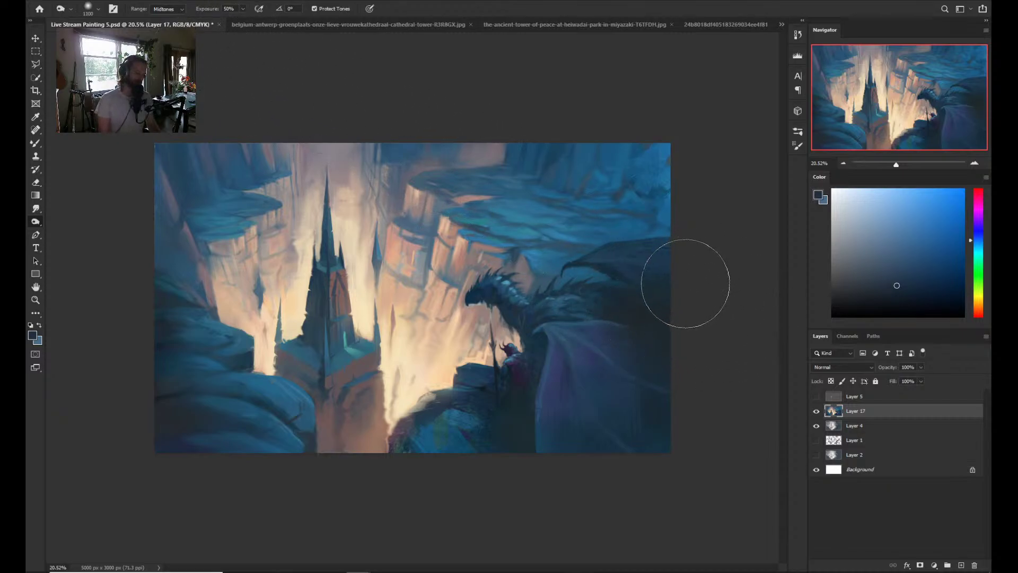
- Set the Burn range to Shadows and deepen the darks across the dragon's body and wings
left_click(180, 9)
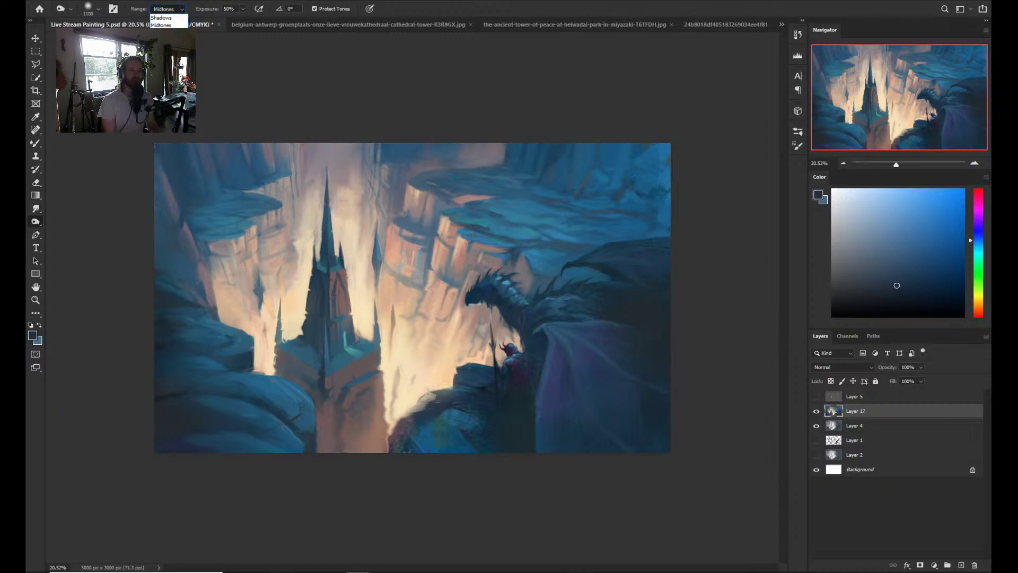
left_click(164, 16)
mouse_move(652, 325)
left_mouse_down()
mouse_move(623, 305)
mouse_move(668, 325)
mouse_move(658, 333)
mouse_move(667, 338)
mouse_move(669, 320)
mouse_move(691, 313)
mouse_move(698, 397)
mouse_move(608, 324)
mouse_move(575, 322)
mouse_move(573, 440)
mouse_move(544, 435)
mouse_move(538, 419)
mouse_move(531, 450)
mouse_move(650, 446)
mouse_move(677, 427)
mouse_move(600, 371)
mouse_move(652, 444)
mouse_move(532, 448)
mouse_move(517, 409)
mouse_move(462, 431)
mouse_move(539, 386)
mouse_move(636, 300)
mouse_move(578, 307)
left_mouse_up()
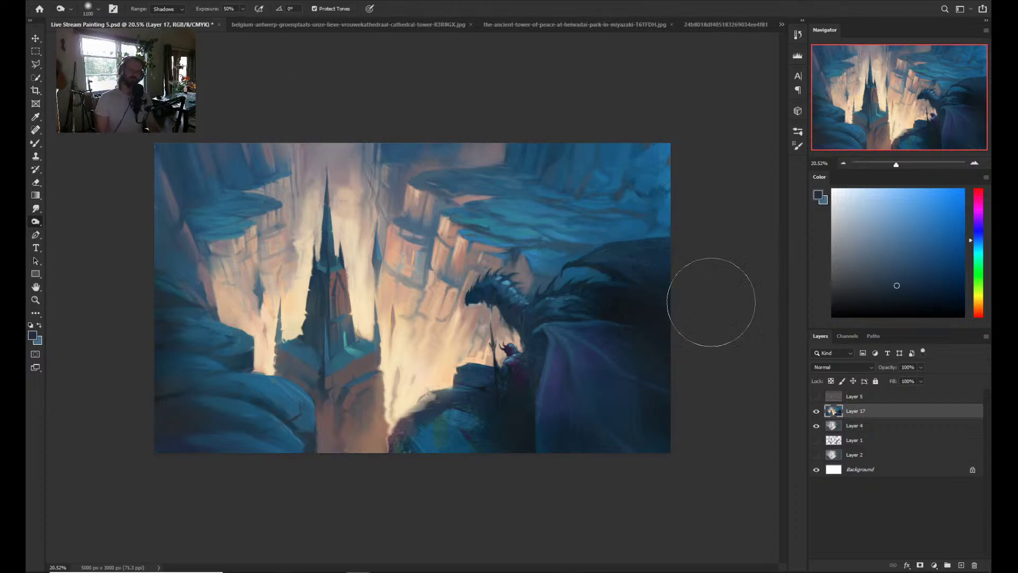
- Reduce the Burn brush to 150 and darken the shadow beneath the figure beside the dragon's wing
key("bracketleft")
key("bracketleft")
key("bracketleft")
key("bracketleft")
key("bracketleft")
key("bracketleft")
key("bracketleft")
key("bracketleft")
key("bracketleft")
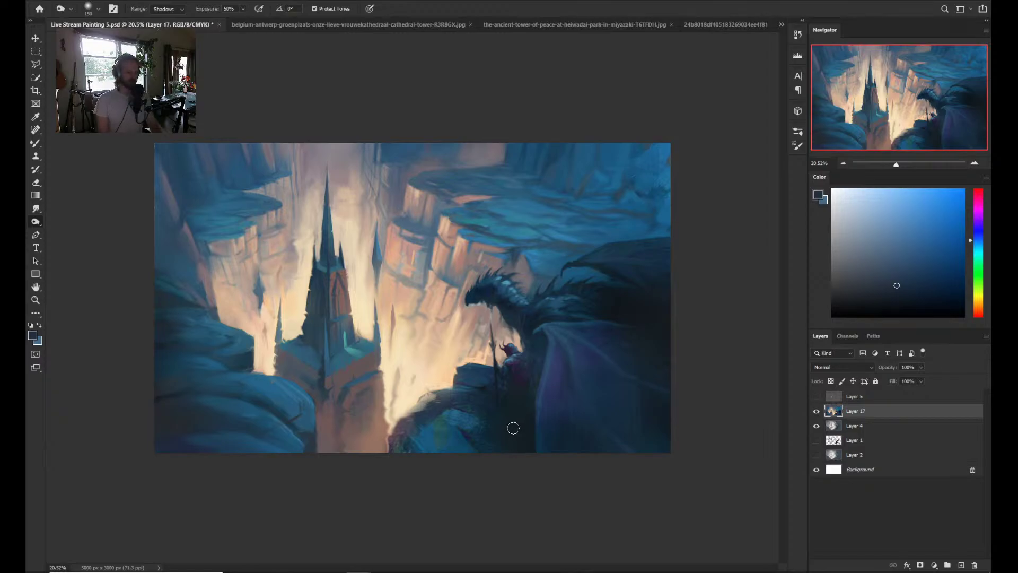
- Blend the rough texture of the rock ledge below the figure with the Smudge tool and Mixer Brush, using blues sampled from the rock
key("z")
left_click_drag(500, 421, 525, 416)
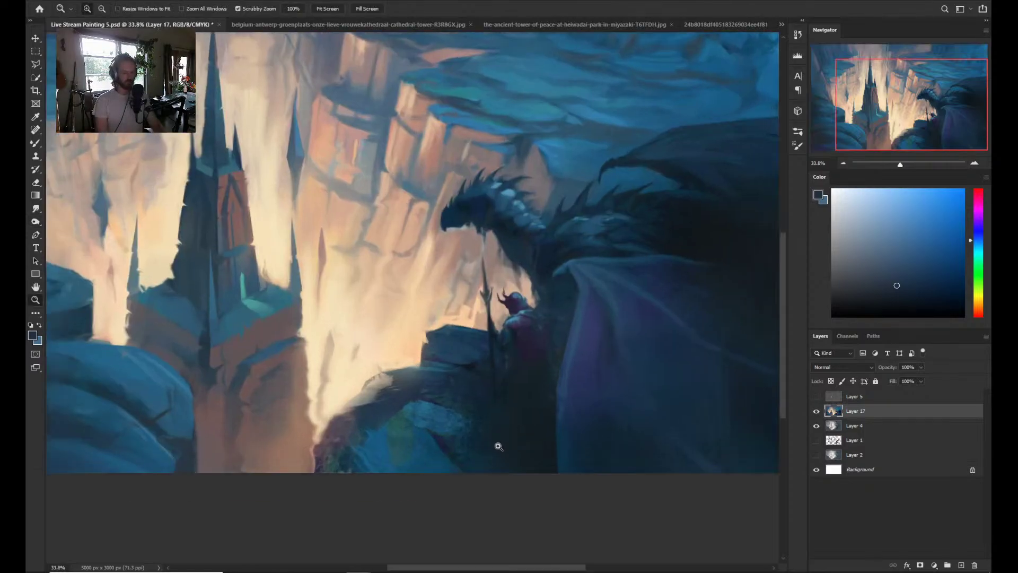
key("r")
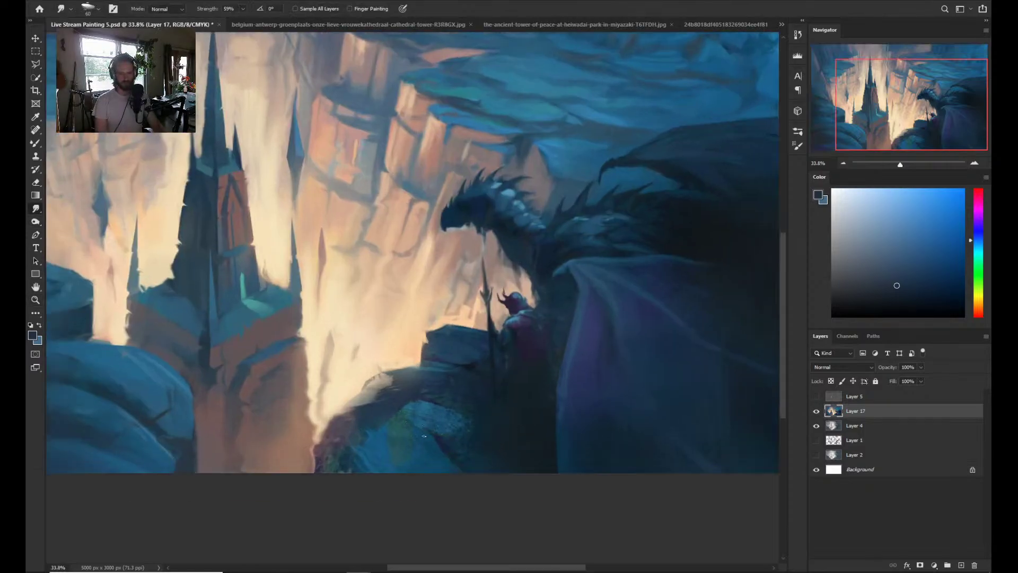
mouse_move(424, 436)
left_mouse_down()
mouse_move(397, 425)
mouse_move(399, 407)
left_mouse_up()
key("b")
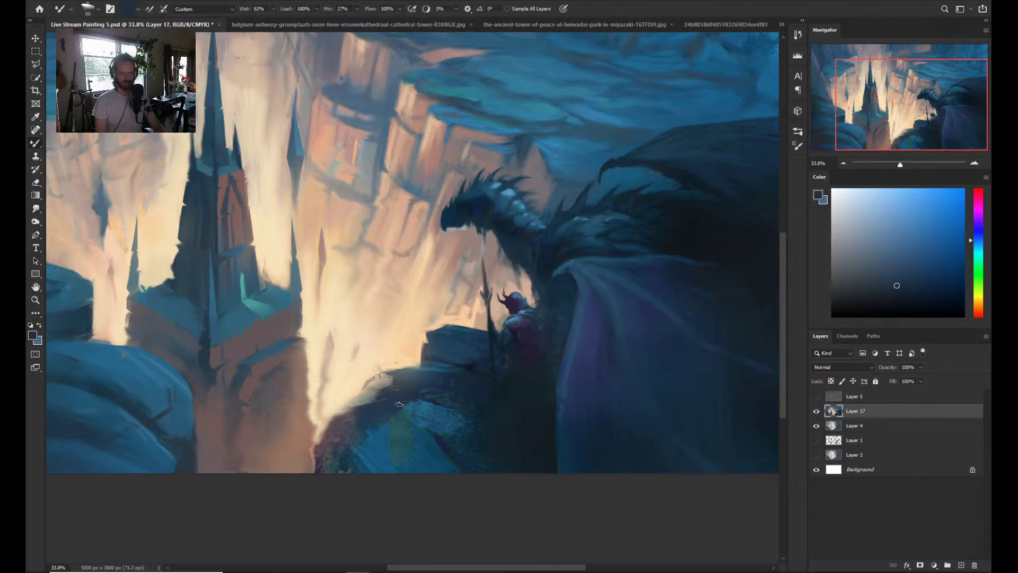
left_click(397, 427, "alt")
left_click_drag(406, 411, 457, 415)
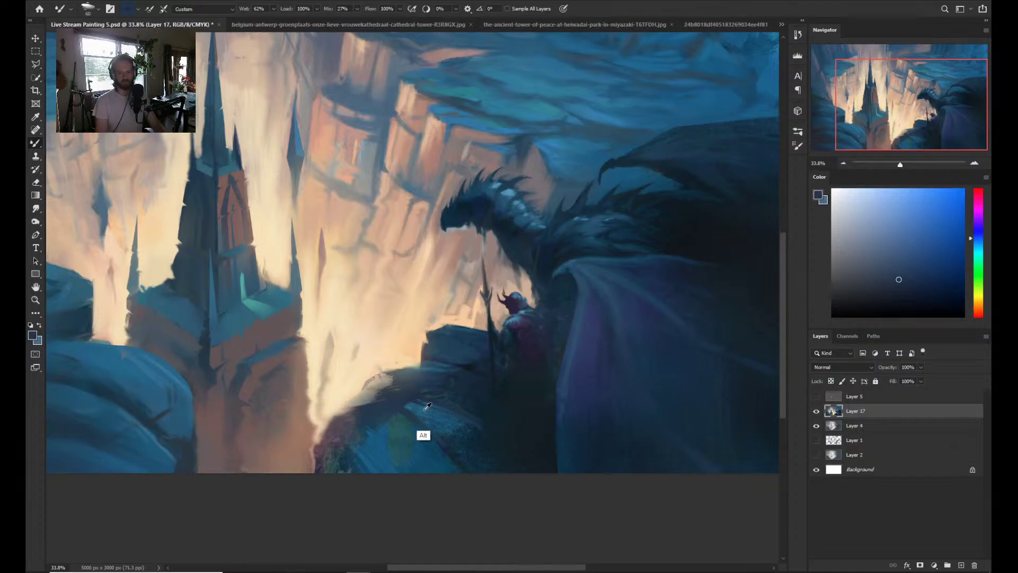
left_click(423, 432, "alt")
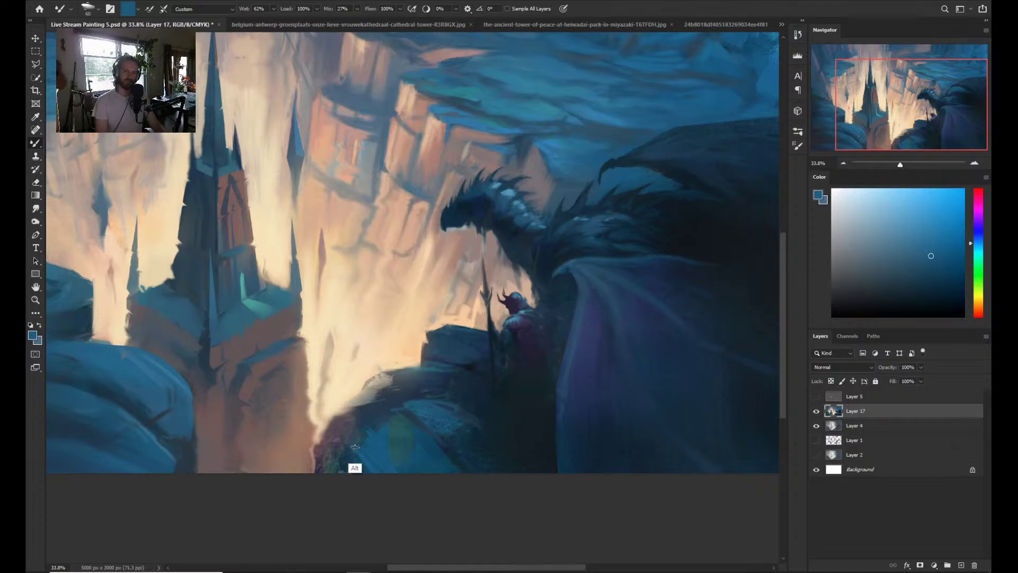
left_click(363, 419, "alt")
- Paint near-black, sampled from the shadow below the figure, into the dragon's dark areas with an enlarged regular Brush
key("z")
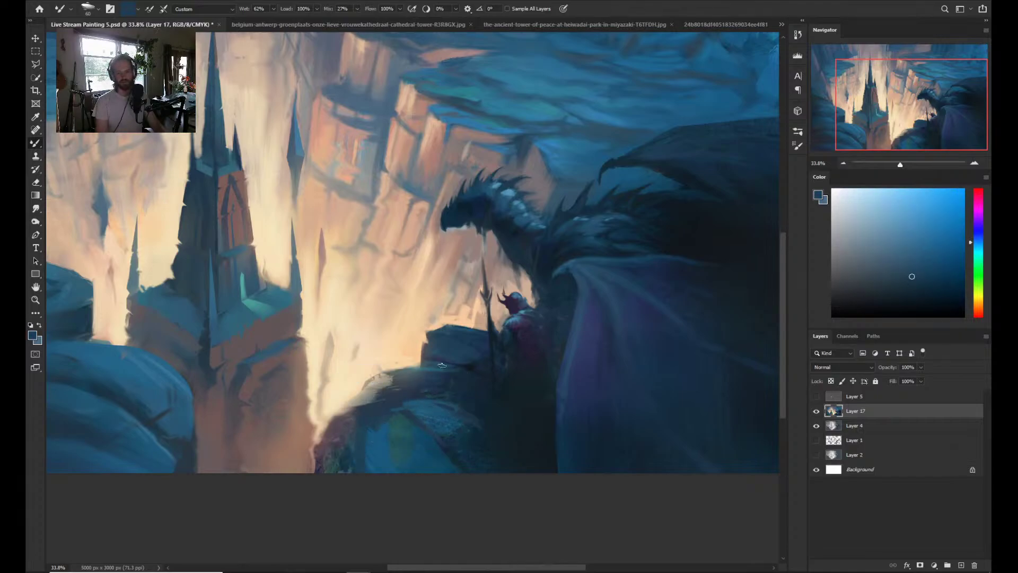
mouse_move(416, 383)
left_mouse_down()
mouse_move(425, 370)
mouse_move(565, 337)
mouse_move(591, 352)
mouse_move(618, 304)
left_mouse_up()
key("b")
key("shift+b")
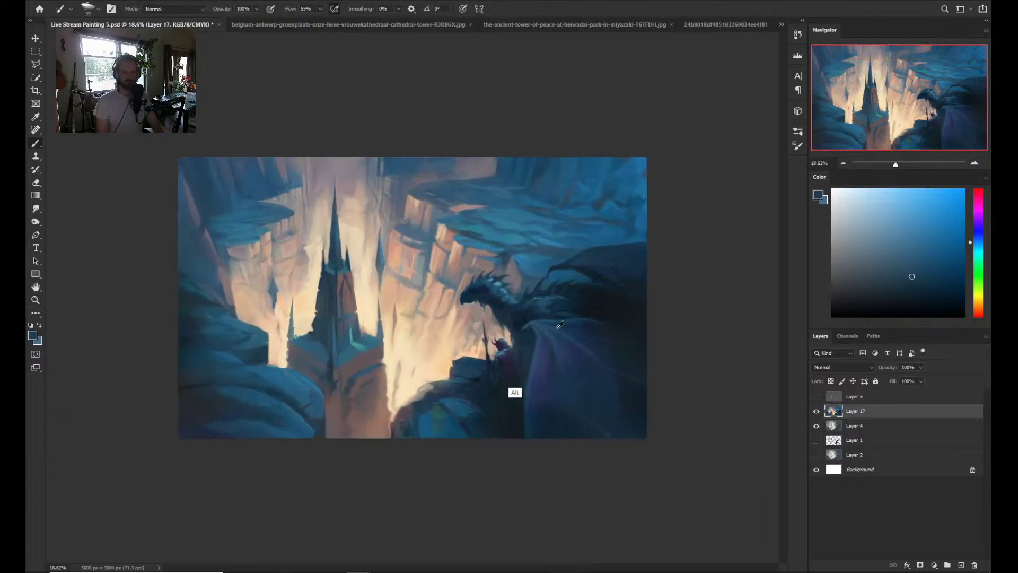
left_click(517, 417, "alt")
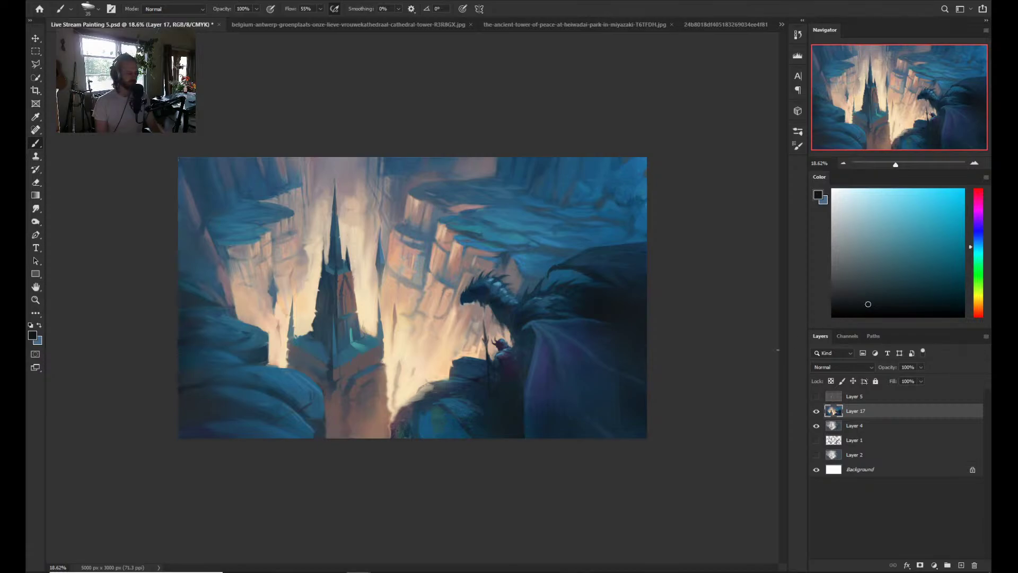
key("bracketright")
key("bracketright")
key("bracketright")
key("bracketright")
key("bracketright")
key("bracketright")
key("bracketright")
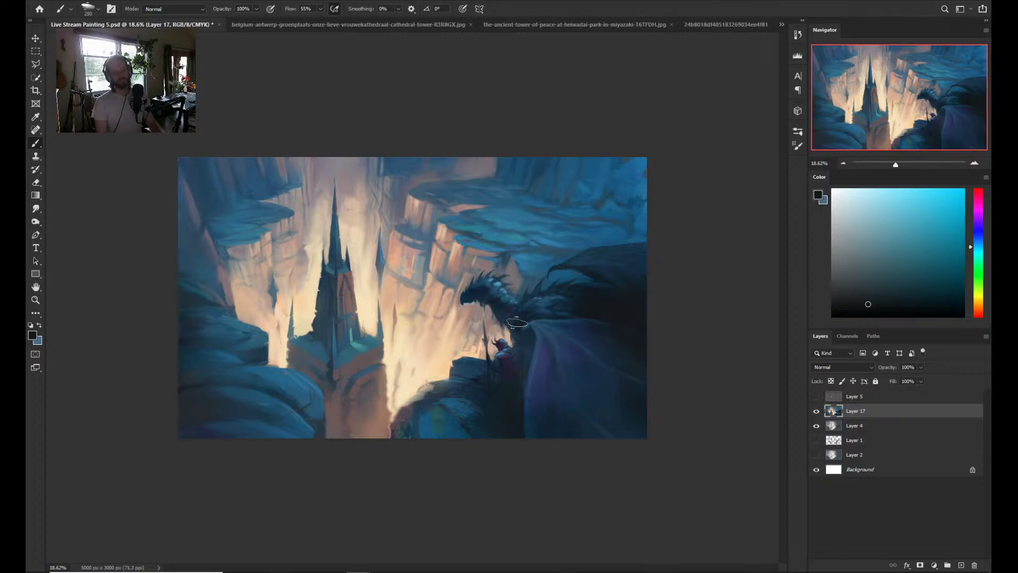
- Paint small pale-cream eye highlights on the dragon's head with a much smaller Brush, using a light tint based on the glowing chasm color
scroll(517, 320, "up", 3)
left_click(843, 290)
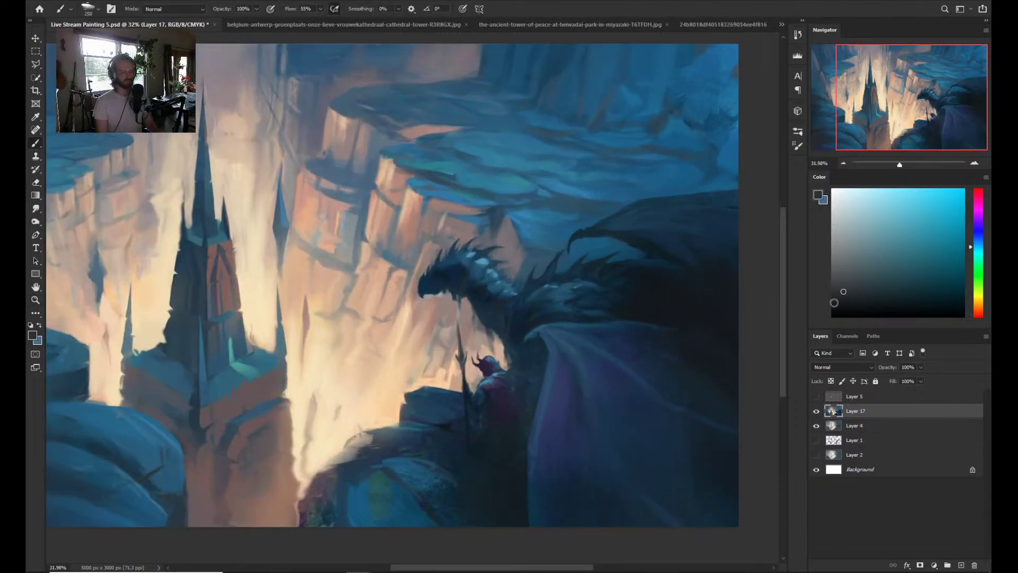
key("bracketleft")
key("bracketleft")
key("bracketleft")
key("bracketleft")
key("bracketleft")
key("bracketleft")
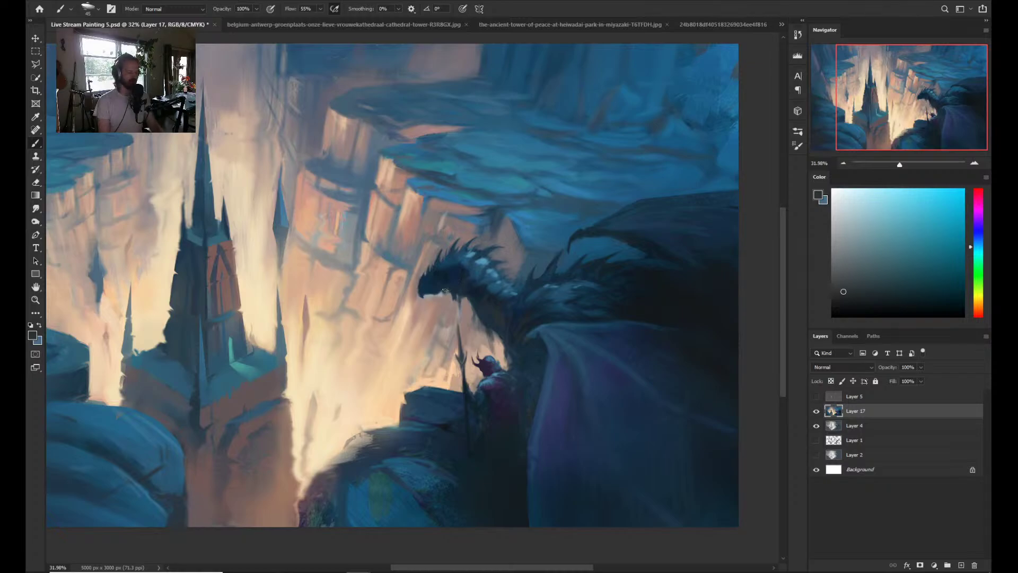
scroll(447, 286, "up", 2)
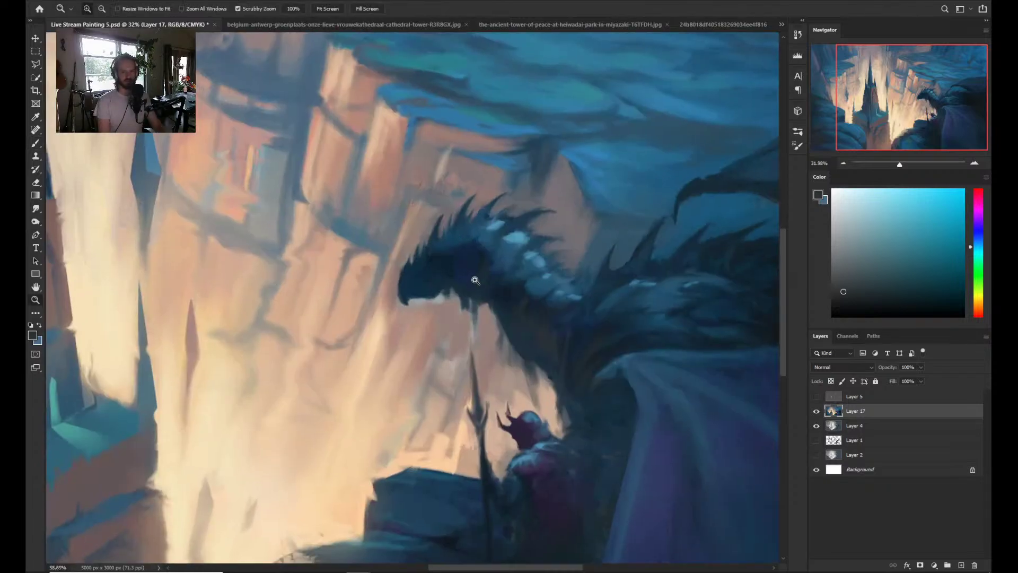
left_click(381, 409, "alt")
left_click(850, 203)
left_click(857, 205)
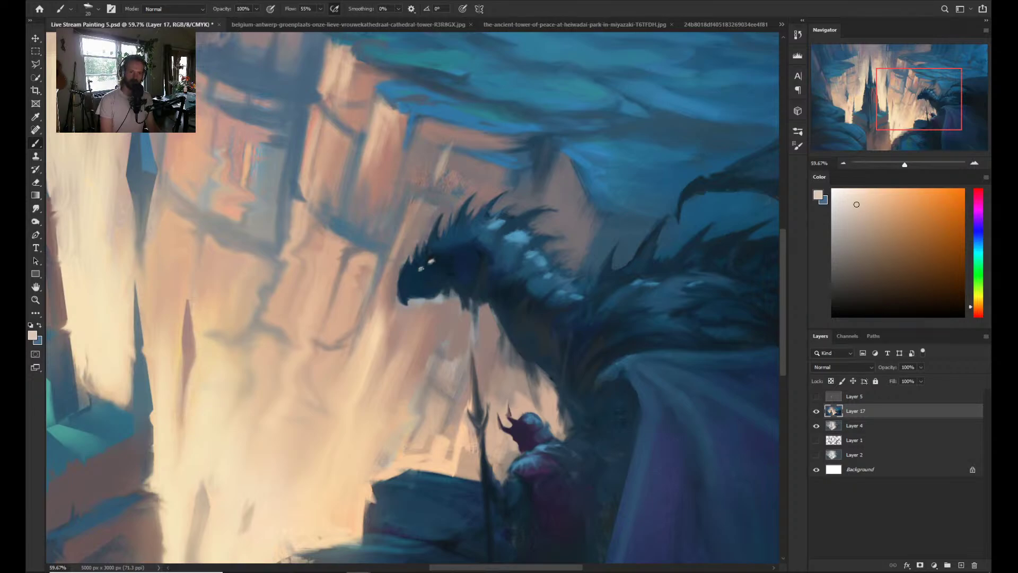
key("z")
mouse_move(514, 292)
left_mouse_down()
mouse_move(500, 290)
mouse_move(521, 265)
mouse_move(507, 289)
mouse_move(485, 278)
mouse_move(532, 303)
left_mouse_up()
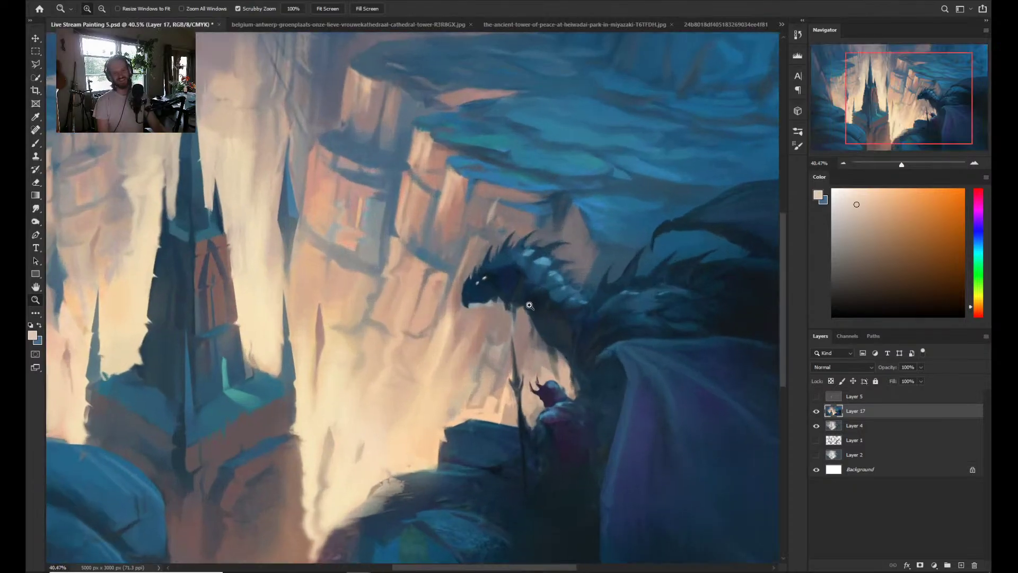
mouse_move(443, 360)
left_mouse_down()
mouse_move(420, 397)
mouse_move(432, 391)
mouse_move(408, 379)
left_mouse_up()
left_click_drag(469, 333, 477, 328)
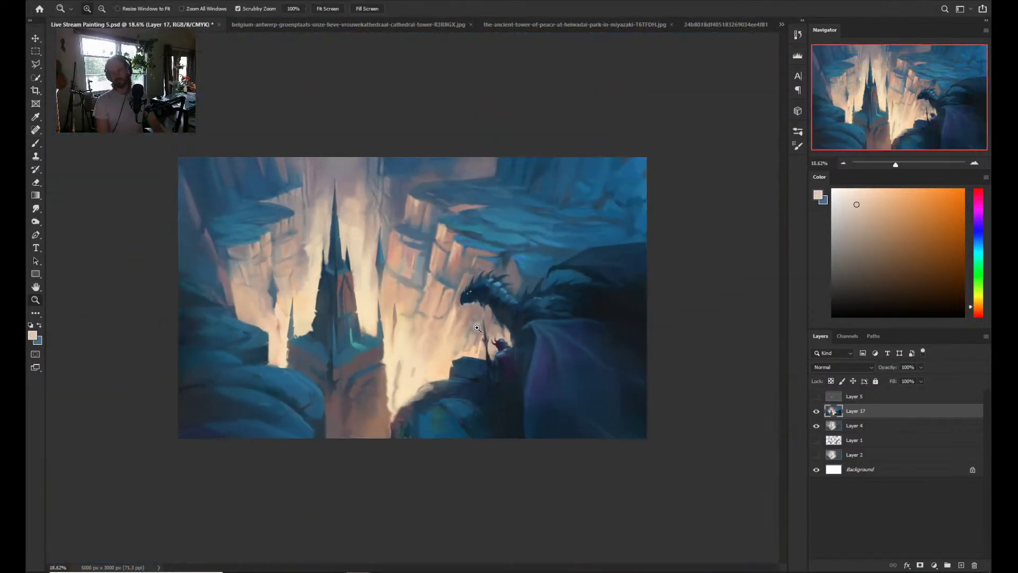
- Paint dark blue, sampled from the dragon's neck and back area, into its back and upper wing with the regular Brush
key("b")
scroll(604, 323, "up", 3)
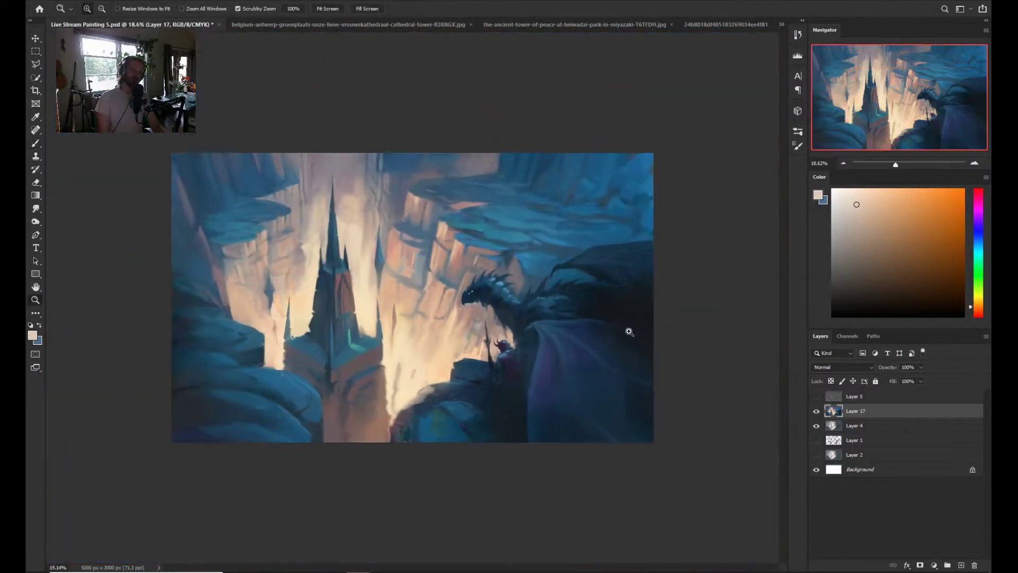
left_click(537, 283, "alt")
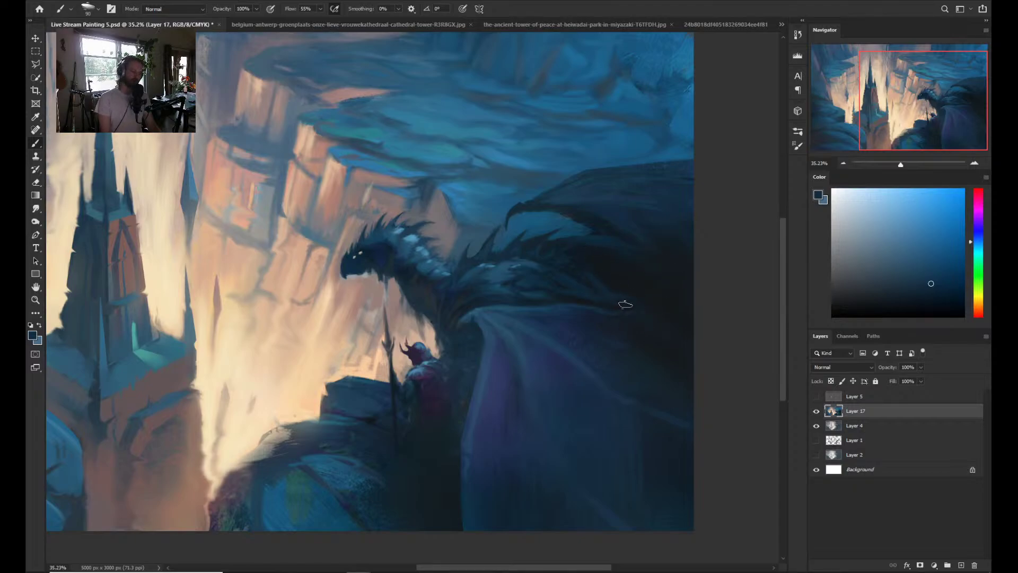
key("z")
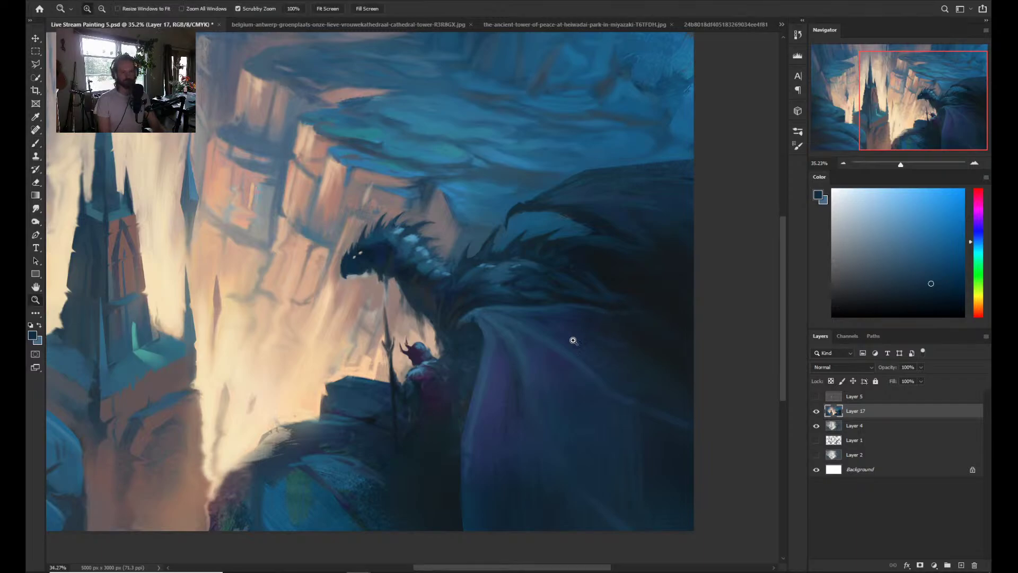
left_click_drag(571, 341, 587, 289)
left_click_drag(570, 352, 590, 348)
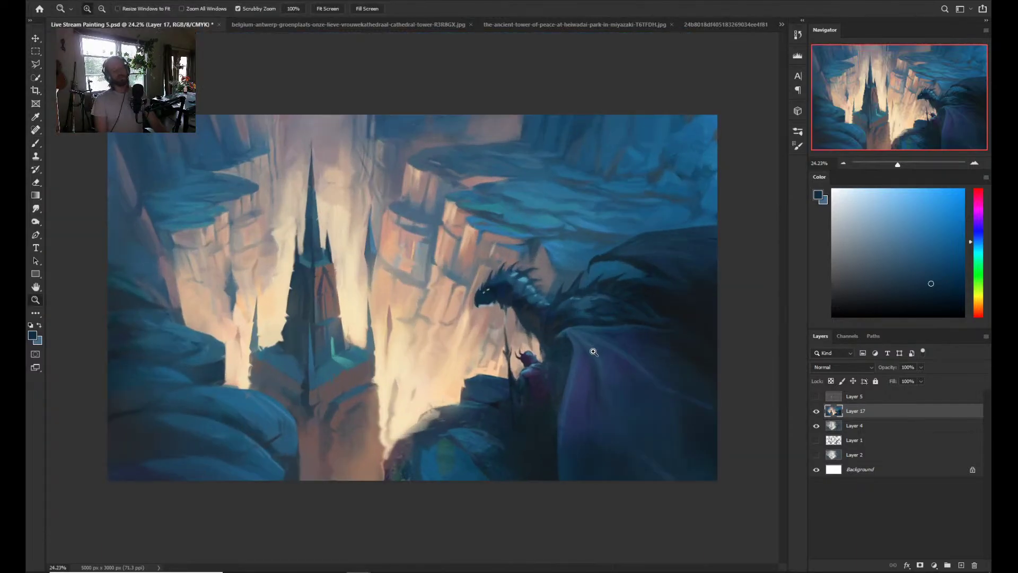
- Flip the canvas horizontally and brighten the scales along the dragon's neck and head with the Mixer Brush, using blues sampled from the scales
key("ctrl+shift+h")
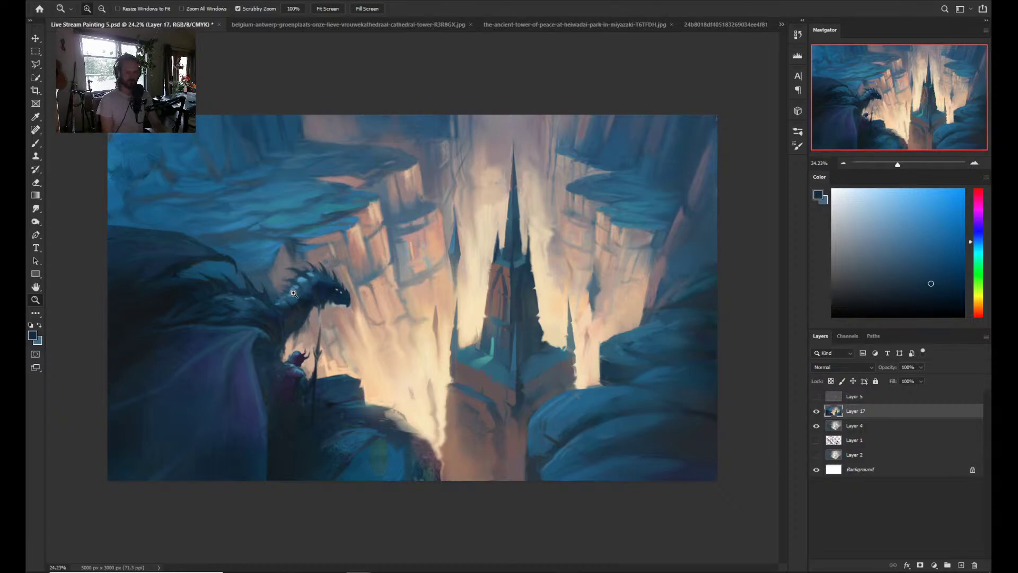
left_click_drag(294, 293, 320, 285)
key("b")
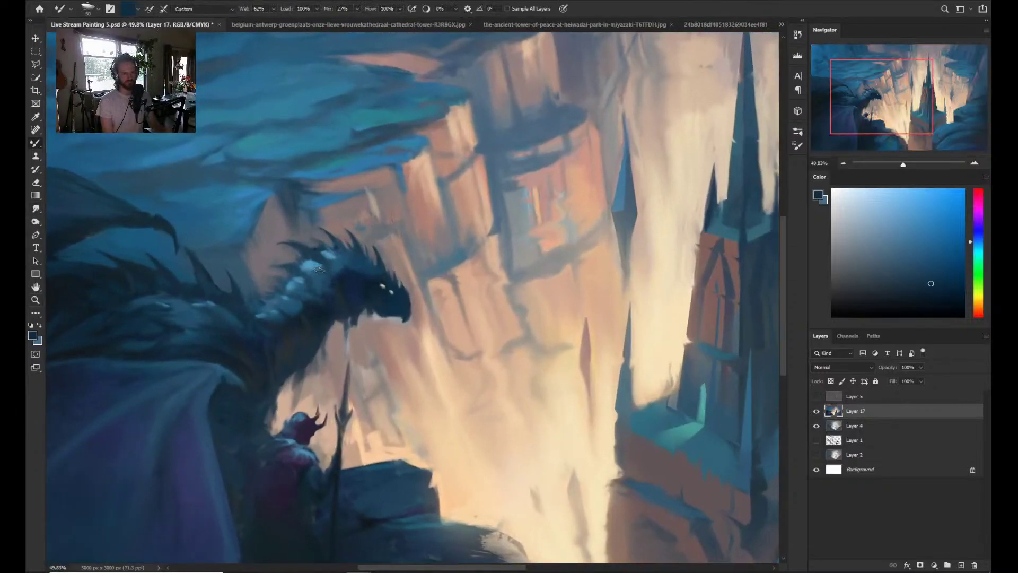
left_click(314, 271, "alt")
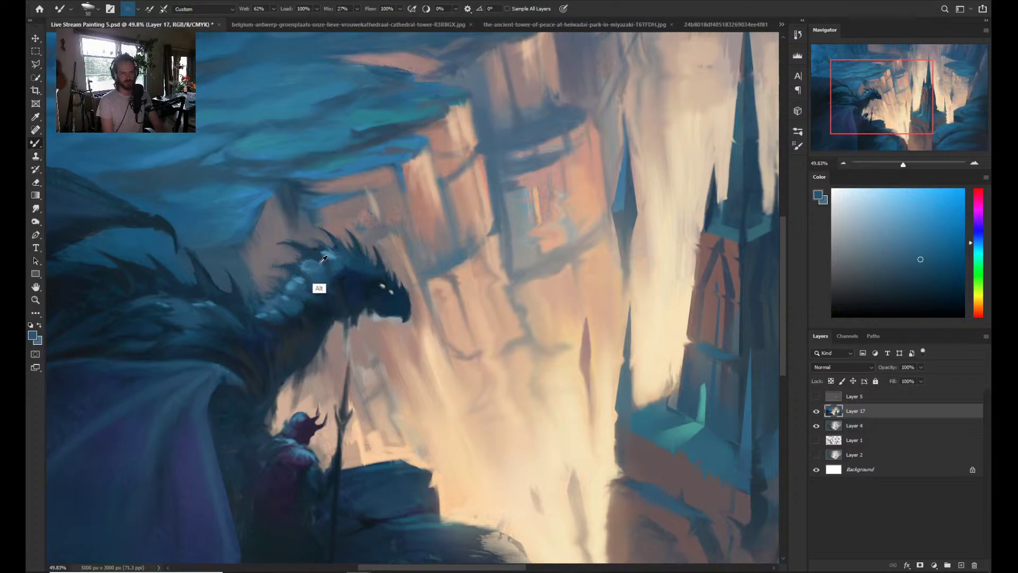
left_click(329, 259, "alt")
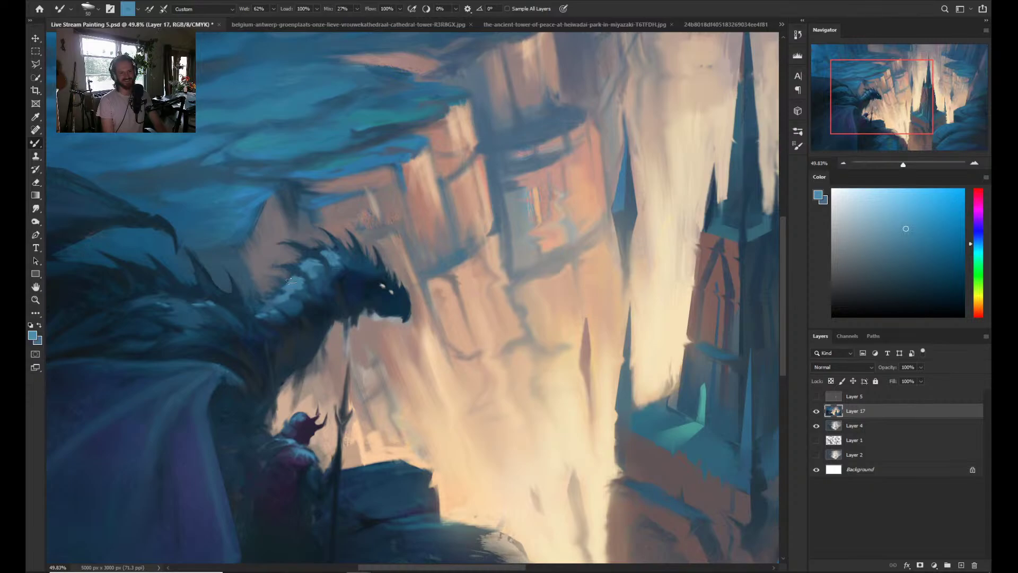
mouse_move(336, 267)
left_mouse_down()
mouse_move(304, 255)
mouse_move(352, 276)
left_mouse_up()
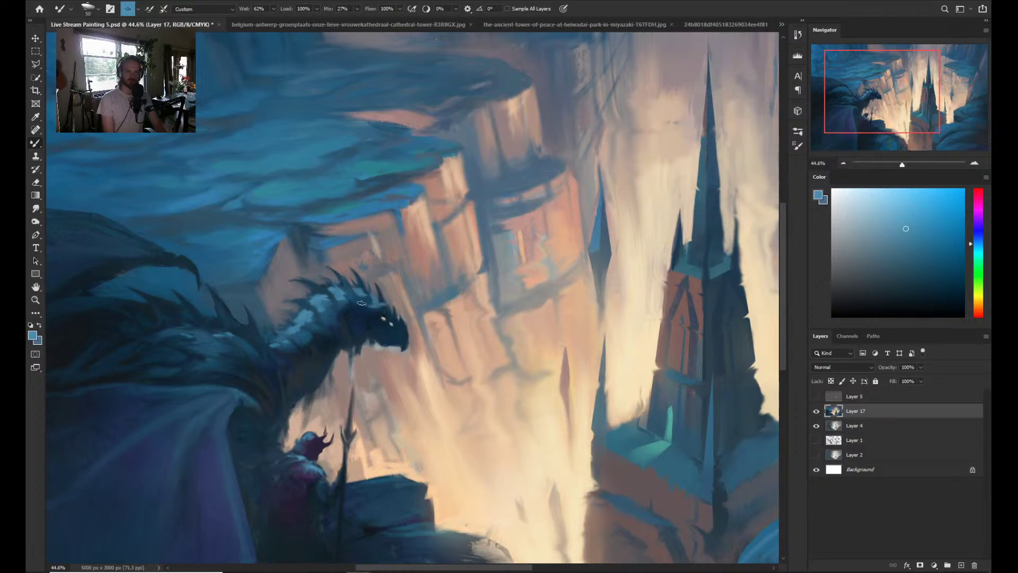
left_click_drag(421, 326, 395, 323)
left_click_drag(497, 256, 467, 267)
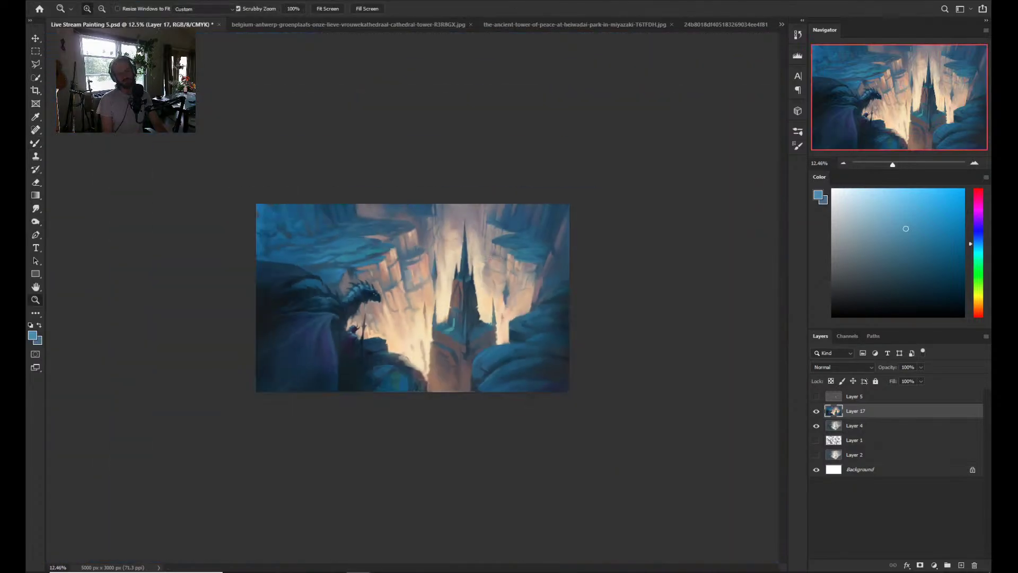
left_click_drag(413, 298, 462, 297)
mouse_move(340, 221)
left_mouse_down()
mouse_move(372, 221)
mouse_move(341, 220)
left_mouse_up()
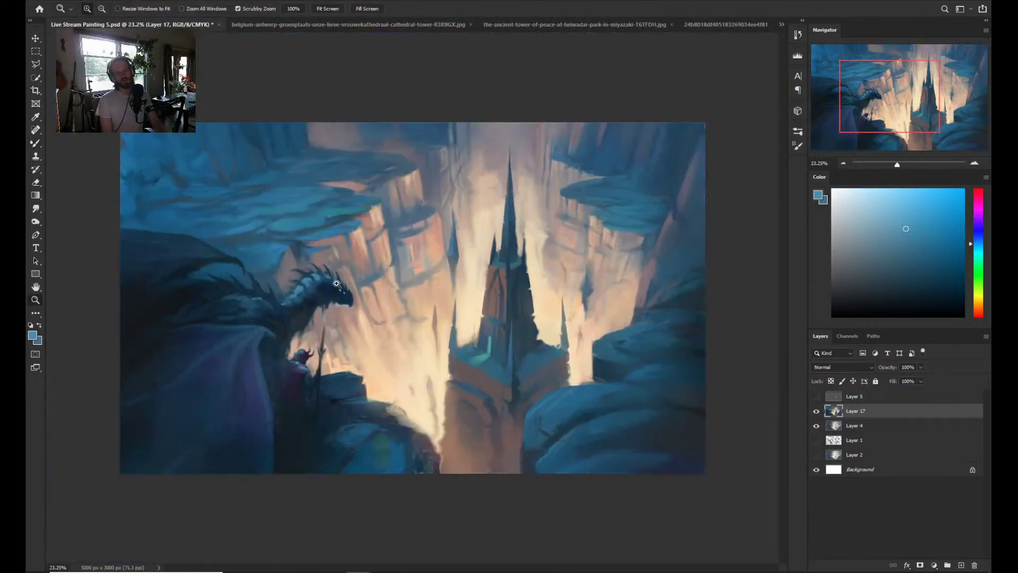
- Paint muted warm tones onto the dragon's cheek and jaw with the regular Brush, sampling from beneath the head and from the tower's base
left_click_drag(339, 294, 372, 294)
left_click(329, 312, "alt")
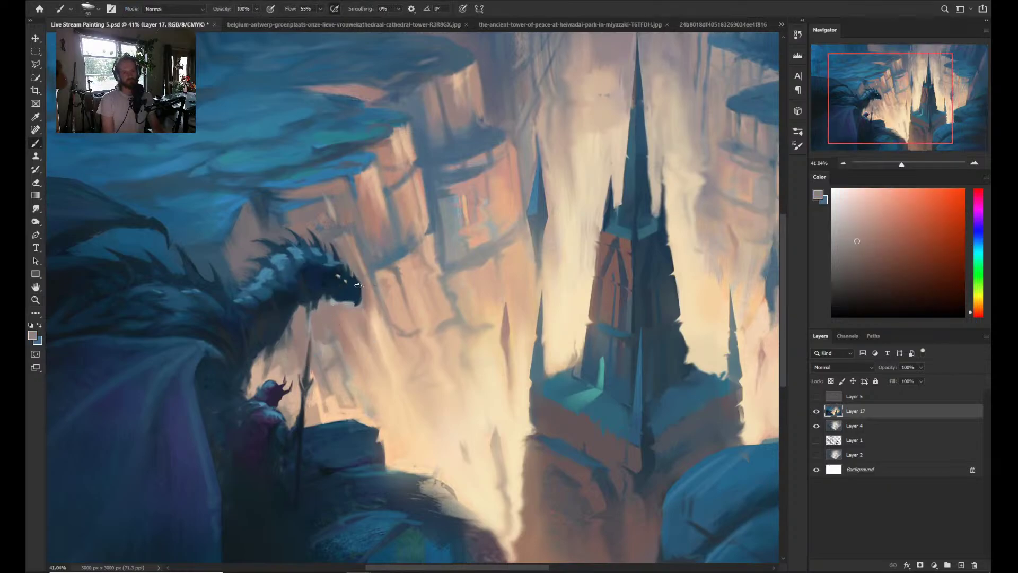
left_click(549, 408, "alt")
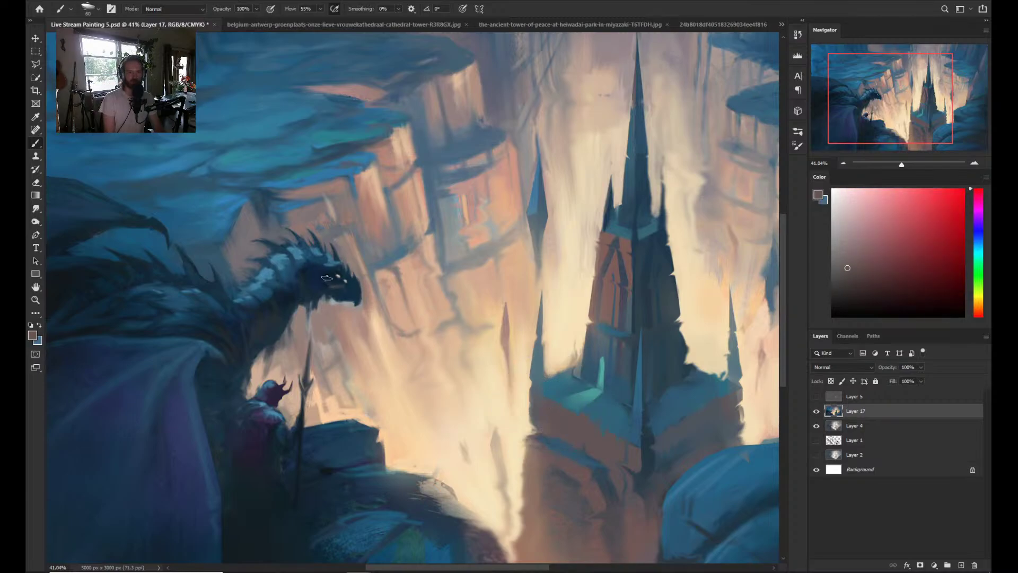
key("z")
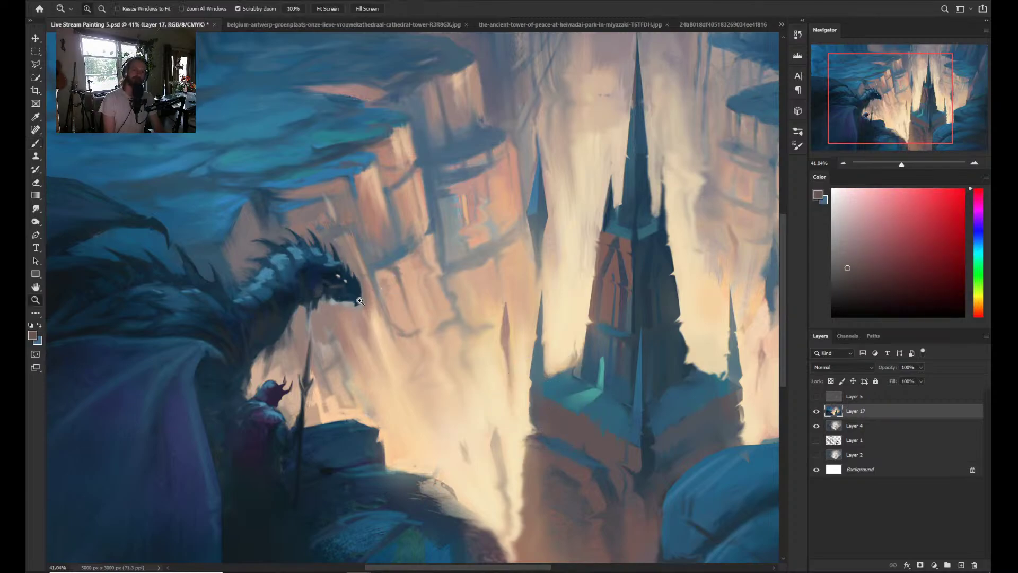
left_click_drag(456, 212, 427, 210)
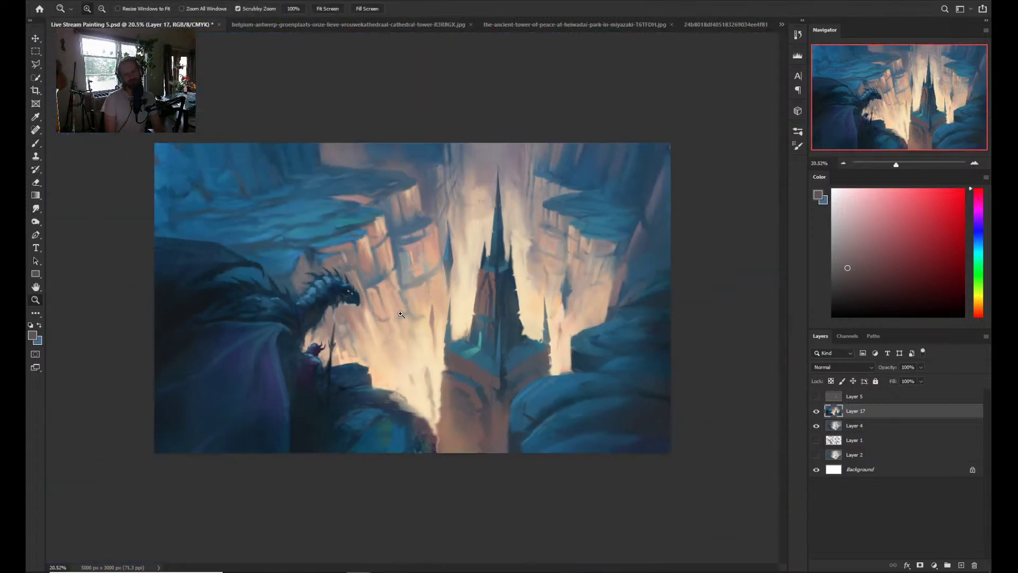
- Refine the dragon's face around the eyes and jaw with dark blue and purplish grey sampled from its head
left_click_drag(404, 313, 443, 313)
key("b")
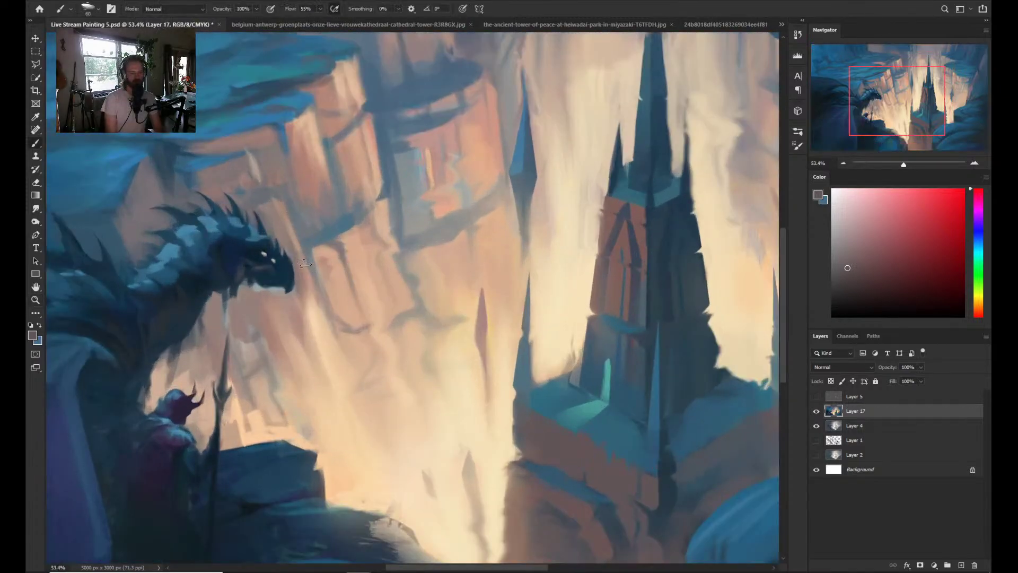
left_click(267, 258, "alt")
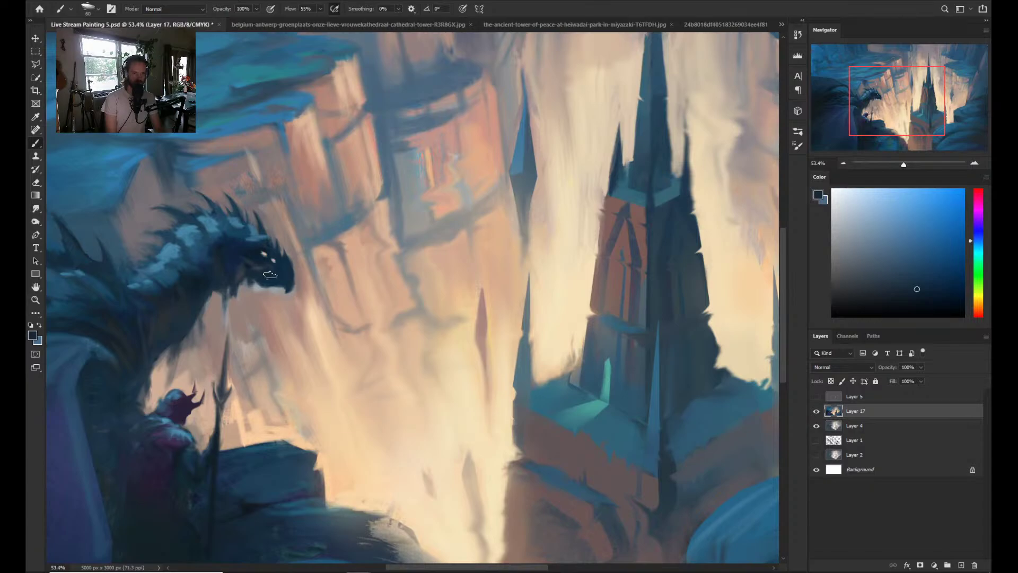
left_click(256, 271, "alt")
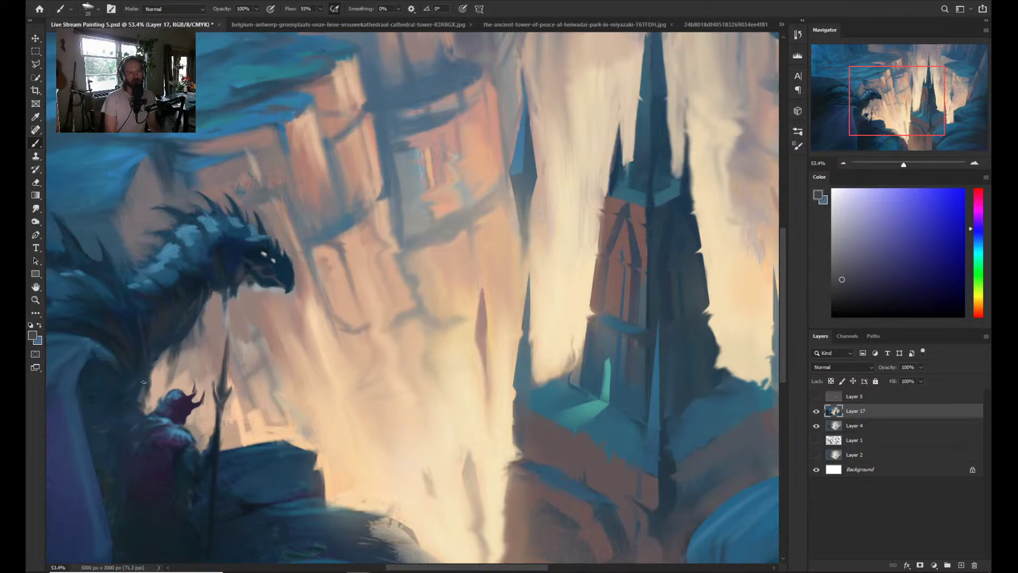
key("z")
mouse_move(371, 291)
left_mouse_down()
mouse_move(318, 291)
mouse_move(371, 292)
left_mouse_up()
- Blend the dragon's cheek and throat with the Mixer Brush, using dark blues sampled from its head
key("ctrl+plus")
key("b")
key("r")
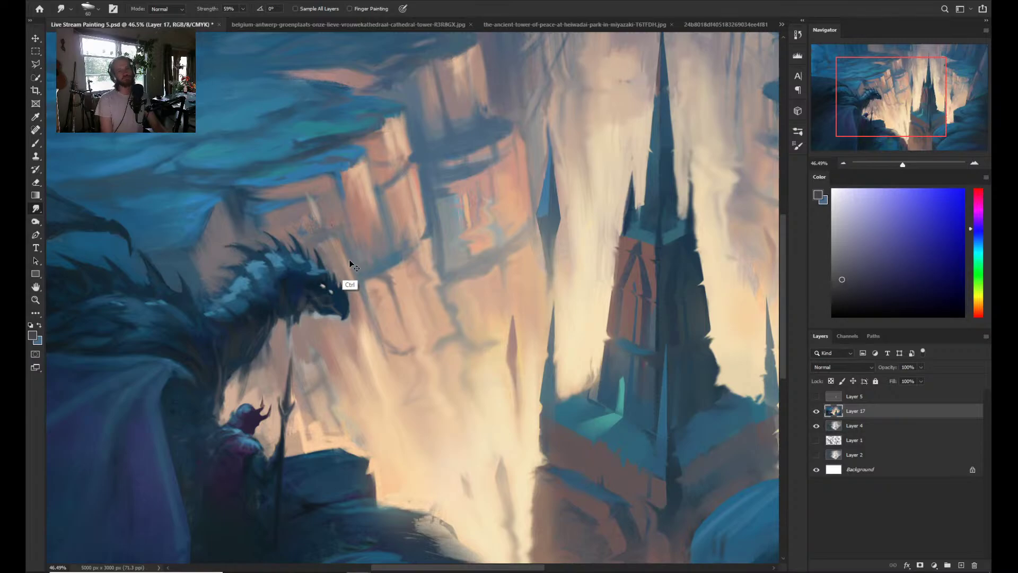
key("b")
left_click(317, 299, "alt")
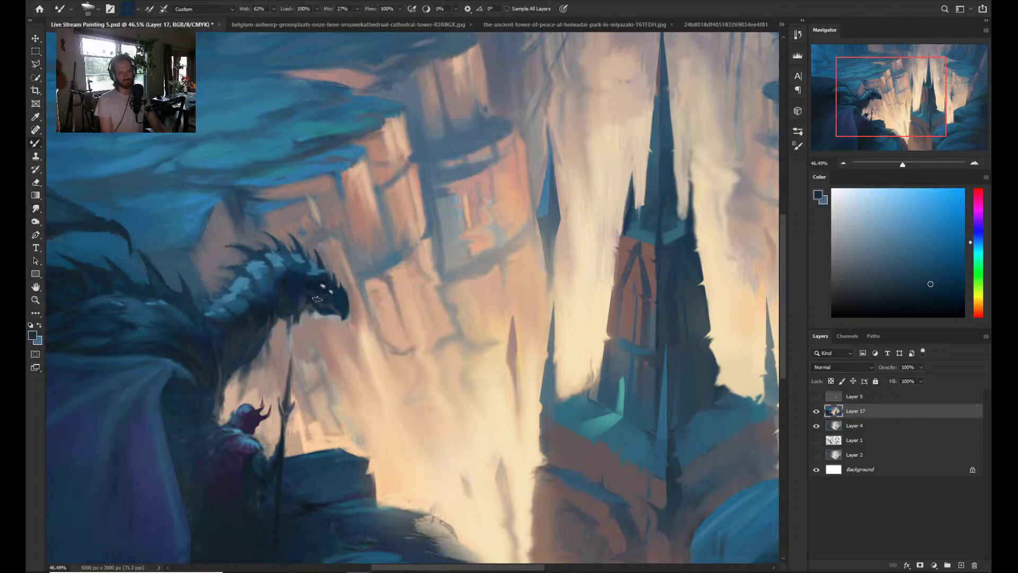
left_click(299, 295, "alt")
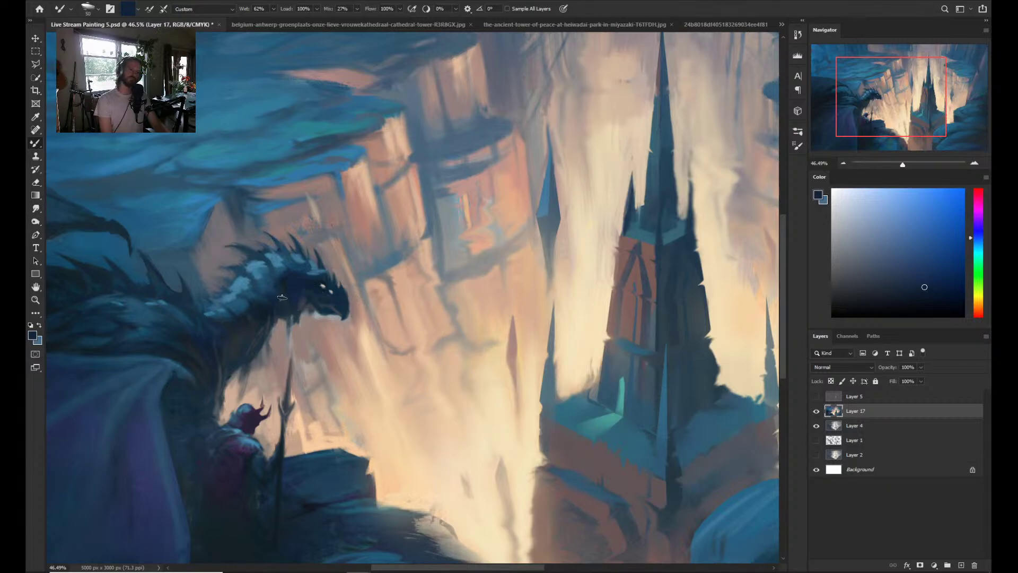
left_click_drag(350, 283, 315, 279)
left_click_drag(498, 305, 513, 285)
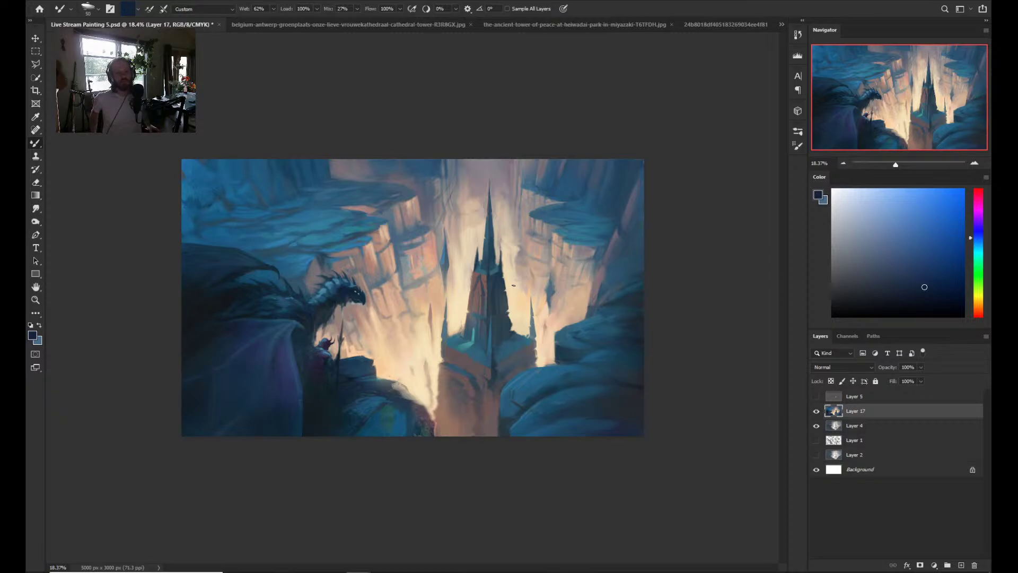
- Smooth the rough texture of the distant blue cliffs above the dragon's wing with an enlarged Mixer Brush, using blues sampled from the cliffs
key("ctrl+alt+space")
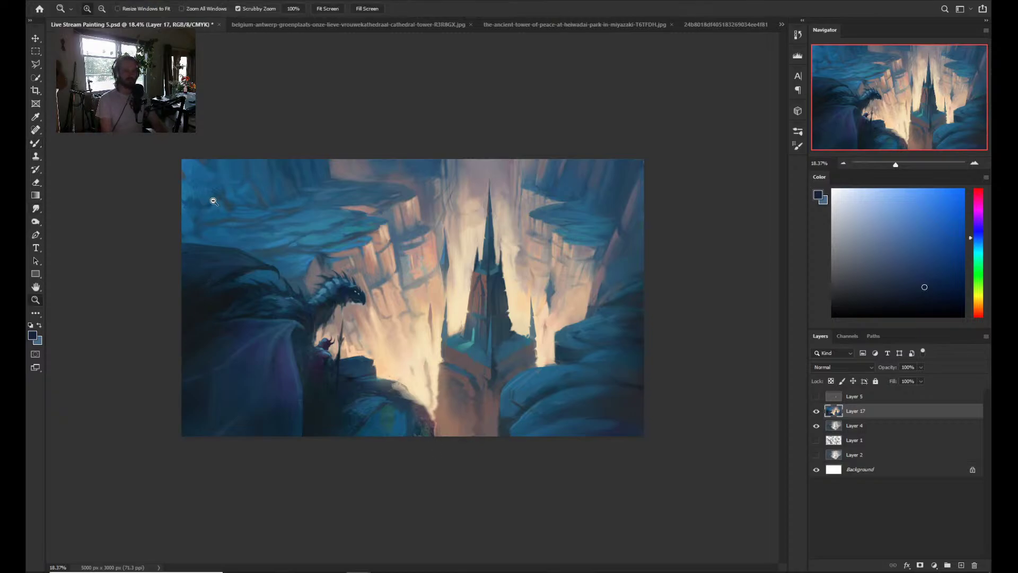
left_click_drag(213, 201, 243, 188)
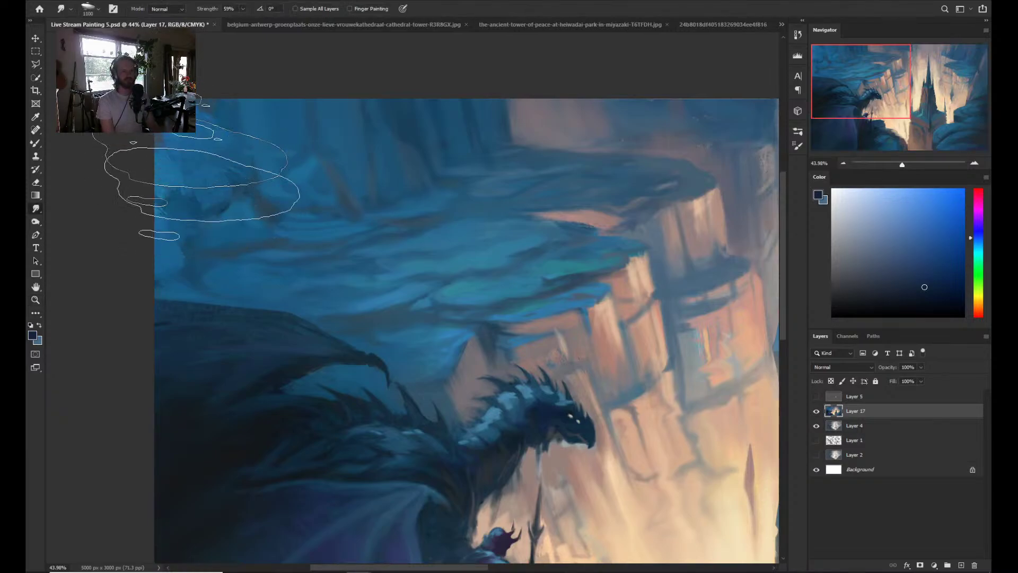
key("b")
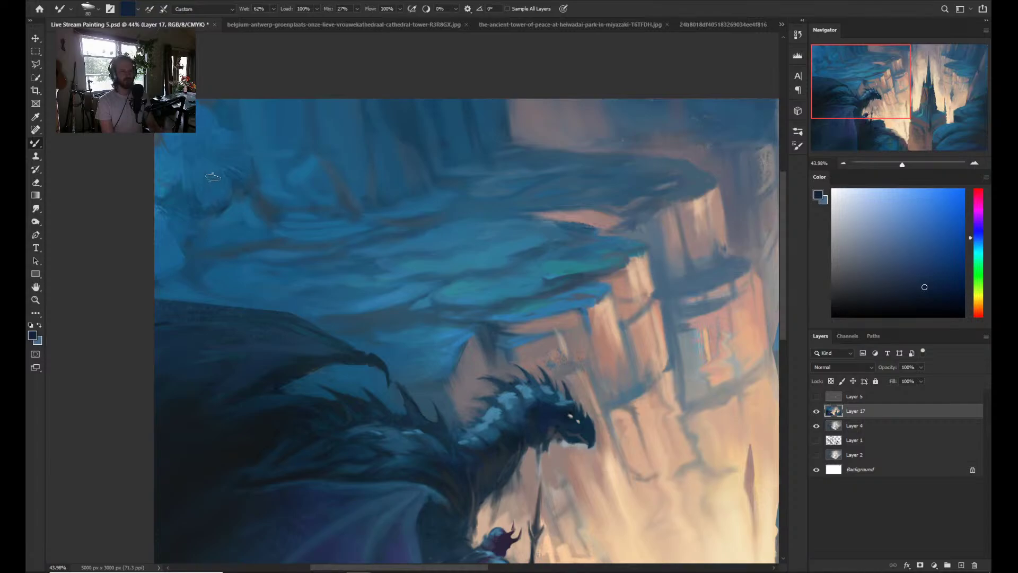
key("bracketright")
key("bracketright")
key("bracketright")
key("bracketright")
key("bracketright")
key("bracketright")
key("bracketright")
key("bracketright")
key("bracketright")
key("bracketright")
key("bracketright")
left_click(252, 144, "alt")
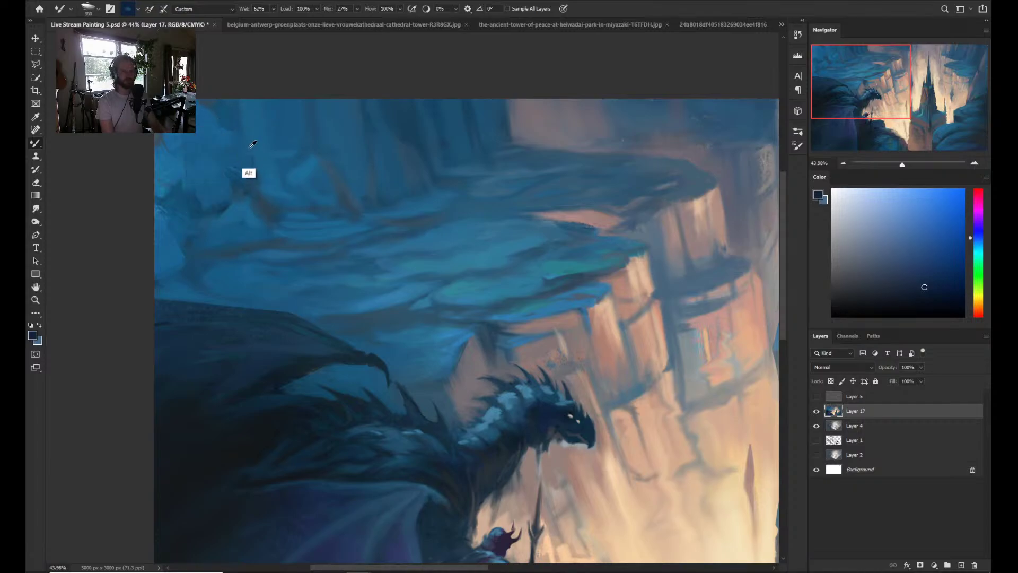
left_click(207, 187, "alt")
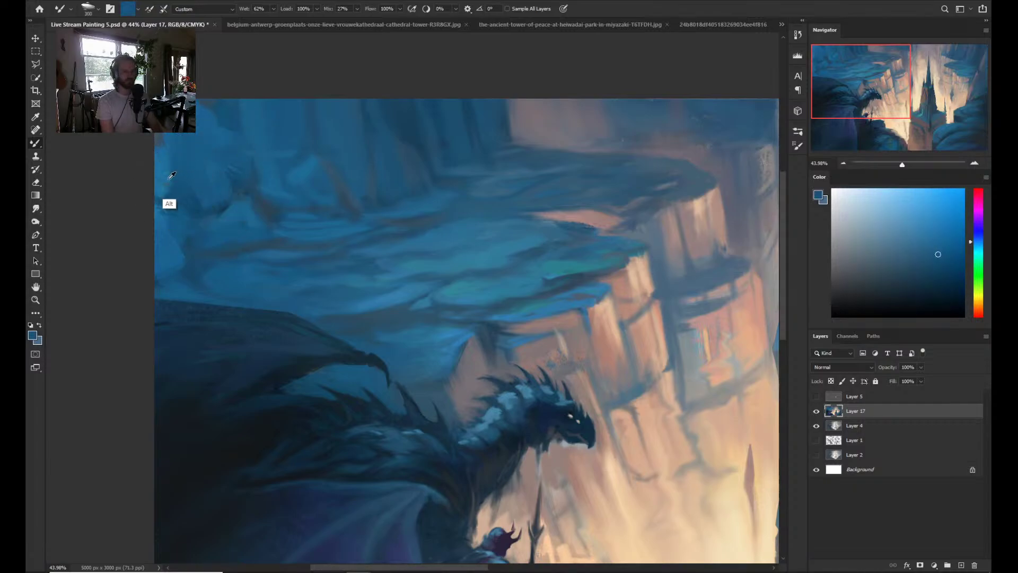
left_click(165, 192, "alt")
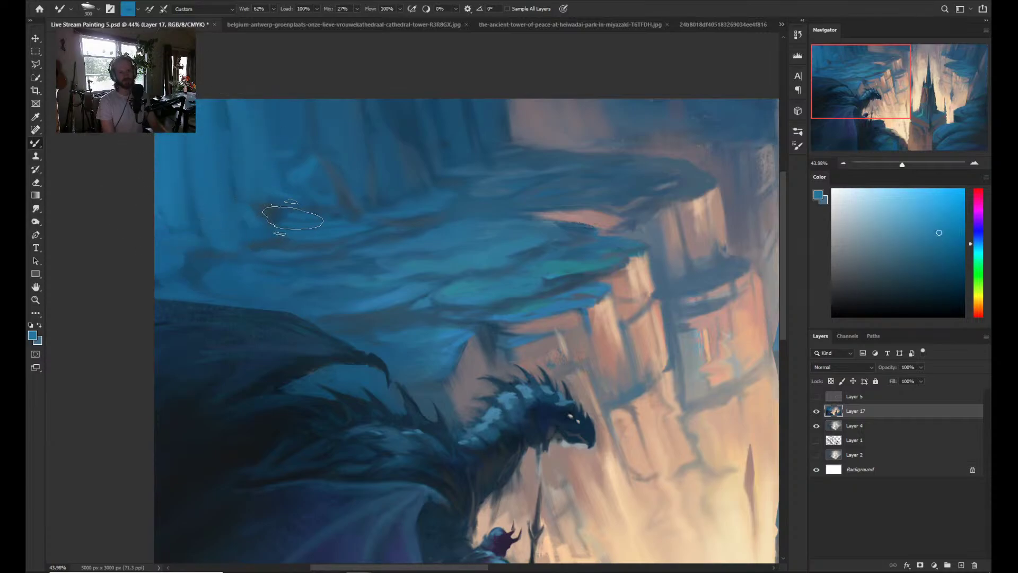
key("z")
mouse_move(293, 217)
left_mouse_down()
mouse_move(218, 209)
mouse_move(256, 196)
left_mouse_up()
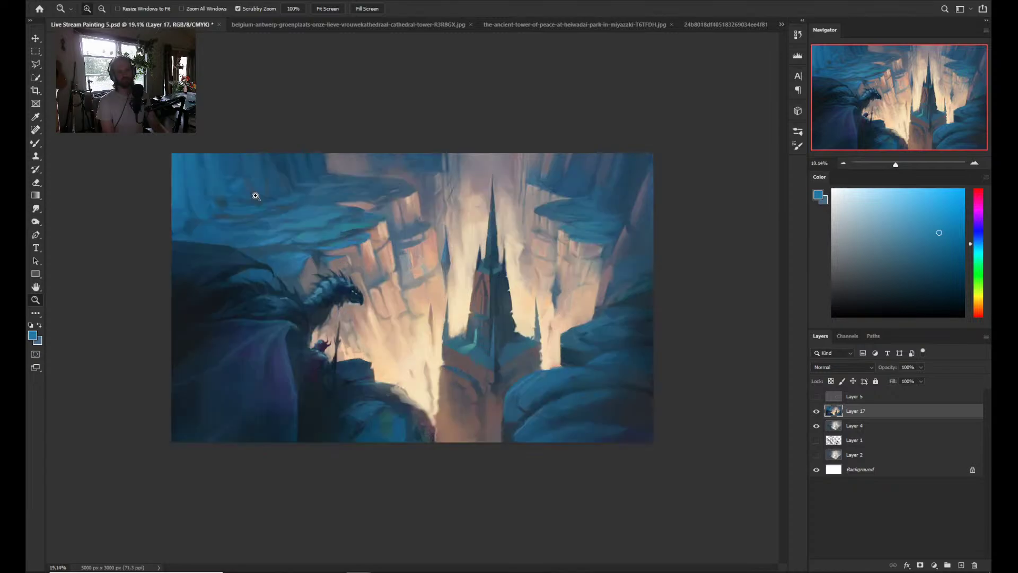
- Add a new layer above Layer 17 and set both its blending mode and the Brush's mode to Linear Dodge (Add)
key("b")
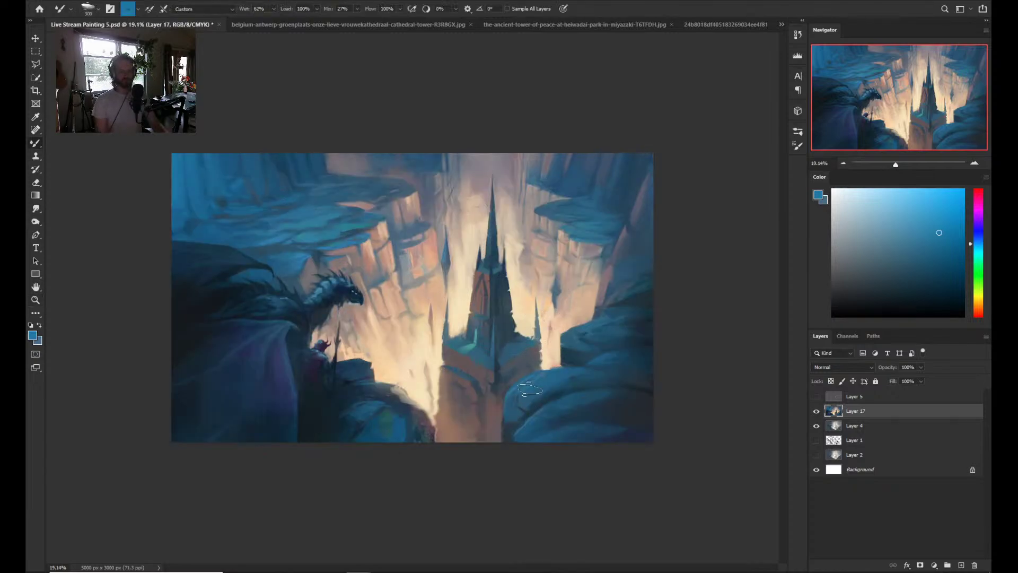
key("ctrl+shift+n")
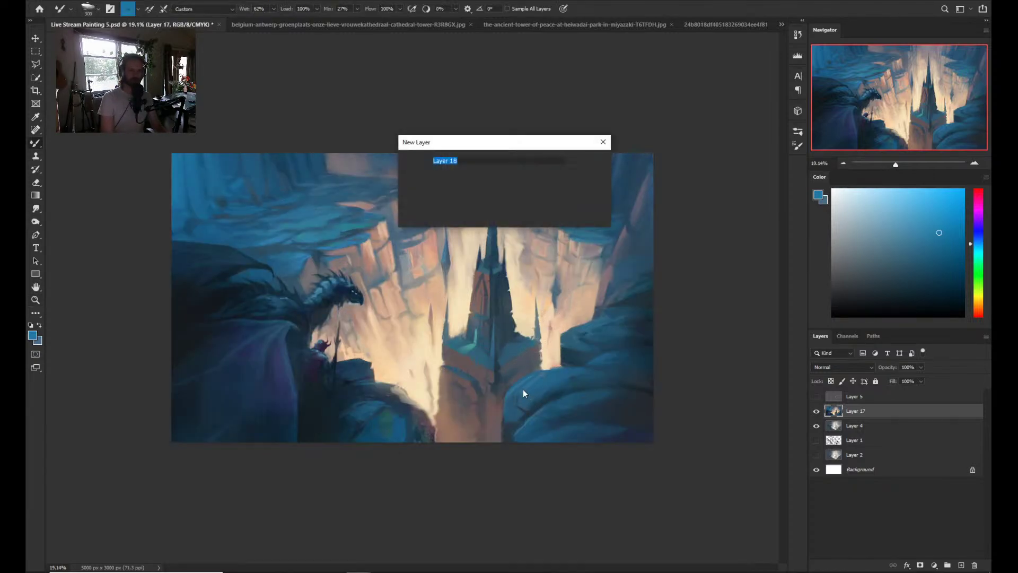
key("Return")
key("shift+b")
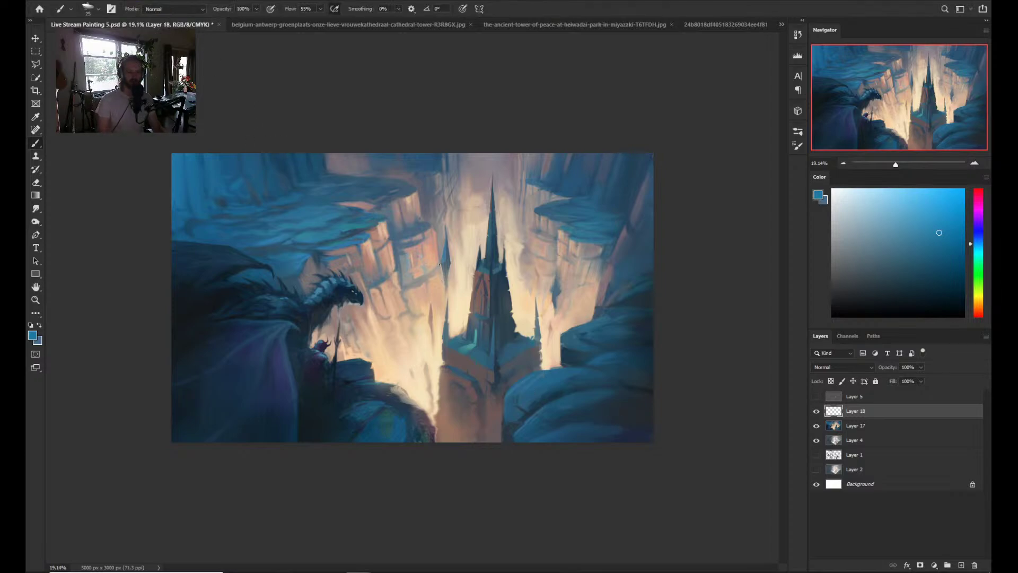
left_click(845, 368)
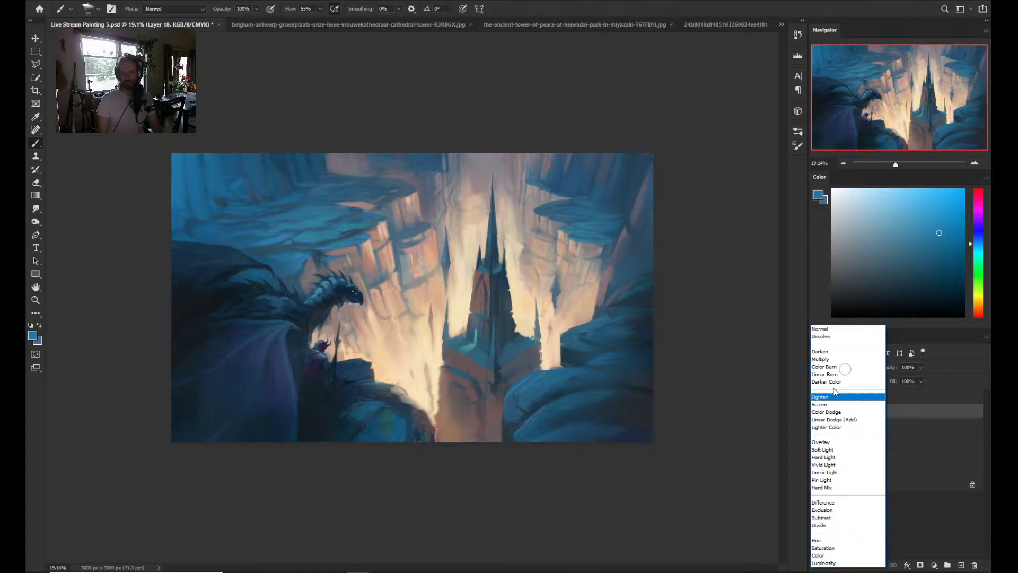
left_click(842, 419)
left_click(191, 11)
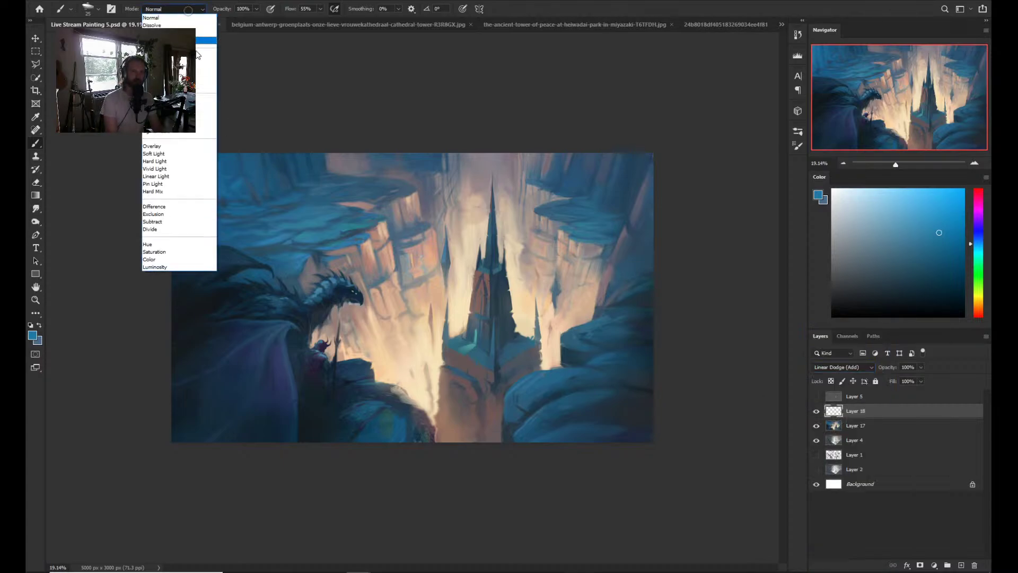
left_click(159, 123)
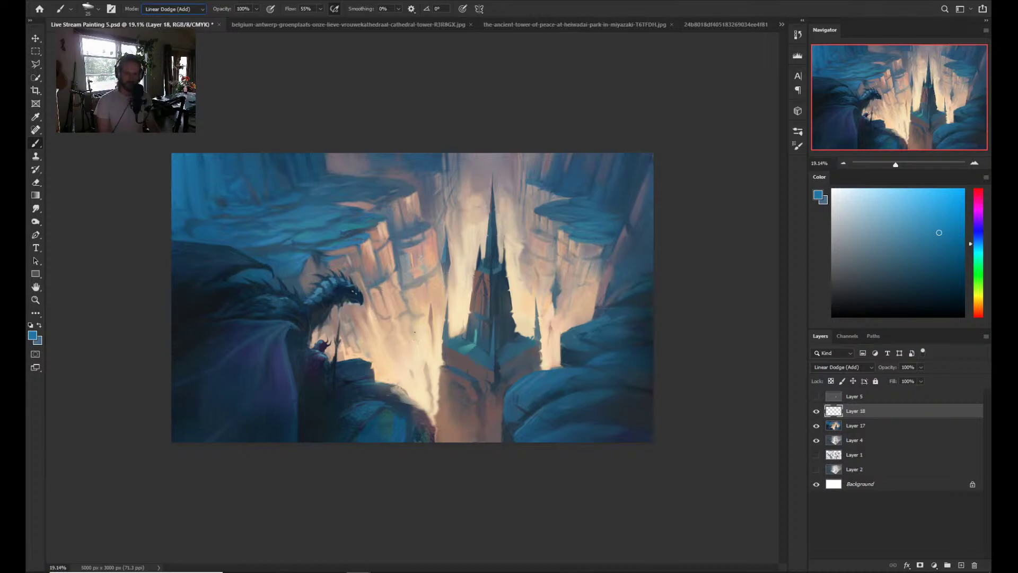
- Choose the Soft Round brush and enlarge it to 1100 px
right_click(424, 324)
left_click(589, 332)
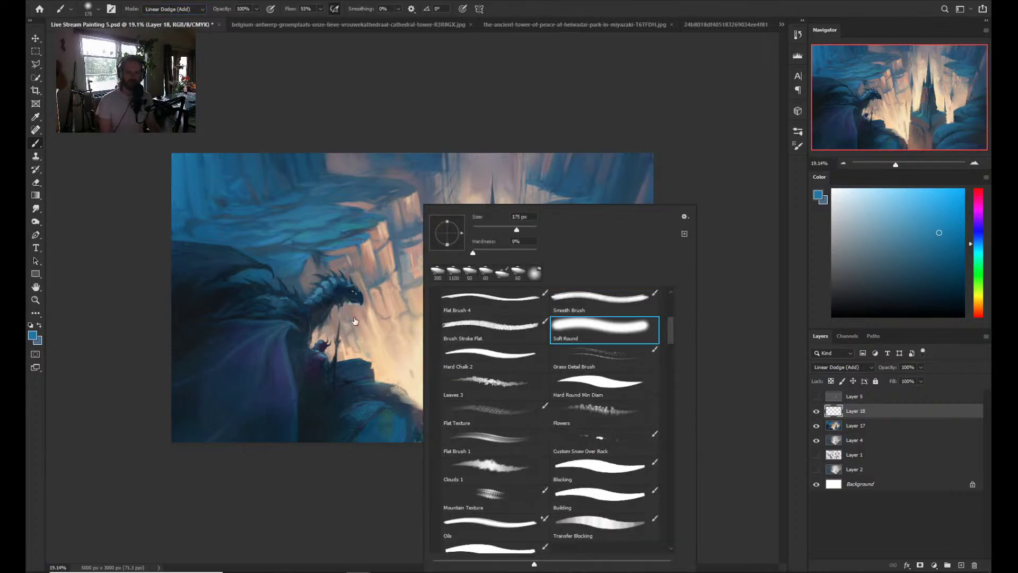
left_click(357, 311)
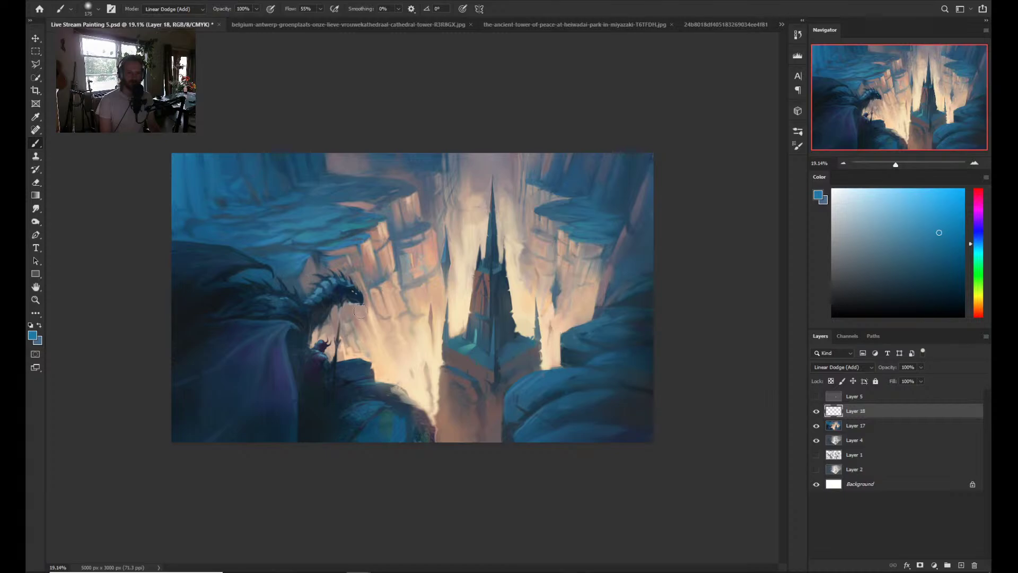
key("bracketright")
key("bracketright")
key("bracketright")
key("bracketright")
key("bracketright")
key("bracketright")
key("bracketright")
key("bracketright")
key("bracketright")
key("bracketright")
key("bracketright")
key("bracketleft")
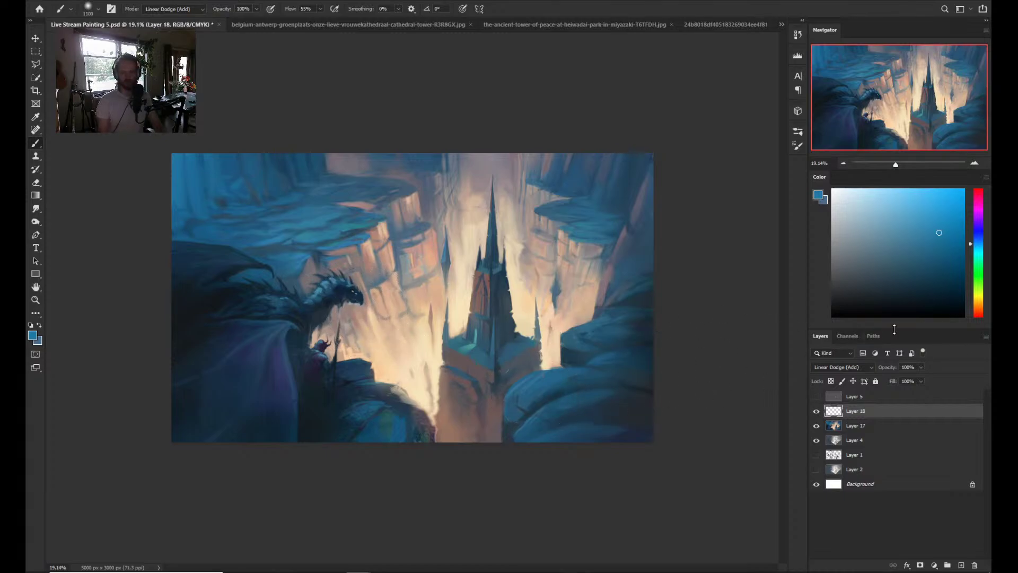
- Glaze a warm glow over the chasm around the tower with a dark reddish brown, undoing the last stroke
left_click(979, 310)
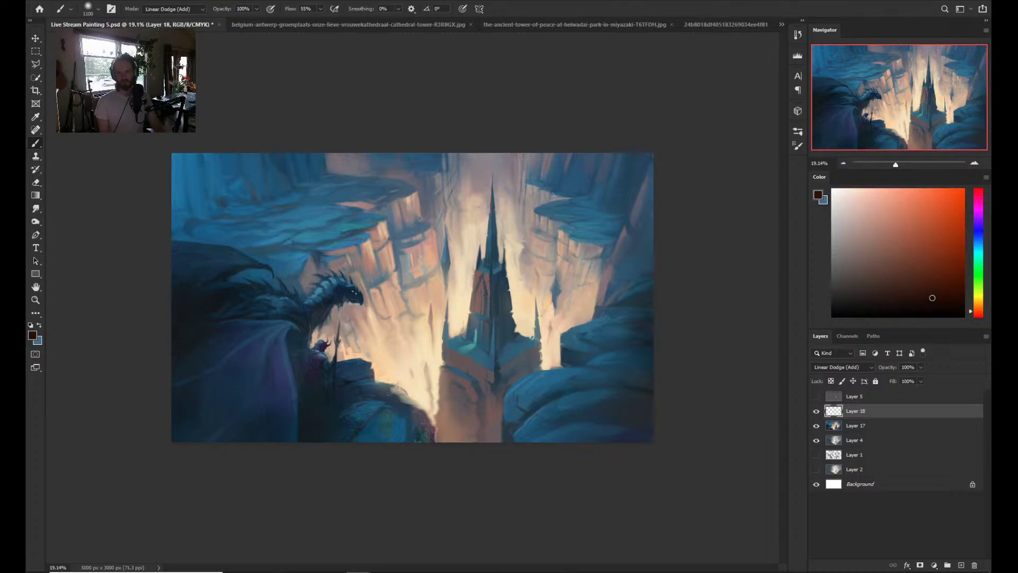
mouse_move(535, 318)
left_mouse_down()
mouse_move(530, 308)
mouse_move(527, 323)
mouse_move(610, 281)
mouse_move(599, 284)
left_mouse_up()
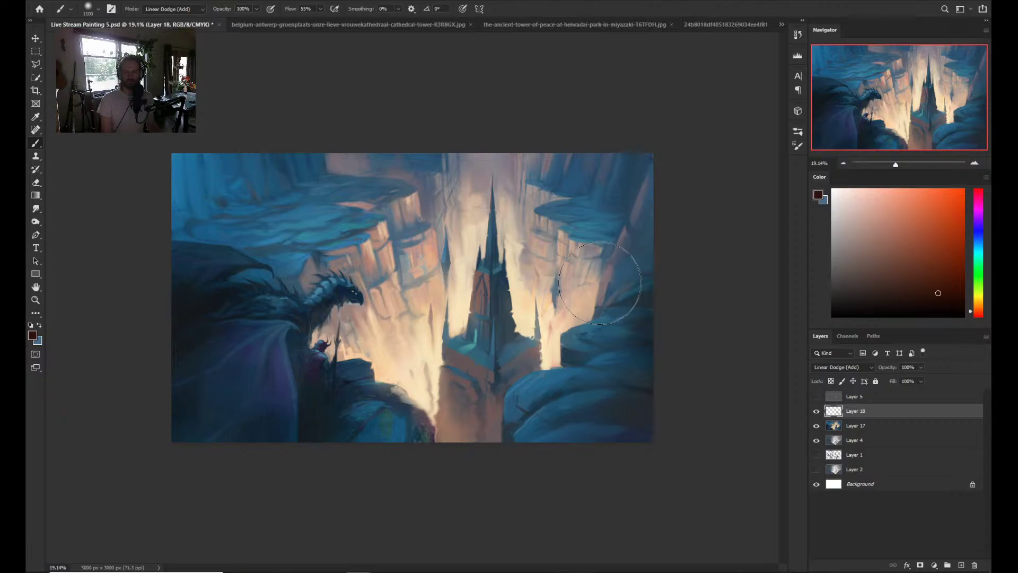
mouse_move(419, 339)
left_mouse_down()
mouse_move(395, 379)
mouse_move(411, 419)
mouse_move(434, 414)
mouse_move(416, 392)
mouse_move(466, 420)
mouse_move(504, 405)
mouse_move(421, 384)
mouse_move(413, 360)
mouse_move(424, 339)
mouse_move(451, 350)
mouse_move(469, 300)
mouse_move(498, 297)
mouse_move(456, 291)
mouse_move(502, 318)
mouse_move(473, 352)
mouse_move(345, 324)
mouse_move(361, 376)
mouse_move(384, 378)
mouse_move(345, 363)
mouse_move(439, 427)
mouse_move(511, 420)
mouse_move(527, 383)
mouse_move(567, 350)
left_mouse_up()
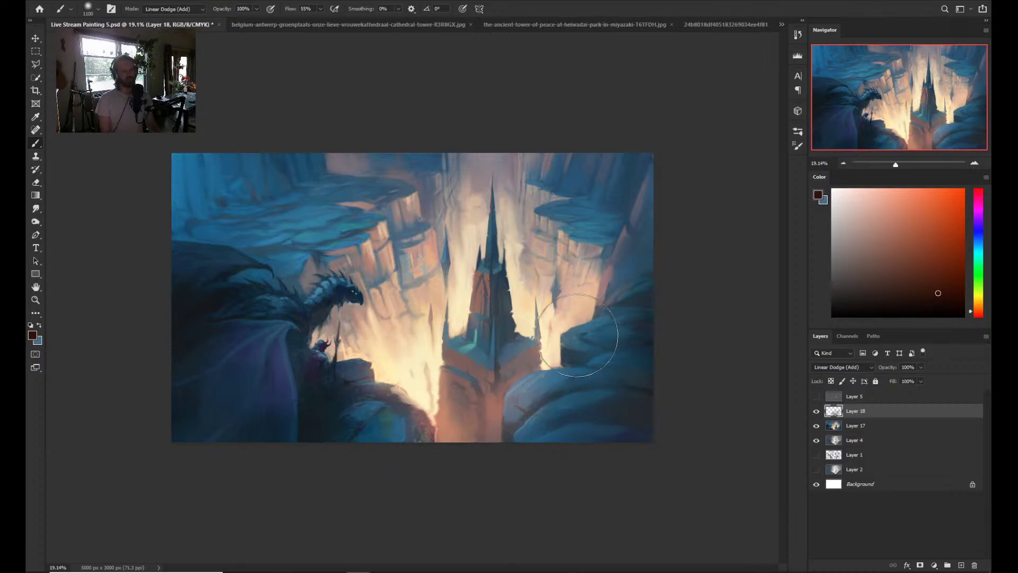
key("ctrl+z")
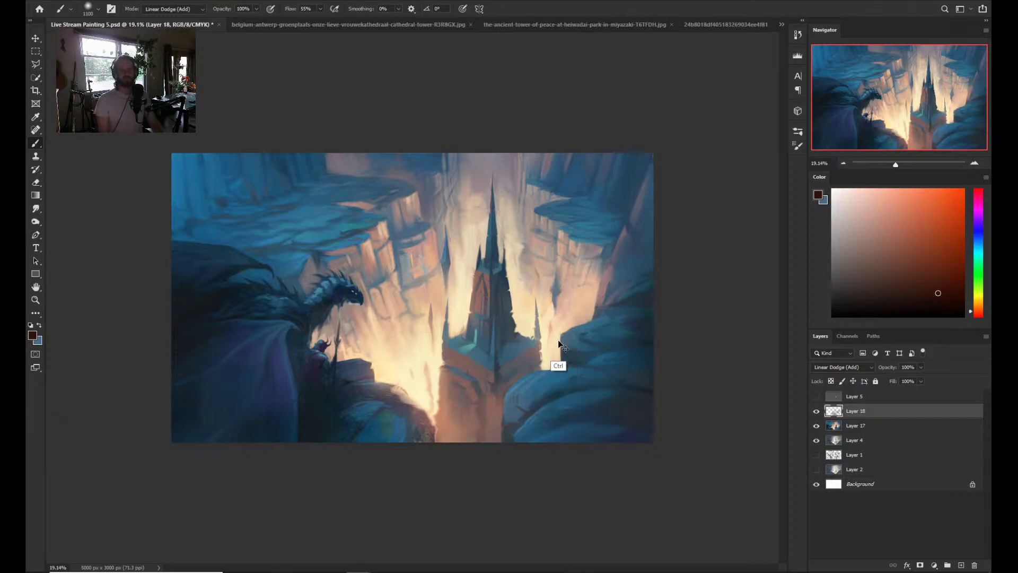
- Add a softer warm glow beneath the dragon's neck and on the cliff walls beside the tower with a 600 px brush
key("bracketleft")
key("bracketleft")
key("bracketleft")
key("bracketleft")
key("bracketleft")
key("bracketleft")
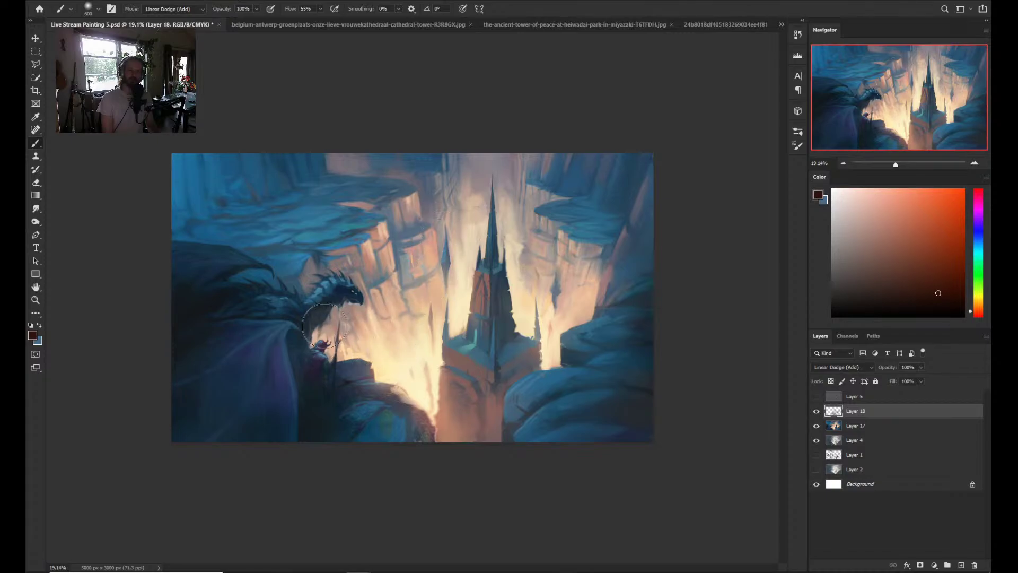
mouse_move(320, 308)
left_mouse_down()
mouse_move(311, 276)
mouse_move(308, 288)
mouse_move(323, 266)
left_mouse_up()
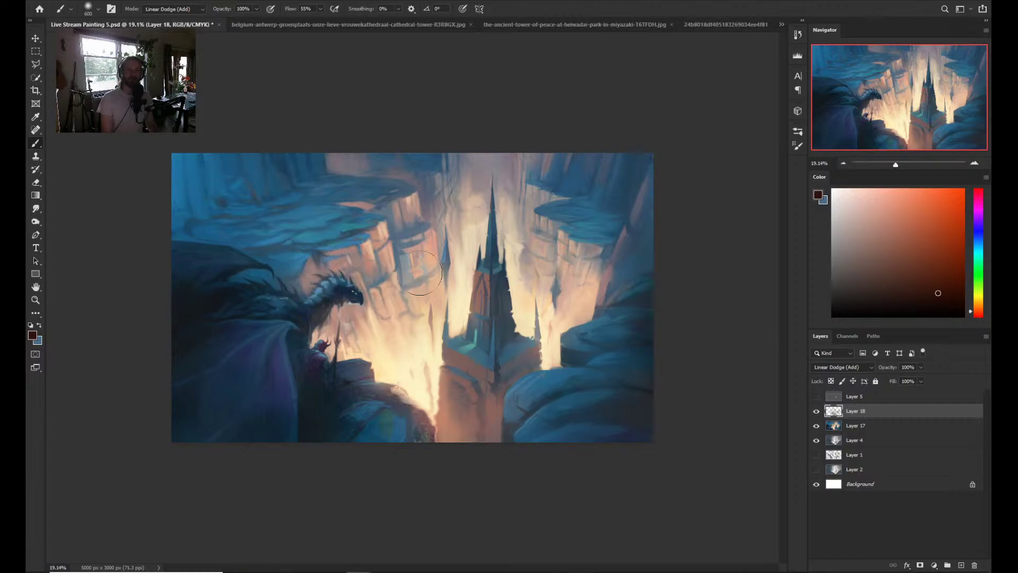
mouse_move(590, 283)
left_mouse_down()
mouse_move(586, 309)
mouse_move(592, 301)
mouse_move(551, 276)
mouse_move(477, 276)
mouse_move(529, 307)
left_mouse_up()
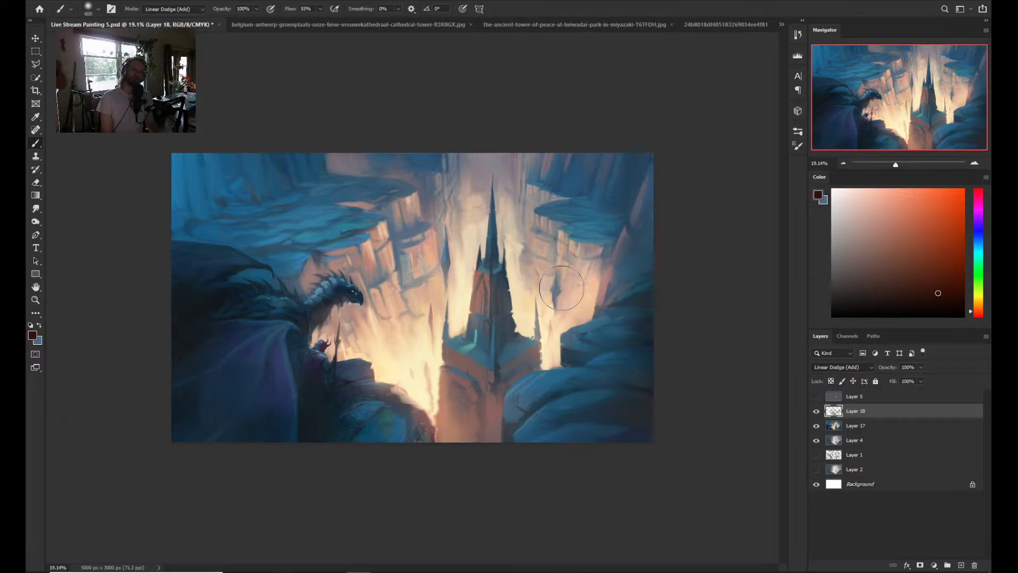
key("ctrl")
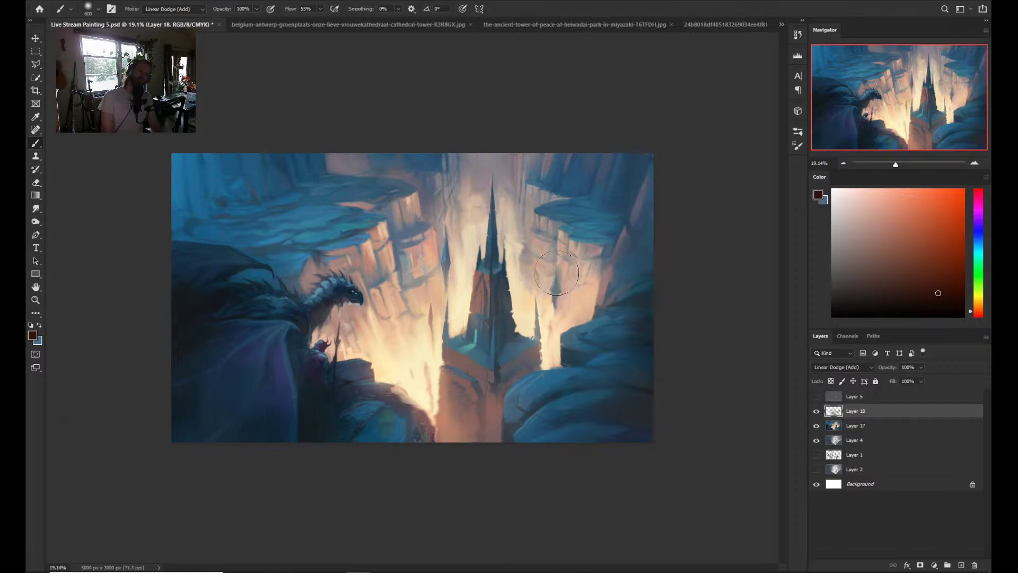
- Paint a teal glow around the lit opening at the tower's base with a 100 px brush, using a darkened teal sampled there
scroll(463, 339, "up", 3)
left_click(462, 341, "alt")
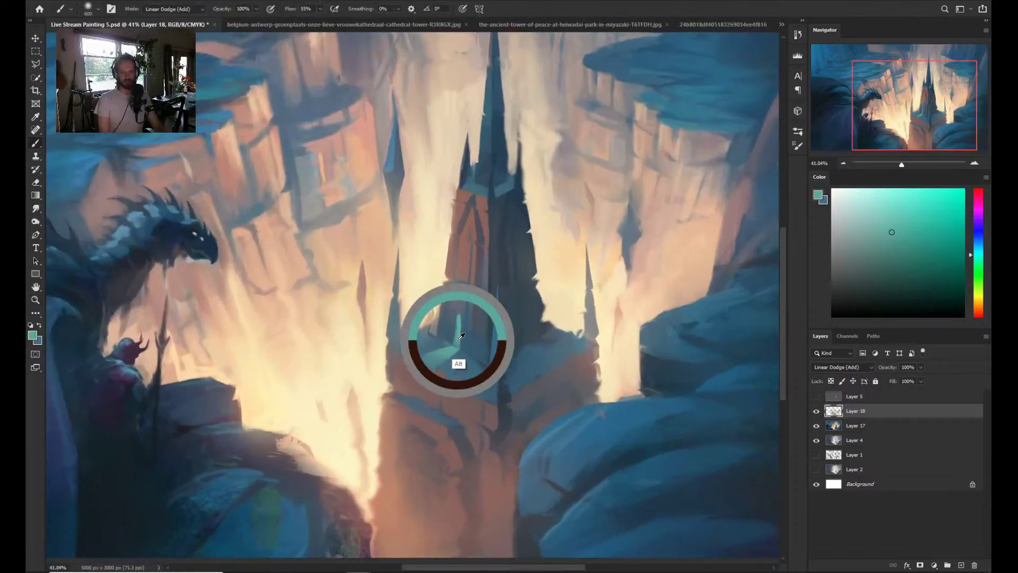
key("z")
left_click_drag(421, 335, 467, 344)
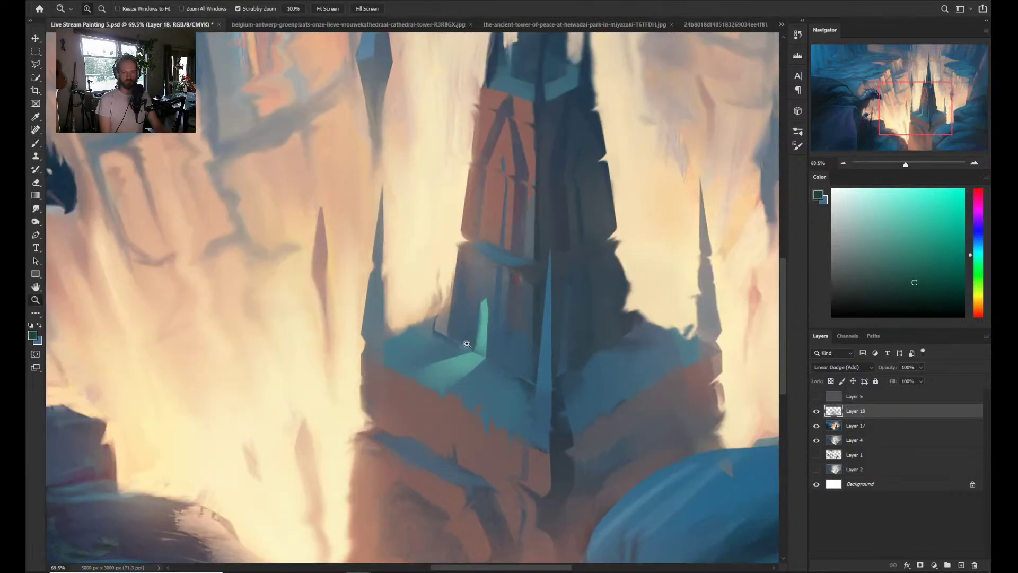
key("b")
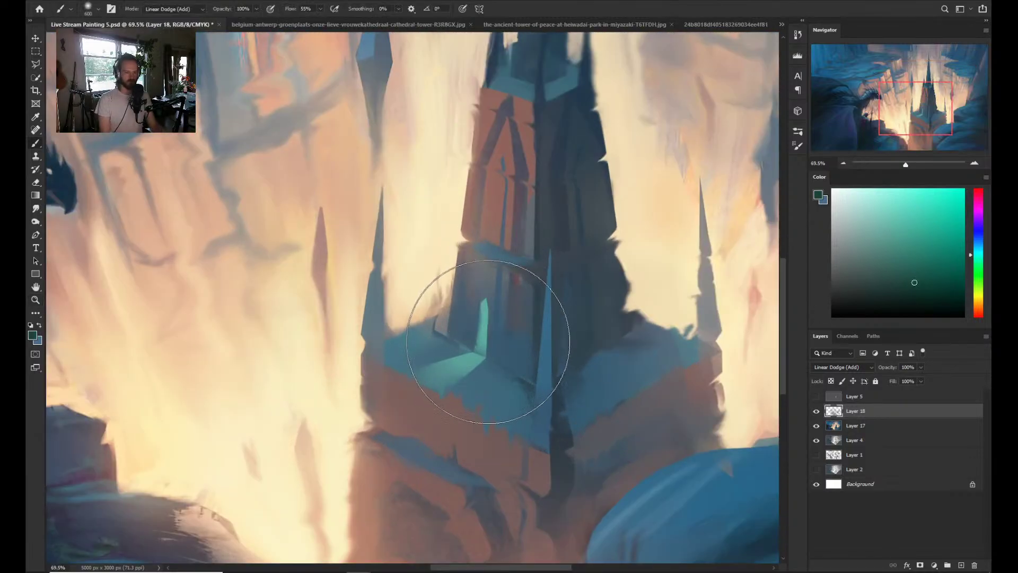
key("bracketleft")
key("bracketleft")
key("bracketleft")
key("bracketleft")
key("bracketleft")
key("bracketleft")
key("bracketleft")
key("bracketleft")
key("bracketleft")
mouse_move(483, 315)
left_mouse_down()
mouse_move(485, 362)
mouse_move(449, 366)
mouse_move(486, 309)
mouse_move(488, 338)
left_mouse_up()
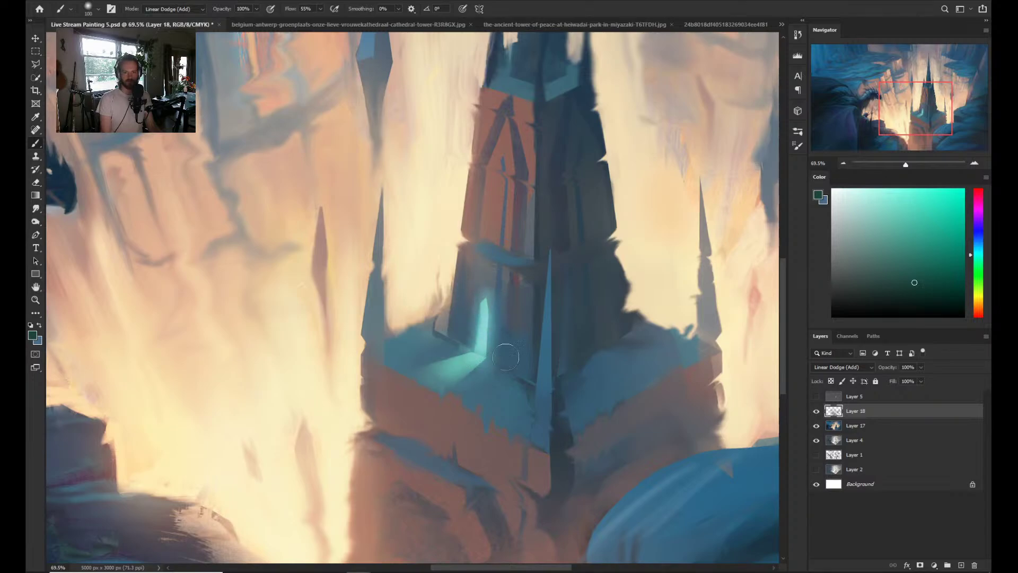
- Examine the teal glow at the tower's base against the whole painting
key("z")
scroll(510, 350, "down", 5)
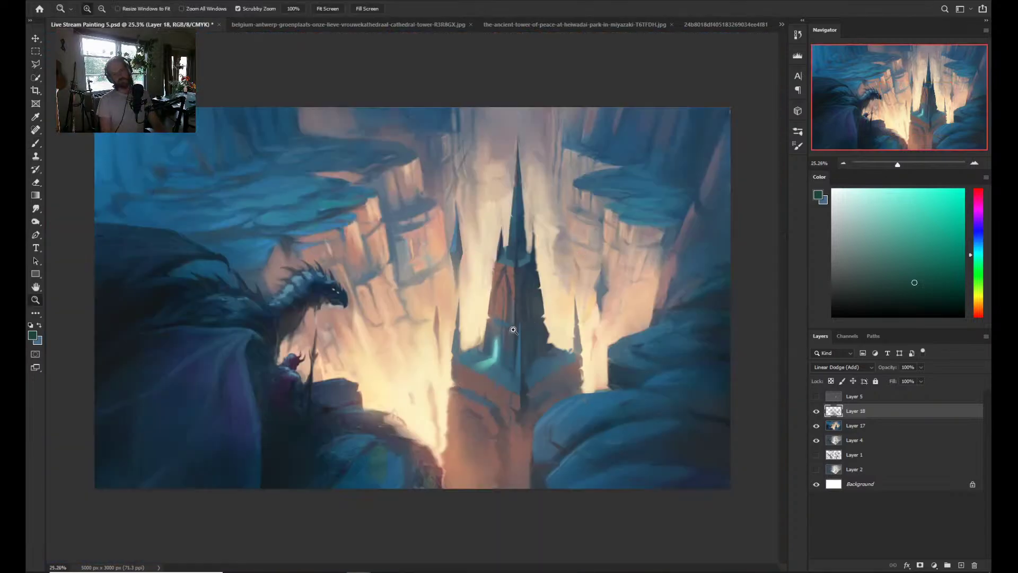
scroll(513, 330, "up", 1)
key("b")
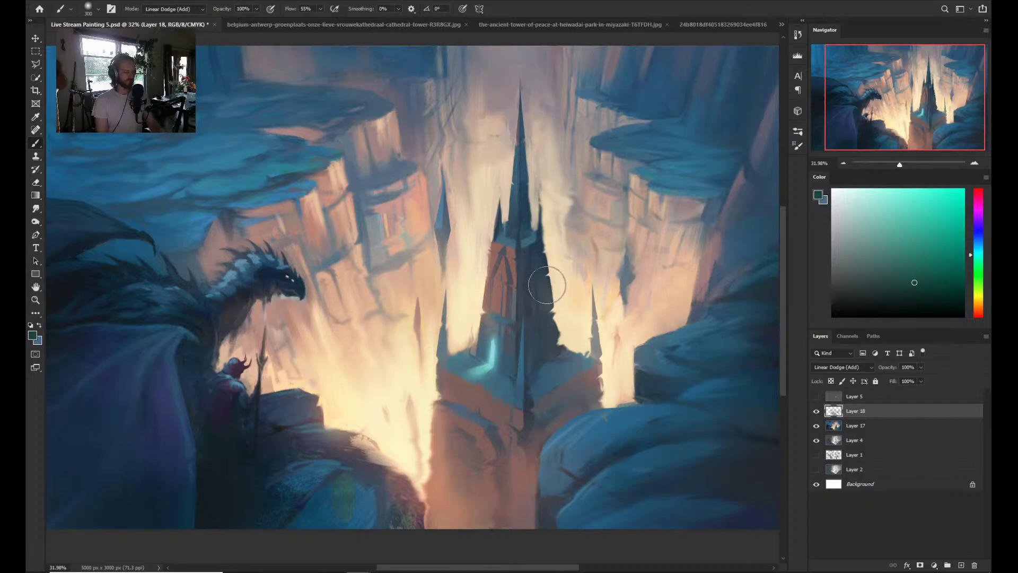
key("z")
scroll(540, 295, "down", 1)
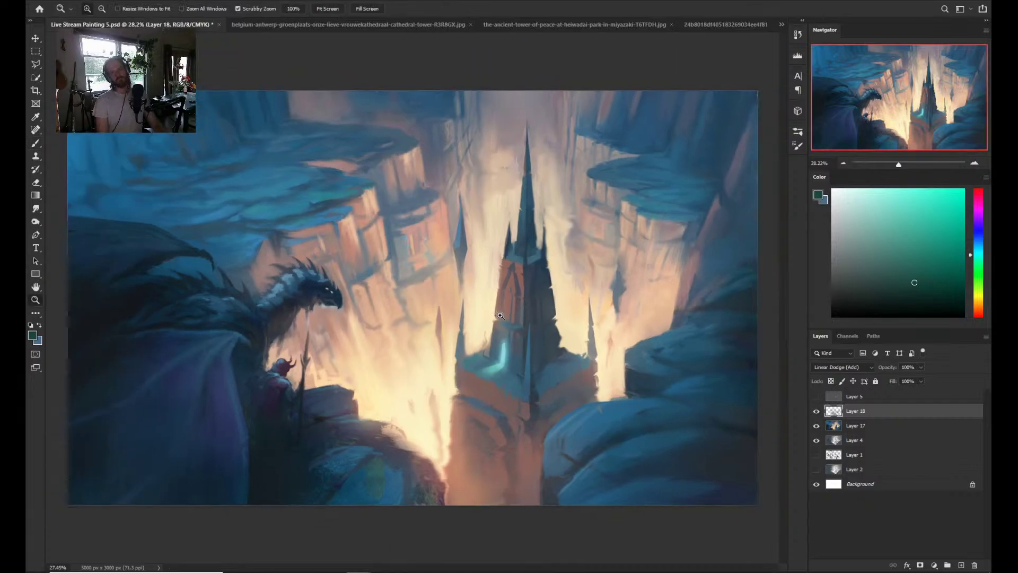
scroll(539, 296, "down", 2)
scroll(538, 296, "up", 3)
- Glaze dark blue light over the distant cliffs, the plateaus and the foreground rocks with a 1000 px soft brush
key("b")
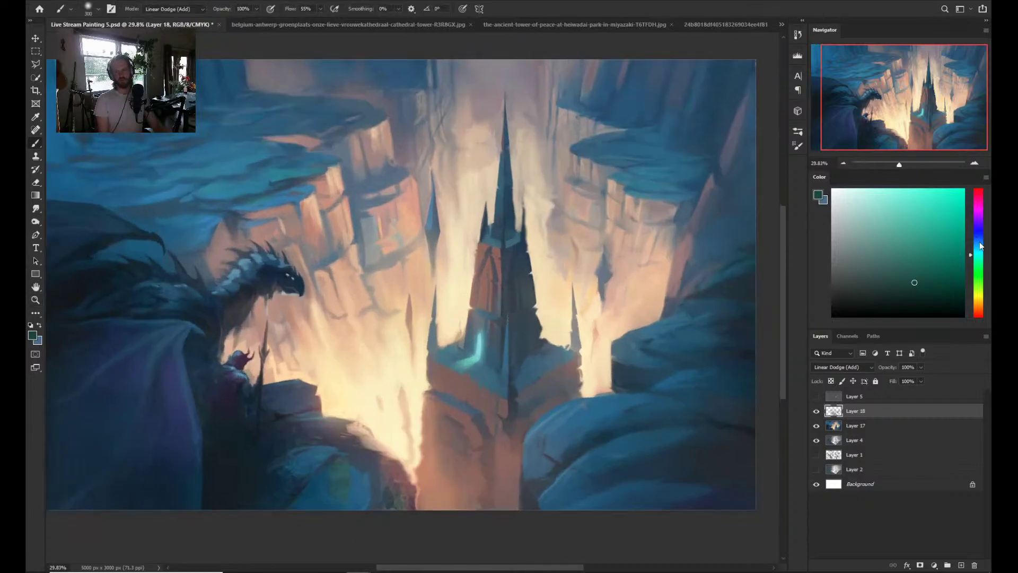
left_click(978, 238)
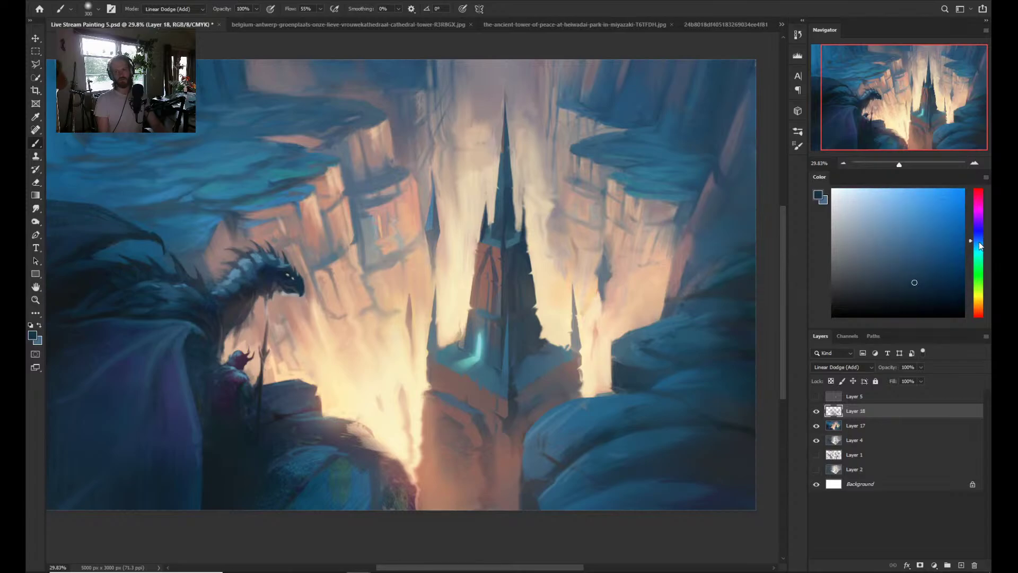
left_click(931, 287)
key("z")
scroll(527, 349, "down", 3)
key("b")
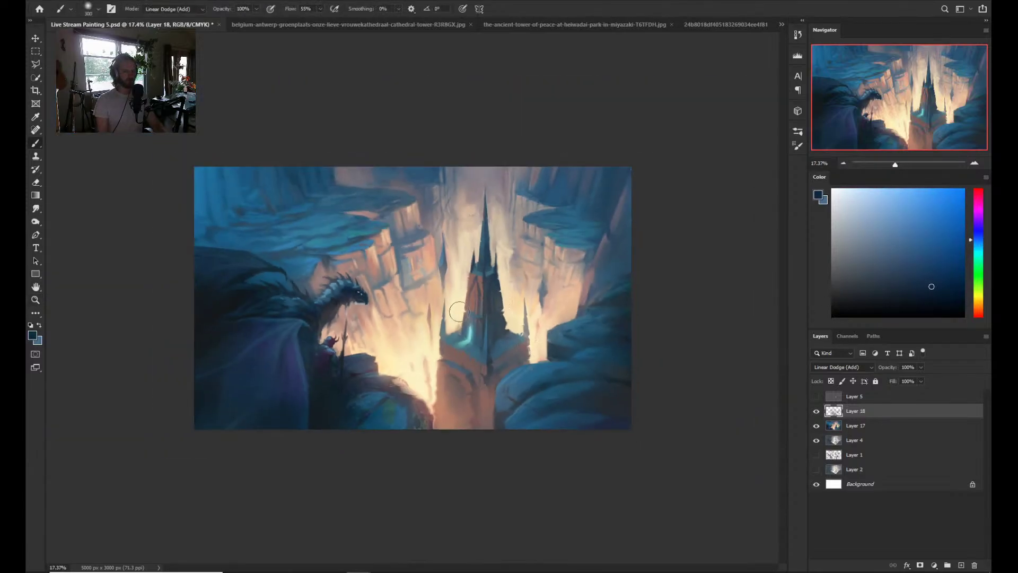
mouse_move(293, 209)
left_mouse_down()
mouse_move(272, 263)
mouse_move(262, 250)
mouse_move(309, 246)
mouse_move(255, 256)
left_mouse_up()
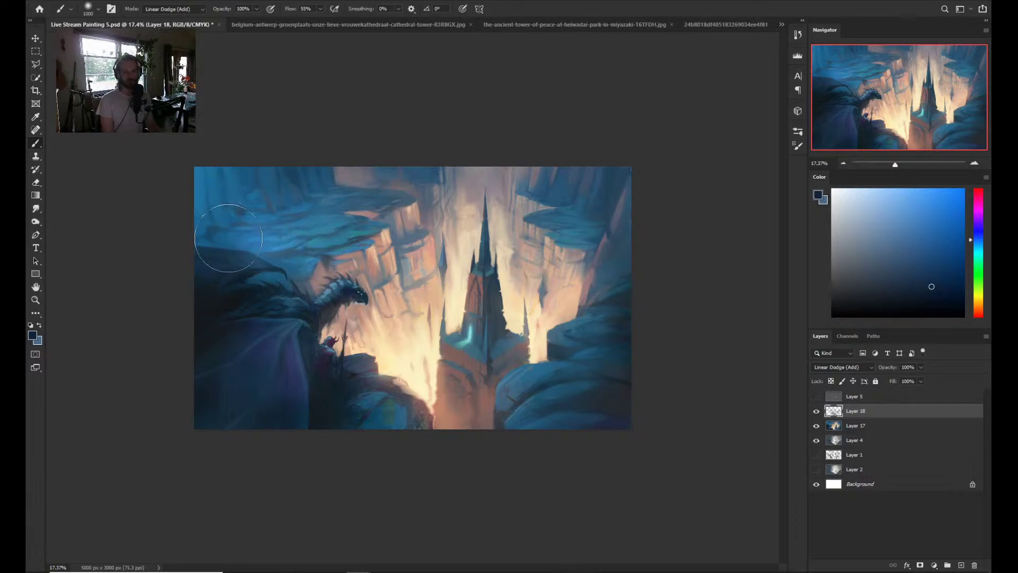
mouse_move(554, 339)
left_mouse_down()
mouse_move(564, 382)
mouse_move(595, 337)
mouse_move(560, 381)
left_mouse_up()
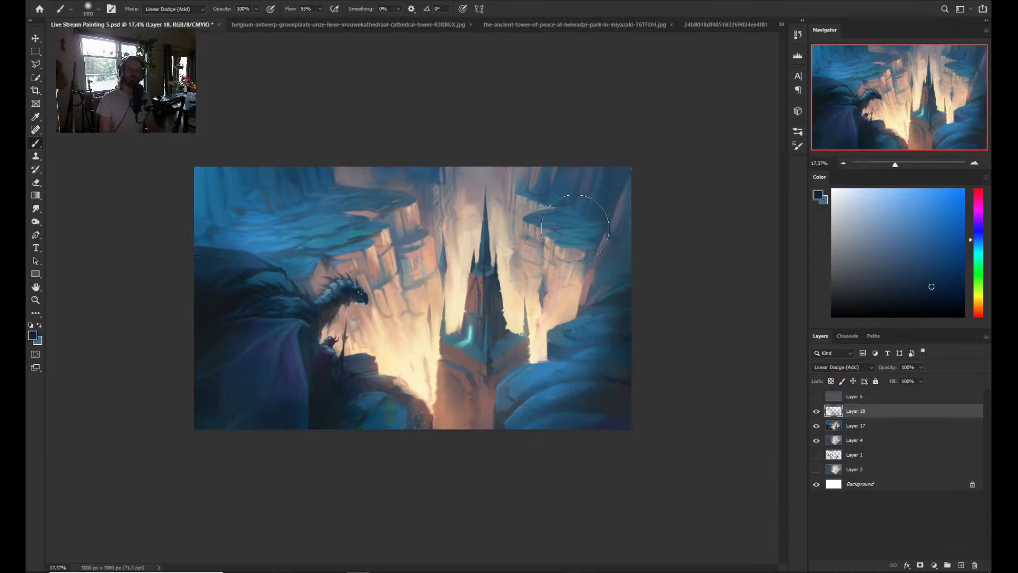
left_click_drag(576, 228, 560, 224)
mouse_move(355, 422)
left_mouse_down()
mouse_move(392, 433)
mouse_move(369, 391)
mouse_move(366, 427)
mouse_move(339, 418)
mouse_move(325, 447)
left_mouse_up()
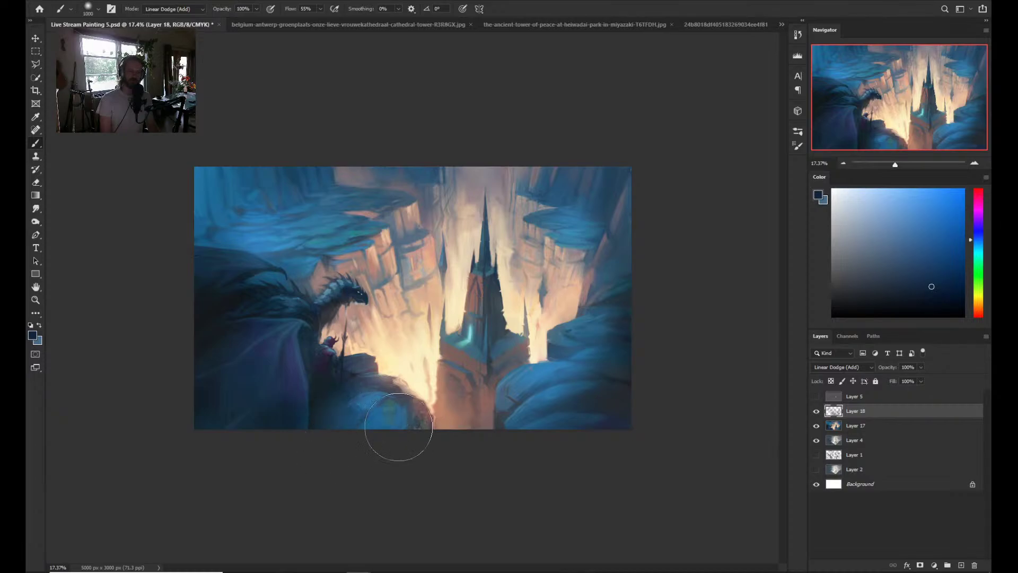
- Brighten the dragon's neck and upper wing with blue light, using a much smaller soft brush
key("bracketleft")
key("bracketleft")
key("bracketleft")
key("bracketleft")
key("bracketleft")
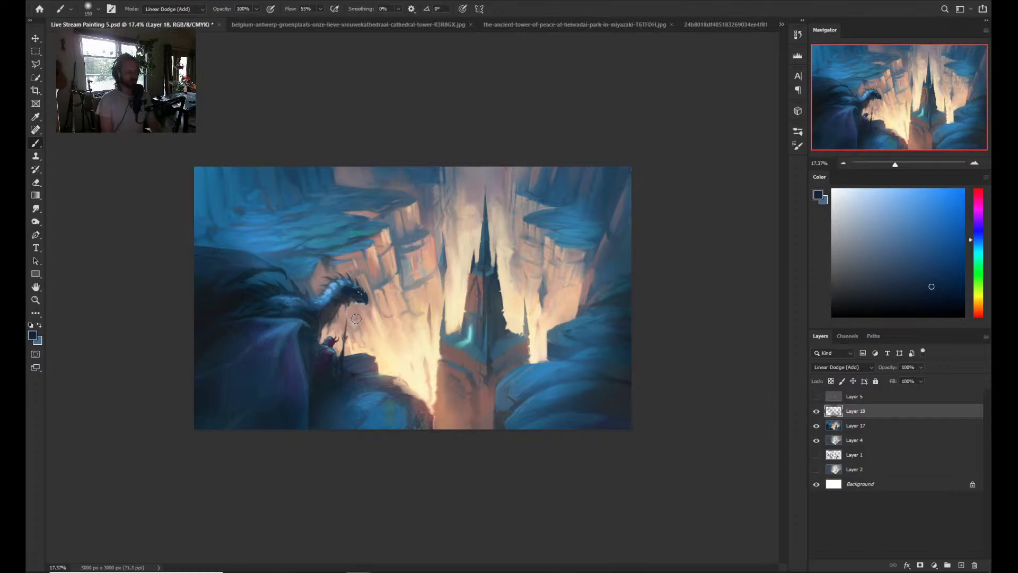
- Flip the painting horizontally to judge its composition and lighting mirrored
key("z")
mouse_move(356, 319)
left_mouse_down()
mouse_move(401, 307)
mouse_move(391, 301)
left_mouse_up()
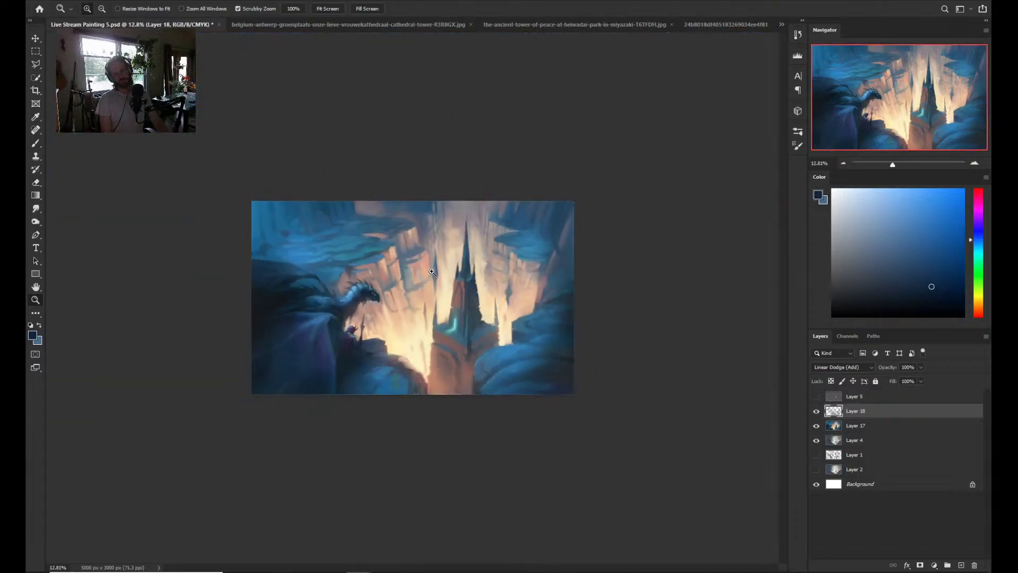
key("b")
key("ctrl+h")
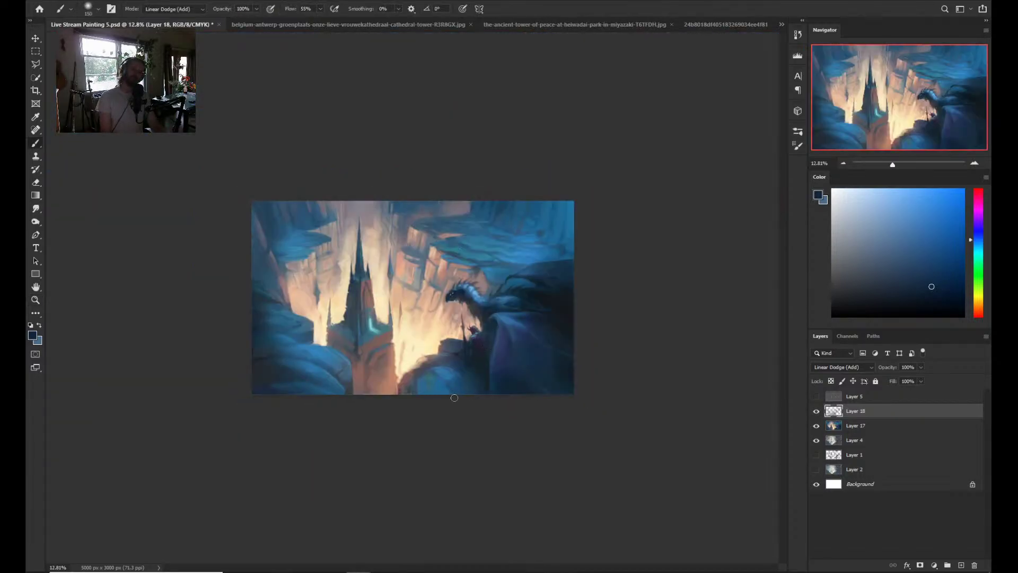
key("z")
mouse_move(454, 323)
left_mouse_down()
mouse_move(485, 304)
mouse_move(447, 325)
mouse_move(487, 318)
left_mouse_up()
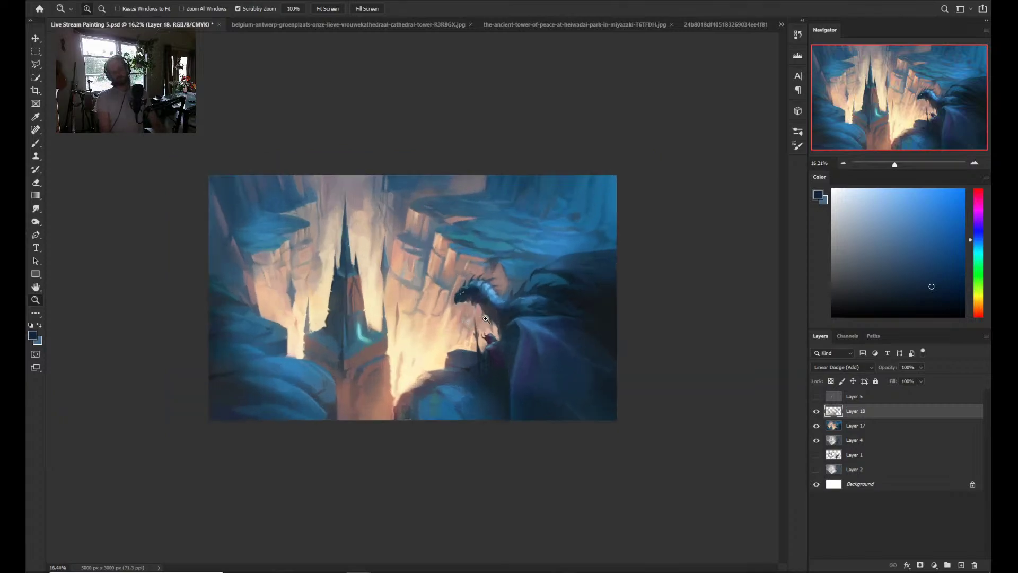
key("b")
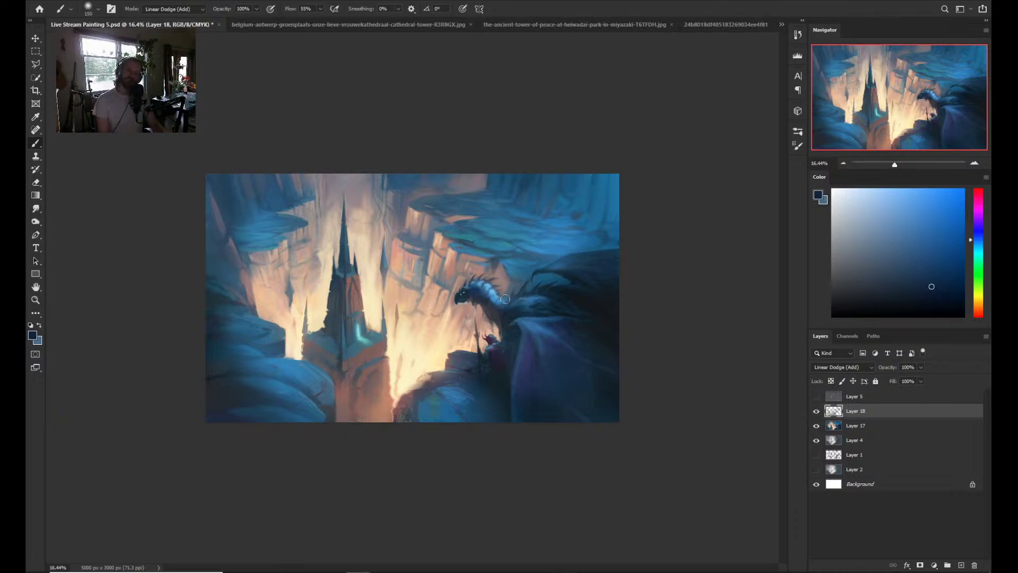
- Add soft Linear Dodge light along the dragon's neck with violet-blue sampled from its wing, and sample a dark grey-violet from its head
key("z")
left_click_drag(519, 311, 559, 278)
key("b")
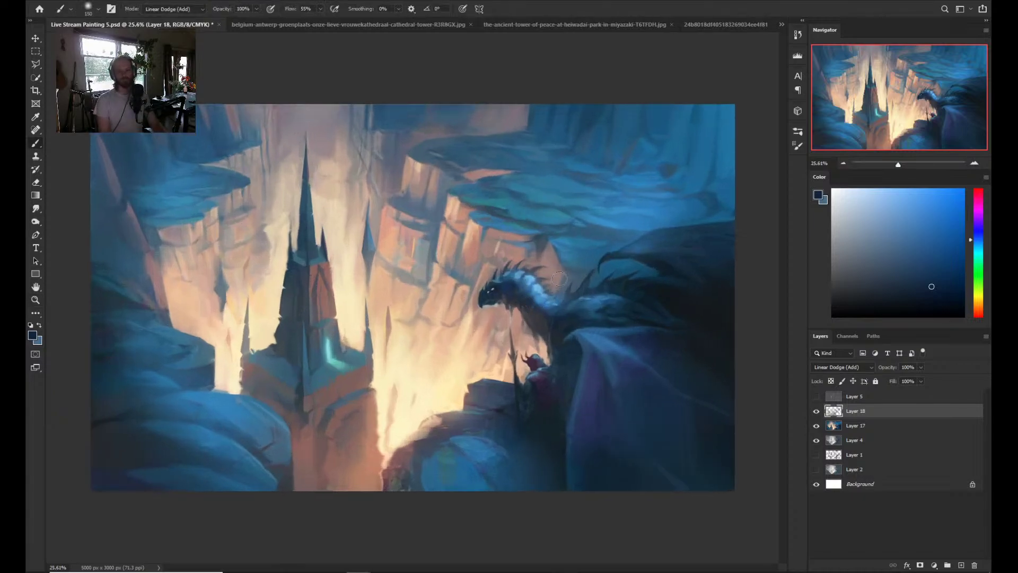
left_click(594, 373, "alt")
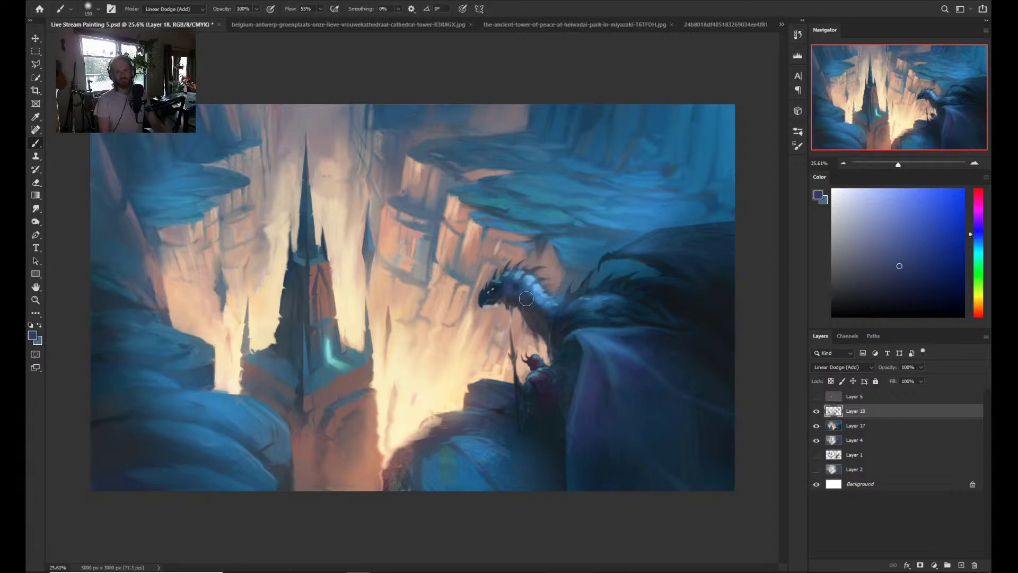
mouse_move(526, 298)
left_mouse_down()
mouse_move(554, 327)
mouse_move(546, 342)
mouse_move(548, 318)
left_mouse_up()
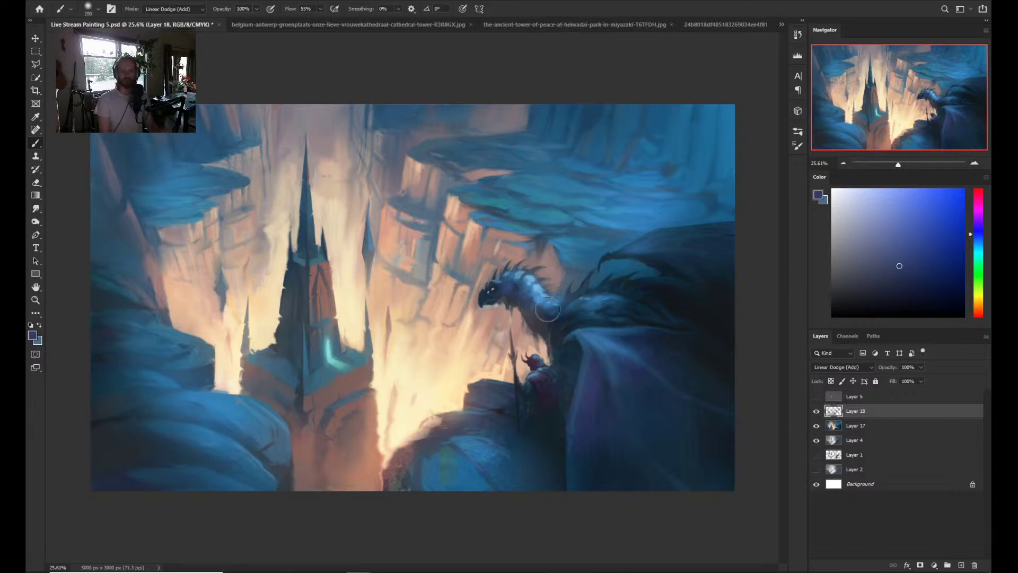
key("z")
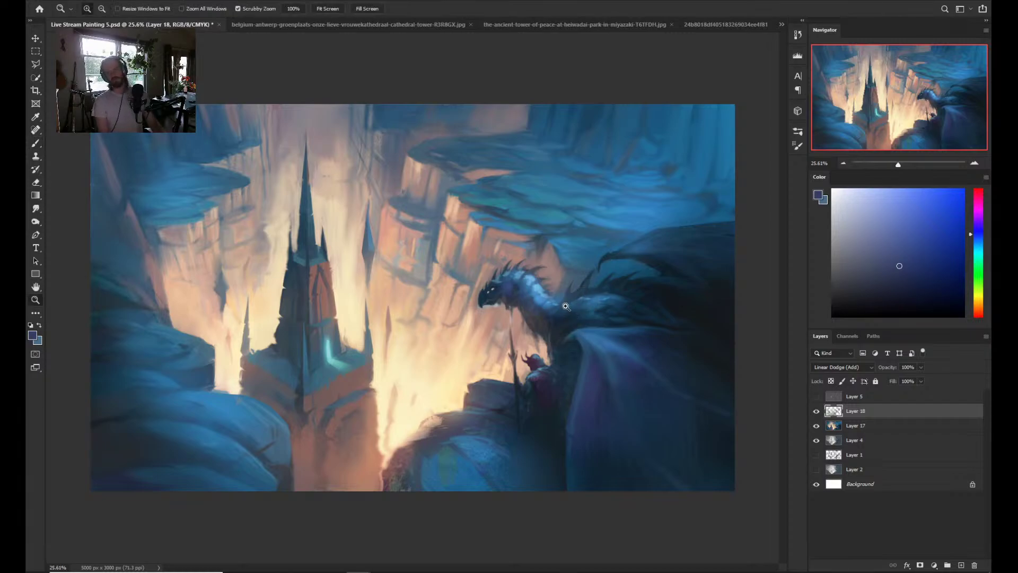
mouse_move(566, 304)
left_mouse_down()
mouse_move(518, 331)
mouse_move(584, 318)
left_mouse_up()
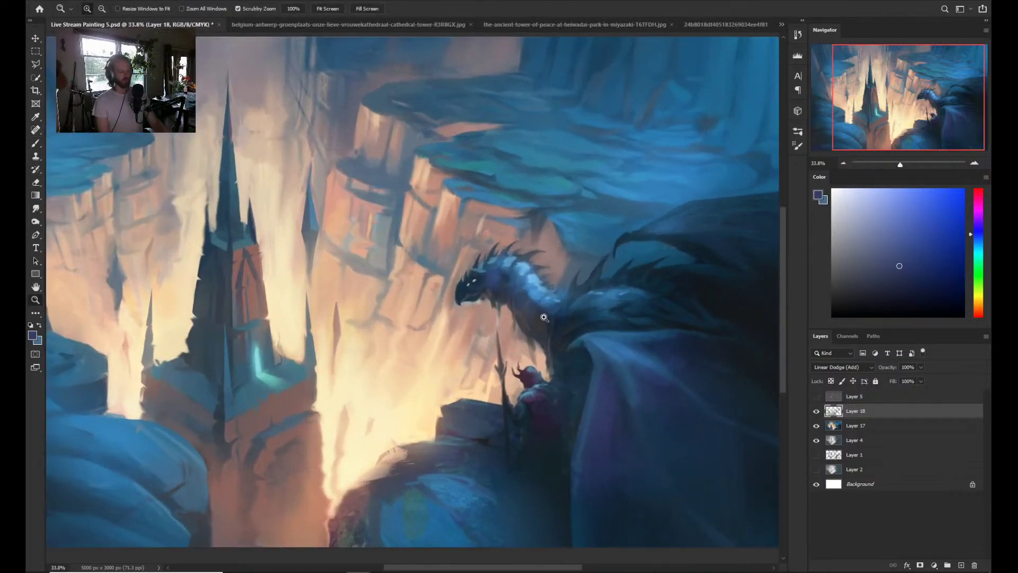
key("b")
left_click(494, 281, "alt")
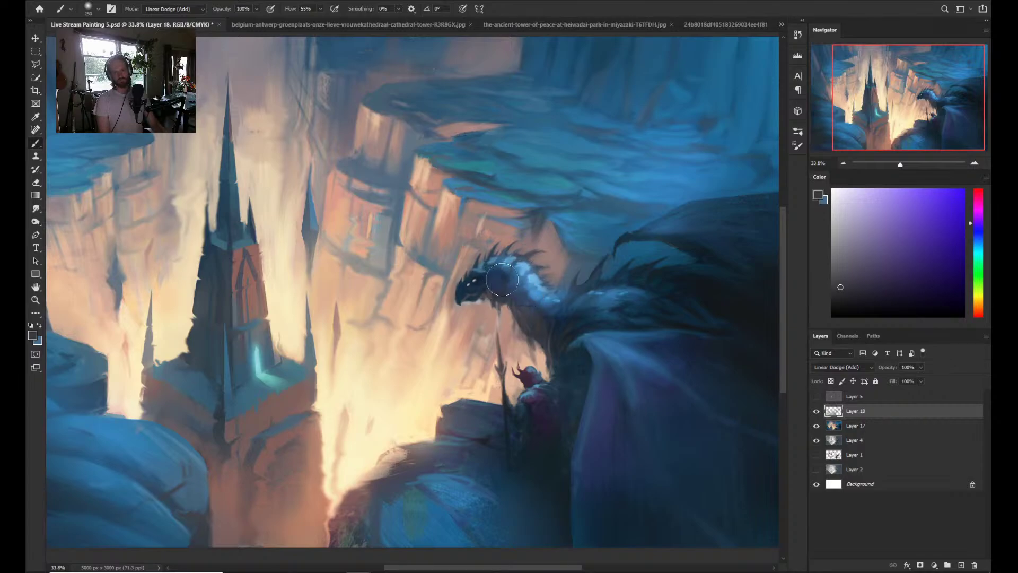
- Flip the whole painting horizontally so the dragon faces right towards the tower
key("z")
left_click_drag(610, 278, 559, 275)
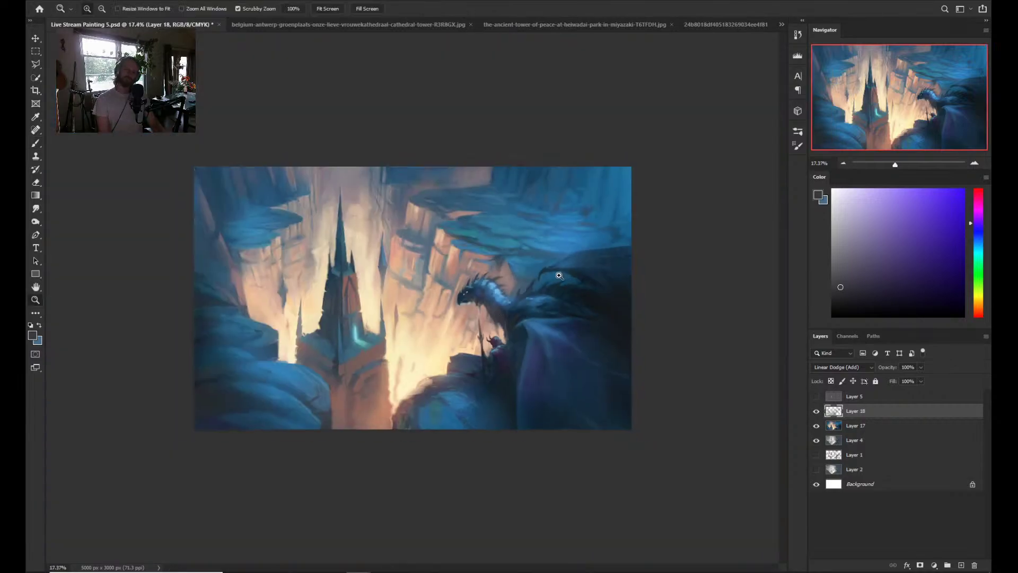
key("b")
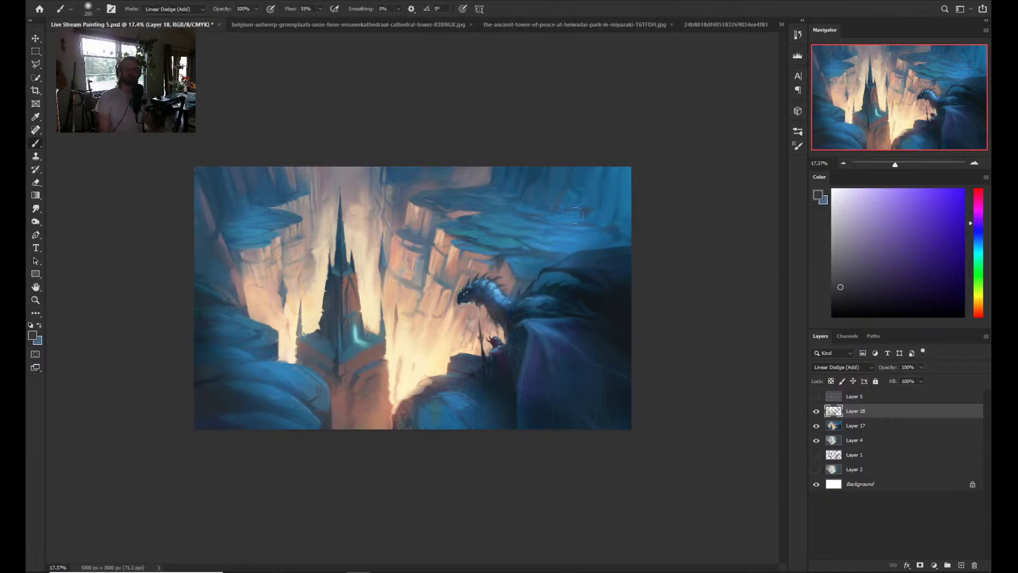
key("h")
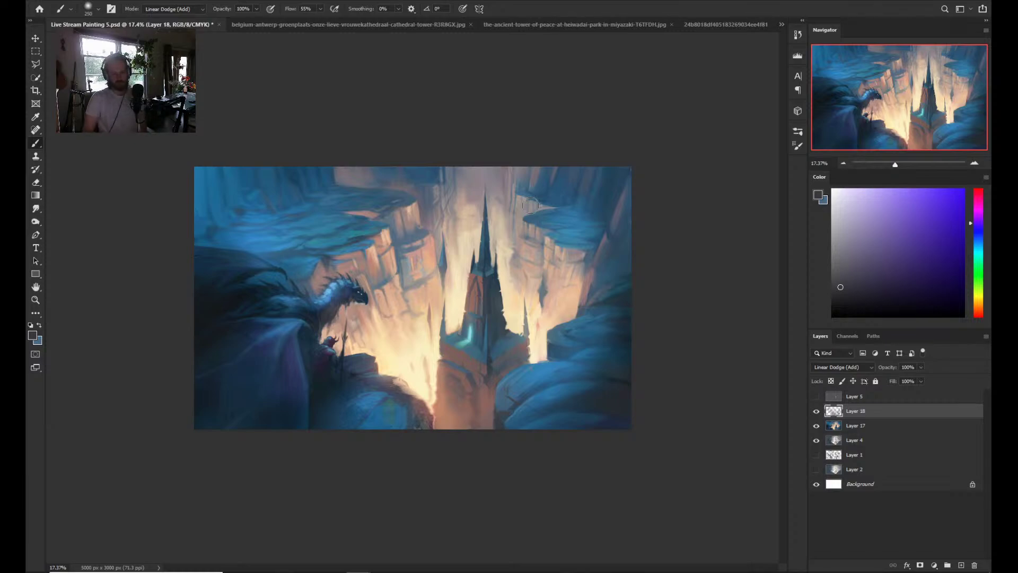
- Compare the painting with and without the glows on Layer 18, and merge Layer 18 with Layer 17
left_click(864, 432, "shift")
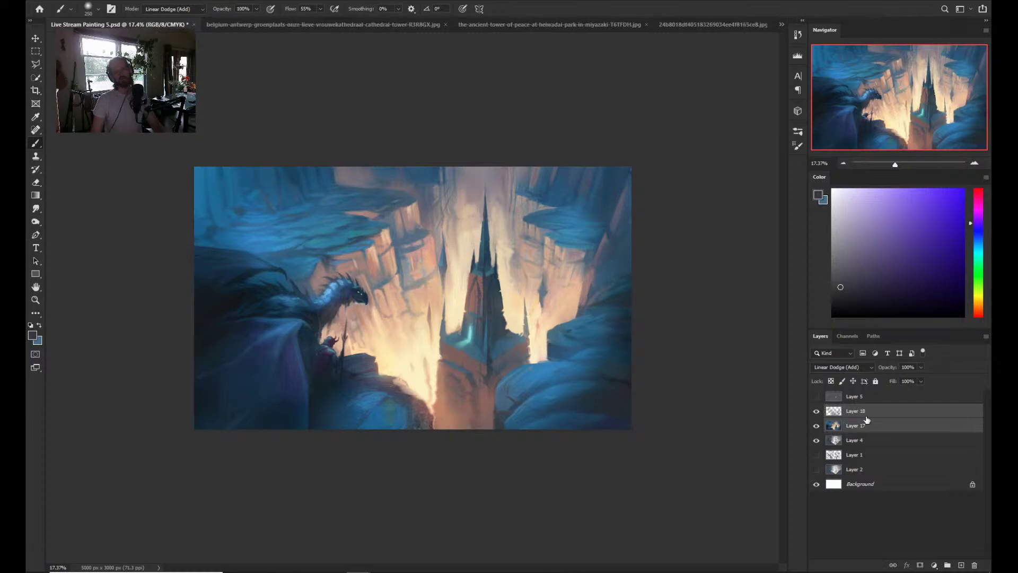
left_click(819, 413)
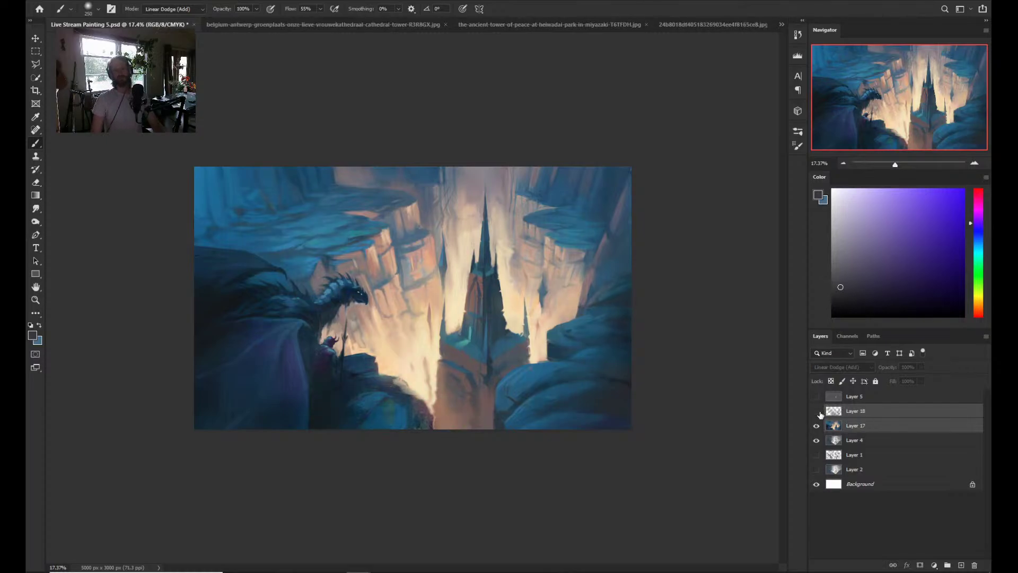
left_click(817, 412)
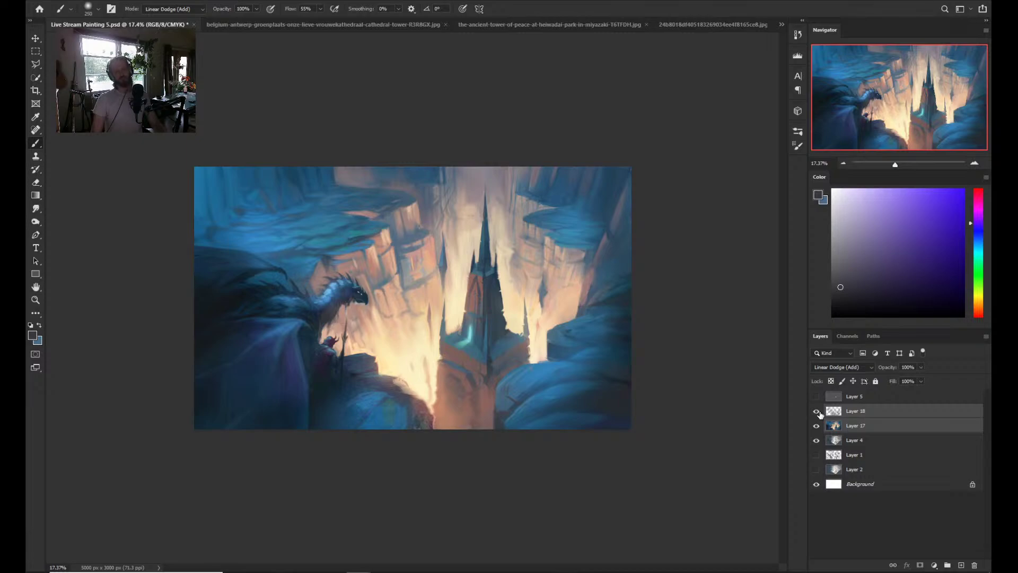
left_click(818, 412)
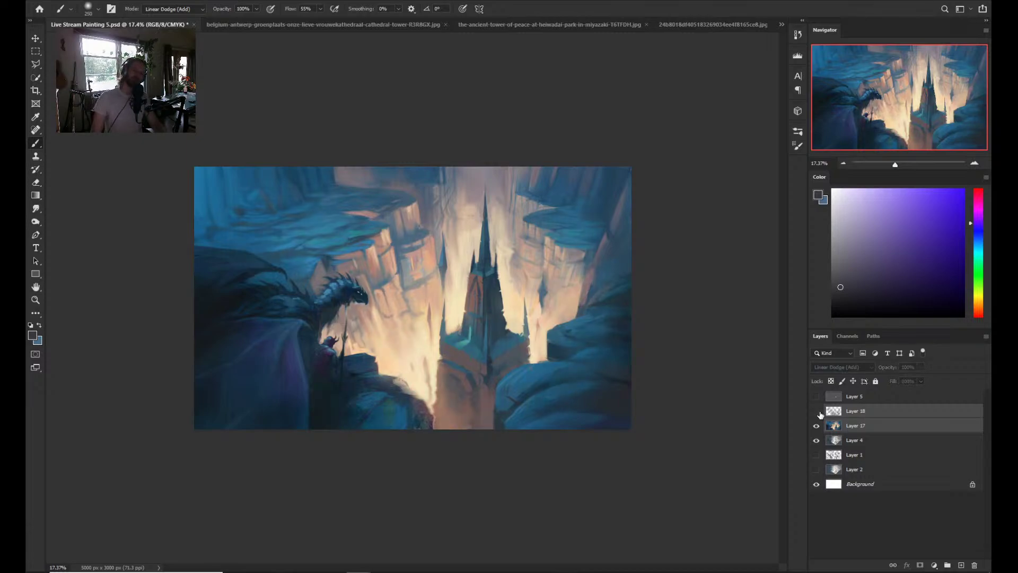
left_click(818, 412)
key("ctrl+e")
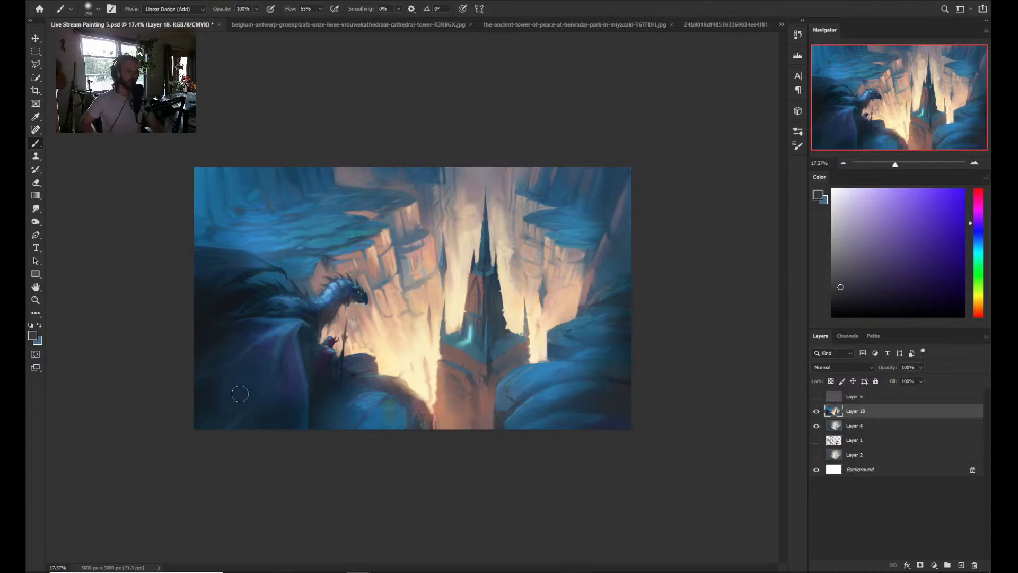
- Deepen the merged layer's shadows with Levels by setting the black input level to 9
key("z")
left_click_drag(413, 297, 486, 305)
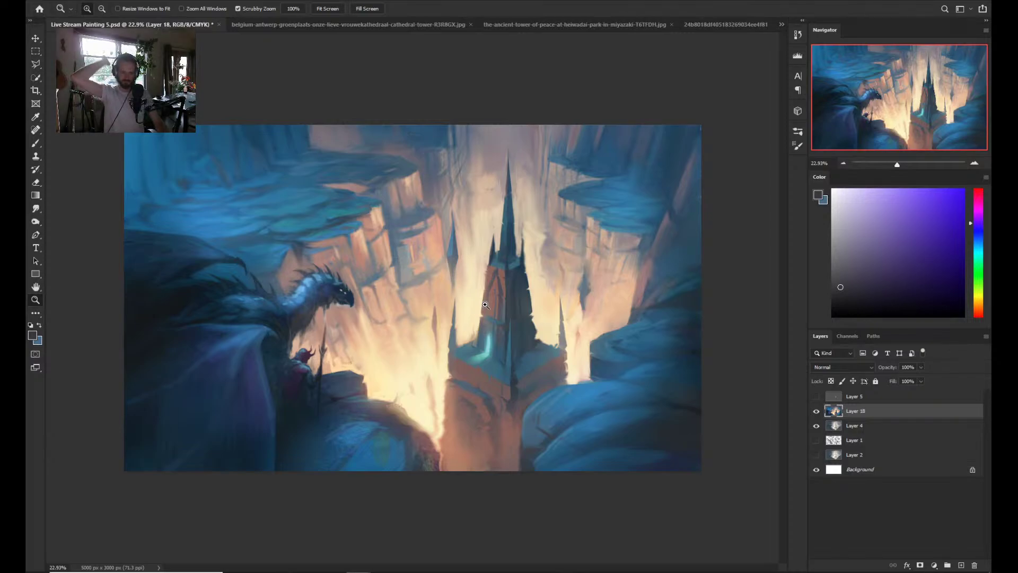
key("ctrl+l")
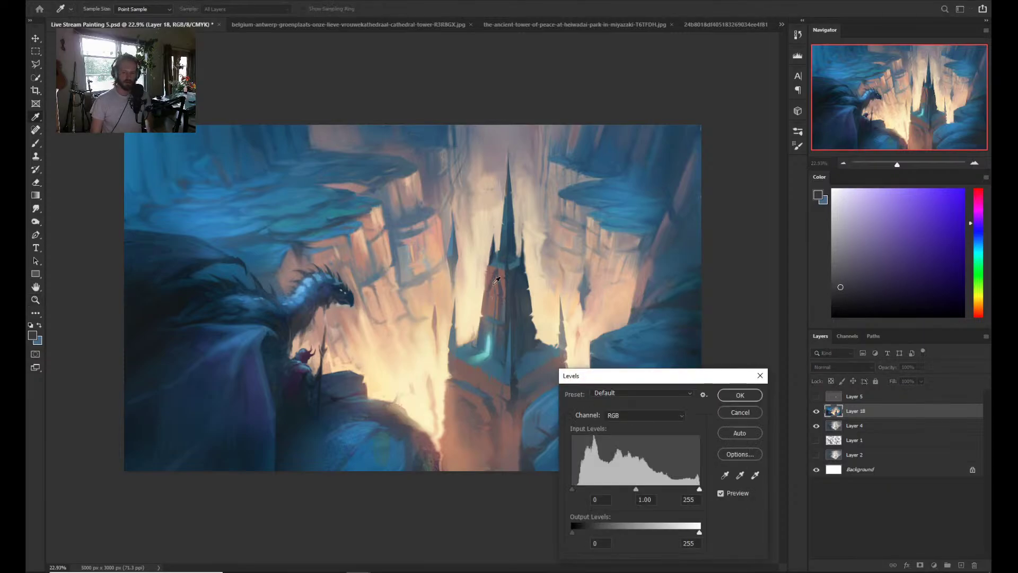
left_click_drag(573, 489, 575, 489)
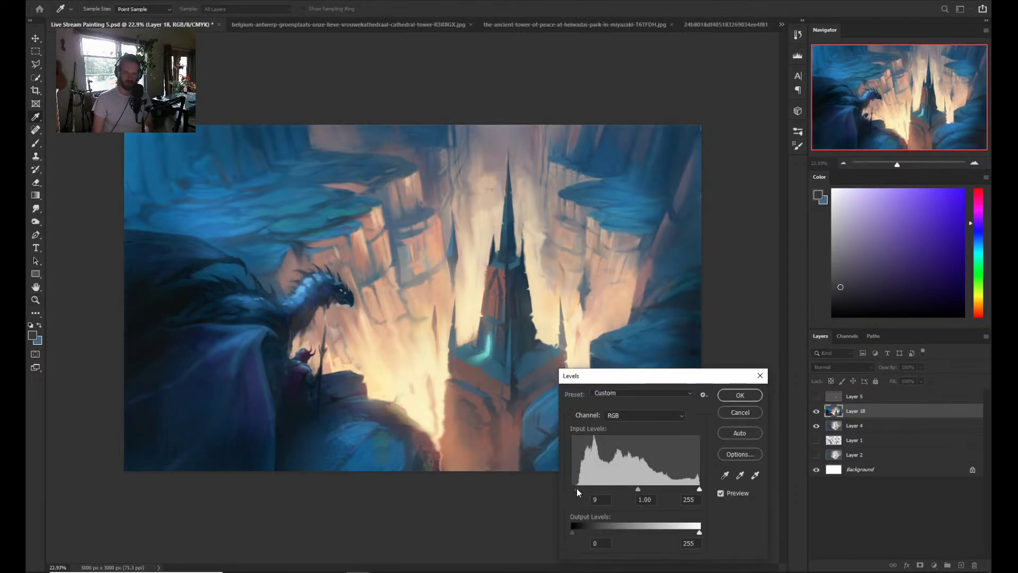
left_click(740, 395)
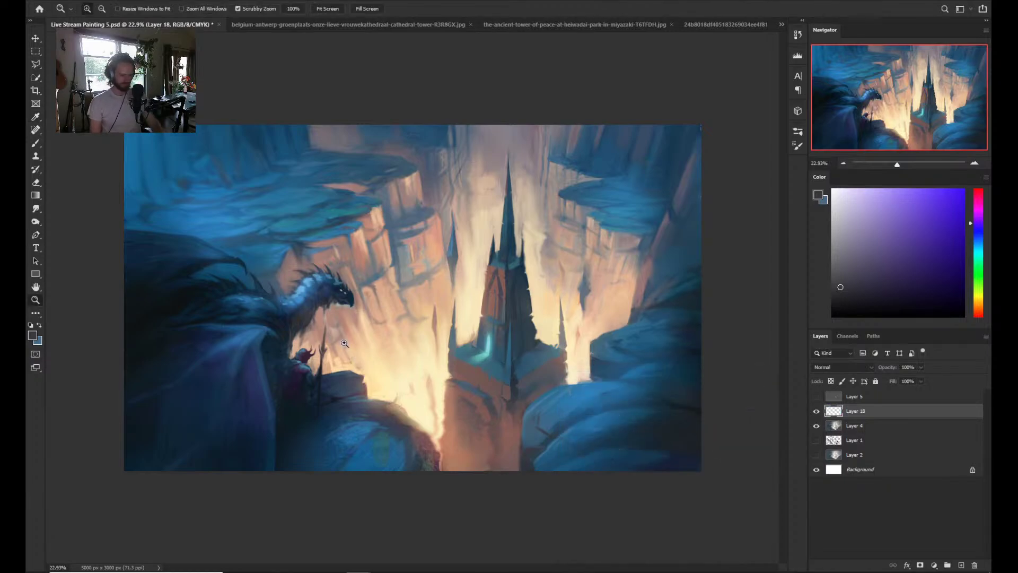
- Select the dragon's head, neck and upper shoulder with the Quick Selection tool
key("z")
mouse_move(340, 348)
left_mouse_down()
mouse_move(295, 345)
mouse_move(336, 353)
left_mouse_up()
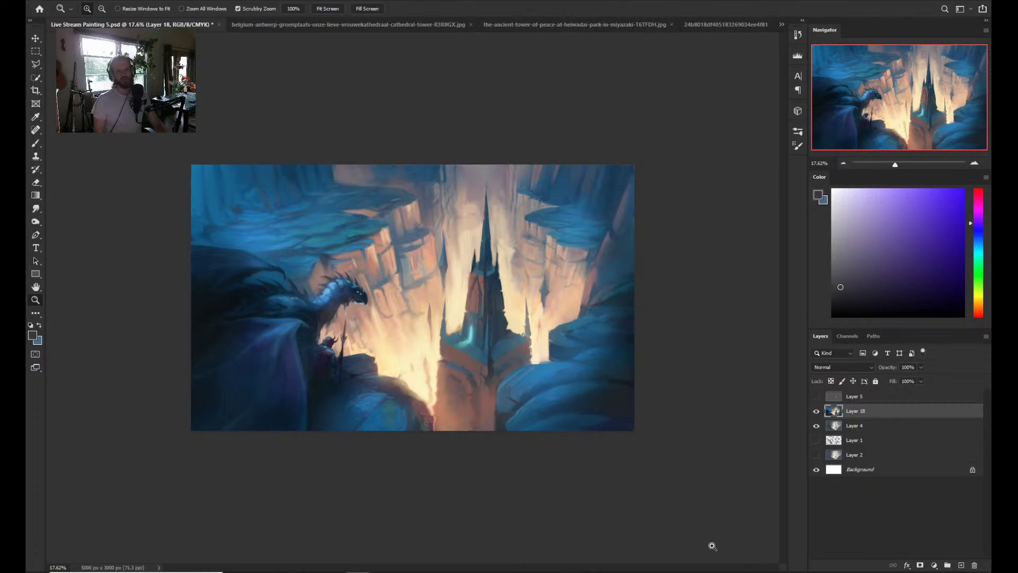
left_click_drag(348, 287, 352, 297)
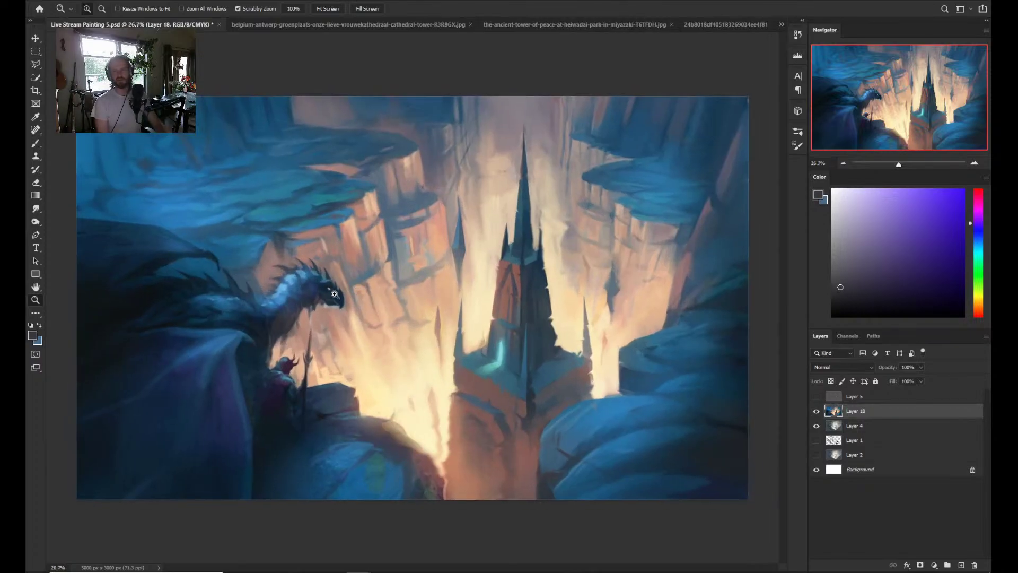
key("w")
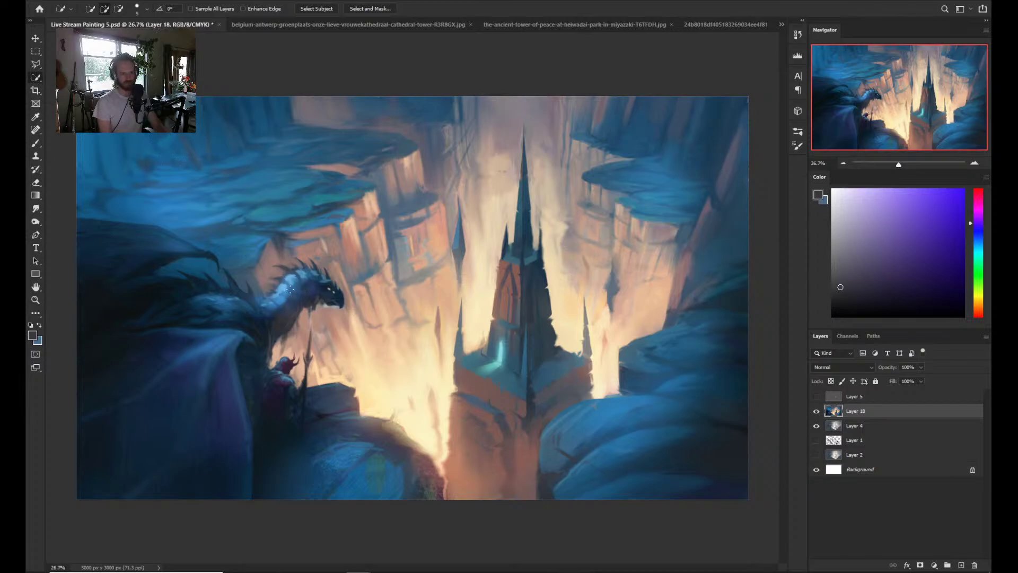
mouse_move(290, 289)
left_mouse_down()
mouse_move(278, 302)
mouse_move(308, 285)
left_mouse_up()
mouse_move(270, 310)
left_mouse_down()
mouse_move(227, 302)
mouse_move(203, 306)
mouse_move(214, 318)
mouse_move(251, 317)
mouse_move(238, 304)
mouse_move(259, 310)
mouse_move(232, 289)
mouse_move(211, 300)
mouse_move(230, 314)
mouse_move(179, 313)
mouse_move(192, 299)
mouse_move(163, 304)
mouse_move(189, 333)
left_mouse_up()
- Try burning the shadows of the selected dragon neck at 50% exposure with a much larger brush, and undo it
left_click(36, 223)
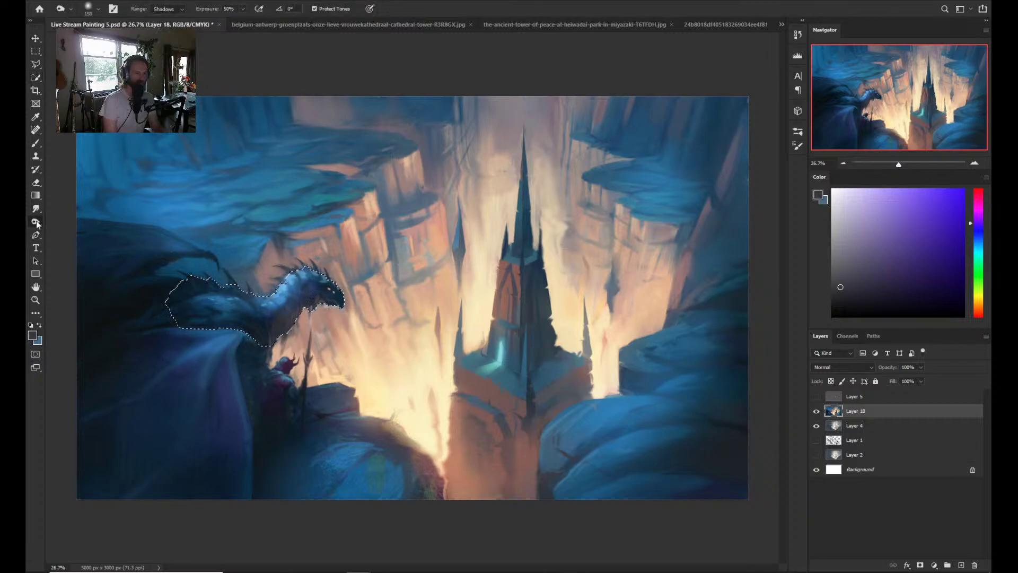
left_click(75, 231)
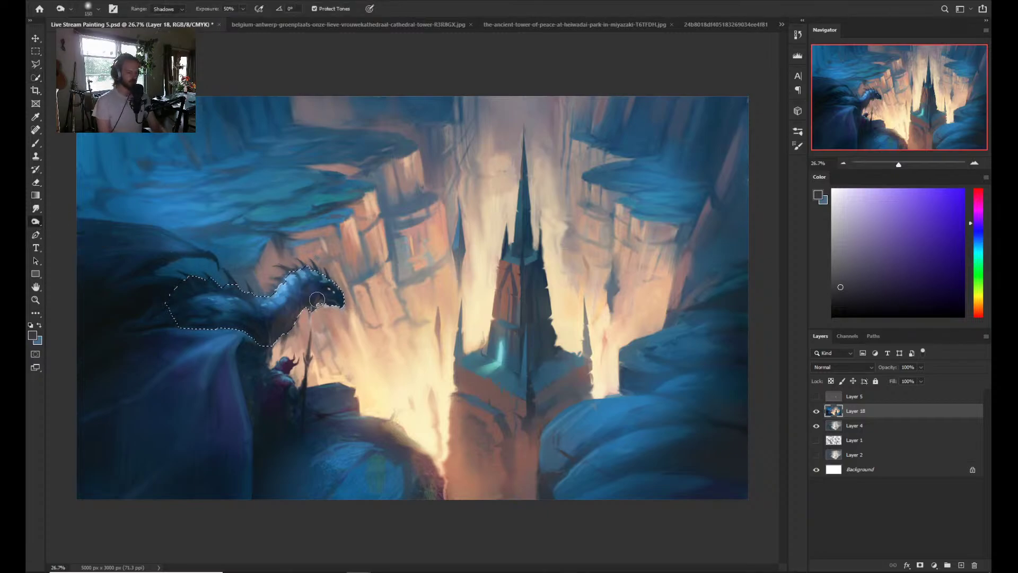
key("bracketright")
key("bracketright")
key("bracketright")
key("bracketright")
key("bracketright")
key("bracketright")
key("bracketright")
key("bracketright")
mouse_move(354, 283)
left_mouse_down()
mouse_move(325, 289)
mouse_move(366, 249)
left_mouse_up()
key("bracketleft")
key("ctrl")
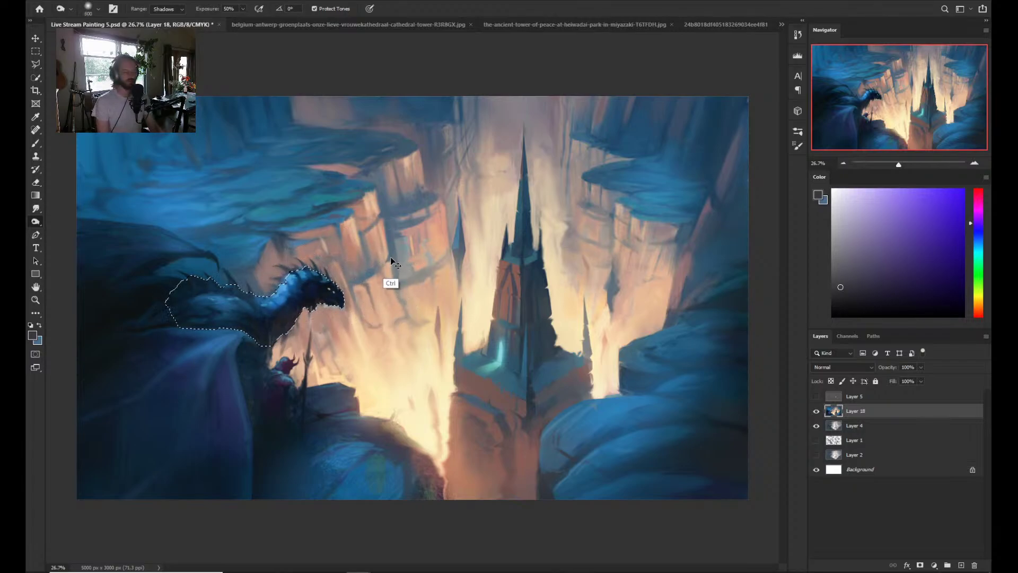
key("ctrl+z")
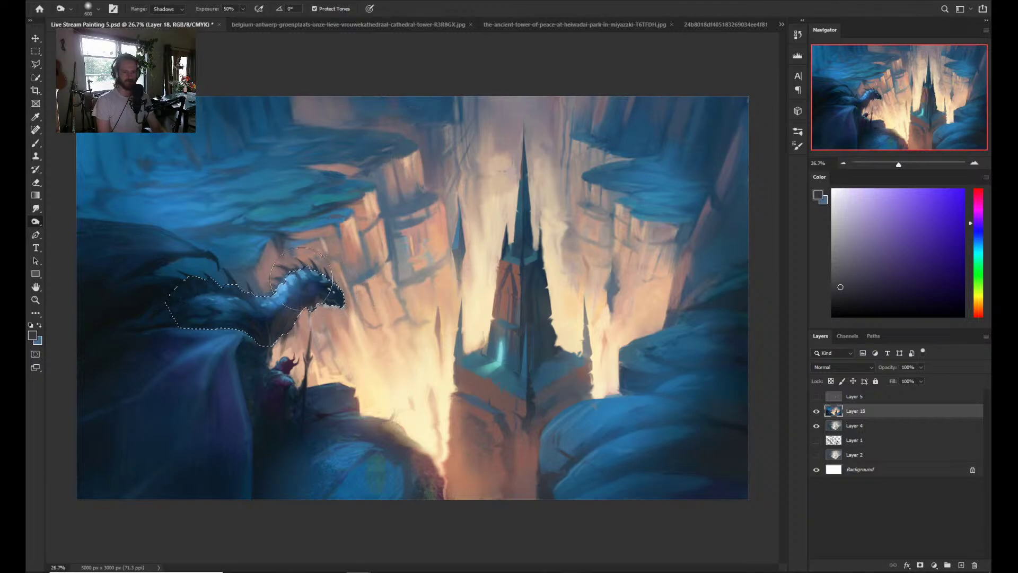
- Try burning the selected dragon neck with the range set to Highlights
left_click(168, 9)
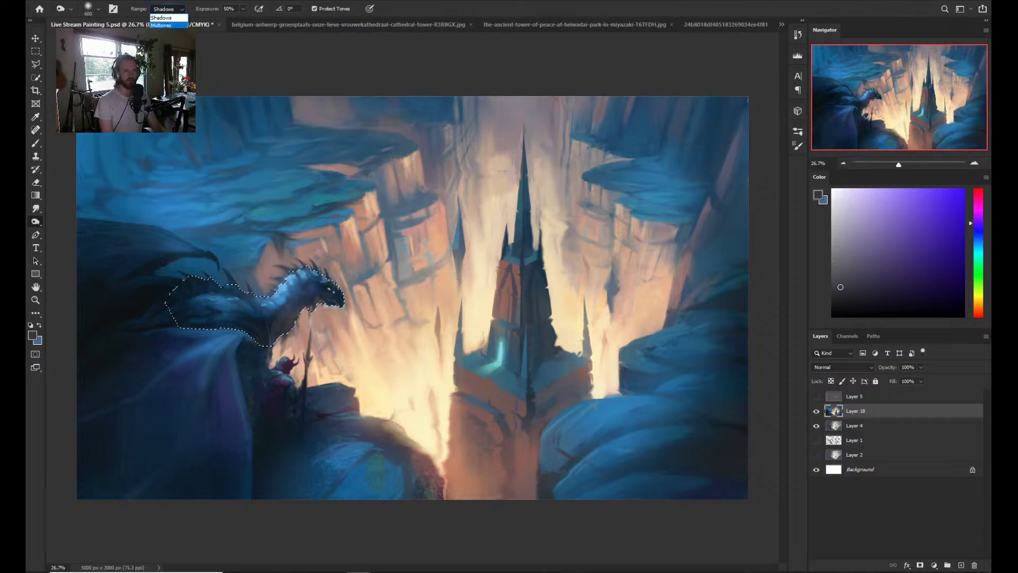
left_click(167, 25)
mouse_move(319, 276)
left_mouse_down()
mouse_move(281, 292)
mouse_move(289, 279)
mouse_move(279, 284)
mouse_move(310, 263)
mouse_move(316, 275)
mouse_move(332, 253)
mouse_move(323, 280)
mouse_move(300, 272)
mouse_move(339, 281)
left_mouse_up()
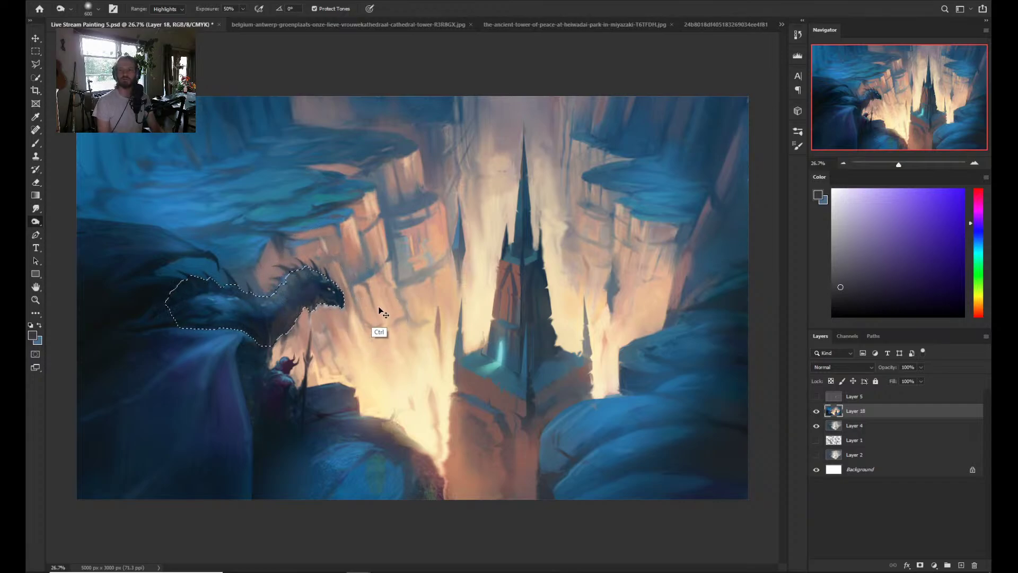
key("ctrl+z")
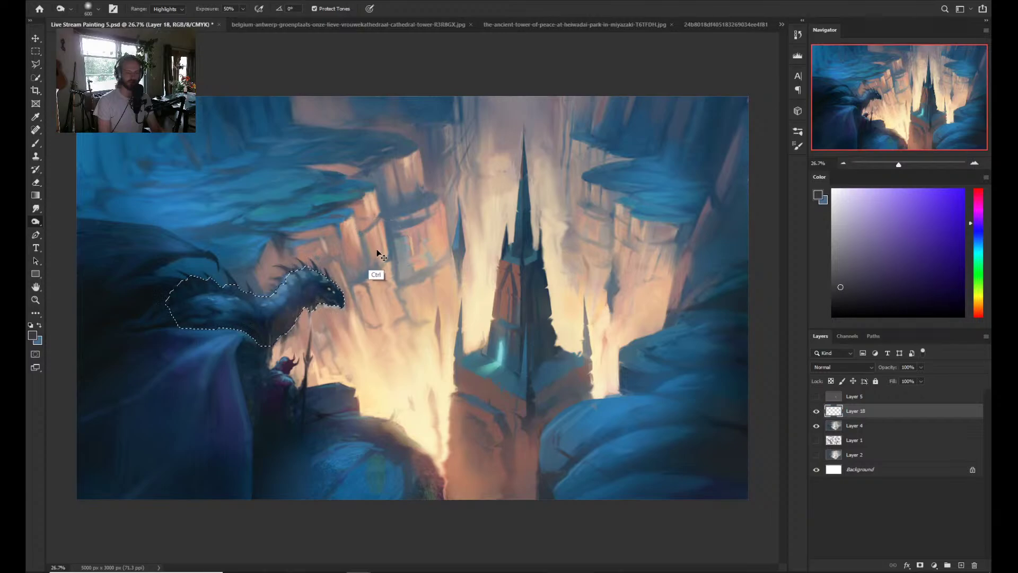
mouse_move(325, 281)
left_mouse_down()
mouse_move(317, 293)
mouse_move(325, 291)
left_mouse_up()
- Darken the selected dragon neck in Normal mode with dark blue sampled from its body, using a 400 px soft brush, and clear the selection
key("b")
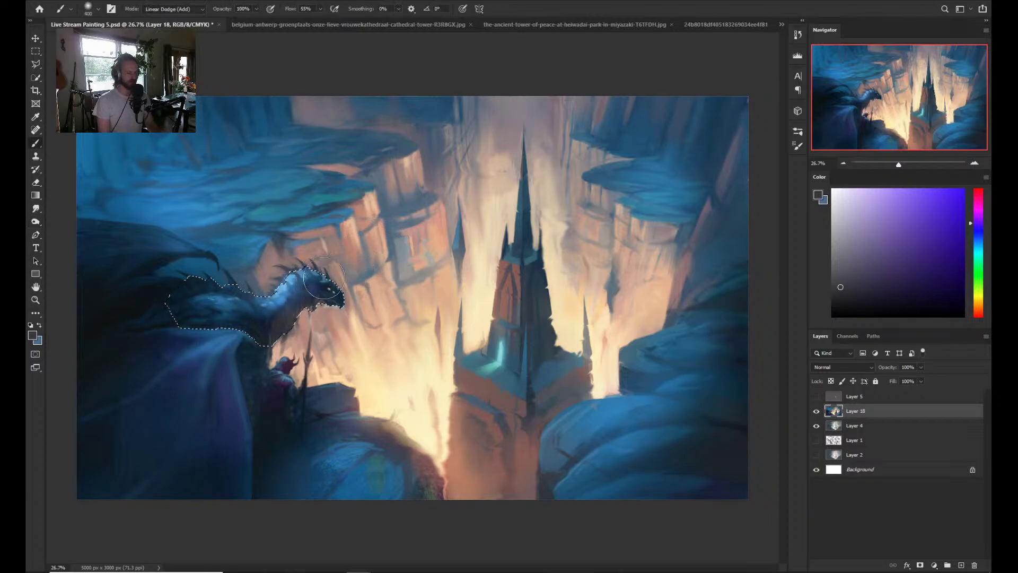
left_click(245, 326, "alt")
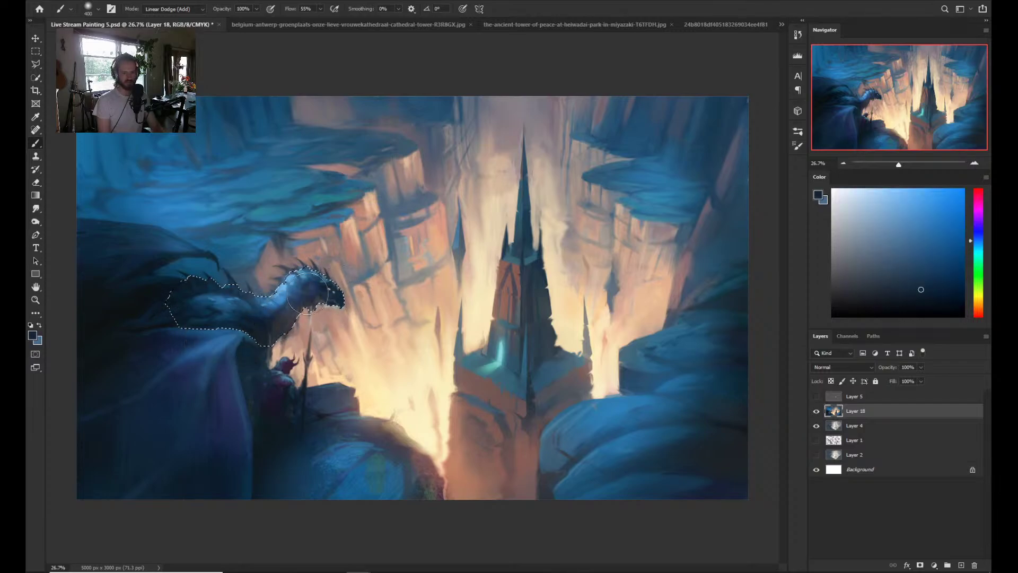
mouse_move(292, 290)
left_mouse_down()
mouse_move(332, 288)
mouse_move(317, 263)
left_mouse_up()
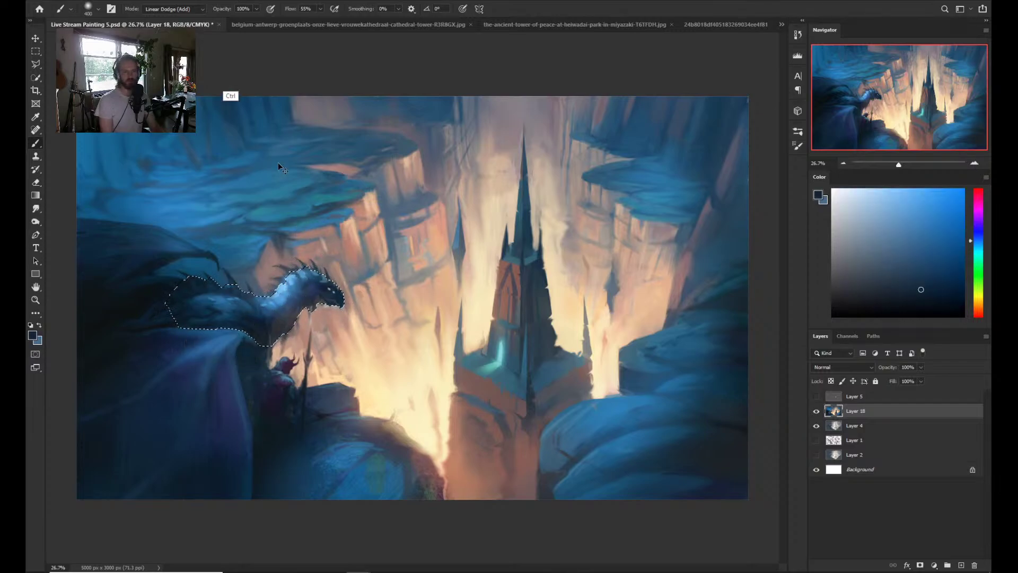
left_click(175, 9)
left_click(175, 17)
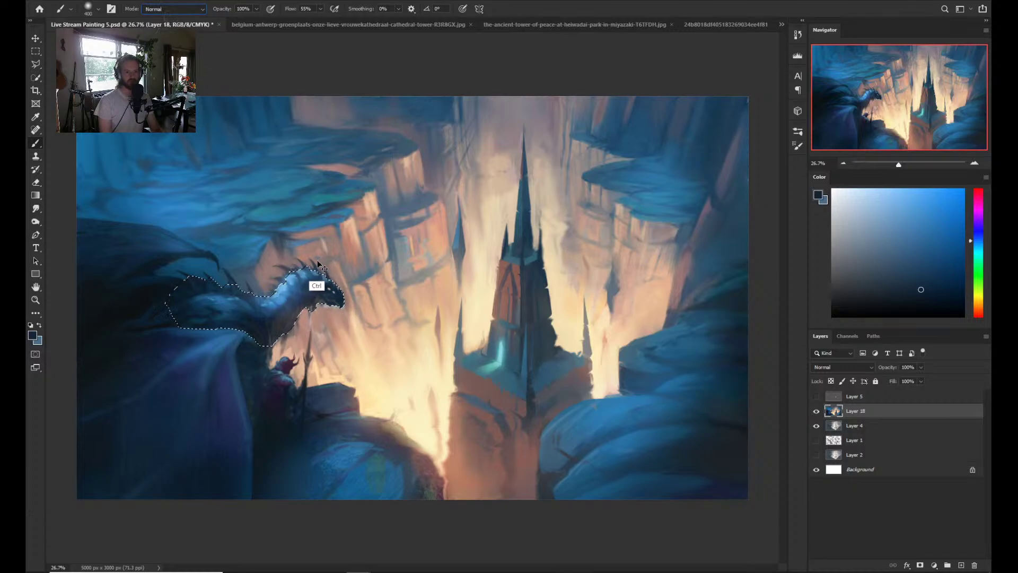
mouse_move(307, 290)
left_mouse_down()
mouse_move(272, 317)
mouse_move(322, 269)
mouse_move(247, 308)
mouse_move(318, 265)
mouse_move(325, 282)
mouse_move(298, 274)
mouse_move(335, 282)
mouse_move(319, 275)
mouse_move(311, 301)
mouse_move(286, 279)
mouse_move(305, 272)
mouse_move(244, 304)
mouse_move(307, 307)
mouse_move(309, 317)
mouse_move(251, 295)
left_mouse_up()
key("alt")
left_click(330, 287, "alt")
key("ctrl+d")
key("z")
left_click_drag(372, 253, 333, 253)
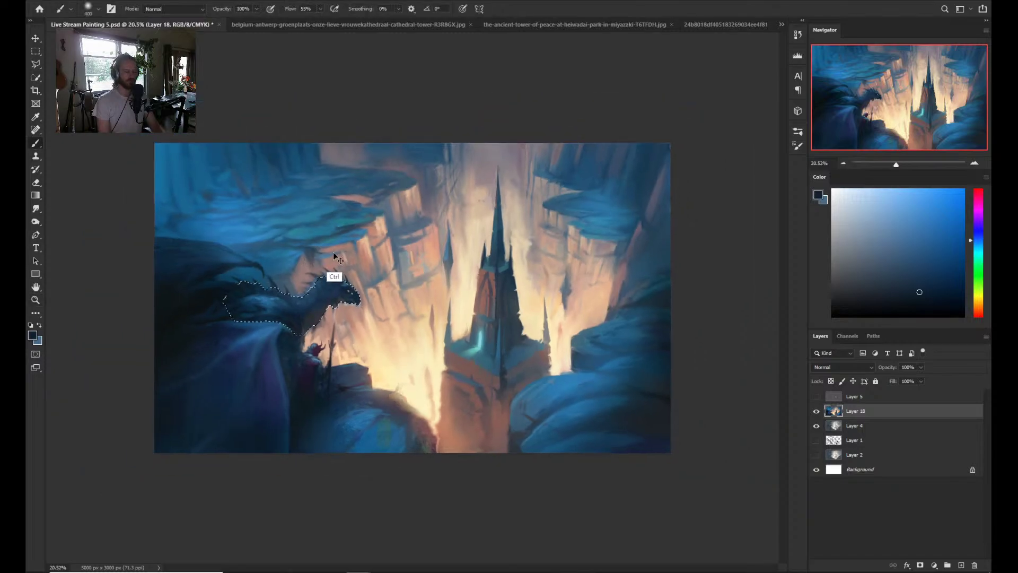
- Paint pointed spines along the back of the dragon's neck with a small Mixer Brush, using dark blue sampled from the neck
left_click_drag(345, 298, 371, 300)
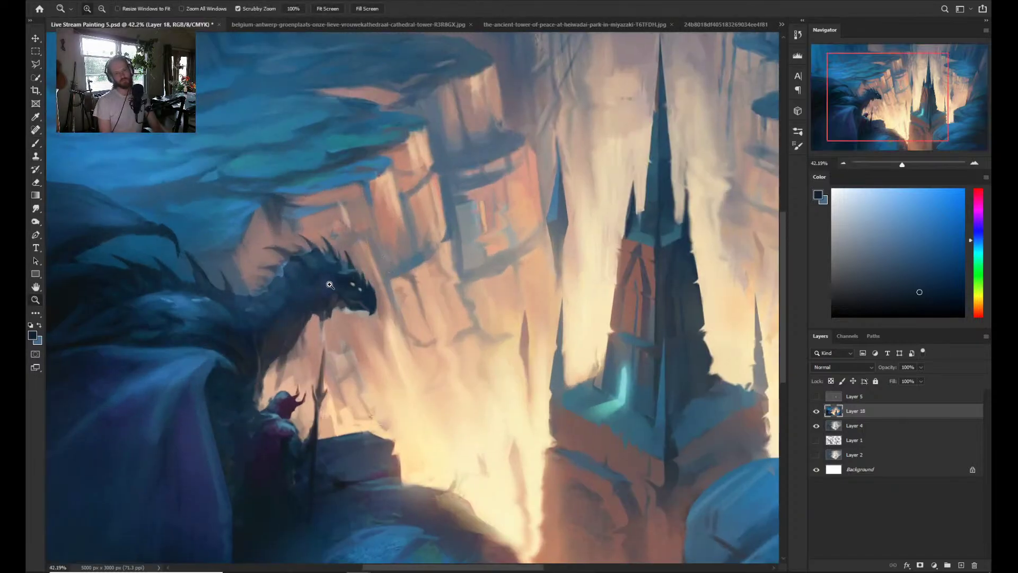
key("r")
key("bracketleft")
key("bracketleft")
key("bracketleft")
key("bracketleft")
key("bracketleft")
key("bracketleft")
key("bracketleft")
key("bracketleft")
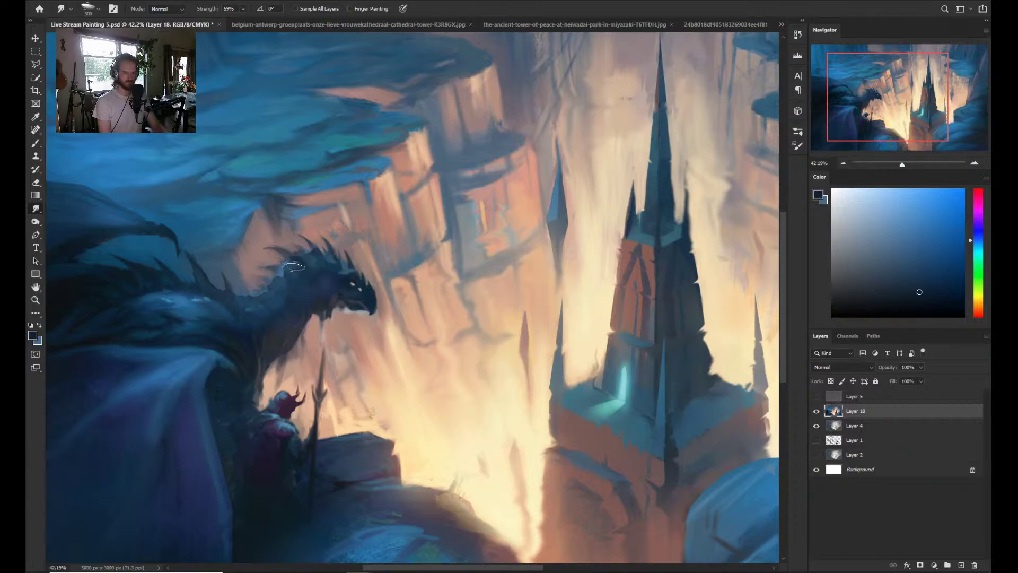
key("b")
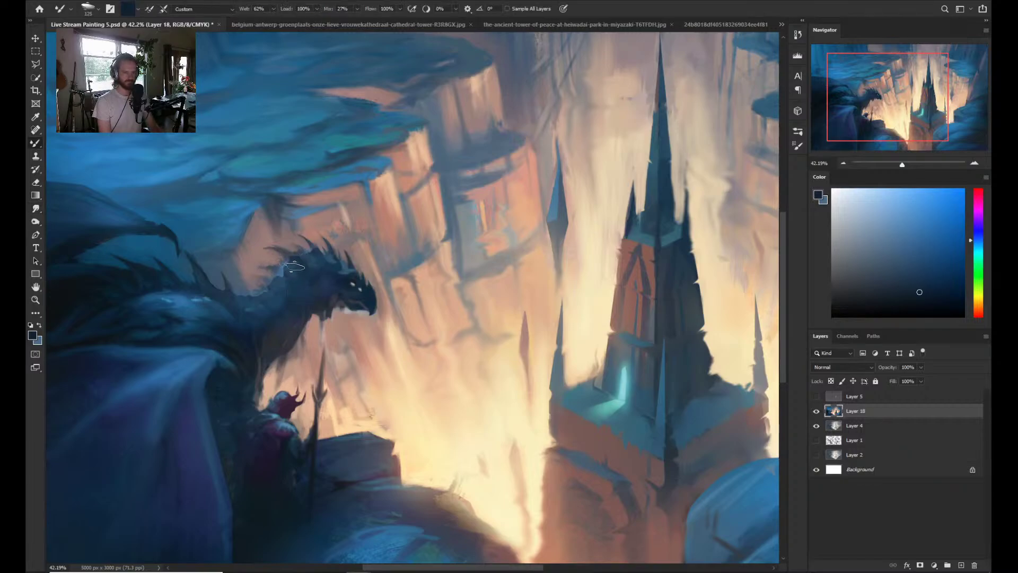
left_click(297, 291, "alt")
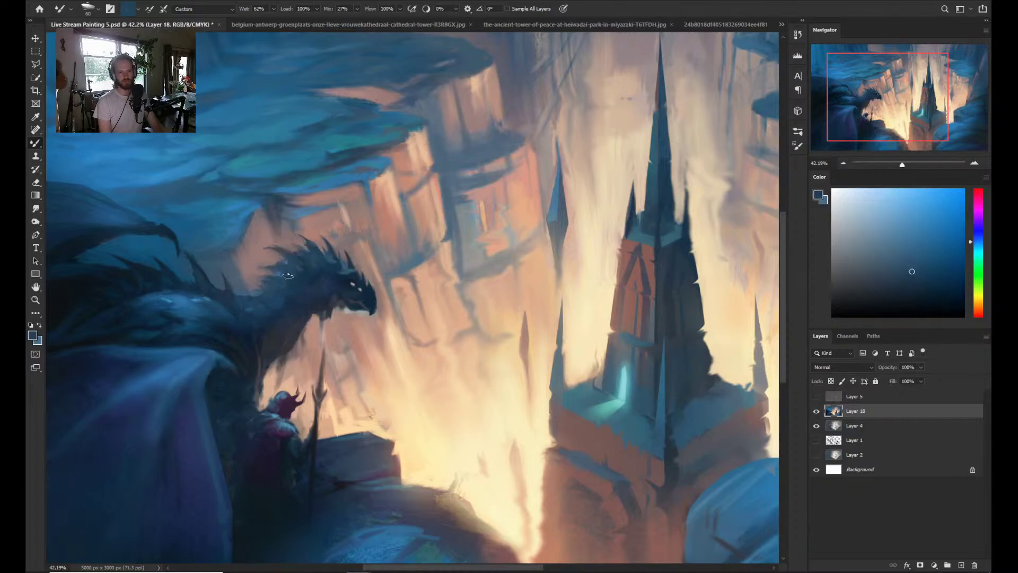
- Refine the edges of the dragon's neck spines with the Mixer Brush, alternating warm grey sampled from the cliff and blues from the dragon
left_click(259, 275, "alt")
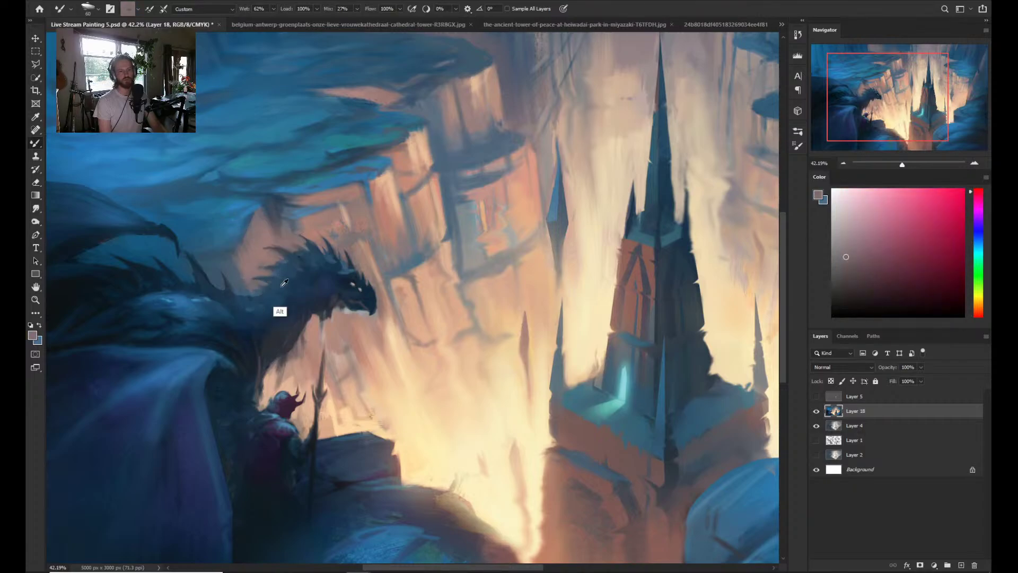
left_click(282, 287, "alt")
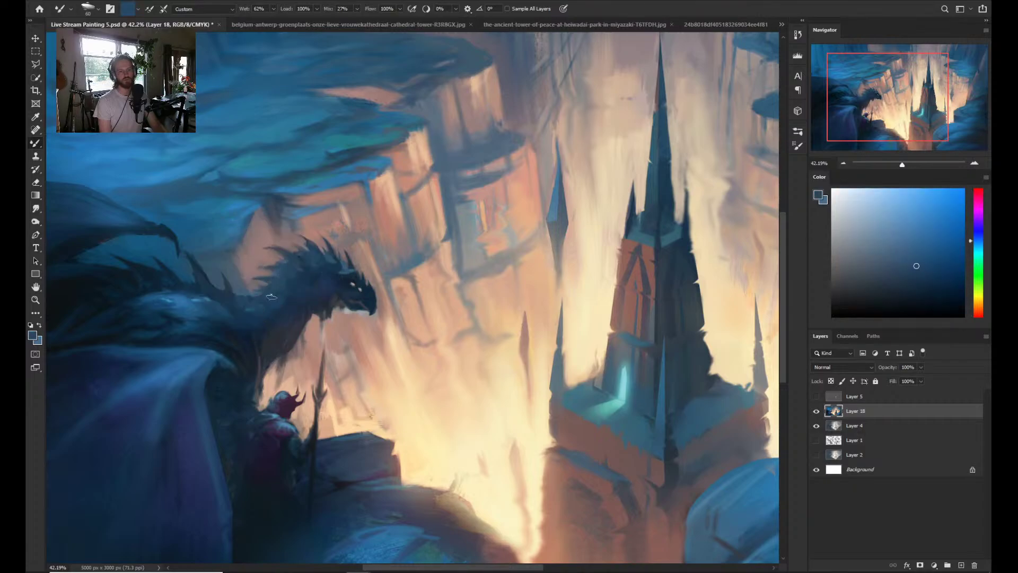
left_click(350, 269, "alt")
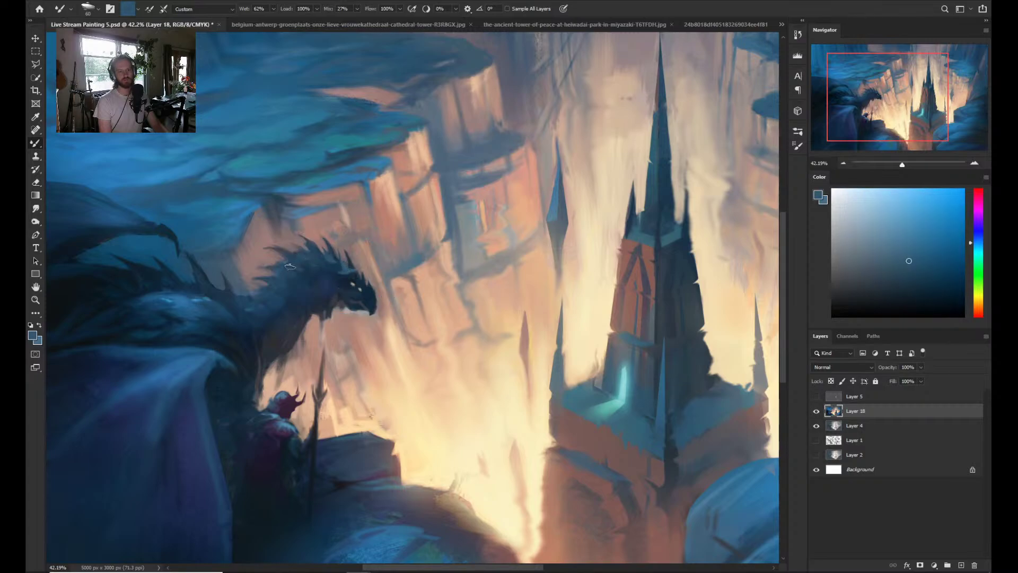
- Switch to the regular brush with the Smooth Brush preset at a reduced size and paint lighter blue accents on the dragon's upper neck
key("z")
left_click_drag(314, 251, 255, 244)
key("b")
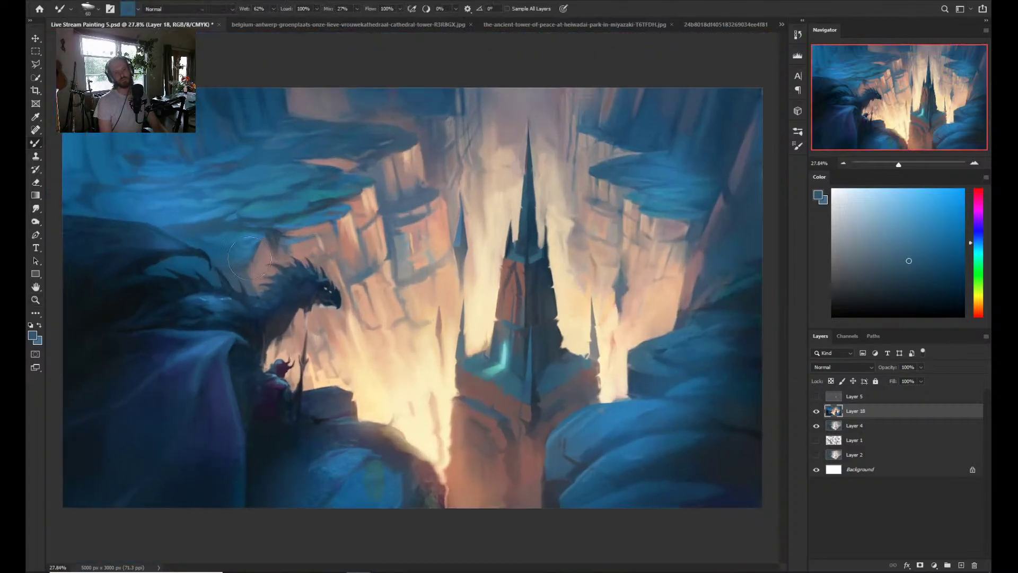
scroll(287, 278, "up", 1)
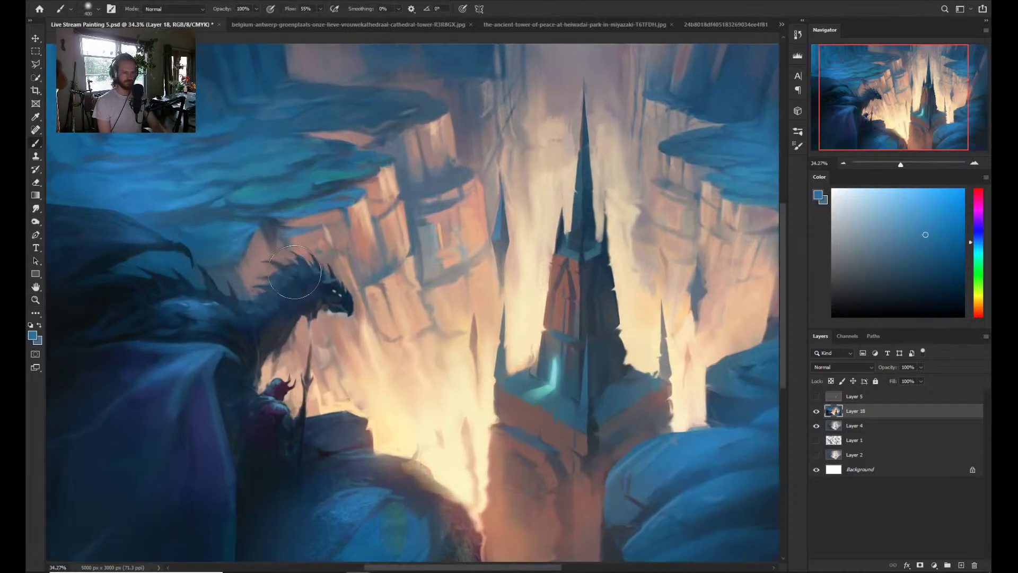
right_click(292, 277)
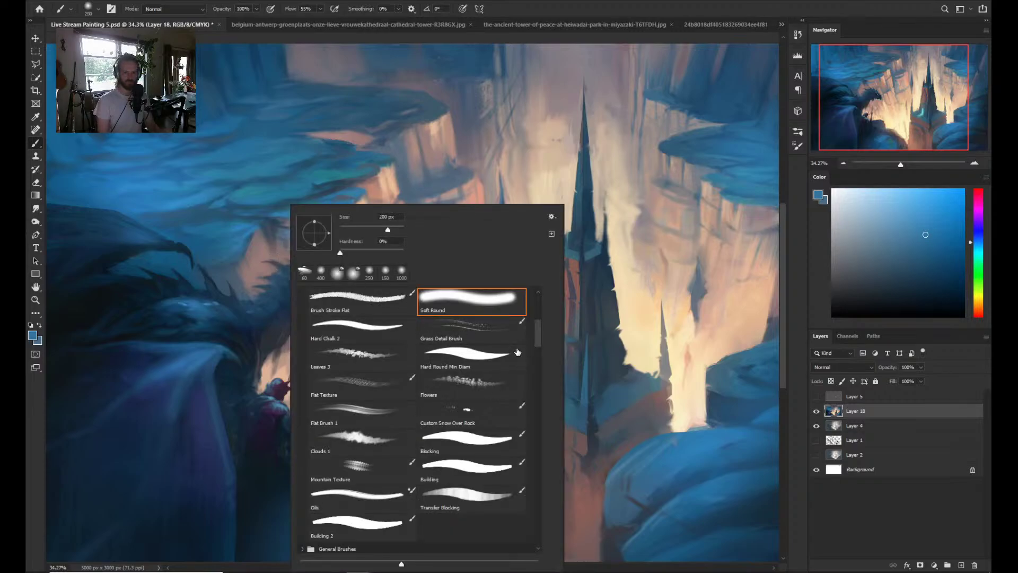
scroll(537, 314, "up", 6)
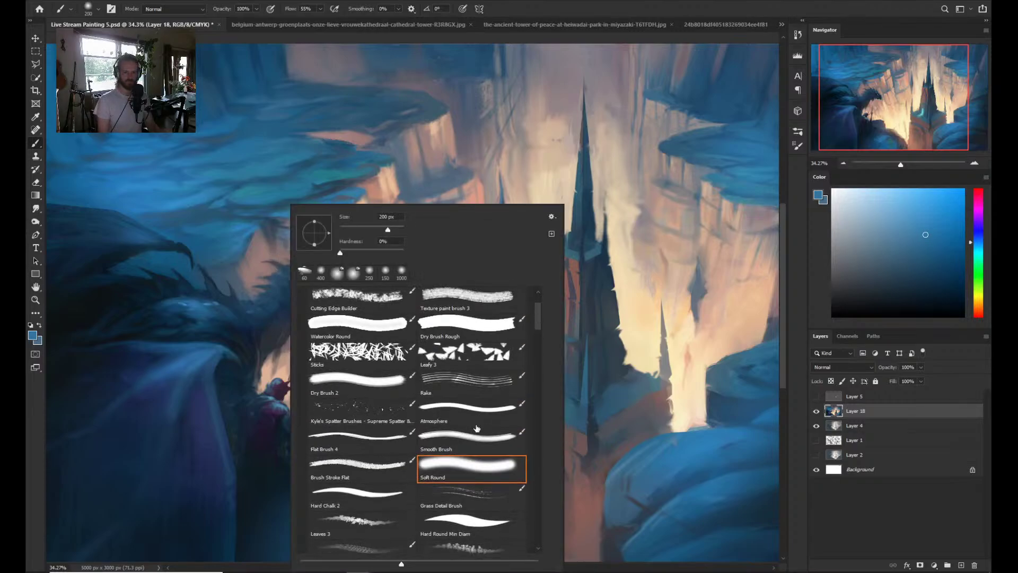
left_click(472, 438)
left_click(273, 291)
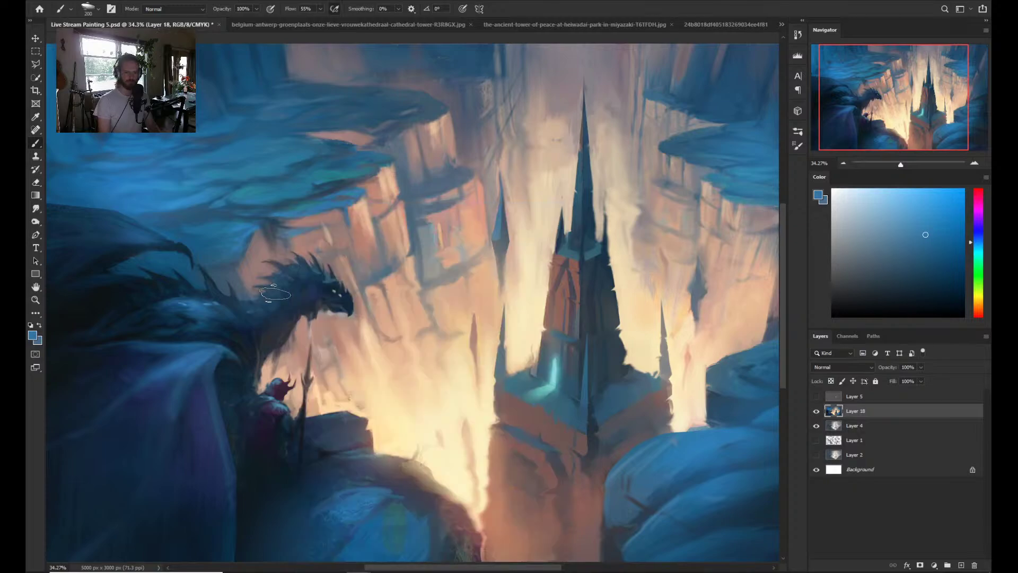
key("bracketleft")
key("bracketleft")
key("bracketleft")
key("bracketleft")
key("bracketleft")
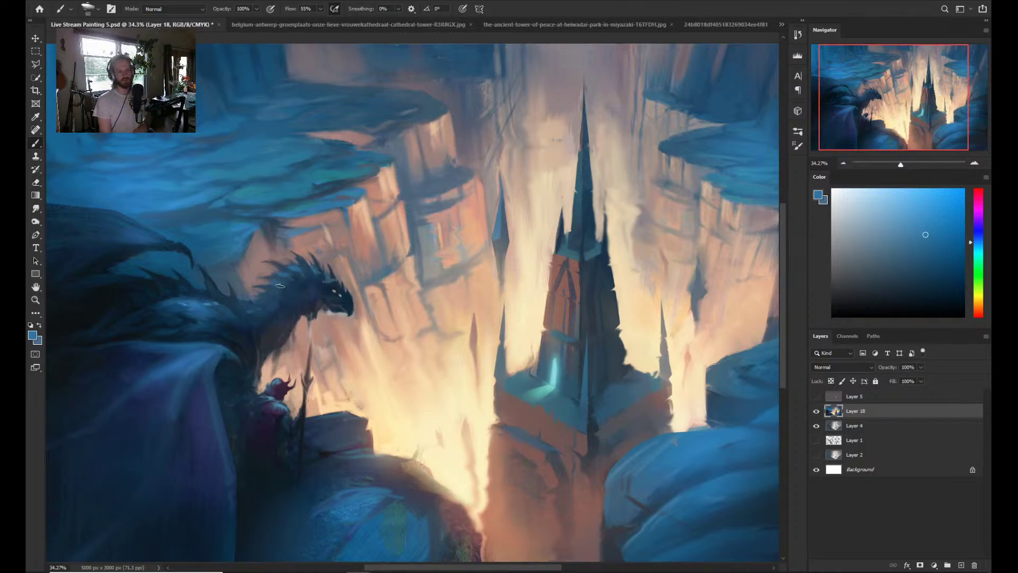
key("z")
left_click_drag(308, 289, 294, 290)
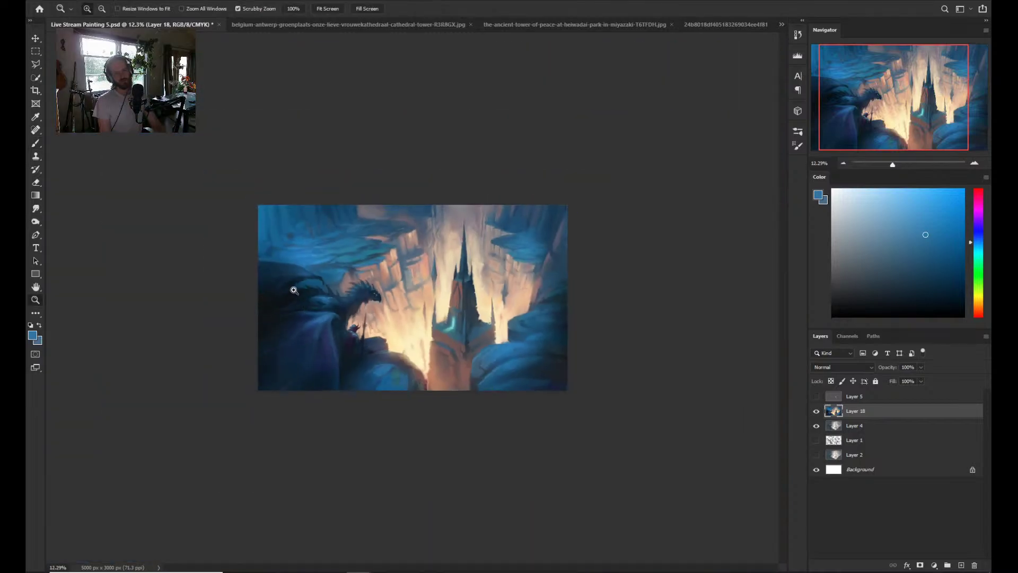
left_click_drag(326, 249, 345, 248)
key("b")
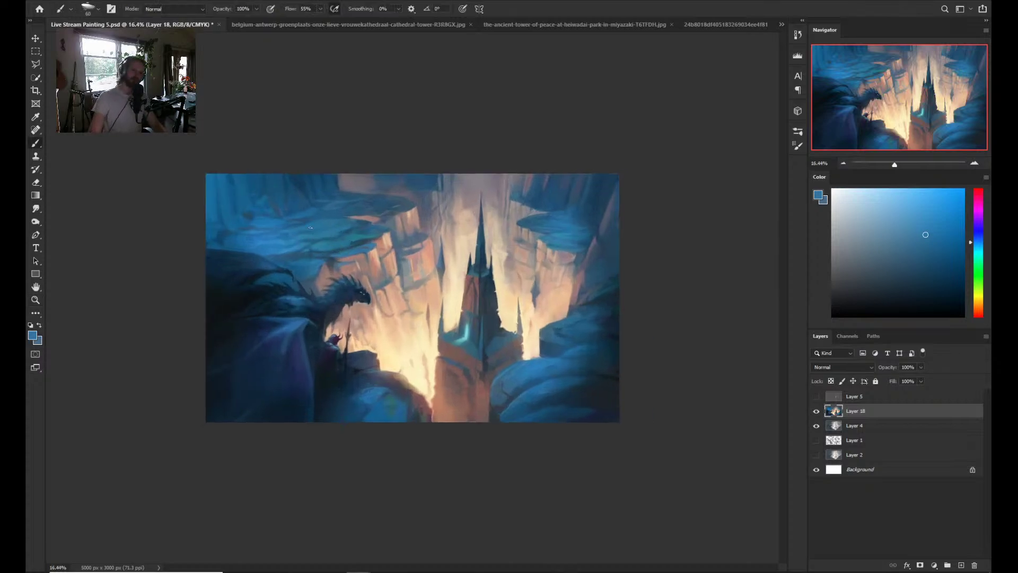